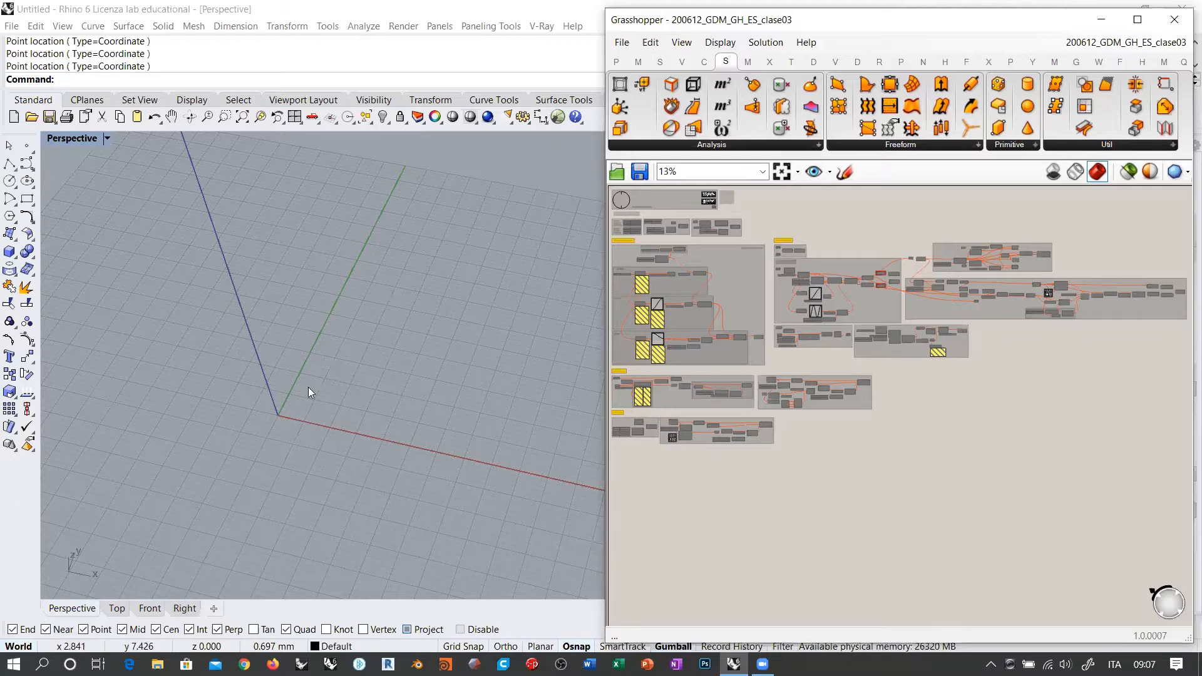
Add a Plane Surface component to an empty area of the Grasshopper canvas.
right_drag(311, 394, 434, 429)
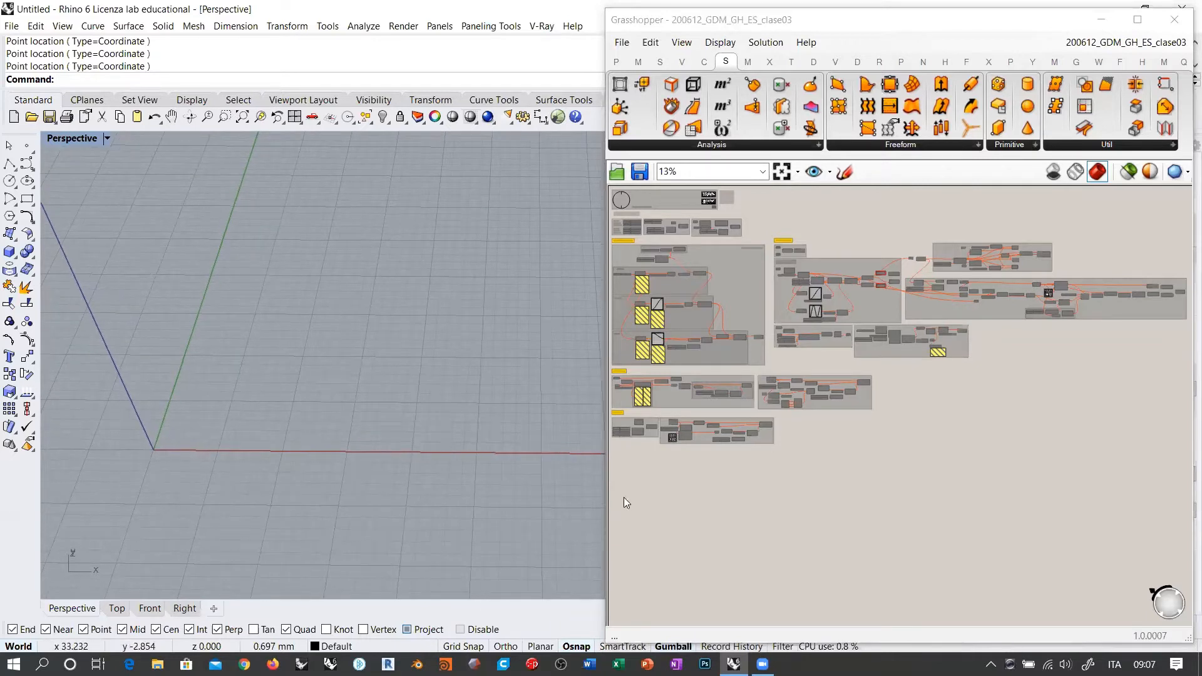
click(850, 457)
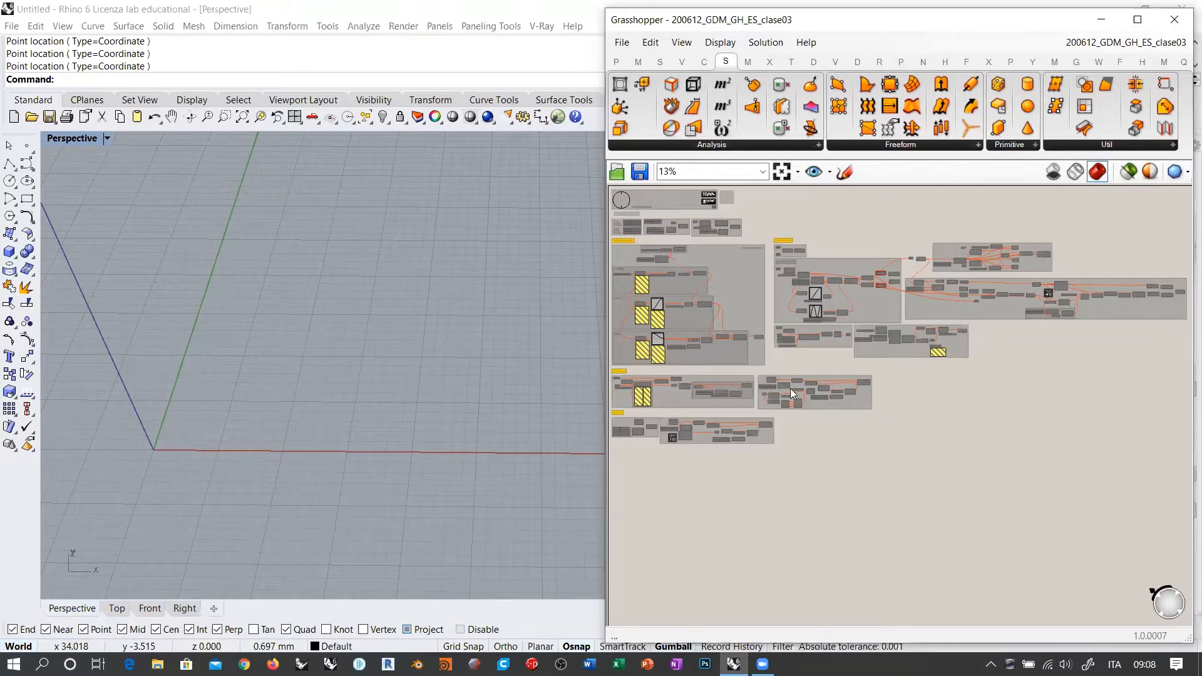
scroll(817, 363, up, 8)
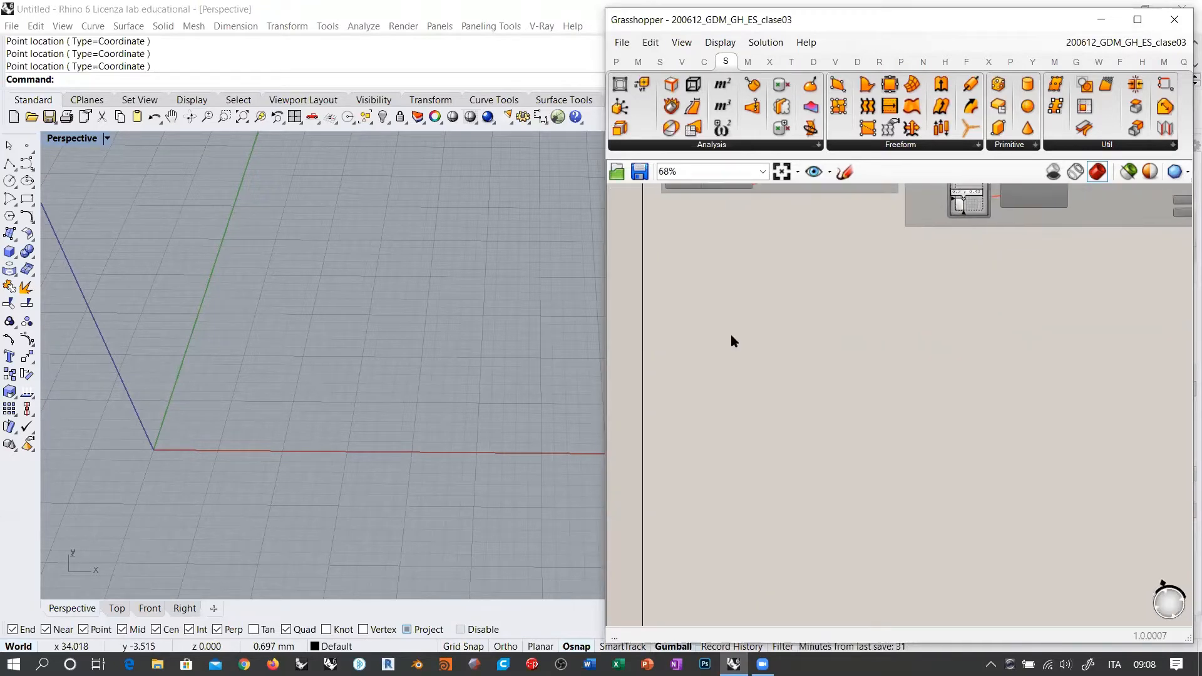
scroll(762, 341, up, 1)
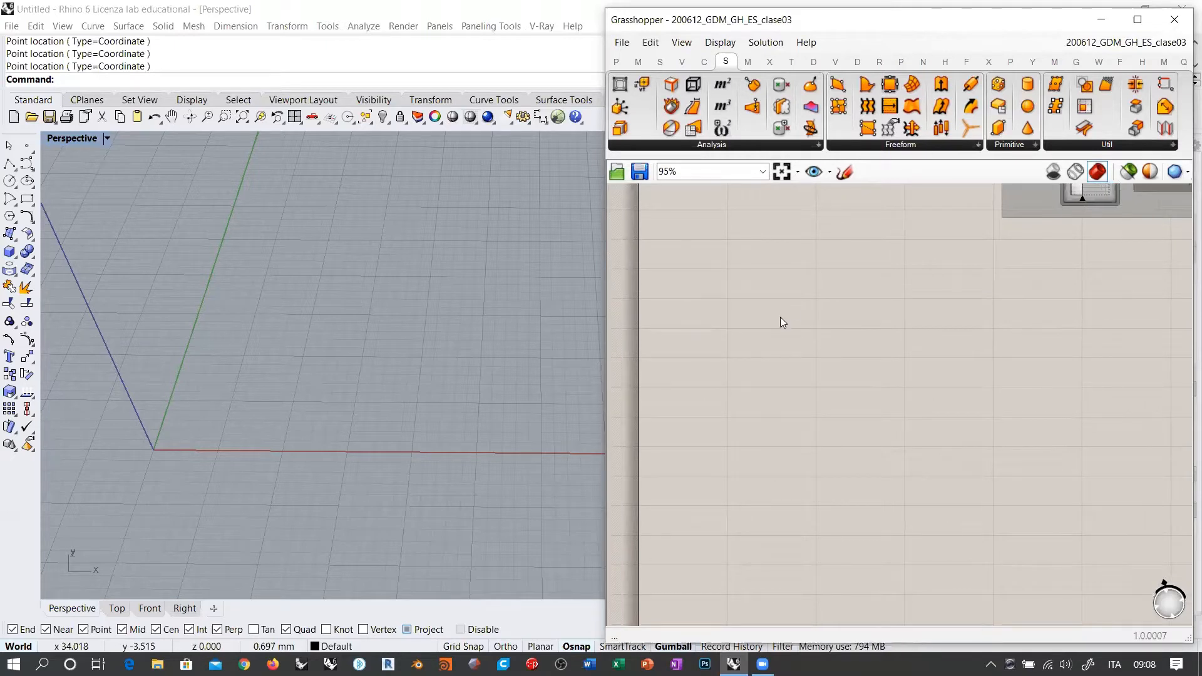
double_click(779, 320)
text(plan)
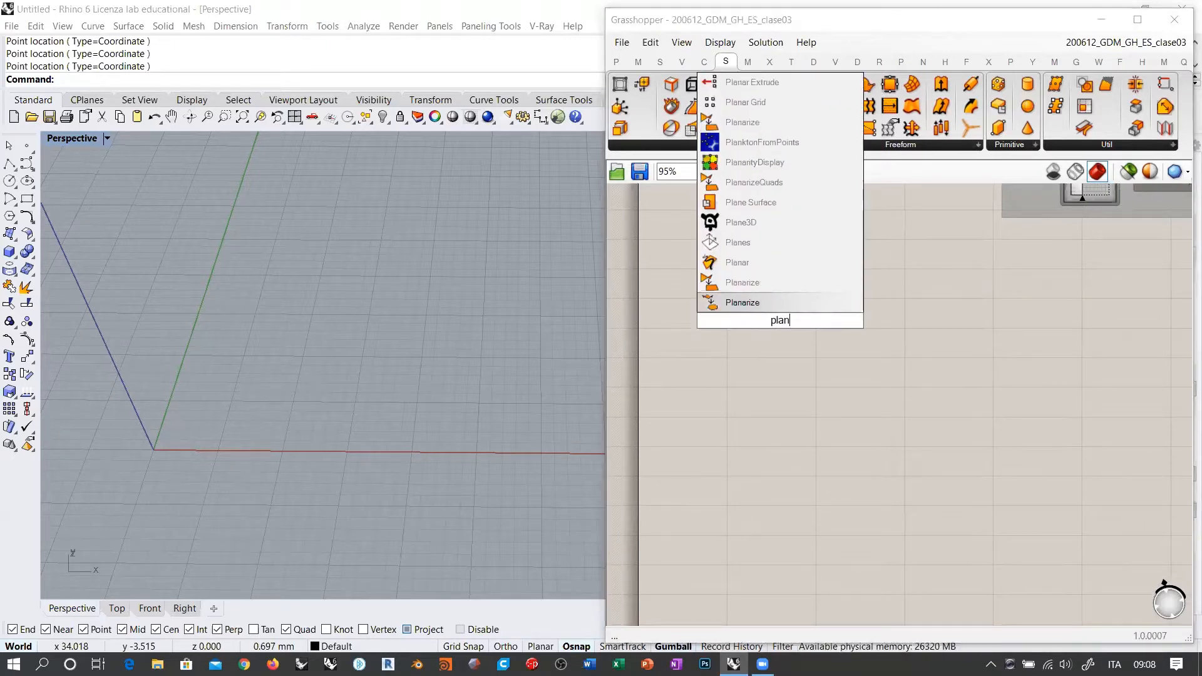
click(751, 204)
drag(758, 310, 787, 304)
click(849, 392)
scroll(407, 404, up, 5)
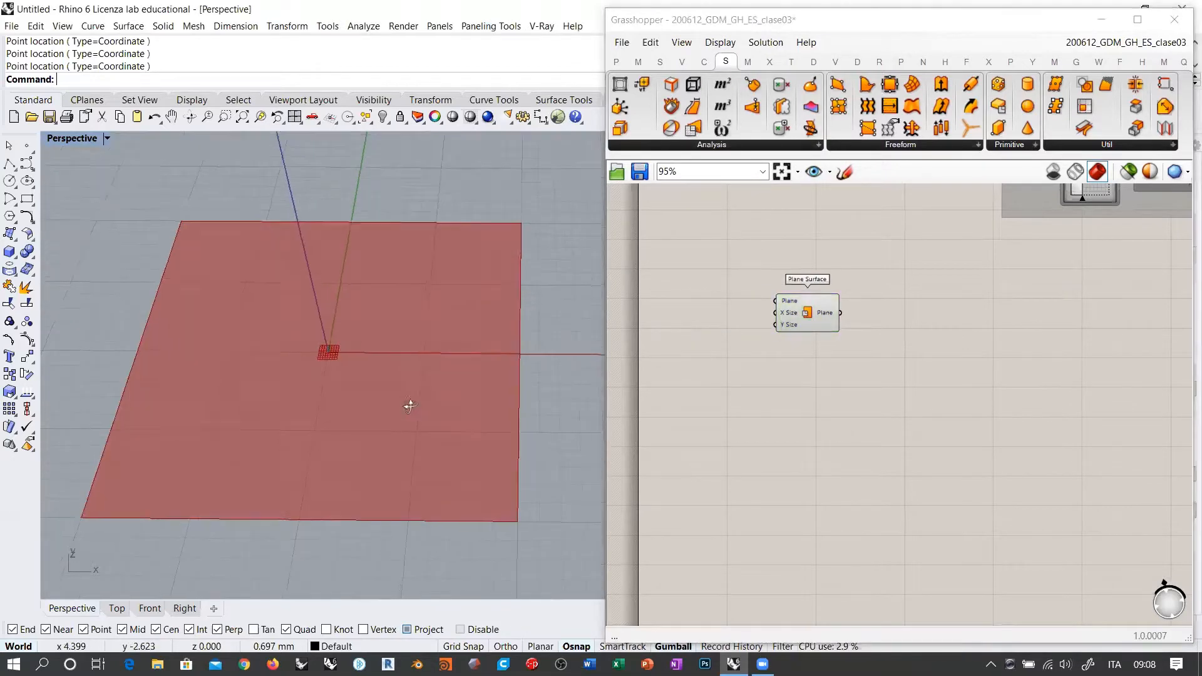
right_drag(392, 413, 454, 373)
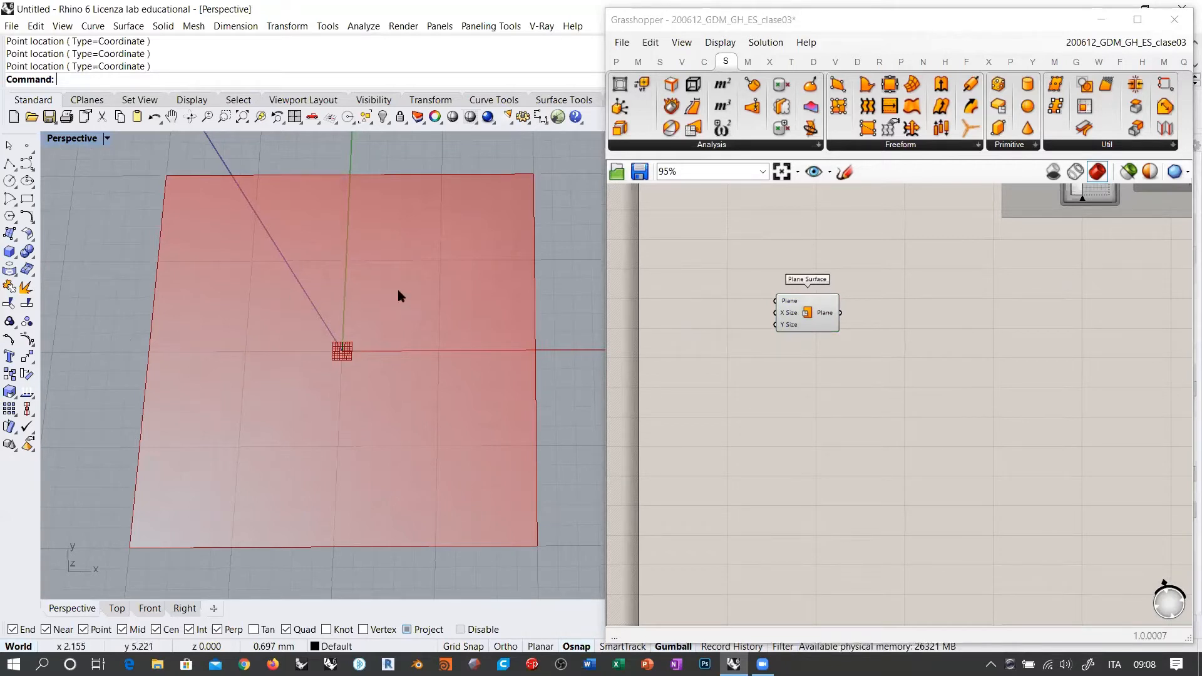
Add a Point parameter and a Nurbs Curve component below Plane Surface, with the Point output wired to the Vertices input.
double_click(820, 412)
text(point)
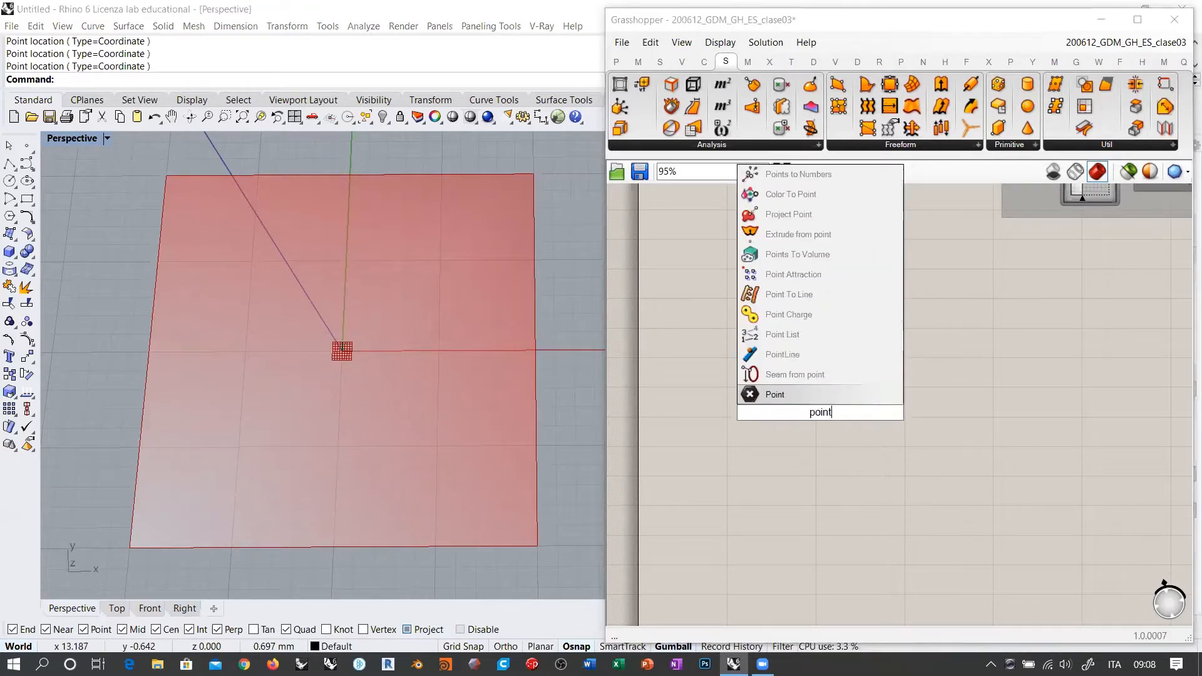
click(808, 394)
double_click(898, 396)
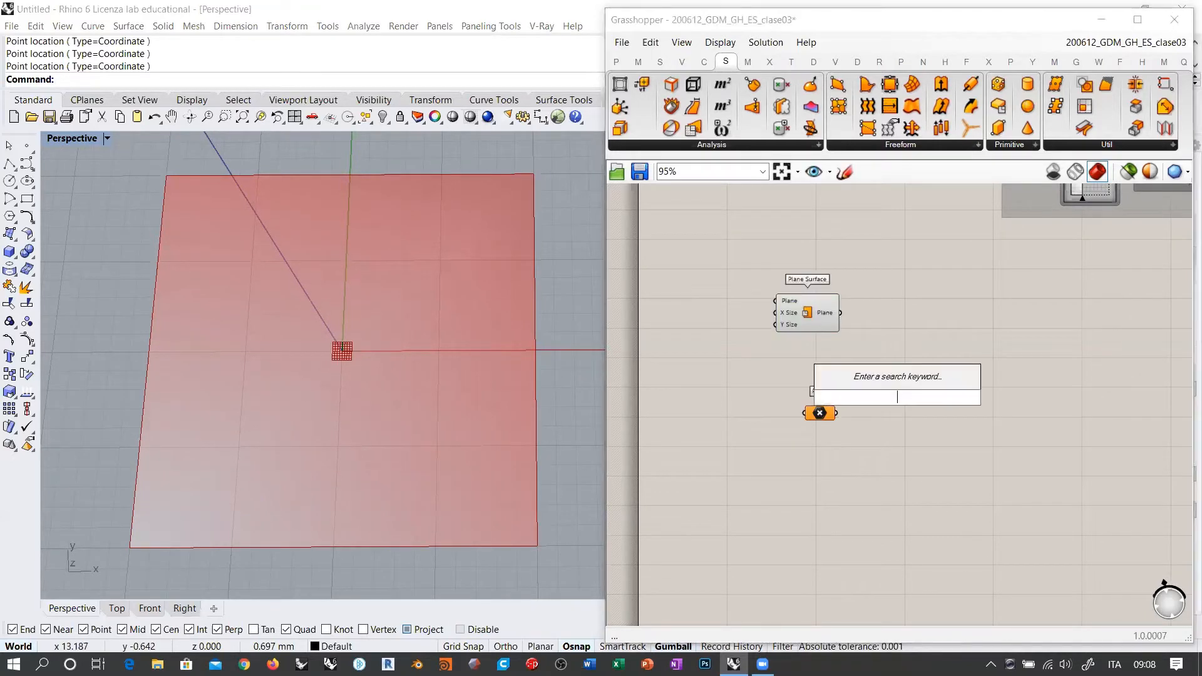
text(nurbs)
click(865, 379)
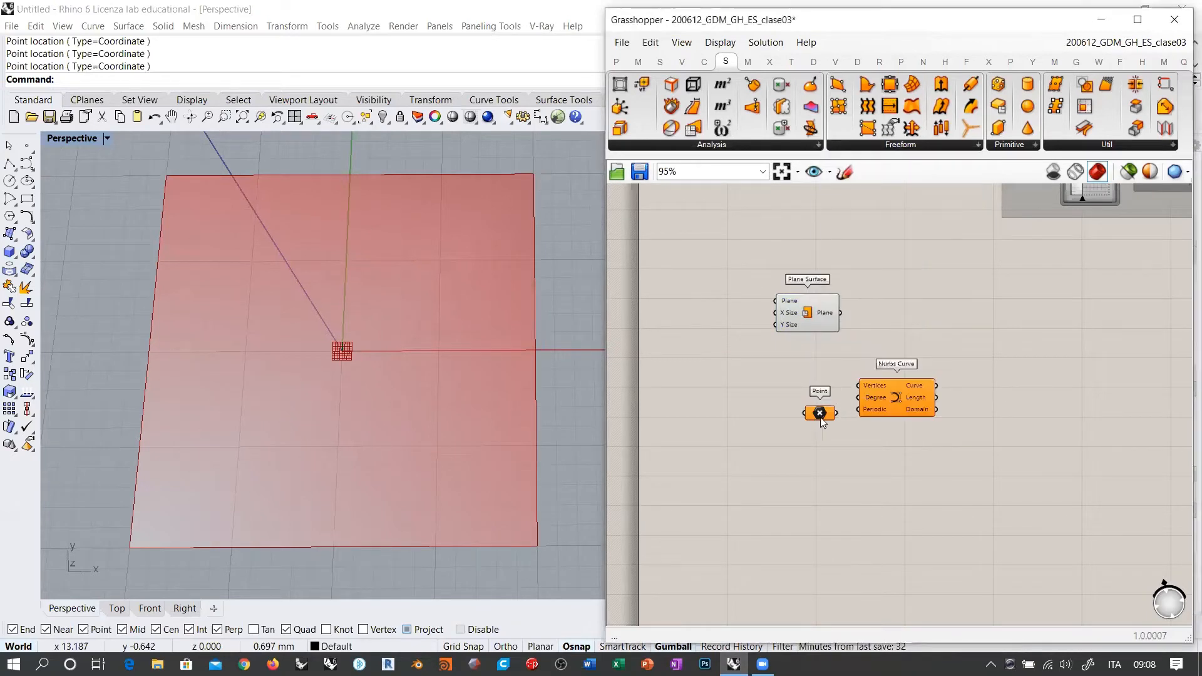
drag(819, 413, 838, 378)
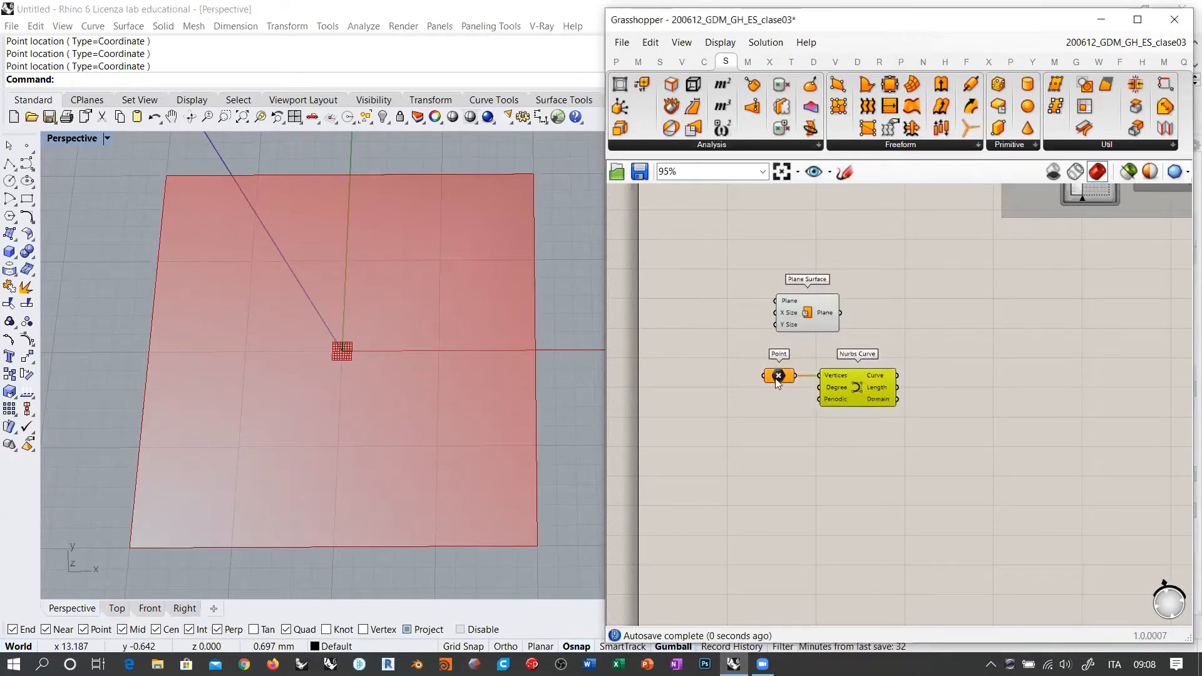
Assign multiple points to the Point parameter by picking eleven locations along a winding S-shaped path across the plane in the Rhino viewport.
right_click(778, 375)
click(811, 556)
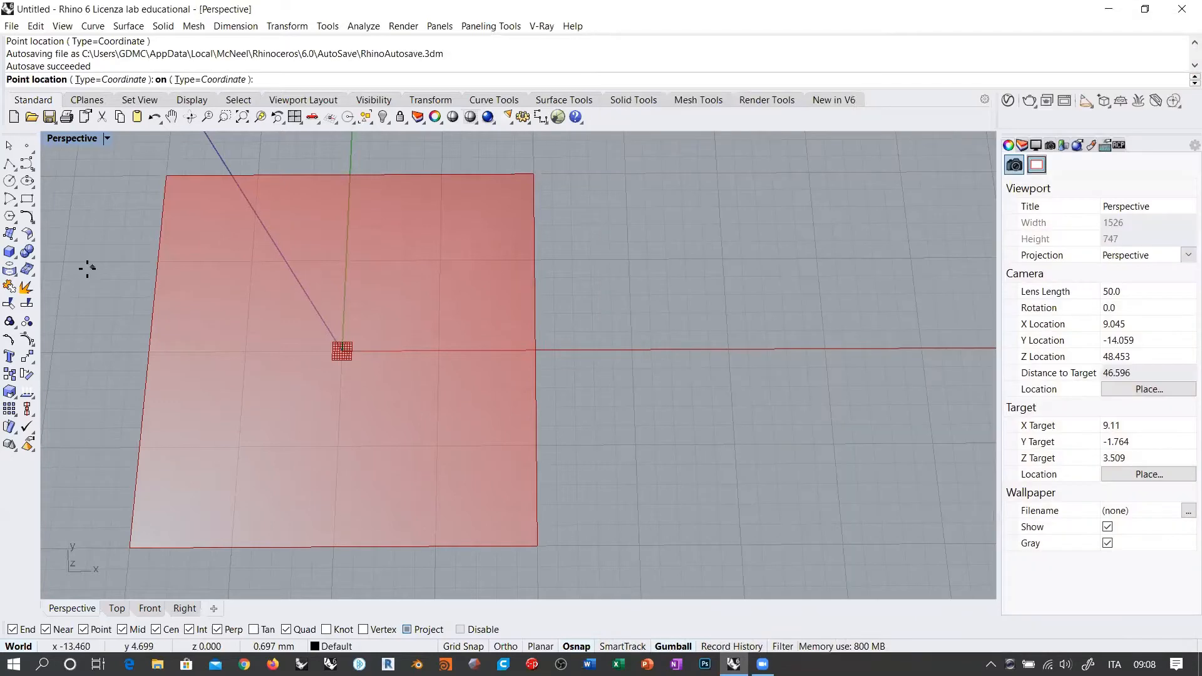
click(75, 263)
click(132, 314)
click(210, 328)
click(282, 293)
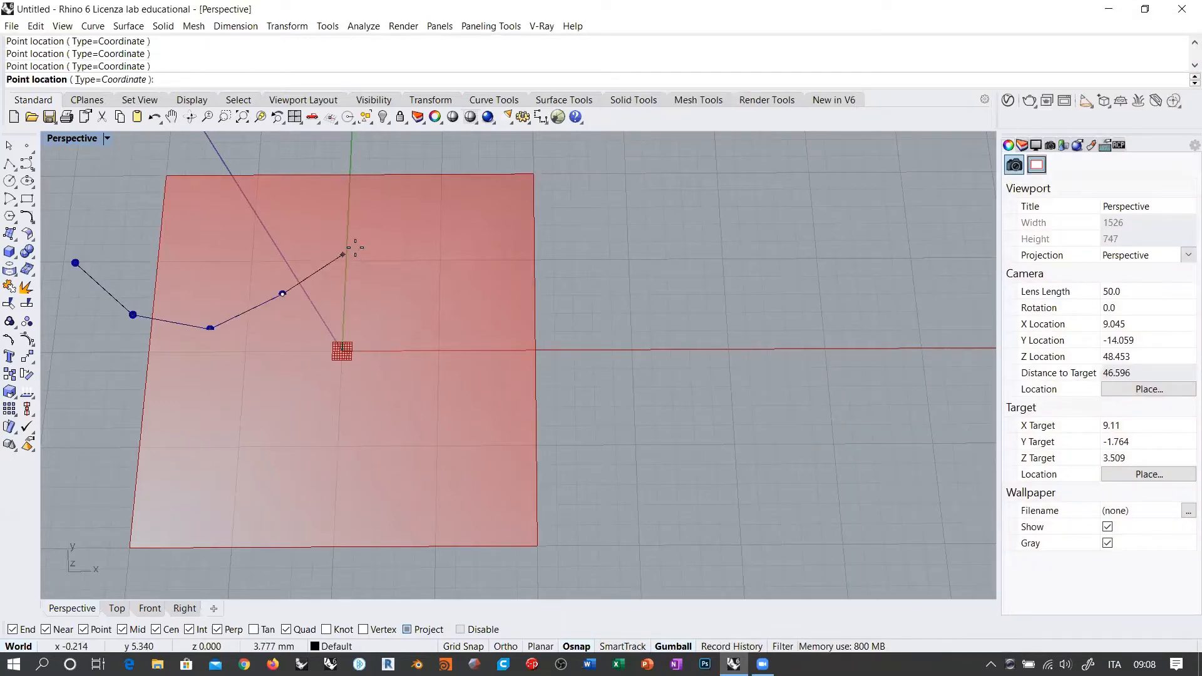
click(385, 240)
click(457, 277)
click(443, 379)
click(361, 444)
click(354, 520)
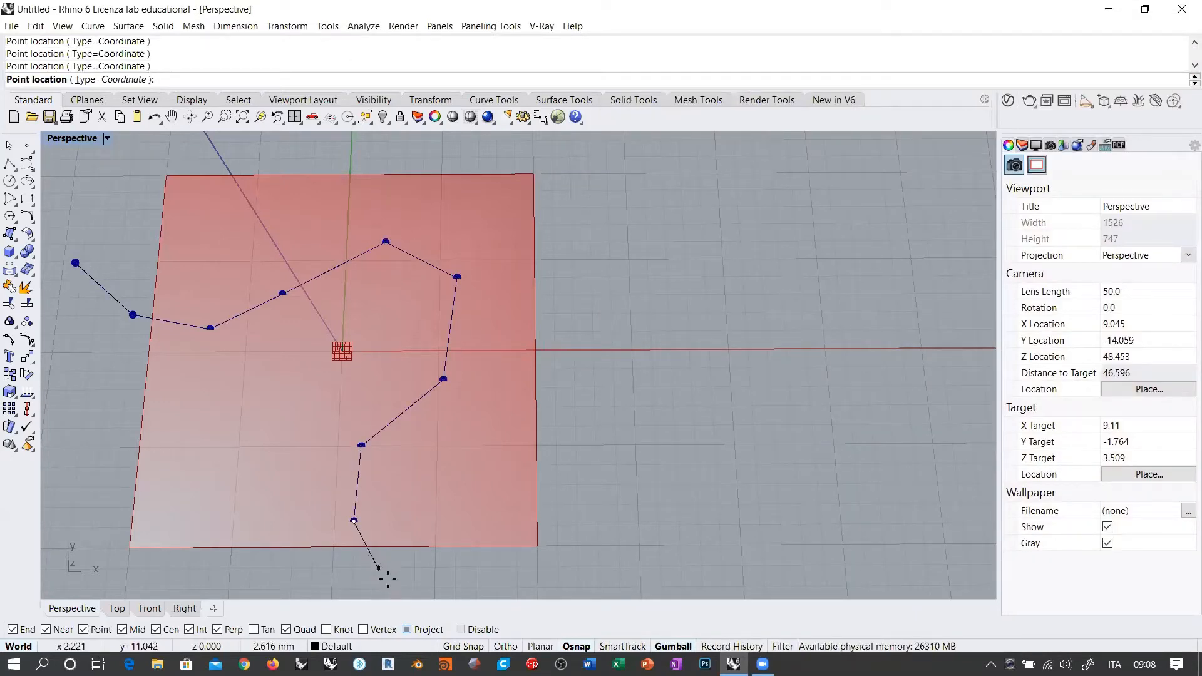
click(394, 583)
click(470, 589)
key(Return)
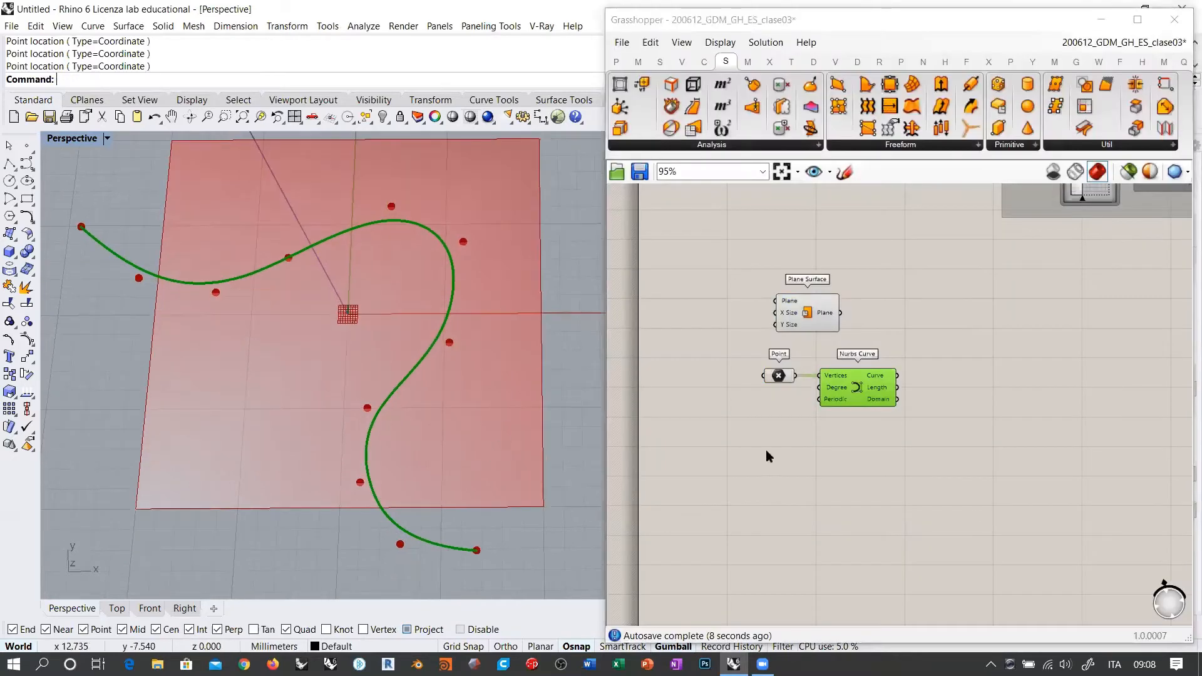
click(765, 449)
Move the Plane Surface component directly above the Nurbs Curve component.
right_drag(408, 367, 348, 307)
scroll(440, 371, down, 3)
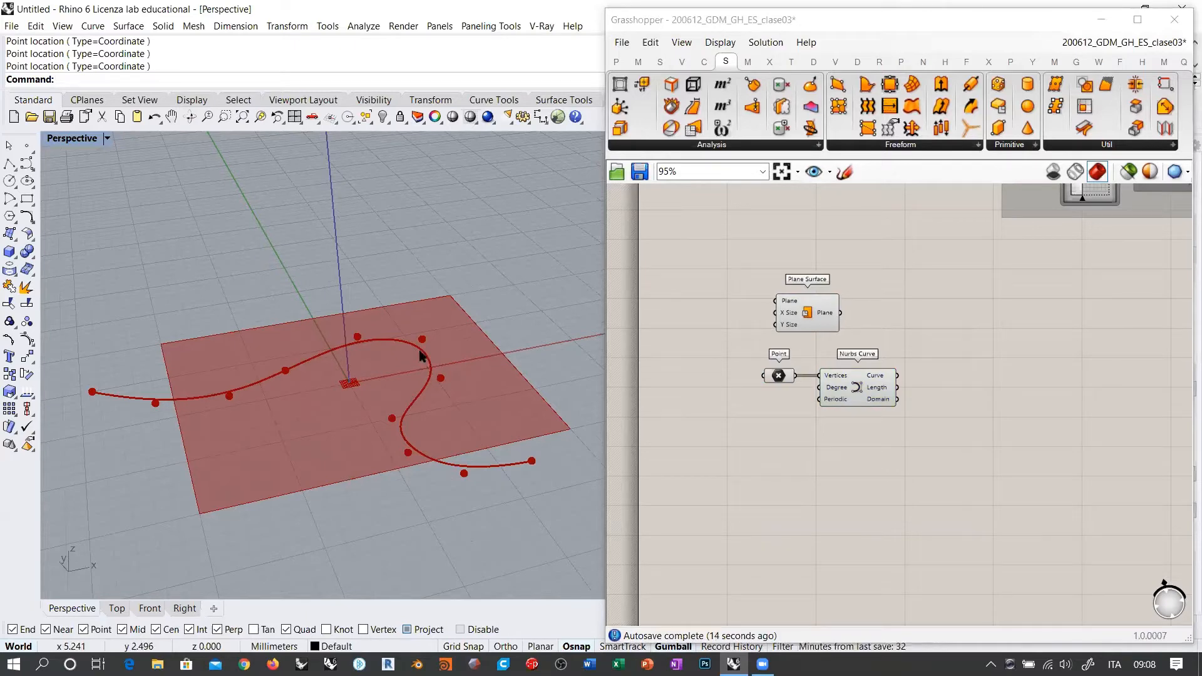
right_drag(468, 383, 446, 416)
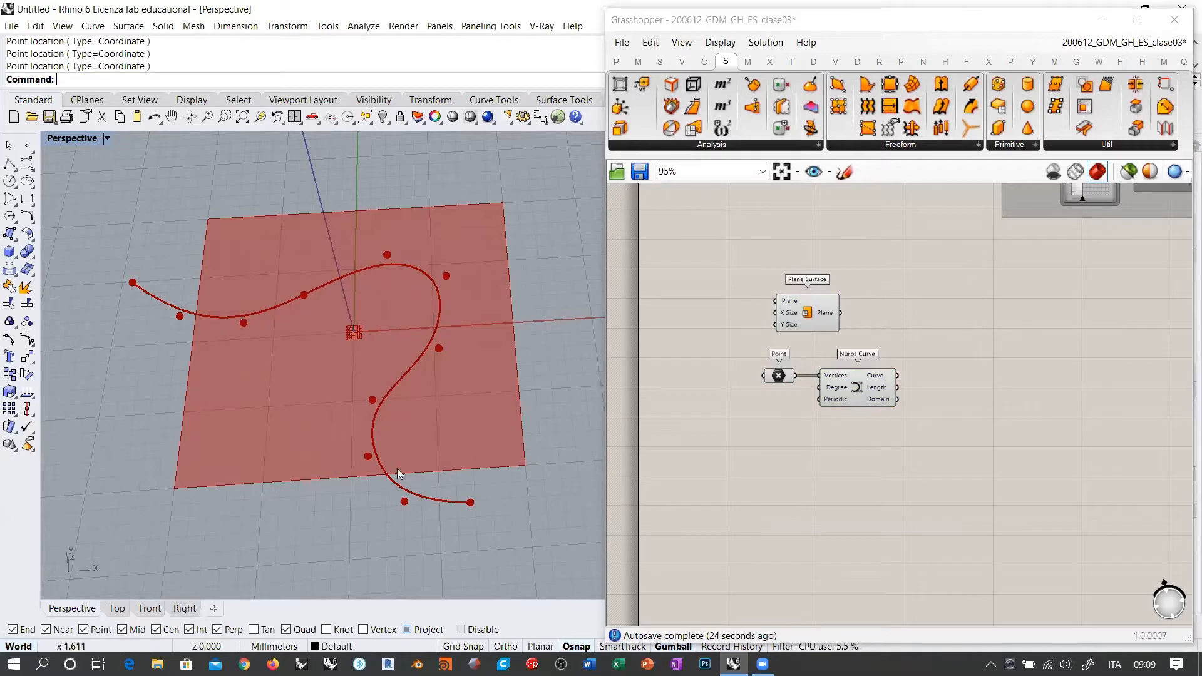
drag(805, 313, 860, 318)
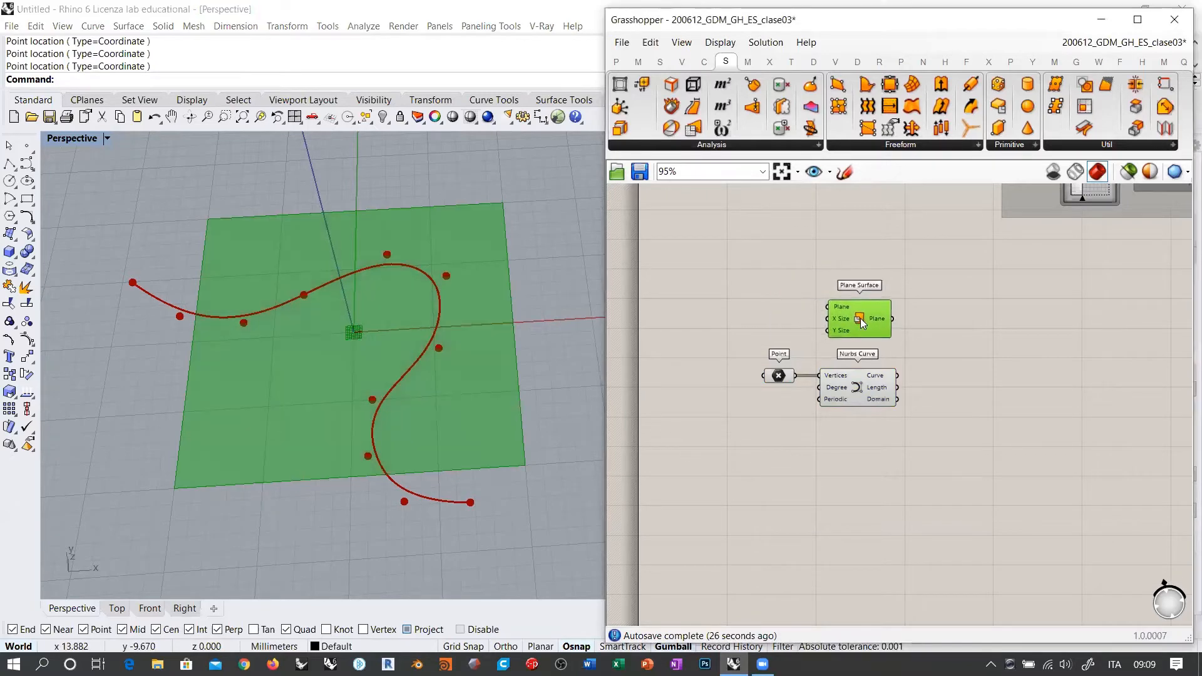
click(905, 367)
Examine the control points and the Nurbs curve against the plane surface from the side and from above, highlighting both components.
right_drag(428, 491, 520, 357)
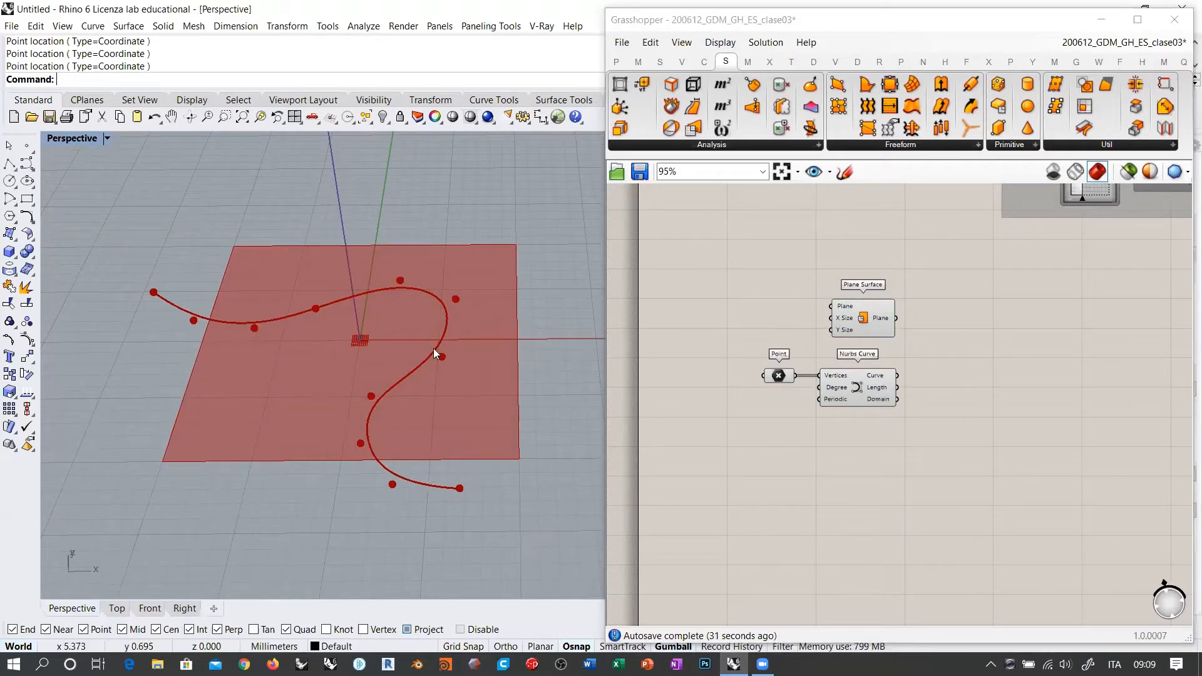
right_drag(420, 447, 440, 477)
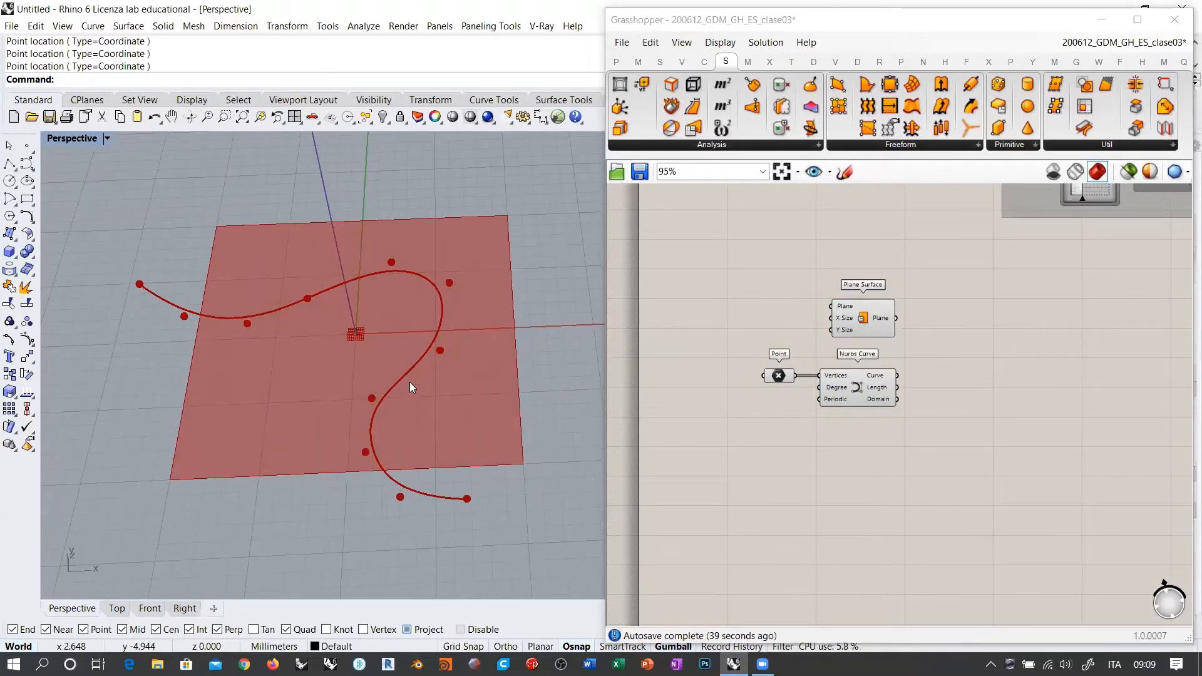
right_drag(382, 461, 389, 403)
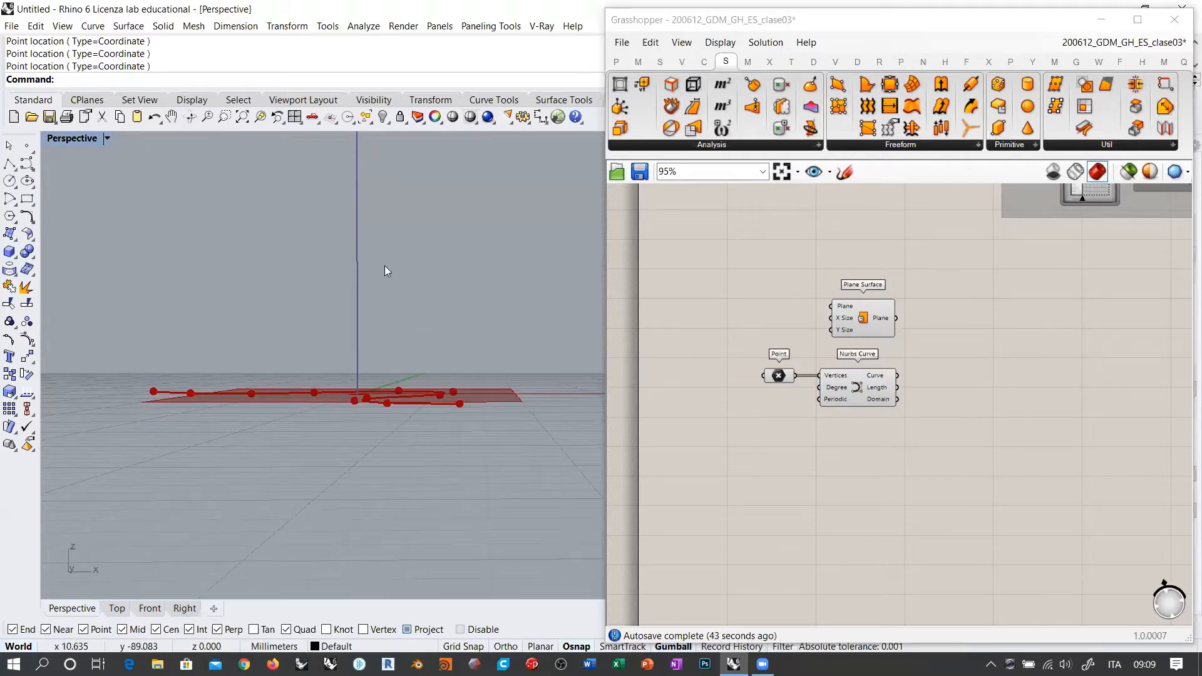
right_drag(384, 271, 579, 346)
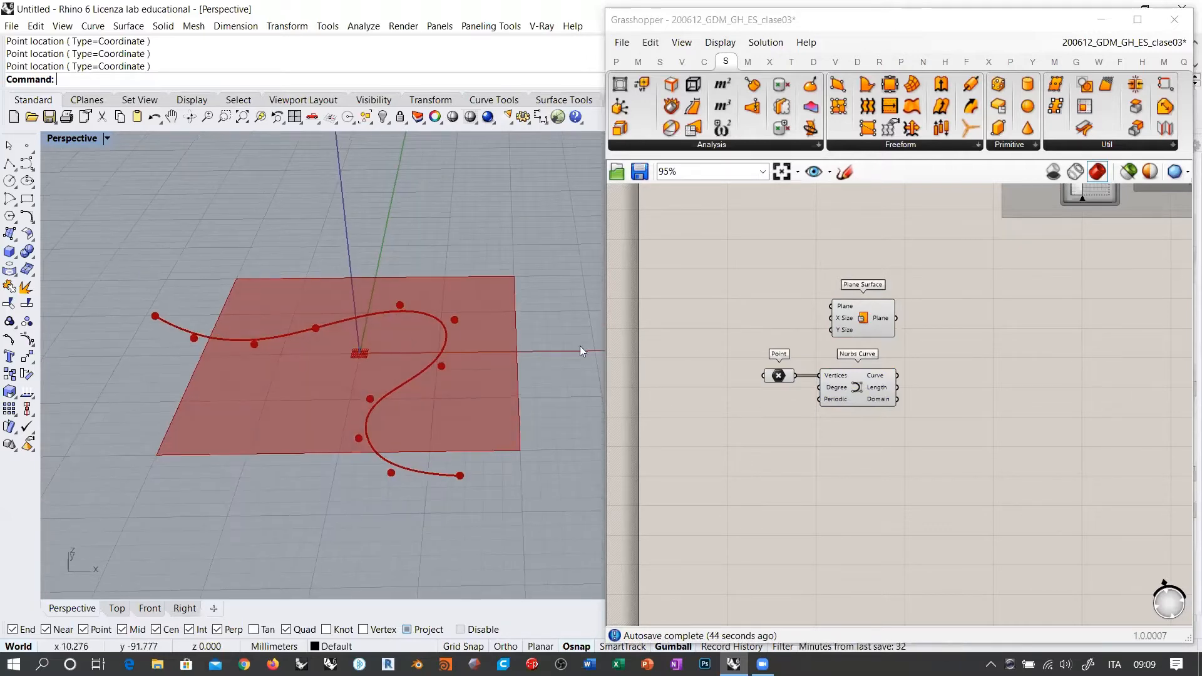
click(777, 378)
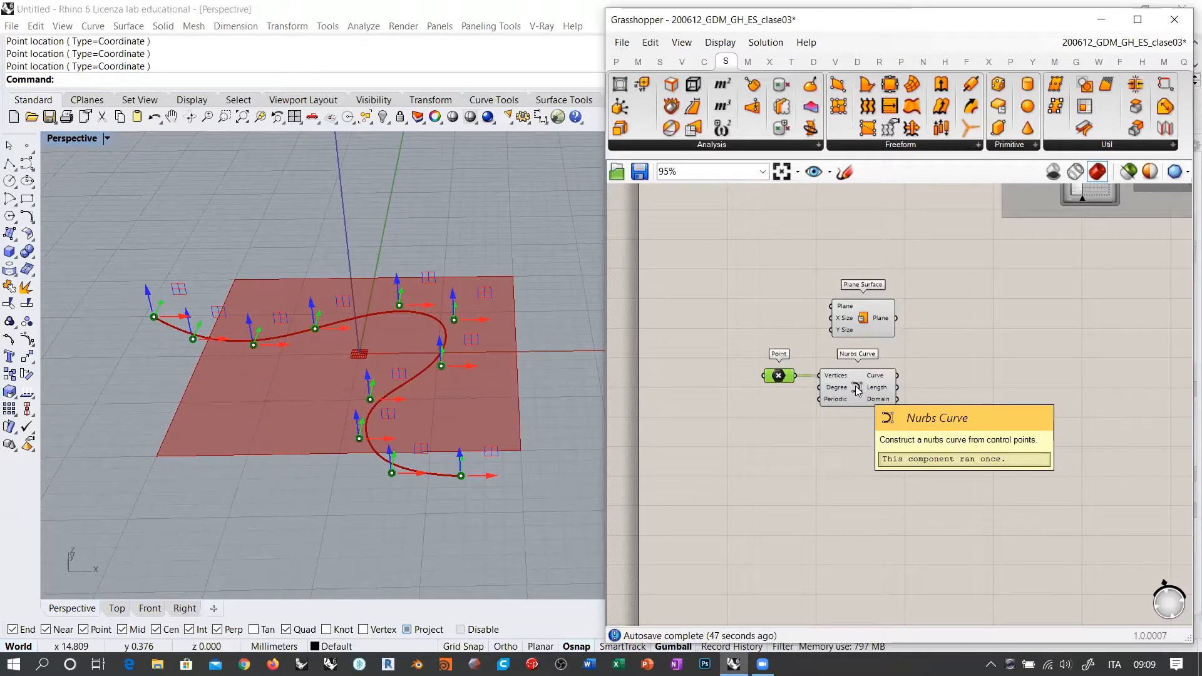
shift+click(856, 390)
right_drag(508, 400, 514, 339)
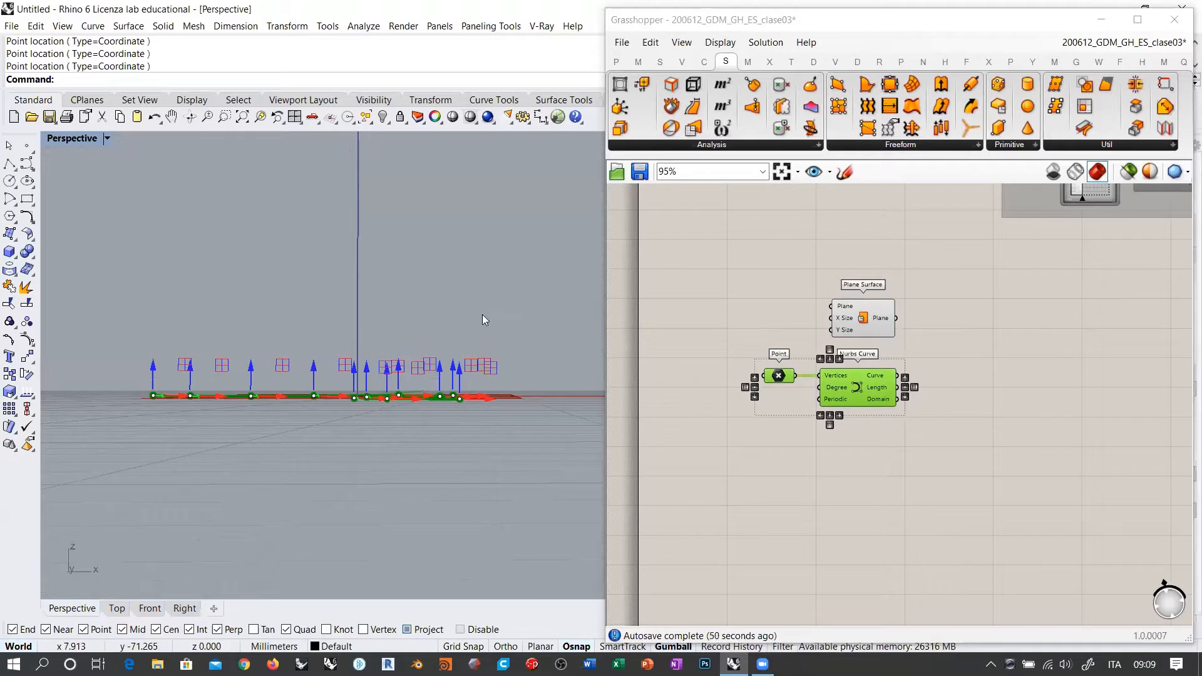
right_drag(416, 297, 471, 398)
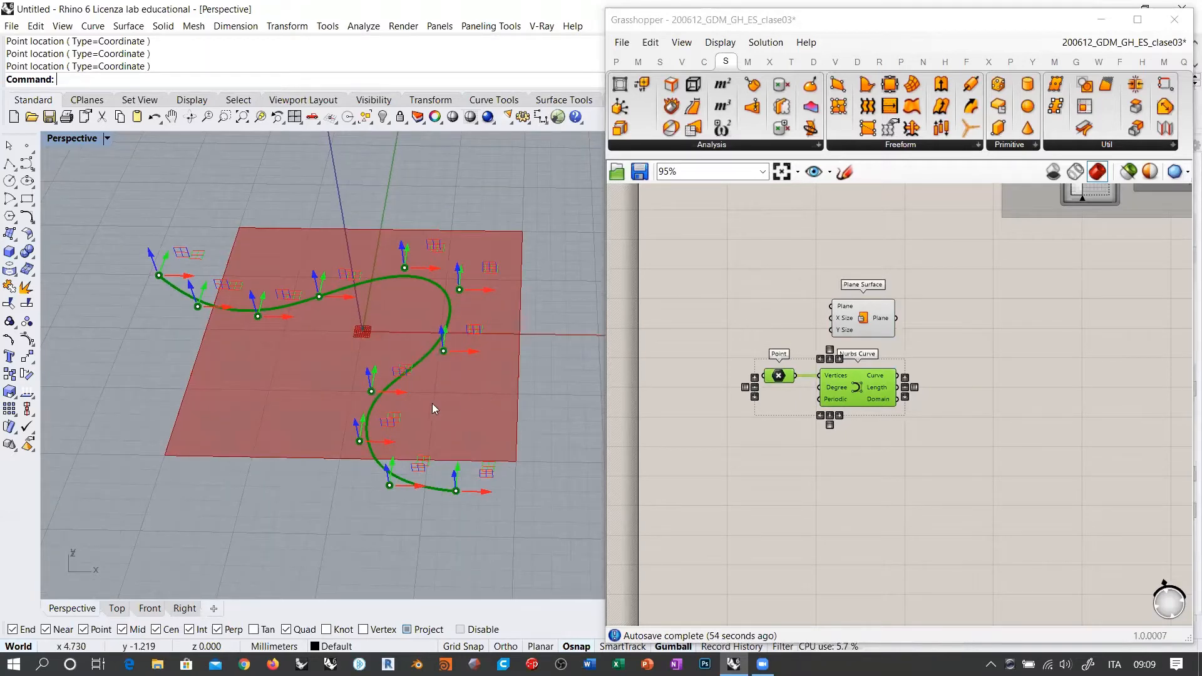
mouse_move(432, 405)
right_down()
mouse_move(428, 332)
mouse_move(427, 397)
right_up()
click(882, 433)
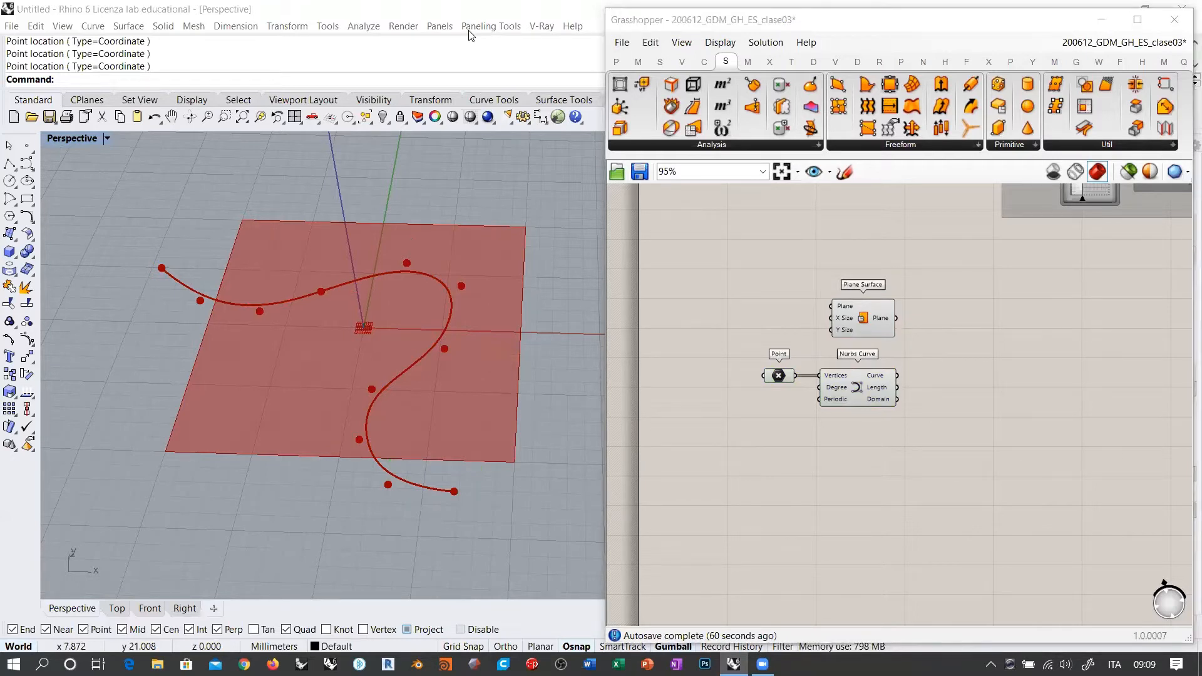
drag(725, 523, 1094, 528)
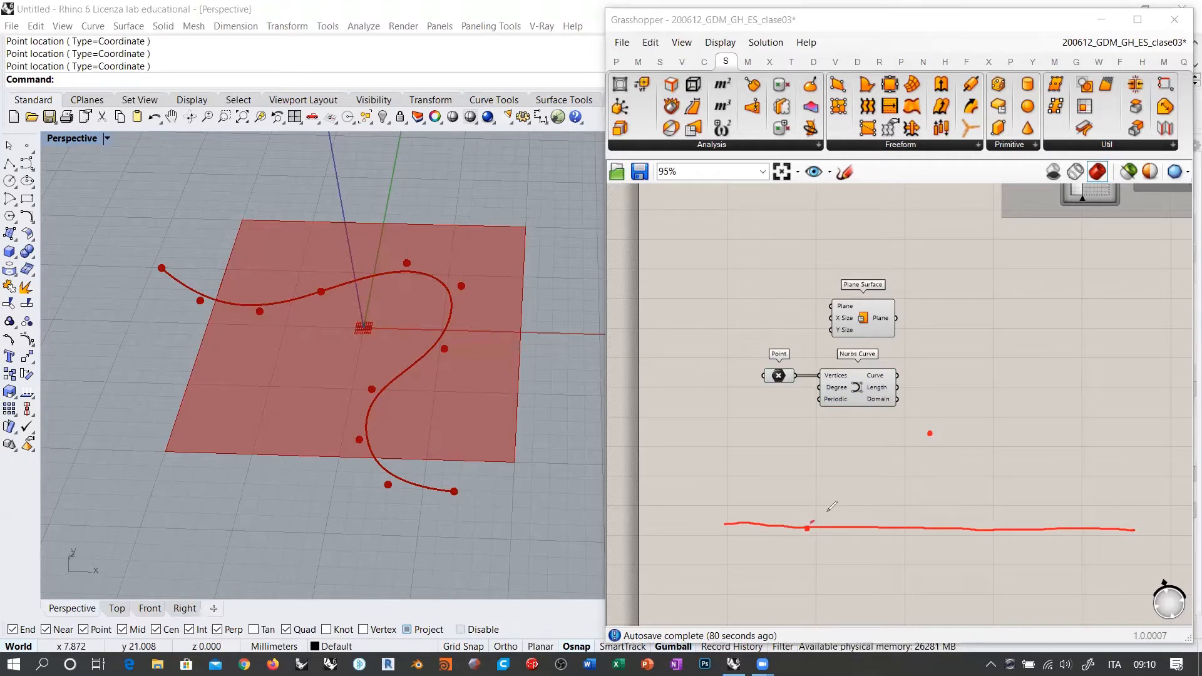
drag(828, 510, 864, 484)
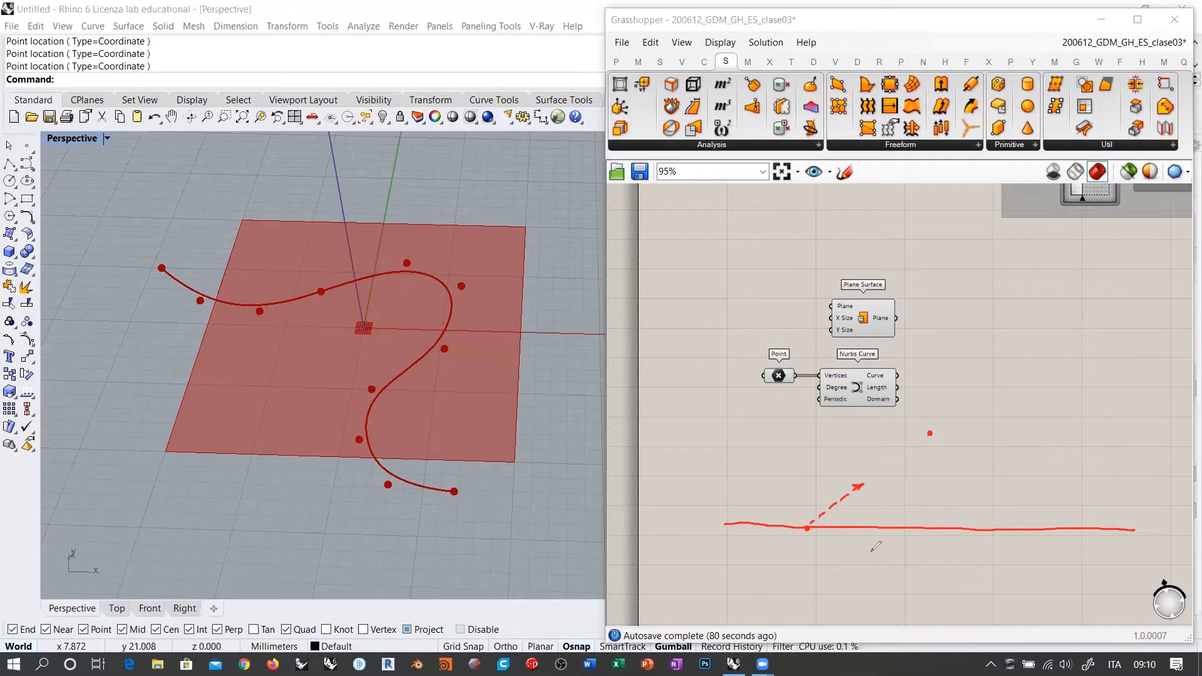
drag(875, 525, 899, 487)
mouse_move(1009, 528)
mouse_down()
mouse_move(980, 485)
mouse_move(986, 497)
mouse_up()
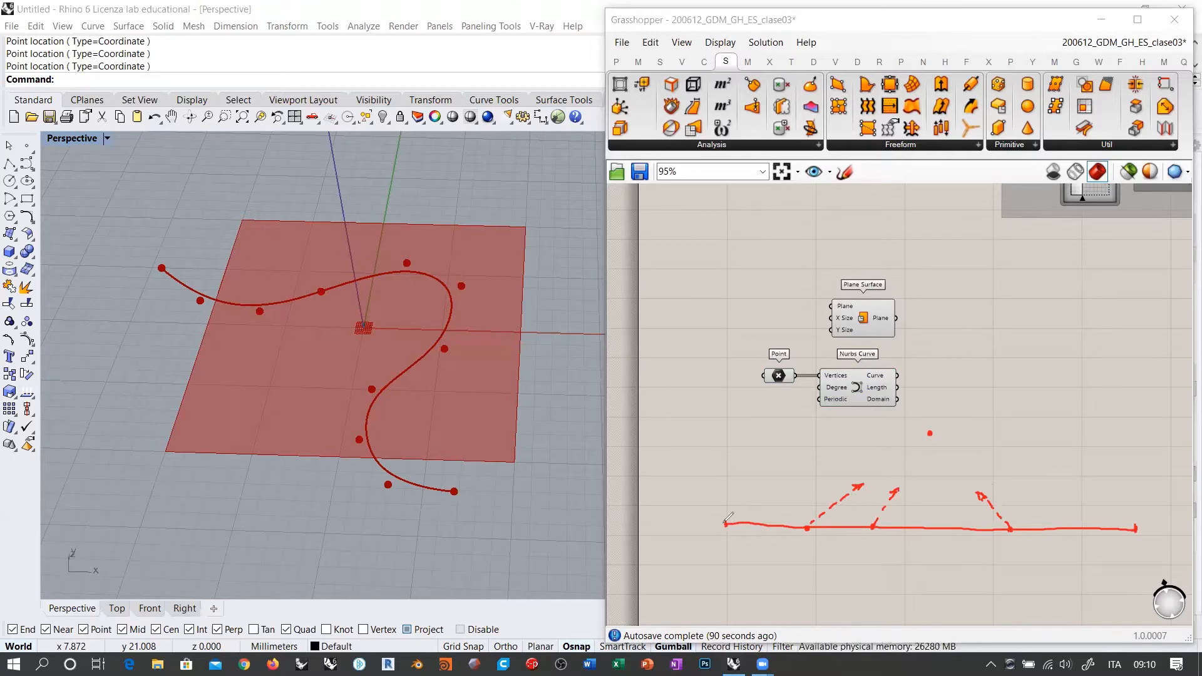
mouse_move(740, 521)
mouse_down()
mouse_move(773, 504)
mouse_move(745, 512)
mouse_up()
drag(777, 503, 794, 492)
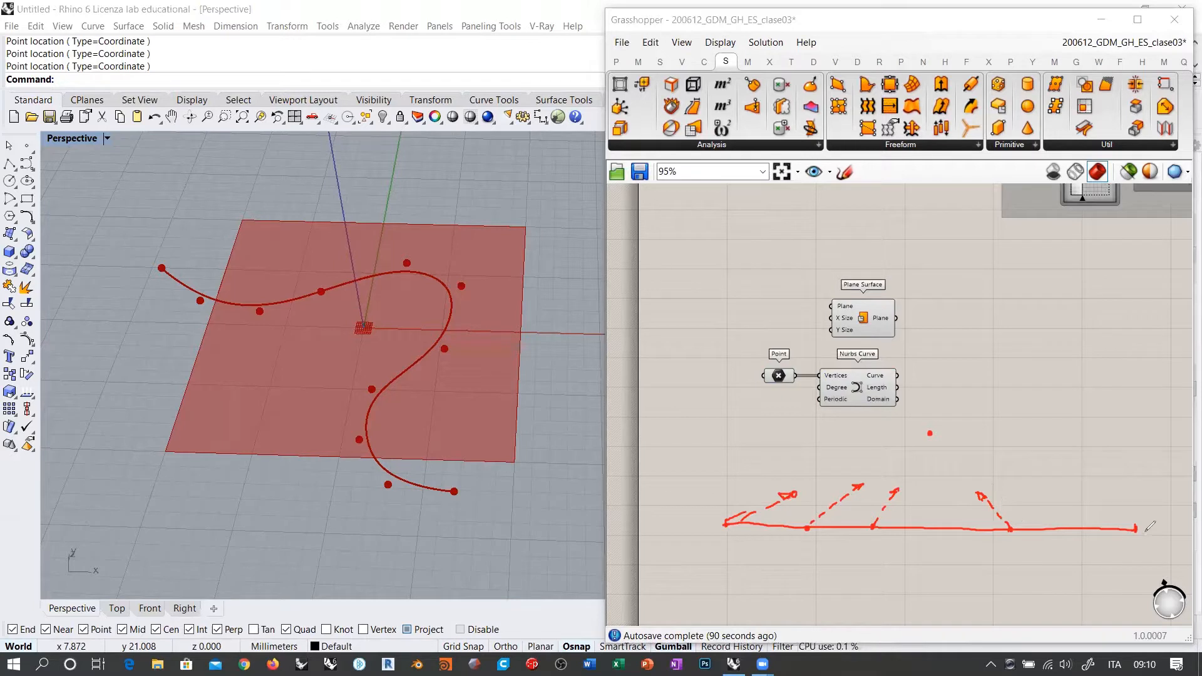
drag(1140, 528, 1039, 487)
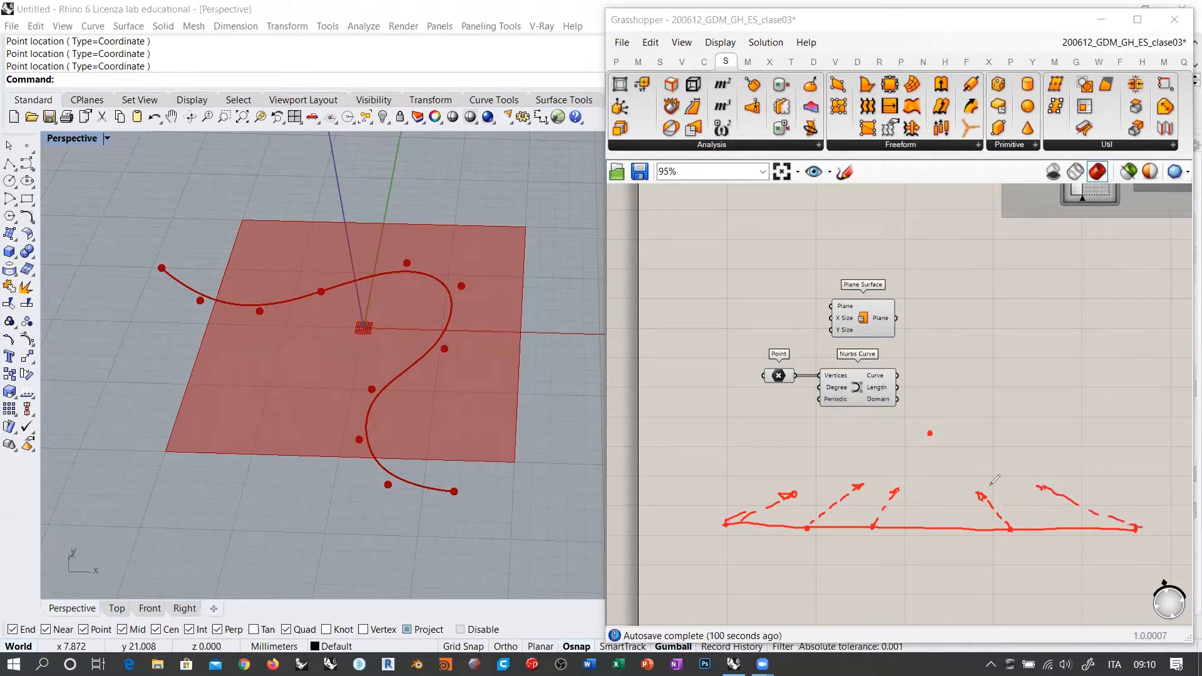
mouse_move(802, 487)
mouse_down()
mouse_move(1043, 486)
mouse_move(1036, 495)
mouse_up()
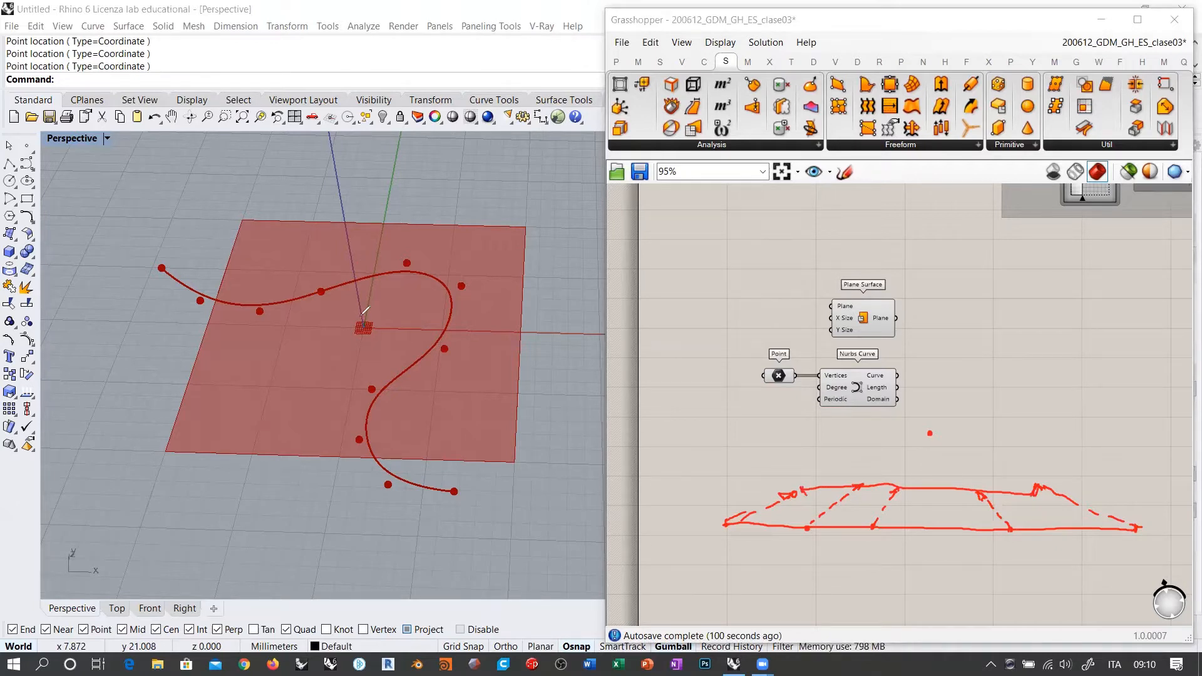
mouse_move(362, 318)
mouse_down()
mouse_move(345, 205)
mouse_move(348, 216)
mouse_move(359, 205)
mouse_up()
drag(873, 526, 872, 487)
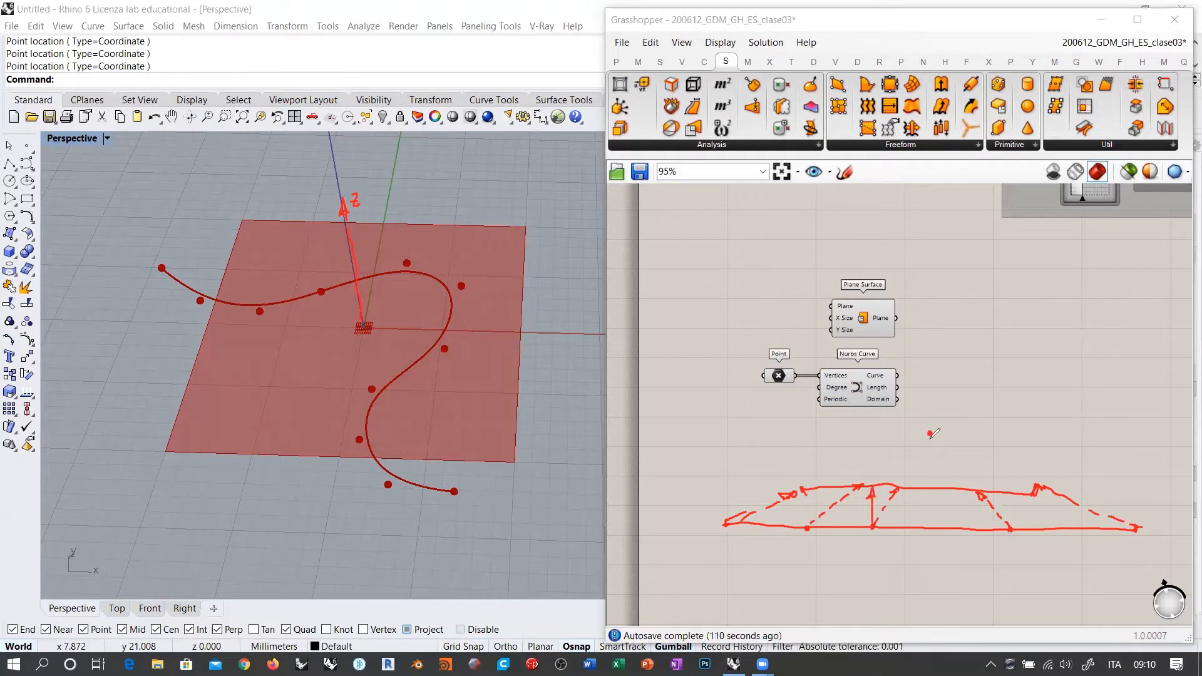
drag(866, 537, 938, 417)
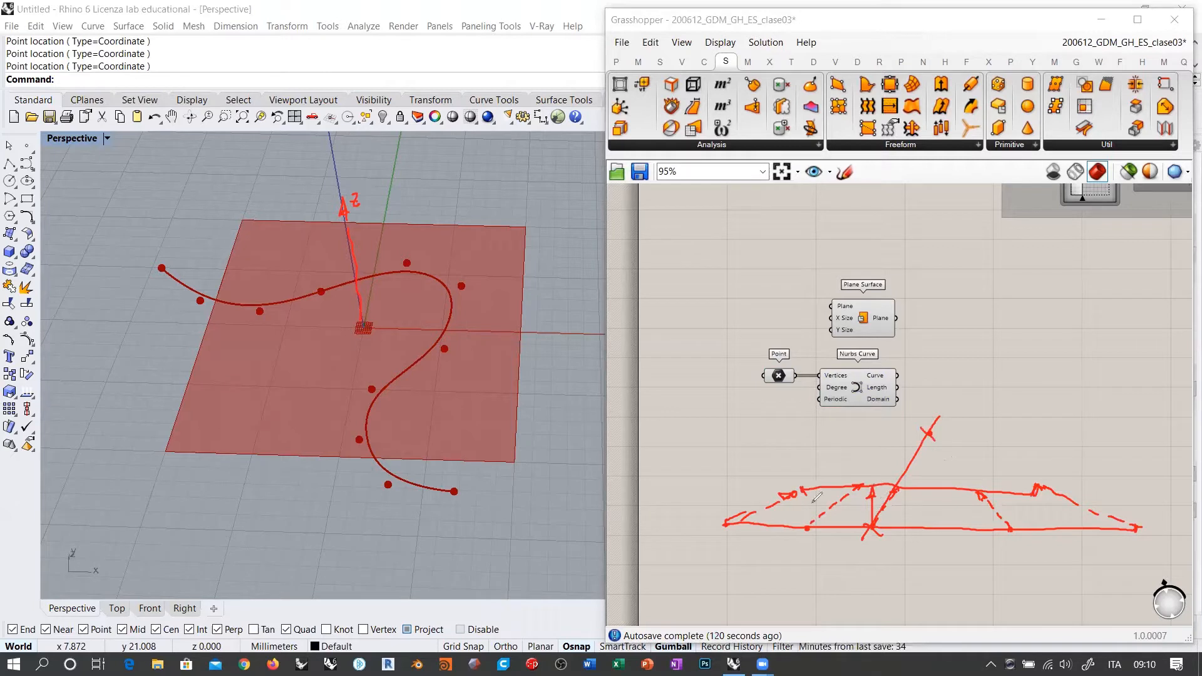
drag(724, 524, 724, 506)
drag(1136, 529, 1134, 508)
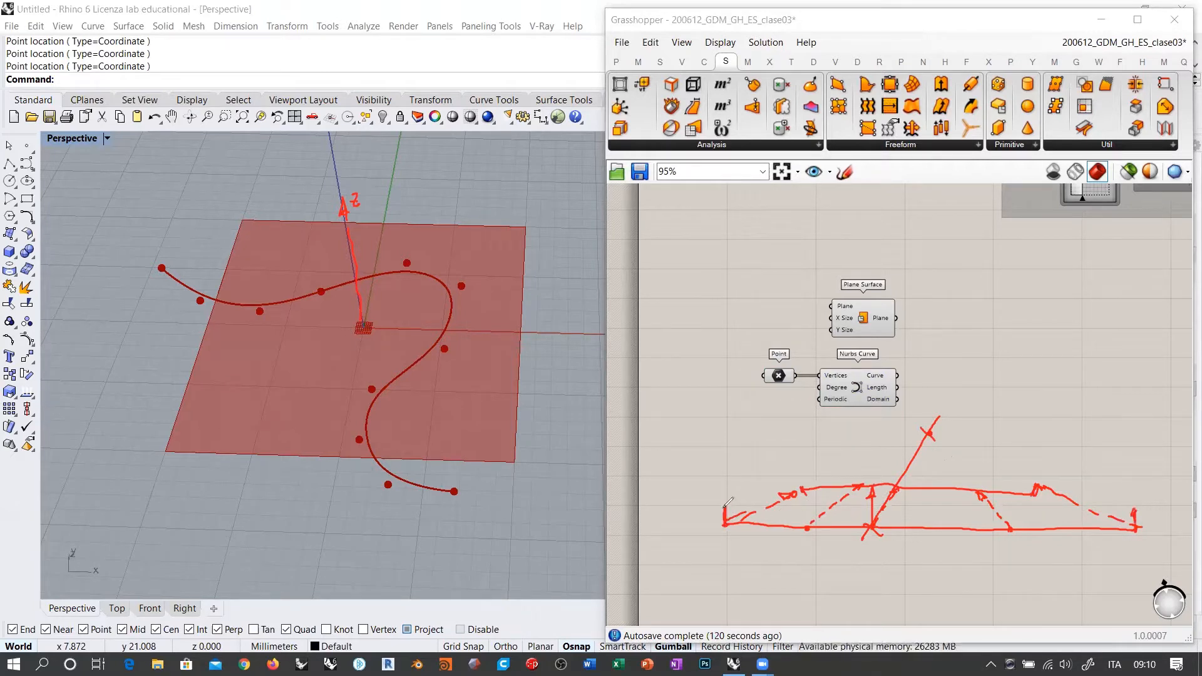
Complete the hand-drawn displacement diagram with a short stroke at its starting end and clear all the annotations.
drag(723, 506, 725, 523)
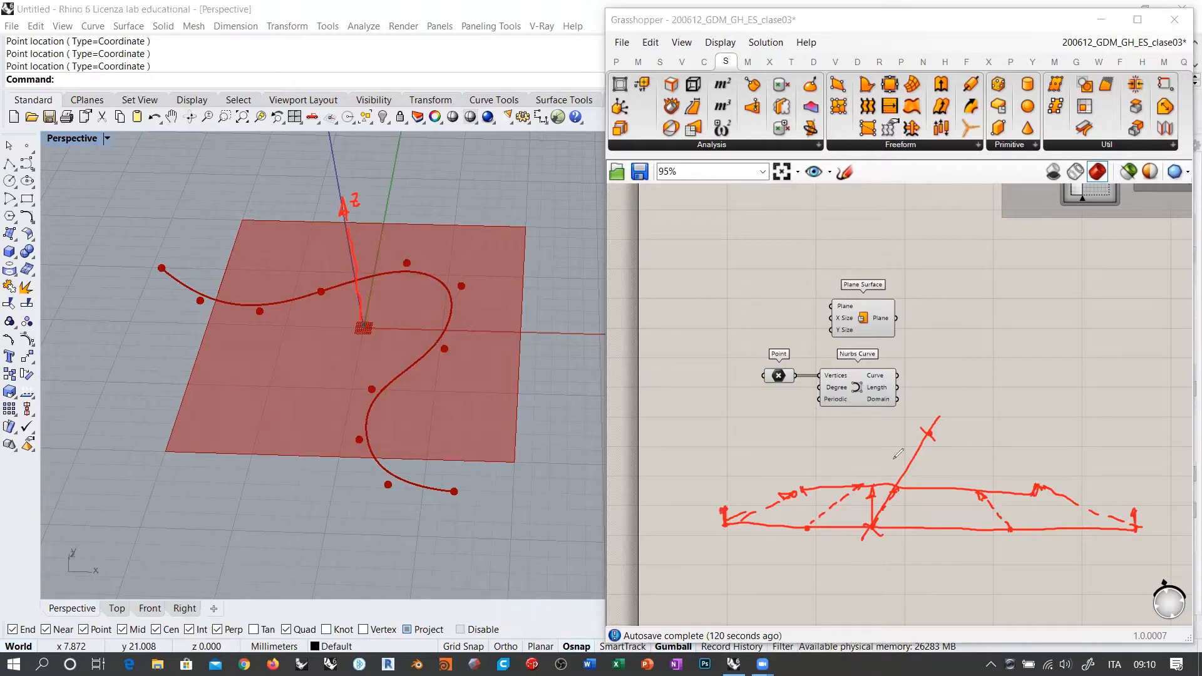
click(488, 132)
click(743, 284)
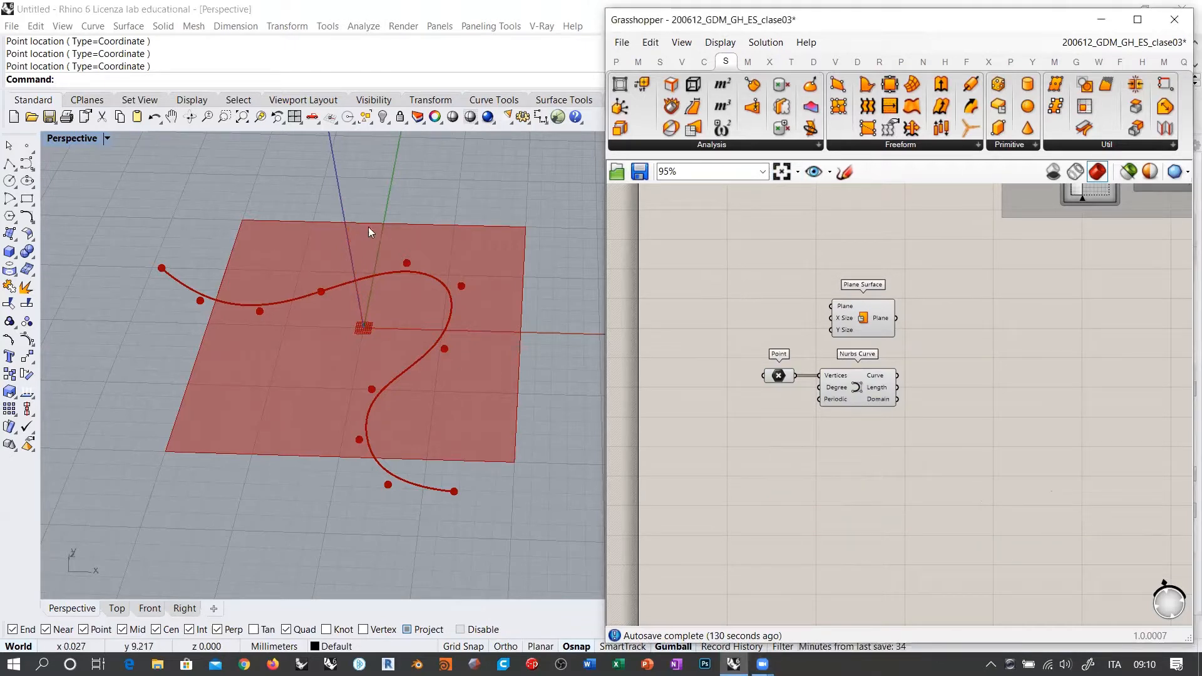
Move the Plane Surface component higher above the Nurbs Curve component to leave more space between them.
right_drag(467, 376, 503, 365)
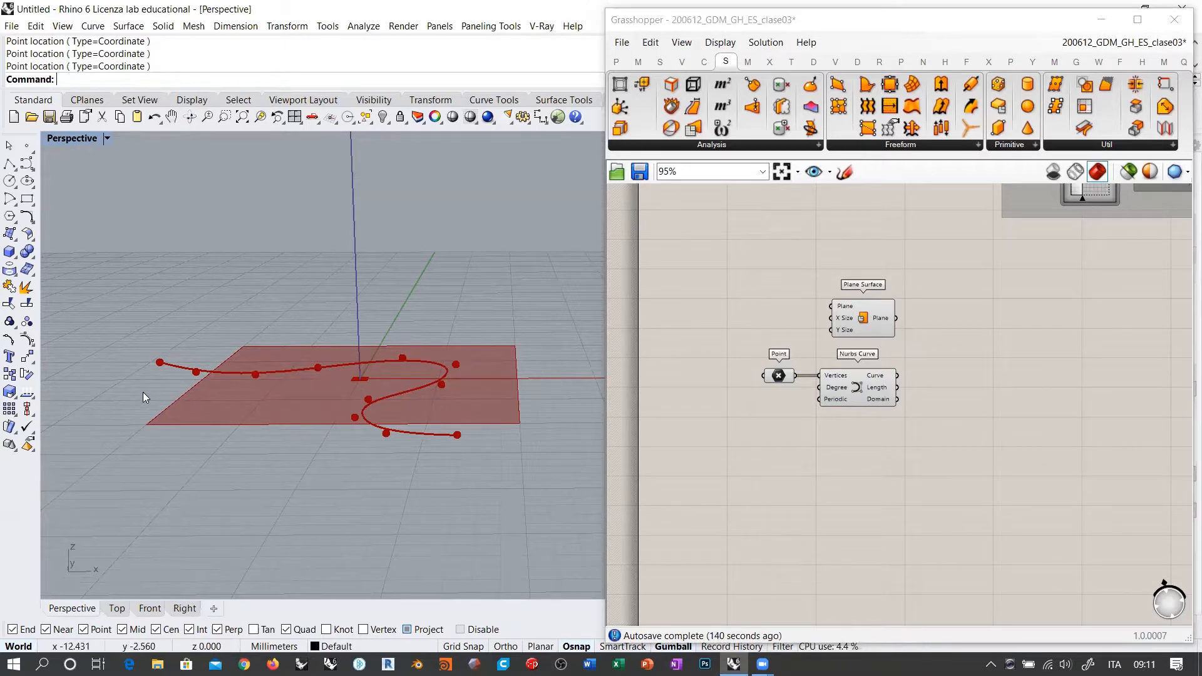
click(744, 453)
right_drag(923, 352, 866, 377)
scroll(791, 359, up, 2)
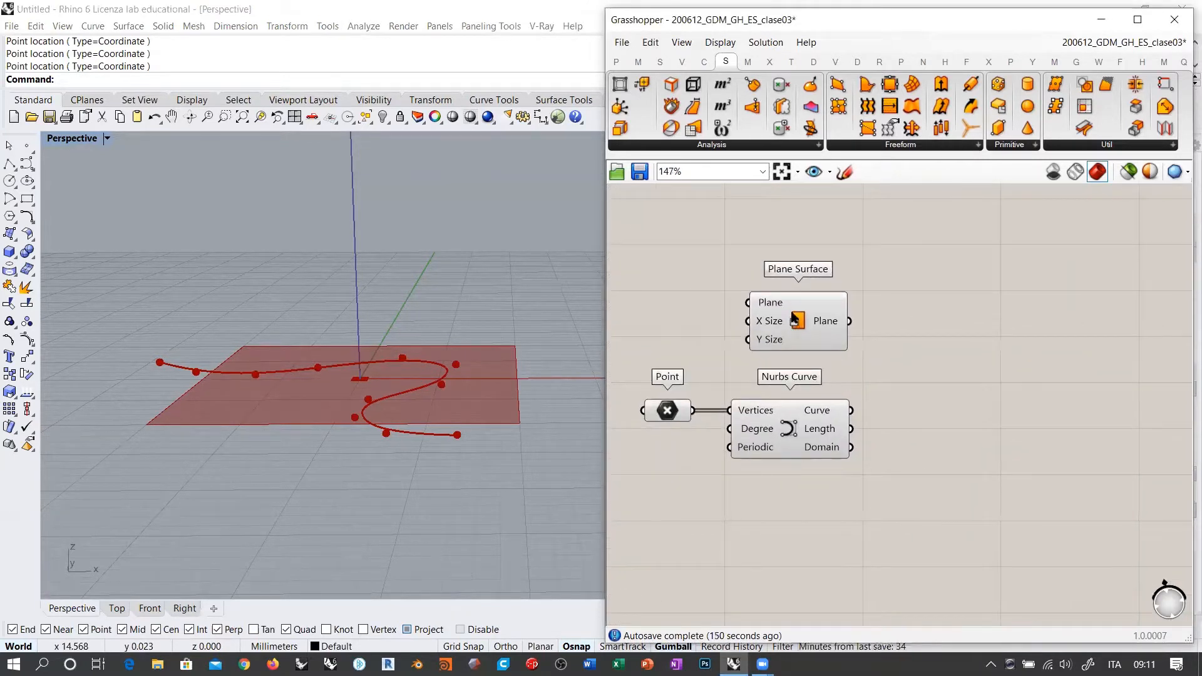
drag(793, 319, 787, 292)
click(962, 372)
click(919, 363)
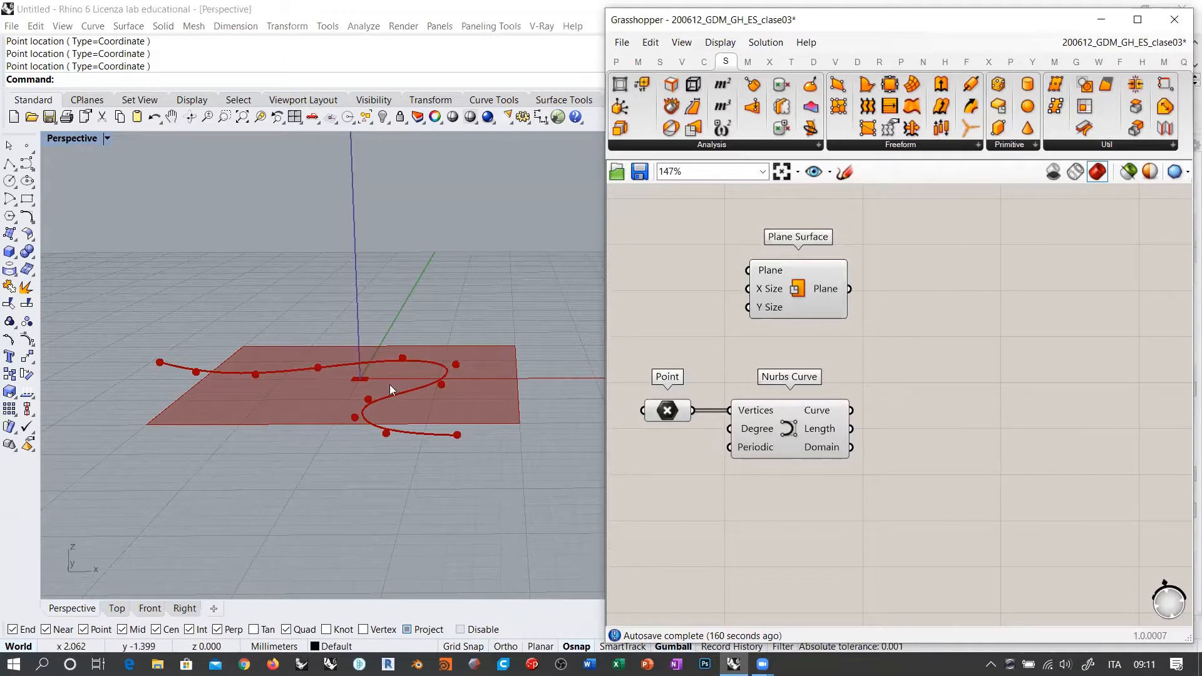
Add a Divide Surface component, wire the Plane Surface output to its Surface input, and place the two side by side.
double_click(926, 308)
text(d)
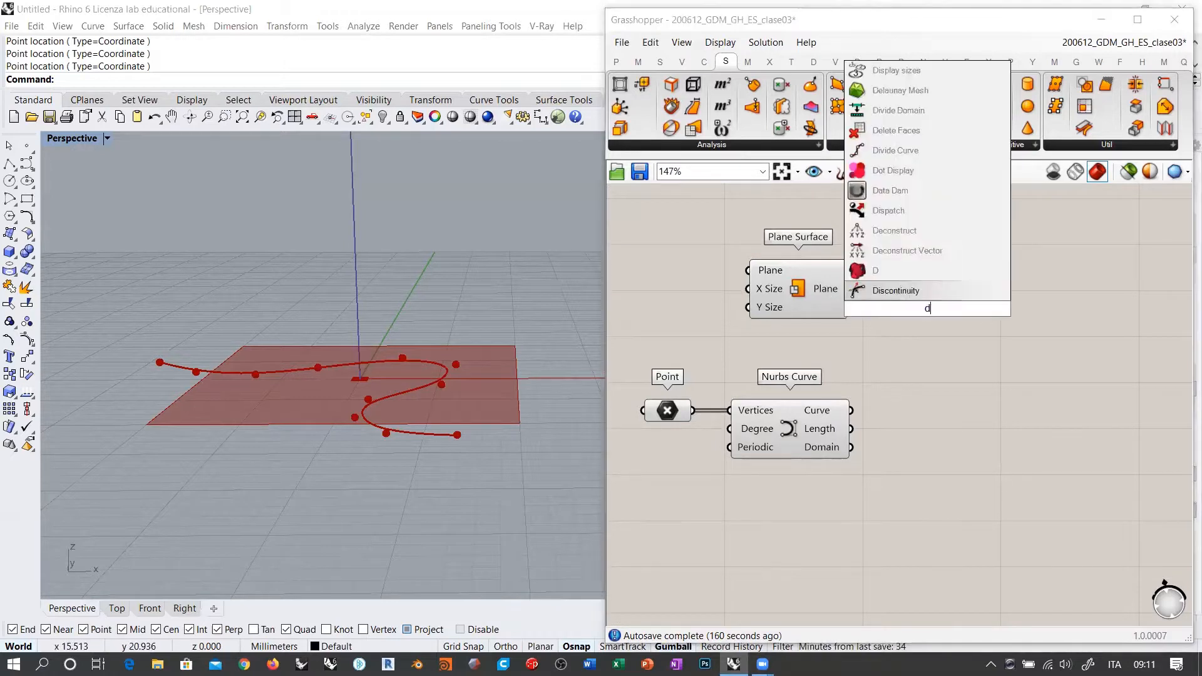
text(ivide s)
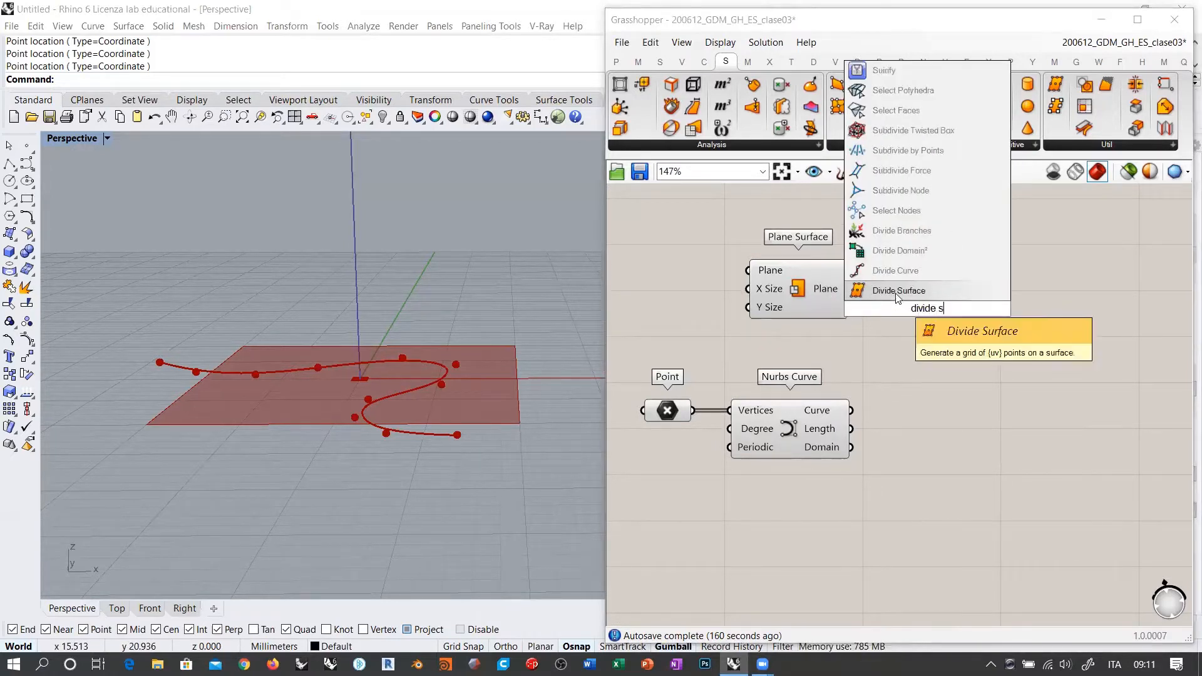
click(897, 294)
drag(858, 290, 679, 290)
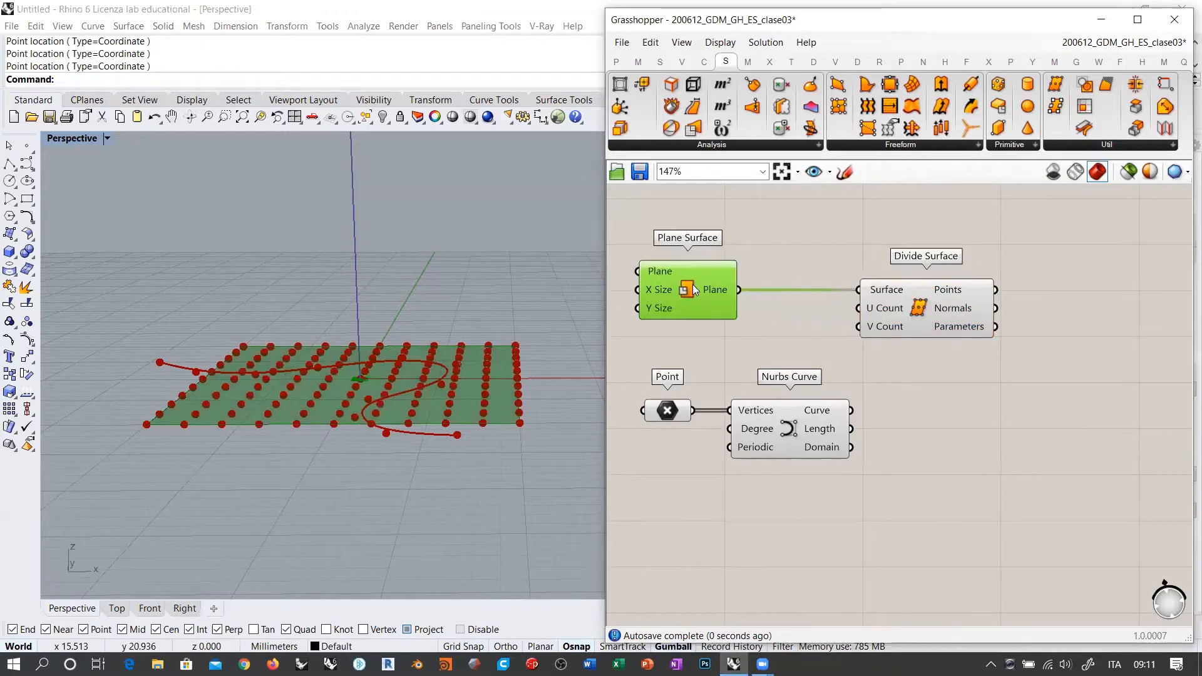
drag(944, 300, 853, 297)
click(720, 348)
right_drag(406, 324, 371, 368)
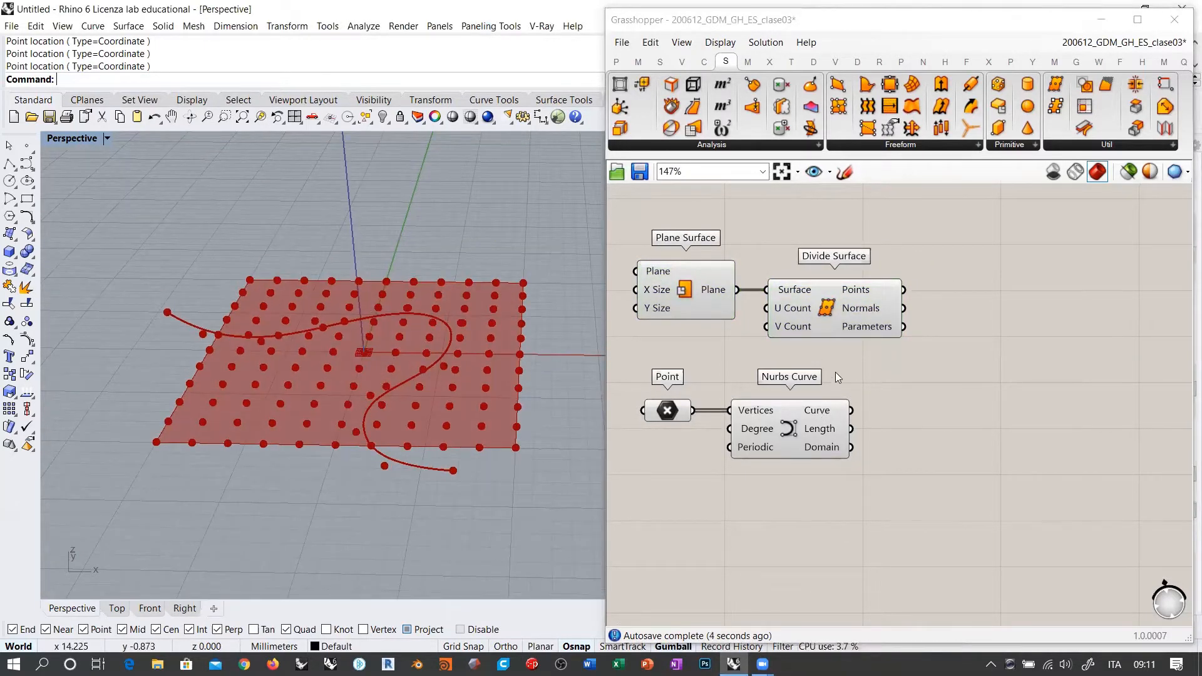
Add a number slider with value 11 and wire it to the U Count and V Count inputs of Divide Surface.
right_drag(835, 371, 967, 375)
drag(842, 304, 731, 298)
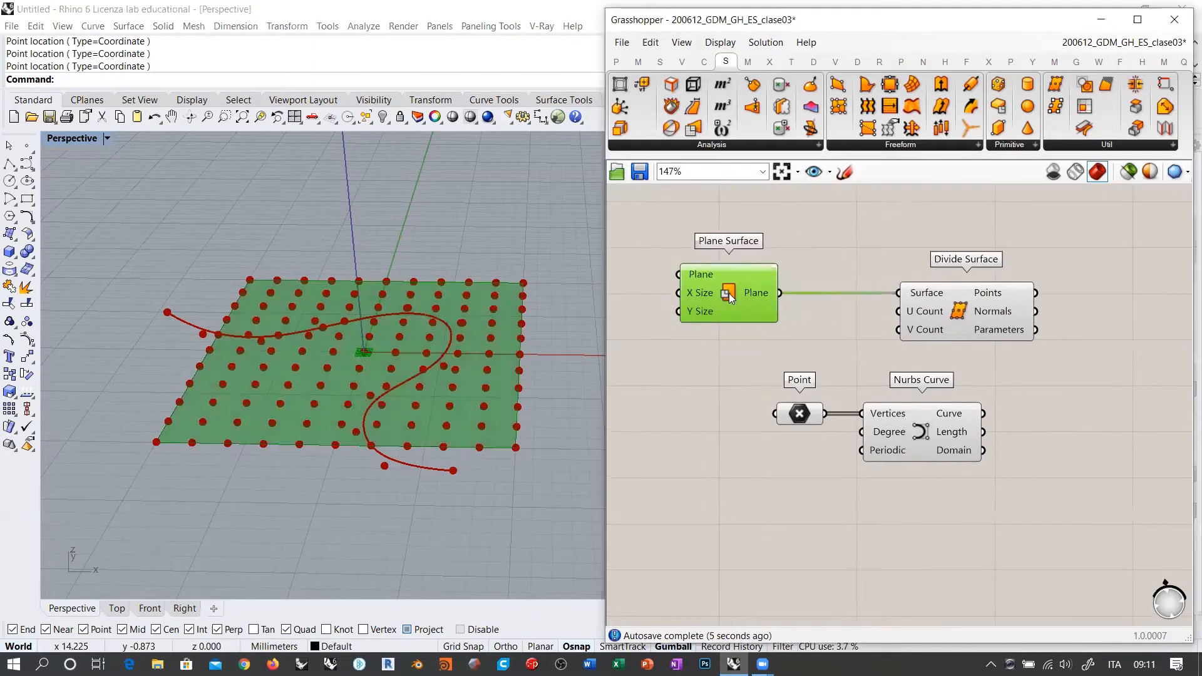
double_click(803, 342)
text(11)
key(Return)
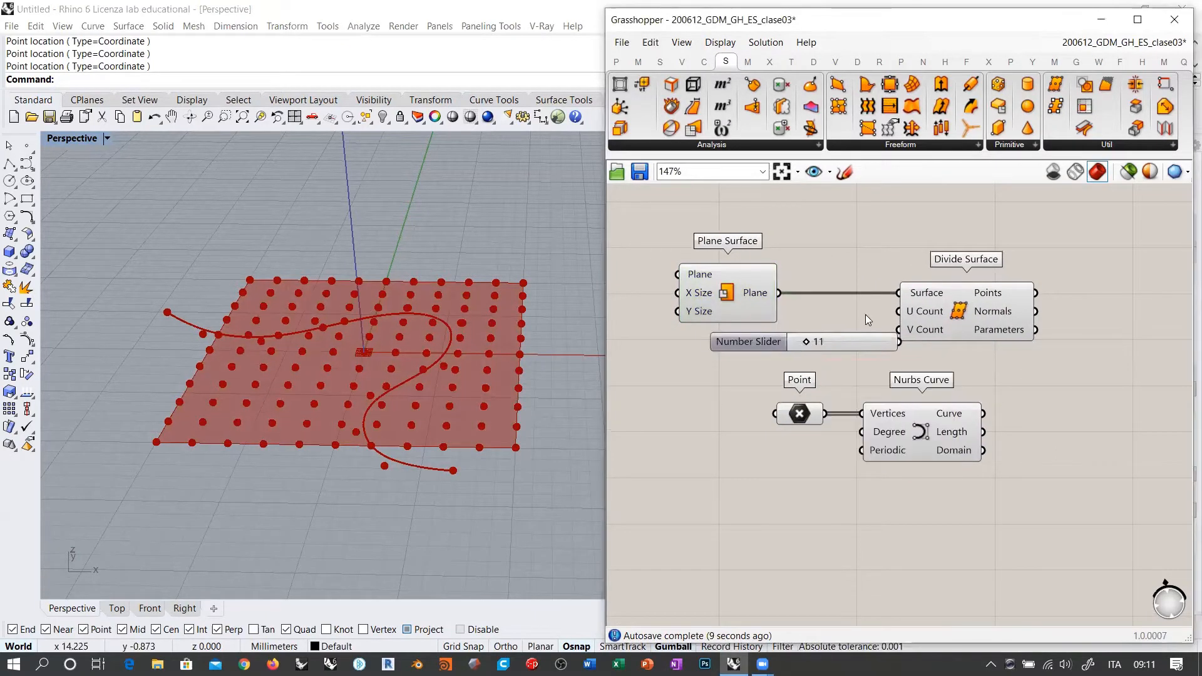
drag(899, 312, 899, 342)
Set the division slider to 42 and examine the dense point grid on the surface from above.
drag(754, 342, 789, 344)
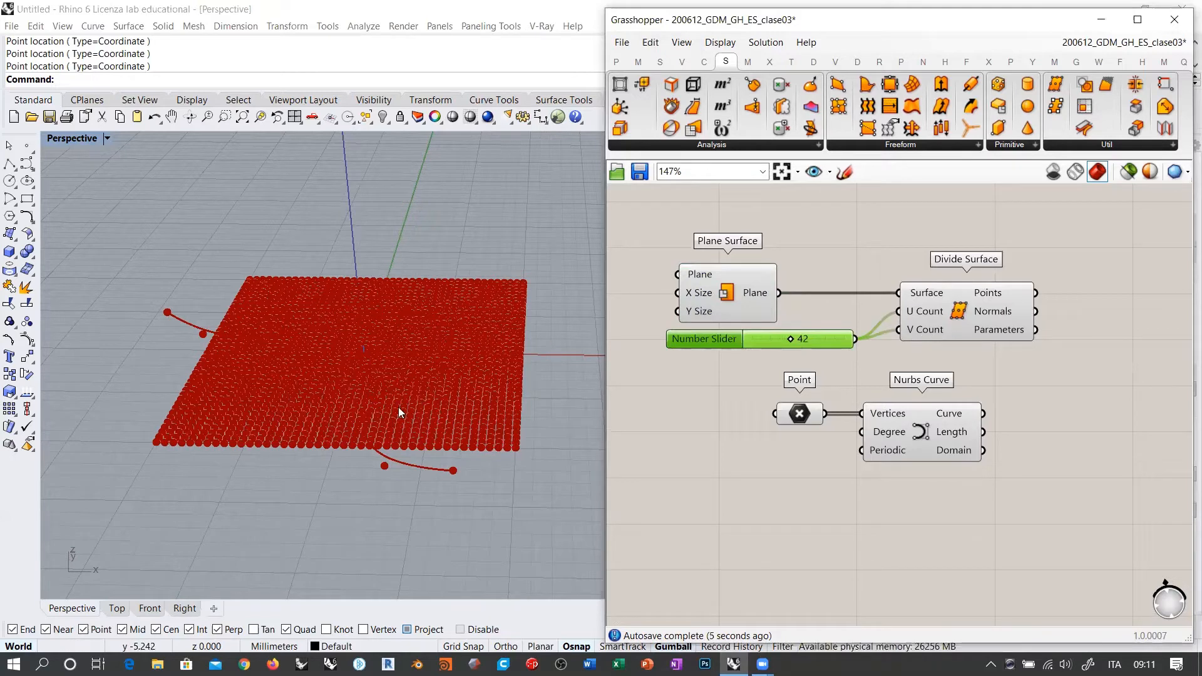
right_drag(440, 357, 450, 409)
scroll(415, 296, up, 2)
right_drag(414, 297, 442, 332)
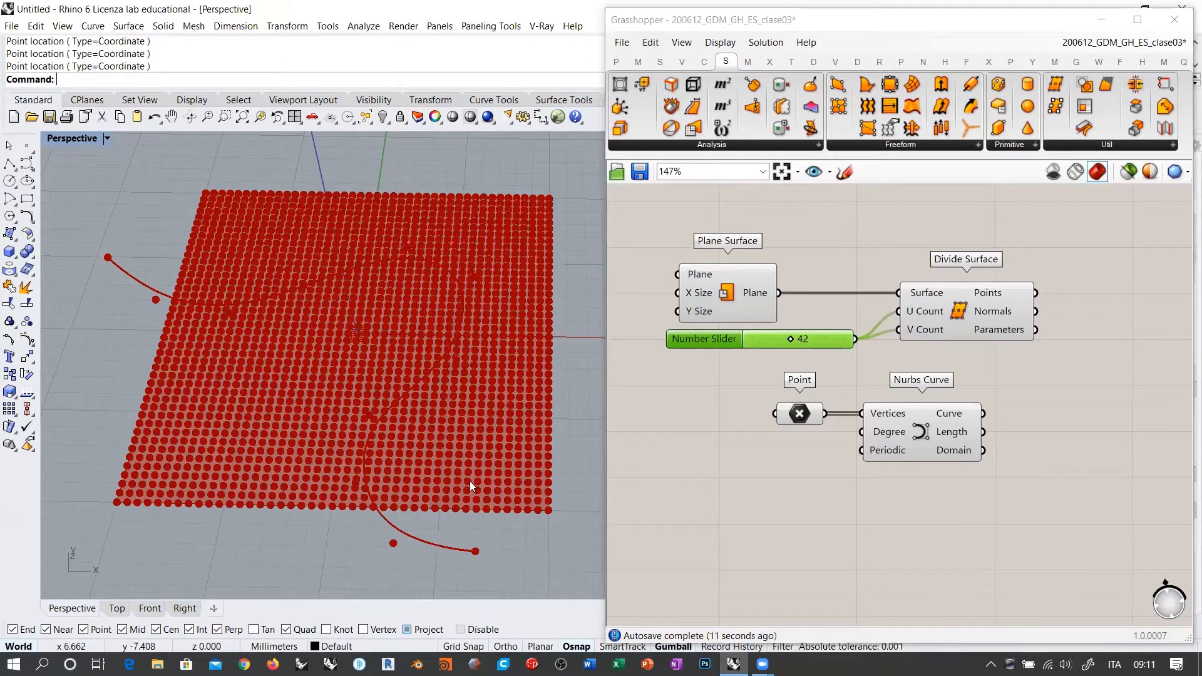
Set the number slider driving the U and V counts to 7.
click(872, 247)
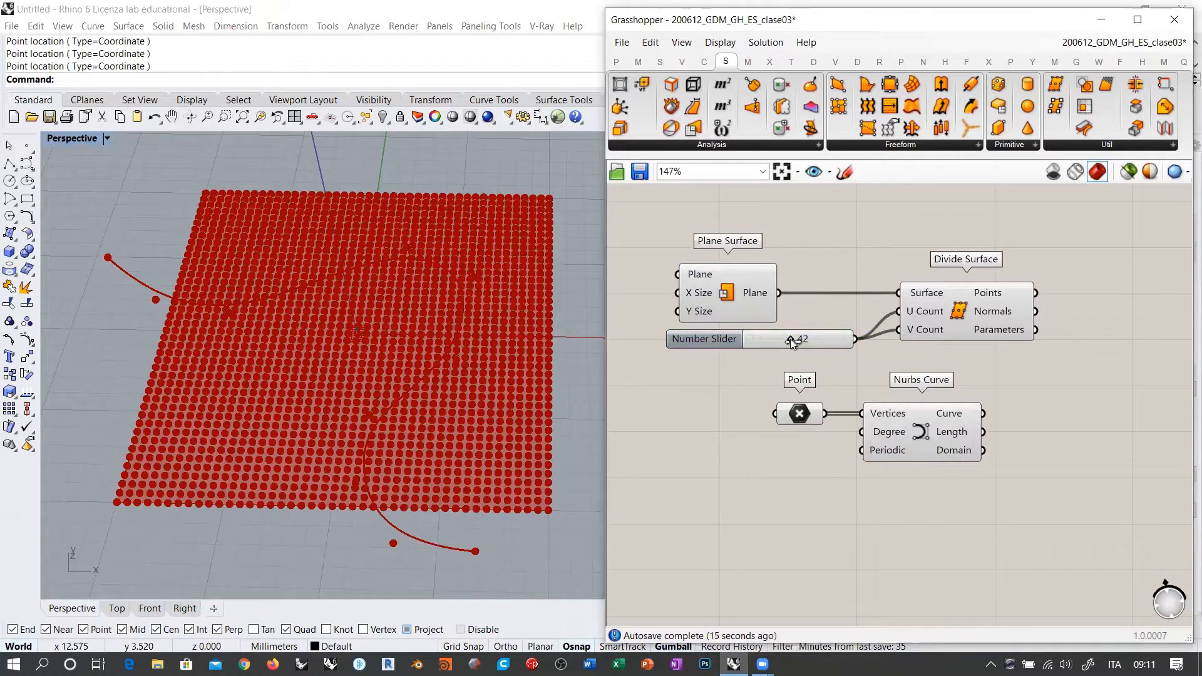
mouse_move(789, 339)
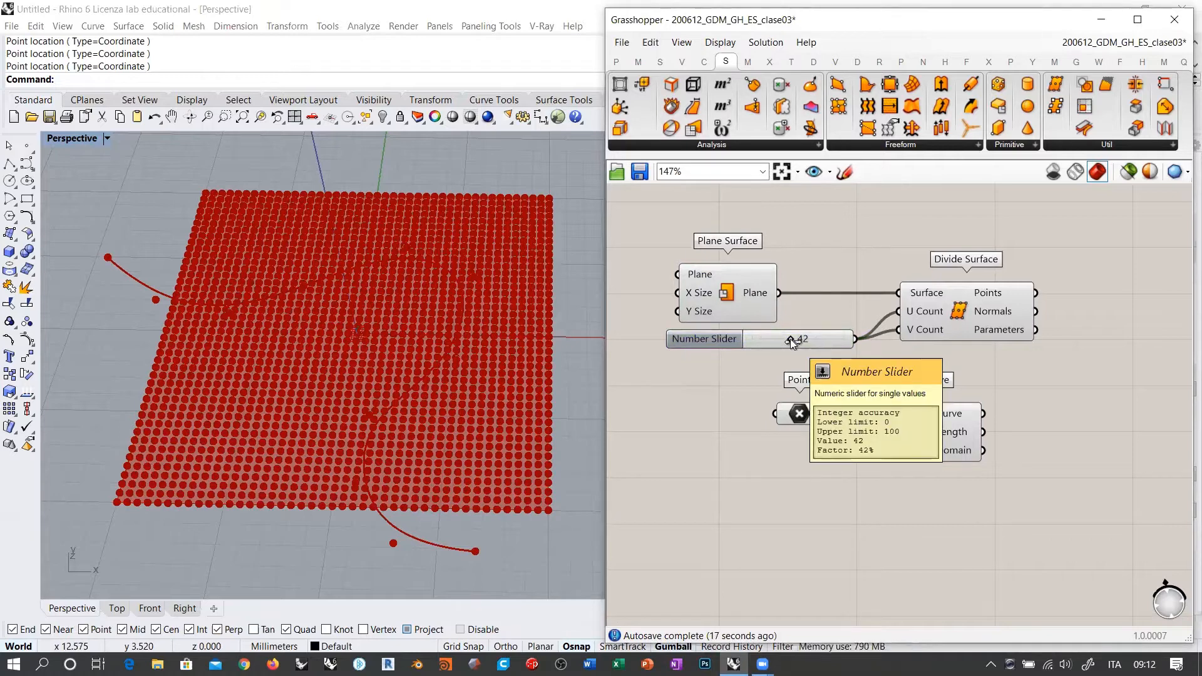
drag(790, 340, 759, 339)
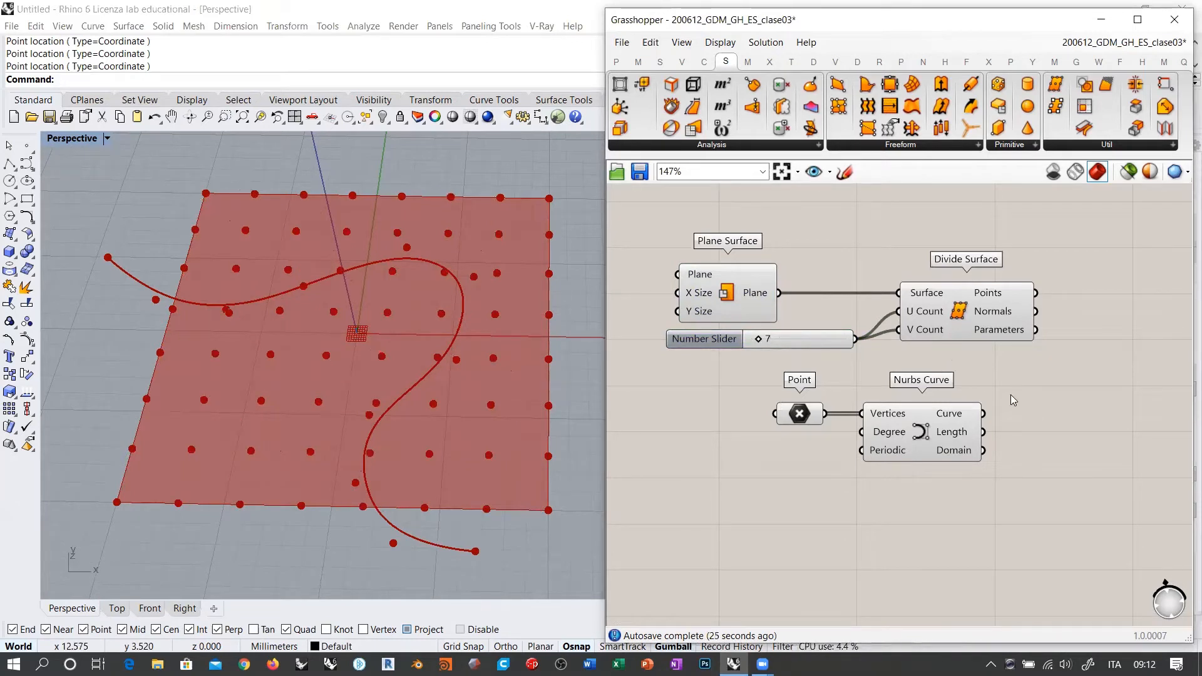
Line up the slider under Plane Surface and arrange both compactly beside Divide Surface, above the Nurbs Curve definition.
drag(834, 344, 759, 357)
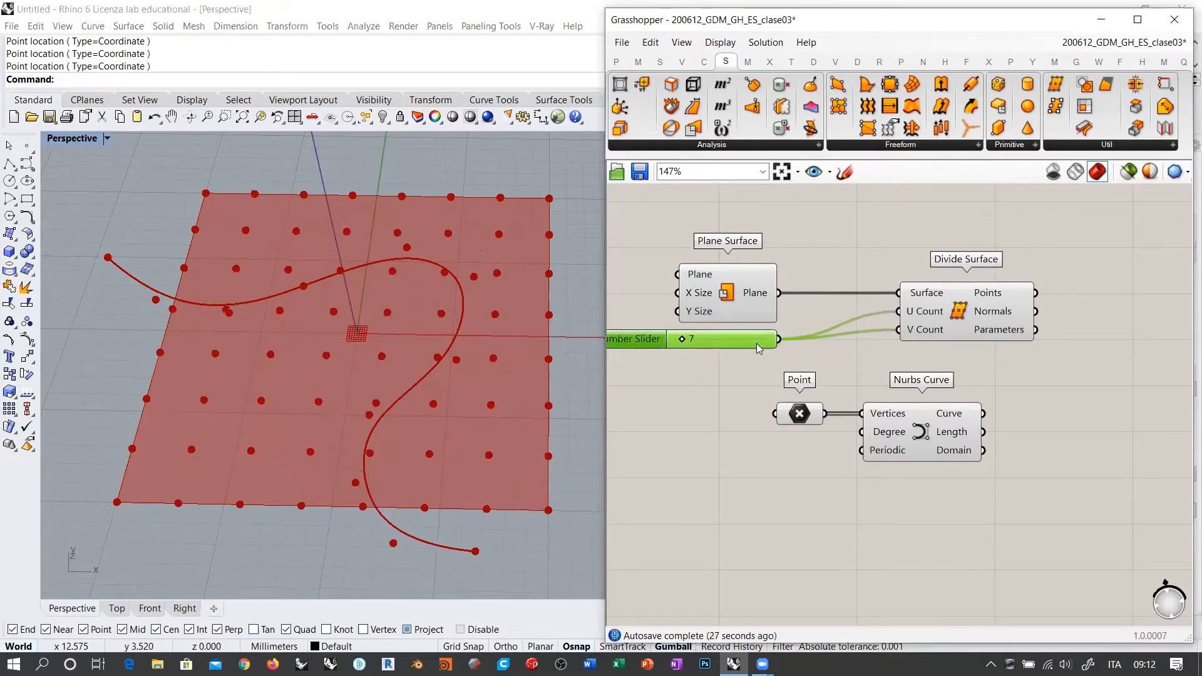
drag(967, 313, 875, 313)
drag(1020, 340, 708, 269)
drag(882, 314, 921, 313)
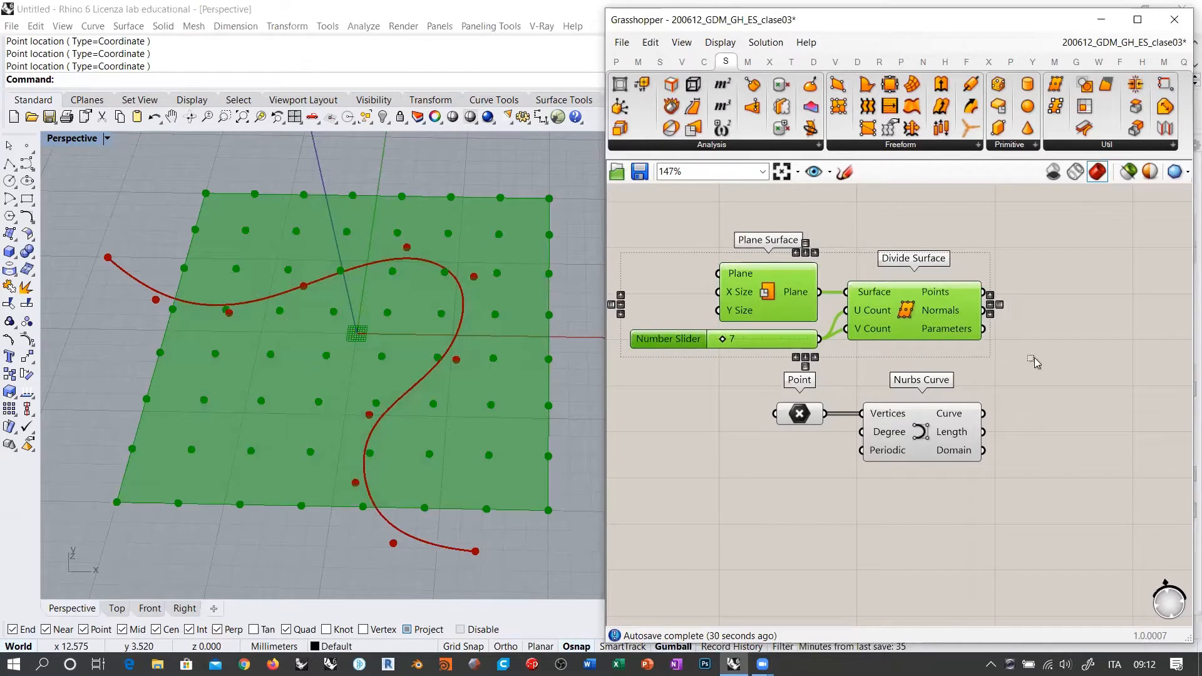
click(1089, 366)
right_drag(1095, 366, 889, 341)
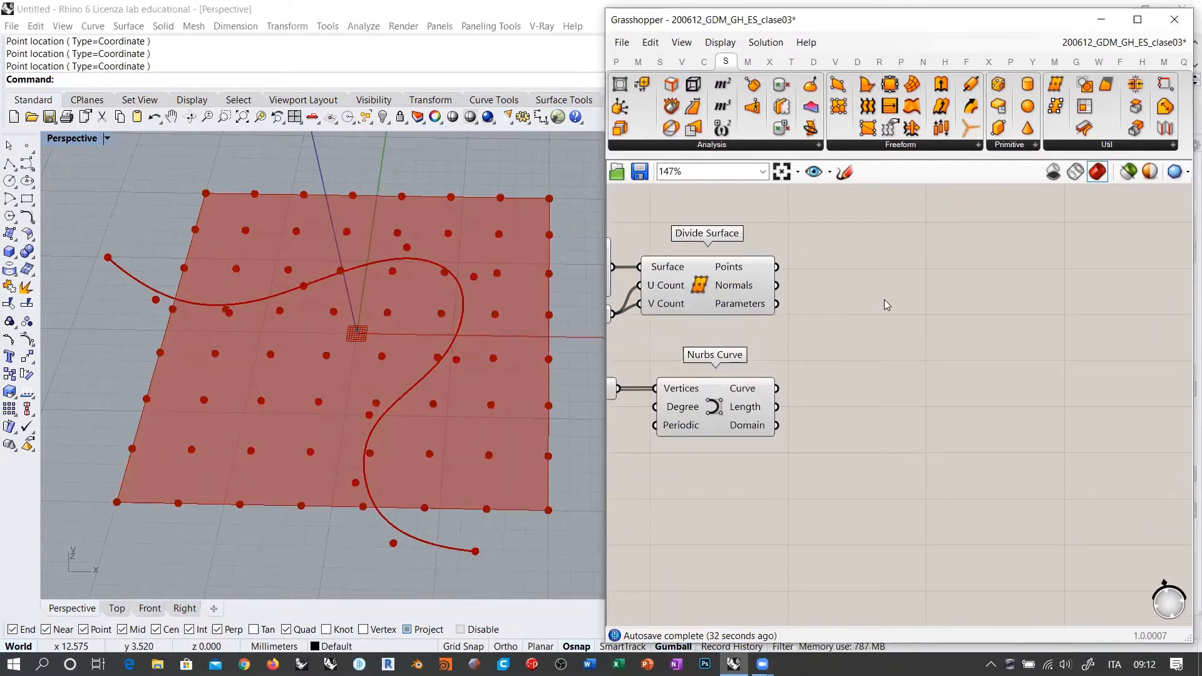
Examine the data tree structure of the Divide Surface Points output.
click(696, 274)
mouse_move(736, 268)
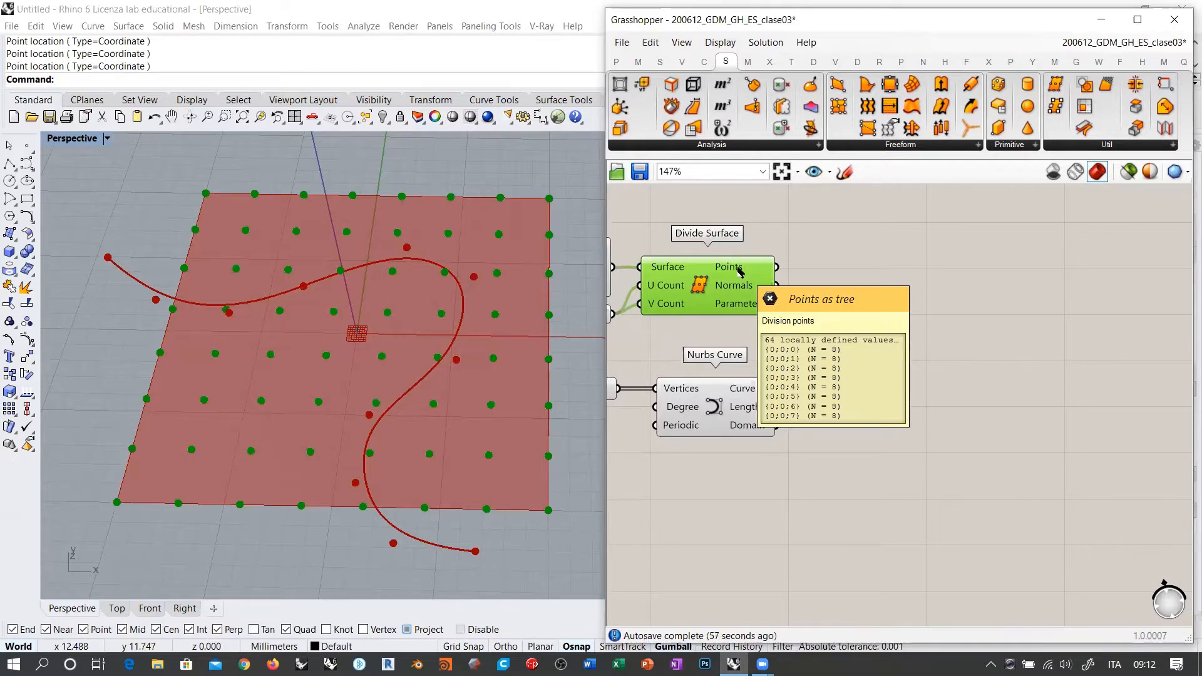
right_click(739, 270)
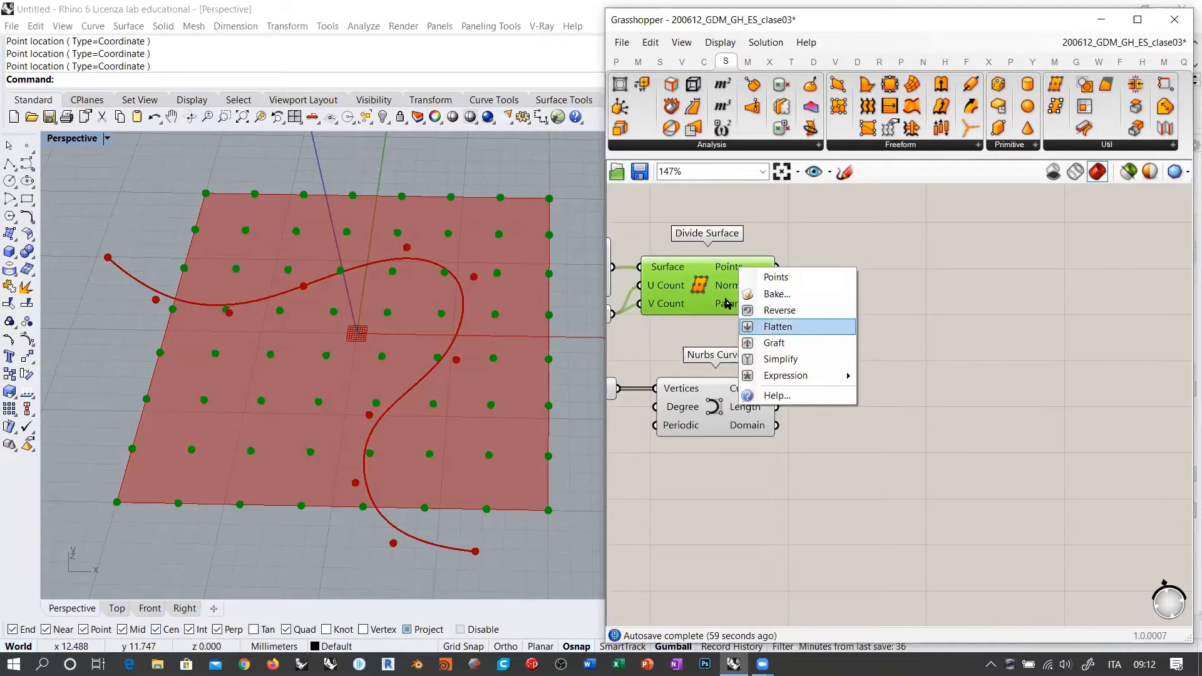
click(736, 265)
mouse_move(741, 271)
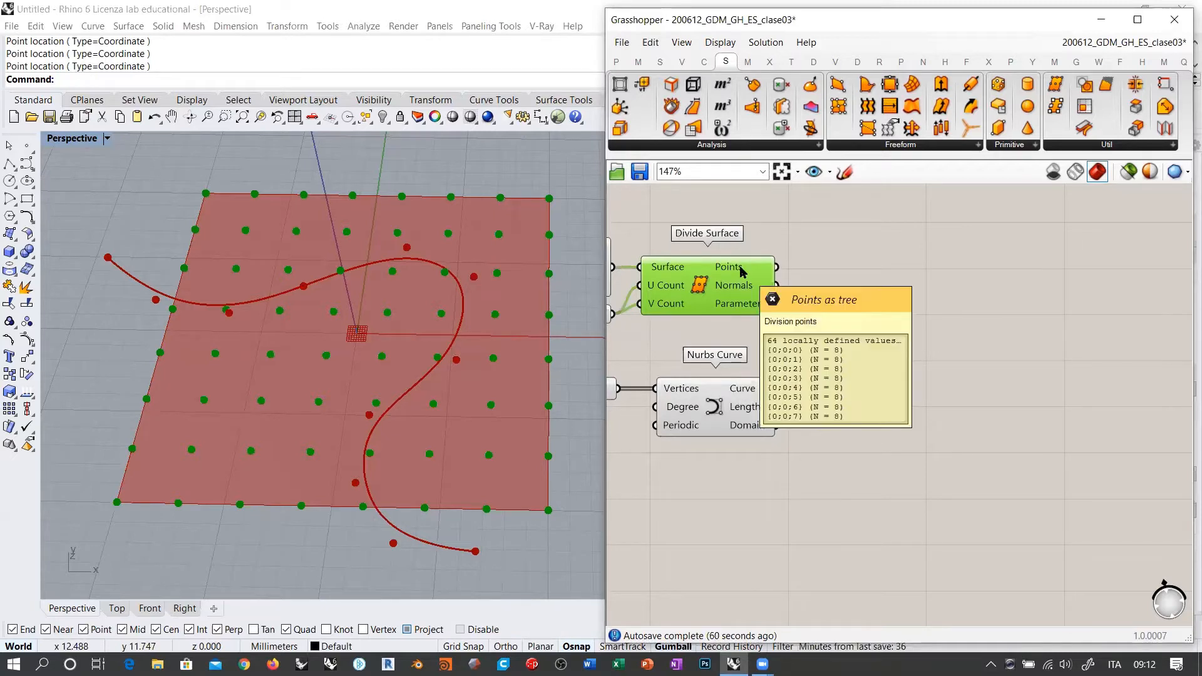
Try flattening the Divide Surface points with a separate Flatten Tree component, and delete that component.
click(881, 290)
double_click(881, 291)
text(f)
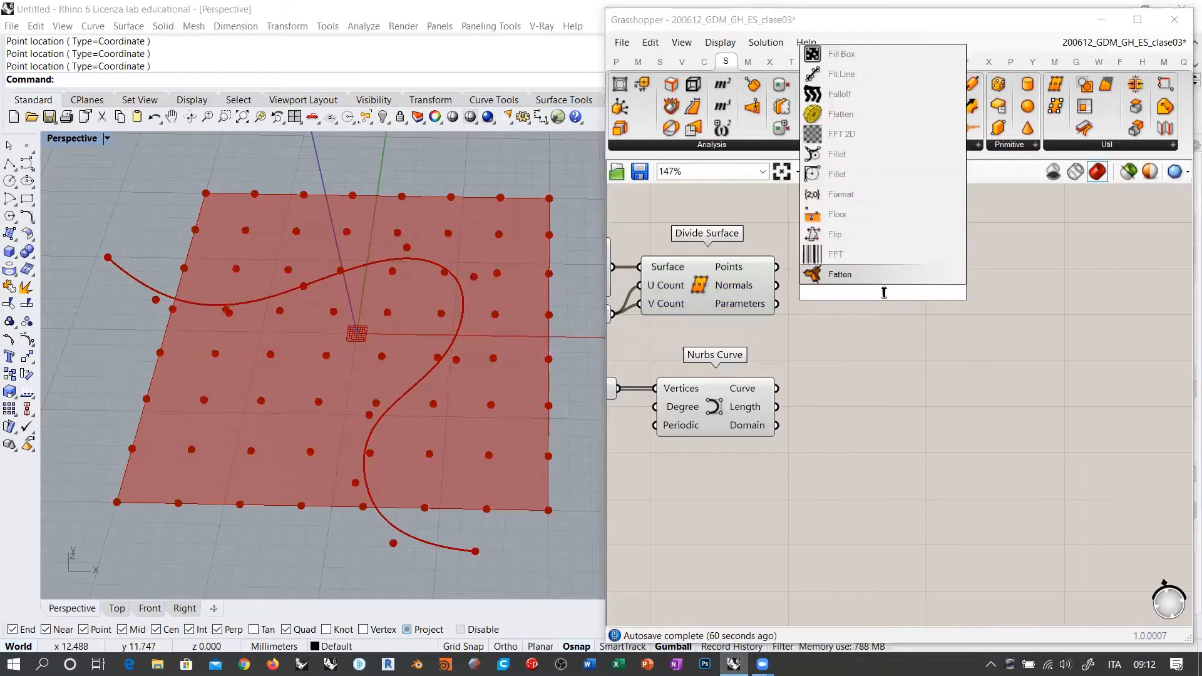
text(latten)
key(Return)
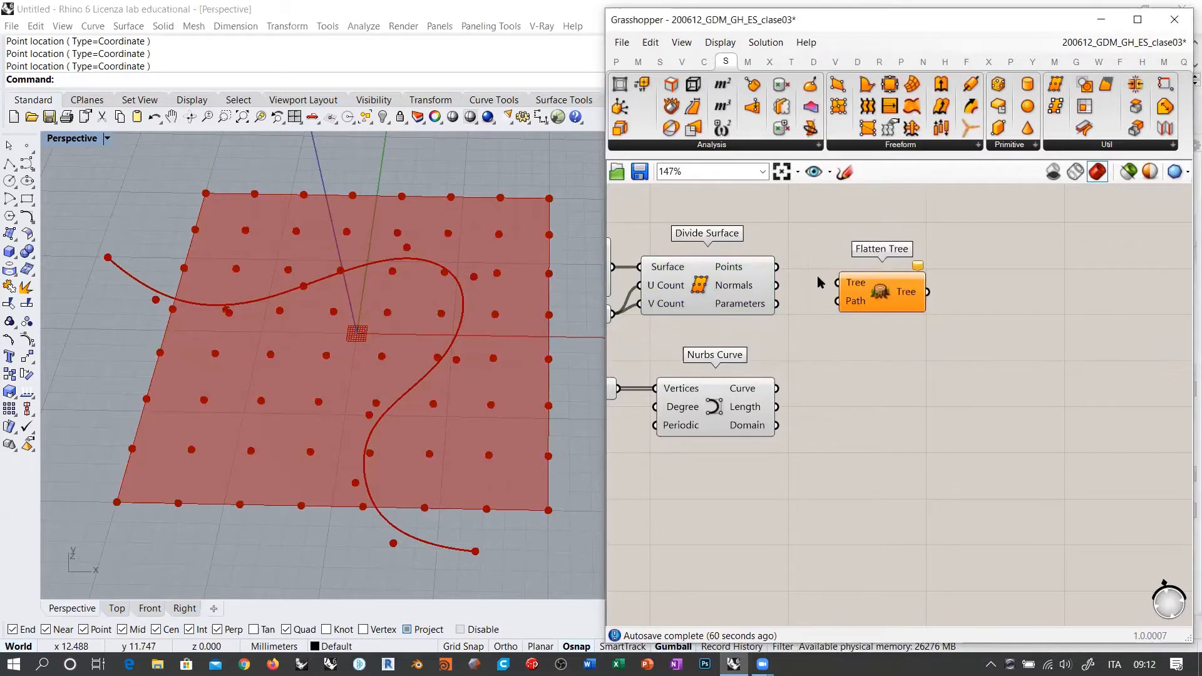
drag(776, 267, 831, 270)
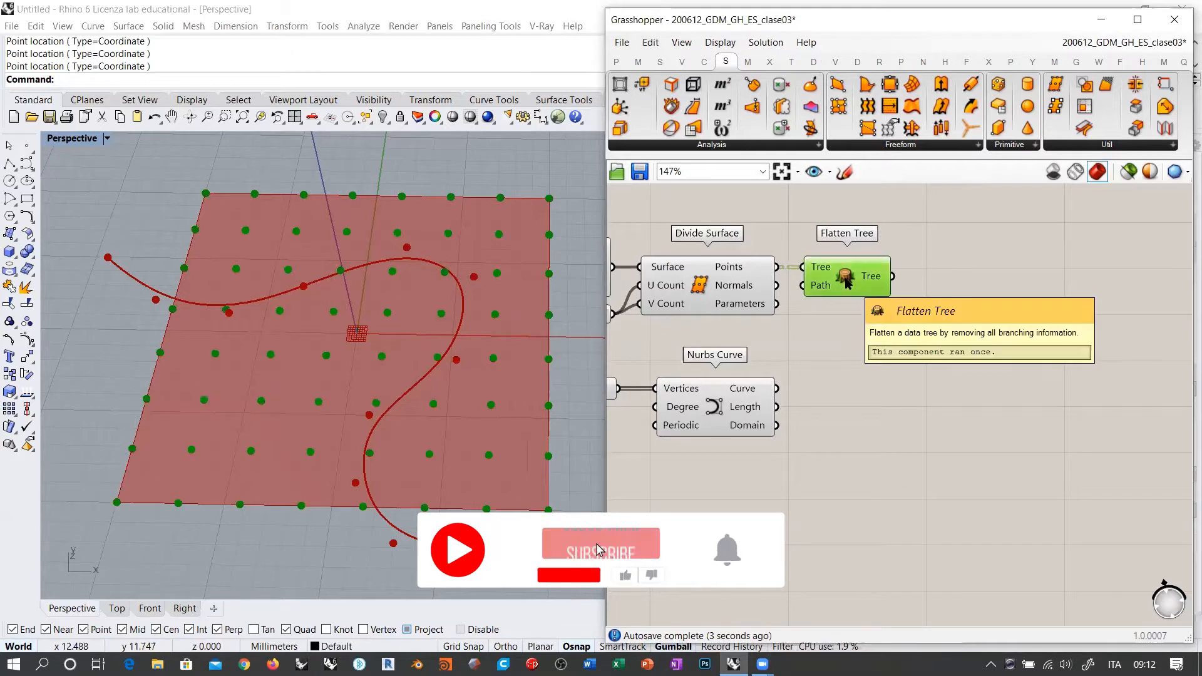
key(Delete)
Apply Flatten directly to the Points output of Divide Surface and check its data structure.
right_click(737, 271)
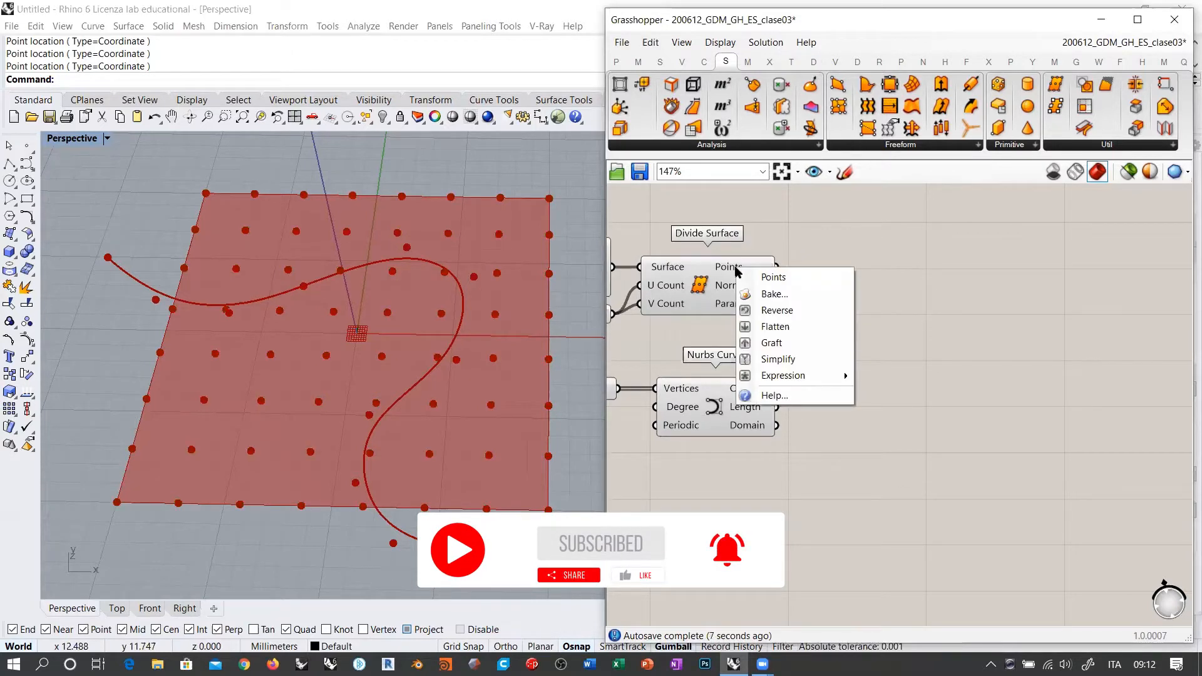
click(774, 326)
mouse_move(732, 272)
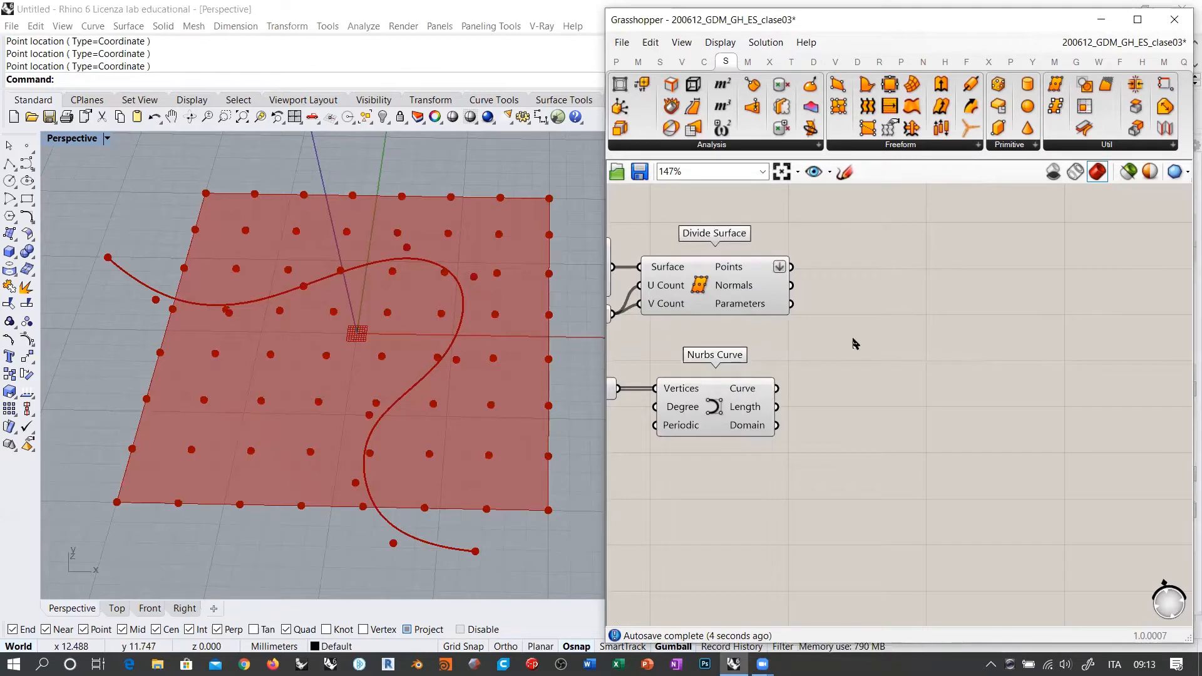
Add a Curve Closest Point component fed by the flattened division Points and the Nurbs Curve output, and align it beside Nurbs Curve.
right_drag(376, 362, 530, 410)
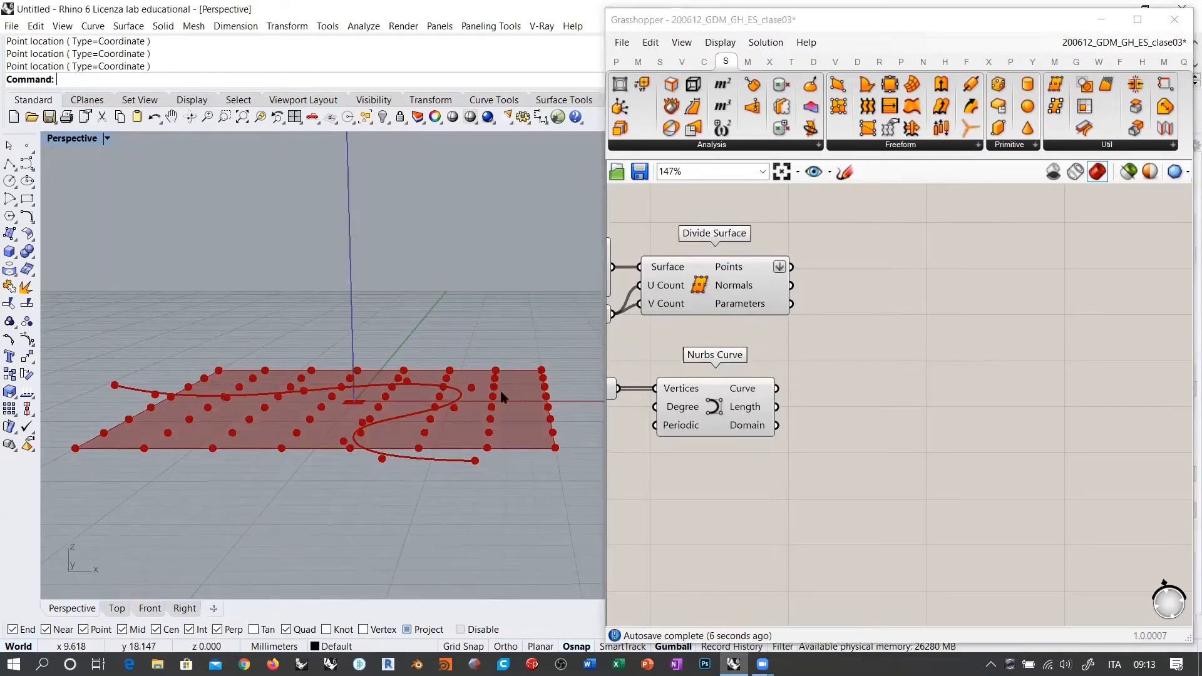
double_click(876, 368)
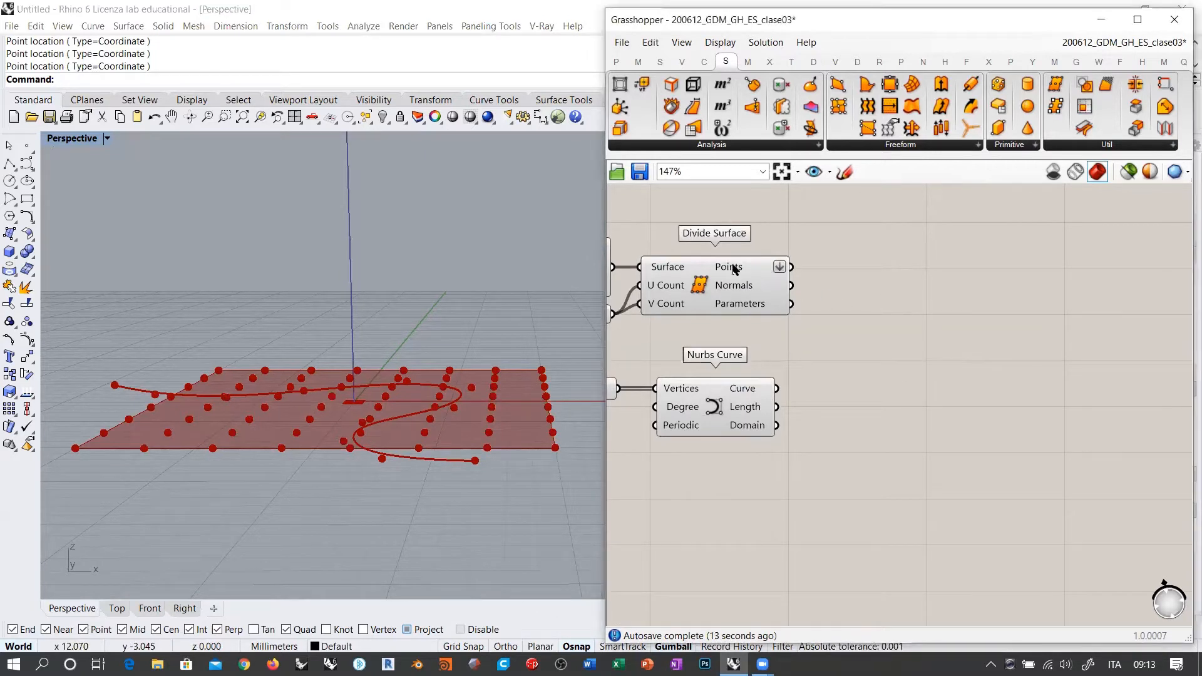
double_click(876, 343)
text(cc)
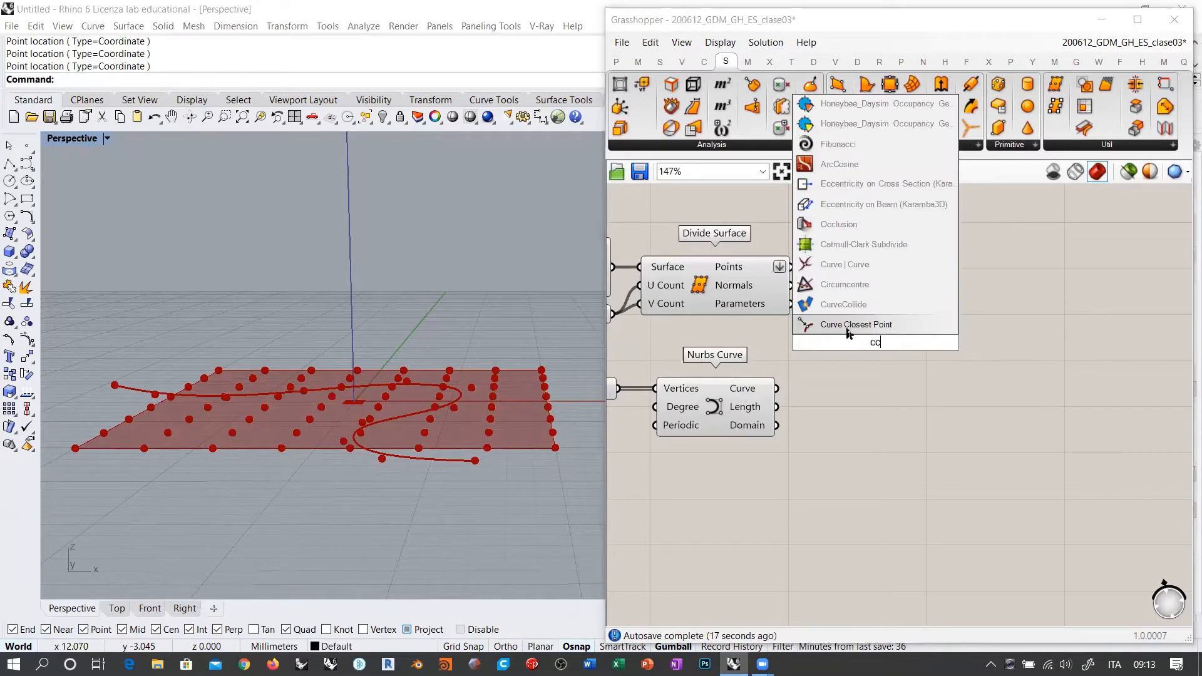
click(846, 327)
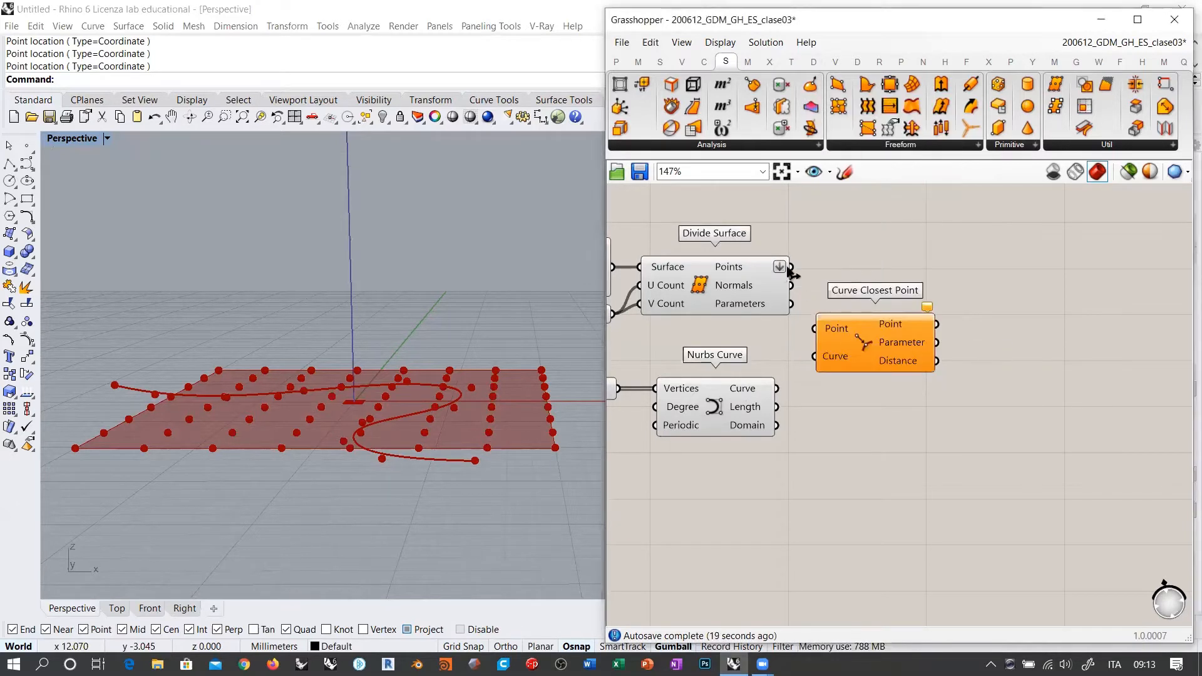
drag(790, 267, 814, 328)
drag(779, 389, 874, 350)
right_drag(376, 401, 438, 376)
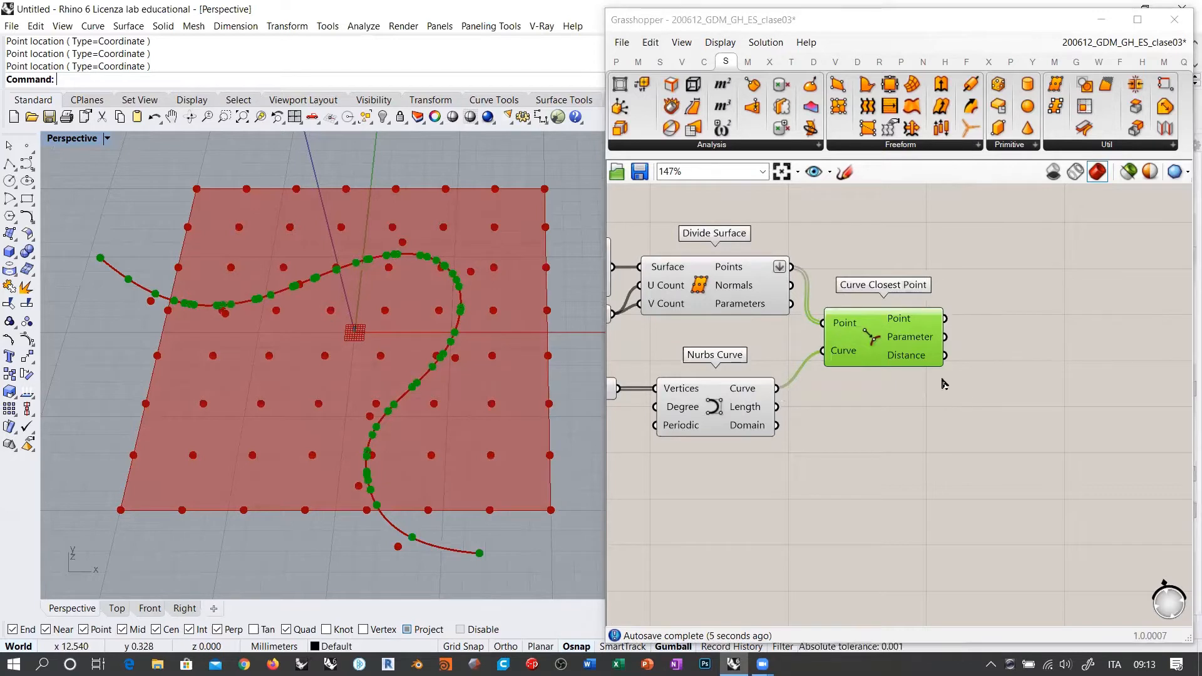
drag(849, 344, 851, 381)
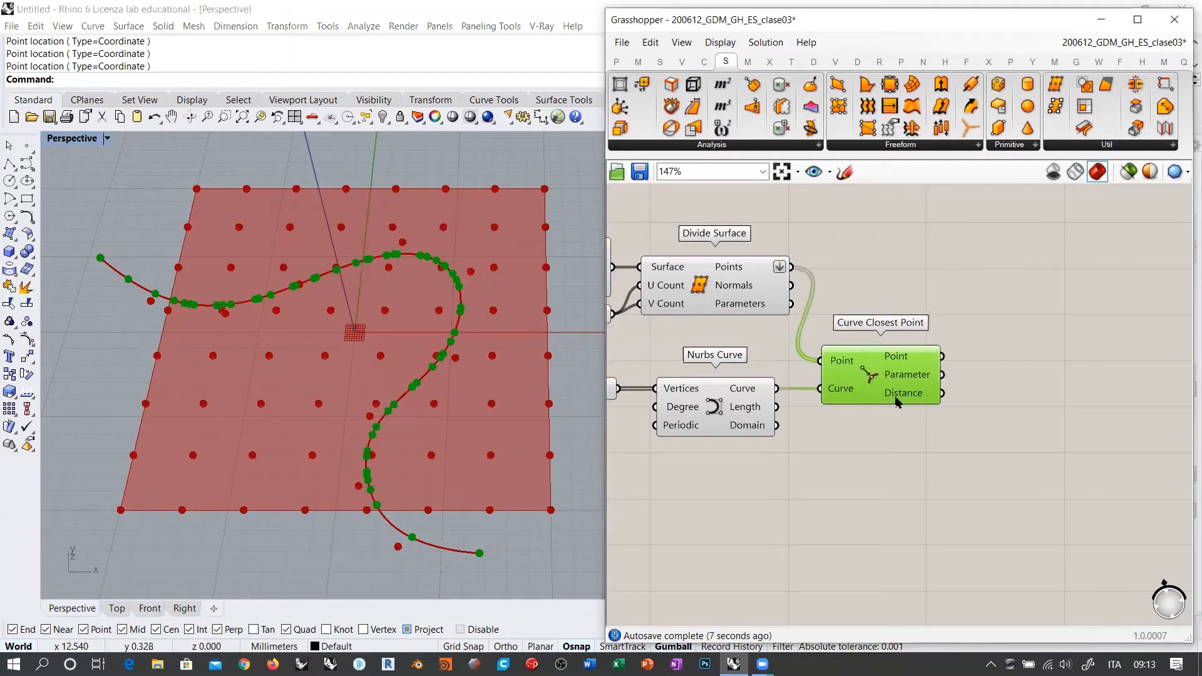
Add a Move component that takes the flattened Divide Surface Points as its Geometry, and align it level with Divide Surface.
mouse_move(975, 330)
right_down()
mouse_move(959, 332)
mouse_move(971, 321)
right_up()
click(971, 321)
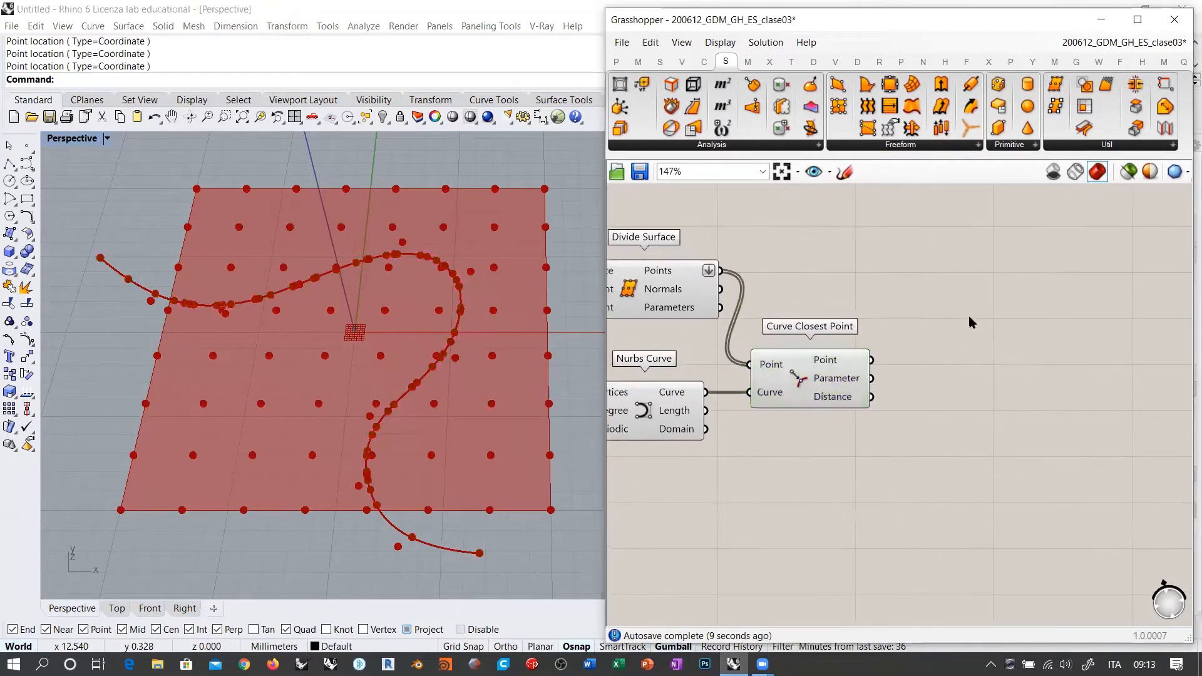
double_click(1003, 306)
text(mov)
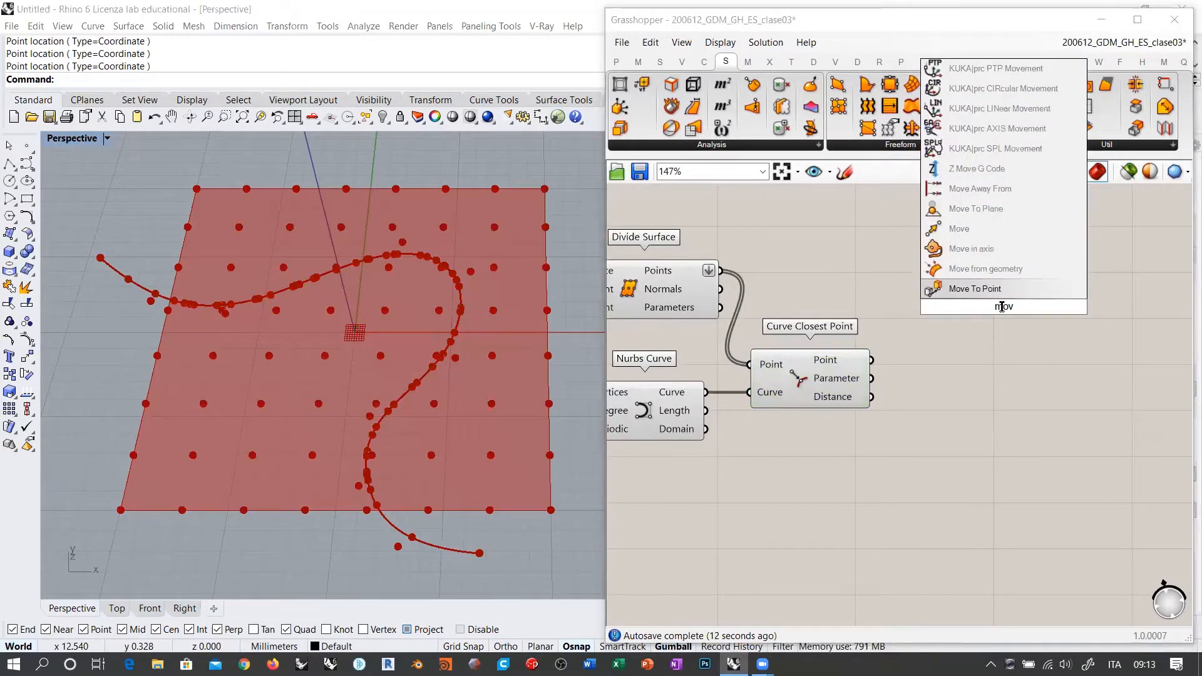
click(967, 229)
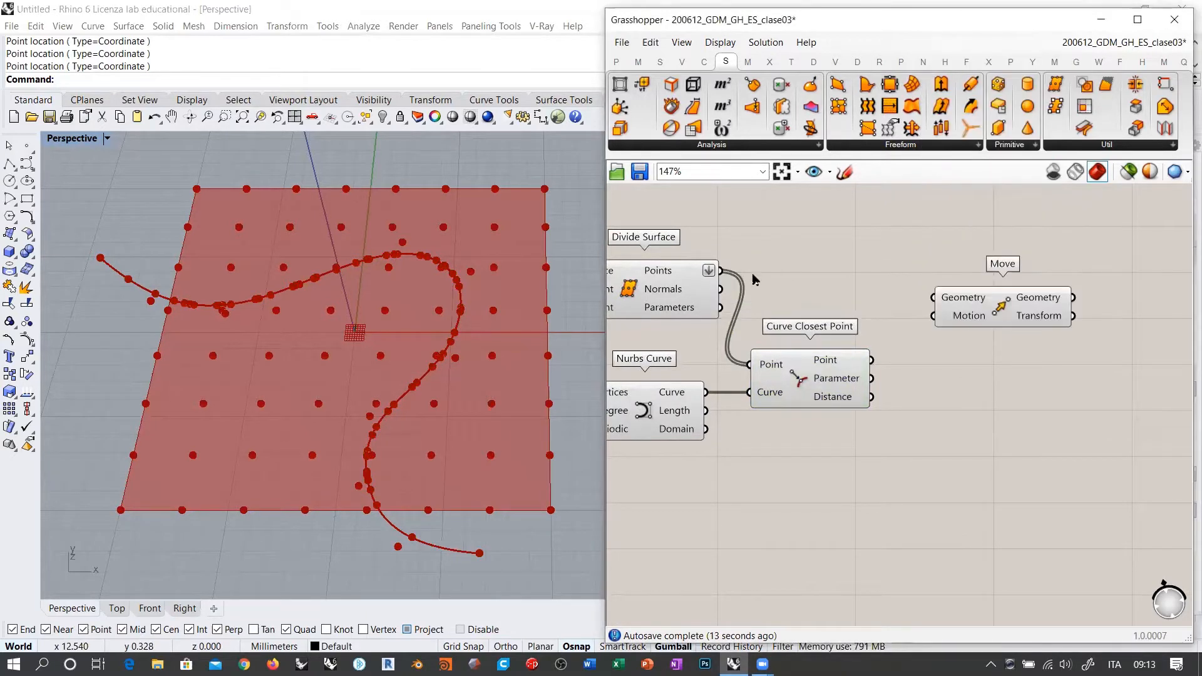
drag(724, 266, 934, 297)
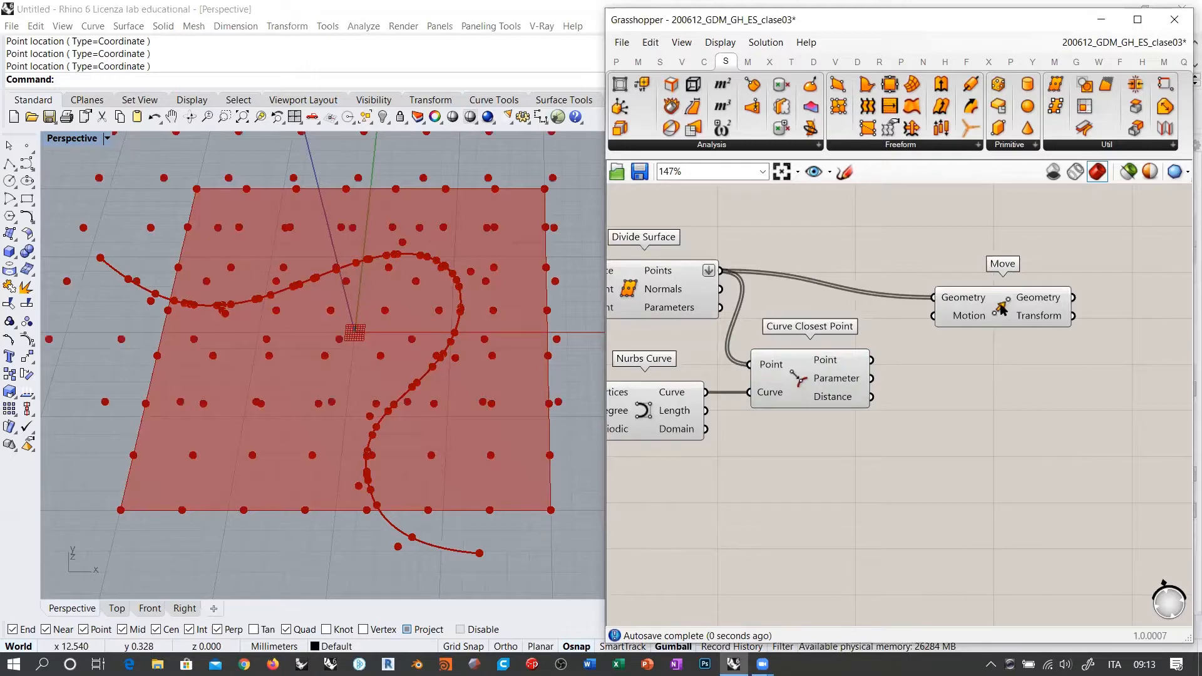
drag(1009, 303, 1065, 277)
right_drag(362, 332, 345, 347)
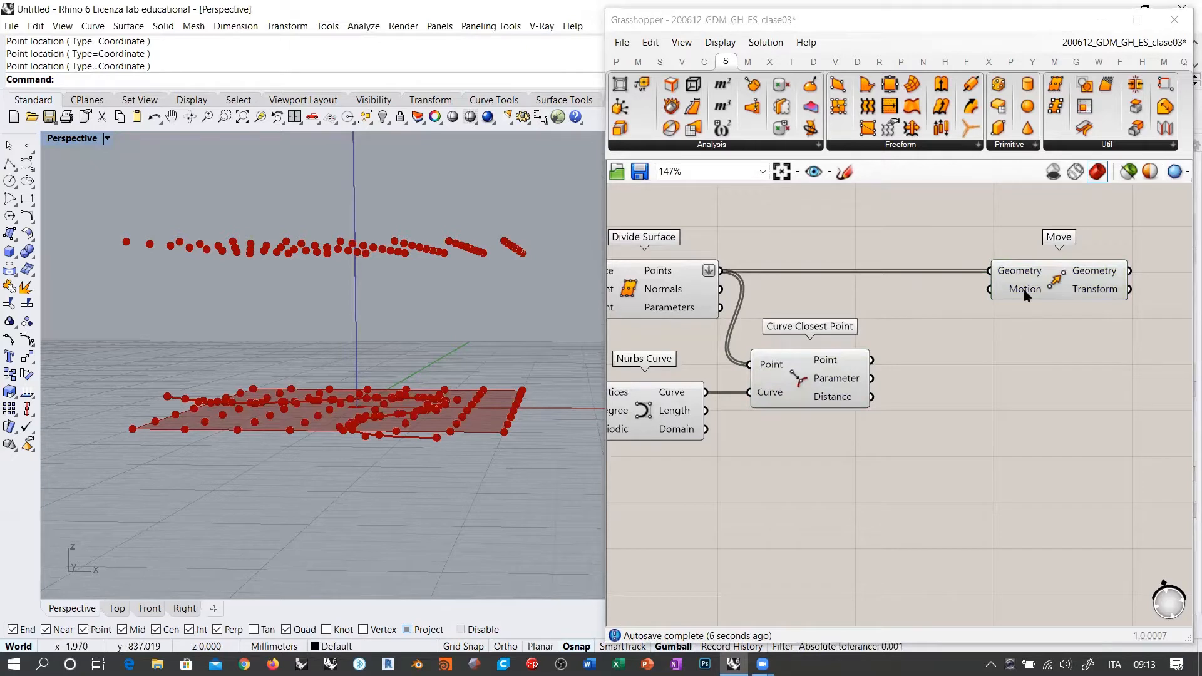
mouse_move(1024, 294)
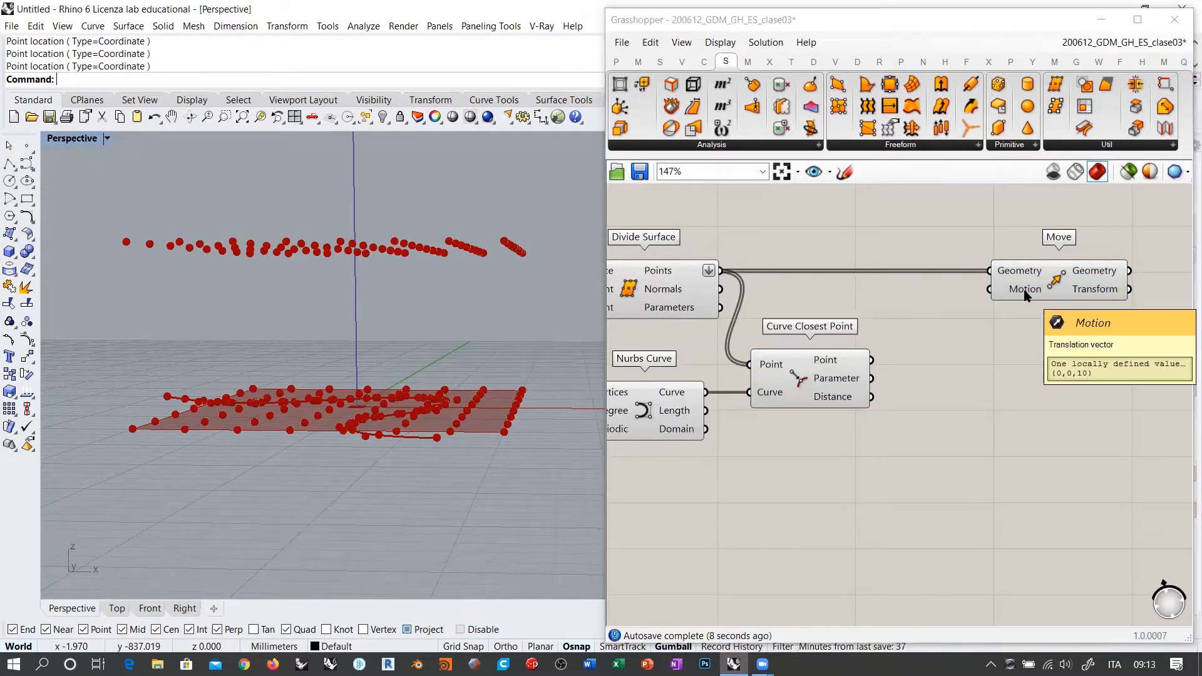
Add a Unit Z vector with the Curve Closest Point Distance as its Factor, and connect it to Move's Motion input.
right_drag(997, 354, 933, 356)
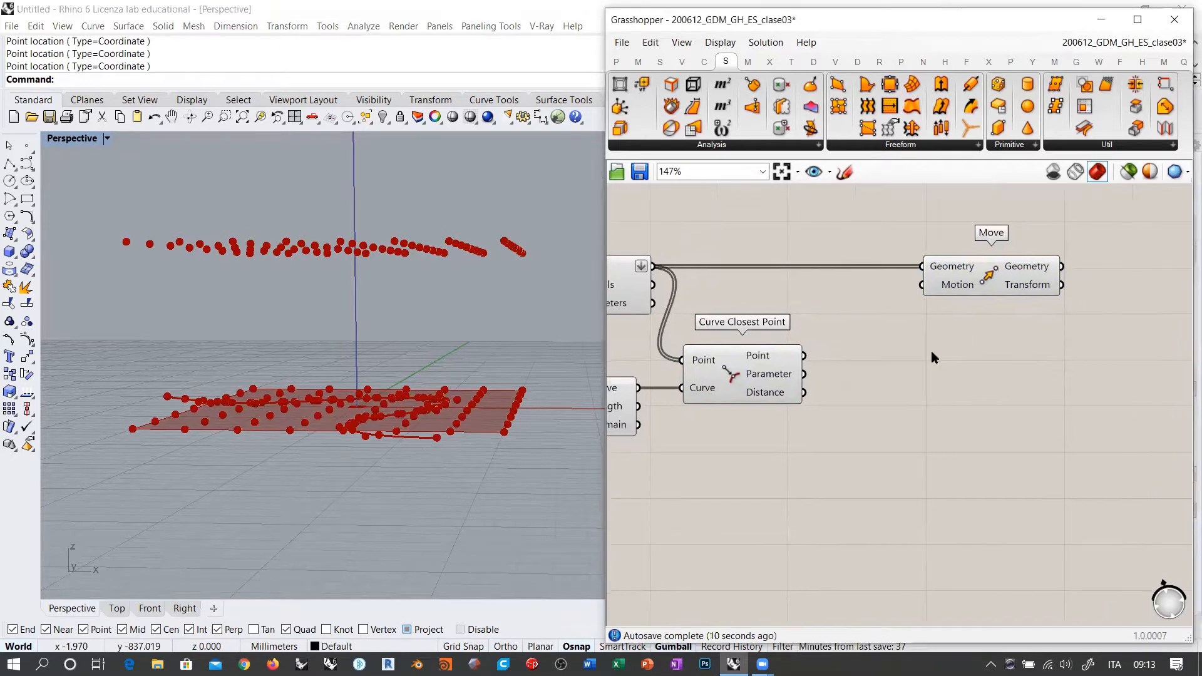
drag(971, 286, 1049, 286)
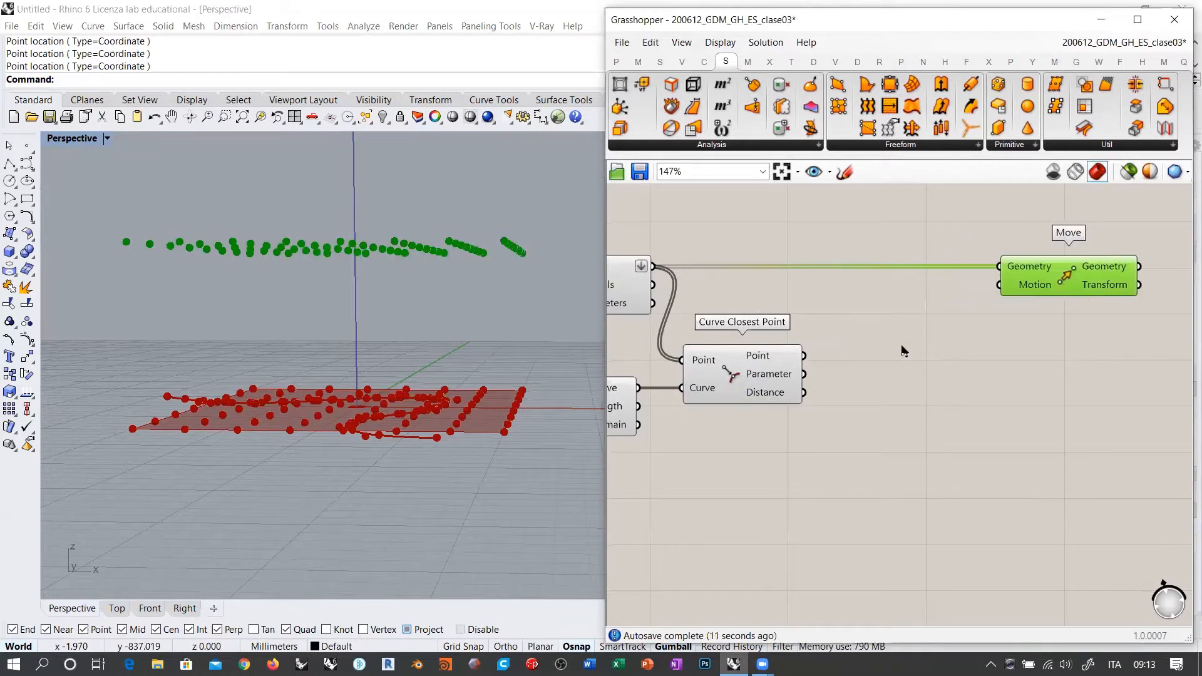
double_click(936, 329)
text(z)
click(909, 295)
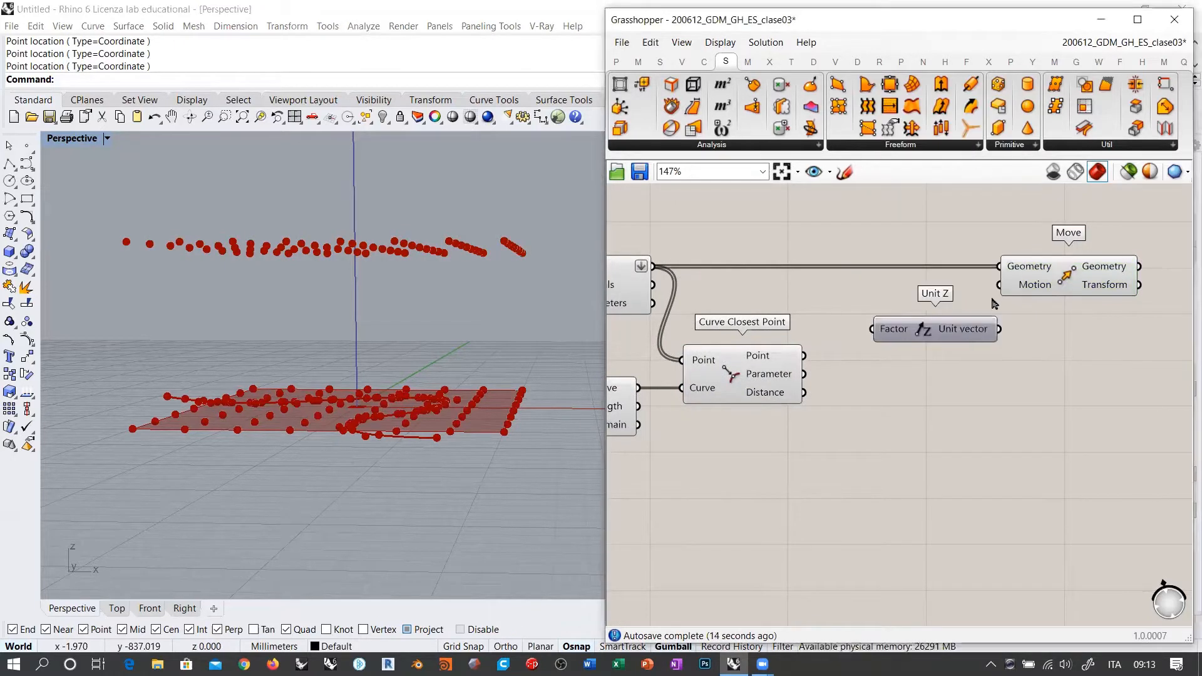
drag(998, 285, 999, 328)
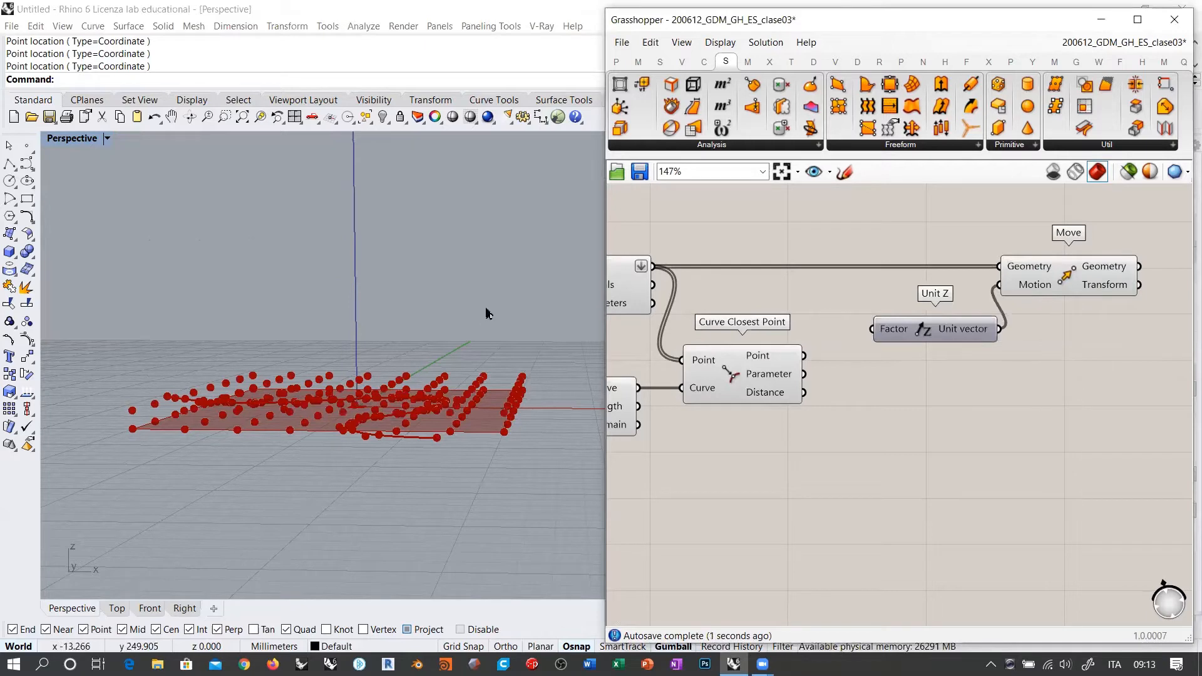
right_drag(485, 311, 487, 363)
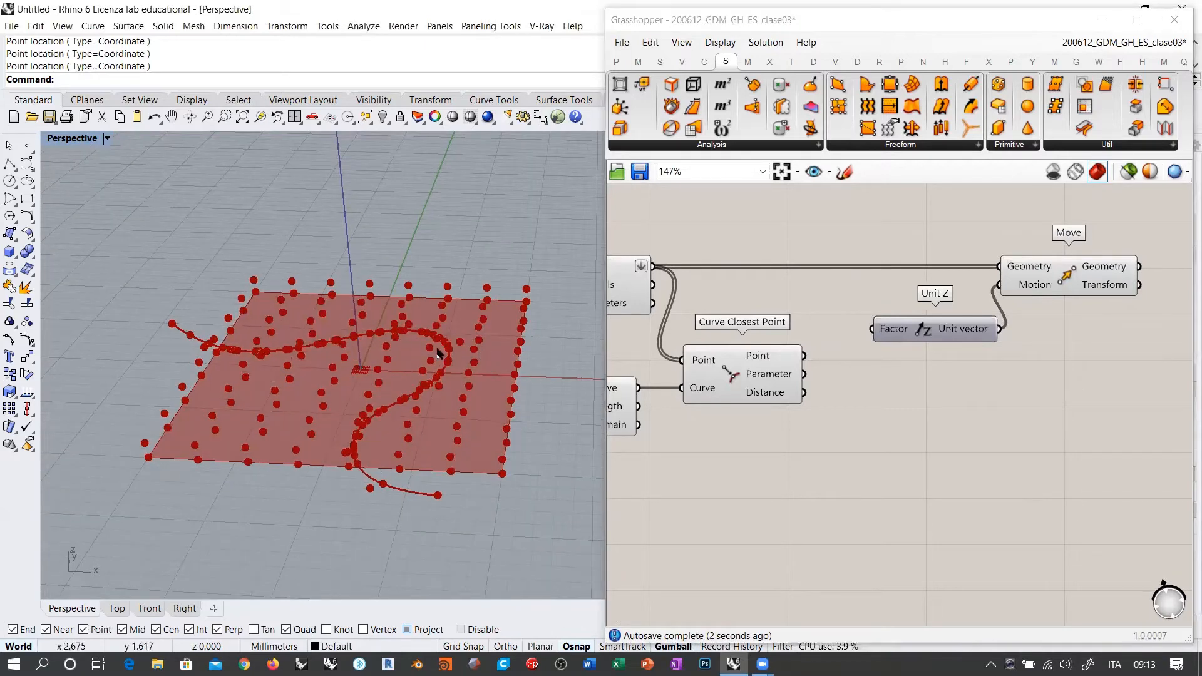
drag(803, 392, 873, 330)
mouse_move(349, 366)
right_down()
mouse_move(288, 341)
mouse_move(319, 330)
mouse_move(346, 347)
right_up()
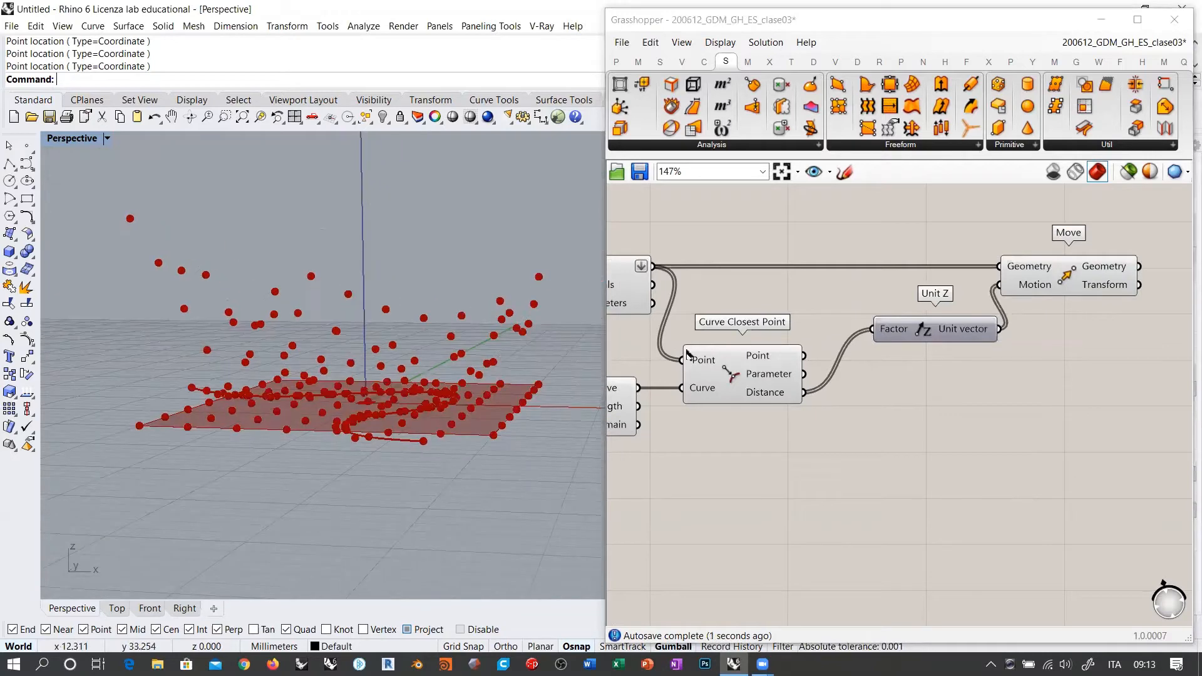
Set the Number Slider driving the Divide Surface U and V counts to 40.
right_drag(692, 350, 923, 345)
right_drag(713, 323, 841, 331)
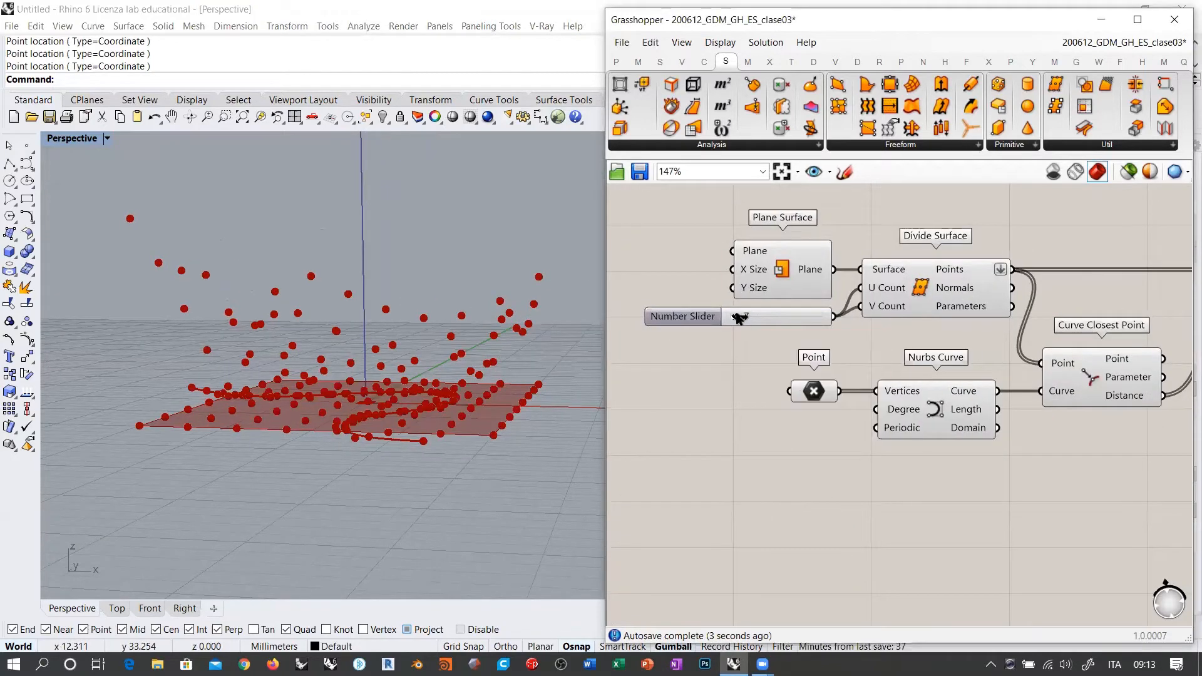
drag(741, 318, 772, 318)
Examine from several angles how the displaced grid points rise with their distance from the Nurbs curve.
right_drag(403, 312, 558, 284)
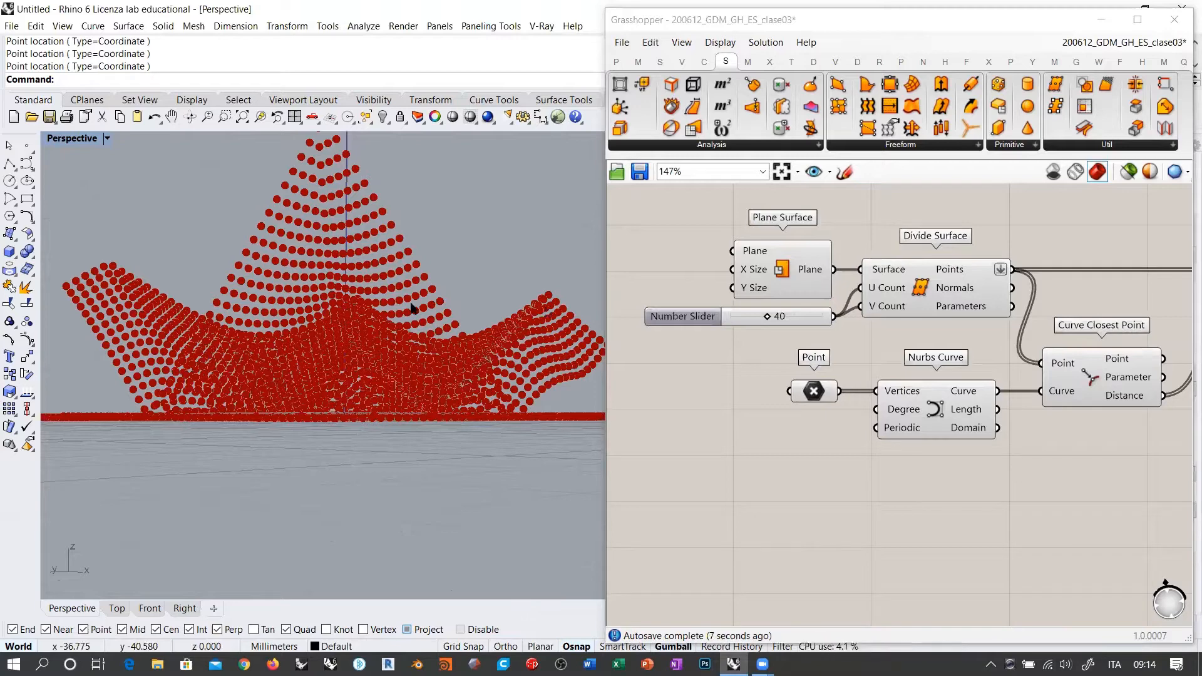
right_drag(457, 280, 271, 342)
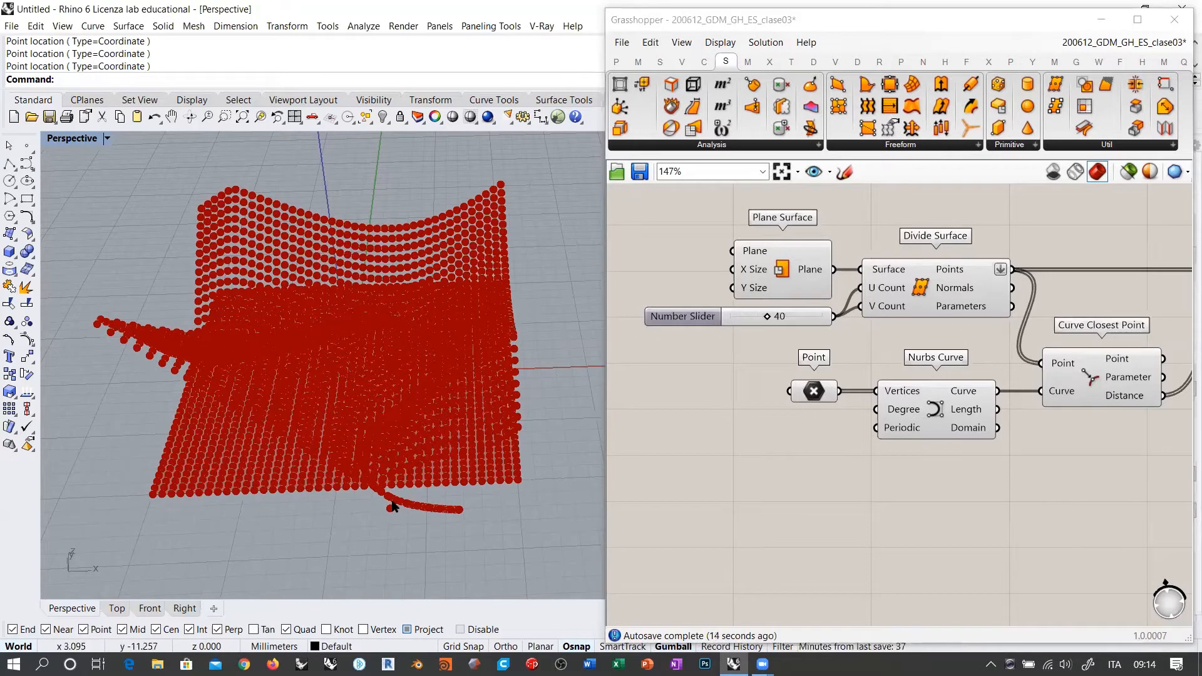
right_drag(387, 388, 338, 264)
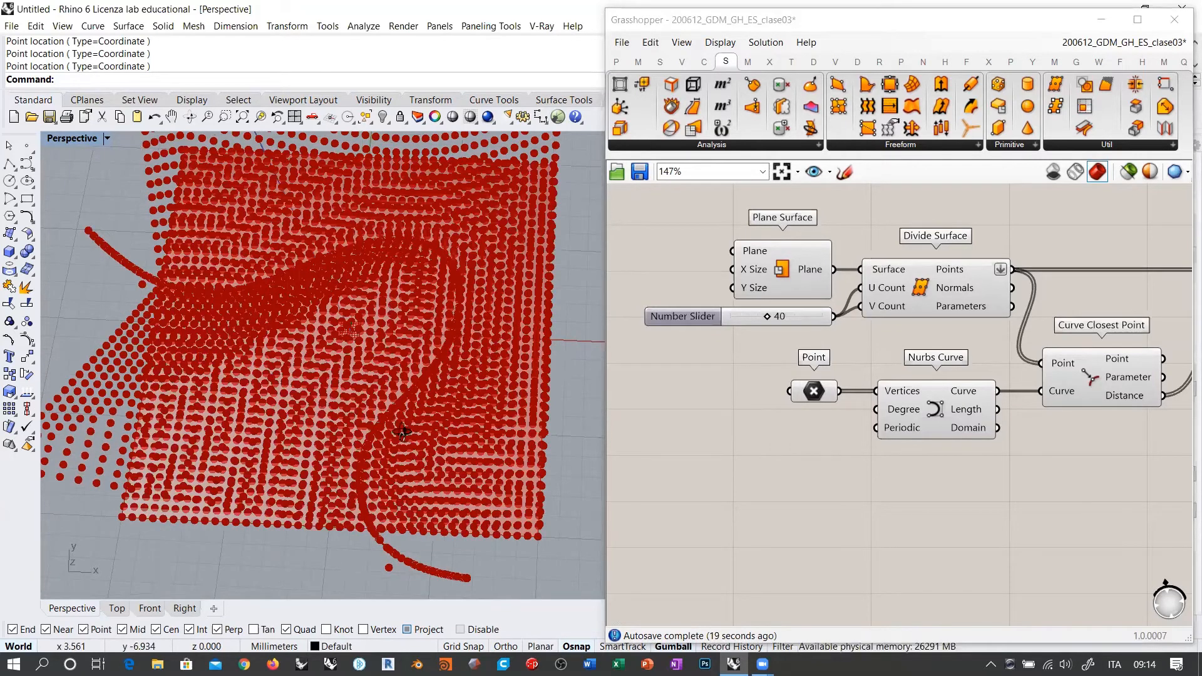
mouse_move(402, 434)
right_down()
mouse_move(402, 321)
mouse_move(418, 348)
mouse_move(295, 343)
mouse_move(138, 267)
right_up()
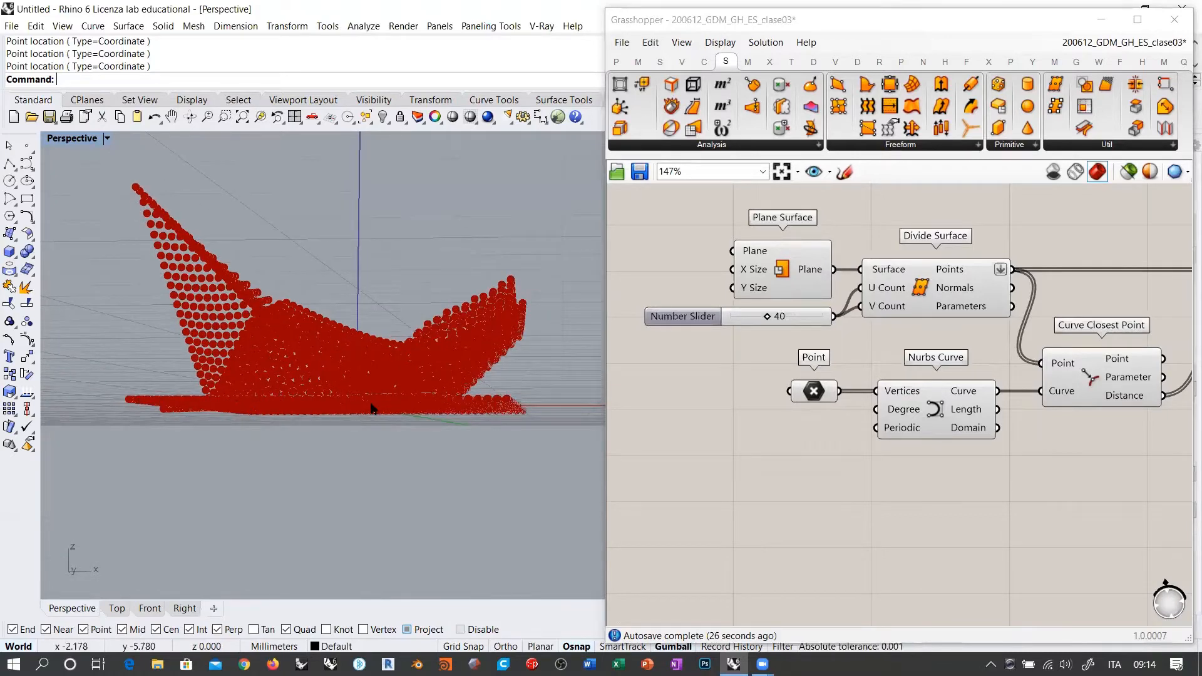
mouse_move(146, 217)
right_down()
mouse_move(356, 330)
mouse_move(303, 338)
right_up()
right_drag(416, 383, 348, 319)
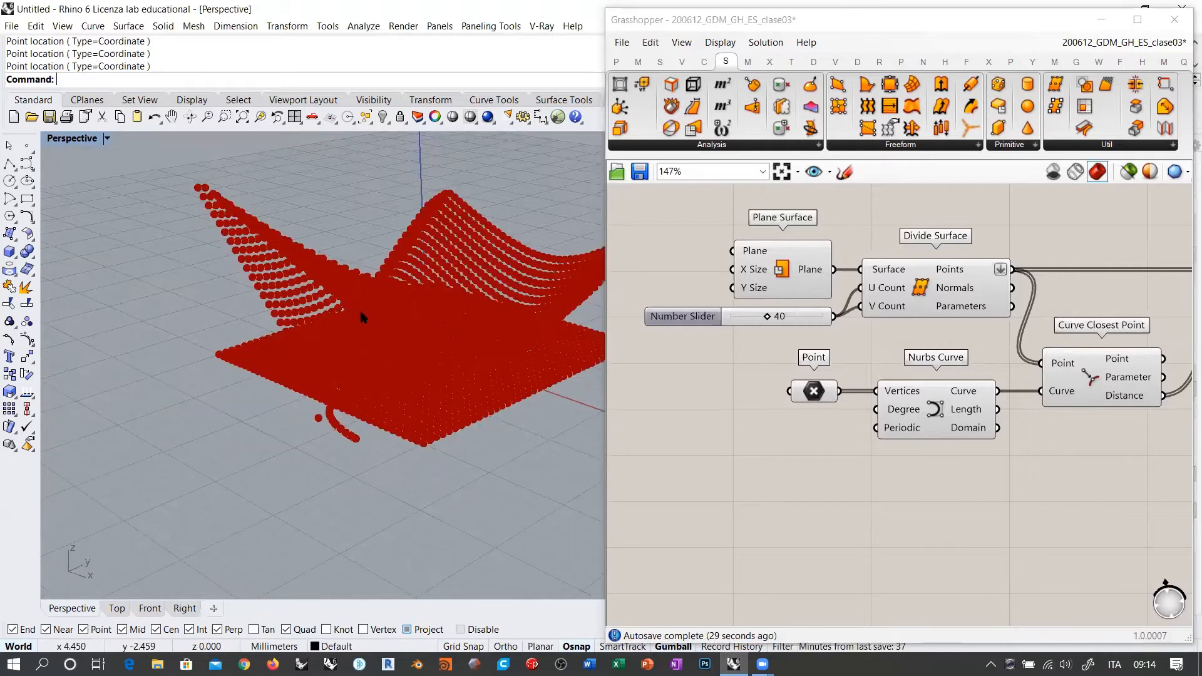
right_drag(229, 231, 528, 361)
mouse_move(307, 337)
right_down()
mouse_move(529, 327)
mouse_move(490, 373)
mouse_move(357, 366)
mouse_move(407, 375)
mouse_move(469, 273)
mouse_move(523, 374)
mouse_move(565, 307)
right_up()
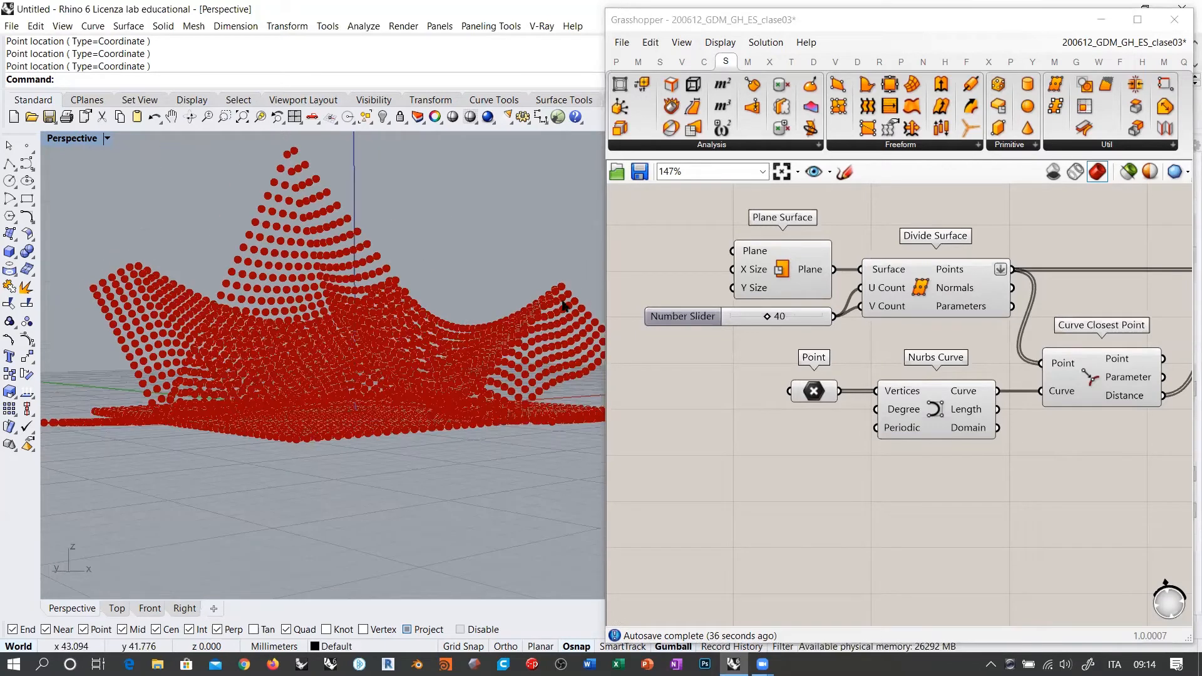
mouse_move(424, 389)
right_down()
mouse_move(369, 341)
mouse_move(408, 395)
right_up()
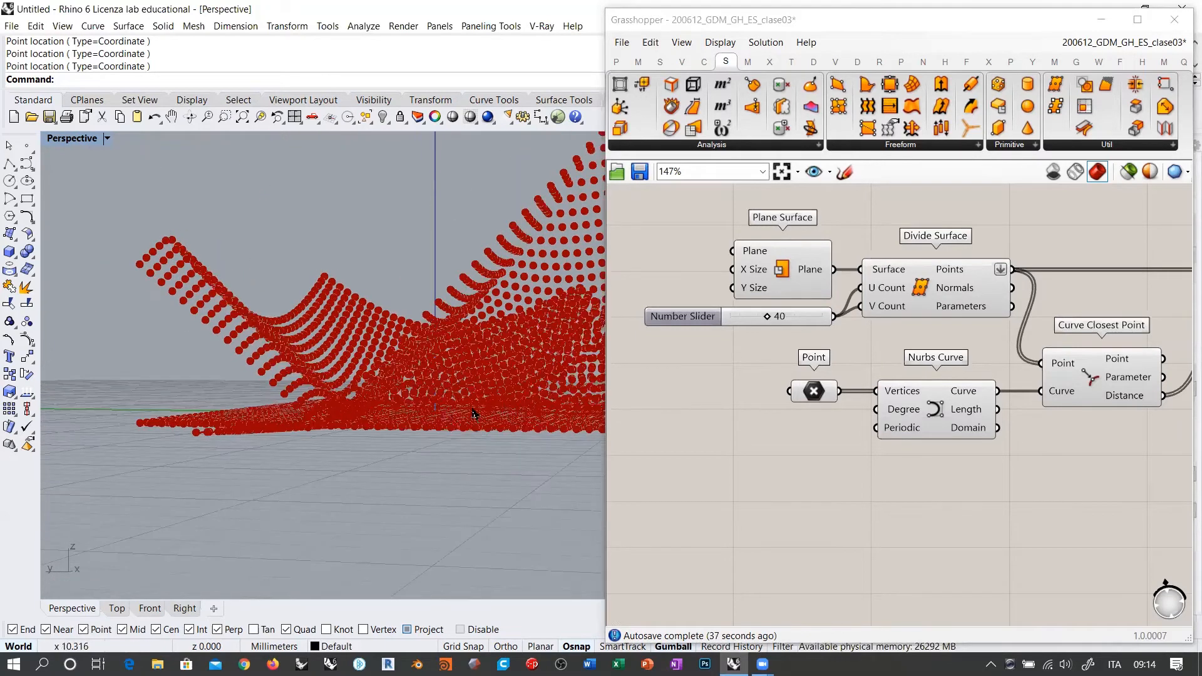
right_drag(159, 214, 353, 322)
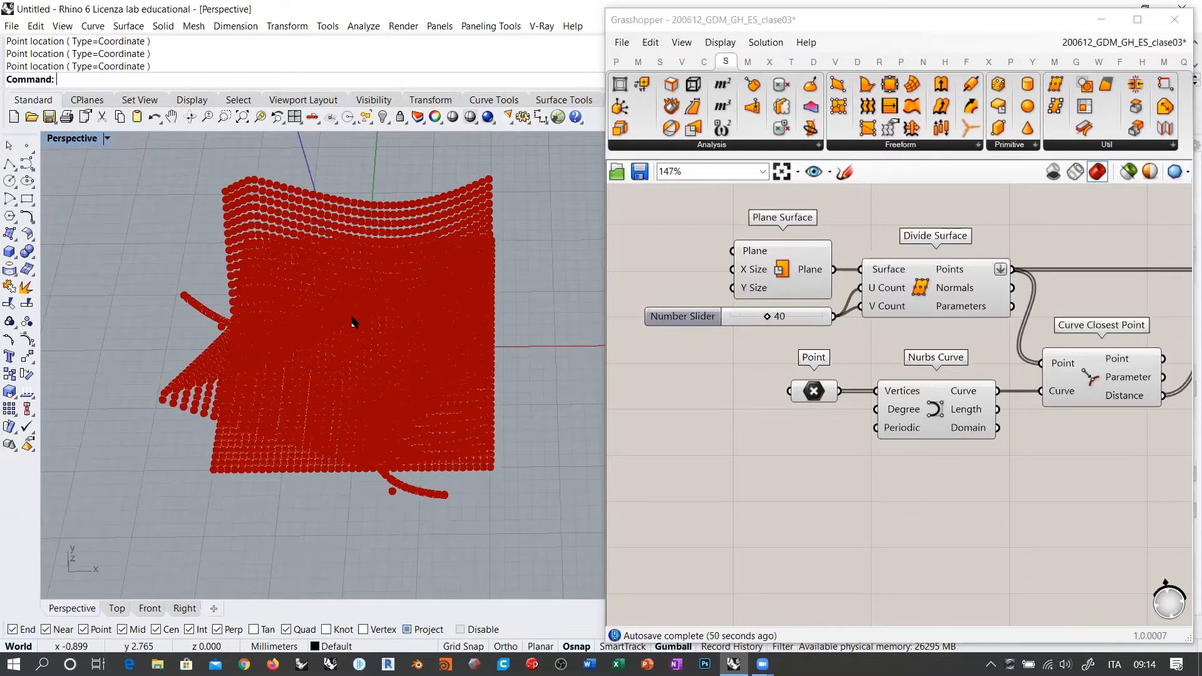
right_drag(505, 400, 462, 307)
Shift the Unit Z and Move components together farther away from Curve Closest Point to free up canvas space.
right_drag(1180, 381, 834, 370)
right_drag(942, 337, 816, 339)
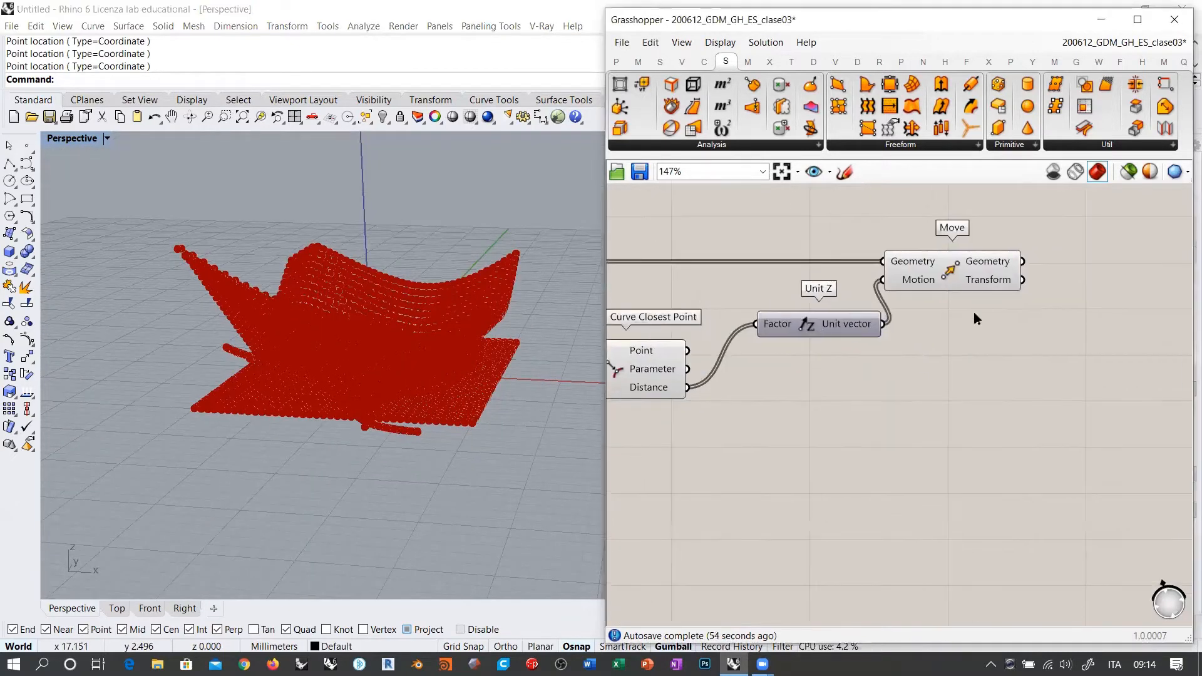
drag(999, 346, 761, 231)
drag(845, 330, 1074, 338)
click(773, 418)
Apply the expression 1/x to the Distance output of Curve Closest Point.
right_drag(676, 409, 780, 393)
scroll(767, 392, up, 3)
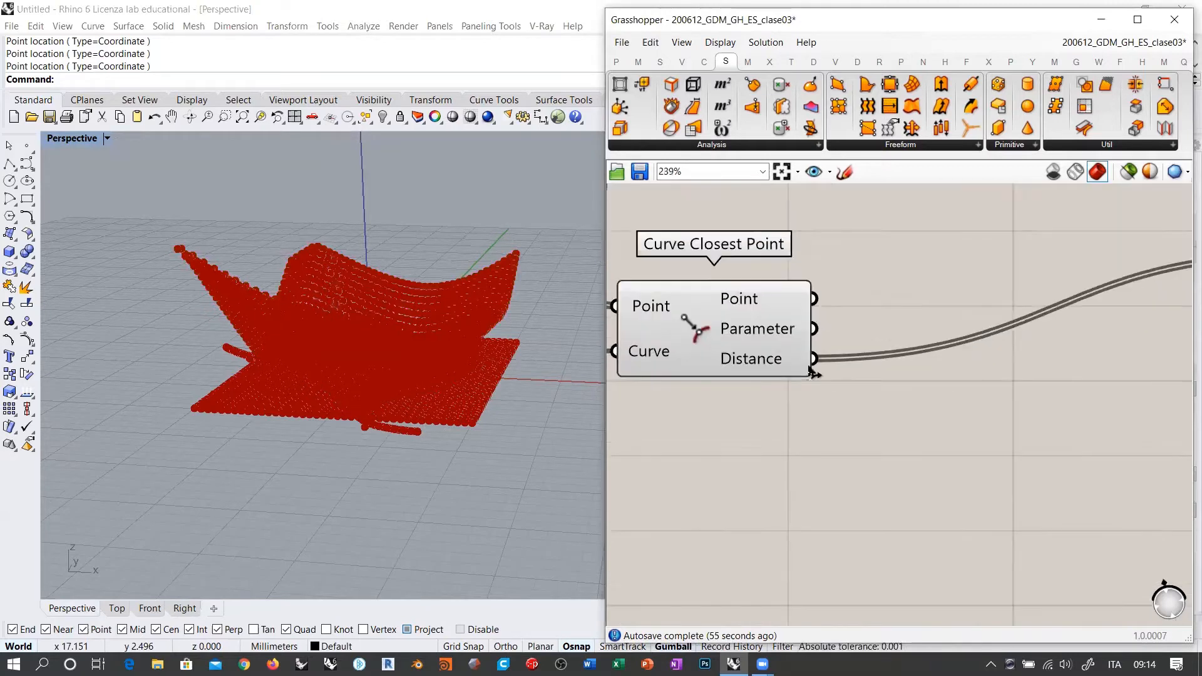
mouse_move(778, 363)
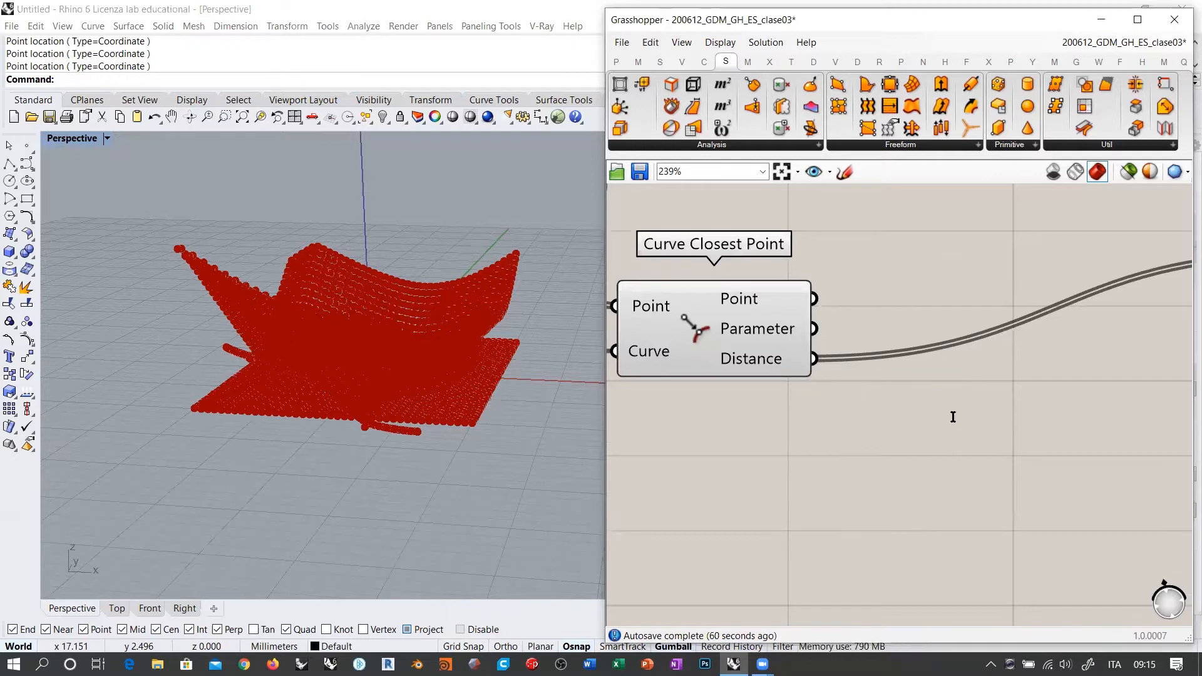
double_click(953, 416)
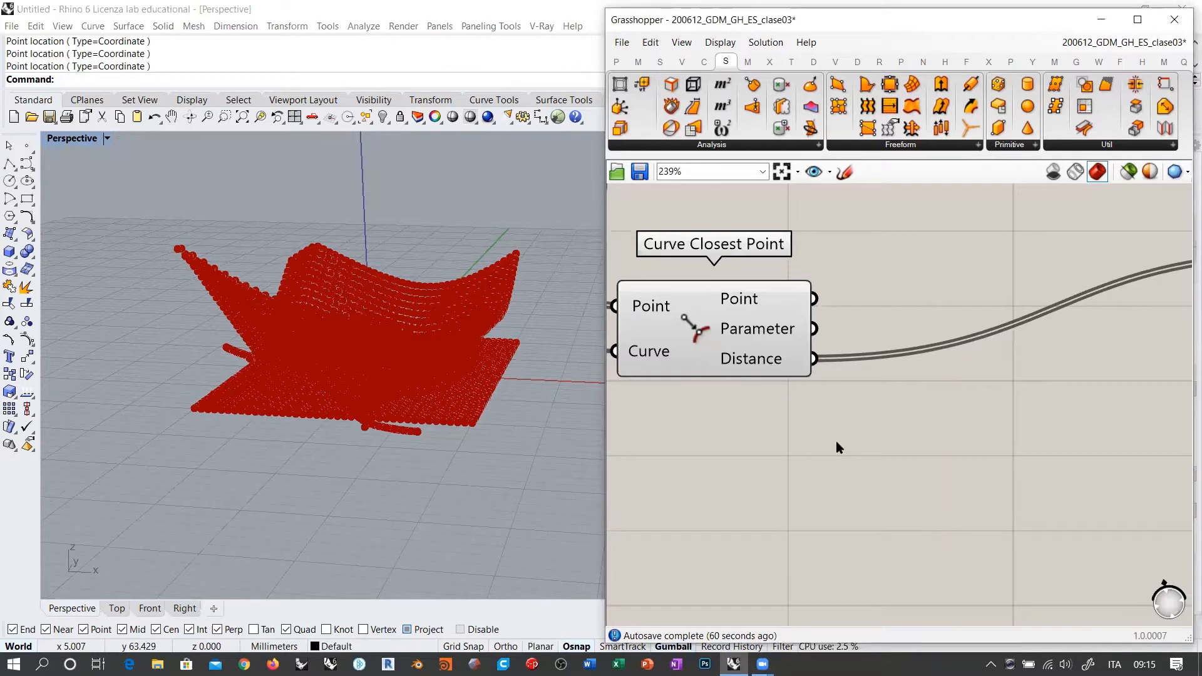
right_click(764, 365)
mouse_move(826, 472)
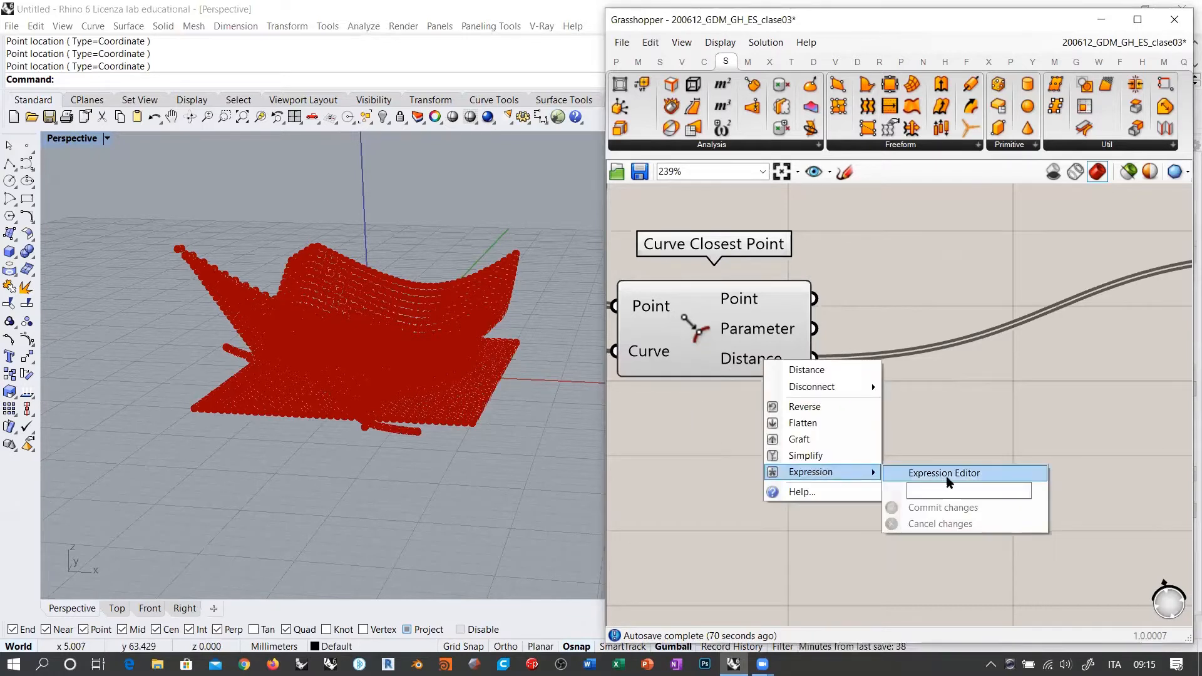
click(949, 490)
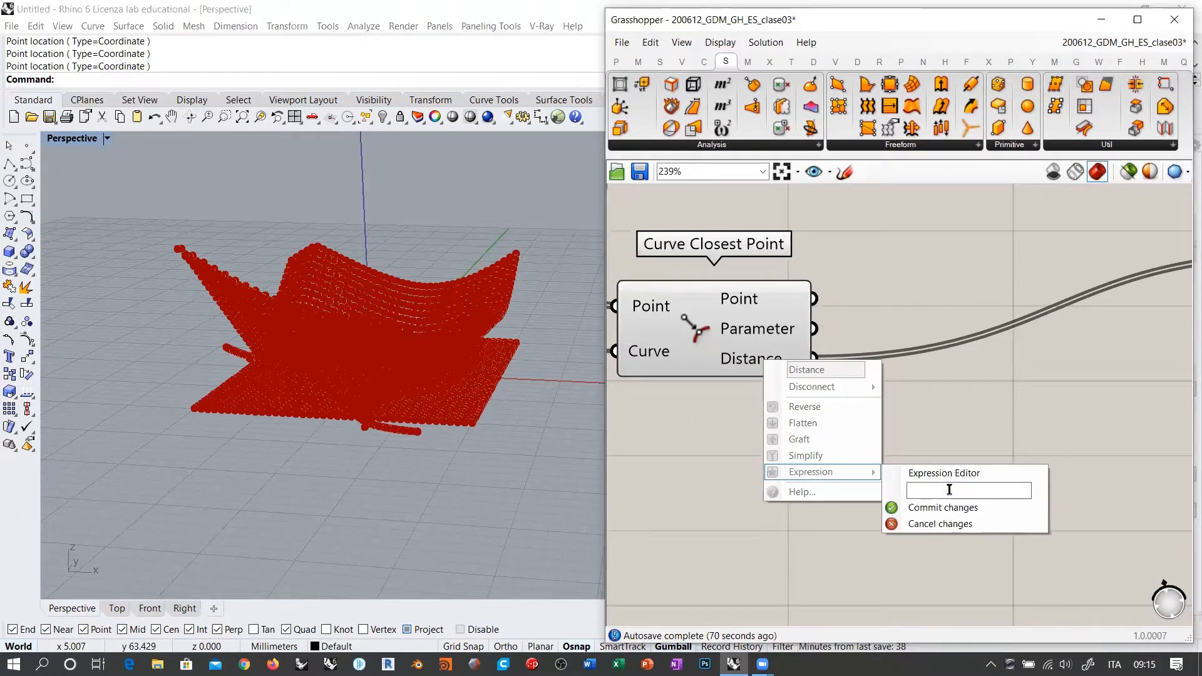
text(1/x)
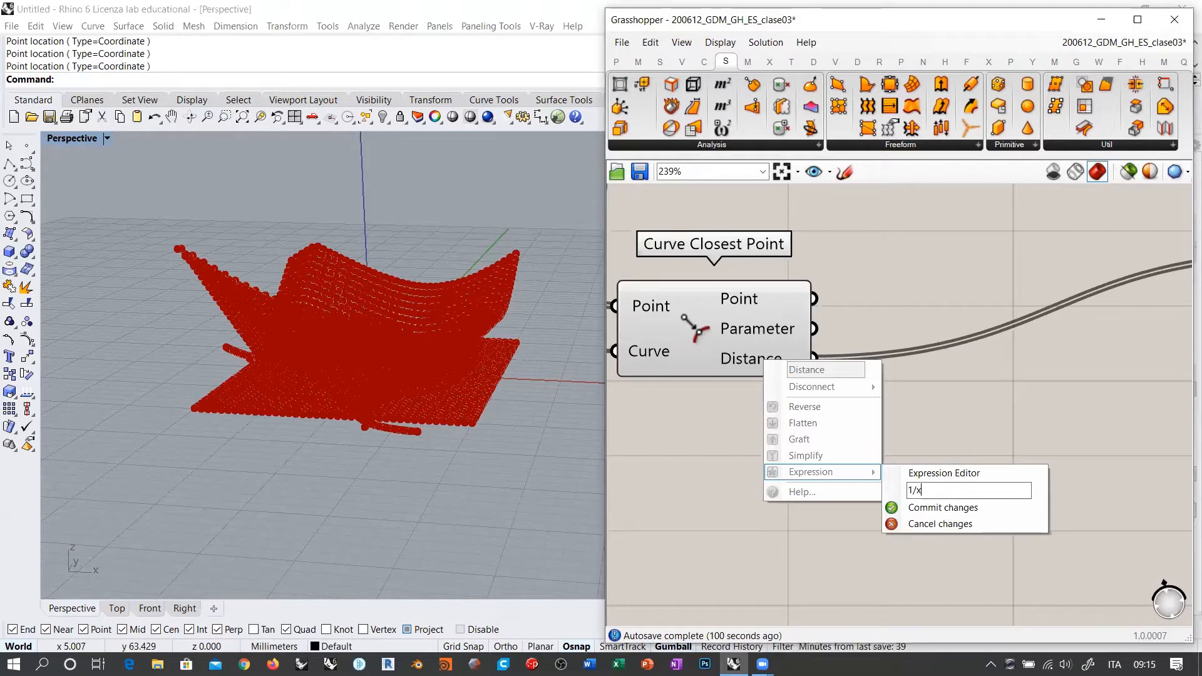
click(962, 505)
Examine the heights of the displaced points near the curve and across the whole grid under the inverse-distance expression.
right_drag(263, 363, 225, 294)
scroll(400, 423, up, 15)
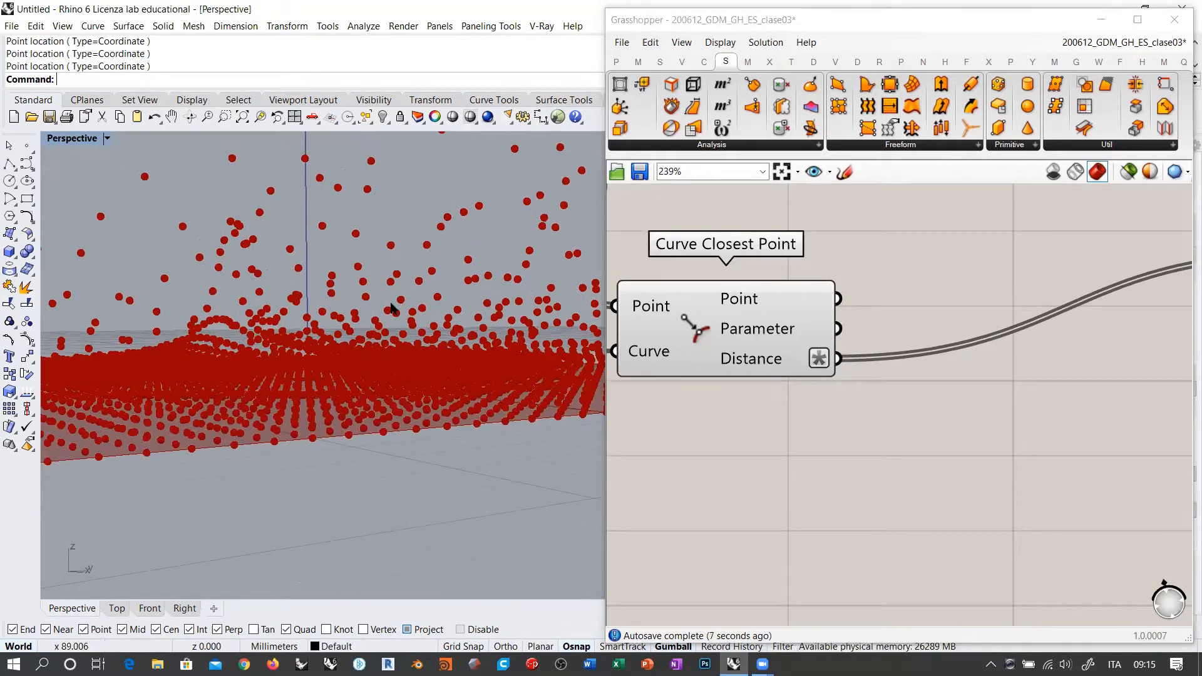
right_drag(407, 282, 454, 221)
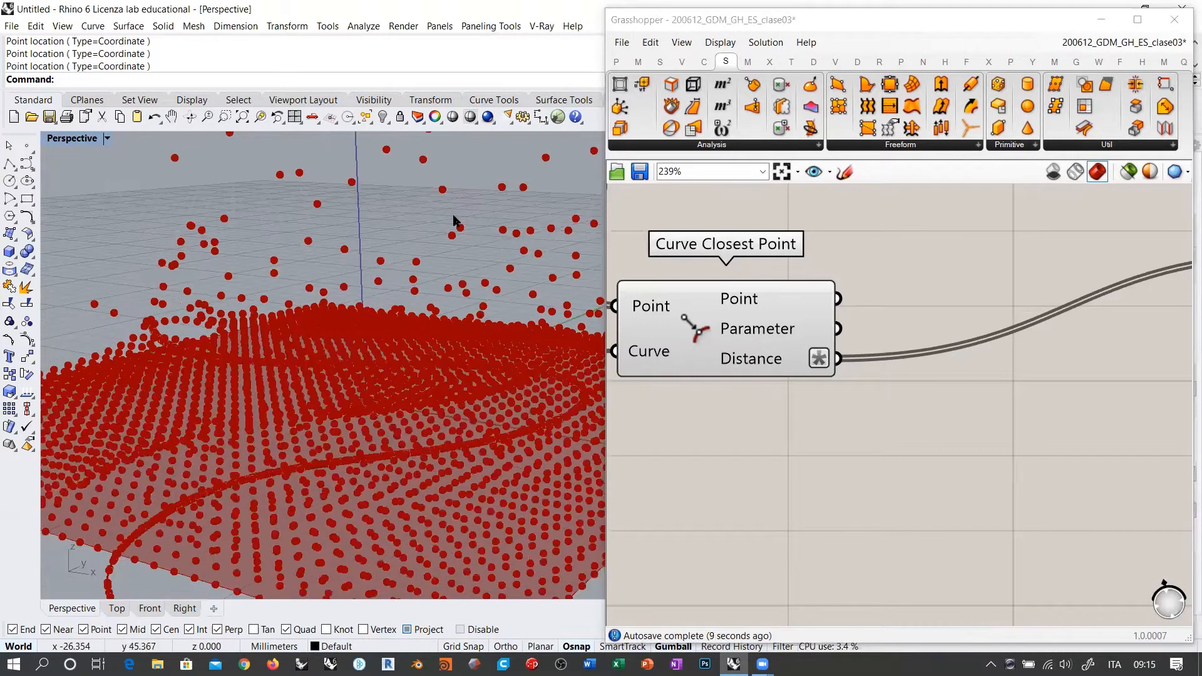
scroll(443, 463, up, 4)
scroll(338, 416, up, 4)
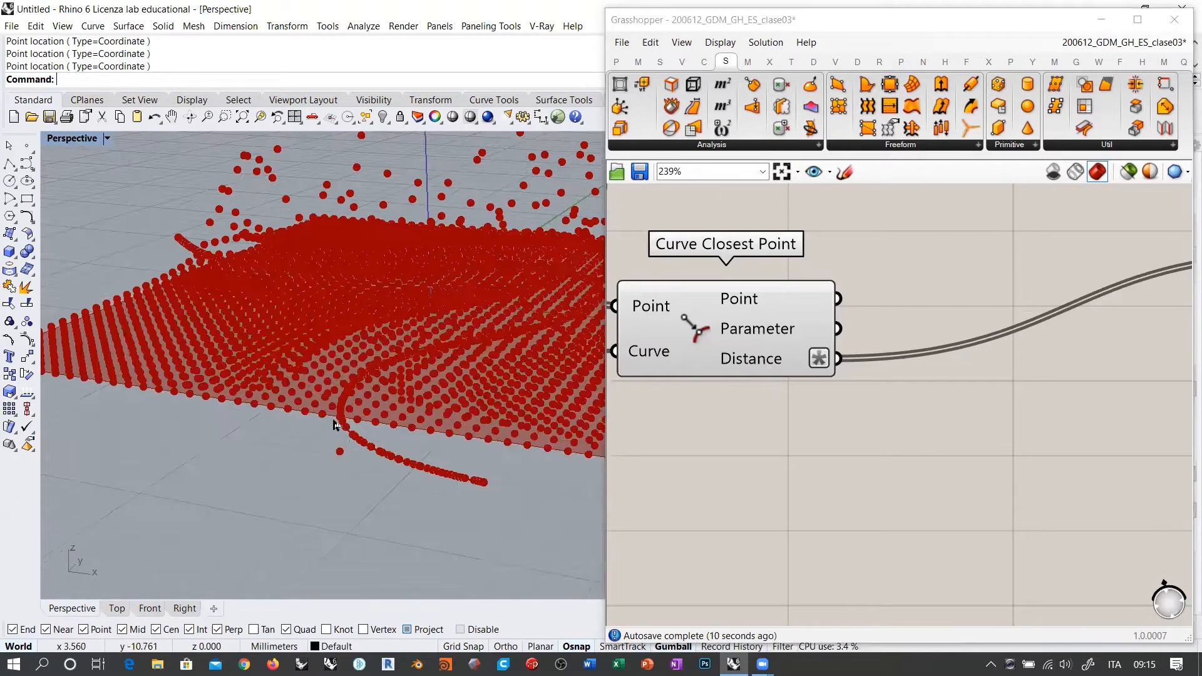
scroll(341, 413, up, 5)
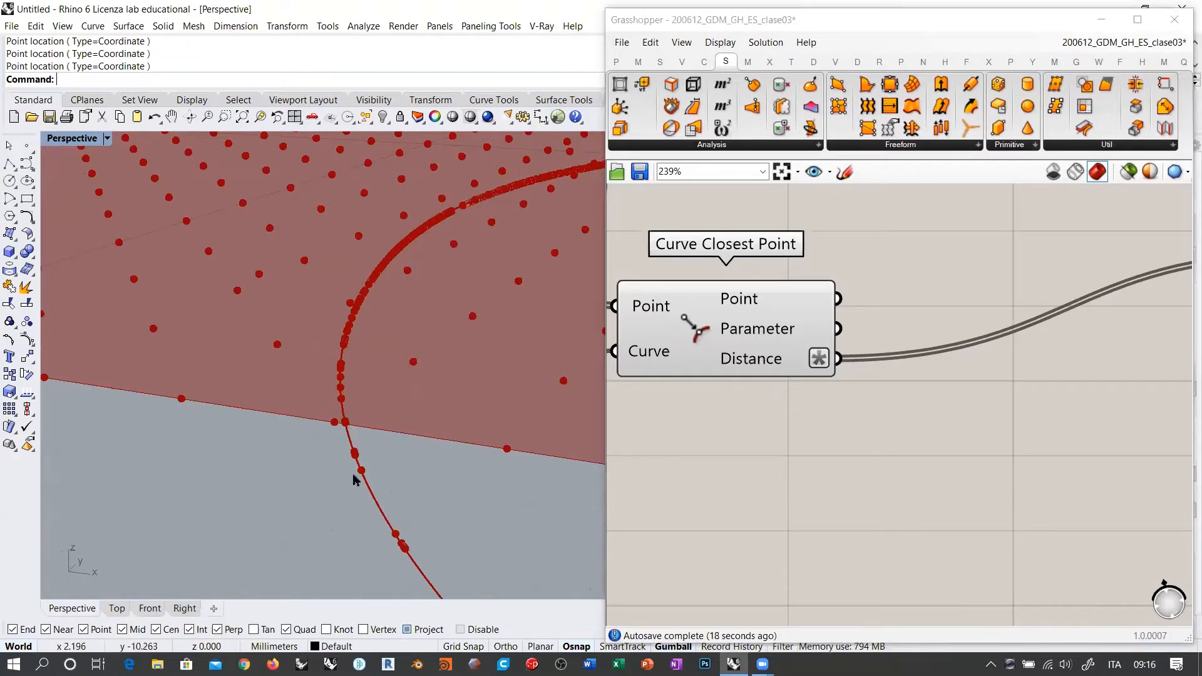
scroll(373, 500, down, 10)
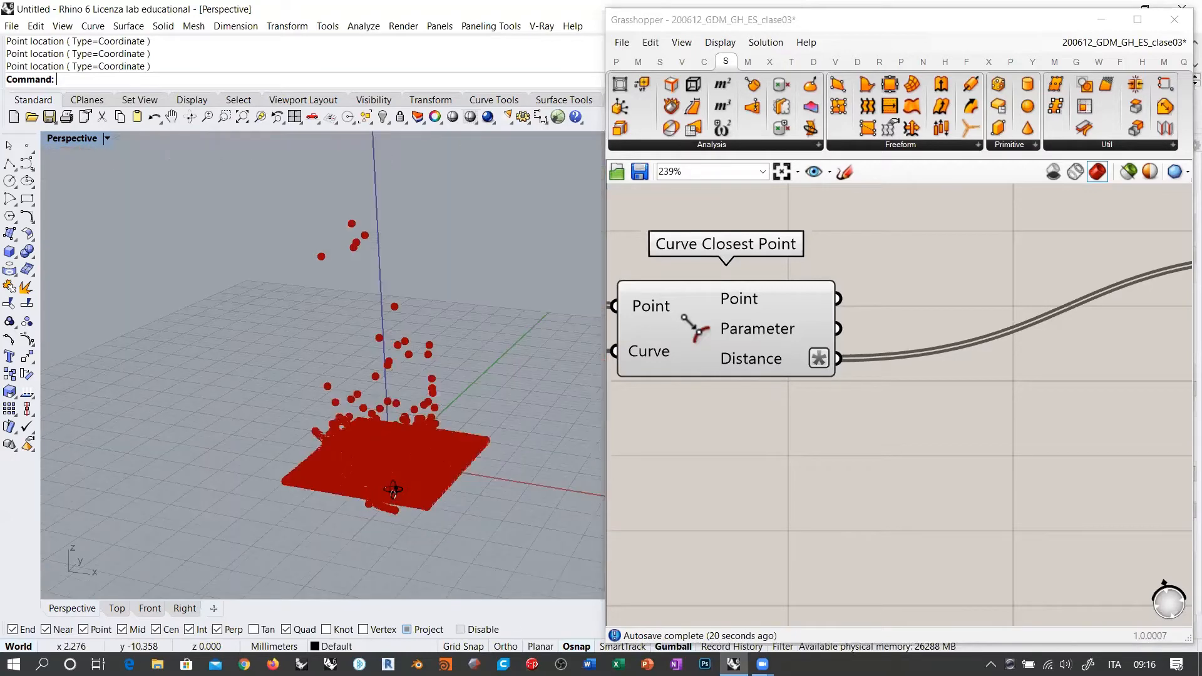
scroll(361, 436, down, 5)
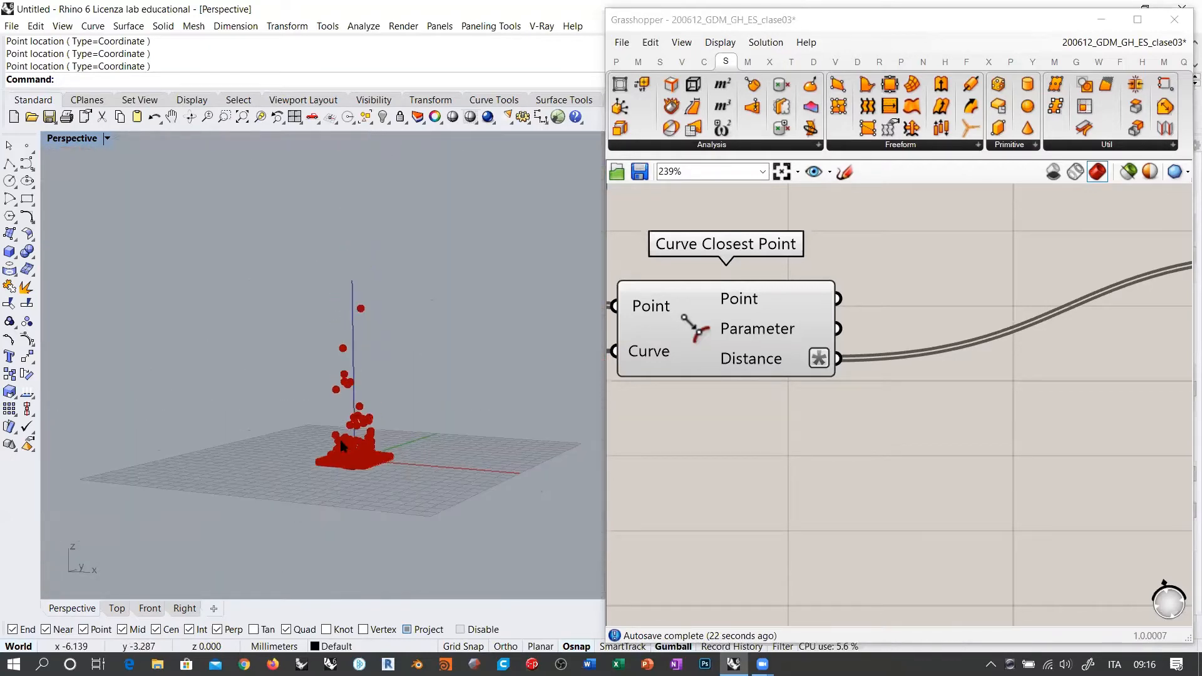
right_drag(353, 375, 347, 431)
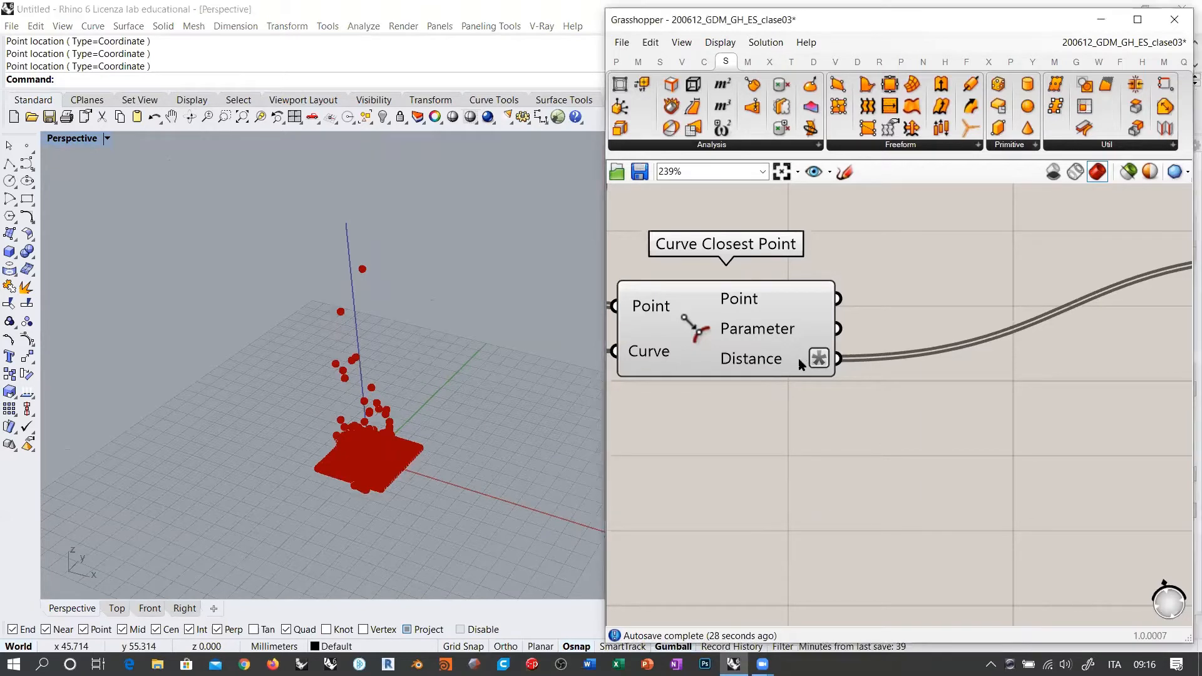
Remove the 1/x expression from the Distance output of Curve Closest Point.
right_click(810, 362)
mouse_move(888, 471)
click(965, 491)
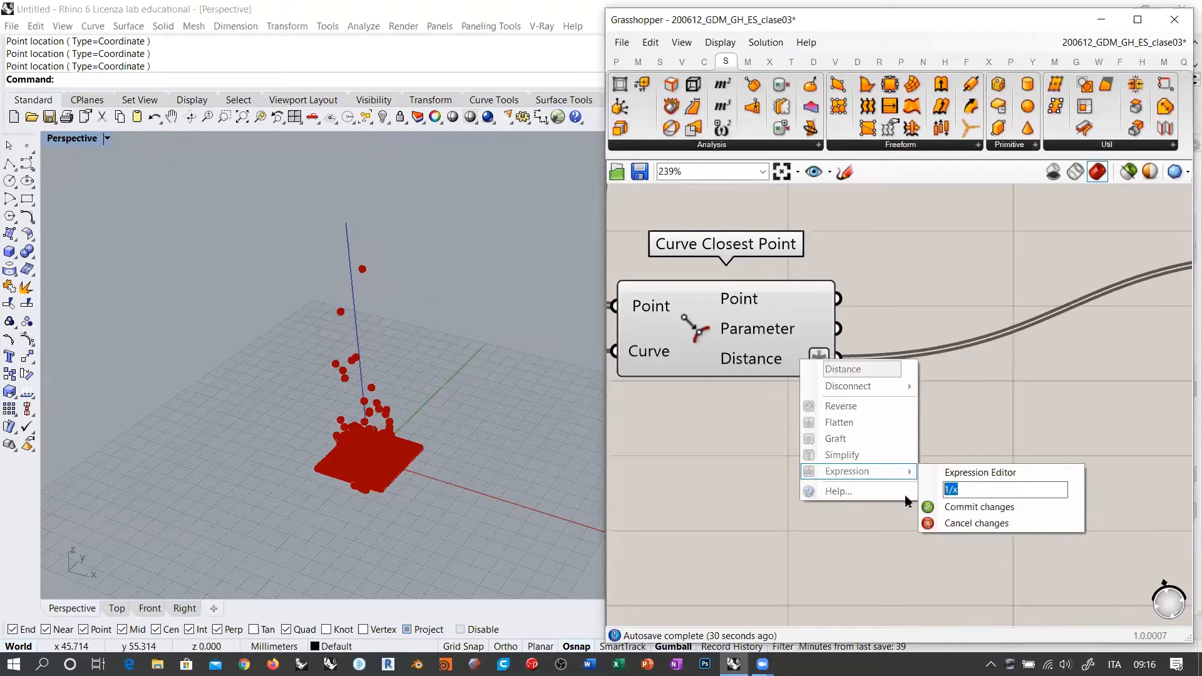
click(964, 506)
Add a Remap Numbers component beside Curve Closest Point and feed the Distance output into its Value input.
right_drag(893, 413, 850, 393)
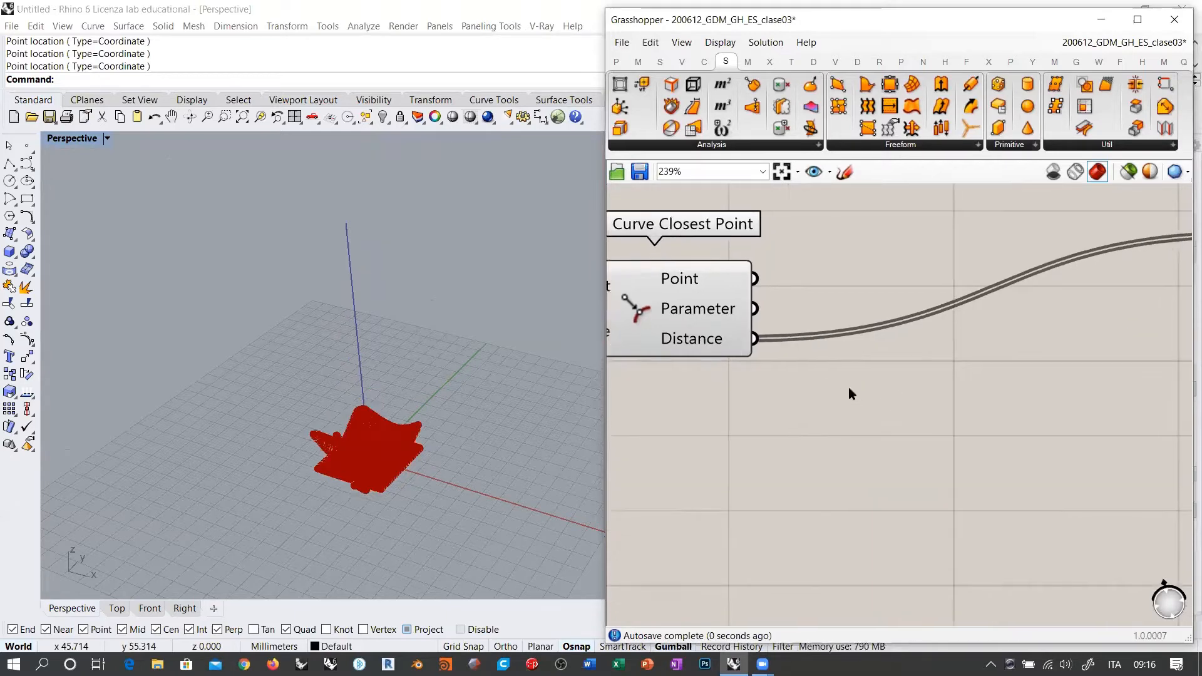
double_click(1005, 460)
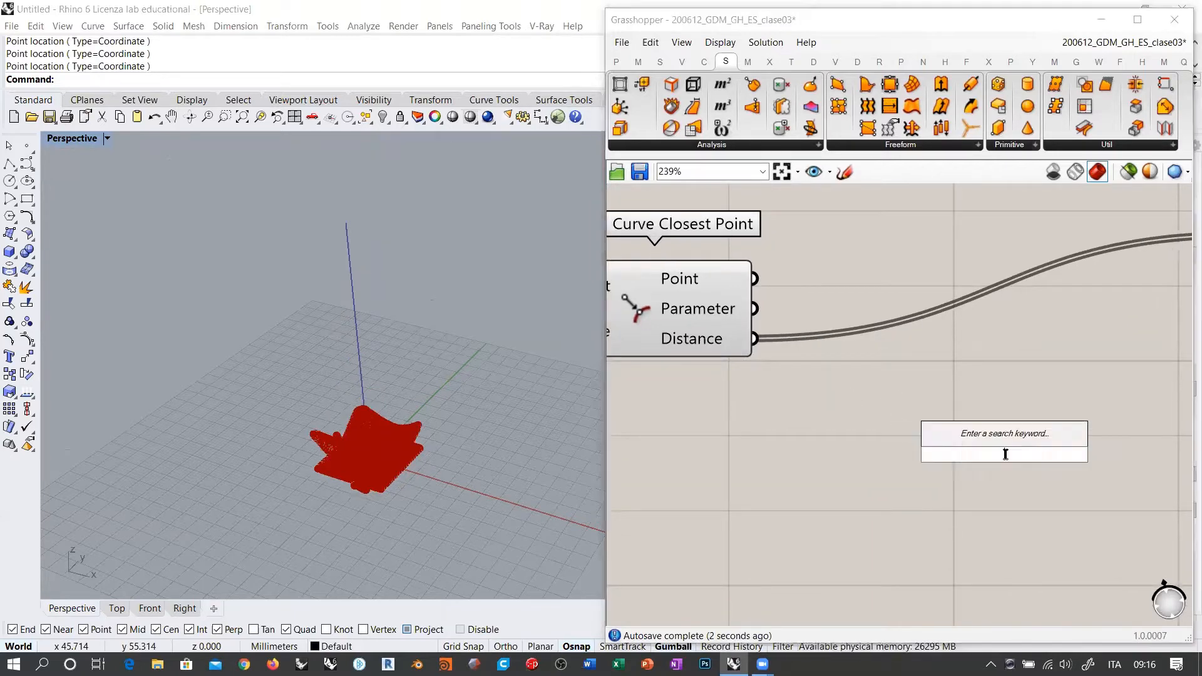
text(rem)
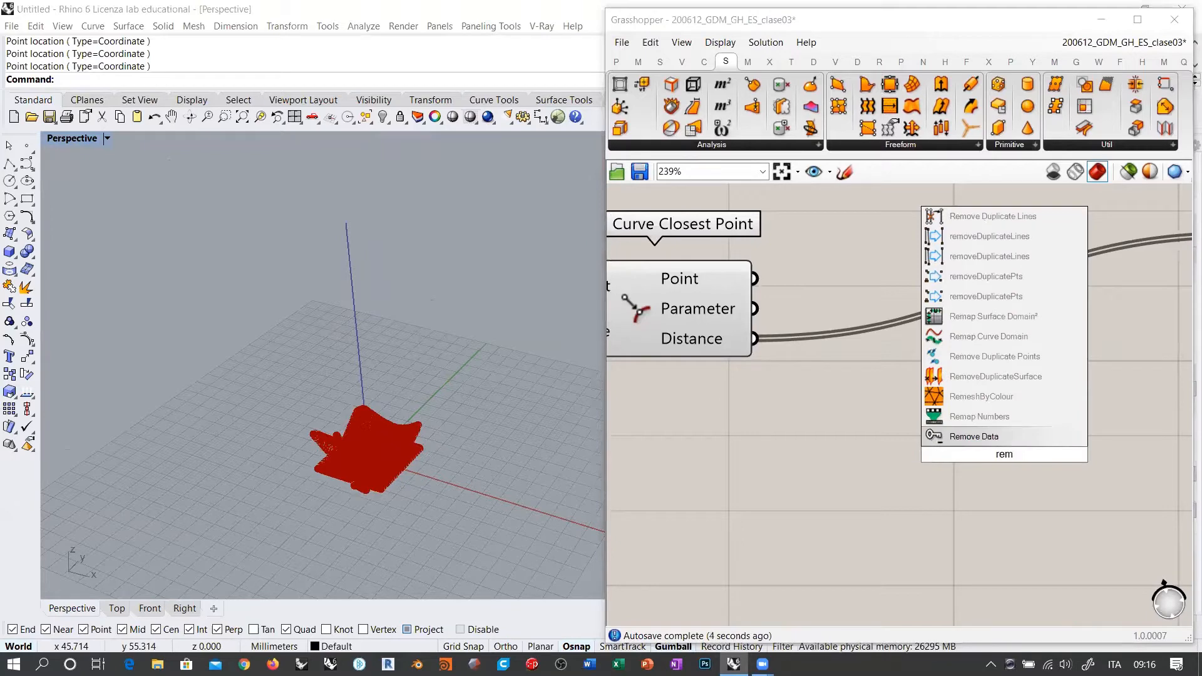
click(976, 416)
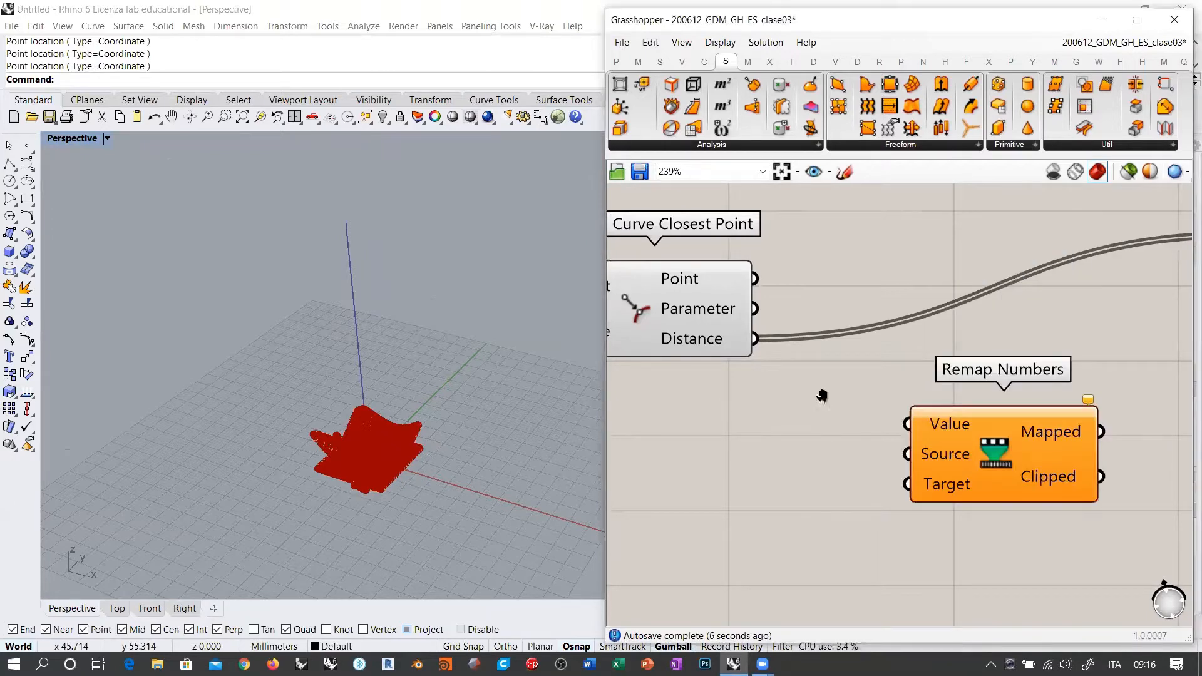
right_drag(822, 395, 835, 350)
drag(783, 299, 919, 378)
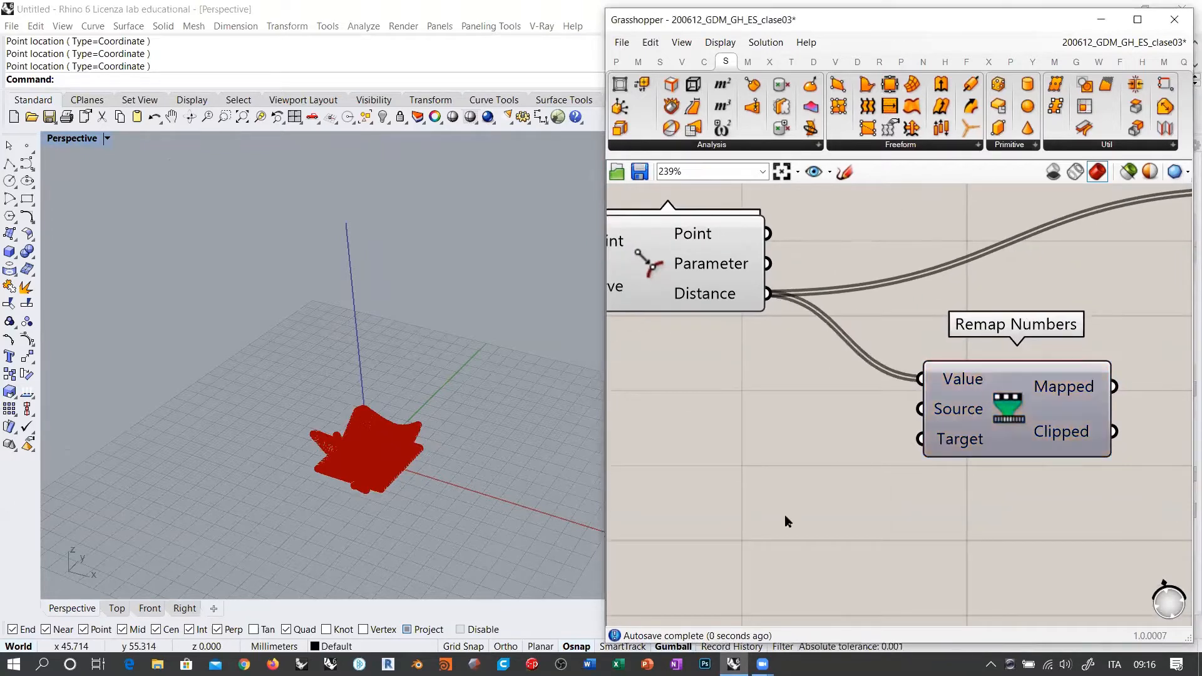
right_drag(996, 417, 1104, 332)
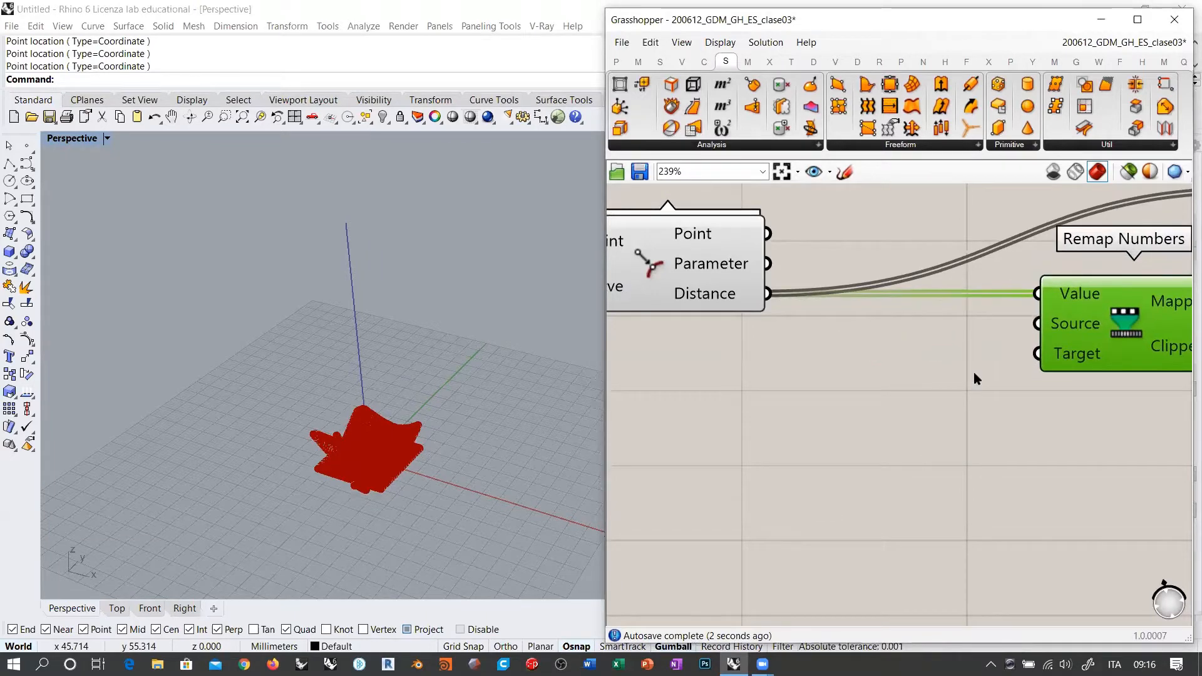
Add a Bounds component that takes the Distance output as Numbers and supplies its Domain to the Source of Remap Numbers.
double_click(953, 380)
text(bounds)
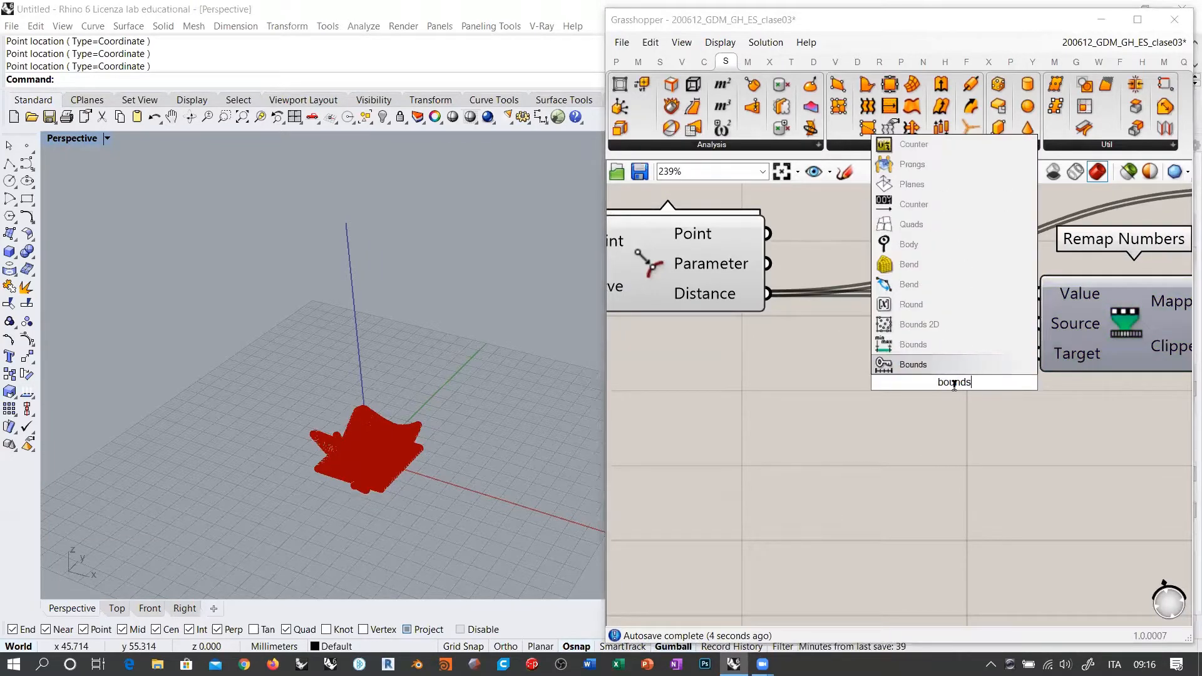
key(Return)
drag(935, 375, 884, 341)
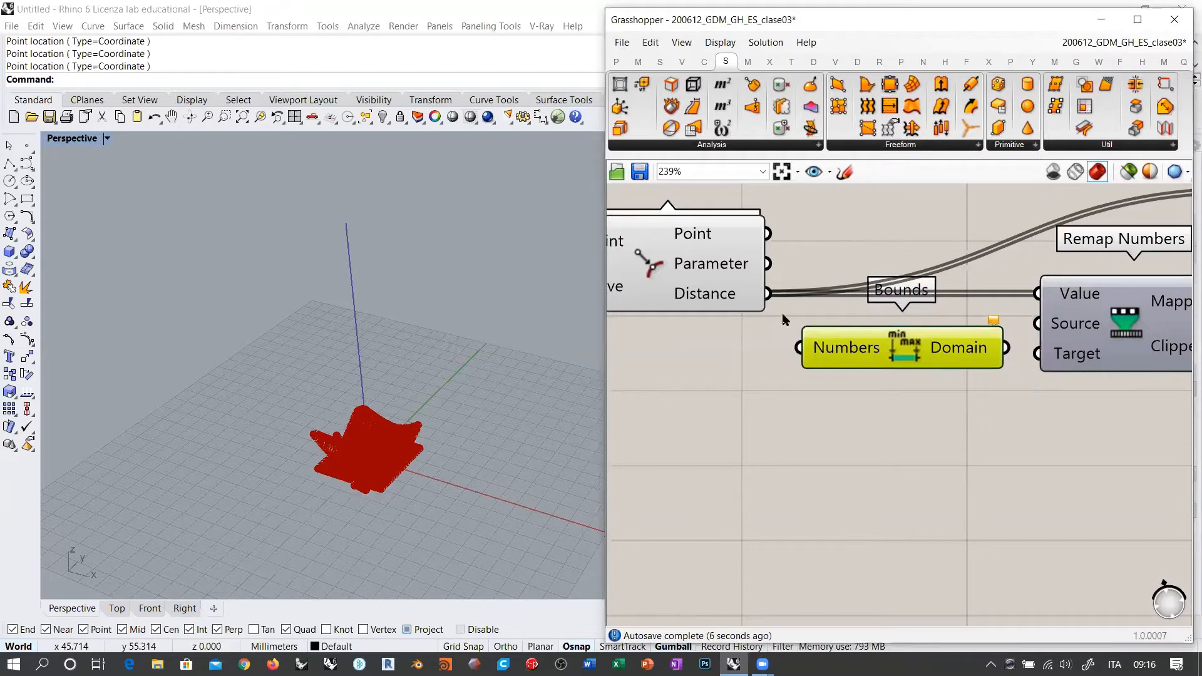
drag(775, 299, 912, 354)
mouse_move(967, 353)
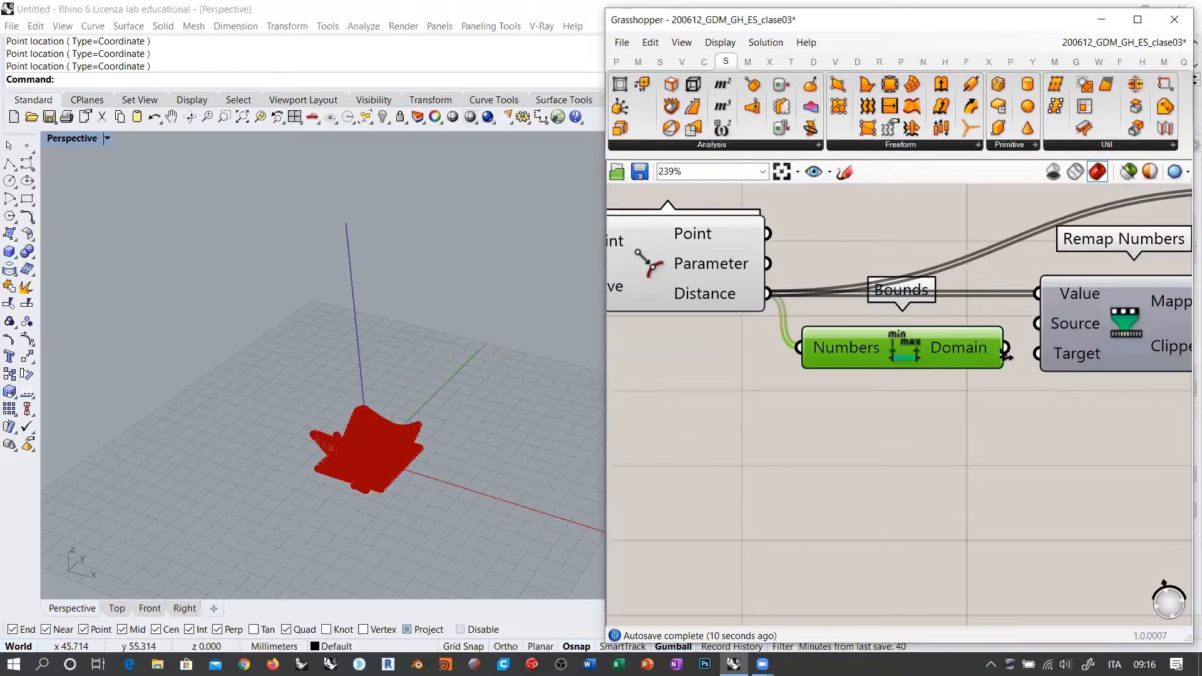
drag(1004, 347, 1037, 323)
drag(946, 348, 952, 323)
click(972, 349)
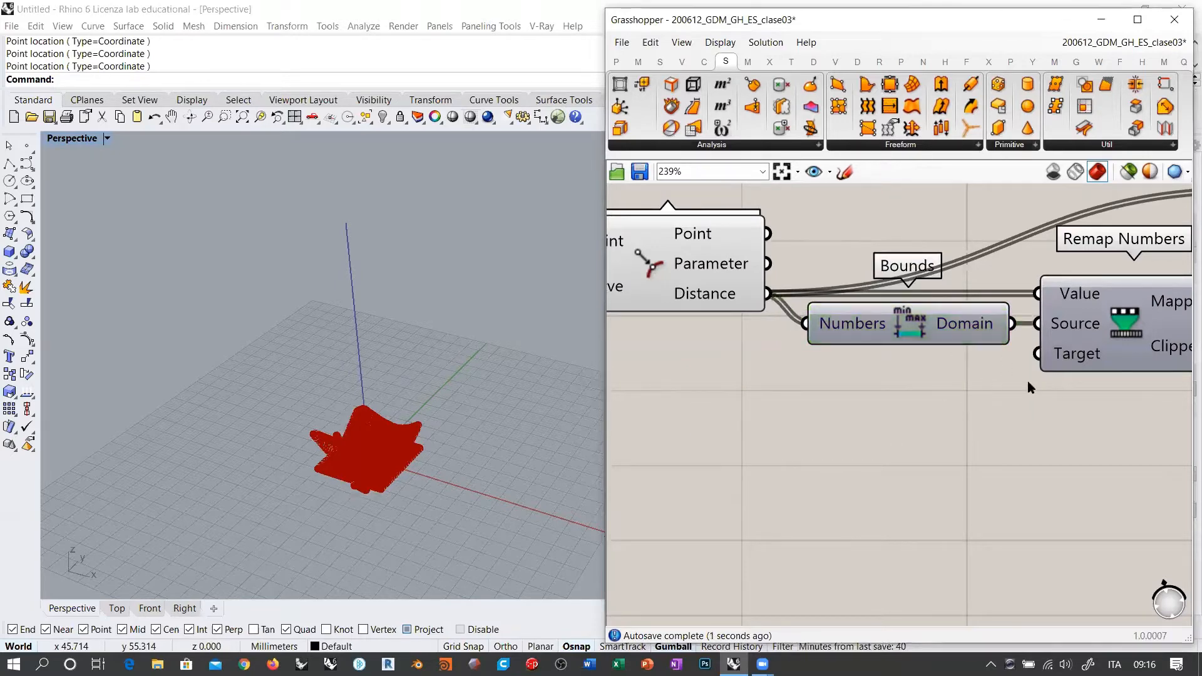
Add a Construct Domain component below Bounds and connect its Domain output to the Target of Remap Numbers.
double_click(890, 433)
text(cd)
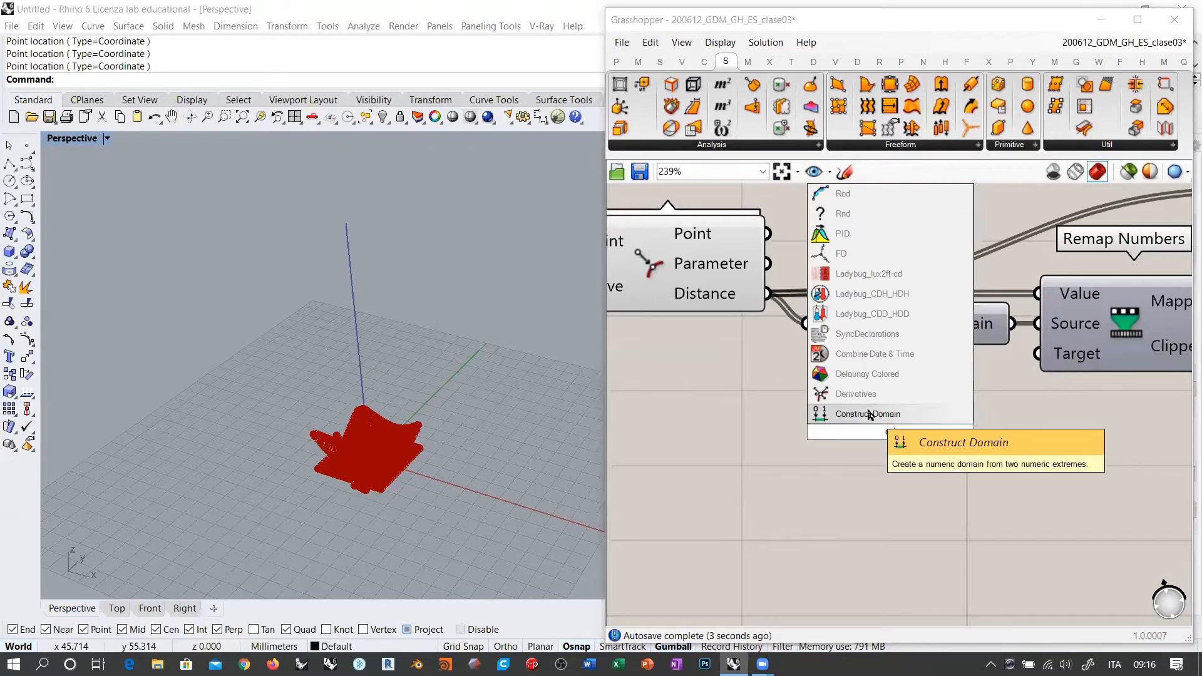
click(873, 414)
drag(1036, 353, 1006, 431)
drag(823, 420, 828, 374)
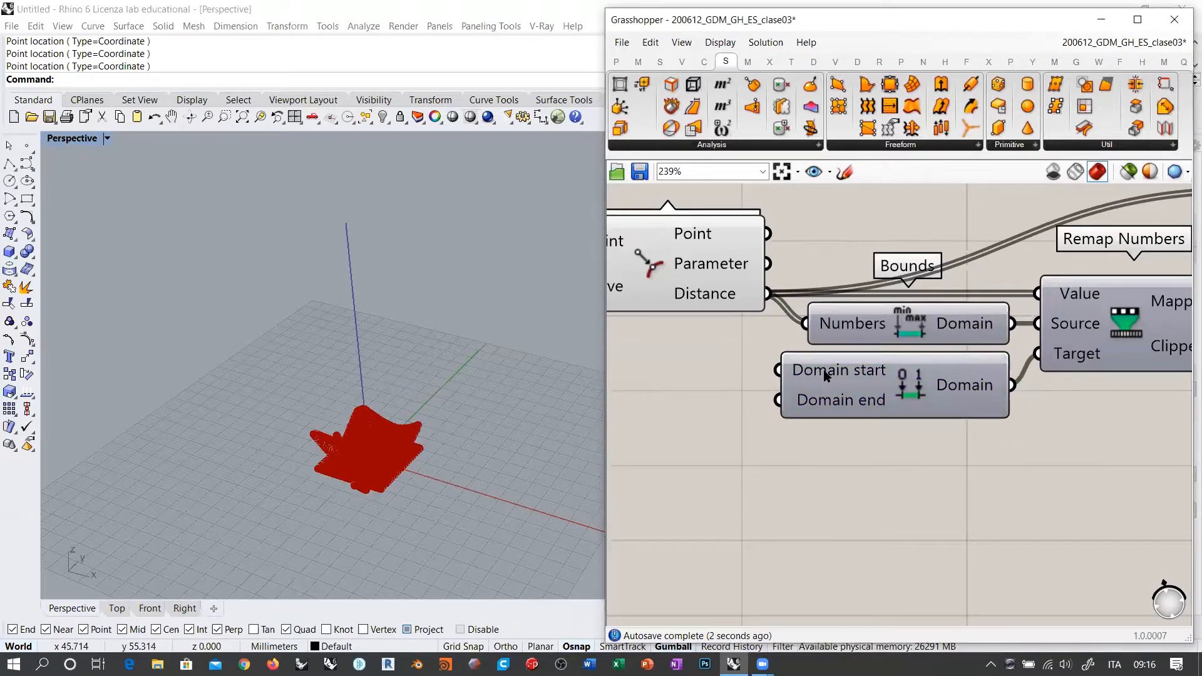
Add number sliders of 5.00 for Domain start and 0.00 for Domain end of Construct Domain.
right_drag(826, 374, 896, 383)
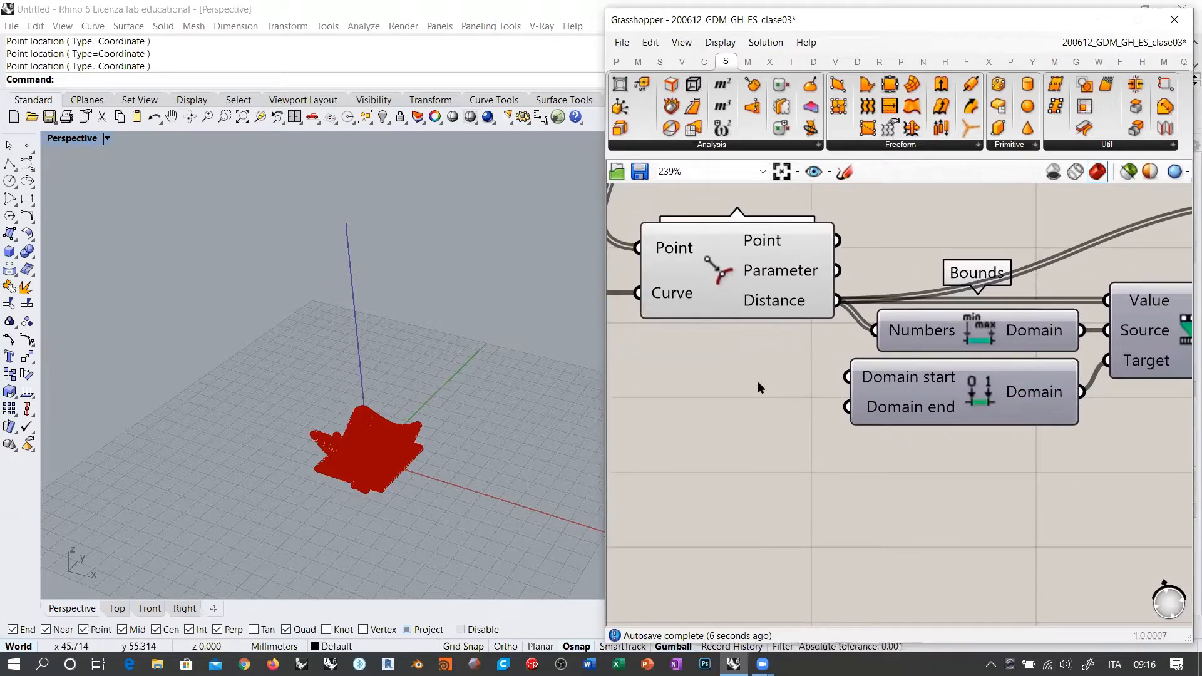
right_drag(756, 380, 883, 395)
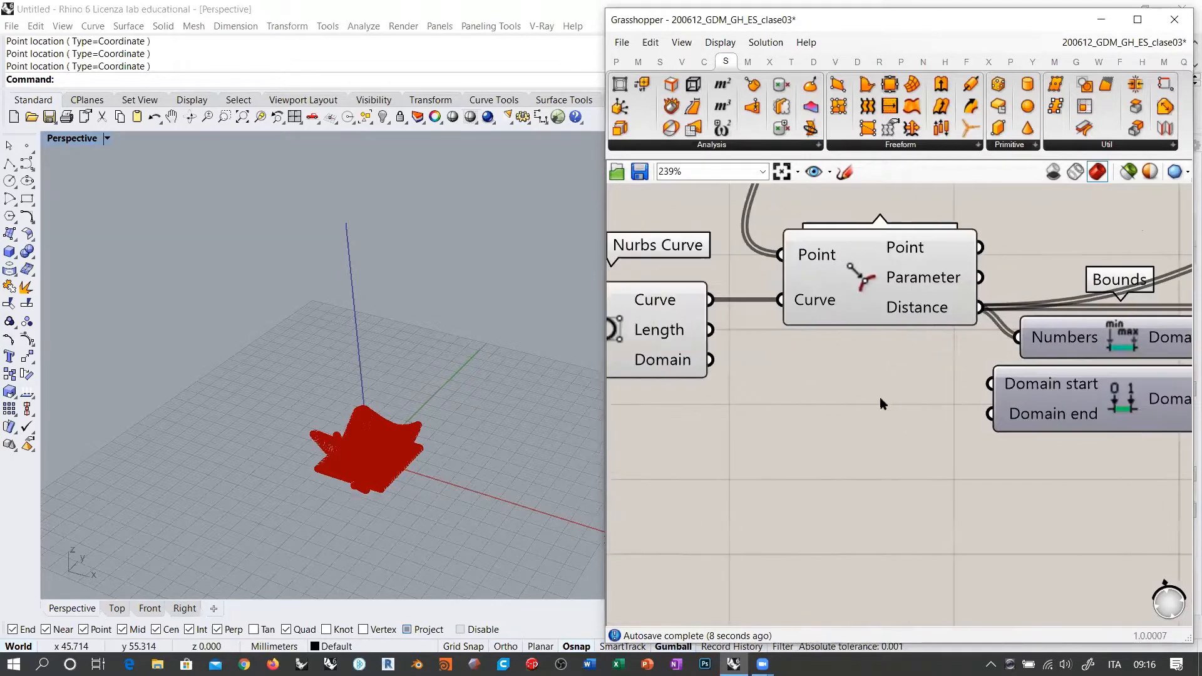
double_click(832, 401)
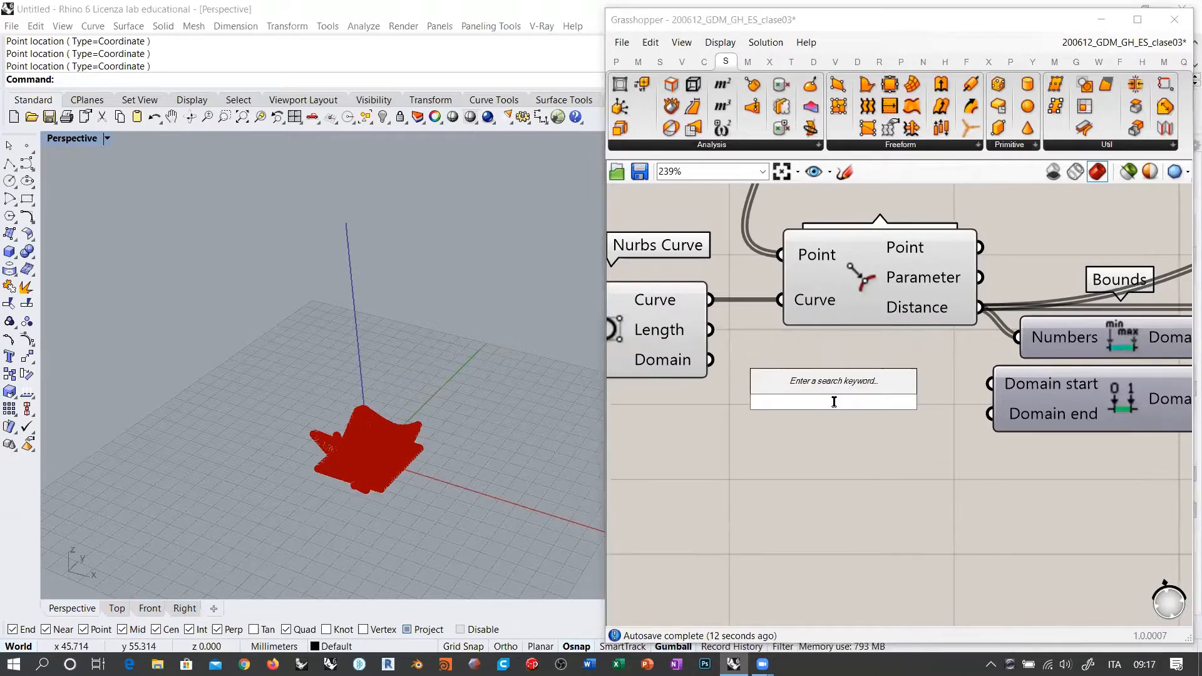
text(5.00)
key(Return)
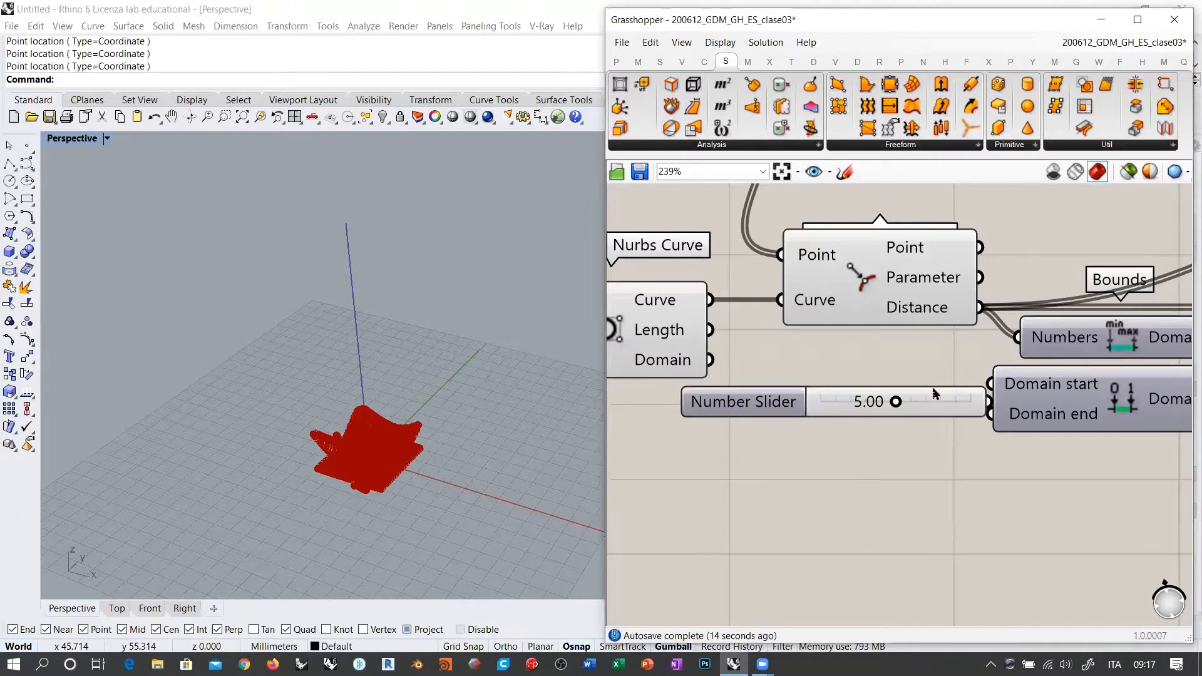
drag(937, 400, 909, 401)
click(948, 460)
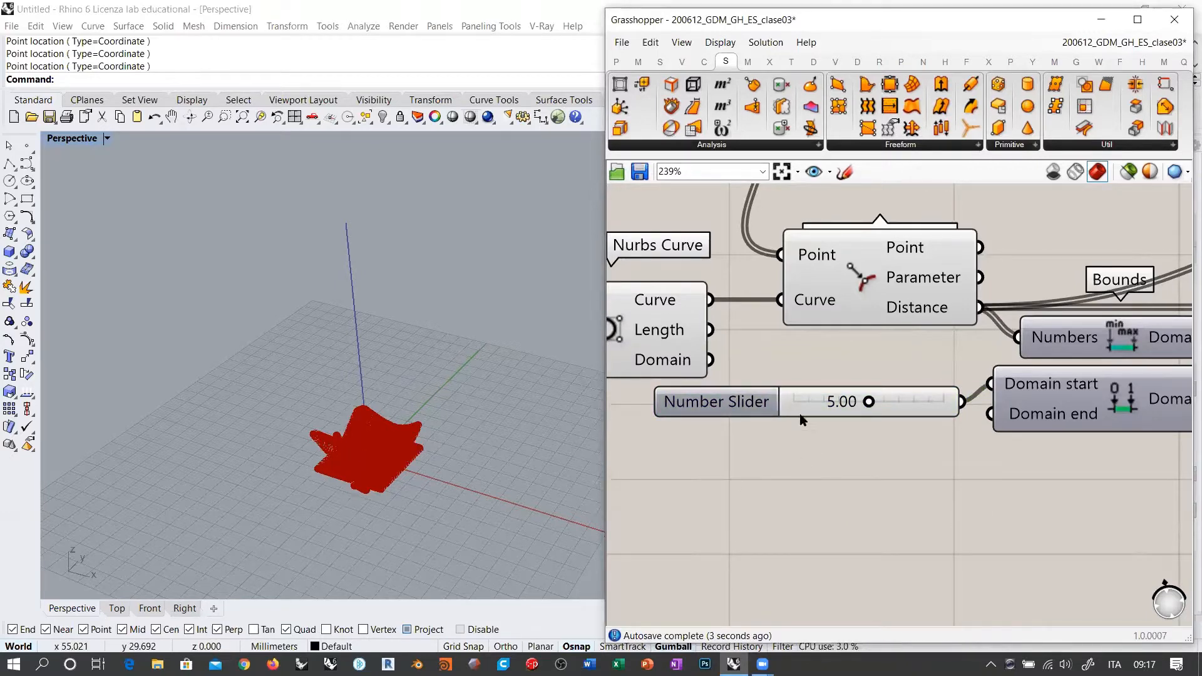
drag(801, 404, 789, 443)
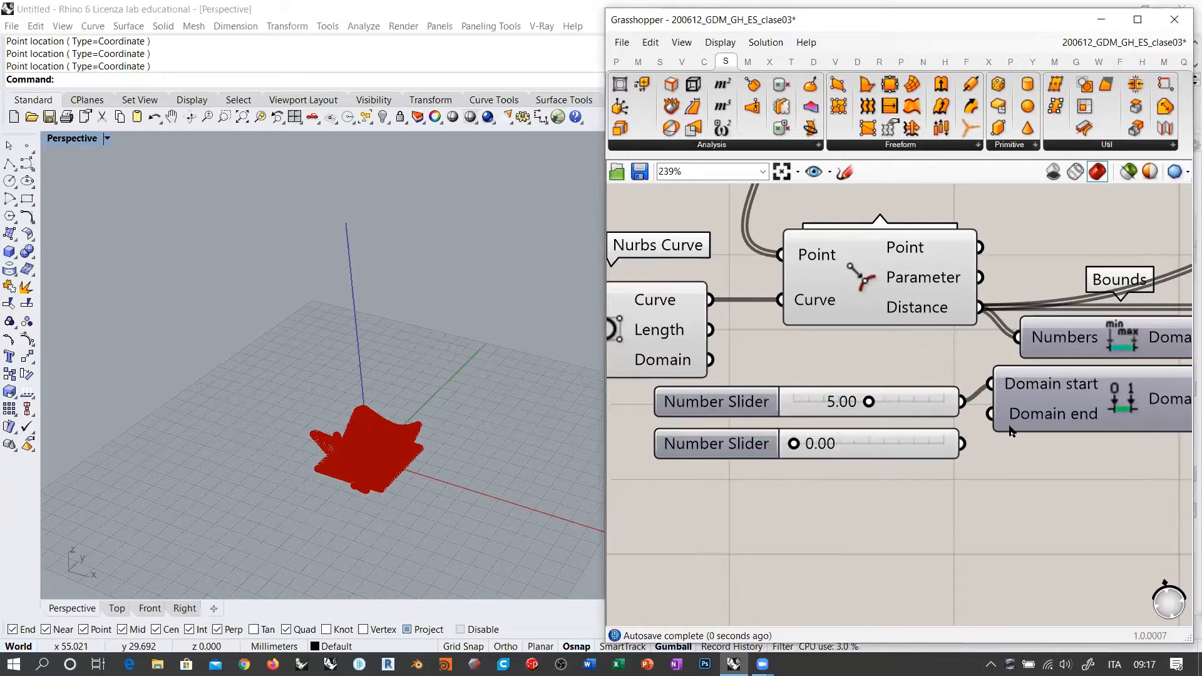
drag(990, 413, 962, 446)
Replace the input of Unit Z's Factor with the Mapped output of Remap Numbers.
scroll(631, 424, down, 3)
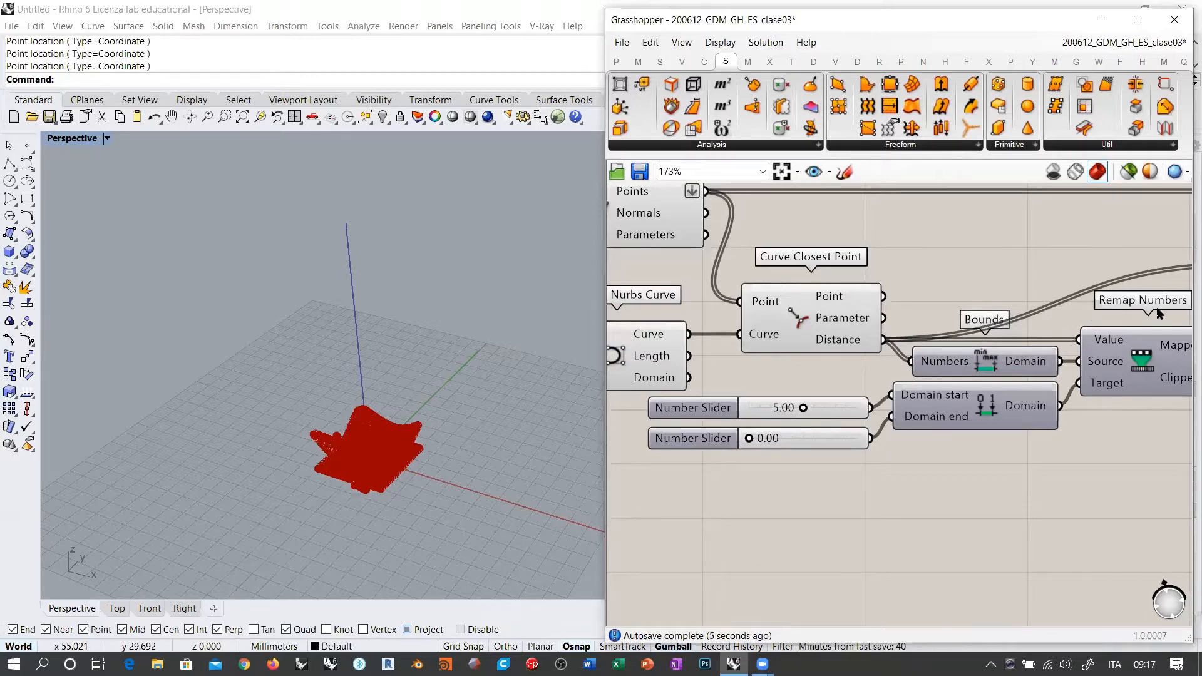
right_drag(1064, 376, 737, 432)
drag(892, 402, 906, 325)
Examine the heights of the moved points over the base grid under the remapped distances.
right_drag(446, 509, 303, 370)
scroll(373, 475, up, 8)
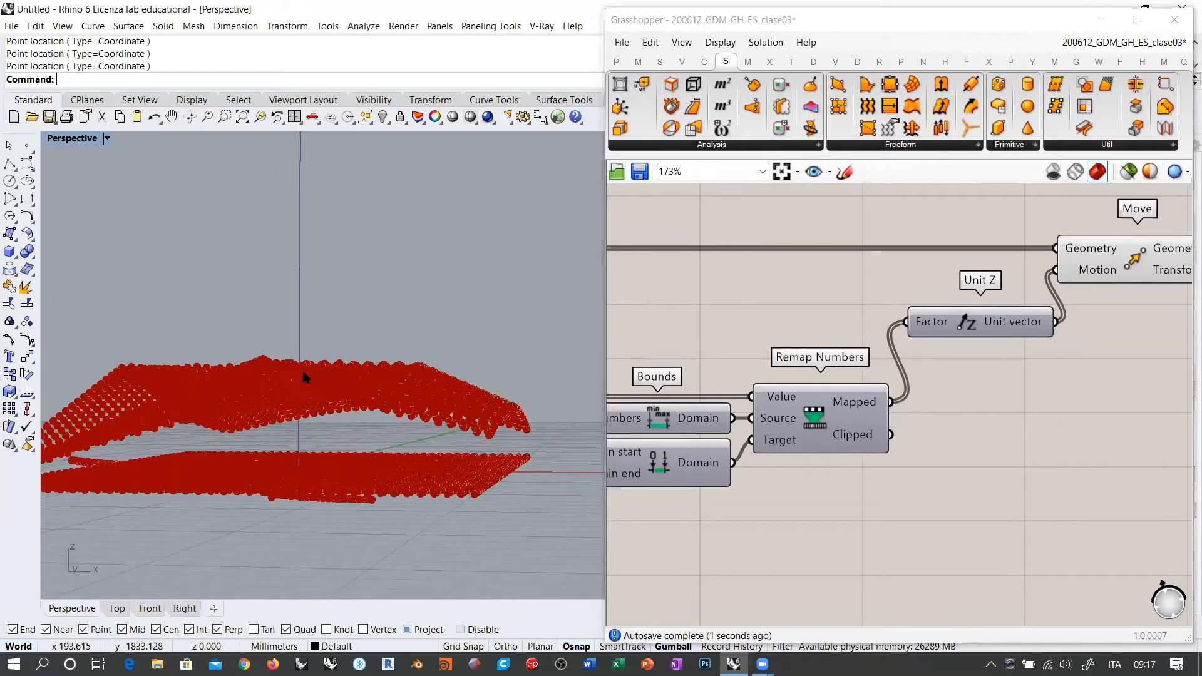
right_drag(376, 388, 369, 363)
right_drag(290, 380, 397, 379)
right_drag(843, 459, 927, 452)
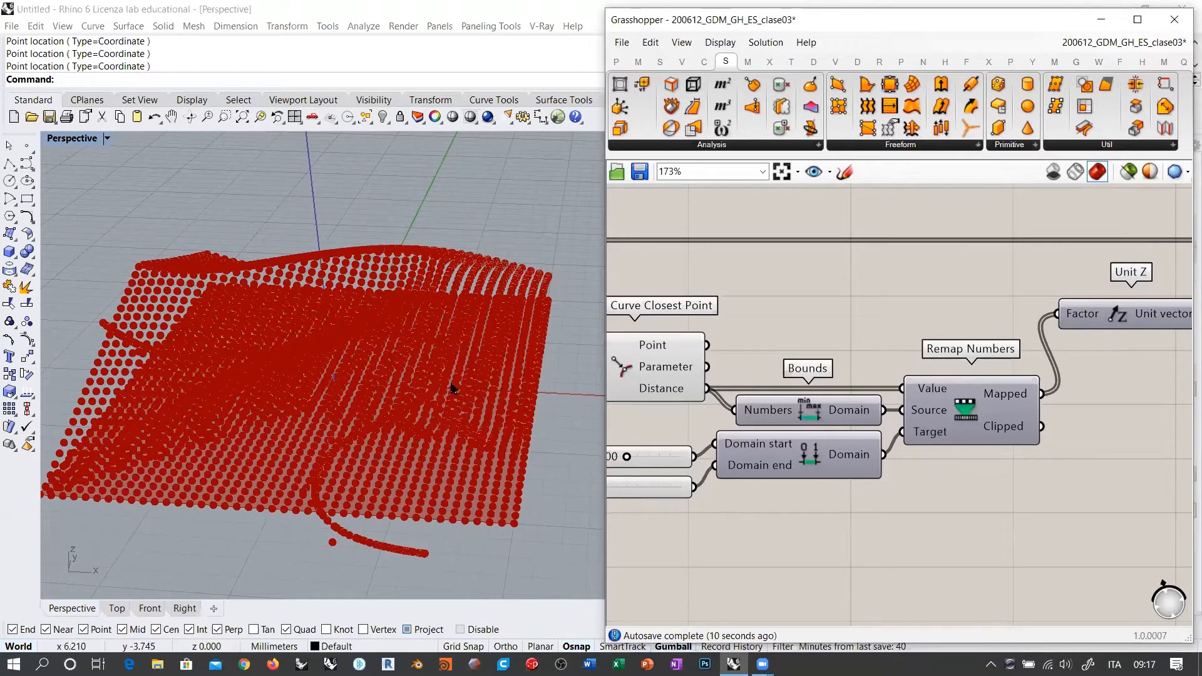
mouse_move(456, 389)
right_down()
mouse_move(408, 398)
mouse_move(411, 381)
mouse_move(456, 369)
mouse_move(442, 357)
mouse_move(532, 369)
mouse_move(432, 385)
mouse_move(366, 449)
right_up()
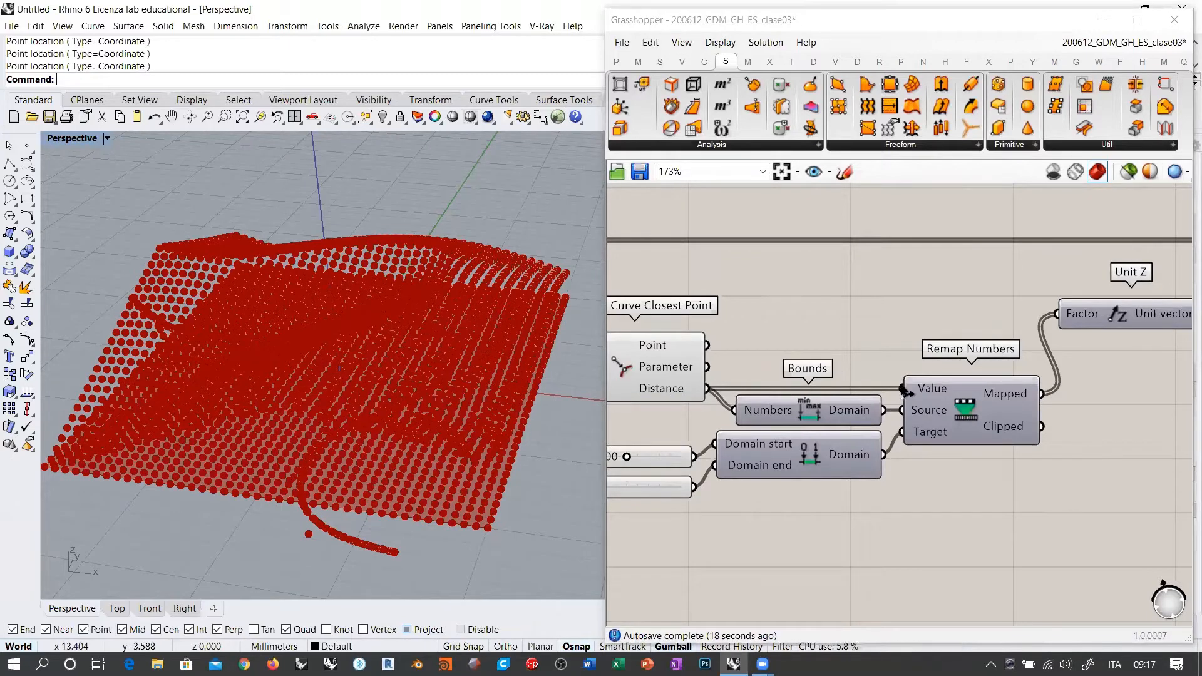
Shift the Construct Domain component slightly lower, away from Bounds.
right_drag(781, 434, 952, 395)
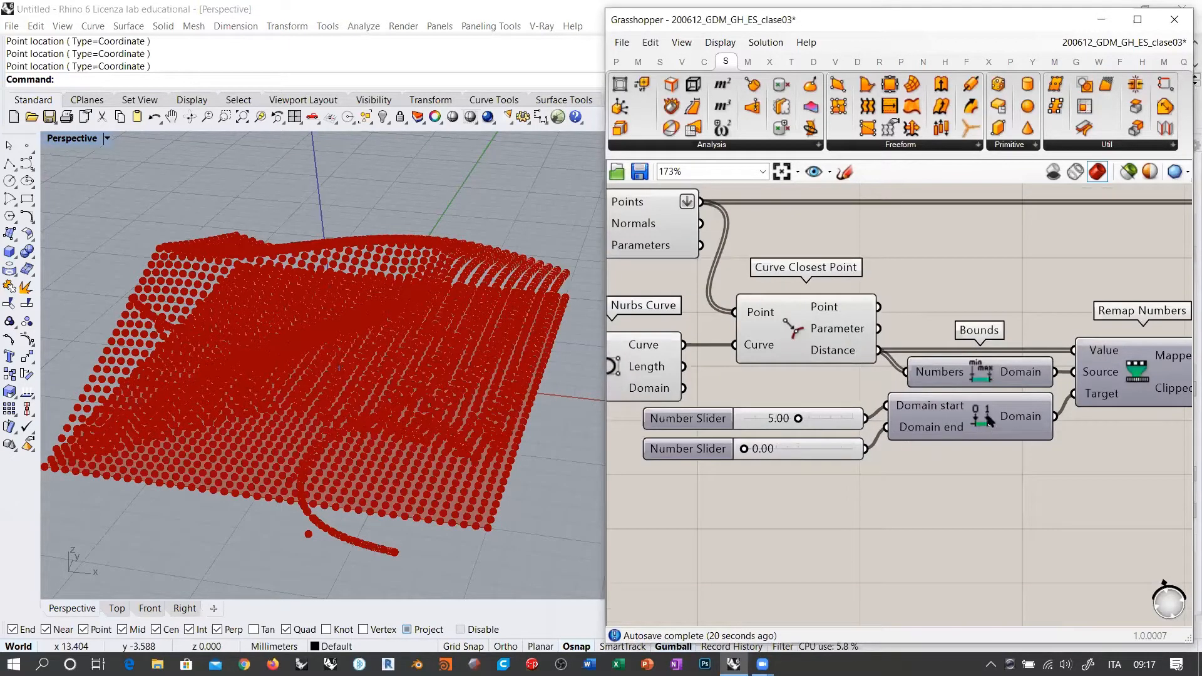
drag(983, 421, 982, 434)
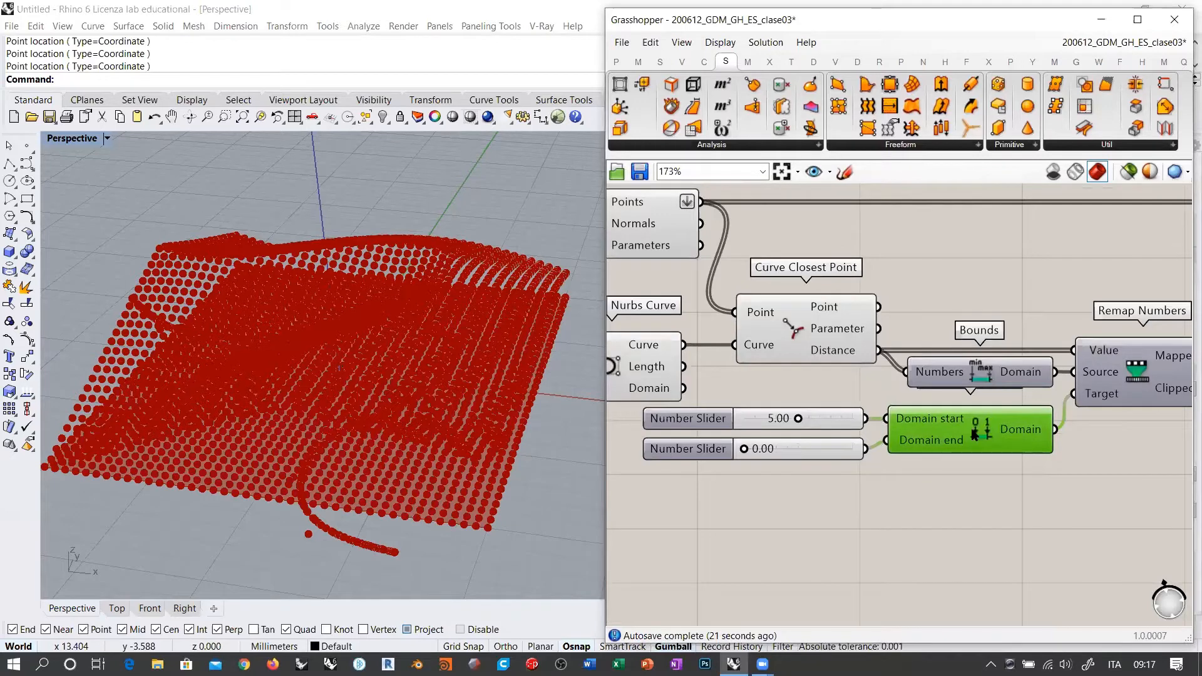
click(888, 491)
Compare the raised point grid with the flat base grid from low and oblique angles around the curve.
right_drag(400, 485, 156, 259)
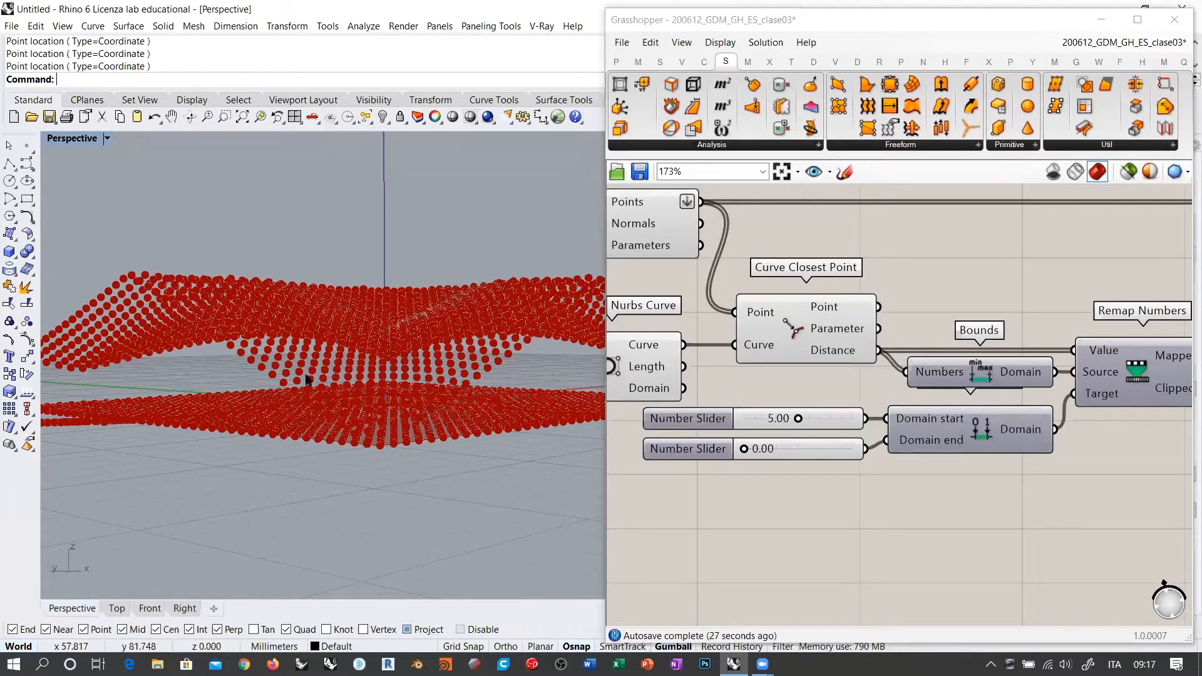
right_drag(86, 349, 425, 353)
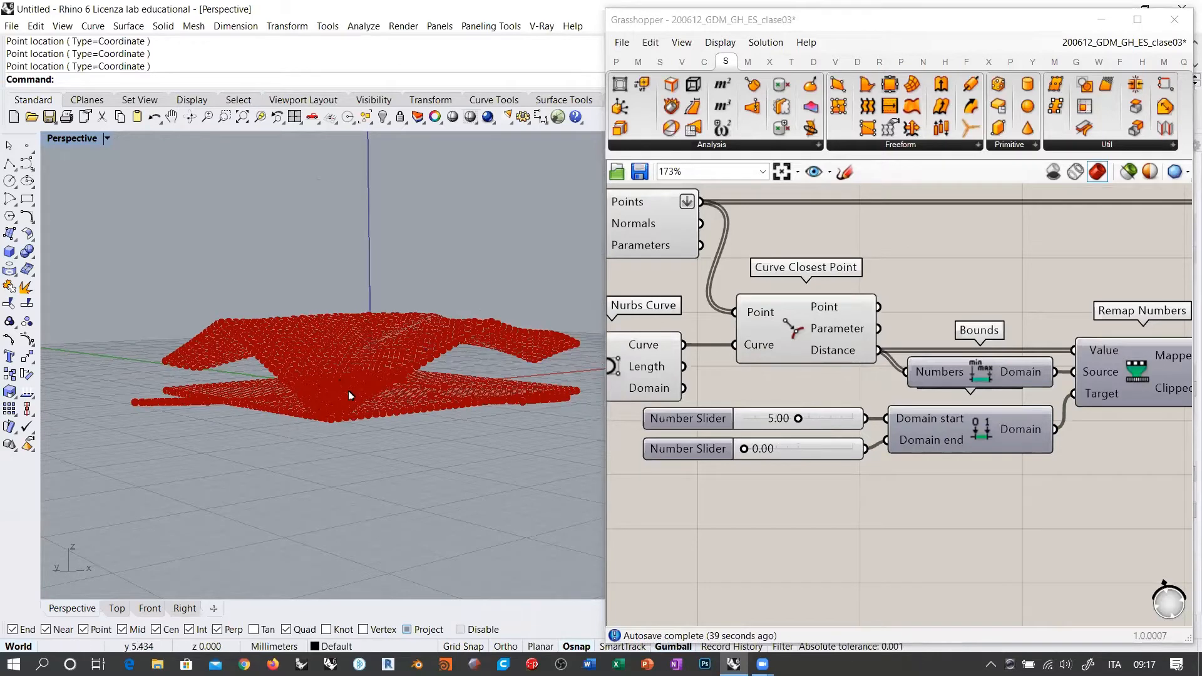
right_drag(348, 391, 407, 407)
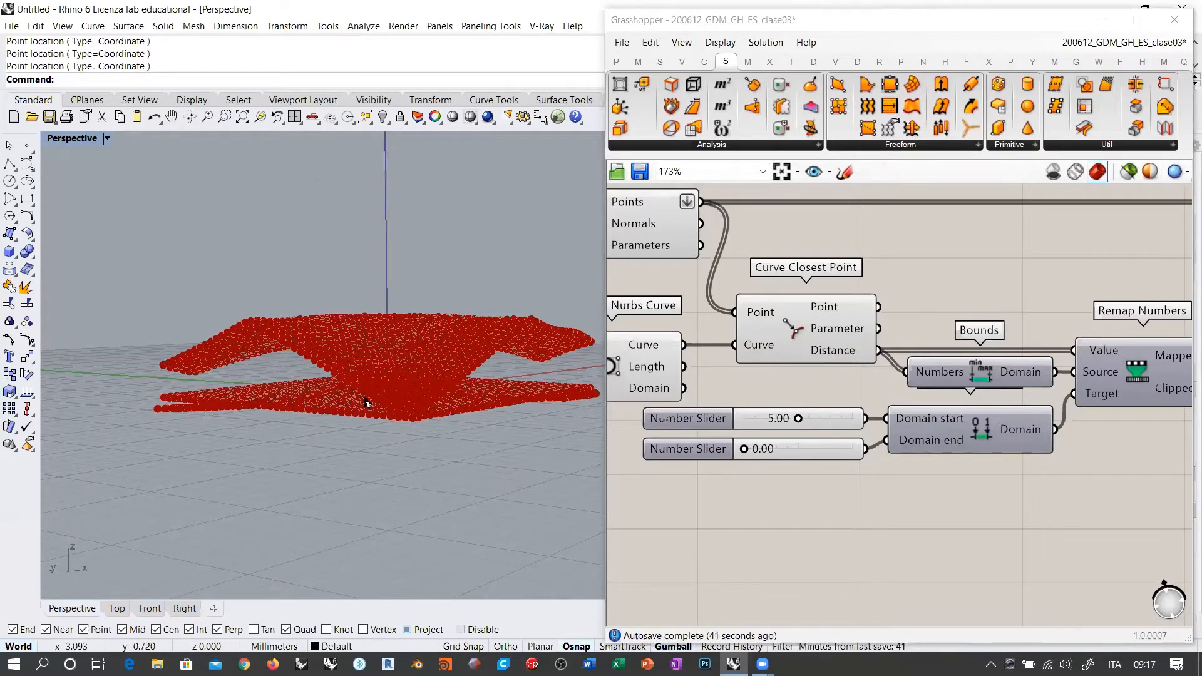
right_drag(303, 419, 257, 421)
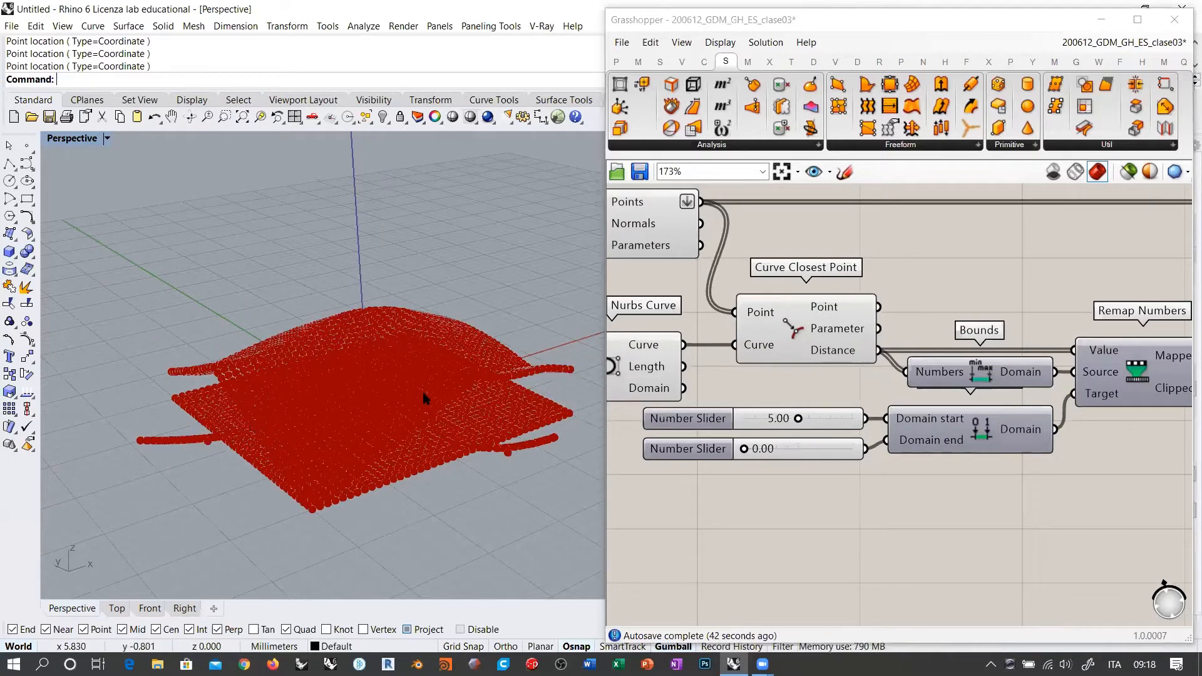
Delete Bounds, Construct Domain, Remap Numbers and the two domain sliders together from the definition.
right_drag(1134, 364, 953, 347)
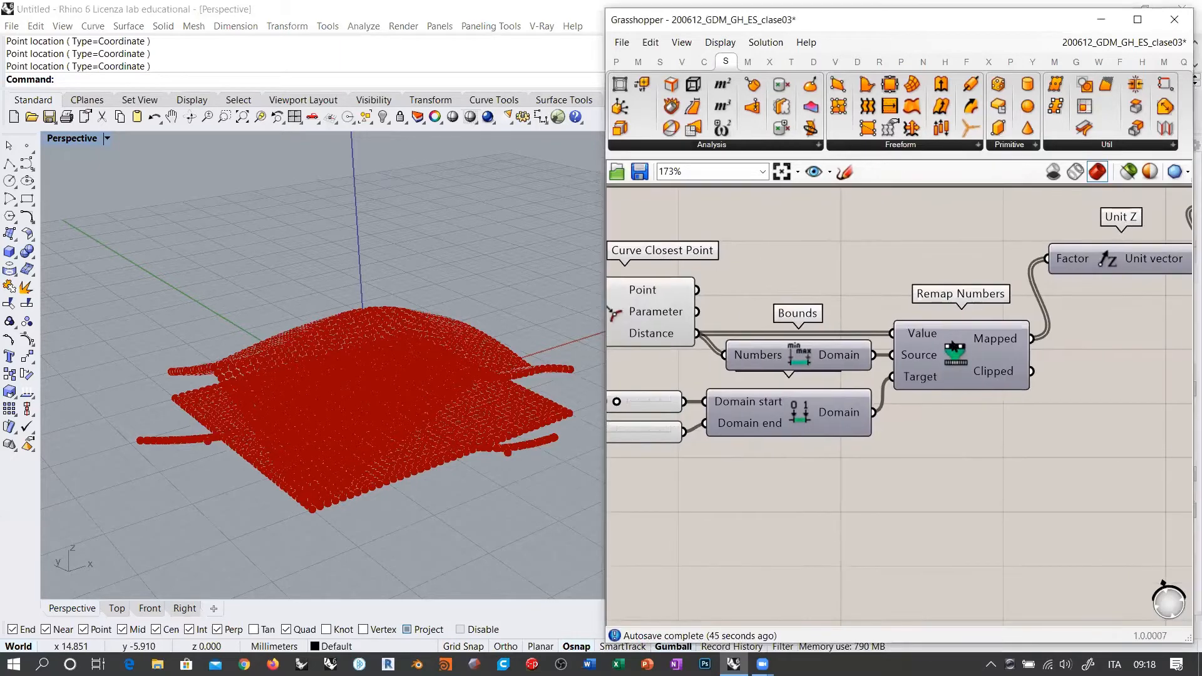
right_drag(870, 422, 948, 411)
drag(1099, 470, 876, 362)
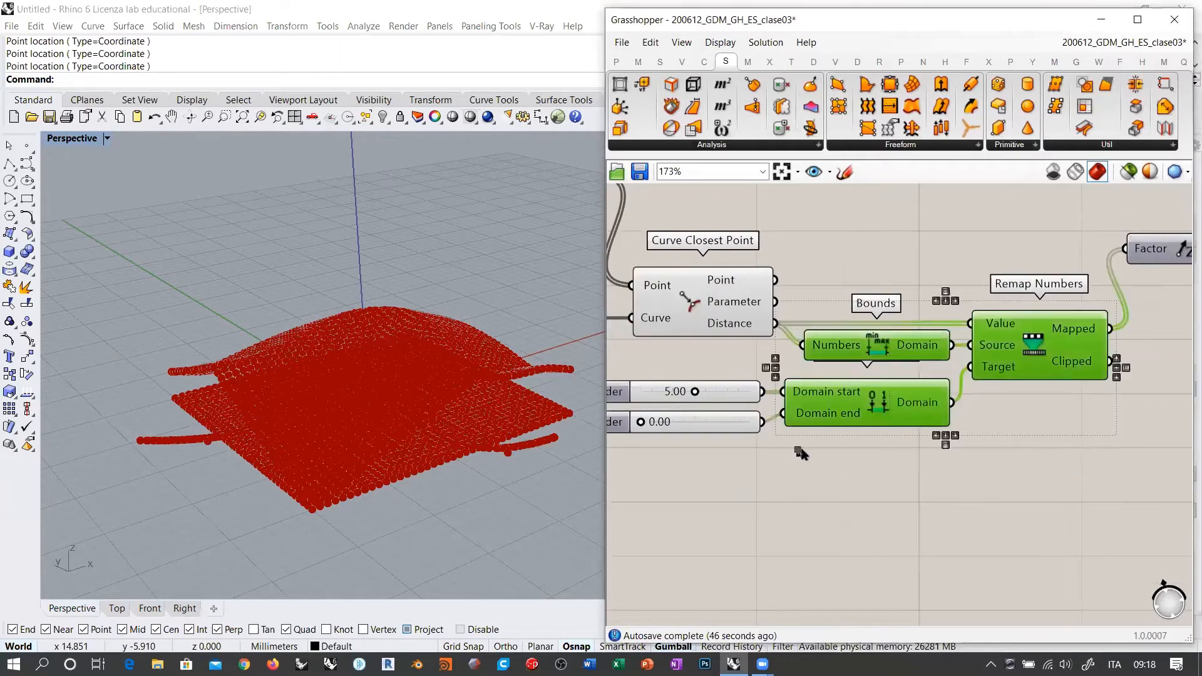
shift+drag(796, 447, 726, 395)
drag(945, 395, 945, 517)
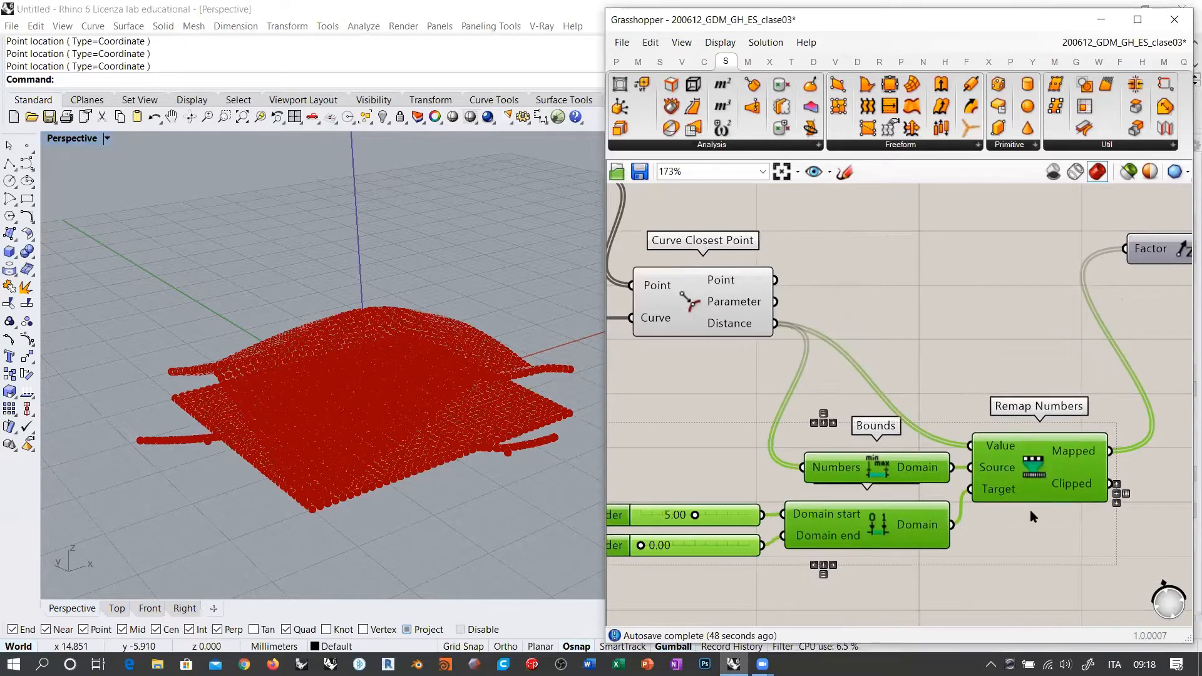
key(Delete)
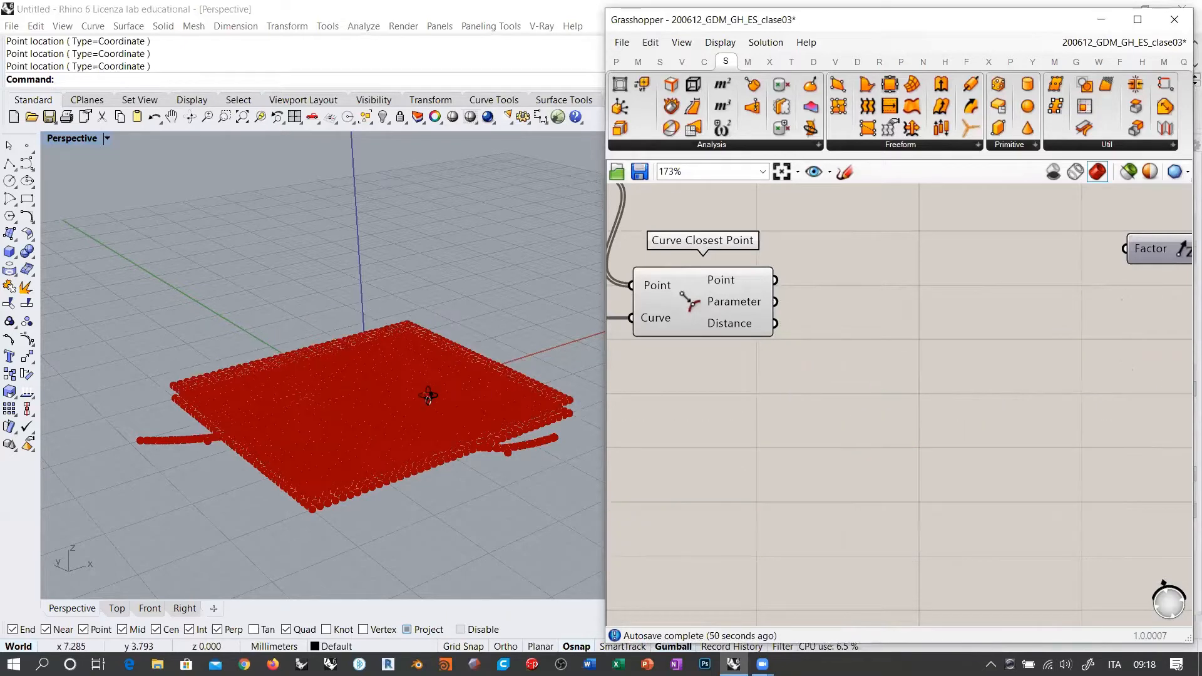
Undo the last deletion in the Rhino model to bring back the deleted curve.
right_drag(429, 395, 407, 370)
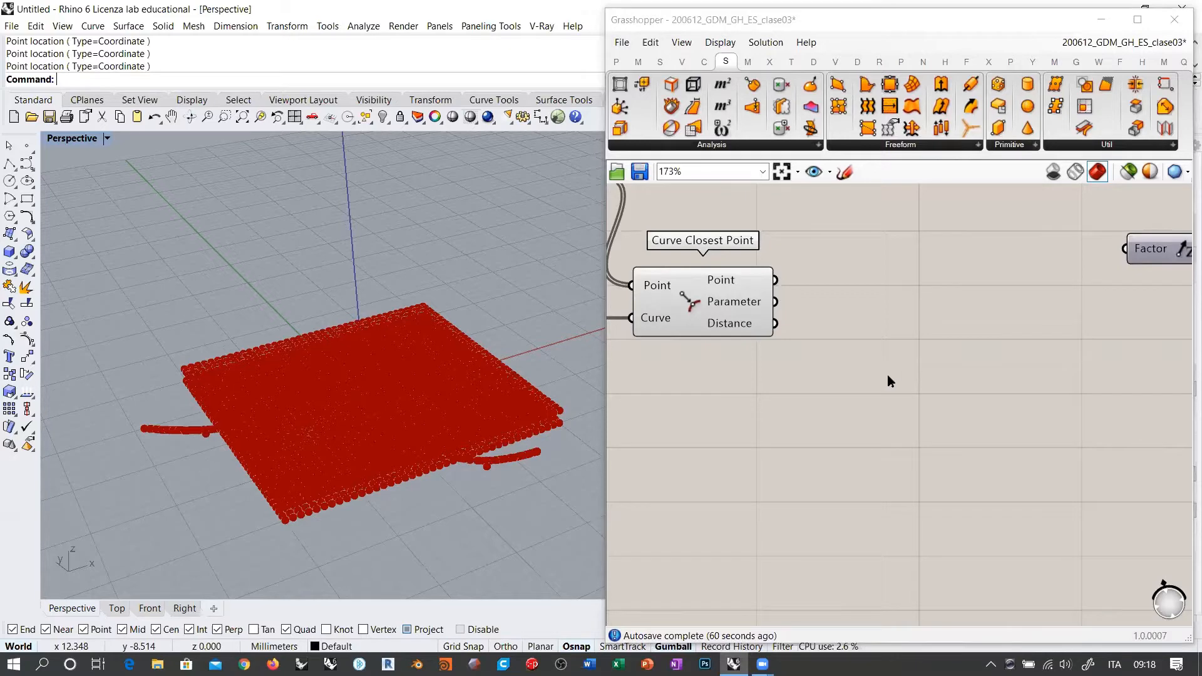
key(ctrl+z)
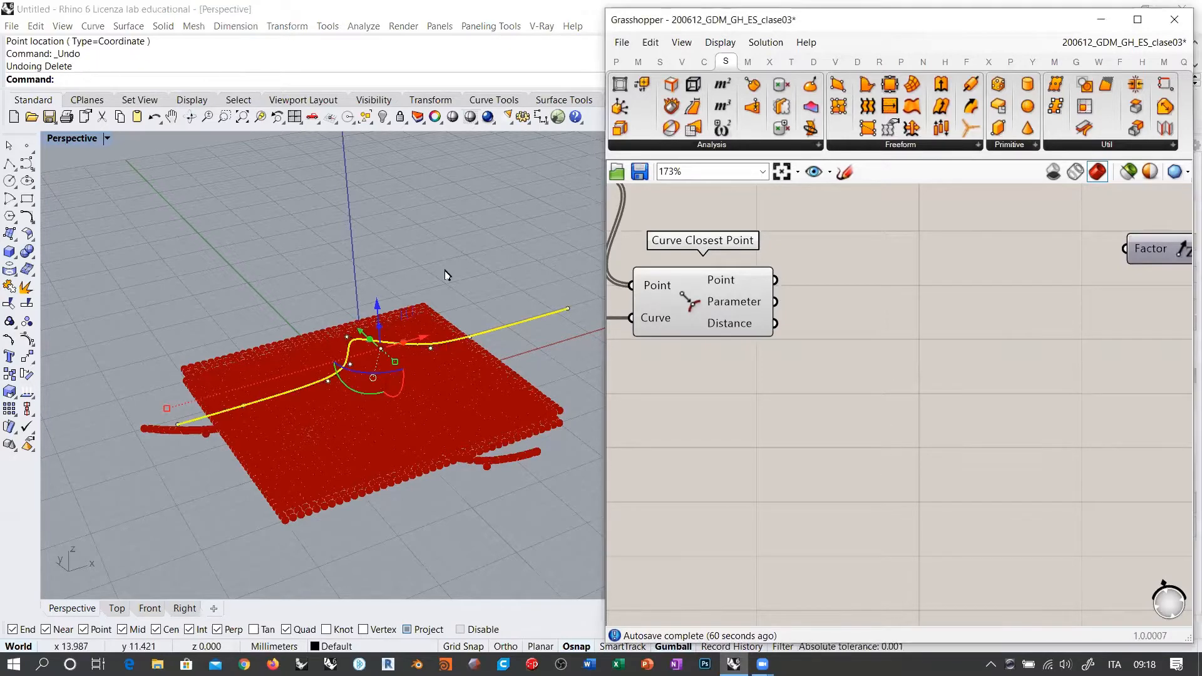
Restore the deleted Bounds, Construct Domain, Remap Numbers and slider components, and delete the stray curve from the Rhino model.
key(Escape)
key(ctrl+z)
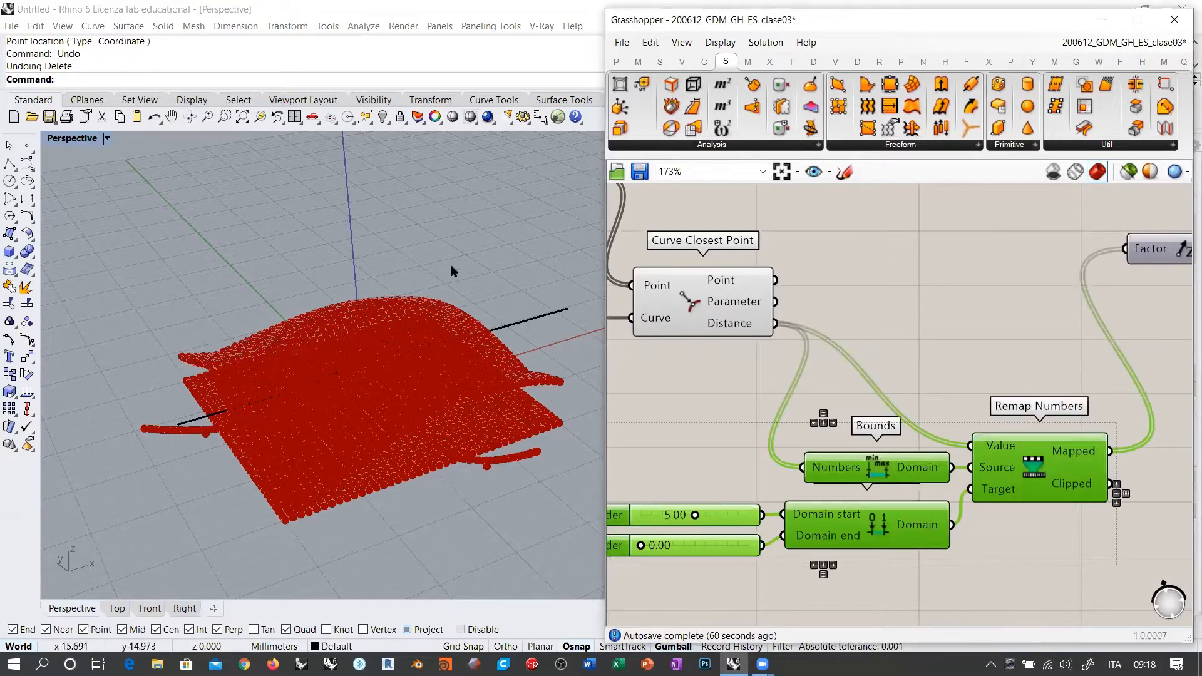
drag(409, 353, 407, 355)
key(Delete)
Delete the two domain sliders and the Construct Domain component that feed the Target input of Remap Numbers.
click(967, 375)
right_drag(991, 415, 1012, 347)
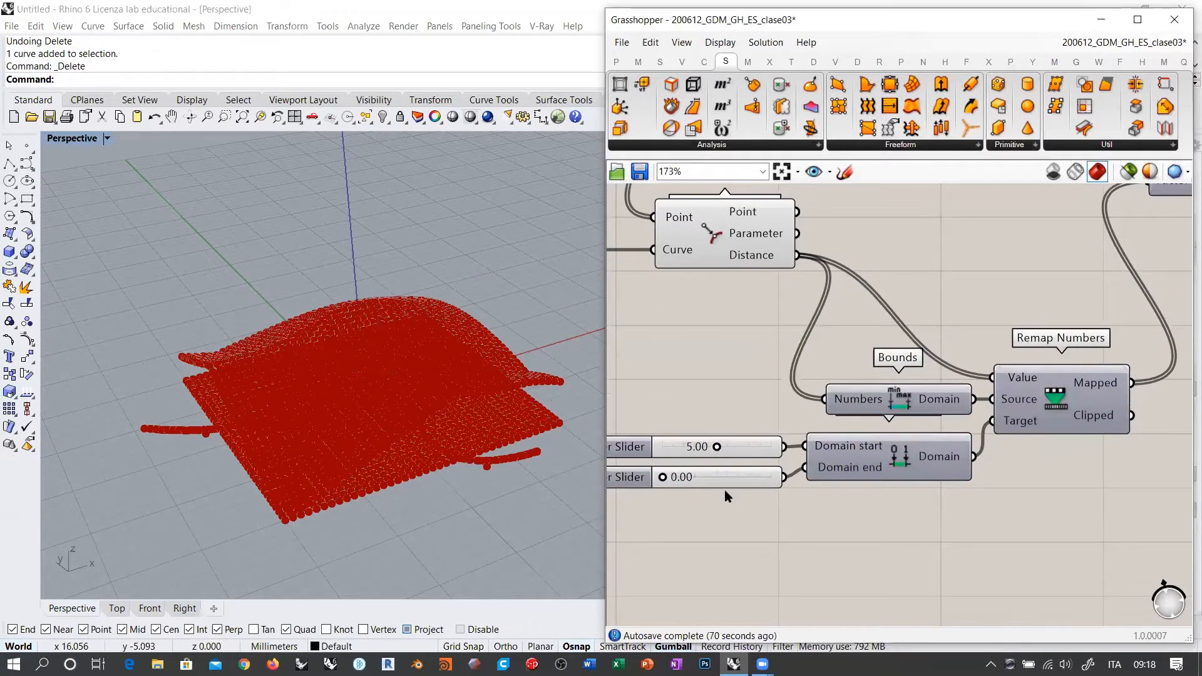
drag(724, 490, 703, 410)
key(Delete)
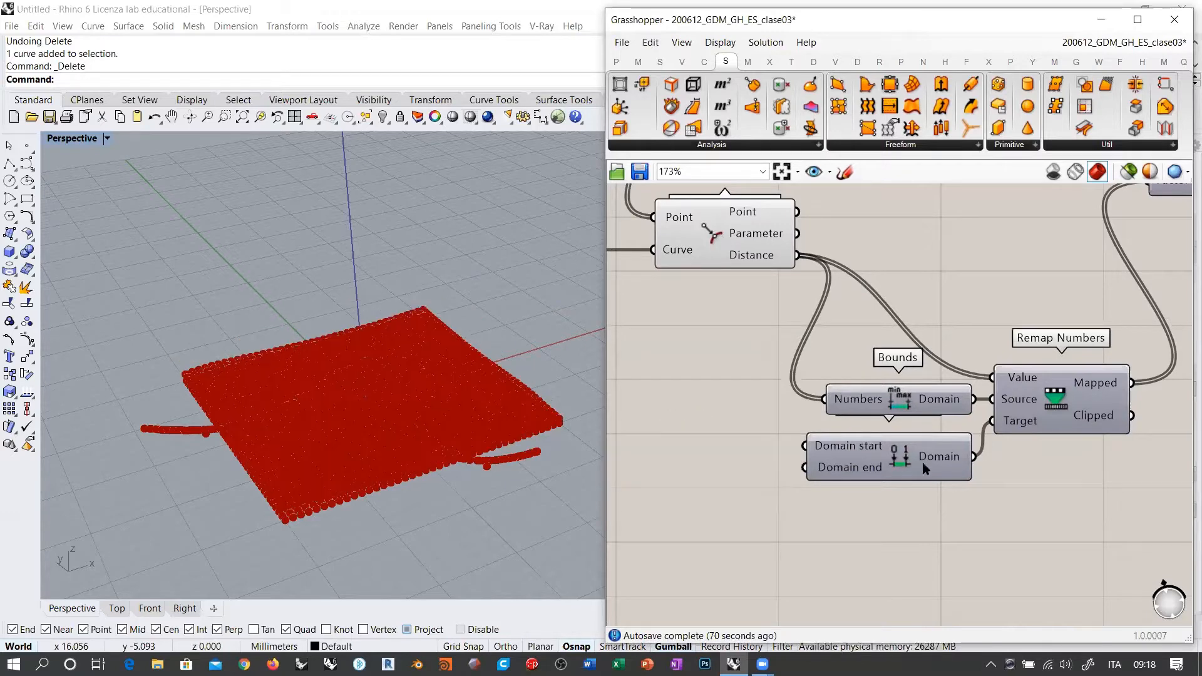
click(923, 463)
key(Delete)
Check the default Target domain of Remap Numbers and line up Remap Numbers and Bounds beside the Curve Closest Point Distance output.
right_drag(1025, 421, 878, 425)
scroll(877, 425, up, 1)
mouse_move(878, 425)
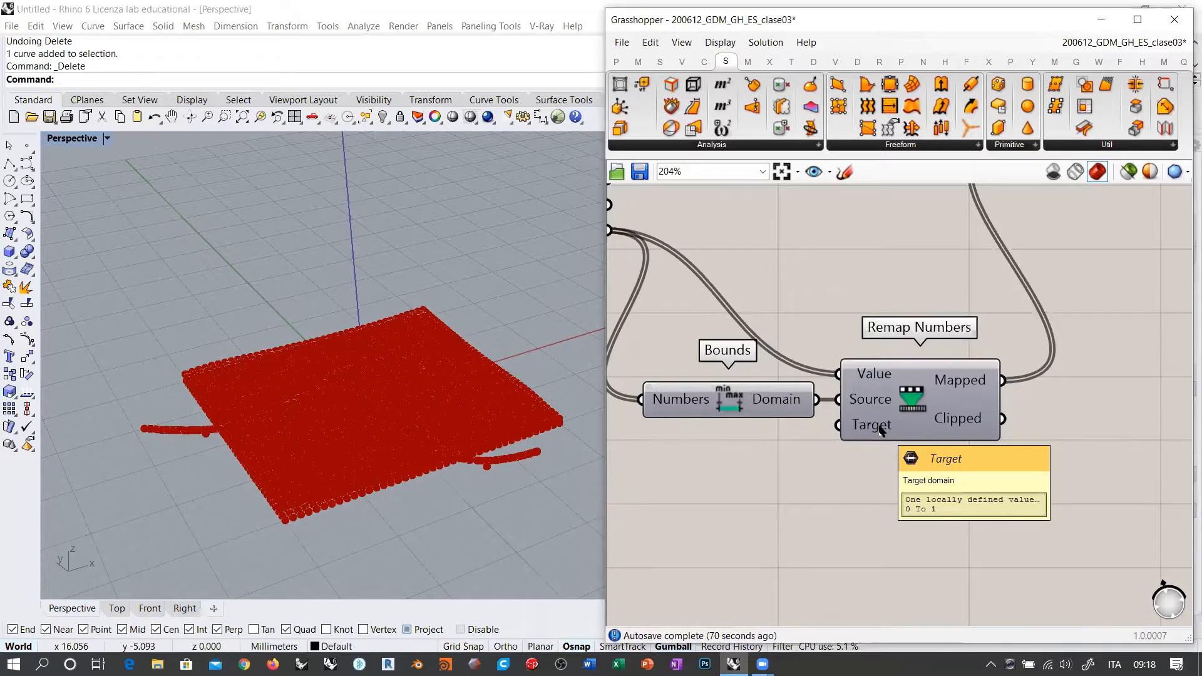
right_drag(878, 425, 965, 487)
drag(980, 462, 1001, 318)
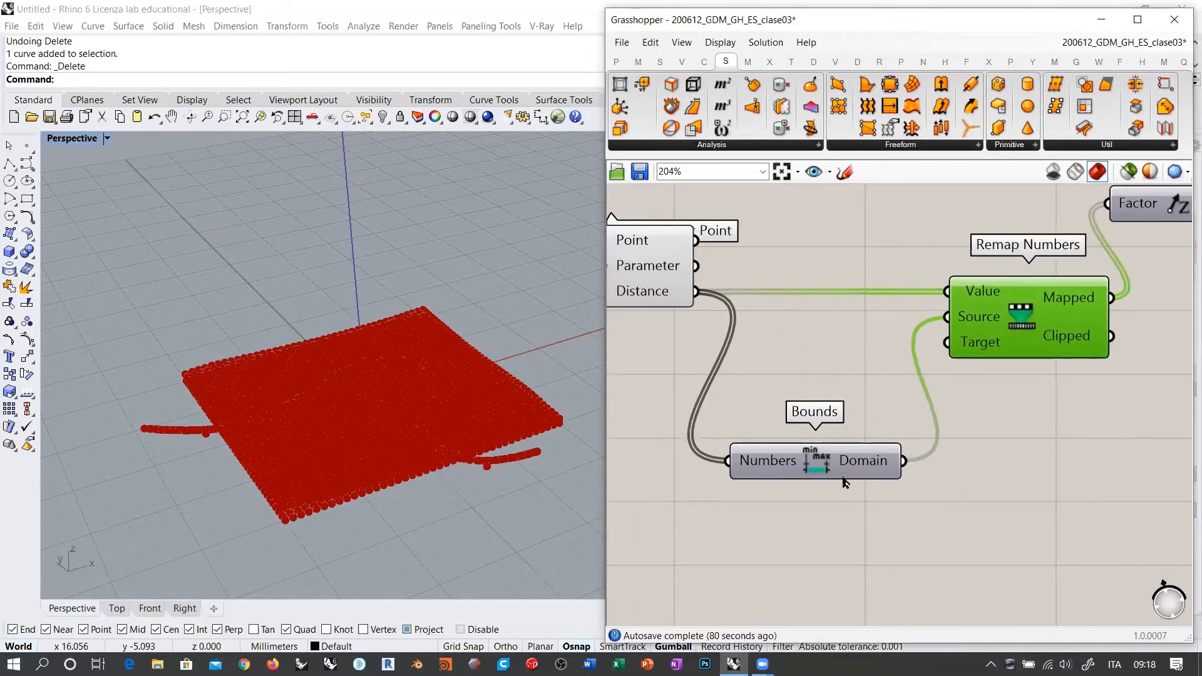
drag(842, 477, 840, 329)
mouse_move(868, 320)
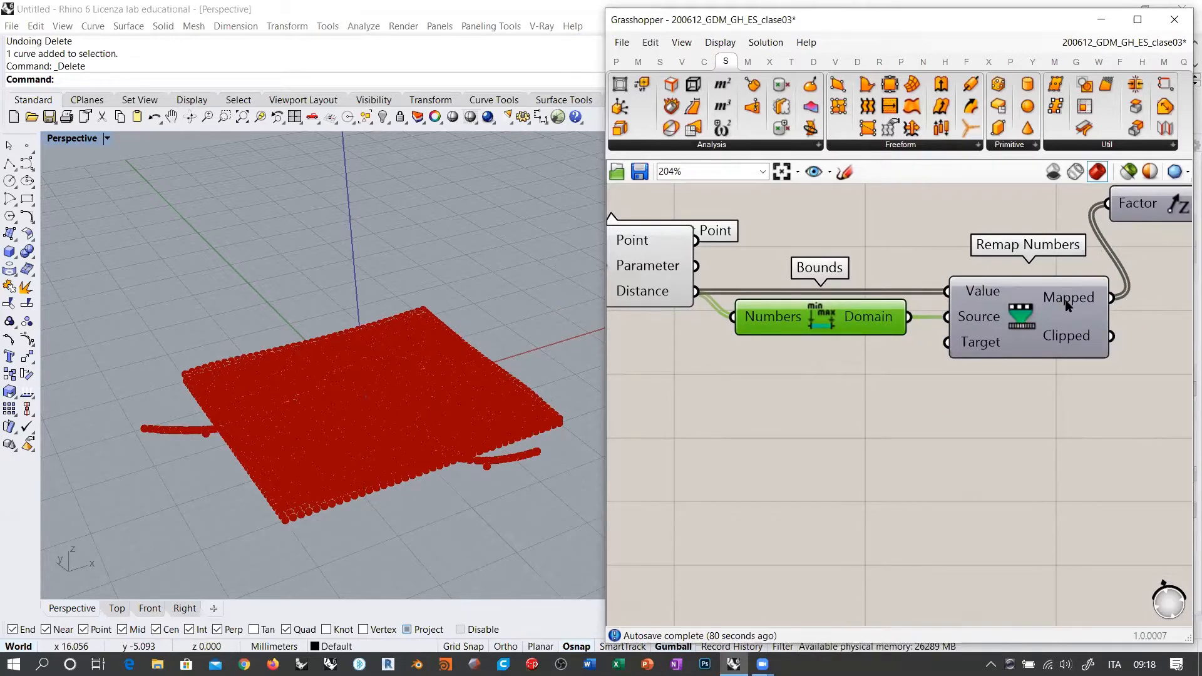
mouse_move(1069, 302)
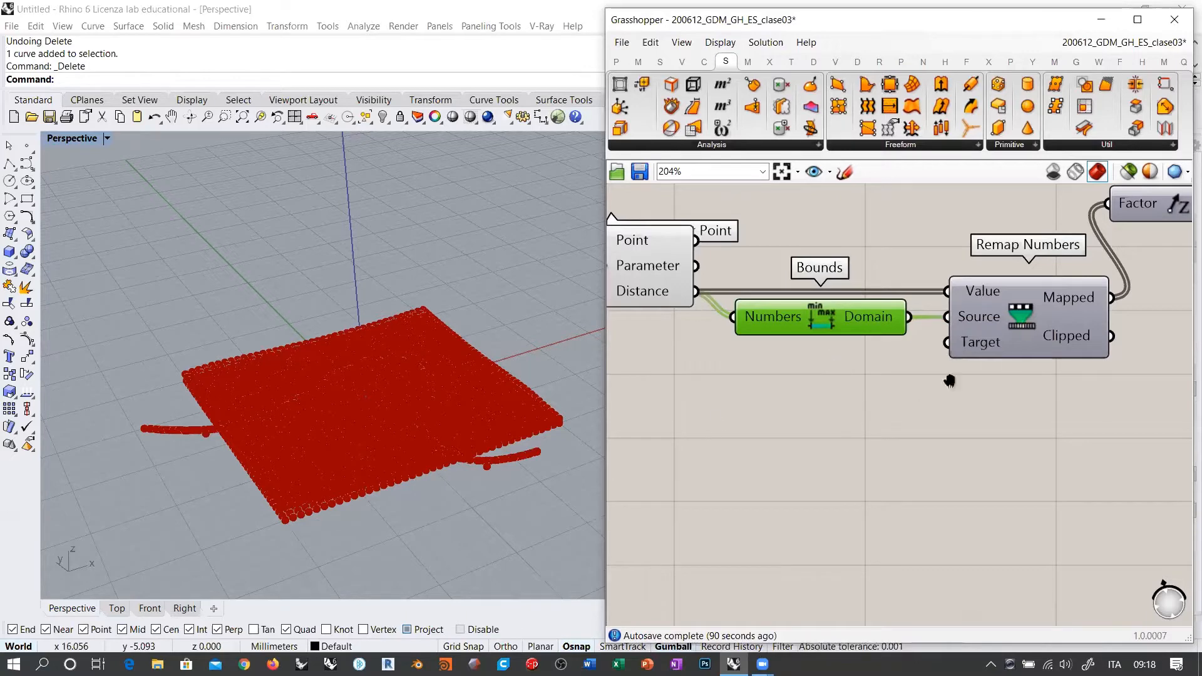
Shift the Unit Z and Move components together away from Remap Numbers to make room between them.
right_drag(949, 380, 598, 442)
scroll(654, 418, down, 4)
drag(863, 263, 732, 353)
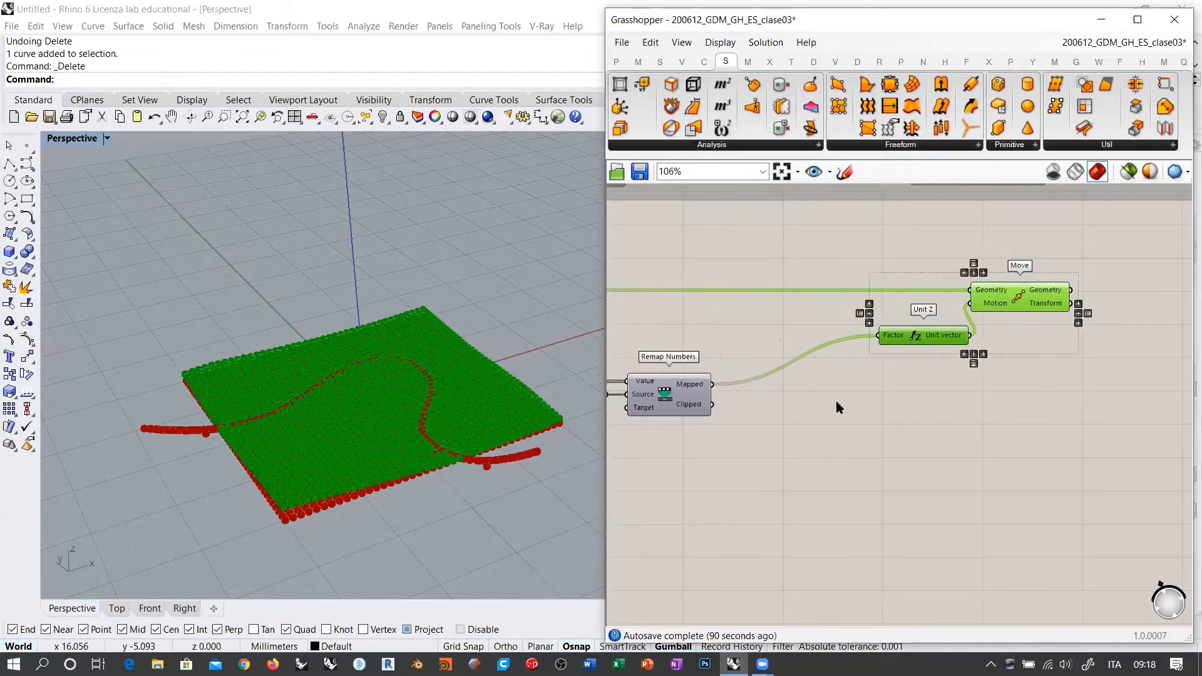
click(794, 410)
Add a Graph Mapper, connect the Mapped output of Remap Numbers to it, and place it below the wire to Unit Z.
scroll(794, 407, up, 3)
double_click(794, 404)
text(gra)
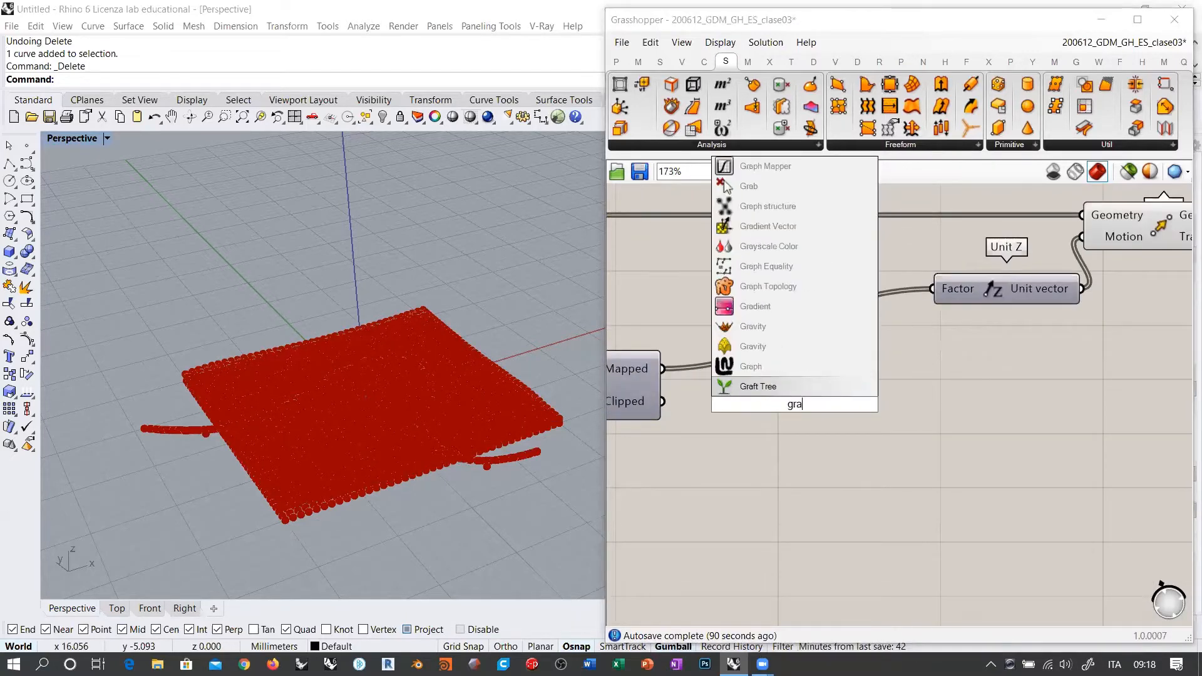
click(765, 165)
right_drag(700, 407, 818, 404)
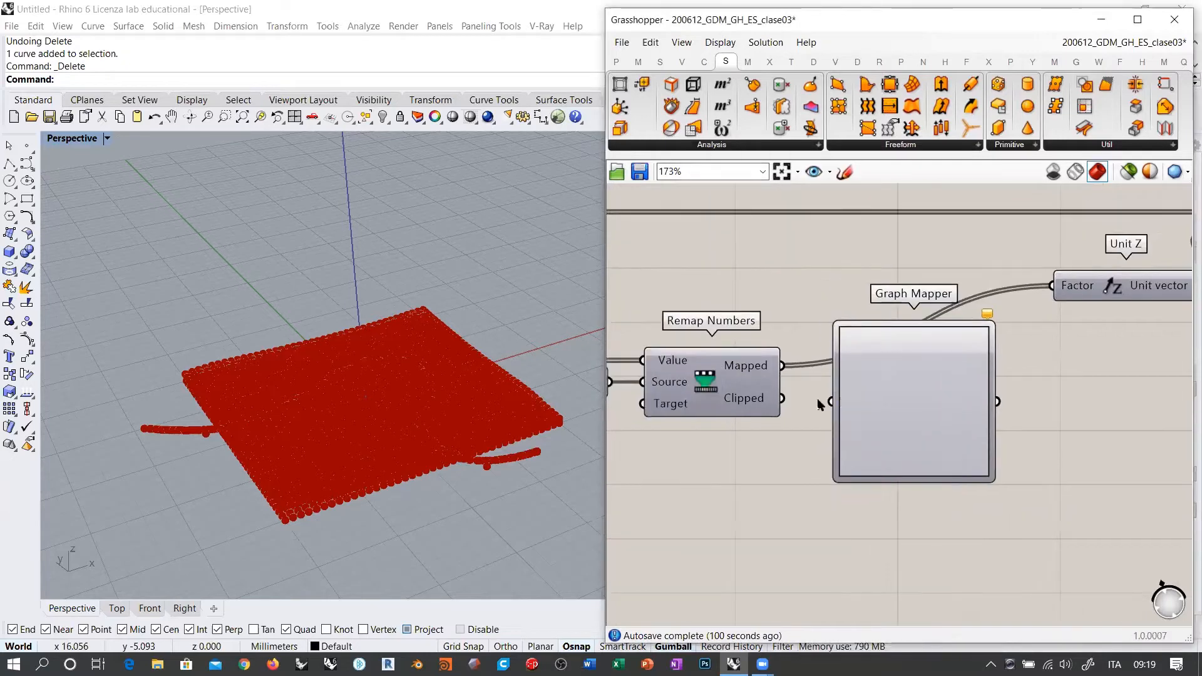
drag(783, 367, 833, 402)
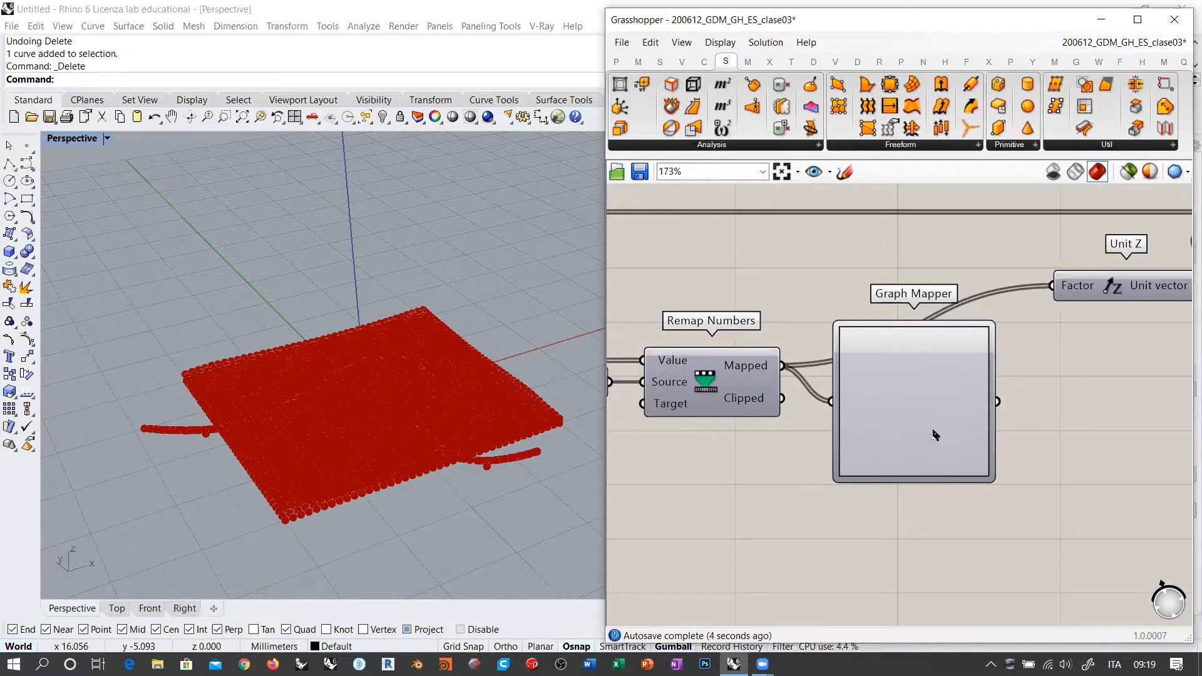
drag(905, 399, 911, 448)
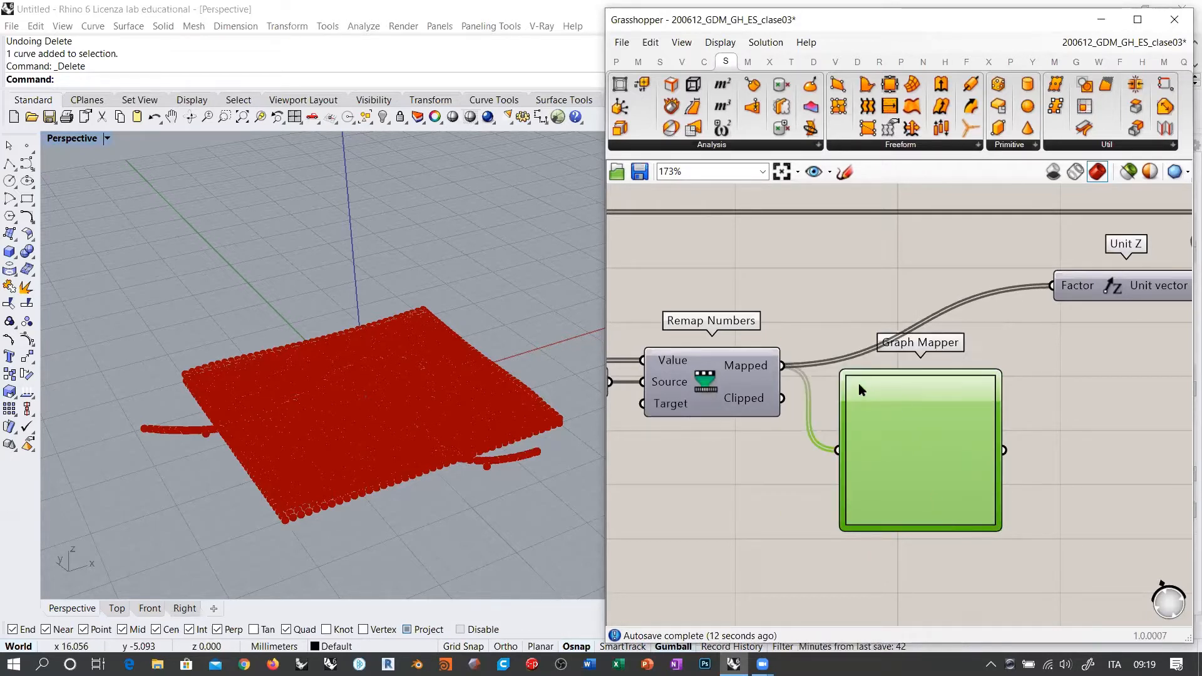
Give the Graph Mapper an S-shaped graph type and flip its end points so the curve falls from 1 to 0.
right_click(896, 421)
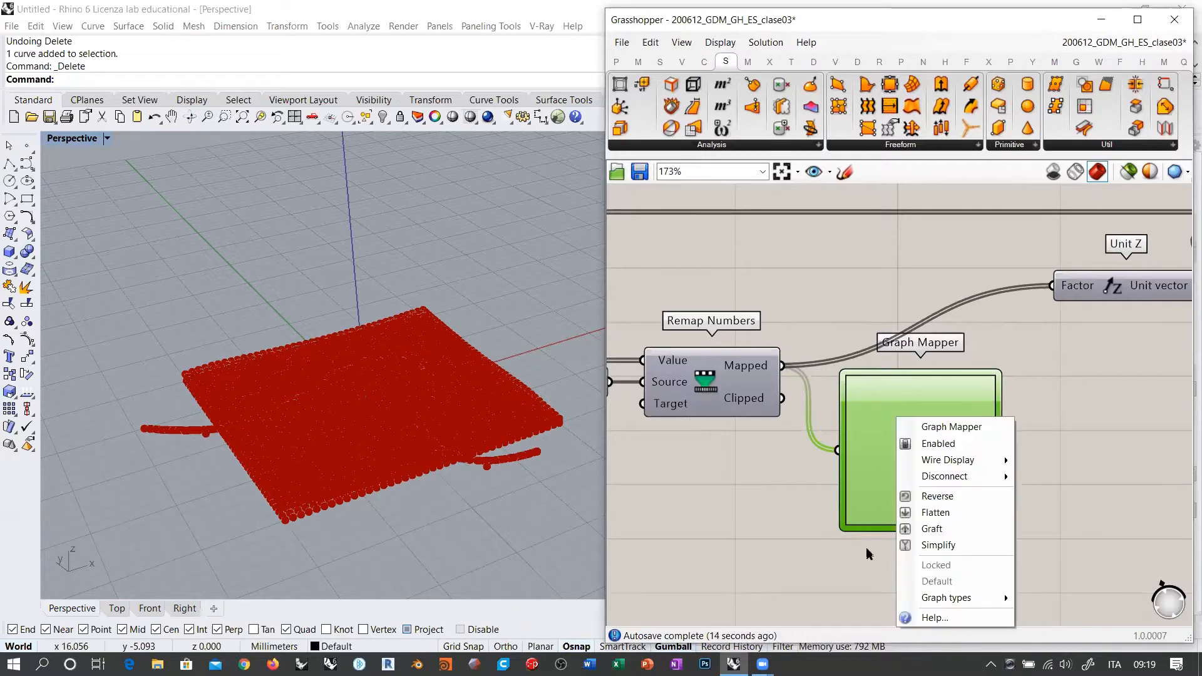
mouse_move(976, 598)
click(1054, 611)
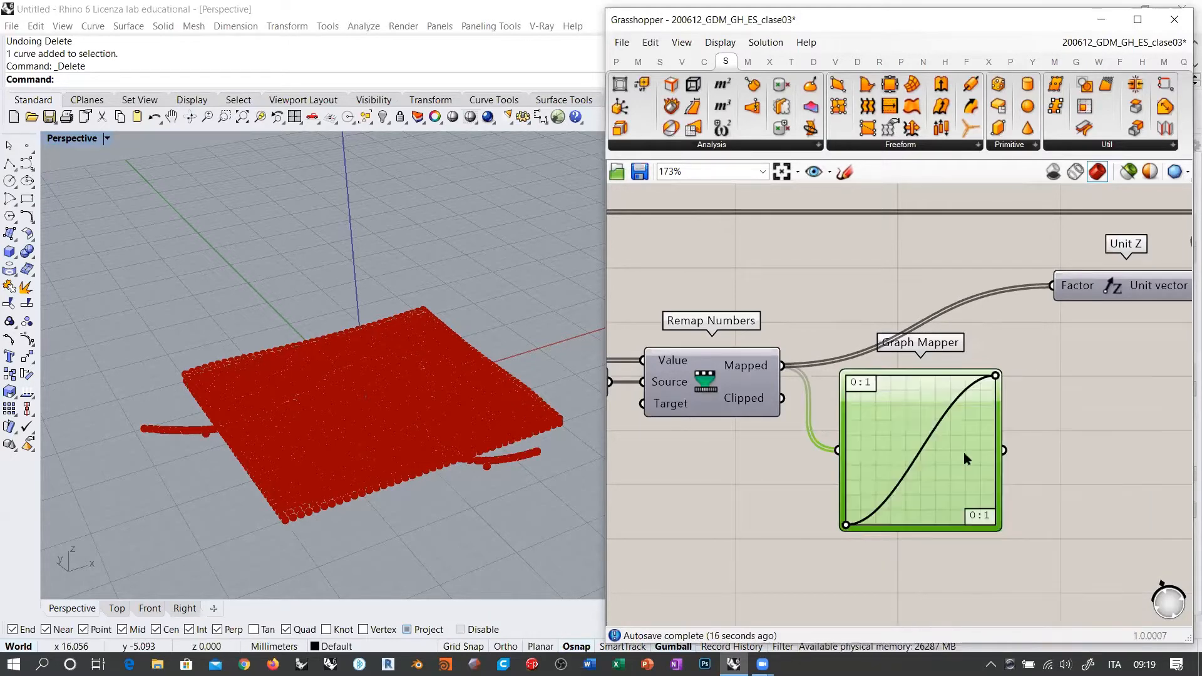
drag(848, 527, 846, 376)
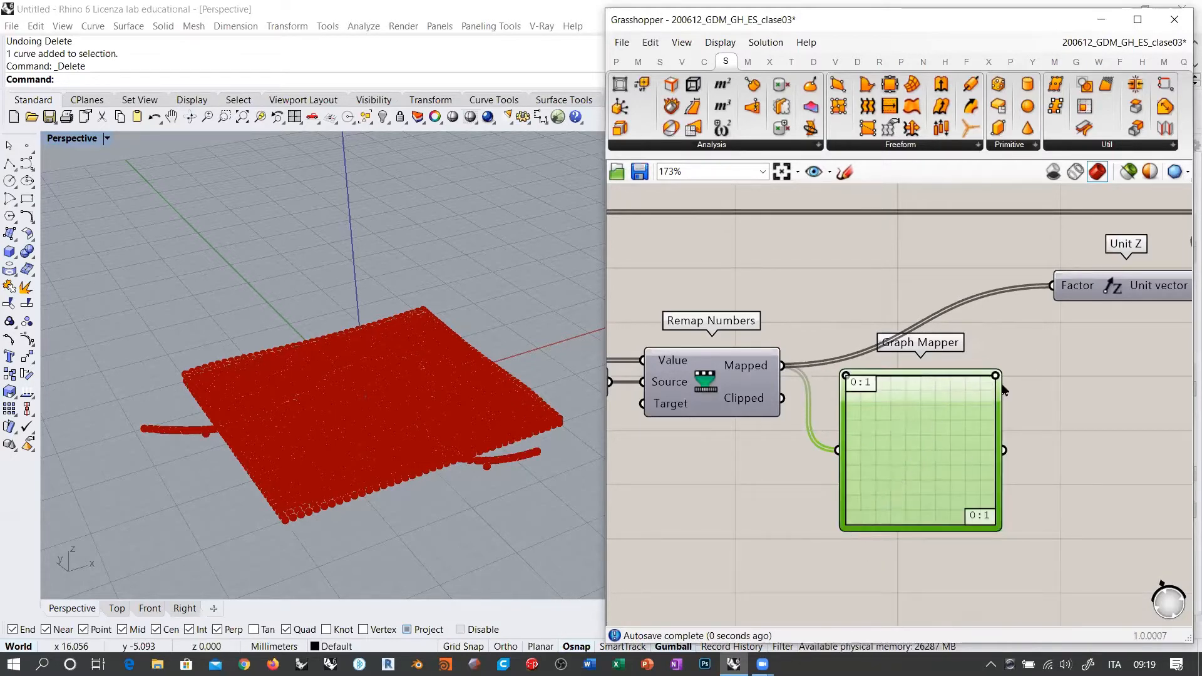
drag(995, 377, 1016, 545)
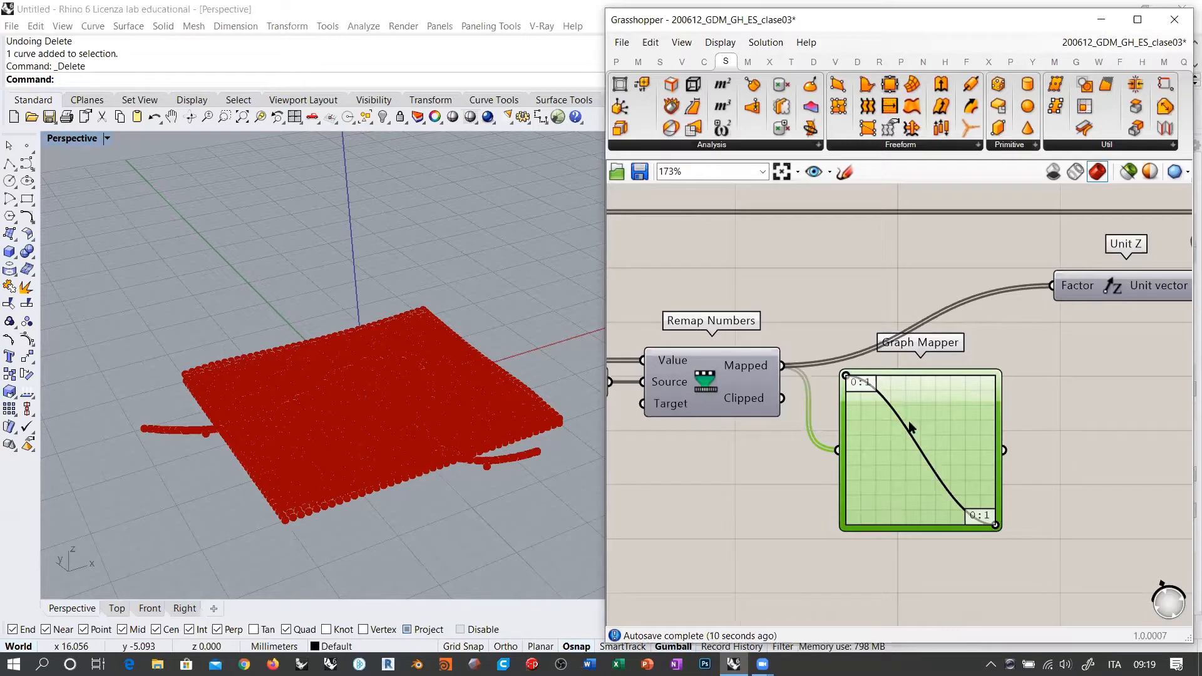
Feed the Graph Mapper output into the Unit Z Factor and align the Graph Mapper with the Mapped output of Remap Numbers.
right_drag(1019, 483, 896, 490)
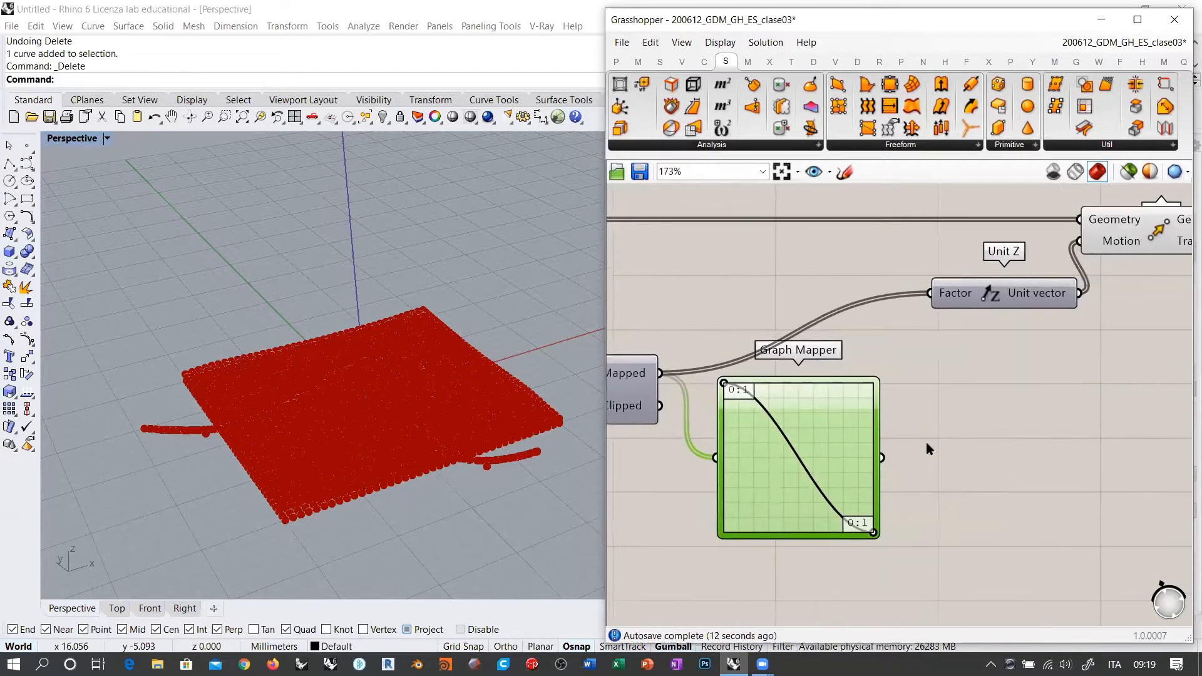
drag(882, 458, 927, 292)
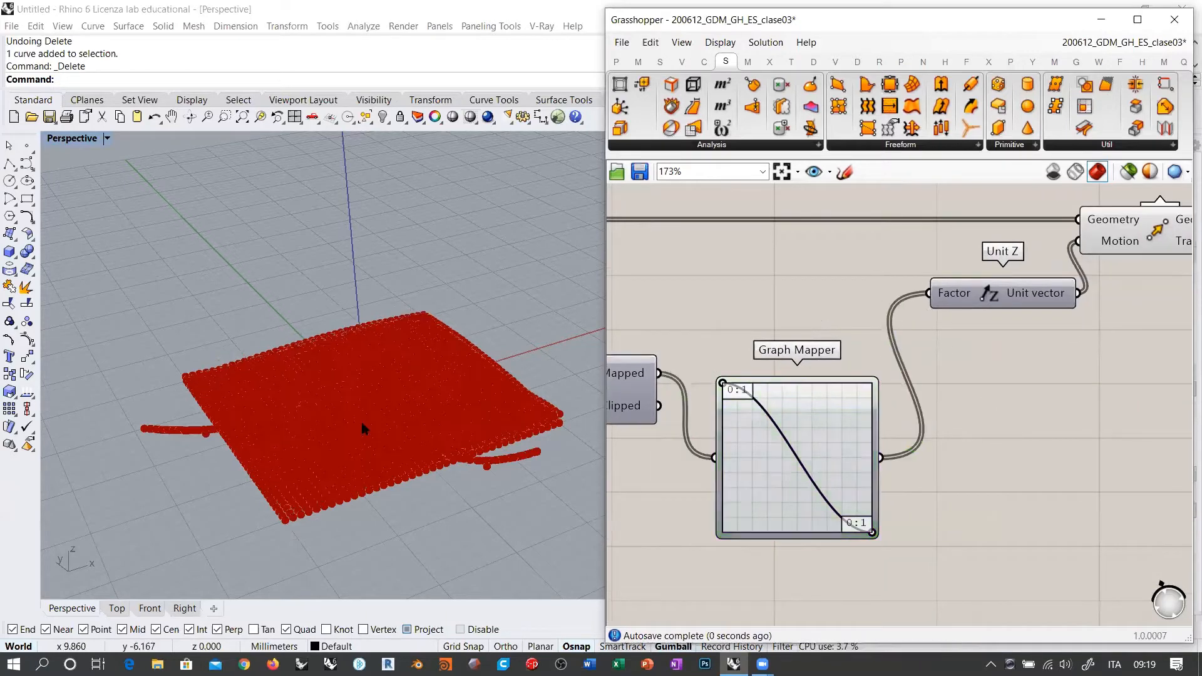
right_drag(359, 418, 219, 369)
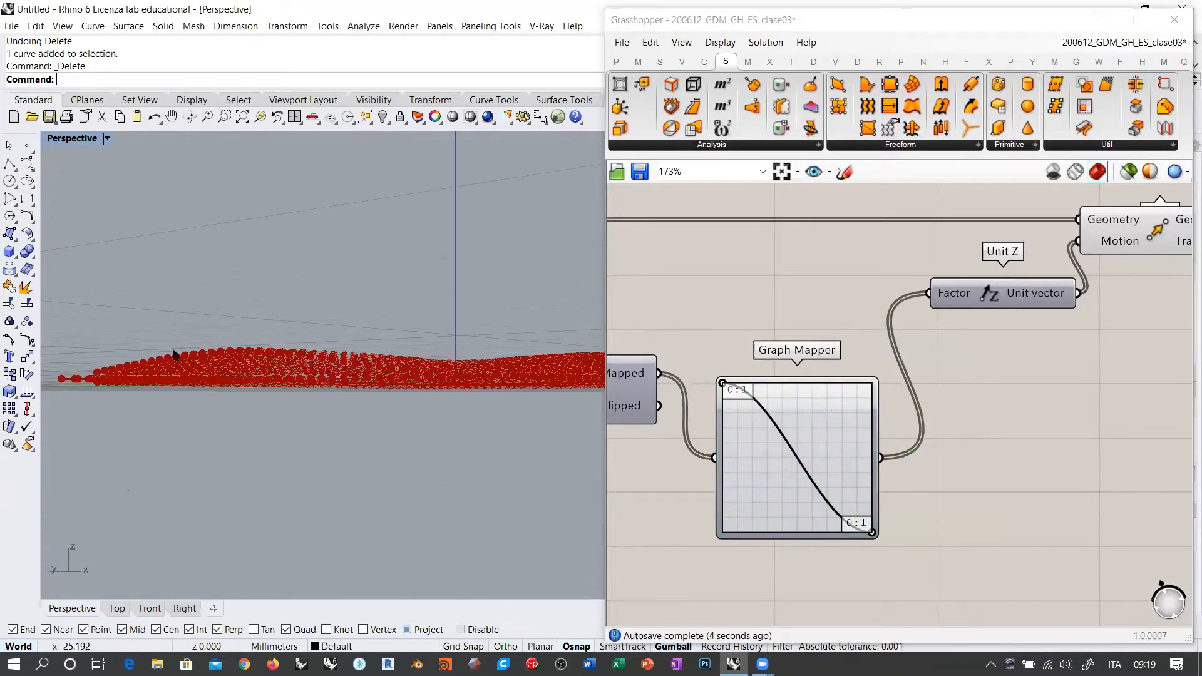
right_drag(430, 325, 376, 383)
drag(754, 456, 720, 372)
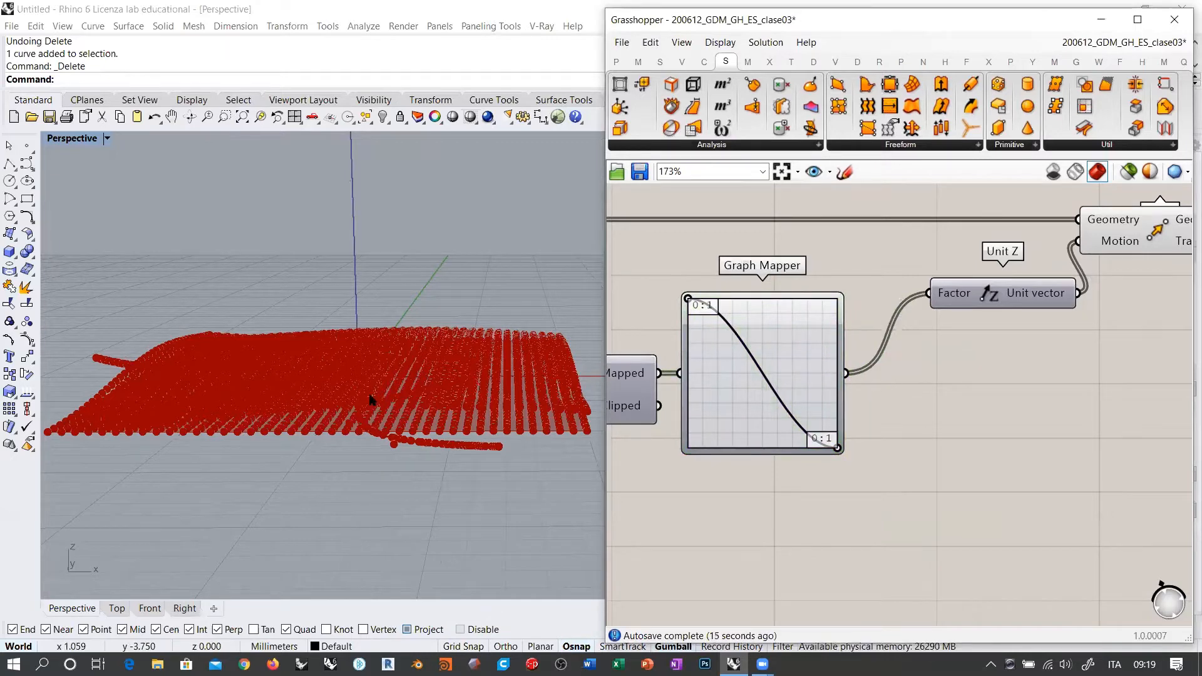
right_drag(370, 399, 389, 354)
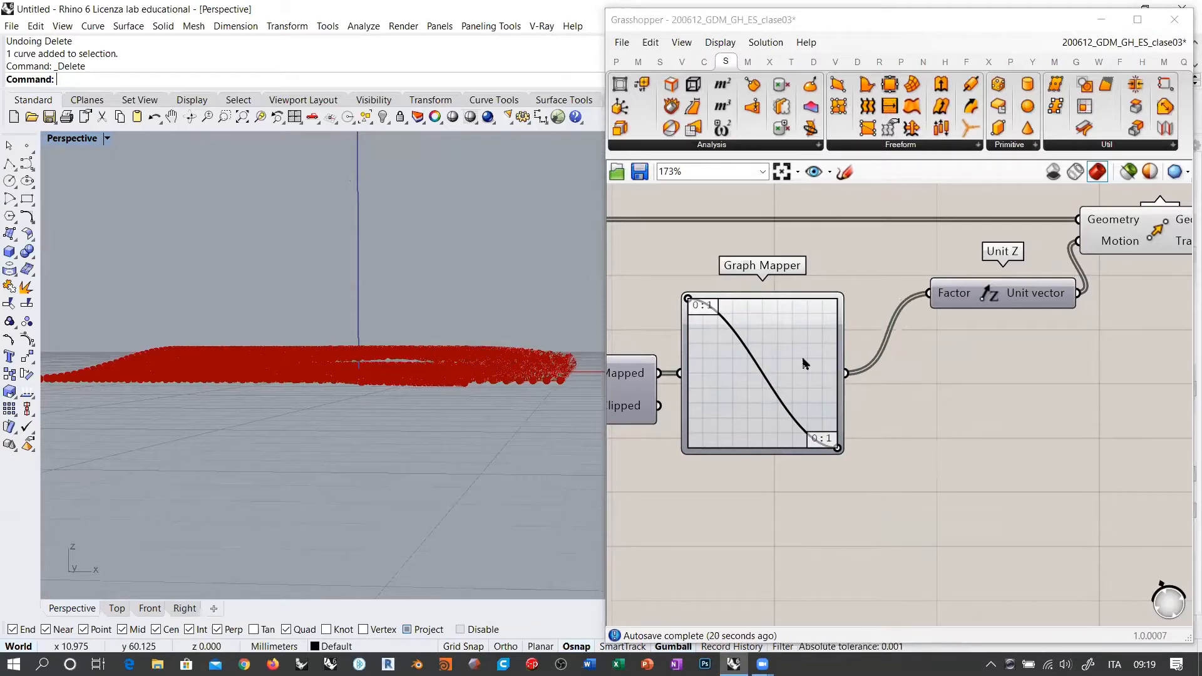
Add a Multiplication component below Unit Z and connect the Graph Mapper output to its A input.
double_click(958, 446)
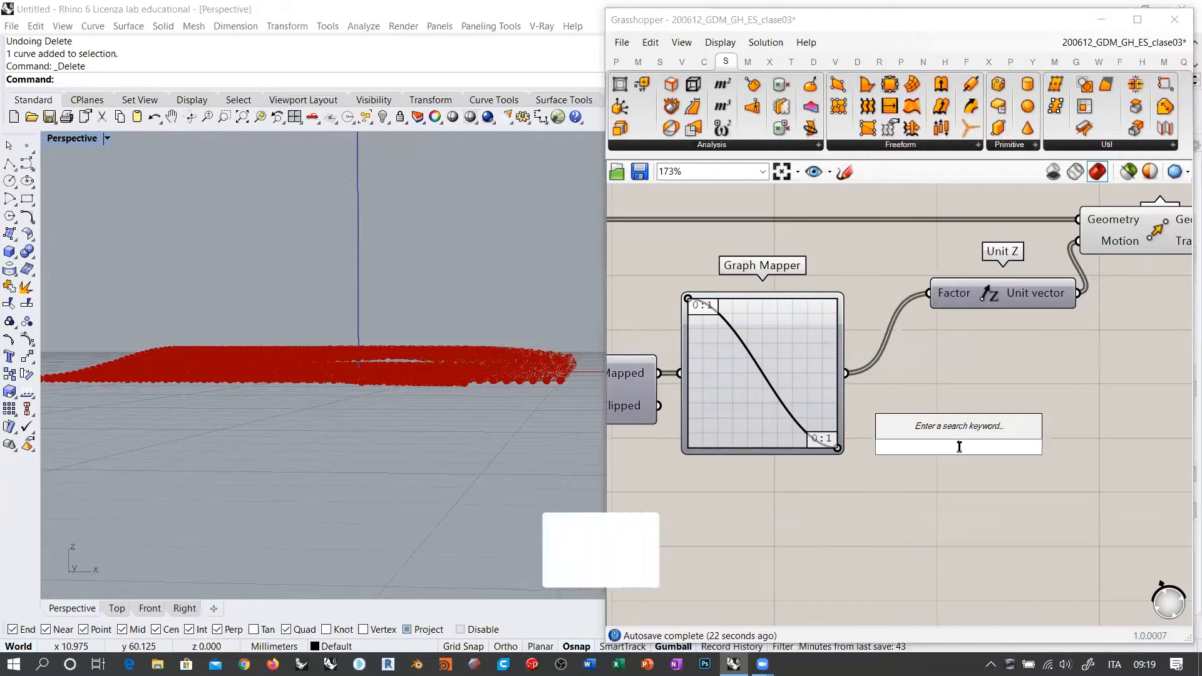
key(Return)
drag(846, 373, 909, 436)
Create a number slider with the value 5.00 and connect it to the B input of Multiplication.
double_click(826, 503)
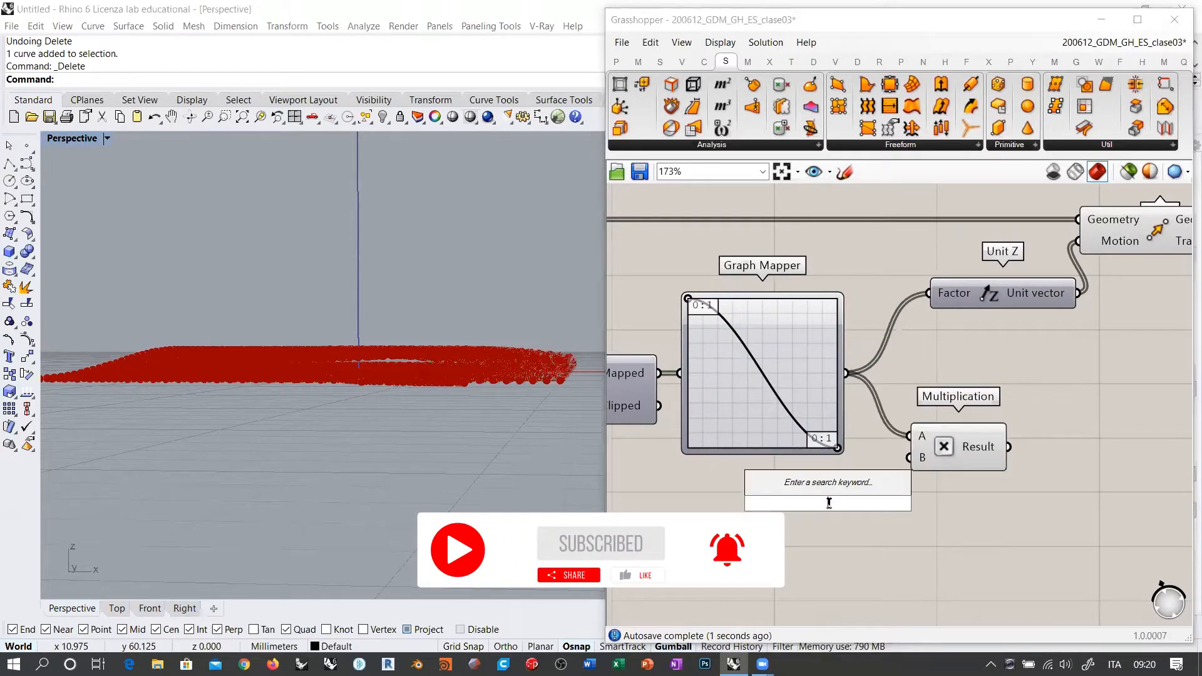
text(5)
key(Return)
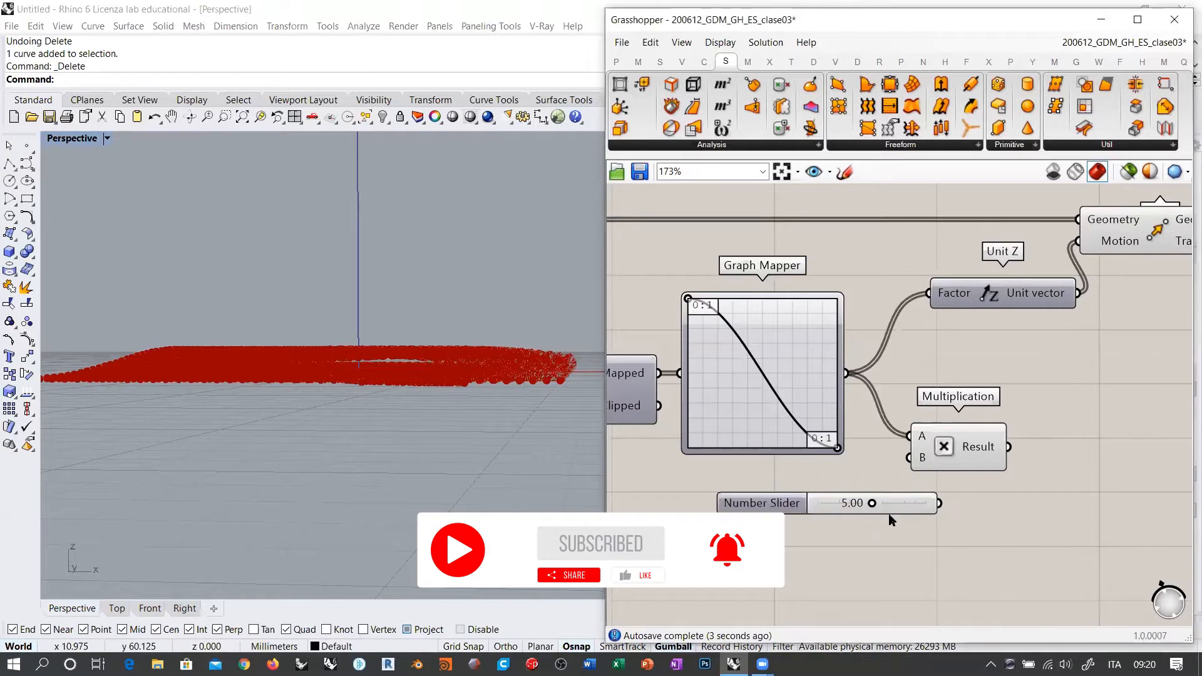
drag(838, 494, 909, 457)
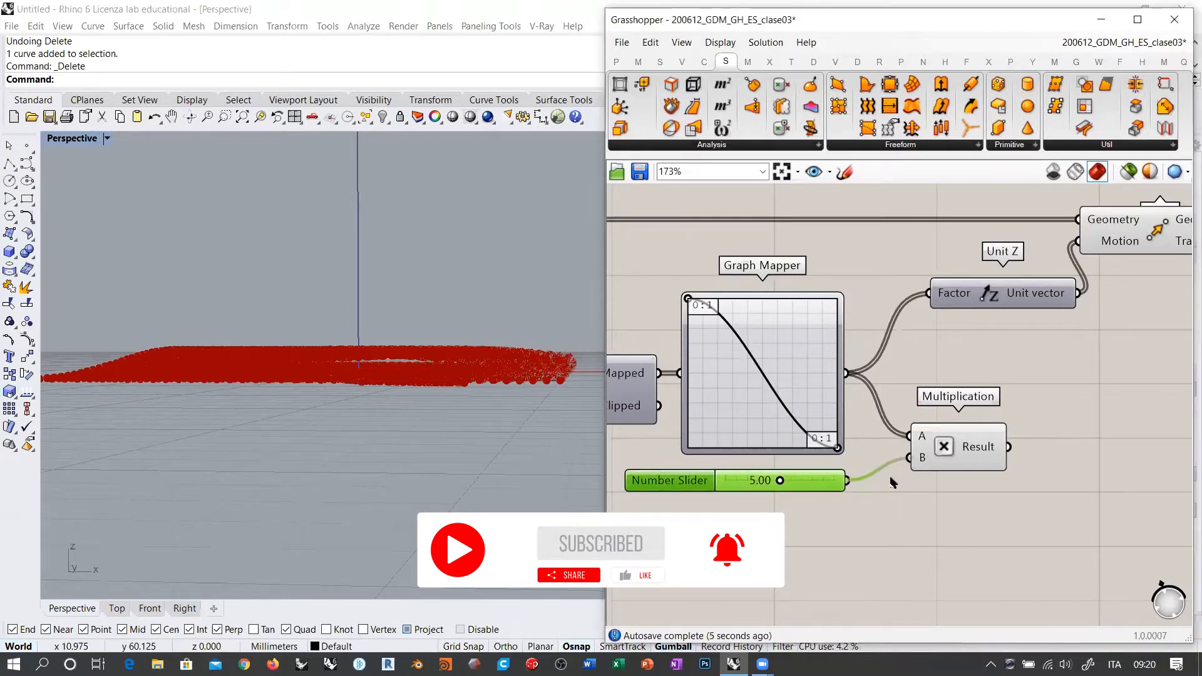
Connect the Multiplication Result to the Unit Z Factor in place of the Graph Mapper and move Multiplication closer to its inputs.
drag(1007, 447, 943, 310)
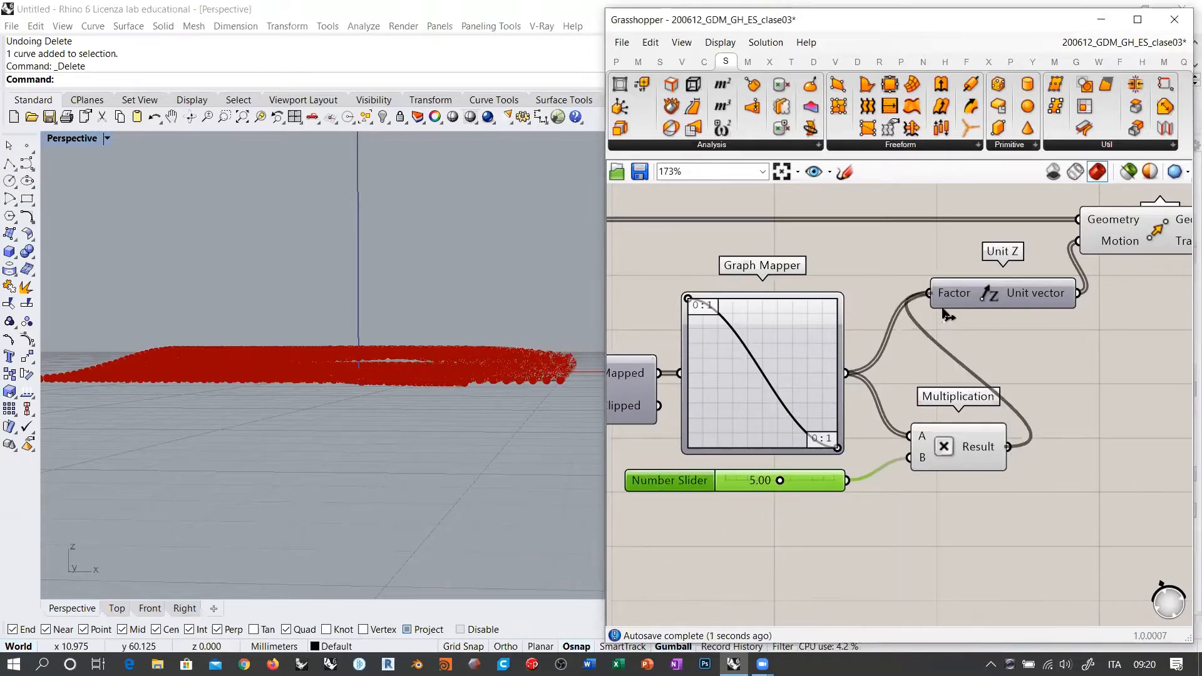
click(1057, 359)
right_drag(295, 344, 436, 367)
right_drag(1008, 374, 953, 386)
drag(907, 463, 860, 437)
Examine the amplified raised point grid against the flat grid from low and high angles, along with the definition driving it.
scroll(844, 420, down, 2)
right_drag(1055, 362, 938, 391)
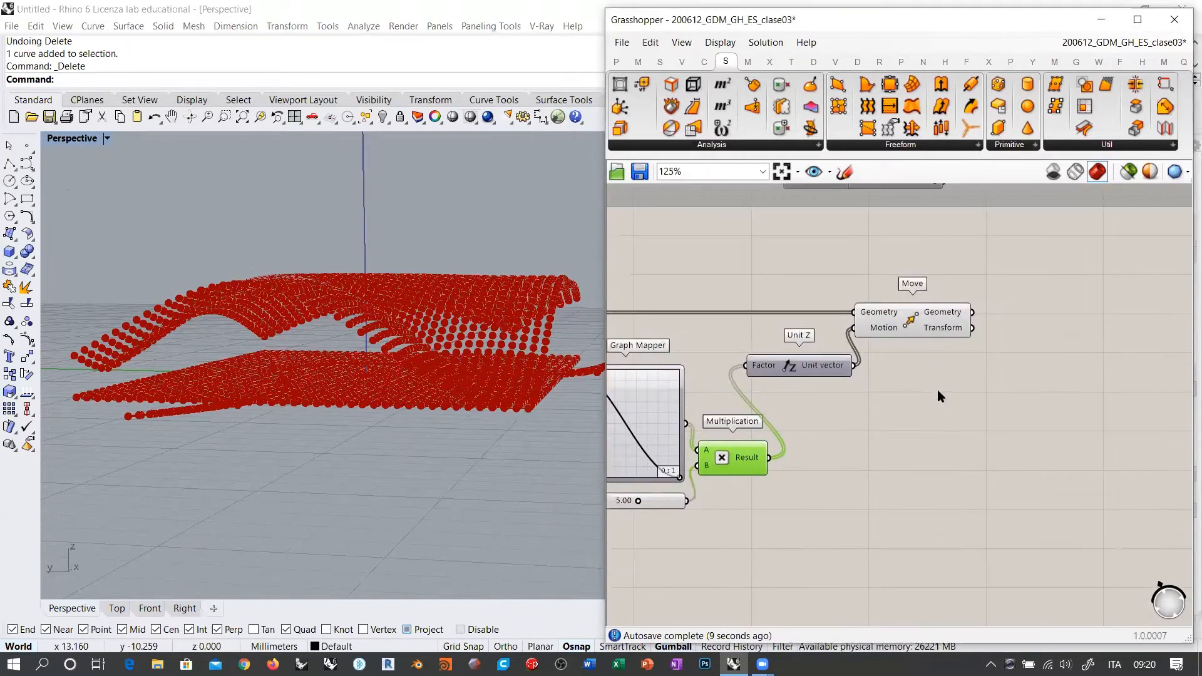
click(864, 440)
right_drag(388, 329, 330, 330)
right_drag(622, 561, 774, 532)
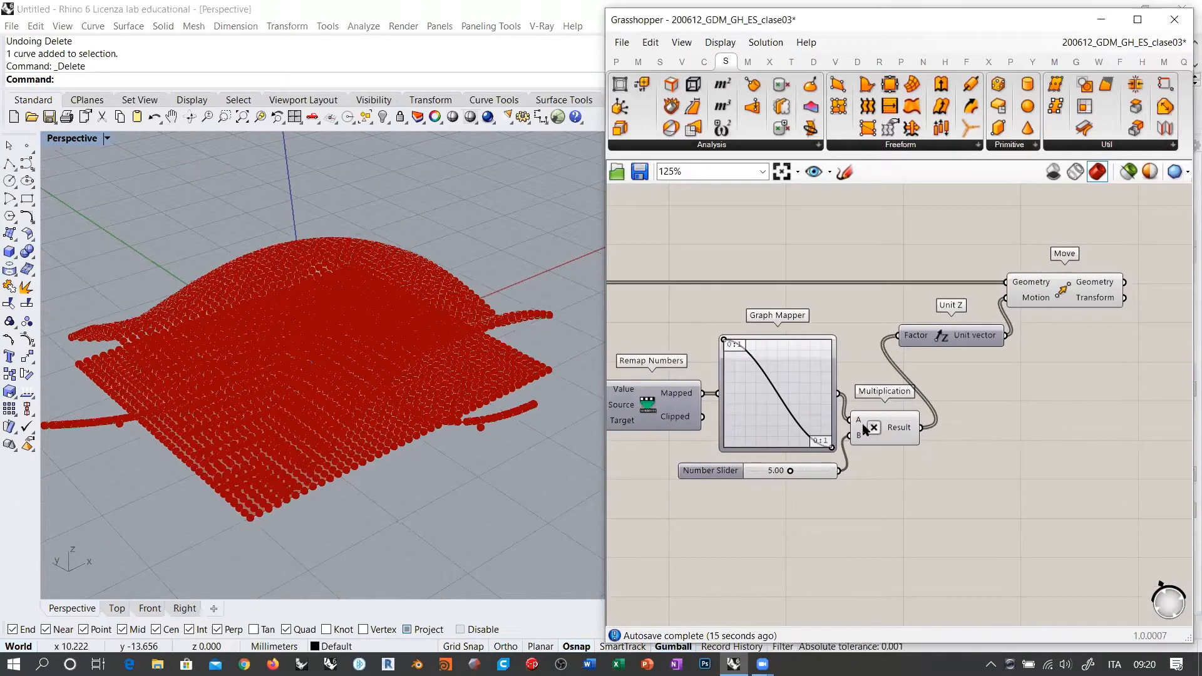
right_drag(282, 300, 267, 366)
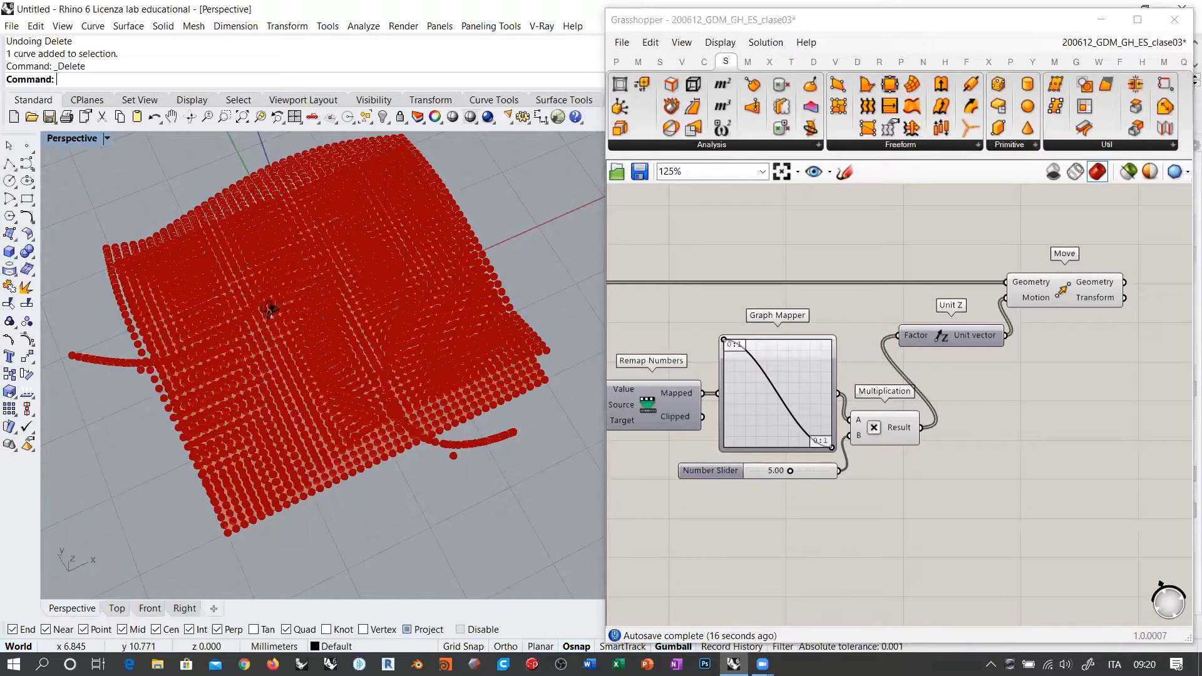
right_drag(270, 309, 319, 337)
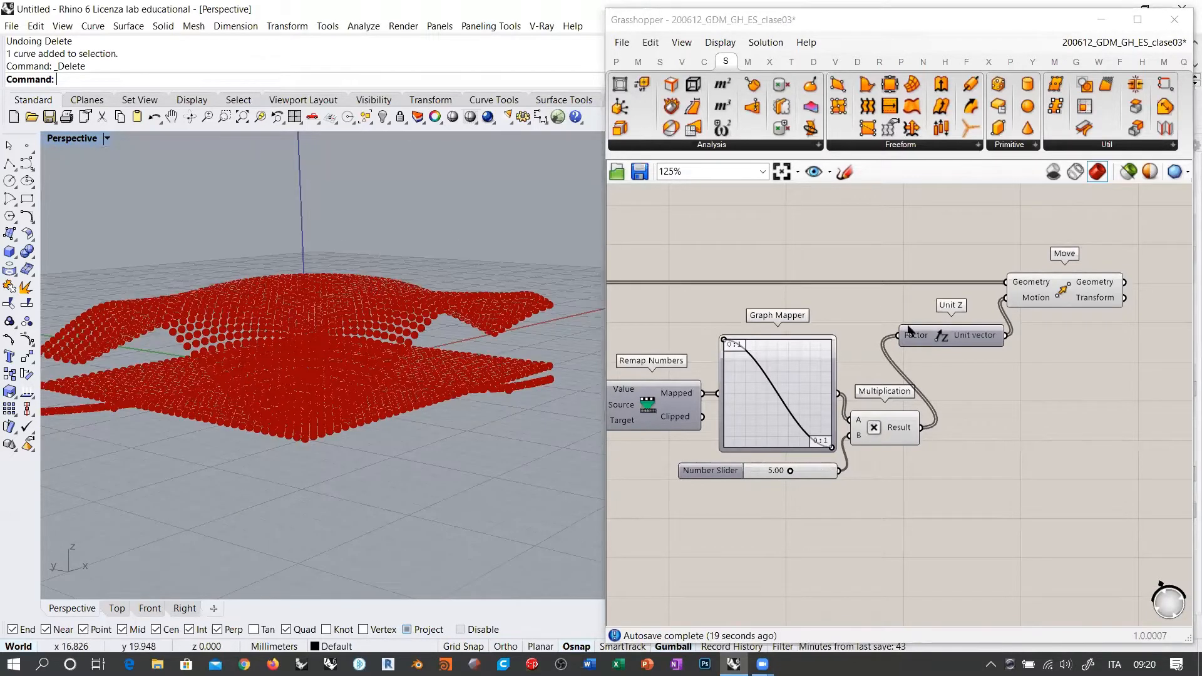
Add a Surface From Points component after Move and connect the moved Geometry to its Points input, aligning the two components.
right_drag(1106, 338, 791, 373)
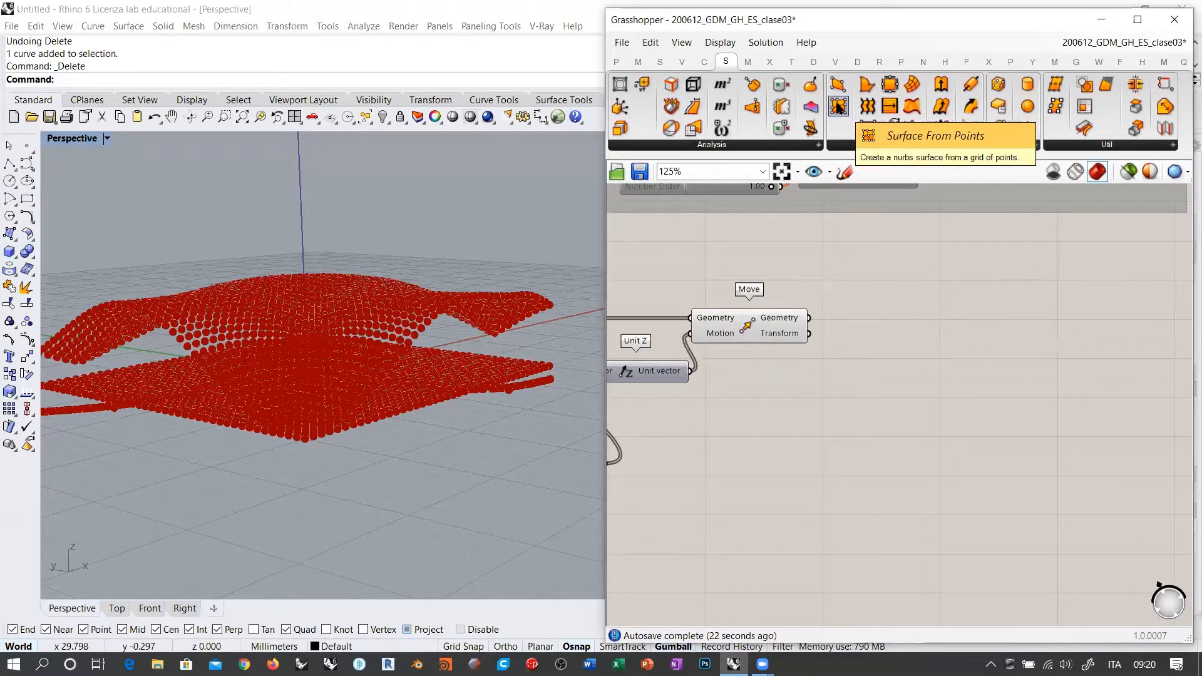
drag(839, 108, 932, 359)
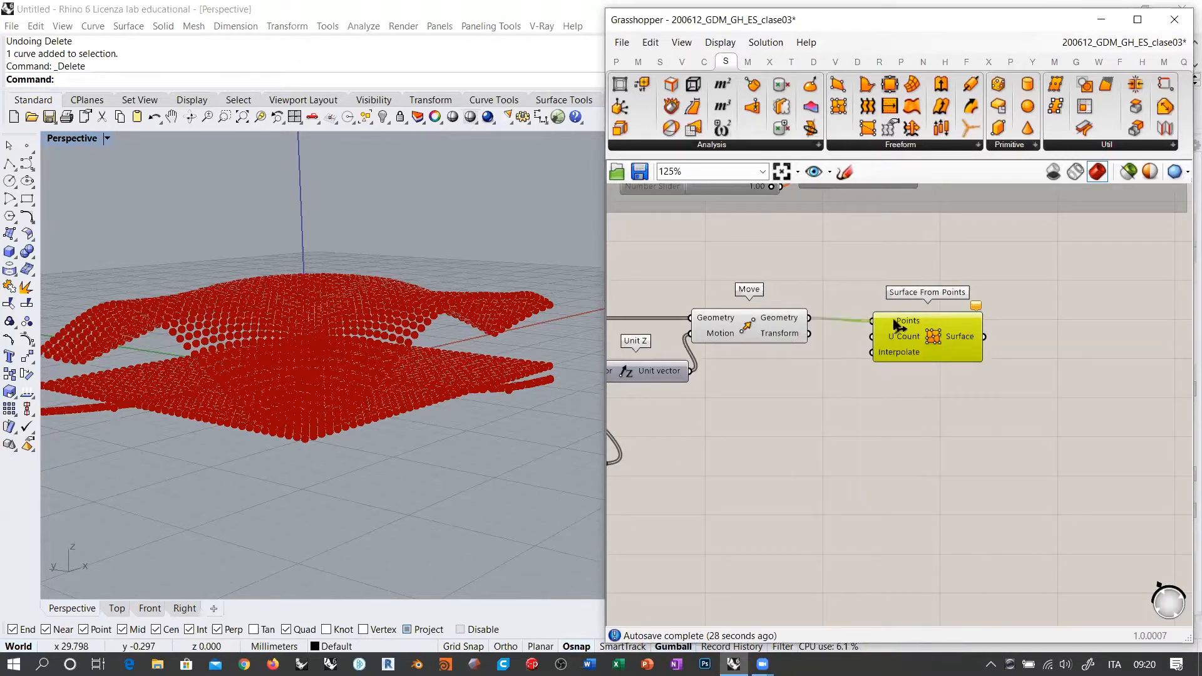
drag(893, 321, 828, 338)
drag(917, 323, 907, 320)
Connect the 40-value Number Slider that drives the Divide Surface counts to the U Count input of Surface From Points.
right_drag(854, 365, 963, 362)
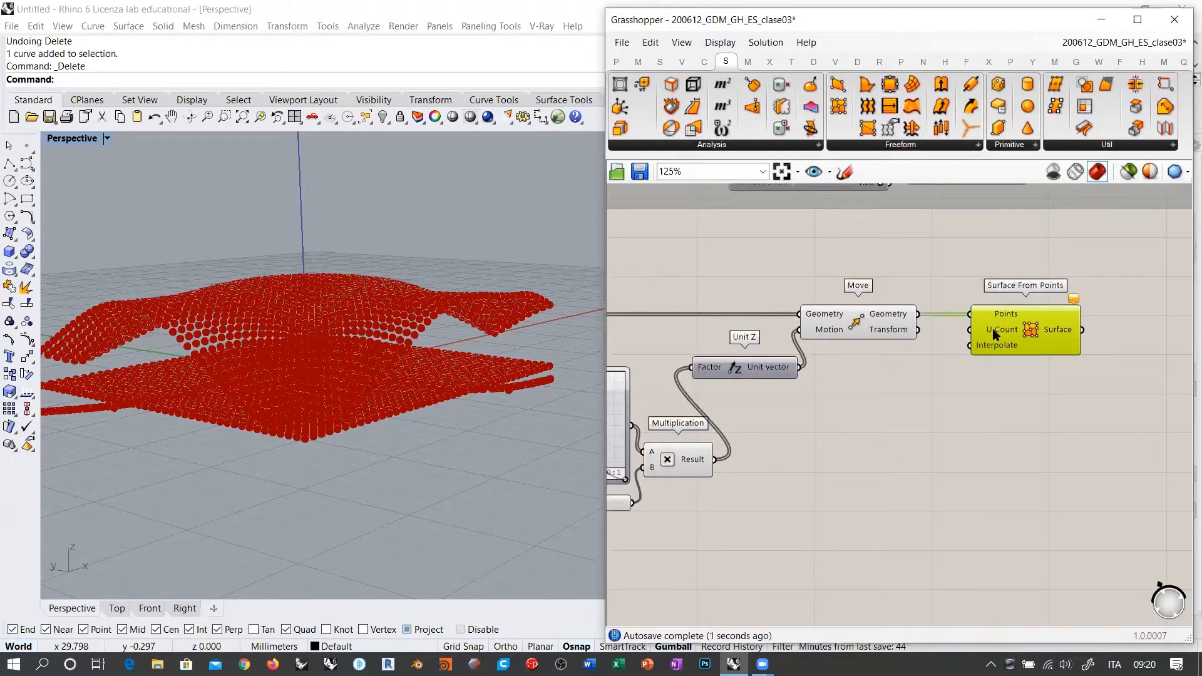
right_drag(338, 404, 232, 485)
scroll(979, 385, down, 3)
right_drag(708, 393, 936, 380)
scroll(822, 357, up, 5)
click(745, 355)
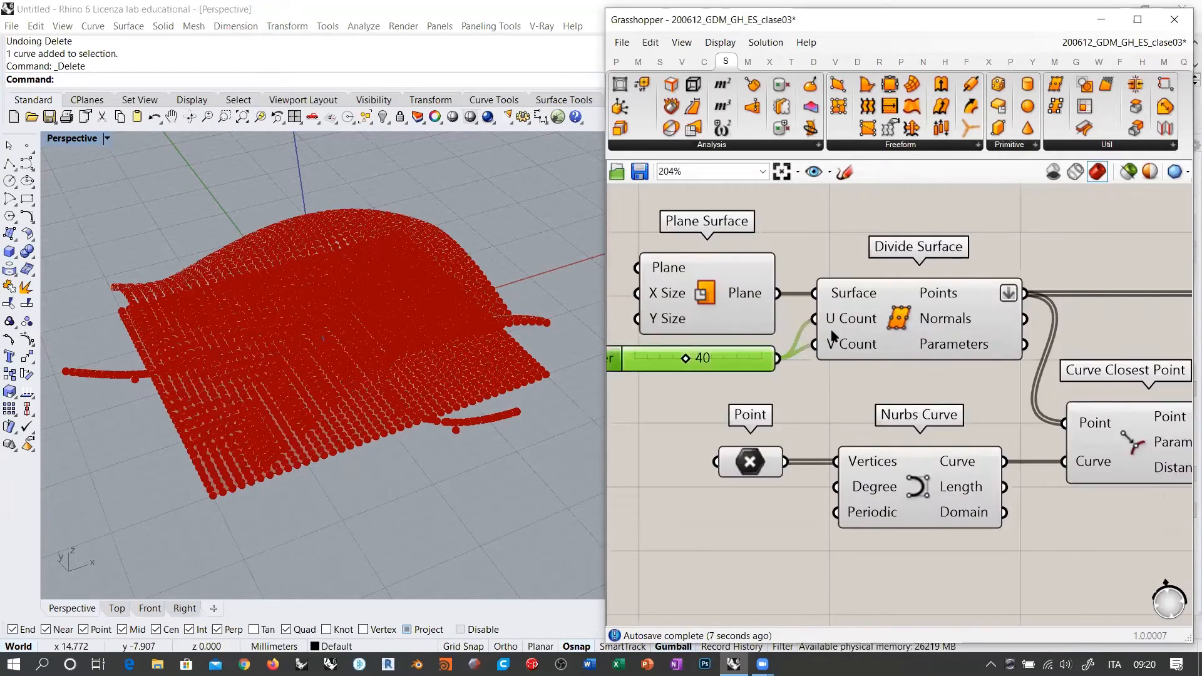
scroll(758, 348, down, 5)
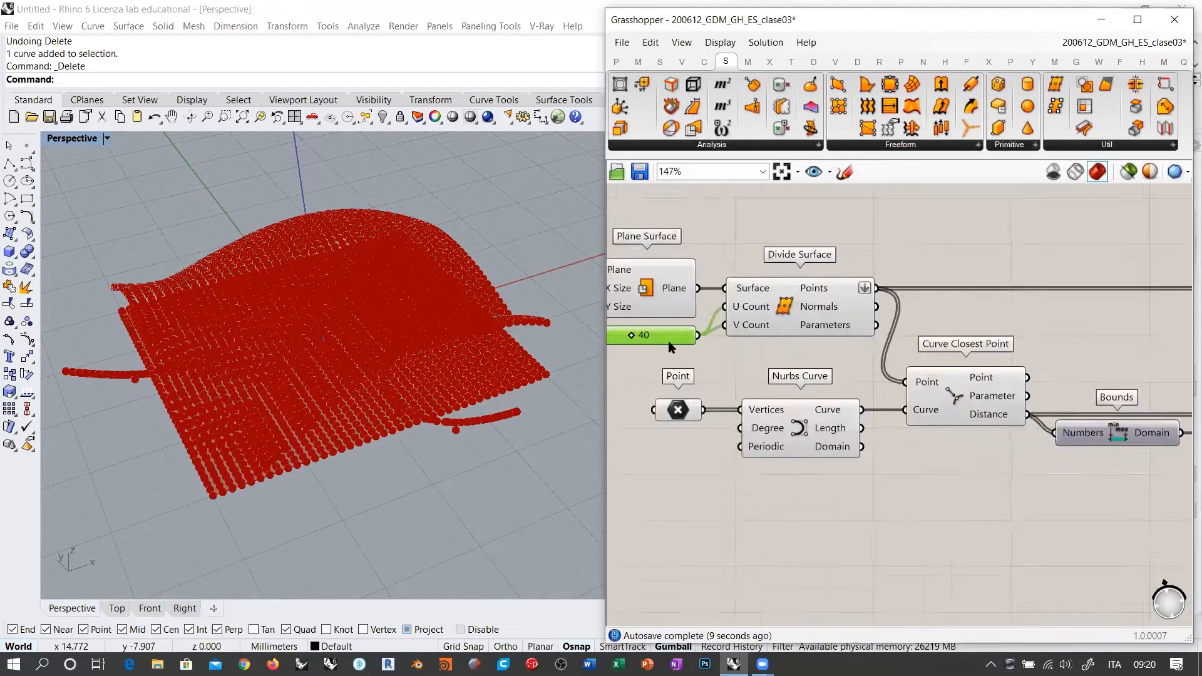
drag(689, 338, 948, 399)
scroll(652, 348, down, 6)
scroll(940, 330, up, 10)
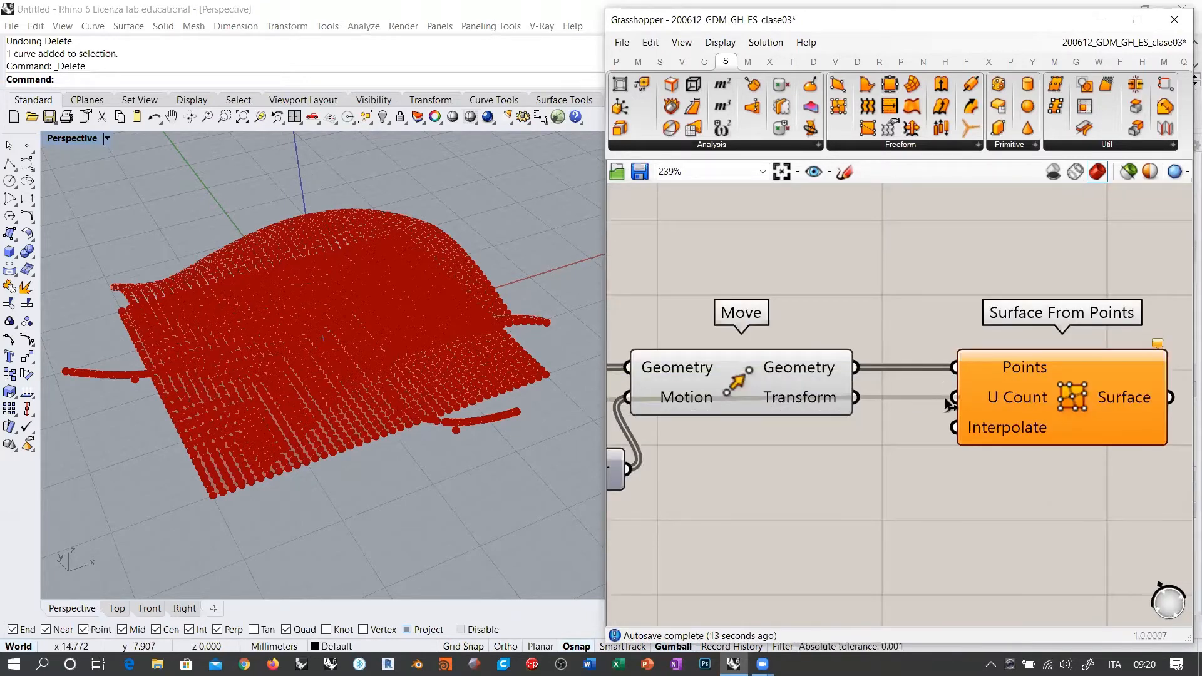
Add the expression x+1 to the U Count input of Surface From Points.
right_click(1007, 403)
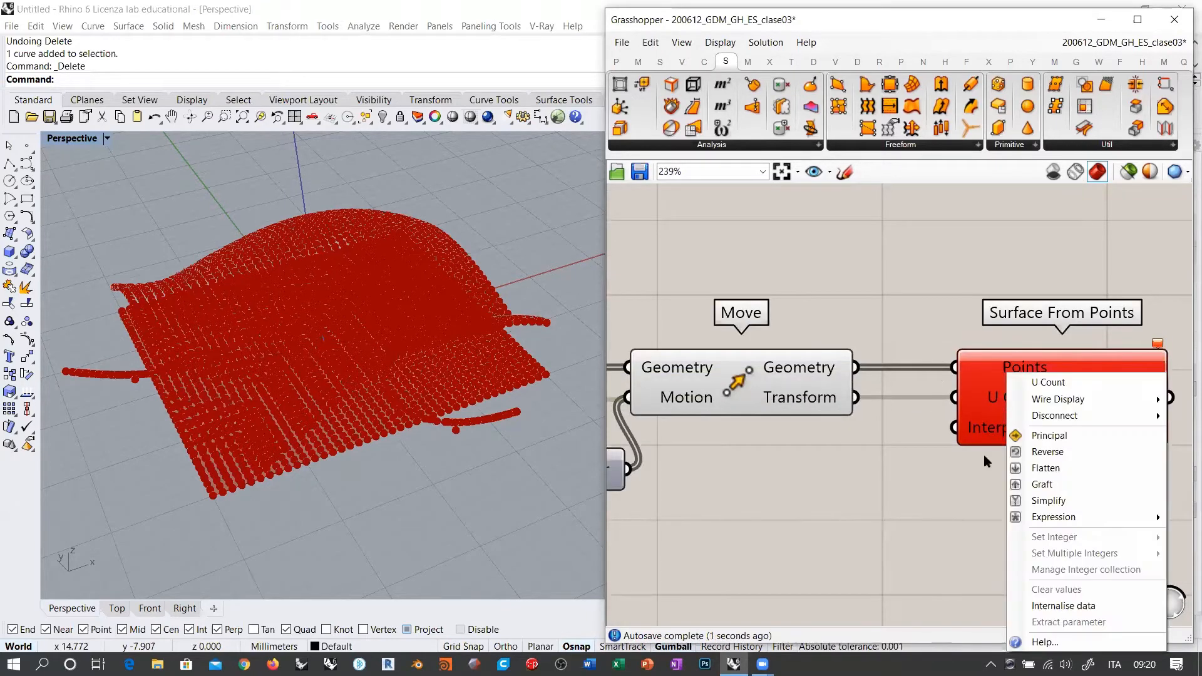
mouse_move(1052, 517)
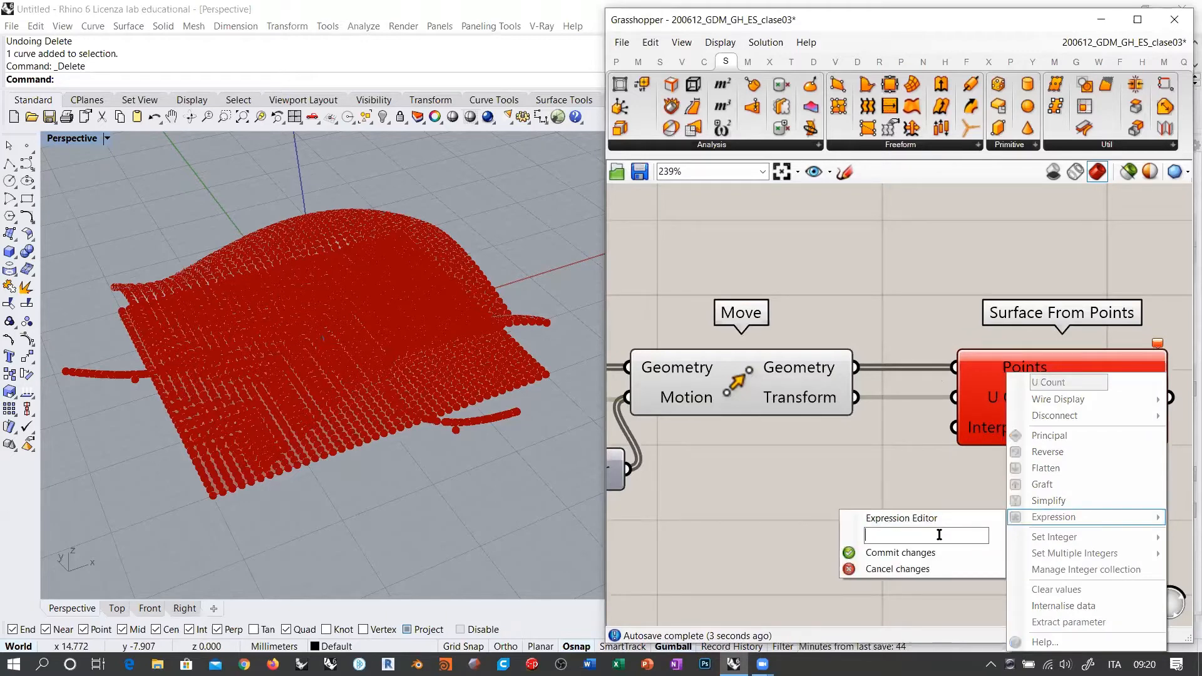
text(x+1)
click(893, 554)
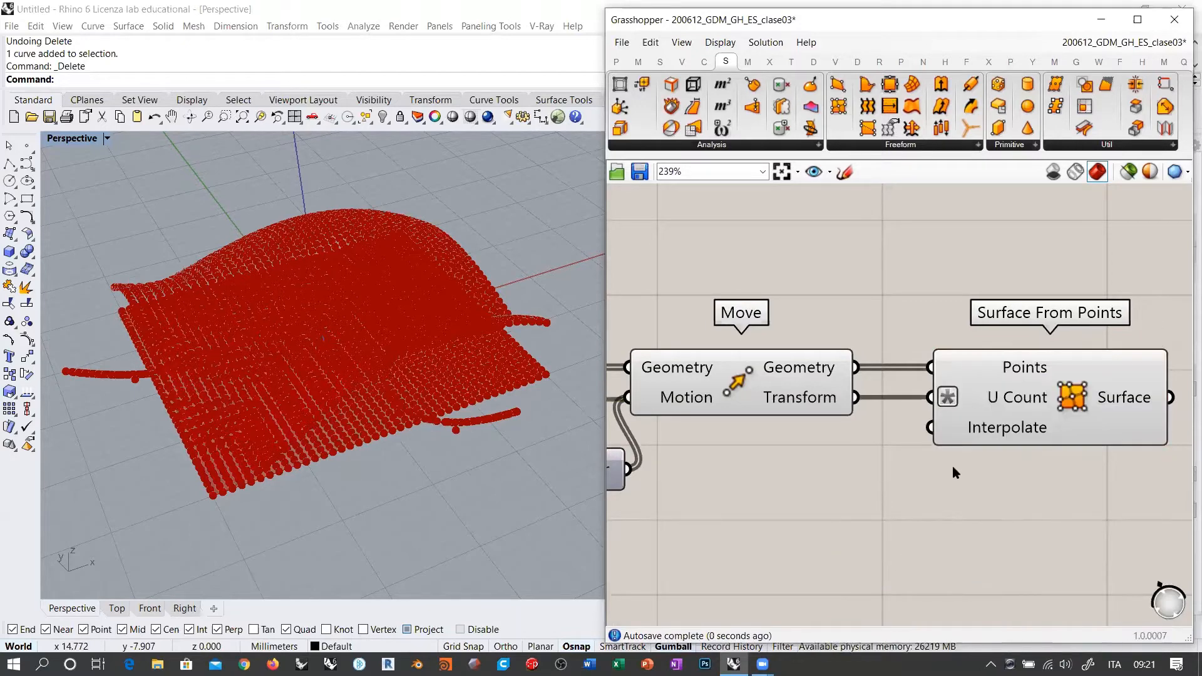
Turn off the preview of the intermediate components from Divide Surface and Point through Move, keeping the Nurbs Curve and final surface displayed.
scroll(1053, 419, down, 8)
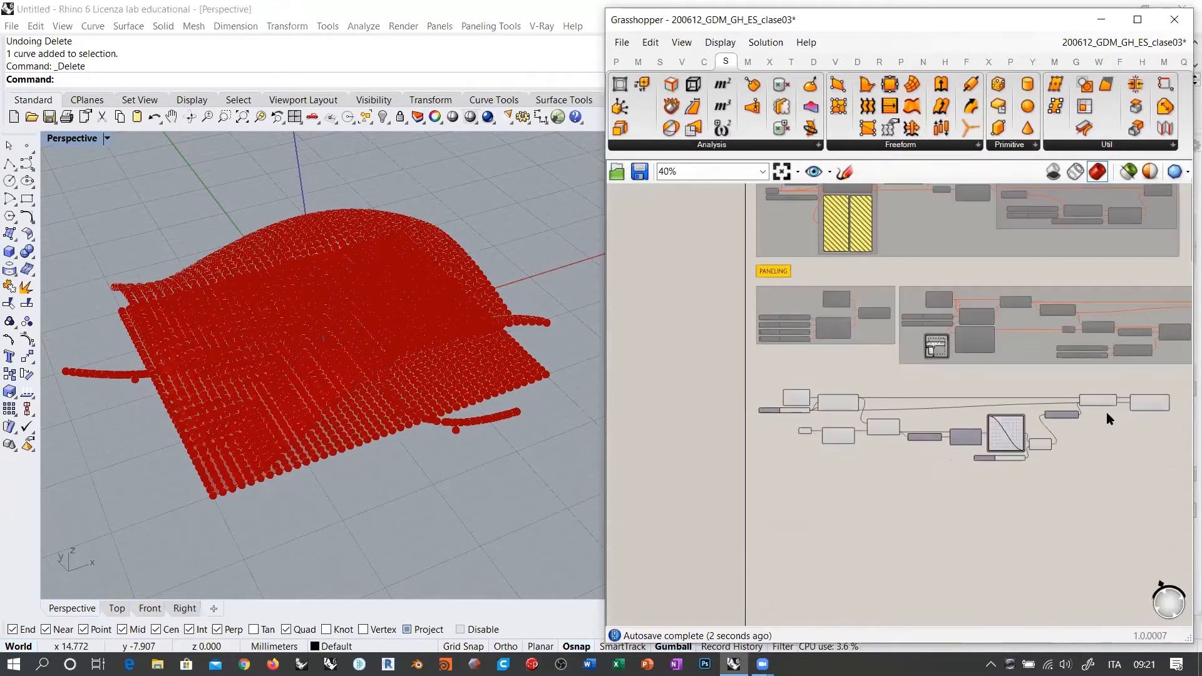
drag(1106, 379, 839, 418)
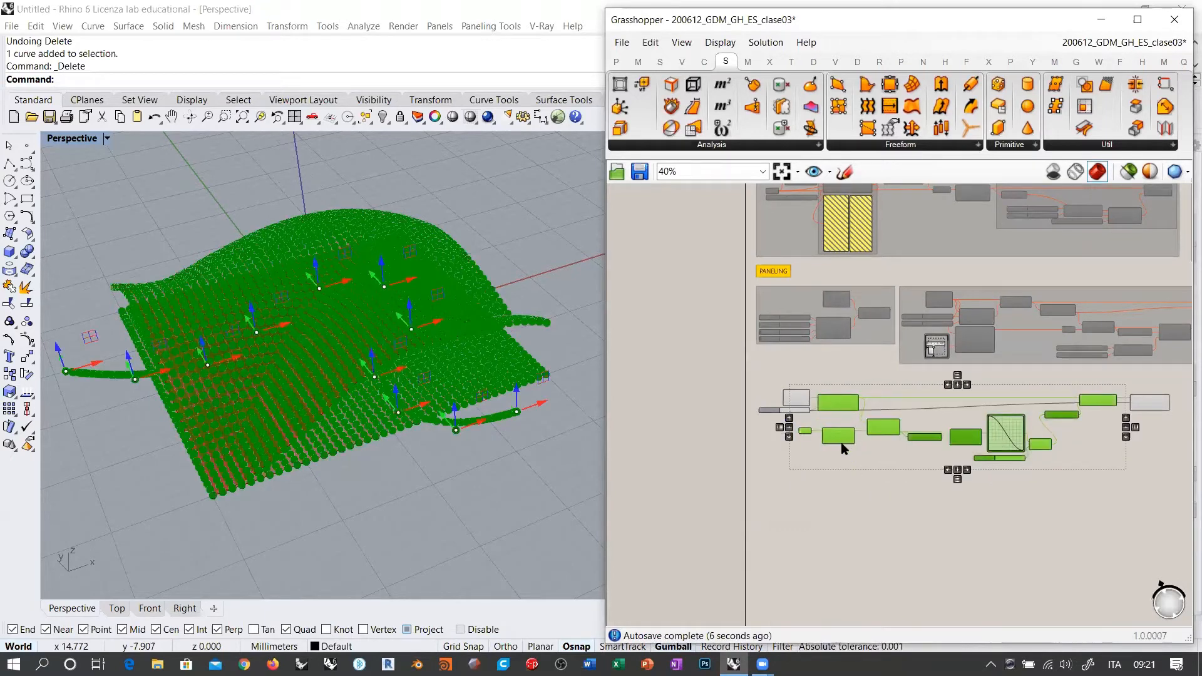
middle_click(911, 404)
click(960, 356)
click(923, 472)
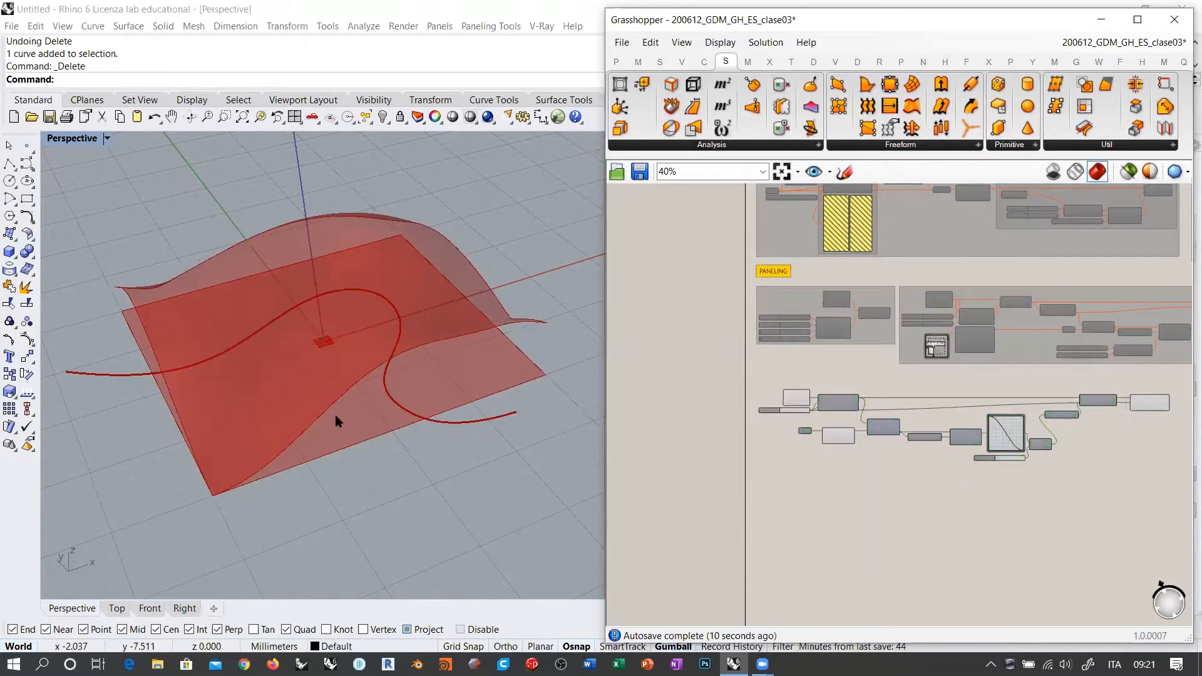
Examine the generated surface against the flat plane and the Nurbs curve in the Perspective and Top views.
mouse_move(335, 419)
right_down()
mouse_move(495, 352)
mouse_move(378, 360)
mouse_move(334, 418)
right_up()
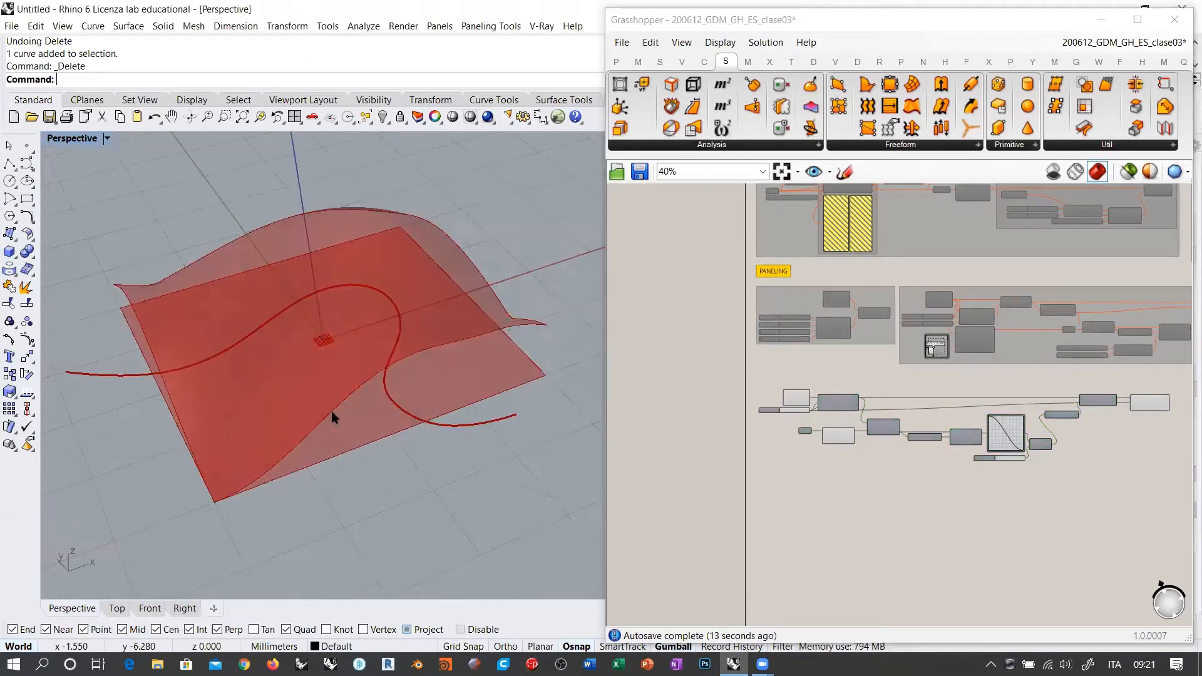
right_drag(411, 399, 386, 383)
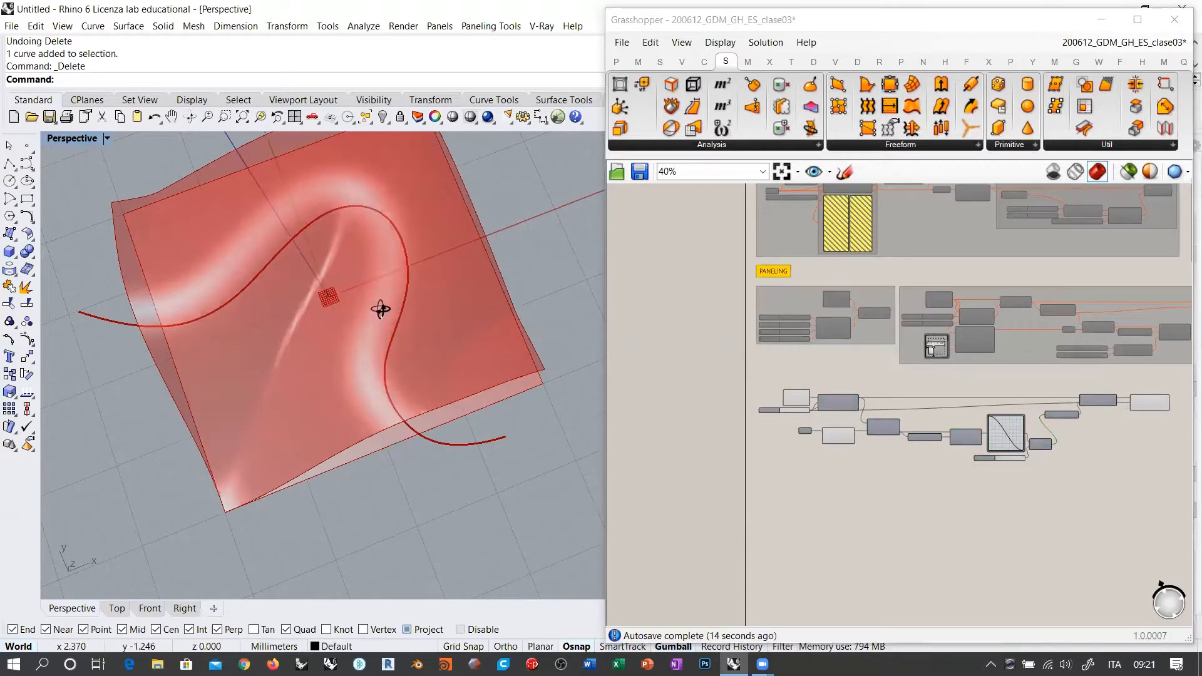
scroll(378, 294, up, 3)
right_drag(375, 282, 425, 375)
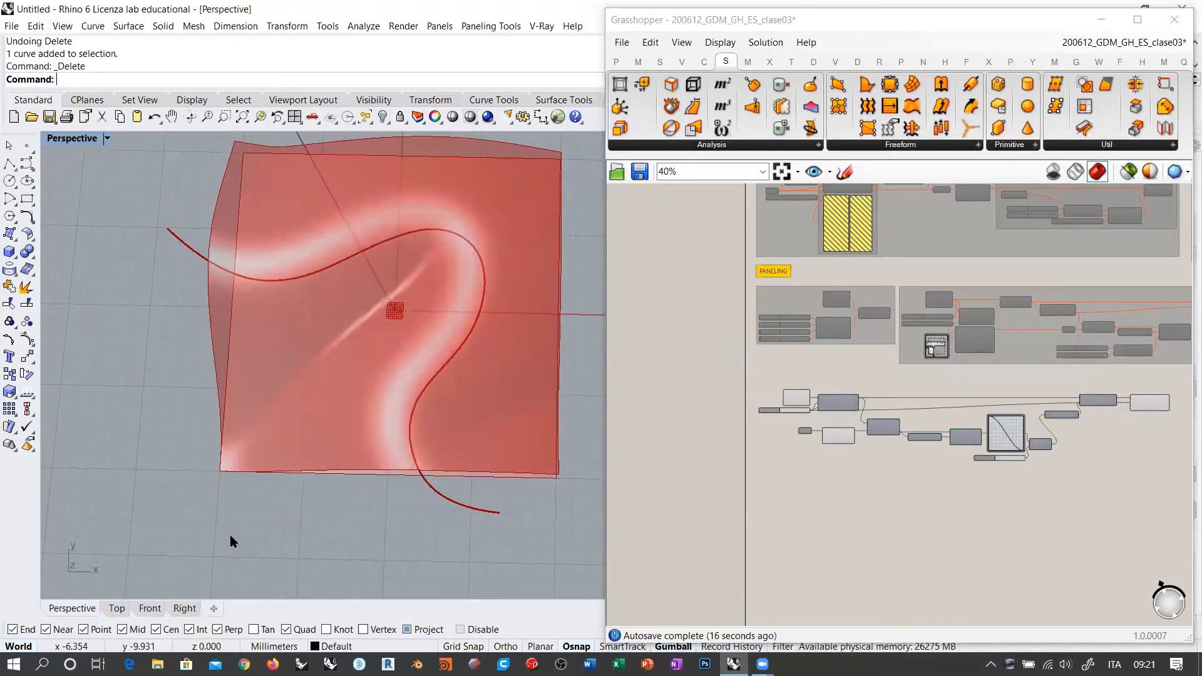
click(117, 608)
right_drag(366, 425, 244, 399)
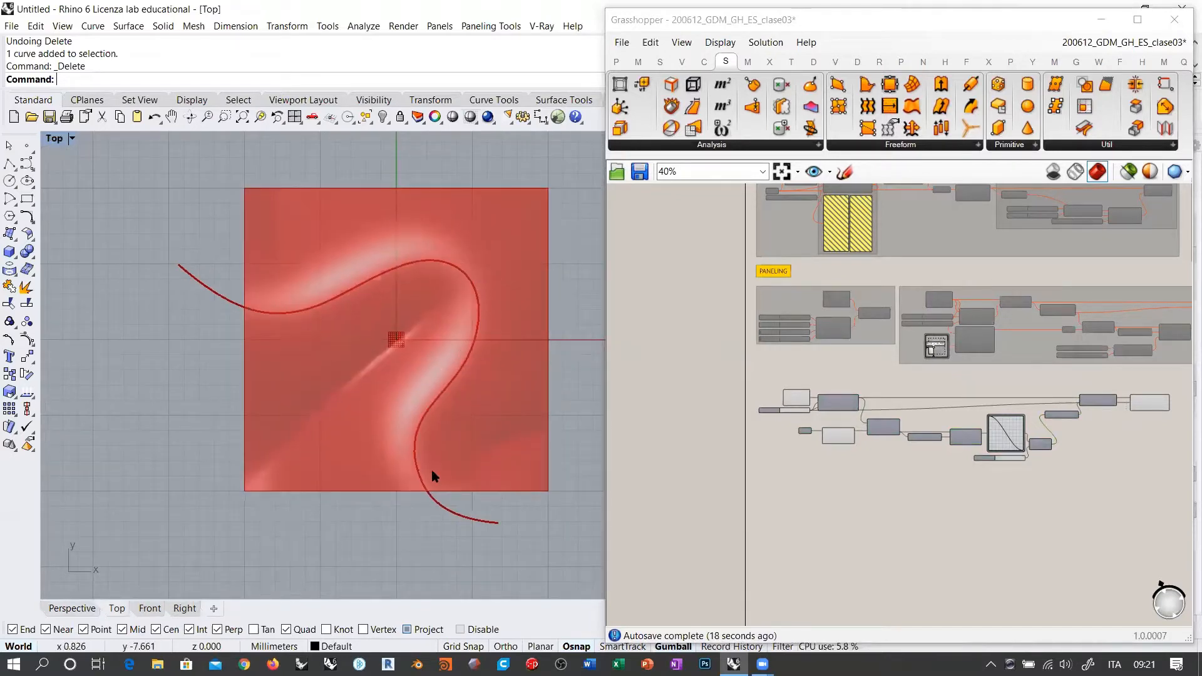
click(85, 610)
right_drag(351, 421, 466, 365)
Compress the Graph Mapper's sine curve horizontally to about two full waves across the graph and check the rippled surface.
right_drag(989, 444, 899, 440)
scroll(897, 438, up, 7)
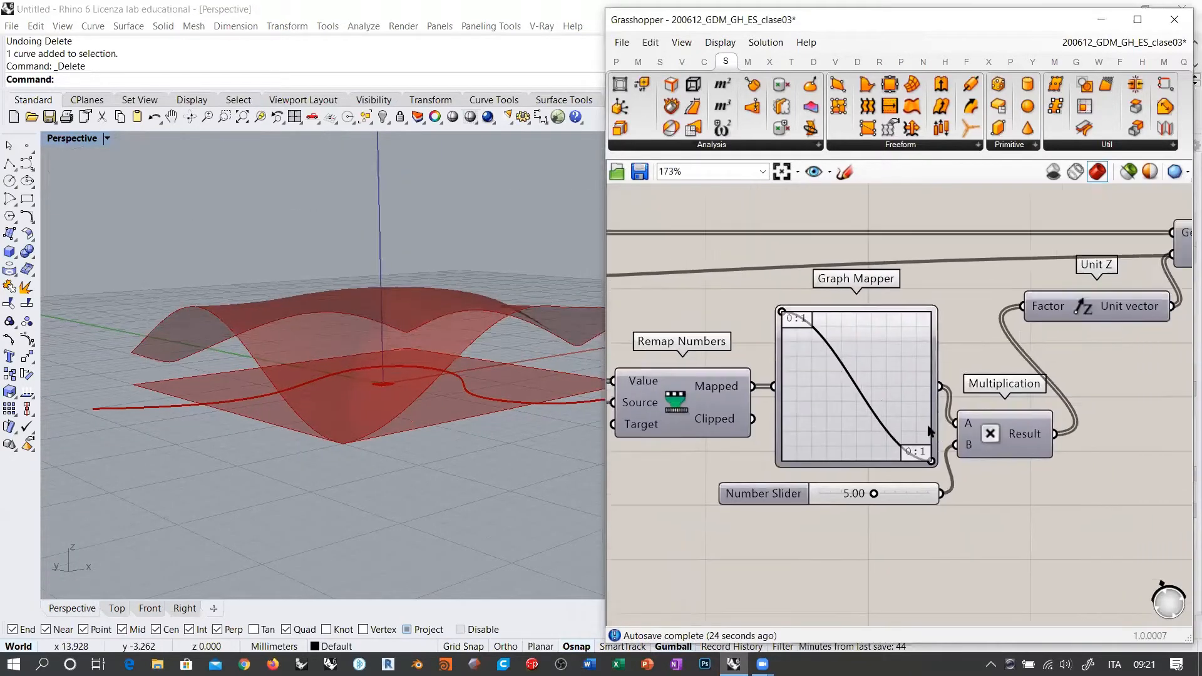
right_drag(905, 366, 910, 366)
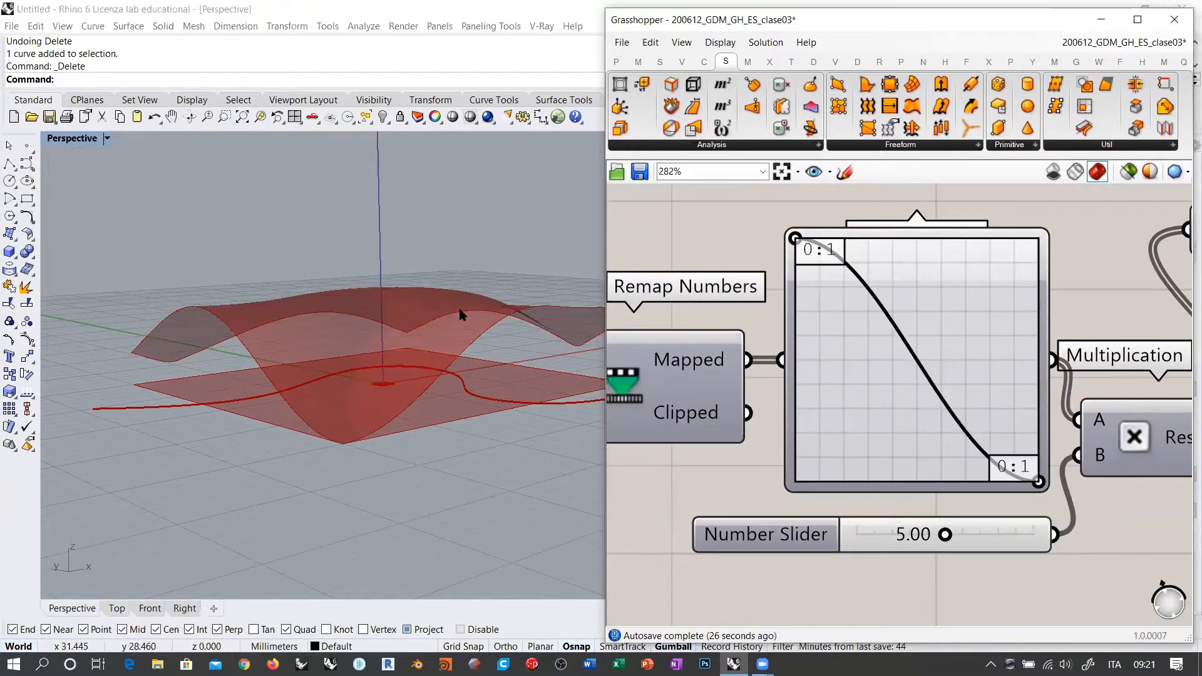
right_drag(458, 311, 429, 364)
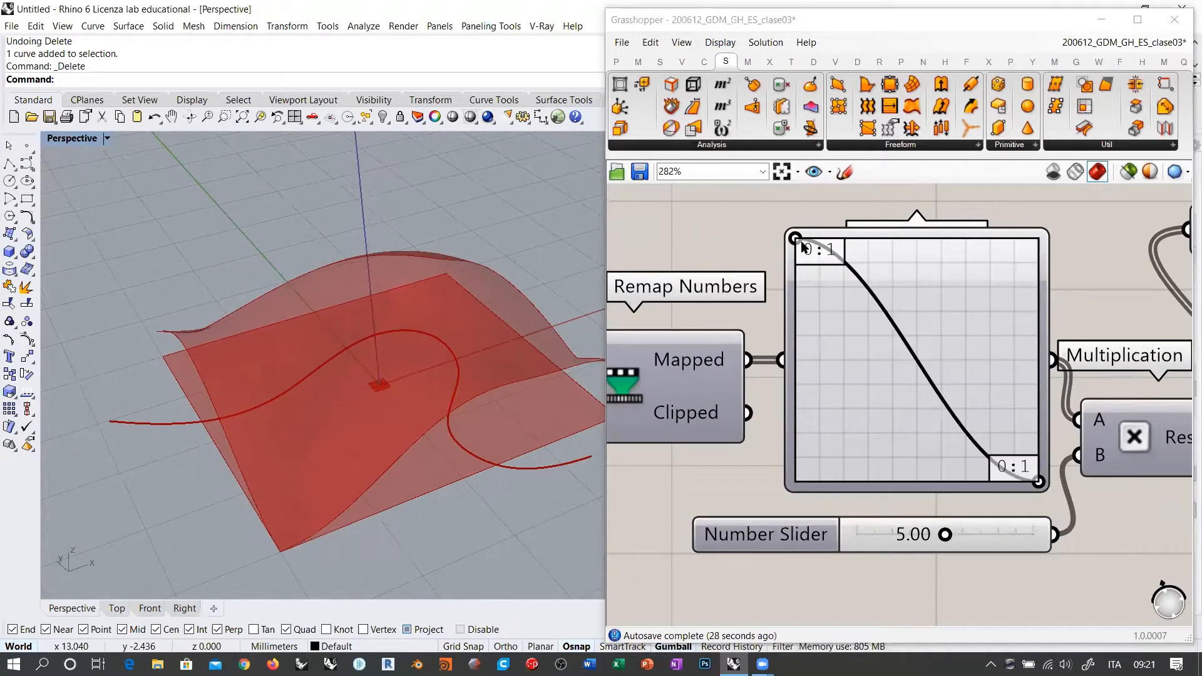
drag(1024, 480, 859, 473)
right_drag(448, 391, 436, 461)
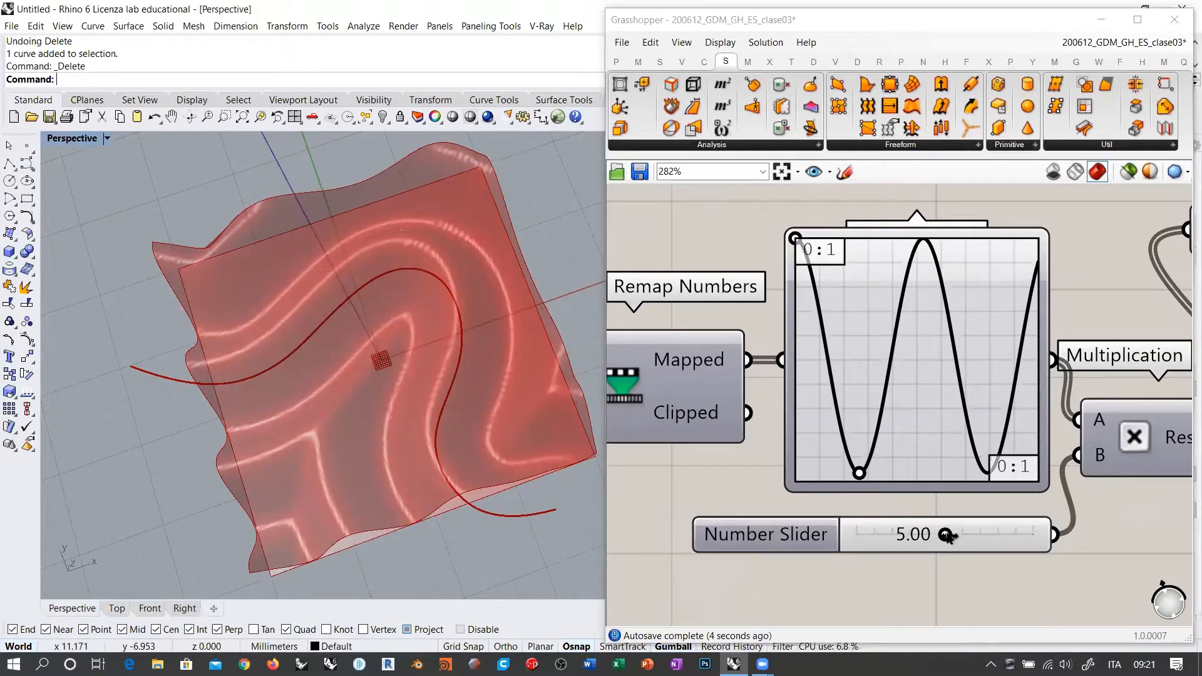
Set the number slider feeding Multiplication's B input to 0.70 and inspect the shallower surface.
drag(946, 535, 869, 535)
right_drag(329, 486, 343, 320)
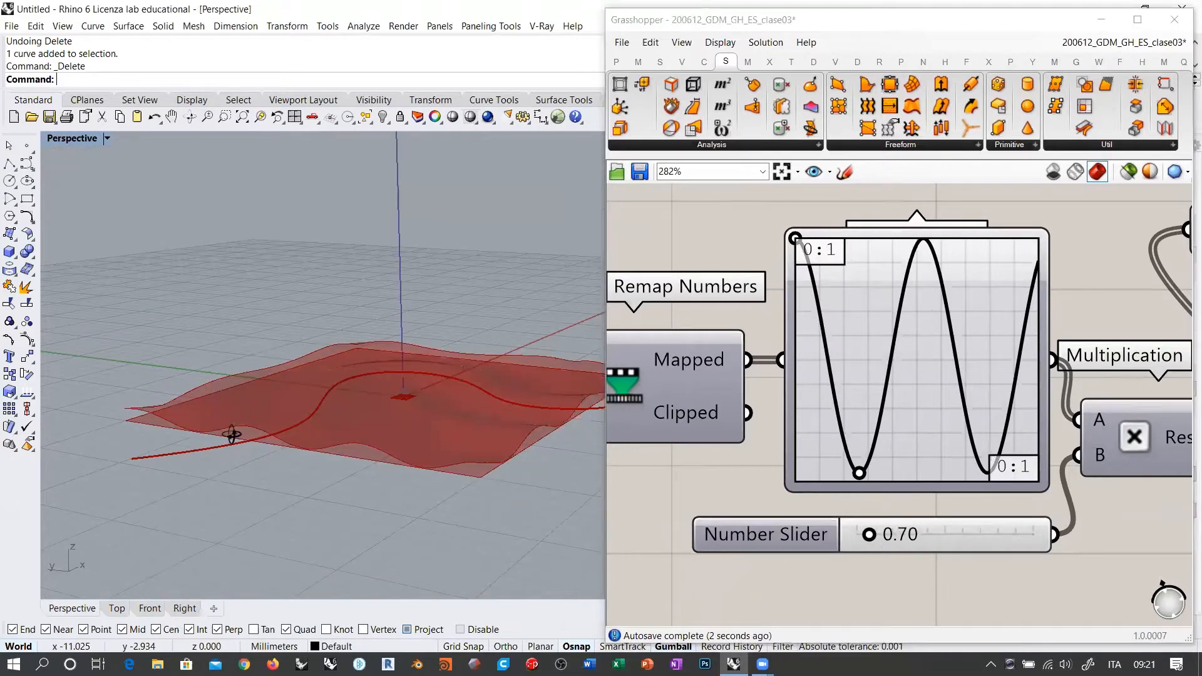
right_drag(231, 433, 276, 341)
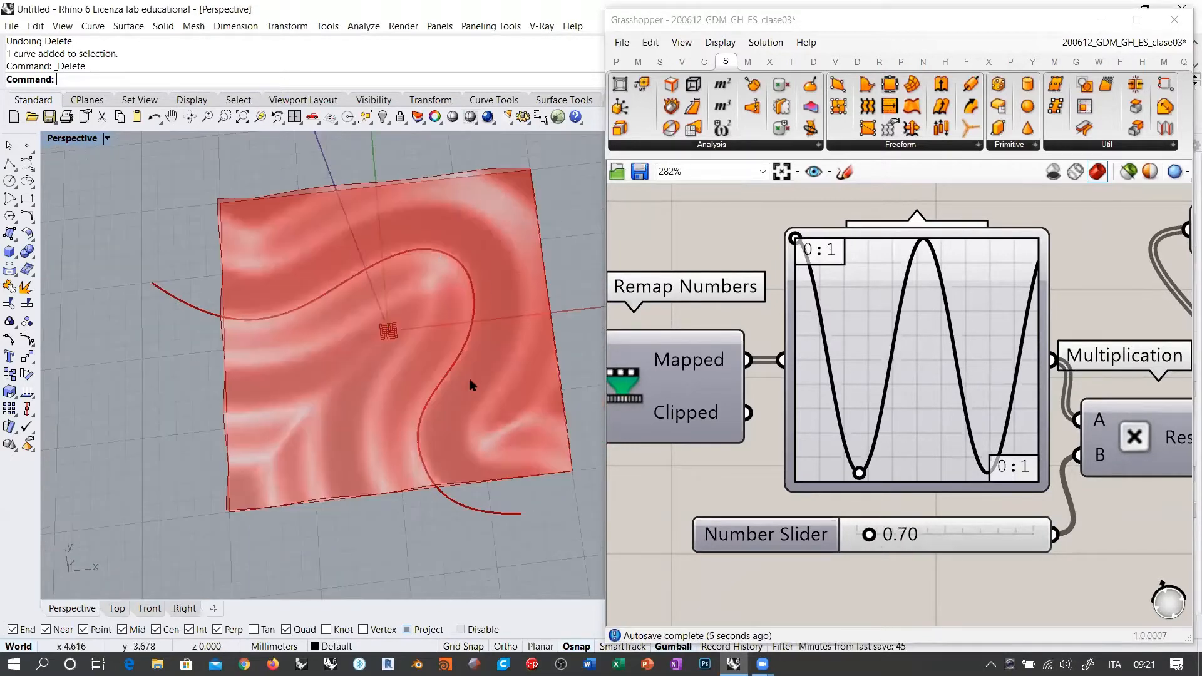
Turn on the preview of the Point component that supplies the Nurbs Curve vertices.
scroll(939, 400, down, 5)
scroll(867, 389, up, 5)
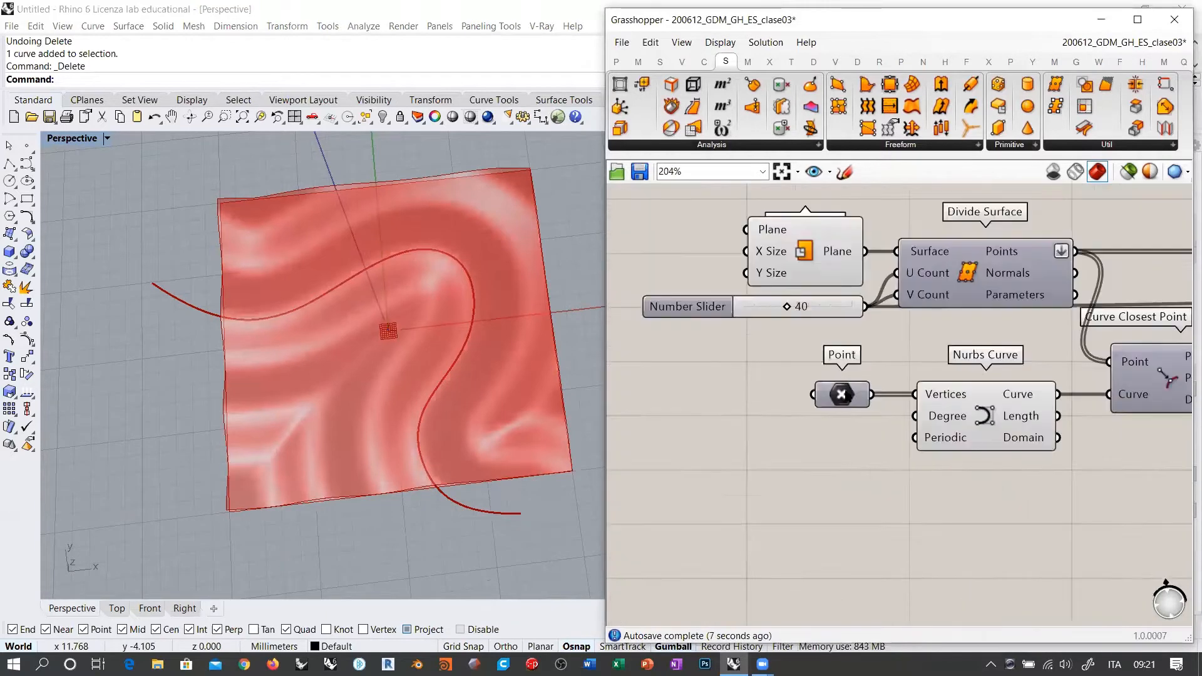
click(859, 391)
key(ctrl+q)
click(888, 499)
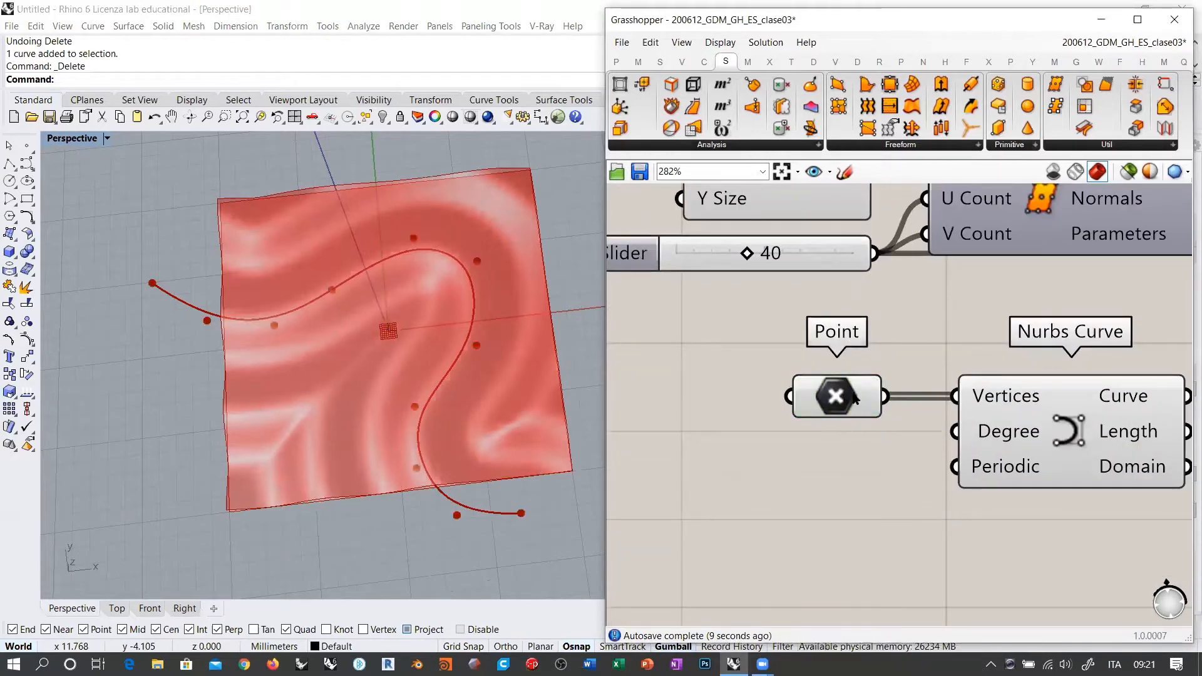
Select the Point component and move the last four curve vertices in the viewport to form a tighter bend in the Nurbs curve.
click(850, 399)
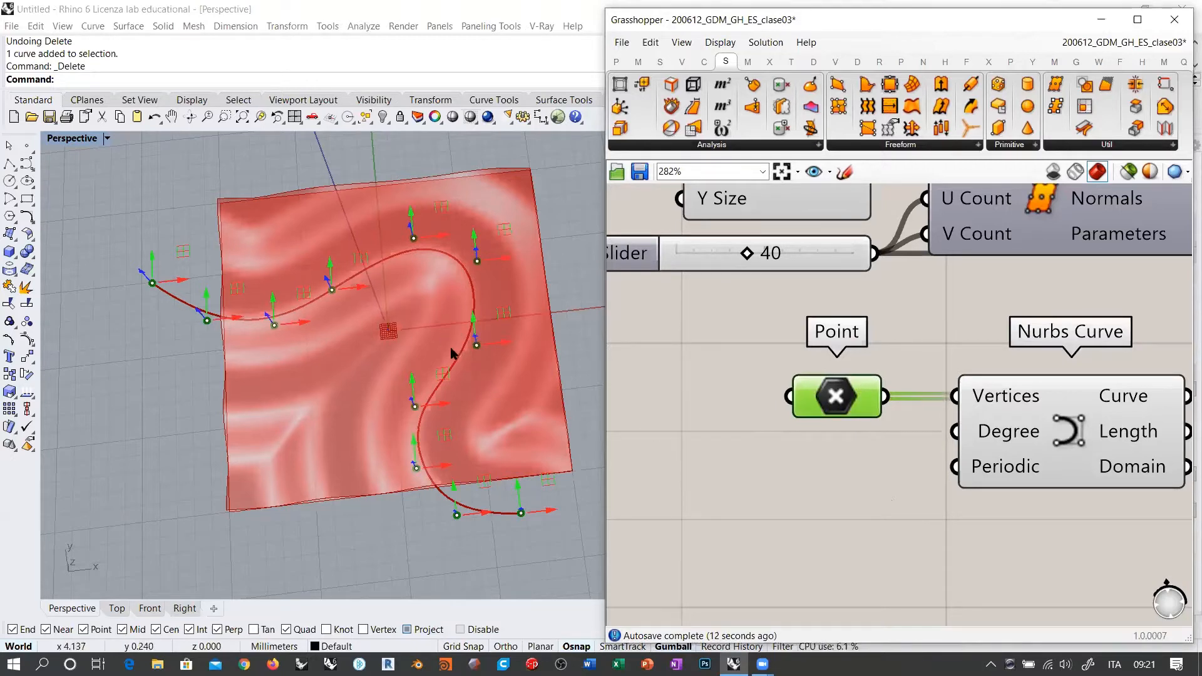
right_drag(452, 407, 433, 412)
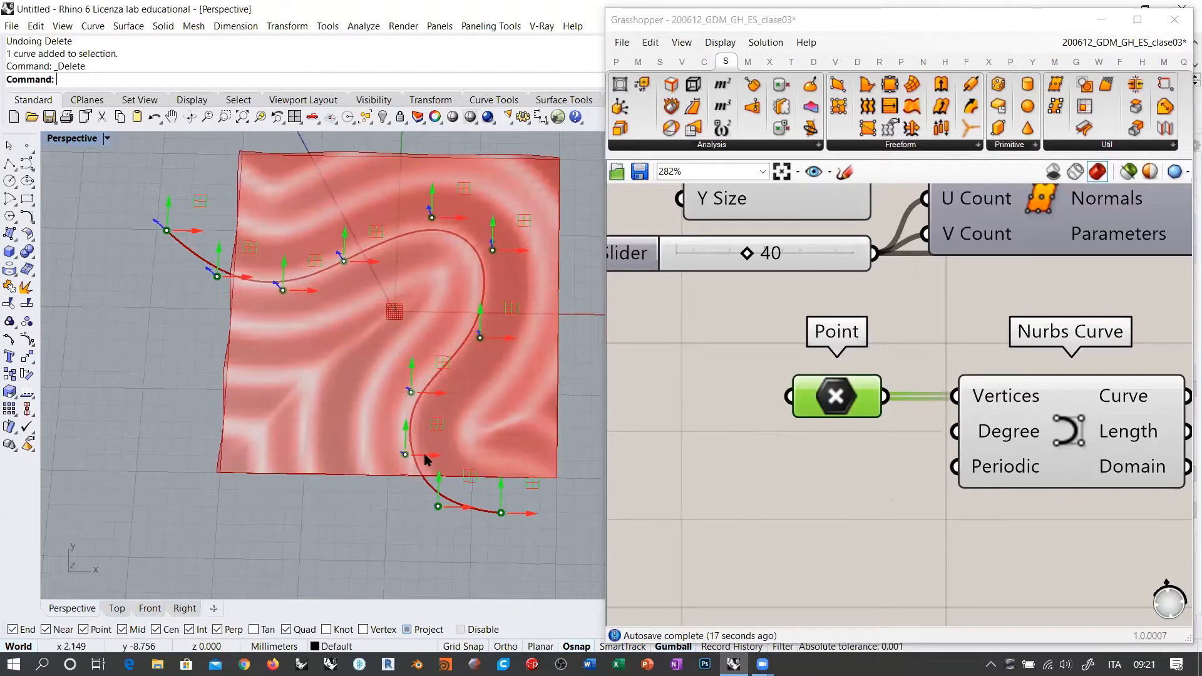
drag(425, 459, 297, 457)
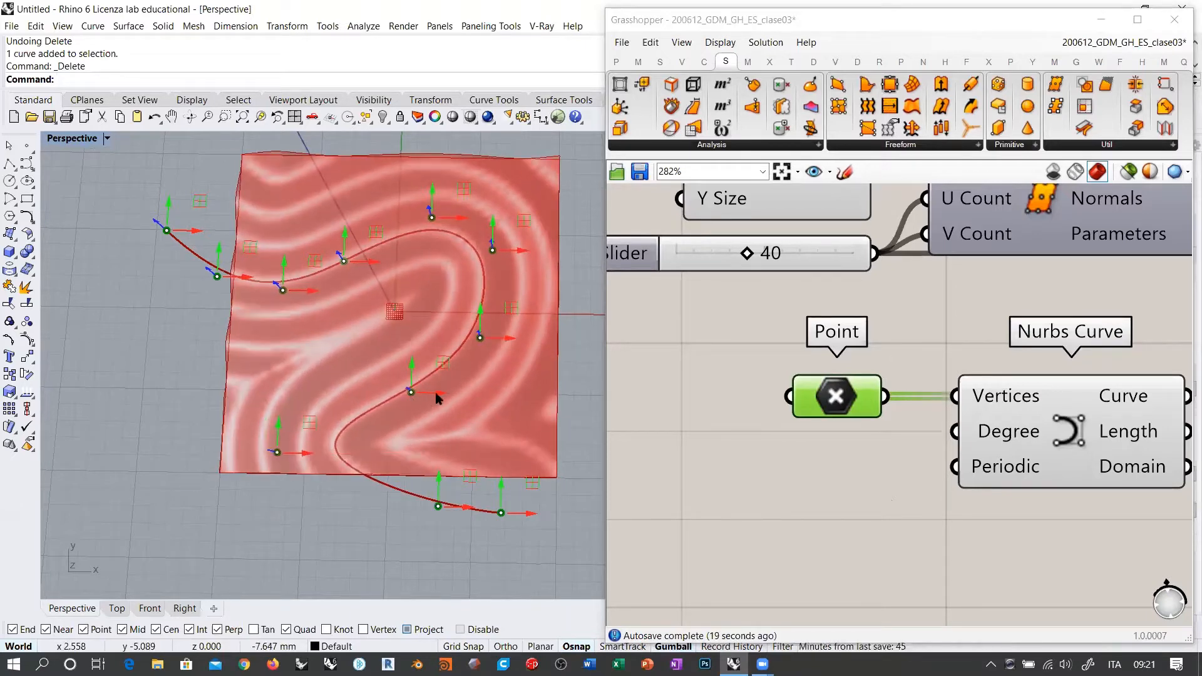
drag(436, 399, 363, 398)
drag(439, 486, 436, 434)
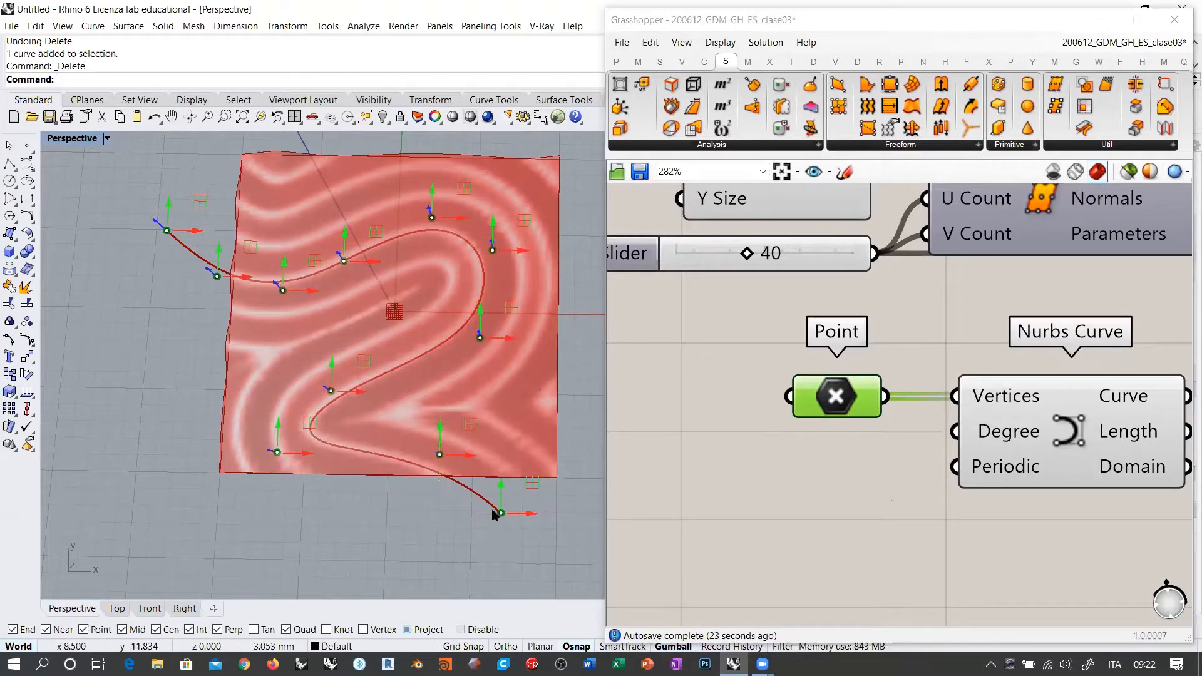
drag(492, 509, 452, 514)
click(638, 497)
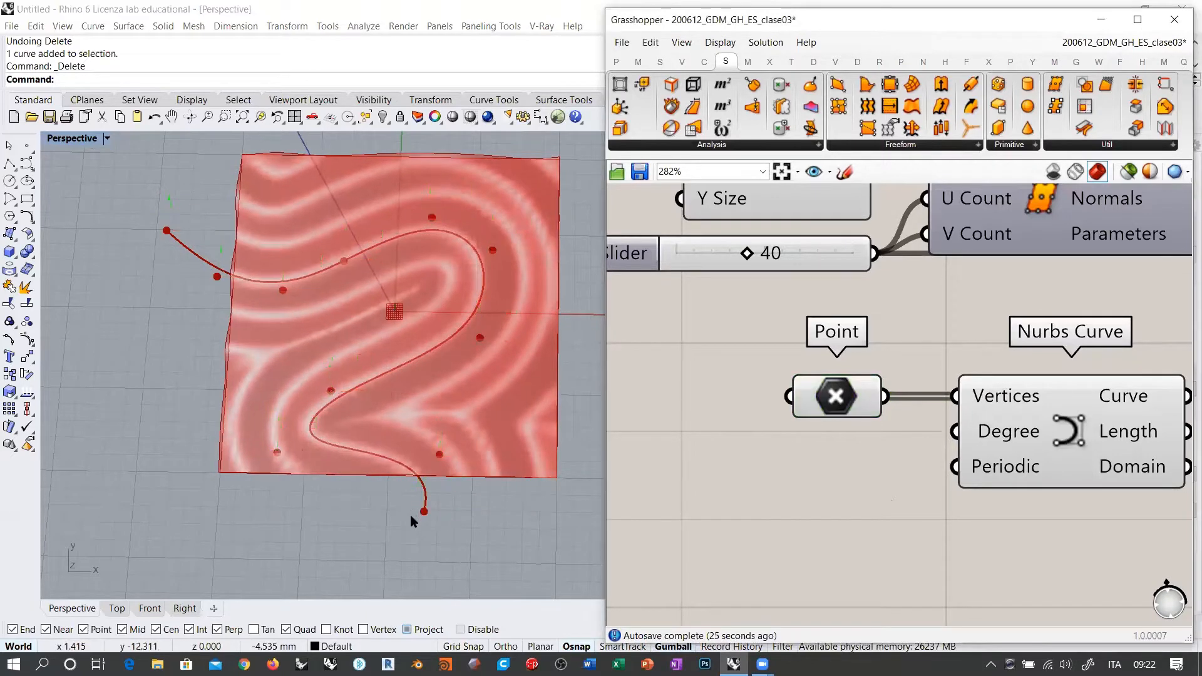
Examine how the rippled surface follows the reshaped curve, viewing it from the side, at an angle and from above.
right_drag(411, 514, 421, 382)
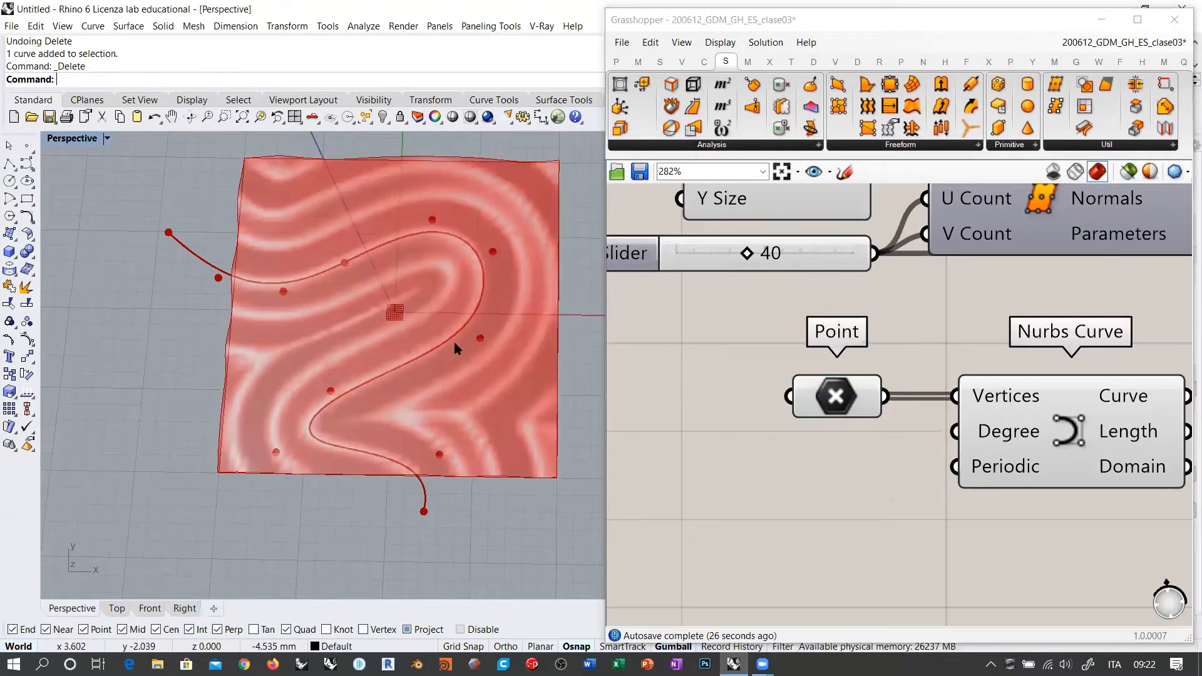
right_drag(454, 343, 409, 310)
scroll(951, 460, down, 5)
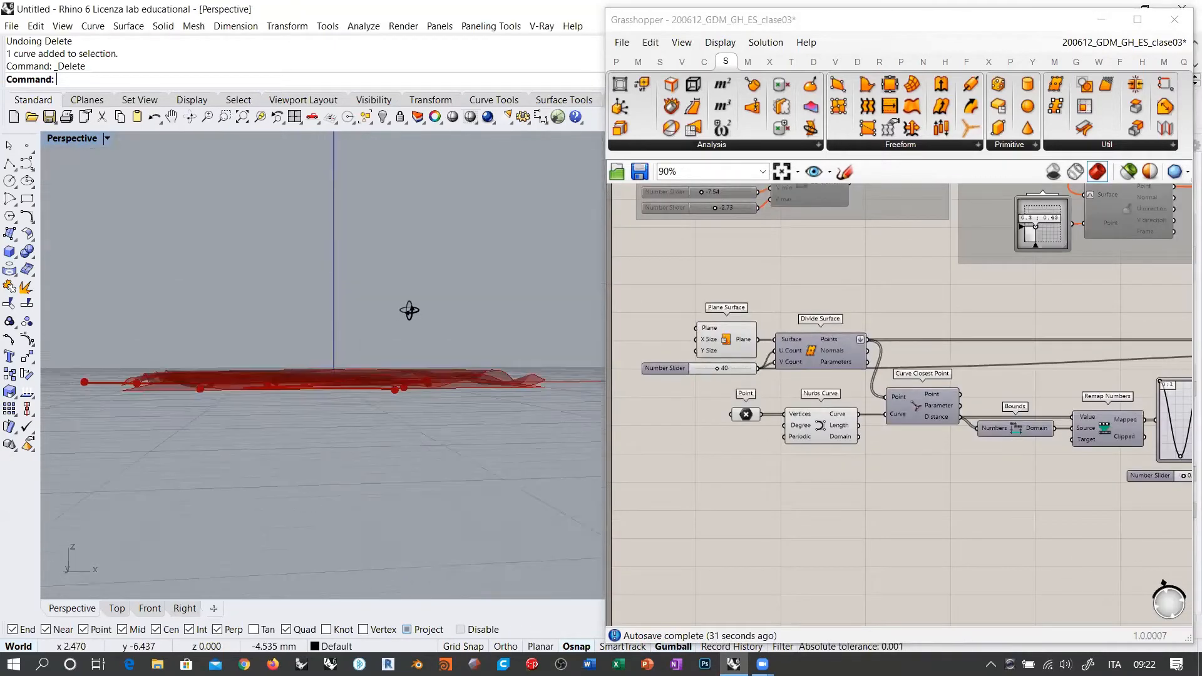
right_drag(453, 391, 340, 421)
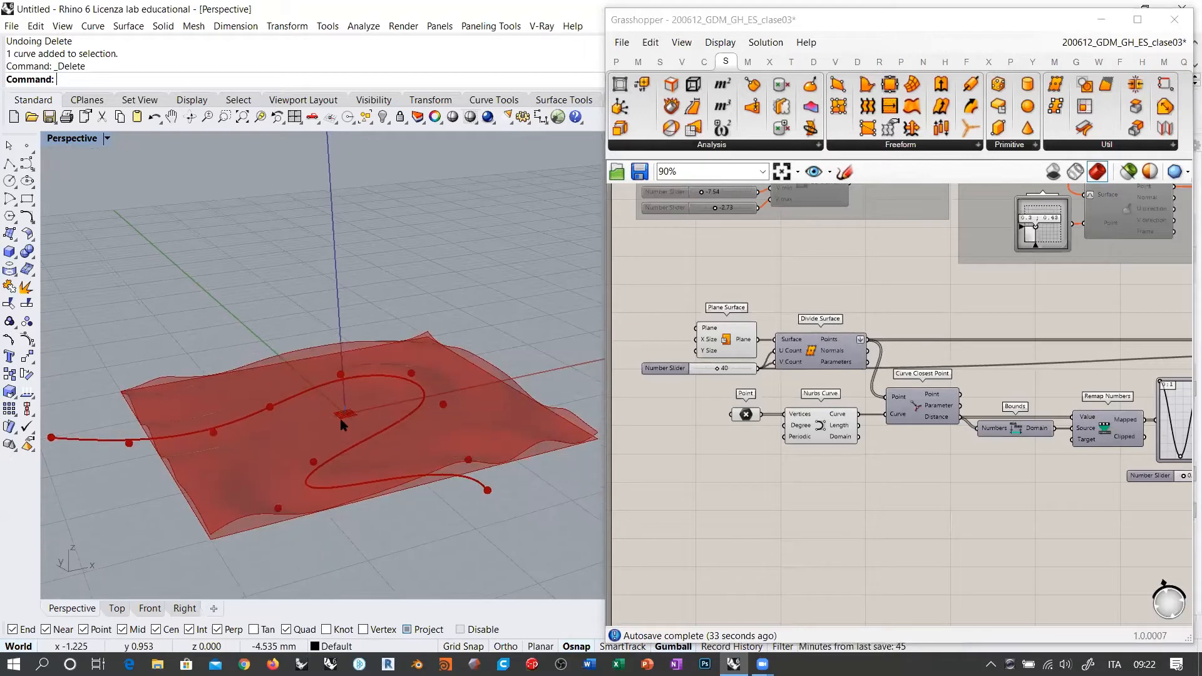
right_drag(543, 416, 487, 432)
right_drag(463, 481, 461, 477)
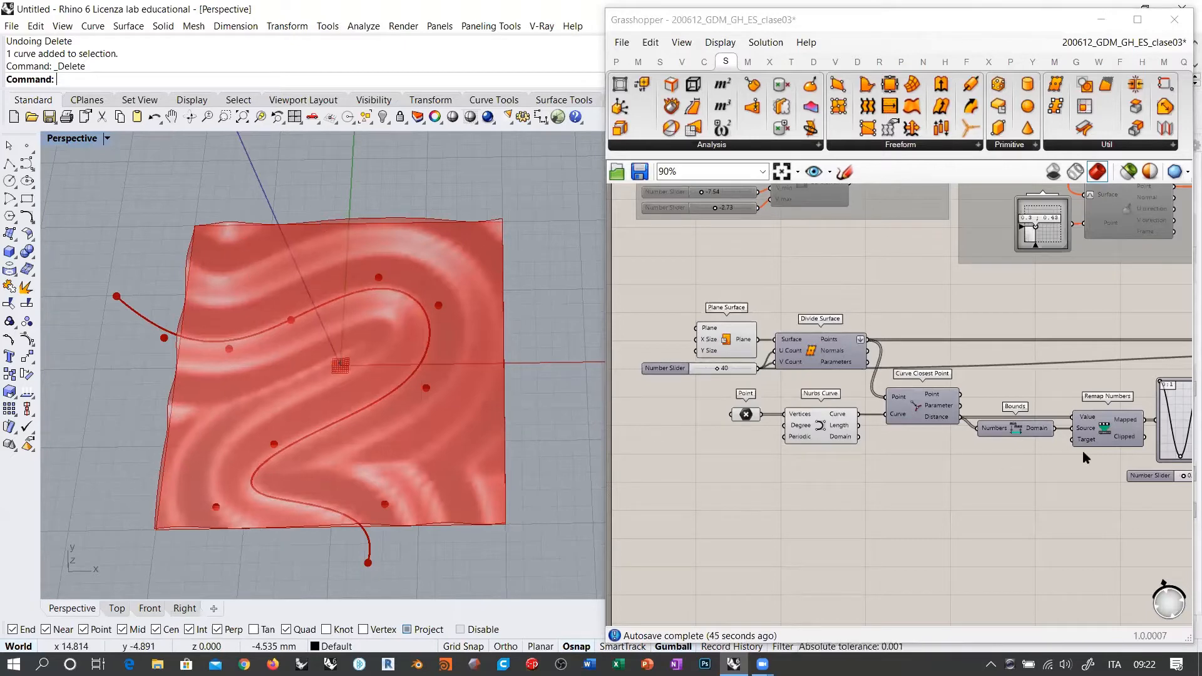
Stretch the Graph Mapper's sine curve out to a single half wave descending from the upper to the lower corner.
scroll(1086, 457, up, 5)
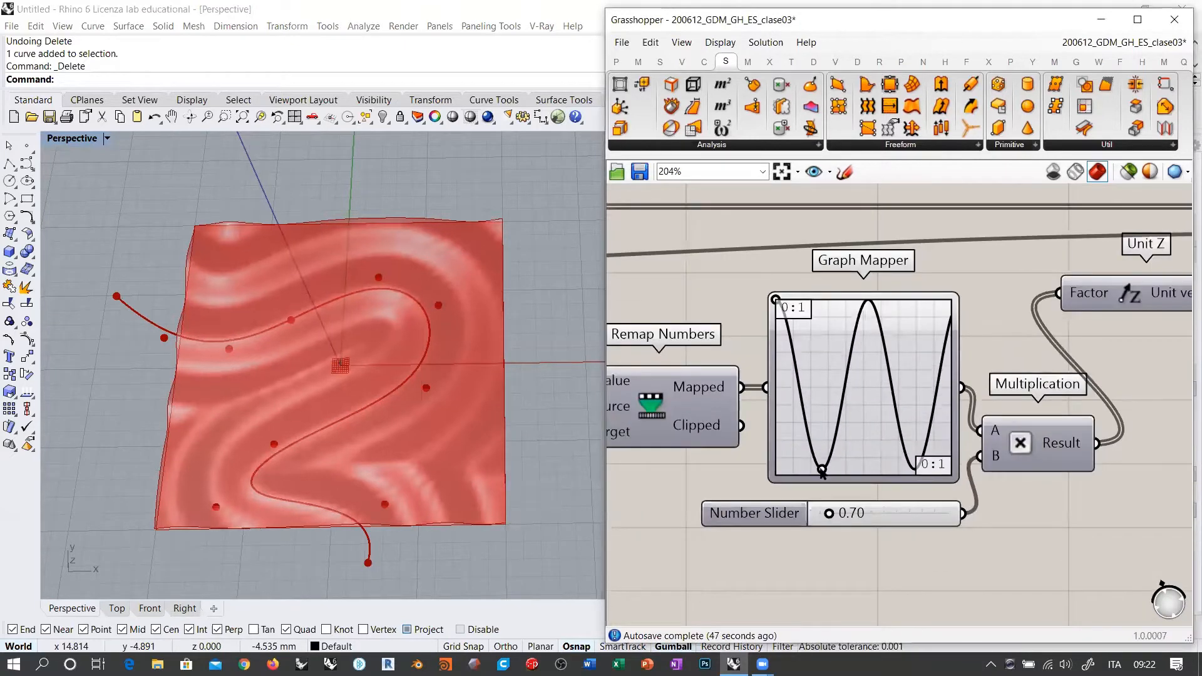
drag(822, 472, 988, 512)
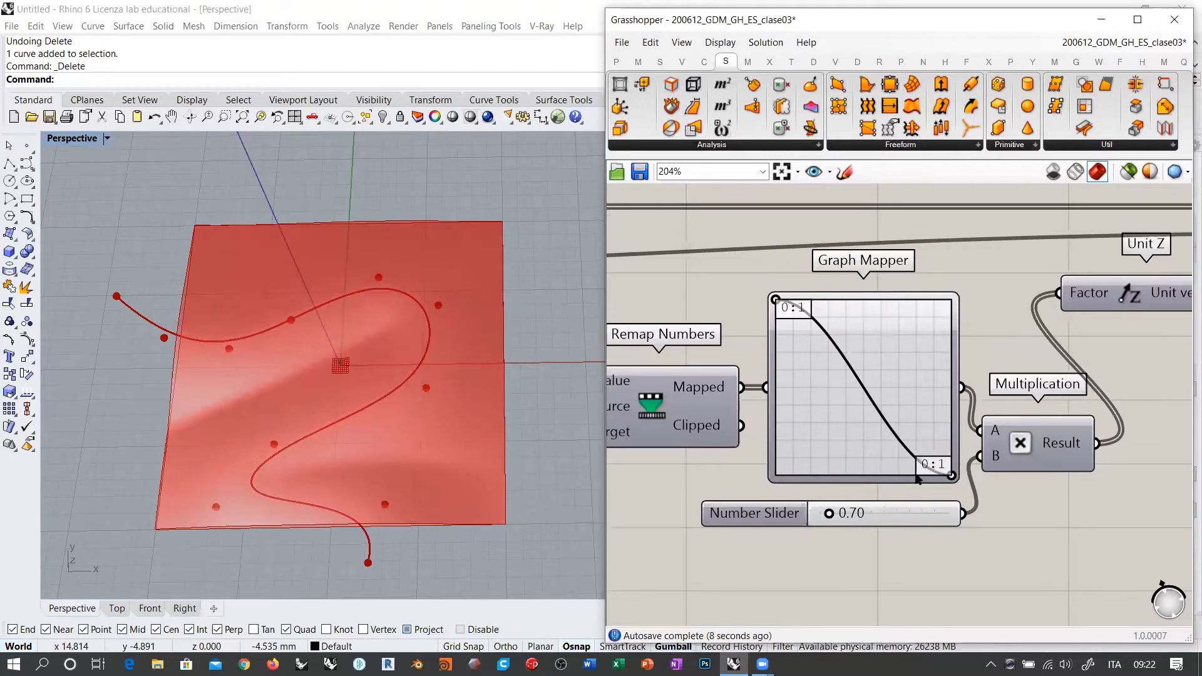
right_drag(368, 496, 370, 566)
Switch the Graph Mapper to a Gaussian graph and shift its peak to the start of the domain.
right_click(867, 330)
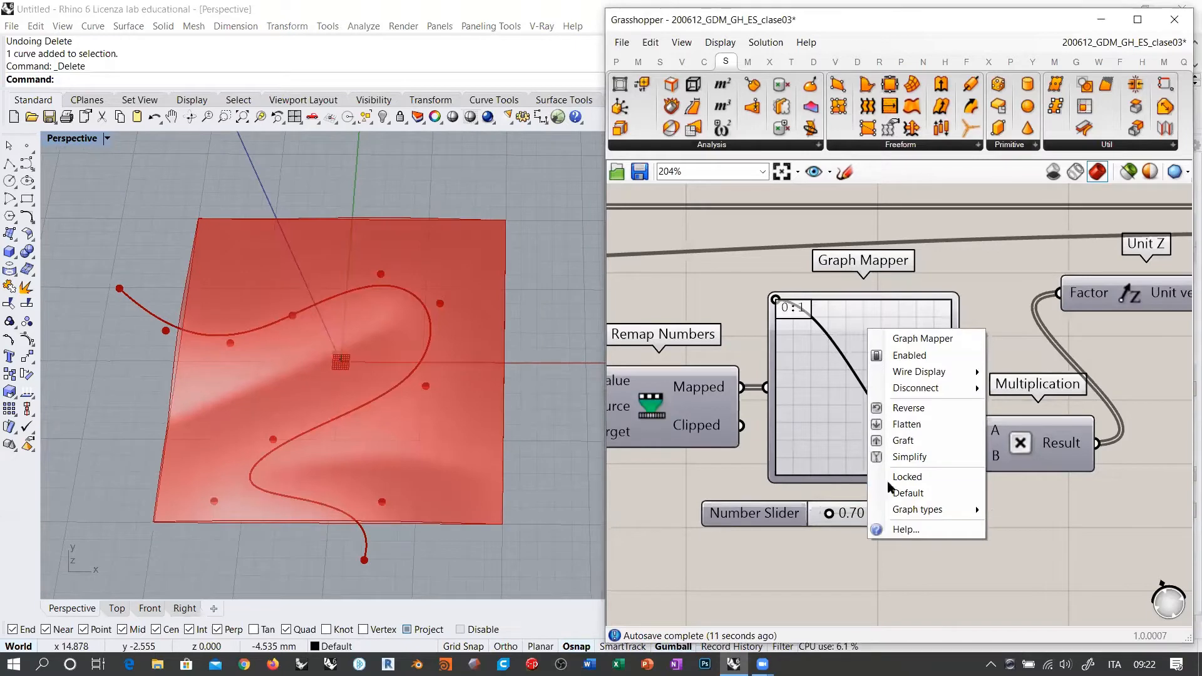
mouse_move(965, 510)
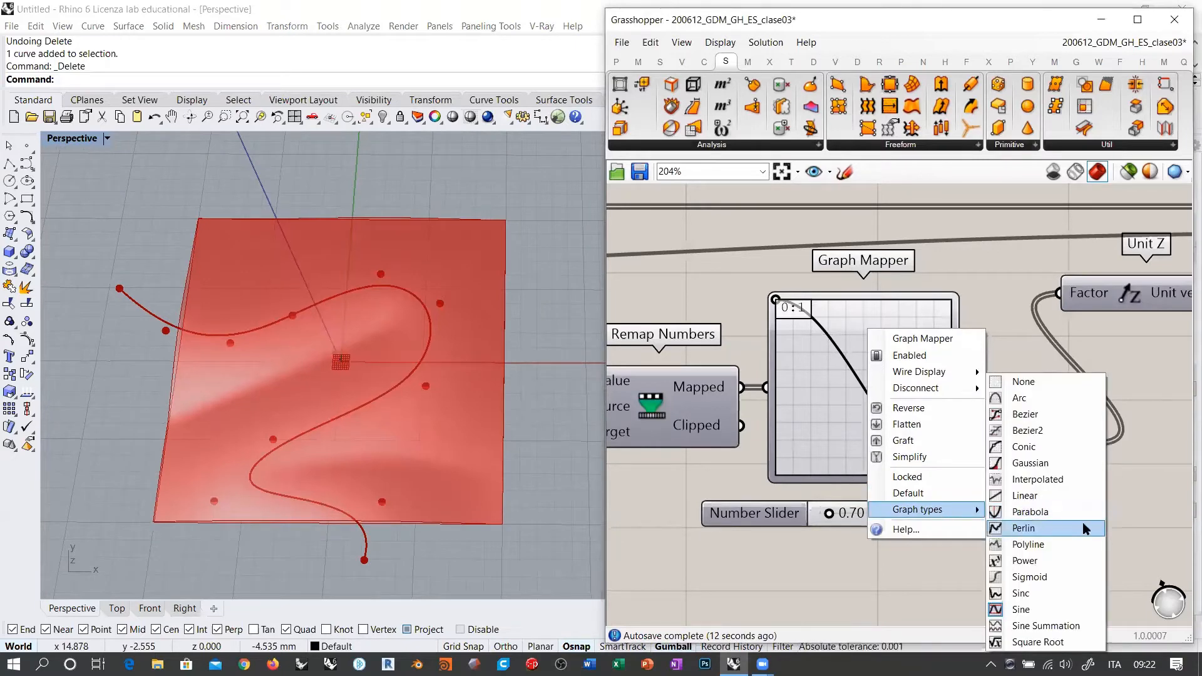
click(1031, 463)
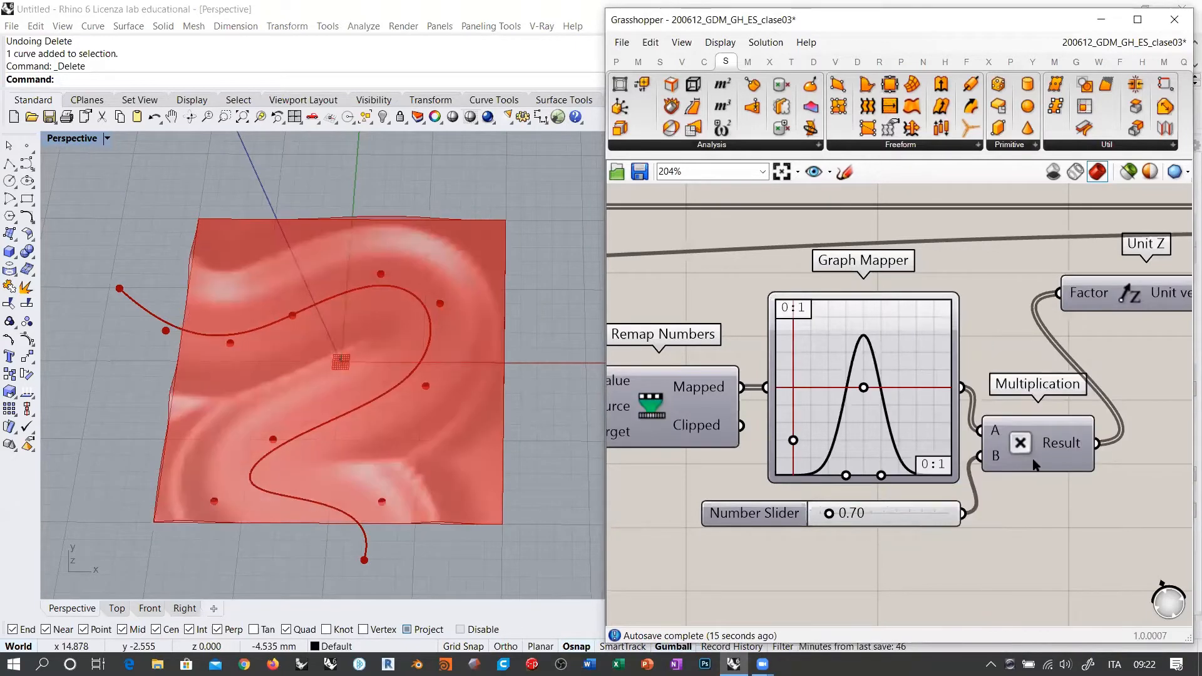
right_drag(383, 369, 416, 364)
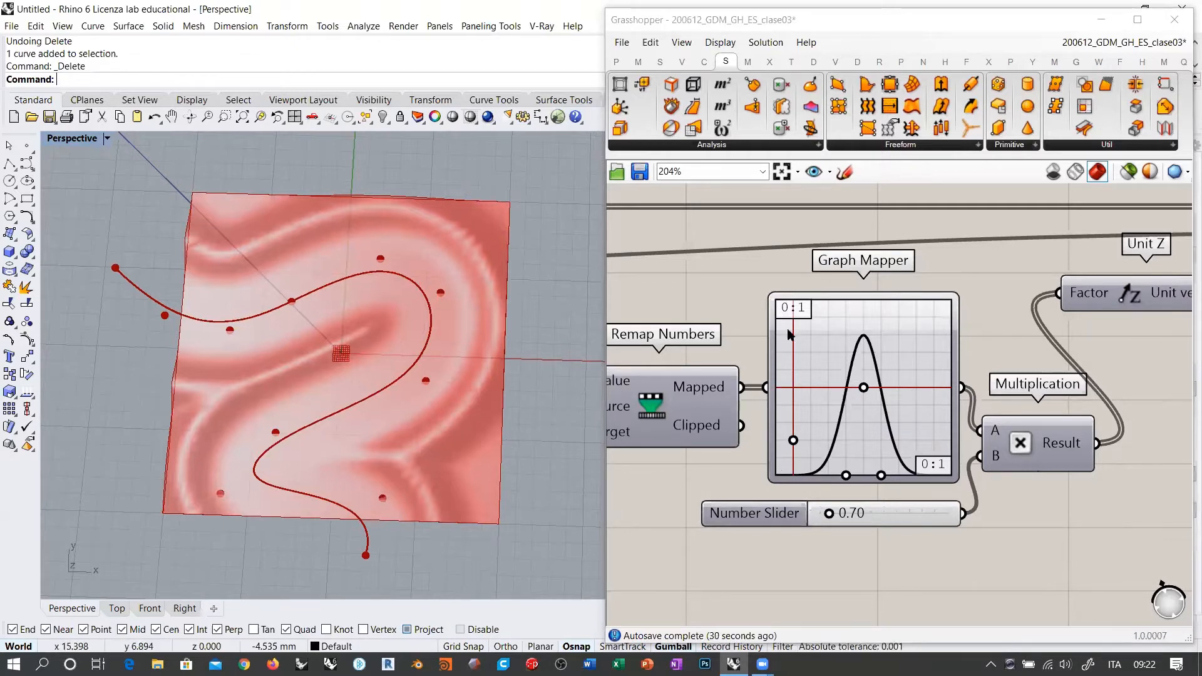
drag(862, 389, 759, 393)
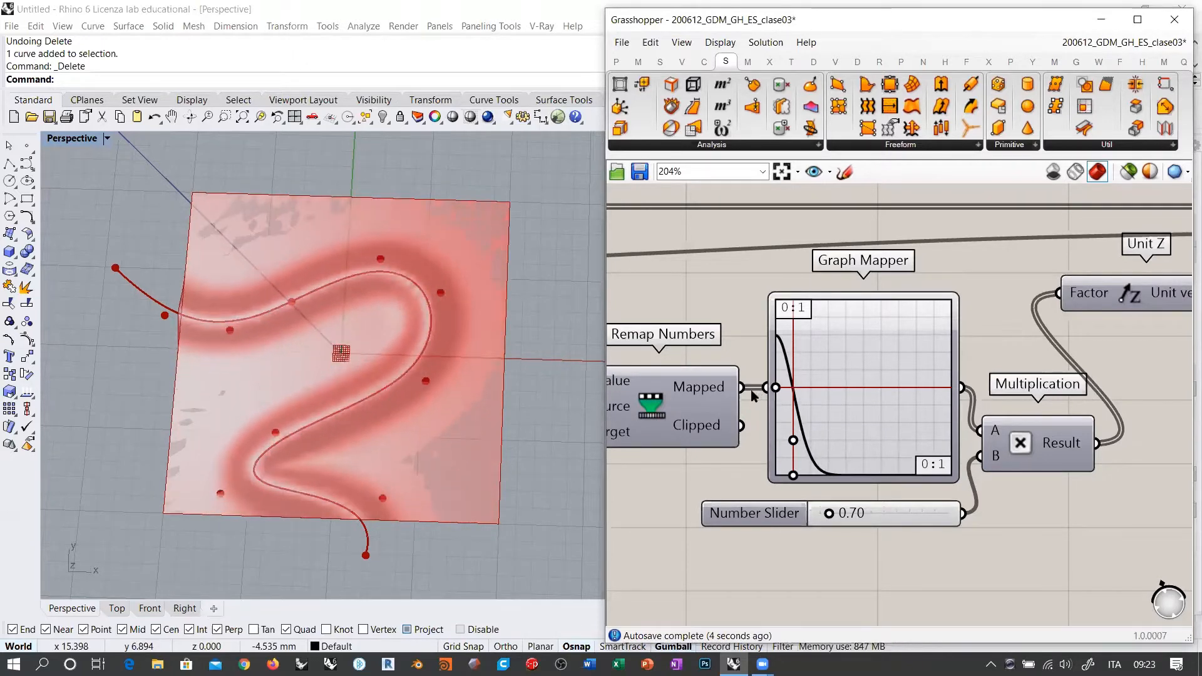
Try 4.88 on the Number Slider that multiplies the Graph Mapper output, and settle on 2.62.
right_drag(350, 437, 181, 322)
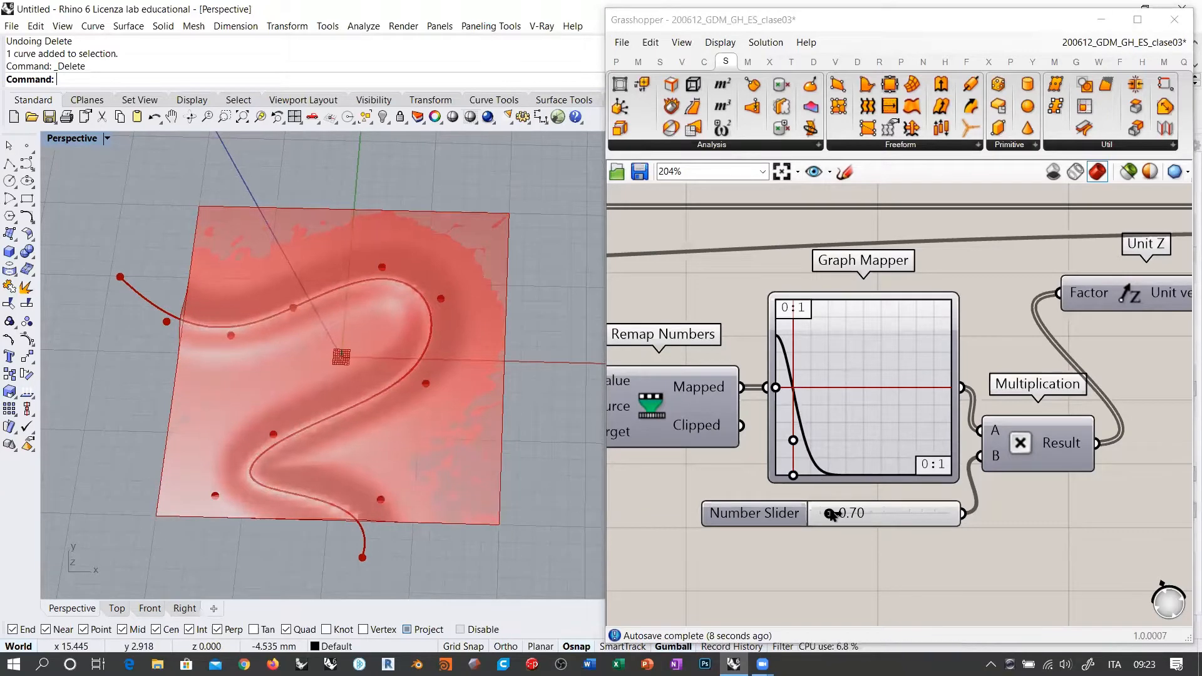
drag(829, 513, 887, 514)
right_drag(313, 388, 226, 220)
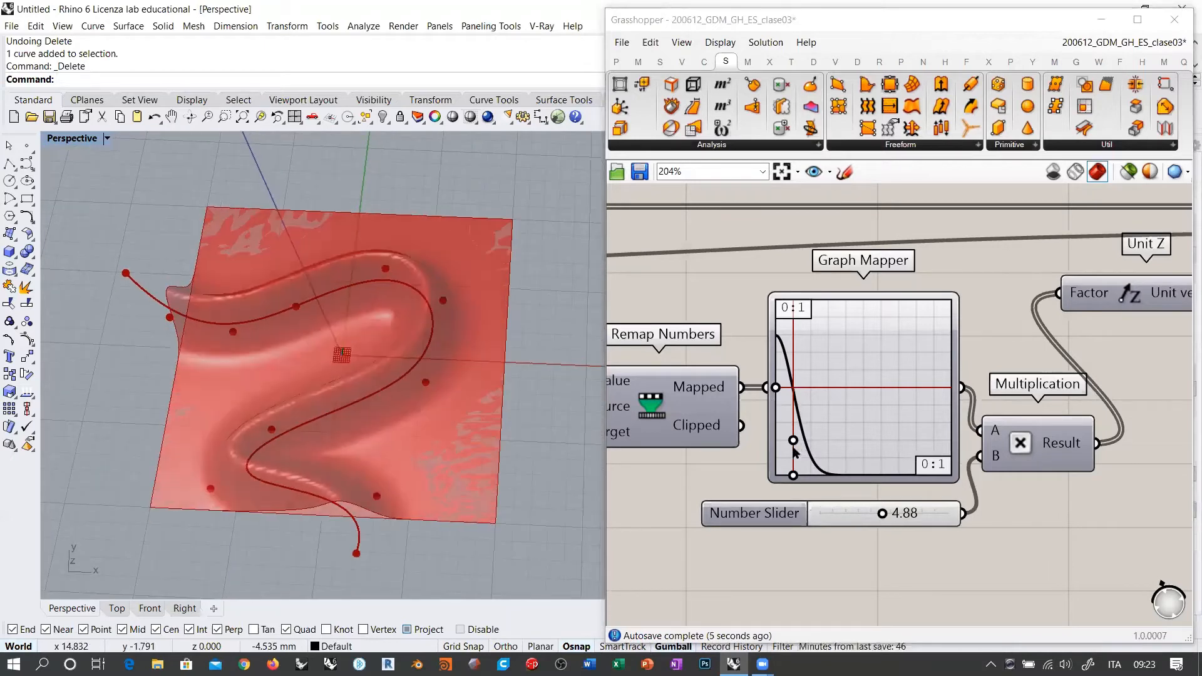
drag(882, 516, 853, 515)
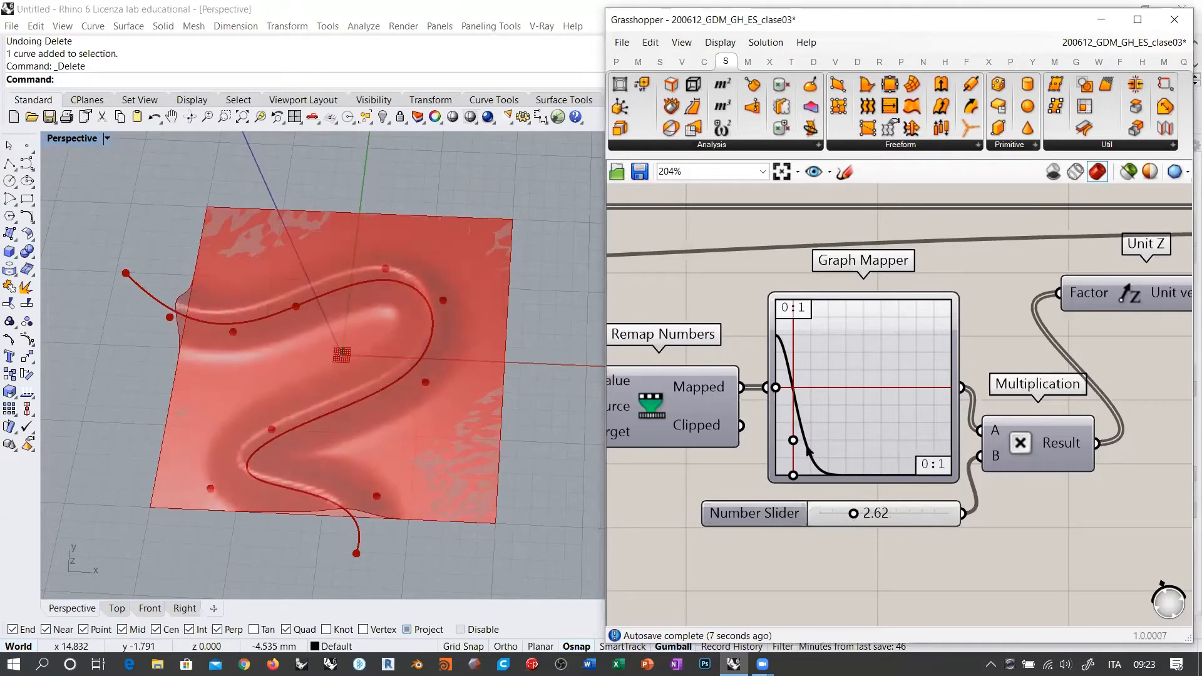
Widen the Gaussian curve, raise its peak close to full height, and inspect the ridge from the side and above.
mouse_move(793, 443)
mouse_down()
mouse_move(802, 370)
mouse_move(802, 435)
mouse_up()
drag(794, 475, 806, 477)
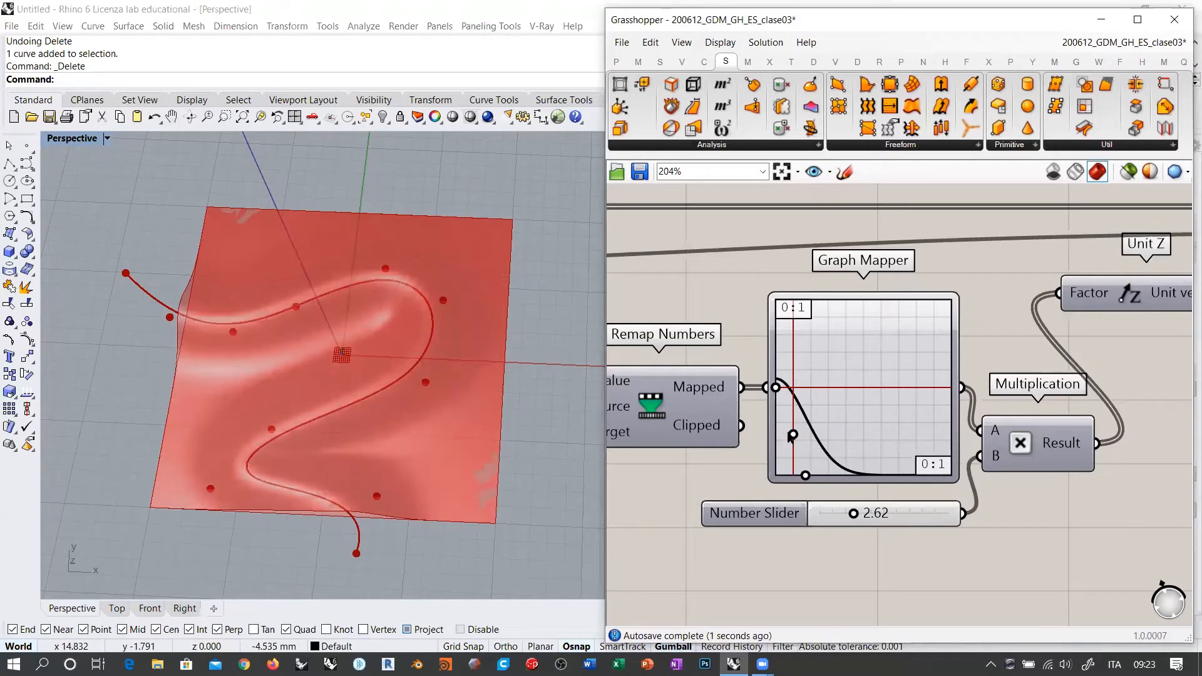
drag(791, 436, 792, 408)
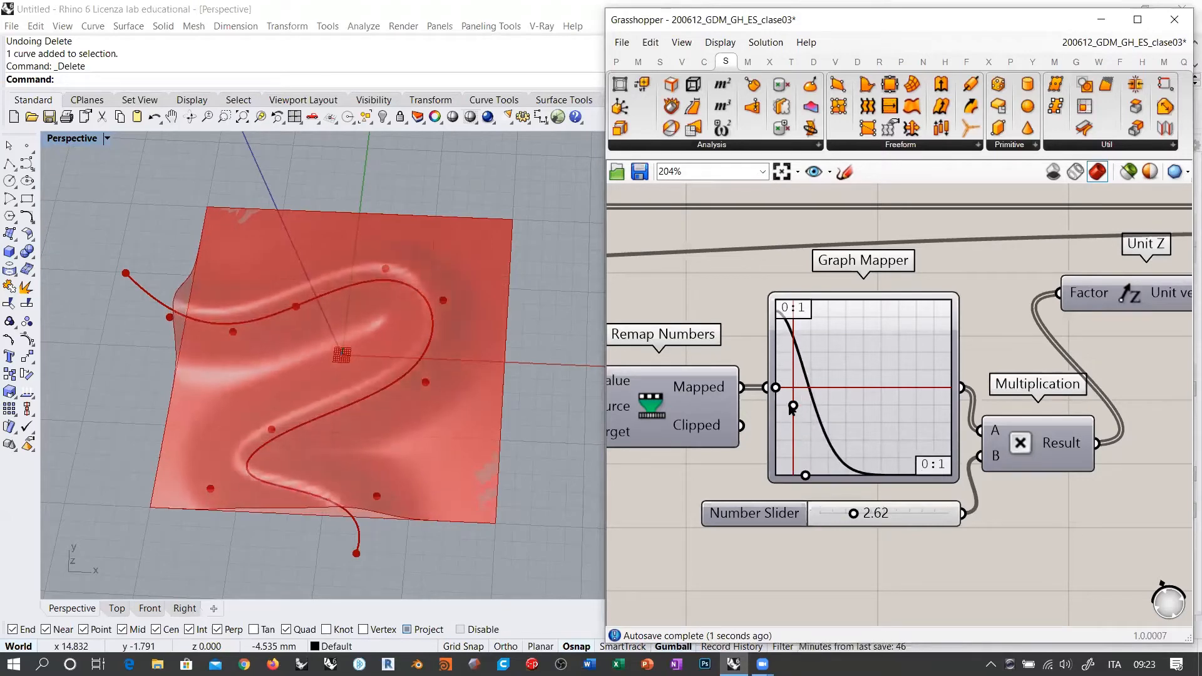
right_drag(338, 388, 357, 279)
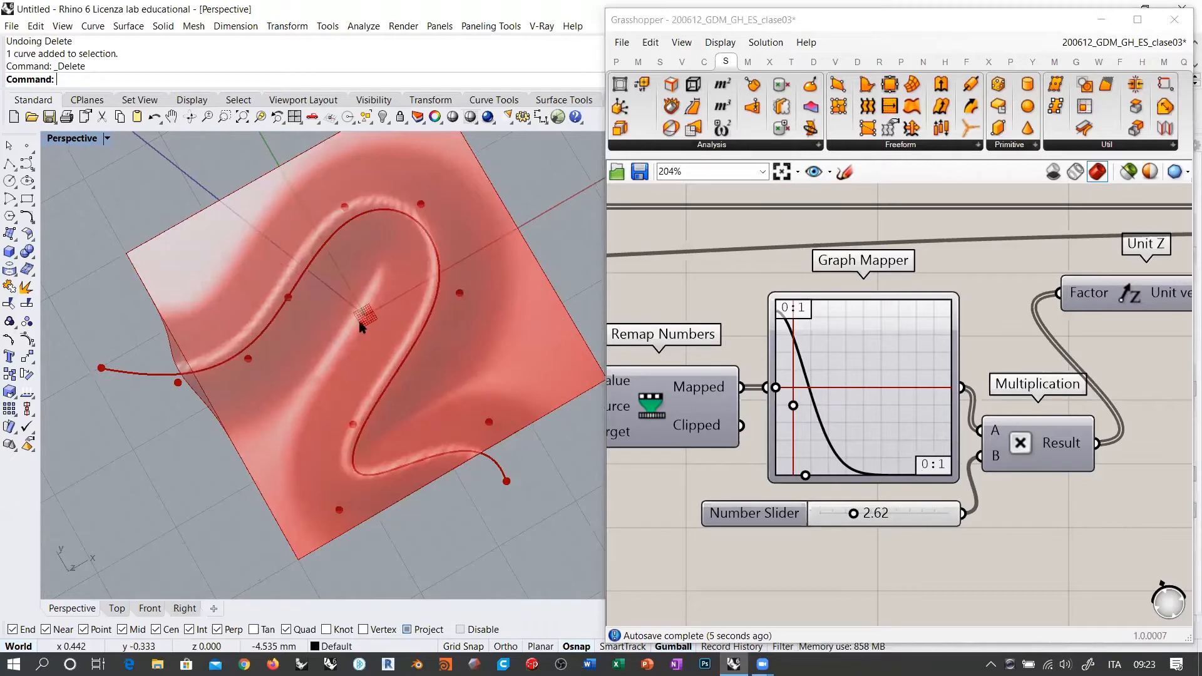
right_drag(361, 326, 233, 311)
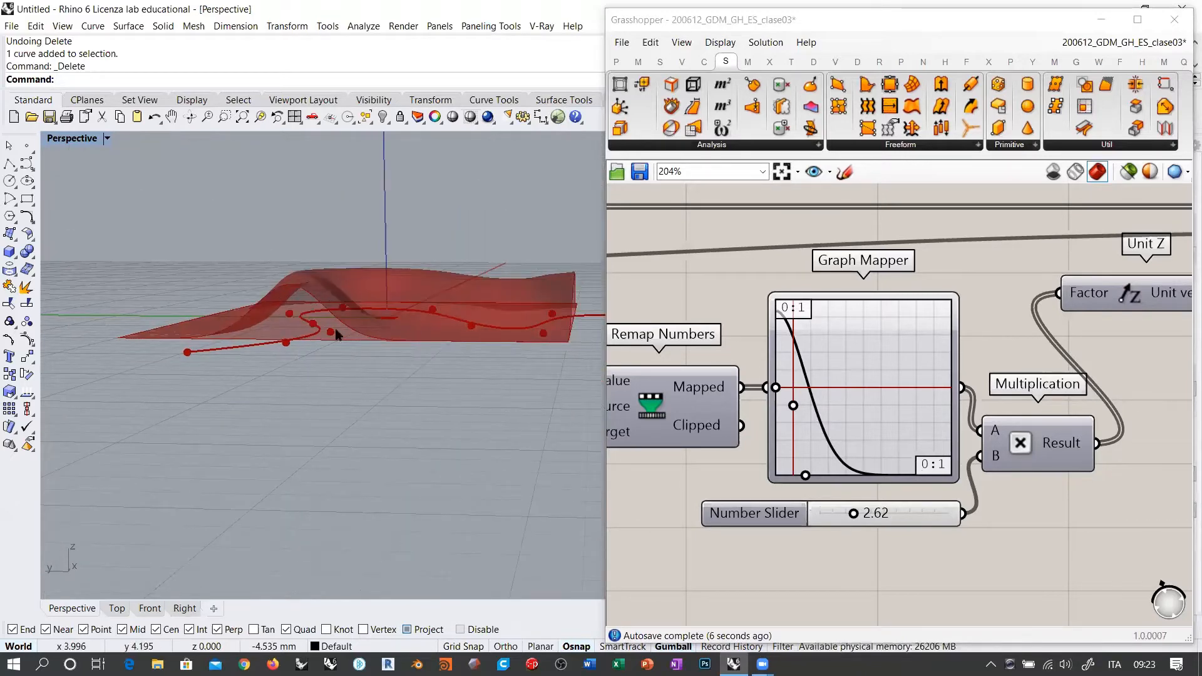
right_drag(482, 295, 476, 361)
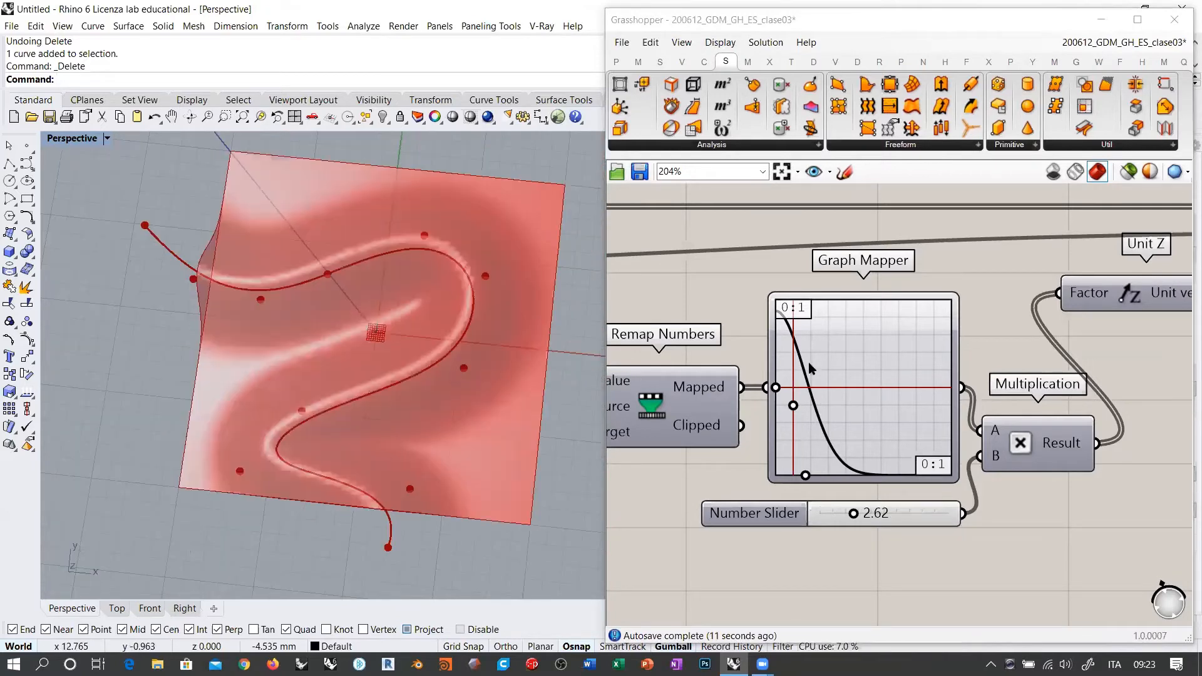
Narrow the Gaussian curve in the Graph Mapper while keeping its peak near full height.
drag(805, 475, 796, 475)
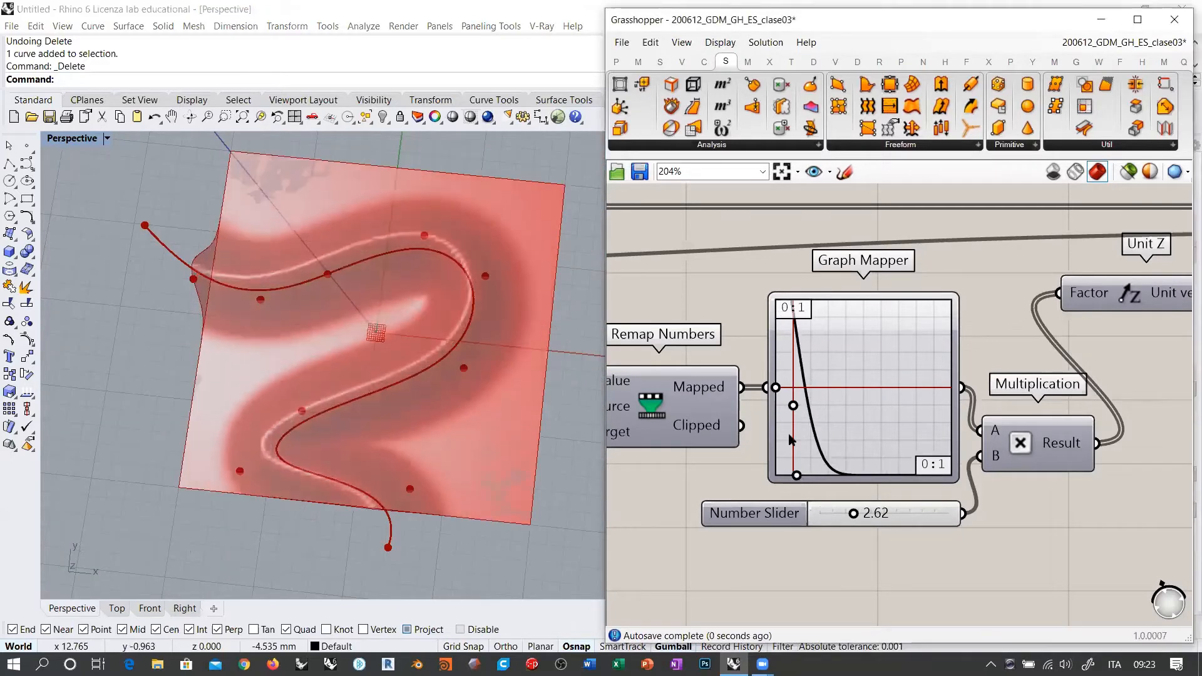
drag(793, 406, 793, 423)
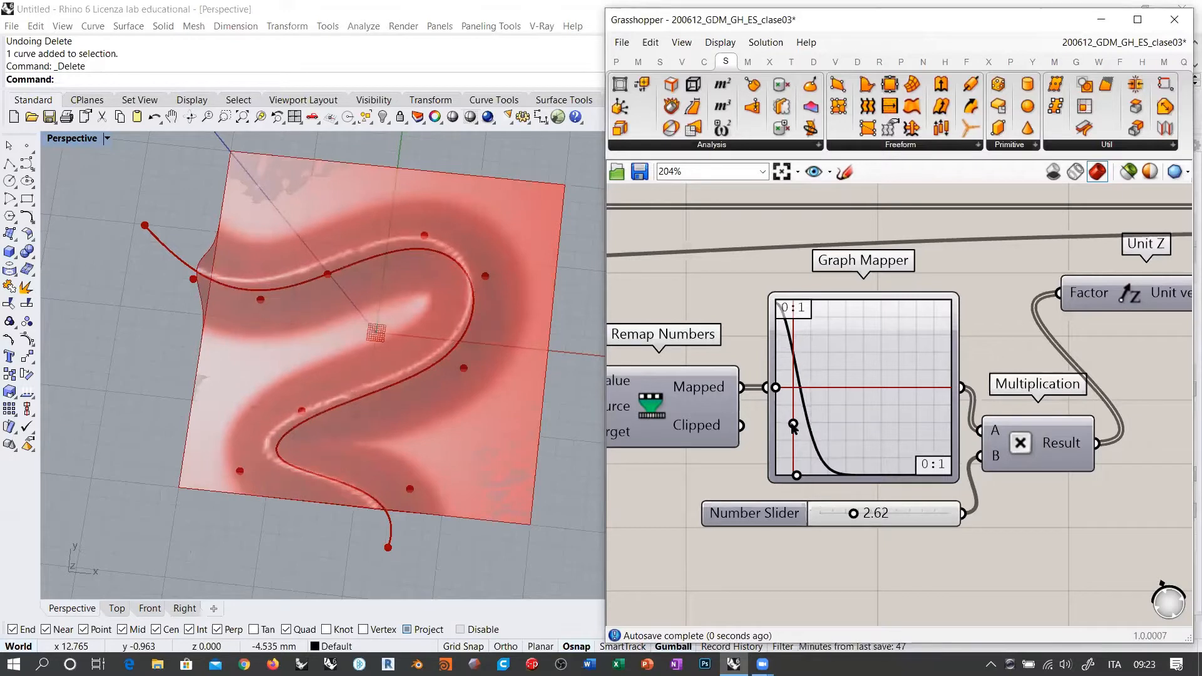
drag(797, 475, 789, 476)
drag(793, 423, 793, 441)
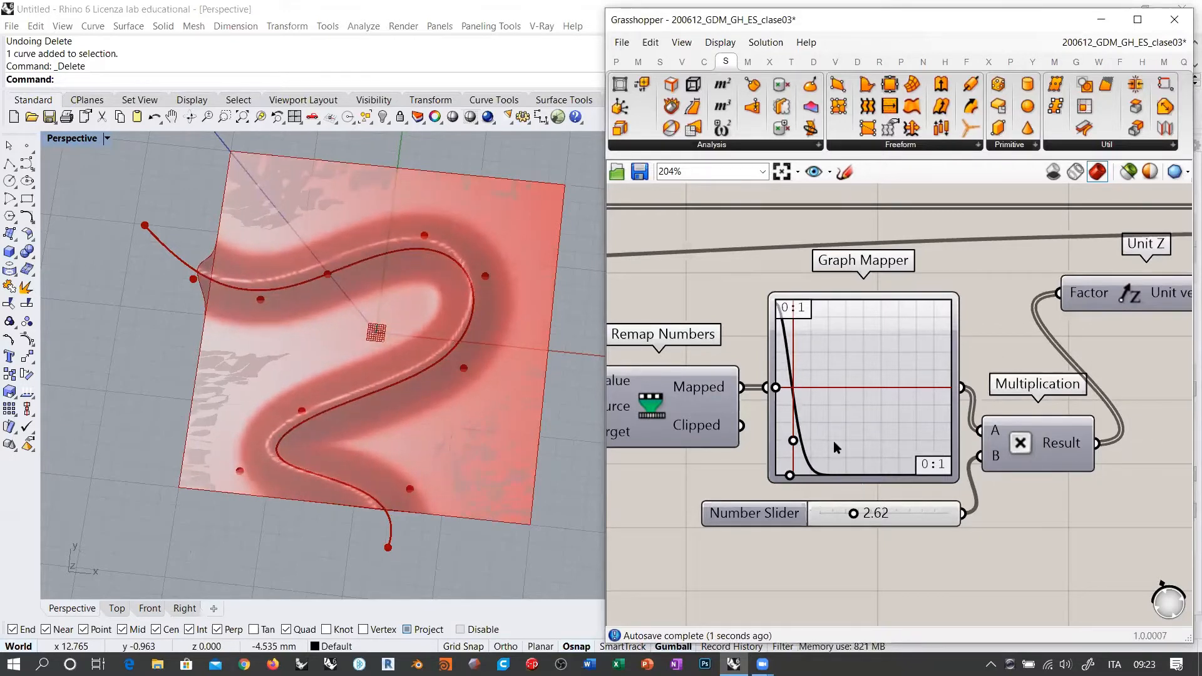
Shift the Gaussian peak slightly inward from the start of the domain to raise twin ridges along the Nurbs curve.
drag(776, 388, 794, 387)
right_drag(440, 410, 375, 294)
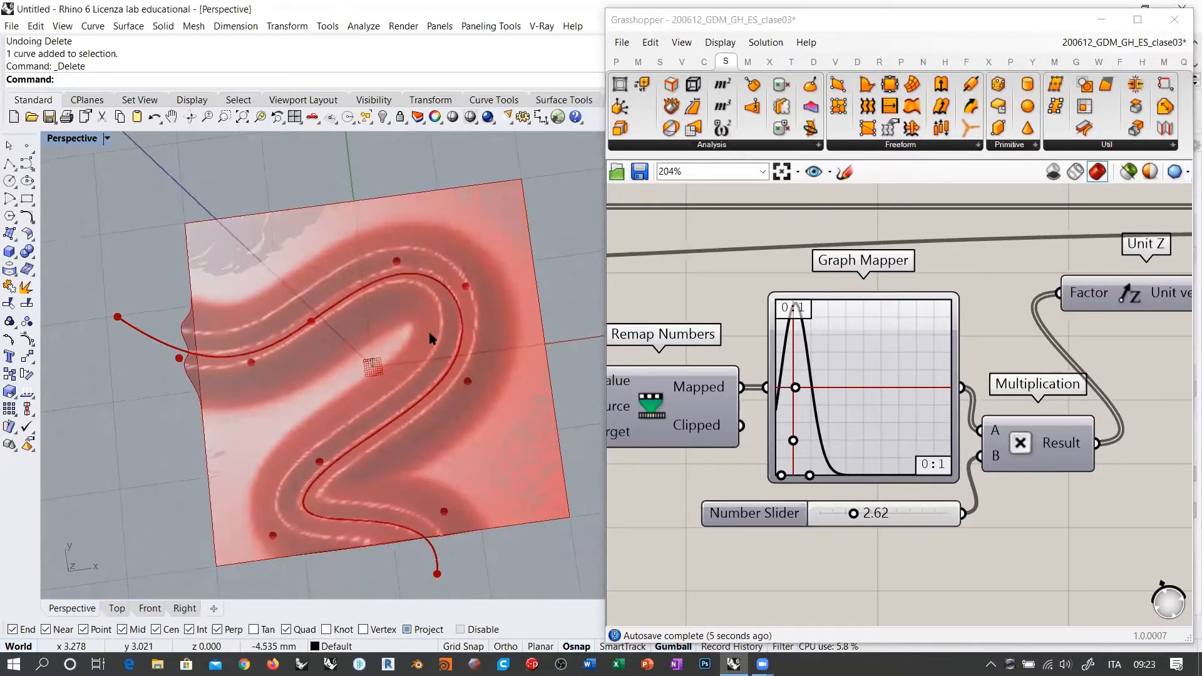
right_drag(513, 368, 483, 392)
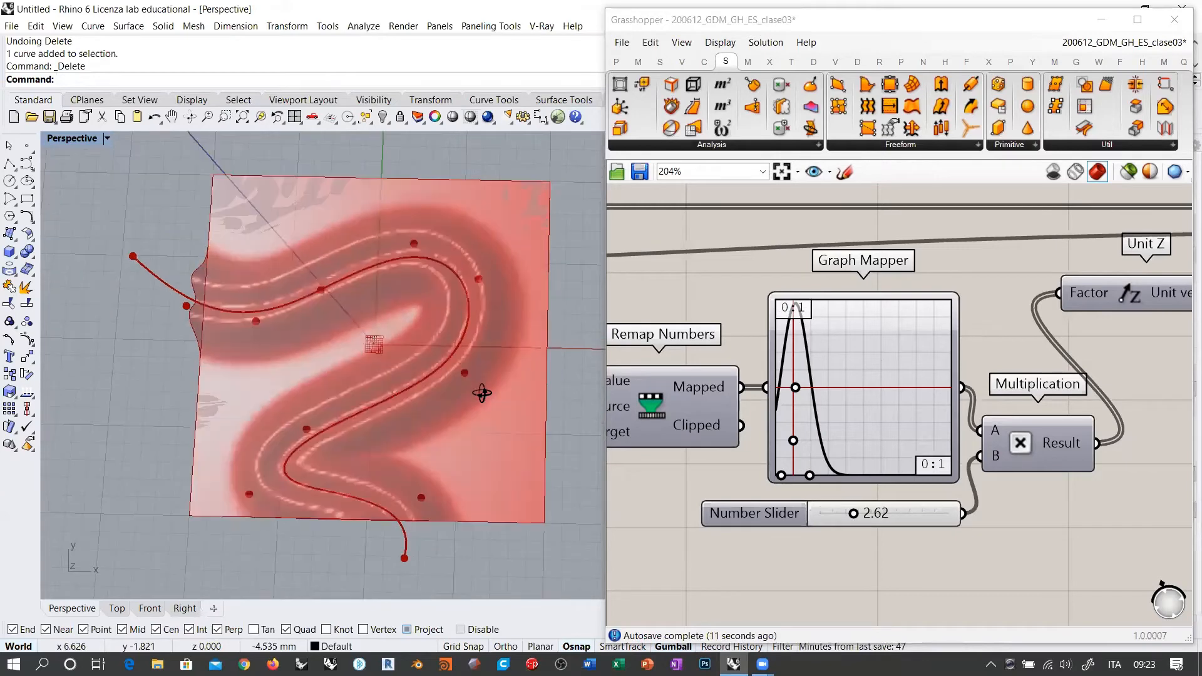
Turn off the preview of the Plane Surface component.
scroll(980, 372, down, 5)
scroll(803, 333, up, 3)
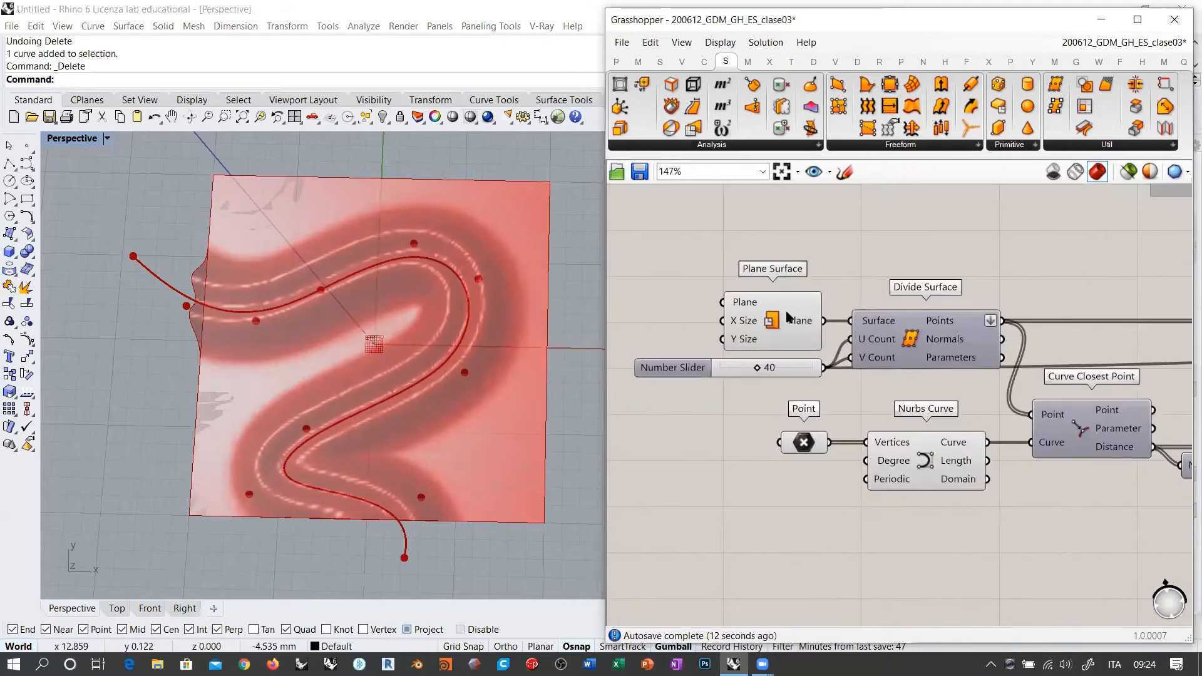
click(791, 338)
key(ctrl+q)
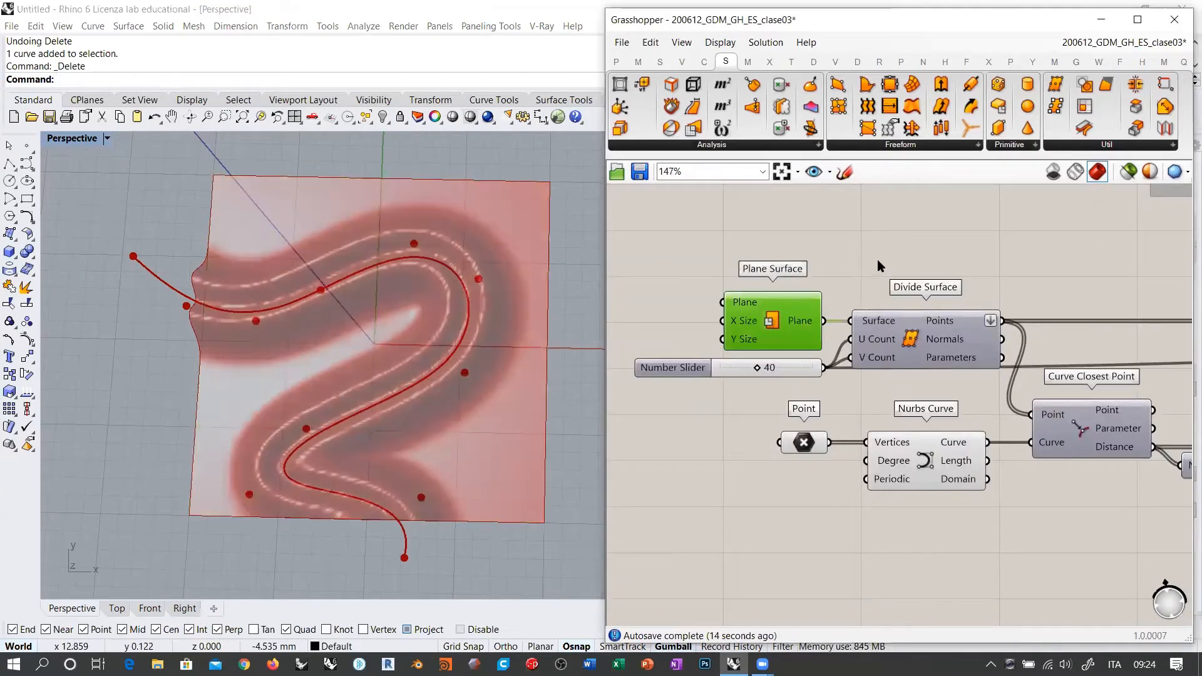
click(878, 264)
Check what the division count slider feeds and examine the crests of the twin ridges up close.
right_drag(324, 436, 331, 398)
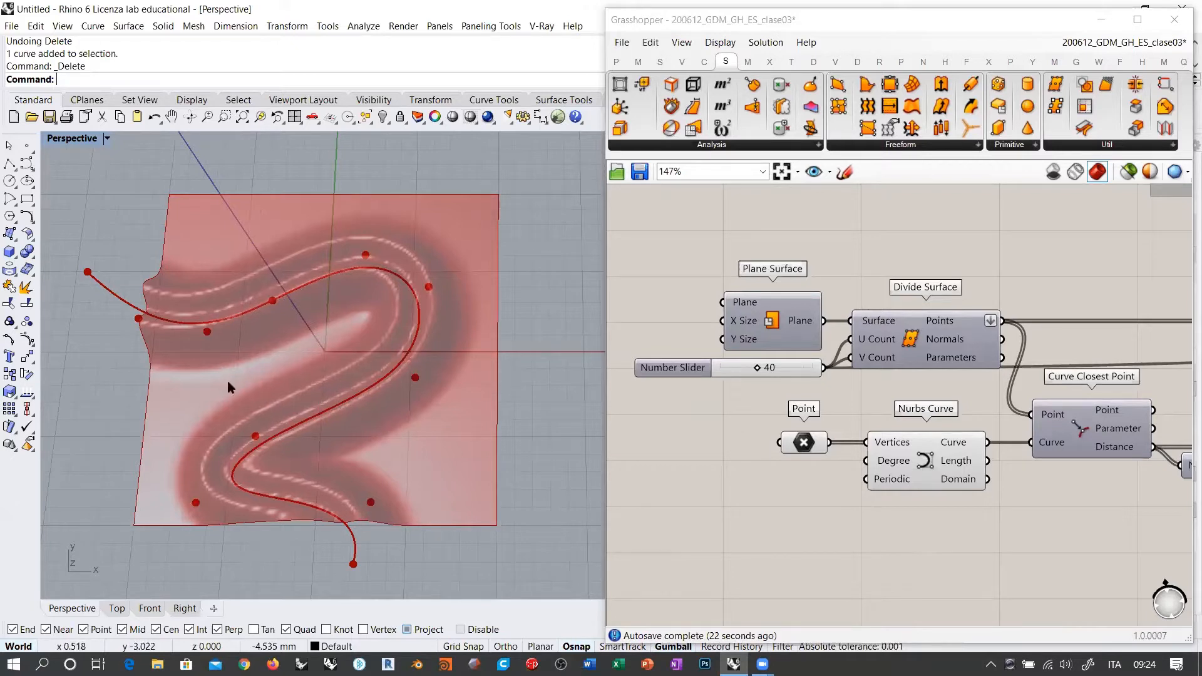
click(662, 363)
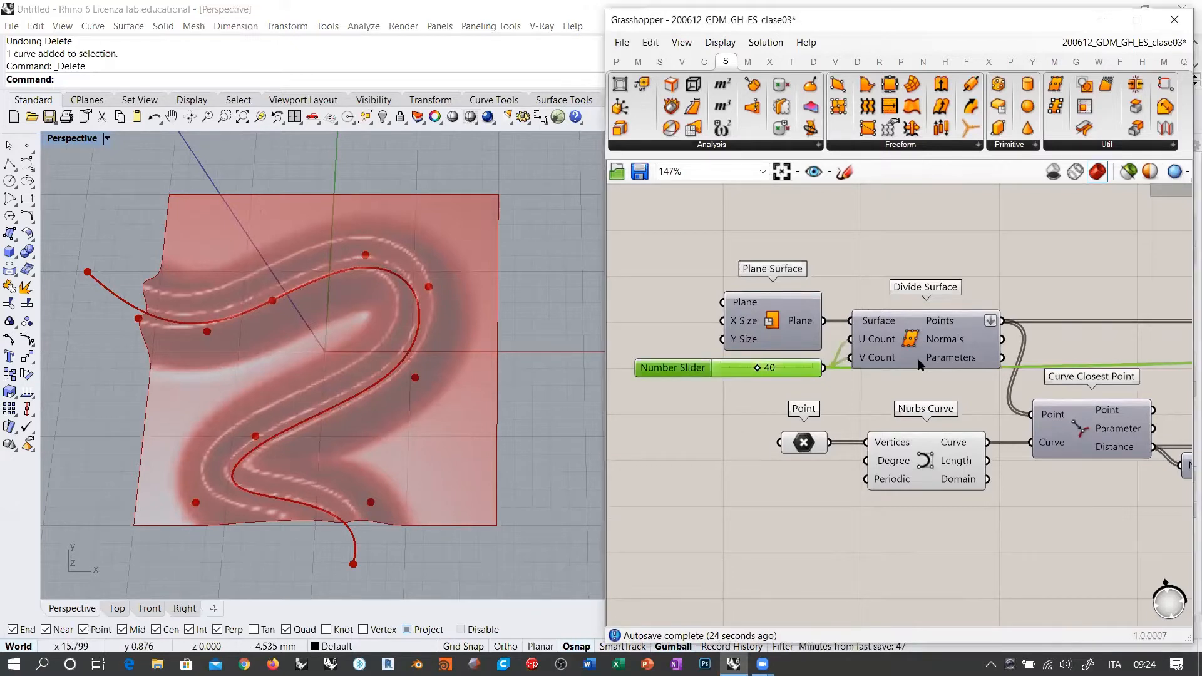
click(744, 405)
mouse_move(226, 441)
right_down()
mouse_move(203, 353)
mouse_move(327, 356)
mouse_move(219, 311)
mouse_move(282, 370)
mouse_move(225, 326)
mouse_move(236, 319)
mouse_move(266, 338)
mouse_move(216, 343)
mouse_move(231, 319)
mouse_move(176, 345)
right_up()
scroll(175, 316, up, 10)
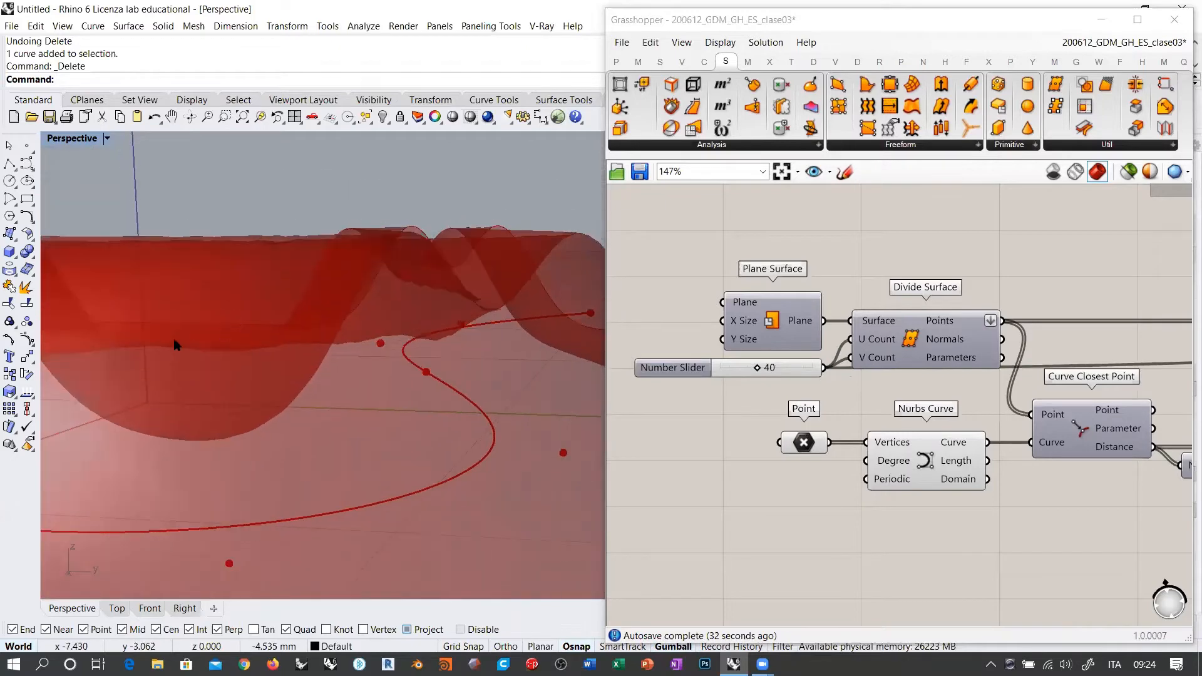
right_drag(416, 344, 451, 362)
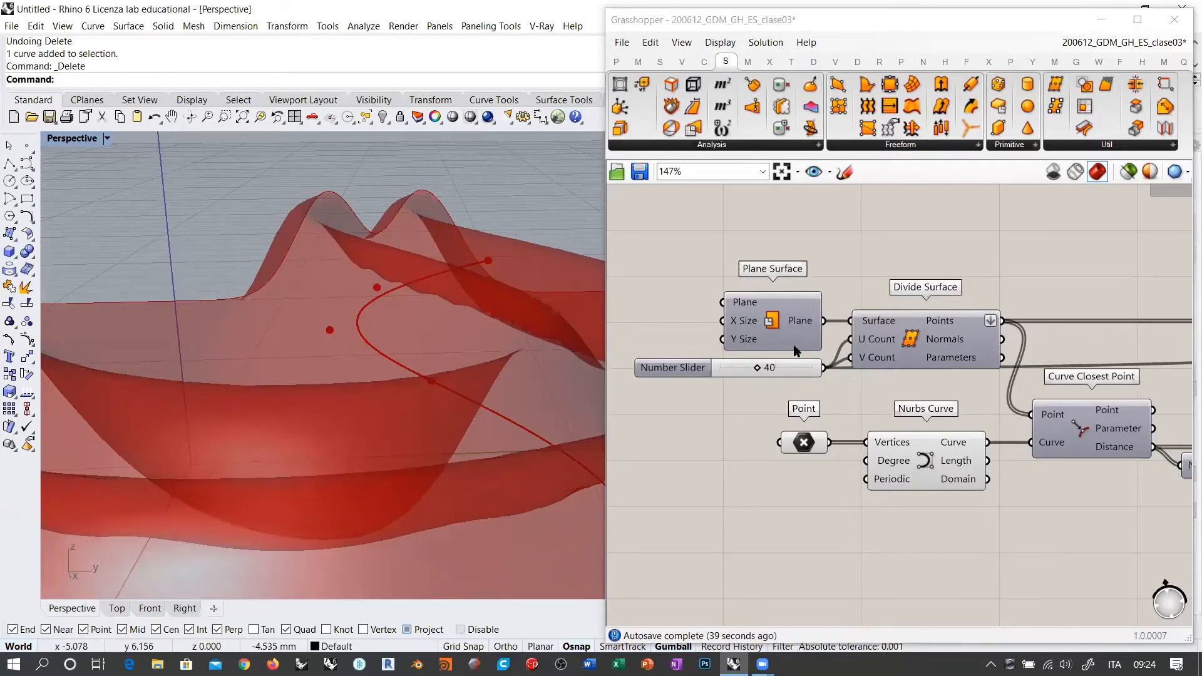
Show the Divide Surface points and examine how their grid spacing relates to the Nurbs curve and the uneven crests.
click(909, 335)
key(ctrl+q)
click(840, 234)
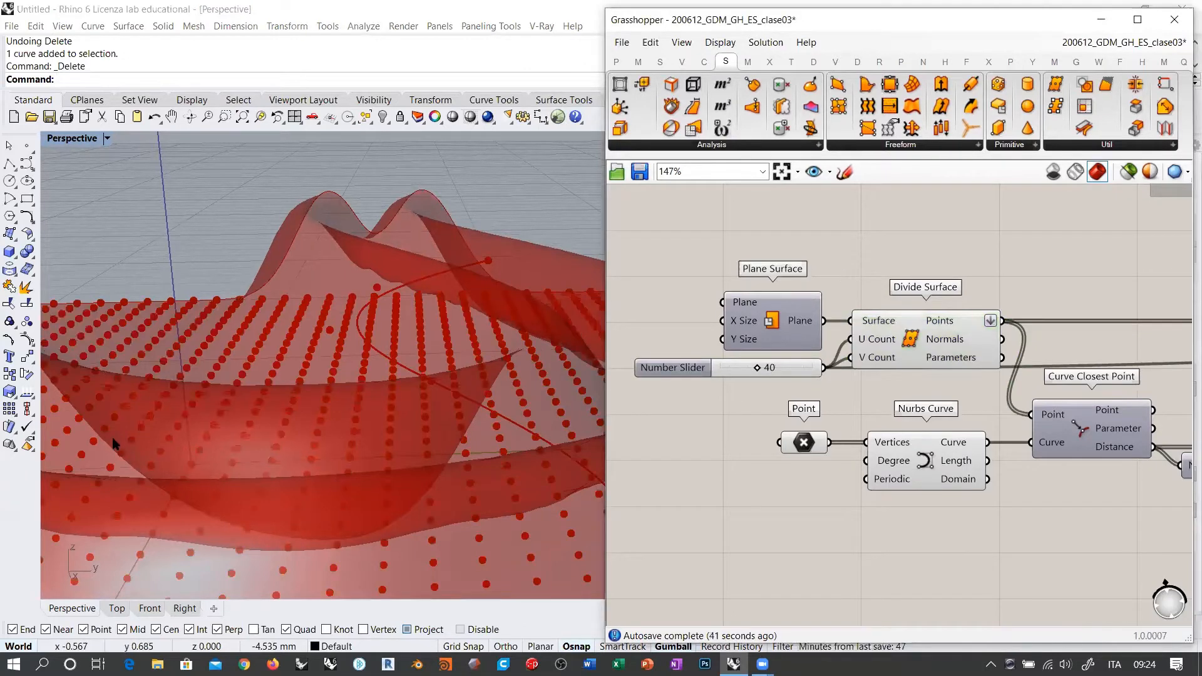
right_drag(416, 369, 401, 327)
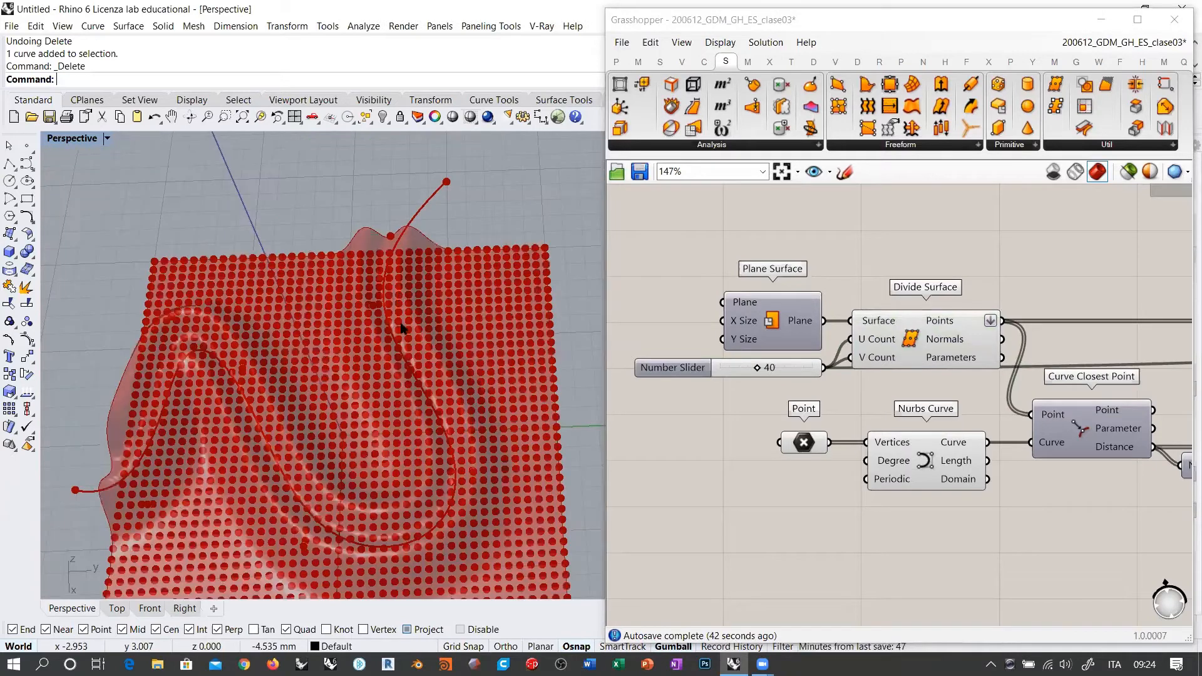
scroll(399, 291, up, 5)
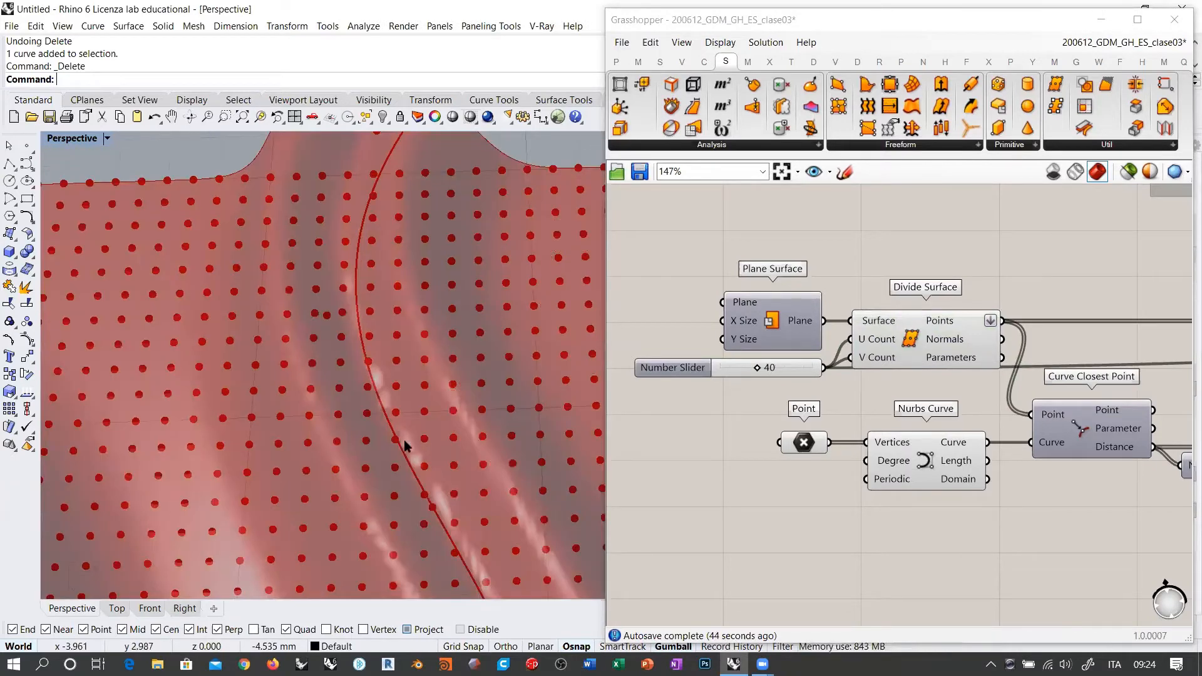
scroll(390, 424, up, 4)
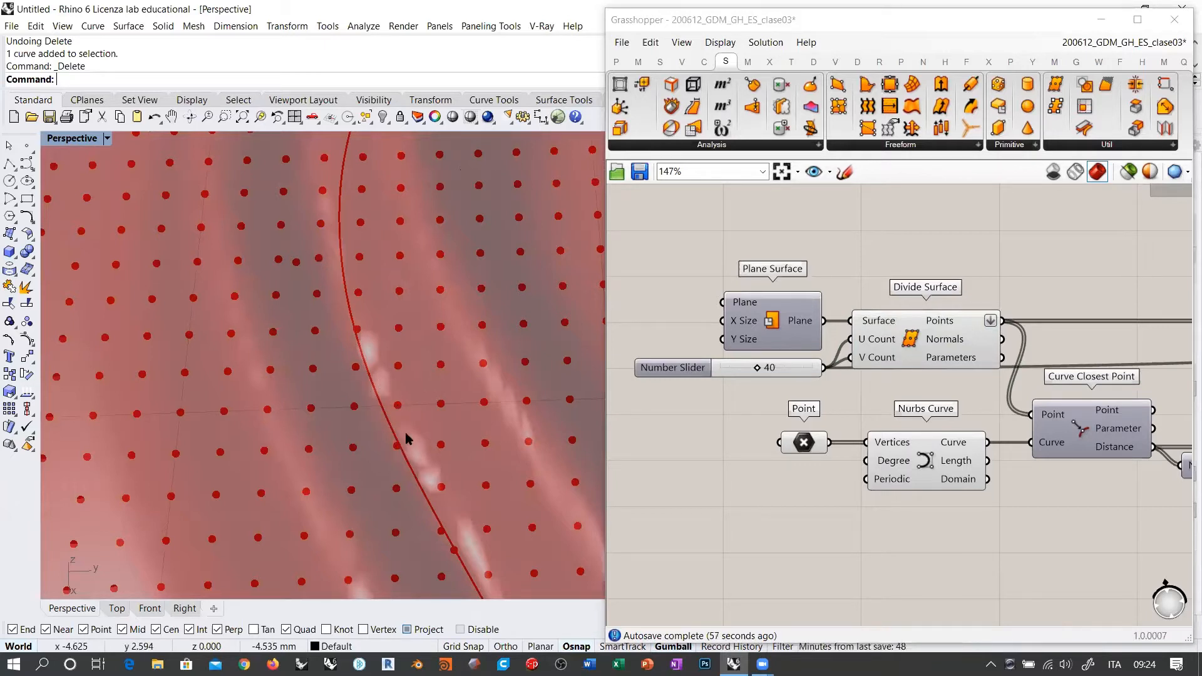
scroll(400, 347, down, 5)
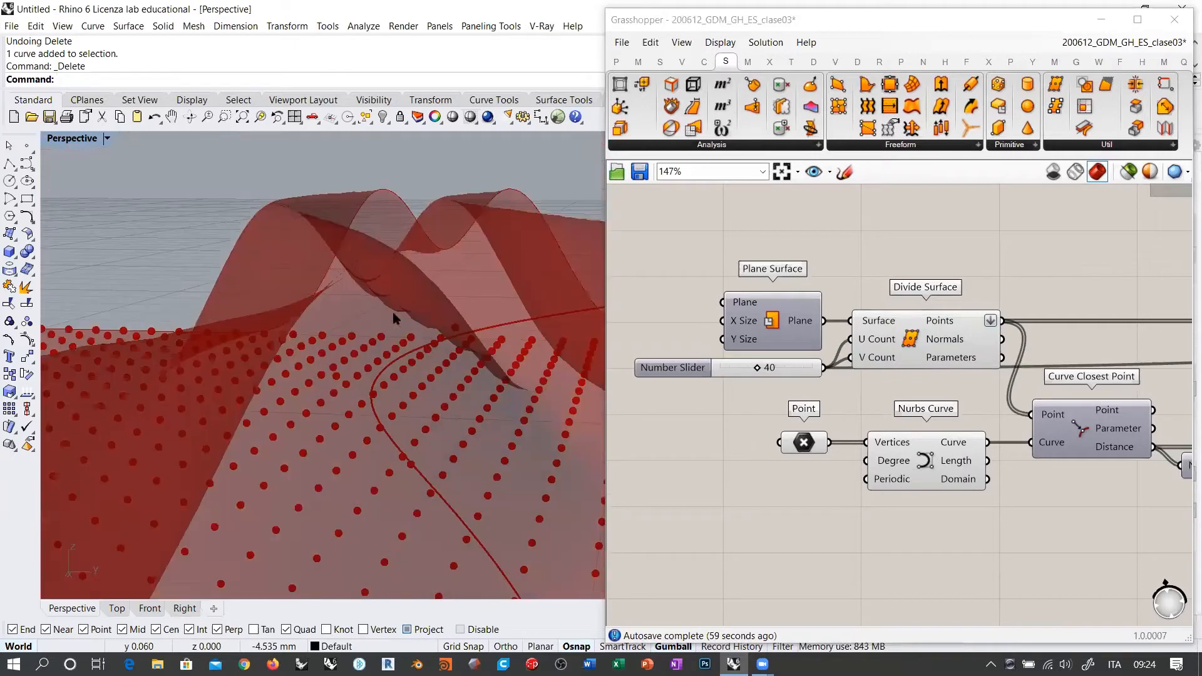
right_drag(395, 311, 404, 292)
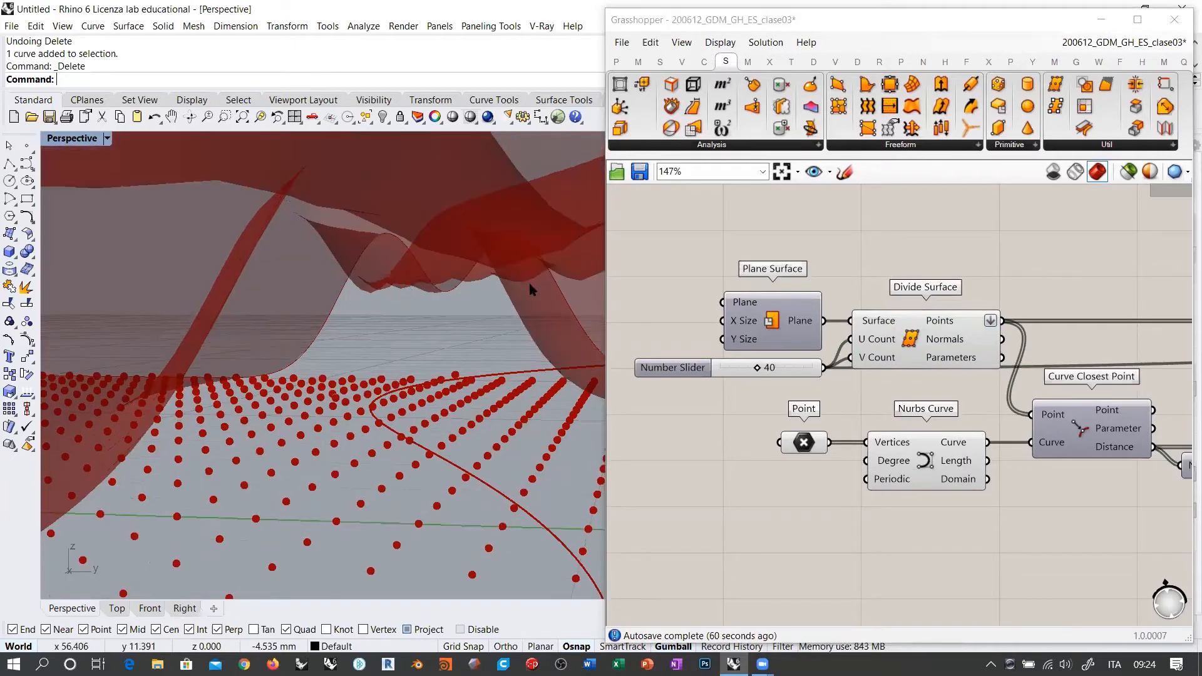
Set the Number Slider for the U and V division counts to 95 and inspect the refined surface.
drag(757, 371, 812, 371)
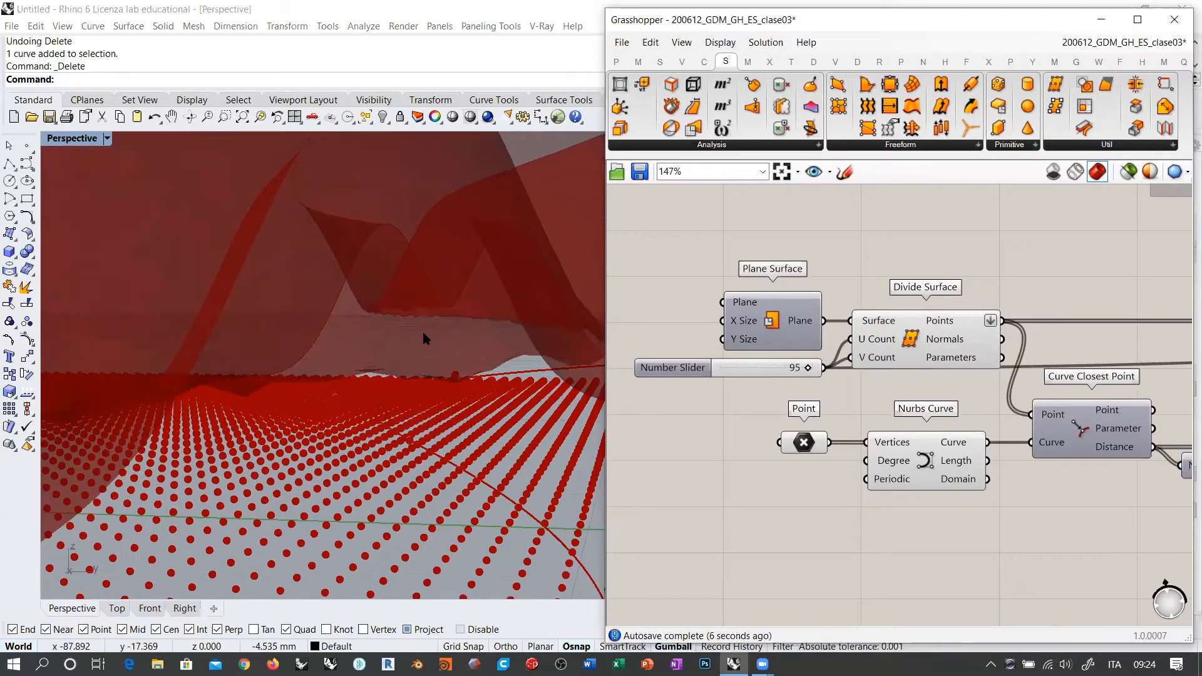
right_drag(423, 338, 455, 355)
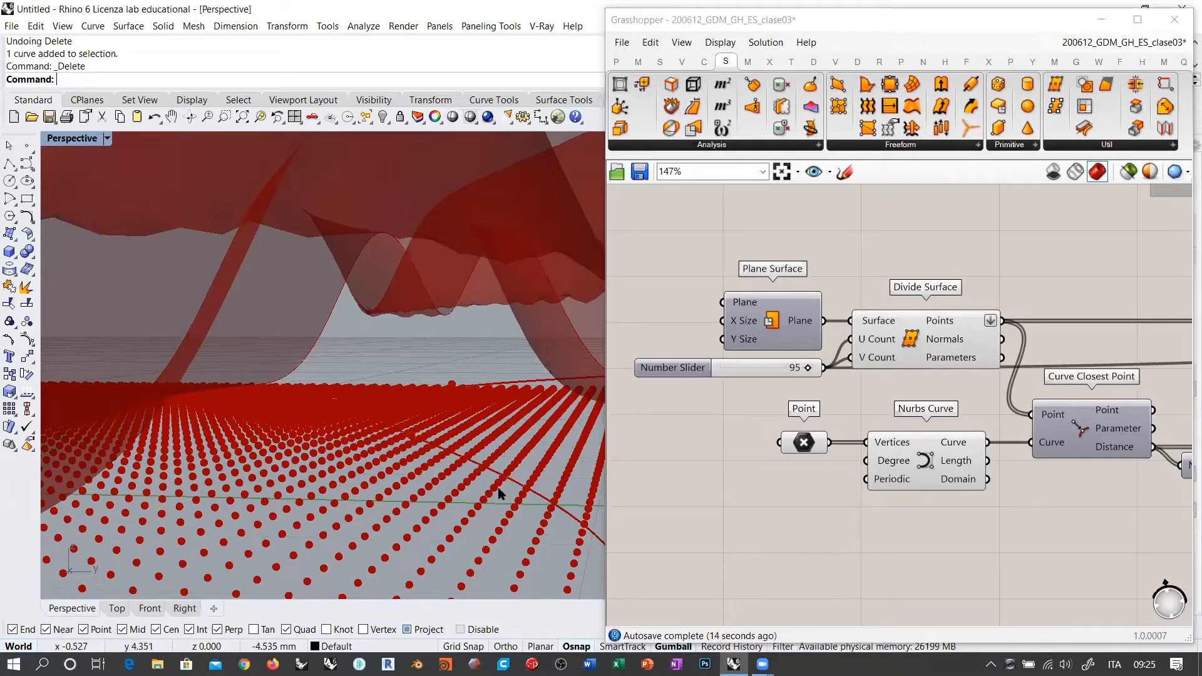
mouse_move(436, 390)
right_down()
mouse_move(451, 362)
mouse_move(411, 338)
mouse_move(410, 416)
mouse_move(508, 476)
mouse_move(429, 356)
mouse_move(461, 351)
mouse_move(505, 367)
mouse_move(563, 356)
right_up()
Hide the Divide Surface points and view the denser surface from above and at an angle.
click(916, 344)
key(ctrl+q)
click(611, 302)
right_drag(457, 360, 383, 395)
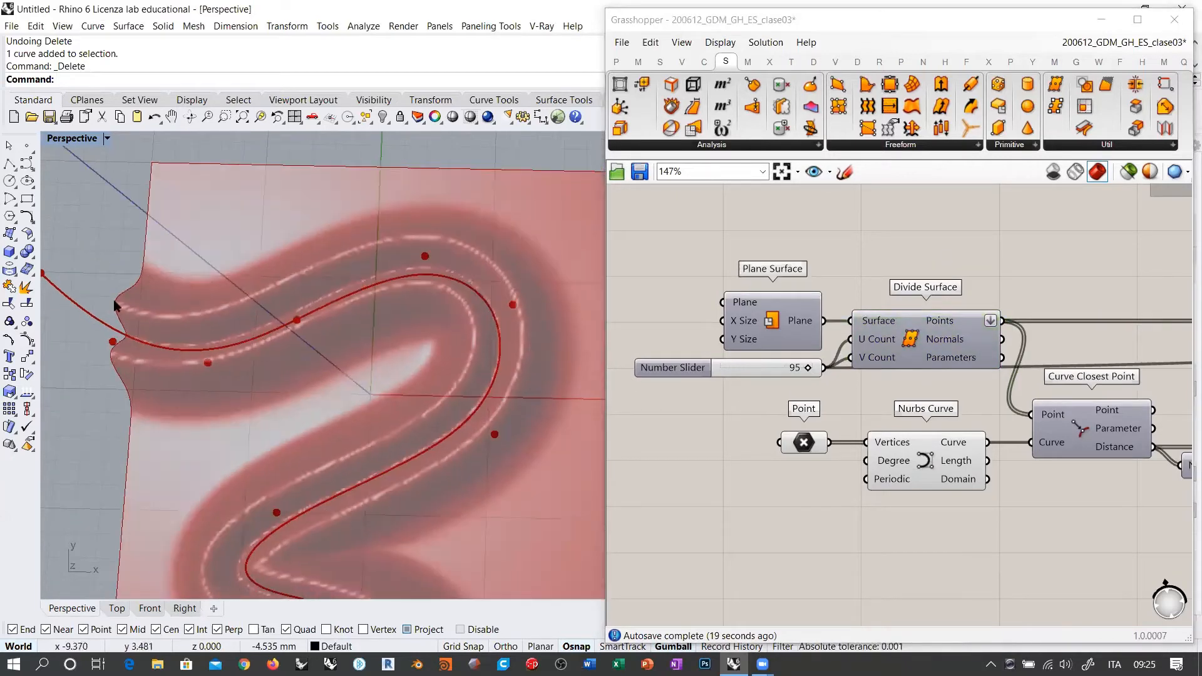
mouse_move(429, 271)
right_down()
mouse_move(396, 499)
mouse_move(443, 357)
mouse_move(398, 398)
mouse_move(418, 418)
right_up()
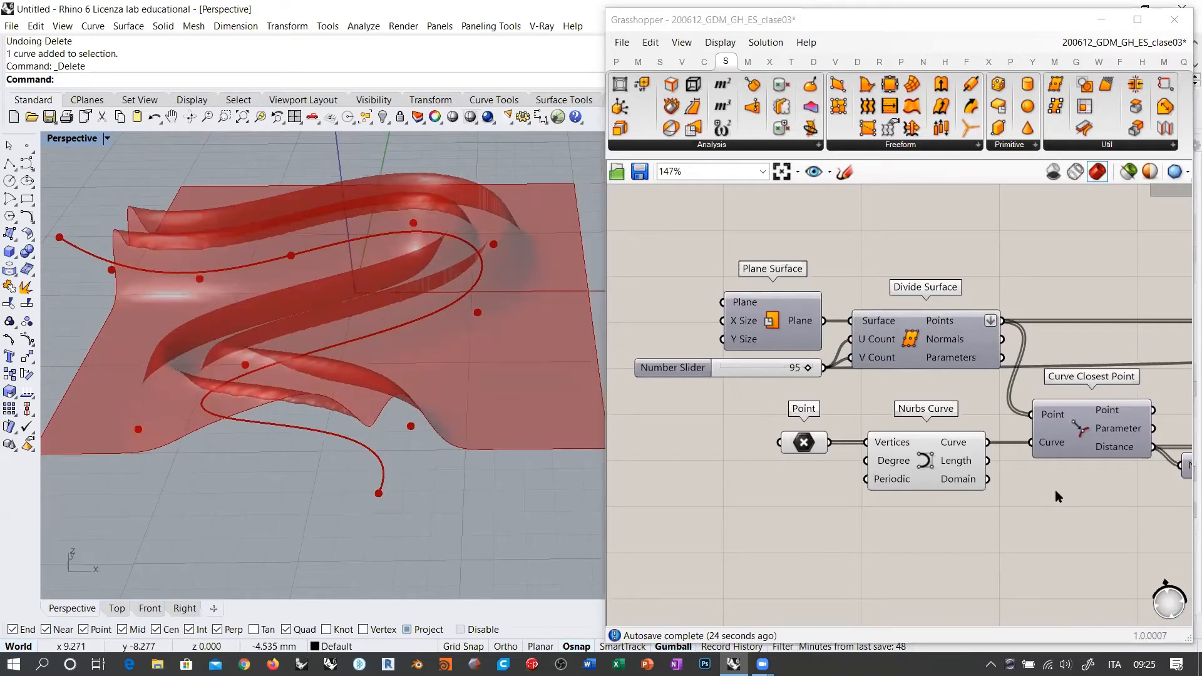
Set the Number Slider that multiplies the Graph Mapper output to 2.47.
right_drag(1057, 497, 746, 412)
scroll(944, 421, up, 4)
mouse_move(944, 421)
mouse_down()
mouse_move(932, 425)
mouse_move(942, 421)
mouse_up()
right_drag(941, 263, 944, 397)
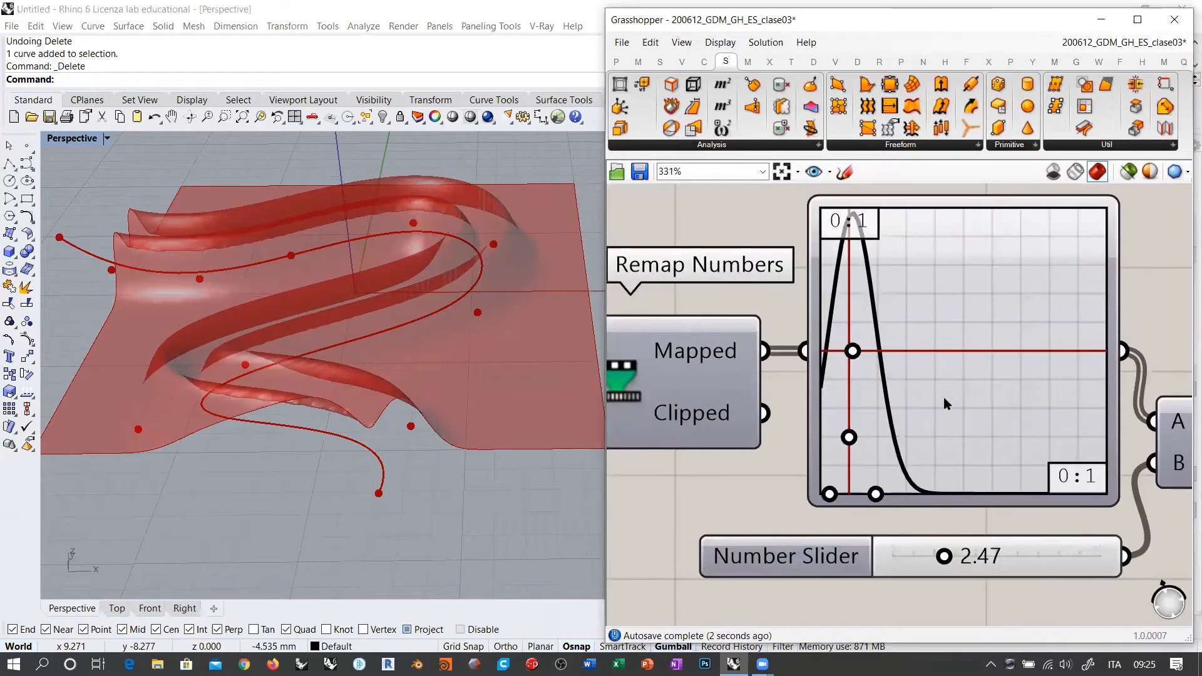
Inspect the previewed surface from above to see how its crests follow the Nurbs curve.
click(961, 334)
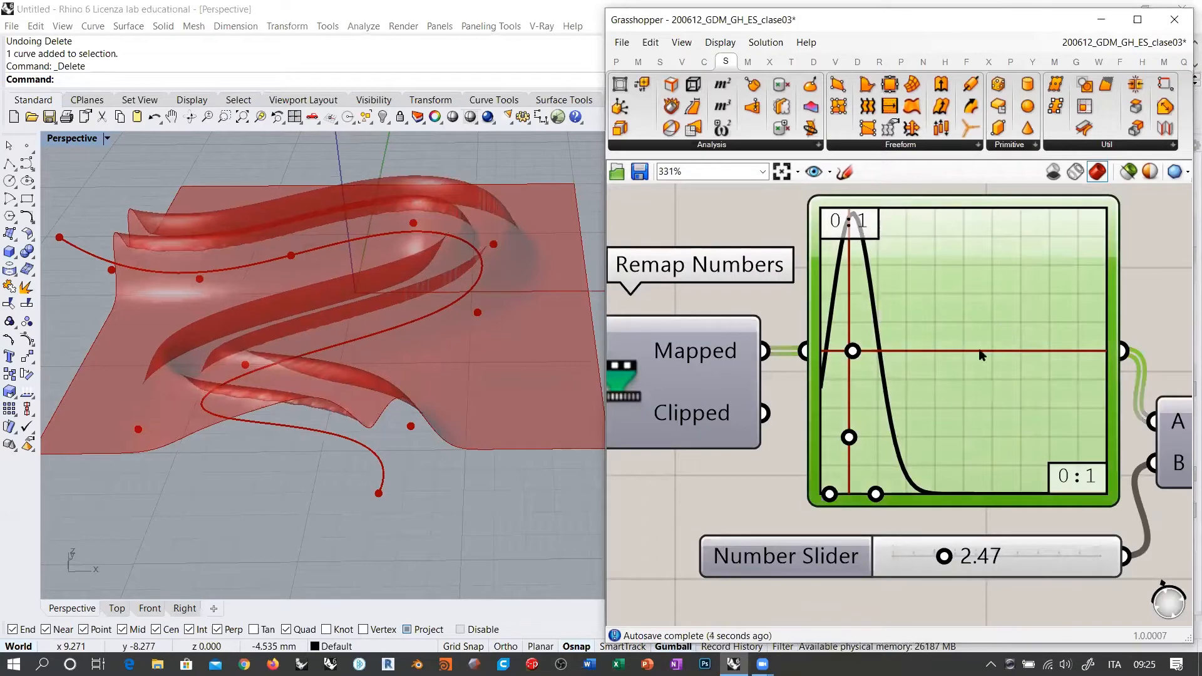
click(1018, 557)
click(962, 604)
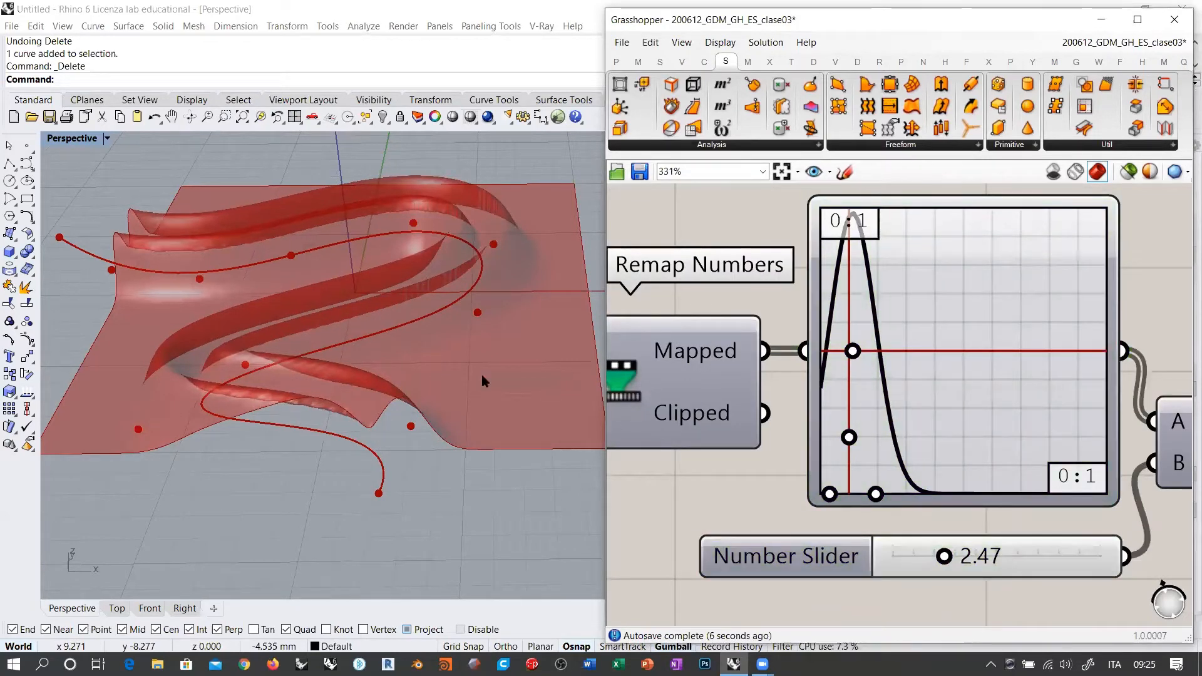
right_drag(482, 373, 456, 430)
scroll(456, 430, down, 5)
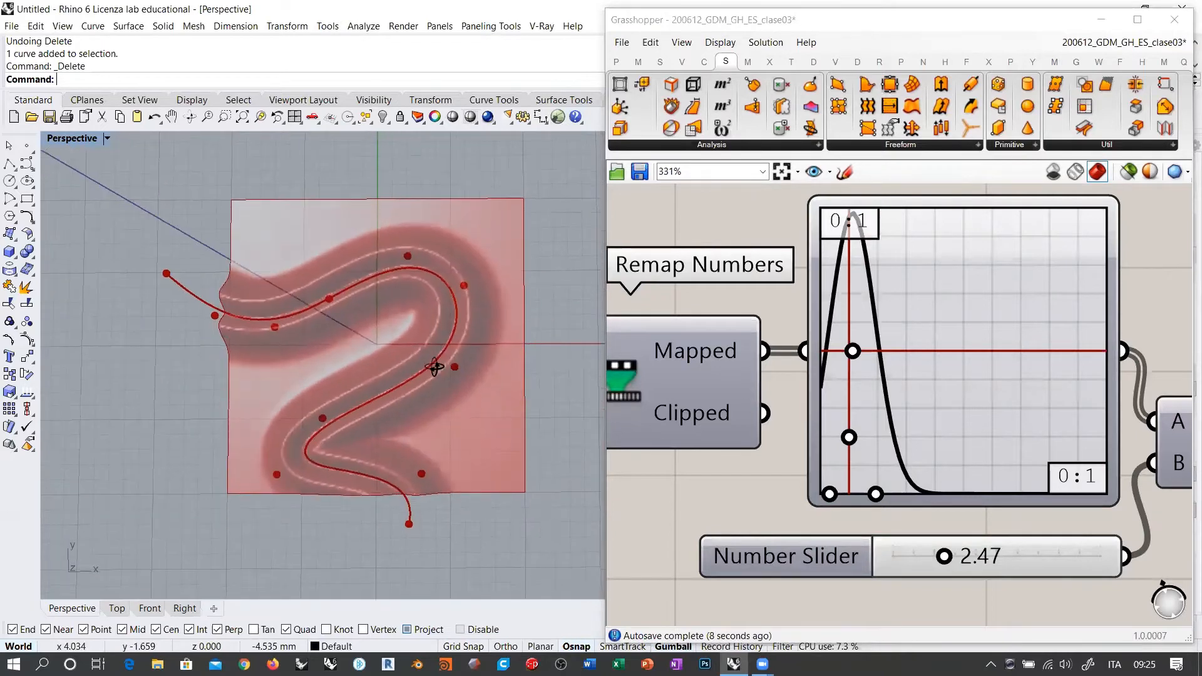
shift+right_drag(434, 358, 443, 381)
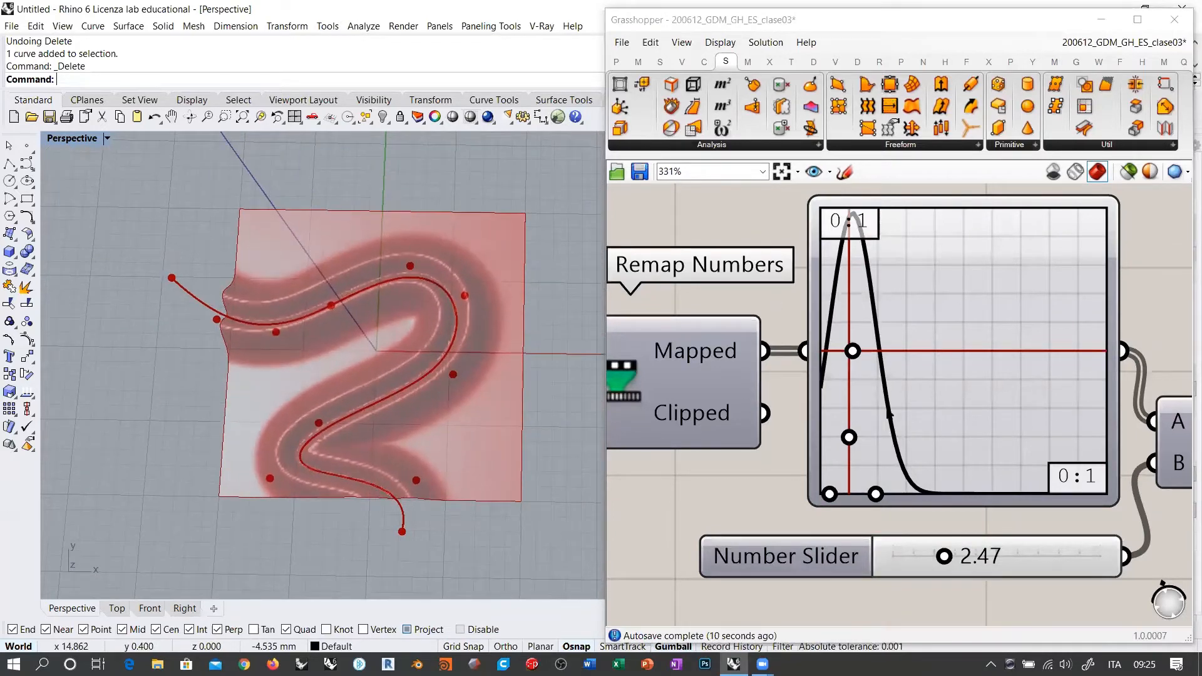
Review the definition from Divide Surface and the Graph Mapper through Move to Surface From Points.
scroll(967, 396, down, 5)
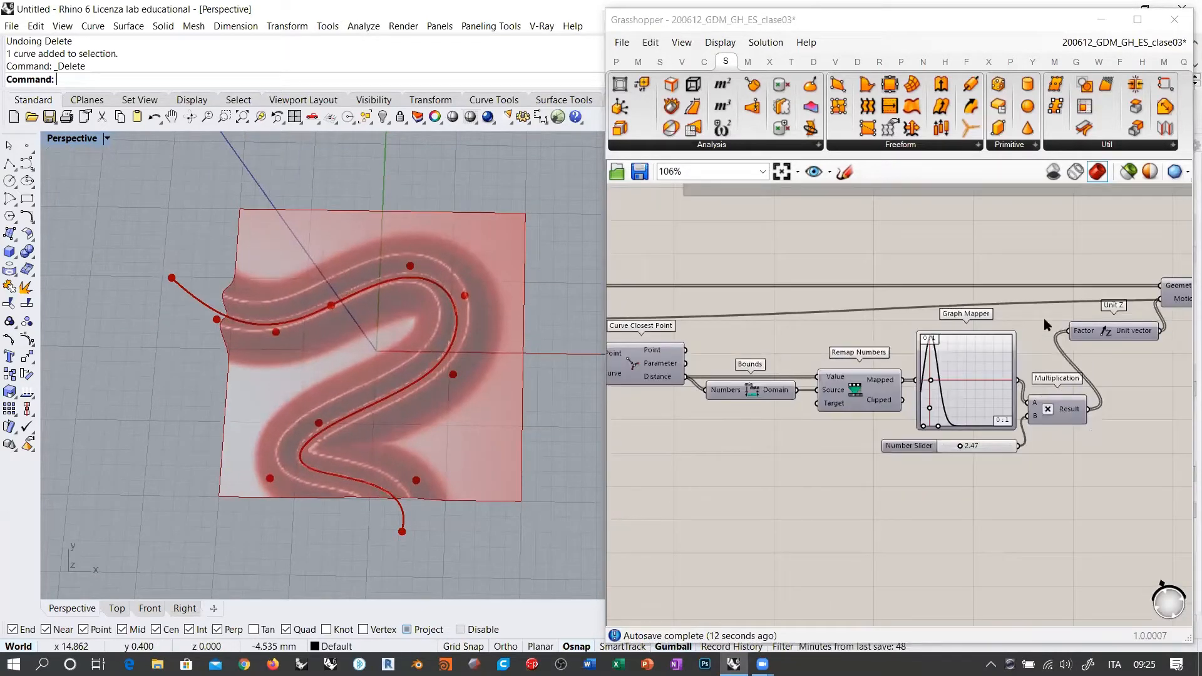
right_drag(1125, 335, 794, 373)
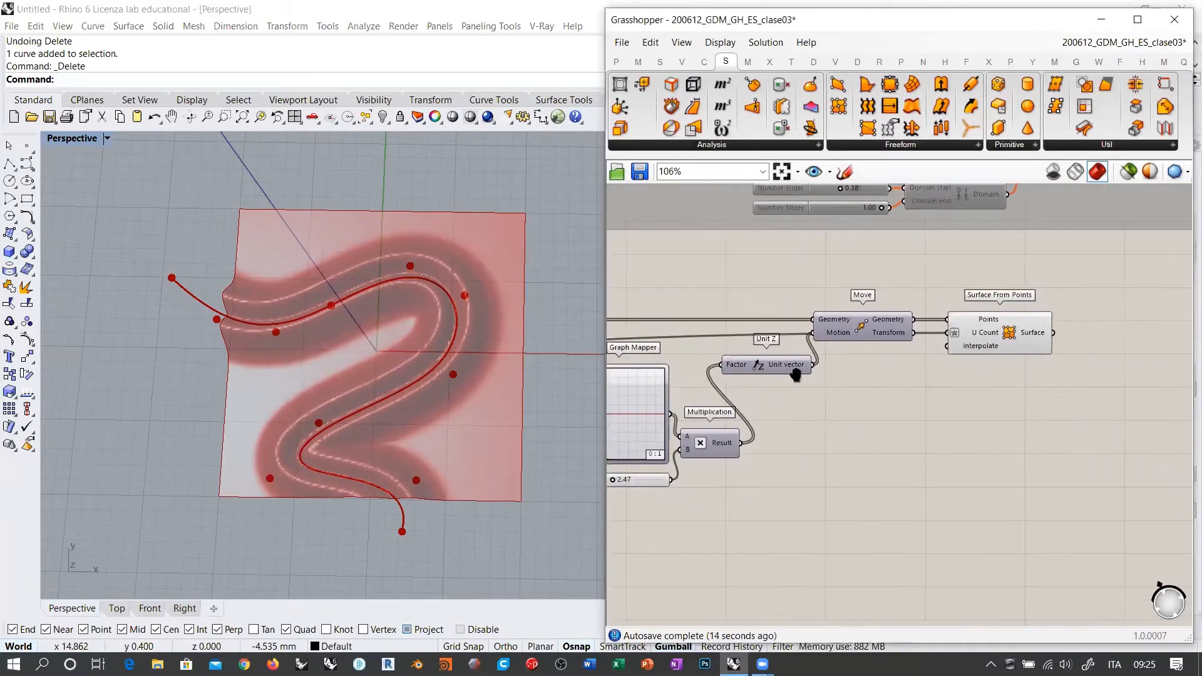
scroll(936, 379, up, 3)
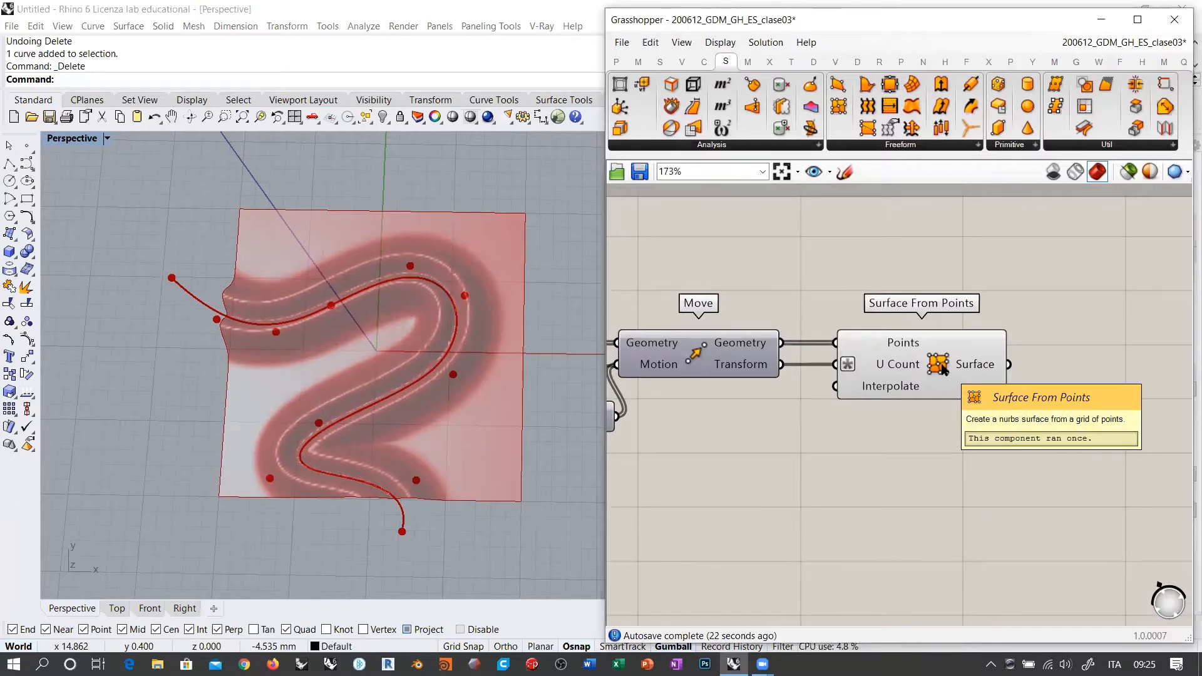
scroll(944, 369, down, 6)
scroll(830, 393, up, 5)
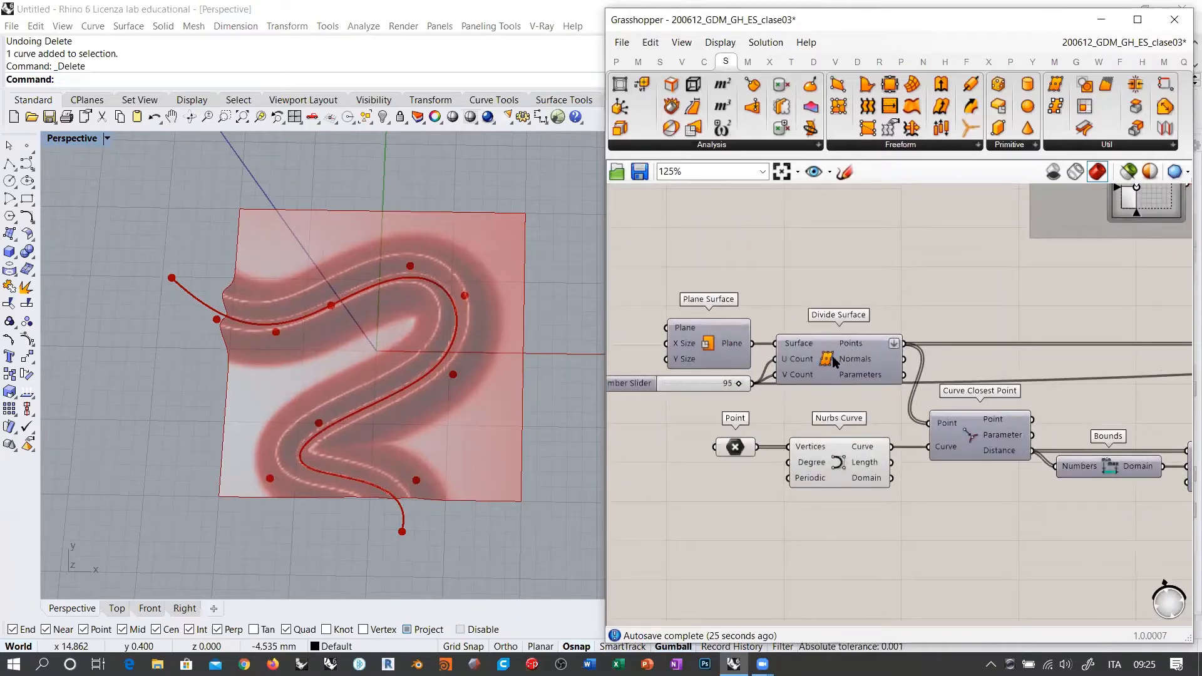
right_drag(1017, 375, 792, 386)
scroll(876, 379, down, 3)
right_drag(876, 378, 660, 382)
scroll(1065, 386, up, 3)
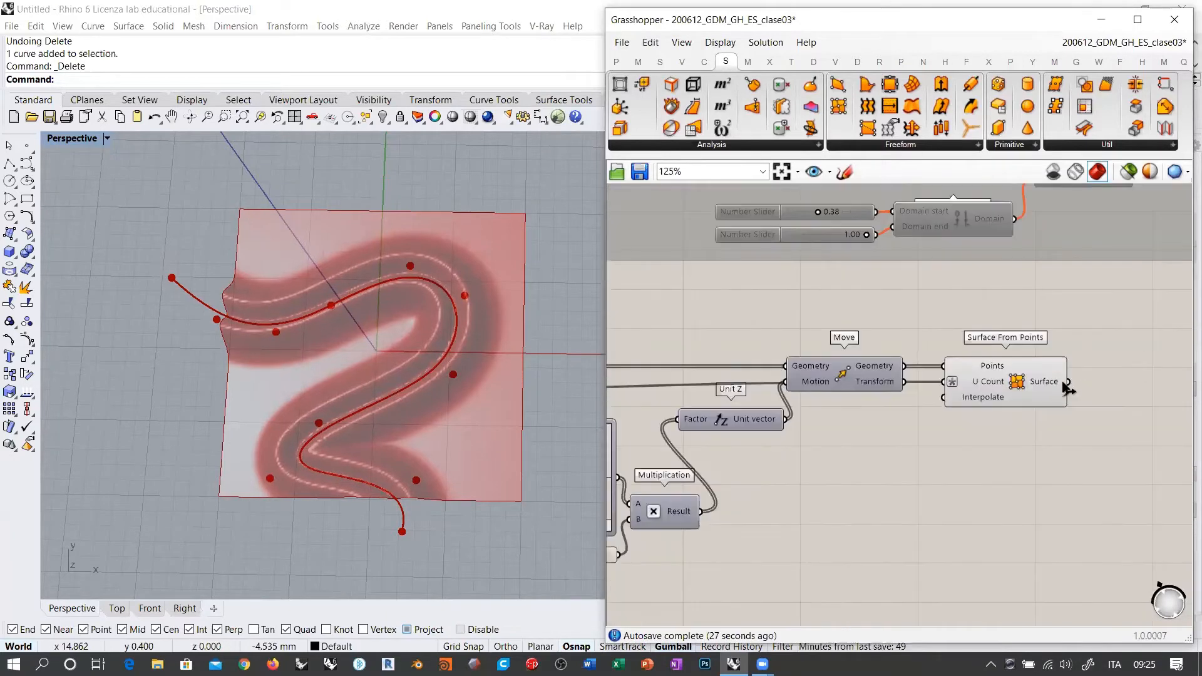
Bake the Surface From Points output to the Default layer with colour By Layer and no grouping.
scroll(1064, 388, up, 3)
click(987, 382)
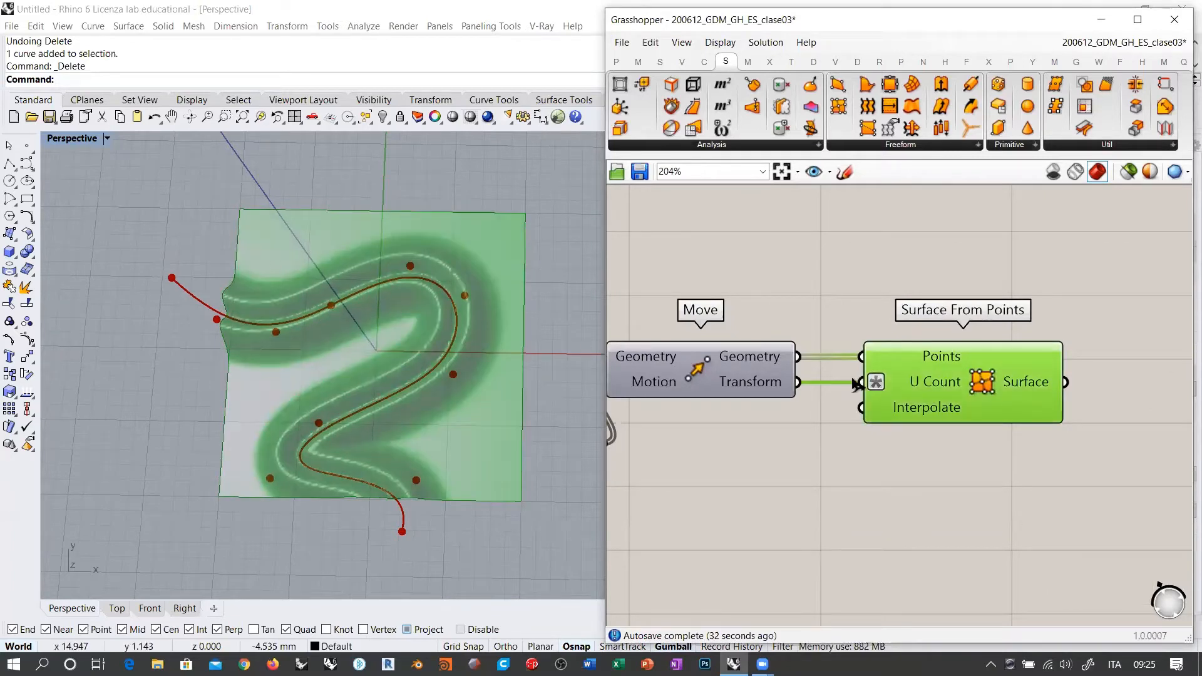
right_click(1020, 383)
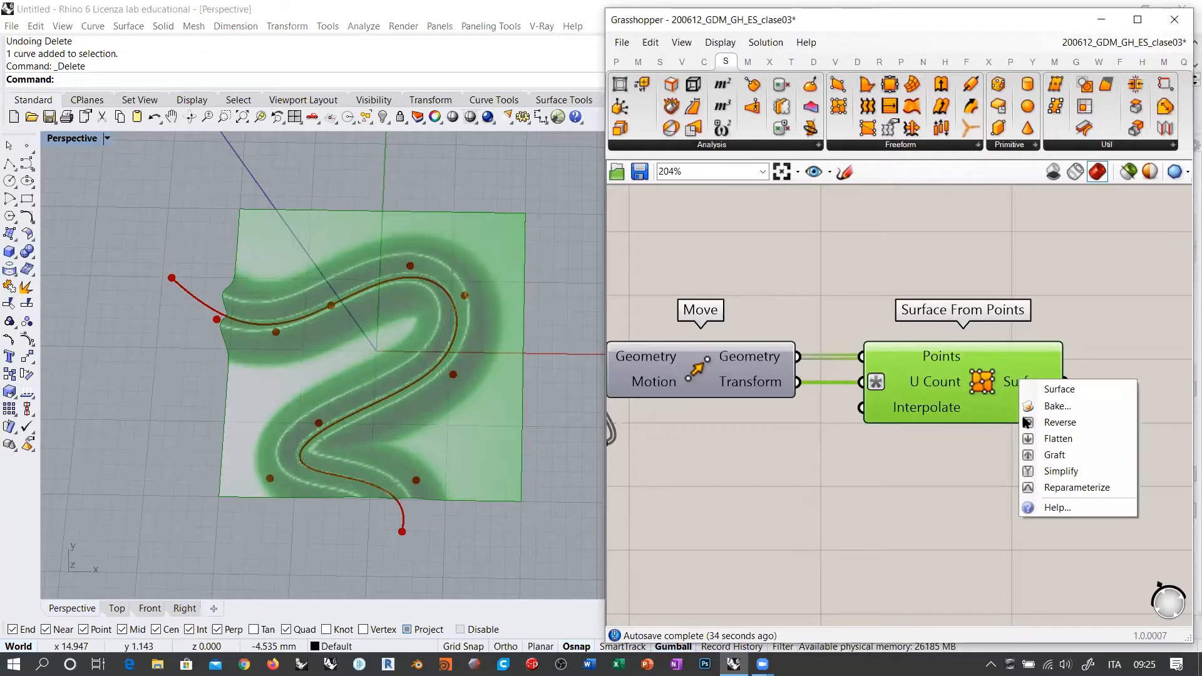
click(1049, 407)
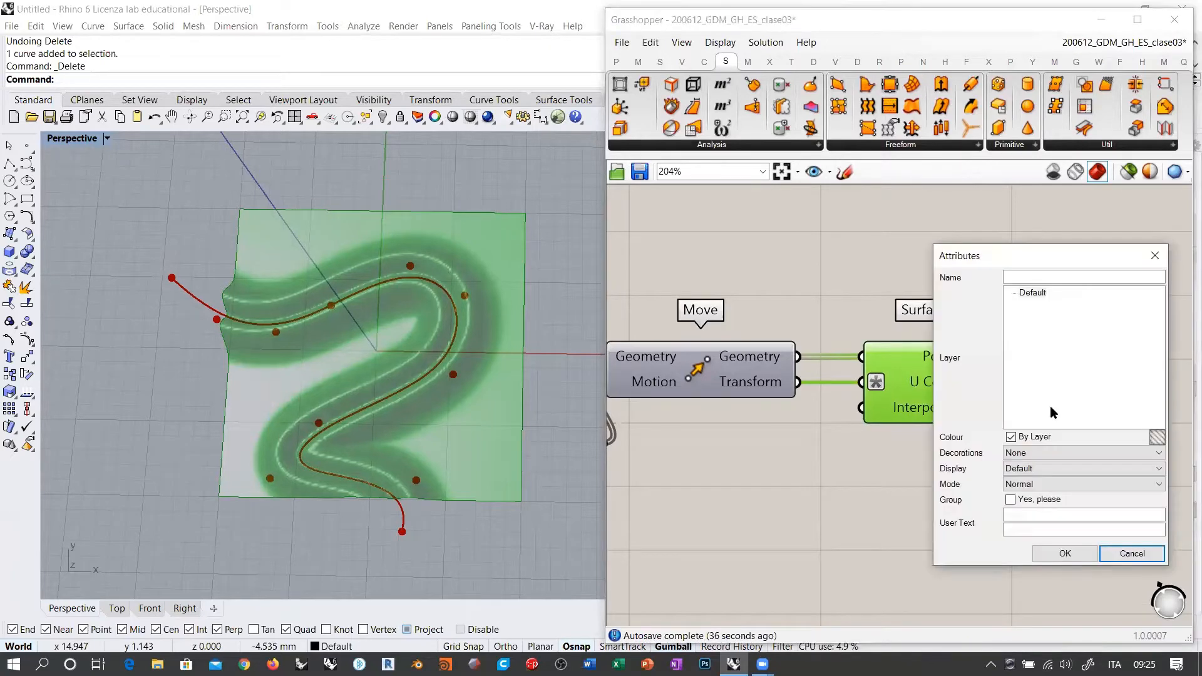
drag(1001, 252, 890, 223)
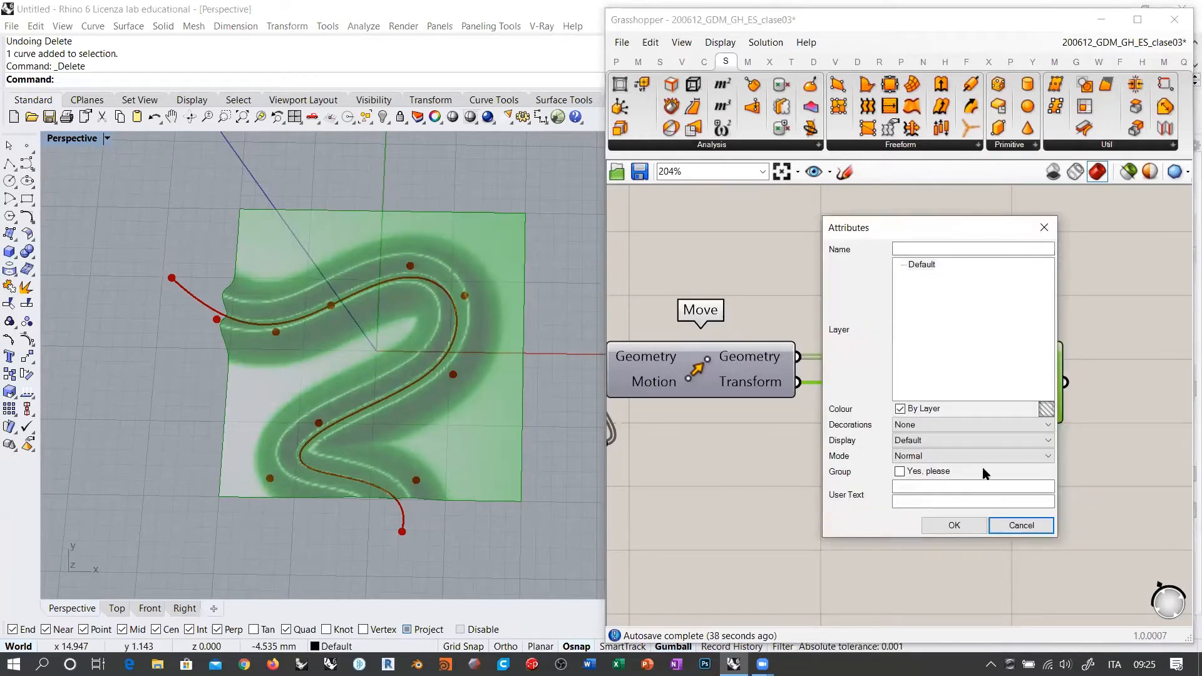
click(953, 526)
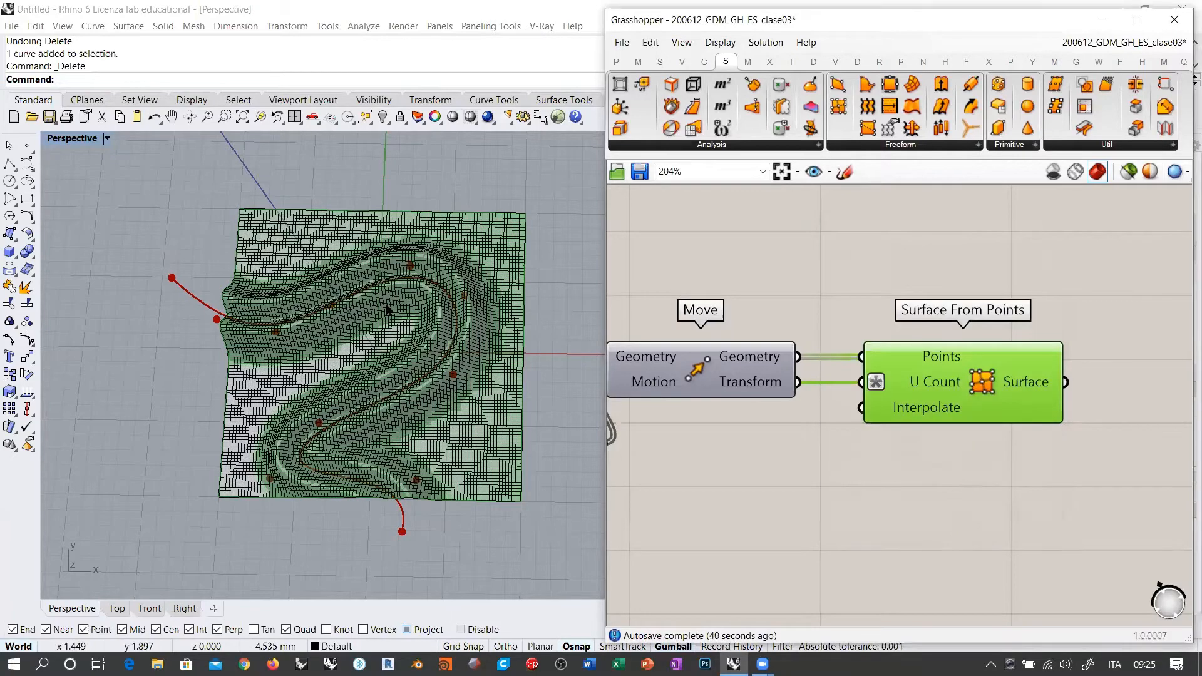
Move the baked surface along the negative X axis, clear of the Grasshopper preview, and deselect it.
scroll(555, 346, down, 4)
shift+right_drag(531, 327, 586, 321)
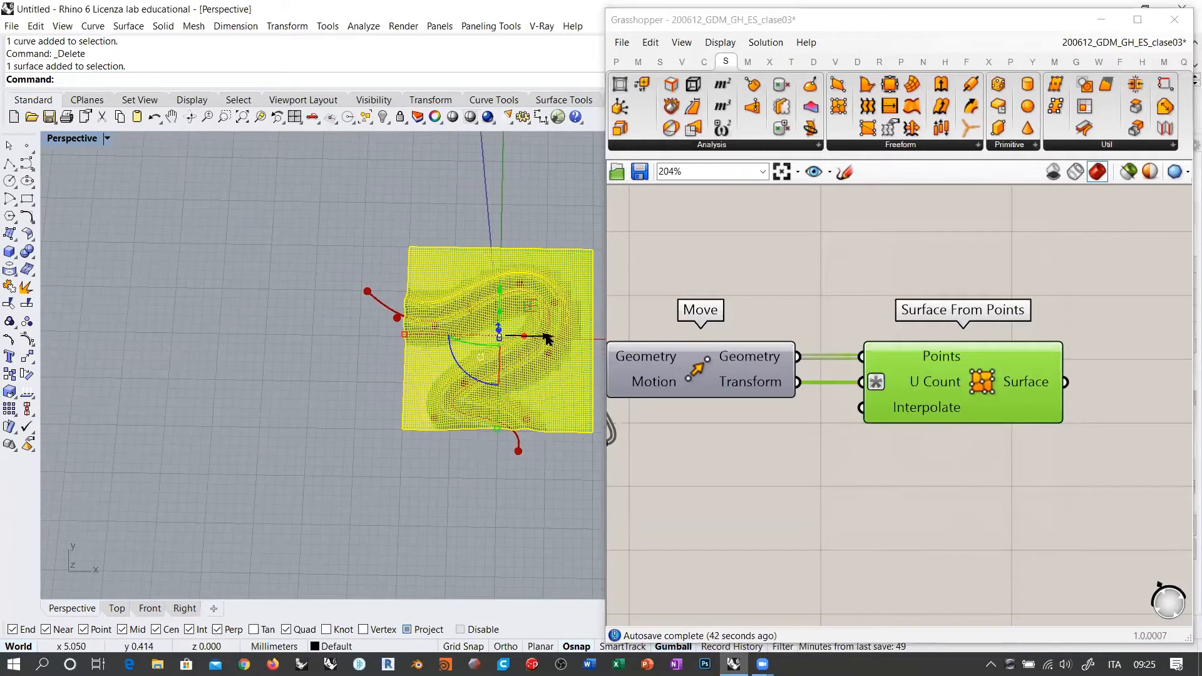
drag(544, 337, 322, 336)
click(392, 457)
Examine the baked surface's isocurve grid at an angle in Perspective and straight down in the Top view.
scroll(332, 387, up, 4)
scroll(271, 328, down, 3)
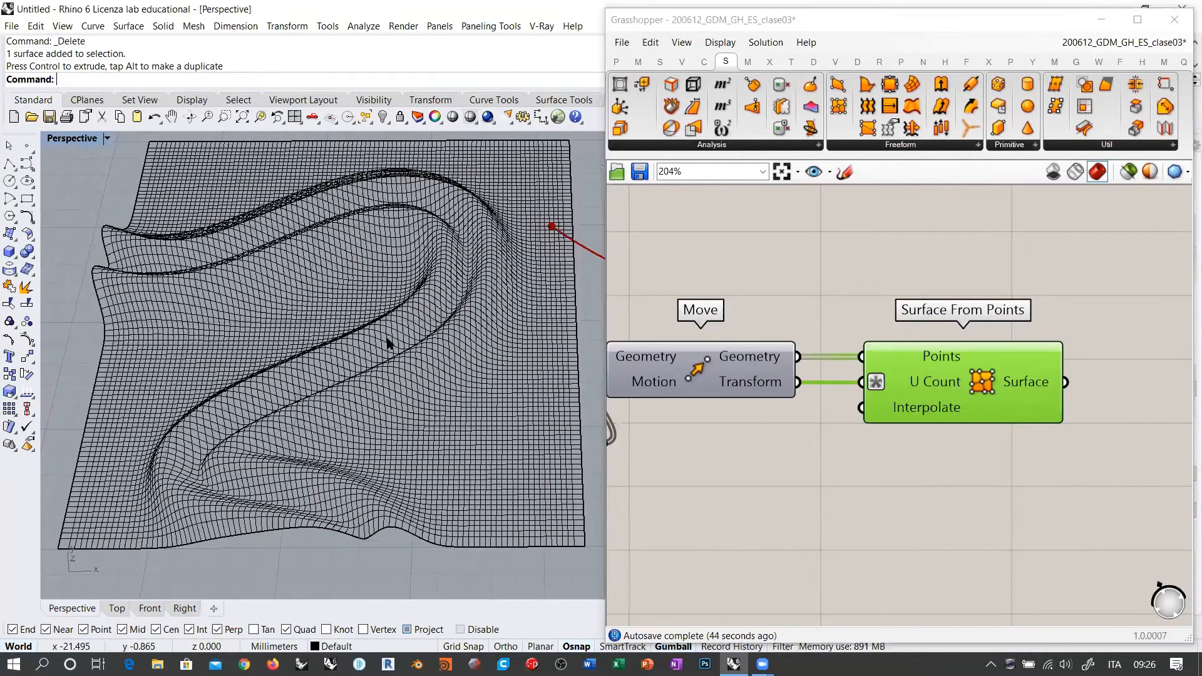
right_drag(389, 344, 346, 311)
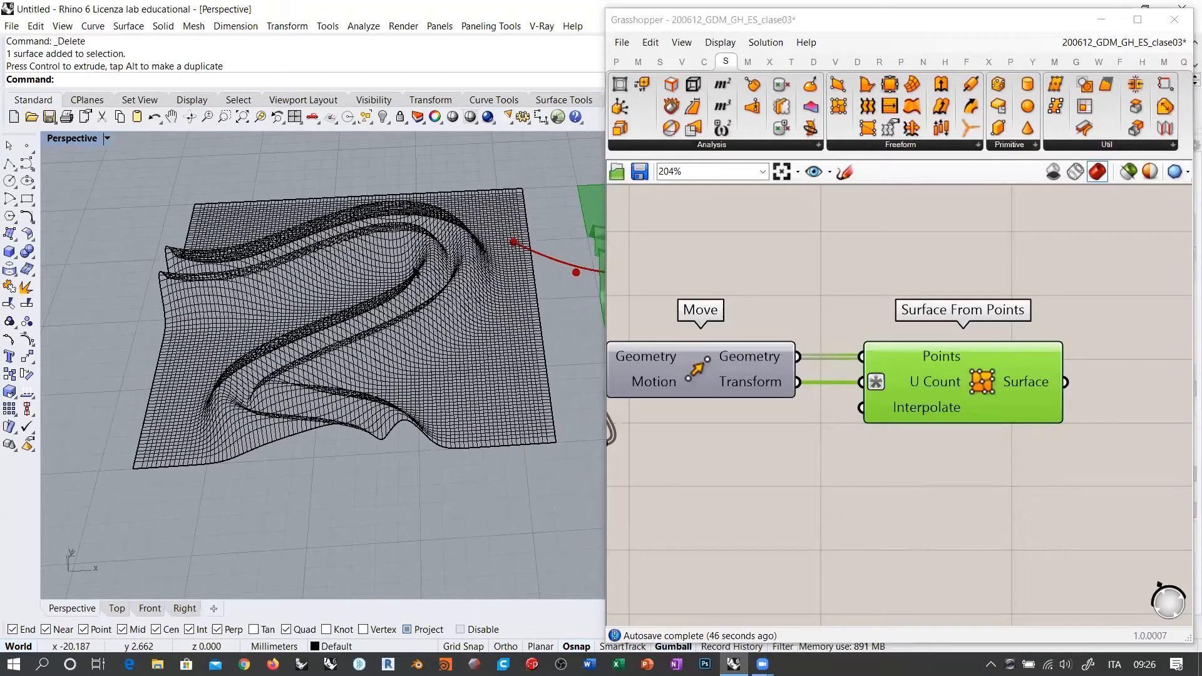
right_drag(416, 250, 397, 308)
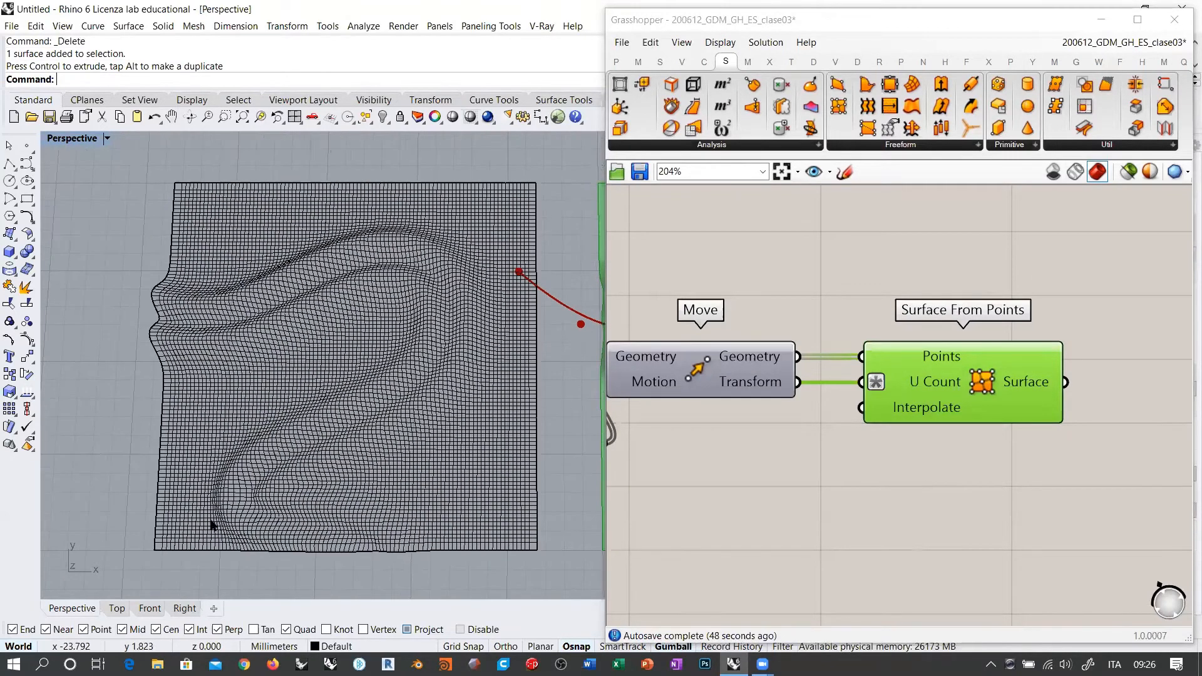
click(118, 610)
right_drag(181, 357, 442, 349)
scroll(252, 313, up, 4)
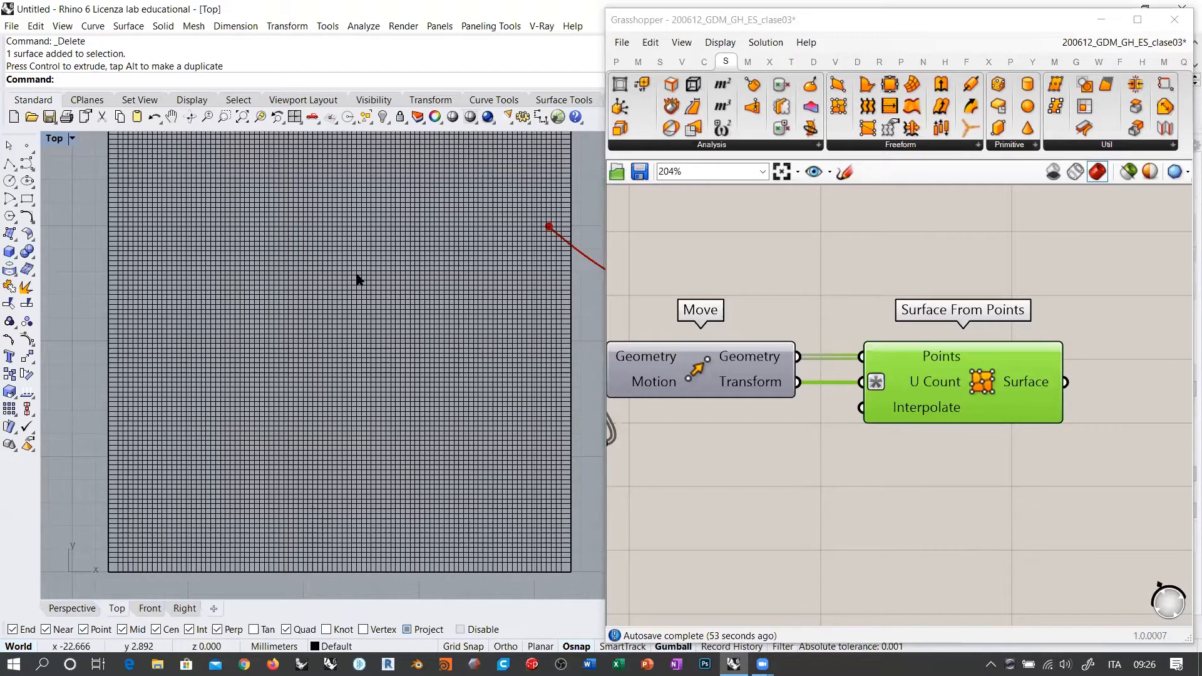
click(91, 607)
right_drag(341, 391, 250, 303)
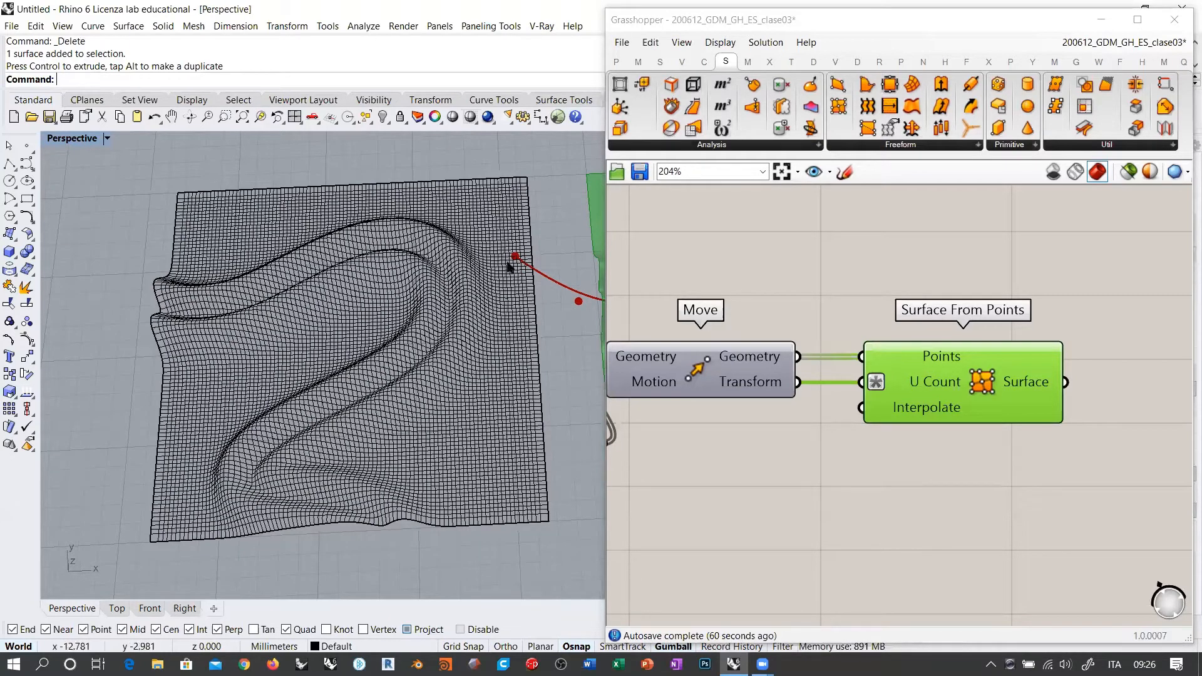
right_drag(464, 336, 512, 429)
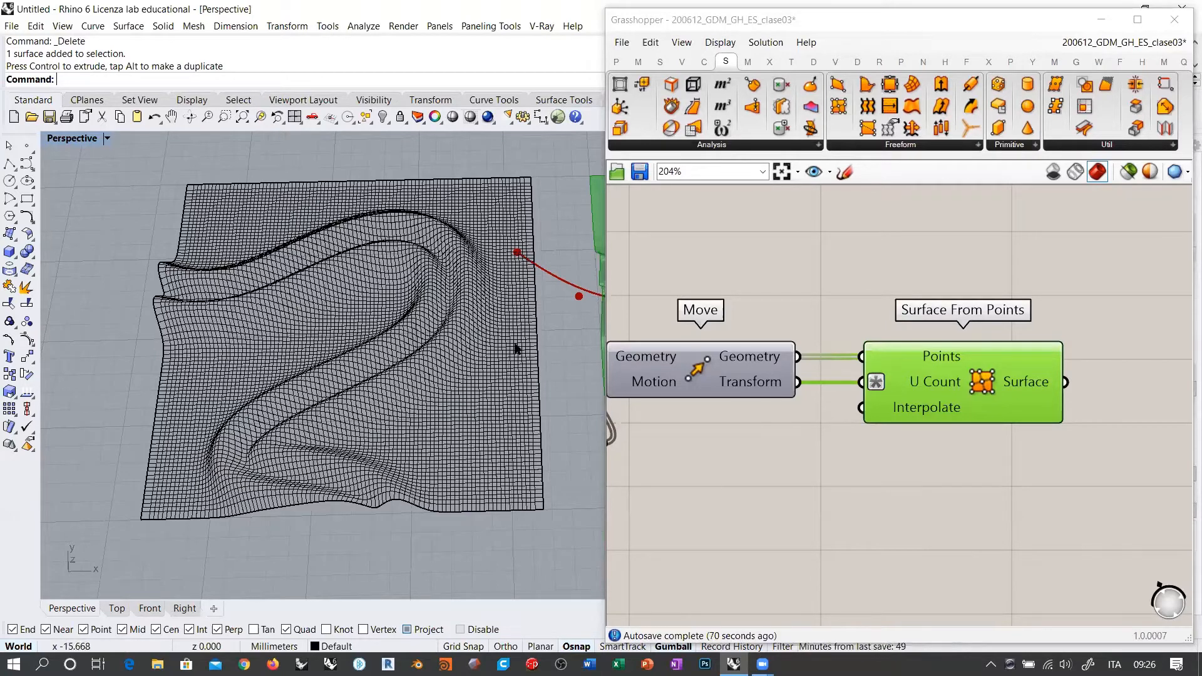
Deselect the Surface From Points component and examine the preview's crests up close along the Nurbs curve.
right_drag(734, 425, 1025, 452)
scroll(1001, 444, down, 4)
click(854, 381)
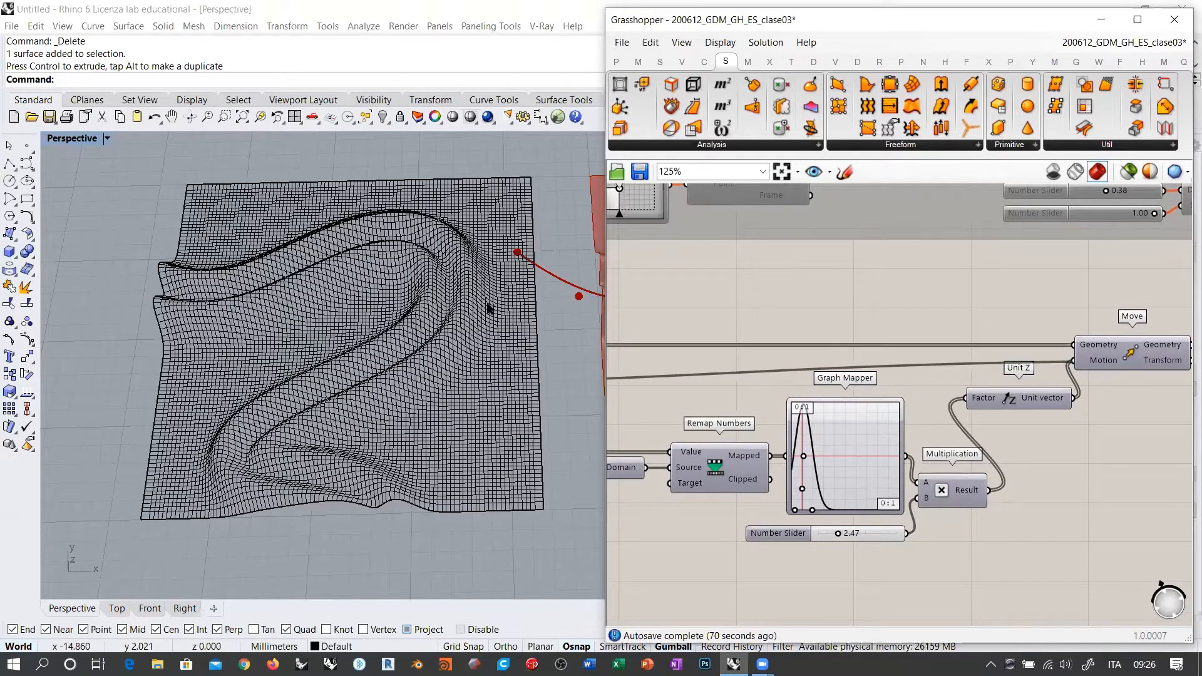
shift+right_drag(467, 324, 204, 342)
scroll(414, 311, up, 6)
right_drag(411, 311, 406, 321)
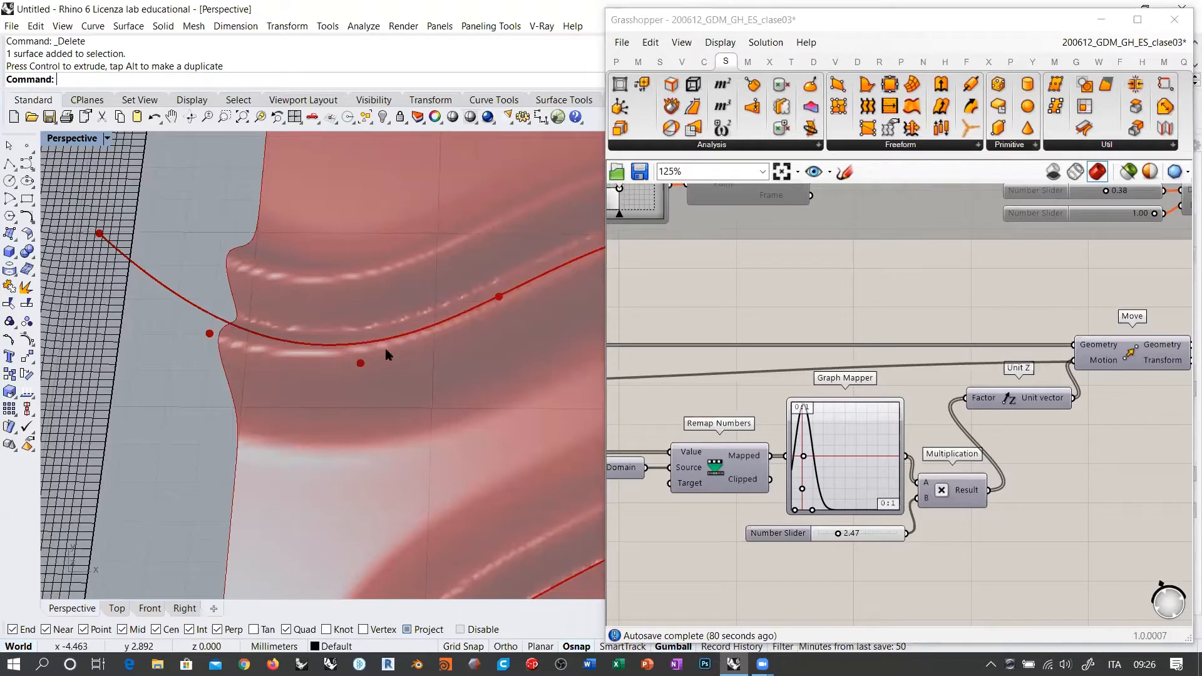
scroll(338, 311, up, 3)
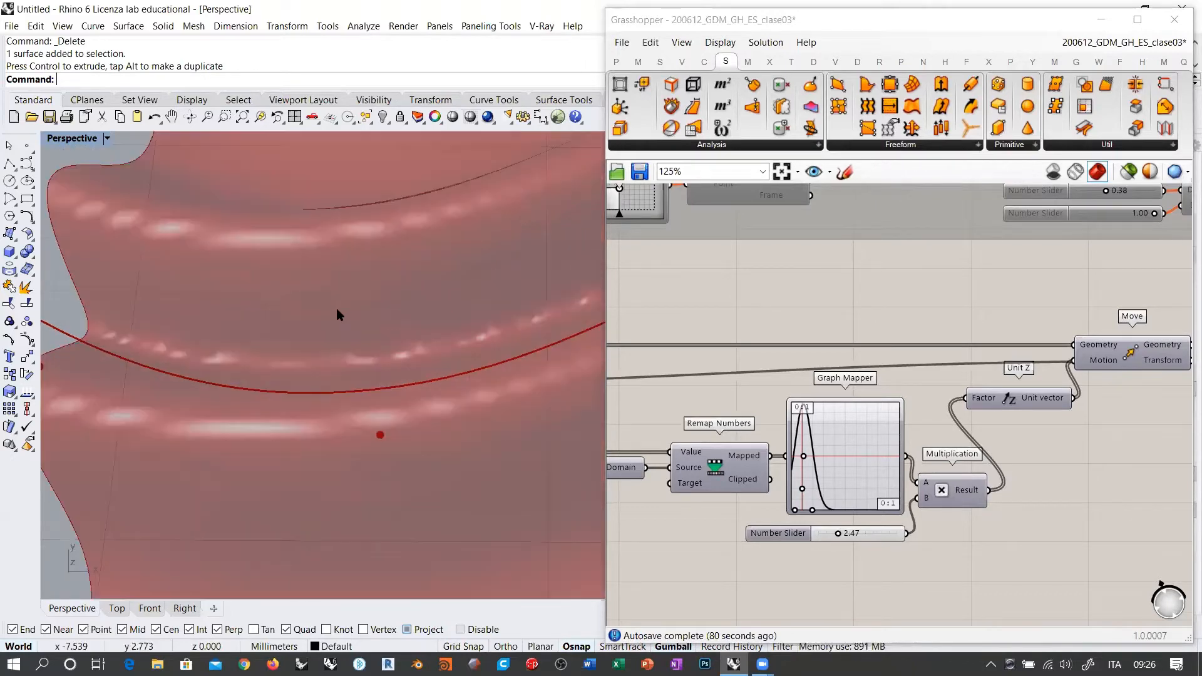
scroll(418, 279, down, 10)
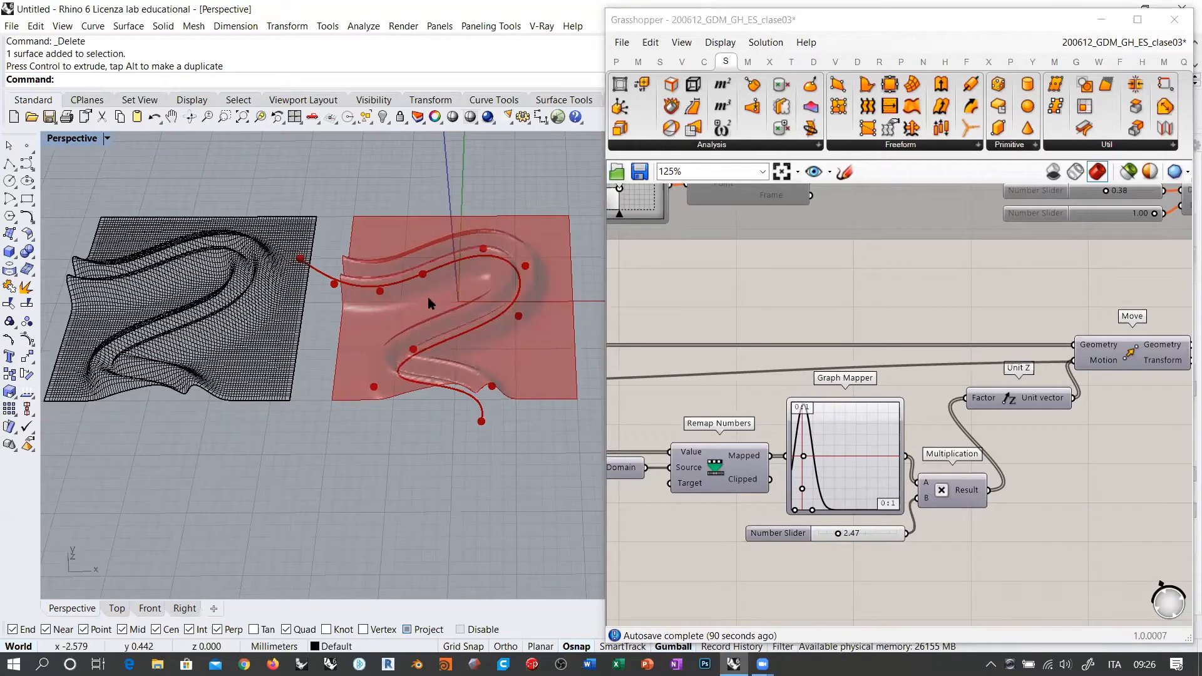
scroll(430, 303, up, 2)
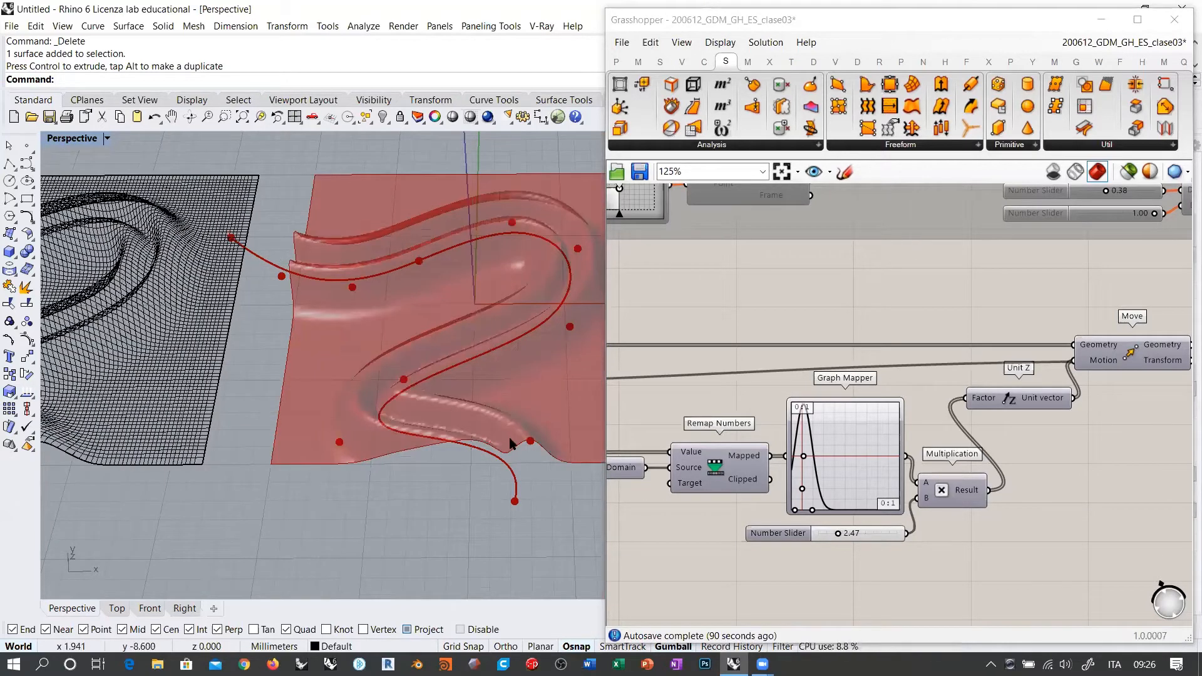
Study how the baked surface's isocurves cross the raised ridges from above and at an angle.
right_drag(530, 369, 308, 338)
scroll(378, 325, up, 3)
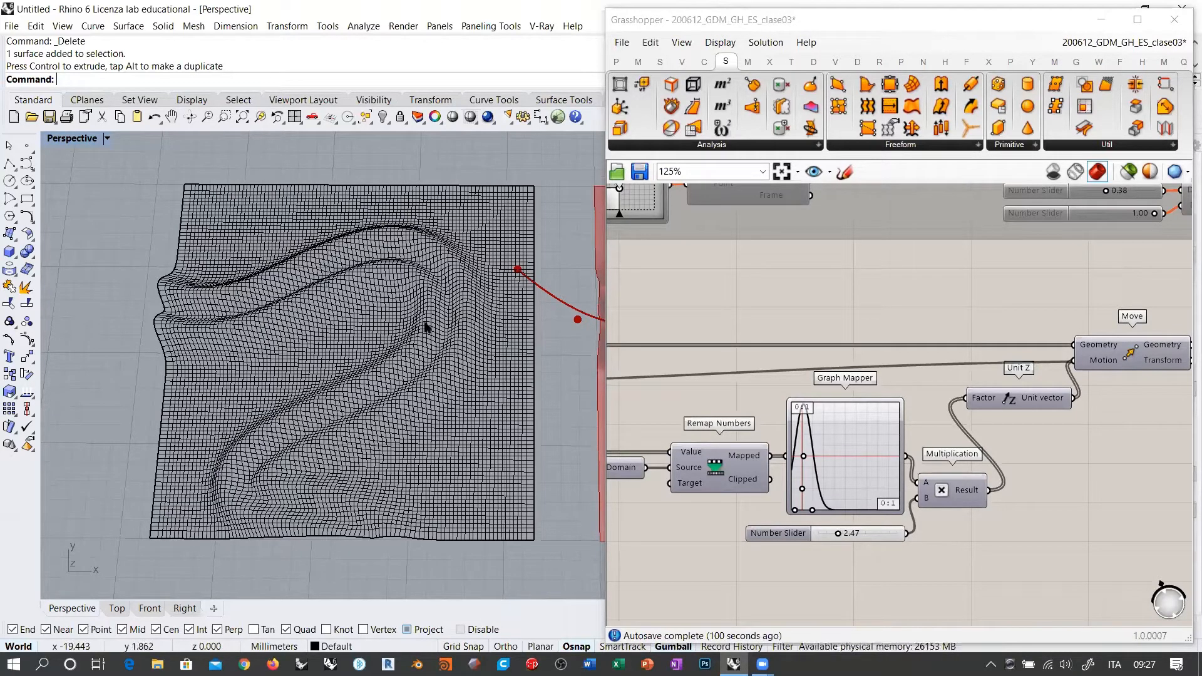
mouse_move(429, 338)
right_down()
mouse_move(428, 285)
mouse_move(415, 325)
mouse_move(296, 324)
right_up()
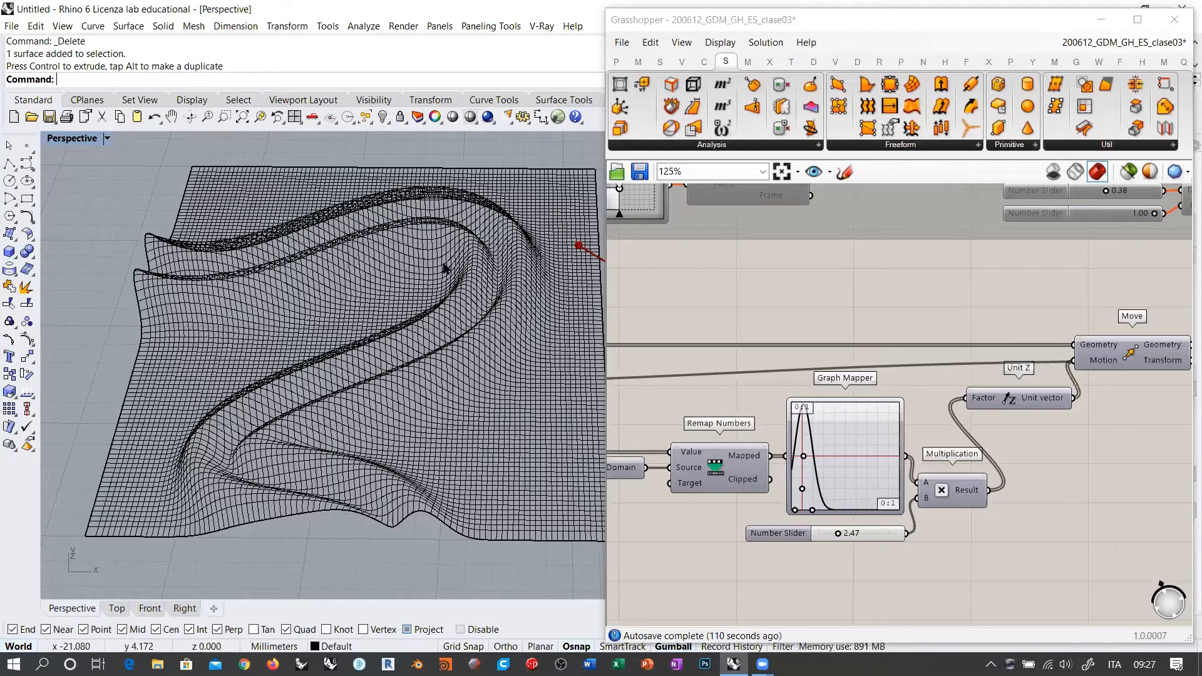
right_drag(404, 269, 401, 324)
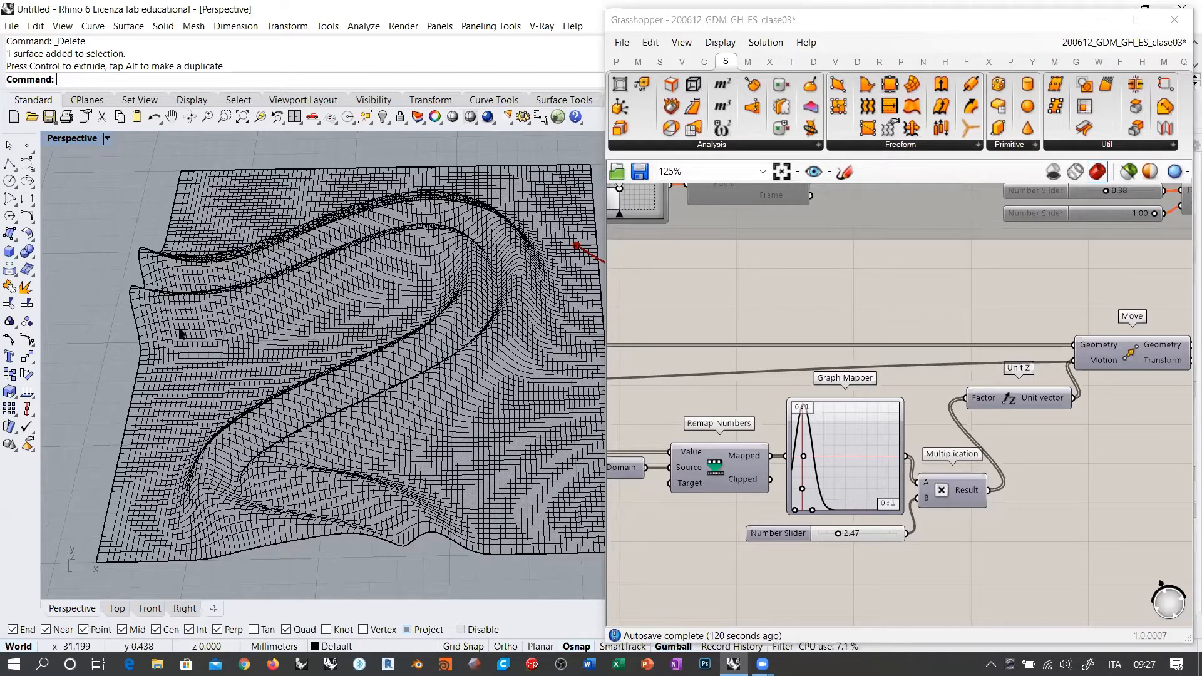
Disable object snaps and preview the baked surface's isocurves in the U and V directions with Extract Isocurve, without extracting any.
click(338, 316)
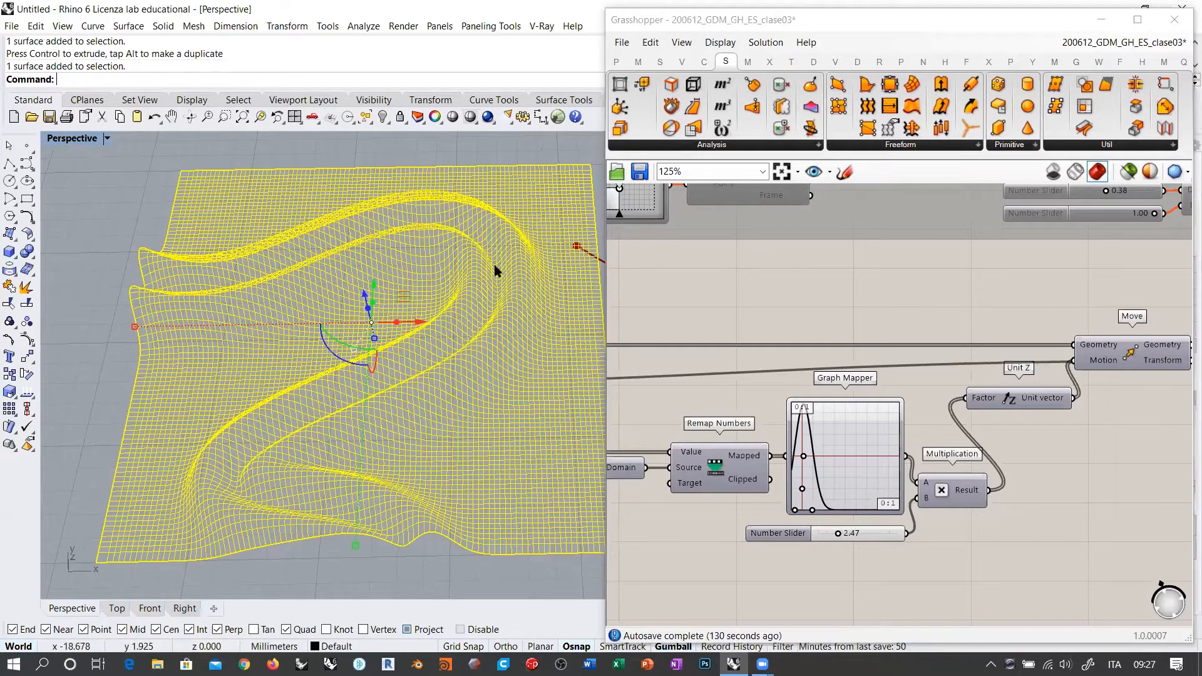
click(13, 269)
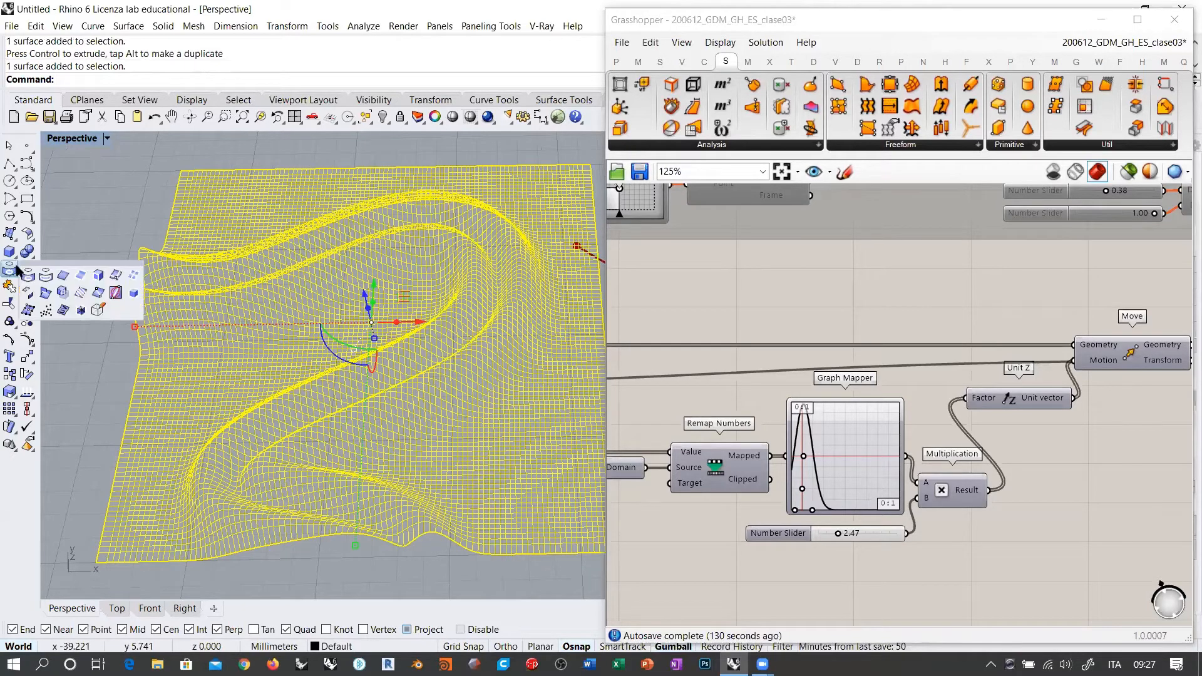
click(115, 278)
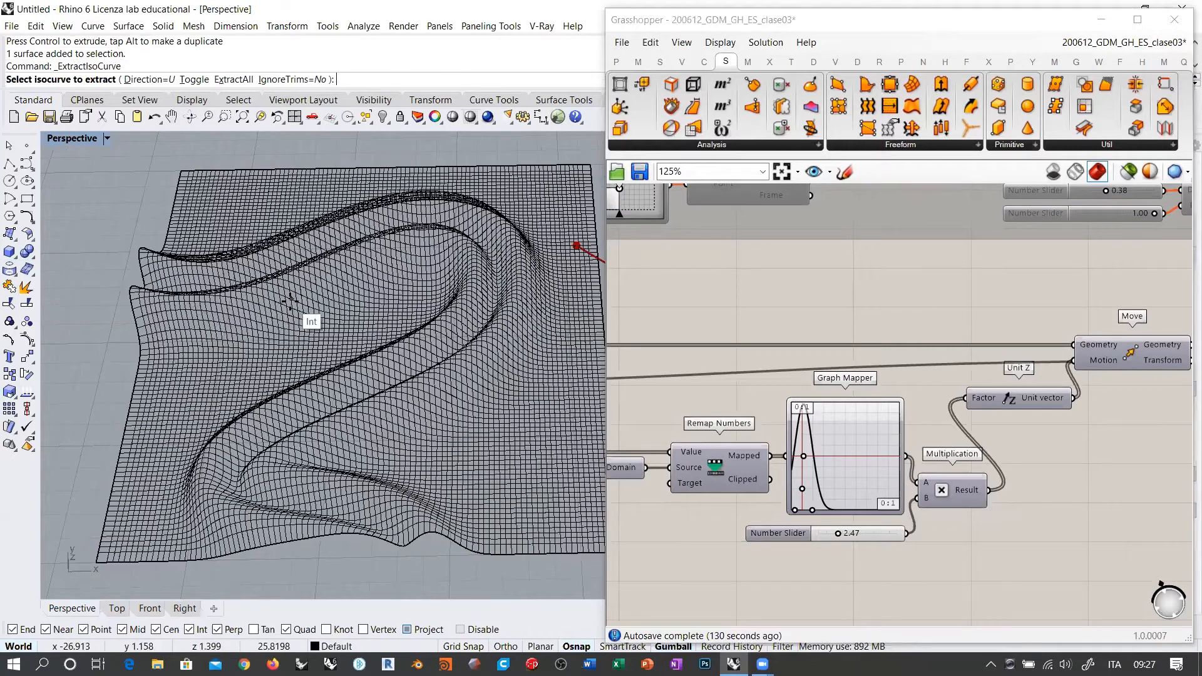
click(481, 630)
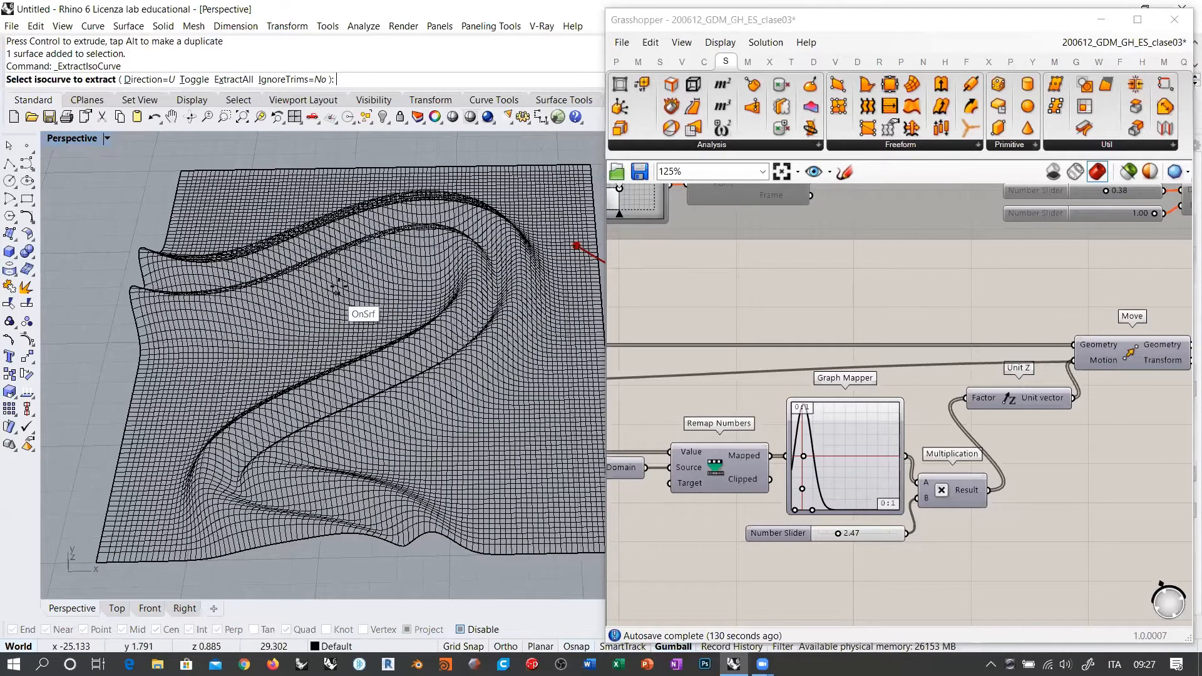
click(194, 79)
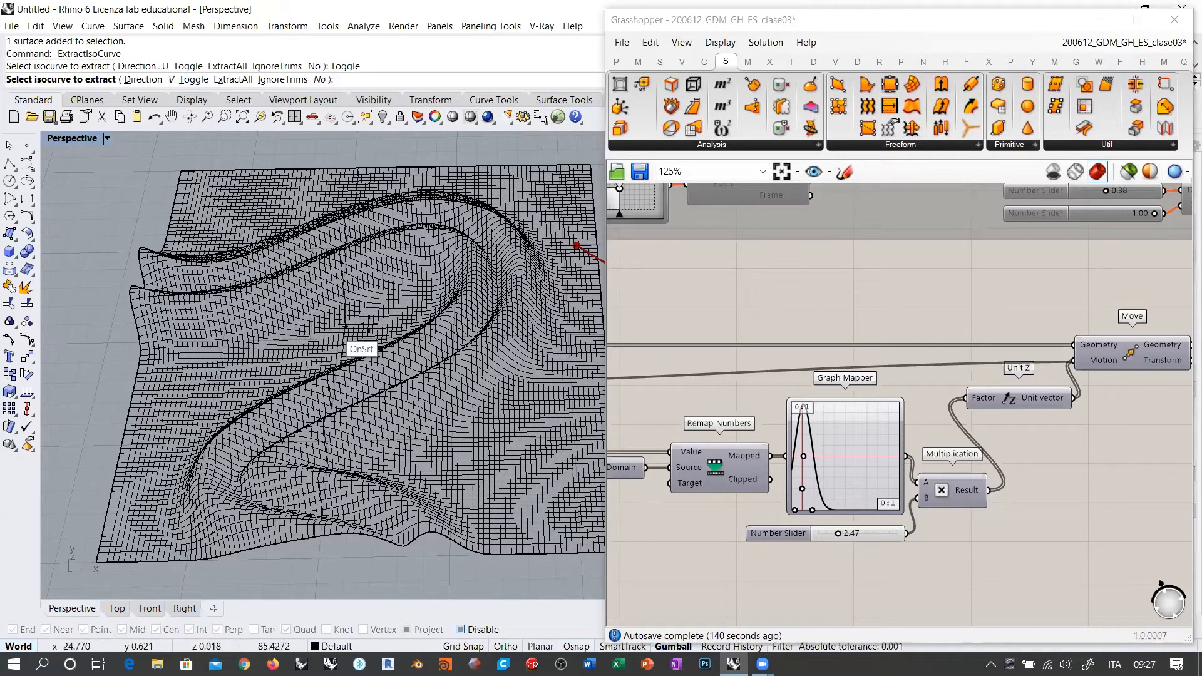
key(Escape)
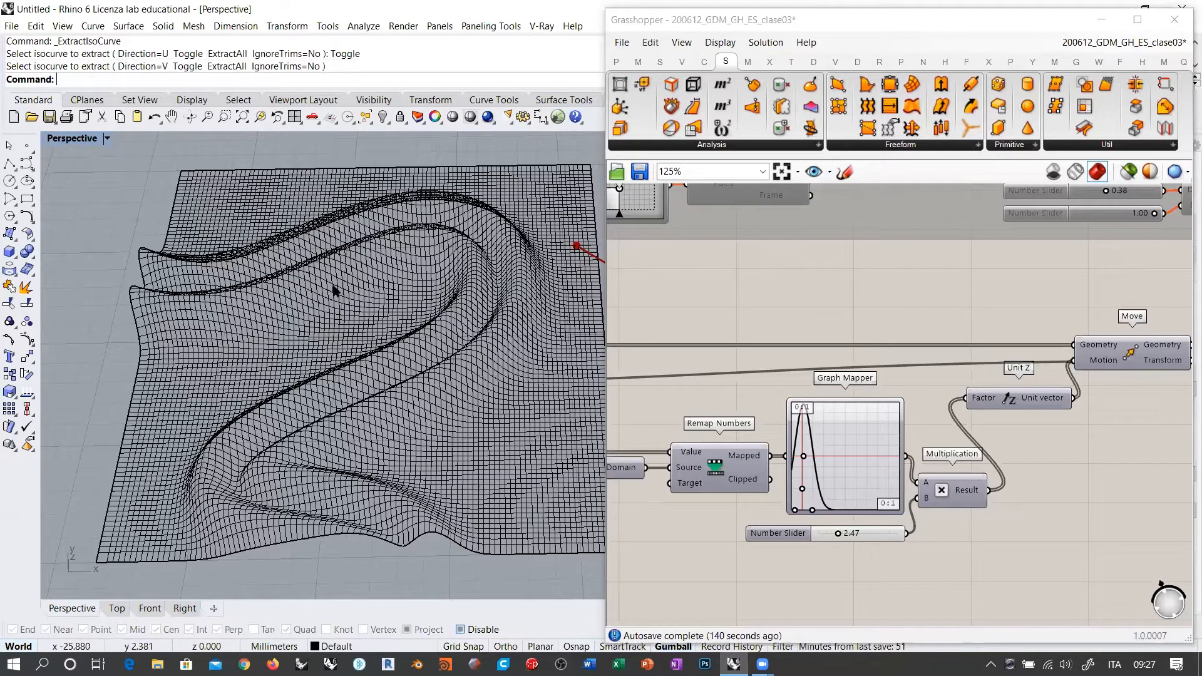
Compare the baked surface's isocurve grid with the Grasshopper surface preview beside it, along with the definition that generates it.
right_drag(426, 423, 418, 446)
scroll(279, 387, down, 4)
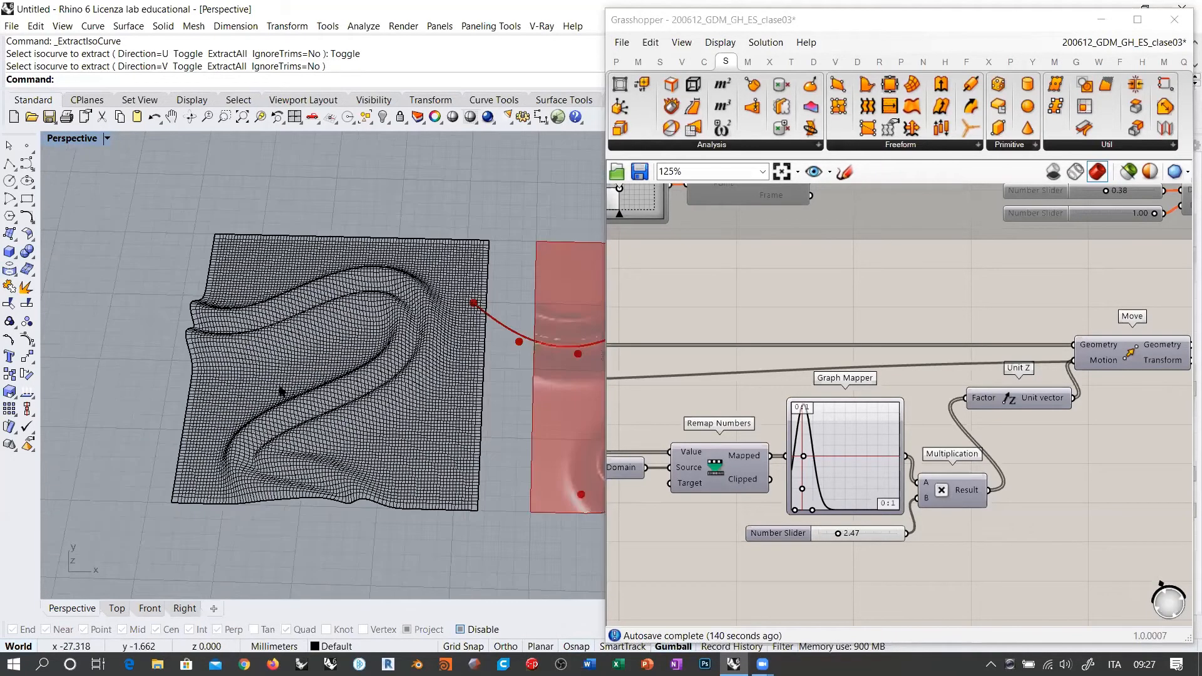
shift+right_drag(448, 394, 324, 390)
mouse_move(413, 382)
right_down()
mouse_move(459, 369)
mouse_move(434, 367)
mouse_move(434, 378)
right_up()
scroll(968, 418, down, 4)
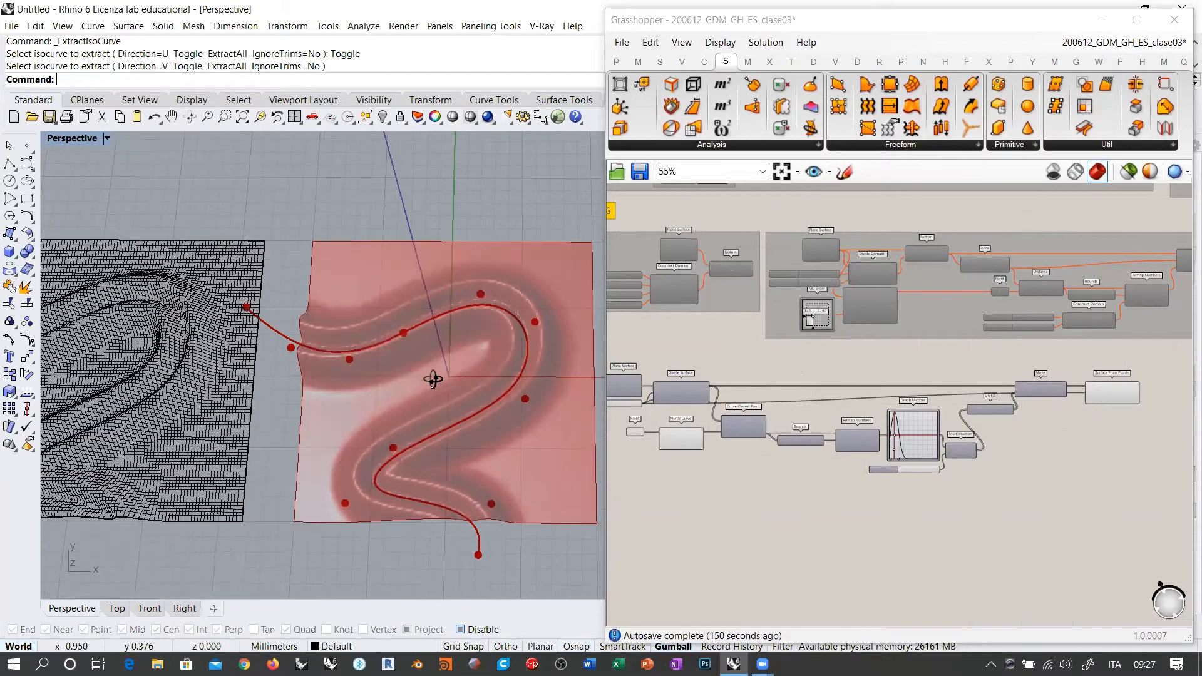
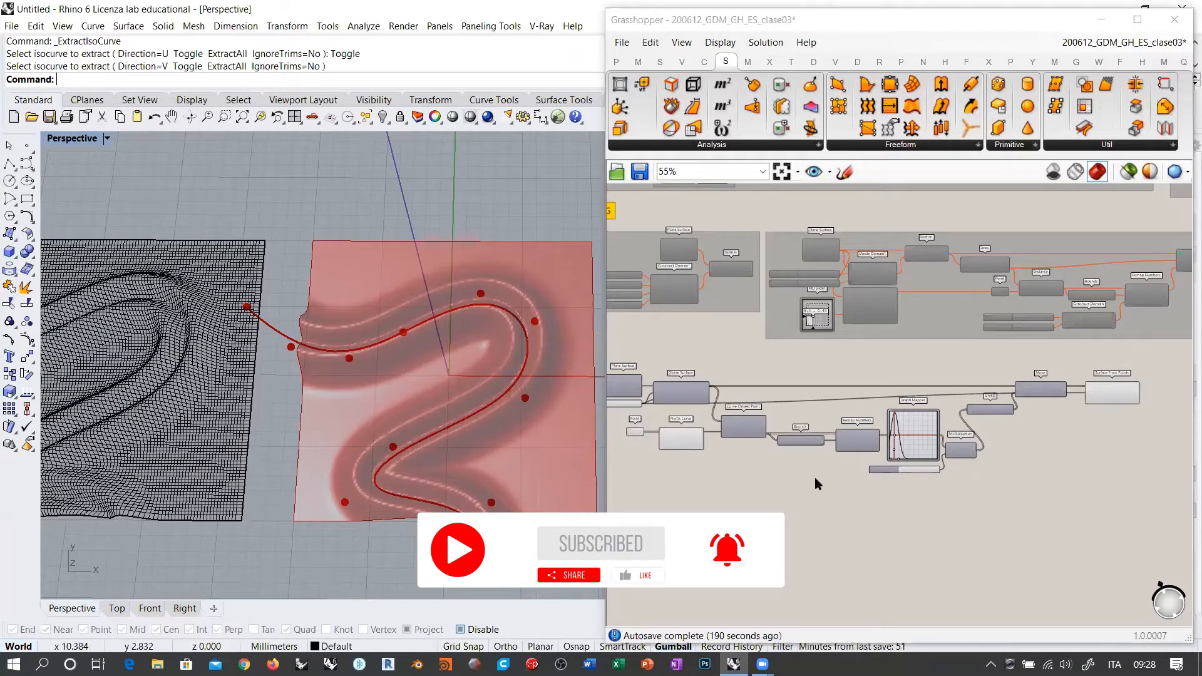
right_drag(753, 471, 859, 440)
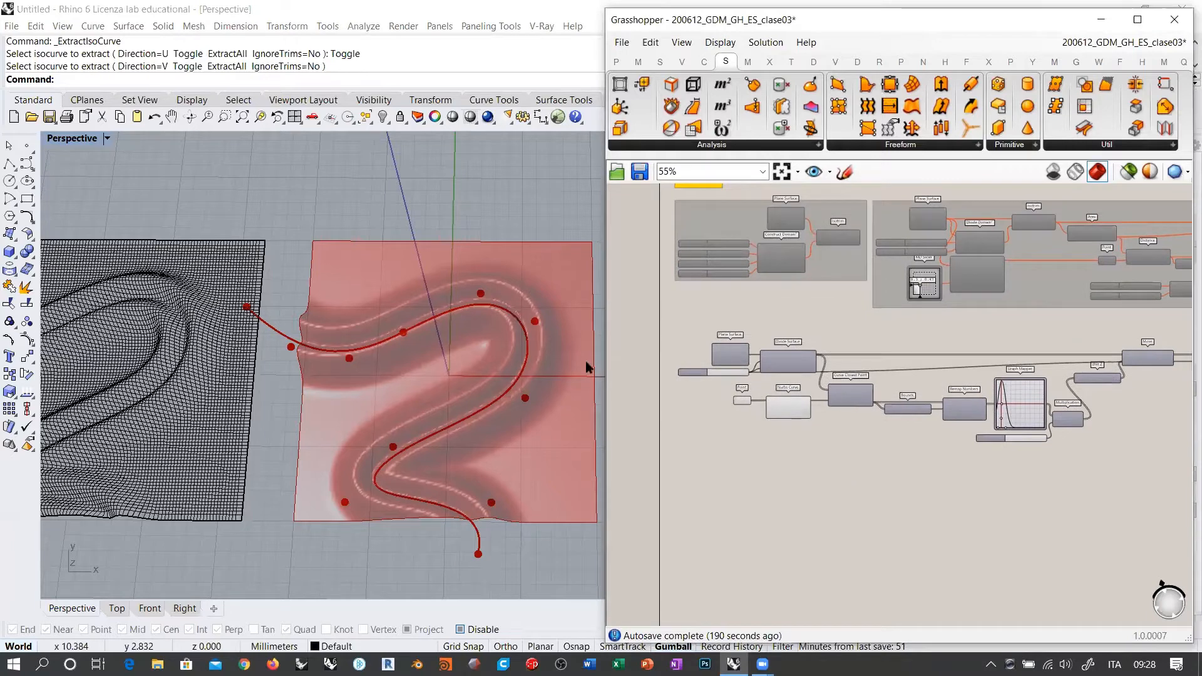
scroll(319, 419, down, 3)
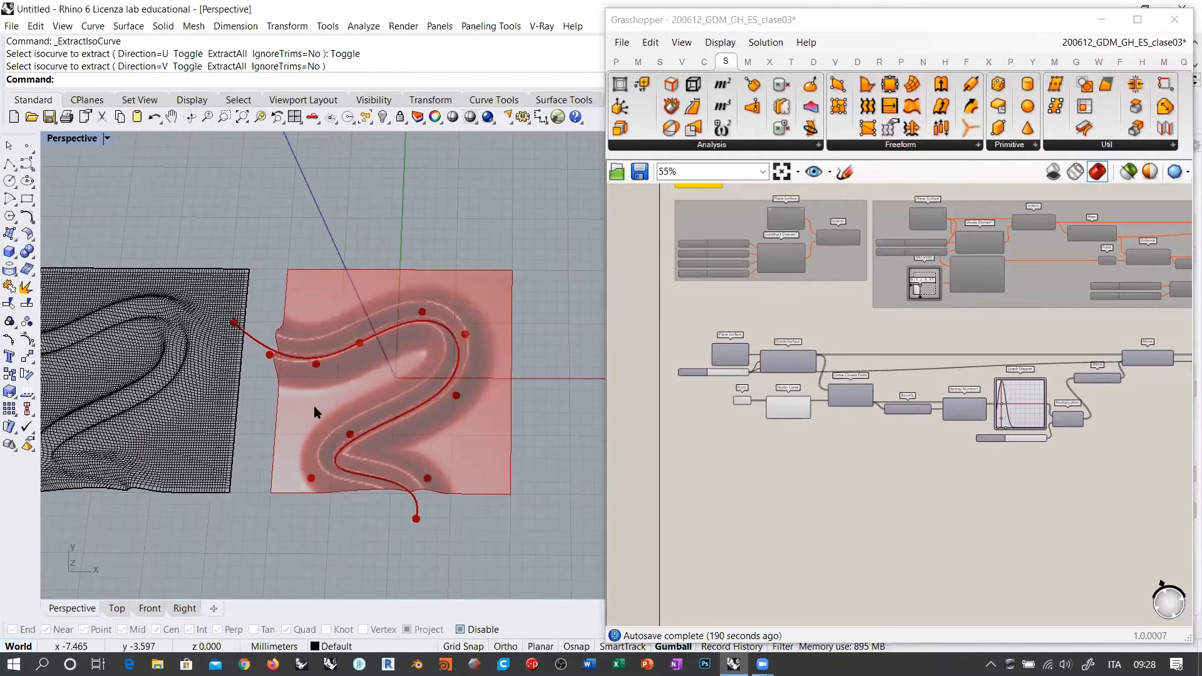
right_drag(314, 406, 378, 310)
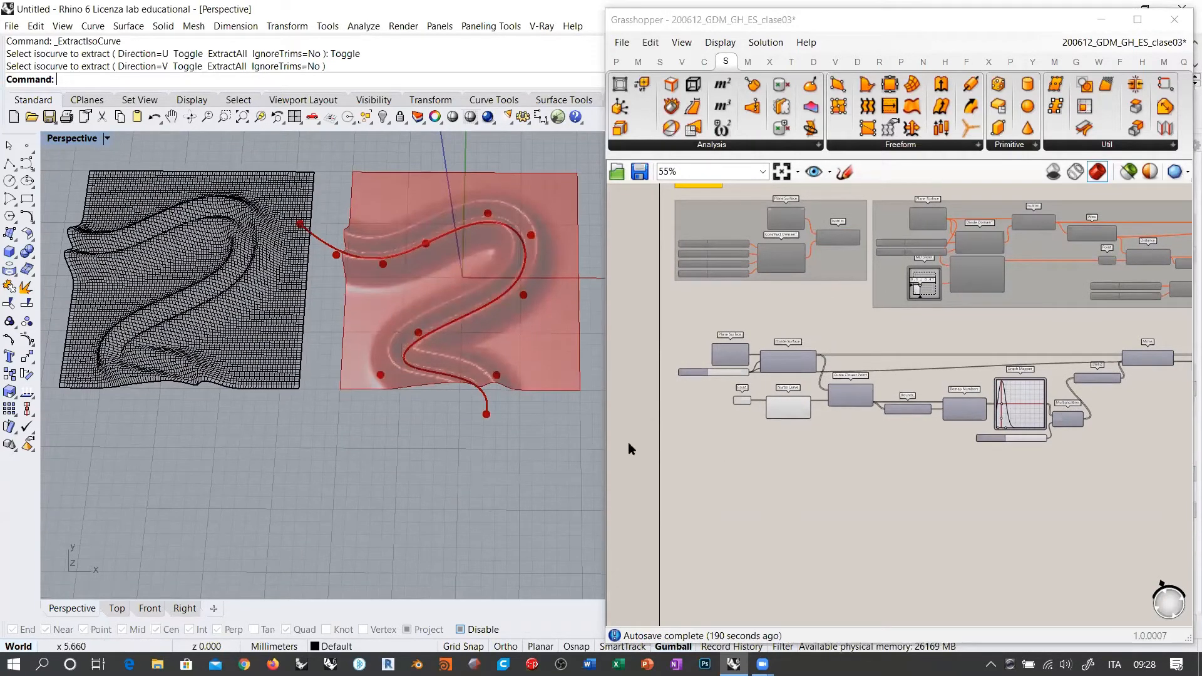
Duplicate the Point and Nurbs Curve components into the empty canvas area below the originals and select the copied Point parameter.
scroll(739, 415, up, 5)
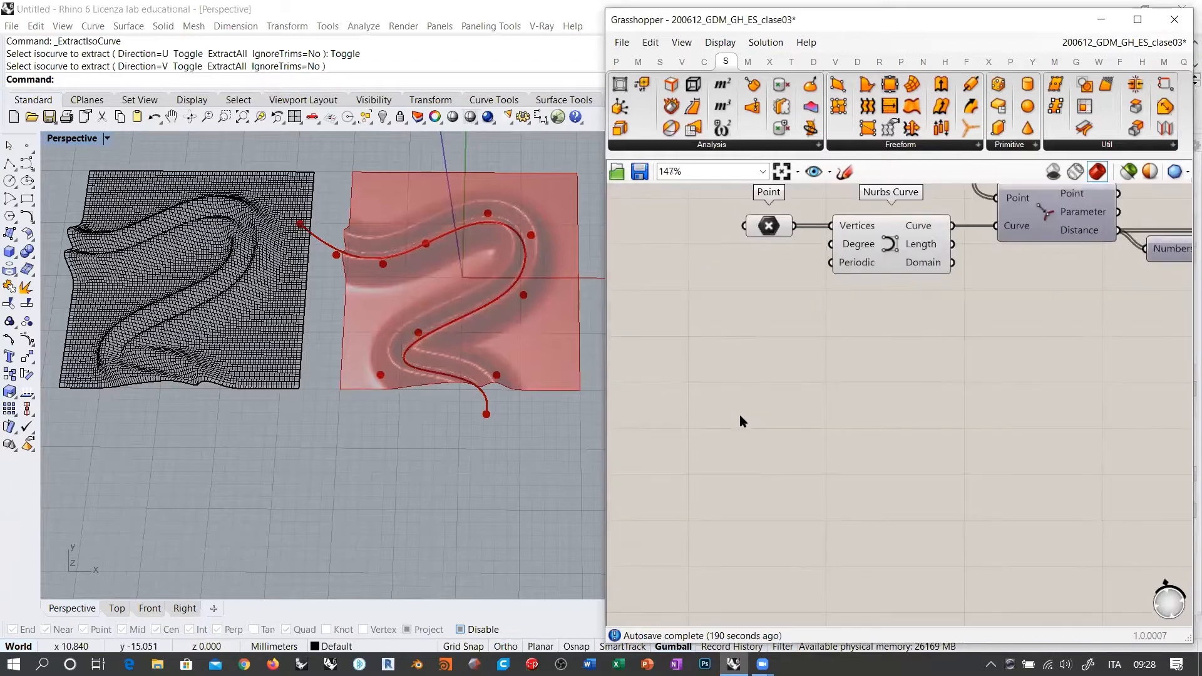
right_drag(738, 414, 783, 397)
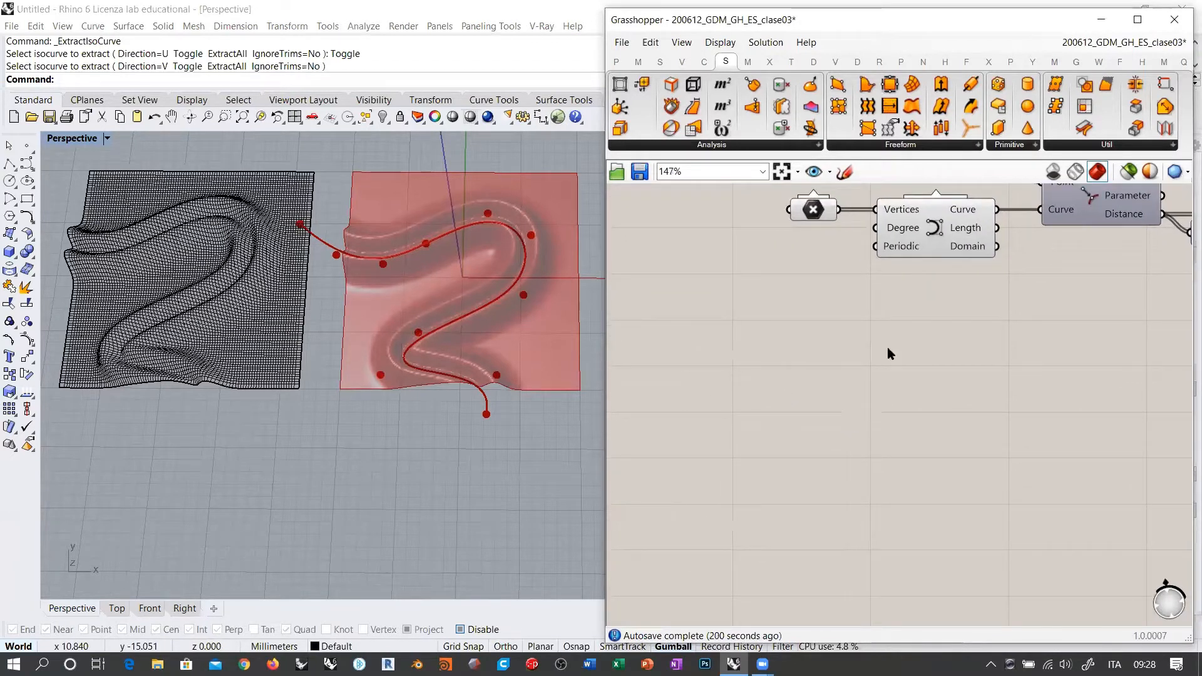
drag(953, 333, 770, 205)
drag(936, 227, 909, 475)
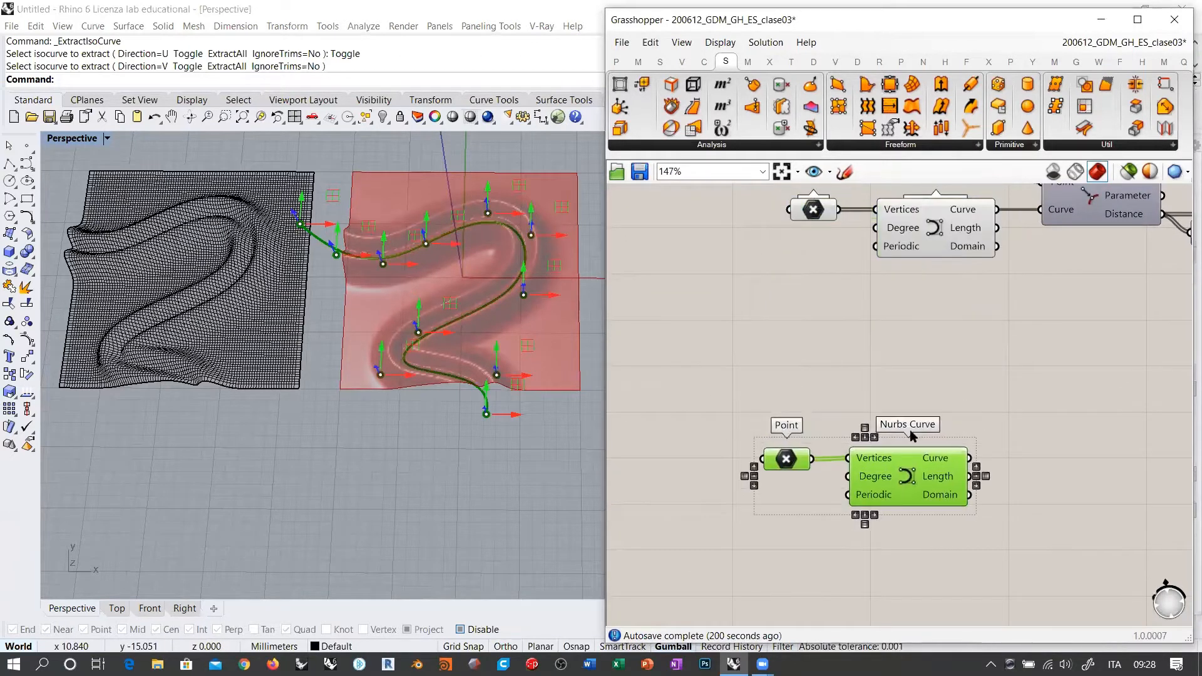
click(911, 436)
scroll(713, 410, down, 1)
click(774, 450)
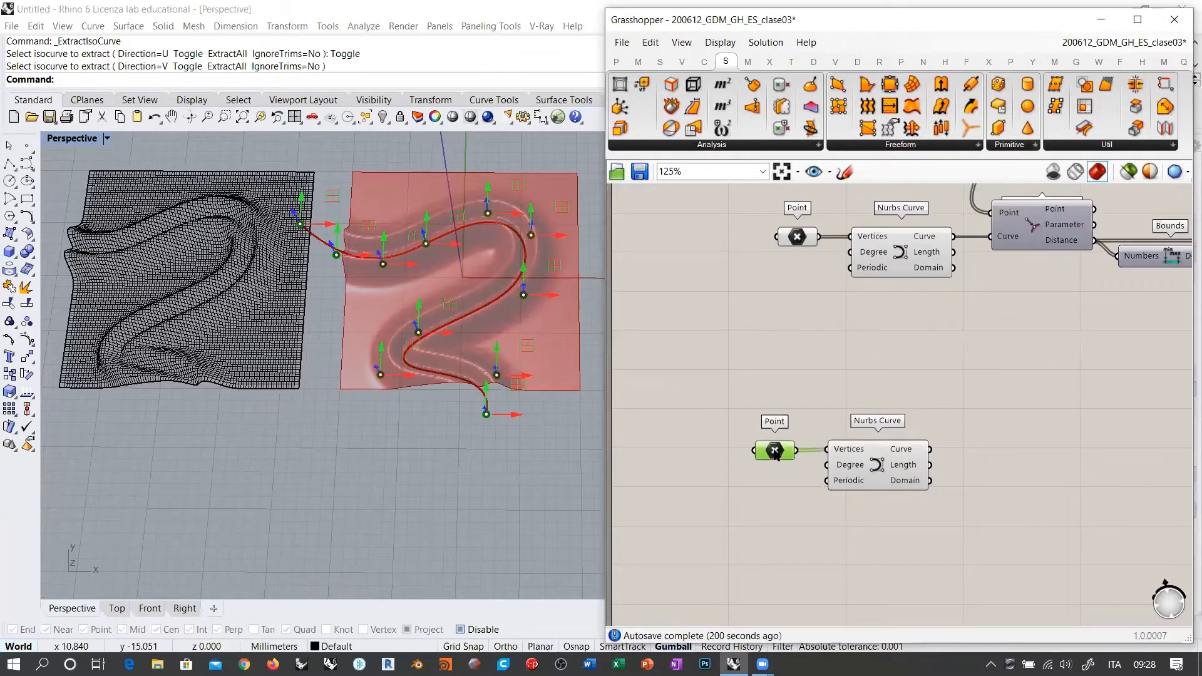
With Grid Snap enabled, set the copied Point parameter to seven points in a straight row at Y -35, from X -10 to X 10.
shift+right_drag(438, 468, 458, 355)
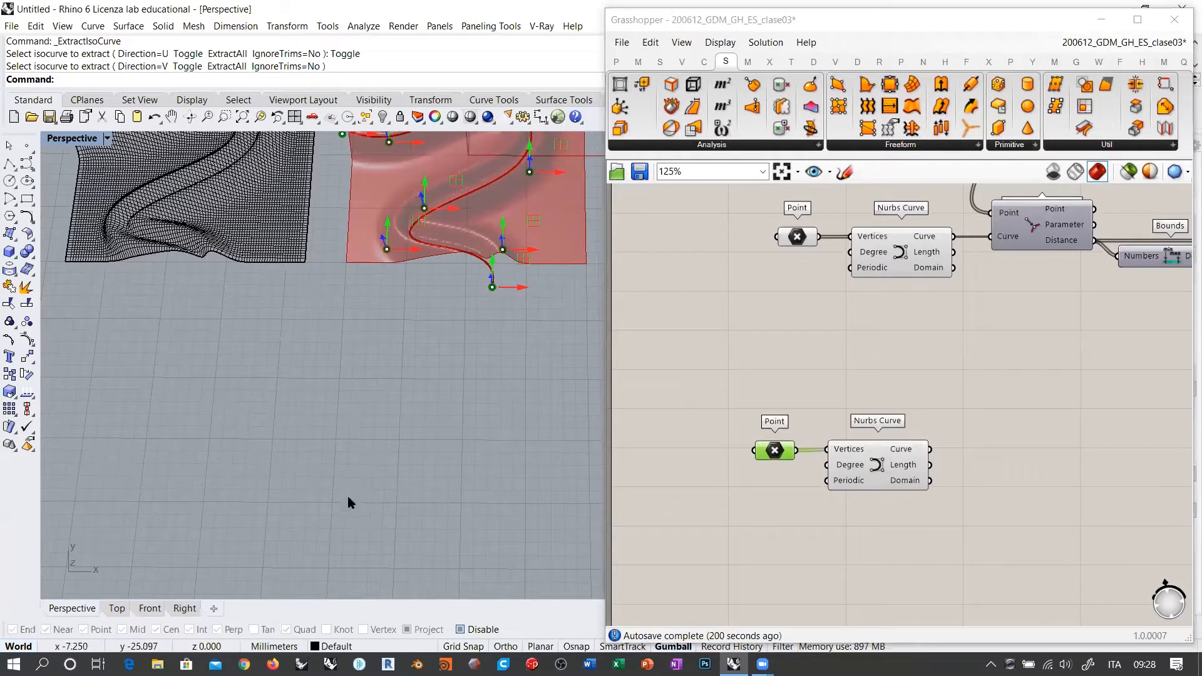
click(472, 646)
click(820, 456)
right_click(775, 450)
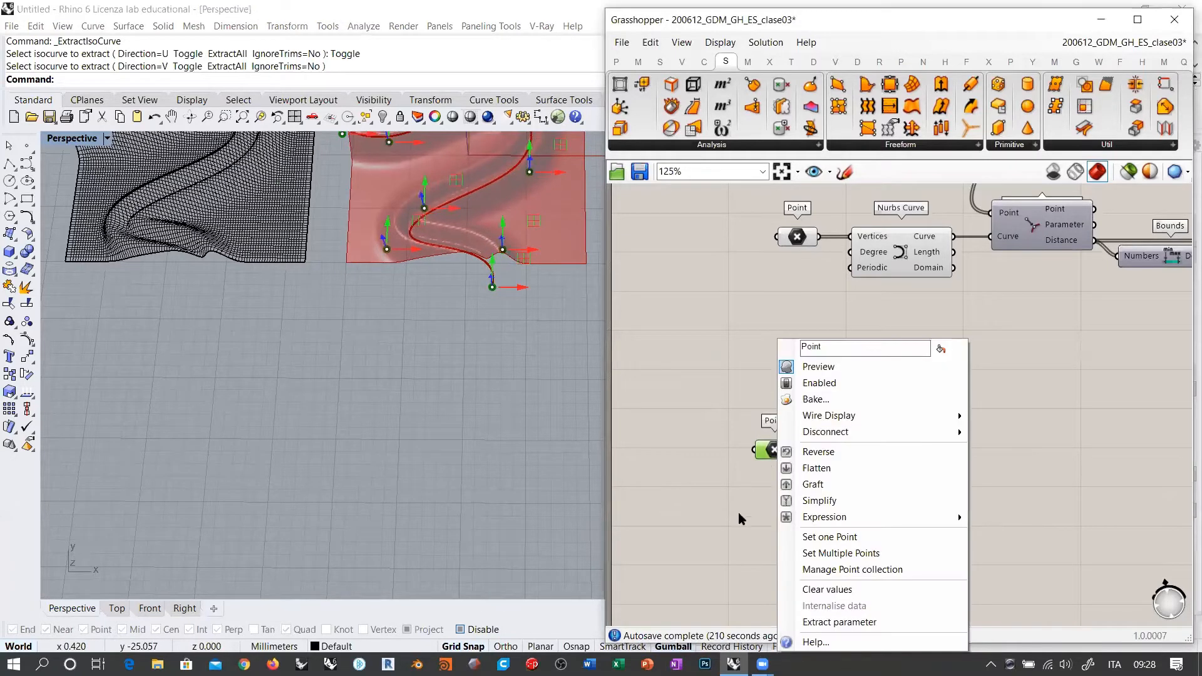
click(813, 553)
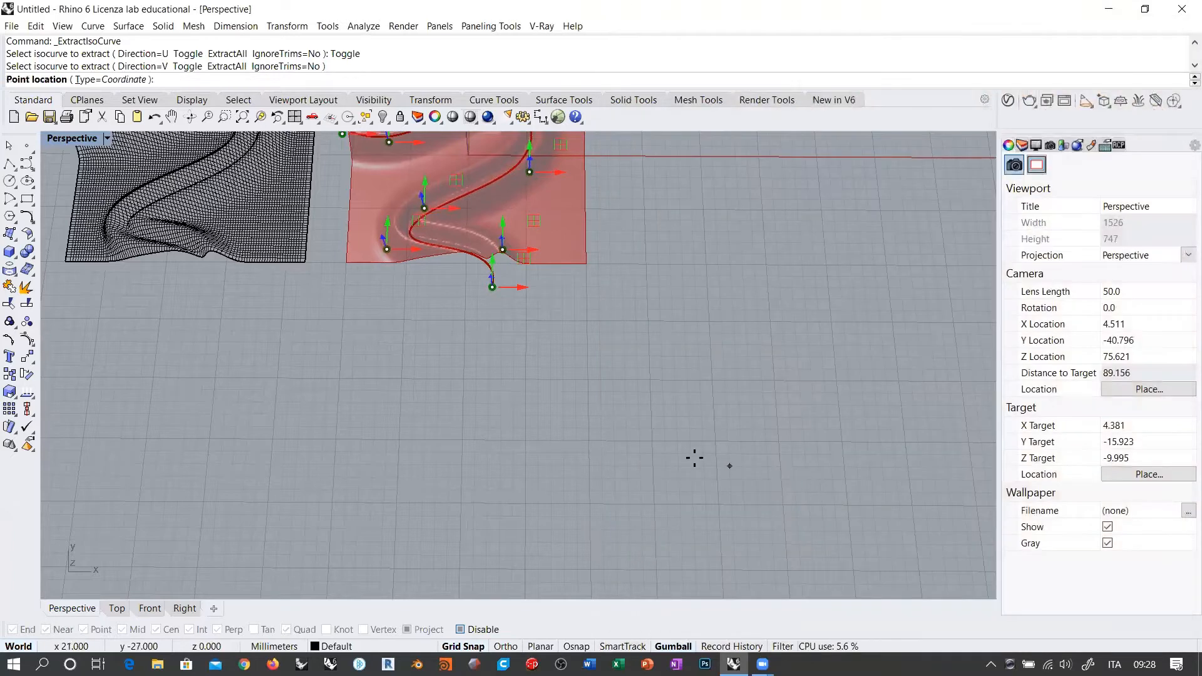
shift+right_drag(480, 439, 476, 436)
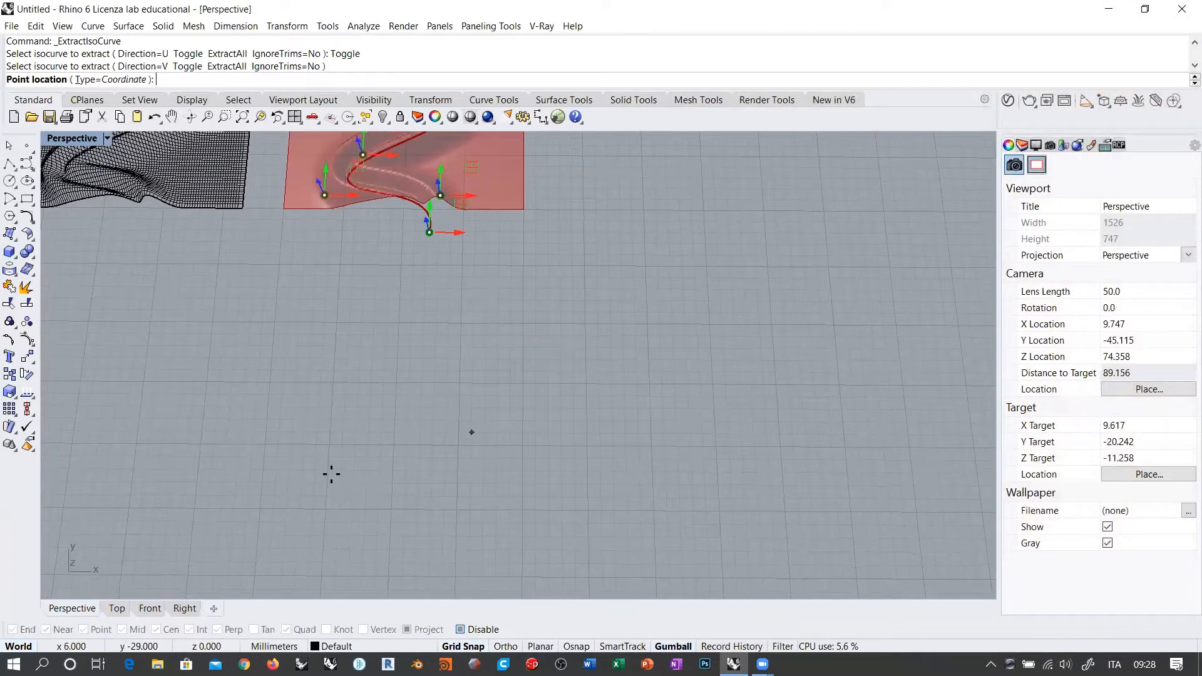
click(261, 506)
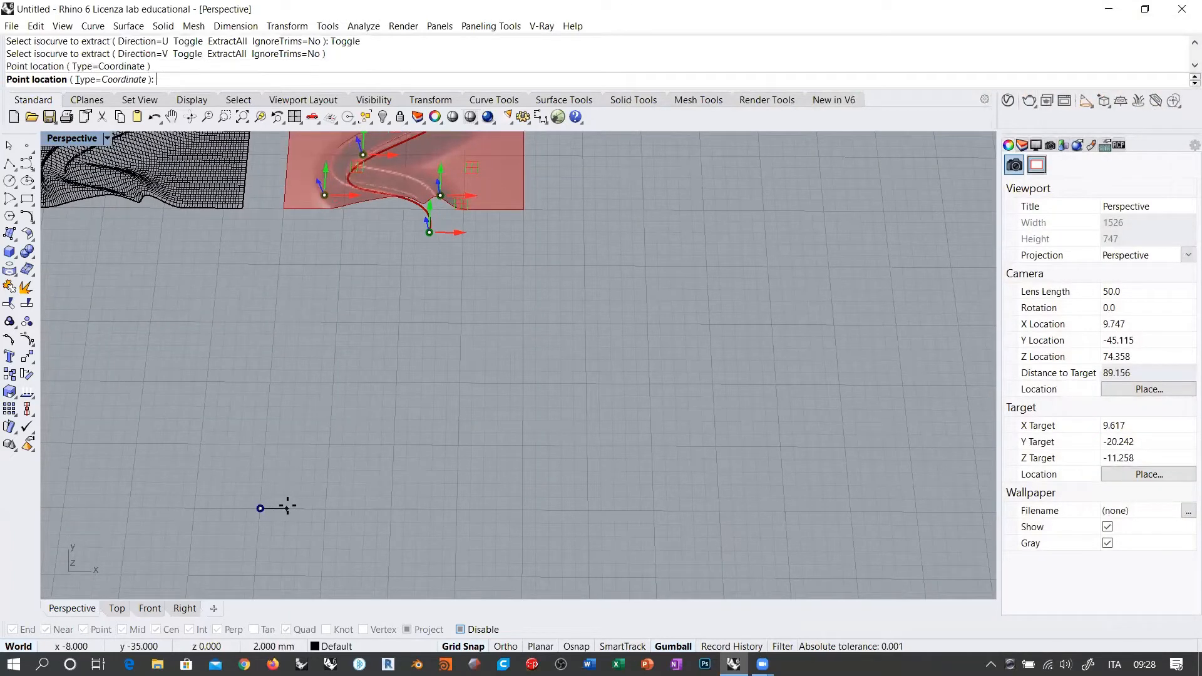
click(287, 508)
click(325, 508)
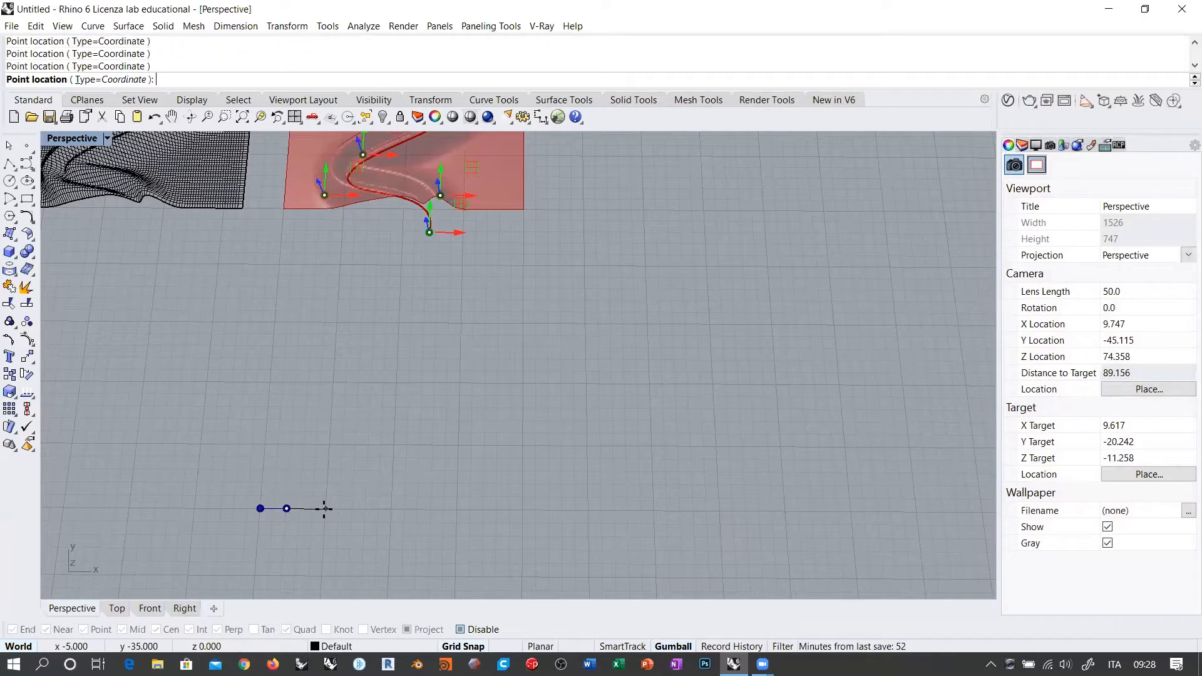
click(457, 509)
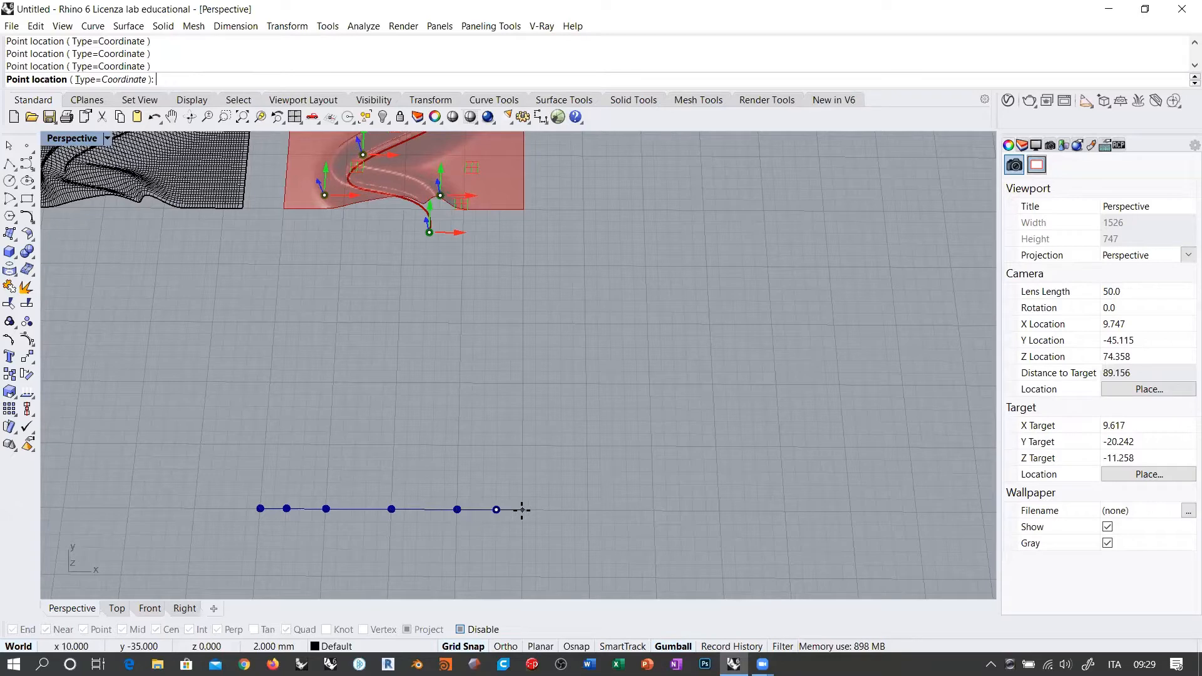
click(522, 510)
key(Return)
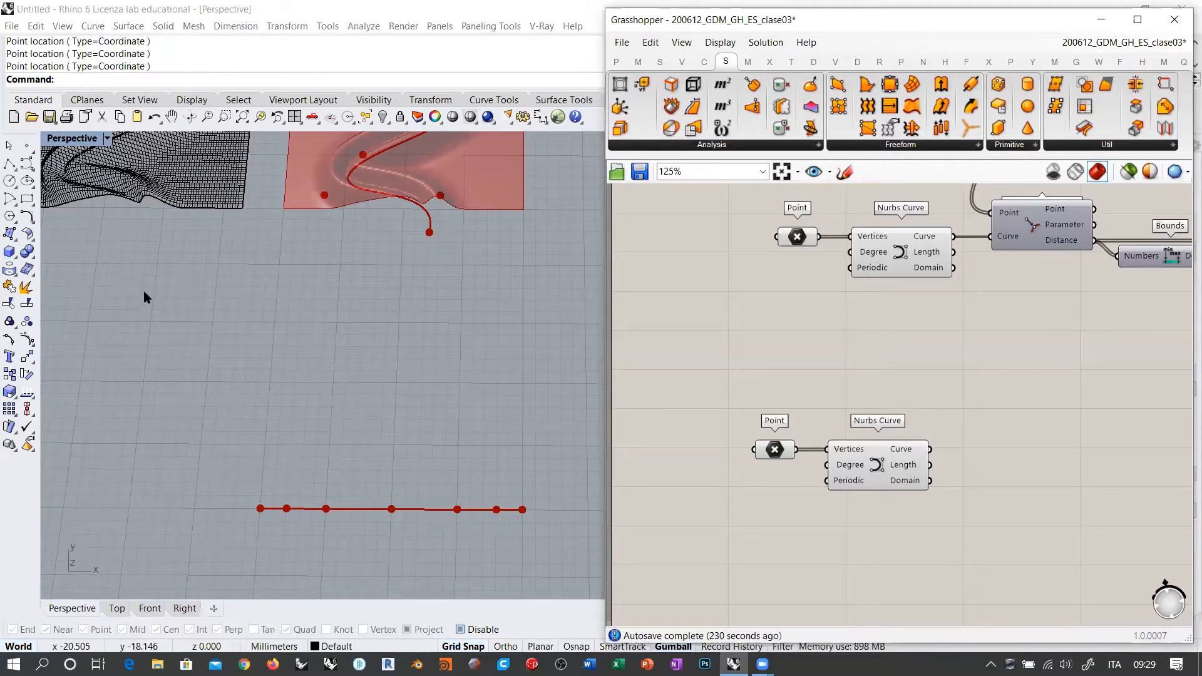
Draw a straight degree 3 control point curve with seven points at Y -25, ending at X 10, above the new row.
click(27, 164)
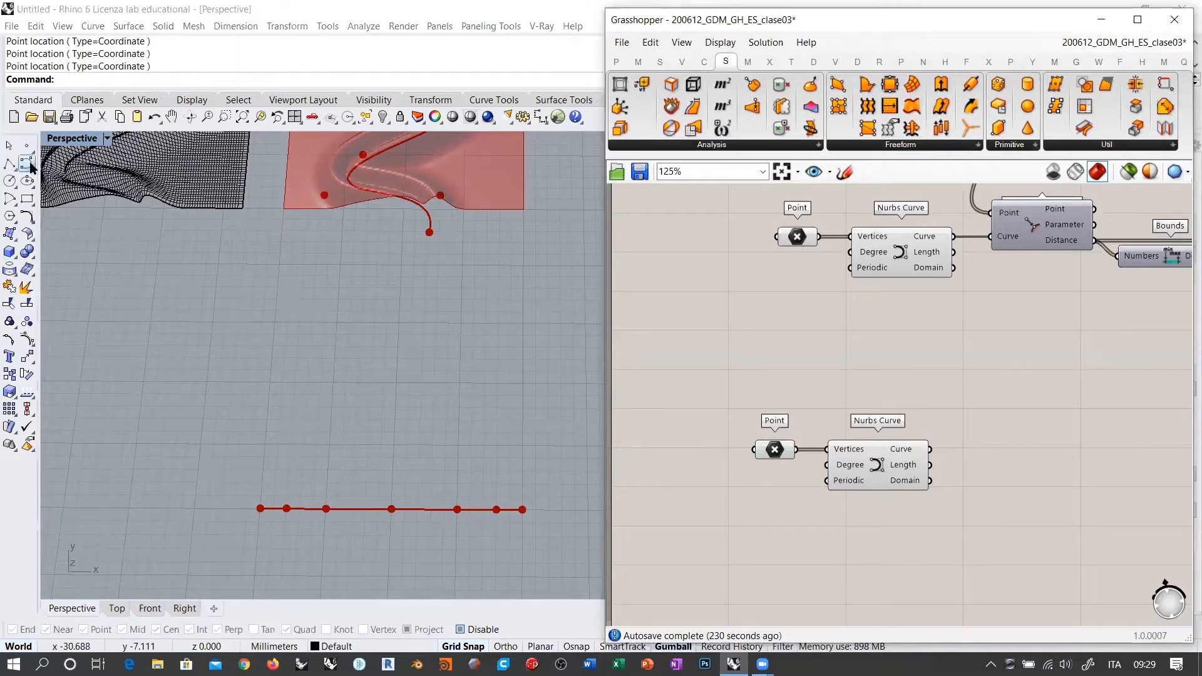
click(268, 380)
click(333, 381)
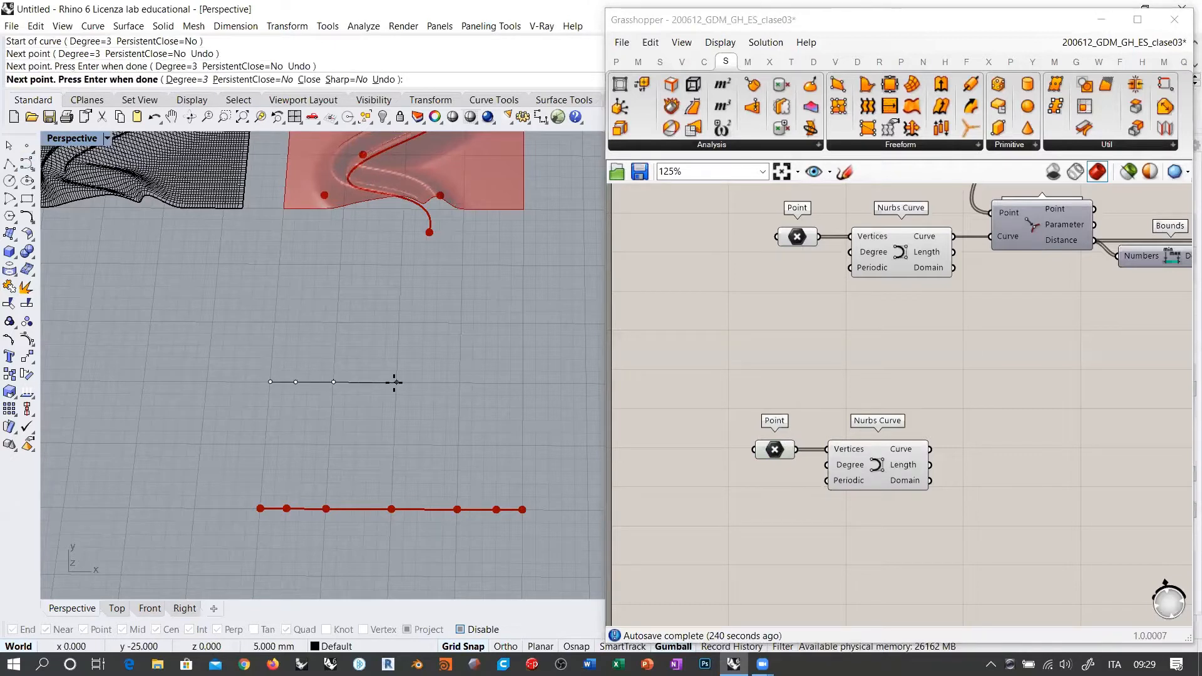
click(396, 381)
click(460, 381)
click(499, 382)
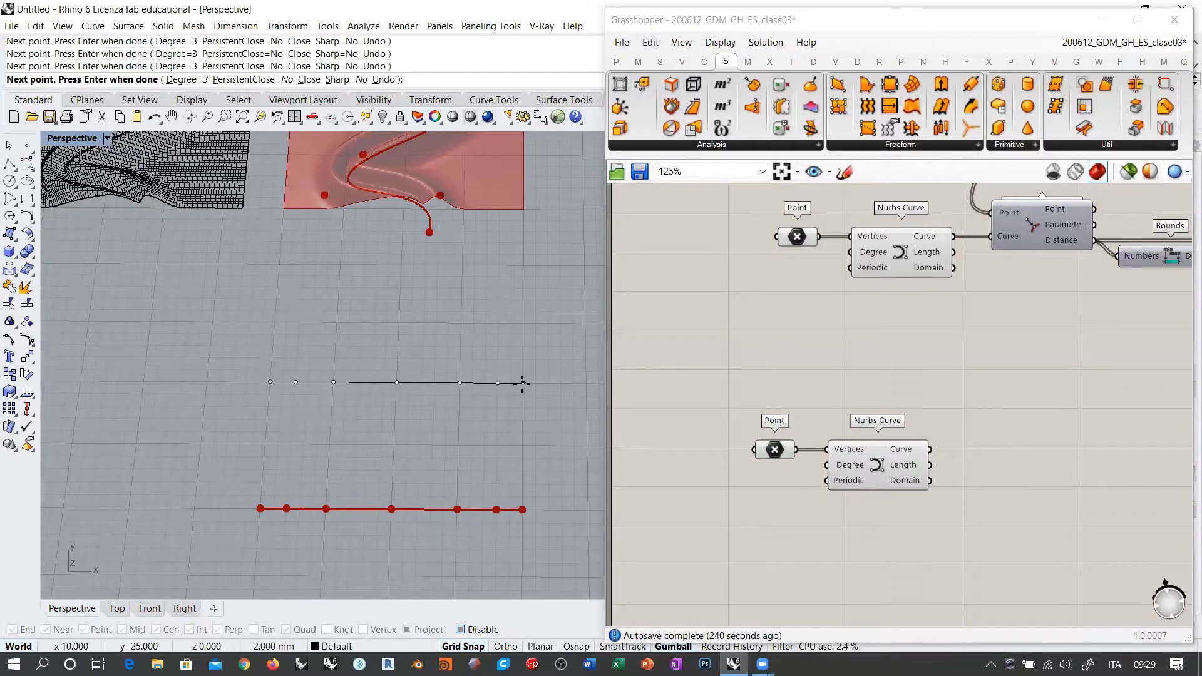
click(521, 382)
key(Return)
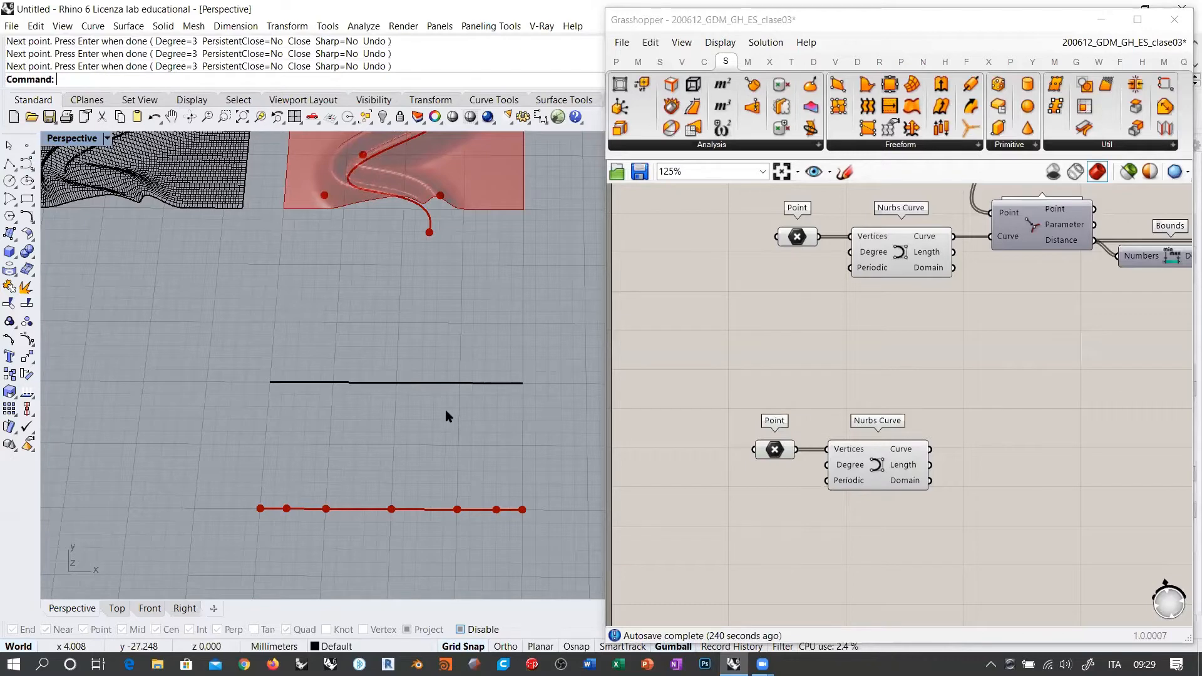
Try shifting the drawn curve's first two, middle three and last two control points along Y, undoing each move.
click(400, 381)
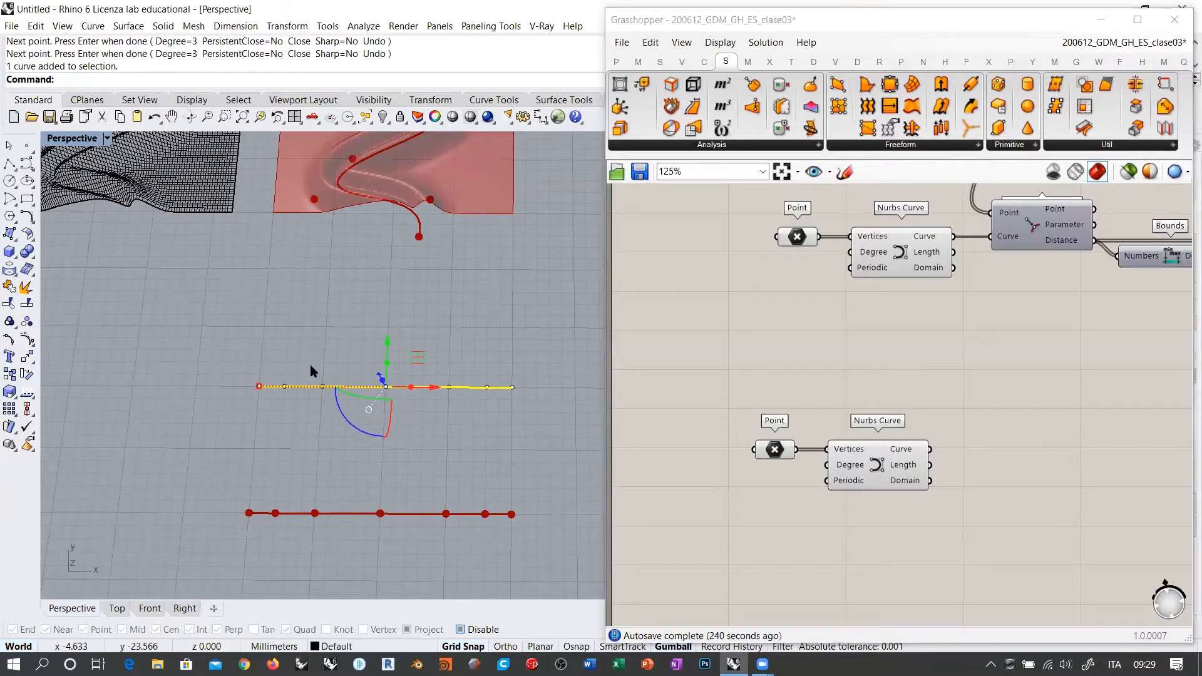
drag(237, 355, 311, 410)
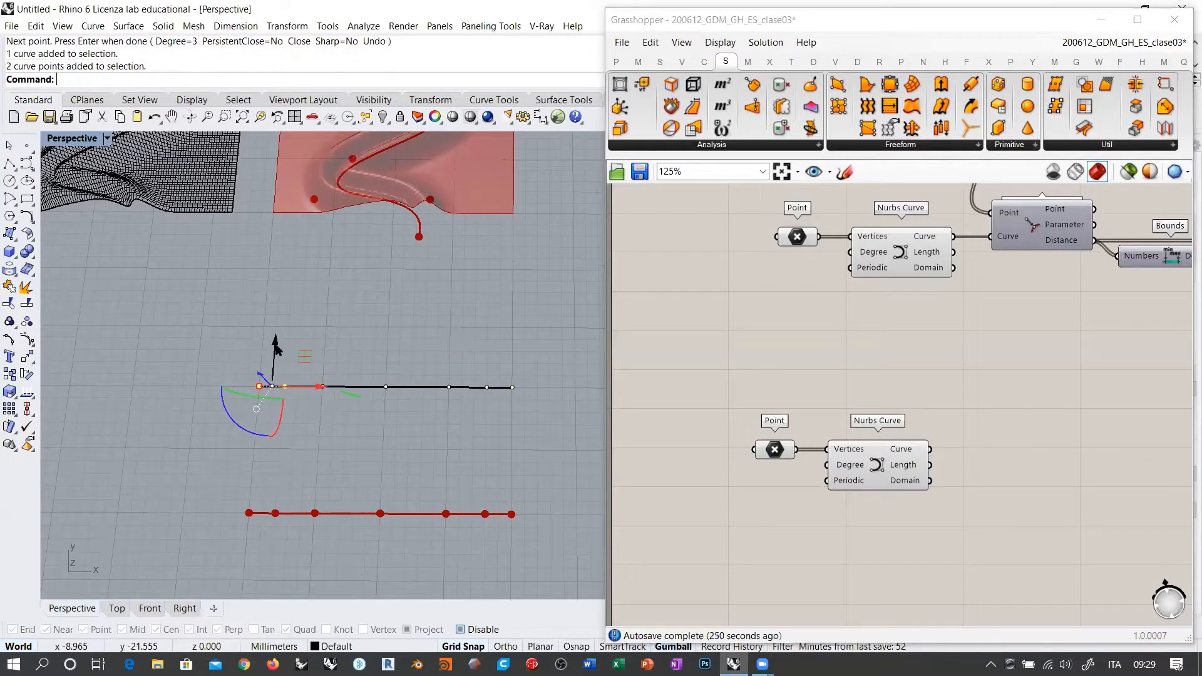
drag(275, 357, 270, 420)
key(ctrl+z)
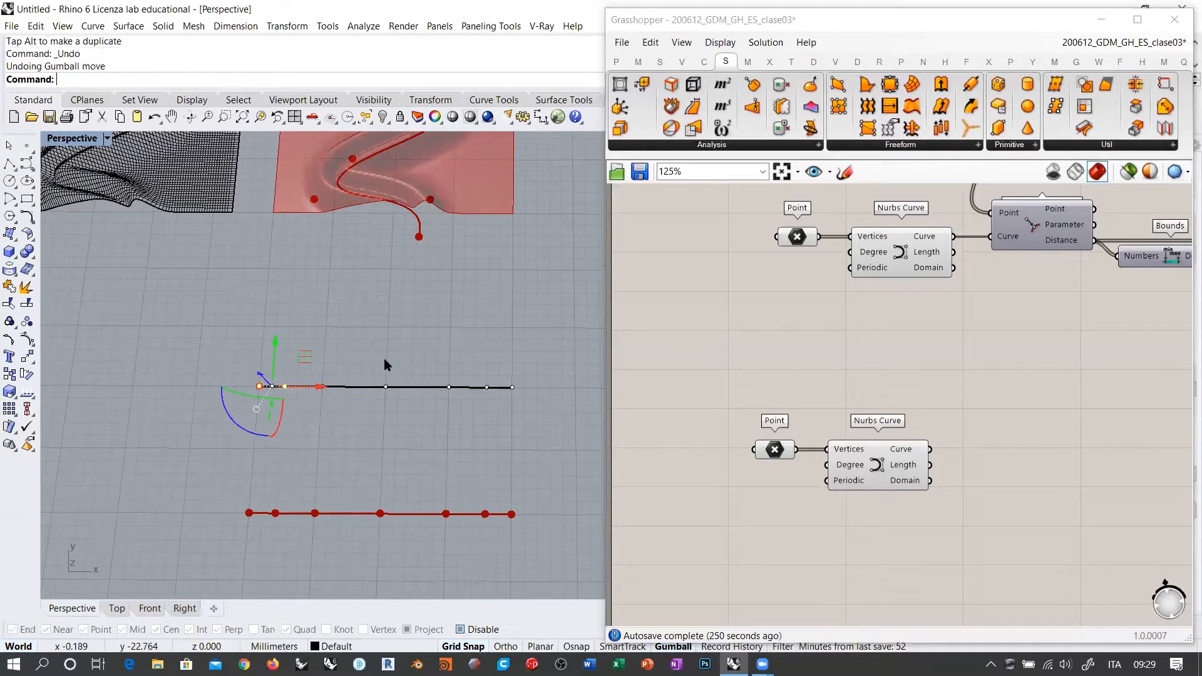
drag(314, 330, 453, 413)
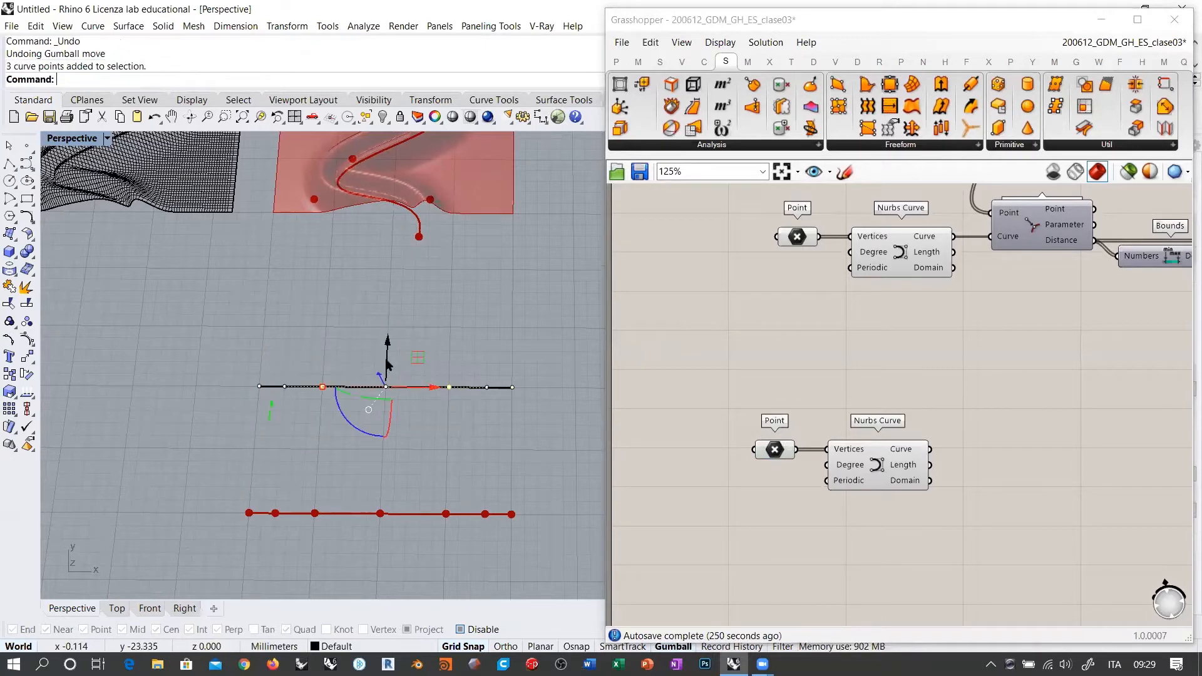
drag(387, 364, 411, 449)
key(ctrl+z)
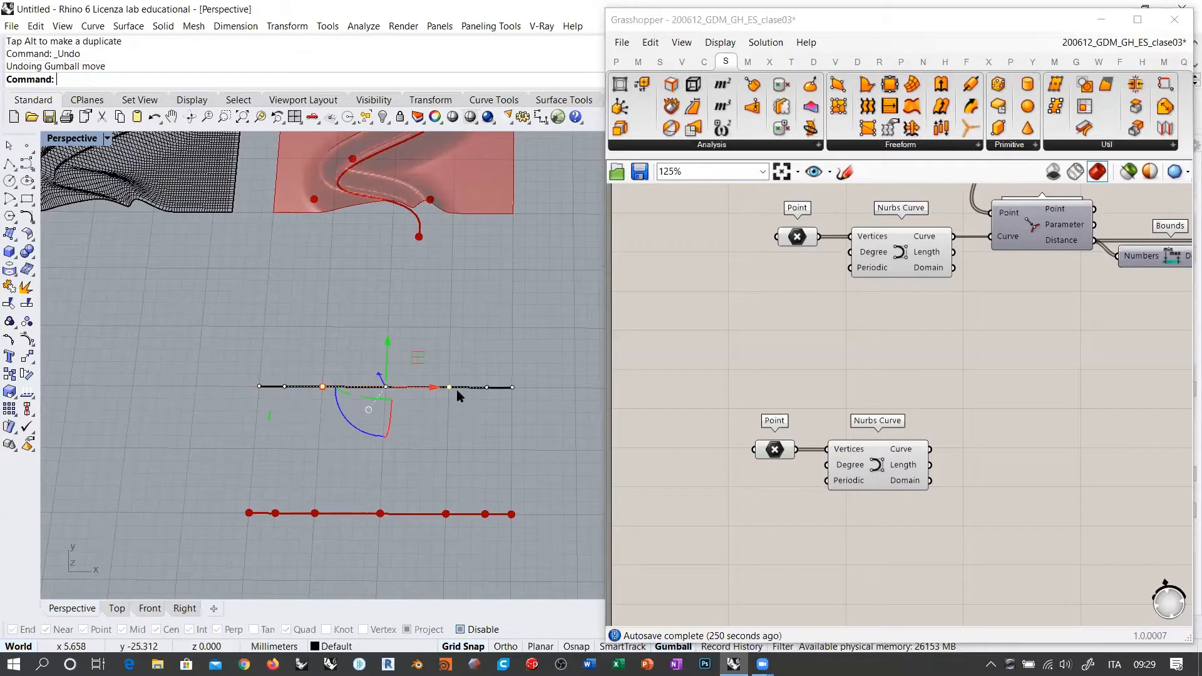
drag(472, 349, 497, 306)
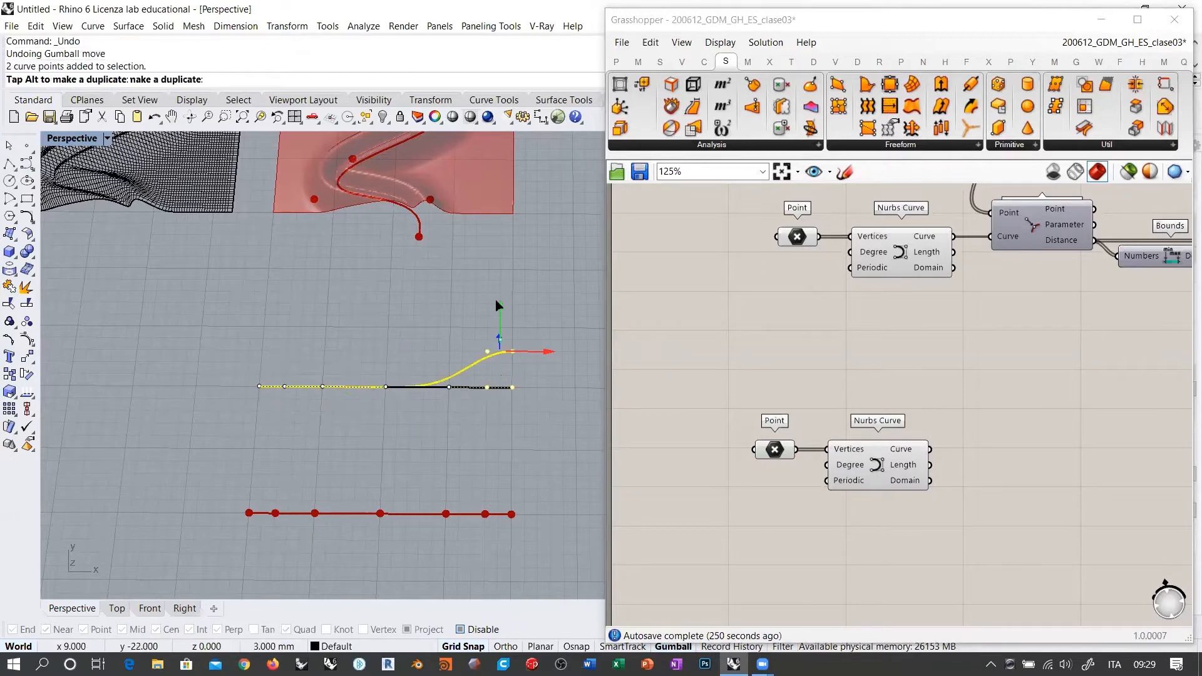
key(ctrl+z)
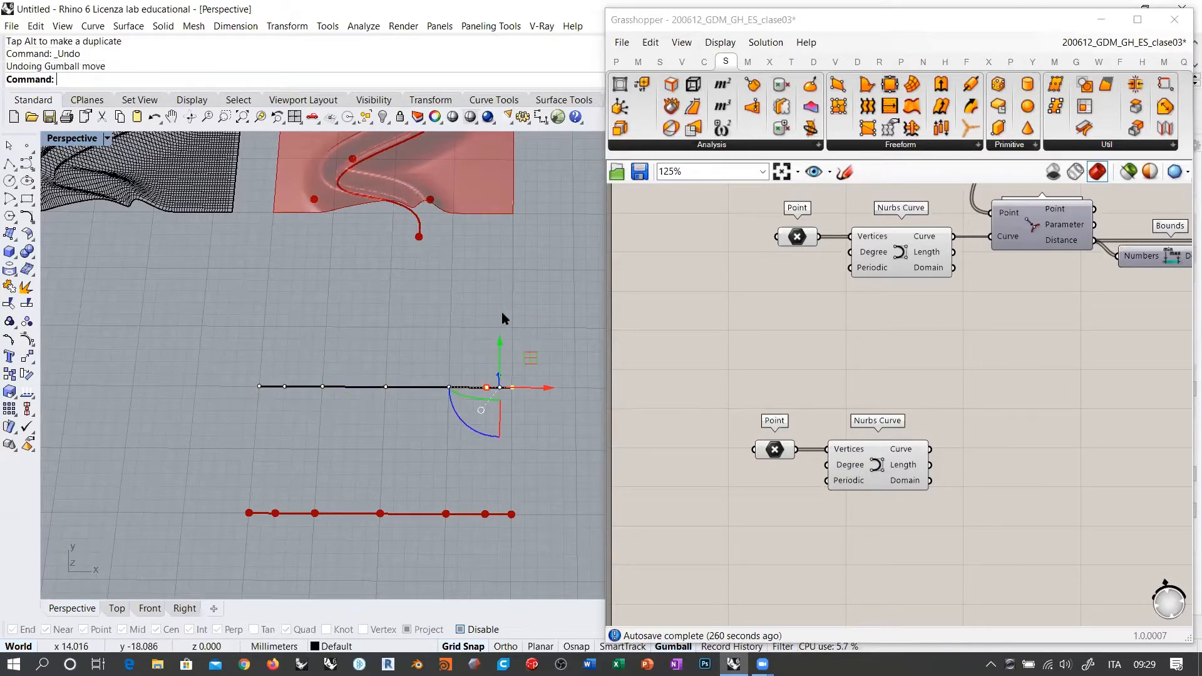
Rotate the drawn curve's three middle control points clockwise in plan, then raise them in Z with the gumball.
drag(309, 361, 457, 412)
drag(356, 427, 336, 407)
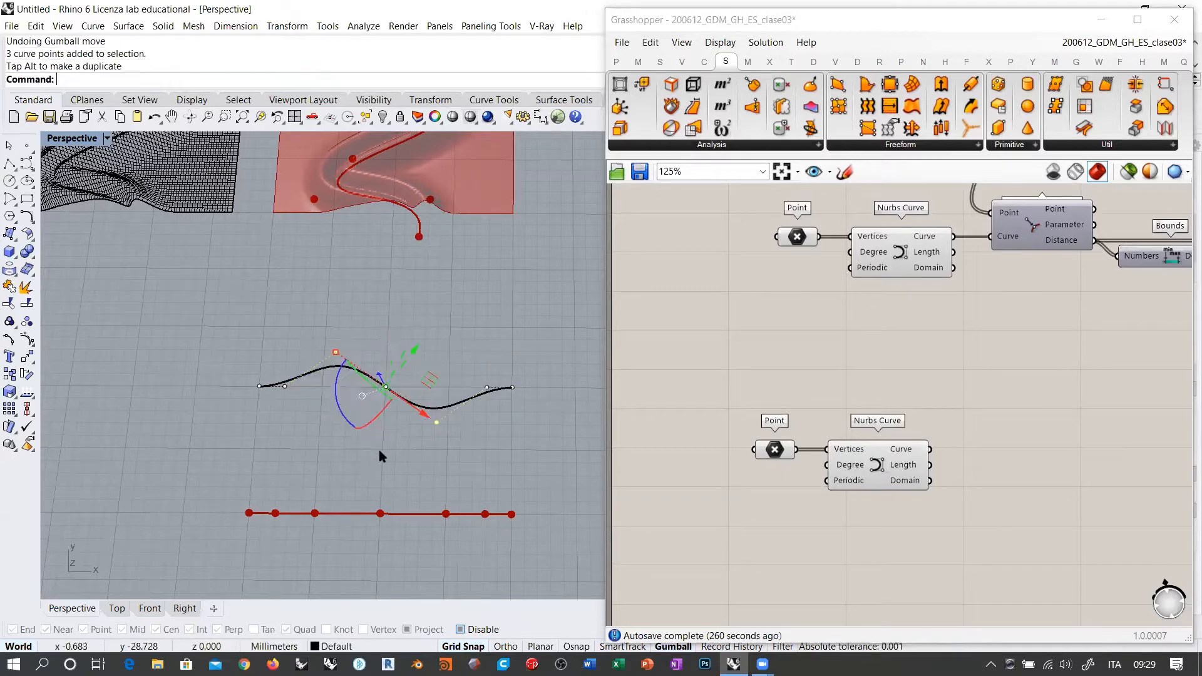
right_drag(380, 451, 381, 268)
drag(388, 231, 389, 204)
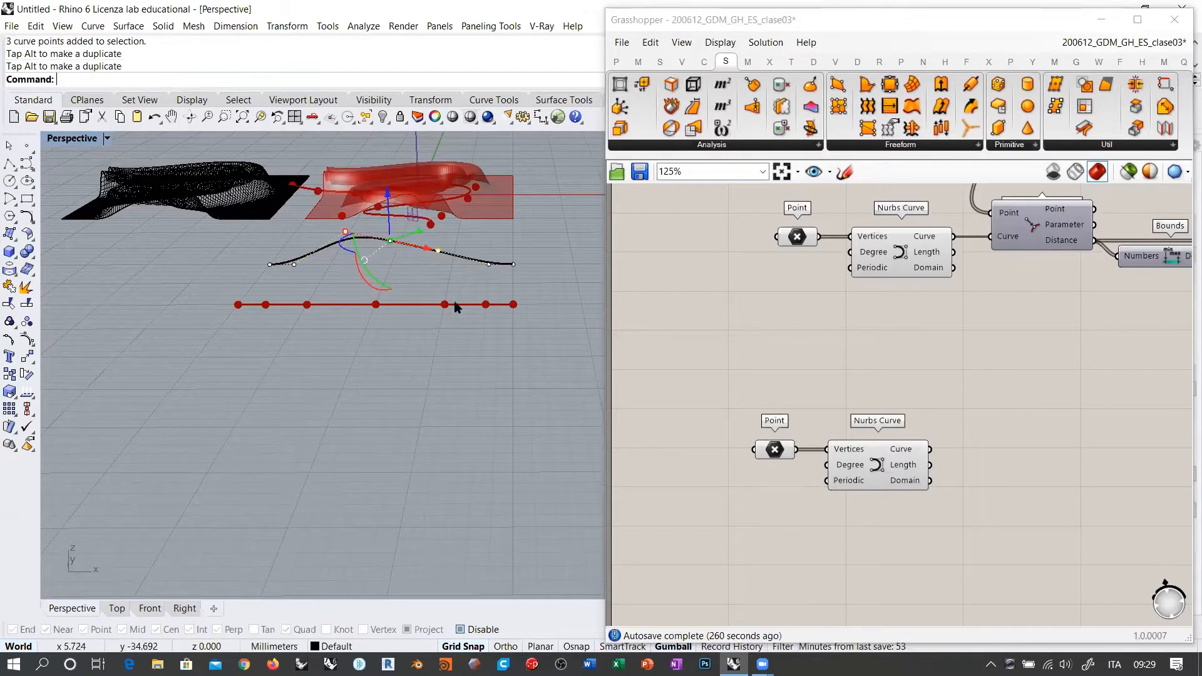
Show the drawn curve's control points again and scale the middle three closer together with the gumball.
right_drag(452, 303, 375, 351)
key(Escape)
key(Escape)
click(350, 350)
key(F10)
drag(322, 311, 448, 415)
drag(334, 370, 360, 378)
key(Escape)
key(Escape)
Delete the drawn test curve, keeping only the row of Grasshopper points and their Nurbs curve.
right_drag(444, 432, 375, 313)
right_drag(265, 332, 373, 335)
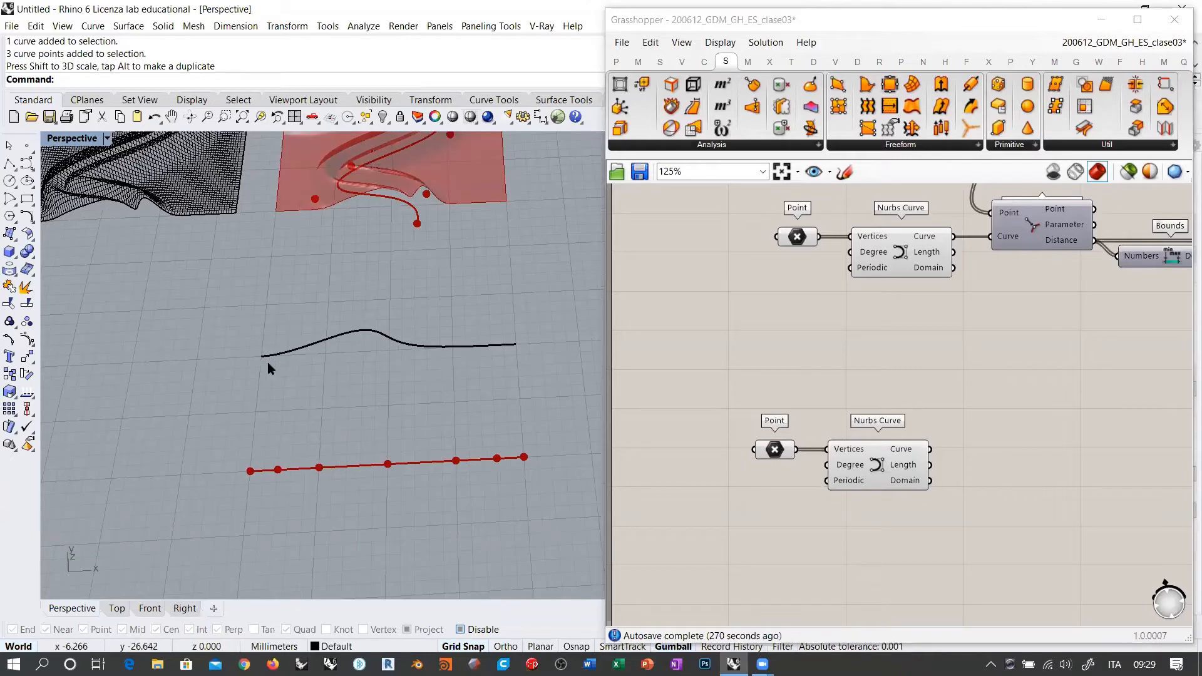
right_drag(423, 407, 451, 375)
drag(485, 287, 332, 393)
key(Delete)
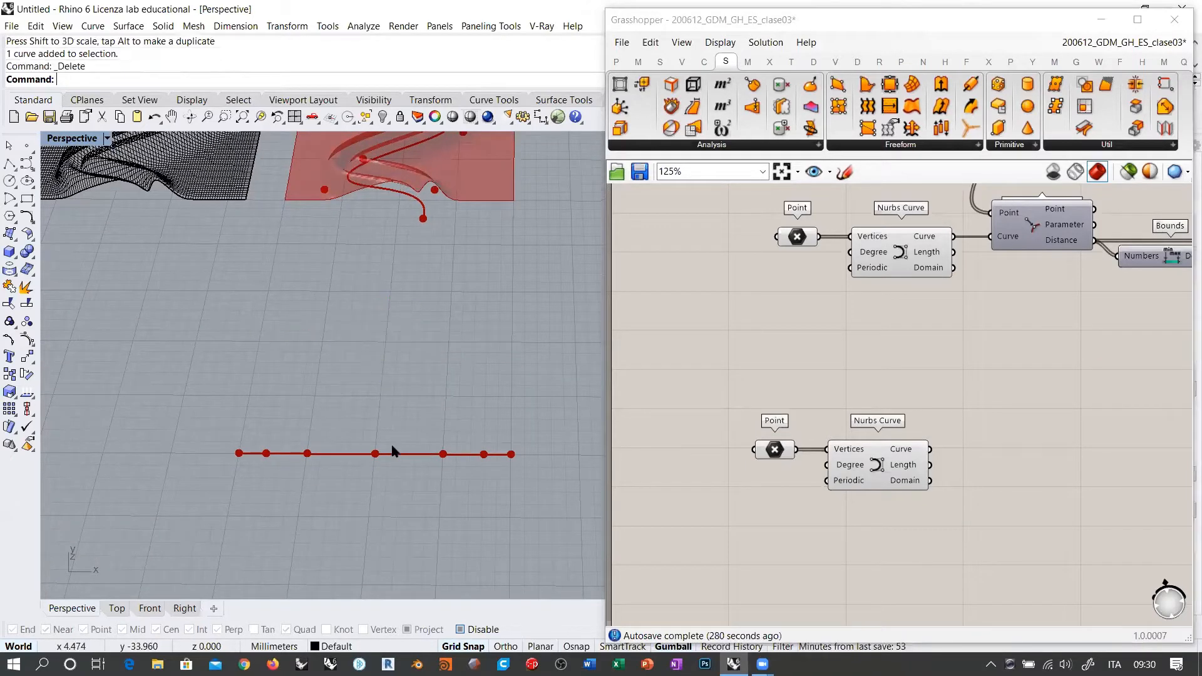
shift+right_drag(268, 447, 240, 475)
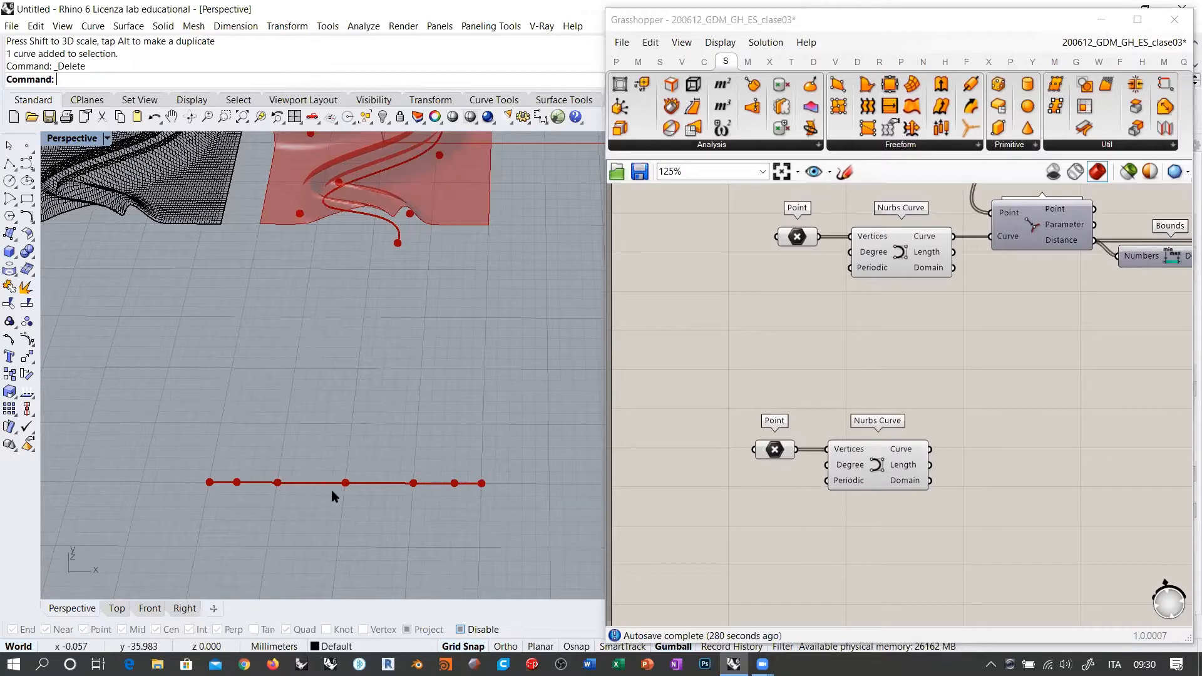
click(884, 345)
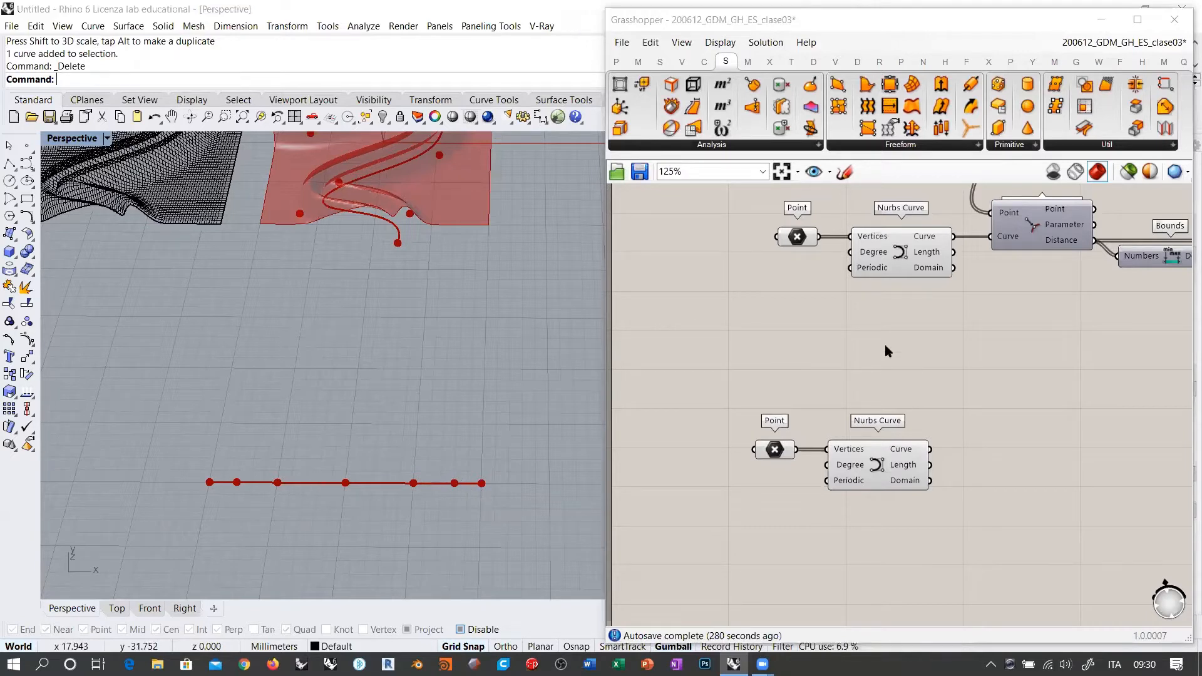
Examine the lower Nurbs Curve component and the curve it draws through the row of points in the viewport.
click(785, 443)
click(804, 395)
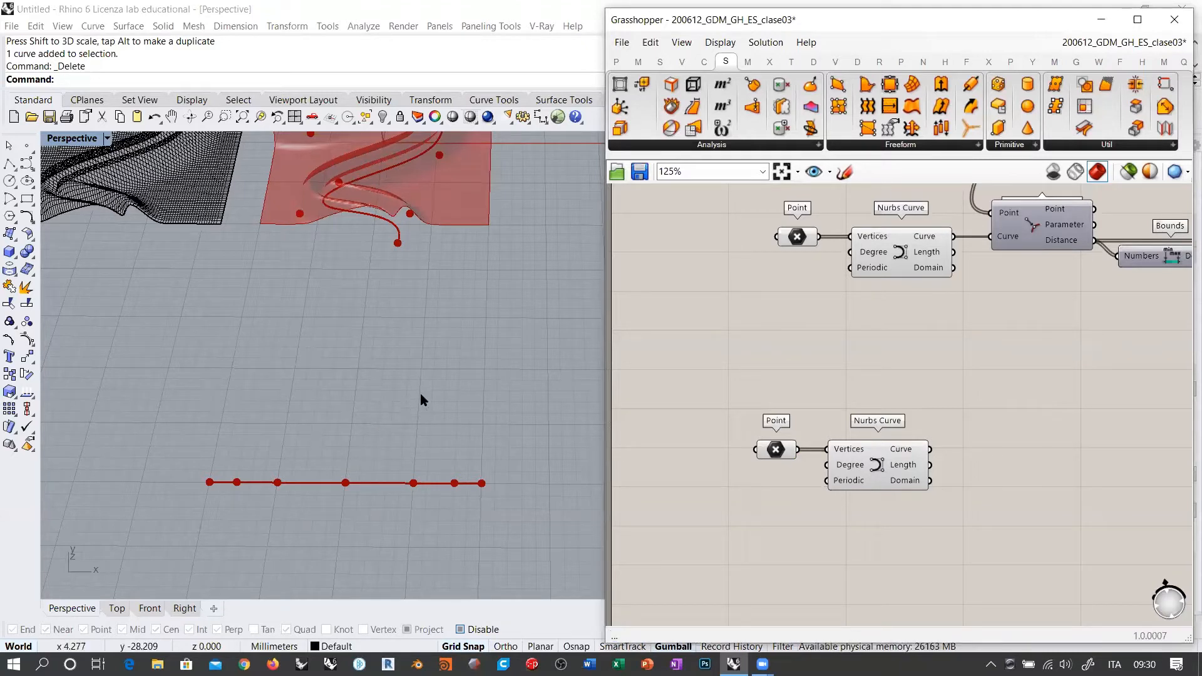
right_drag(429, 408, 343, 527)
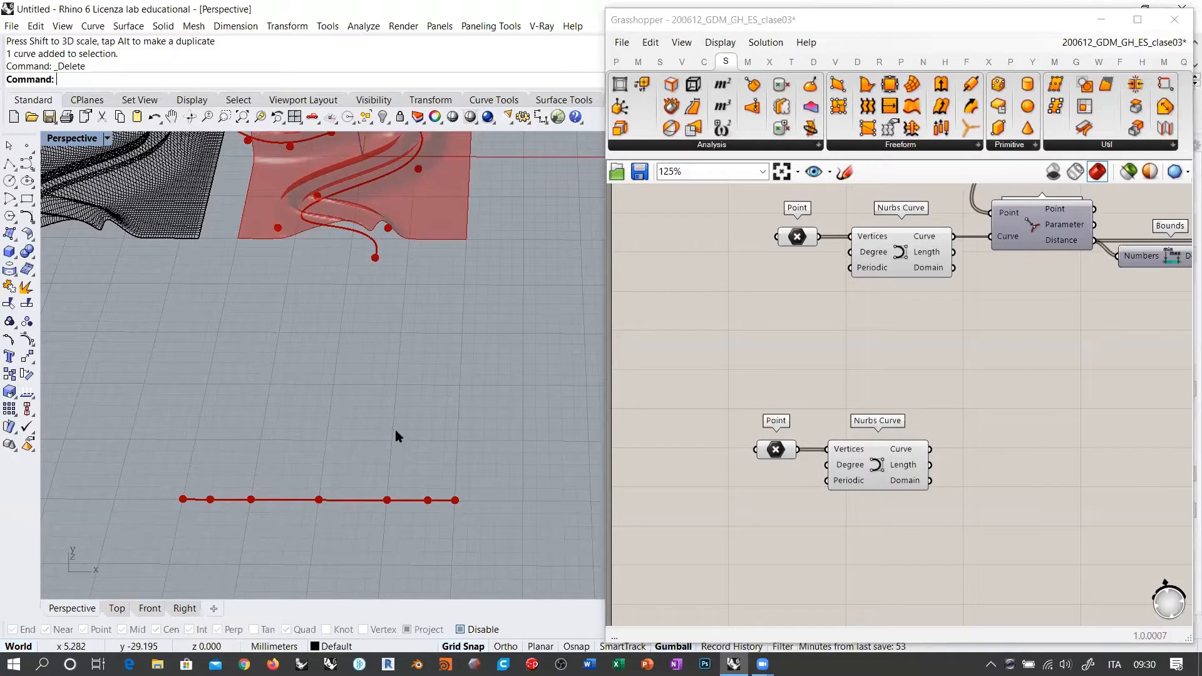
click(871, 382)
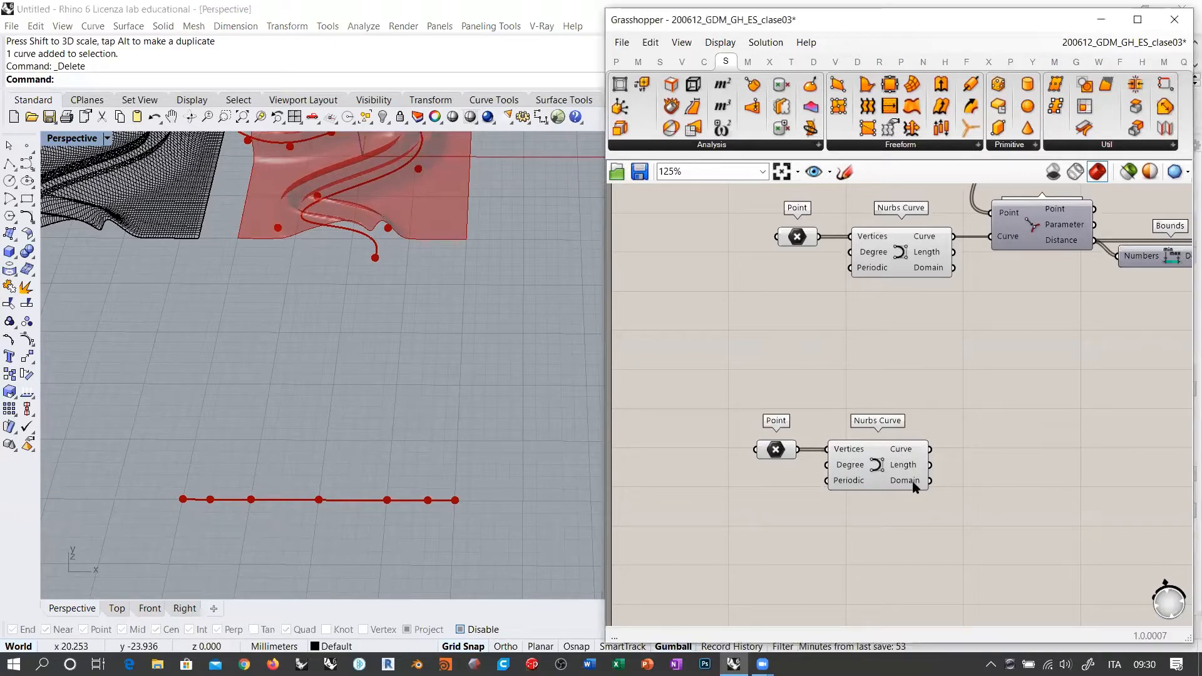
click(877, 470)
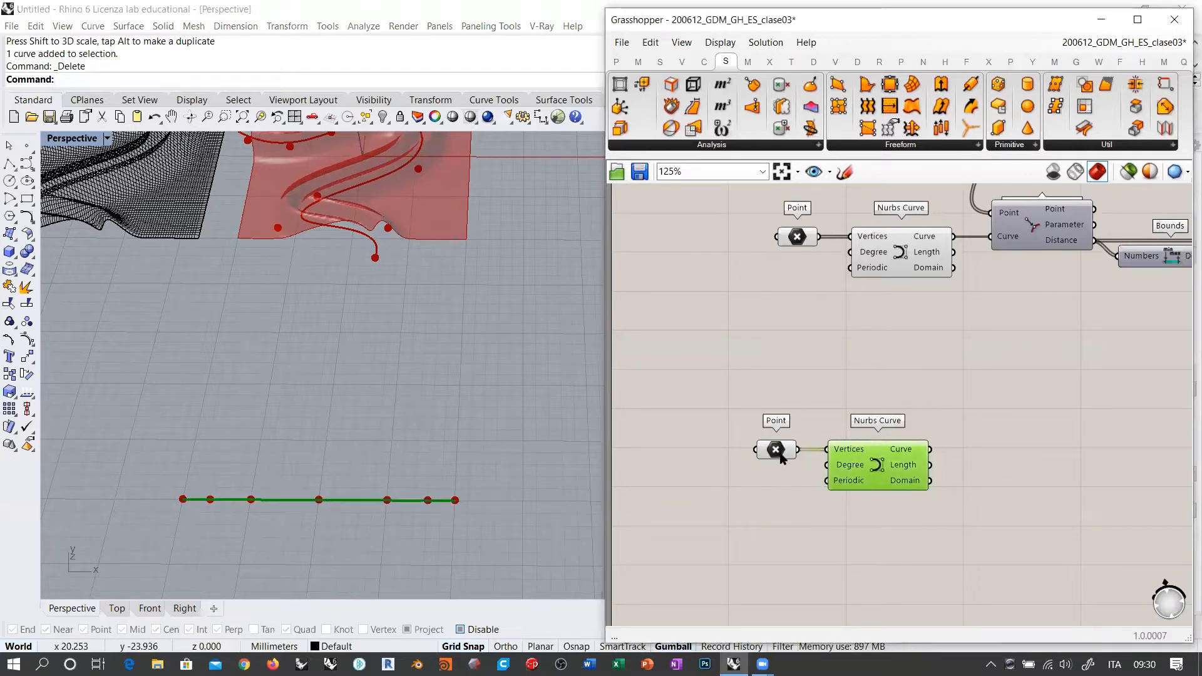
drag(878, 462, 880, 462)
click(958, 441)
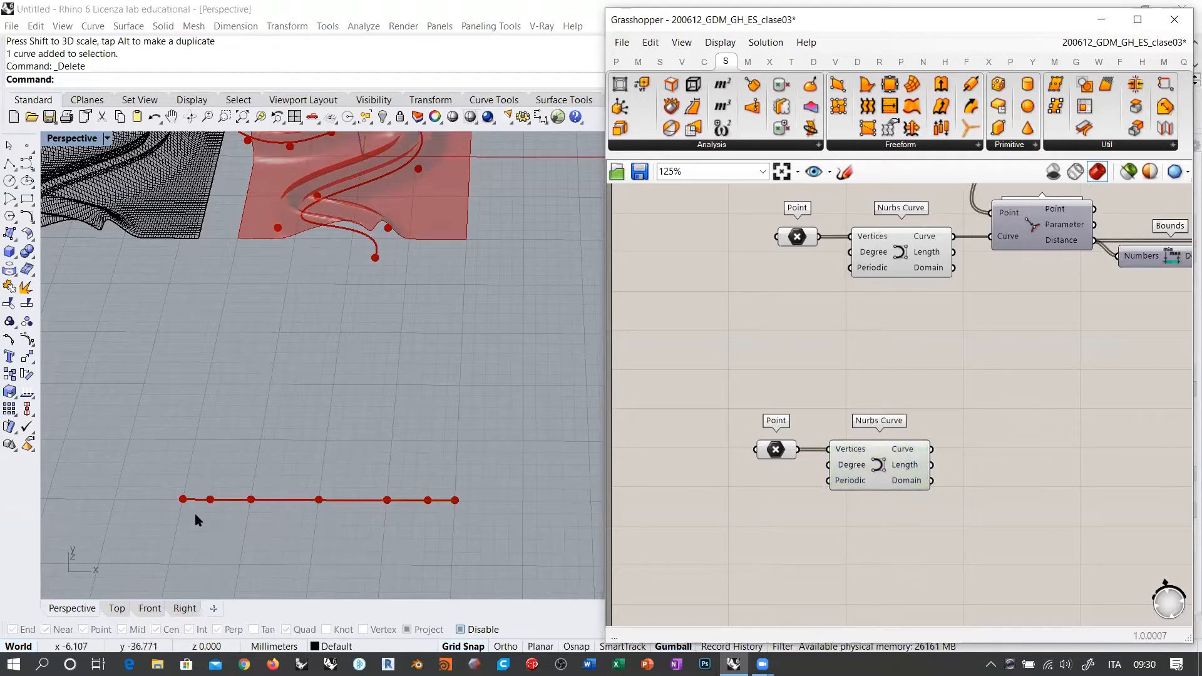
click(900, 477)
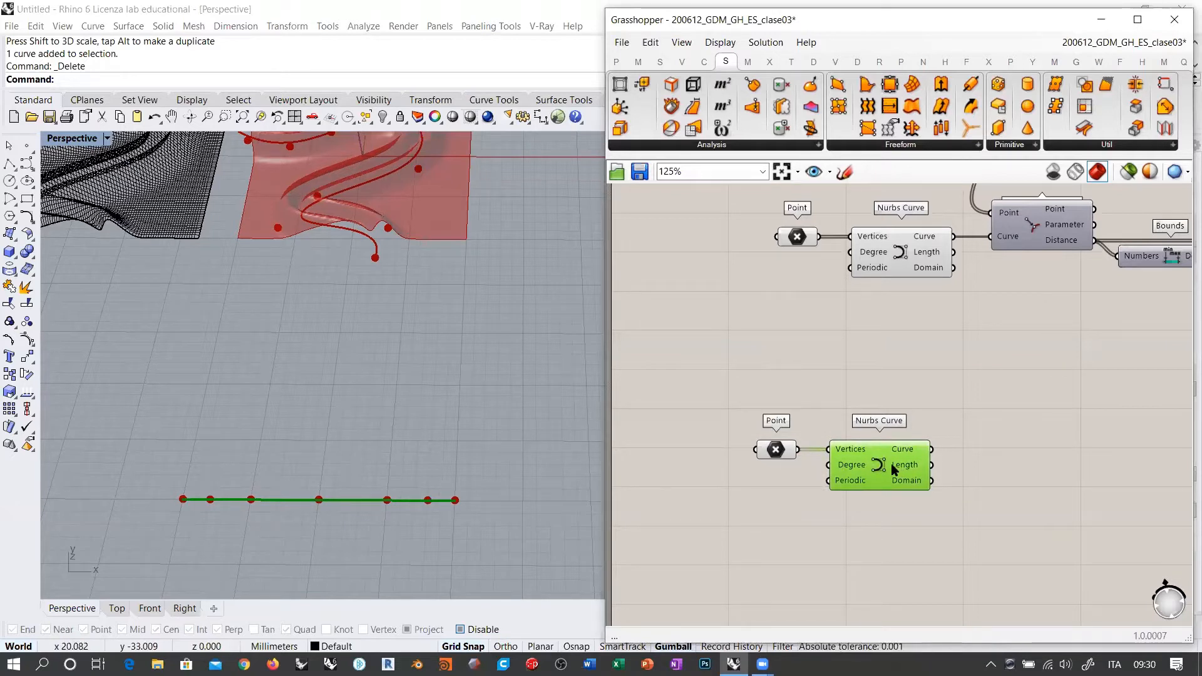
click(812, 354)
Add a Linear Array component, feed the lower Nurbs Curve into its Geometry input and align it with the curve component.
right_drag(941, 432, 866, 357)
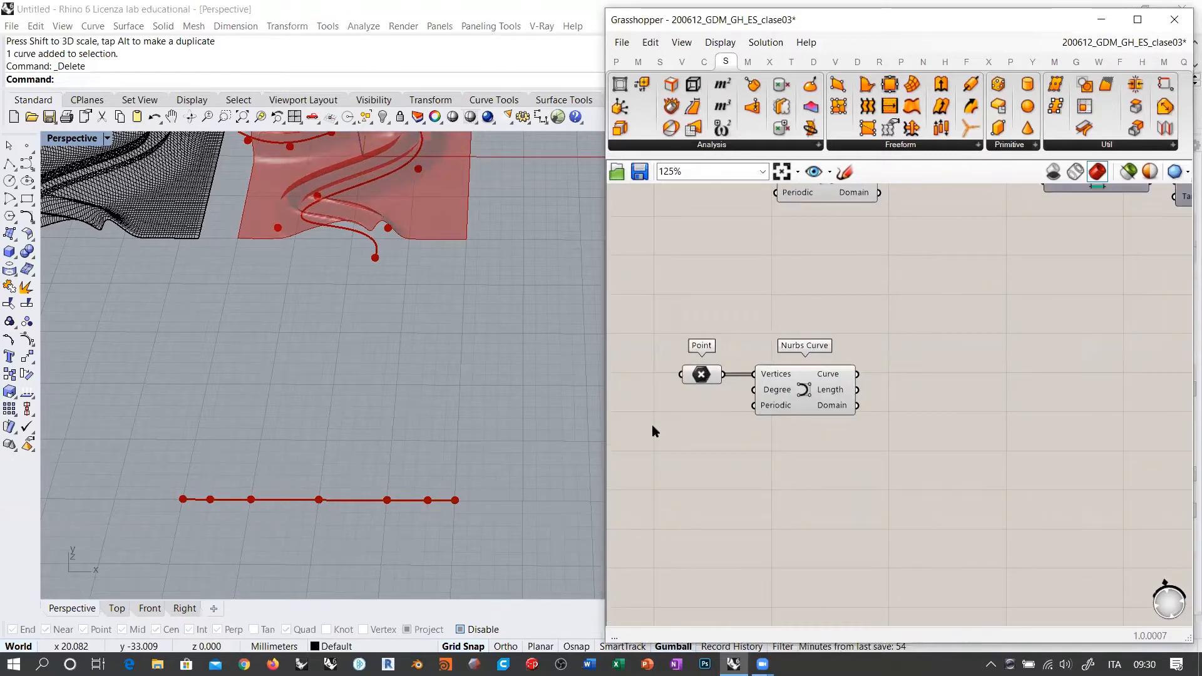
double_click(952, 434)
text(arr)
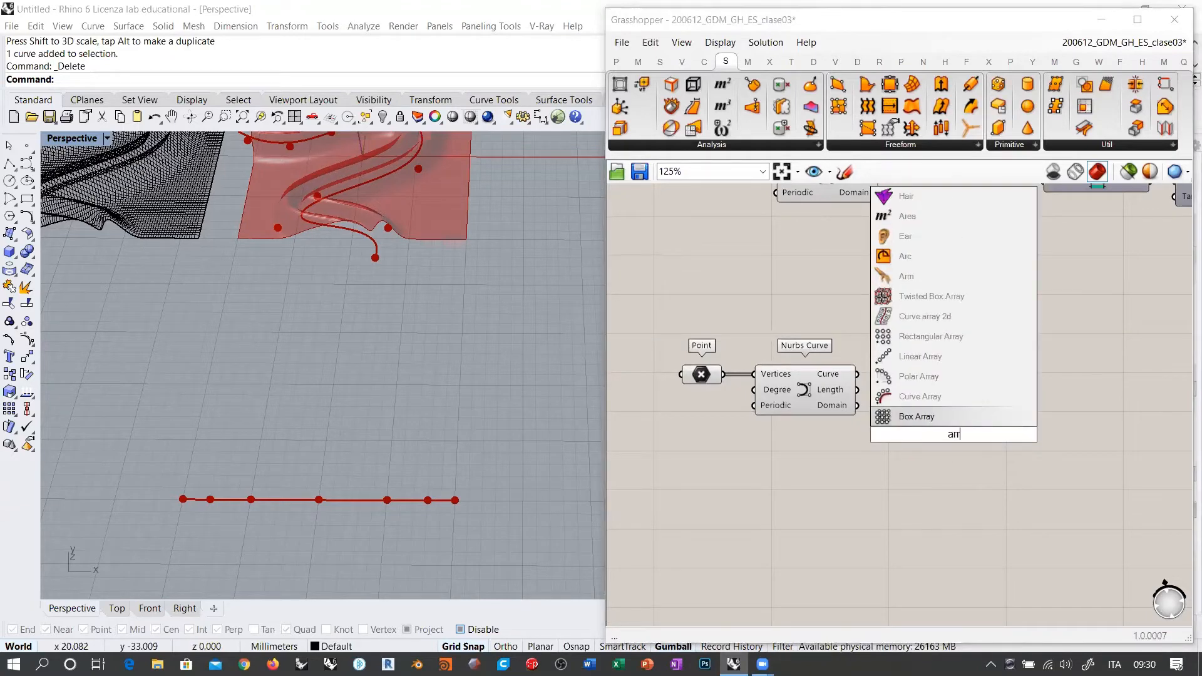
click(920, 357)
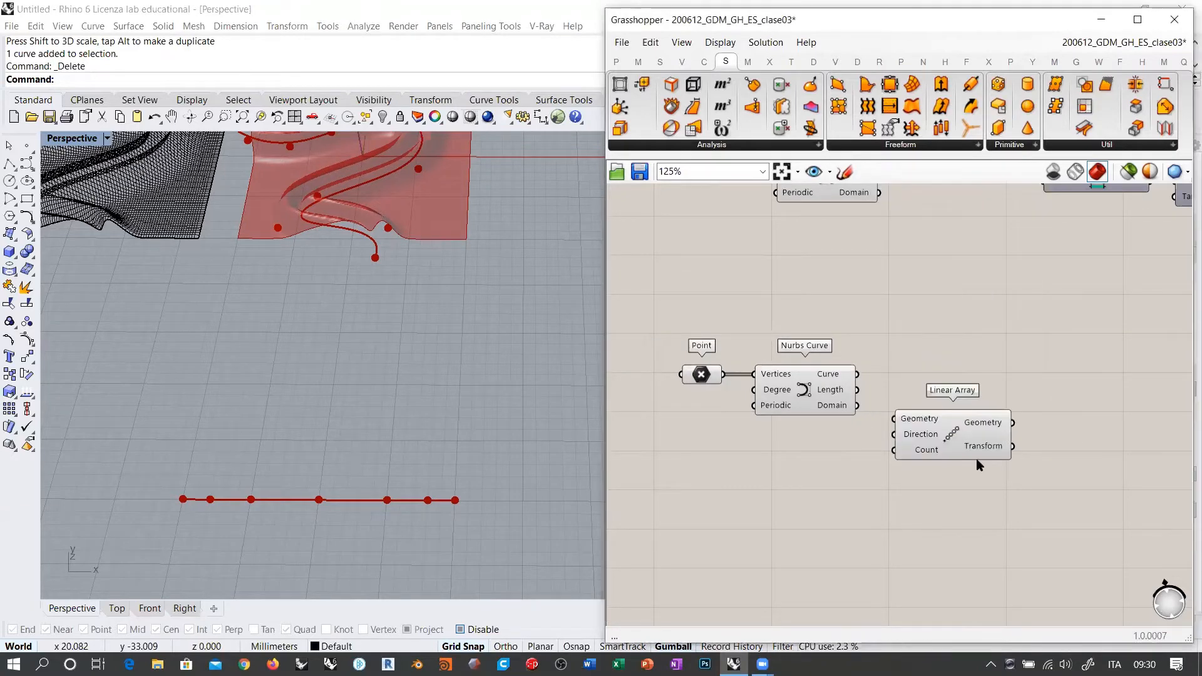
scroll(960, 457, up, 2)
drag(841, 361, 919, 402)
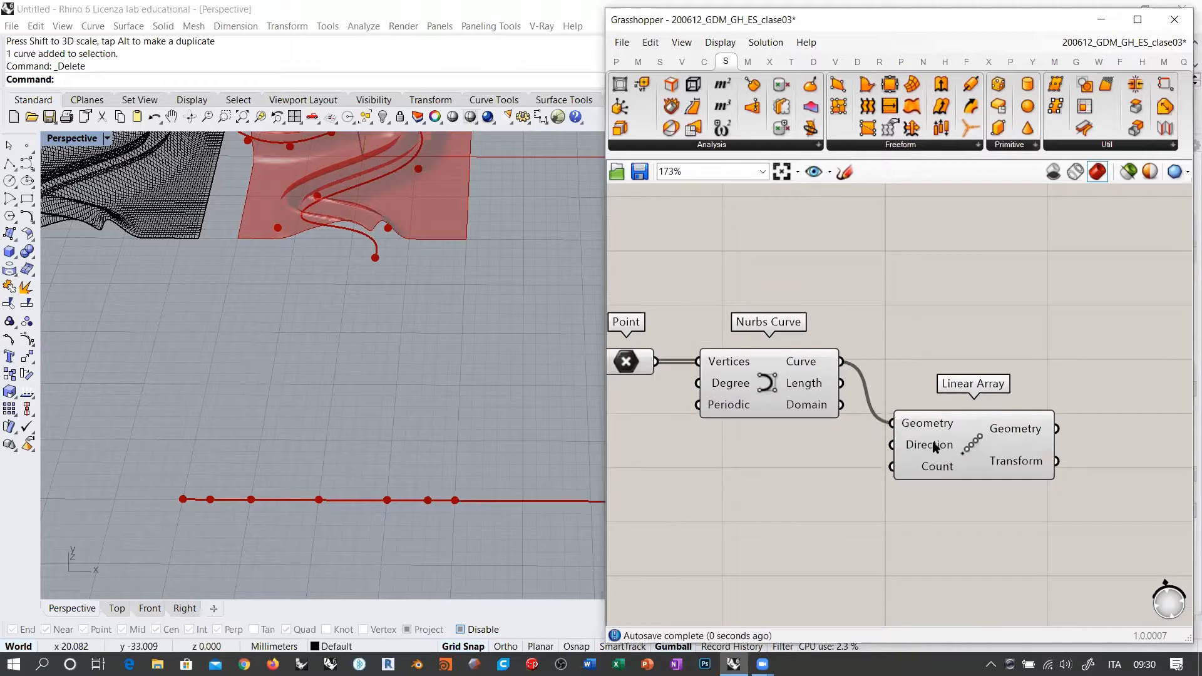
drag(998, 432, 1039, 390)
Add a Unit Y vector below the Nurbs Curve component and connect it to the Linear Array's Direction input.
double_click(873, 477)
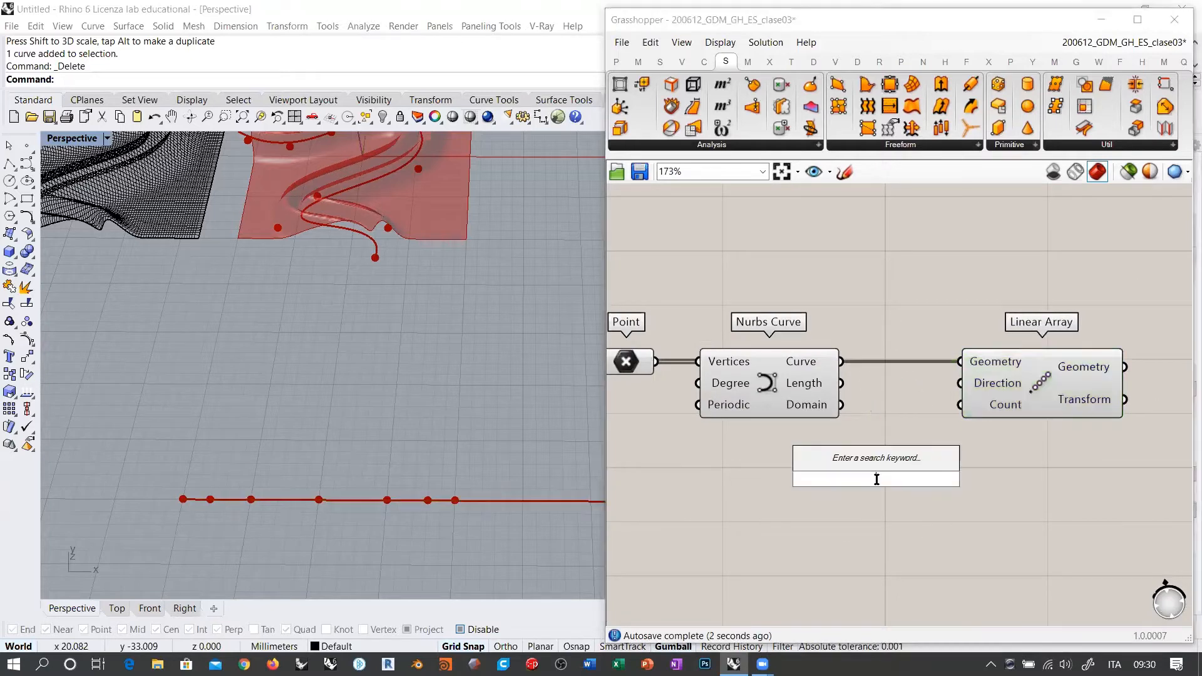
text(y)
click(853, 457)
drag(959, 383, 801, 440)
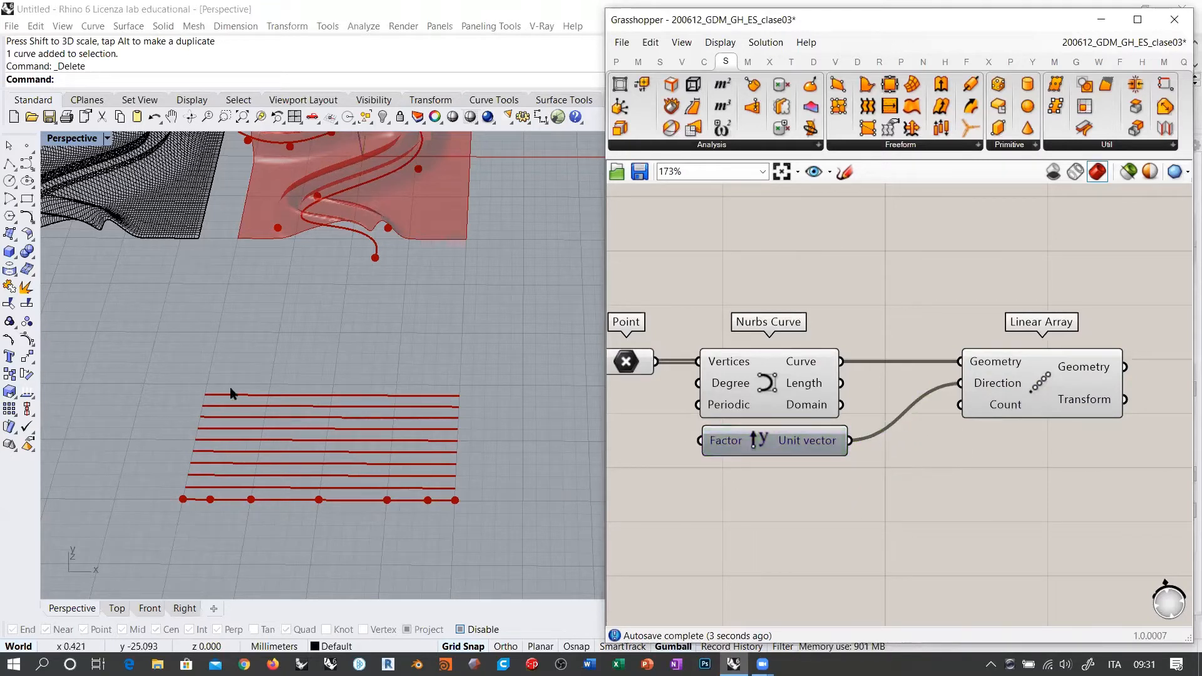
Add a number slider set to 3, connect it to the Linear Array's Count input and place it below the Unit Y vector.
right_drag(926, 435, 997, 405)
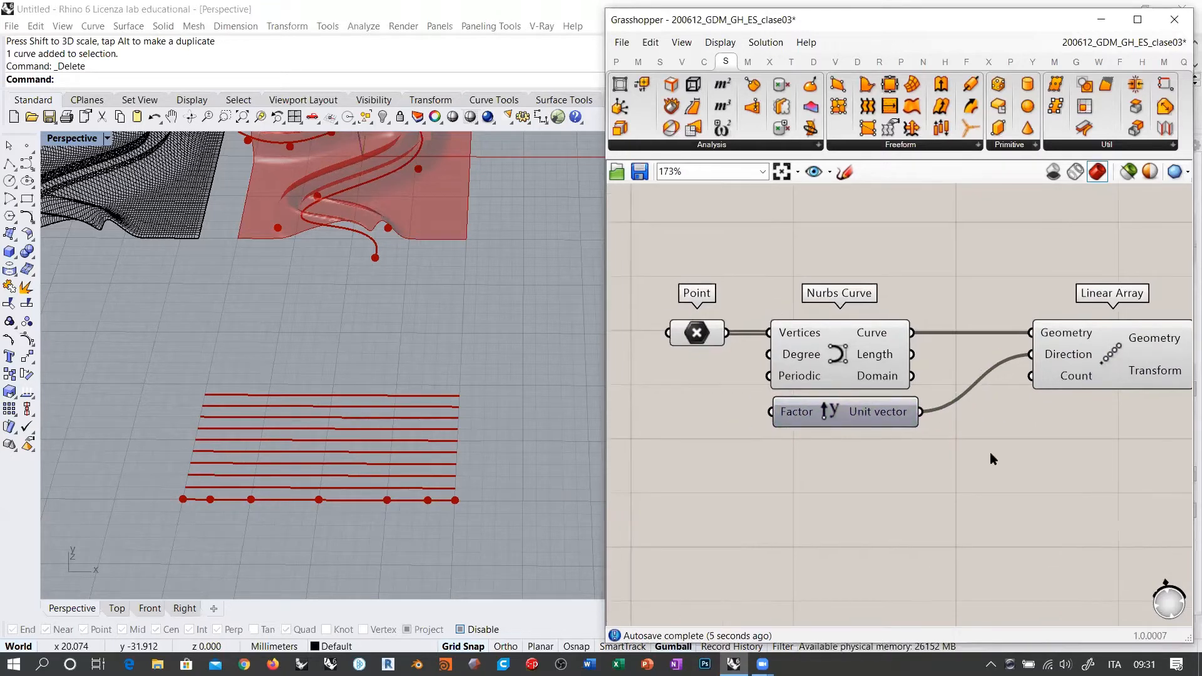
double_click(935, 516)
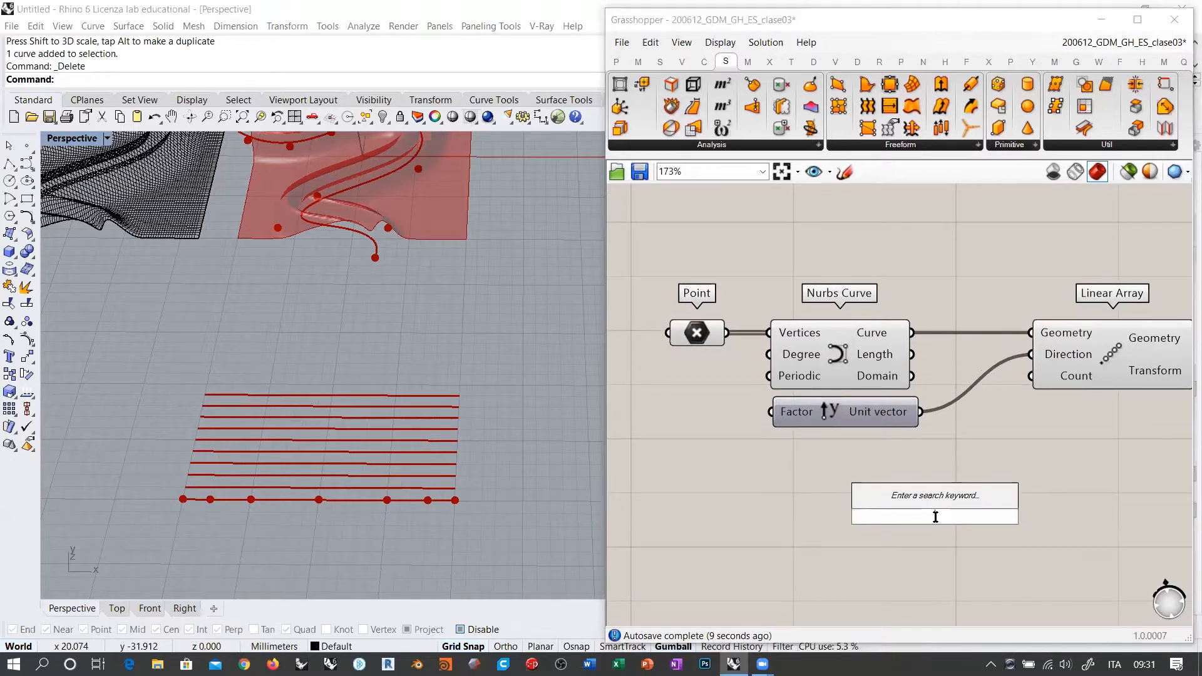
text(3)
key(Return)
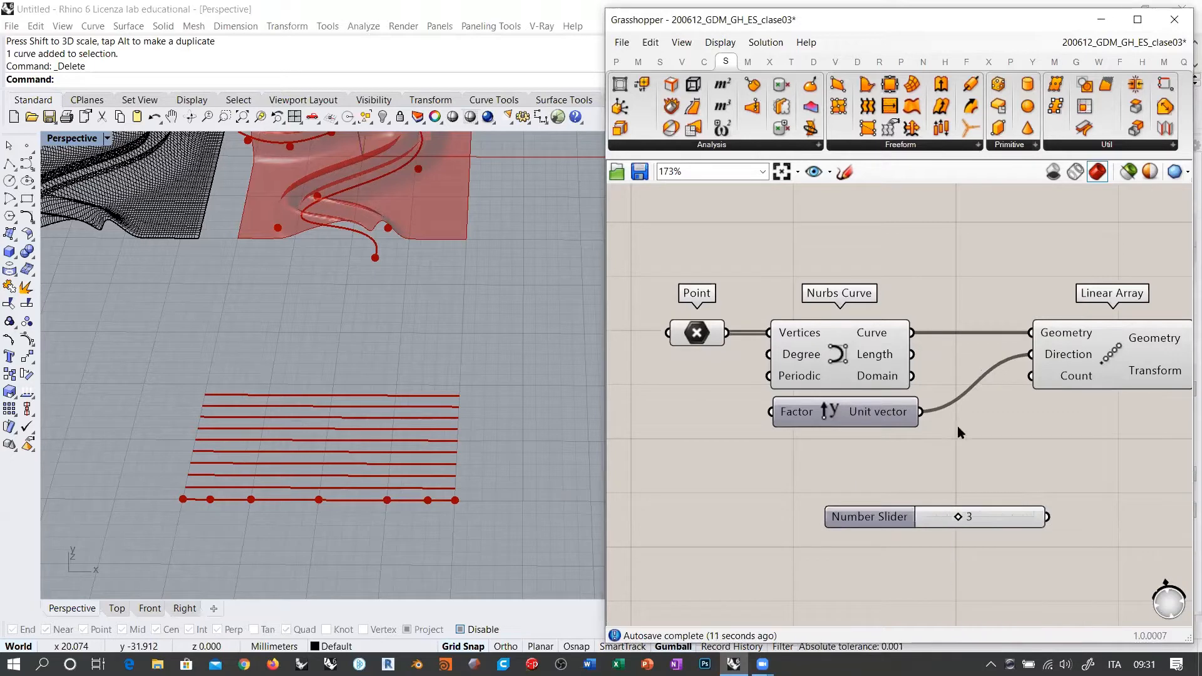
drag(1030, 375, 899, 454)
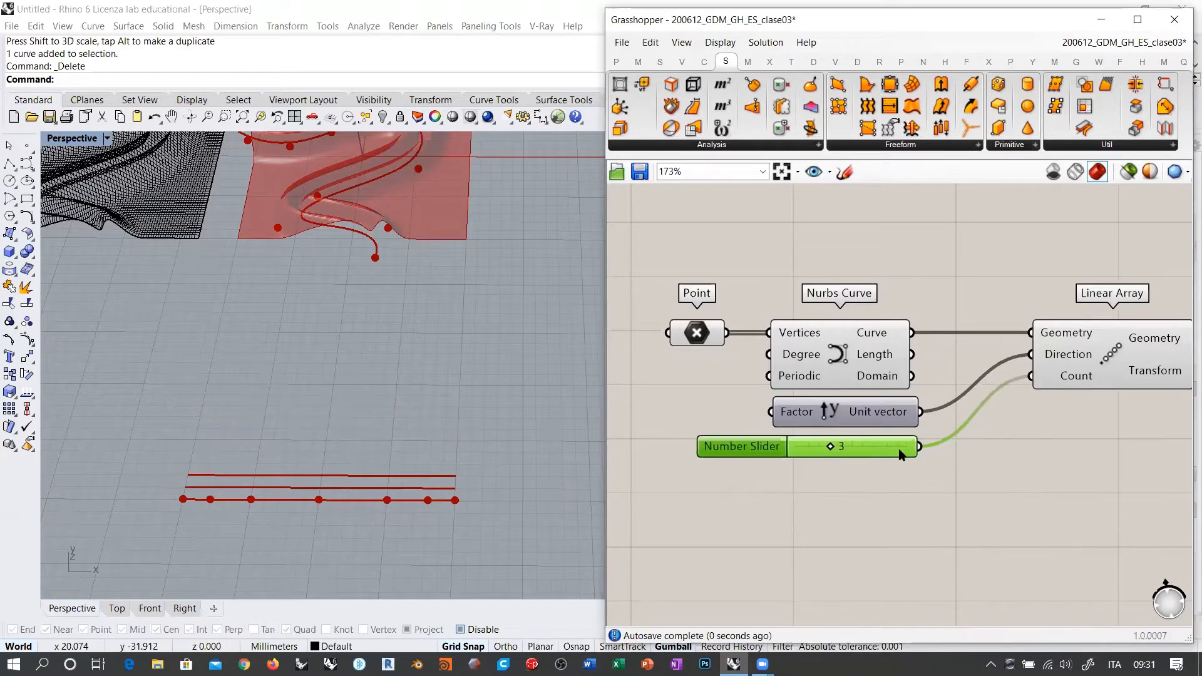
Create a number slider with the value 2.00 beside the Unit Y vector's Factor input.
right_drag(768, 451, 857, 455)
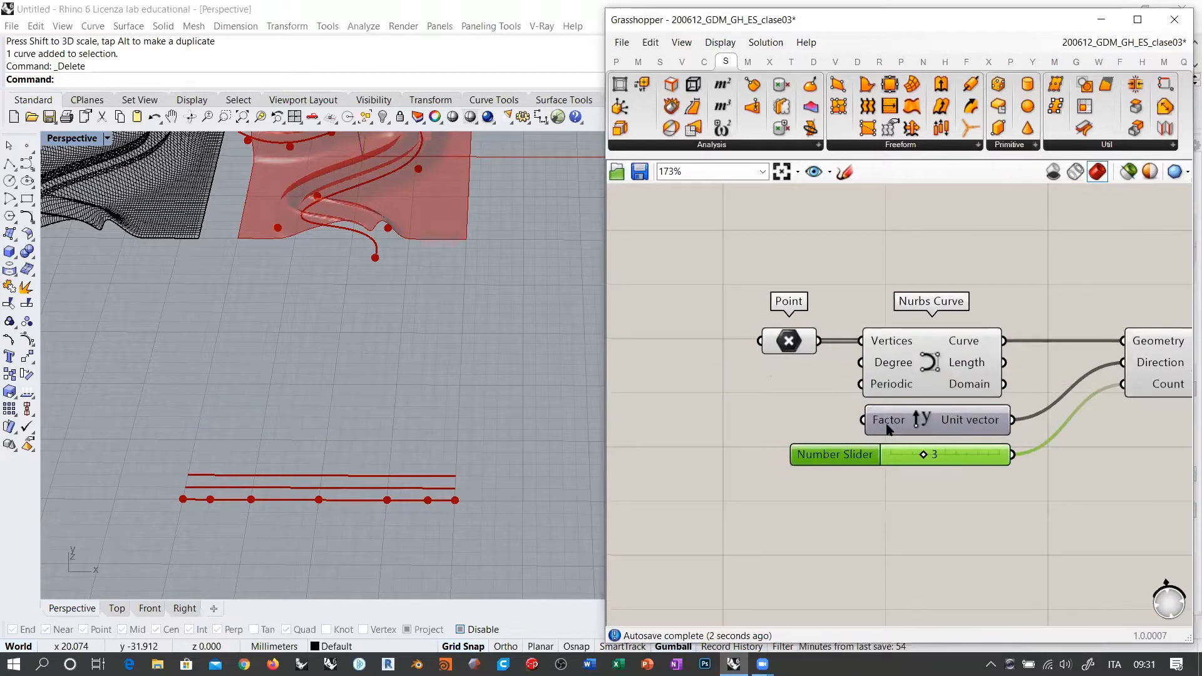
double_click(722, 425)
text(2)
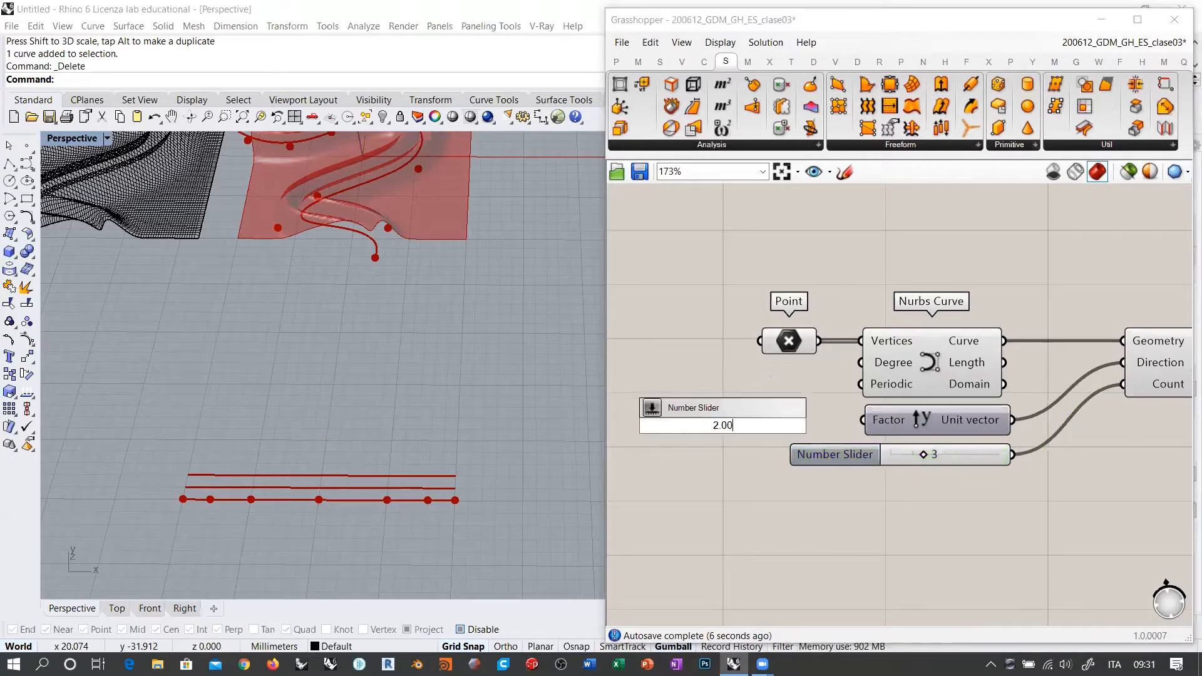
Add a number slider, set it to 8.18 and connect it to the Factor of the Unit Y vector.
key(Return)
drag(842, 428, 806, 419)
click(765, 471)
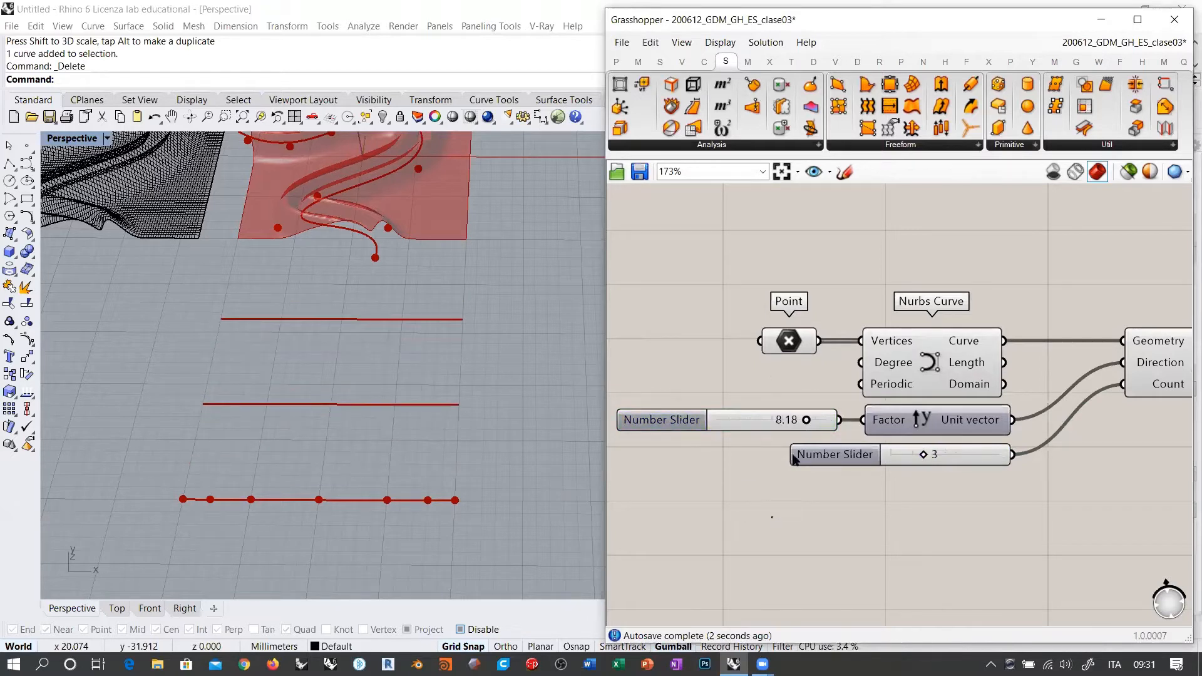
Hide the preview of the Point parameter that feeds the Nurbs Curve component.
click(787, 346)
key(ctrl+q)
click(832, 280)
click(948, 365)
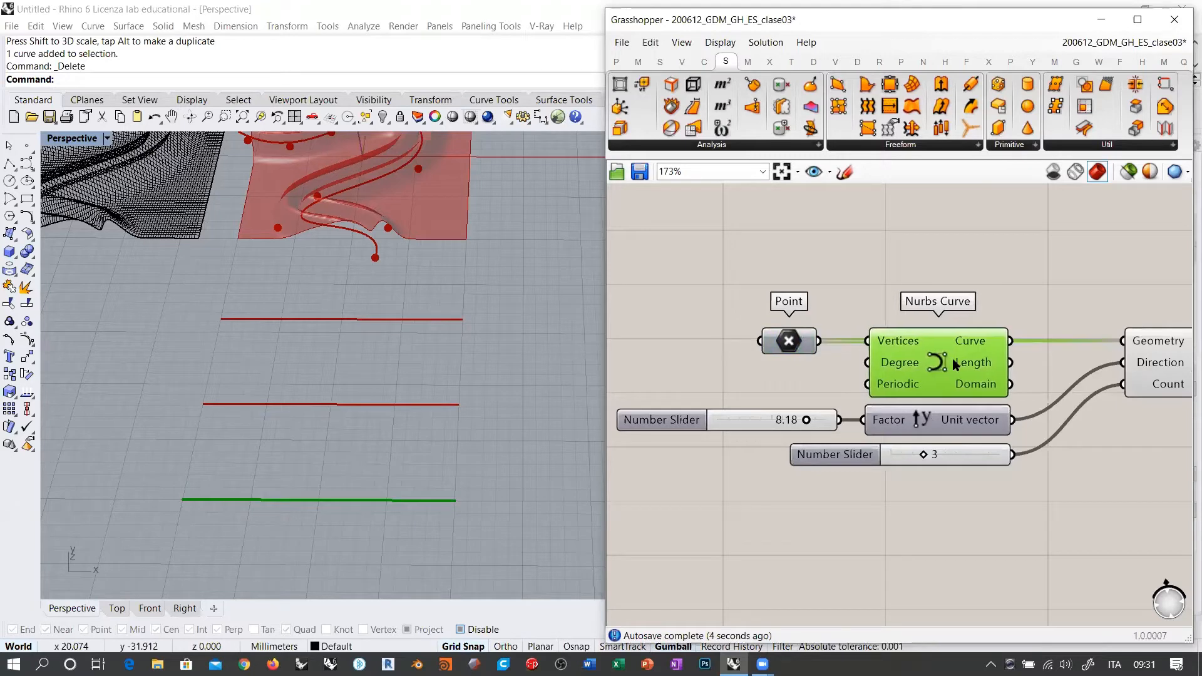
click(974, 258)
Move the Linear Array component closer to the Nurbs Curve component.
right_drag(1065, 398, 991, 391)
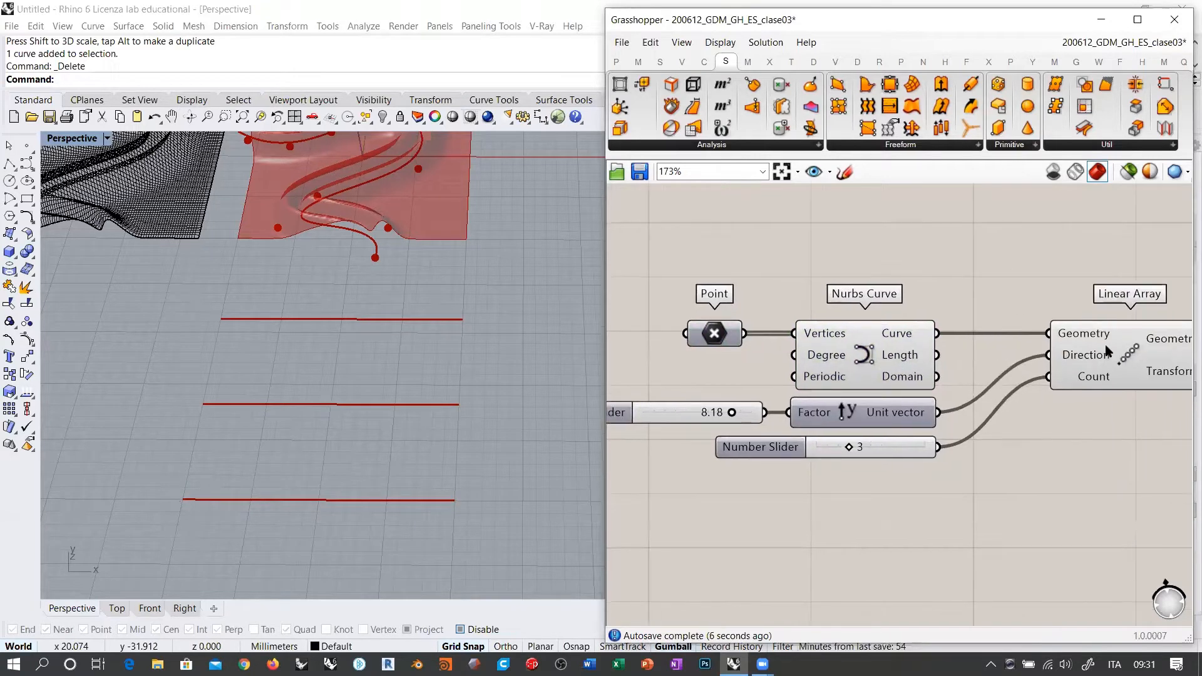
drag(1107, 352, 1052, 353)
click(1052, 442)
right_drag(431, 374, 405, 393)
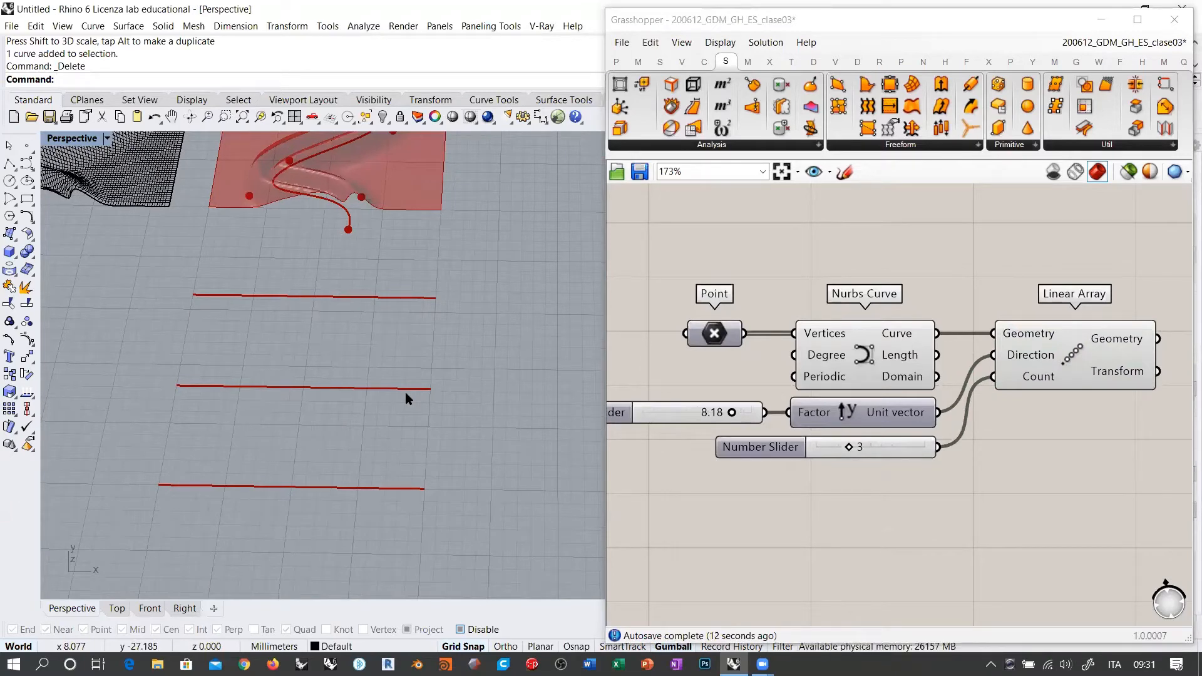
Hide the preview of the Nurbs Curve component and inspect the Linear Array's Geometry output.
right_drag(1135, 341, 890, 366)
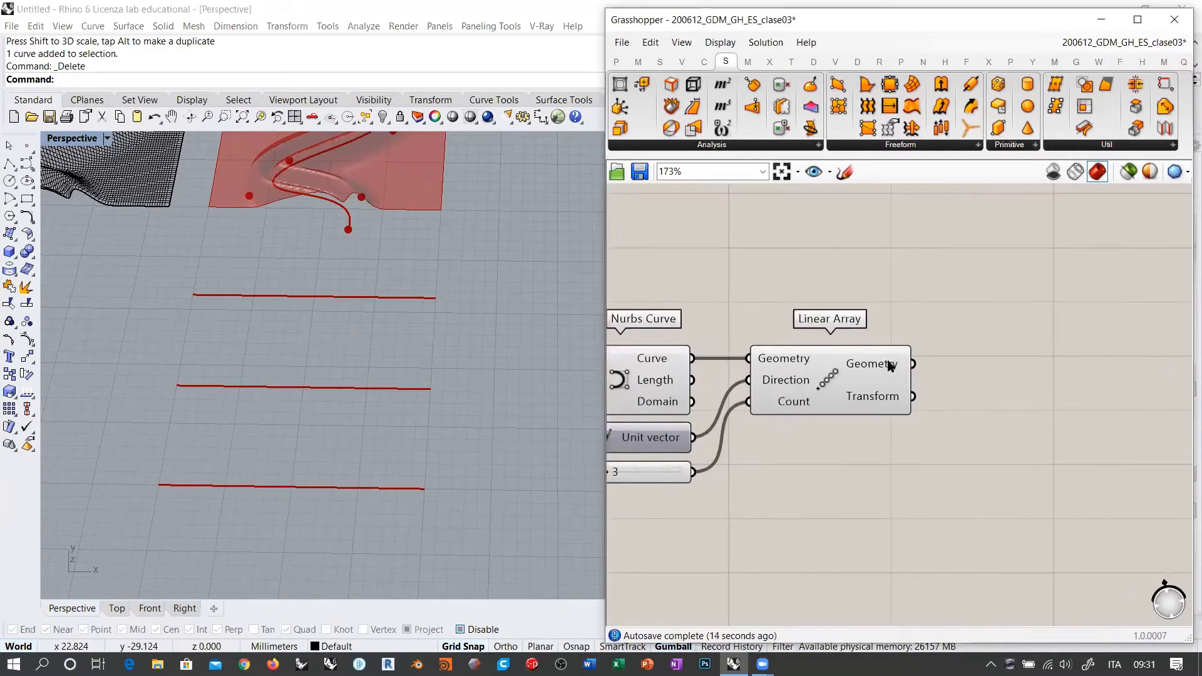
click(627, 387)
key(ctrl+q)
click(854, 290)
mouse_move(879, 364)
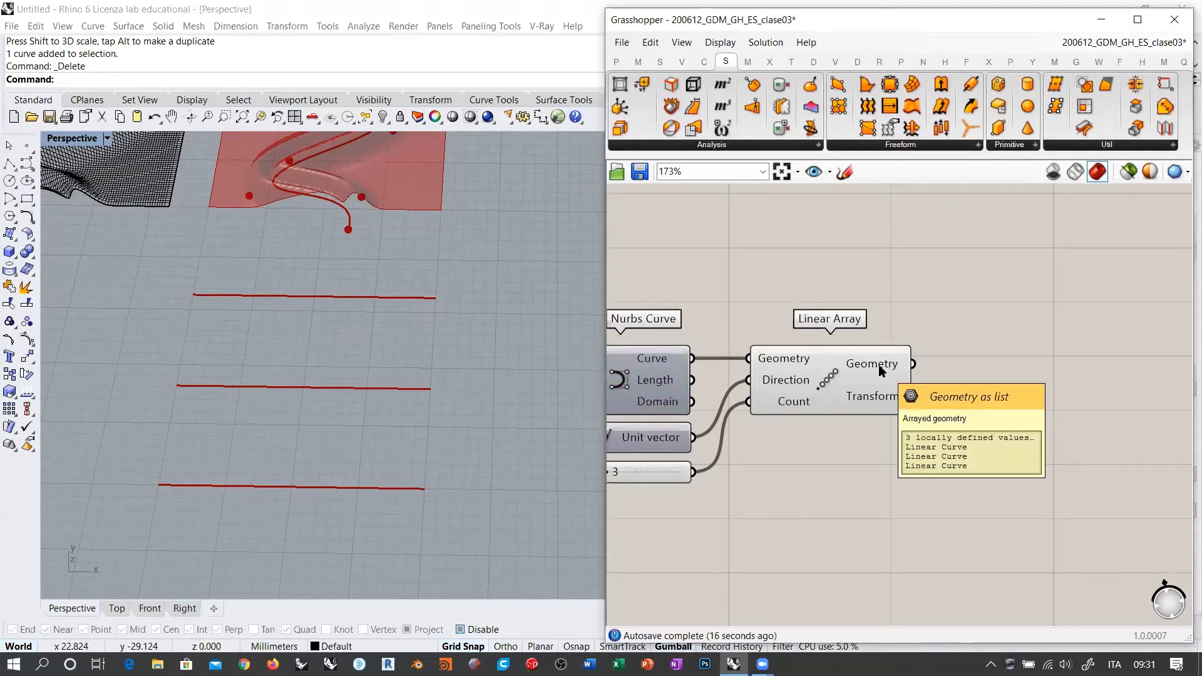
Add a Loft component and connect the Linear Array's Geometry output to its Curves input.
double_click(1058, 402)
text(loft)
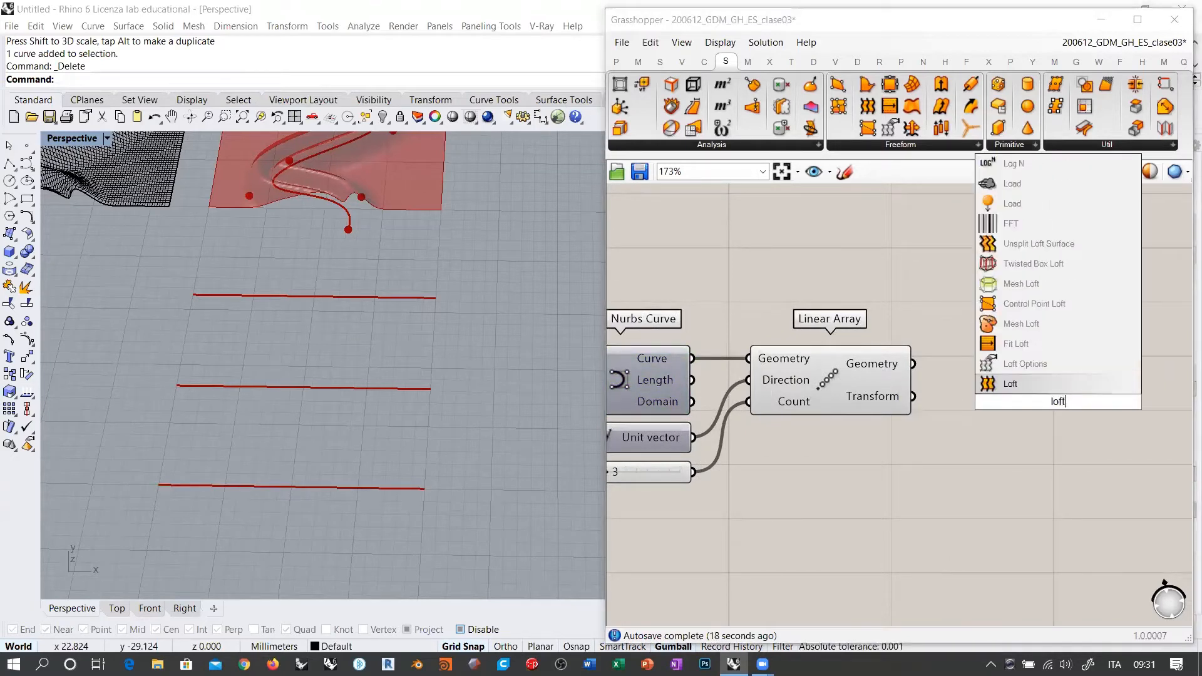
click(1010, 384)
drag(913, 363, 1039, 371)
click(951, 408)
right_drag(420, 401, 422, 426)
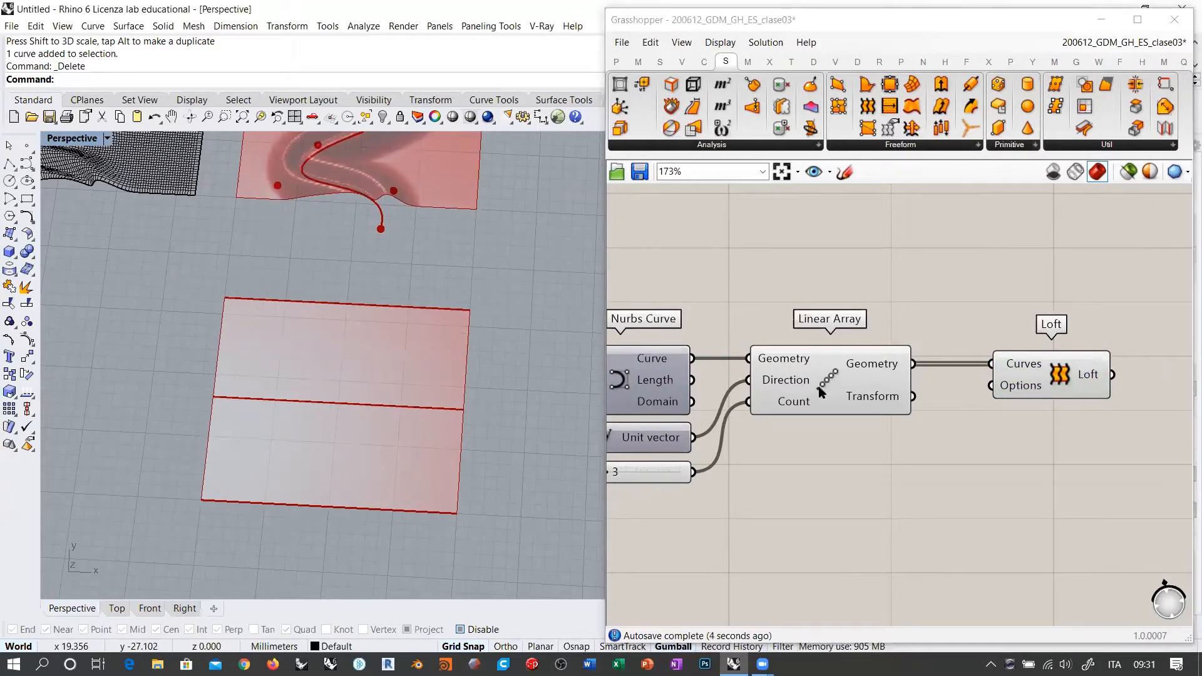
Move the Loft component up and away from the Linear Array and hide its preview.
right_drag(1015, 431, 937, 427)
drag(957, 371, 1115, 287)
key(ctrl+q)
click(941, 401)
Toggle the Linear Array's preview off and back on to check which curves it displays.
right_drag(905, 387, 895, 368)
click(745, 359)
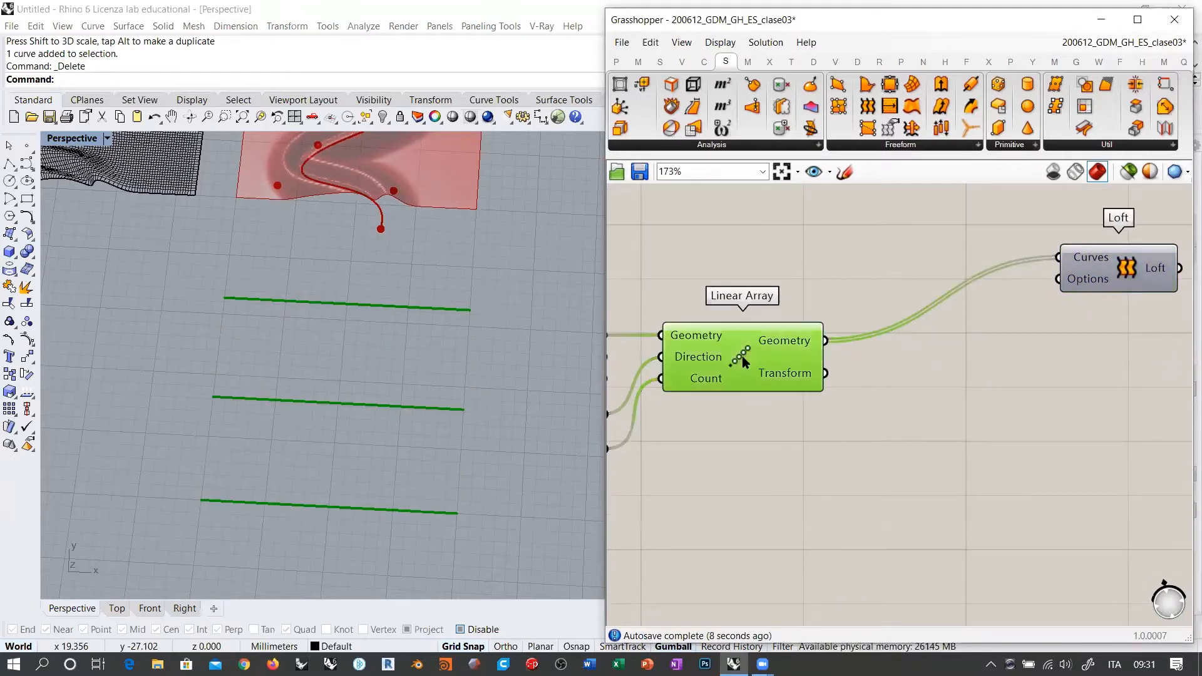
key(ctrl+q)
click(793, 405)
click(809, 379)
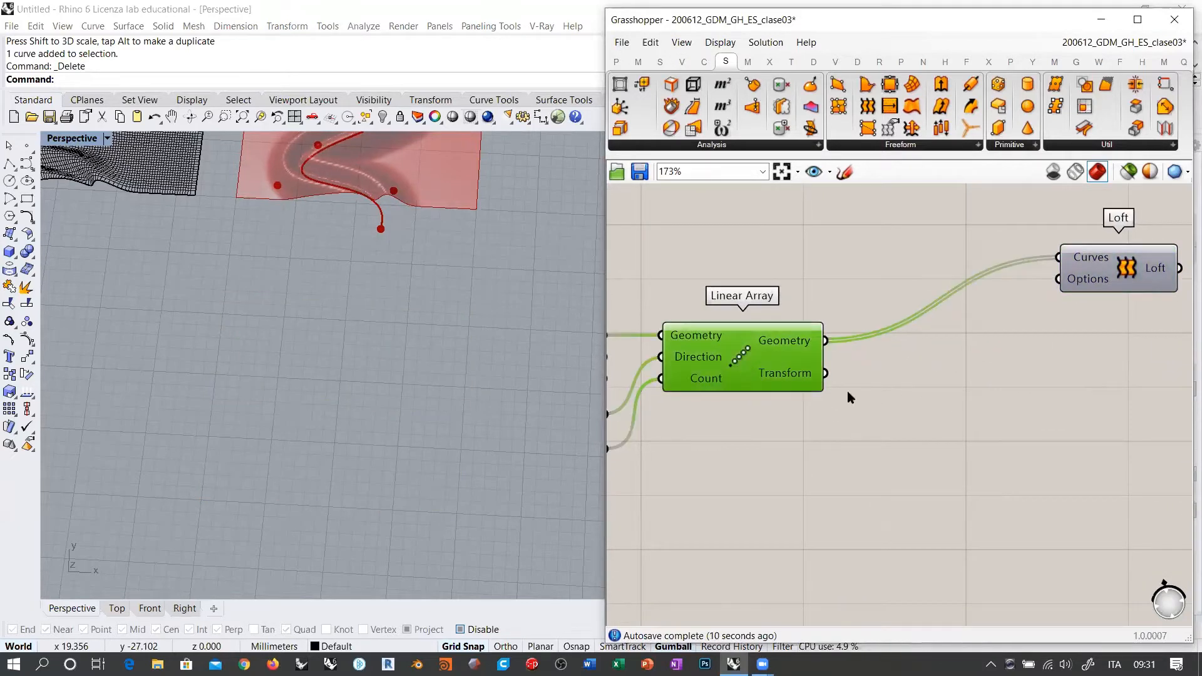
key(ctrl+q)
click(921, 408)
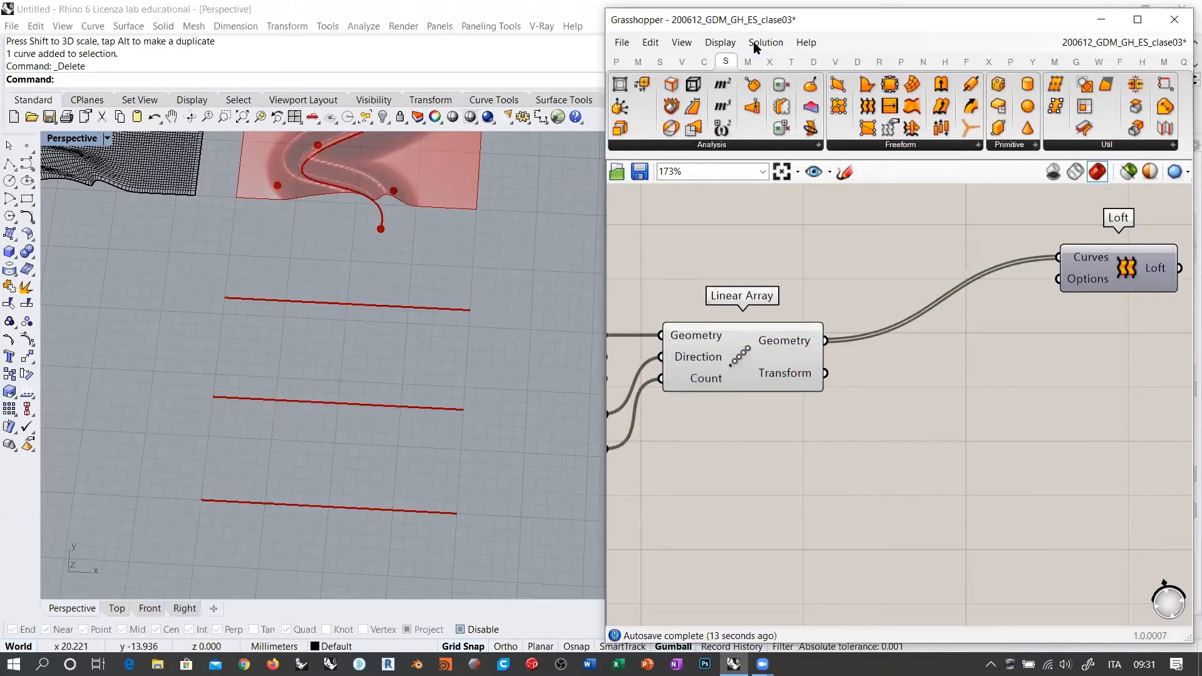
Add a Control Points component below the Loft and connect the Linear Array's Geometry output to its Curve input.
click(703, 91)
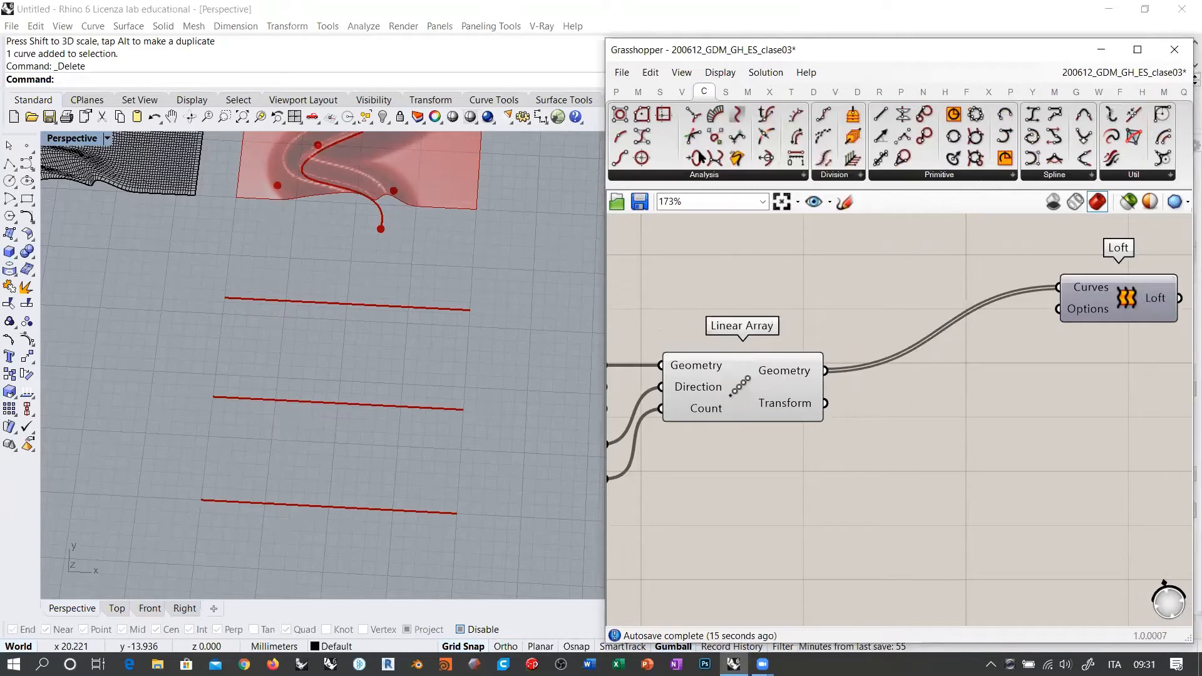
click(701, 175)
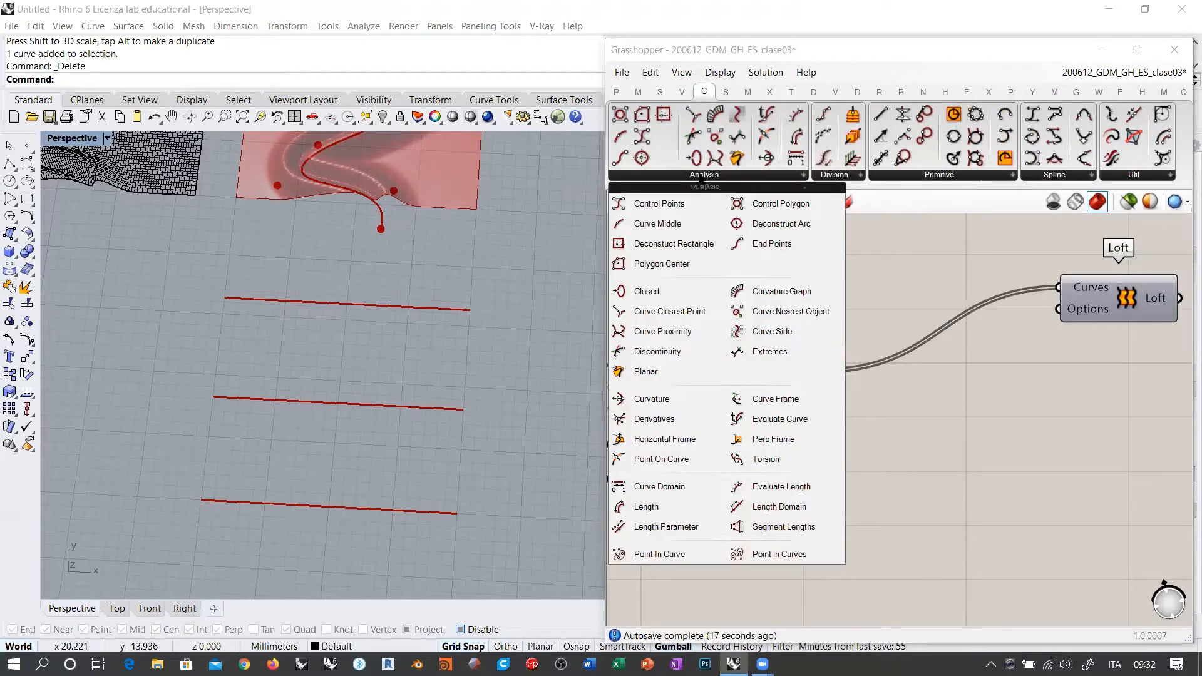
drag(645, 203, 960, 430)
drag(825, 370, 903, 431)
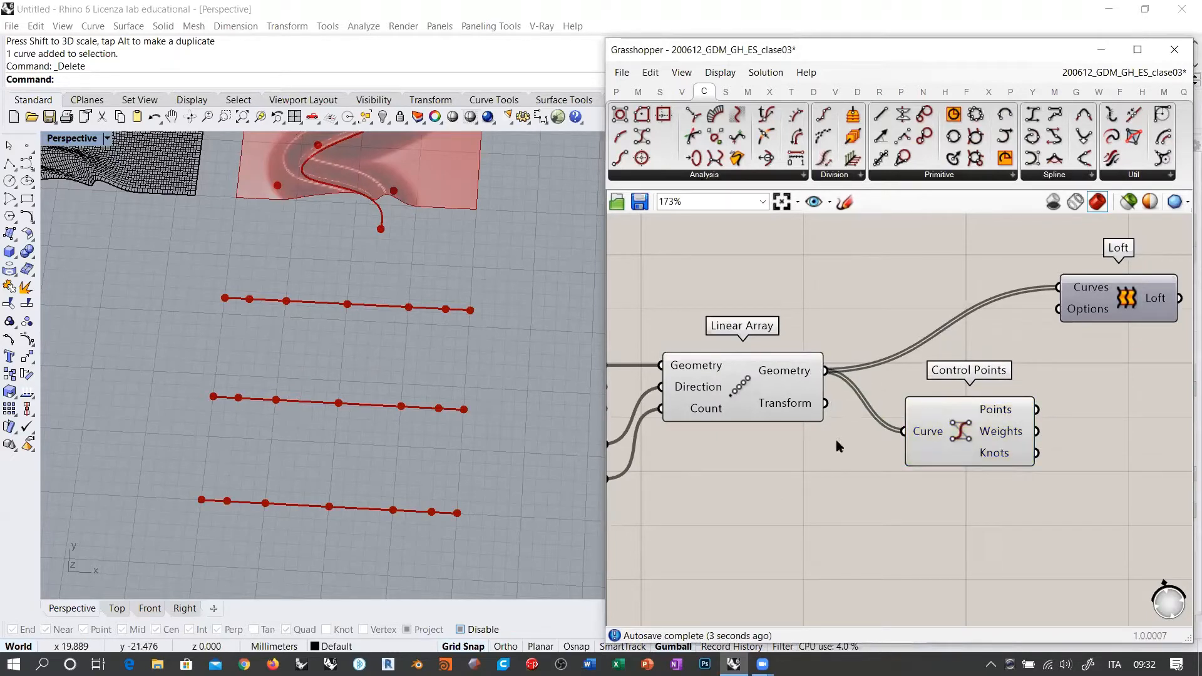
Shift the Control Points component slightly closer to the Linear Array.
mouse_move(1003, 410)
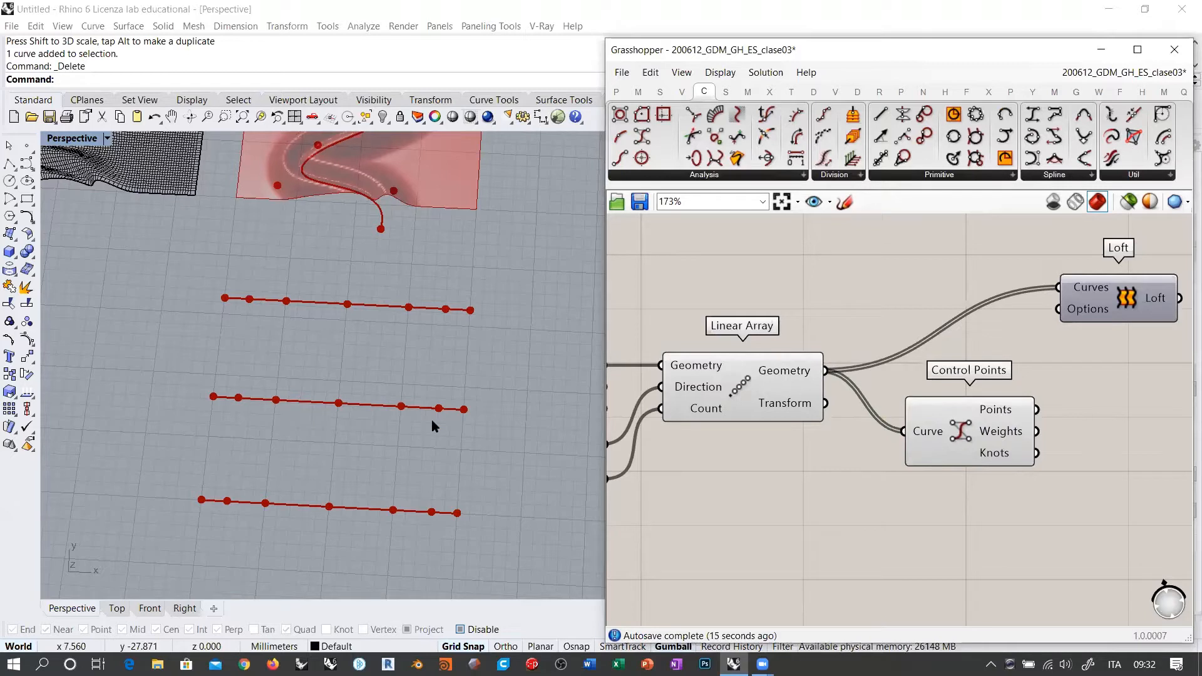
drag(975, 442, 955, 452)
click(1037, 490)
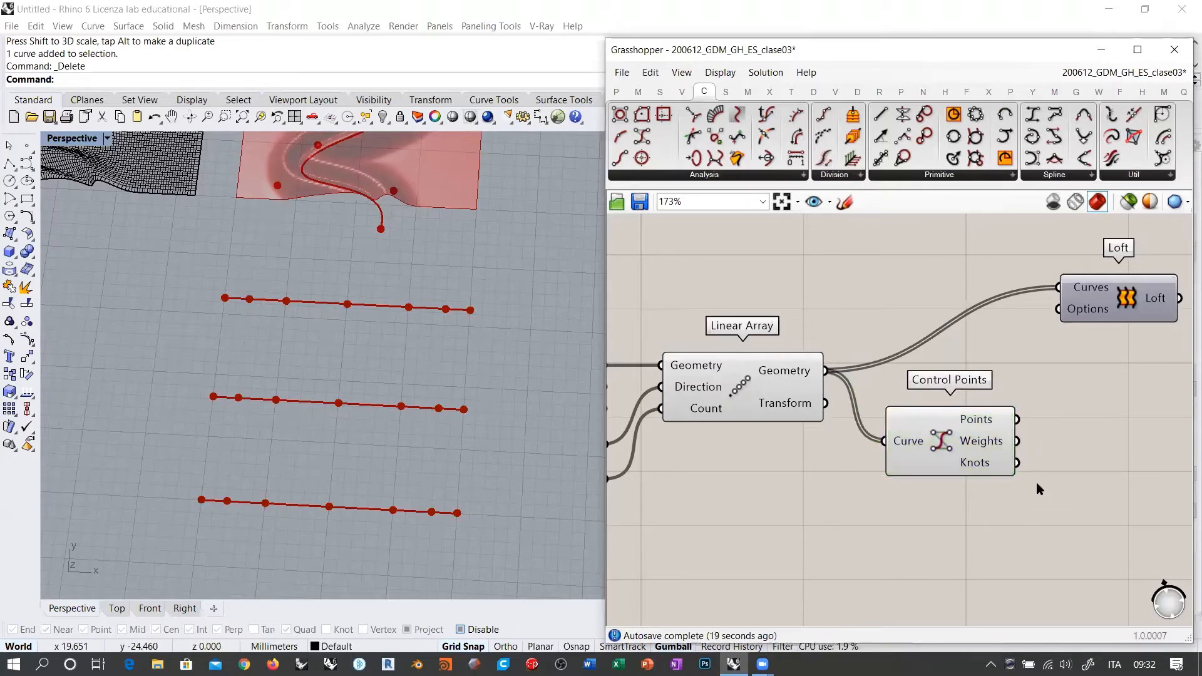
right_drag(1076, 437, 907, 390)
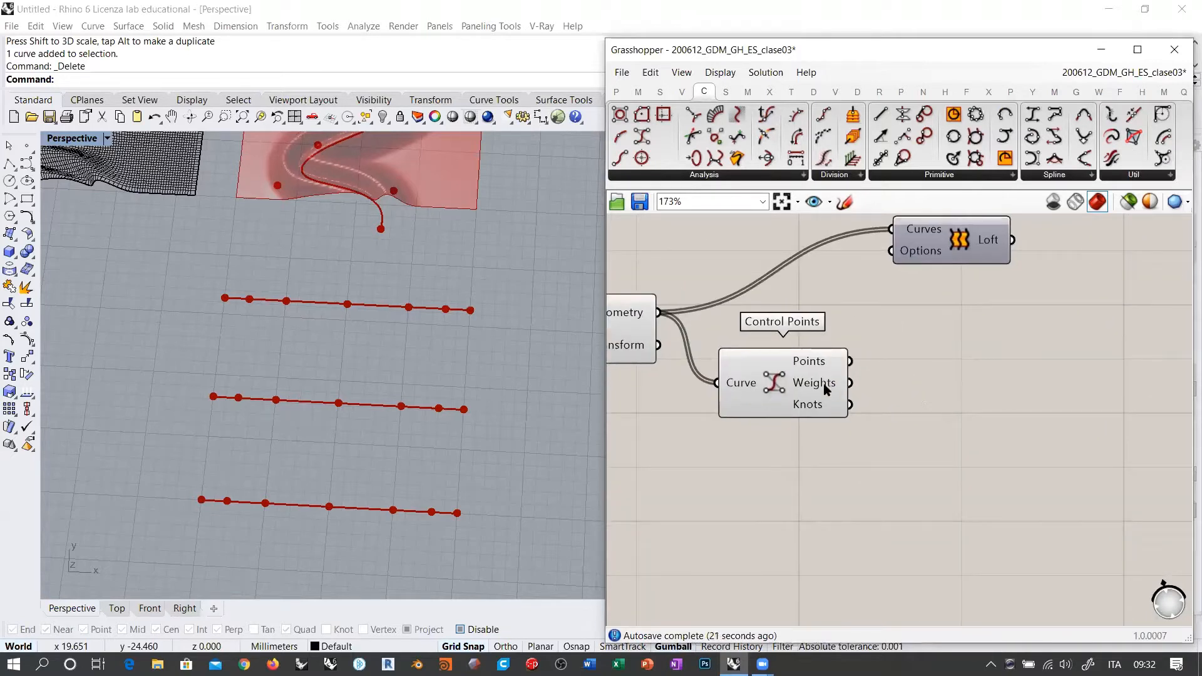
mouse_move(825, 386)
drag(791, 388, 781, 388)
click(869, 392)
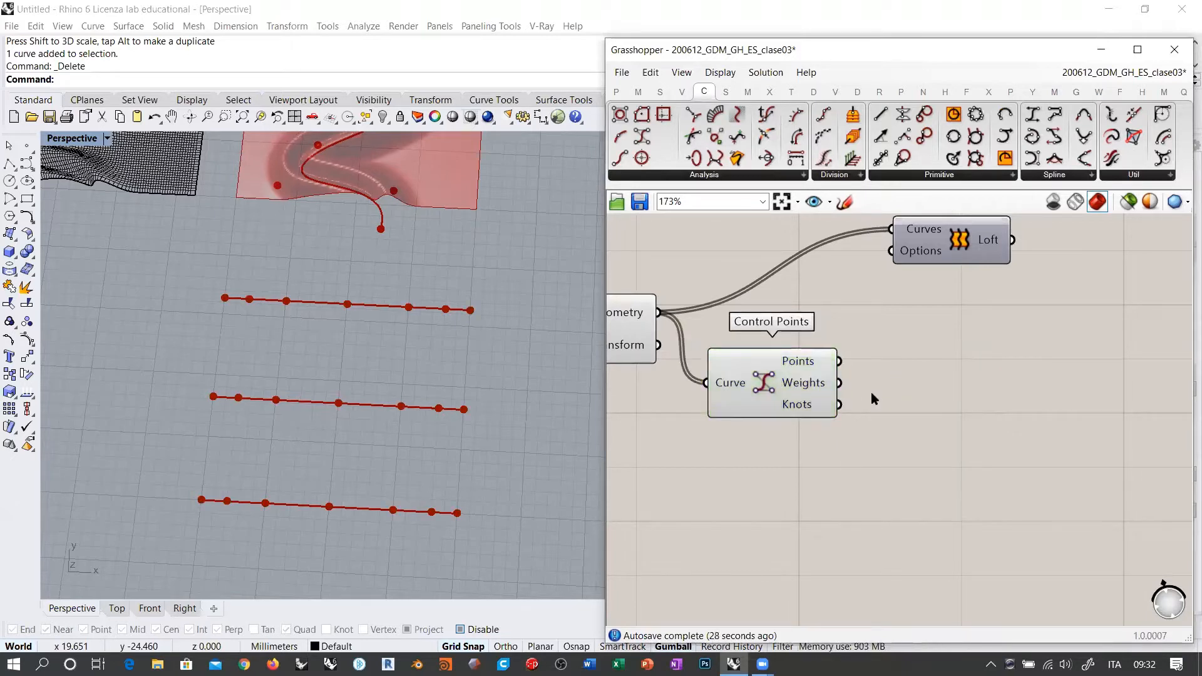
Add an Explode Tree component and connect the Points output of Control Points to its Data input.
double_click(947, 398)
text(explo)
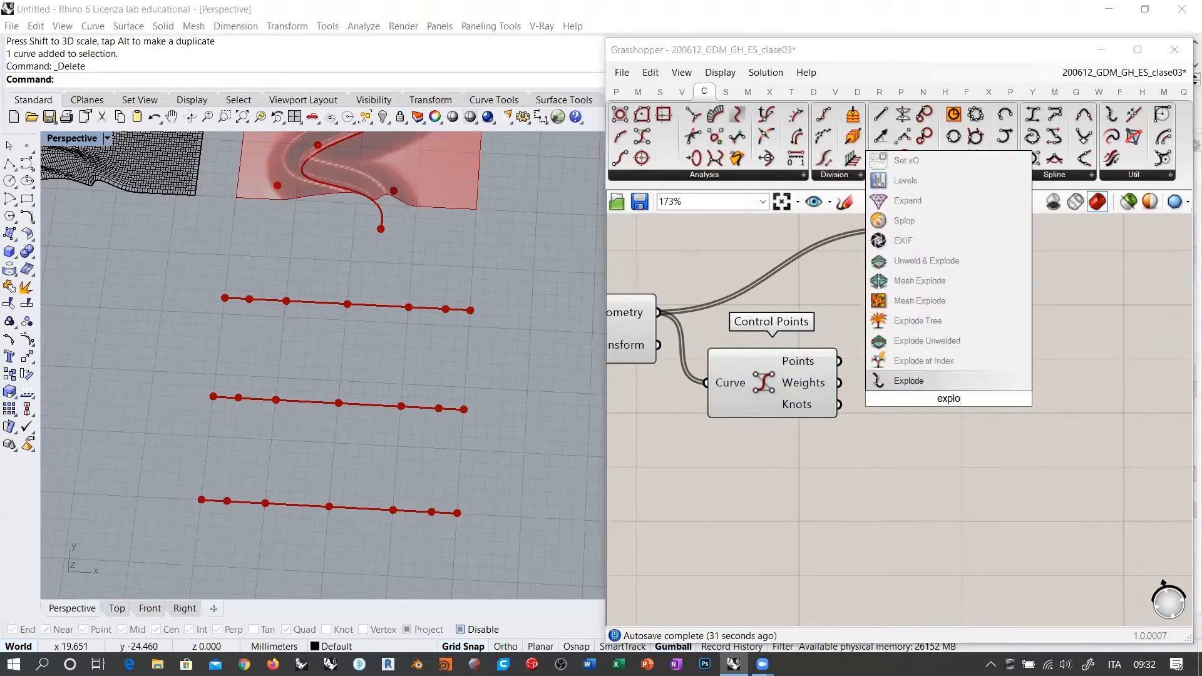
key(Up)
key(Up)
key(Up)
key(Return)
drag(839, 361, 883, 399)
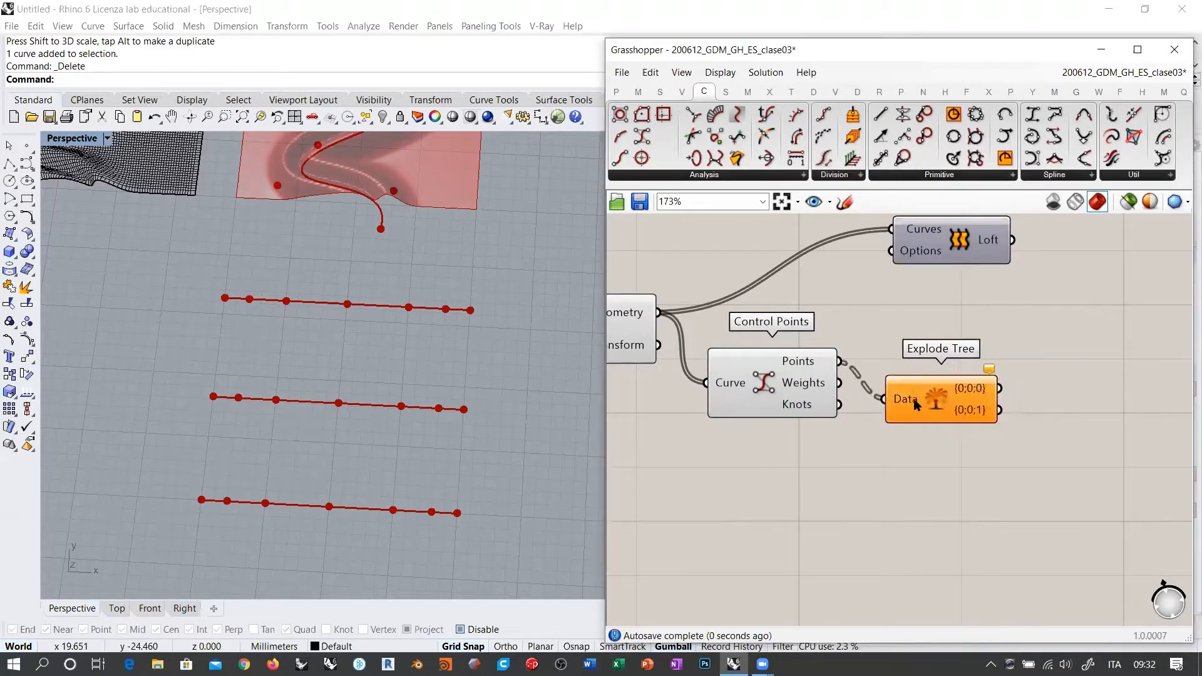
Add a third branch output, {0;0;2}, to Explode Tree and inspect the {0;0;1} branch.
scroll(992, 432, up, 5)
click(883, 404)
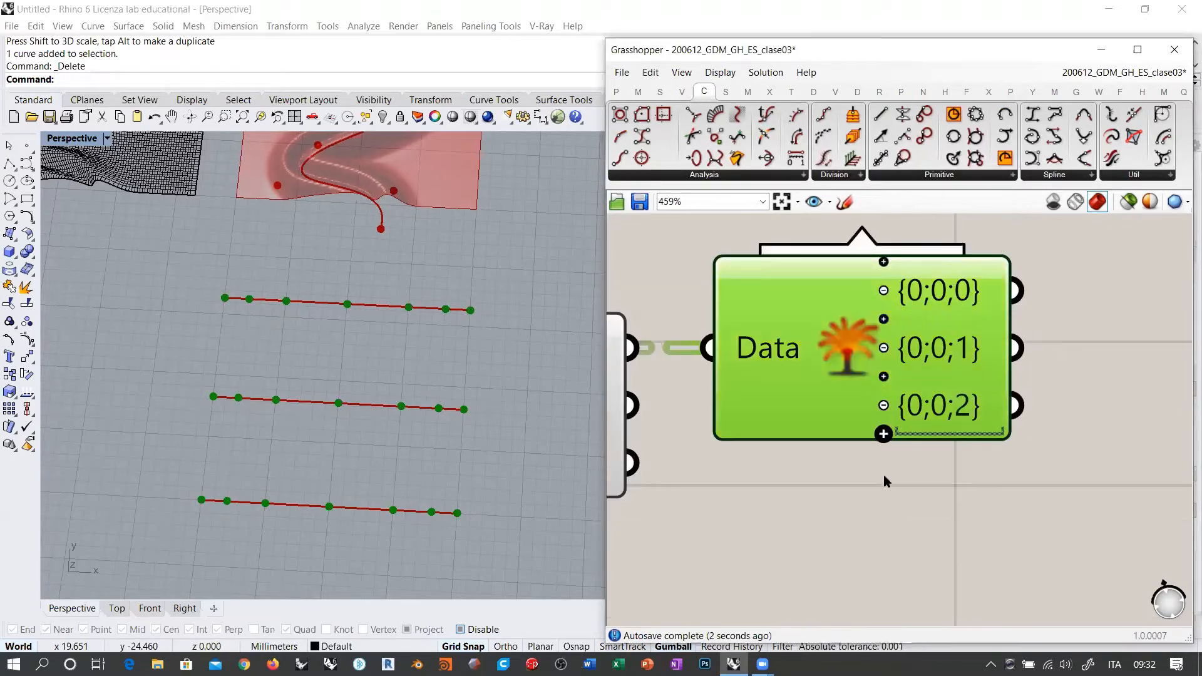
click(885, 477)
mouse_move(935, 357)
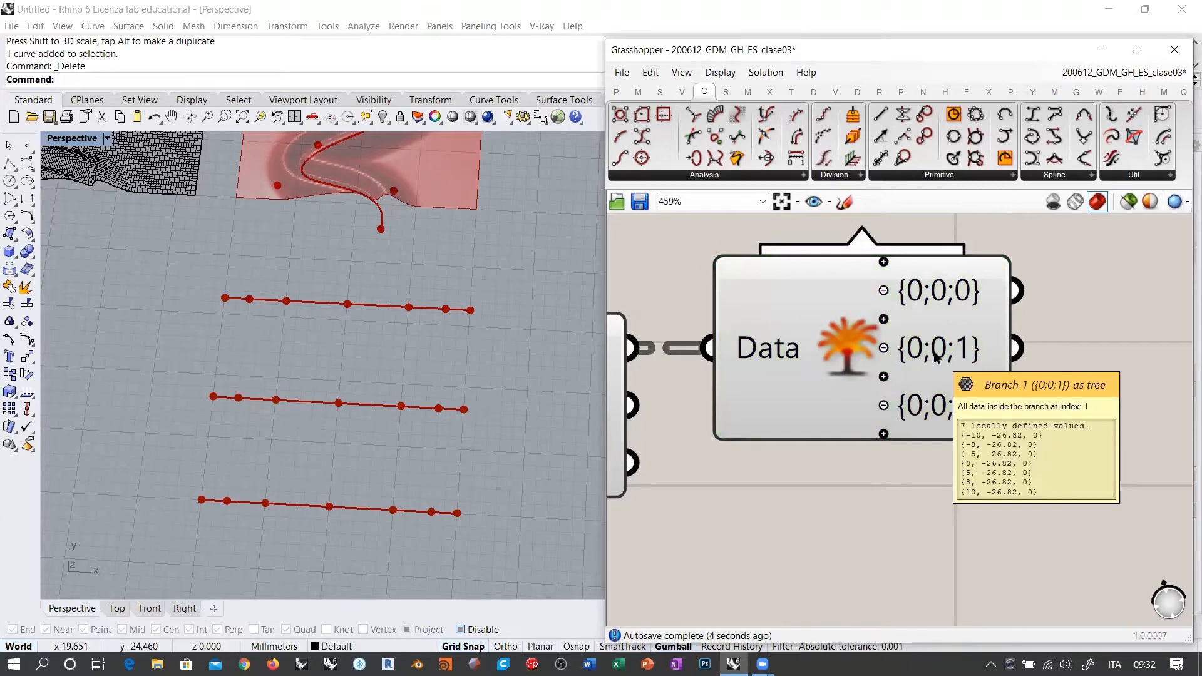
Add a Point parameter and connect the middle branch {0;0;1} of Explode Tree to it.
right_drag(933, 353, 929, 368)
right_drag(1082, 375, 888, 396)
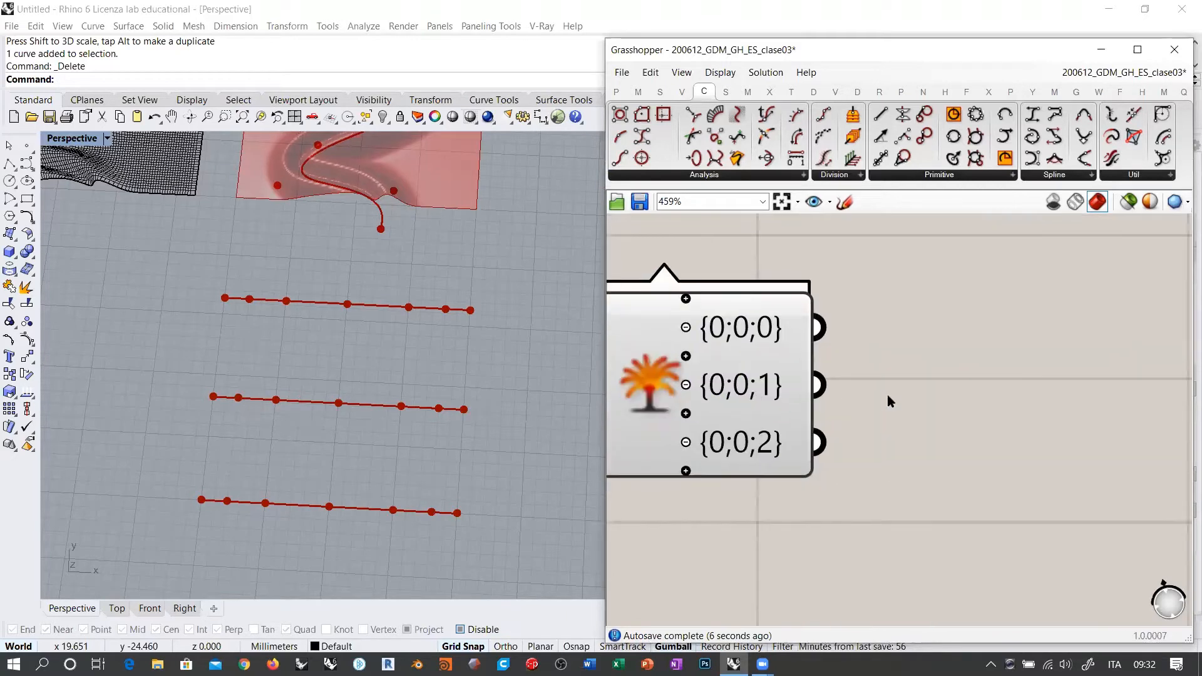
mouse_move(755, 392)
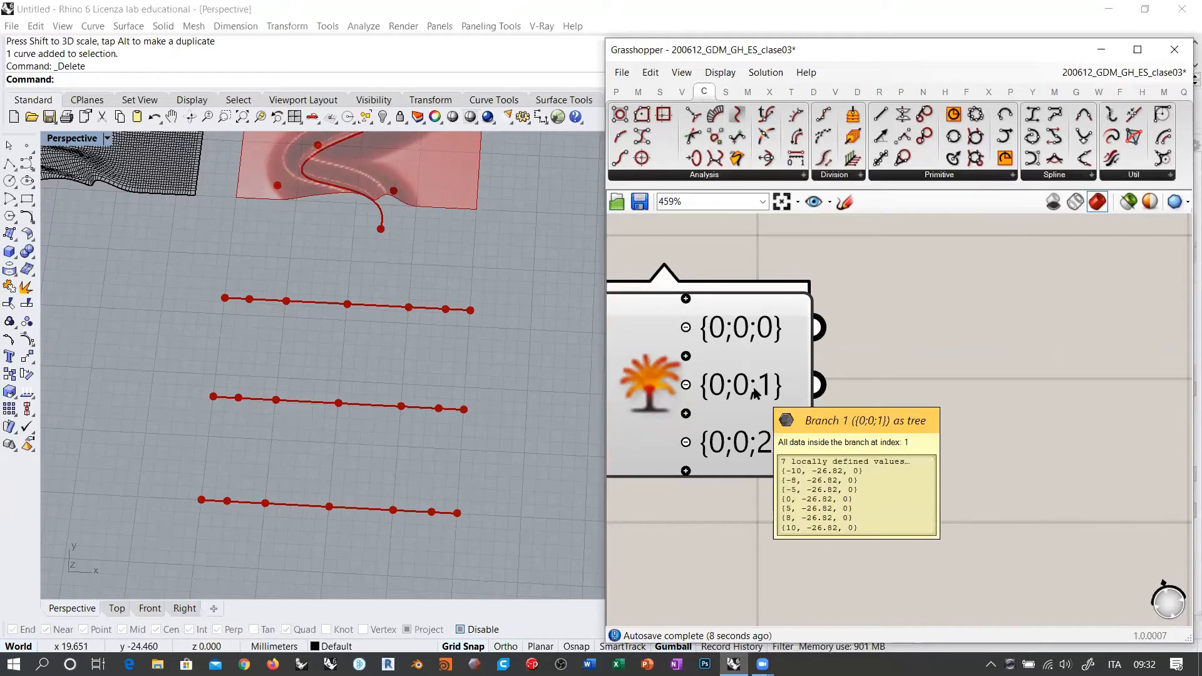
double_click(954, 393)
text(point)
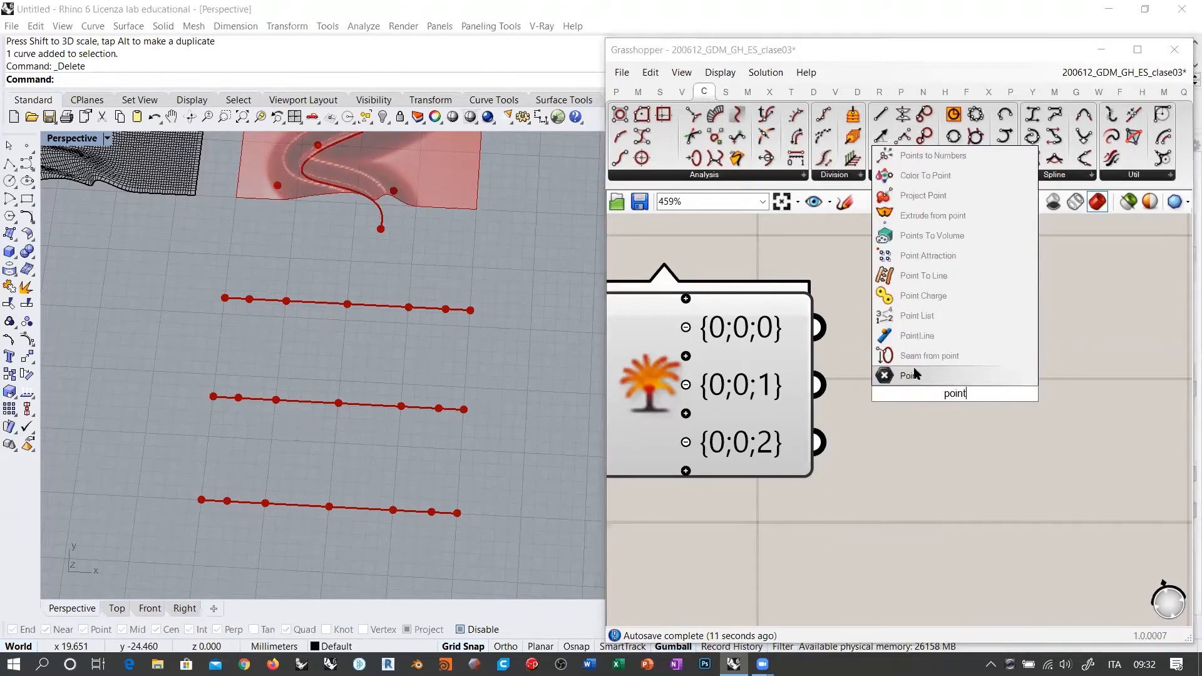
click(911, 375)
drag(817, 384, 874, 393)
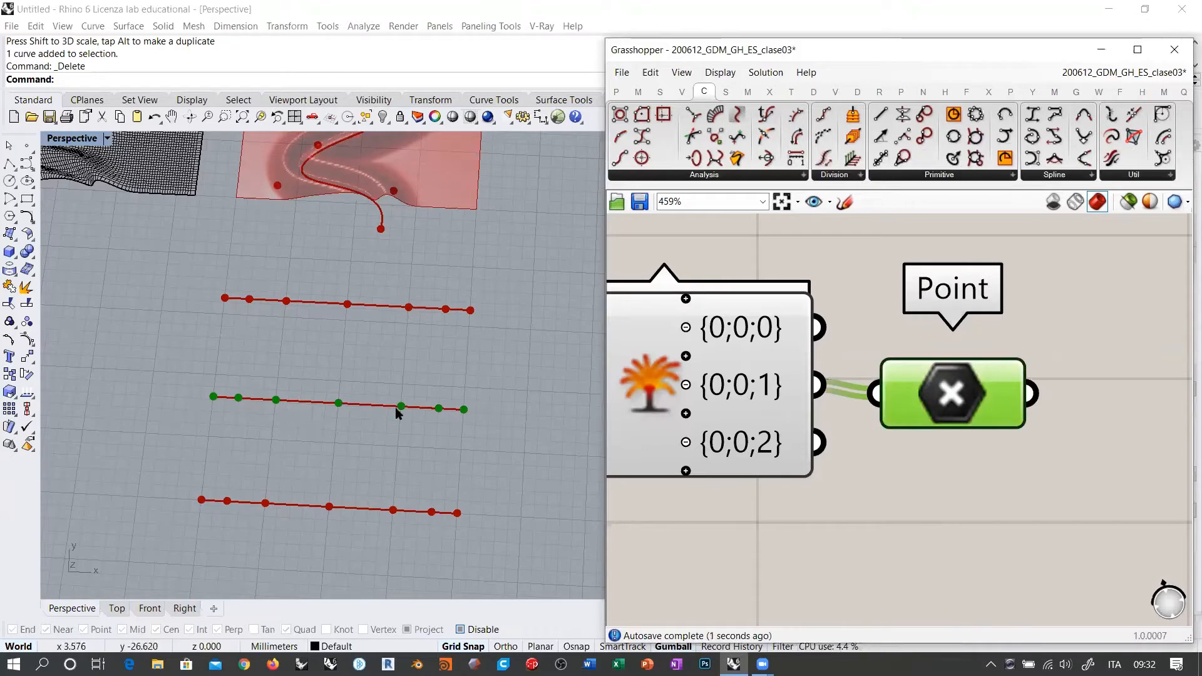
drag(943, 413, 953, 404)
click(956, 421)
Hide the previews of the Control Points and Explode Tree components.
scroll(966, 443, down, 3)
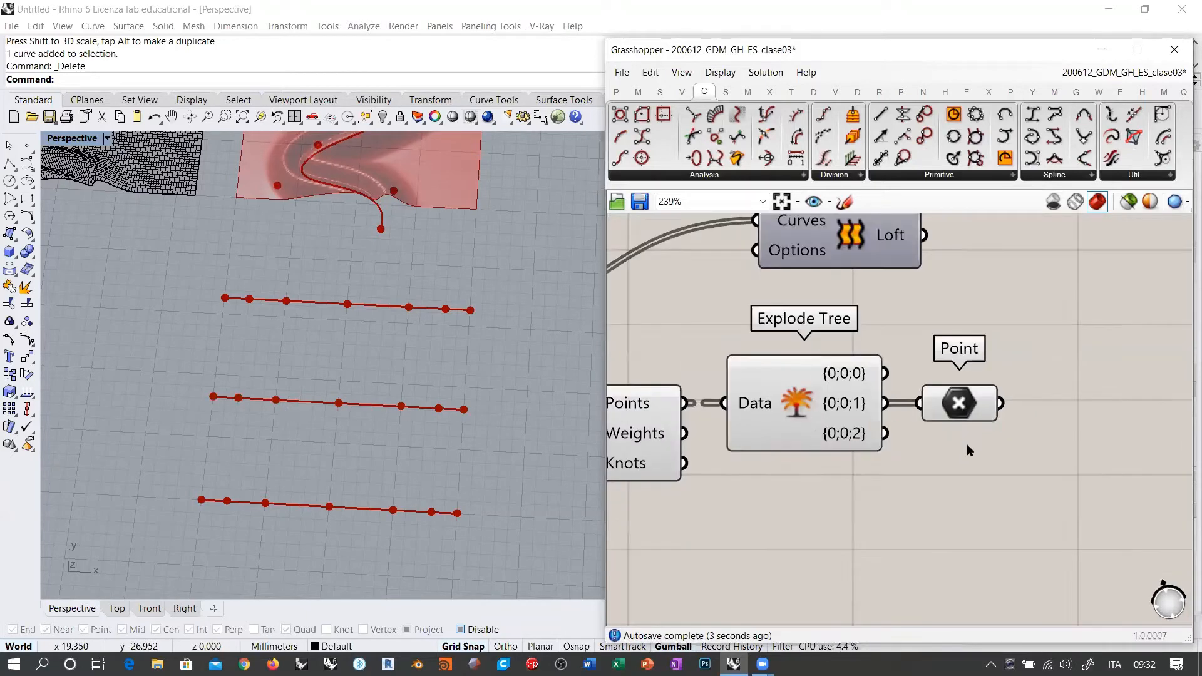
right_drag(965, 449, 917, 443)
scroll(820, 456, down, 3)
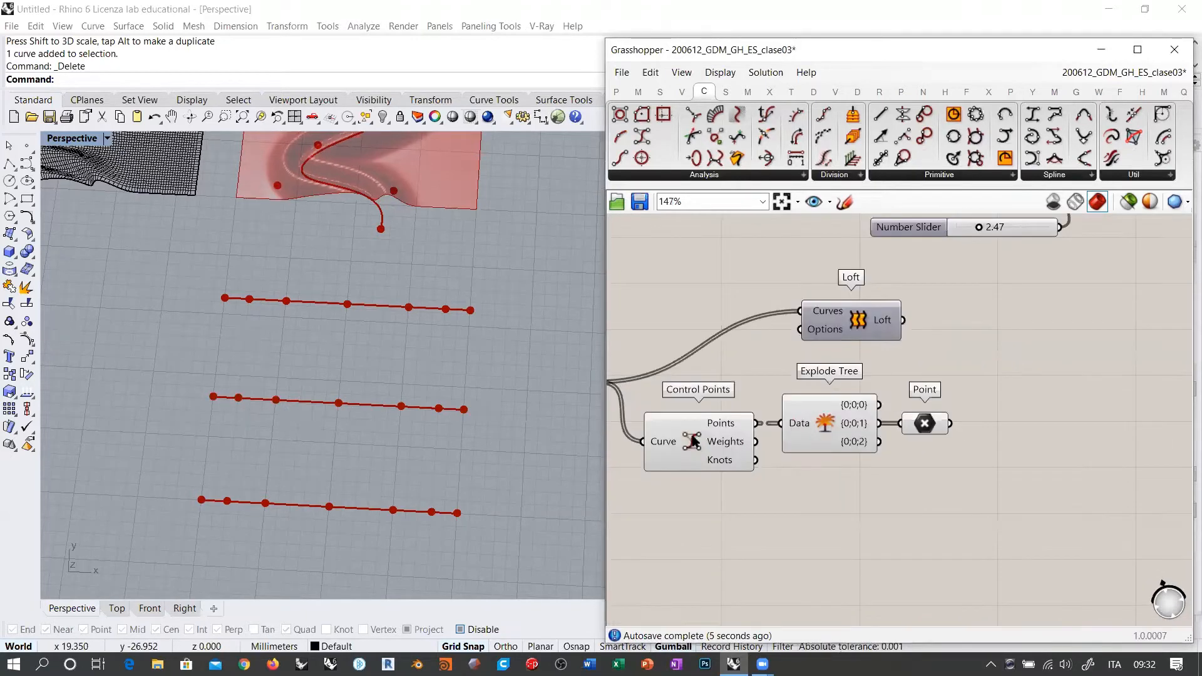
click(697, 444)
click(810, 423)
click(881, 507)
right_drag(879, 482, 754, 483)
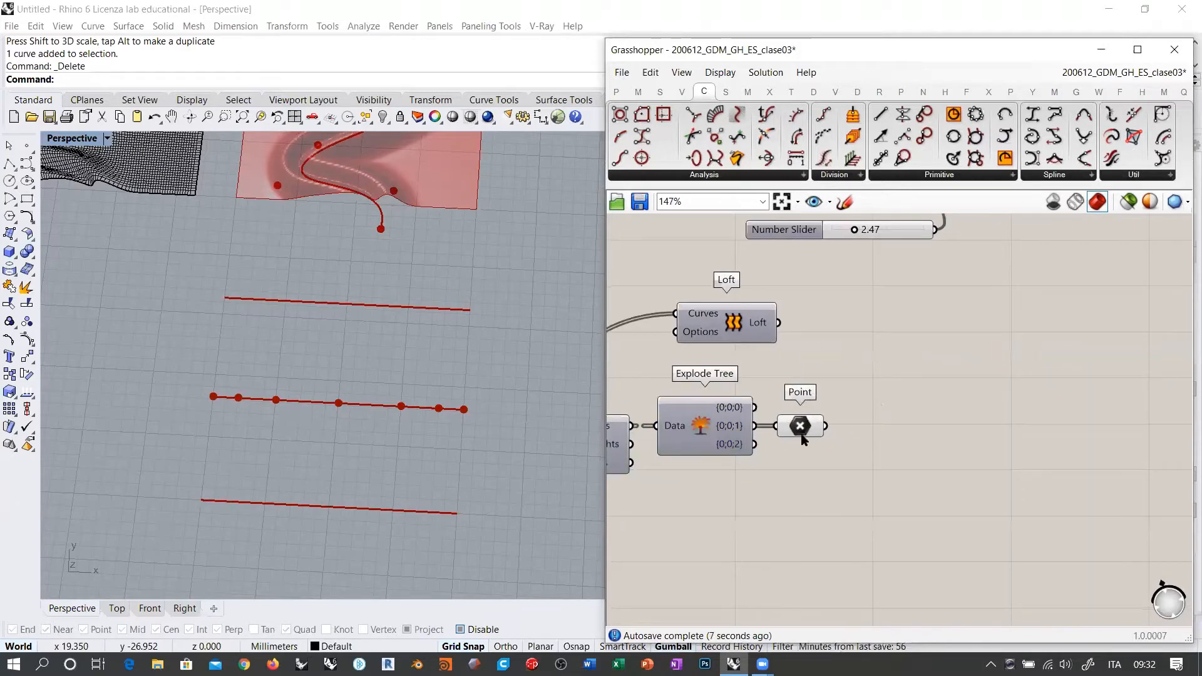
Move Loft farther away to clear space, and add a Move component with the middle branch's Point parameter as its Geometry.
drag(757, 323, 1165, 288)
click(890, 459)
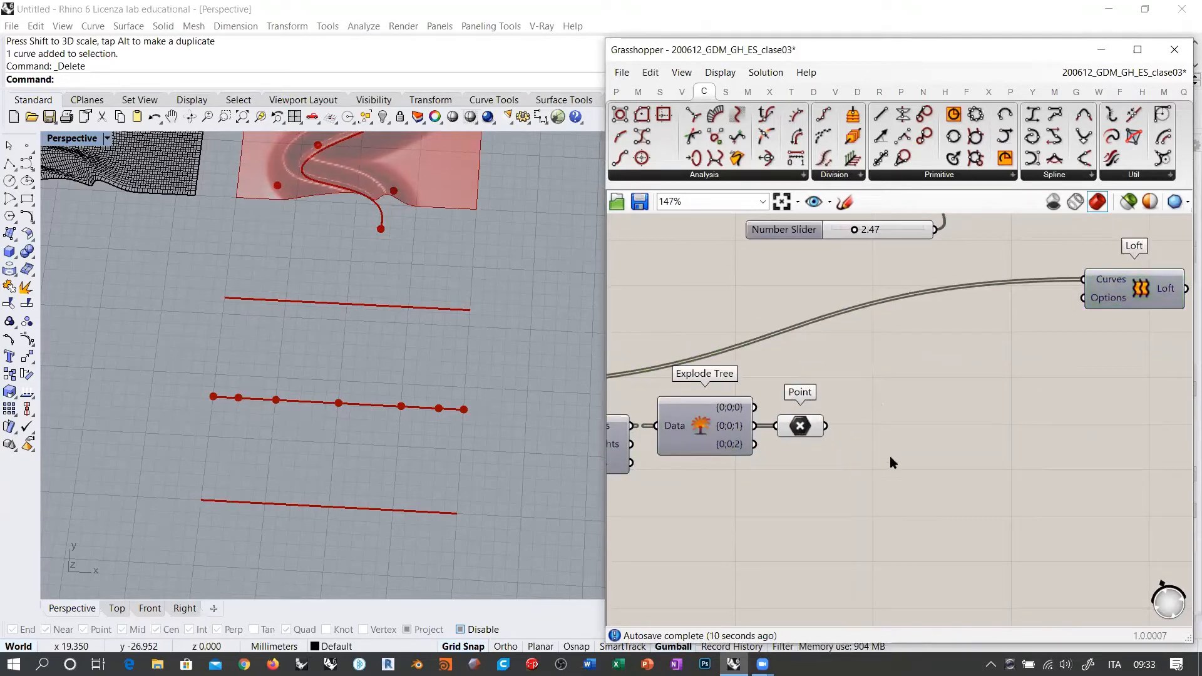
double_click(960, 435)
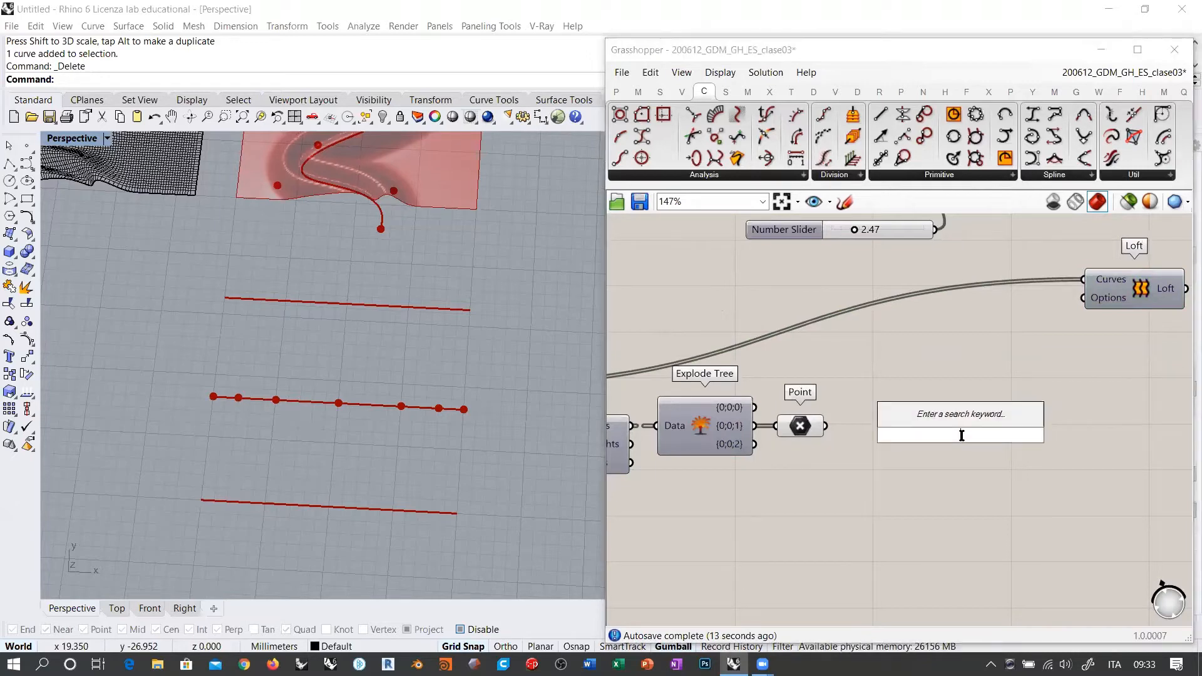
text(move)
click(928, 355)
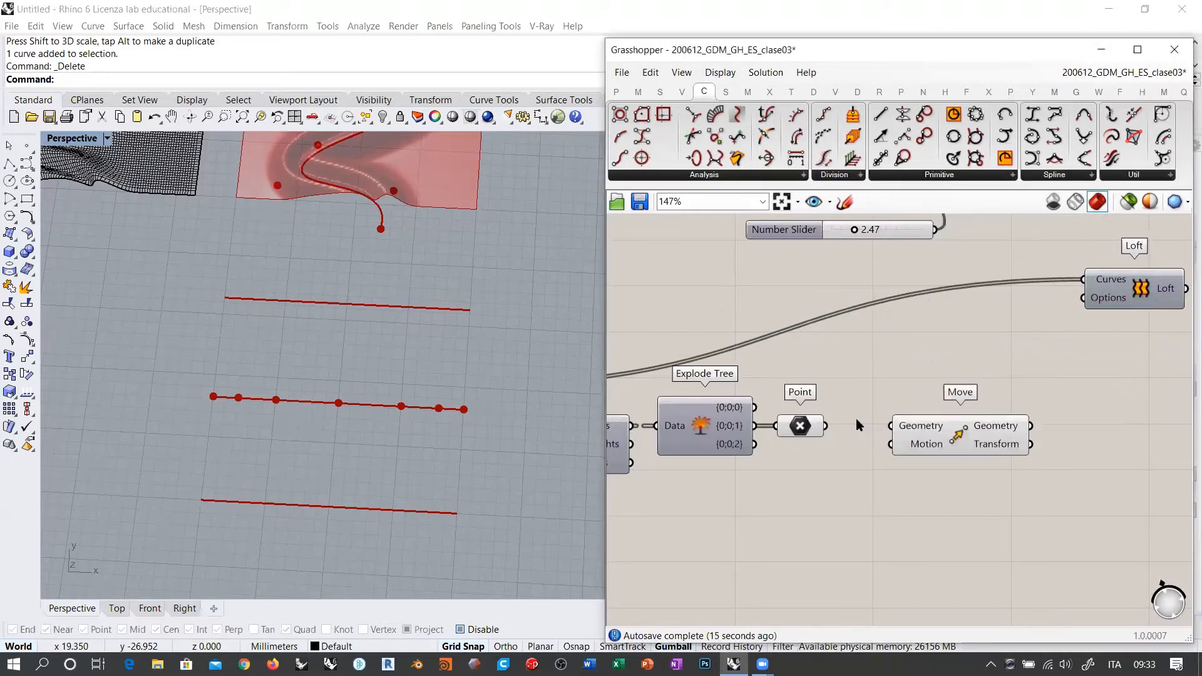
drag(825, 426, 890, 426)
Shift the Move component slightly away from the Point parameter and inspect the moved points in the Perspective viewport.
right_drag(438, 414, 445, 358)
drag(960, 434, 979, 434)
click(852, 432)
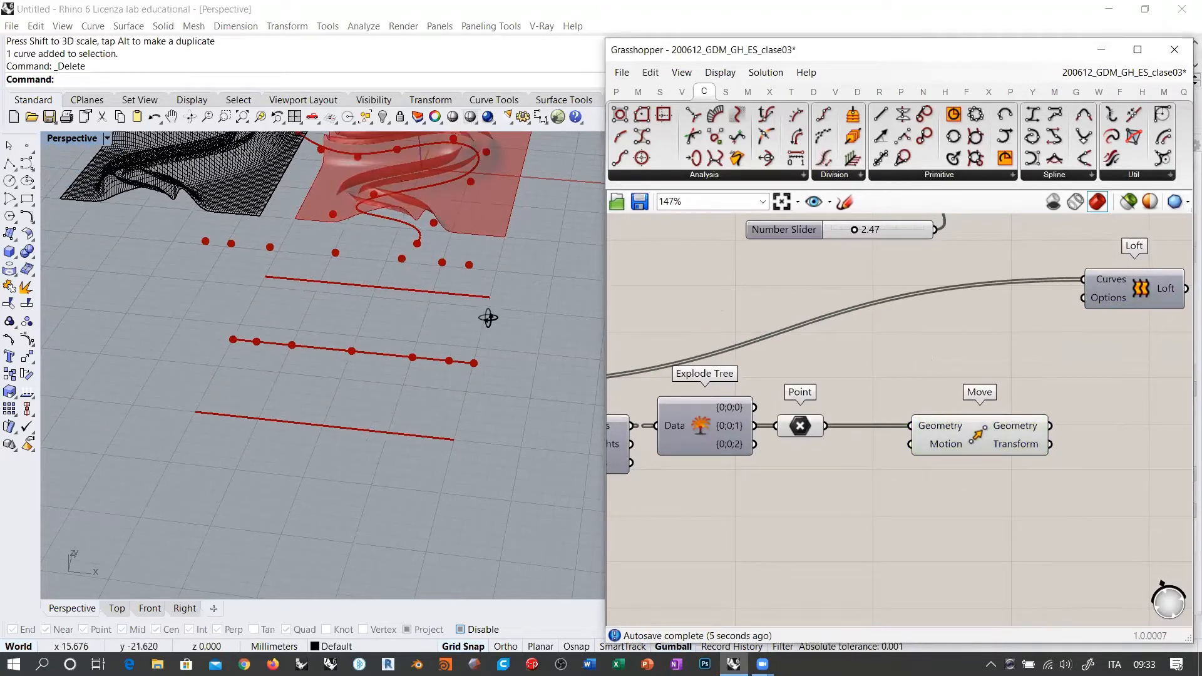
right_drag(489, 316, 413, 313)
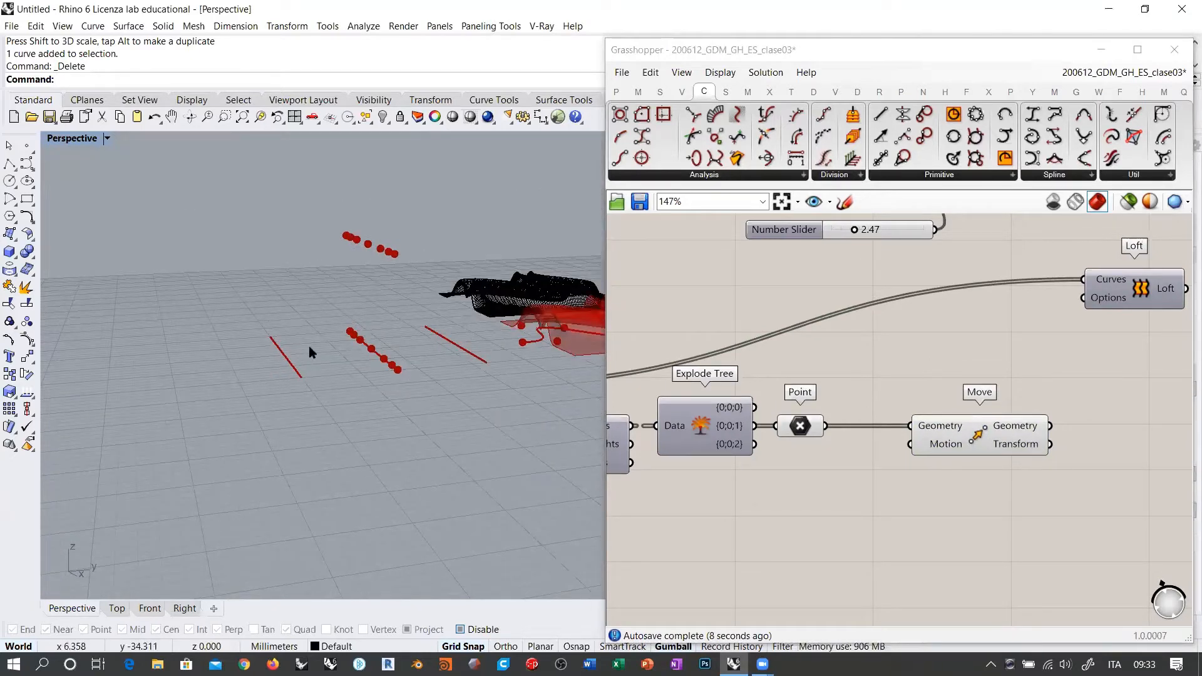
right_drag(323, 336, 241, 376)
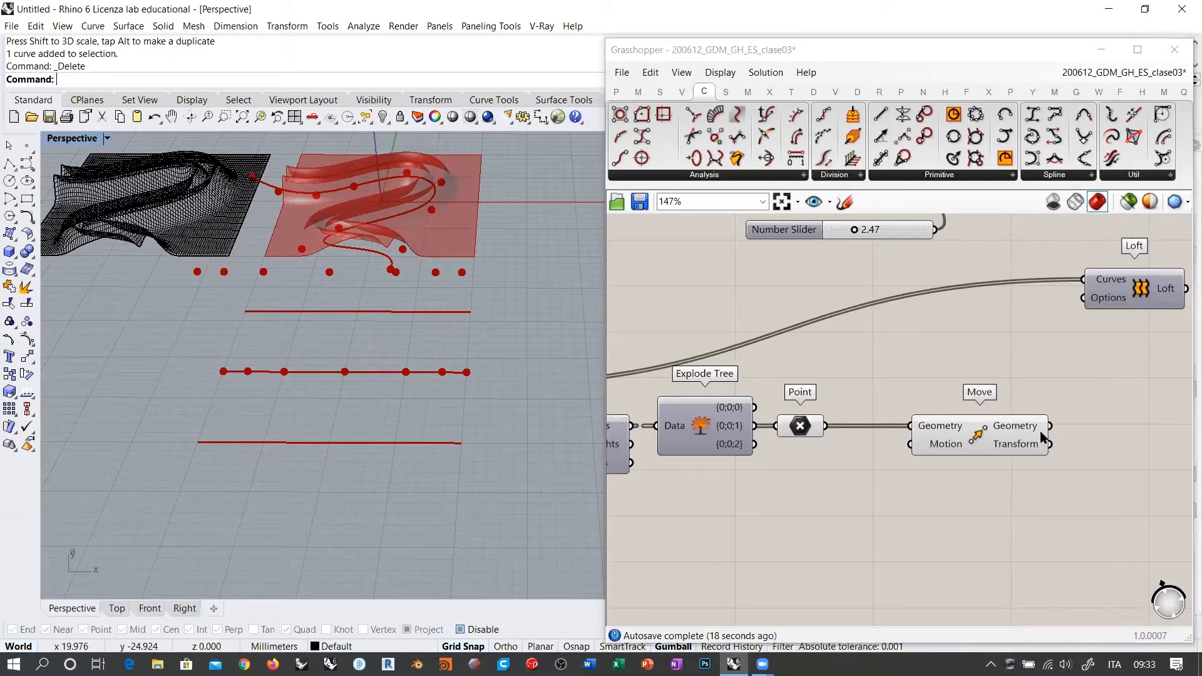
Move the Move component farther from the middle branch's Point parameter and highlight both Point parameters' points in the viewport.
drag(970, 436, 1104, 437)
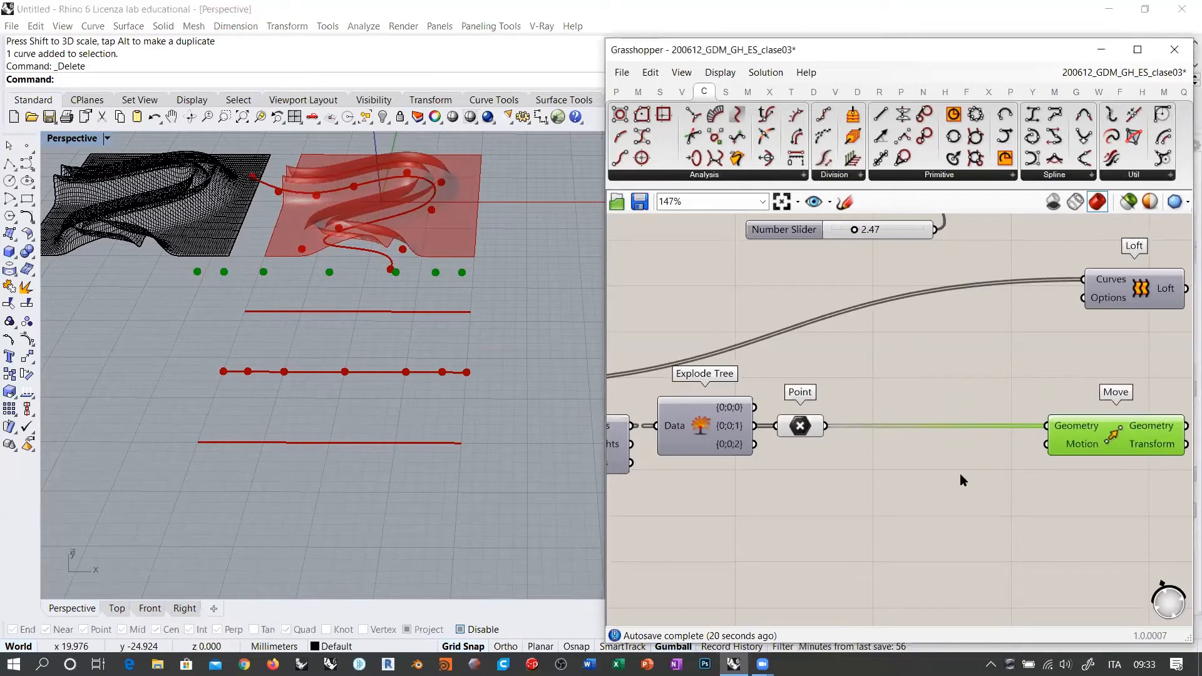
right_drag(960, 477, 916, 442)
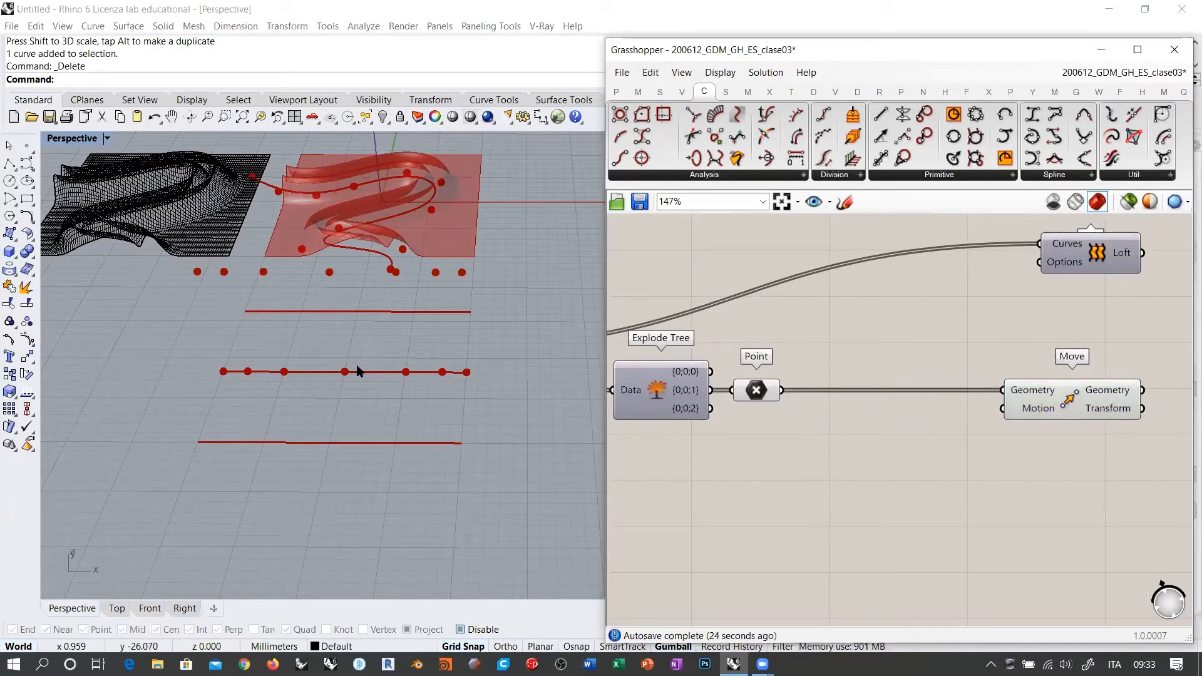
drag(758, 393, 754, 393)
click(757, 430)
right_drag(852, 457, 1115, 444)
scroll(970, 432, down, 1)
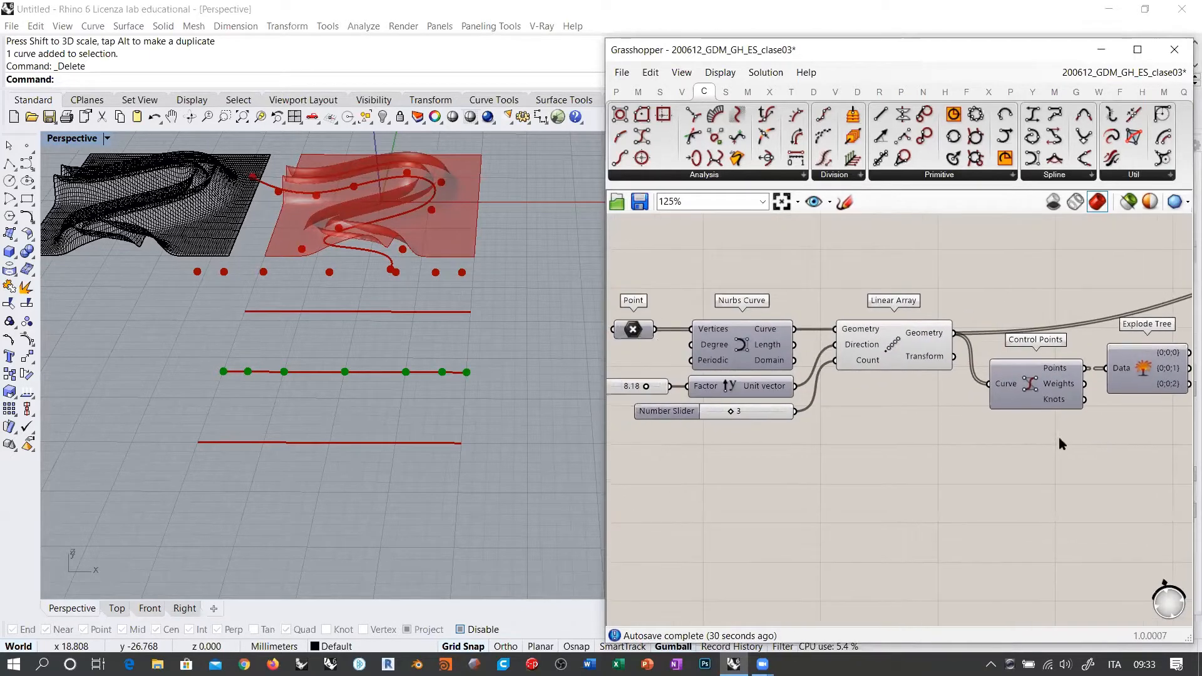
click(633, 333)
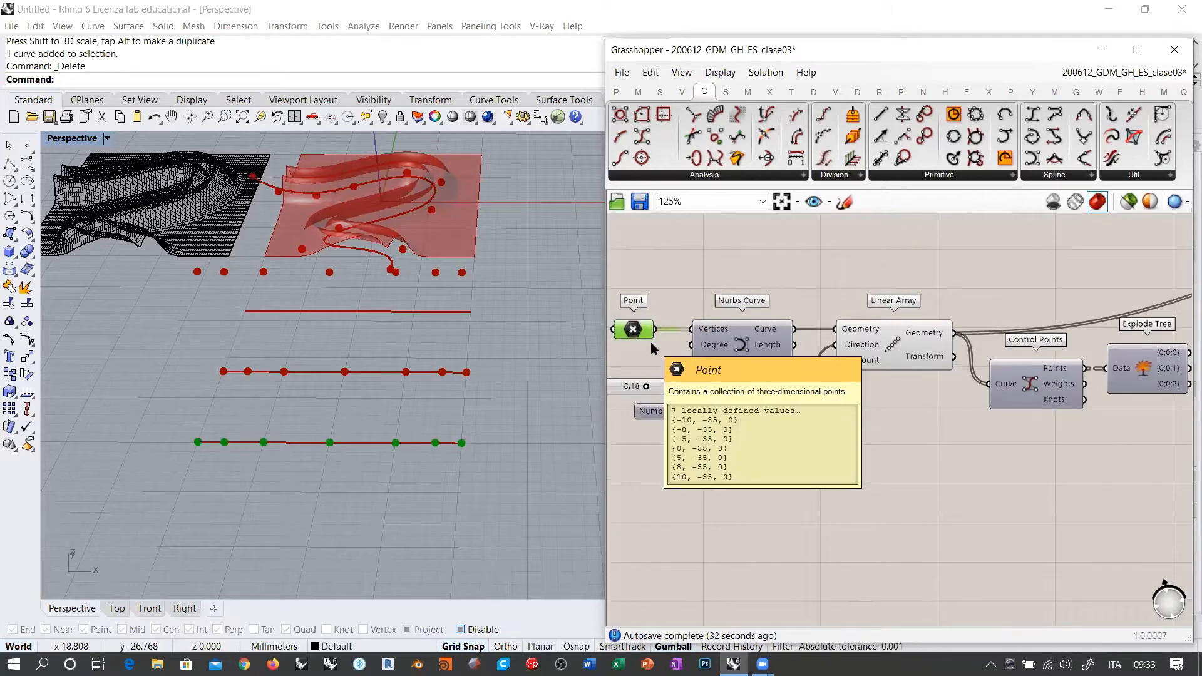
Add a List Length component below Explode Tree, with the Point parameter that feeds Nurbs Curve as its List.
double_click(837, 492)
text(list length)
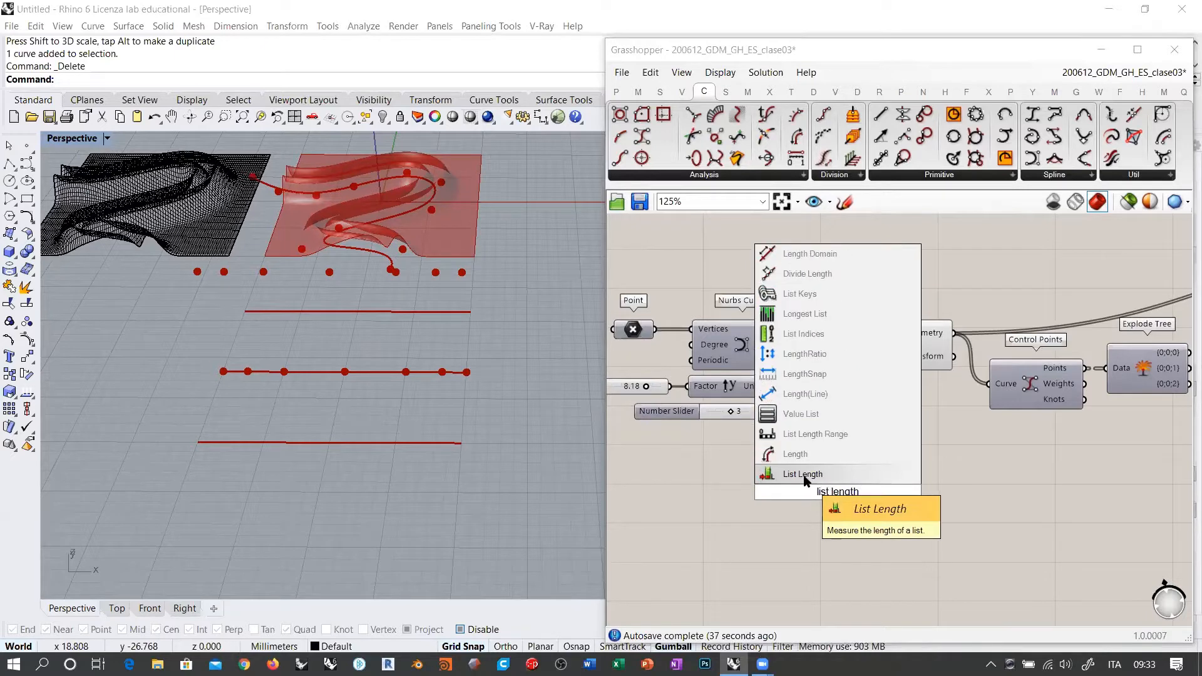
key(Return)
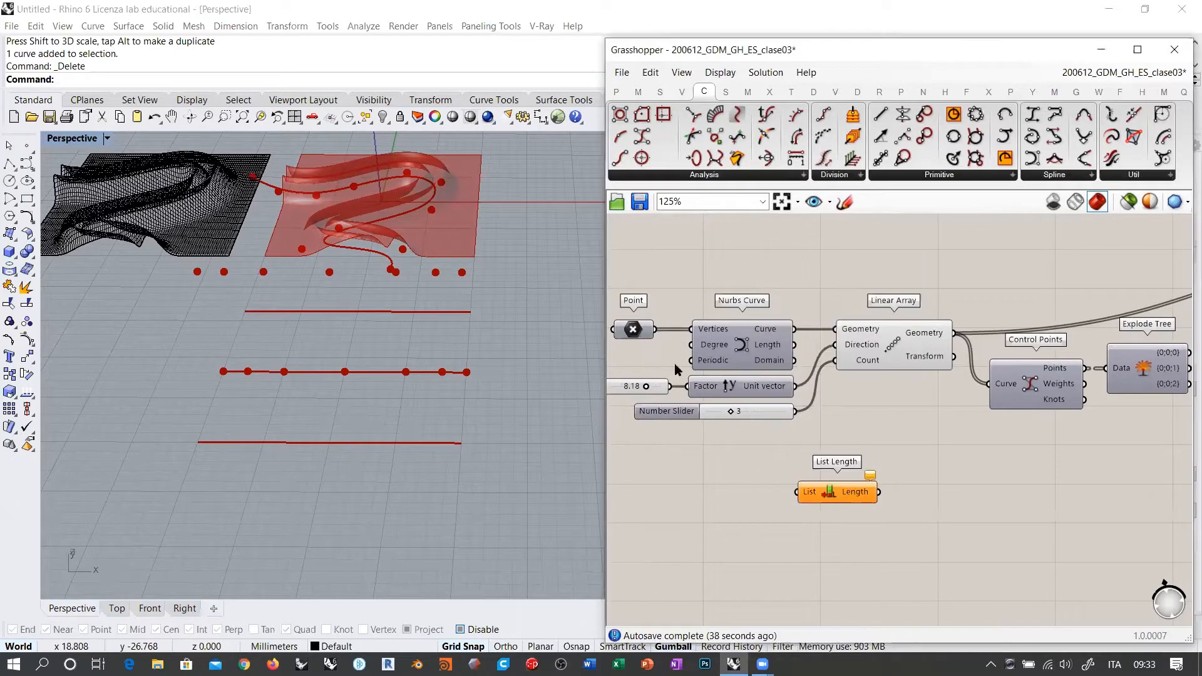
drag(655, 329, 1097, 487)
mouse_move(854, 495)
right_drag(1025, 507, 640, 503)
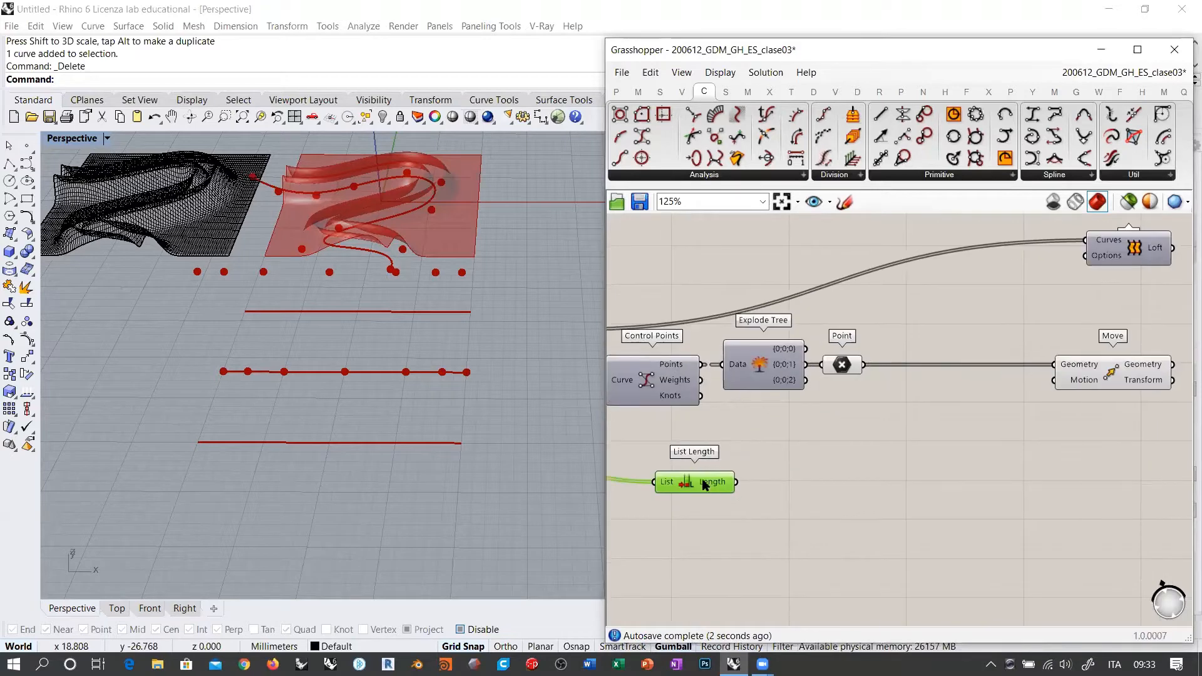
drag(704, 478, 770, 445)
Add a Range component, connect List Length's output to its Steps, and line the two components up.
double_click(891, 448)
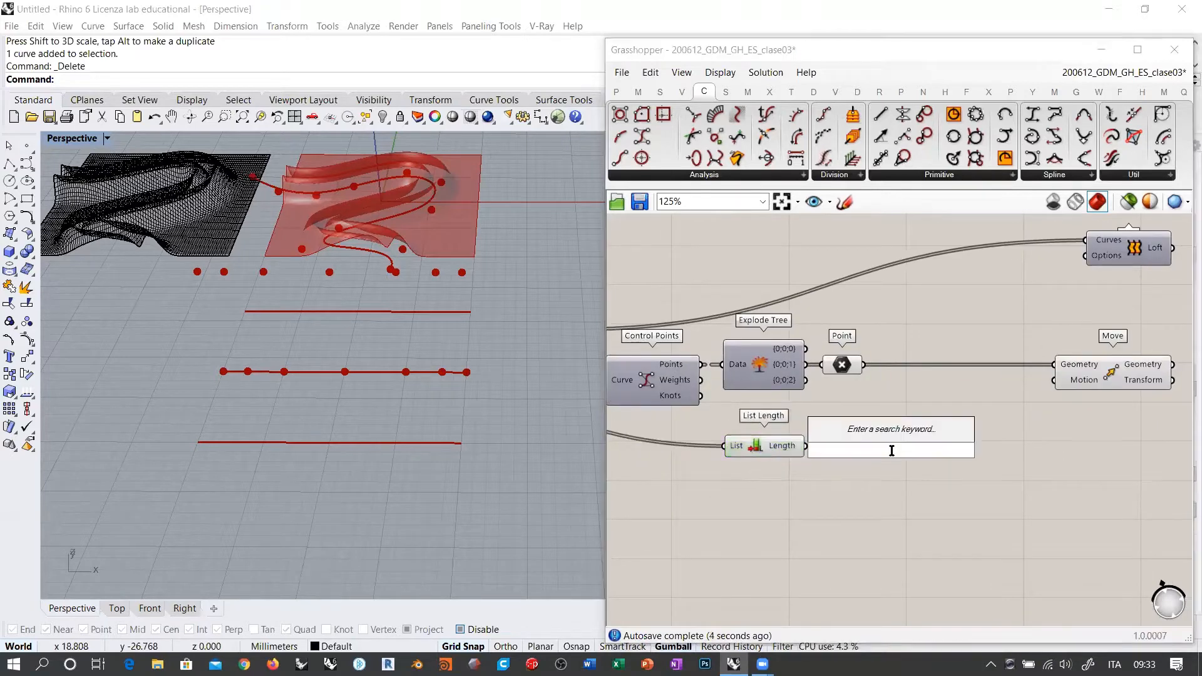
text(range)
click(857, 431)
scroll(840, 451, up, 5)
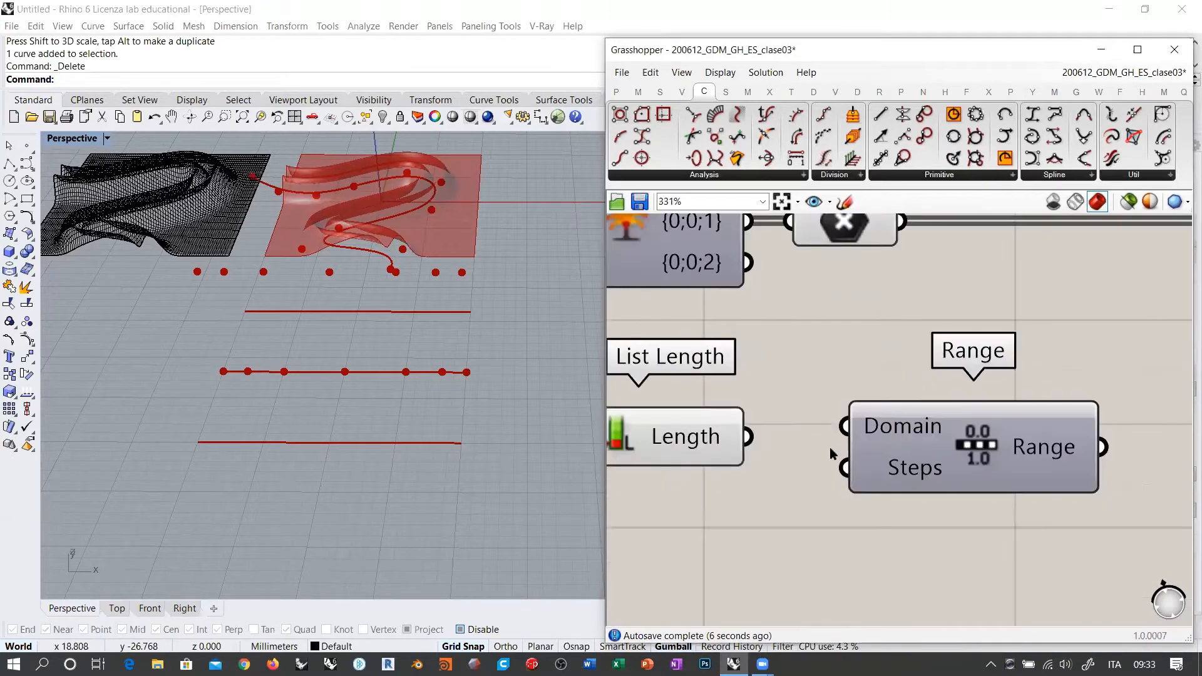
drag(746, 436, 838, 467)
drag(685, 436, 672, 468)
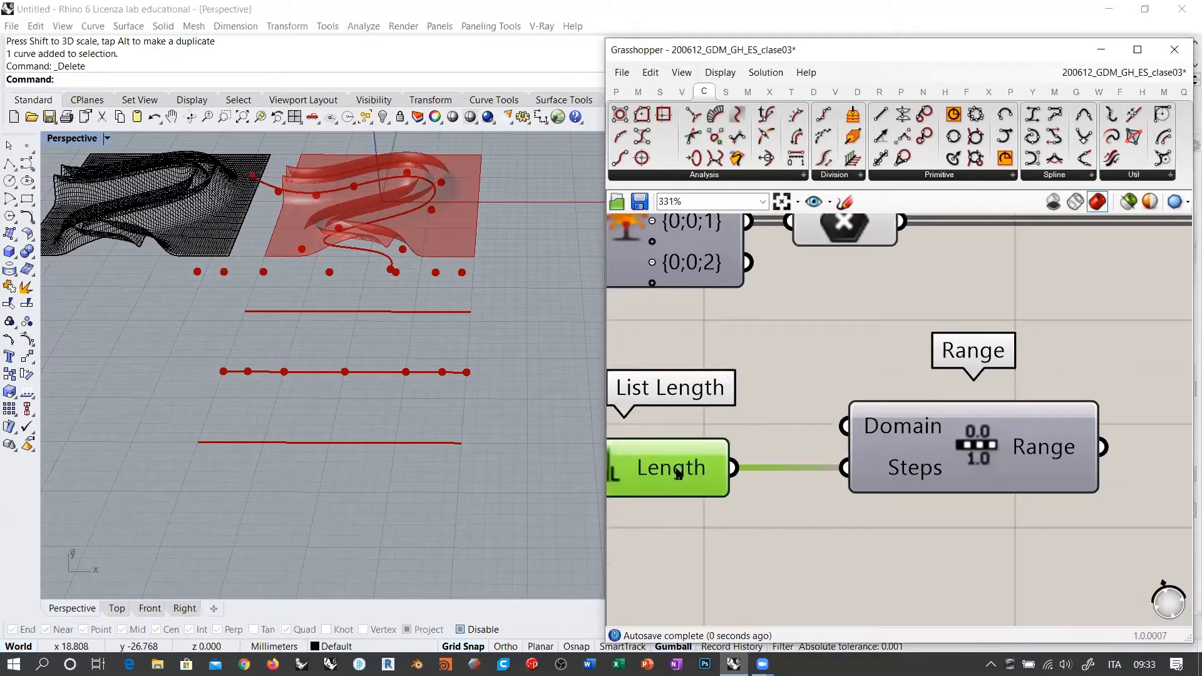
drag(922, 448, 855, 448)
click(994, 331)
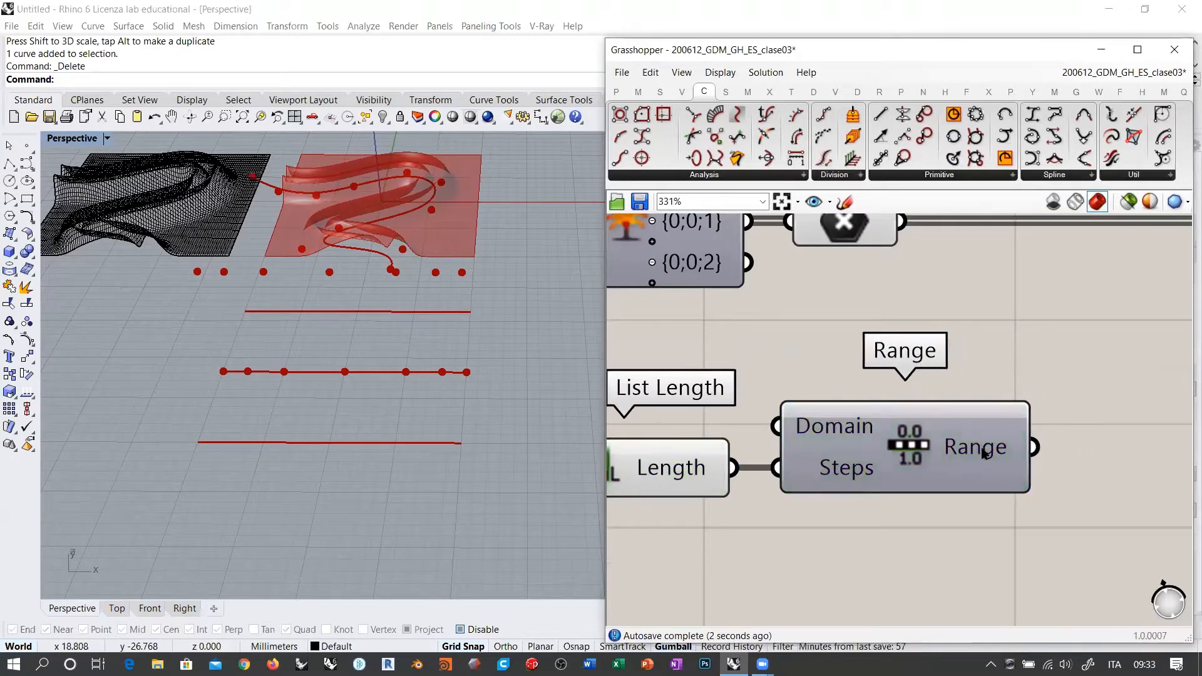
Apply the expression x-1 to the Range component's Steps input and check the resulting step count.
mouse_move(982, 453)
mouse_move(851, 474)
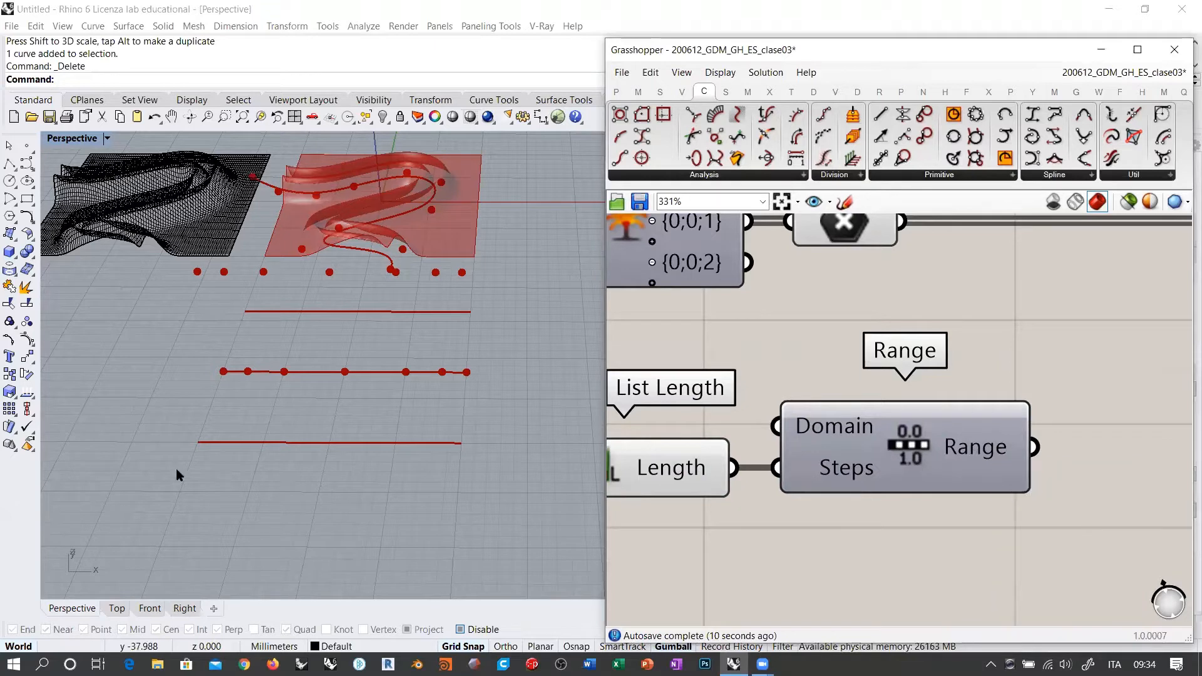
right_click(843, 470)
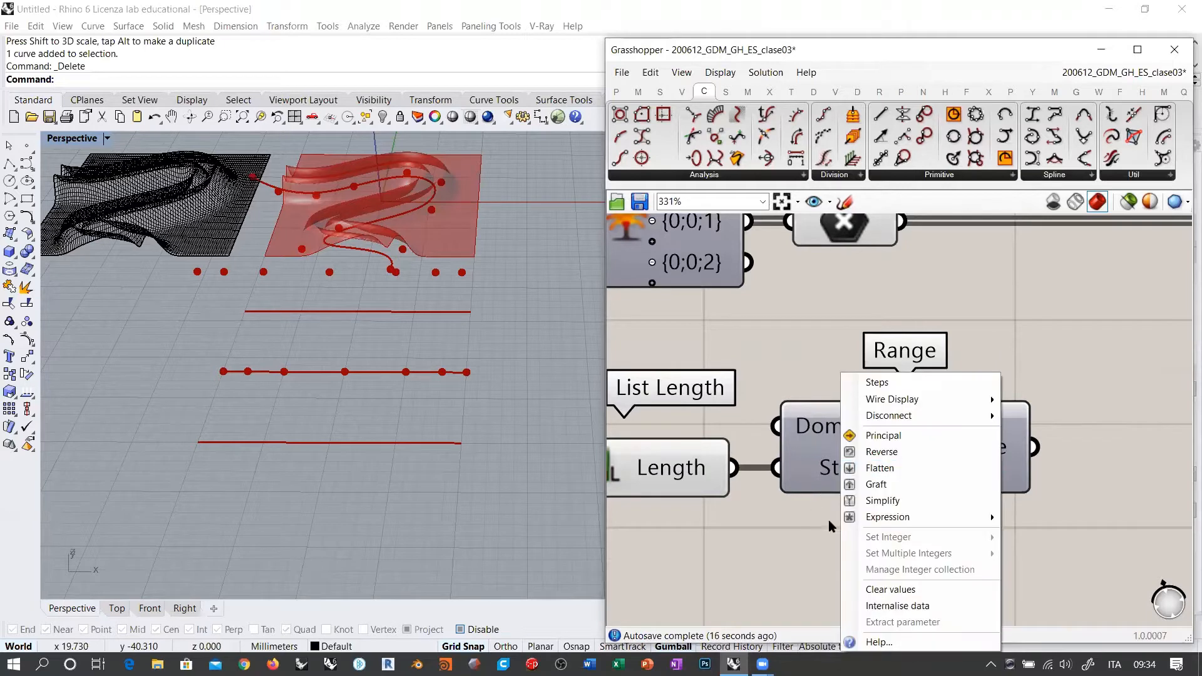
mouse_move(882, 519)
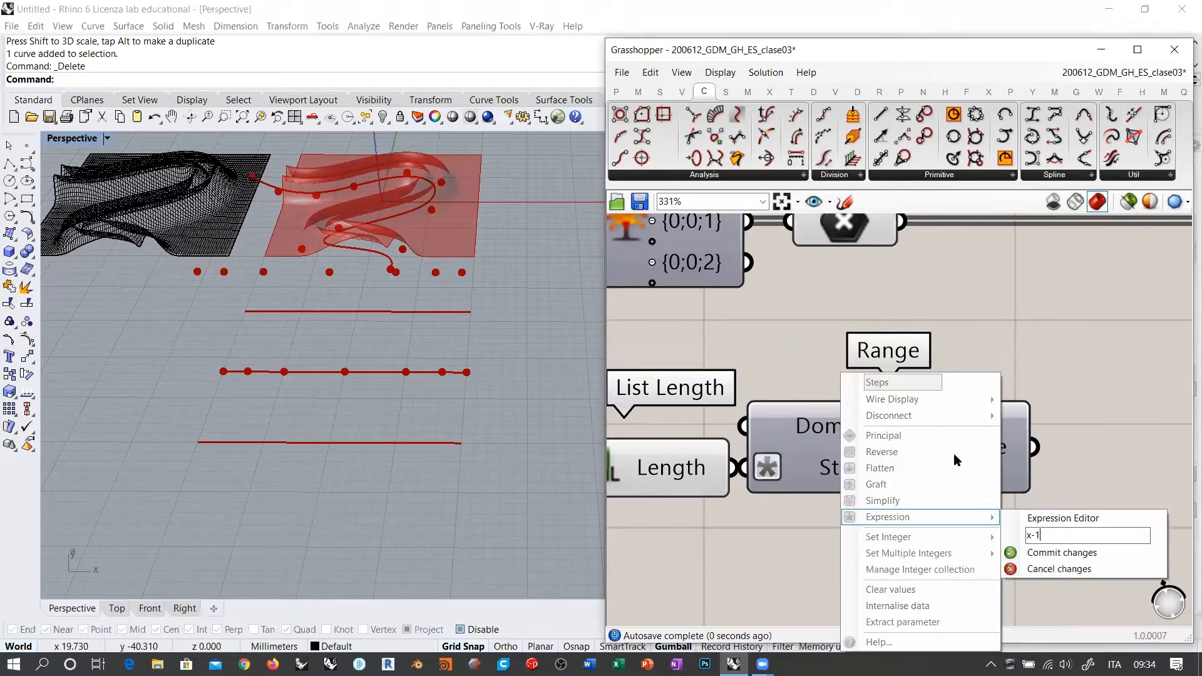
click(777, 334)
drag(874, 457, 915, 458)
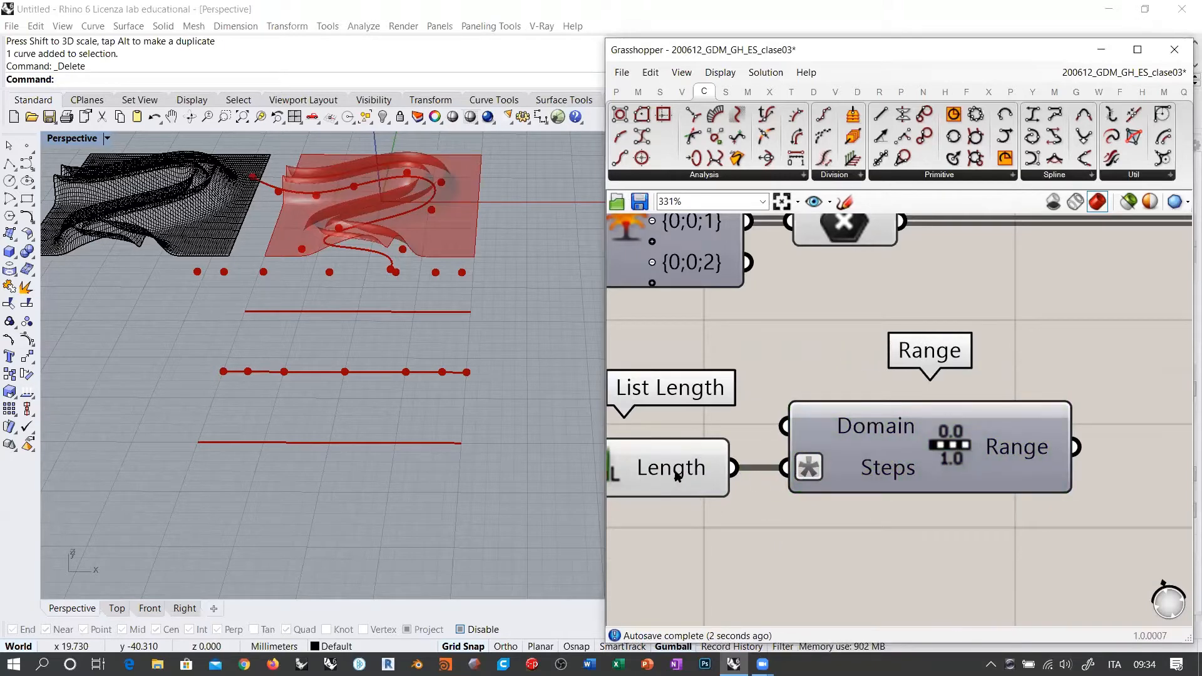
mouse_move(676, 472)
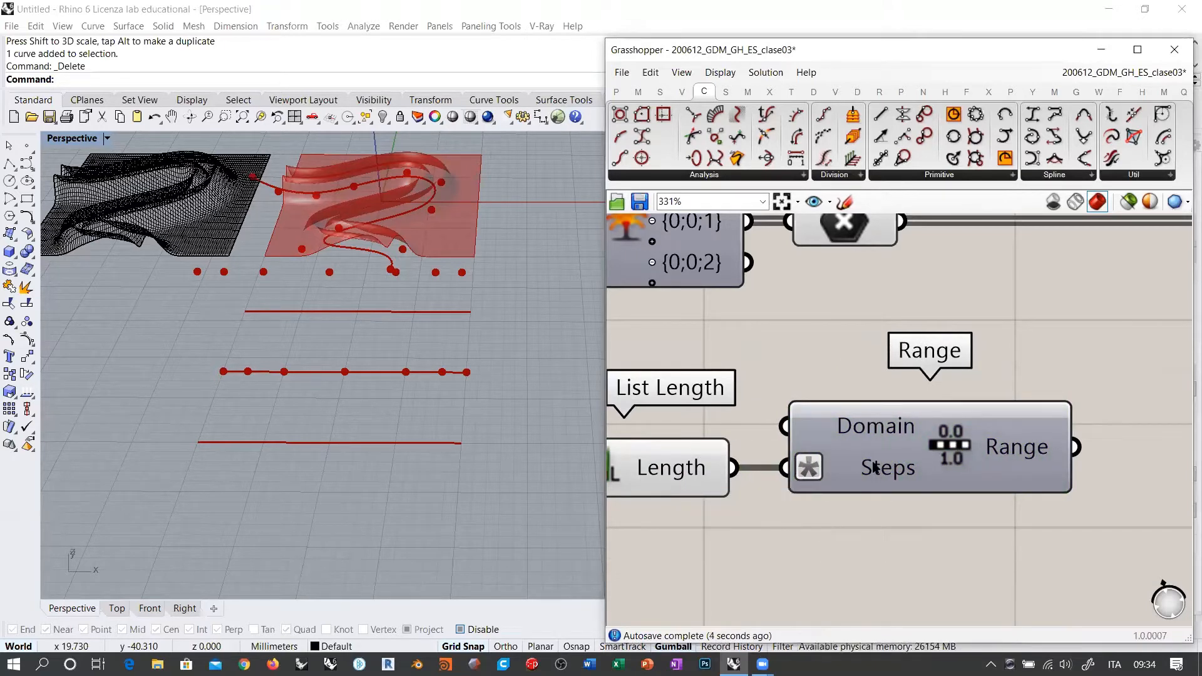
mouse_move(887, 472)
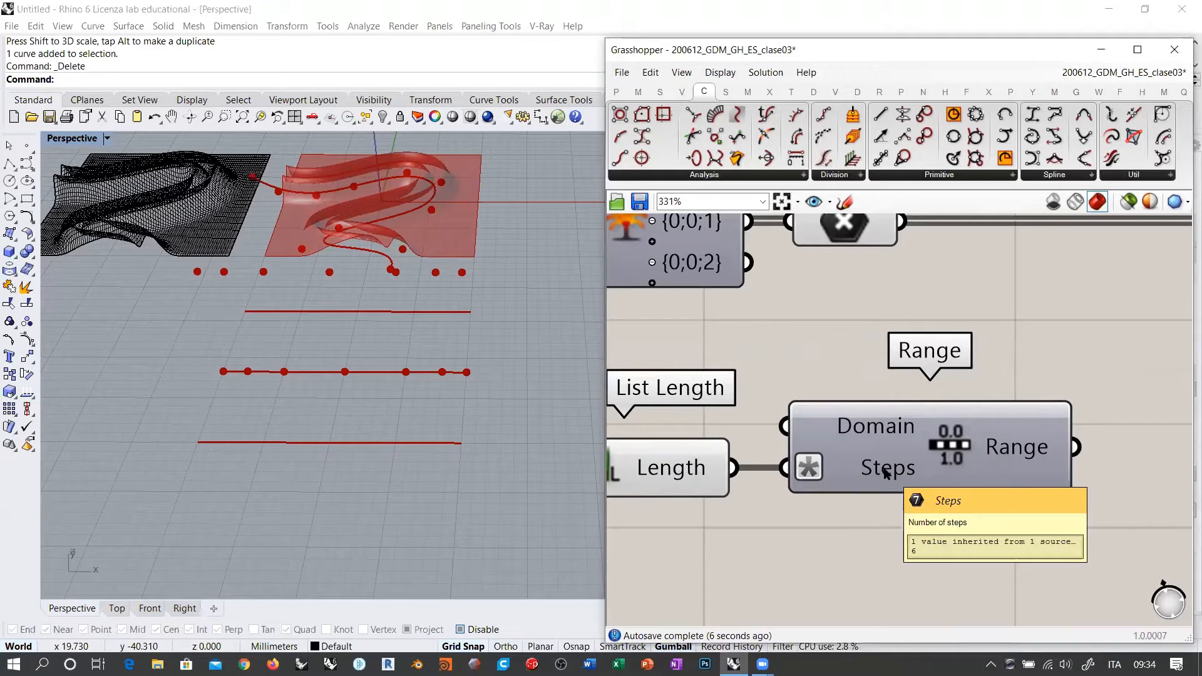
Add a Graph Mapper beside the Range component and connect the Range output to its input.
scroll(1016, 450, down, 3)
double_click(1000, 449)
text(g)
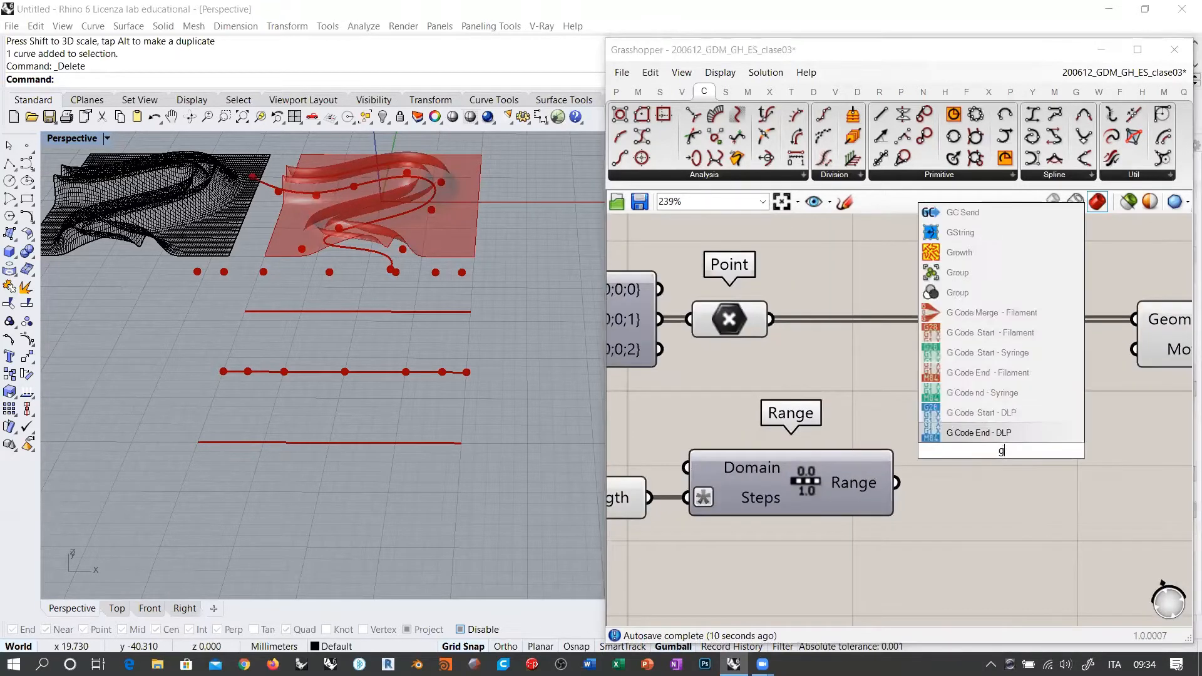
text(ra)
click(960, 213)
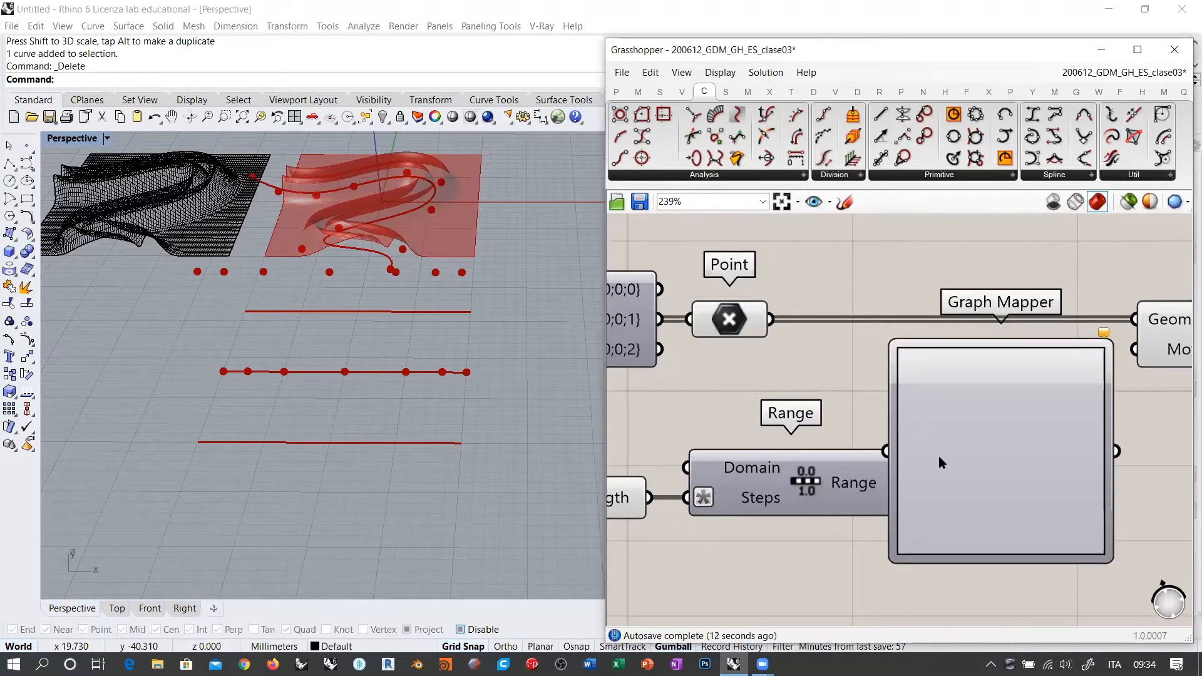
drag(938, 459, 980, 487)
drag(898, 482, 955, 487)
Set the Graph Mapper's graph type to Gaussian and shift it slightly closer to the Range component.
right_click(1013, 466)
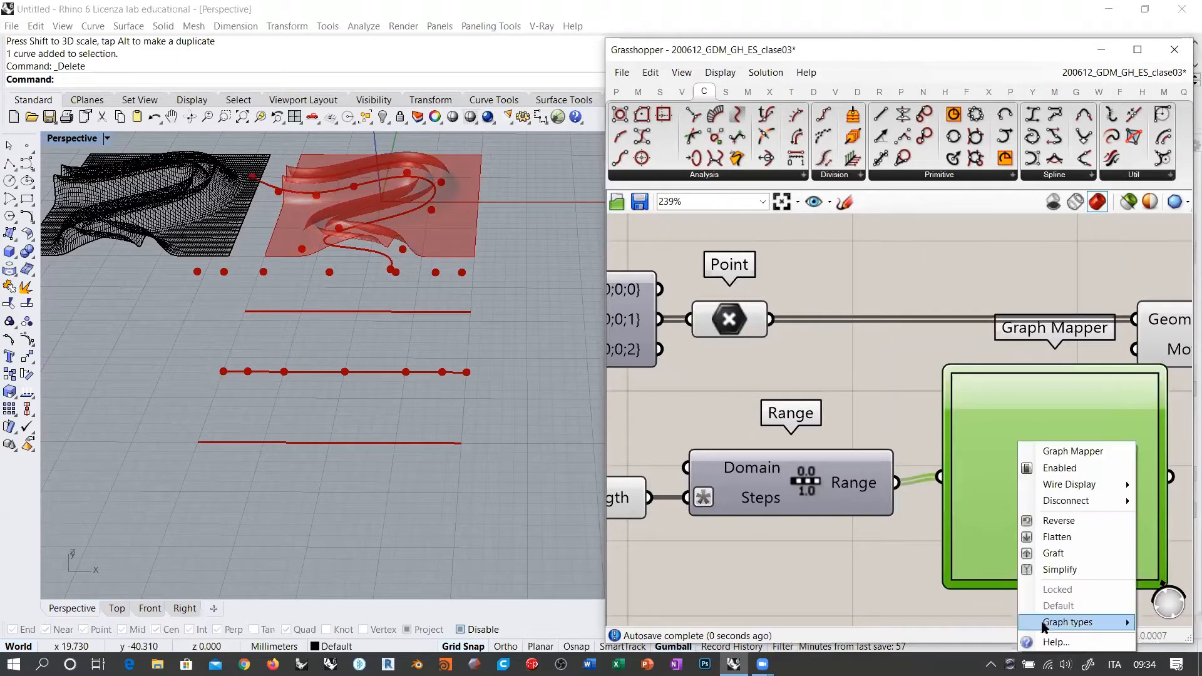
mouse_move(1064, 622)
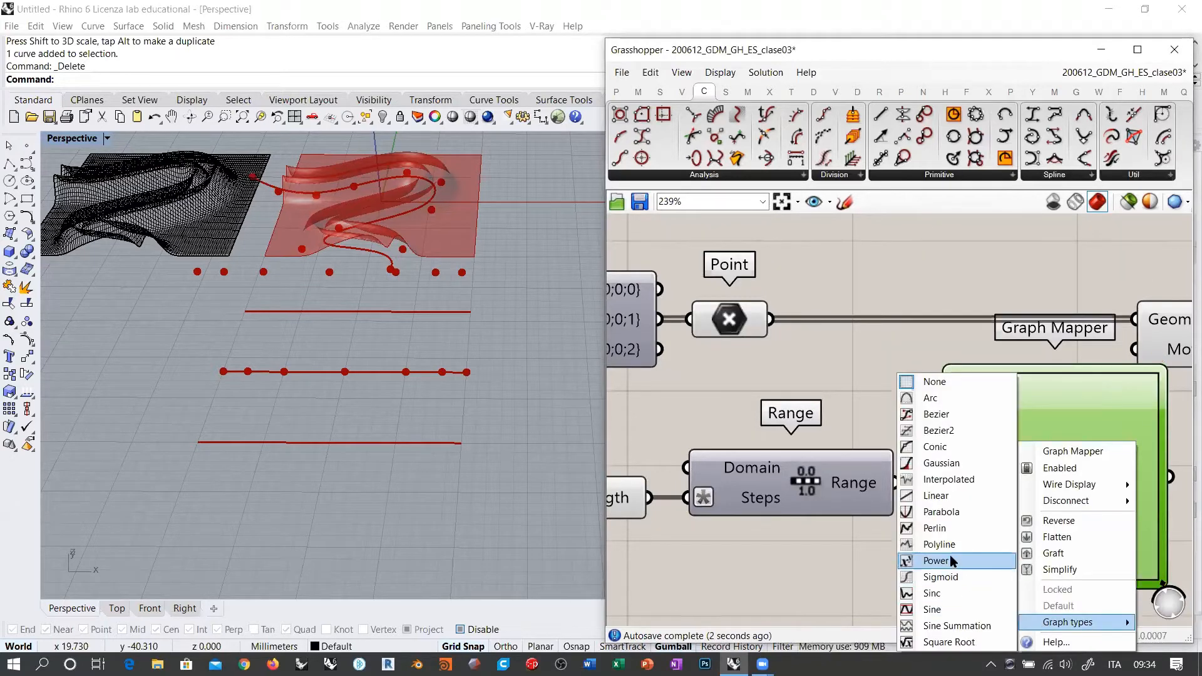
click(941, 462)
right_drag(1027, 466, 857, 422)
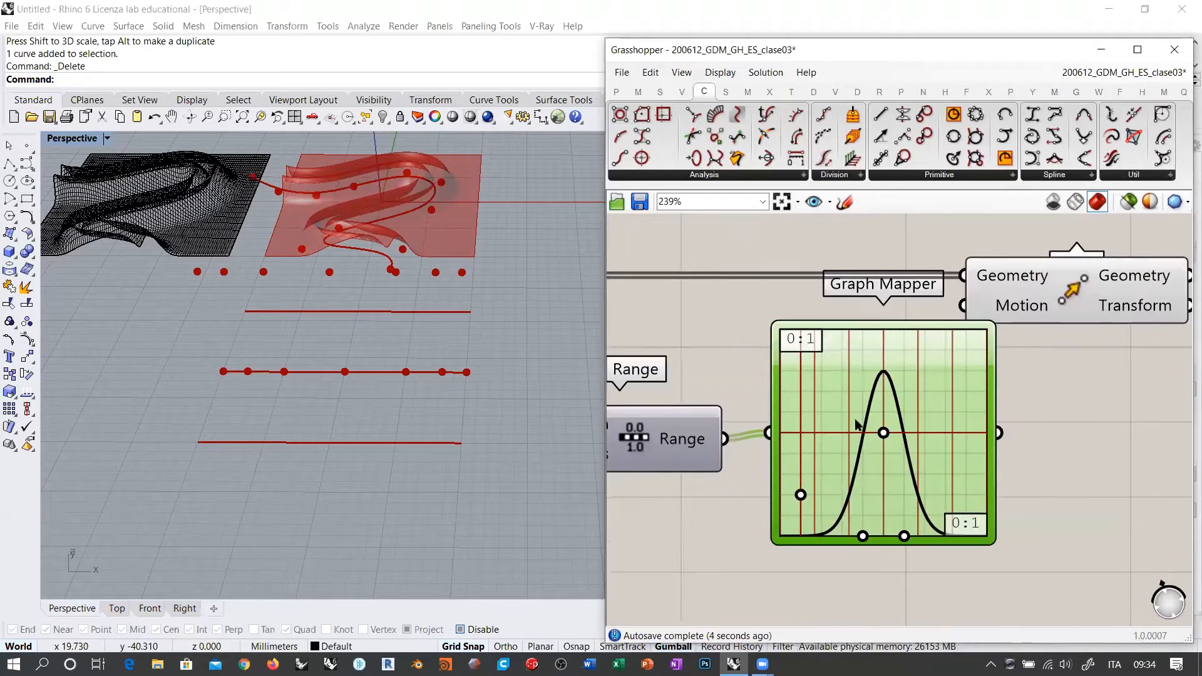
drag(843, 404, 828, 398)
right_drag(1030, 399, 975, 431)
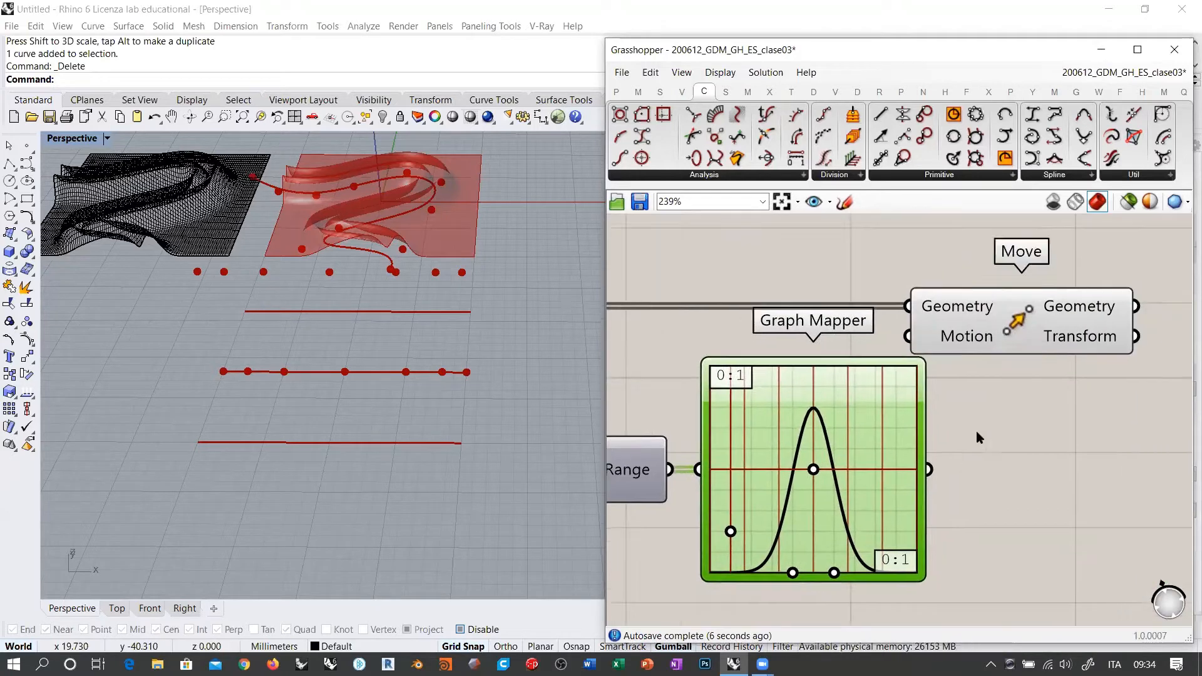
Add a Unit Z component driven by the Graph Mapper and connect its vector to the Move component's Motion, making room beside Move.
click(972, 324)
scroll(959, 432, down, 3)
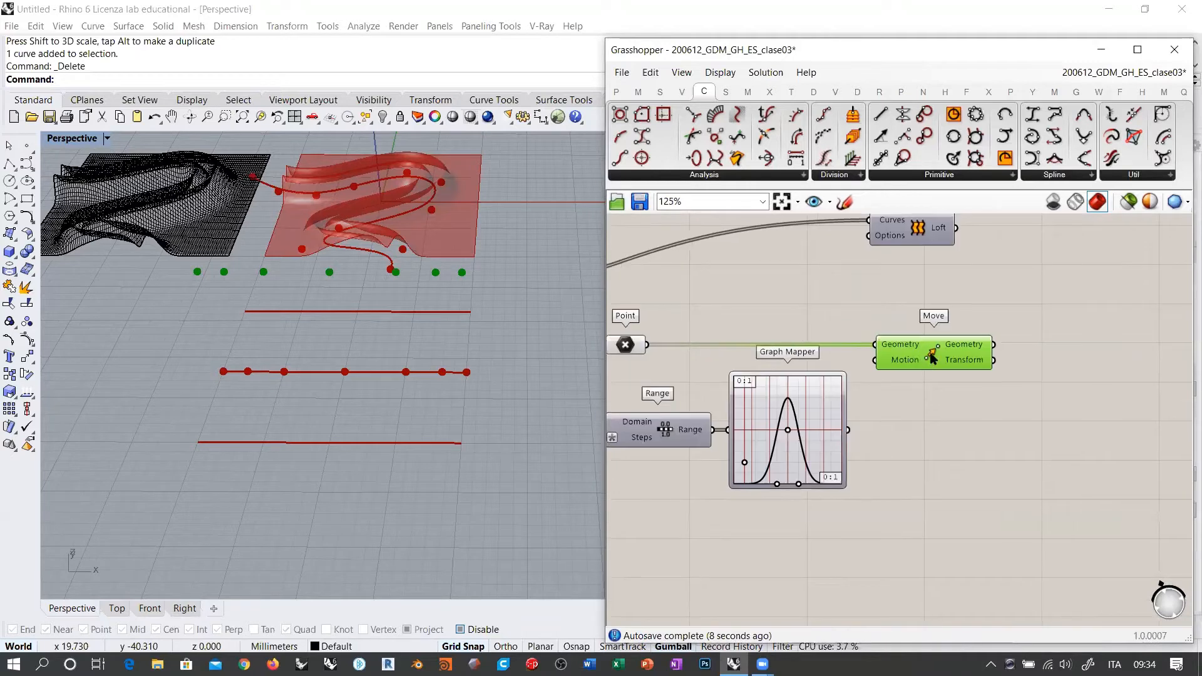
double_click(961, 438)
text(unit z)
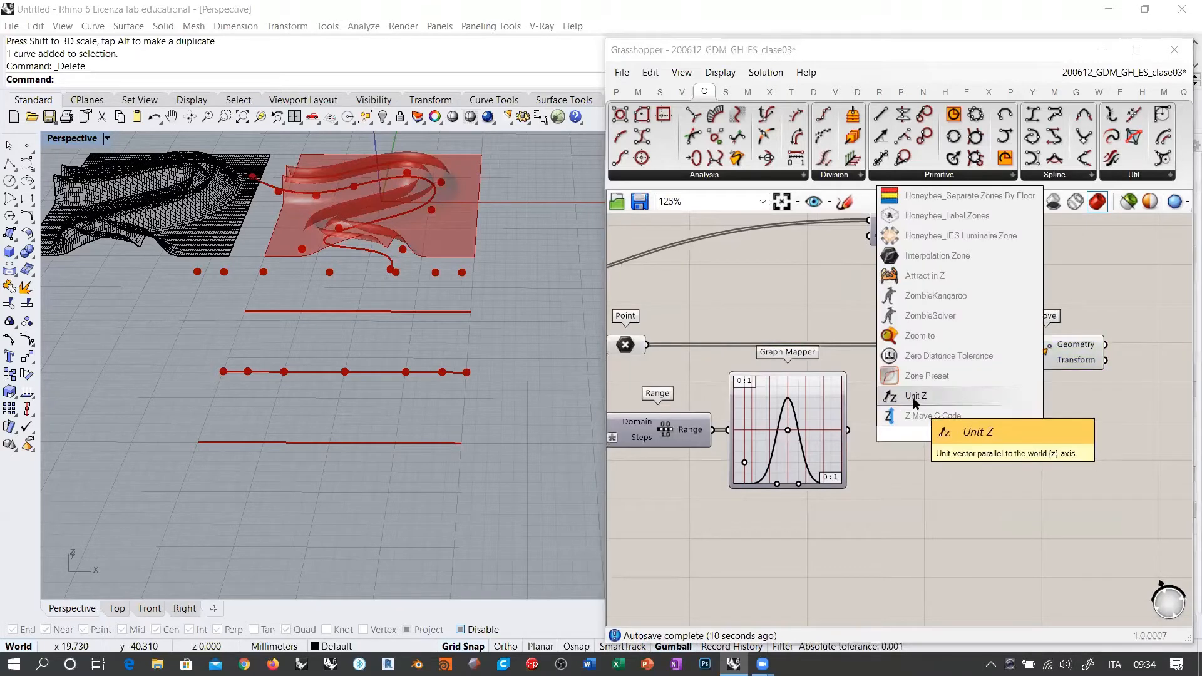
click(914, 397)
drag(849, 431, 911, 433)
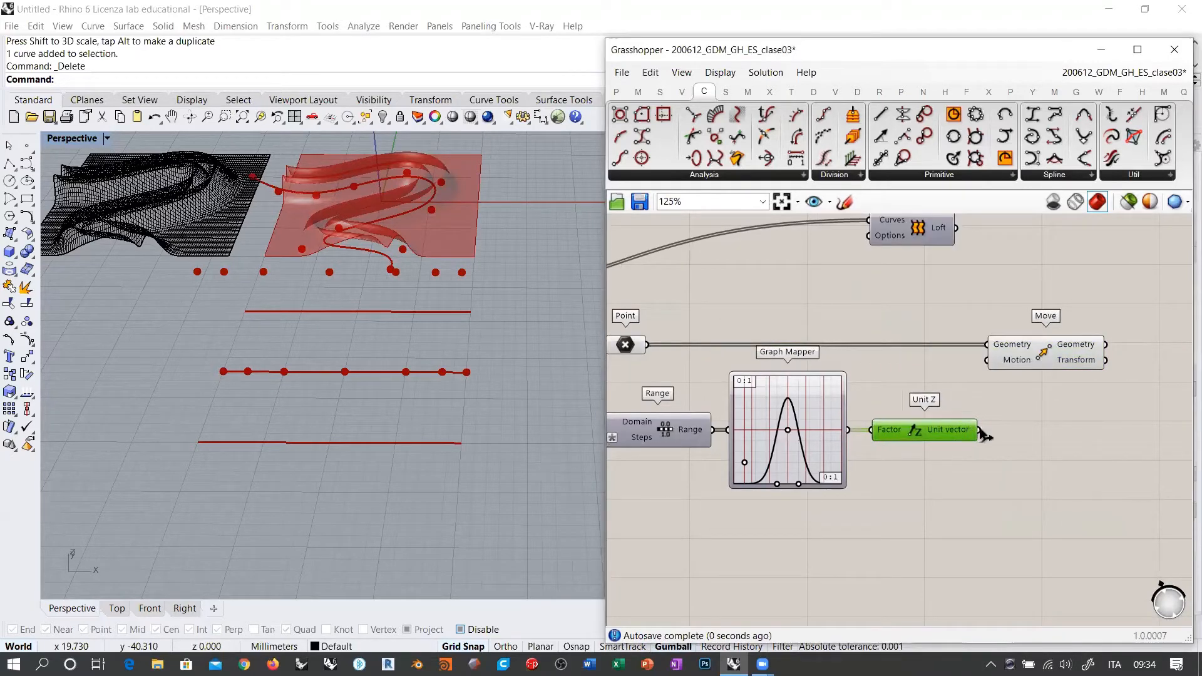
drag(986, 437, 988, 361)
Inspect the displaced points in the Perspective viewport and raise the Gaussian curve's peak almost to the Graph Mapper's upper limit.
mouse_move(269, 439)
right_down()
mouse_move(269, 416)
mouse_move(316, 399)
right_up()
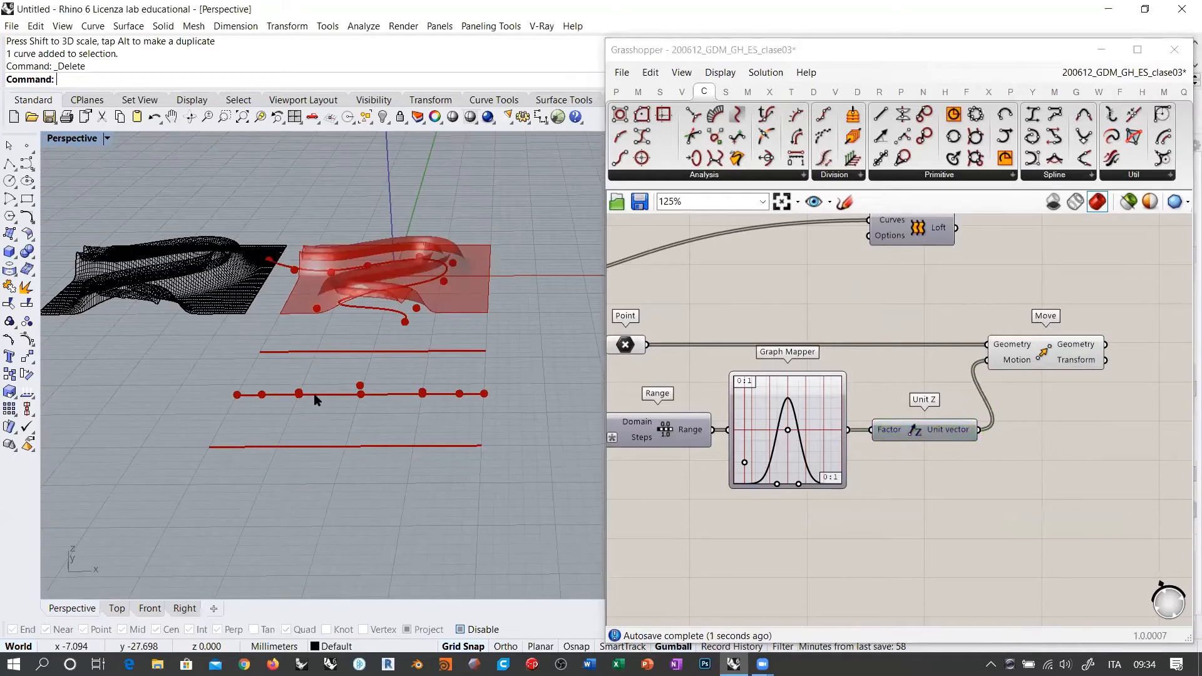
scroll(316, 399, up, 5)
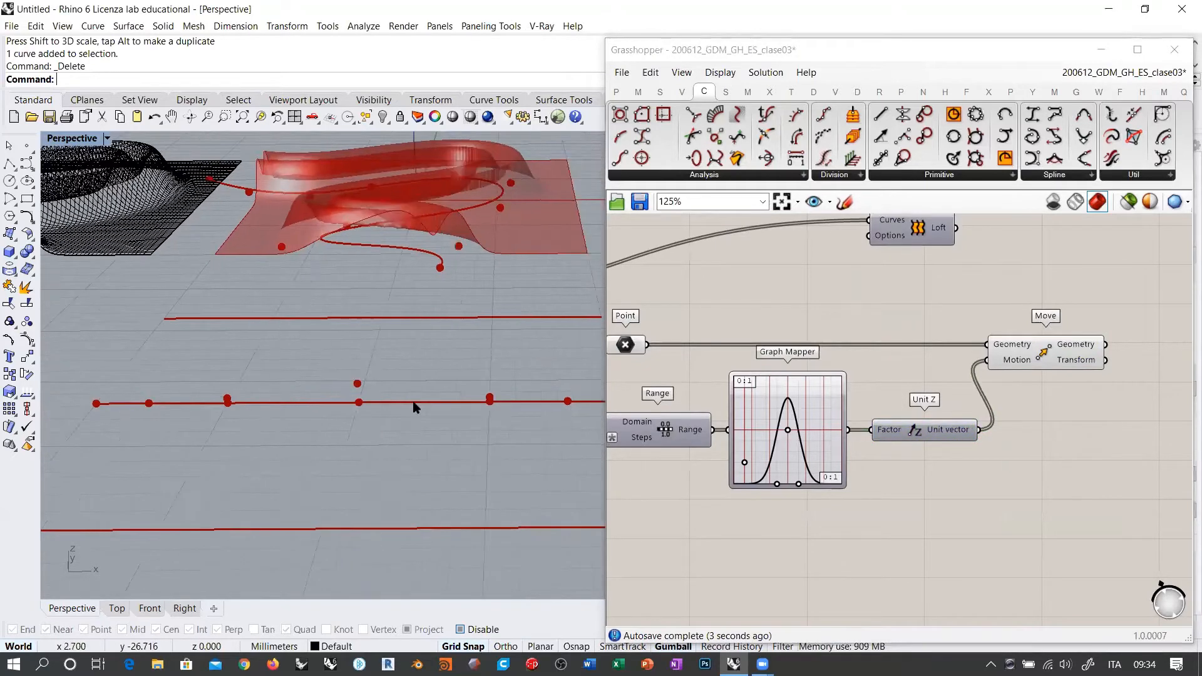
scroll(450, 402, down, 4)
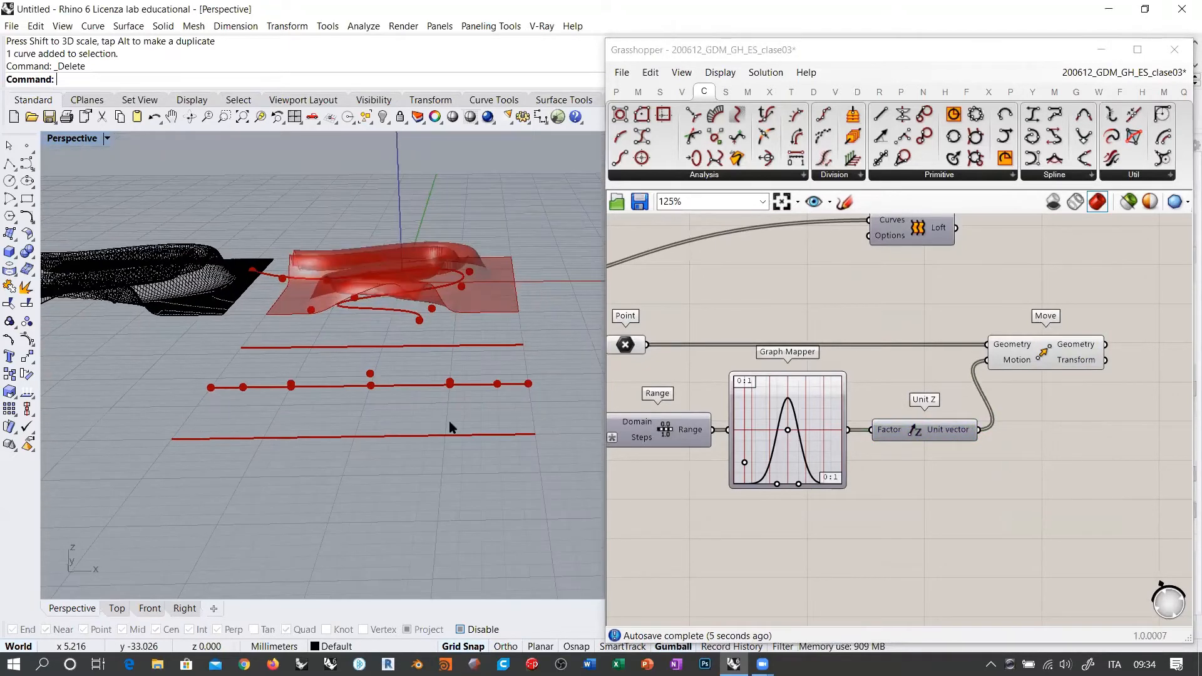
click(757, 438)
scroll(757, 438, up, 4)
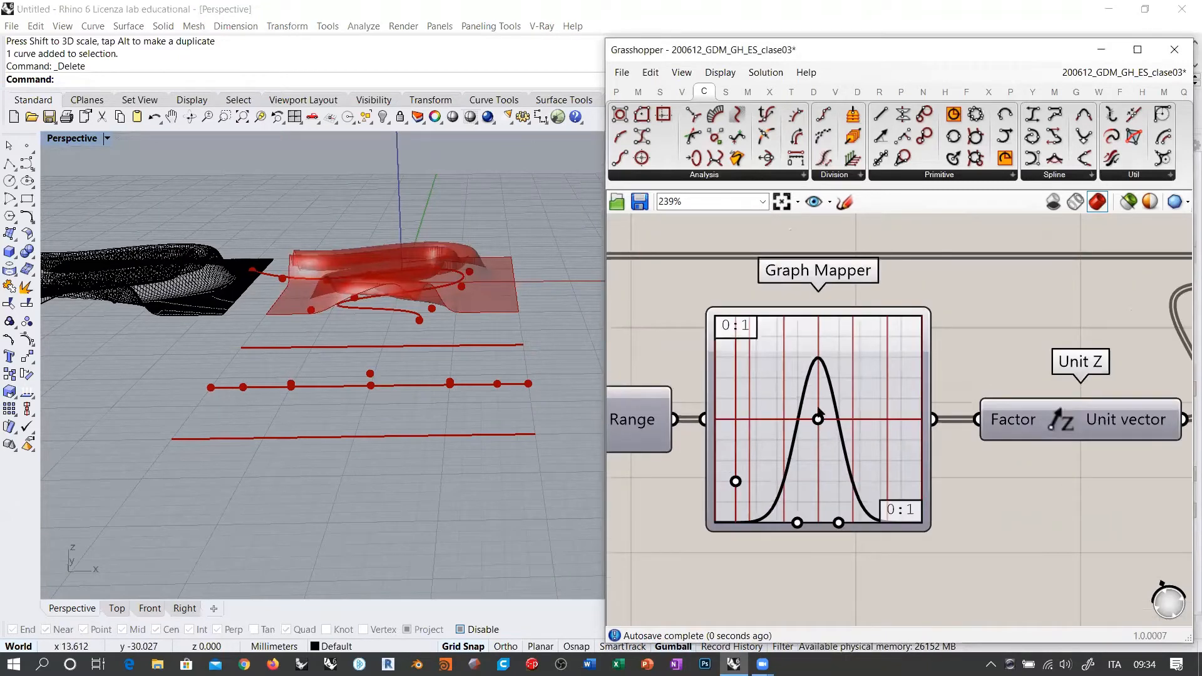
drag(819, 413, 823, 415)
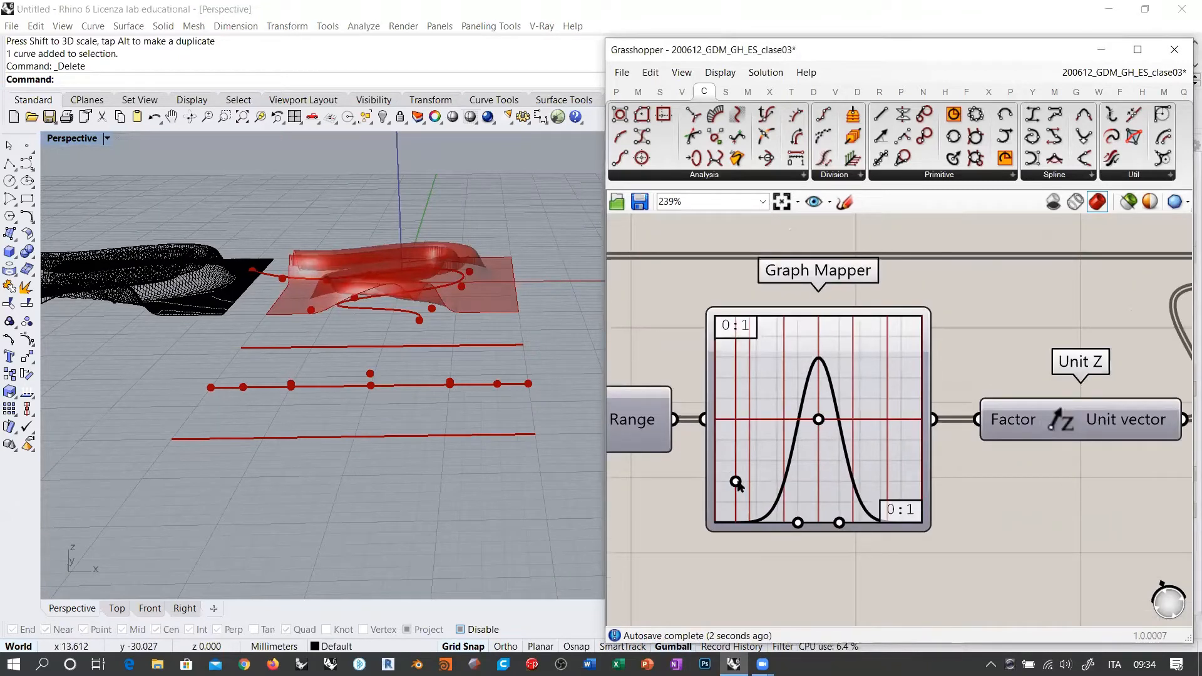
mouse_move(736, 482)
mouse_down()
mouse_move(738, 411)
mouse_move(735, 503)
mouse_move(735, 472)
mouse_up()
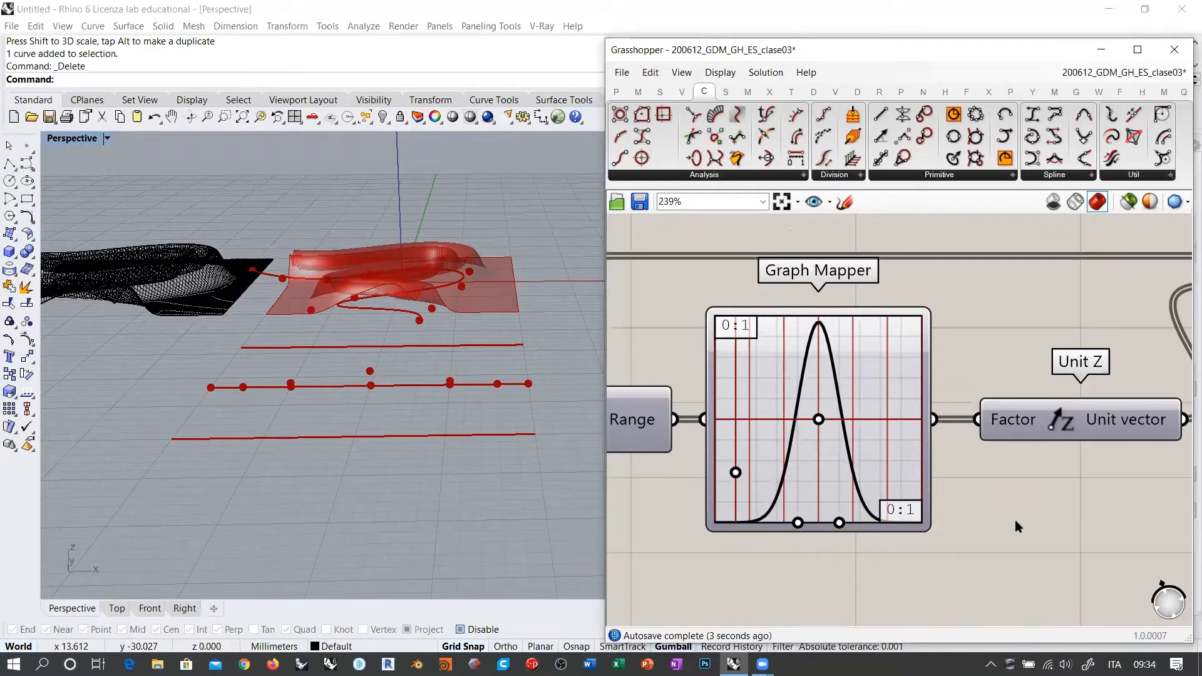
Add a Multiplication component below Unit Z and connect the Graph Mapper's output to its A input.
right_drag(1015, 519, 929, 487)
double_click(923, 495)
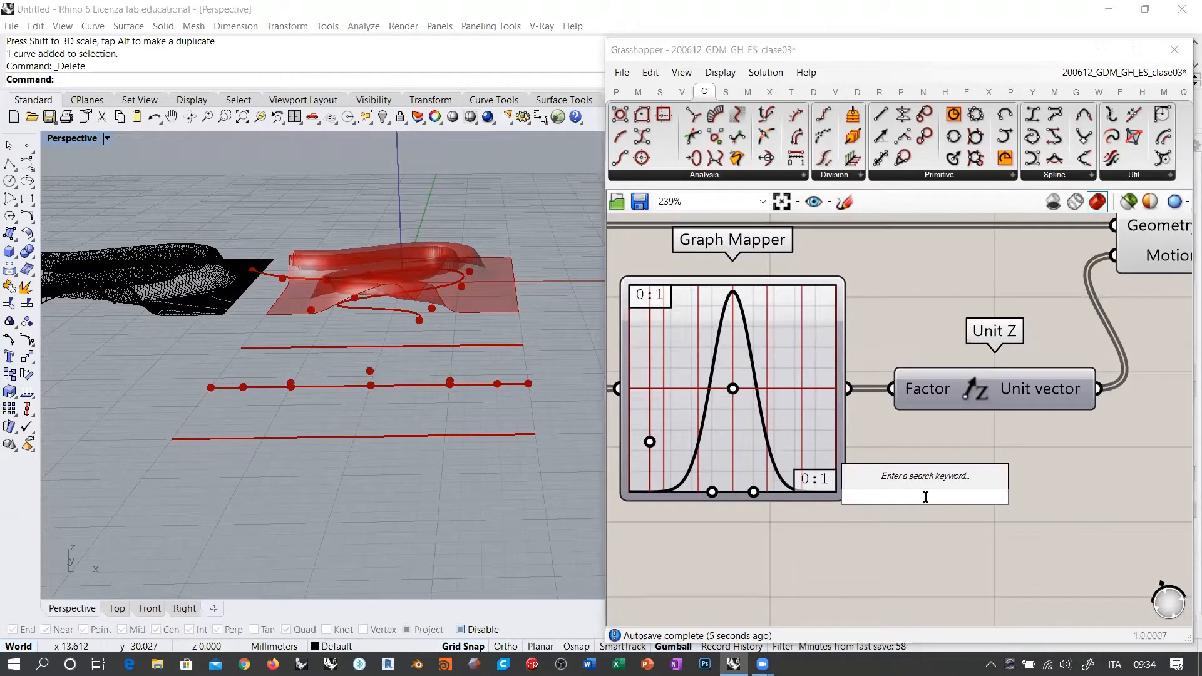
text(*)
key(Return)
drag(848, 389, 855, 481)
drag(923, 500, 937, 496)
Add a number slider with the value 5.00 beneath the Multiplication component.
double_click(792, 559)
text(5)
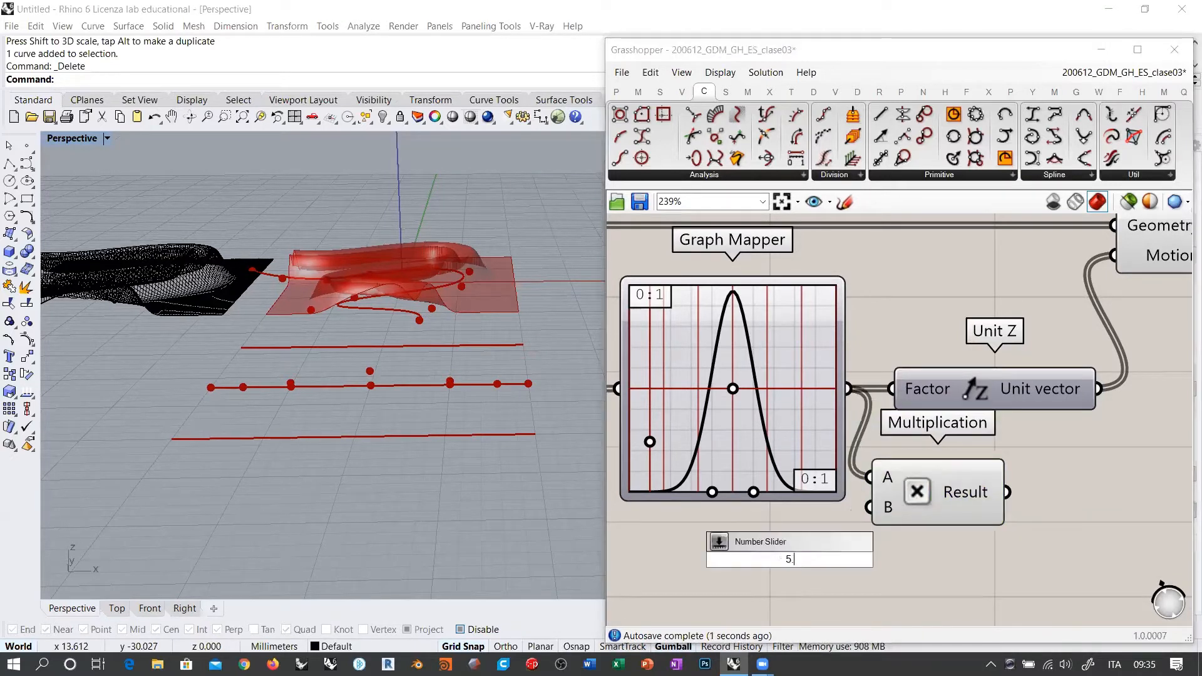
key(Return)
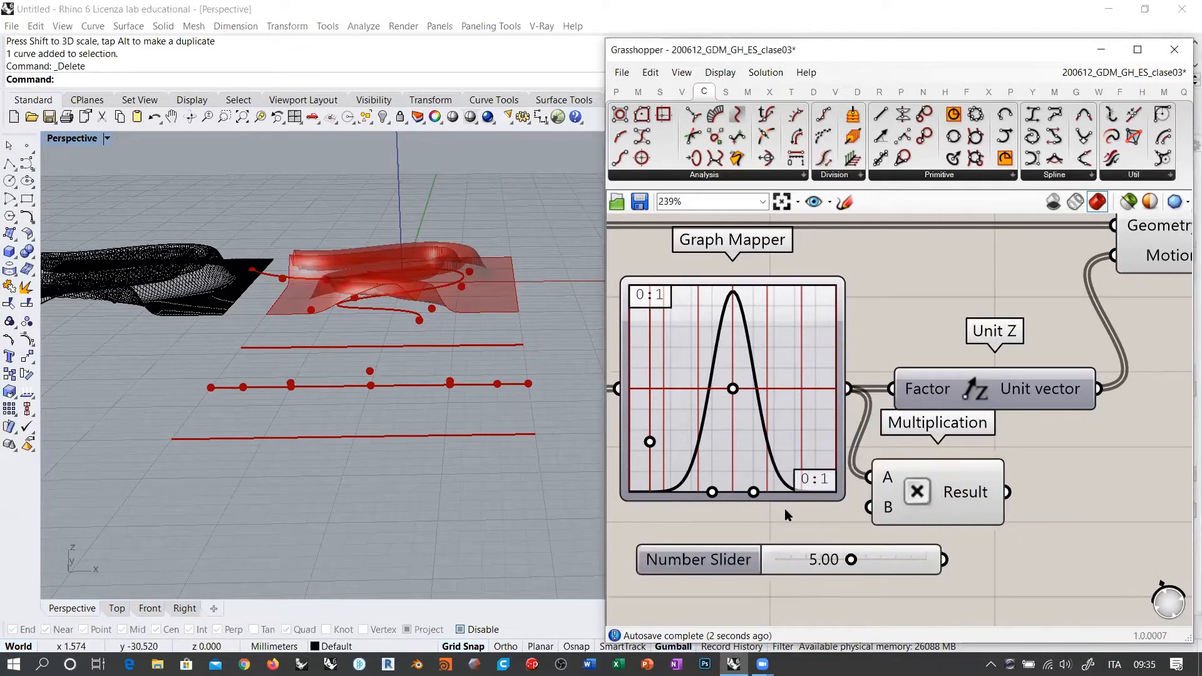
Connect the number slider to the Multiplication's B input and the Multiplication's Result to Unit Z's Factor, replacing the direct Graph Mapper wire.
drag(906, 556, 798, 529)
drag(846, 535, 919, 488)
right_drag(998, 414, 854, 463)
drag(862, 440, 992, 441)
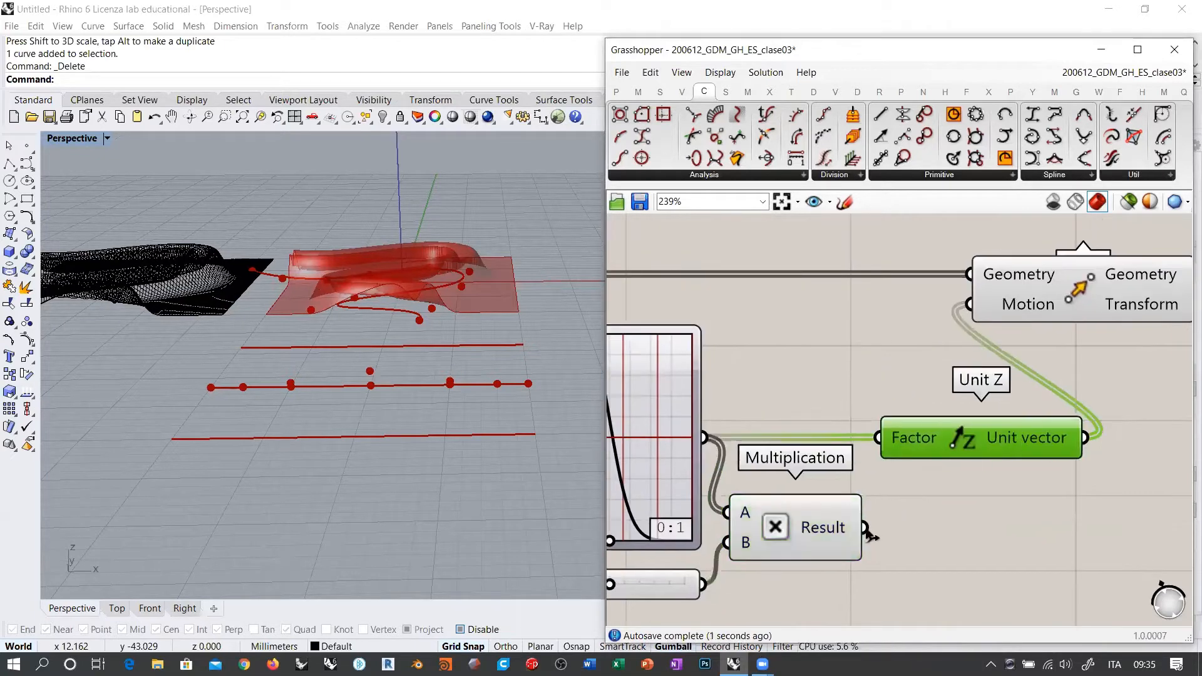
drag(864, 527, 878, 437)
click(941, 509)
right_drag(468, 395, 438, 419)
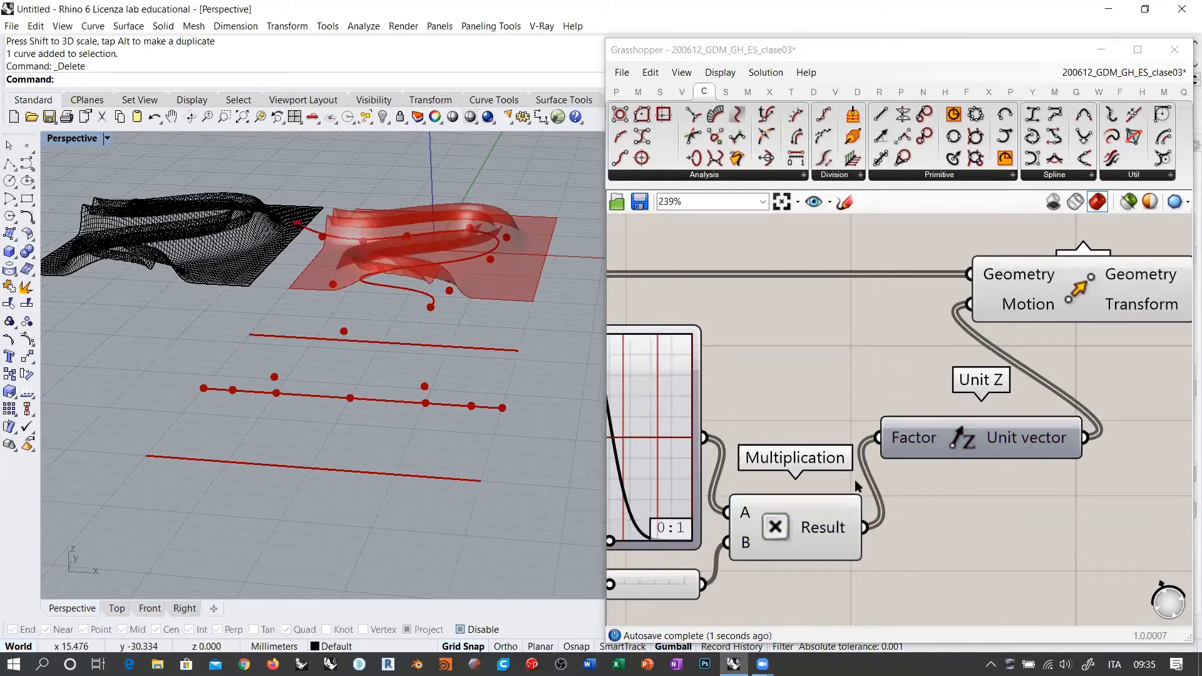
Move the Unit Z component down in line with the Multiplication component's output.
scroll(855, 479, down, 5)
click(861, 479)
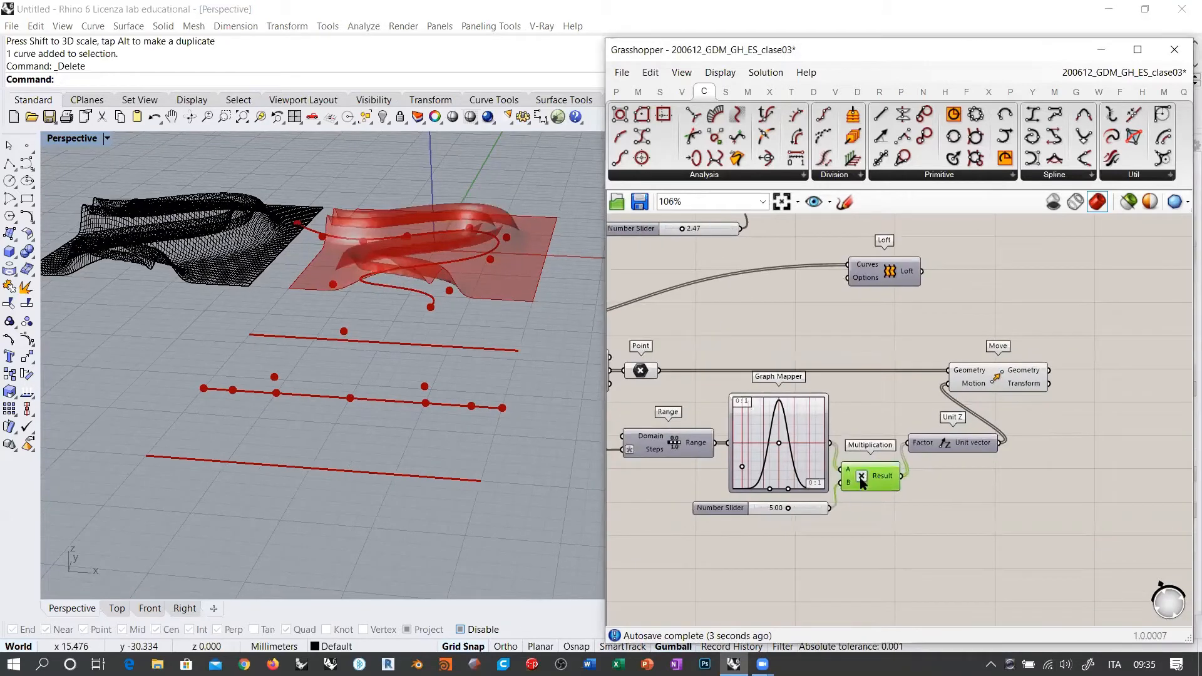
drag(942, 446, 949, 479)
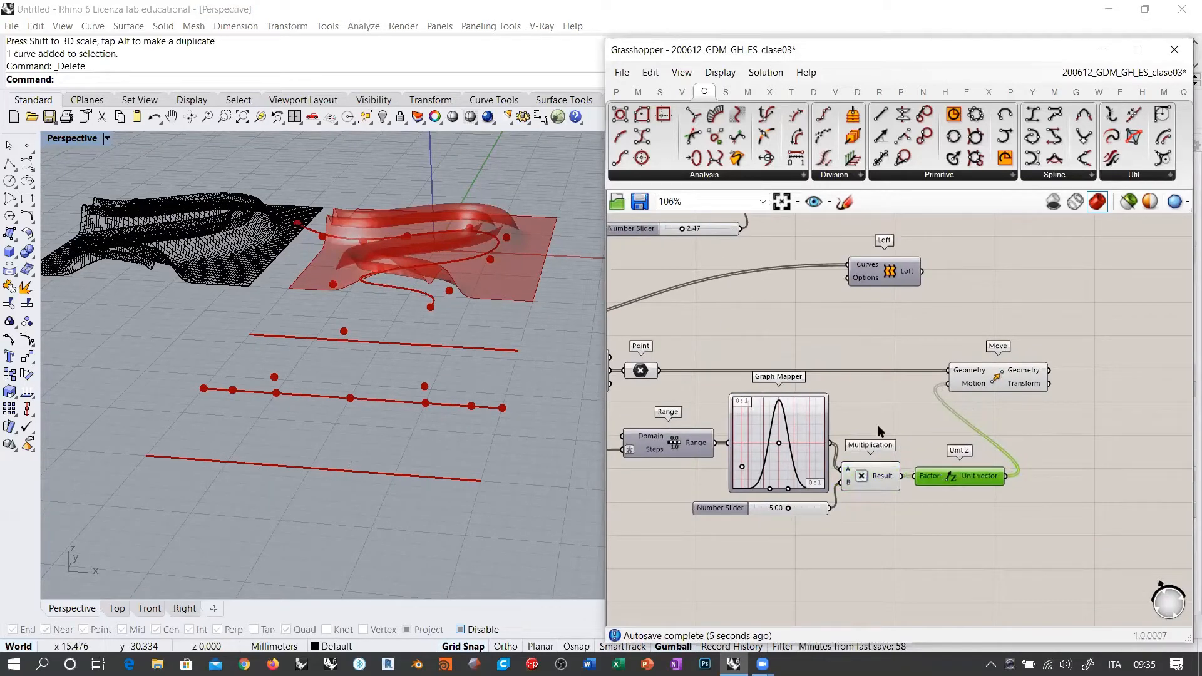
click(906, 418)
scroll(888, 416, down, 1)
right_drag(855, 410, 997, 407)
Delete the Point component, leaving Explode Tree's {0;0;1} output wired directly to Move's Geometry input.
click(1117, 388)
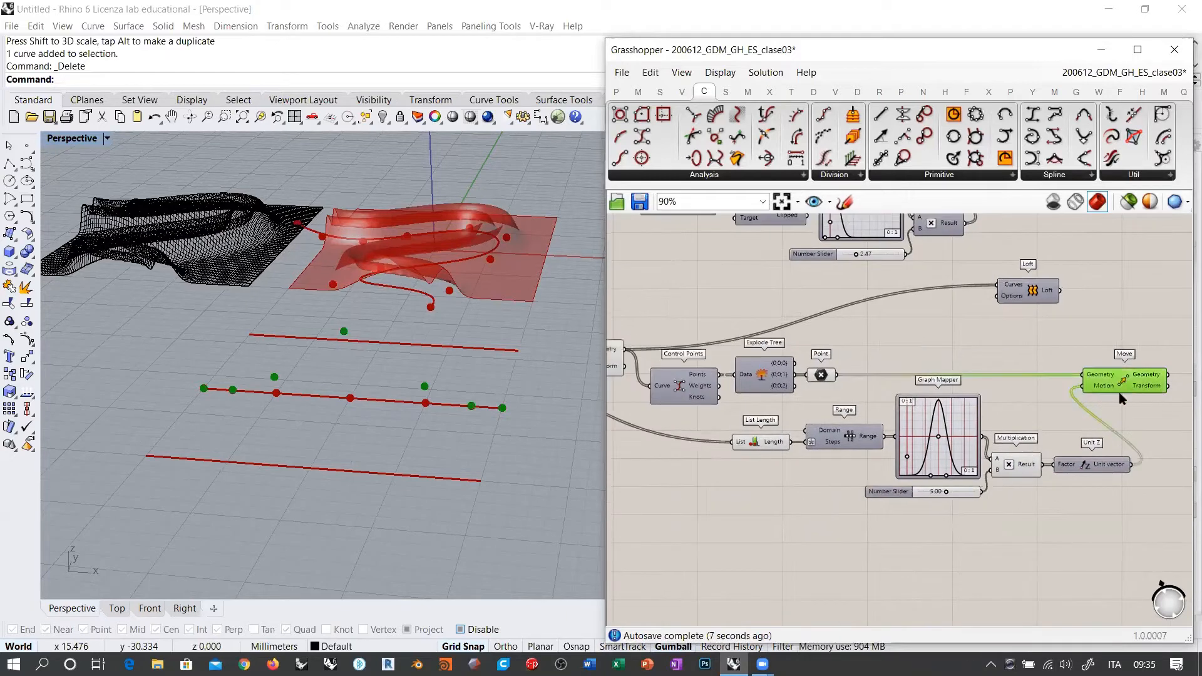
click(819, 377)
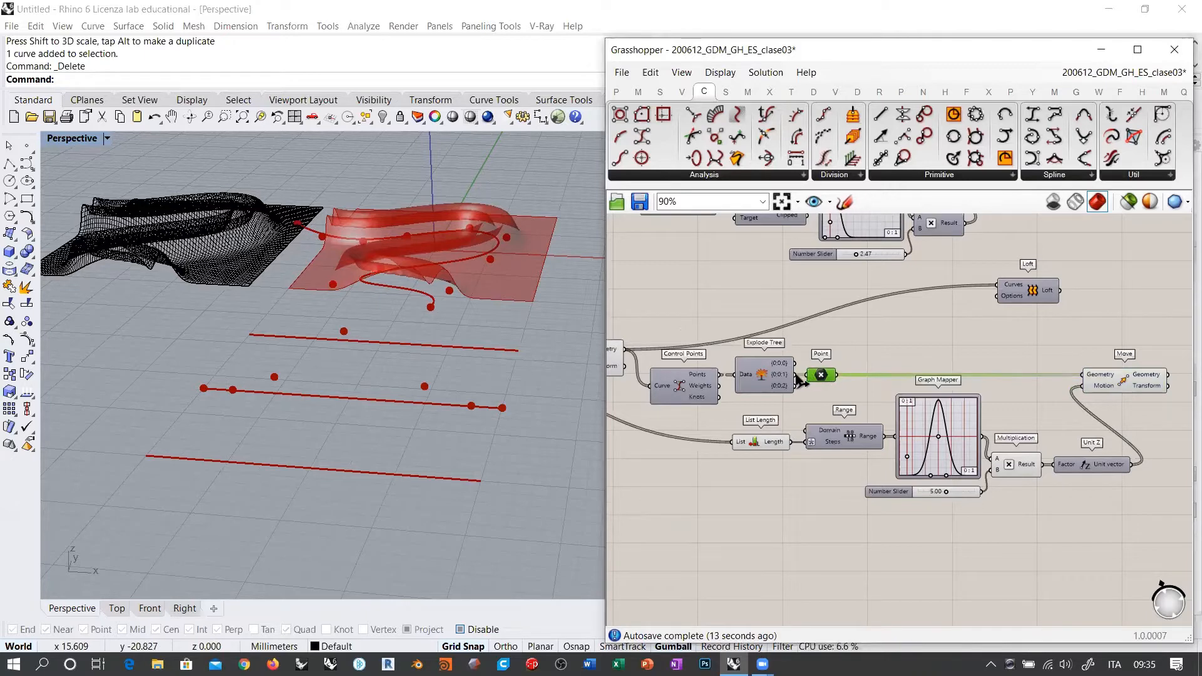
drag(836, 374, 1083, 374)
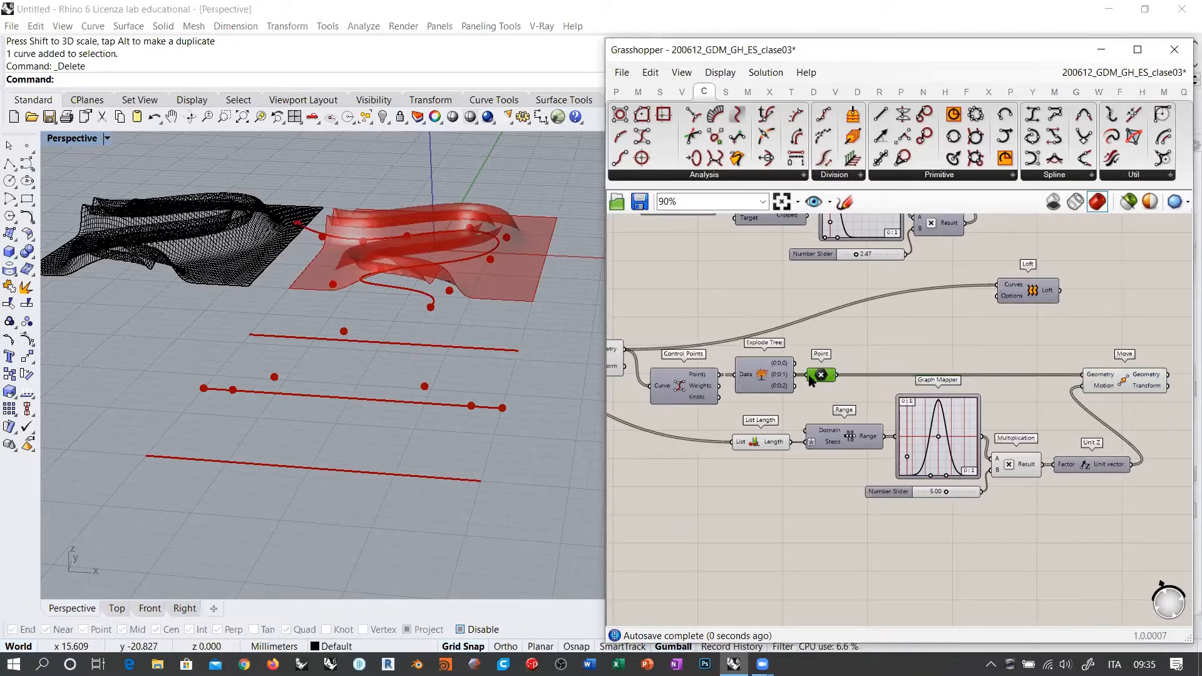
key(Delete)
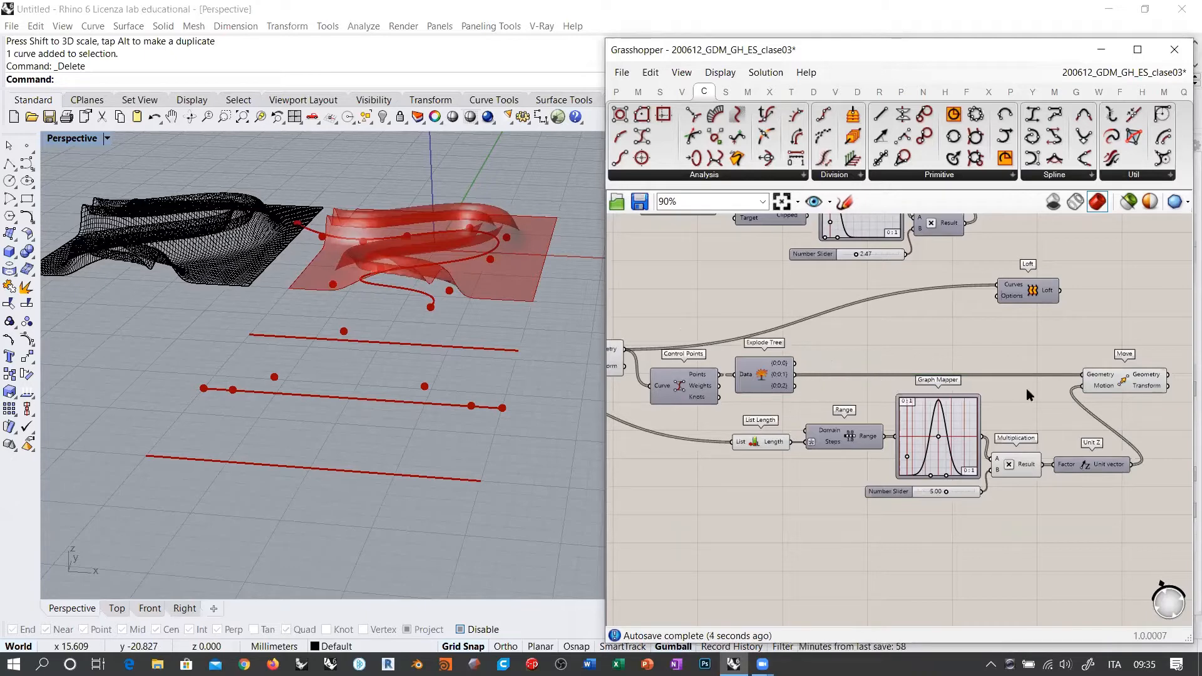
Move the Loft component farther along the canvas and add a Nurbs Curve component beneath it, beside Move.
right_drag(1018, 343, 836, 341)
drag(837, 293, 1047, 290)
click(1037, 351)
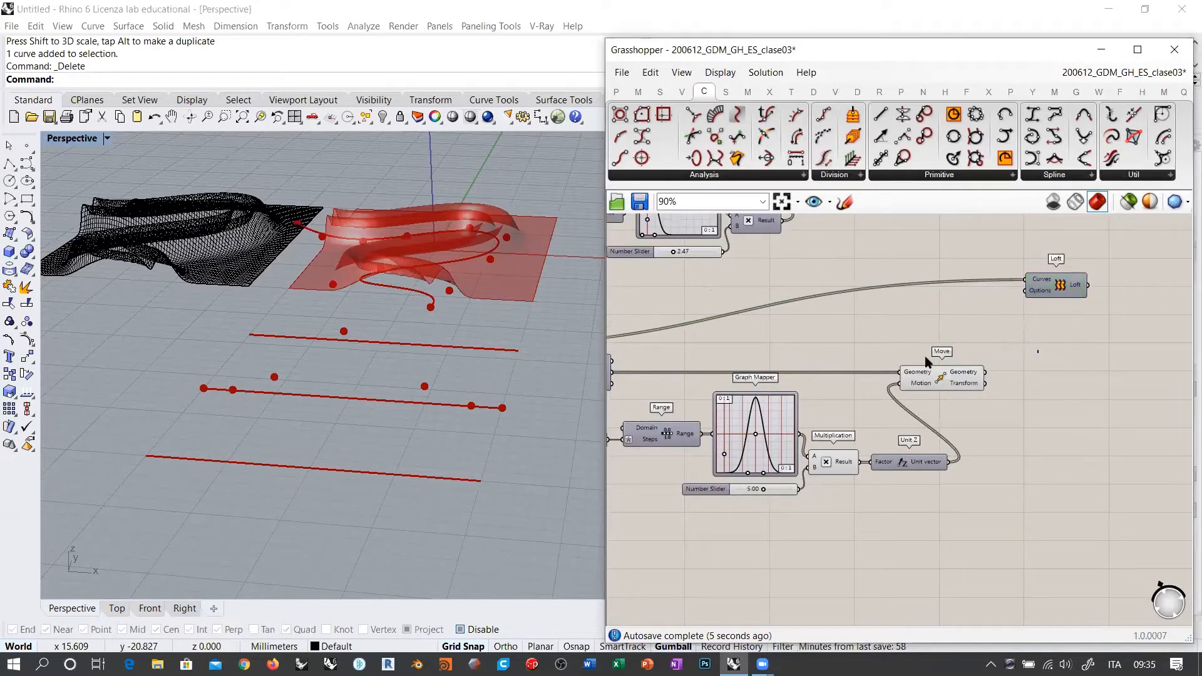
right_drag(887, 350, 965, 338)
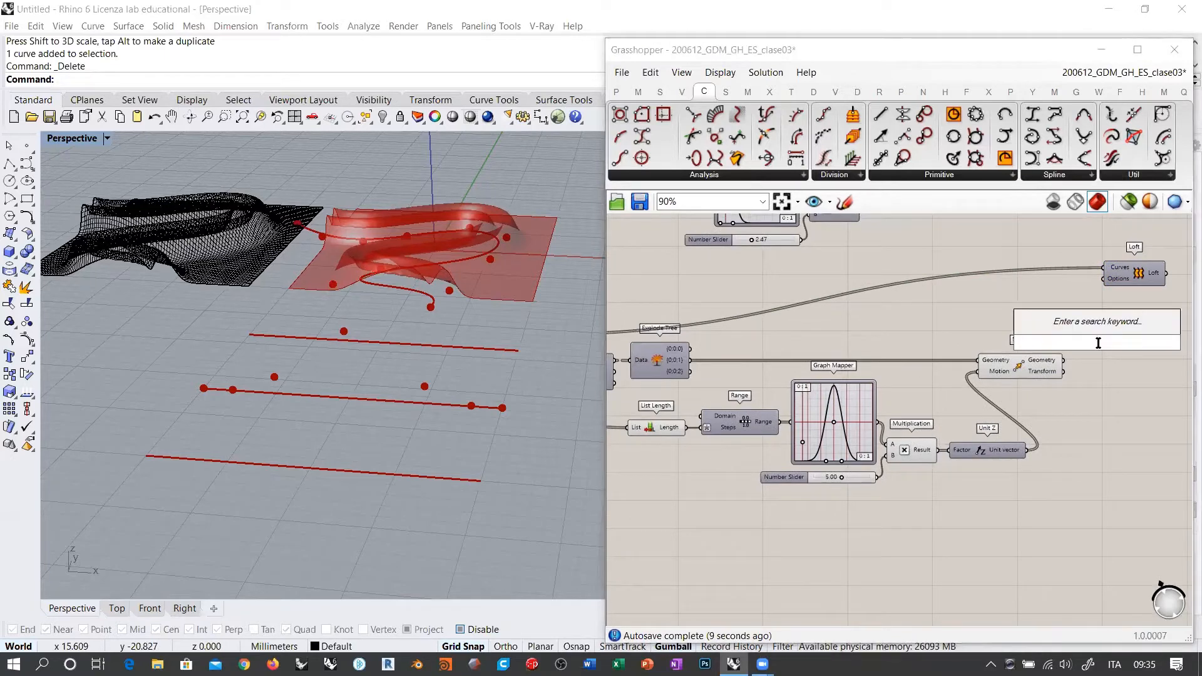
text(nurbs)
key(Return)
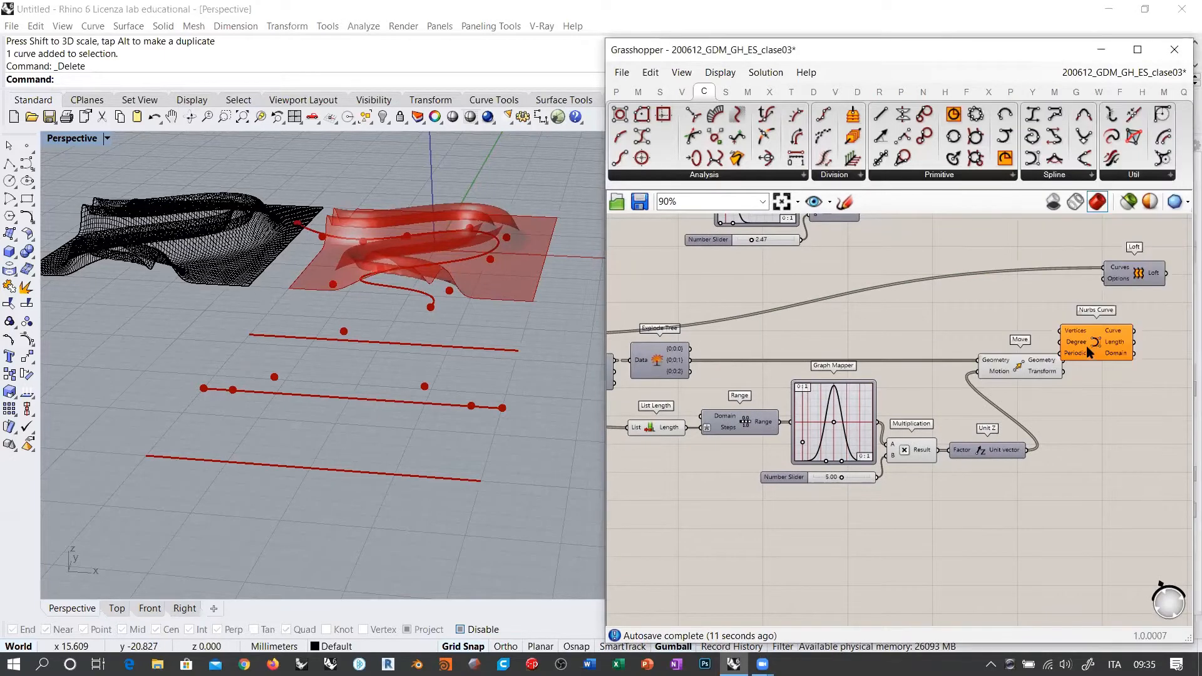
drag(1086, 350, 1132, 356)
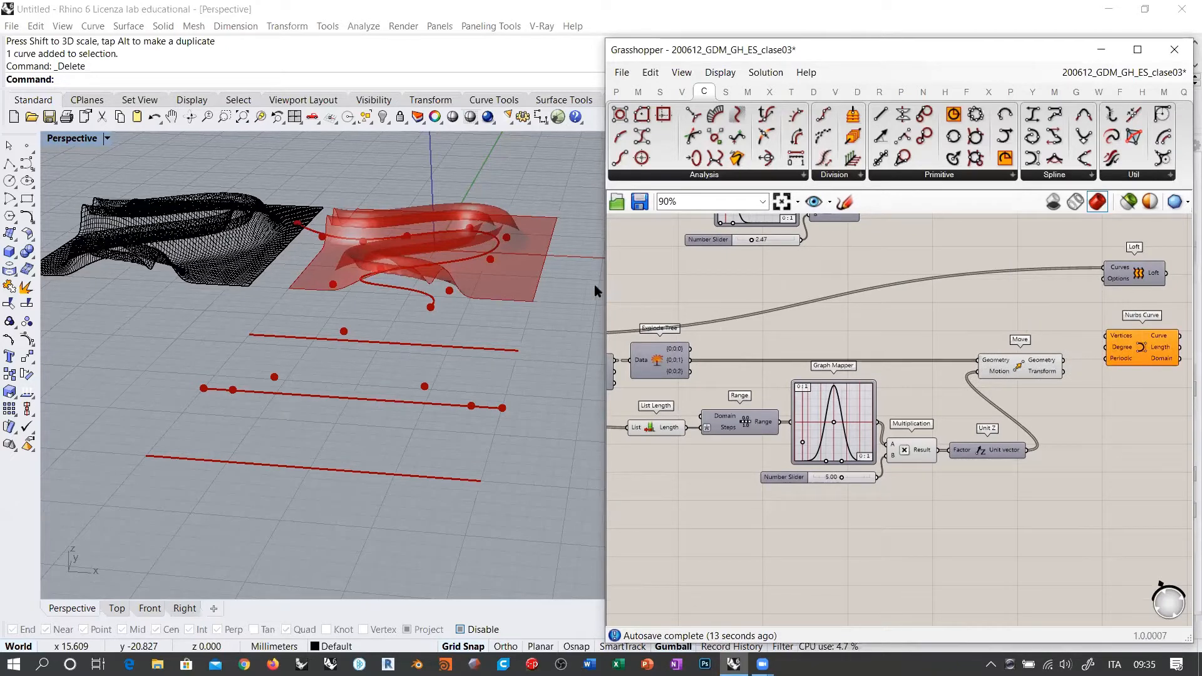
Feed Nurbs Curve's Vertices with Explode Tree's {0;0;0} output, Move's Geometry and Explode Tree's {0;0;2} output together, widening the Grasshopper window for room.
drag(601, 286, 503, 308)
right_drag(421, 370, 351, 401)
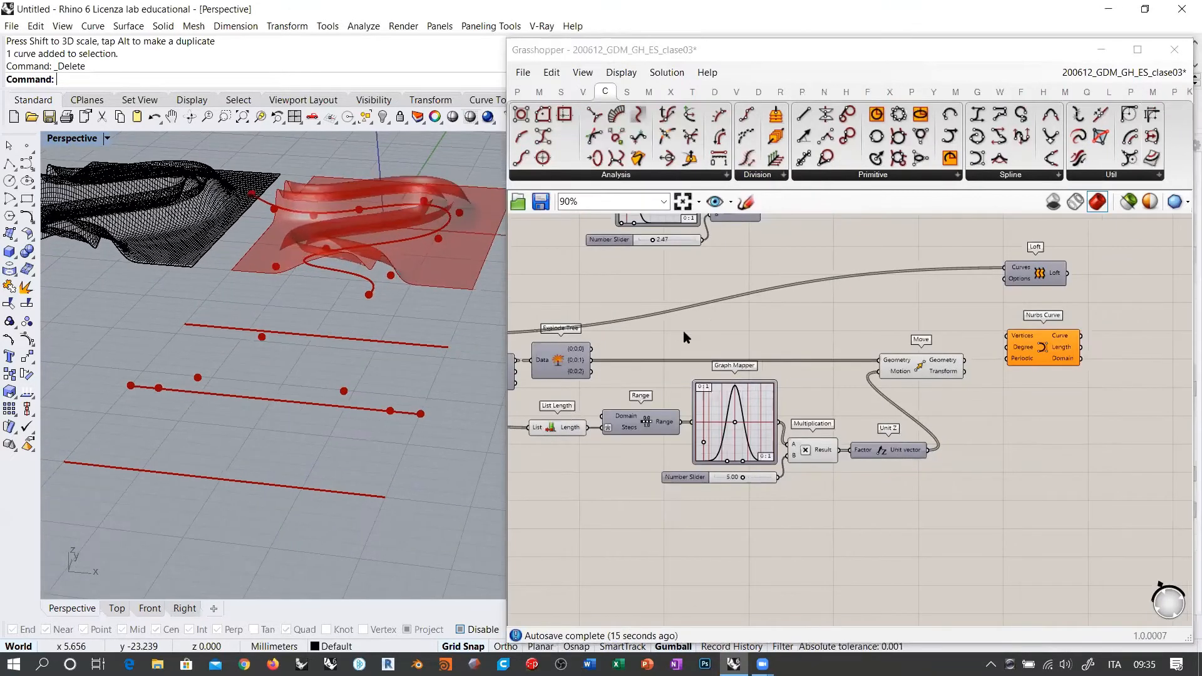
right_drag(723, 334, 767, 329)
drag(634, 344, 1050, 330)
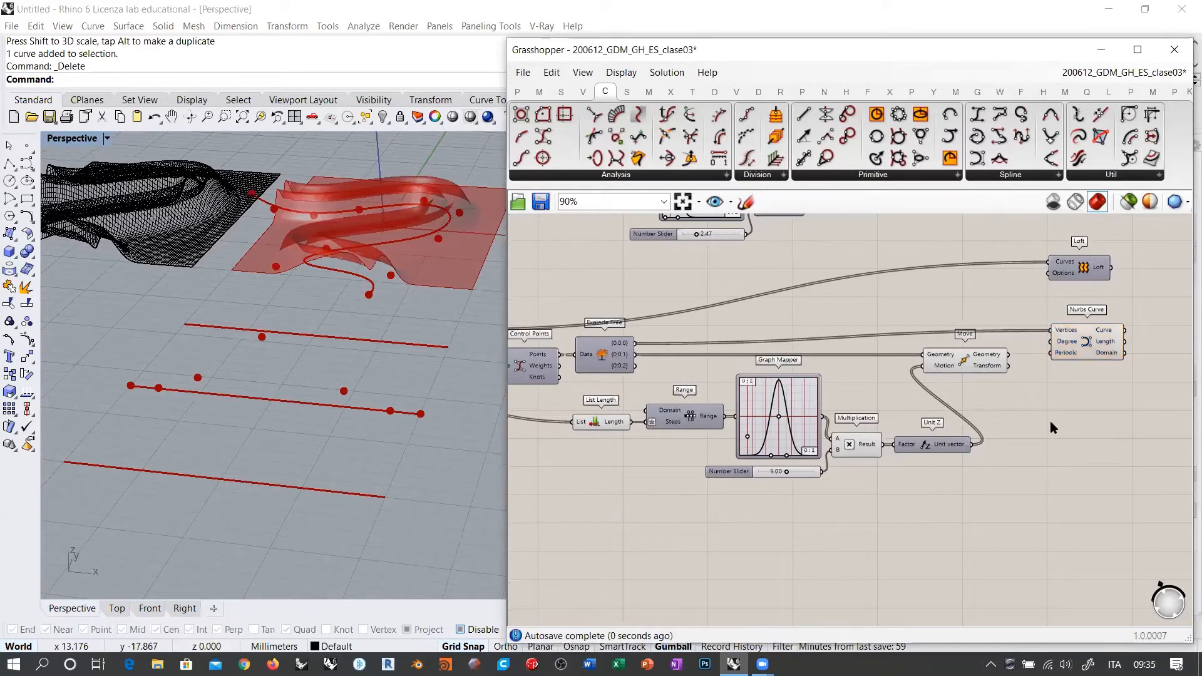
click(1084, 347)
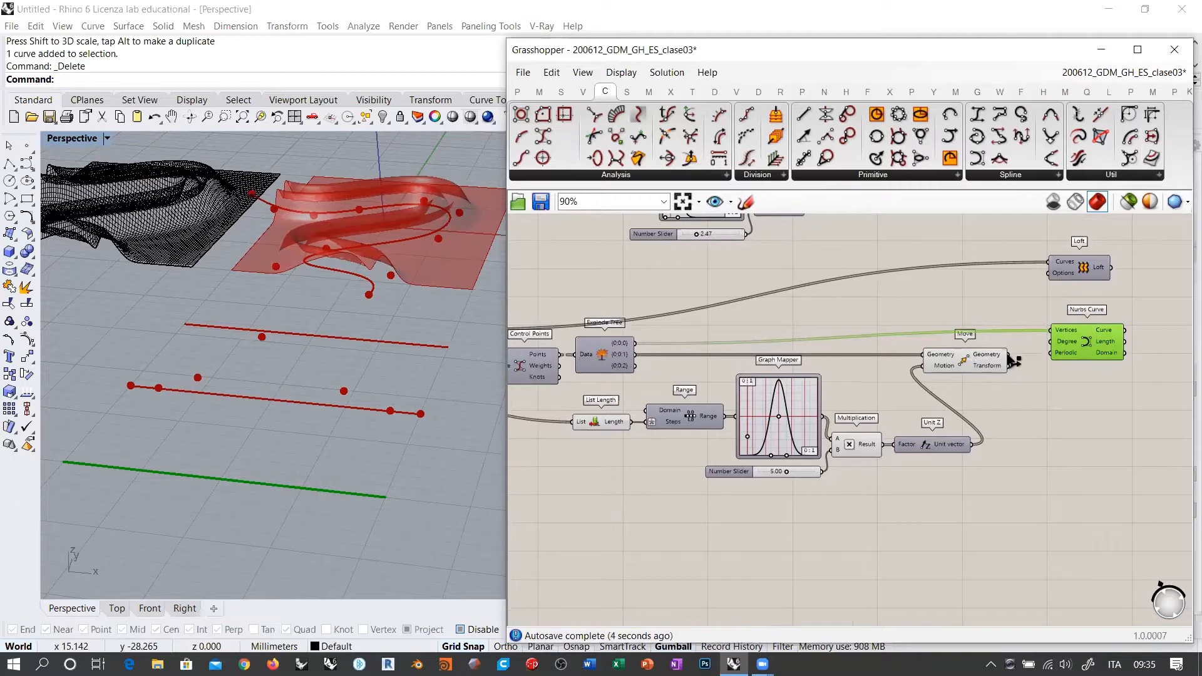
drag(1009, 355, 1042, 357)
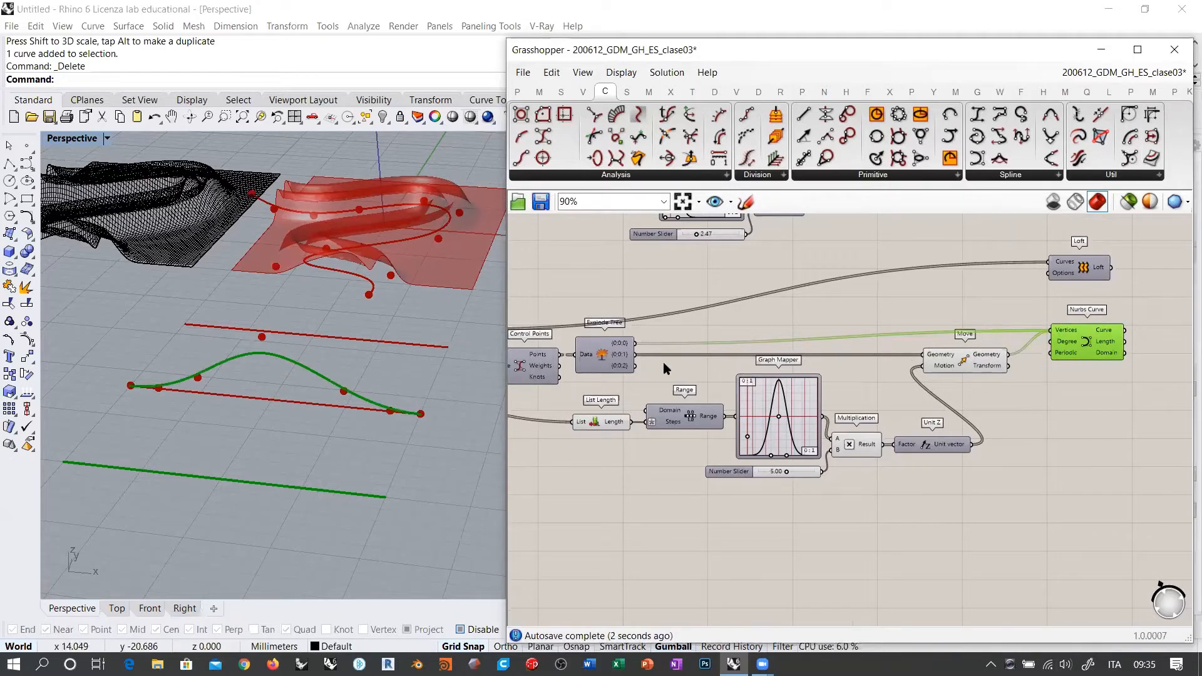
drag(634, 366, 1050, 331)
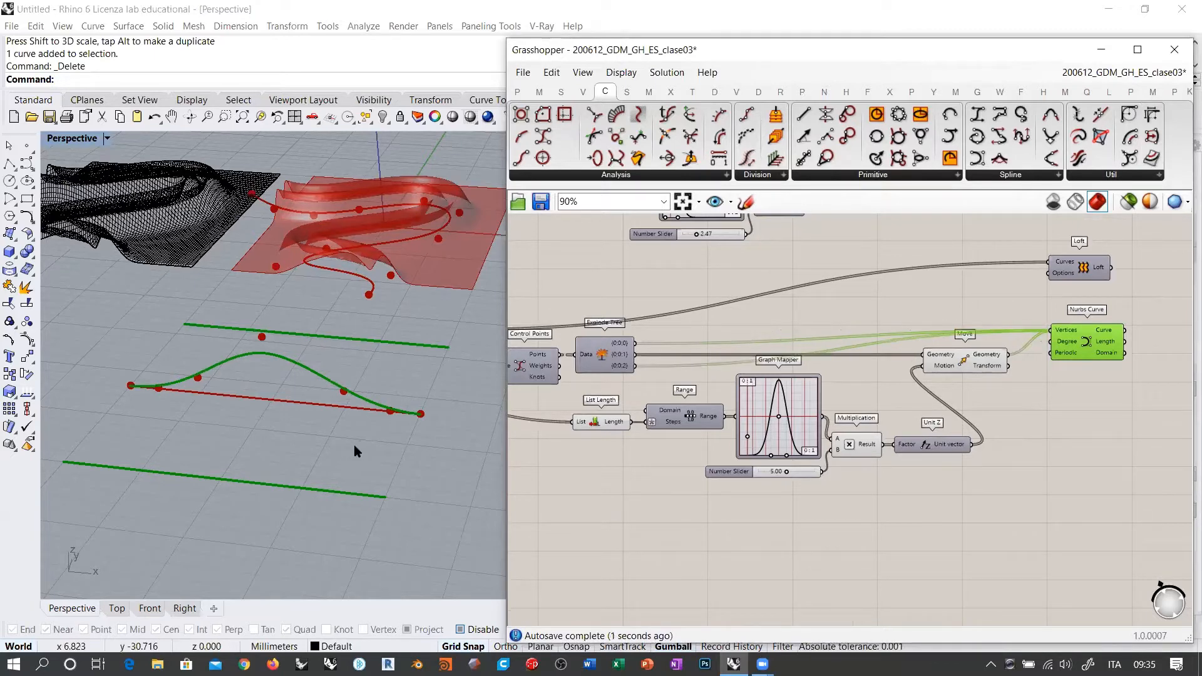
Place the Loft component beside Nurbs Curve and connect the Curve output to Loft's Curves input, replacing its existing wire.
right_drag(827, 424, 523, 467)
click(783, 328)
drag(784, 318, 861, 324)
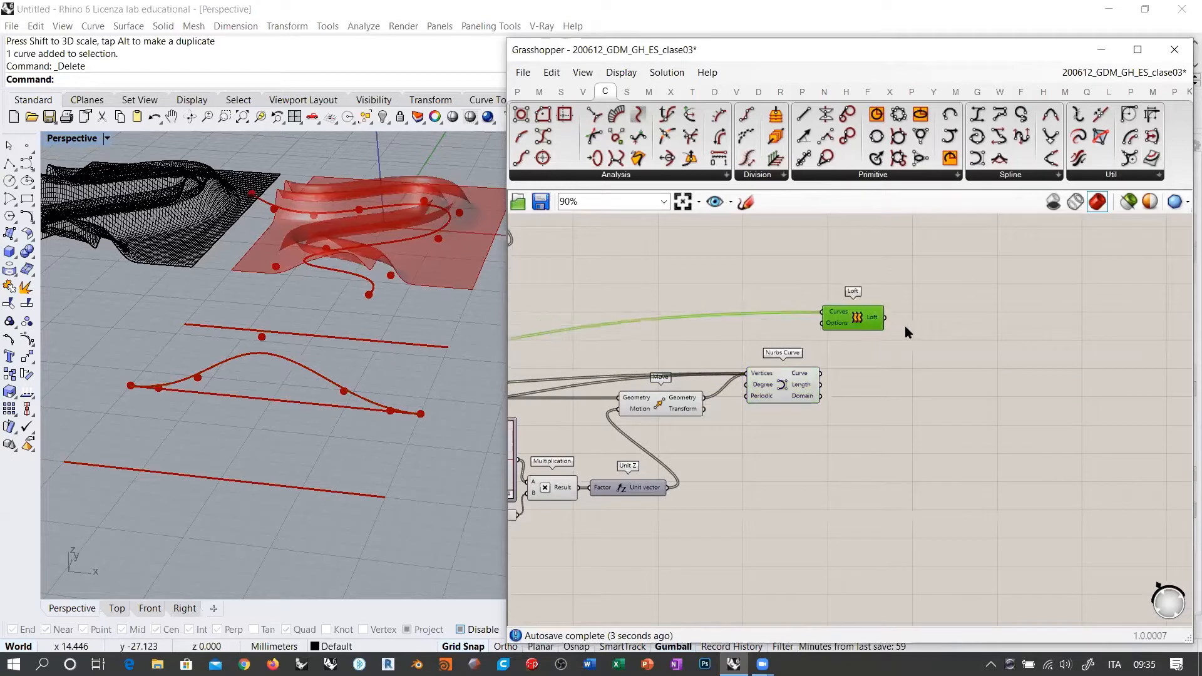
drag(821, 373, 911, 420)
click(895, 330)
scroll(876, 321, up, 3)
click(857, 361)
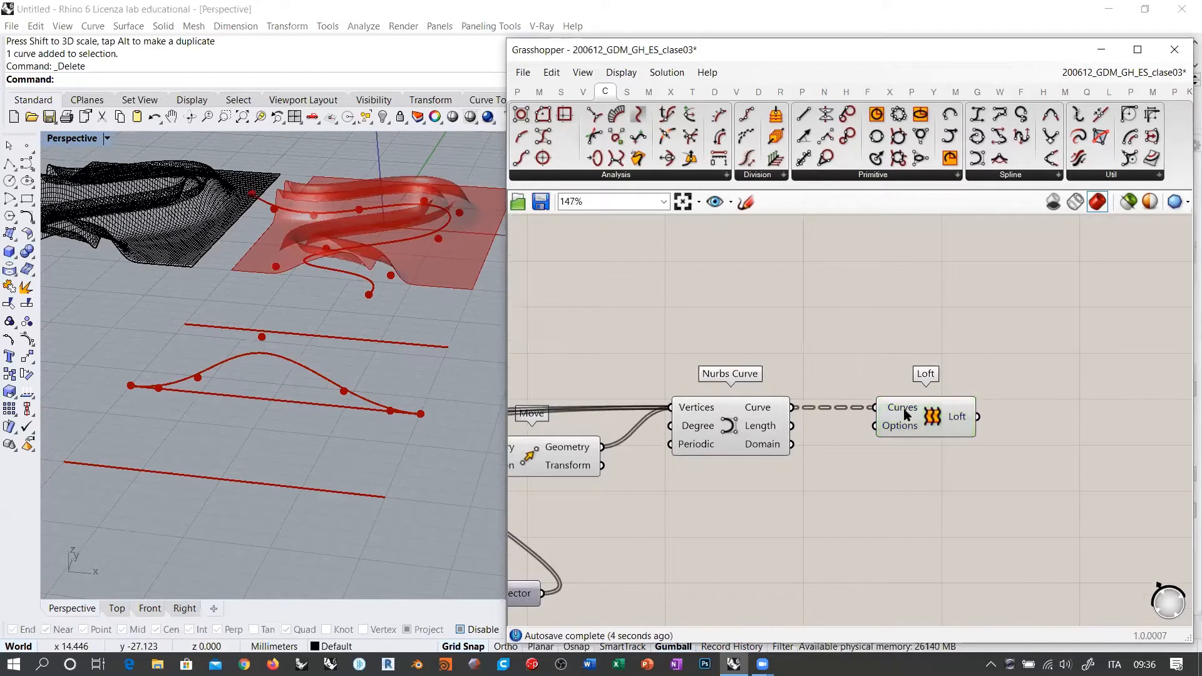
Flatten Nurbs Curve's Curve output and inspect the lofted surface in the Perspective viewport.
mouse_move(905, 414)
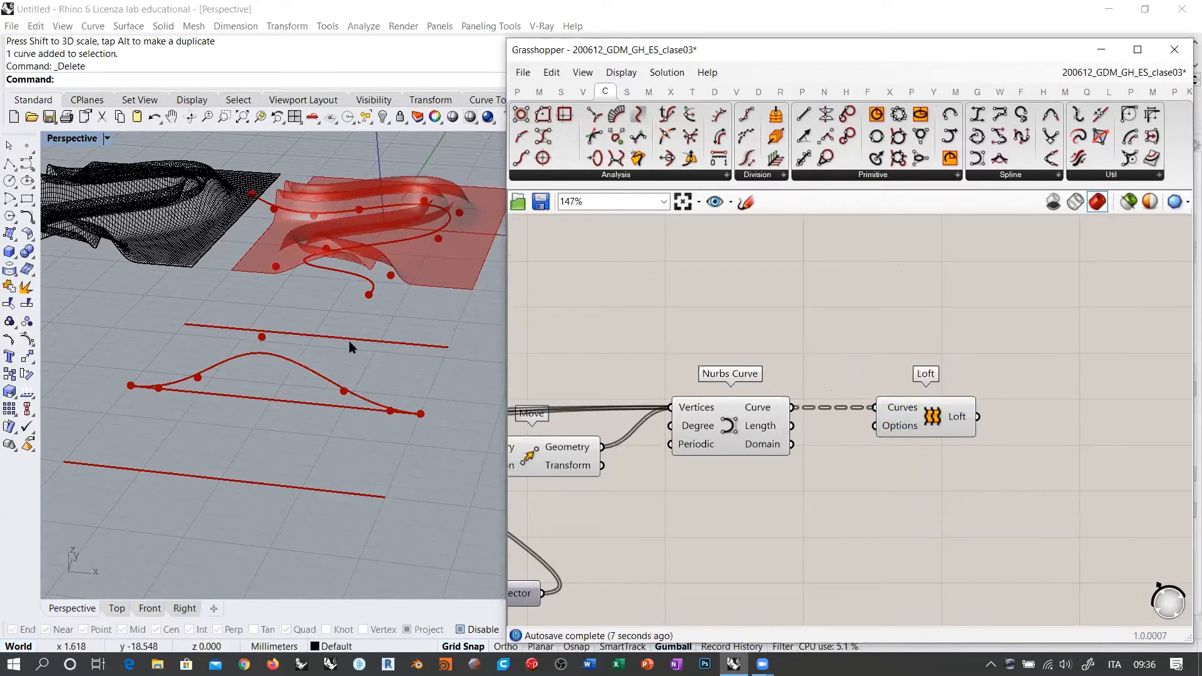
right_click(758, 406)
click(794, 484)
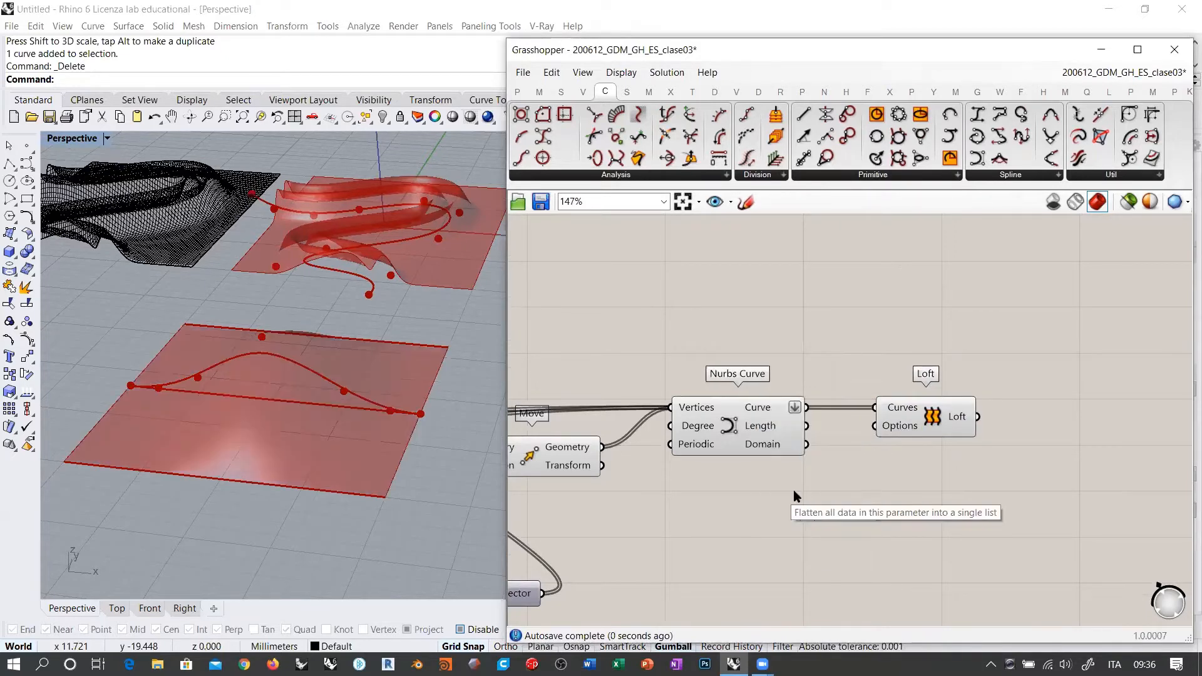
right_drag(476, 440, 432, 438)
scroll(769, 483, down, 3)
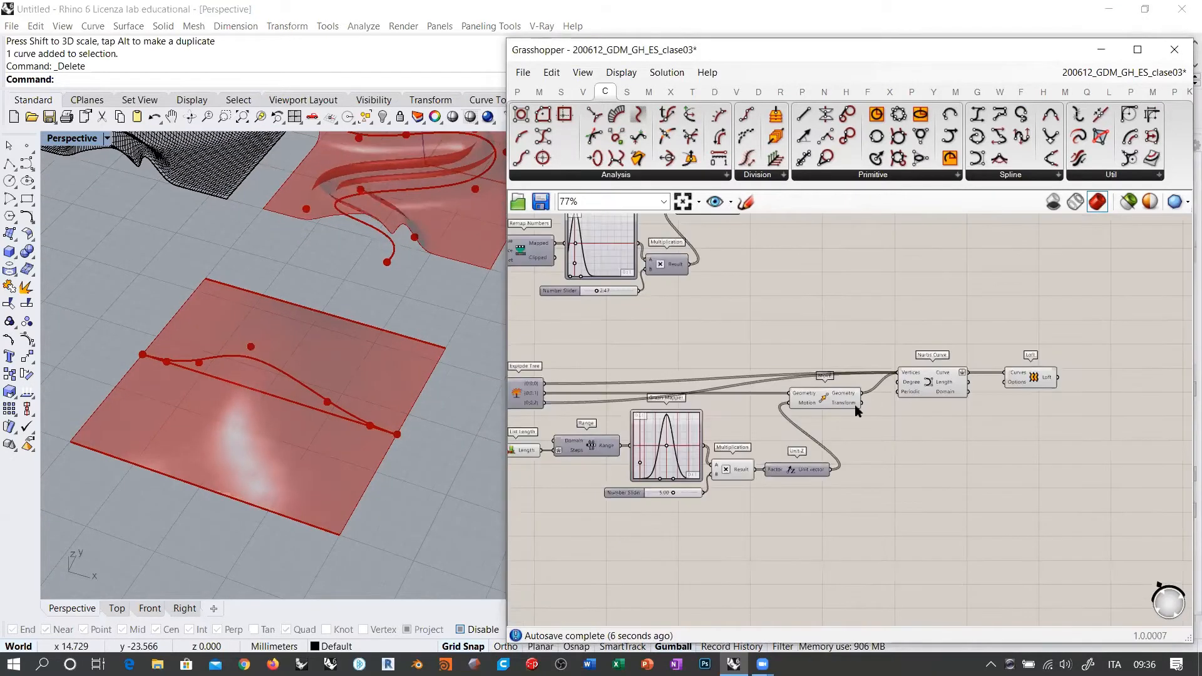
Set the number slider feeding the Multiplication component's B input to 5.08.
right_drag(720, 397, 898, 394)
scroll(854, 445, up, 6)
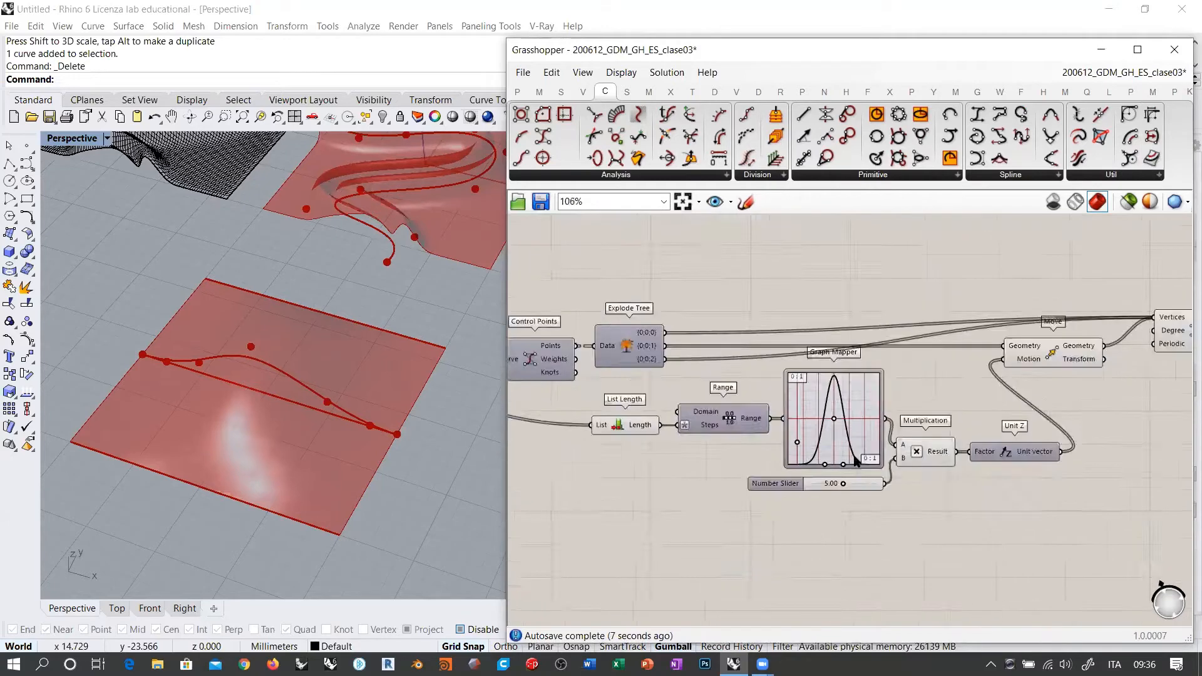
mouse_move(827, 526)
mouse_down()
mouse_move(903, 525)
mouse_move(772, 526)
mouse_move(909, 537)
mouse_move(766, 537)
mouse_move(902, 537)
mouse_move(771, 546)
mouse_move(828, 549)
mouse_up()
scroll(869, 353, down, 5)
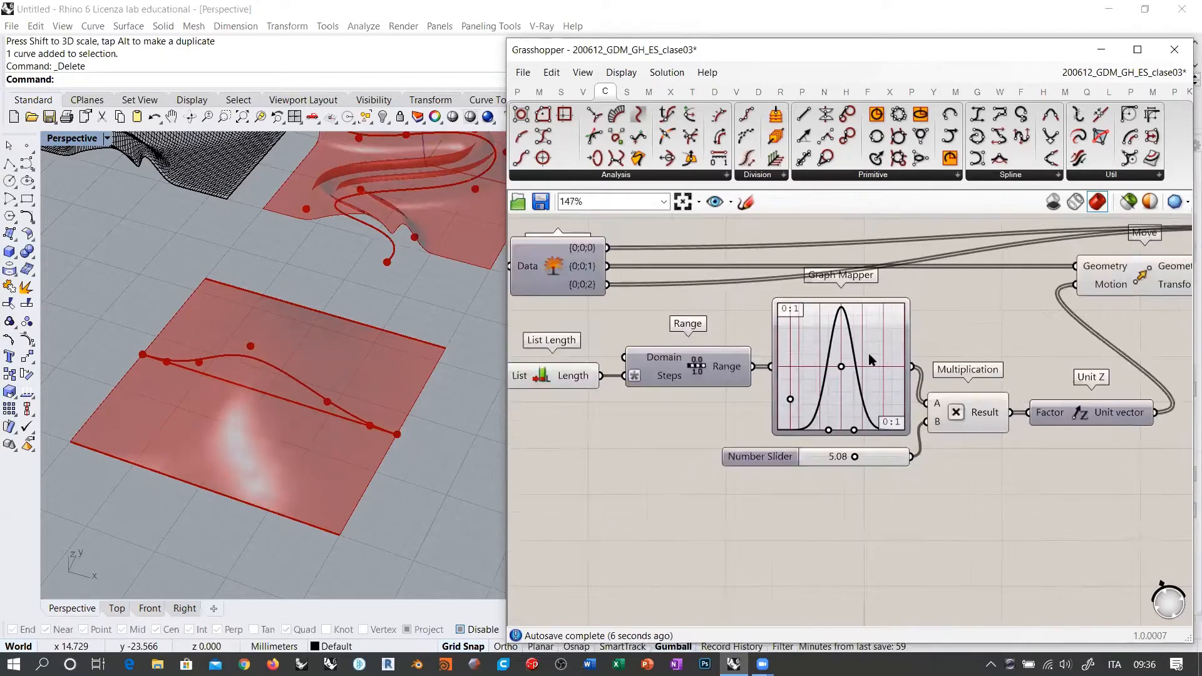
Set the Linear Array's Count slider to 4.
right_drag(1058, 370, 893, 368)
right_drag(539, 388, 756, 372)
scroll(756, 373, up, 9)
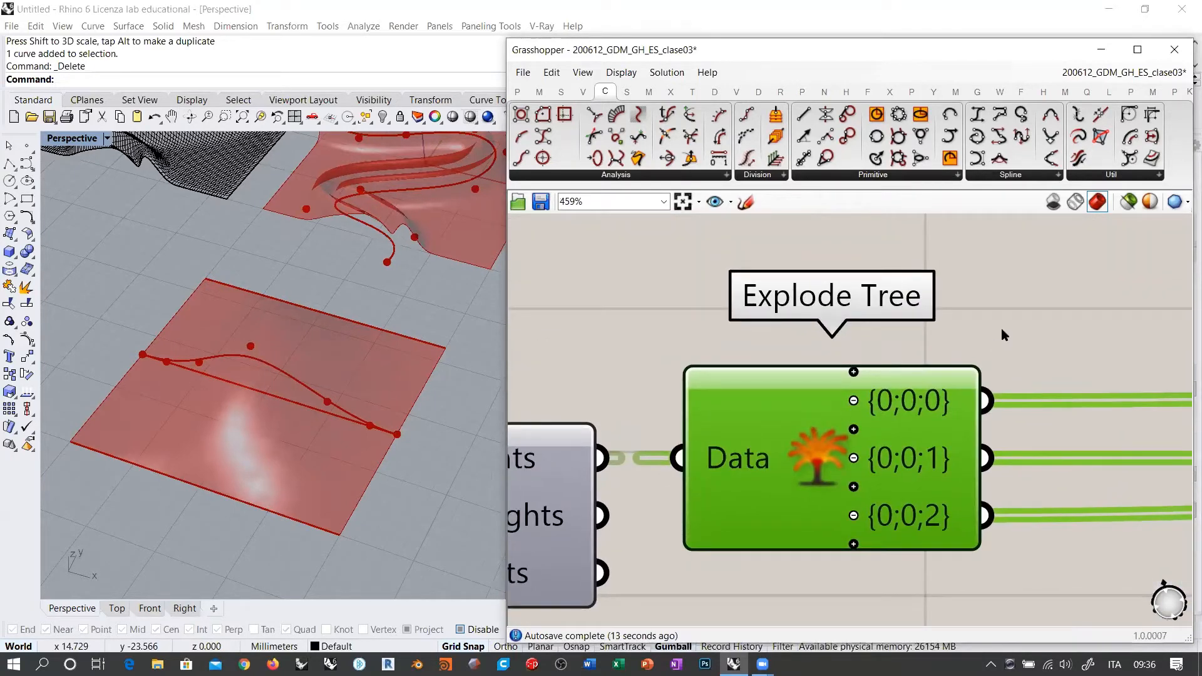
scroll(1039, 316, down, 5)
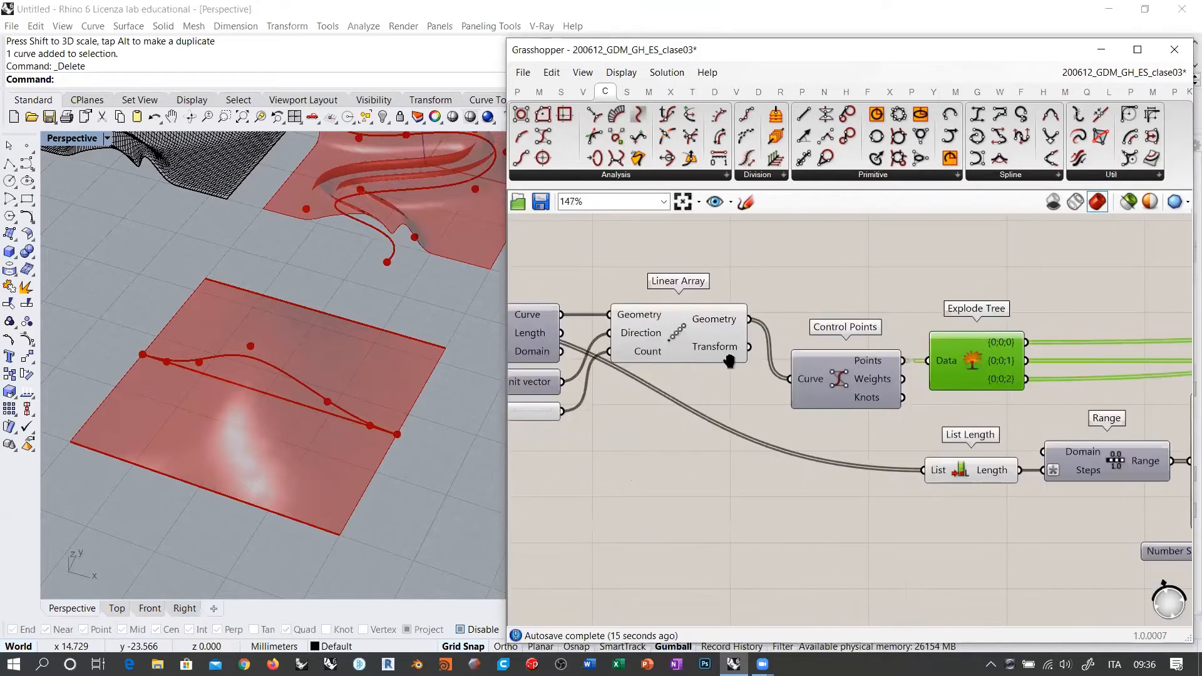
right_drag(563, 373, 783, 396)
scroll(754, 416, up, 3)
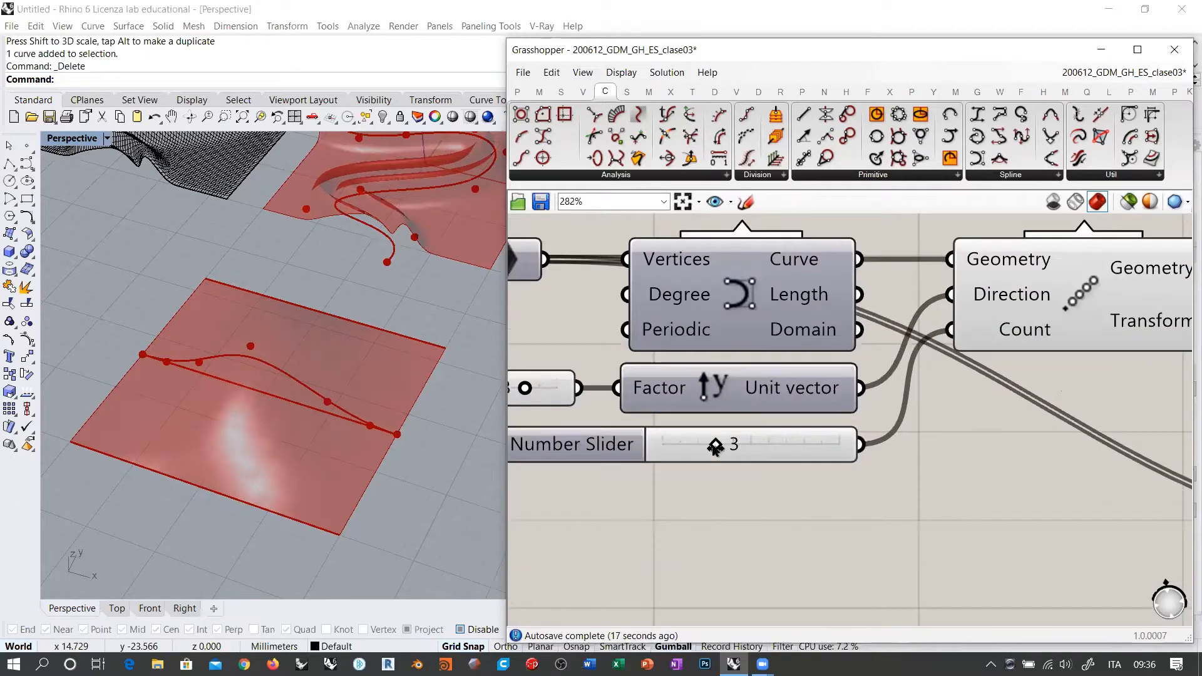
drag(716, 446, 732, 445)
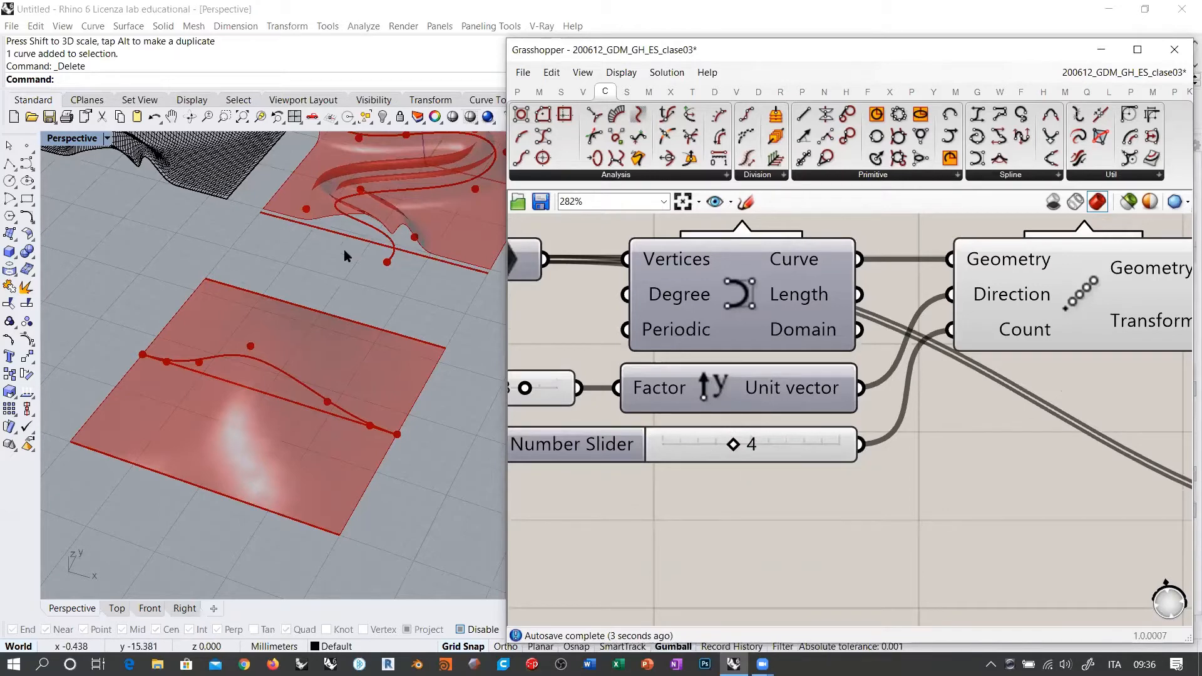
Add a fourth output, {0;0;3}, at the end of the Explode Tree component.
right_drag(950, 367, 731, 384)
scroll(807, 388, down, 3)
right_drag(1071, 370, 851, 346)
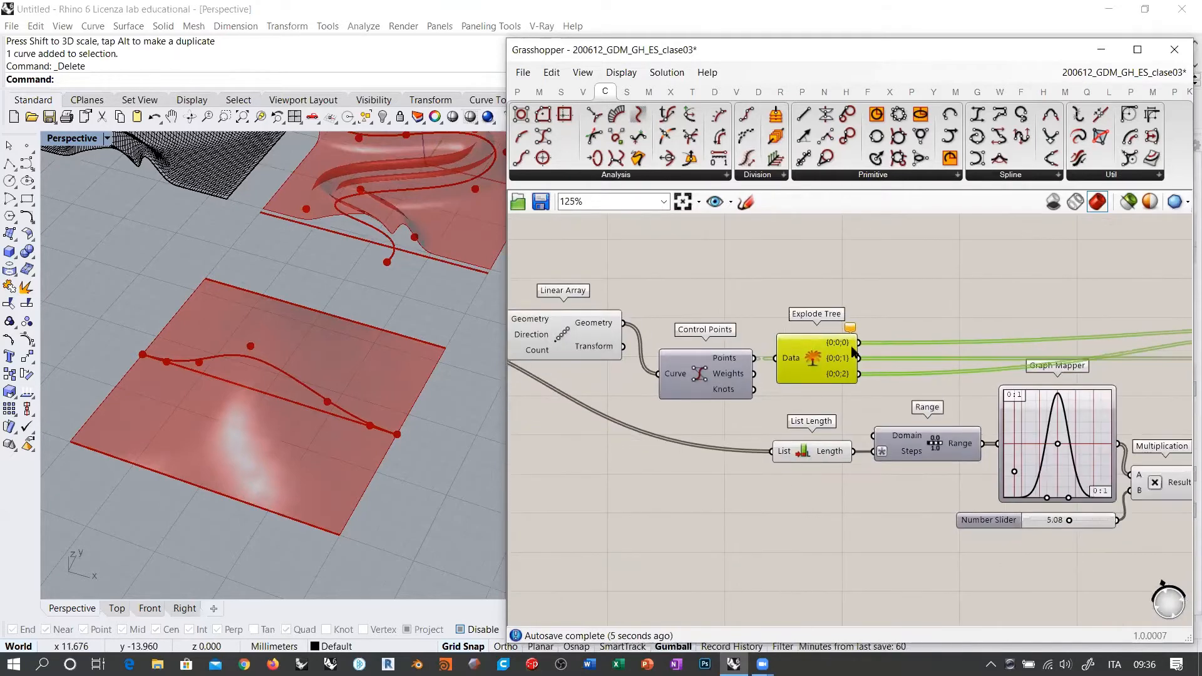
scroll(810, 307, up, 1)
scroll(813, 375, up, 2)
scroll(841, 438, up, 3)
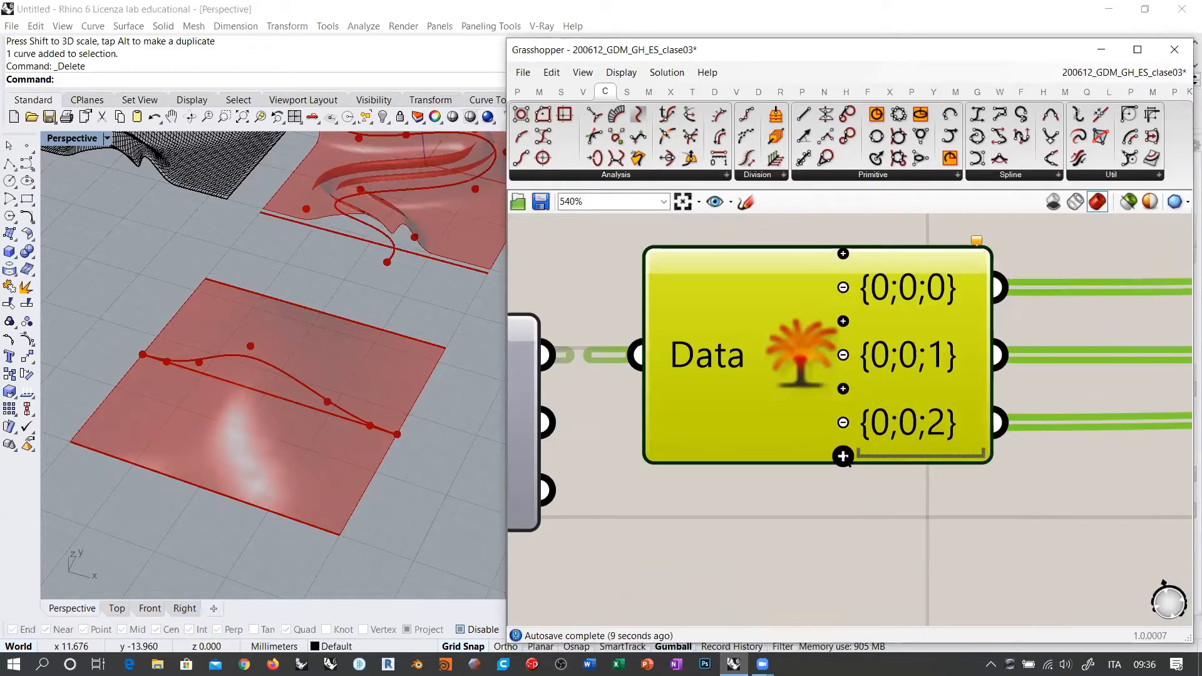
click(843, 456)
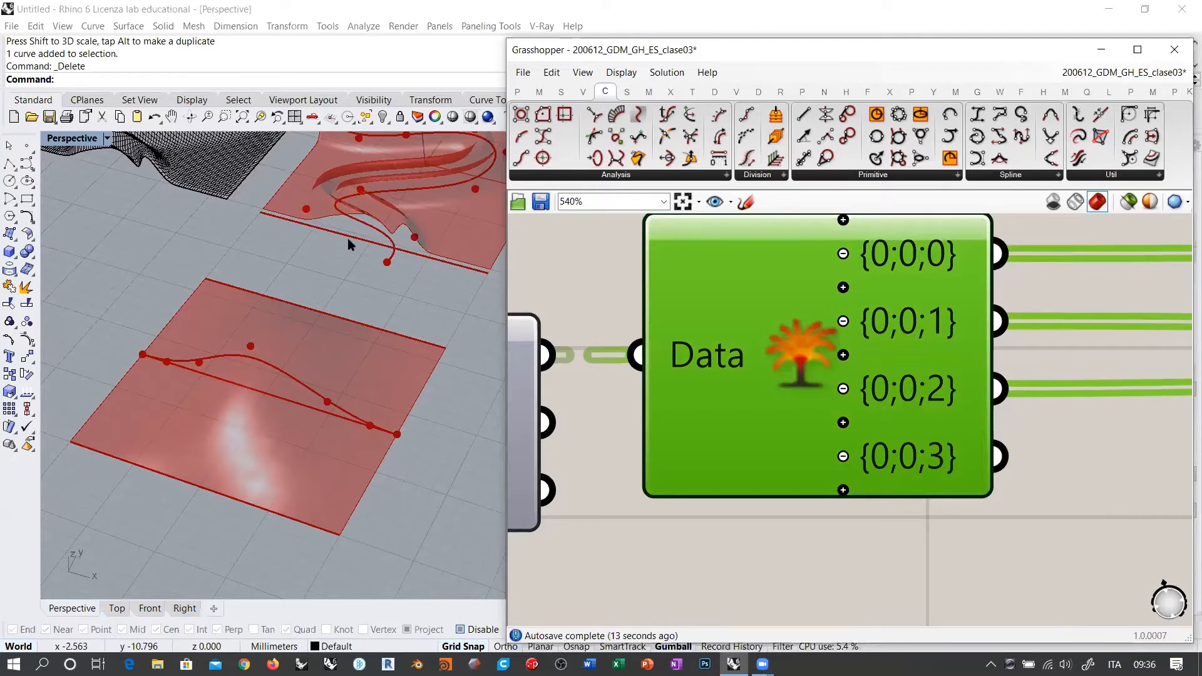
Connect Explode Tree's {0;0;3} output to Nurbs Curve's Vertices as an additional source and inspect the extended loft from above.
right_drag(965, 379, 684, 345)
scroll(684, 345, down, 6)
right_drag(795, 362, 618, 360)
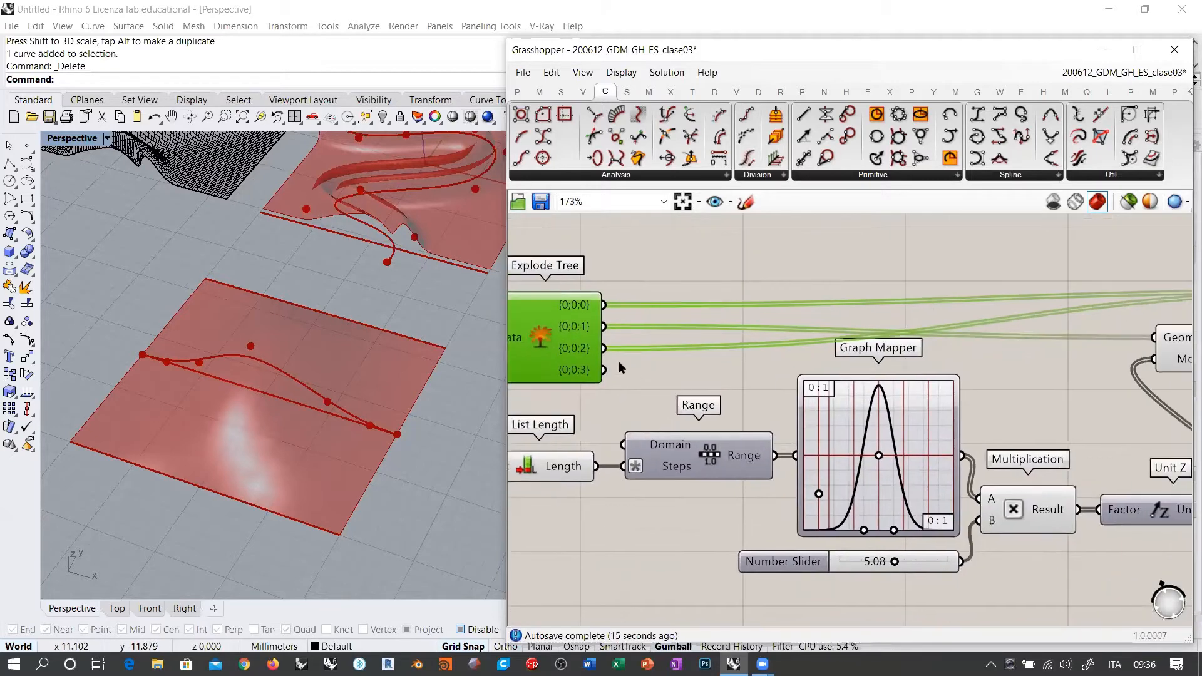
scroll(618, 361, down, 3)
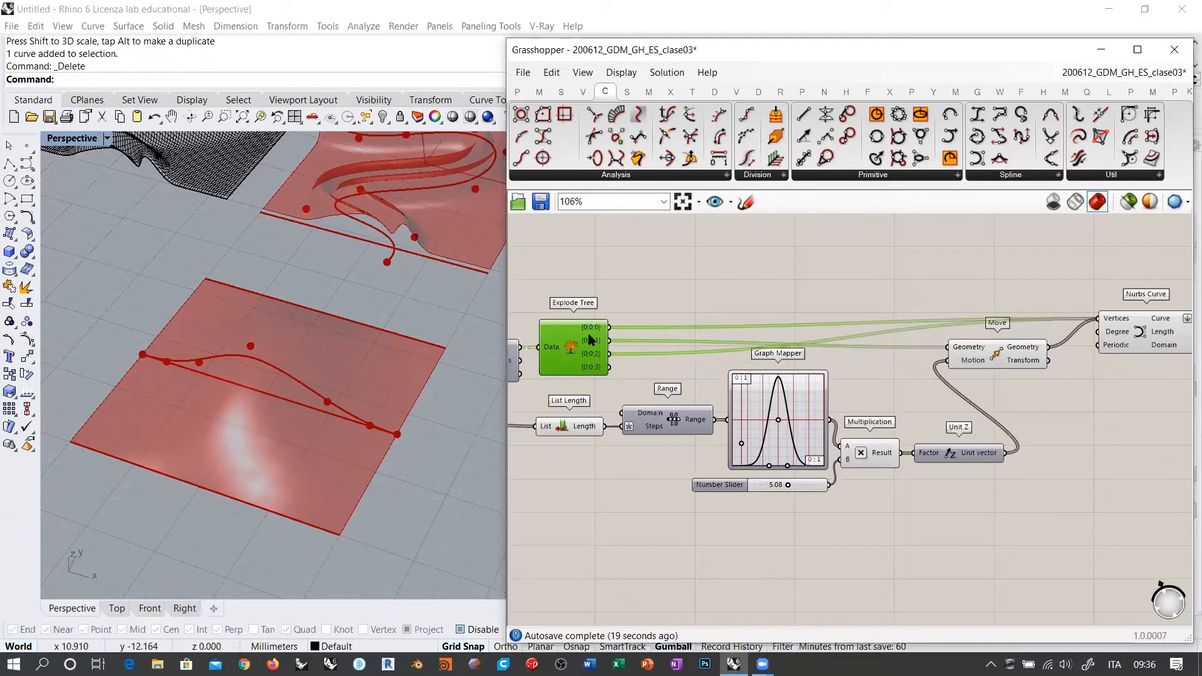
drag(614, 371, 1094, 322)
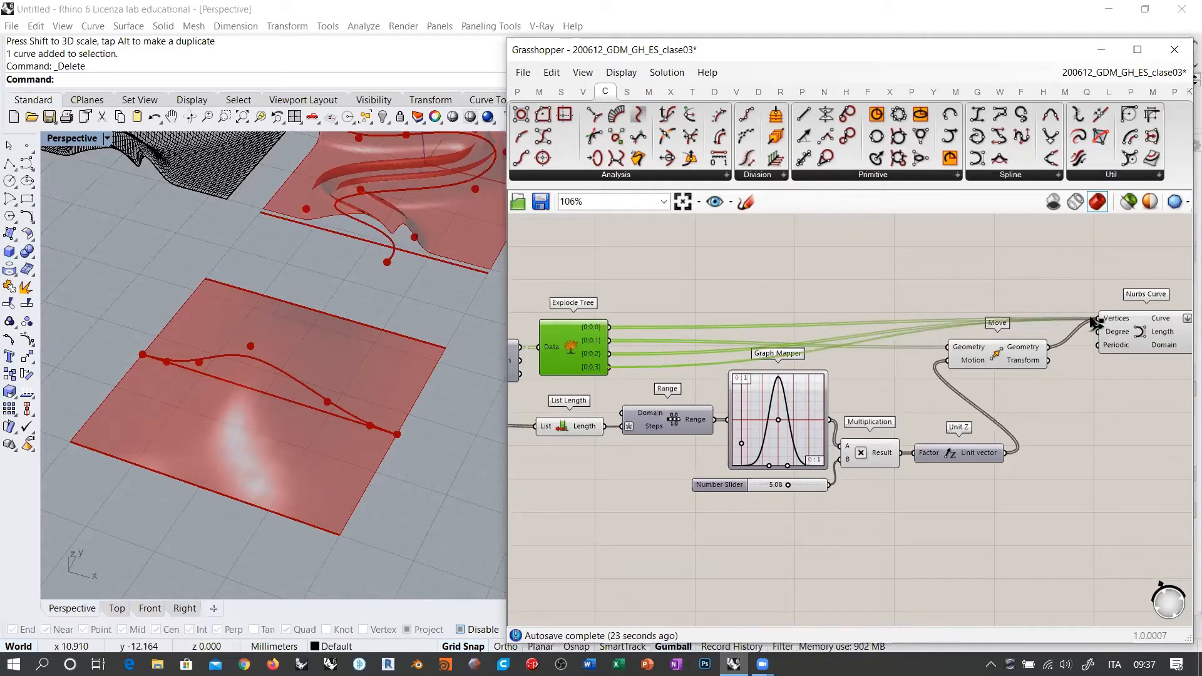
right_drag(494, 461, 330, 461)
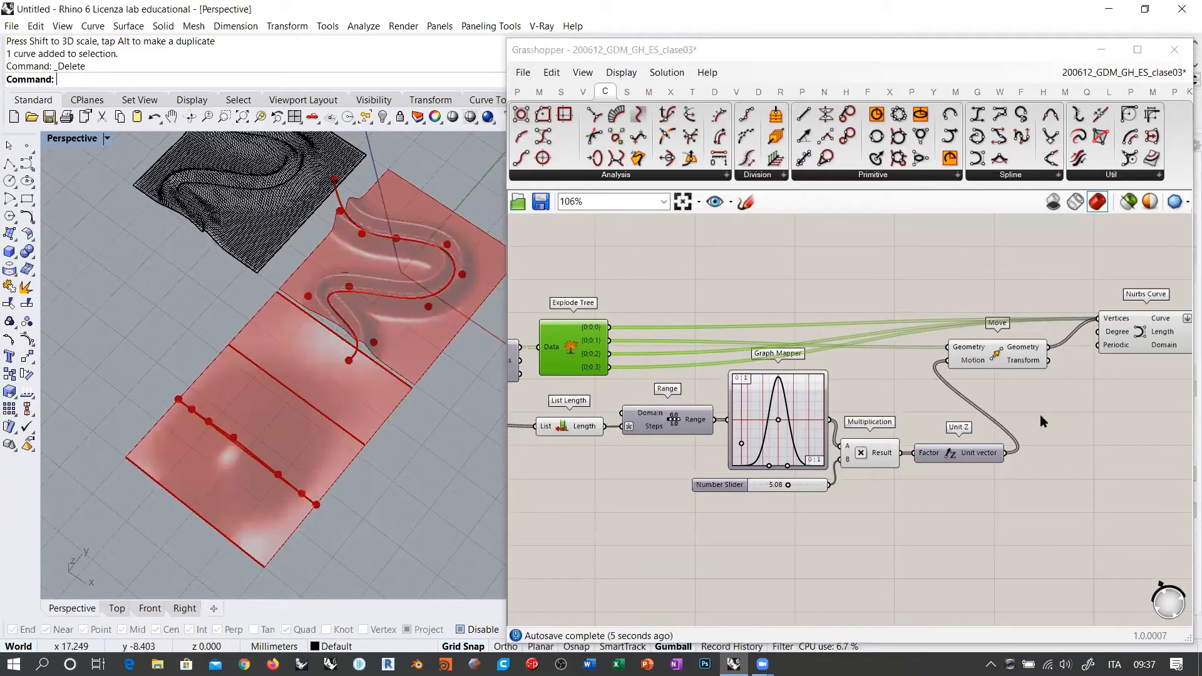
Delete the Explode Tree component between Control Points and Nurbs Curve.
click(1070, 418)
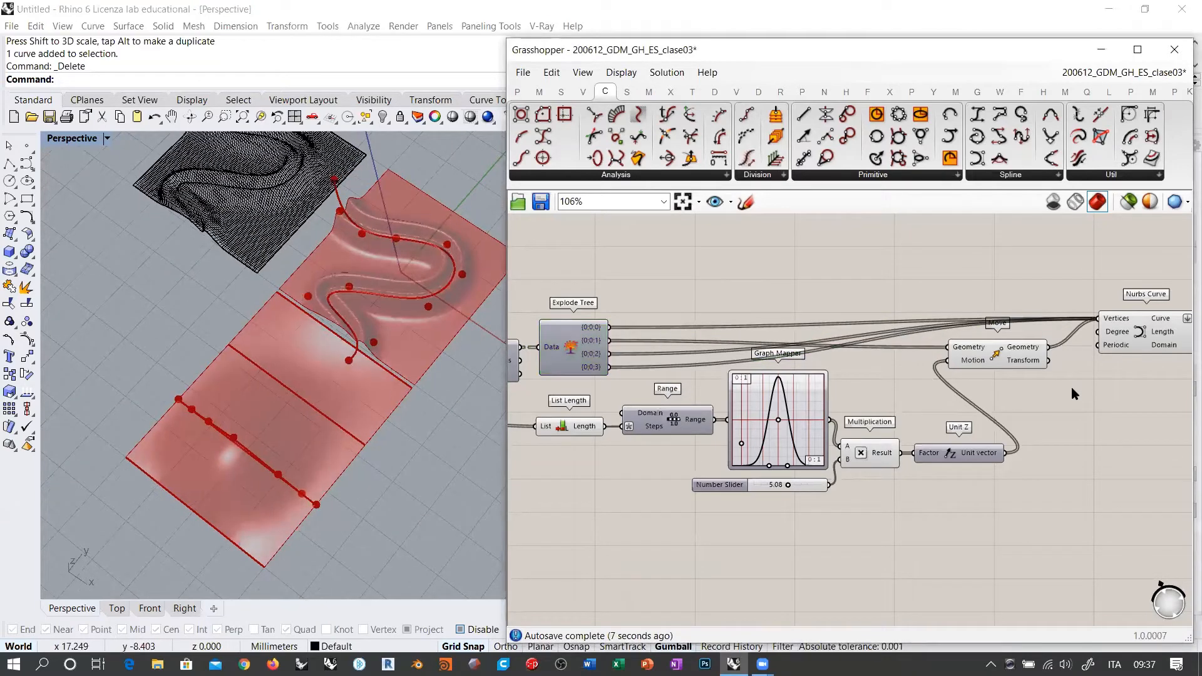
scroll(1020, 379, down, 2)
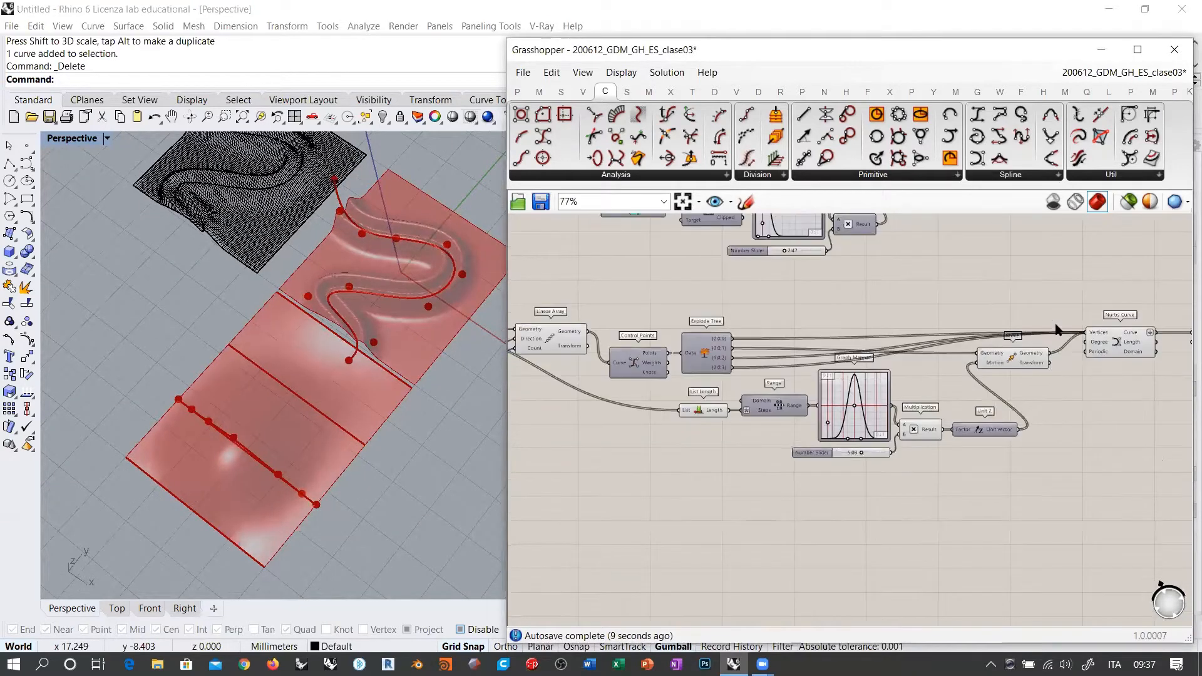
right_drag(738, 443, 801, 460)
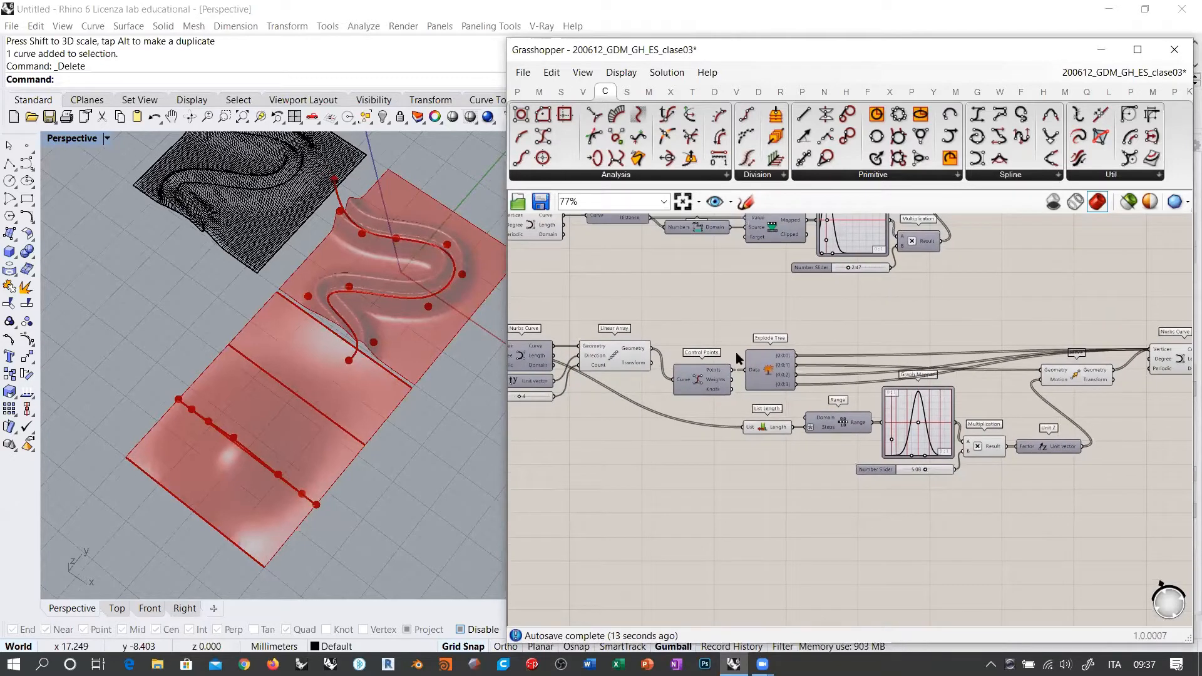
scroll(757, 356, up, 3)
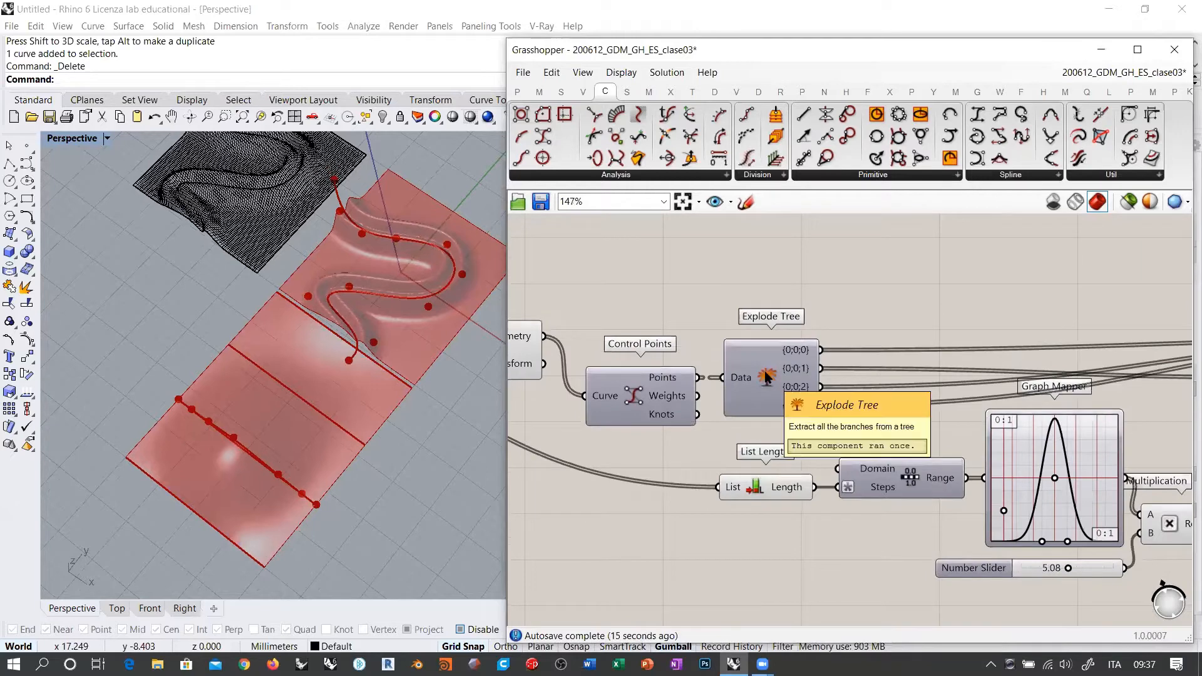
click(764, 376)
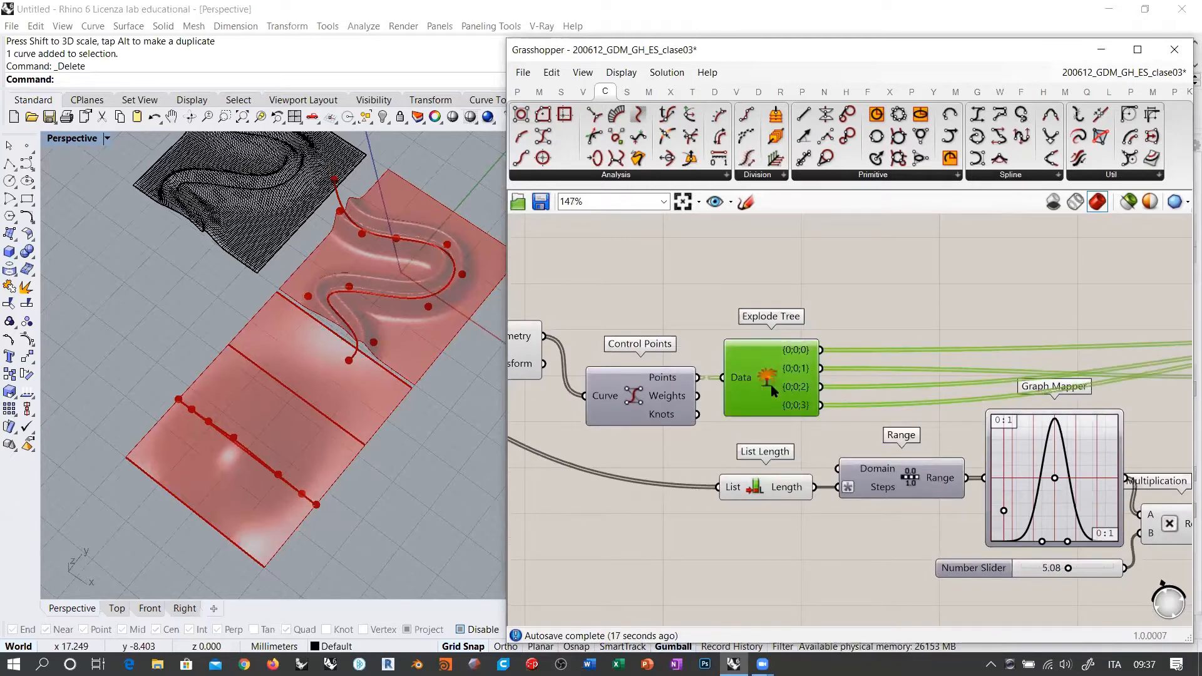
right_drag(956, 437, 788, 351)
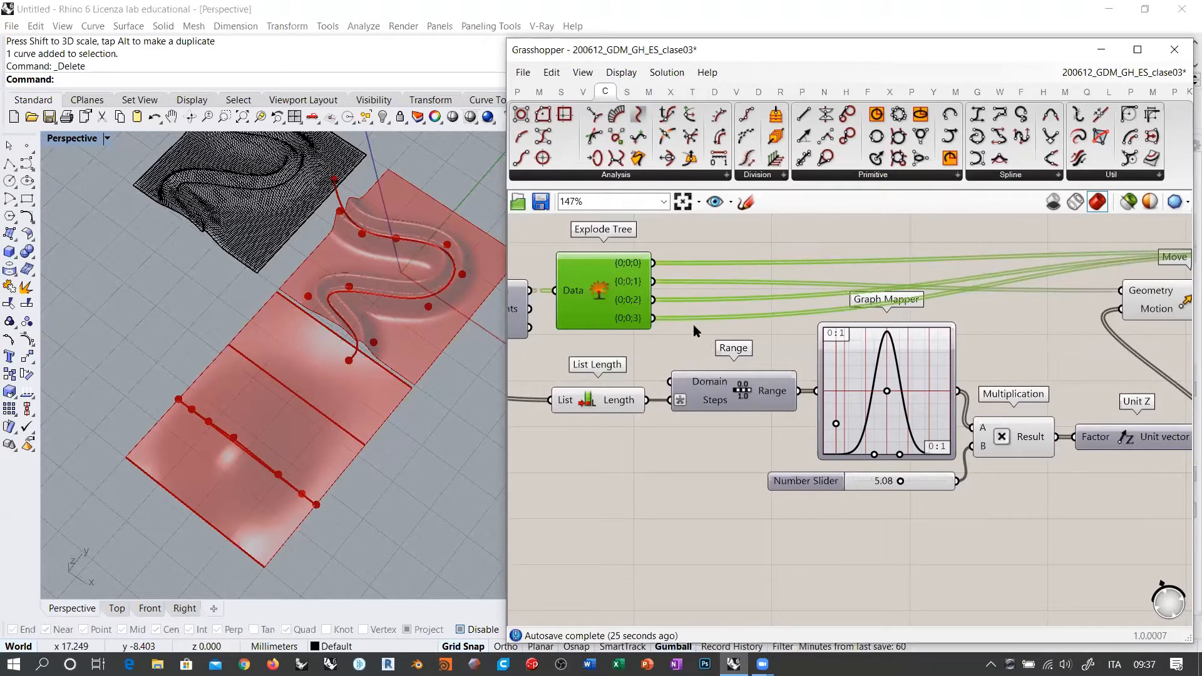
key(Delete)
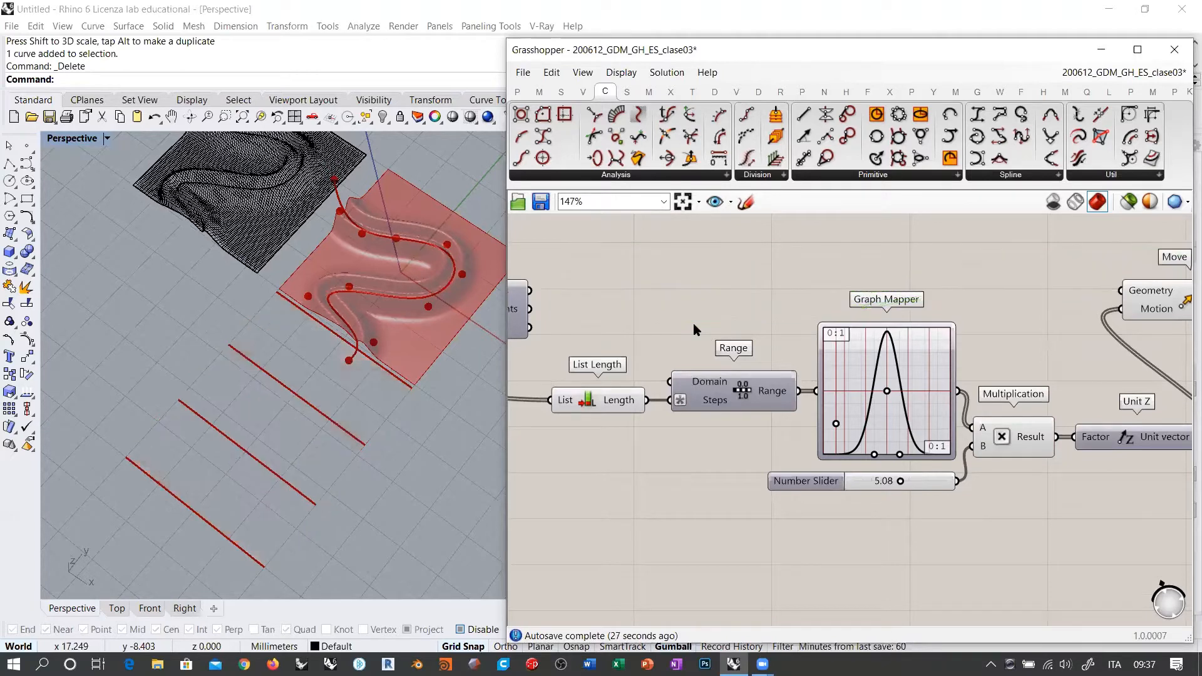
Set the Linear Array's Count slider to 5.
right_drag(697, 323, 889, 321)
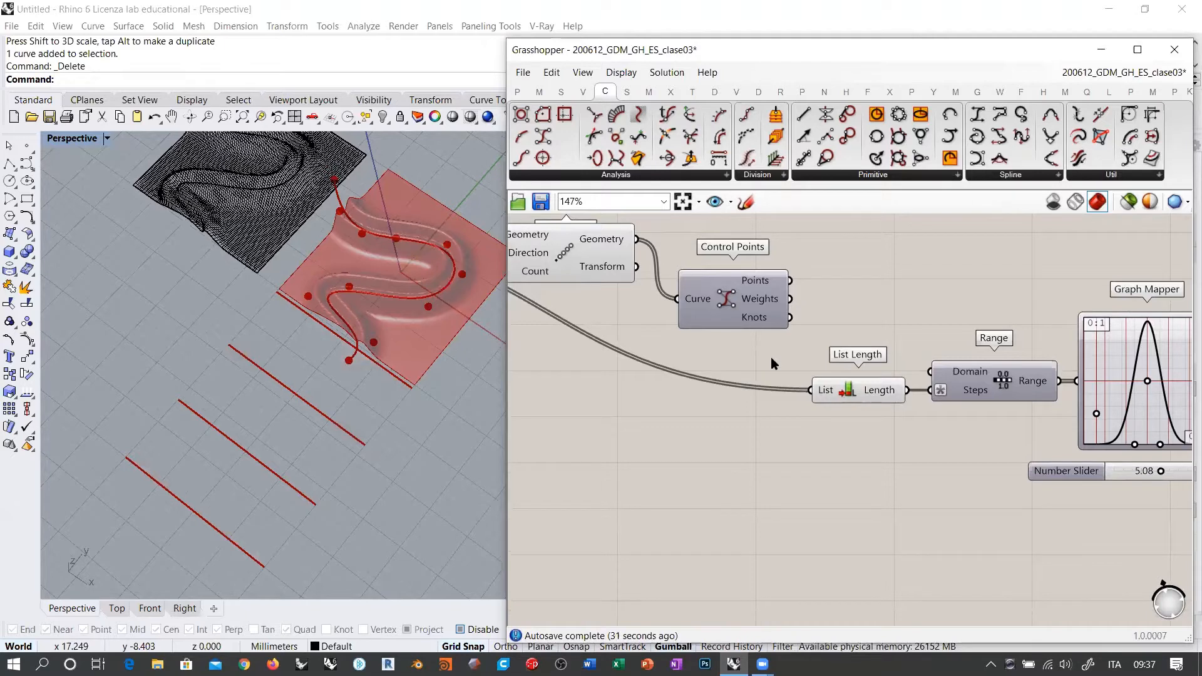
right_drag(666, 348, 960, 364)
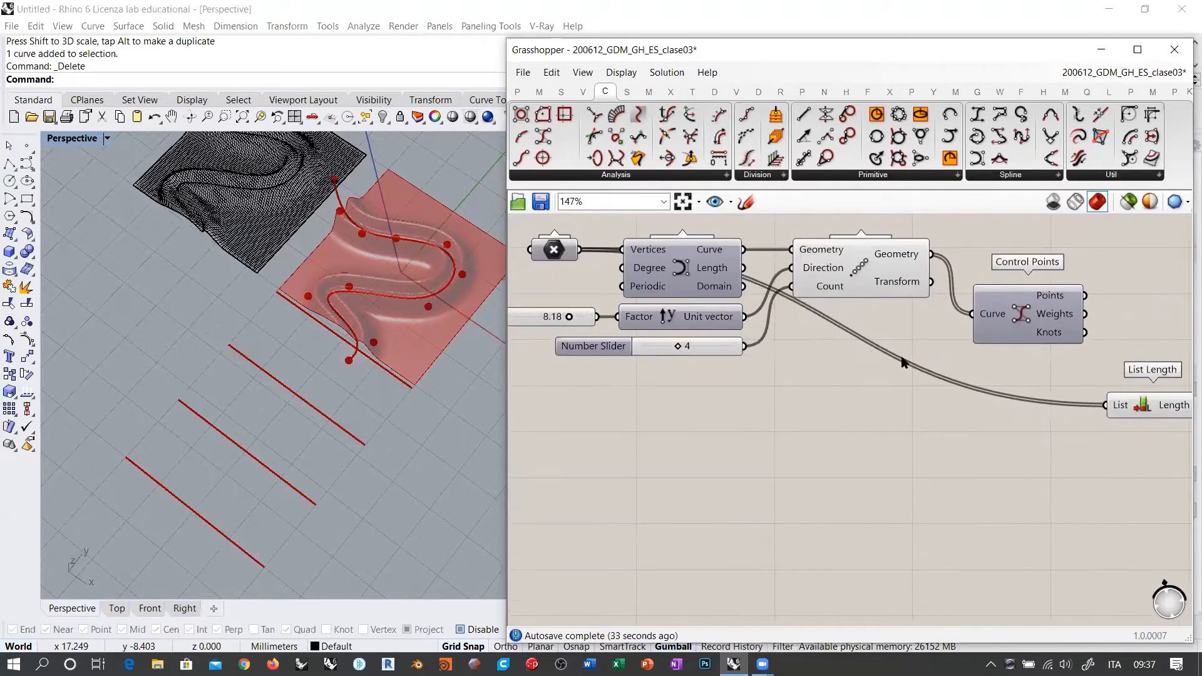
mouse_move(677, 346)
mouse_down()
mouse_move(651, 348)
mouse_move(693, 351)
mouse_up()
Group all components of the definition directly above the Linear Array definition and disable them.
scroll(705, 425, down, 6)
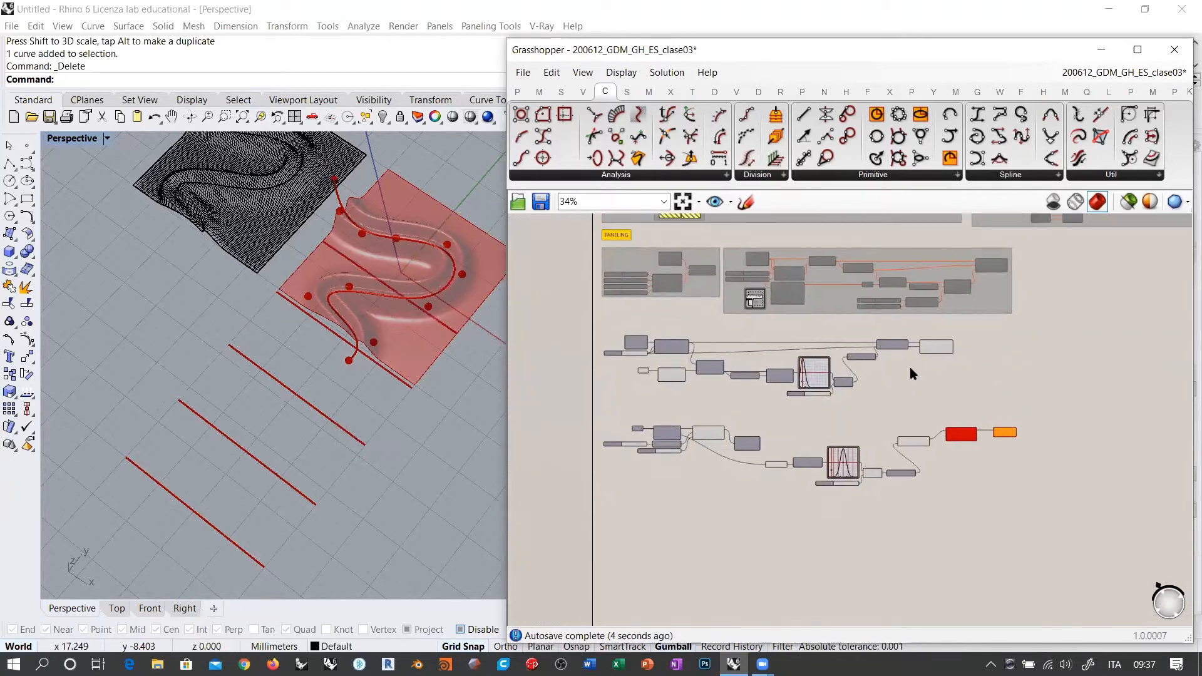
click(651, 391)
drag(651, 387, 960, 327)
key(ctrl+g)
key(ctrl+e)
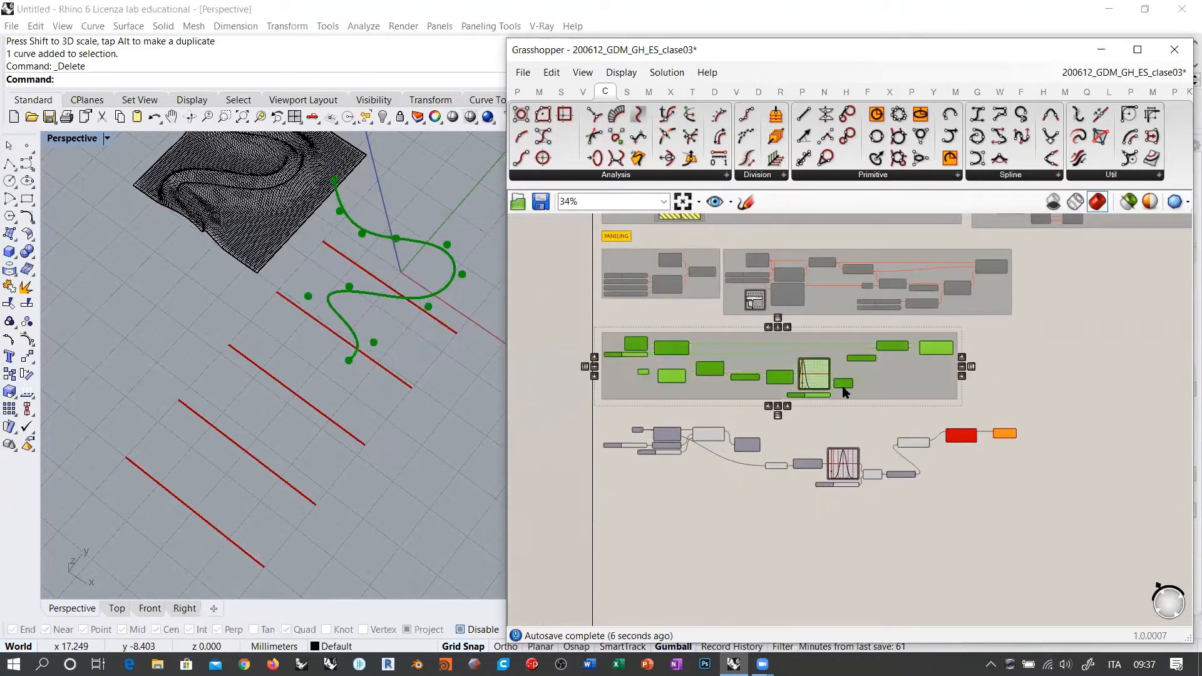
click(757, 457)
right_drag(756, 457, 823, 402)
Set the Linear Array's Count slider to 8.
right_drag(401, 401, 705, 383)
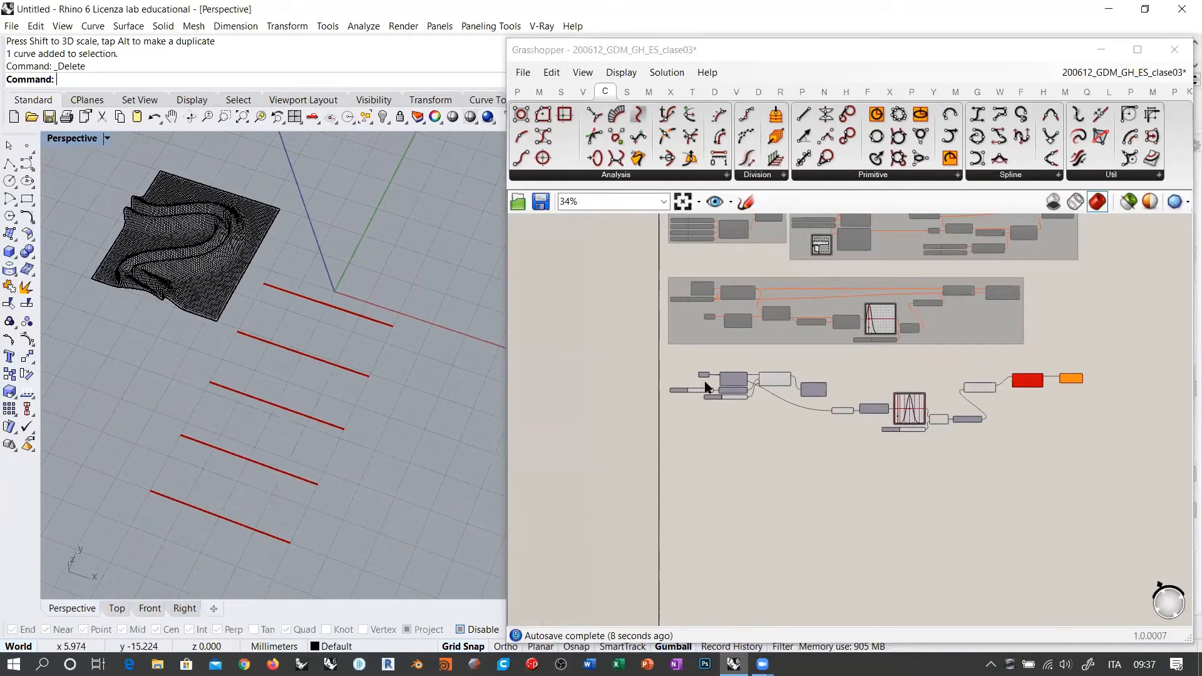
scroll(705, 383, up, 5)
scroll(632, 426, up, 3)
drag(632, 418, 677, 415)
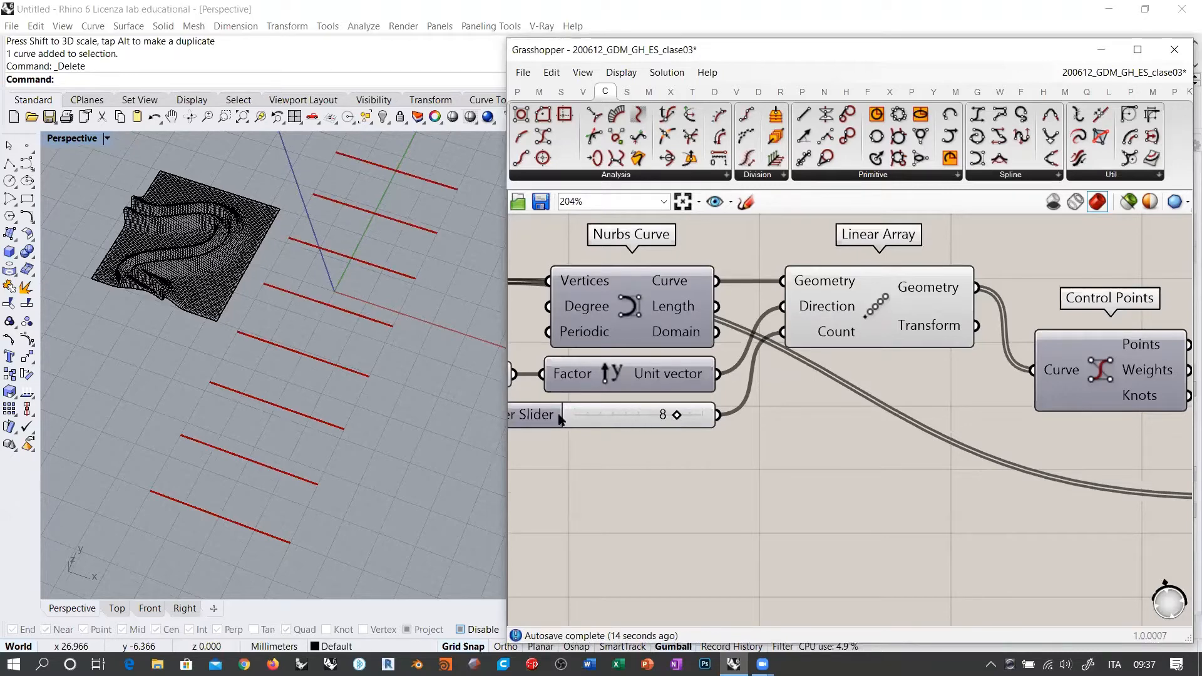
shift+right_drag(326, 361, 284, 390)
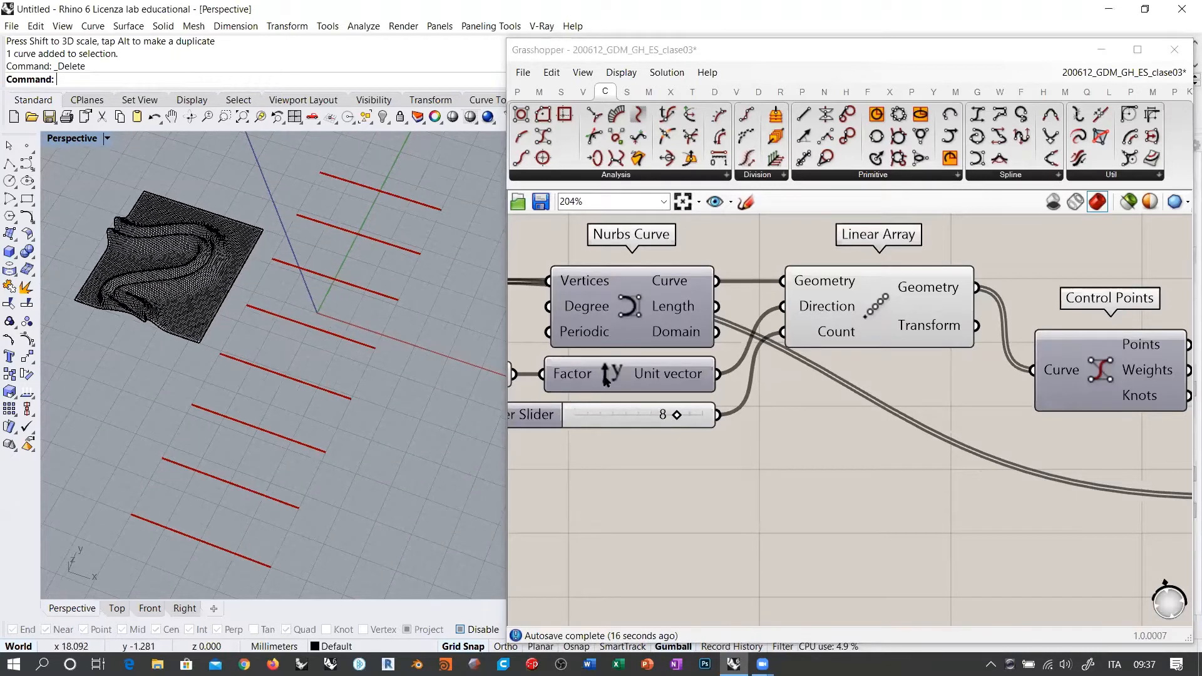
Move the Control Points component up so it lines up with Linear Array's Geometry output.
click(869, 456)
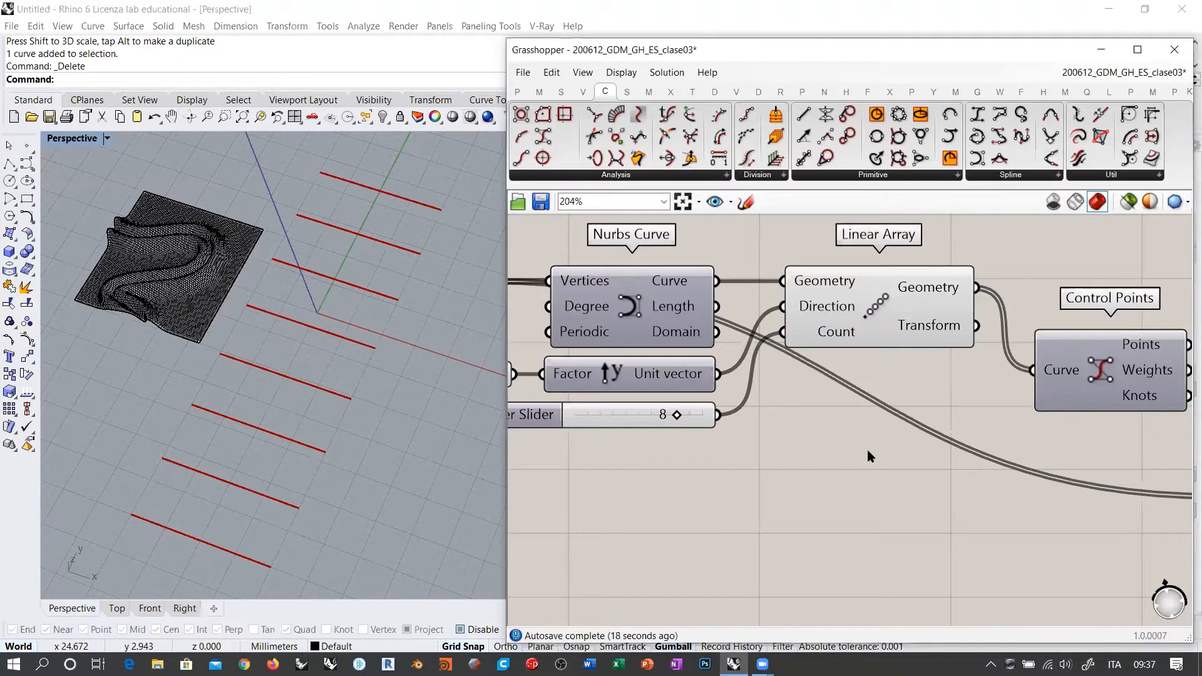
scroll(839, 449, down, 2)
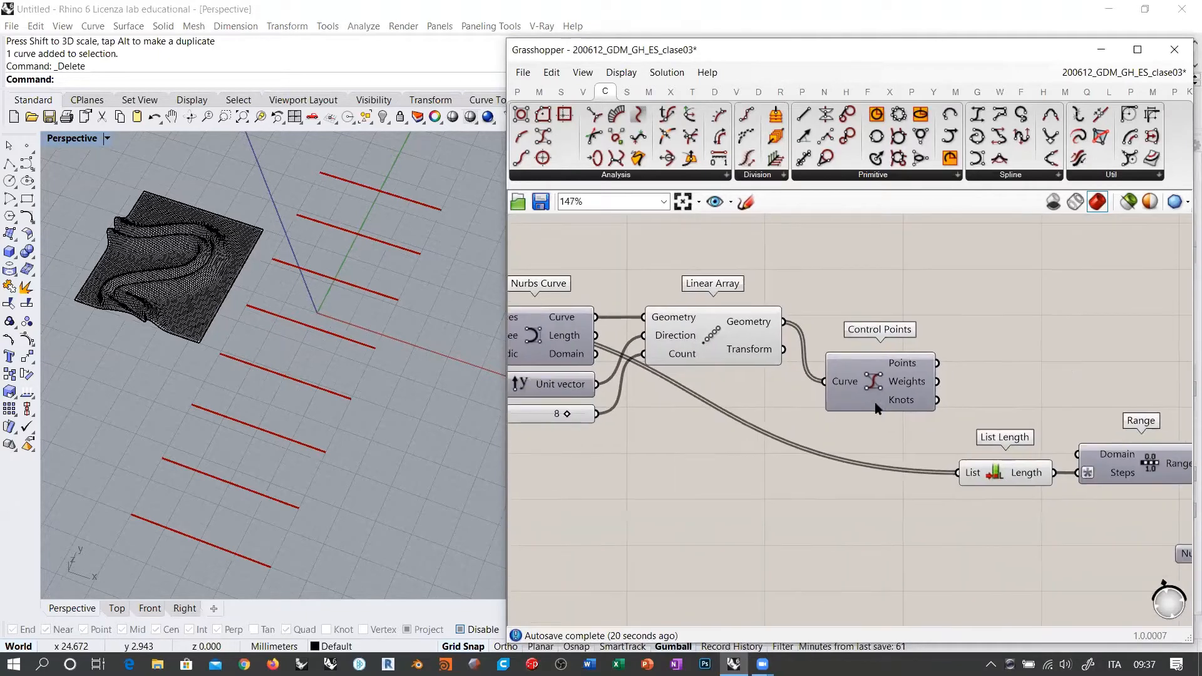
drag(872, 385, 870, 329)
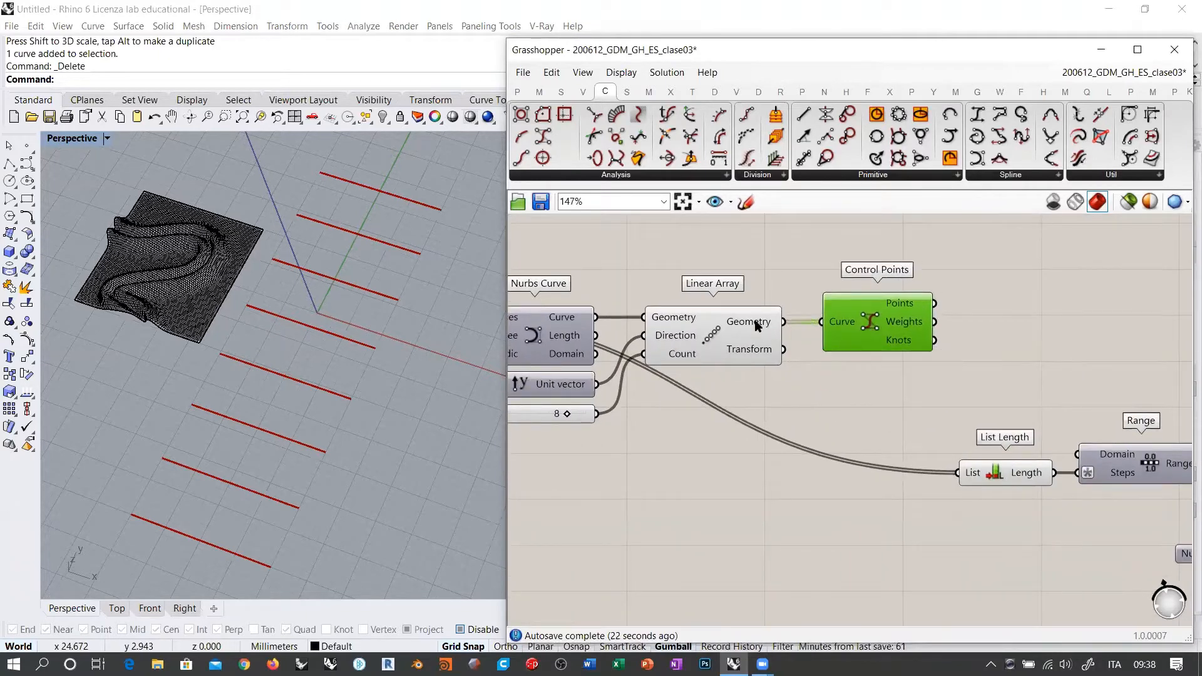
mouse_move(757, 324)
right_drag(652, 408, 879, 370)
click(761, 381)
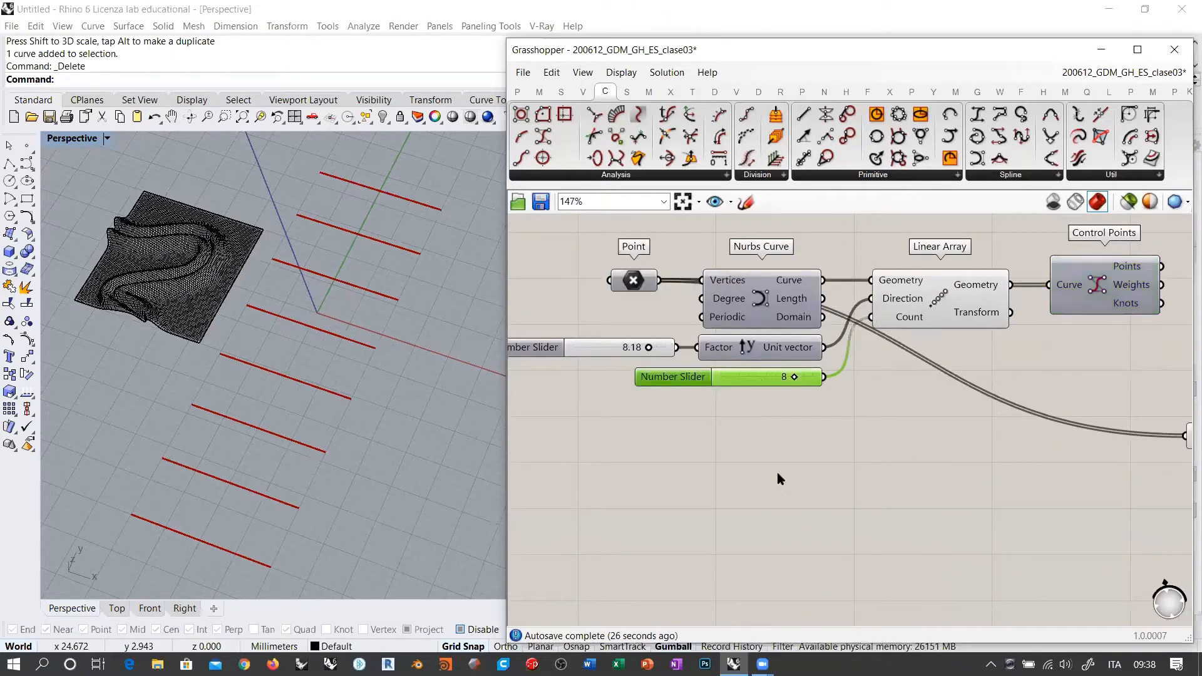
click(634, 281)
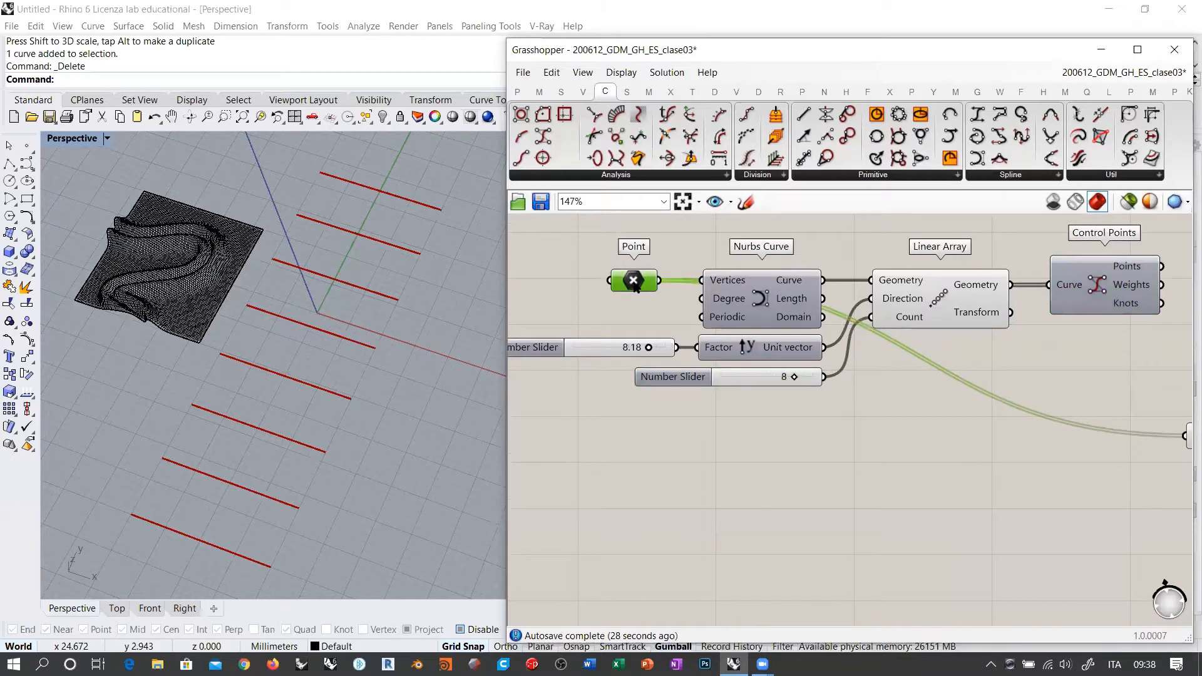
Move the component chain from List Length to Unit Z beneath Linear Array and Control Points, and group it.
click(873, 466)
right_drag(922, 419, 798, 405)
scroll(582, 402, down, 3)
drag(981, 467, 620, 369)
right_drag(702, 407, 786, 405)
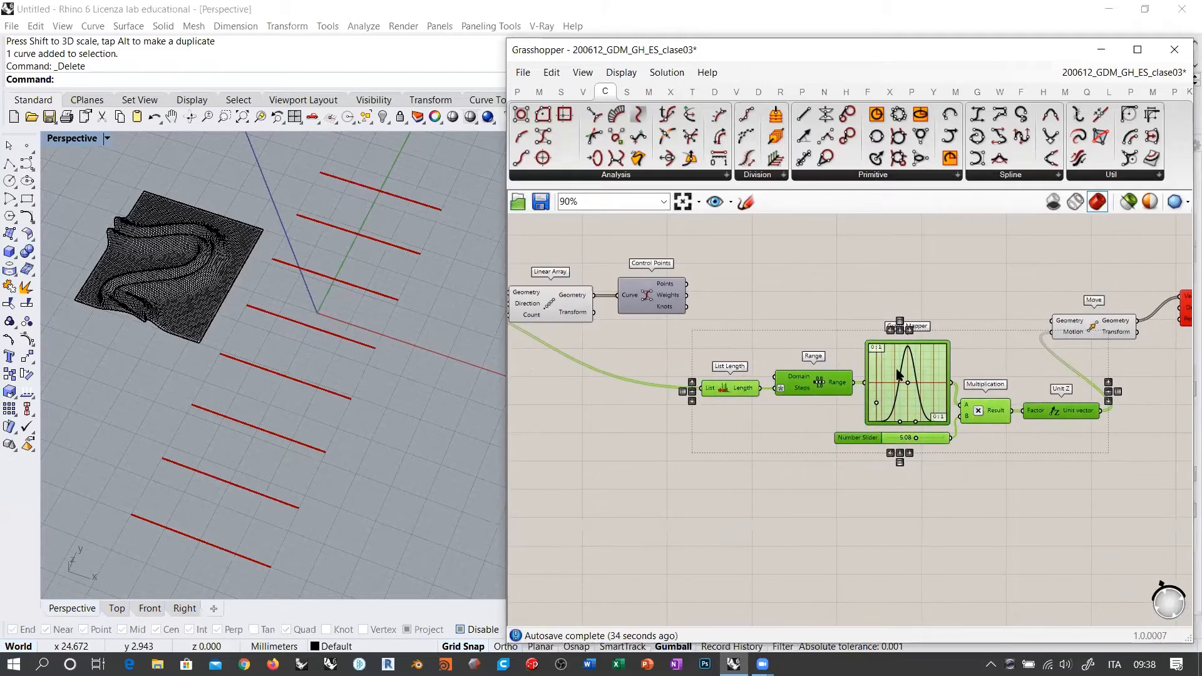
drag(898, 375, 693, 368)
right_drag(693, 368, 885, 356)
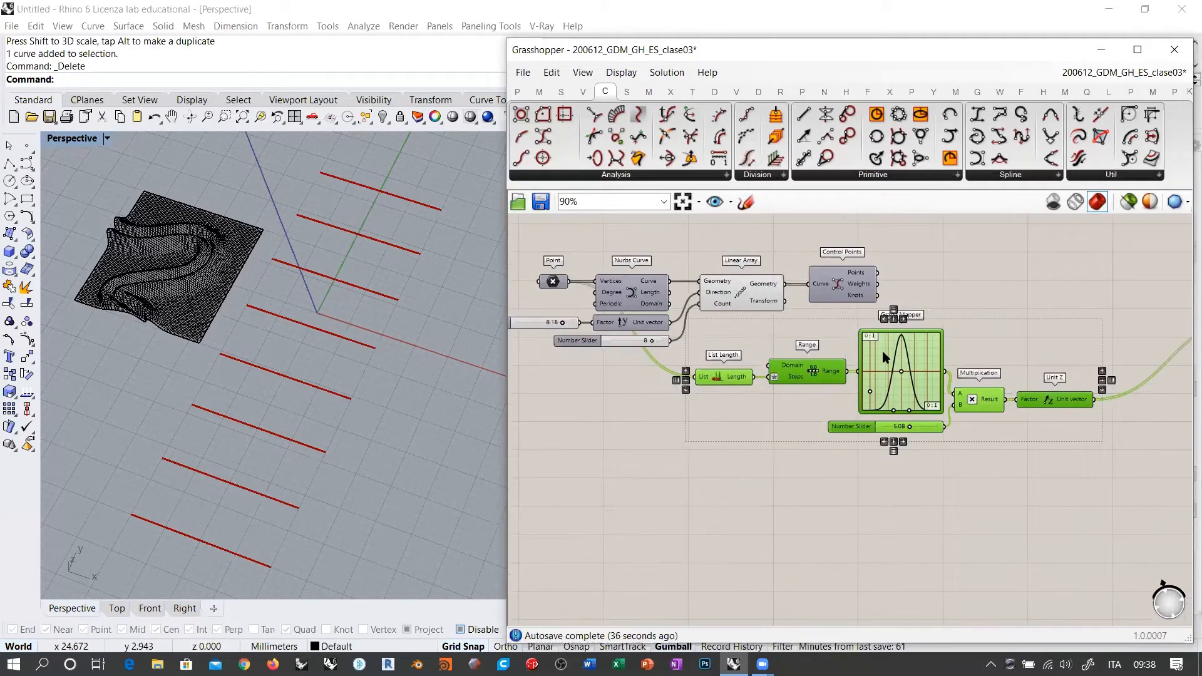
drag(884, 357, 818, 382)
key(ctrl+g)
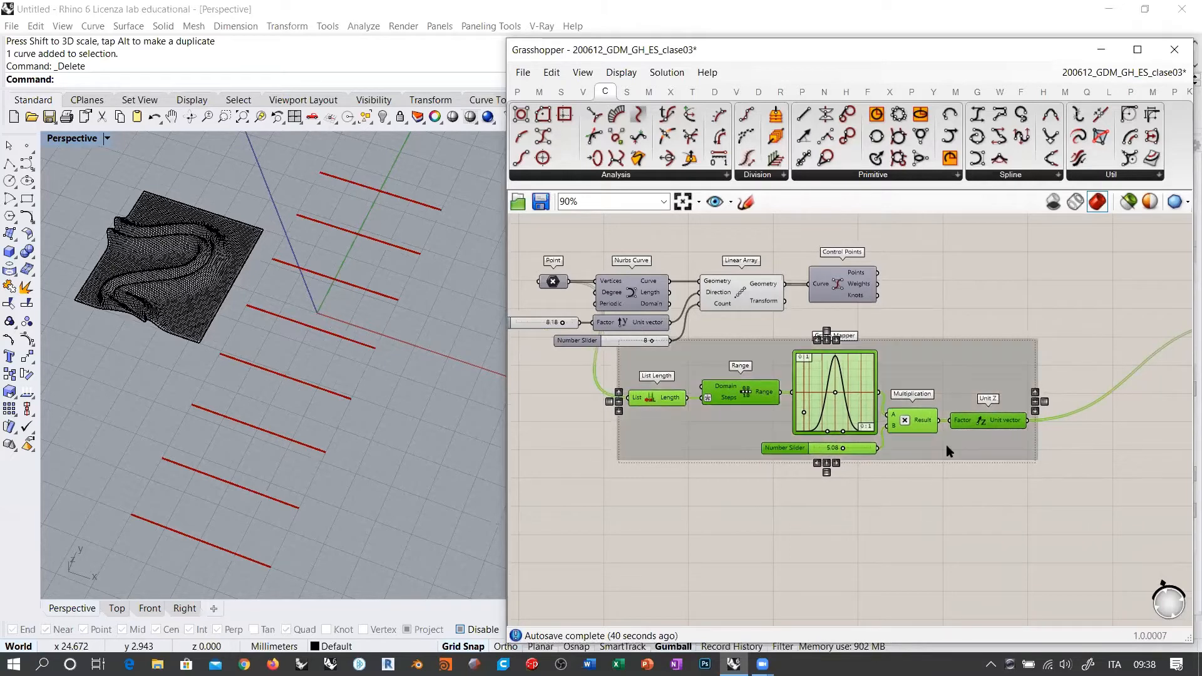
click(946, 330)
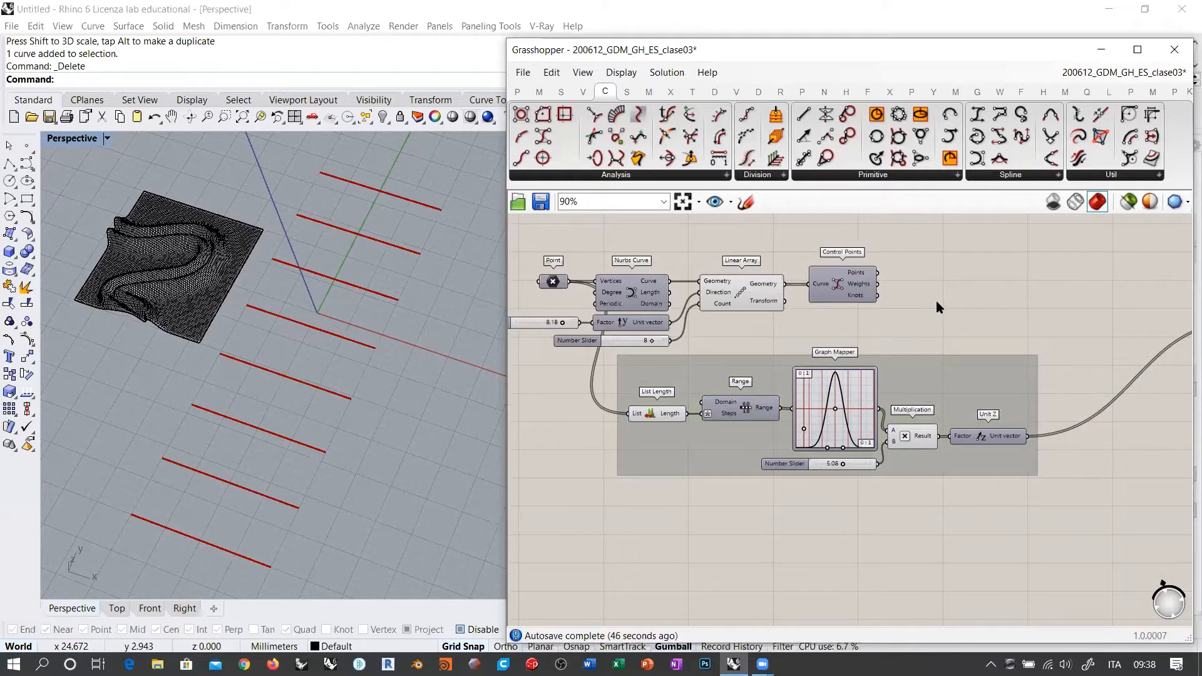
Examine the branch structure of Control Points' Points output against the Linear Array's Count slider.
right_drag(936, 301, 854, 318)
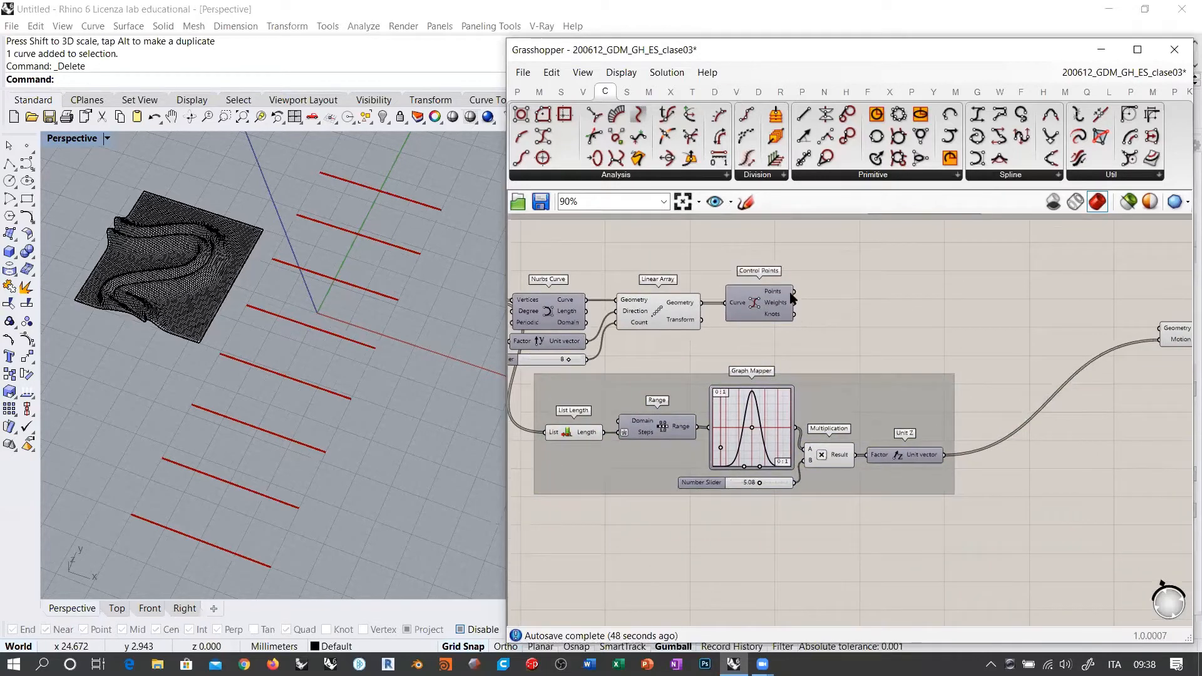
scroll(791, 294, up, 5)
mouse_move(721, 289)
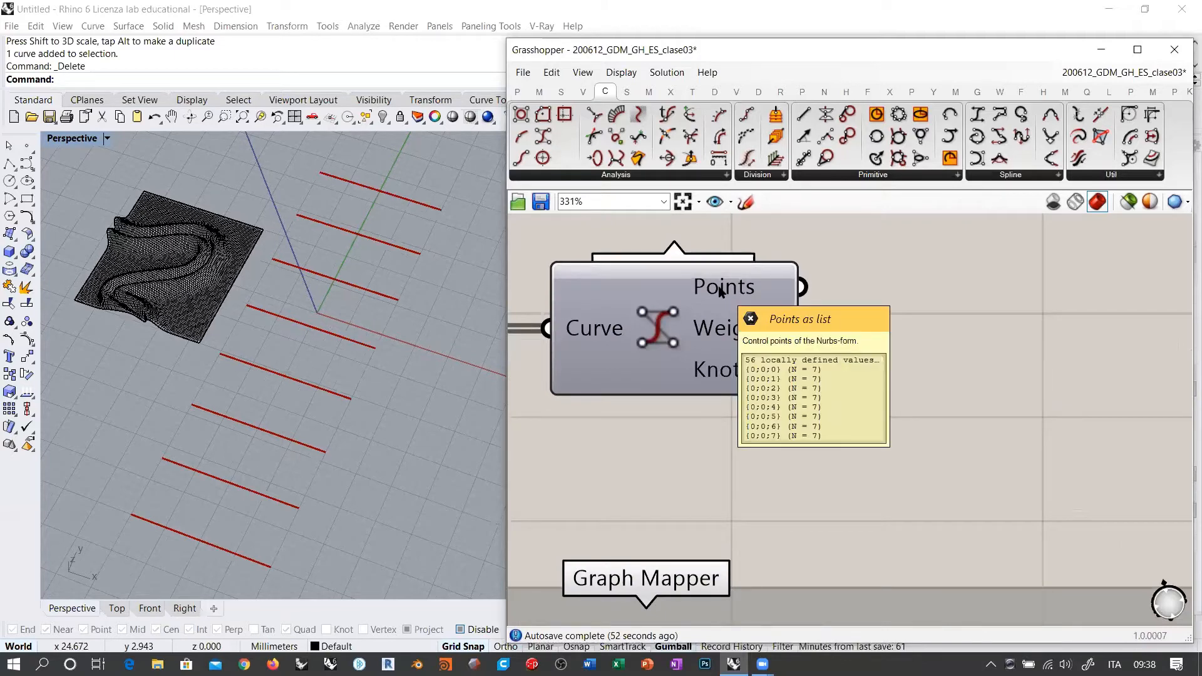
right_drag(761, 386, 1020, 348)
scroll(1020, 348, down, 2)
right_drag(740, 408, 944, 369)
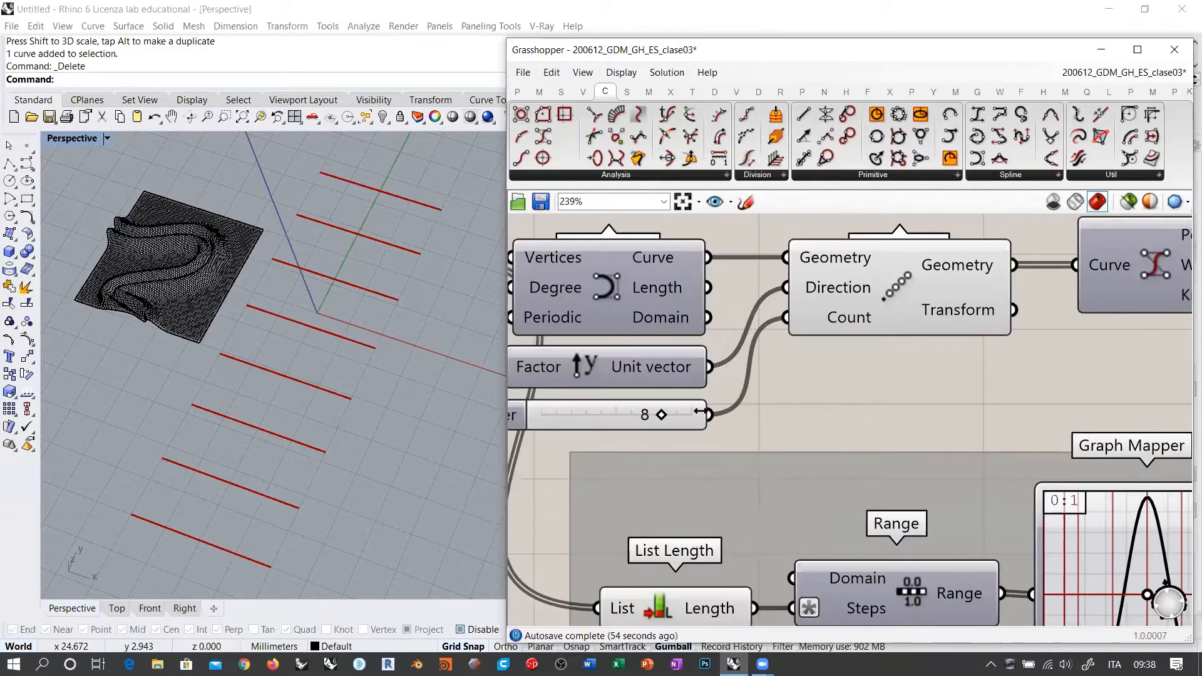
click(618, 421)
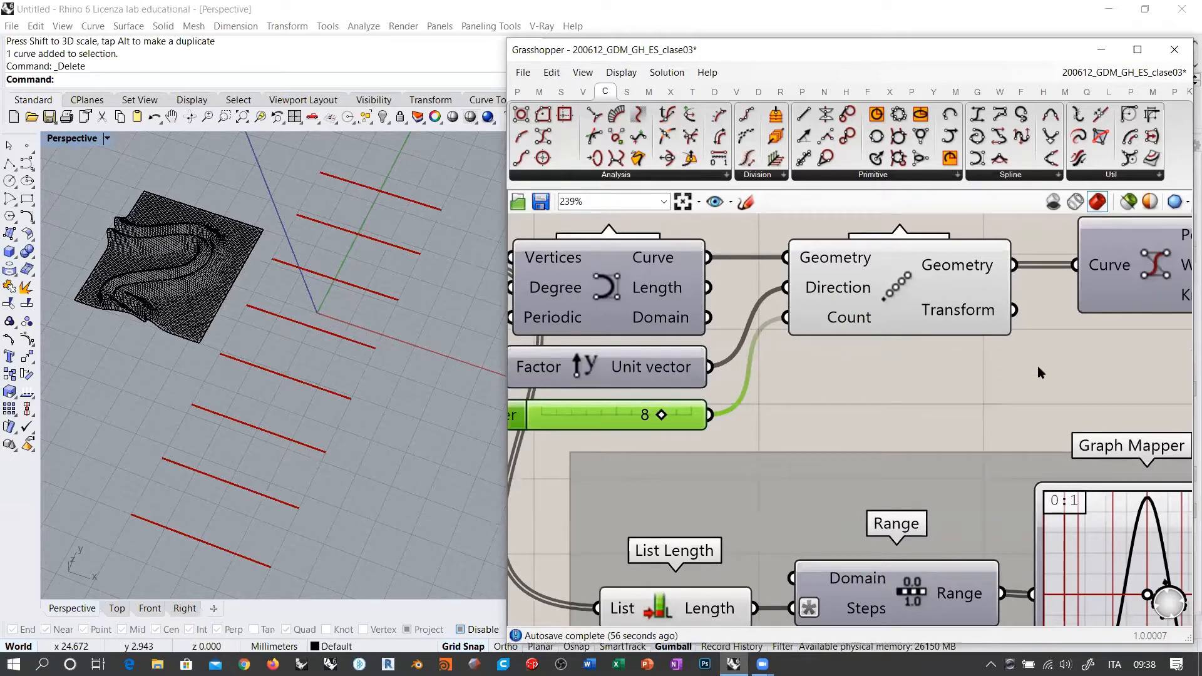
right_drag(1094, 379, 655, 405)
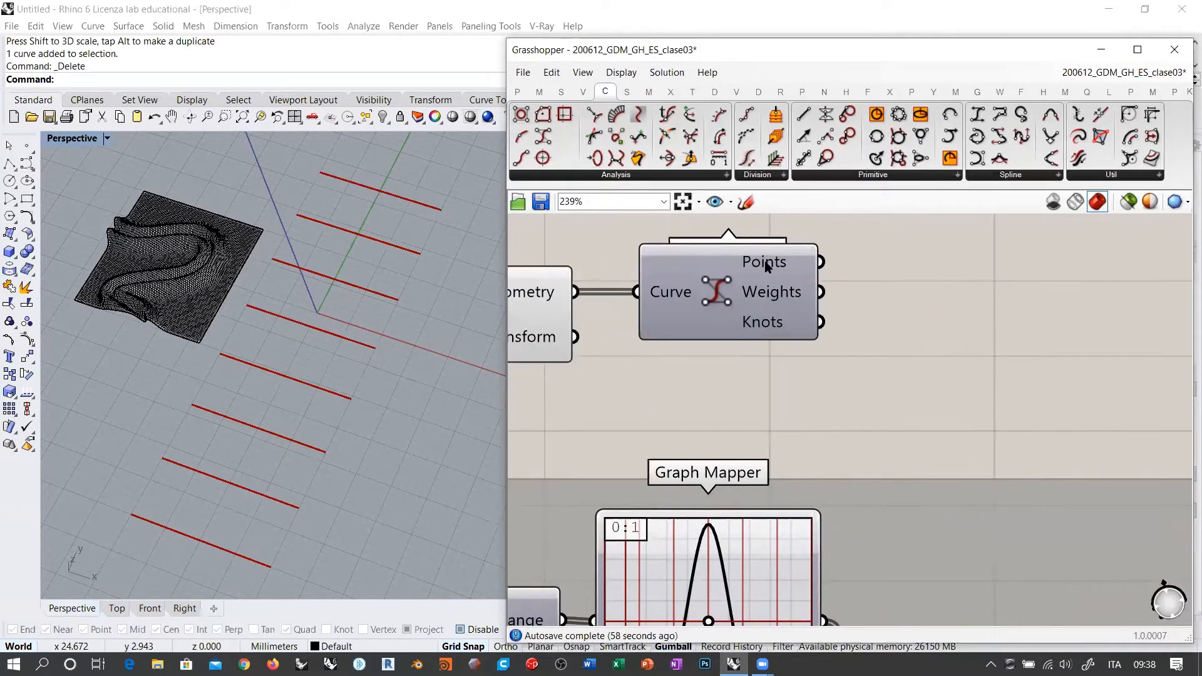
mouse_move(765, 266)
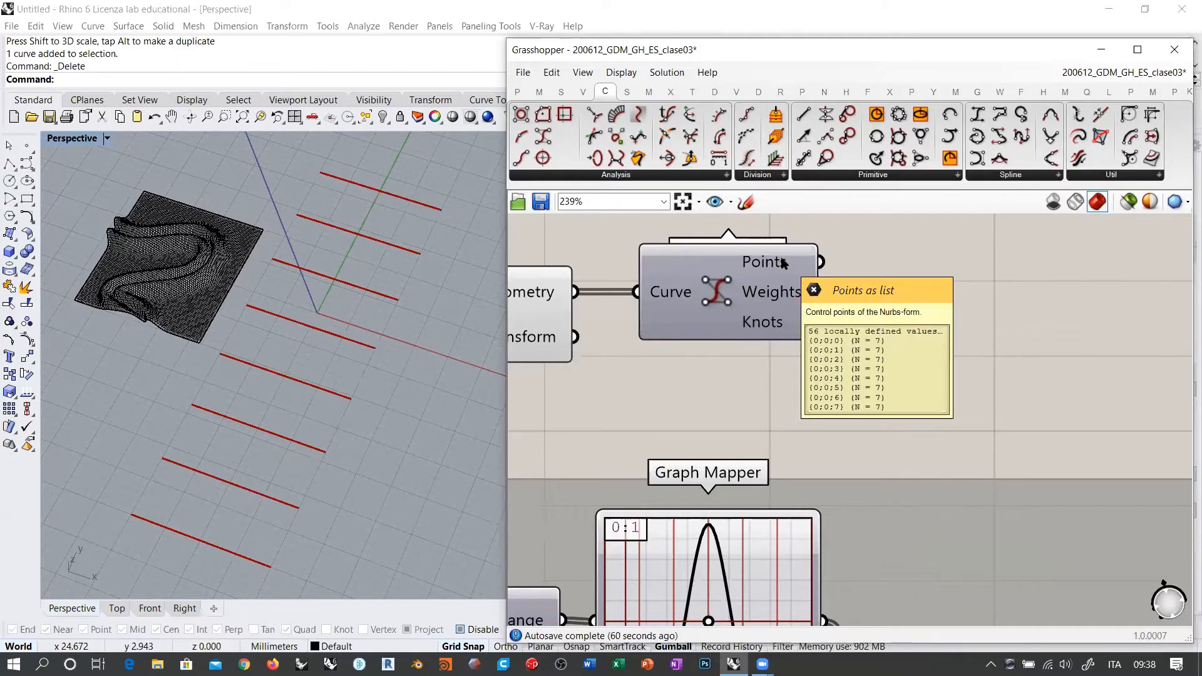
Reposition the Move component closer to Control Points, just beyond the group that ends with Unit Z.
scroll(775, 353, down, 4)
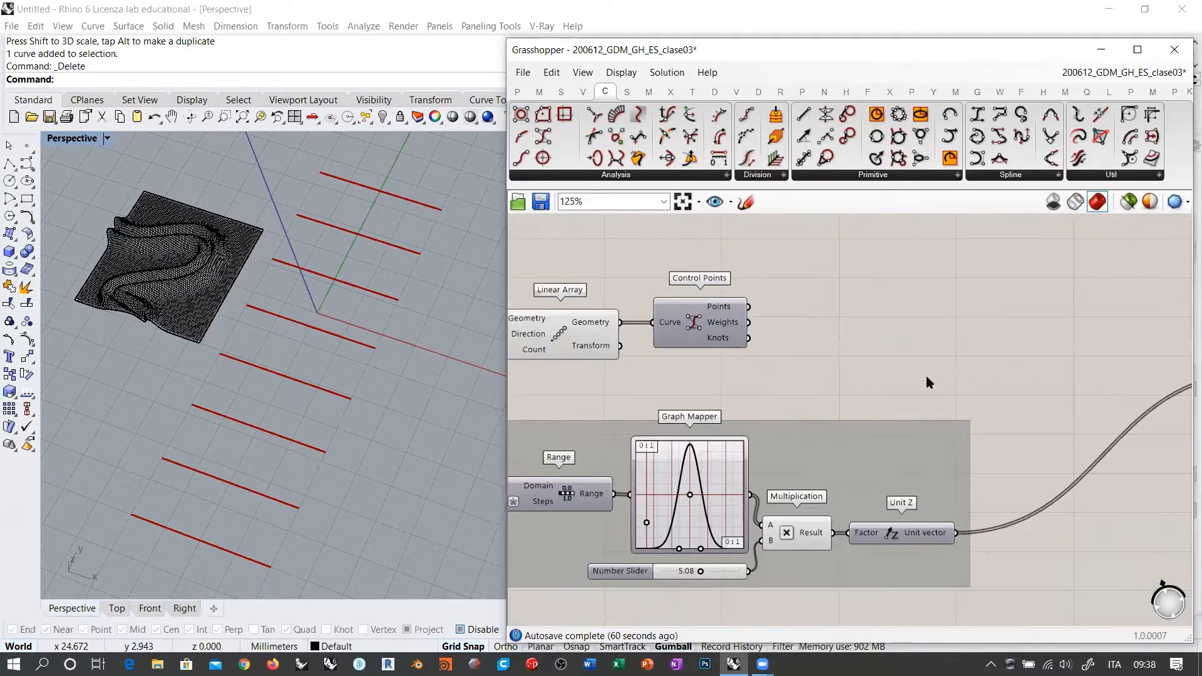
right_drag(1003, 381, 1103, 365)
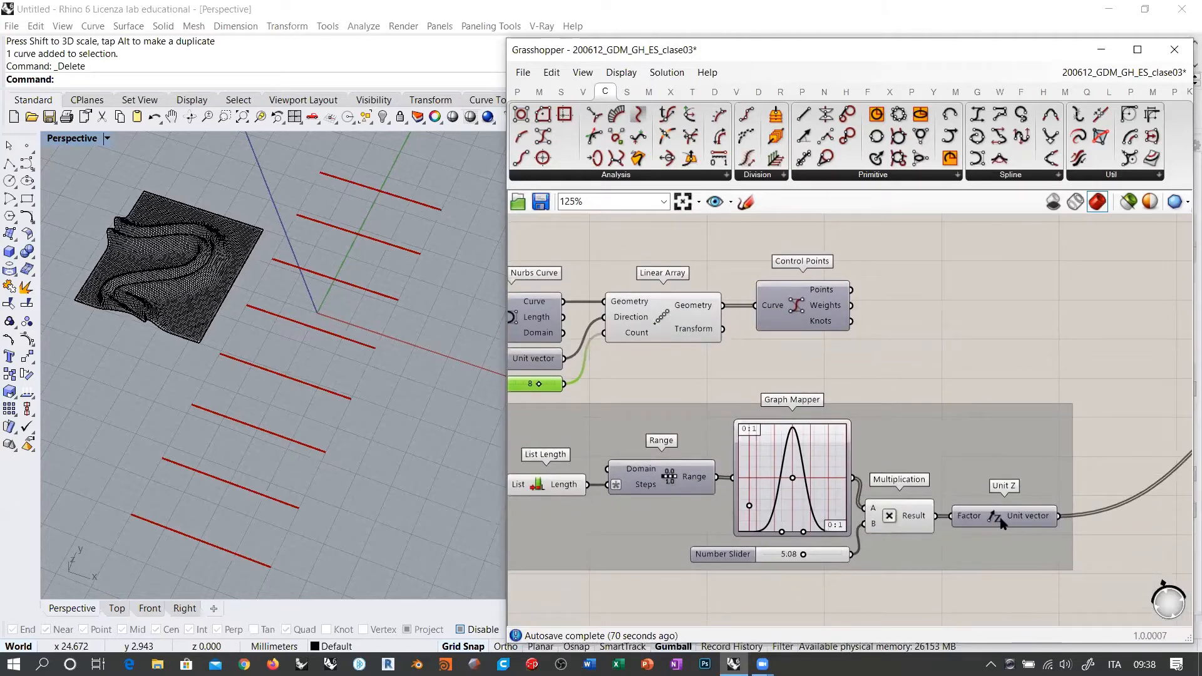
right_drag(1005, 518, 835, 415)
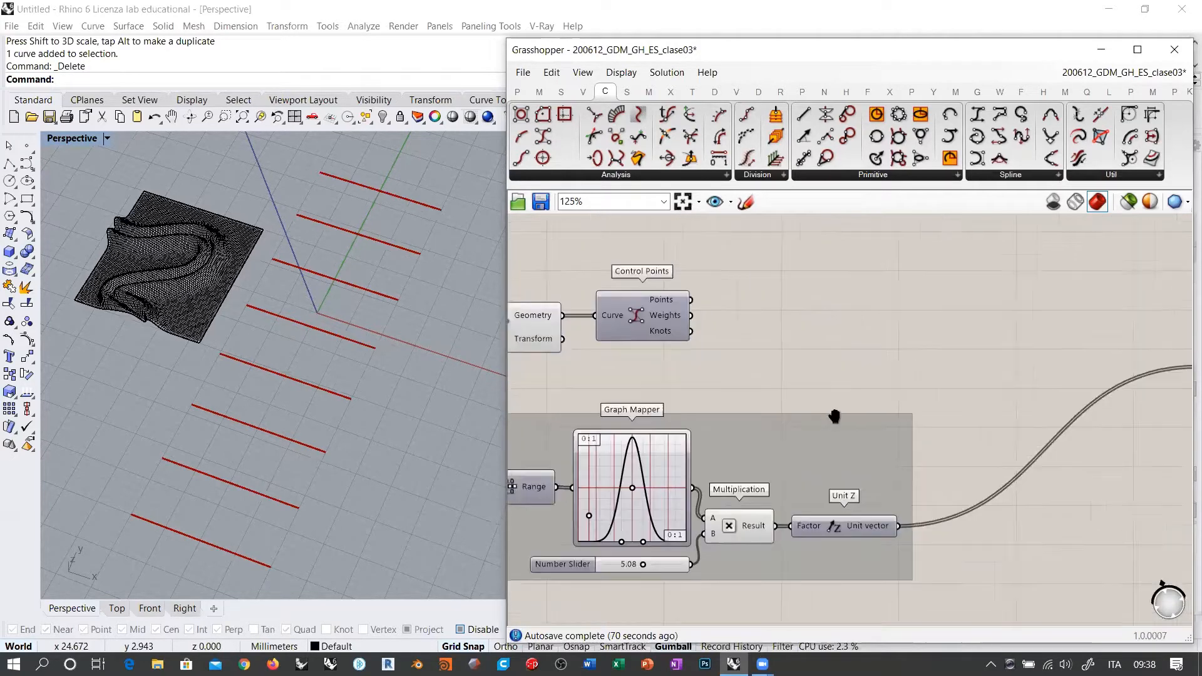
scroll(905, 389, down, 1)
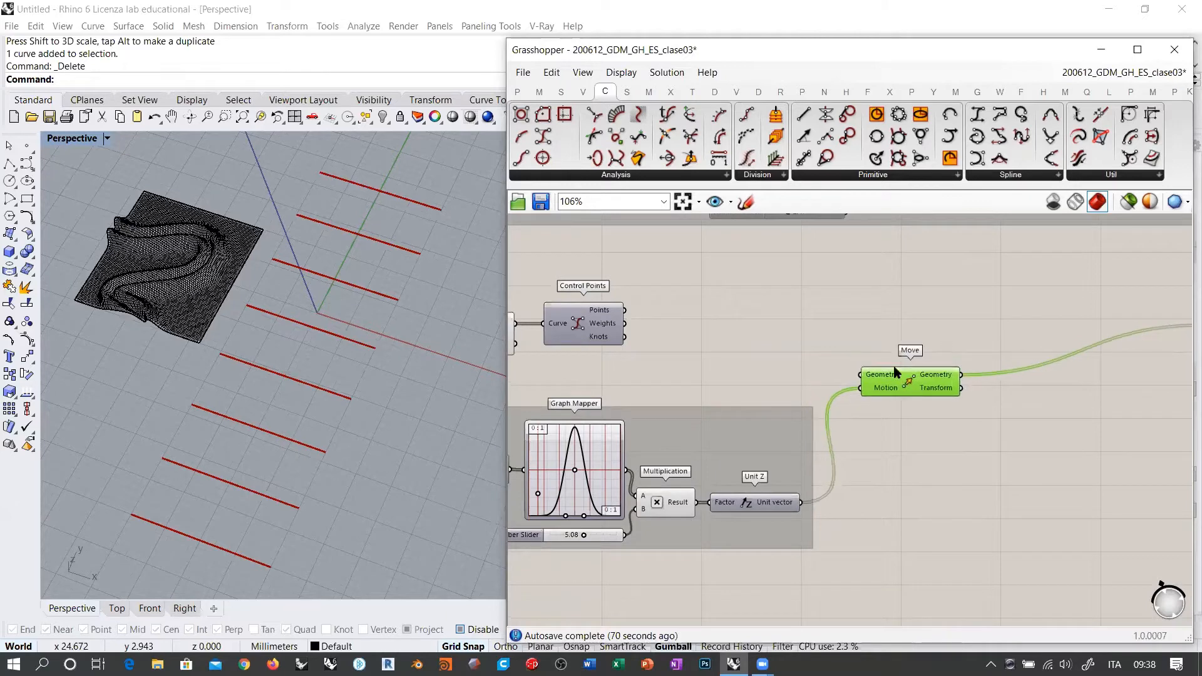
click(758, 355)
scroll(824, 370, up, 2)
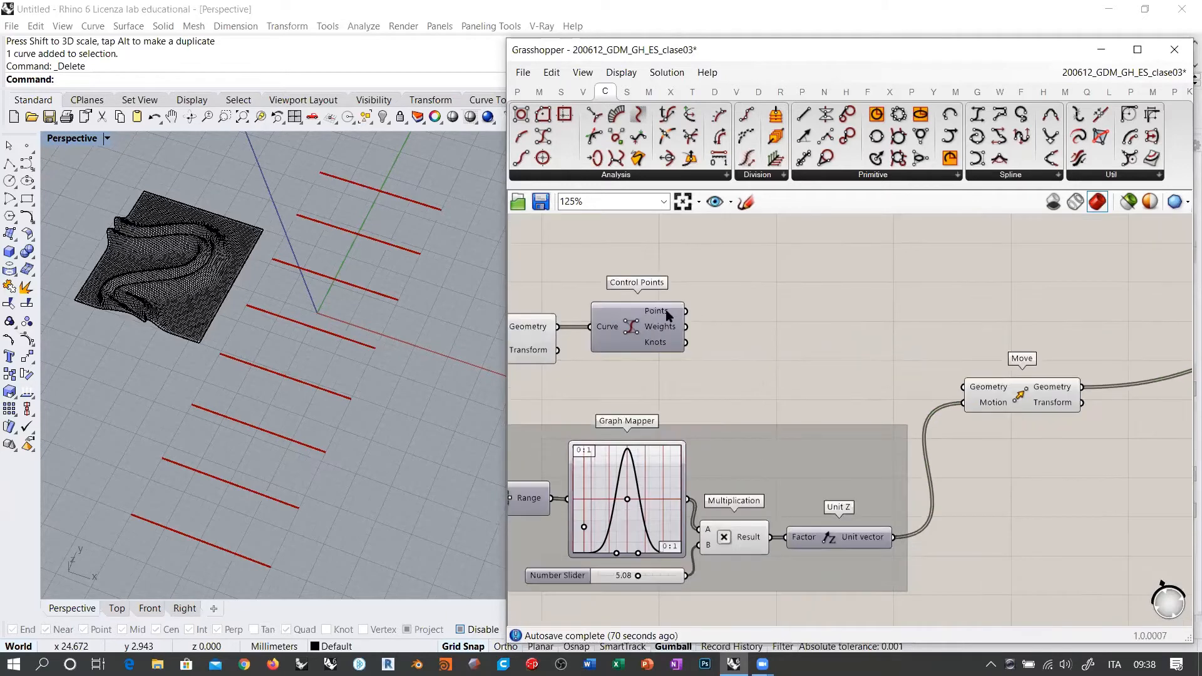
right_drag(796, 330, 827, 319)
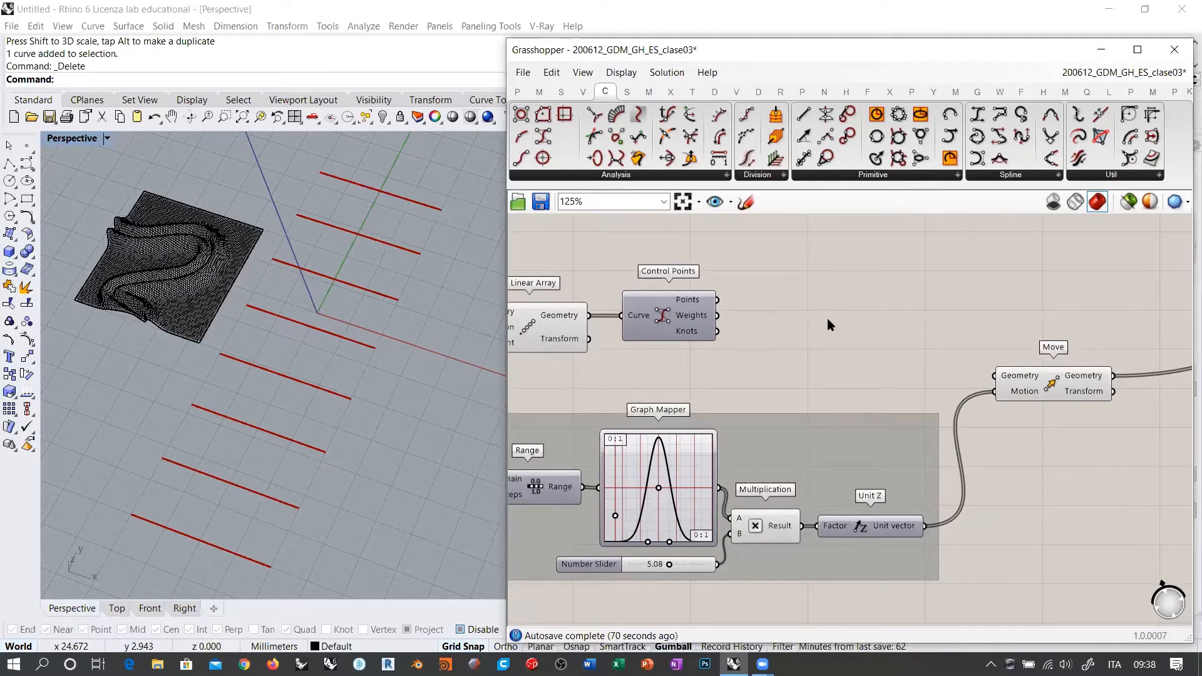
Connect Control Points' Points output to Move's Geometry input and check the displaced curves in the Perspective view.
drag(717, 300, 994, 376)
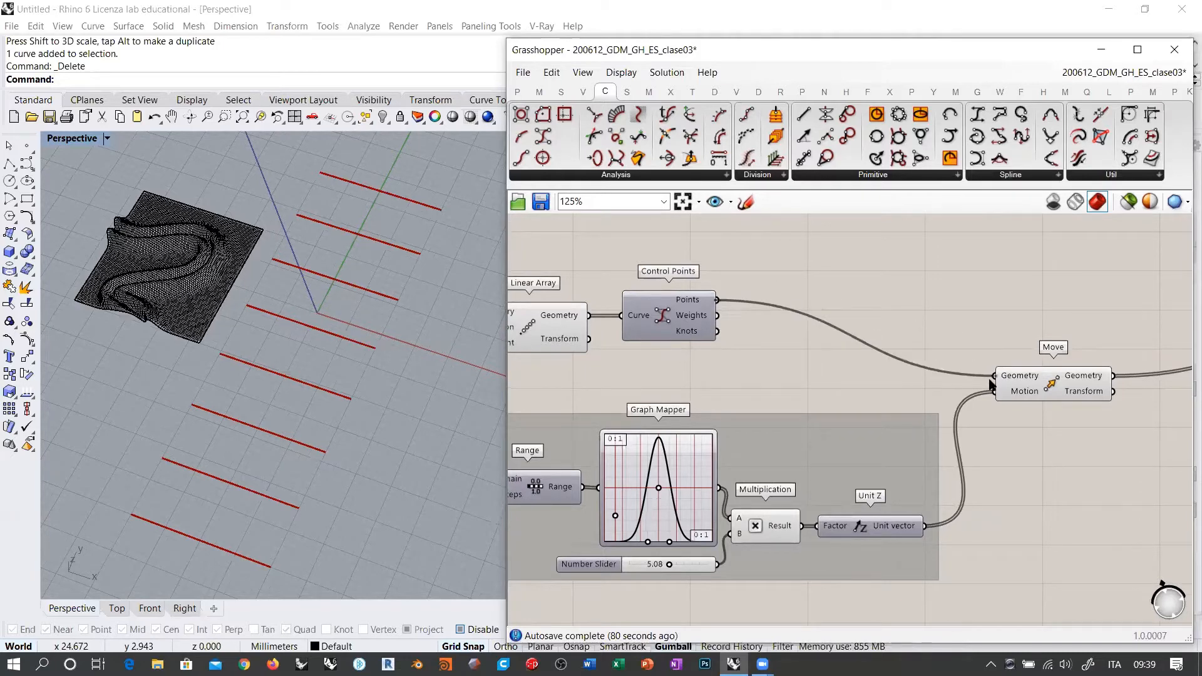
right_drag(351, 326, 257, 367)
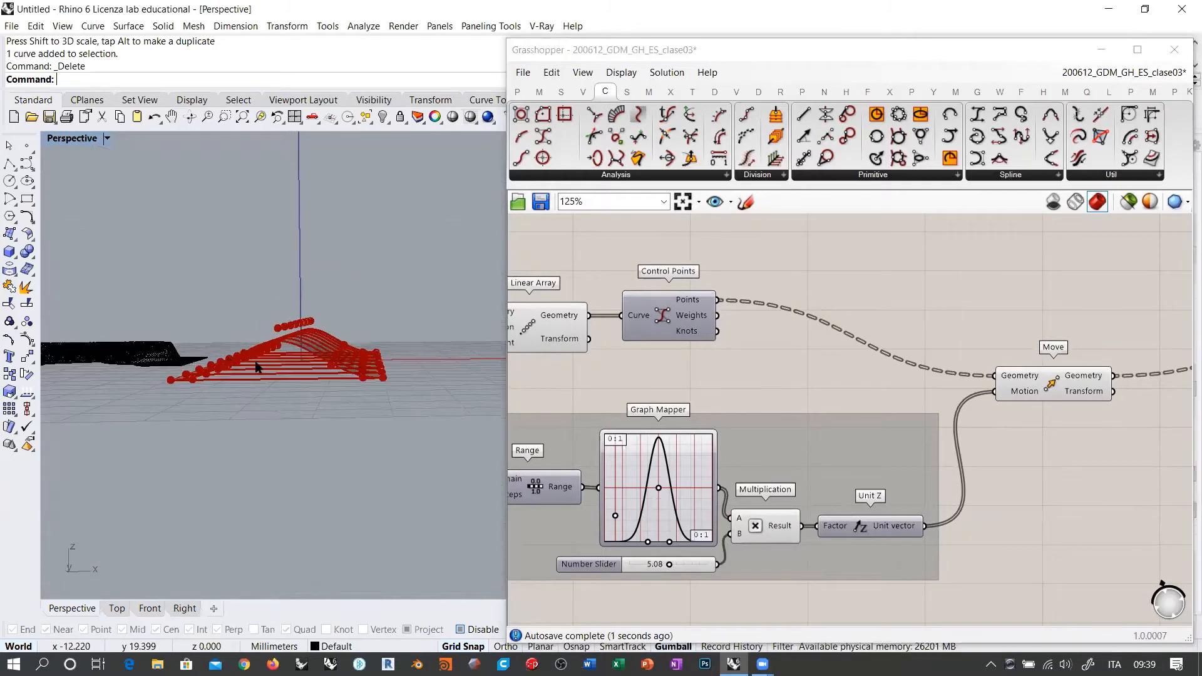
right_drag(367, 282, 236, 456)
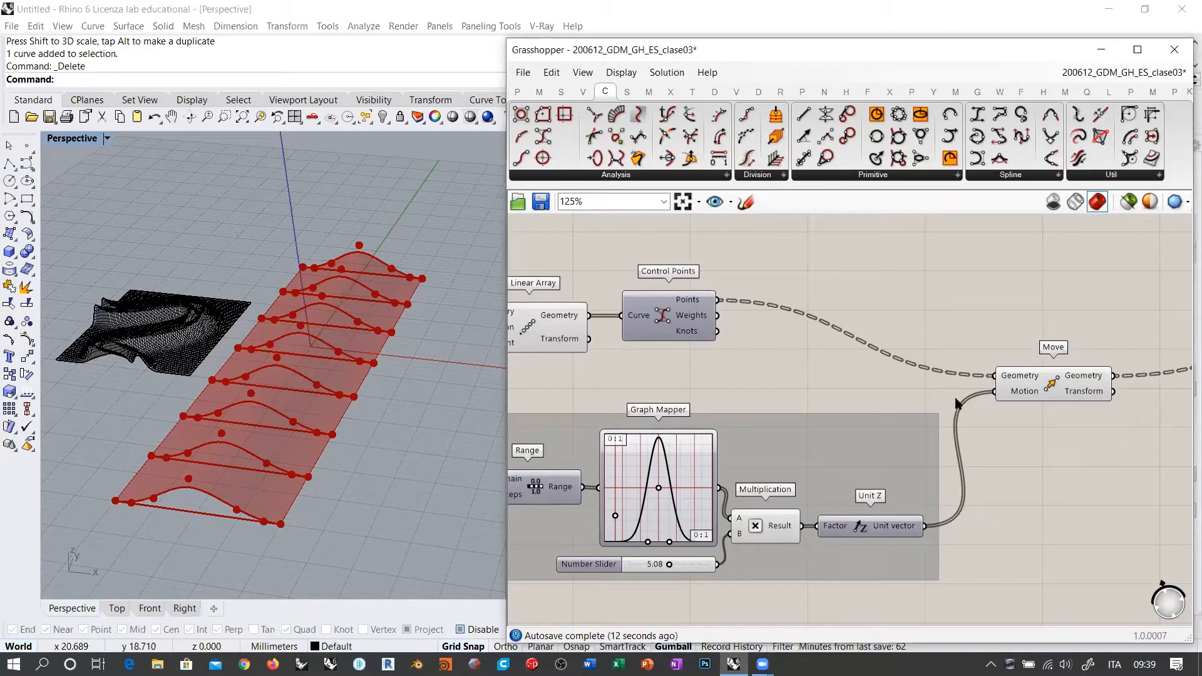
Examine Move's Geometry input and Unit Z's Unit vector output against the raised curves in the viewport.
click(870, 533)
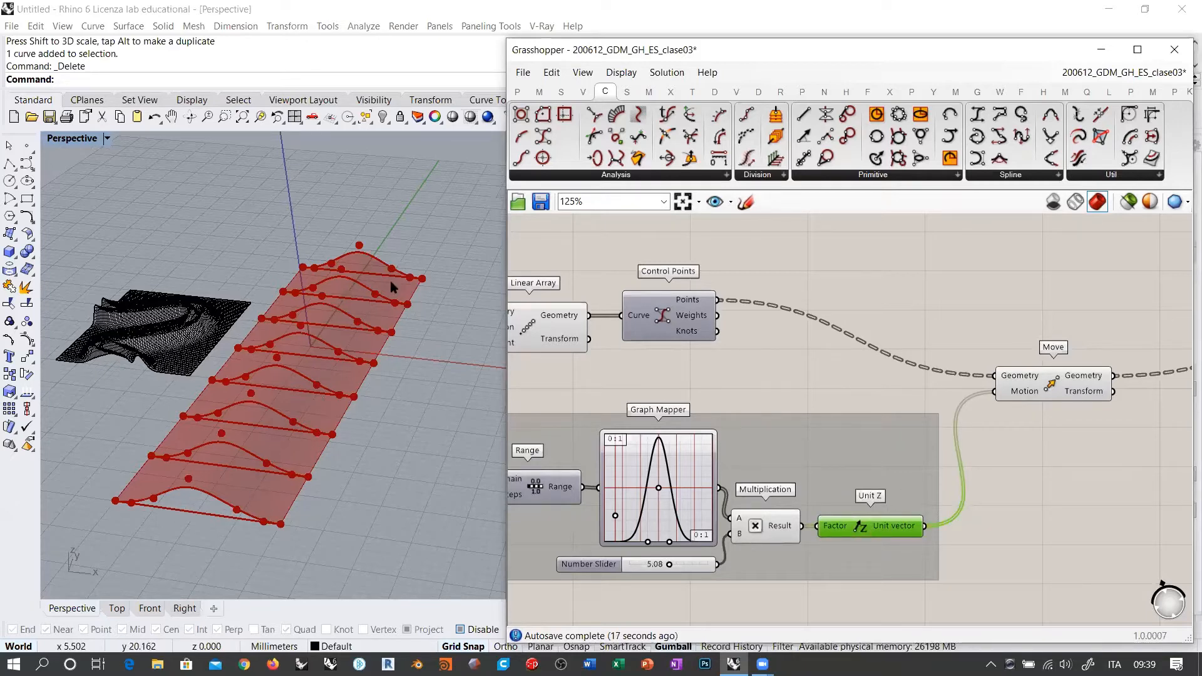
right_drag(436, 375, 338, 344)
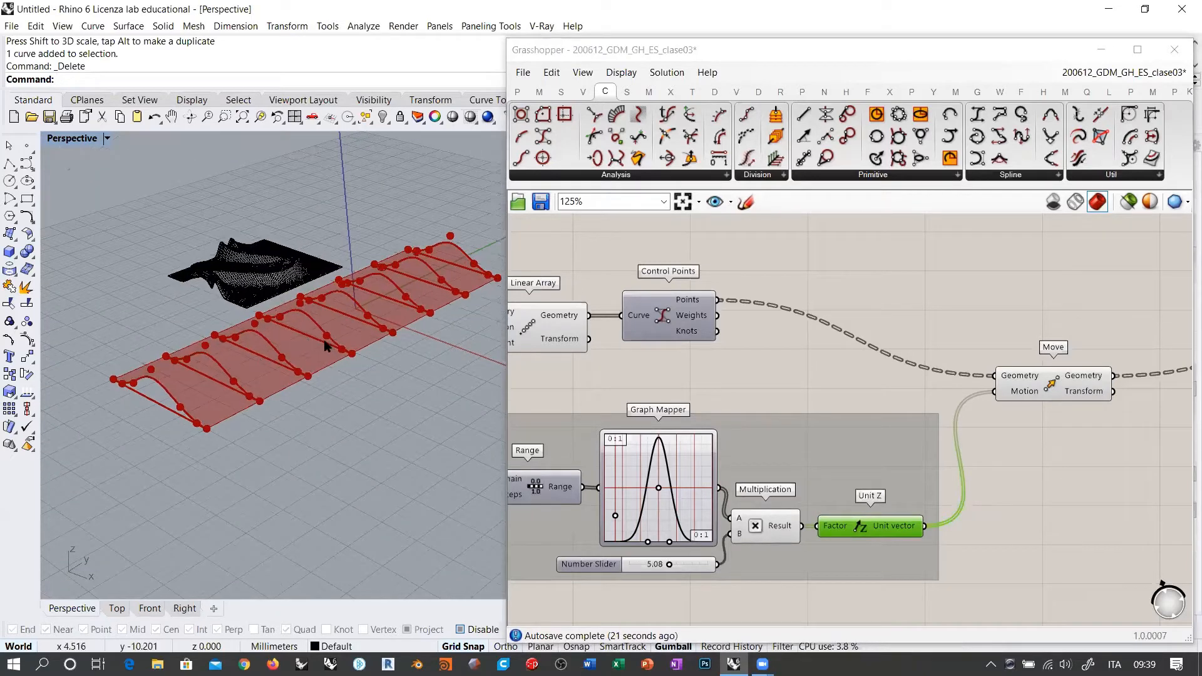
right_drag(939, 371, 986, 370)
scroll(986, 371, down, 2)
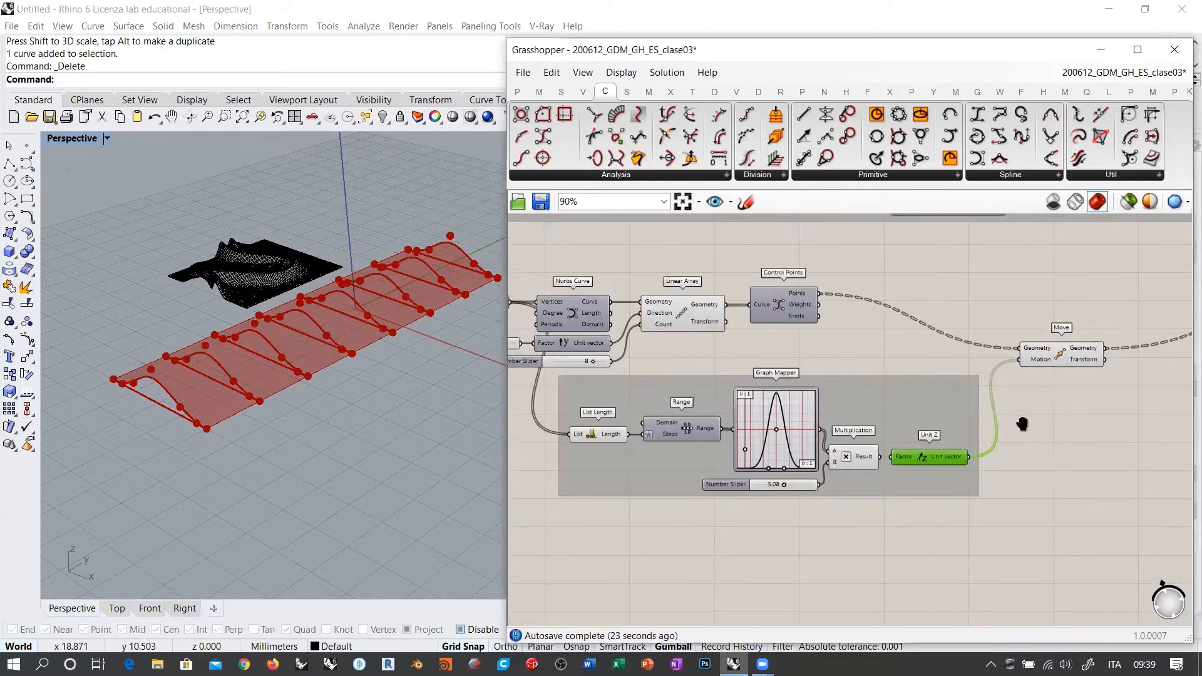
scroll(1025, 361, up, 3)
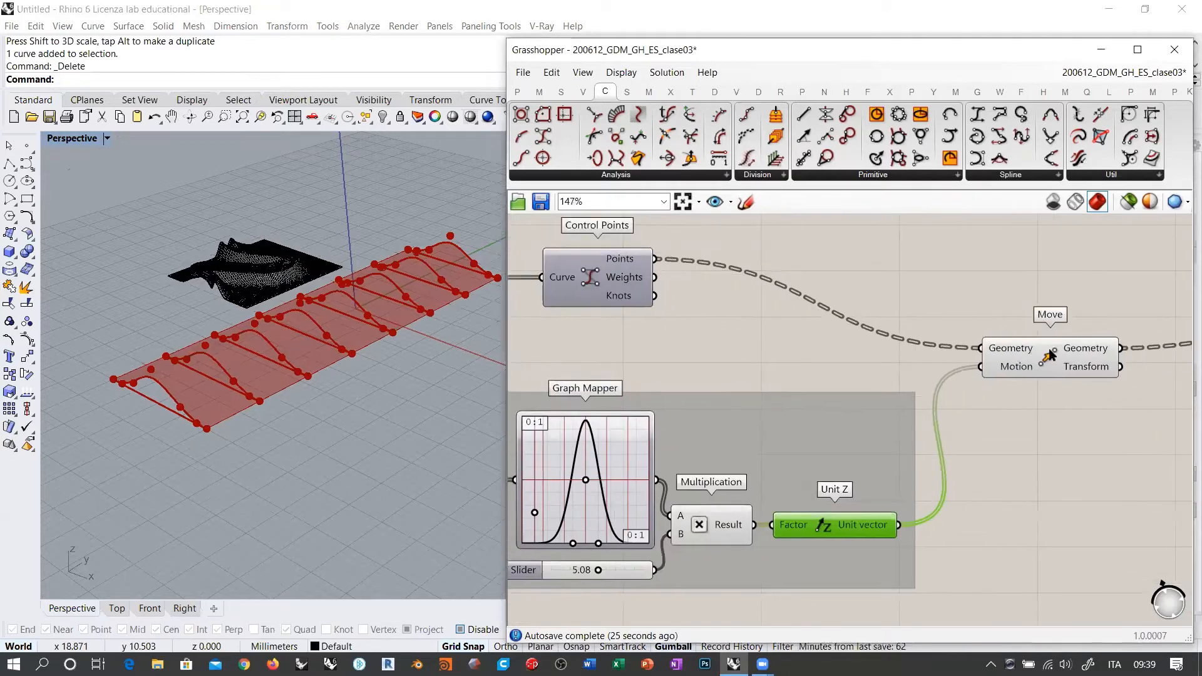
mouse_move(1011, 352)
right_drag(963, 567, 938, 415)
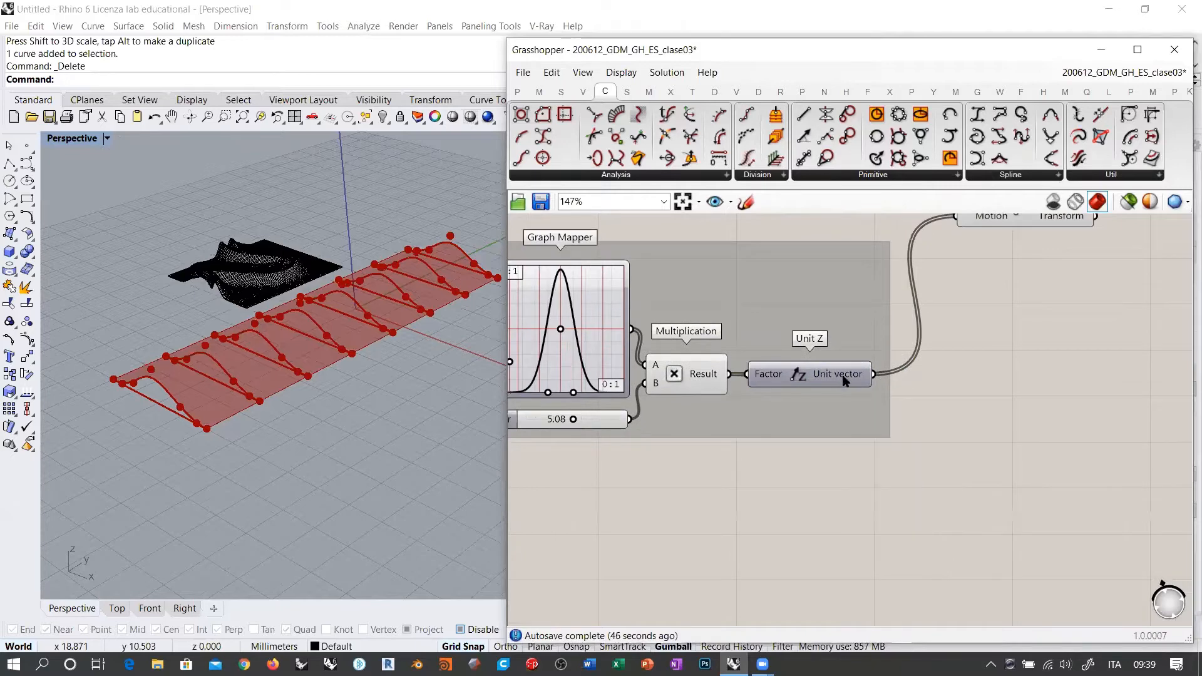
mouse_move(843, 380)
double_click(986, 480)
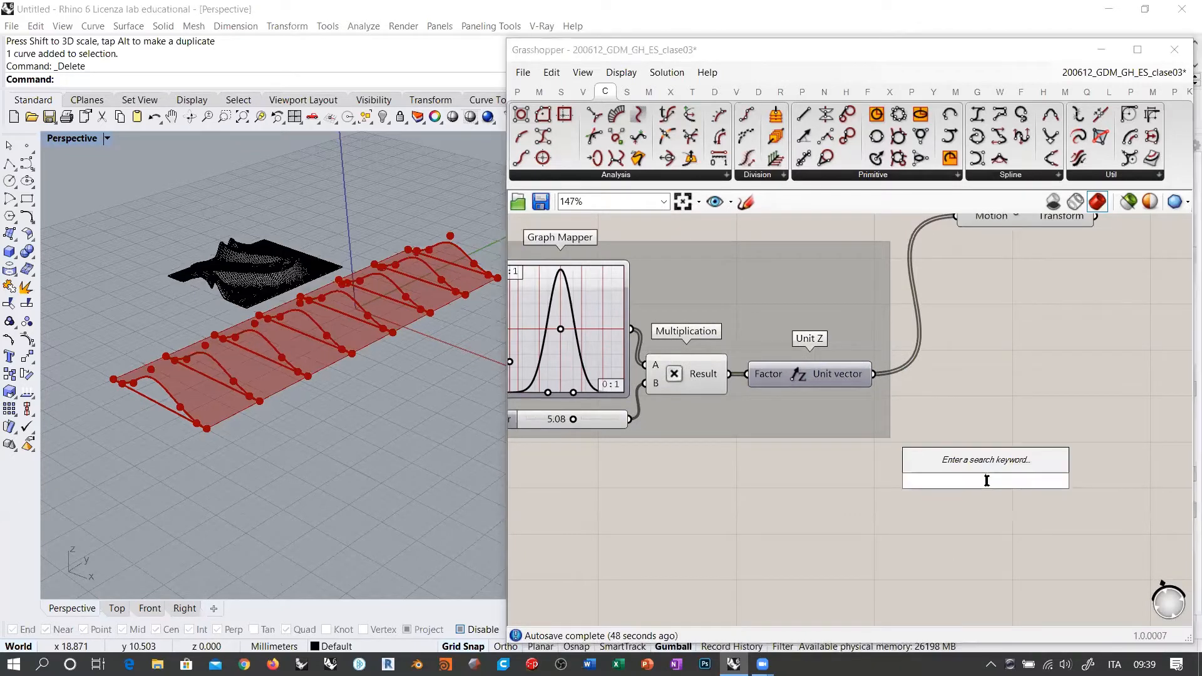
text(*)
key(Return)
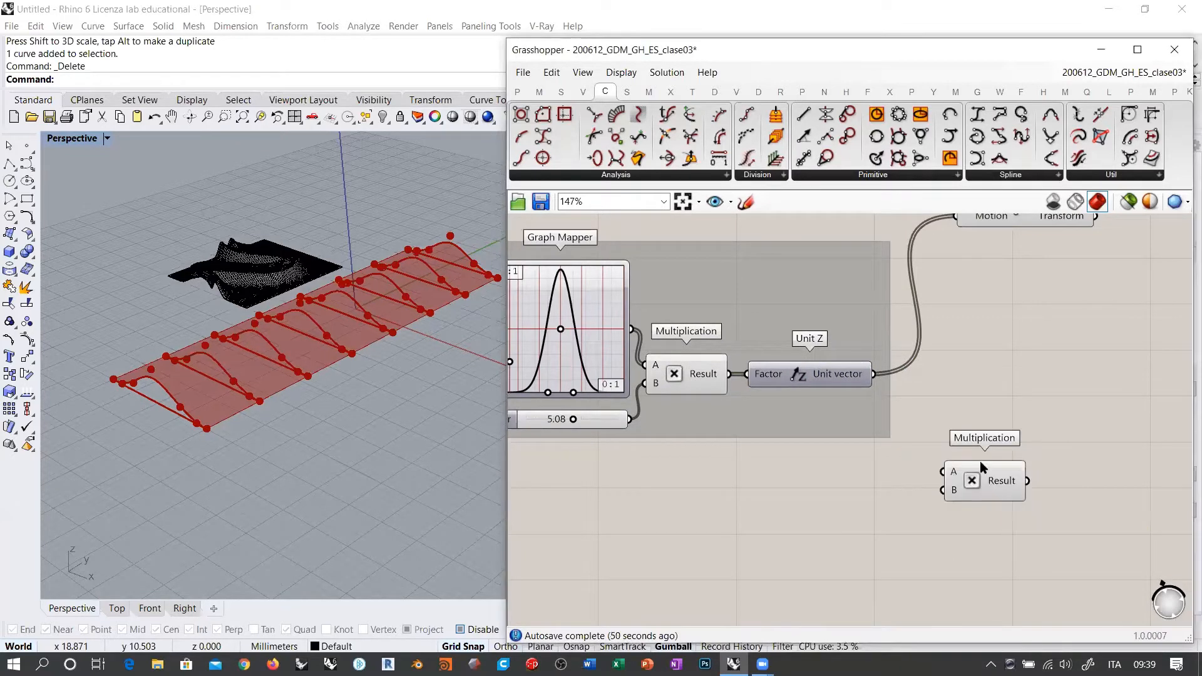
drag(976, 485, 985, 489)
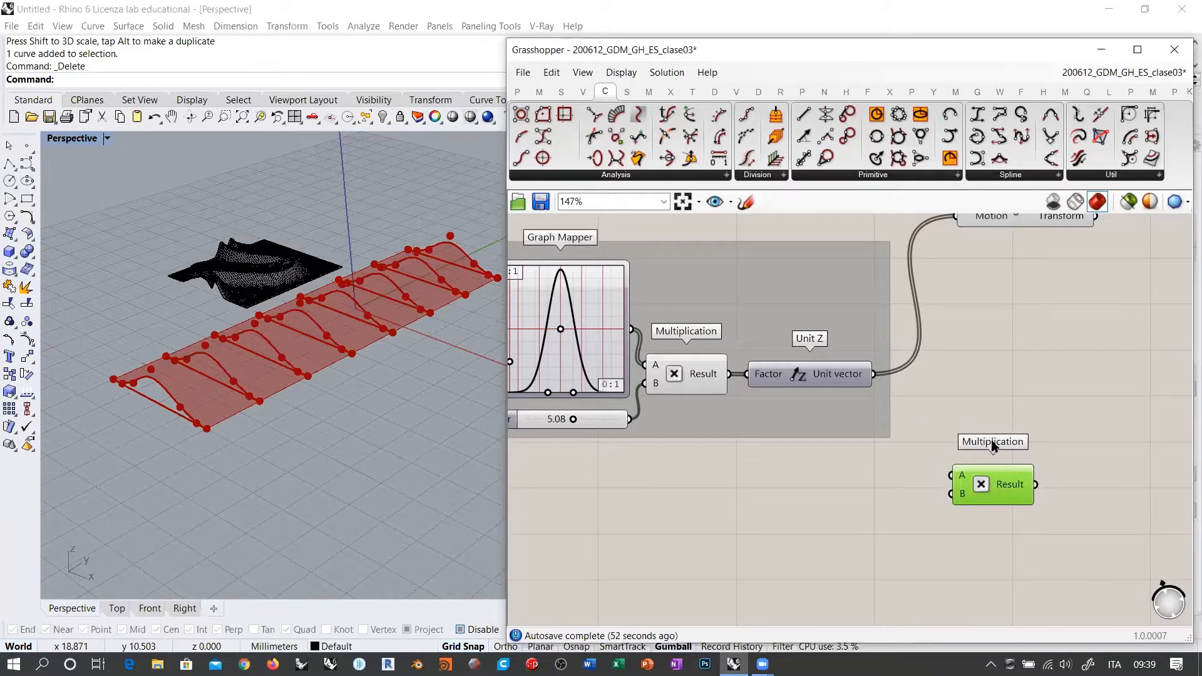
key(Delete)
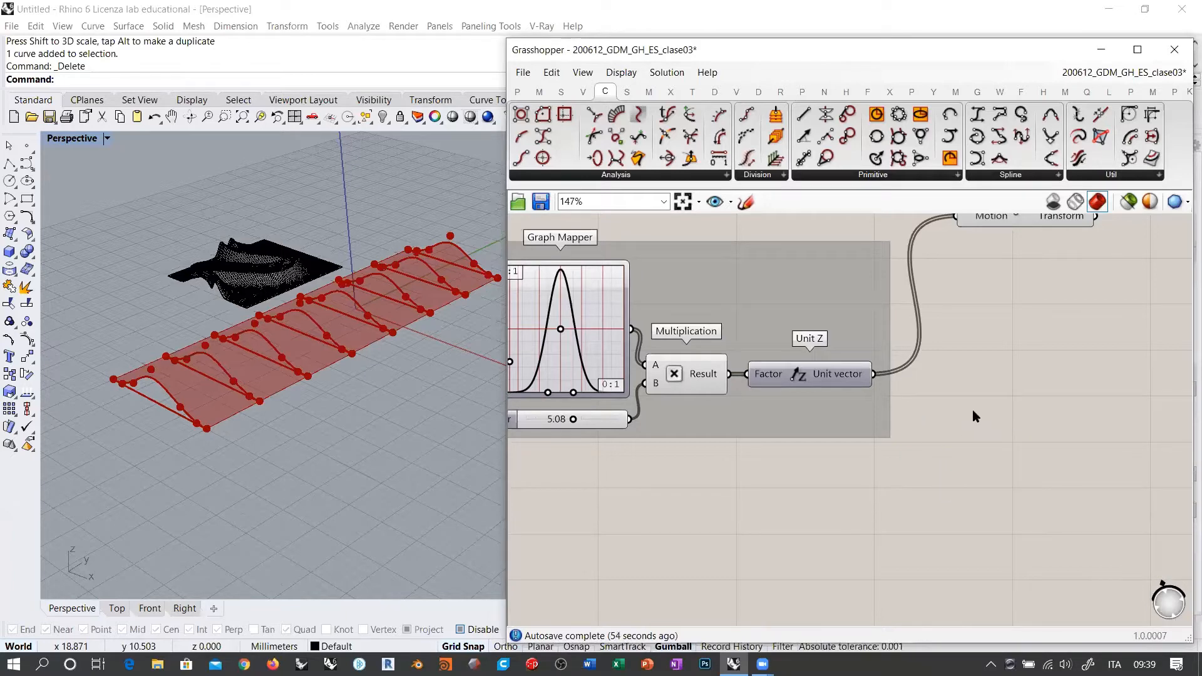
Add a Multiplication component just below the group's end and feed Unit Z's Unit vector into its A input.
double_click(972, 409)
text(*)
key(Return)
drag(872, 373, 949, 468)
right_drag(881, 453, 1069, 419)
scroll(1065, 429, down, 2)
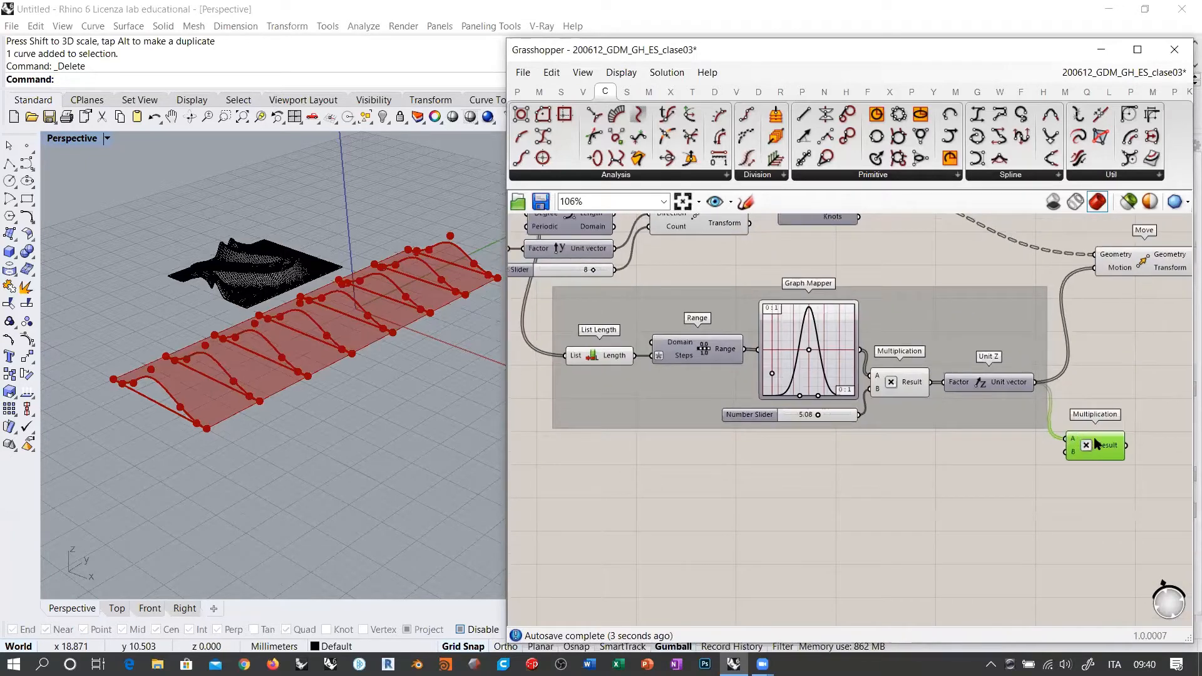
drag(1094, 439, 1102, 436)
right_drag(916, 450, 940, 451)
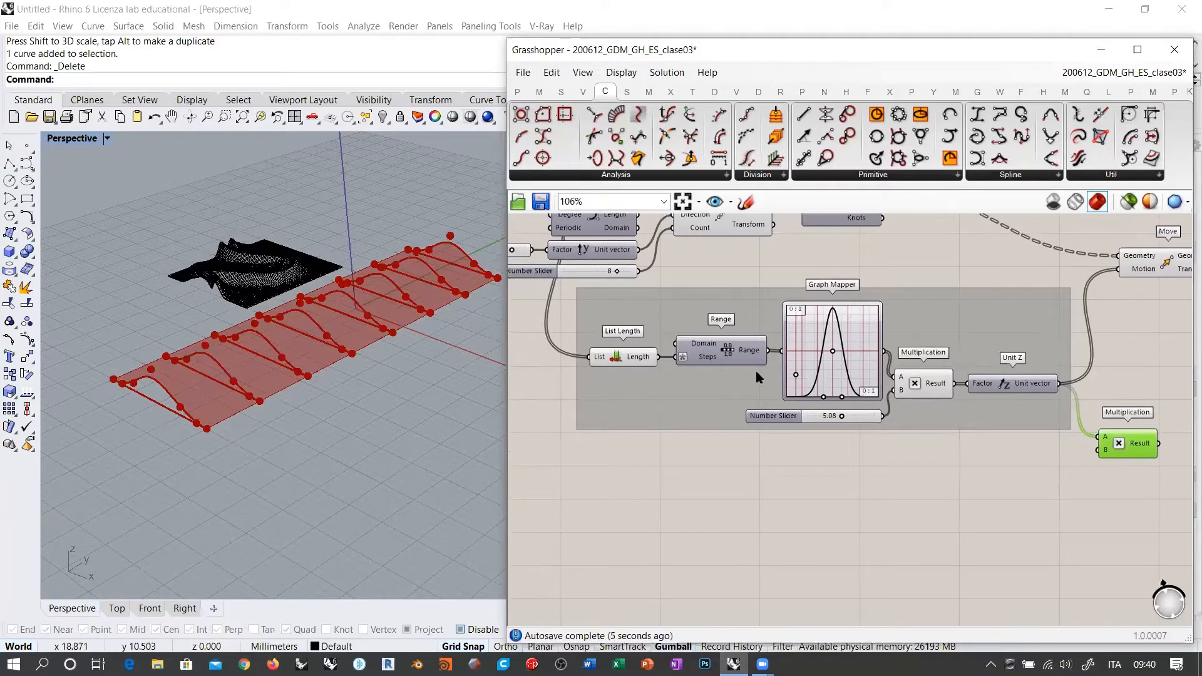
Duplicate the grouped Range, Graph Mapper, Multiplication and its 5.08 Number Slider directly beneath the group.
click(590, 271)
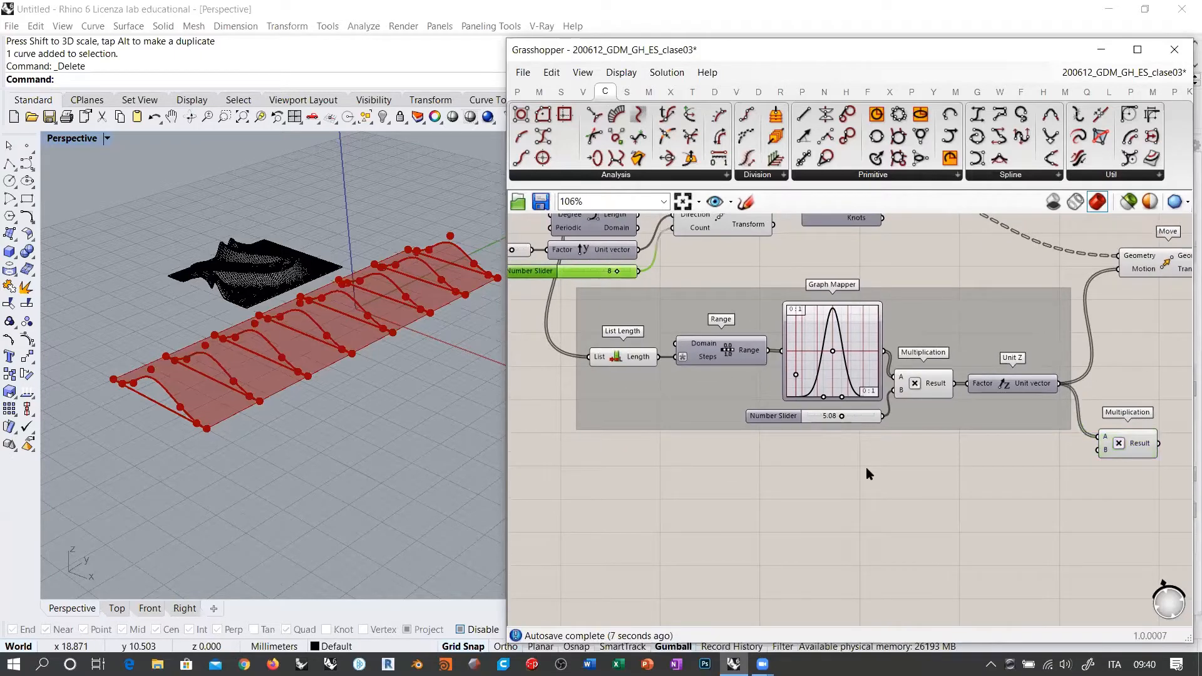
double_click(800, 489)
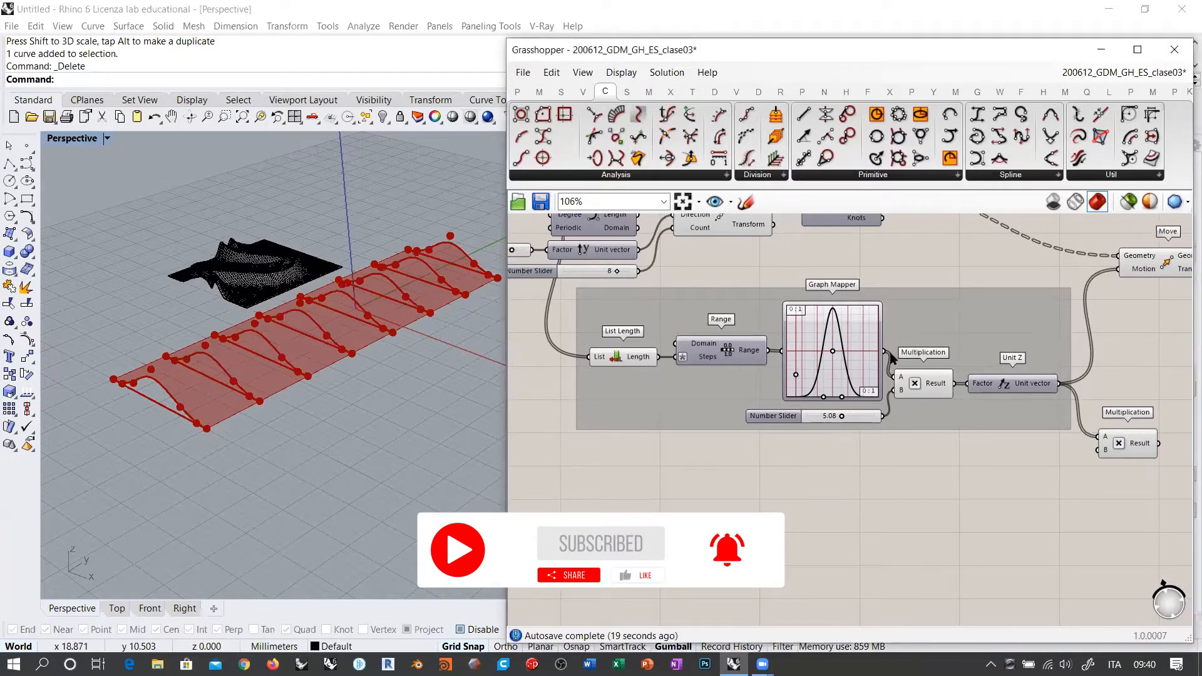
click(726, 354)
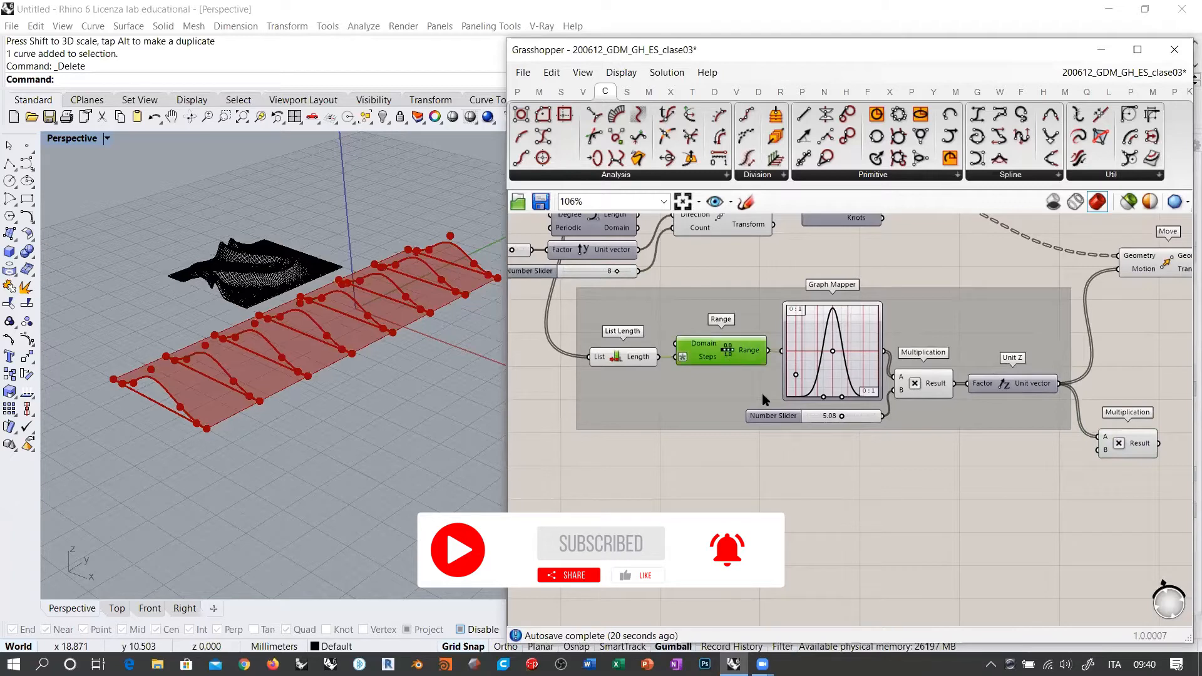
shift+click(818, 351)
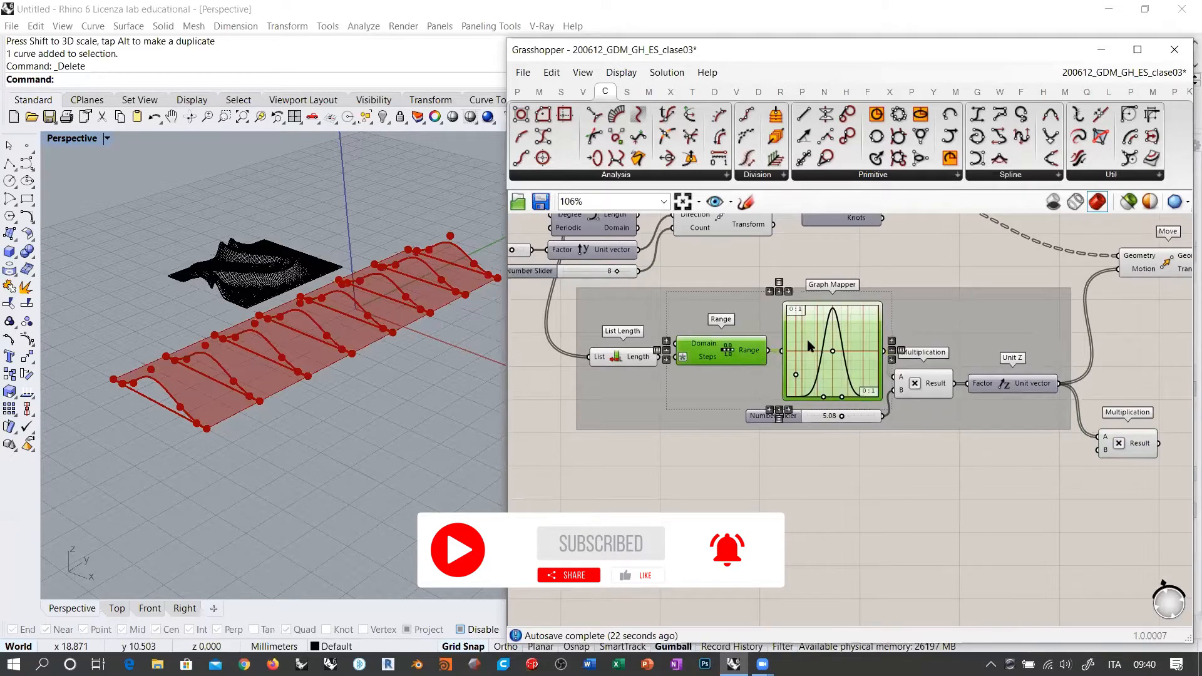
shift+click(922, 385)
shift+click(875, 417)
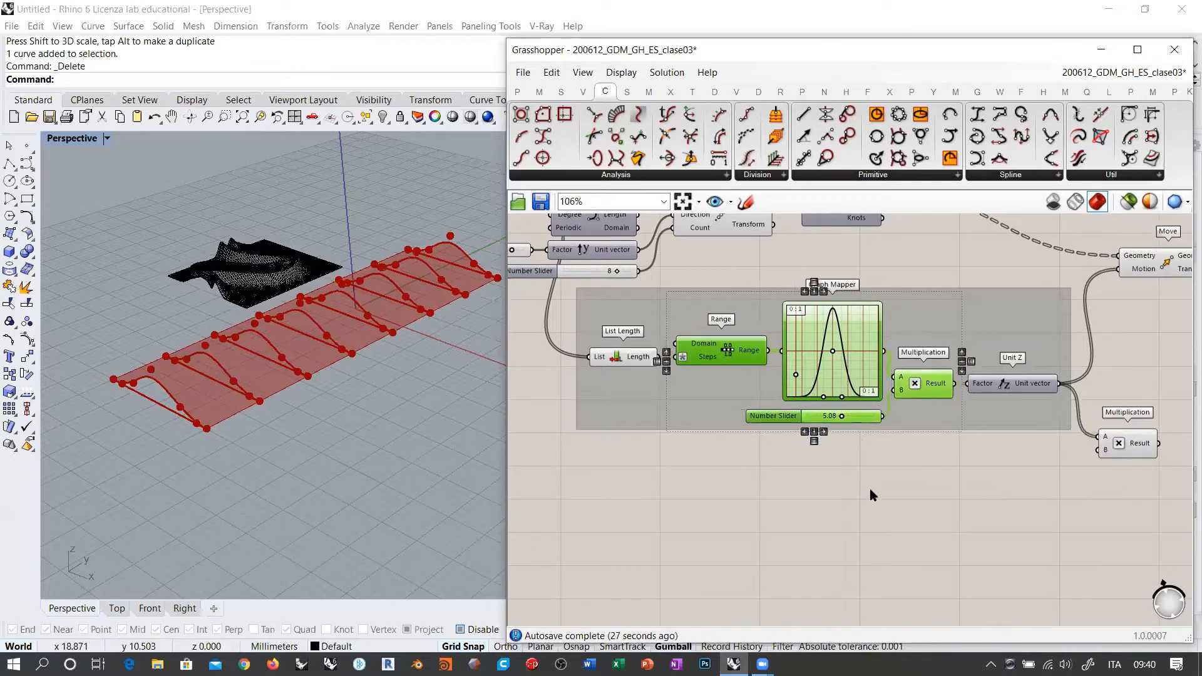
alt+drag(866, 366, 866, 512)
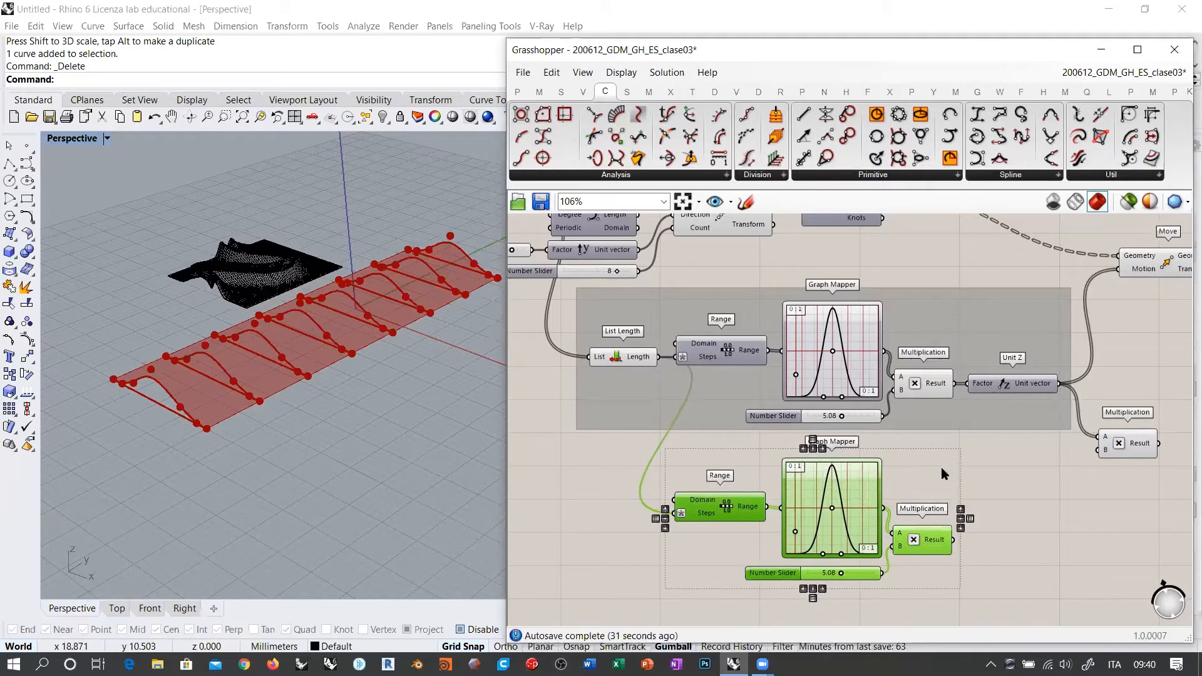
click(942, 470)
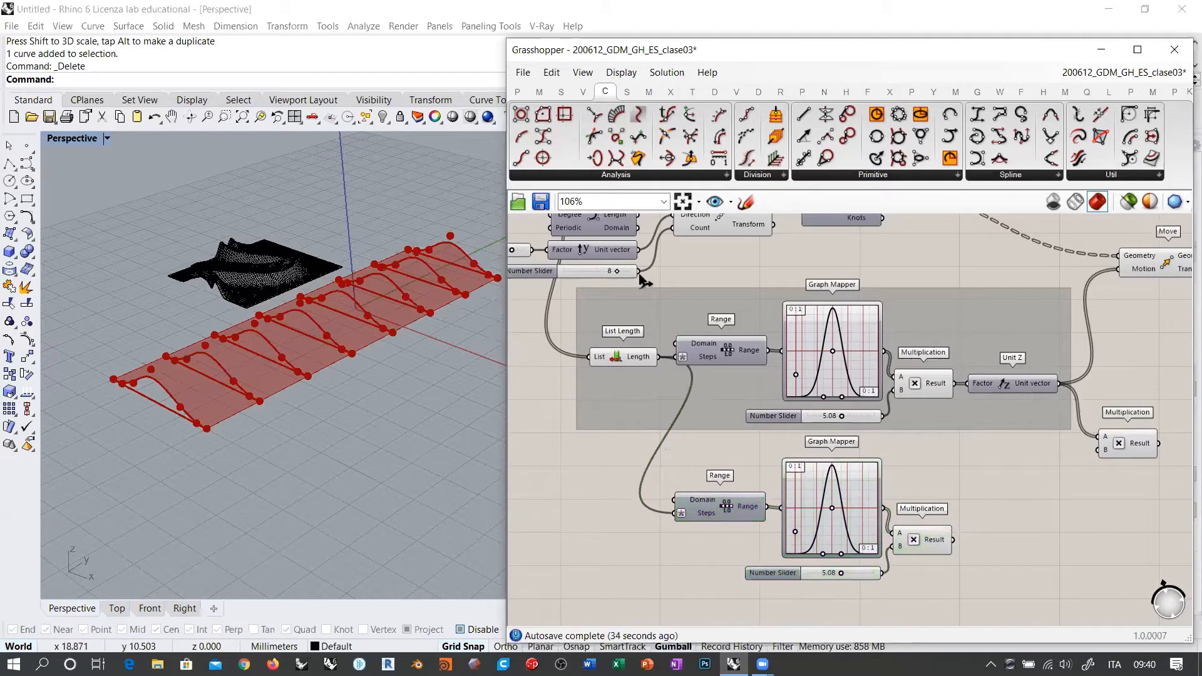
Connect Linear Array's Count slider to the duplicated Range's Steps input in place of List Length, then check the copied Range and Graph Mapper.
drag(637, 271, 677, 513)
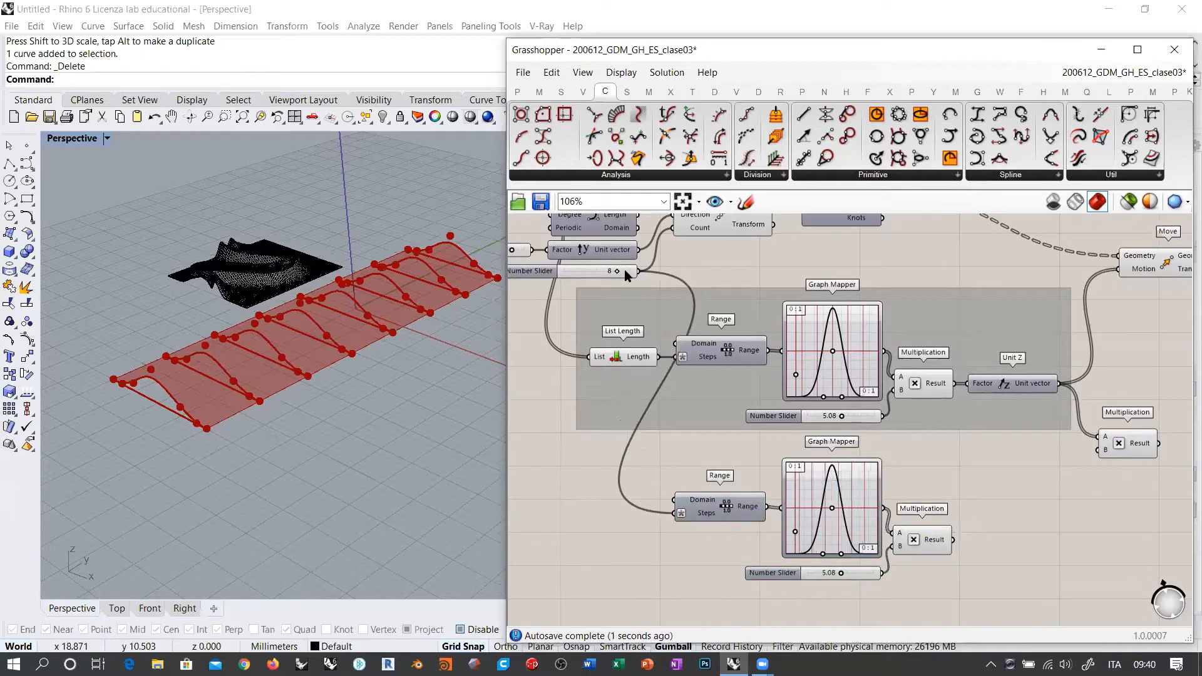
right_drag(659, 279, 758, 340)
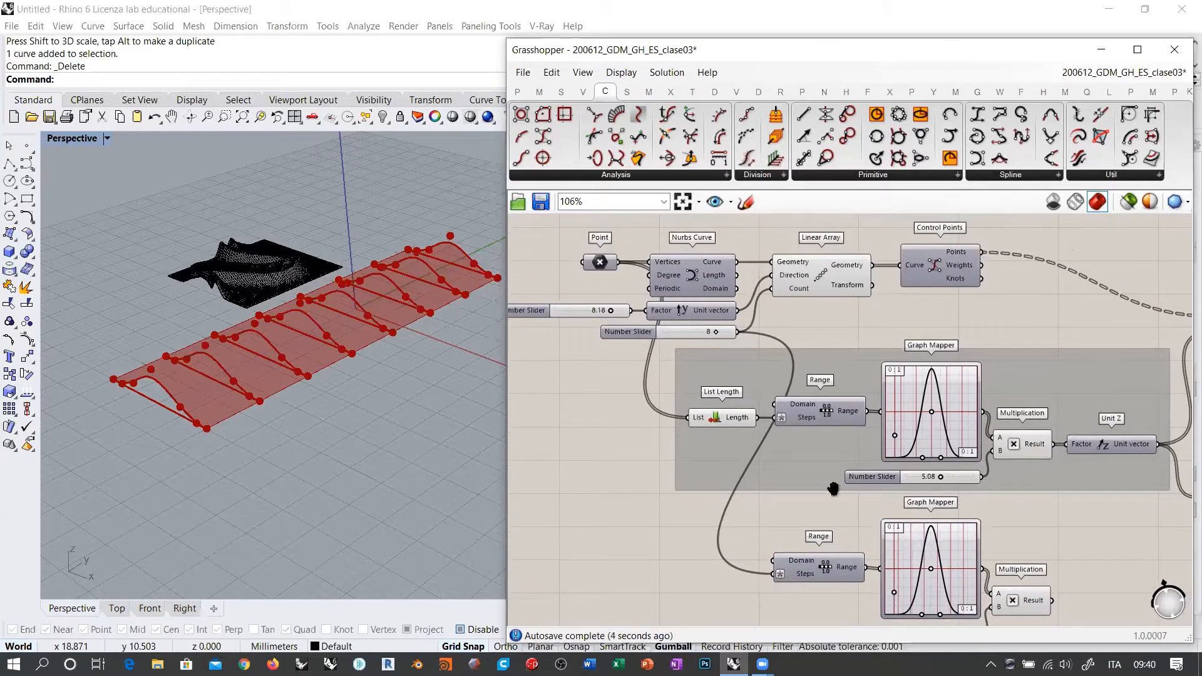
scroll(832, 488, up, 3)
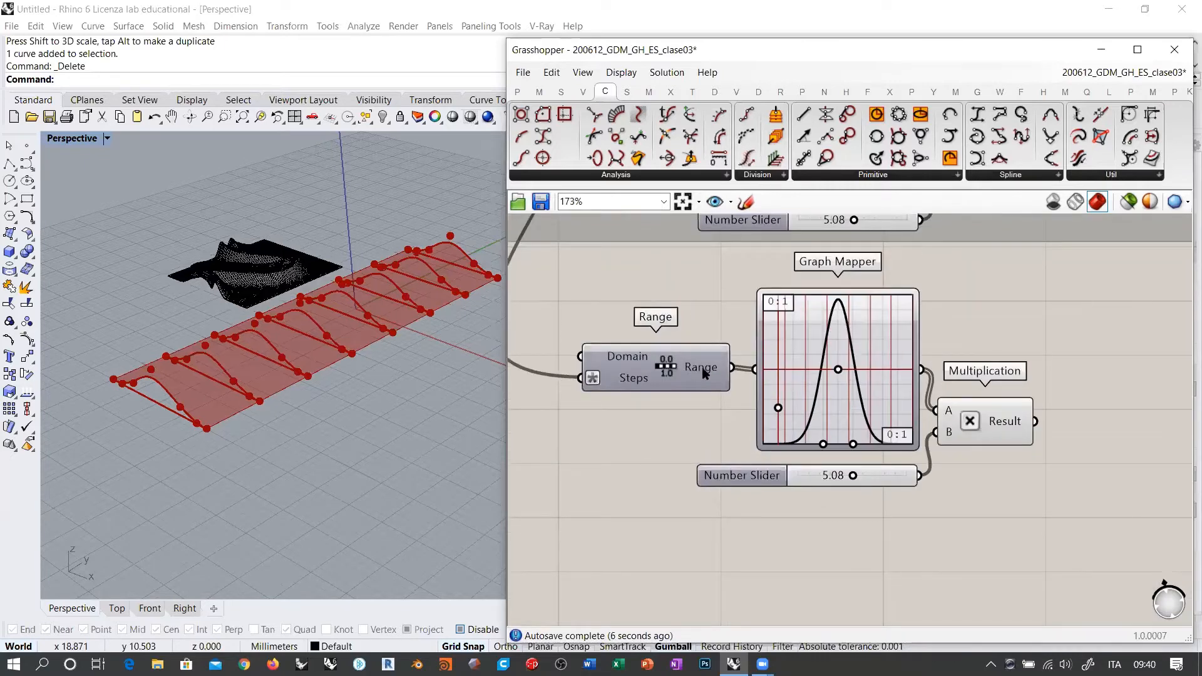
click(693, 374)
click(788, 386)
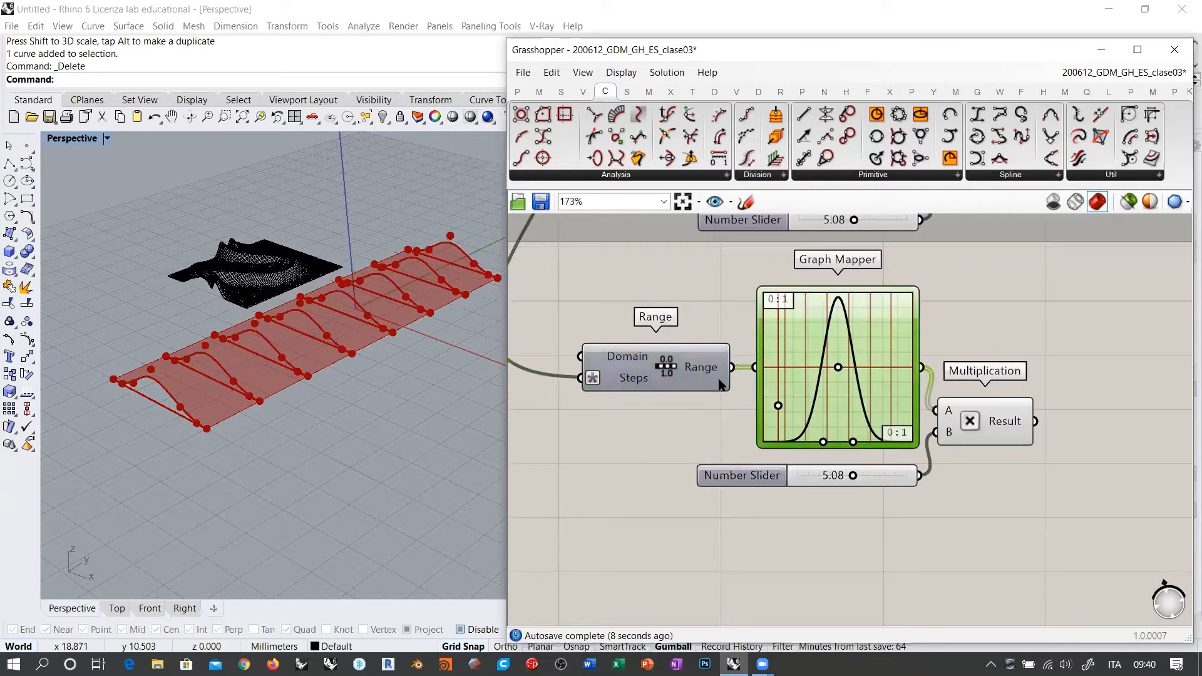
mouse_move(711, 374)
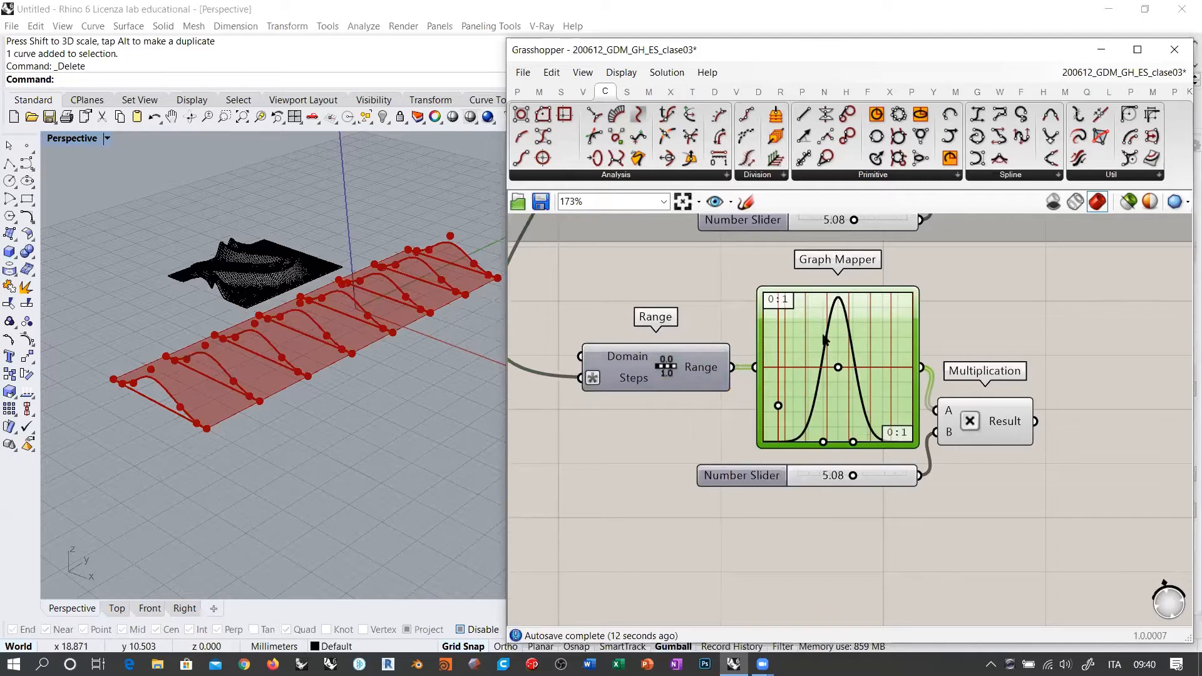
Set the Number Slider feeding the duplicated Multiplication's B input to 1.
right_drag(978, 432, 921, 441)
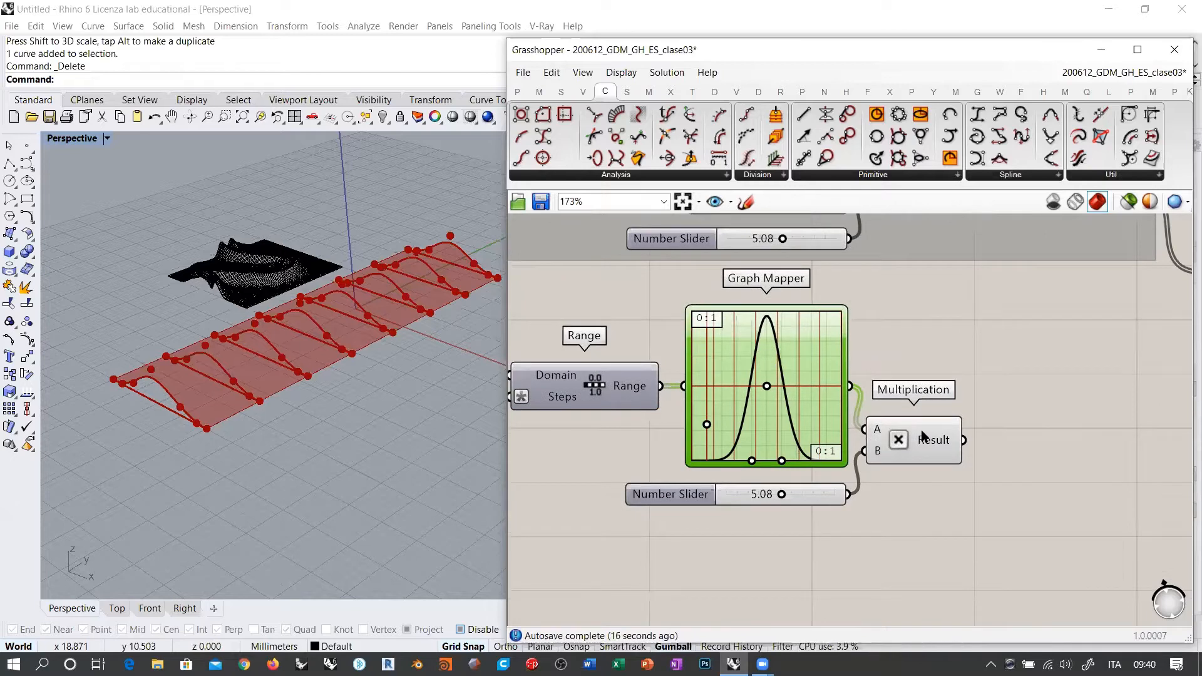
click(904, 441)
double_click(754, 494)
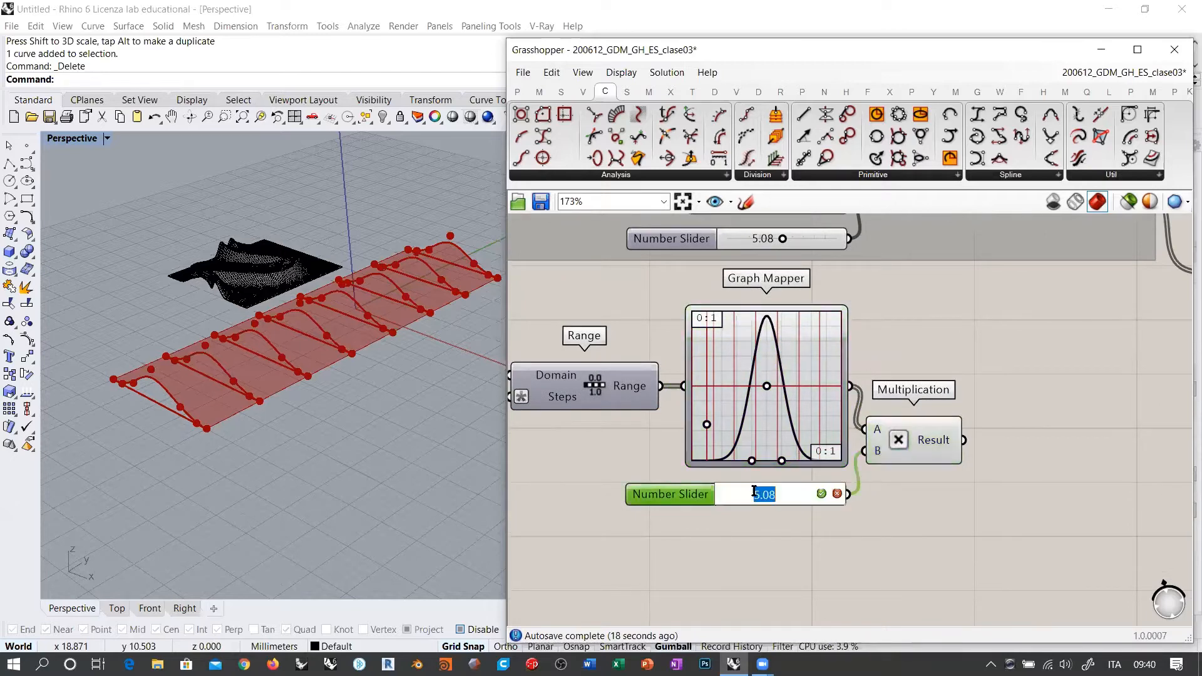
text(1)
key(Return)
click(1012, 509)
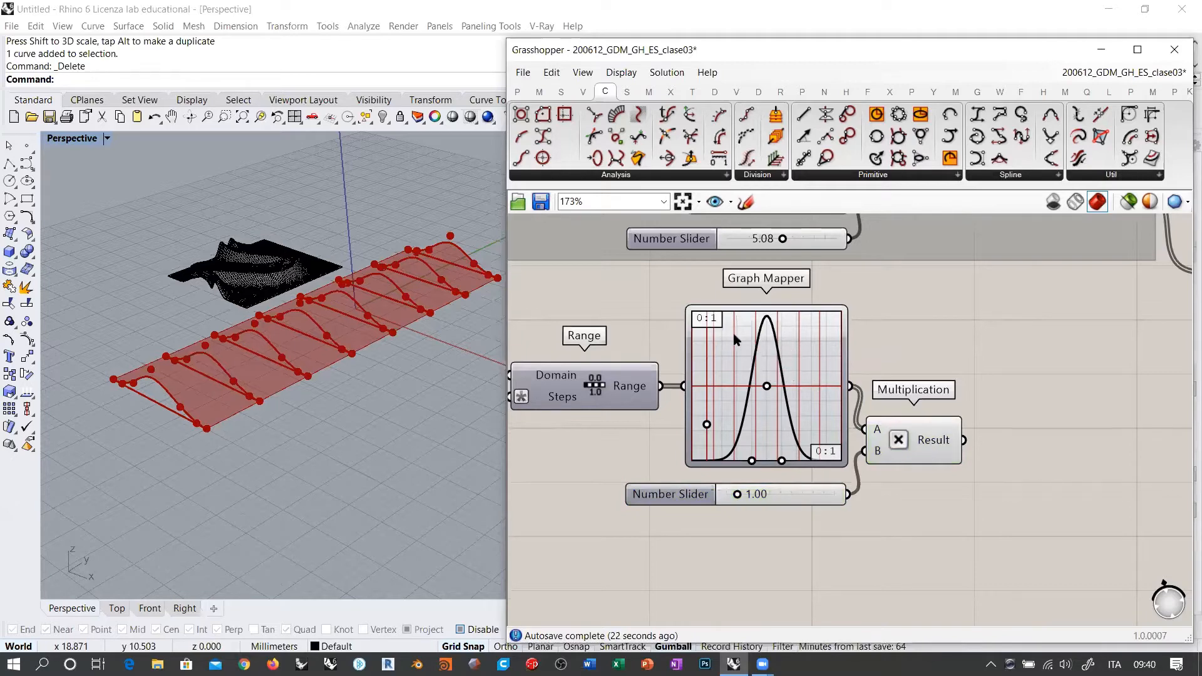
Inspect the duplicated Multiplication's Result values and connect that output to the B input of the Multiplication fed by Unit Z.
right_drag(1002, 417, 786, 420)
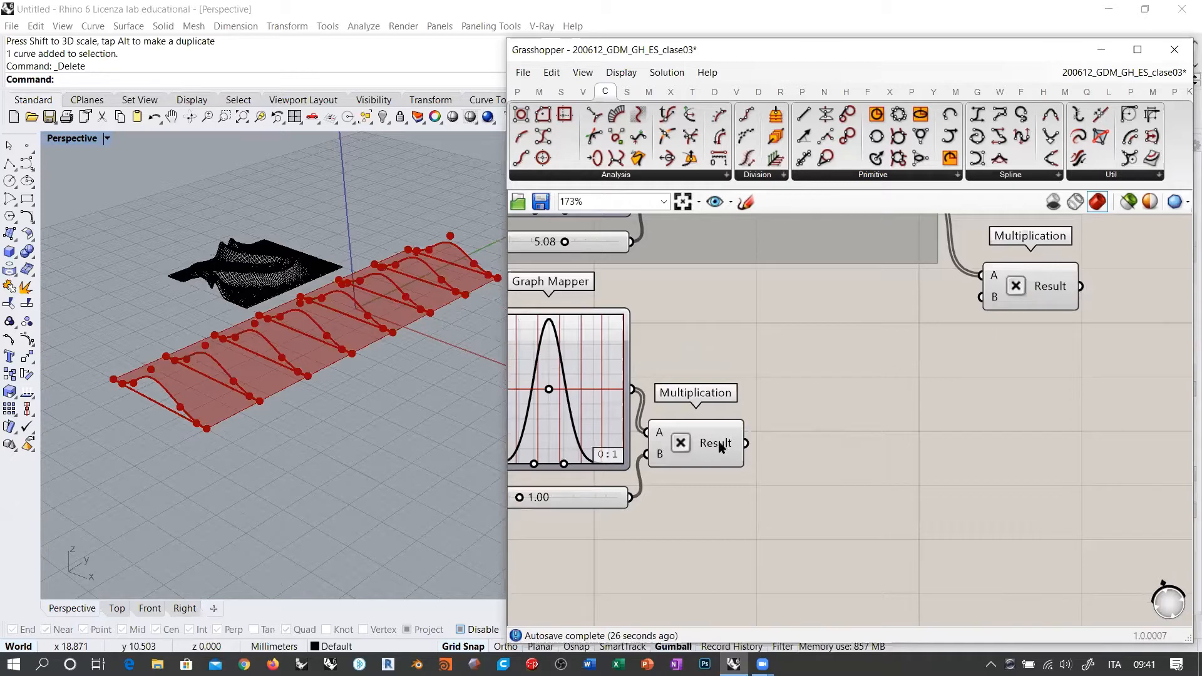
mouse_move(718, 446)
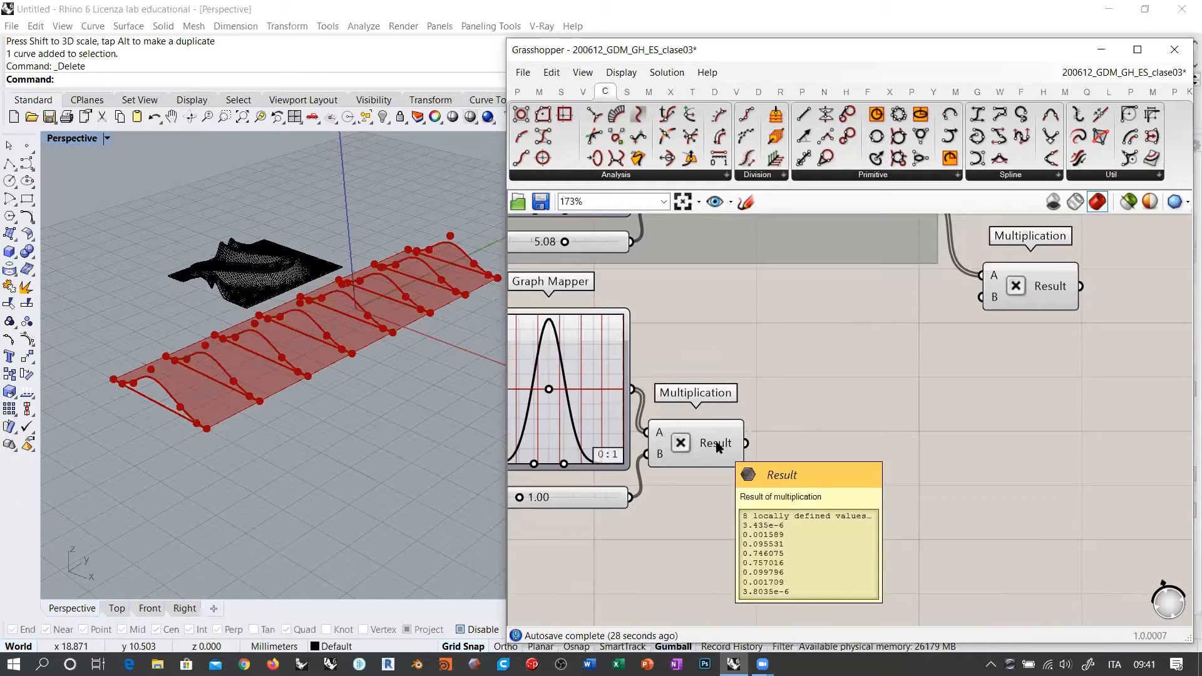
right_drag(524, 461, 600, 467)
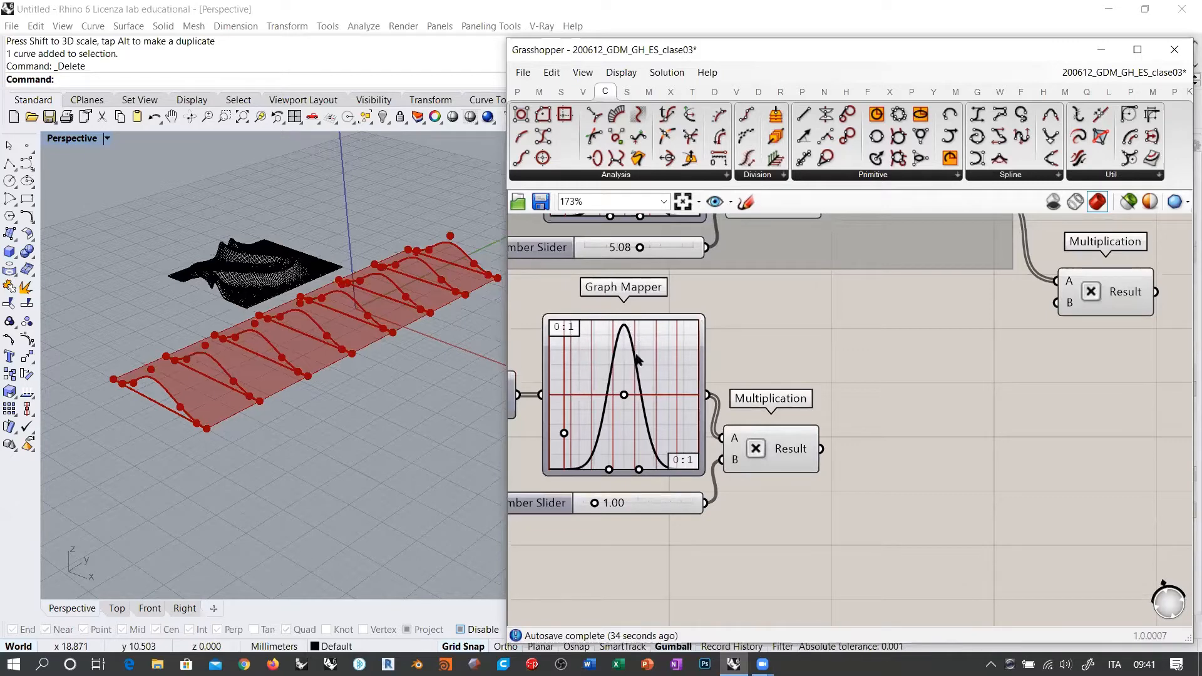
right_drag(910, 410, 776, 482)
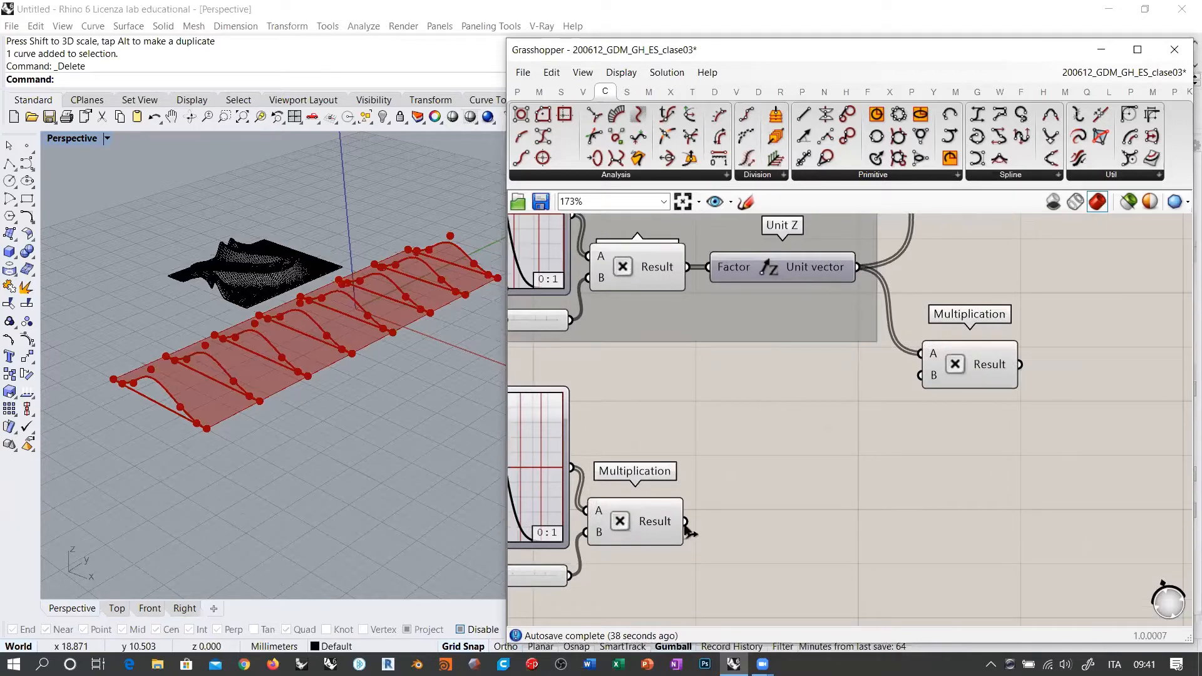
drag(686, 527, 920, 375)
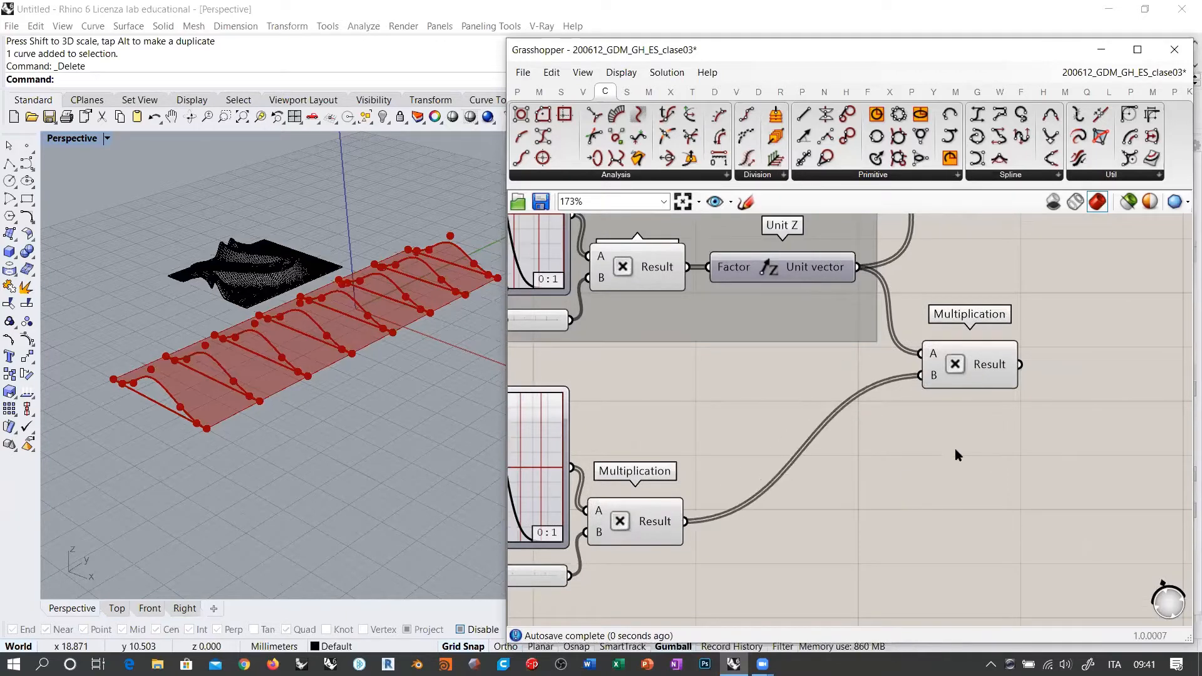
scroll(955, 448, up, 3)
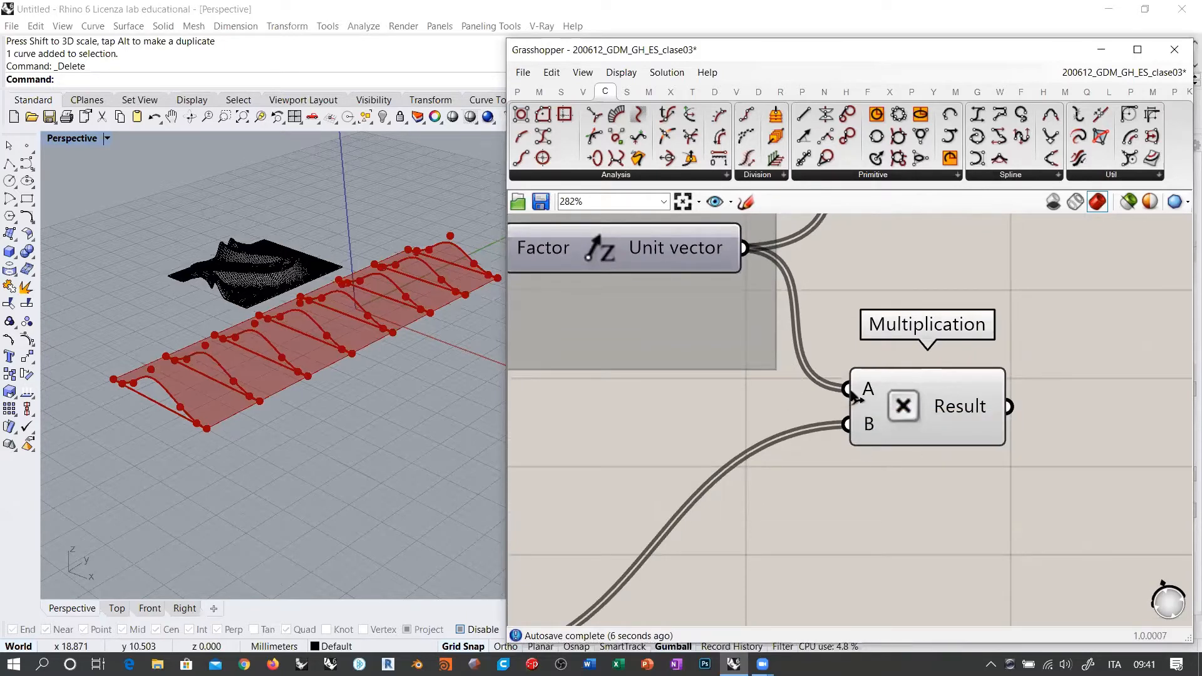
Graft the B input of the Multiplication component fed by Unit Z.
right_drag(790, 290, 800, 328)
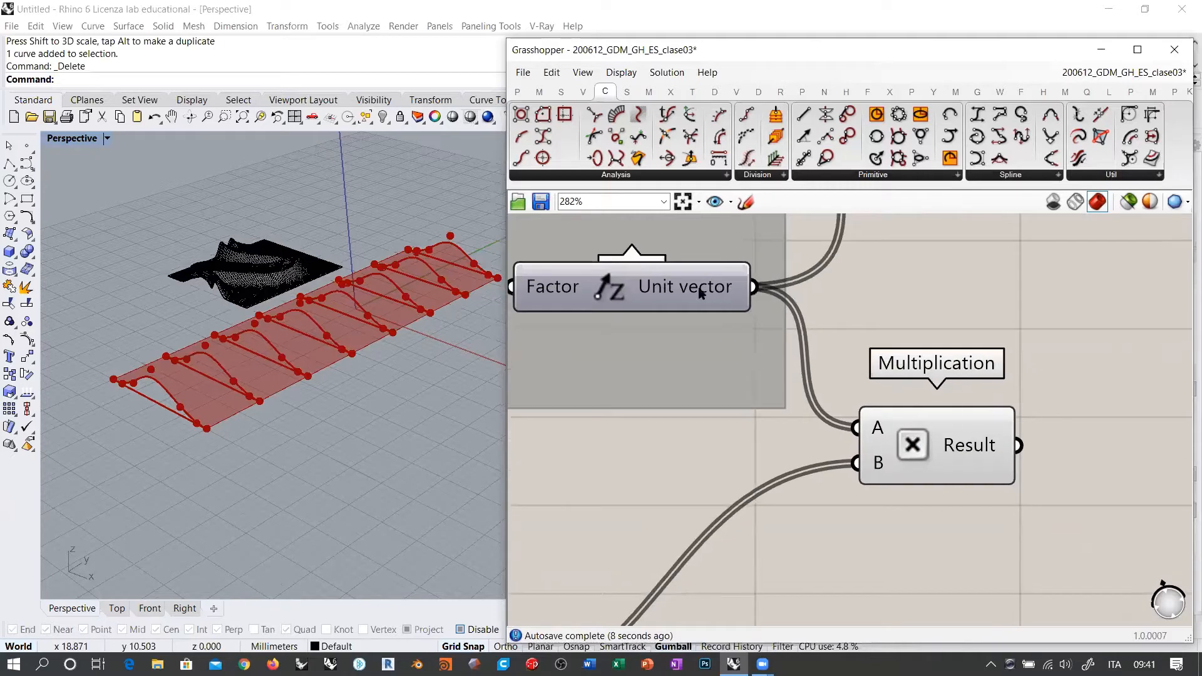
right_click(878, 463)
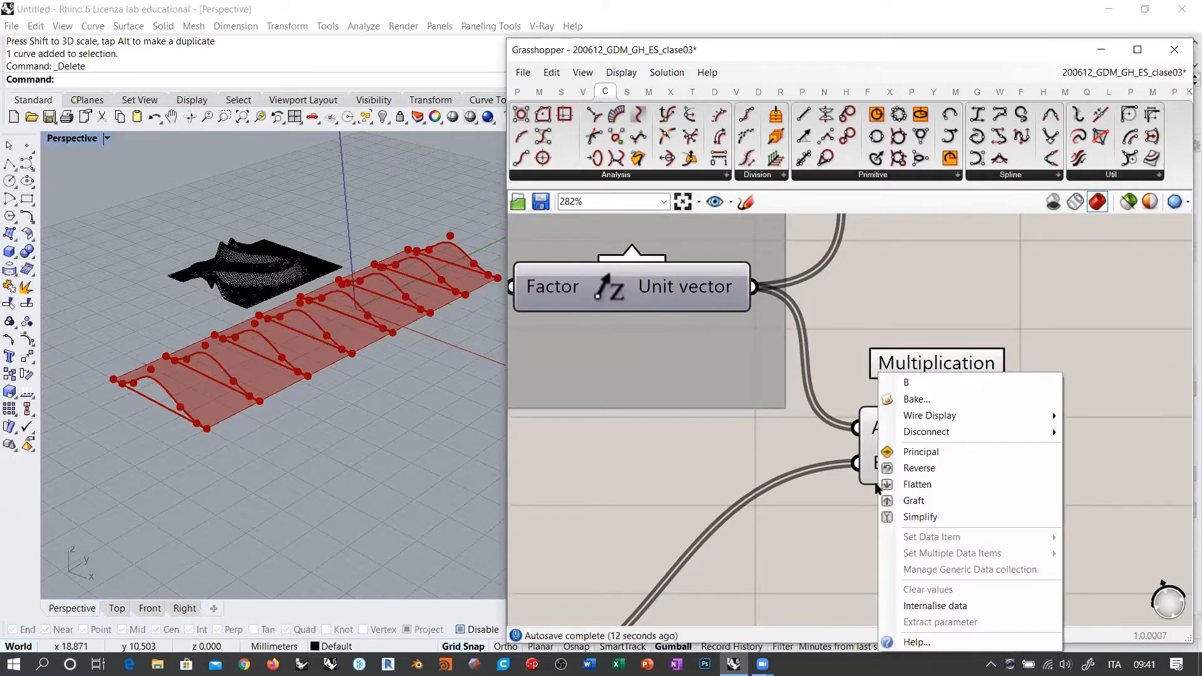
click(910, 500)
Add a Panel beside the grafted Multiplication, connect its Result output to it, and enlarge the Panel to show several branches.
right_drag(1114, 429, 820, 418)
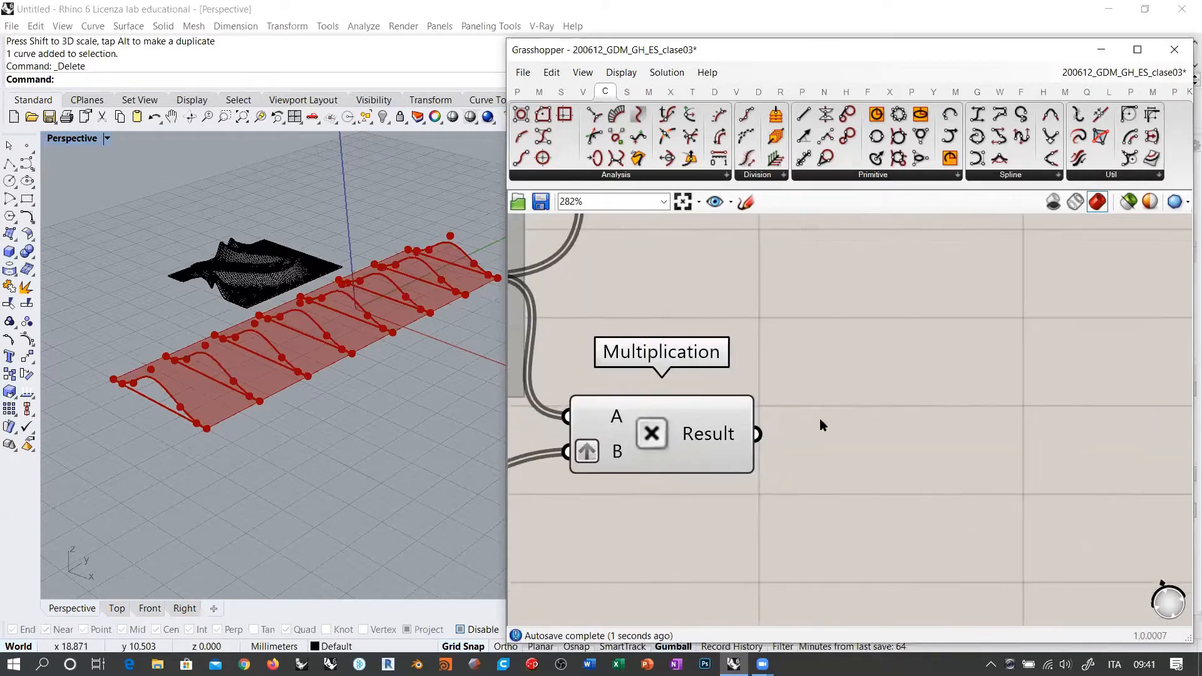
scroll(850, 391, down, 3)
double_click(910, 374)
key(Return)
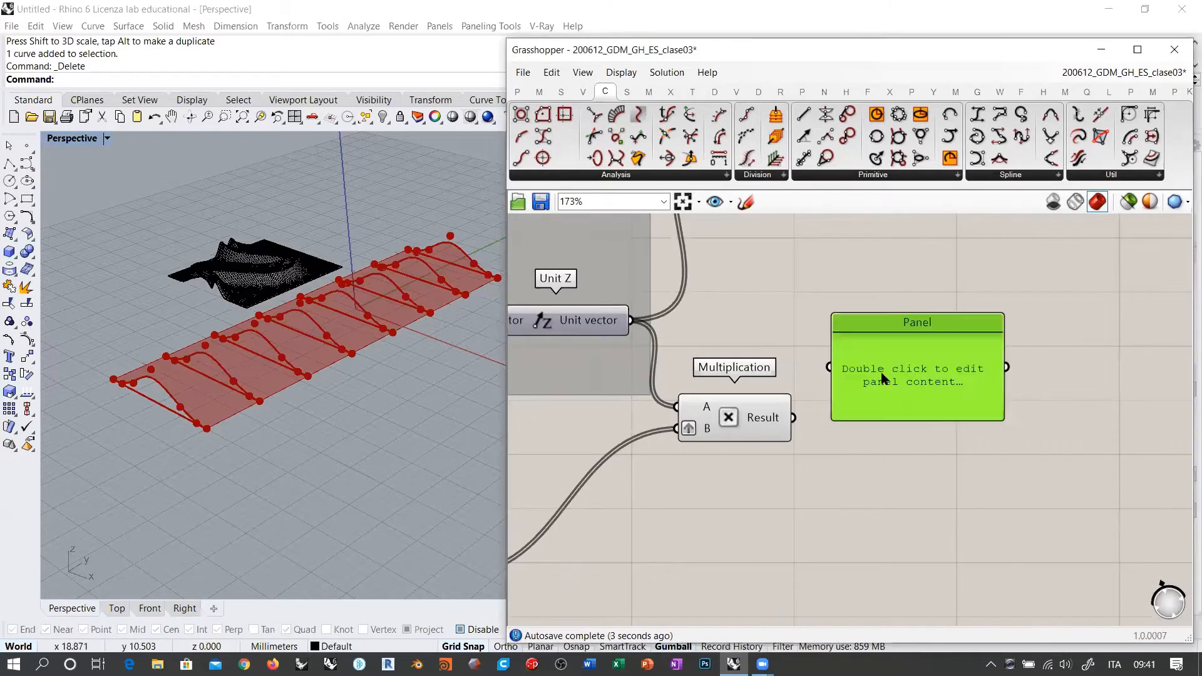
drag(793, 417, 829, 365)
right_drag(909, 380, 903, 319)
drag(902, 319, 906, 552)
right_drag(814, 370, 918, 420)
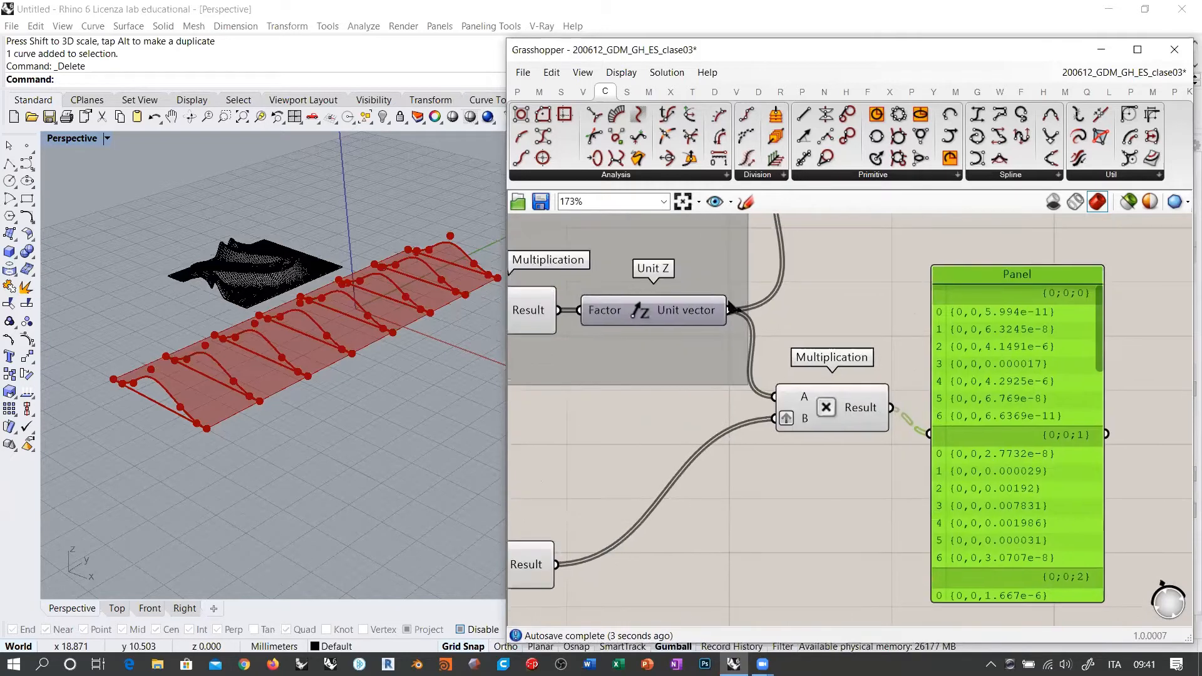
Inspect the values output by Unit Z, the lower Graph Mapper and the lower Multiplication that feed the grafted Multiplication.
mouse_move(702, 311)
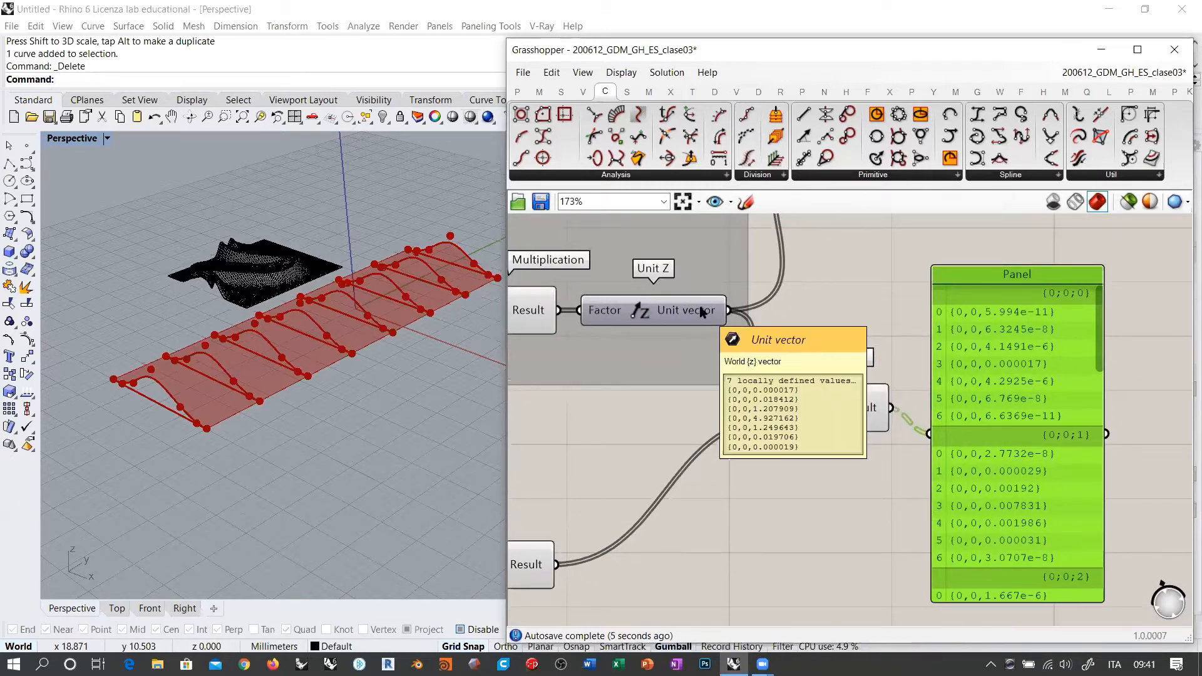
right_drag(523, 564, 814, 457)
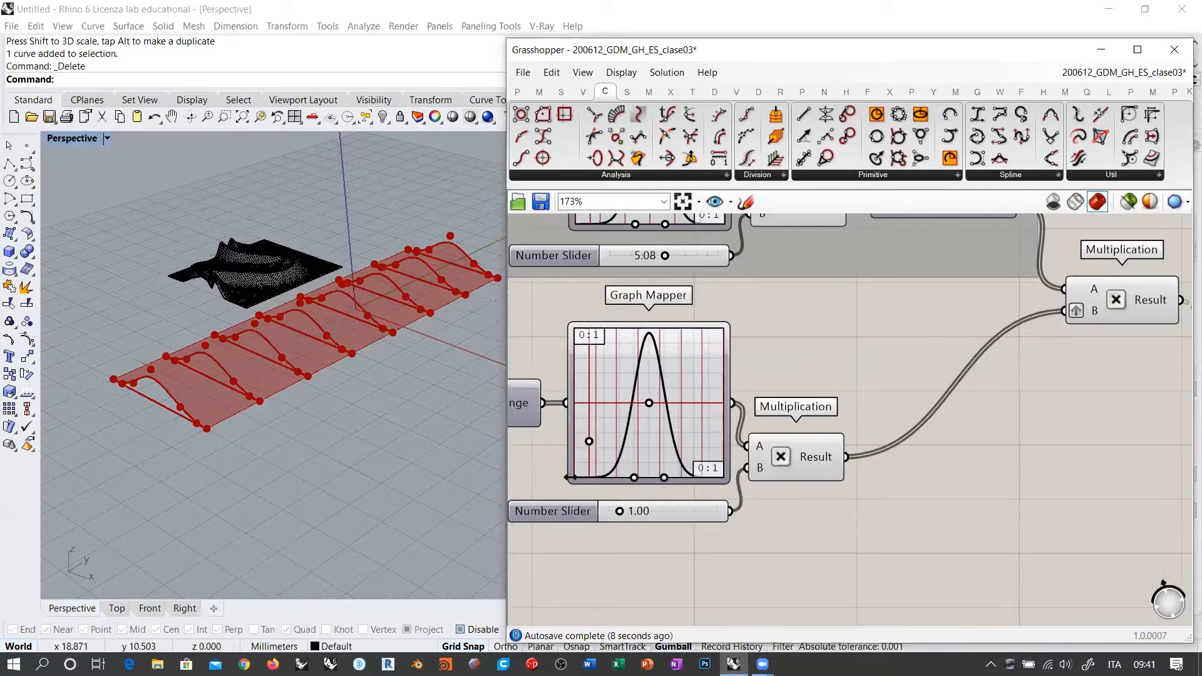
mouse_move(575, 479)
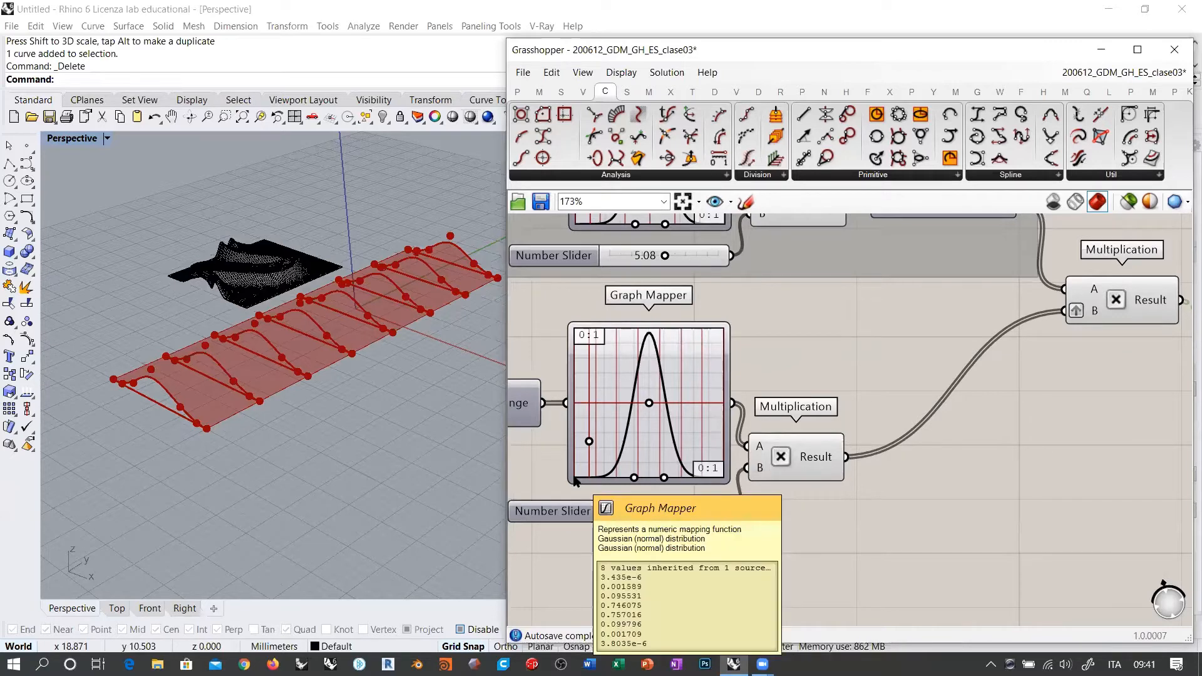
mouse_move(811, 461)
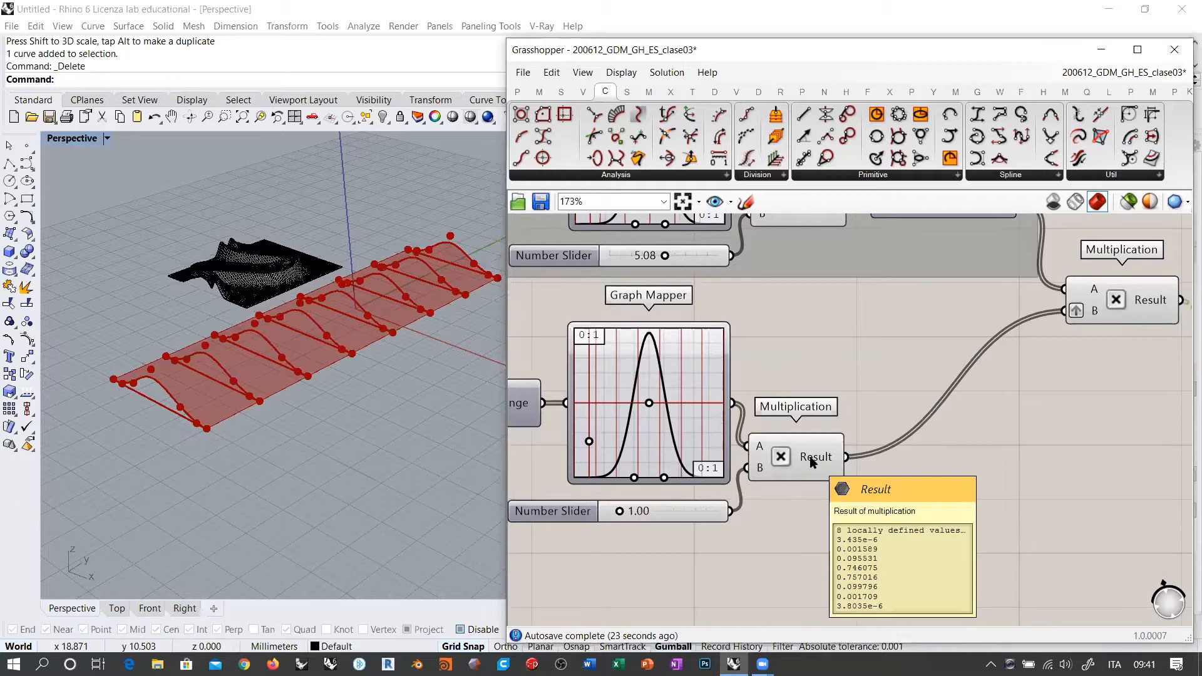
Read through the multiplied vectors branch by branch in the Panel, from {0;0;0} to {0;0;7}, and delete the Panel.
right_drag(1038, 373, 726, 425)
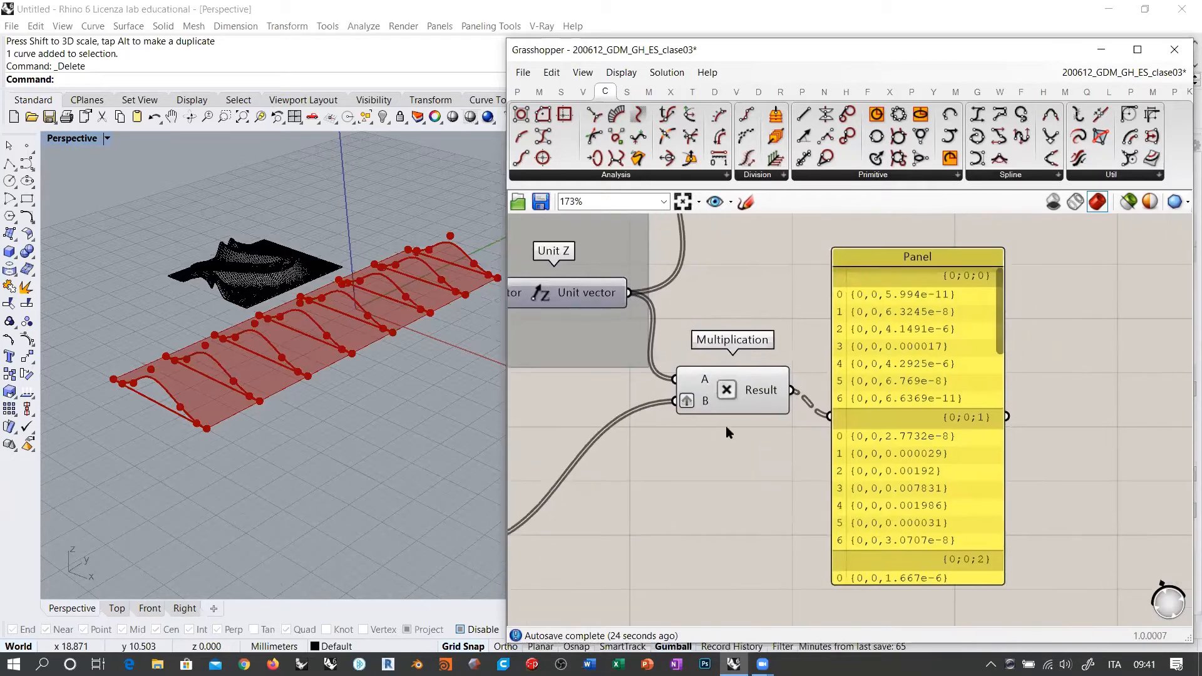
scroll(933, 301, up, 5)
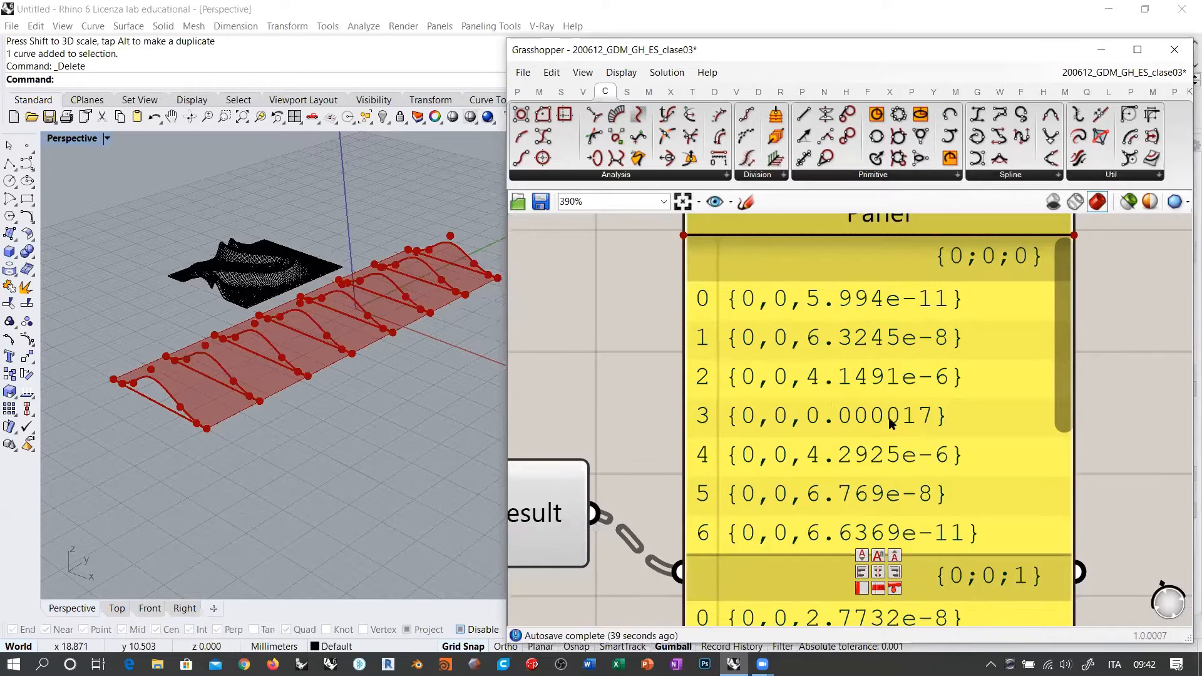
right_drag(900, 408, 886, 283)
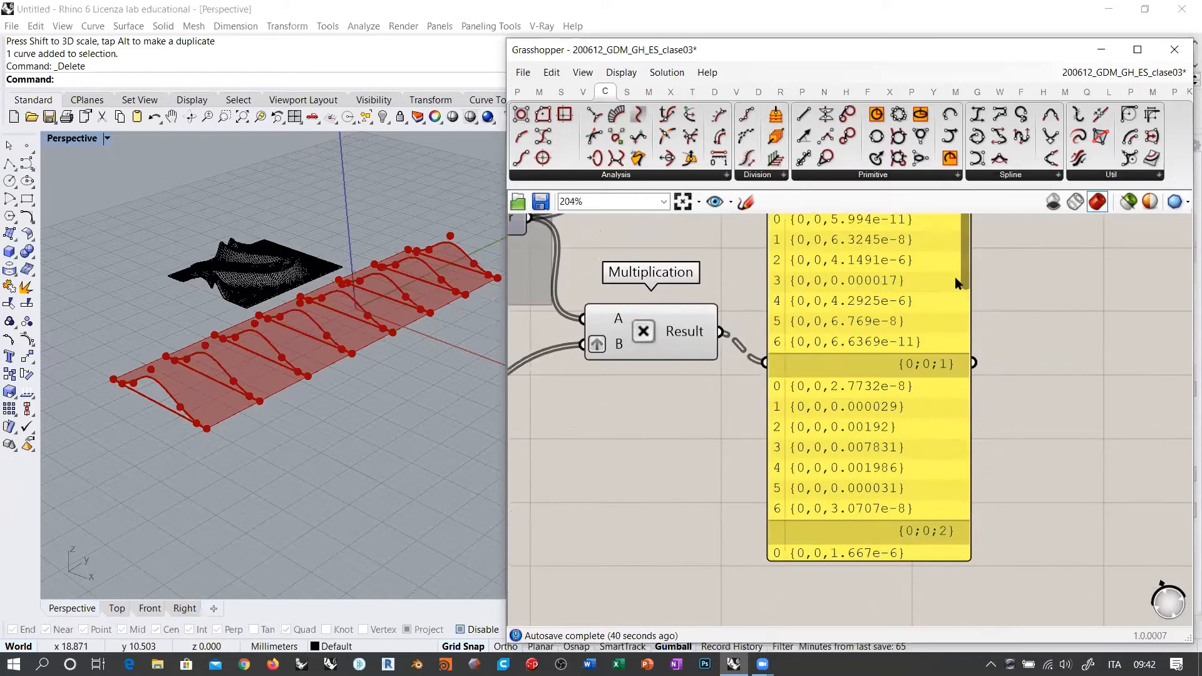
drag(967, 258, 967, 358)
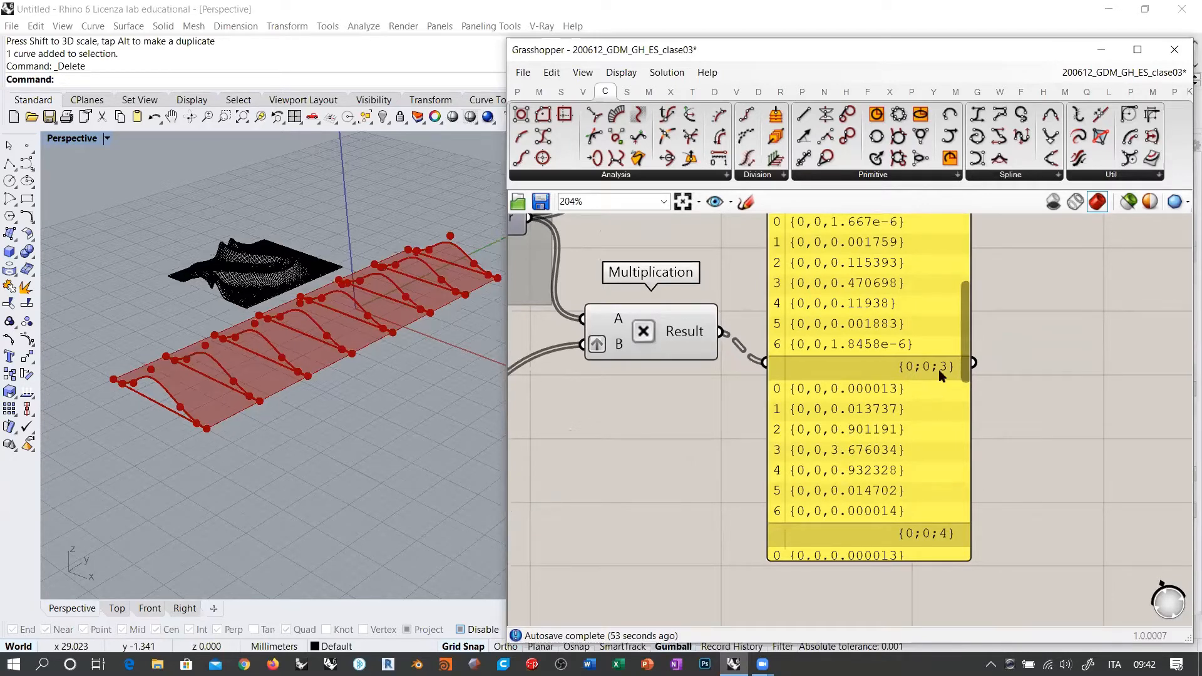
drag(961, 345, 965, 418)
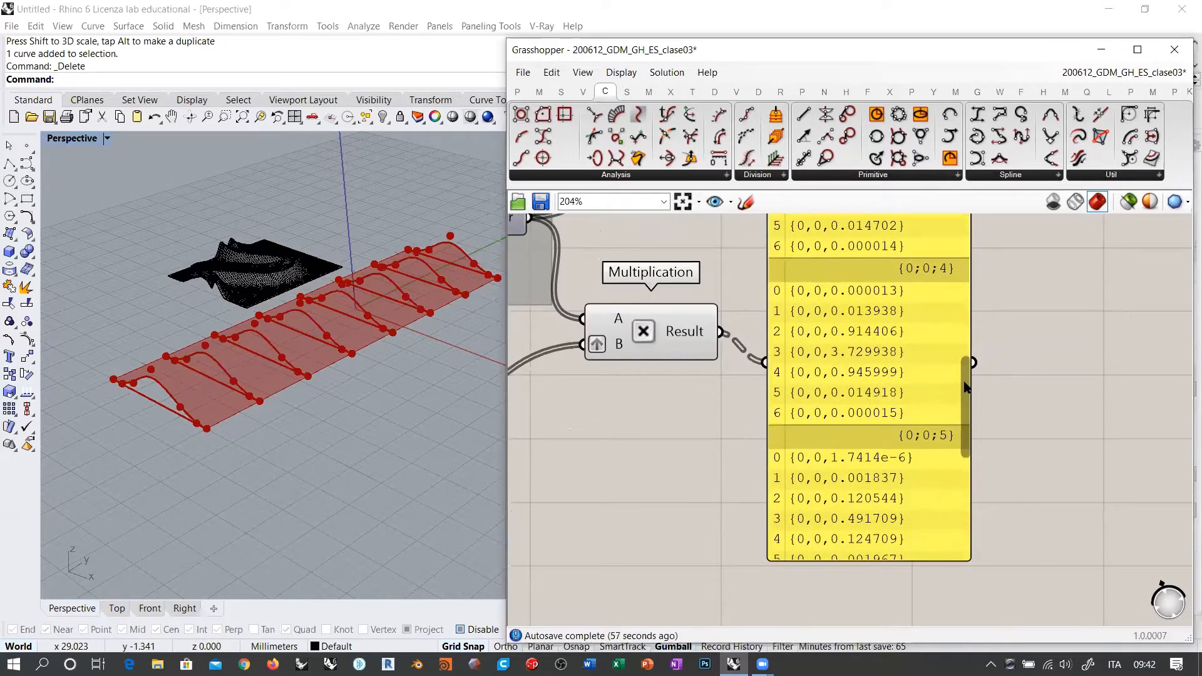
scroll(931, 374, down, 3)
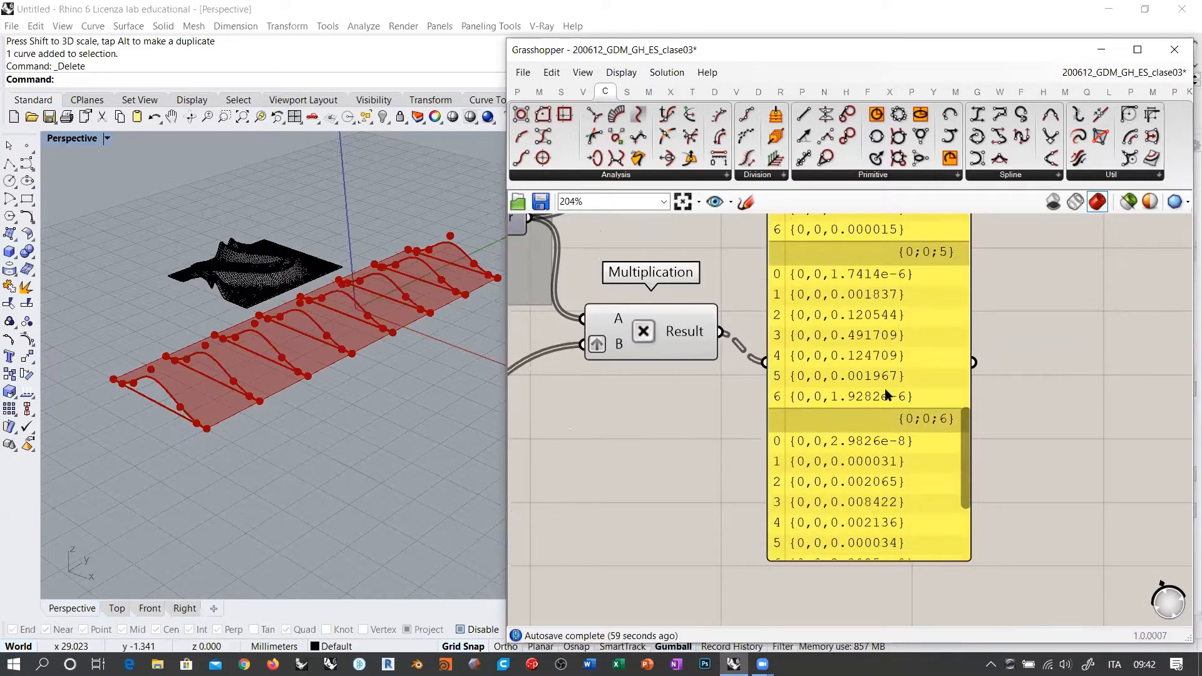
scroll(948, 438, down, 3)
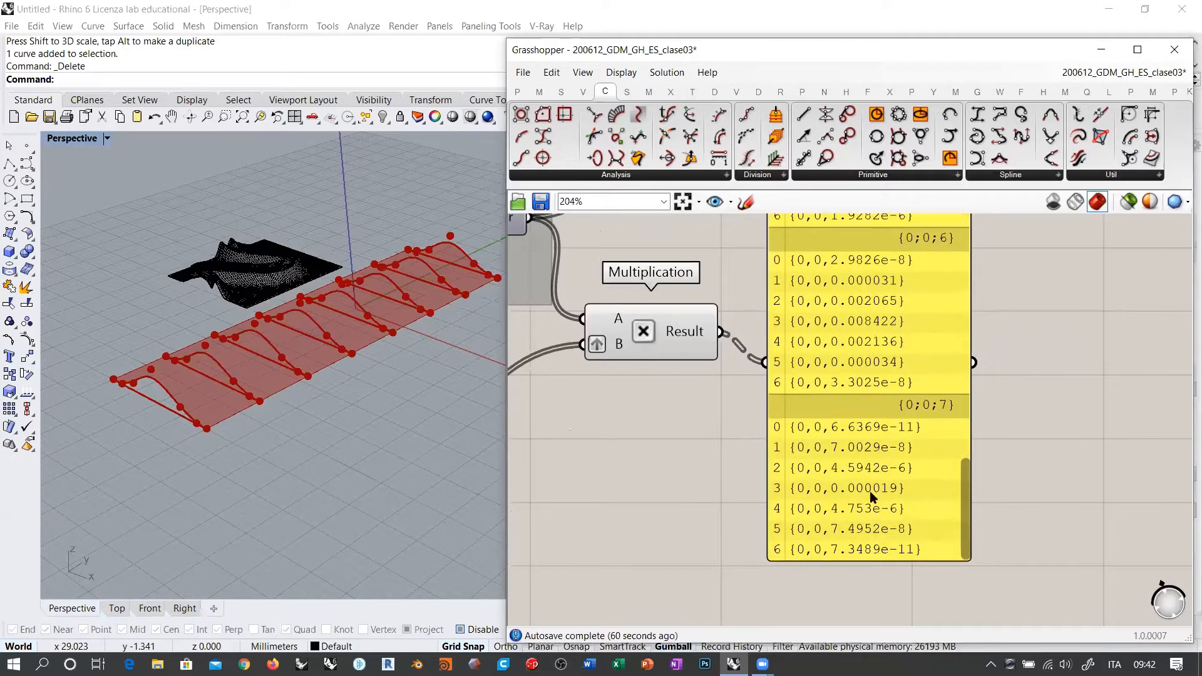
scroll(875, 427, down, 3)
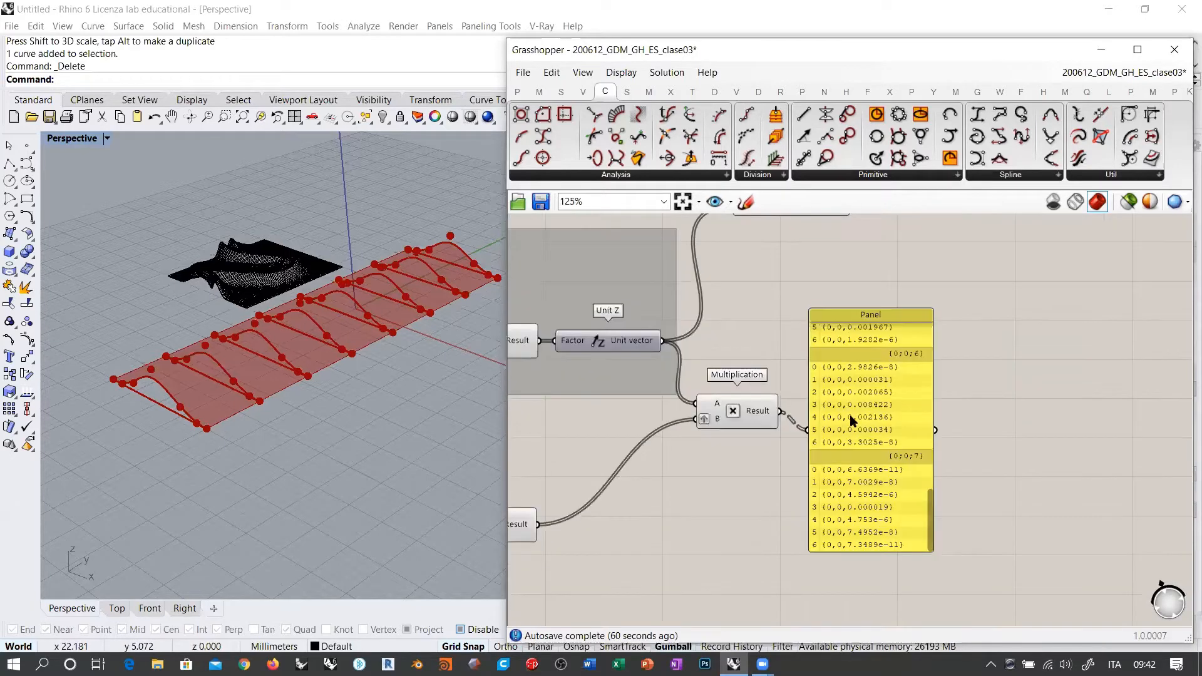
click(875, 428)
key(Delete)
Connect the grafted Multiplication's Result to Move's Motion input in place of Unit Z's vector, and check the reshaped loft from several angles.
right_drag(776, 370, 842, 498)
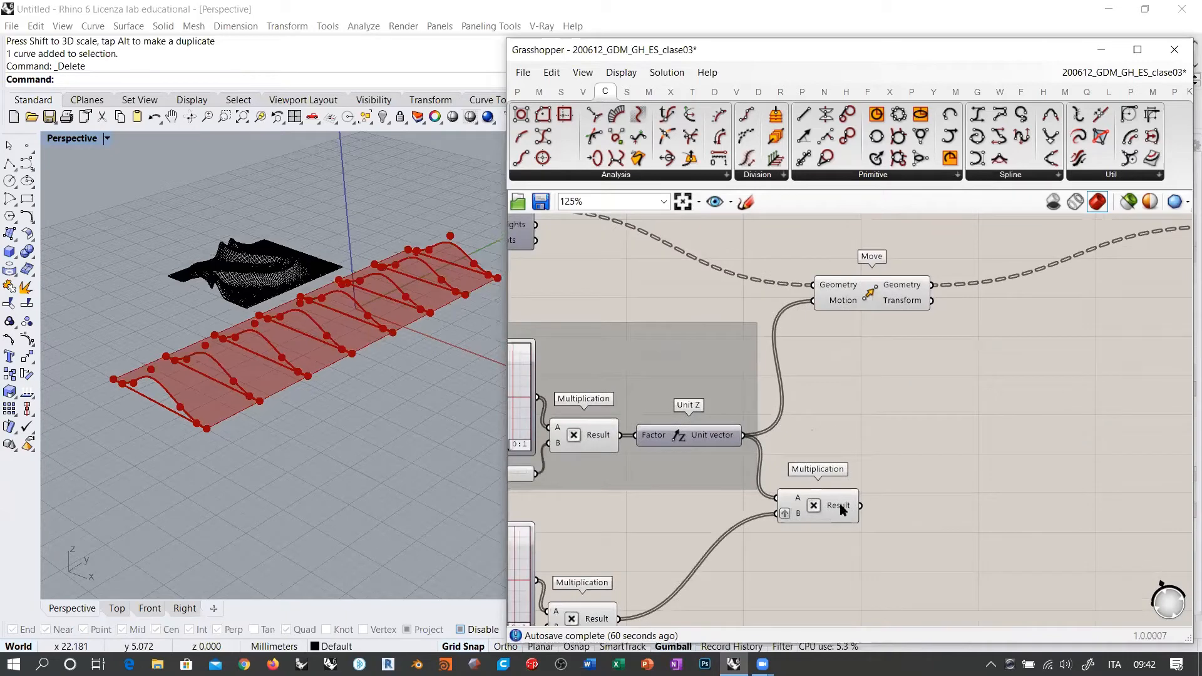
mouse_move(841, 509)
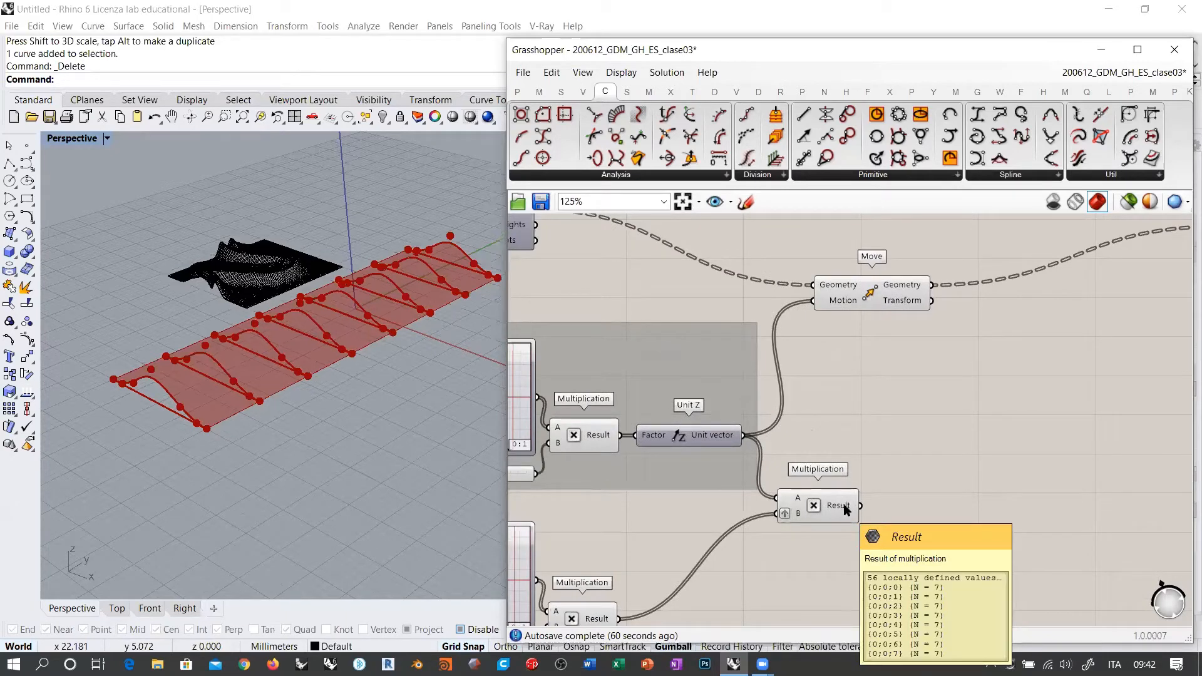
mouse_move(841, 287)
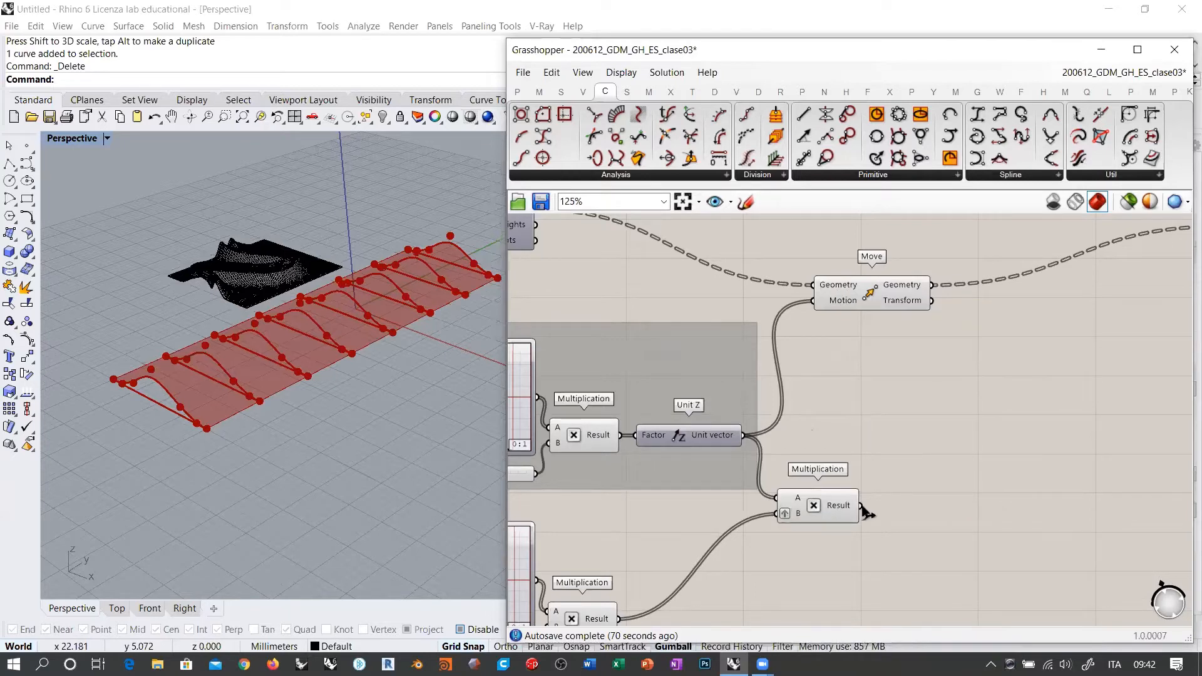
drag(860, 505, 812, 300)
right_drag(390, 375, 369, 428)
right_drag(354, 320, 335, 368)
mouse_move(252, 396)
right_down()
mouse_move(376, 340)
mouse_move(343, 300)
mouse_move(406, 306)
mouse_move(264, 411)
right_up()
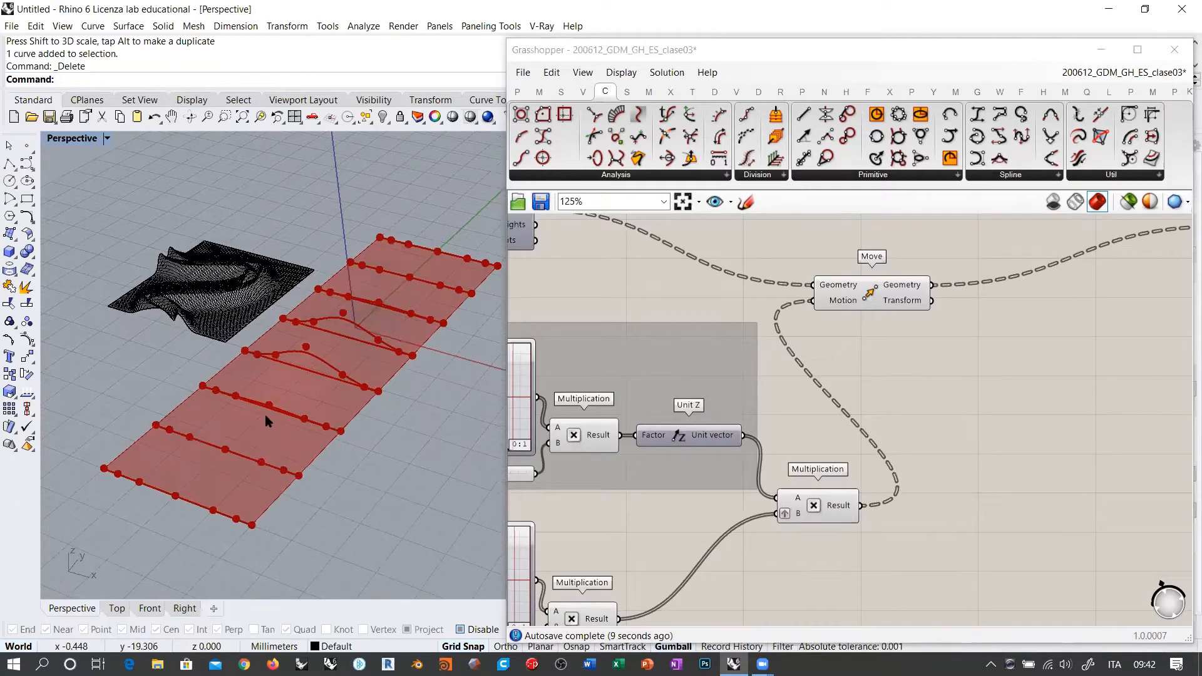
scroll(264, 412, up, 3)
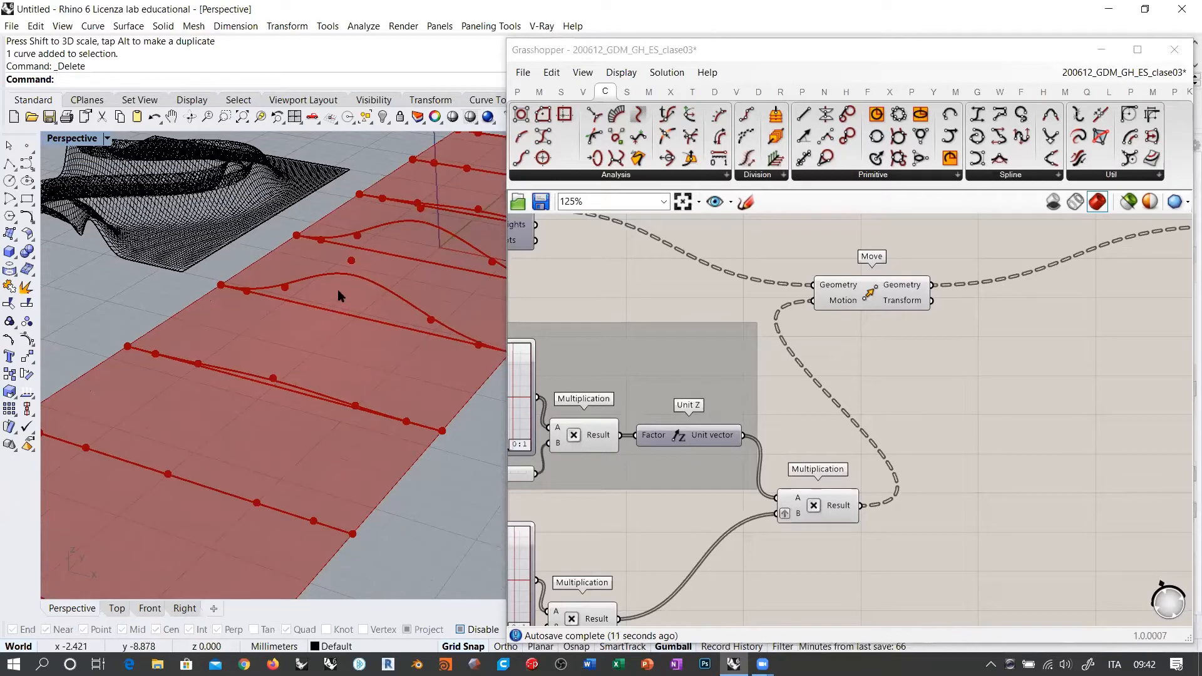
shift+right_drag(485, 203, 330, 426)
scroll(379, 255, down, 4)
scroll(286, 405, down, 5)
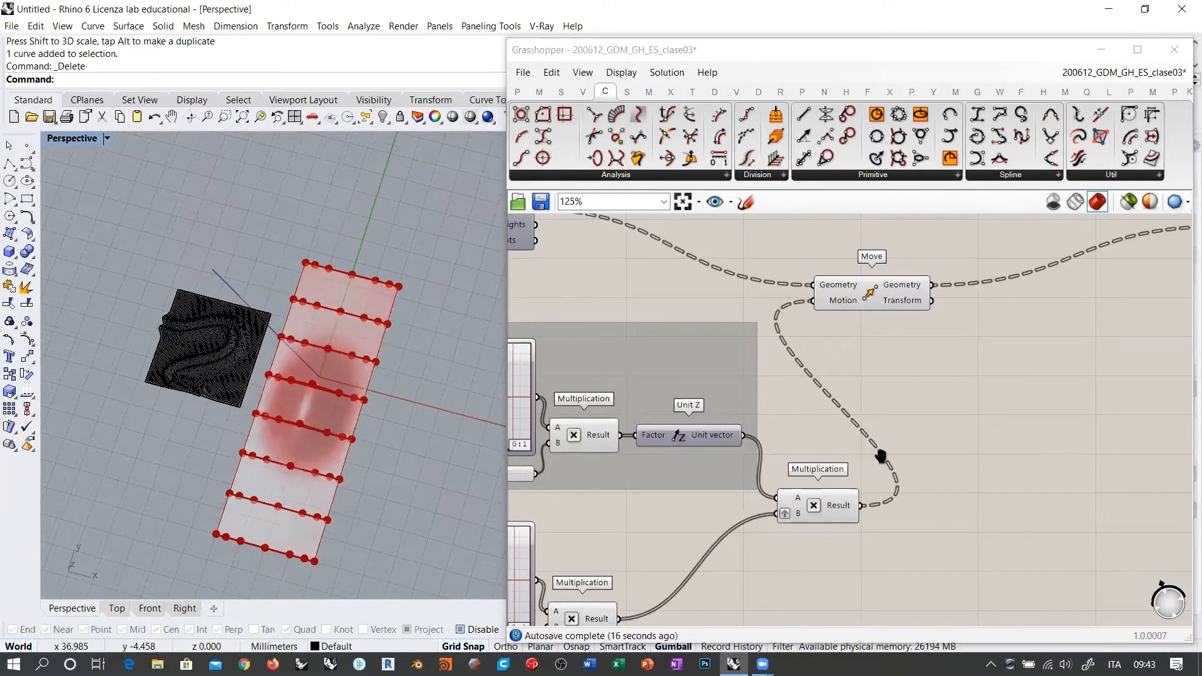
Set Linear Array's Count slider to 9 and the Unit Y factor slider to 5.38.
right_drag(880, 456, 1019, 444)
scroll(1018, 444, down, 3)
right_drag(716, 421, 723, 427)
scroll(697, 404, up, 5)
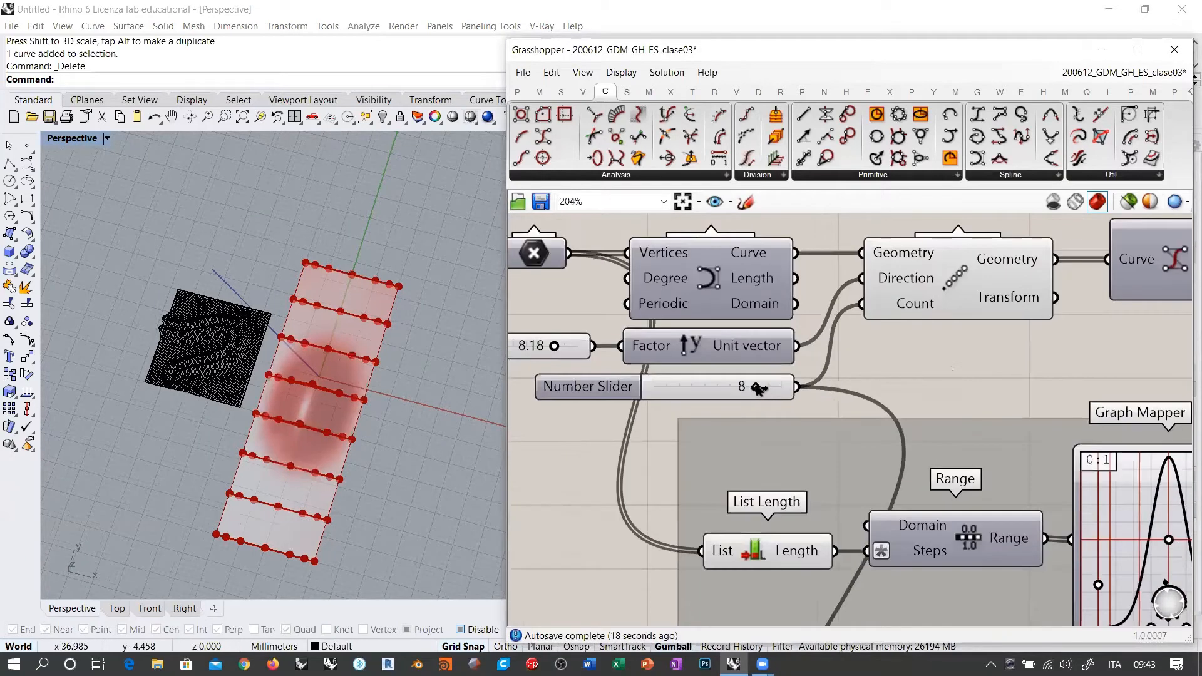
mouse_move(757, 388)
mouse_down()
mouse_move(787, 384)
mouse_move(711, 386)
mouse_move(804, 388)
mouse_move(694, 386)
mouse_move(804, 388)
mouse_move(711, 386)
mouse_move(768, 387)
mouse_up()
right_drag(548, 352, 740, 352)
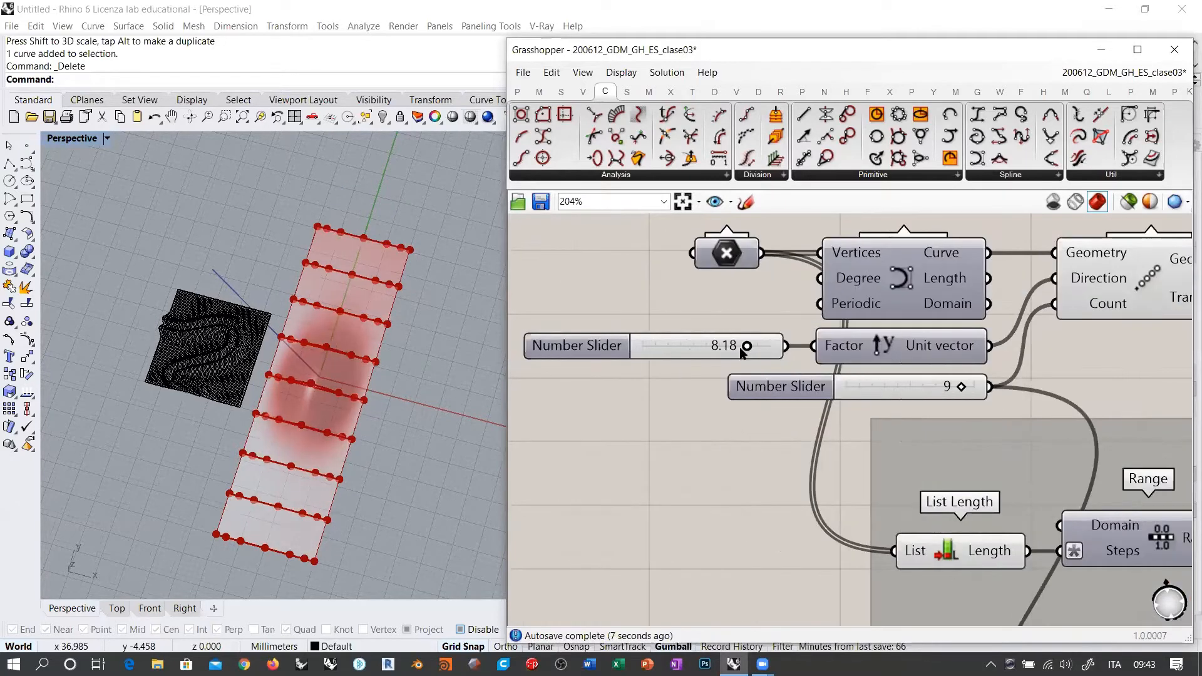
drag(741, 353, 713, 355)
mouse_move(959, 387)
mouse_down()
mouse_move(911, 392)
mouse_move(960, 388)
mouse_up()
Examine the lofted surface's central bump from several angles and compare it with the two Graph Mapper branches of the definition.
right_drag(313, 451, 294, 374)
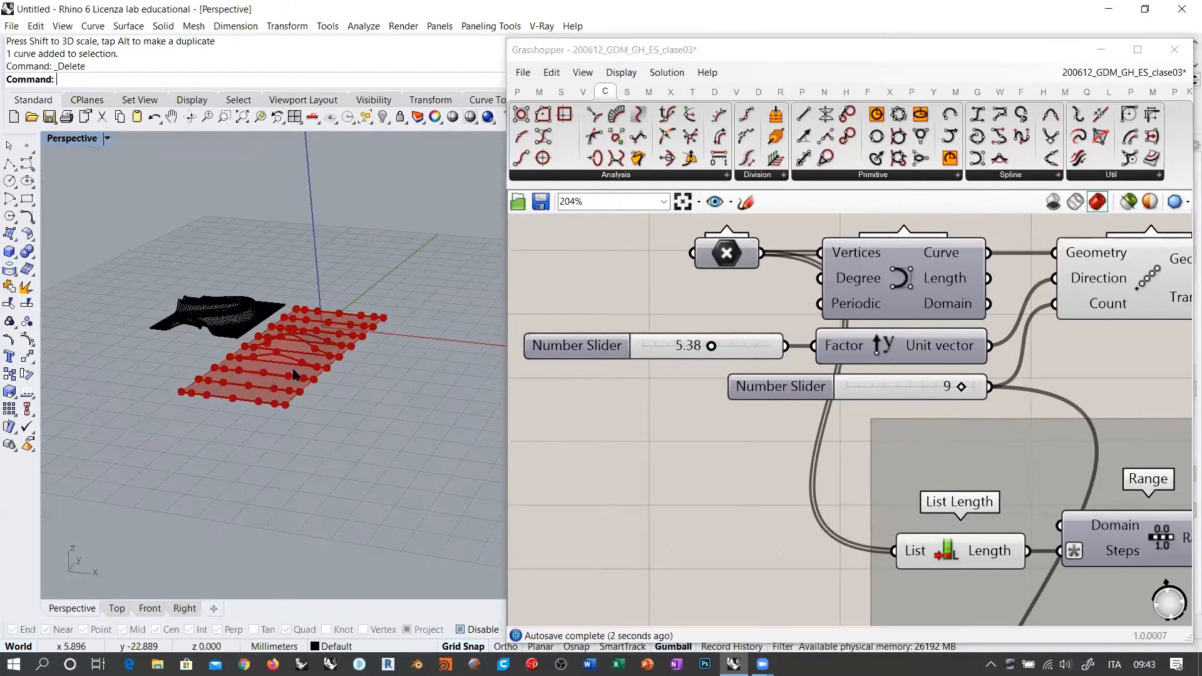
scroll(294, 374, up, 5)
scroll(967, 429, down, 5)
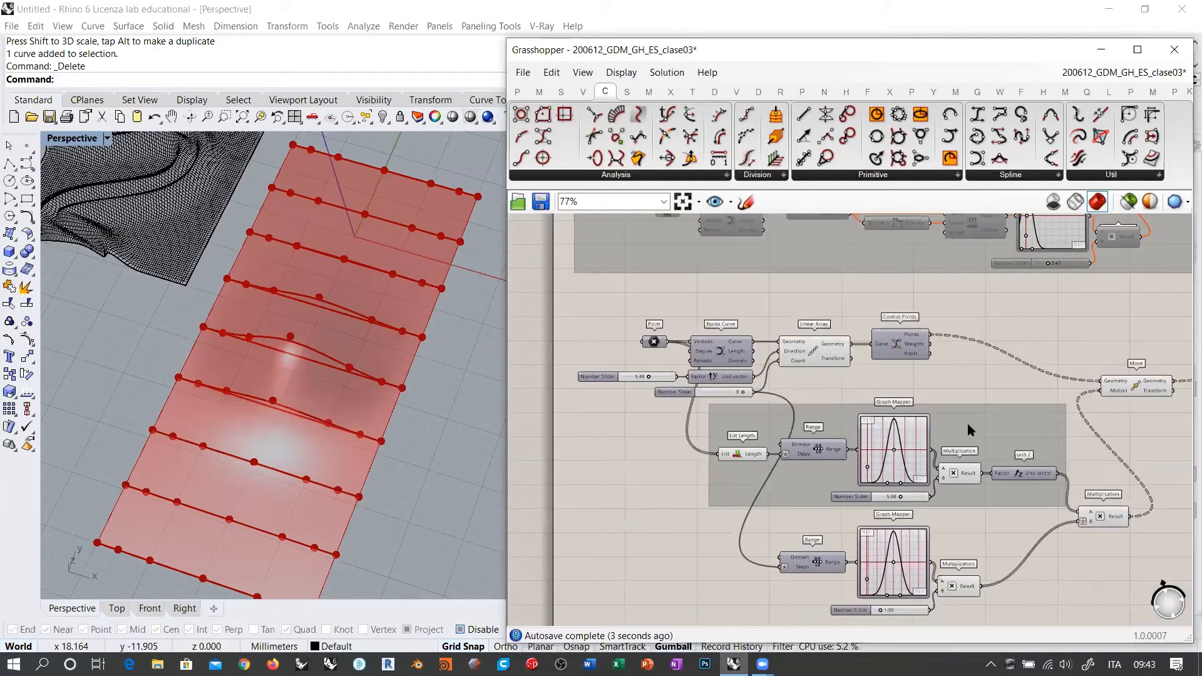
right_drag(966, 430, 851, 384)
right_drag(302, 325, 344, 375)
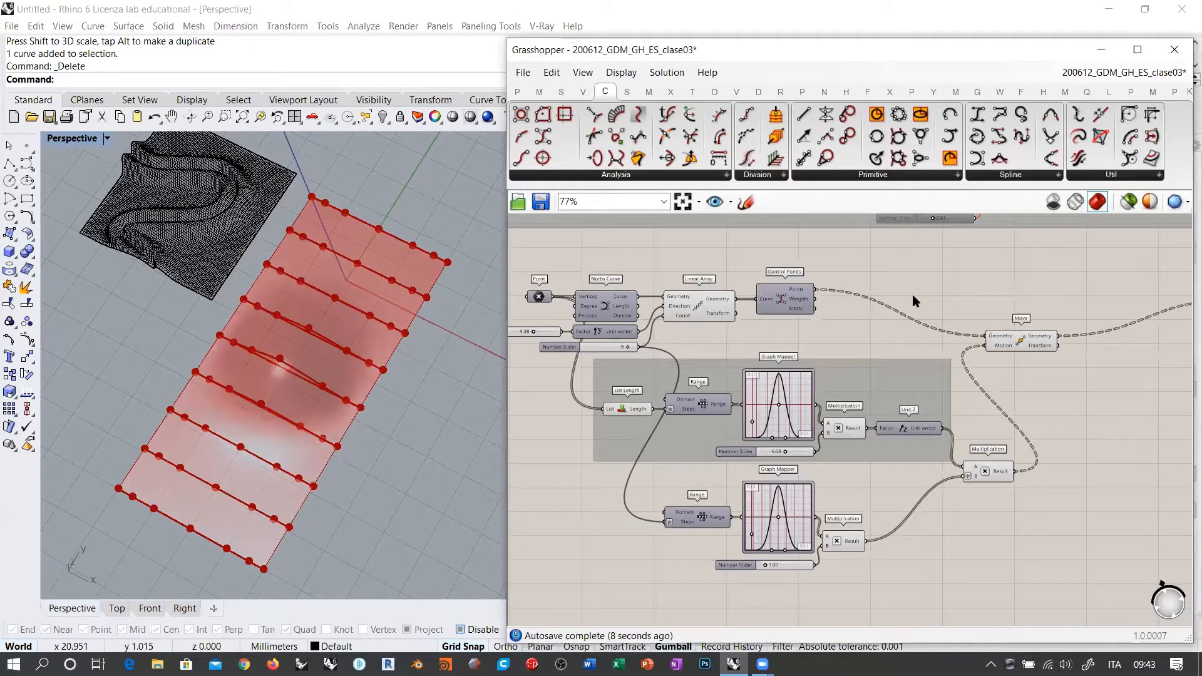
right_drag(911, 294, 873, 293)
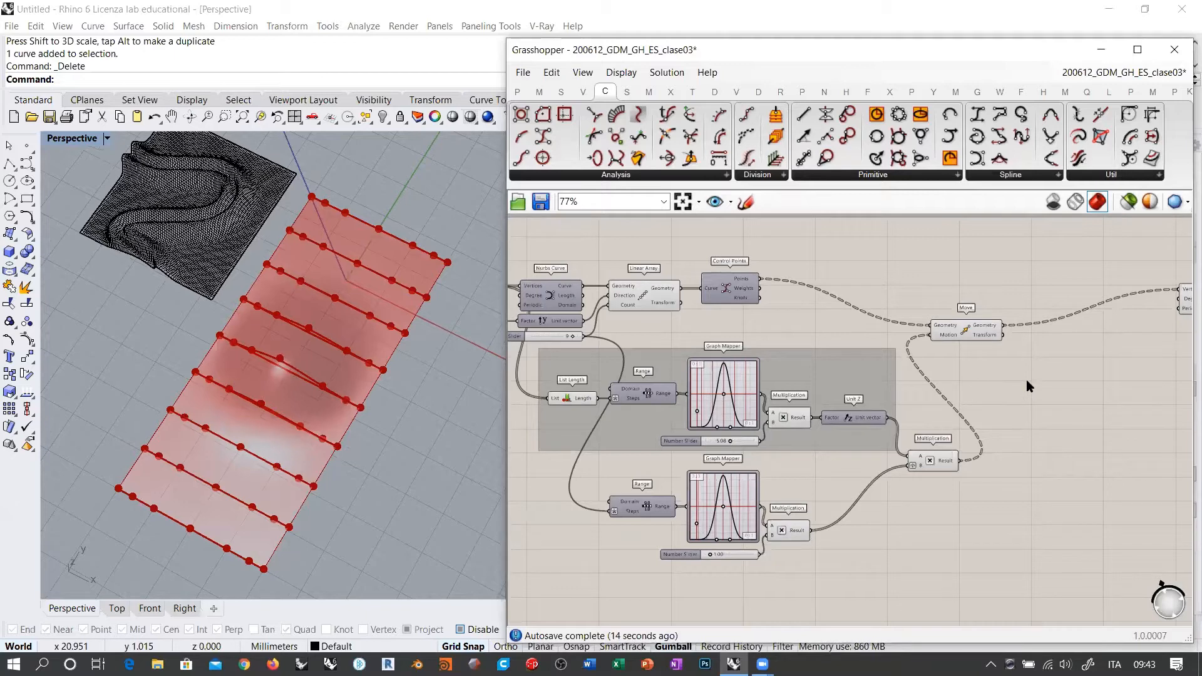
right_drag(720, 374, 875, 385)
right_drag(447, 335, 245, 355)
right_drag(378, 346, 295, 373)
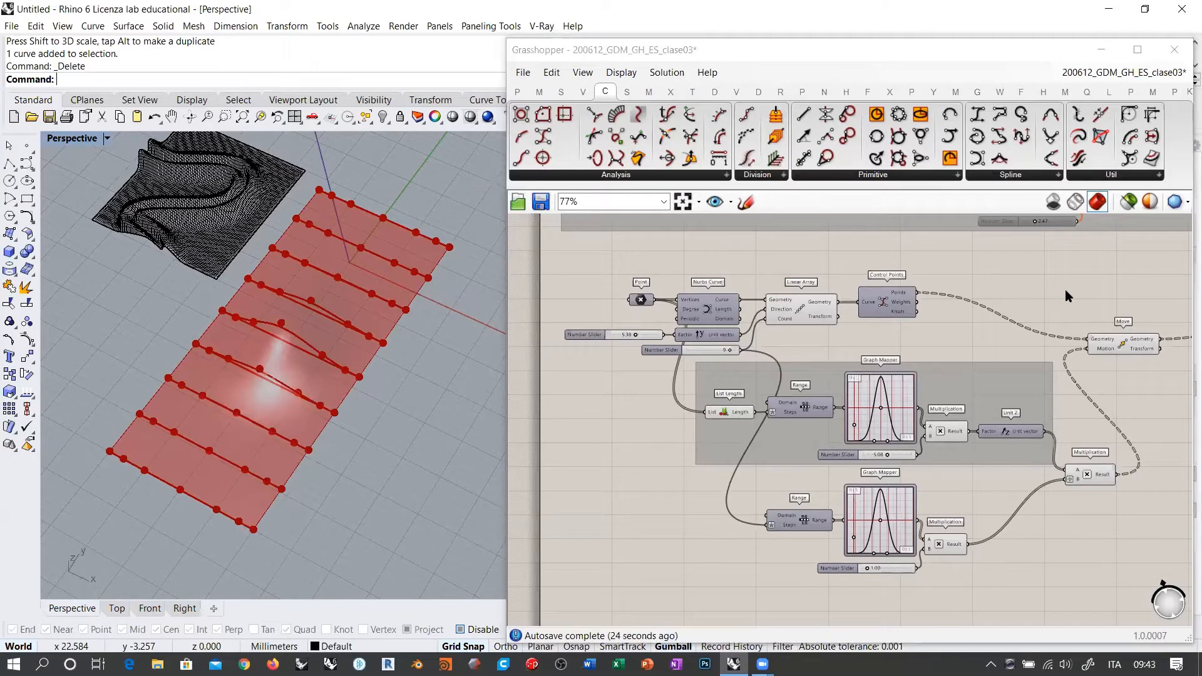
right_drag(376, 369, 386, 332)
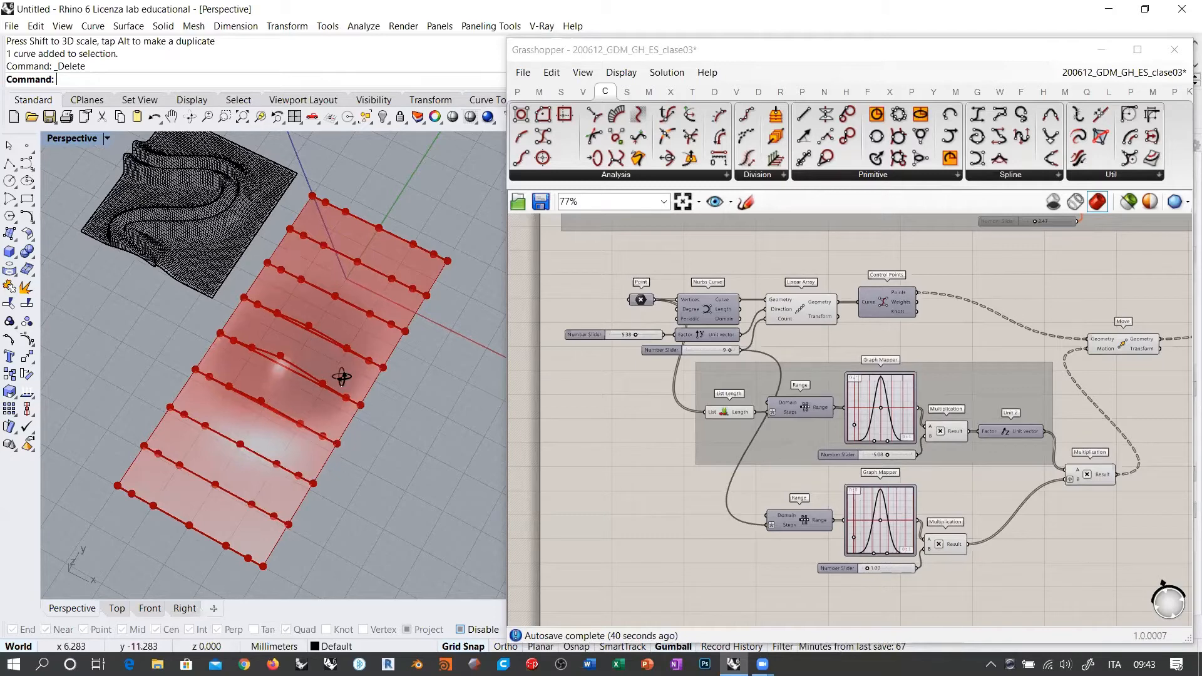
right_drag(338, 376, 320, 298)
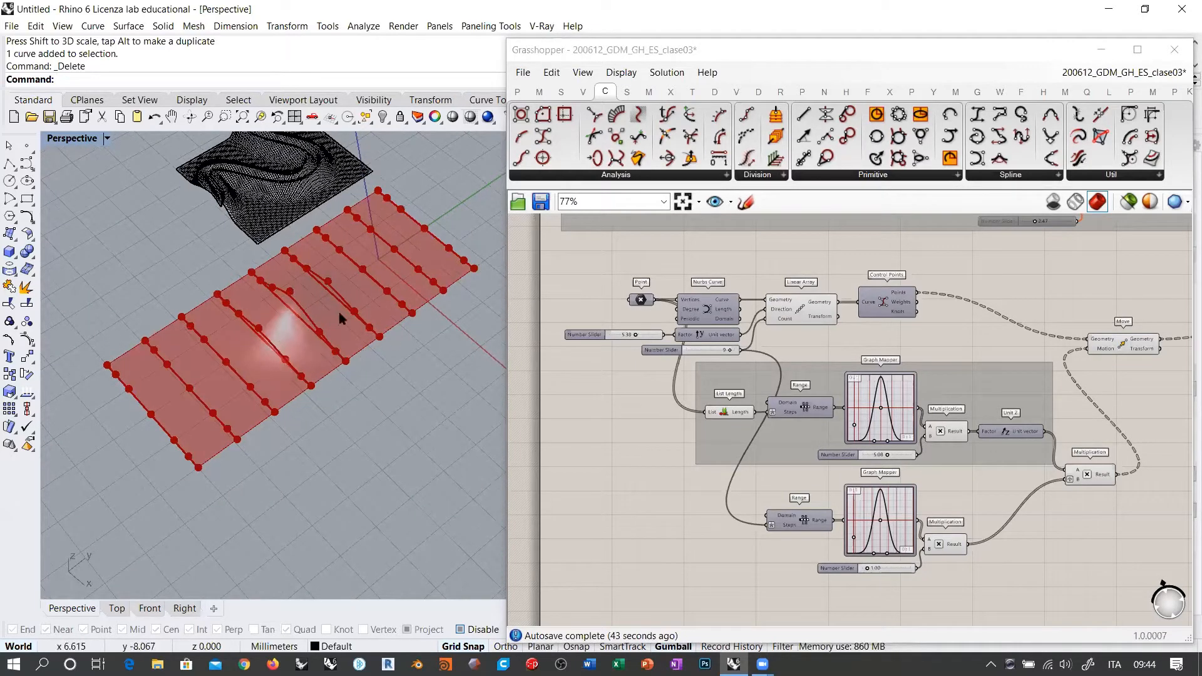
right_drag(349, 376, 345, 302)
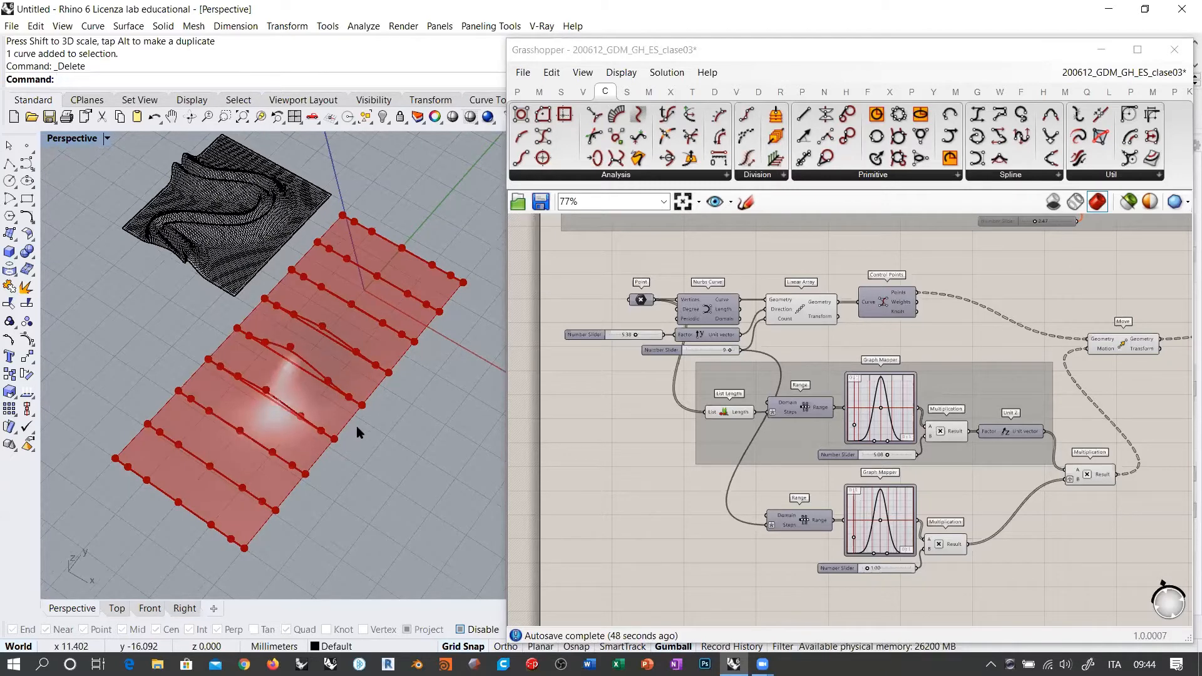
mouse_move(356, 425)
right_down()
mouse_move(354, 403)
mouse_move(348, 418)
right_up()
Bake the Loft surface with the default attributes and move the baked copy beside the red preview.
right_drag(1064, 360, 776, 368)
right_drag(981, 334, 724, 365)
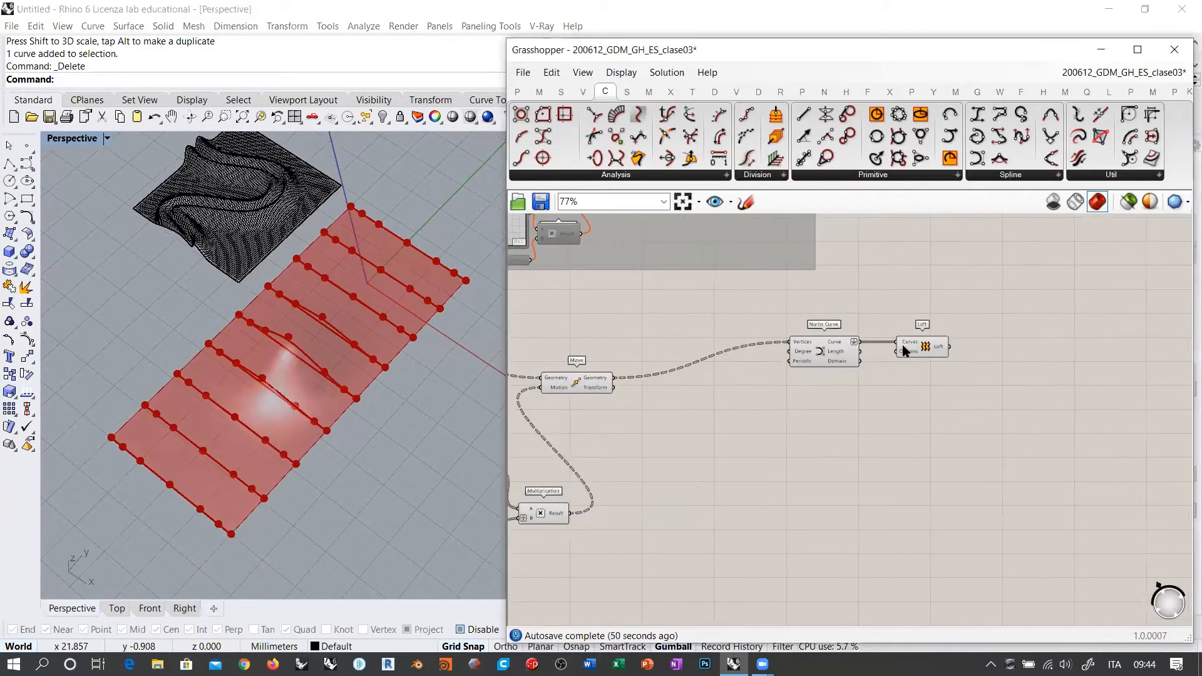
right_click(927, 352)
click(954, 407)
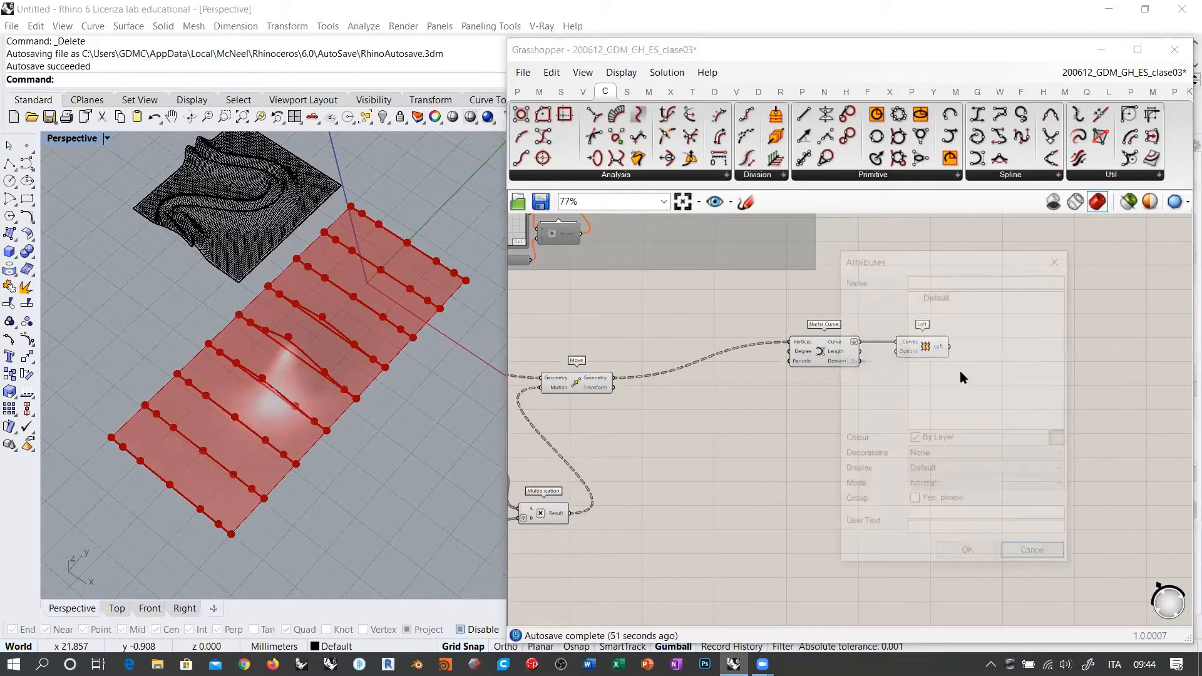
click(965, 555)
mouse_move(298, 408)
right_down()
mouse_move(313, 398)
mouse_move(286, 426)
right_up()
click(327, 408)
scroll(181, 344, down, 4)
drag(300, 426, 389, 453)
key(Escape)
Inspect the baked surface's isocurves next to the preview and delete the baked surface.
scroll(303, 390, up, 4)
right_drag(382, 466, 353, 381)
scroll(353, 381, up, 4)
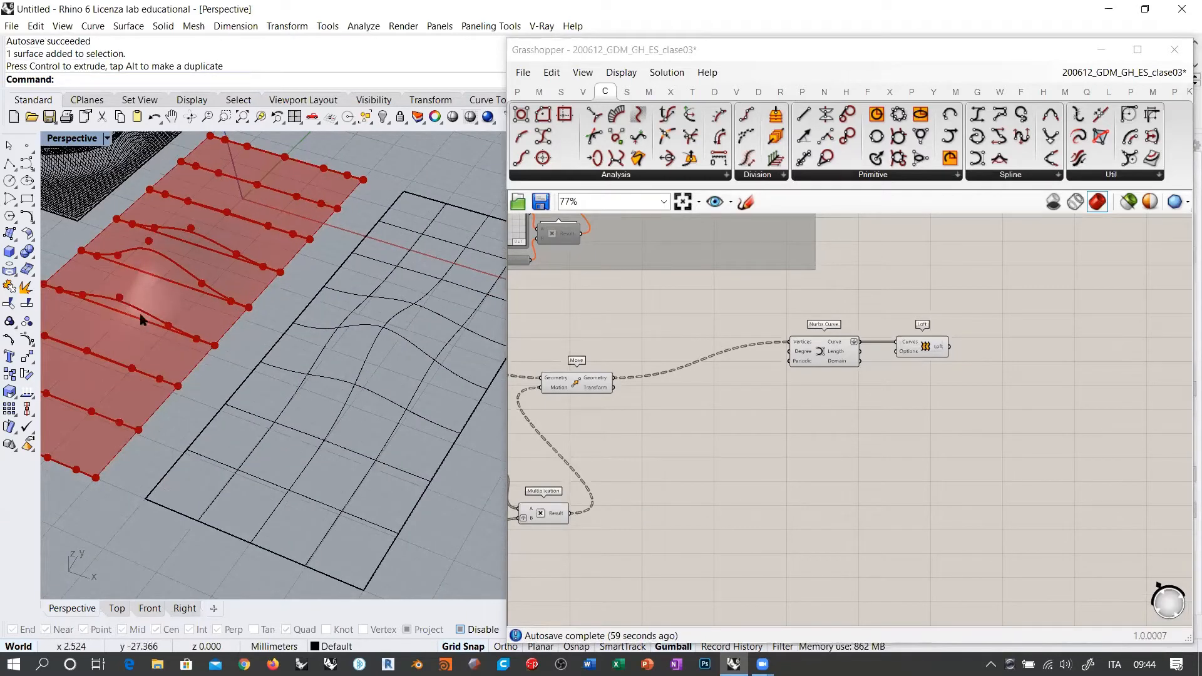
scroll(306, 373, down, 5)
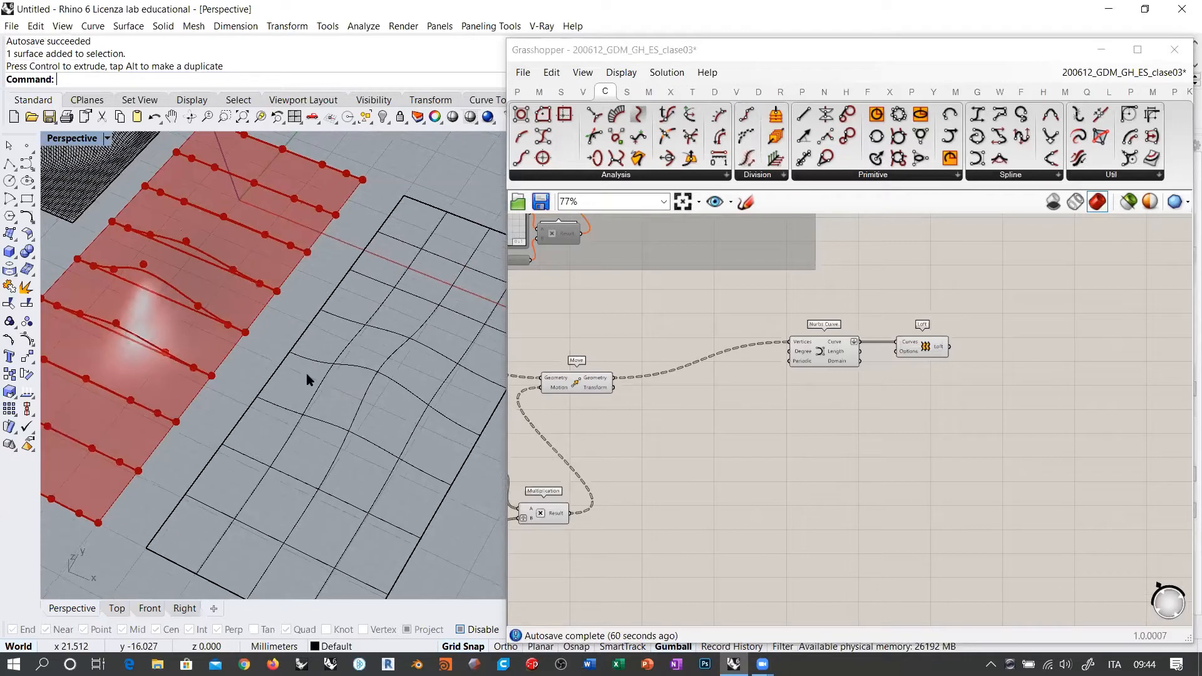
click(342, 375)
key(Delete)
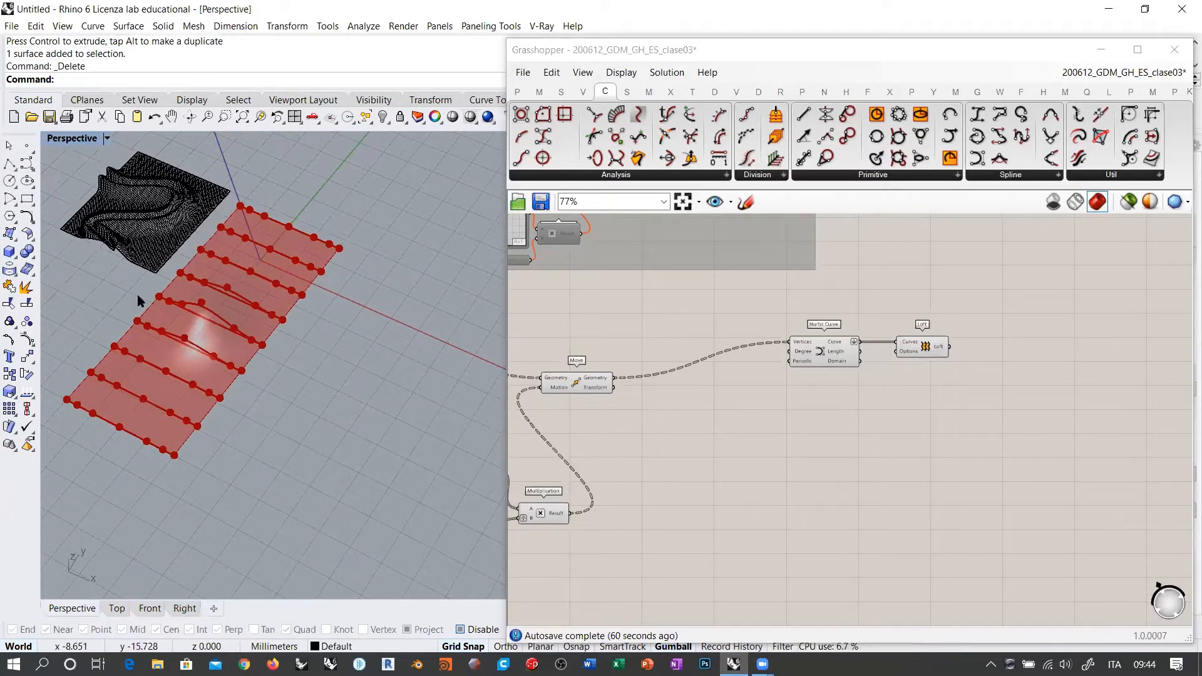
View the whole loft preview and its arrayed curves from the Top view.
scroll(137, 296, up, 4)
right_drag(139, 297, 399, 407)
scroll(337, 313, down, 4)
click(117, 608)
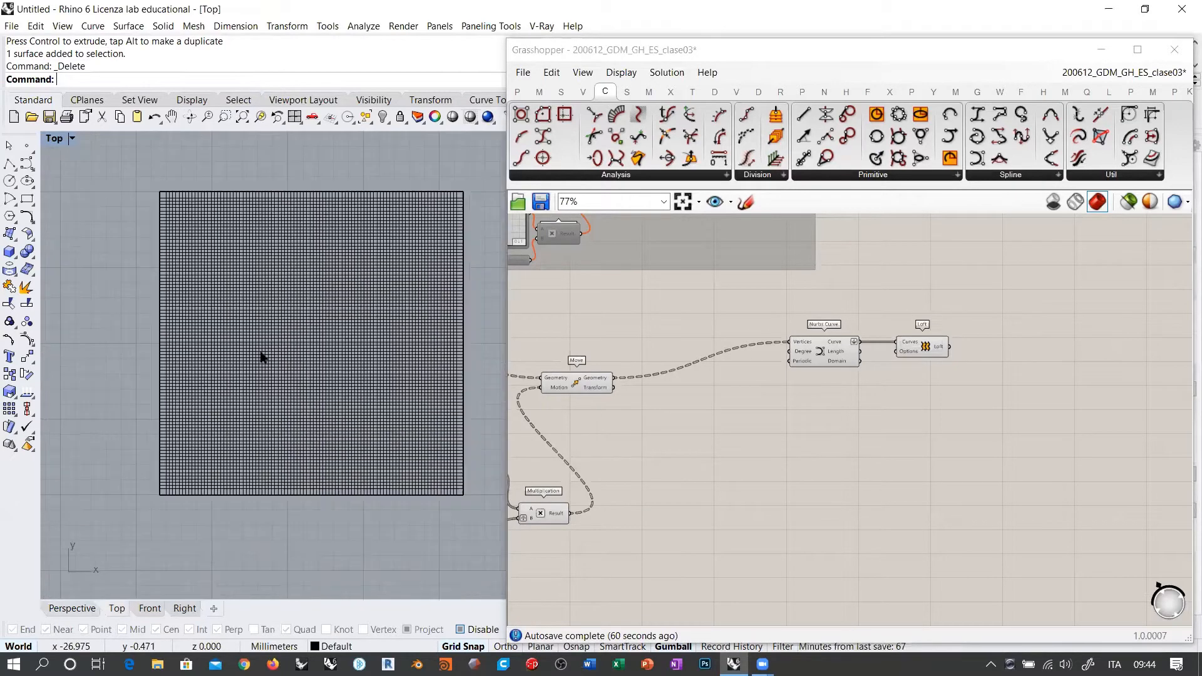
scroll(260, 354, down, 4)
right_drag(402, 365, 296, 268)
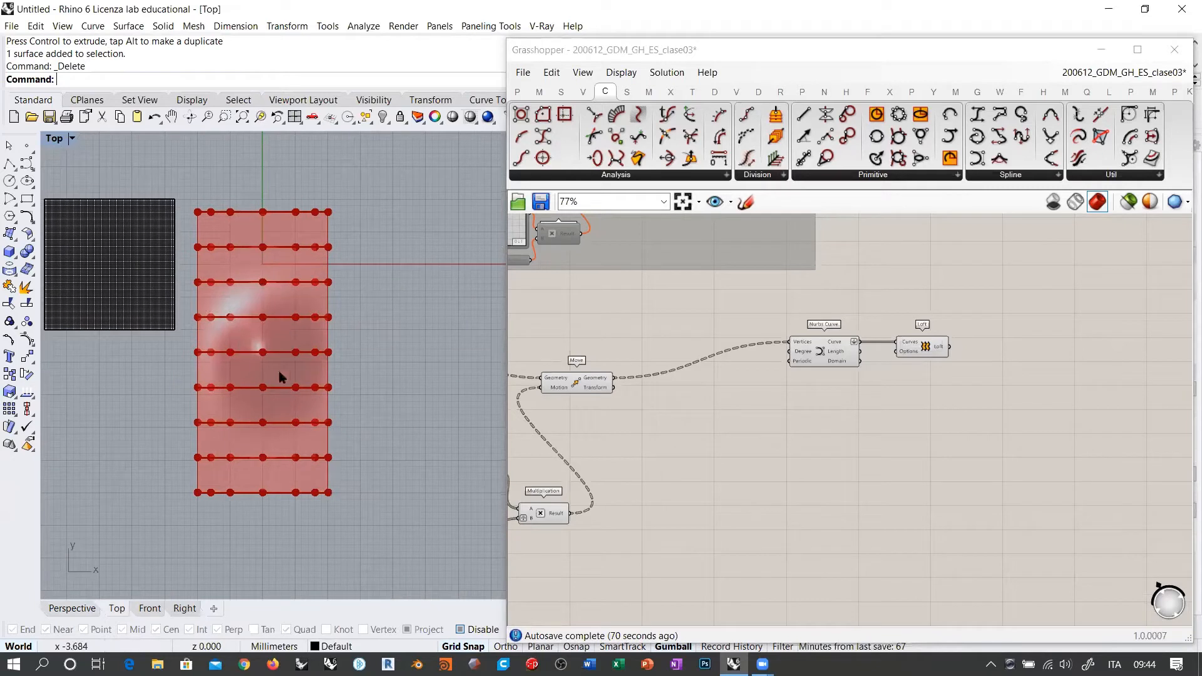
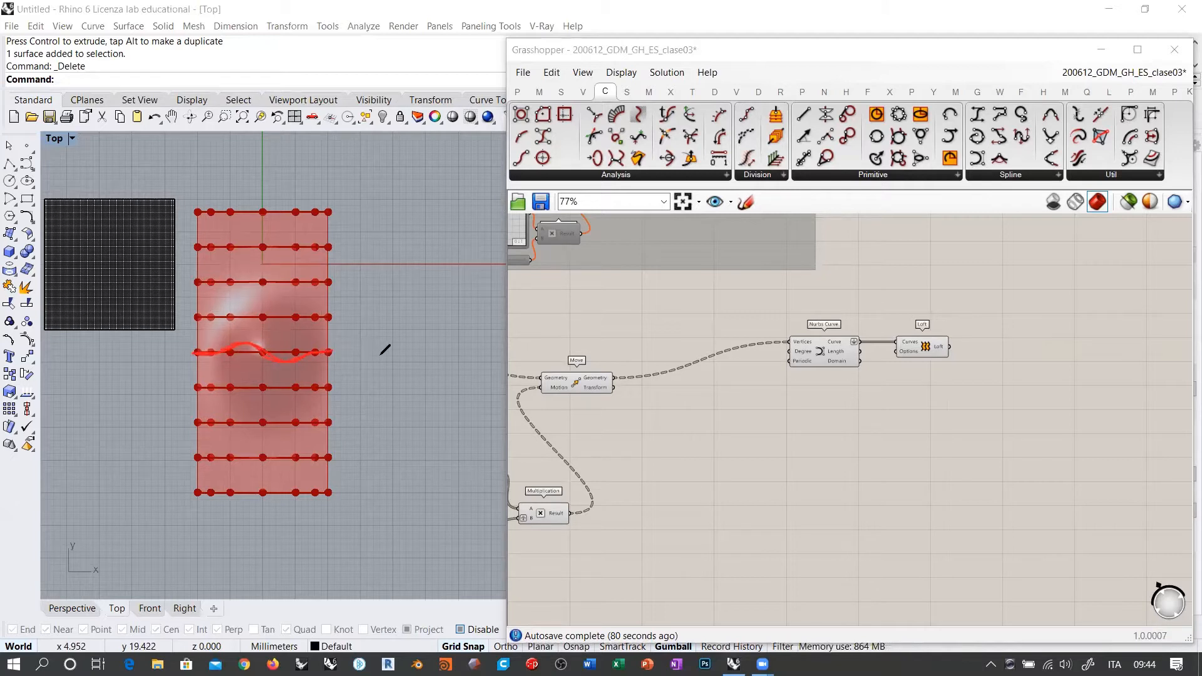
Mark the central curve, the outward directions and the flattening curves in red over the Top view, and erase the marks.
mouse_move(341, 354)
mouse_down()
mouse_move(389, 356)
mouse_move(367, 252)
mouse_up()
drag(366, 376, 365, 408)
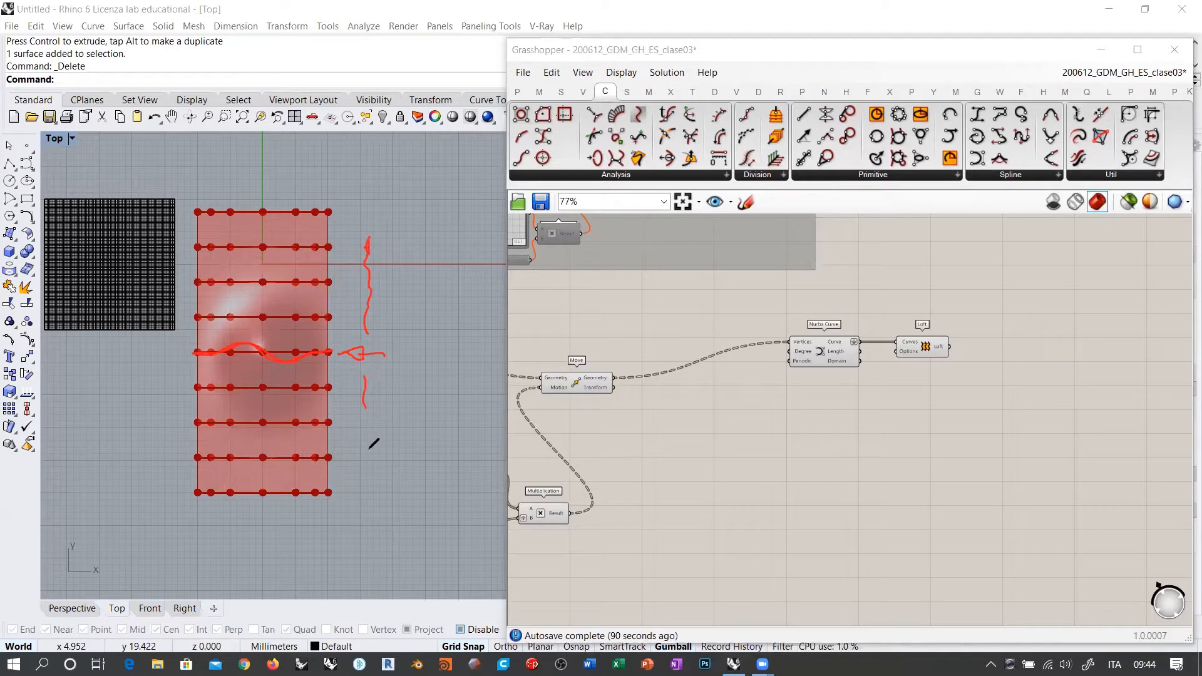
drag(349, 496, 389, 498)
drag(349, 211, 385, 207)
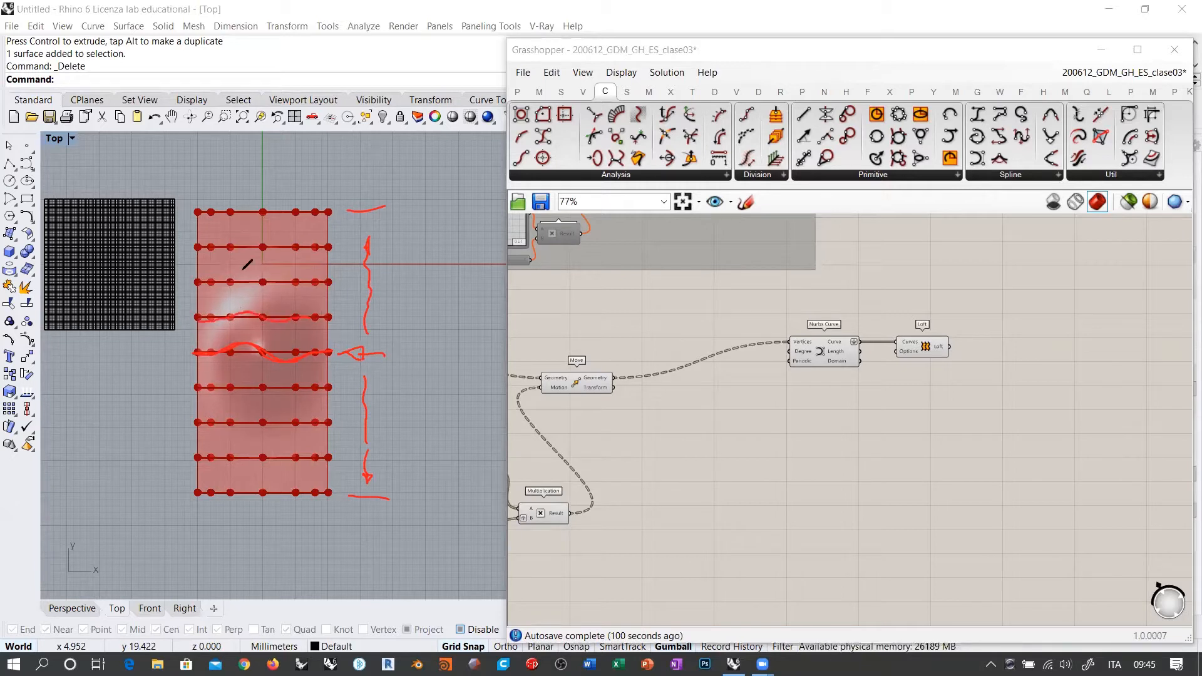
drag(199, 248, 317, 248)
drag(199, 215, 317, 218)
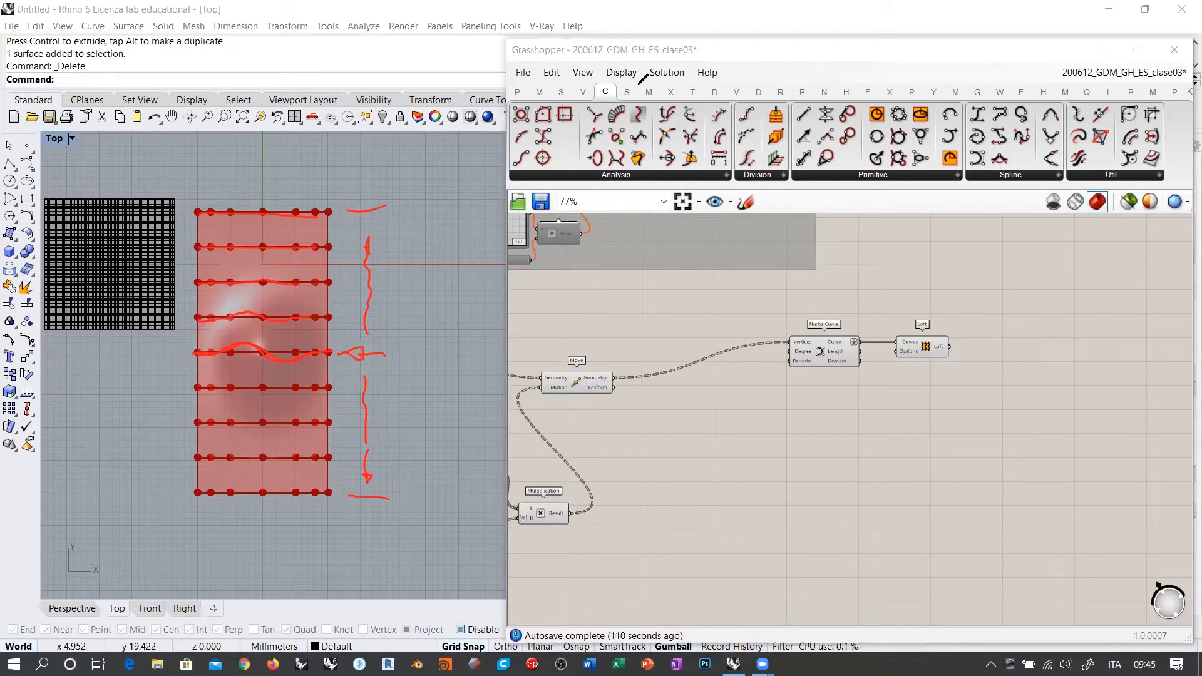
key(e)
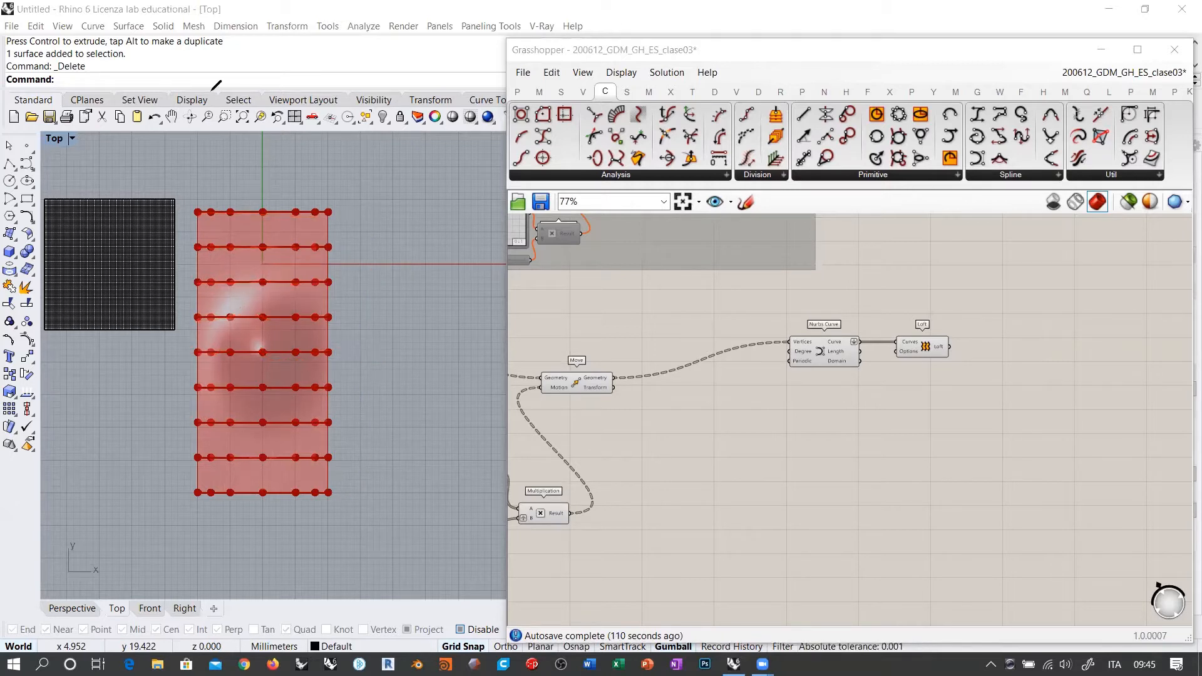
Place the Move component nearer to Nurbs Curve and check its moved points in the Perspective view.
right_drag(716, 410, 949, 391)
scroll(805, 363, up, 2)
drag(805, 373, 910, 307)
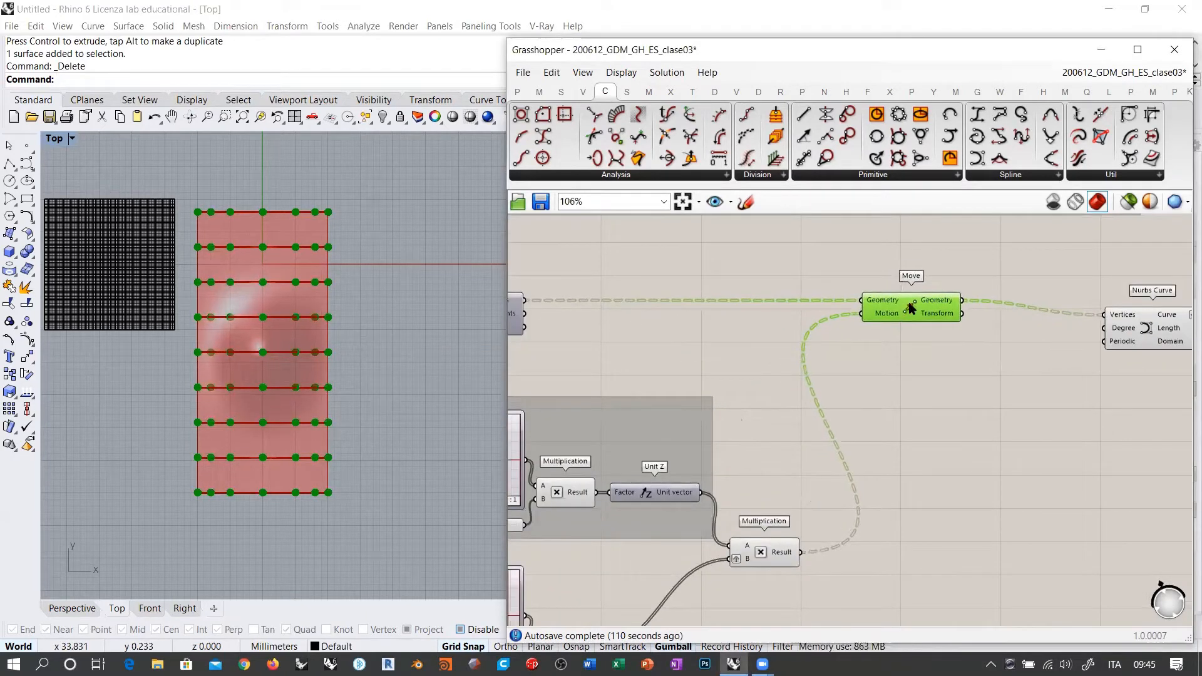
click(87, 608)
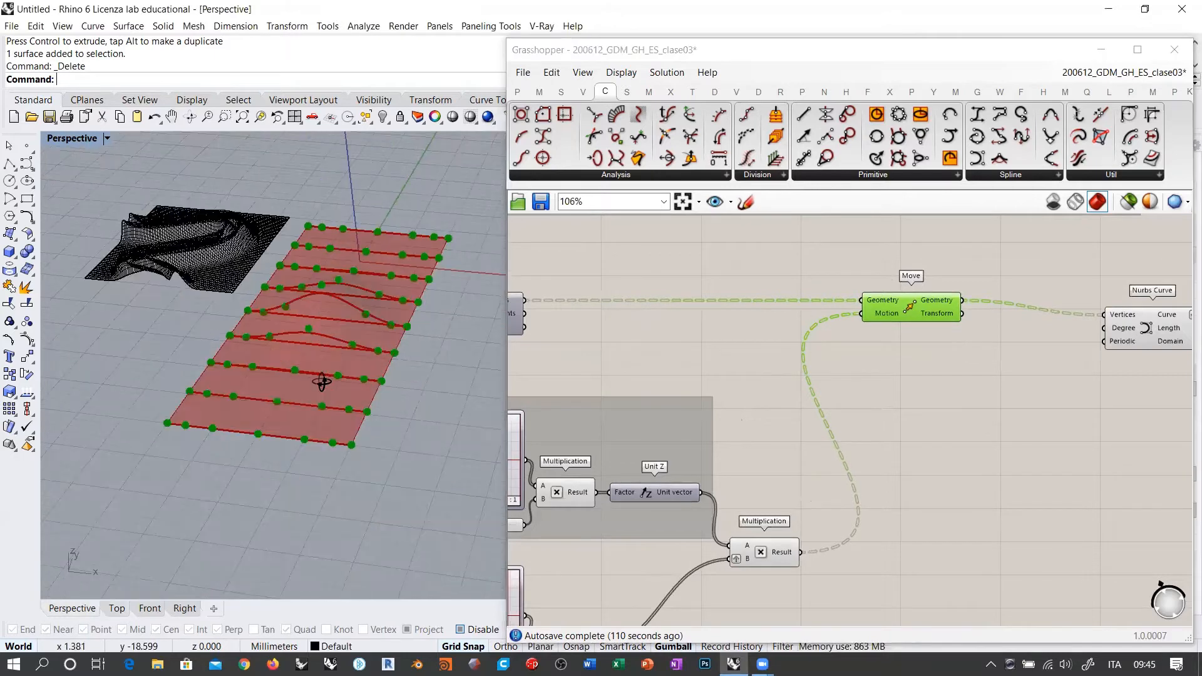
right_drag(322, 382, 330, 329)
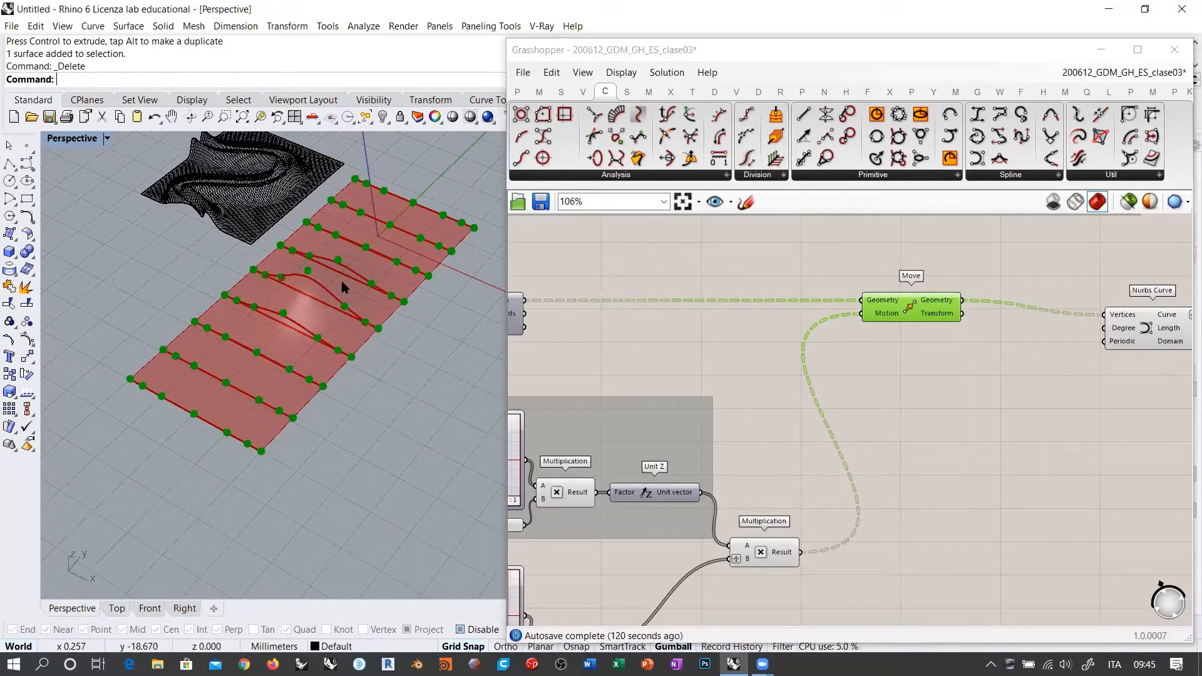
click(1006, 415)
right_drag(986, 415, 949, 406)
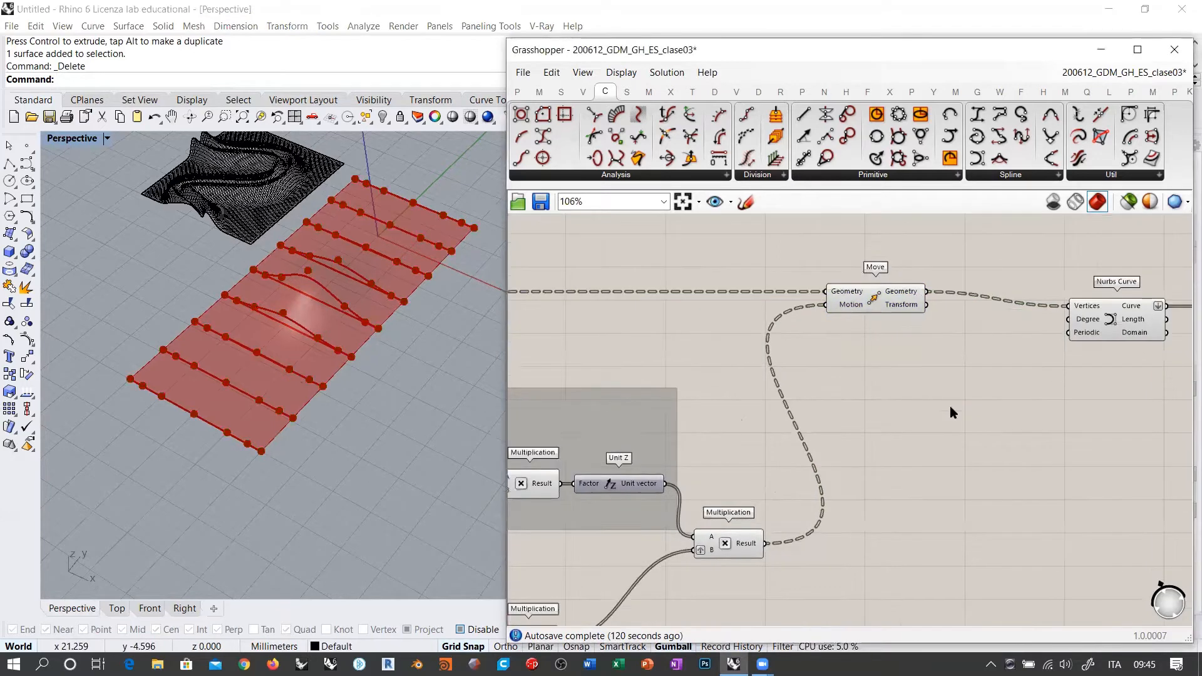
Line up Nurbs Curve and Loft beside Move, and shift all three away from the final Multiplication.
scroll(834, 339, up, 1)
right_drag(836, 338, 750, 297)
scroll(750, 297, down, 2)
drag(985, 298, 884, 291)
drag(1070, 299, 945, 287)
drag(1000, 323, 752, 256)
drag(844, 290, 1102, 291)
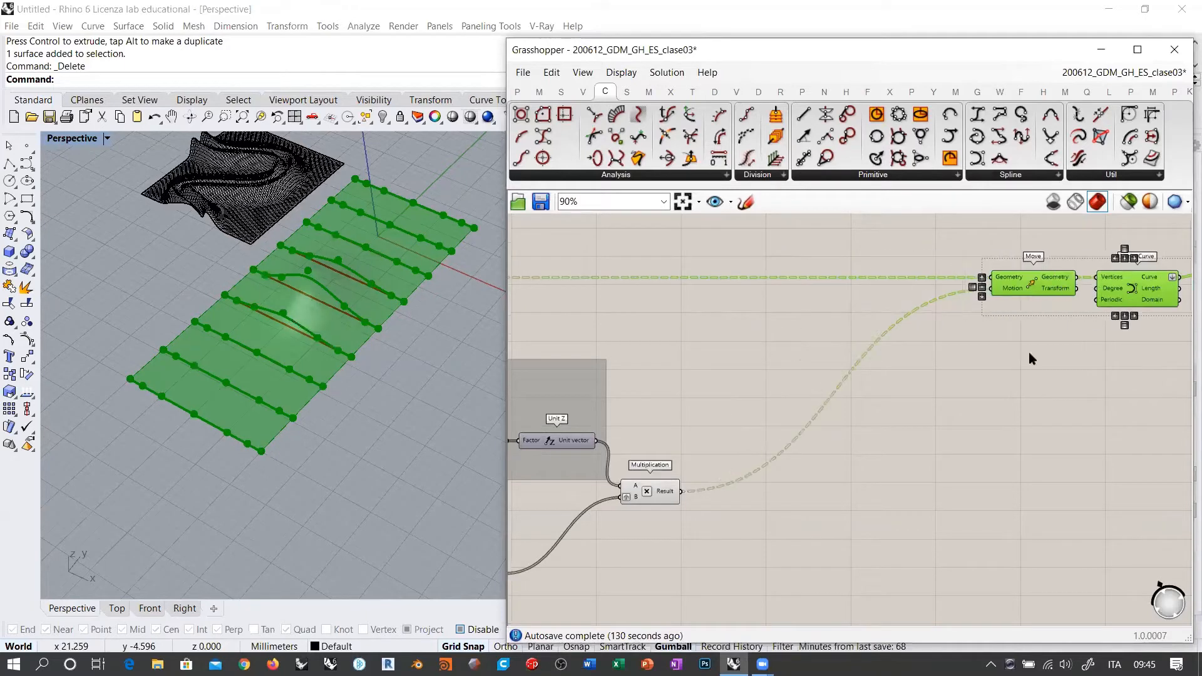
click(1027, 351)
Add Vector XYZ beside the final Multiplication, feed its Z component from the Result, and connect its Vector to Move's Motion.
double_click(958, 357)
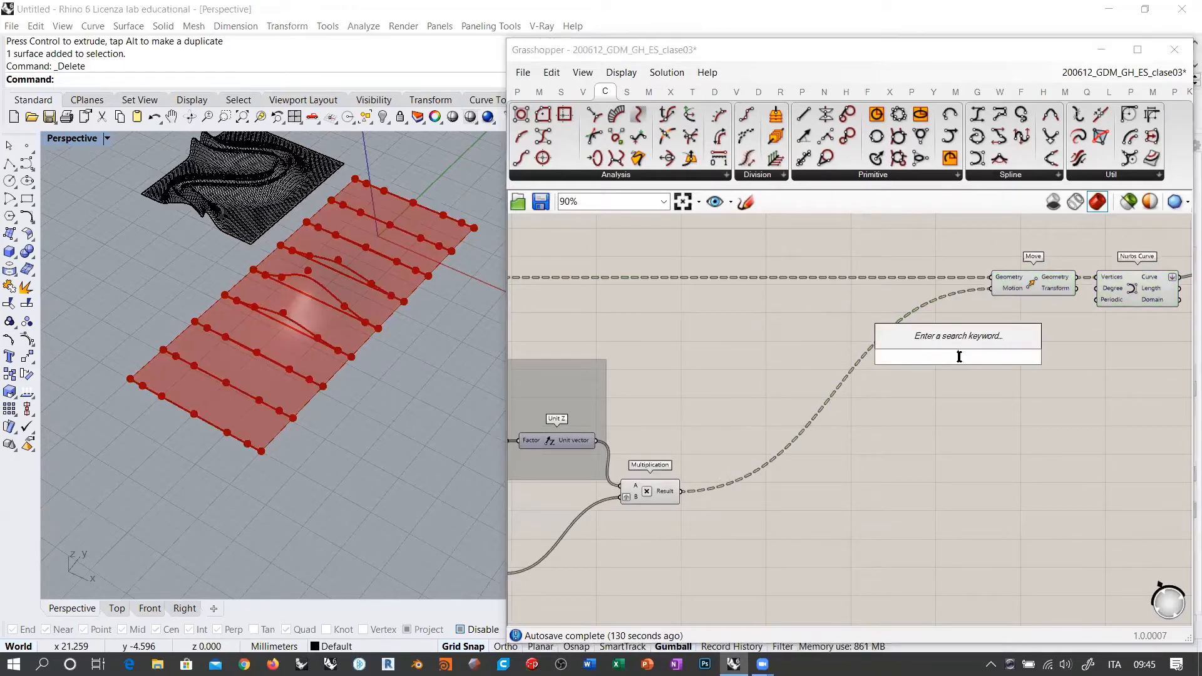
text(yz)
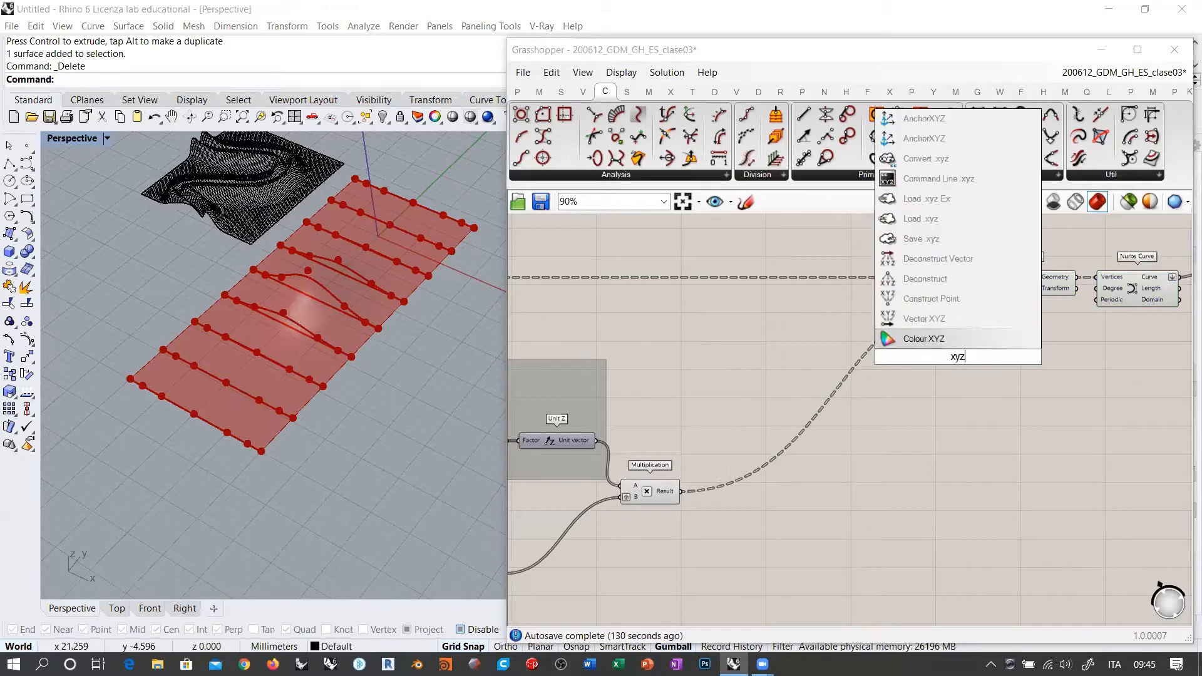
click(923, 318)
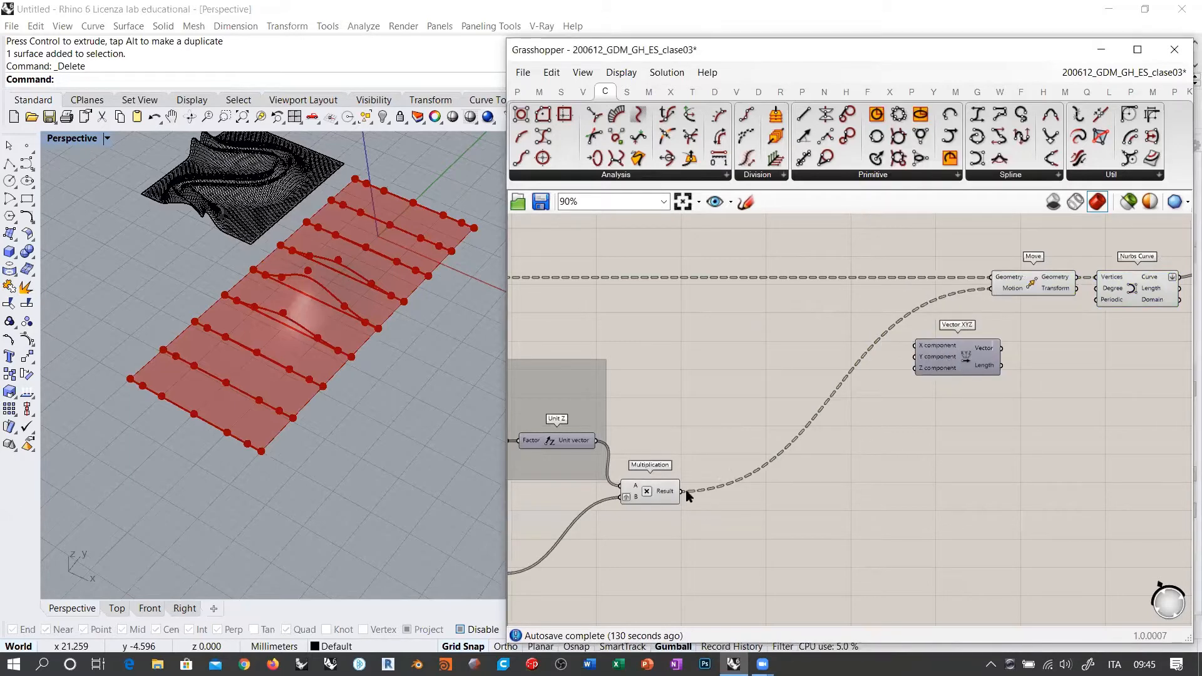
drag(682, 491, 914, 373)
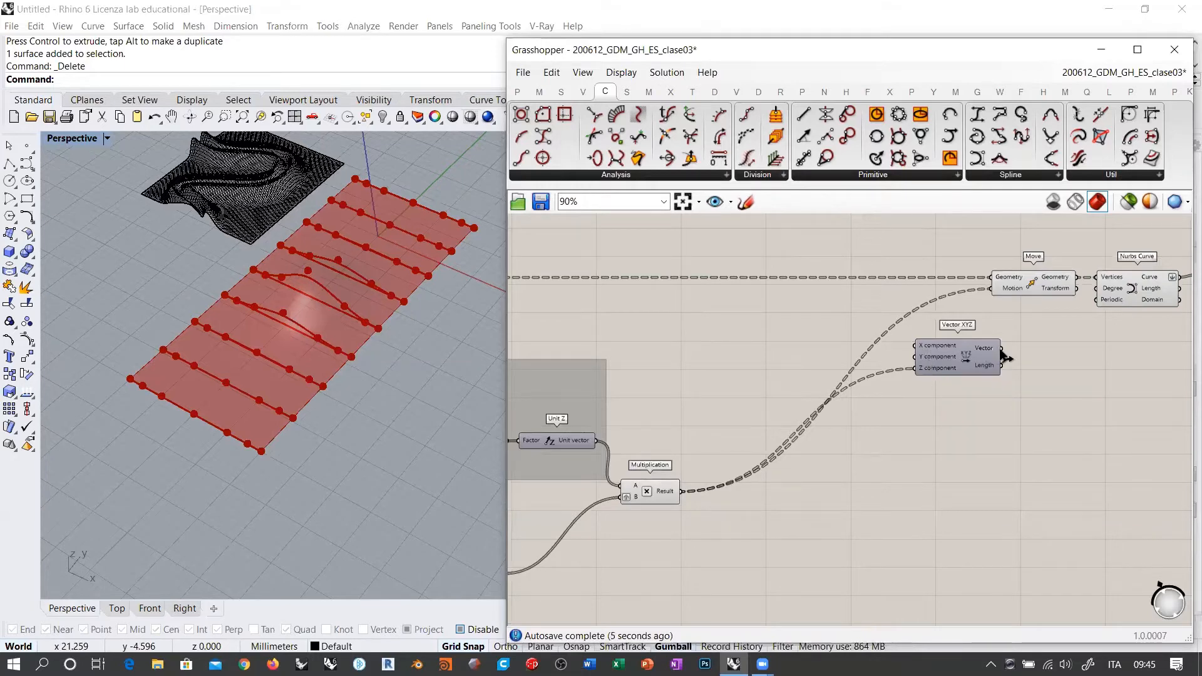
drag(1002, 348, 990, 288)
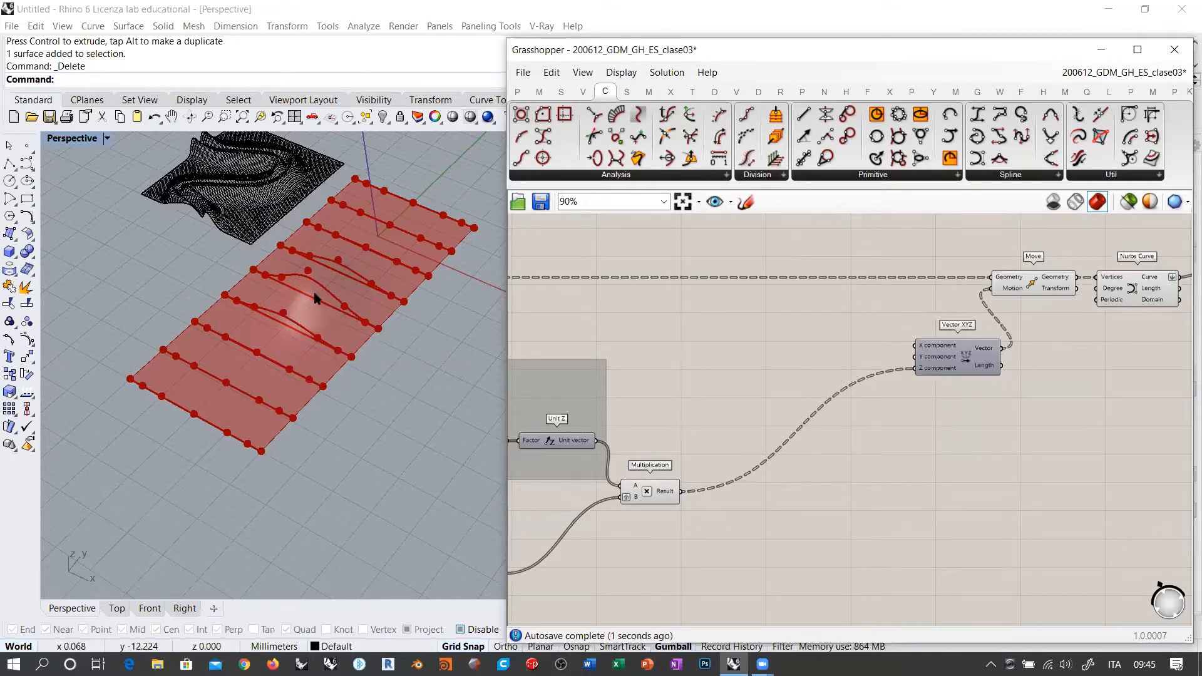
drag(951, 352, 796, 476)
right_drag(860, 493, 1099, 358)
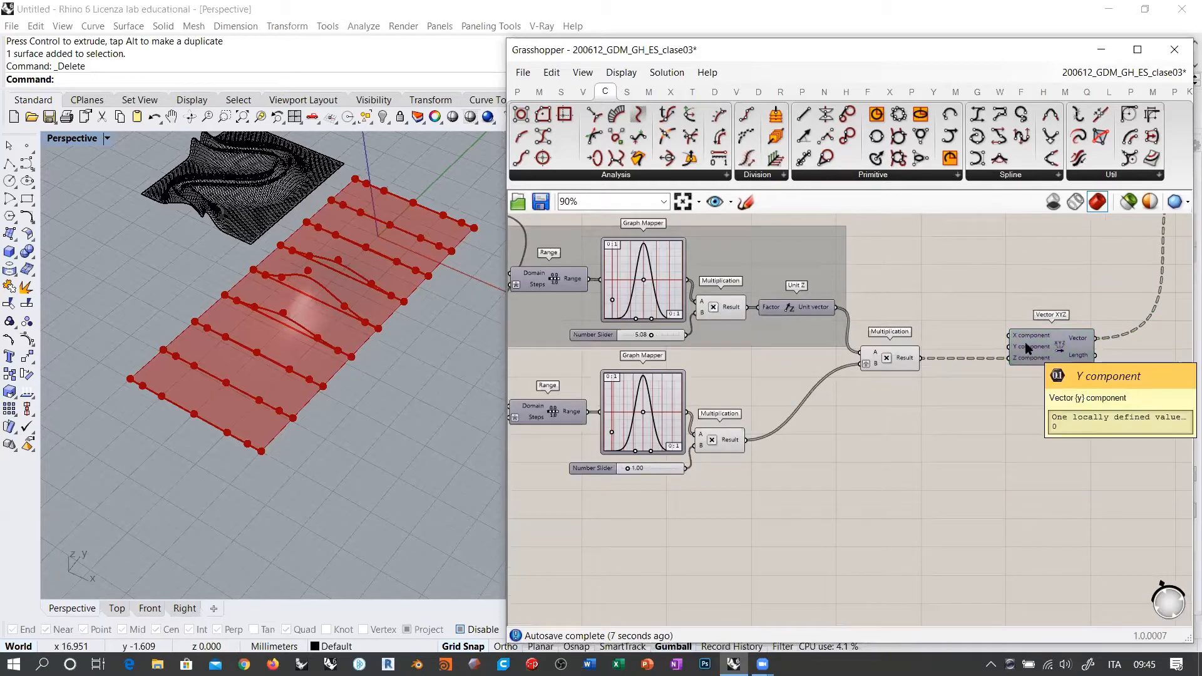
Group the second branch's Range, Graph Mapper, Number Slider and Multiplication.
right_drag(368, 311, 402, 271)
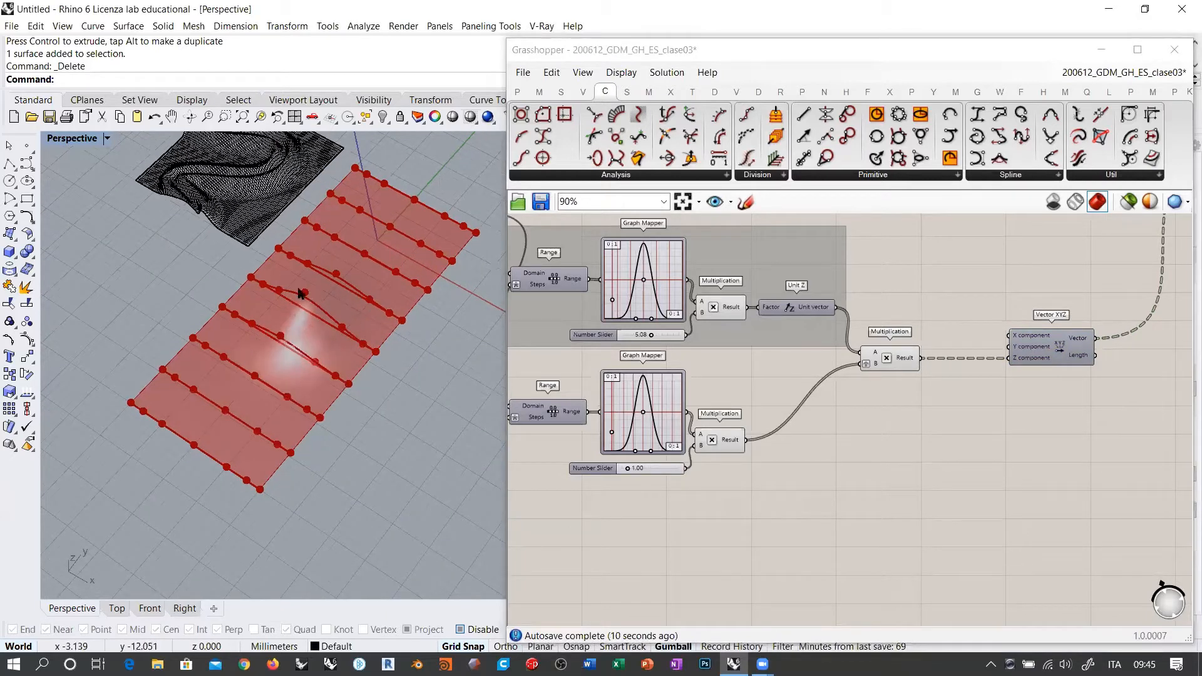
right_drag(839, 402, 966, 374)
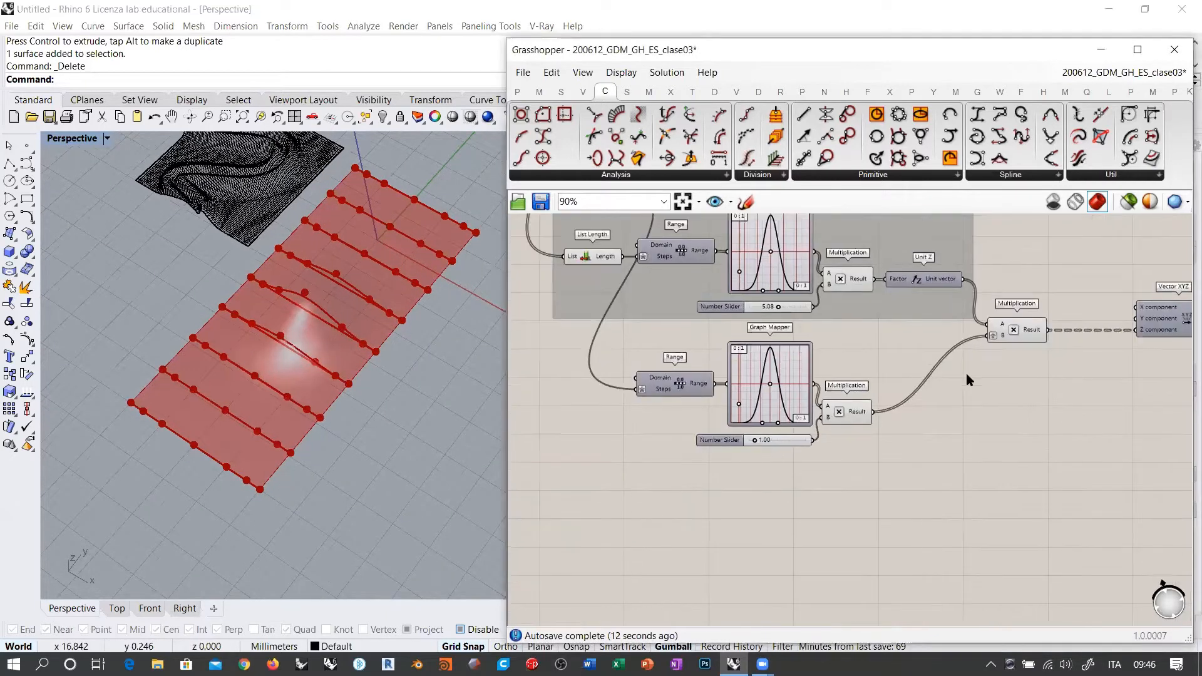
drag(911, 476, 622, 350)
key(ctrl+g)
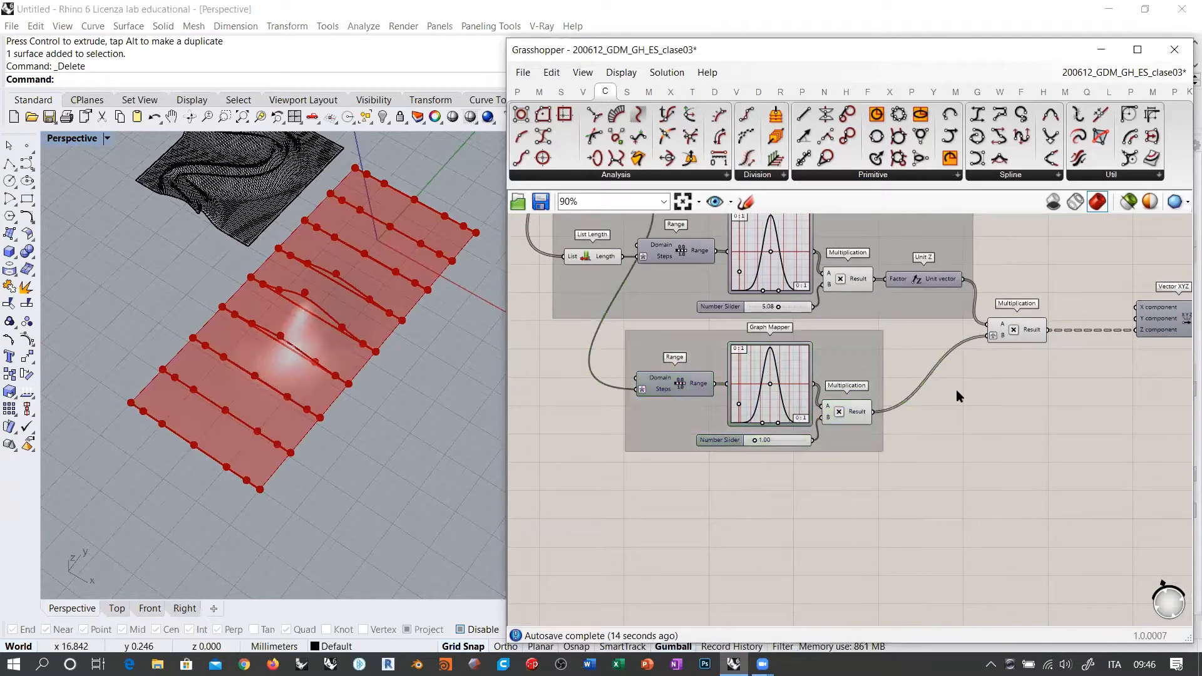
Trace the upper branch from Point and List Length through Range and Graph Mapper to Unit Z and the final Multiplication.
scroll(830, 324, down, 1)
right_drag(830, 325, 885, 401)
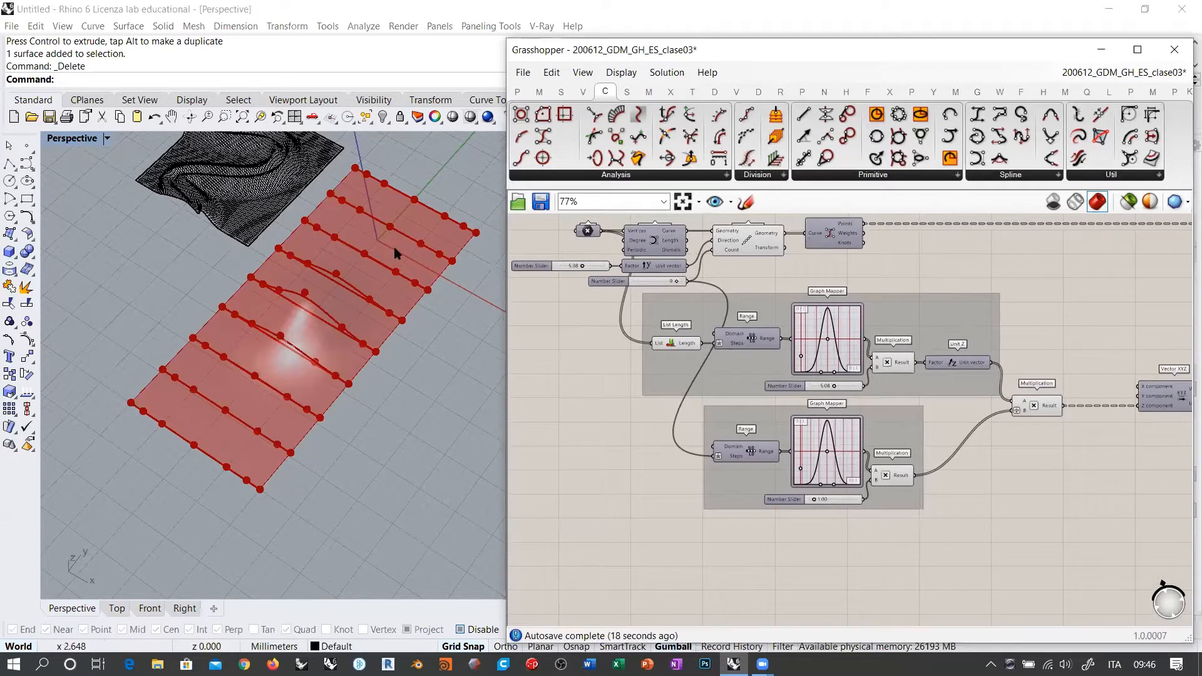
scroll(746, 307, up, 5)
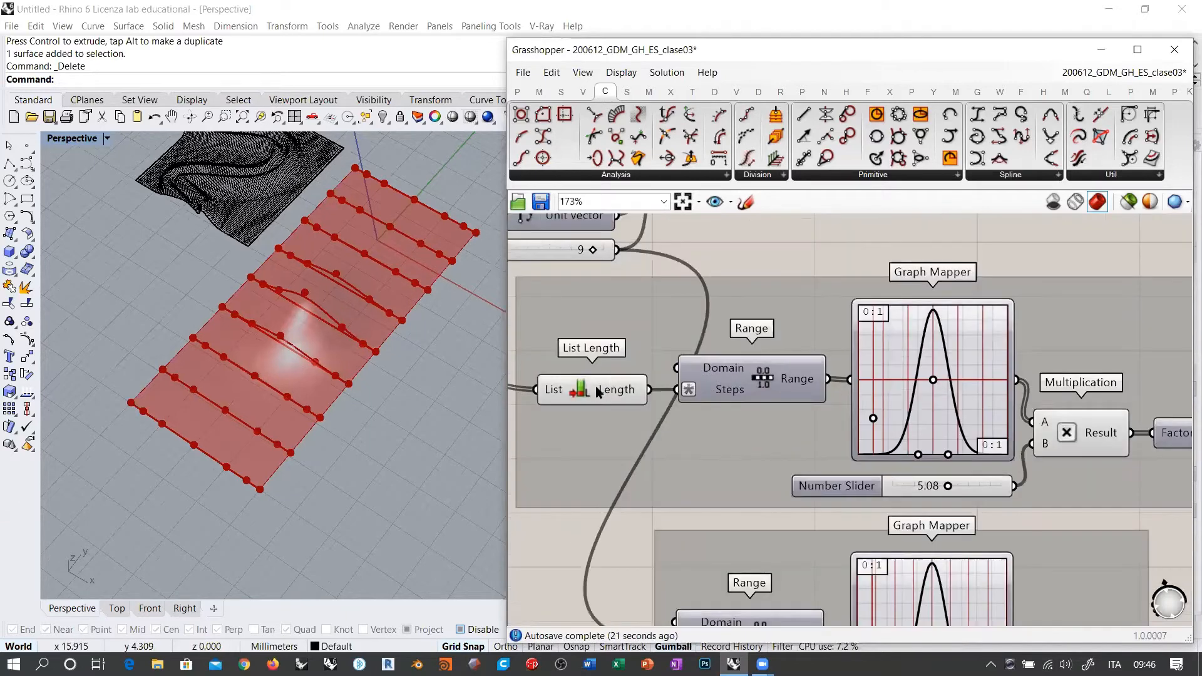
click(591, 388)
scroll(592, 386, down, 2)
right_drag(592, 385, 752, 462)
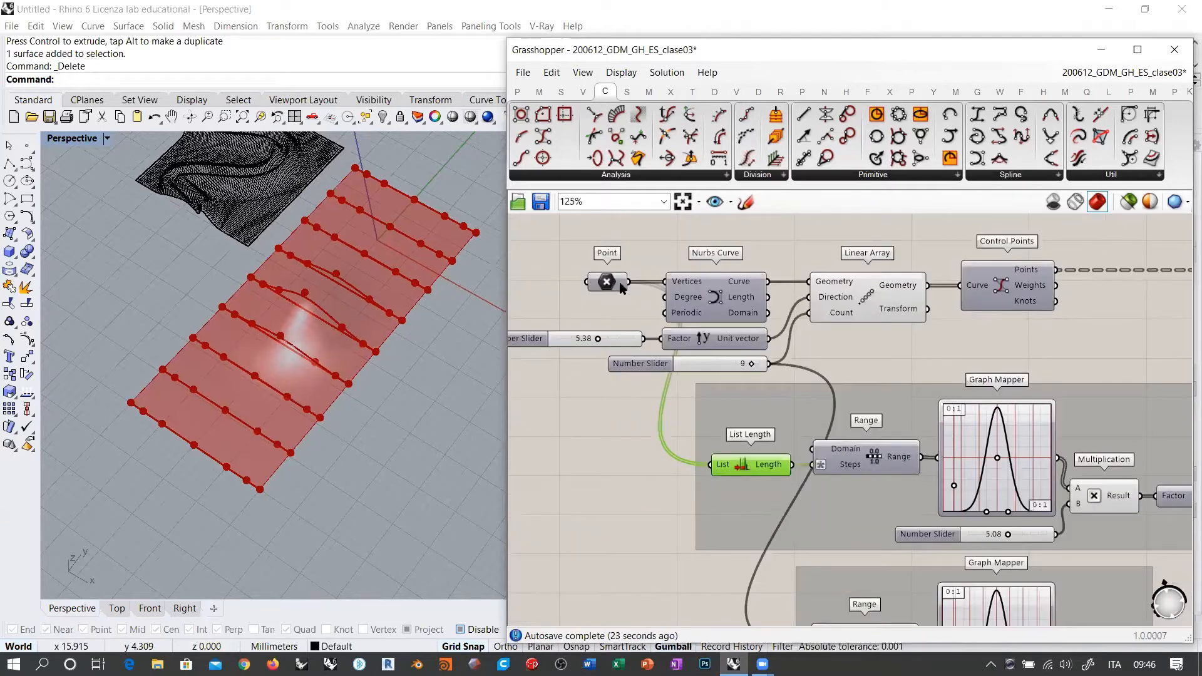
right_drag(875, 477, 688, 358)
scroll(689, 358, up, 1)
click(694, 340)
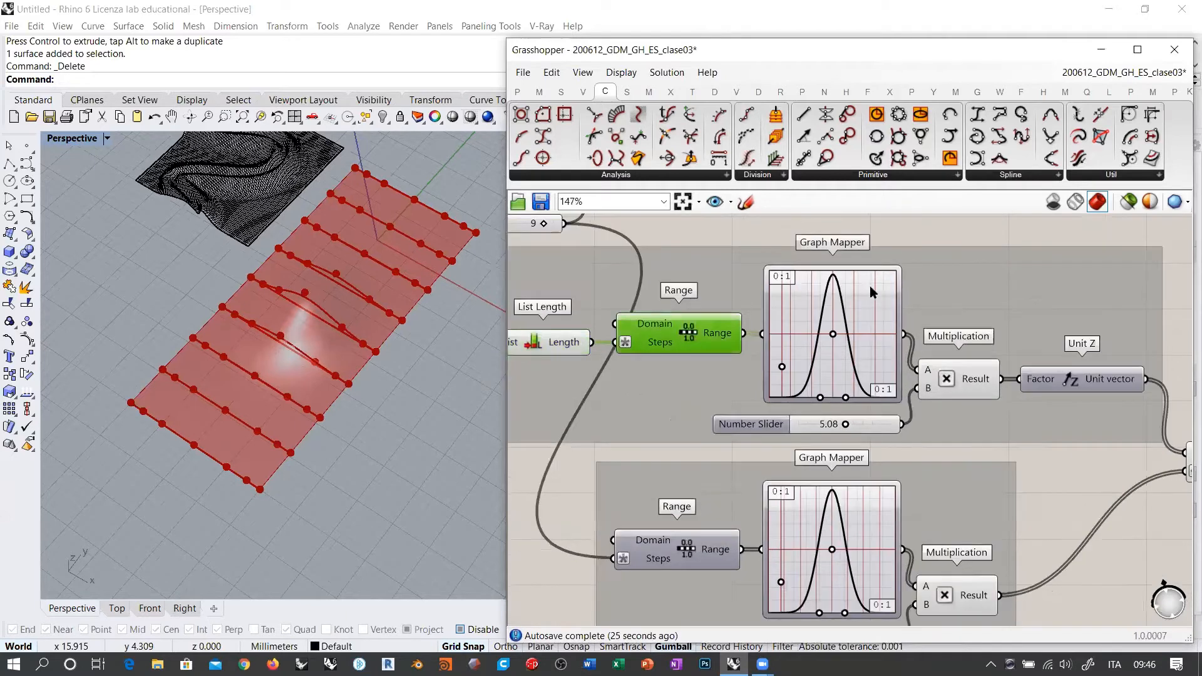
click(869, 308)
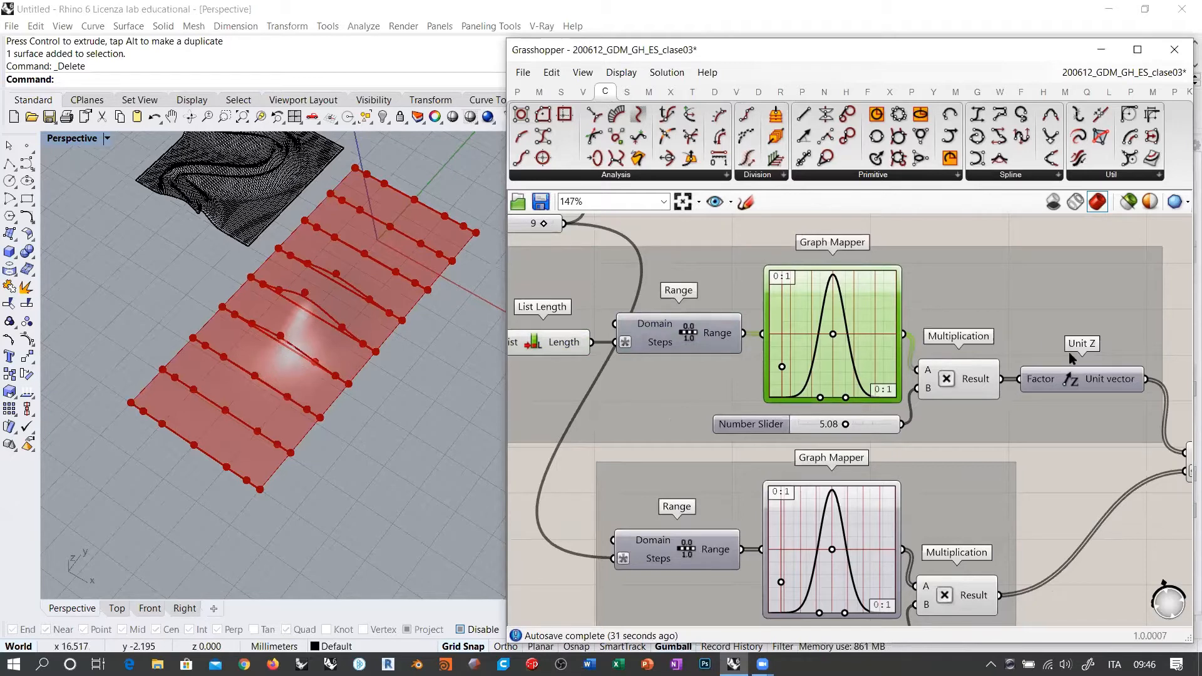
click(1074, 464)
right_drag(1100, 394, 940, 367)
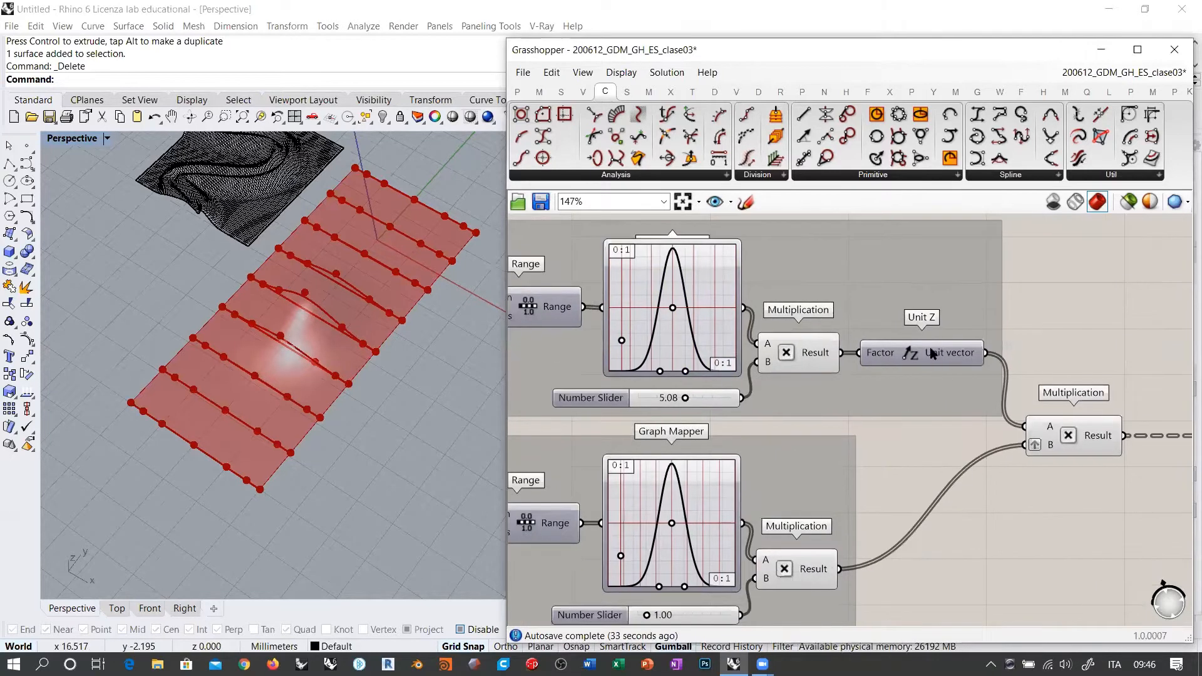
scroll(939, 362, down, 2)
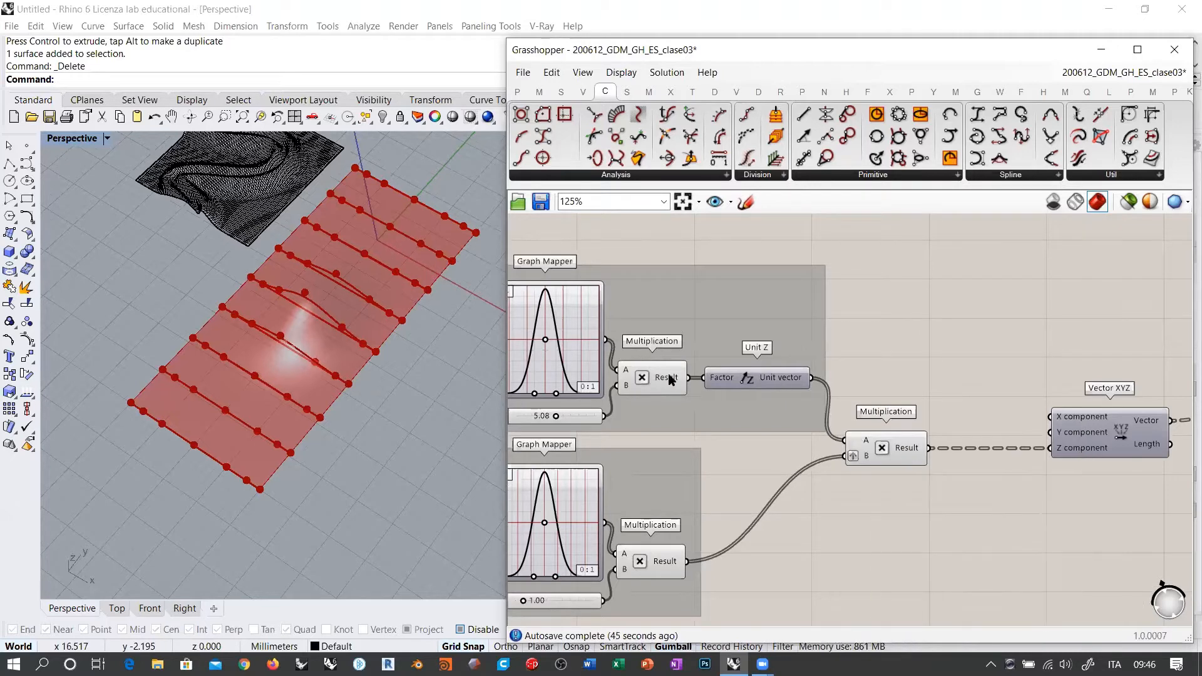
Connect the upper branch's Multiplication Result directly to the final Multiplication's A input in place of Unit Z, moving Unit Z off the wire.
drag(688, 381, 845, 440)
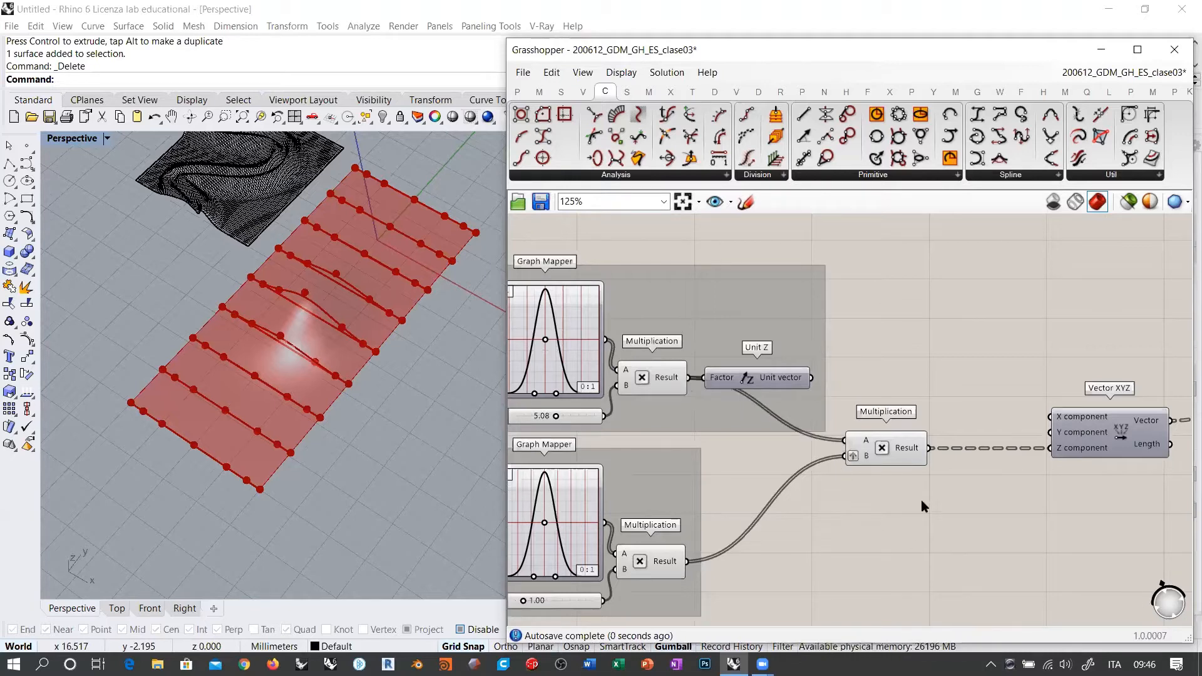
click(756, 385)
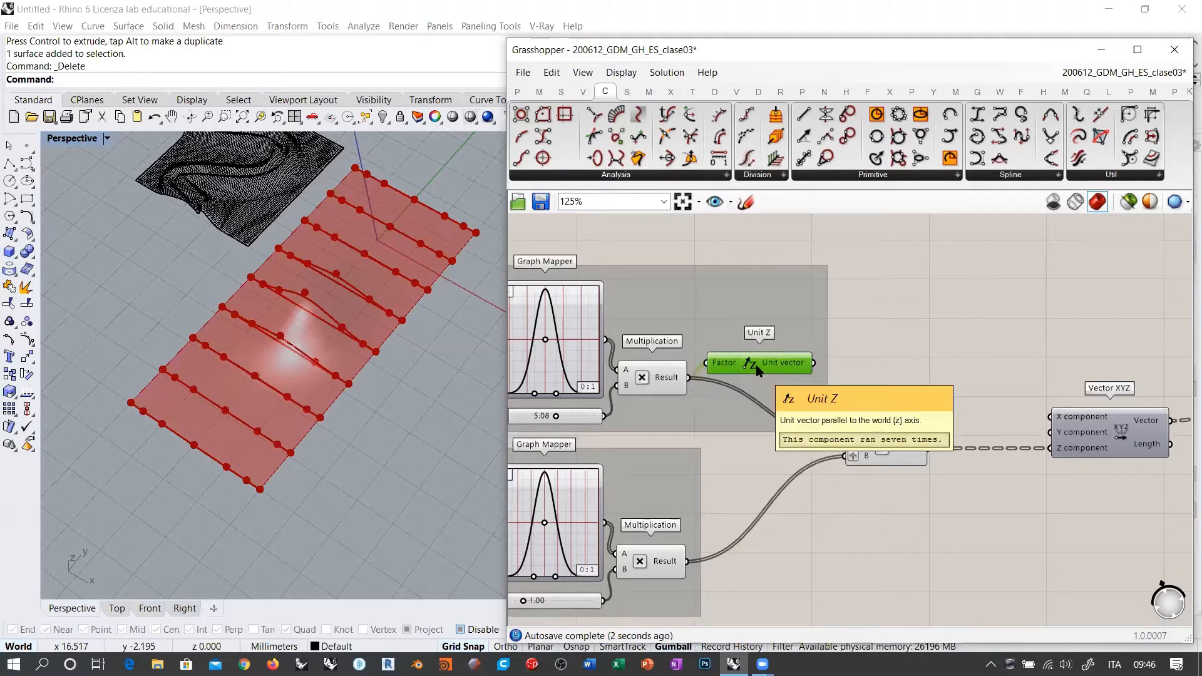
Delete Unit Z and move the final Multiplication and Vector XYZ closer to the two grouped branches.
key(Delete)
right_drag(627, 383, 711, 369)
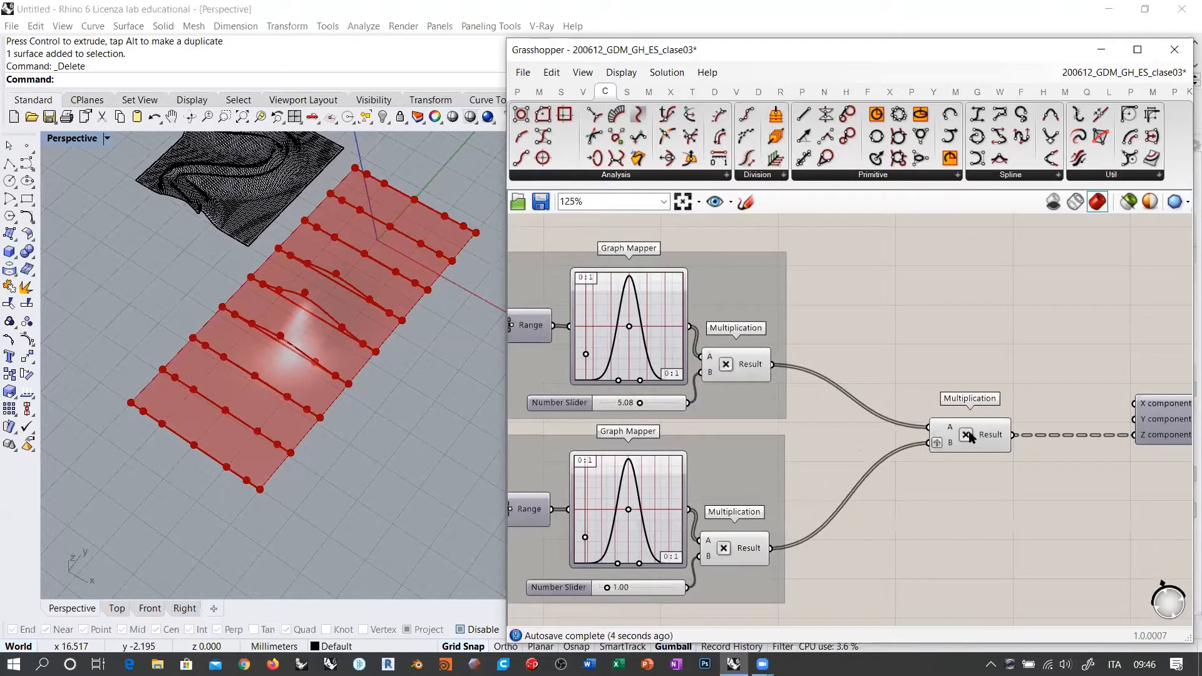
drag(969, 436, 888, 453)
right_drag(939, 443, 698, 370)
drag(937, 347, 842, 370)
click(842, 418)
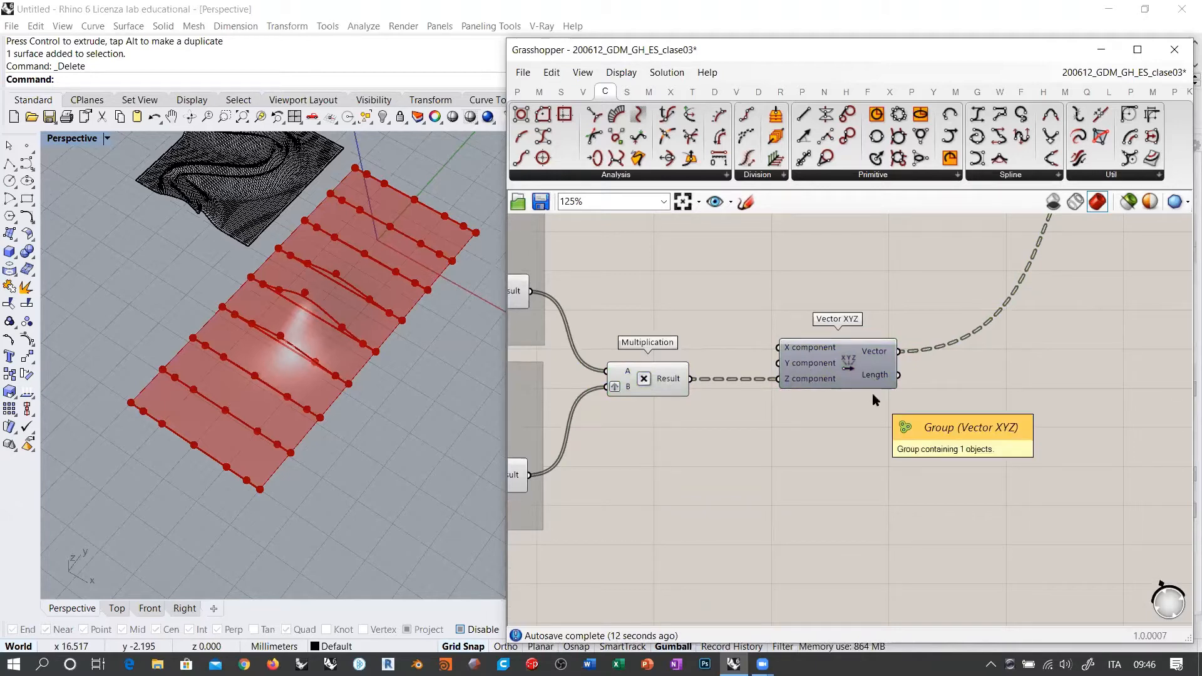
Duplicate the upper group of List Length, Range, Graph Mapper, Number Slider and Multiplication below the second branch.
right_drag(661, 419, 982, 402)
scroll(982, 402, down, 2)
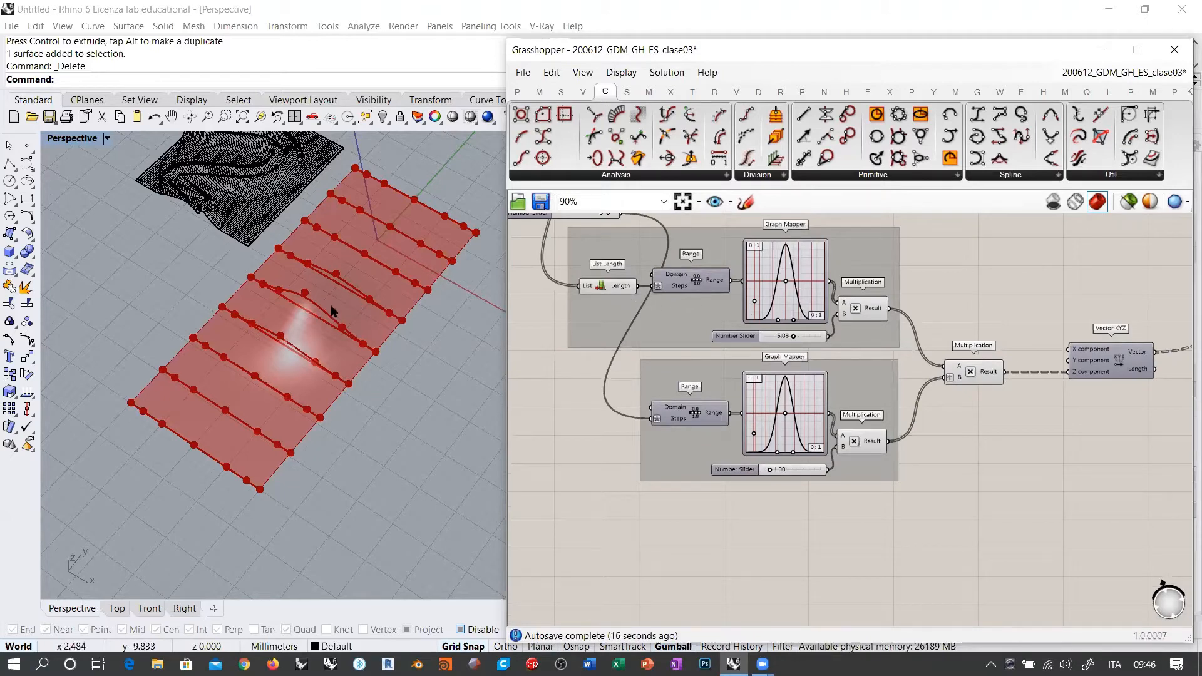
right_drag(871, 335, 910, 378)
drag(951, 273, 610, 391)
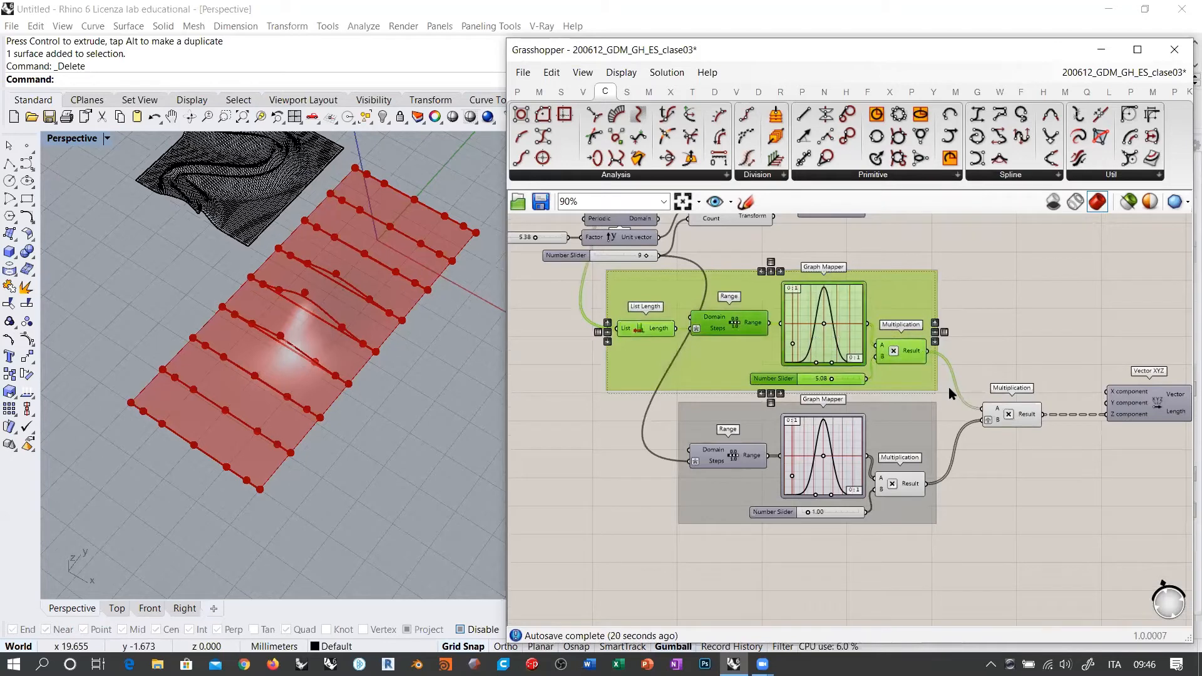
alt+drag(841, 322, 843, 564)
right_drag(1000, 579, 994, 427)
click(993, 426)
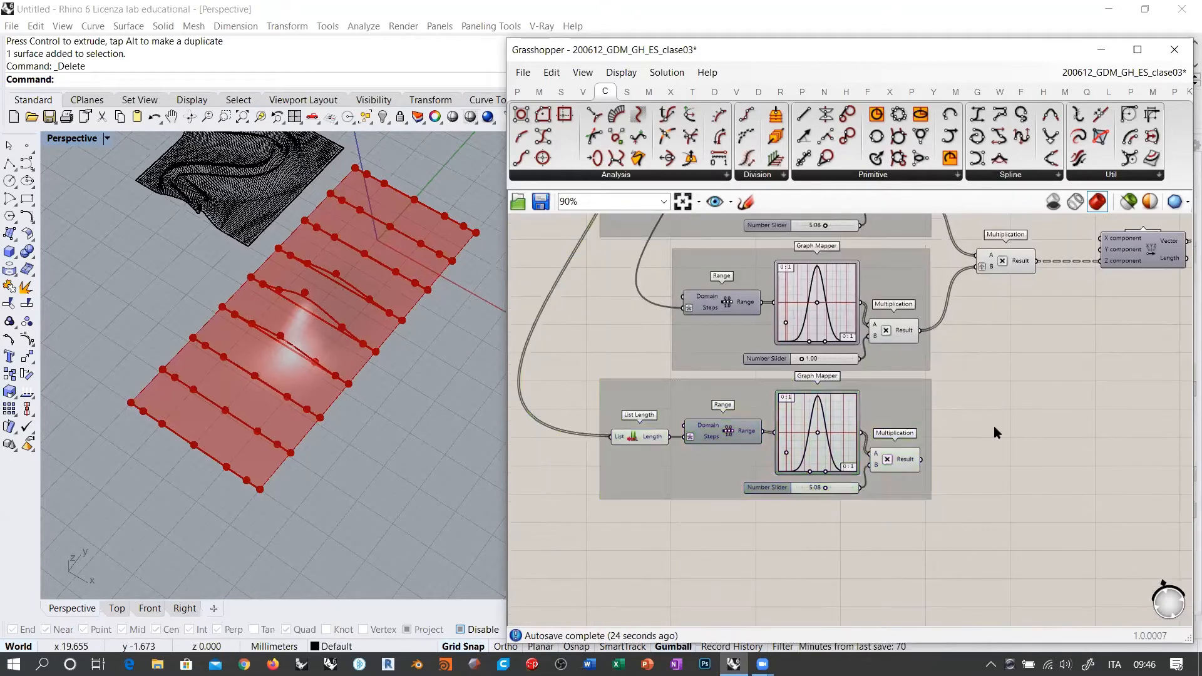
Duplicate the final Multiplication below the original and feed its A input from the third branch's Multiplication Result.
right_drag(939, 459, 802, 544)
drag(785, 545, 935, 411)
scroll(915, 306, up, 2)
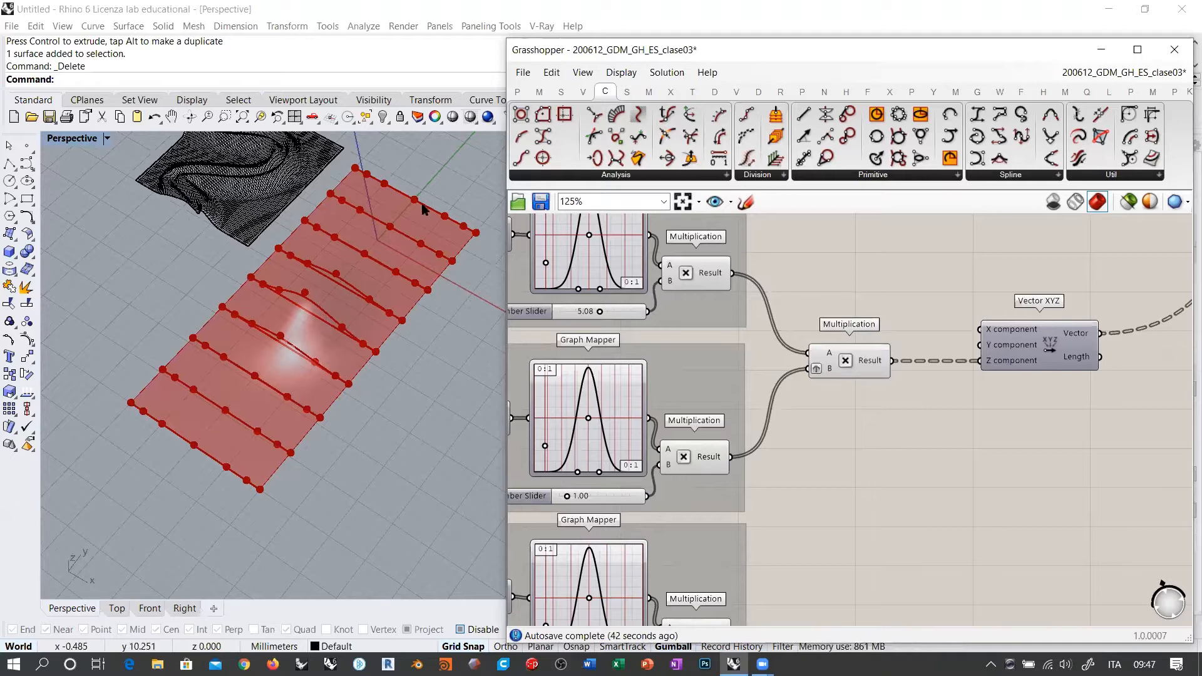
scroll(805, 383, down, 2)
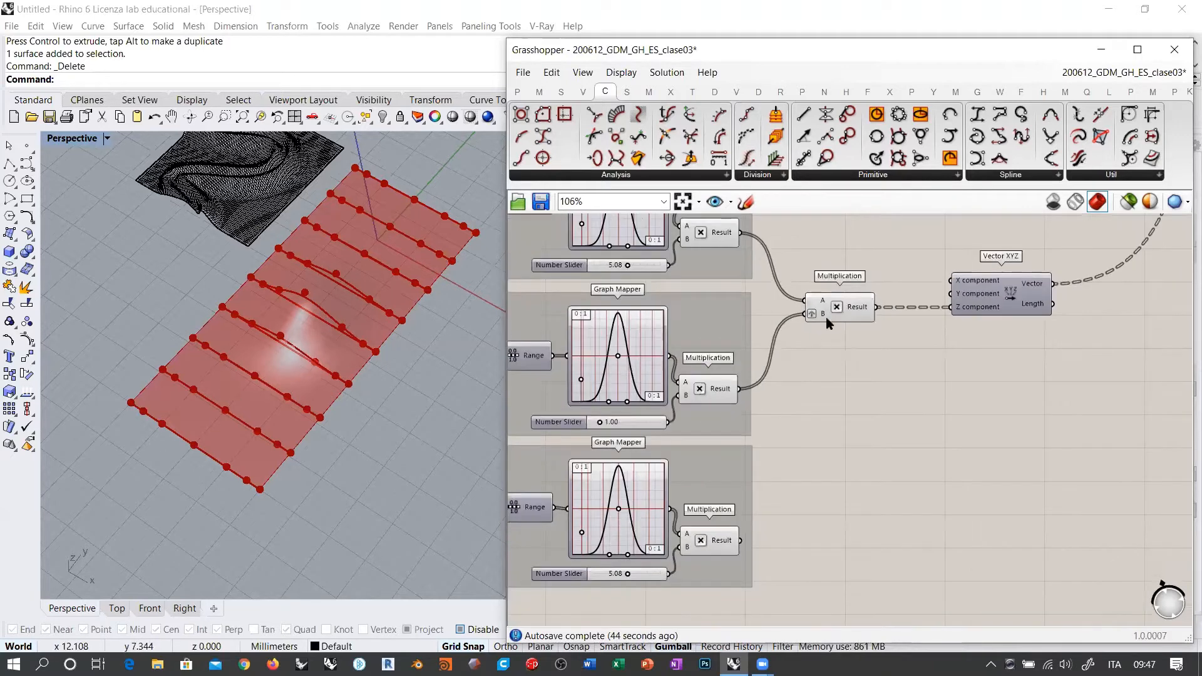
click(839, 311)
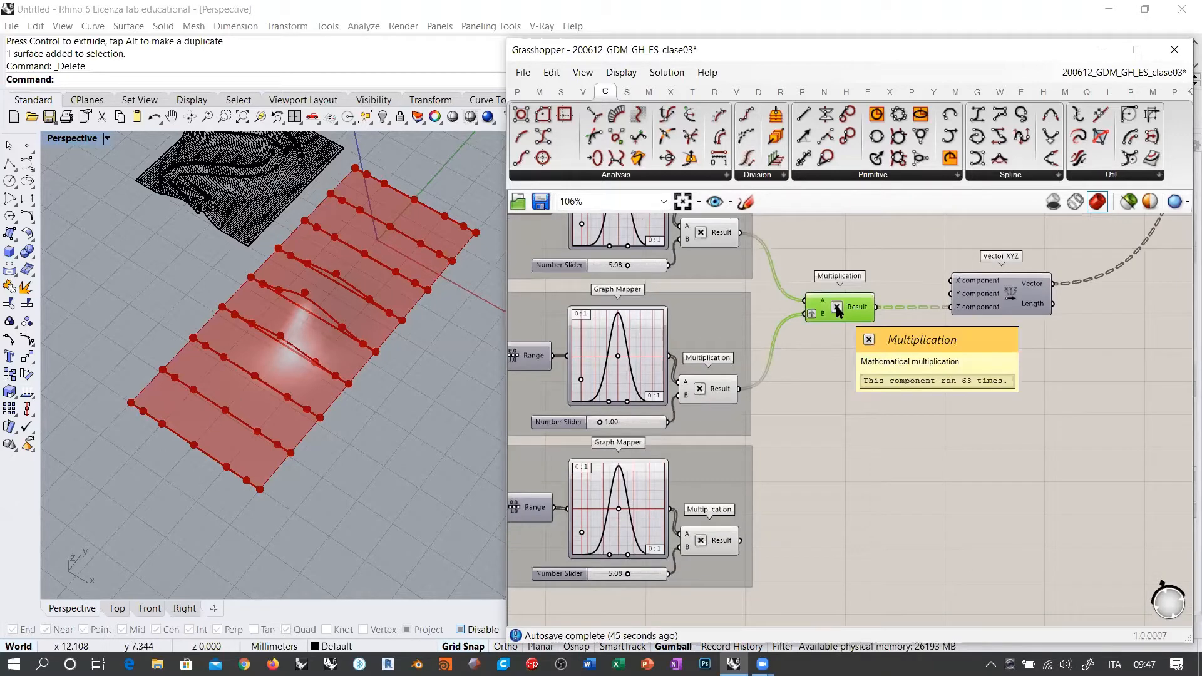
alt+drag(839, 311, 851, 467)
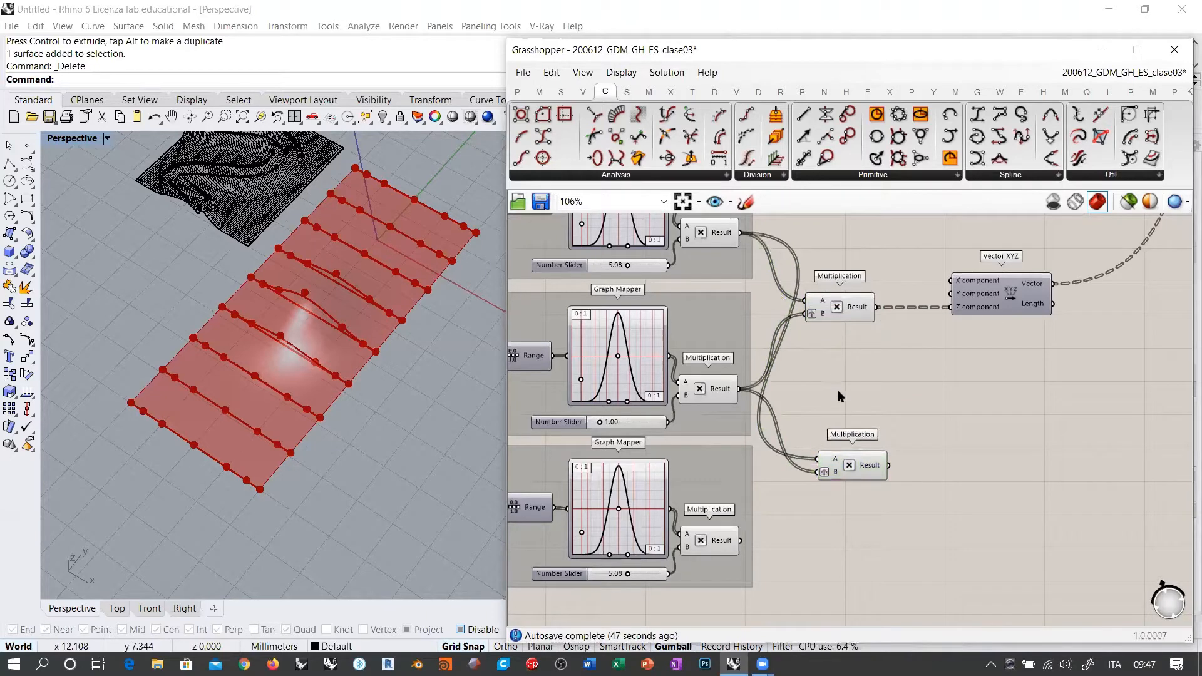
scroll(836, 397, up, 2)
drag(741, 512, 817, 440)
right_drag(639, 320, 807, 376)
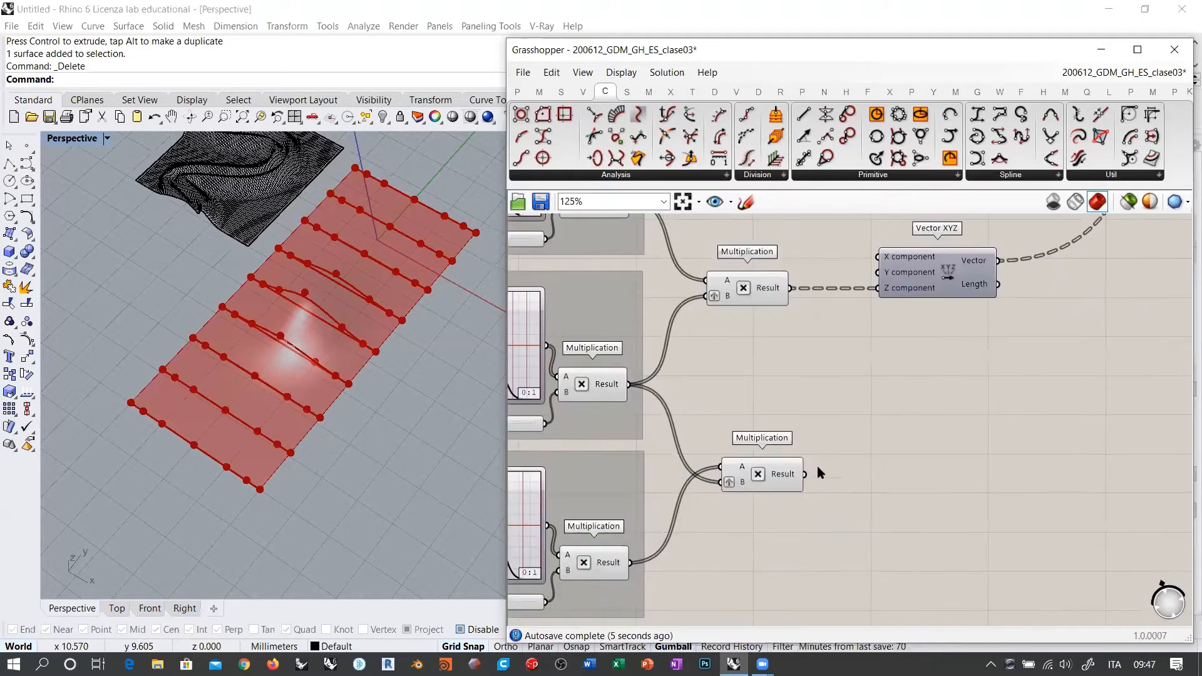
Connect the duplicated Multiplication's Result to the Y component of Vector XYZ and inspect the deformed curves.
right_drag(1084, 475, 816, 466)
drag(804, 474, 876, 273)
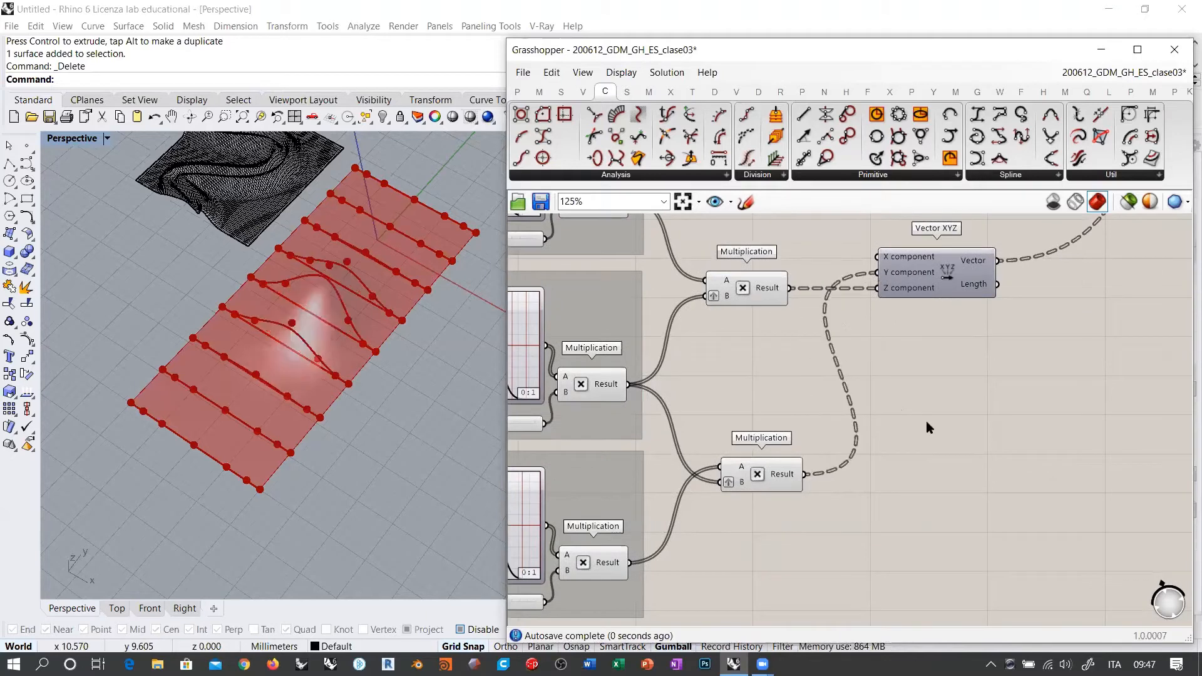
right_drag(326, 276, 309, 306)
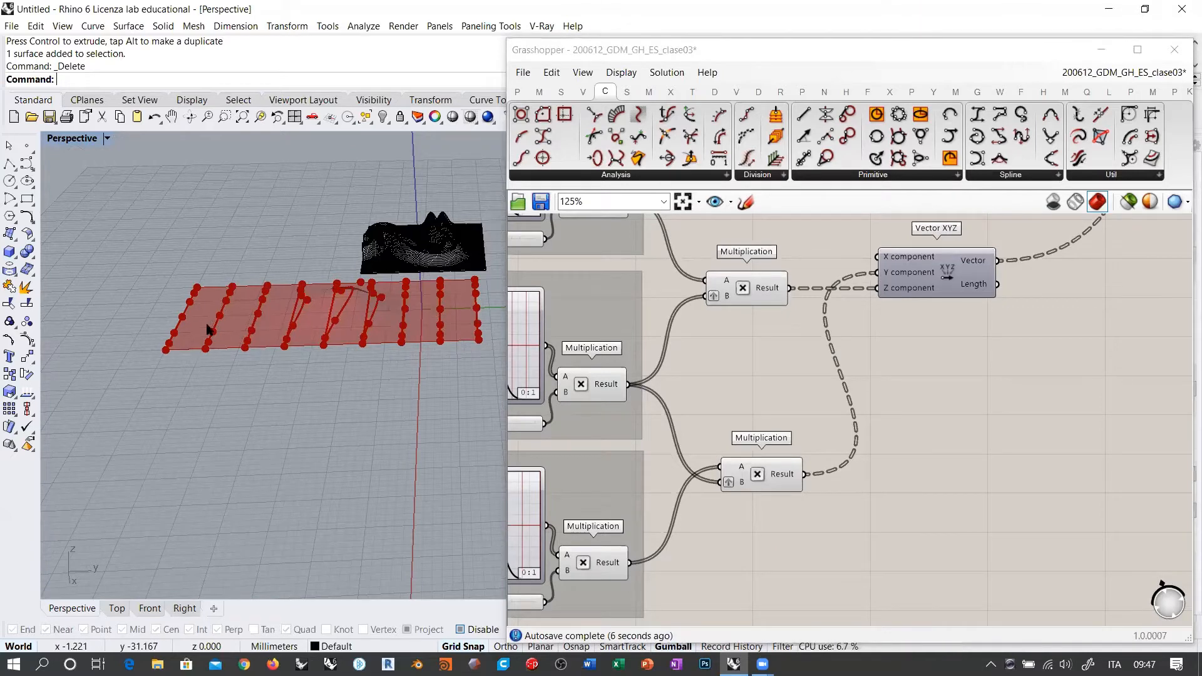
right_drag(339, 320, 373, 350)
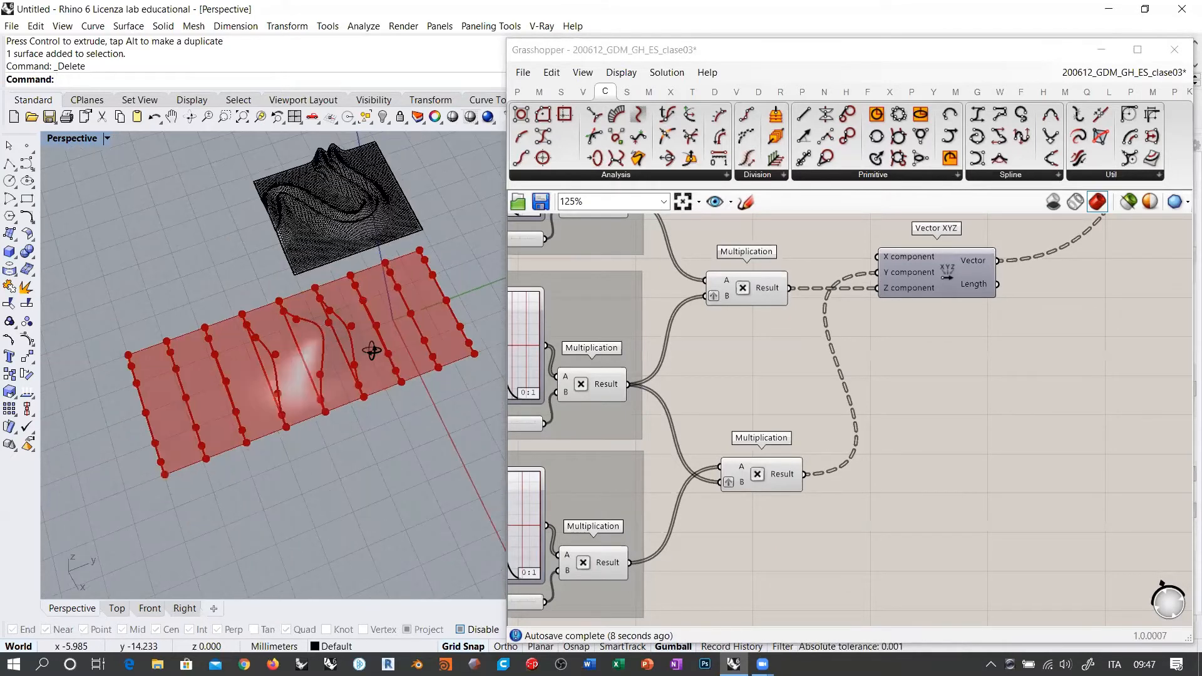
Change the third branch's Graph Mapper to the Sine graph type.
right_drag(657, 498, 951, 421)
right_drag(348, 390, 375, 406)
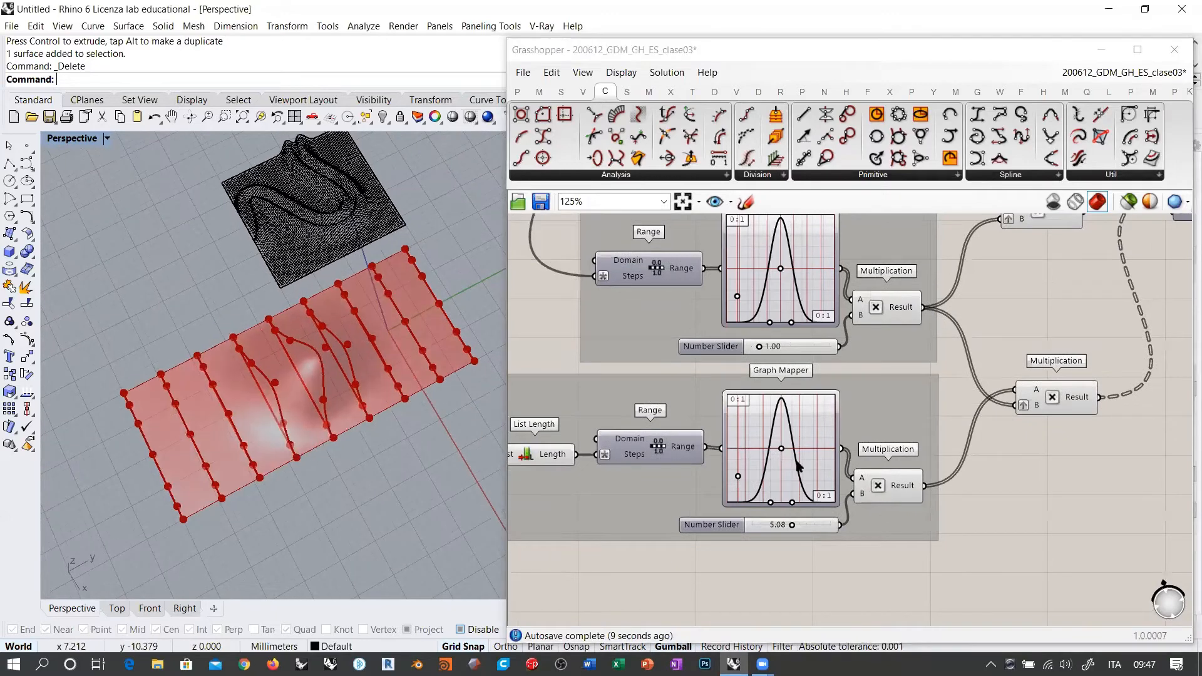
right_drag(805, 465, 812, 411)
scroll(791, 378, up, 1)
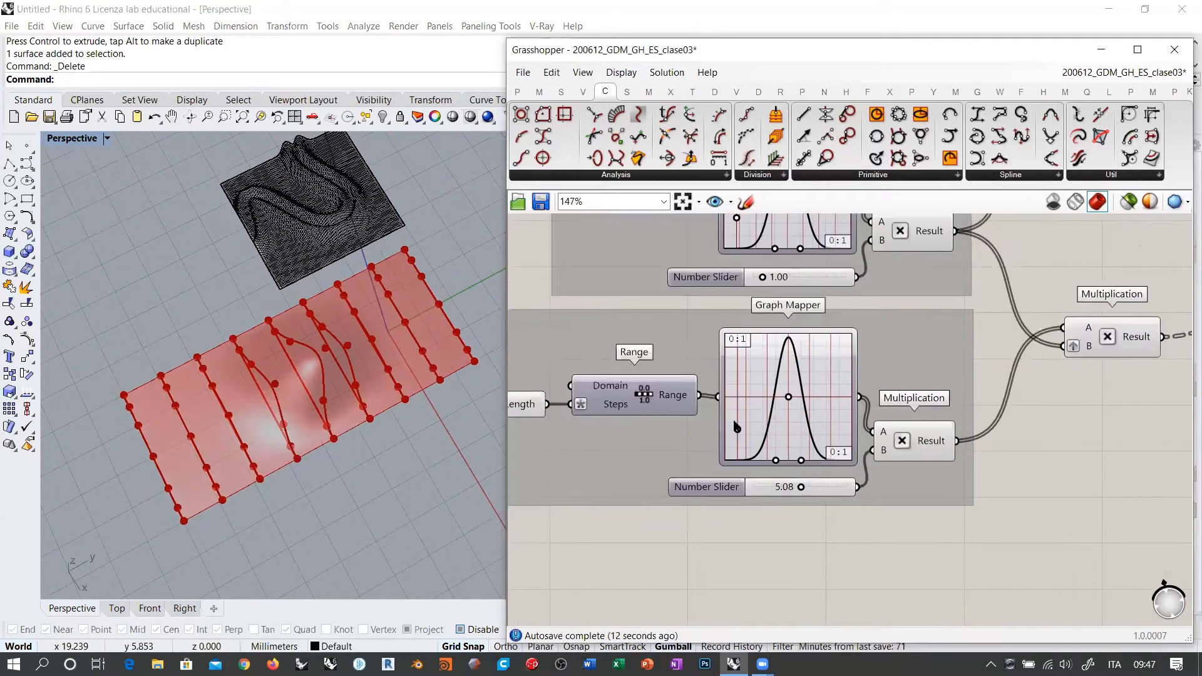
scroll(772, 393, up, 1)
right_click(758, 370)
mouse_move(826, 550)
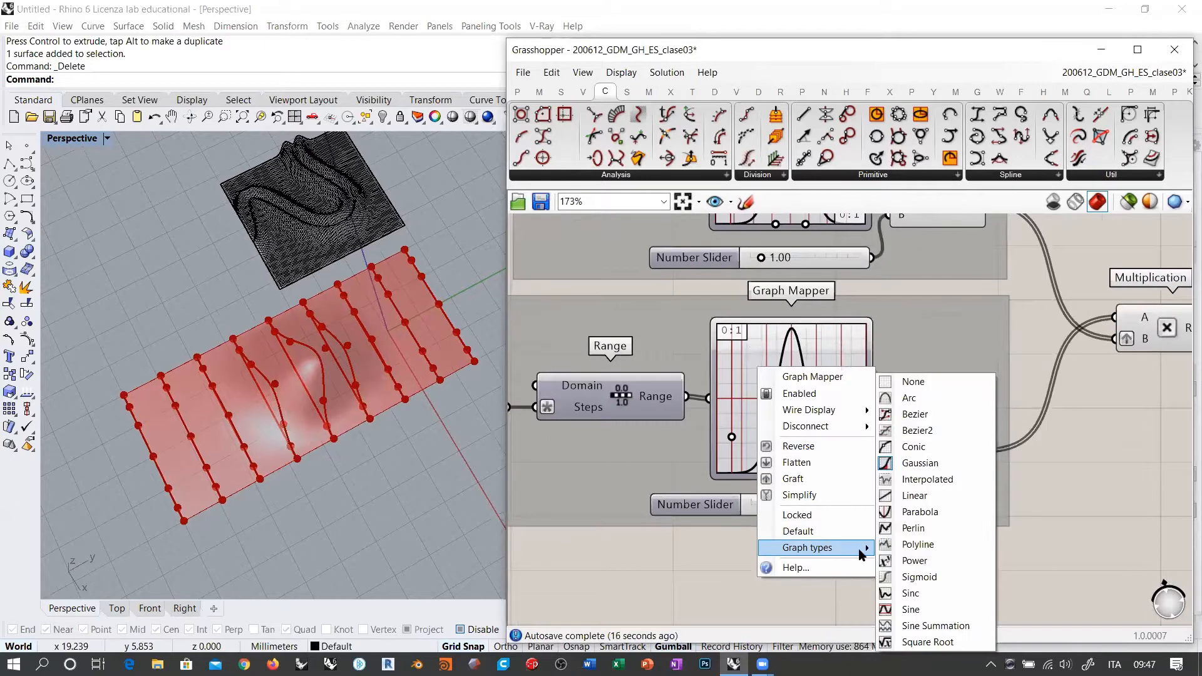
click(917, 576)
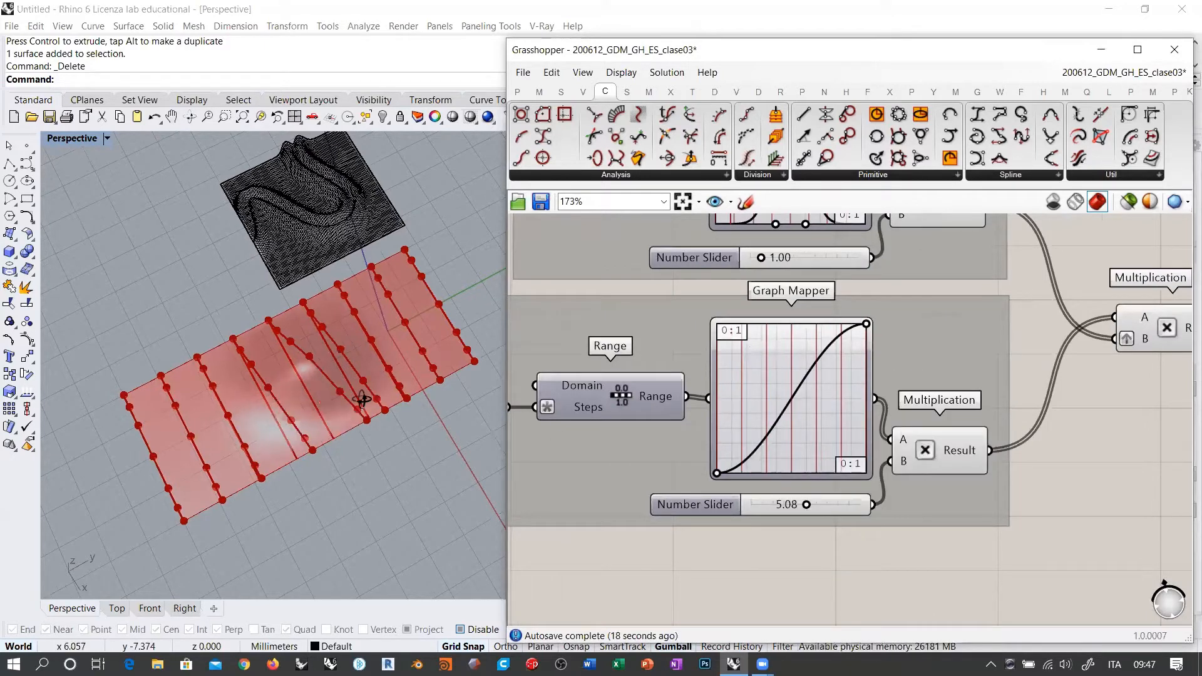
Shorten the third branch's sine graph period to about two full waves and inspect the curves from above.
right_drag(350, 368, 352, 307)
right_drag(791, 379, 814, 365)
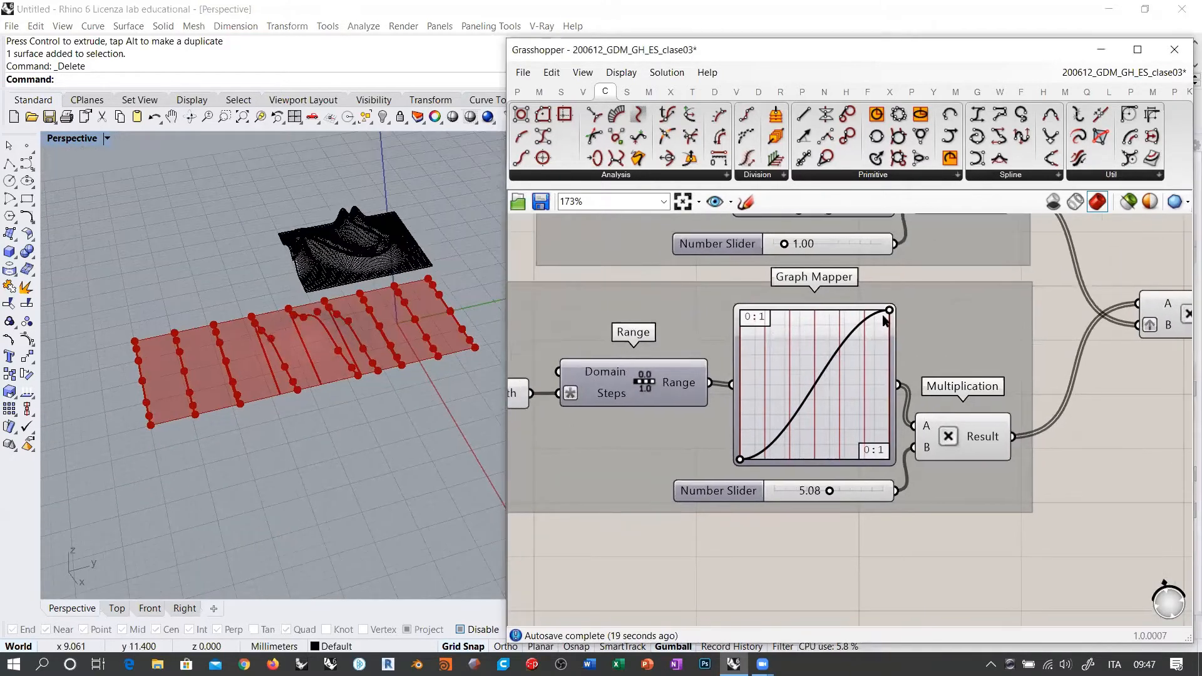
drag(888, 313, 776, 311)
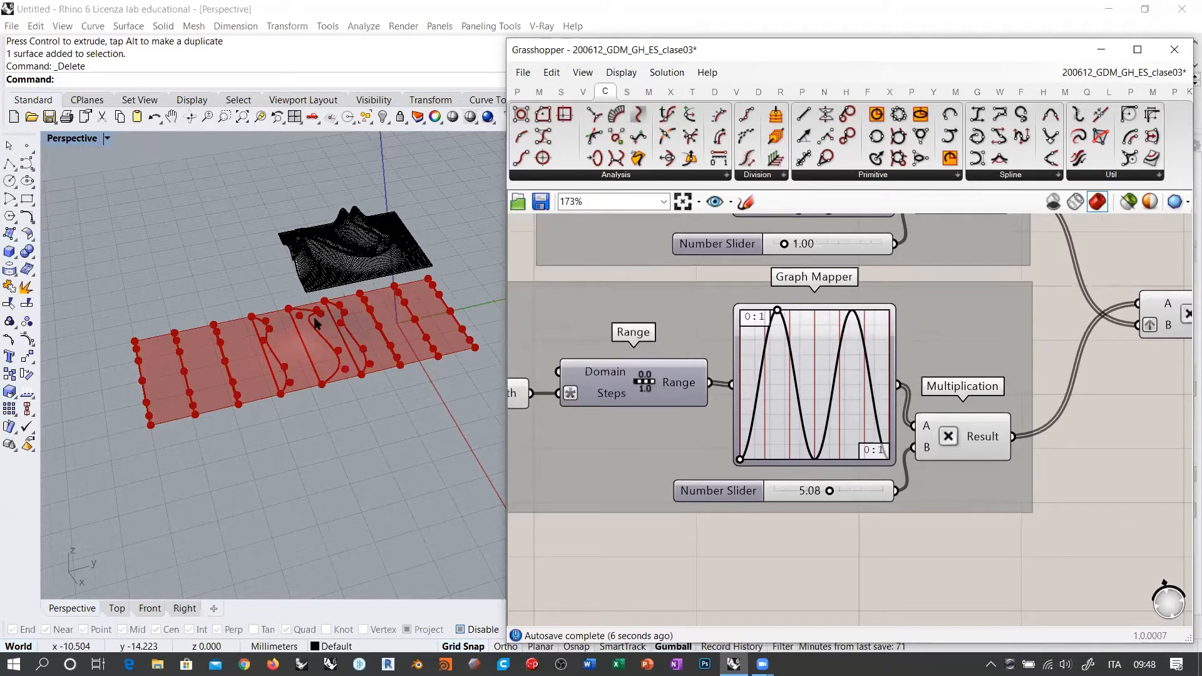
right_drag(326, 431, 332, 332)
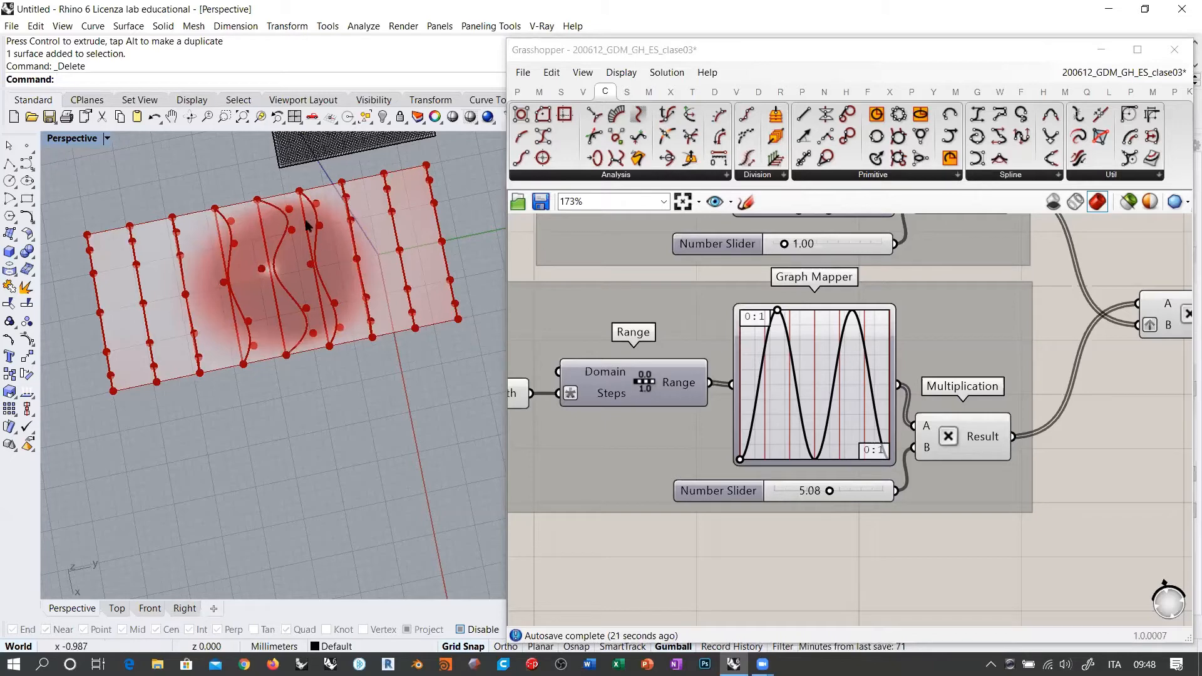
right_drag(348, 328, 354, 330)
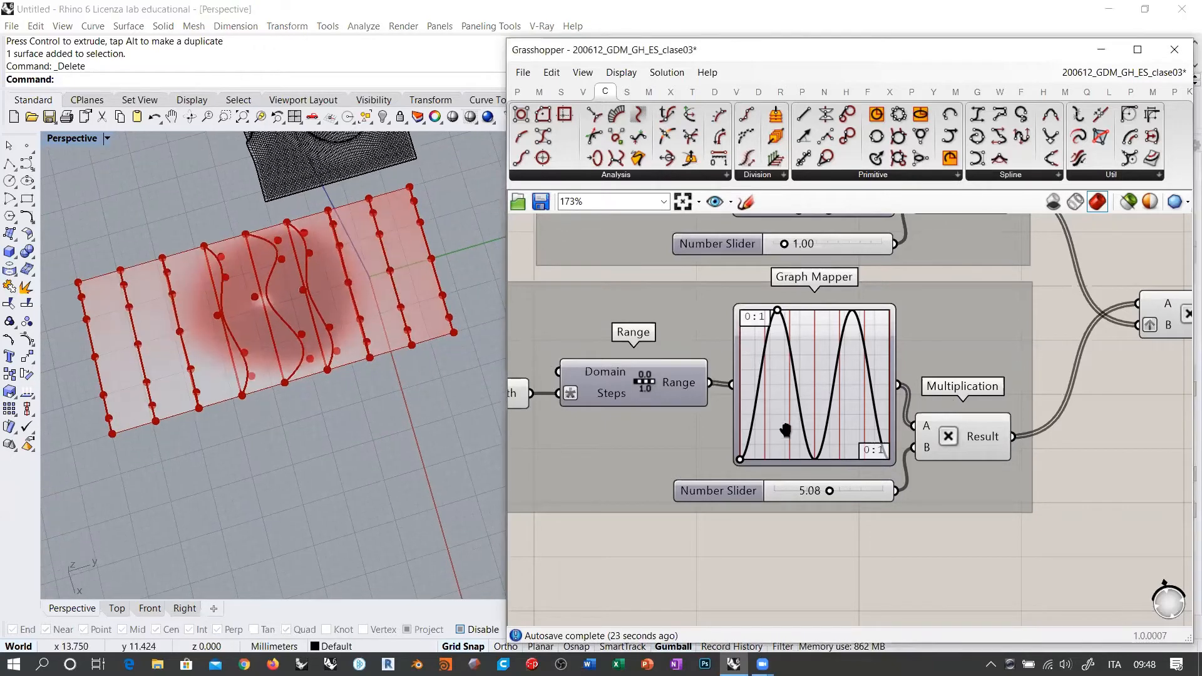
Bake the Loft surface into Rhino.
scroll(933, 364, down, 5)
scroll(918, 317, up, 3)
right_drag(981, 249, 824, 385)
right_drag(1096, 317, 843, 380)
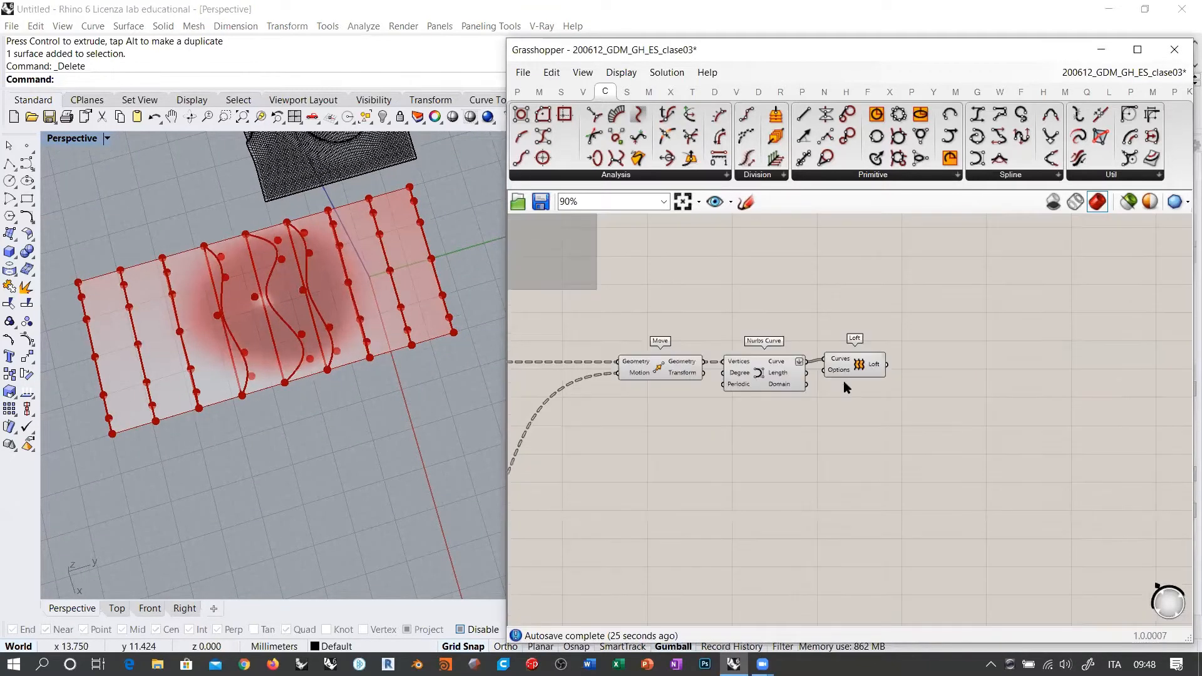
scroll(844, 379, up, 3)
click(877, 361)
right_click(874, 366)
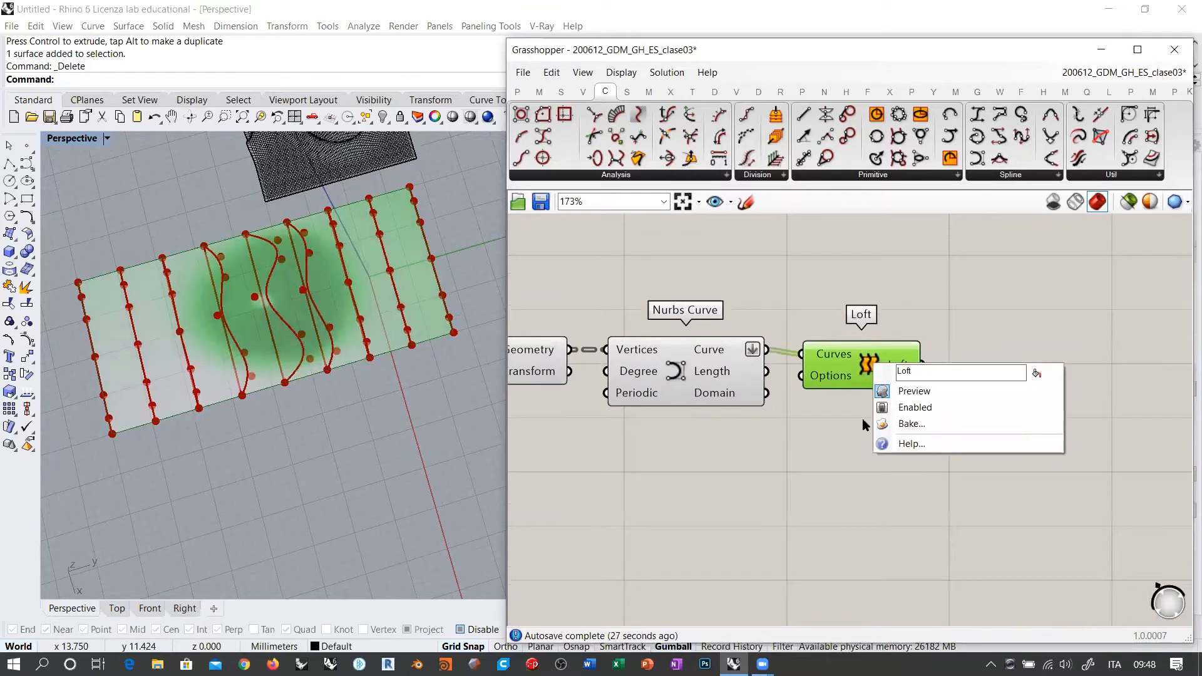
click(867, 420)
click(905, 571)
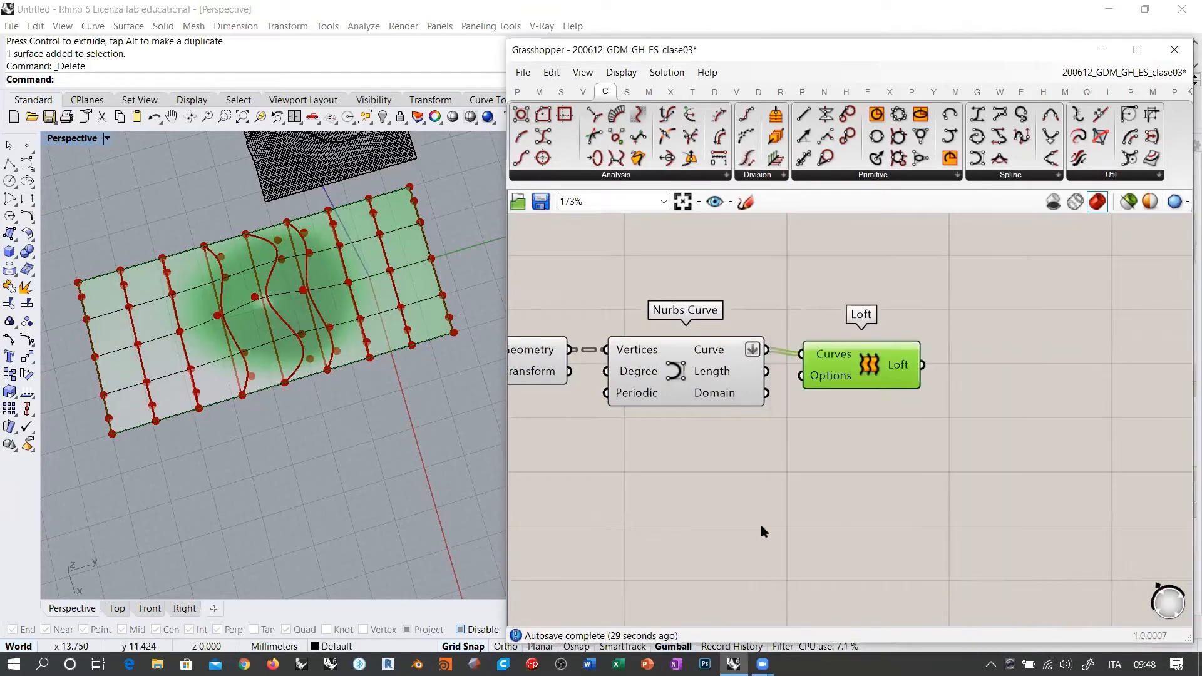
Move the baked loft surface 32 mm along X, clear of the Grasshopper preview.
click(324, 286)
scroll(325, 287, down, 6)
mouse_move(335, 292)
right_down()
mouse_move(368, 231)
mouse_move(323, 284)
mouse_move(348, 289)
right_up()
drag(222, 346, 345, 385)
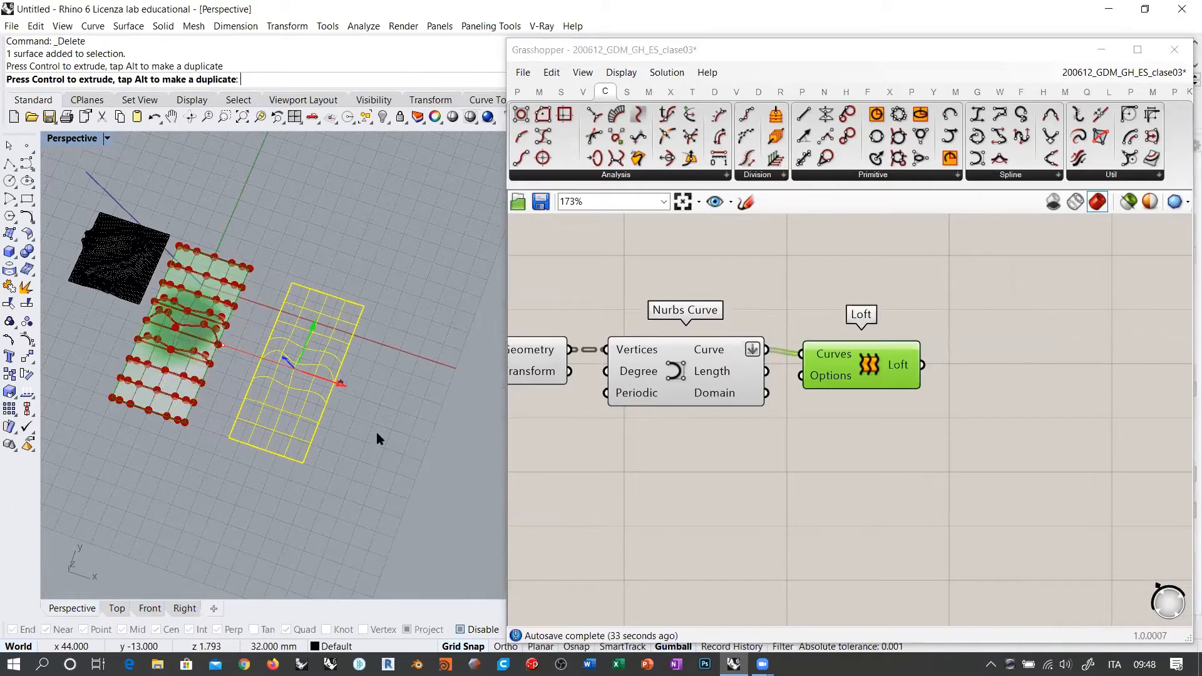
click(376, 433)
Extract four V-direction isocurves across the wavy middle of the baked surface.
right_drag(377, 433, 302, 349)
scroll(295, 400, up, 4)
scroll(315, 366, up, 2)
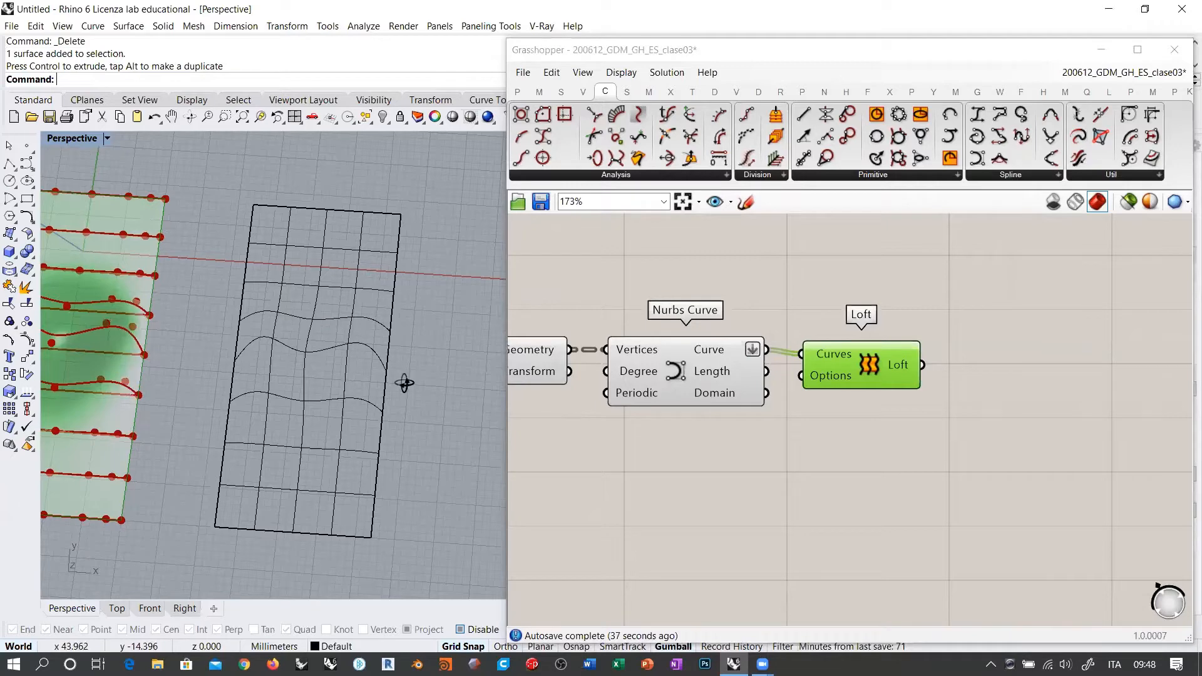
right_drag(403, 383, 361, 383)
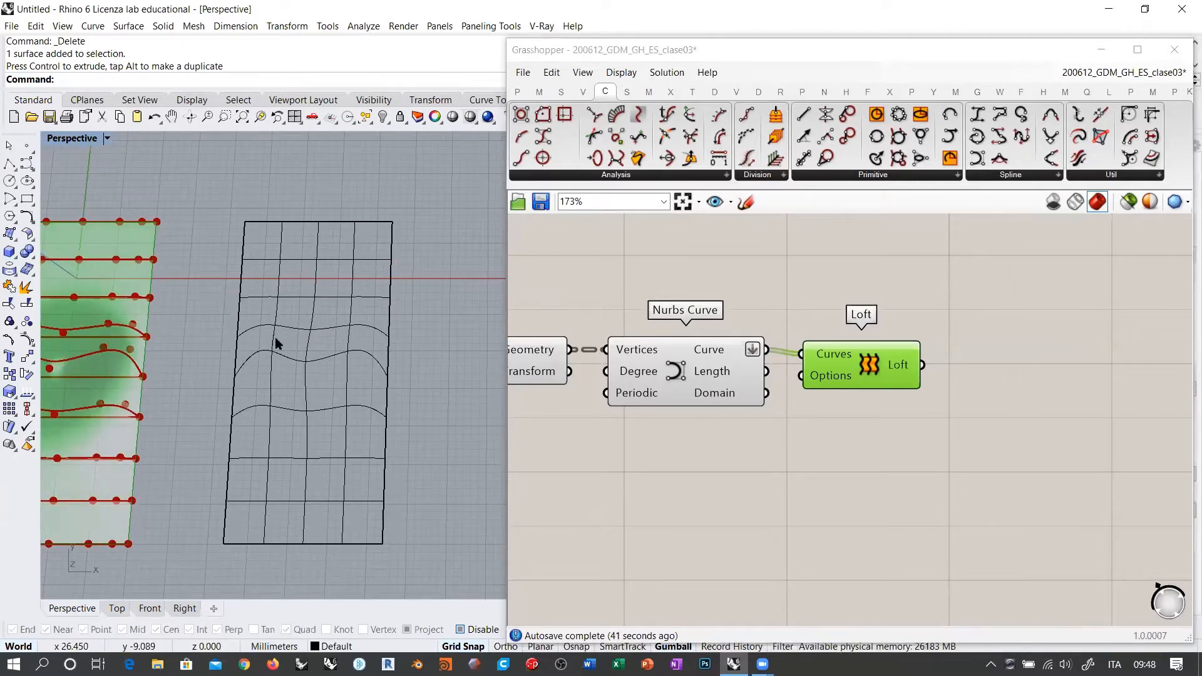
mouse_move(276, 344)
right_down()
mouse_move(288, 322)
mouse_move(294, 334)
right_up()
click(295, 335)
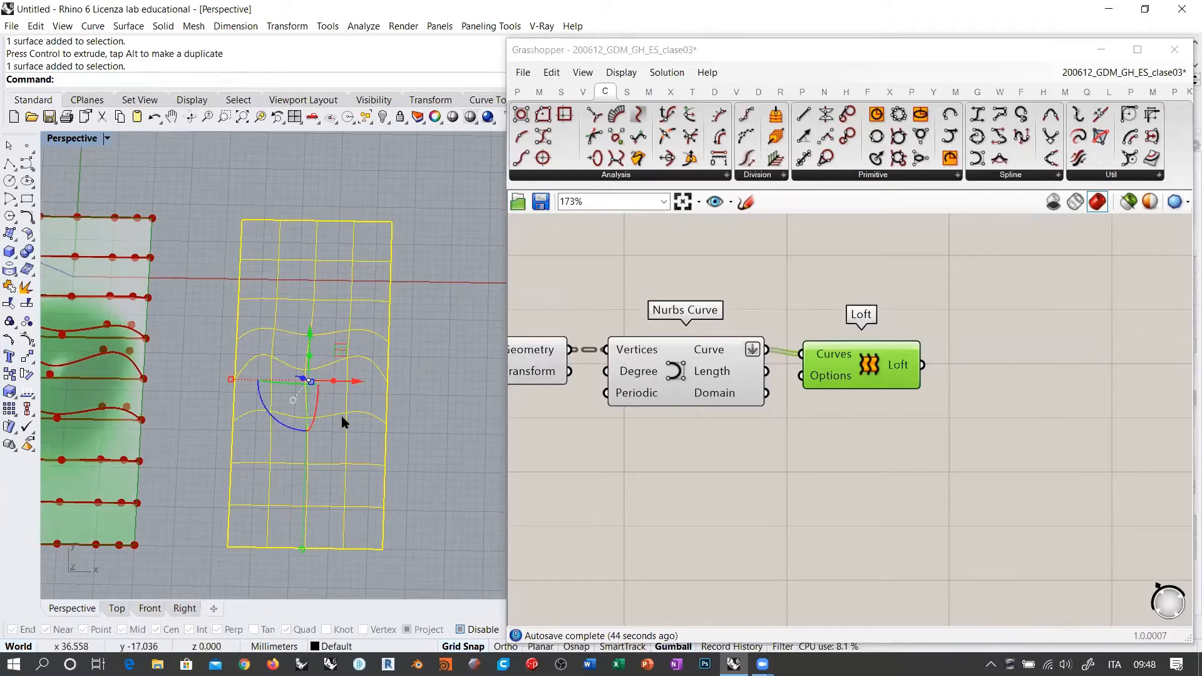
shift+right_drag(367, 433, 406, 360)
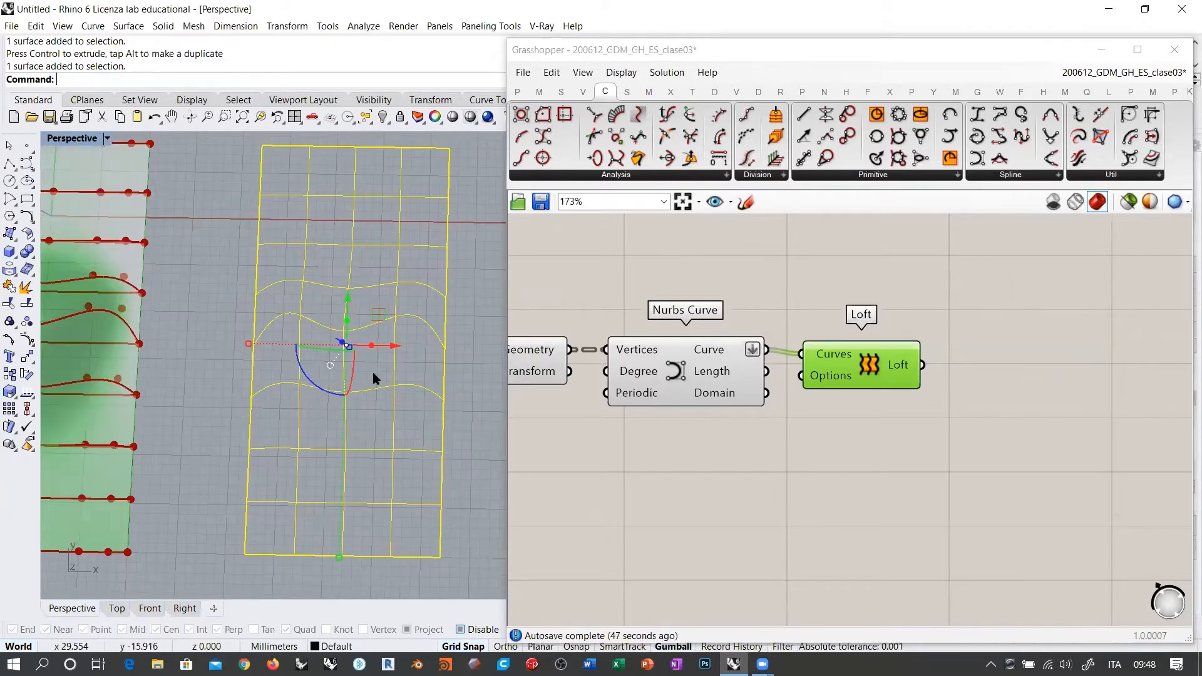
click(10, 270)
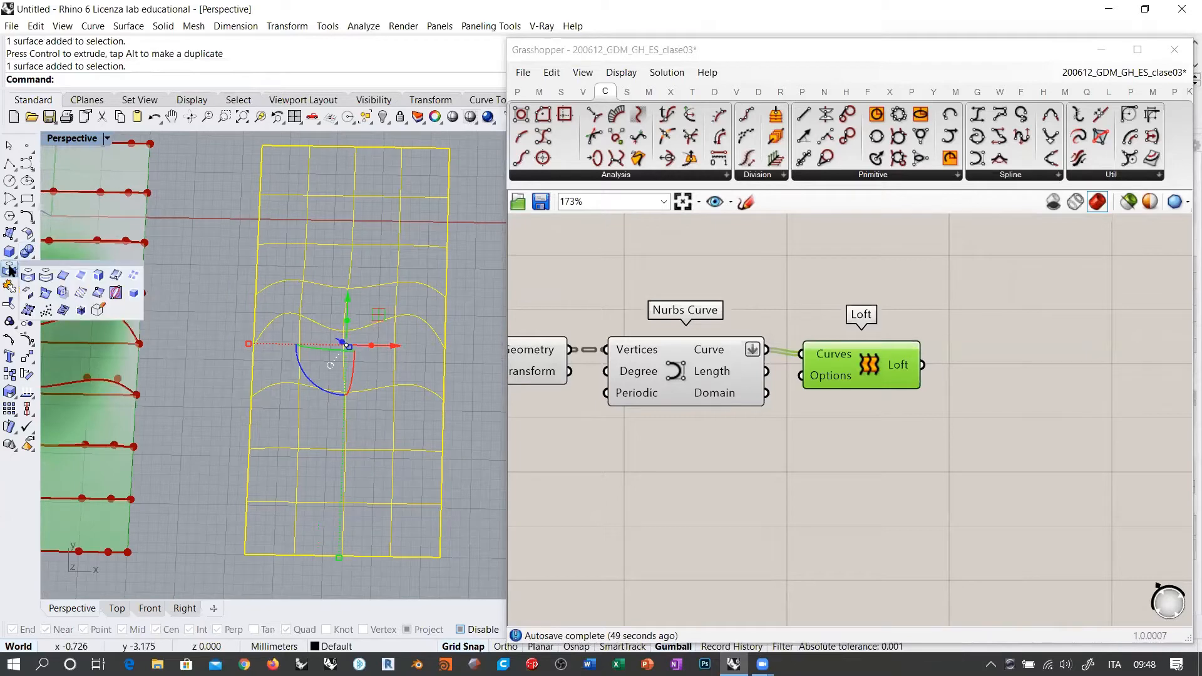
click(115, 275)
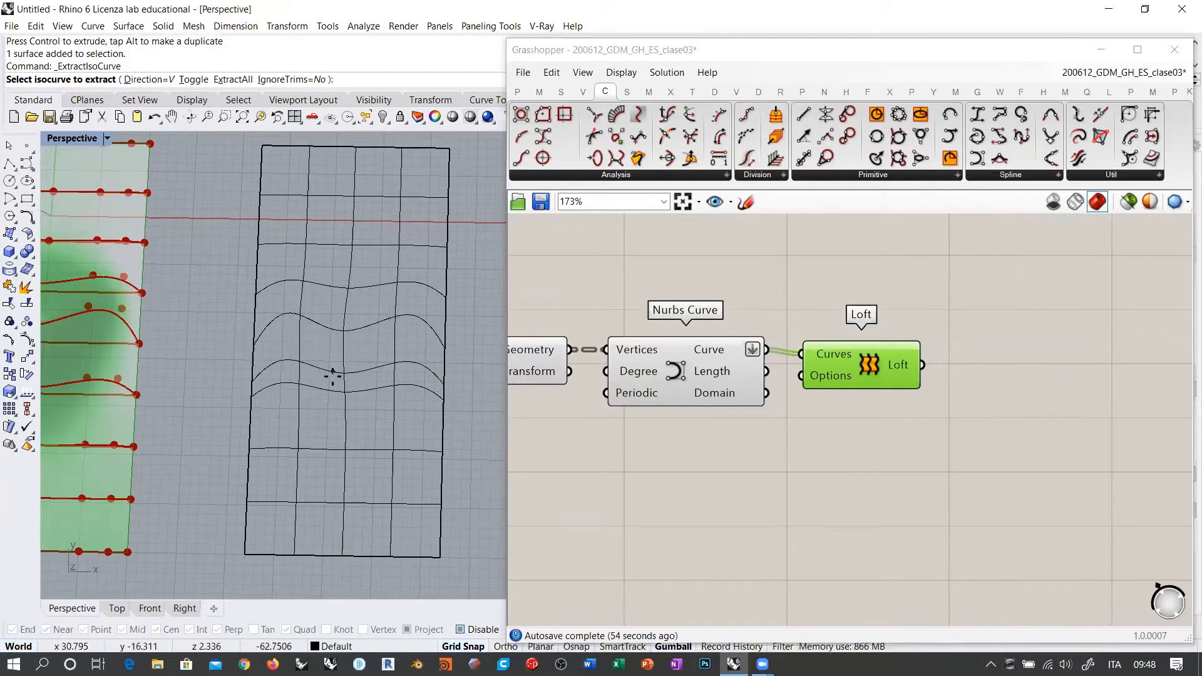
click(325, 344)
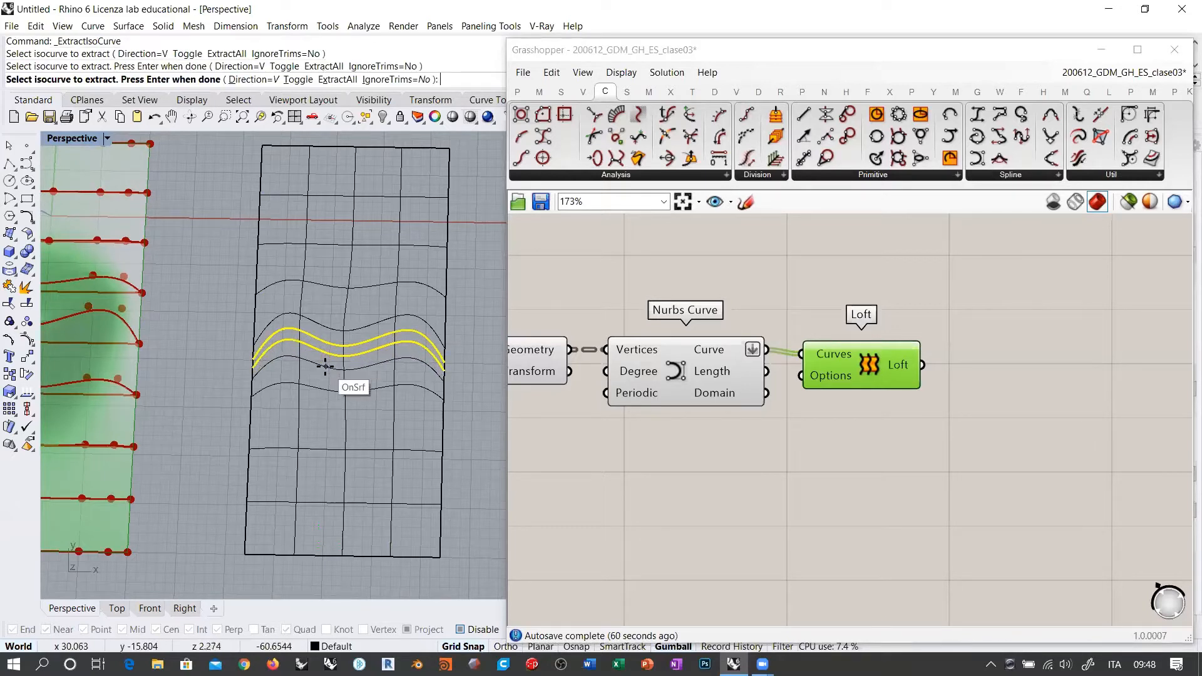
click(326, 364)
click(326, 376)
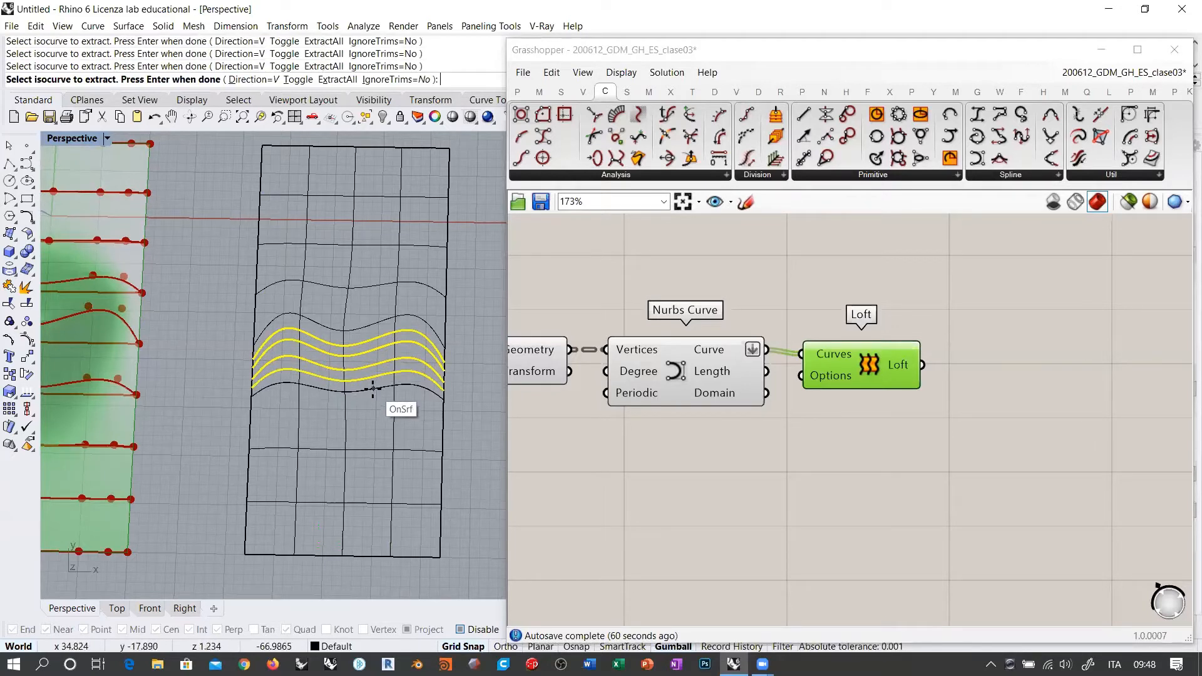
Switch the isocurve direction to U and extract eight lengthwise isocurves across the baked surface.
text(t)
key(Return)
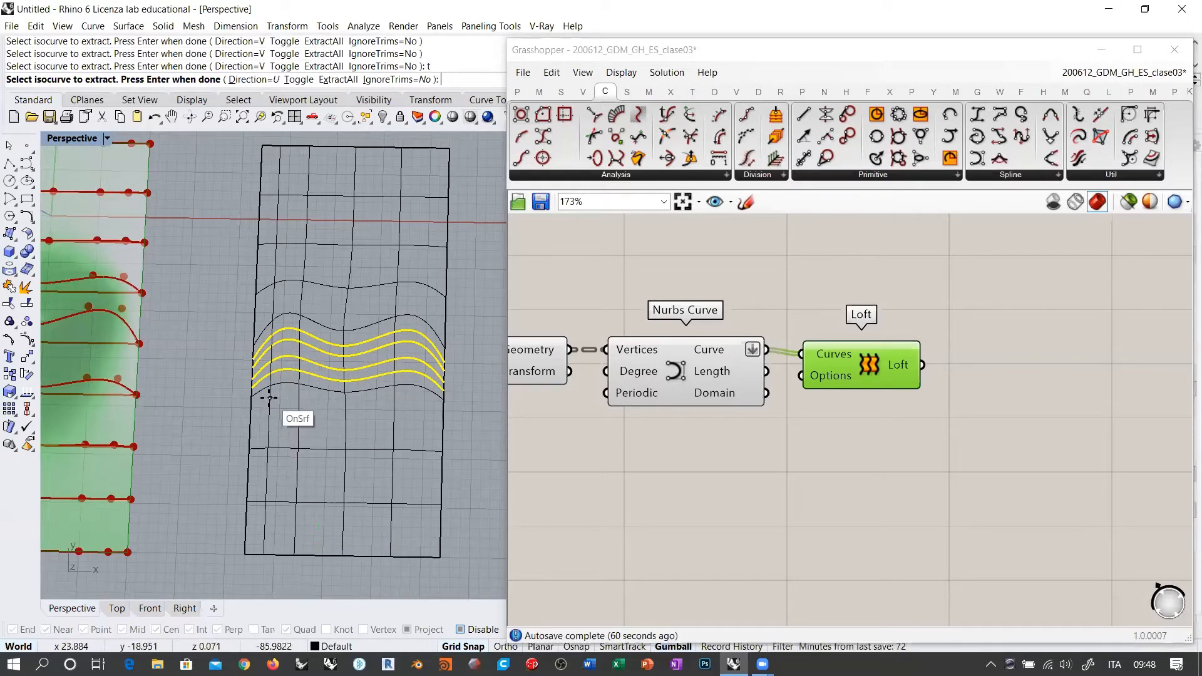
click(267, 398)
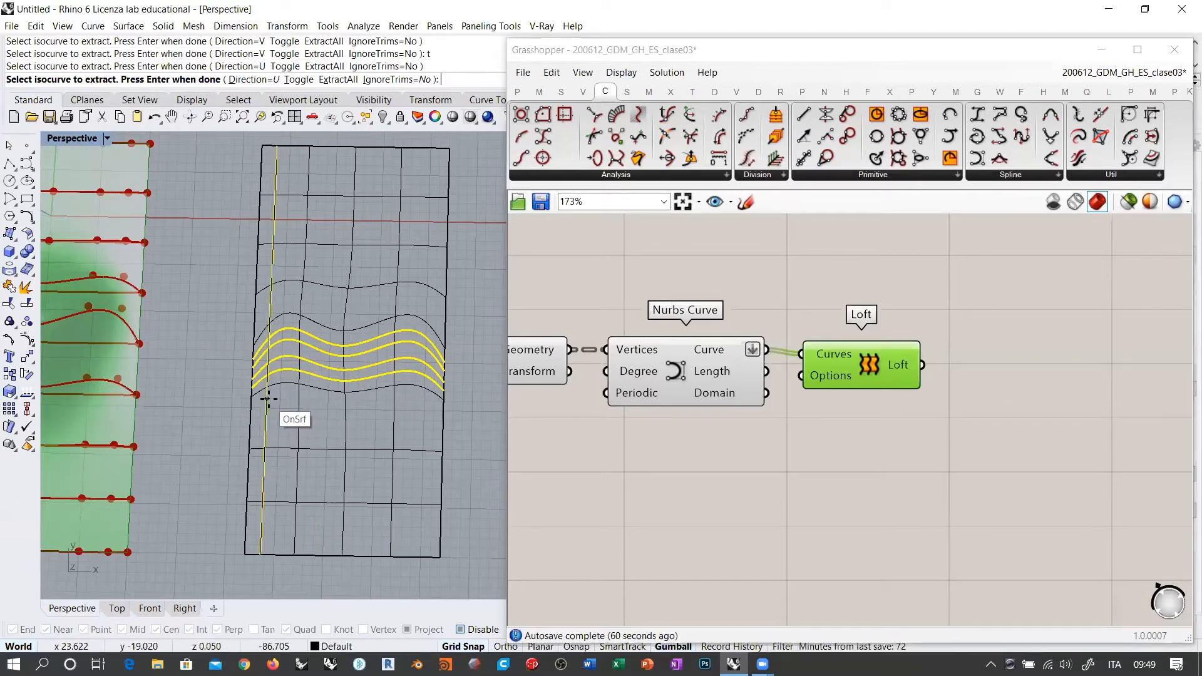
click(291, 399)
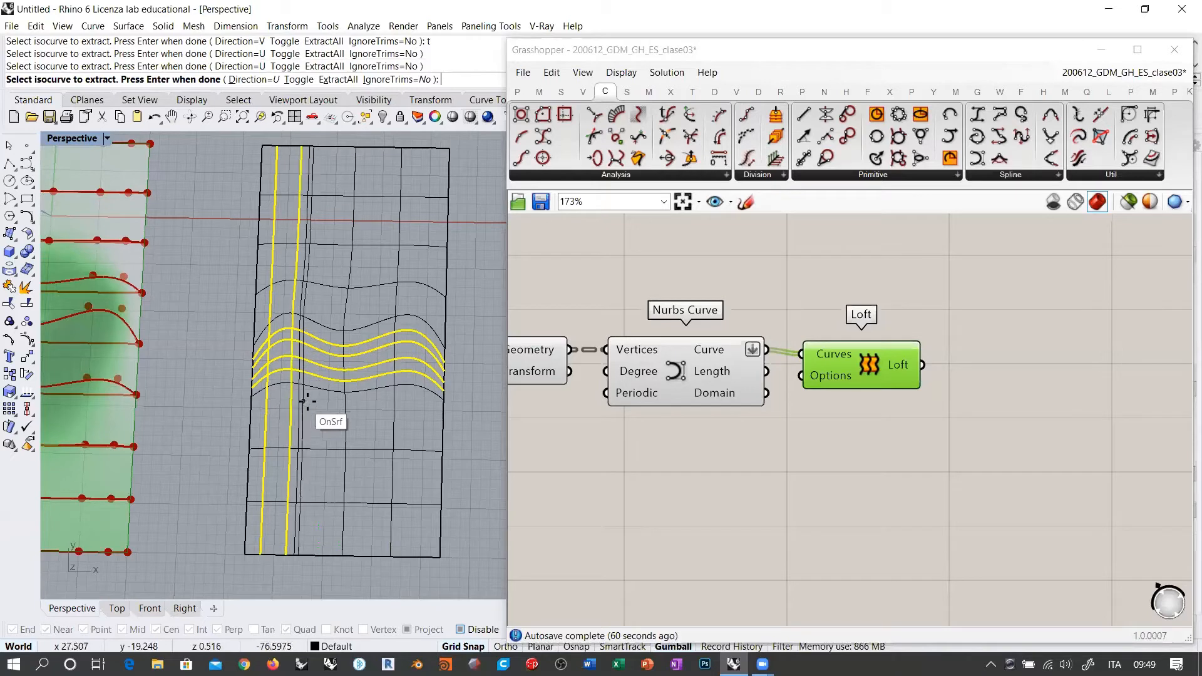
click(308, 402)
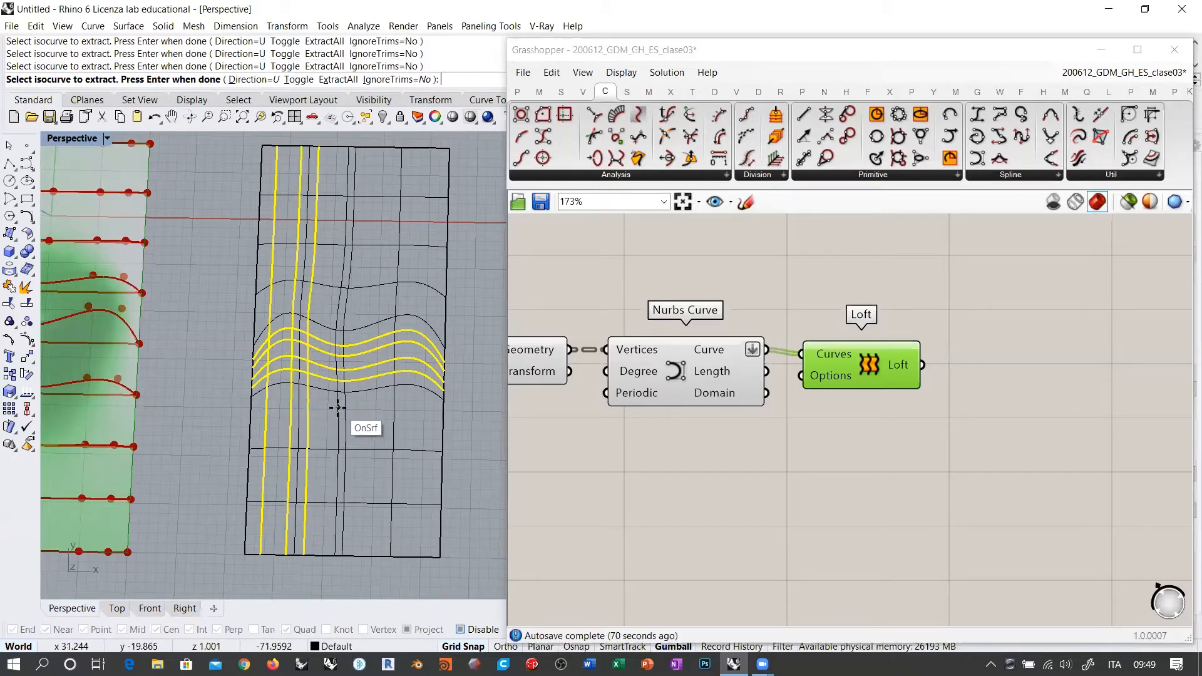
click(338, 407)
click(350, 408)
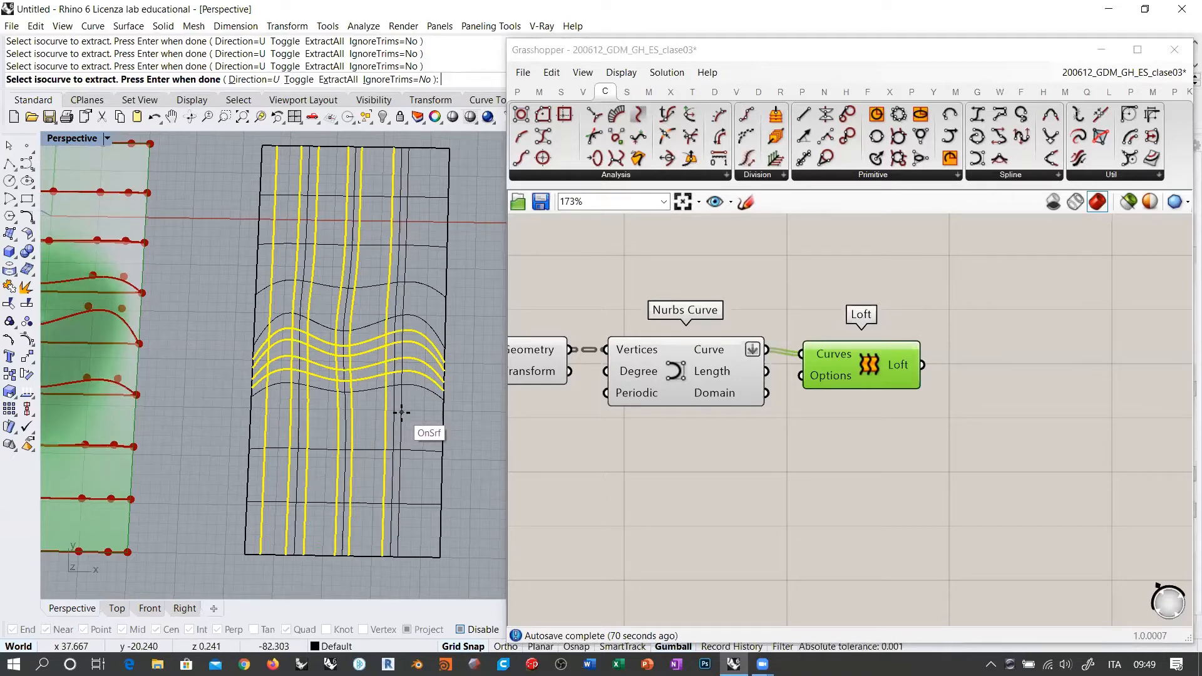
click(401, 412)
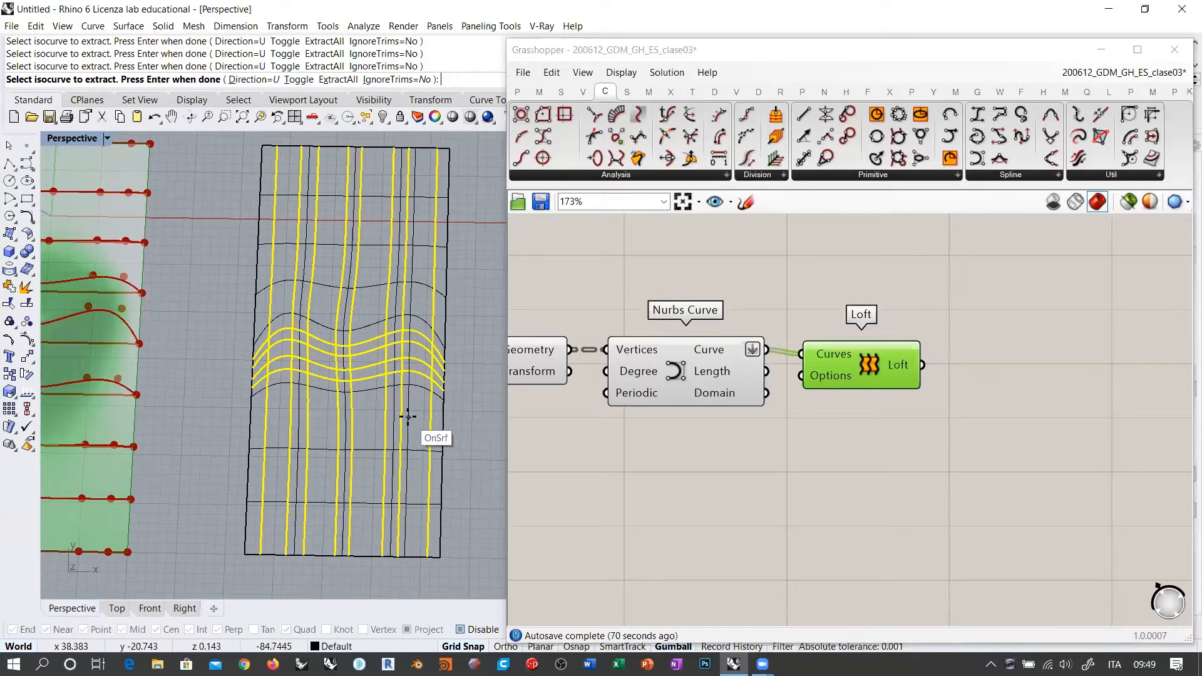
key(Return)
Shade the Perspective view and trim two rows of four openings out of the surface between the crossing isocurves.
mouse_move(430, 419)
right_down()
mouse_move(376, 350)
mouse_move(371, 362)
mouse_move(273, 357)
right_up()
click(468, 112)
scroll(291, 356, up, 6)
text(Trim)
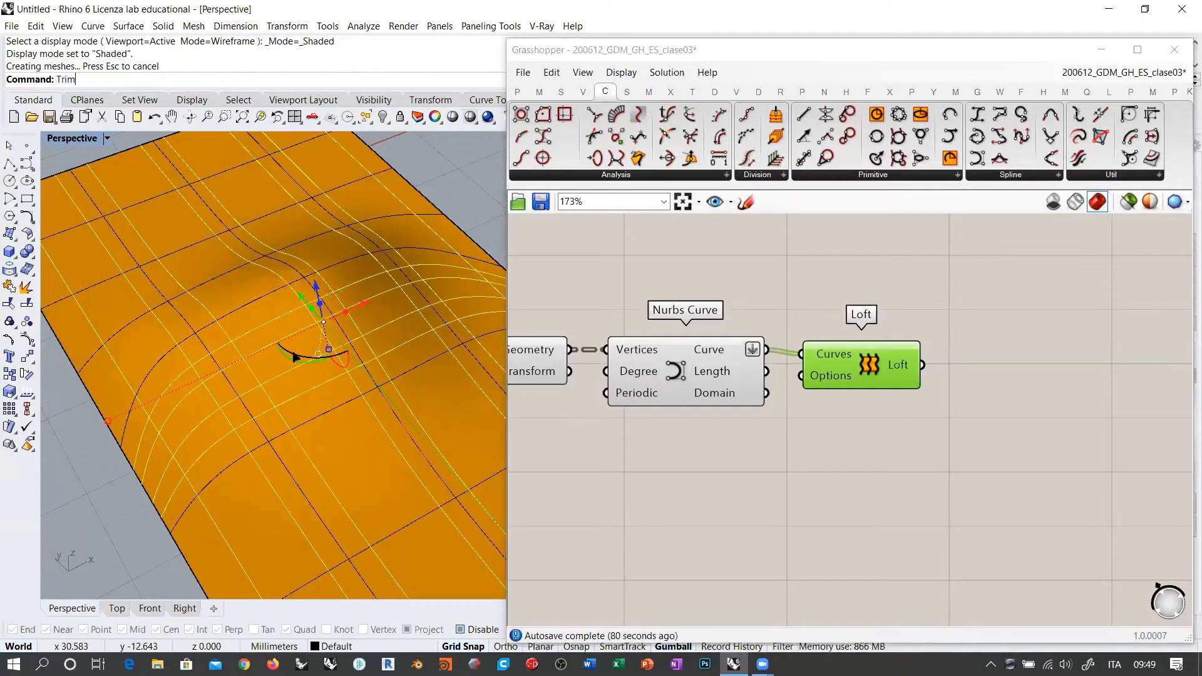
key(Return)
click(202, 445)
click(182, 402)
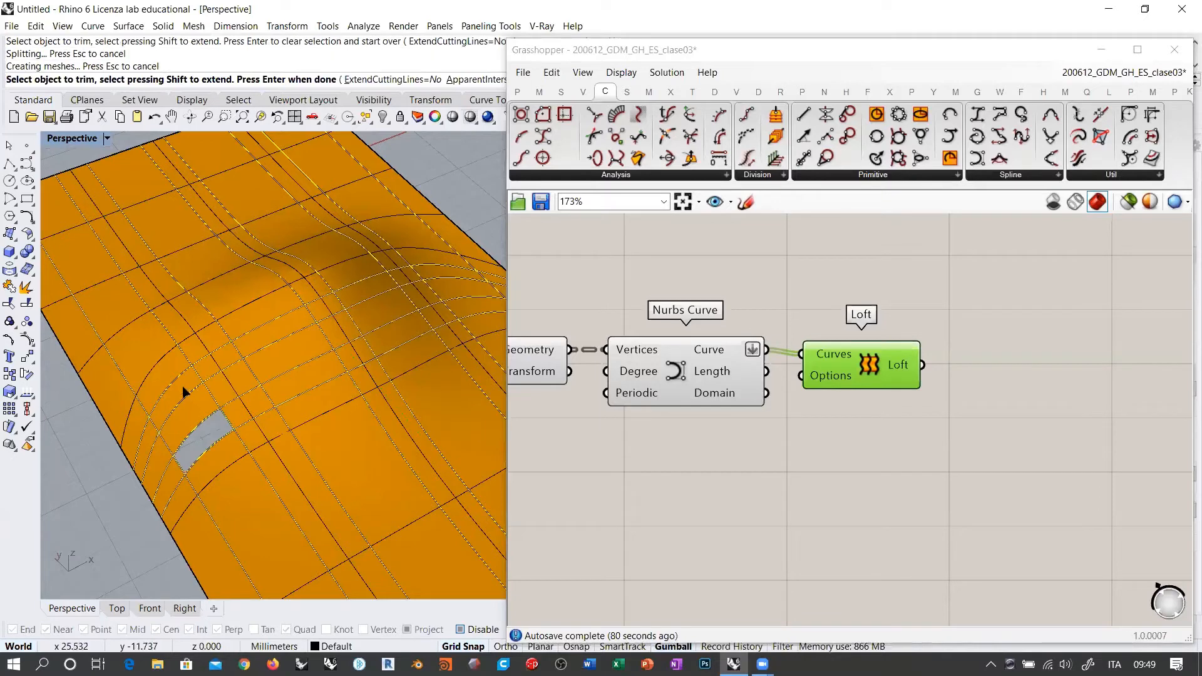
click(257, 343)
click(307, 380)
click(393, 337)
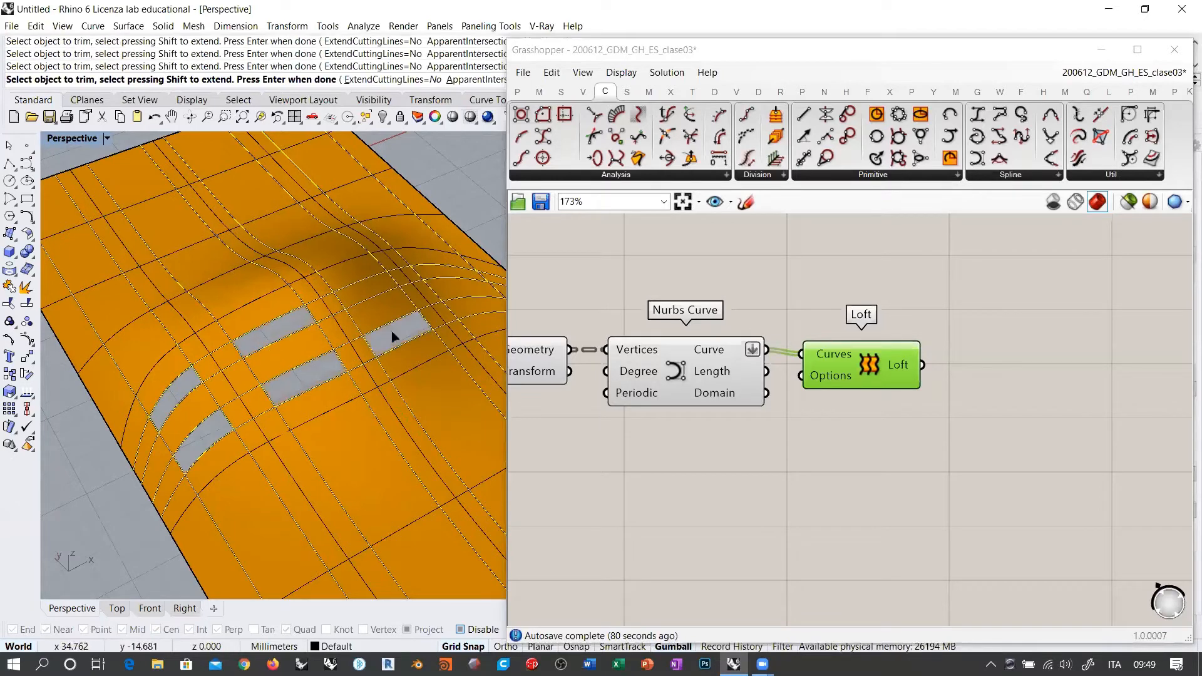
scroll(395, 291, down, 6)
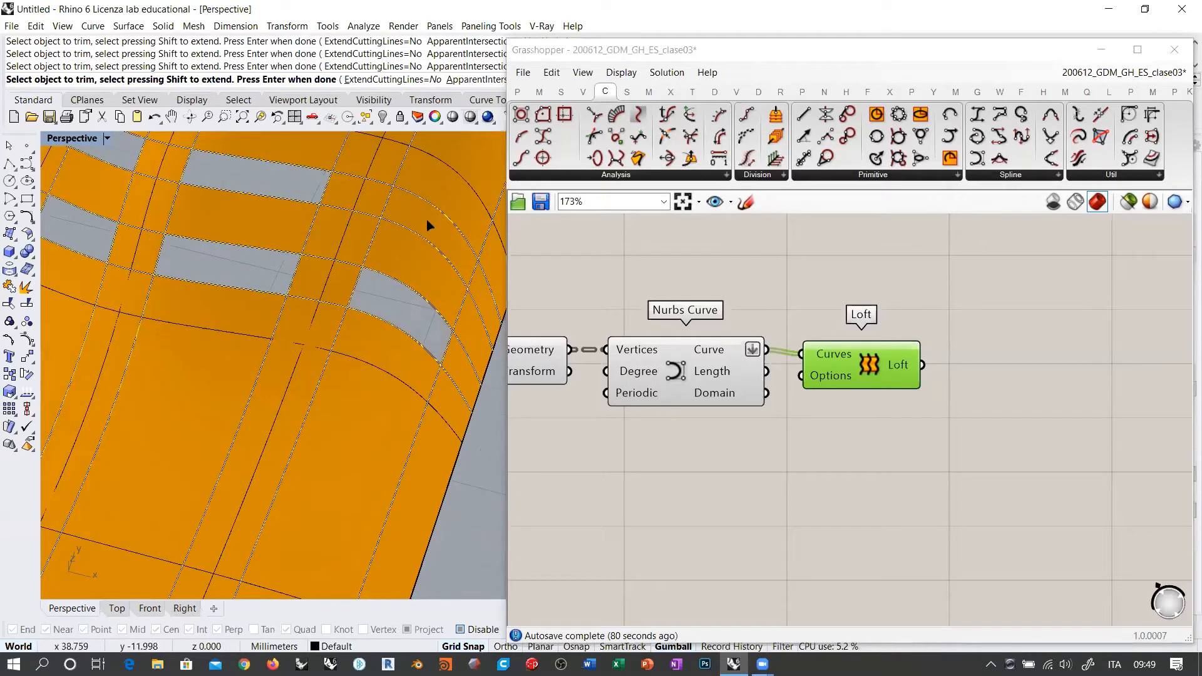
key(Return)
Try to offset the trimmed surface with the Offset command.
scroll(382, 311, down, 3)
click(388, 321)
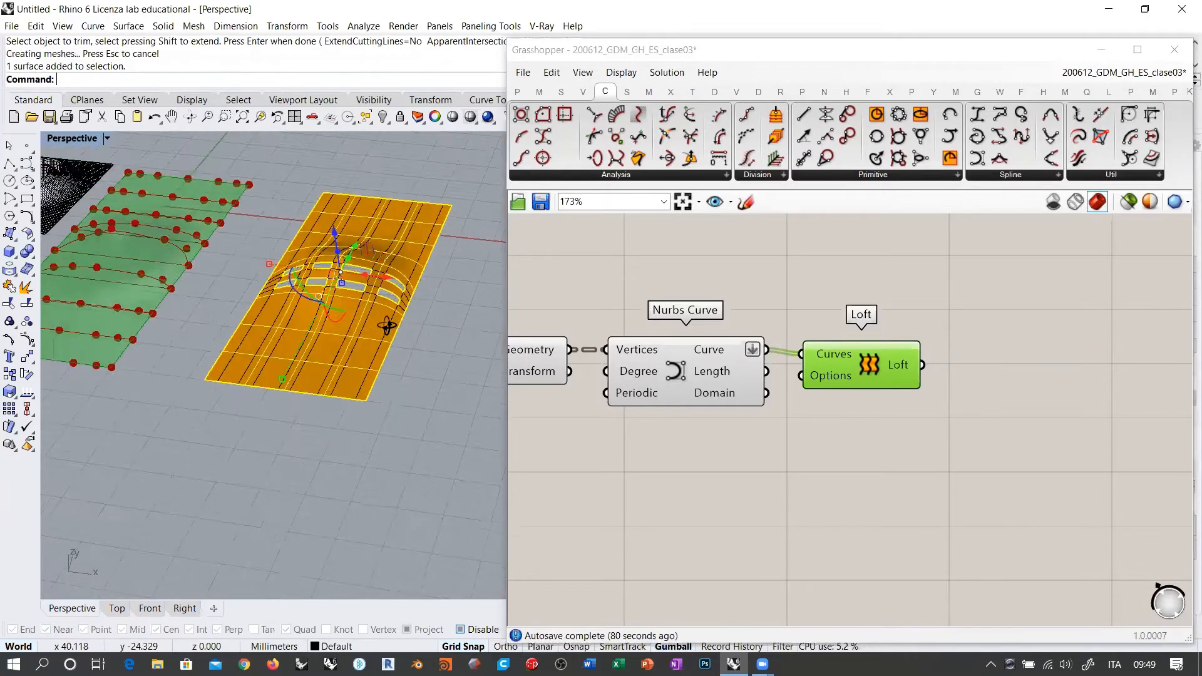
scroll(370, 308, down, 2)
scroll(370, 307, up, 1)
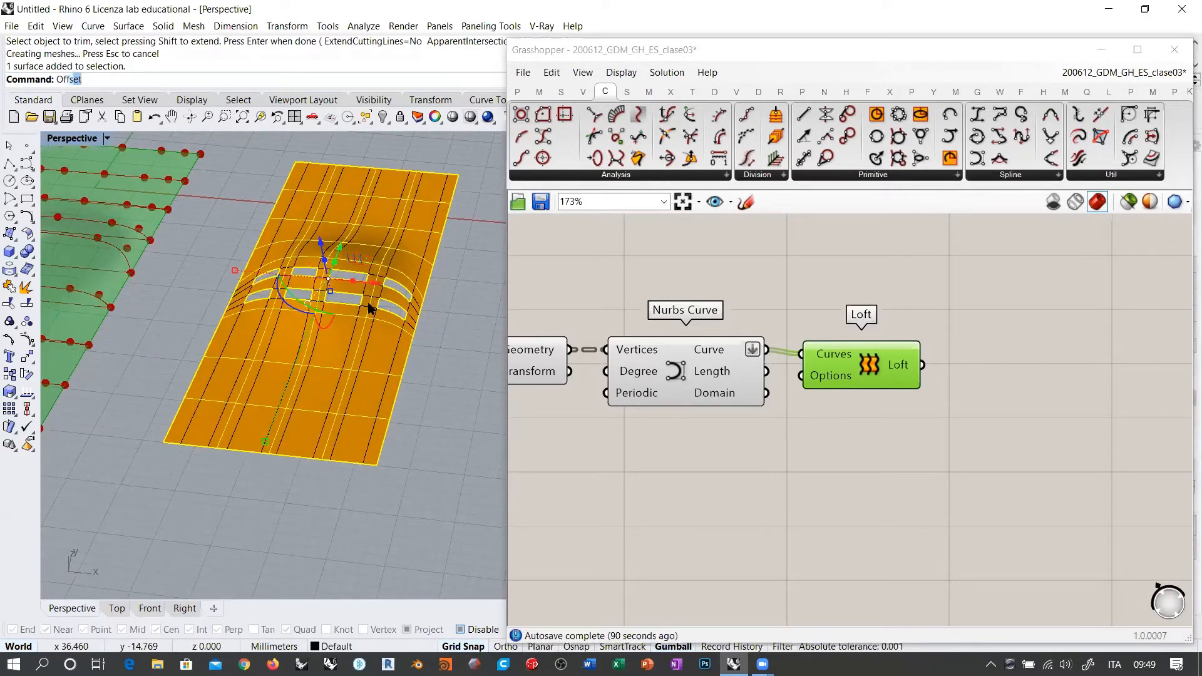
text(Off)
key(Return)
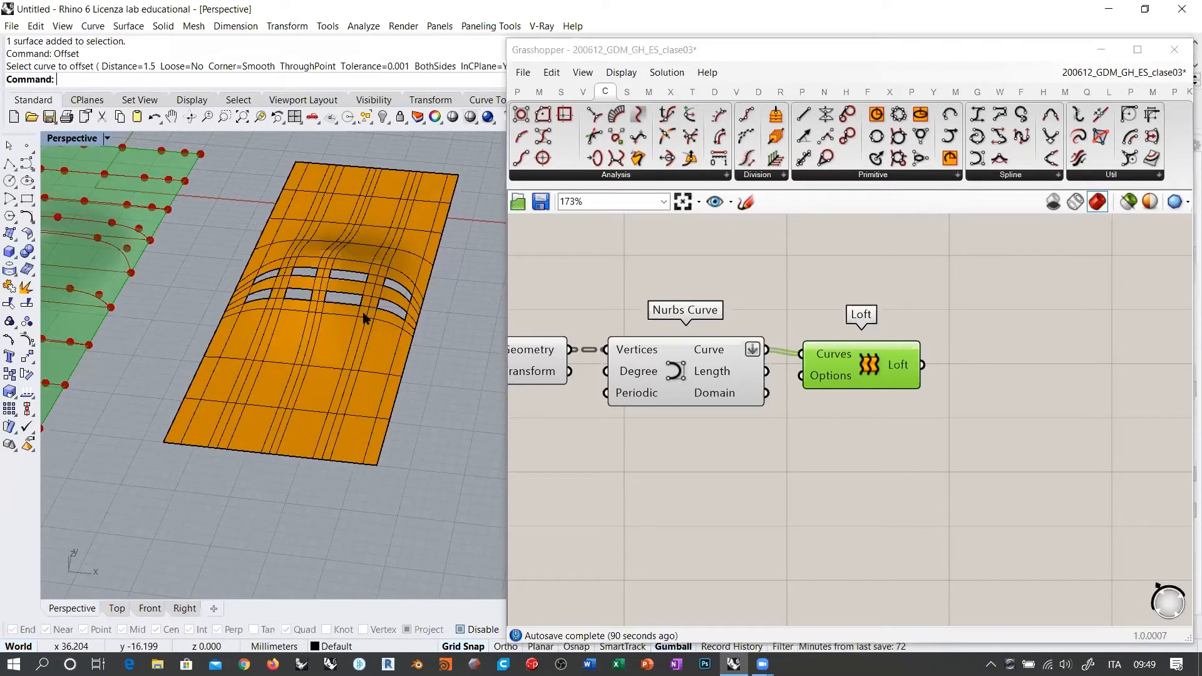
Offset the trimmed surface upward by 1 mm as a solid with OffsetSrf, flipping the offset direction.
text(OffsetSrf)
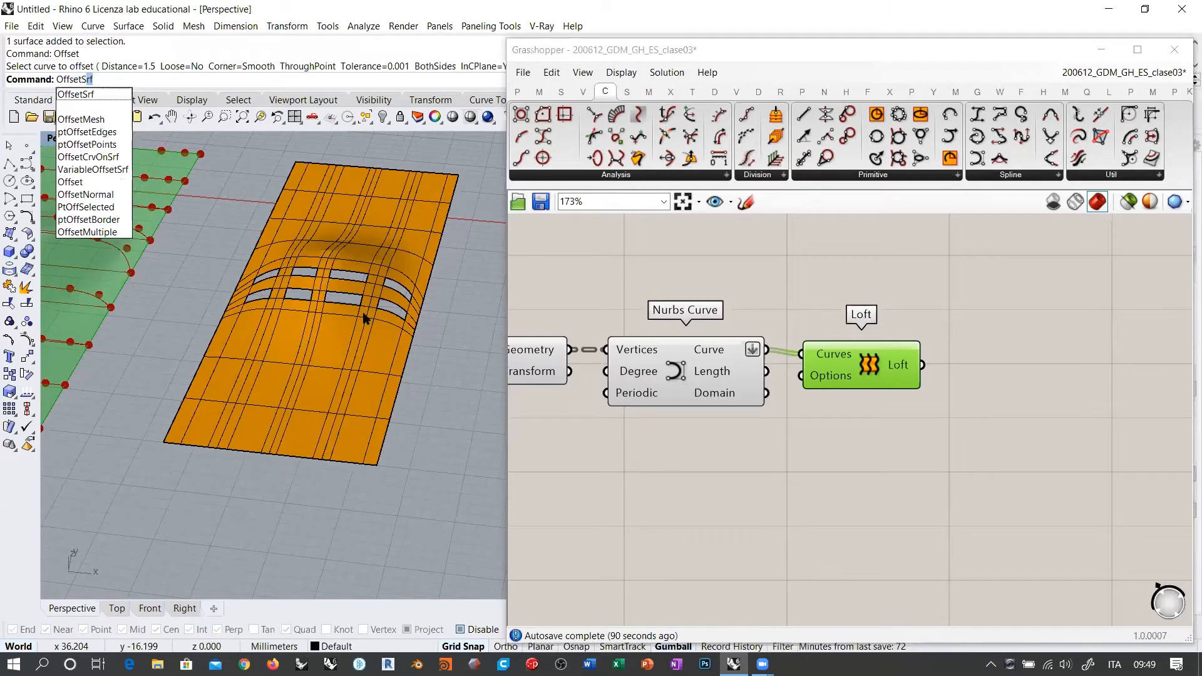
key(Return)
click(341, 344)
key(Return)
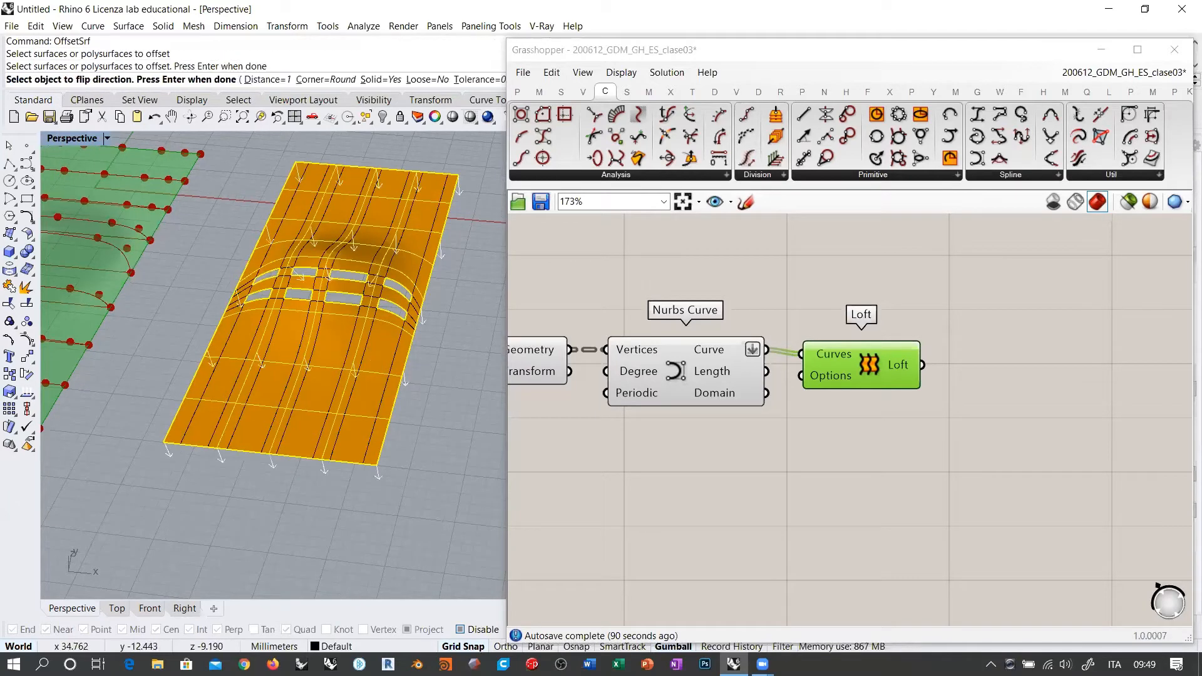
click(389, 376)
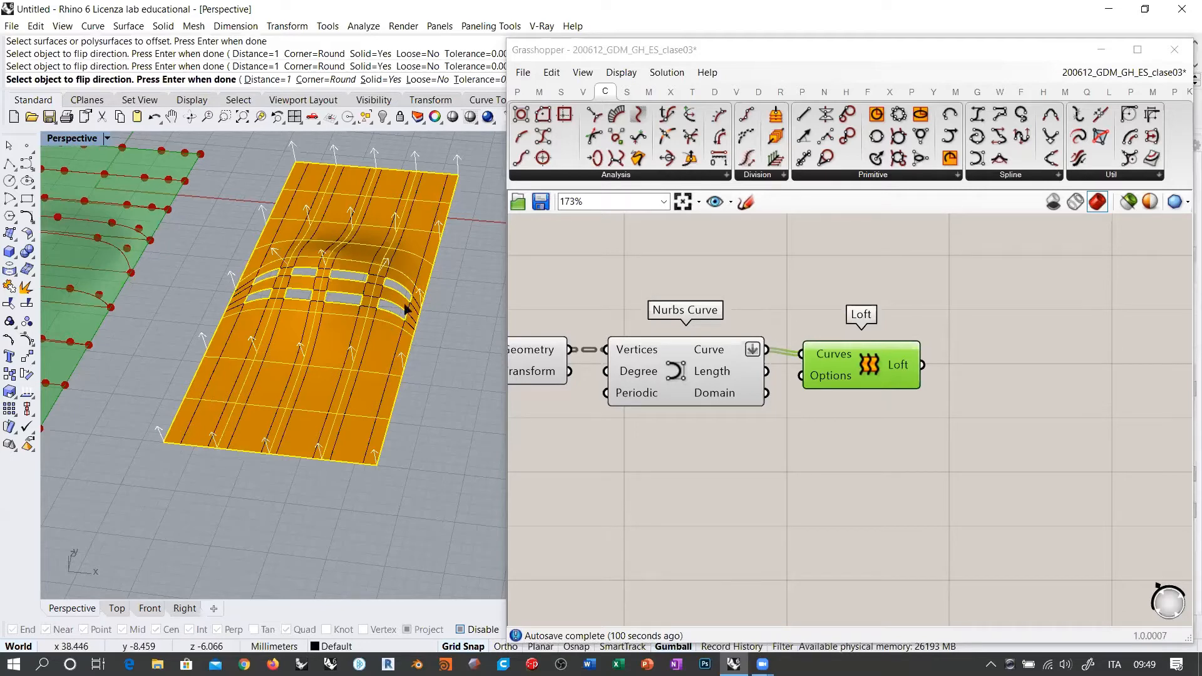
right_click(430, 361)
right_drag(368, 381, 379, 318)
right_drag(325, 269, 440, 332)
Move the Vector XYZ component down, level between the two Multiplication components that feed it.
scroll(369, 309, down, 4)
scroll(340, 305, down, 4)
scroll(933, 379, down, 5)
scroll(901, 369, down, 2)
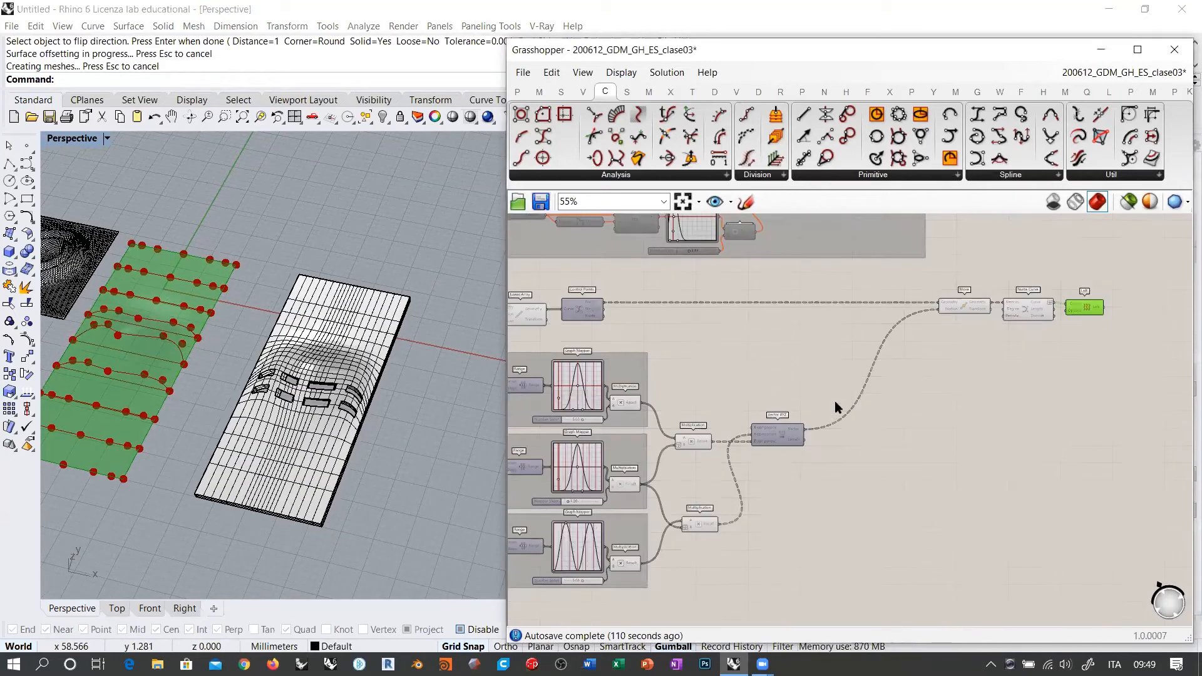
drag(775, 429, 765, 470)
click(834, 505)
Examine the winding relief surface up close, and compare it with the loft preview and the perforated panel.
shift+right_drag(300, 418, 349, 383)
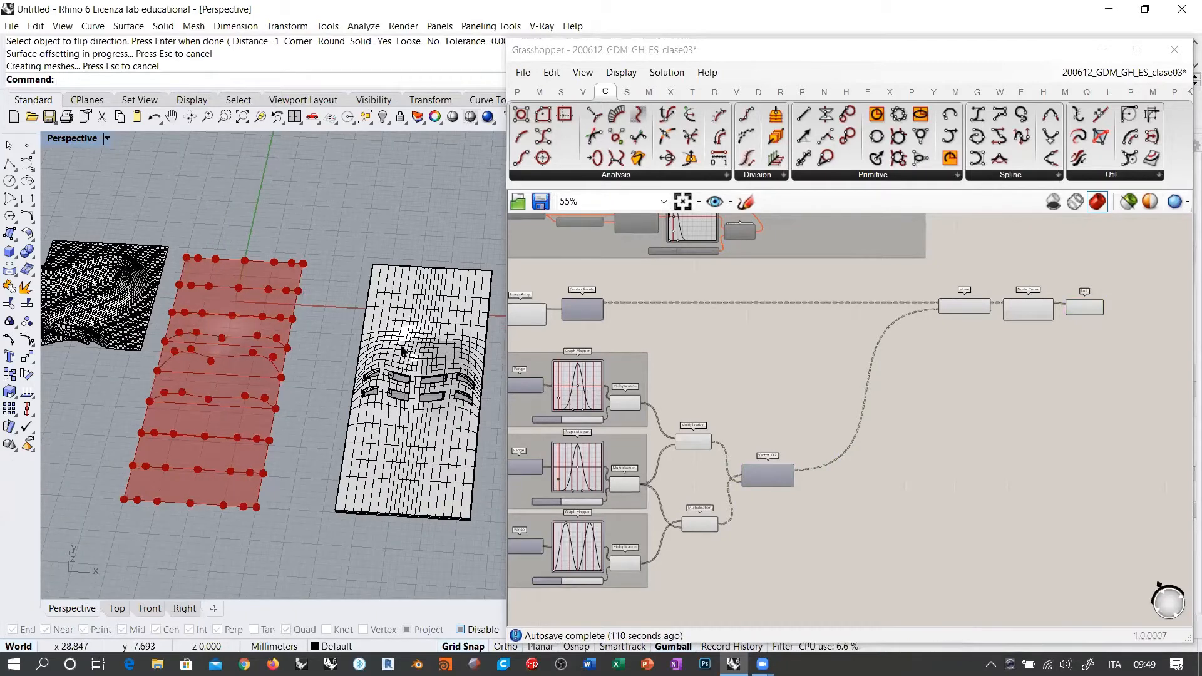
shift+right_drag(252, 371, 340, 362)
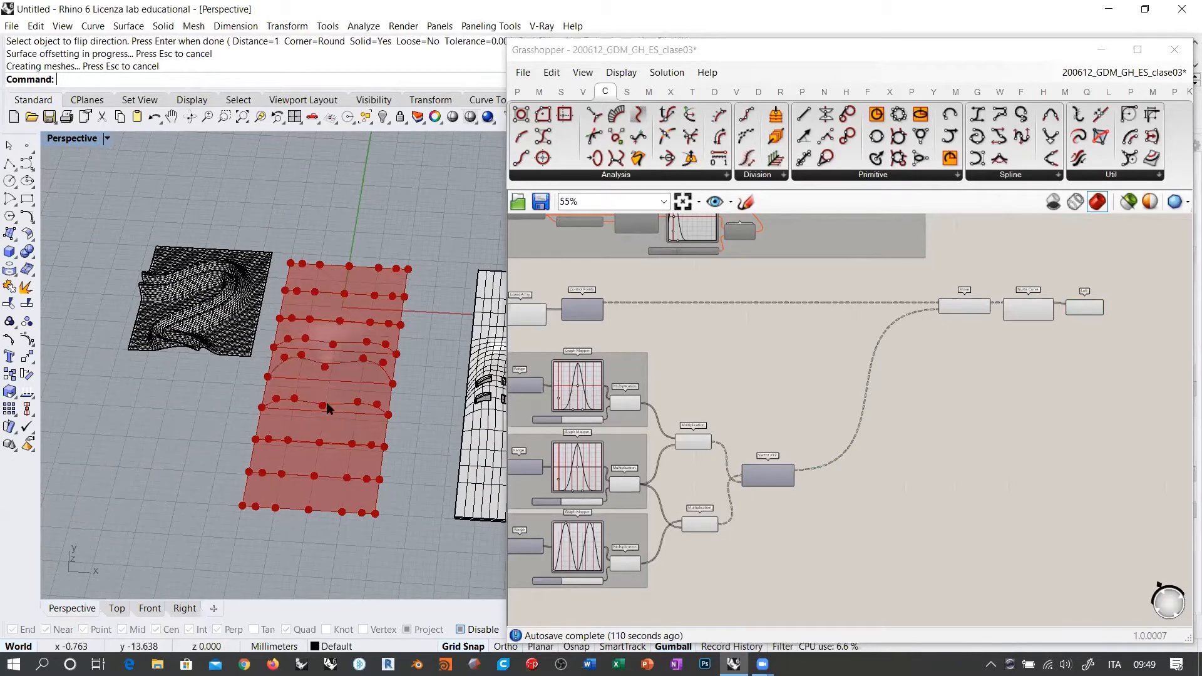
right_drag(169, 314, 193, 346)
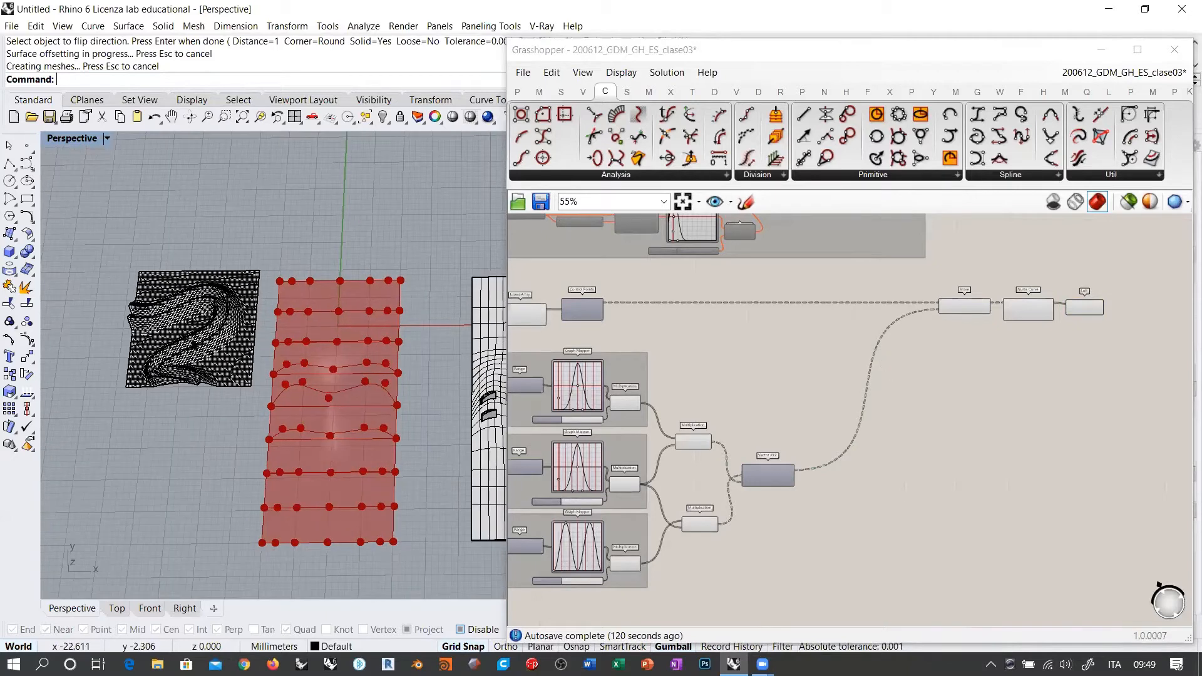
scroll(195, 344, up, 4)
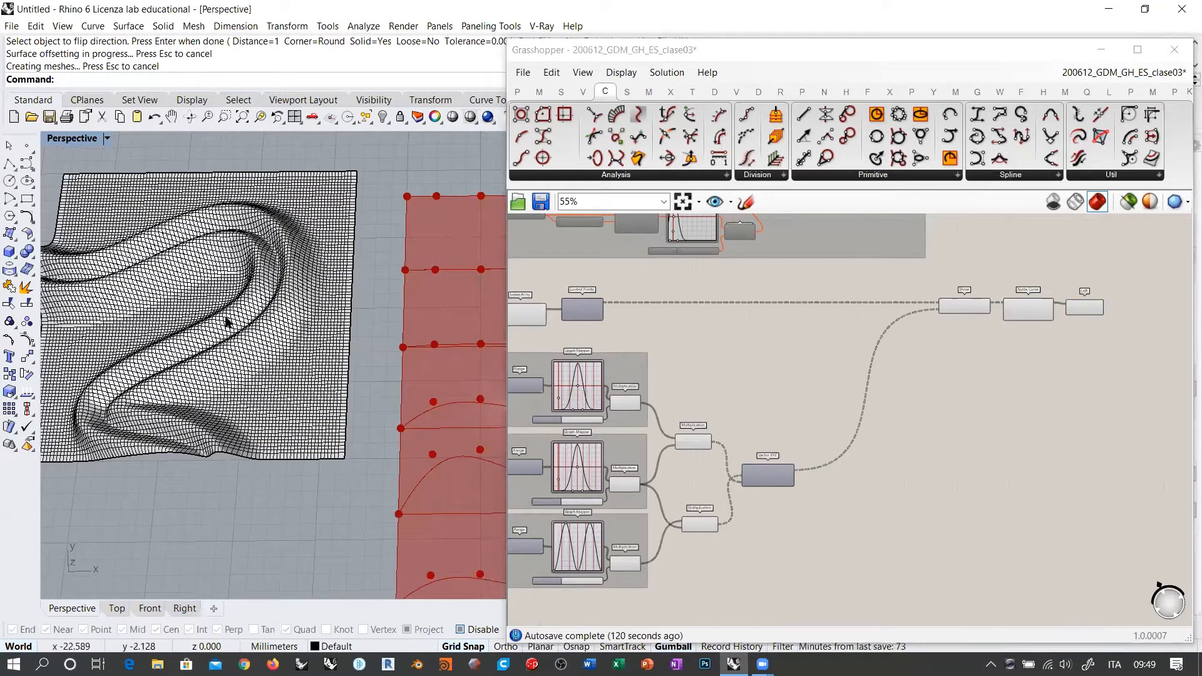
click(185, 271)
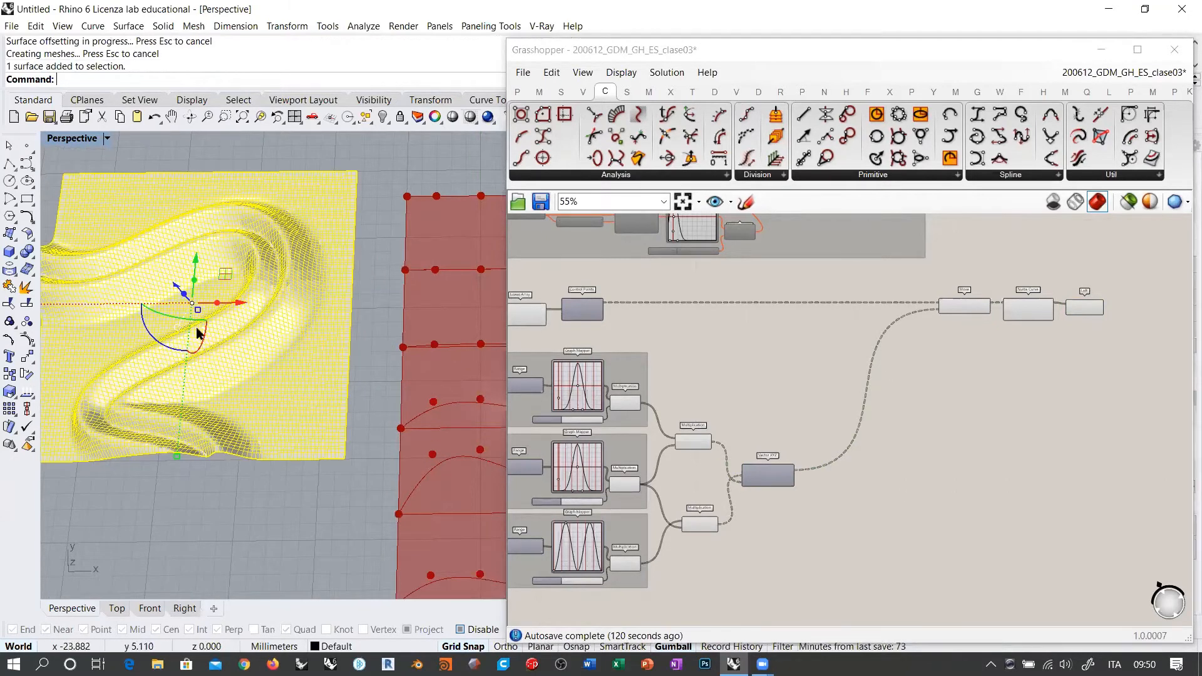
ctrl+click(151, 258)
mouse_move(156, 263)
right_down()
mouse_move(310, 281)
mouse_move(271, 370)
mouse_move(275, 348)
mouse_move(303, 351)
mouse_move(351, 319)
mouse_move(386, 335)
right_up()
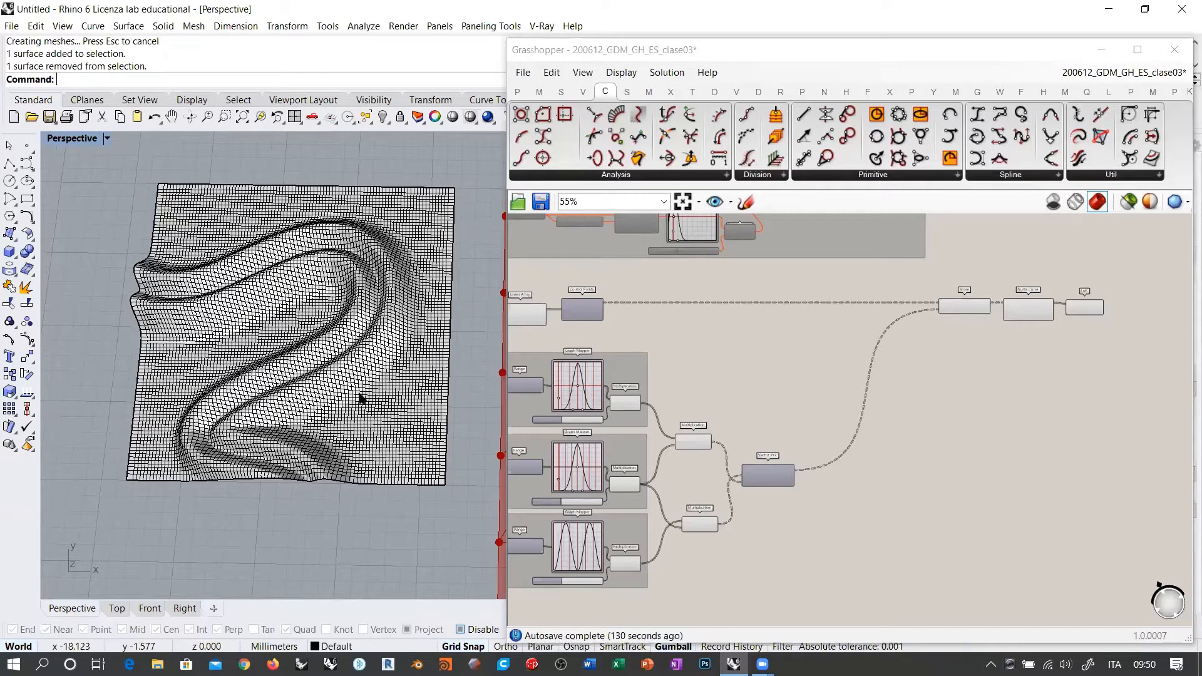
mouse_move(357, 397)
right_down()
mouse_move(388, 227)
mouse_move(333, 305)
mouse_move(348, 300)
right_up()
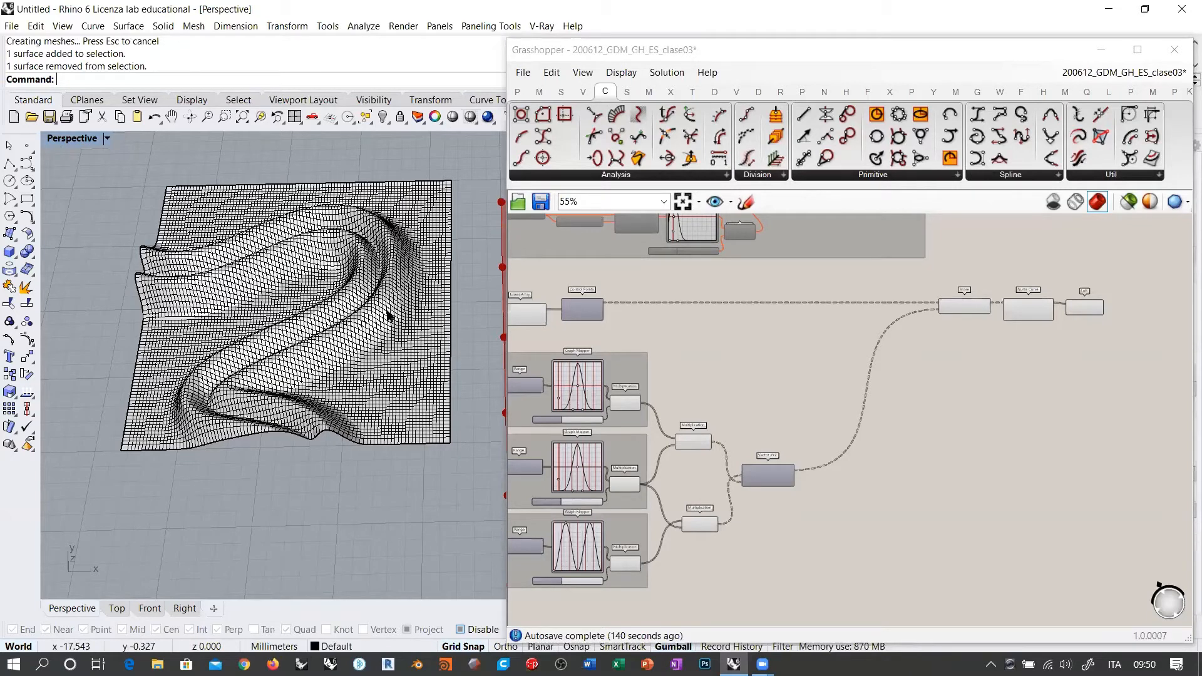
right_drag(386, 311, 215, 348)
scroll(225, 325, down, 8)
scroll(292, 338, down, 2)
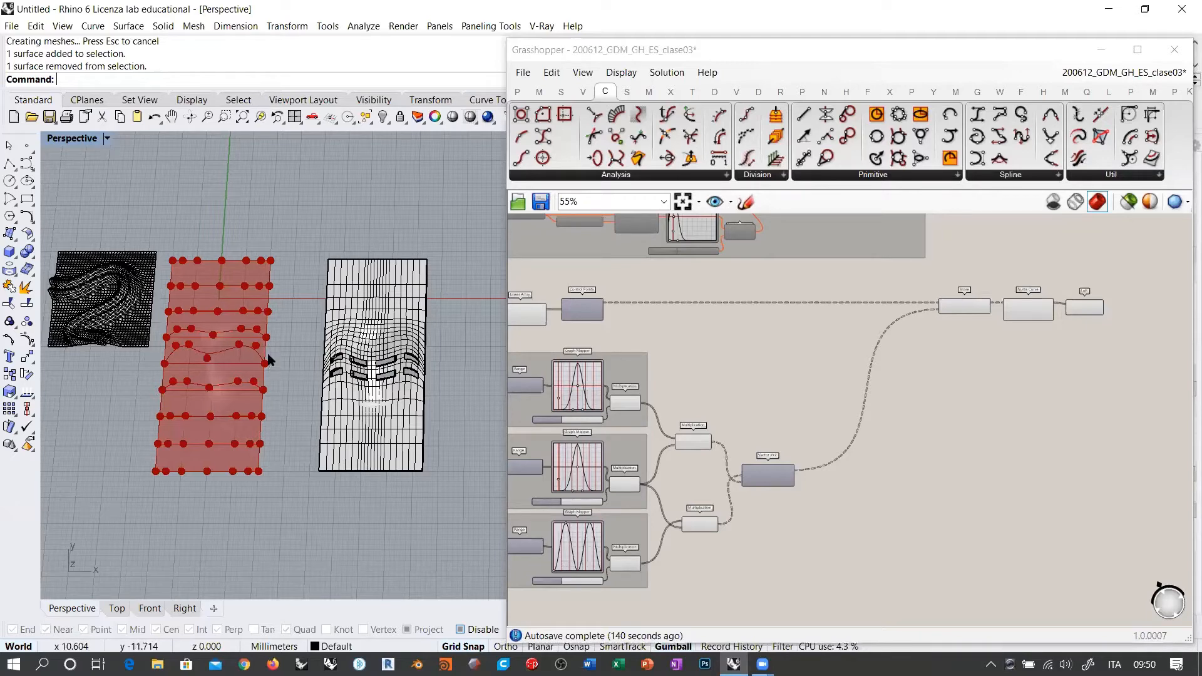
Add a Scribble label reading "DESPL. VERT (Z)" beside the first Graph Mapper group.
click(752, 366)
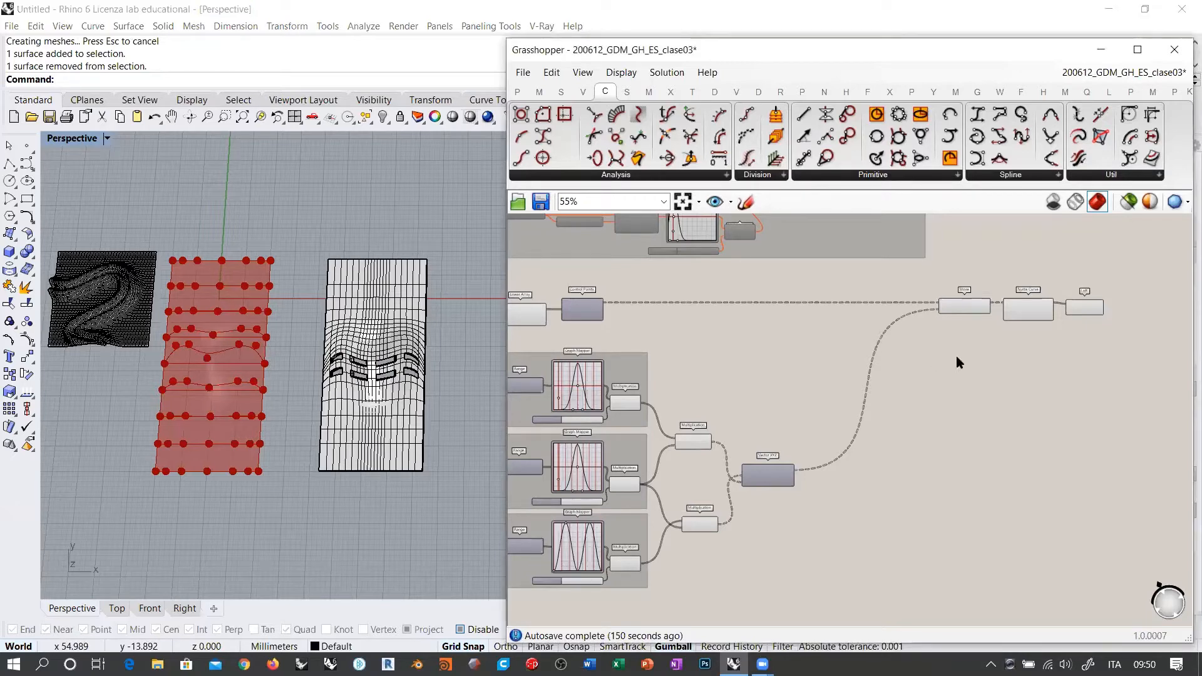
scroll(673, 411, up, 3)
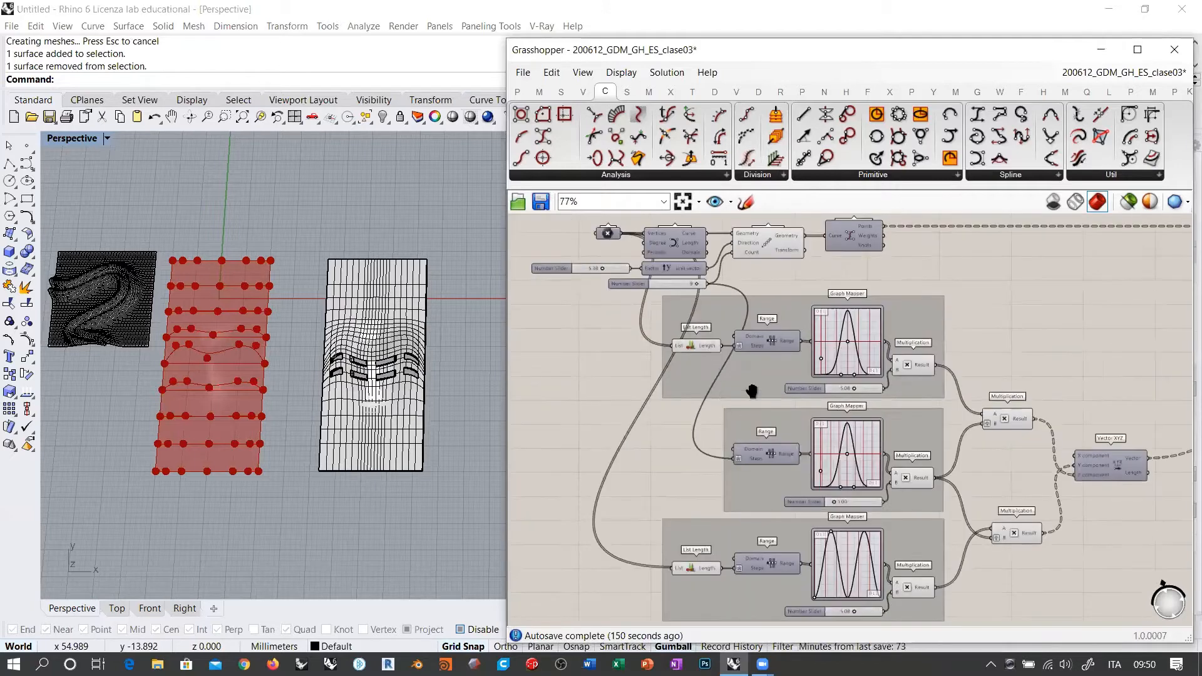
double_click(667, 359)
text(scr)
click(639, 348)
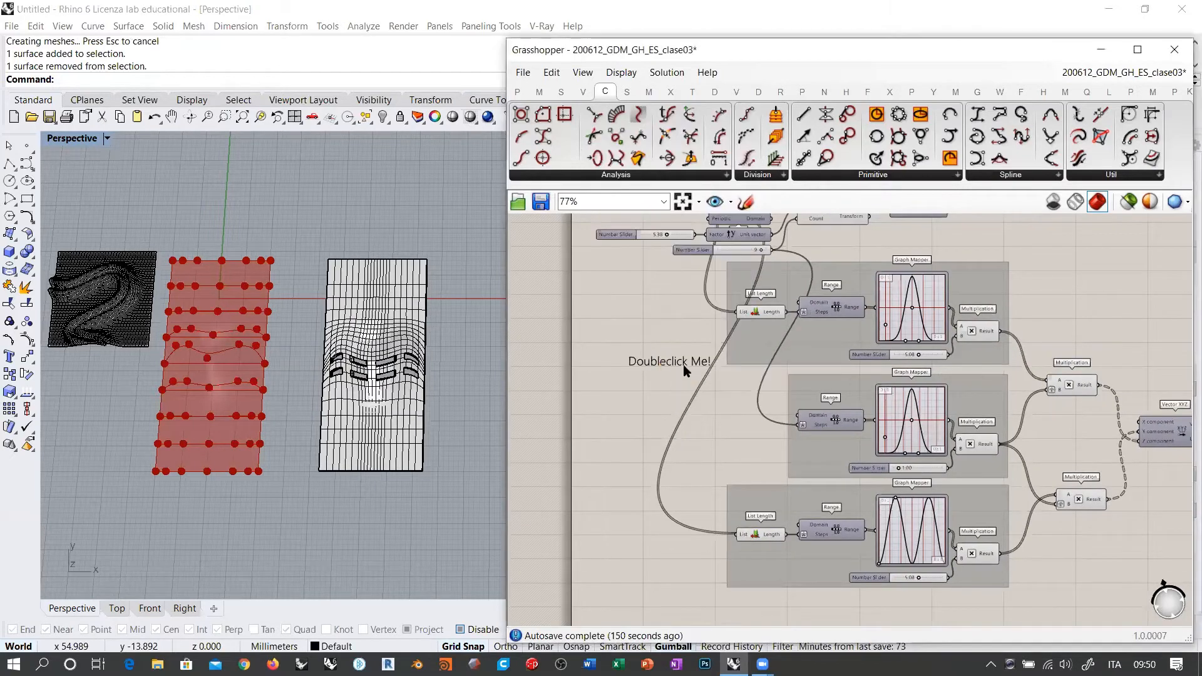
double_click(682, 366)
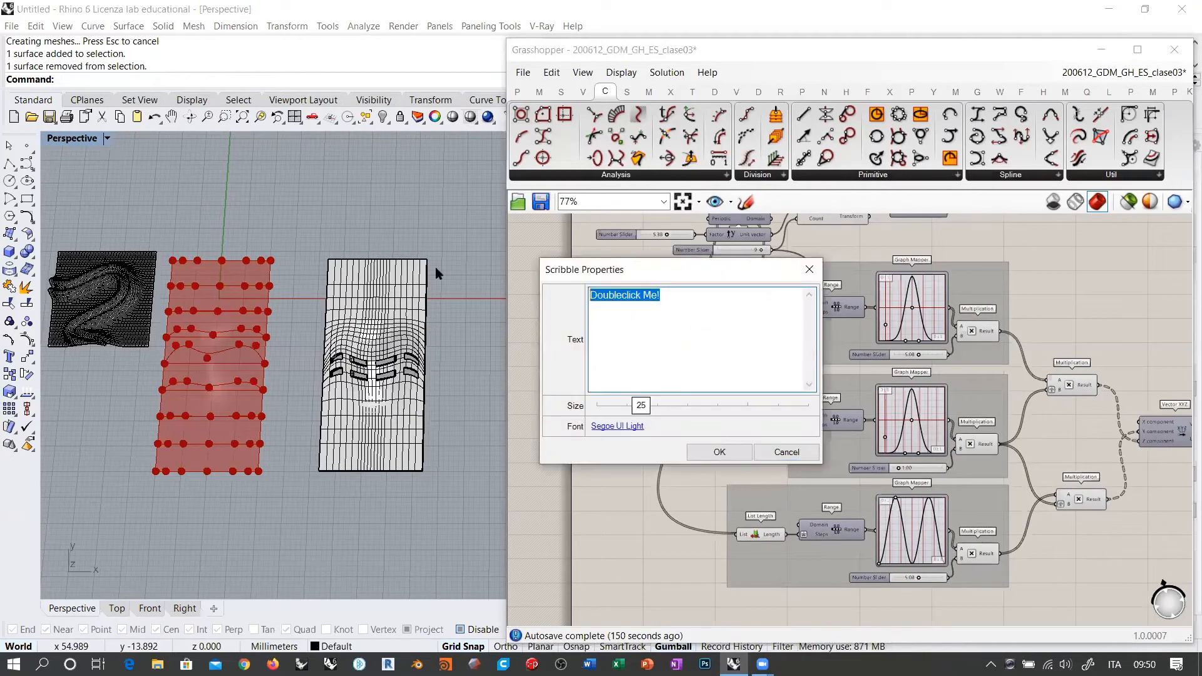
text(DEPL )
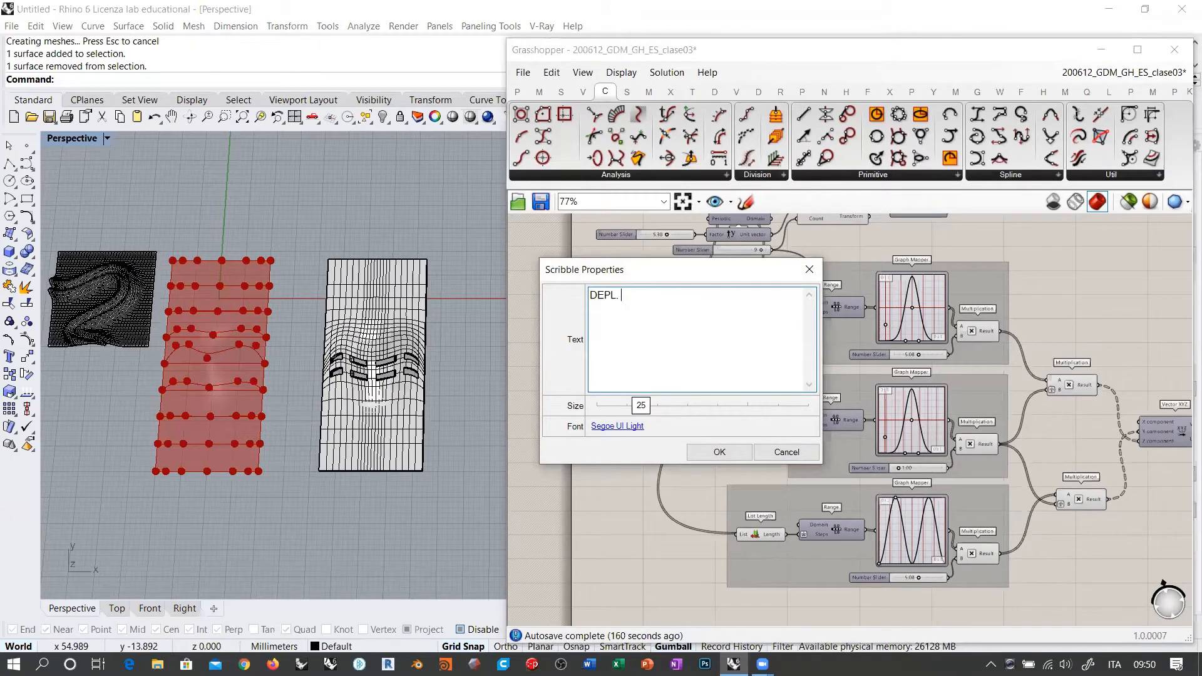
text(VERT (Z)
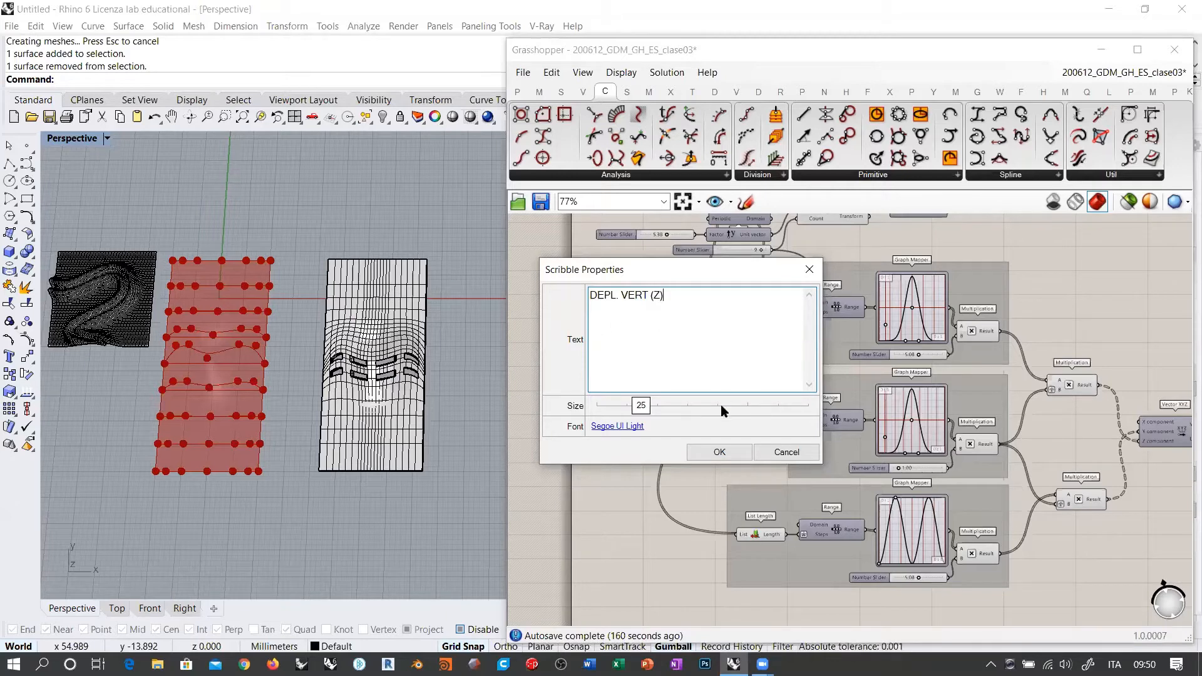
text(S)
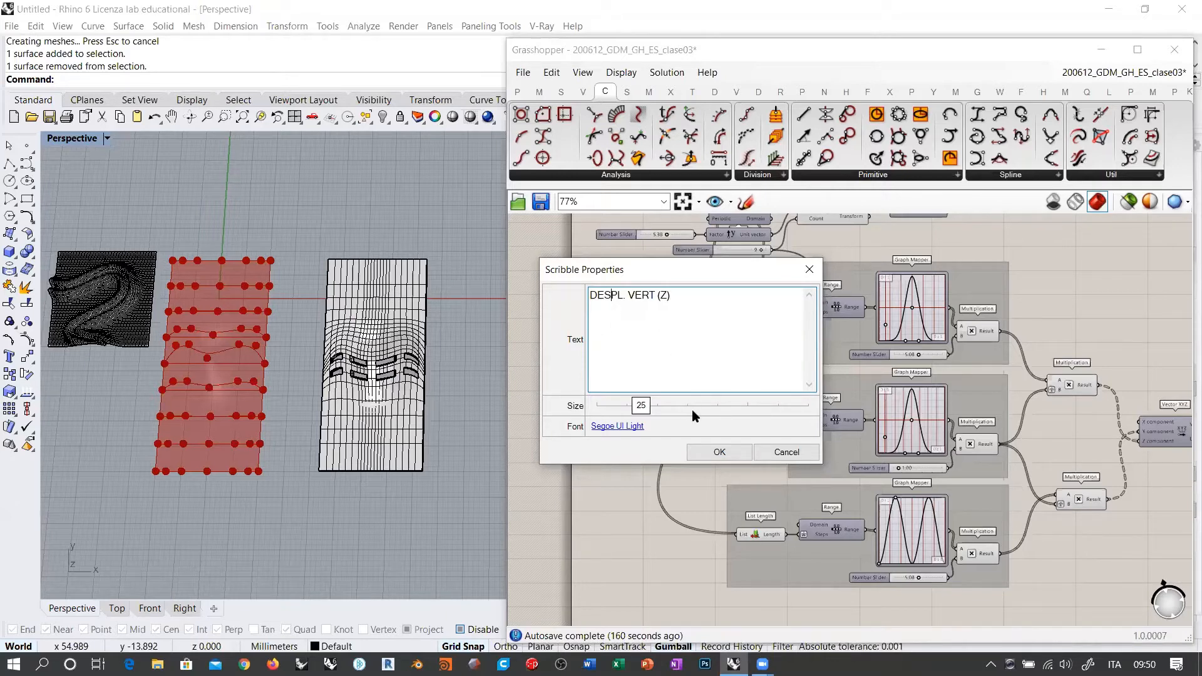
click(719, 451)
mouse_move(680, 368)
mouse_down()
mouse_move(1020, 292)
mouse_move(682, 319)
mouse_move(666, 376)
mouse_up()
Duplicate the DESPL. VERT (Z) Scribble beside the third Graph Mapper group and change its text to "DESPL. HOR (Y)".
key(ctrl+c)
key(ctrl+v)
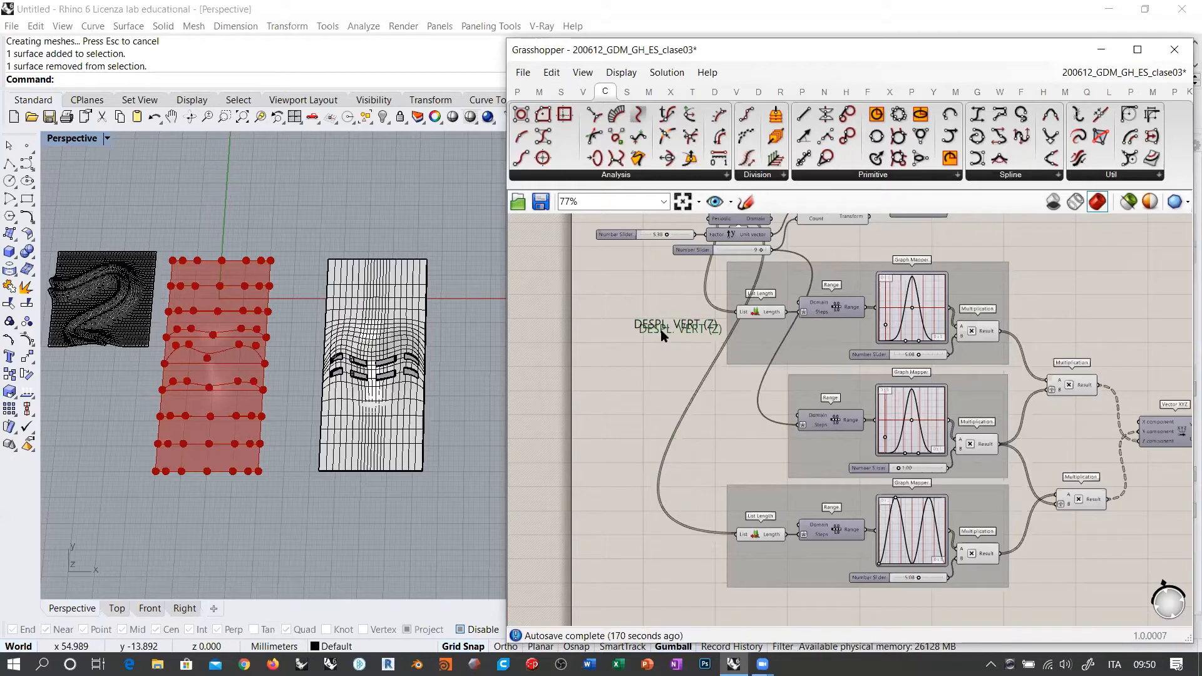
drag(660, 330, 653, 566)
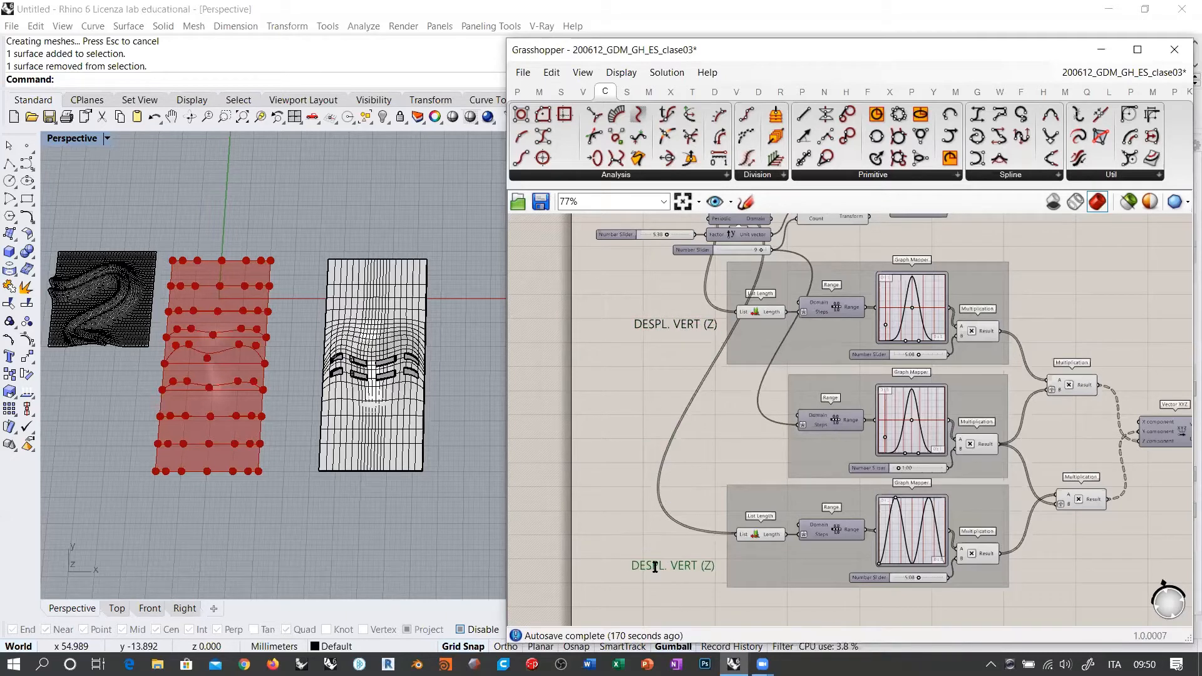
double_click(654, 567)
click(636, 478)
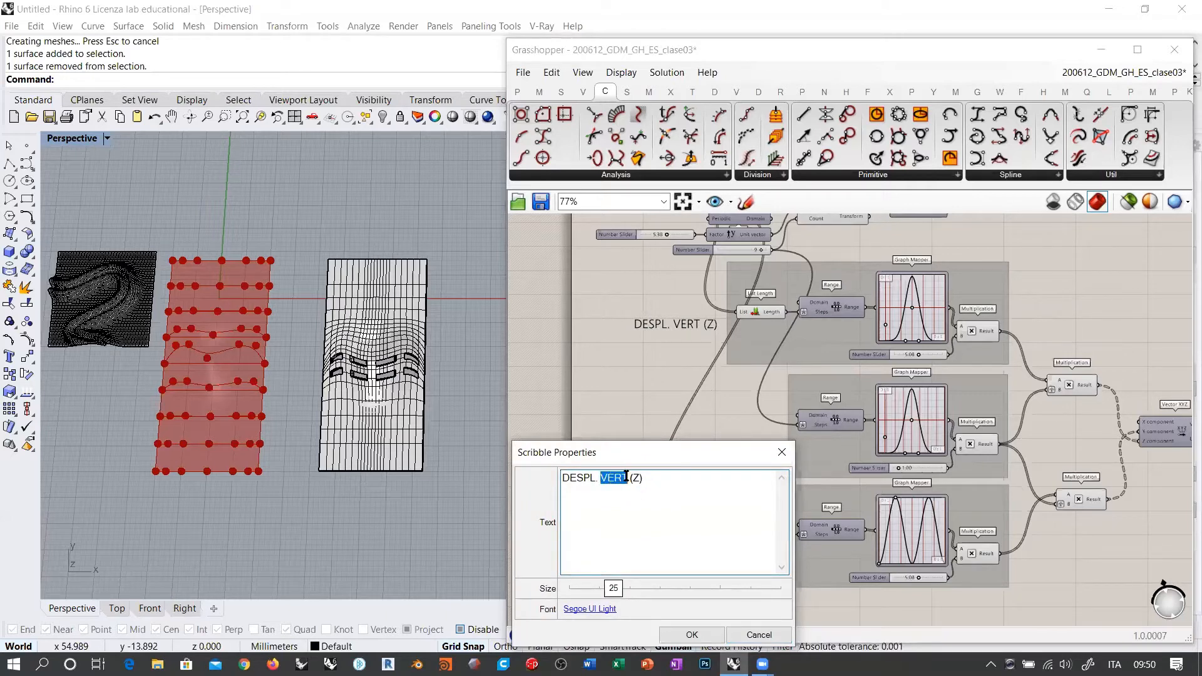
text(HO)
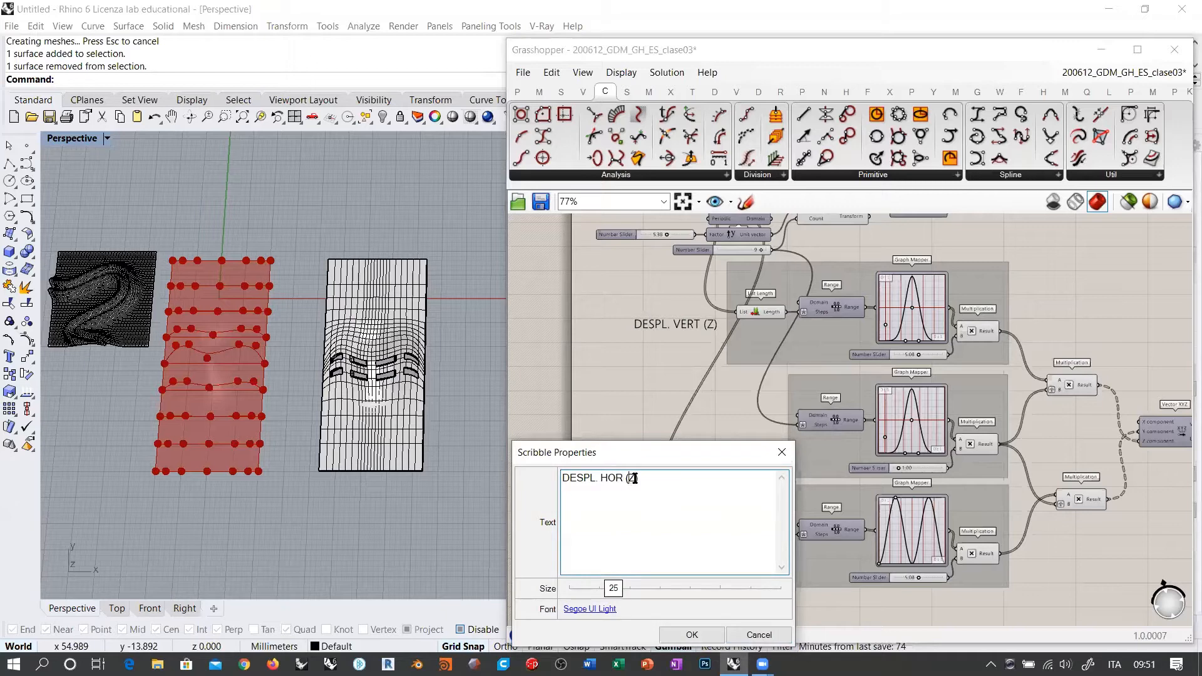
double_click(633, 478)
click(691, 634)
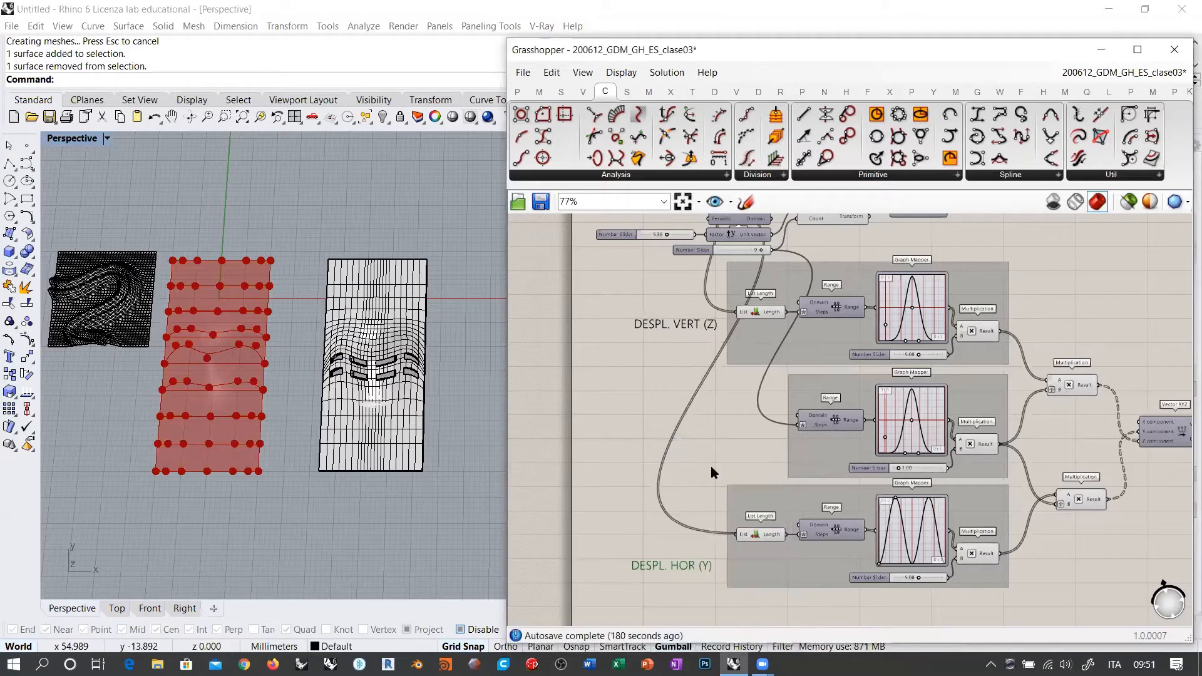
Duplicate the DESPL. HOR (Y) Scribble beside the middle Graph Mapper group and change its text to "MULTIPLICADOR (CURVAS)".
mouse_move(682, 573)
mouse_down()
mouse_move(701, 559)
mouse_move(738, 442)
mouse_up()
double_click(738, 442)
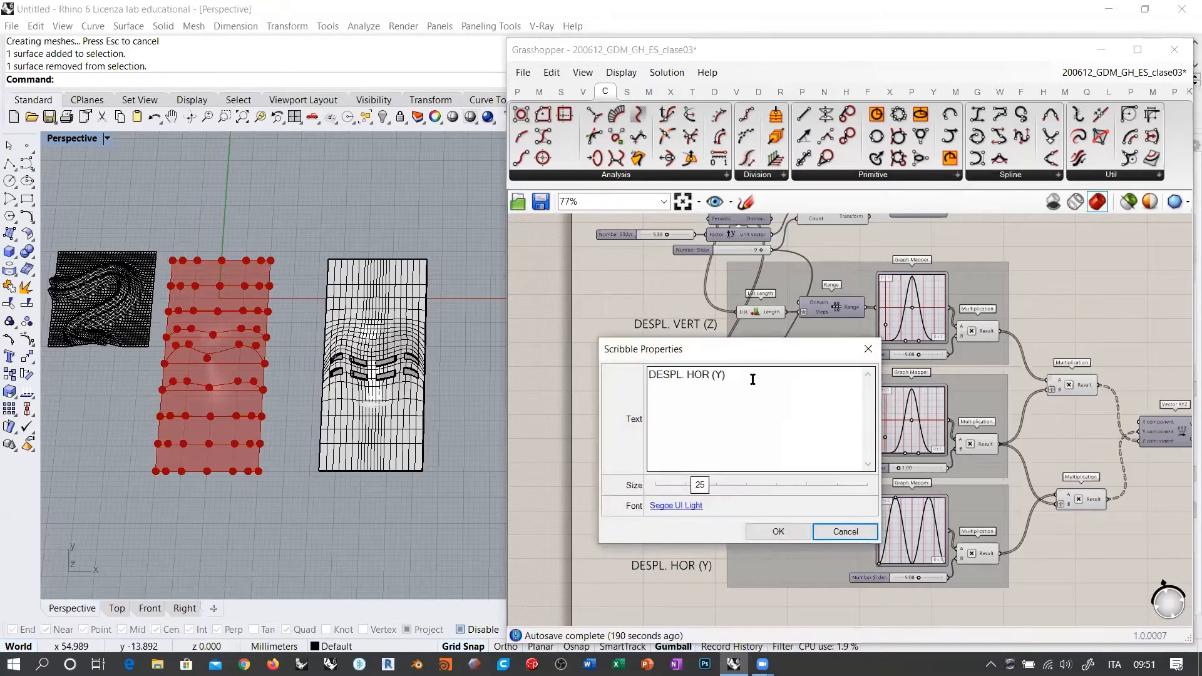
key(ctrl+a)
text(MULTIPL)
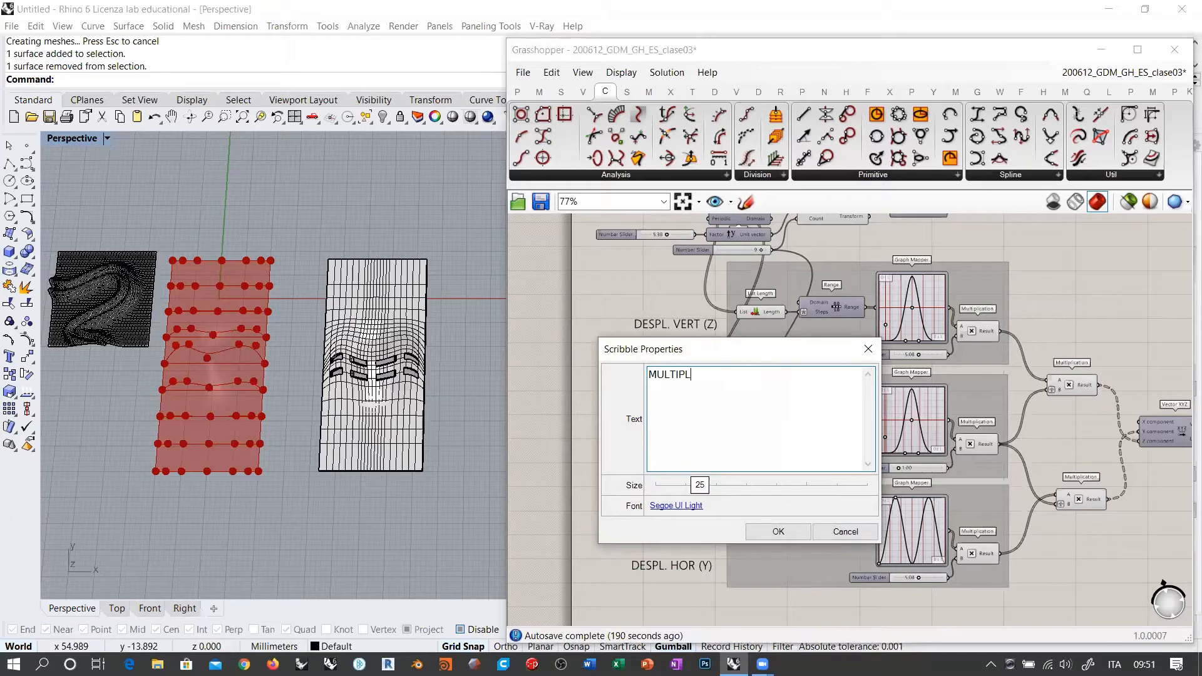
text(ICADOR (CURVAS)
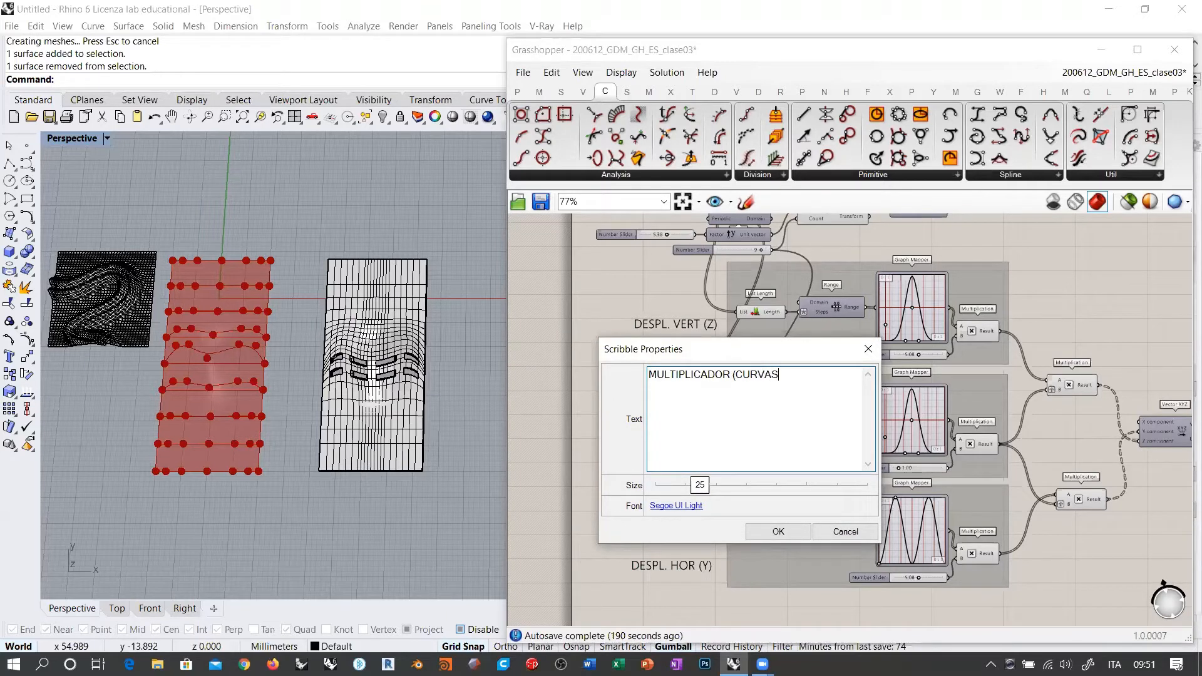
click(778, 532)
drag(745, 442, 697, 448)
Add each of the three Scribble labels to the Graph Mapper group beside it.
click(828, 452)
right_click(828, 451)
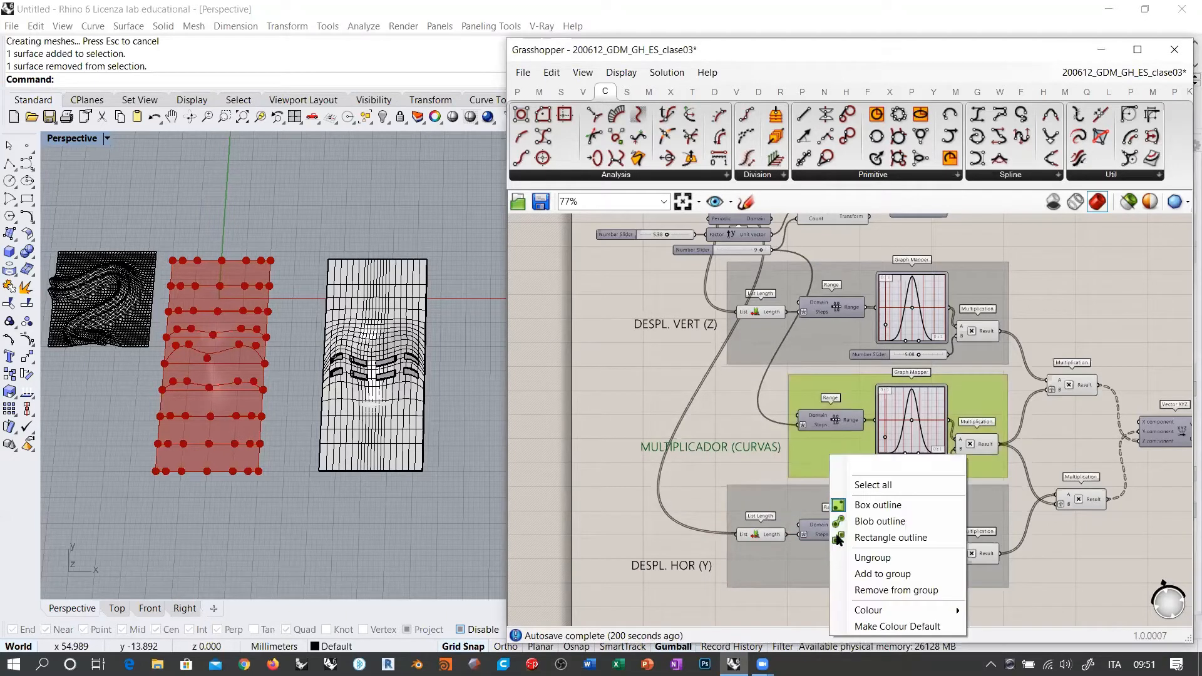
click(856, 571)
click(701, 568)
right_click(777, 571)
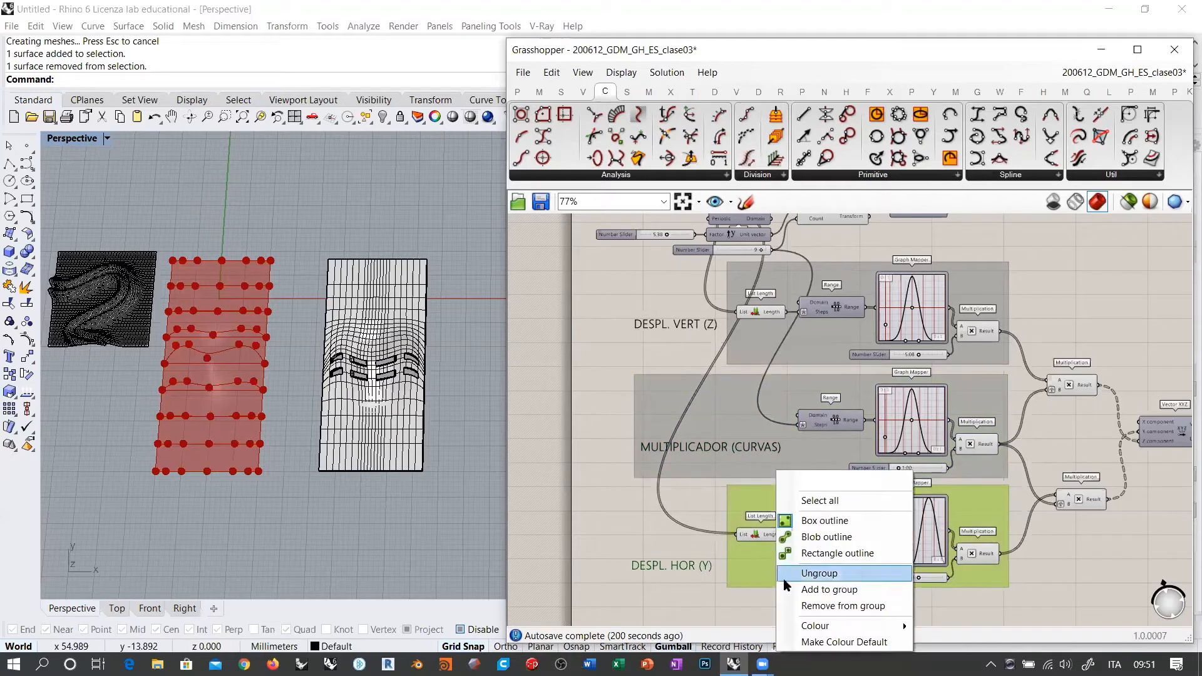
click(810, 590)
click(776, 355)
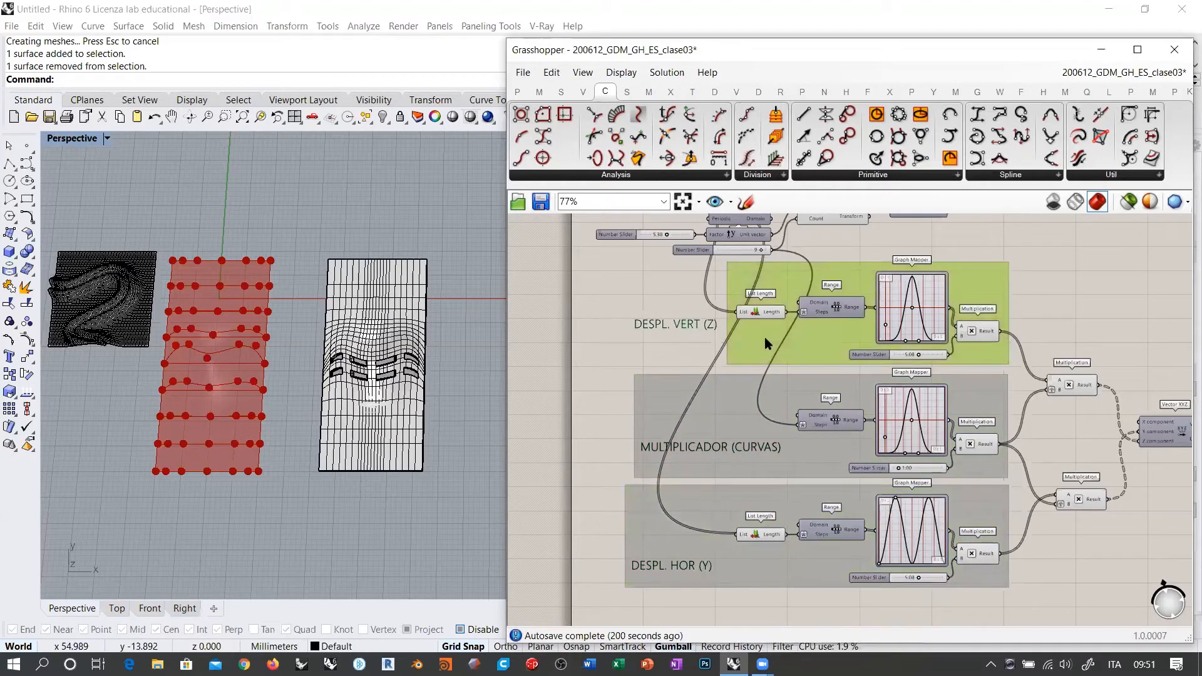
right_click(776, 354)
click(811, 460)
Align the left edges of the three Scribble labels.
click(626, 358)
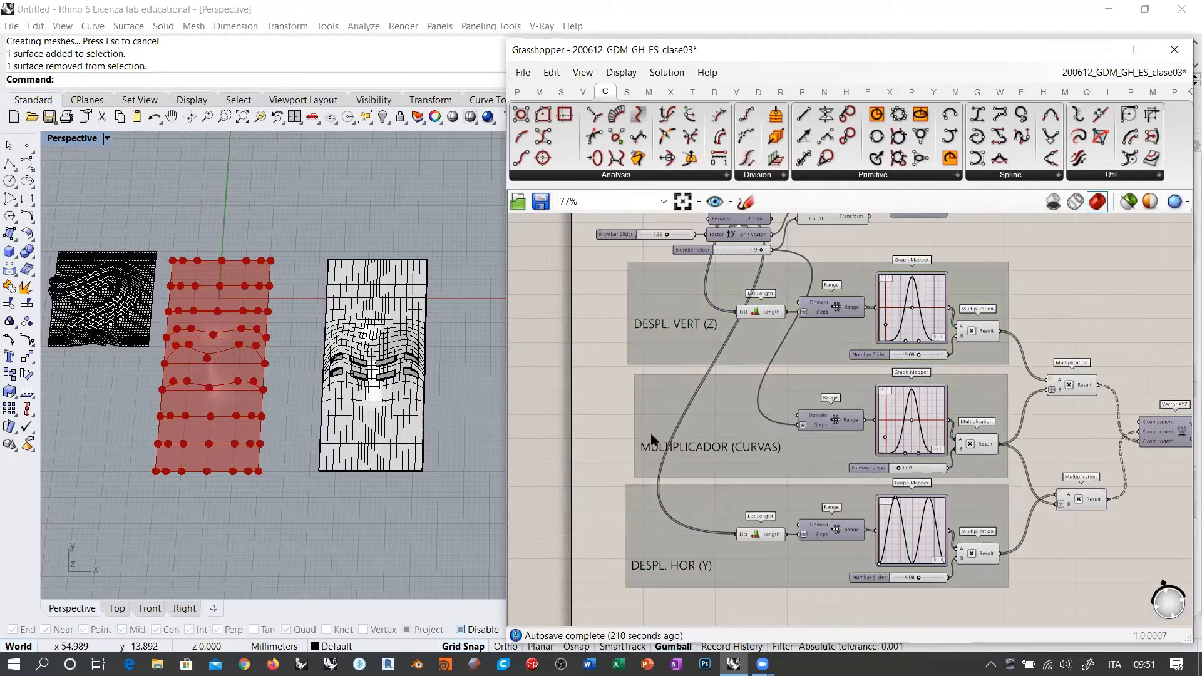
shift+click(651, 330)
shift+click(657, 563)
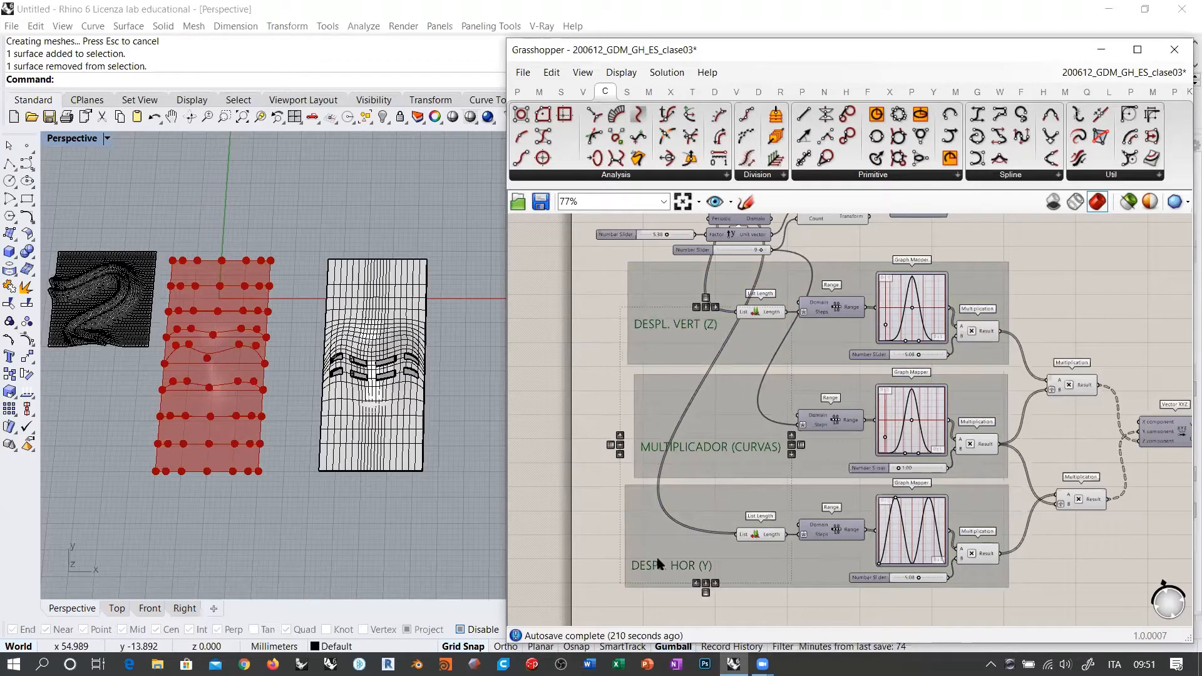
click(697, 308)
click(584, 331)
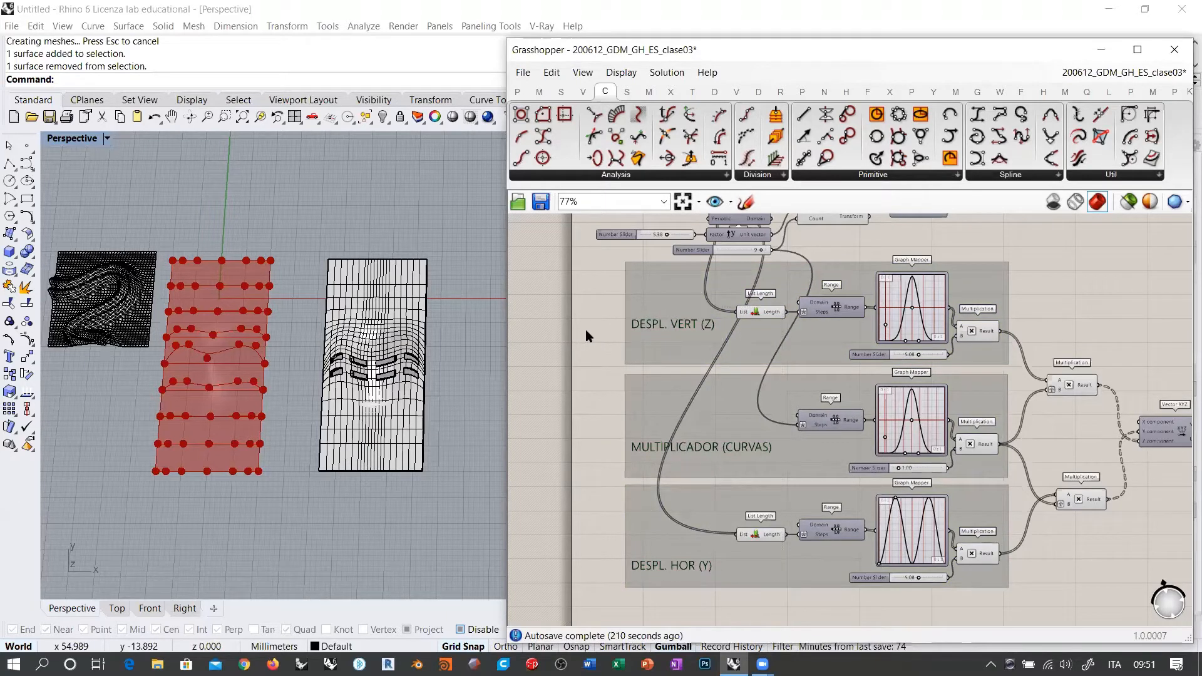
Line up the two Multiplication components feeding Vector XYZ vertically, and move Vector XYZ slightly closer to them.
right_drag(888, 394, 821, 404)
scroll(751, 380, down, 3)
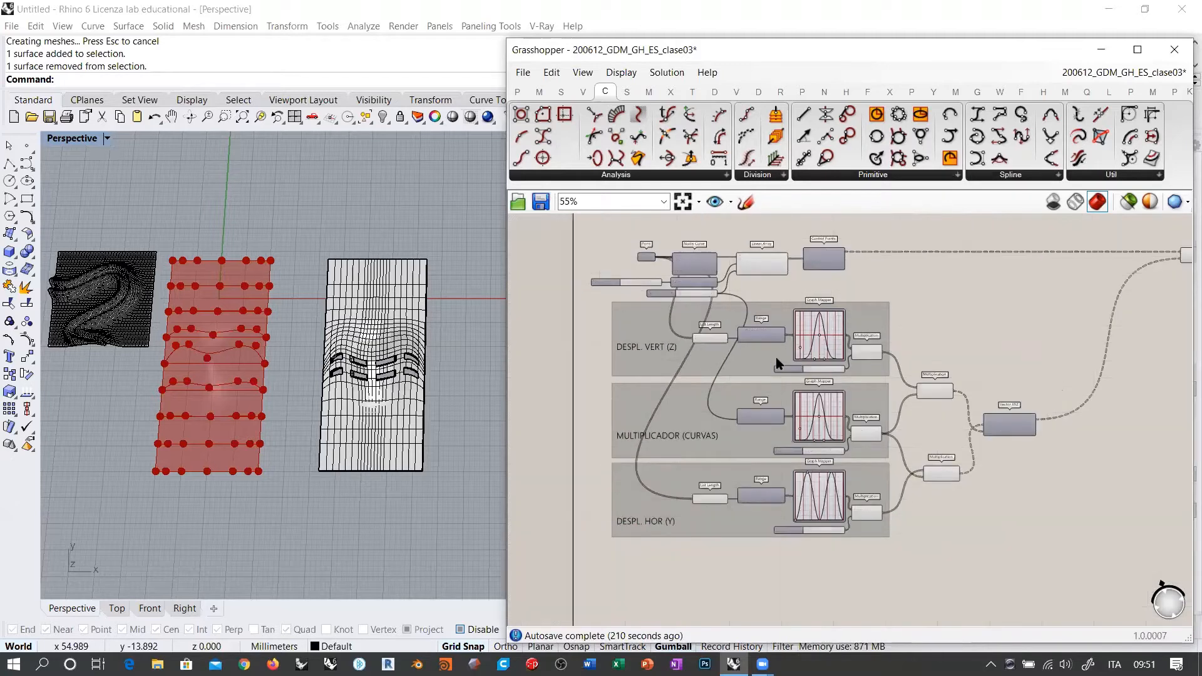
scroll(1120, 430, up, 7)
click(863, 419)
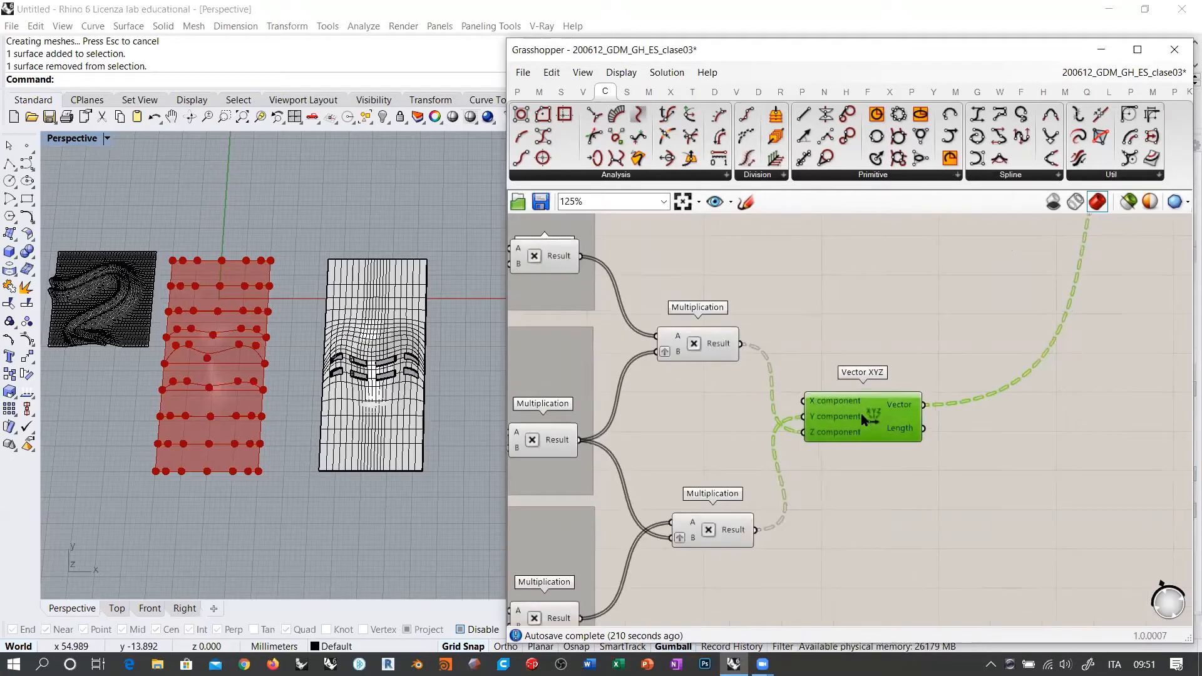
drag(702, 535, 687, 533)
drag(730, 589, 685, 320)
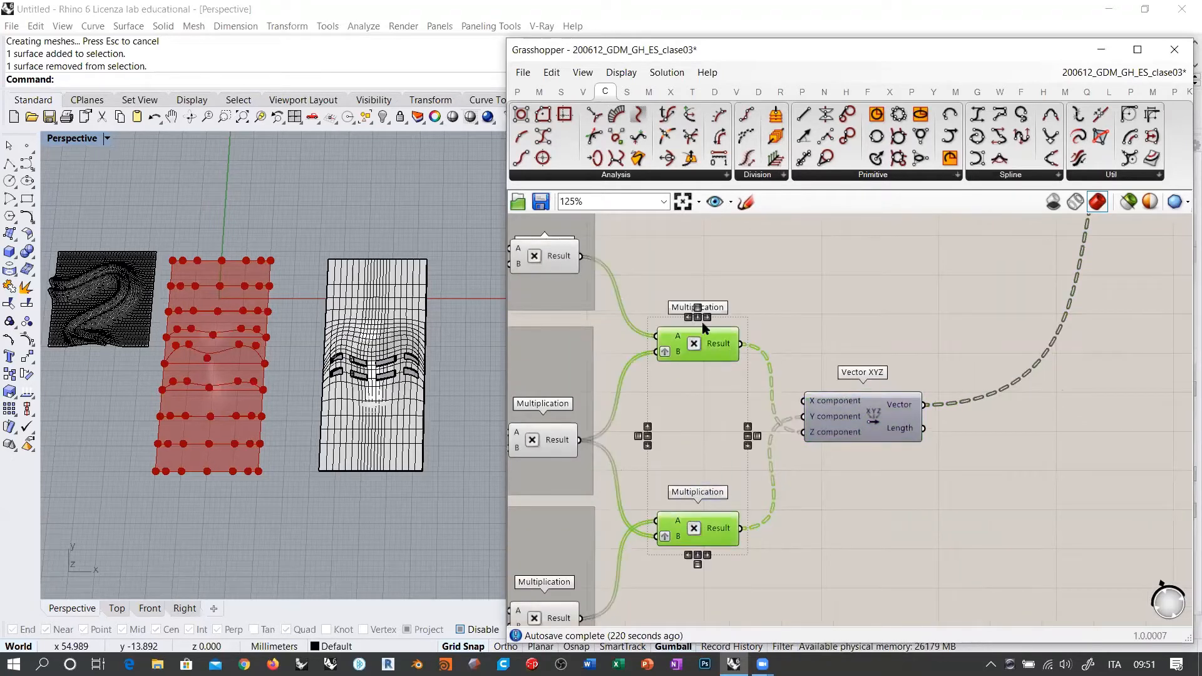
drag(892, 395, 876, 392)
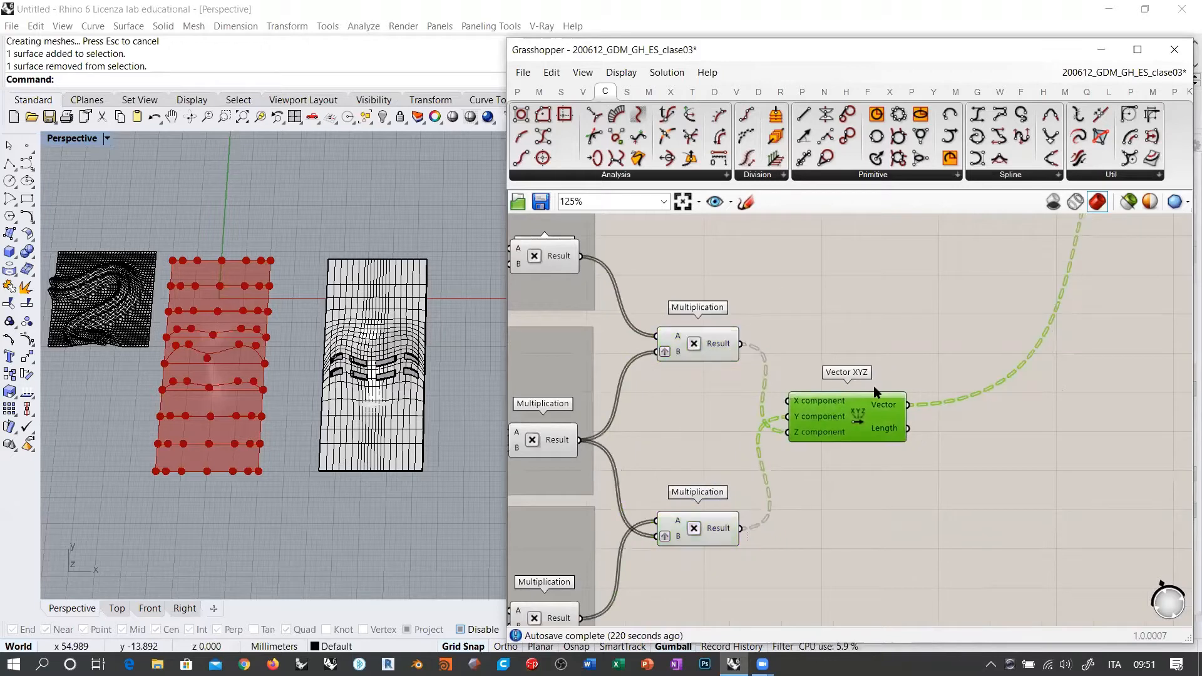
Set the number slider of the vertical displacement (Z) graph mapper to 3.42.
click(843, 450)
mouse_move(284, 350)
right_down()
mouse_move(338, 246)
mouse_move(292, 346)
right_up()
right_drag(570, 477, 883, 413)
scroll(884, 414, down, 2)
right_drag(788, 282, 754, 329)
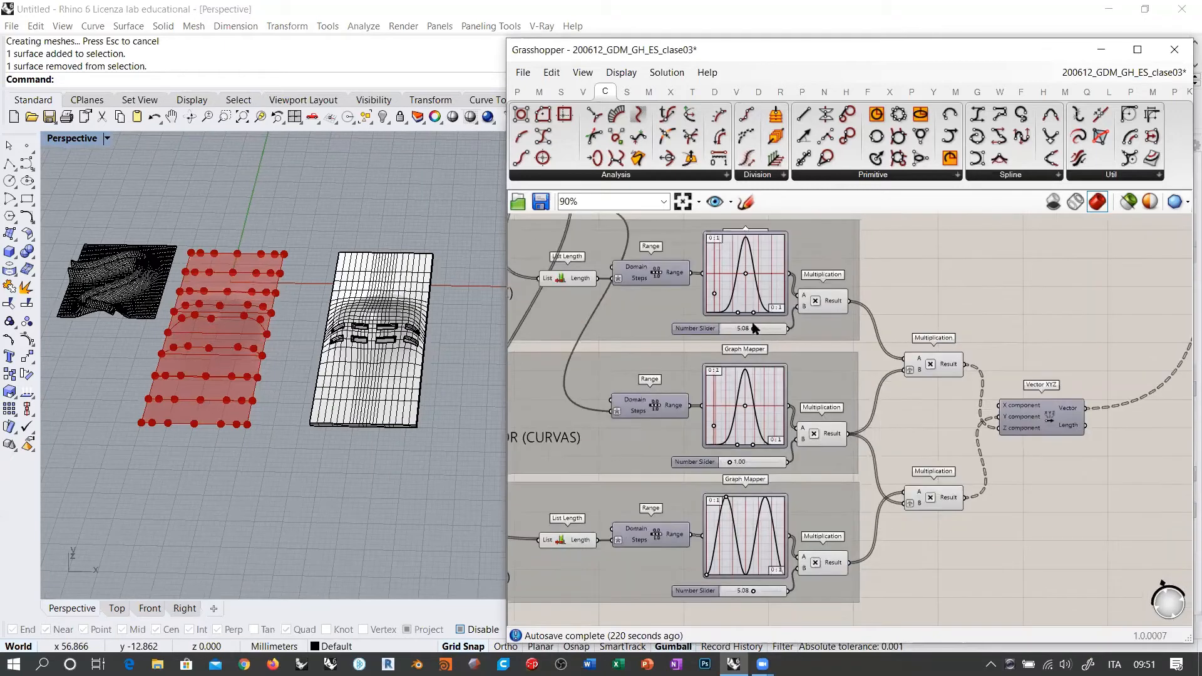
mouse_move(754, 330)
mouse_down()
mouse_move(769, 332)
mouse_move(744, 331)
mouse_up()
right_drag(740, 309, 767, 346)
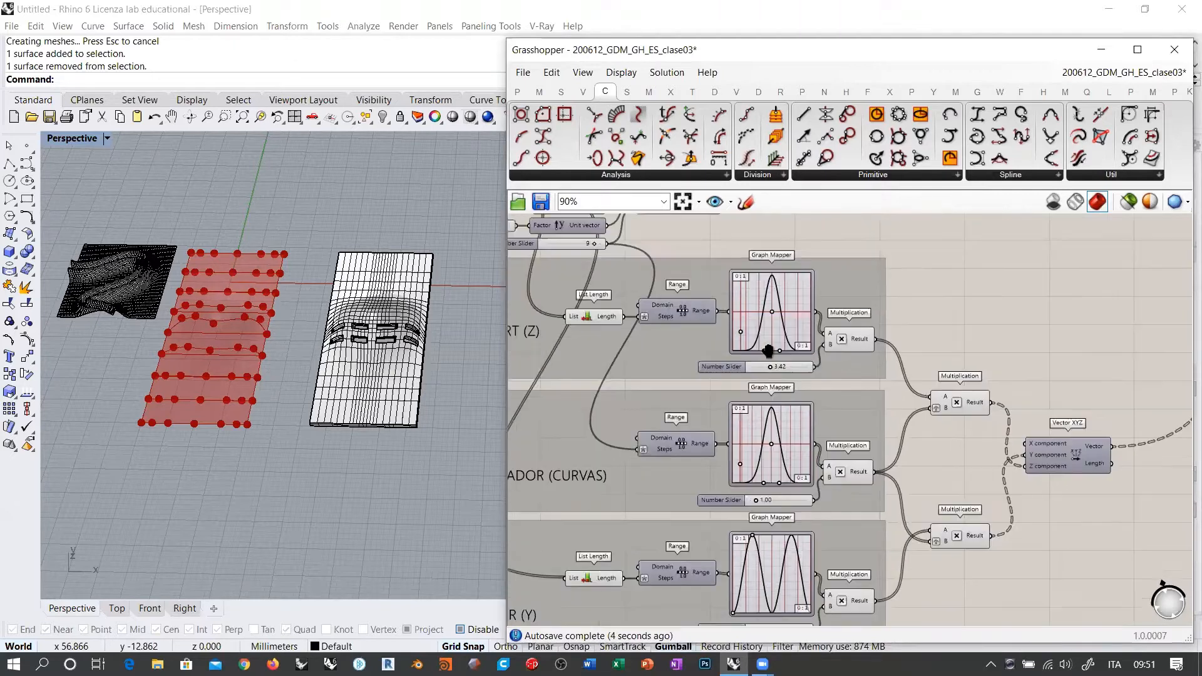
Change the graph type of the vertical displacement (Z) graph mapper to Arc.
right_drag(325, 382, 250, 341)
scroll(269, 275, up, 6)
right_drag(357, 275, 275, 282)
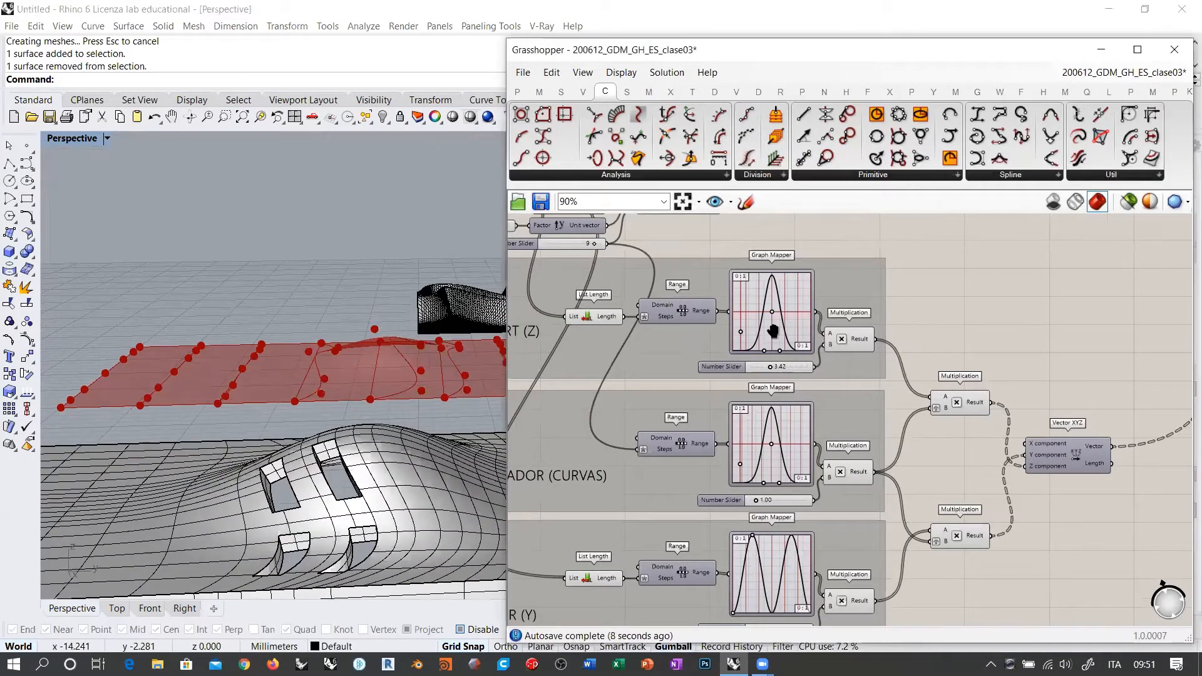
scroll(782, 307, up, 3)
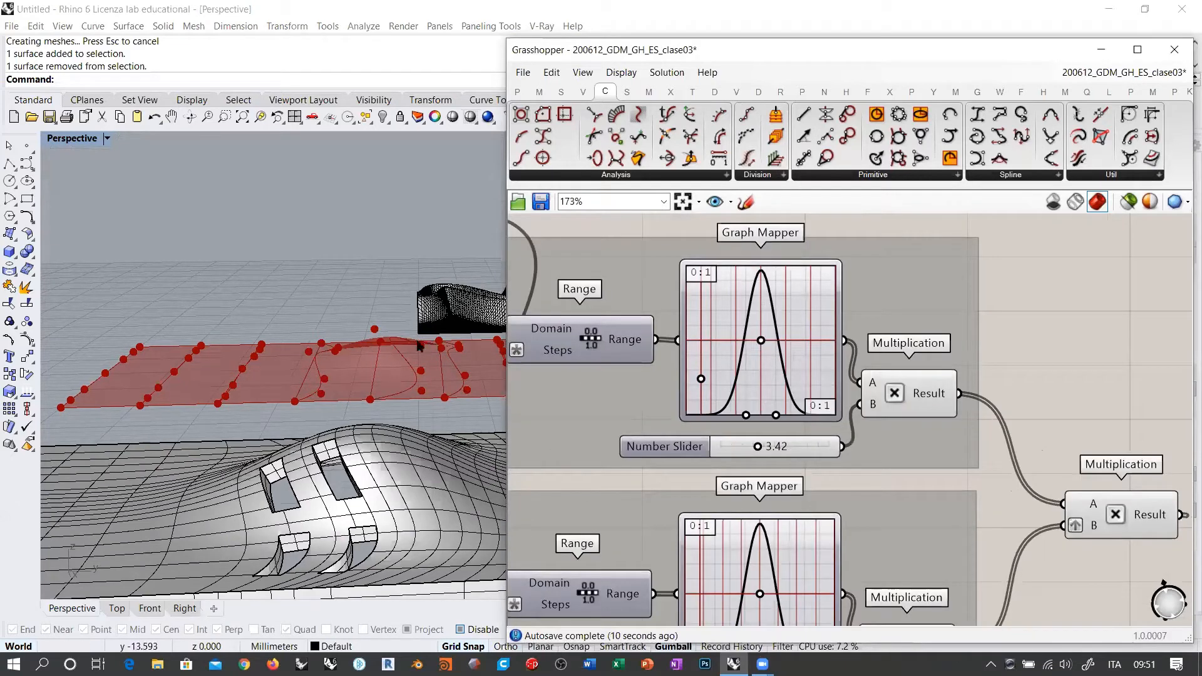
right_click(718, 304)
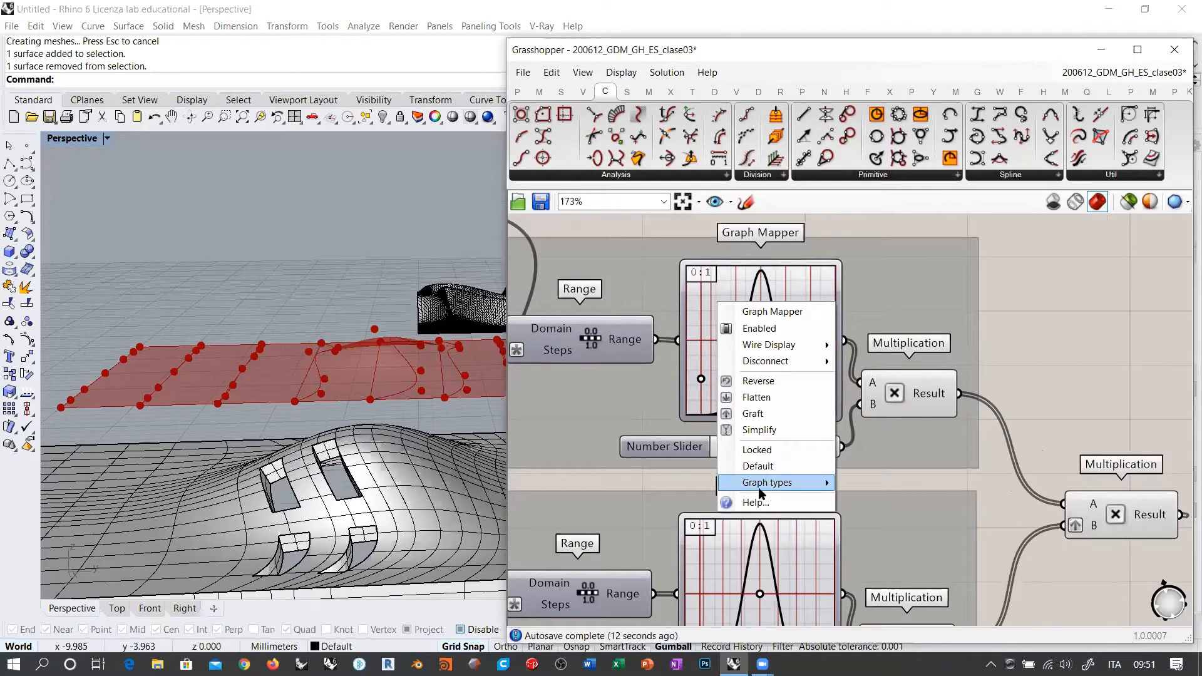
mouse_move(782, 488)
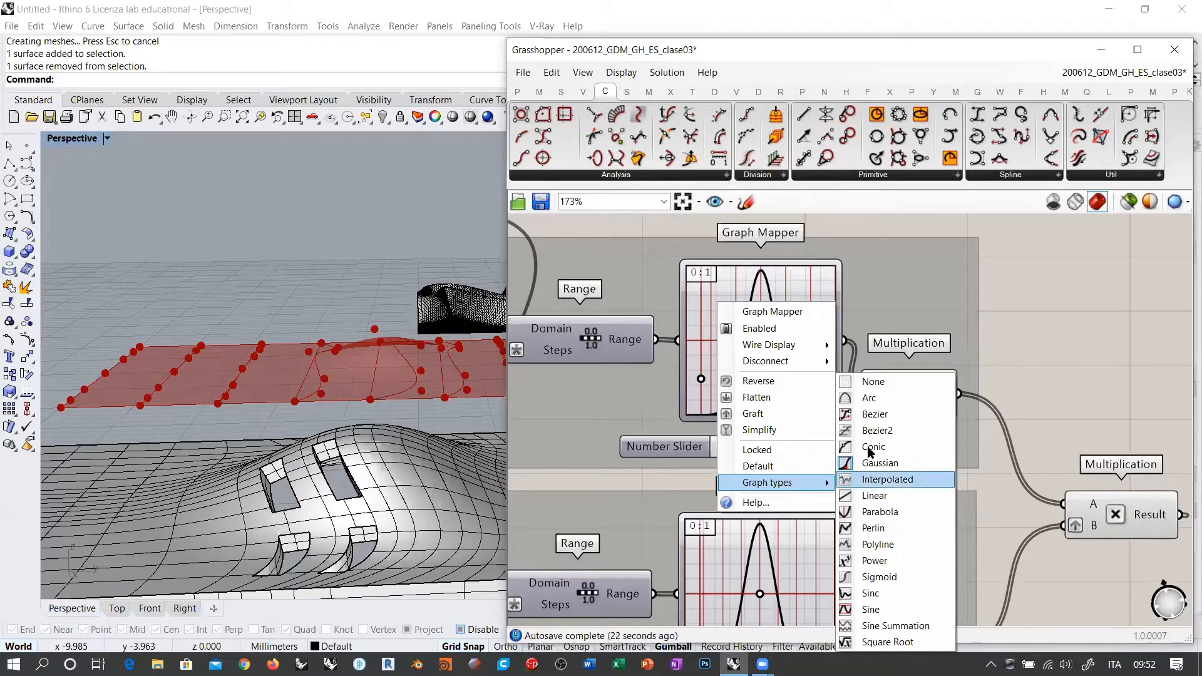
click(871, 399)
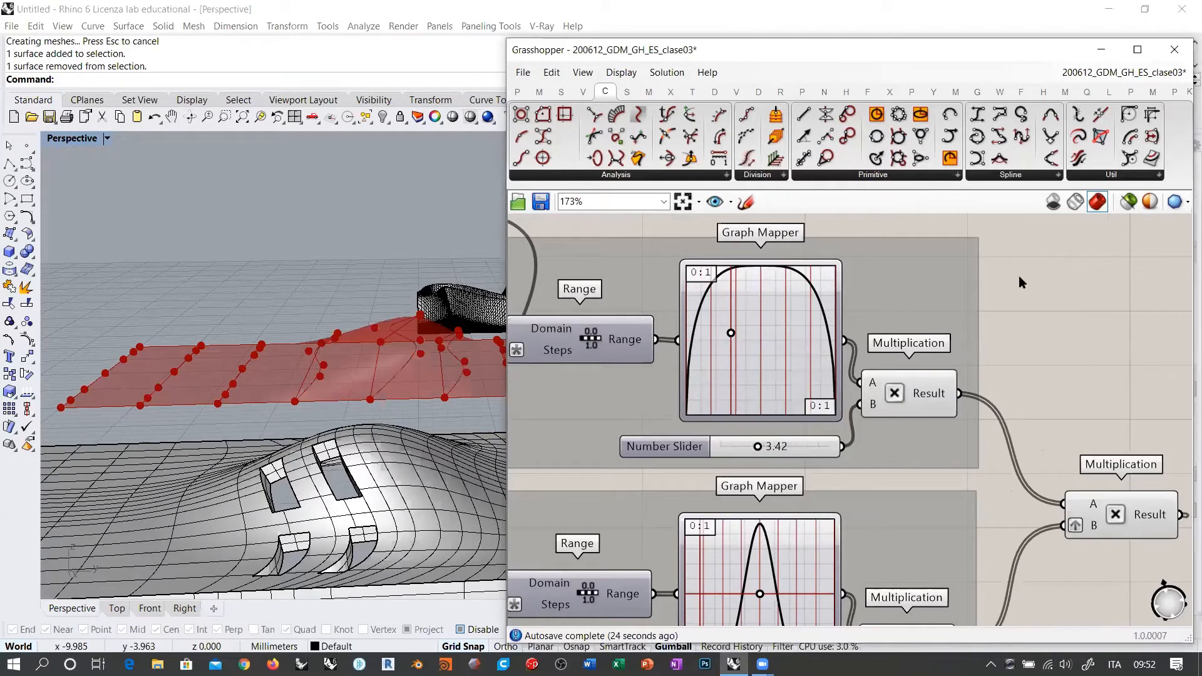
Examine the deformed surface beside the reference models and the layout of the whole definition.
right_drag(431, 309, 366, 322)
right_drag(369, 322, 223, 342)
scroll(736, 388, down, 5)
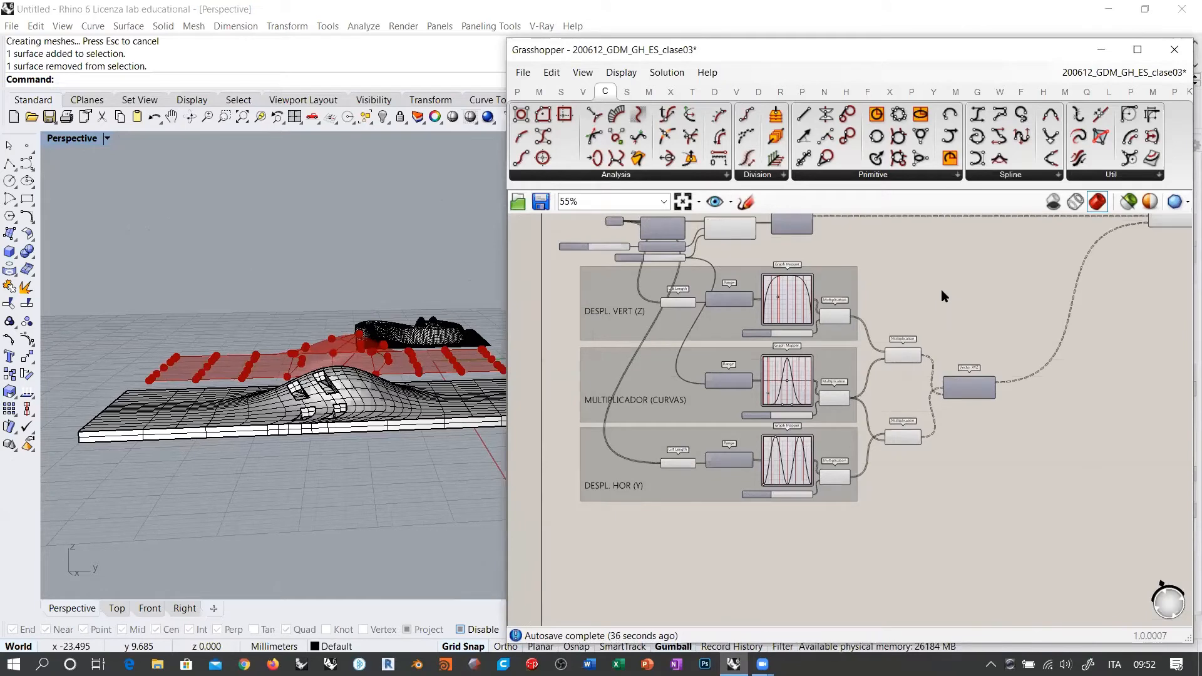
scroll(682, 406, down, 2)
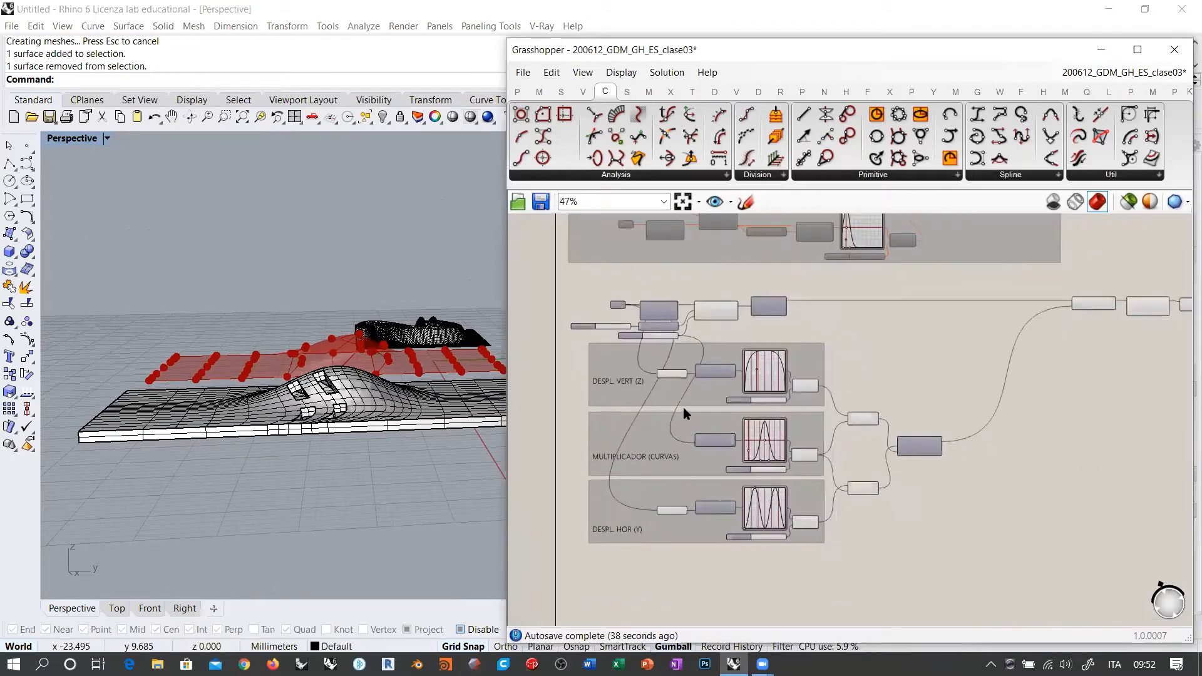
right_drag(1073, 361, 957, 400)
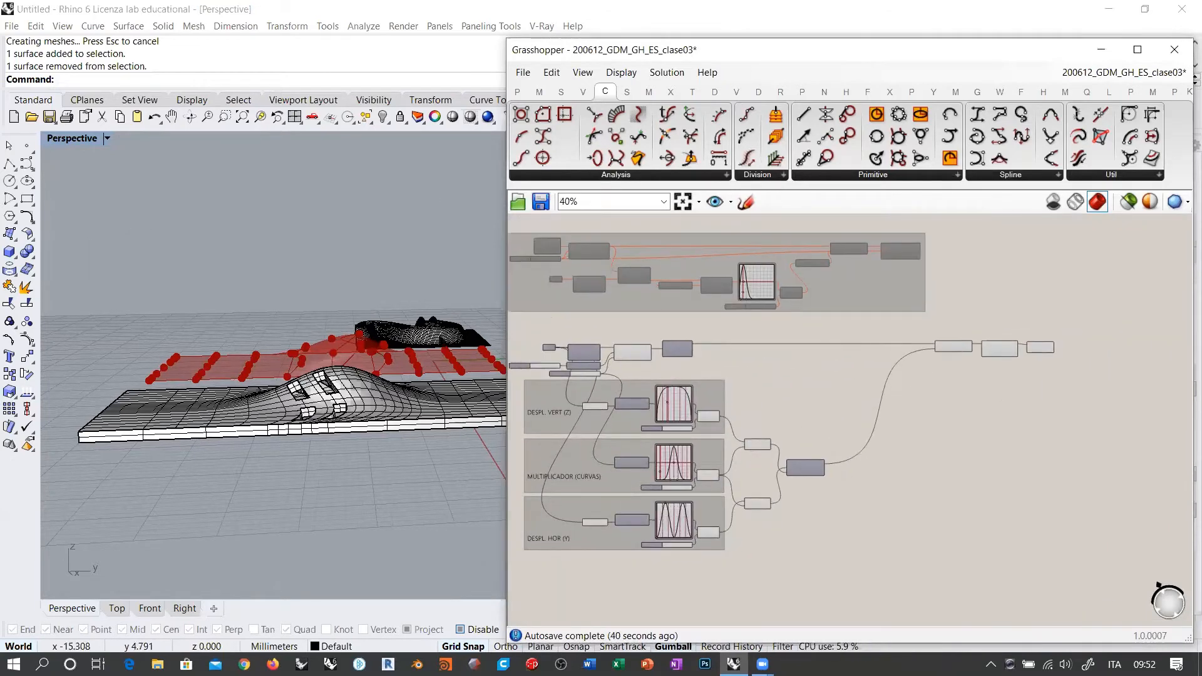
right_drag(438, 369, 443, 402)
scroll(380, 362, down, 4)
right_drag(389, 349, 402, 396)
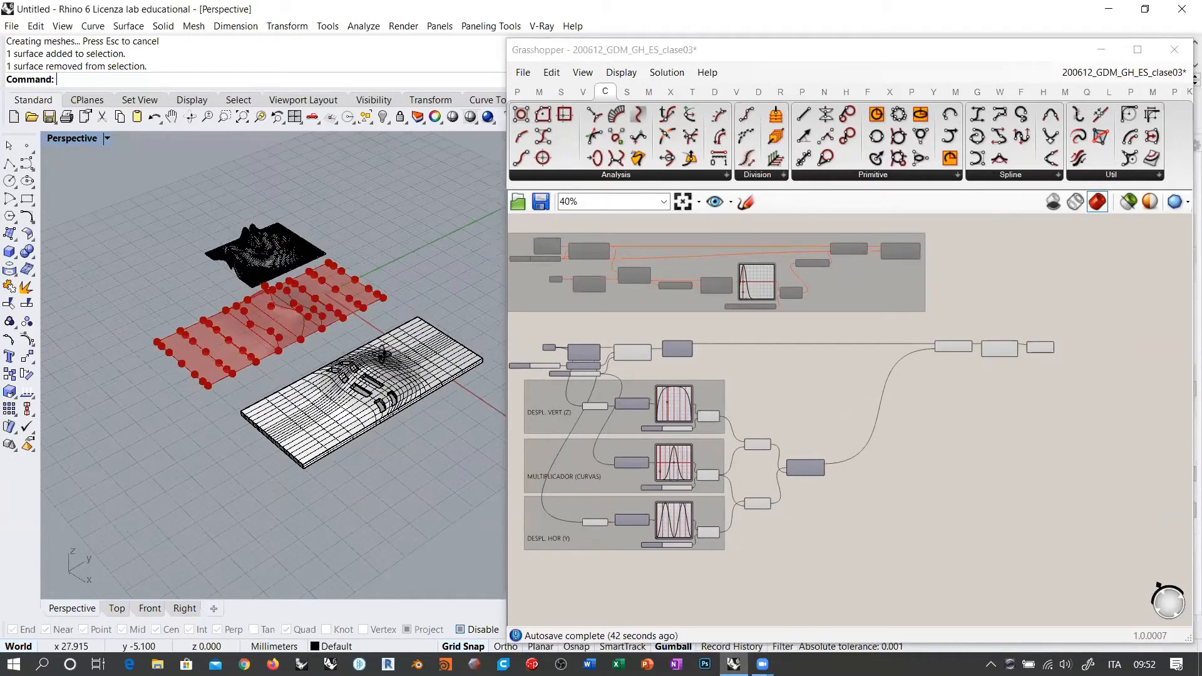
Delete the reference polysurface with the openings and the twelve curves beneath it.
click(335, 357)
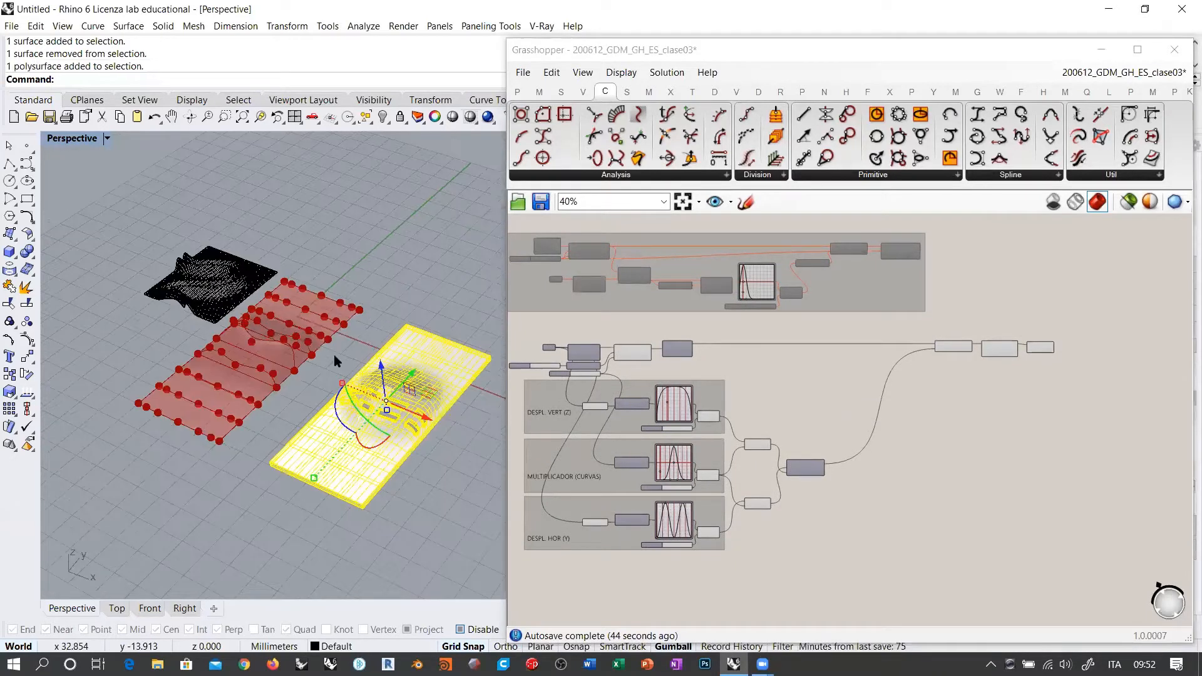
key(Delete)
right_drag(205, 394, 407, 392)
shift+right_drag(448, 430, 353, 375)
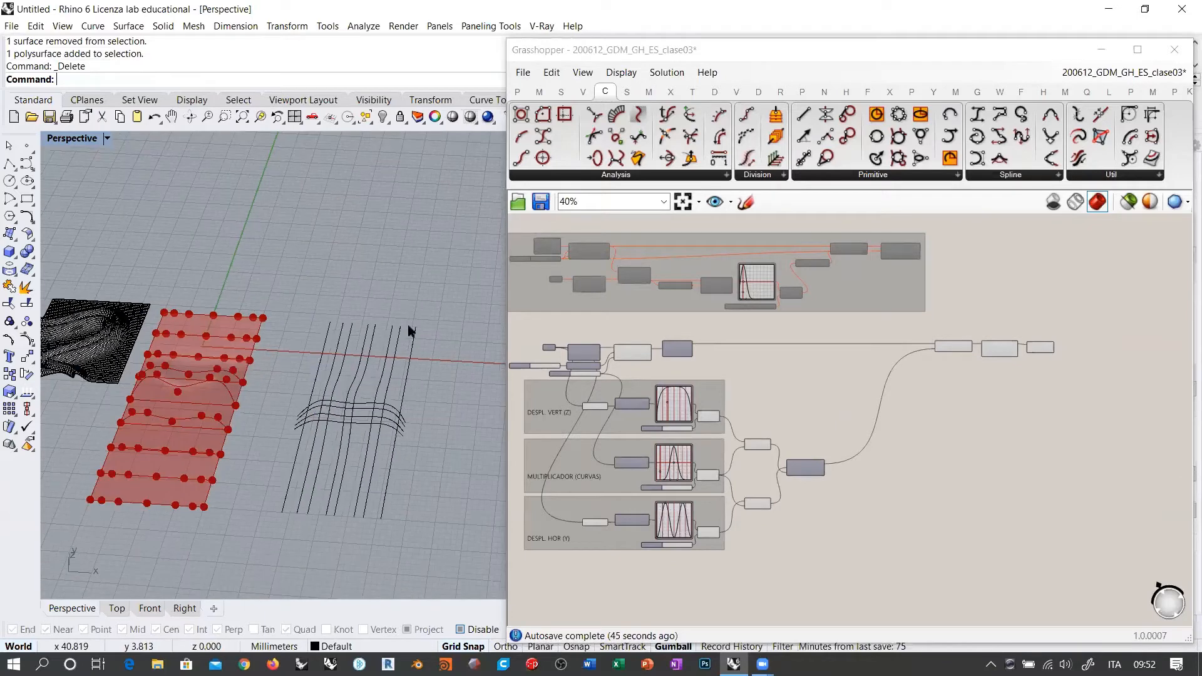
drag(426, 296, 298, 483)
key(Delete)
Delete the dense wavy surface beside the parametric preview.
scroll(323, 413, down, 5)
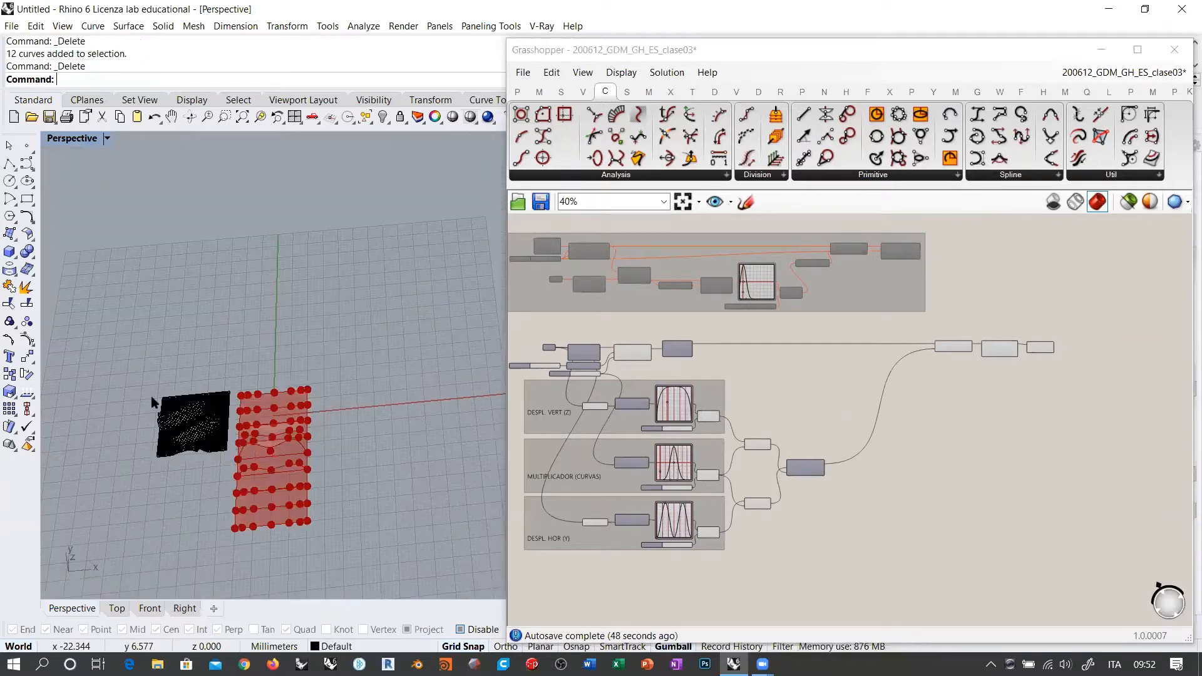
scroll(188, 360, up, 4)
click(284, 364)
key(Delete)
scroll(430, 421, down, 4)
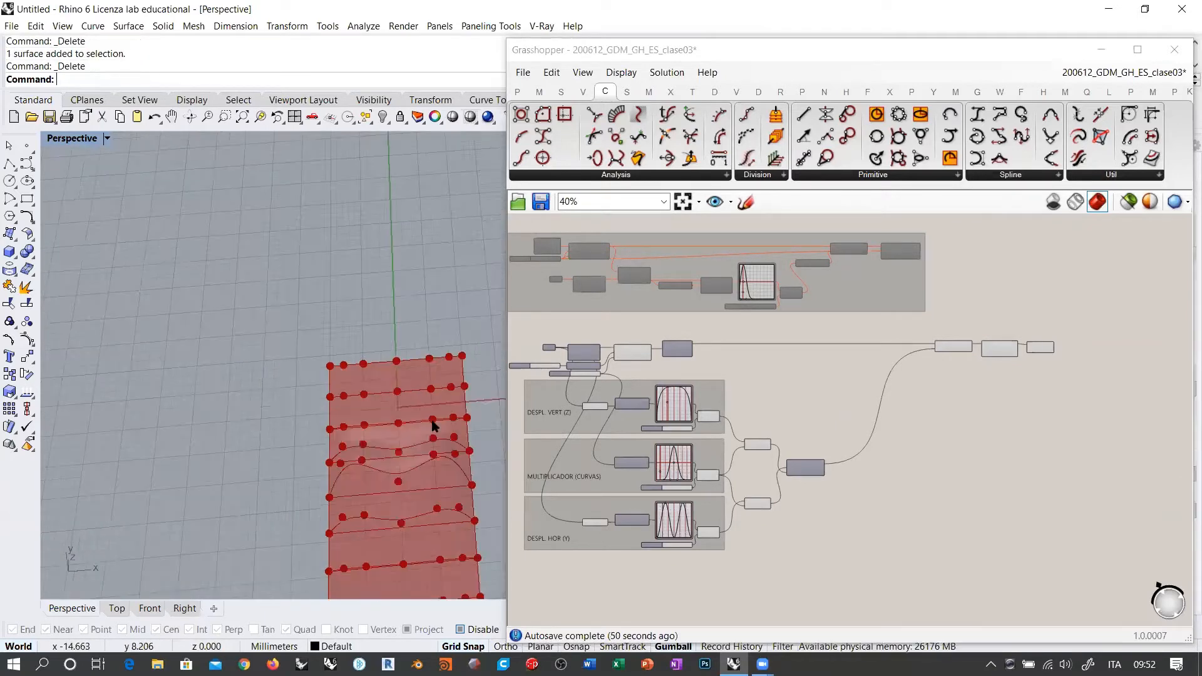
Move the Move, Nurbs Curve and Loft components together closer to the rest of the definition.
right_drag(429, 411, 565, 352)
click(1039, 348)
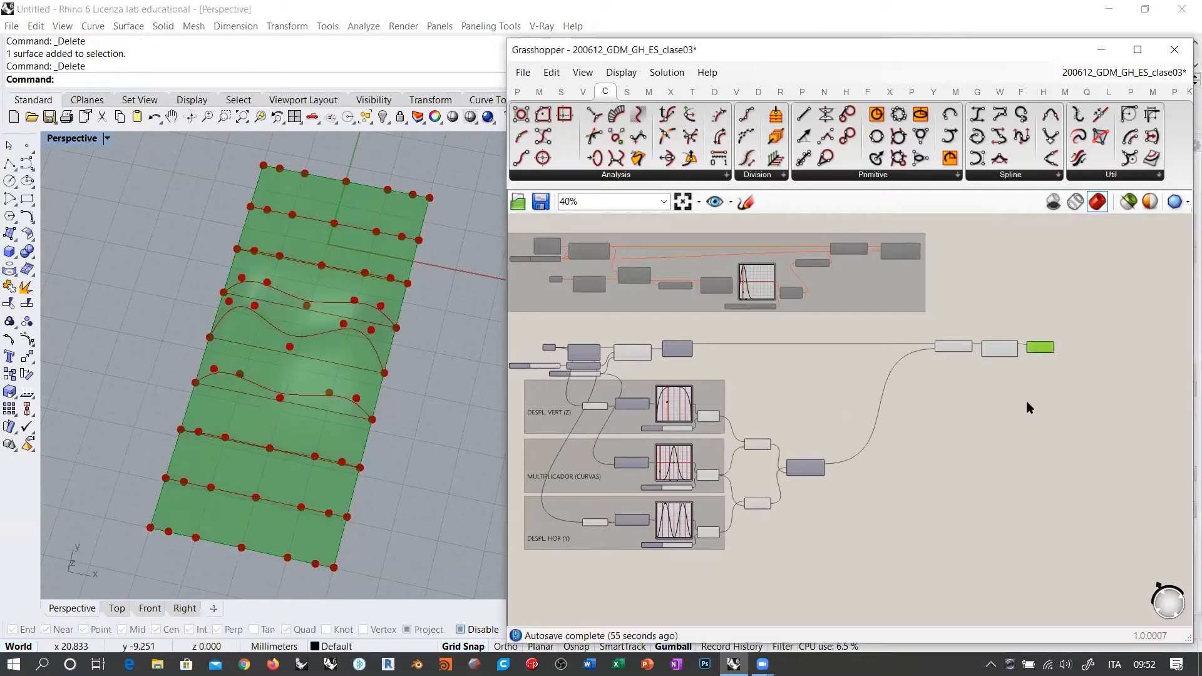
drag(1060, 368, 952, 335)
drag(953, 349, 810, 348)
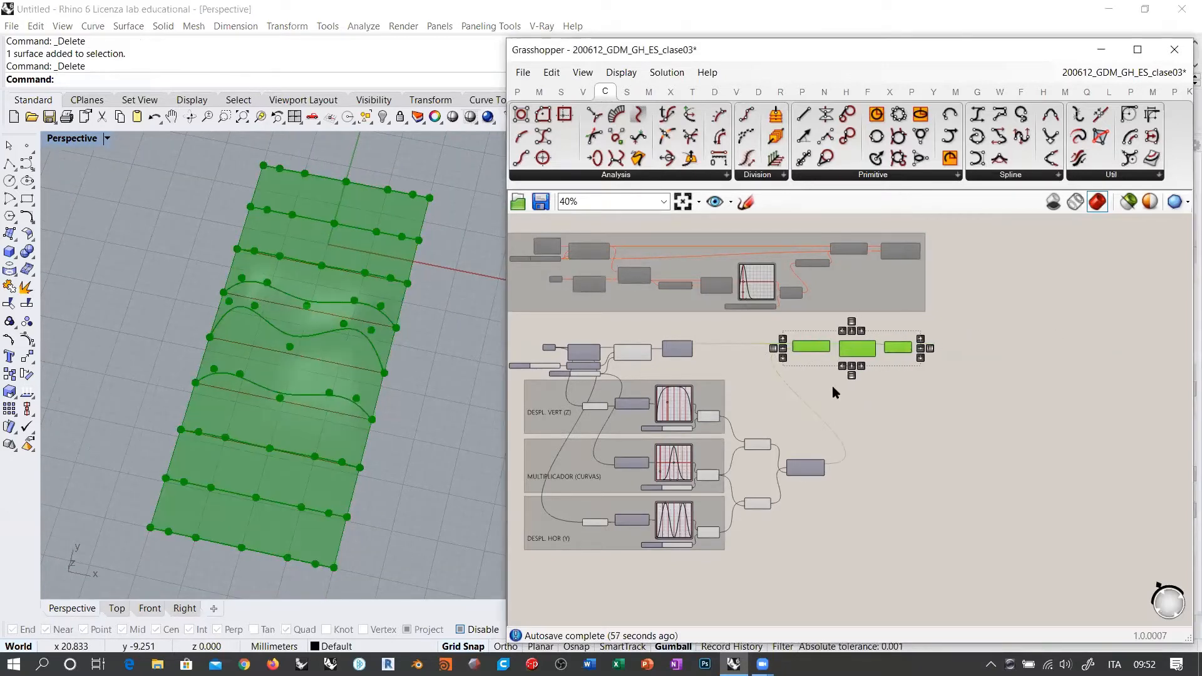
click(832, 387)
Turn off the preview of all active components except the Loft.
scroll(709, 363, up, 2)
right_drag(709, 363, 841, 335)
drag(1067, 281, 574, 610)
middle_click(739, 361)
click(789, 312)
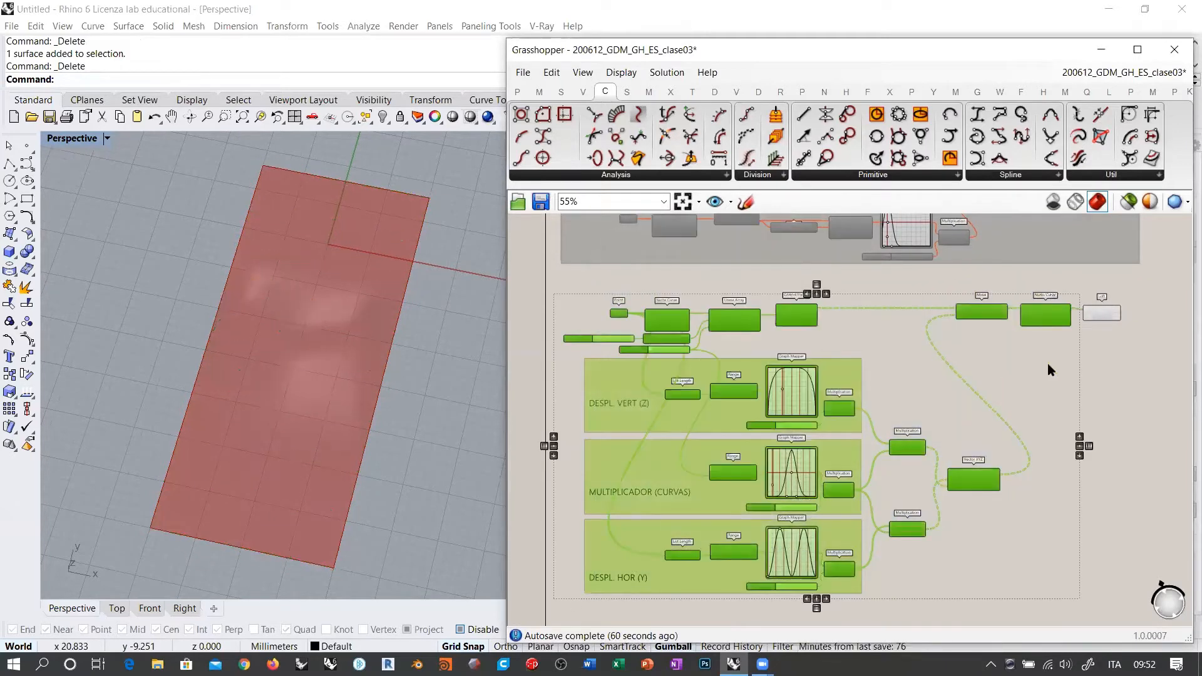
click(1046, 363)
Examine the Loft component and its surface from several angles.
right_drag(819, 405, 514, 443)
scroll(790, 351, up, 5)
click(790, 350)
click(767, 383)
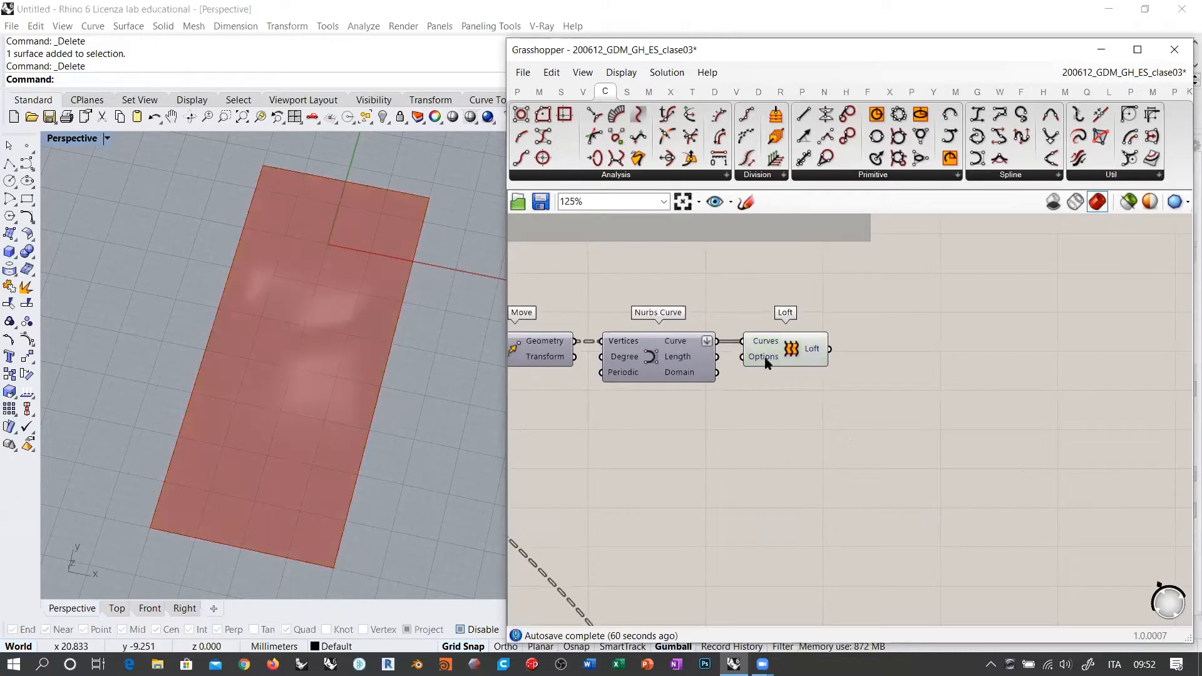
right_drag(421, 460, 238, 265)
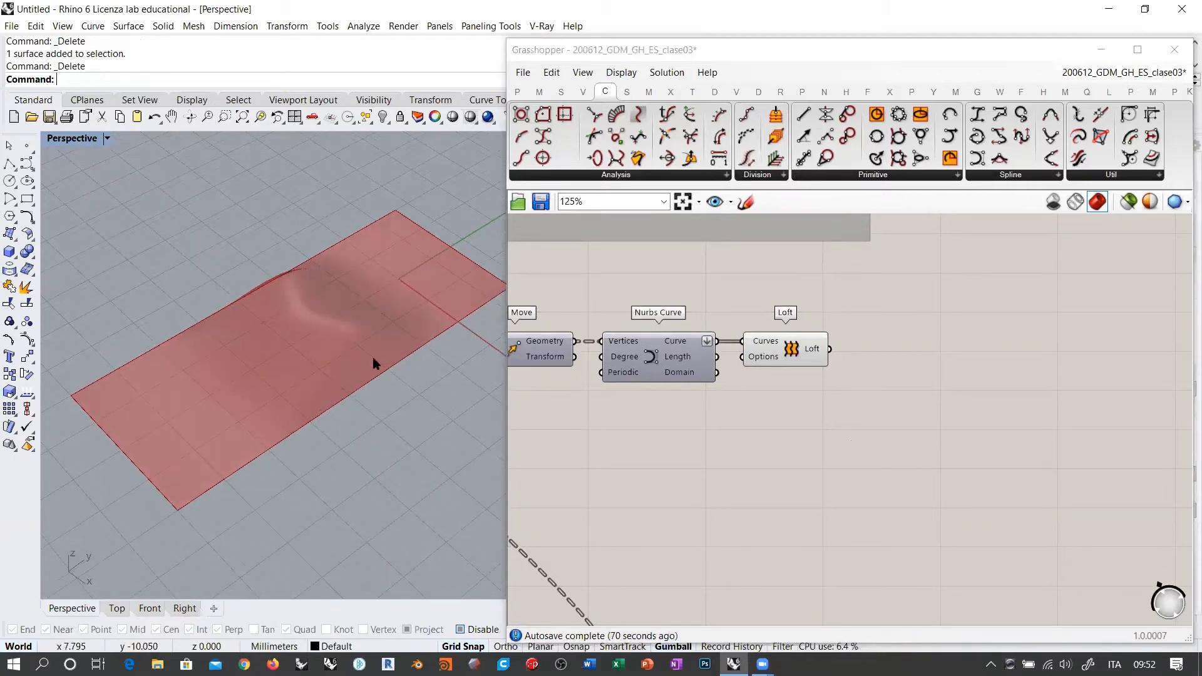
right_drag(391, 453, 405, 371)
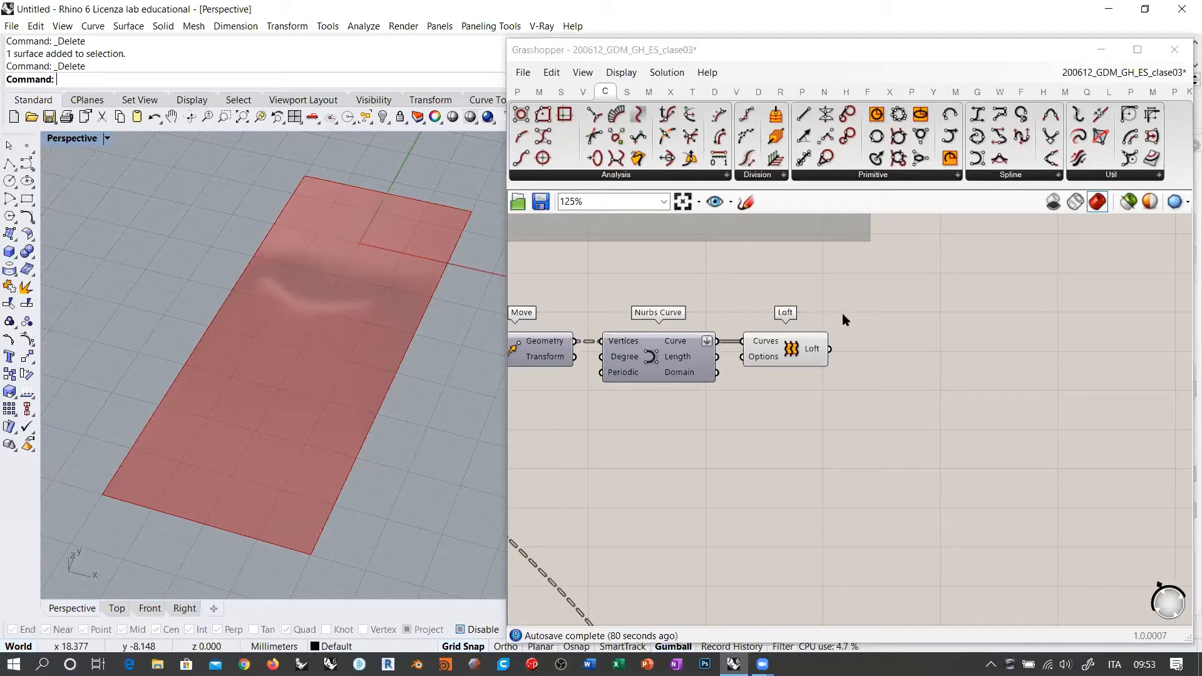
double_click(970, 350)
text(ISO)
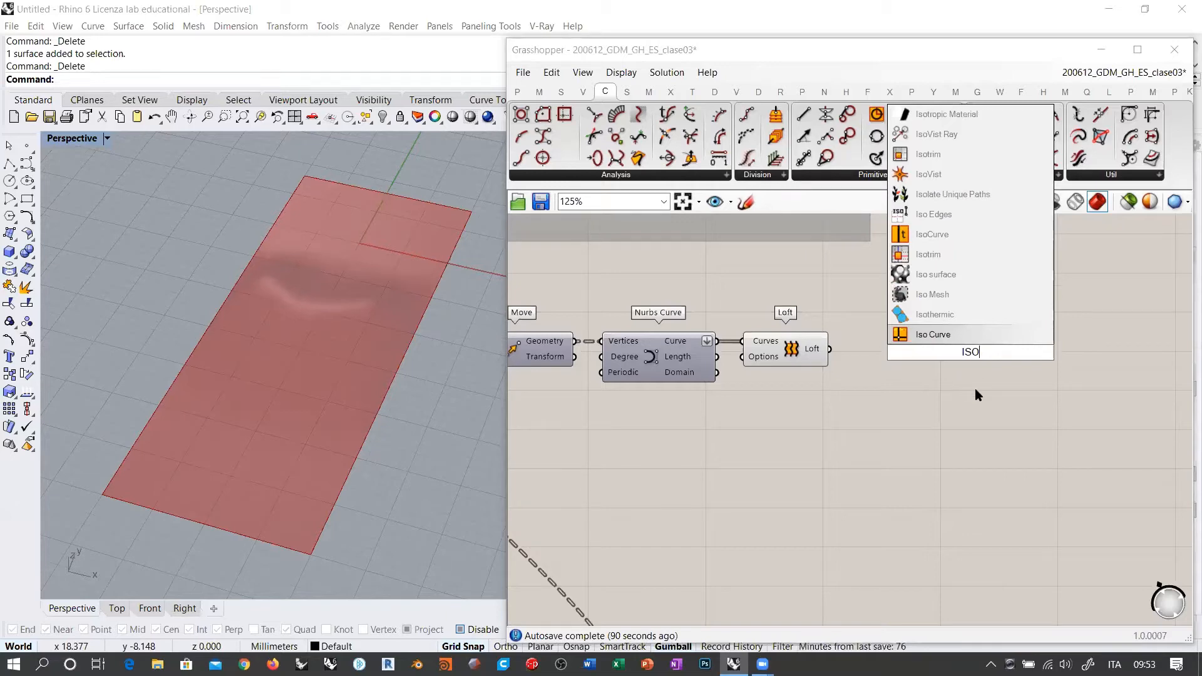
key(Escape)
right_drag(287, 344, 335, 291)
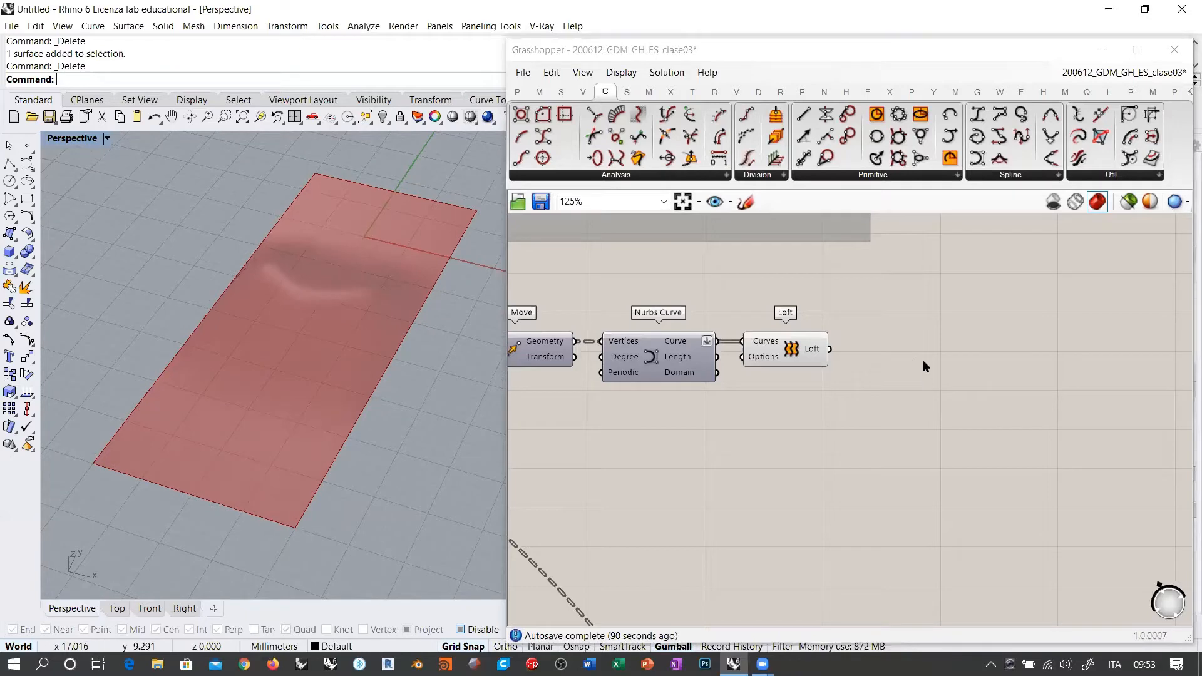
double_click(923, 364)
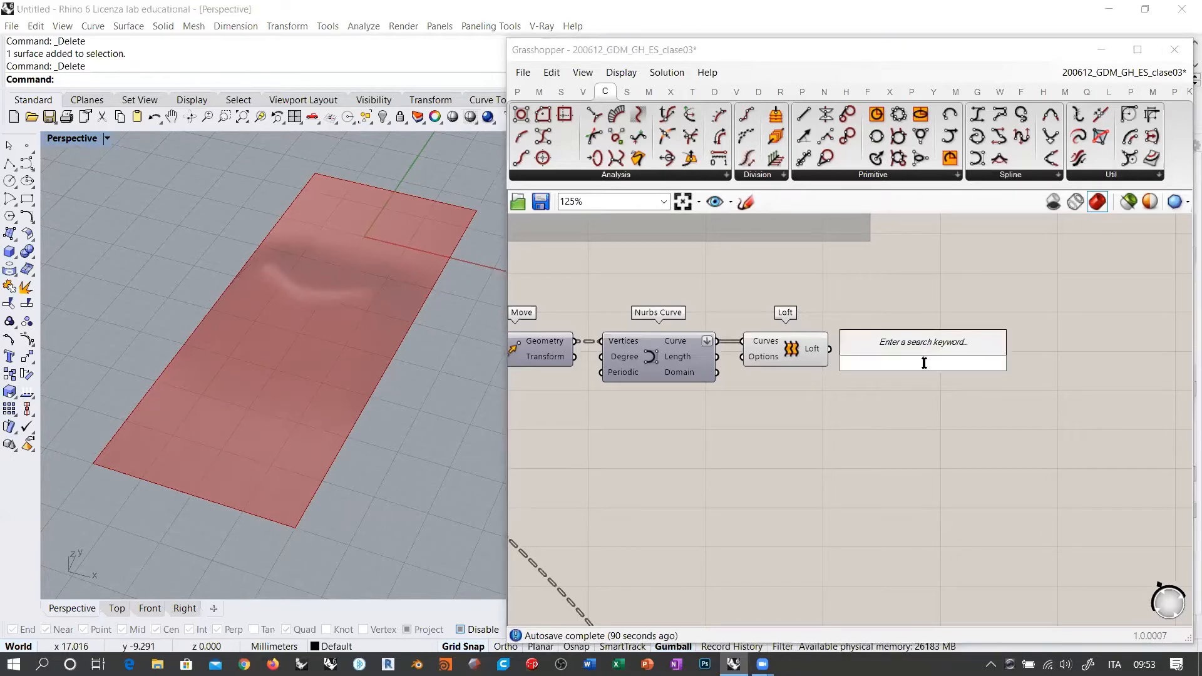
scroll(1020, 395, down, 4)
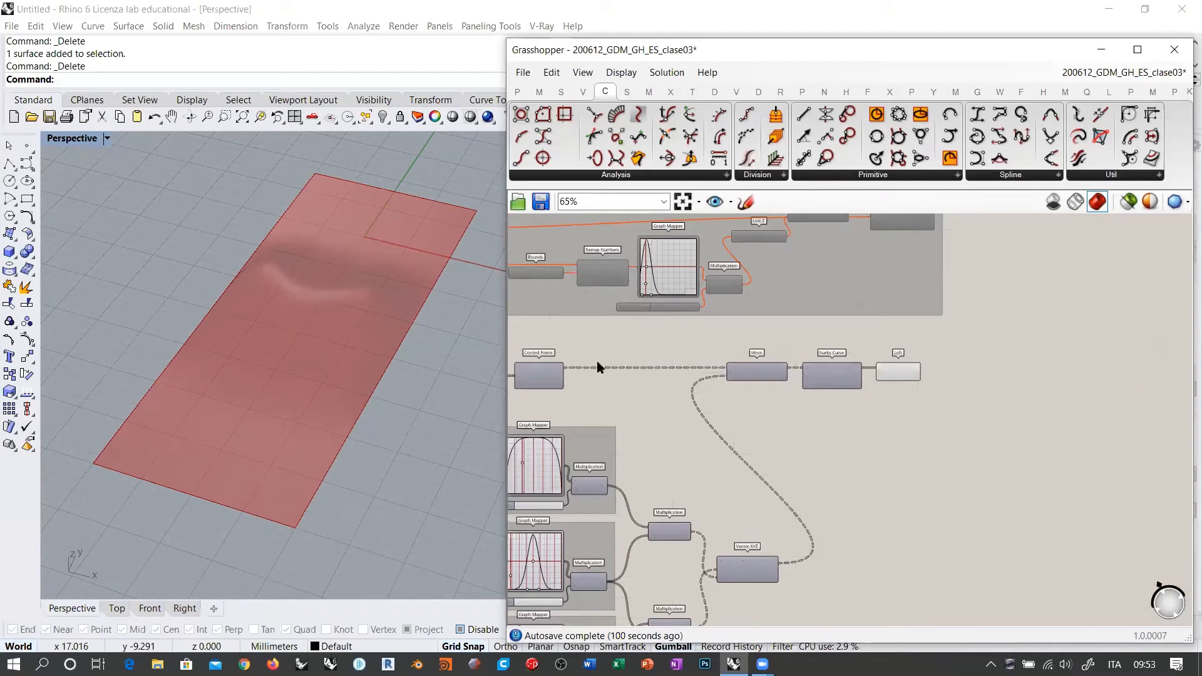
Add a Divide Domain² component beside the Loft and connect the Loft output to its Domain input.
mouse_move(305, 288)
right_down()
mouse_move(309, 322)
mouse_move(294, 296)
right_up()
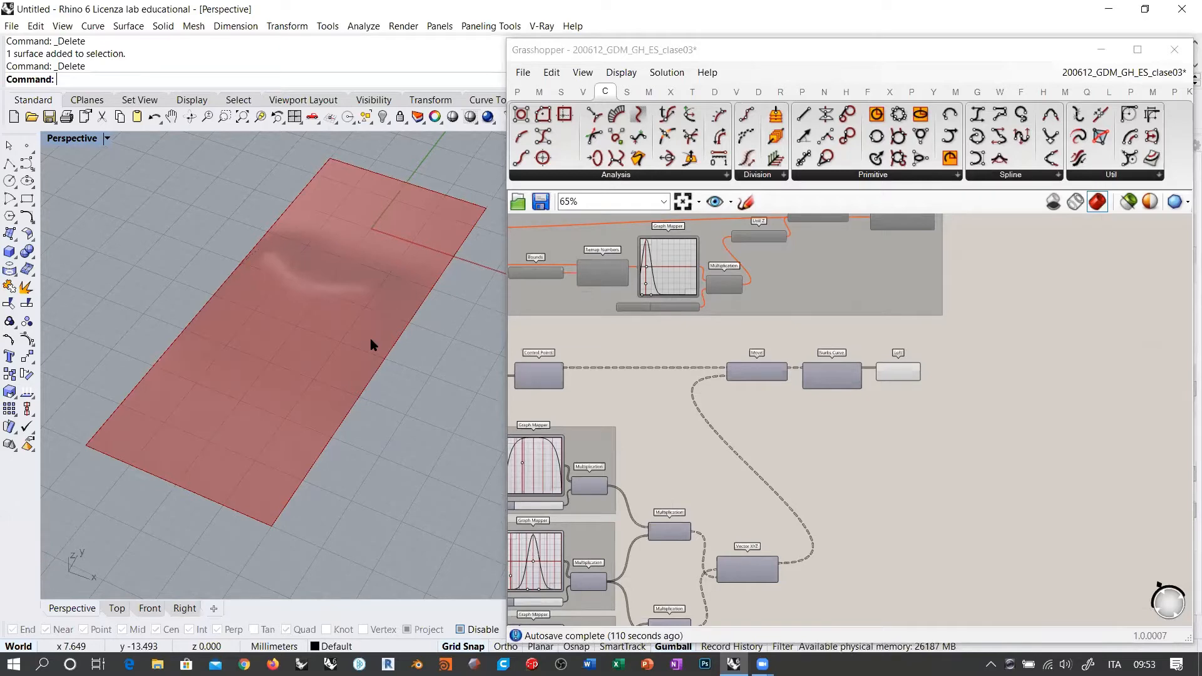
right_drag(370, 338, 317, 299)
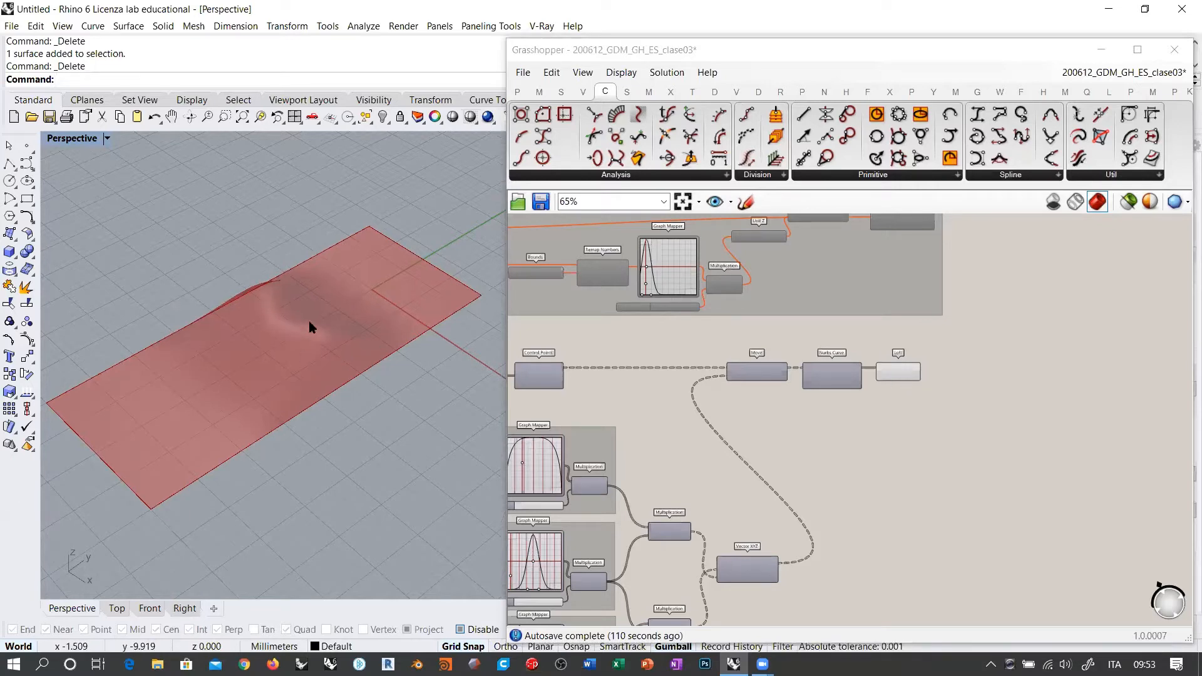
right_drag(279, 370, 307, 336)
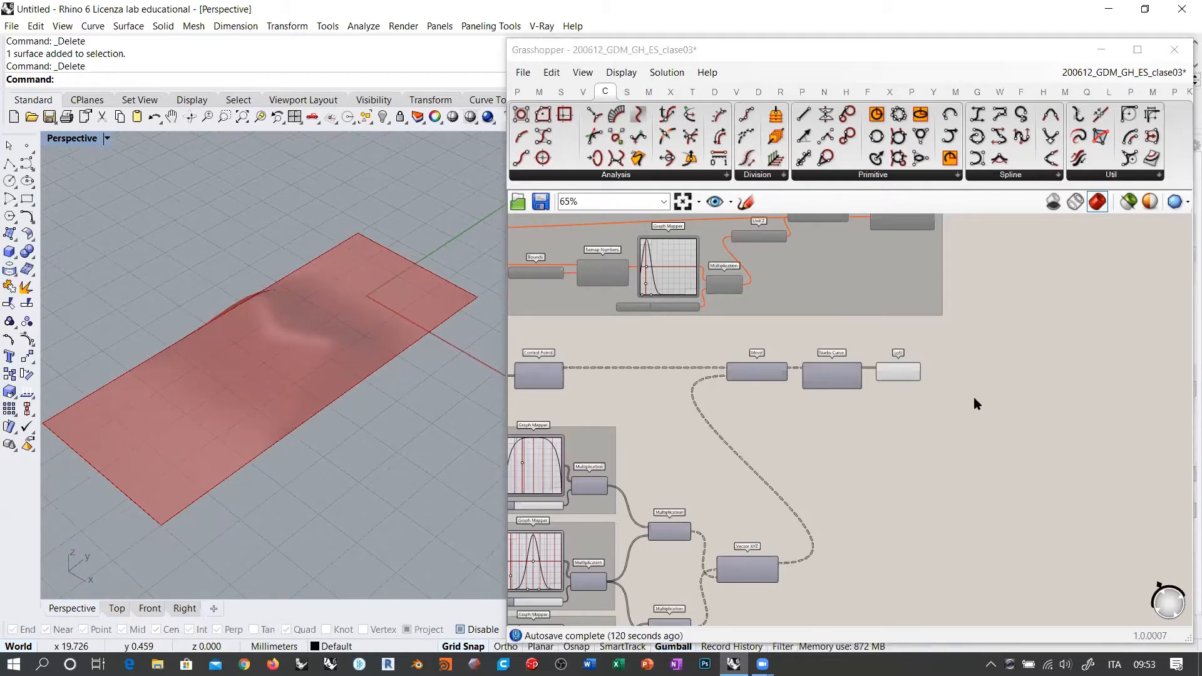
scroll(805, 404, up, 5)
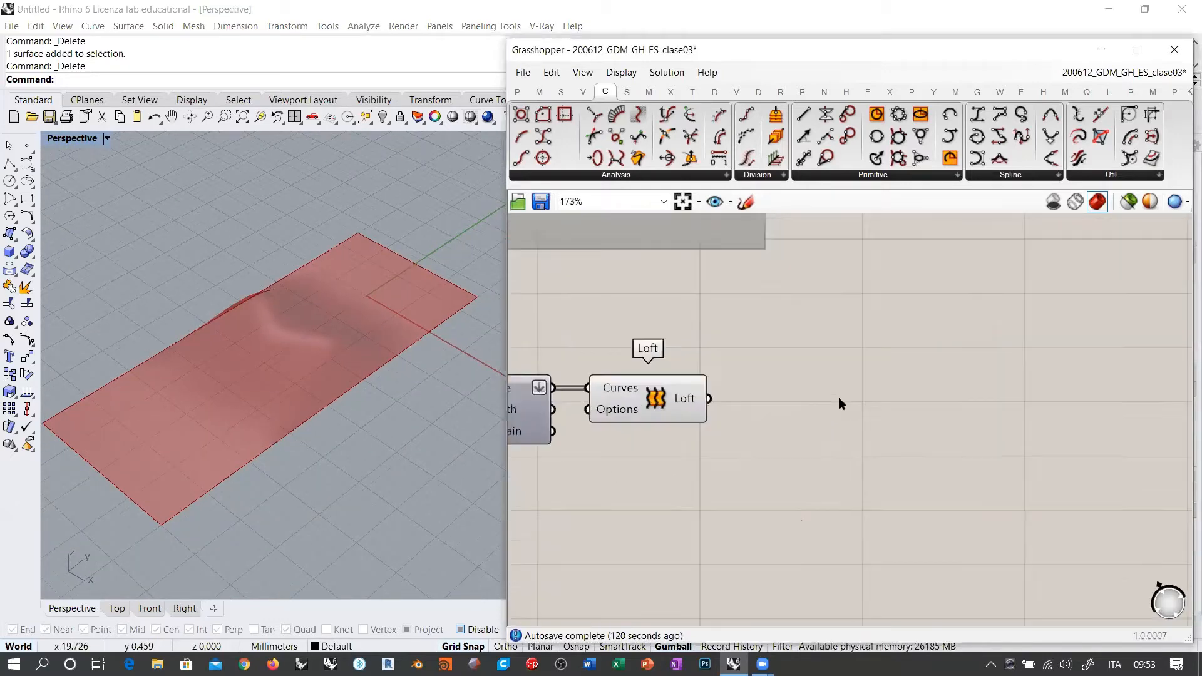
double_click(838, 451)
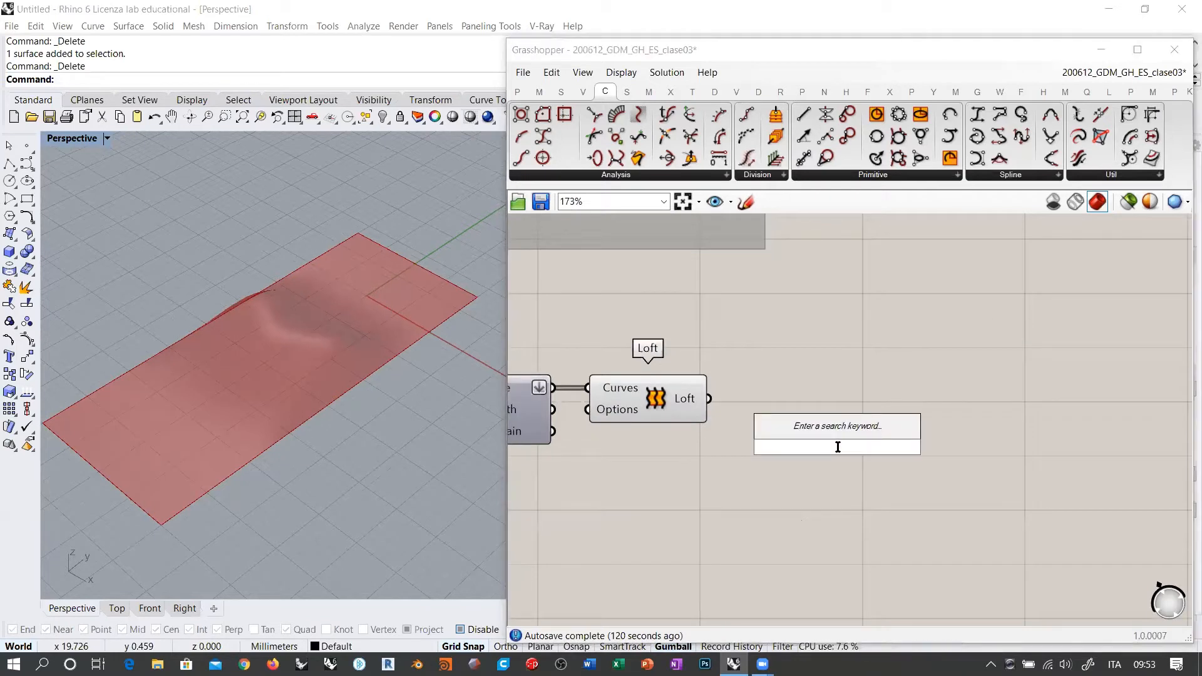
text(DD)
click(826, 431)
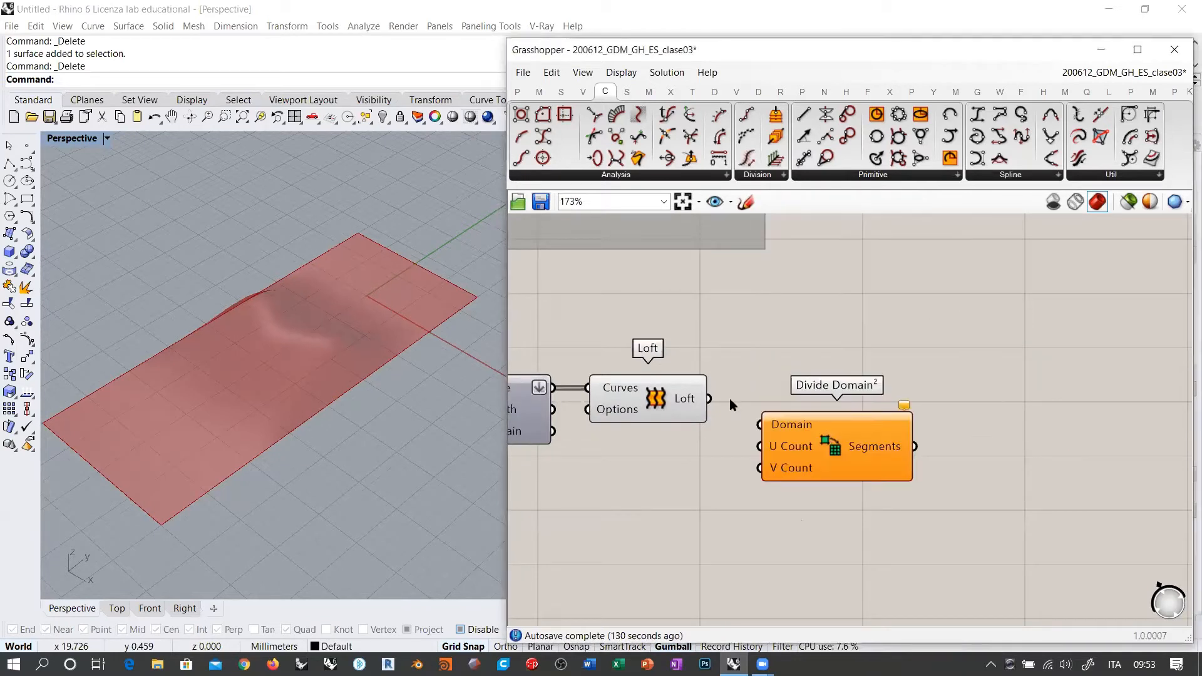
drag(708, 399, 759, 426)
drag(835, 448, 816, 482)
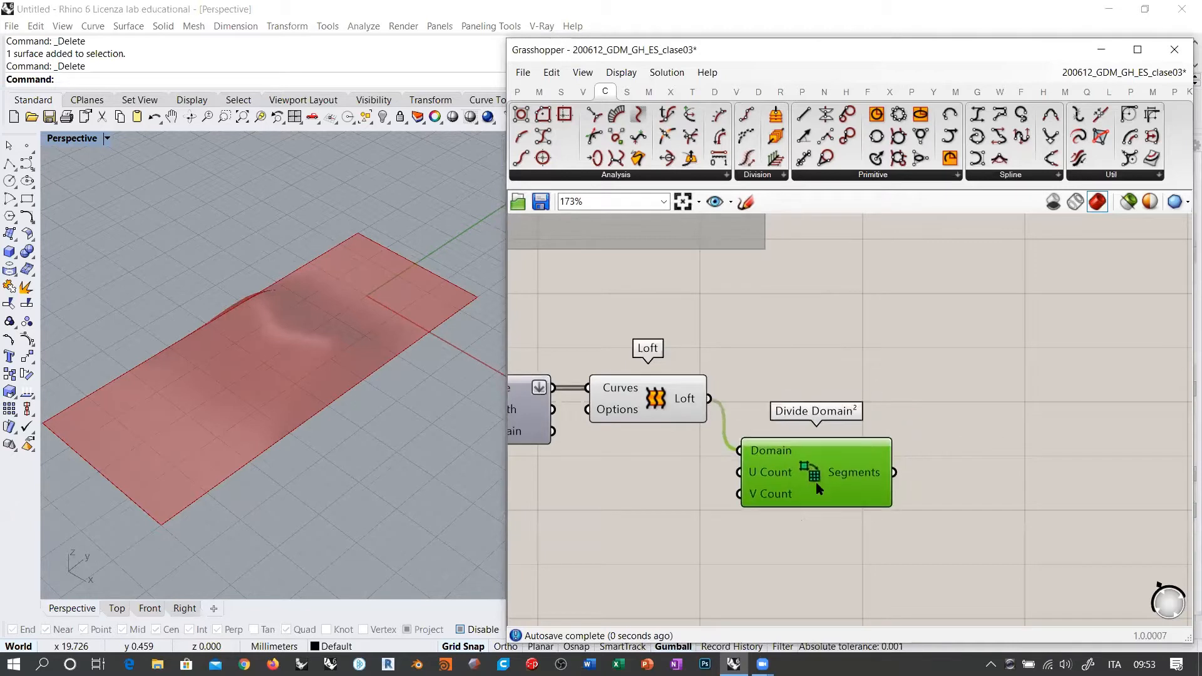
click(787, 358)
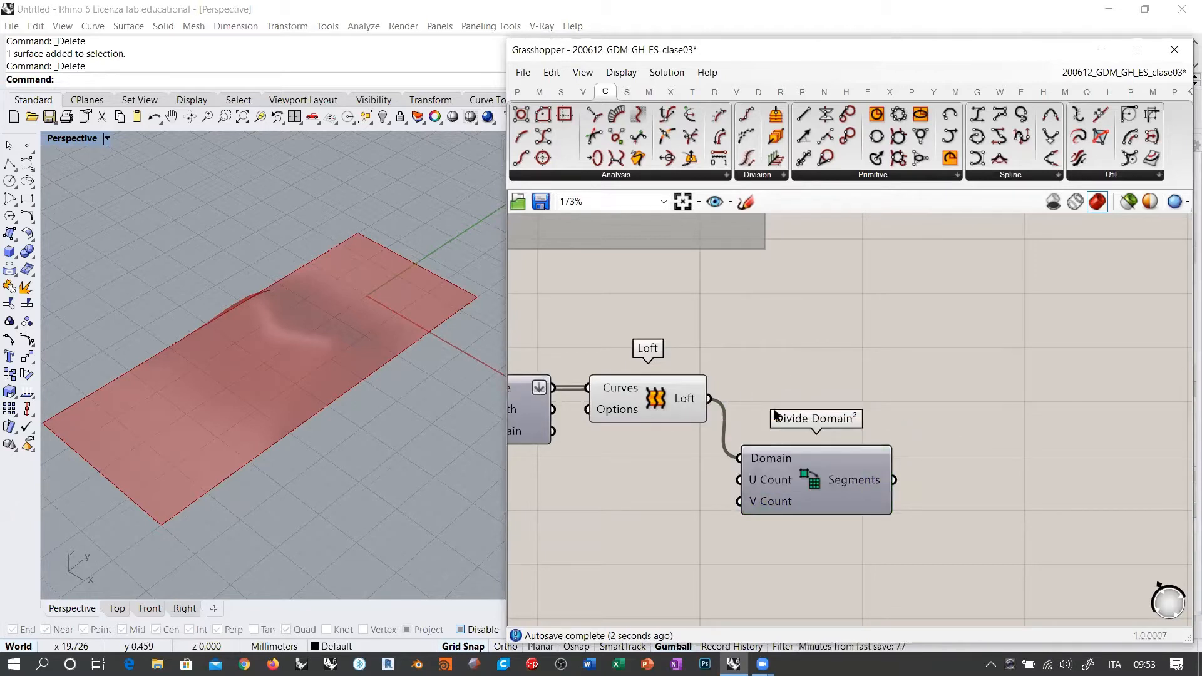
Add a number slider set to 11 and connect it to both the U Count and V Count of Divide Domain².
double_click(644, 499)
text(11)
key(Return)
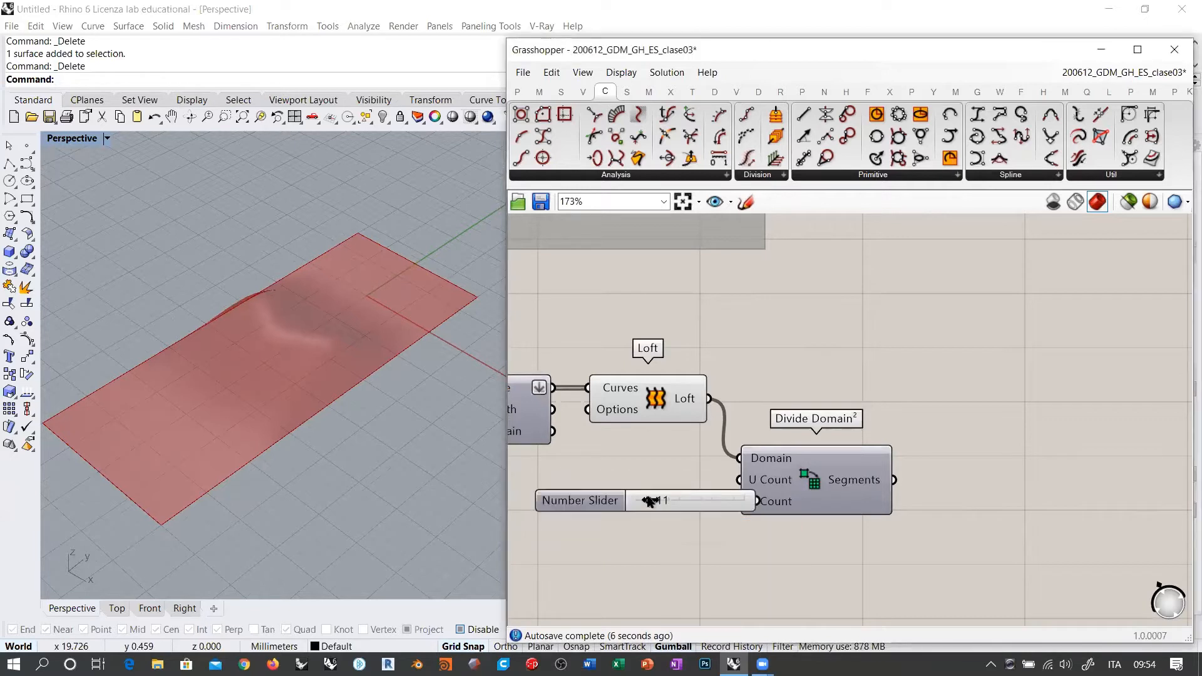
drag(709, 503, 674, 491)
click(725, 504)
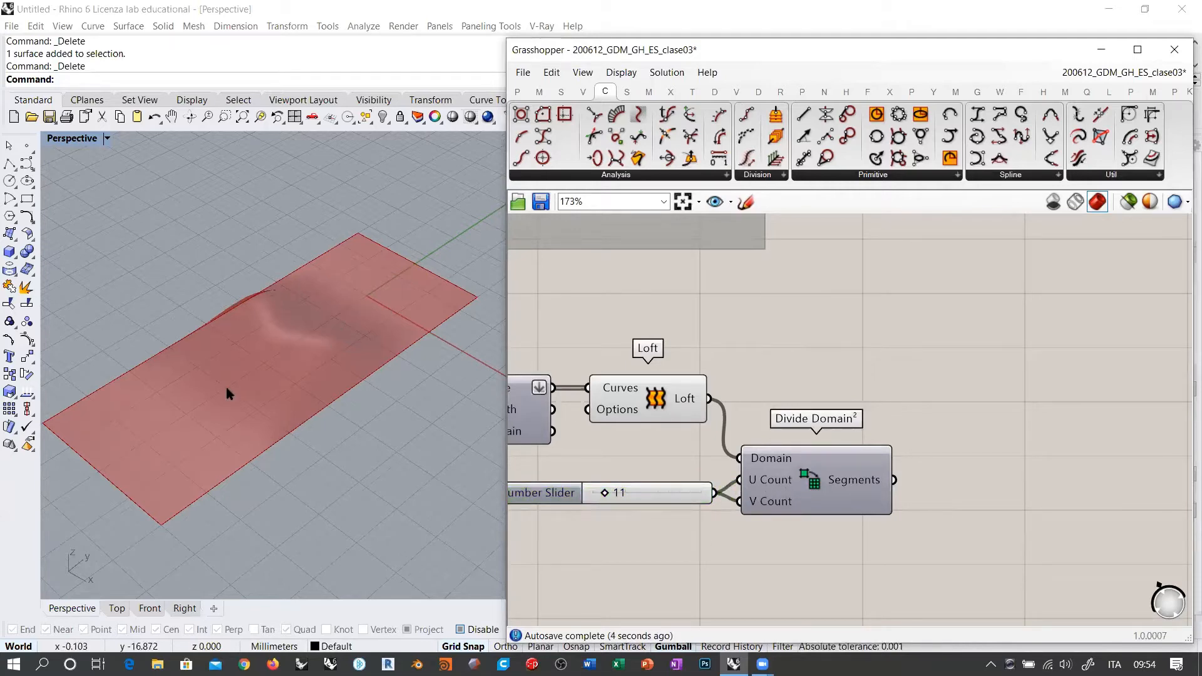
Duplicate the slider set to 11 and connect the copy to V Count, so each count has its own slider.
right_drag(228, 395, 262, 461)
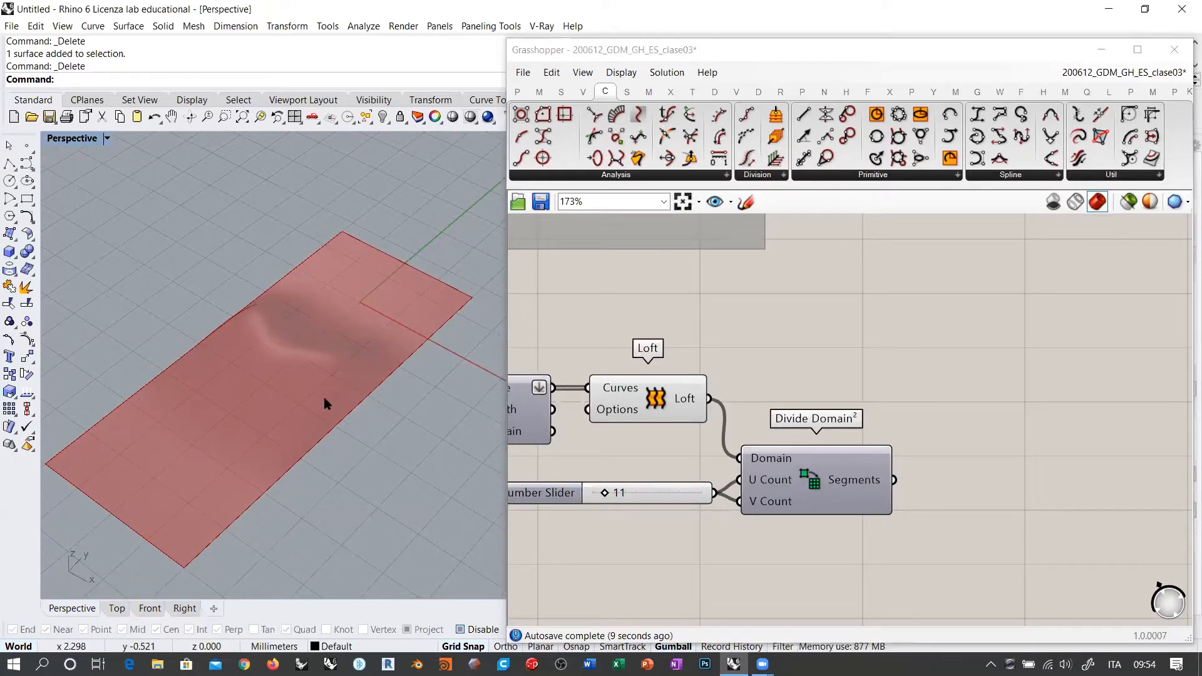
mouse_move(669, 488)
mouse_down()
mouse_move(666, 476)
mouse_move(663, 504)
mouse_up()
drag(739, 501, 683, 505)
click(687, 525)
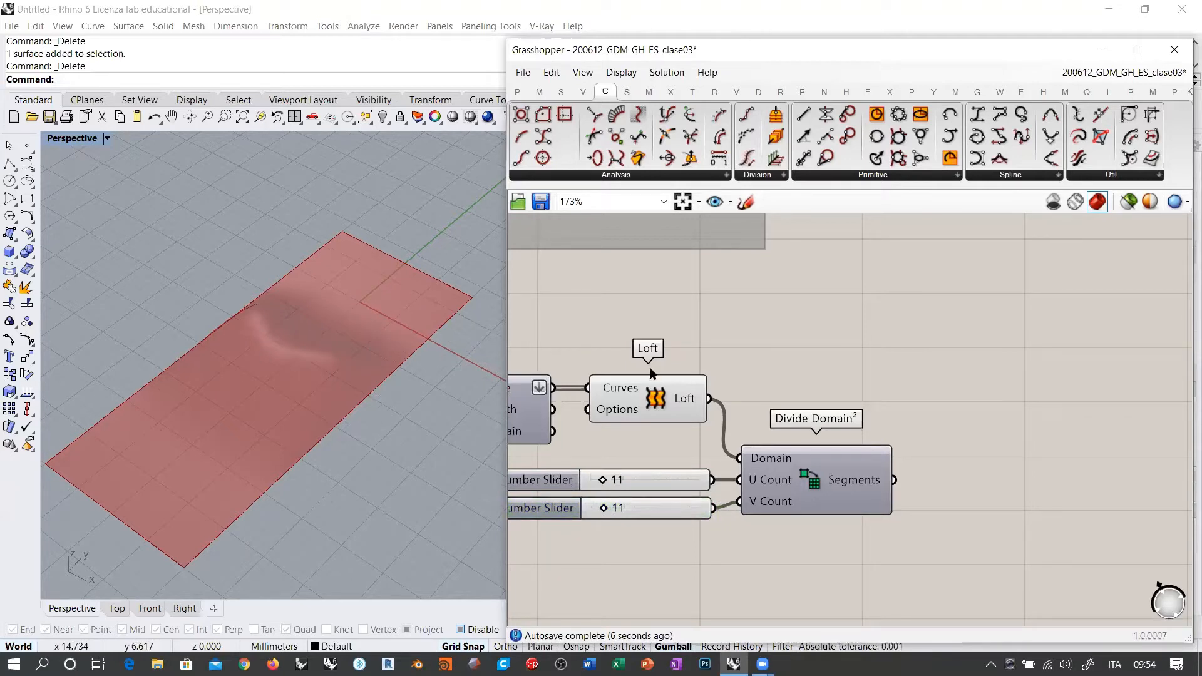
Add an Isotrim component, connecting the Loft output to its Surface input and the Divide Domain² Segments to its Domain input.
double_click(966, 406)
text(ISOTR)
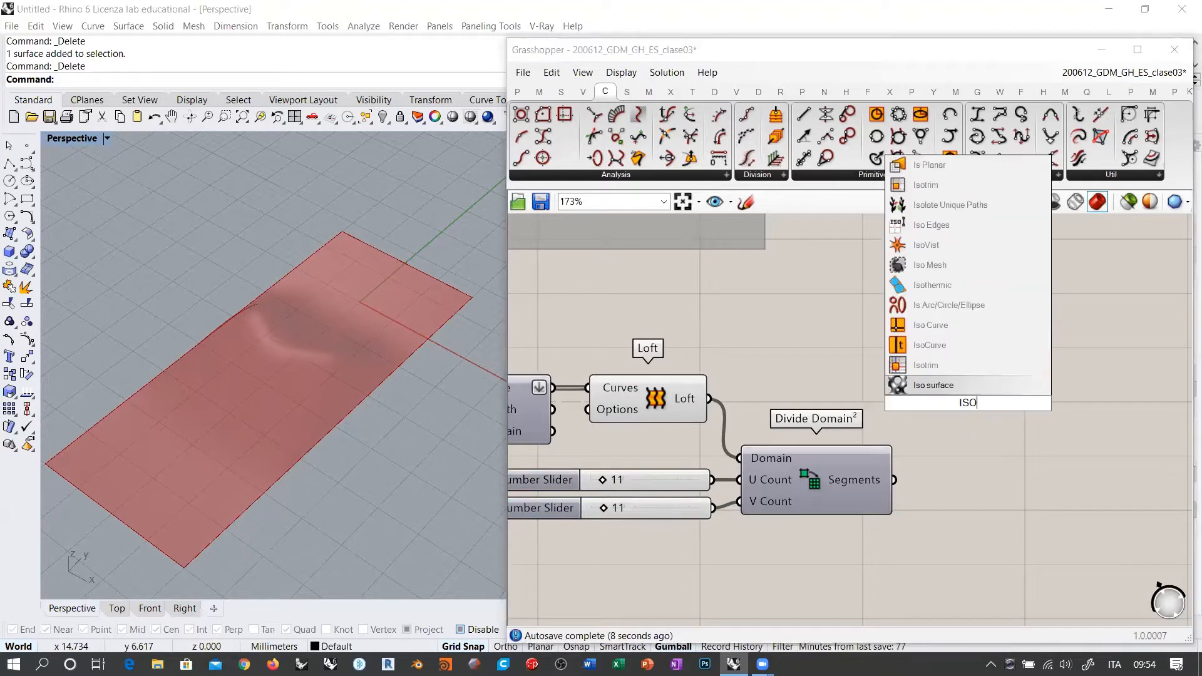
click(941, 371)
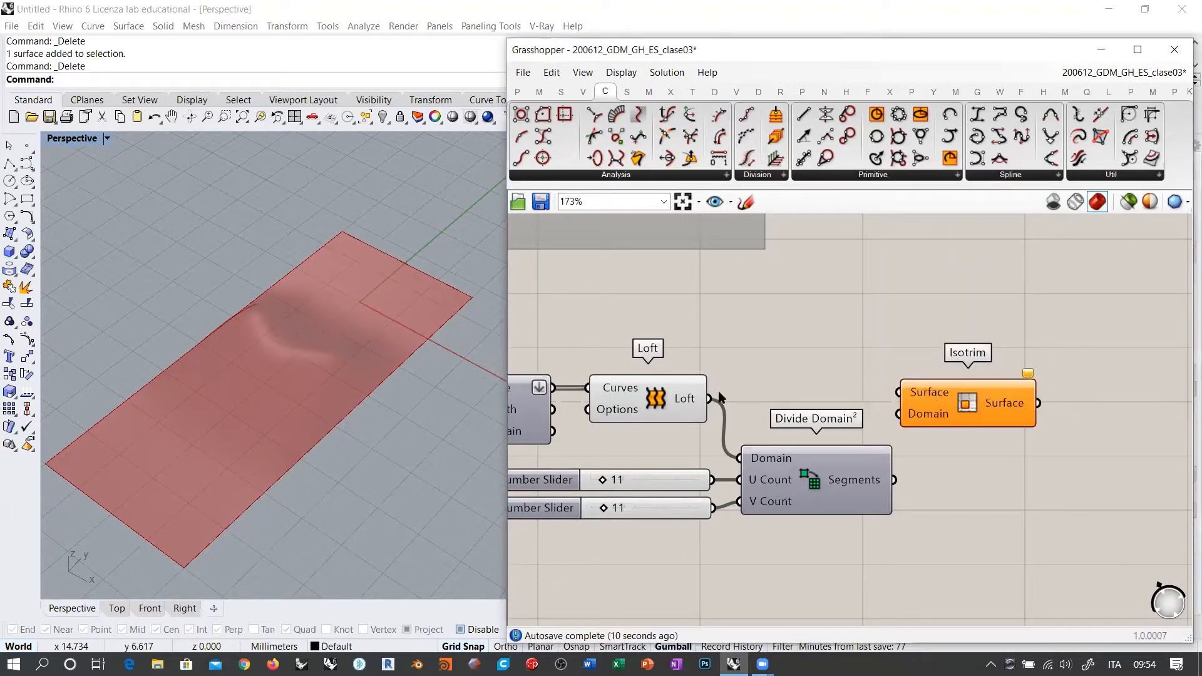
drag(709, 399, 990, 417)
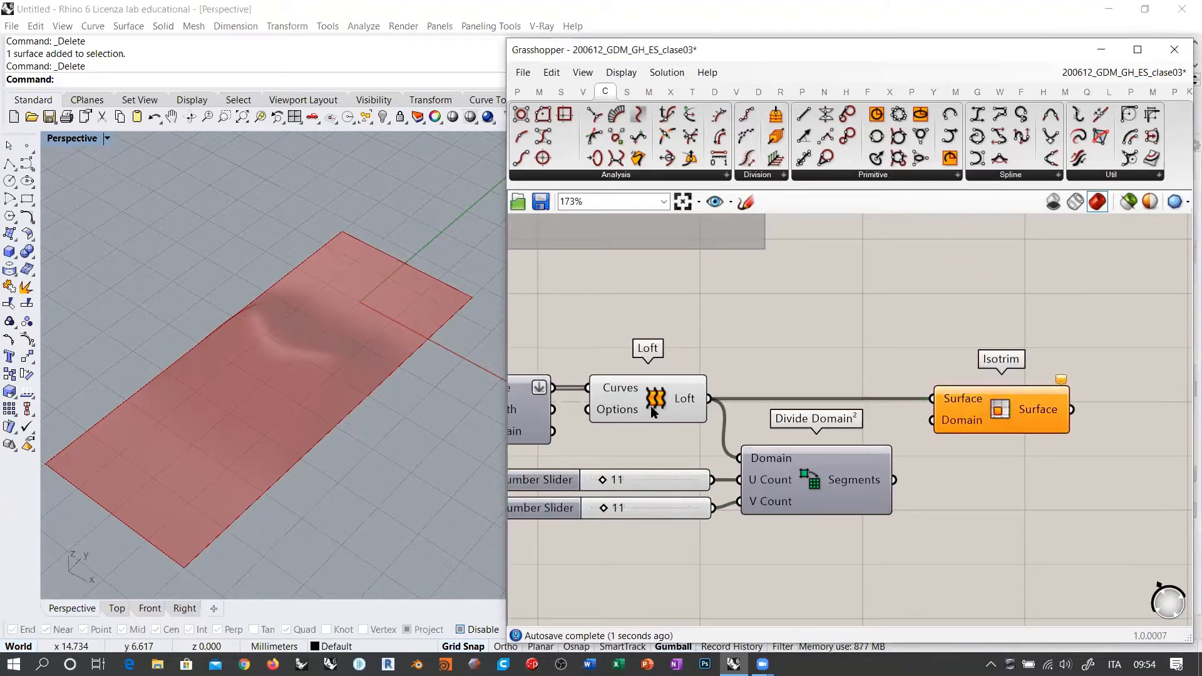
drag(893, 479, 931, 419)
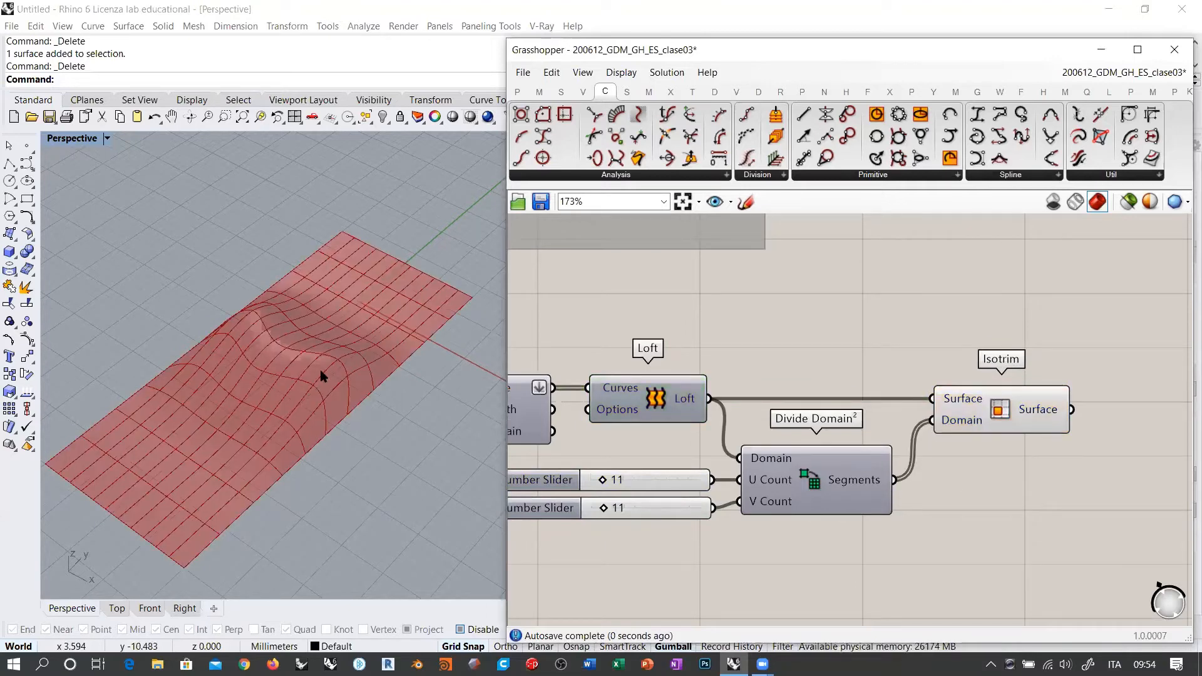
Right-align the Loft component with the two count sliders and turn off the Loft's preview.
right_drag(322, 376, 238, 340)
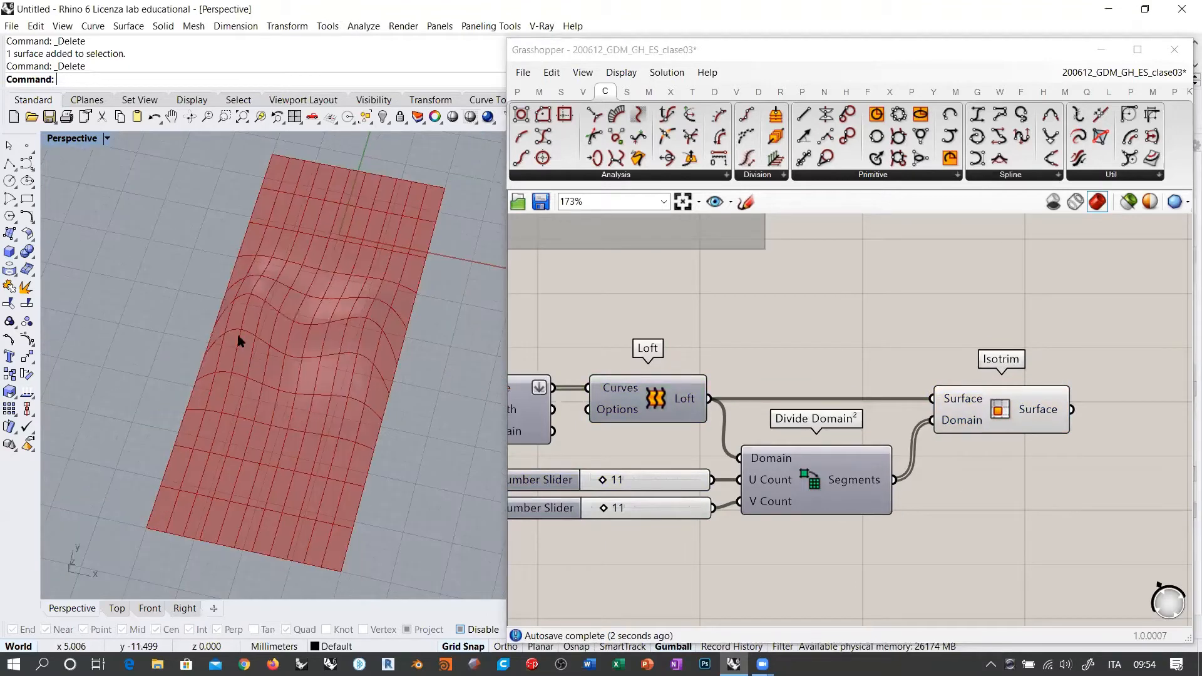
right_drag(373, 365, 372, 333)
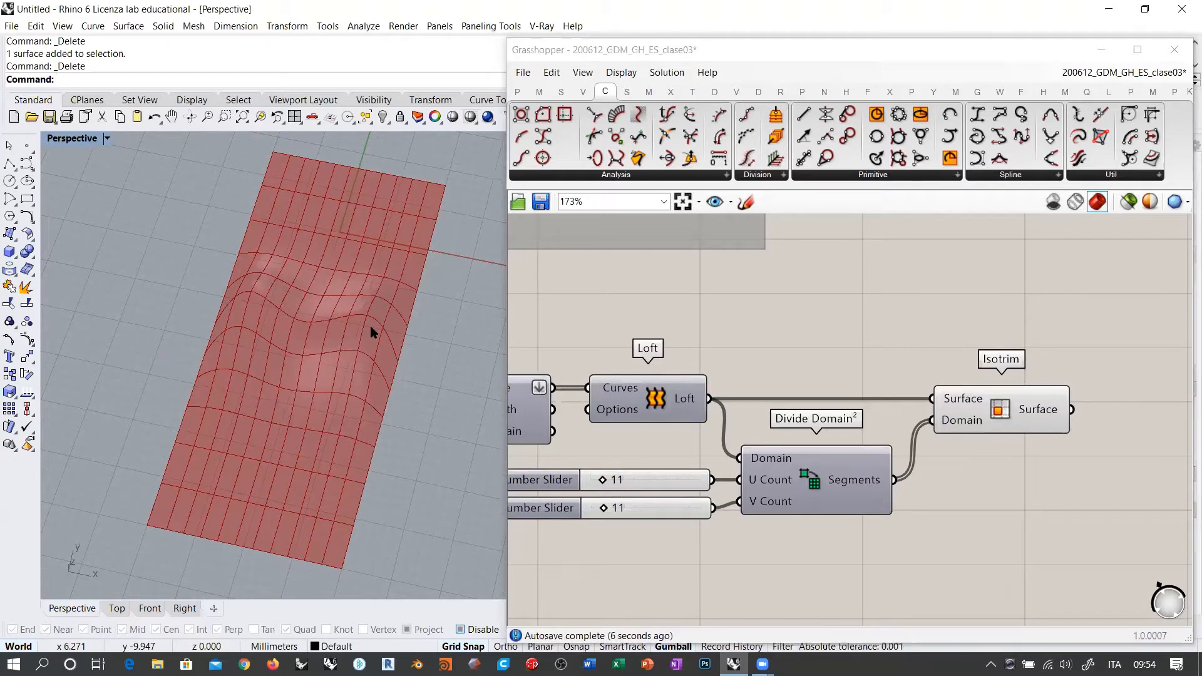
drag(707, 345, 629, 529)
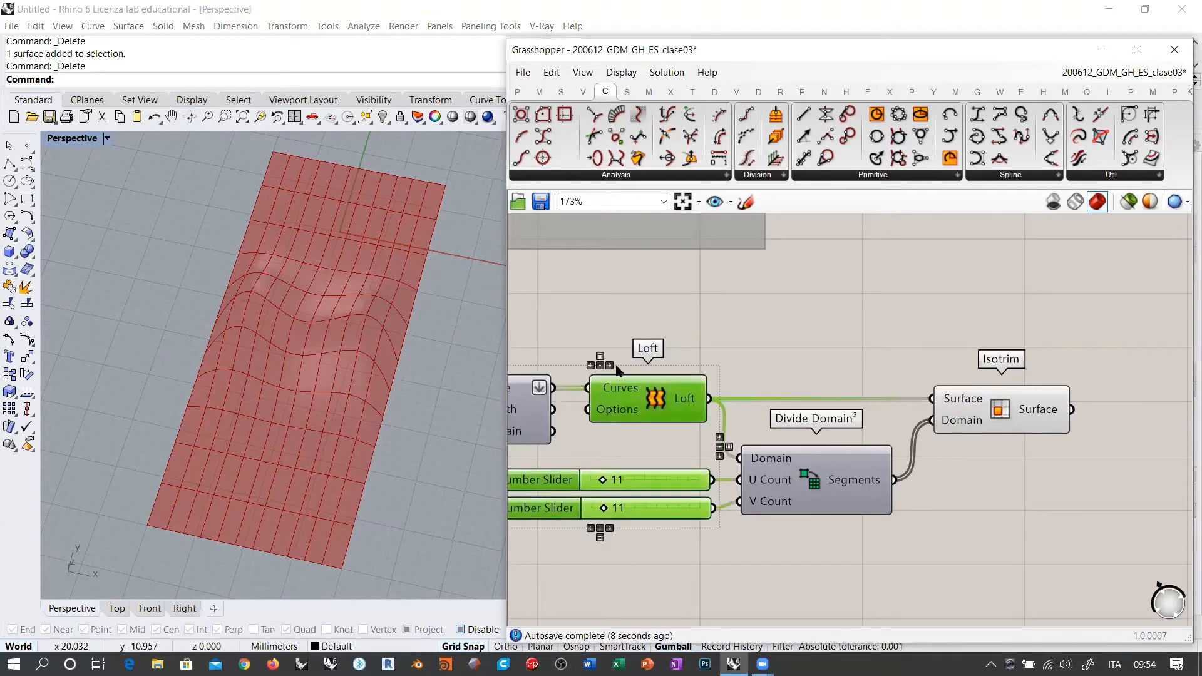
click(610, 365)
Move the Divide Domain² and Isotrim components slightly closer to the Loft.
click(826, 441)
drag(819, 468, 812, 468)
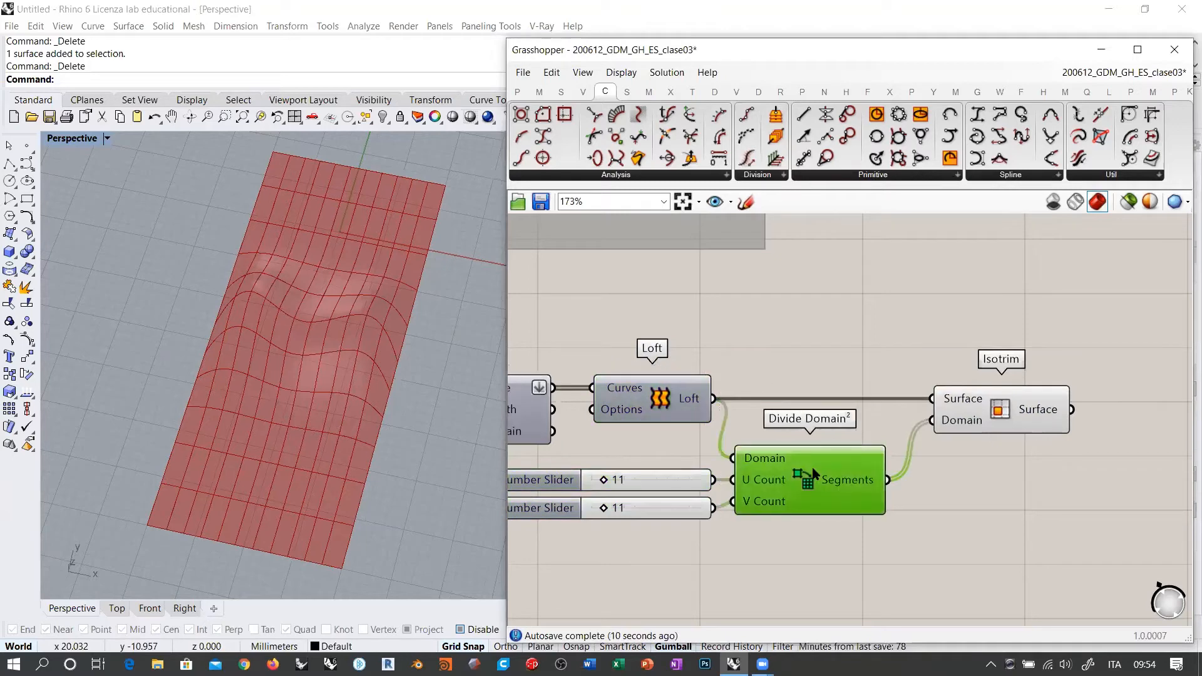
drag(1001, 410, 980, 409)
click(905, 327)
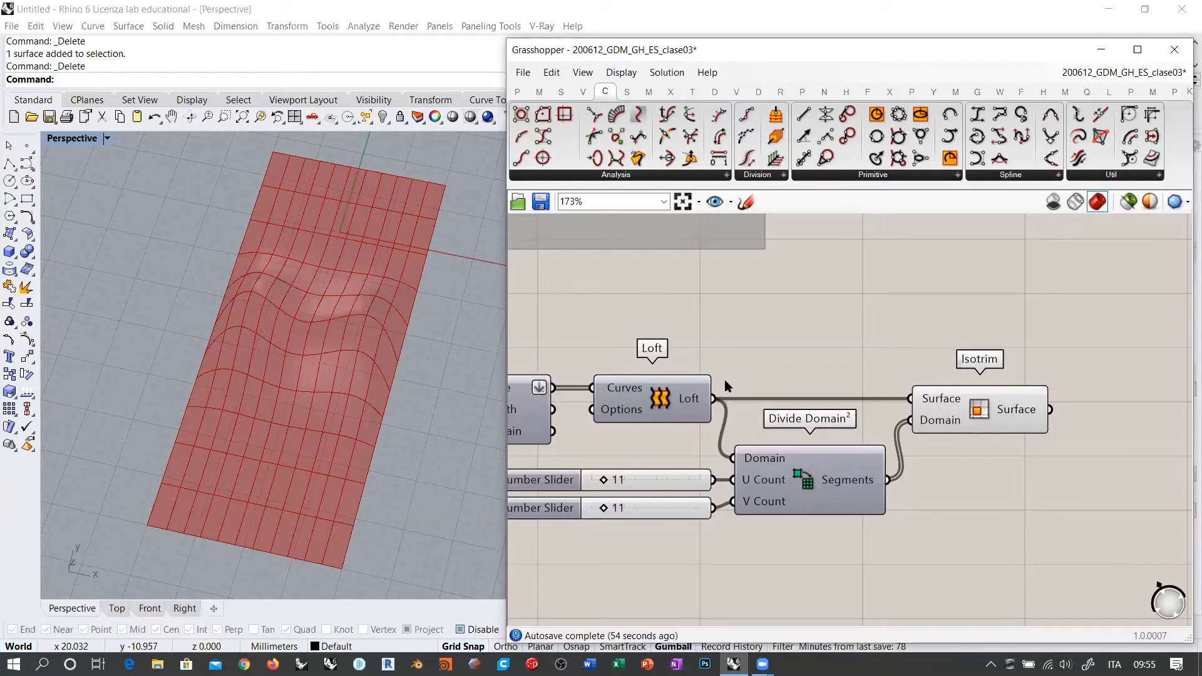
Set the U Count slider to 34 and the V Count slider to 15 to refine the surface grid.
right_drag(411, 377, 260, 357)
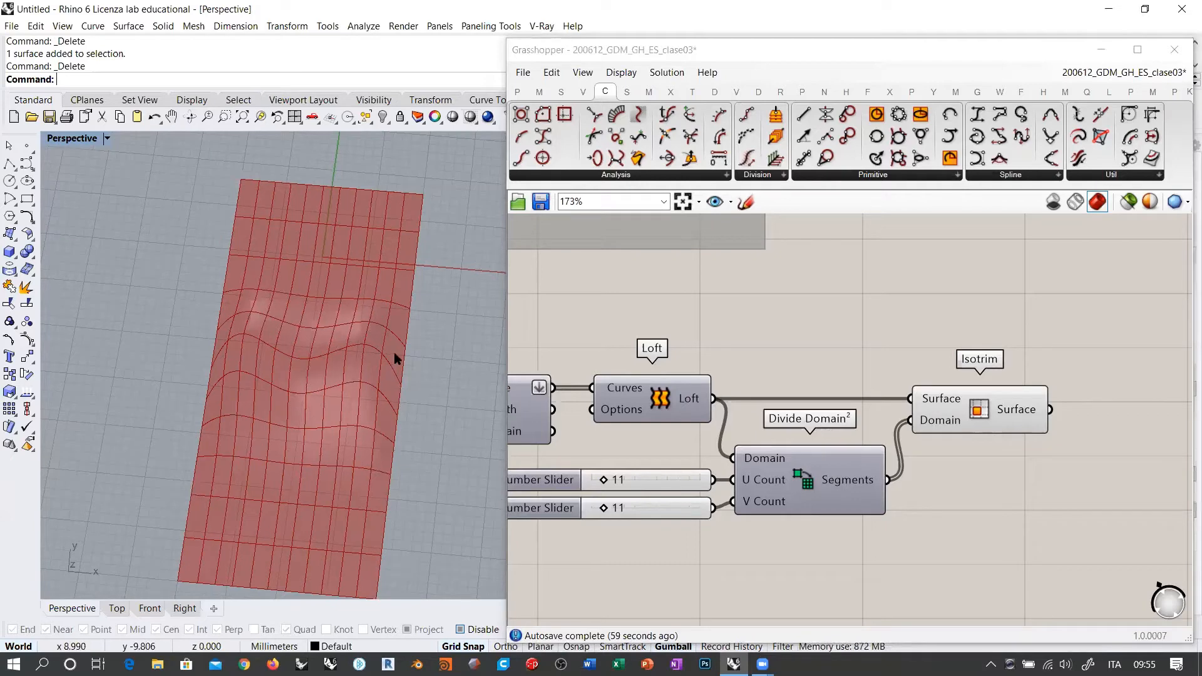
right_drag(723, 457, 769, 443)
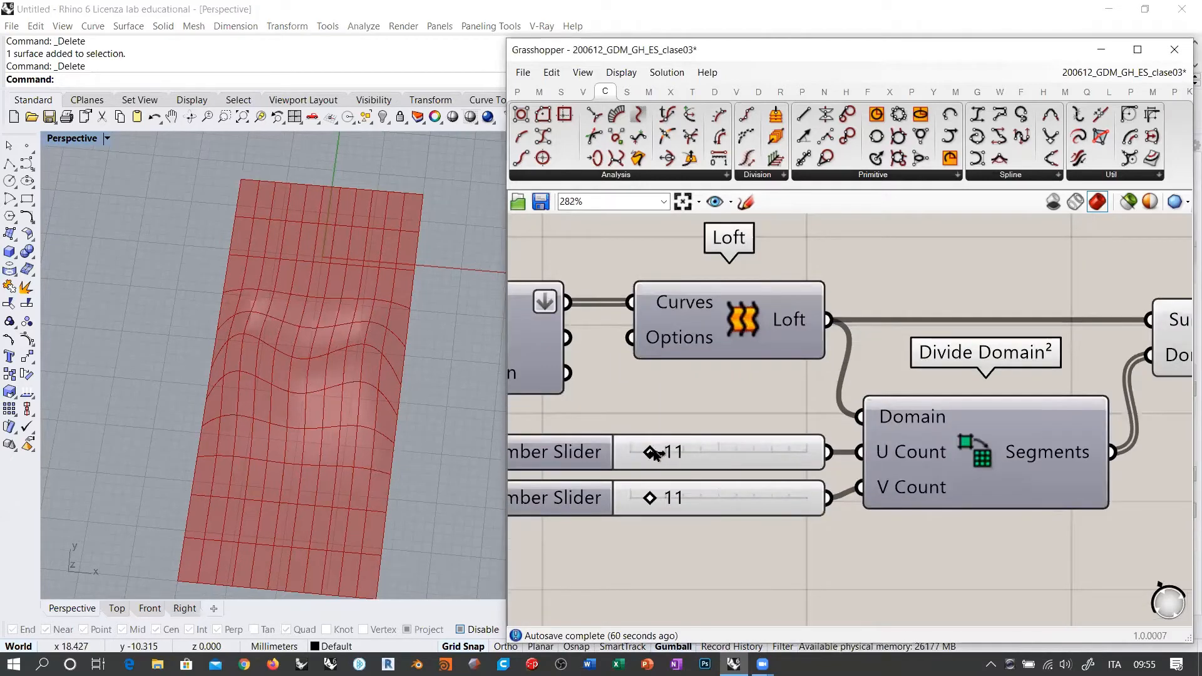
drag(650, 451, 692, 452)
right_drag(375, 350, 303, 332)
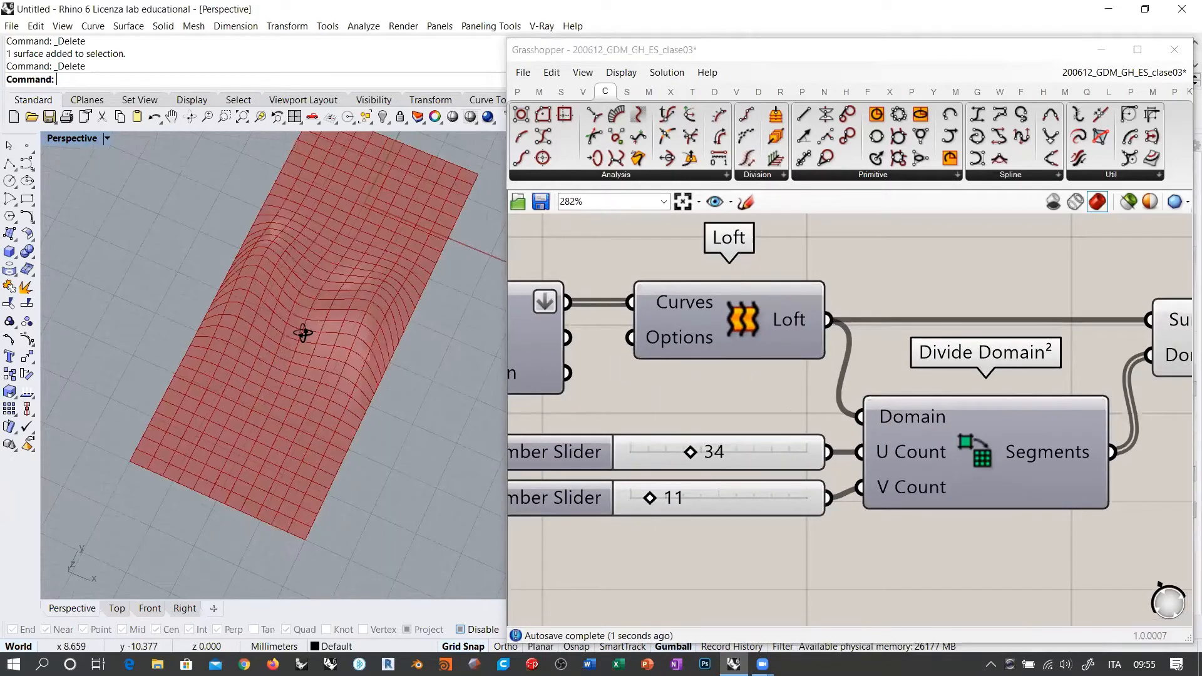
right_drag(294, 268, 333, 330)
right_drag(372, 366, 316, 269)
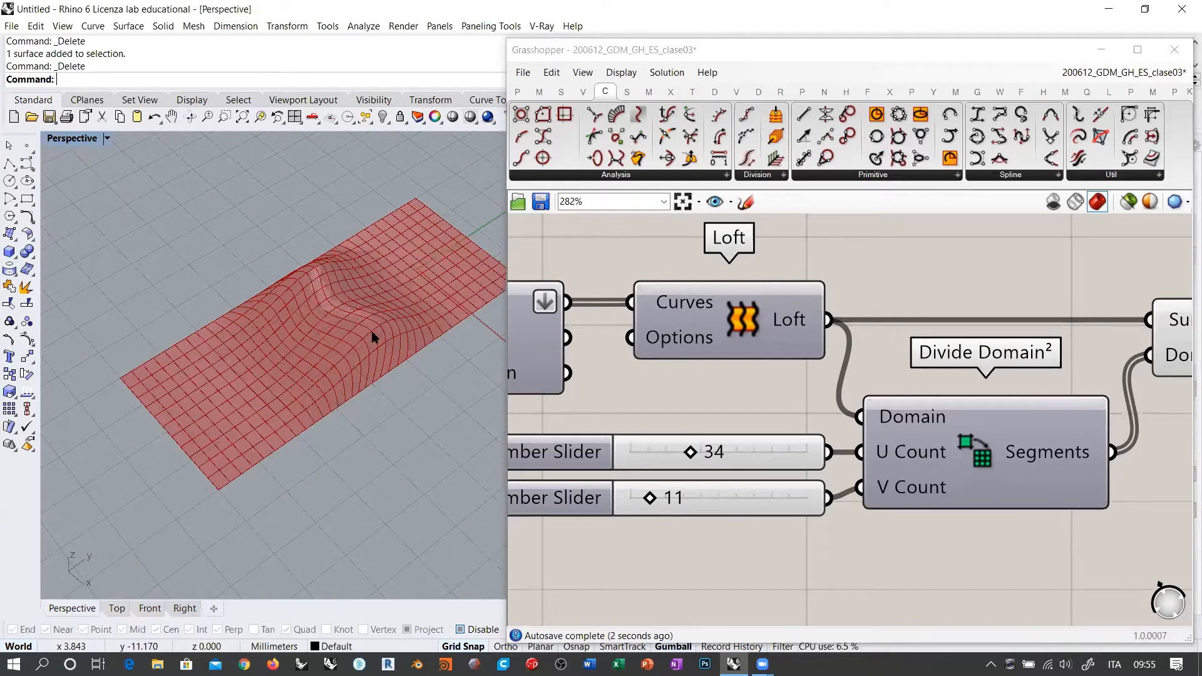
right_drag(373, 338, 366, 311)
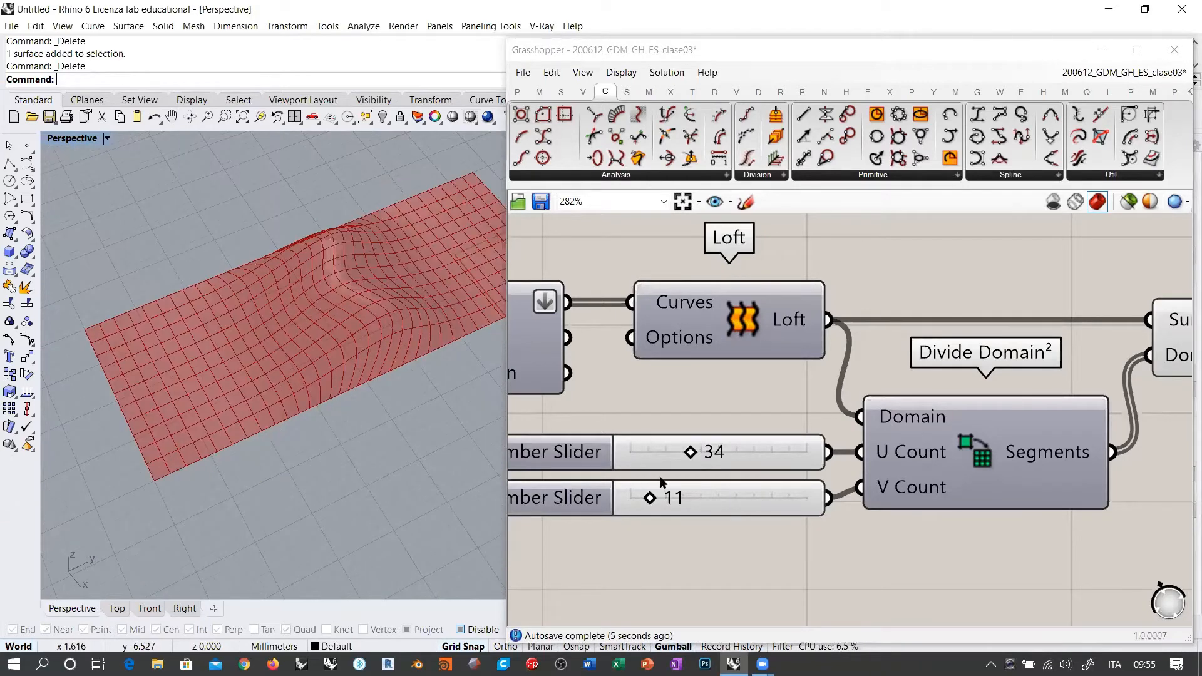
mouse_move(651, 500)
mouse_down()
mouse_move(669, 500)
mouse_move(658, 503)
mouse_up()
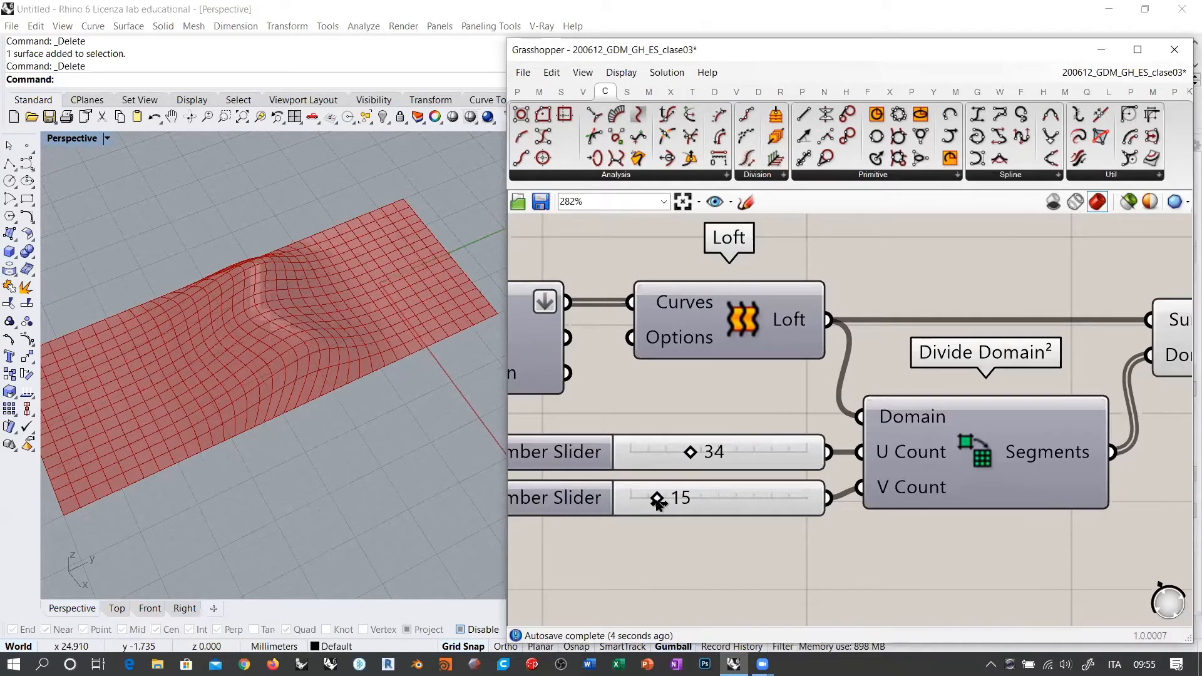
right_drag(271, 303, 341, 319)
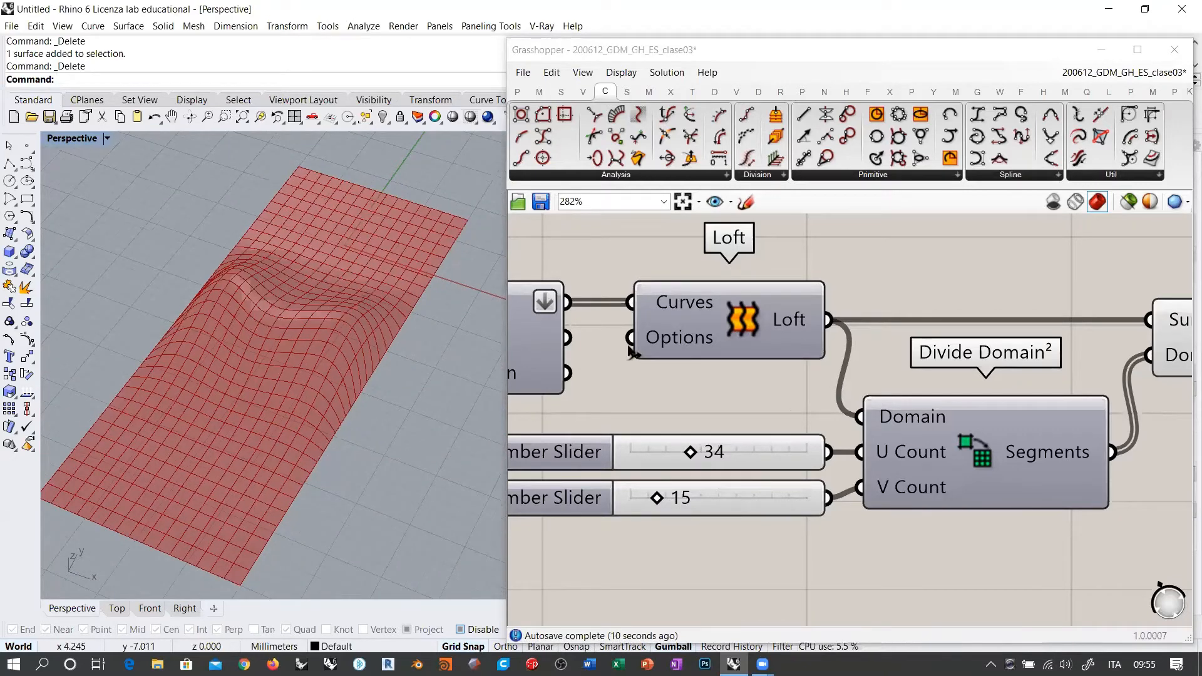
Examine the subdivided surface, the overall definition and the data in Isotrim's Surface output.
right_drag(645, 393, 566, 392)
scroll(565, 392, down, 2)
right_drag(959, 372, 815, 368)
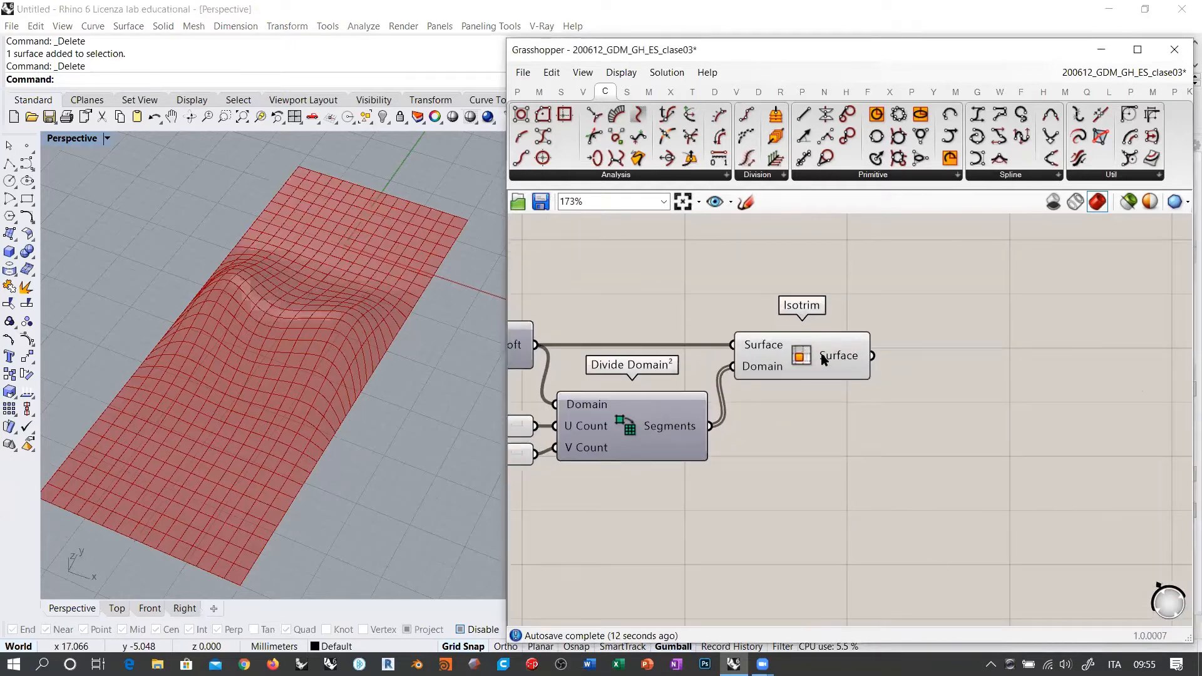
mouse_move(823, 358)
click(396, 295)
right_drag(396, 295, 396, 325)
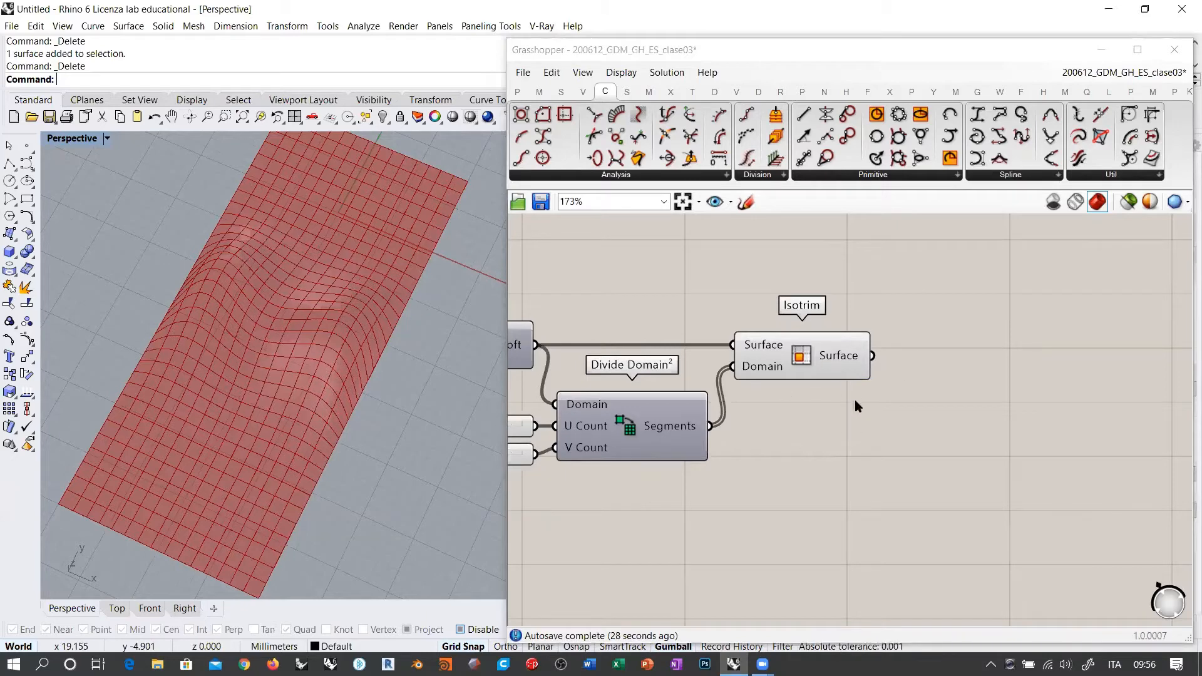
scroll(962, 376, down, 6)
scroll(867, 392, up, 1)
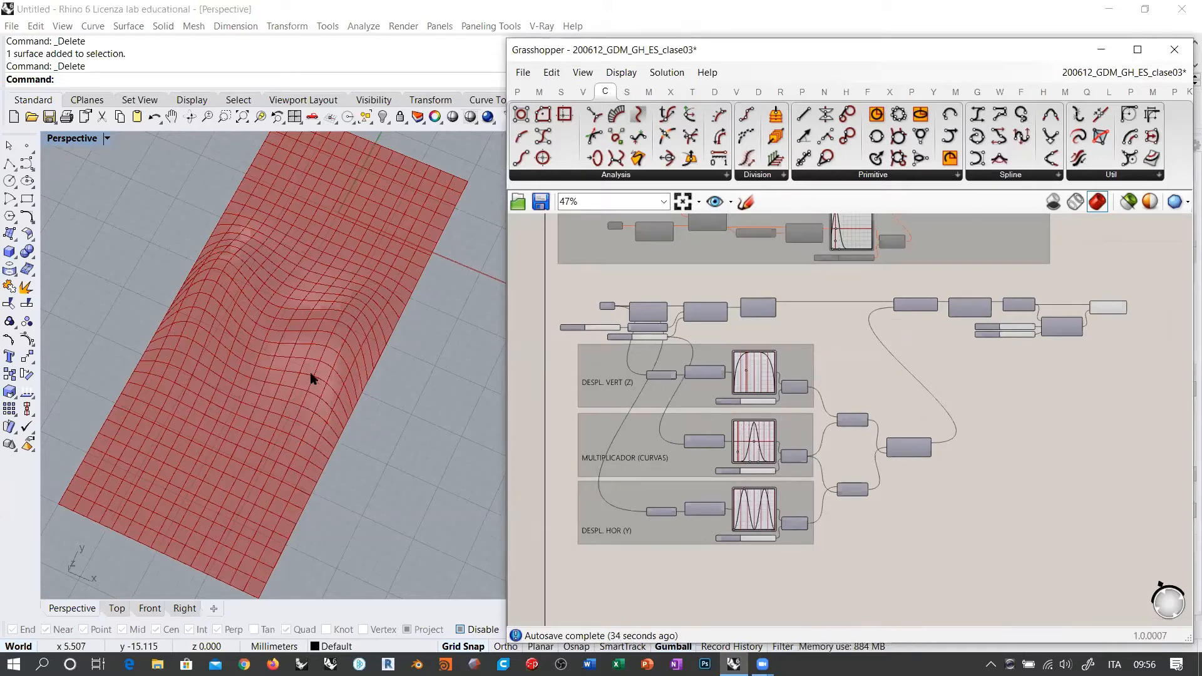
scroll(963, 345, up, 5)
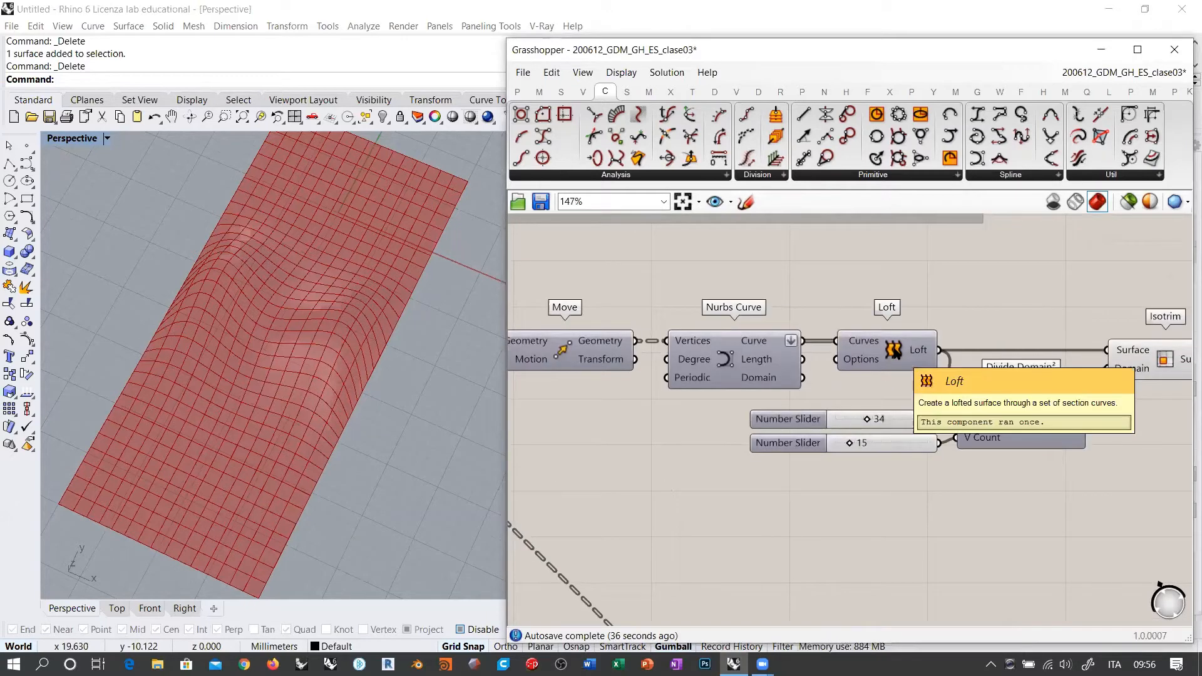
right_drag(926, 402, 642, 413)
click(879, 369)
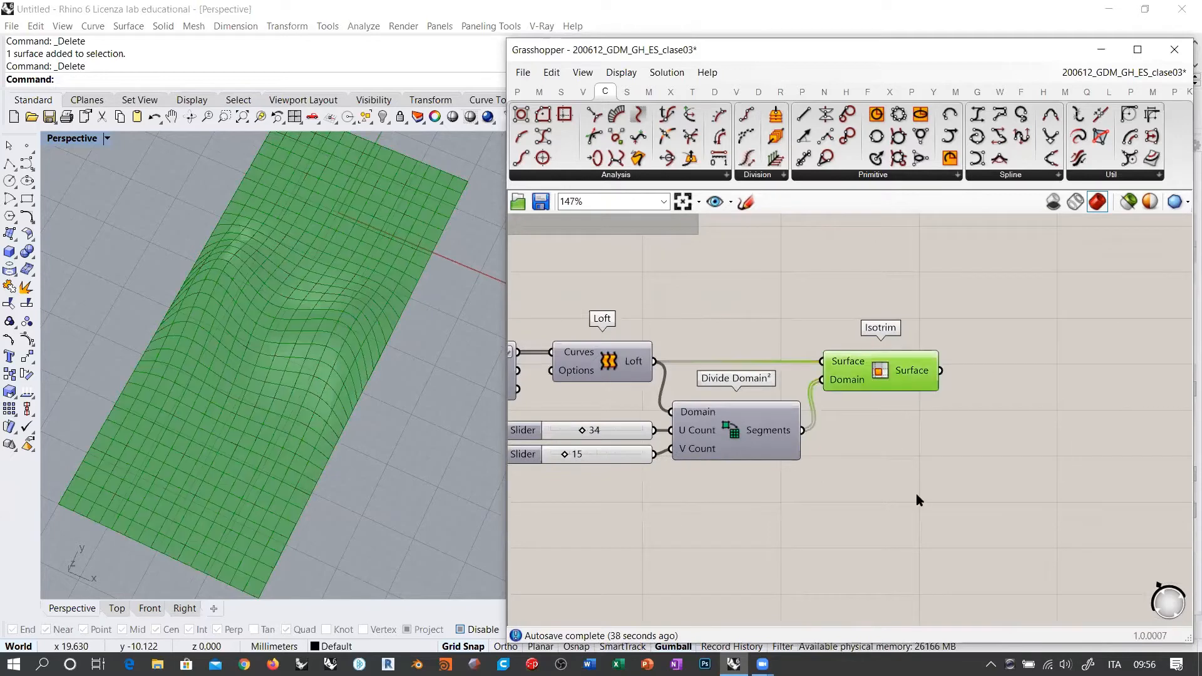
click(915, 493)
right_drag(1026, 430, 821, 410)
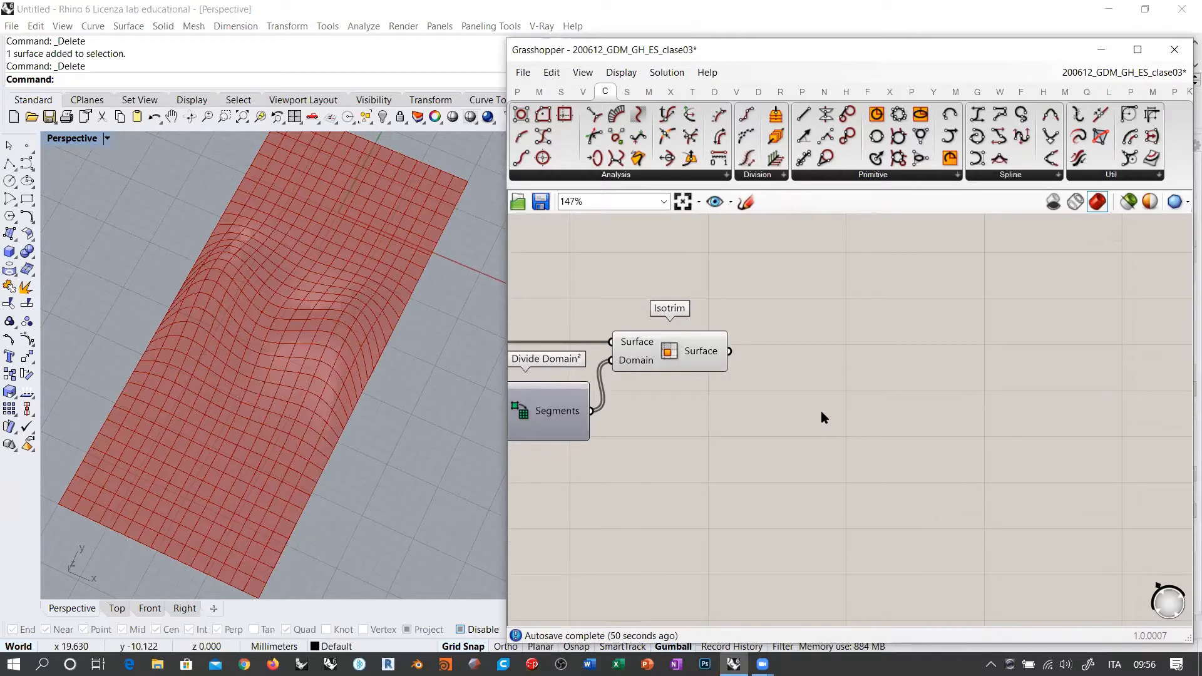
right_drag(438, 375, 370, 397)
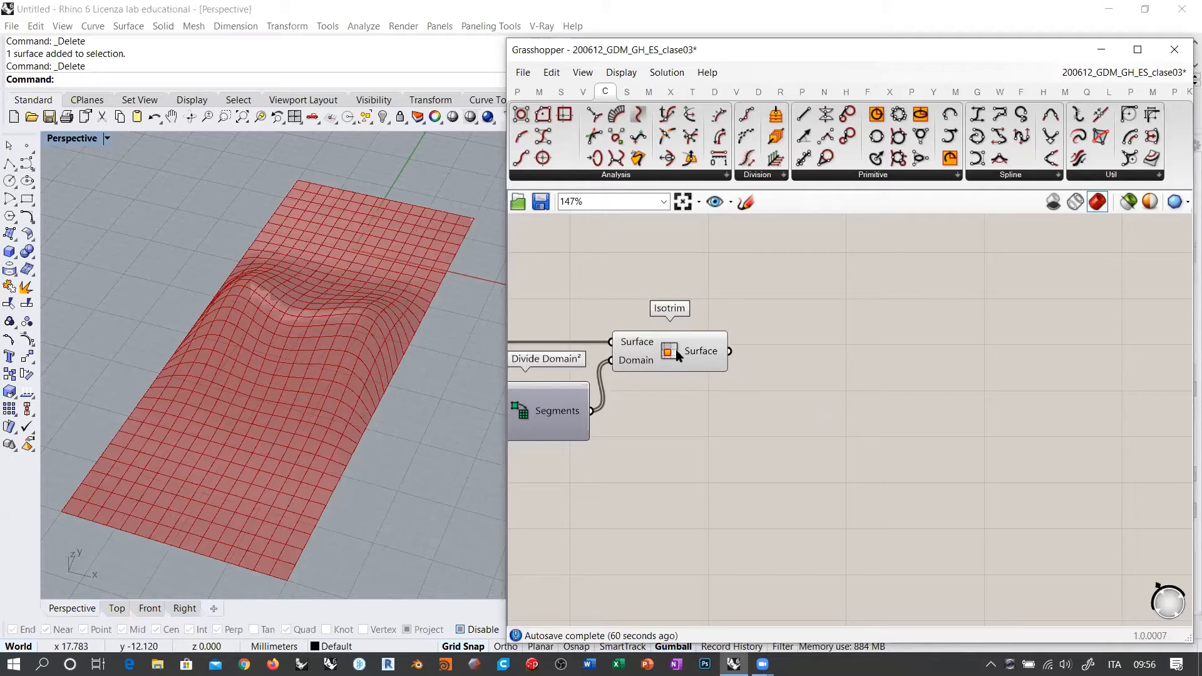
mouse_move(703, 358)
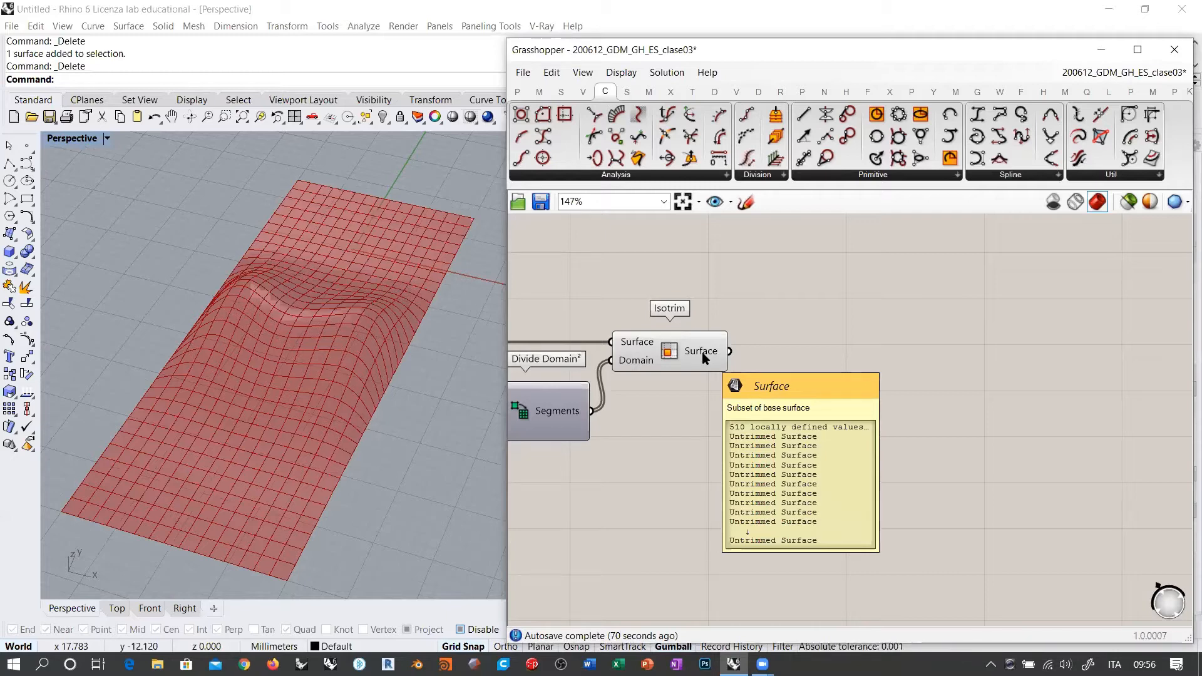
Add an Evaluate Surface component and place it beyond the Isotrim component.
double_click(827, 383)
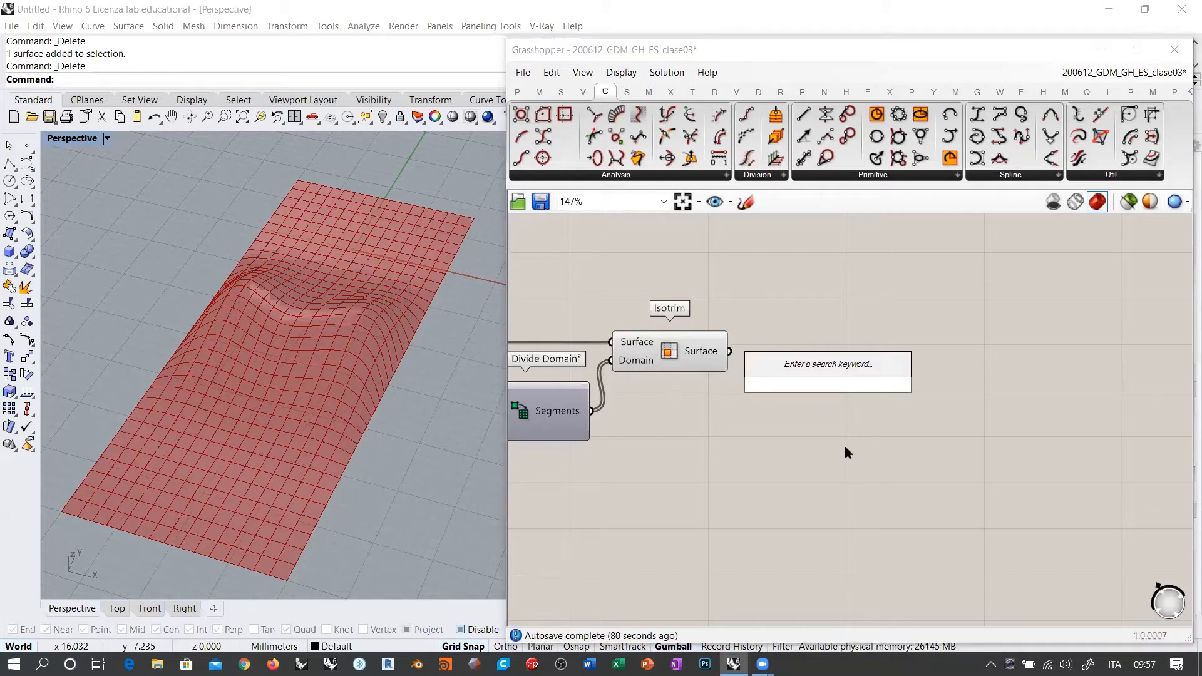
text(EVA)
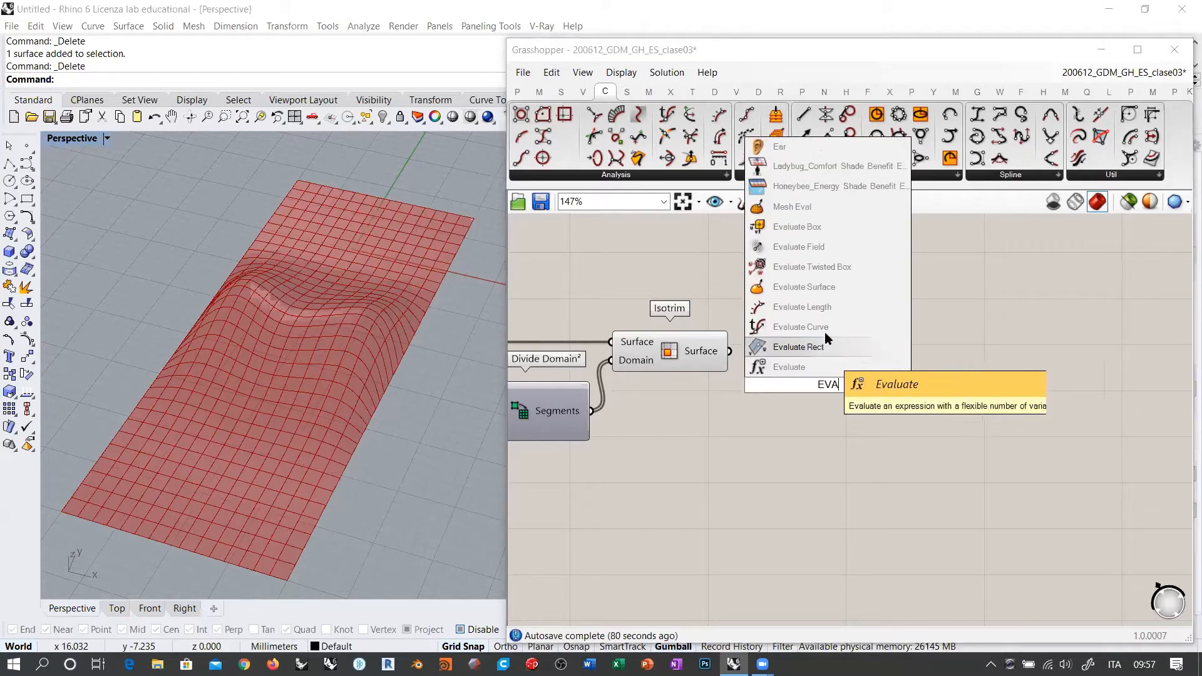
click(797, 286)
scroll(930, 337, up, 2)
drag(931, 338, 1019, 415)
Examine the surface segments up close and the outputs of the Evaluate Surface component.
right_drag(275, 331, 355, 247)
scroll(343, 319, up, 5)
scroll(276, 305, down, 3)
mouse_move(276, 306)
right_down()
mouse_move(255, 271)
mouse_move(298, 244)
mouse_move(351, 289)
mouse_move(284, 289)
right_up()
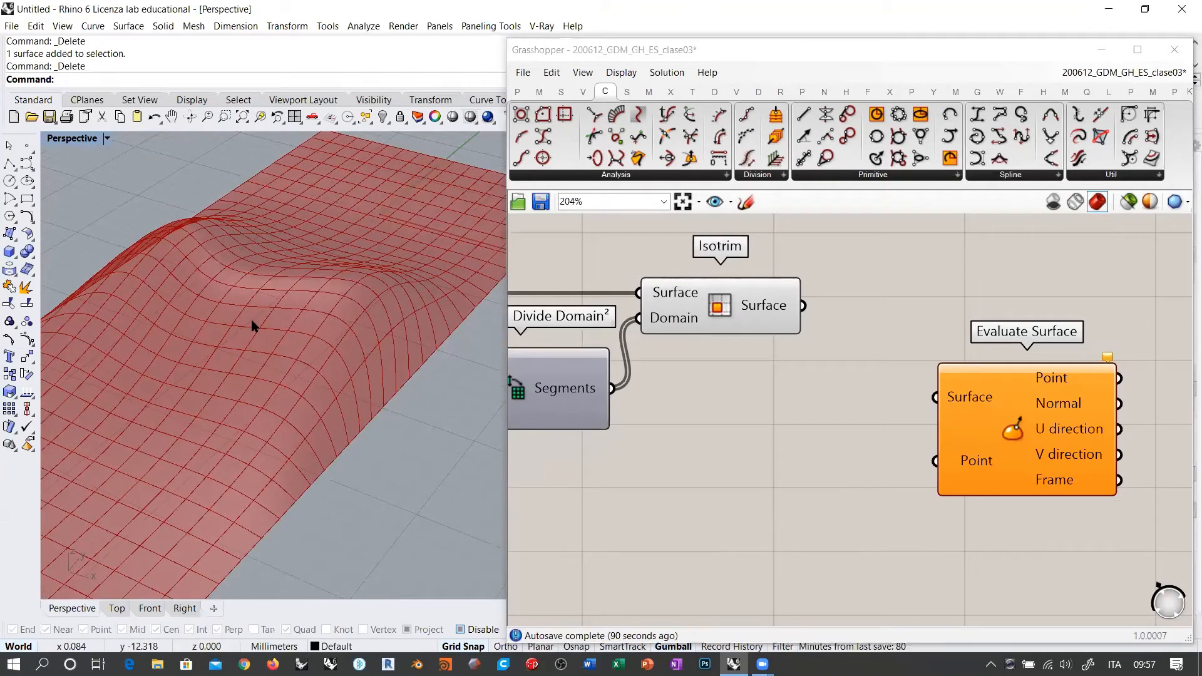
right_drag(1072, 398, 834, 368)
scroll(834, 368, up, 7)
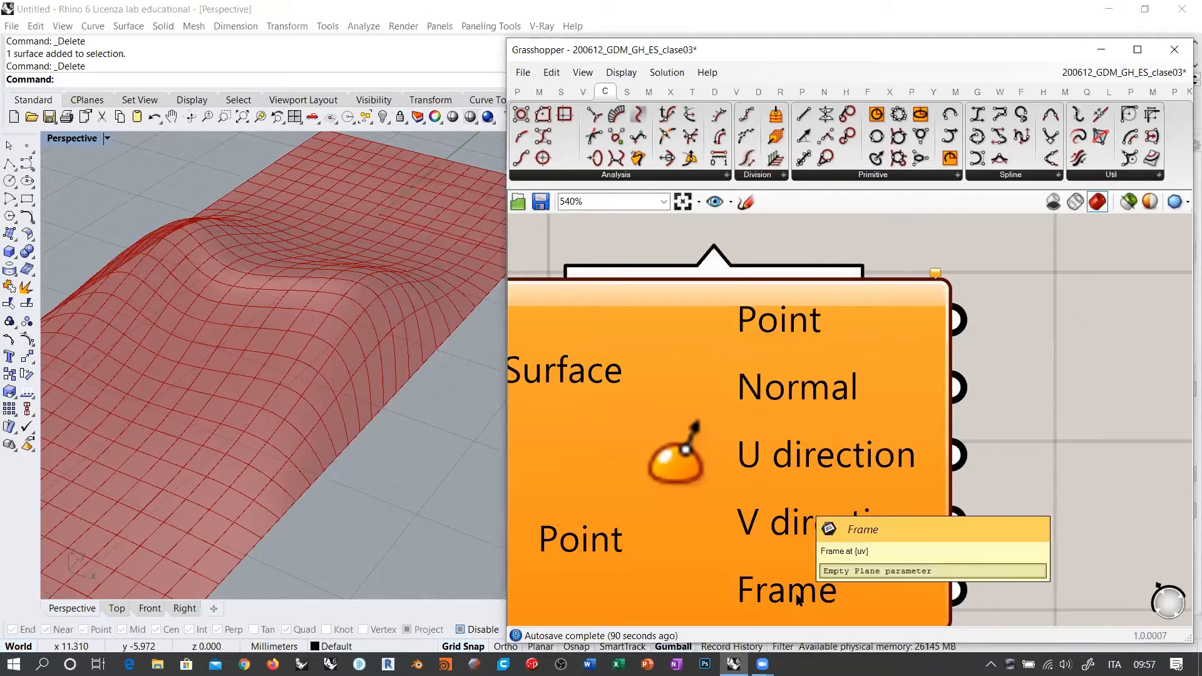
scroll(1064, 345, down, 4)
Connect Isotrim's Surface output to the Surface input of Evaluate Surface and reparameterize that input.
right_drag(918, 388, 954, 412)
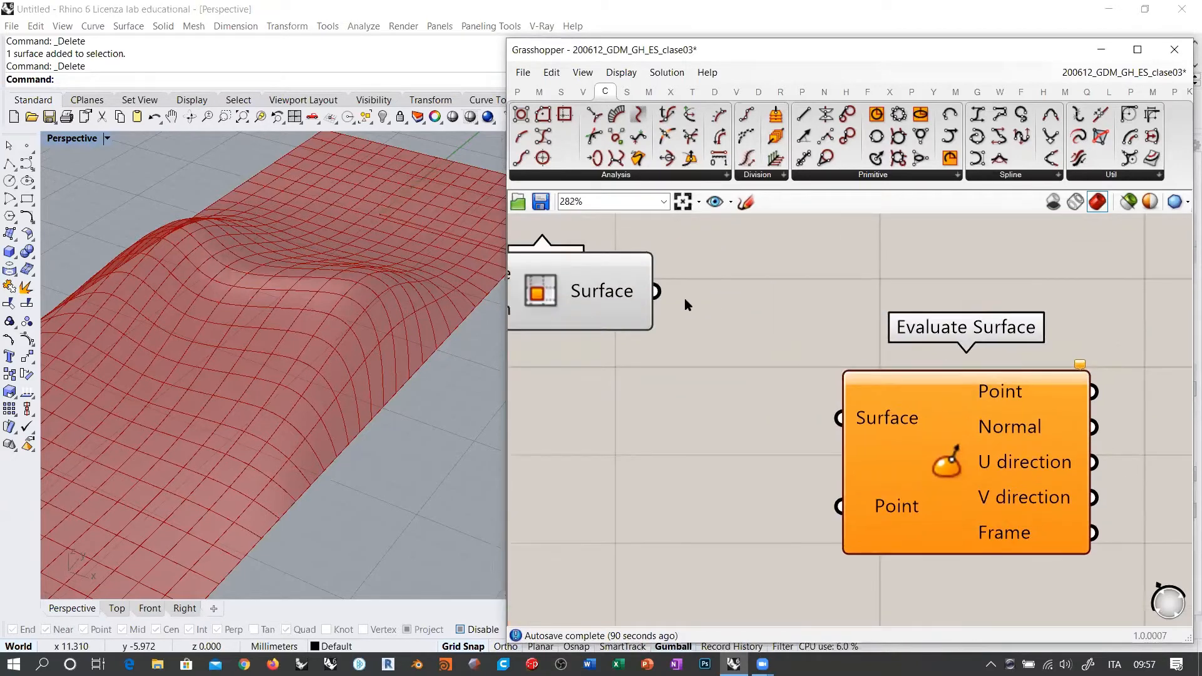
drag(656, 291, 839, 418)
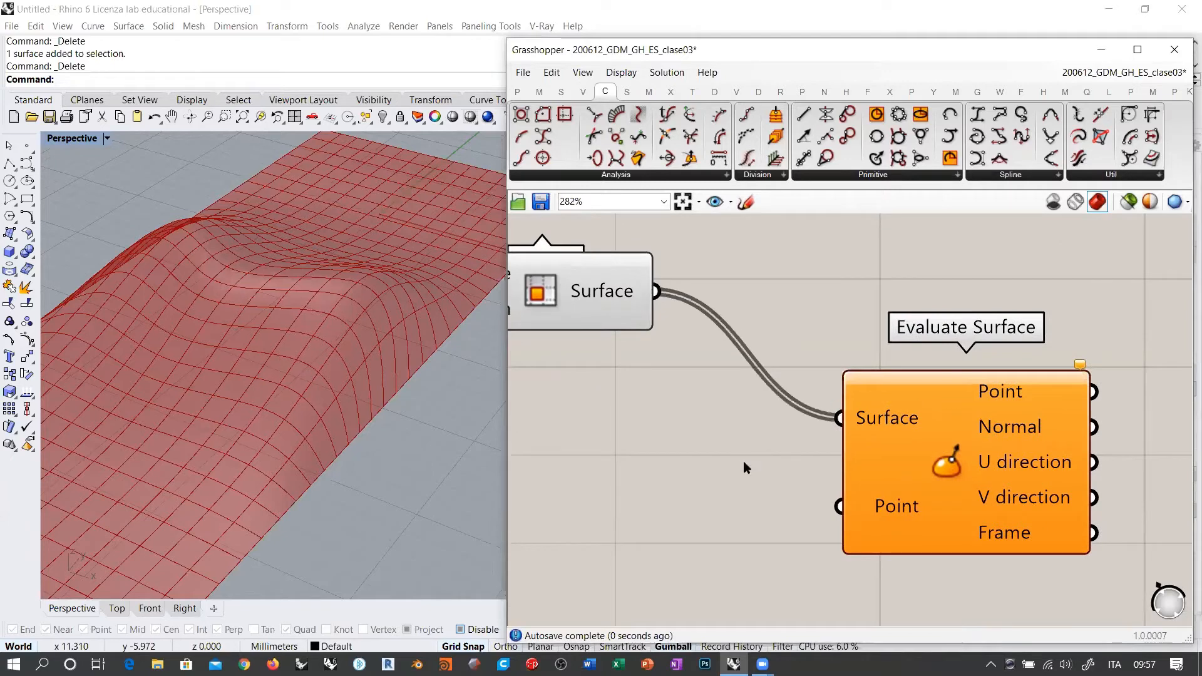
right_drag(742, 461, 813, 420)
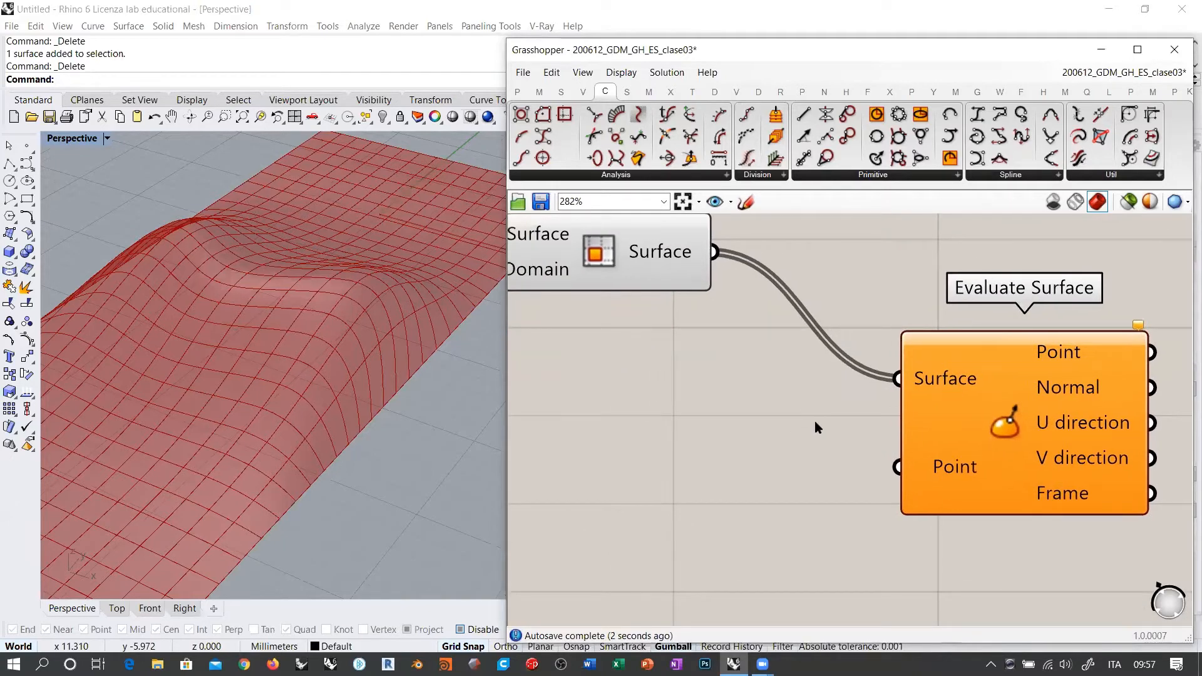
right_click(932, 383)
click(976, 517)
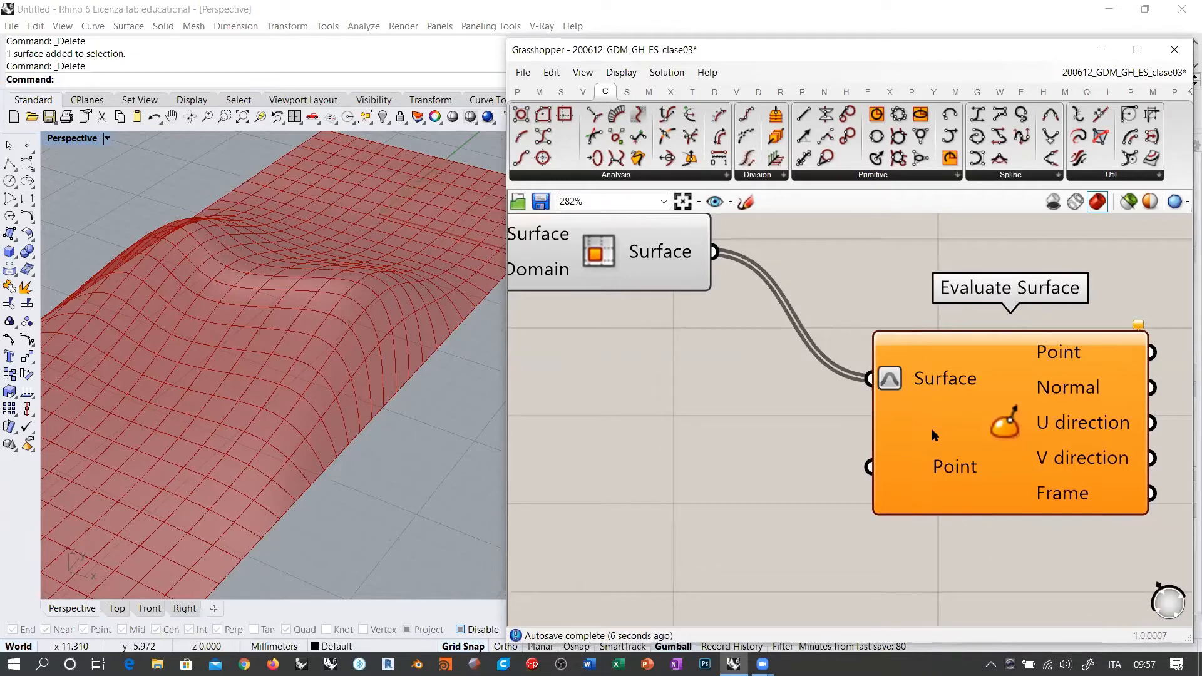
Add an MD Slider below the Isotrim component and connect it to the Point input of Evaluate Surface.
double_click(738, 471)
text(MD)
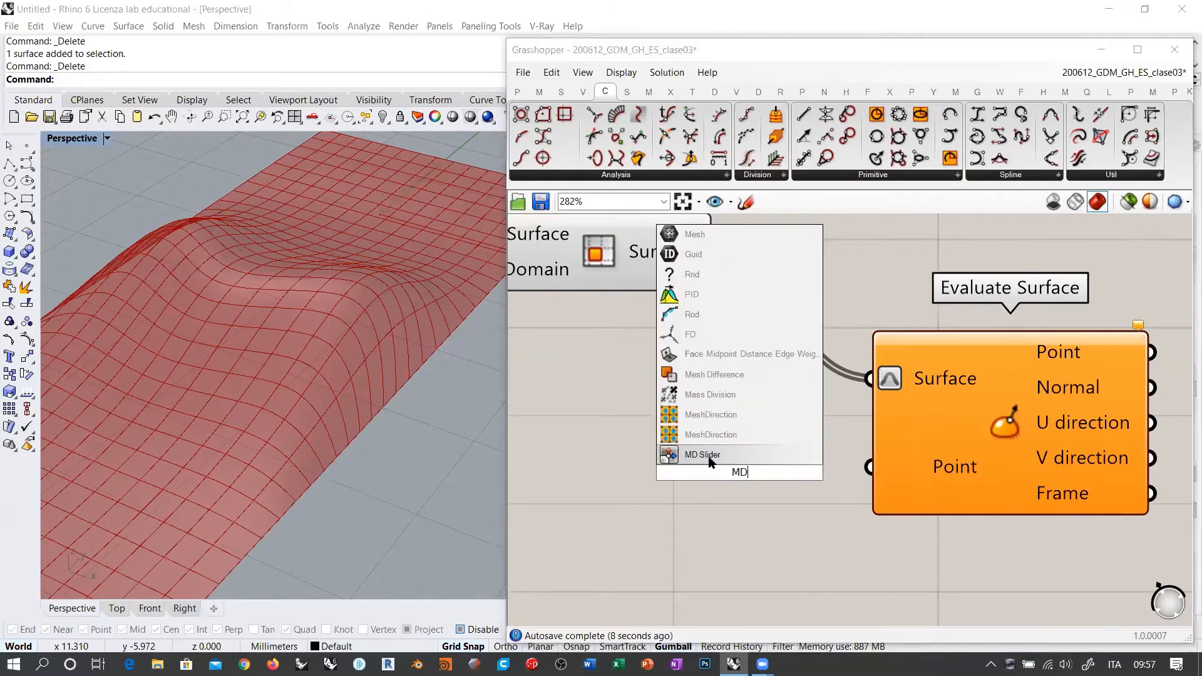
click(710, 454)
scroll(758, 388, down, 1)
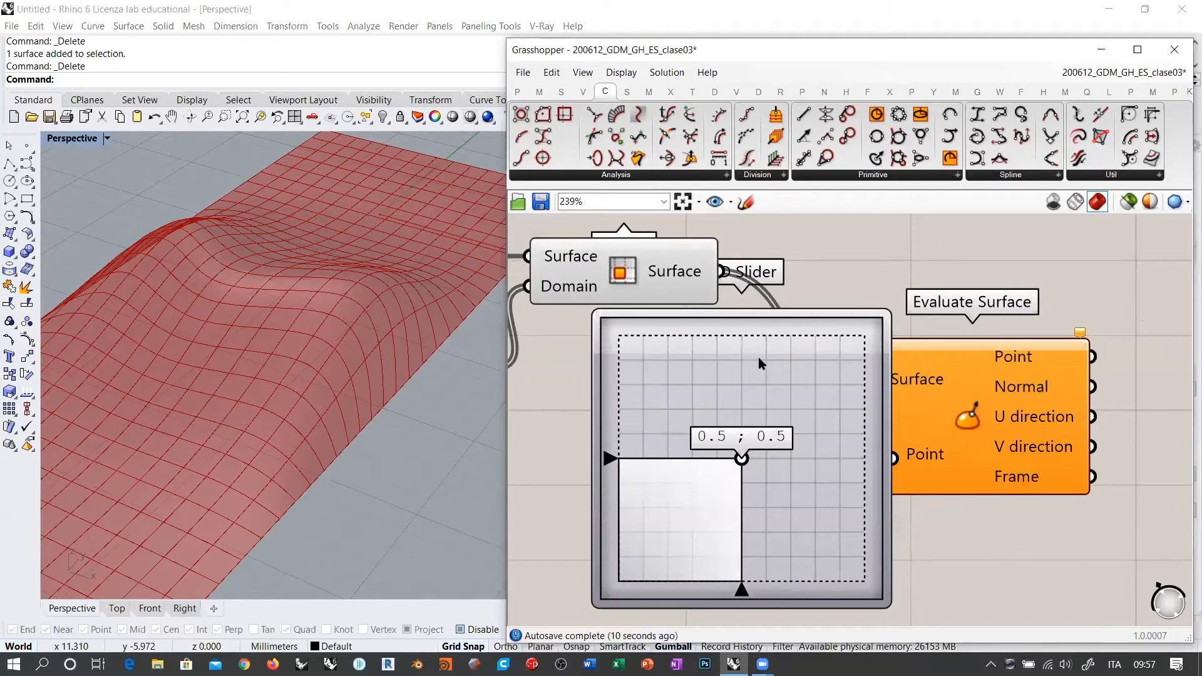
scroll(786, 331, down, 3)
drag(850, 315, 764, 403)
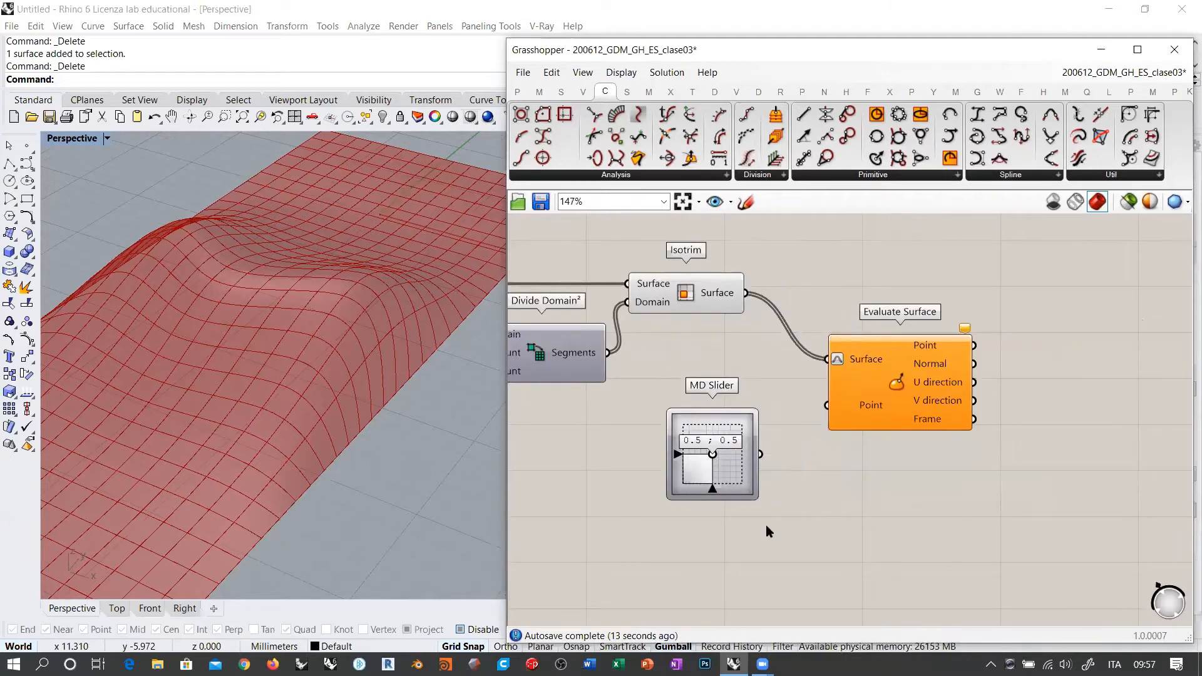
drag(737, 461, 726, 411)
scroll(776, 368, up, 4)
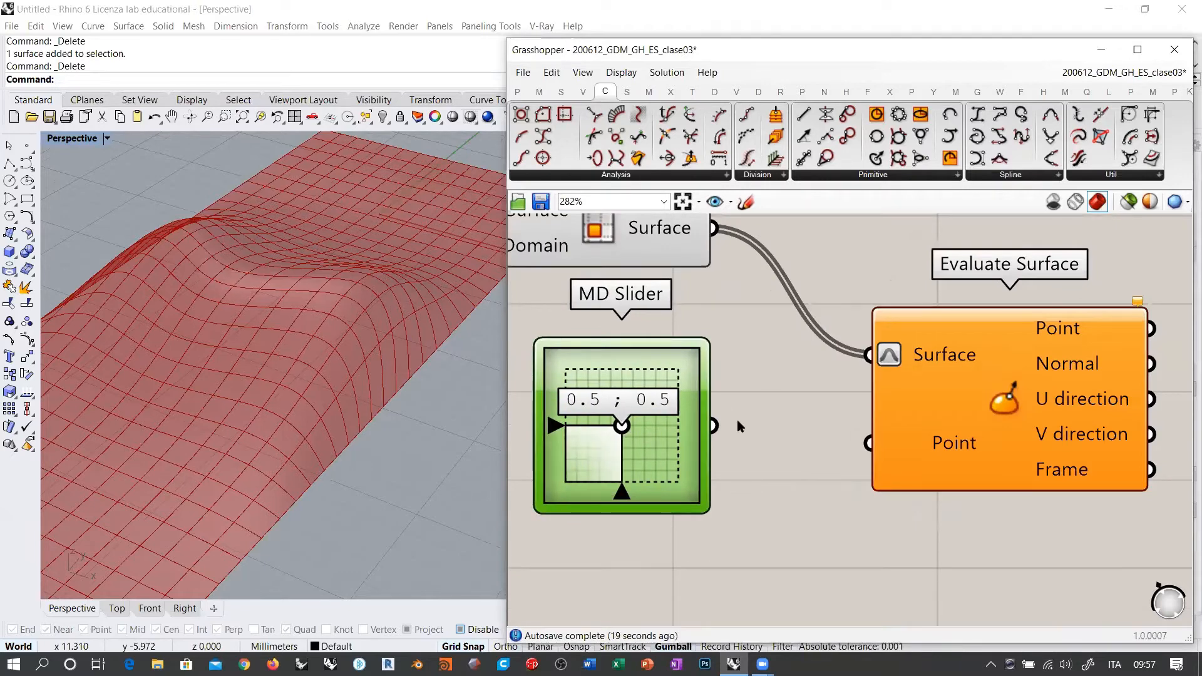
drag(714, 426, 812, 350)
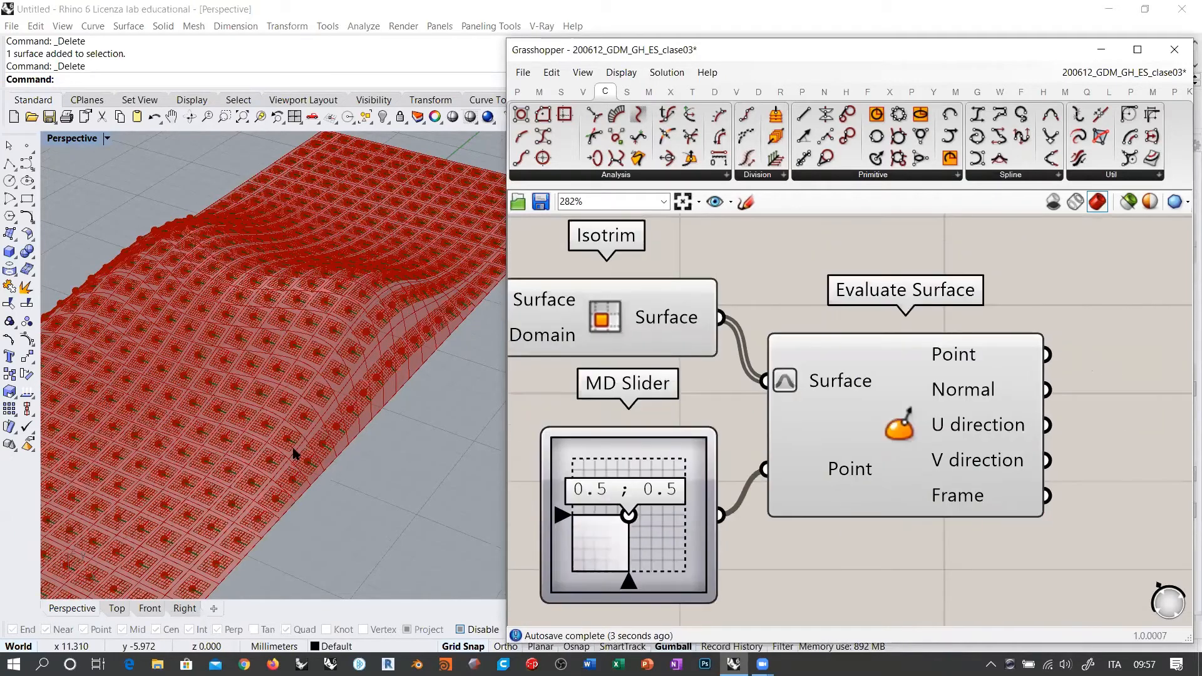
Examine the evaluated points and frames on the subsurfaces up close with the viewport in Wireframe display.
scroll(260, 322, up, 10)
right_drag(300, 380, 361, 290)
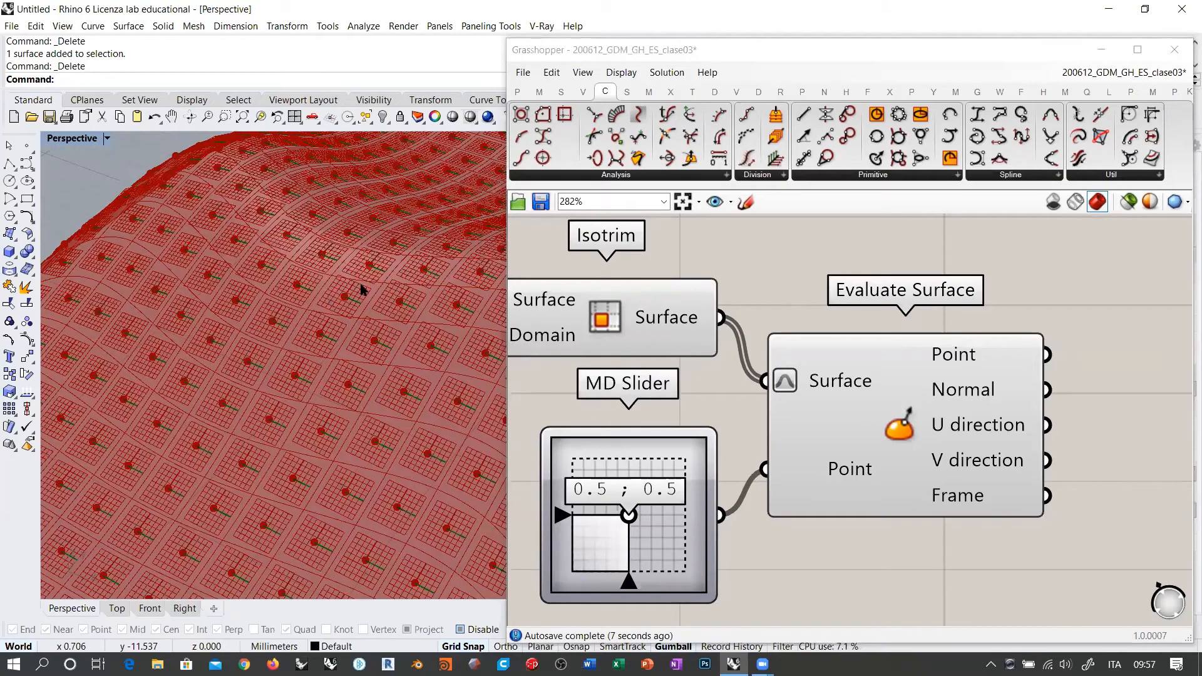
right_drag(405, 352, 255, 370)
right_drag(341, 402, 288, 410)
right_drag(306, 363, 351, 298)
right_click(469, 117)
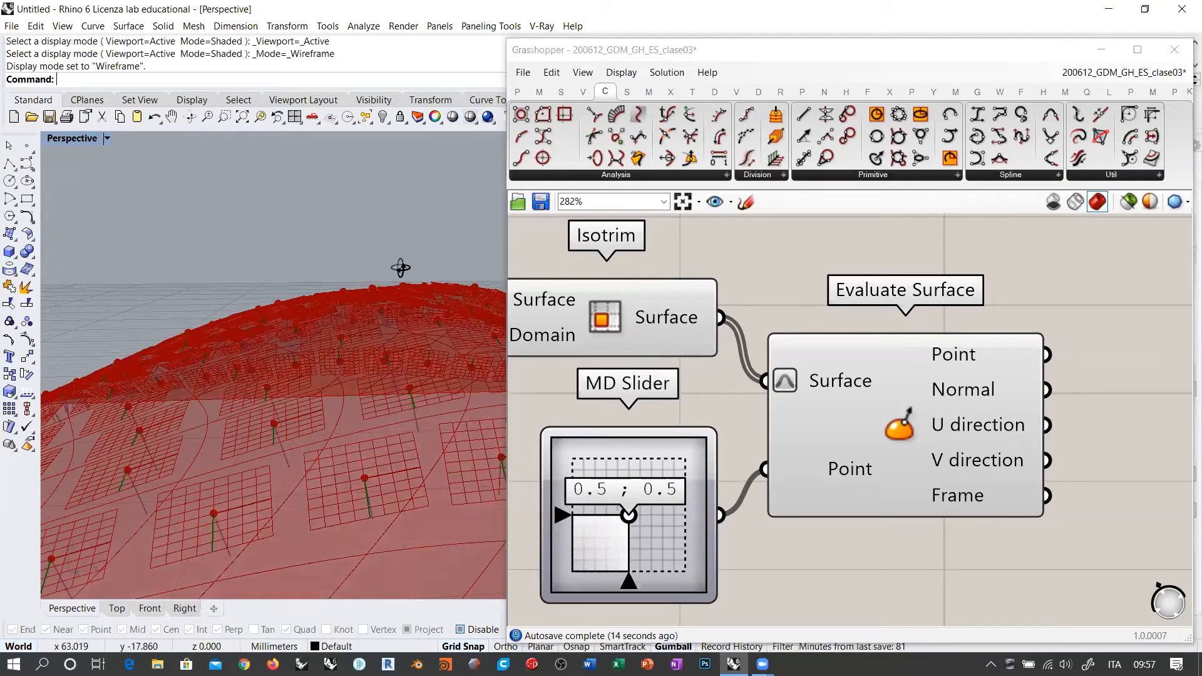
right_drag(403, 268, 432, 315)
mouse_move(315, 346)
right_down()
mouse_move(327, 397)
mouse_move(340, 403)
mouse_move(327, 352)
right_up()
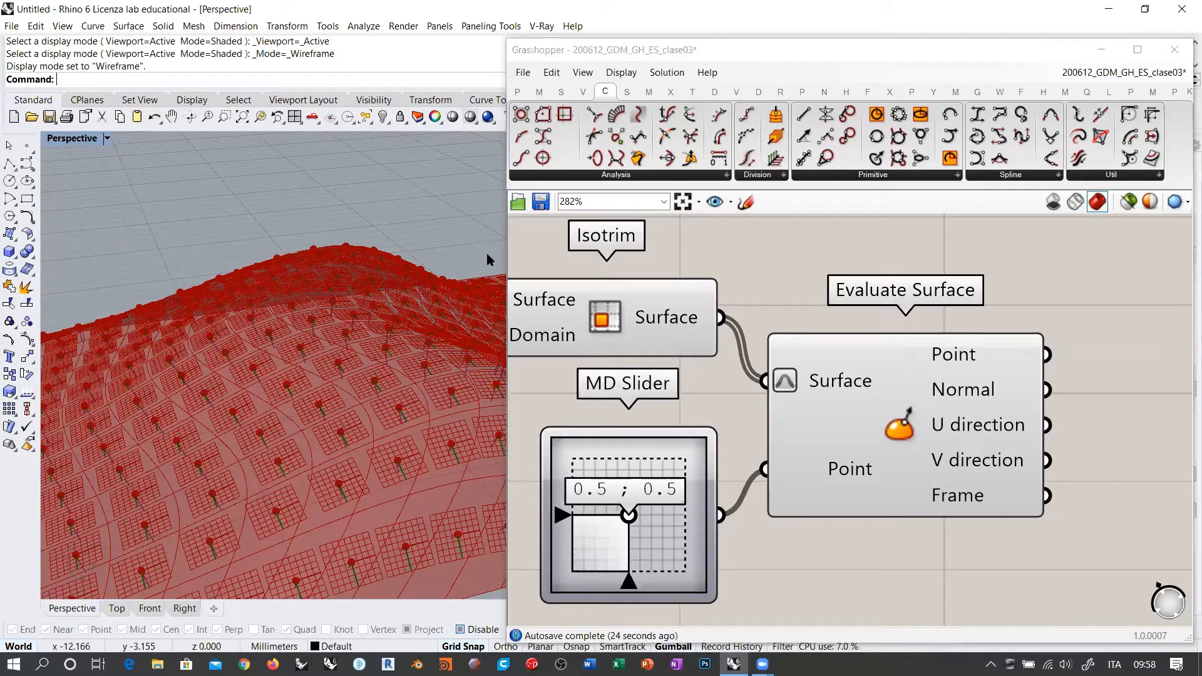
Narrow the Grasshopper window to enlarge the Rhino viewport and bring the whole surface into view.
drag(503, 251, 754, 252)
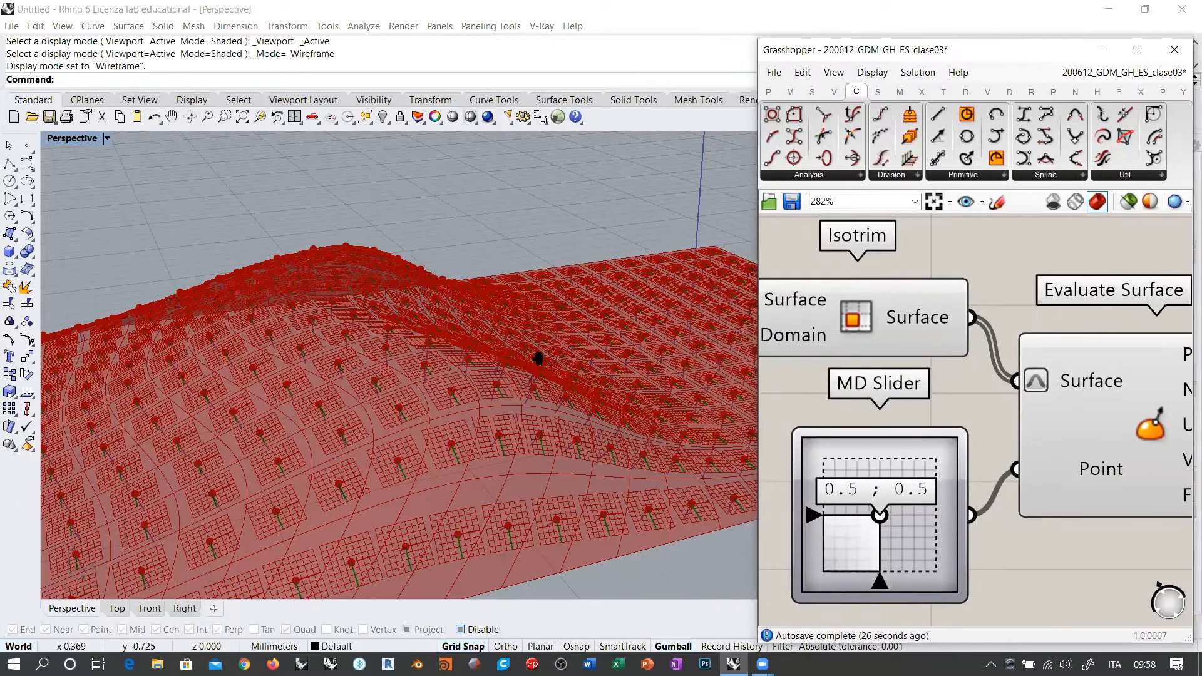
right_drag(517, 313, 532, 353)
right_drag(476, 281, 378, 306)
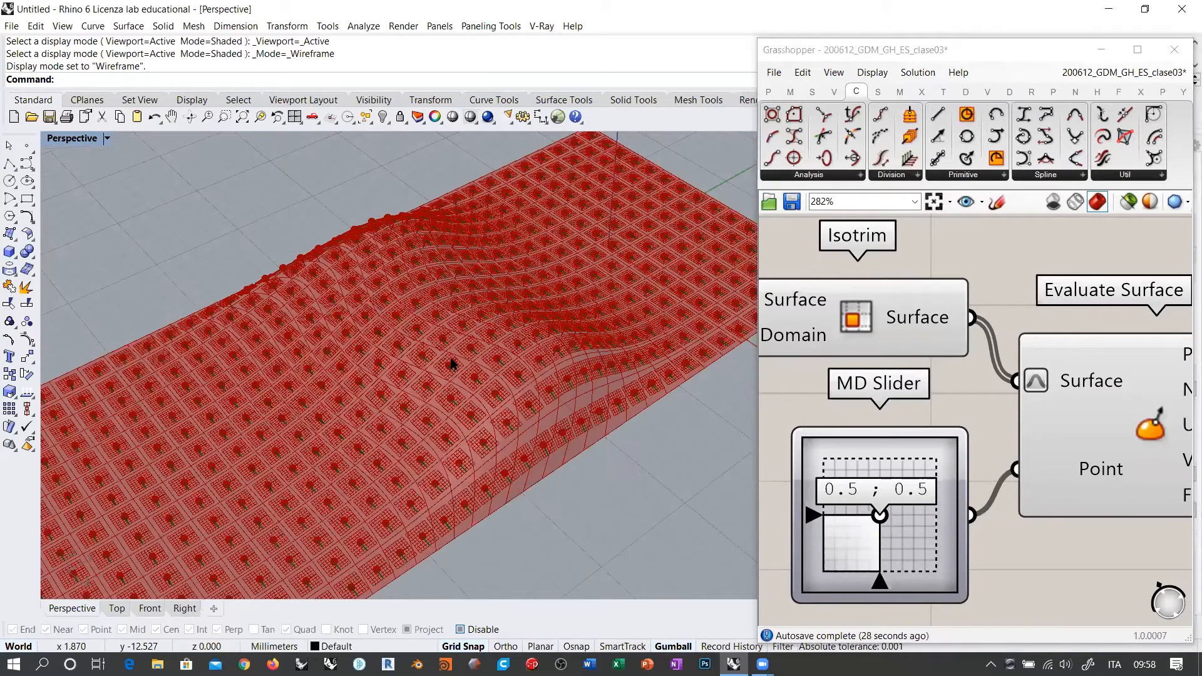
scroll(425, 323, down, 5)
right_drag(445, 343, 632, 234)
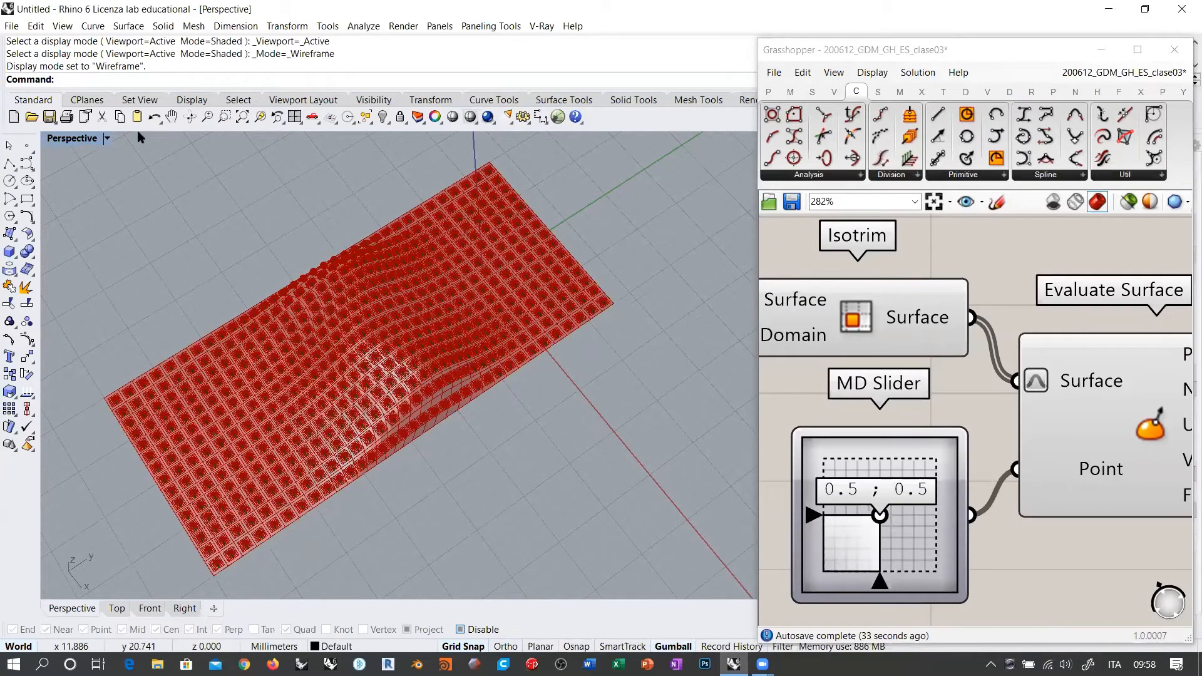
Check the viewport's display mode and examine the surface in relation to the world axes and the Z axis.
click(82, 138)
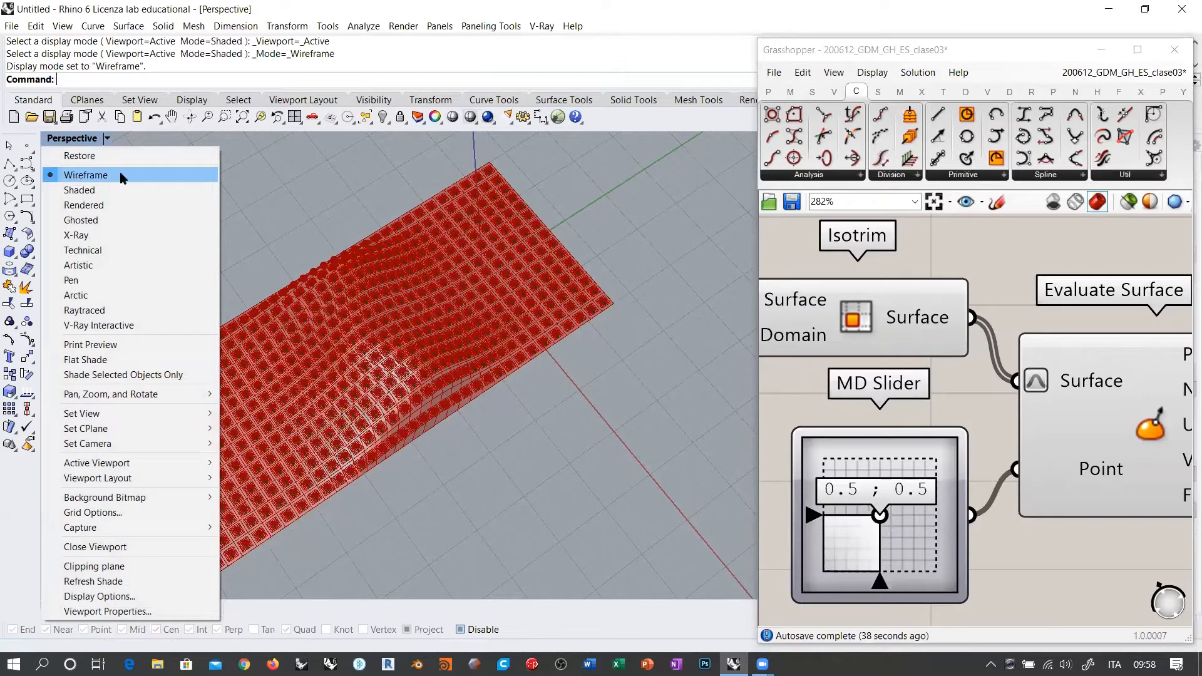
click(592, 194)
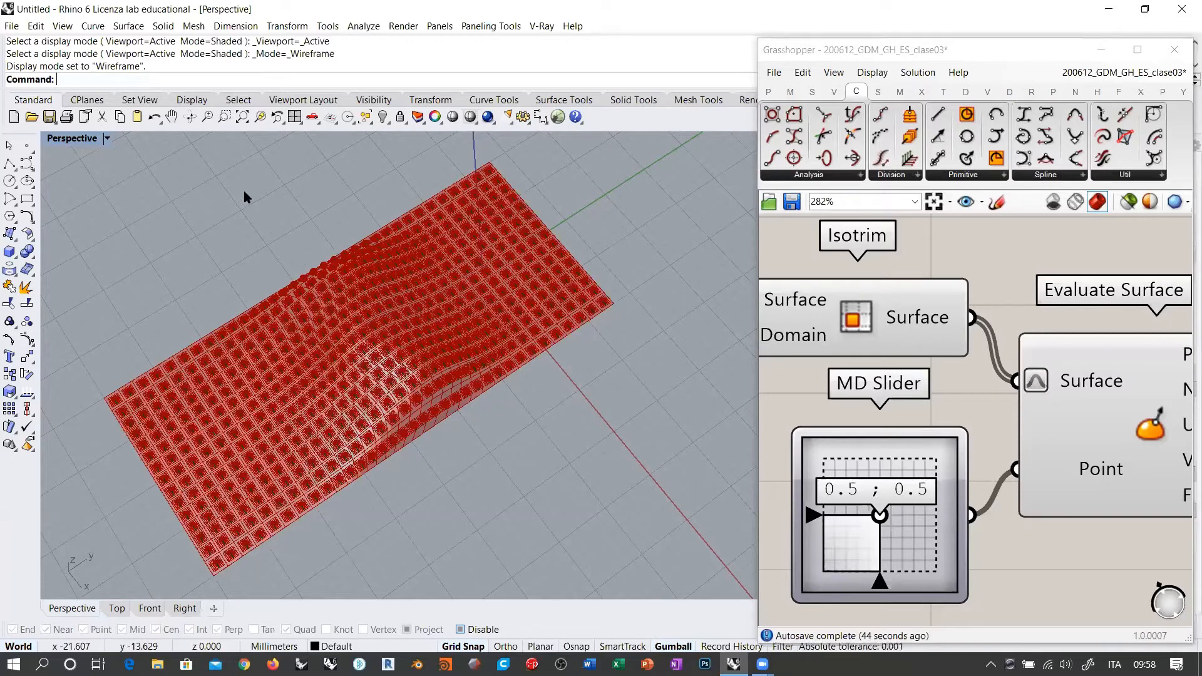
right_drag(375, 396, 430, 244)
scroll(408, 378, down, 7)
right_drag(408, 379, 429, 313)
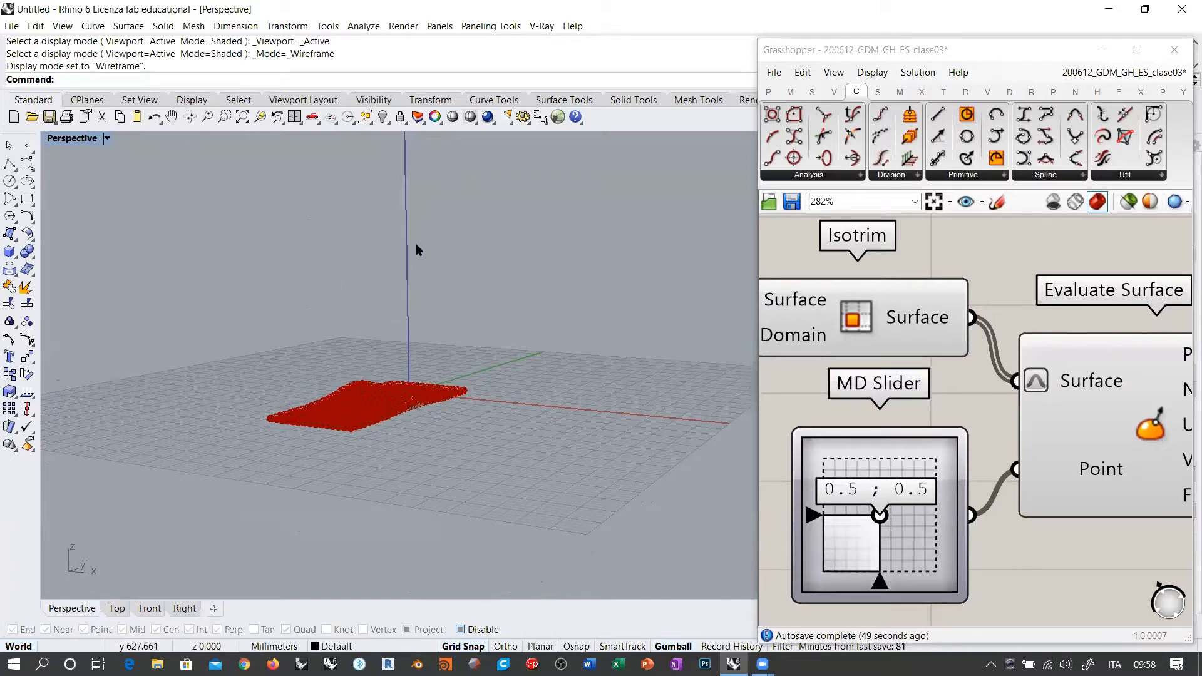
right_drag(422, 303, 643, 455)
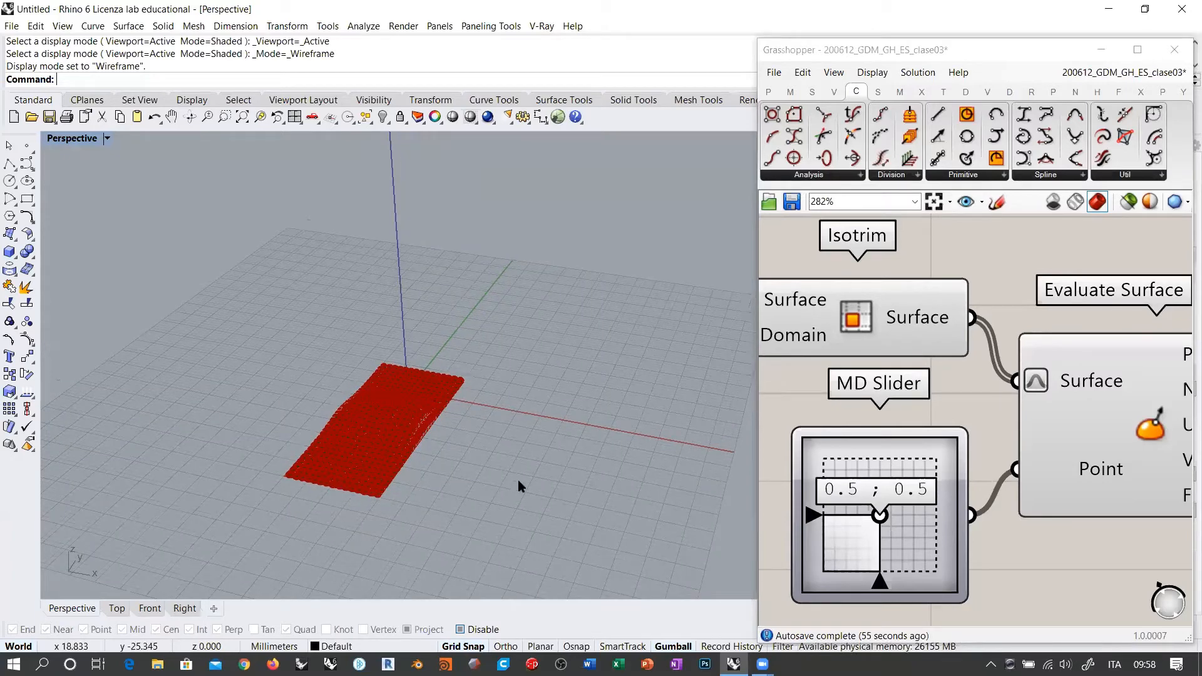
right_drag(519, 401, 513, 321)
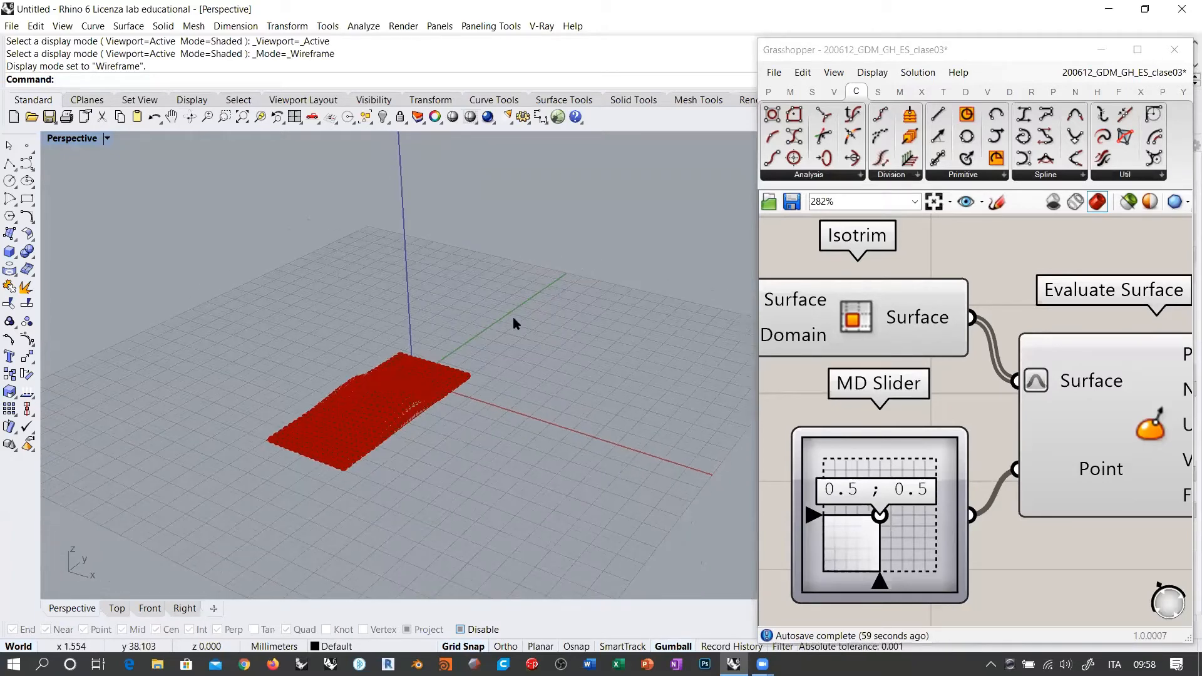
Review the grid settings of the Wireframe display mode in Rhino Options, including the Show Z-axis option.
click(74, 140)
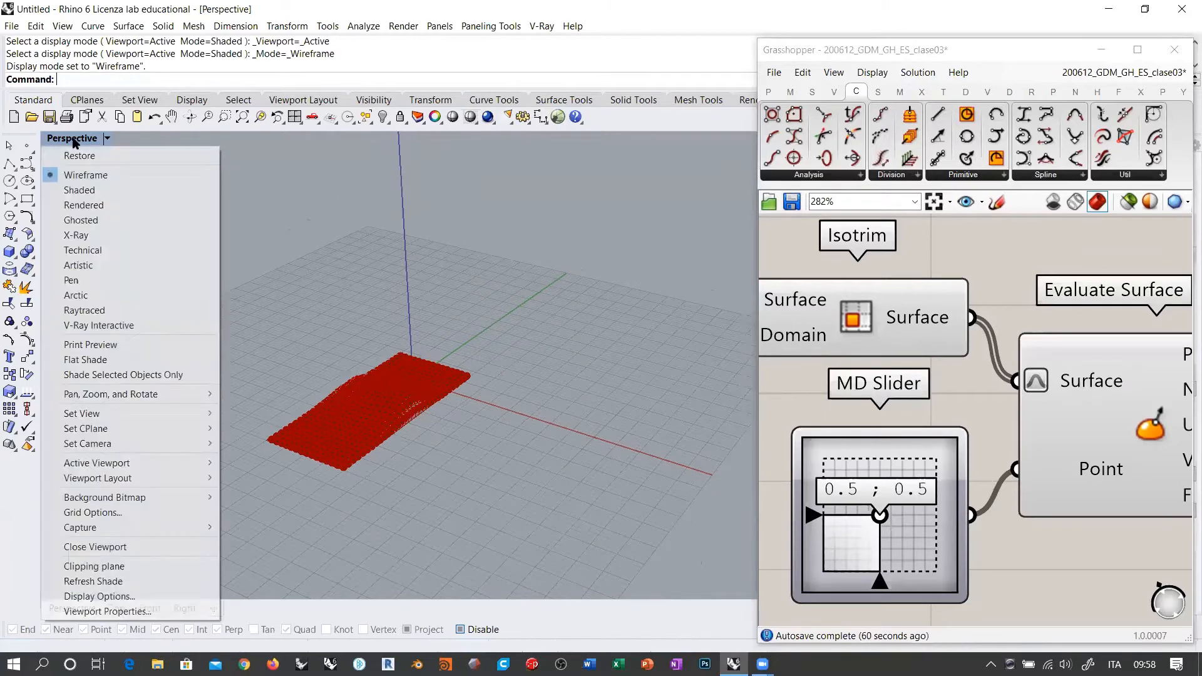
click(83, 176)
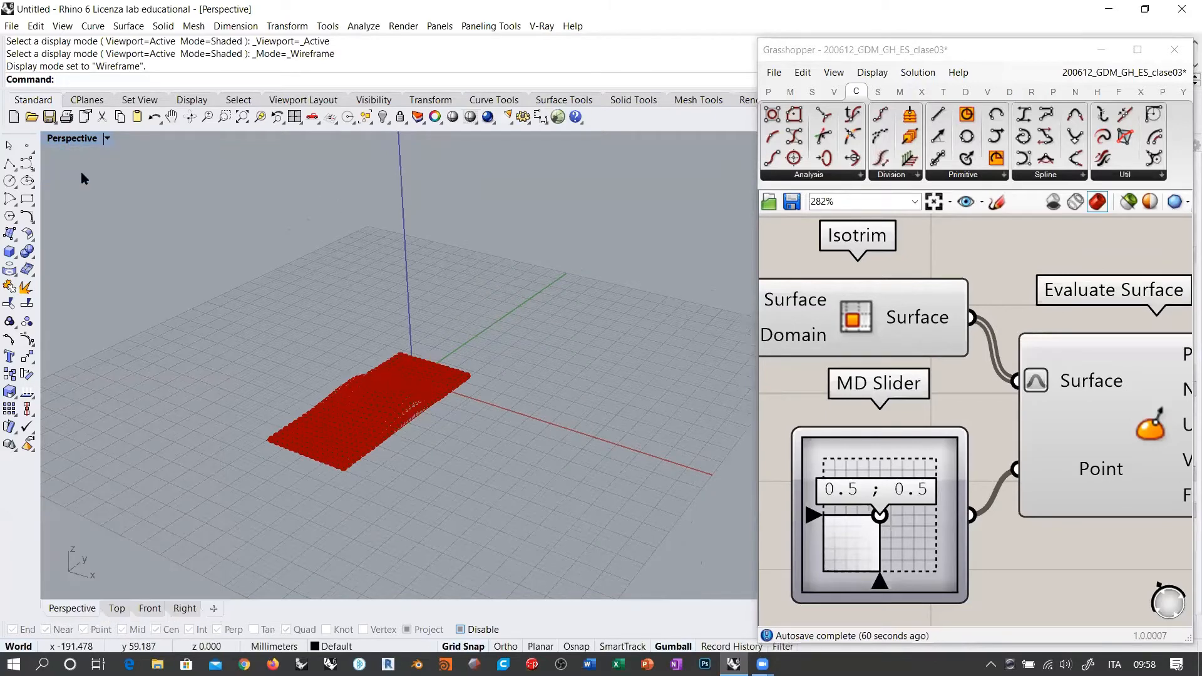
click(74, 139)
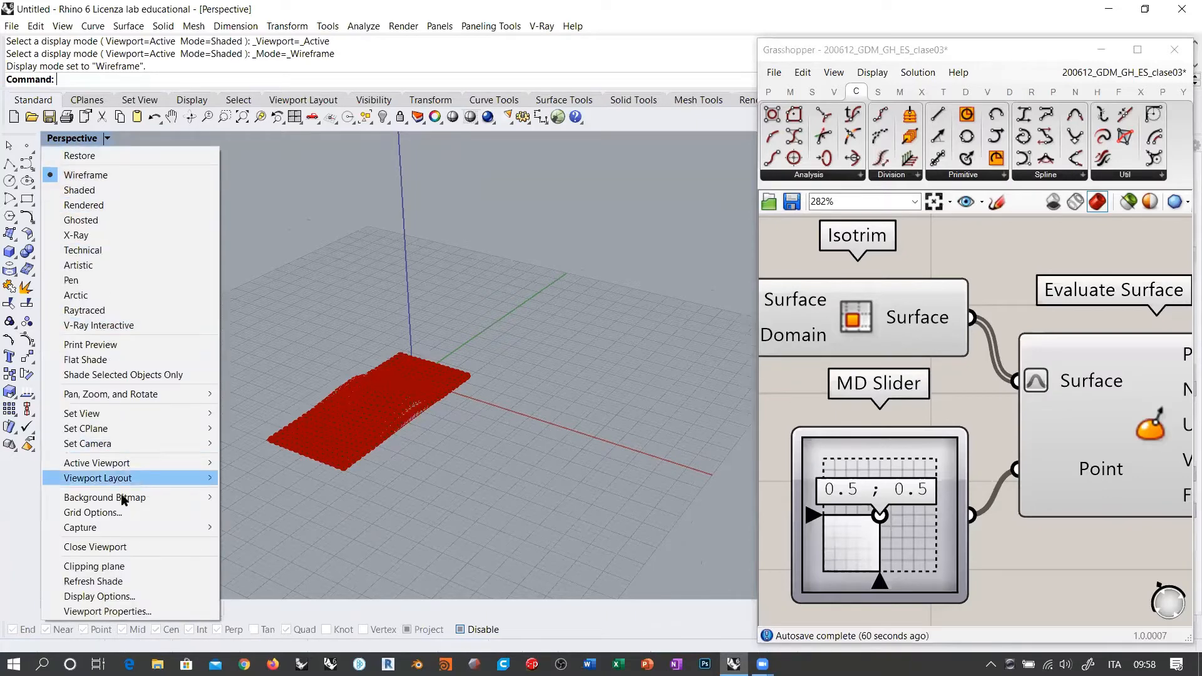
click(122, 597)
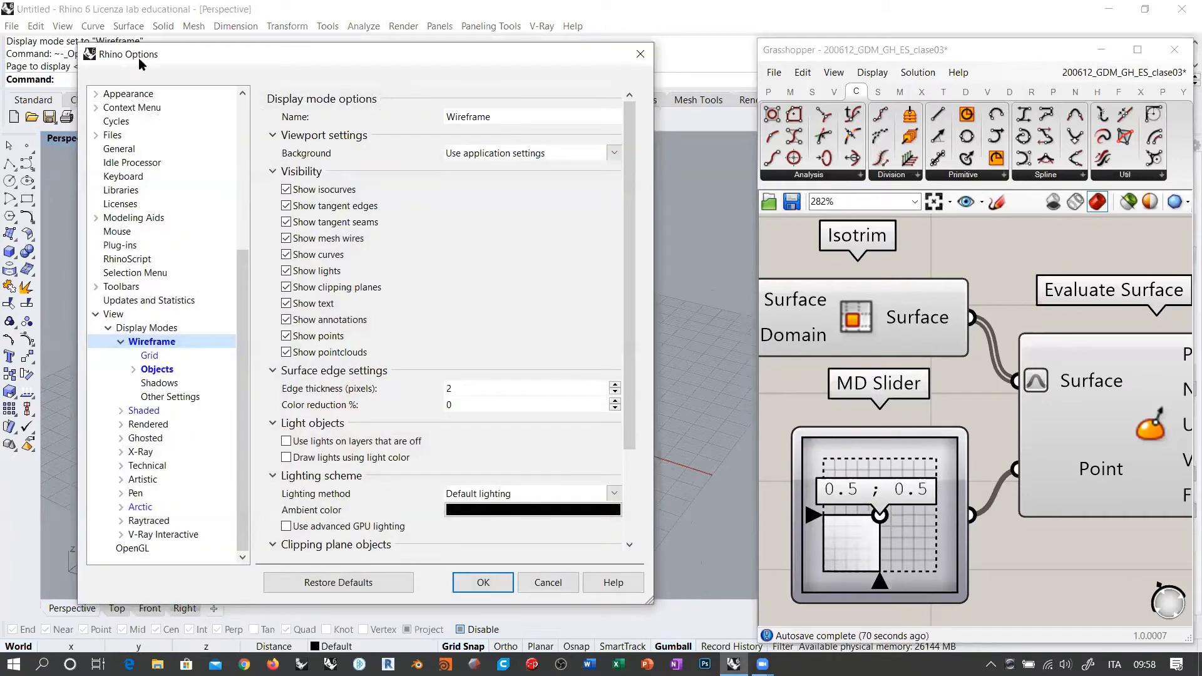
drag(139, 60, 150, 120)
drag(252, 318, 236, 236)
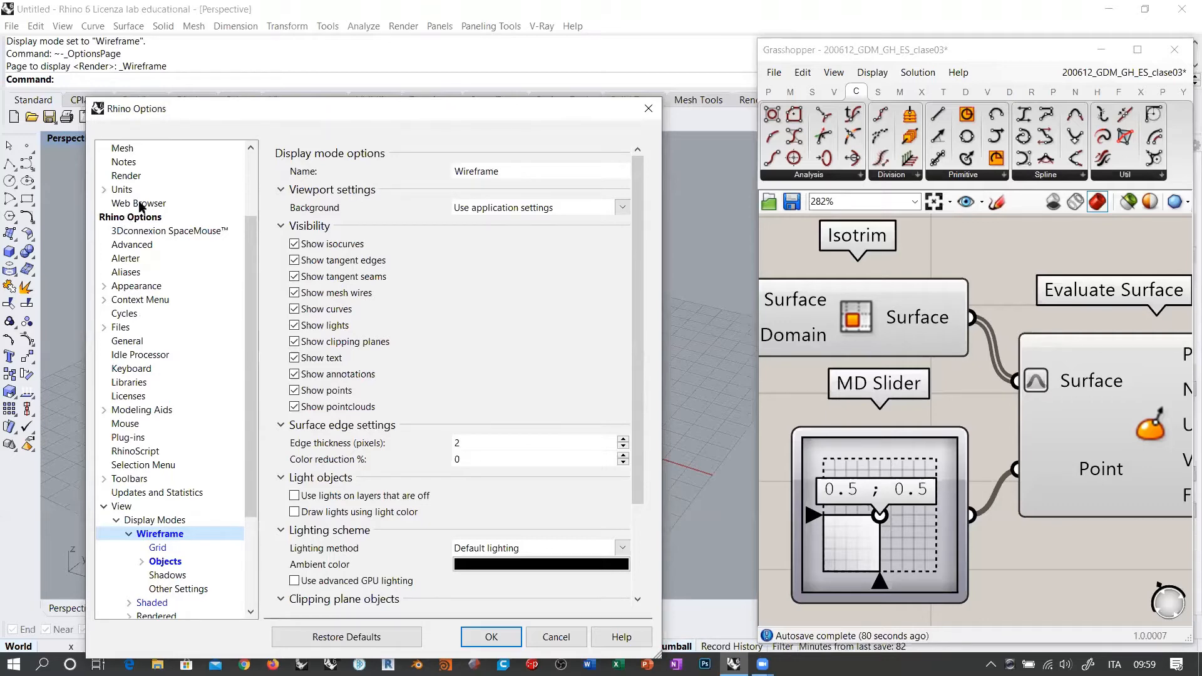
drag(251, 235, 253, 355)
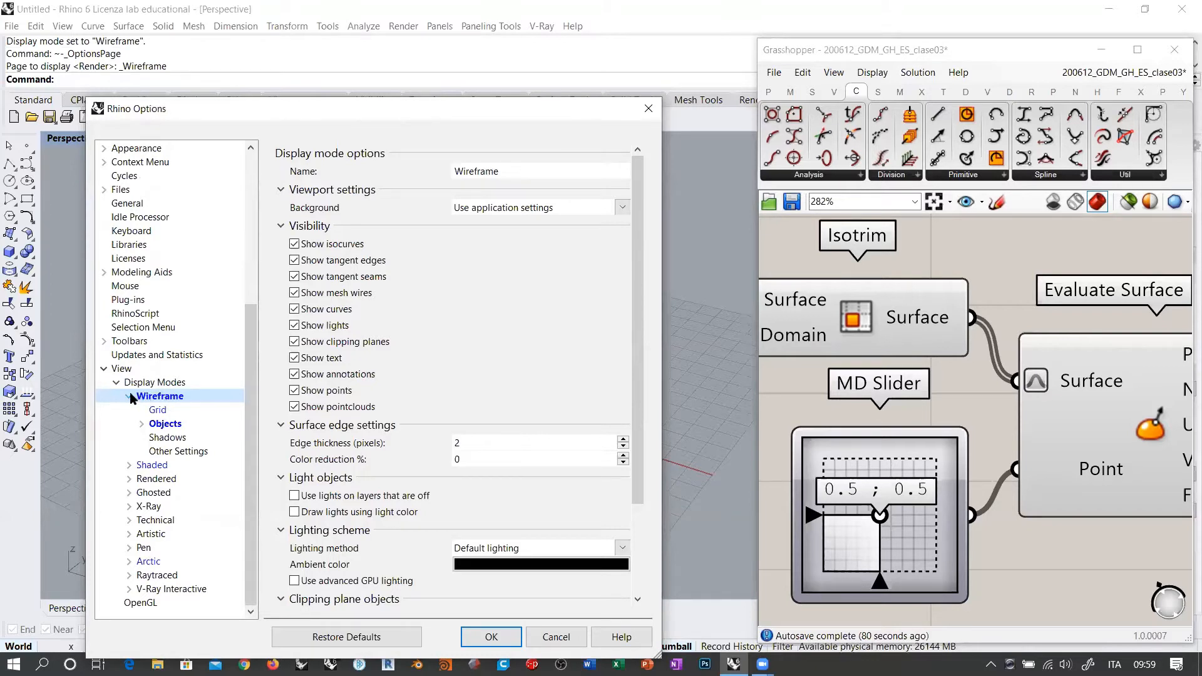
click(158, 410)
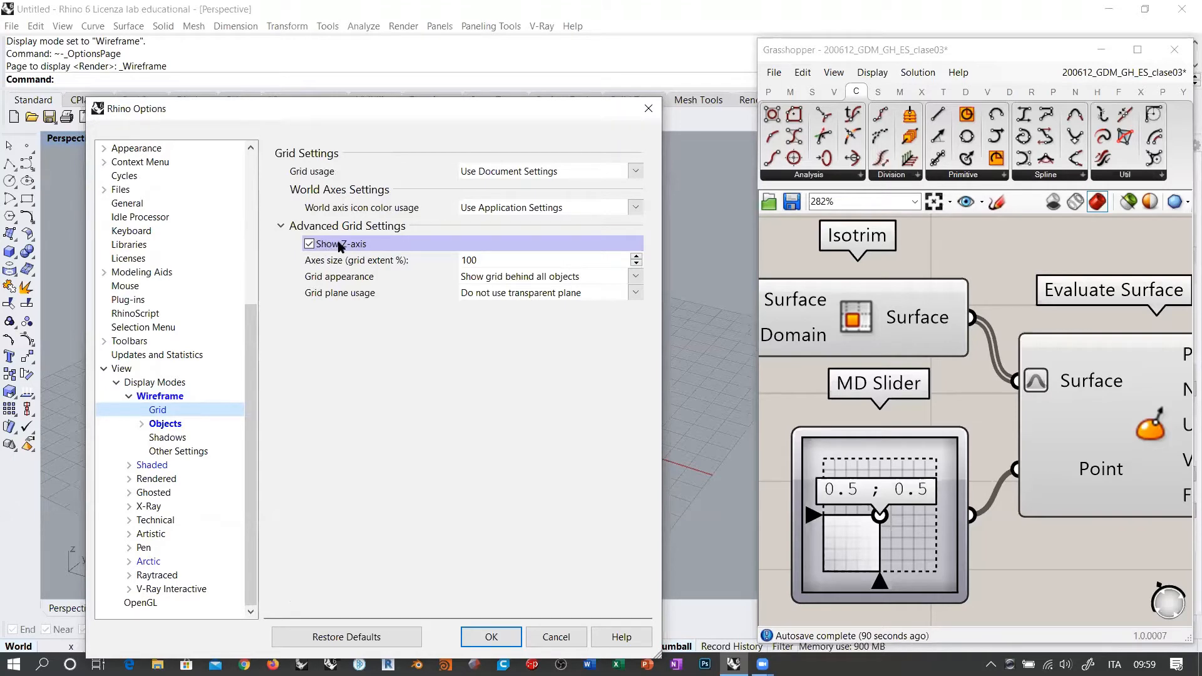
click(491, 636)
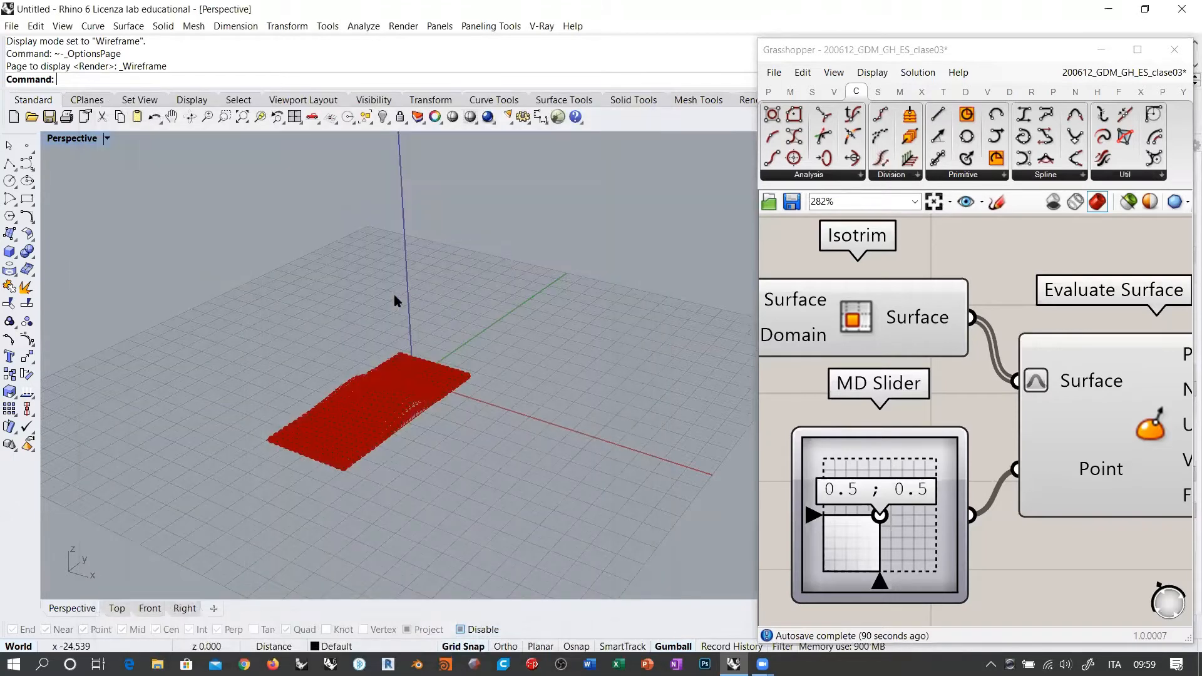
Select the Evaluate Surface component and zoom the Rhino viewport to its preview geometry.
right_drag(444, 397, 410, 378)
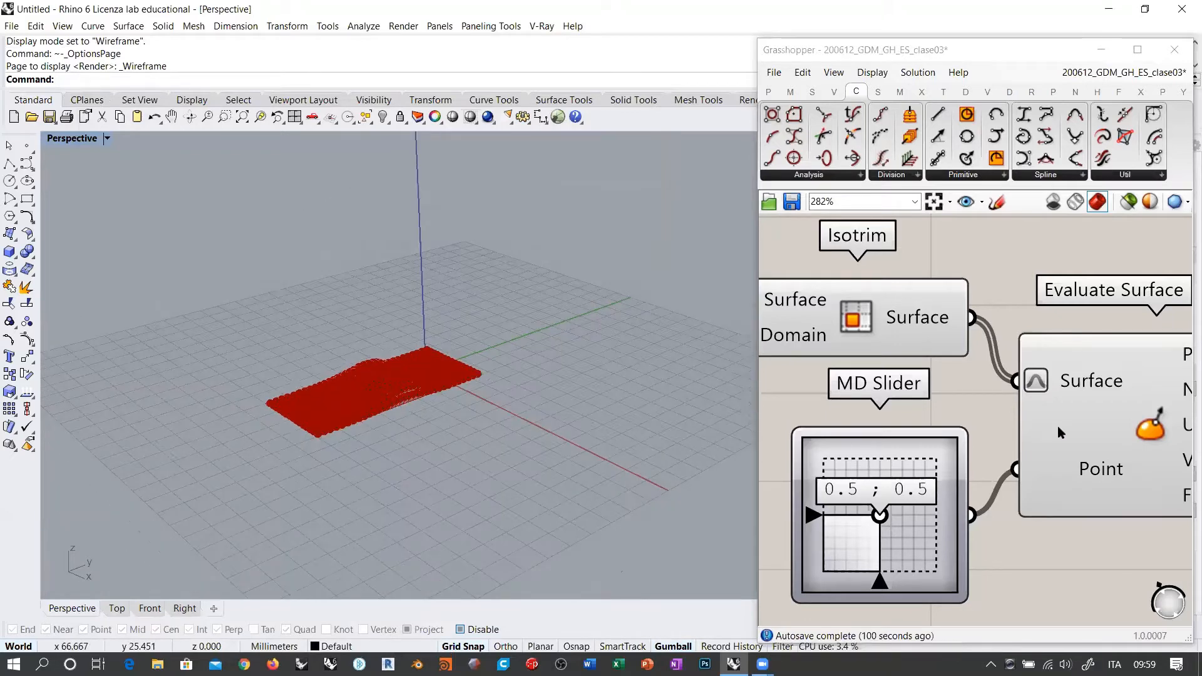
right_drag(1156, 422, 980, 402)
click(981, 402)
scroll(980, 401, up, 1)
middle_click(980, 402)
click(1010, 453)
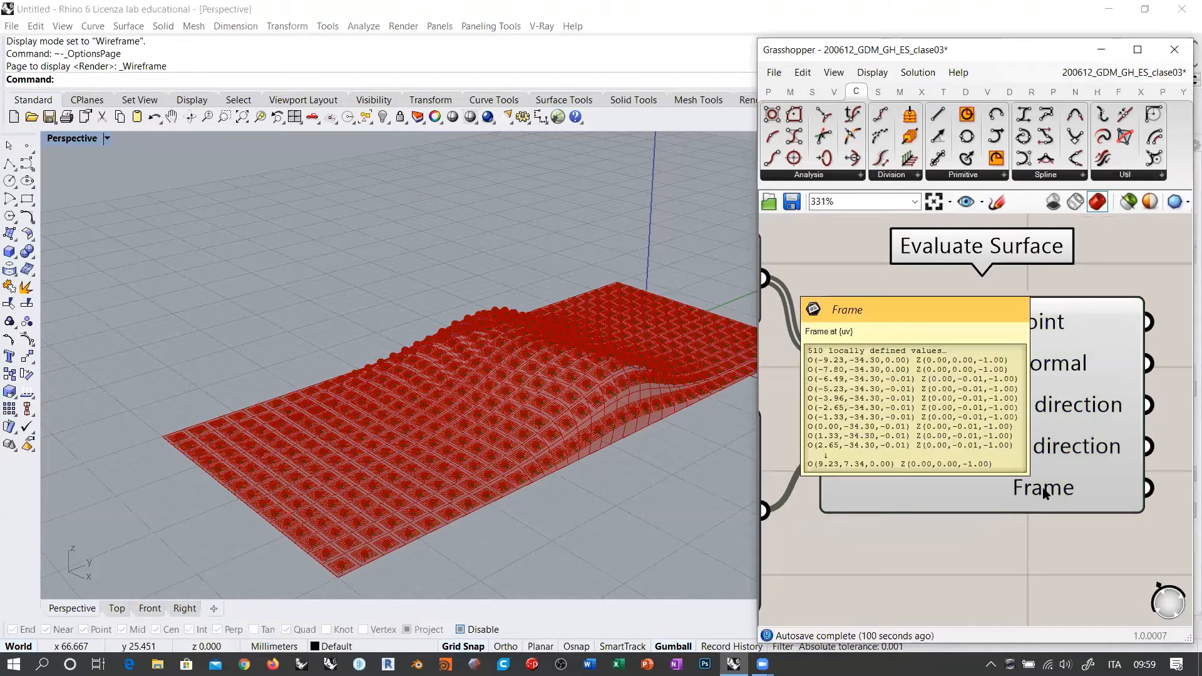
Examine the axes of the evaluated frames on individual subsurfaces up close.
right_drag(550, 406, 476, 404)
scroll(440, 375, up, 8)
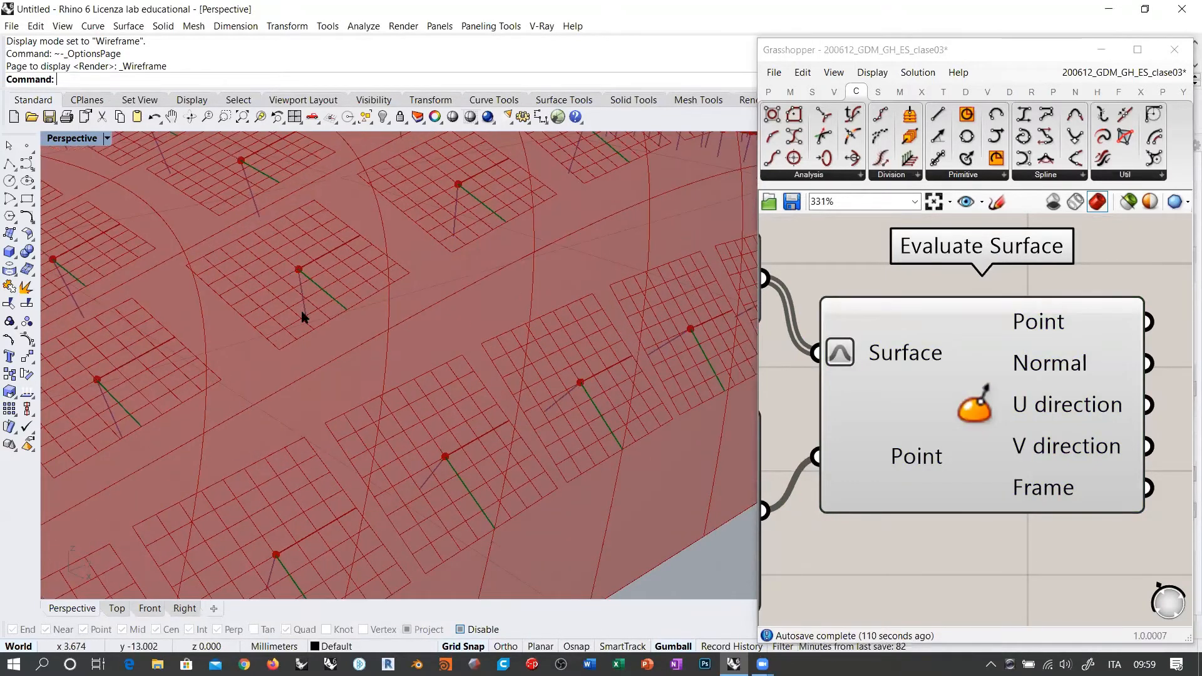
right_drag(432, 339, 515, 354)
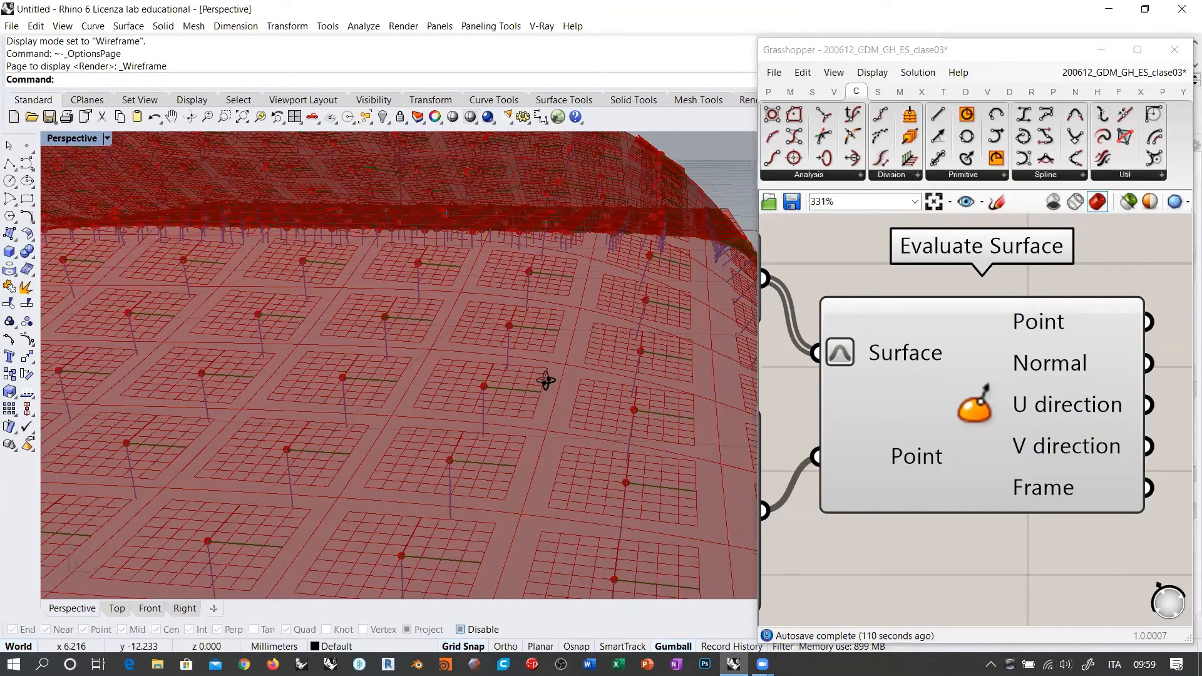
scroll(551, 378, down, 4)
scroll(617, 376, up, 2)
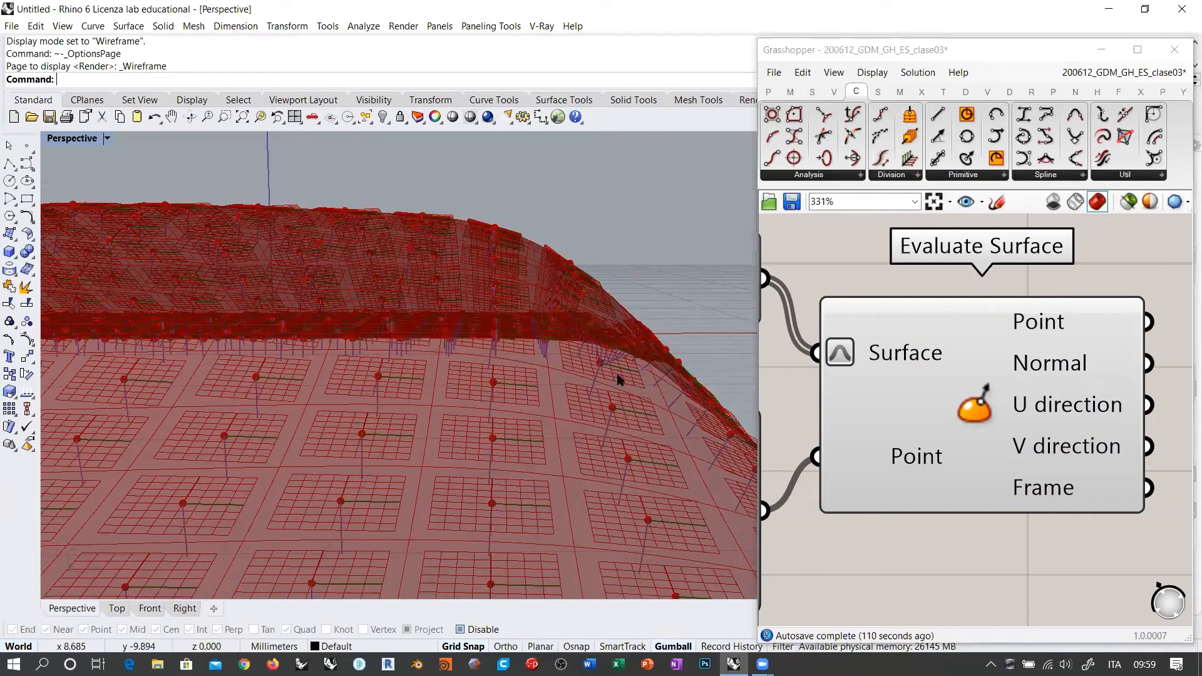
scroll(624, 363, down, 1)
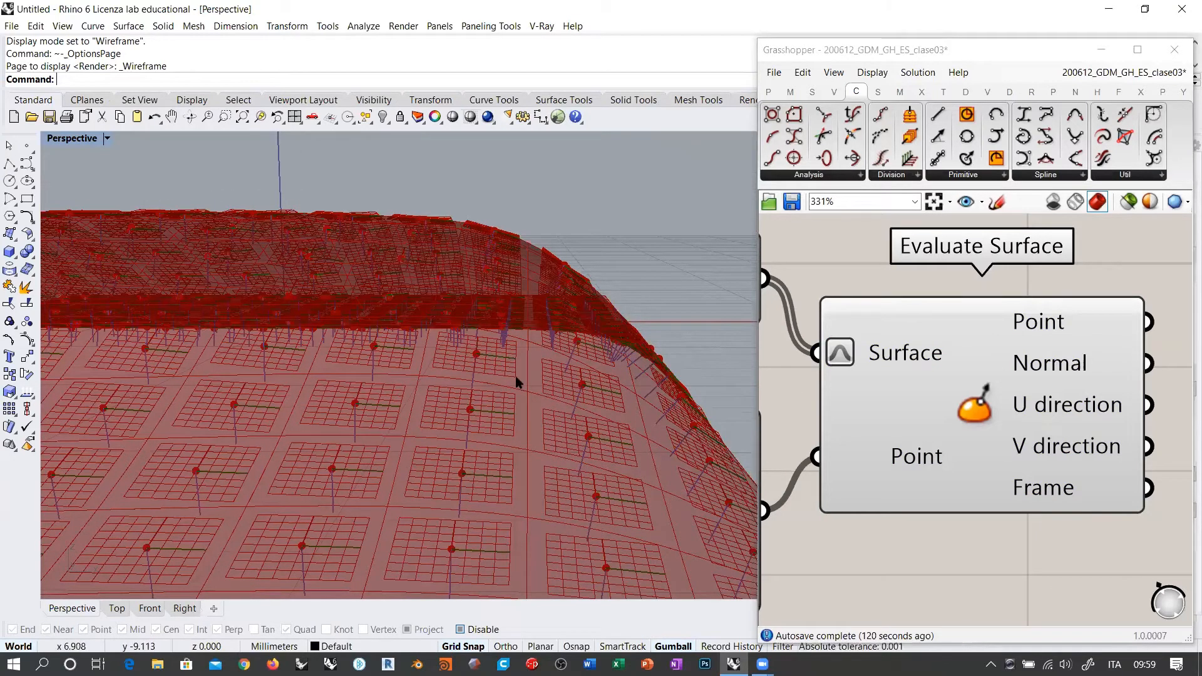
right_drag(606, 386, 620, 398)
scroll(551, 335, down, 1)
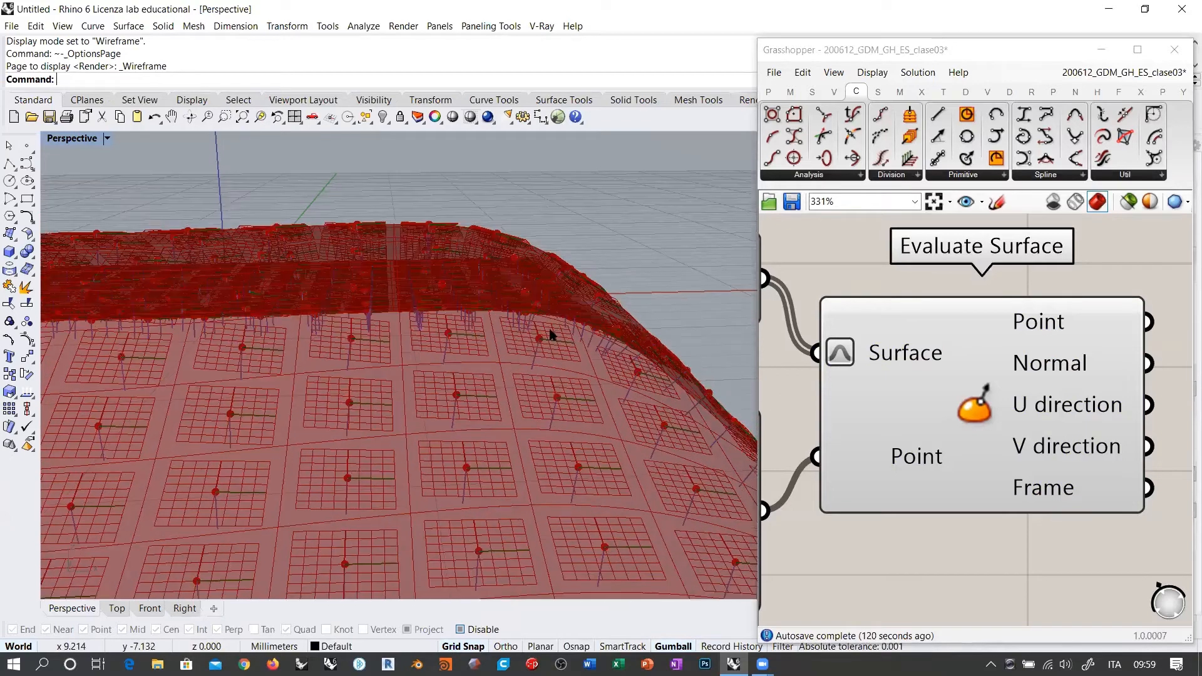
Examine the direction of the frames' Z axes along the whole surface from the side and from above.
scroll(551, 335, down, 4)
right_drag(543, 334, 308, 305)
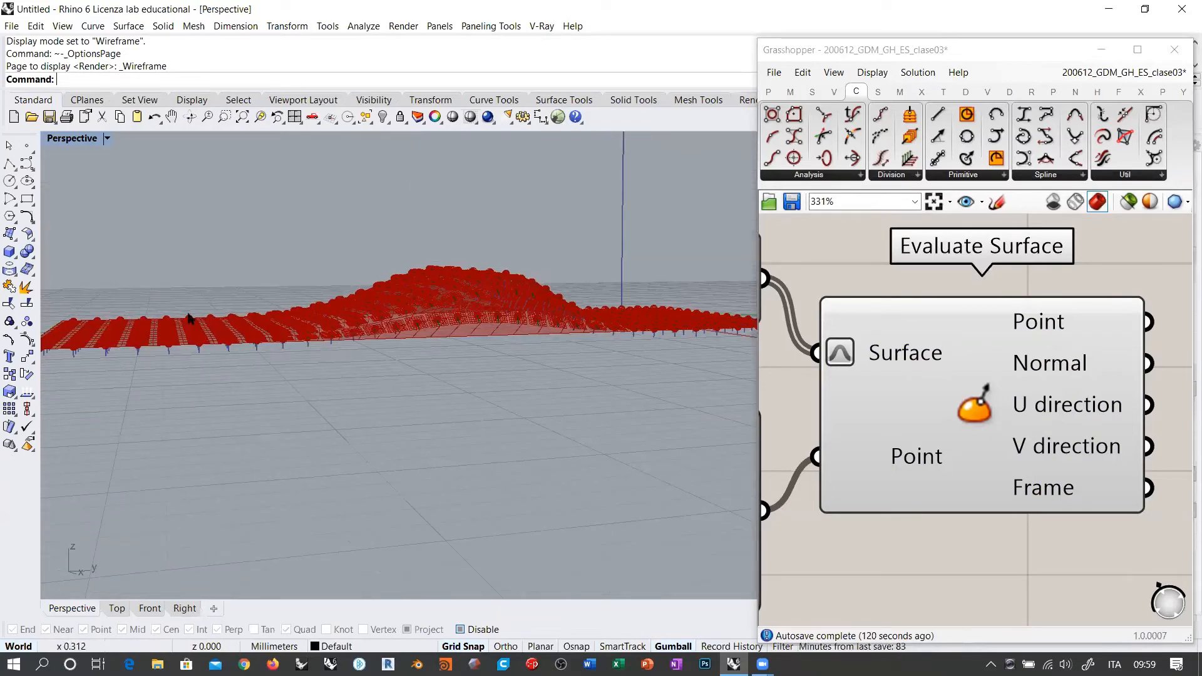
right_drag(438, 284, 422, 257)
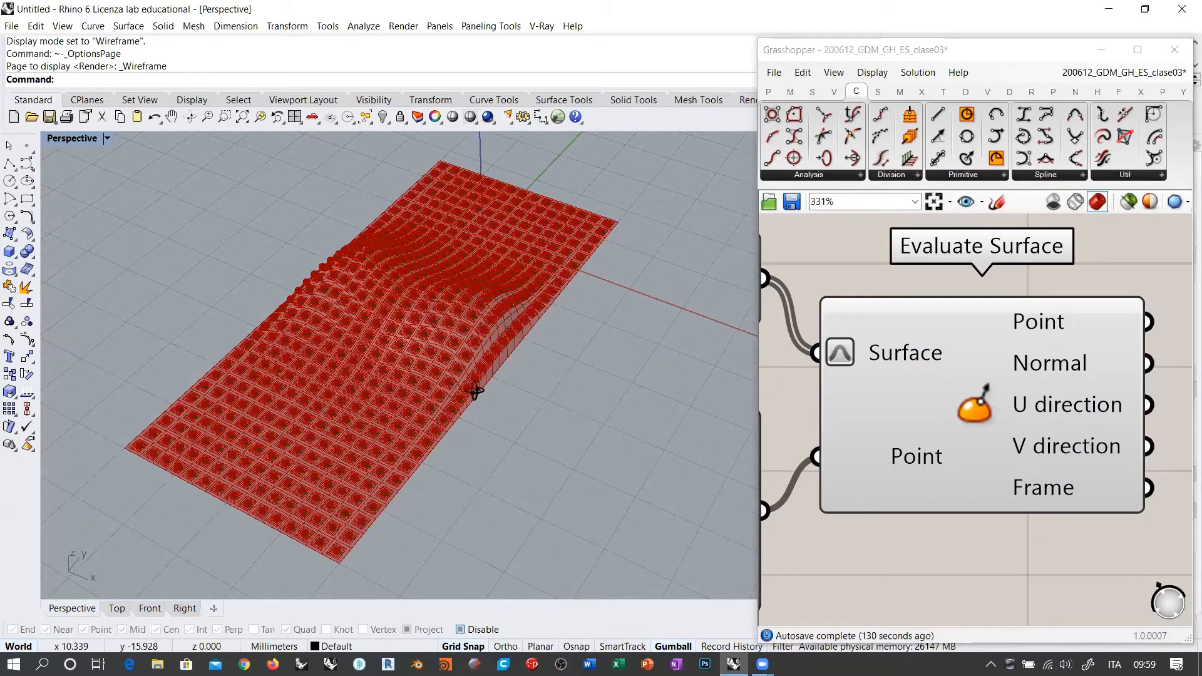
right_drag(472, 392, 369, 323)
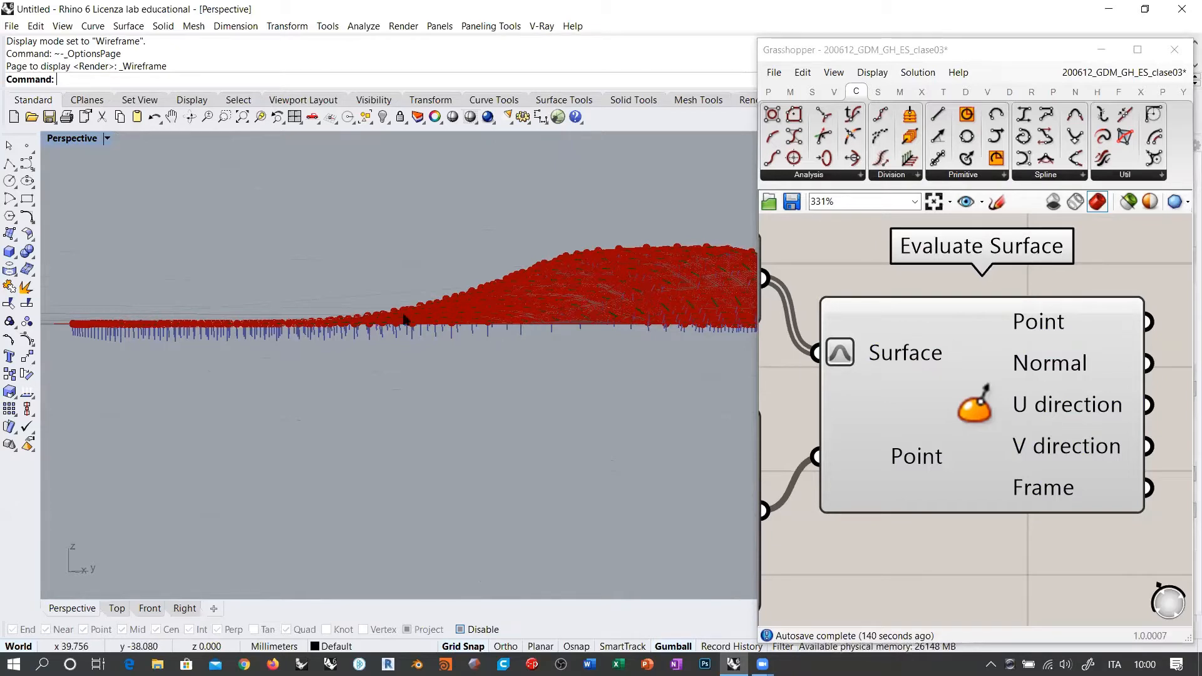
right_drag(388, 343, 470, 323)
scroll(529, 309, up, 5)
scroll(572, 327, up, 5)
scroll(565, 321, down, 8)
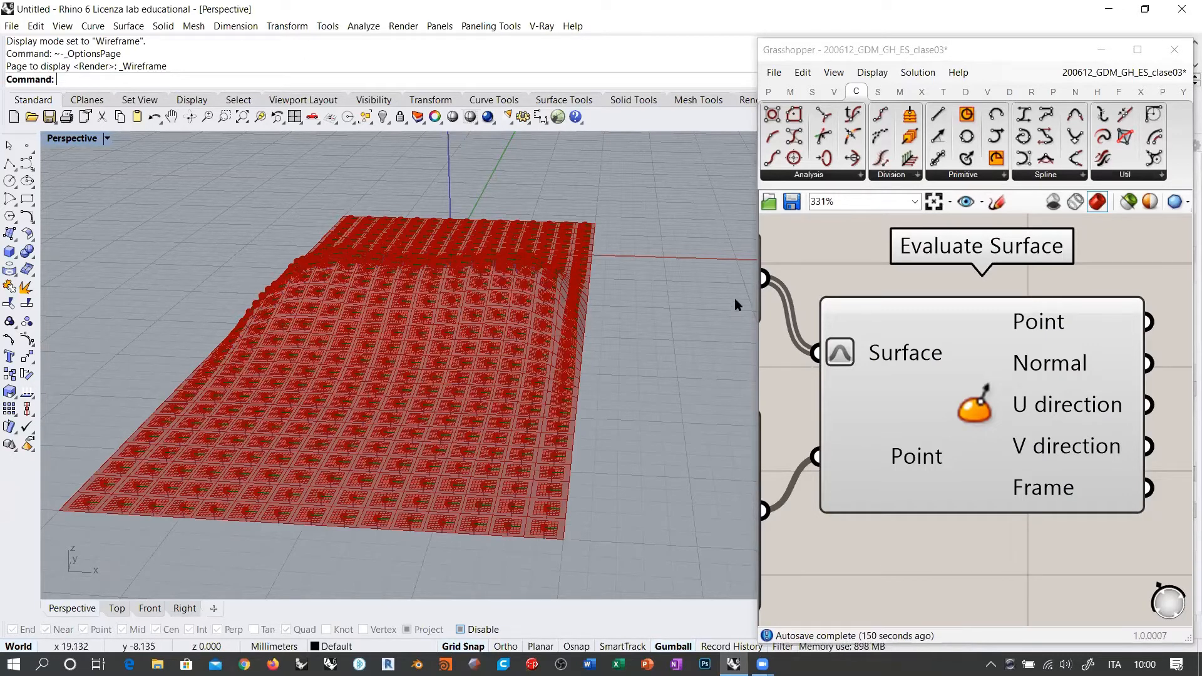
Widen the Grasshopper window and trace the definition back from Evaluate Surface to the Loft component that generates the surface.
drag(758, 324, 552, 325)
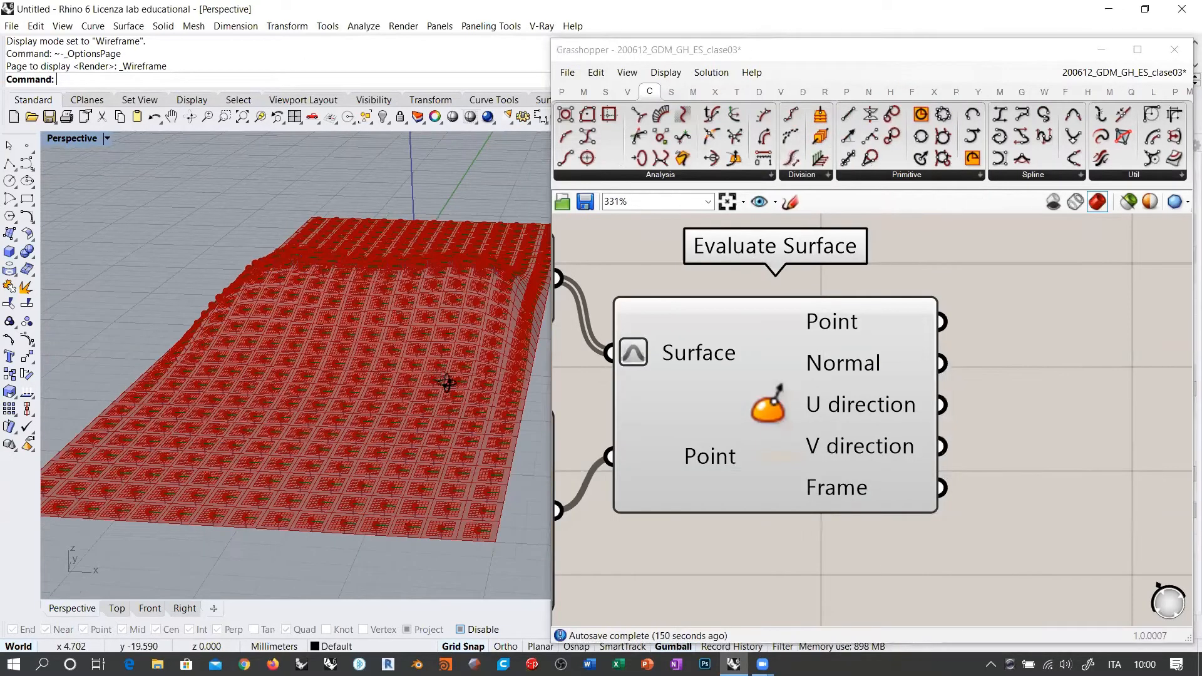
right_drag(447, 383, 367, 372)
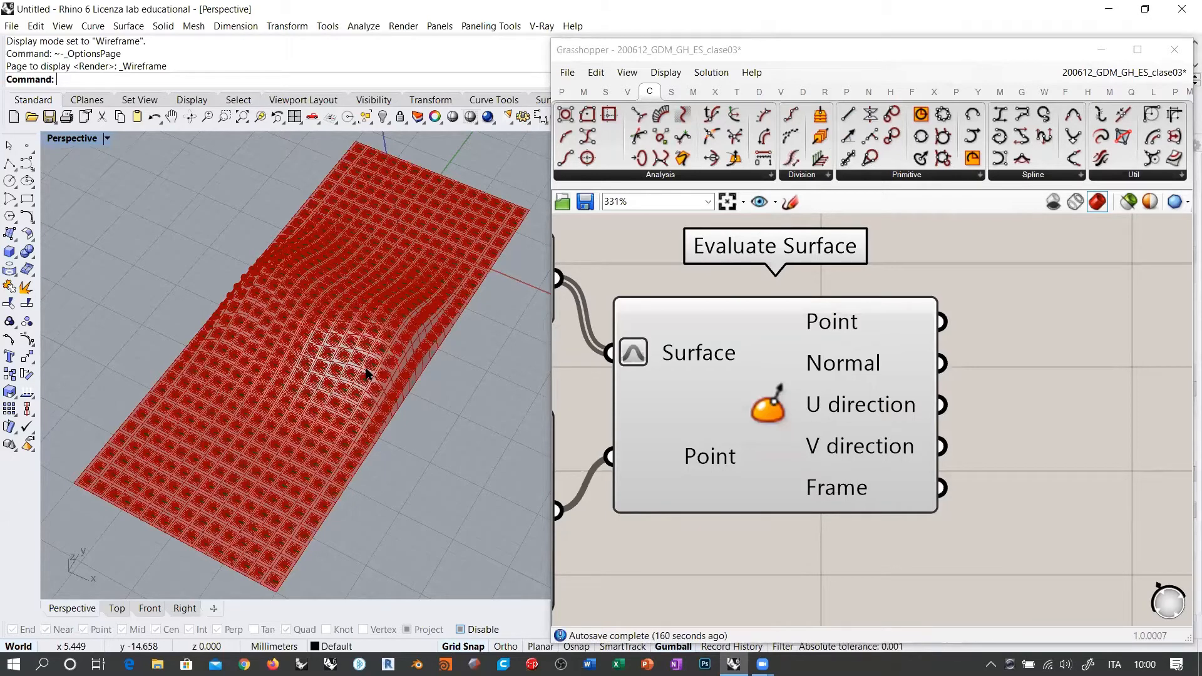
right_drag(970, 407, 1189, 454)
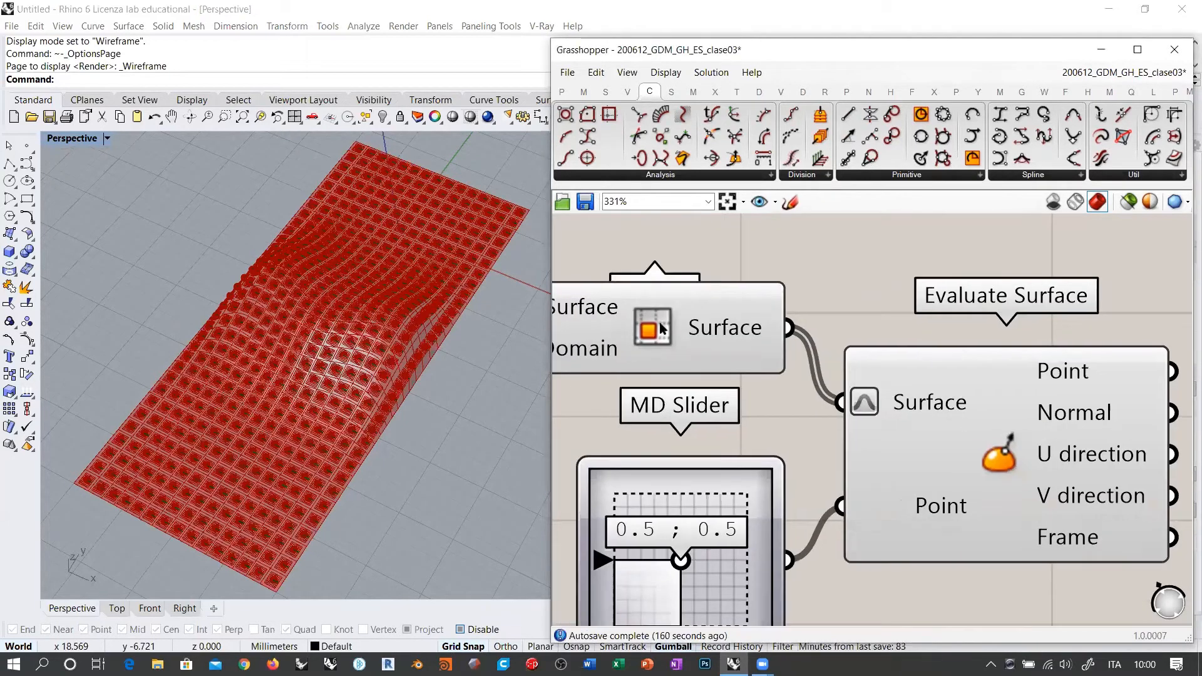
right_drag(650, 313, 954, 395)
scroll(955, 401, down, 5)
click(754, 388)
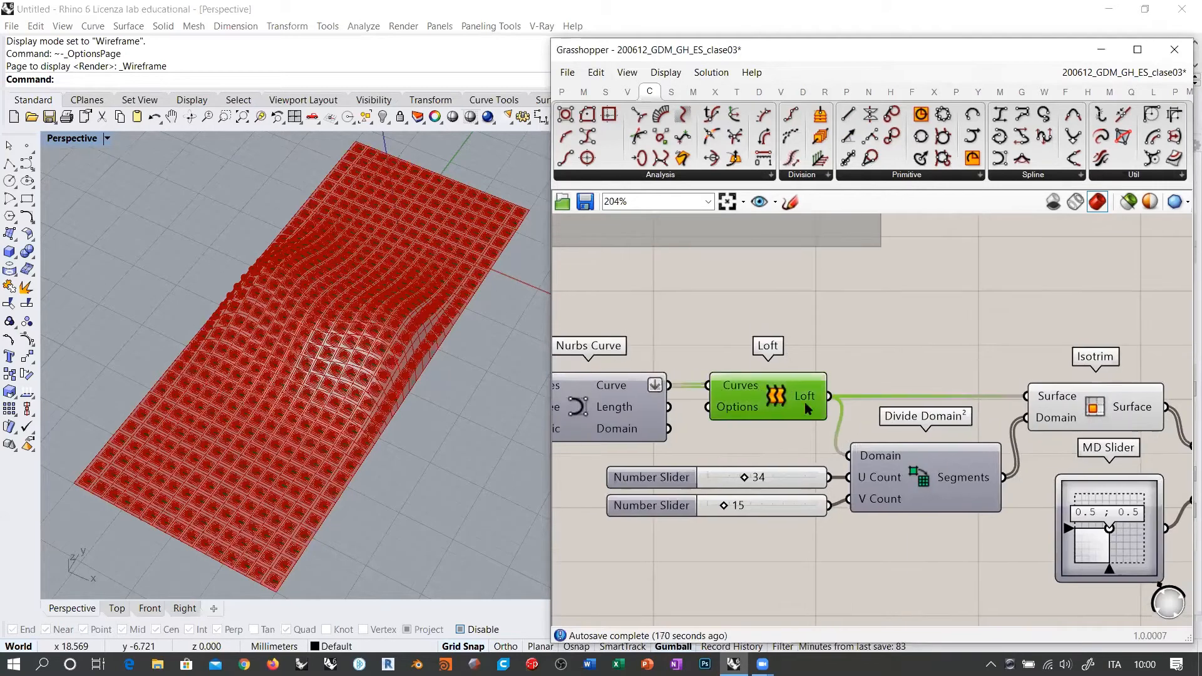
scroll(751, 375, up, 4)
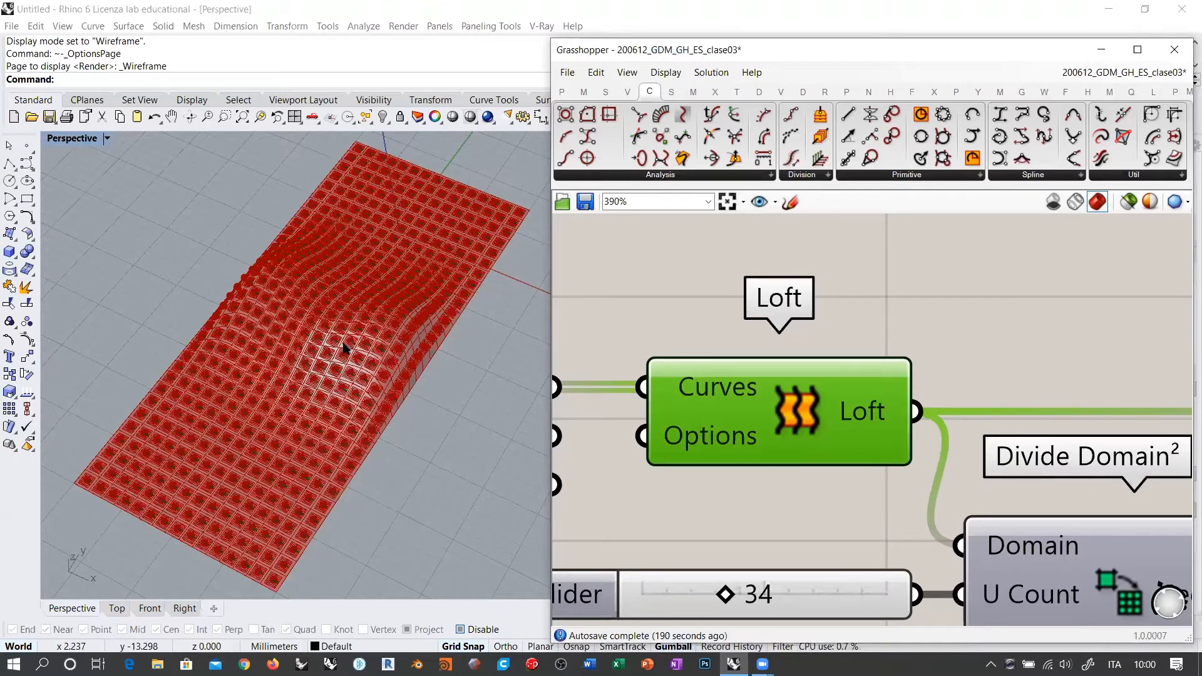
click(682, 302)
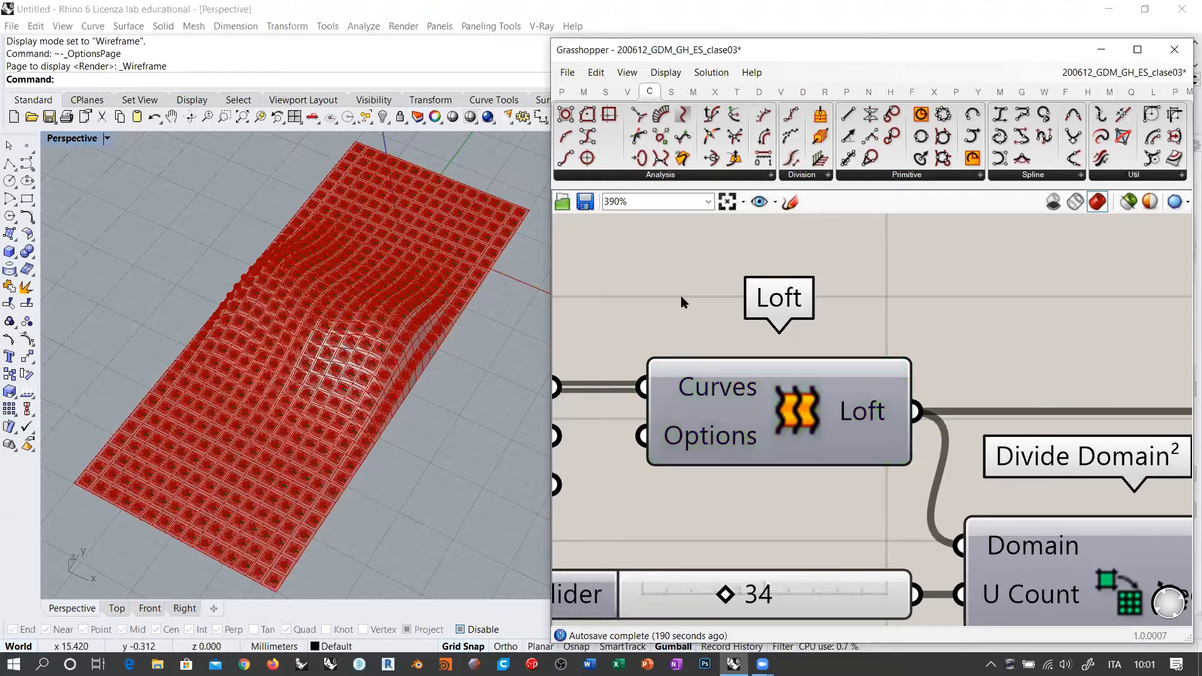
scroll(945, 335, down, 4)
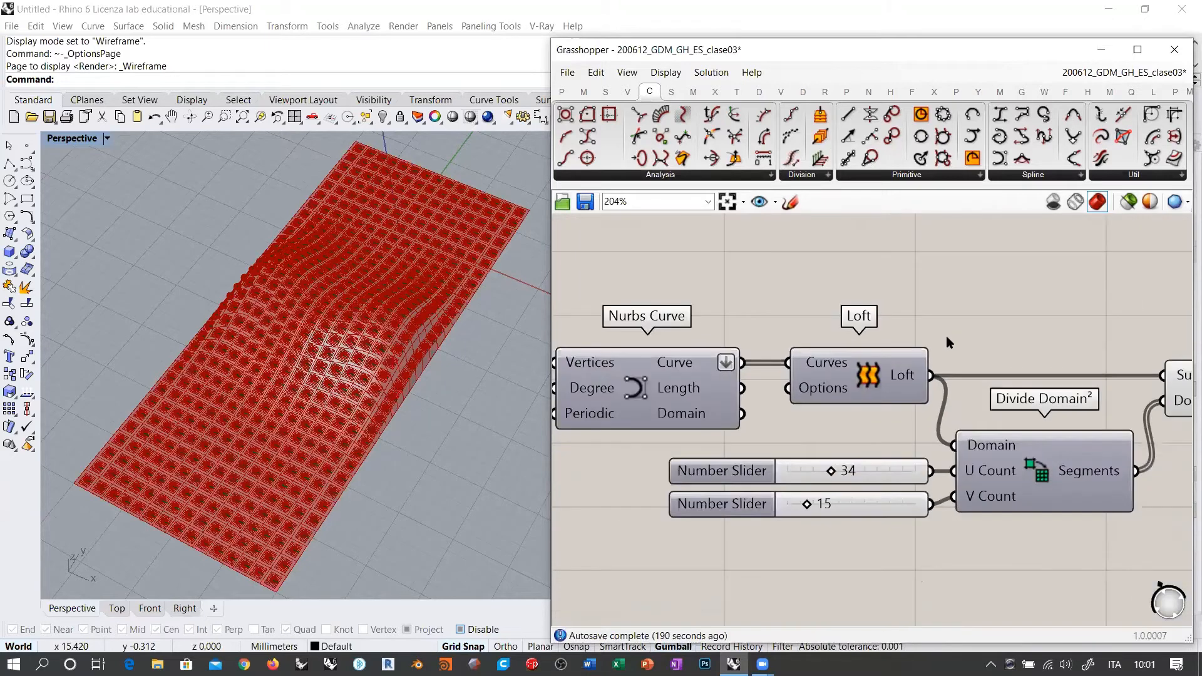
Shift the Move and Nurbs Curve components away from Loft to free space on the canvas between Nurbs Curve and Loft.
right_drag(887, 374, 1132, 375)
right_drag(980, 378, 975, 378)
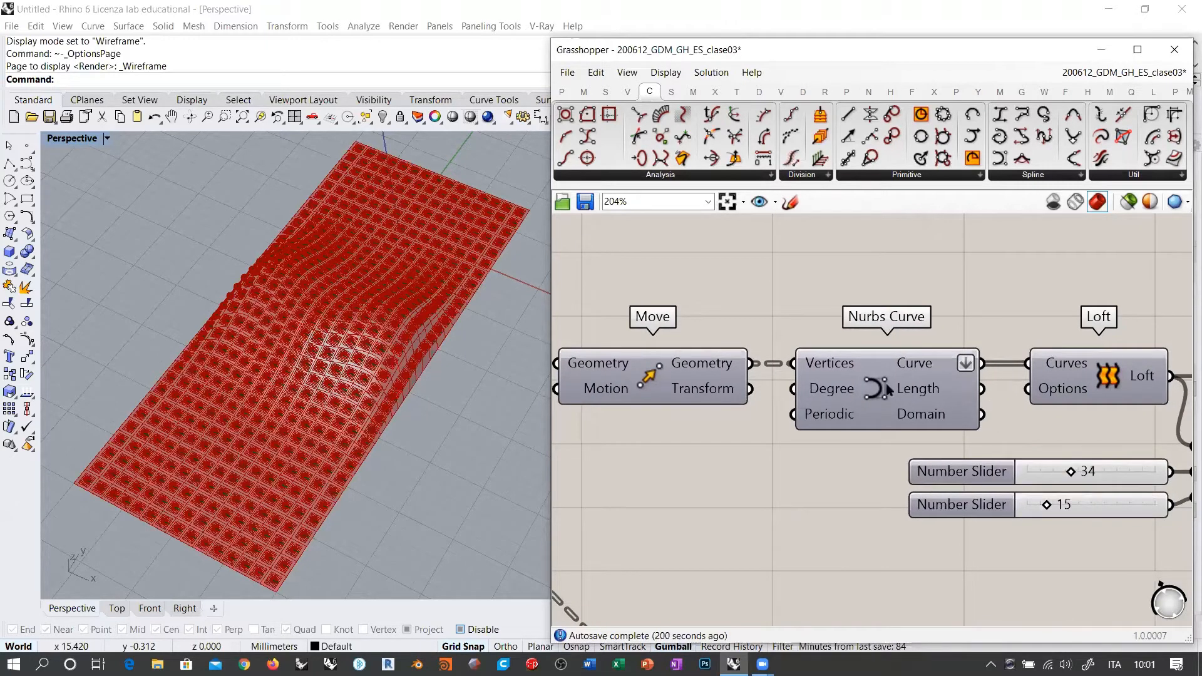
right_drag(886, 385, 978, 384)
scroll(888, 352, down, 2)
drag(966, 303, 749, 379)
drag(959, 378, 817, 379)
click(898, 322)
right_drag(903, 362, 788, 375)
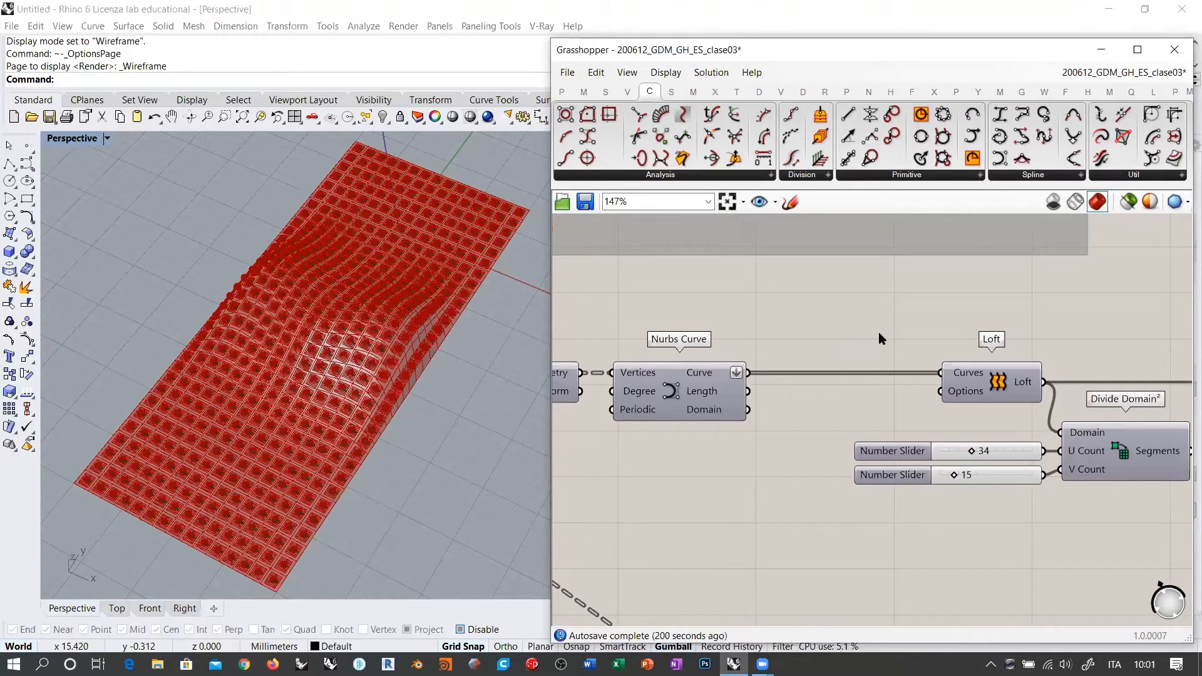
Try the Reverse option on Loft's Curves input, inspect the frames' Z axes along the surface, and switch the option off again.
scroll(887, 378, up, 3)
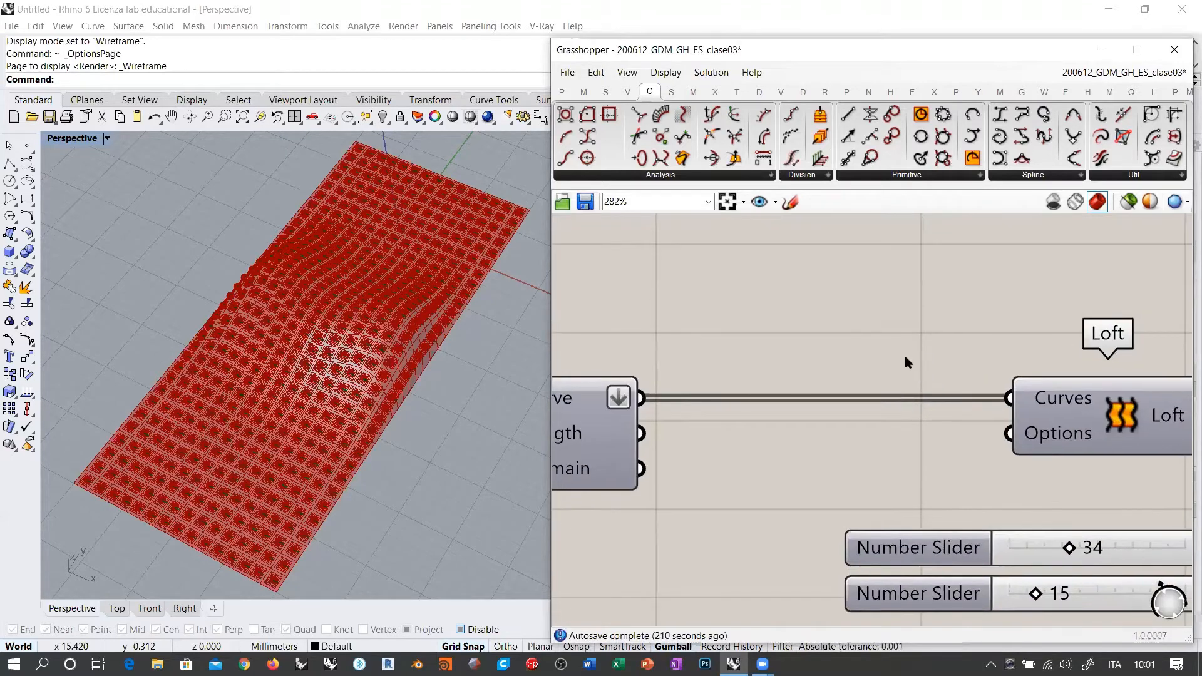
right_drag(357, 429, 524, 385)
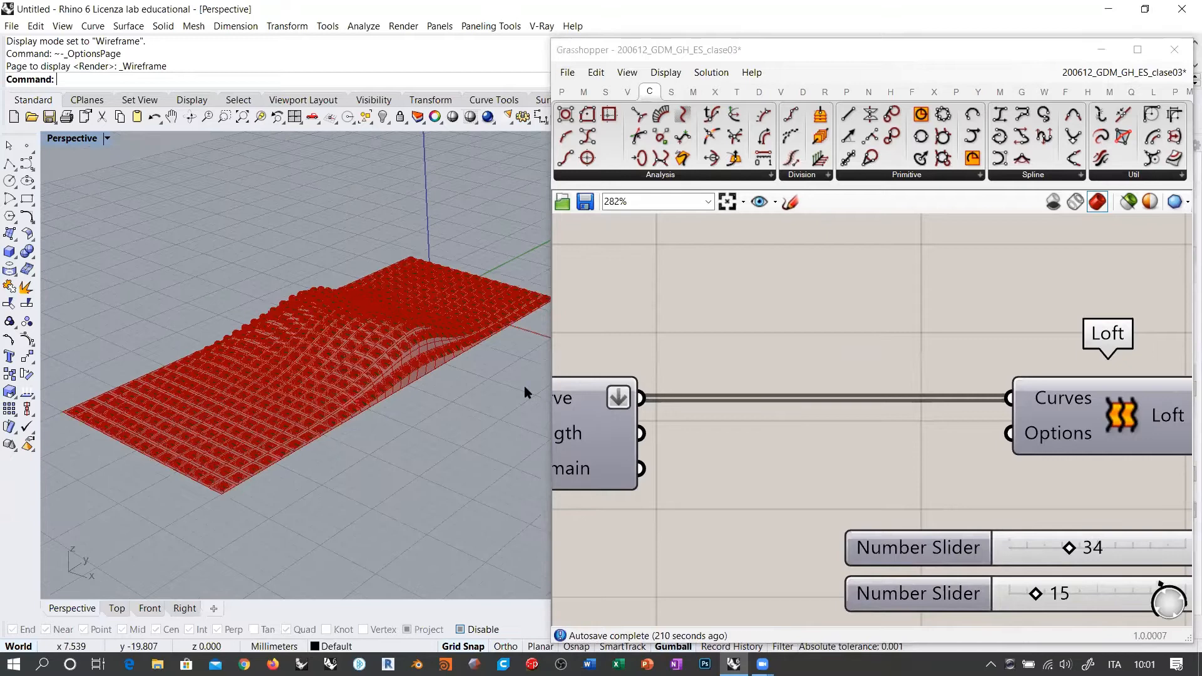
right_click(1058, 401)
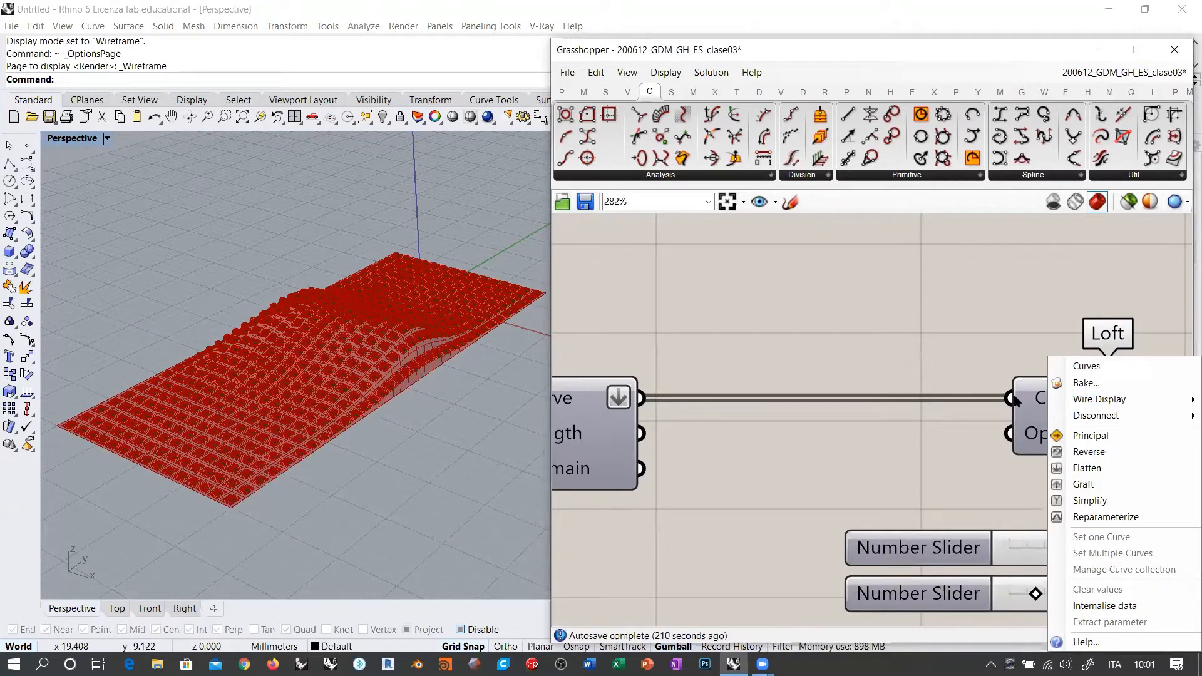
click(1087, 452)
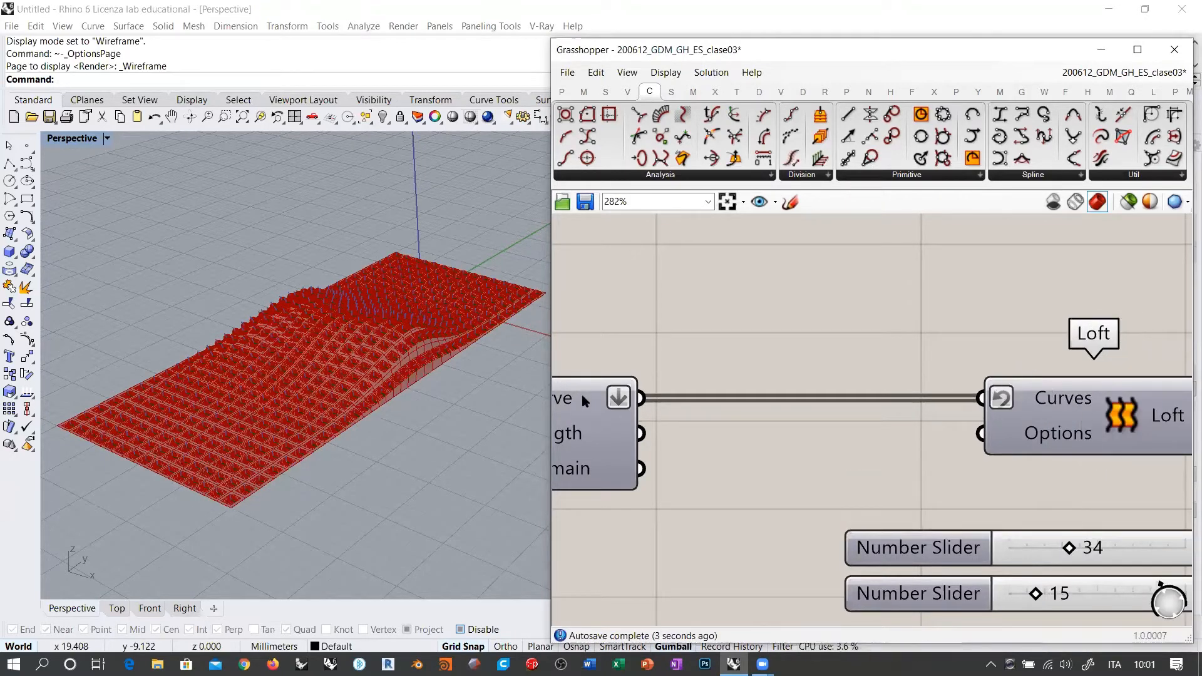
mouse_move(580, 398)
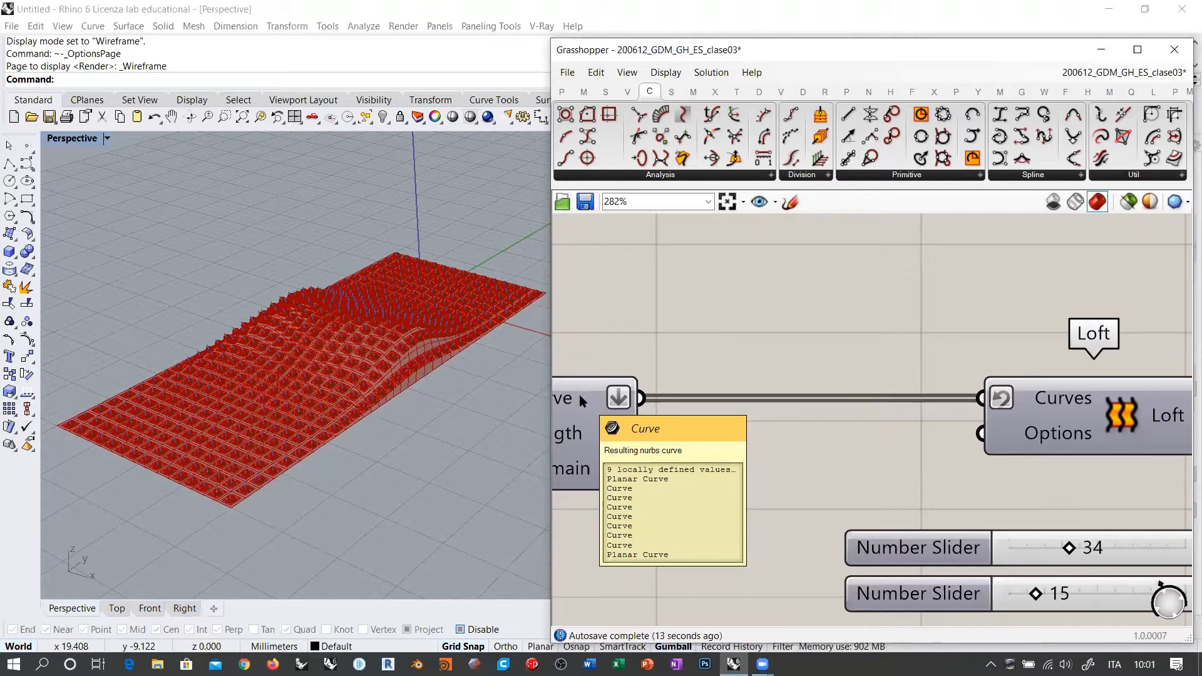
right_drag(519, 376, 416, 394)
scroll(420, 319, up, 8)
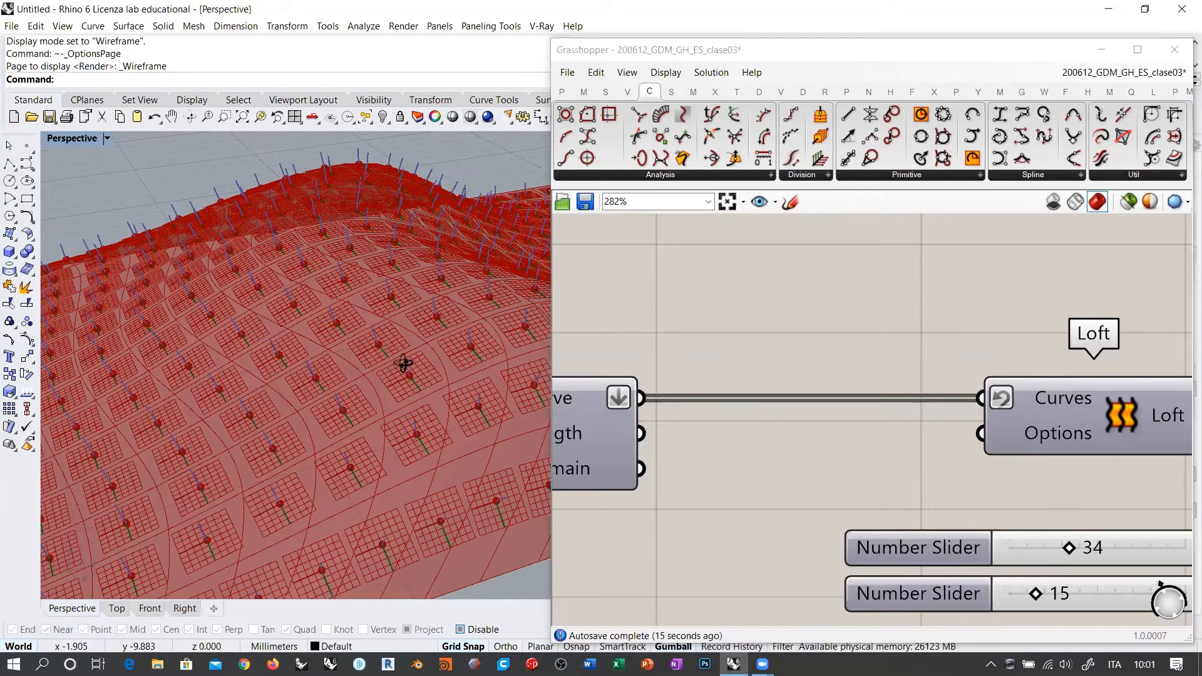
right_drag(371, 359, 400, 388)
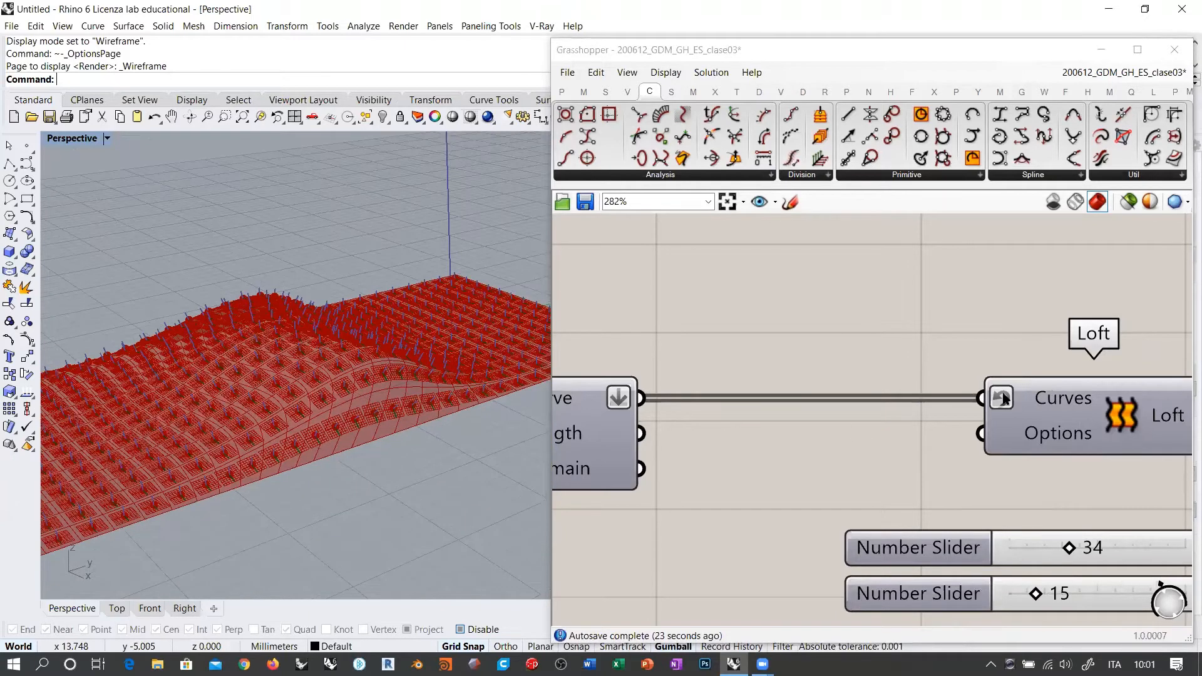
right_click(1003, 399)
click(1073, 452)
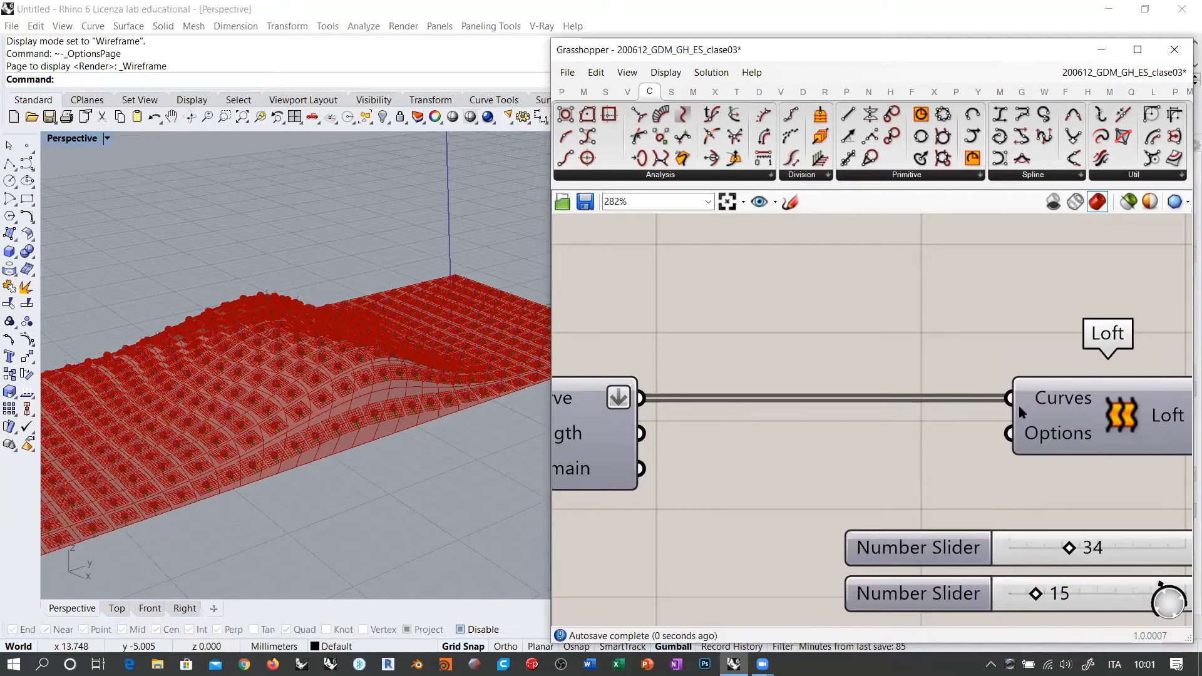
Insert a Flip Curve component between the Curve output of Nurbs Curve and the Curves input of Loft.
double_click(793, 359)
text(FLIP)
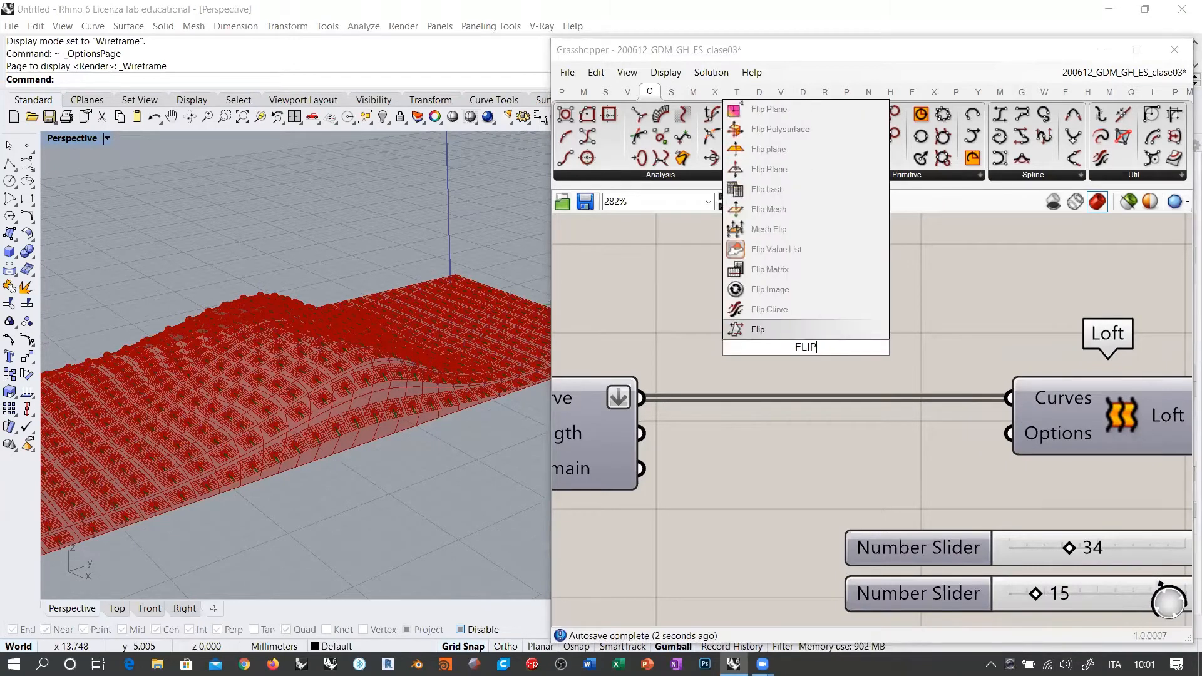
click(775, 309)
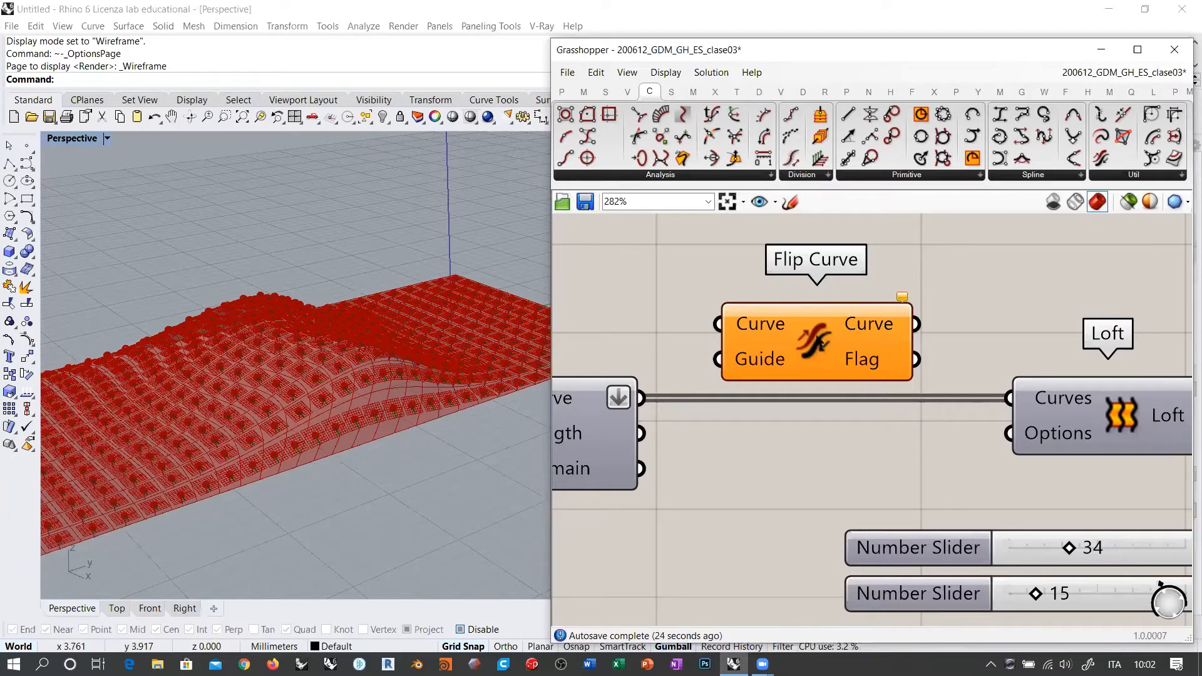
drag(640, 398, 718, 324)
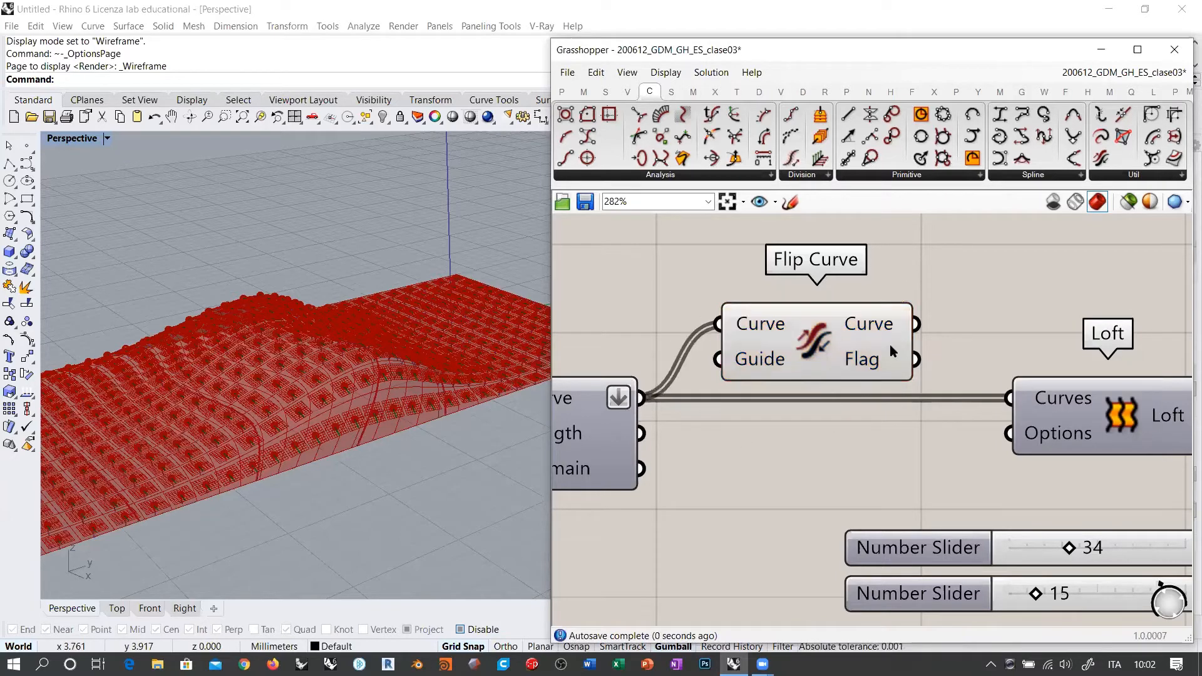
drag(915, 324, 1005, 398)
right_drag(322, 344, 289, 396)
scroll(324, 403, up, 3)
scroll(317, 394, down, 3)
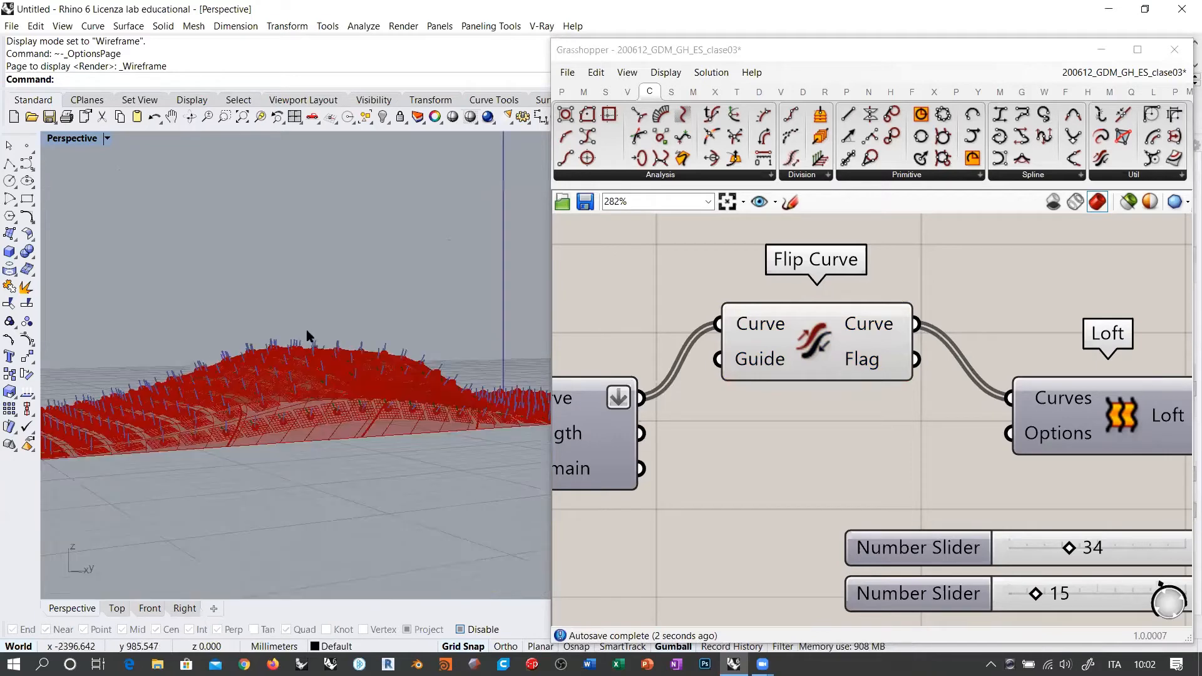
right_drag(311, 338, 376, 389)
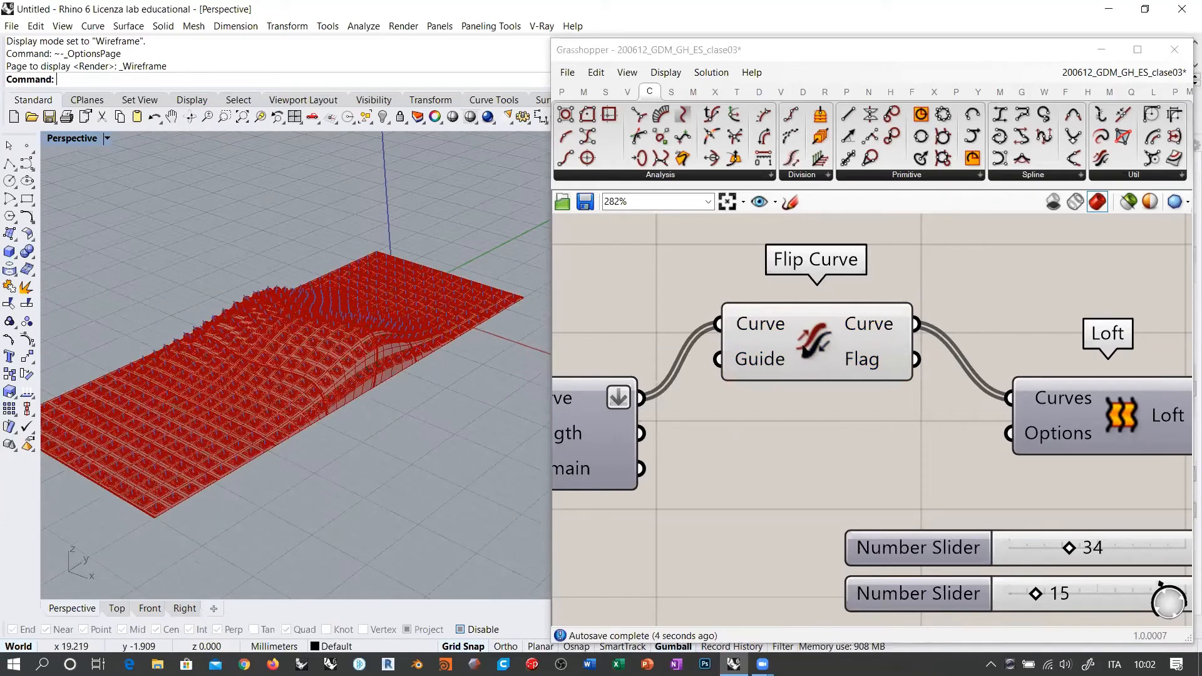
Align Flip Curve in line with Loft and move the Move and Nurbs Curve components closer to it.
drag(805, 350, 816, 415)
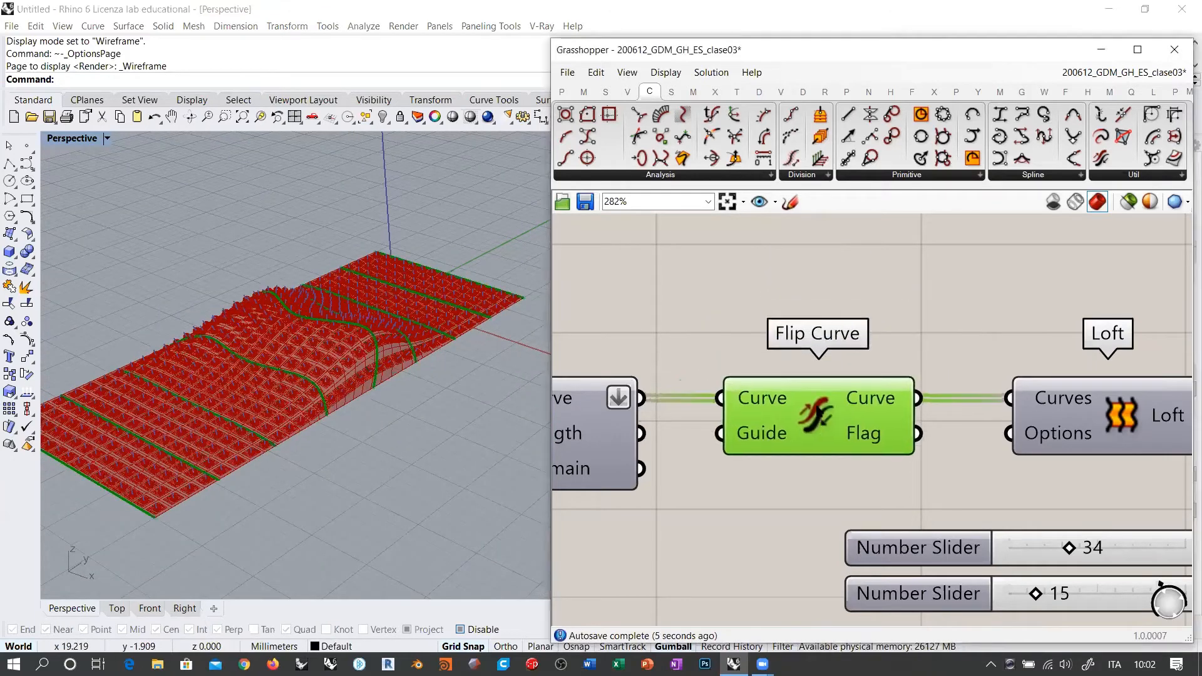
click(888, 302)
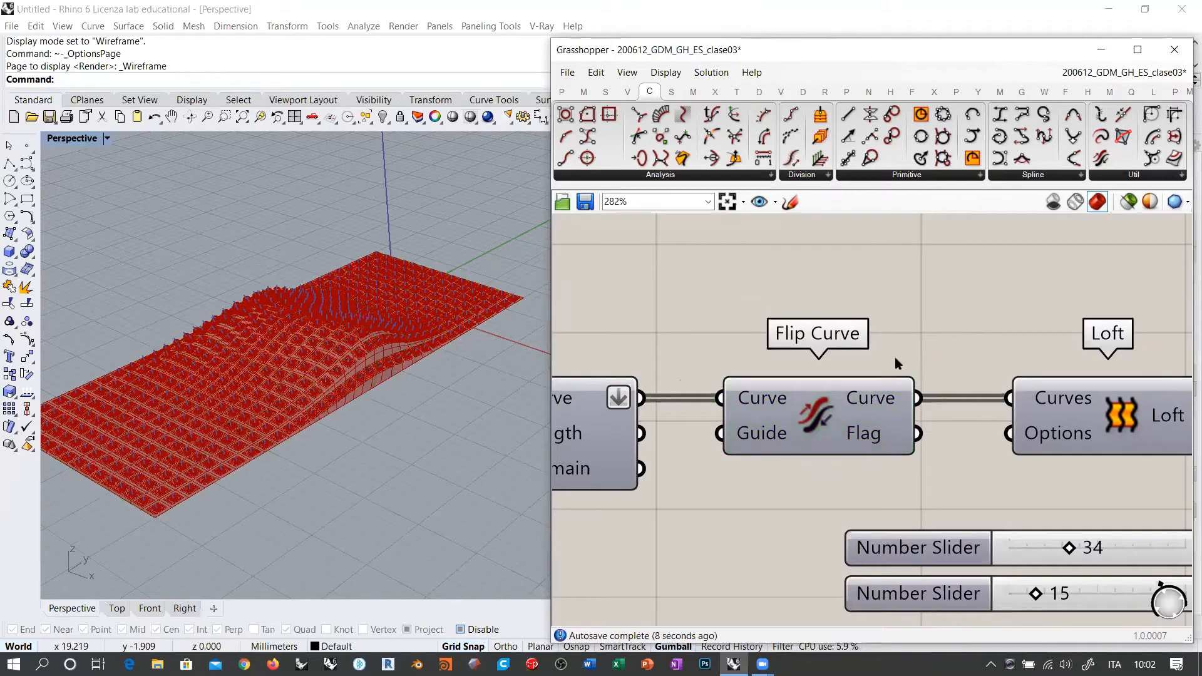
scroll(896, 364, down, 5)
drag(887, 374, 903, 374)
click(875, 345)
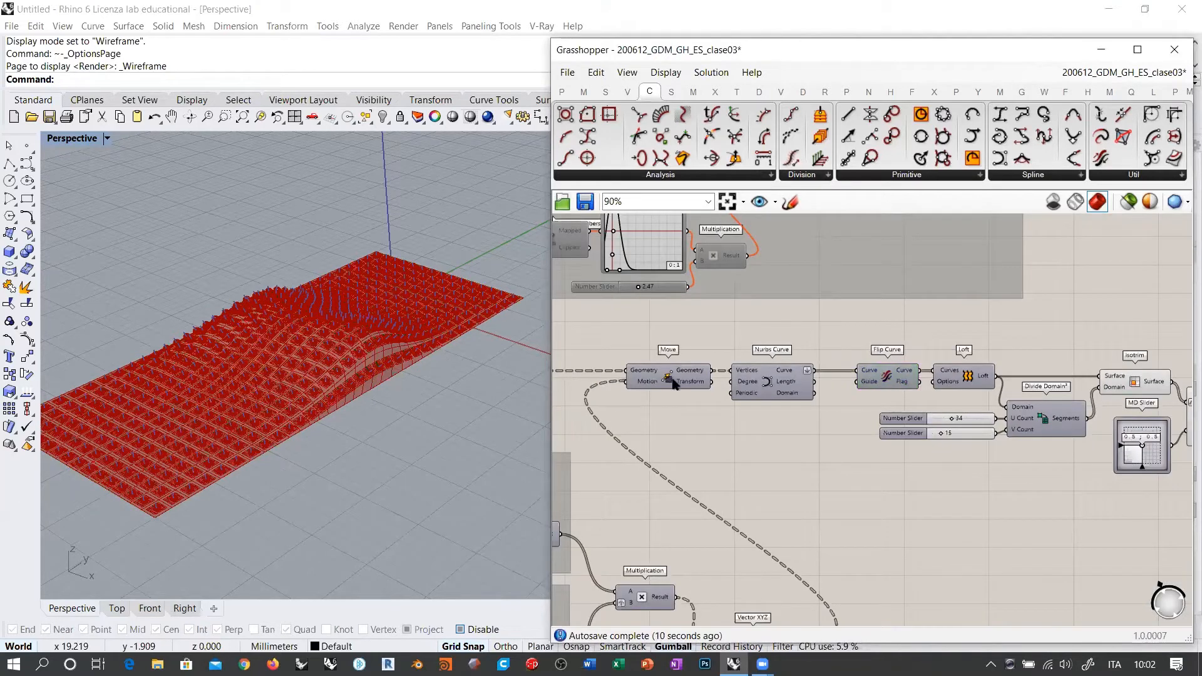
drag(612, 332, 789, 382)
click(944, 362)
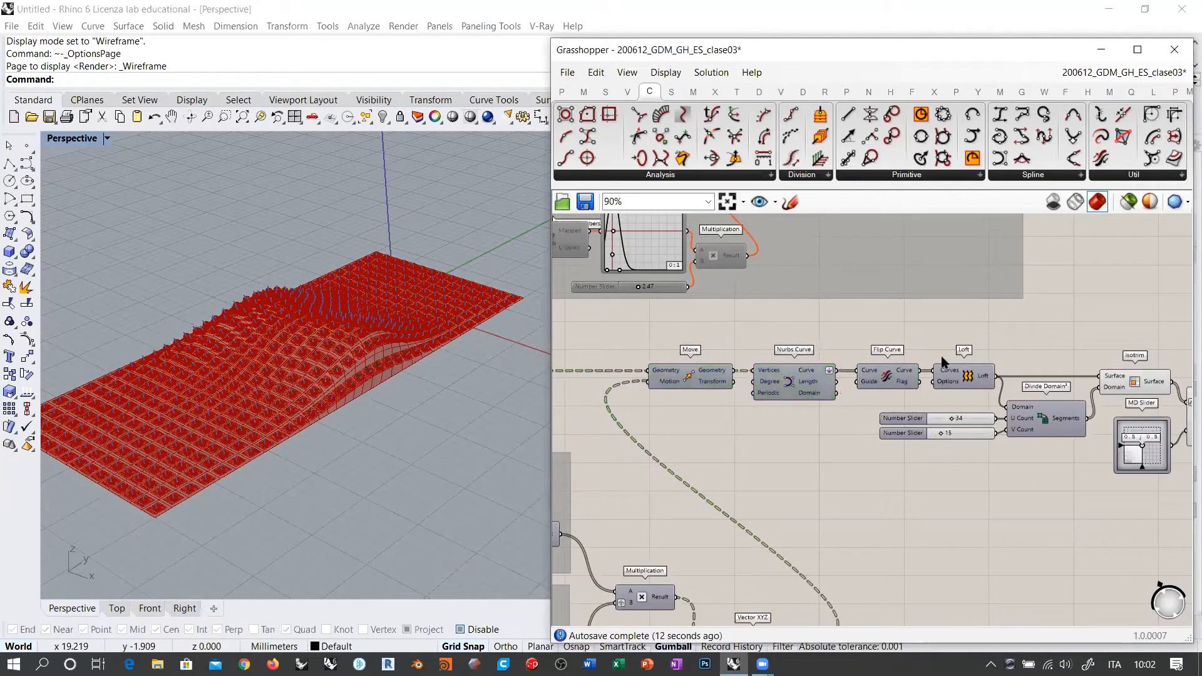
Examine the direction of the frames' Z axes on the flipped surface from the side, up close and from above.
right_drag(307, 394, 351, 295)
scroll(272, 344, up, 5)
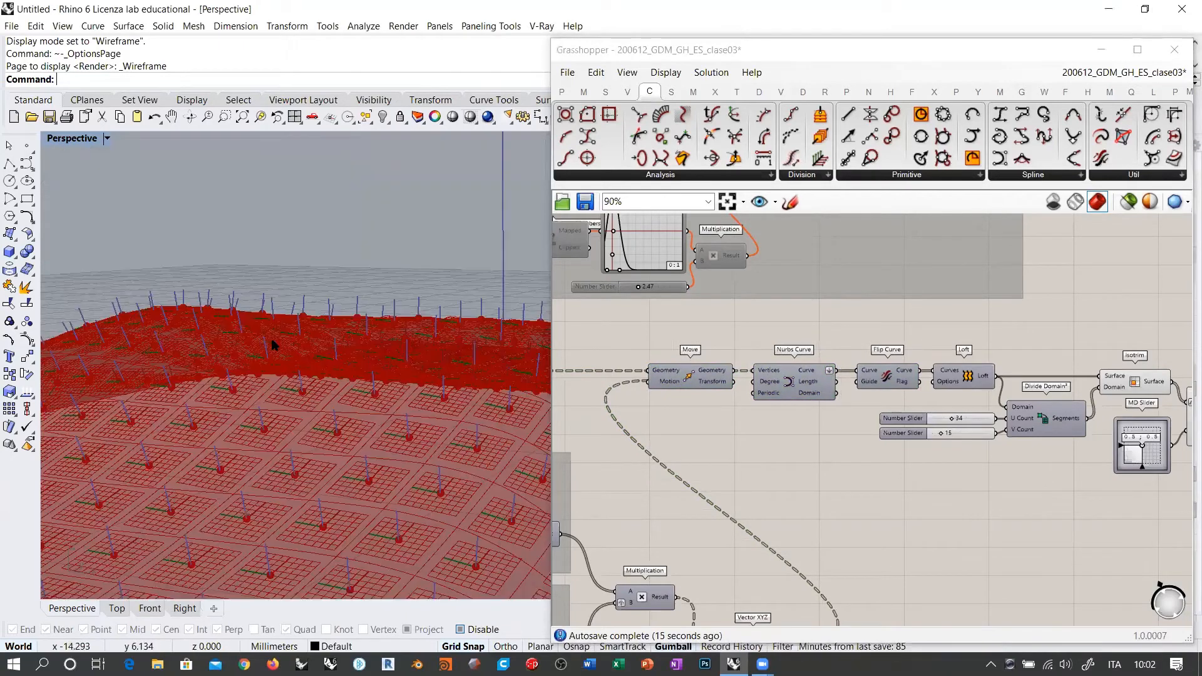
right_drag(272, 345, 361, 336)
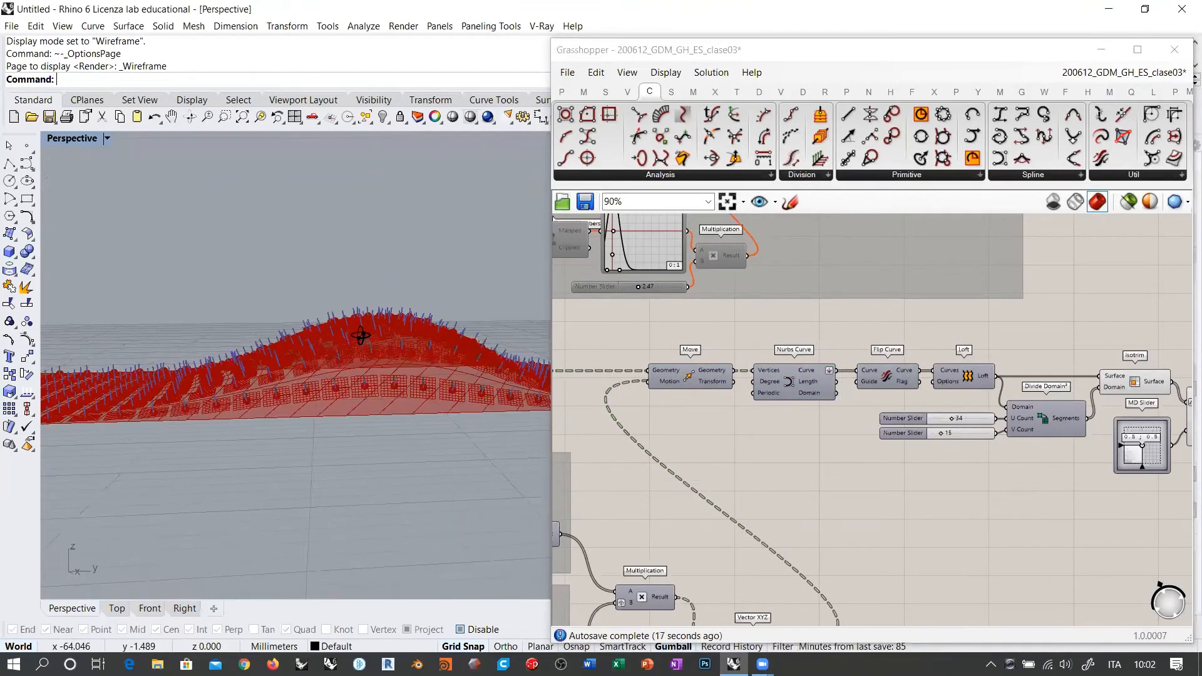
scroll(367, 348, up, 6)
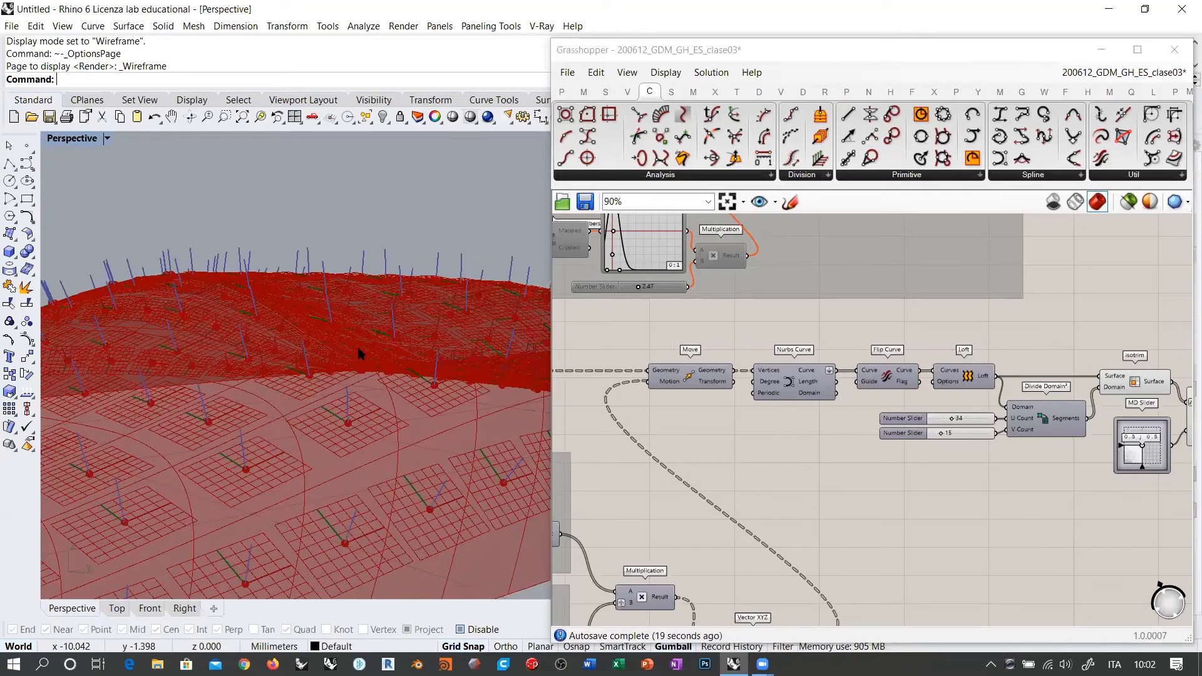
scroll(998, 426, up, 3)
right_drag(1014, 404, 883, 385)
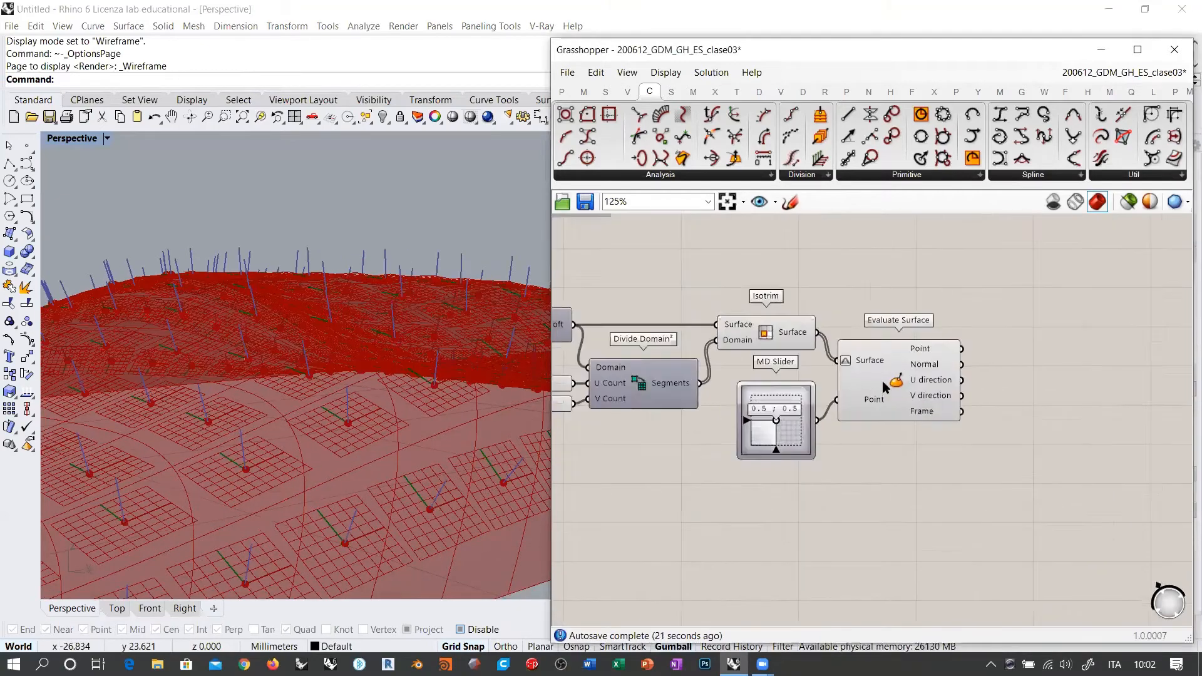
scroll(881, 380, up, 3)
right_drag(407, 335, 346, 356)
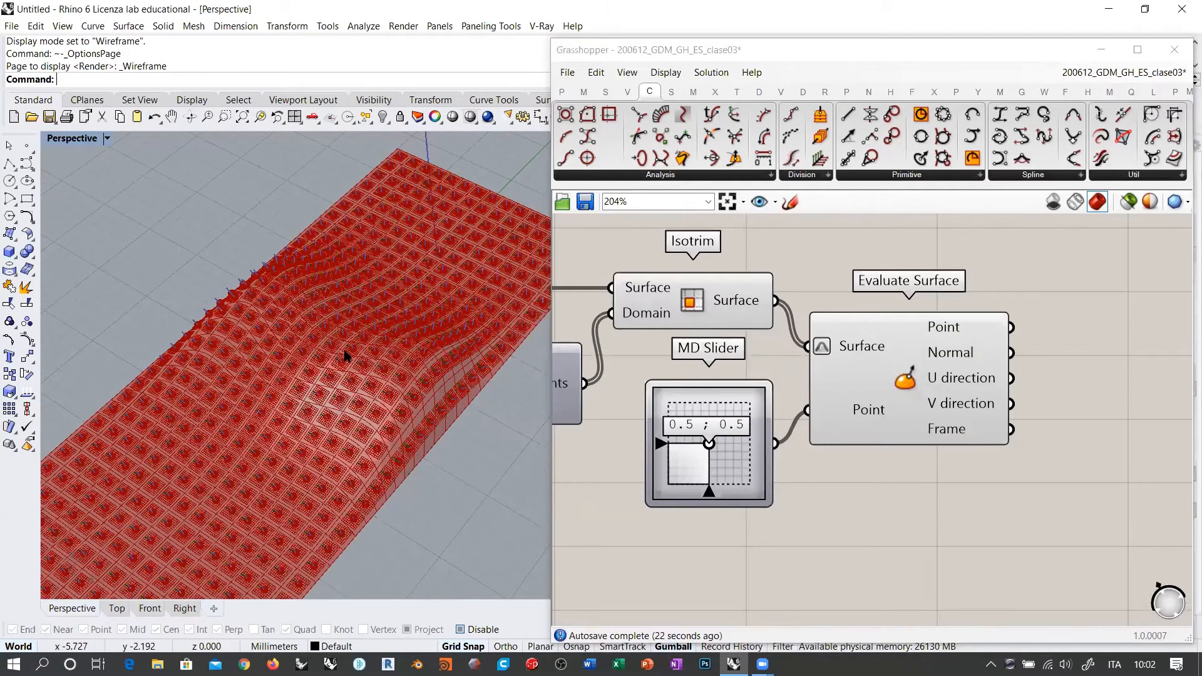
scroll(346, 355, down, 5)
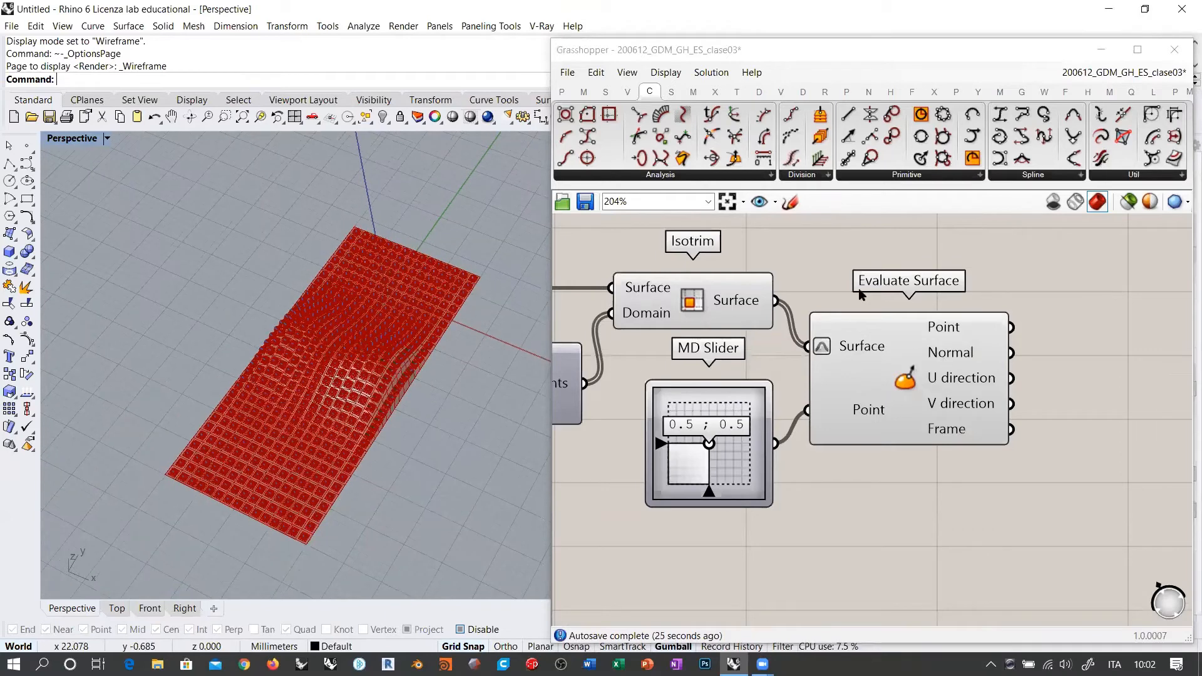
Select Isotrim and Evaluate Surface in turn to compare their highlighted previews on the surface.
right_drag(802, 316, 881, 342)
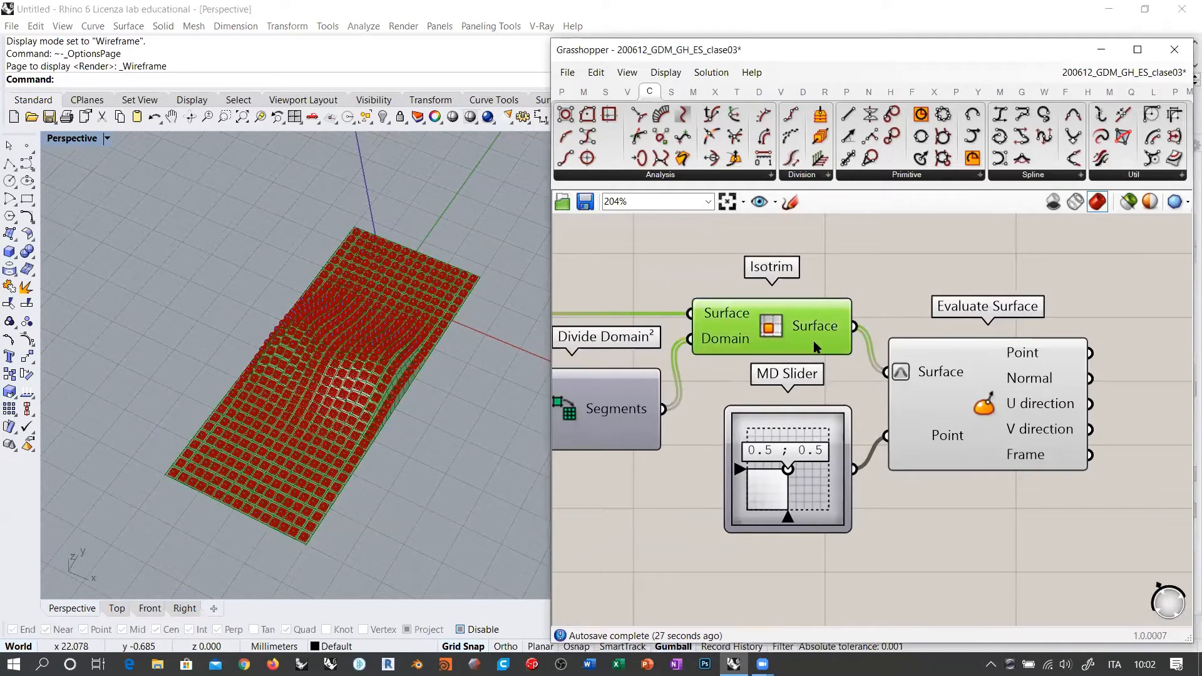
click(784, 333)
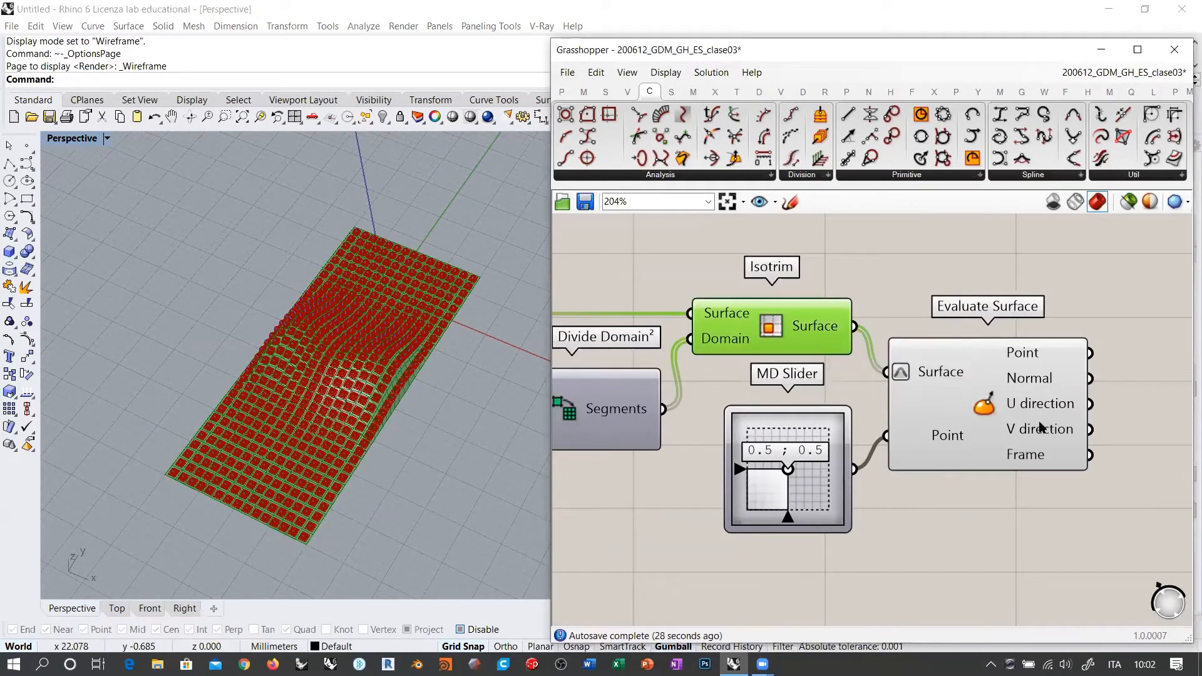
click(1043, 401)
right_drag(401, 395, 381, 305)
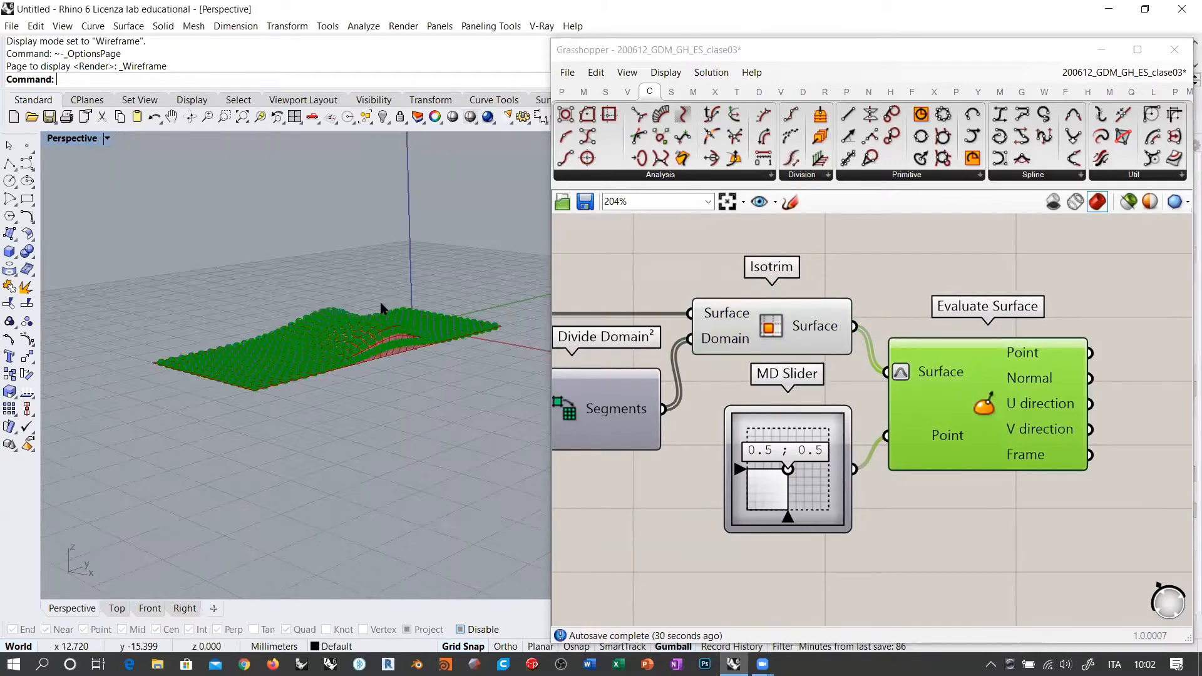
Examine the frames on the subsurfaces up close and from several angles.
scroll(397, 377, up, 8)
click(911, 281)
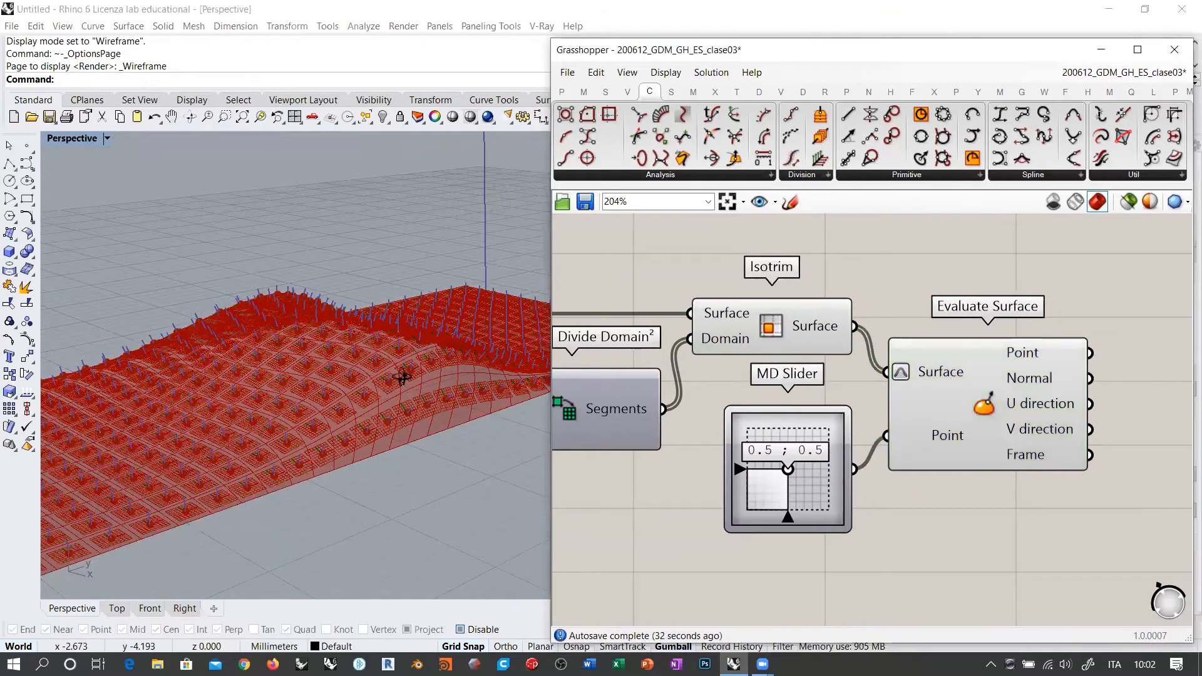
scroll(403, 385, up, 5)
right_drag(403, 394, 390, 333)
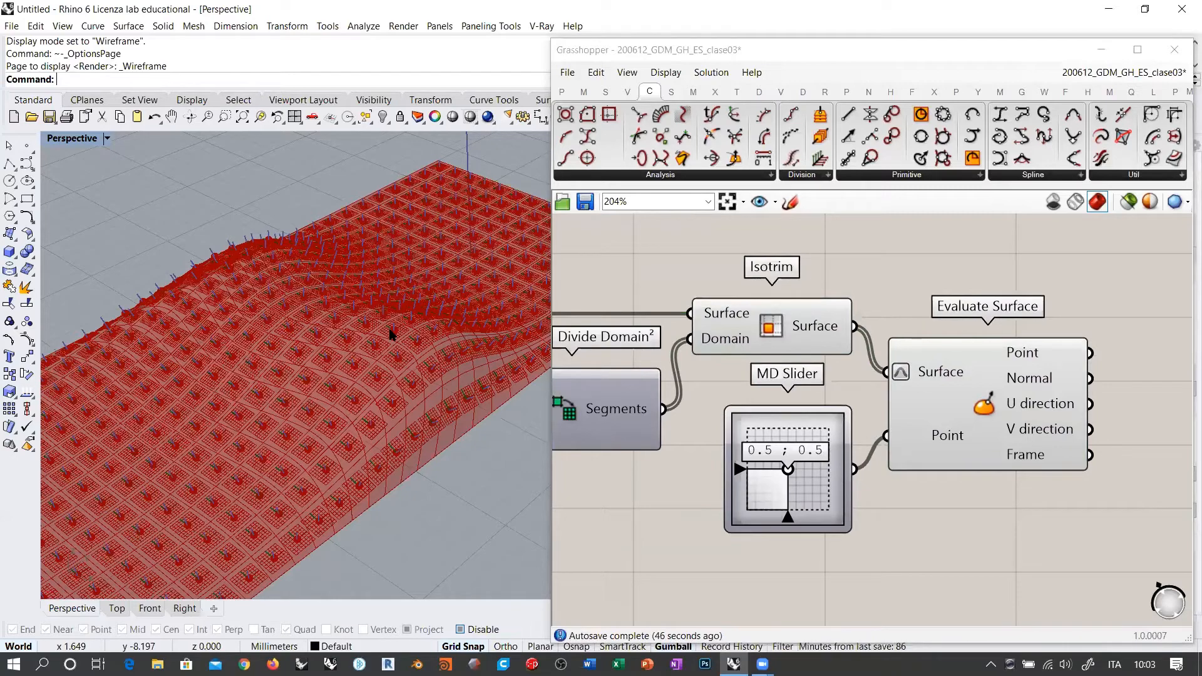
right_drag(389, 334, 351, 295)
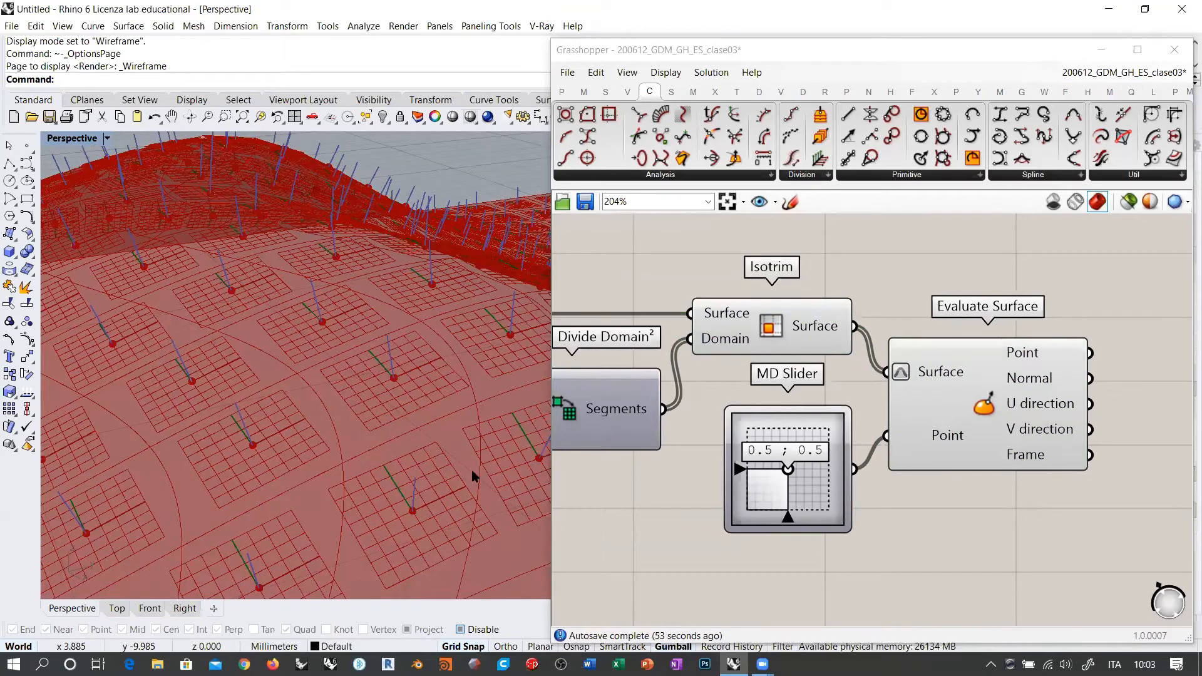
Move Evaluate Surface up so its Surface input lines up with the Isotrim output.
right_drag(924, 491, 759, 510)
drag(796, 430, 810, 385)
click(813, 480)
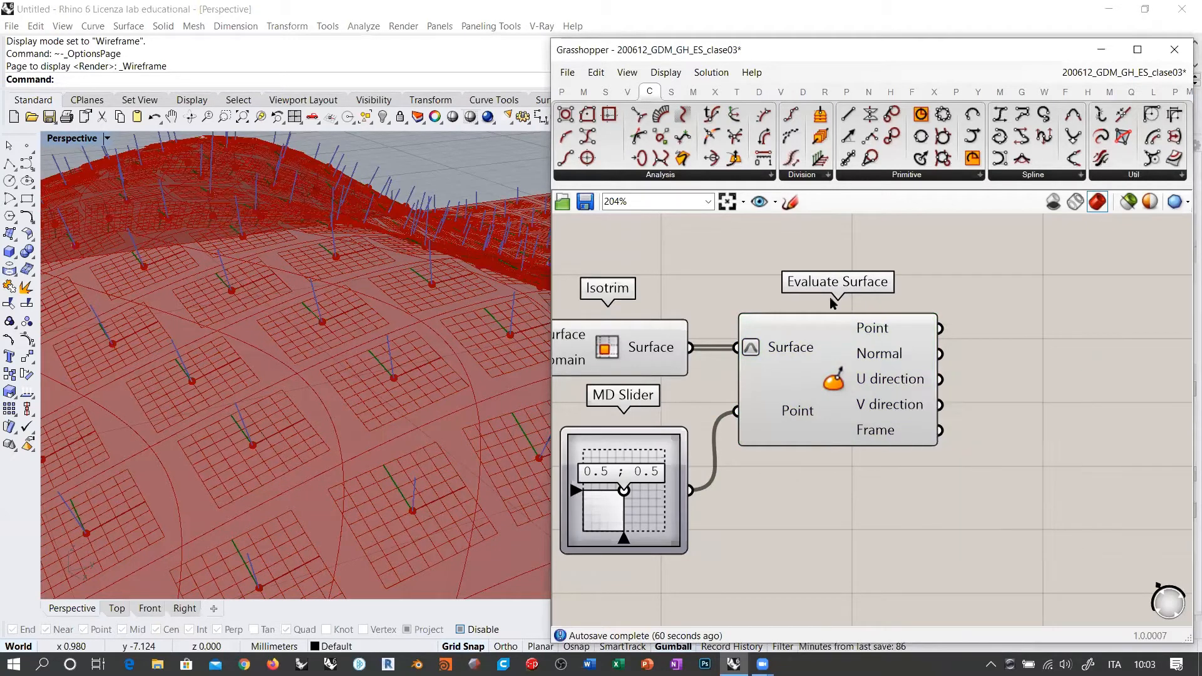
Insert a Surface Curvature component and place it just below Evaluate Surface.
click(674, 177)
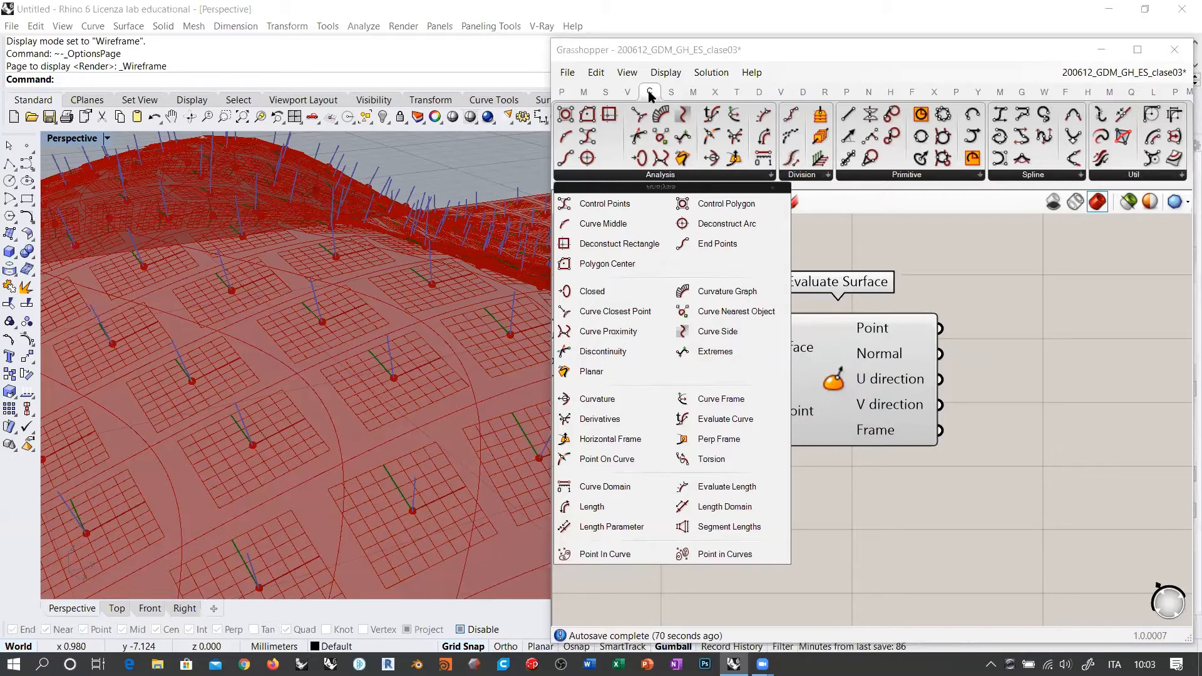
click(671, 92)
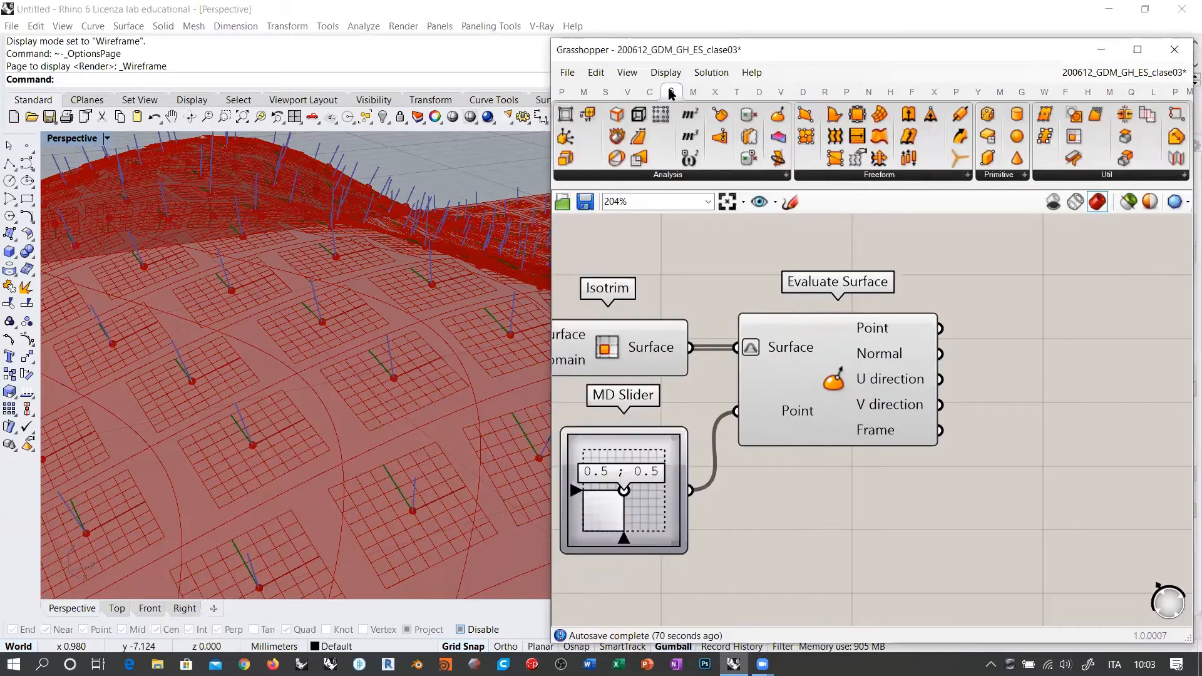
click(658, 176)
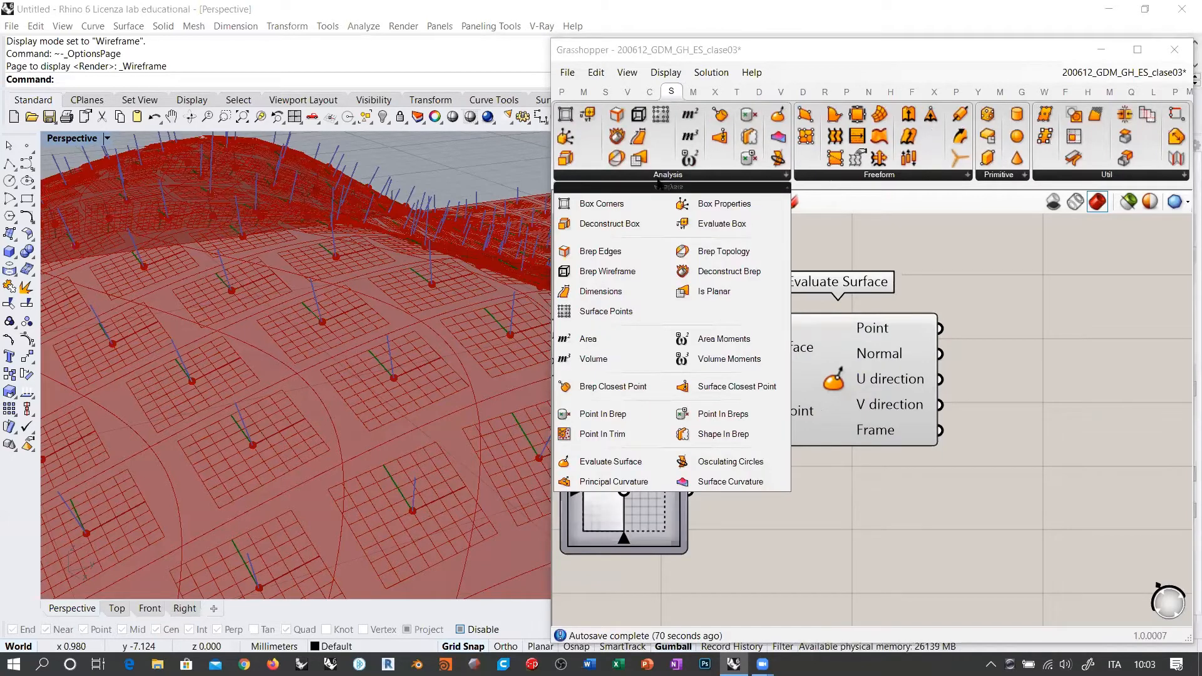
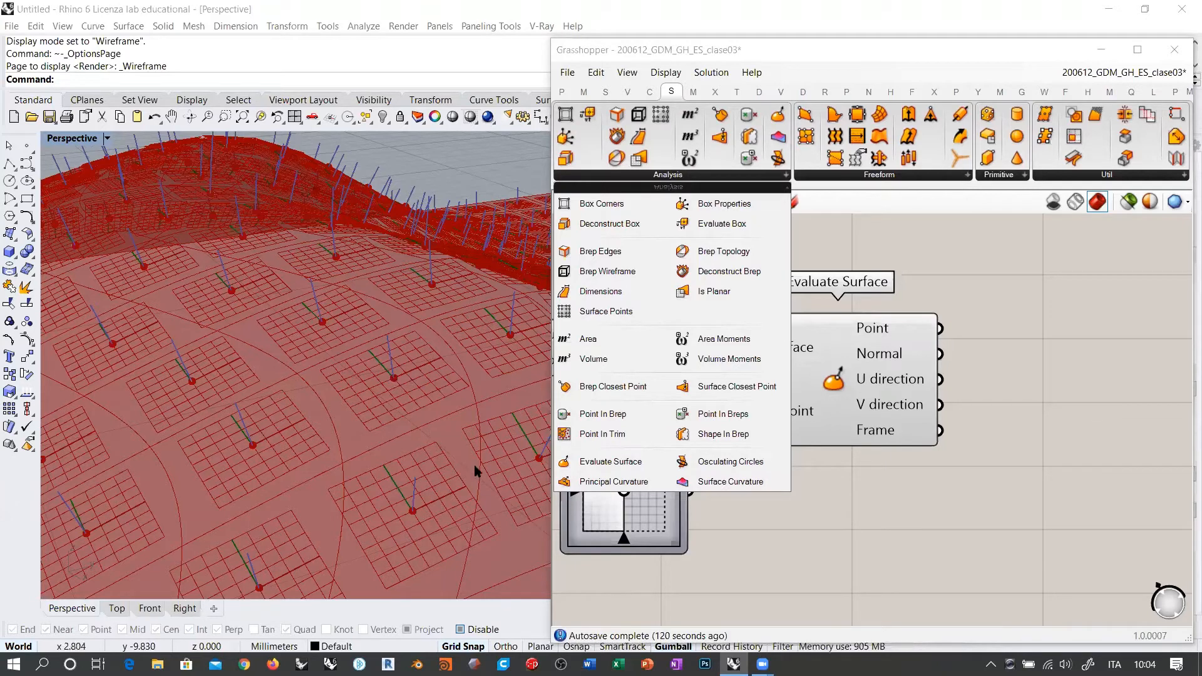
click(717, 482)
click(858, 527)
right_drag(858, 527, 896, 486)
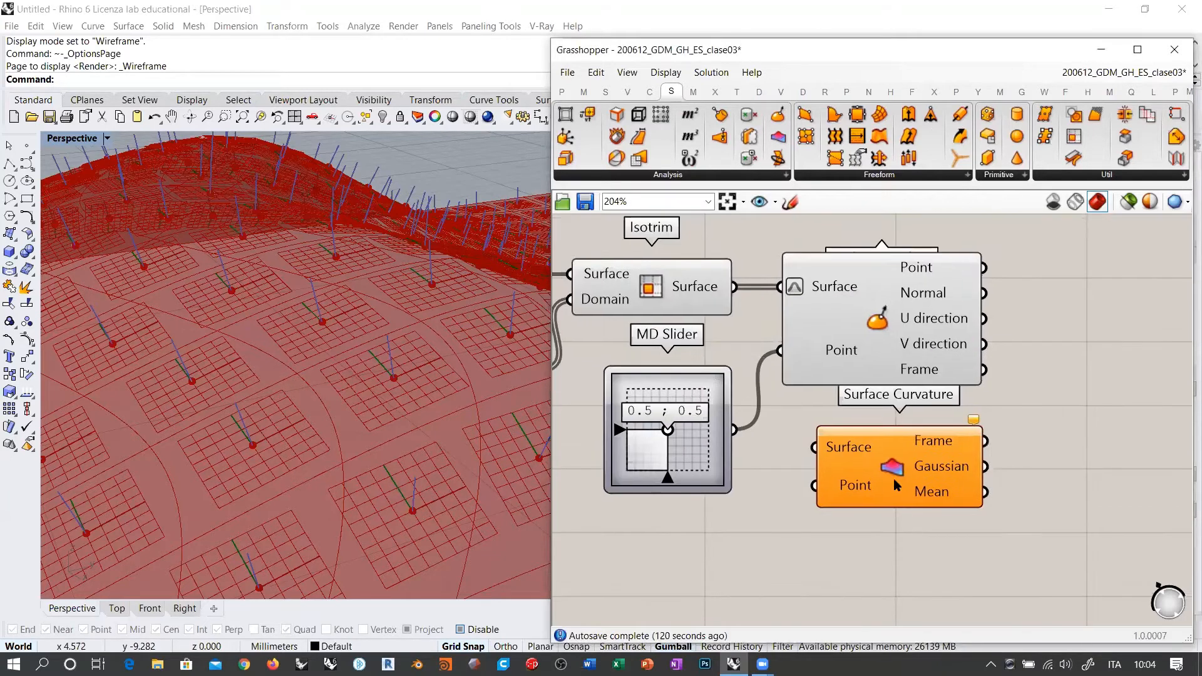
mouse_move(896, 485)
mouse_down()
mouse_move(883, 496)
mouse_move(892, 499)
mouse_up()
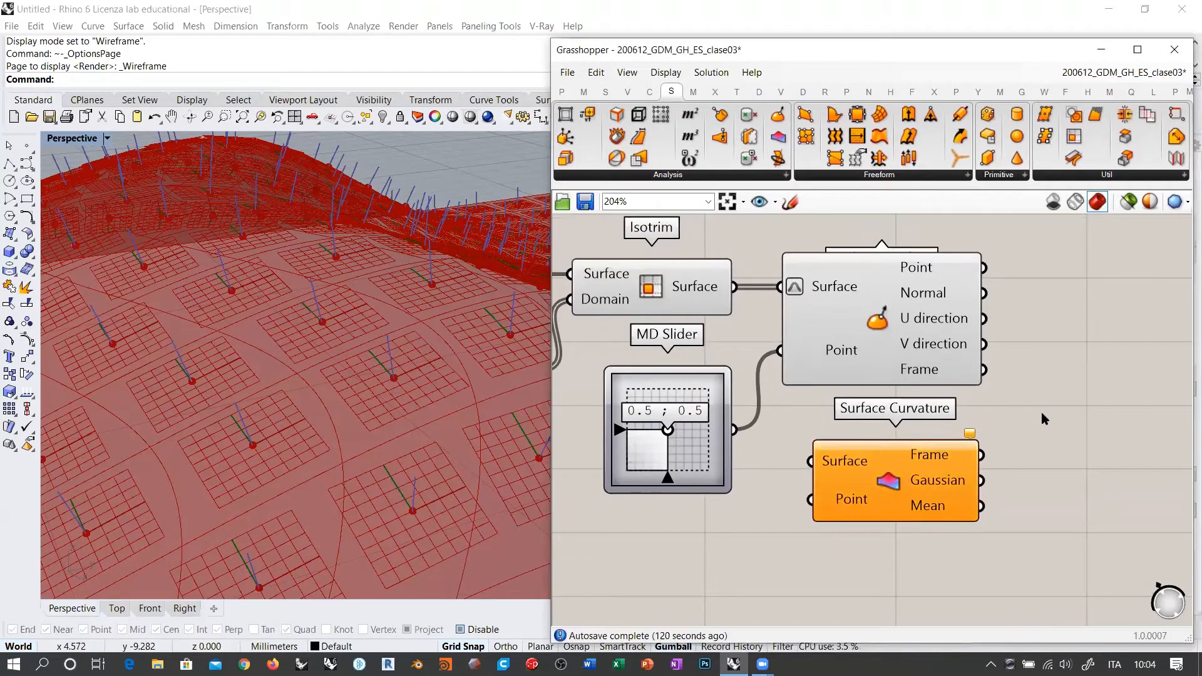
Connect Isotrim's Surface output to Surface Curvature's Surface input and reparameterize that input.
drag(735, 288, 810, 461)
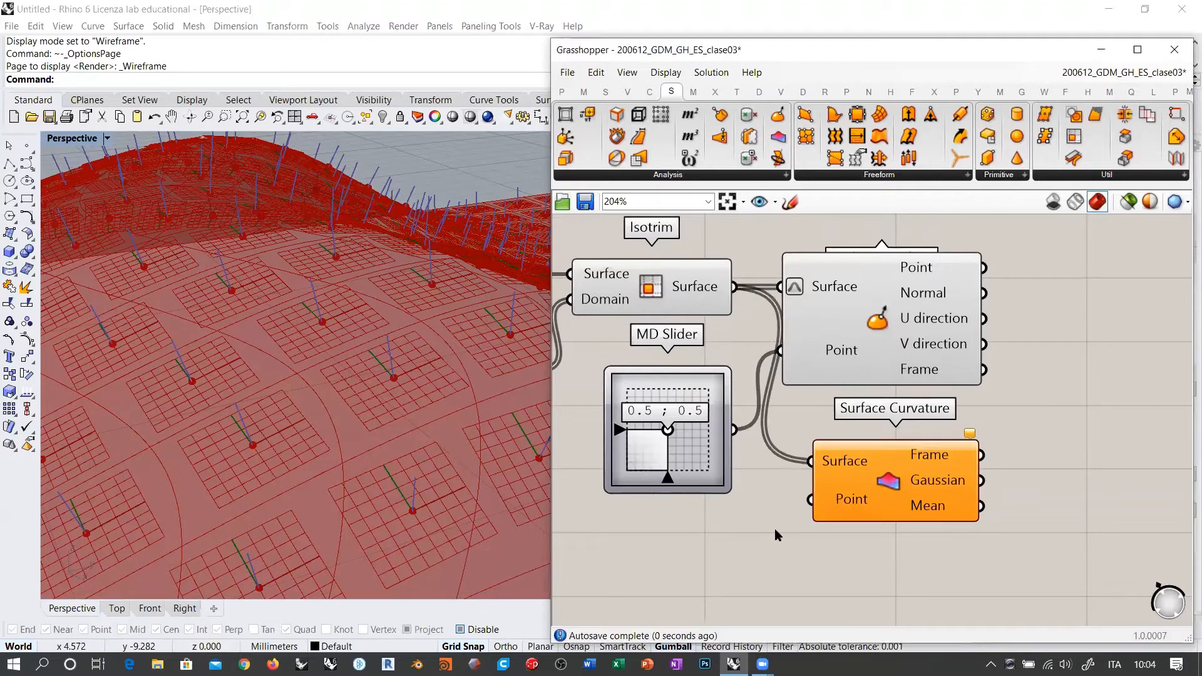
right_click(831, 469)
click(862, 516)
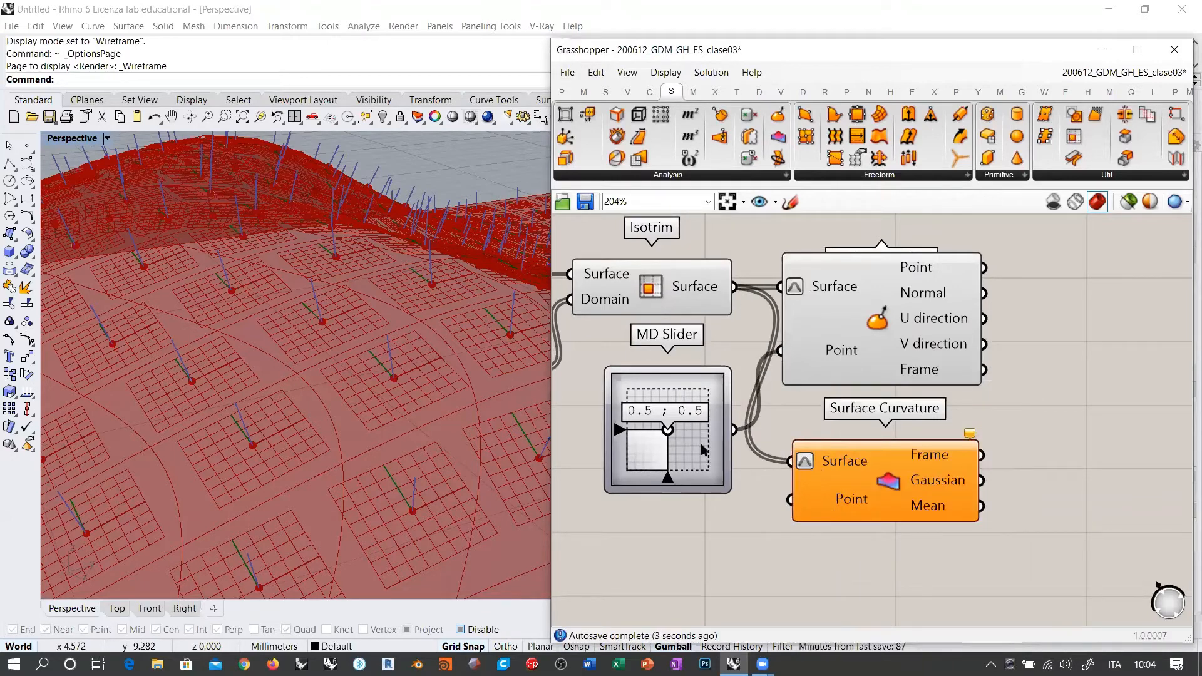
Connect the MD Slider to Surface Curvature's Point input and adjust the spacing of both components.
drag(723, 464, 790, 498)
click(727, 445)
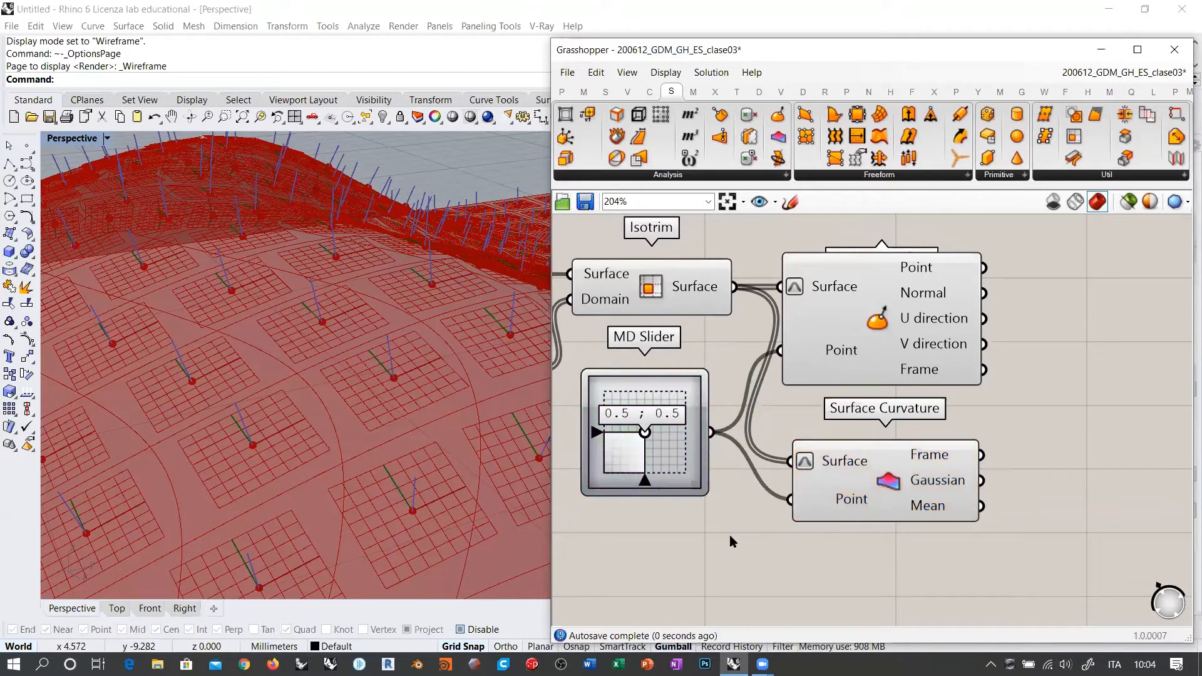
drag(862, 482, 861, 475)
click(989, 449)
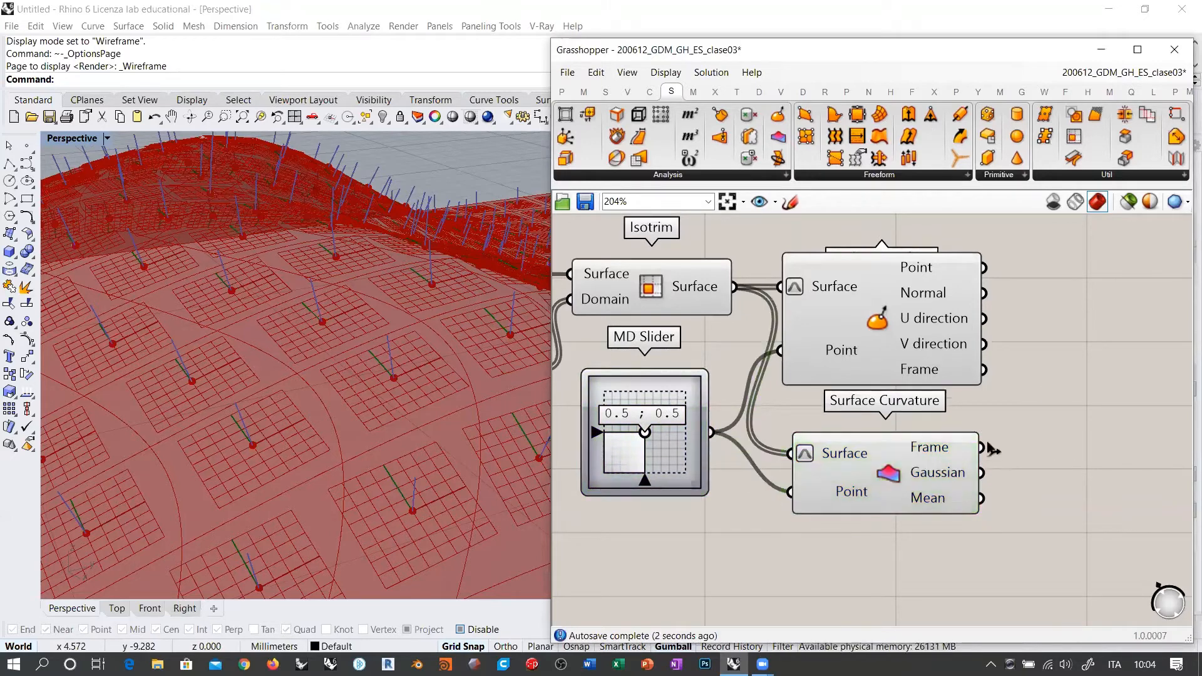
Align the right edges of Evaluate Surface and Surface Curvature.
click(909, 461)
click(1069, 404)
right_drag(1055, 422, 910, 413)
drag(899, 496, 716, 276)
click(744, 234)
click(908, 356)
right_drag(776, 402, 900, 412)
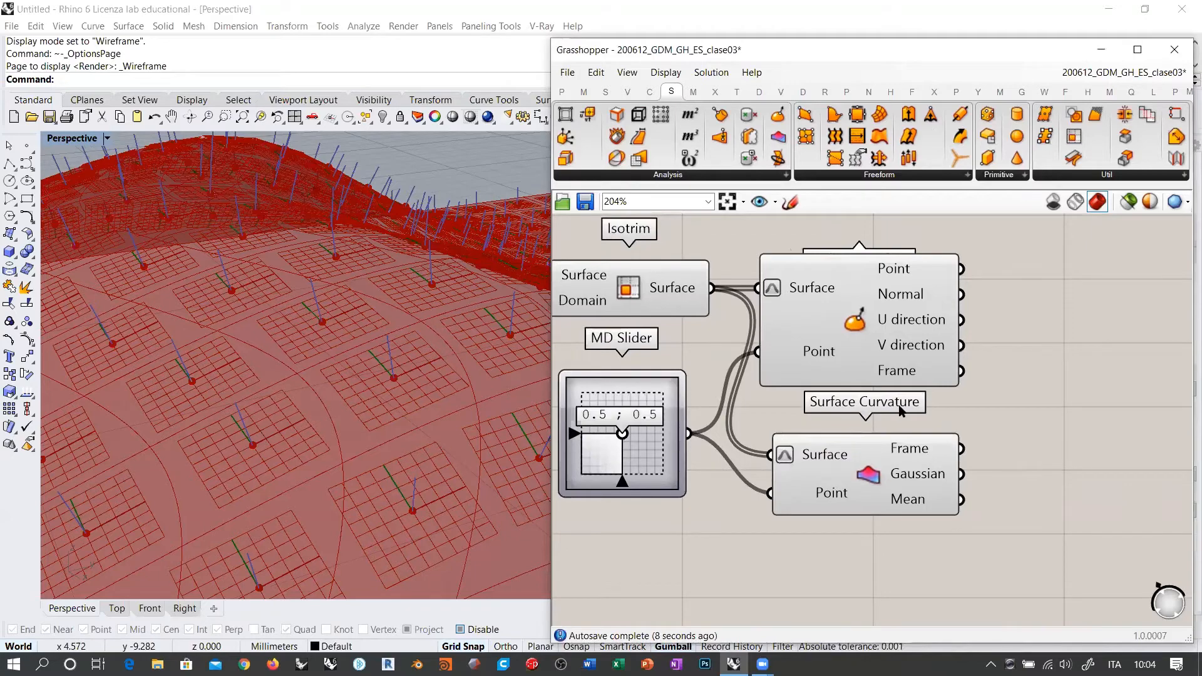
Examine the surface frames and compare the output values of Surface Curvature with the Frame output of Evaluate Surface.
scroll(351, 338, down, 6)
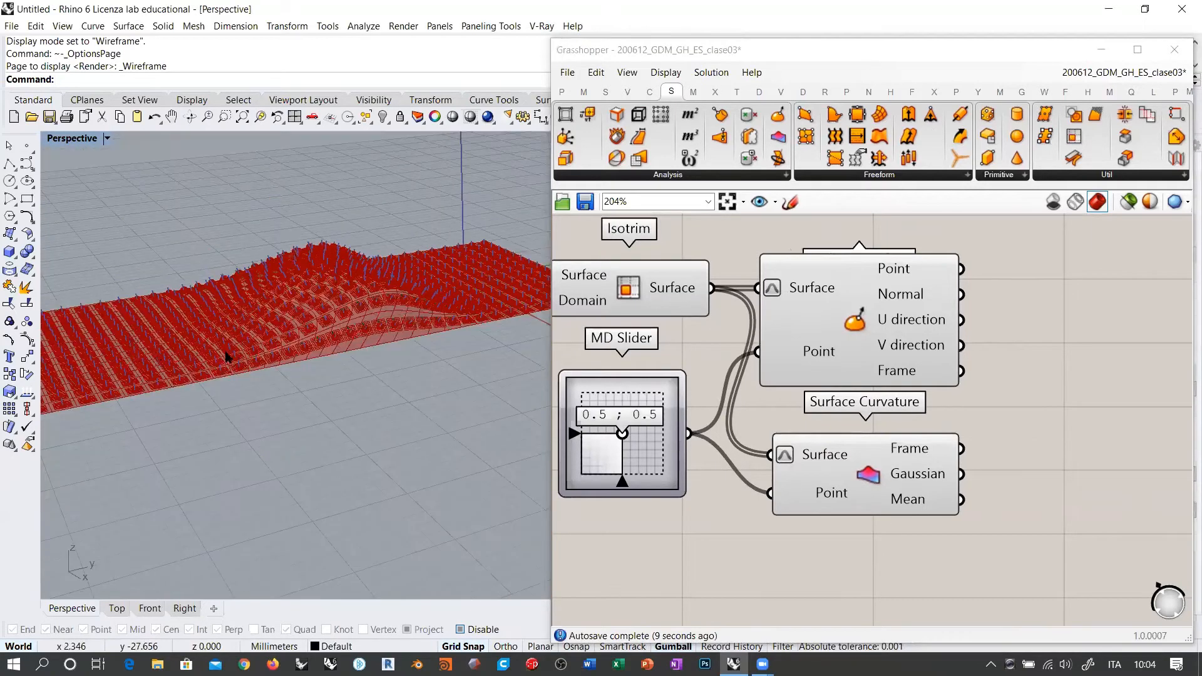
right_drag(356, 348, 364, 370)
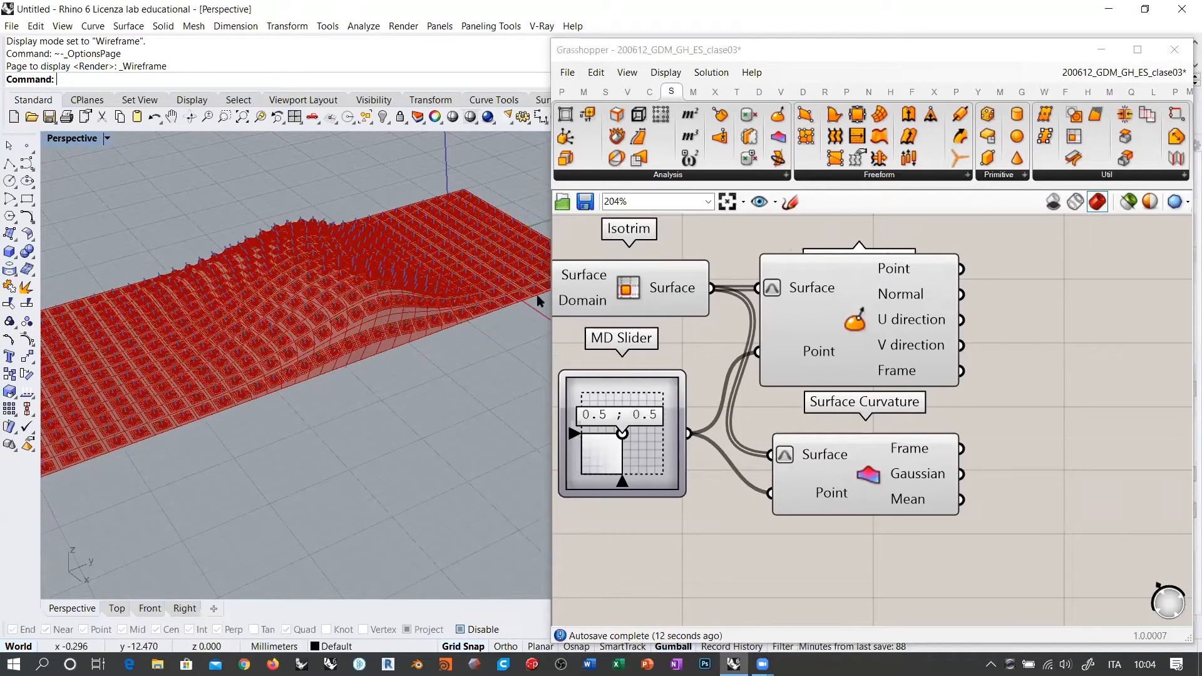
mouse_move(918, 500)
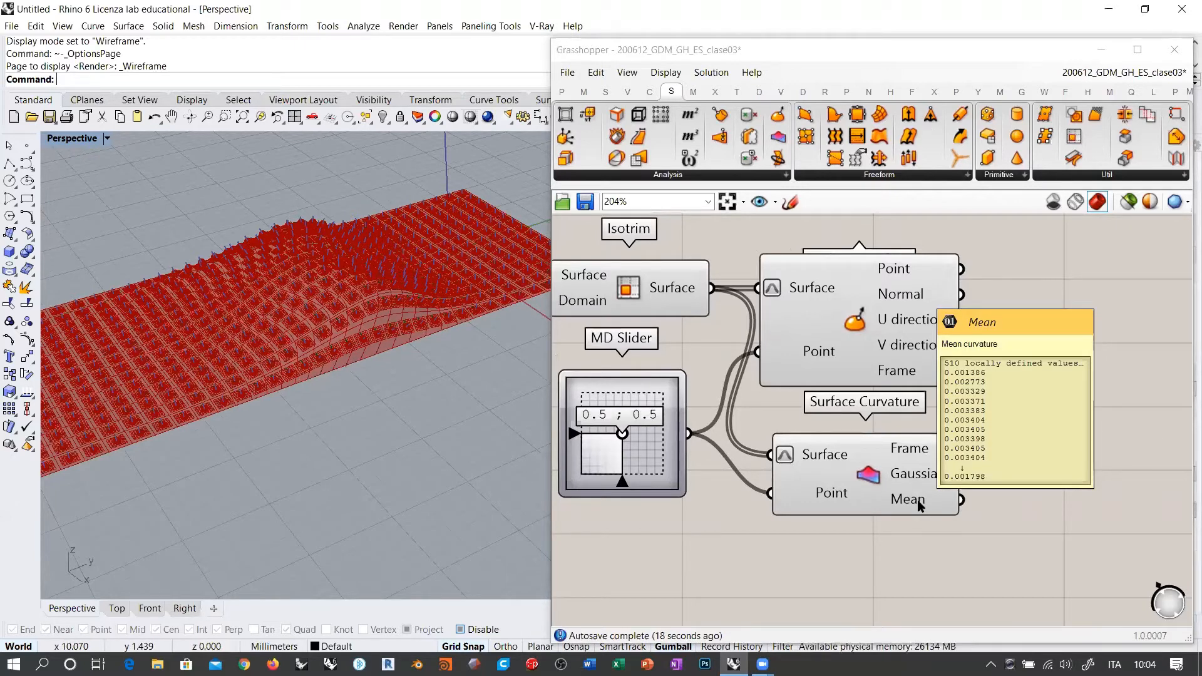
right_drag(983, 449, 908, 455)
click(839, 459)
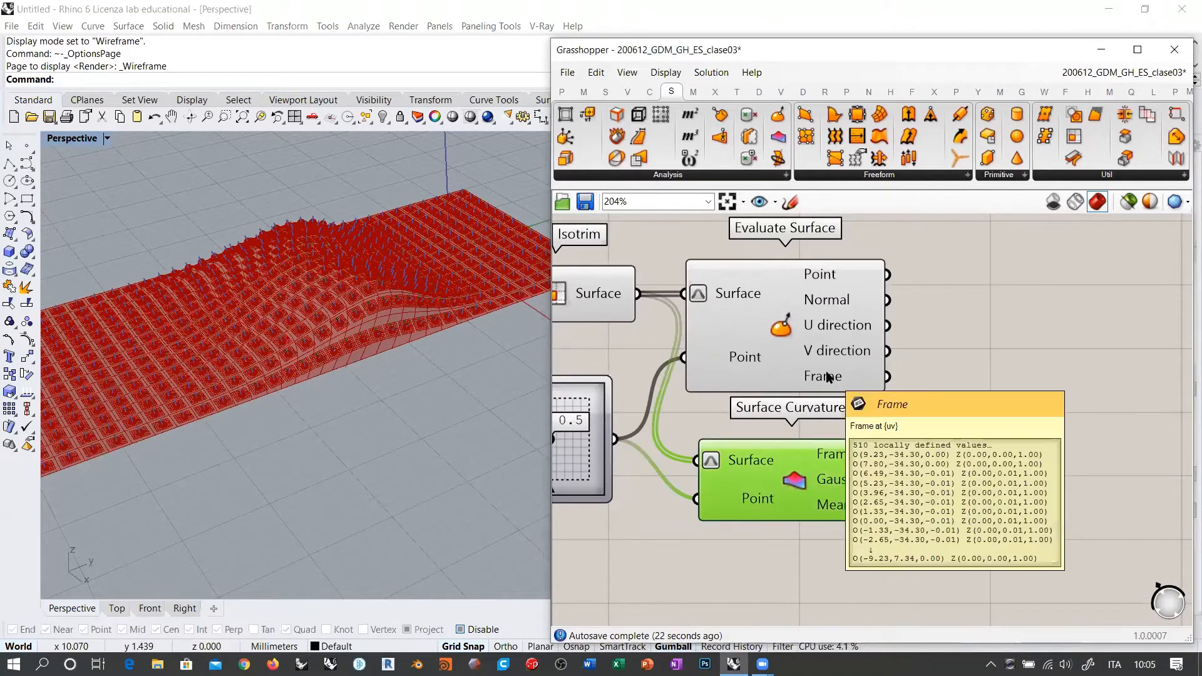
mouse_move(836, 457)
Hide and restore the Evaluate Surface preview to compare its frames with Surface Curvature's display.
click(799, 345)
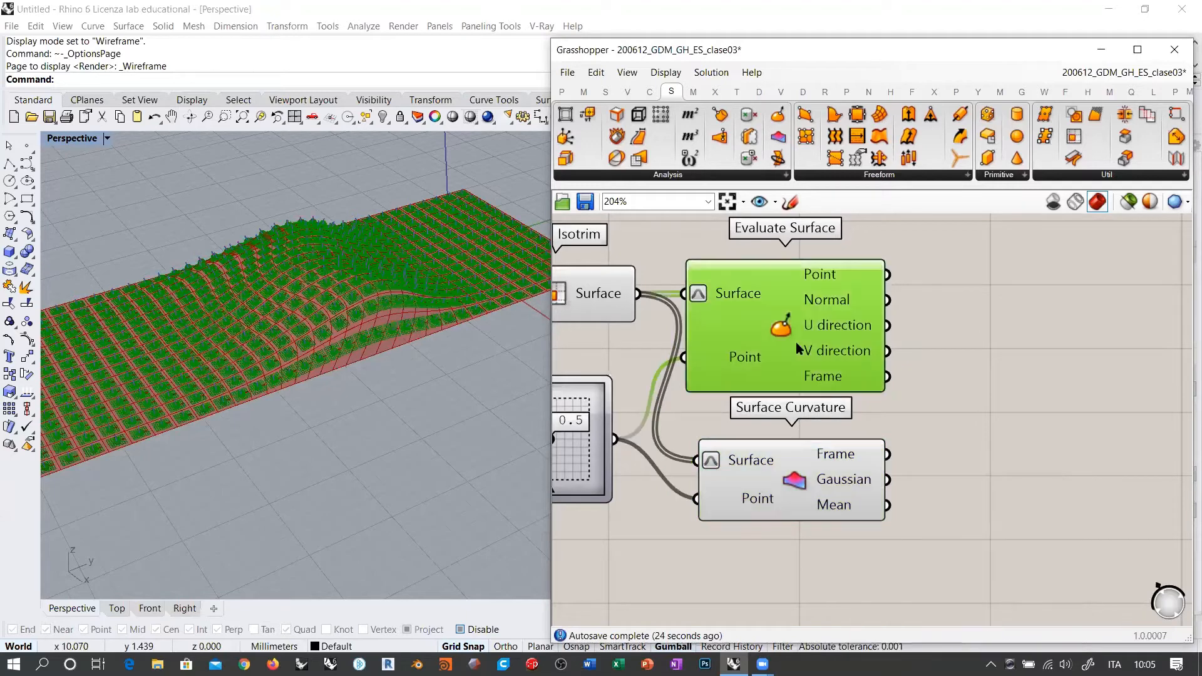
mouse_move(836, 457)
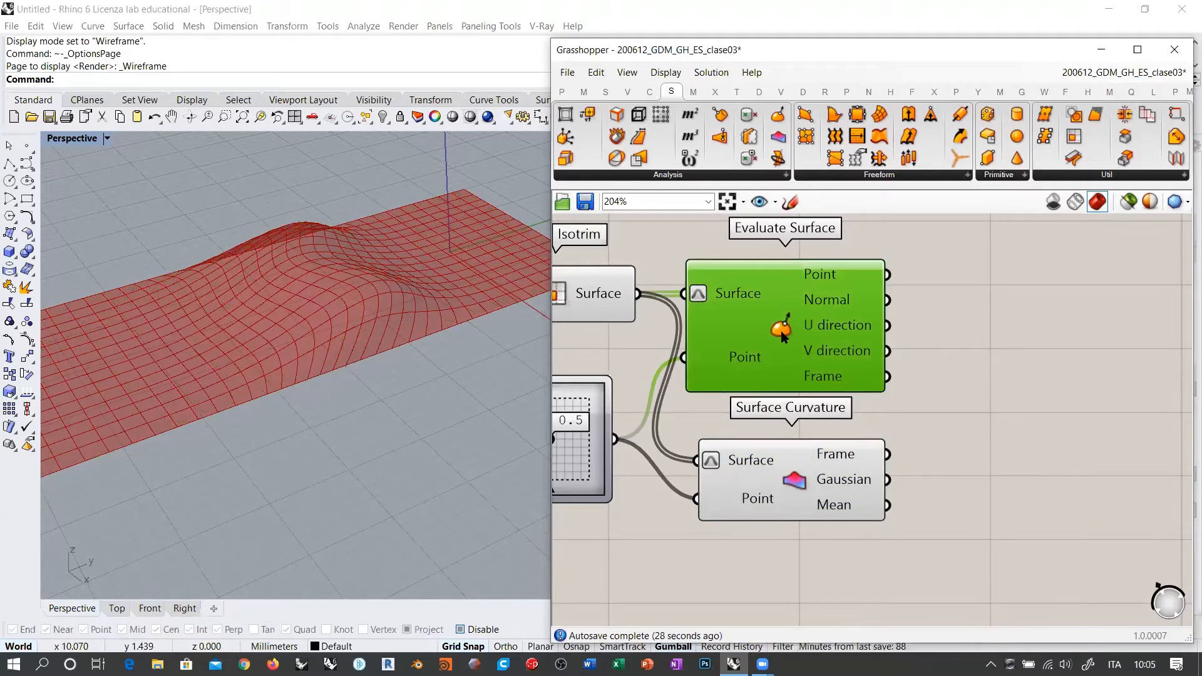
mouse_move(782, 336)
click(775, 429)
Move the MD Slider slightly lower beneath Isotrim.
right_drag(775, 430, 880, 414)
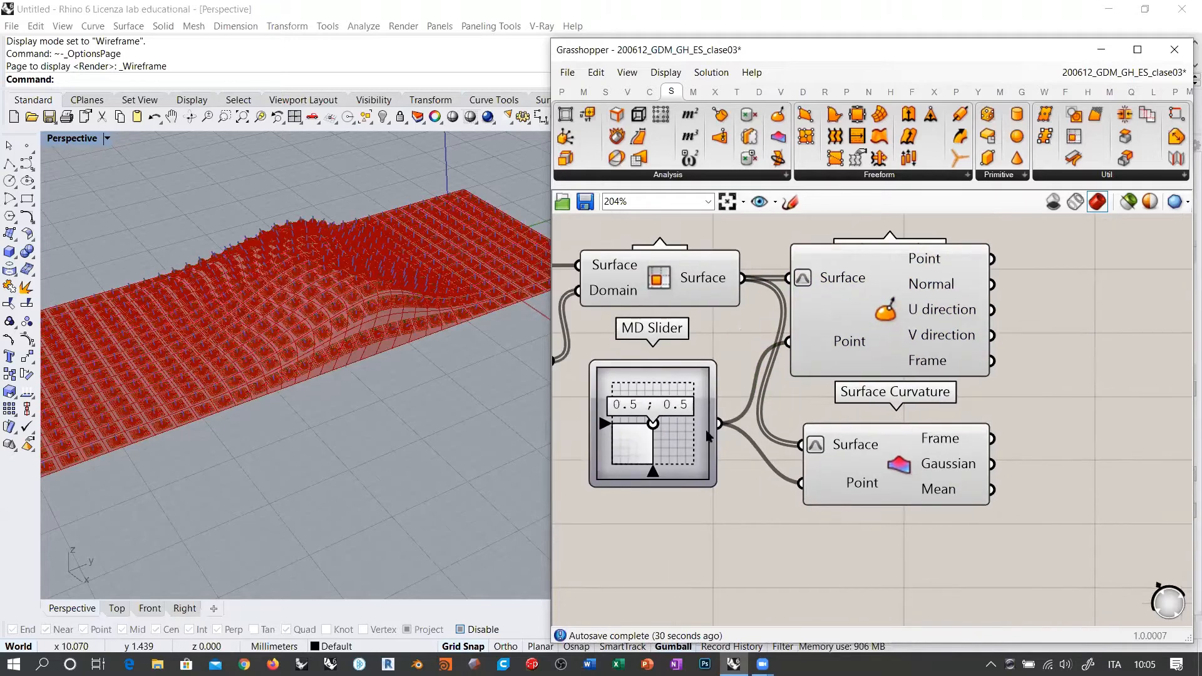
click(696, 455)
drag(696, 455, 698, 472)
click(805, 527)
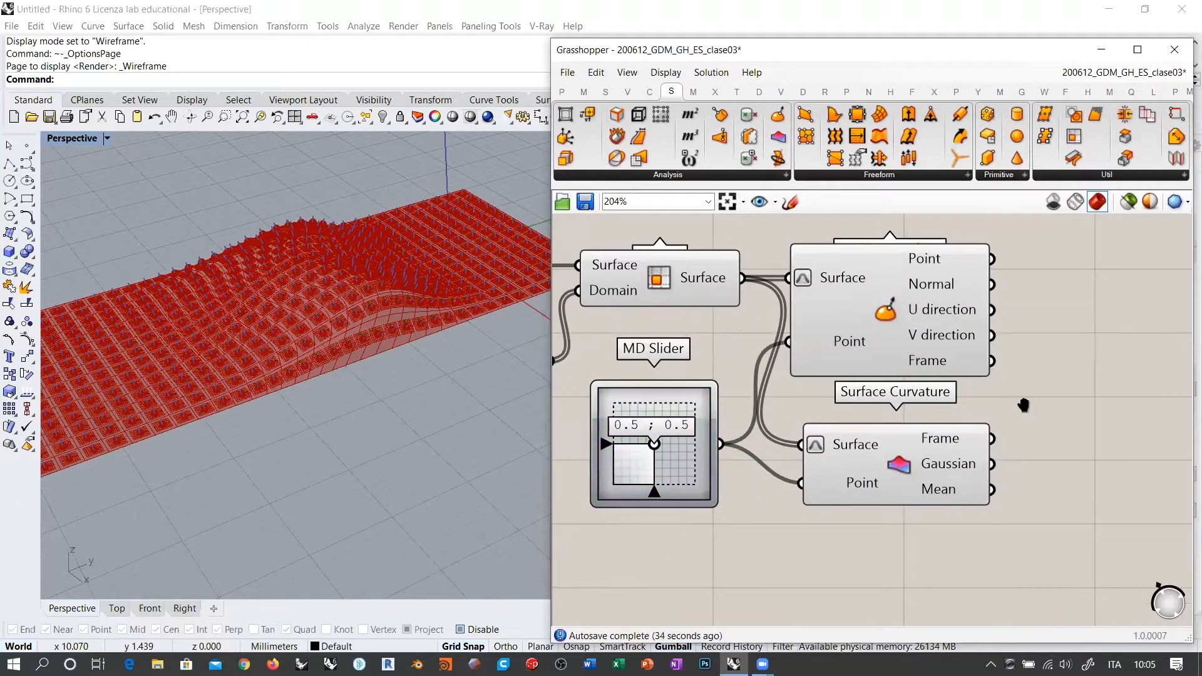
Read the values in the Normal output of Evaluate Surface.
right_drag(1027, 411, 866, 421)
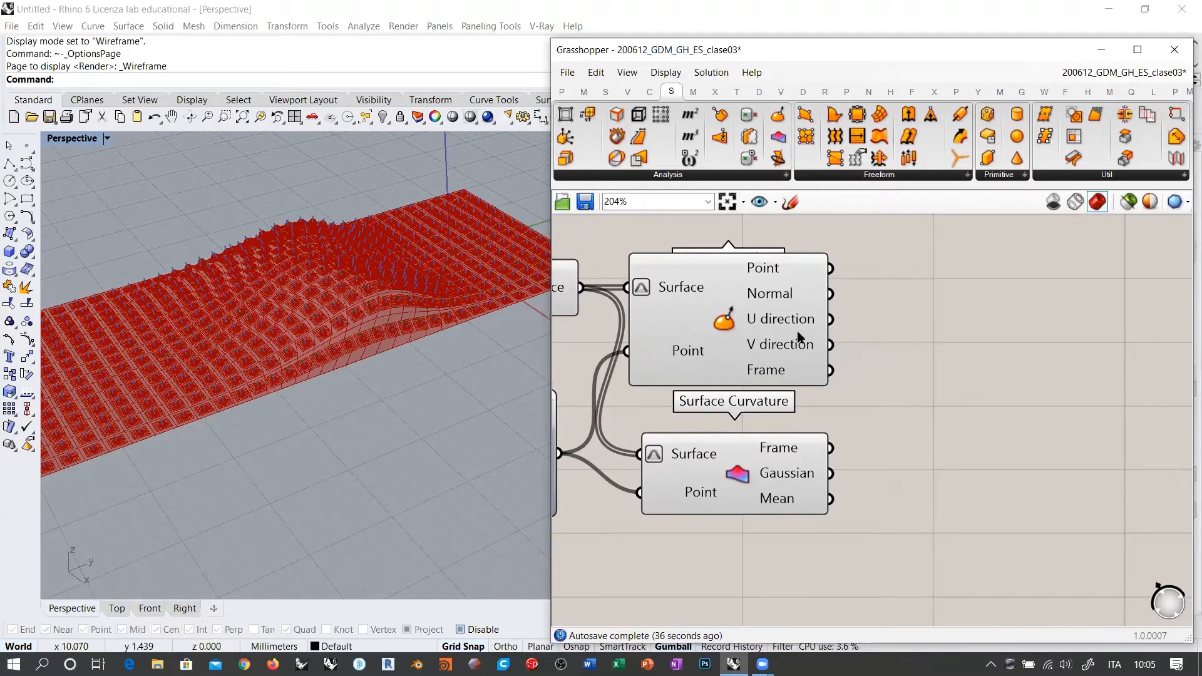
mouse_move(773, 299)
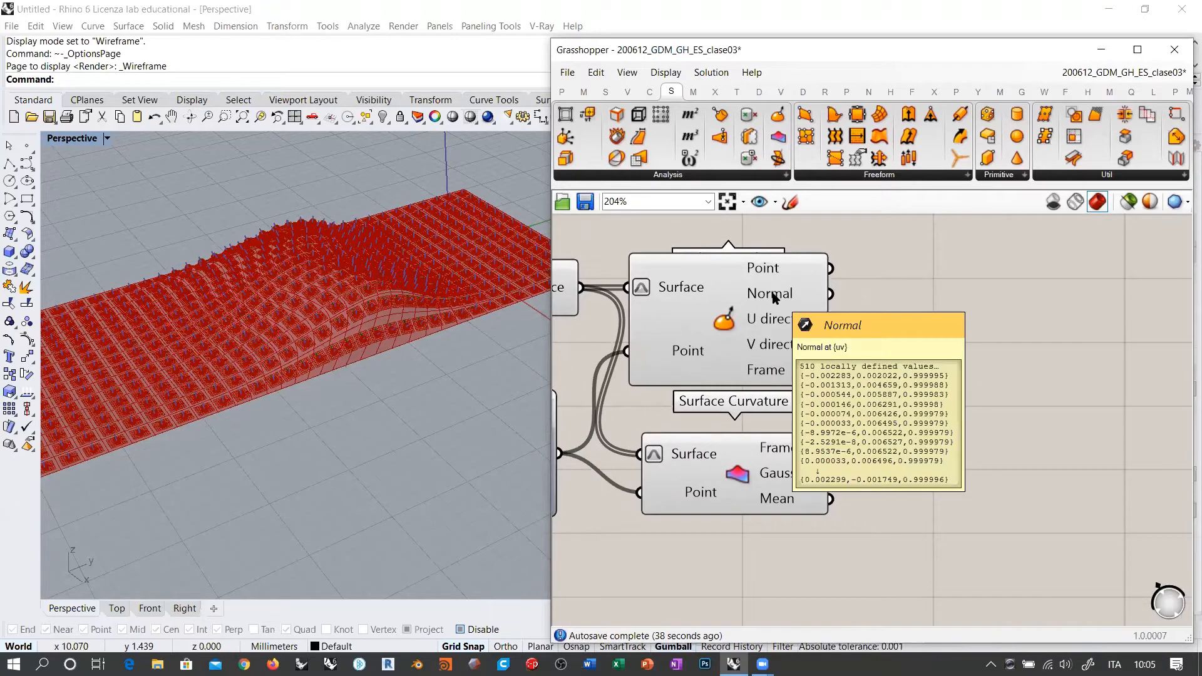
right_drag(767, 369, 905, 355)
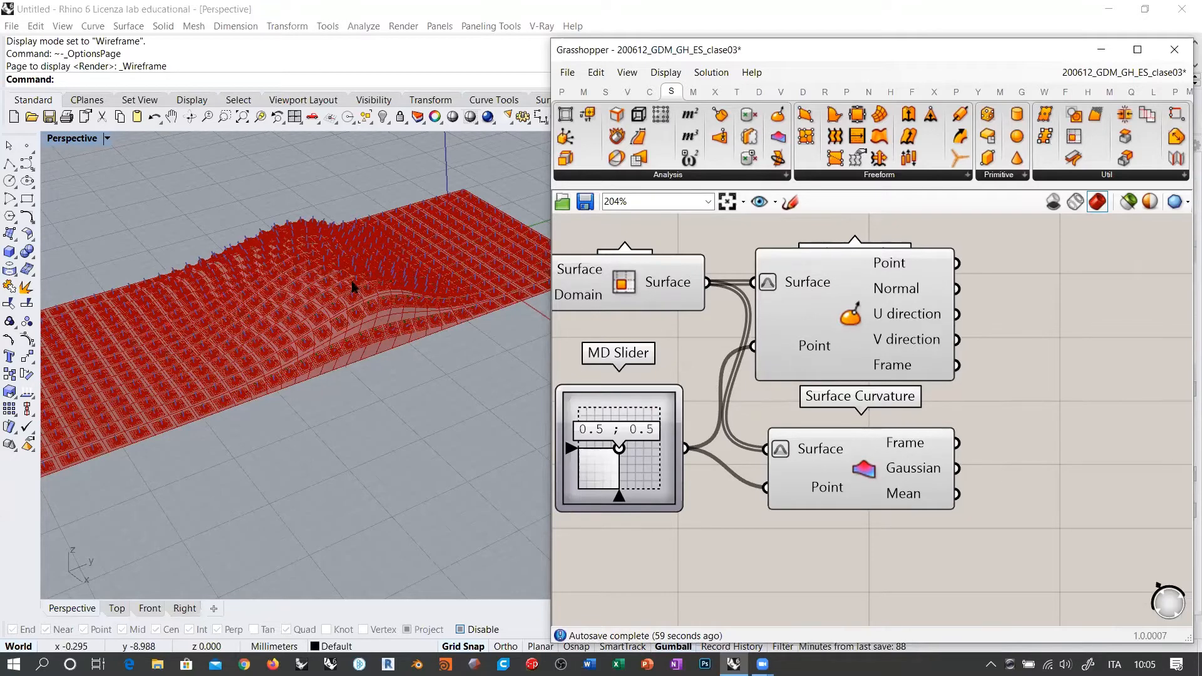
Turn off the preview of Evaluate Surface.
scroll(699, 382, down, 3)
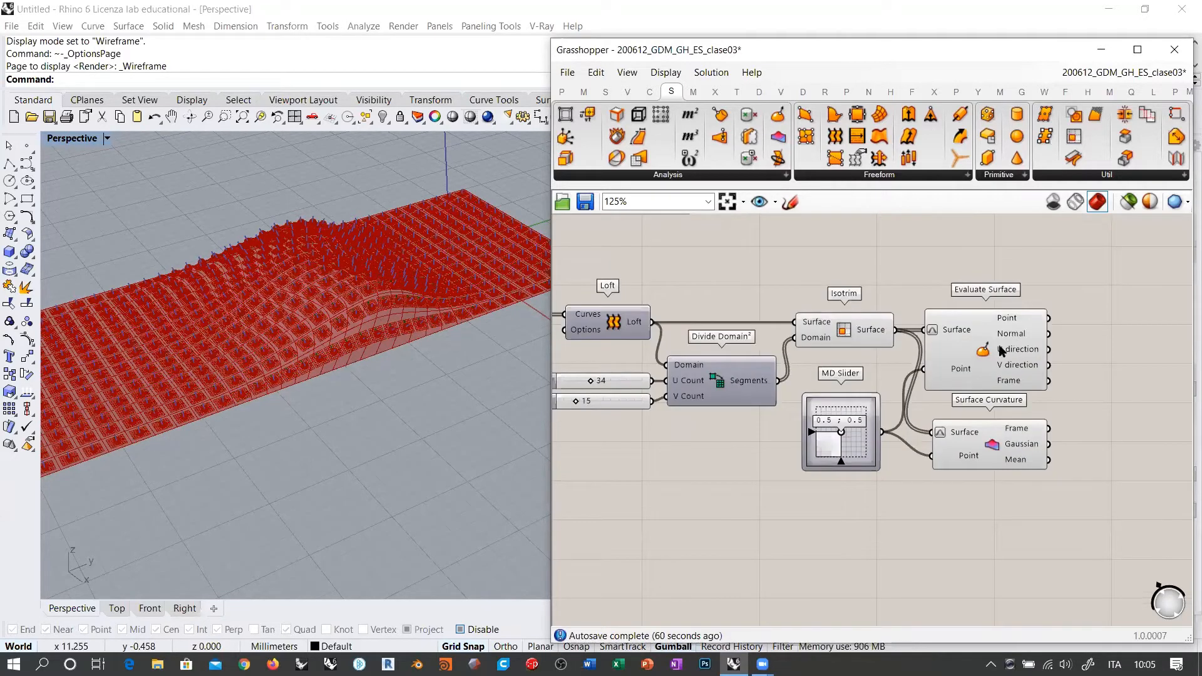
click(982, 349)
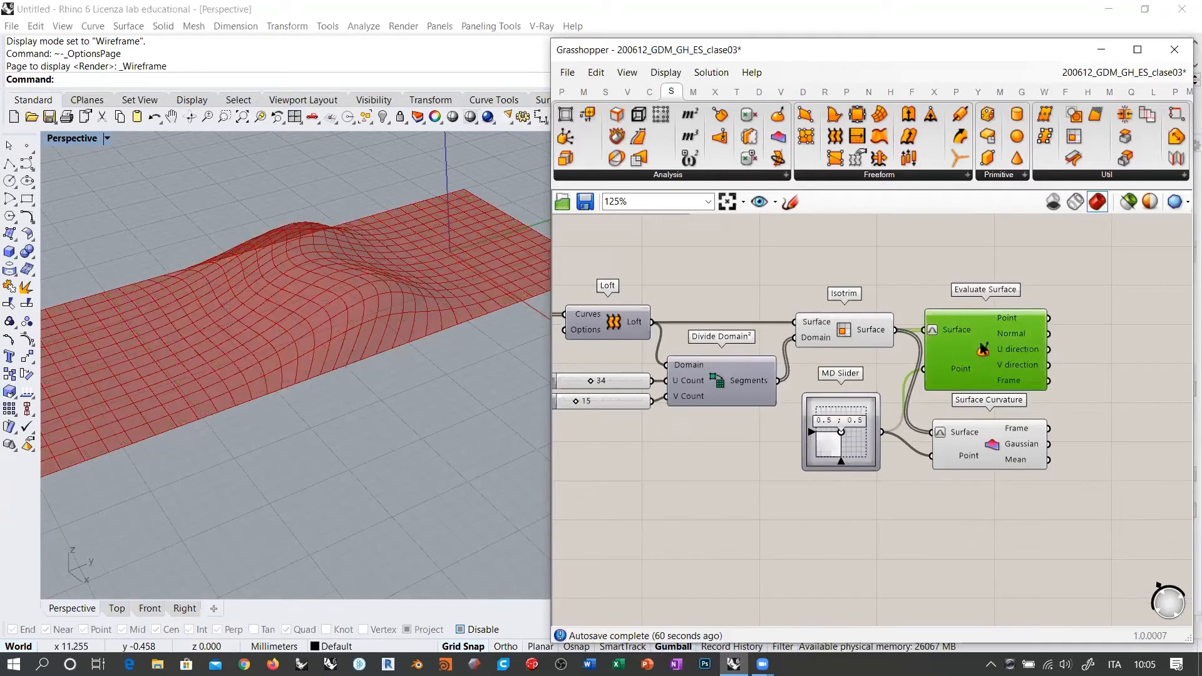
scroll(995, 375, up, 4)
click(992, 394)
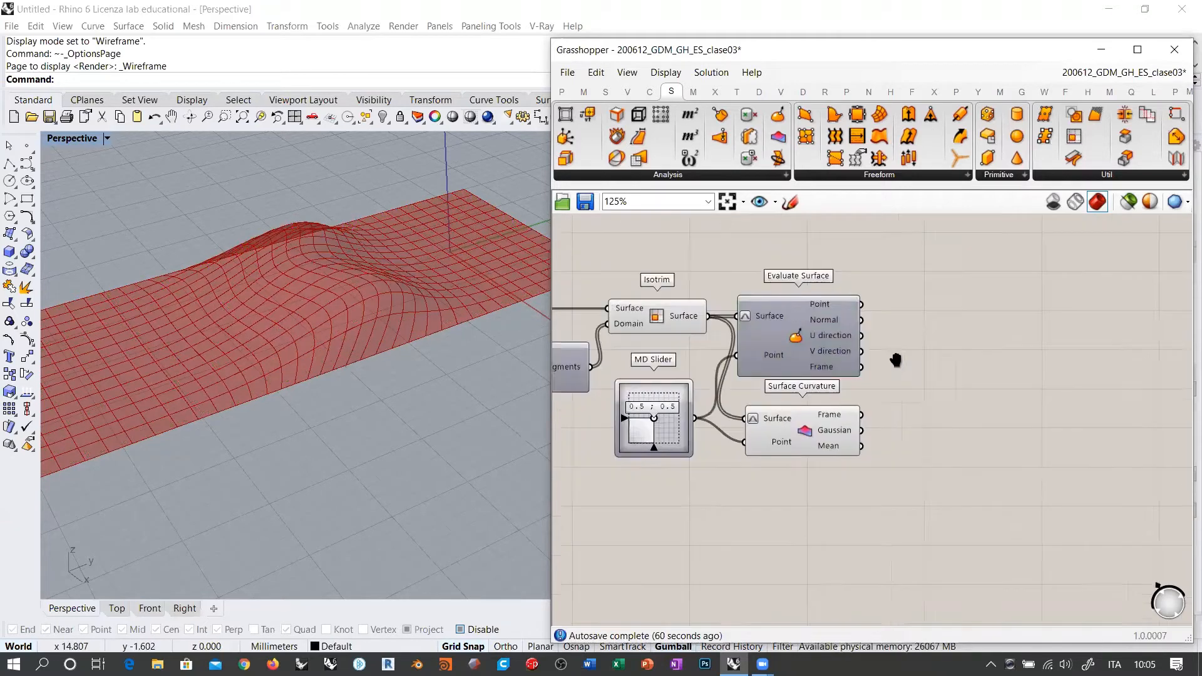
Insert a Circle component beside Evaluate Surface and connect the Frame output to its Plane input.
double_click(937, 381)
text(CIR)
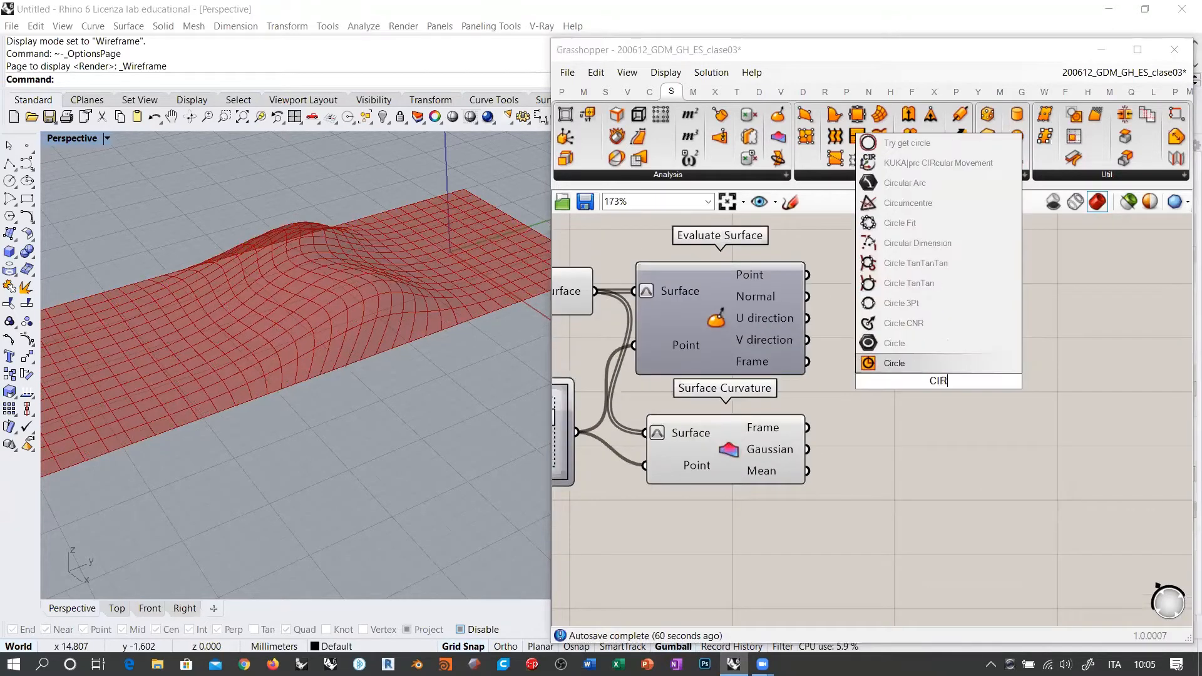
click(894, 363)
scroll(892, 330, up, 2)
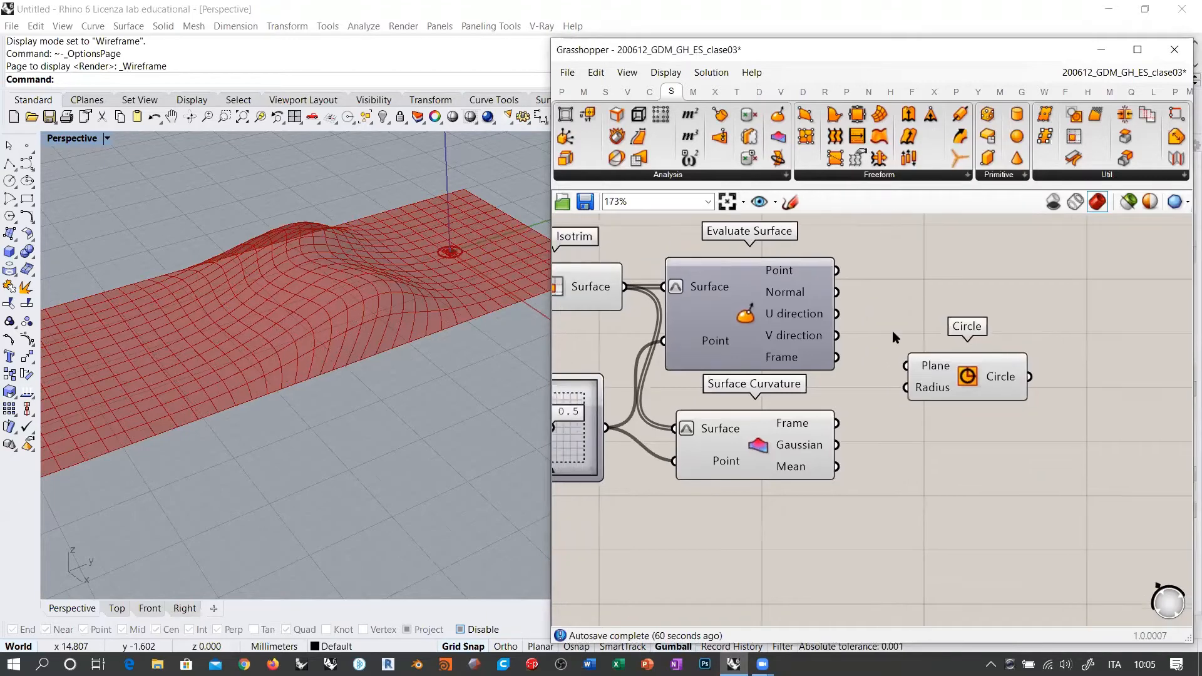
drag(815, 368, 911, 379)
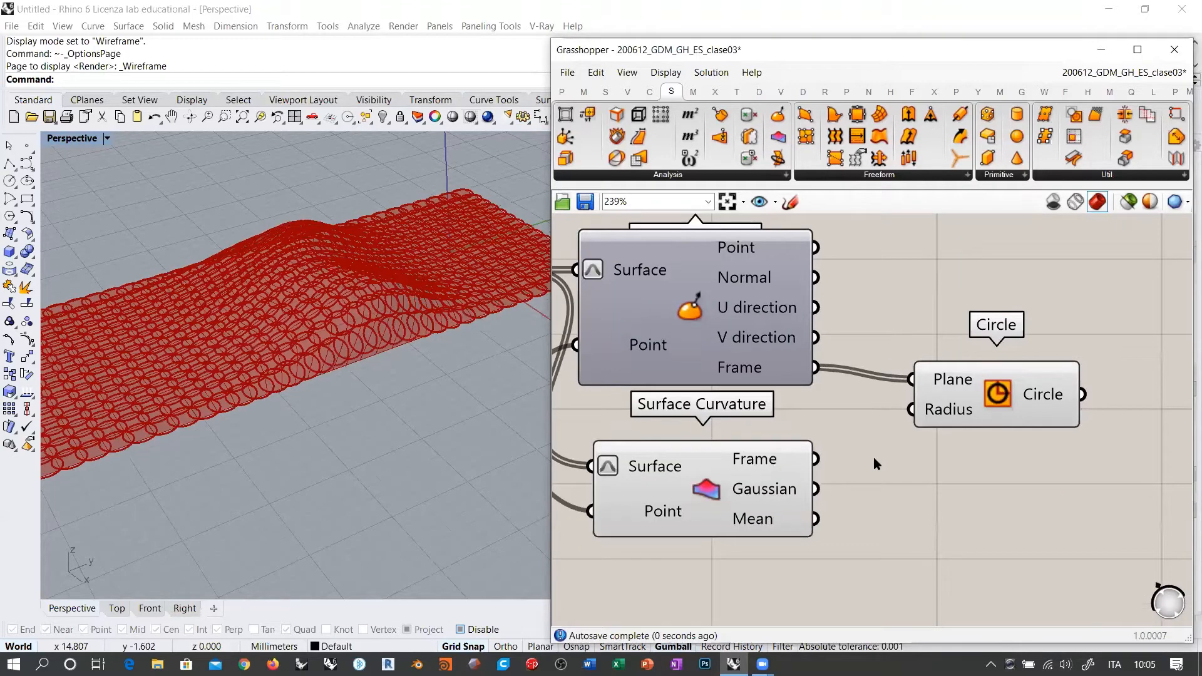
drag(978, 405, 999, 436)
Examine the circles on the lofted surface from above, up close and from the side.
scroll(350, 288, up, 6)
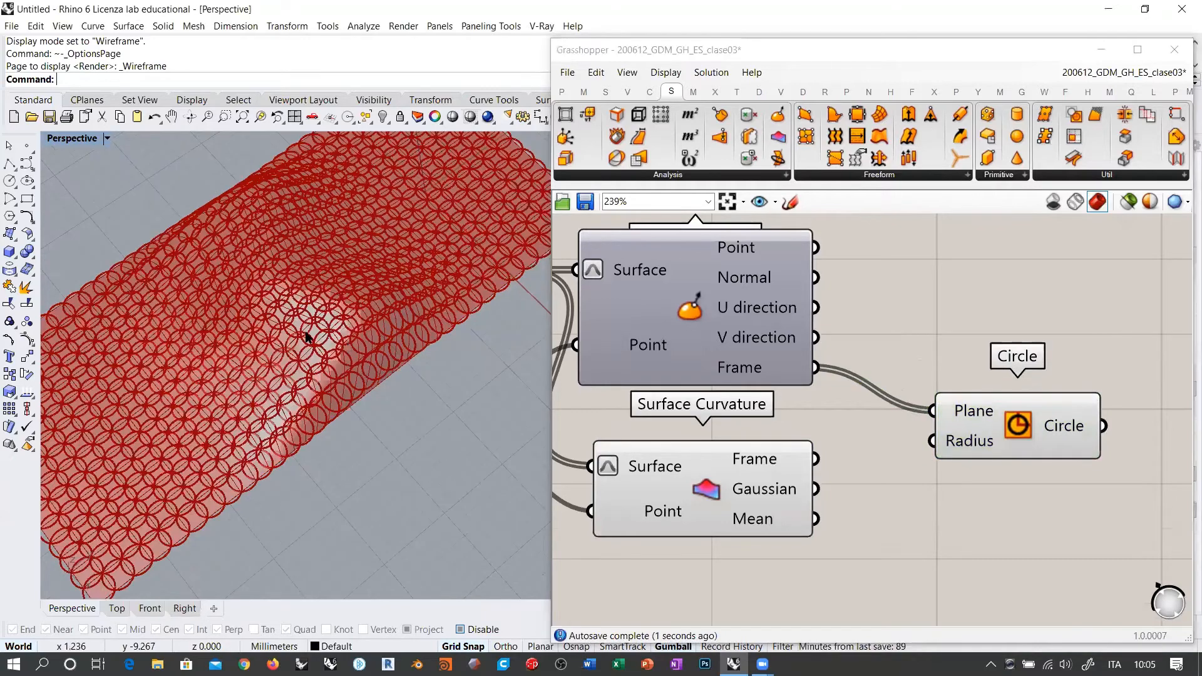
scroll(340, 282, down, 5)
scroll(526, 271, up, 4)
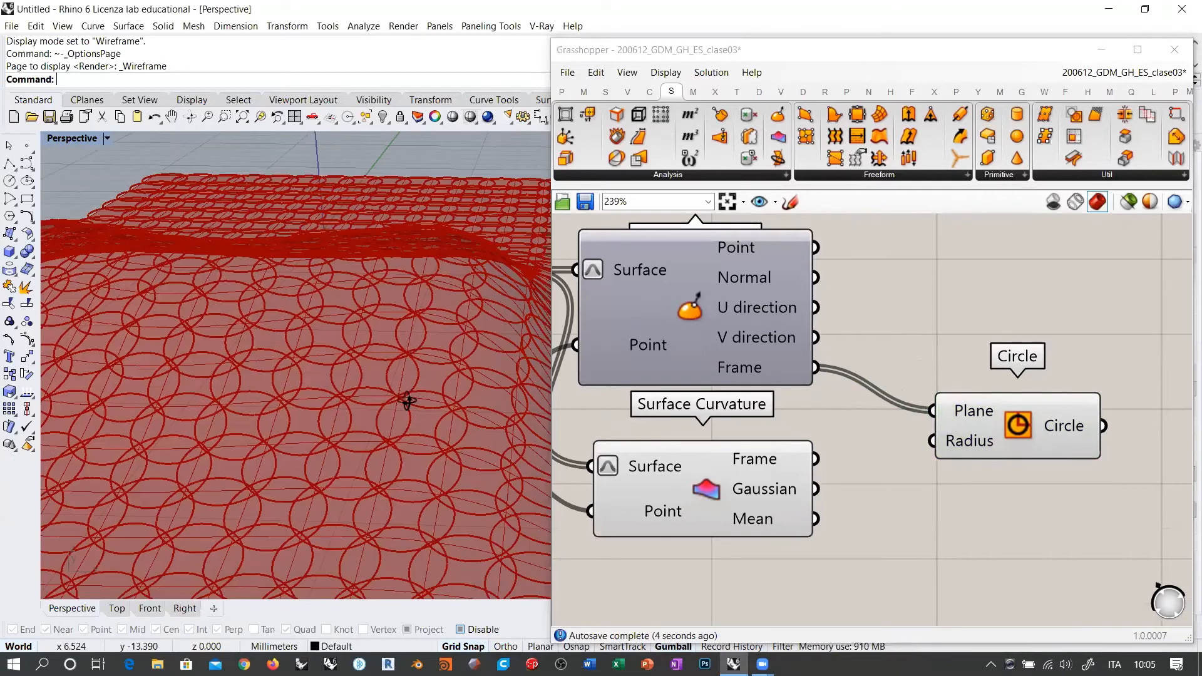
scroll(400, 394, up, 3)
scroll(341, 331, down, 5)
right_drag(336, 286, 317, 220)
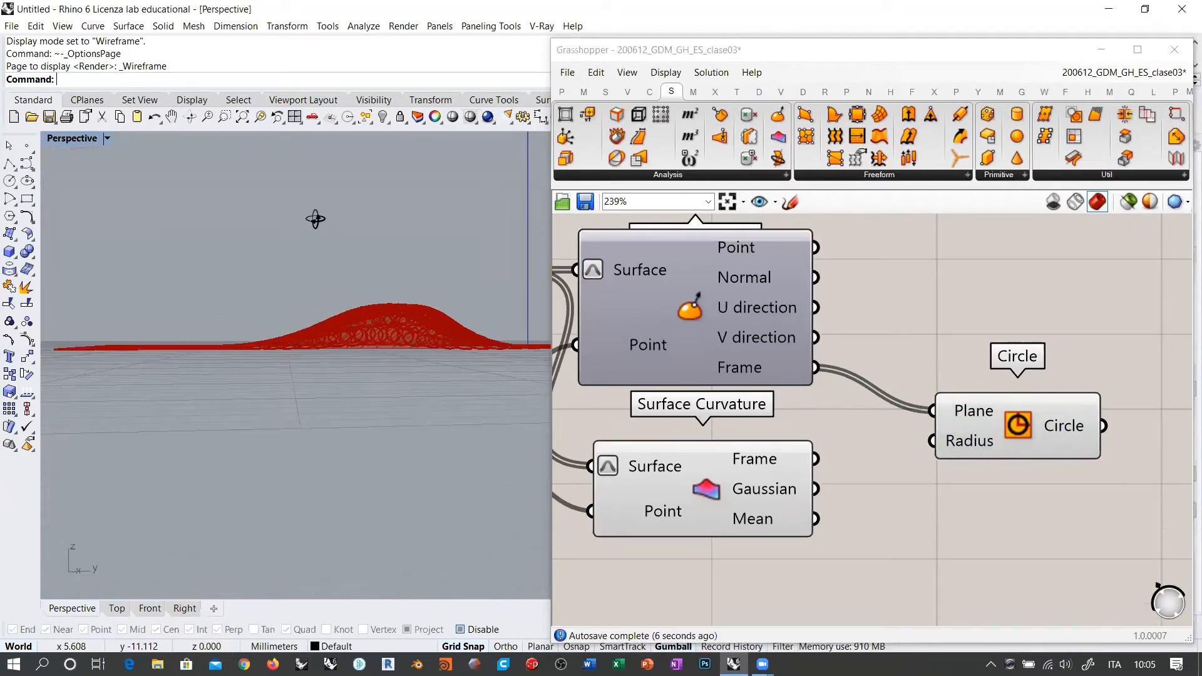
Connect the Mean output of Surface Curvature to the Radius input of the Circle component.
right_drag(413, 285, 356, 355)
scroll(356, 354, up, 2)
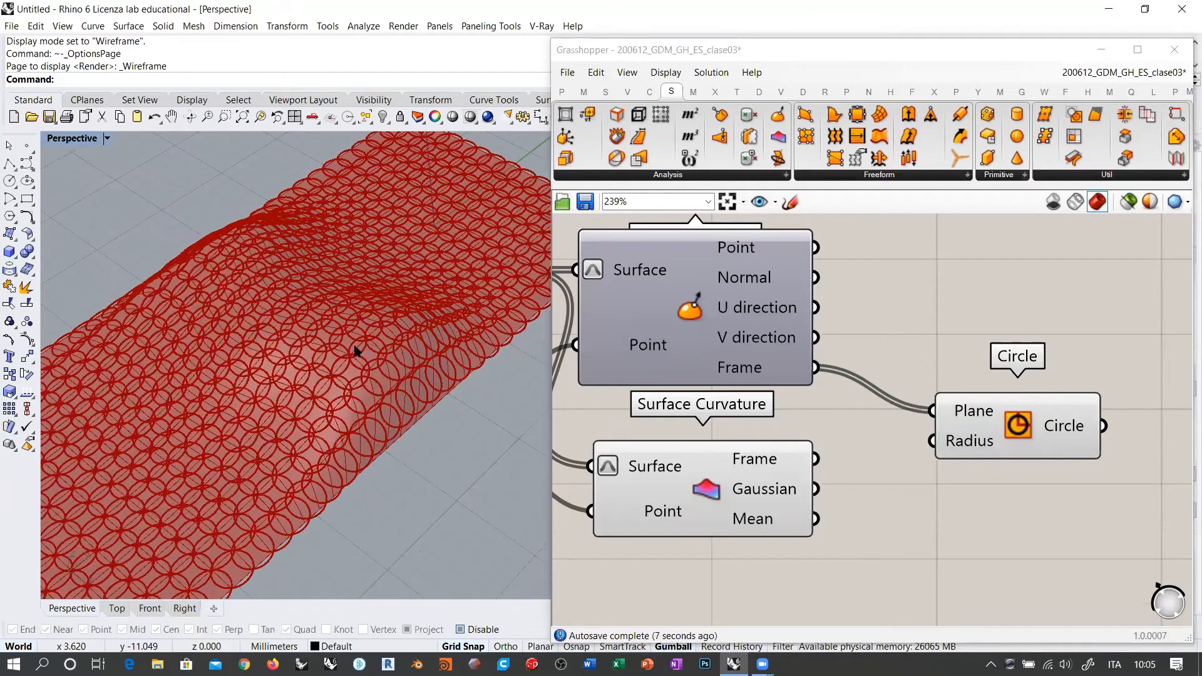
drag(814, 518, 932, 444)
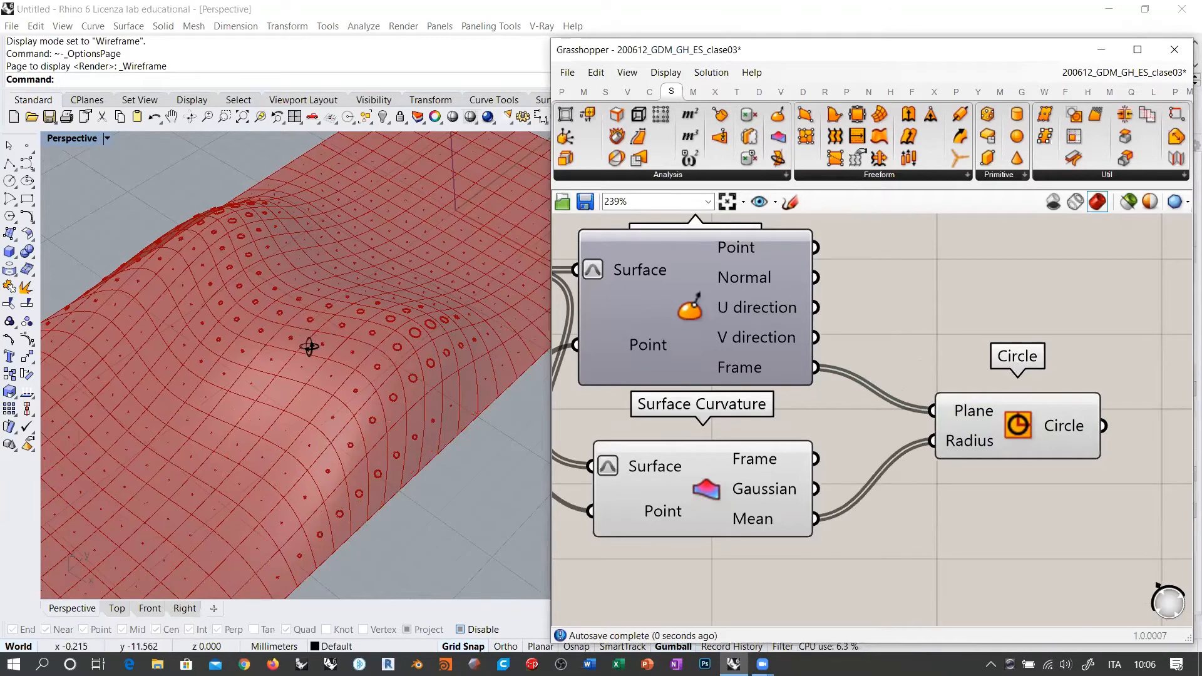
right_drag(314, 344, 377, 323)
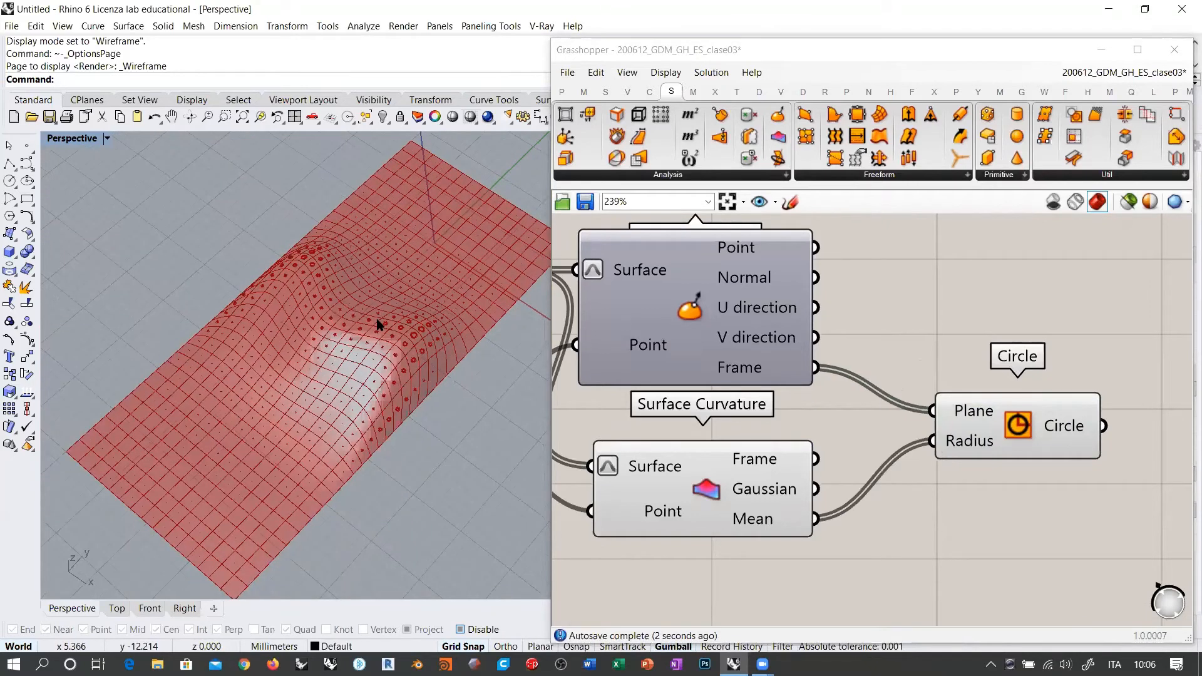
scroll(391, 344, up, 6)
right_drag(464, 413, 404, 377)
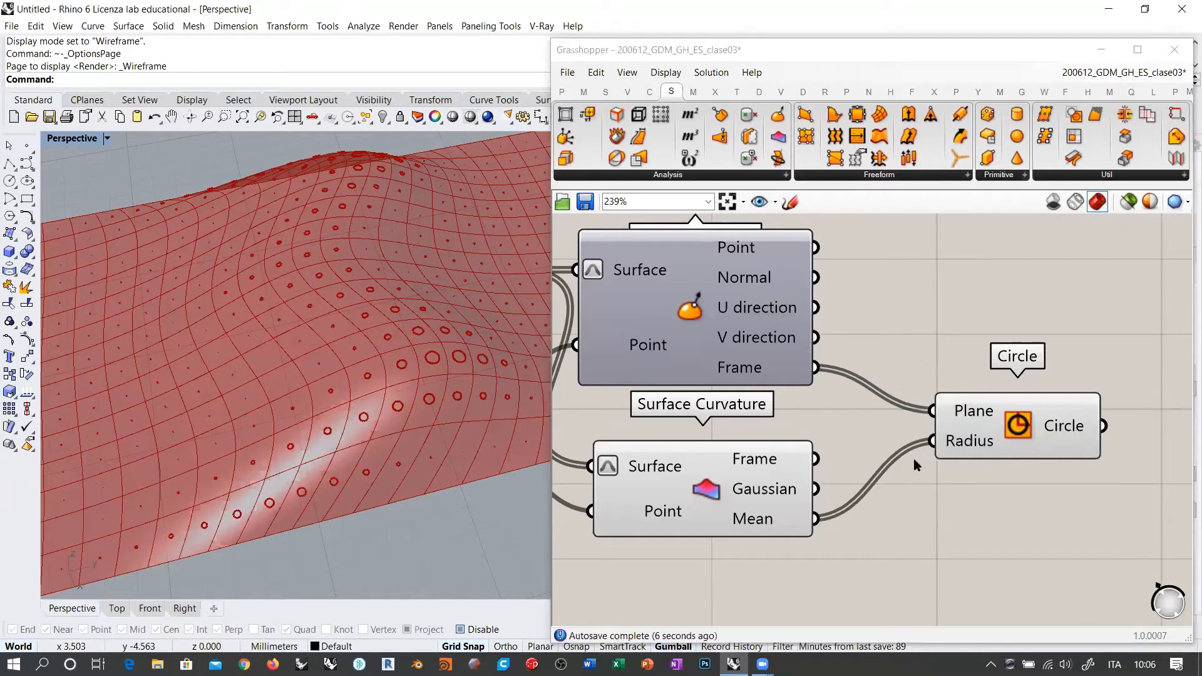
mouse_move(390, 335)
right_down()
mouse_move(364, 344)
mouse_move(408, 357)
mouse_move(489, 294)
mouse_move(428, 358)
mouse_move(438, 375)
mouse_move(400, 351)
mouse_move(413, 375)
mouse_move(421, 346)
right_up()
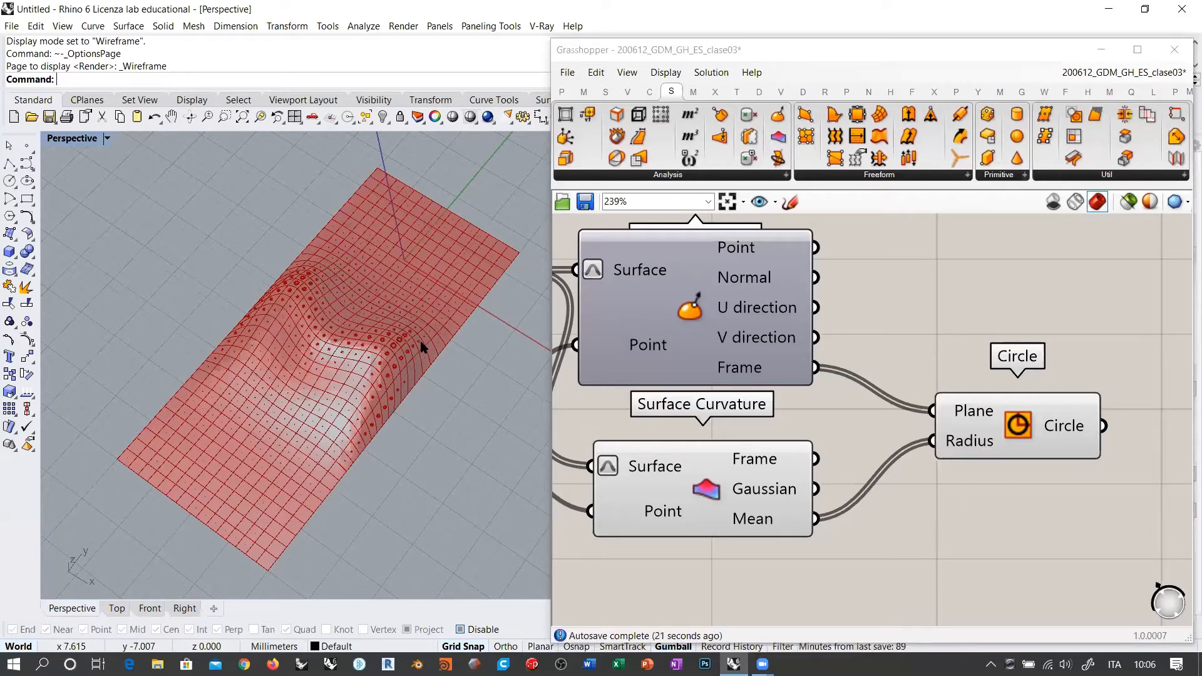
Turn off the preview of Isotrim and turn on the preview of Loft.
right_drag(738, 371, 970, 378)
scroll(966, 377, down, 4)
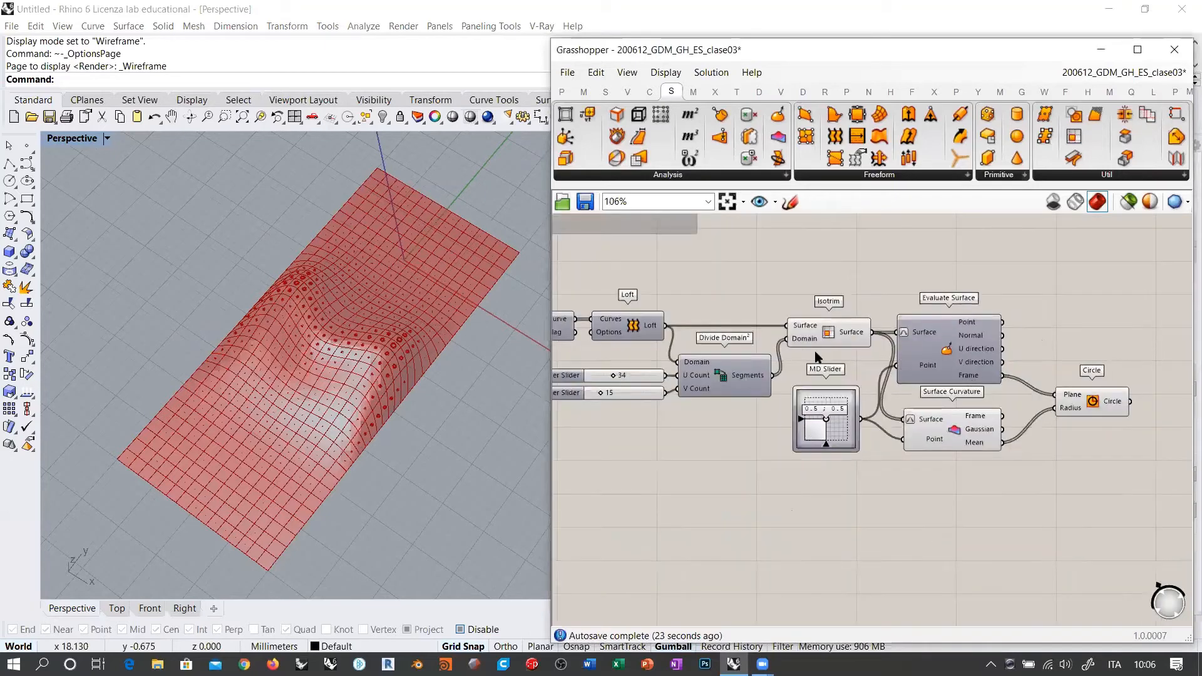
right_drag(822, 336, 970, 369)
click(973, 374)
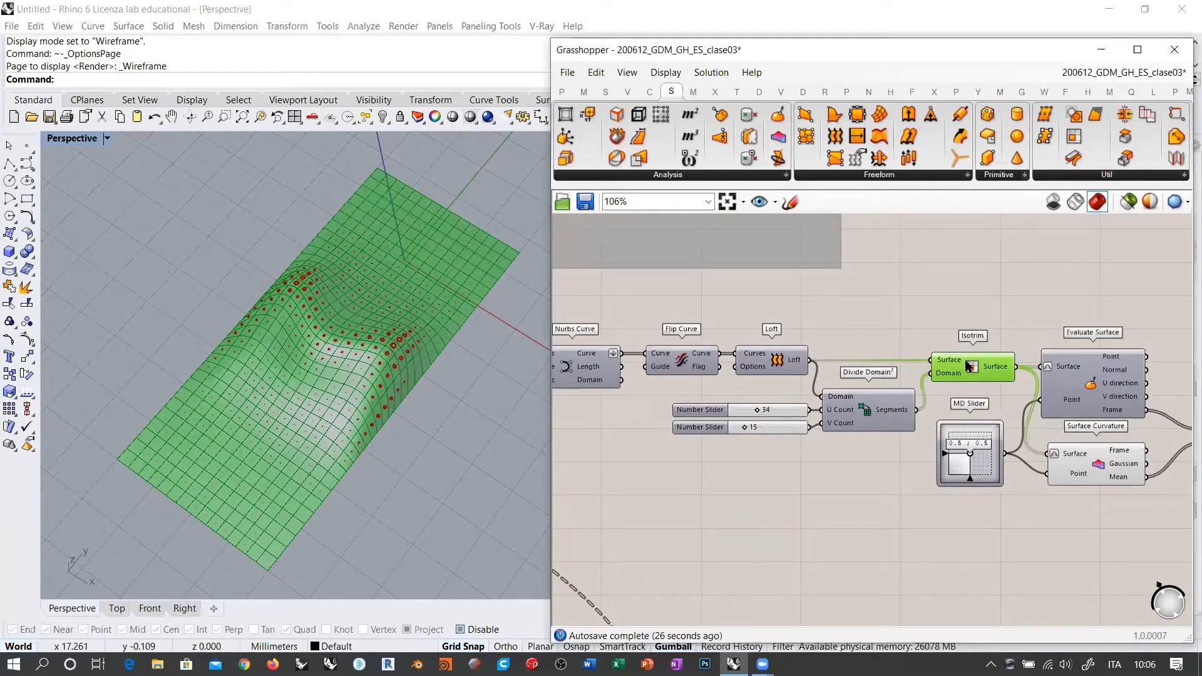
key(ctrl+q)
click(768, 355)
key(ctrl+q)
click(898, 313)
Examine how the circle sizes vary over the lofted surface and read the values in the Mean output of Surface Curvature.
right_drag(382, 363, 405, 414)
scroll(389, 388, up, 3)
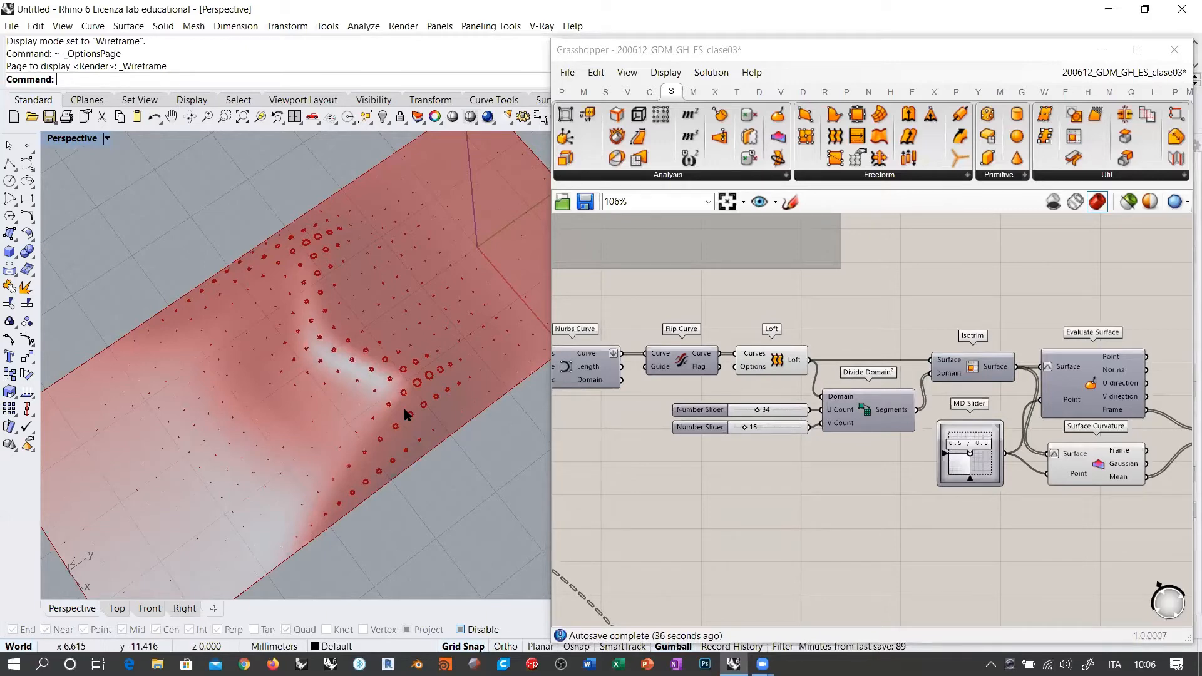
right_drag(367, 384, 389, 349)
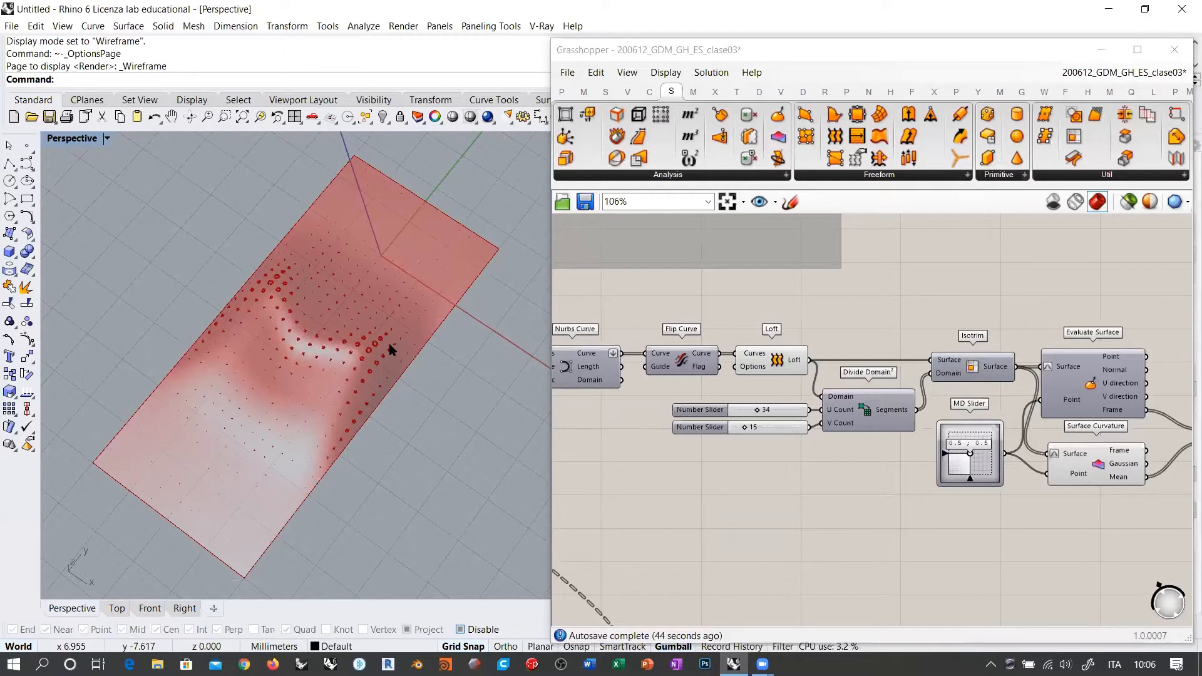
right_drag(324, 410, 421, 271)
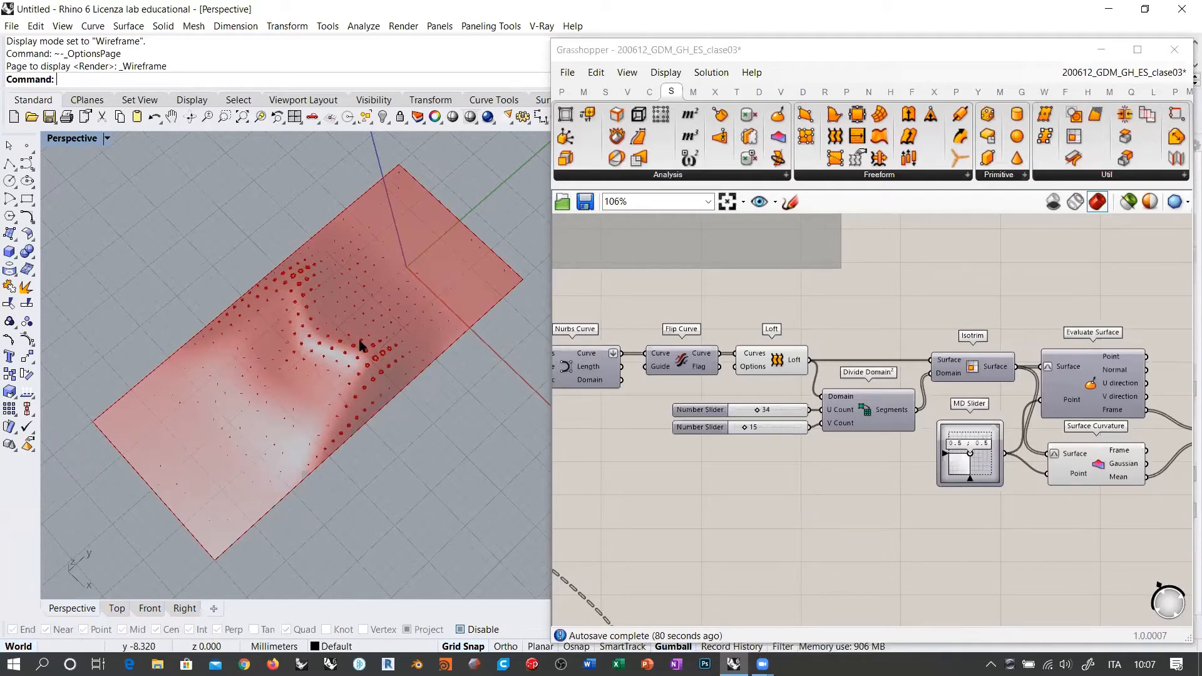
right_drag(365, 343, 378, 300)
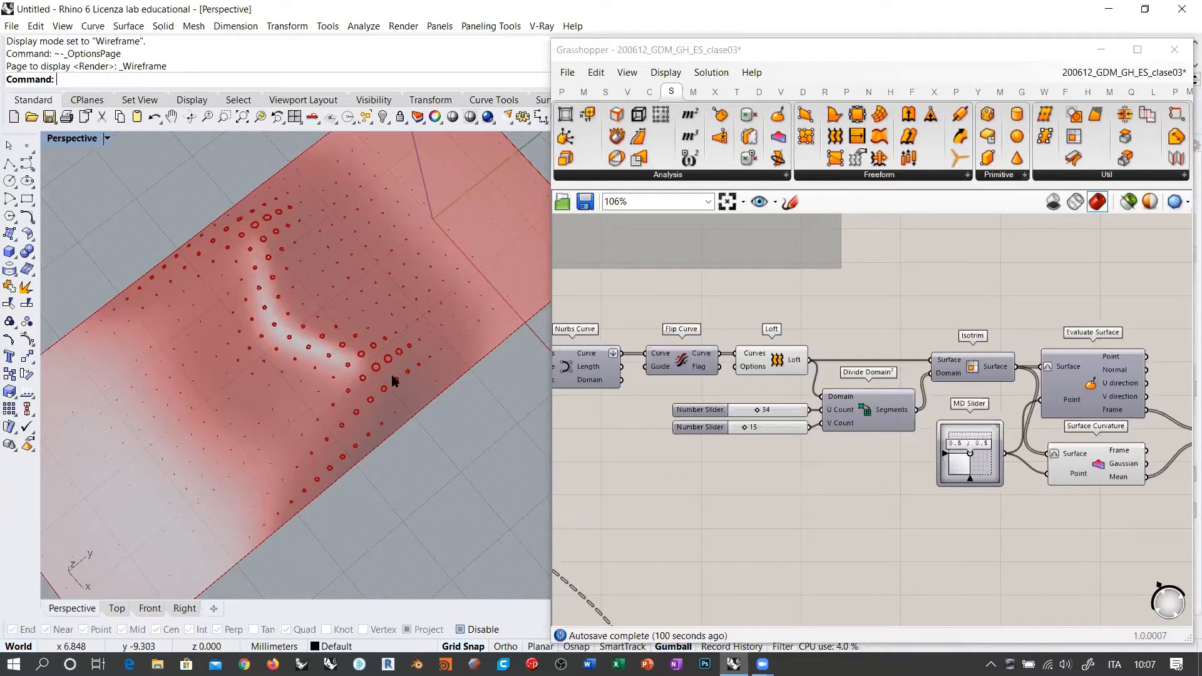
right_drag(1145, 485, 793, 420)
scroll(794, 420, up, 4)
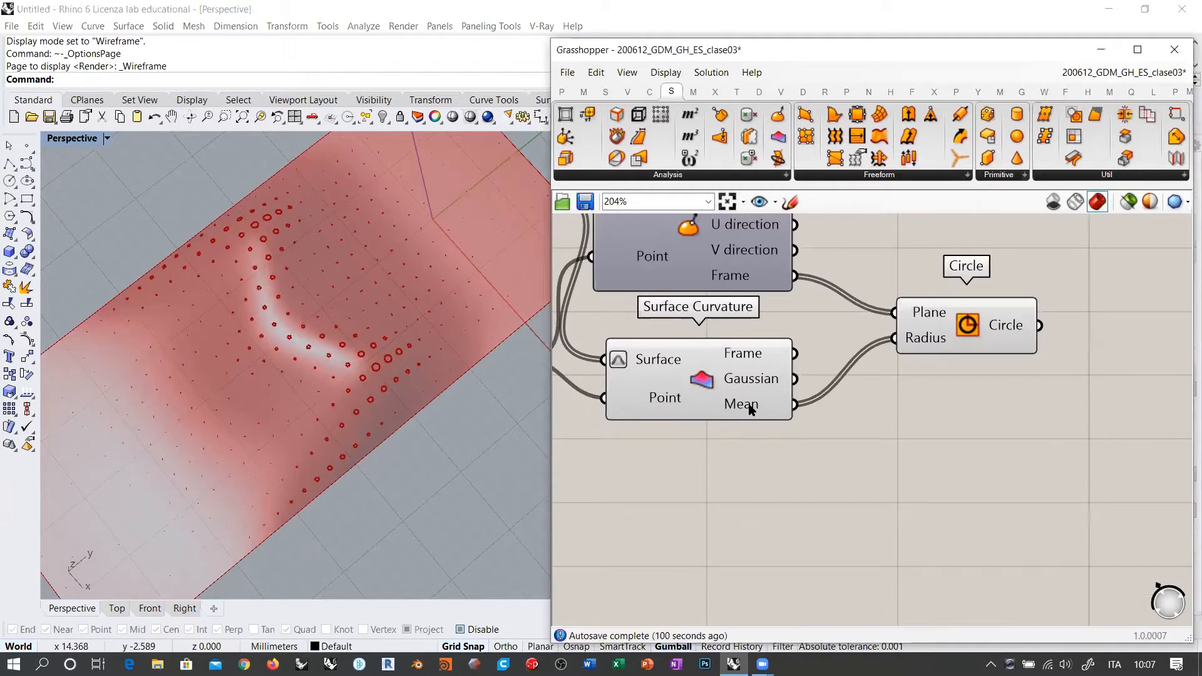
mouse_move(751, 408)
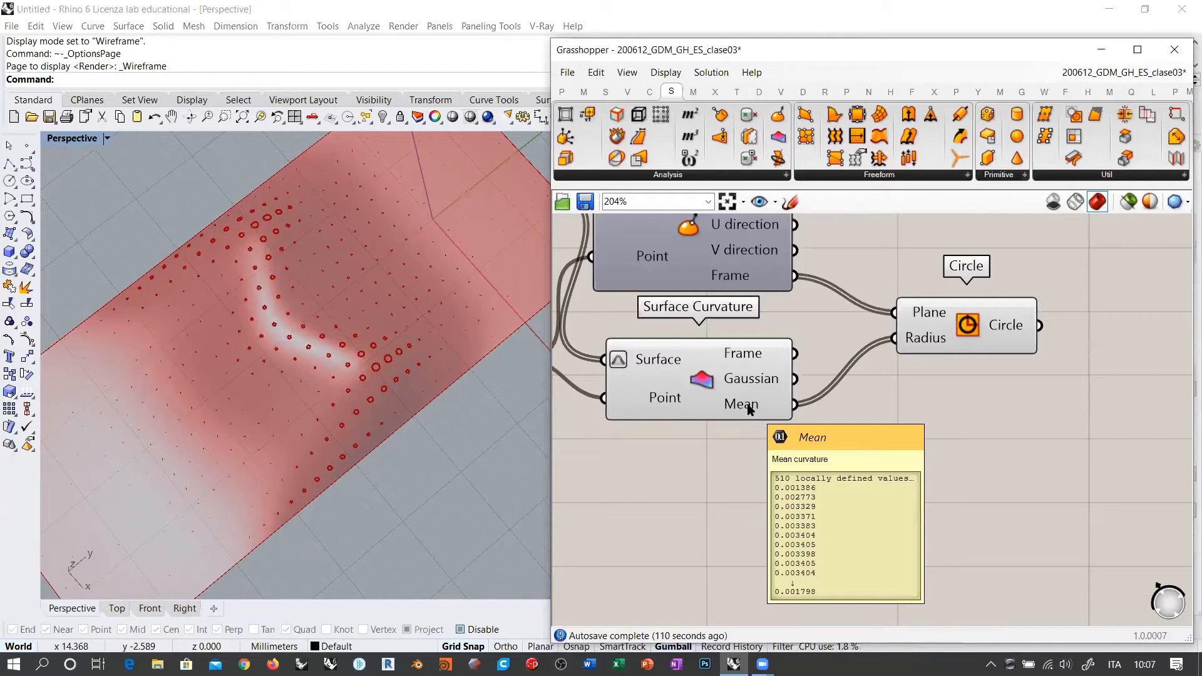
Move the Circle component further from Surface Curvature, insert a Remap Numbers component between them and connect Mean to its Value input.
right_drag(925, 432, 860, 437)
right_drag(881, 377, 786, 374)
scroll(786, 374, down, 2)
drag(802, 334, 965, 309)
double_click(818, 415)
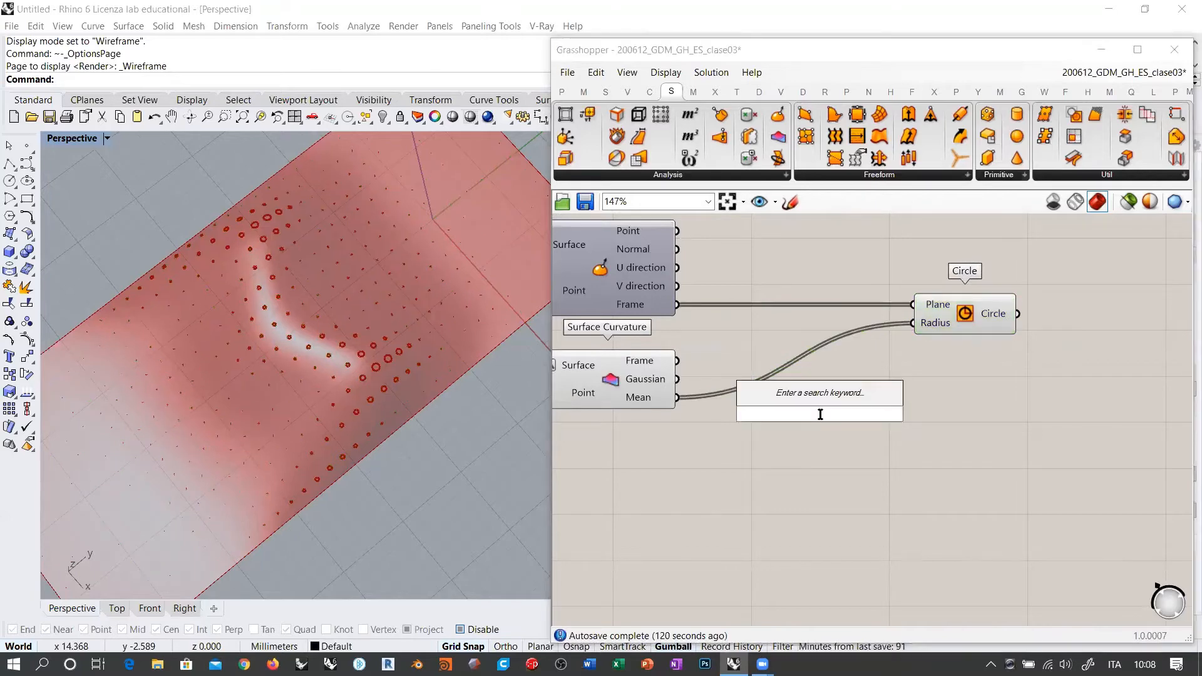
text(rem)
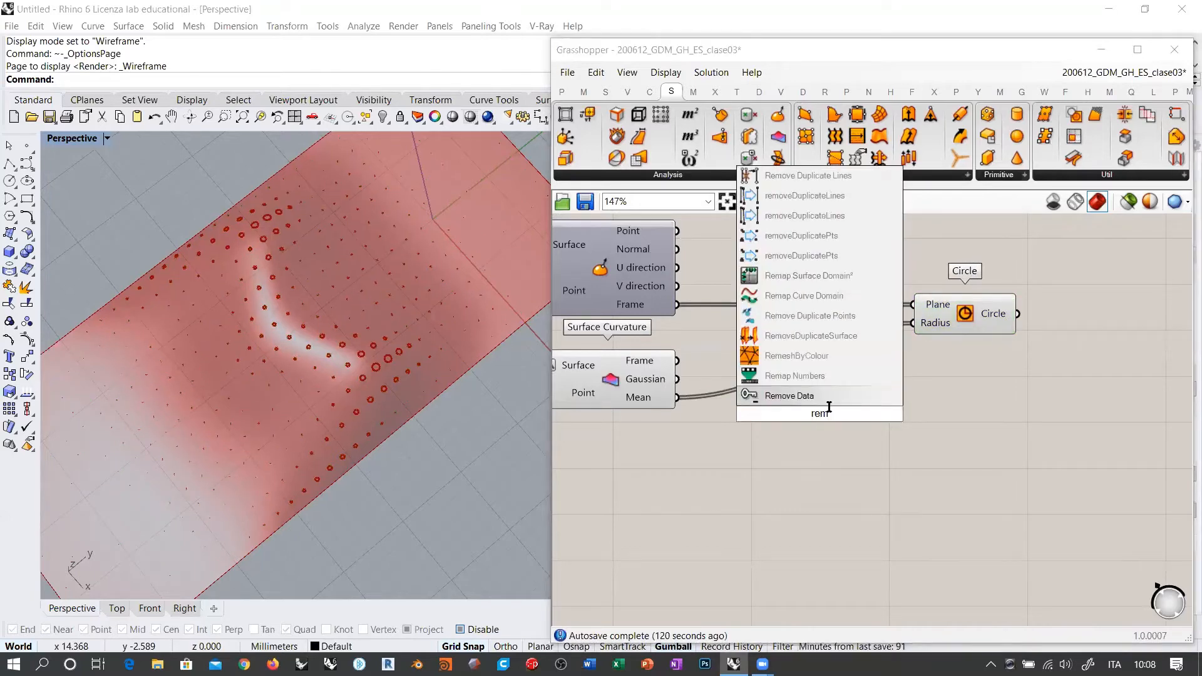
click(801, 375)
drag(677, 398, 831, 402)
Insert a Bounds component between Surface Curvature and Remap Numbers, connecting Mean to Numbers and its Domain output to Source.
double_click(726, 441)
text(bounds)
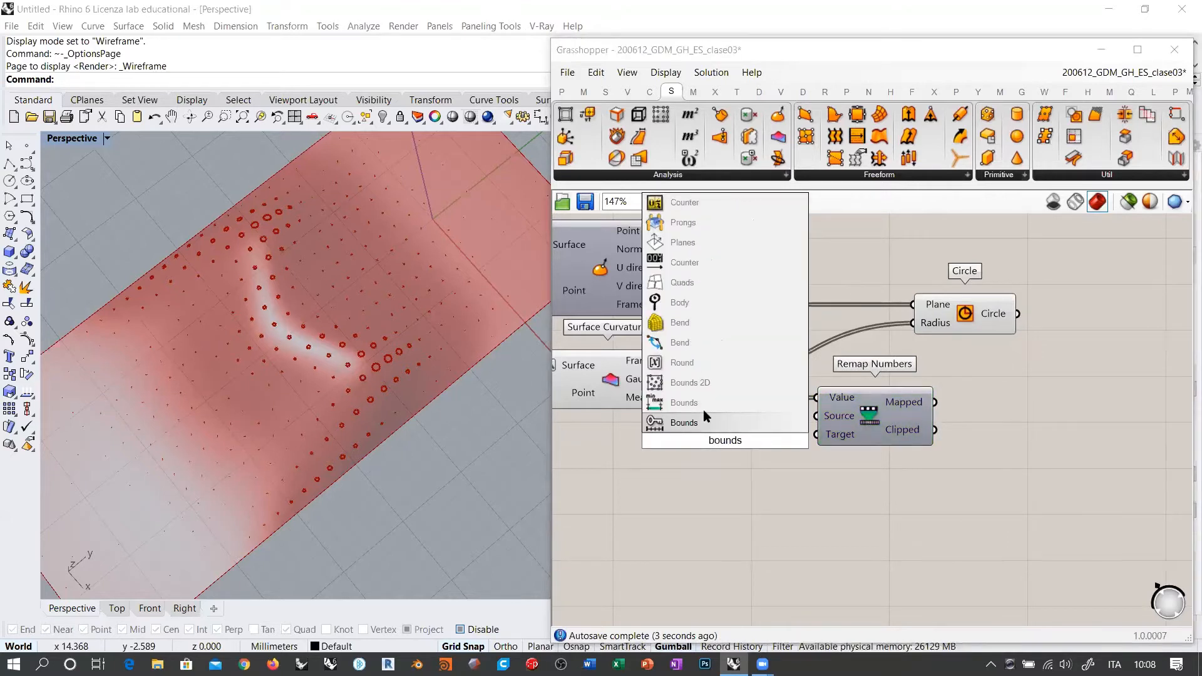
click(704, 410)
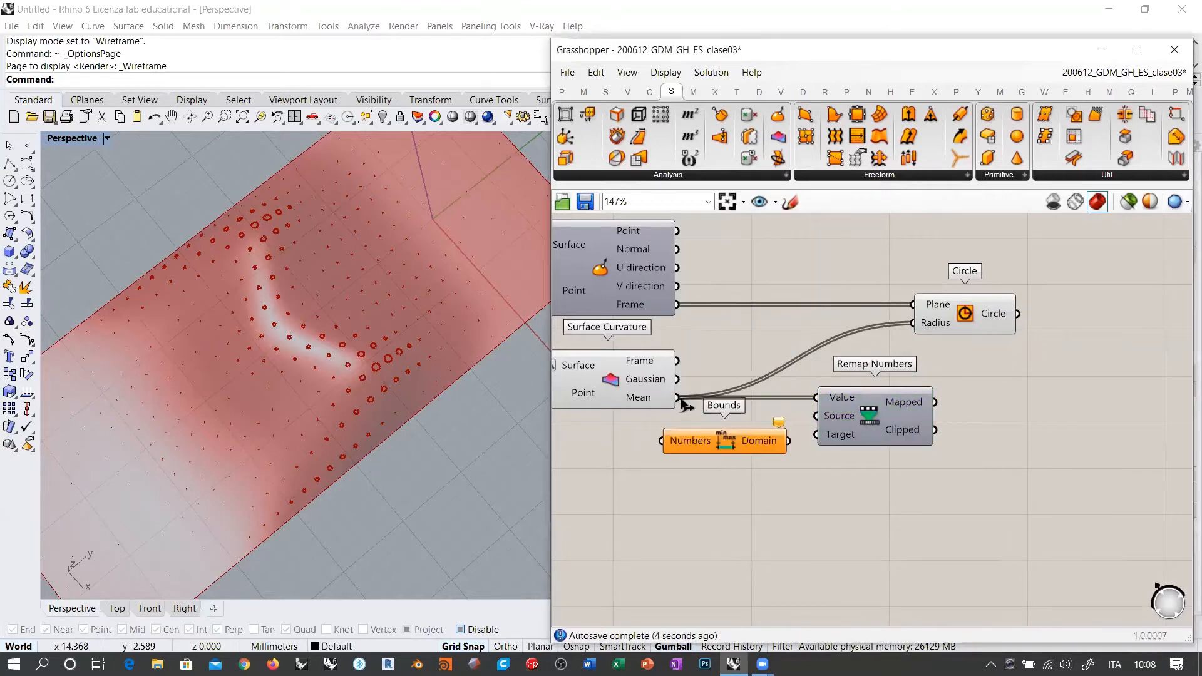
drag(676, 397, 679, 430)
drag(806, 430, 881, 420)
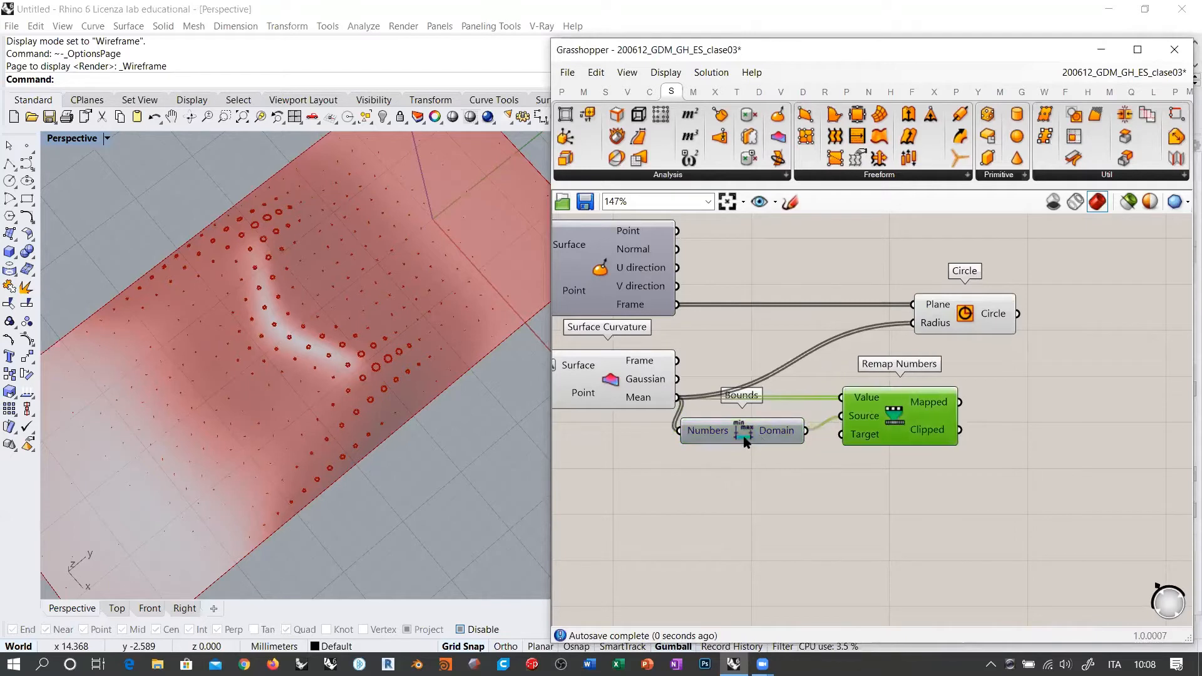
drag(743, 434, 766, 419)
Insert a Construct Domain component connected to the Target input of Remap Numbers, and connect Mapped to the Radius input of Circle.
click(764, 482)
double_click(764, 482)
text(con)
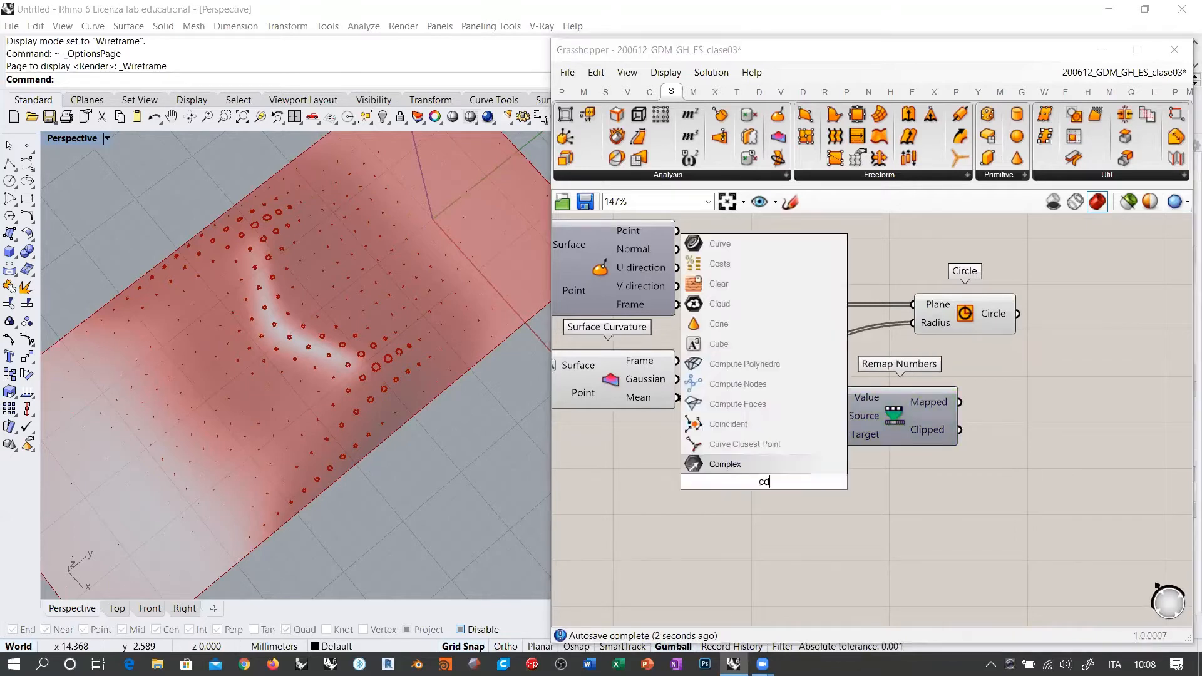
click(764, 467)
drag(840, 434, 788, 466)
click(786, 508)
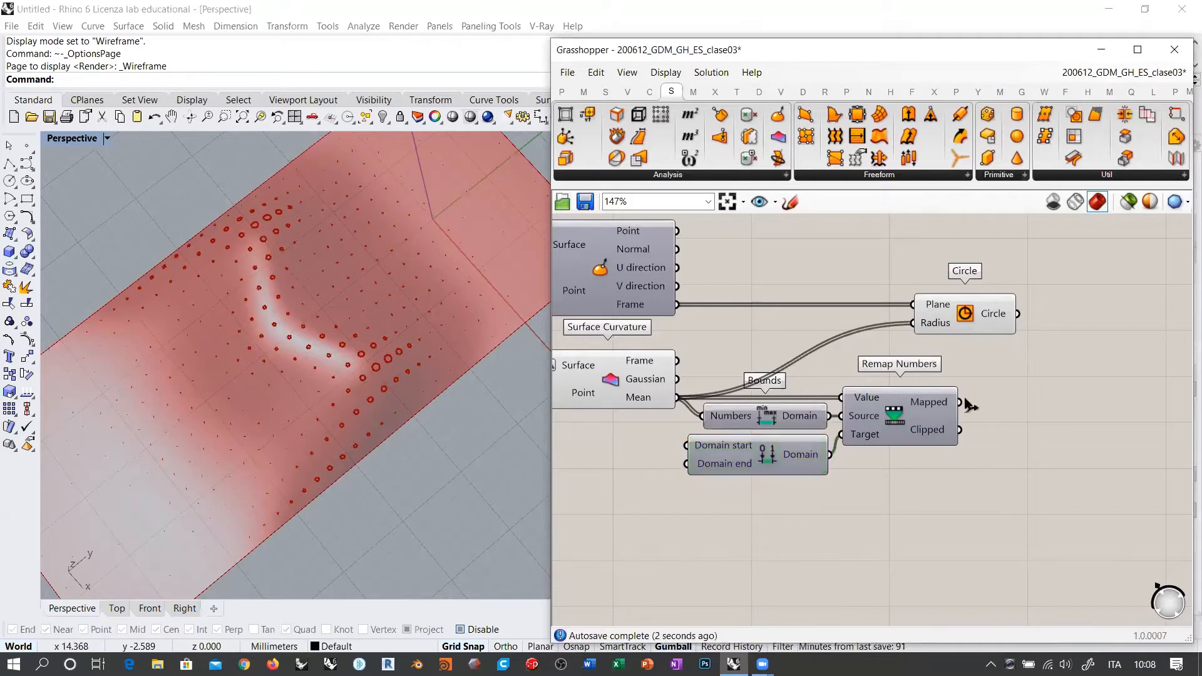
drag(968, 406, 913, 323)
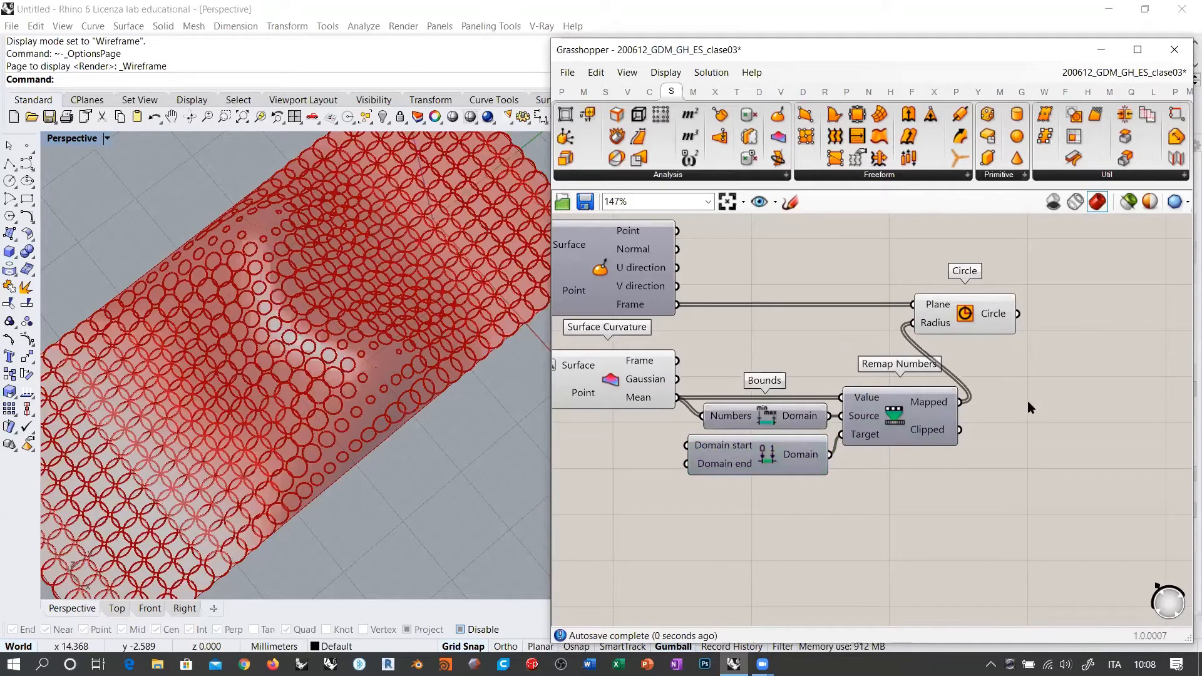
Add two number sliders for Construct Domain, setting Domain start to 0.101 and Domain end to 0.425.
right_drag(782, 454, 903, 438)
scroll(837, 409, up, 1)
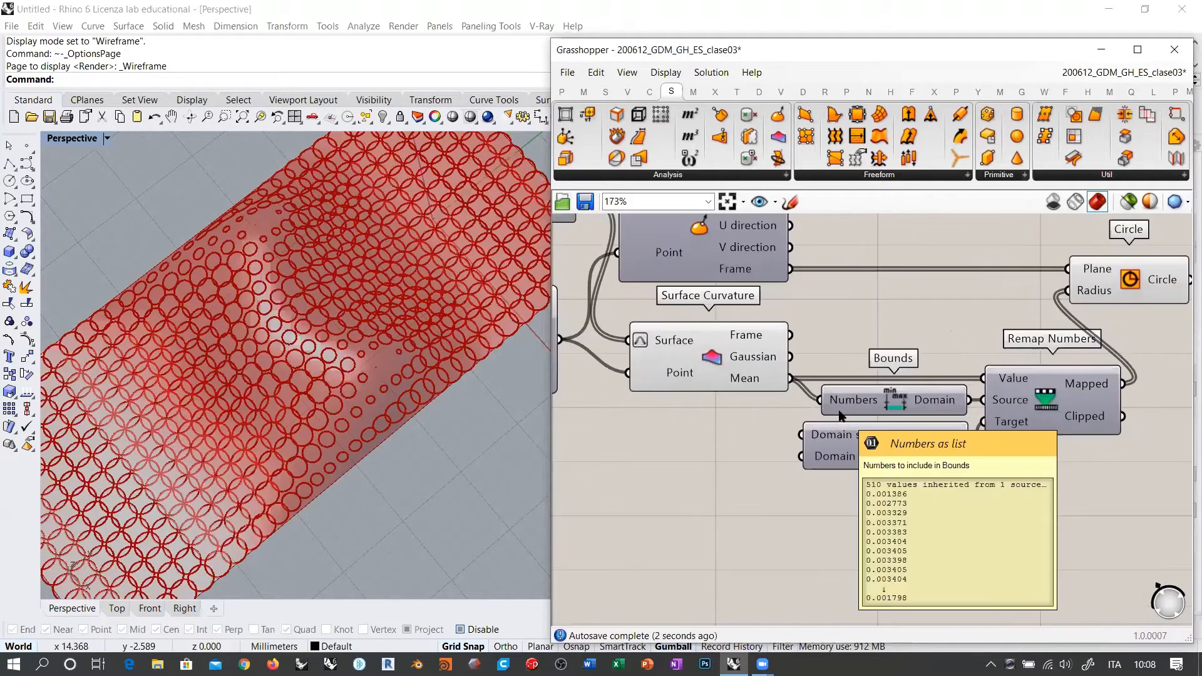
right_drag(902, 501, 925, 510)
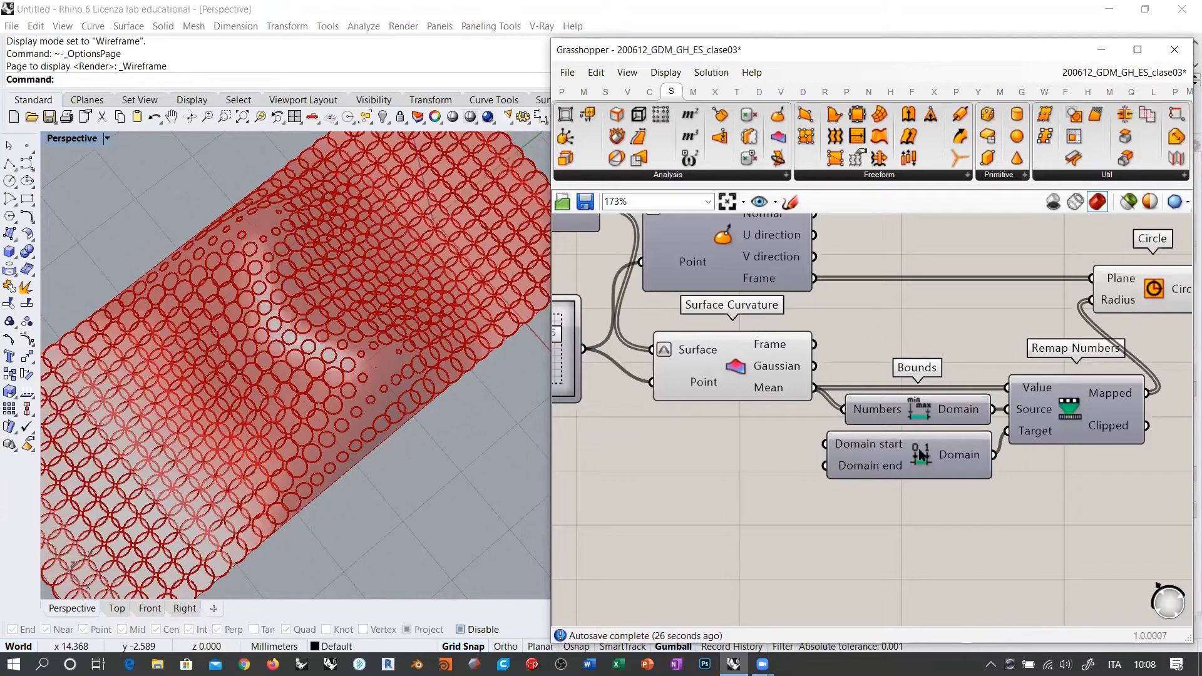
double_click(737, 460)
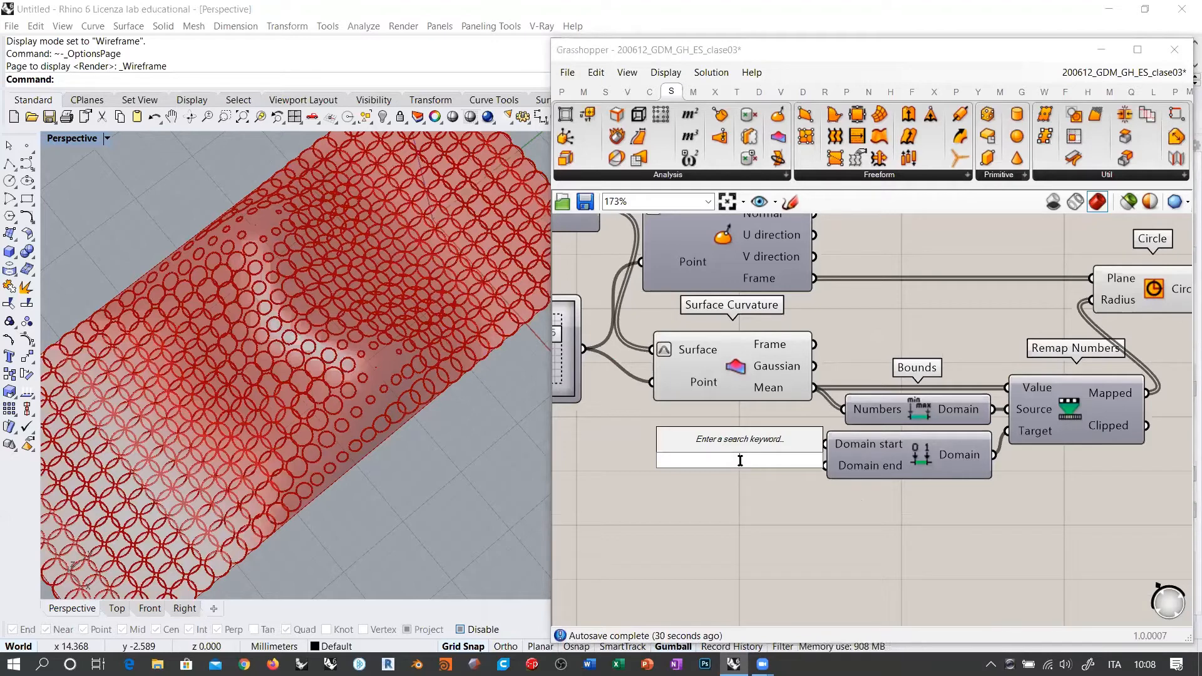
text(0)
text(0.500)
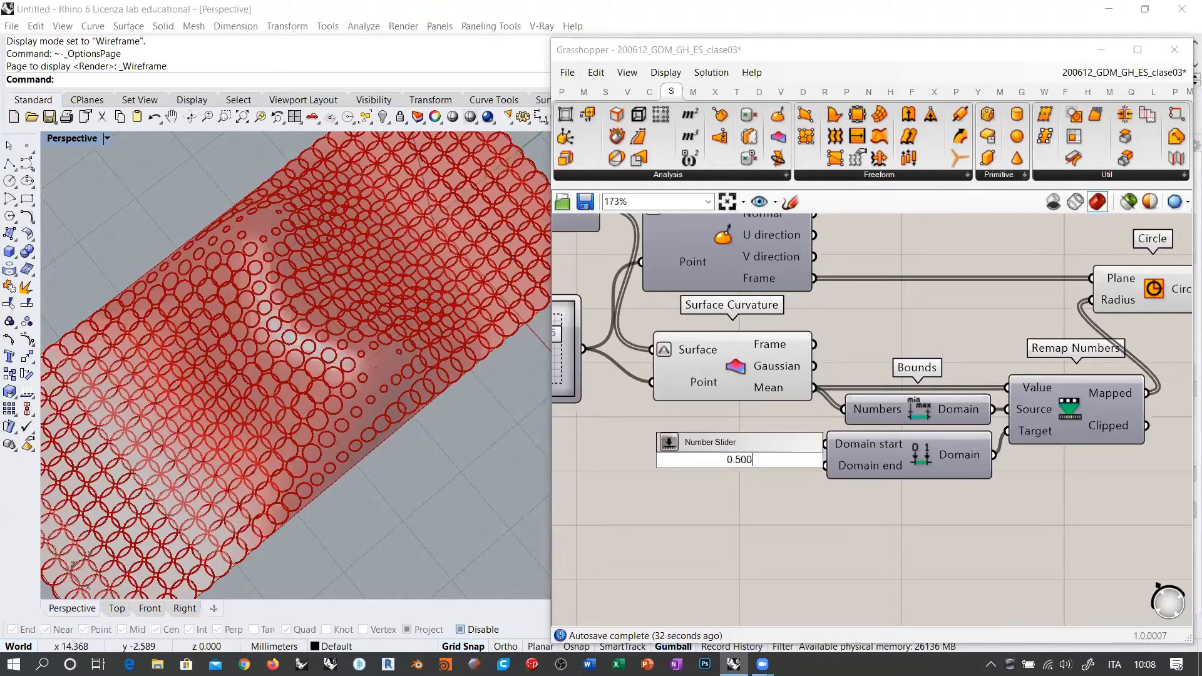
key(Return)
drag(751, 459, 714, 471)
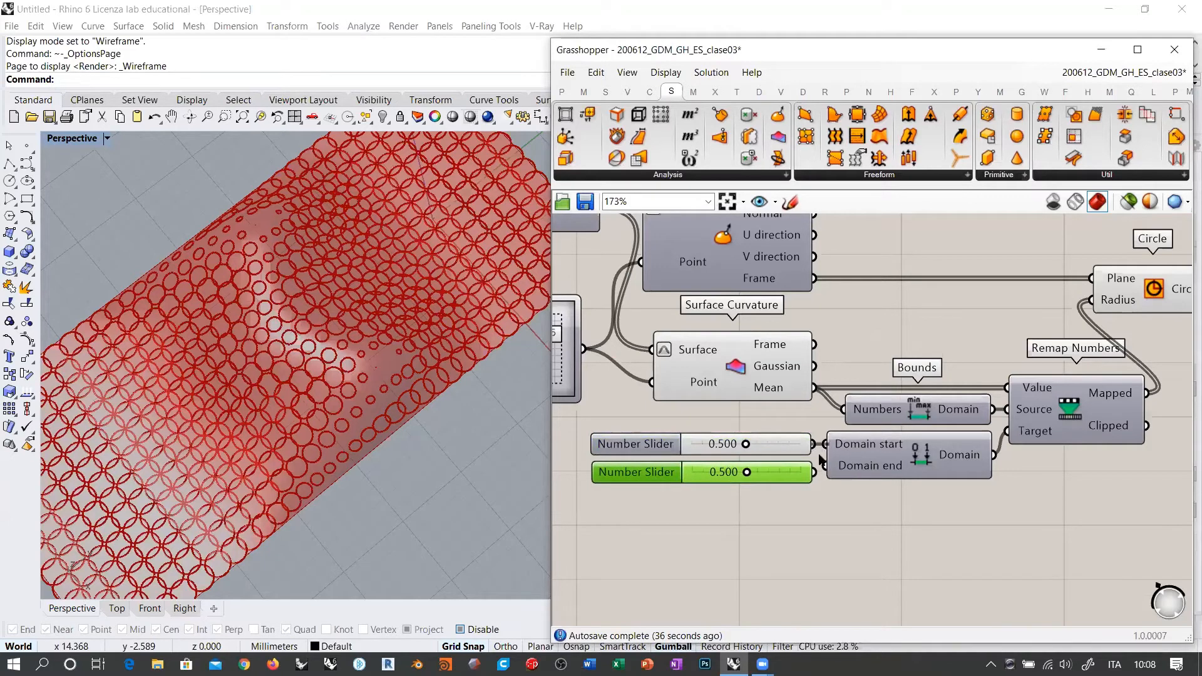
drag(813, 472, 734, 473)
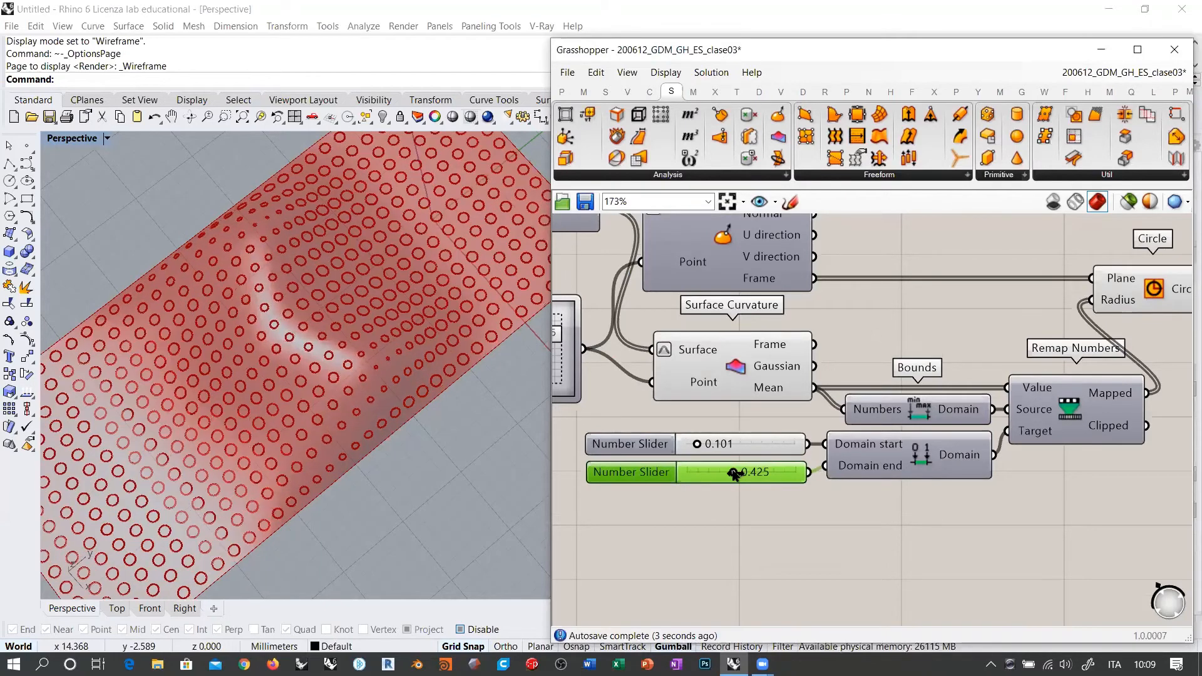
Invert the target range by setting the Domain start slider to 0.378 and the Domain end slider to 0.020.
right_drag(373, 485, 393, 465)
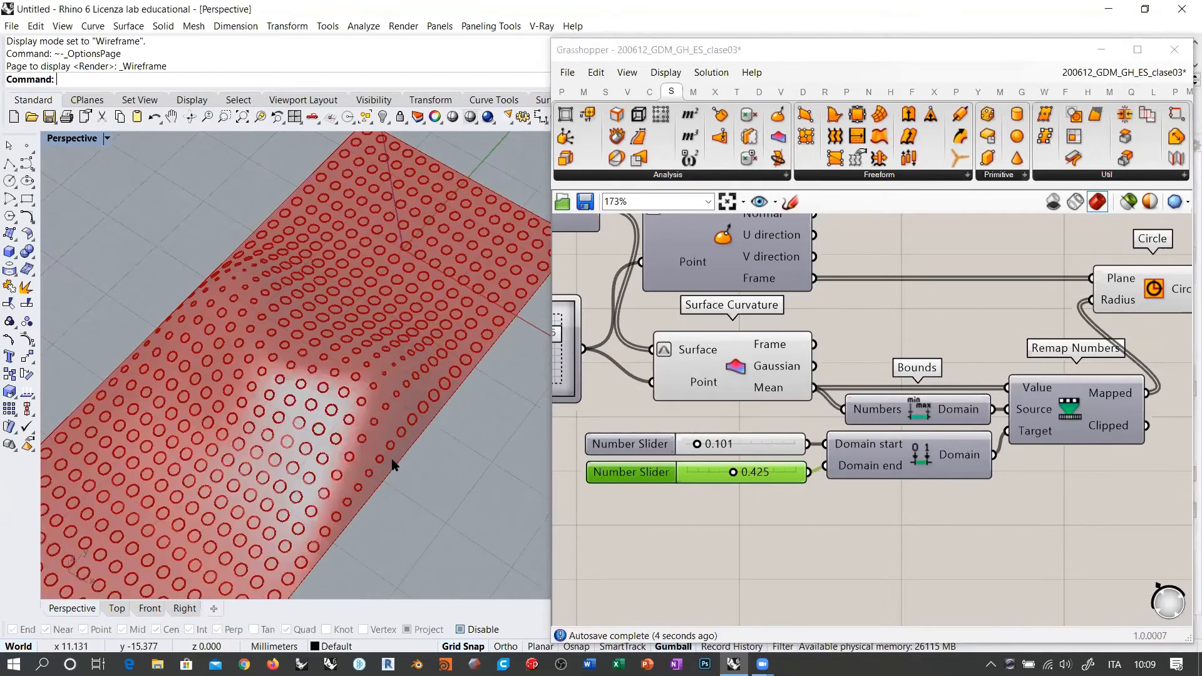
drag(698, 444, 692, 446)
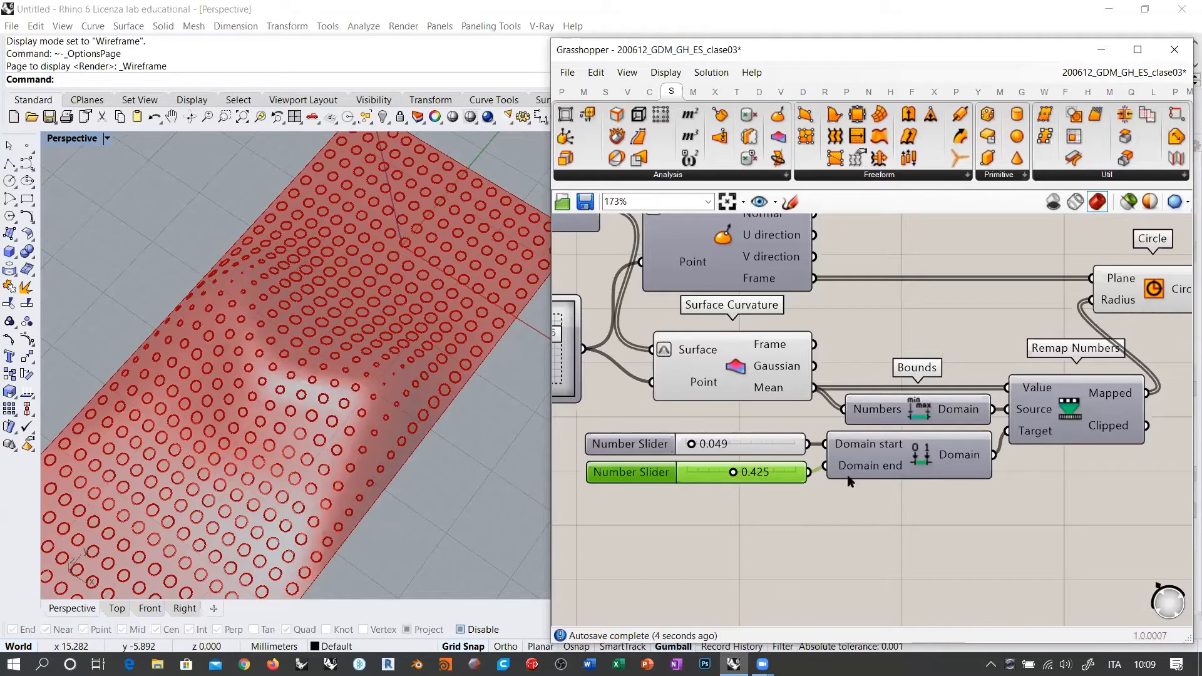
drag(731, 477, 690, 474)
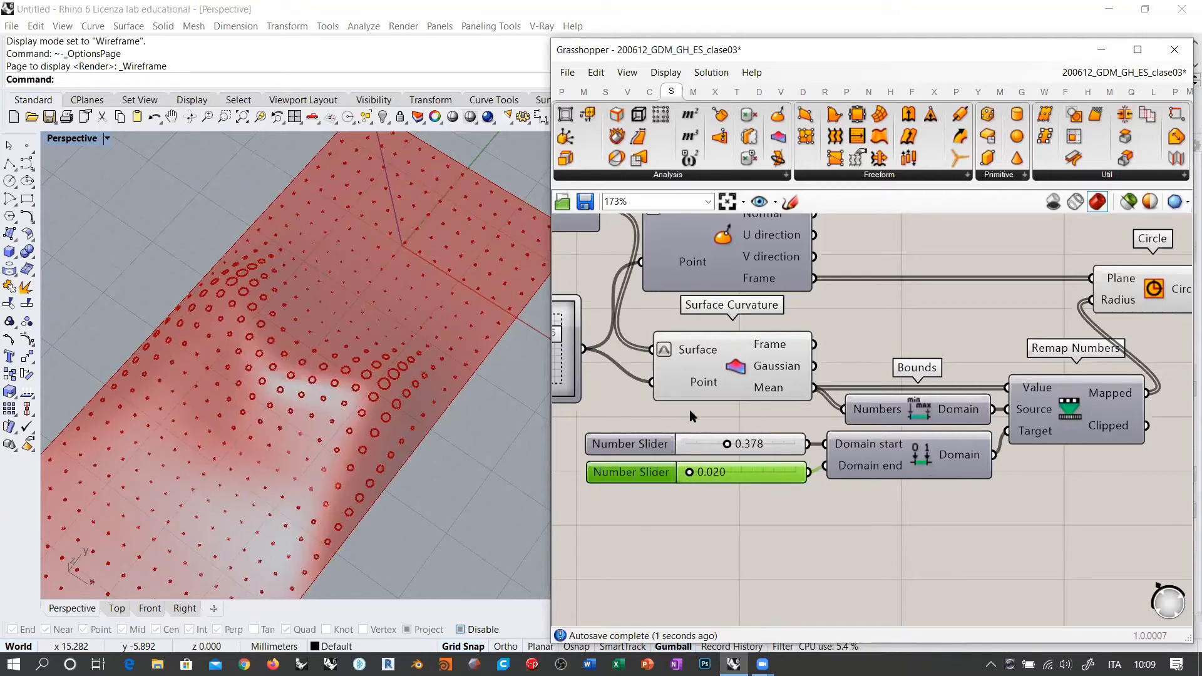
scroll(304, 429, down, 3)
right_drag(304, 428, 413, 413)
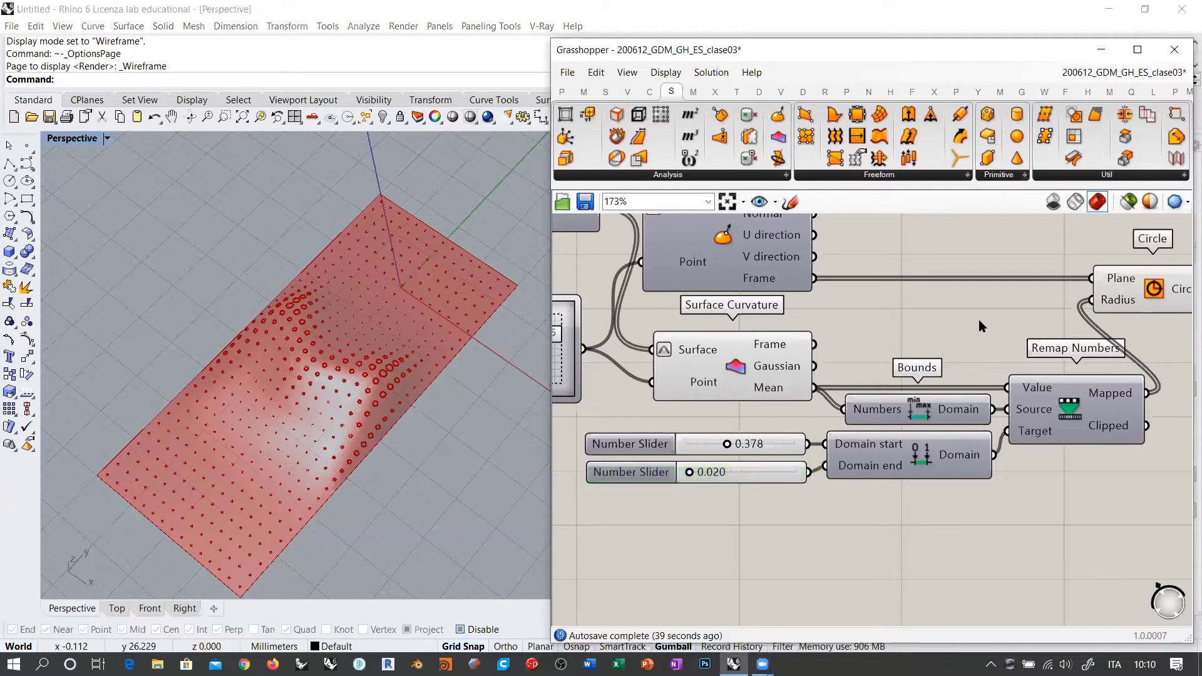
Move the Circle component further away from Remap Numbers on the canvas.
right_drag(978, 319, 830, 385)
drag(967, 369, 1027, 369)
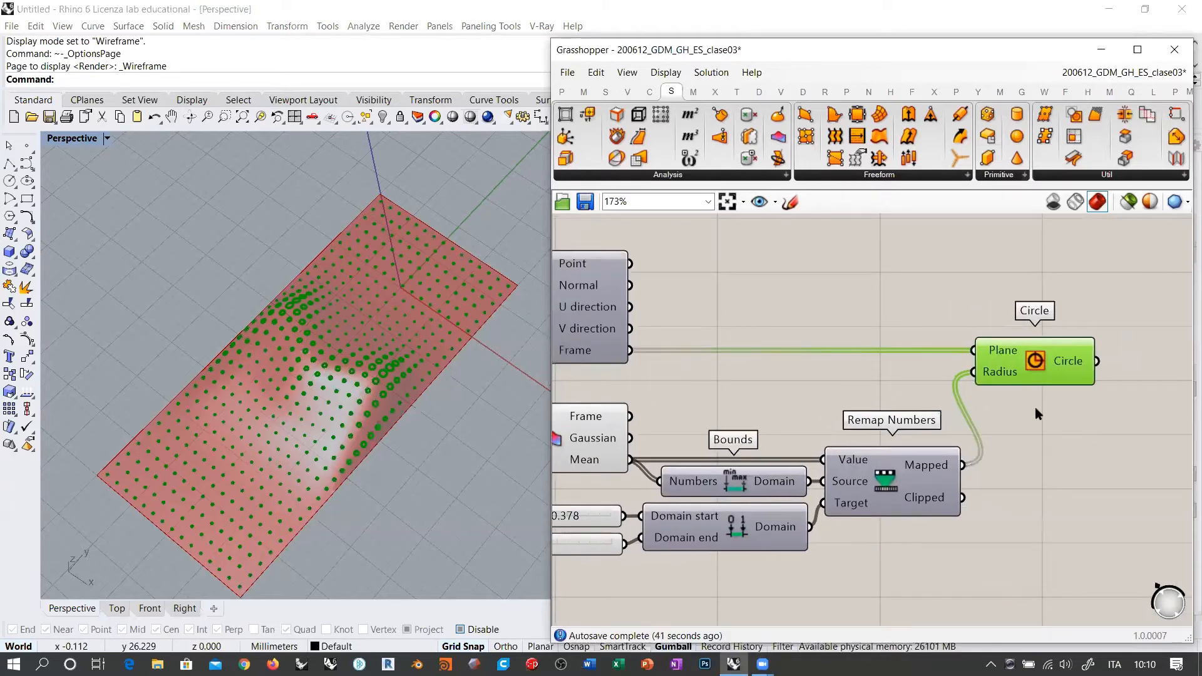
click(1043, 438)
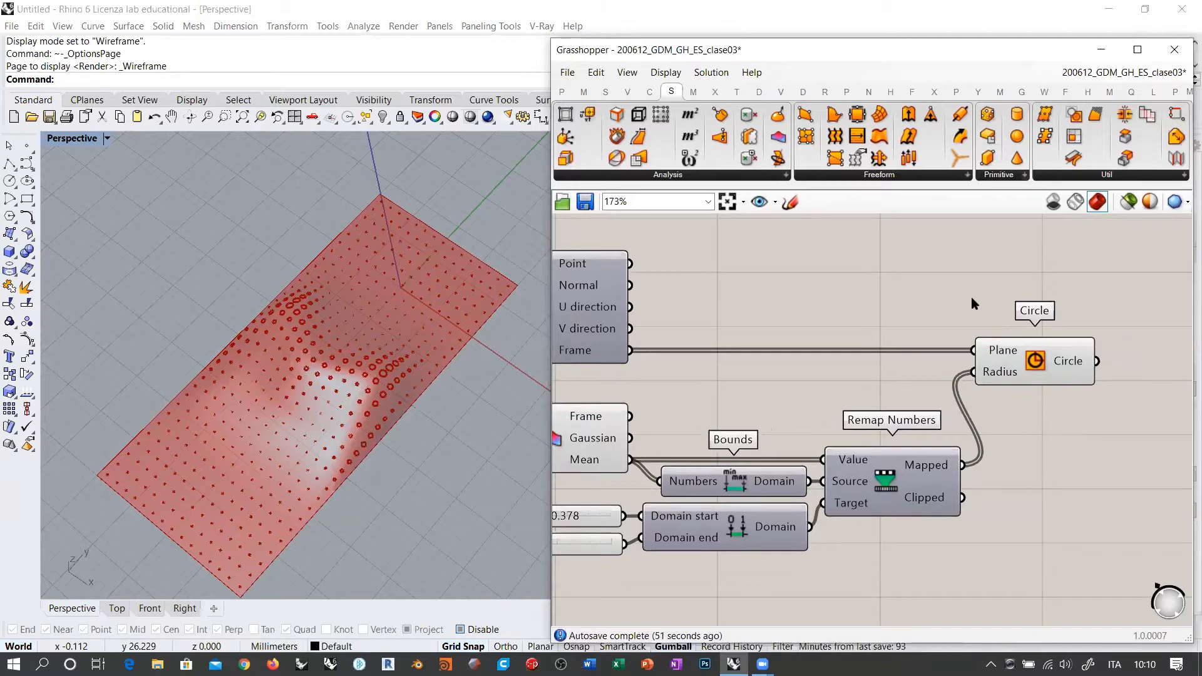
Set the preview mesh quality to High Quality for a smoother display of the lofted surface.
right_drag(460, 407, 413, 351)
scroll(370, 304, up, 6)
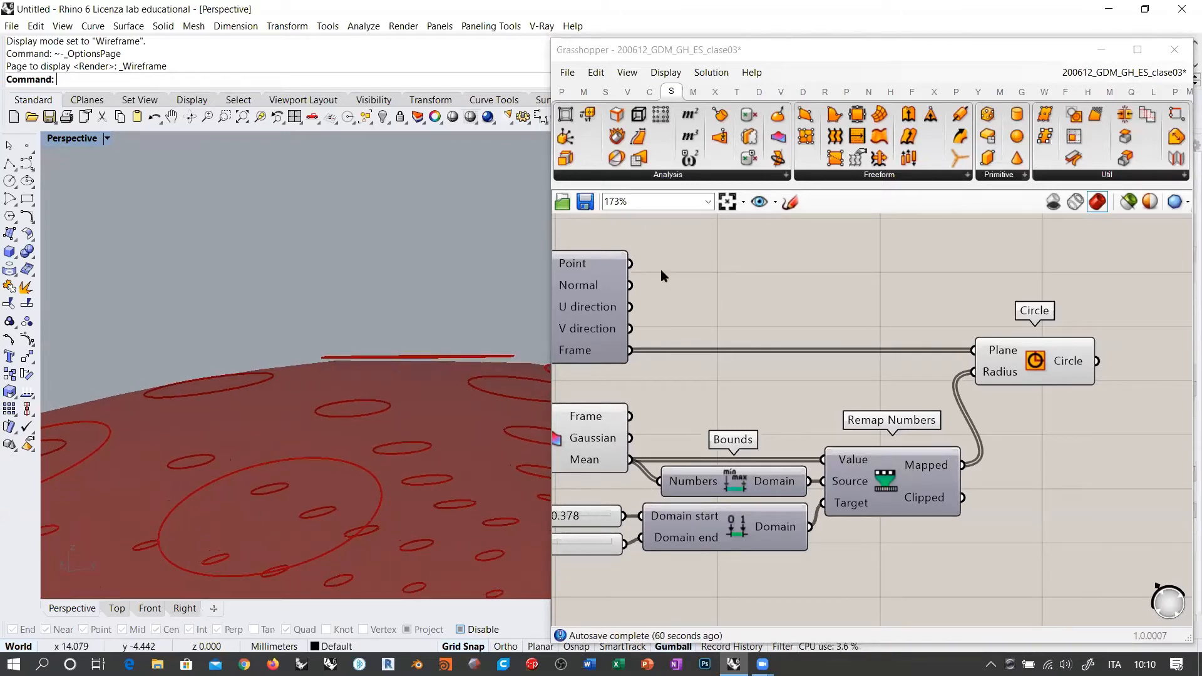
click(1179, 204)
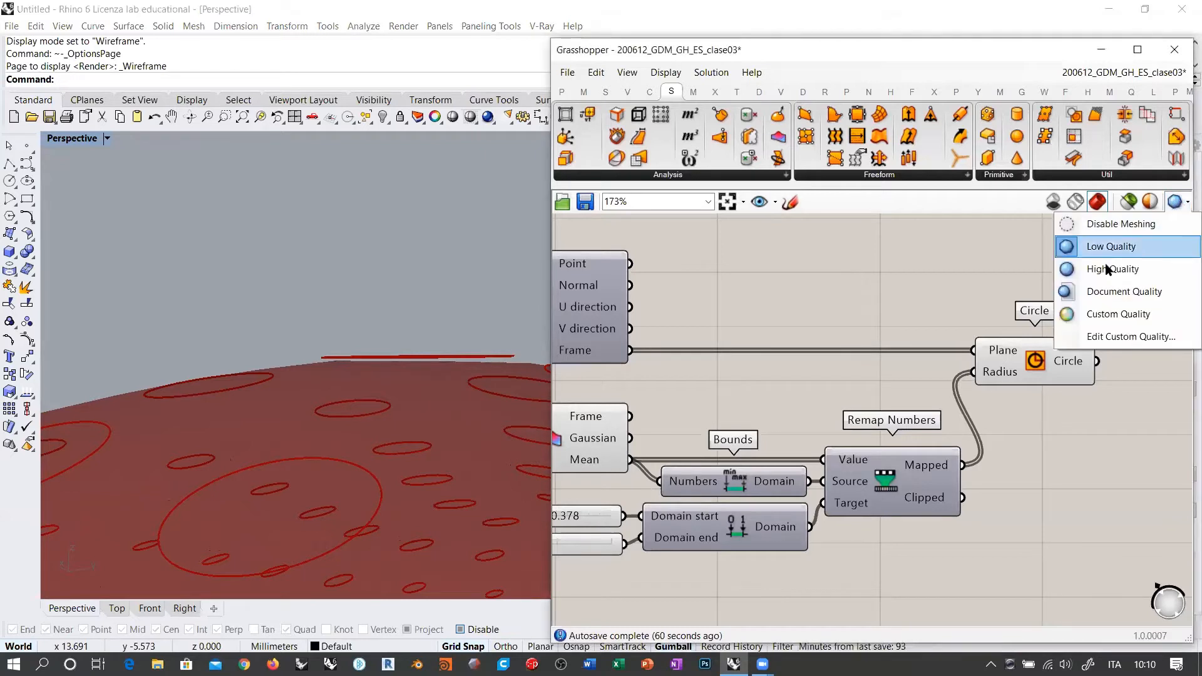
click(1079, 271)
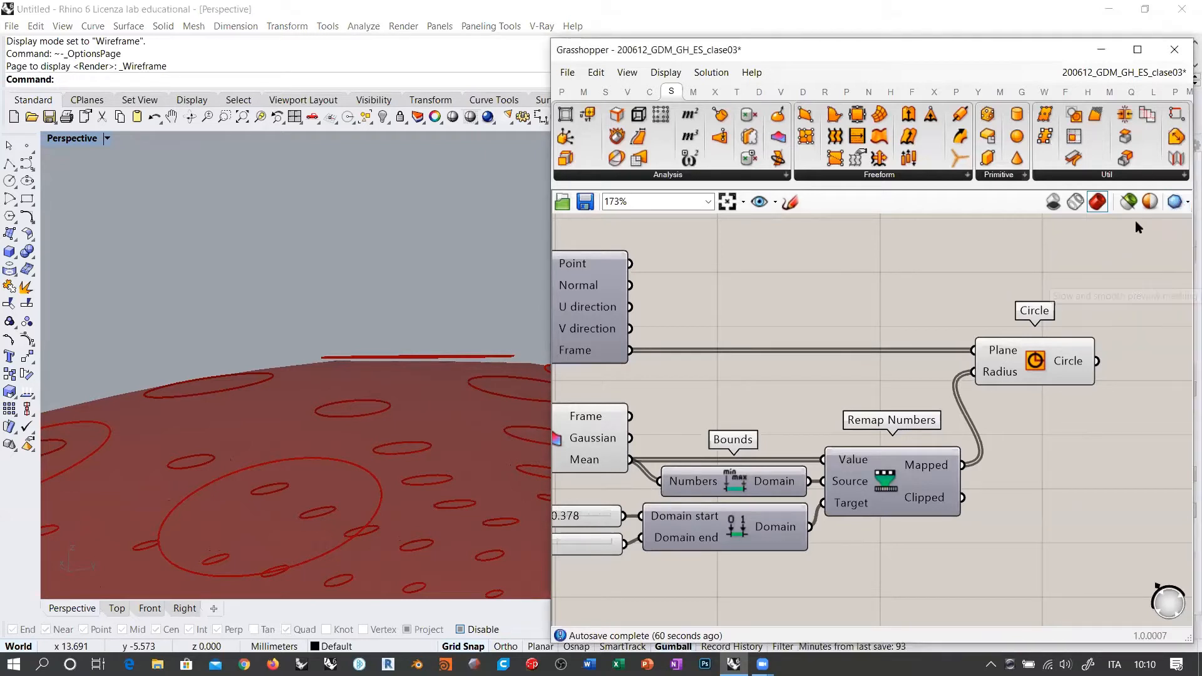
click(1177, 202)
click(1106, 268)
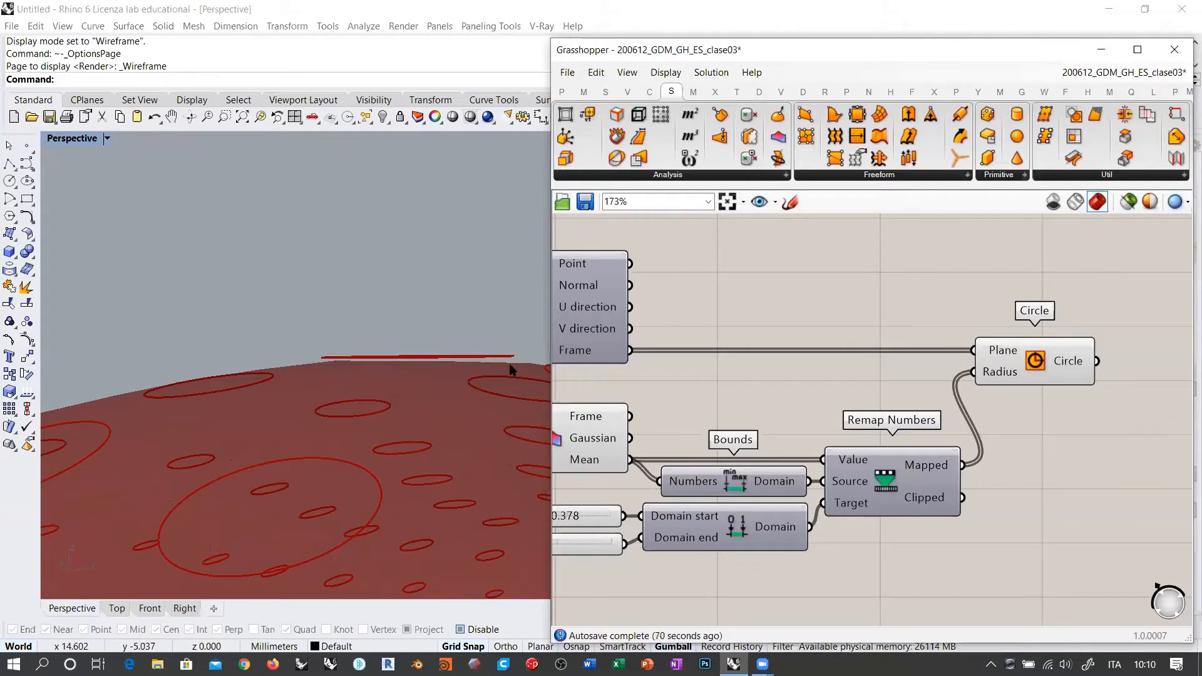
Add a Pull Curve component and connect the Circle output to its Curve input.
right_drag(510, 367, 432, 374)
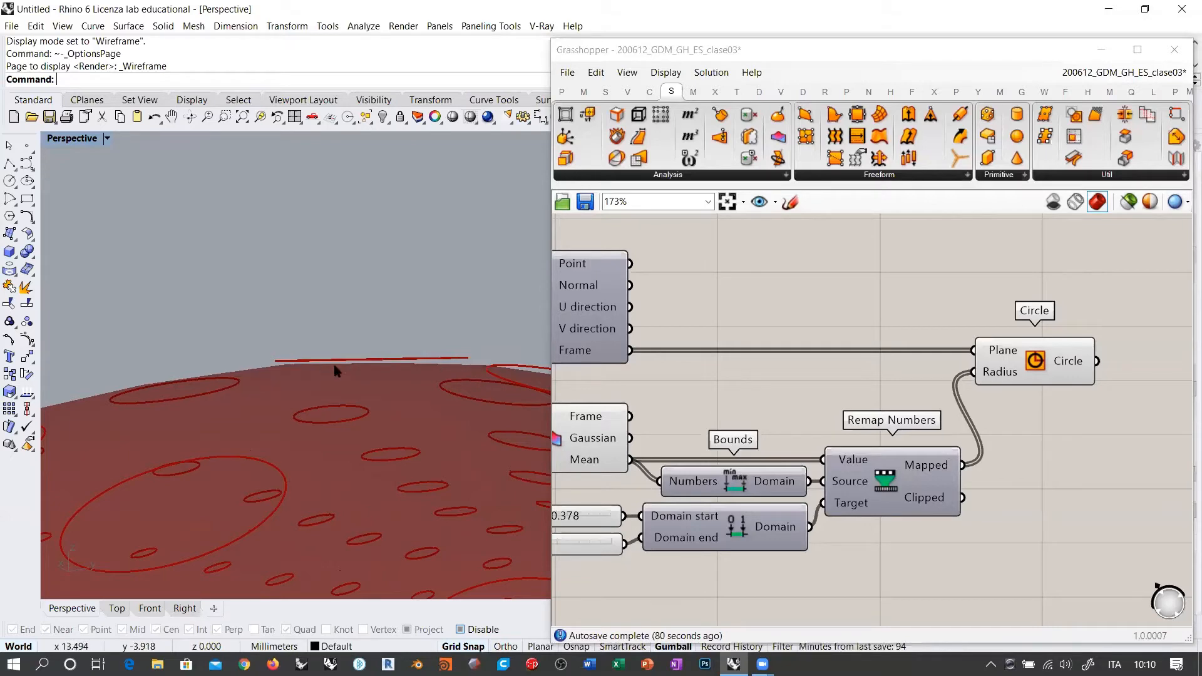
scroll(932, 407, down, 5)
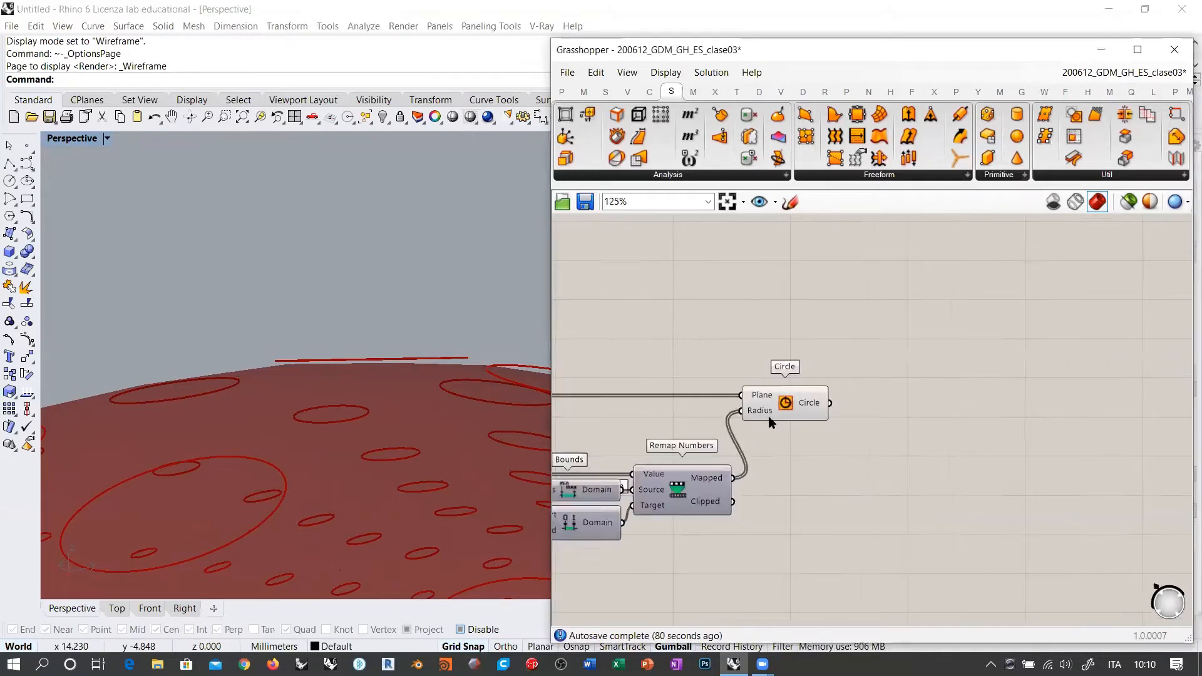
double_click(901, 399)
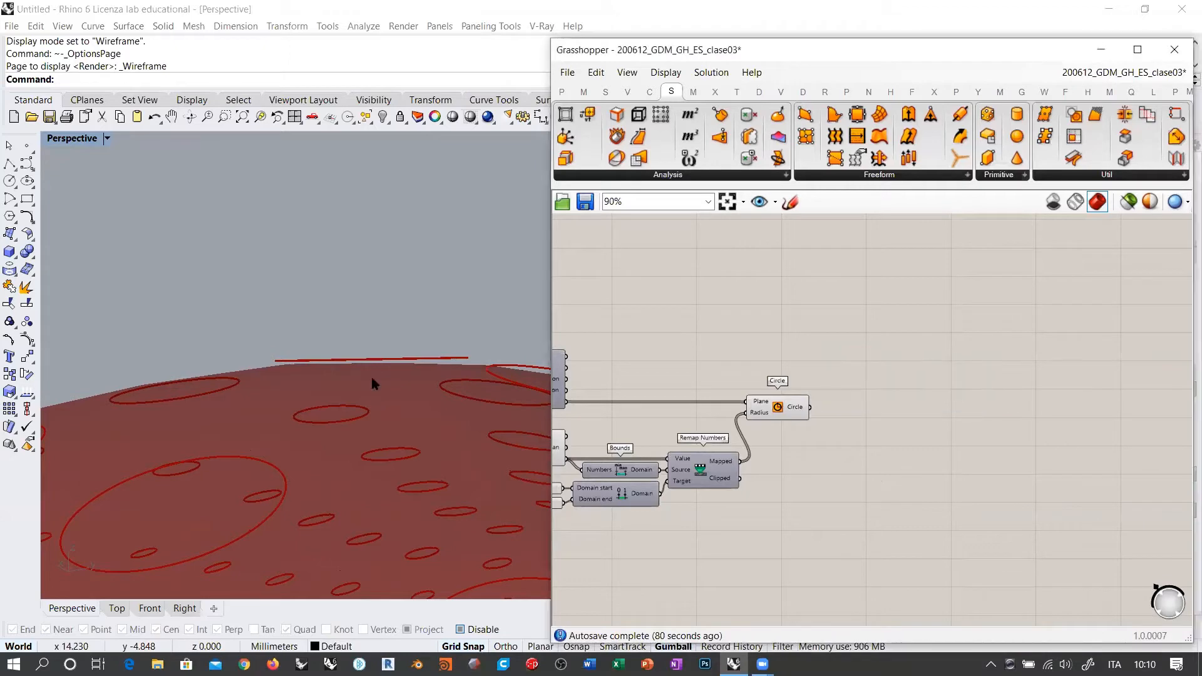
right_drag(371, 377, 381, 344)
scroll(356, 367, down, 5)
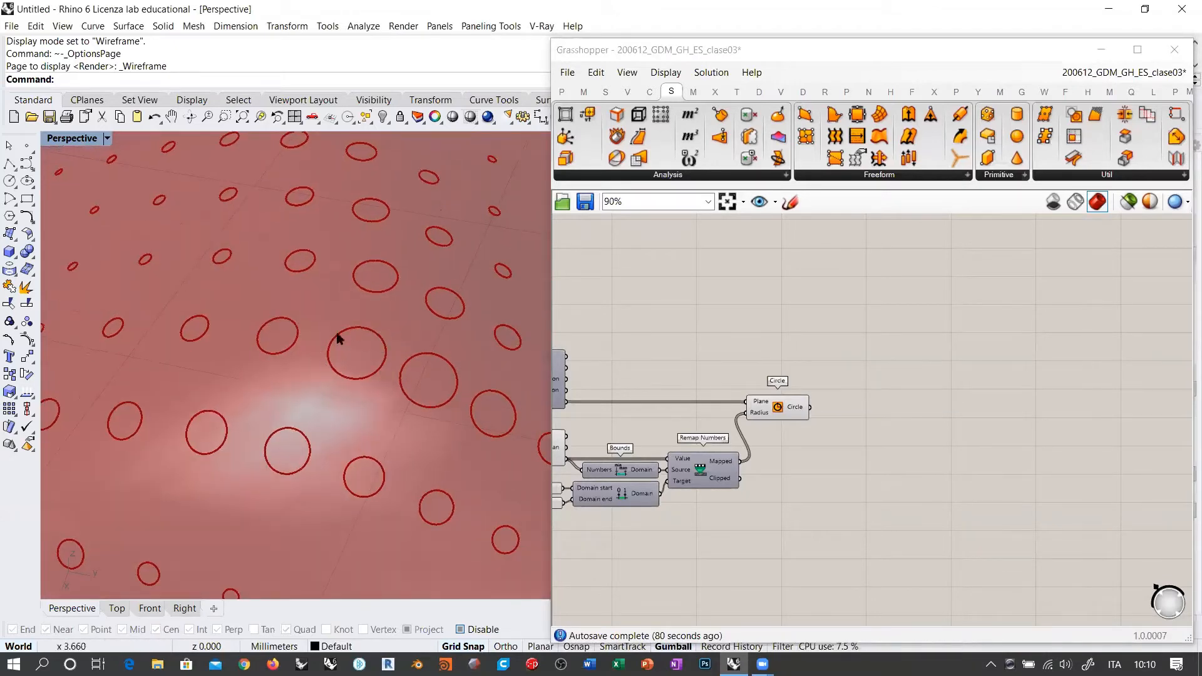
right_drag(414, 378, 361, 378)
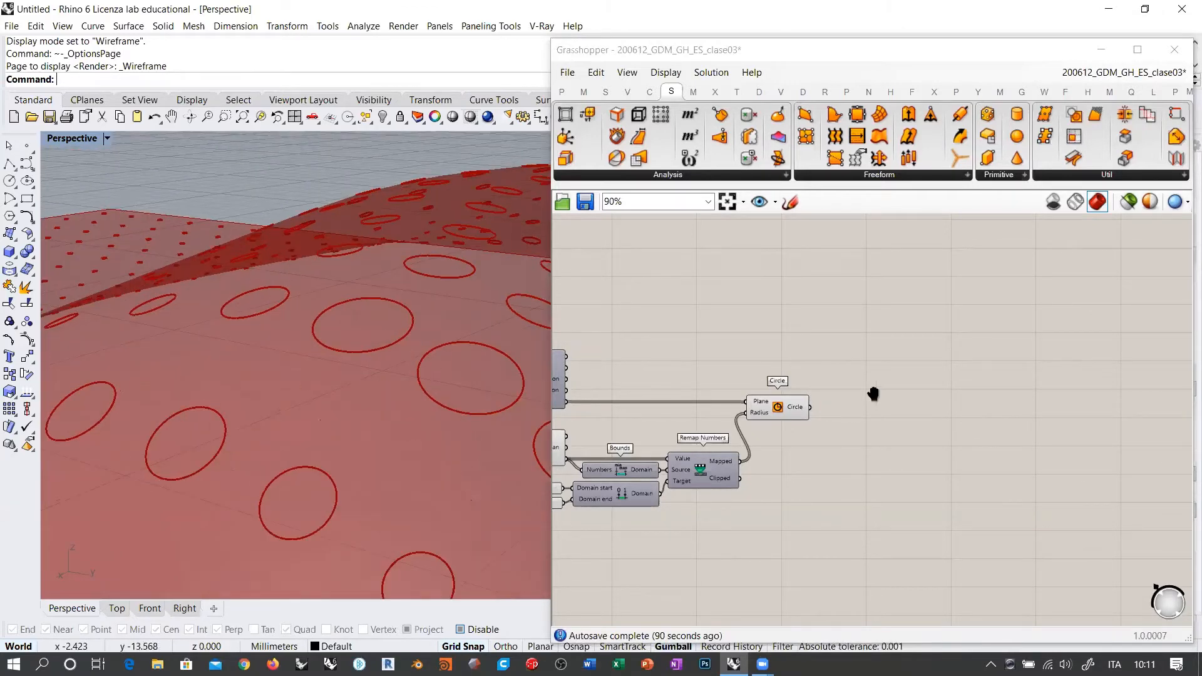
scroll(895, 389, up, 3)
double_click(924, 401)
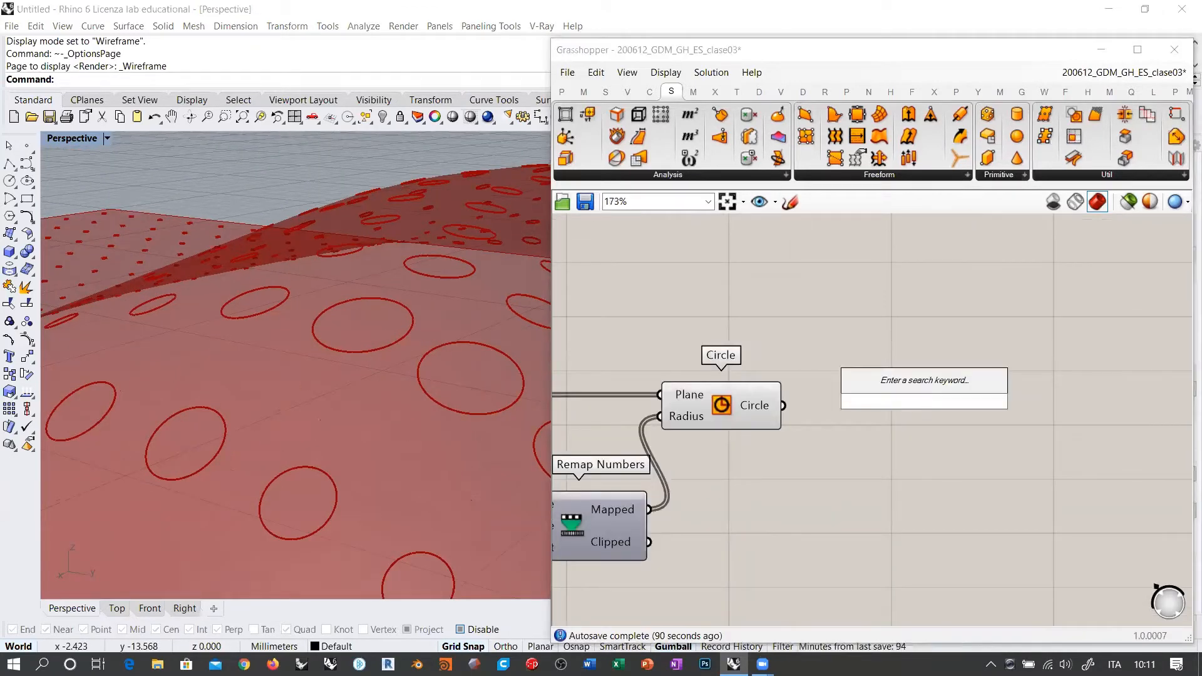
text(pull)
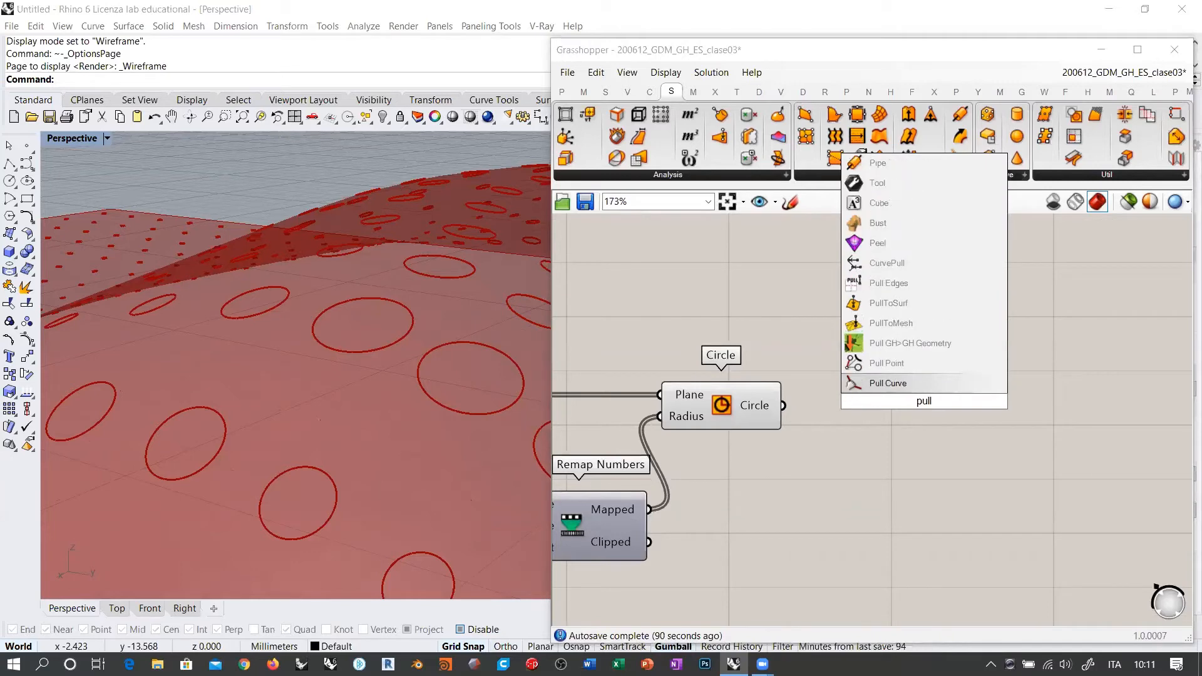
click(901, 383)
right_drag(907, 430, 1000, 419)
scroll(1033, 370, down, 1)
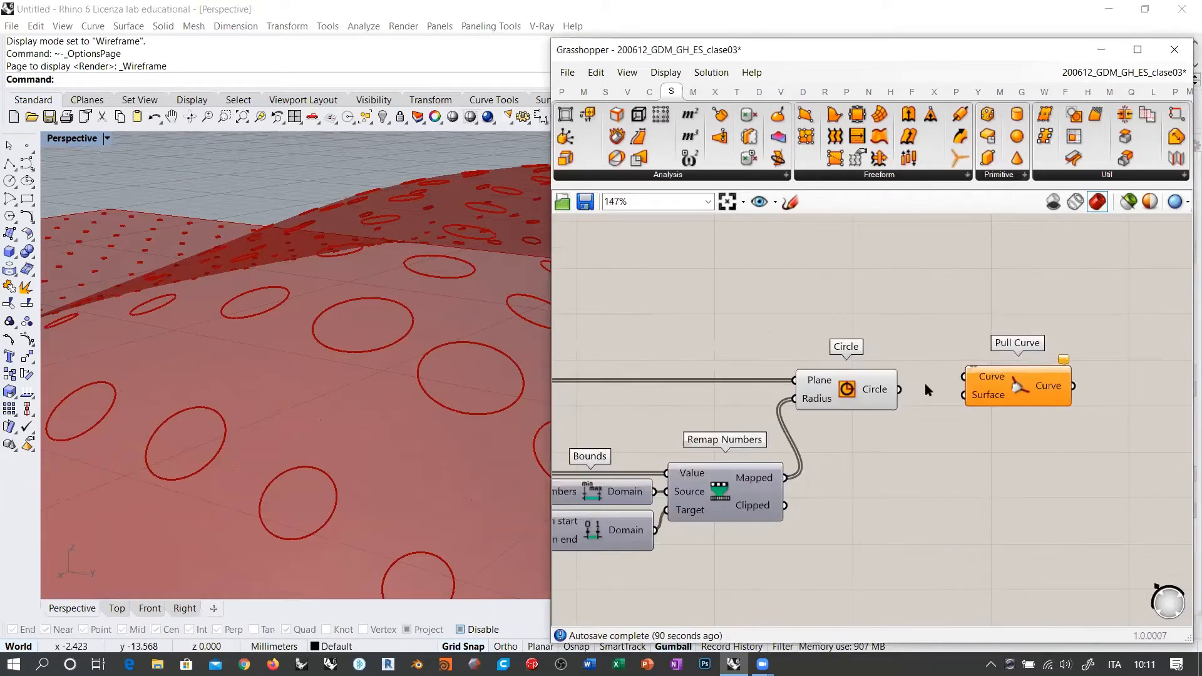
drag(899, 390, 964, 376)
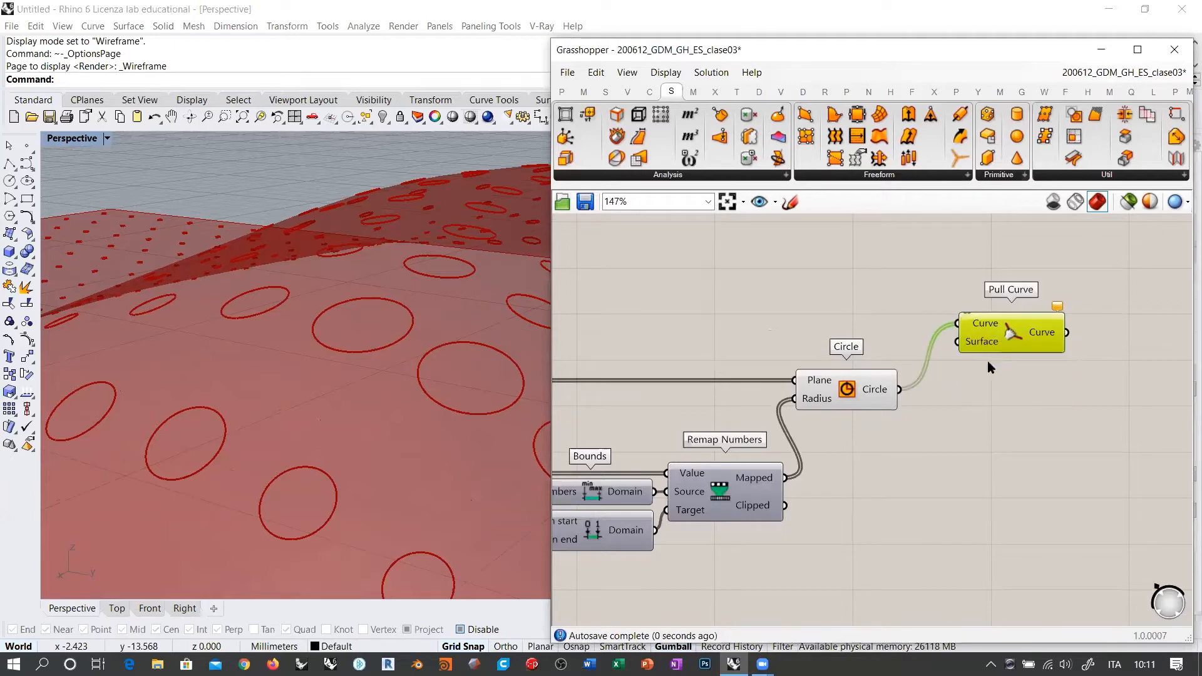
Connect the Loft output to the Surface input of Pull Curve and inspect the pulled circles on the surface.
scroll(975, 368, down, 3)
right_drag(976, 368, 1110, 369)
right_drag(676, 359, 760, 354)
scroll(657, 335, down, 1)
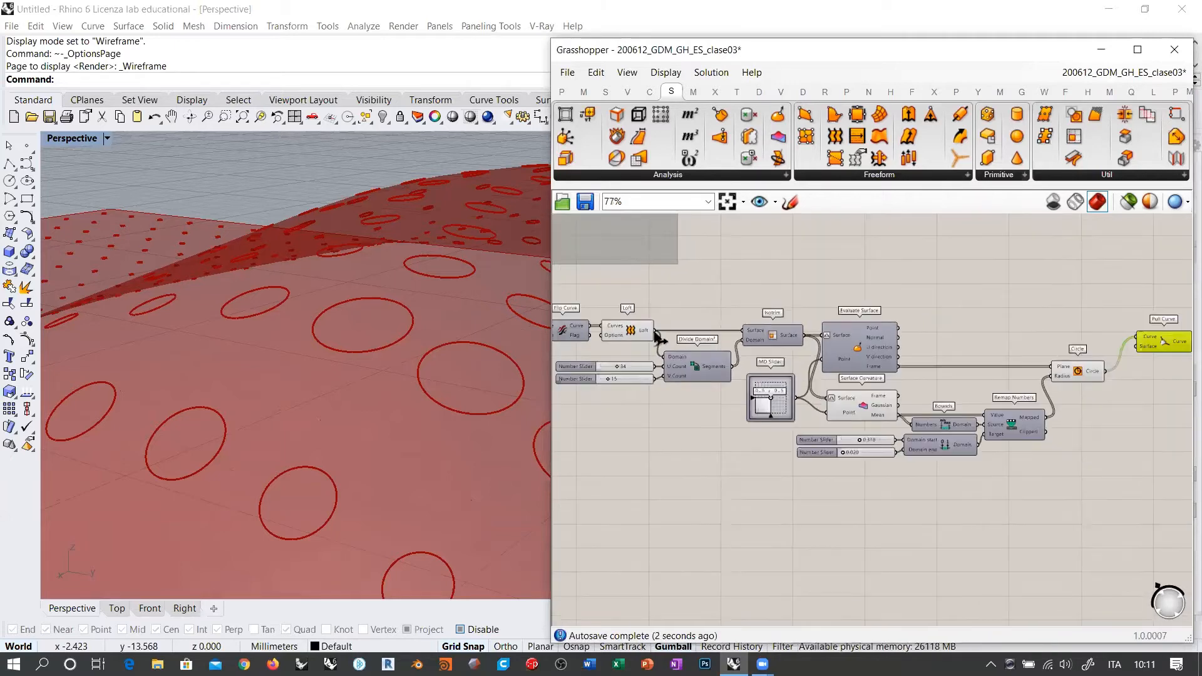
drag(657, 336, 1137, 346)
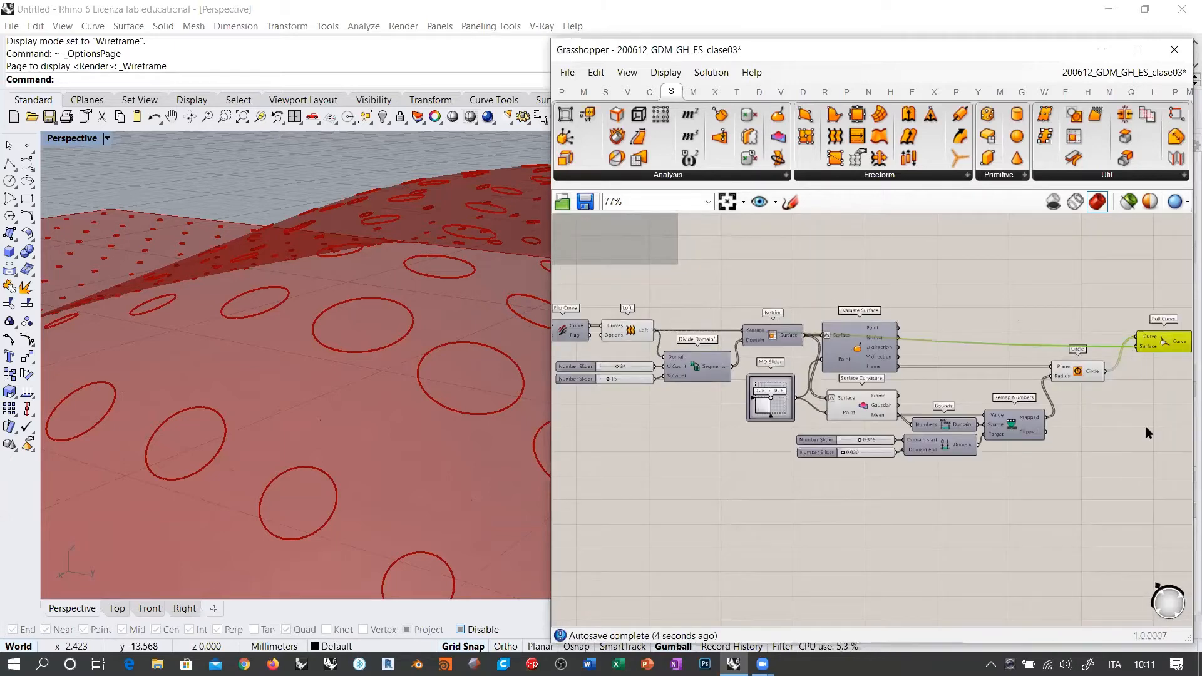
click(1147, 432)
scroll(360, 331, up, 5)
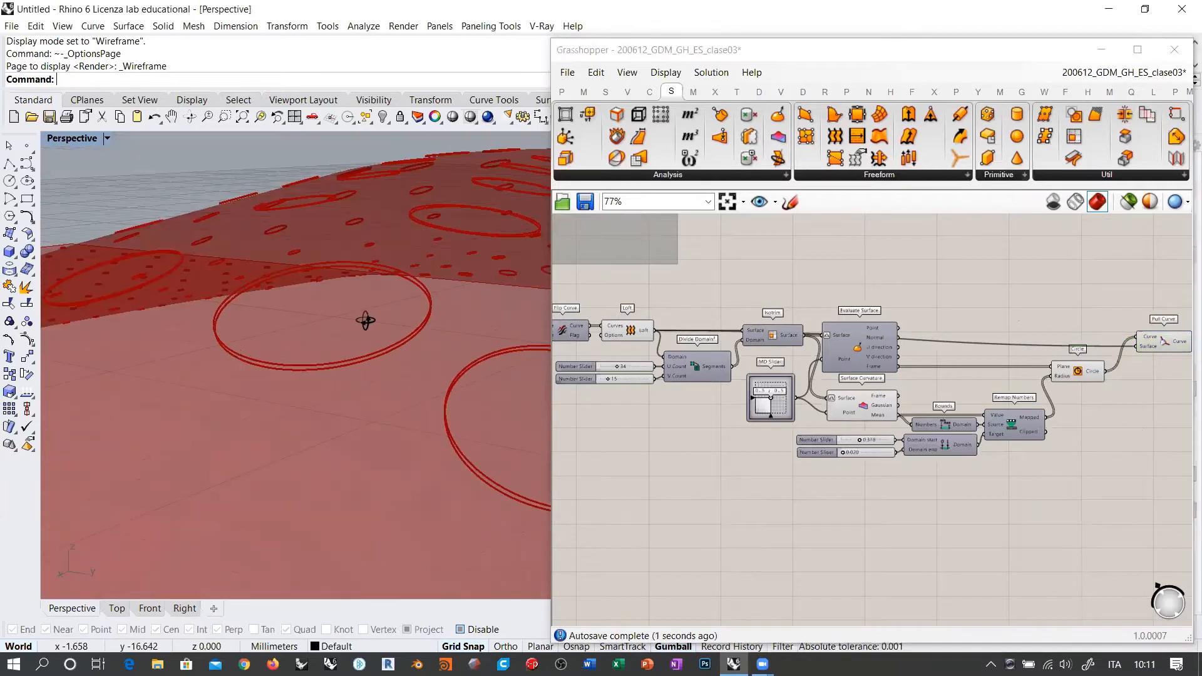
scroll(416, 336, down, 5)
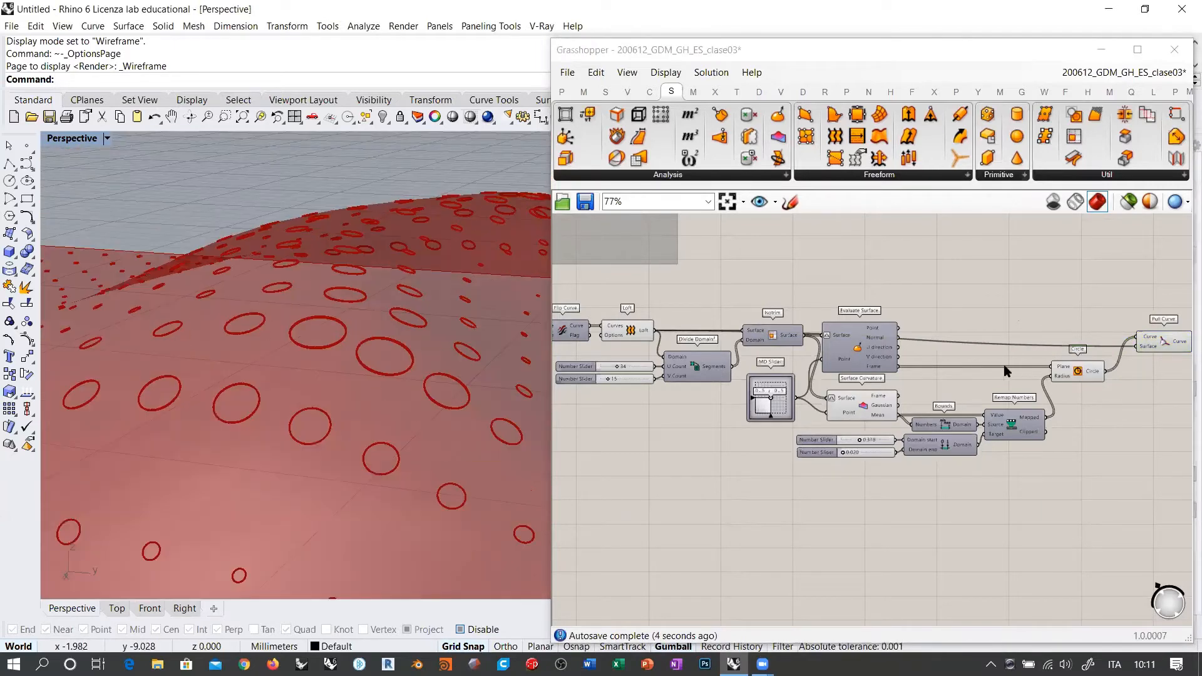
Hide the preview of the Circle component and align Pull Curve so its Surface wire runs straight.
scroll(812, 371, up, 3)
click(813, 372)
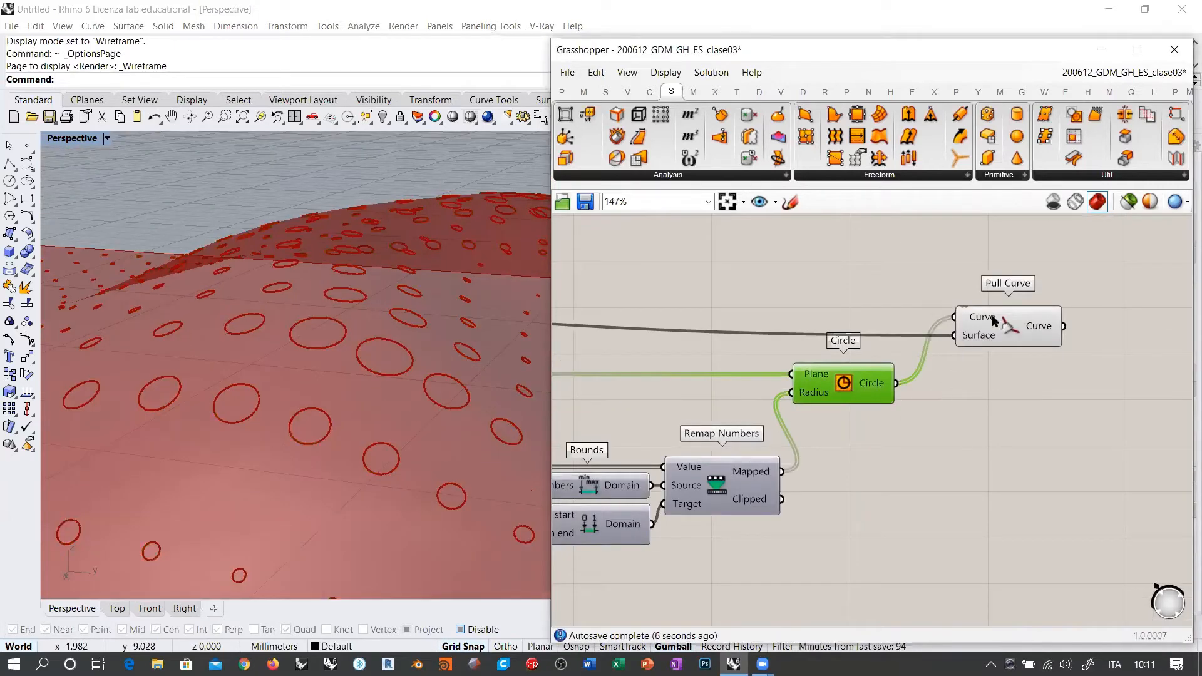
drag(993, 322, 975, 291)
click(716, 346)
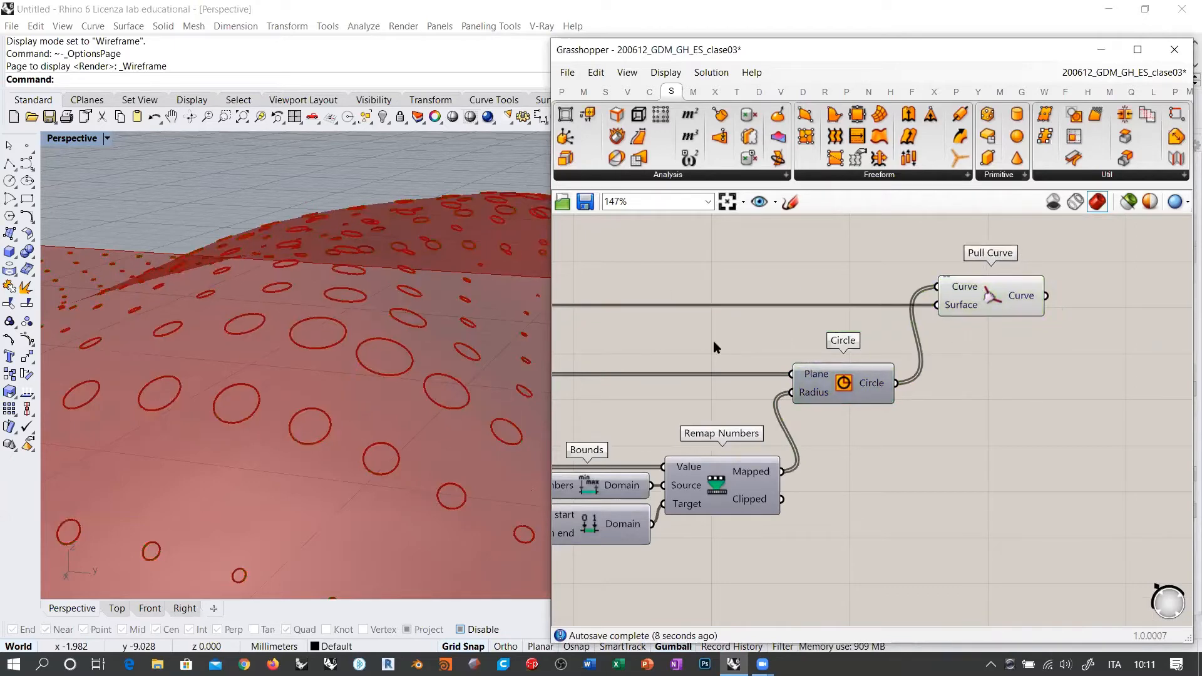
Review the pulled circles on the surface against the Pull Curve, Circle, Remap Numbers and Surface Curvature components.
right_drag(326, 344, 429, 358)
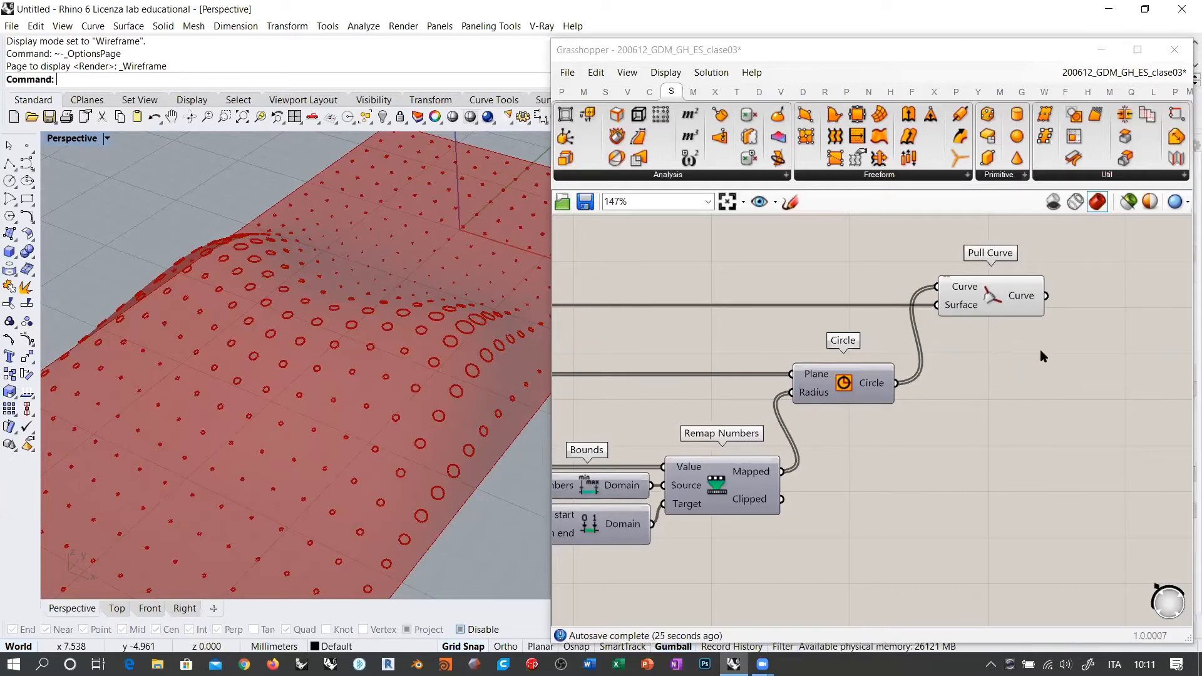
click(994, 301)
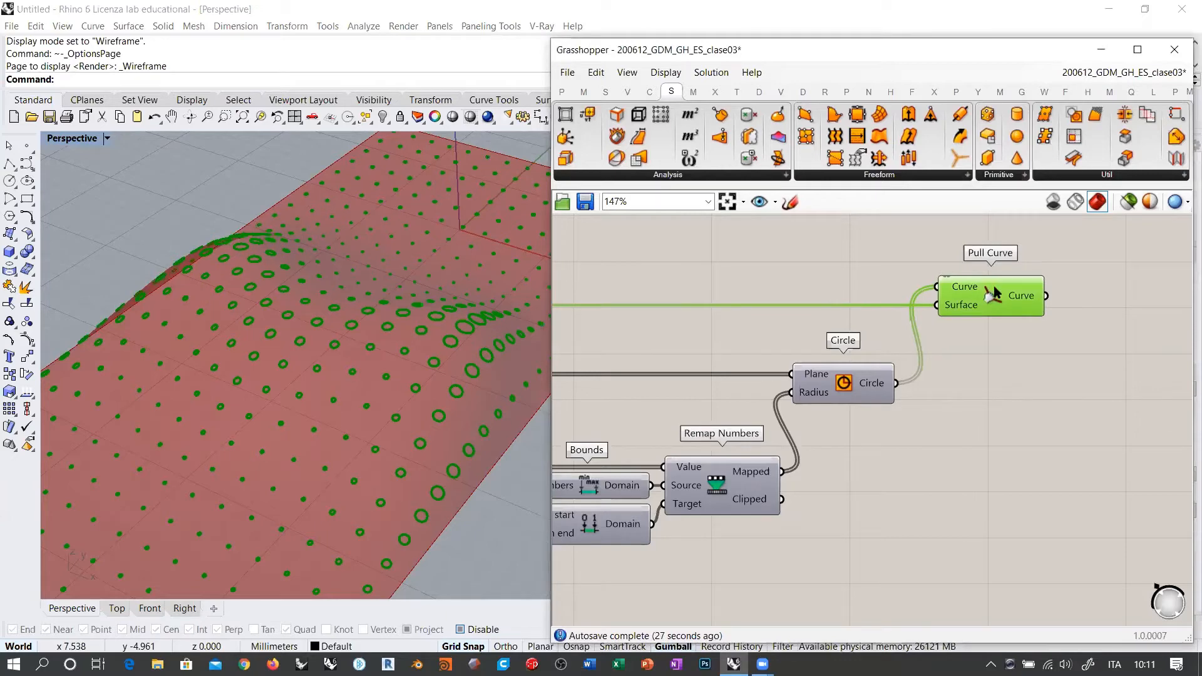
click(845, 382)
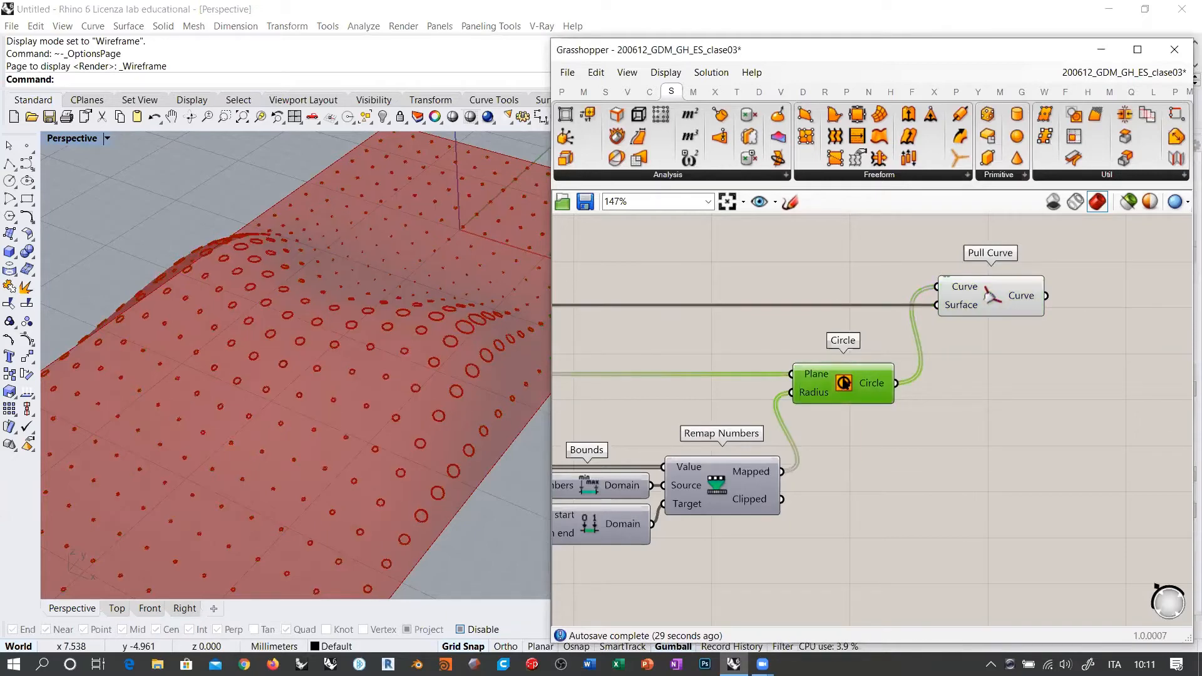
right_drag(825, 426, 1039, 387)
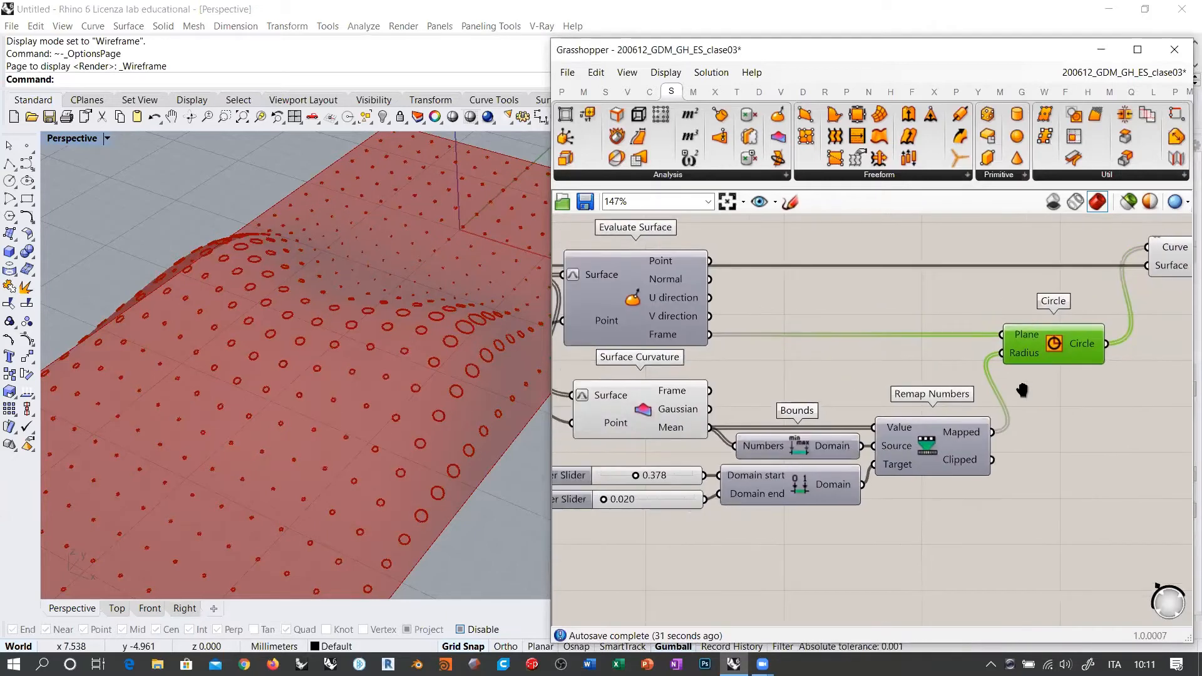
click(938, 440)
click(659, 427)
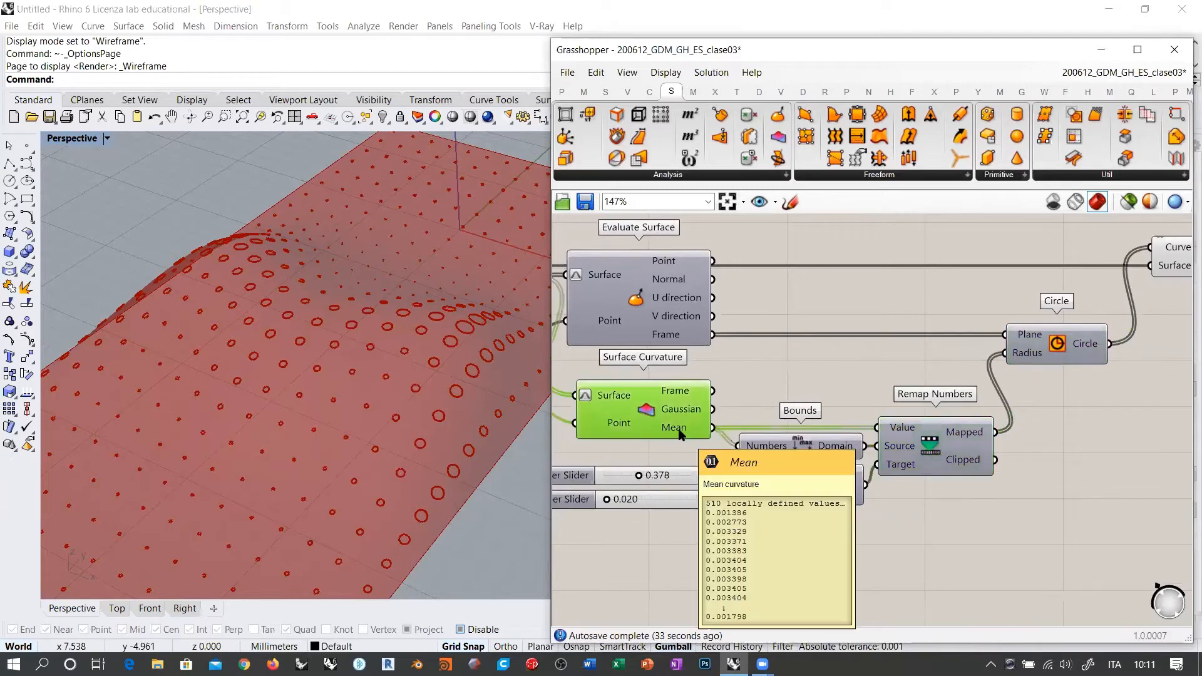
click(855, 377)
scroll(973, 349, down, 2)
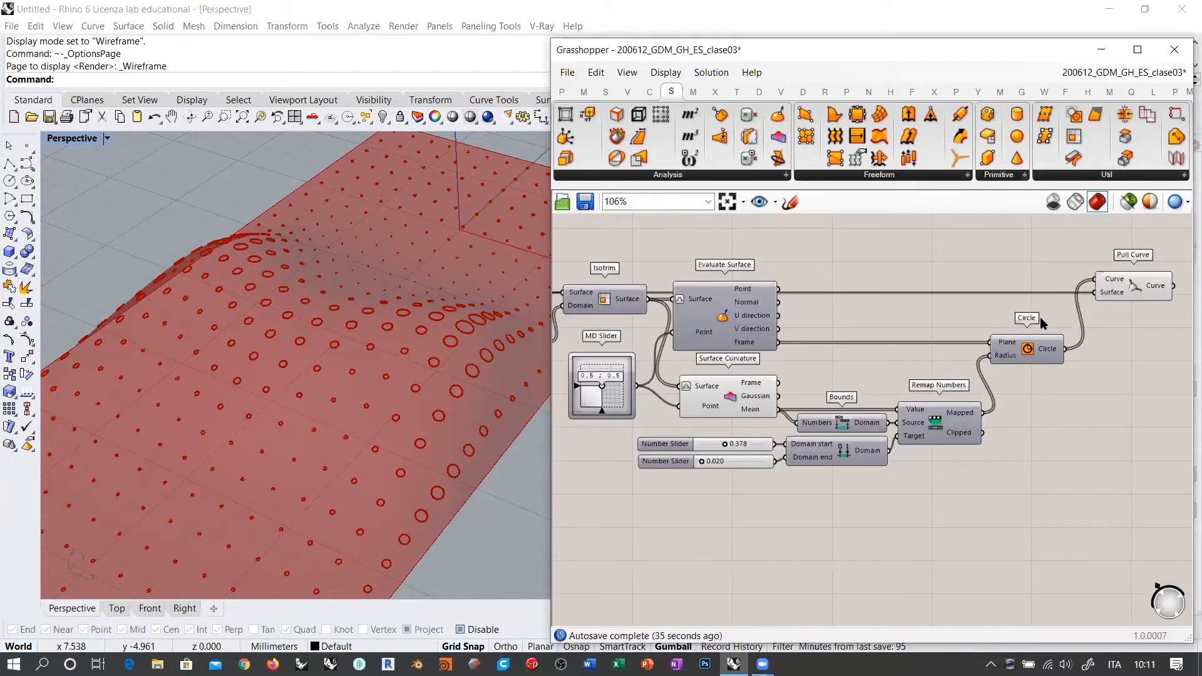
right_drag(361, 324, 331, 375)
Shift the bell curve's peak in the MULTIPLICADOR (CURVAS) Graph Mapper to about three quarters of its domain.
right_drag(867, 421, 1050, 368)
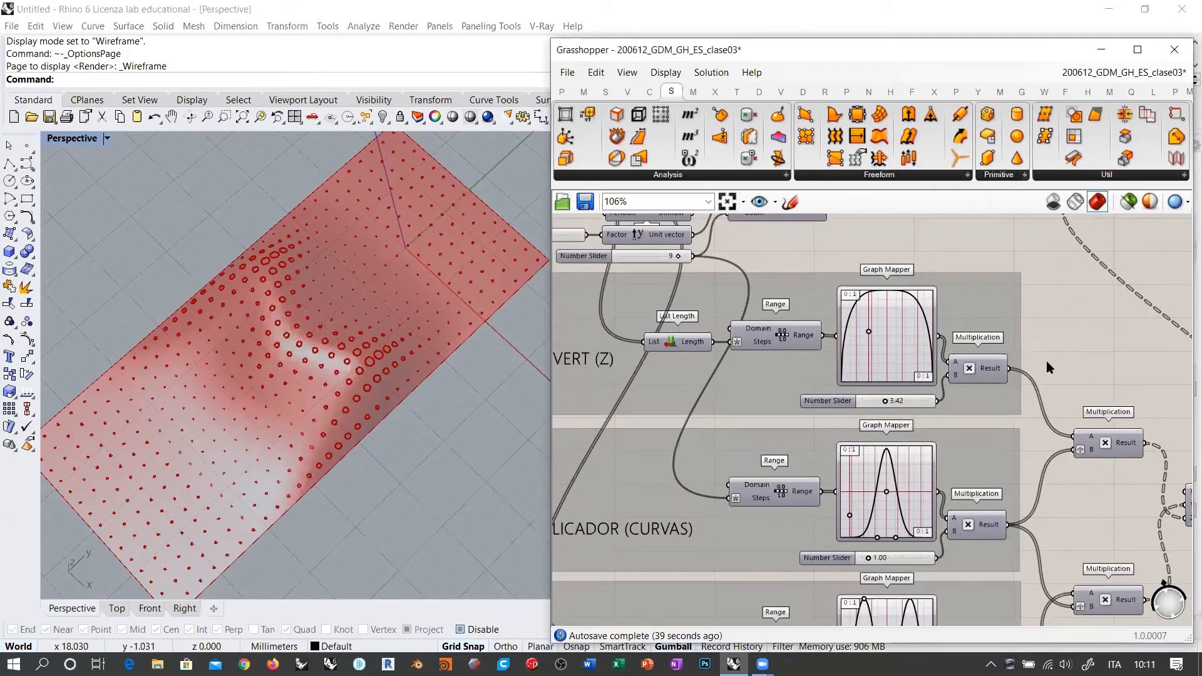
right_drag(943, 450, 997, 377)
right_drag(1015, 452, 1041, 418)
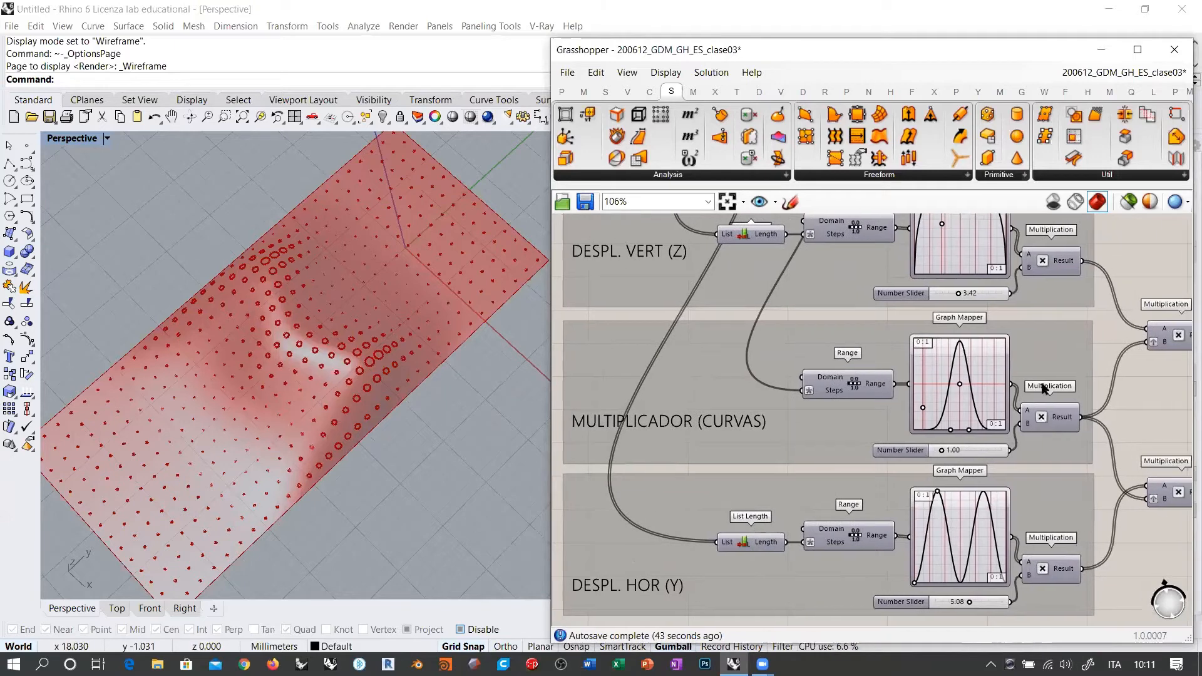
right_drag(362, 383, 174, 338)
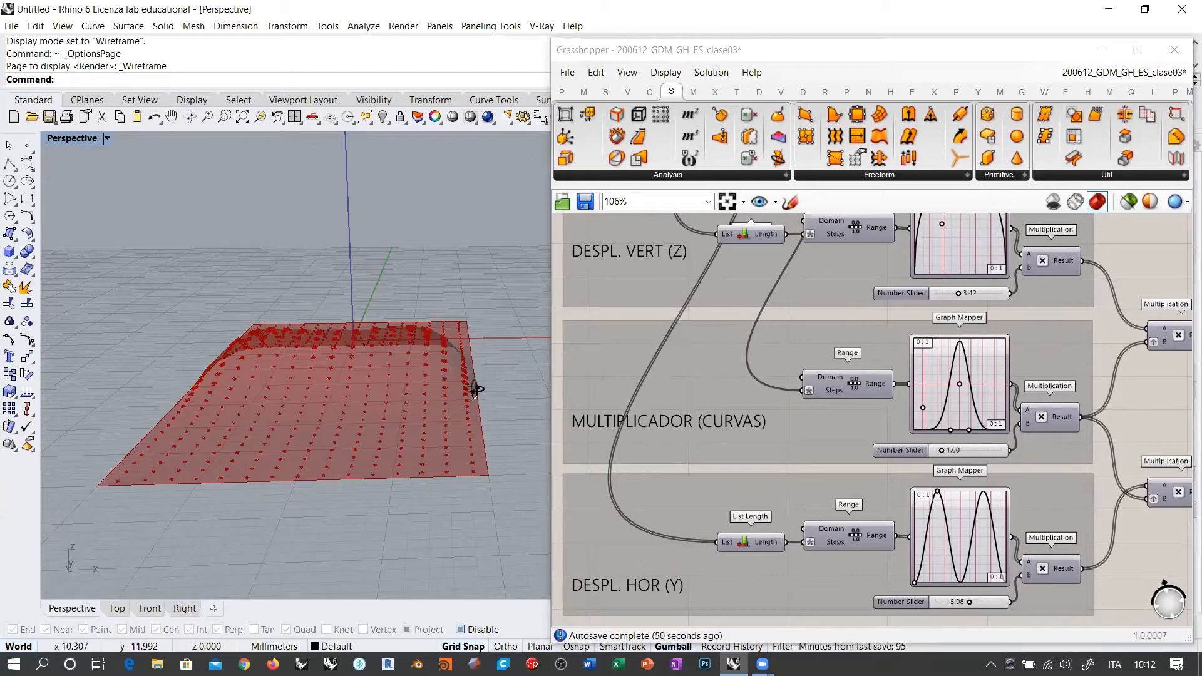
right_drag(474, 389, 340, 343)
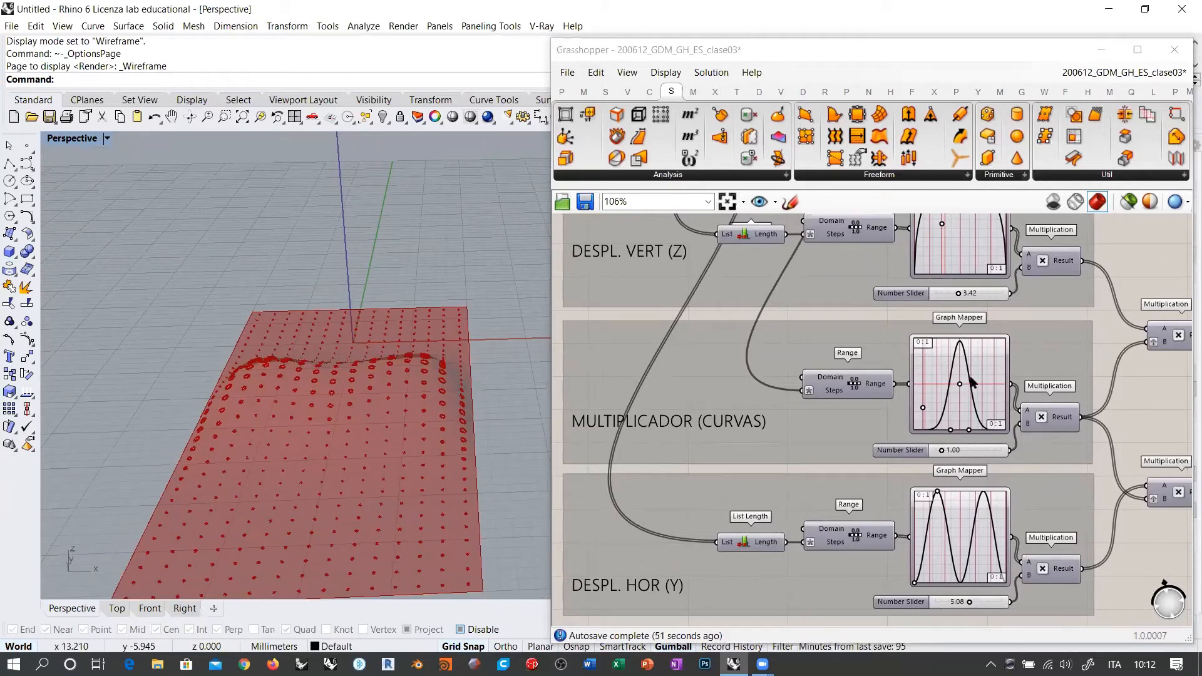
right_drag(957, 406, 938, 411)
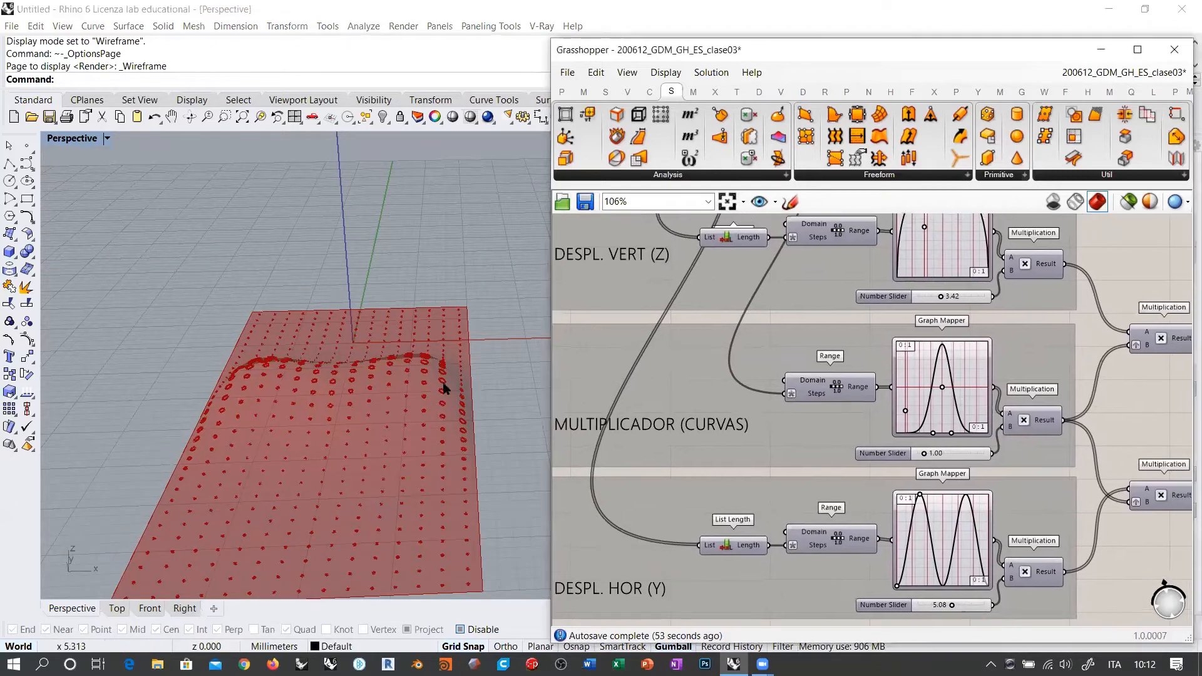
right_drag(445, 386, 247, 361)
right_drag(893, 409, 738, 443)
scroll(738, 443, up, 4)
right_drag(331, 272, 348, 297)
right_drag(485, 275, 332, 294)
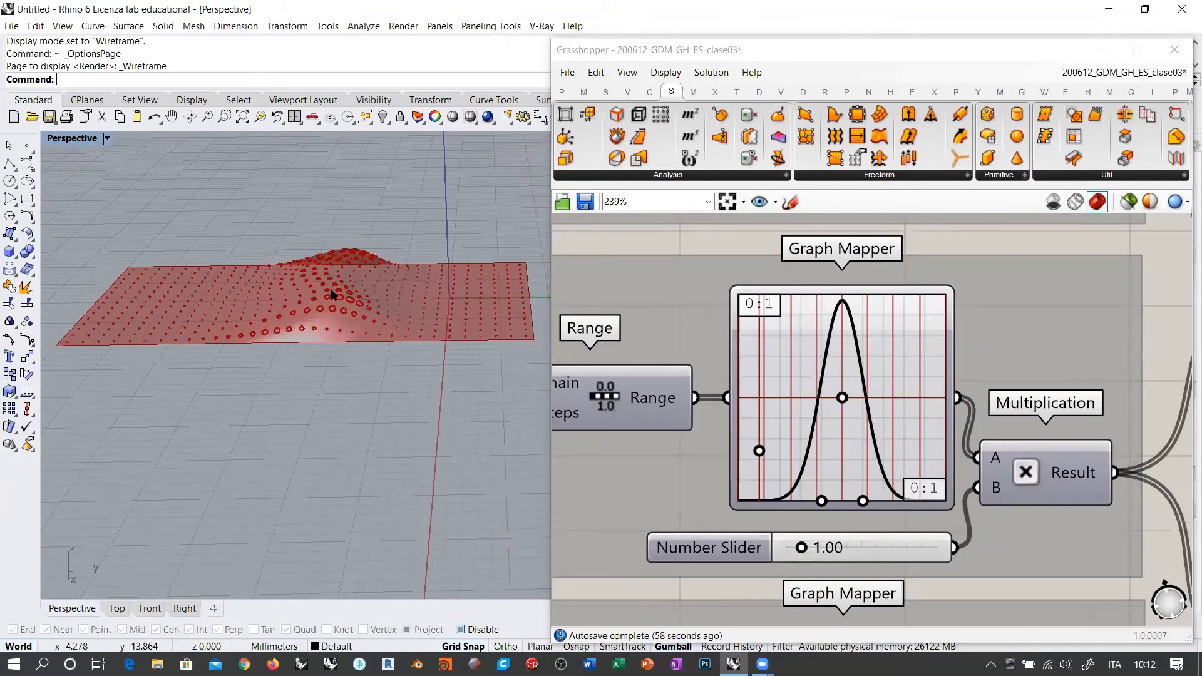
click(849, 403)
drag(849, 403, 893, 403)
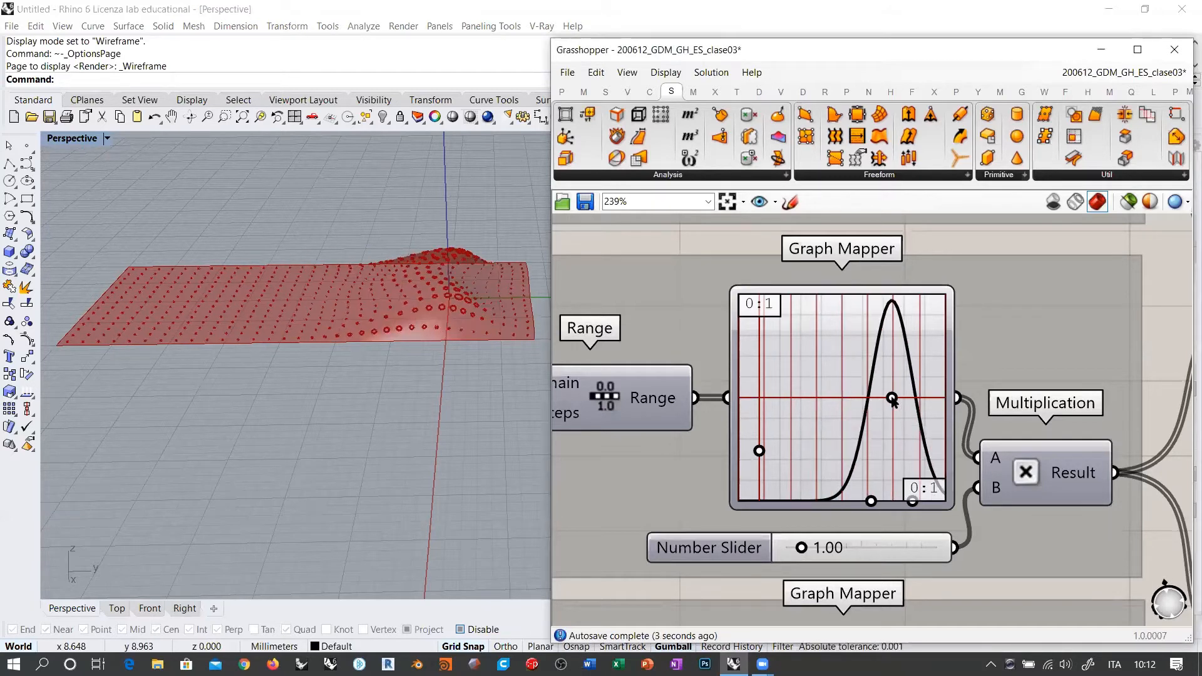
Move the bell curve's peak in the MULTIPLICADOR (CURVAS) Graph Mapper back to about the middle of its domain.
right_drag(400, 363, 480, 440)
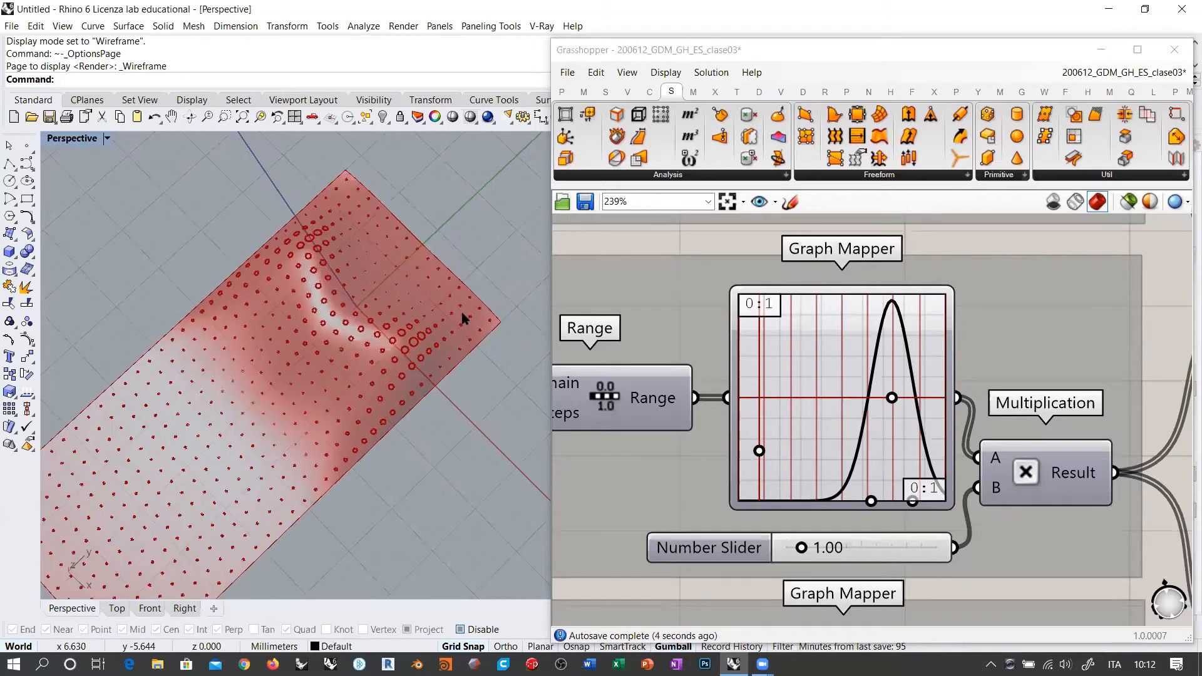
scroll(451, 351, down, 3)
right_drag(389, 374, 401, 378)
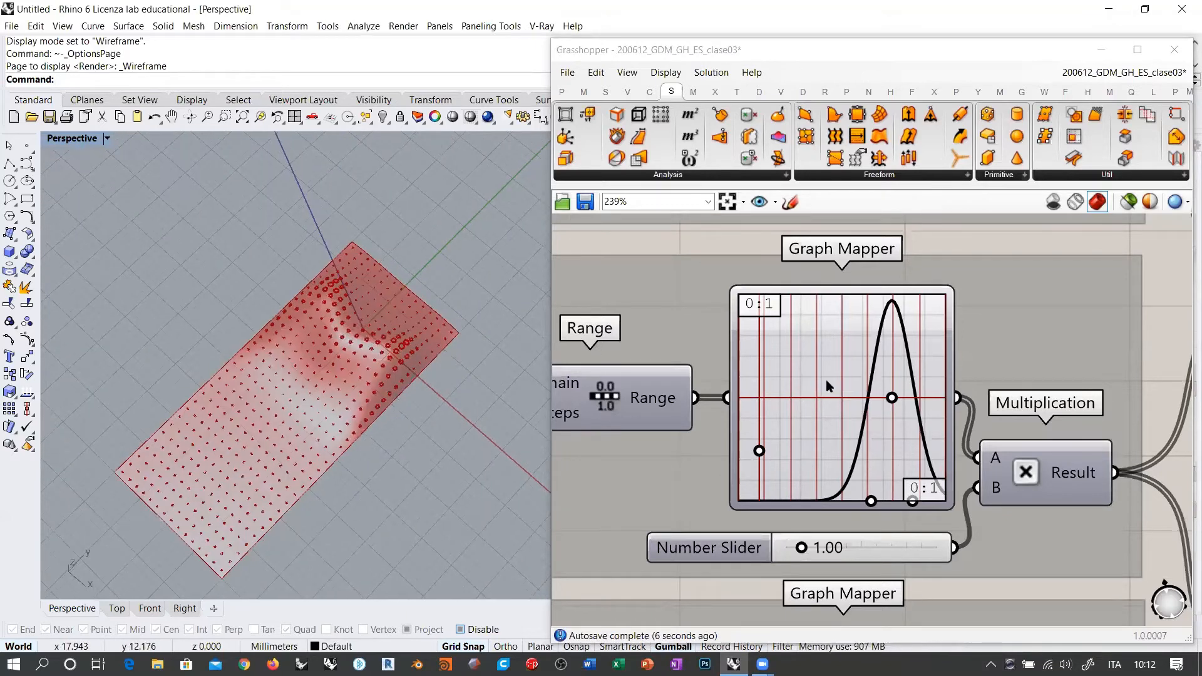
click(872, 403)
drag(871, 403, 846, 378)
scroll(761, 371, down, 3)
scroll(762, 372, down, 5)
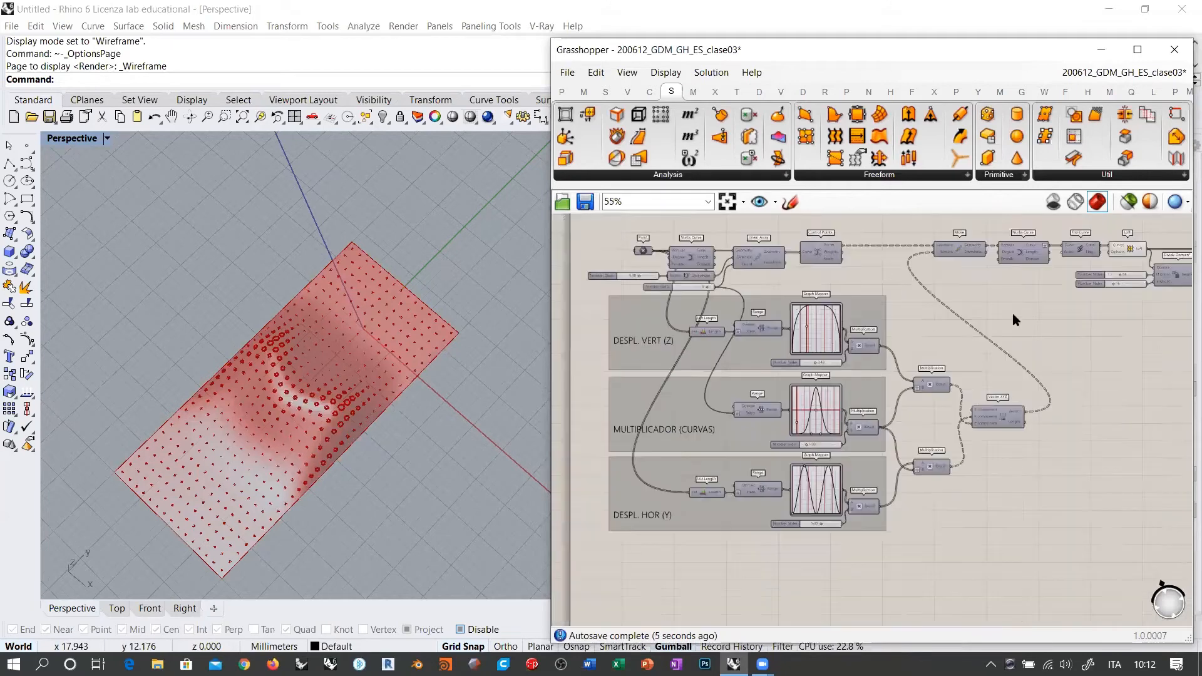
Examine the pulled circles along the surface's curved ridge against the Pull Curve, Circle and Remap Numbers components.
right_drag(1013, 317, 891, 376)
scroll(901, 376, up, 5)
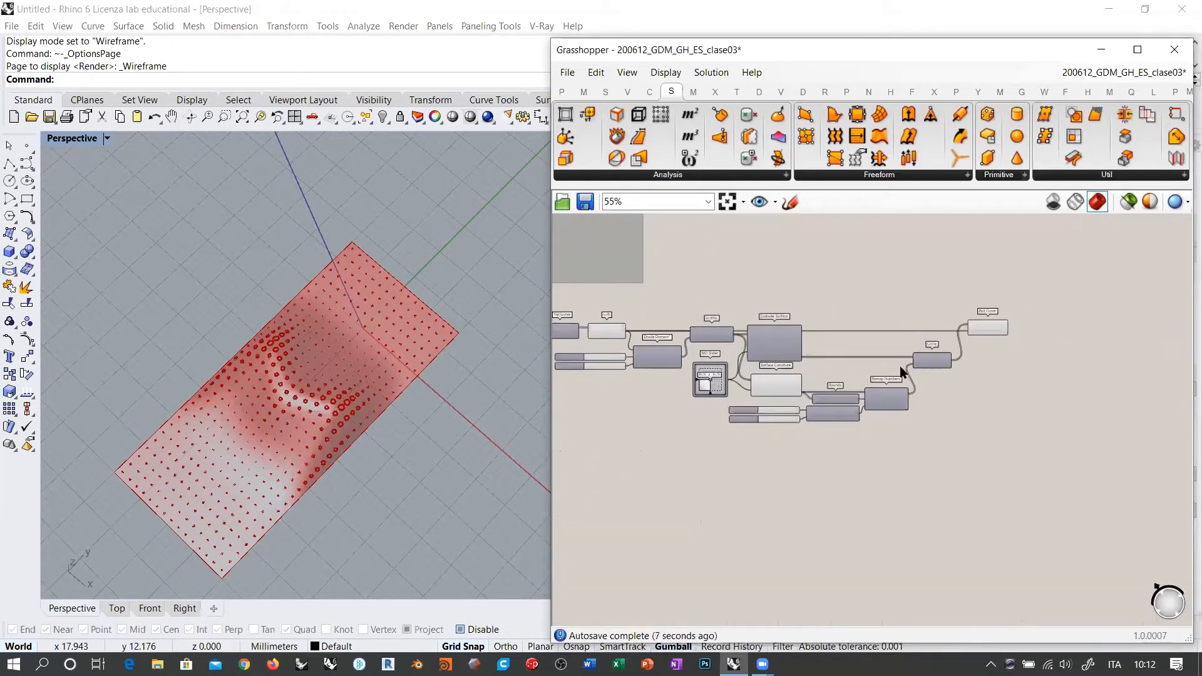
right_drag(309, 392, 335, 407)
scroll(386, 381, up, 3)
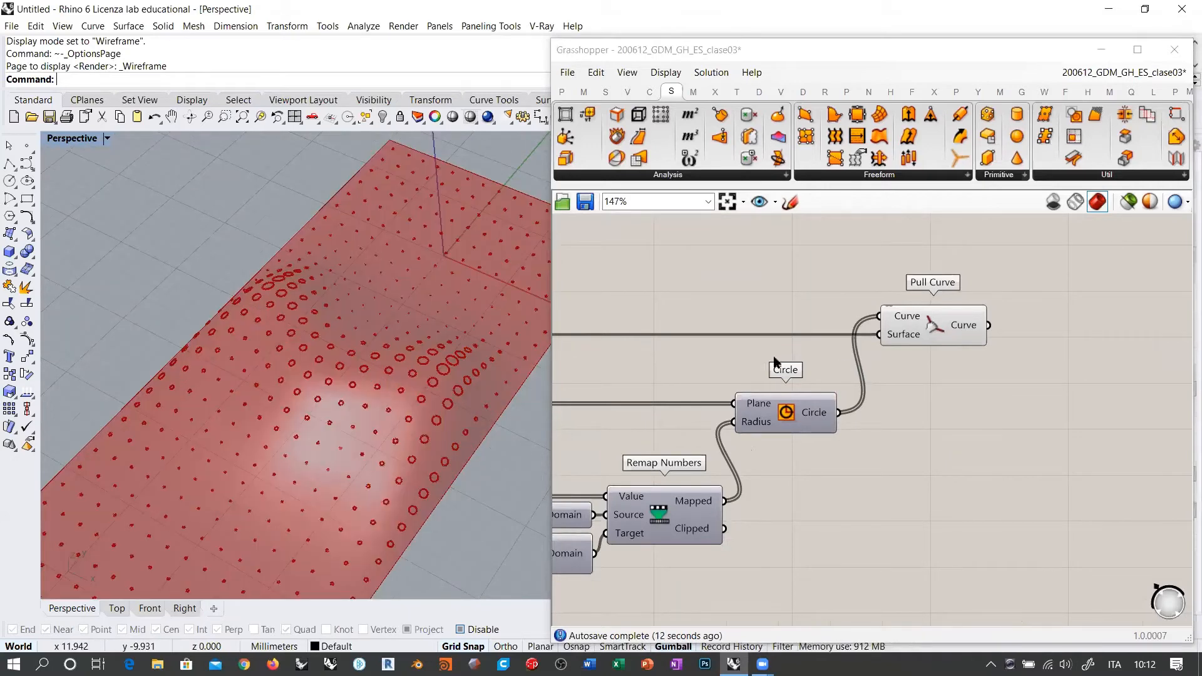
click(754, 389)
right_drag(297, 309, 291, 350)
scroll(294, 347, down, 2)
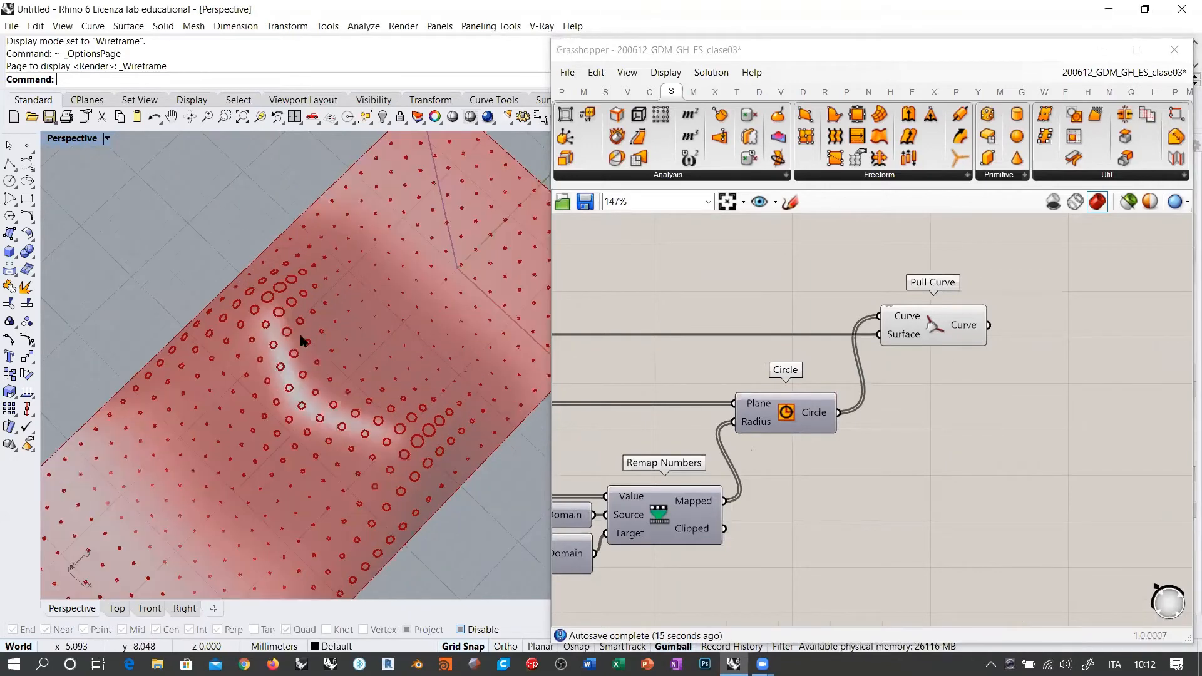
scroll(375, 347, down, 5)
right_drag(376, 344, 383, 344)
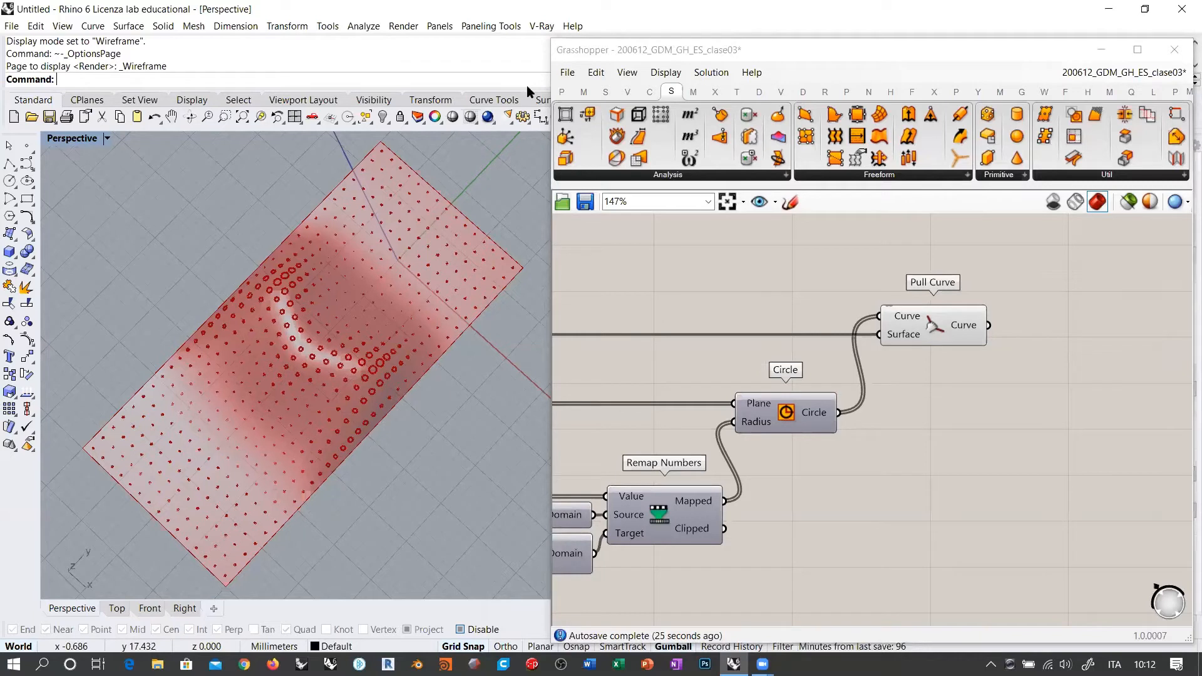
click(837, 273)
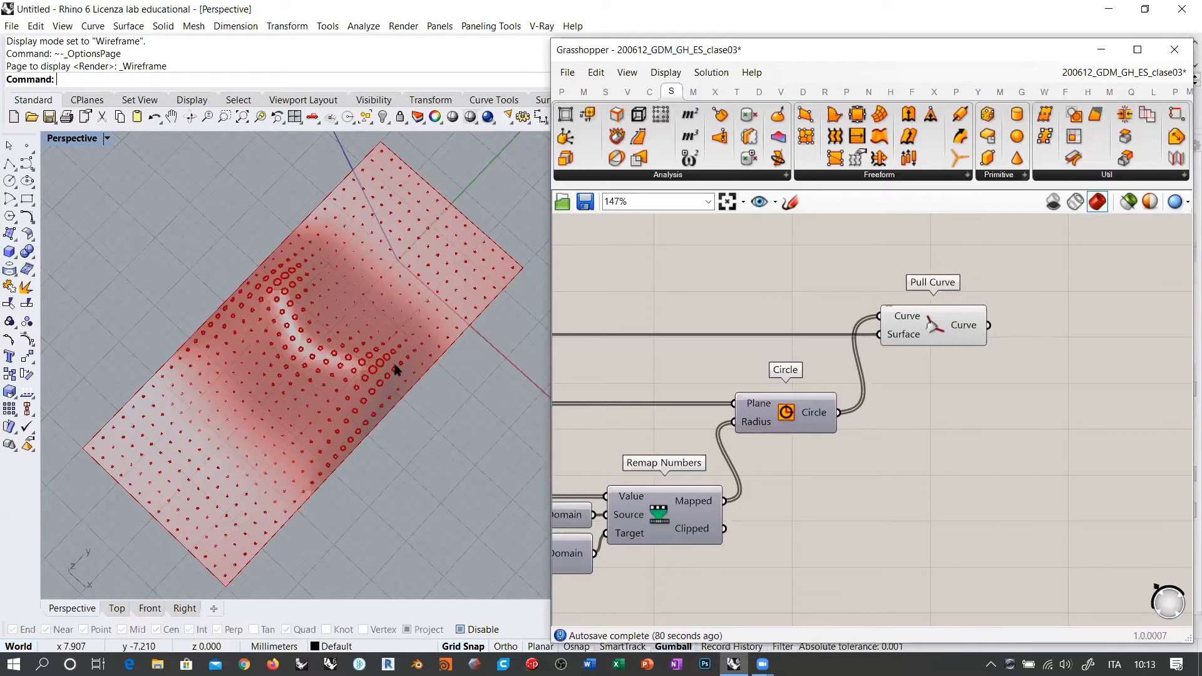
right_drag(322, 391, 366, 353)
scroll(366, 352, up, 4)
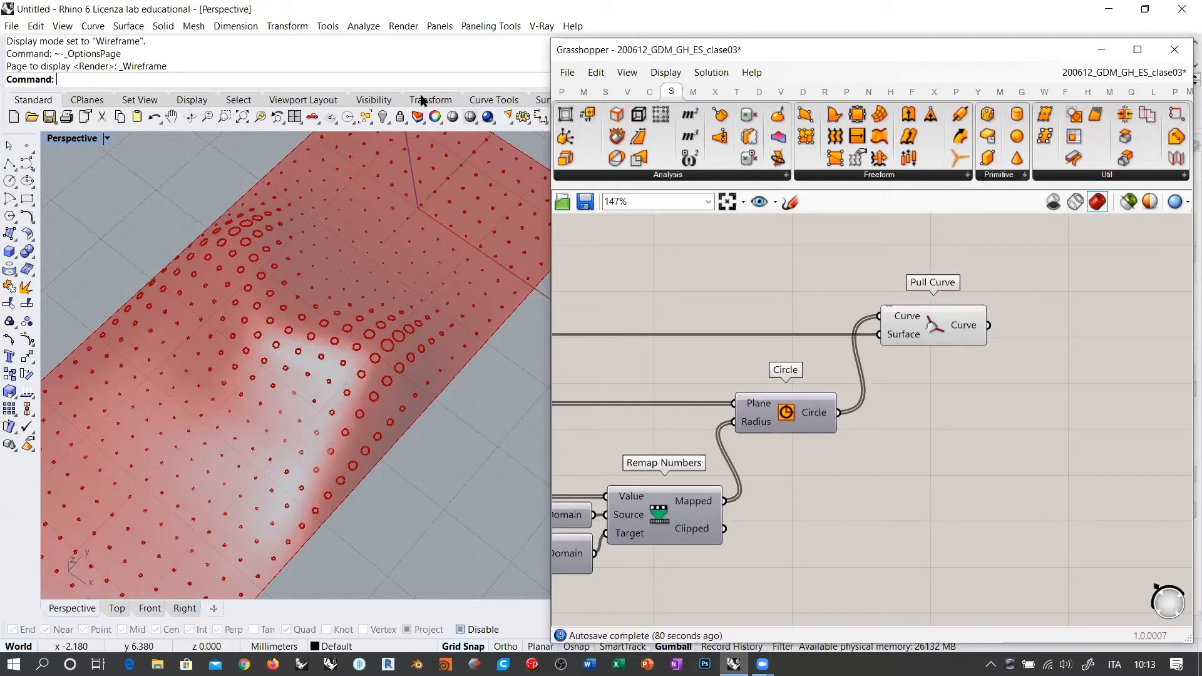
mouse_move(664, 274)
mouse_down()
mouse_move(656, 284)
mouse_move(800, 300)
mouse_move(754, 240)
mouse_move(689, 260)
mouse_up()
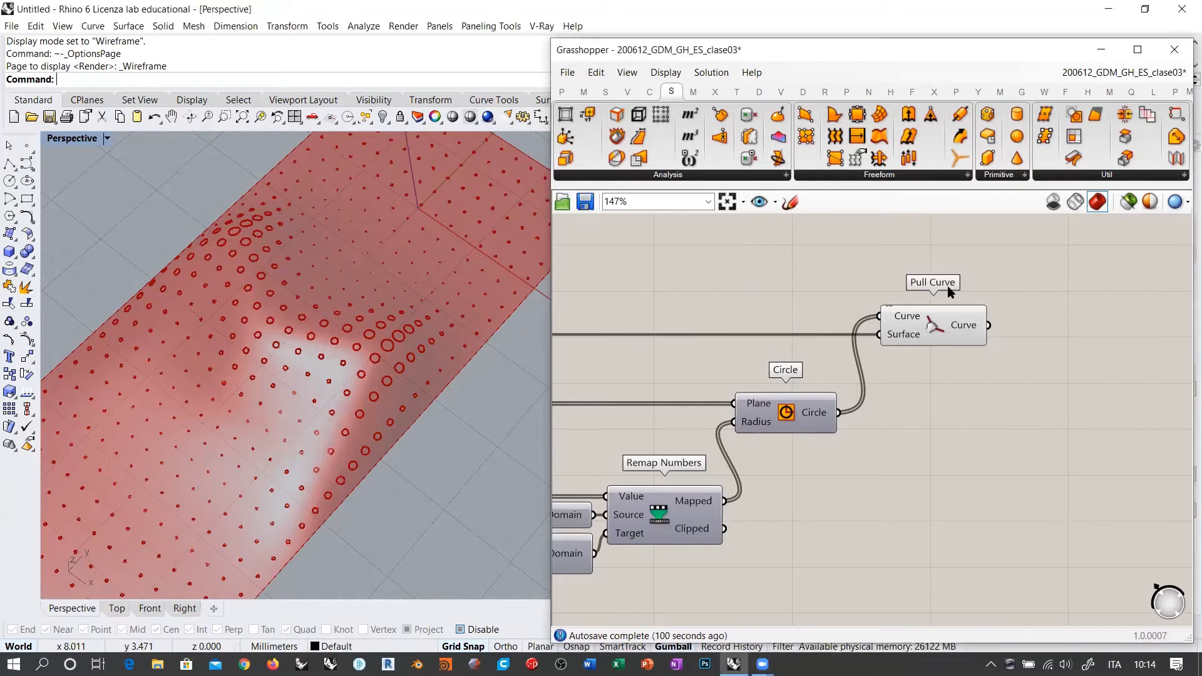
Review the Evaluate Surface Frame output and the remapped Mean curvature that feed the Circle component.
right_drag(654, 369, 978, 303)
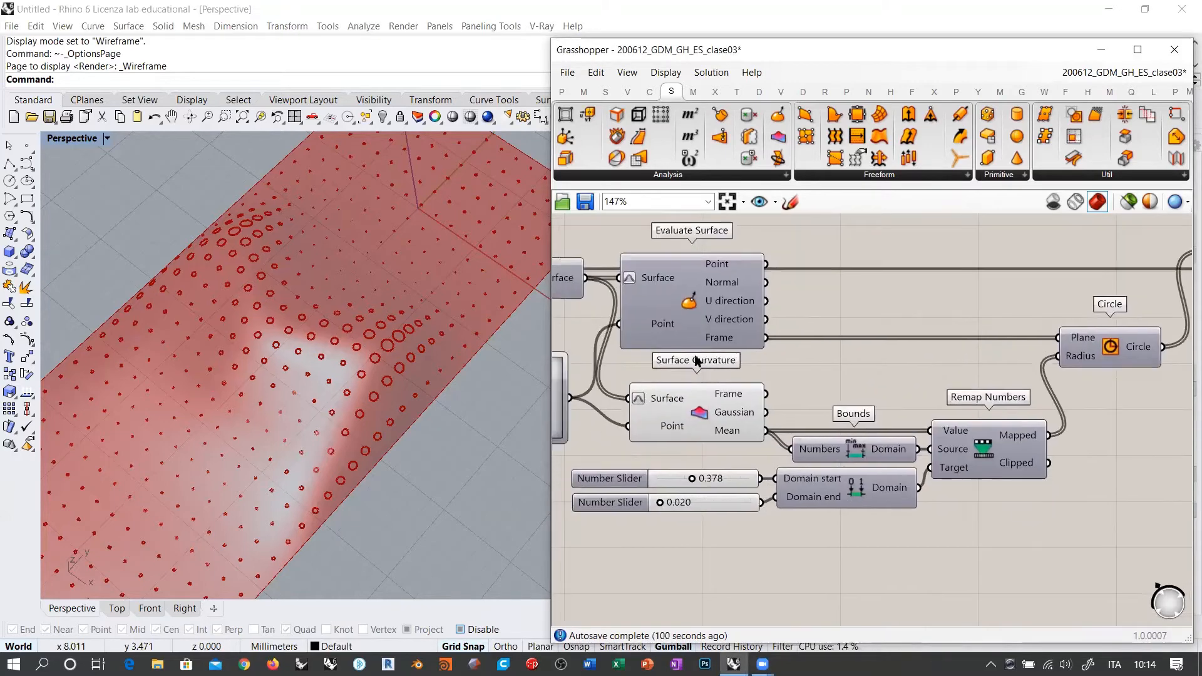
mouse_move(721, 342)
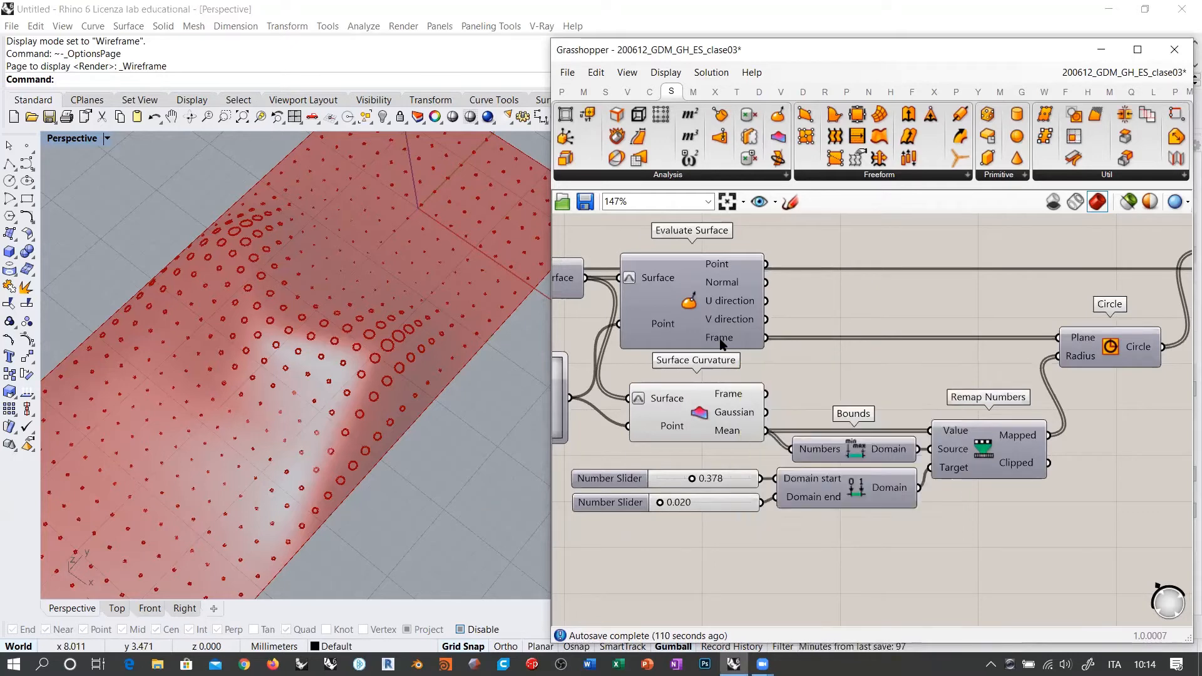
right_drag(854, 311, 738, 302)
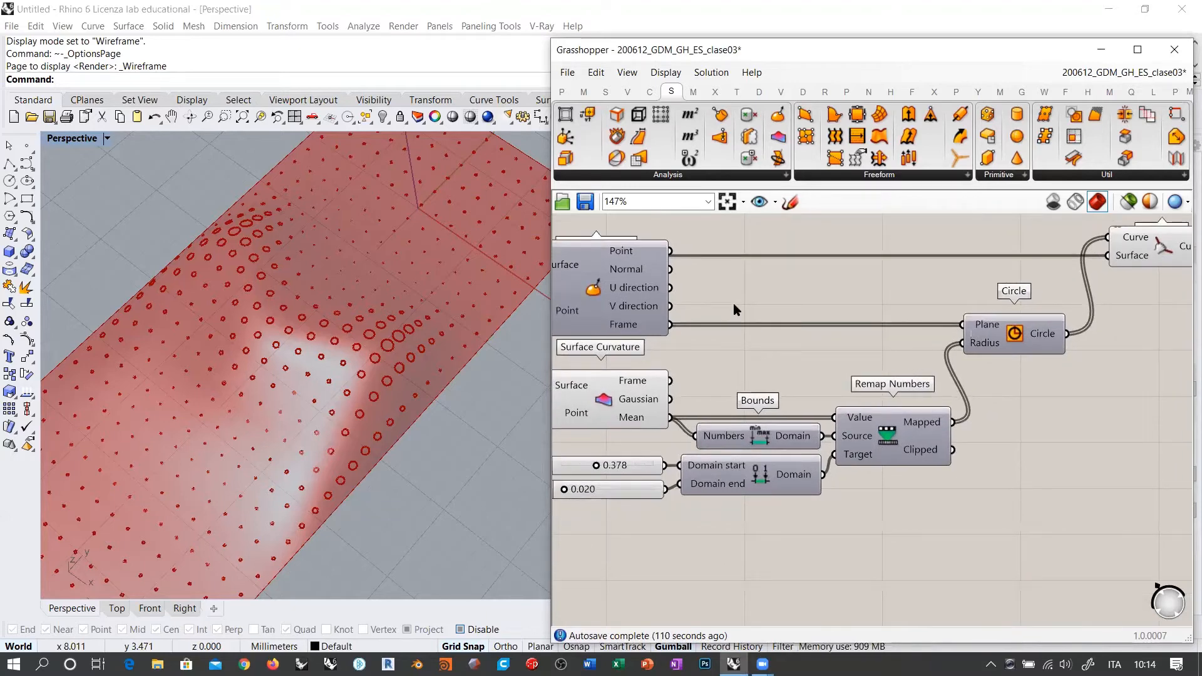
mouse_move(630, 328)
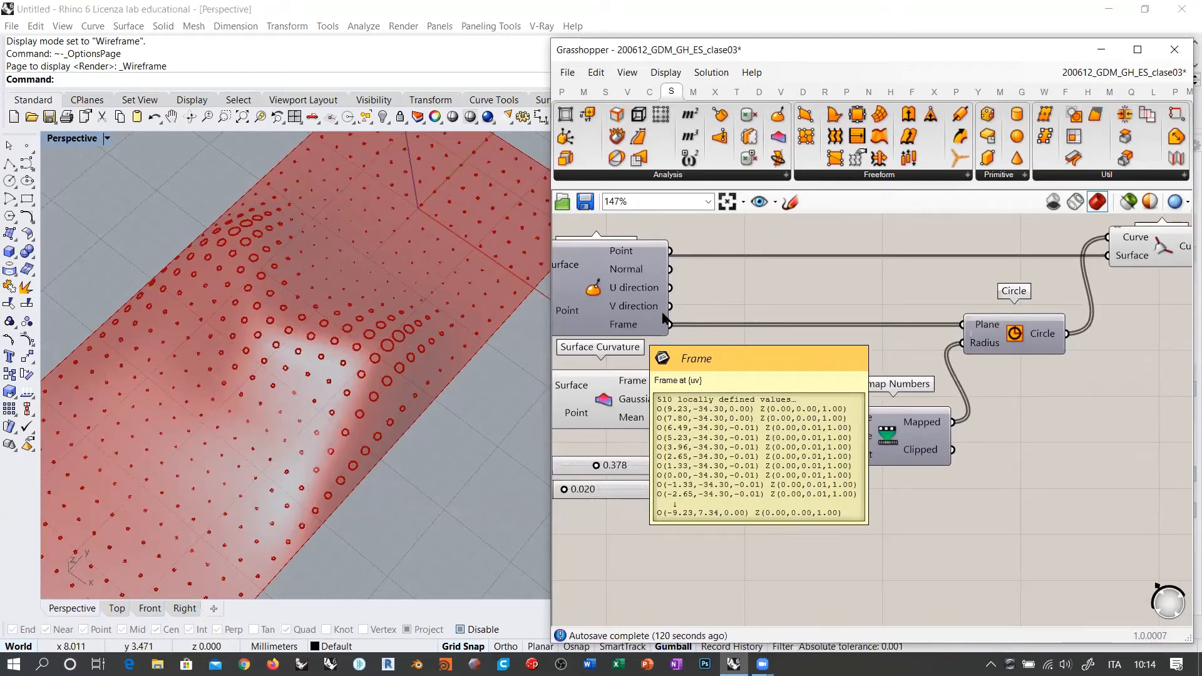
scroll(850, 329, down, 5)
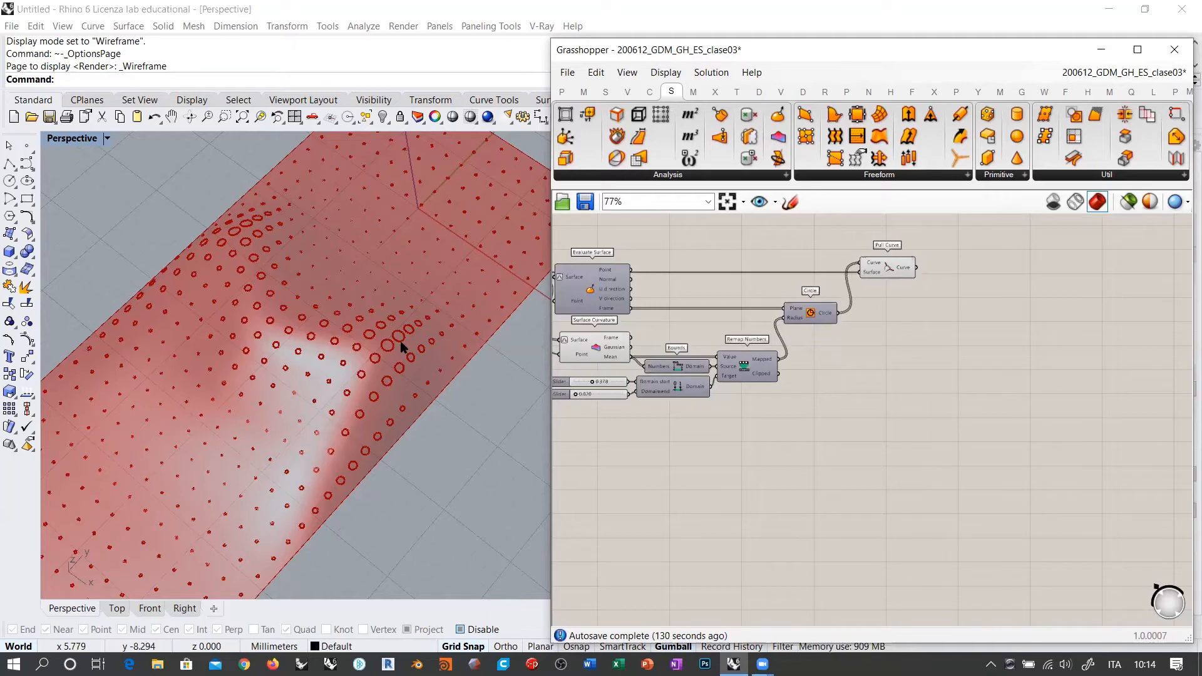
Add a Point parameter on the empty canvas area below the circle definition.
right_drag(403, 343, 353, 348)
right_drag(820, 372, 733, 366)
scroll(733, 366, up, 2)
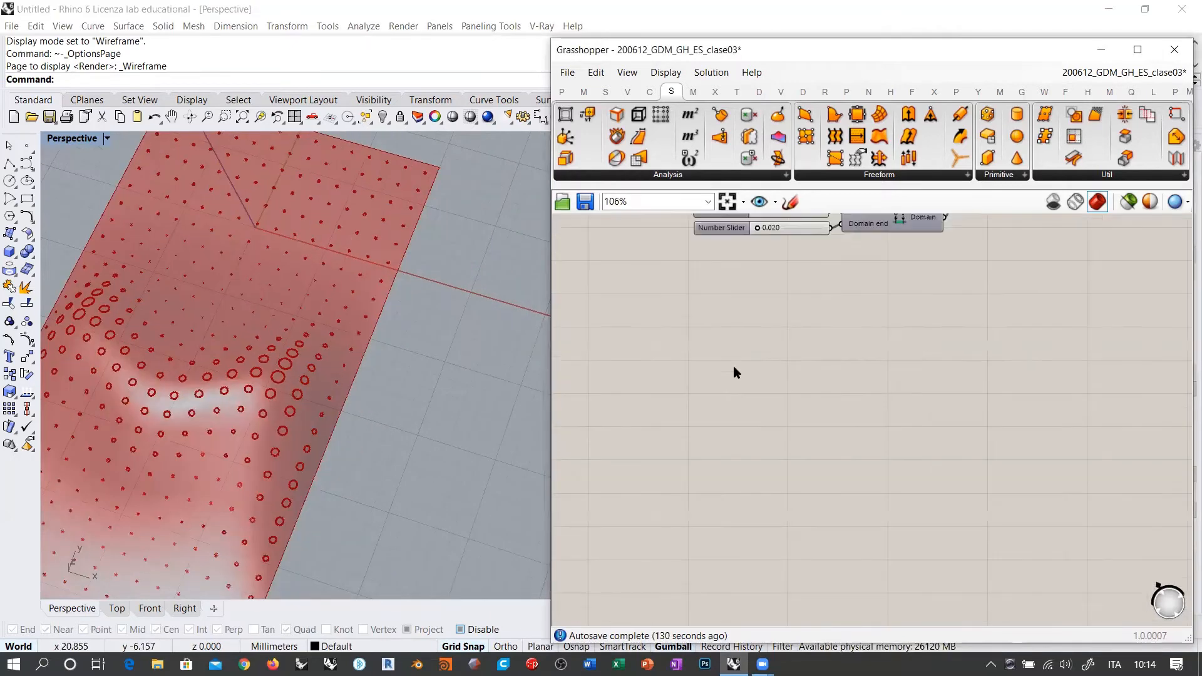
double_click(724, 362)
text(point)
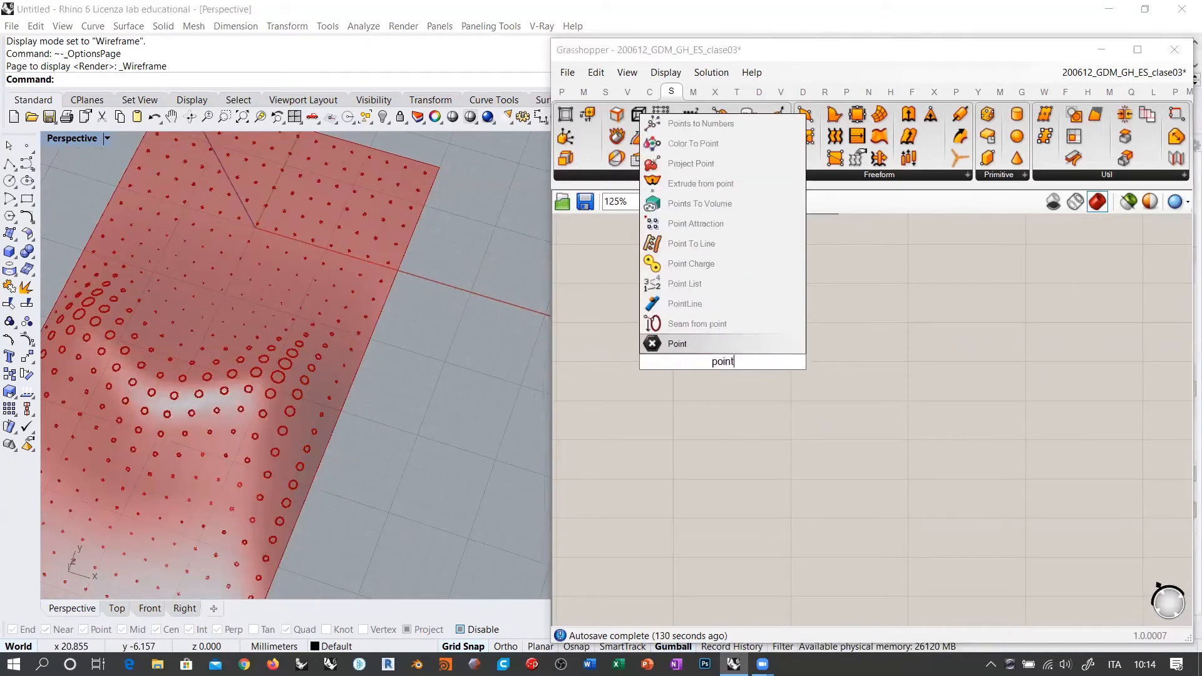
click(694, 340)
Assign multiple points to the Point parameter, placing eight in a loose ring beside the surface with Grid Snap off.
right_click(699, 334)
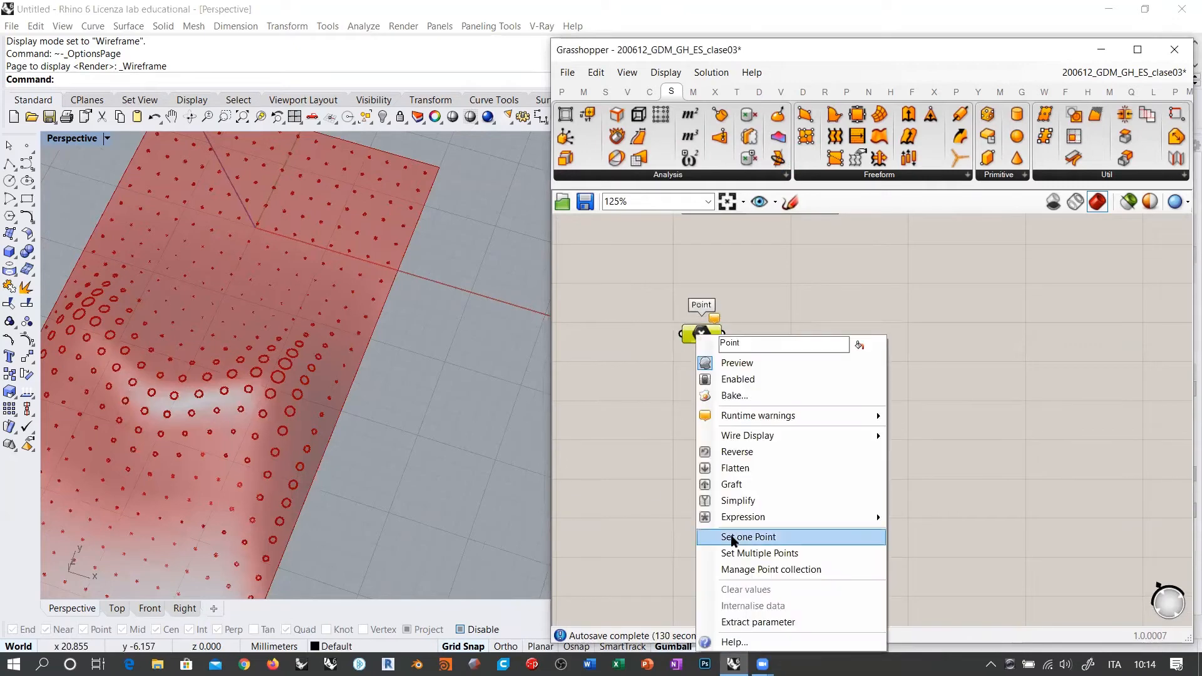
click(758, 553)
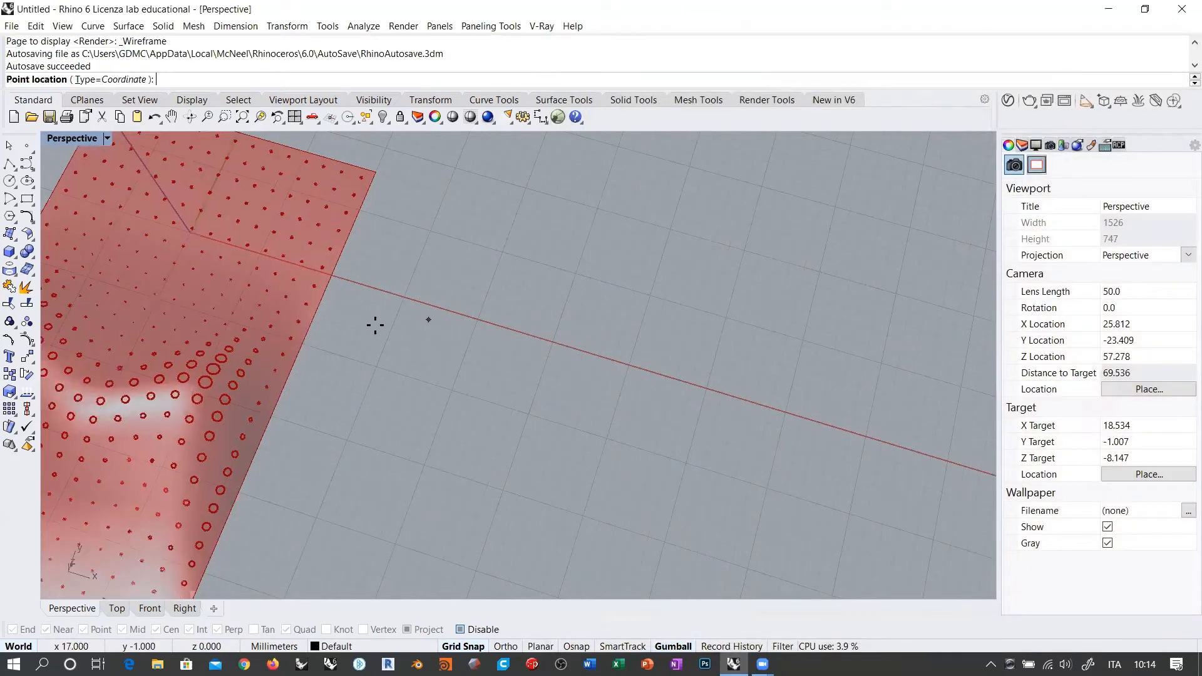
right_drag(375, 325, 413, 339)
scroll(375, 325, up, 4)
click(367, 323)
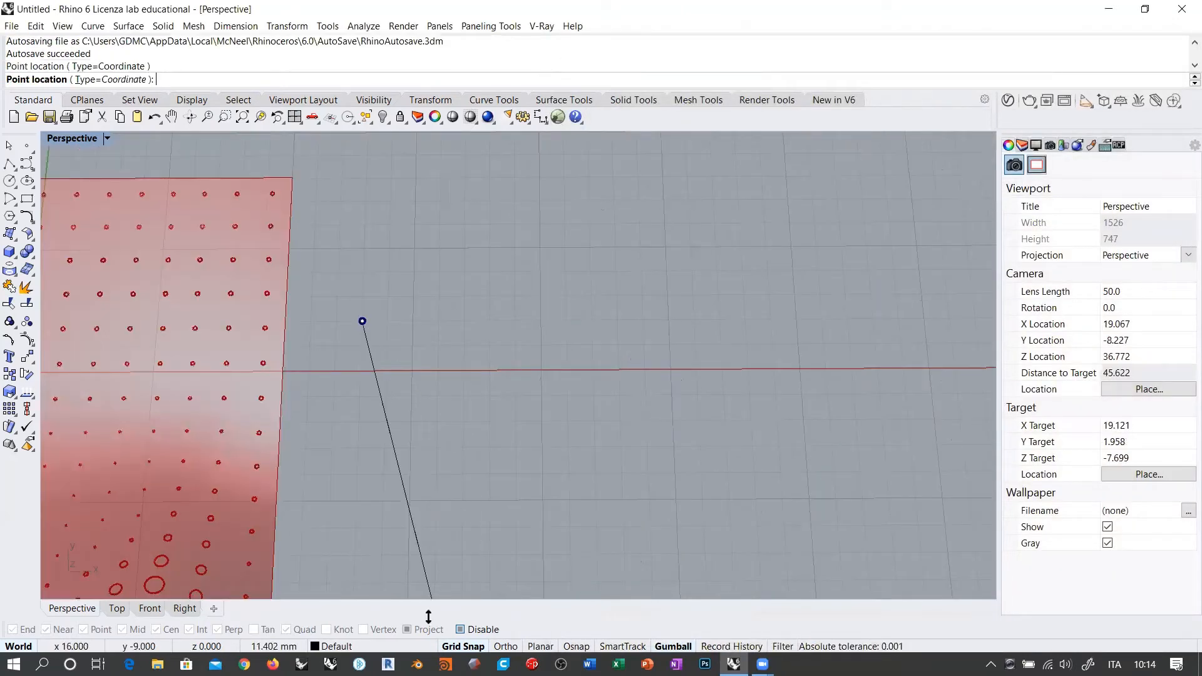
click(463, 646)
click(447, 386)
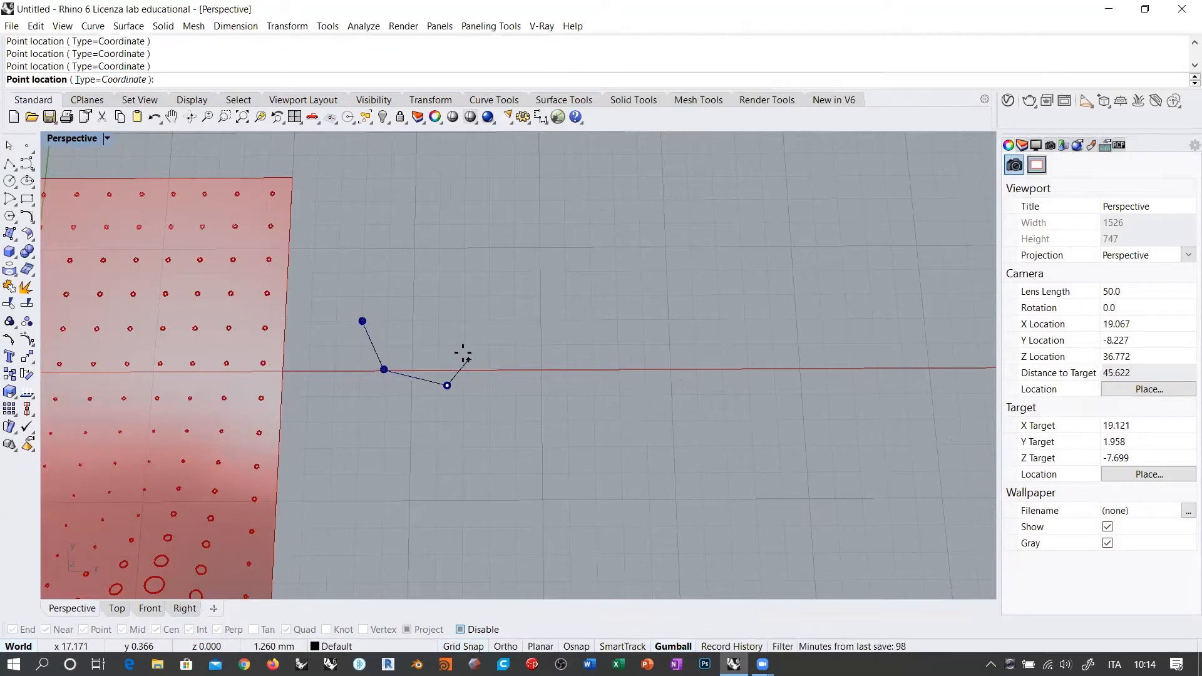
click(445, 337)
click(465, 306)
click(498, 266)
click(433, 233)
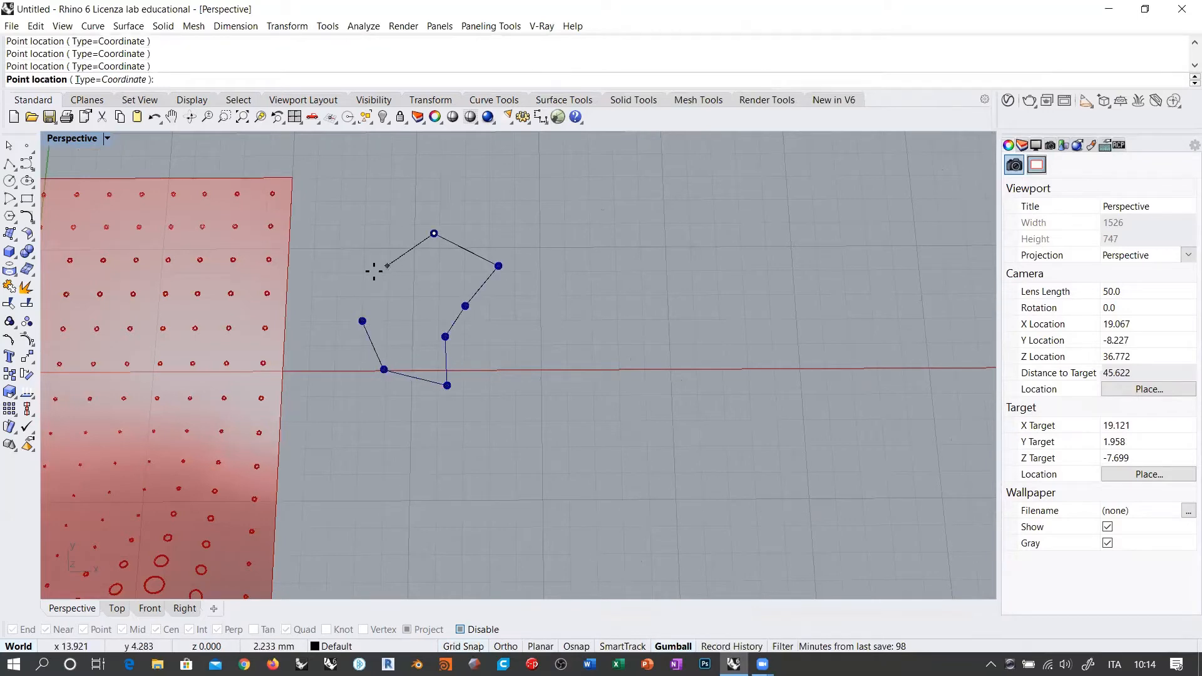
click(366, 271)
key(Return)
Add a Nurbs Curve component and connect the Point parameter to its Vertices input.
double_click(769, 347)
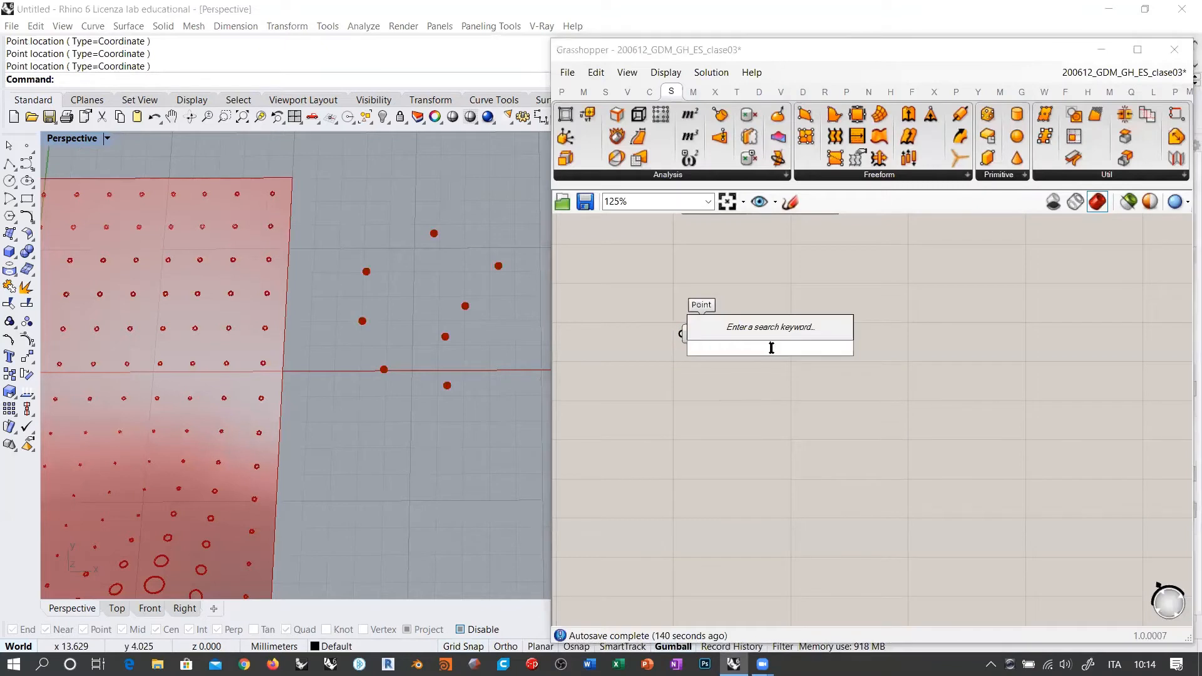
text(nurbs)
key(Return)
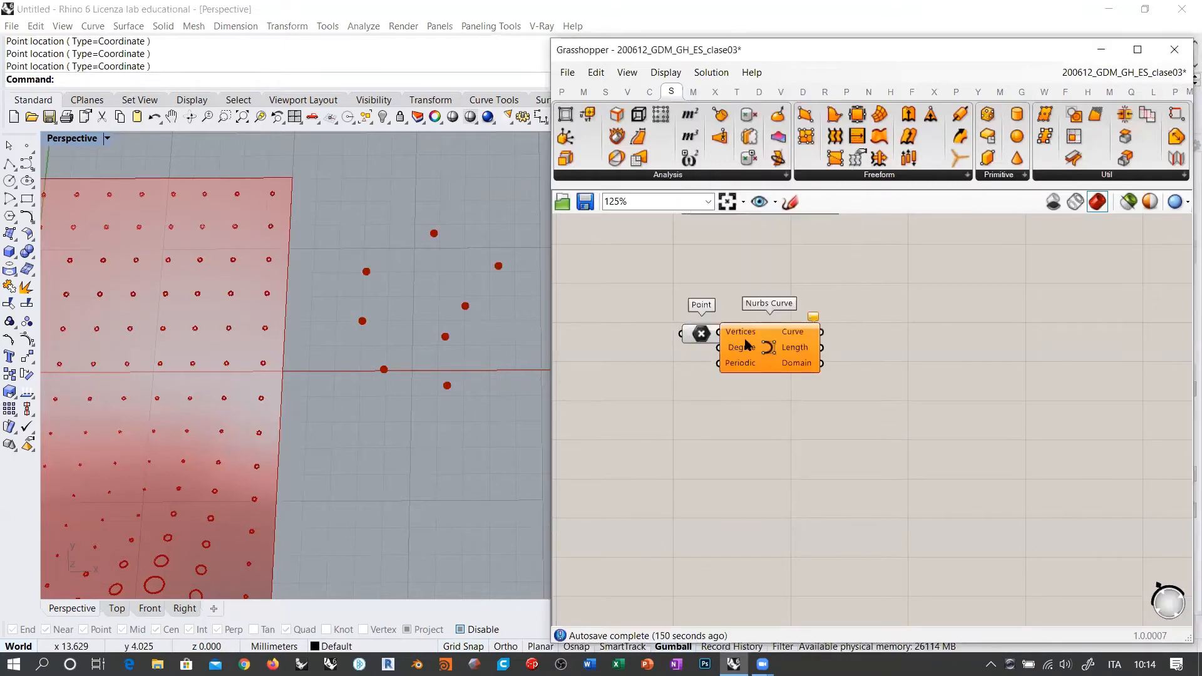
drag(748, 343, 723, 335)
click(712, 345)
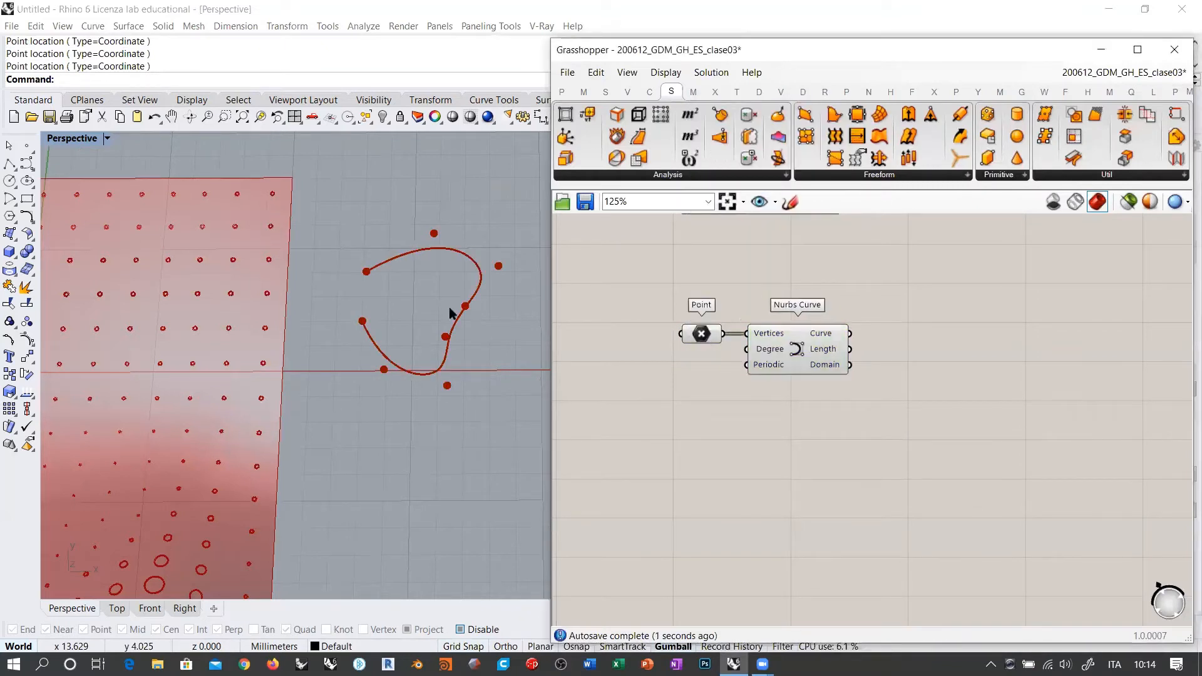
Invert the Periodic input of the Nurbs Curve component to close the curve through the eight control points.
scroll(776, 375, up, 4)
mouse_move(784, 372)
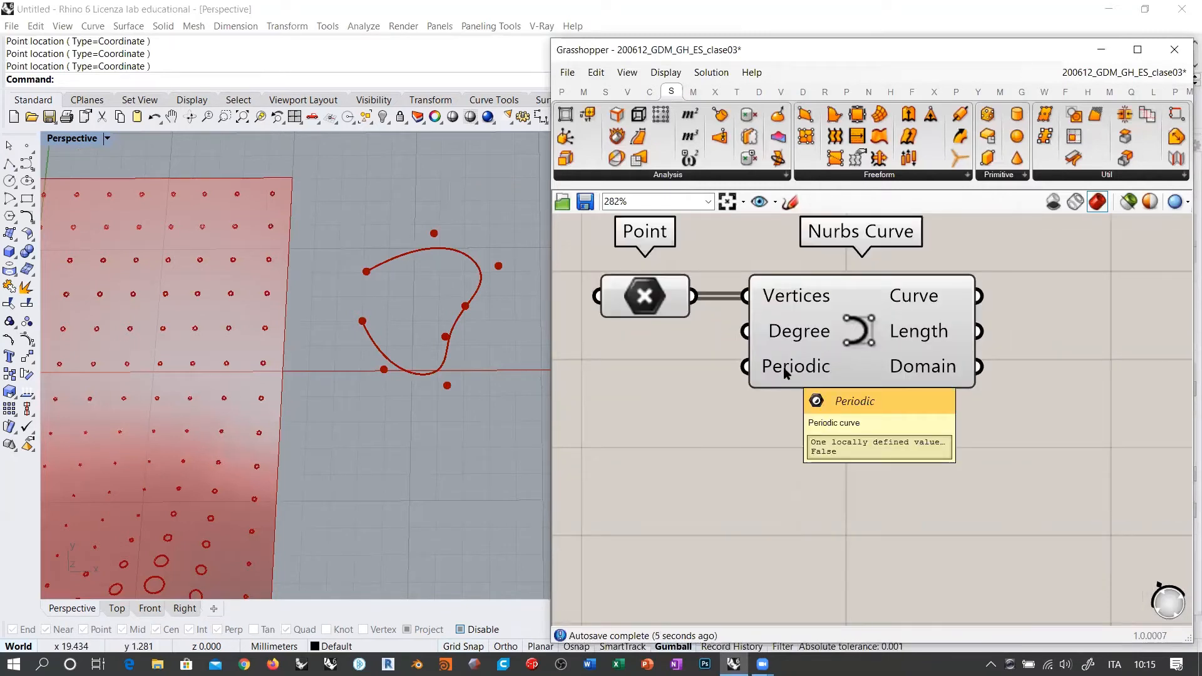
right_click(784, 371)
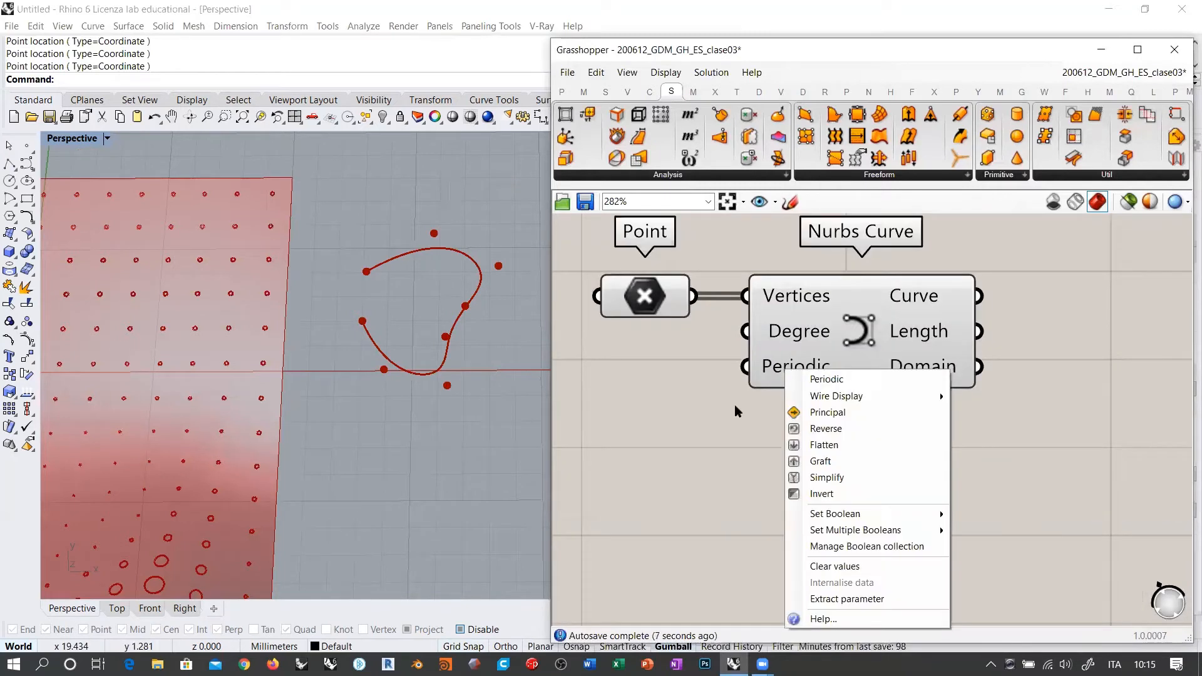
click(715, 483)
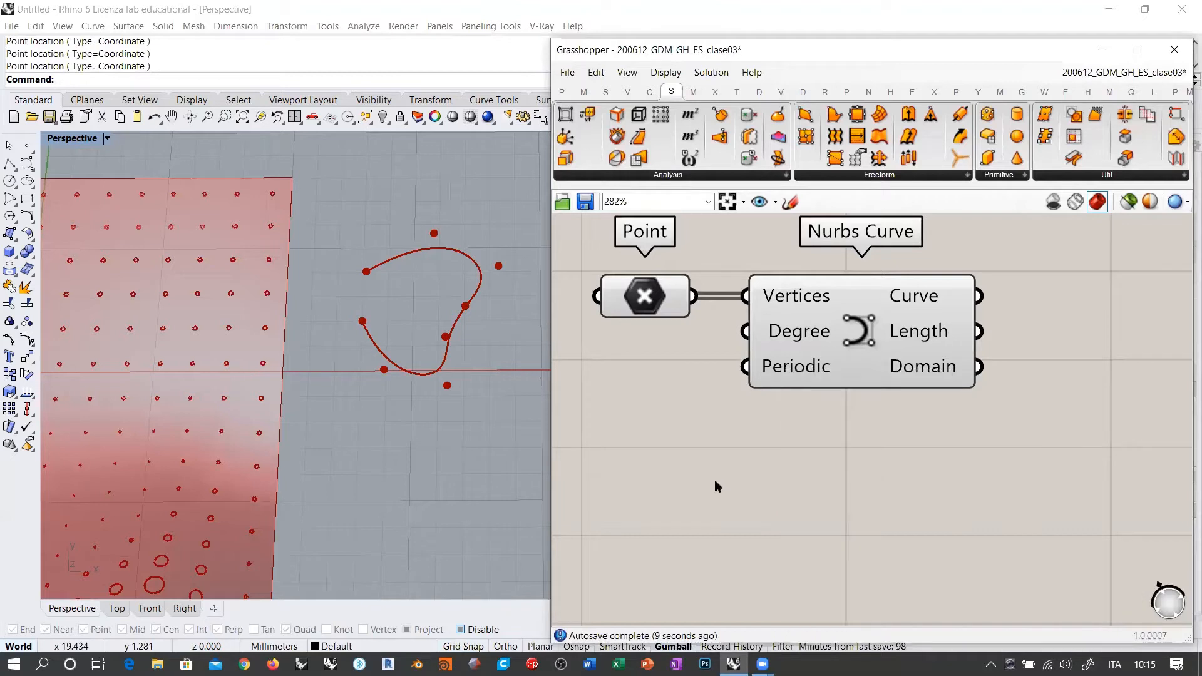
right_click(780, 371)
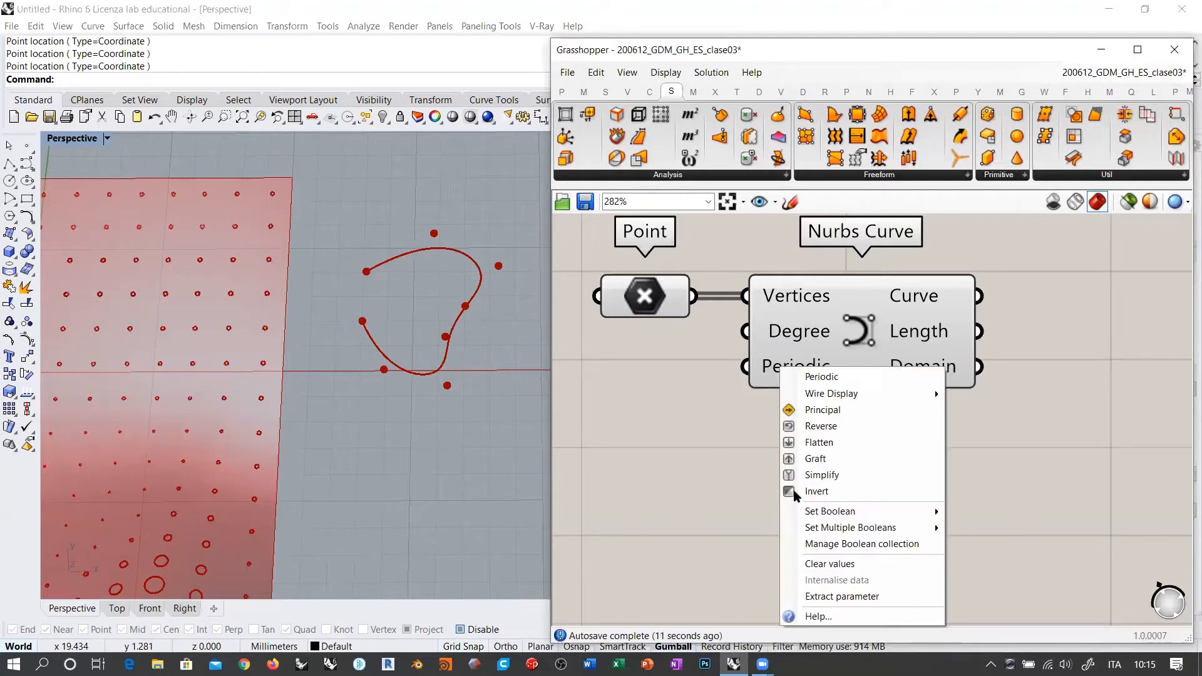
click(804, 492)
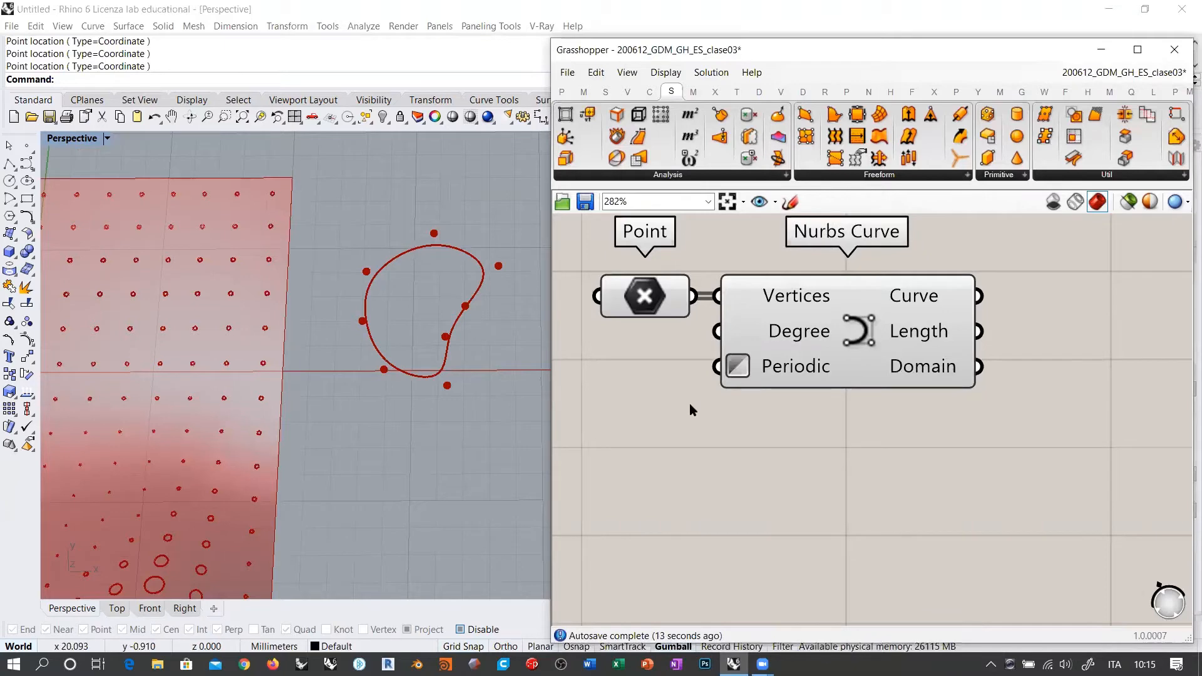
click(835, 333)
click(798, 455)
Sketch a closed freeform profile freehand below the Nurbs Curve component, with X and Y axes crossing at a marked origin 0.
scroll(313, 324, down, 5)
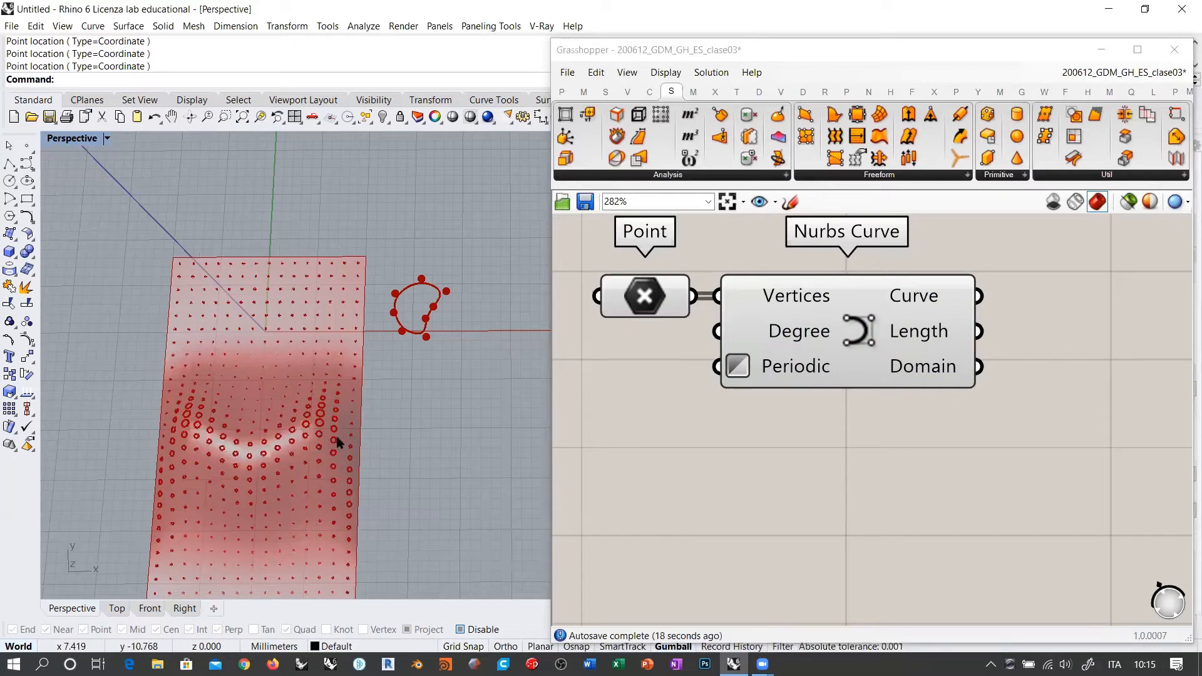
scroll(728, 322, down, 3)
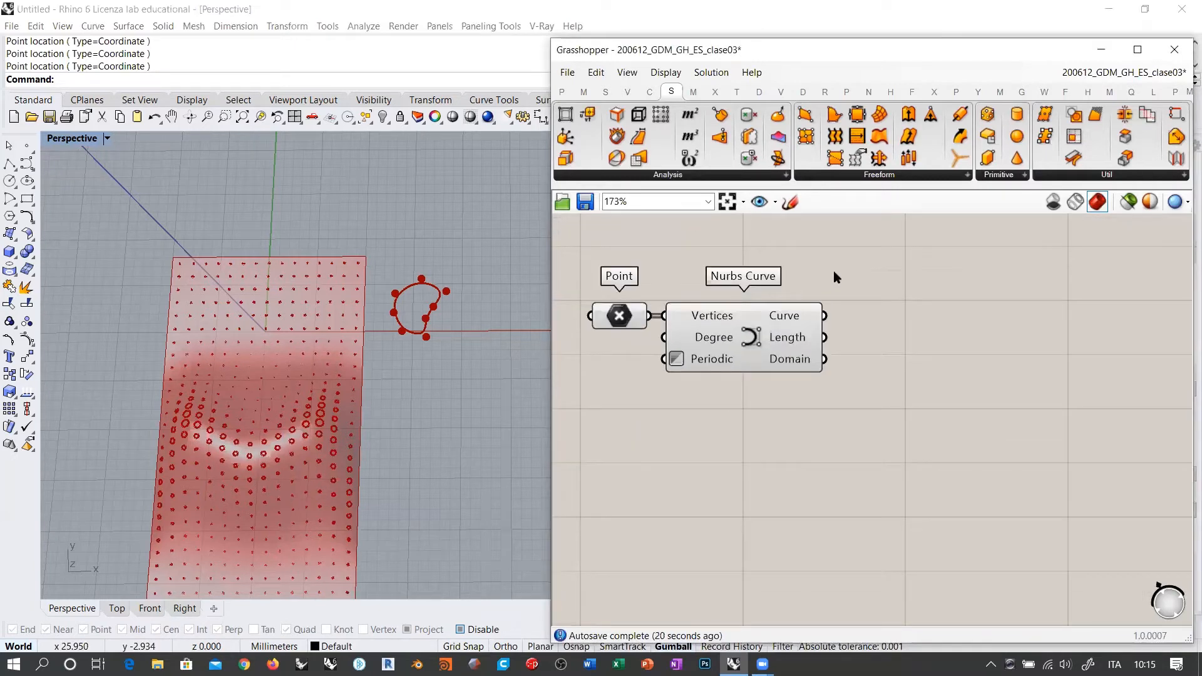
right_drag(858, 325, 786, 302)
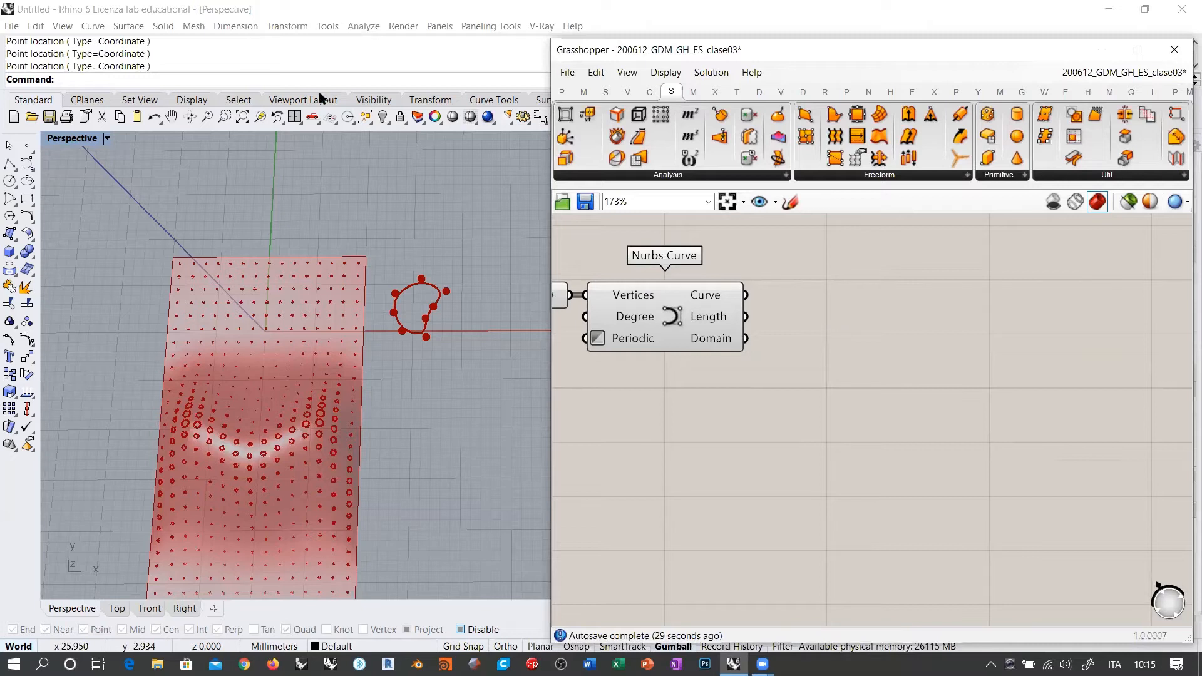
mouse_move(634, 440)
mouse_down()
mouse_move(685, 535)
mouse_move(672, 425)
mouse_move(634, 442)
mouse_up()
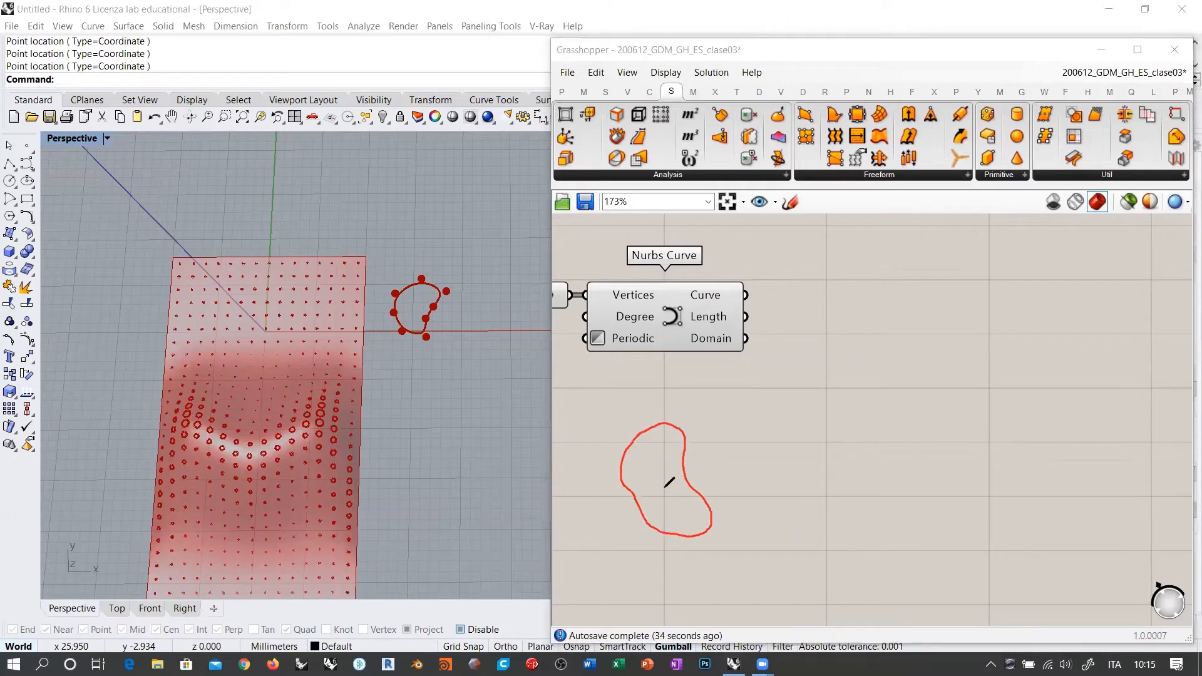
drag(665, 466, 664, 607)
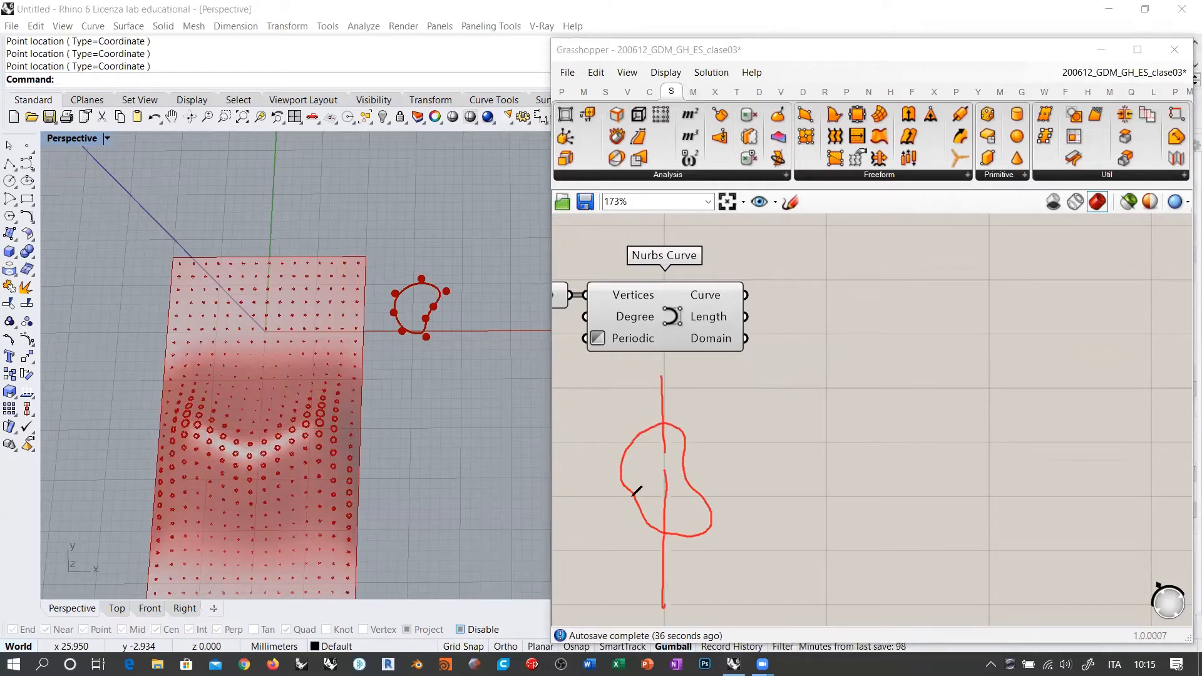
drag(568, 476, 784, 483)
drag(637, 367, 640, 391)
drag(662, 475, 652, 463)
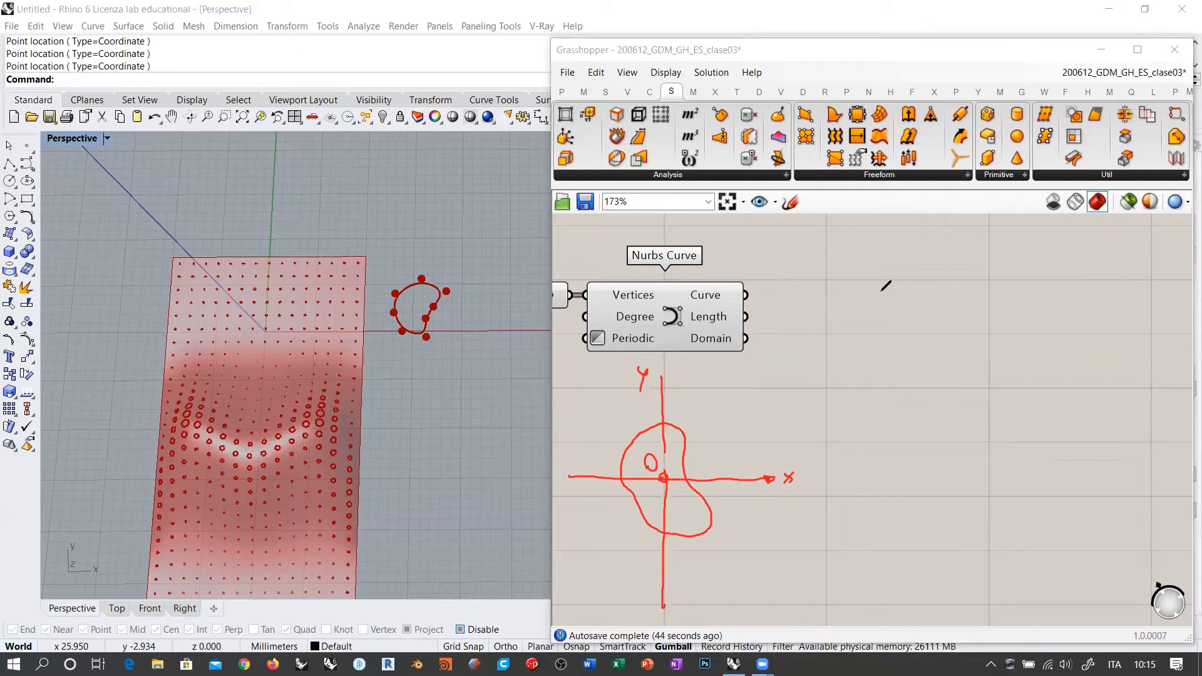
Sketch a tilted coordinate system beside the freeform profile, with X and Y axes, a dashed Z axis and an origin marked 0.
drag(832, 303, 988, 391)
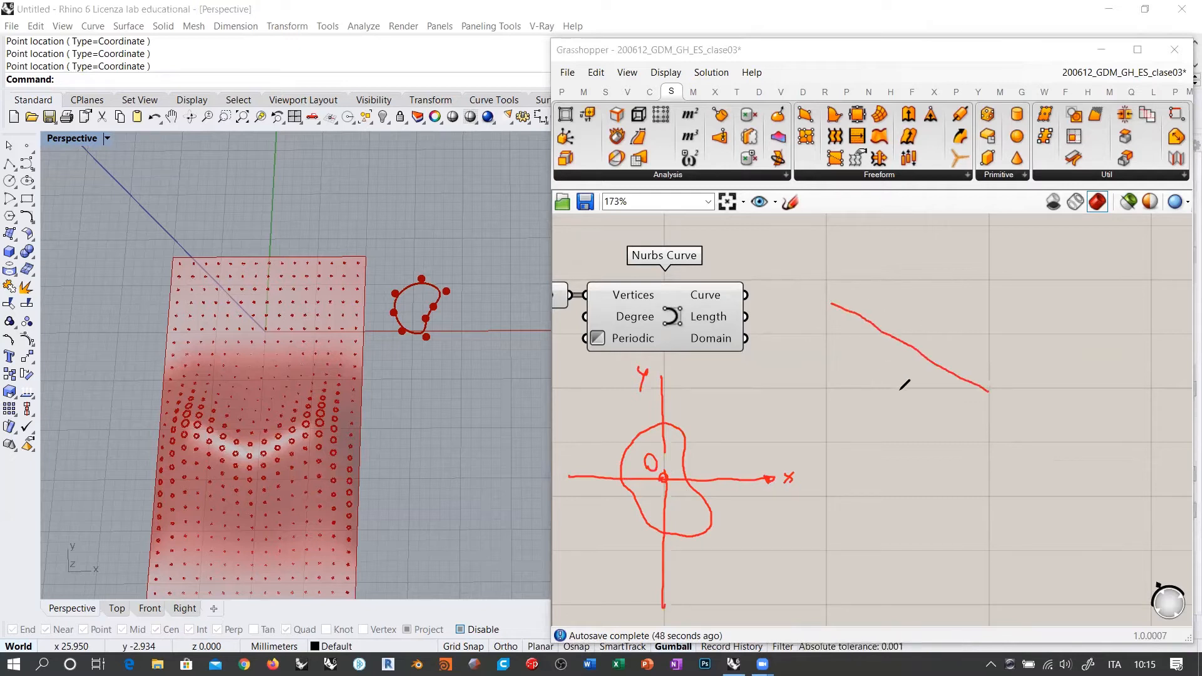
drag(898, 251, 901, 438)
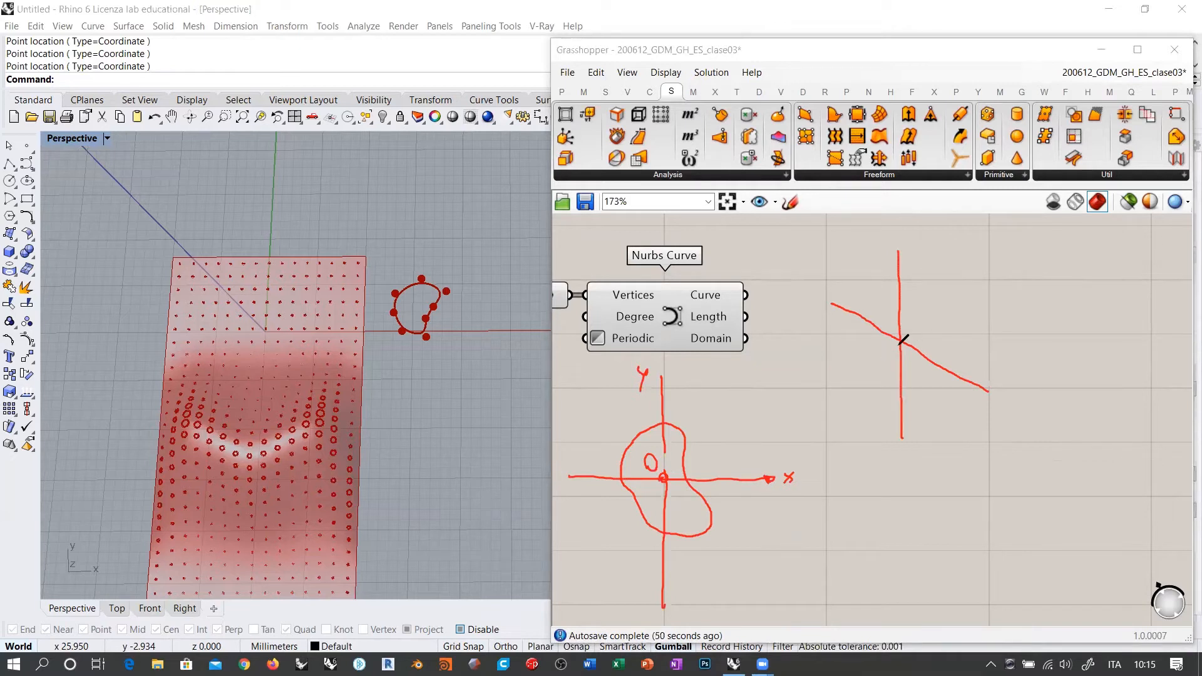
drag(901, 340, 946, 318)
drag(1012, 272, 1016, 278)
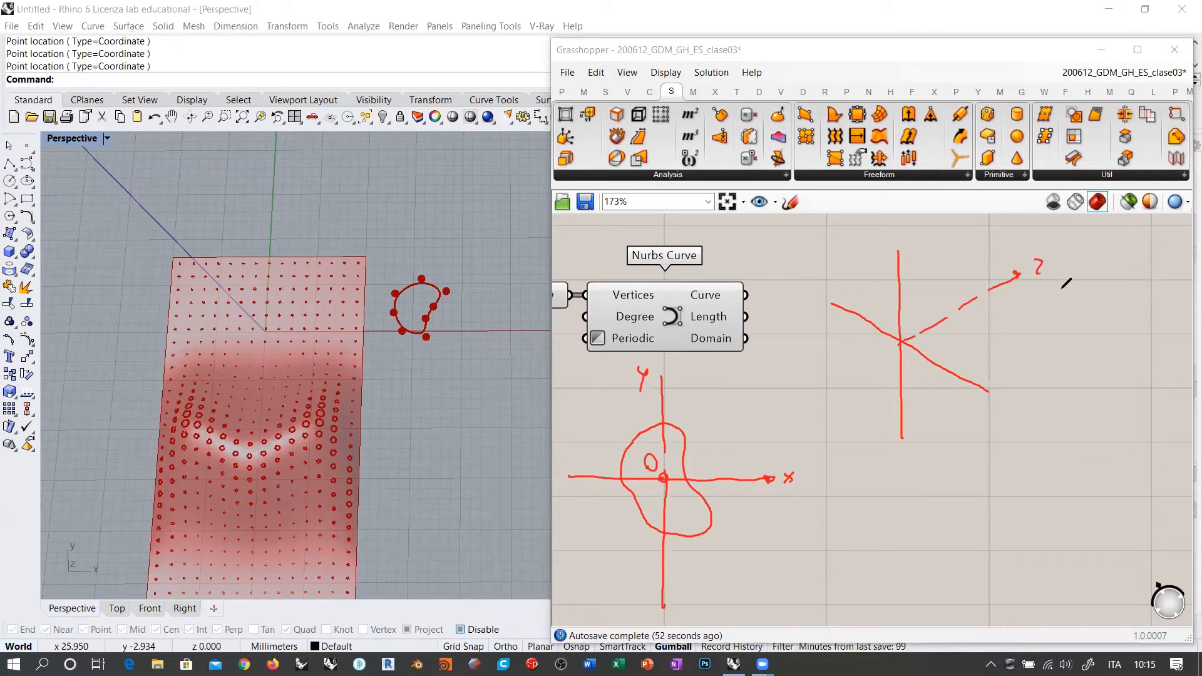
drag(1001, 403, 1006, 412)
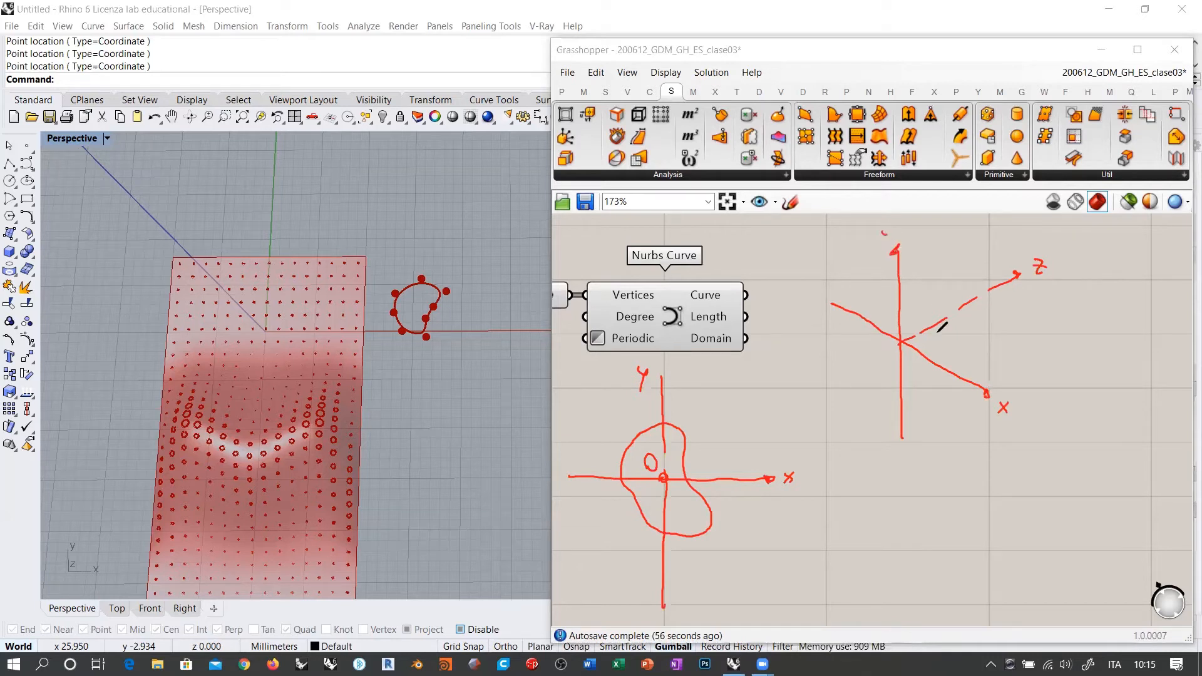
drag(889, 315, 889, 331)
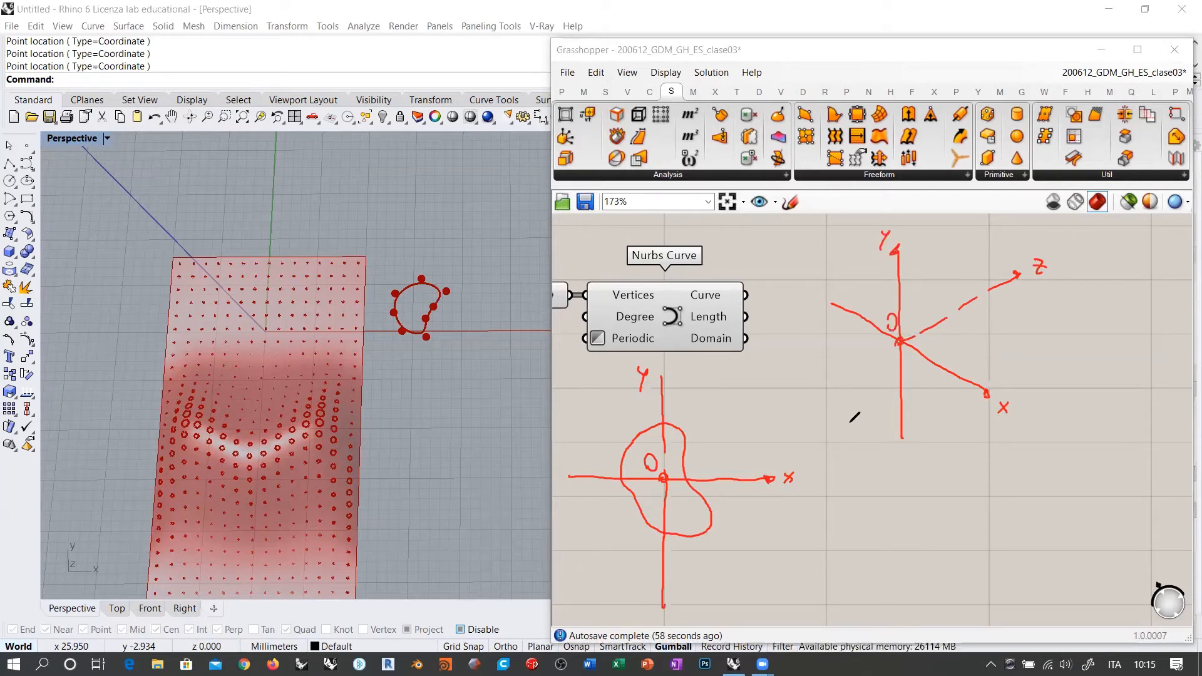
Annotate the link between the two sketched systems with an underlined ORIENT and draw the freeform profile around the tilted origin.
drag(720, 438, 773, 398)
mouse_move(776, 366)
mouse_down()
mouse_move(798, 380)
mouse_move(841, 368)
mouse_up()
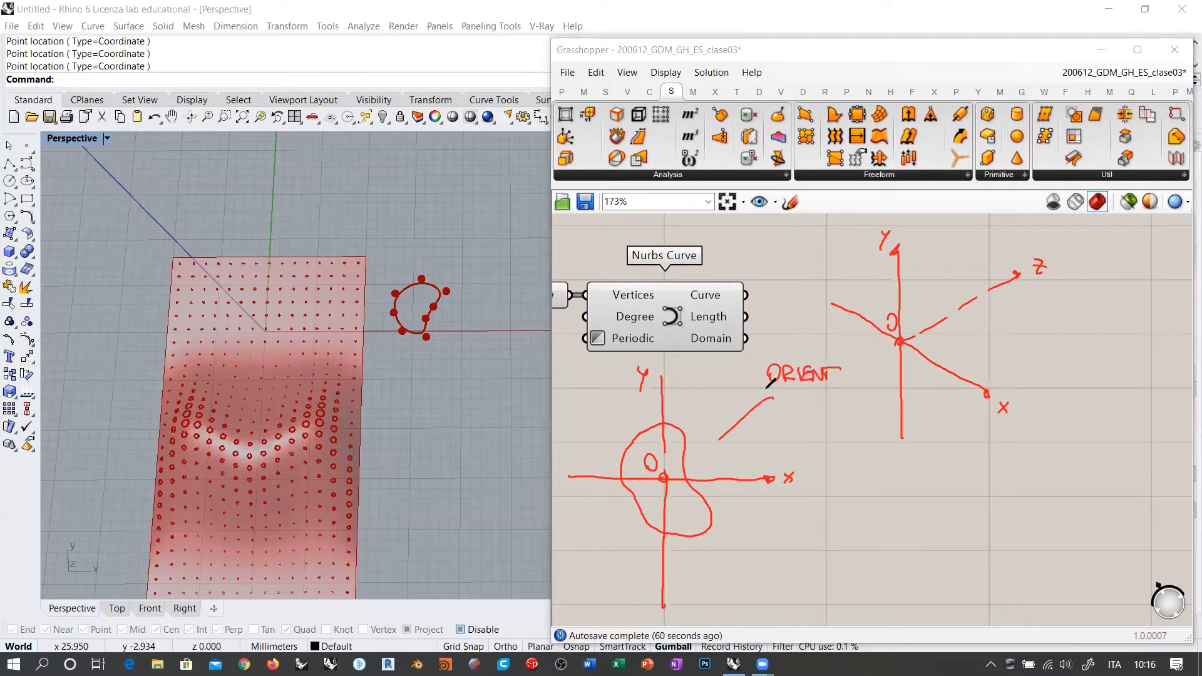
drag(764, 390, 831, 387)
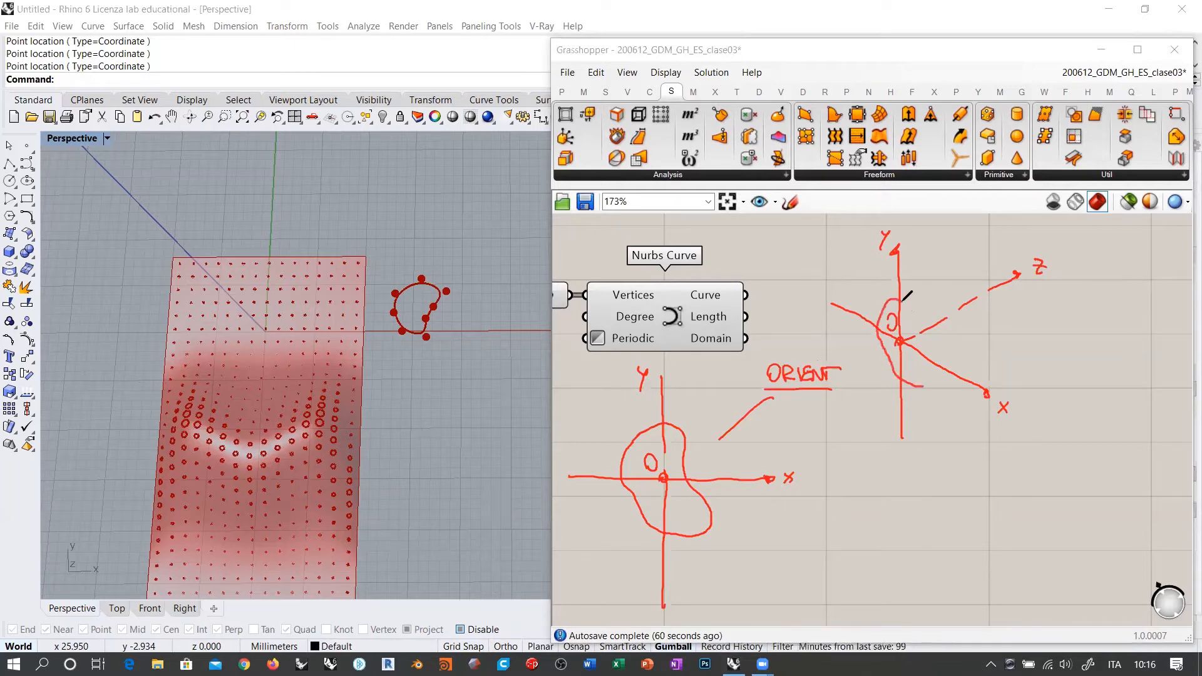
drag(923, 386, 930, 375)
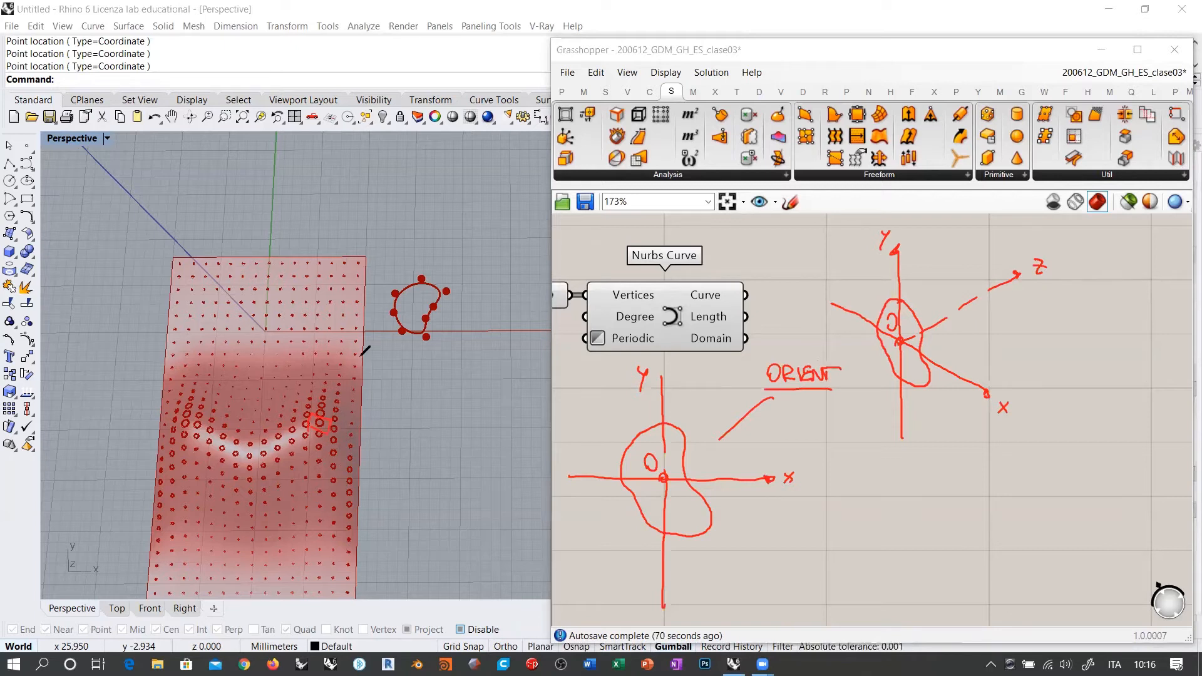
Circle the closed curve in the viewport, draw an arrow from it to the surface, and clear all freehand annotations.
mouse_move(455, 276)
mouse_down()
mouse_move(448, 350)
mouse_move(454, 275)
mouse_up()
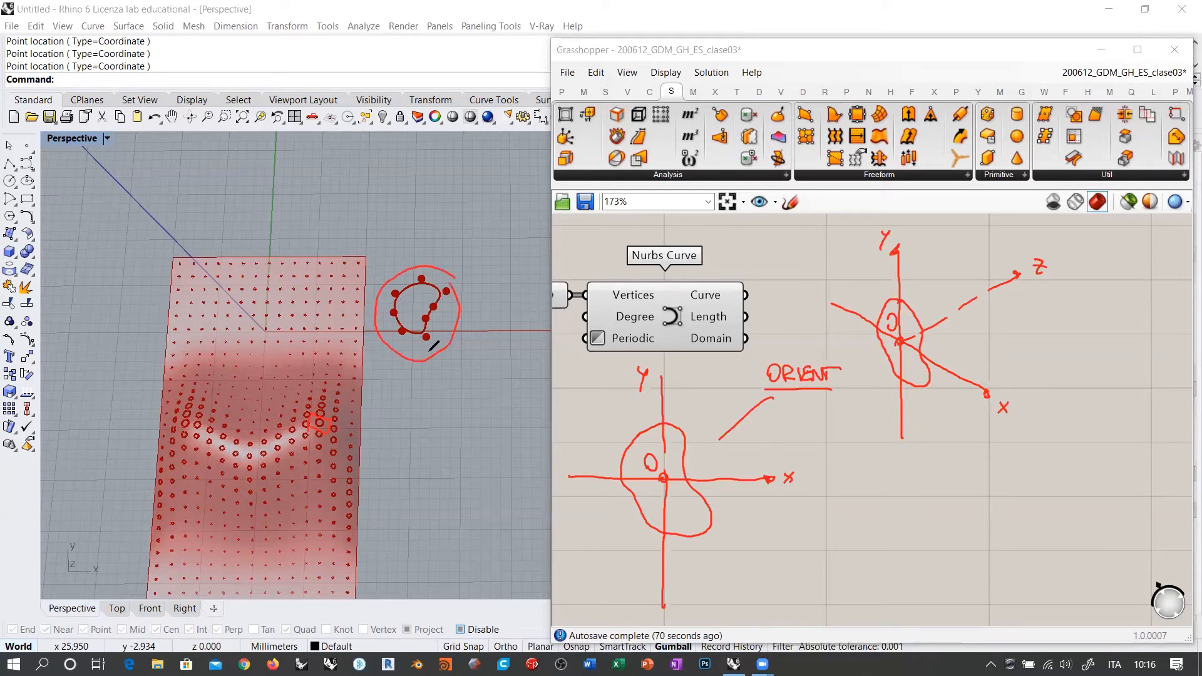
mouse_move(455, 334)
mouse_down()
mouse_move(441, 395)
mouse_move(355, 416)
mouse_up()
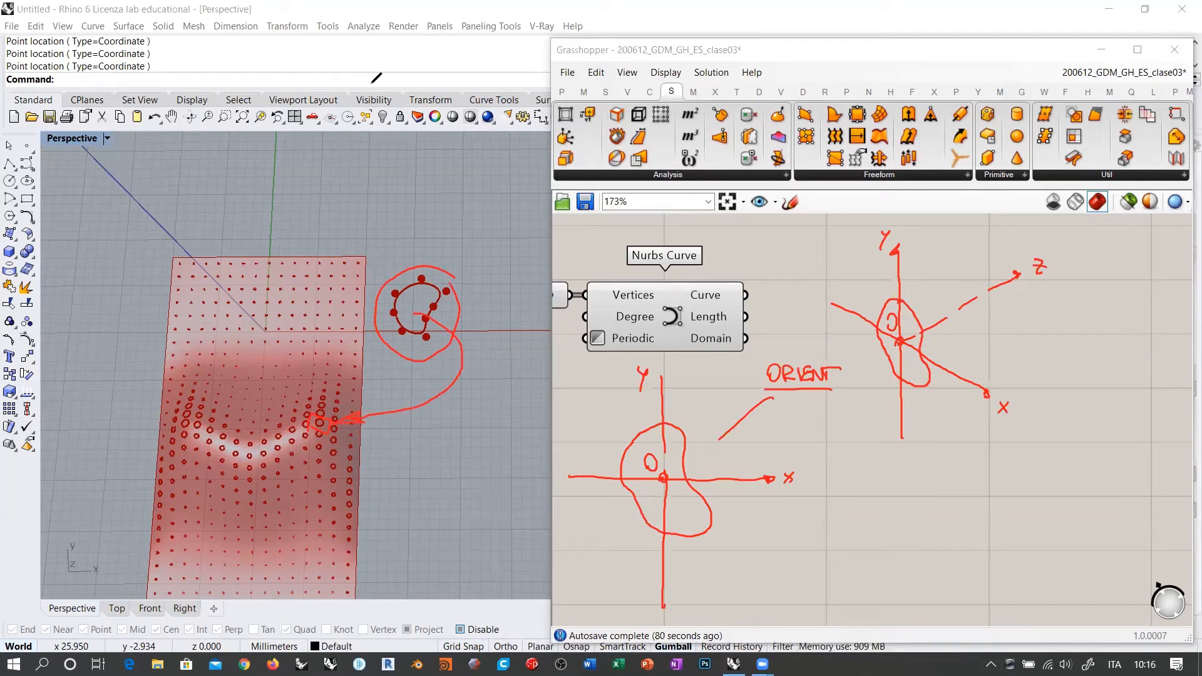
key(Escape)
Add an Orient component and connect the Nurbs Curve's Curve output to its Geometry input.
double_click(1005, 308)
text(orie)
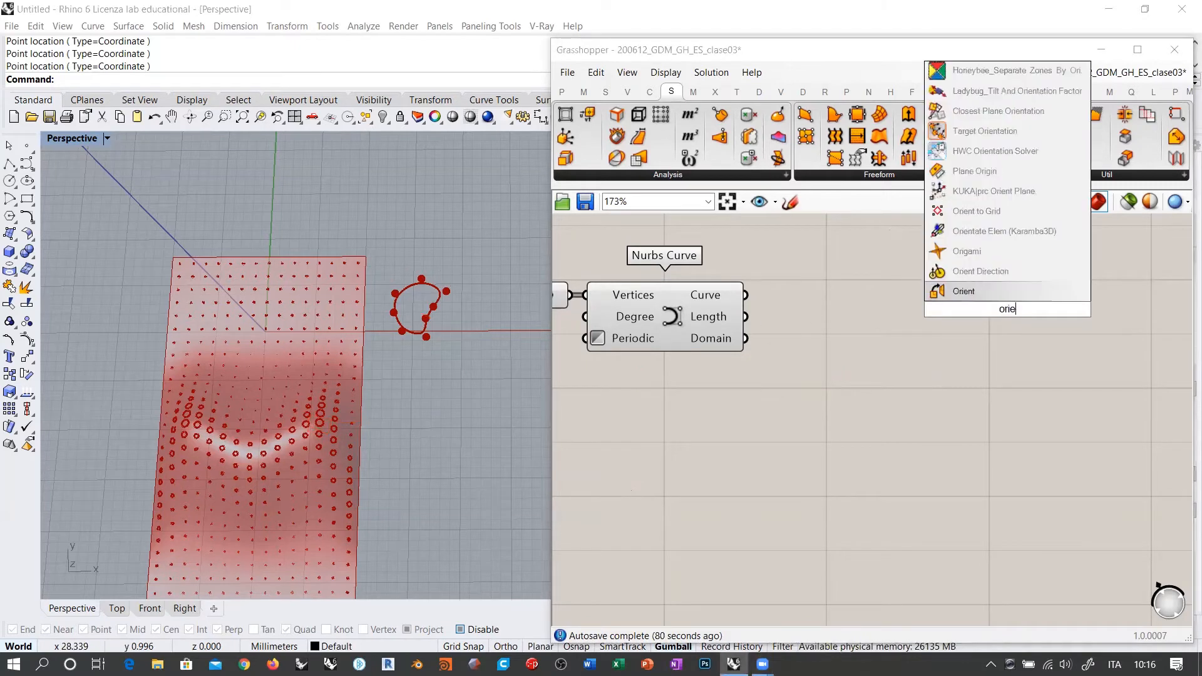
click(963, 291)
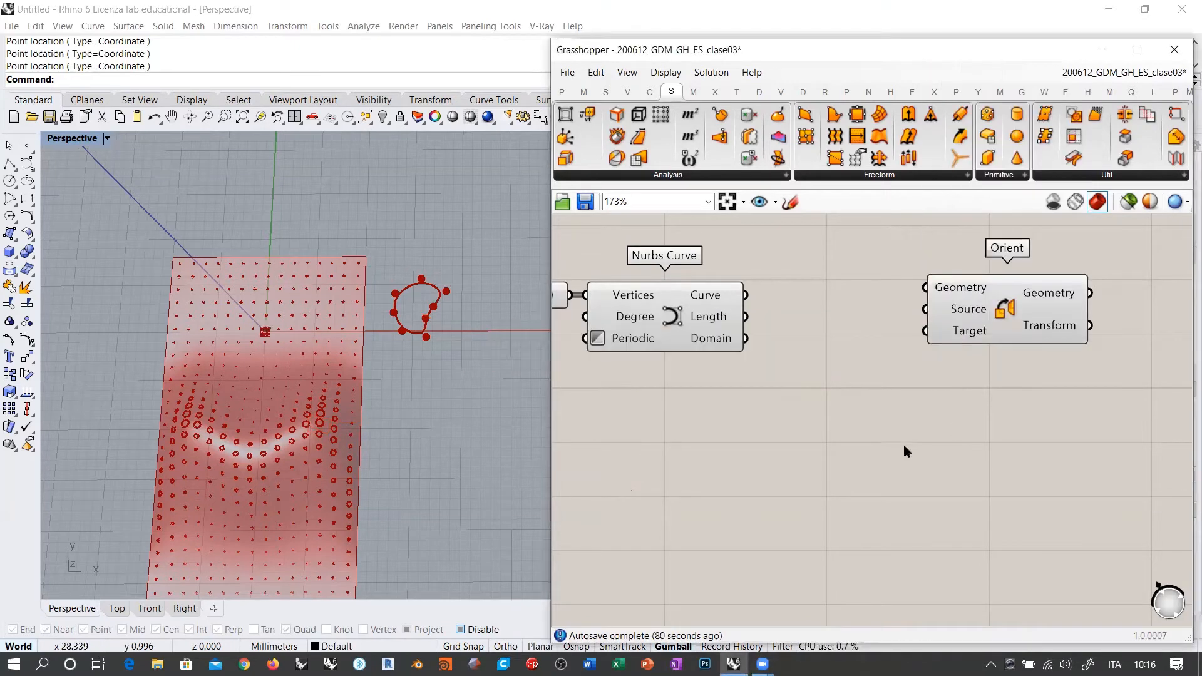
right_drag(769, 327, 797, 393)
drag(771, 360, 1015, 382)
click(1009, 374)
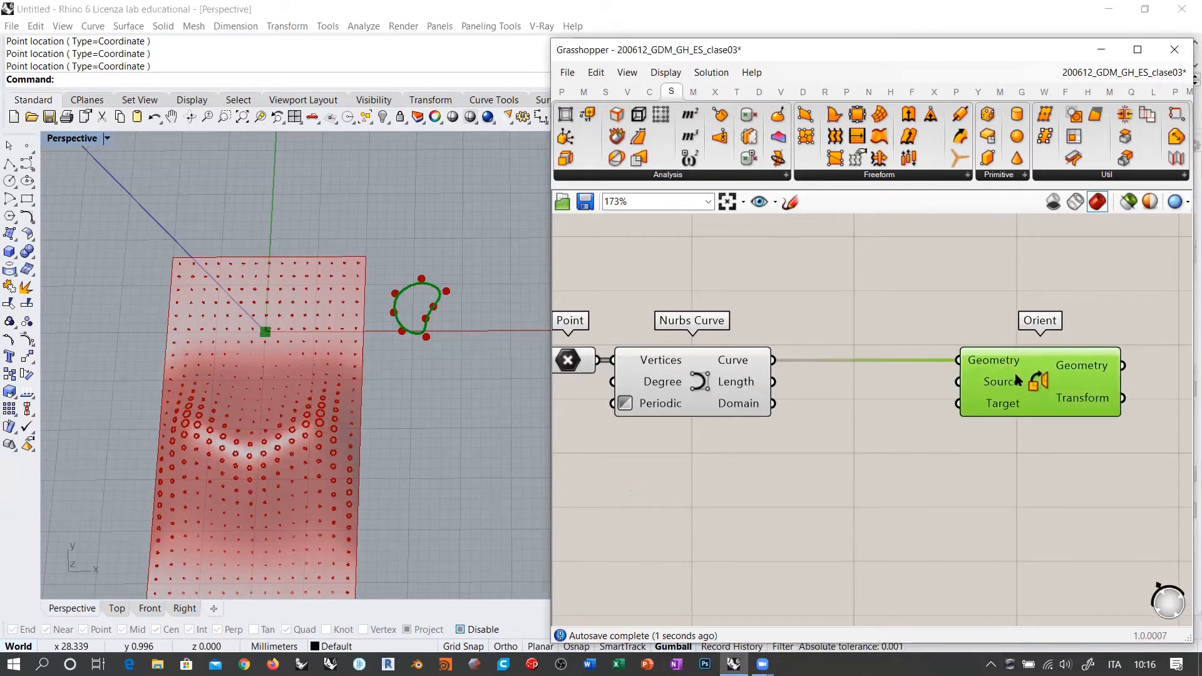
click(950, 429)
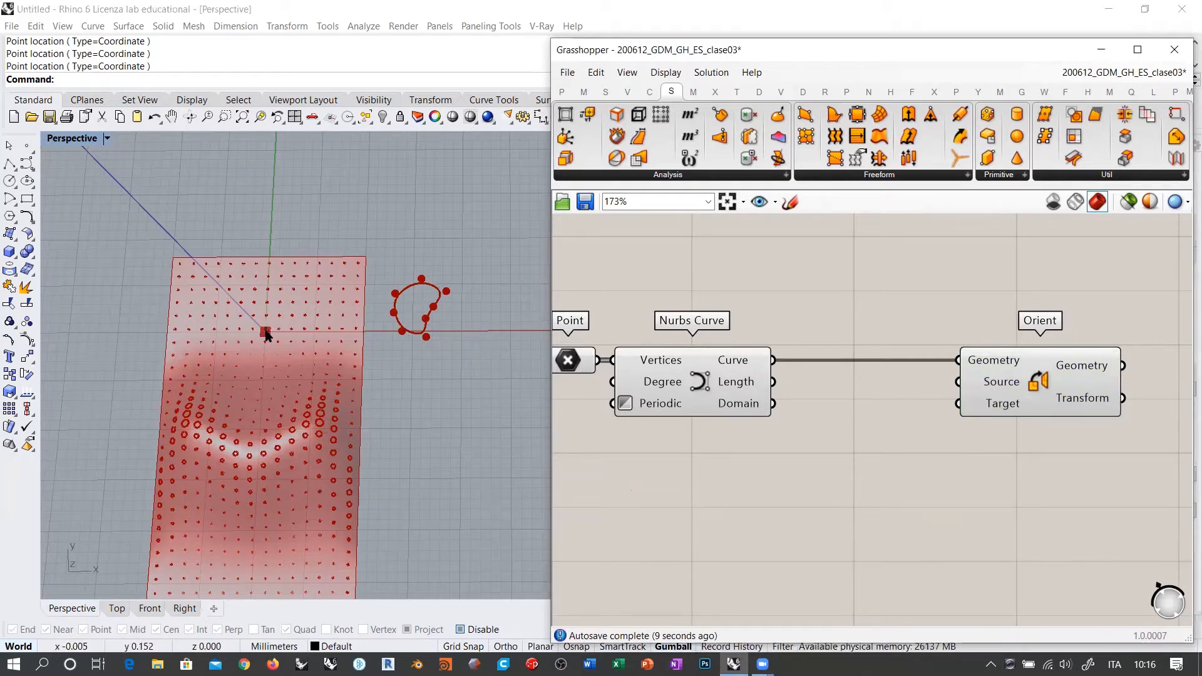
Add an Area component, place it above the wire to Orient, and feed it the Nurbs Curve's Curve output.
double_click(858, 446)
text(area)
click(799, 424)
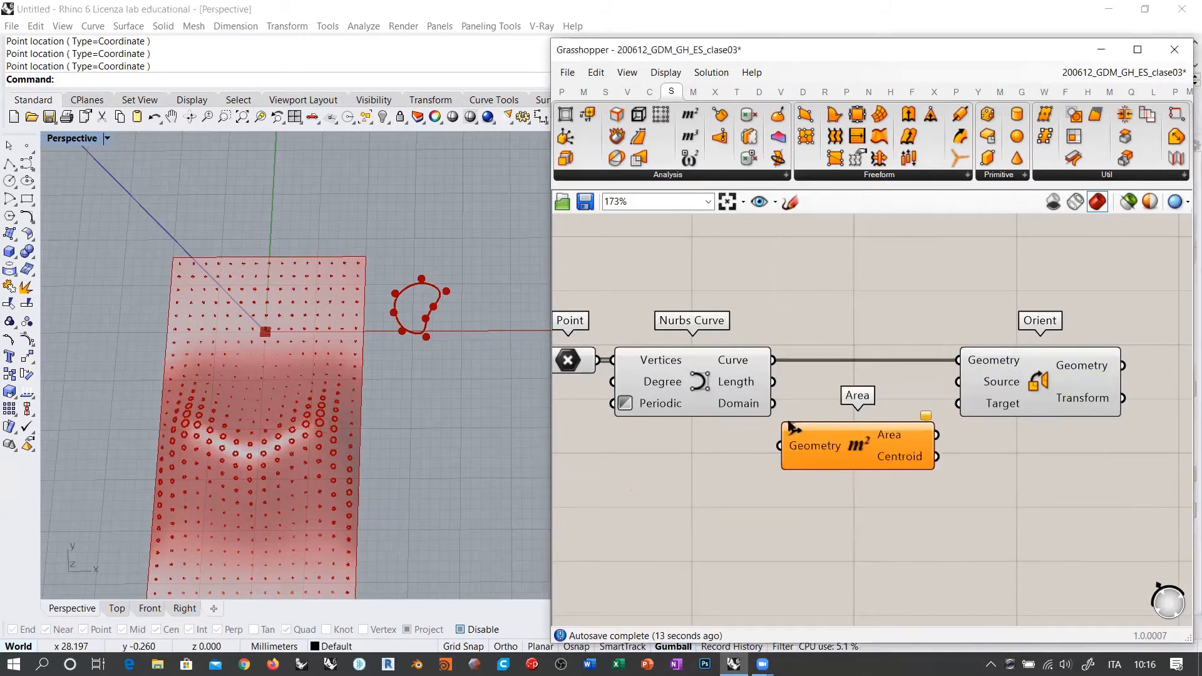
drag(788, 421, 833, 320)
click(865, 416)
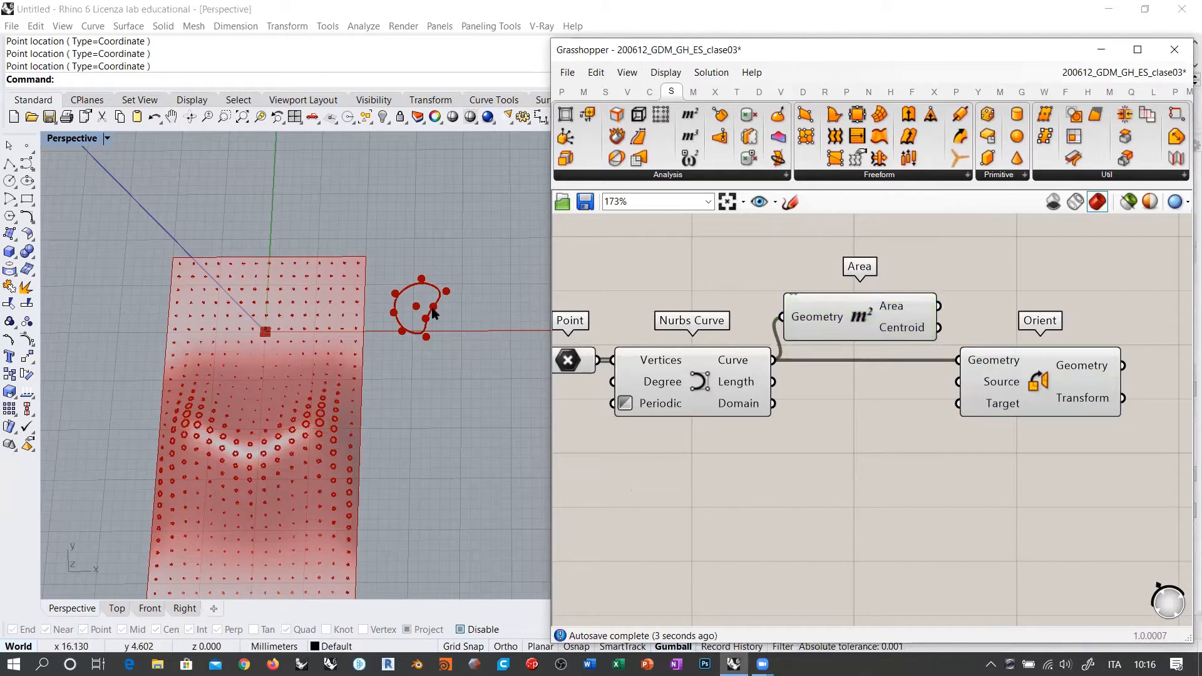
Shift Orient away from Area and connect the Centroid output to Orient's Source input.
drag(974, 369, 999, 369)
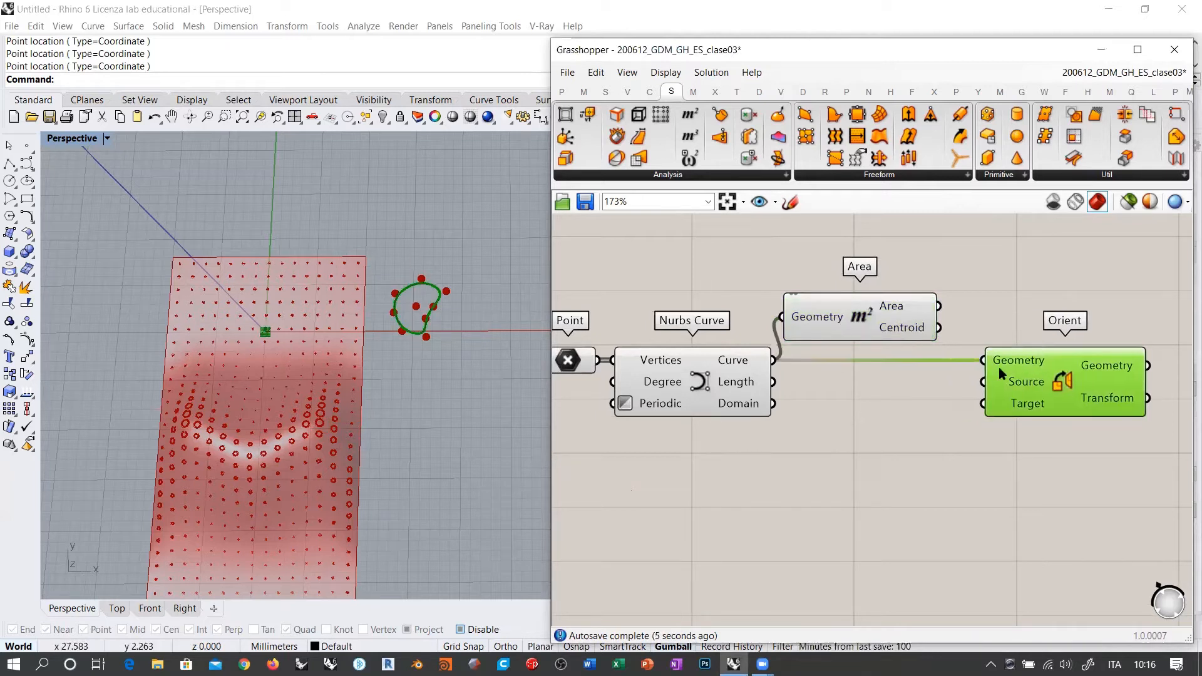
drag(941, 330, 983, 381)
click(925, 405)
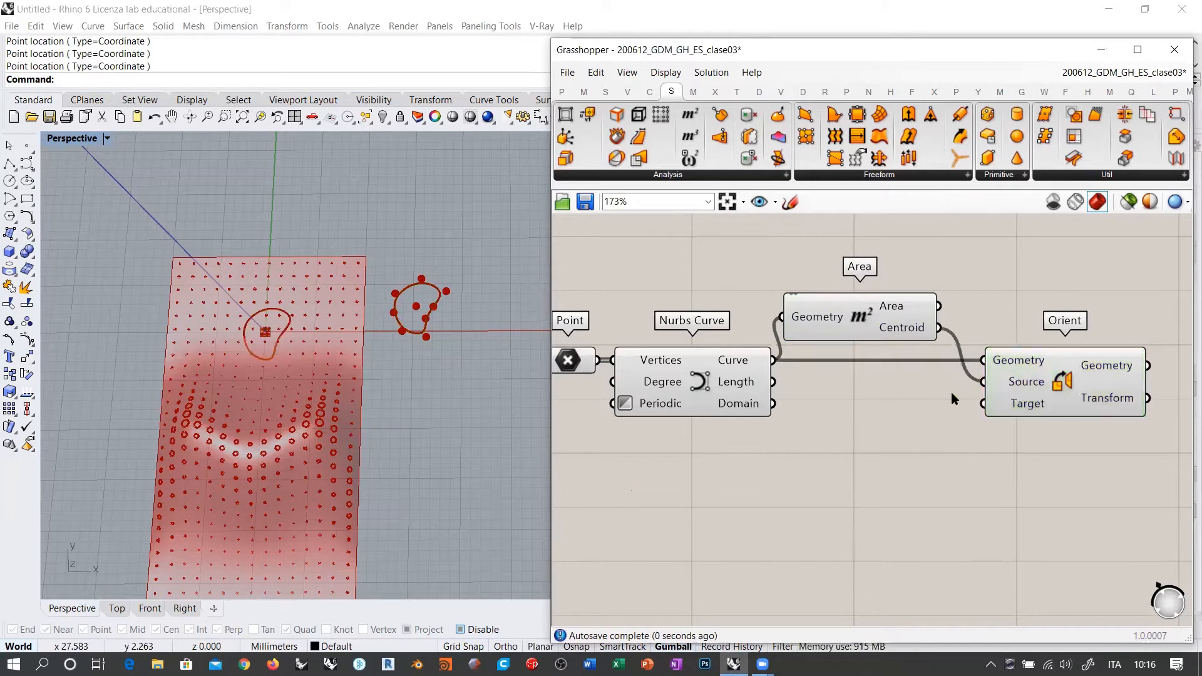
mouse_move(1026, 386)
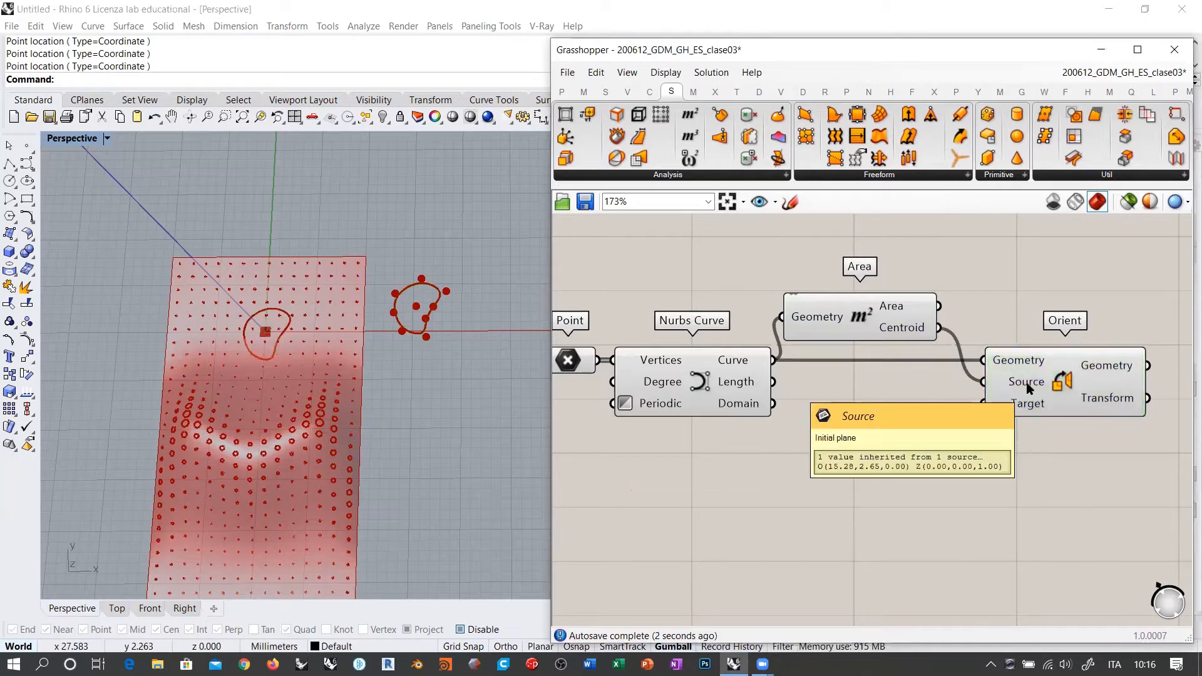
Connect the Frame output of the surface evaluation component to Orient's Target input.
scroll(901, 461, down, 3)
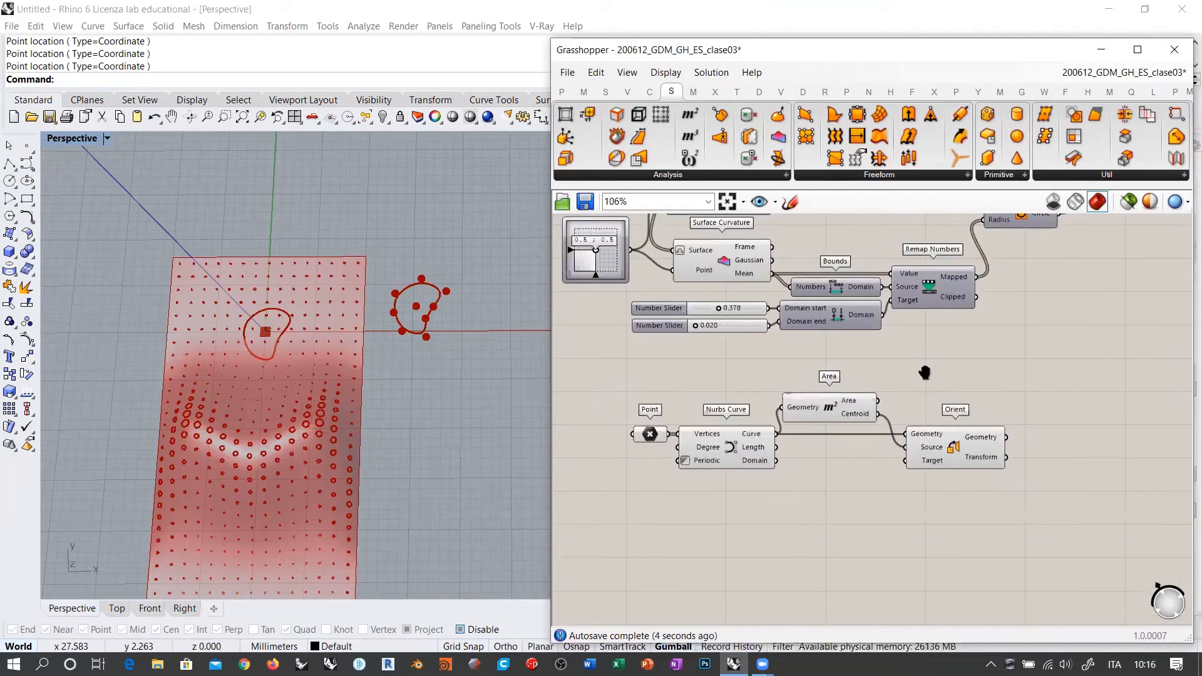
drag(760, 276, 890, 523)
right_drag(212, 375, 411, 358)
scroll(414, 395, up, 3)
scroll(360, 401, down, 3)
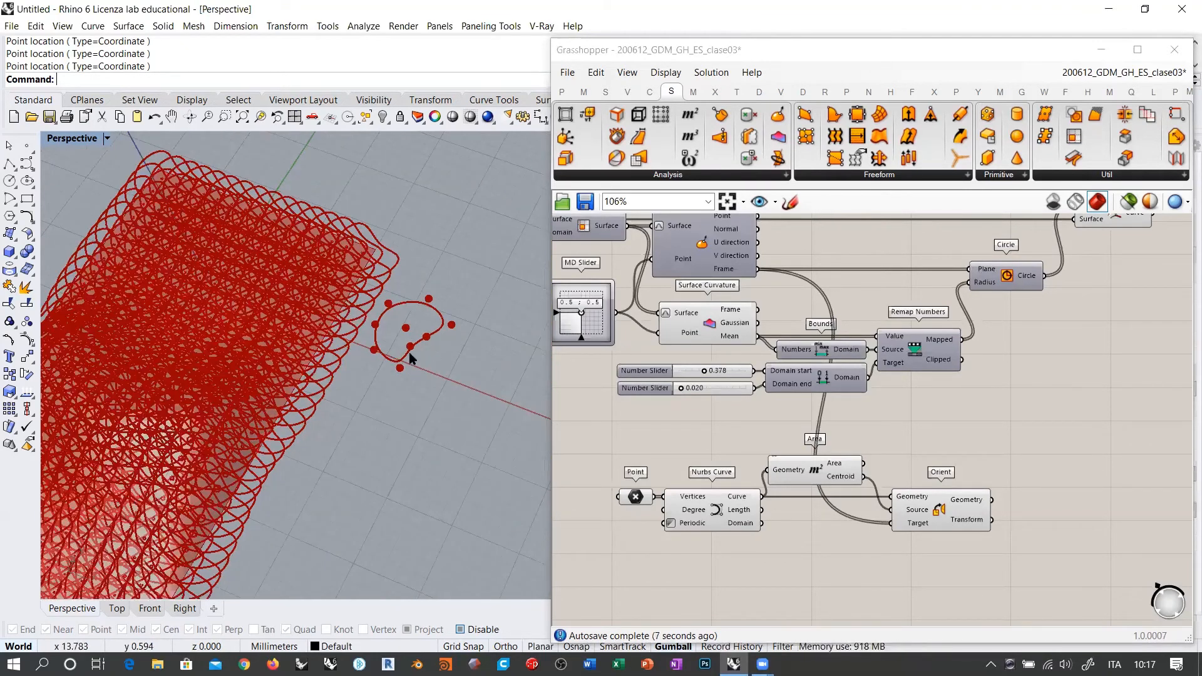
Add a Scale component, connecting Orient's Geometry output to its Geometry input and the surface evaluation's Frame output to its Center.
double_click(1054, 468)
text(scale)
key(Return)
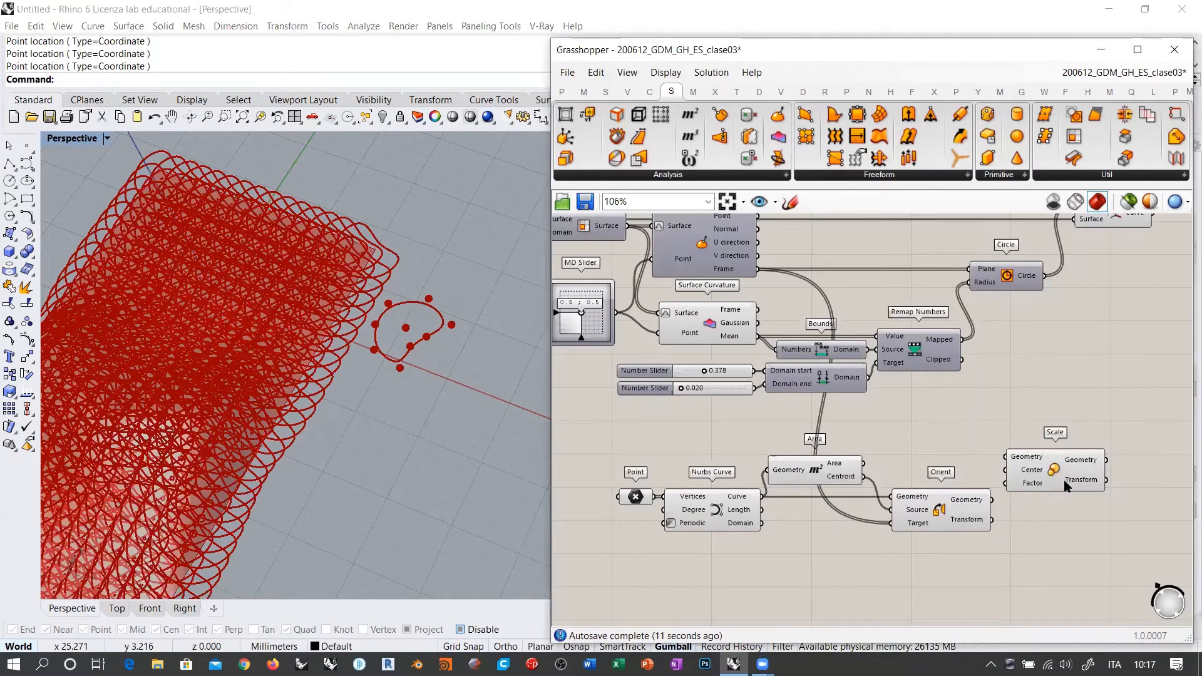
drag(988, 500, 1024, 464)
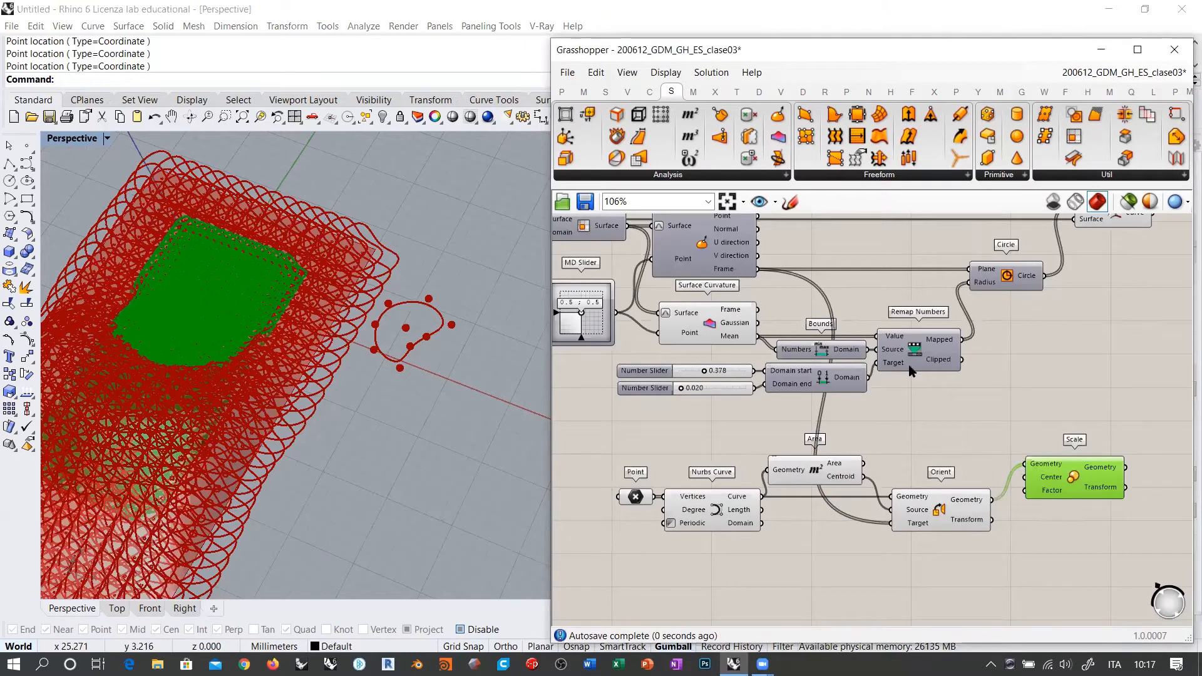
drag(758, 269, 1024, 477)
click(1016, 547)
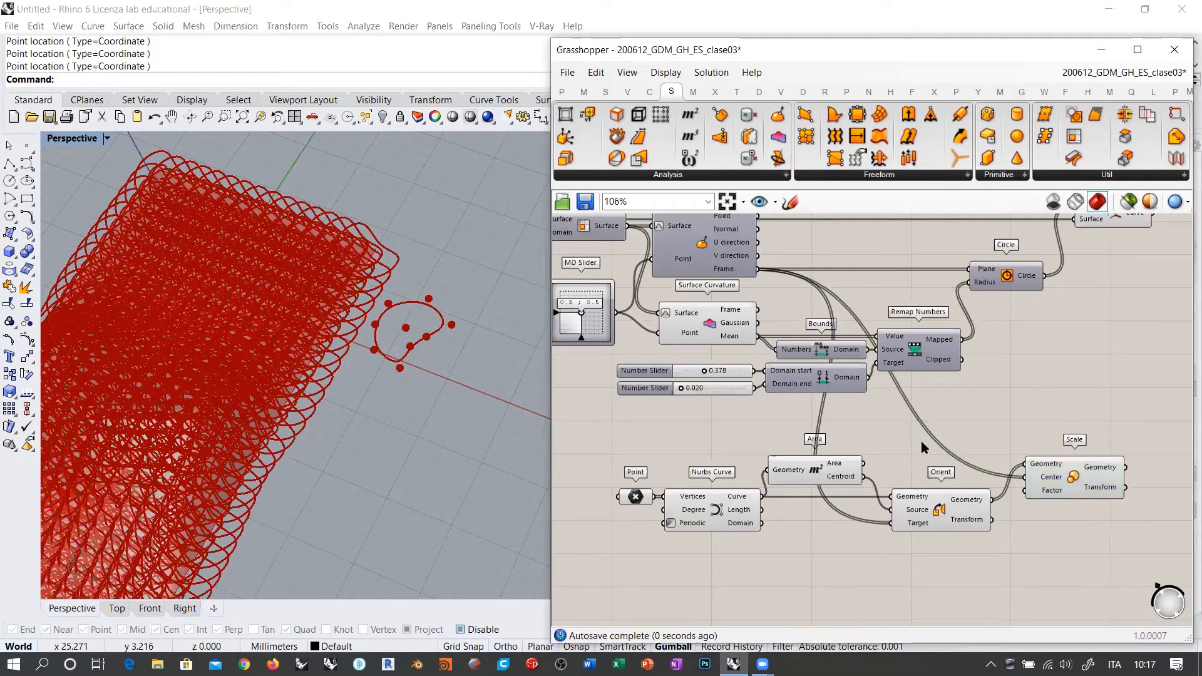
Hide the previews of the Orient, Area, Nurbs Curve and Point components, and move Area below the curve wire.
click(947, 518)
right_drag(287, 313, 319, 345)
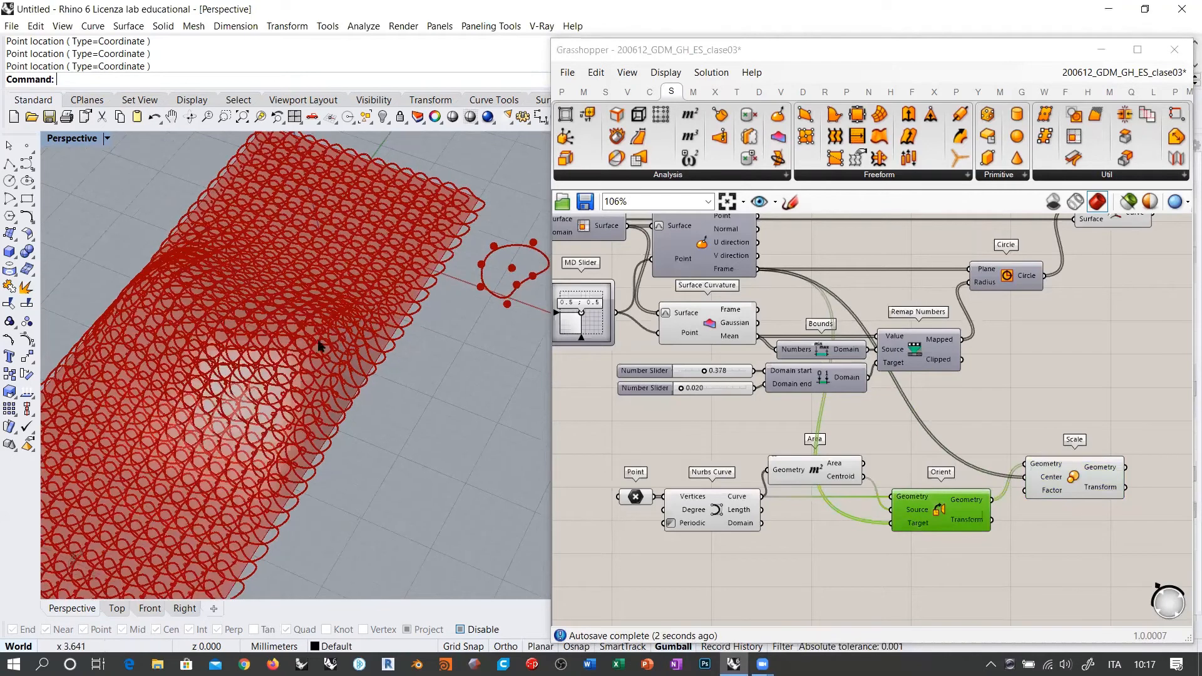
mouse_move(1050, 494)
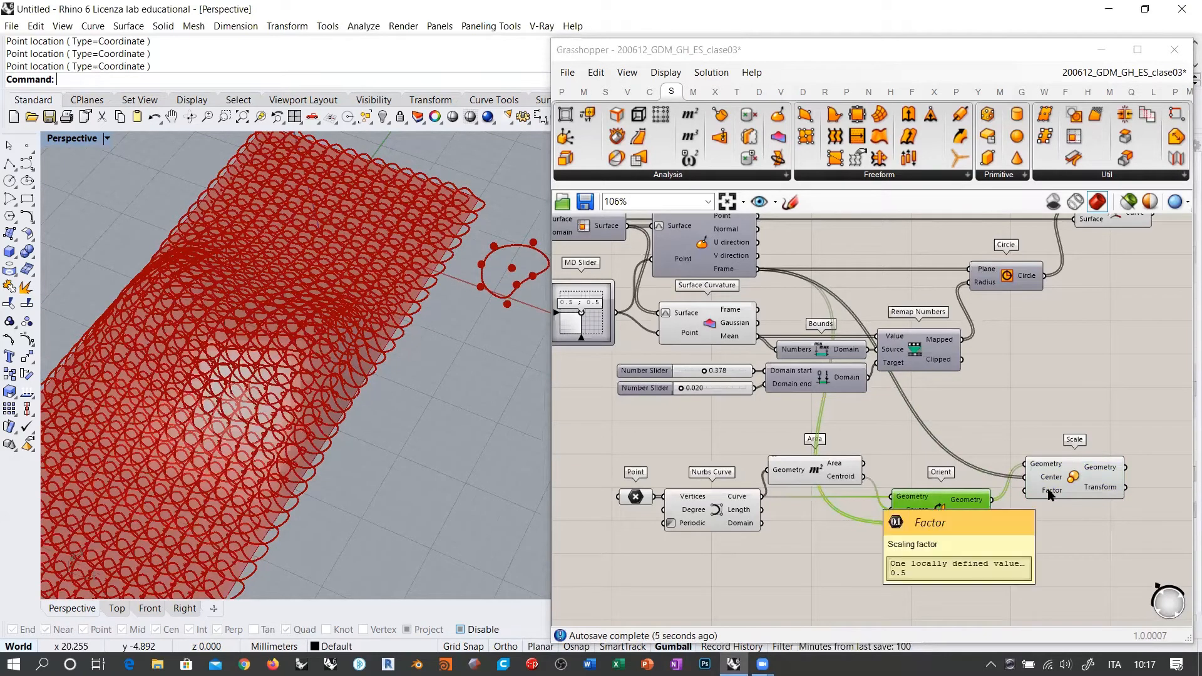
drag(817, 471, 827, 542)
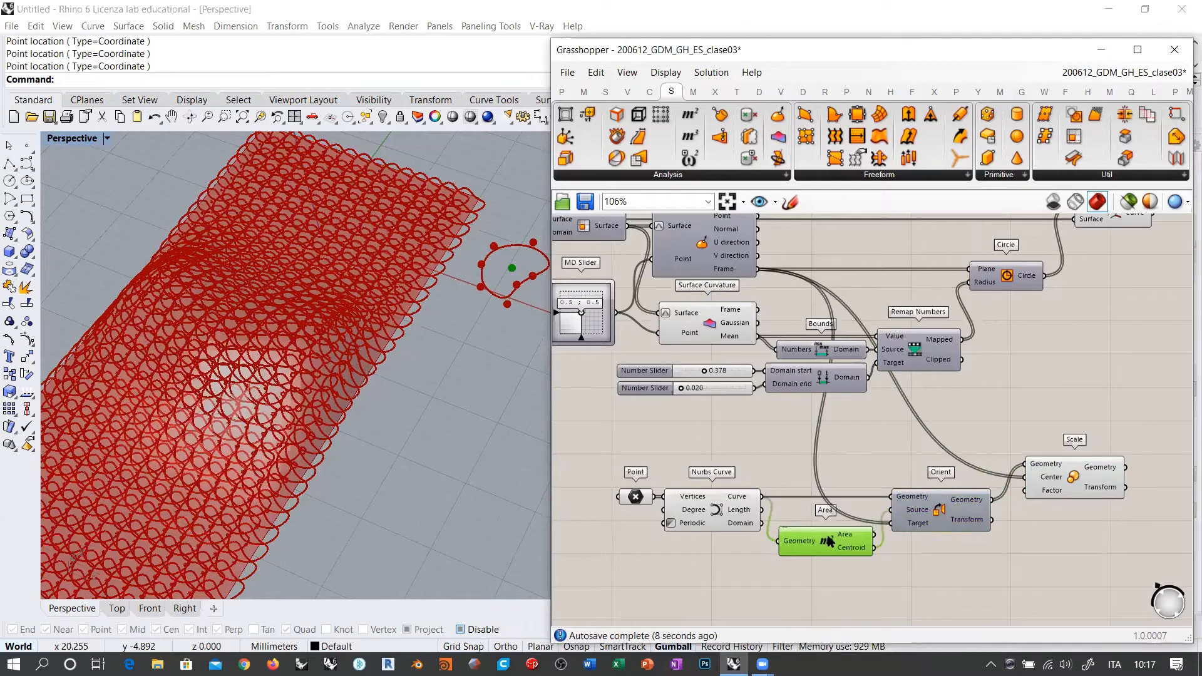
click(706, 514)
click(637, 498)
key(ctrl+q)
click(721, 433)
shift+right_drag(428, 343, 448, 349)
Connect the Mapped output of Remap Numbers to Scale's Factor input so curvature drives the size of the oriented curves.
right_drag(1030, 424, 909, 416)
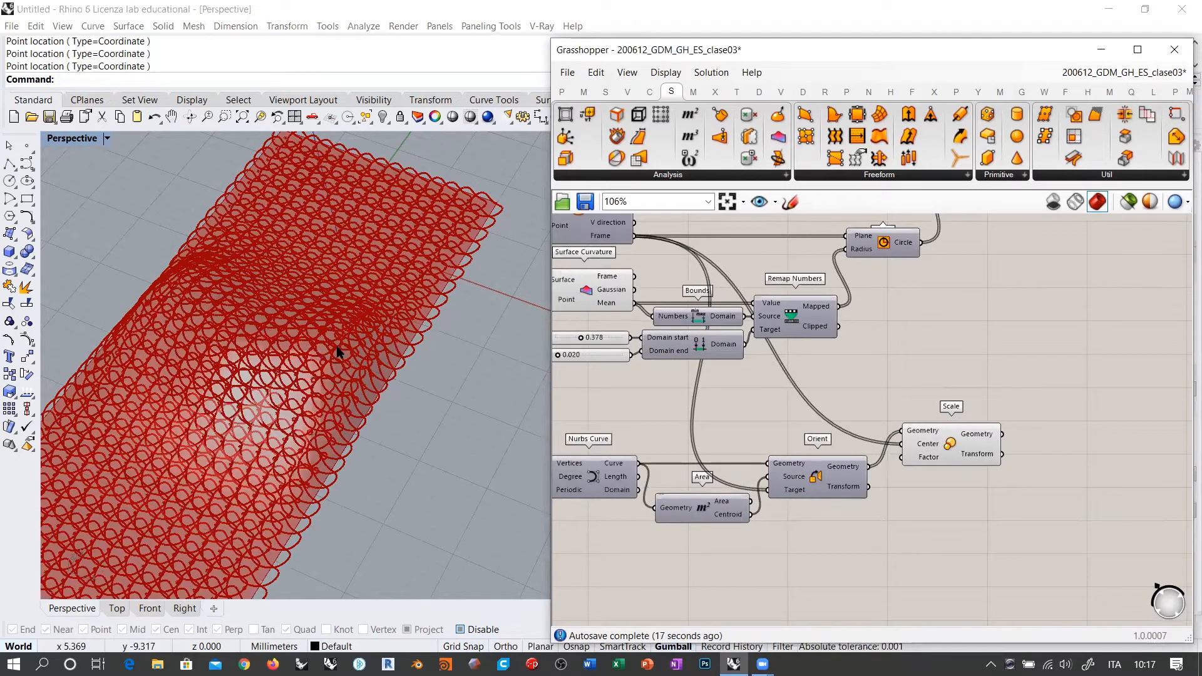
right_drag(824, 360, 909, 365)
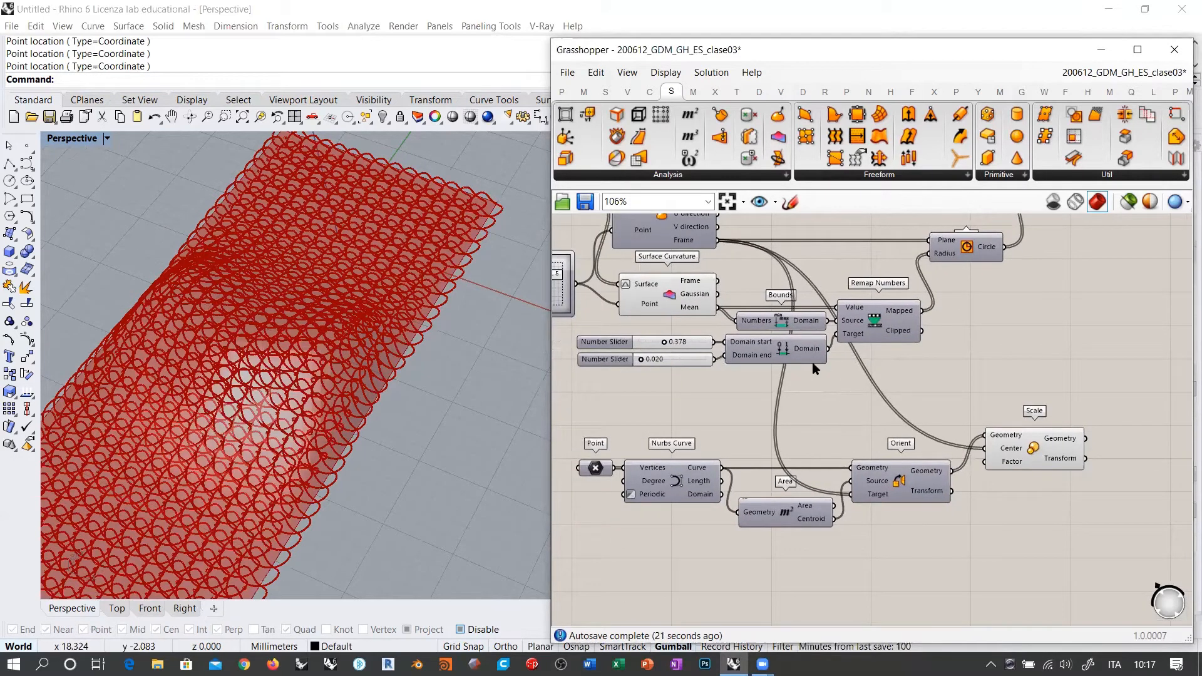
mouse_move(899, 314)
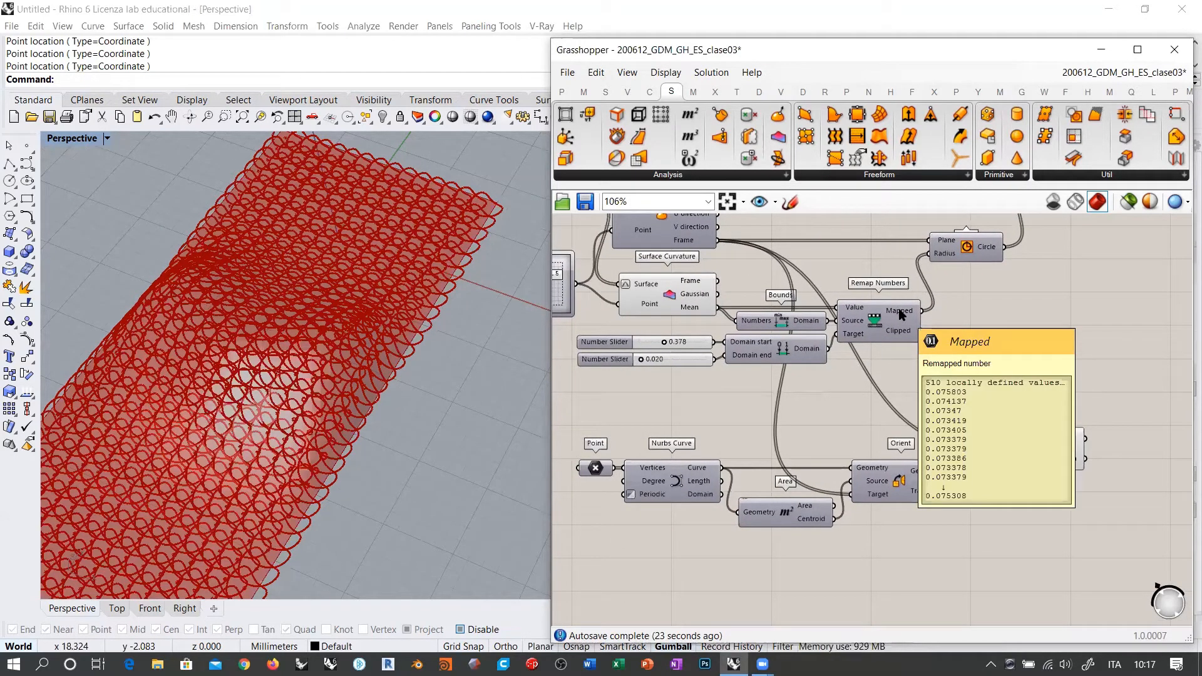
right_drag(920, 311, 878, 308)
drag(878, 308, 944, 463)
right_drag(289, 332, 282, 362)
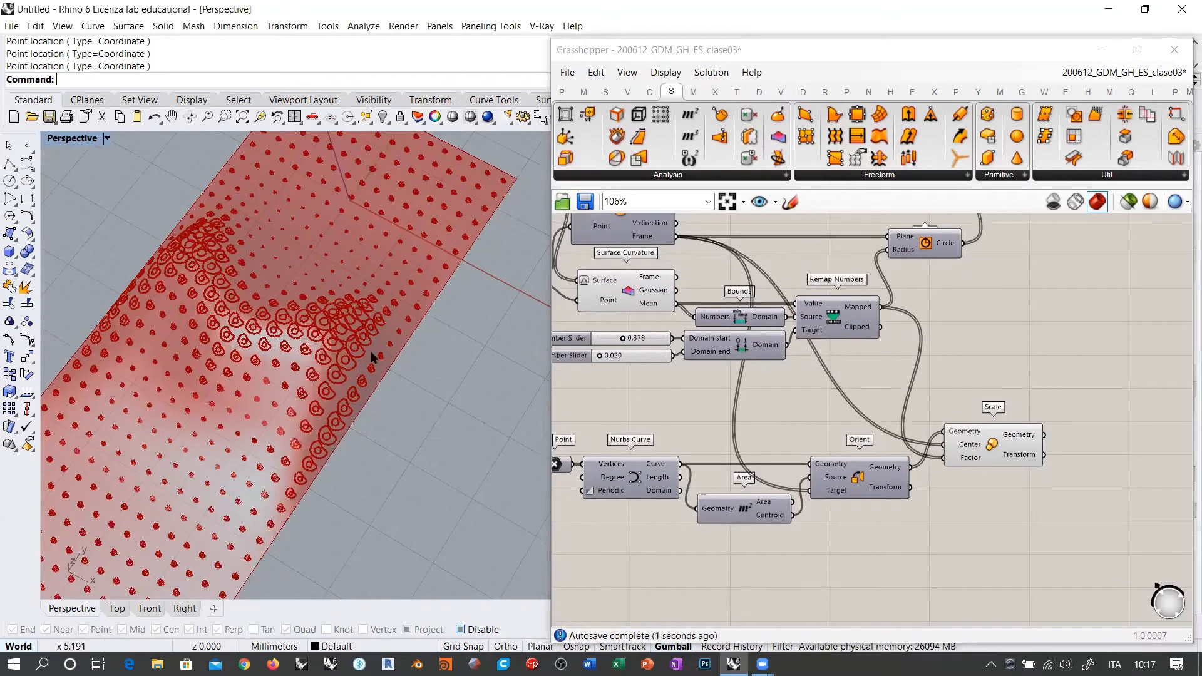
scroll(327, 303, up, 8)
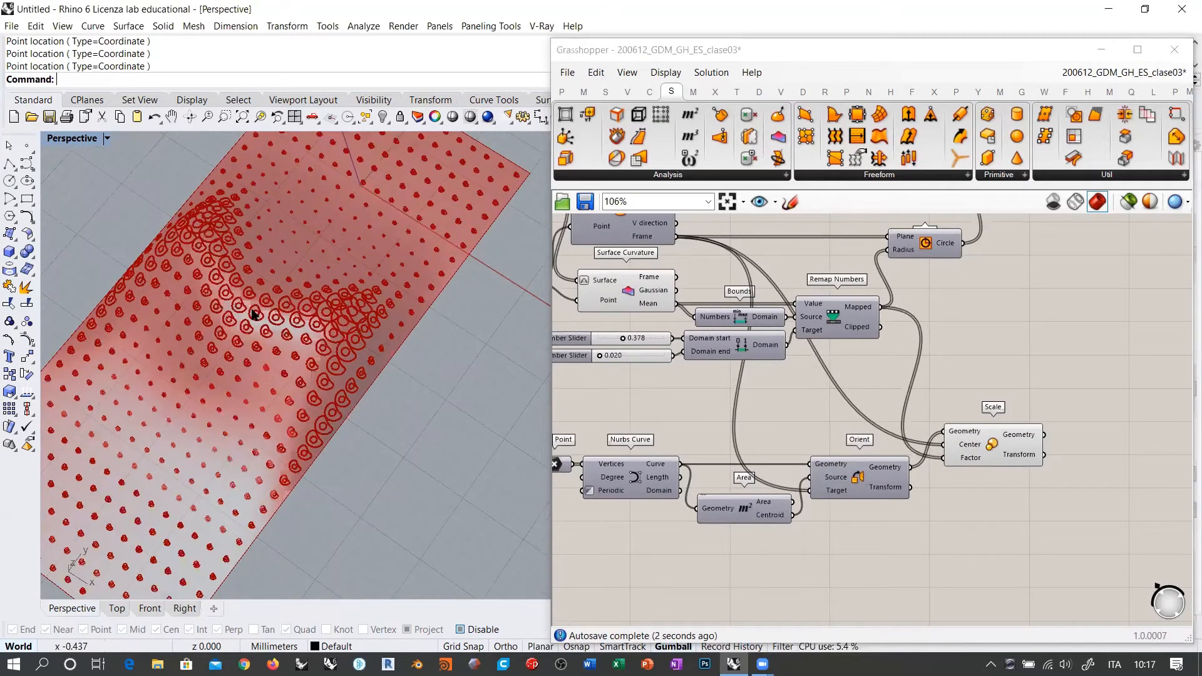
Hide the Pull Curve component's preview so only the scaled freeform curves are displayed on the surface.
right_drag(872, 455, 785, 598)
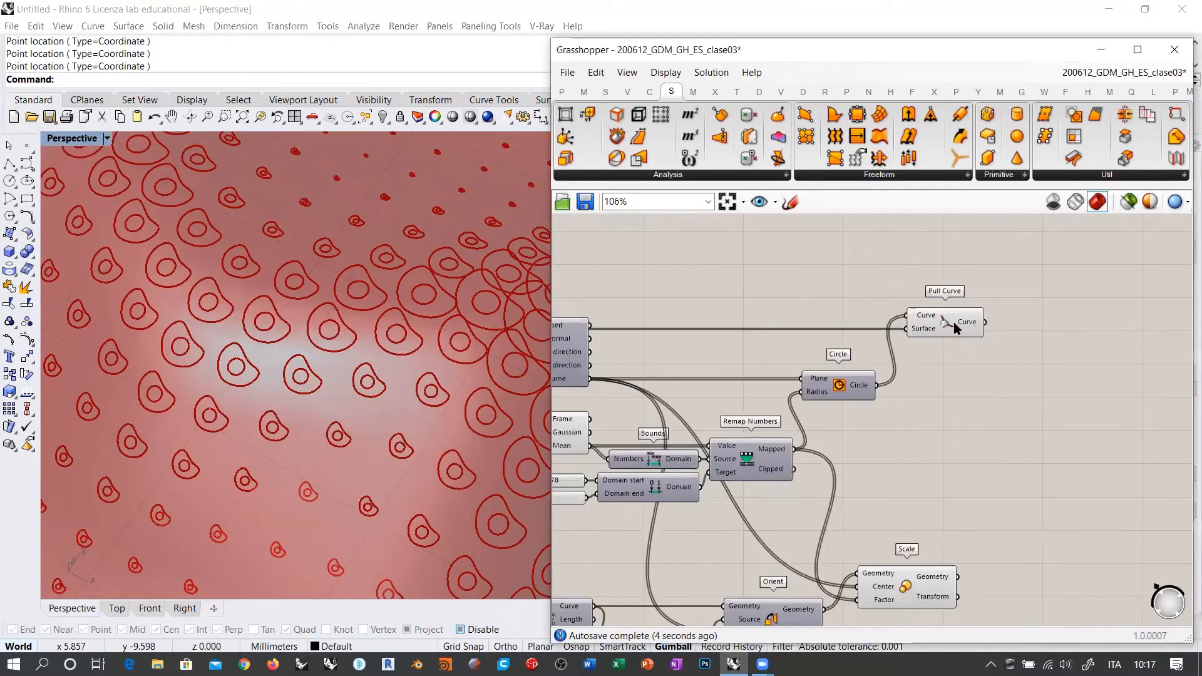
click(952, 327)
key(ctrl+q)
click(942, 420)
right_drag(247, 341, 328, 286)
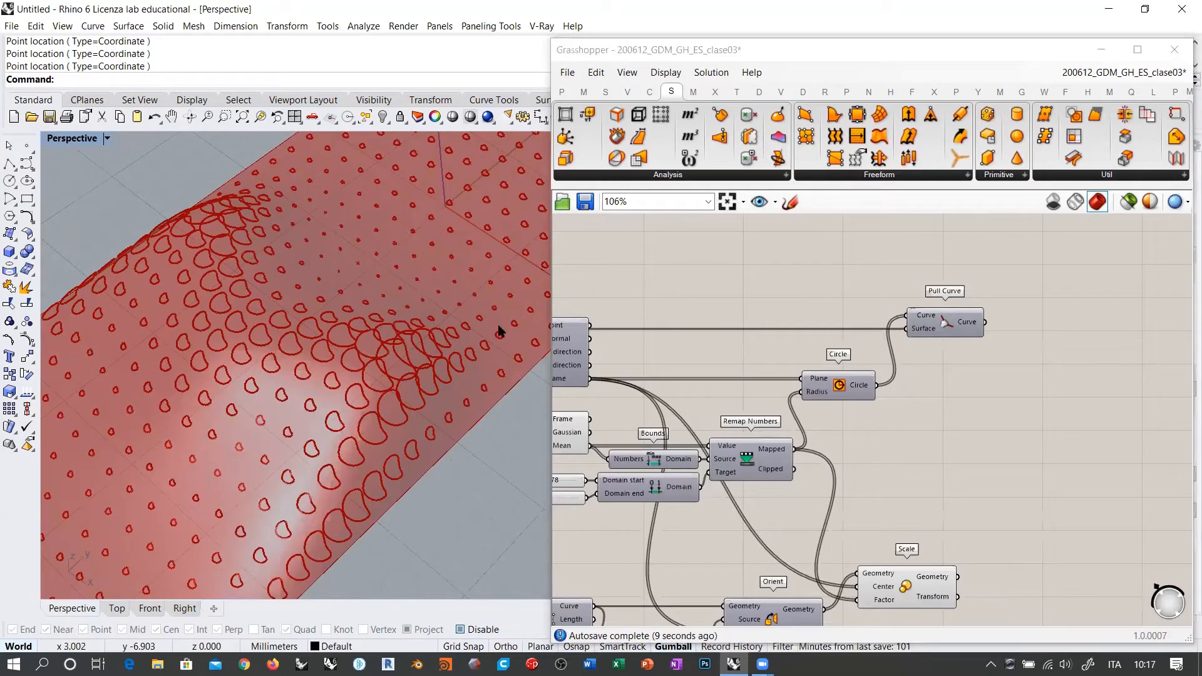
Move the Scale component farther away from Orient to make room between them.
right_drag(867, 371, 899, 202)
drag(942, 415, 1009, 421)
click(846, 339)
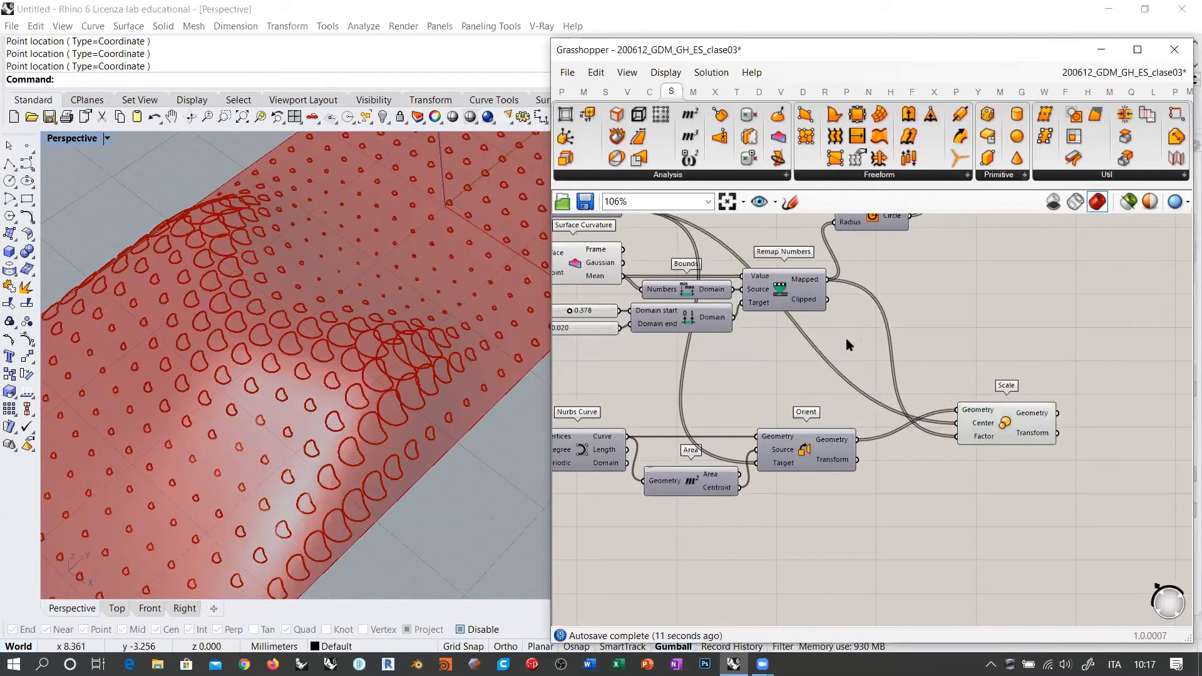
Set the remap target domain's start to 0.042 and its end to 0.191 to resize the scaled curves across the surface.
right_drag(759, 322, 846, 342)
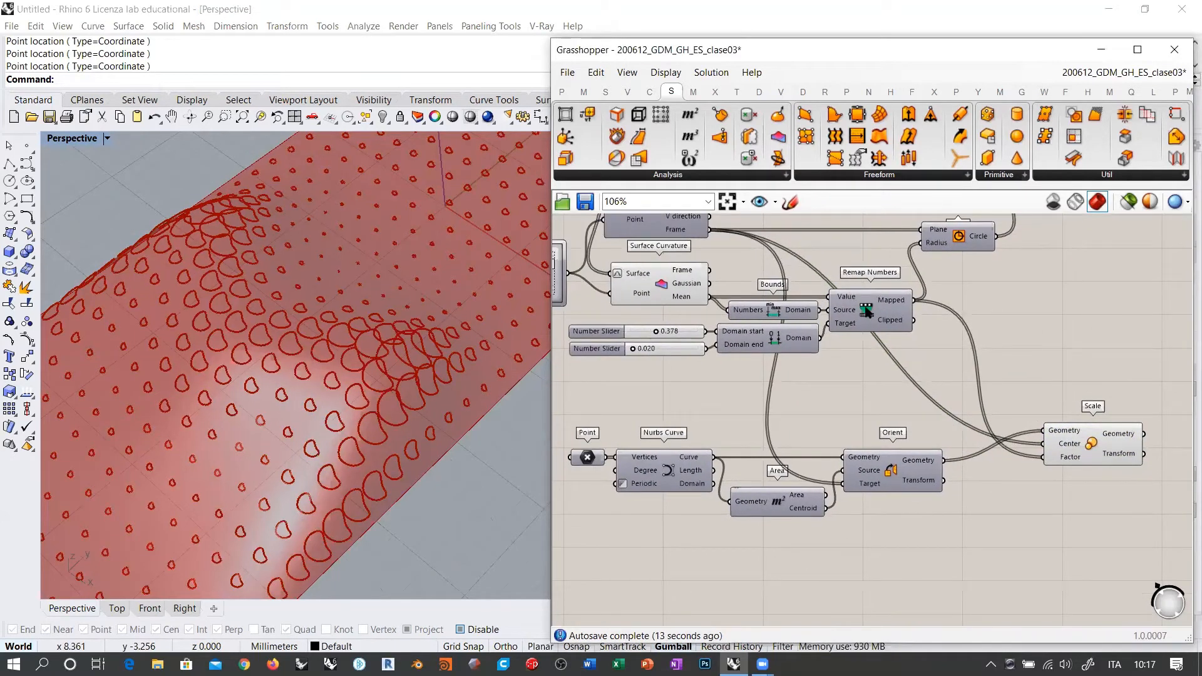
scroll(622, 336, up, 4)
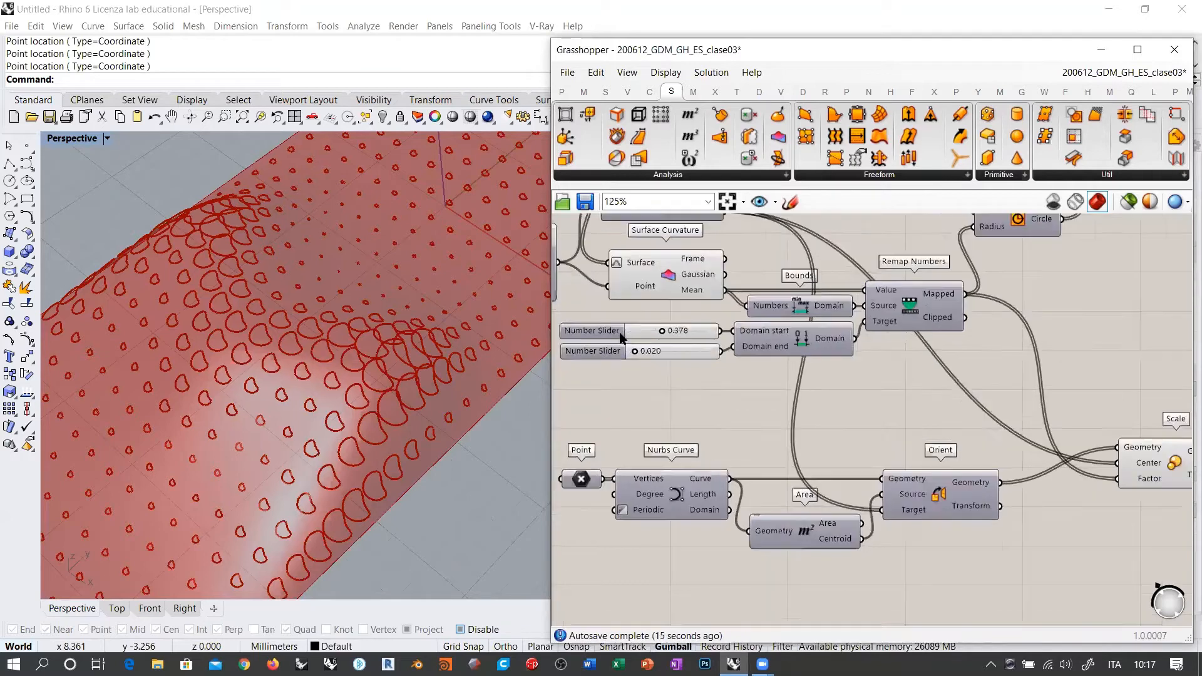
drag(646, 362, 705, 368)
drag(688, 326, 627, 326)
drag(691, 368, 664, 368)
drag(643, 324, 648, 324)
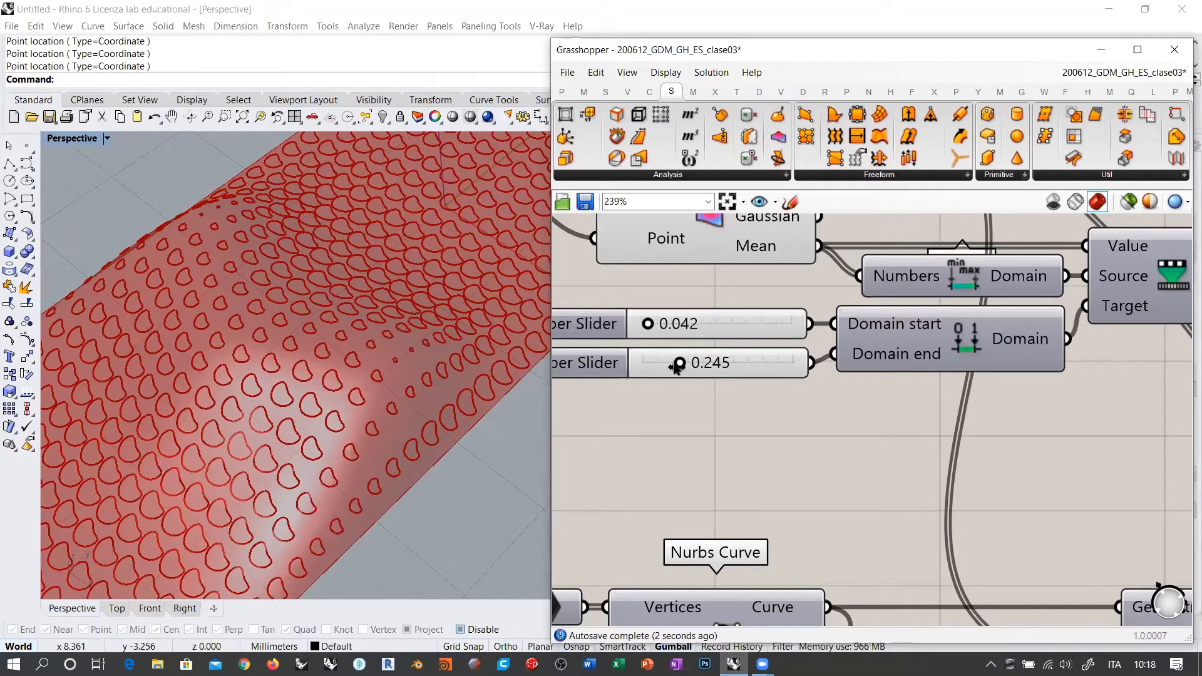
drag(677, 364, 668, 366)
right_drag(282, 341, 338, 351)
scroll(290, 368, down, 4)
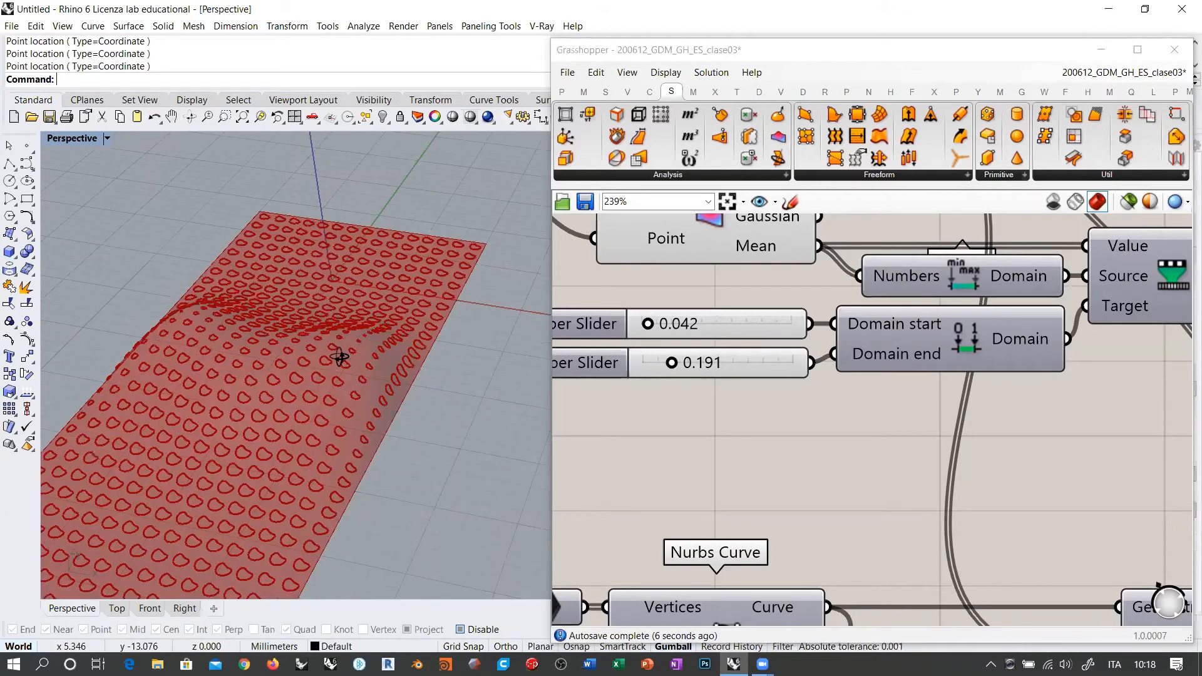
scroll(332, 370, up, 2)
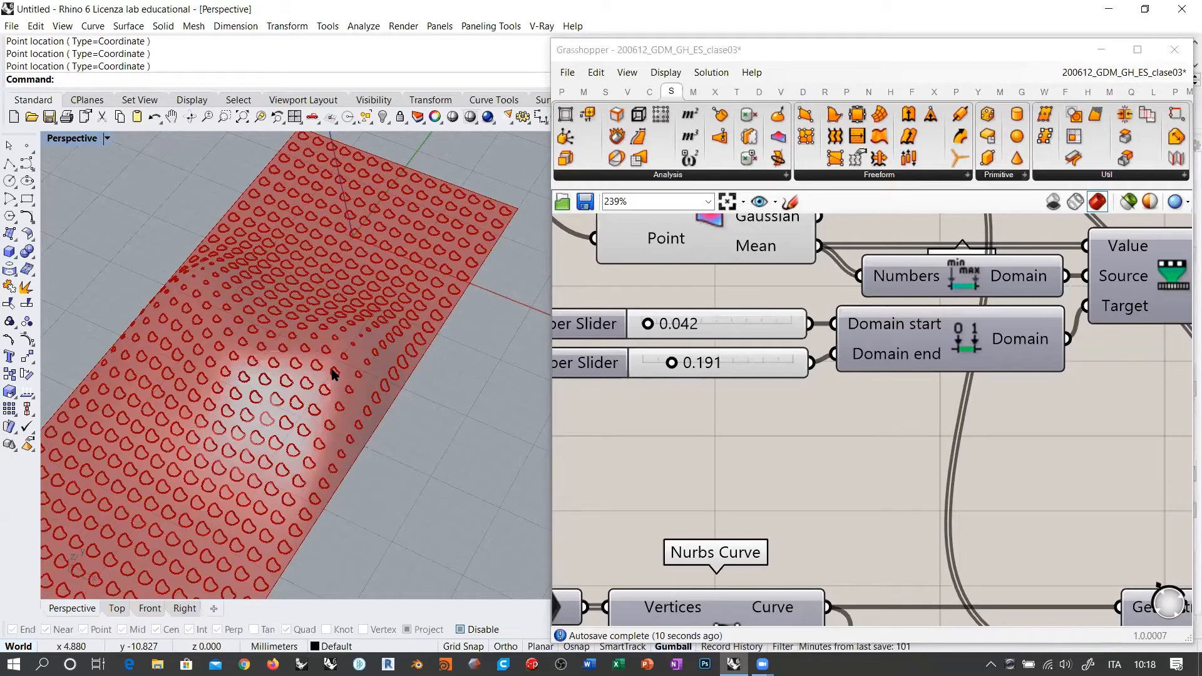
Turn off the Grasshopper geometry preview and minimize the Grasshopper window to free the Rhino viewport.
click(864, 434)
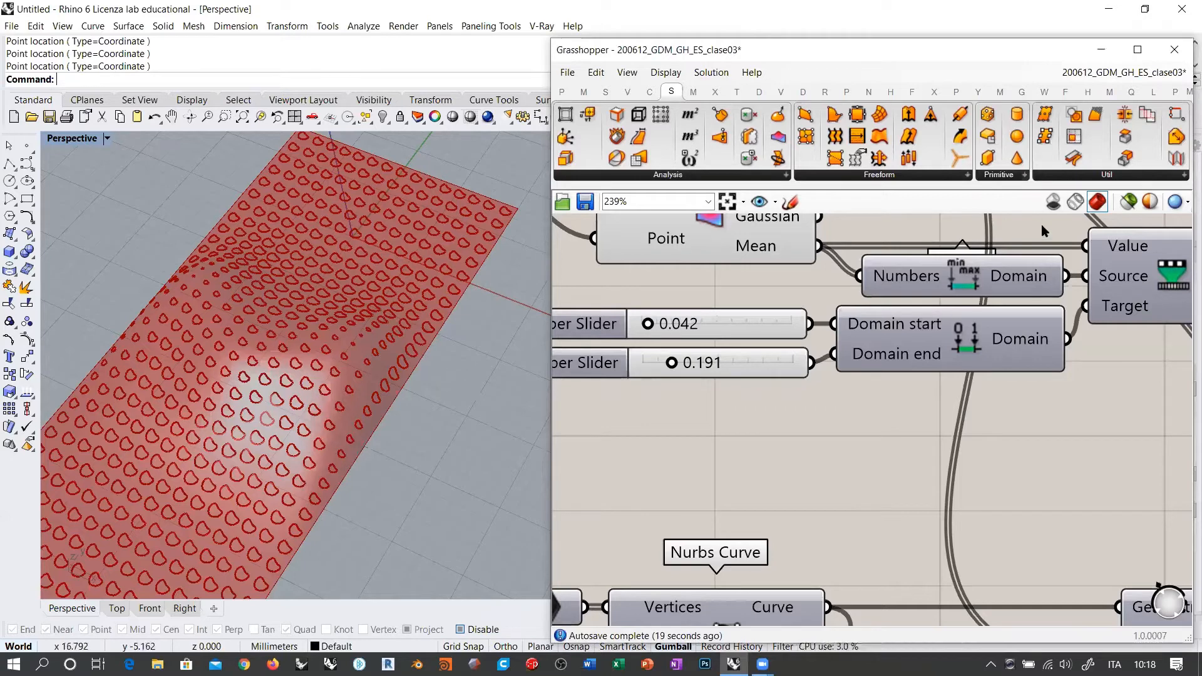
click(1051, 202)
click(1101, 49)
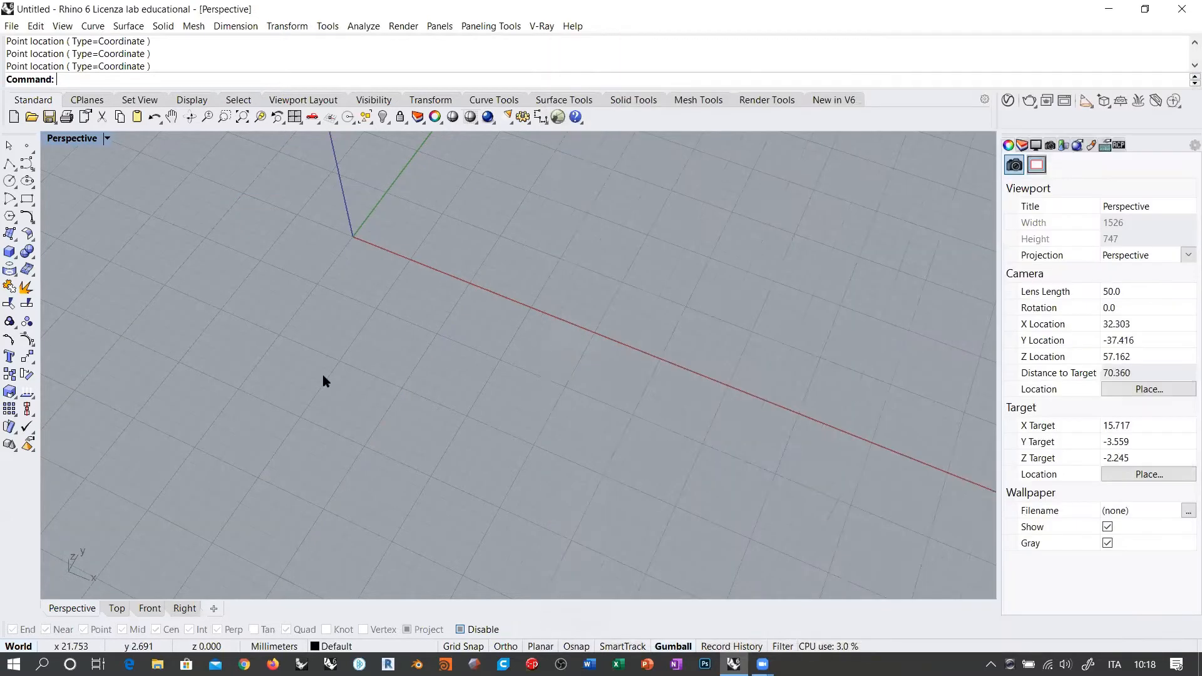
Create a rectangular plane surface on the ground grid around the origin from two opposite corners.
right_drag(322, 374, 516, 374)
right_drag(624, 147, 676, 344)
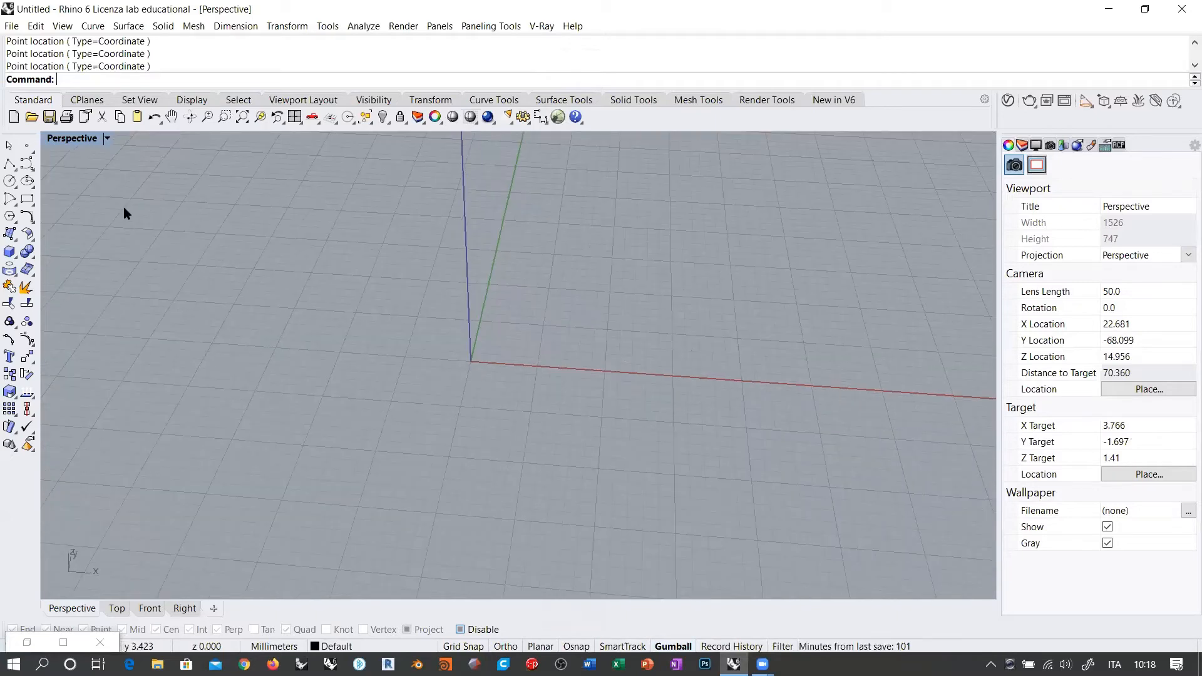
click(9, 236)
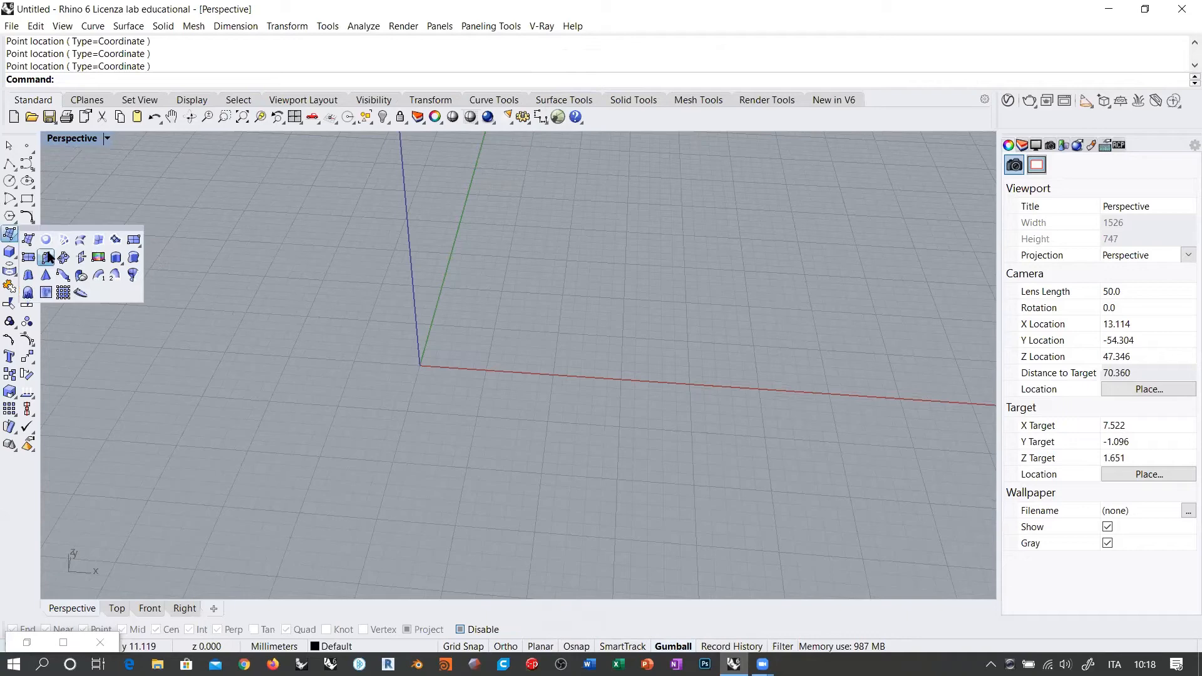
click(128, 243)
click(189, 439)
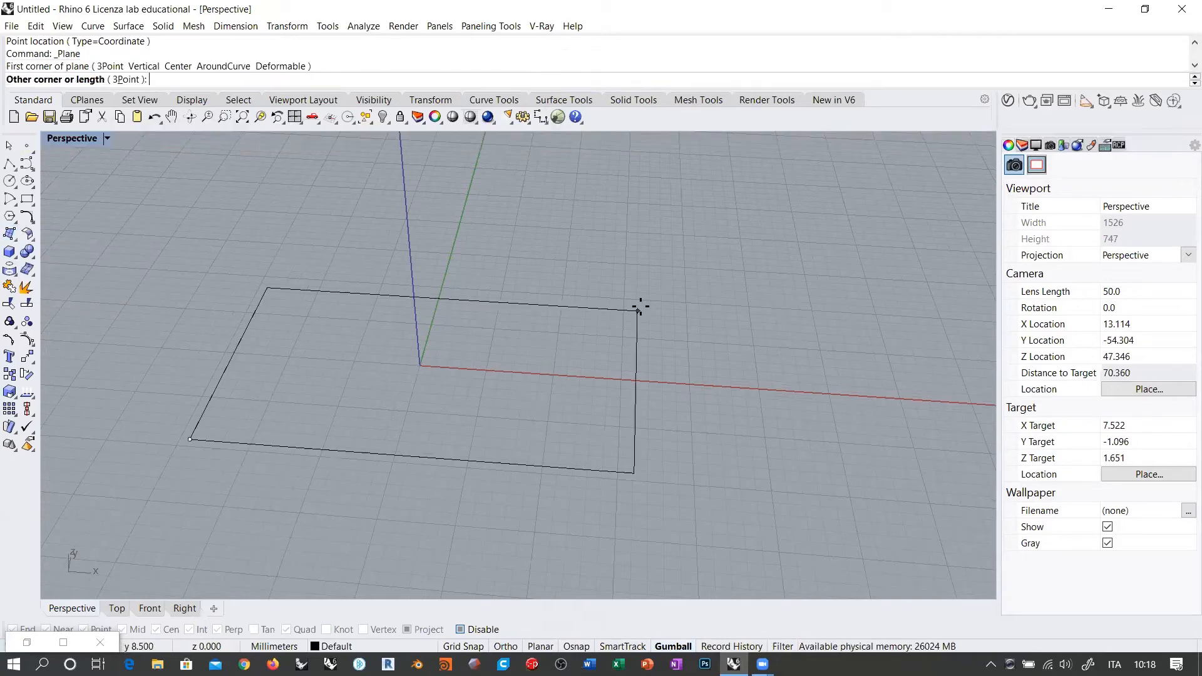
click(591, 297)
Draw a circle centred near the middle of the plane surface, well inside its edges.
shift+right_drag(591, 380, 677, 389)
right_drag(575, 388, 570, 369)
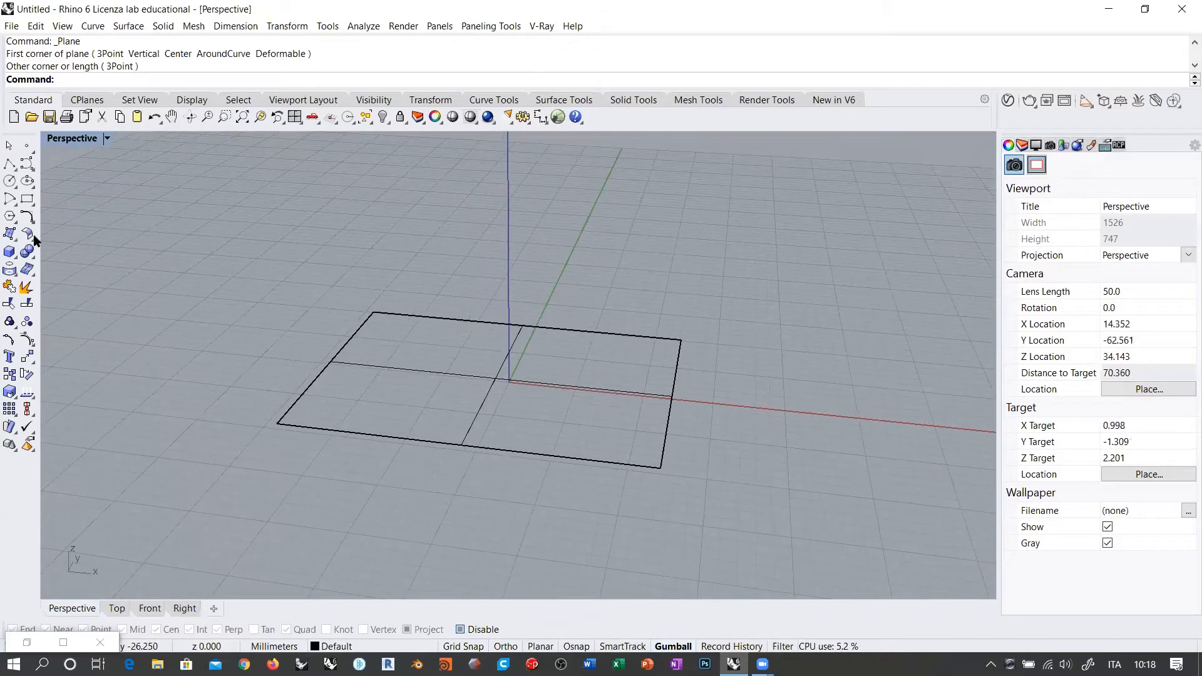
click(9, 181)
click(485, 387)
key(Return)
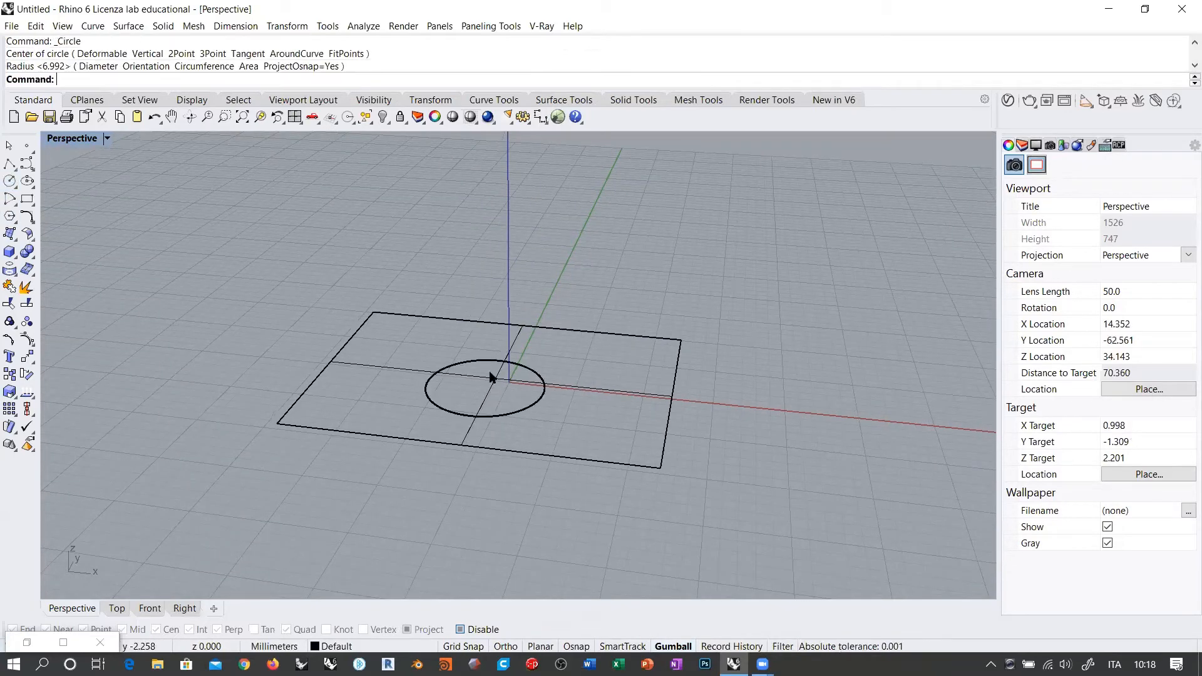
Move the circle vertically so that it floats above the plane surface, and deselect it.
click(486, 359)
drag(485, 345, 486, 260)
click(580, 245)
Project the raised circle onto the plane surface along the CPlaneZ direction, keeping the input curve.
right_drag(525, 338, 542, 240)
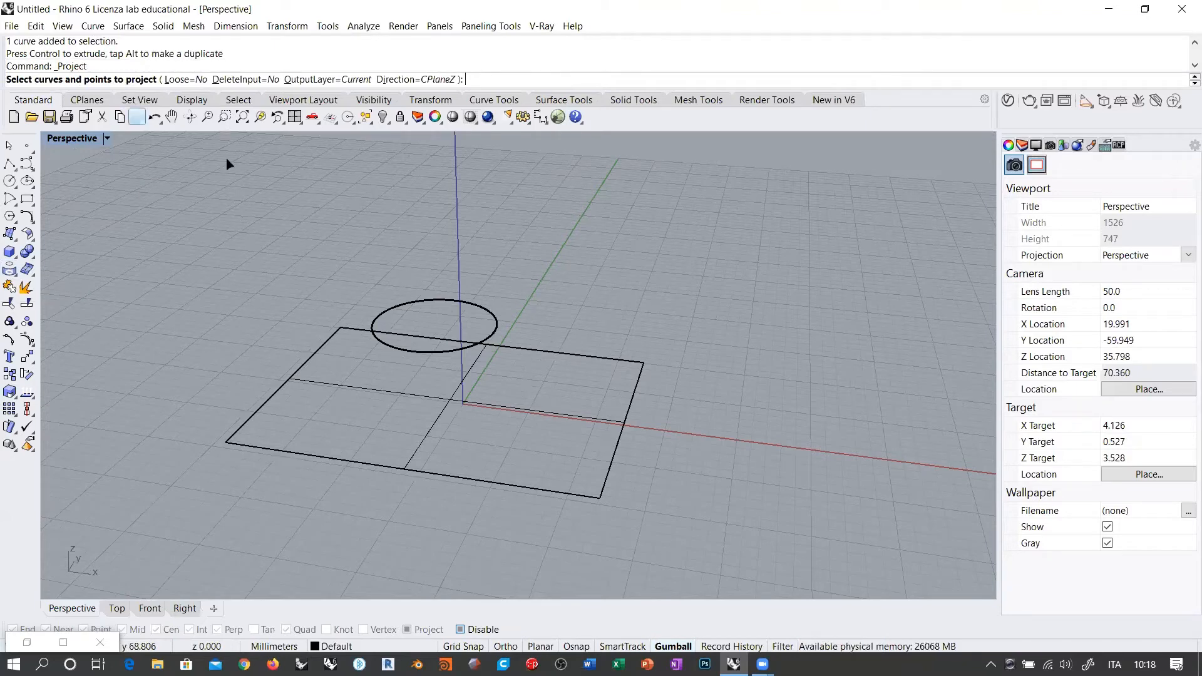
click(404, 306)
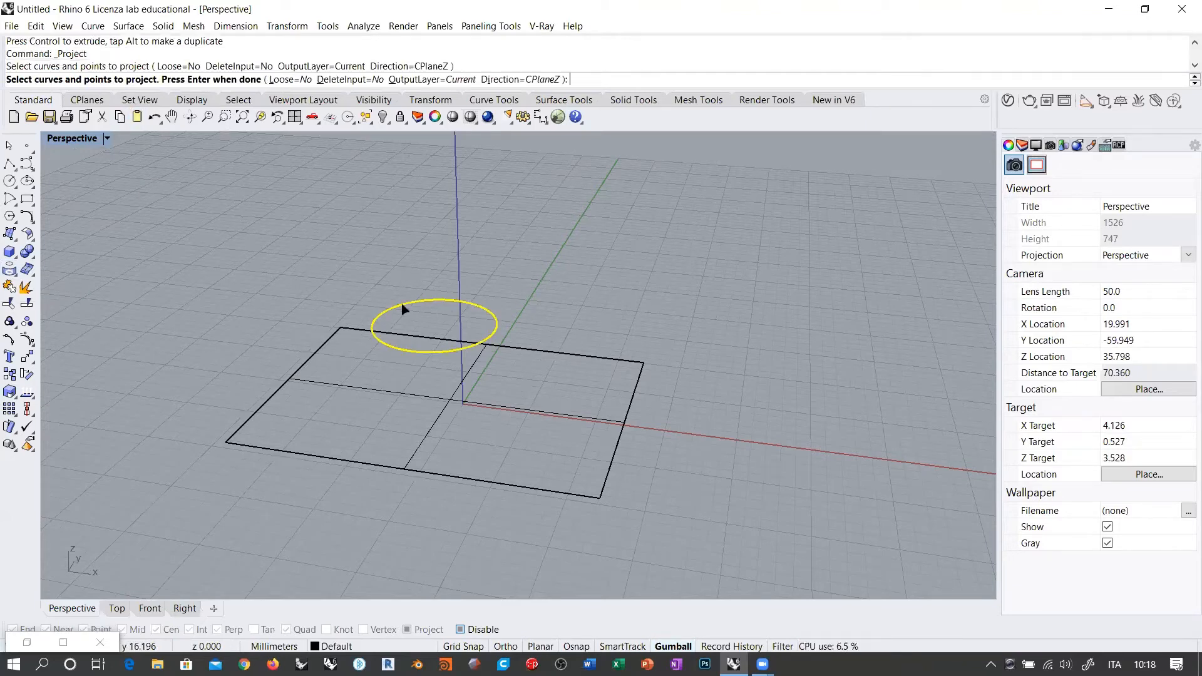
key(Return)
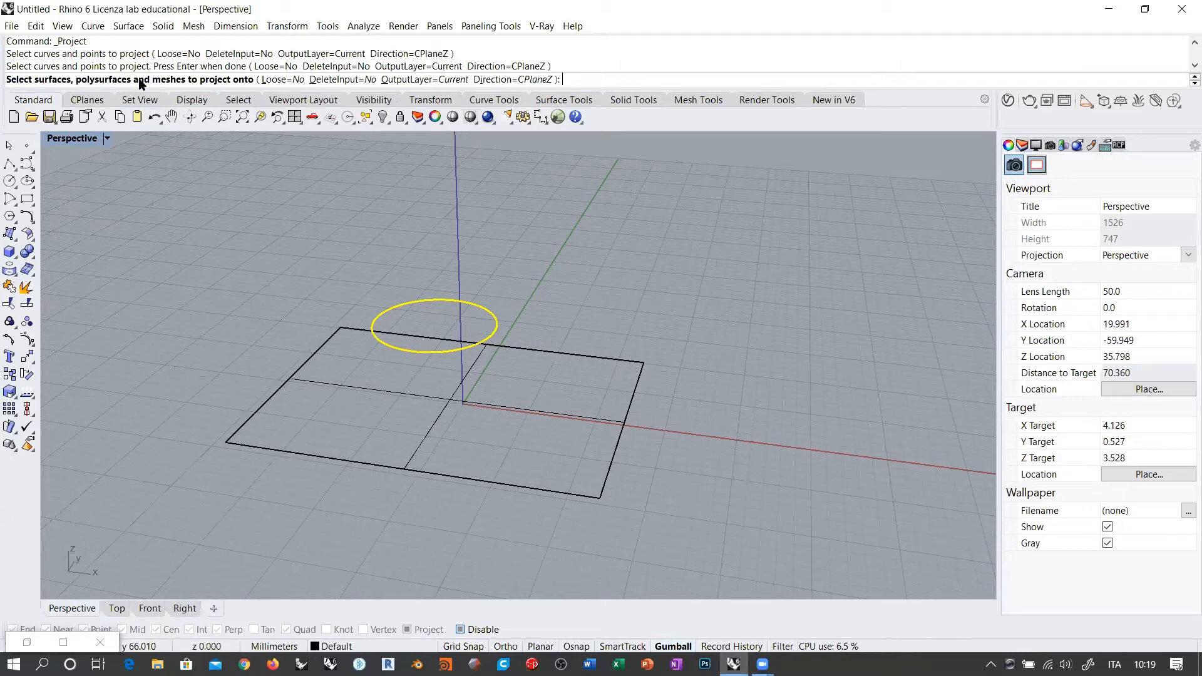
click(601, 352)
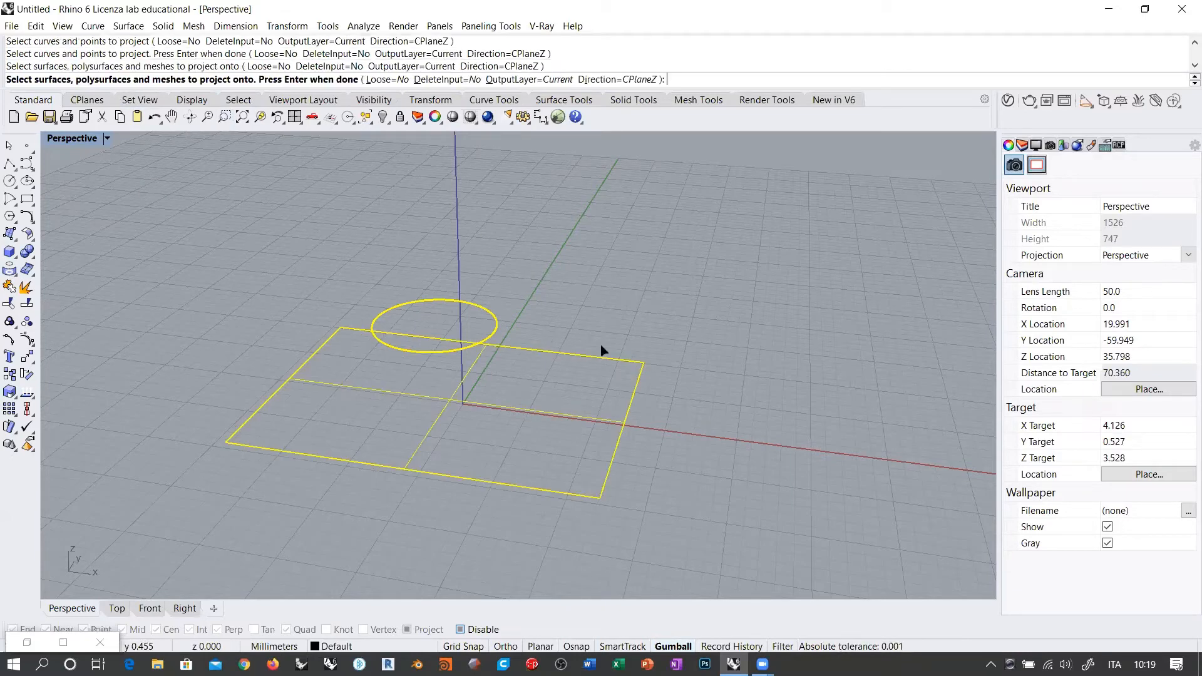
Complete the projection of the circle onto the rectangular surface in the Perspective view and undo it.
key(Return)
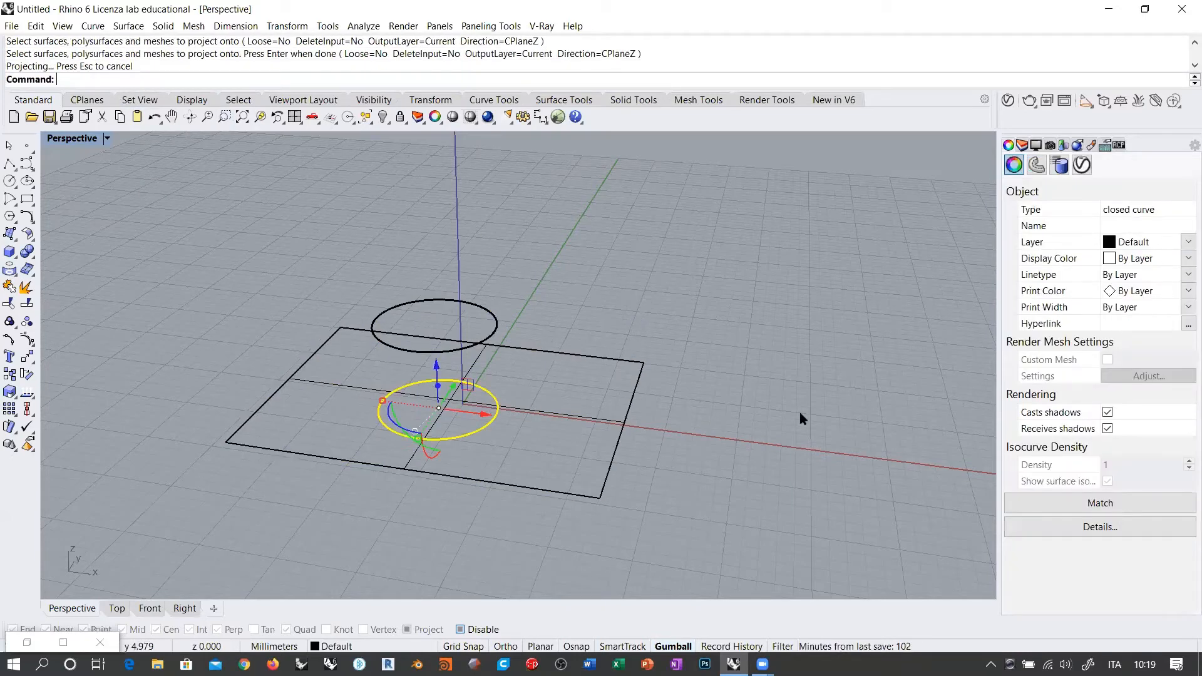
key(ctrl+z)
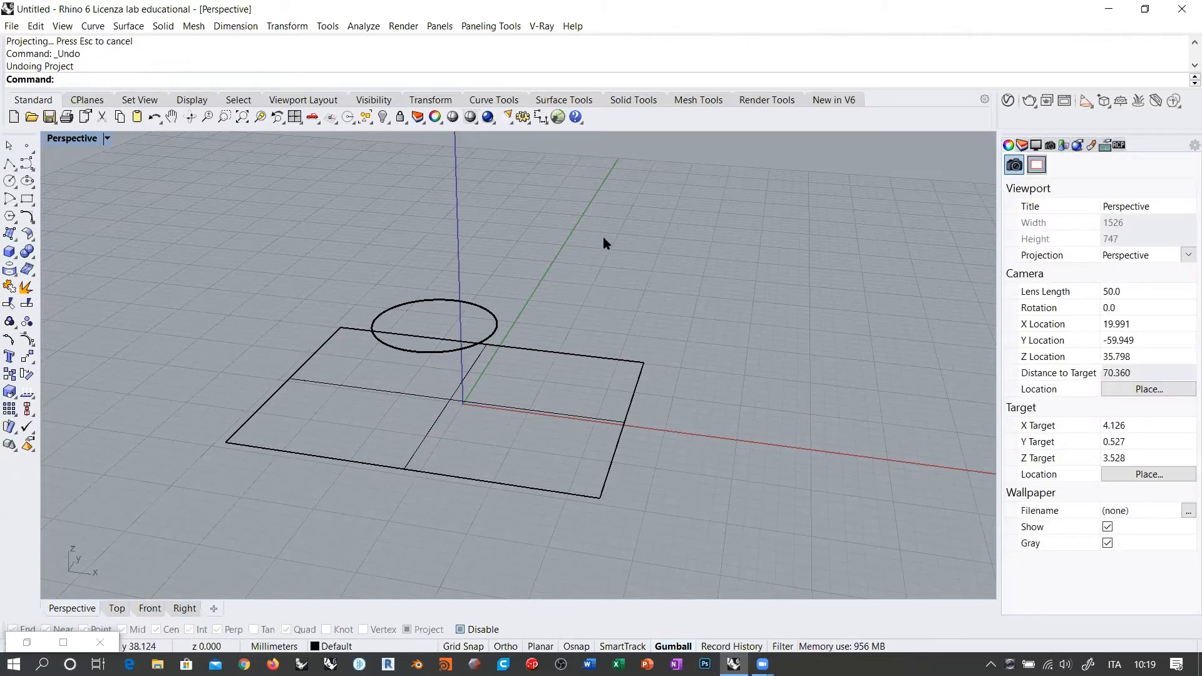
Project the circle onto the rectangular surface from the Top view and undo the projection after checking it in Perspective.
click(117, 610)
scroll(445, 351, up, 2)
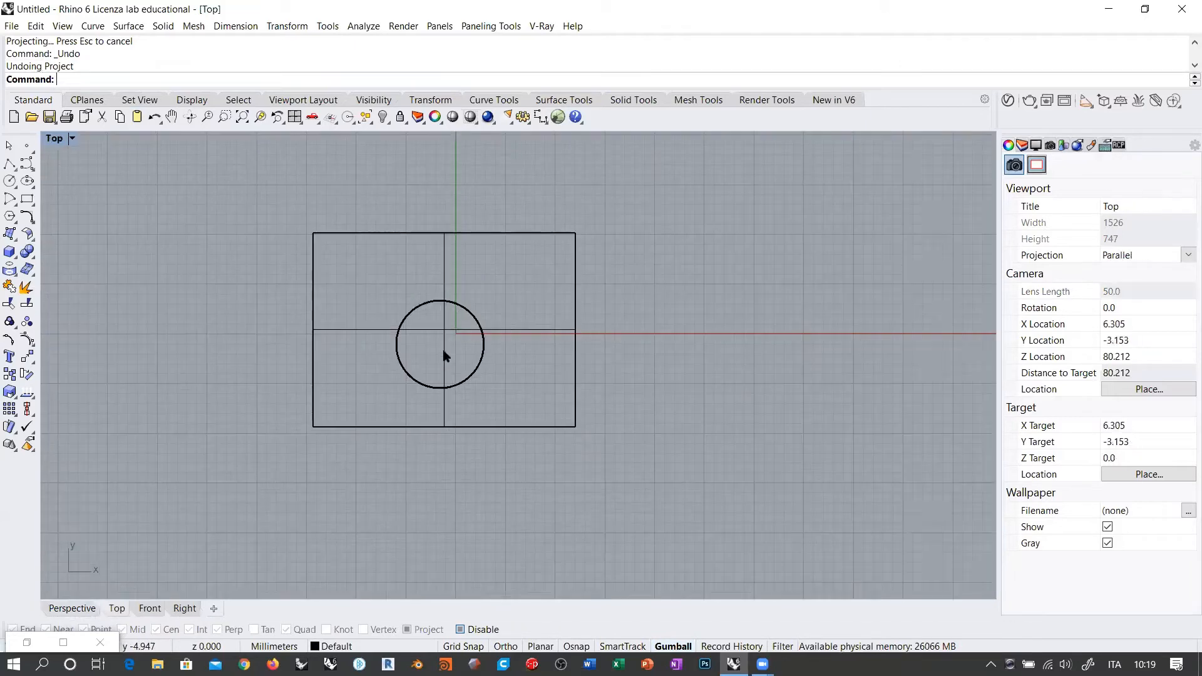
right_click(469, 312)
click(469, 313)
right_click(515, 329)
click(577, 325)
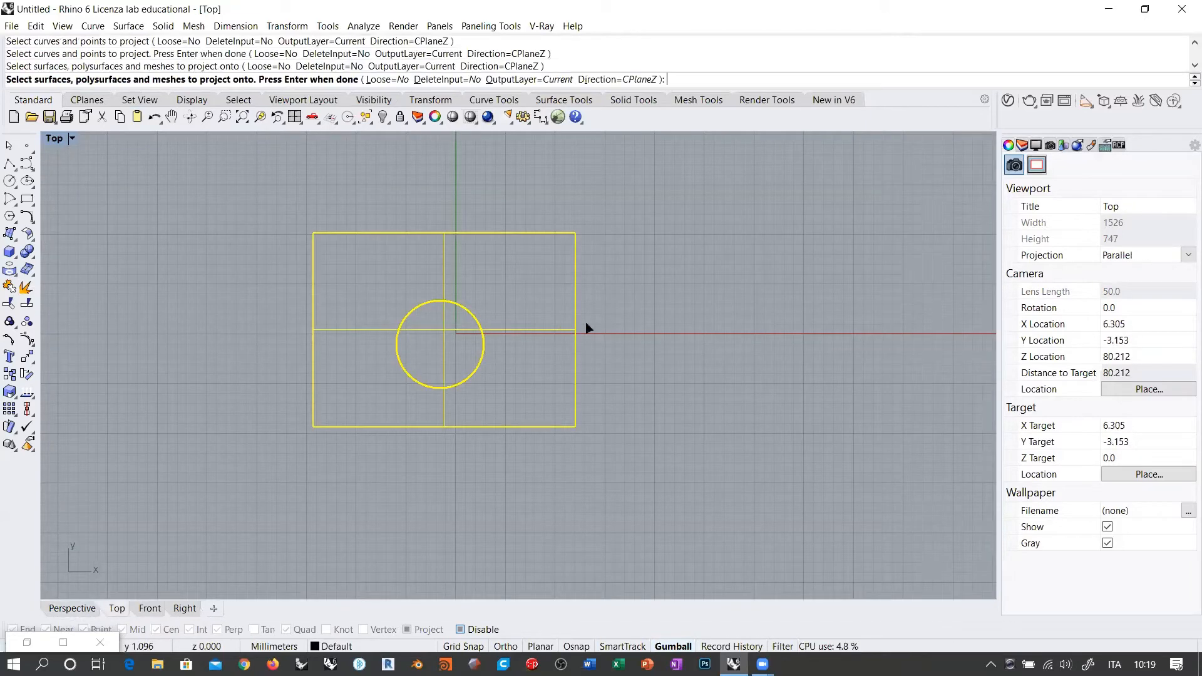
right_click(592, 300)
click(78, 609)
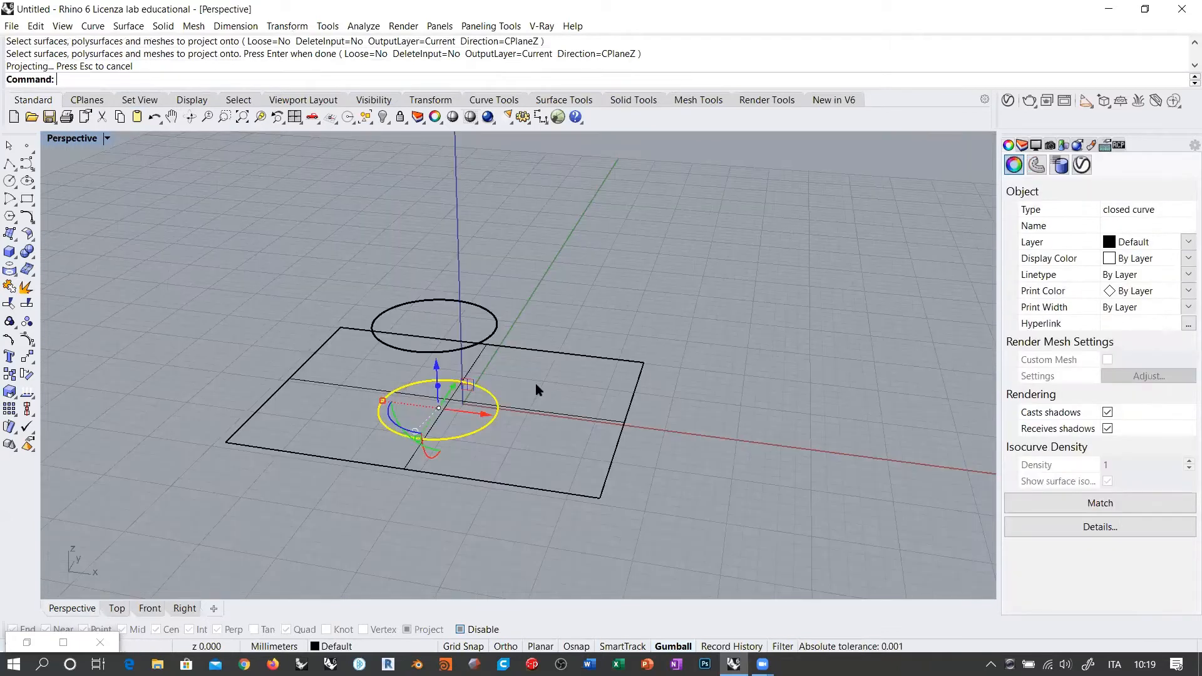
key(ctrl+z)
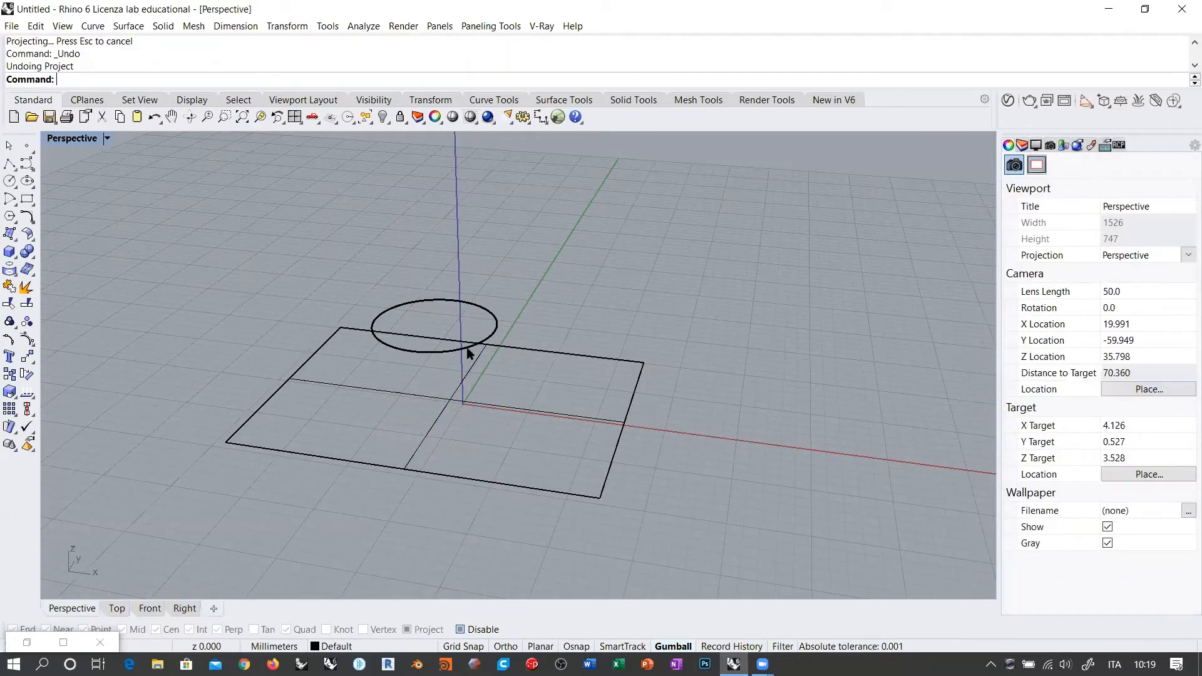
Try to project the circle onto the rectangular surface from the Front view with the direction set to CPlaneZ.
click(150, 609)
right_click(532, 307)
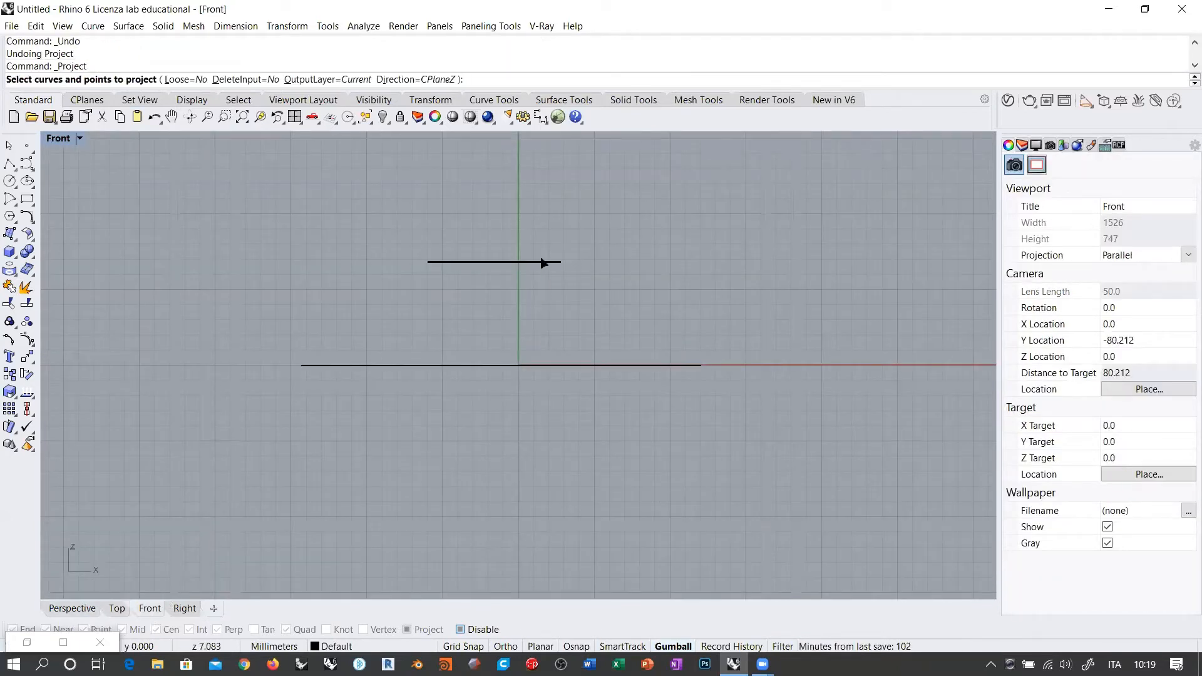
click(542, 262)
right_click(560, 306)
click(568, 365)
right_click(569, 367)
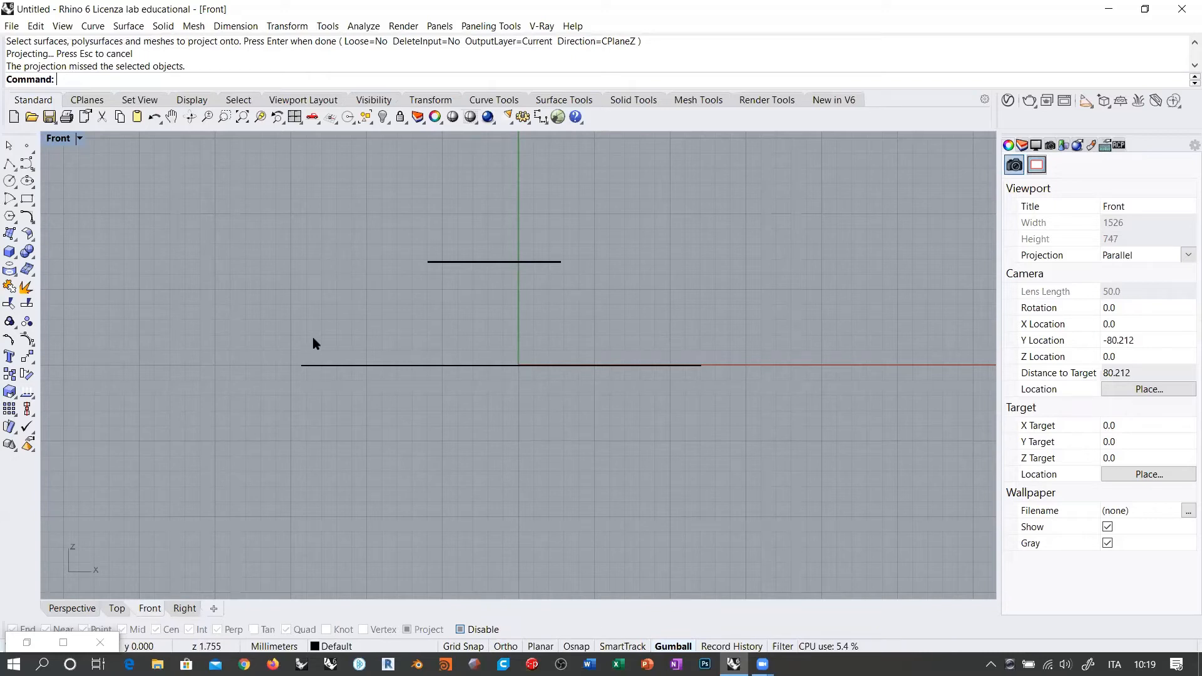
Compare how the circle sits above the rectangular surface in the Perspective, Top and Front views.
click(85, 608)
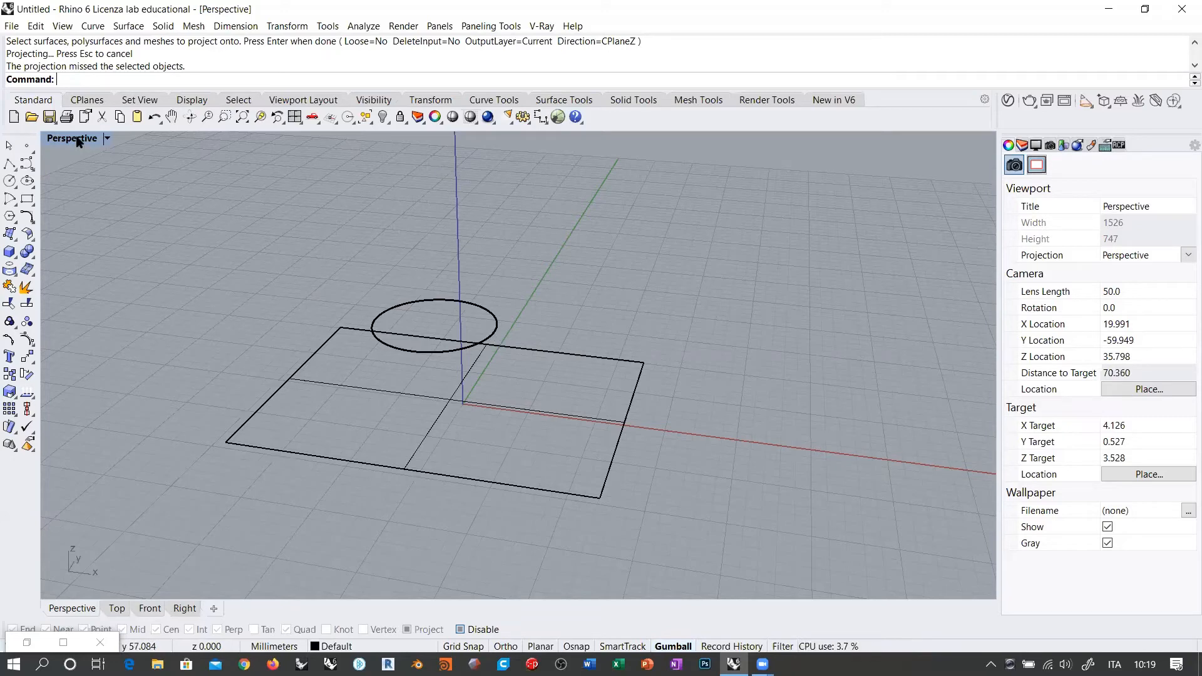
click(117, 609)
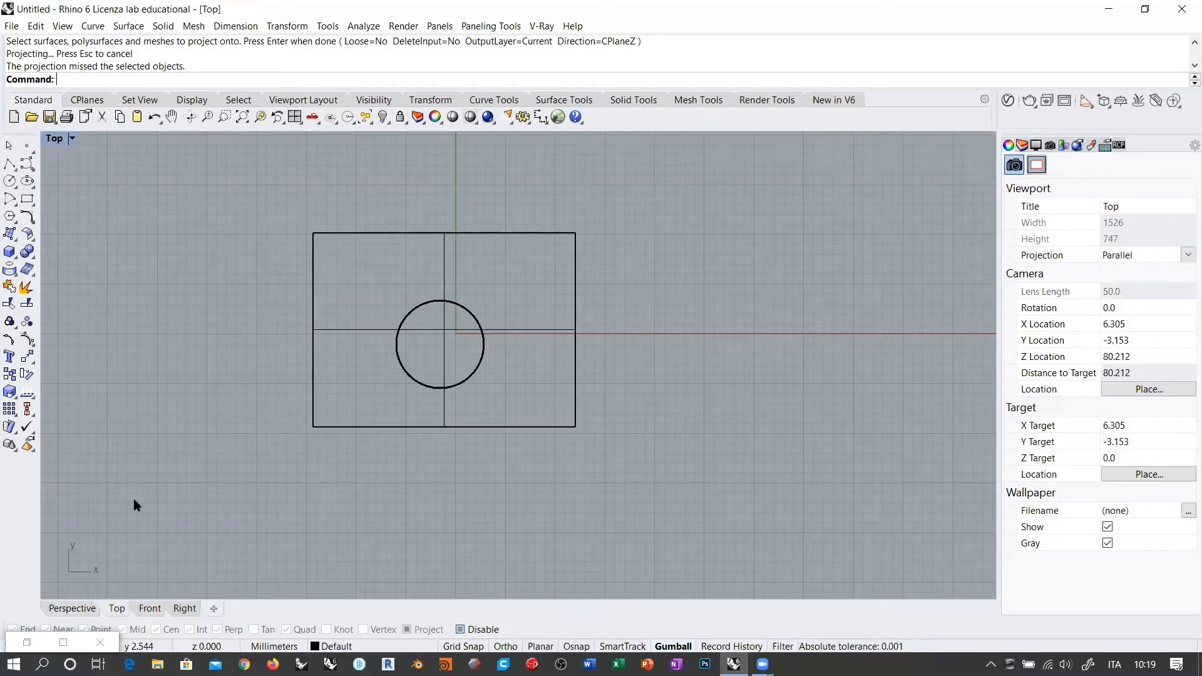
click(72, 609)
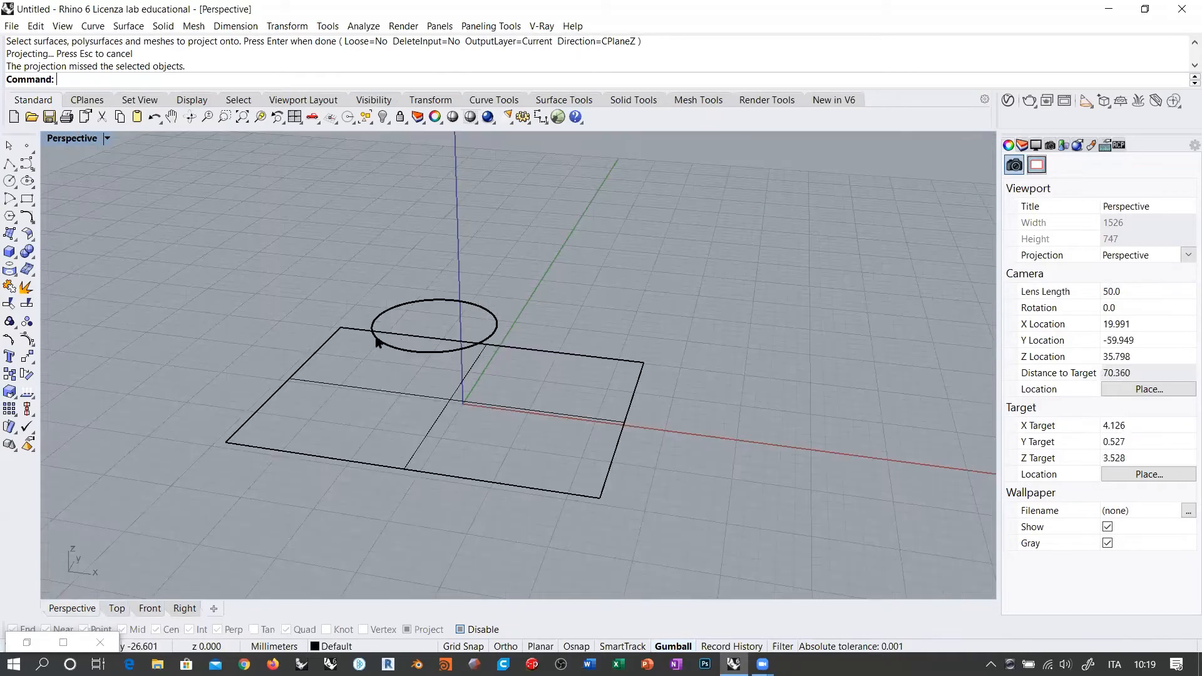
click(149, 610)
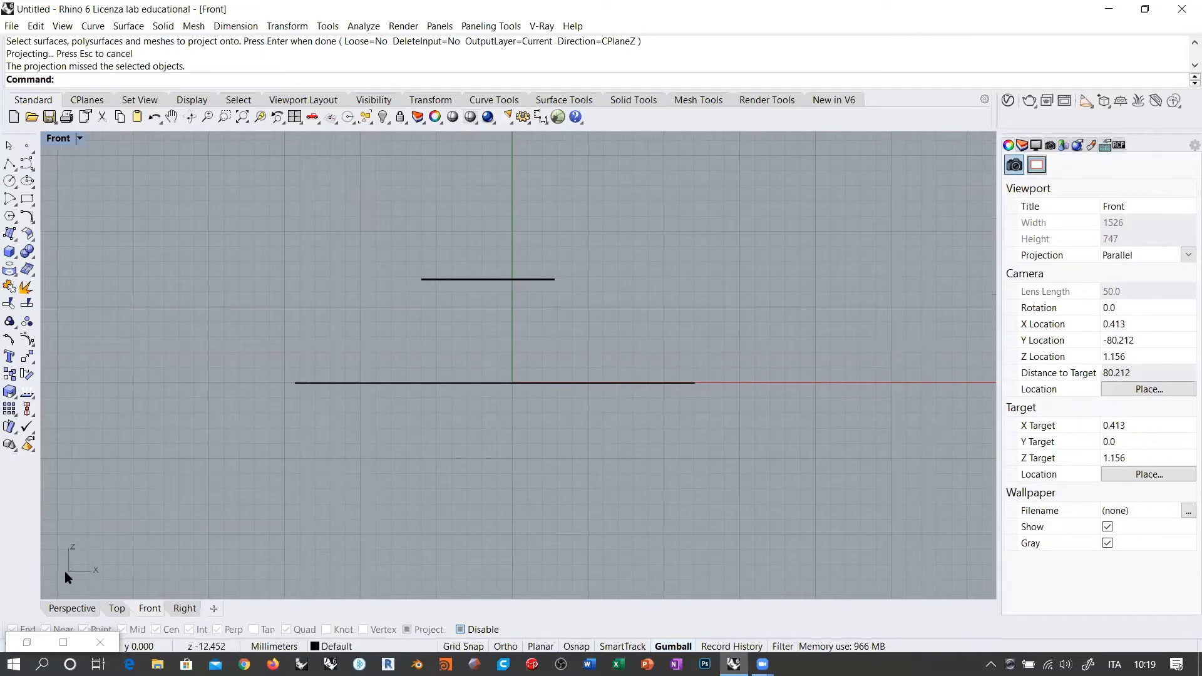
click(84, 609)
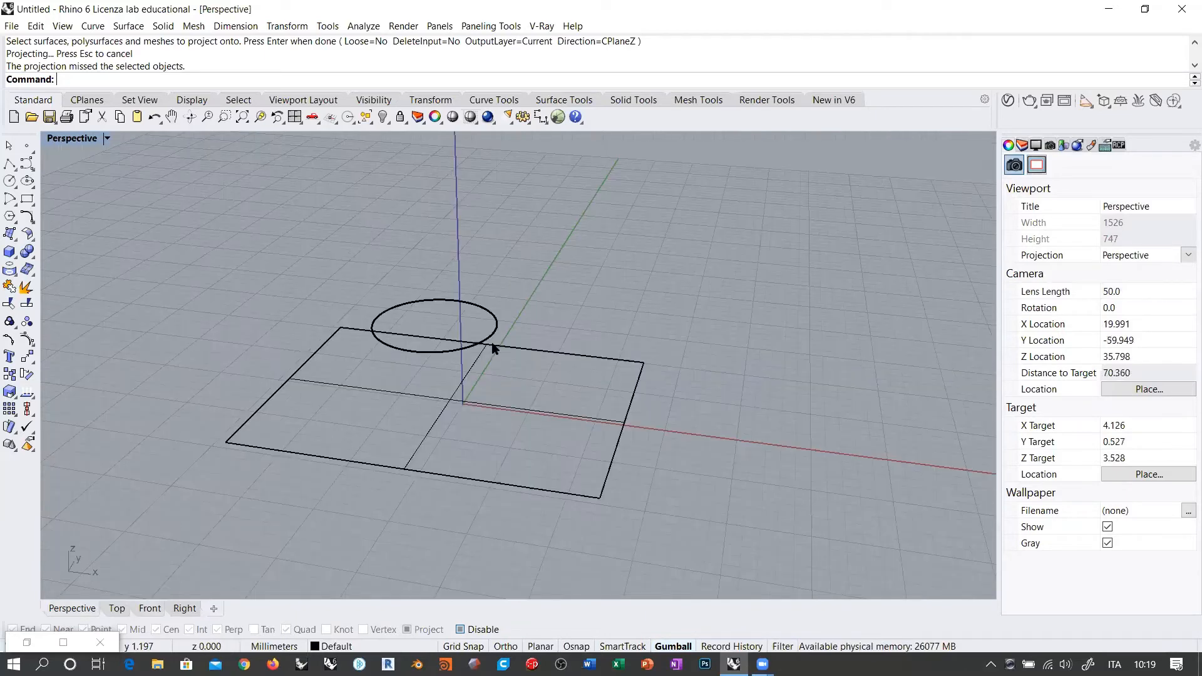
click(487, 325)
drag(483, 288, 532, 406)
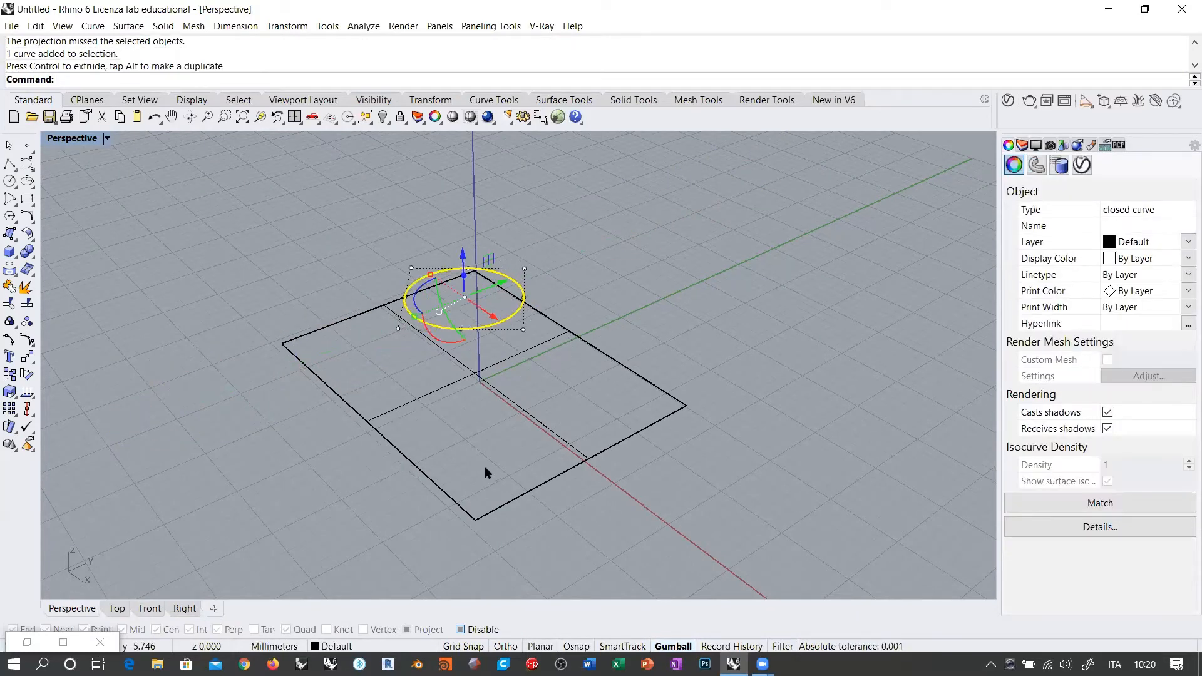
right_drag(485, 472, 554, 412)
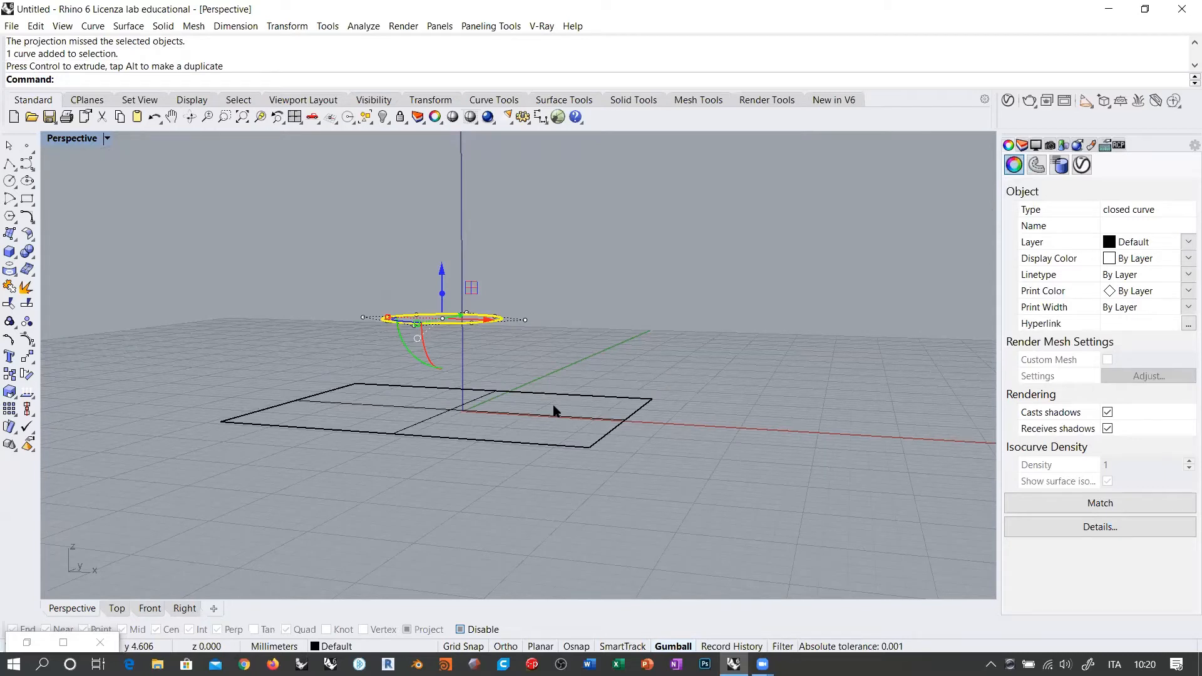
click(765, 306)
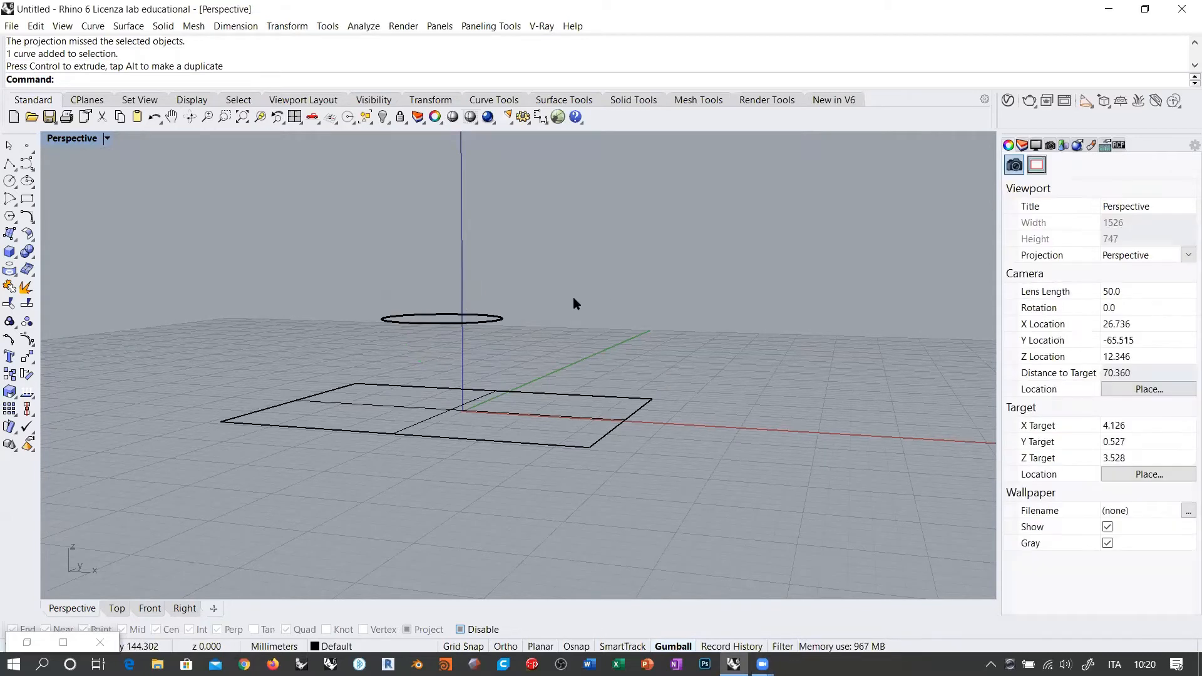
mouse_move(566, 292)
mouse_down()
mouse_move(291, 494)
mouse_move(548, 291)
mouse_up()
right_drag(545, 285, 544, 300)
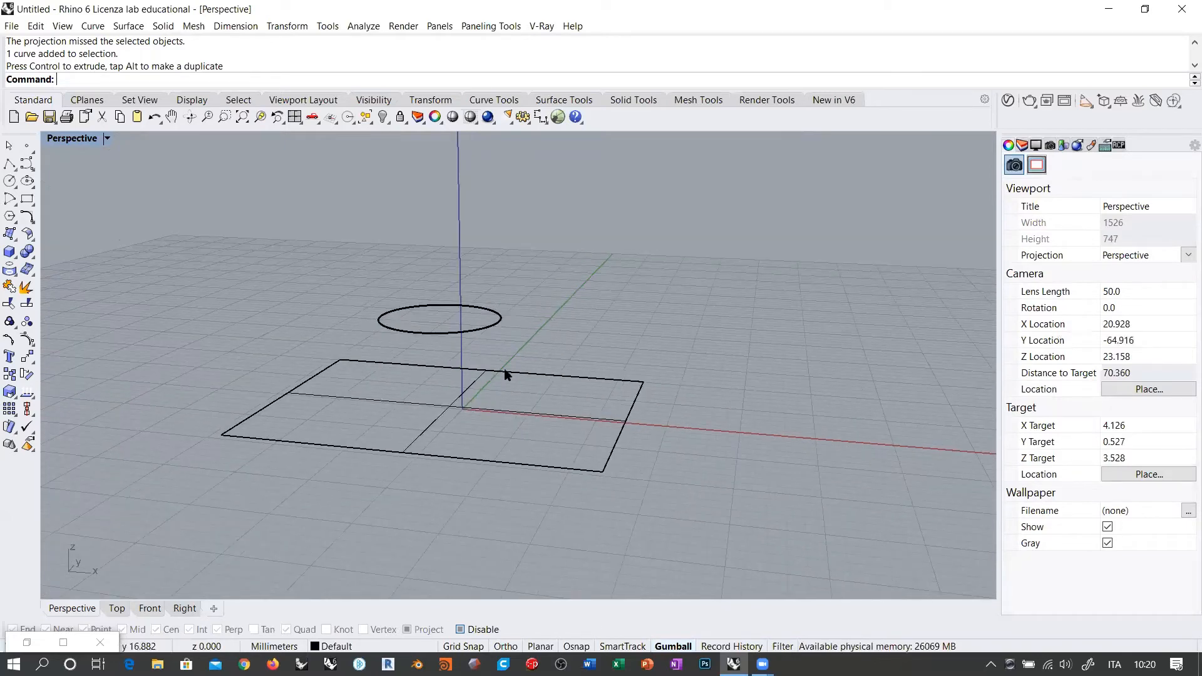
click(470, 414)
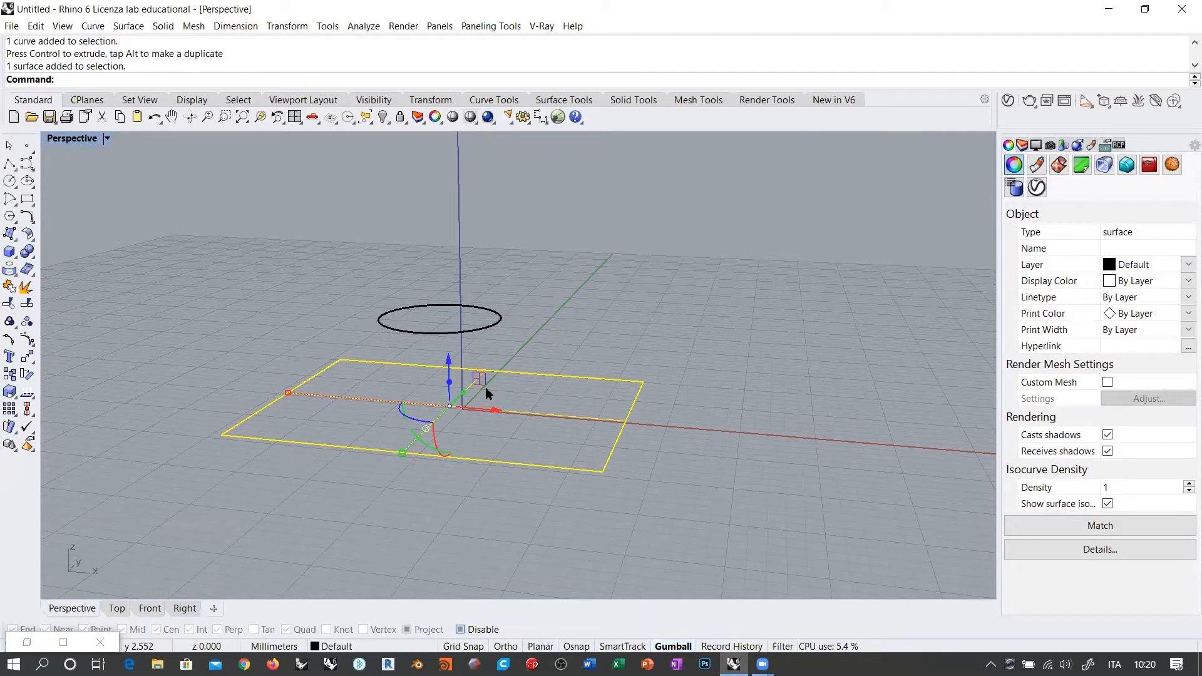
right_drag(584, 314, 557, 289)
click(576, 335)
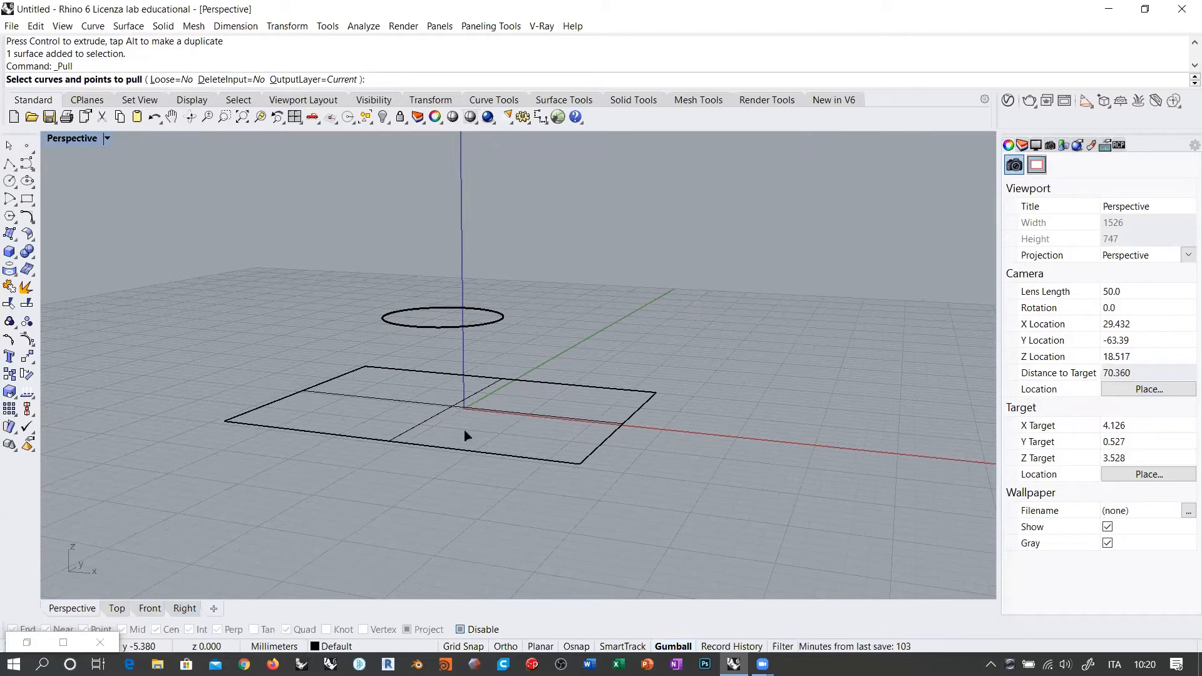
right_drag(542, 366, 475, 415)
key(Escape)
Duplicate the rectangular surface along the negative X direction and rotate the copy into a steeply tilted position beside the original.
click(478, 410)
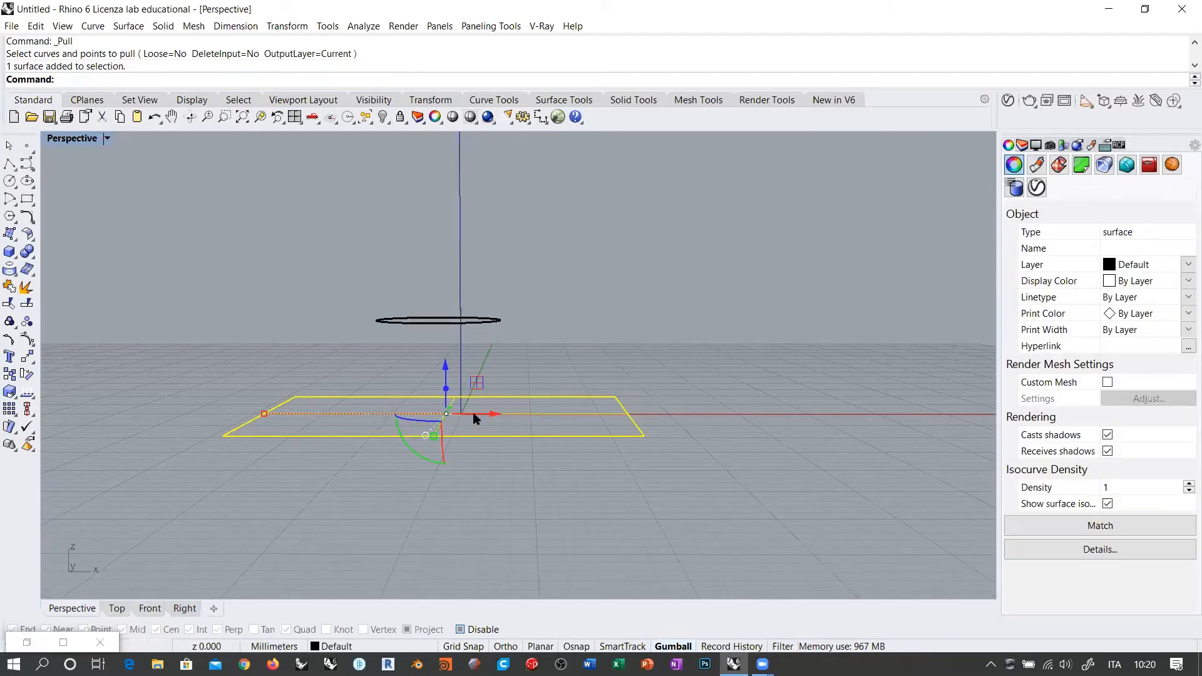
drag(475, 415, 83, 417)
right_drag(401, 375, 501, 346)
drag(516, 353, 405, 345)
click(663, 383)
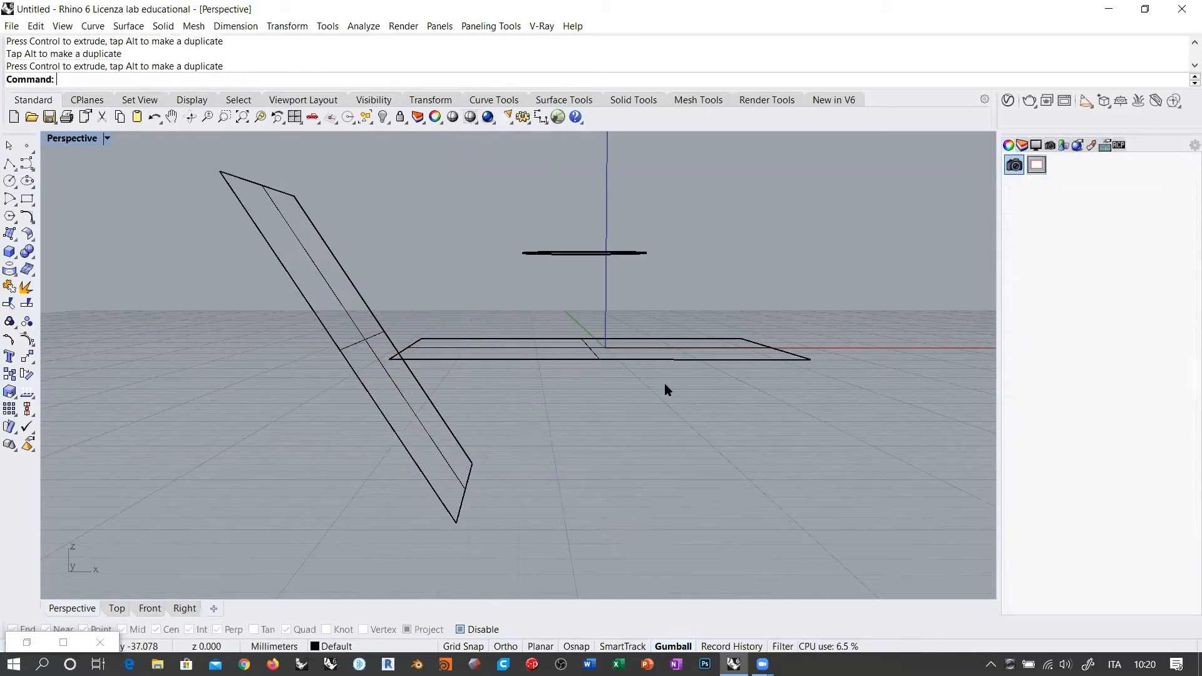
right_drag(663, 383, 595, 386)
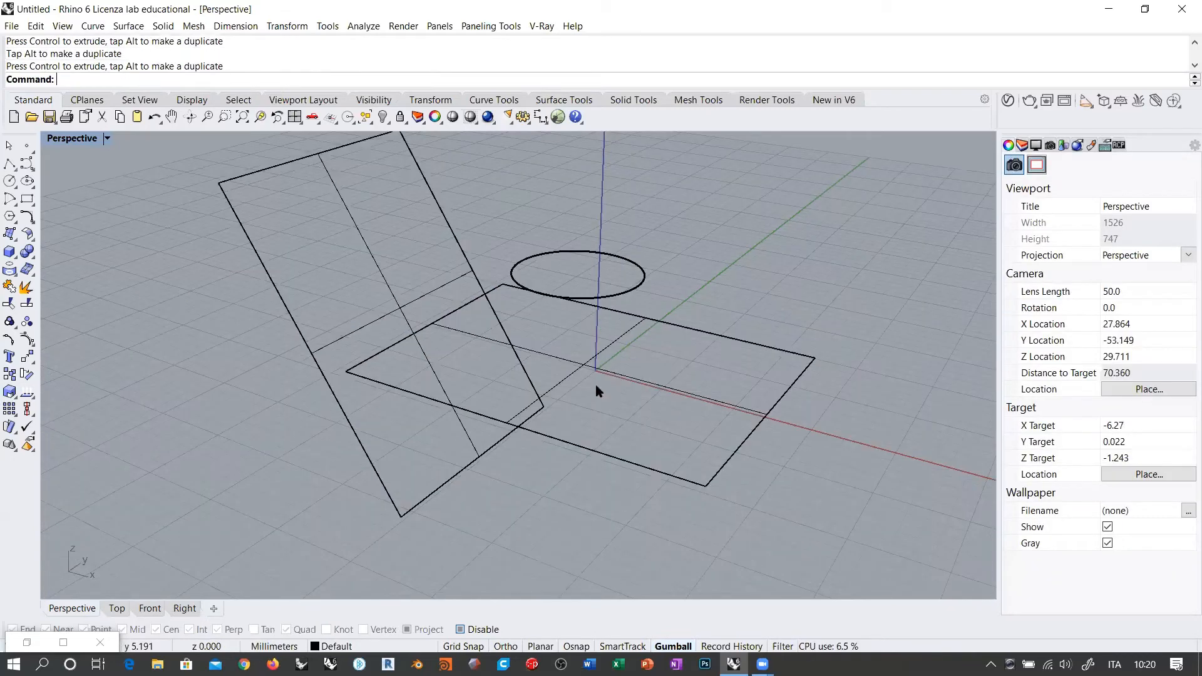
Project the circle onto the horizontal surface in the Perspective view and undo the projection.
click(26, 269)
click(569, 279)
key(Return)
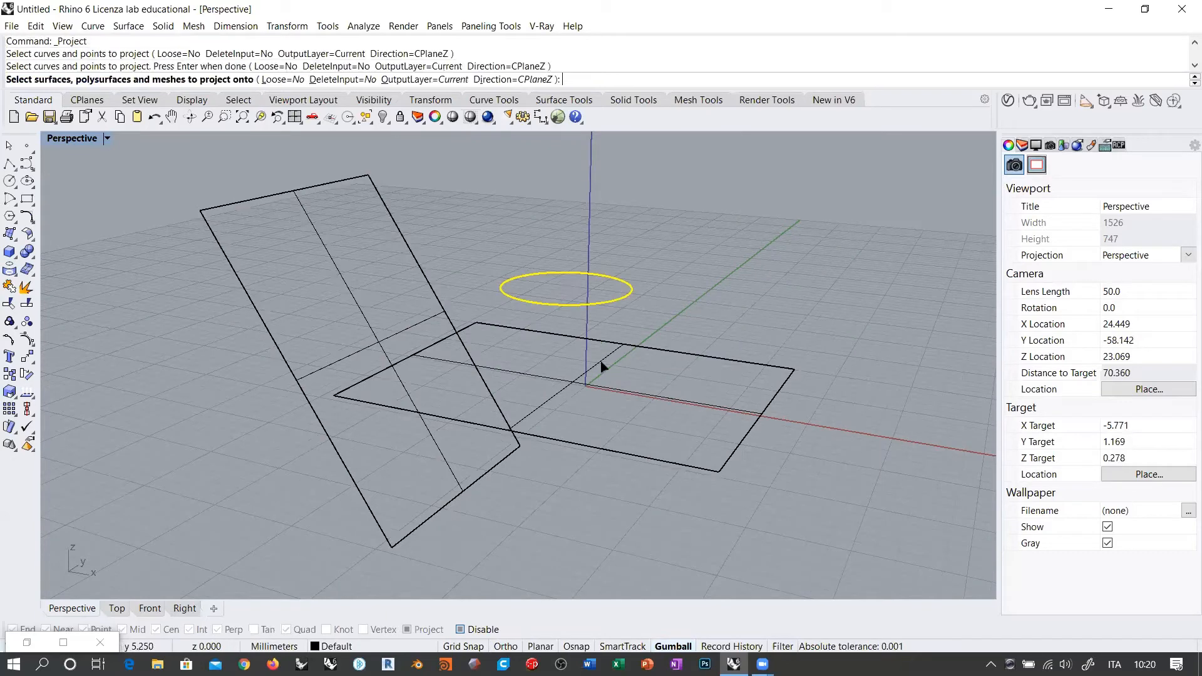
click(633, 378)
key(Return)
key(ctrl+z)
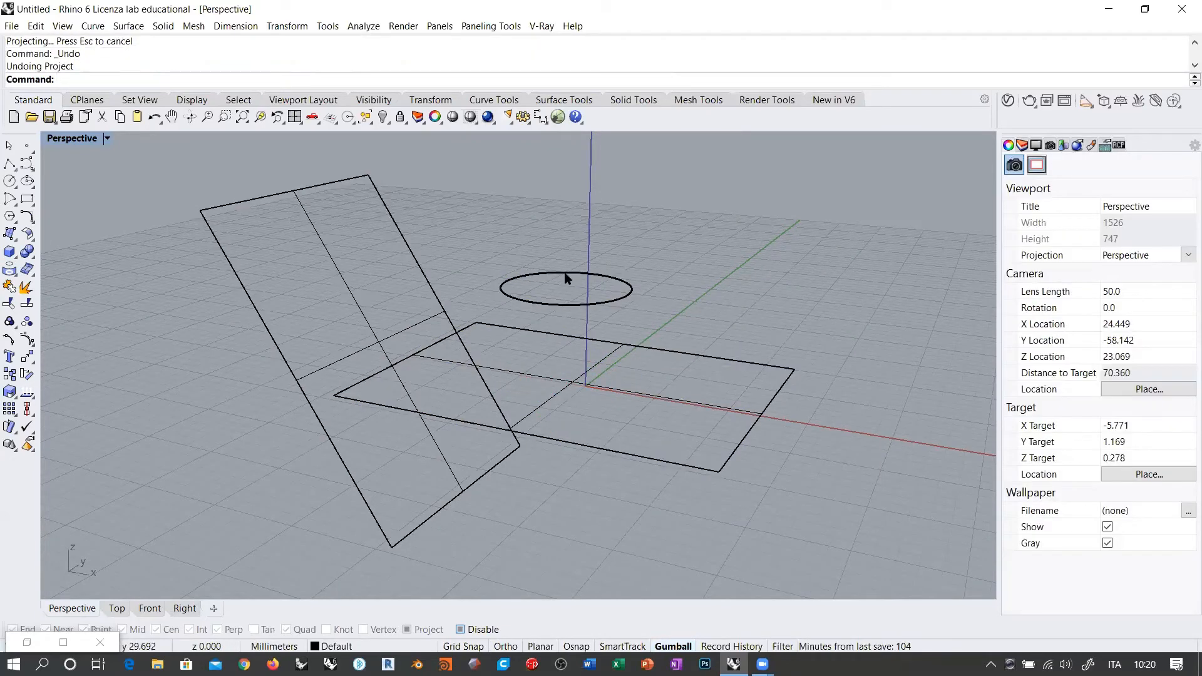
Try to project the circle onto the tilted surface with the direction set to CPlaneZ.
key(Return)
click(560, 274)
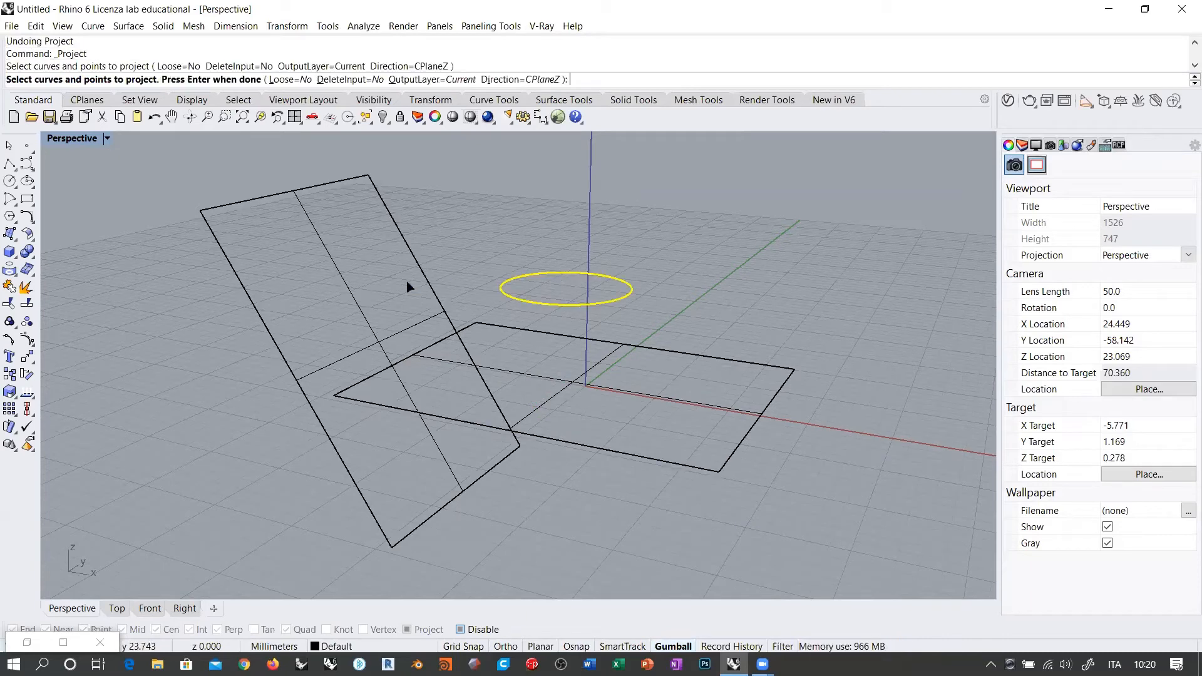
key(Return)
click(432, 291)
key(Return)
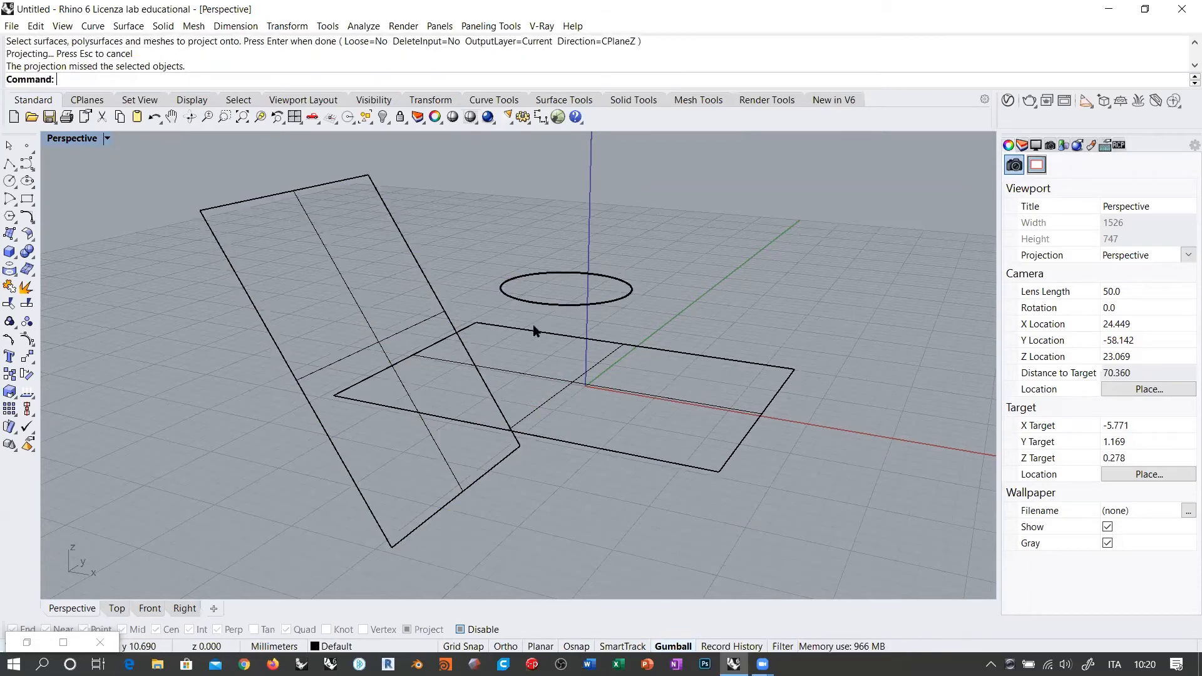
right_drag(588, 210, 655, 308)
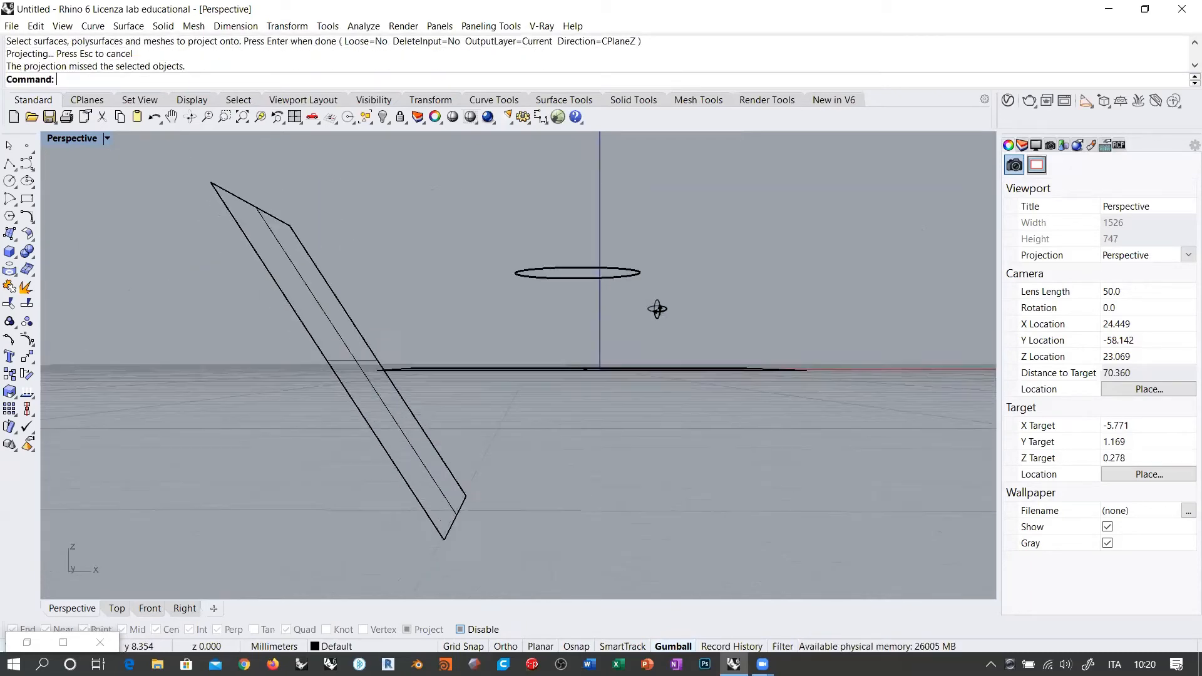
click(583, 269)
mouse_move(577, 226)
mouse_down()
mouse_move(574, 378)
mouse_move(568, 211)
mouse_up()
right_drag(739, 267, 610, 241)
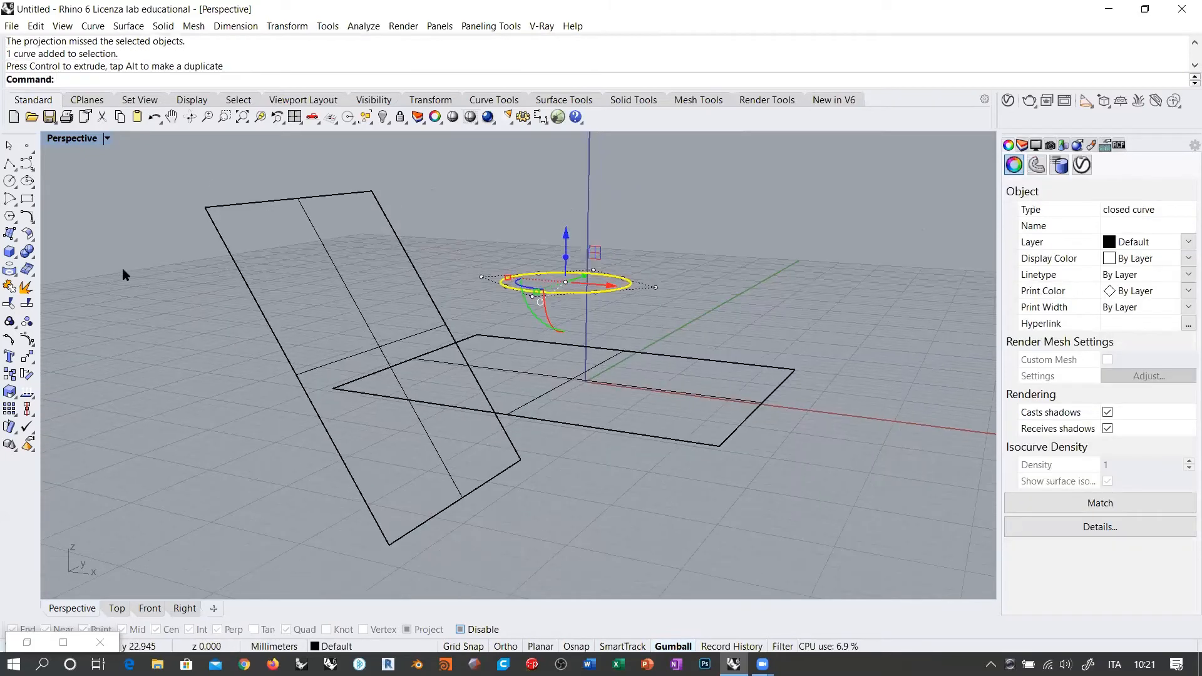
key(Escape)
Pull the circle onto the tilted surface, keeping the original curve.
click(10, 271)
click(45, 276)
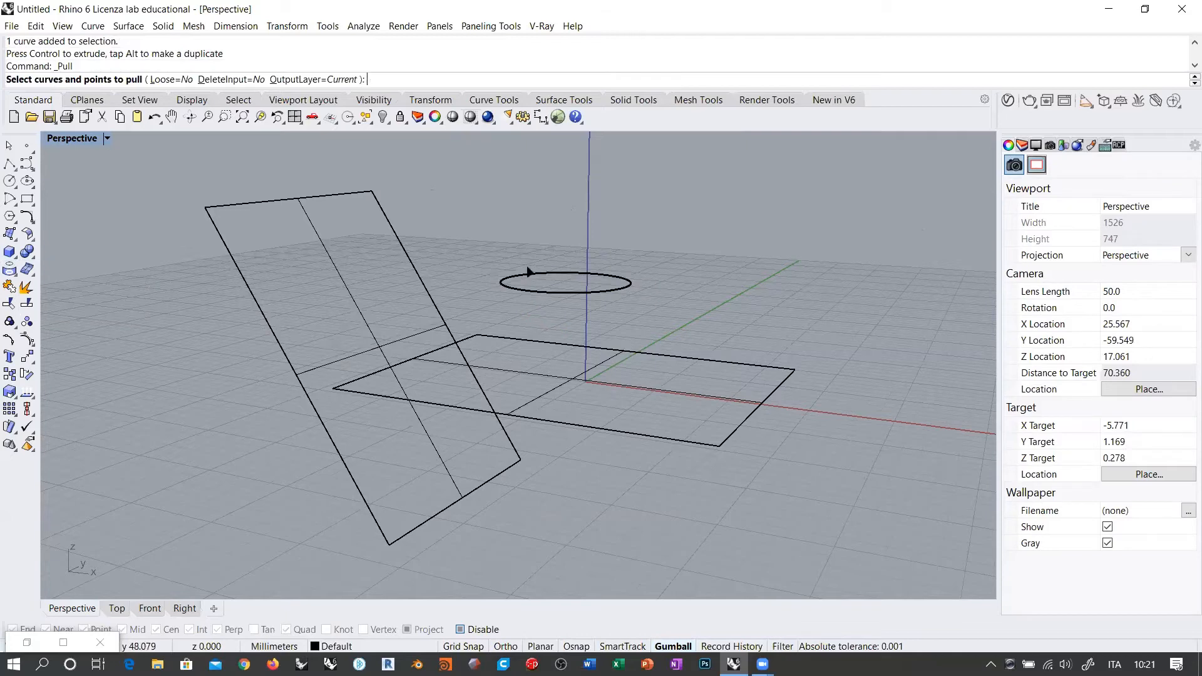
click(527, 276)
key(Return)
click(423, 285)
right_drag(539, 292, 614, 257)
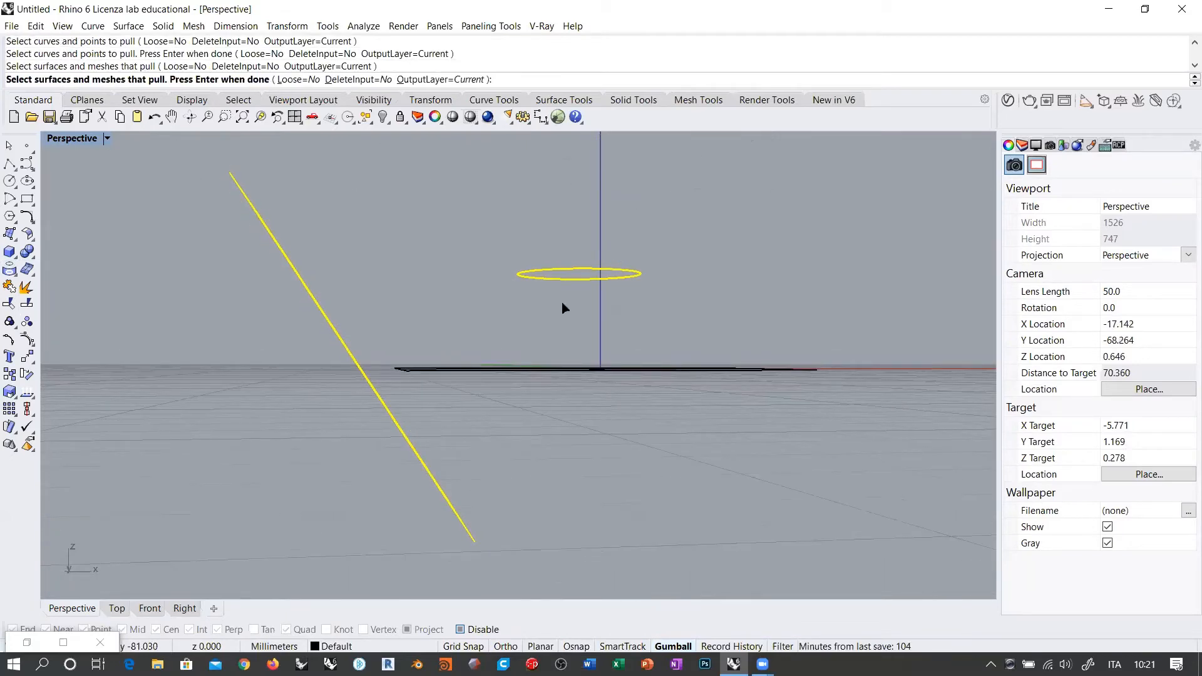
key(Return)
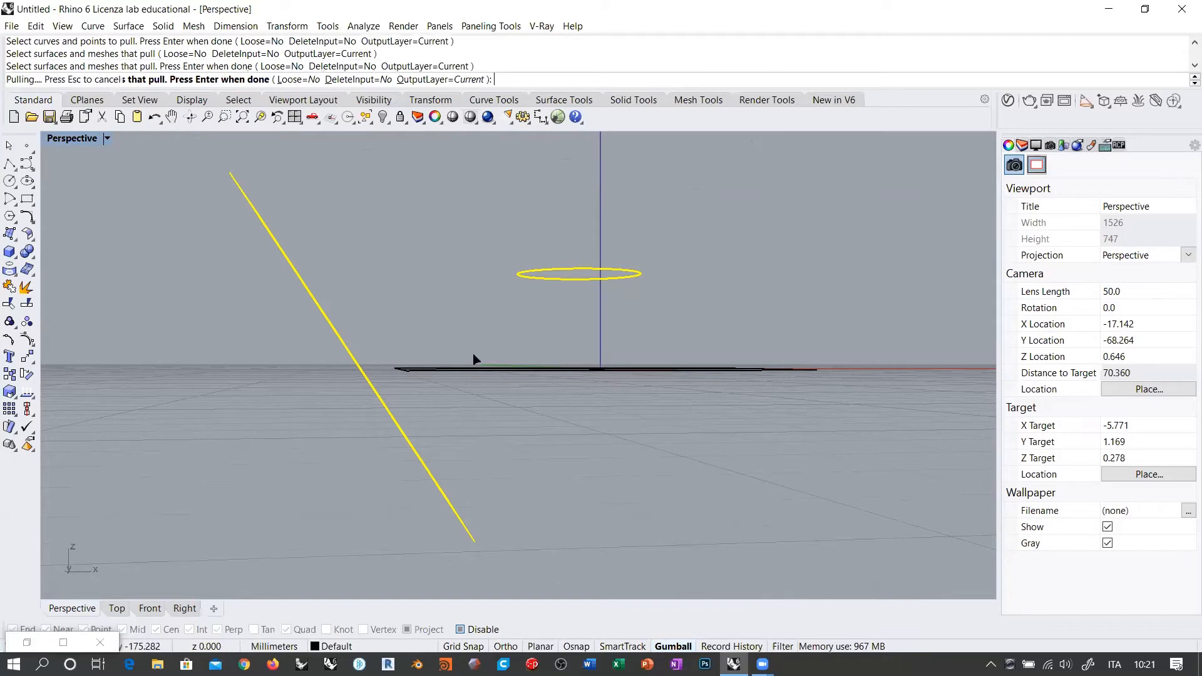
mouse_move(397, 394)
right_down()
mouse_move(609, 400)
mouse_move(394, 374)
right_up()
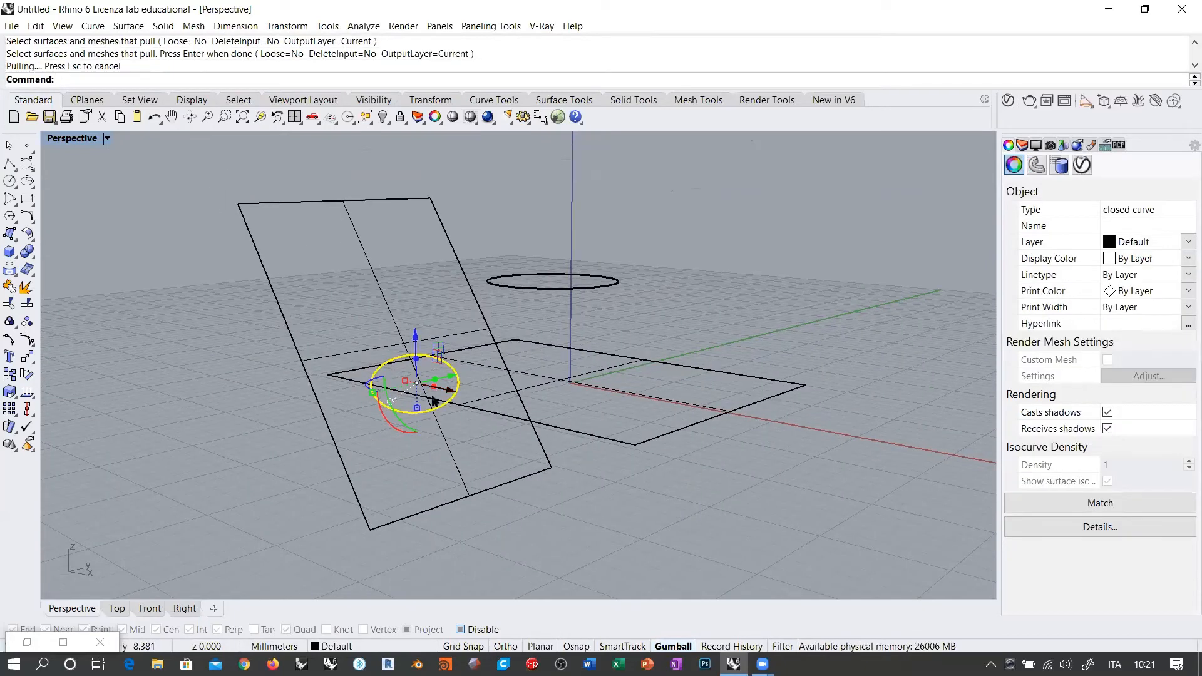
Delete all curves and surfaces in the Rhino scene.
key(Escape)
key(ctrl+a)
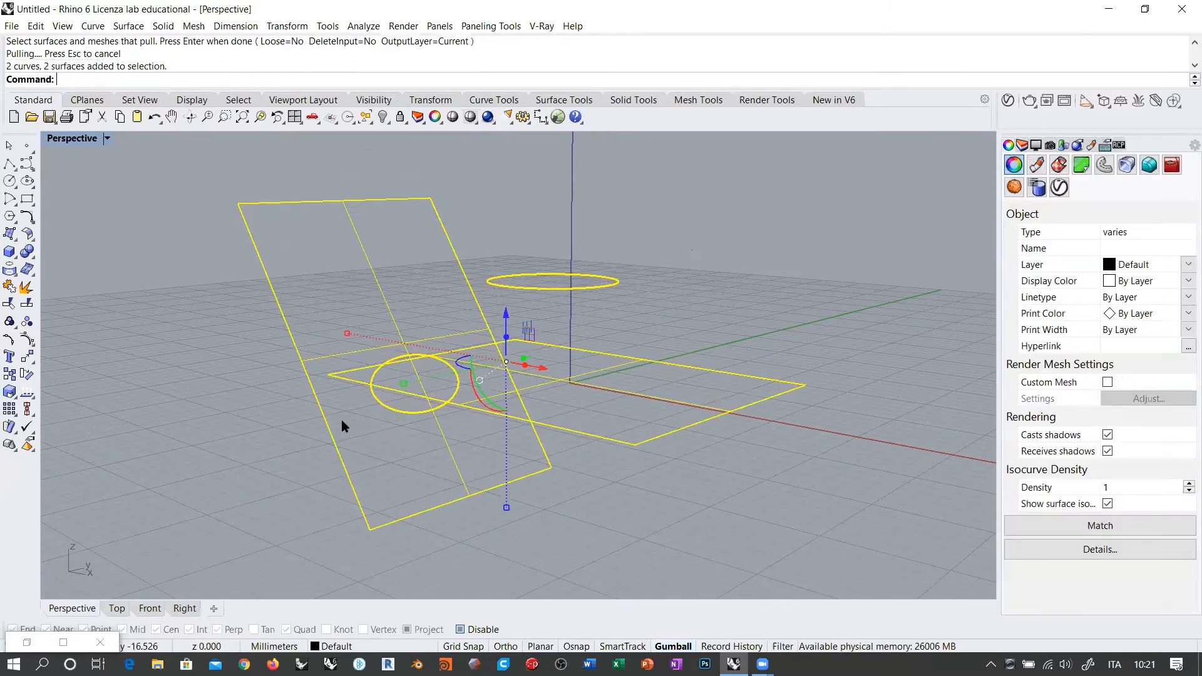
key(Delete)
Switch to the Grasshopper definition 200612_GDM_GH_ES_clase03 and turn on its shaded preview.
click(62, 643)
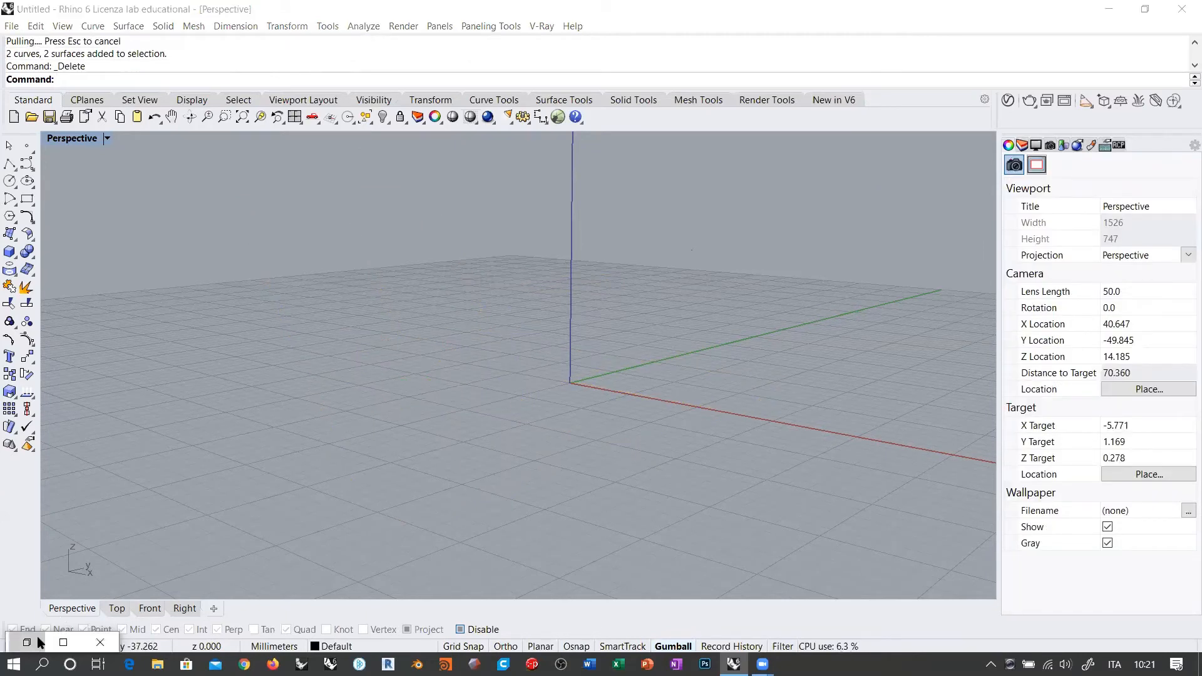
click(1097, 201)
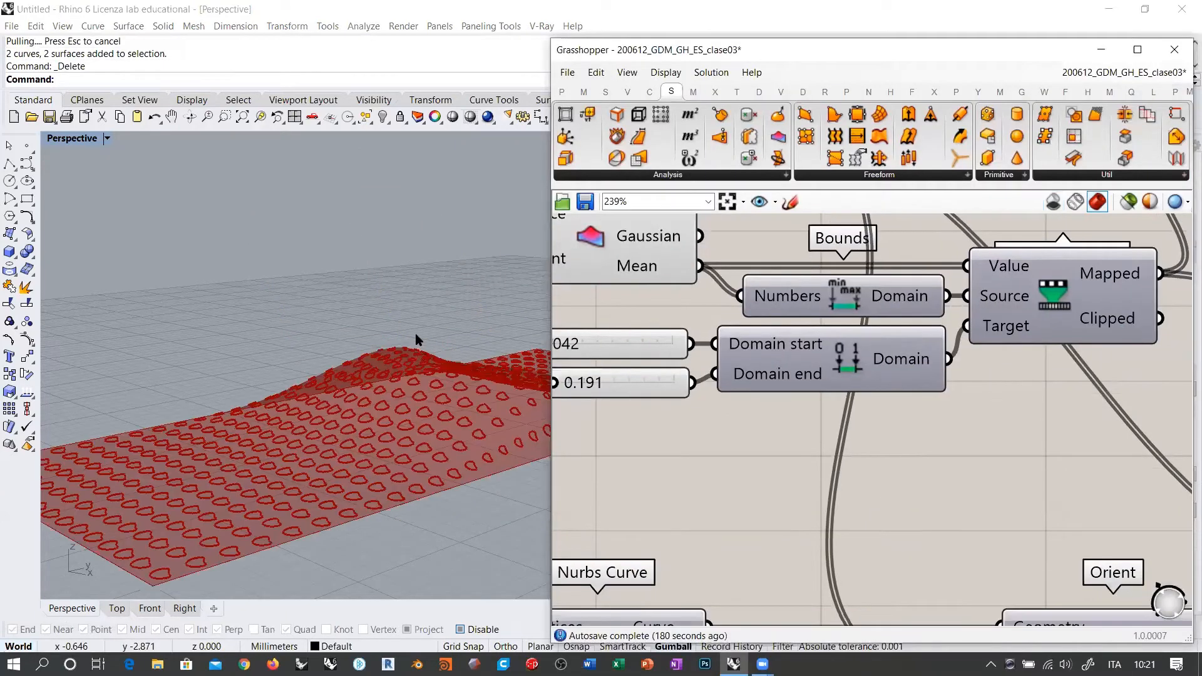
Examine how the scaled curves sit on the curved surface from several angles, especially around the steep bump and its outer edge.
right_drag(415, 340, 506, 295)
scroll(442, 307, up, 5)
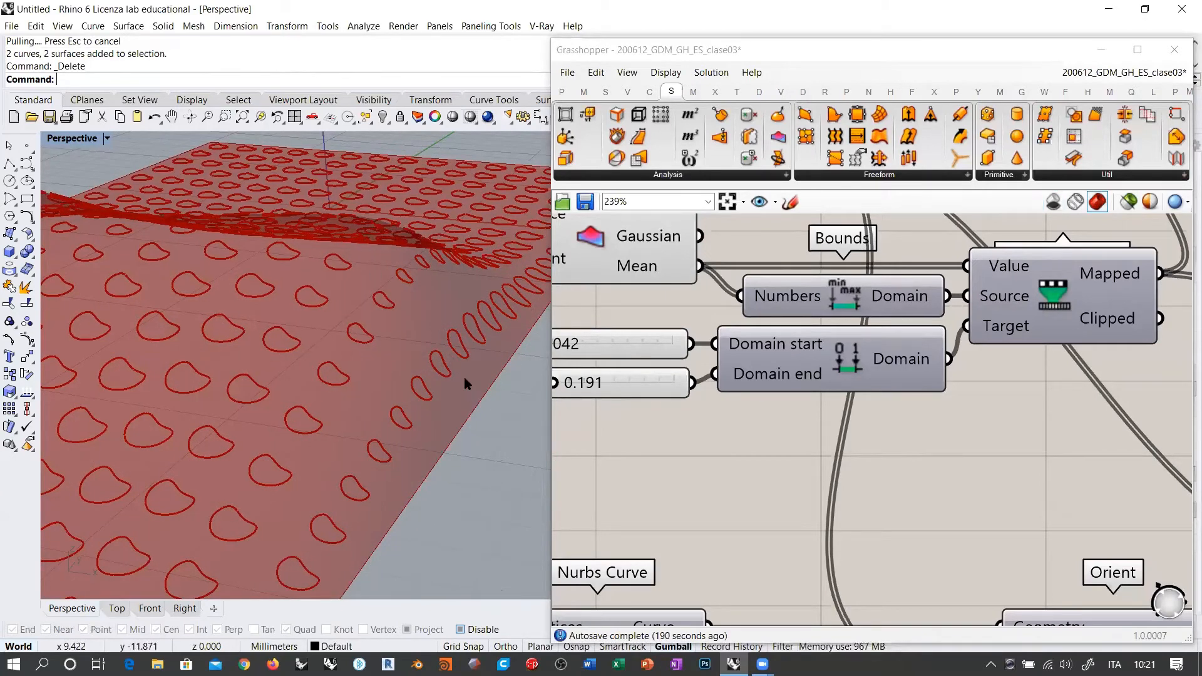
scroll(467, 381, down, 5)
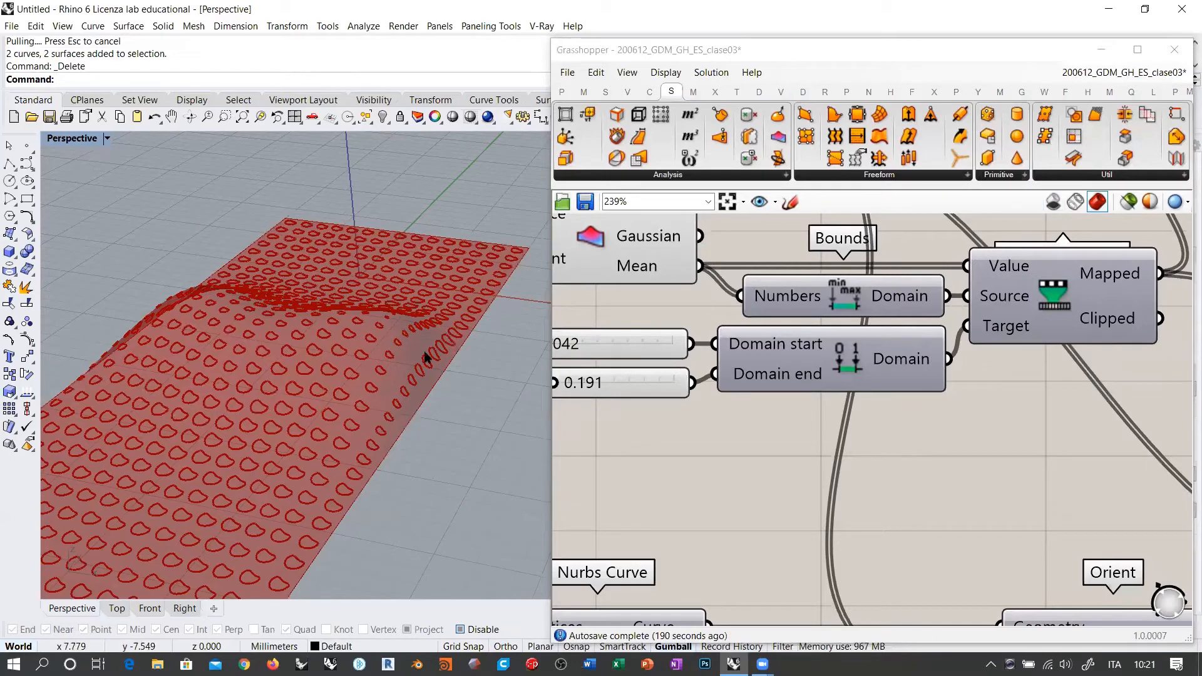
right_drag(429, 348, 411, 228)
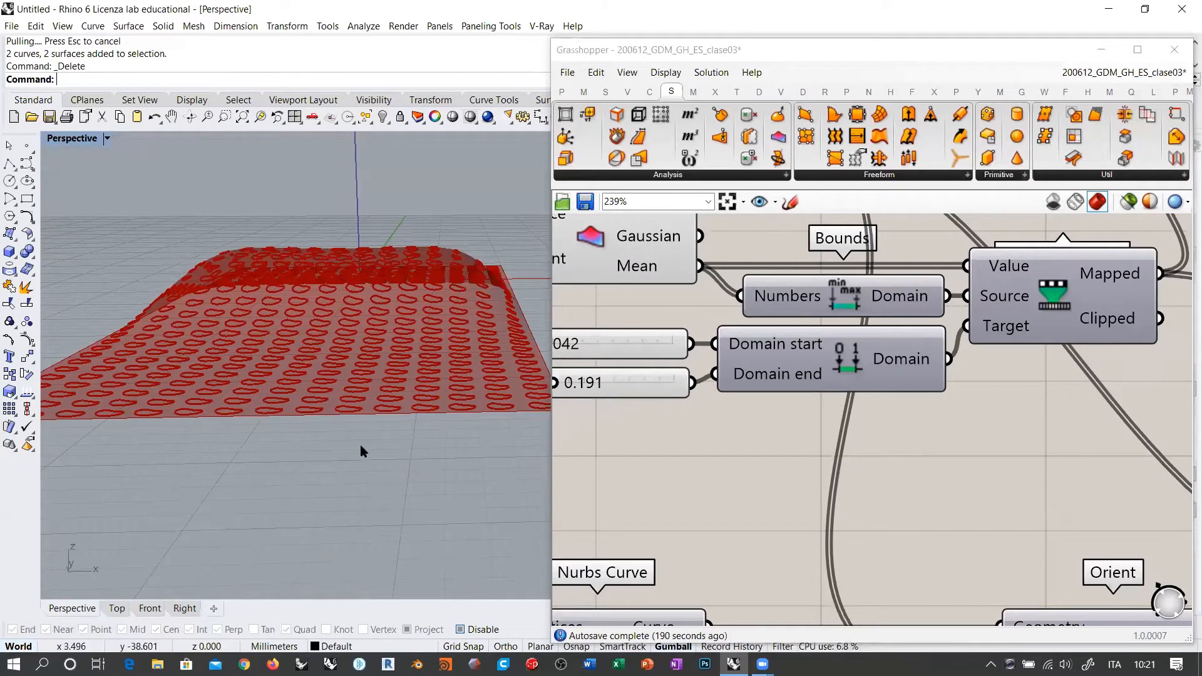
right_drag(476, 326, 449, 265)
scroll(448, 292, up, 5)
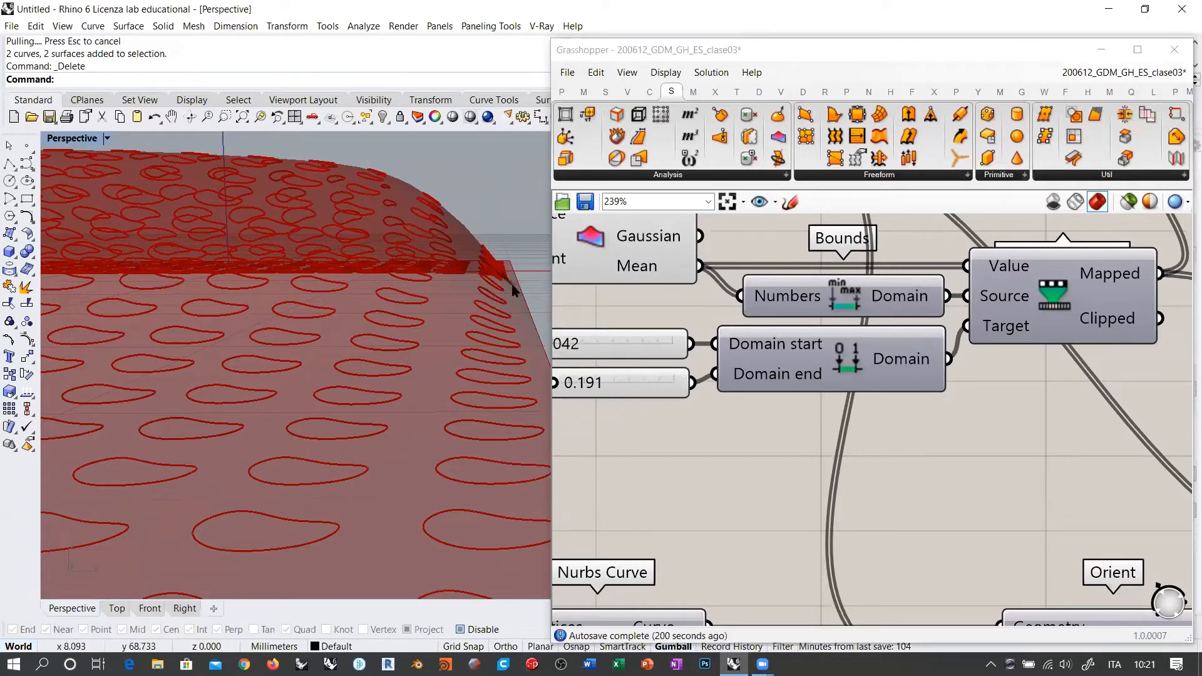
right_drag(508, 246, 530, 223)
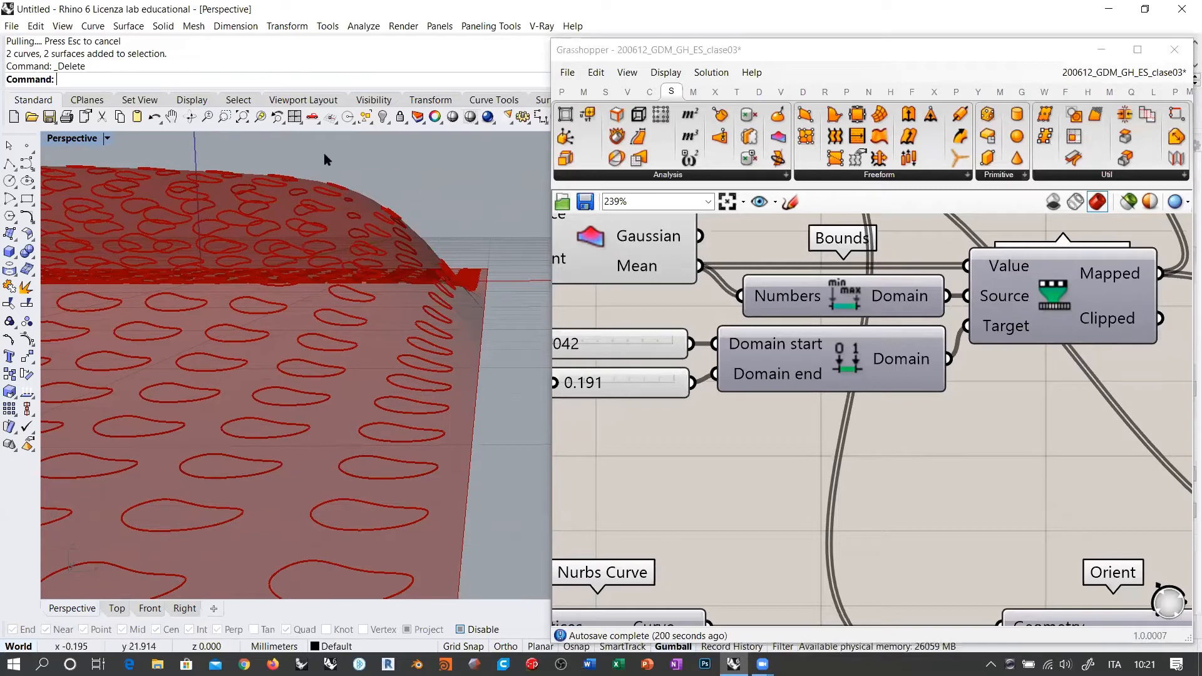
right_drag(473, 313, 406, 372)
scroll(854, 457, down, 5)
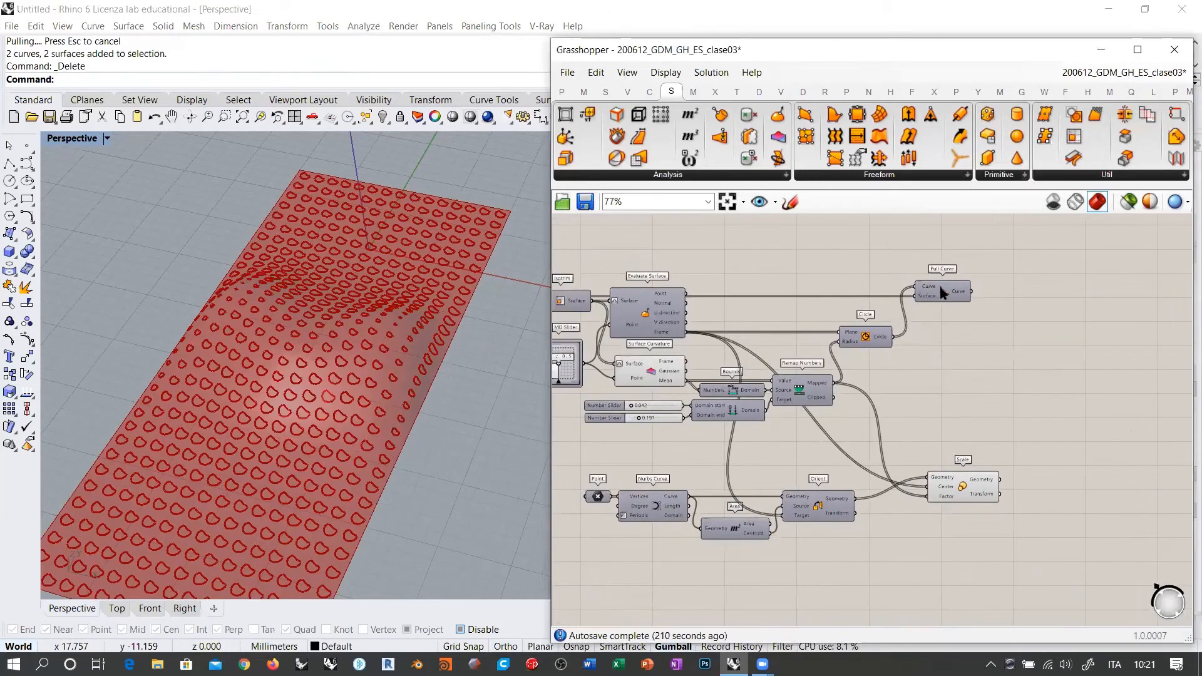
Turn on the preview of the Pull Curve component and move the Scale component closer to the rest of the definition.
click(940, 287)
key(ctrl+q)
click(993, 359)
right_drag(926, 347, 909, 314)
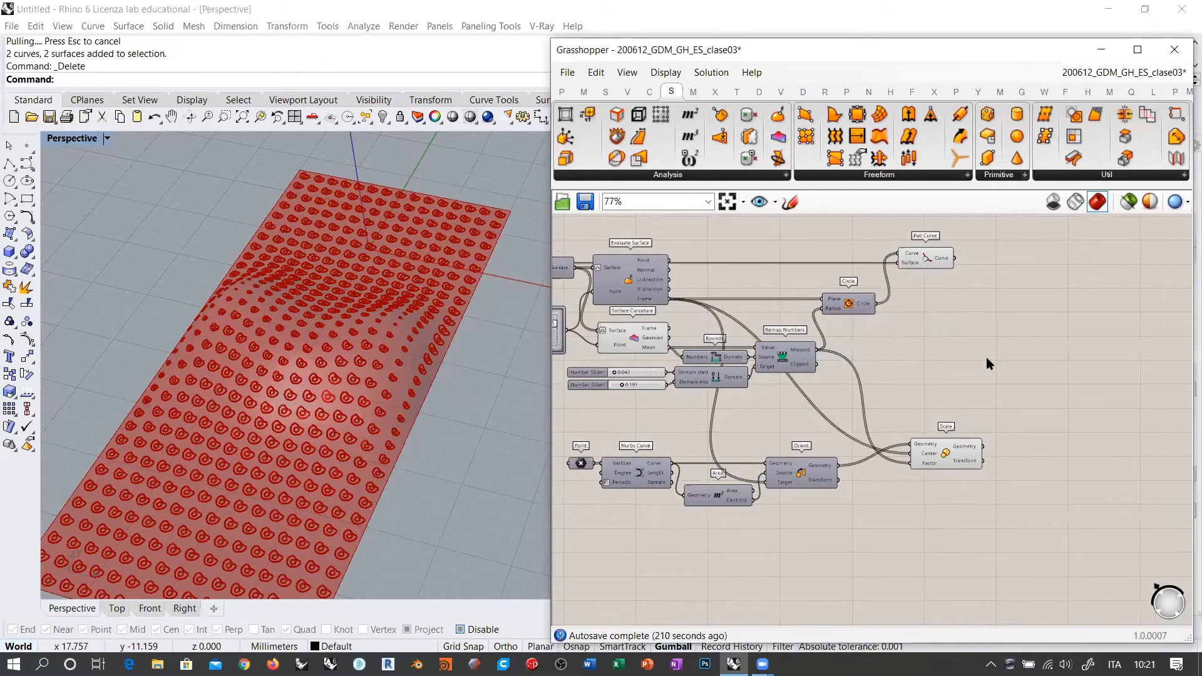
drag(947, 449, 902, 406)
Hide the Scale component's preview and feed its Geometry output into the Curve input of Pull Curve.
right_drag(976, 319, 912, 362)
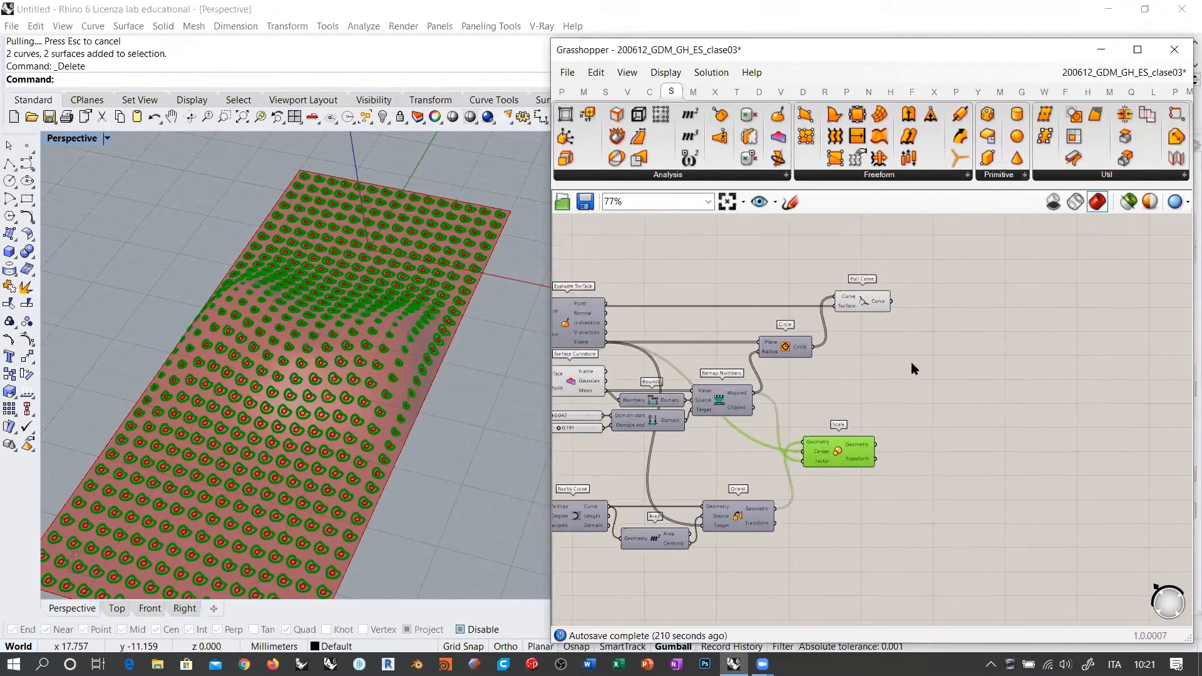
scroll(911, 363, up, 2)
click(892, 418)
click(811, 492)
drag(862, 474, 801, 277)
click(900, 342)
Show the Circle component's preview and hide the Pull Curve preview.
scroll(383, 296, up, 5)
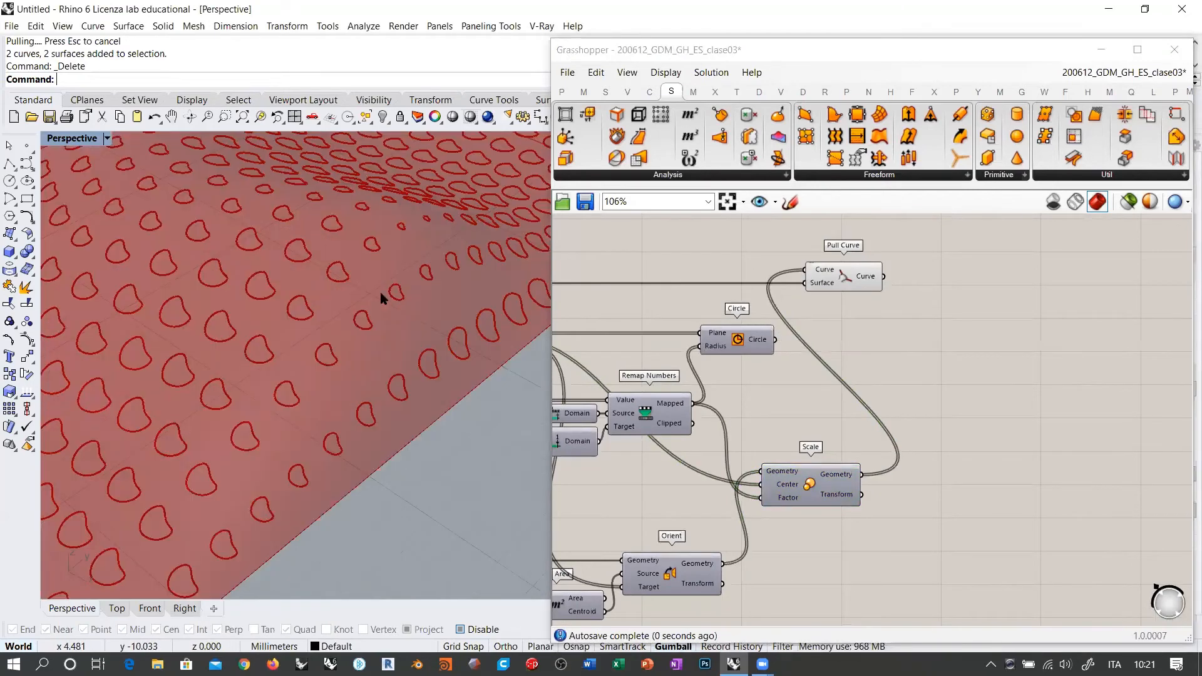
scroll(432, 255, down, 2)
right_drag(351, 378, 505, 217)
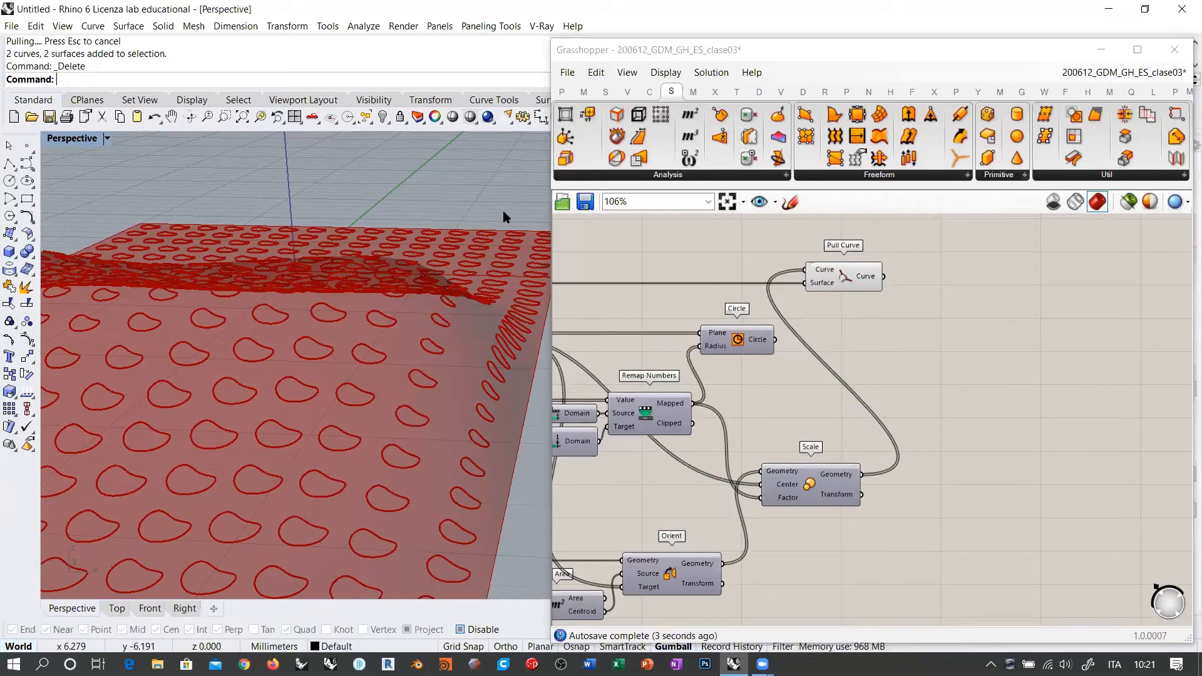
click(1035, 290)
shift+right_drag(287, 291, 827, 347)
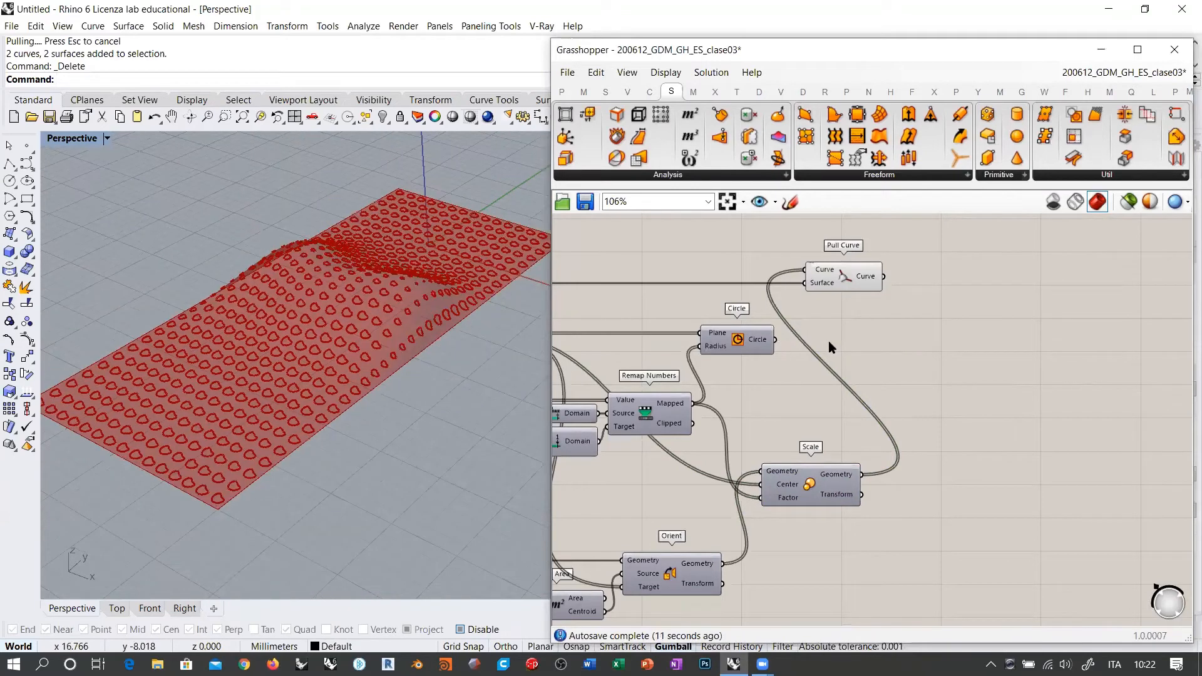
click(828, 342)
click(745, 342)
key(ctrl+q)
click(867, 285)
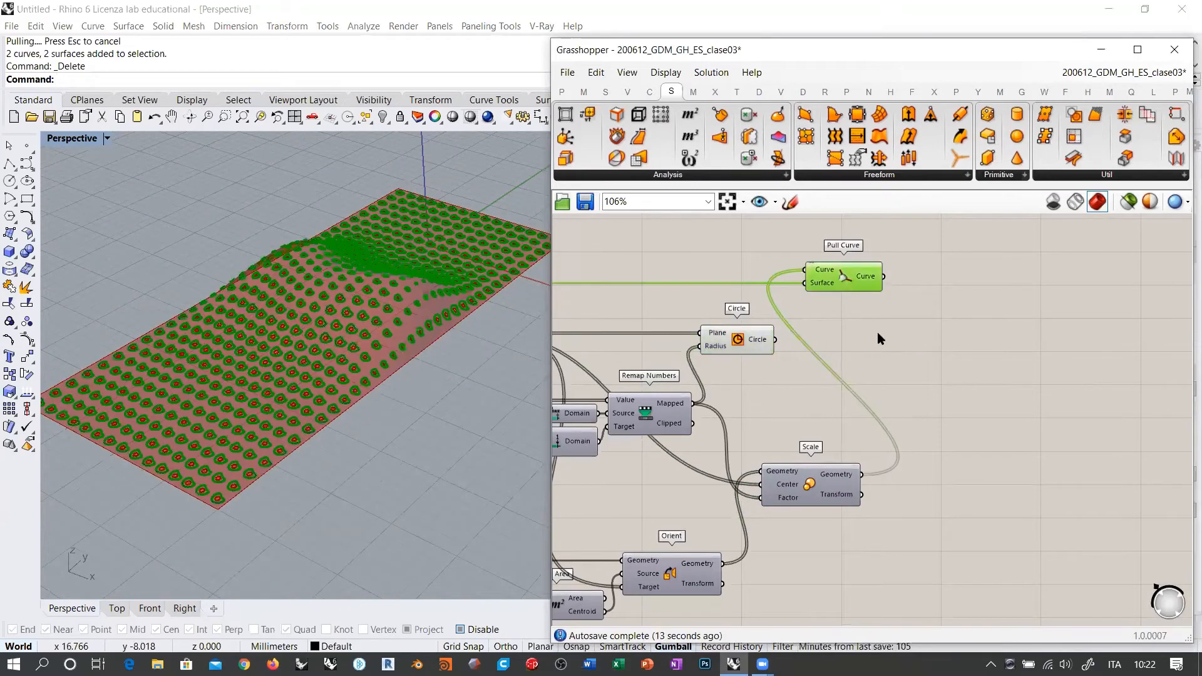
click(876, 333)
Connect the Circle output to the Curve input of Pull Curve in place of the Scale geometry.
drag(776, 339, 799, 268)
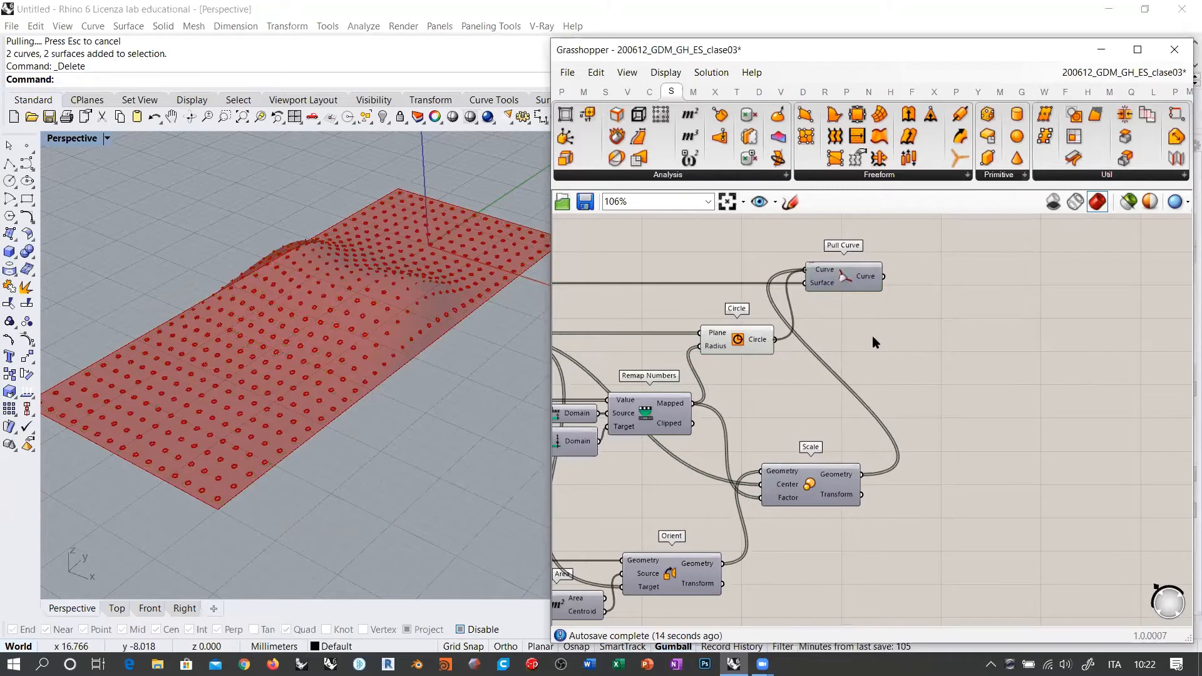
right_drag(466, 285, 420, 350)
scroll(405, 350, up, 3)
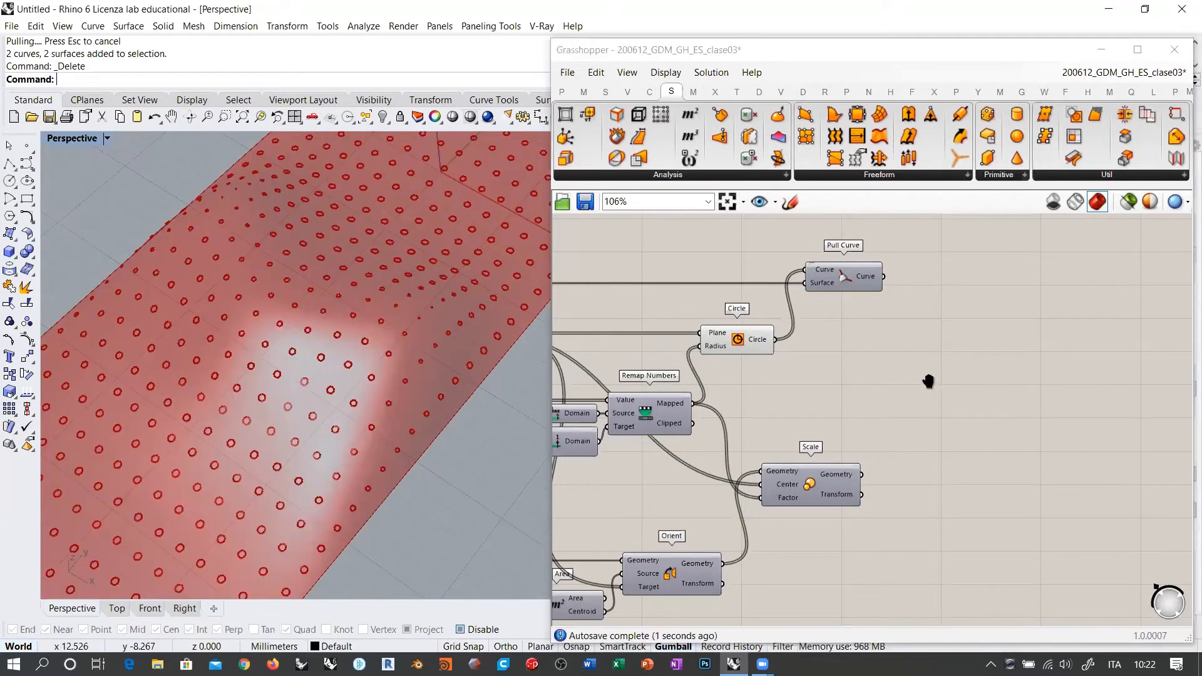
Set the remapping target's Domain start slider to 0.366 and its Domain end slider to 0.014.
right_drag(928, 381, 936, 368)
scroll(682, 417, up, 4)
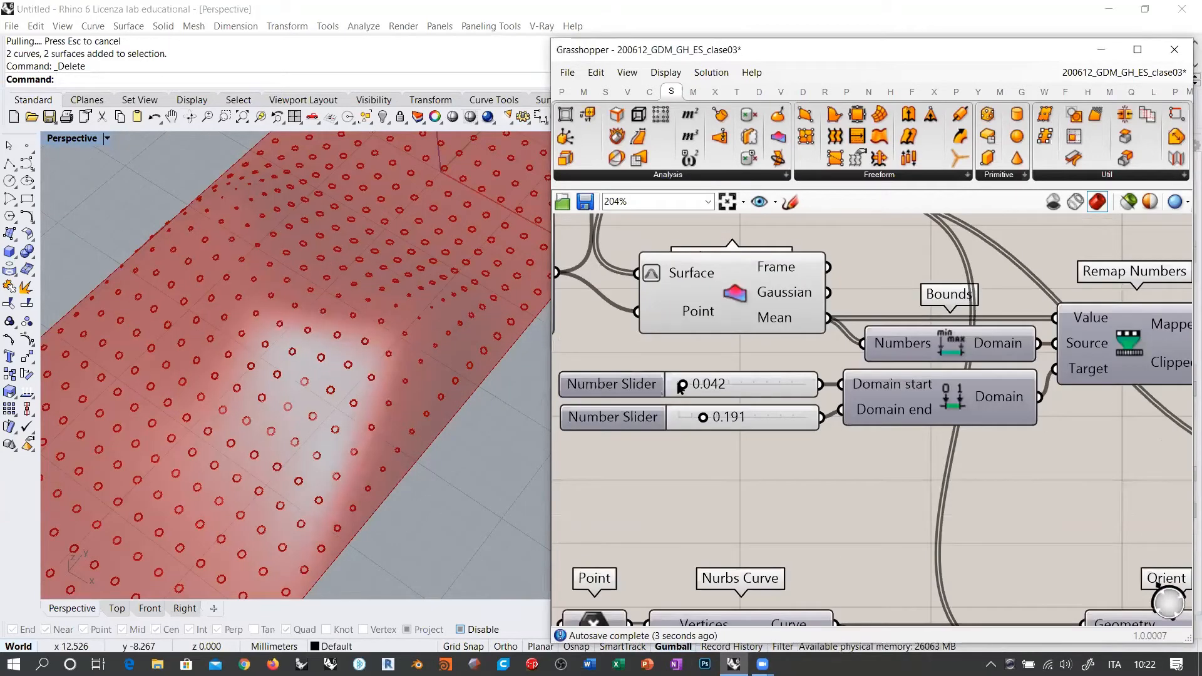
click(681, 387)
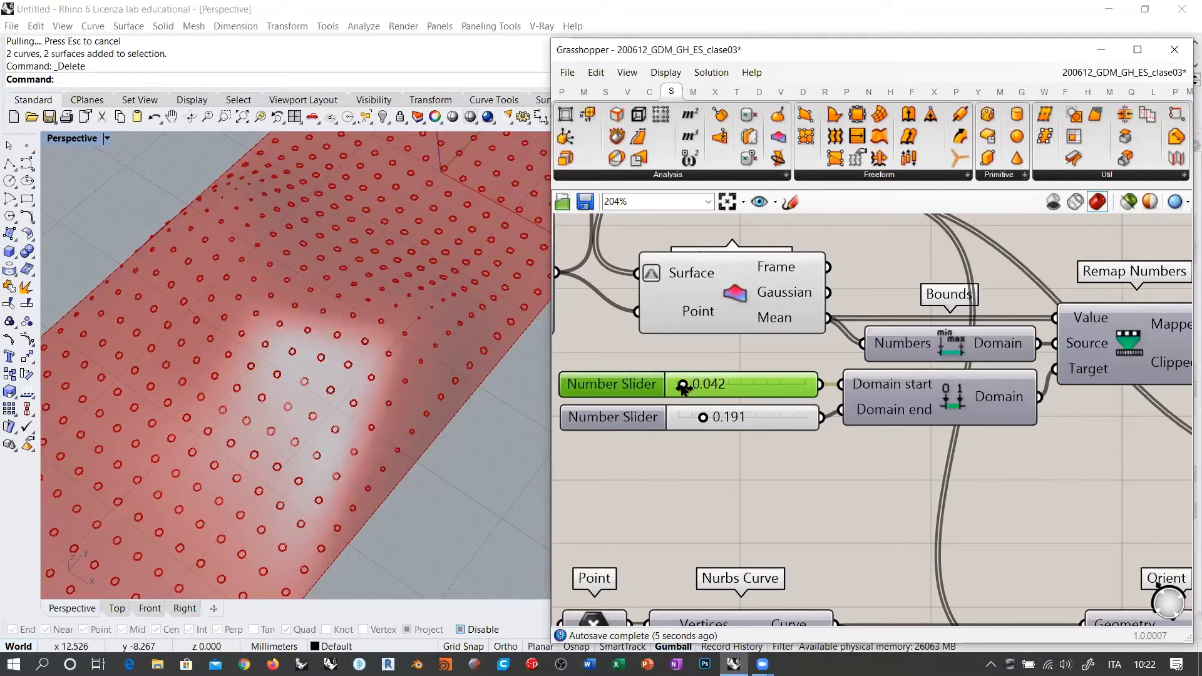
drag(681, 386, 696, 386)
drag(686, 389, 680, 417)
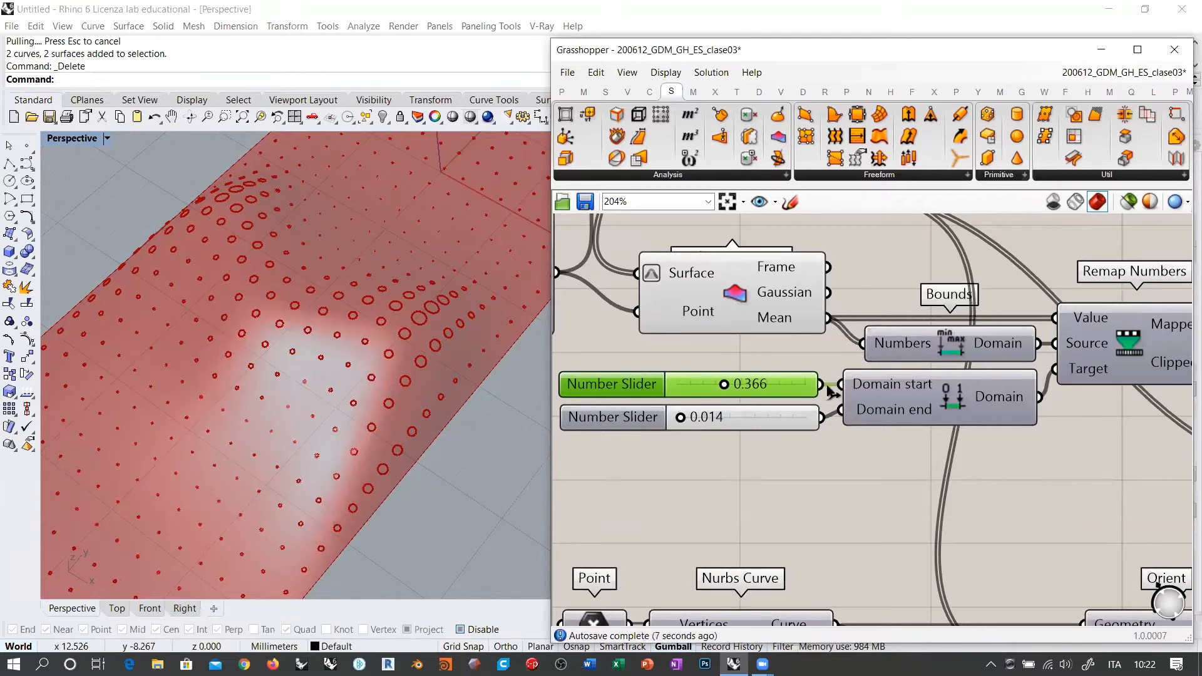
right_drag(488, 351, 333, 375)
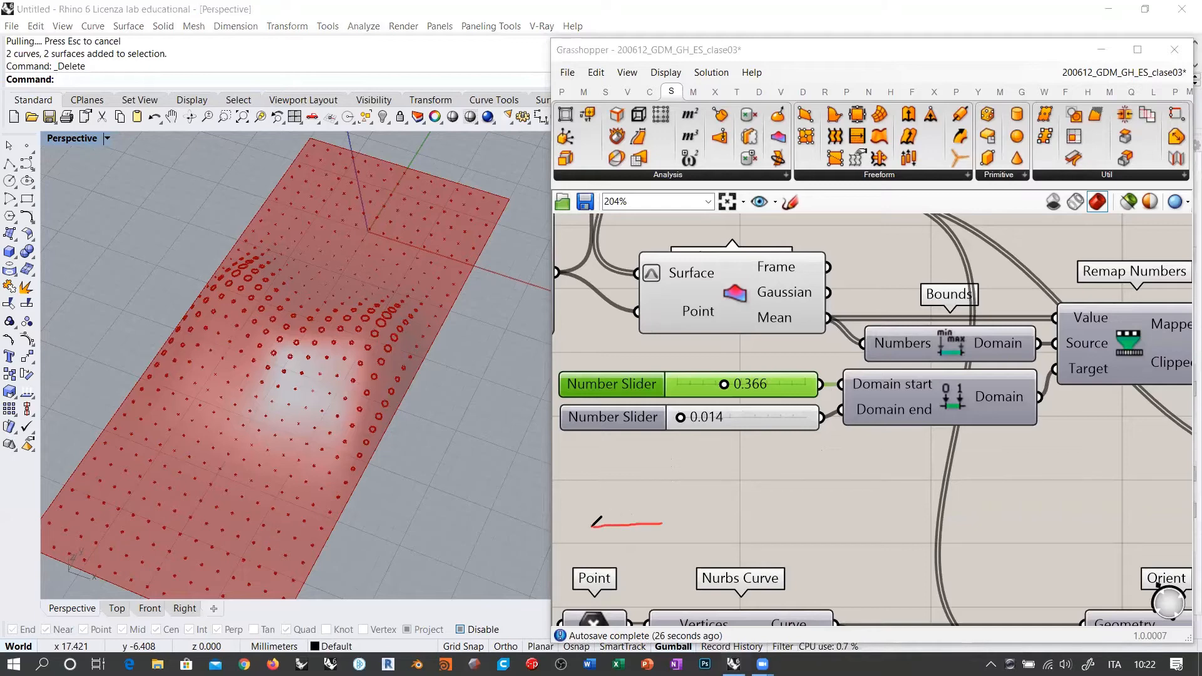
Annotate the empty canvas below the number sliders with a freehand rectangle and the handwritten label SÓLIDO.
drag(592, 525, 711, 520)
drag(594, 525, 591, 441)
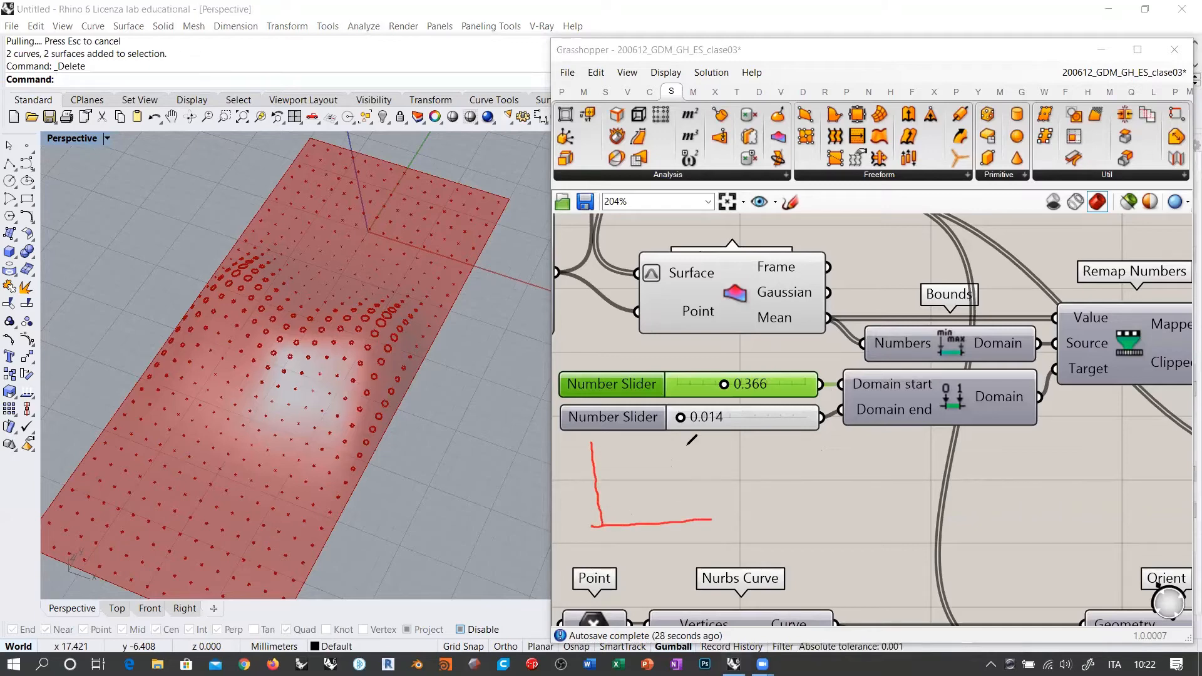
drag(688, 443, 697, 520)
drag(596, 519, 704, 517)
drag(591, 441, 690, 441)
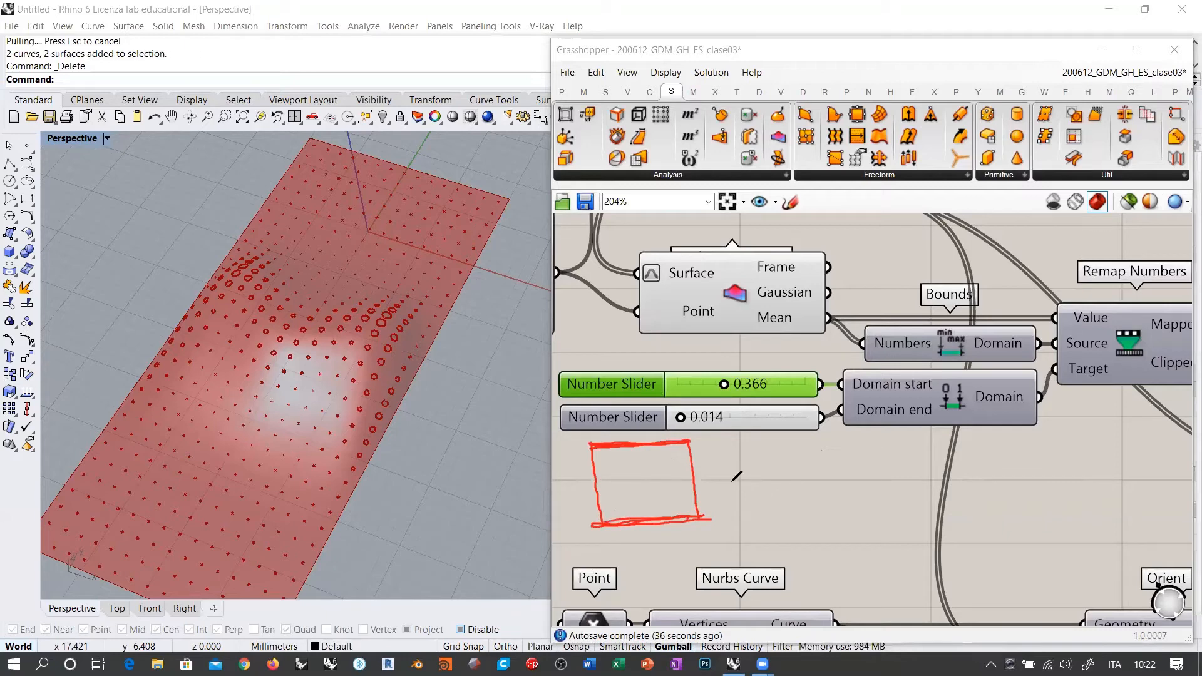
mouse_move(736, 477)
mouse_down()
mouse_move(727, 489)
mouse_move(765, 490)
mouse_up()
click(776, 490)
mouse_move(768, 477)
mouse_down()
mouse_move(769, 491)
mouse_move(754, 472)
mouse_up()
drag(790, 480, 788, 482)
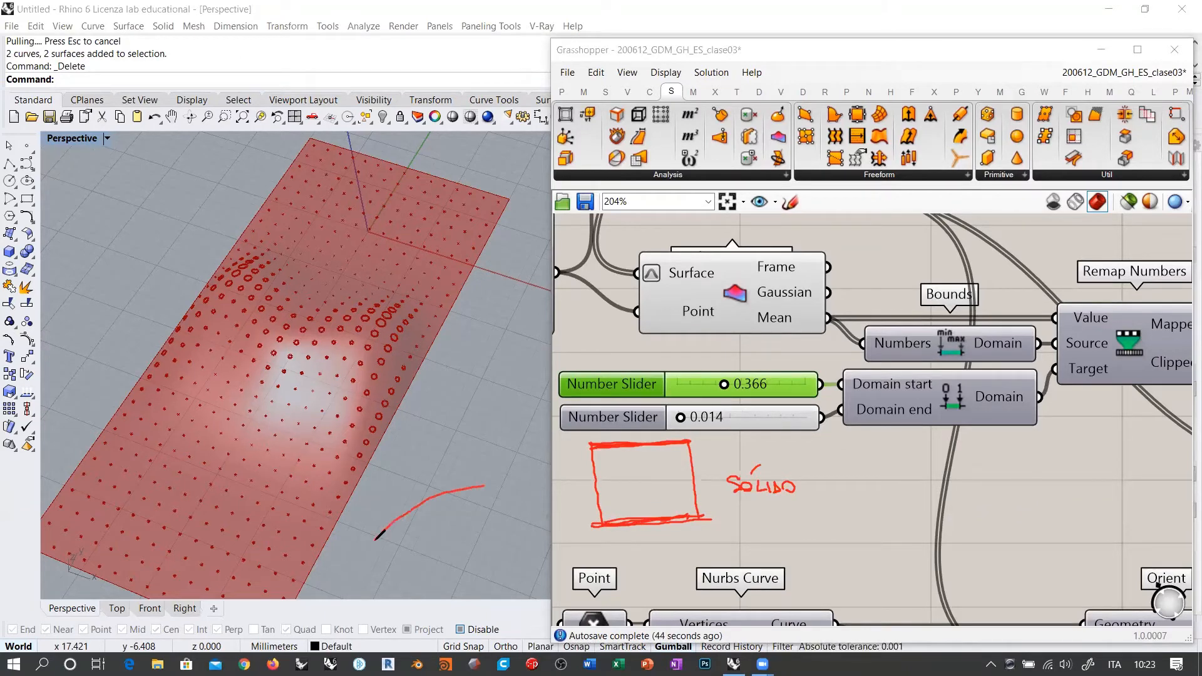
Sketch a freehand curved panel with a dashed line and edge marks beside the surface in the viewport, and clear the annotations.
drag(483, 485, 509, 485)
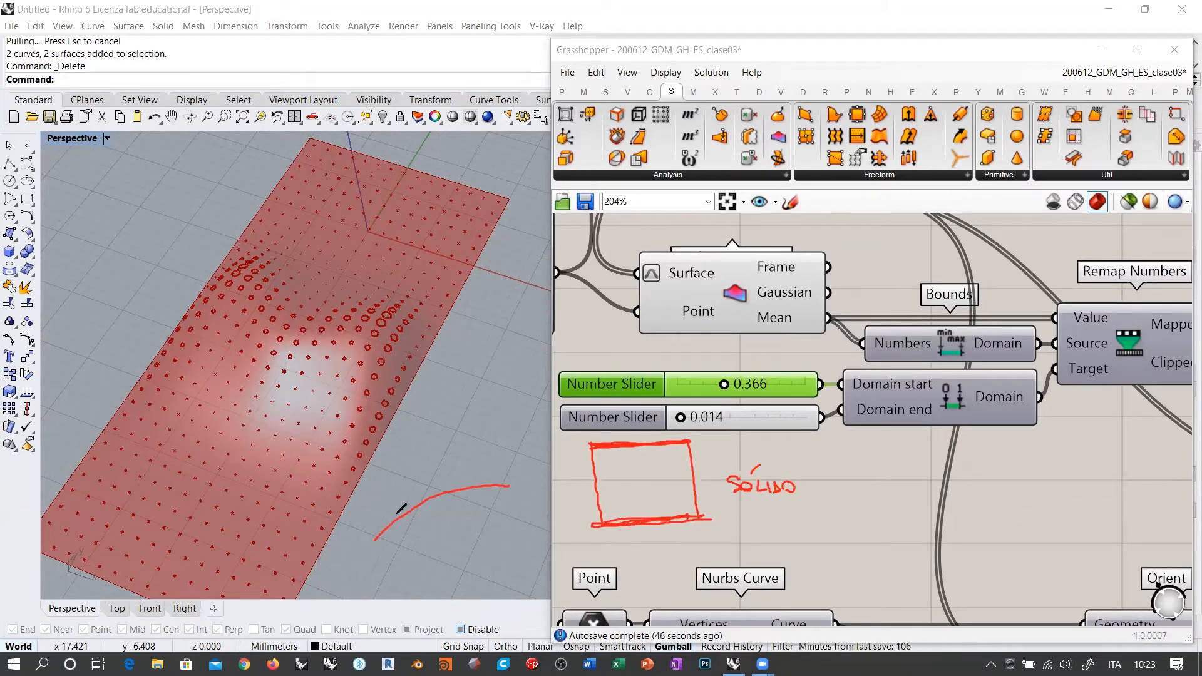
drag(439, 512, 434, 500)
drag(430, 489, 428, 483)
drag(423, 469, 416, 452)
drag(413, 447, 389, 391)
mouse_move(383, 533)
mouse_down()
mouse_move(366, 481)
mouse_move(372, 520)
mouse_up()
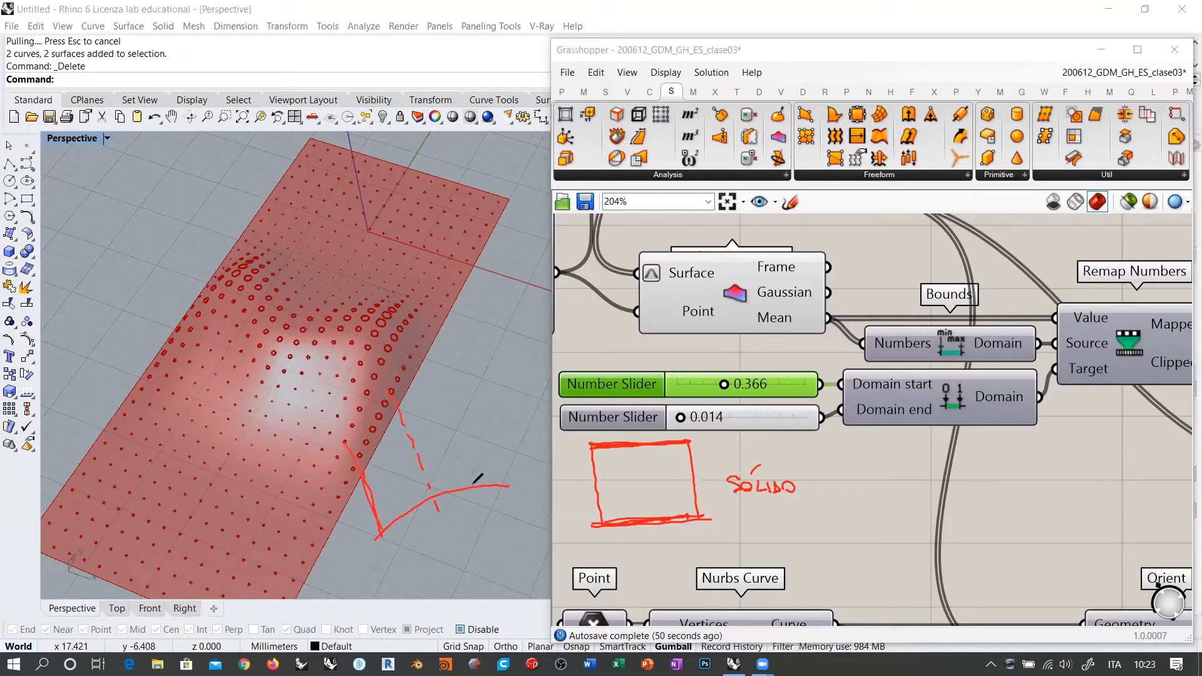
drag(505, 484, 463, 393)
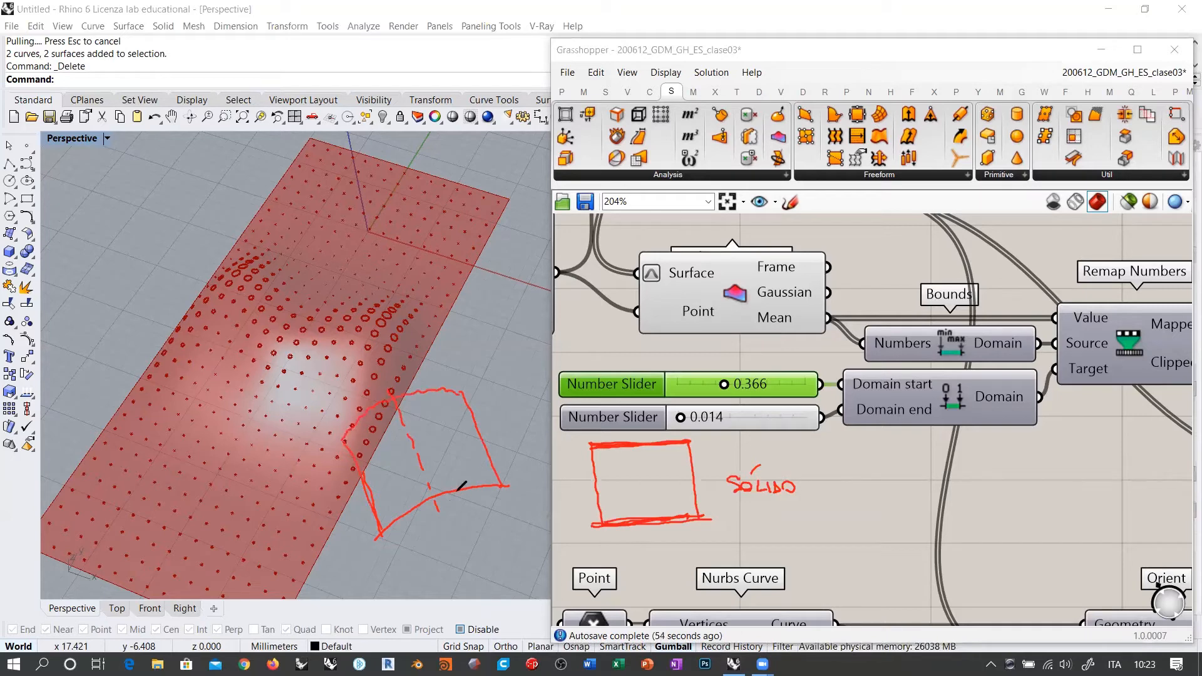
drag(449, 486, 463, 494)
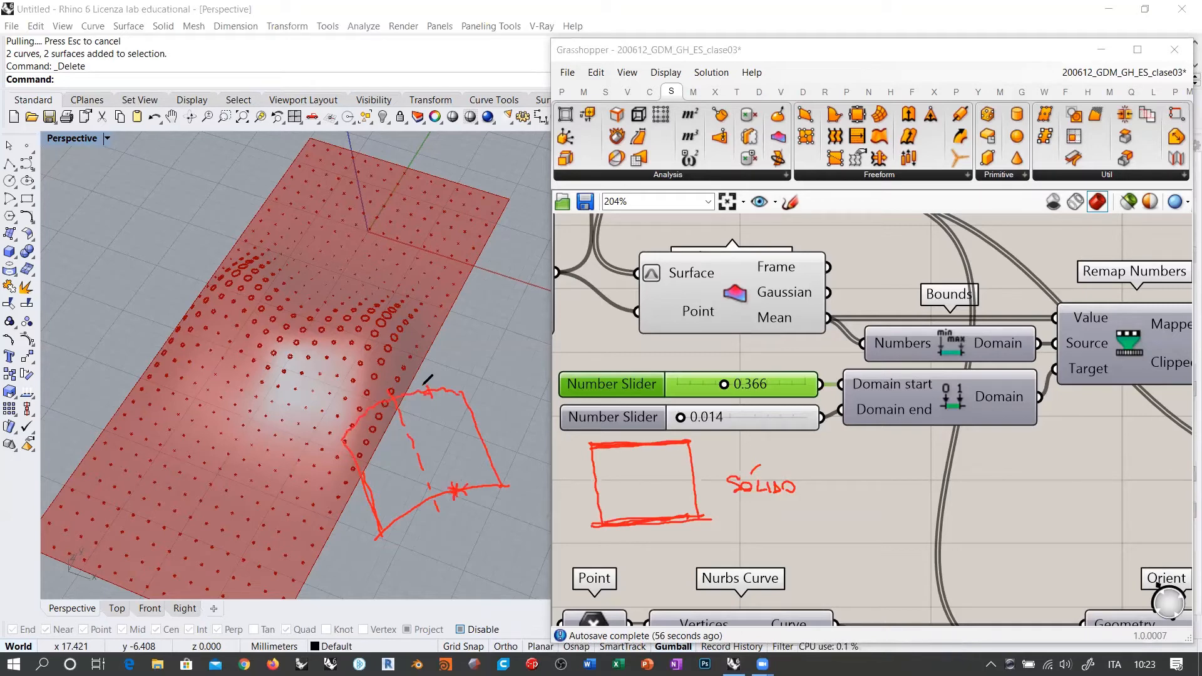
drag(424, 387, 423, 397)
click(206, 103)
Hide the Circle component's preview and show the Pull Curve preview.
right_click(666, 344)
scroll(666, 346, down, 4)
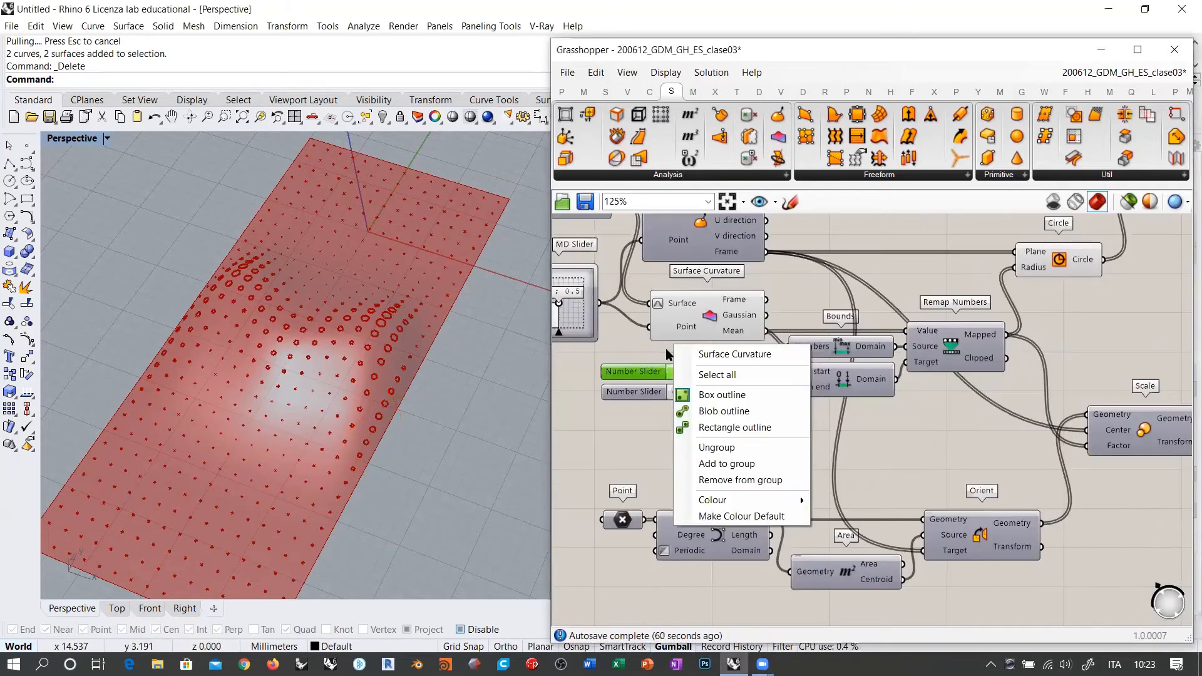
click(1107, 258)
right_drag(1109, 258, 752, 350)
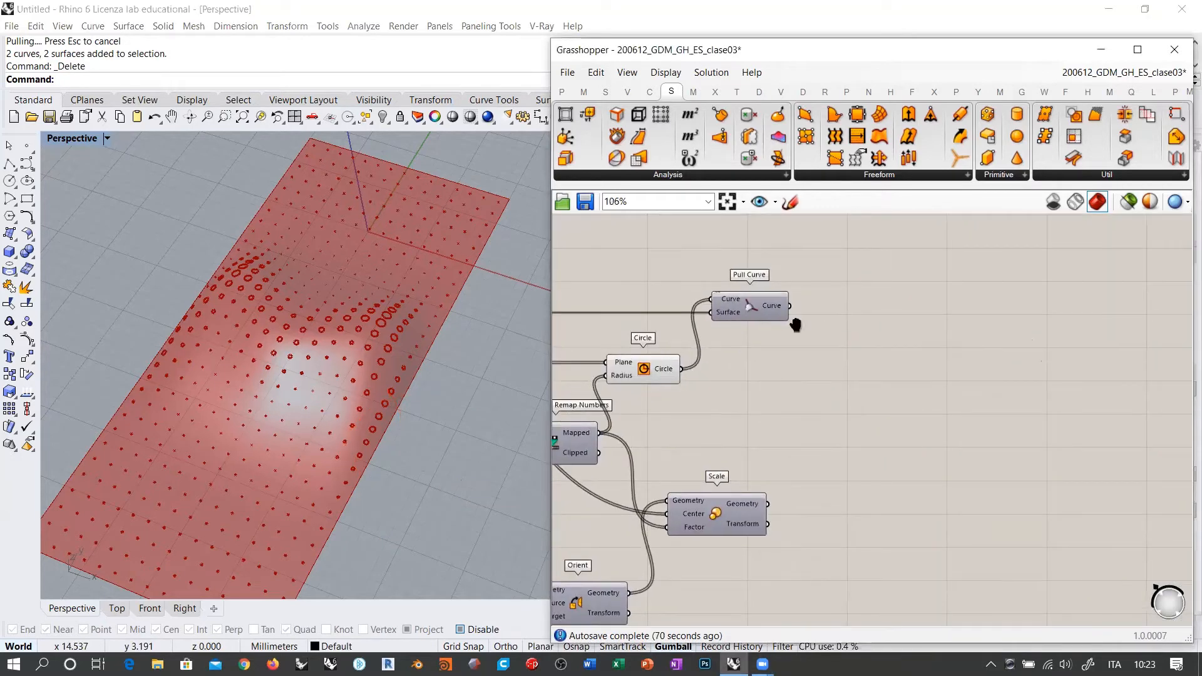
scroll(802, 321, up, 2)
click(587, 408)
key(ctrl+q)
click(713, 333)
key(ctrl+q)
click(728, 380)
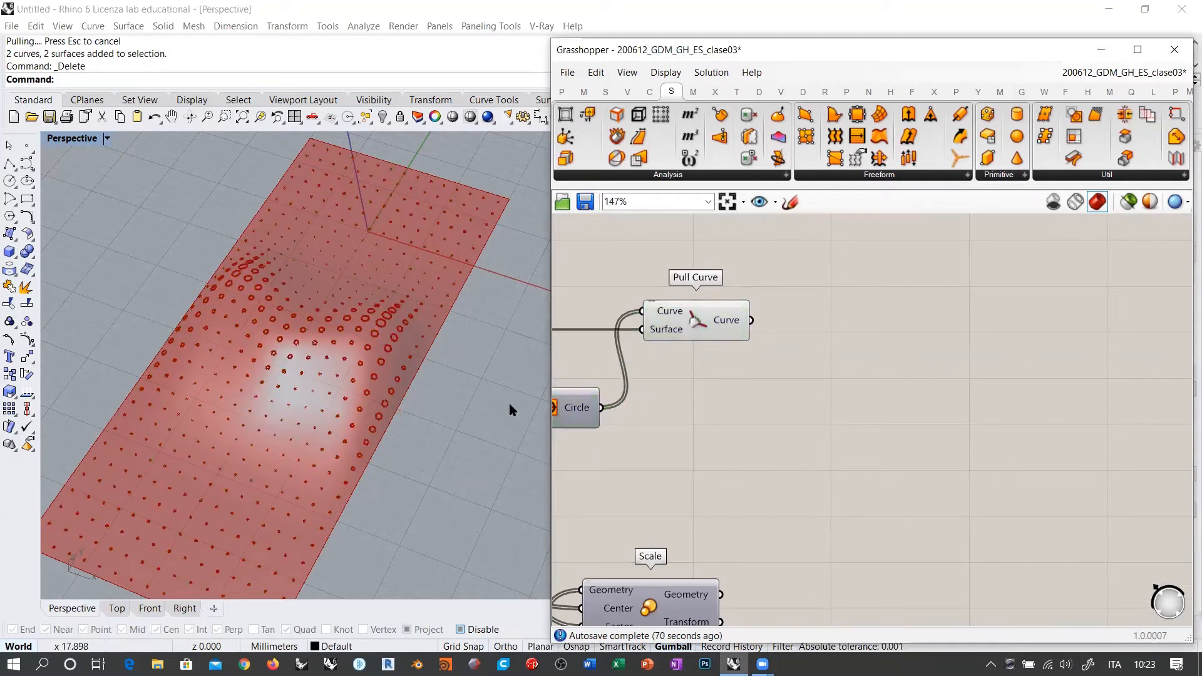
Add an Extrude component and place it beside Pull Curve.
double_click(867, 306)
text(extr)
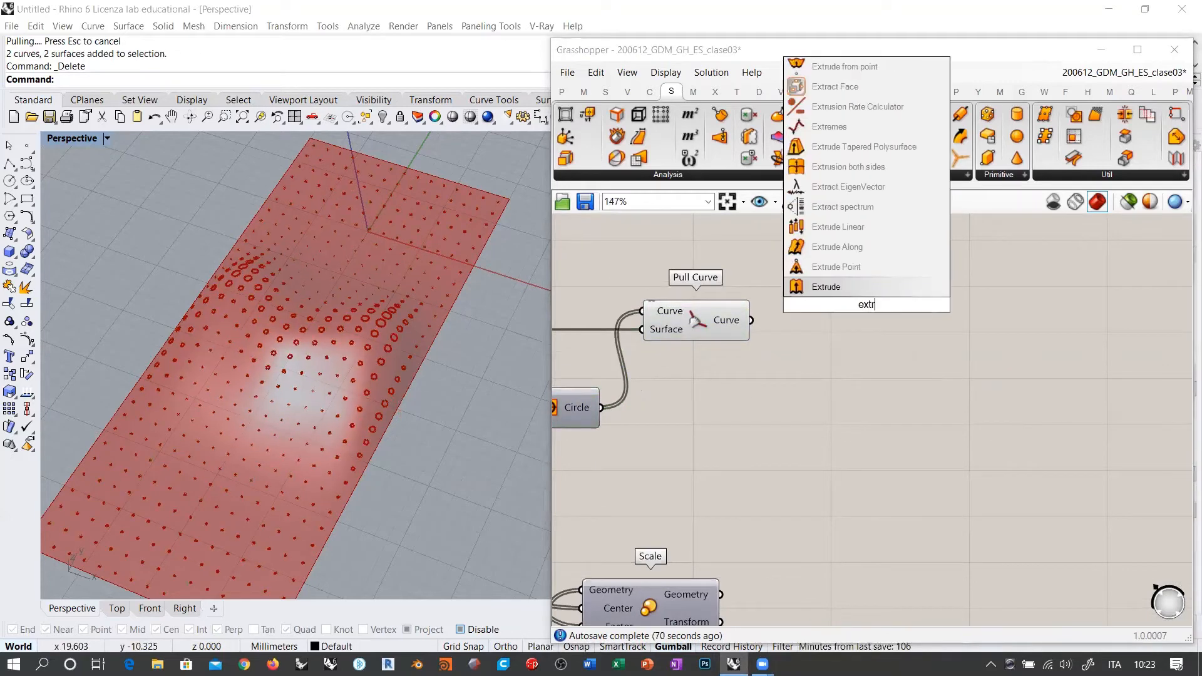
click(843, 287)
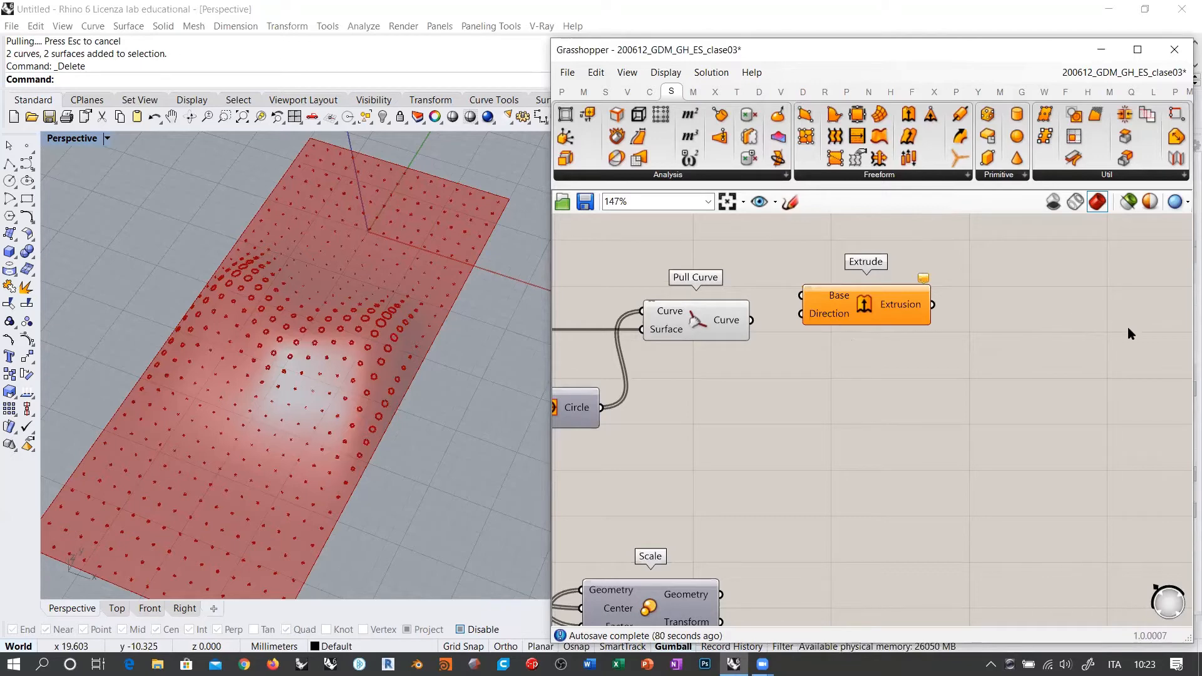
drag(865, 313, 882, 326)
click(880, 397)
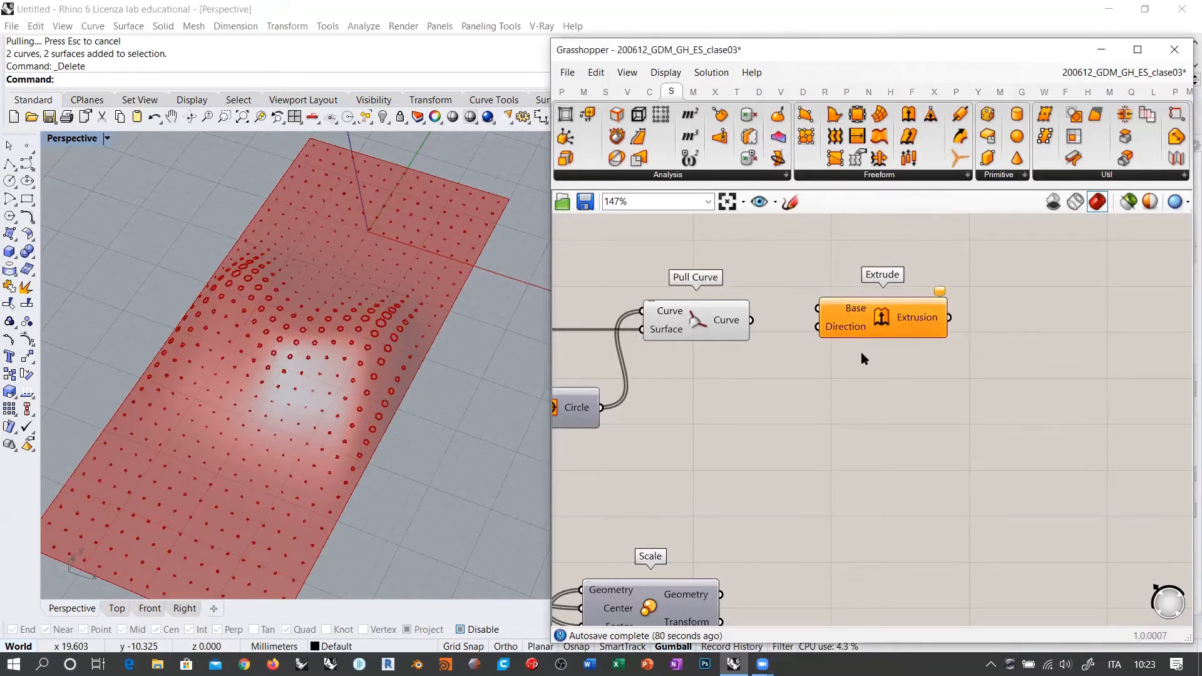
right_drag(384, 407, 366, 363)
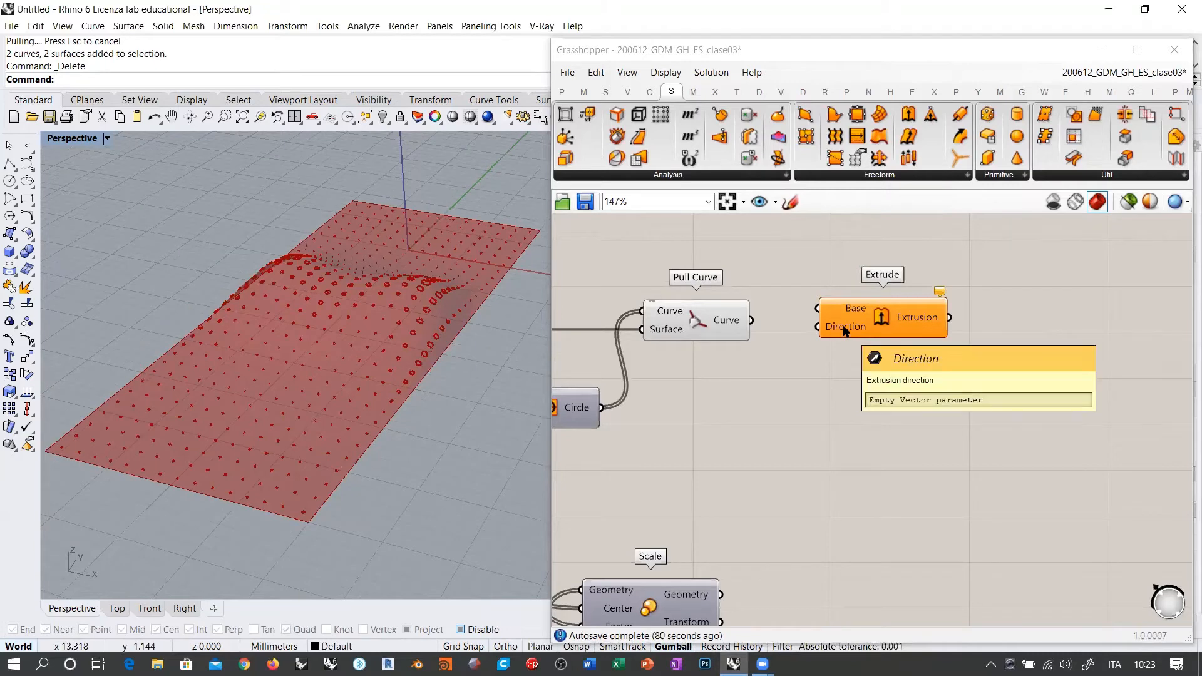
drag(844, 330, 862, 343)
Connect the Curve output of Pull Curve to the Base input of Extrude and move Extrude closer to Pull Curve.
drag(751, 320, 829, 322)
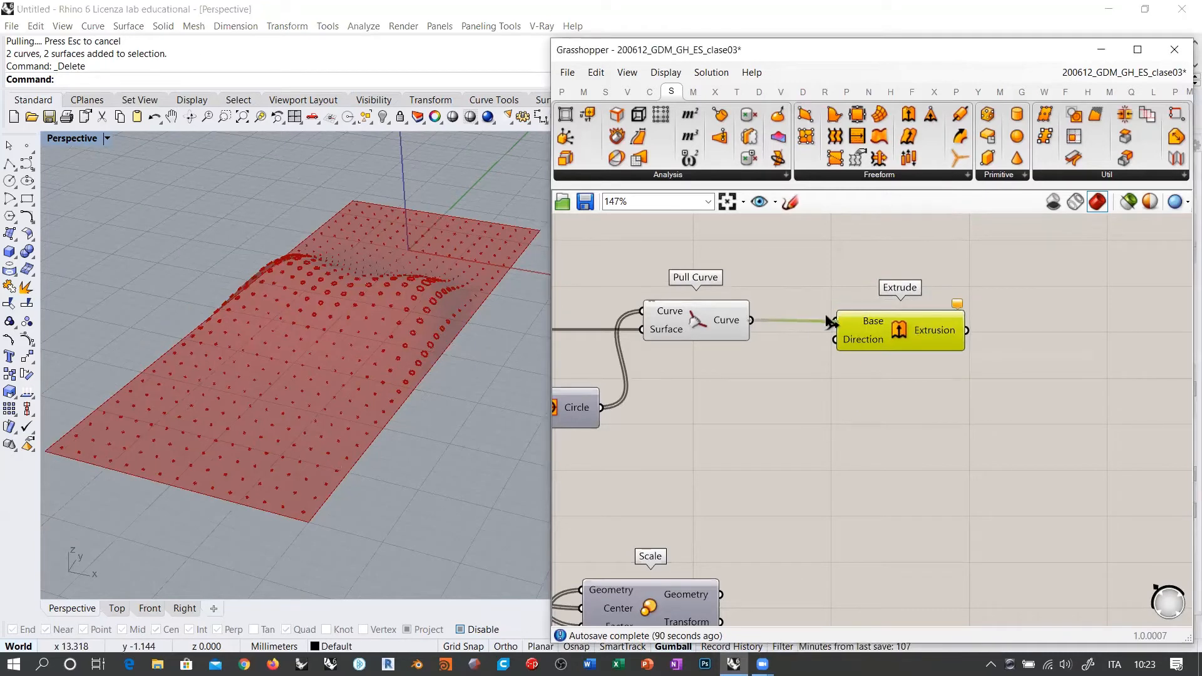
drag(903, 333, 870, 333)
click(886, 333)
click(869, 378)
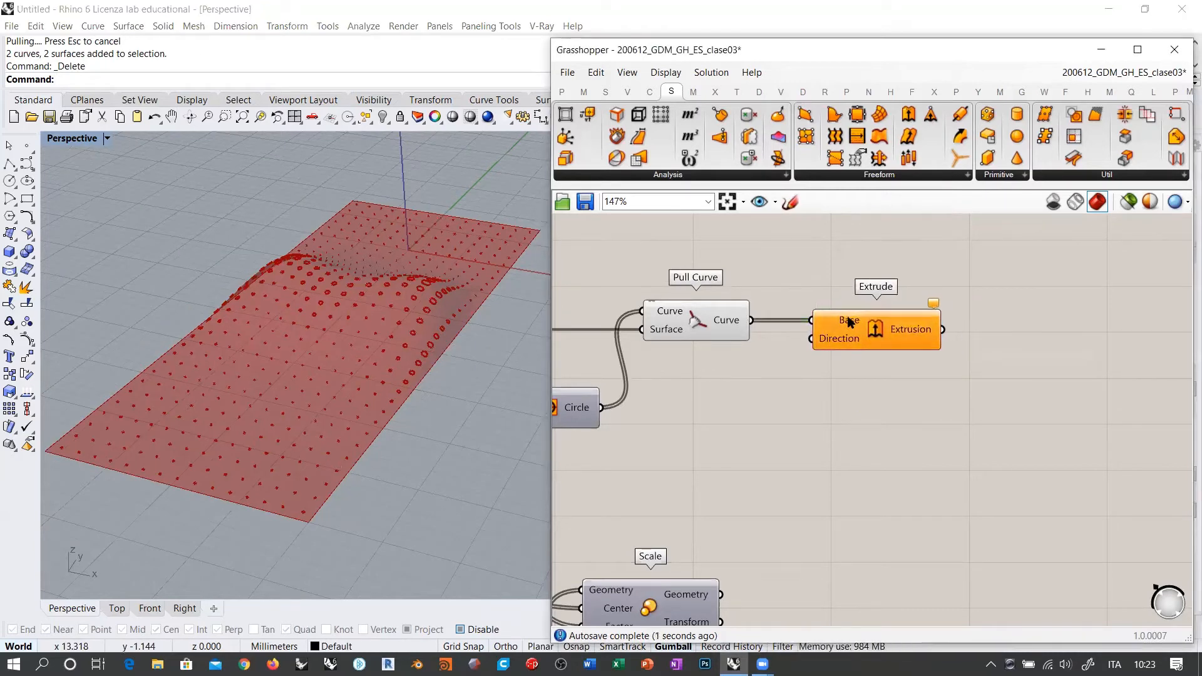
mouse_move(849, 322)
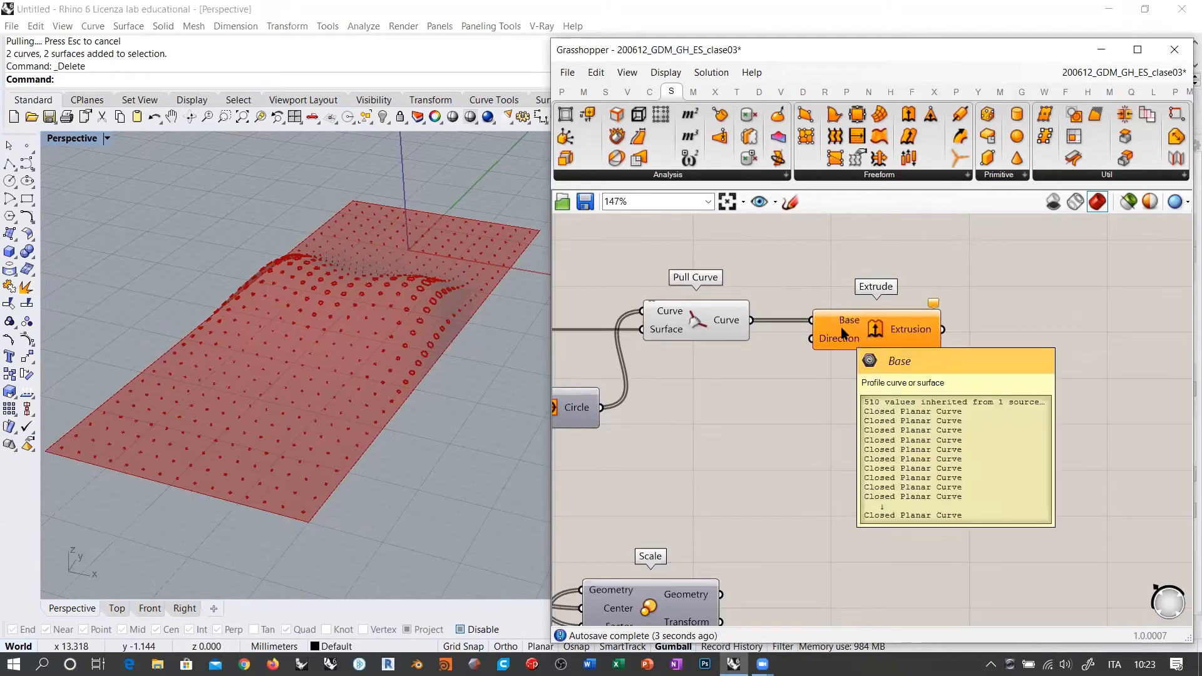
Connect the Normal output of Evaluate Surface to the Direction input of Extrude and inspect the extruded circles in the viewport.
right_drag(568, 379, 1070, 398)
right_drag(576, 376, 922, 343)
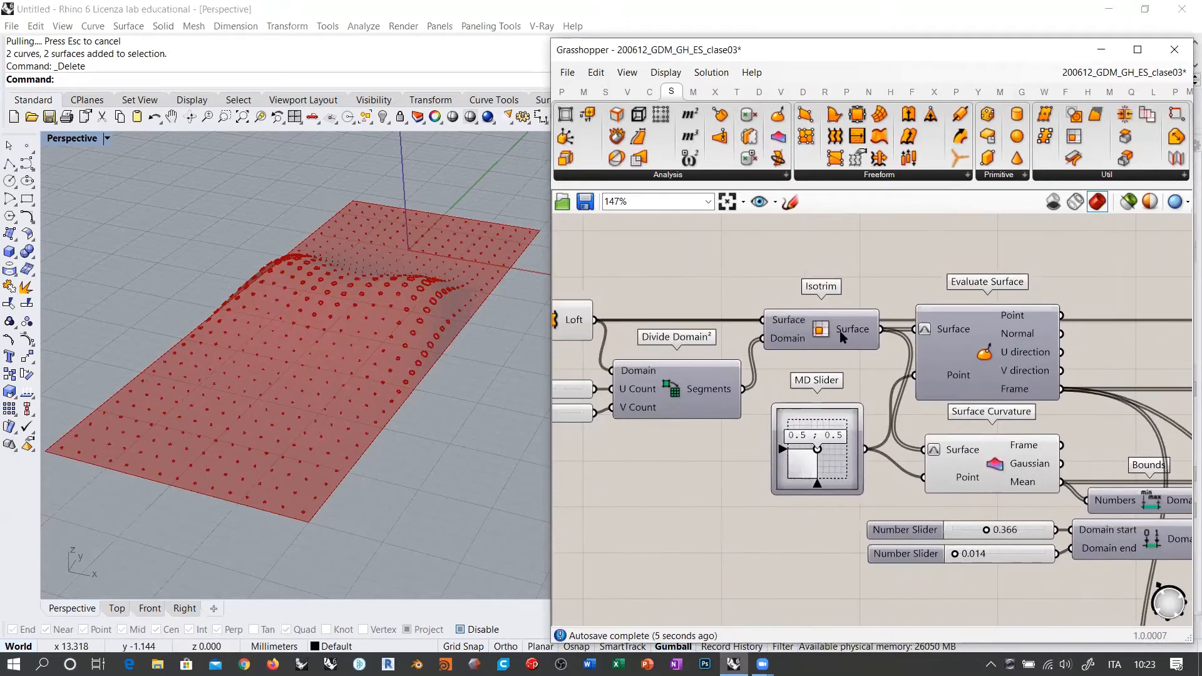
mouse_move(849, 332)
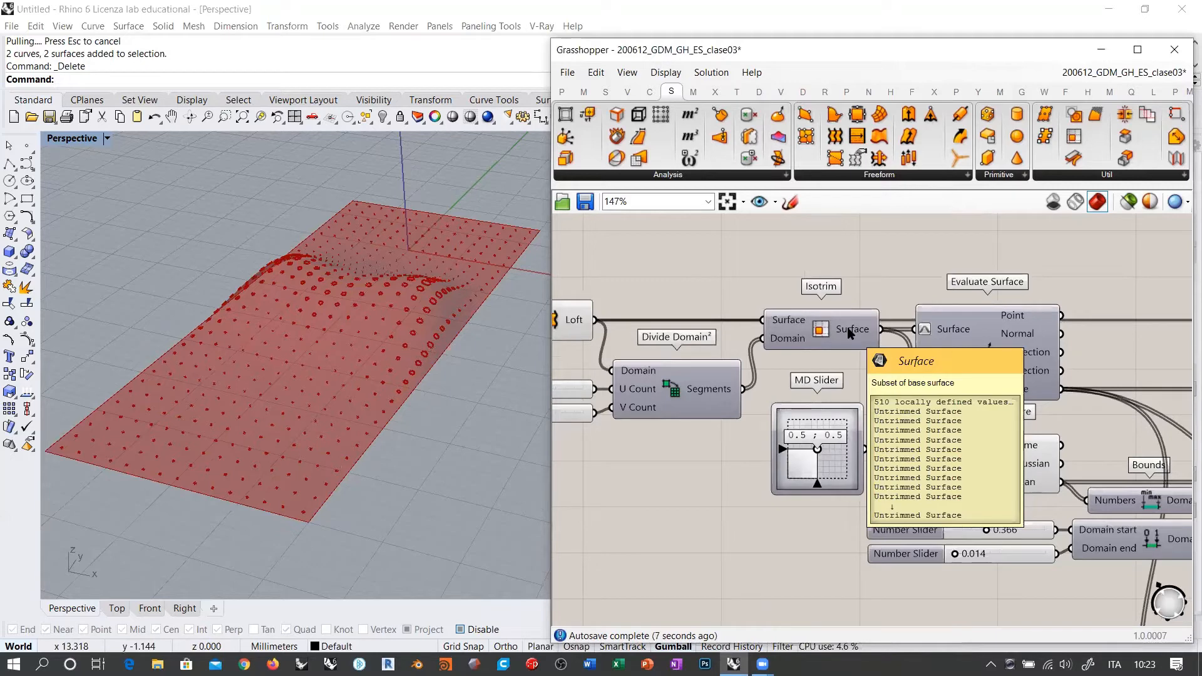
right_drag(1051, 344, 663, 313)
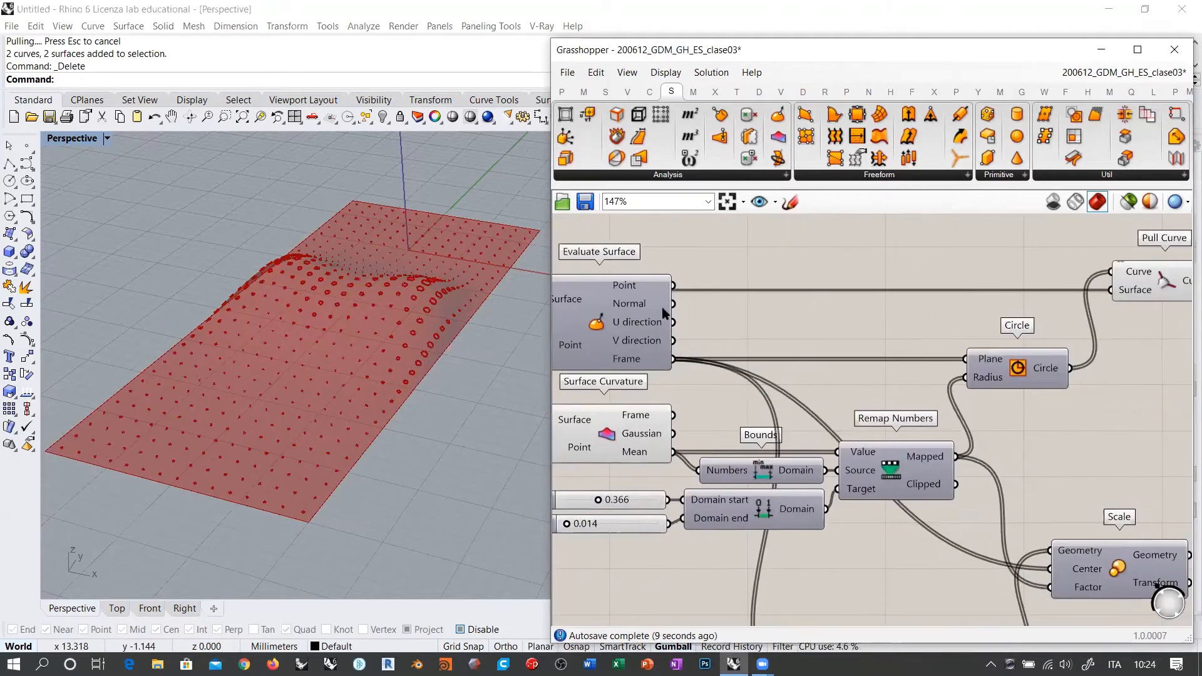
mouse_move(630, 304)
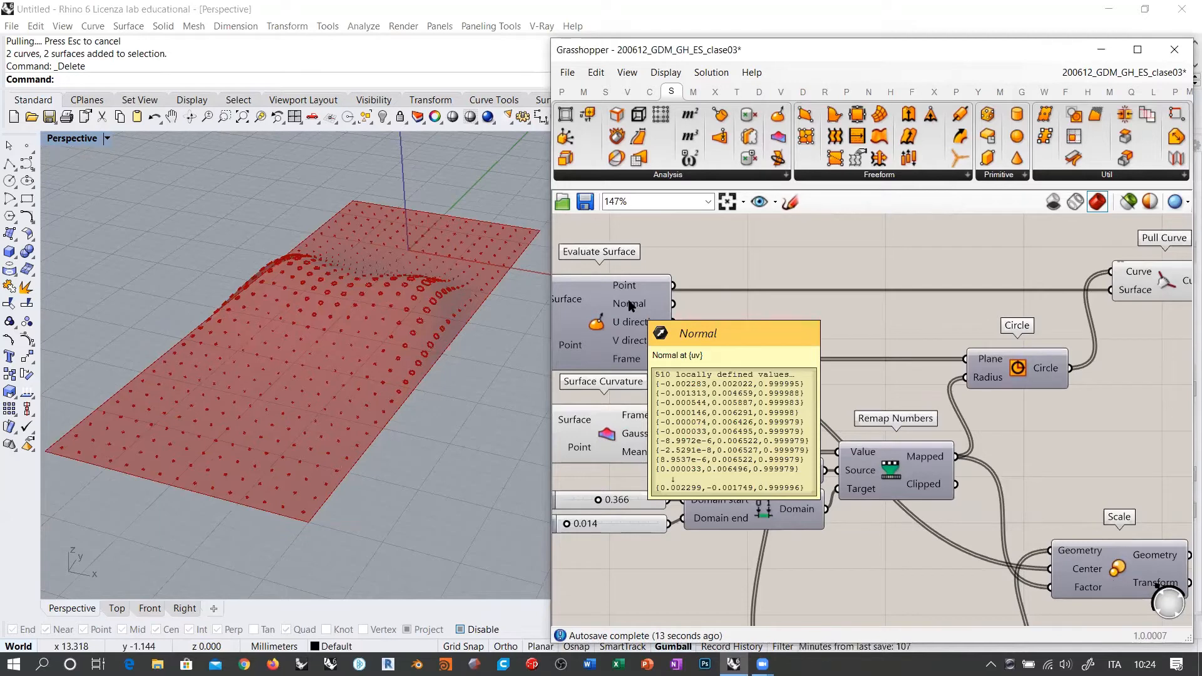
right_drag(991, 350, 837, 352)
scroll(841, 353, down, 2)
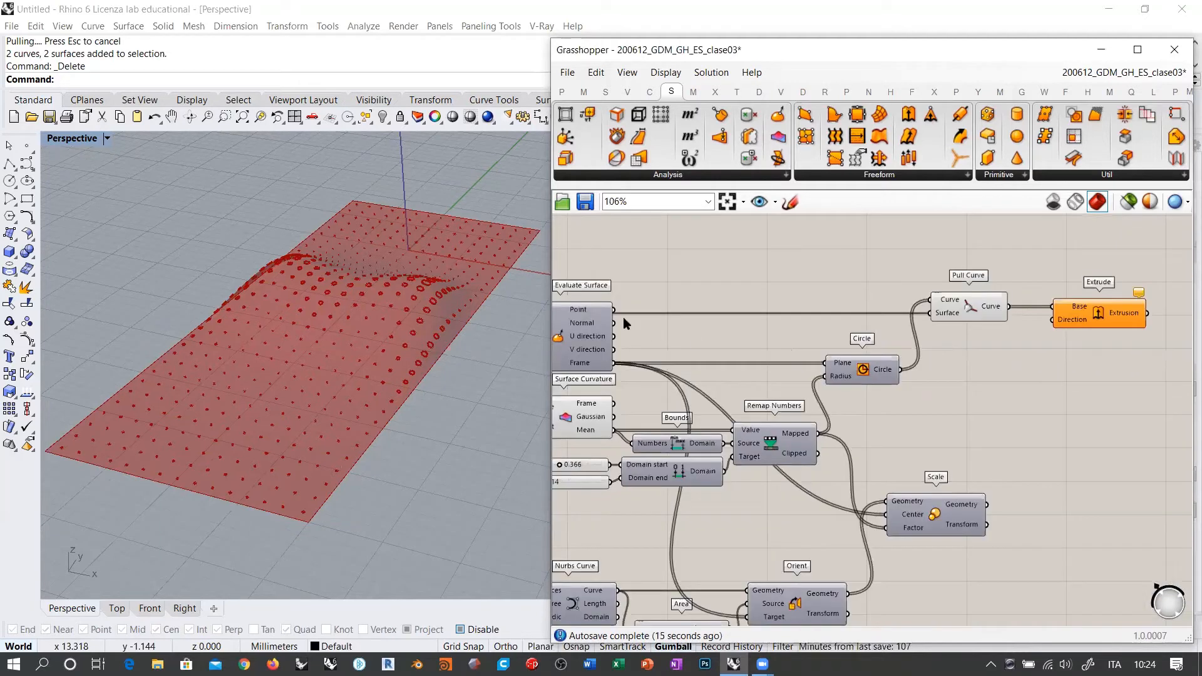
drag(622, 322, 1050, 320)
right_drag(400, 289, 494, 288)
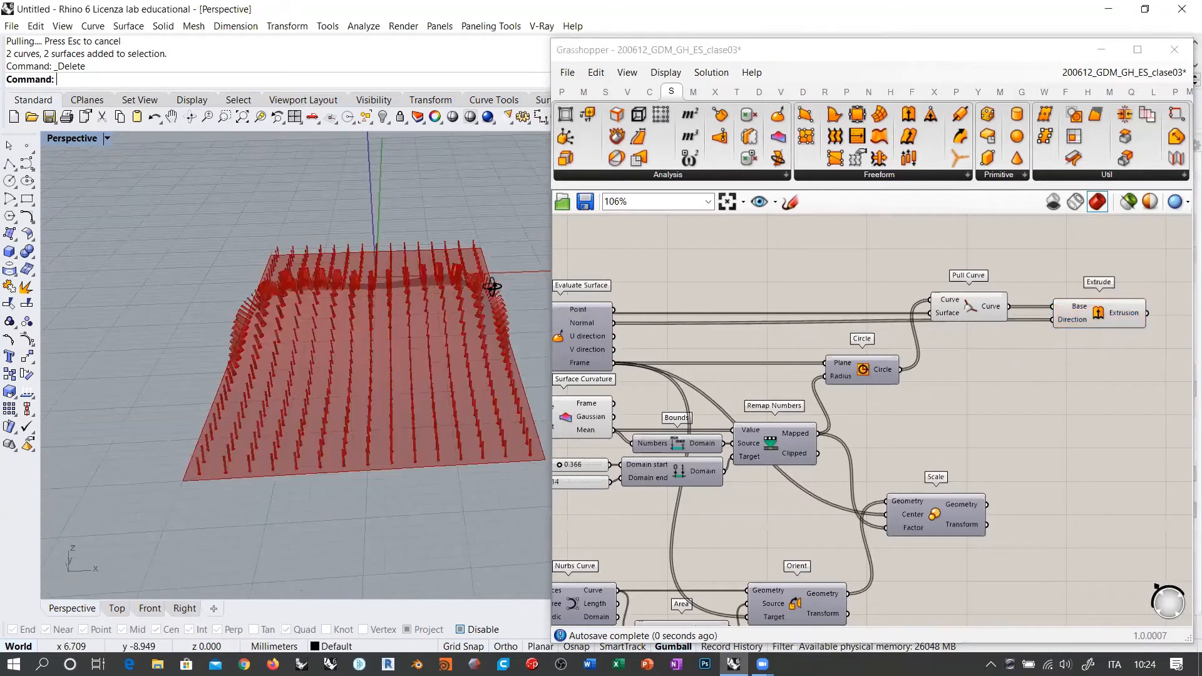
scroll(389, 295, up, 6)
right_drag(388, 294, 418, 289)
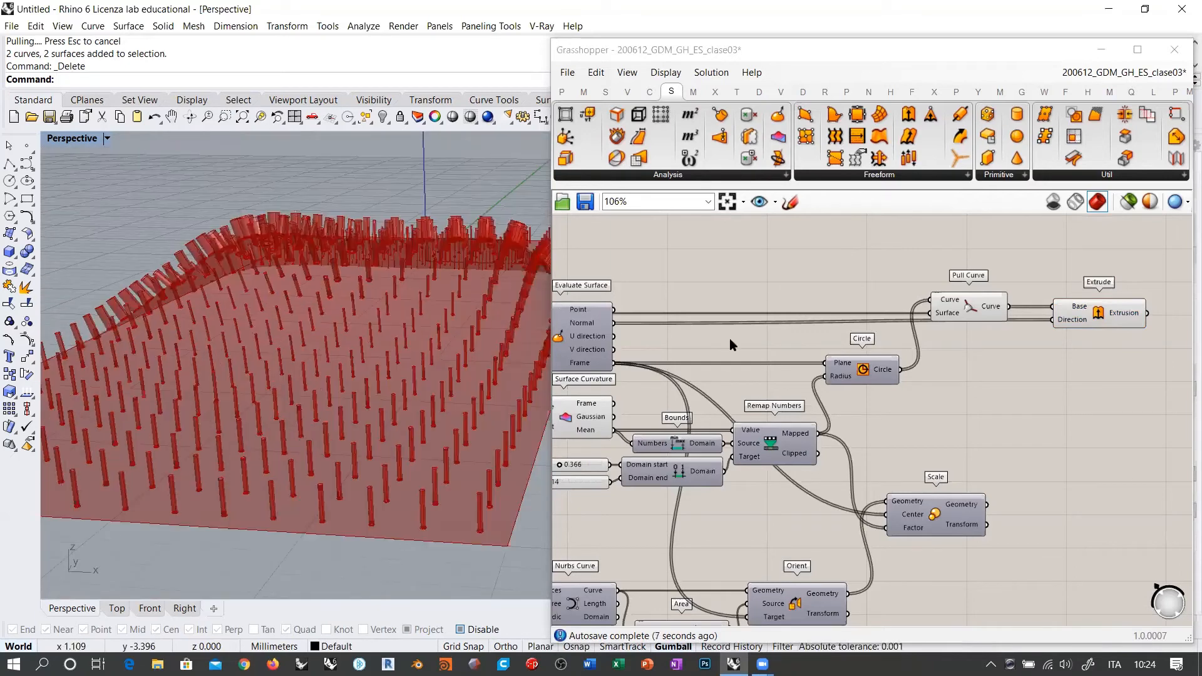
Add an Amplitude component to the canvas below Pull Curve and Extrude.
right_drag(638, 334, 689, 331)
mouse_move(642, 324)
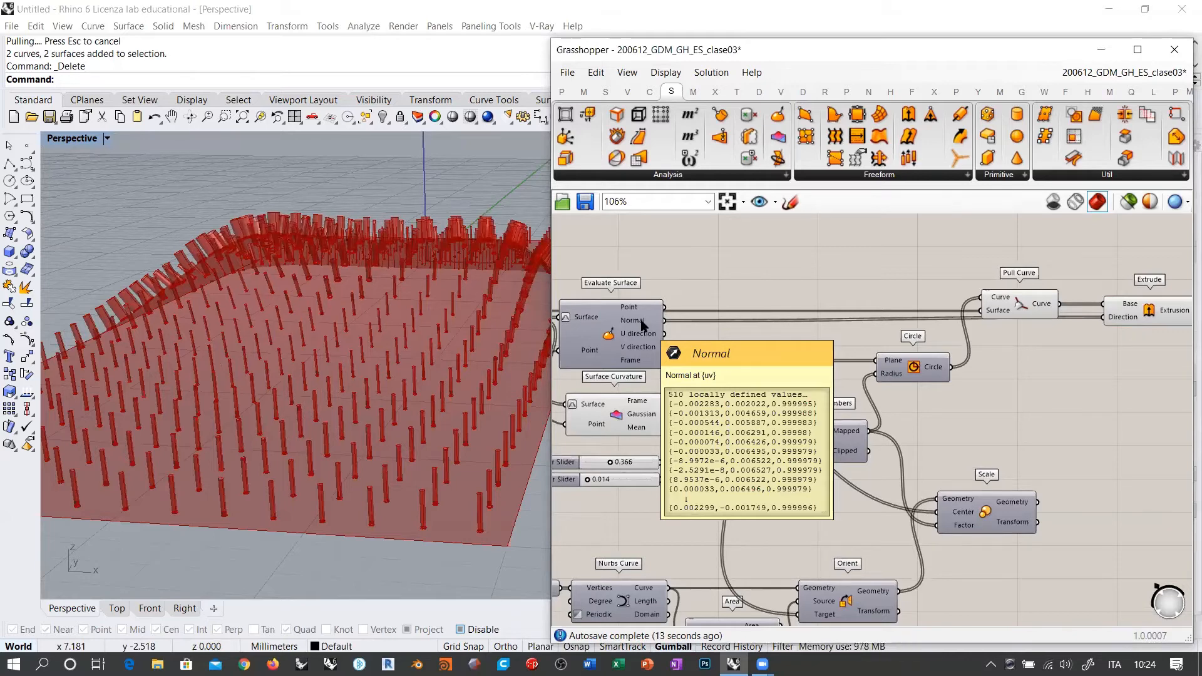
right_drag(415, 300, 354, 348)
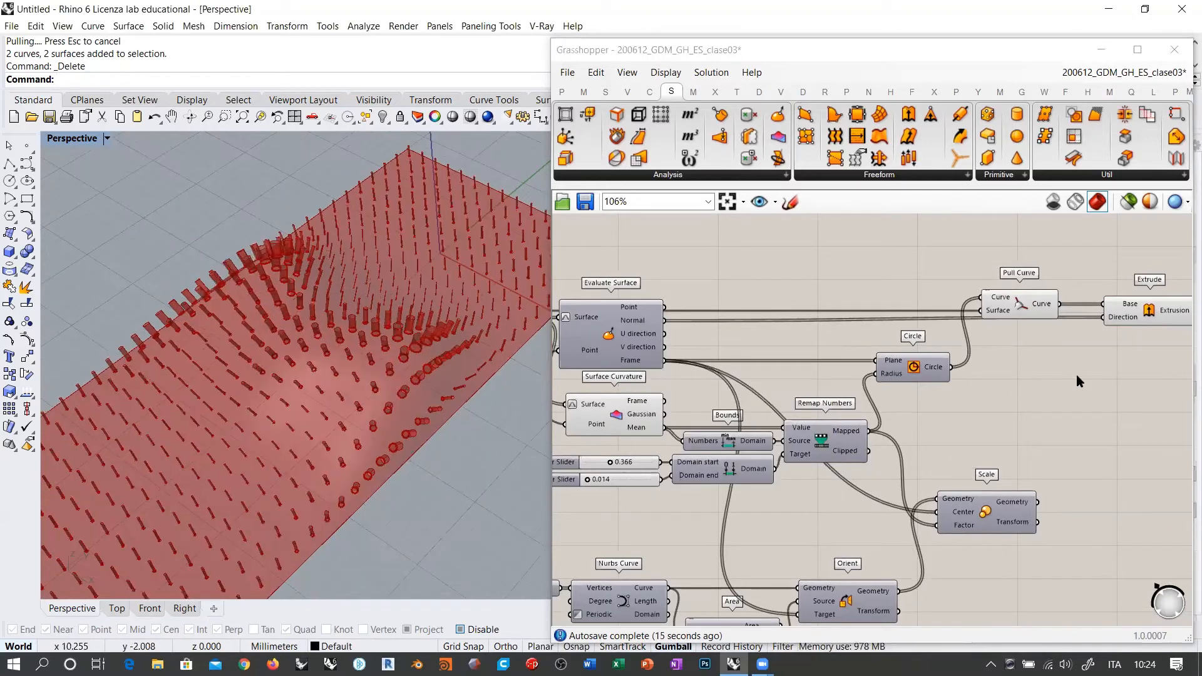
right_drag(1076, 369, 971, 370)
double_click(962, 377)
text(ampl)
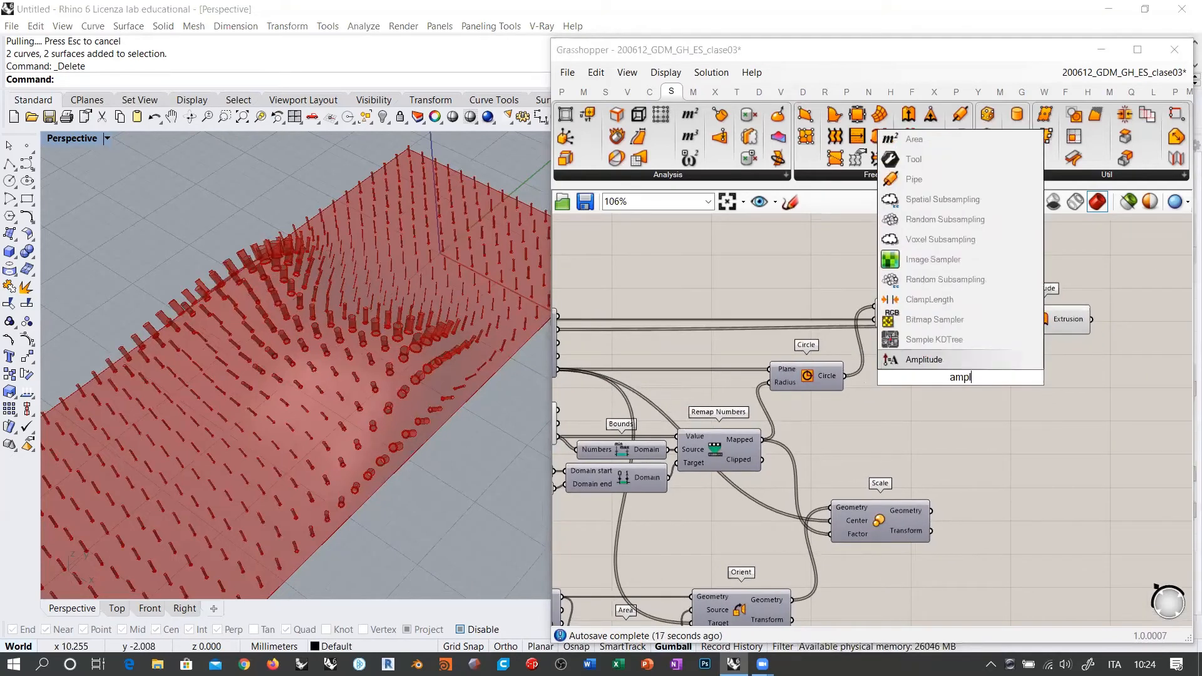
click(922, 362)
Connect Evaluate Surface's Normal output to Amplitude's Vector input and Remap Numbers' Mapped output to its Amplitude input.
right_drag(816, 348, 926, 343)
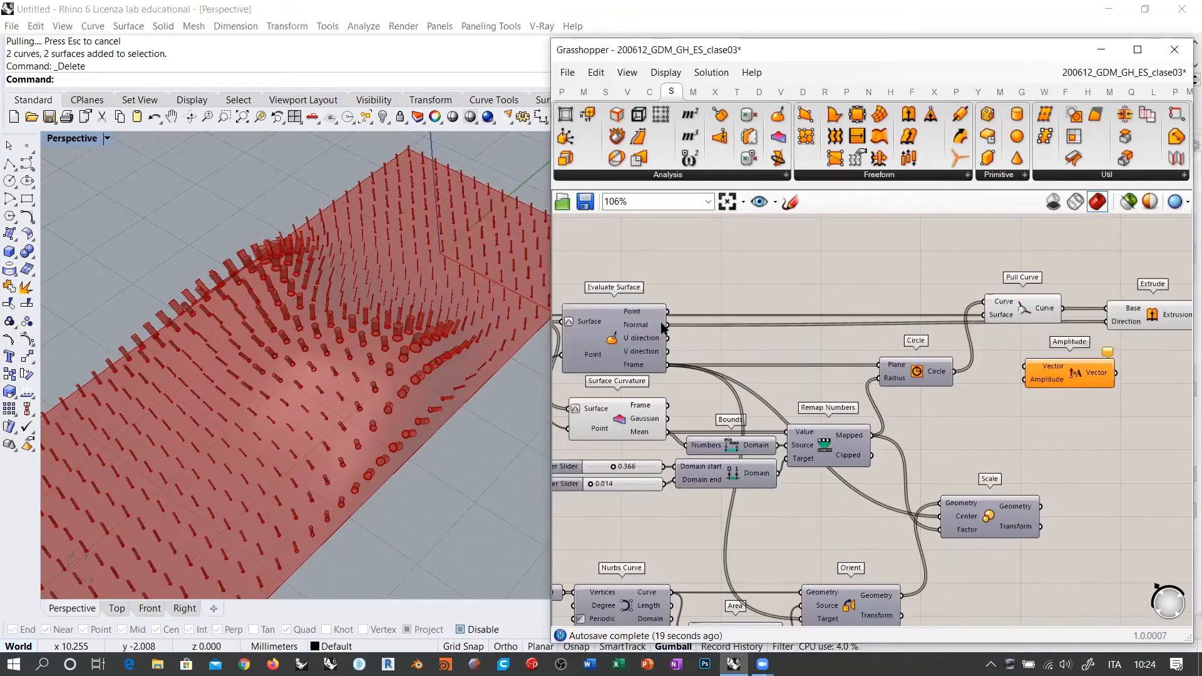
drag(926, 343, 1029, 366)
drag(1073, 376, 1068, 364)
click(1011, 405)
right_drag(1007, 406, 970, 413)
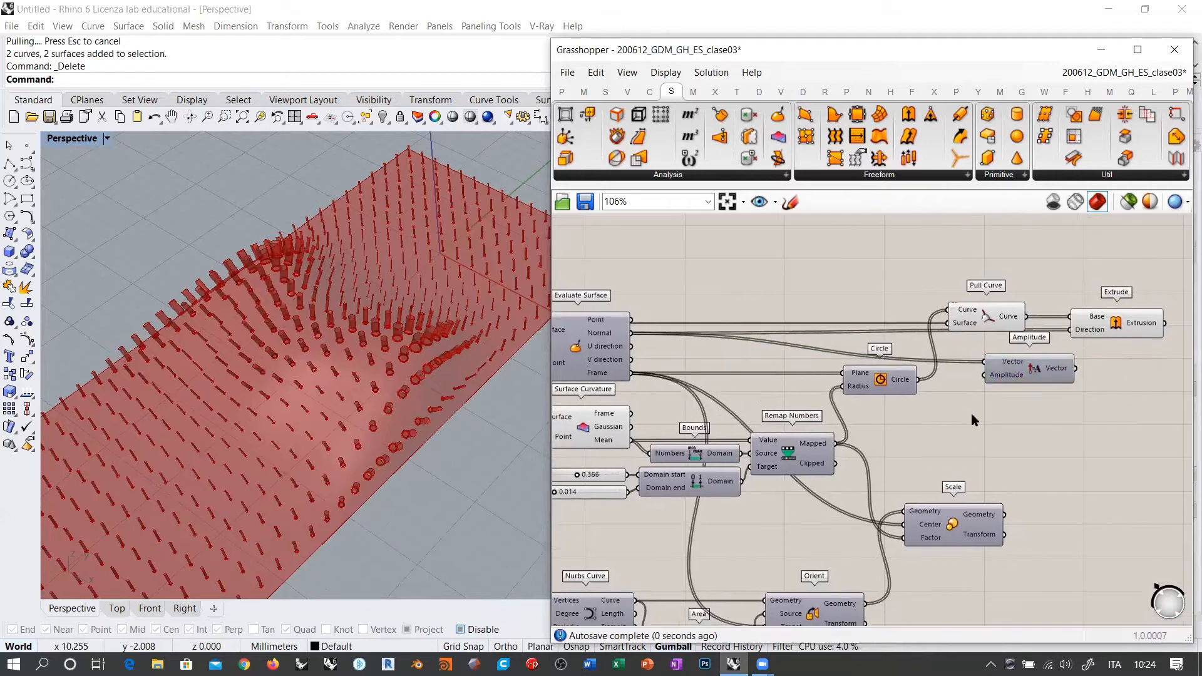
scroll(914, 421, up, 1)
drag(820, 446, 993, 368)
Connect Amplitude's Vector output to Extrude's Direction input, replacing the direct Normal connection, and inspect the extrusions on the surface.
right_drag(1121, 359, 965, 403)
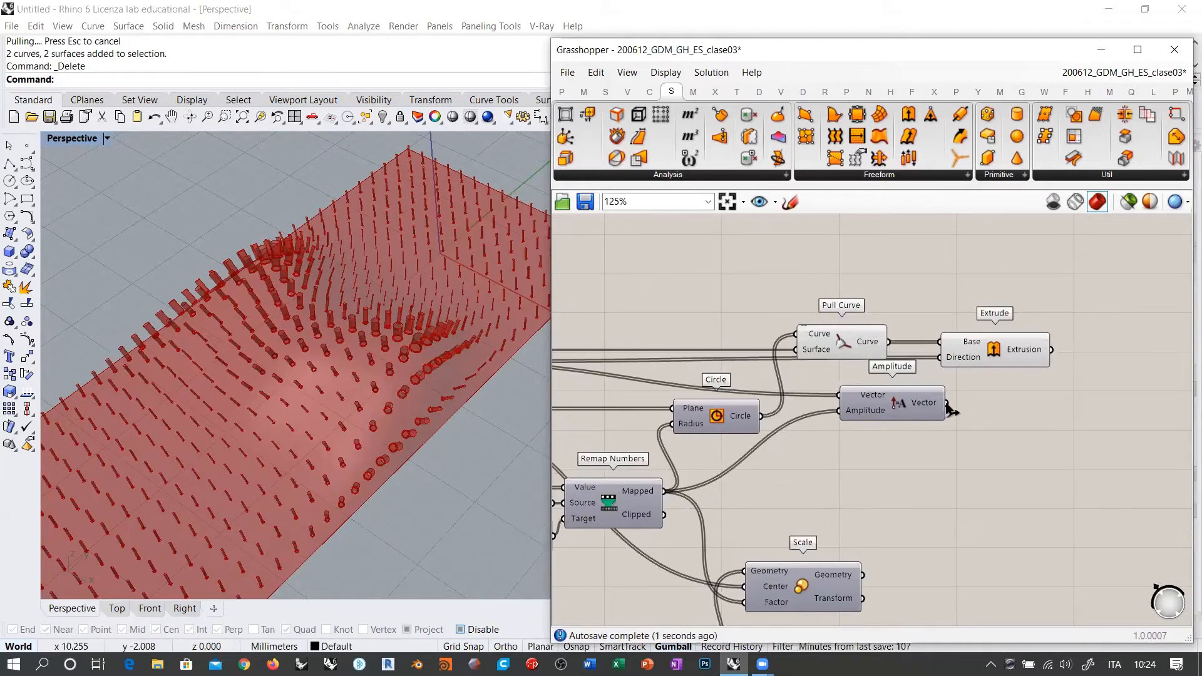
drag(946, 404, 939, 359)
right_drag(383, 410, 463, 332)
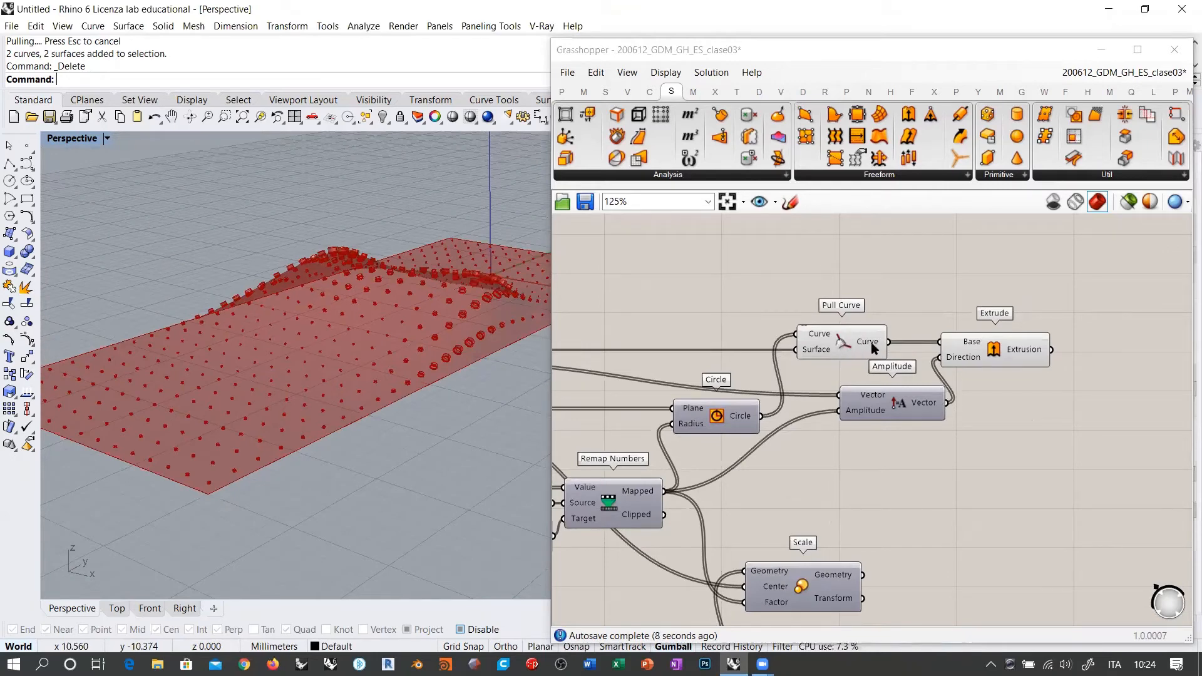
mouse_move(429, 314)
right_down()
mouse_move(394, 384)
mouse_move(391, 315)
right_up()
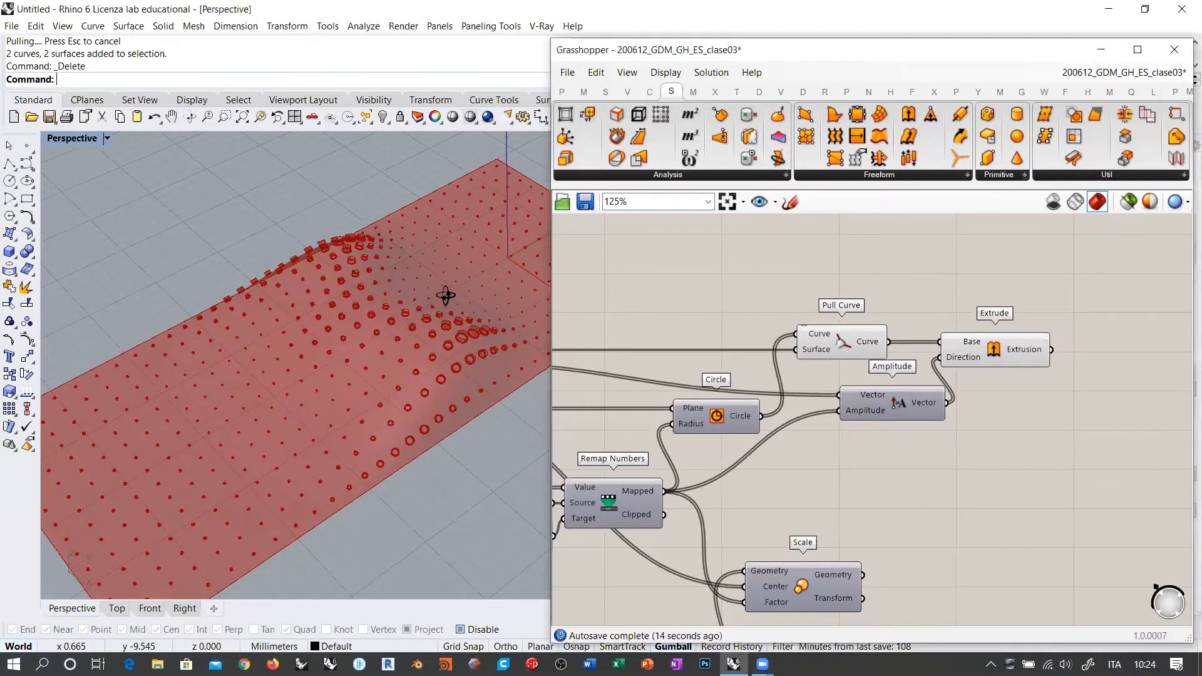
right_drag(445, 295, 387, 338)
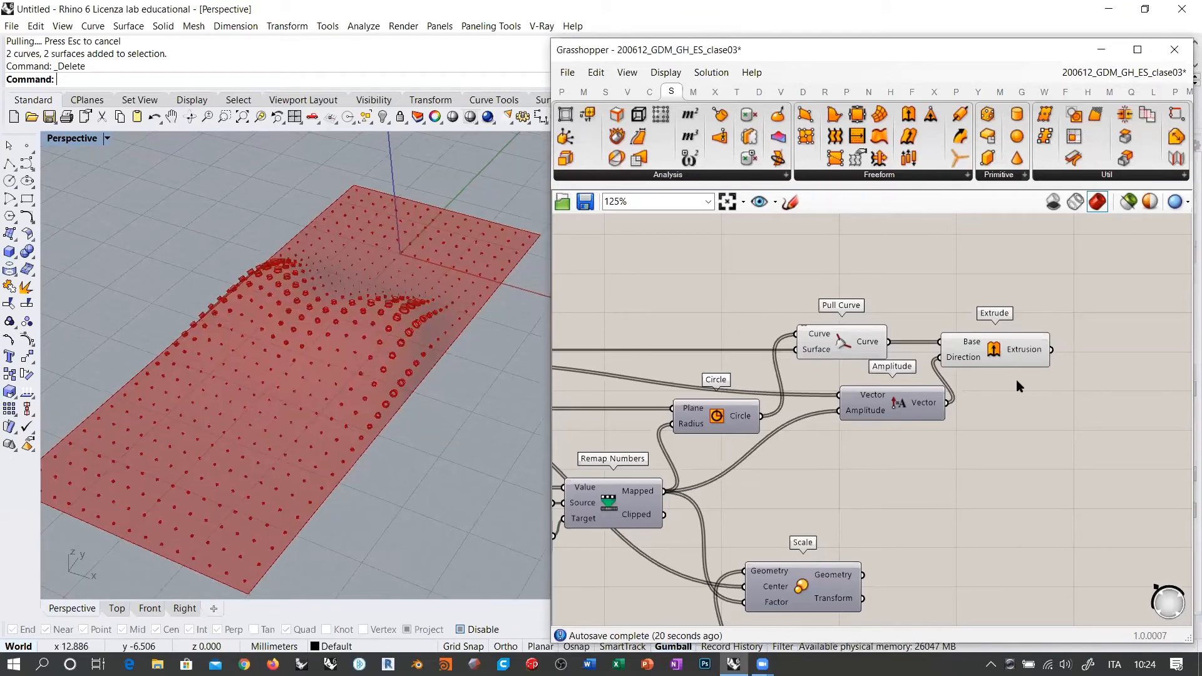
scroll(416, 316, up, 5)
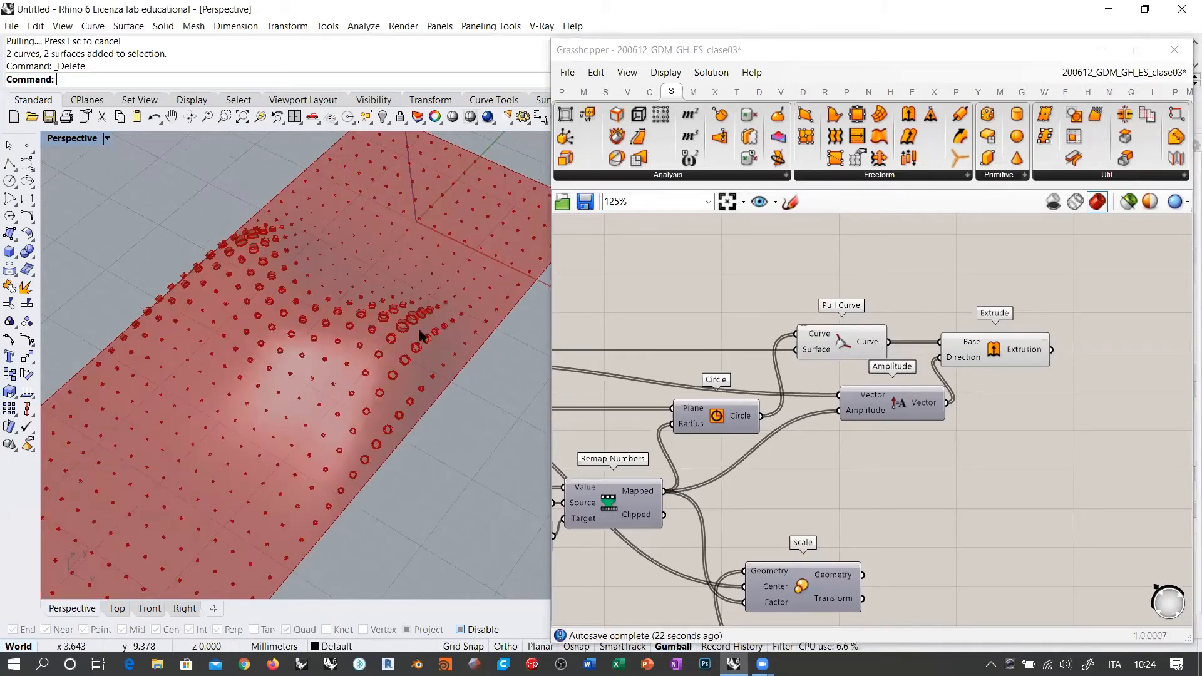
mouse_move(421, 337)
right_down()
mouse_move(478, 287)
mouse_move(420, 336)
mouse_move(416, 316)
right_up()
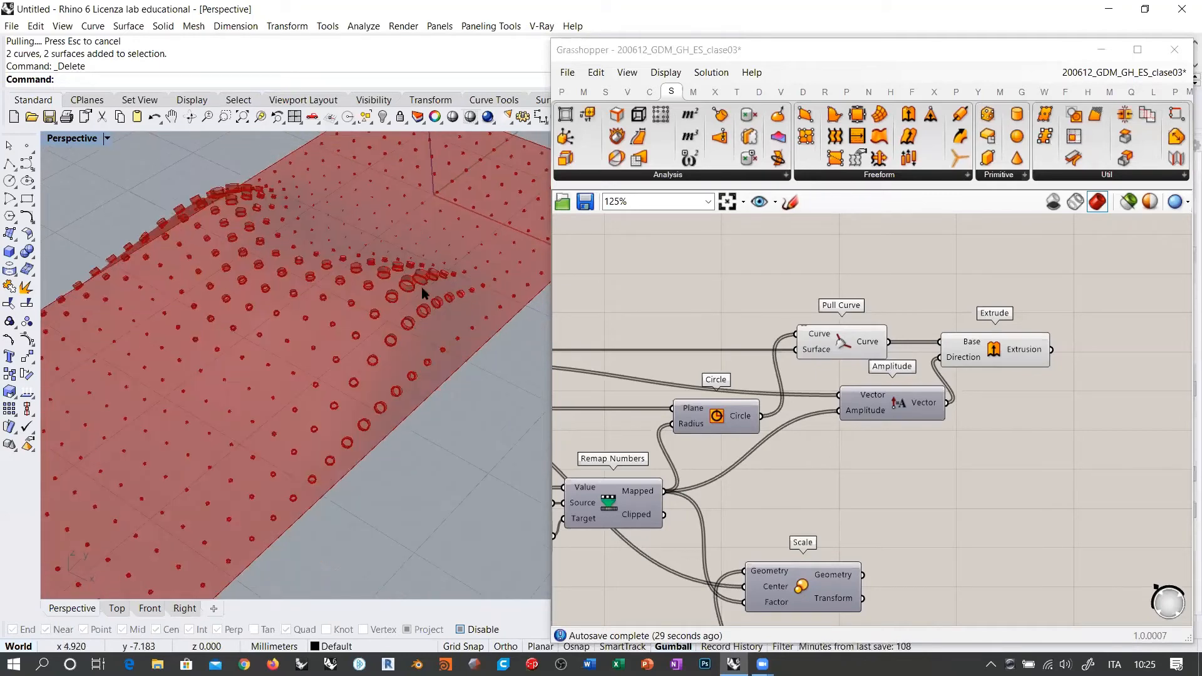
Add a Cap Holes component beside Extrude and connect the Extrusion output to its Brep input.
right_drag(1156, 372, 903, 379)
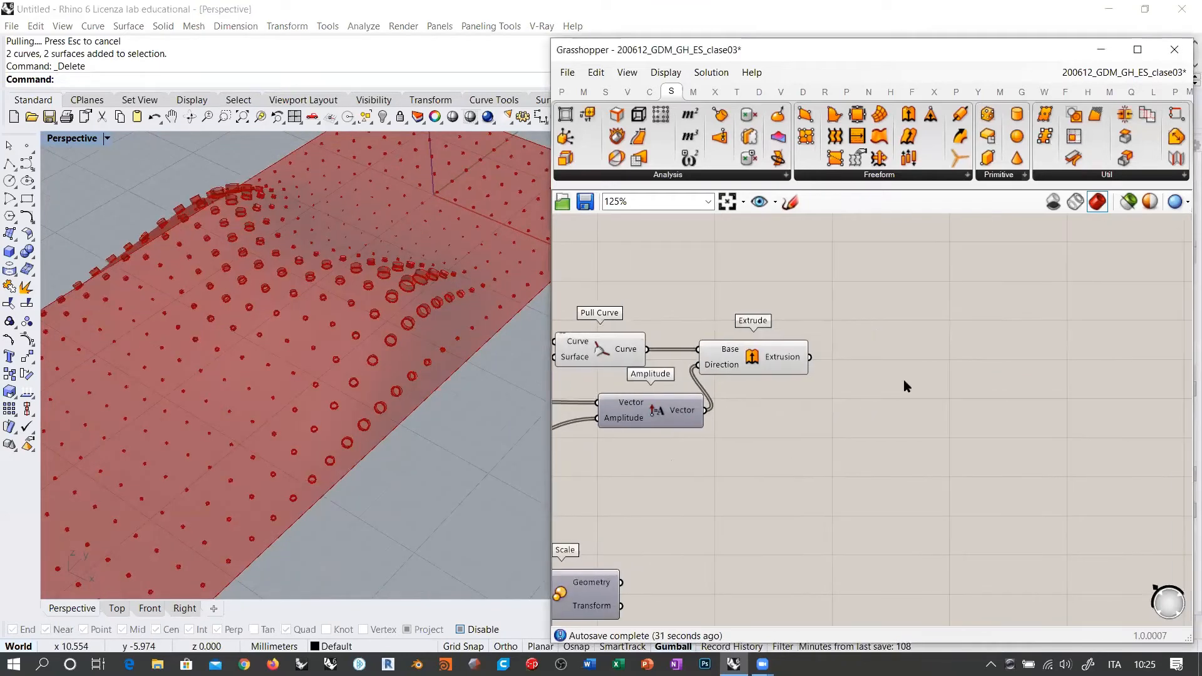
double_click(903, 379)
text(cap)
click(868, 365)
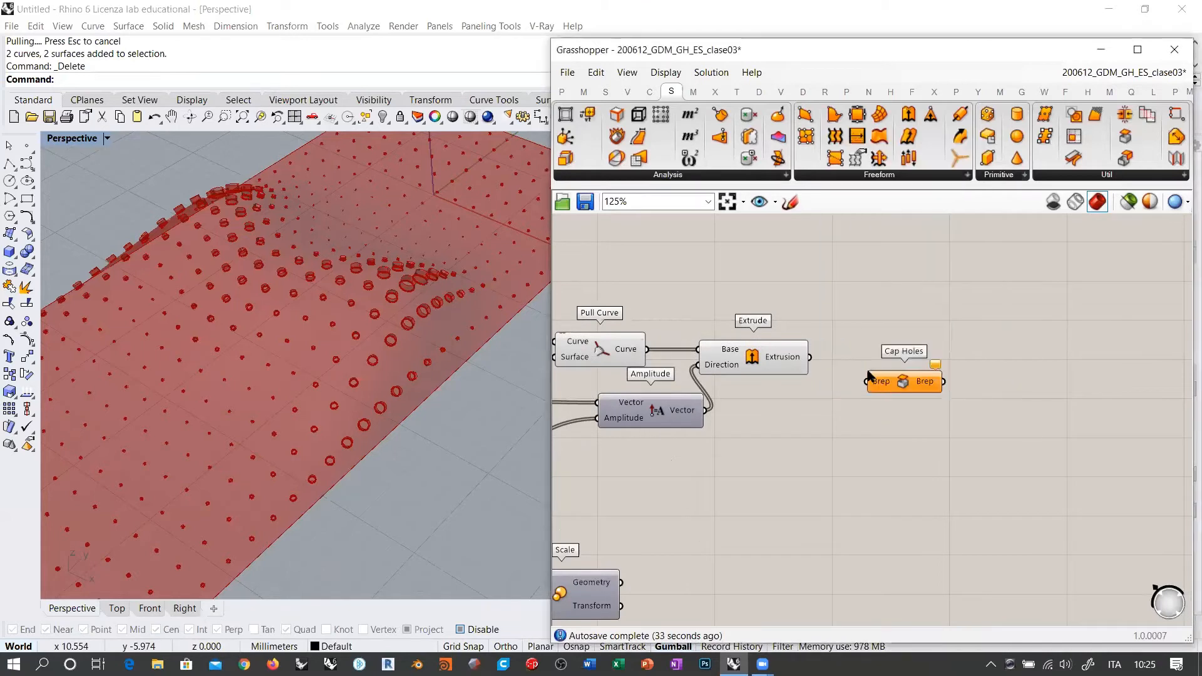
drag(817, 365, 876, 354)
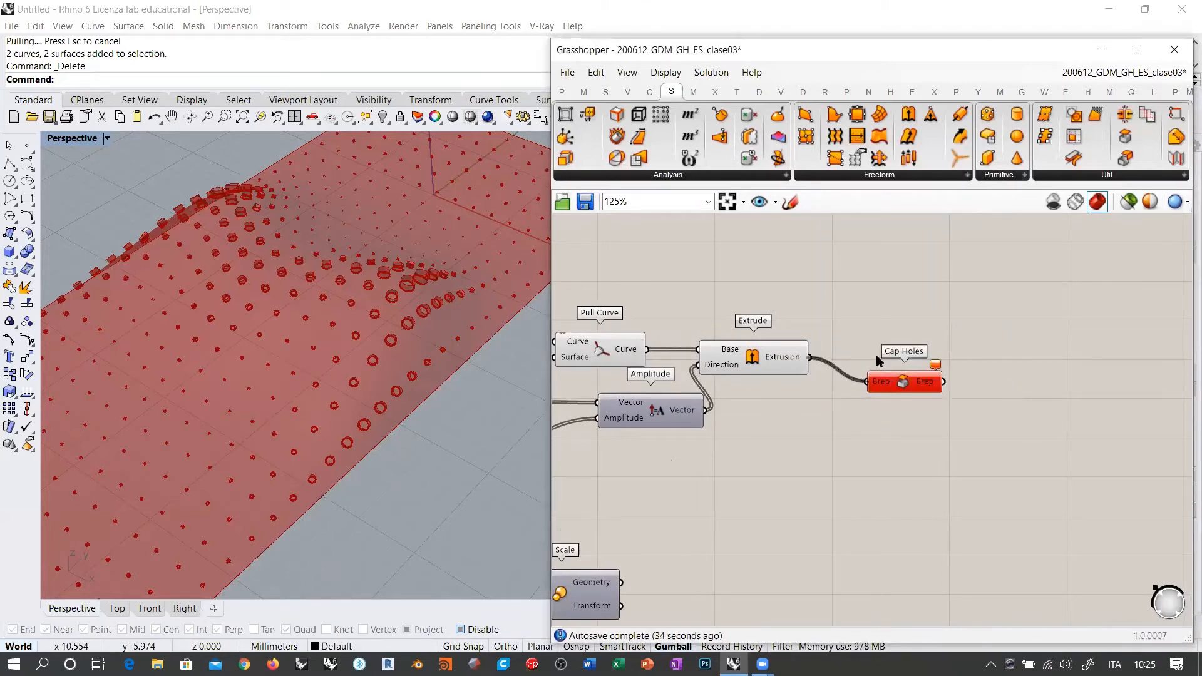
click(899, 417)
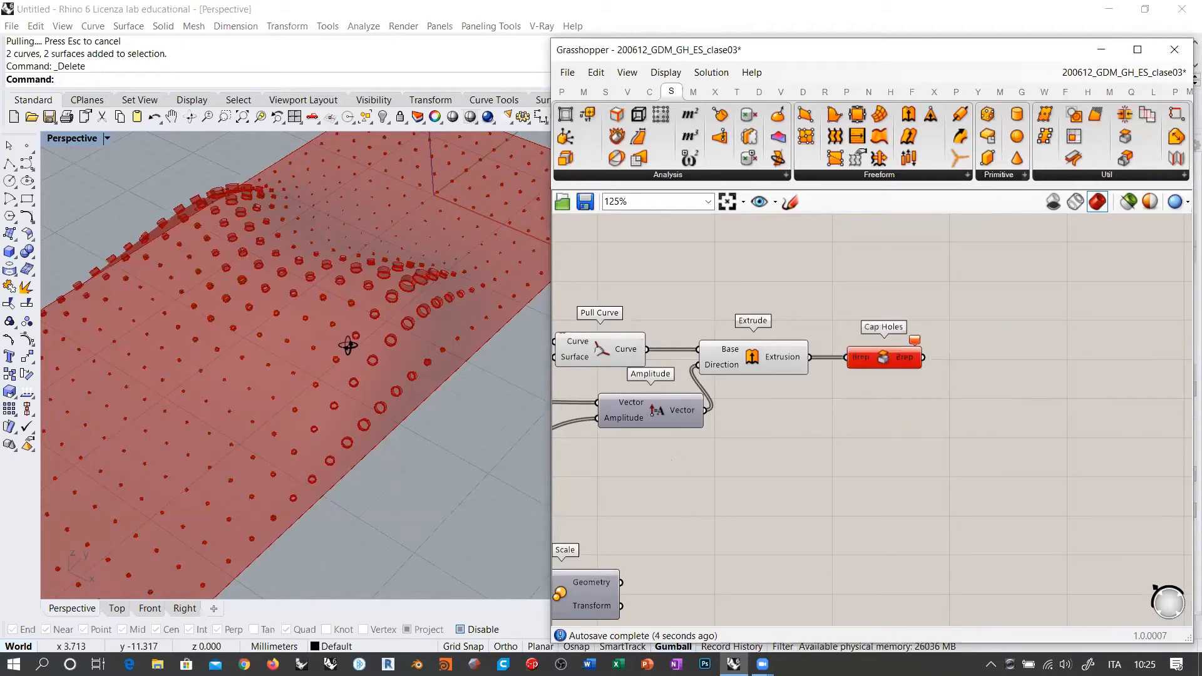
Inspect the ends of the extruded cylinders up close and delete the Cap Holes component.
right_drag(348, 344, 340, 402)
scroll(340, 401, up, 2)
scroll(340, 402, up, 5)
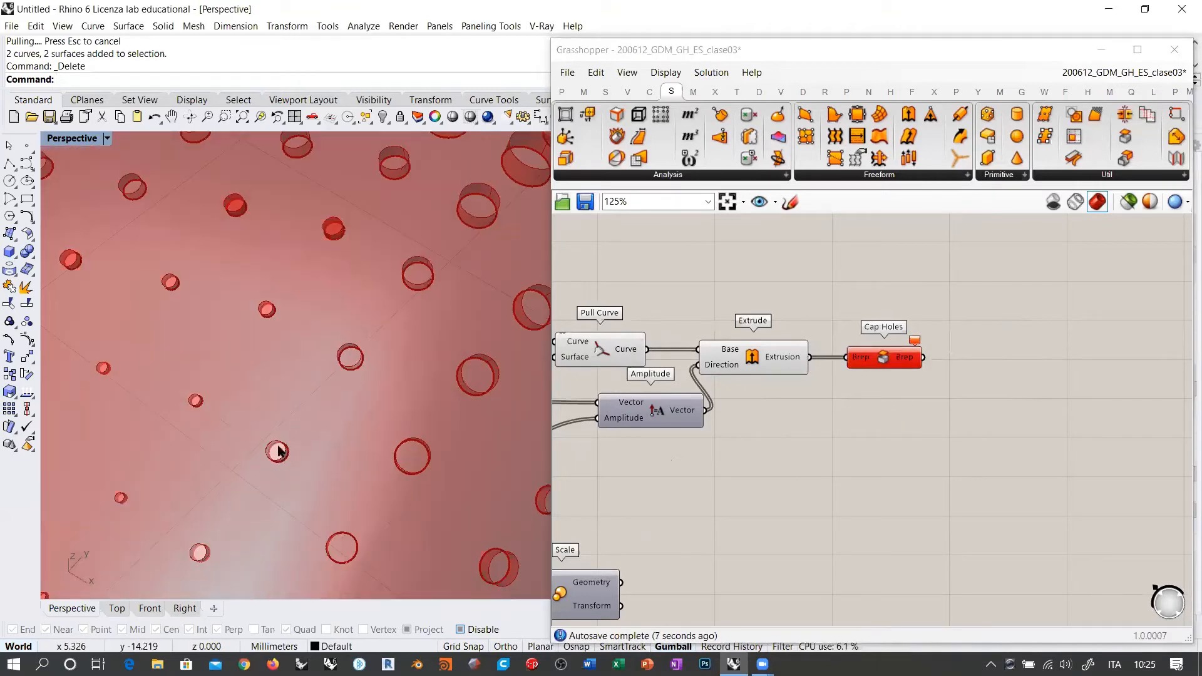
scroll(335, 367, down, 5)
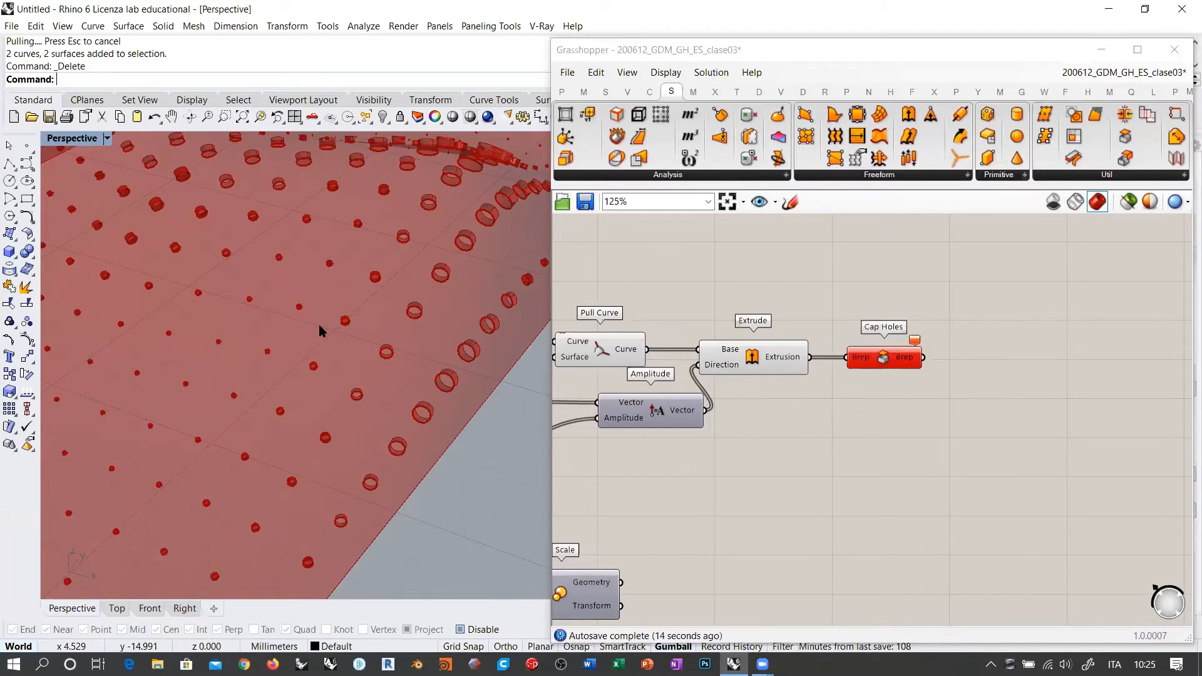
mouse_move(244, 349)
right_down()
mouse_move(411, 349)
mouse_move(340, 341)
mouse_move(392, 303)
mouse_move(265, 338)
right_up()
scroll(176, 348, up, 7)
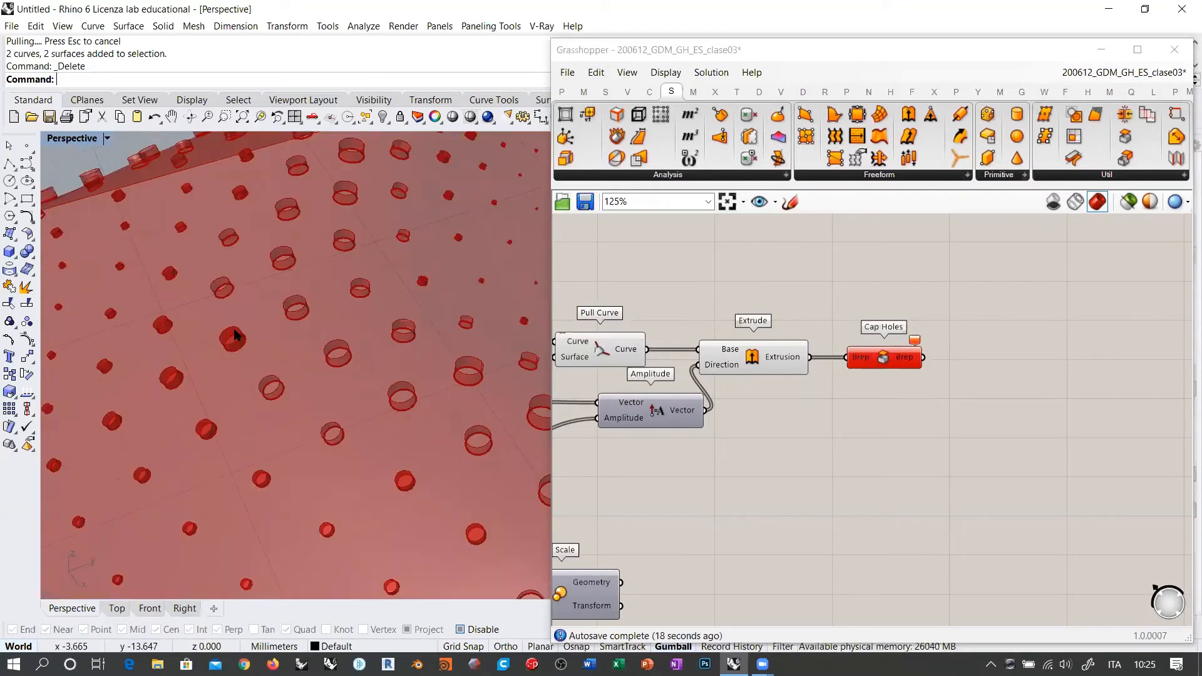
scroll(235, 335, up, 3)
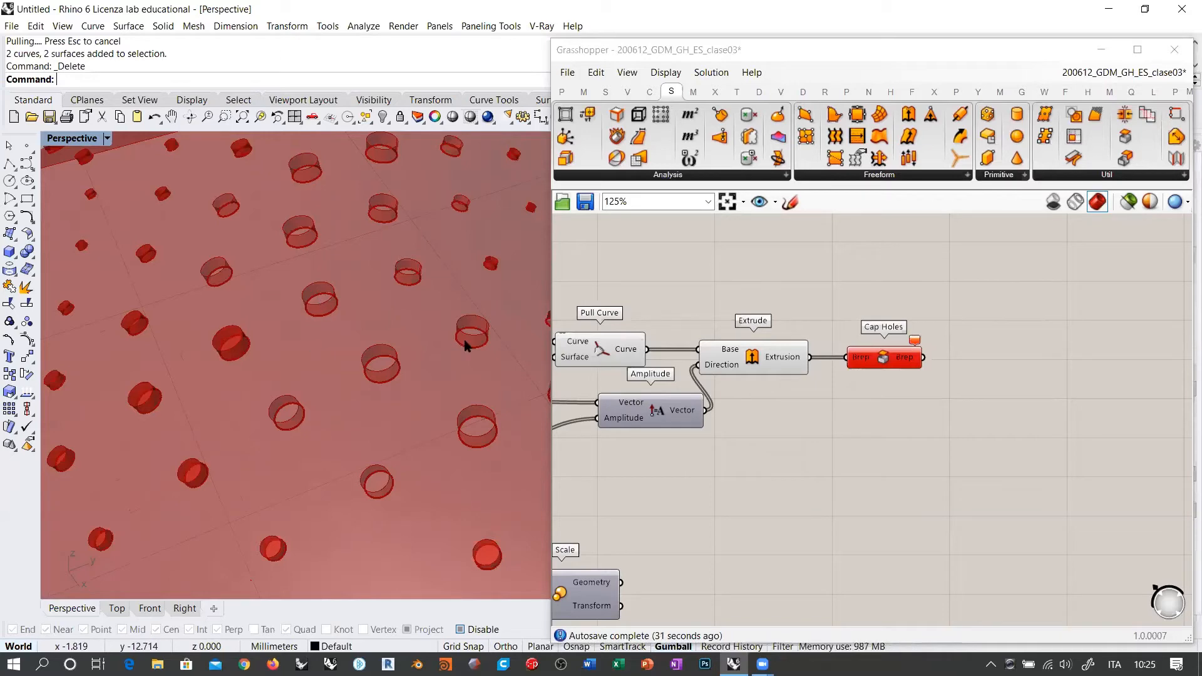
drag(885, 361, 908, 393)
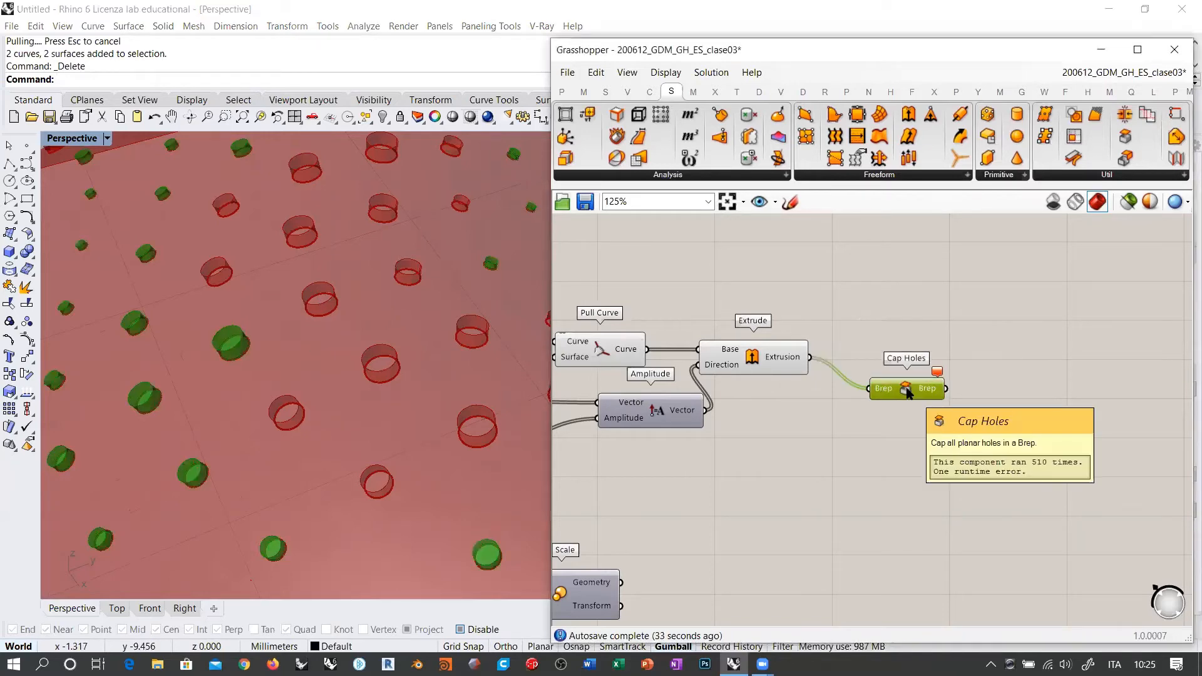
key(Delete)
right_drag(376, 294, 357, 328)
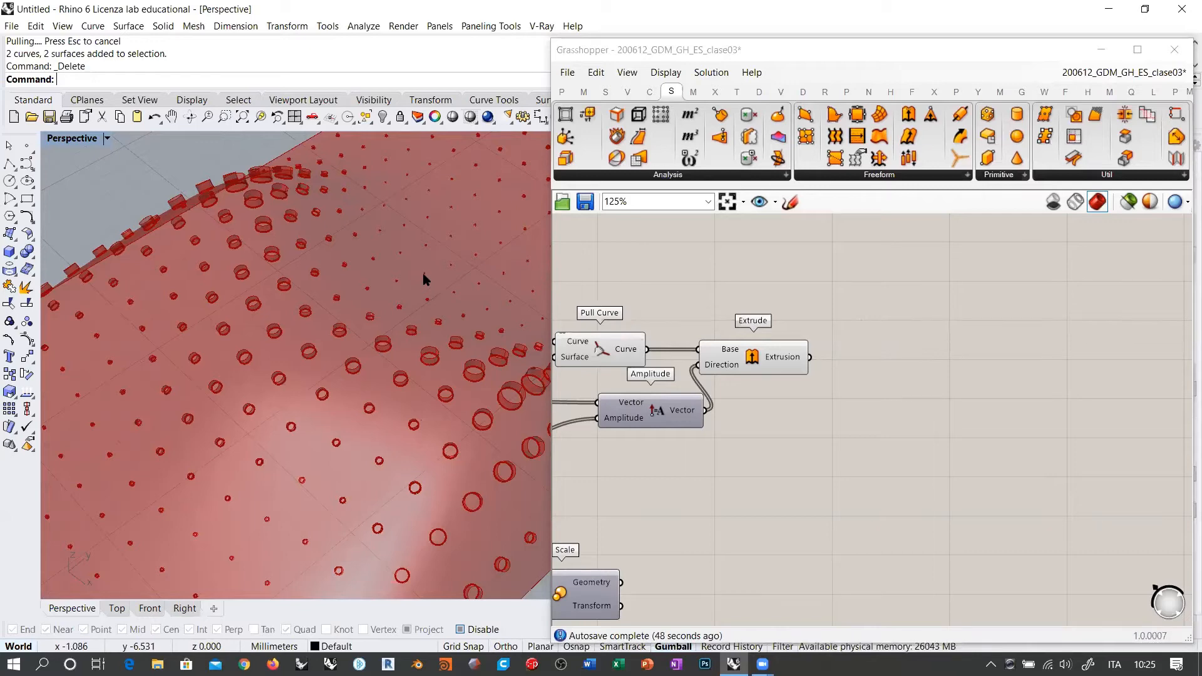
Rearrange the canvas by aligning Pull Curve above Amplitude and placing Extrude beside them, midway between the two.
right_drag(776, 363, 903, 363)
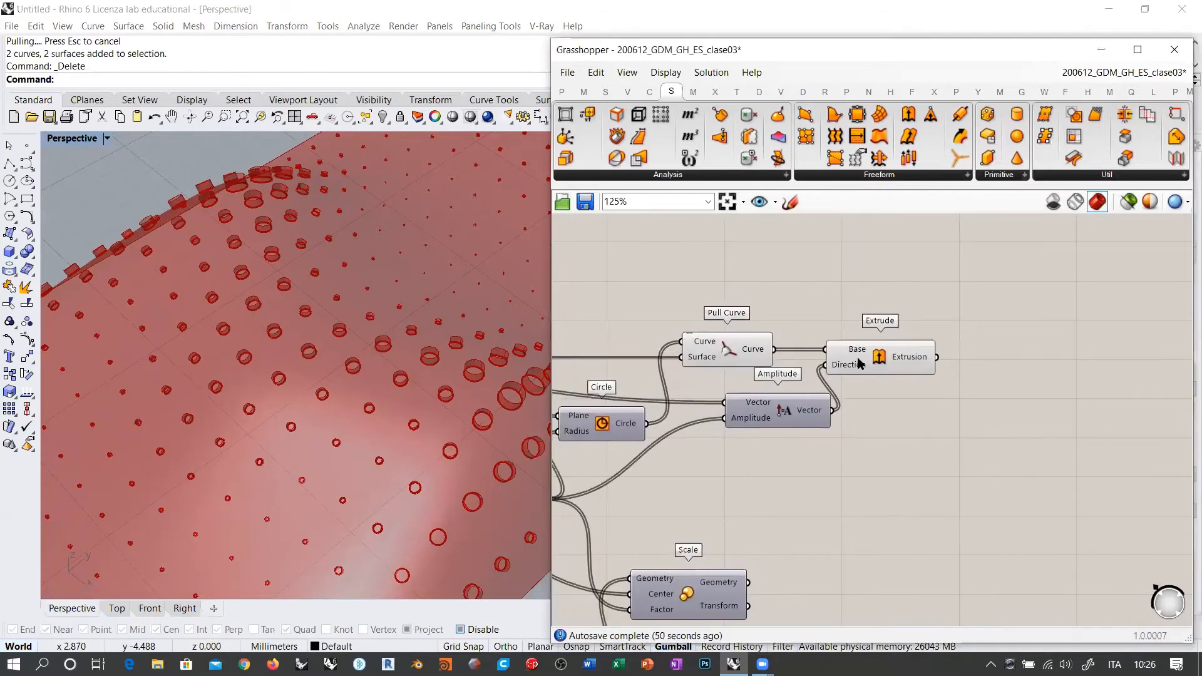
click(904, 361)
drag(904, 362, 910, 362)
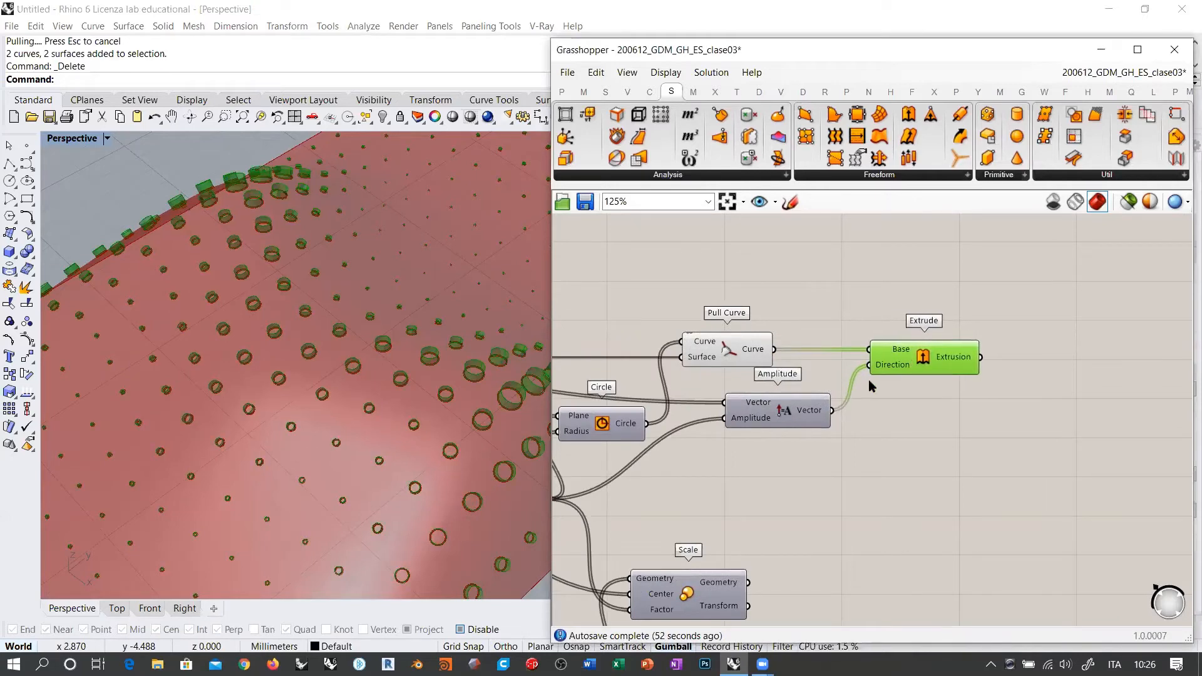
drag(733, 348, 779, 346)
click(857, 289)
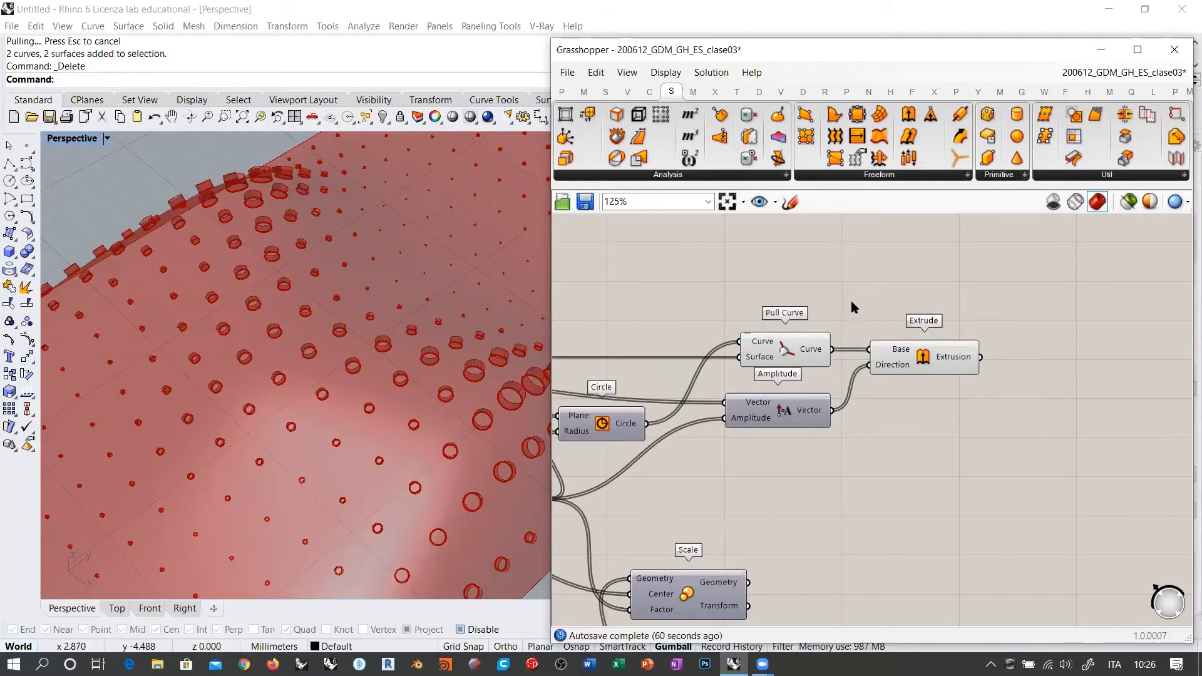
drag(913, 377, 910, 391)
click(923, 449)
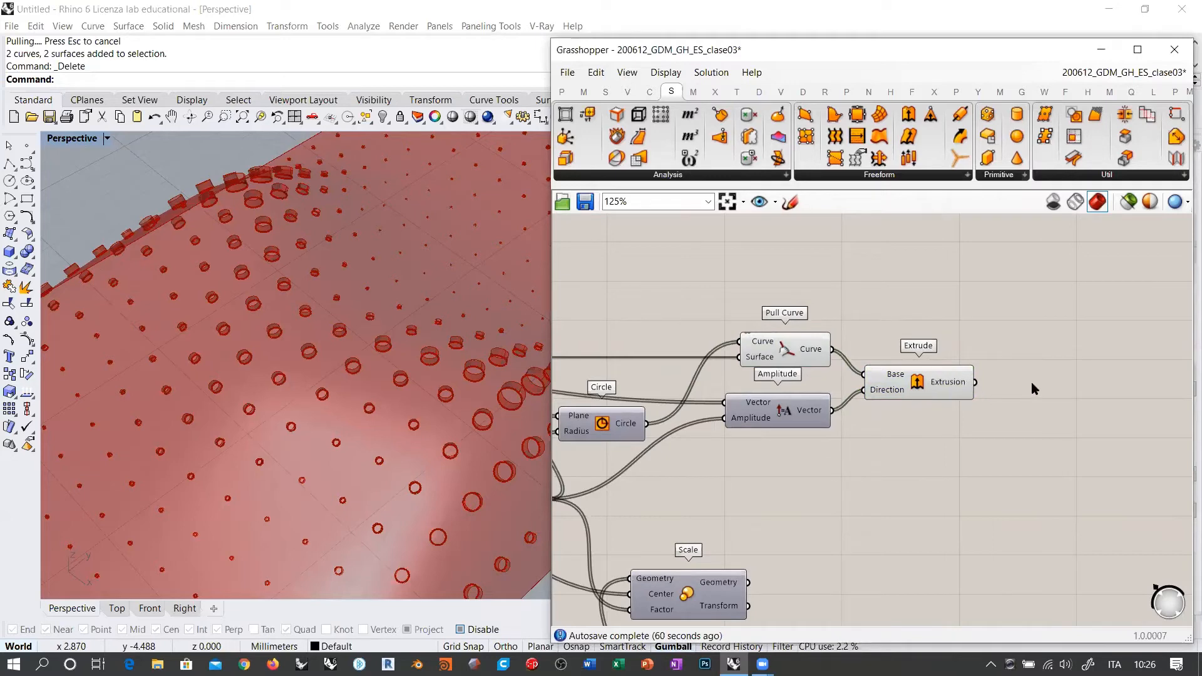
Examine the open extruded cylinders up close where they meet the curved surface.
right_drag(472, 370, 464, 310)
scroll(465, 310, up, 3)
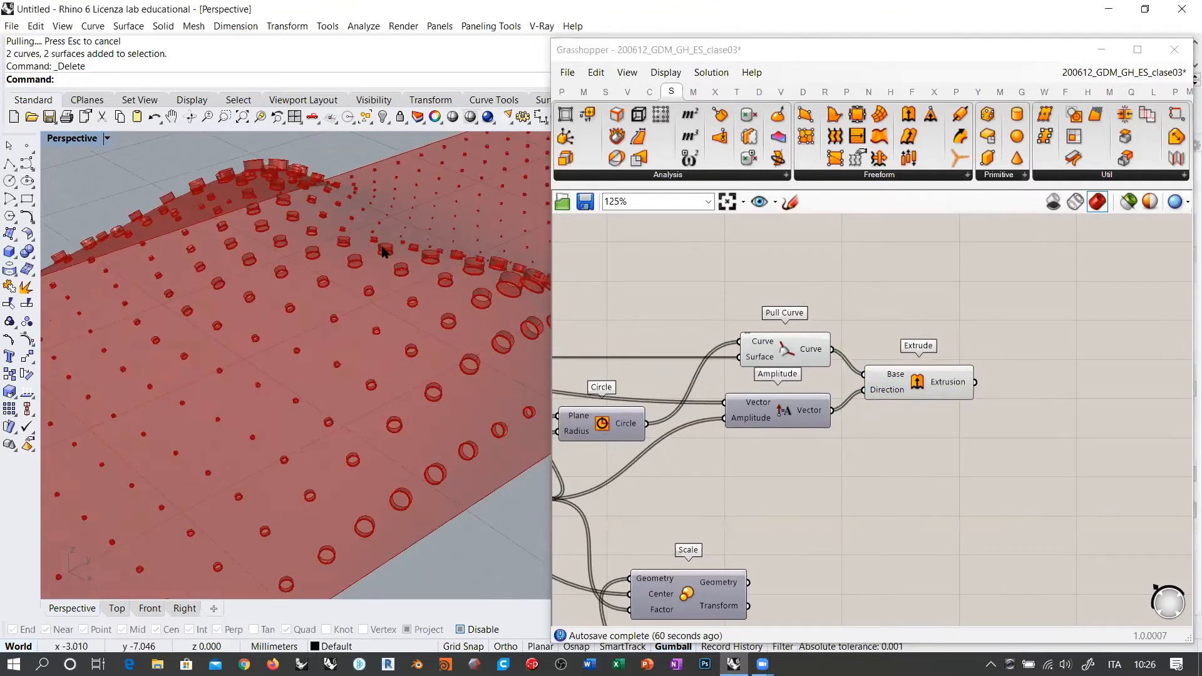
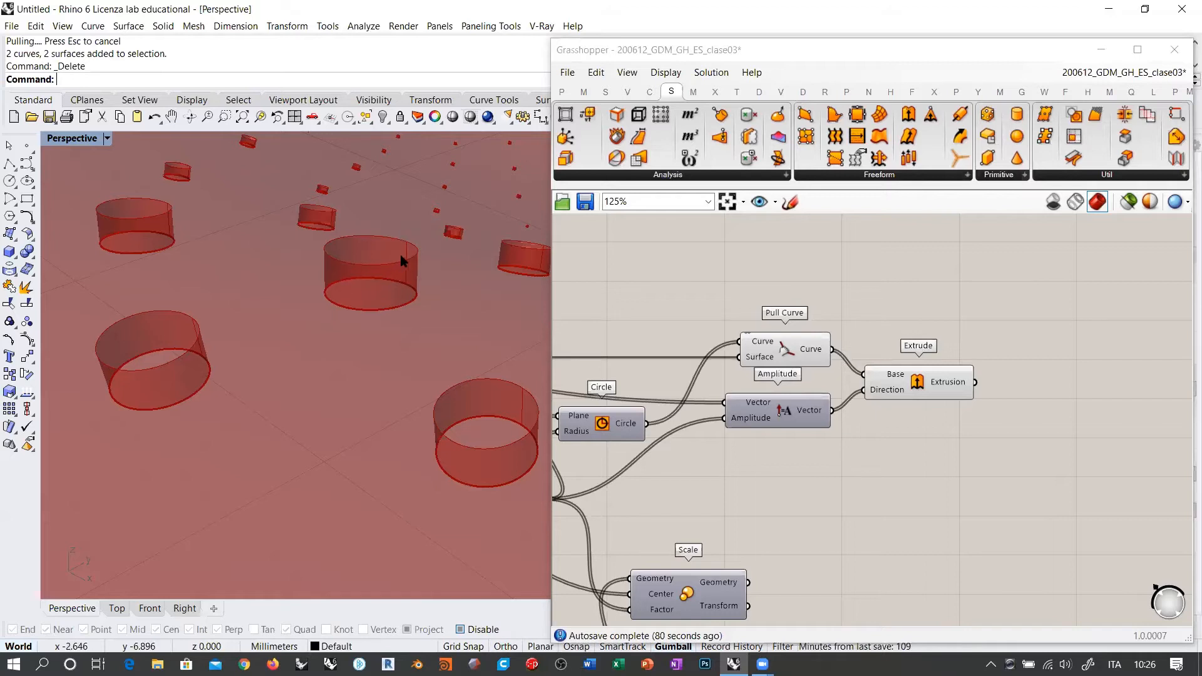
shift+right_drag(417, 329, 409, 344)
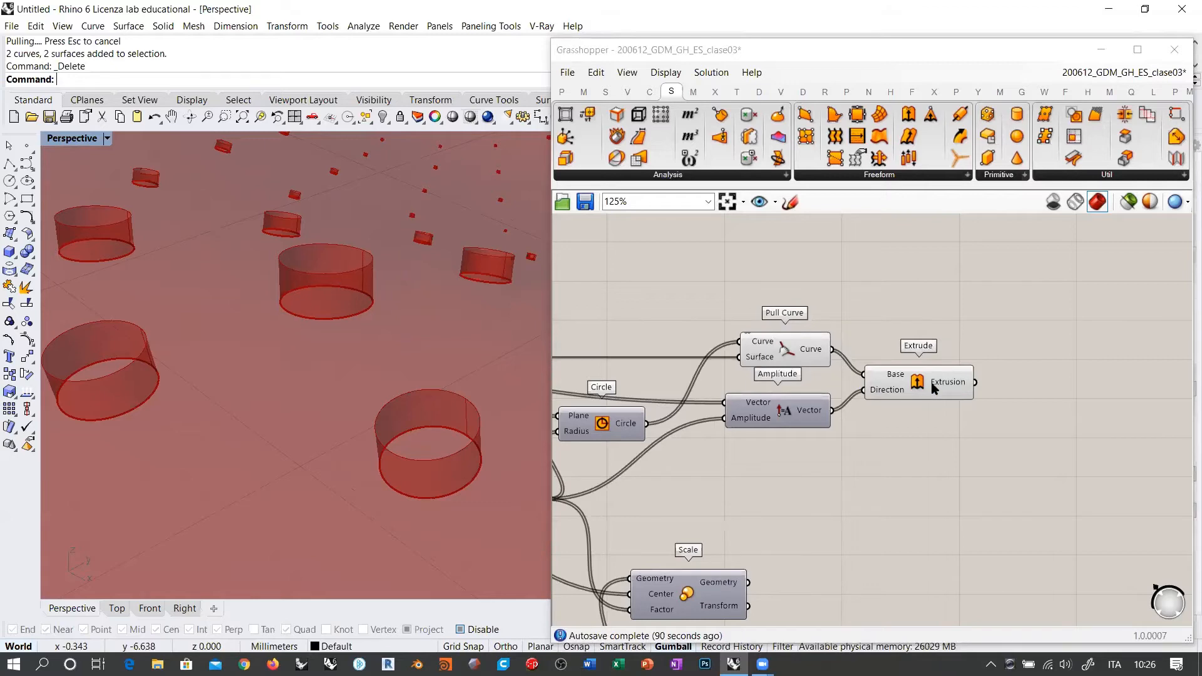
Add a Move component above Extrude, with Pull Curve feeding Geometry and the Amplitude vector feeding Motion, and compare its preview with Extrude's.
drag(926, 383, 1003, 404)
double_click(936, 326)
text(move)
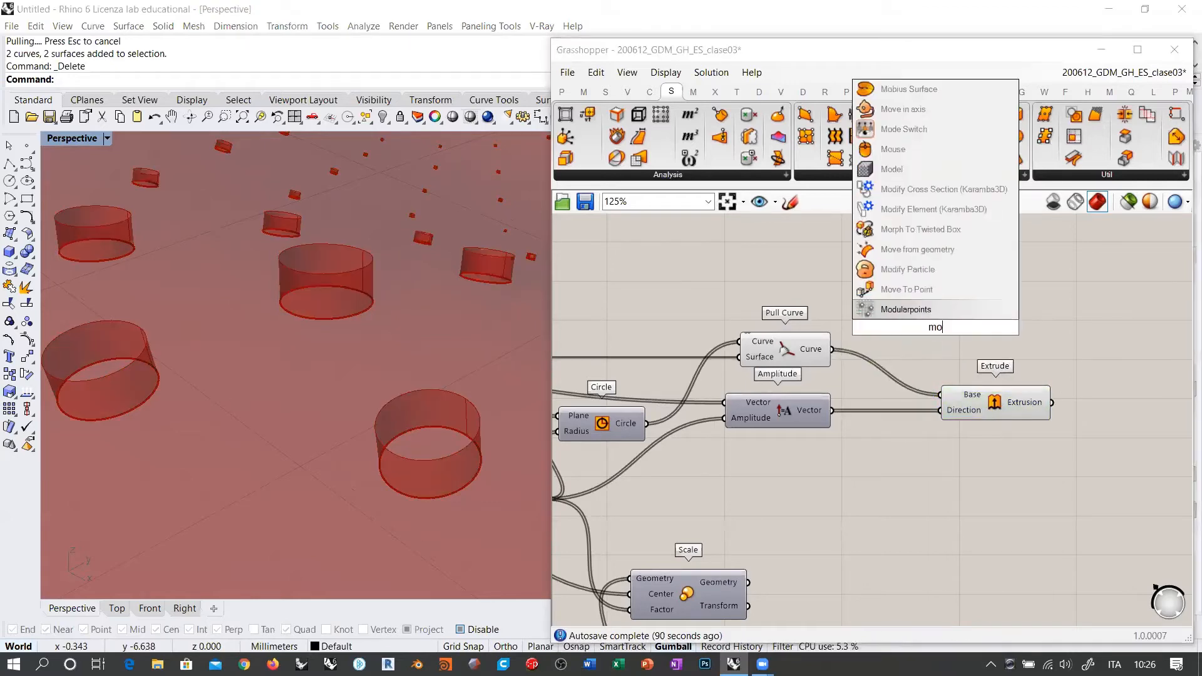
click(882, 253)
drag(833, 349, 875, 319)
drag(832, 410, 989, 339)
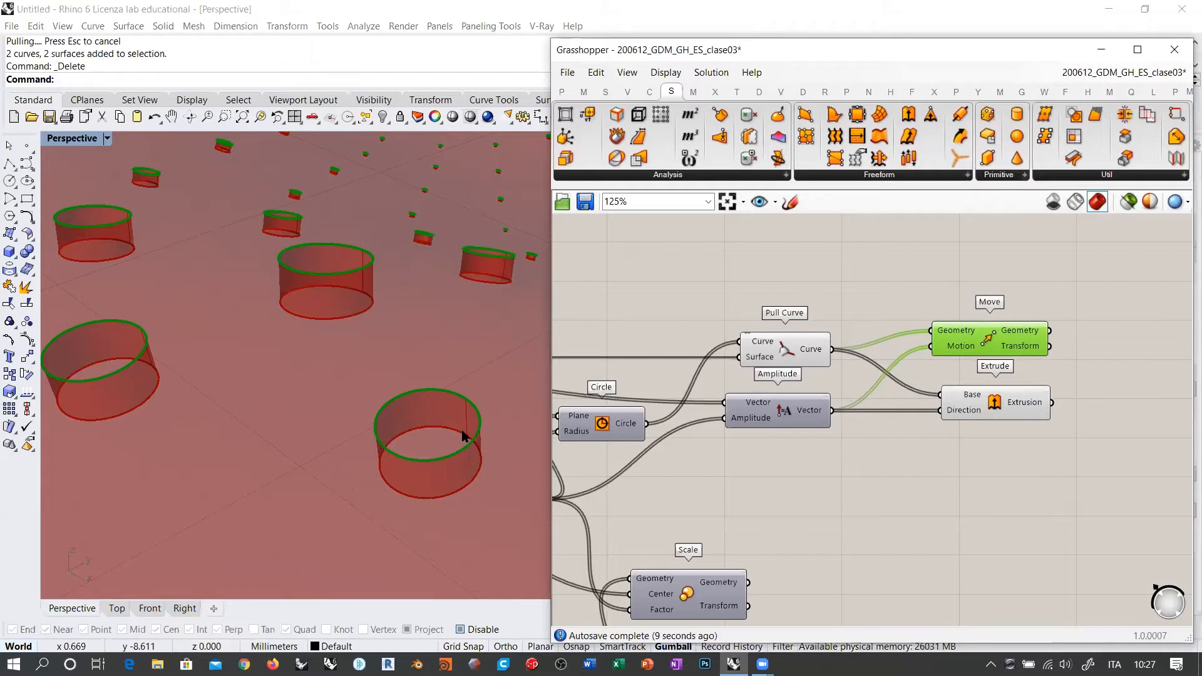
click(1022, 404)
click(1019, 452)
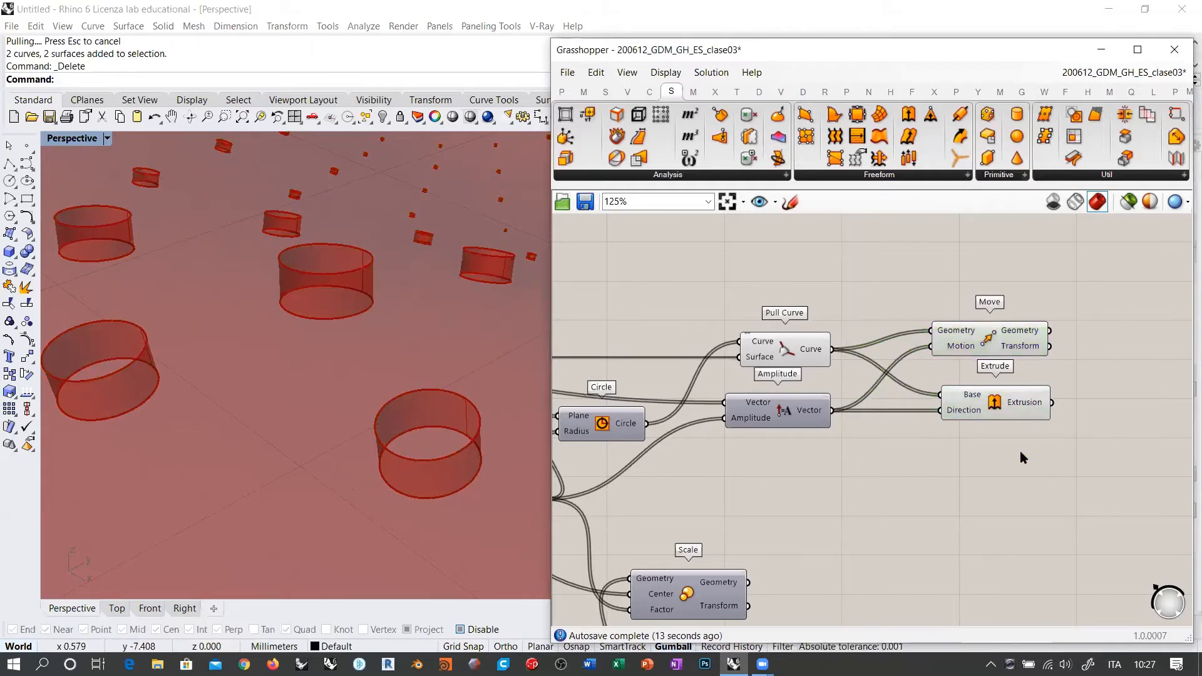
click(996, 404)
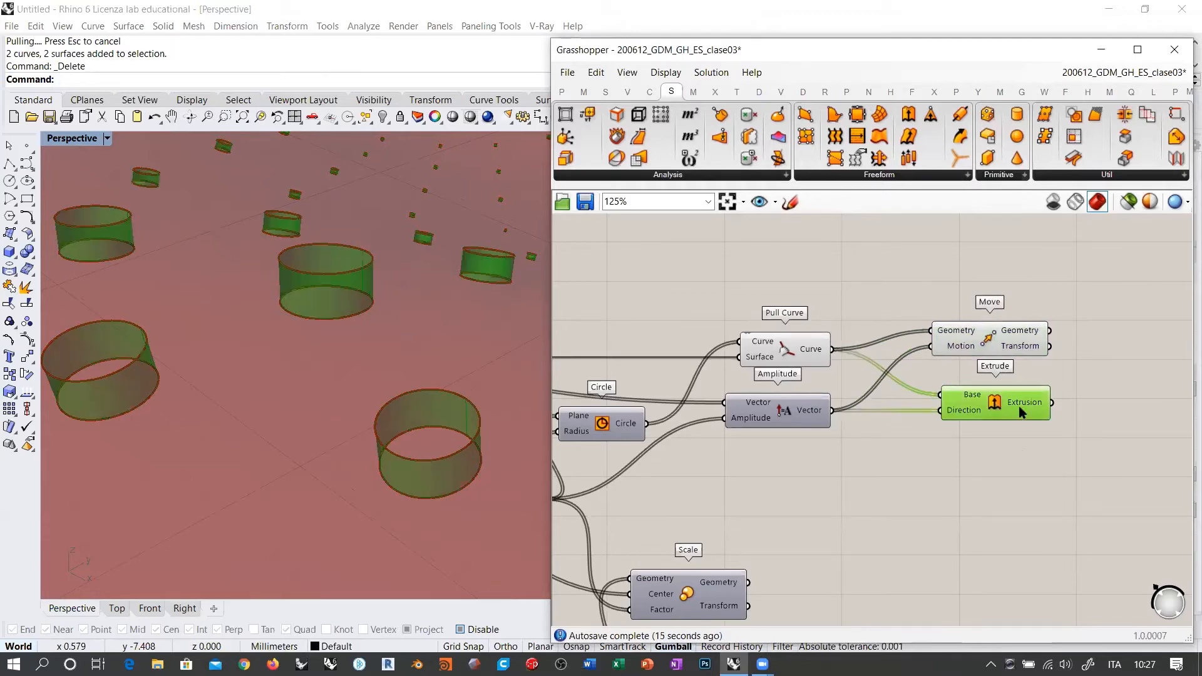
mouse_move(1024, 408)
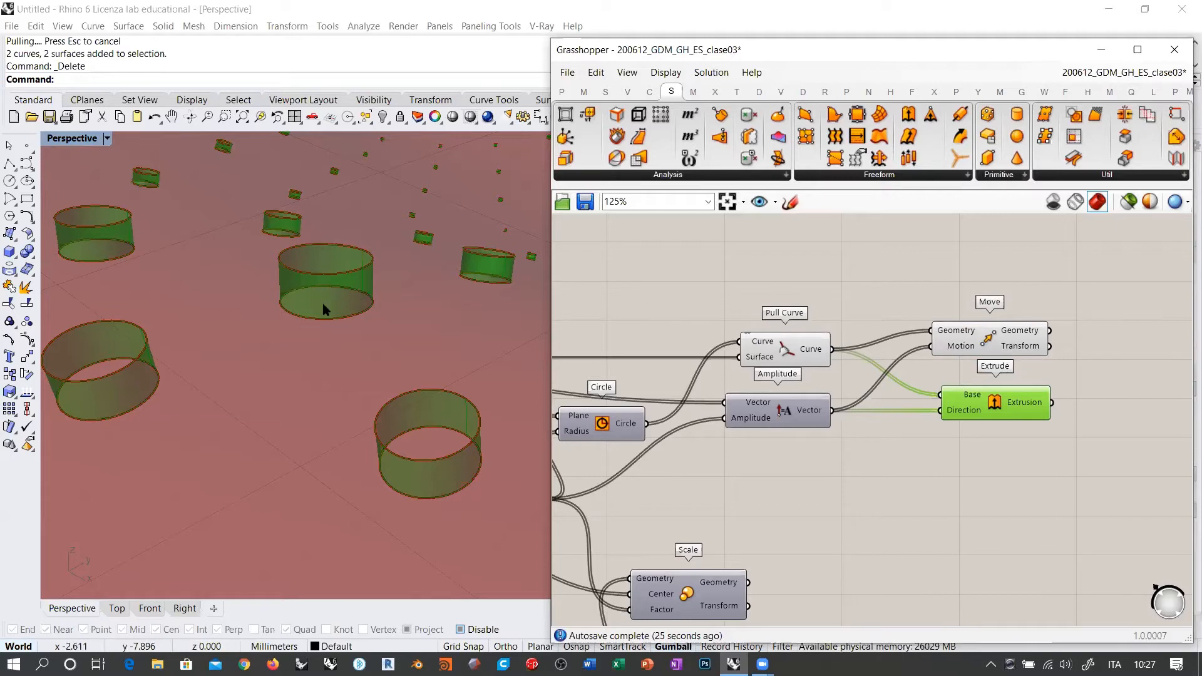
click(967, 341)
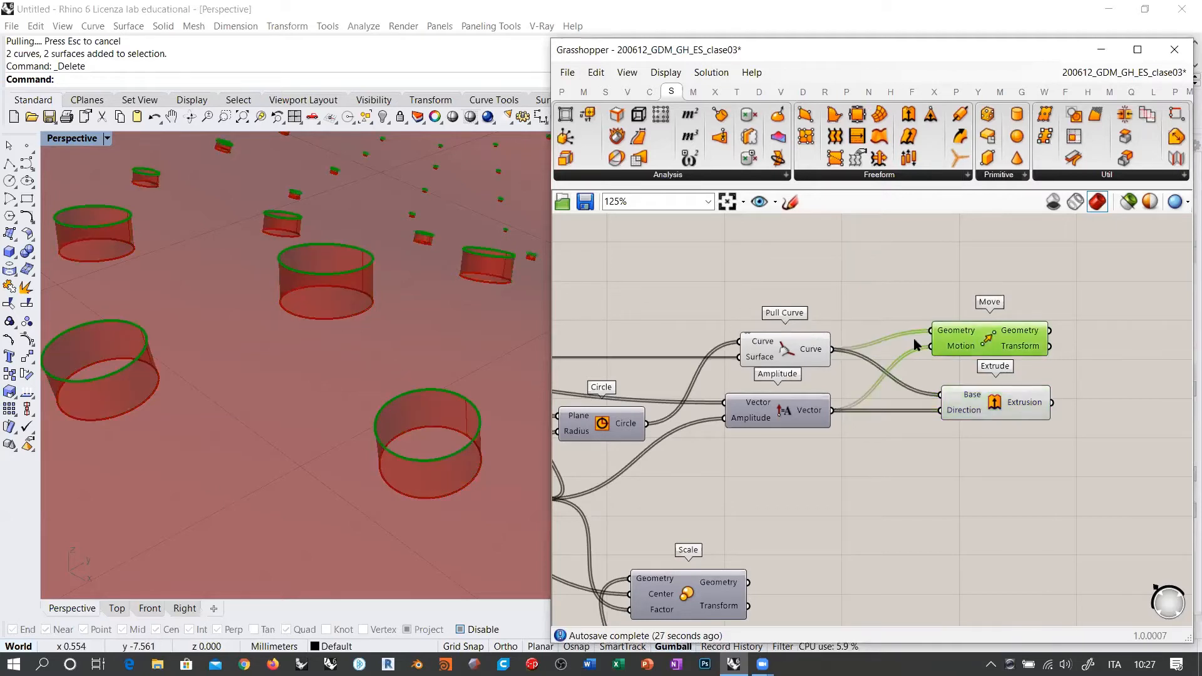
Add a Patch component beside Move and connect Move's Geometry output to its Curves input.
right_drag(1145, 346, 930, 377)
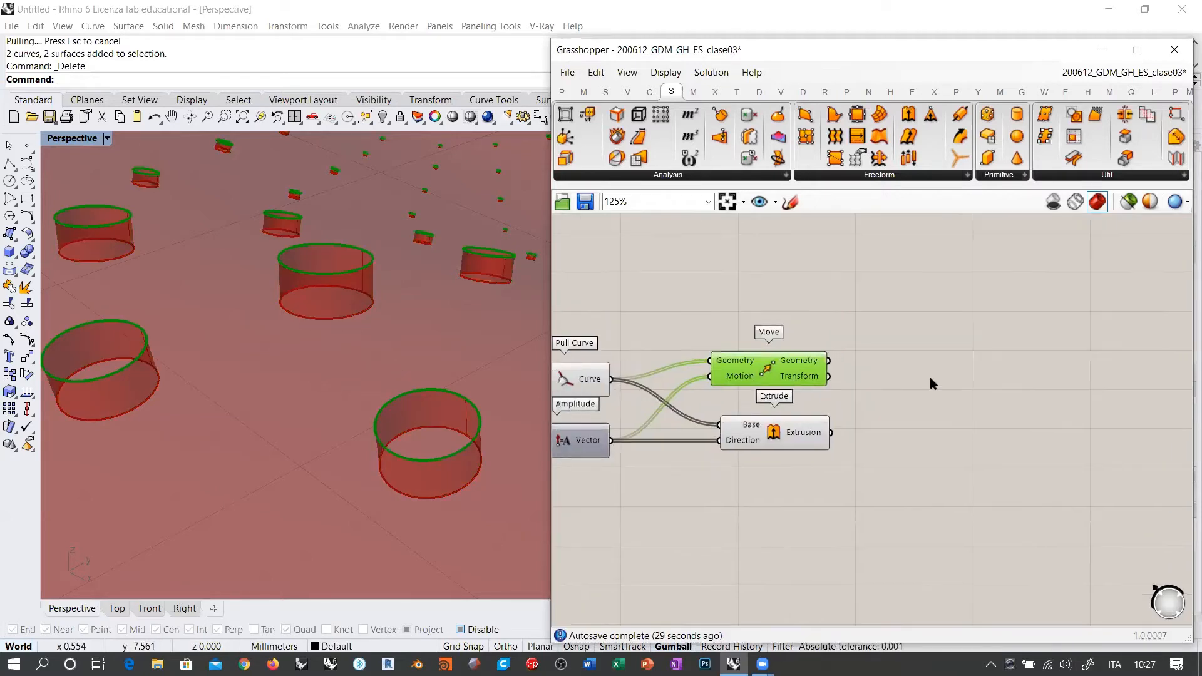
double_click(929, 378)
text(patc)
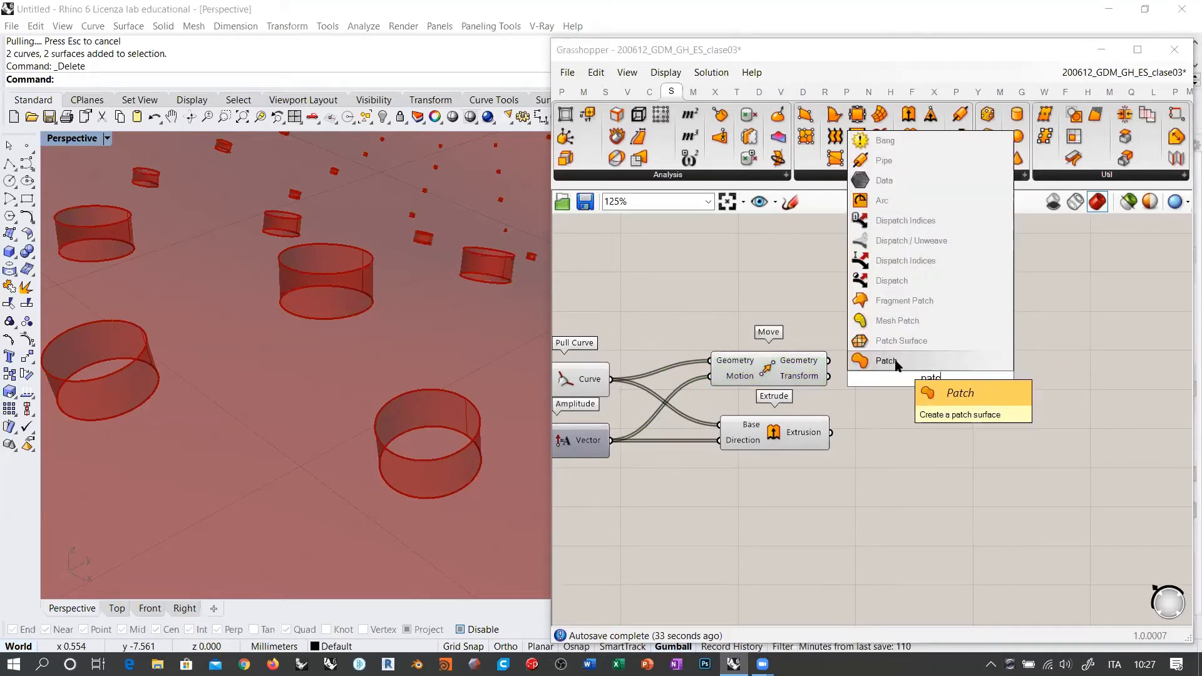
click(895, 362)
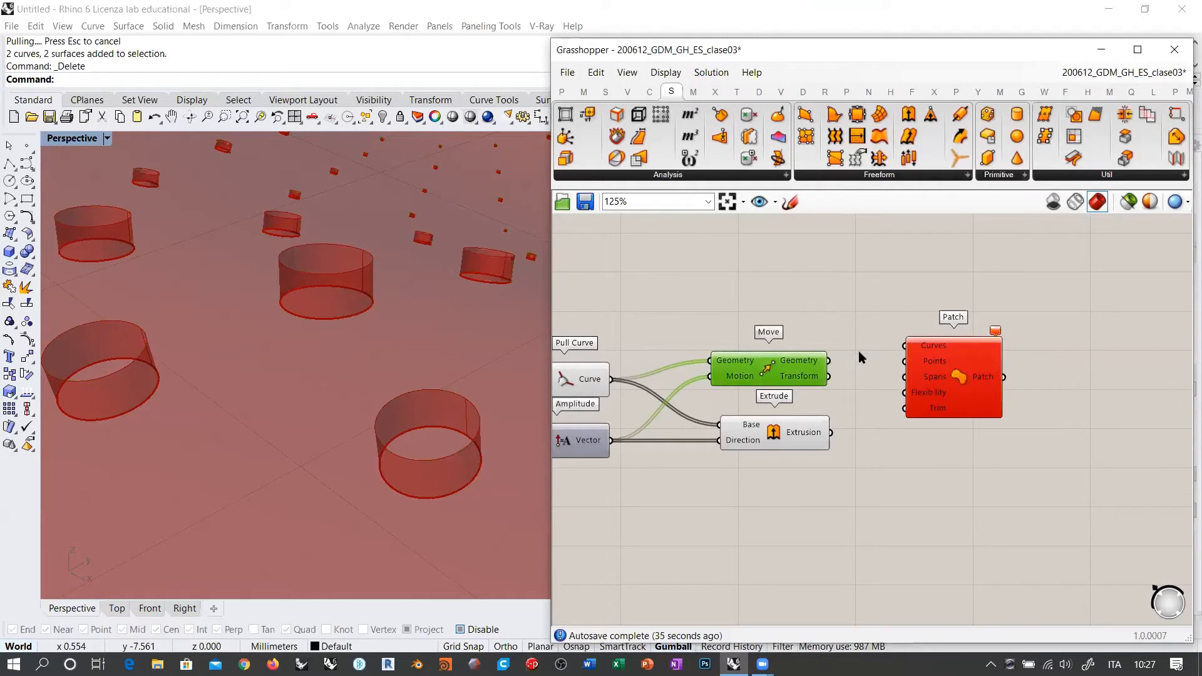
scroll(858, 350, up, 3)
drag(927, 348, 812, 365)
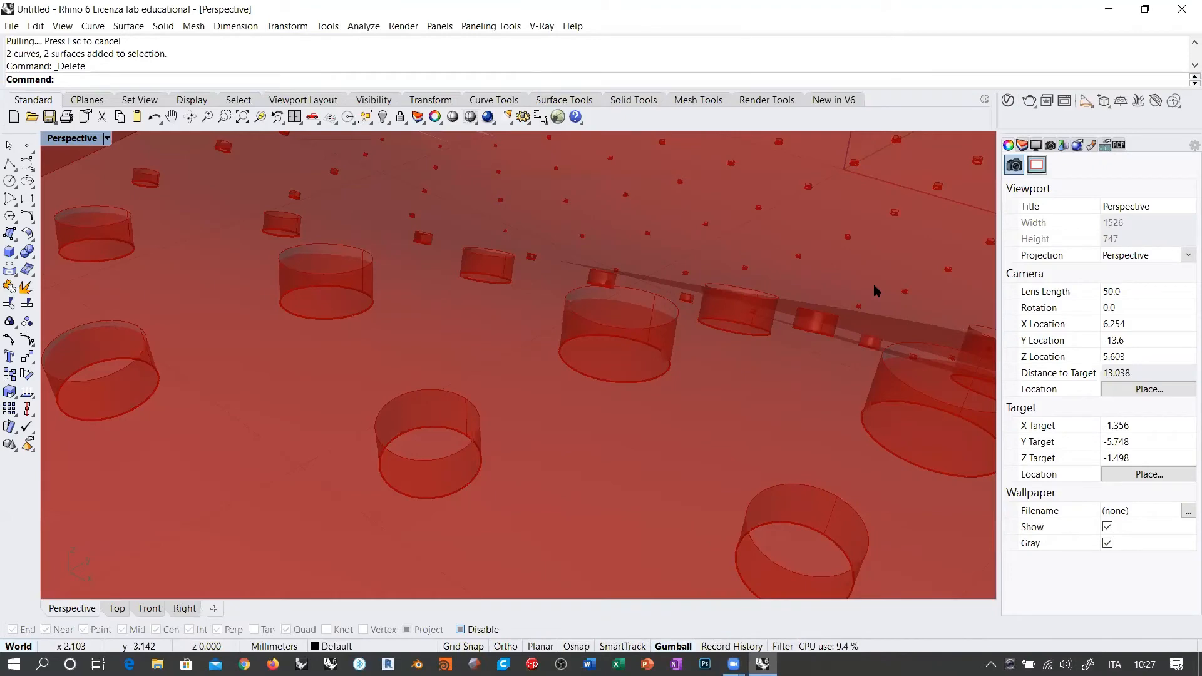
Graft the Curves input of the Patch component so that each moved circle is patched separately.
right_drag(622, 298, 552, 316)
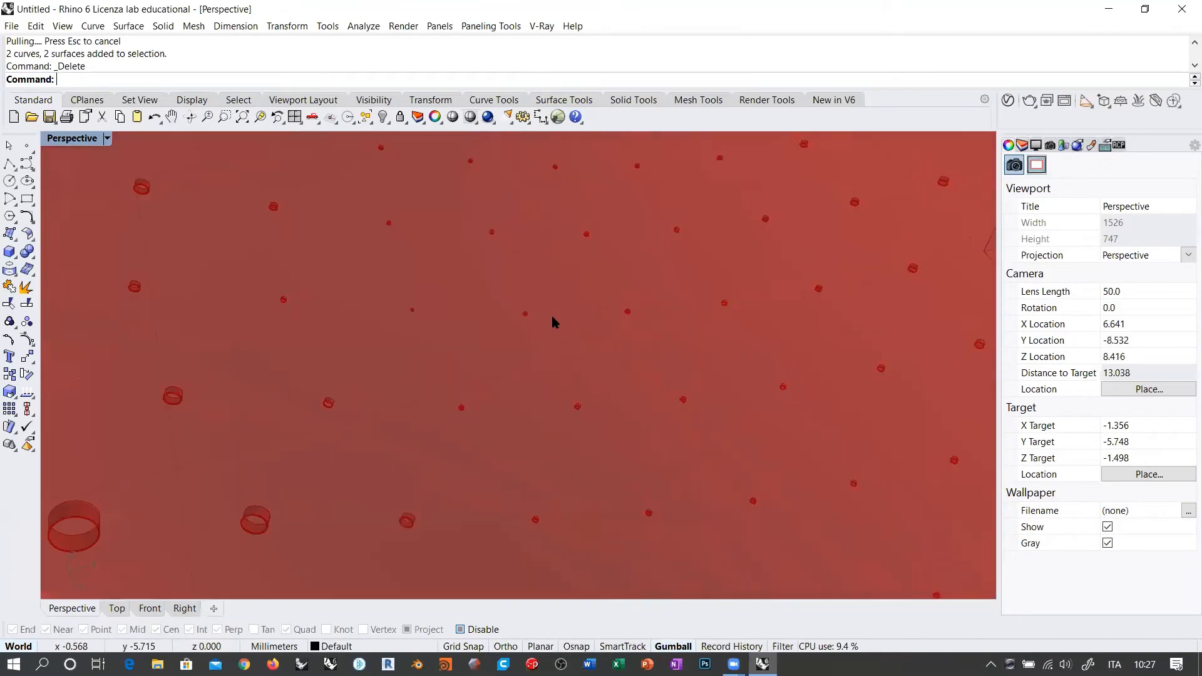
scroll(556, 310, down, 16)
right_drag(575, 379, 607, 384)
scroll(571, 349, up, 5)
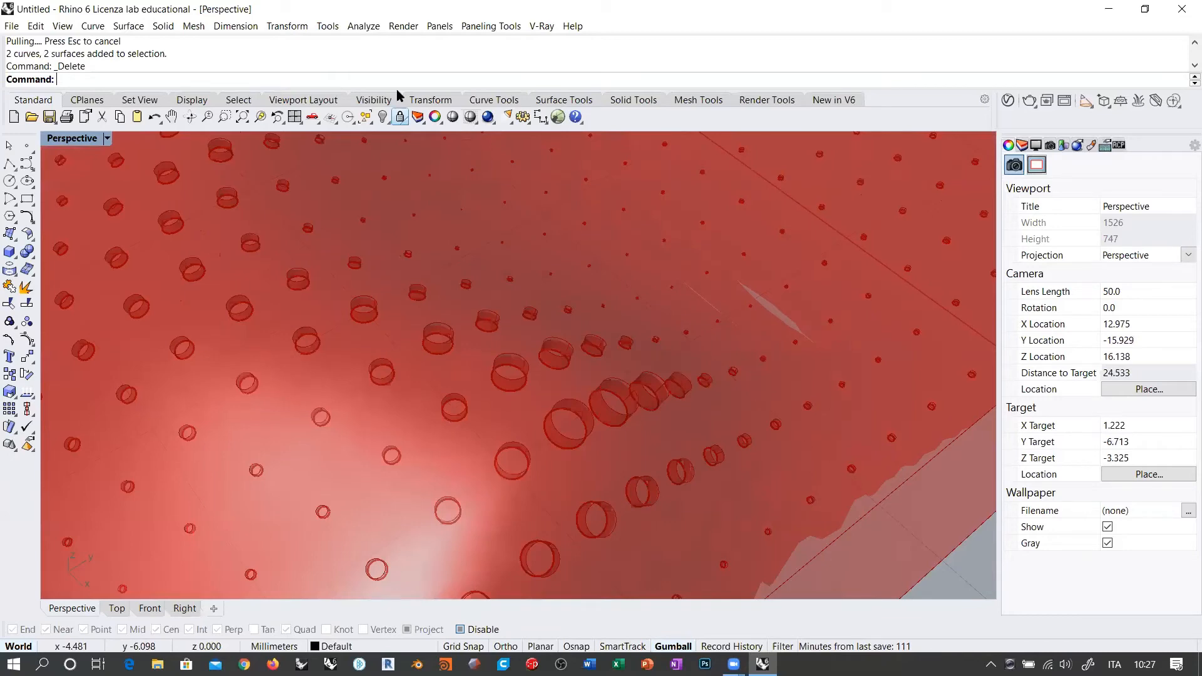
key(alt+Tab)
mouse_move(966, 352)
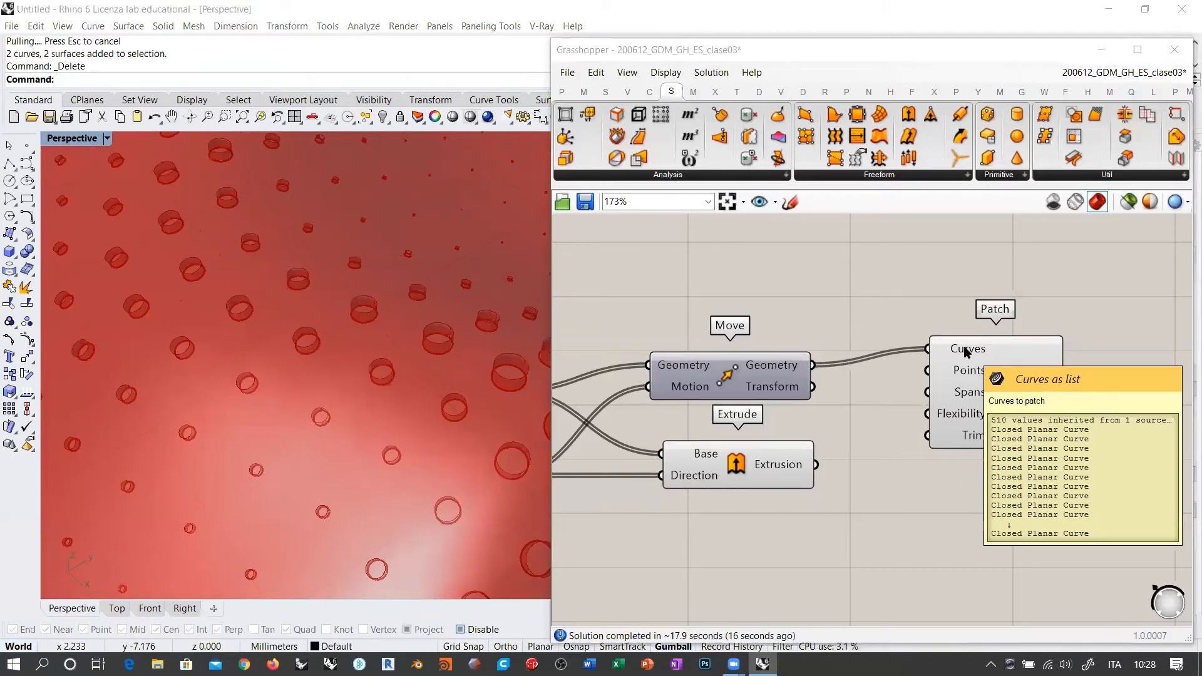
right_click(967, 351)
click(866, 460)
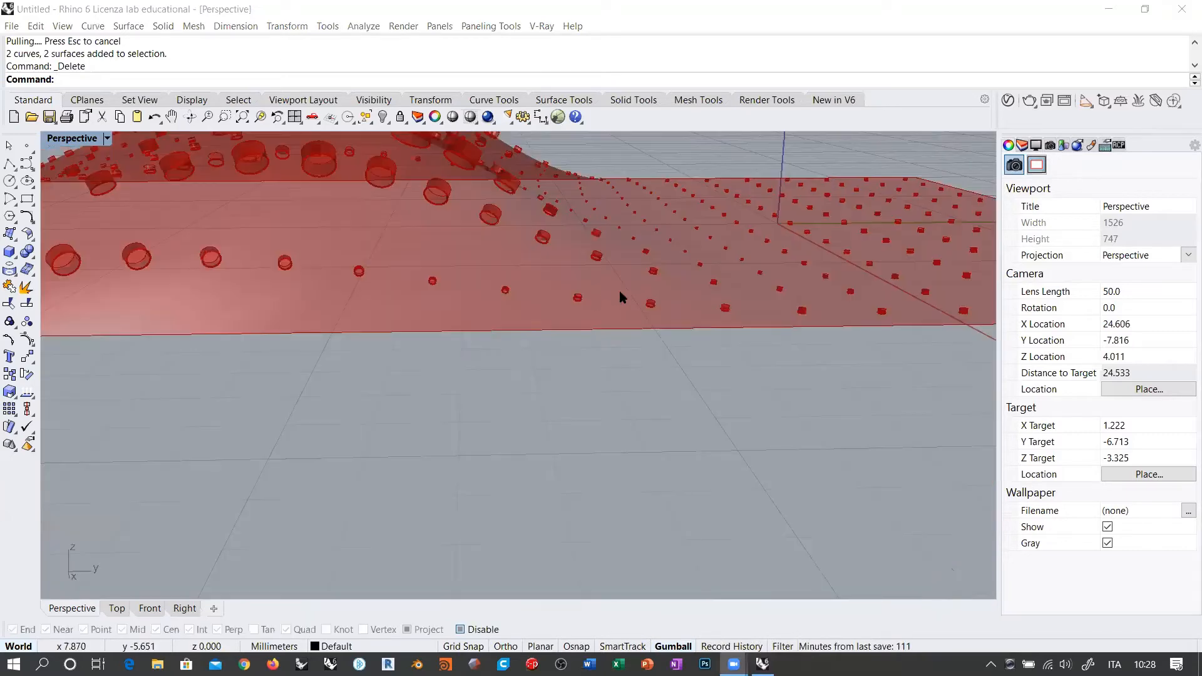
Examine the patched cylinders across the surface and up close, and delete the Patch component.
right_drag(587, 260, 630, 315)
shift+right_drag(351, 291, 404, 398)
scroll(351, 281, down, 3)
scroll(369, 286, up, 10)
scroll(370, 290, down, 10)
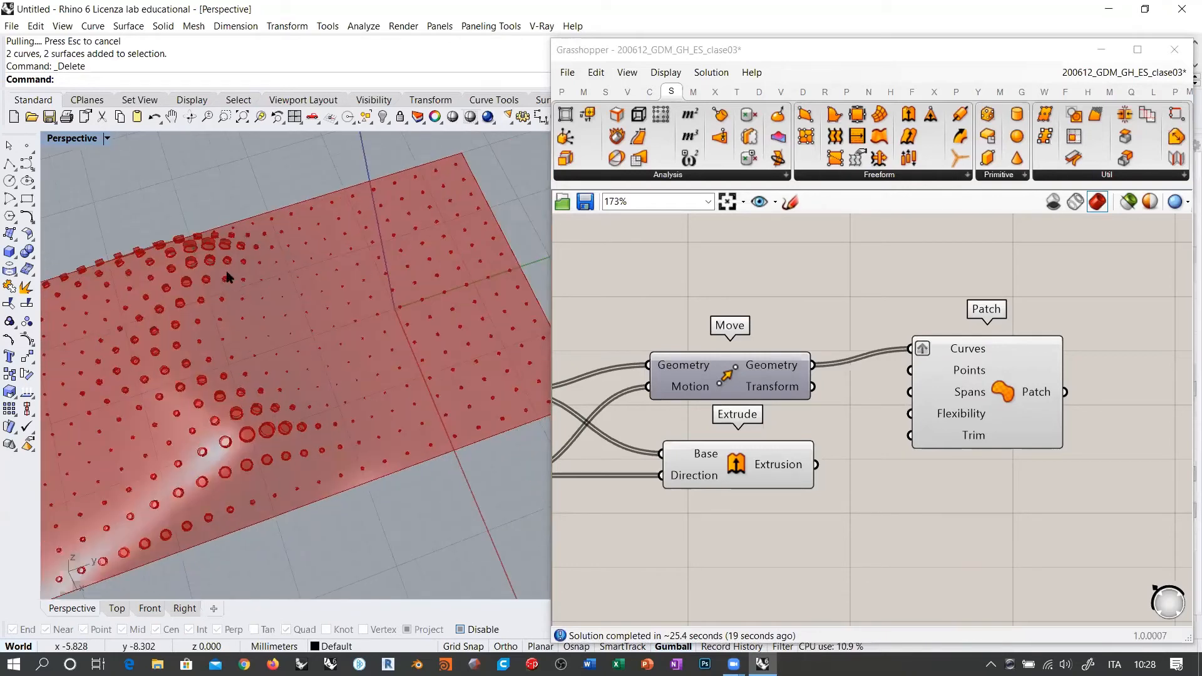
scroll(227, 277, up, 10)
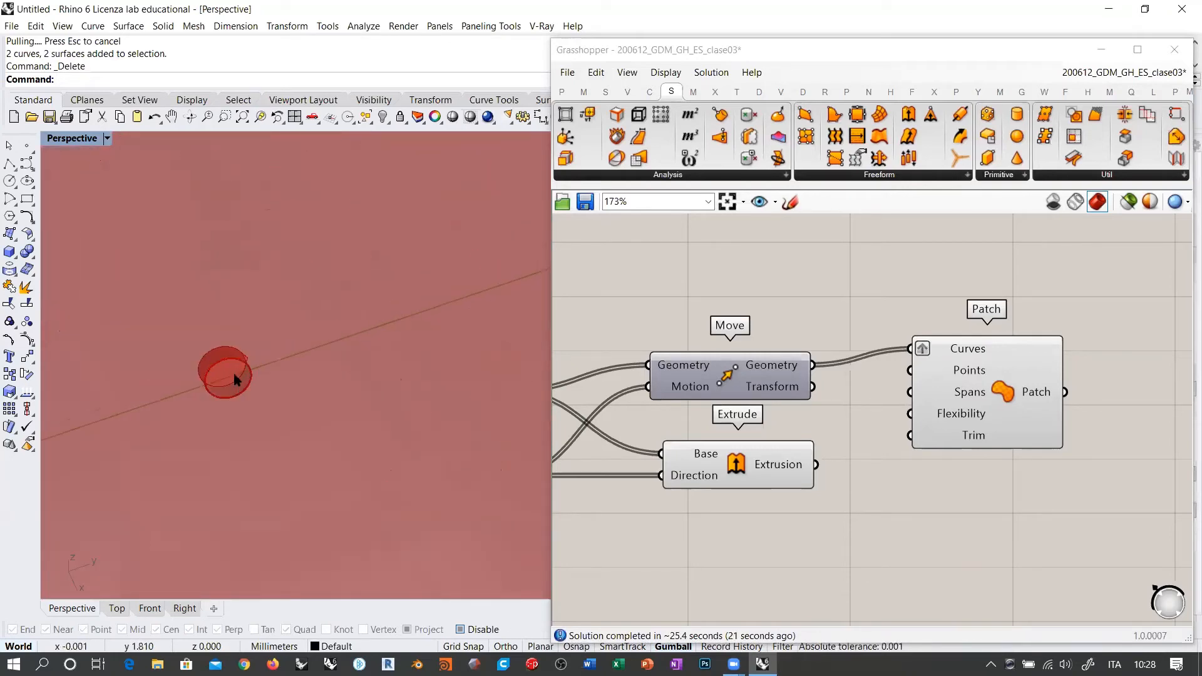
scroll(234, 373, up, 5)
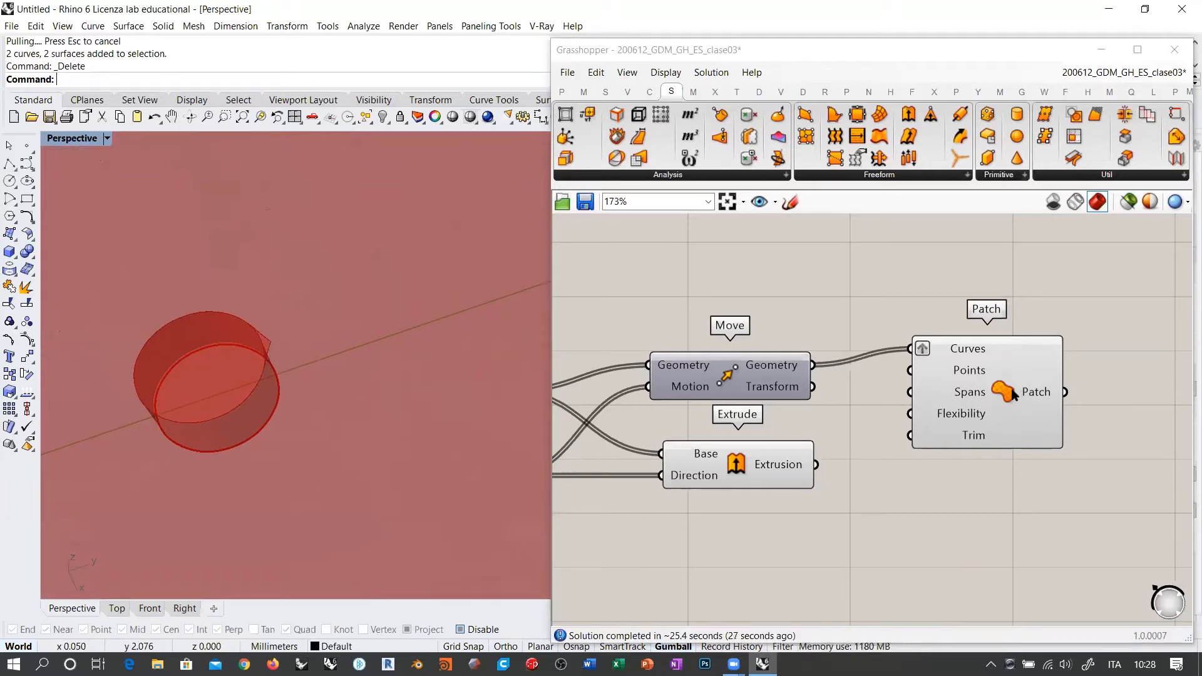
mouse_move(967, 393)
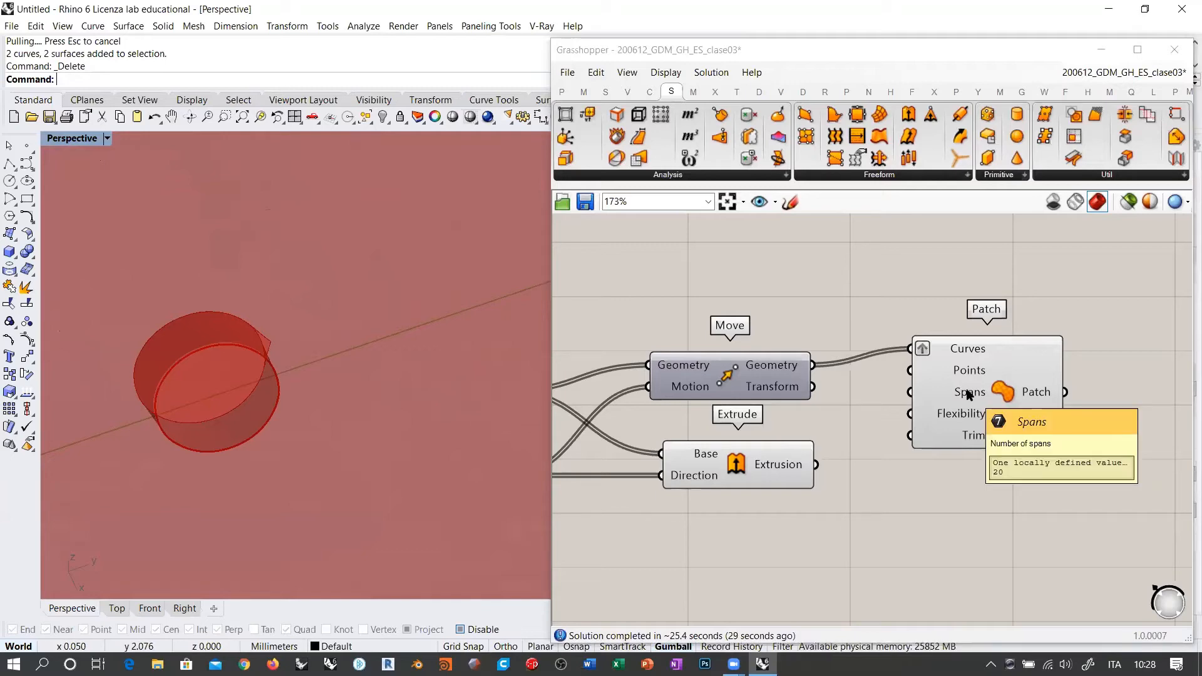
scroll(255, 367, down, 5)
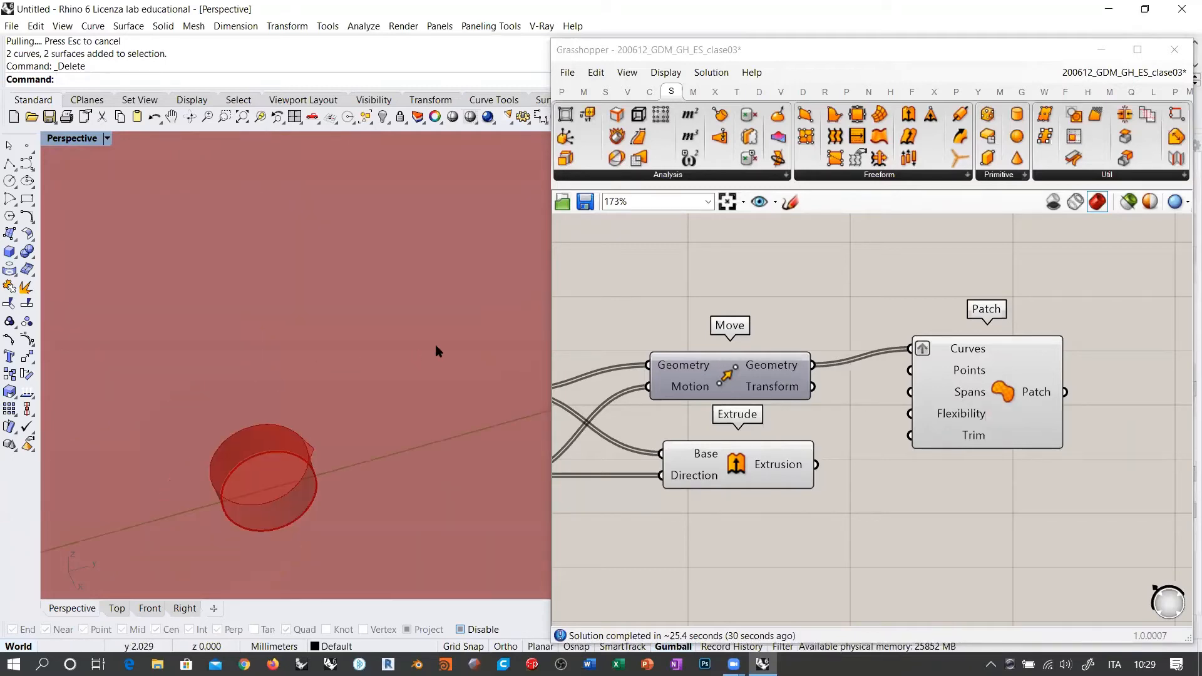
scroll(455, 343, down, 10)
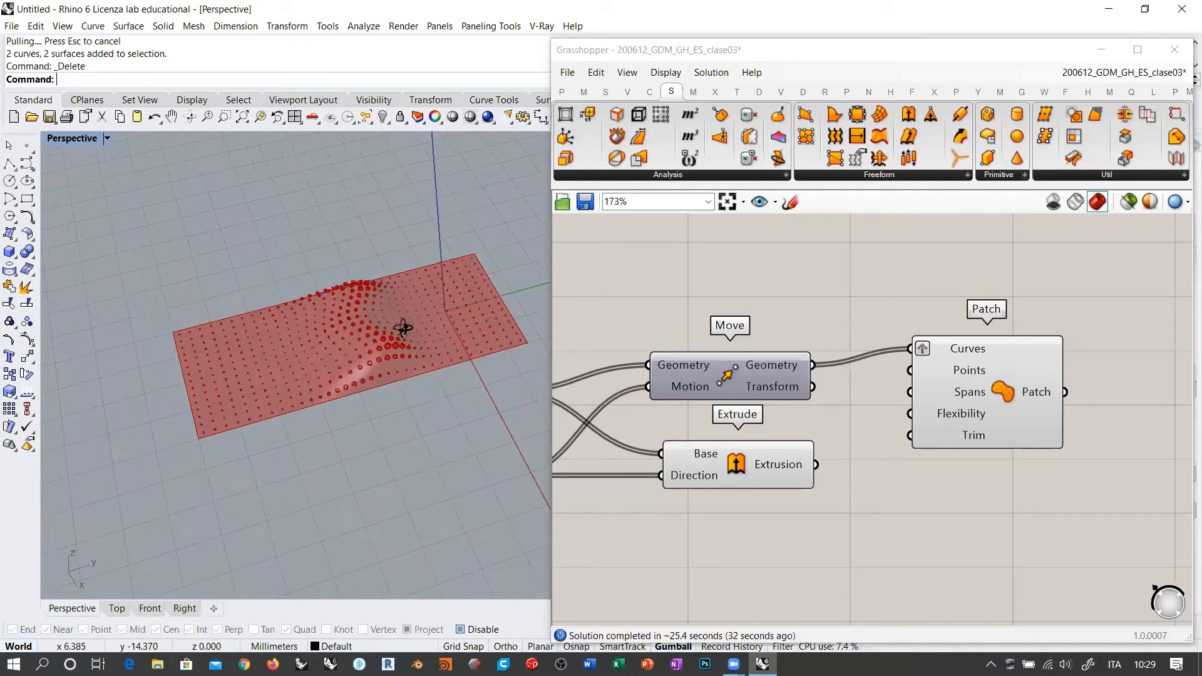
right_drag(367, 291, 434, 308)
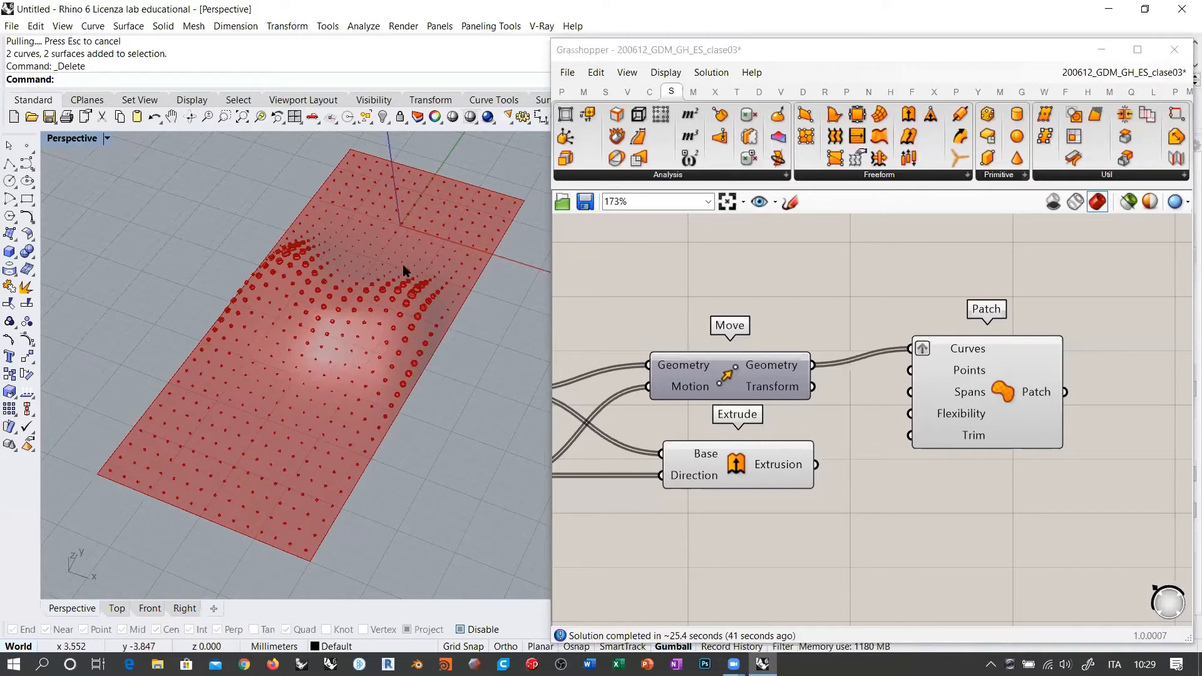
drag(990, 369, 1016, 381)
key(Delete)
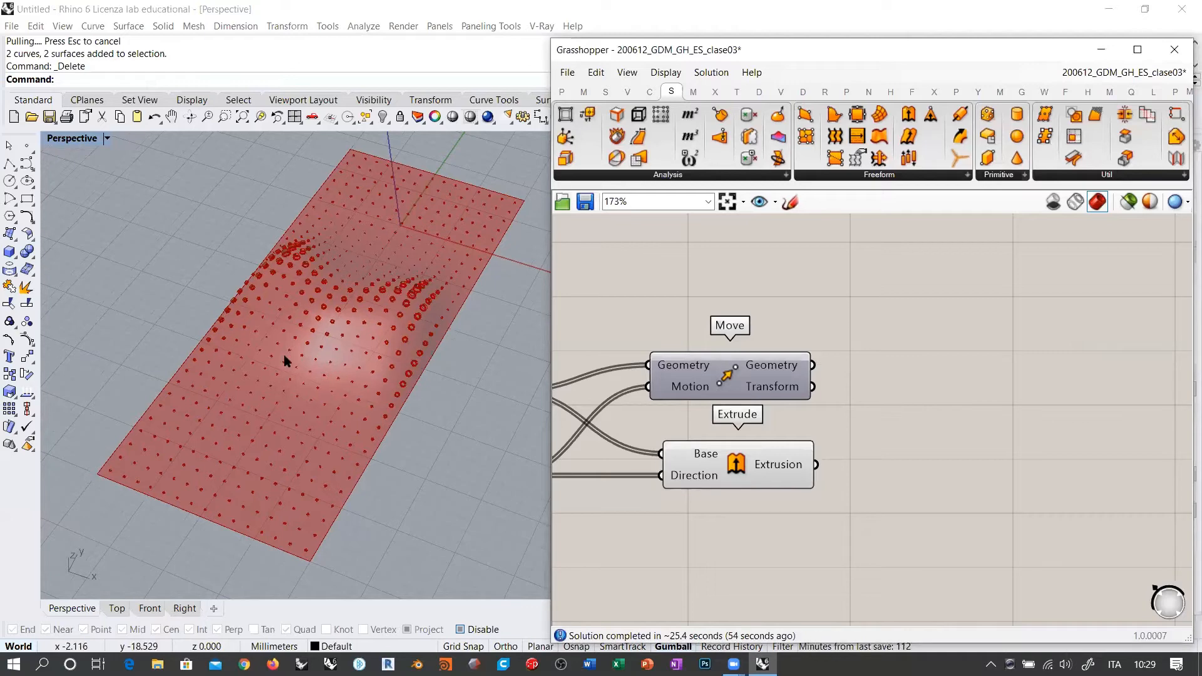
Draw a wavy degree-3 control-point curve with nine points beside the surface in the Top view.
right_drag(287, 354, 137, 580)
click(118, 607)
right_drag(455, 346, 233, 349)
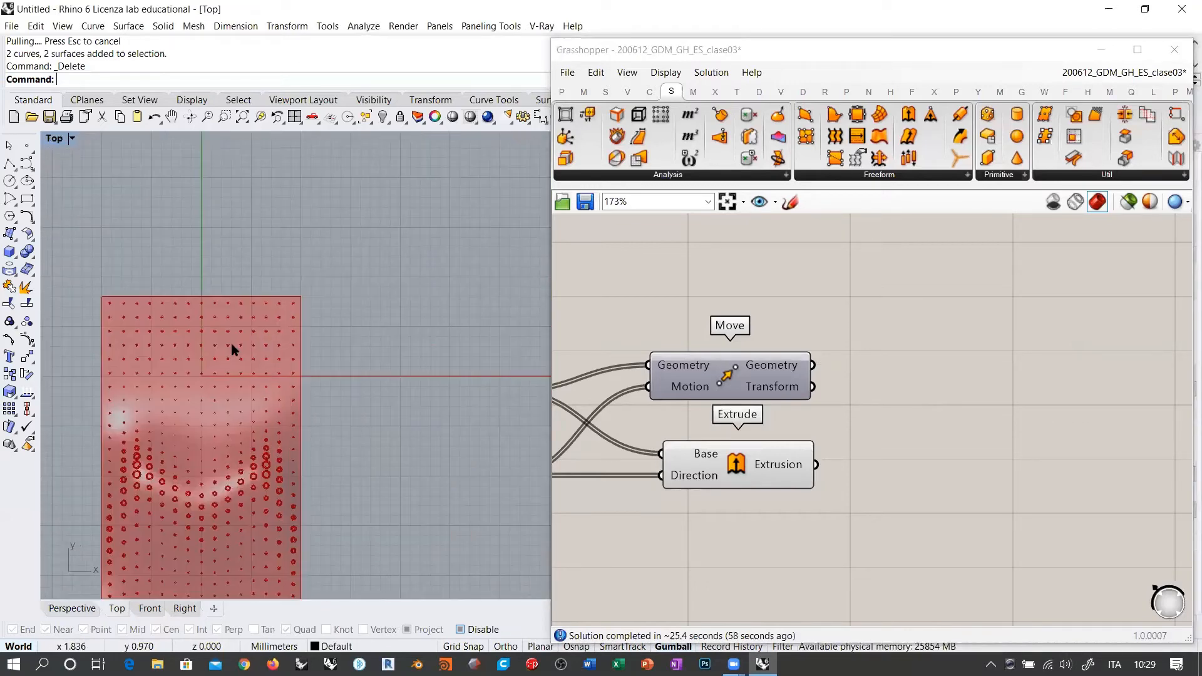
scroll(313, 287, up, 3)
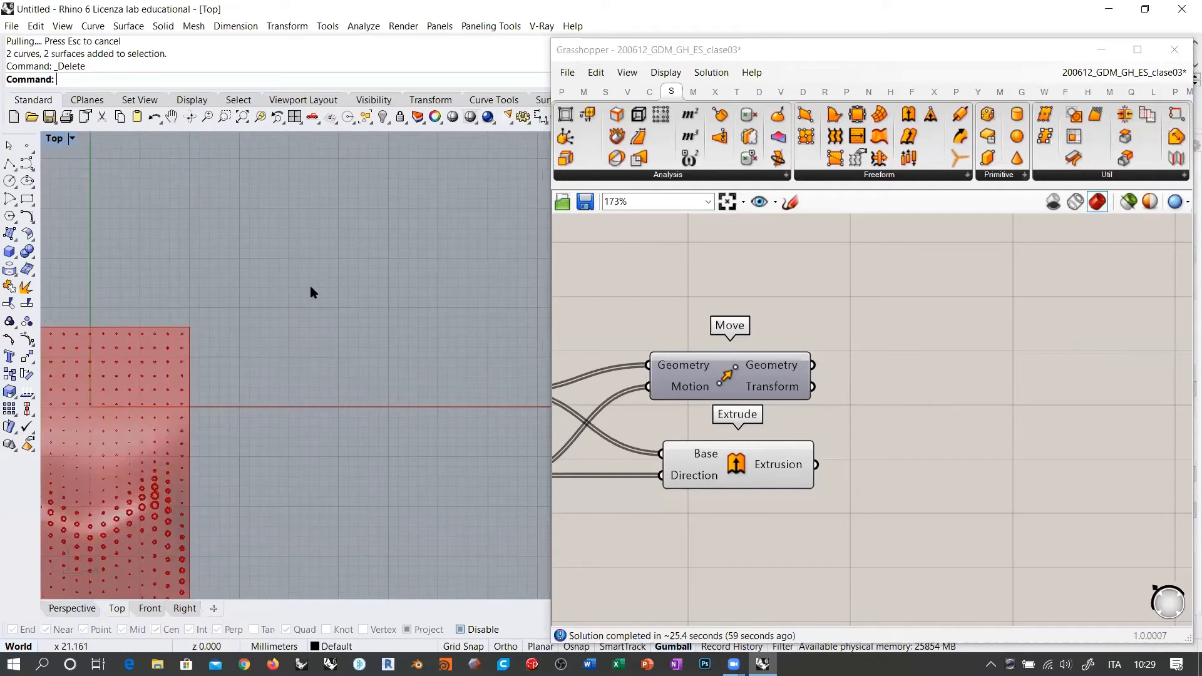
click(27, 164)
click(118, 263)
click(182, 301)
click(198, 390)
click(279, 445)
click(326, 359)
click(371, 267)
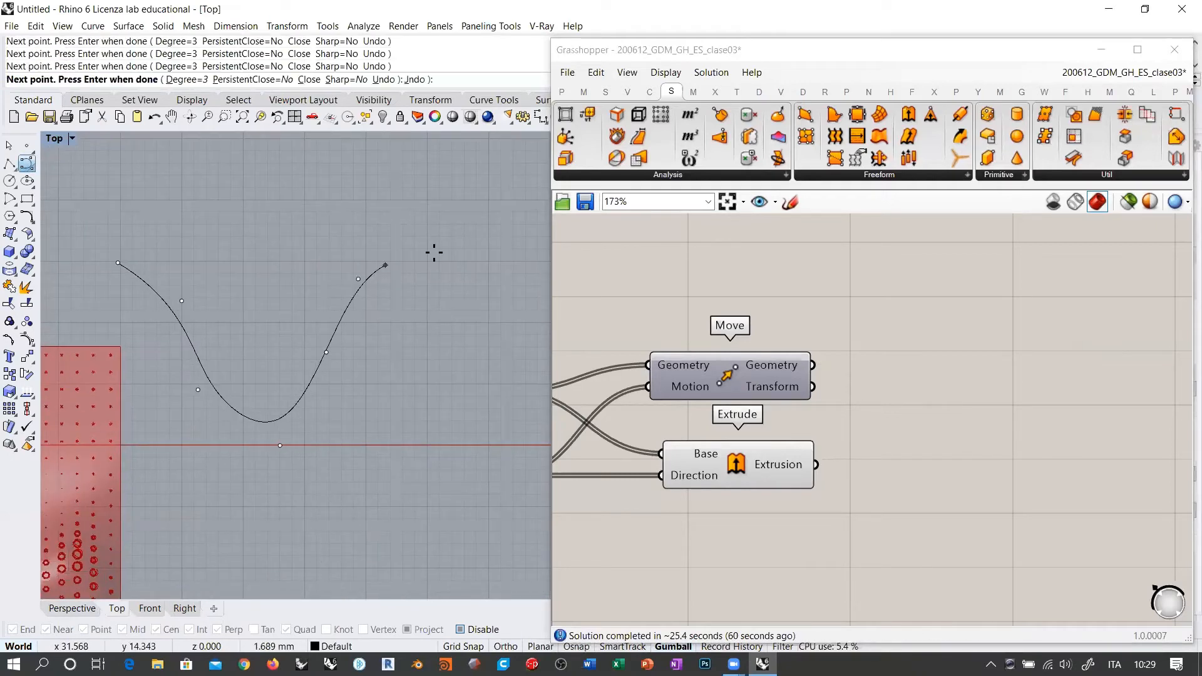
click(437, 254)
click(481, 312)
click(532, 341)
right_click(515, 334)
Offset the wavy curve by 1.5 mm toward its upper side with smooth corners and a 0.001 tolerance.
right_drag(381, 326, 376, 337)
click(351, 305)
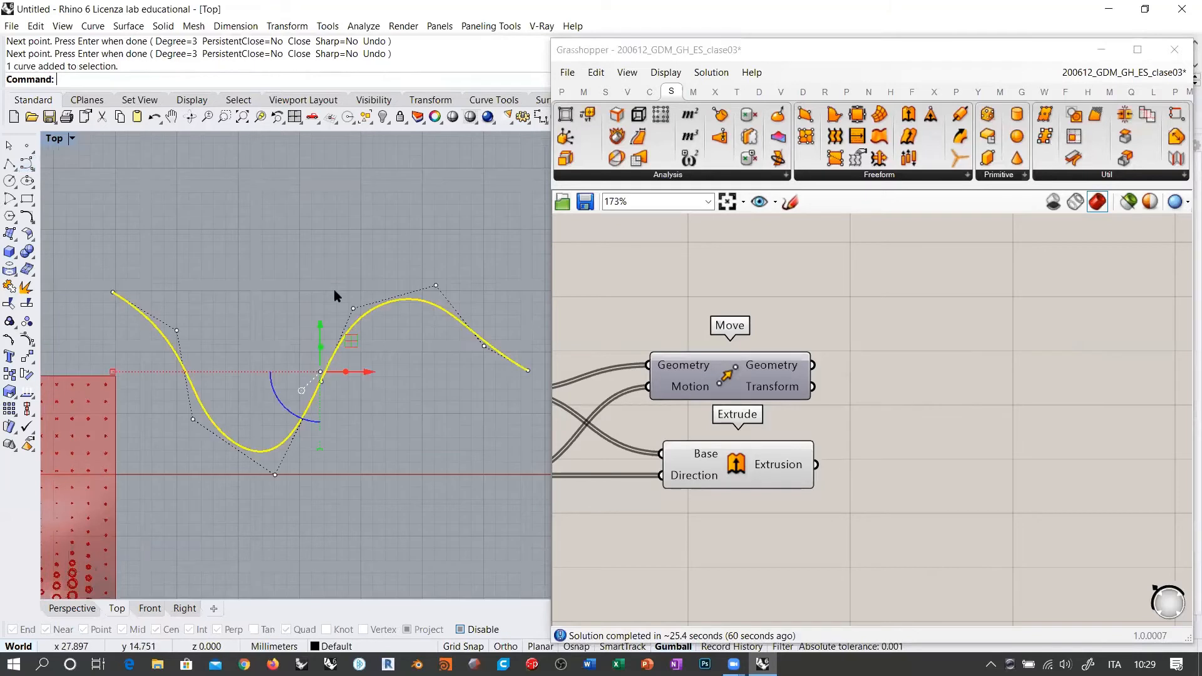
click(28, 218)
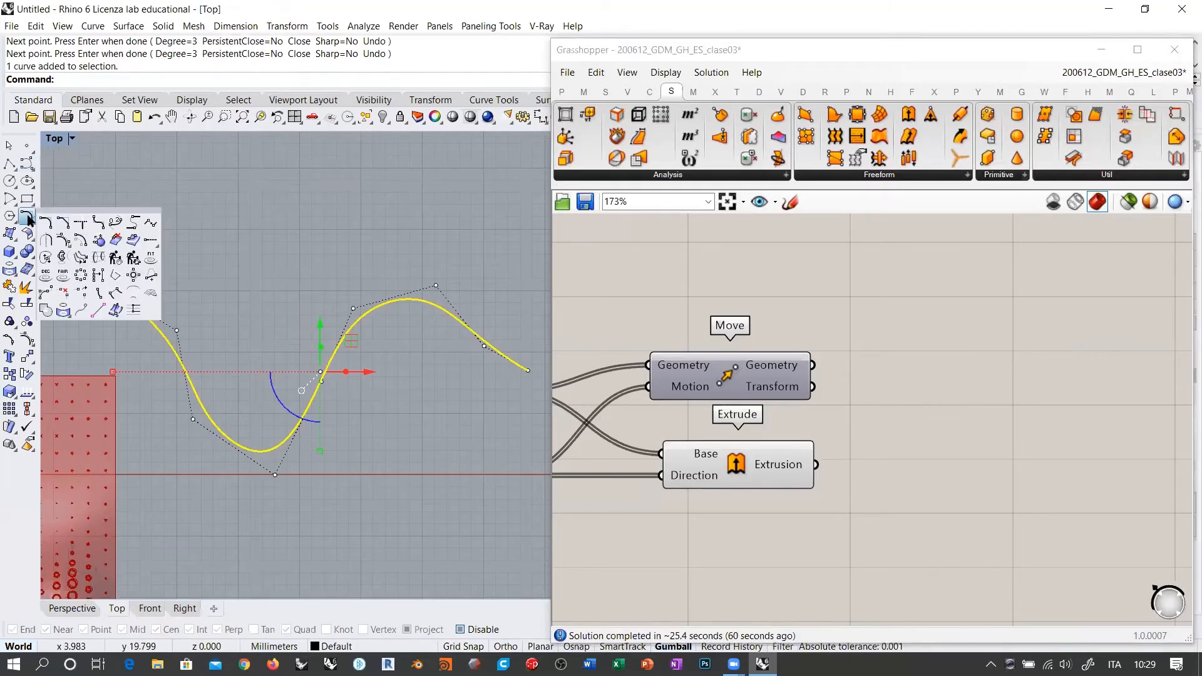
click(81, 239)
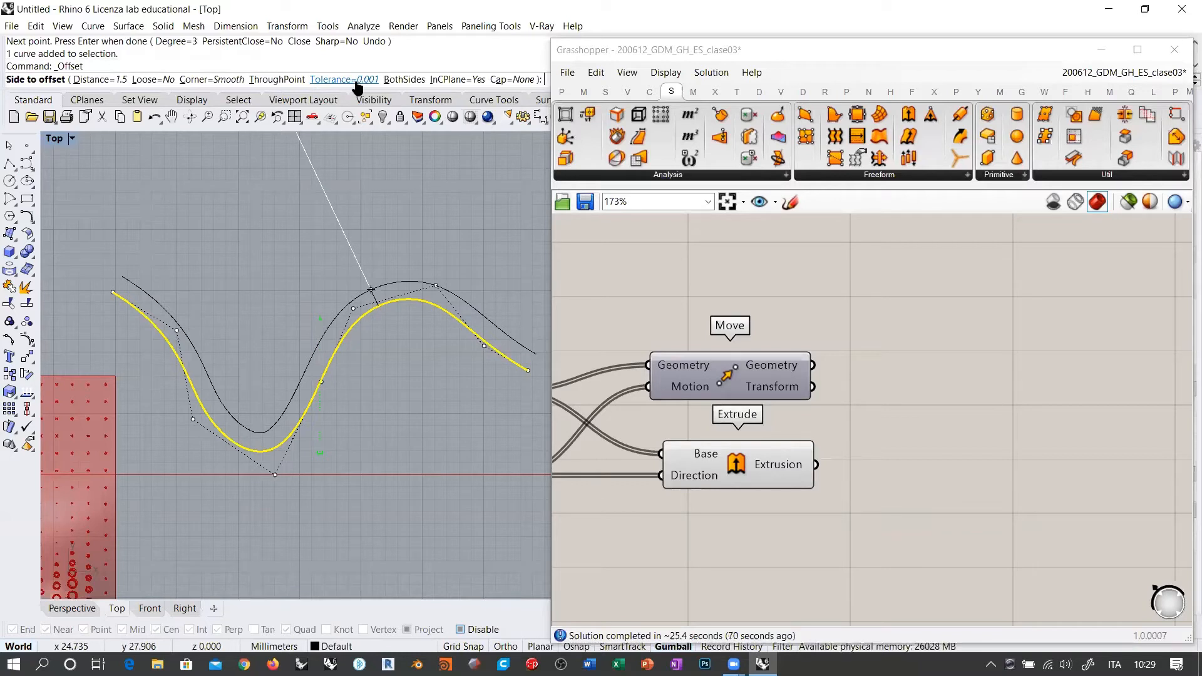
scroll(333, 346, up, 5)
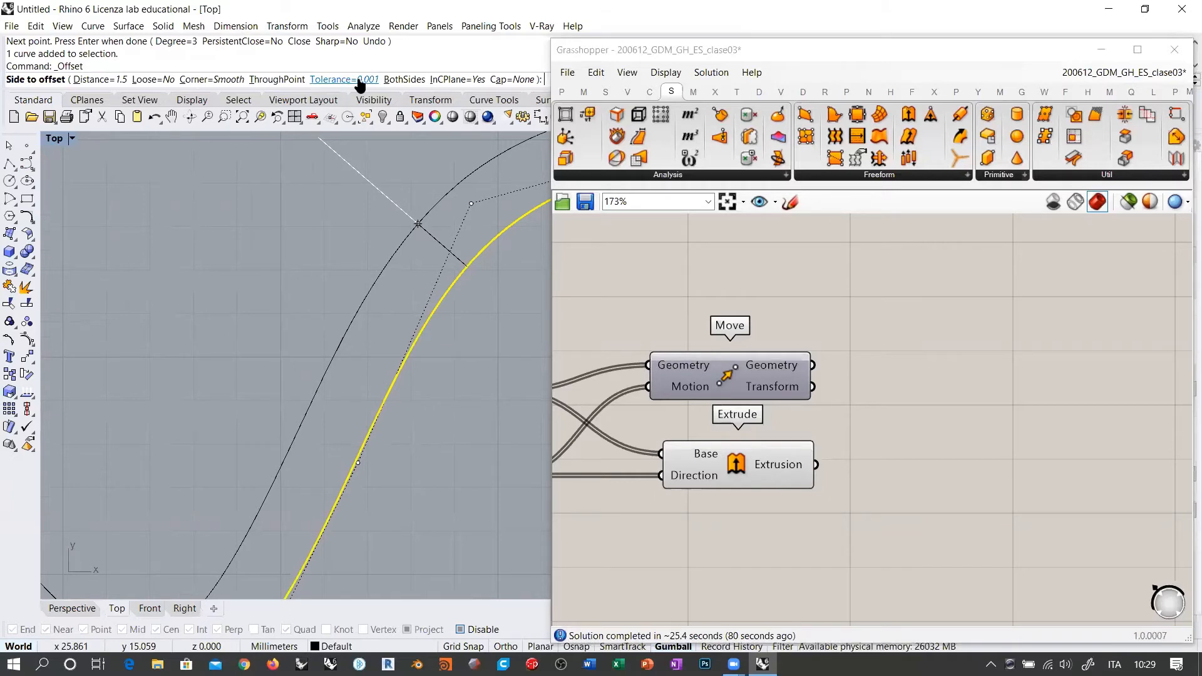
click(358, 311)
click(359, 308)
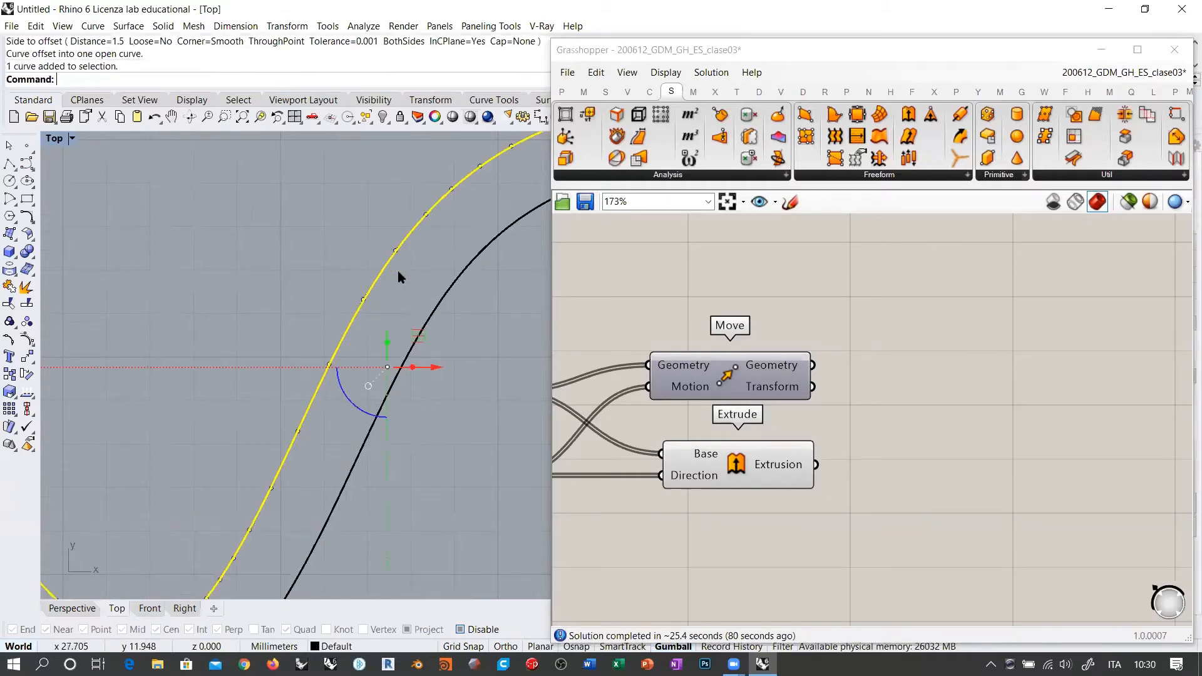
Highlight all control points of the offset curve to examine their density against the original, and reselect the whole curve.
scroll(332, 279, down, 5)
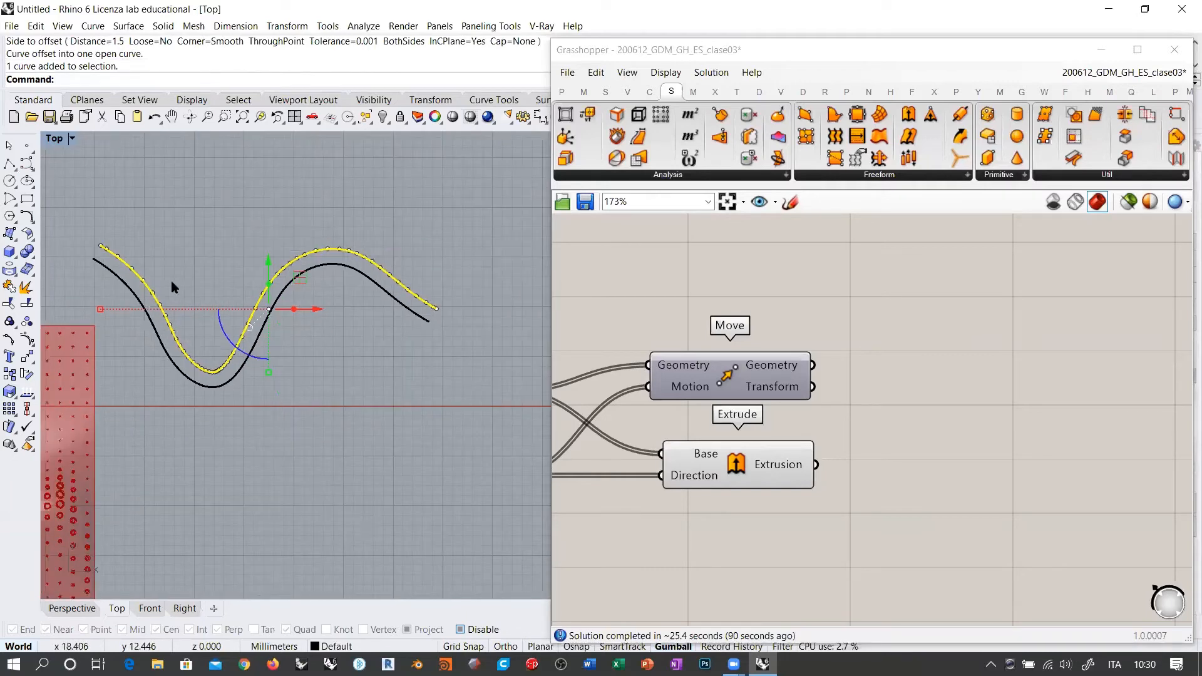
drag(96, 220, 255, 388)
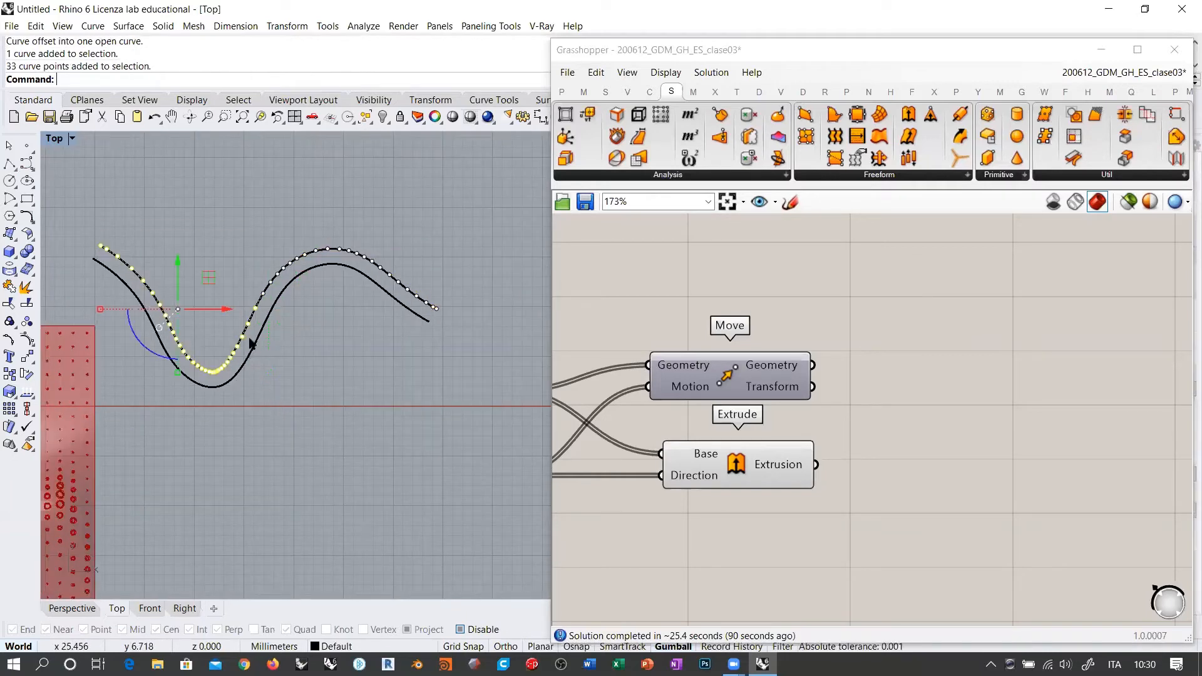
shift+drag(235, 197, 447, 383)
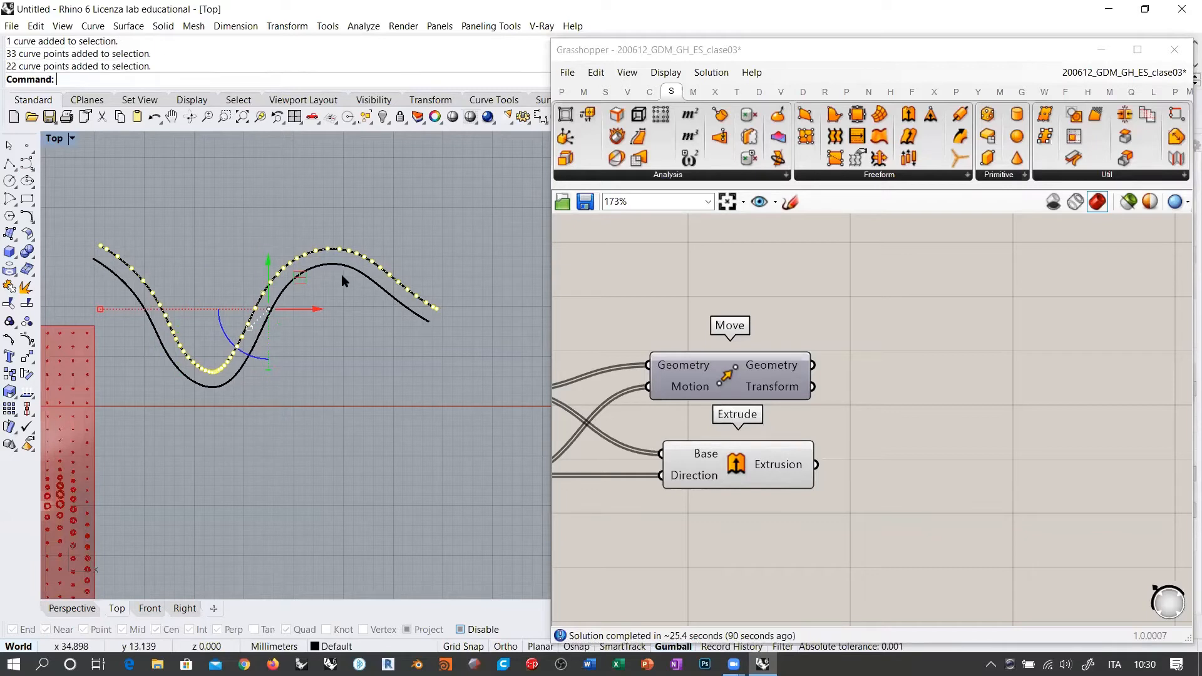
click(404, 236)
click(269, 287)
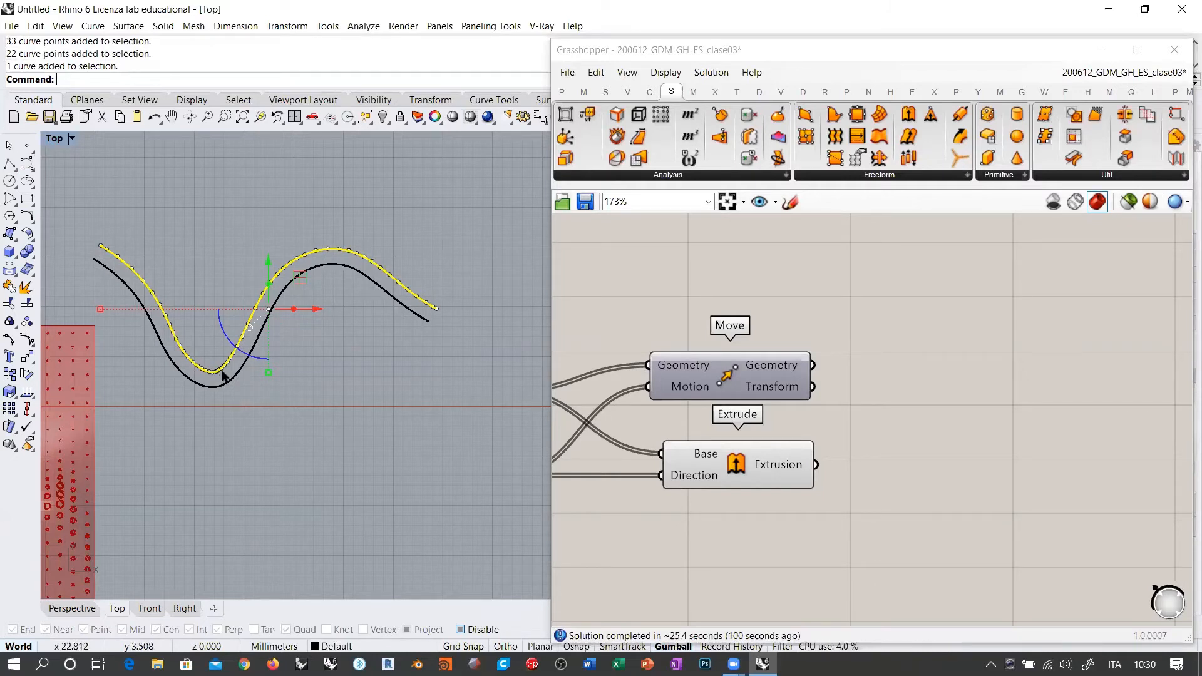
right_drag(166, 445, 343, 351)
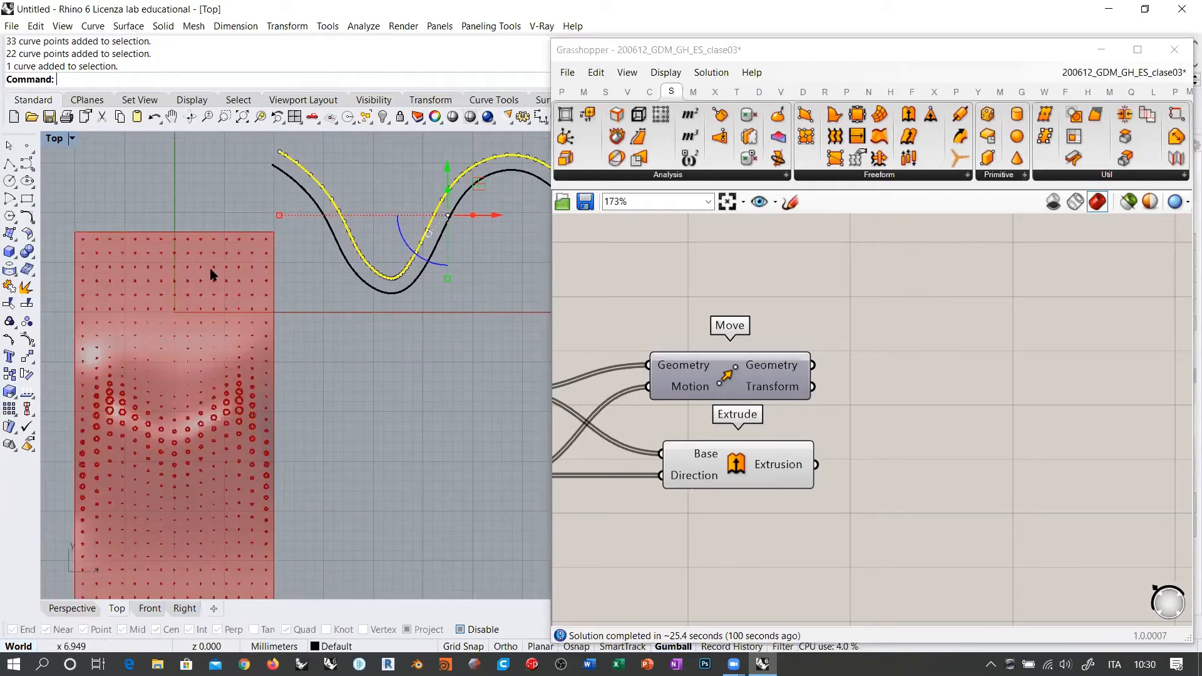
Delete the offset curve and offset the wavy curve 1.5 mm toward its upper side again with a 0.1 tolerance.
right_drag(391, 285, 248, 332)
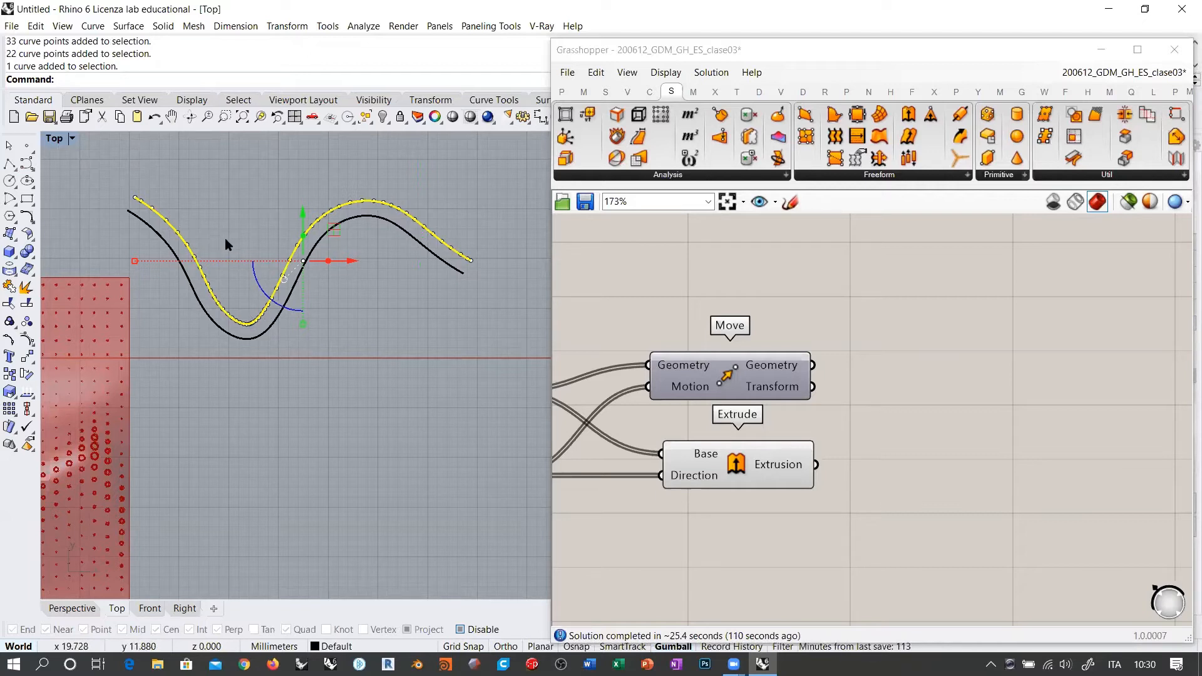
key(Delete)
text(offset)
key(Return)
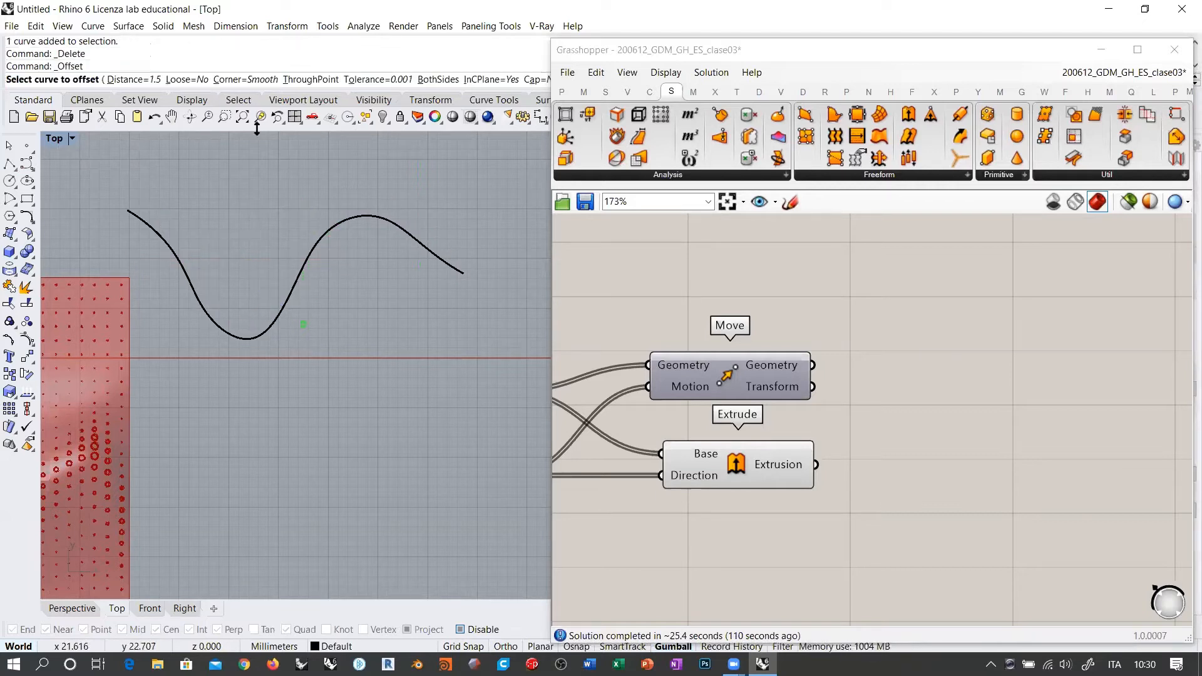
click(385, 80)
text(0.1)
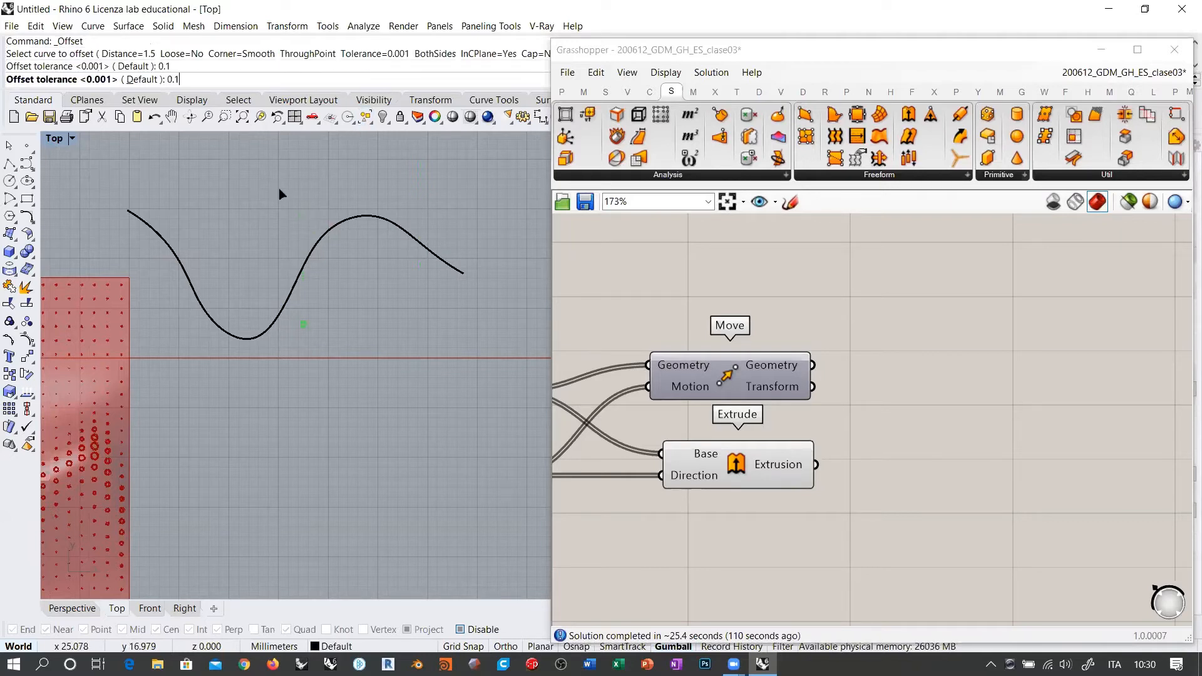
key(Return)
click(305, 253)
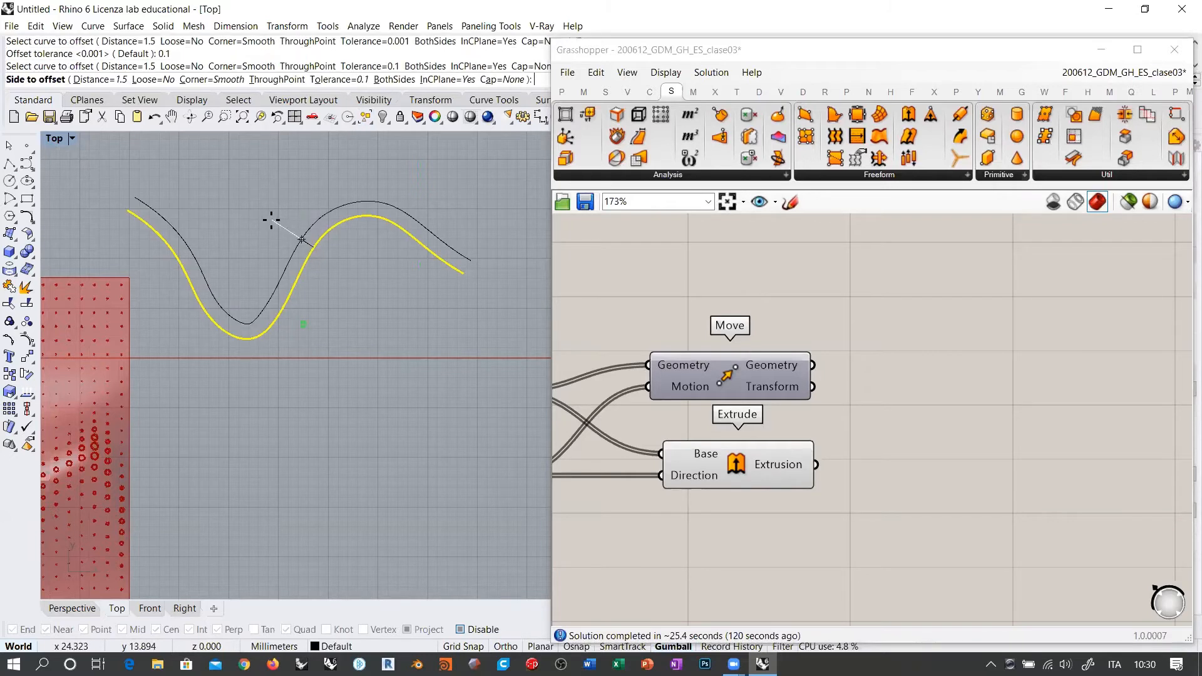
click(268, 216)
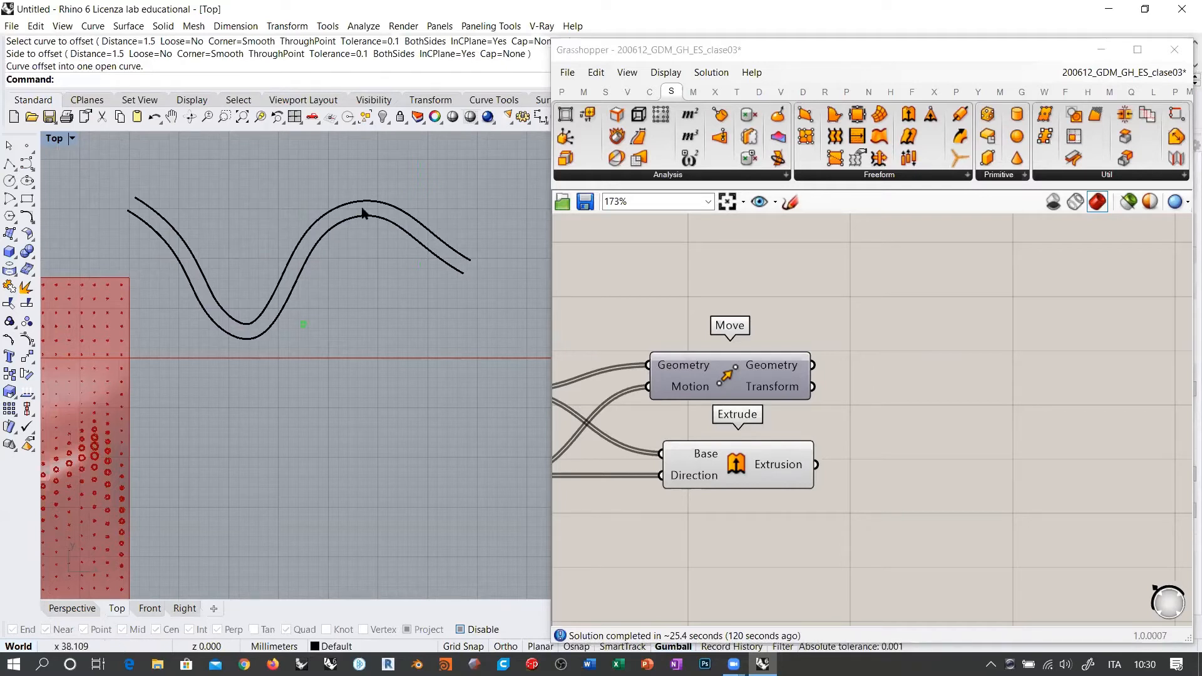
Highlight the control points of the new offset curve to examine their density, and reselect the whole curve.
click(289, 263)
key(F10)
drag(115, 174, 294, 343)
drag(386, 268, 497, 343)
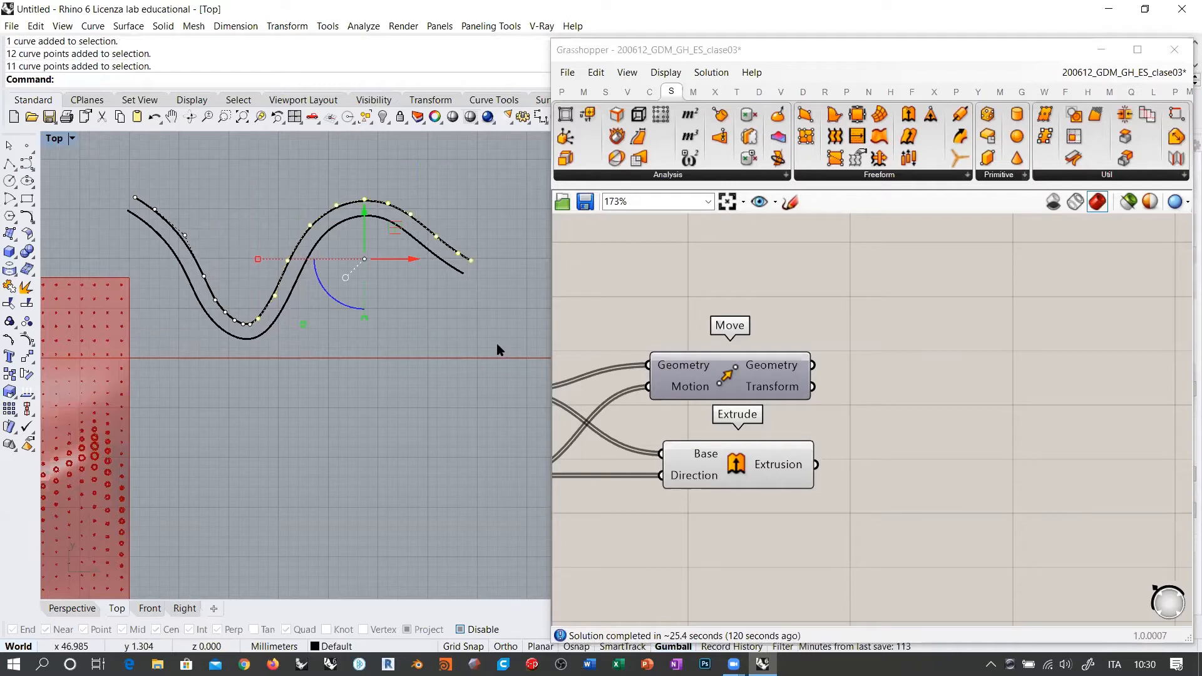
key(Escape)
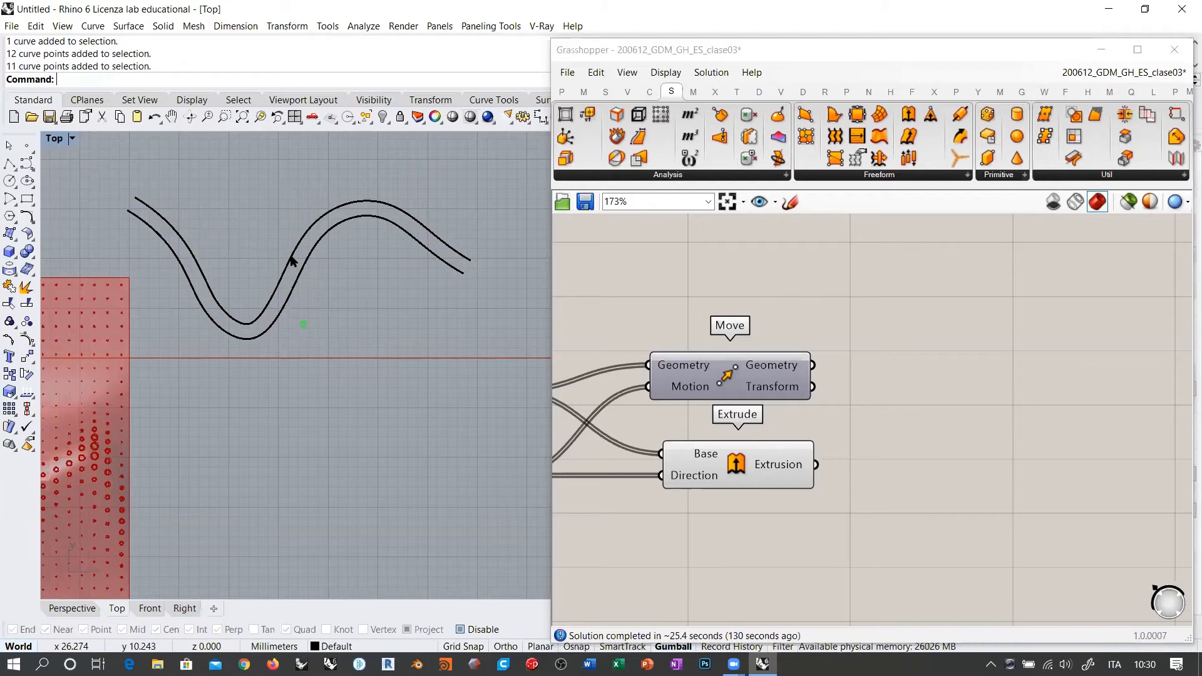
click(291, 260)
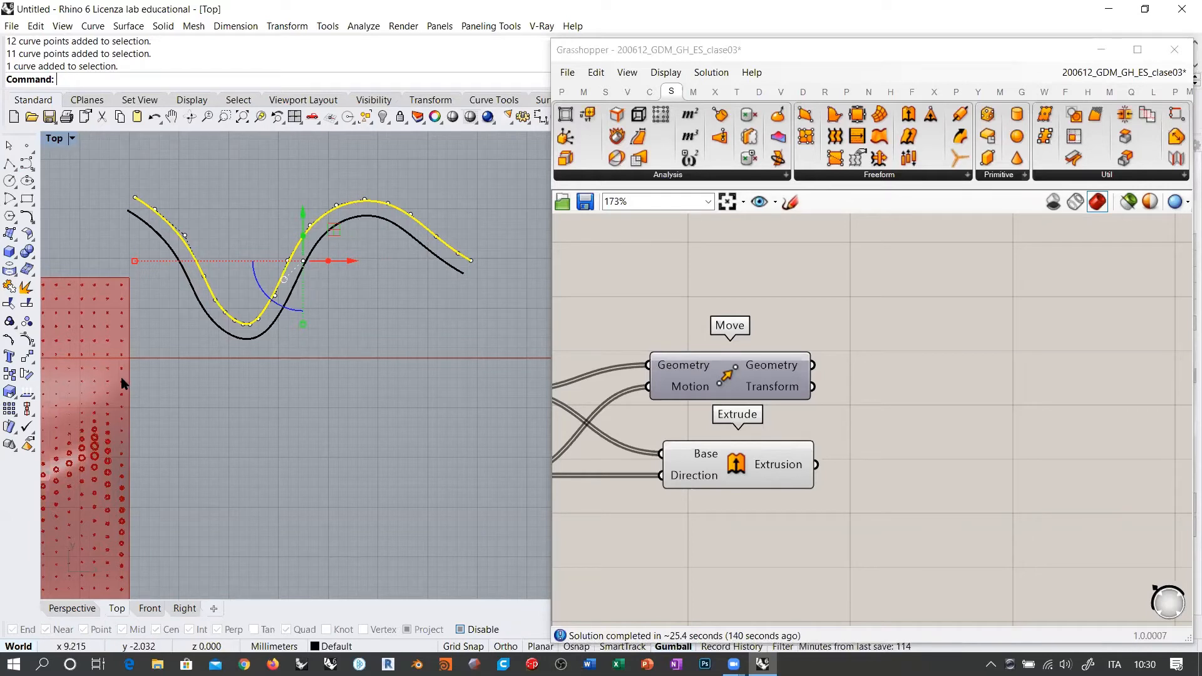
Delete both wavy curves and examine the extruded circles across the surface in the Perspective view.
drag(335, 316, 247, 265)
key(Delete)
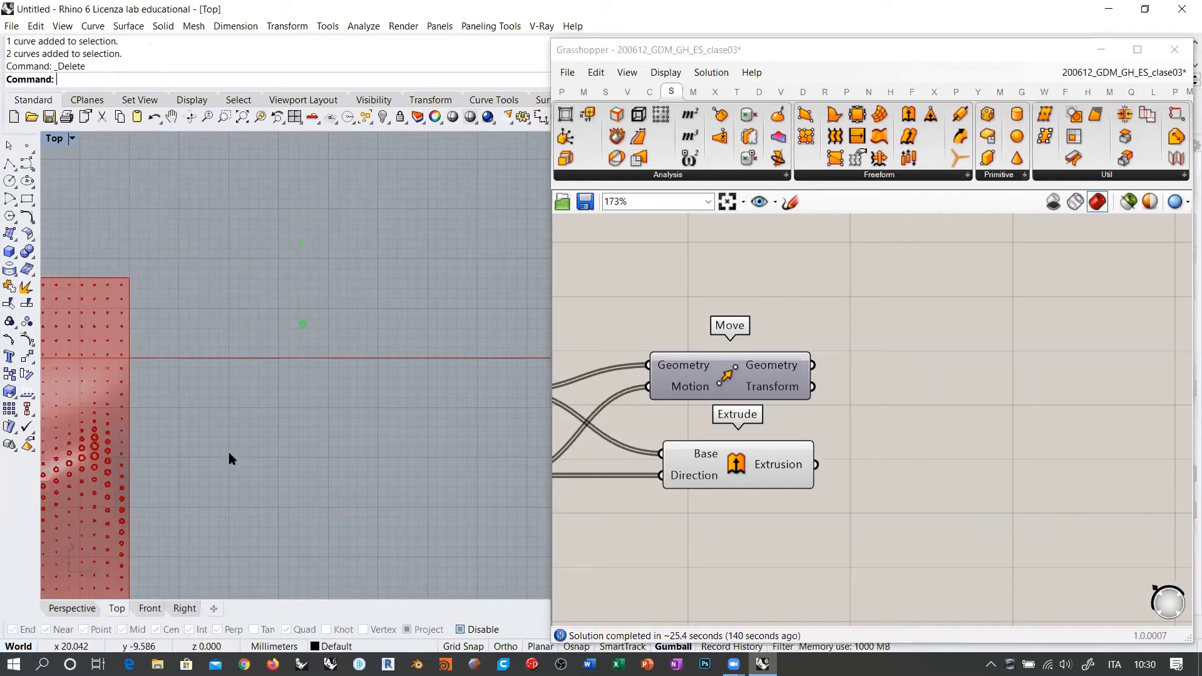
click(86, 608)
right_drag(163, 377, 365, 299)
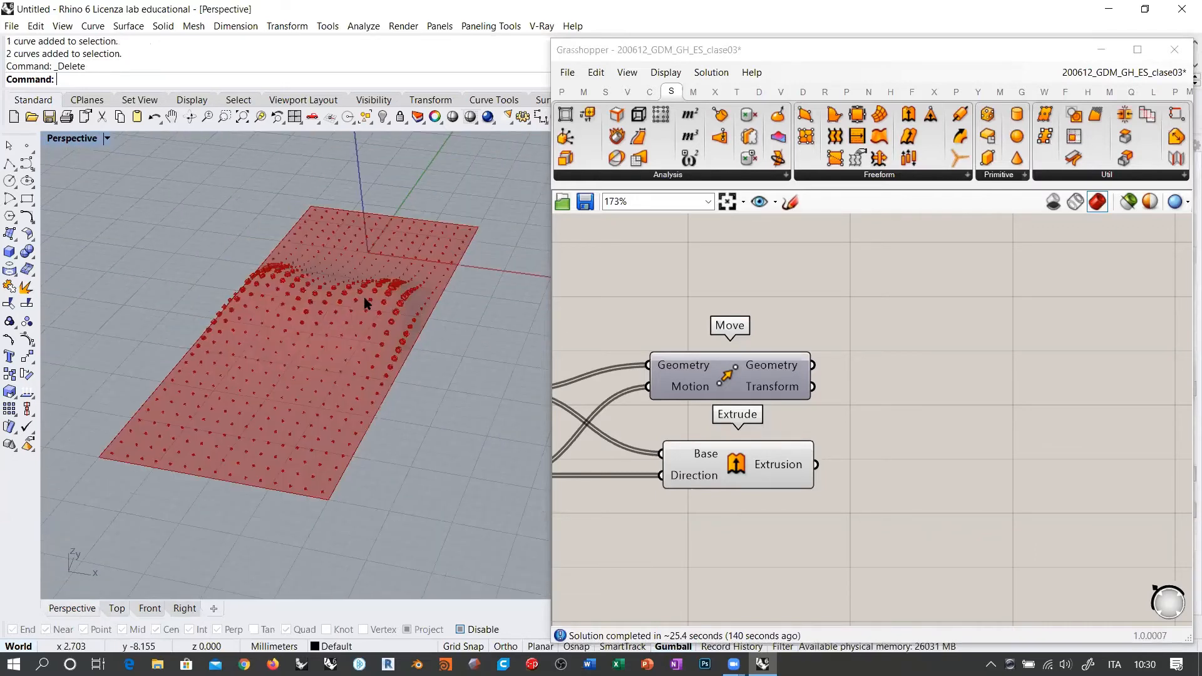
scroll(363, 272, up, 8)
scroll(363, 275, down, 4)
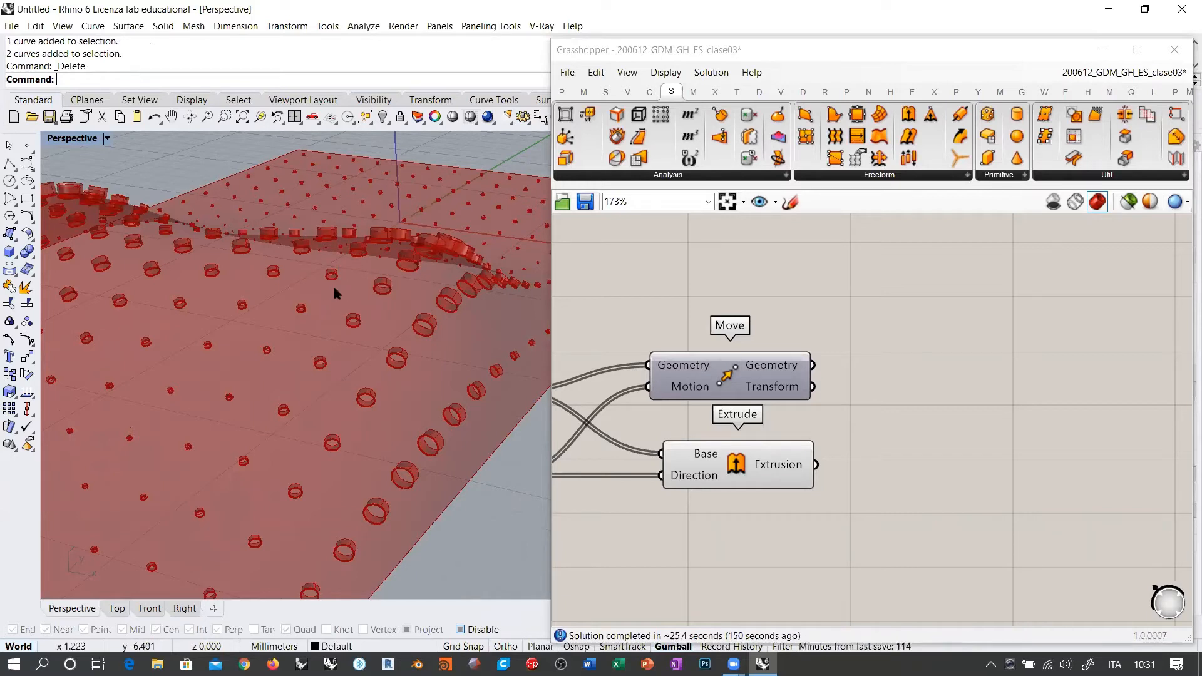
scroll(356, 292, down, 5)
right_drag(355, 293, 349, 367)
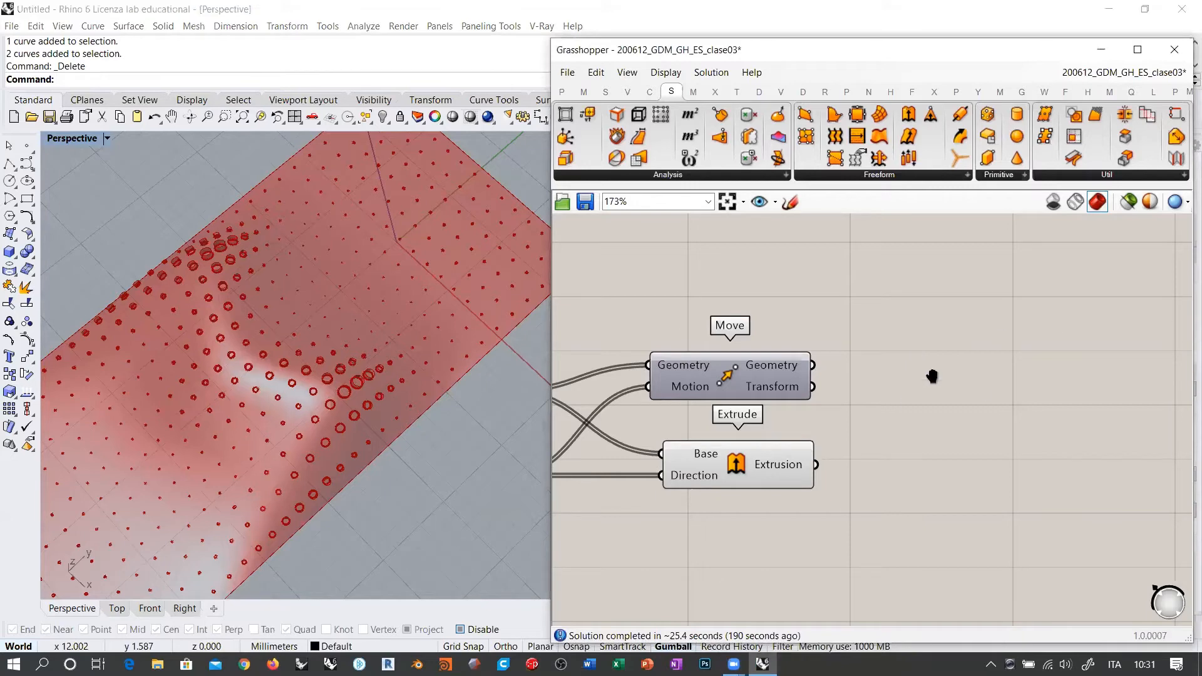
Add a Surface Split component to the Grasshopper canvas below the Extrude component.
right_drag(934, 376, 1005, 311)
scroll(1005, 310, down, 2)
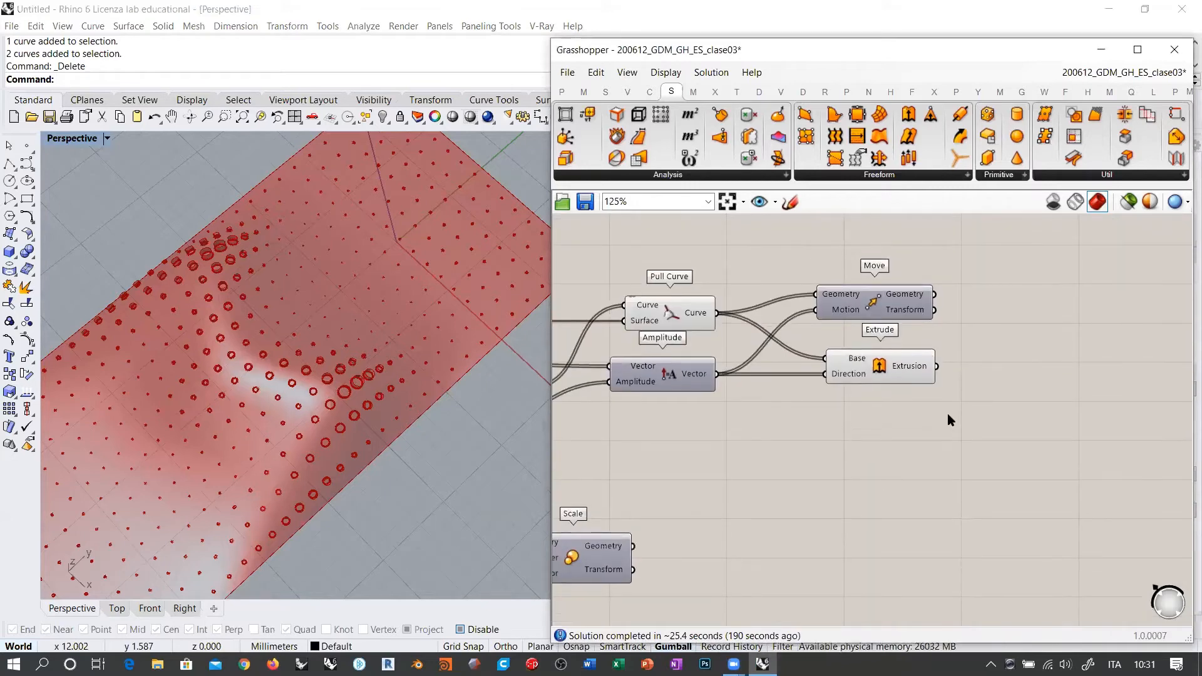
double_click(792, 457)
text(surf)
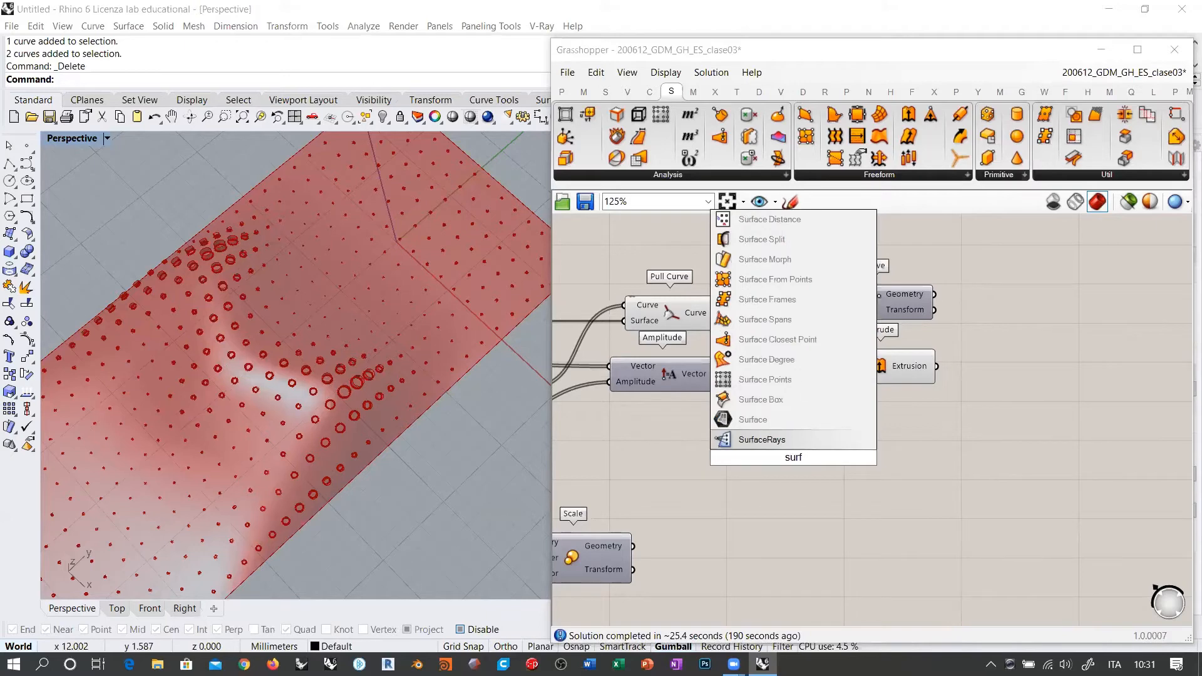
click(762, 239)
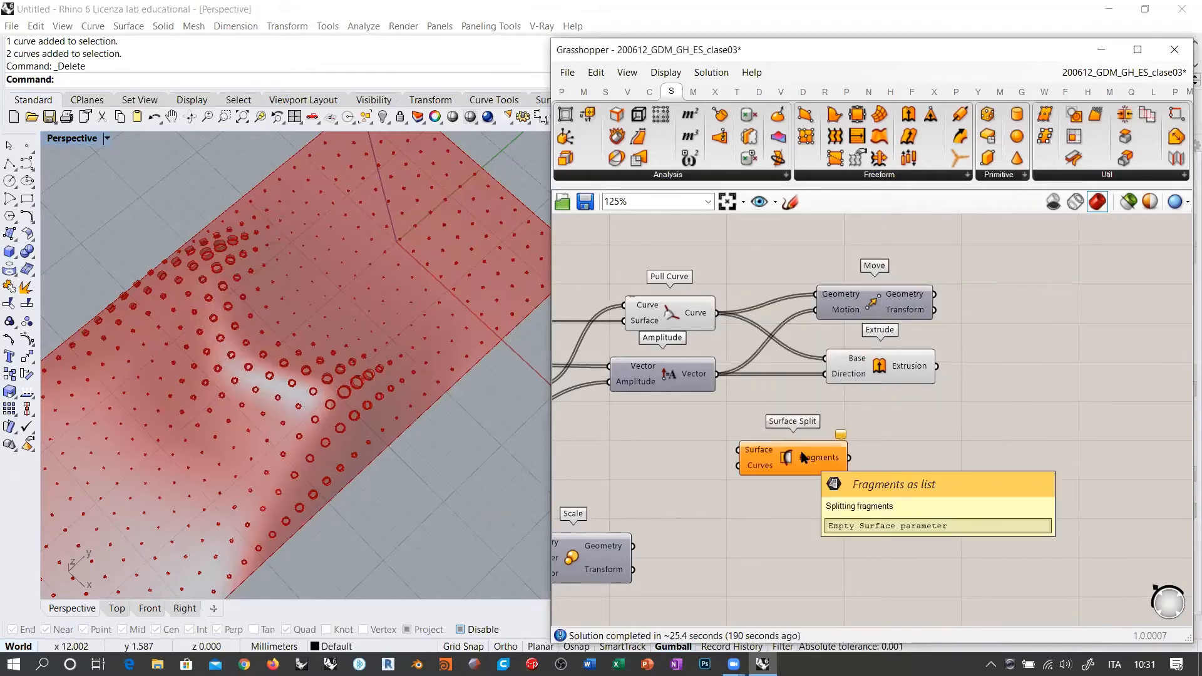
Place Surface Split above Evaluate Surface and feed its Surface input from the Isotrim surface output.
right_drag(817, 457, 1055, 465)
scroll(948, 468, down, 2)
drag(1056, 465, 726, 303)
right_drag(667, 338, 878, 316)
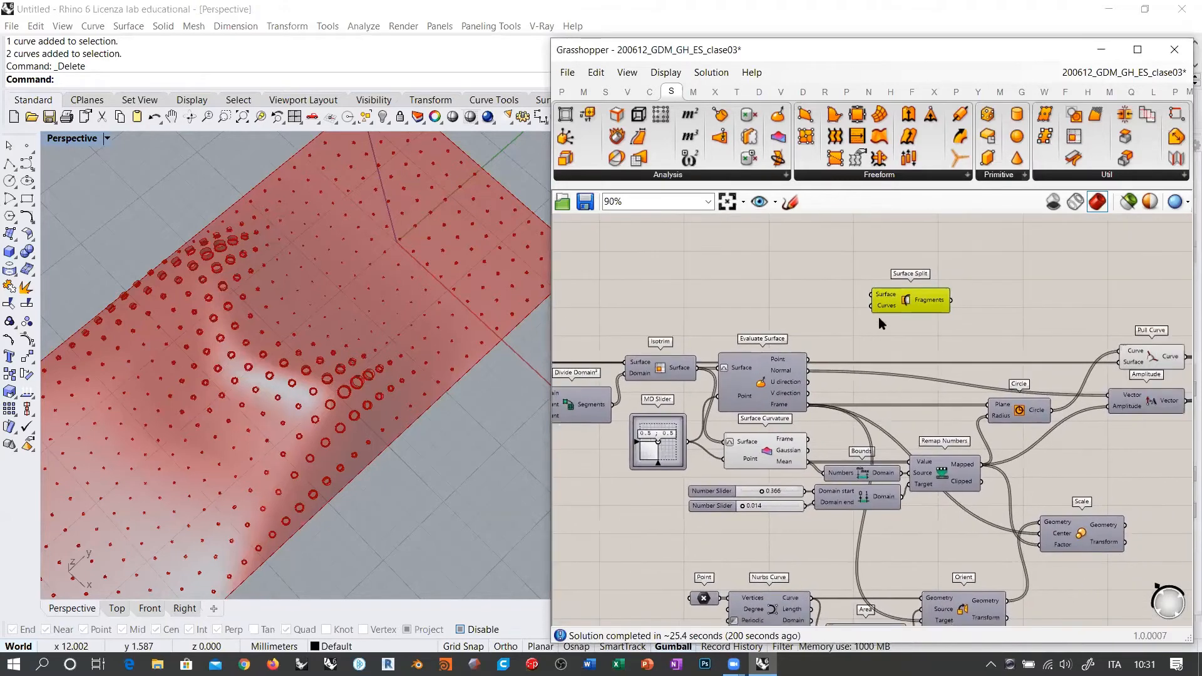
scroll(884, 316, up, 3)
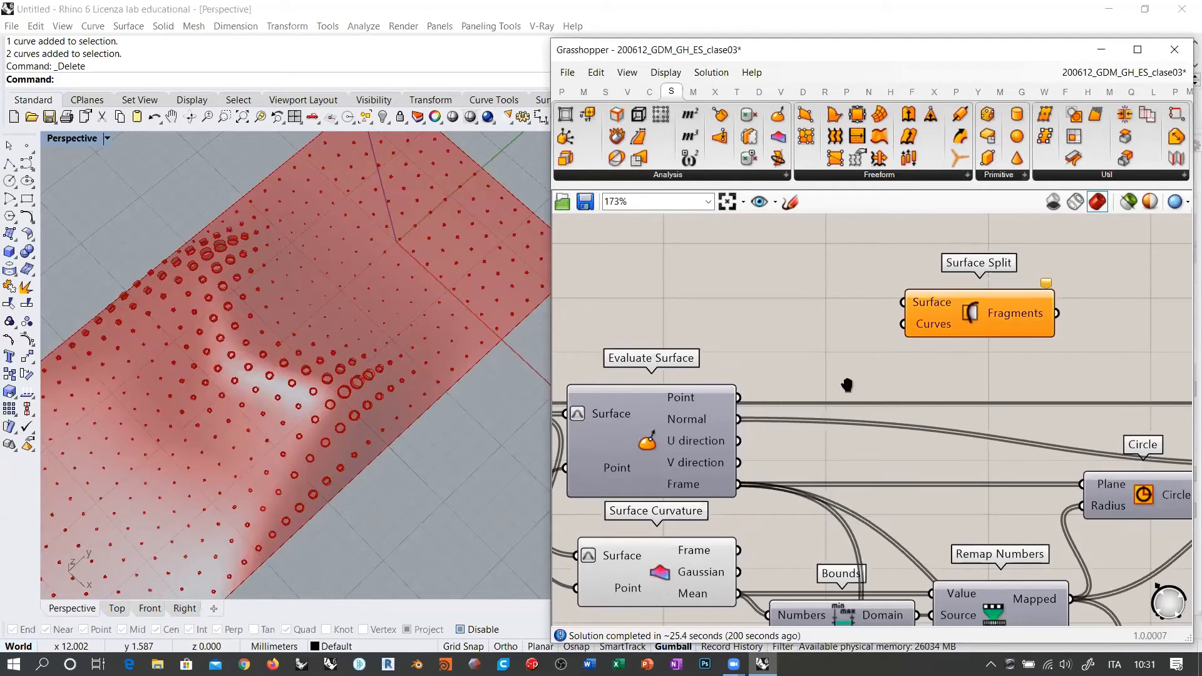
scroll(847, 383, down, 2)
drag(926, 323, 825, 312)
scroll(748, 336, up, 3)
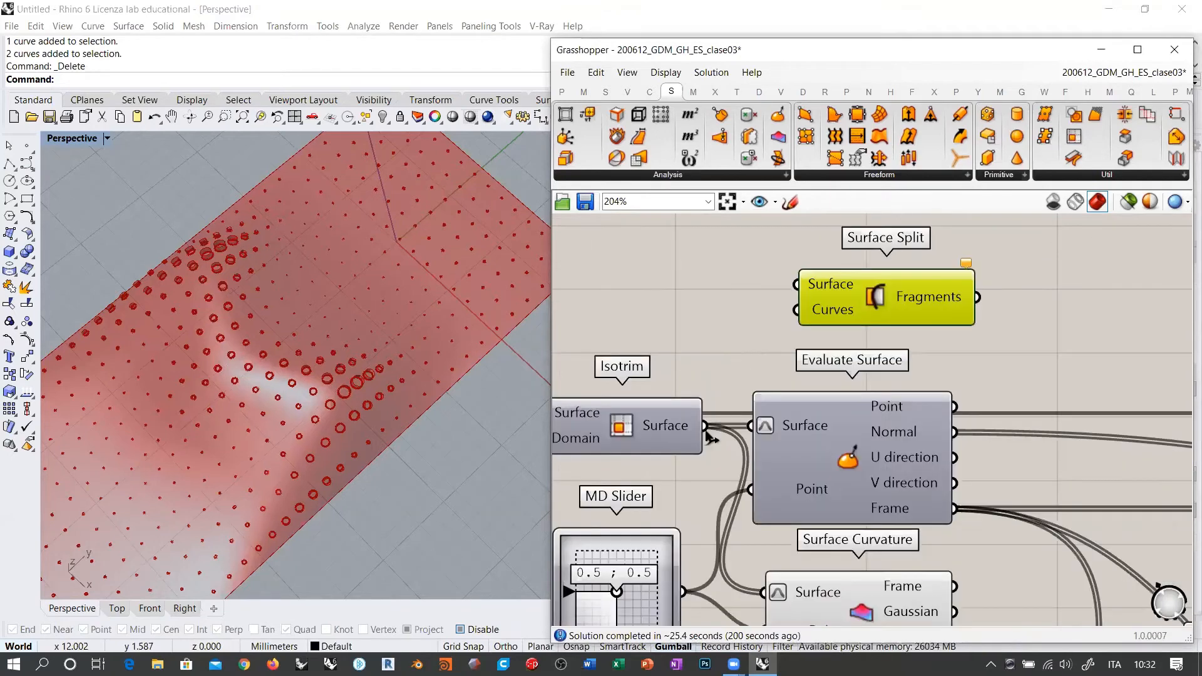
drag(705, 427, 725, 279)
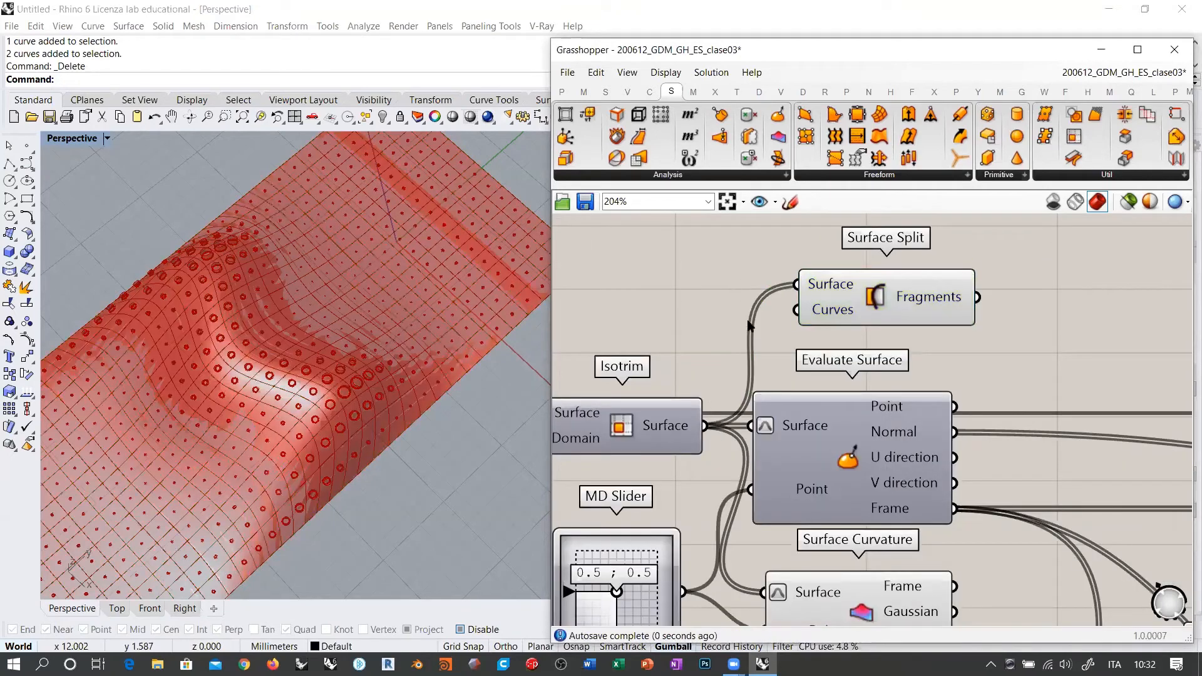
Move the Surface Split component along the definition to the area above the Pull Curve and Move components.
right_drag(887, 329, 727, 319)
scroll(726, 320, down, 4)
drag(725, 305, 1095, 286)
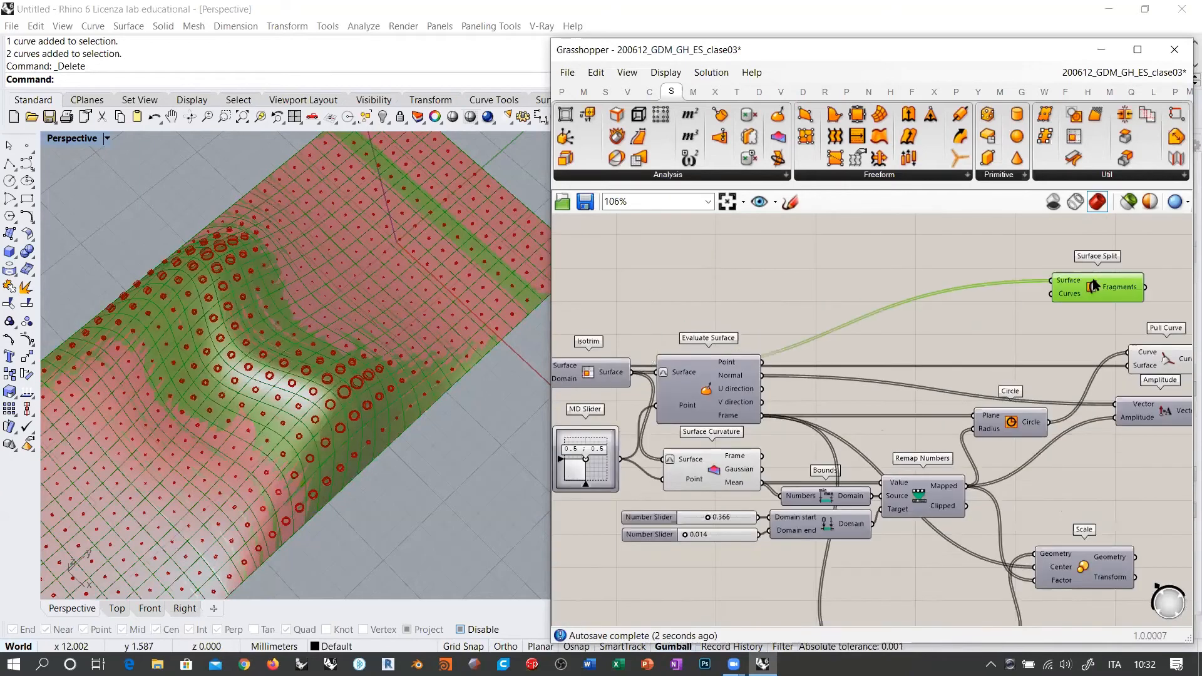
right_drag(1107, 325, 739, 329)
drag(734, 296, 955, 283)
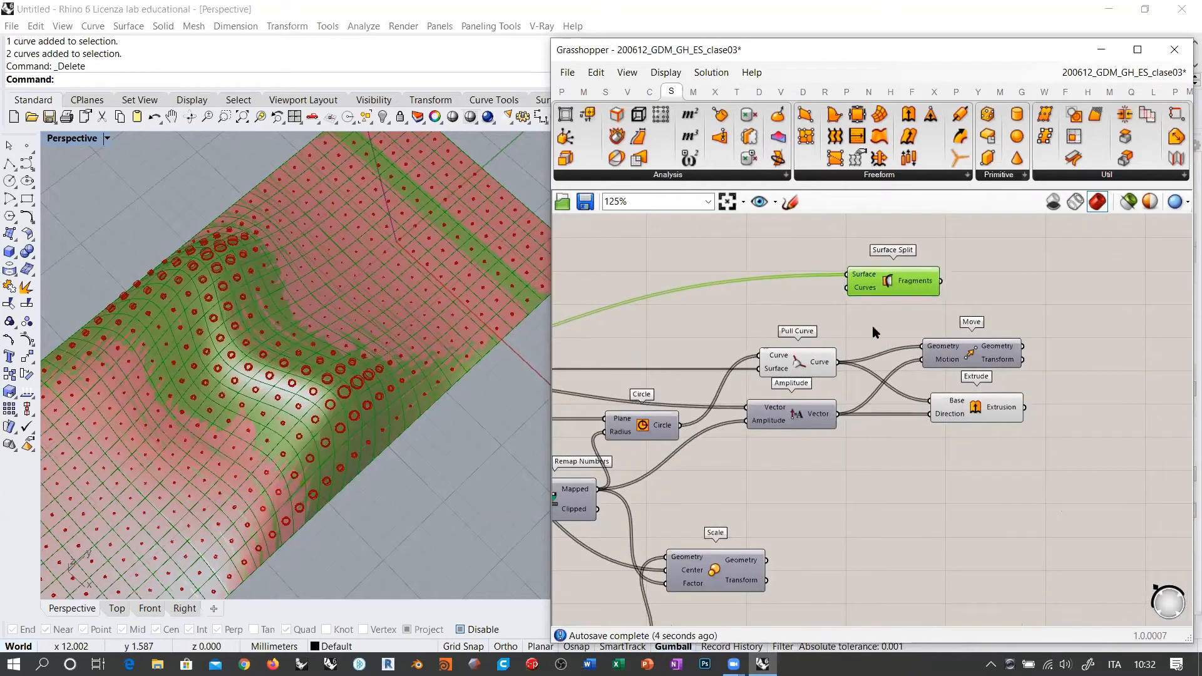
scroll(872, 326, up, 3)
Graft the Surface and Curves inputs of Surface Split and feed Curves from the Pull Curve output.
mouse_move(782, 404)
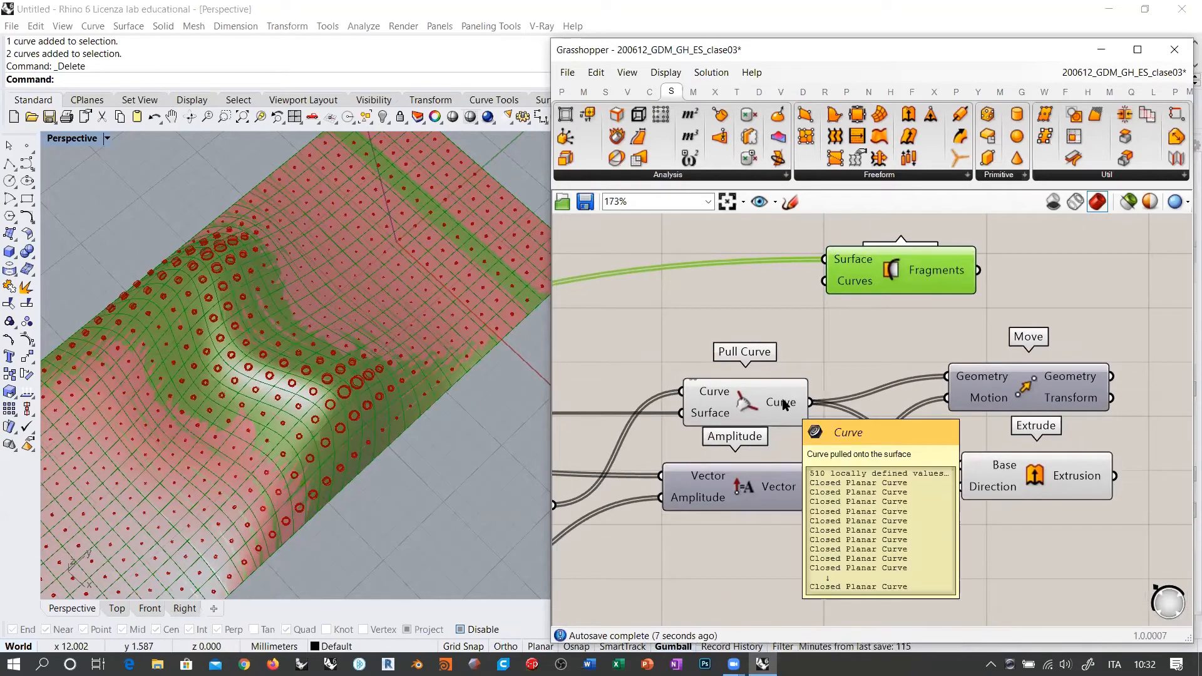
right_click(856, 260)
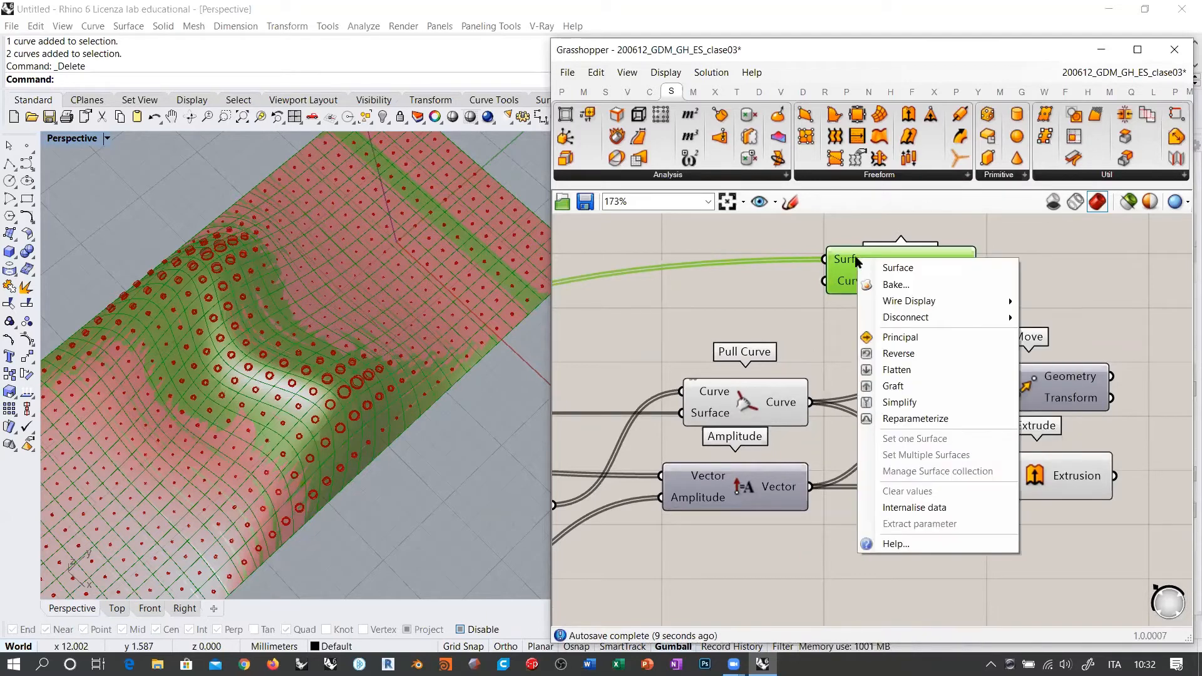
click(883, 386)
right_click(853, 281)
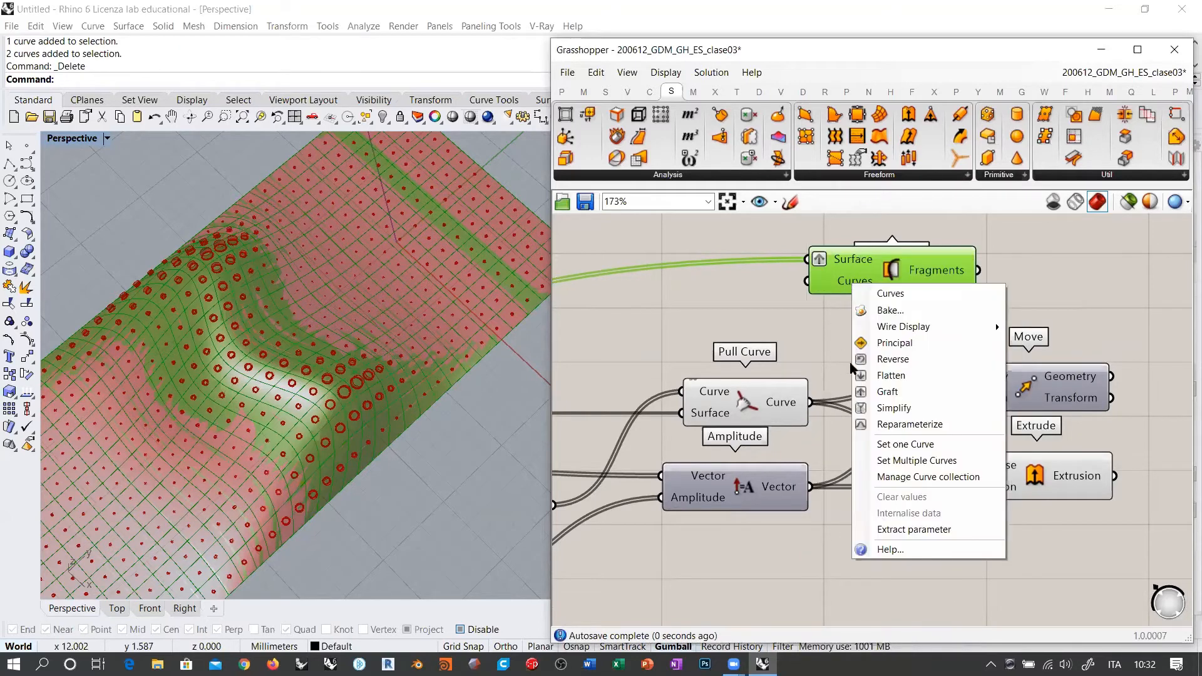
click(882, 391)
click(899, 319)
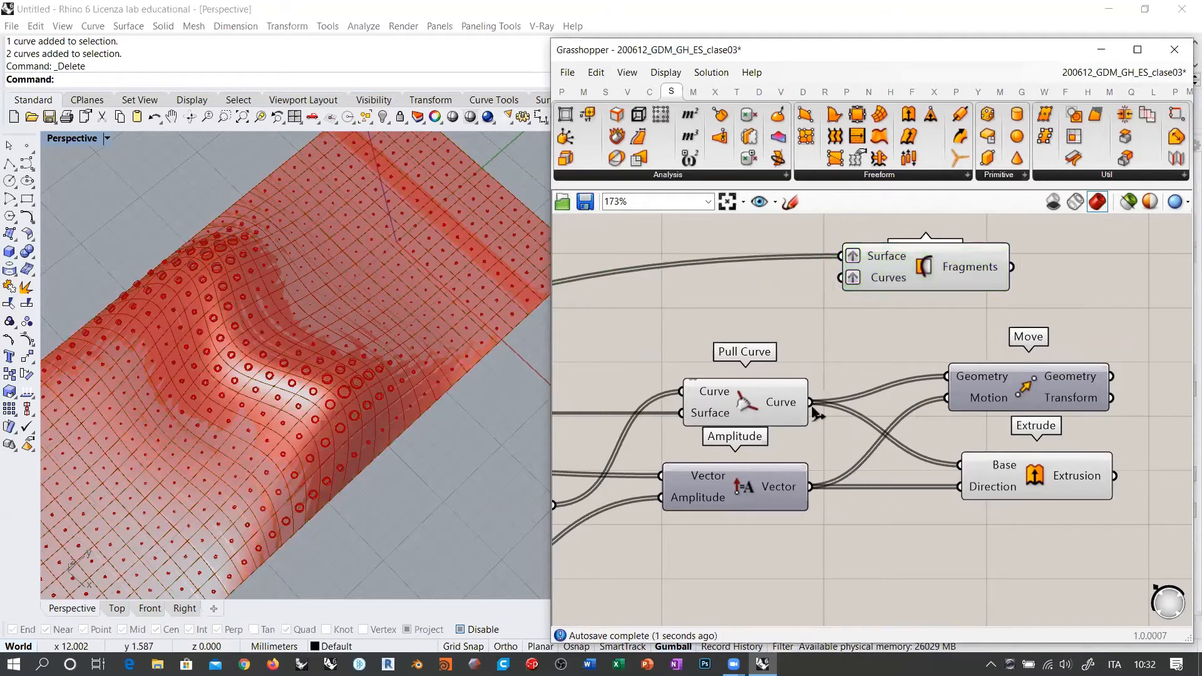
drag(809, 402, 841, 278)
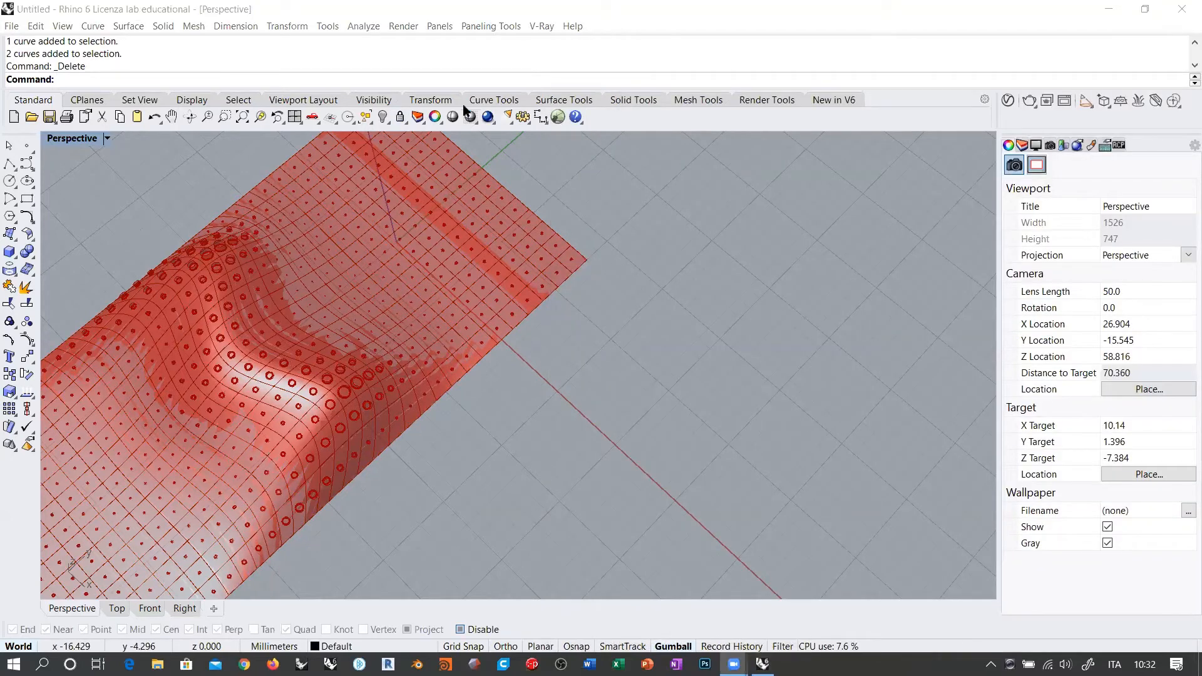
Inspect the data structure of Surface Split's Fragments output and turn off the component's preview.
mouse_move(968, 269)
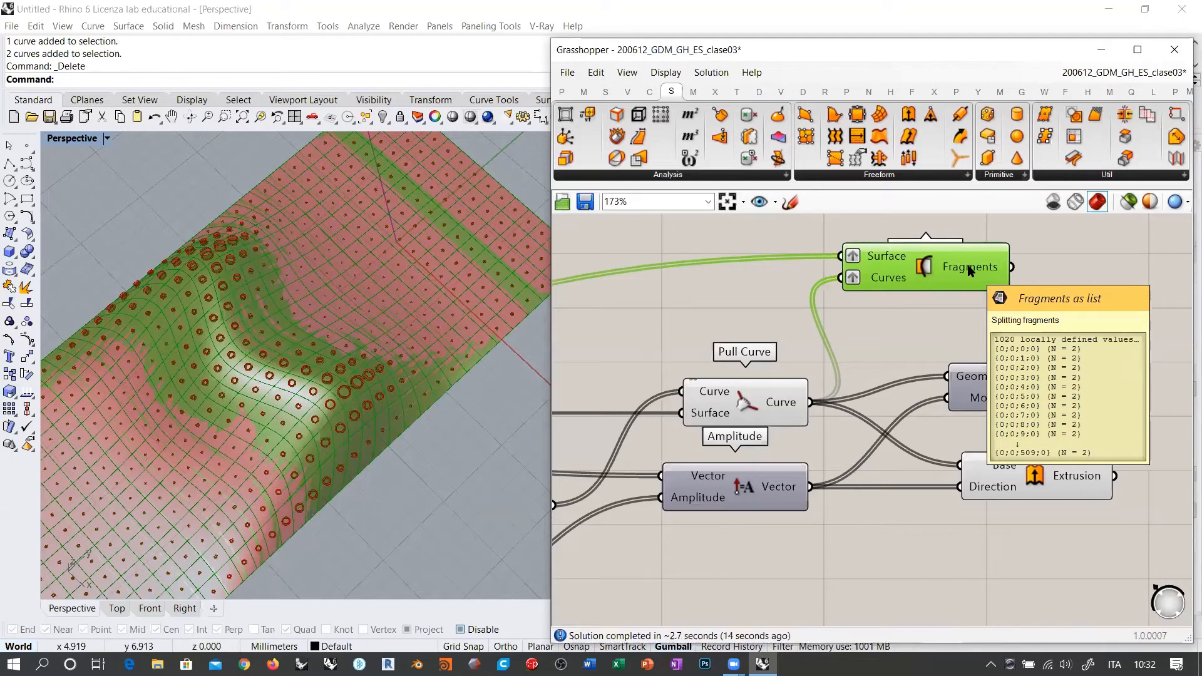
right_drag(969, 269, 903, 347)
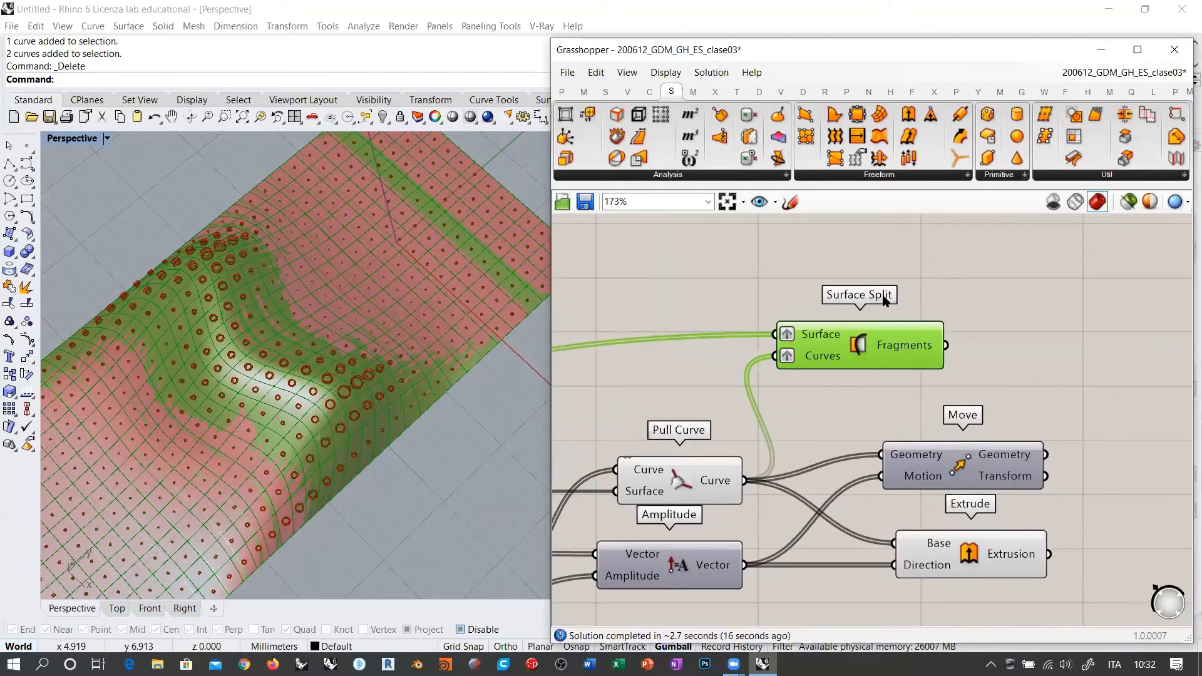
scroll(831, 358, up, 8)
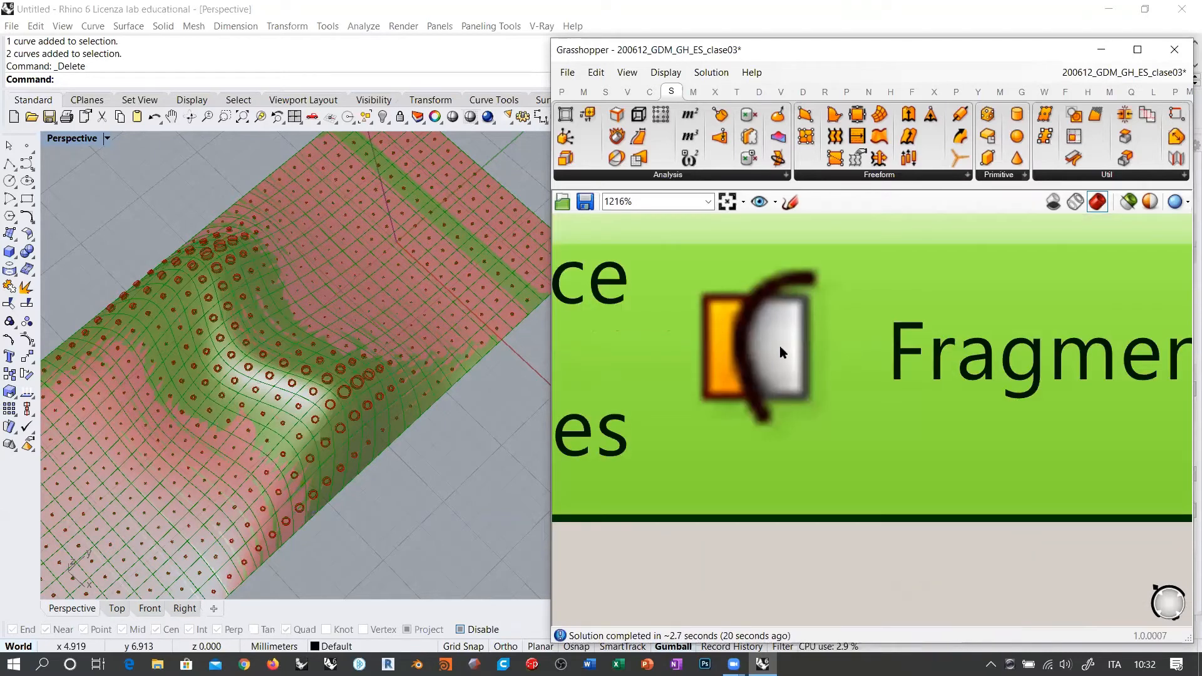
scroll(865, 363, down, 4)
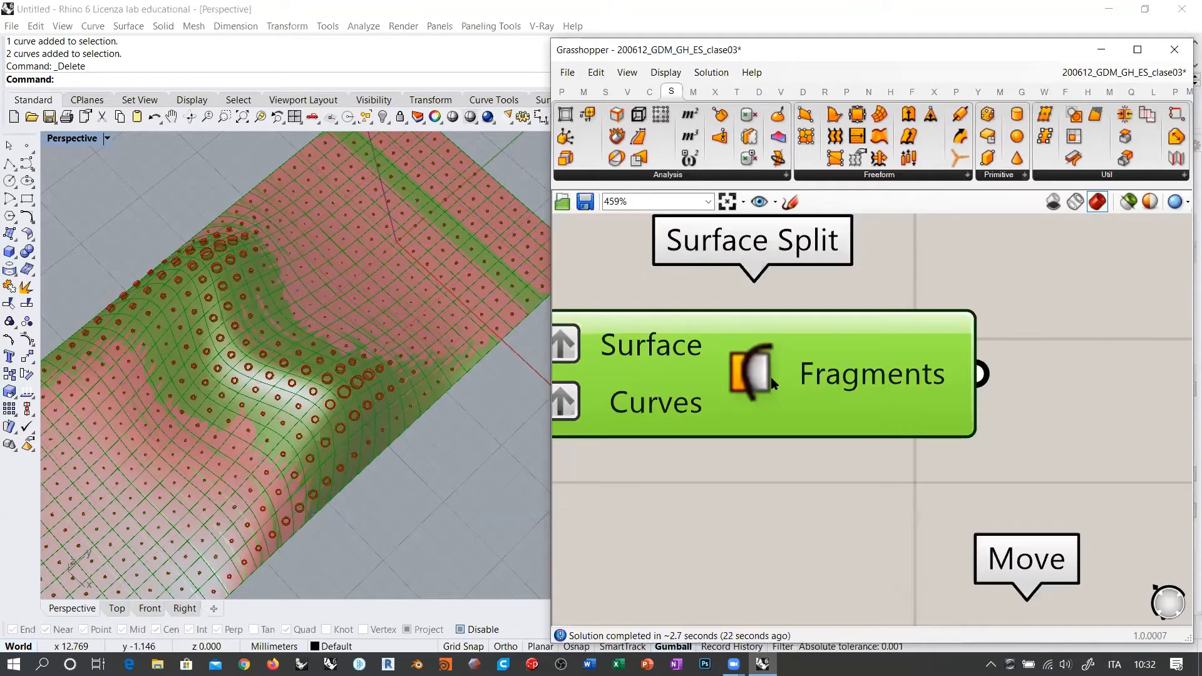
key(ctrl+q)
Turn off the previews of the Loft surface and the Extrude component.
right_drag(775, 378, 928, 348)
scroll(928, 348, down, 3)
right_drag(995, 324, 990, 273)
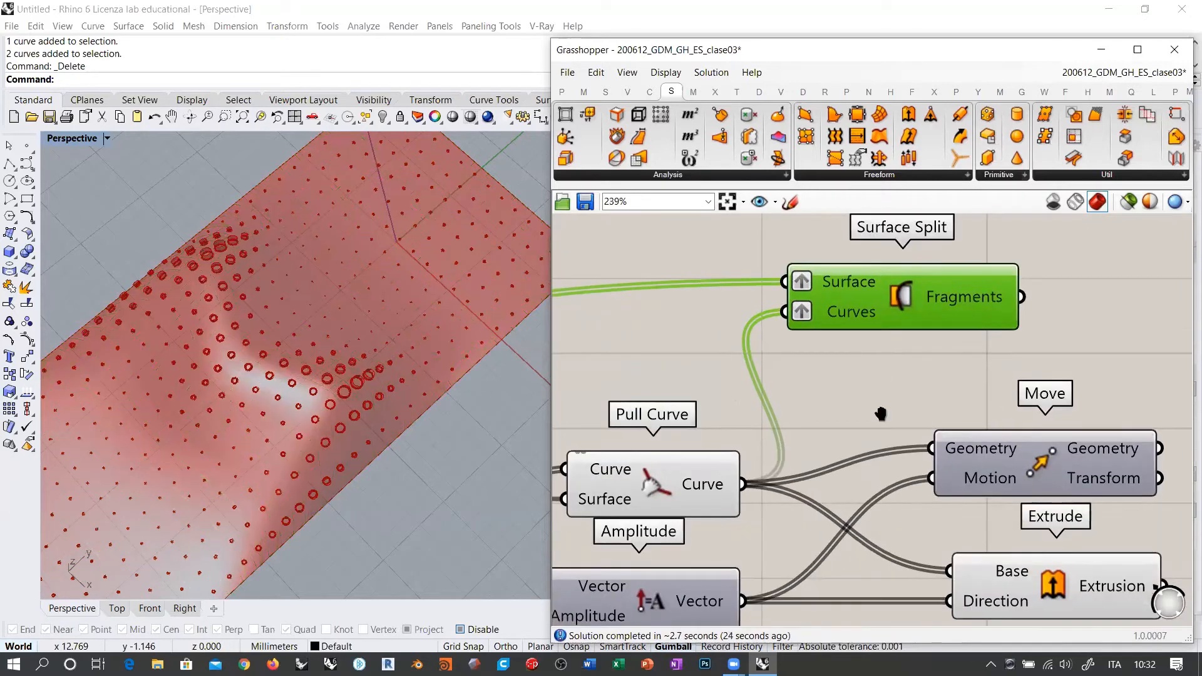
right_drag(880, 413, 1028, 385)
scroll(1027, 384, down, 5)
right_drag(699, 388, 834, 365)
right_drag(690, 419, 911, 375)
click(770, 348)
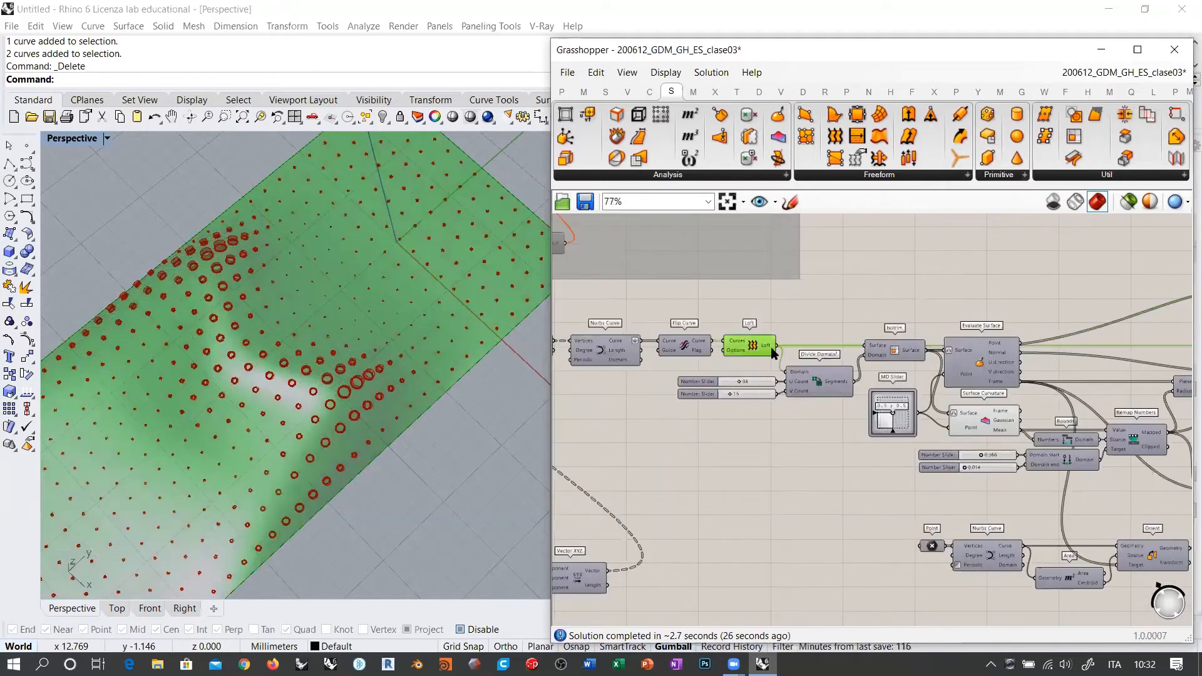
key(ctrl+q)
right_drag(1018, 330, 821, 367)
scroll(820, 367, up, 2)
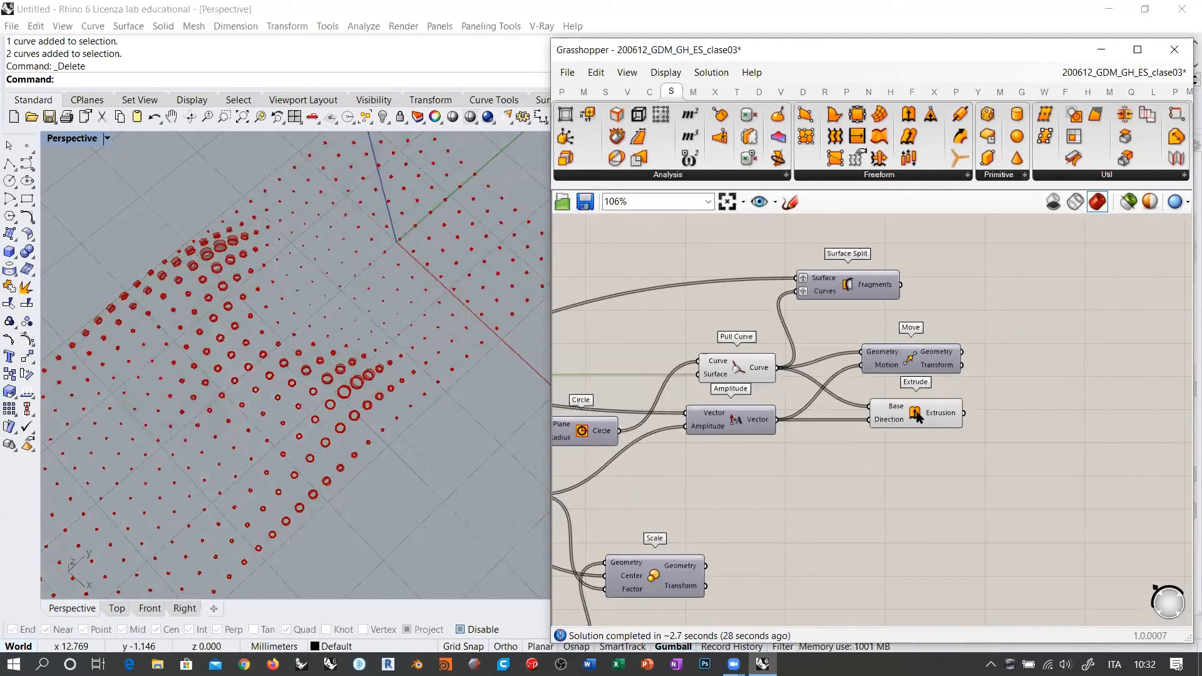
click(915, 413)
Add a Dispatch component beside Surface Split, feed its List input from Fragments, and turn off the Dispatch preview.
right_drag(943, 301, 851, 377)
scroll(851, 375, up, 4)
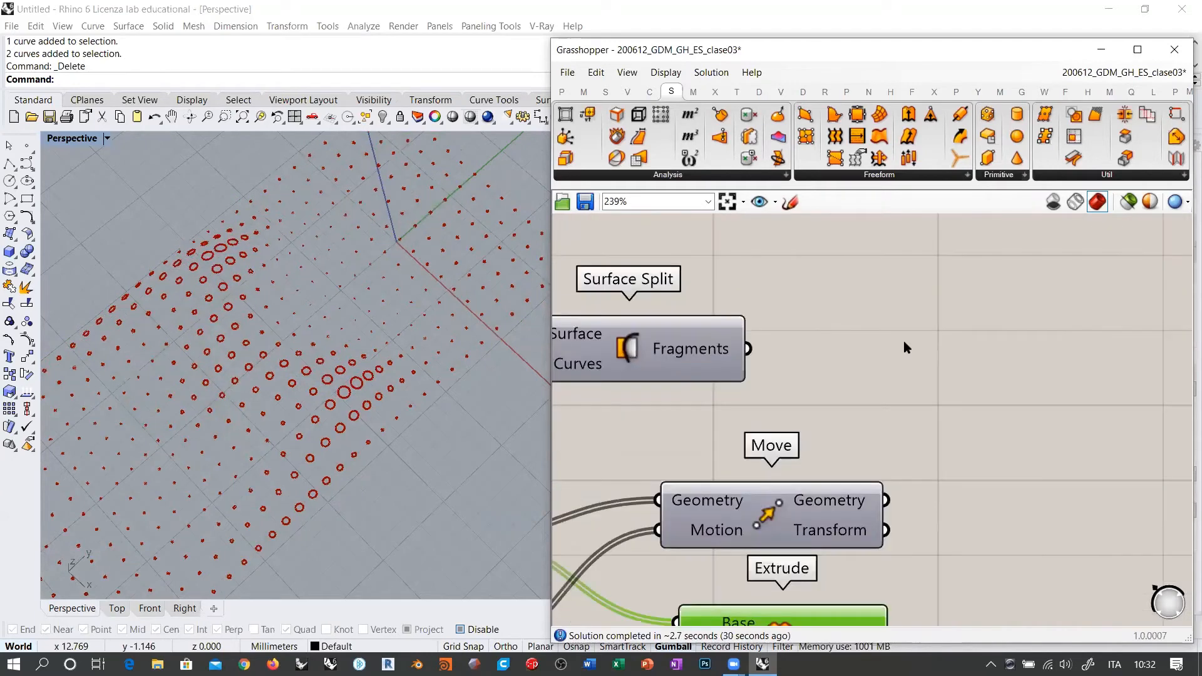
double_click(904, 341)
text(disp)
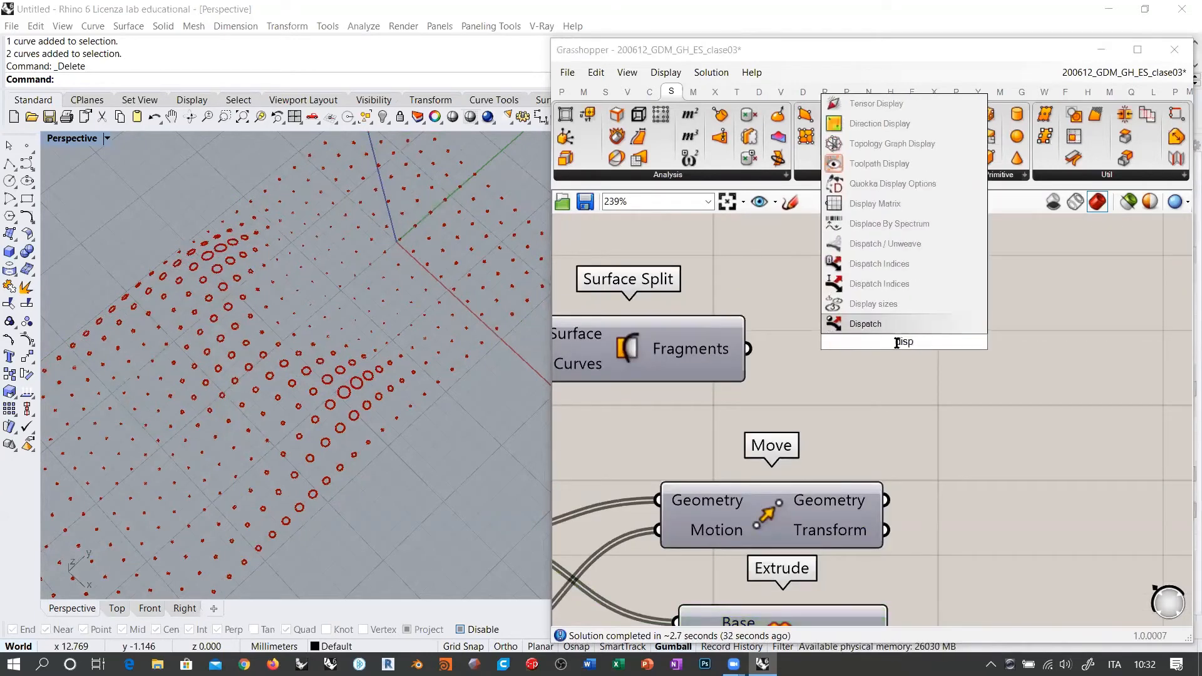
click(877, 333)
drag(748, 348, 803, 327)
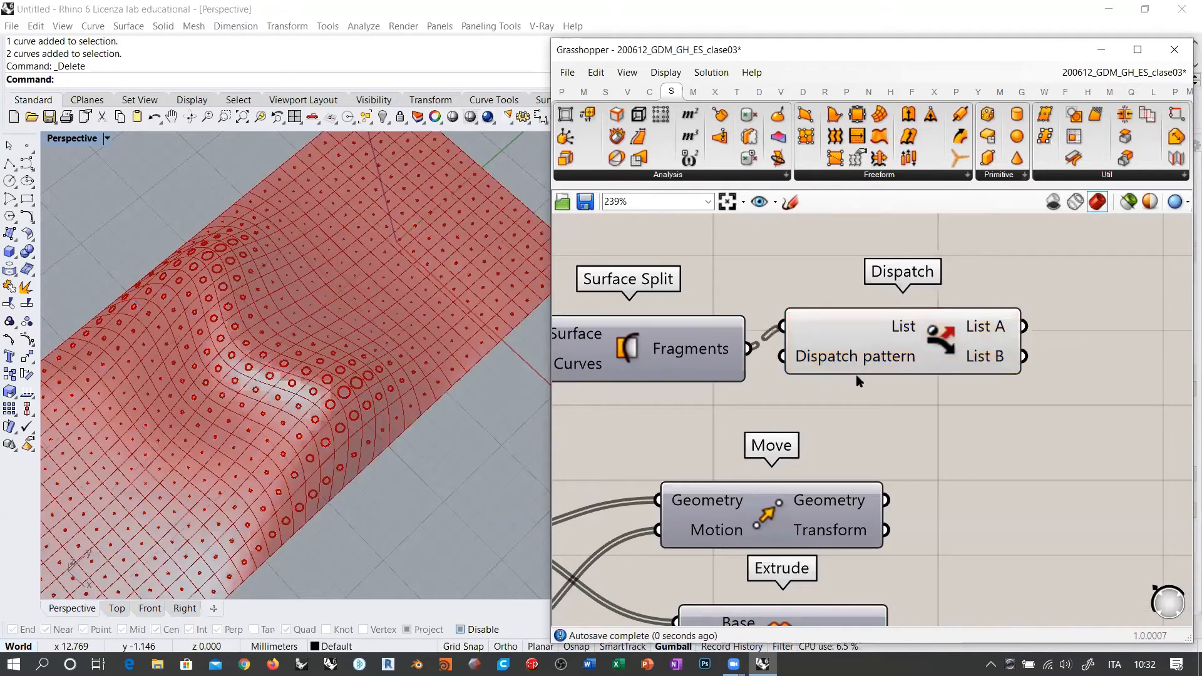
click(888, 325)
drag(888, 325, 891, 314)
right_drag(944, 329, 771, 341)
key(ctrl+q)
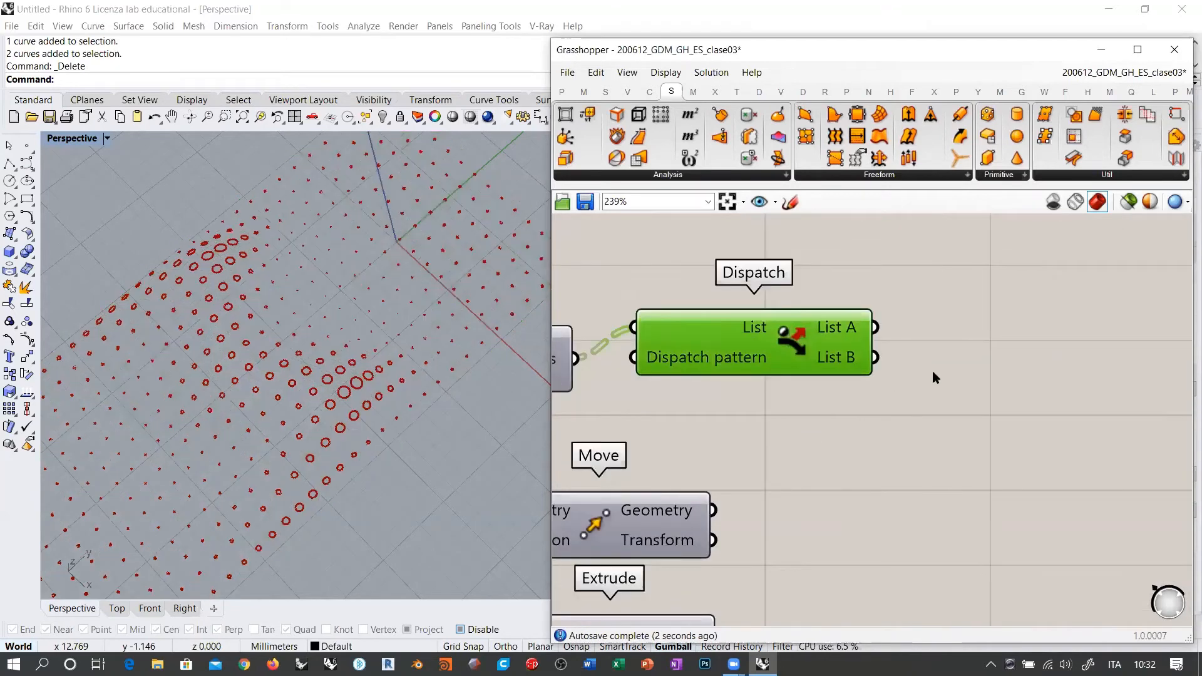
Add a Surface parameter beside Dispatch, connect it to List A, and inspect those fragments in the viewport.
right_drag(972, 323, 859, 347)
double_click(858, 347)
text(srf)
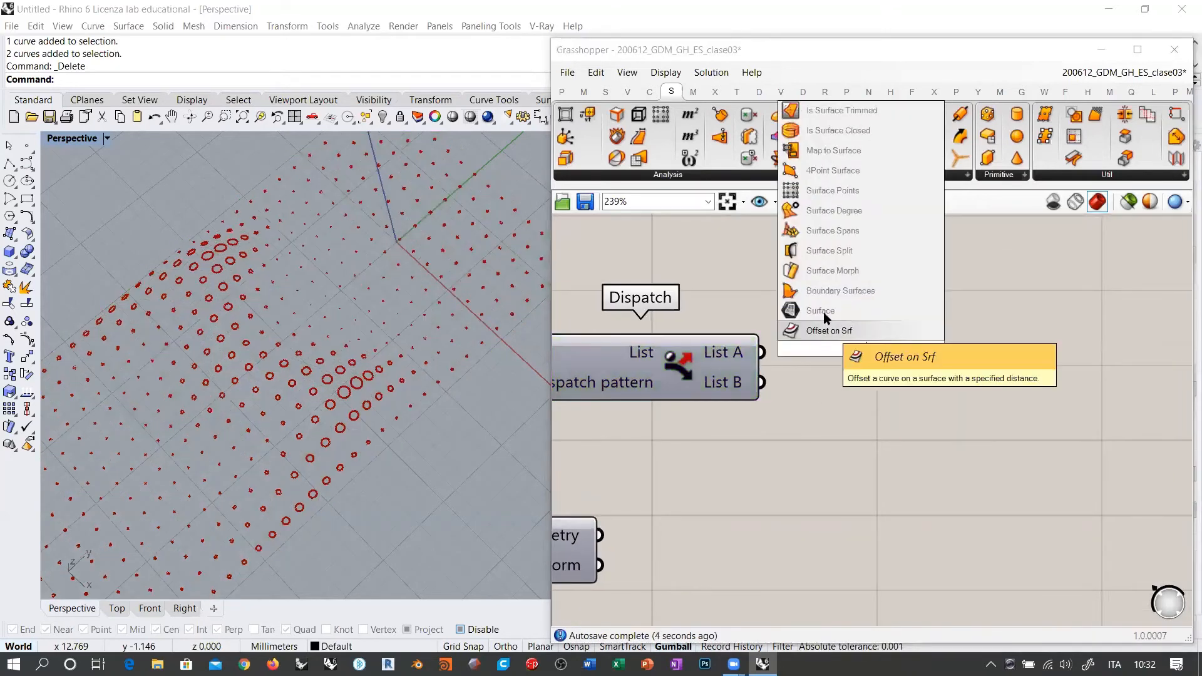
click(824, 312)
drag(764, 358, 819, 348)
scroll(216, 357, up, 6)
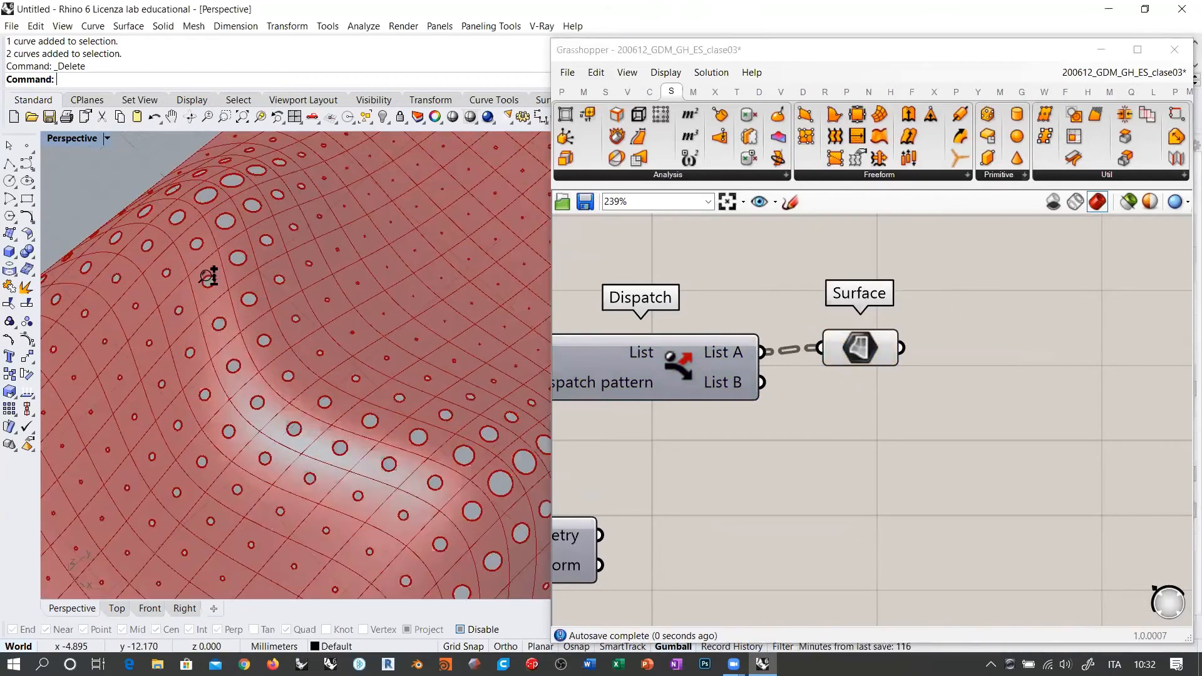
scroll(388, 261, down, 5)
right_drag(279, 268, 417, 293)
scroll(391, 247, up, 3)
Feed the Surface parameter from Dispatch's List B instead, and inspect the resulting fragments from several angles.
drag(763, 382, 889, 383)
click(826, 431)
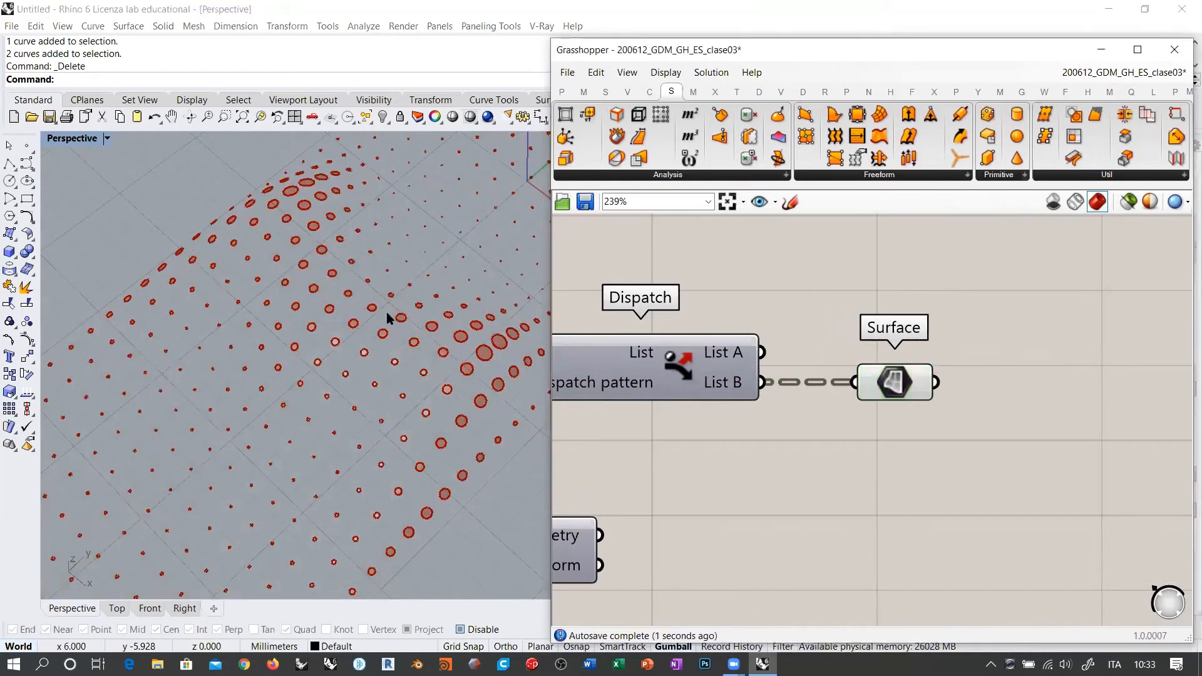
right_drag(386, 312, 351, 310)
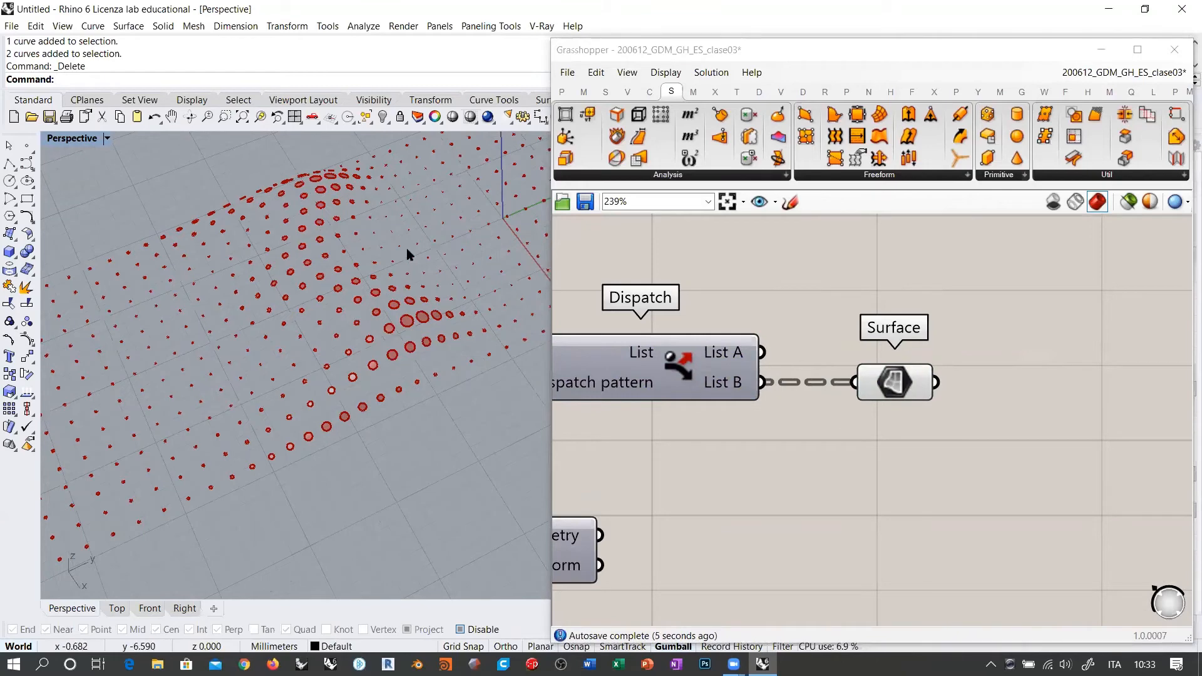
right_drag(398, 253, 508, 226)
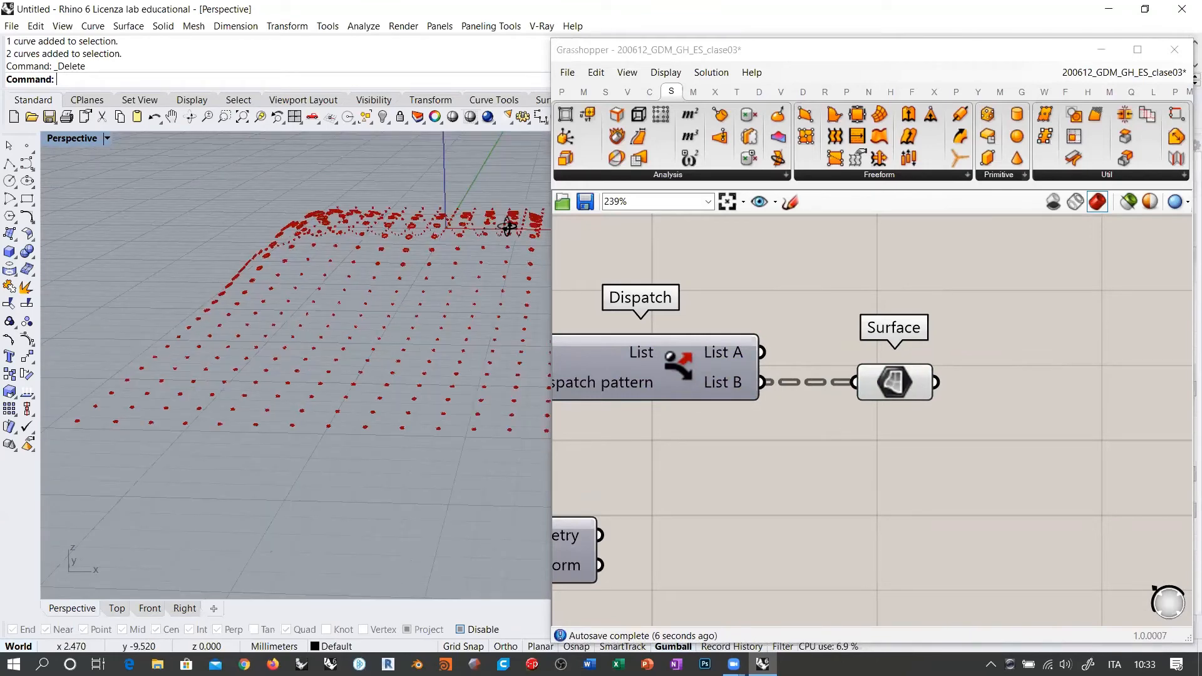
right_drag(506, 226, 507, 227)
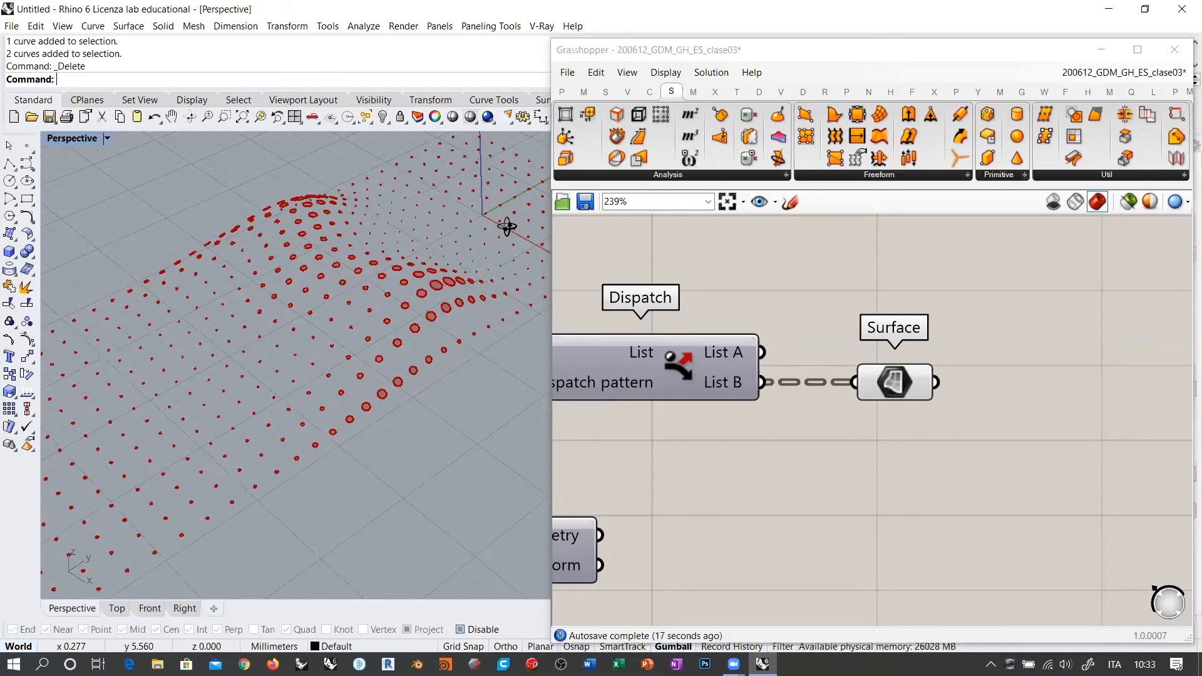
Examine the surface cells produced by Isotrim and trace the definition from Evaluate Surface through Pull Curve to Surface Split and Dispatch.
click(807, 489)
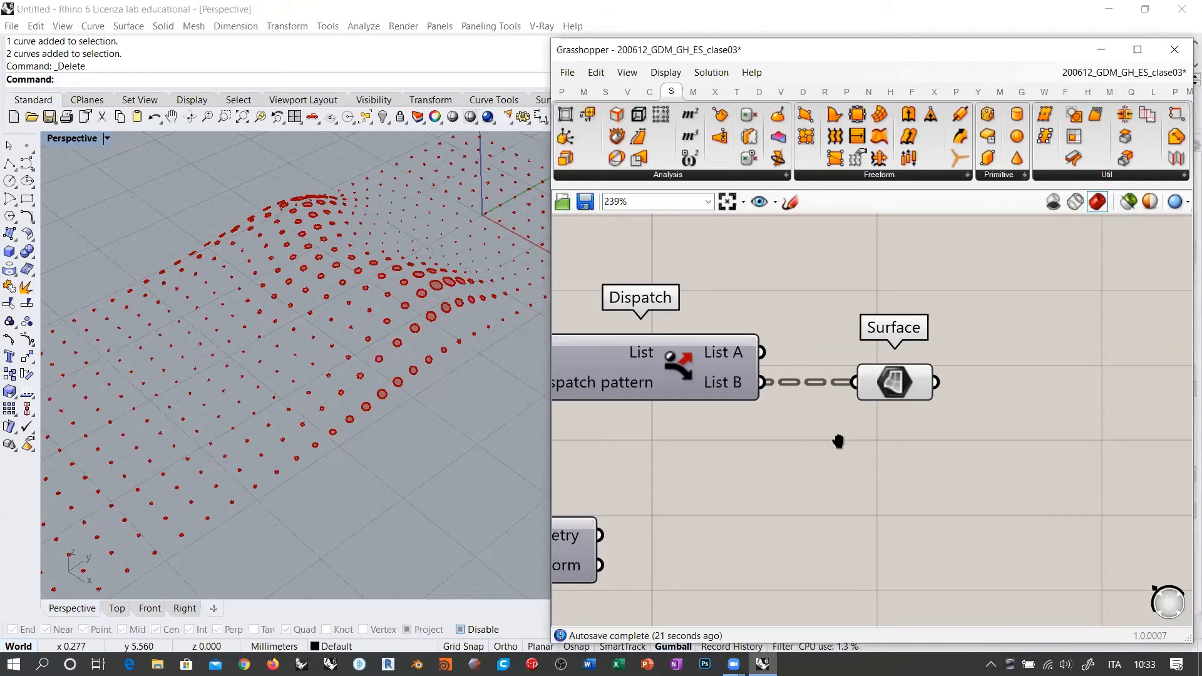
scroll(837, 443, down, 4)
right_drag(891, 363, 962, 304)
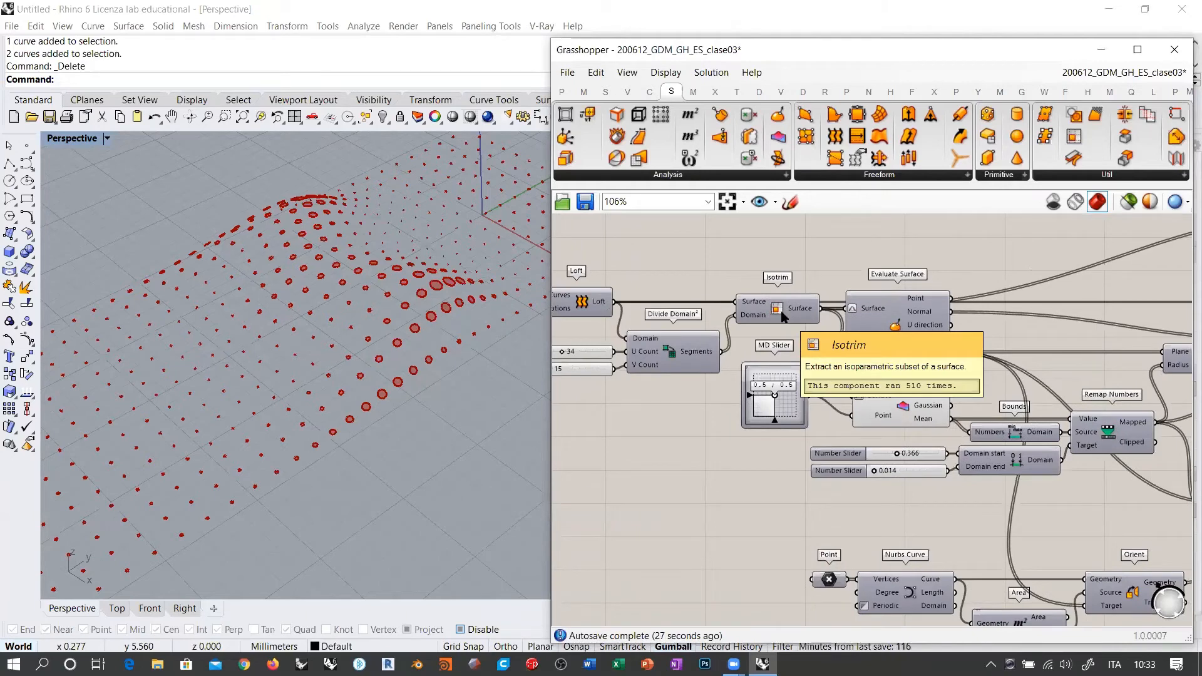
click(782, 316)
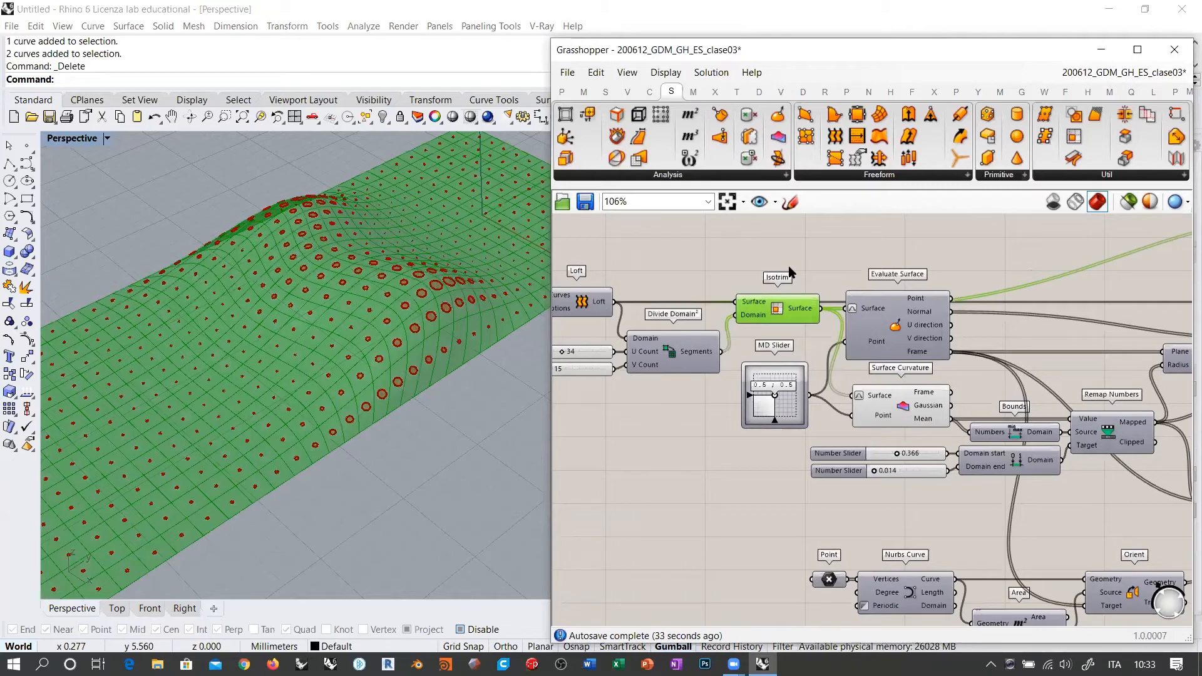
key(ctrl+q)
right_drag(1137, 305, 830, 312)
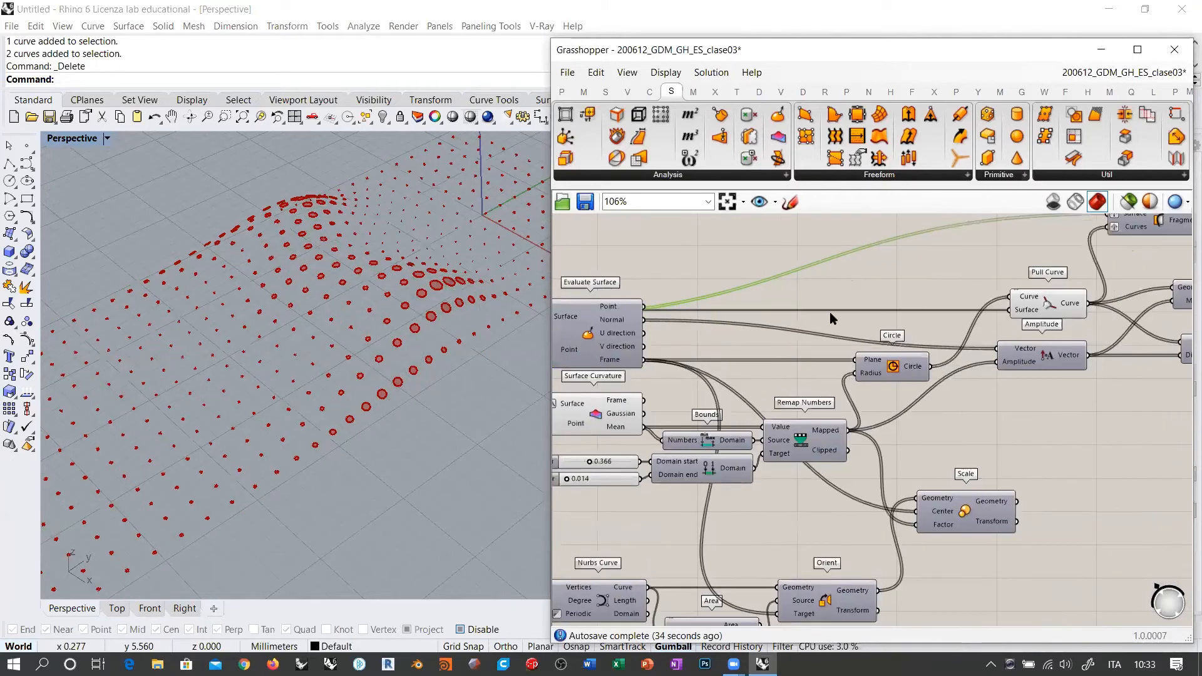
right_drag(963, 300, 695, 341)
right_drag(926, 308, 818, 326)
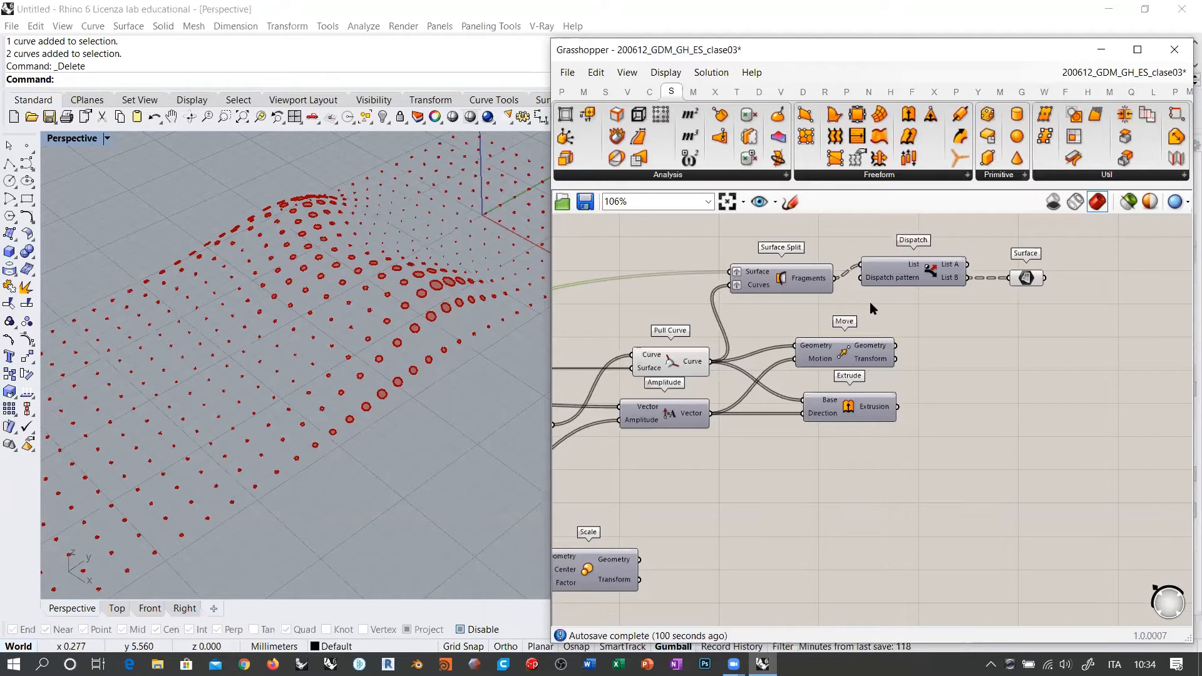
click(788, 474)
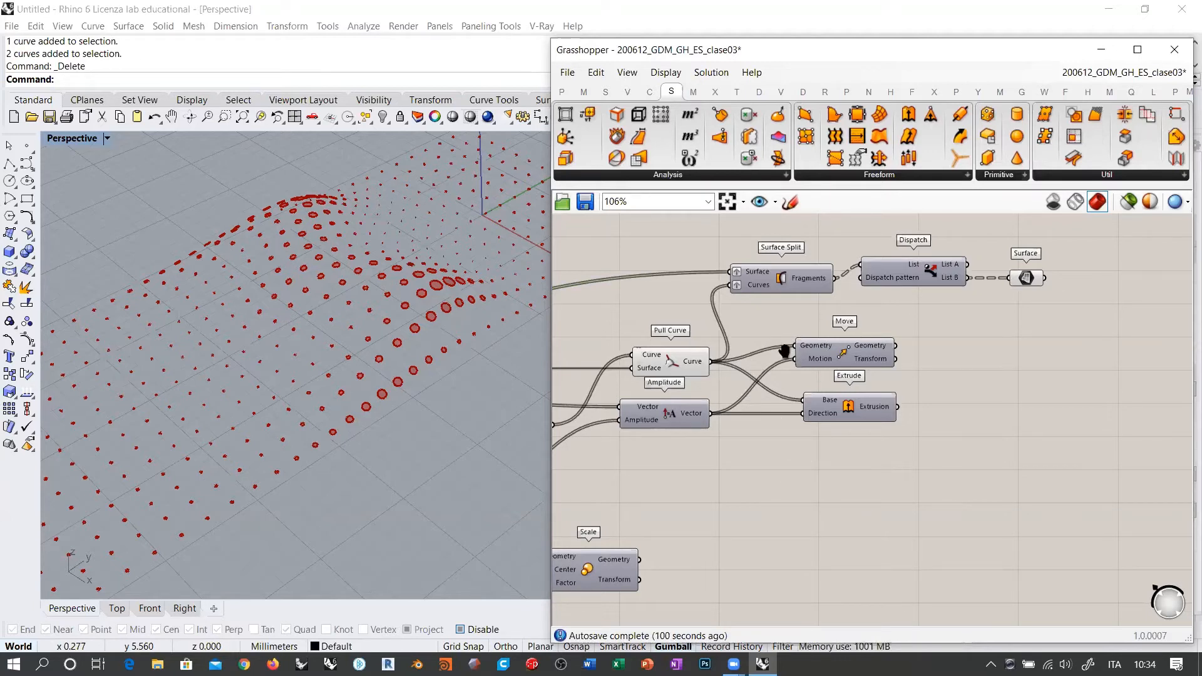
right_drag(784, 351, 964, 319)
right_drag(688, 349, 852, 309)
right_drag(705, 319, 794, 318)
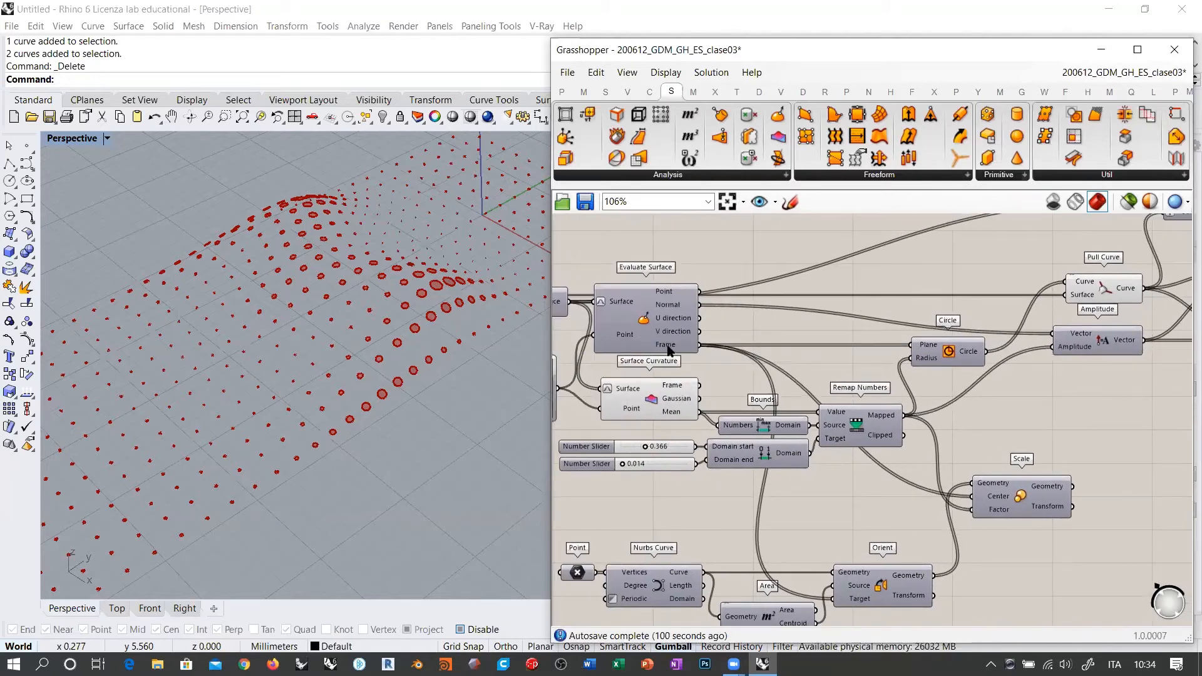
mouse_move(667, 348)
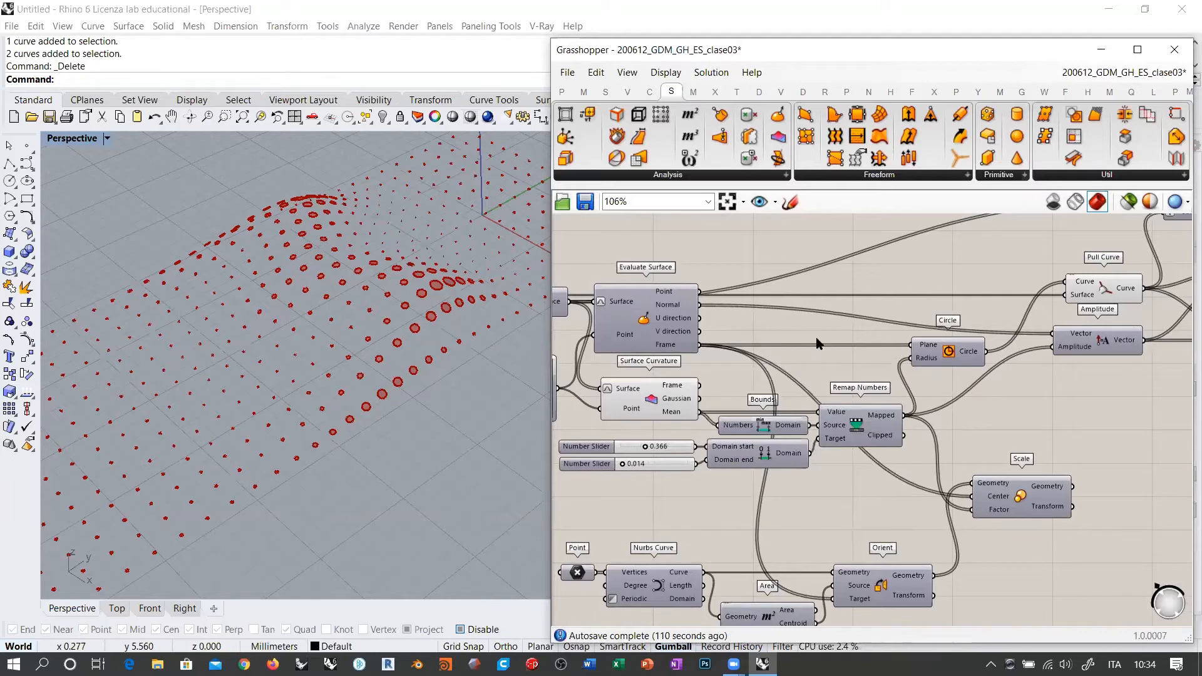
right_drag(718, 416, 684, 373)
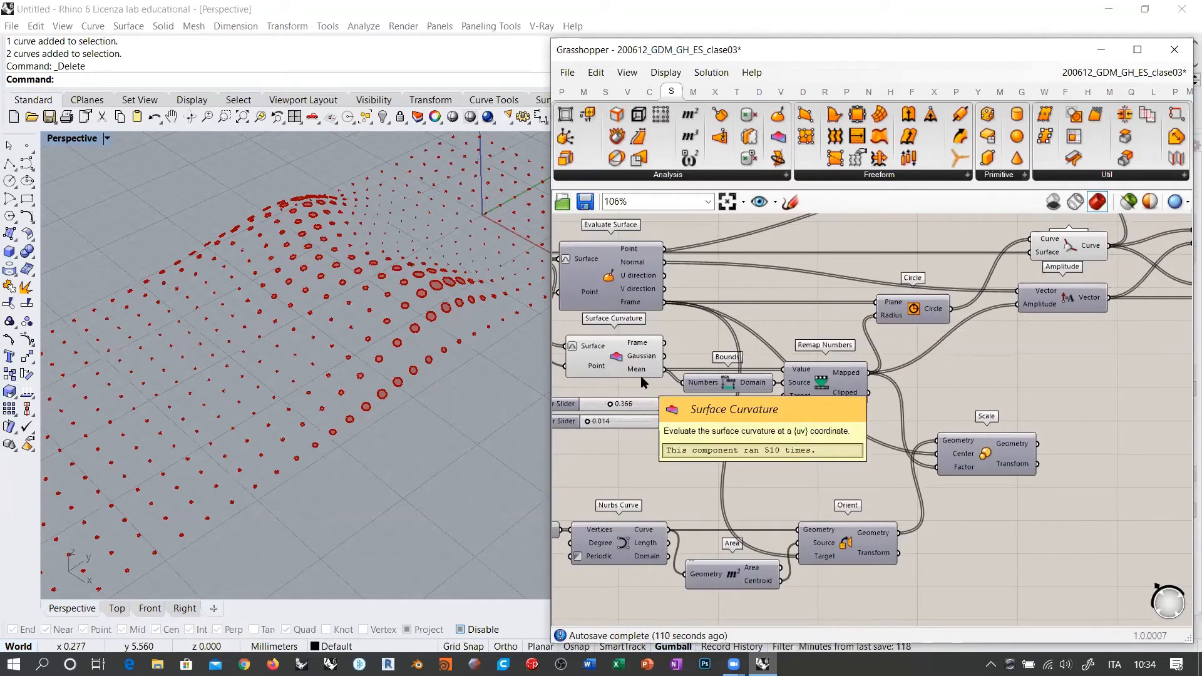
Move all components downstream of Evaluate Surface and Surface Curvature farther along the canvas, including the Point parameter feeding Nurbs Curve.
scroll(719, 332, down, 5)
scroll(903, 290, up, 2)
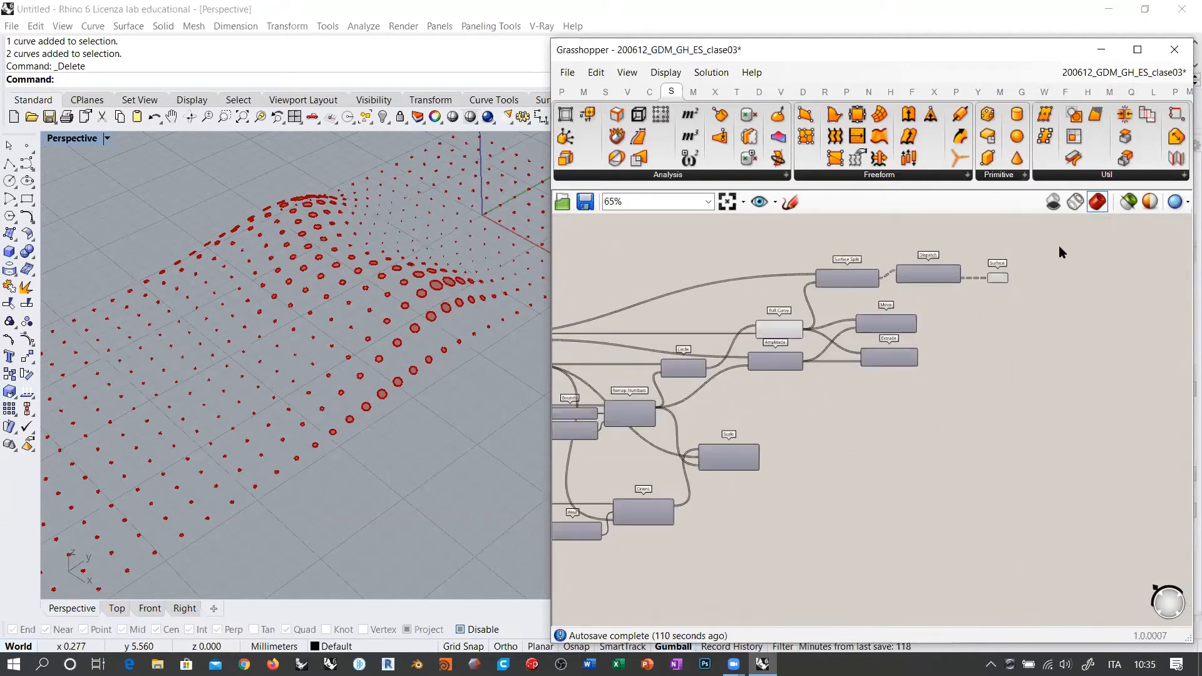
drag(1059, 246, 657, 448)
scroll(839, 459, down, 2)
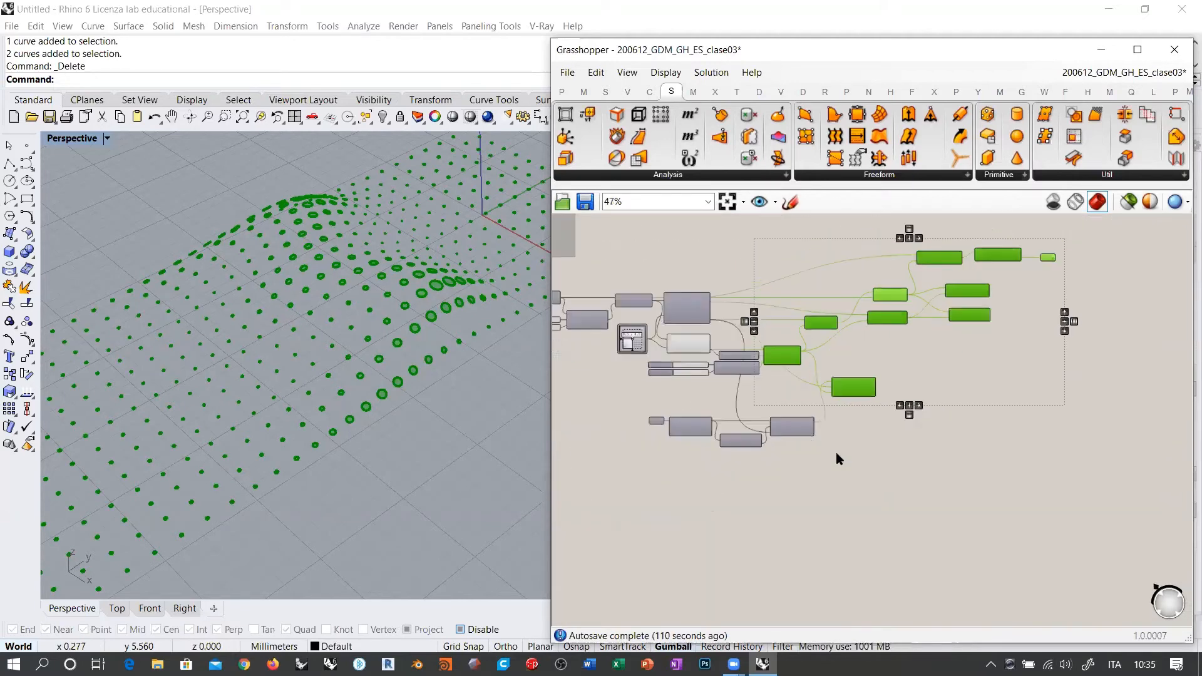
drag(874, 465, 734, 380)
right_drag(786, 393, 641, 411)
scroll(640, 411, down, 3)
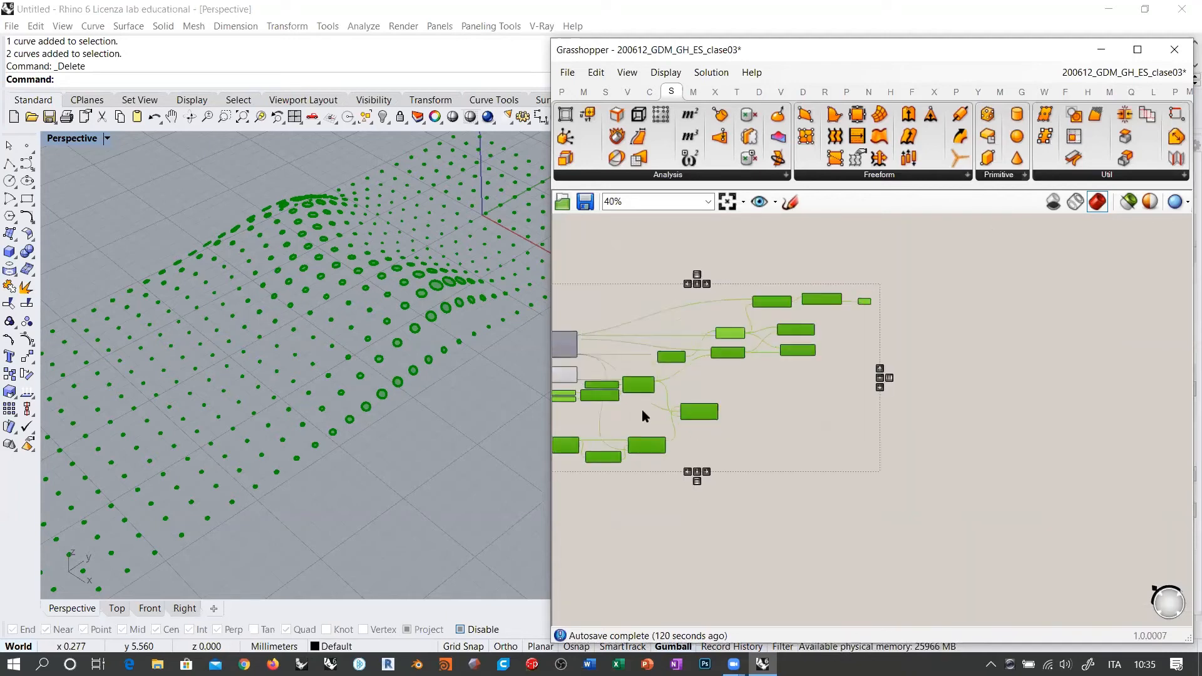
drag(684, 412, 806, 429)
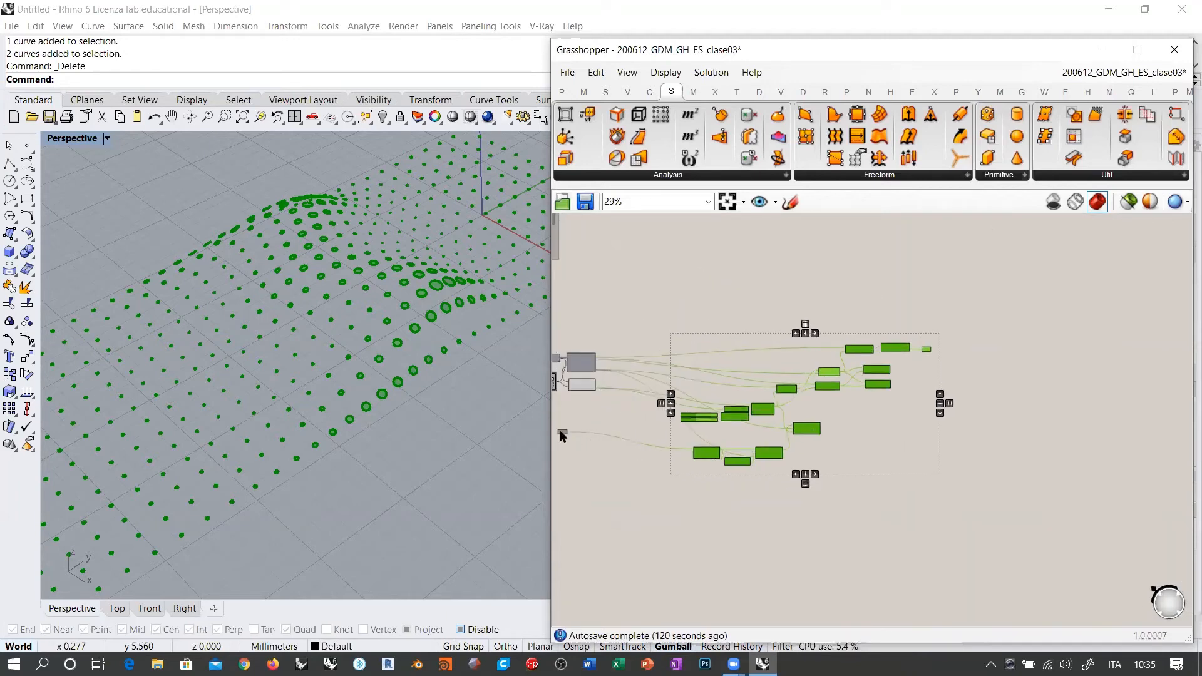
drag(562, 431, 681, 449)
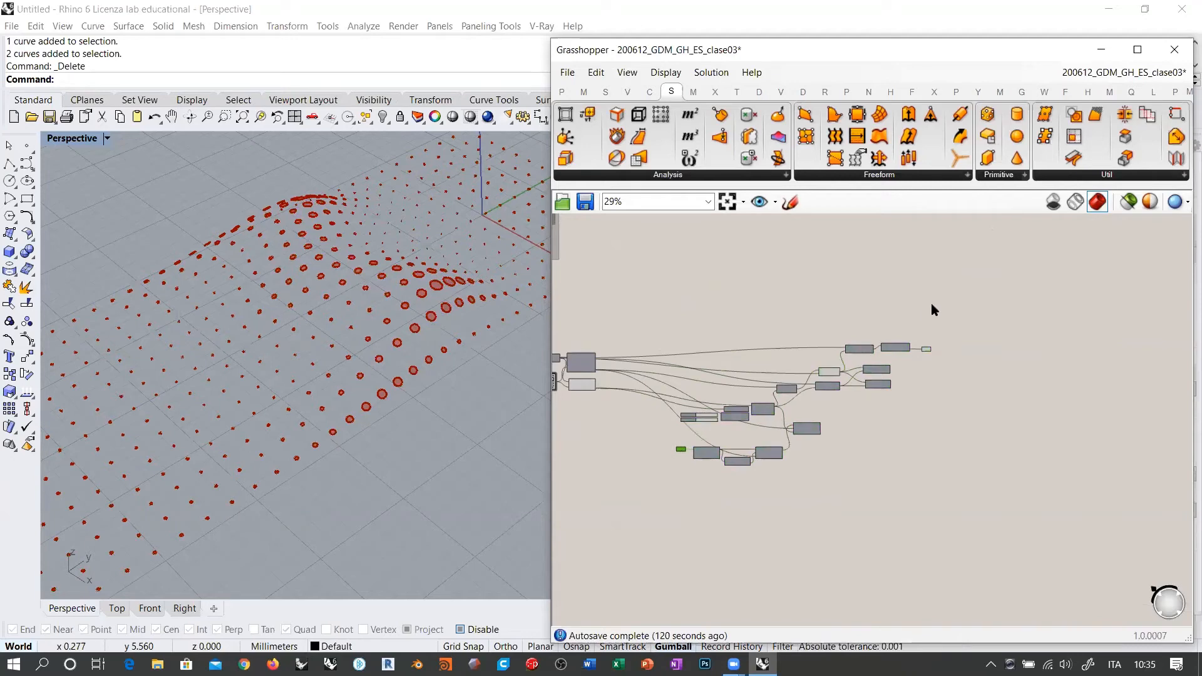
Group the relocated downstream components, disable them, and move the group below the Evaluate Surface and Surface Curvature components.
drag(965, 295, 667, 535)
key(ctrl+g)
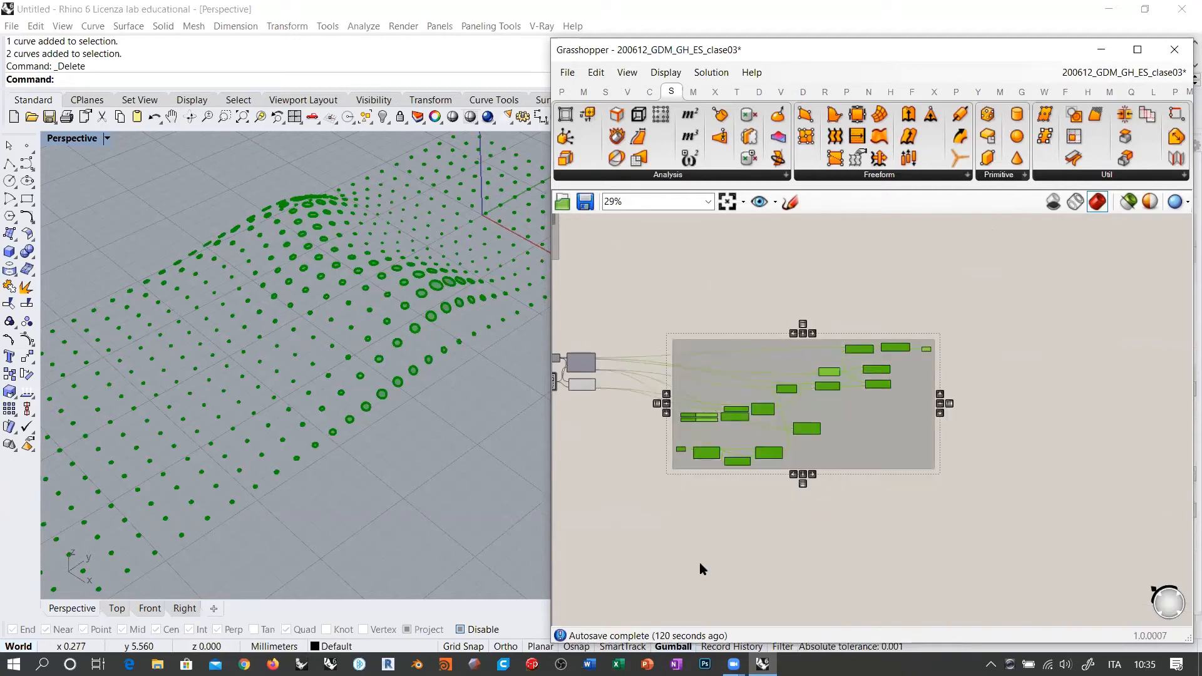
key(ctrl+e)
click(693, 500)
drag(724, 353, 668, 489)
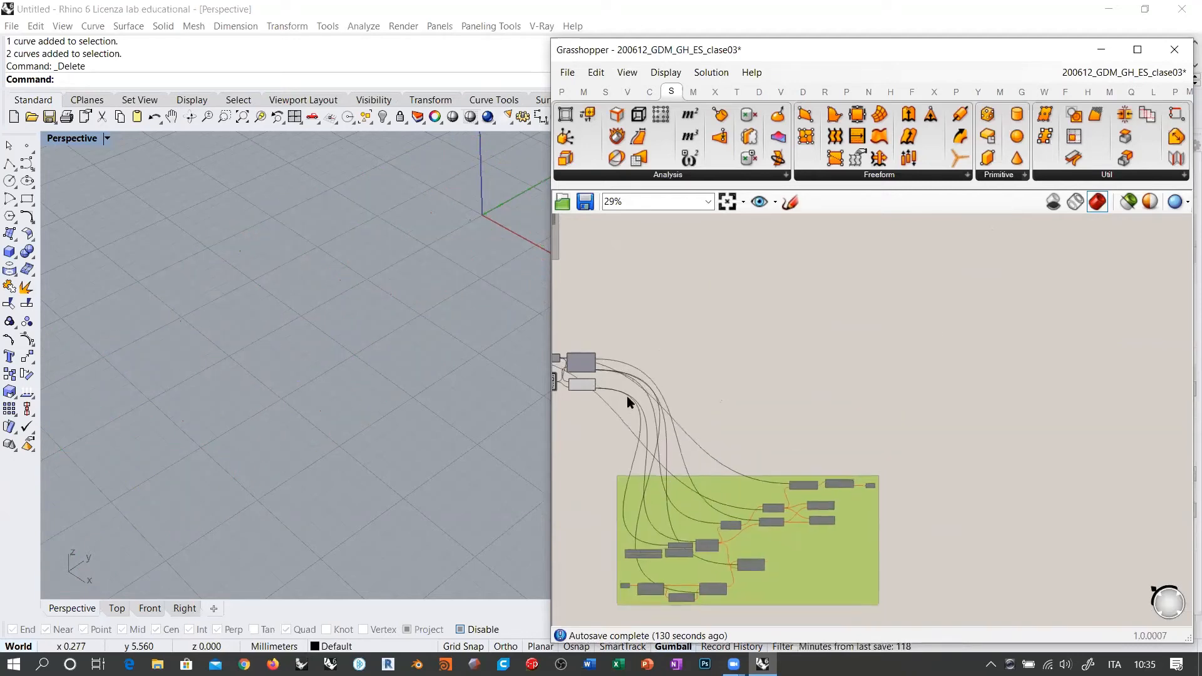
Add a Polygon component above Evaluate Surface and connect the Frame output to its Plane input.
scroll(626, 396, up, 5)
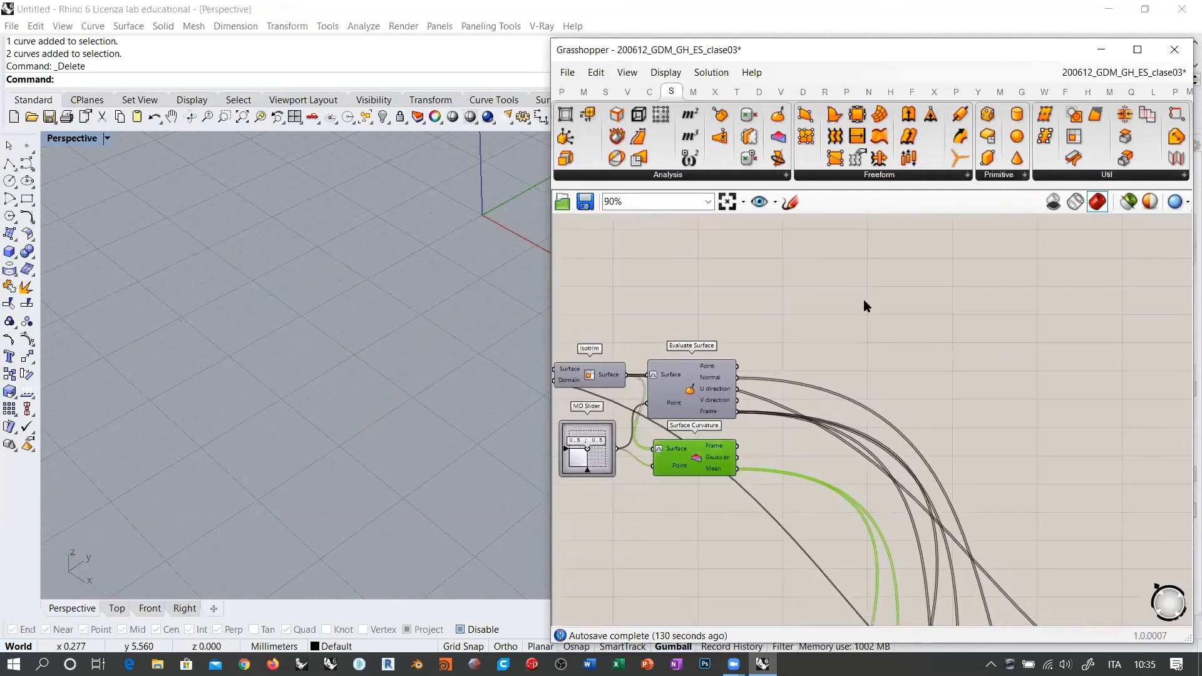
right_drag(865, 306, 787, 312)
double_click(787, 312)
text(poly)
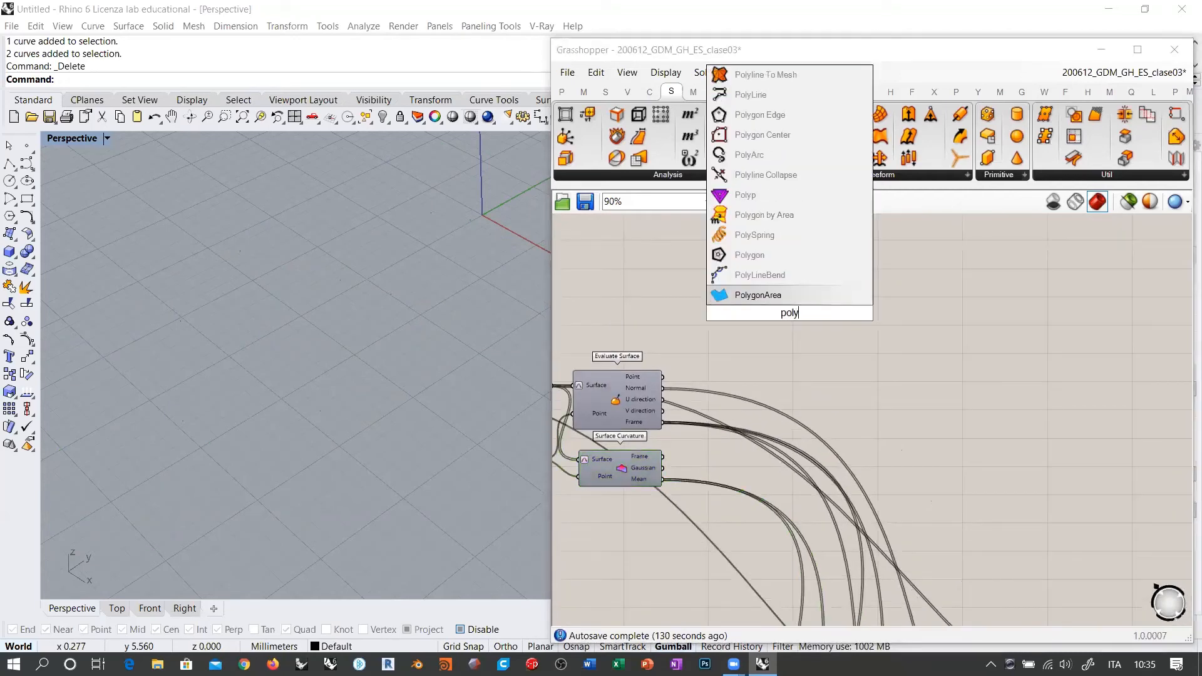
click(751, 254)
scroll(681, 420, up, 3)
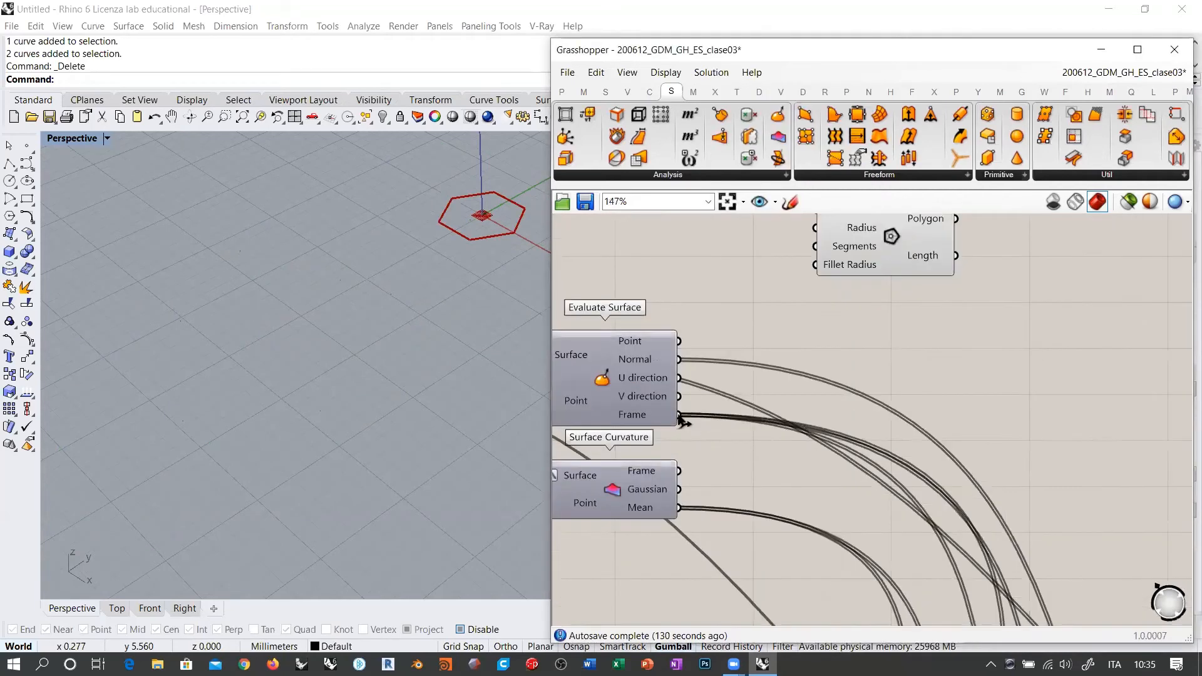
drag(682, 421, 892, 260)
scroll(806, 343, down, 2)
click(868, 262)
click(812, 337)
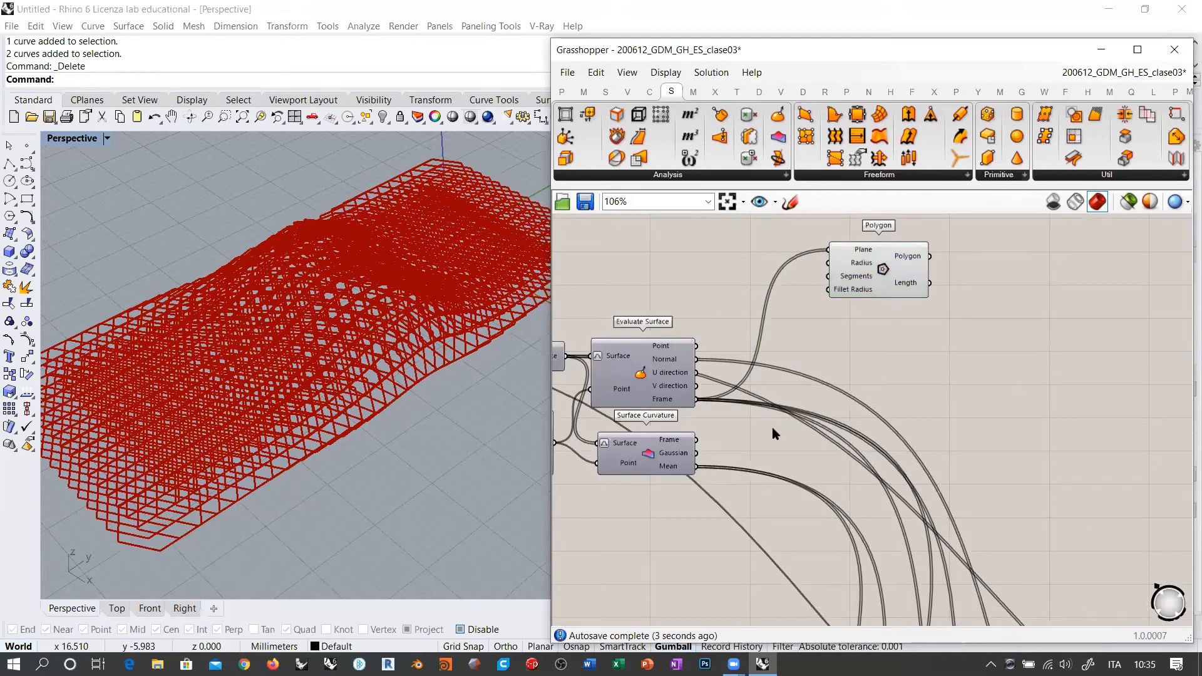
Copy the two number sliders, Bounds, Construct Domain and Remap Numbers from the disabled group, enable the copies and place them beside Polygon.
scroll(734, 371, down, 3)
right_drag(802, 428, 719, 365)
scroll(719, 364, down, 3)
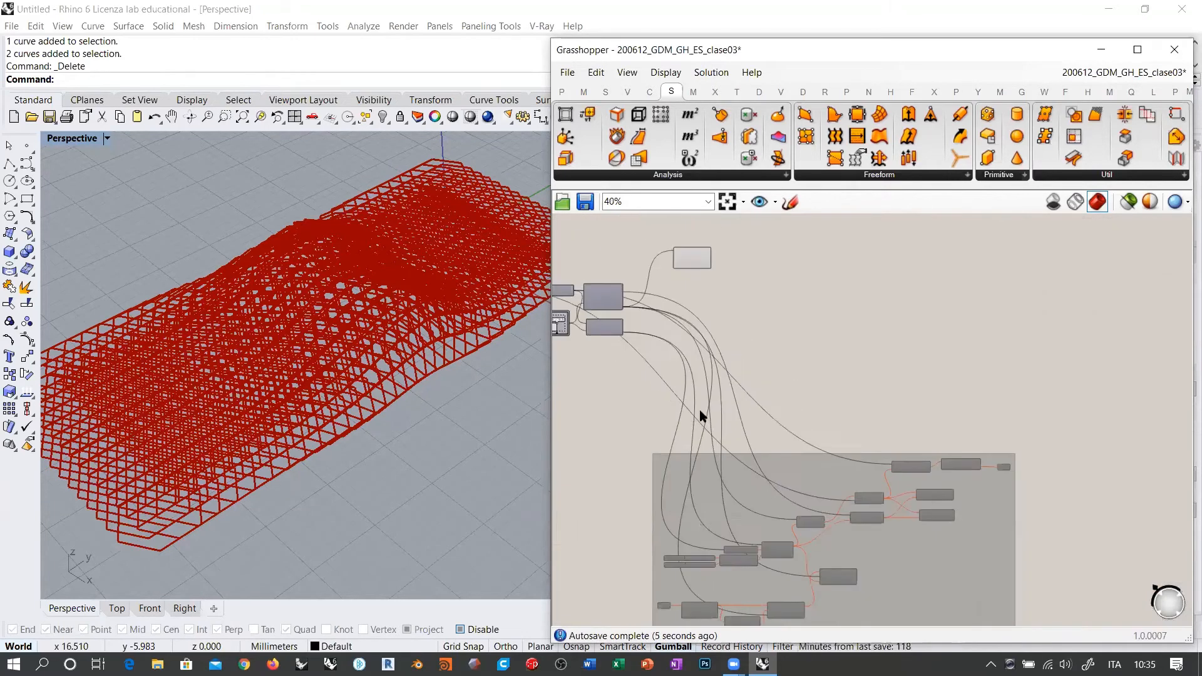
right_drag(788, 482, 772, 408)
scroll(707, 501, up, 5)
right_drag(679, 458, 695, 415)
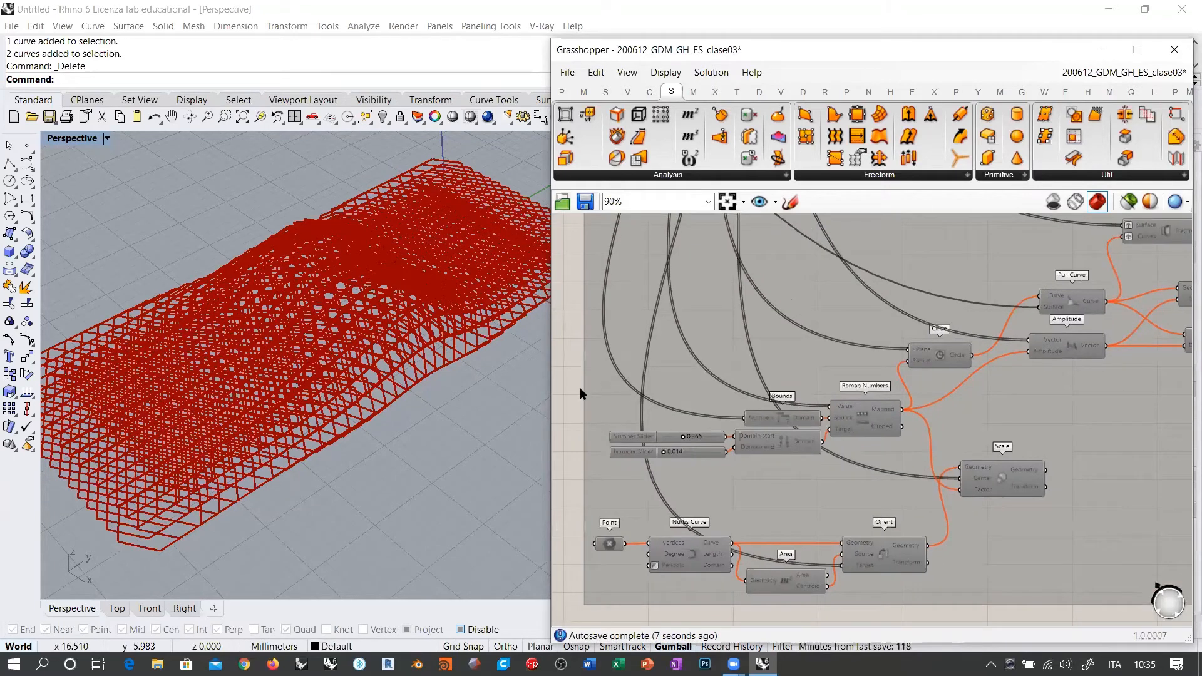
drag(565, 362, 911, 490)
scroll(787, 440, down, 4)
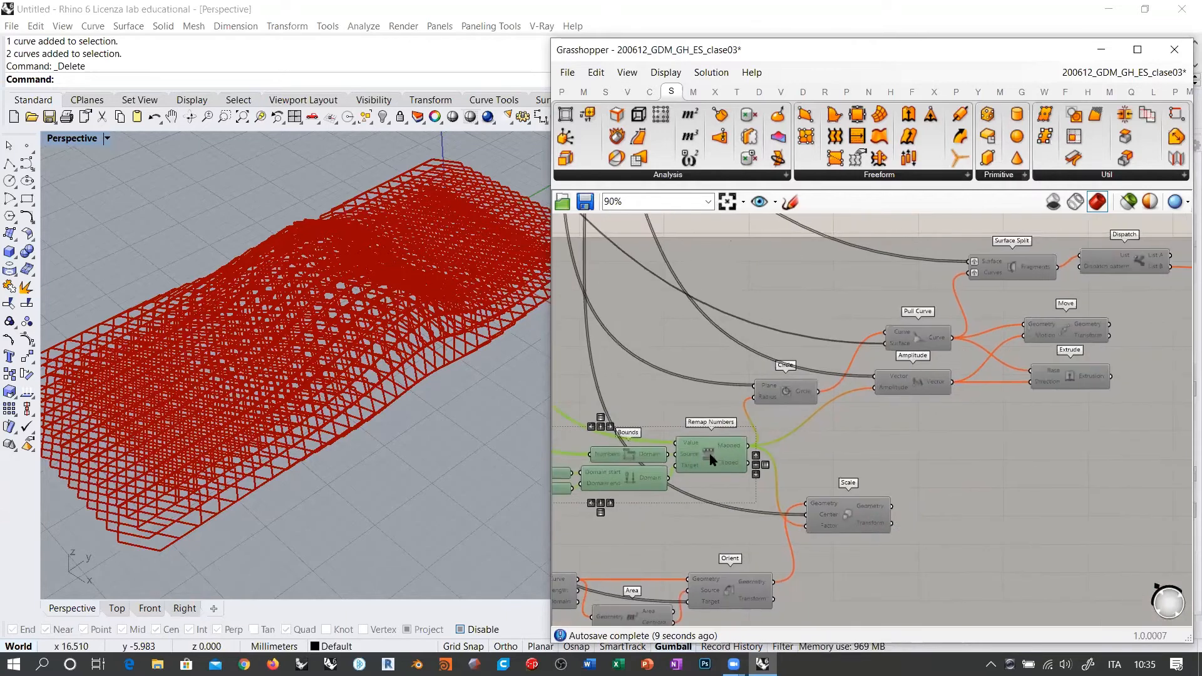
alt+drag(754, 476, 743, 264)
right_drag(737, 269, 810, 449)
scroll(810, 450, up, 3)
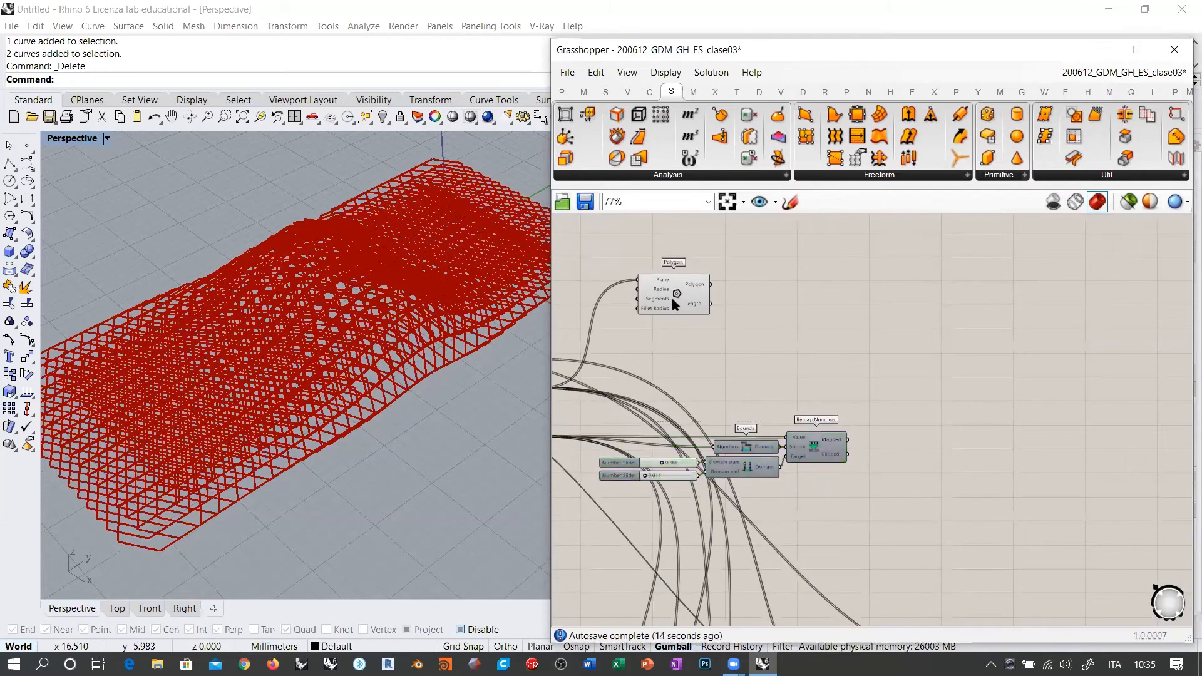
drag(817, 446, 865, 344)
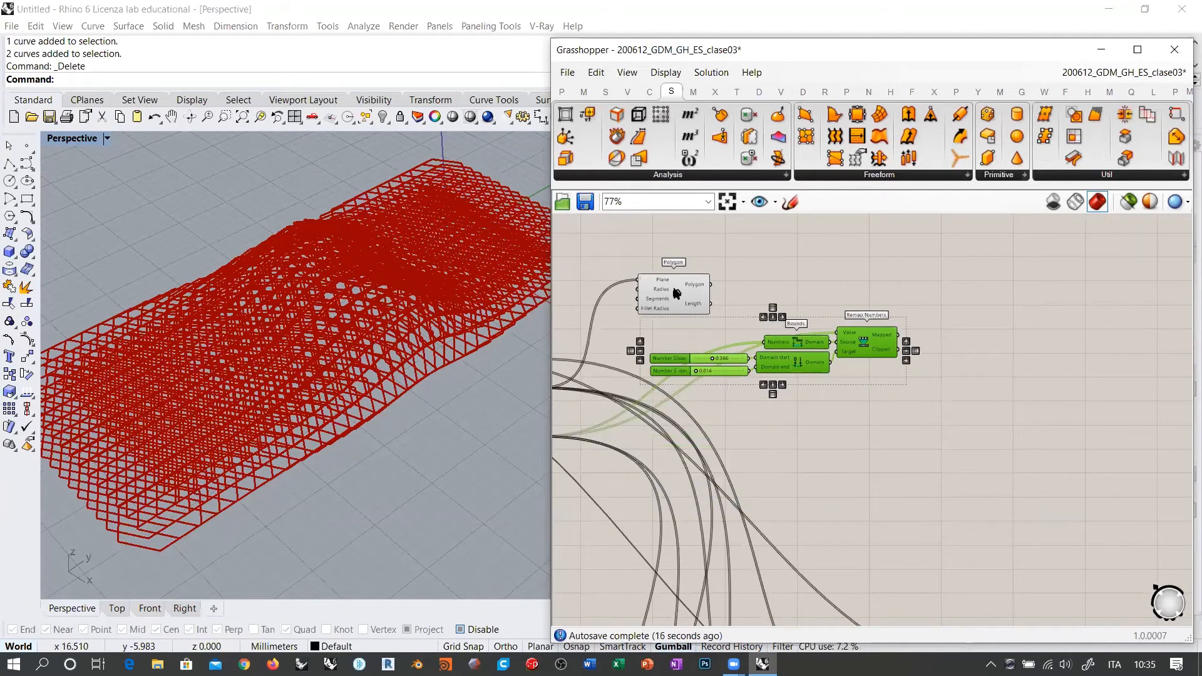
Move the Polygon component beyond Remap Numbers and connect the Mapped output to its Radius input.
drag(671, 282, 878, 353)
scroll(906, 325, up, 4)
click(907, 326)
scroll(336, 360, down, 5)
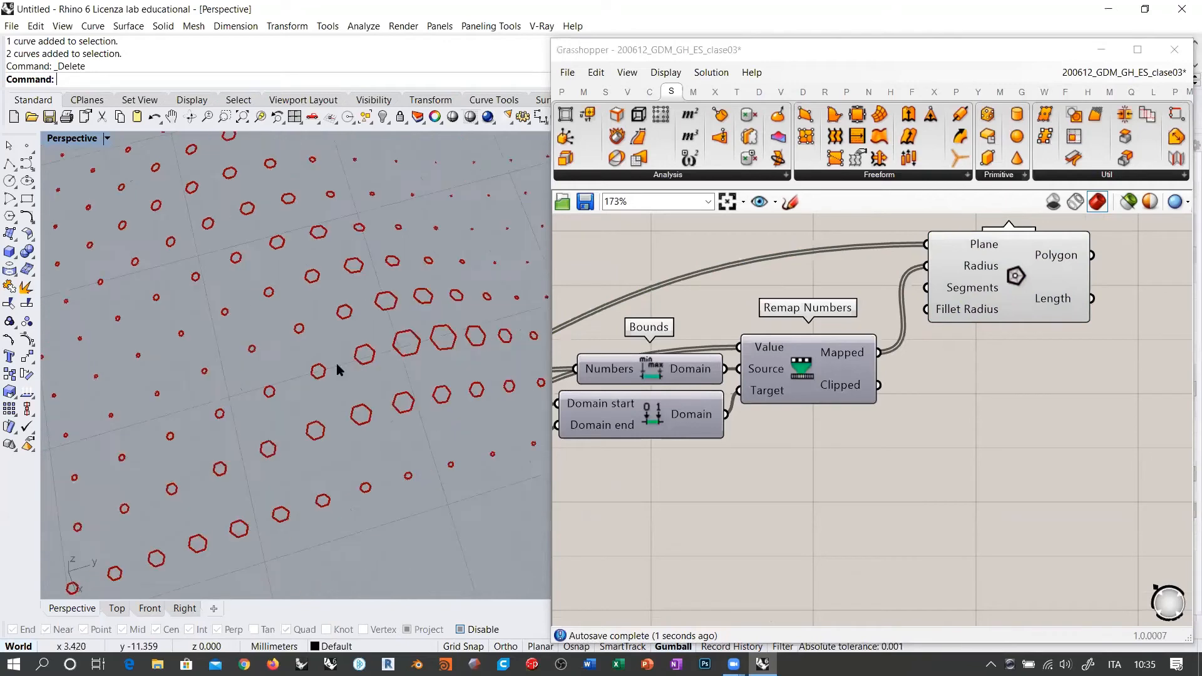
Arrange the remapping components and Polygon so that Polygon sits above and beyond Remap Numbers.
right_drag(768, 357, 770, 328)
drag(987, 255, 998, 333)
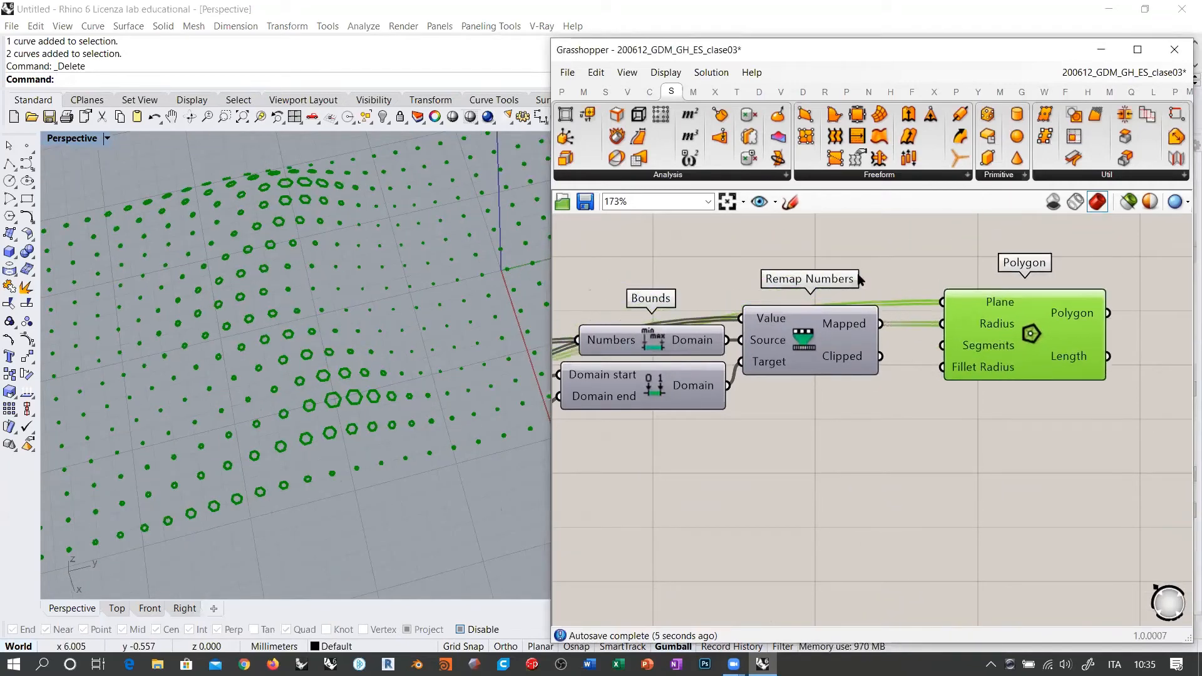
scroll(858, 278, down, 2)
drag(793, 280, 730, 252)
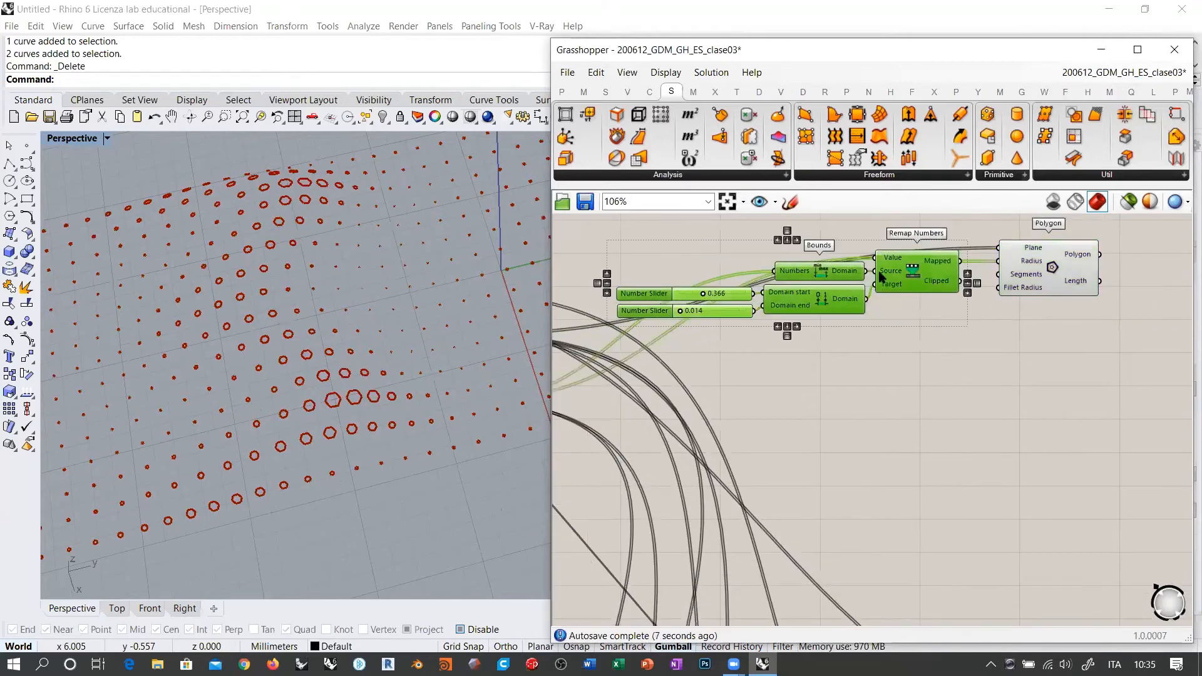
scroll(911, 284, down, 4)
right_drag(912, 285, 832, 267)
drag(833, 271, 951, 258)
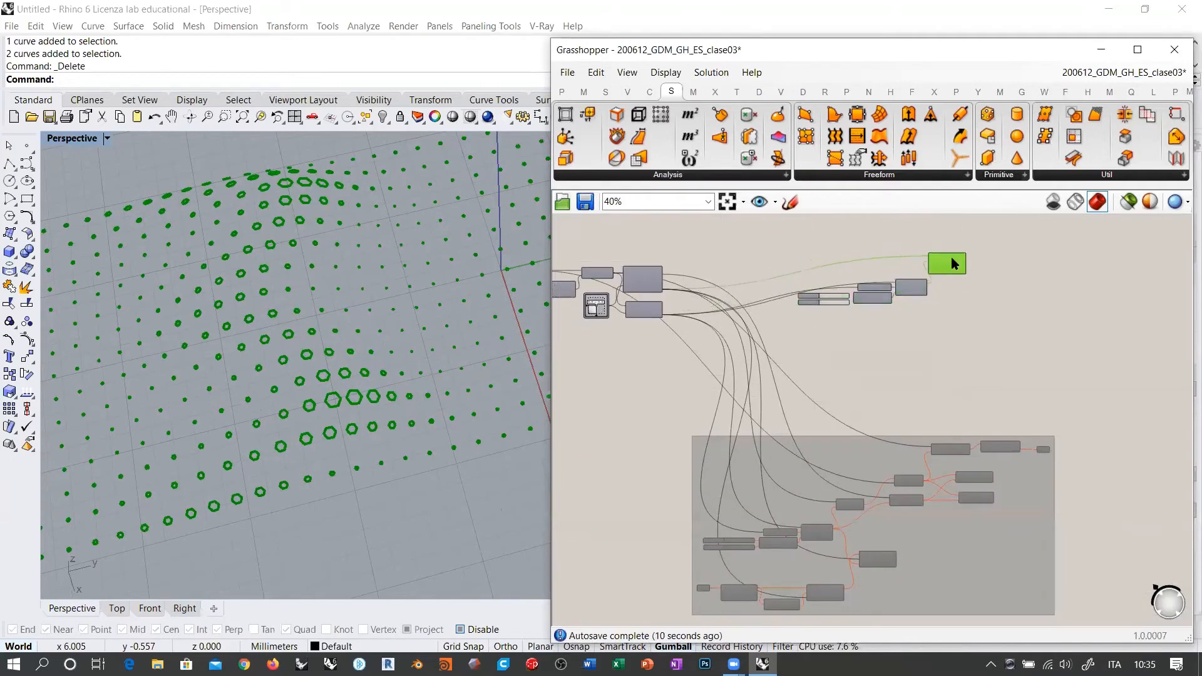
scroll(901, 297, up, 4)
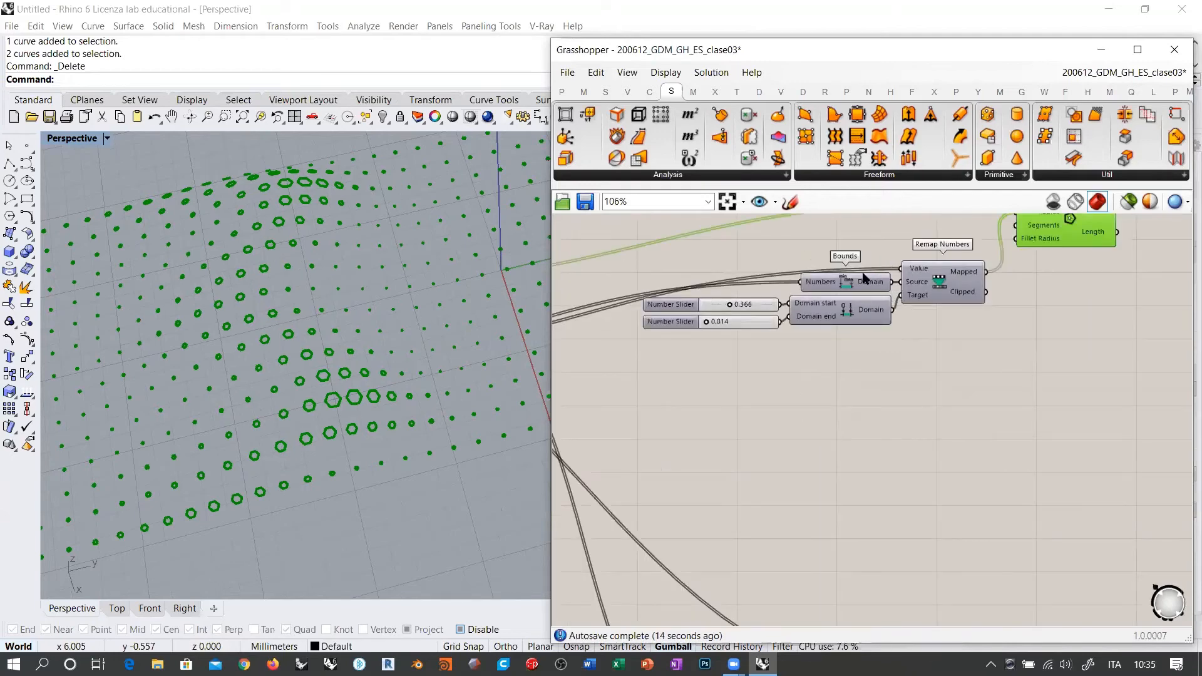
Duplicate the two number sliders, Bounds, Construct Domain and Remap Numbers directly below the originals.
right_drag(798, 293, 820, 287)
drag(884, 329, 650, 251)
alt+drag(860, 259, 854, 346)
click(971, 304)
Replace the duplicated Domain start slider with a new number slider of 6 connected to Construct Domain.
right_drag(847, 303, 900, 275)
scroll(794, 368, up, 2)
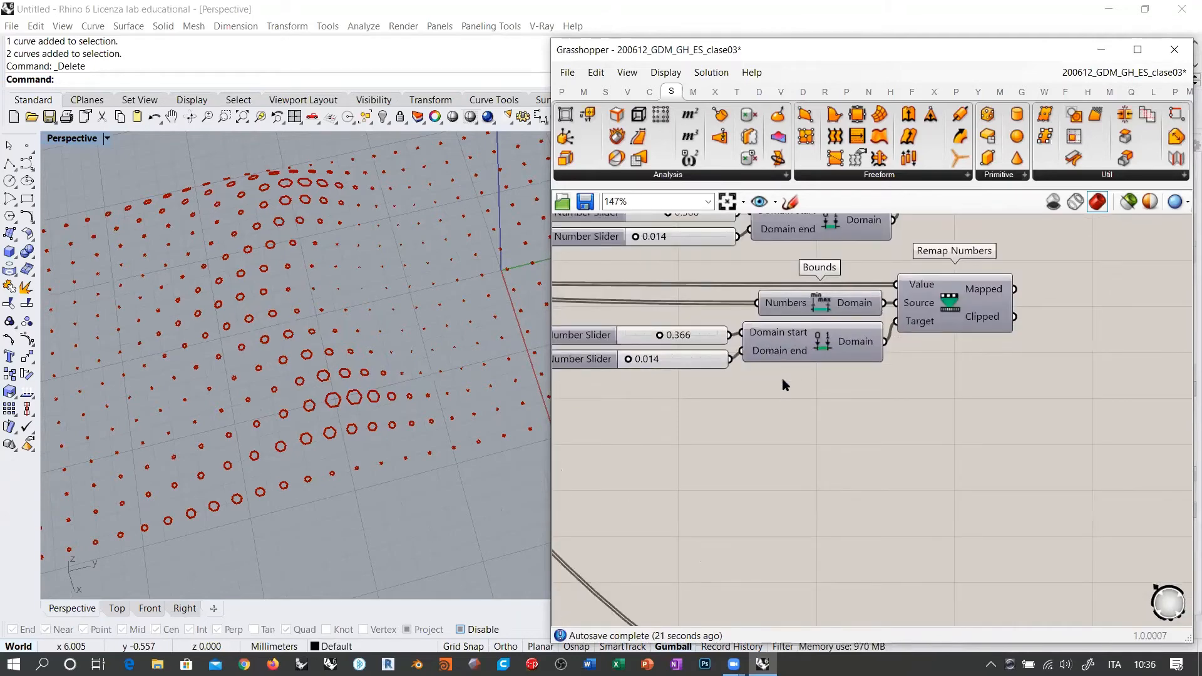
scroll(795, 375, up, 4)
click(757, 315)
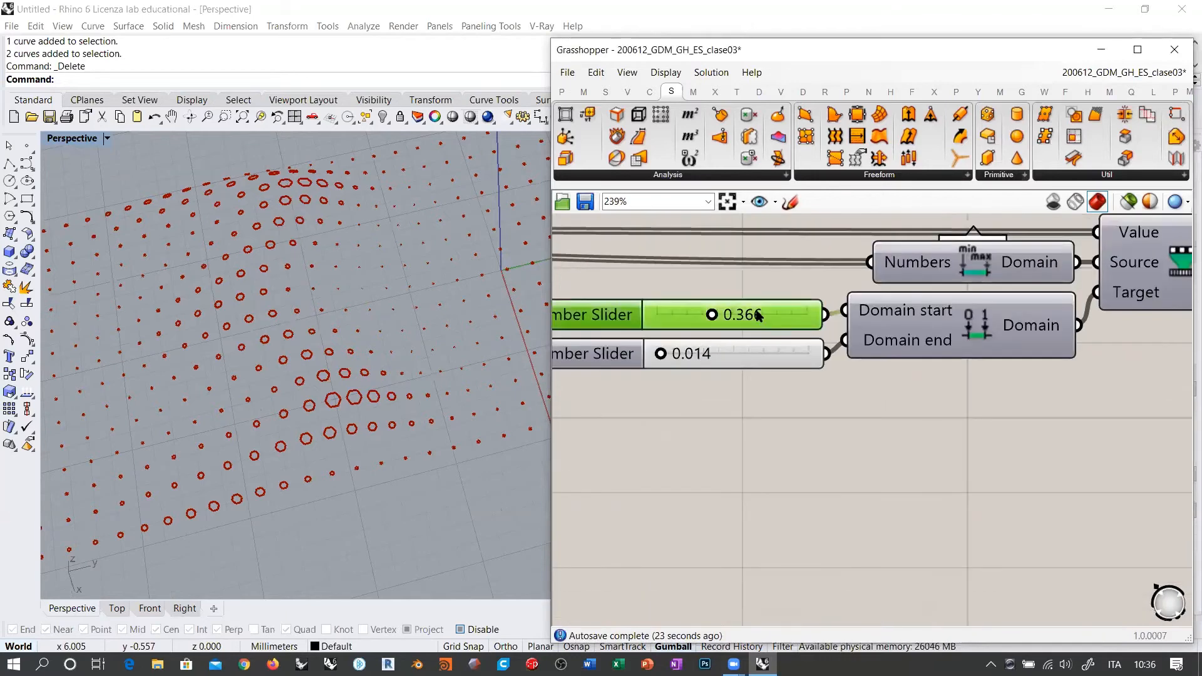
drag(757, 315, 755, 310)
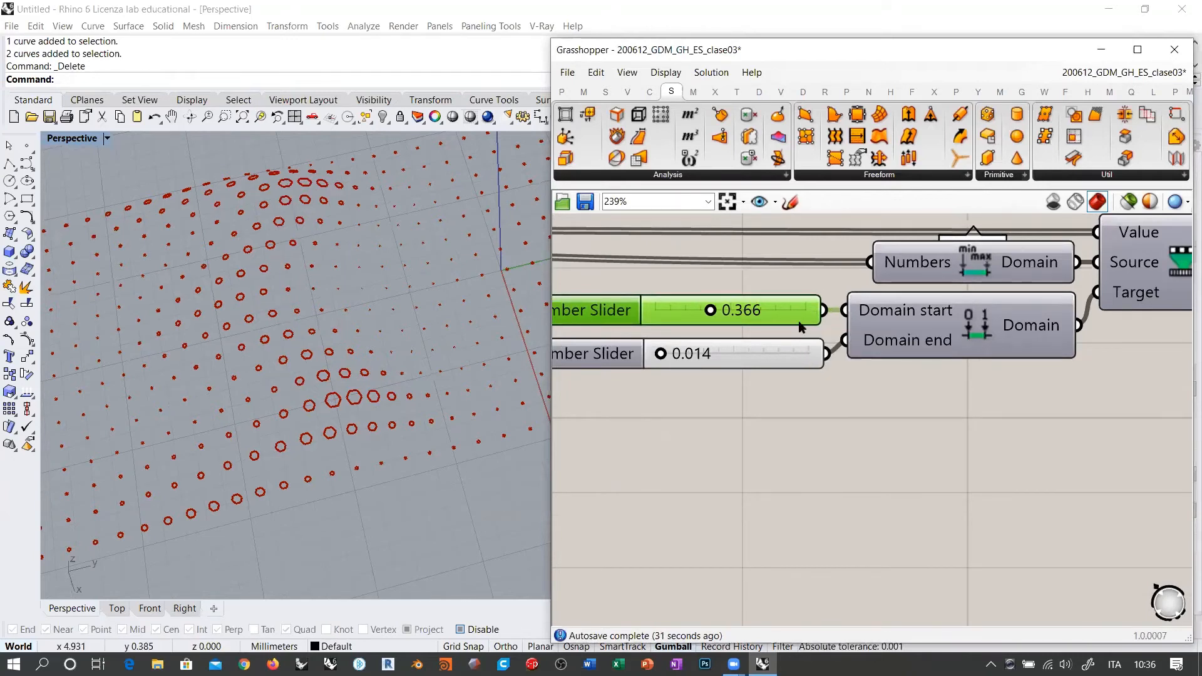
right_drag(729, 339, 758, 342)
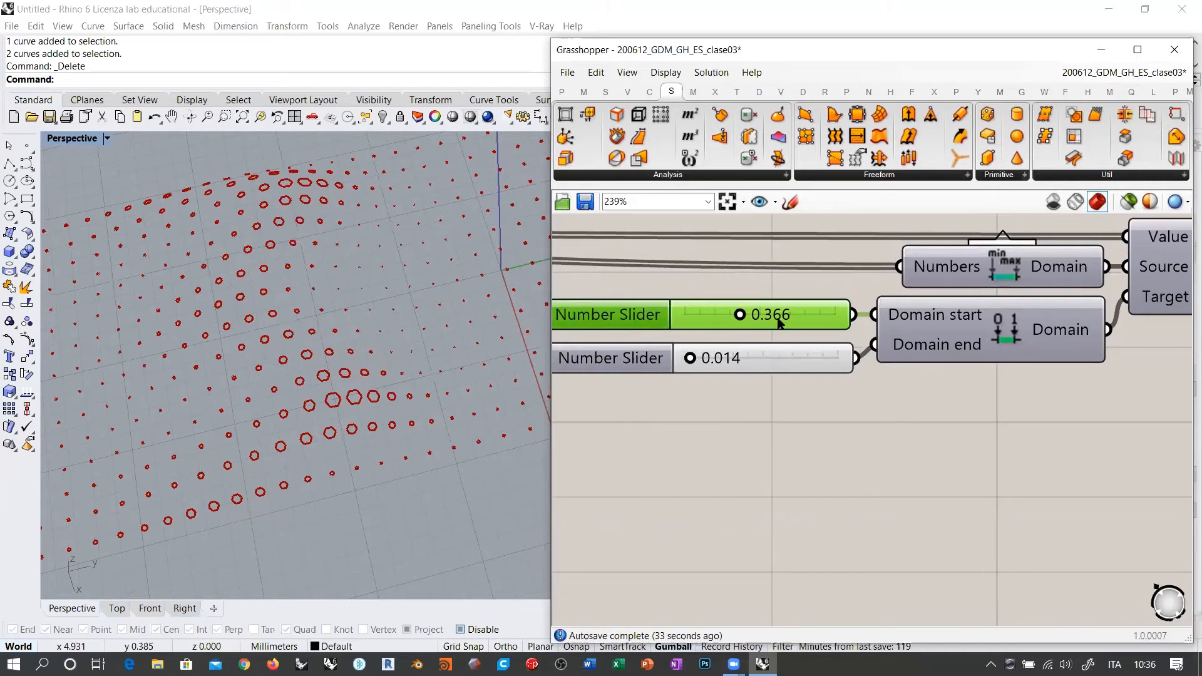
key(Delete)
double_click(752, 308)
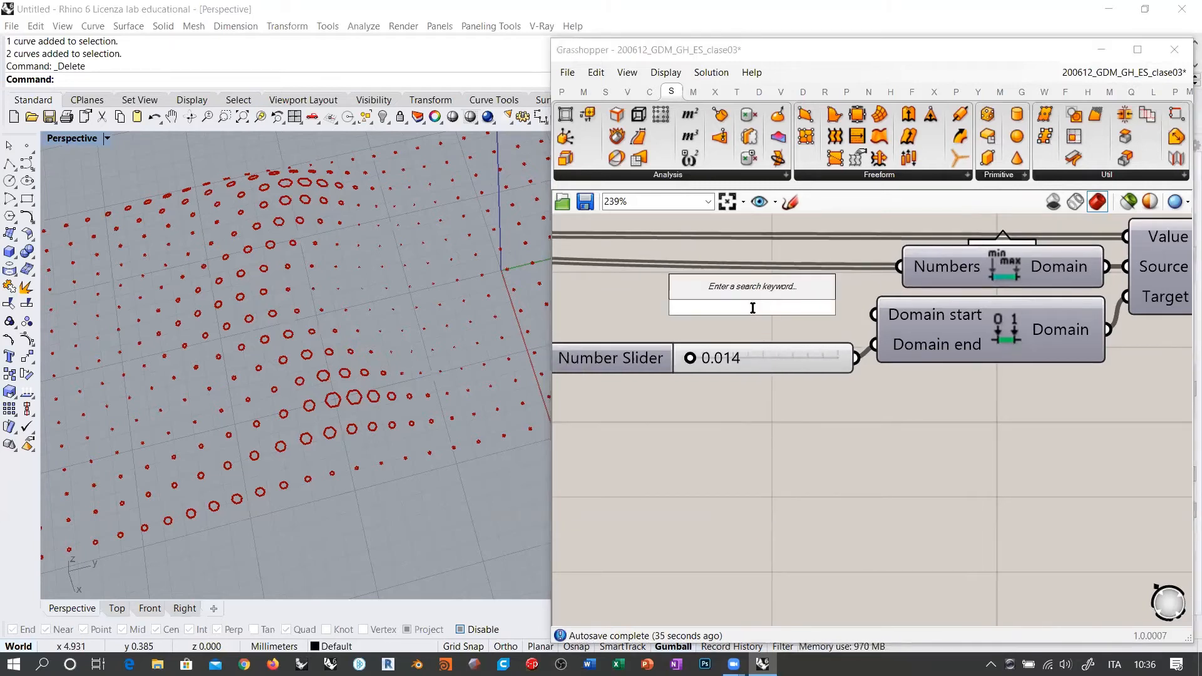
text(6)
key(Return)
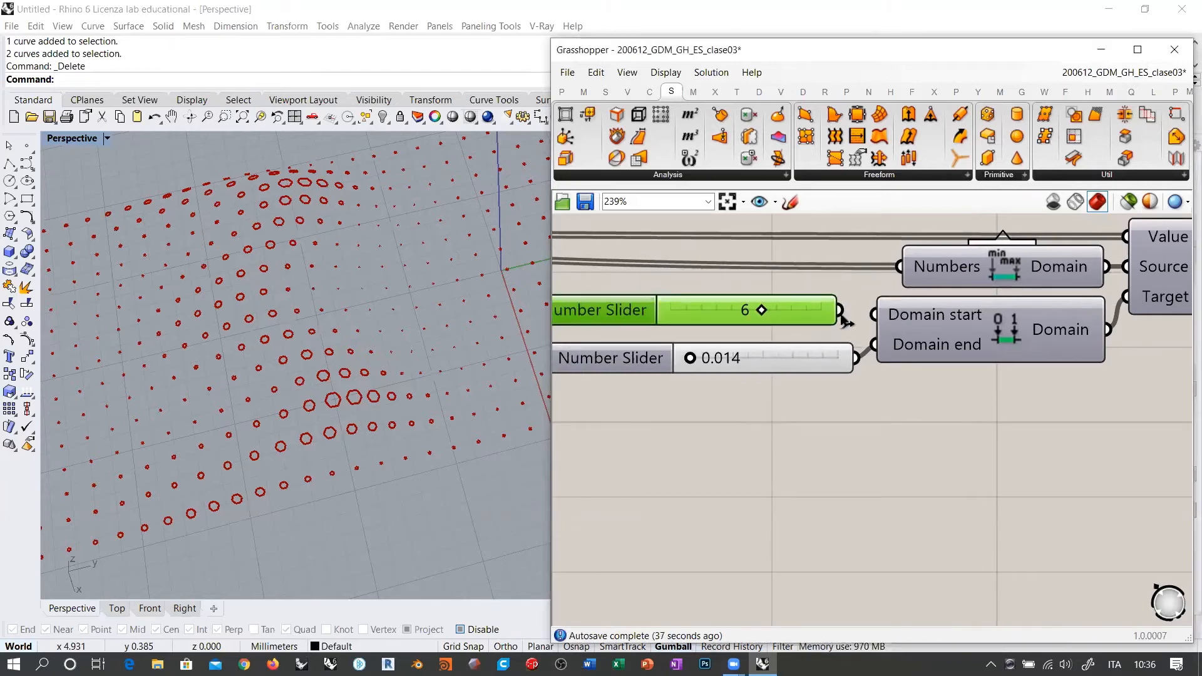
drag(841, 317, 874, 315)
Replace the duplicated Domain end slider with a new number slider of 11 connected to Construct Domain.
click(815, 423)
double_click(751, 418)
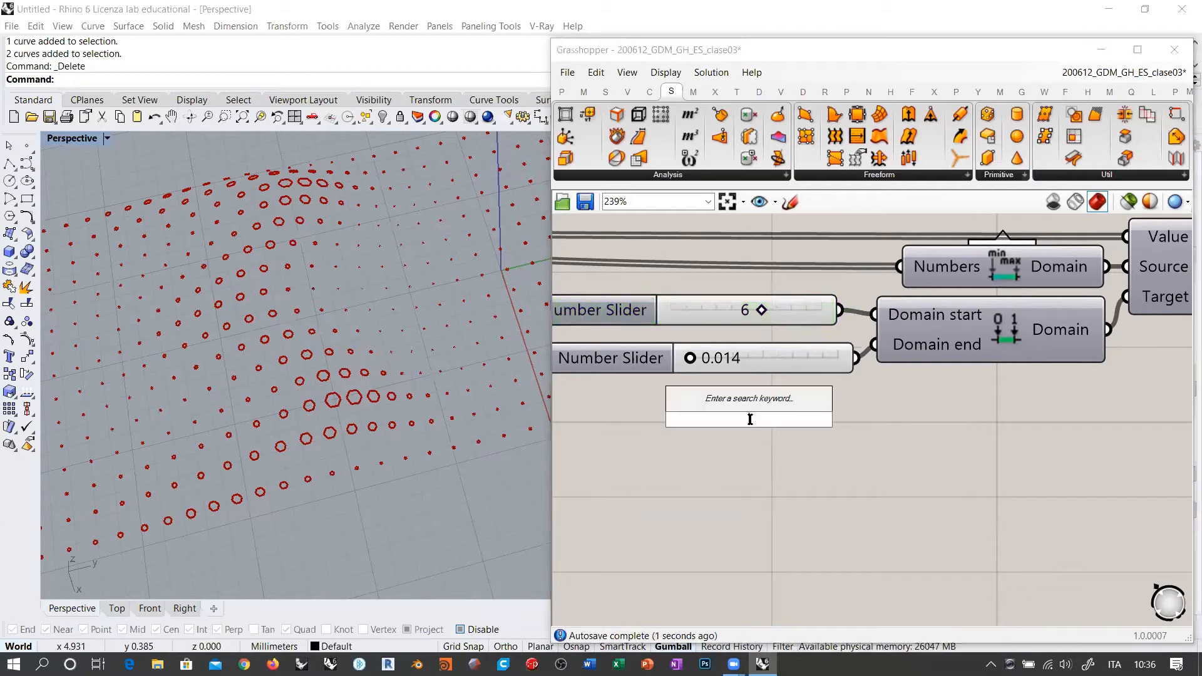
text(11)
key(Return)
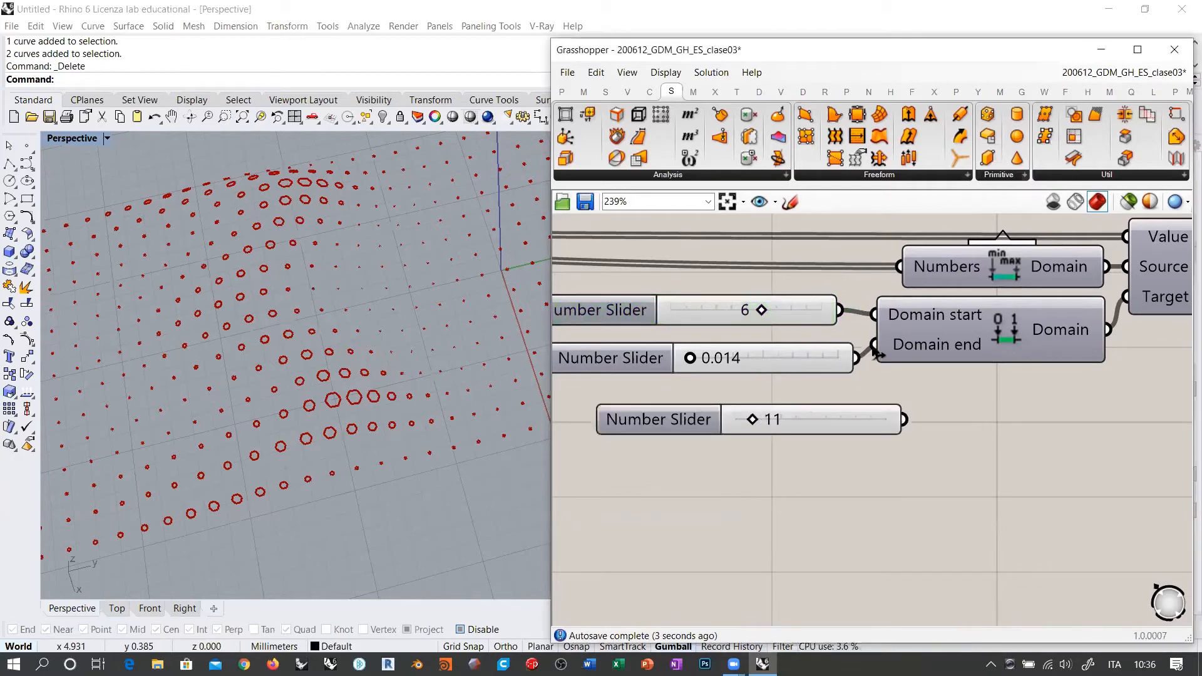
drag(874, 344, 806, 360)
click(807, 356)
key(Delete)
Connect the Mapped output of the duplicated Remap Numbers to the Polygon's Segments input.
scroll(771, 343, down, 4)
right_drag(895, 332, 770, 343)
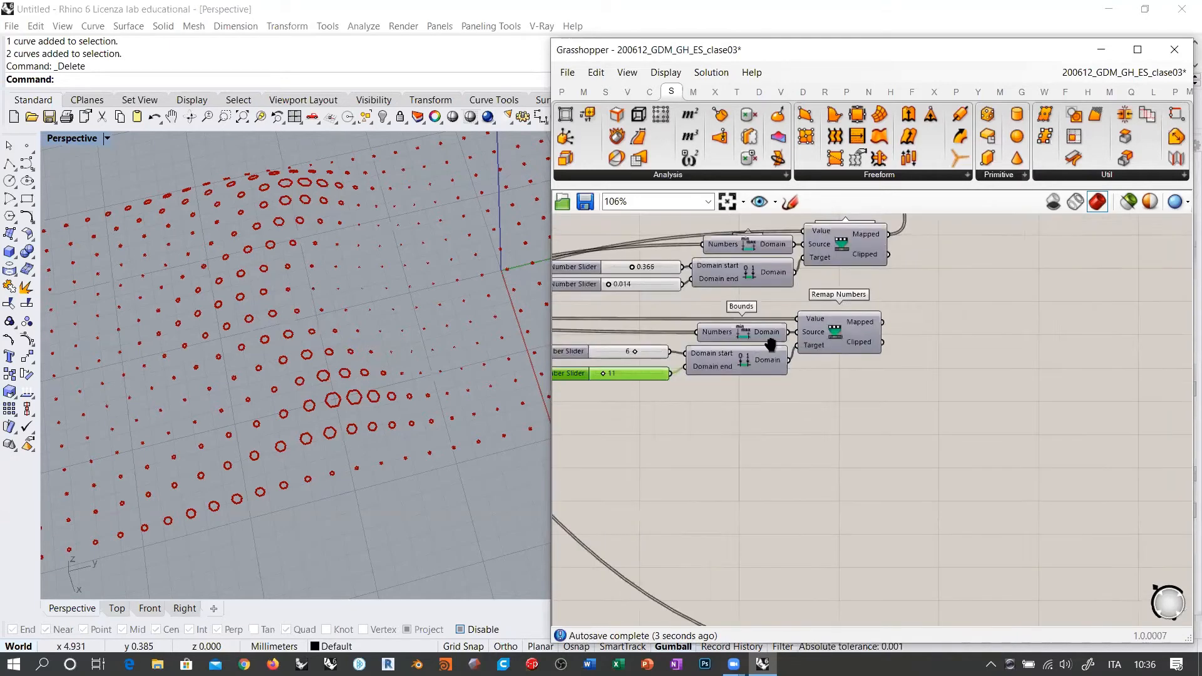
right_drag(851, 325, 750, 352)
scroll(749, 352, up, 2)
scroll(749, 351, up, 1)
mouse_move(756, 348)
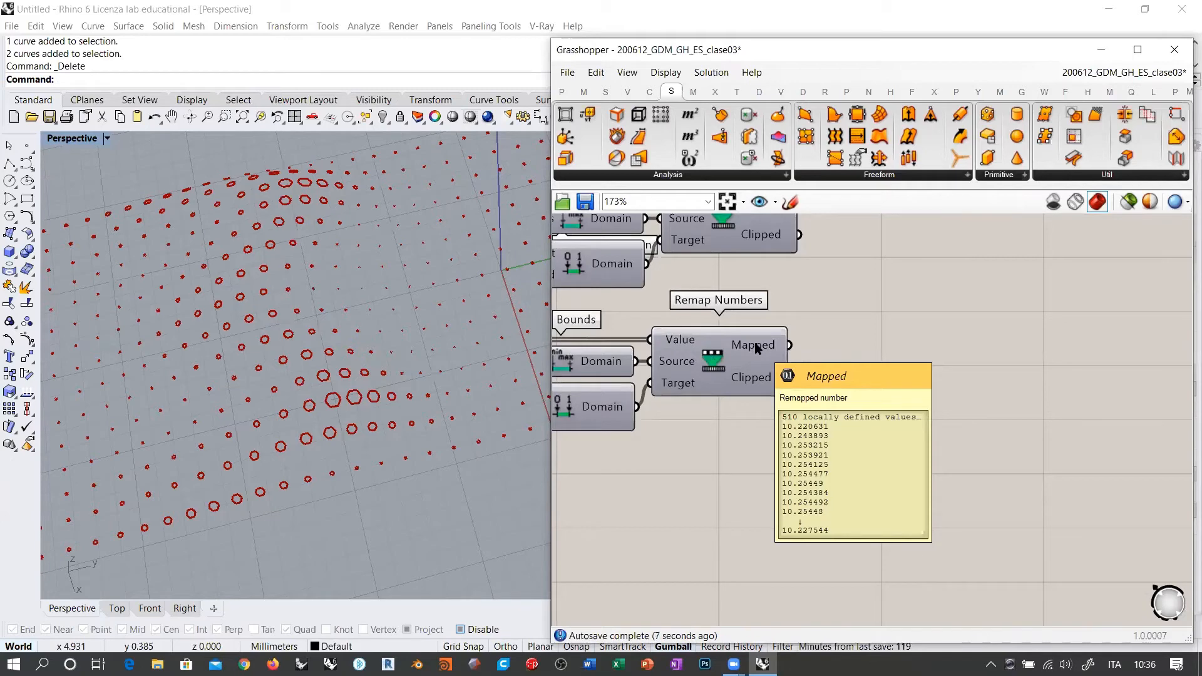
right_drag(800, 289, 728, 418)
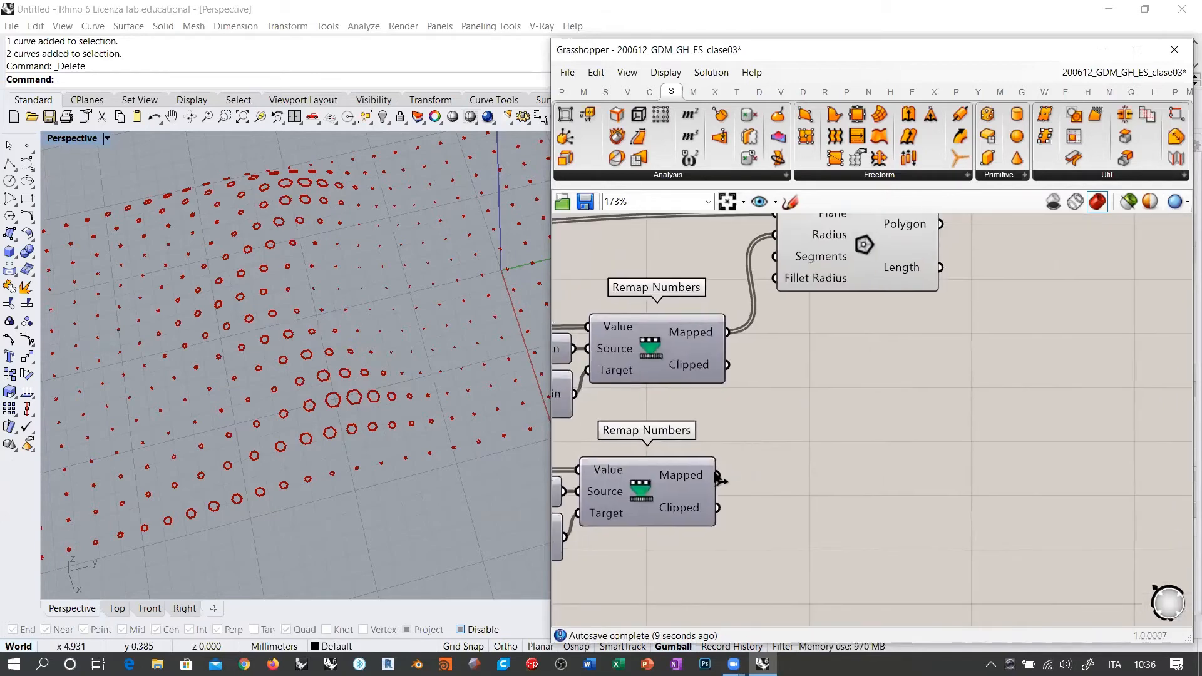
drag(719, 480, 775, 256)
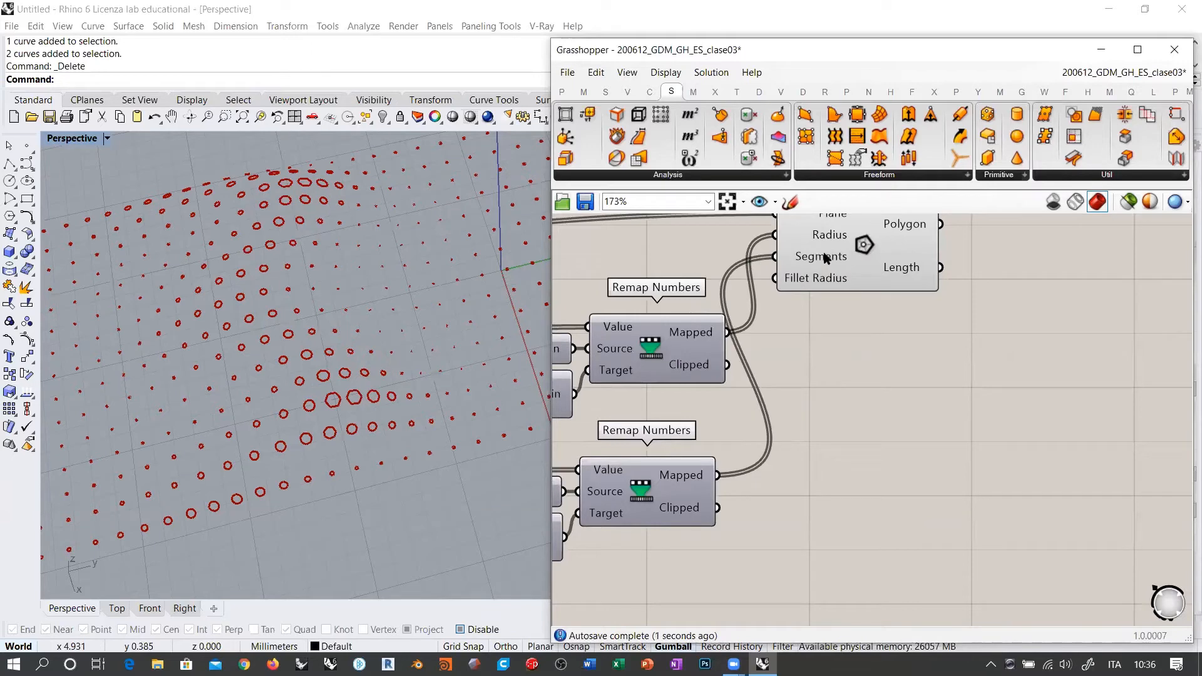
Examine the Polygon's Segments values and how the number of sides varies across the surface in Rhino.
mouse_move(825, 259)
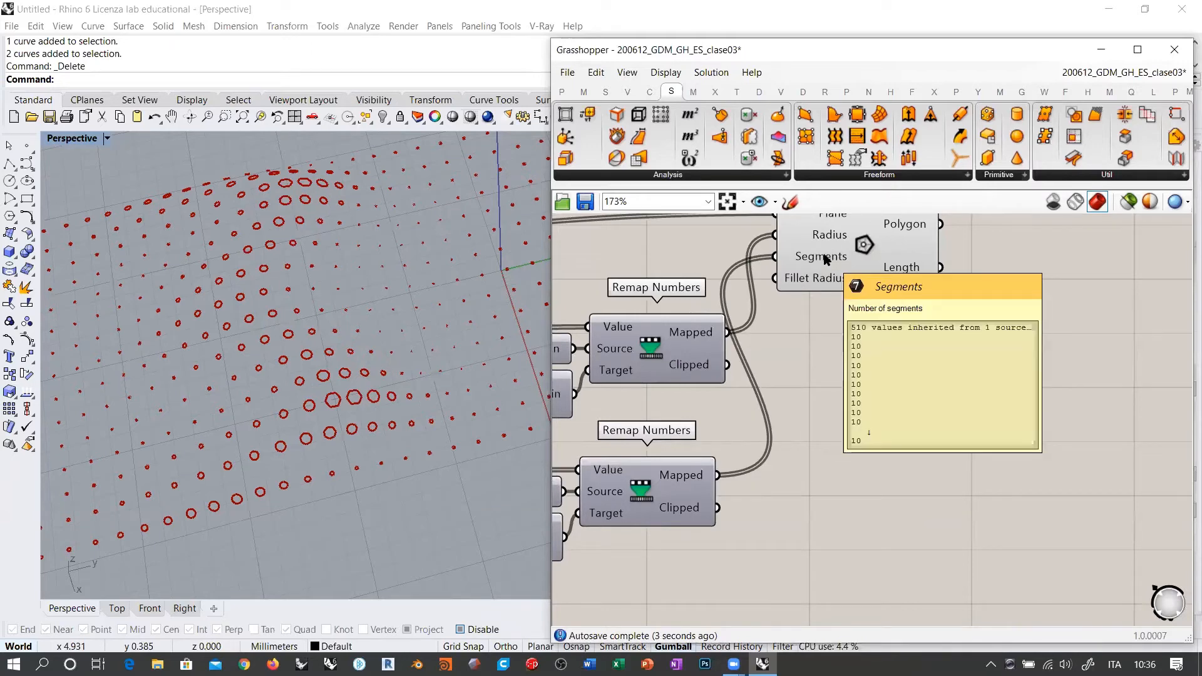
scroll(316, 415, up, 8)
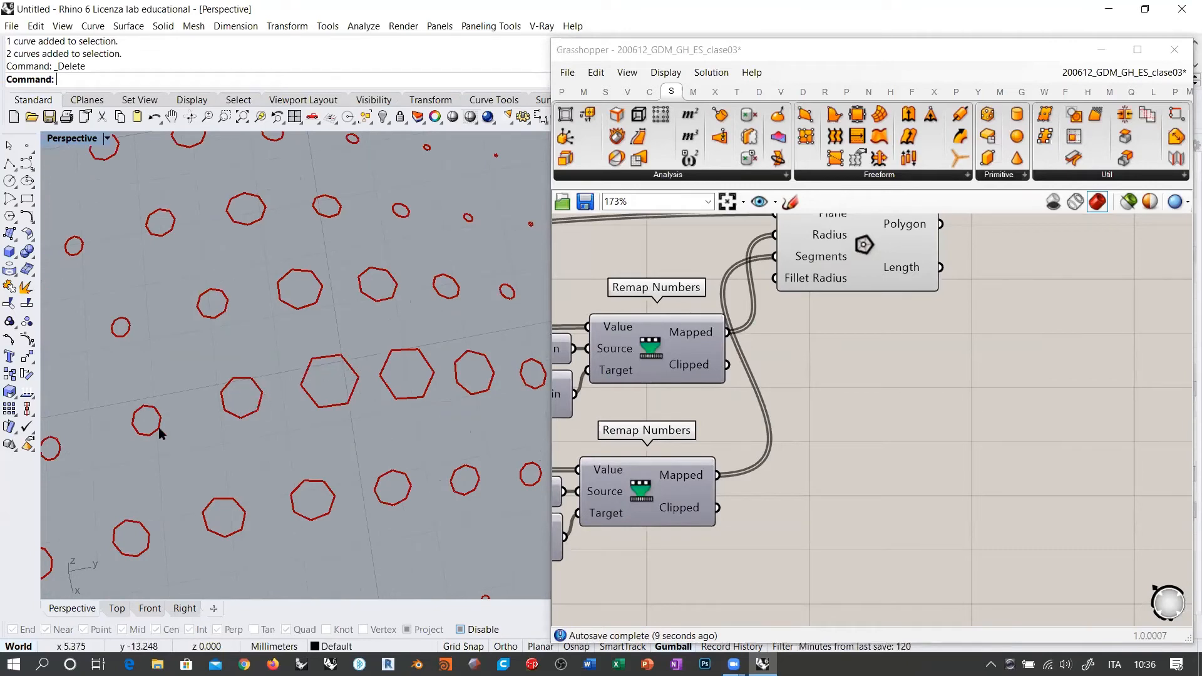
scroll(139, 438, down, 6)
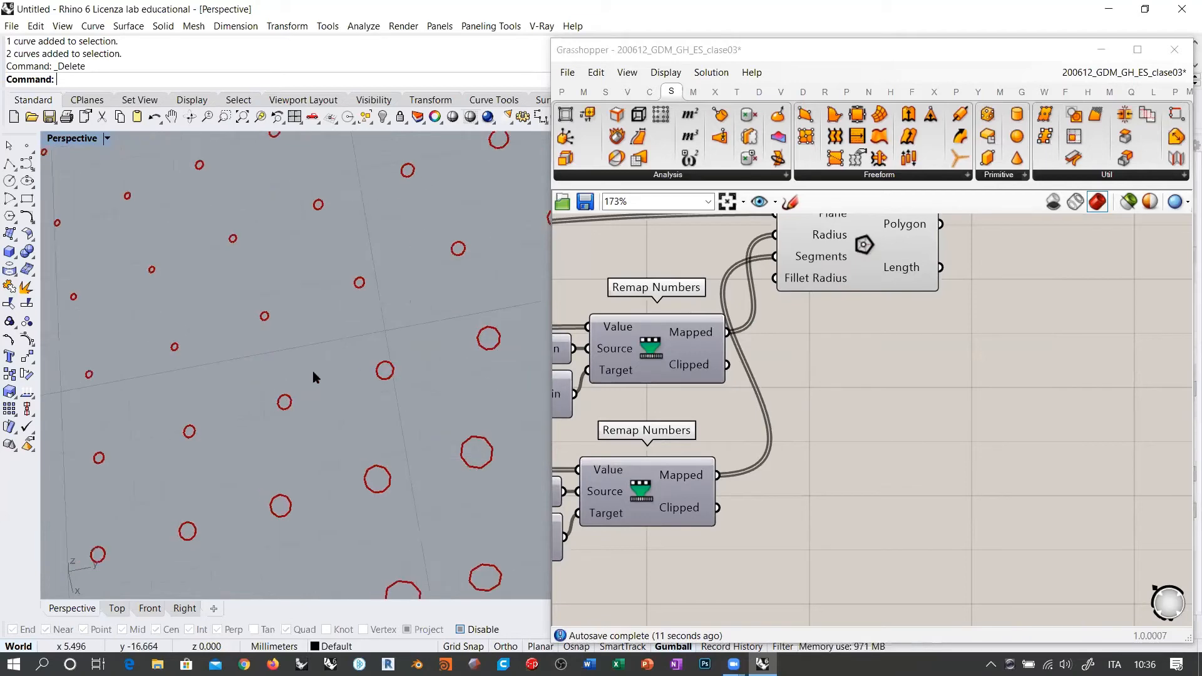
scroll(253, 395, up, 6)
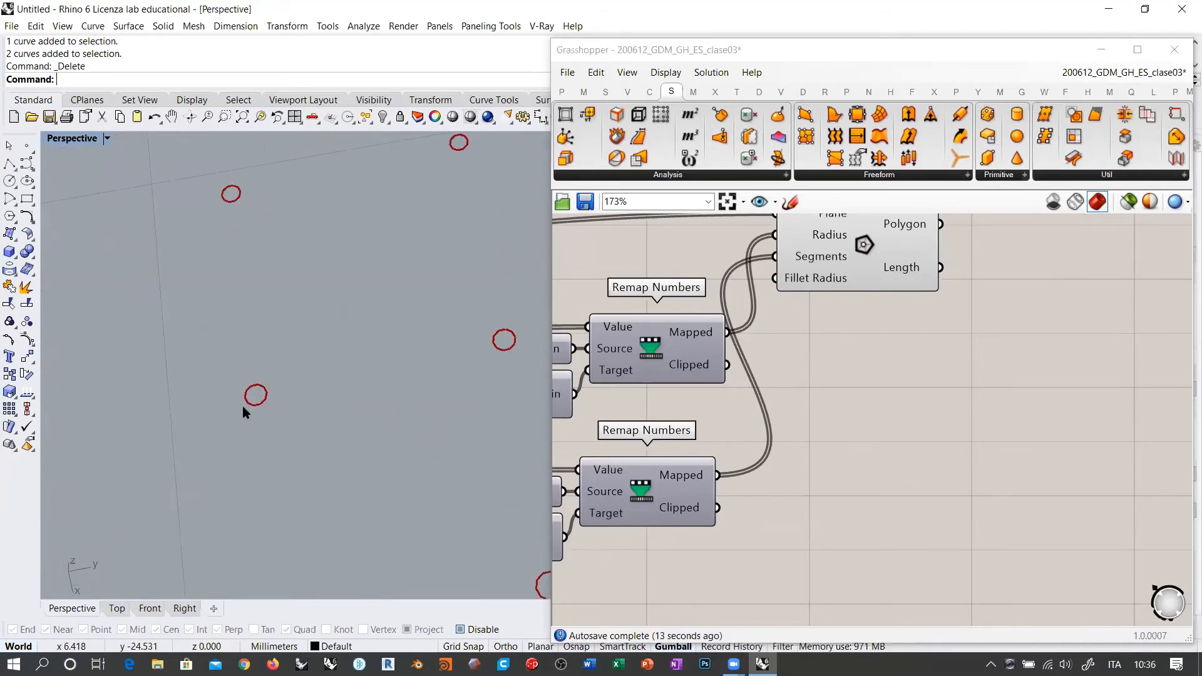
scroll(254, 396, up, 5)
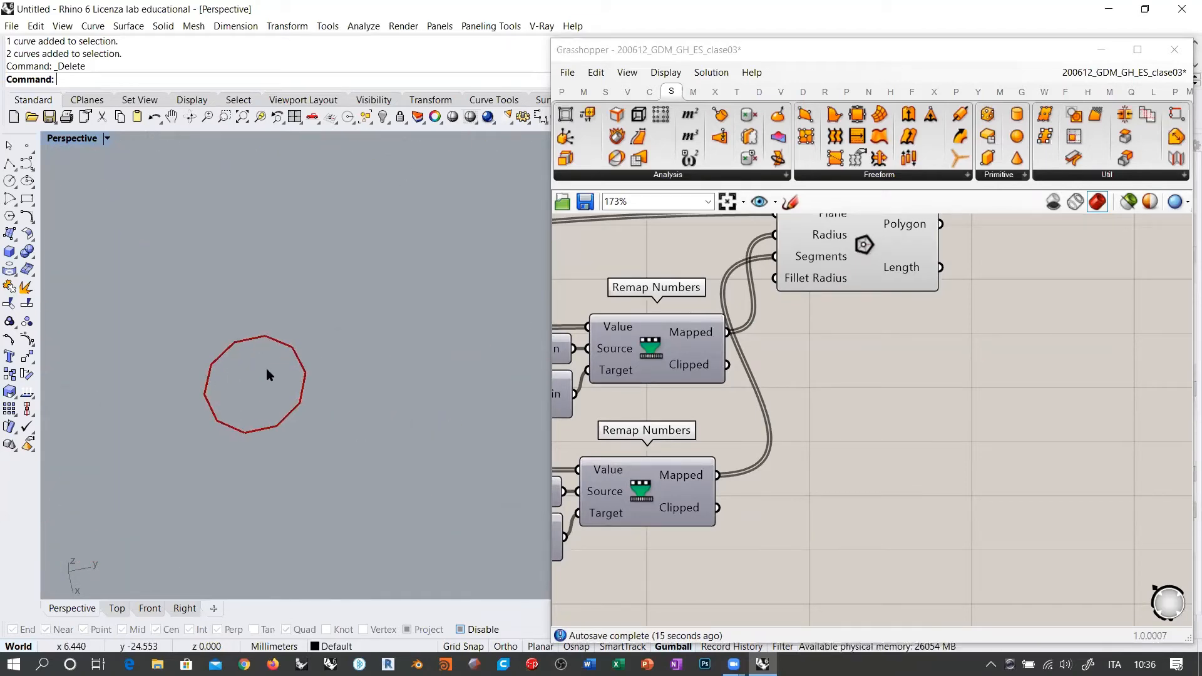
scroll(267, 373, down, 6)
shift+right_drag(356, 381, 299, 394)
Set the Domain end slider of the segment-count remapping to 45.
right_drag(834, 400, 1095, 236)
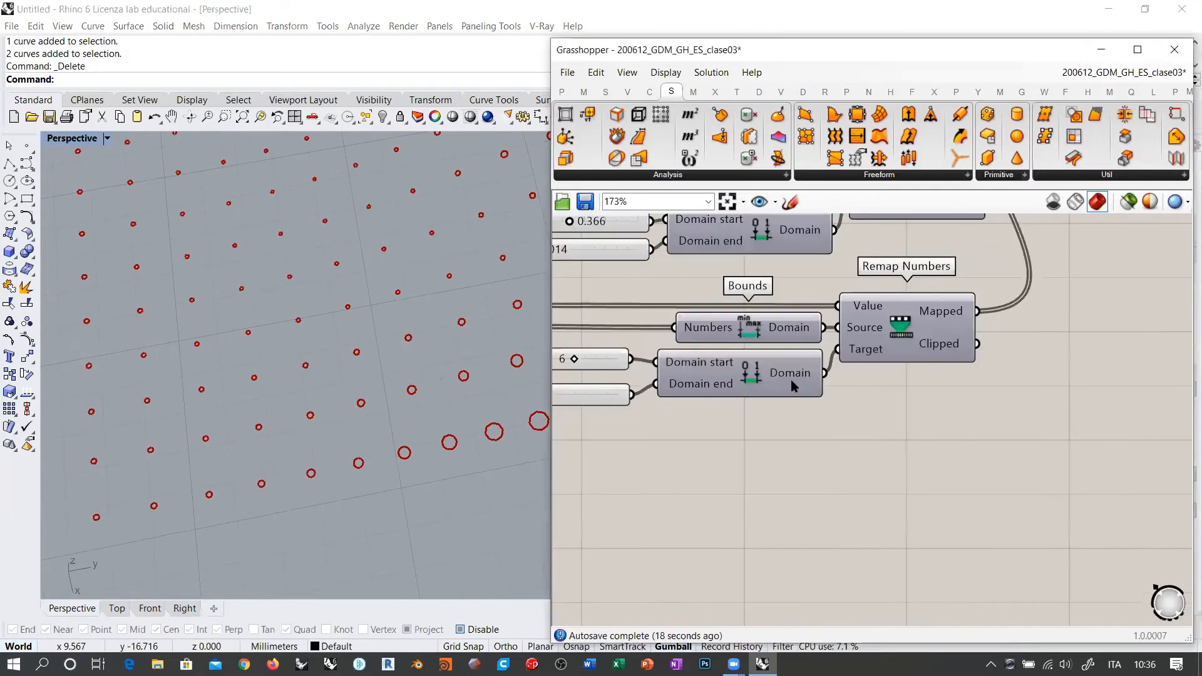
right_drag(794, 386, 947, 365)
scroll(691, 393, up, 3)
drag(670, 365, 730, 365)
scroll(188, 434, up, 5)
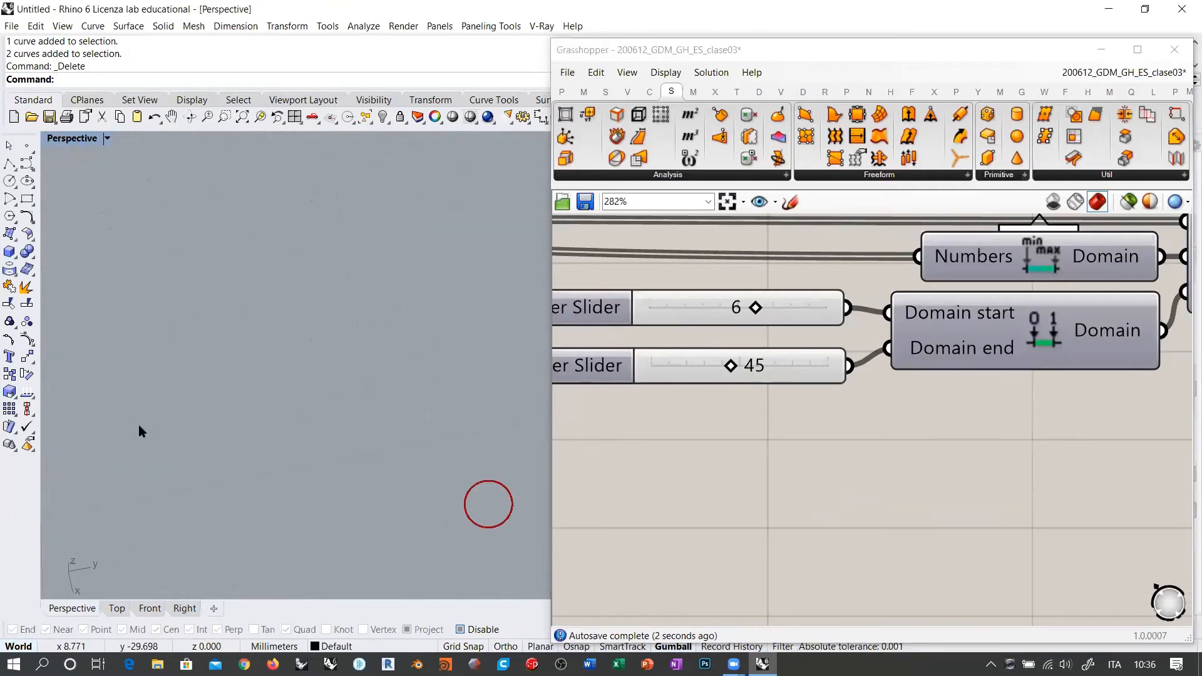
scroll(260, 475, down, 12)
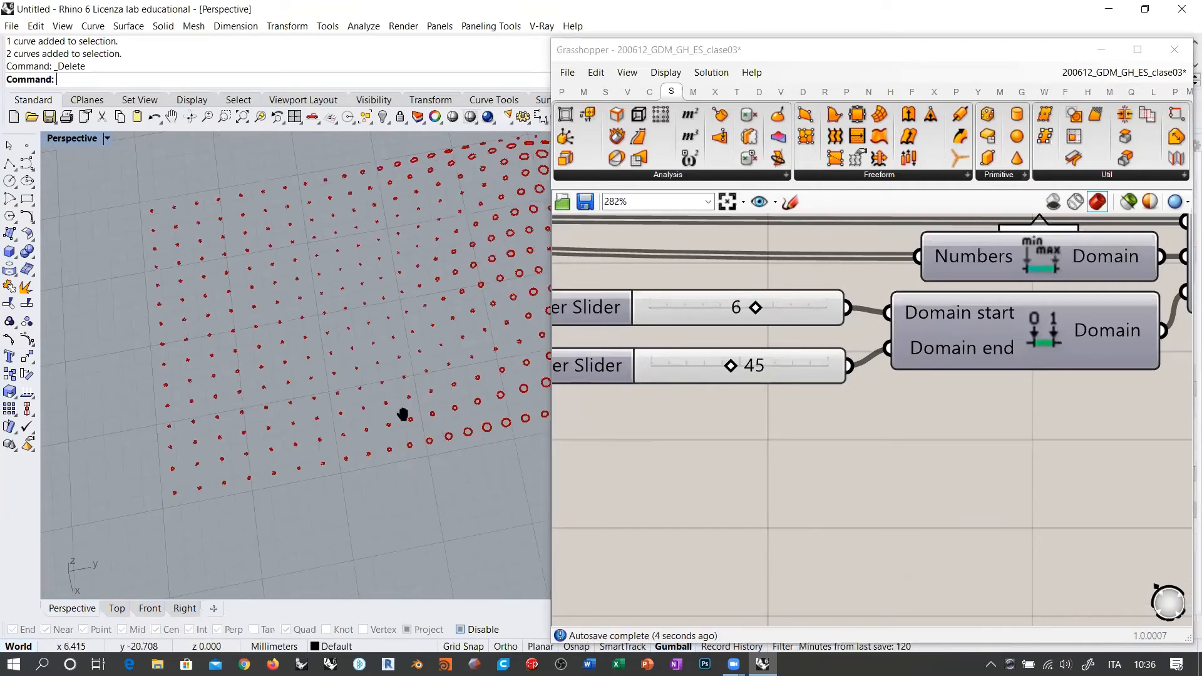
shift+right_drag(402, 414, 280, 449)
scroll(438, 363, up, 5)
scroll(375, 385, down, 4)
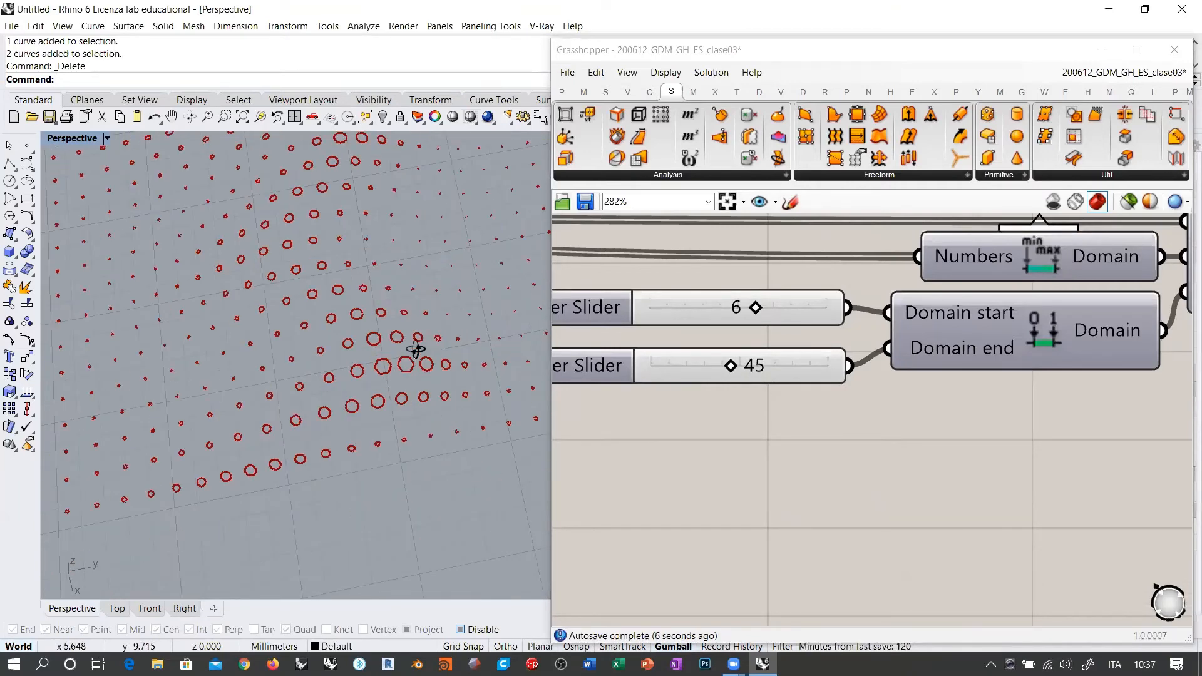
right_drag(403, 380, 418, 371)
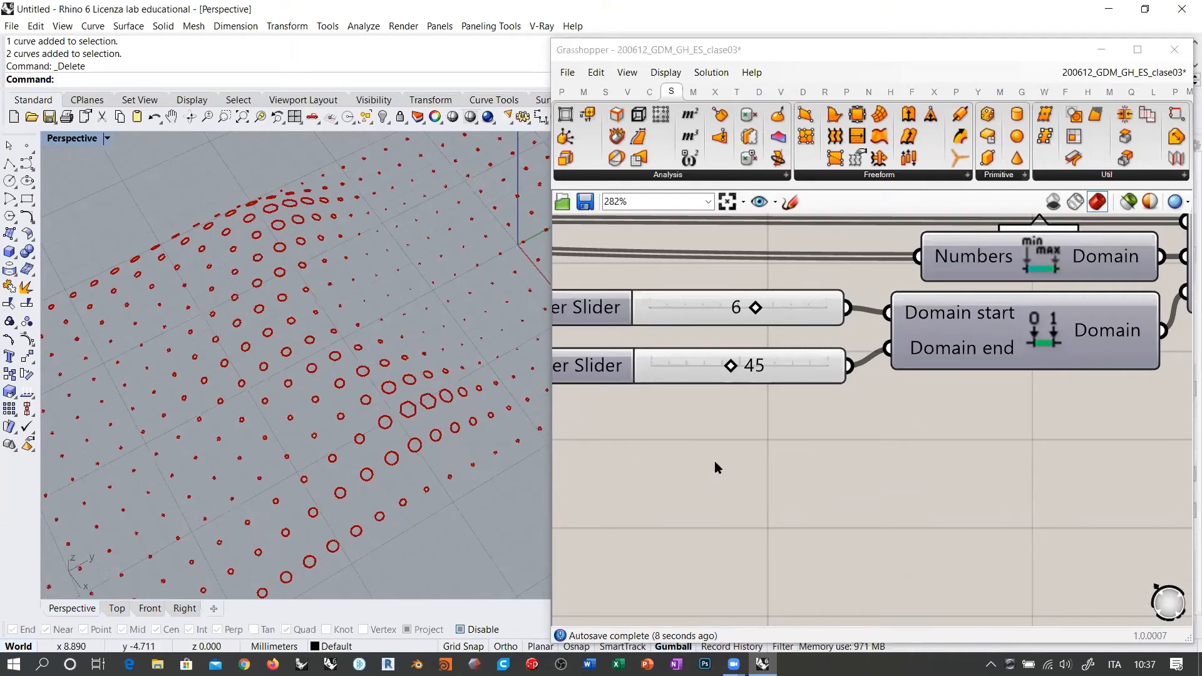
Move the Polygon component down, level with the upper Remap Numbers component.
click(787, 498)
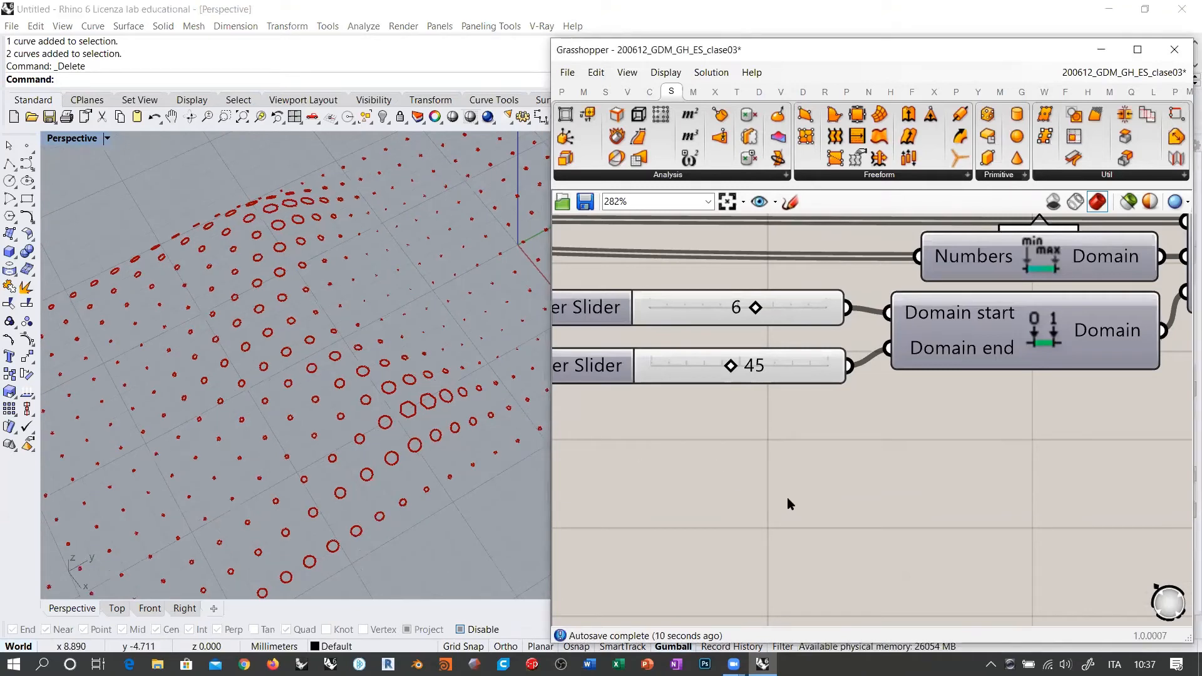
scroll(762, 444, down, 4)
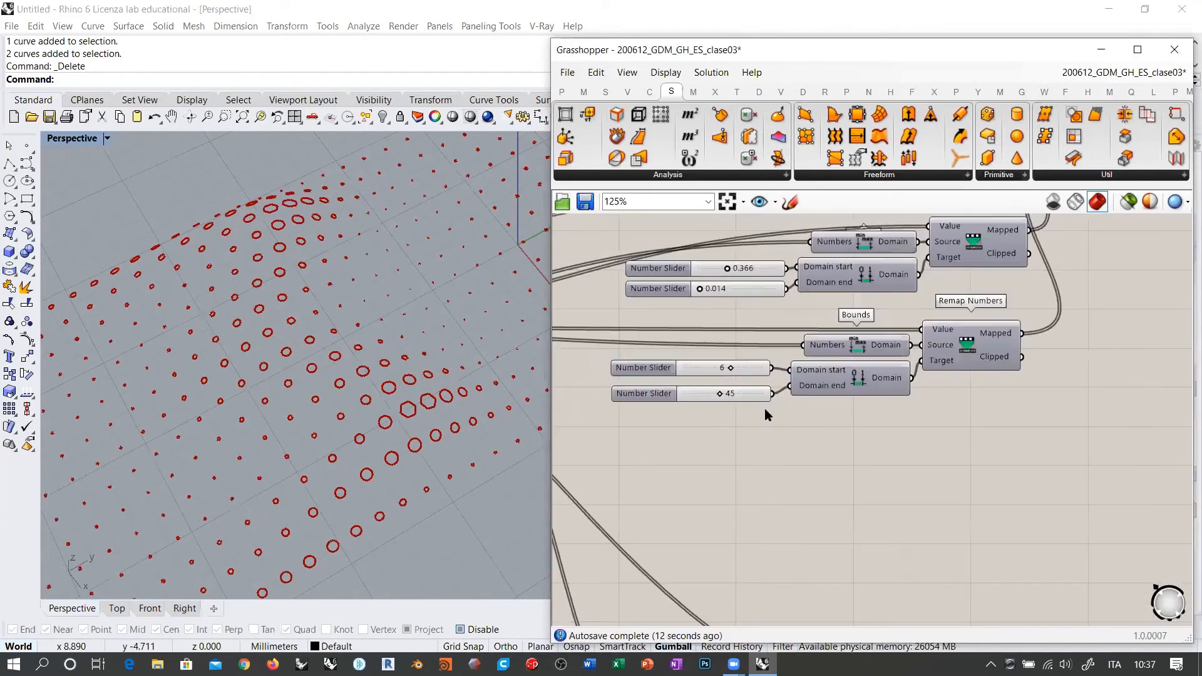
right_drag(791, 408, 696, 414)
scroll(736, 402, down, 2)
right_drag(826, 311, 710, 321)
drag(795, 276, 792, 325)
click(790, 269)
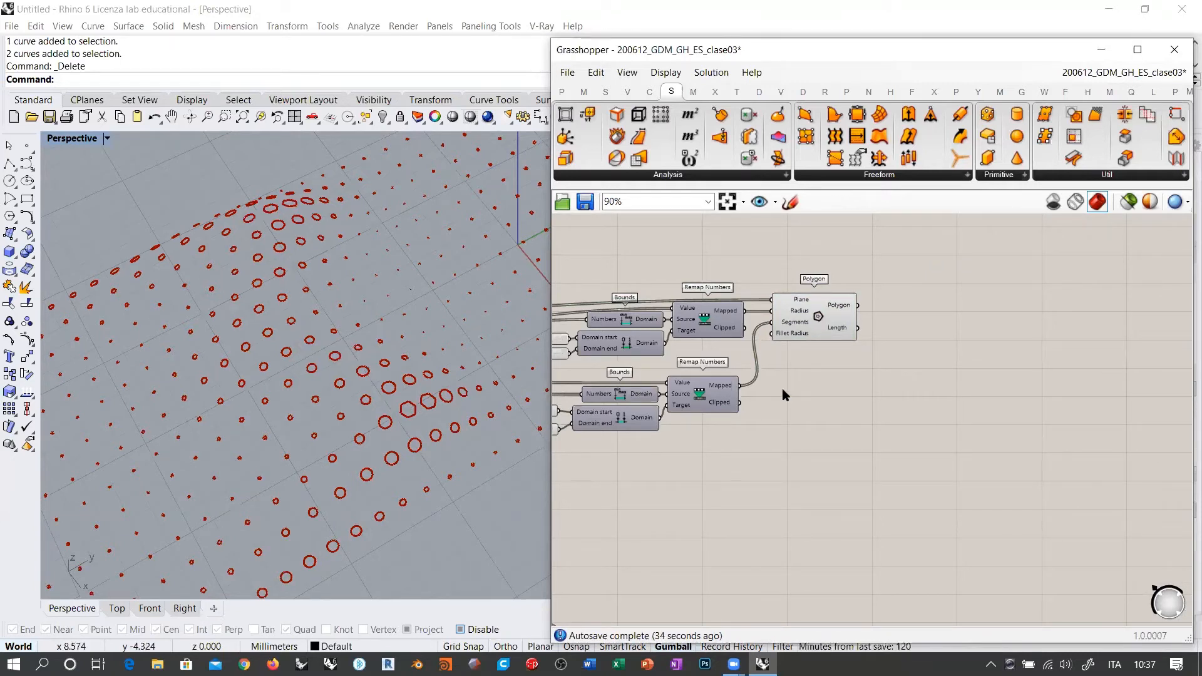
scroll(782, 388, up, 2)
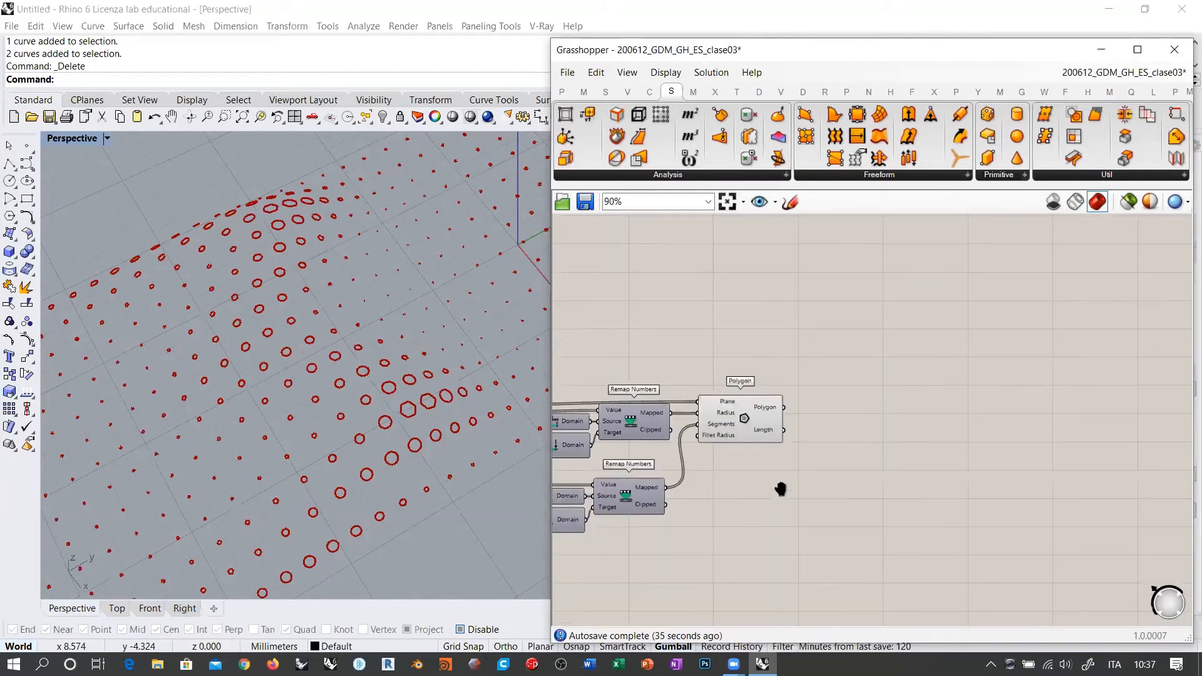
double_click(768, 312)
text(repla)
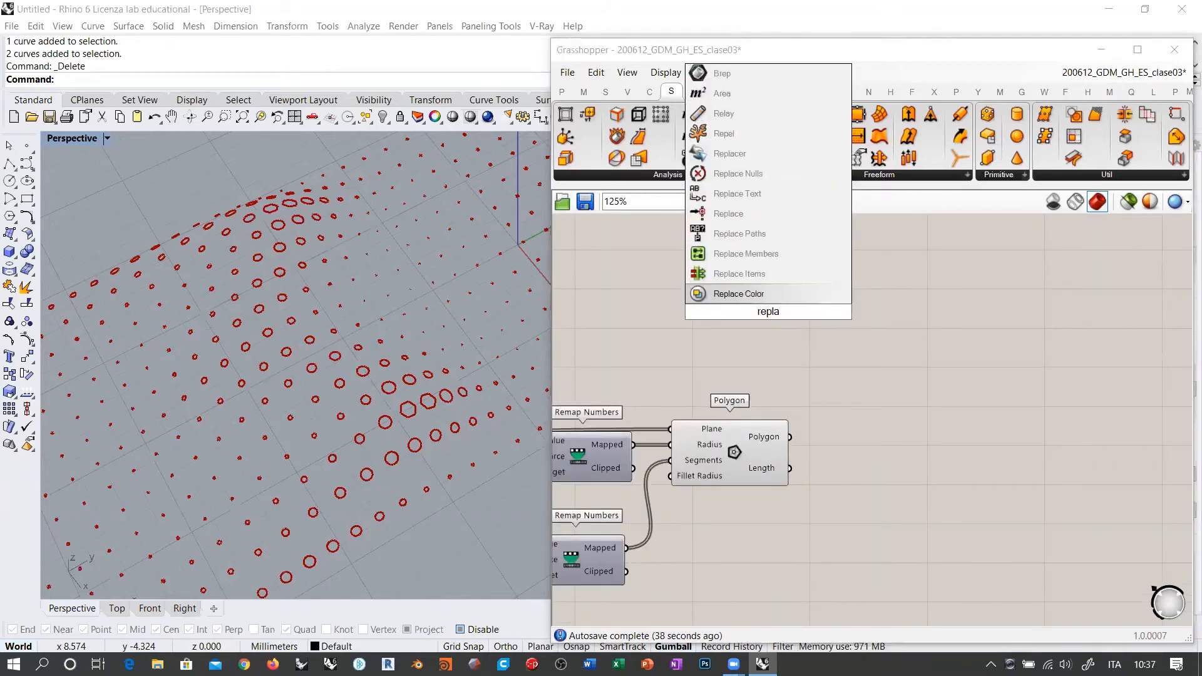
click(733, 234)
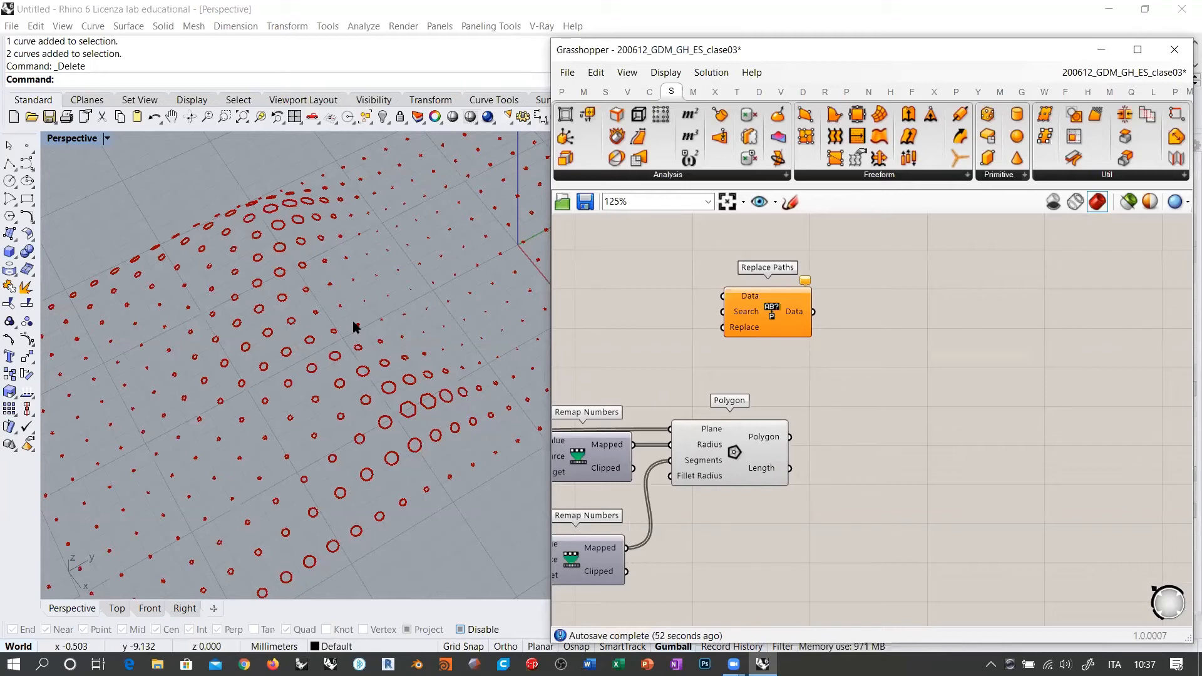
drag(780, 325, 781, 318)
key(Delete)
Examine the polygon pattern over the whole curved surface from several viewing angles in the perspective view.
right_drag(794, 341, 920, 270)
scroll(922, 261, down, 3)
right_drag(403, 340, 402, 301)
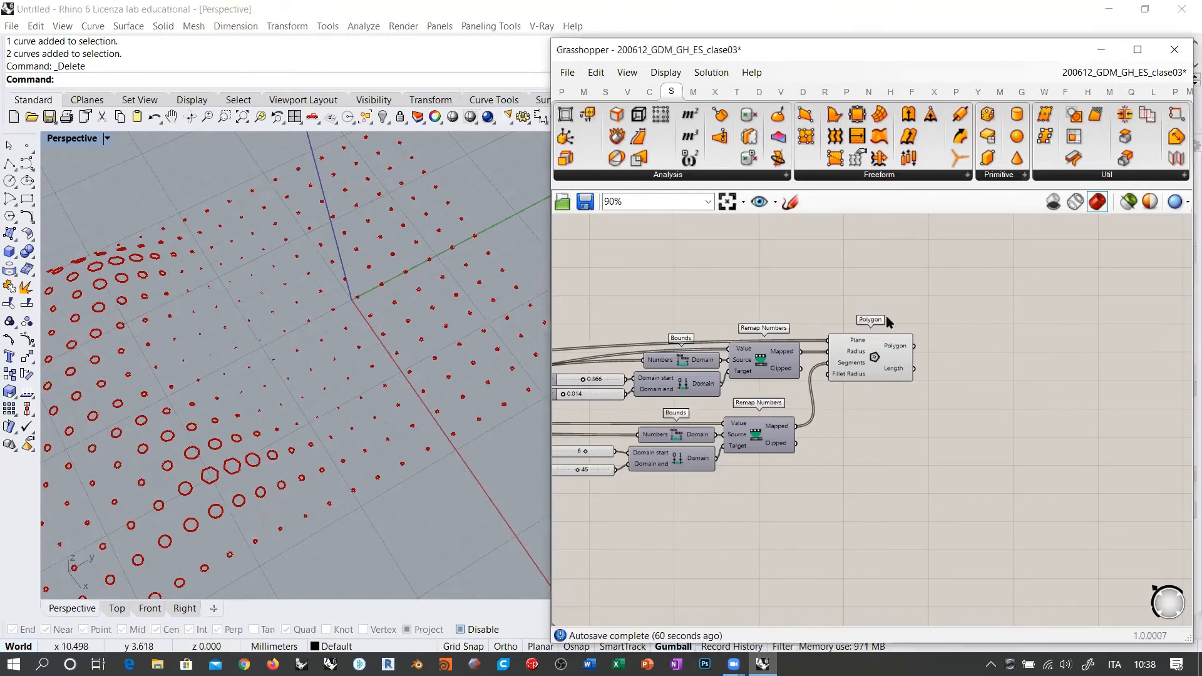
mouse_move(325, 397)
right_down()
mouse_move(388, 302)
mouse_move(368, 311)
mouse_move(424, 274)
mouse_move(375, 349)
mouse_move(390, 345)
mouse_move(384, 314)
mouse_move(437, 282)
mouse_move(389, 313)
right_up()
scroll(380, 341, up, 2)
scroll(380, 342, down, 3)
scroll(388, 340, up, 1)
click(693, 243)
scroll(378, 276, up, 2)
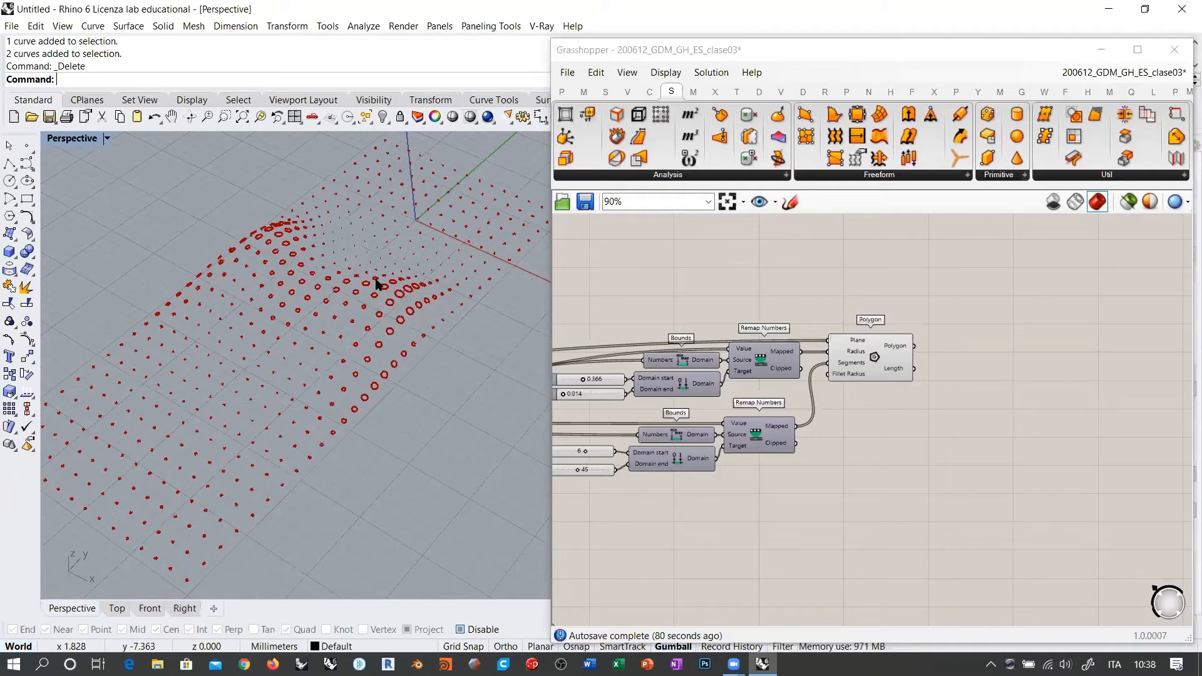
Group the Polygon component with its sliders, Bounds and Remap Numbers components, and disable the group.
scroll(839, 279, down, 5)
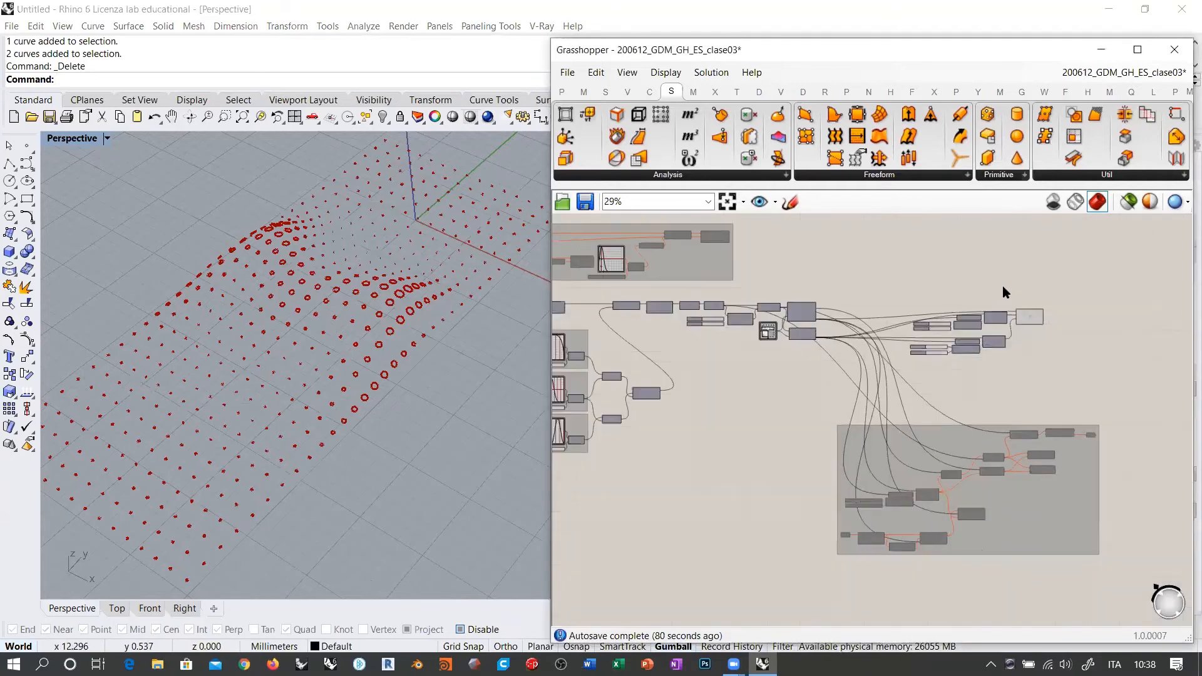
scroll(995, 304, down, 2)
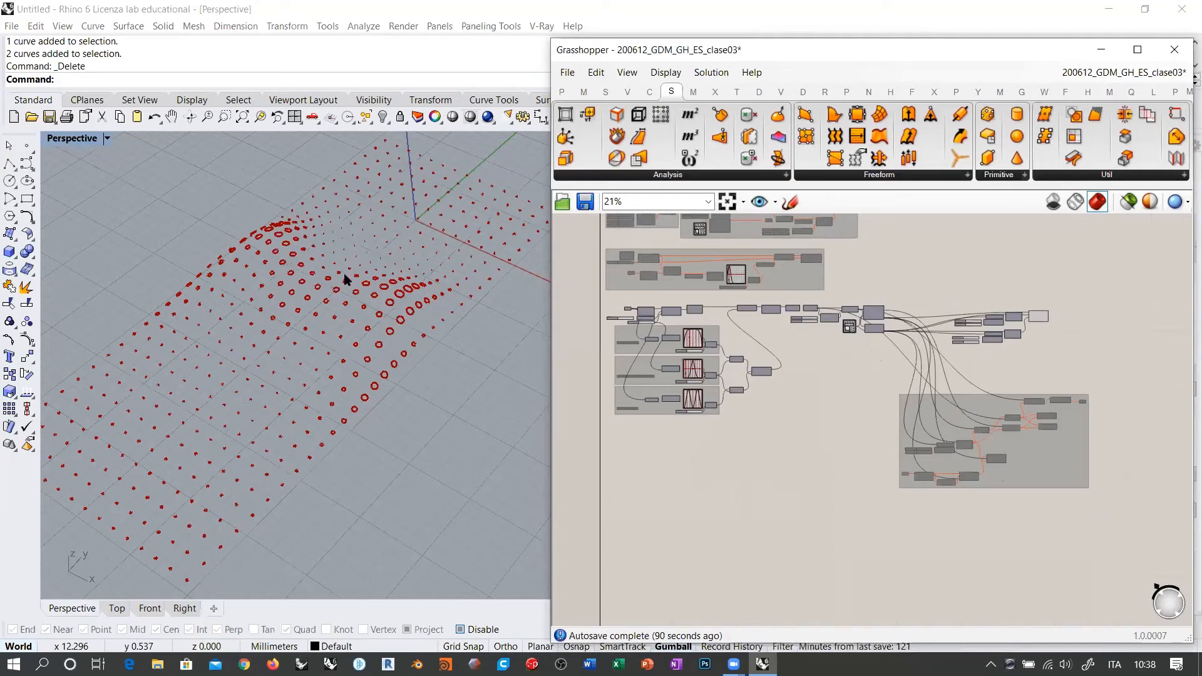
right_drag(402, 322, 325, 322)
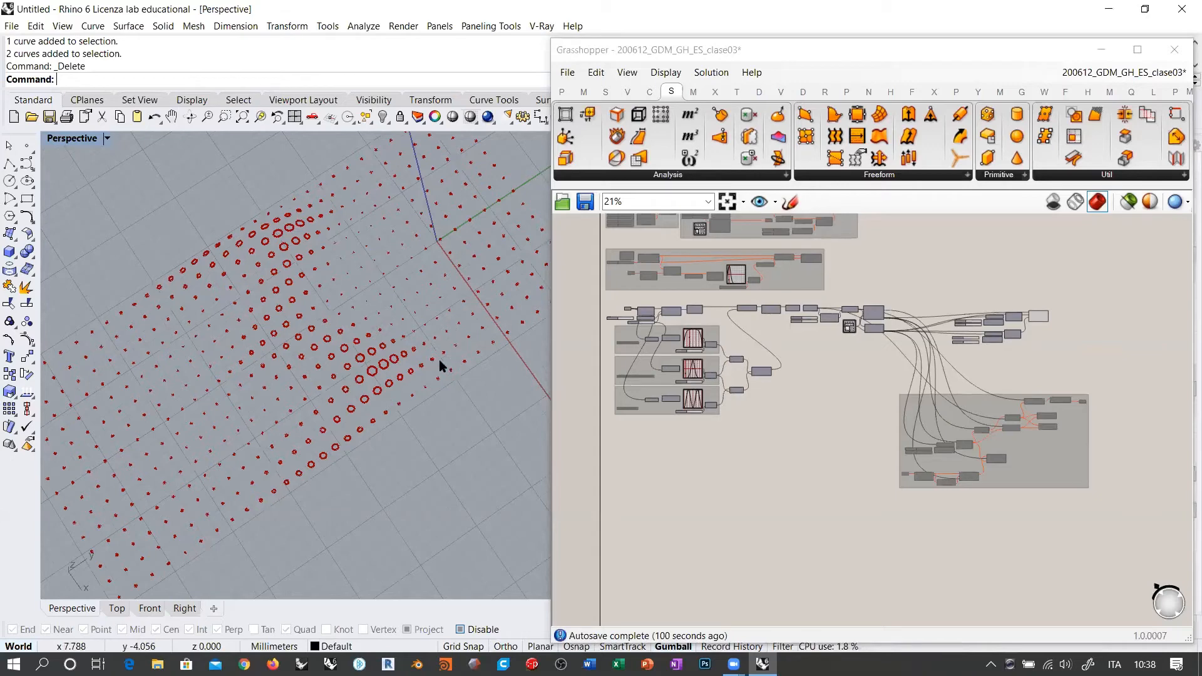
right_drag(438, 359, 410, 332)
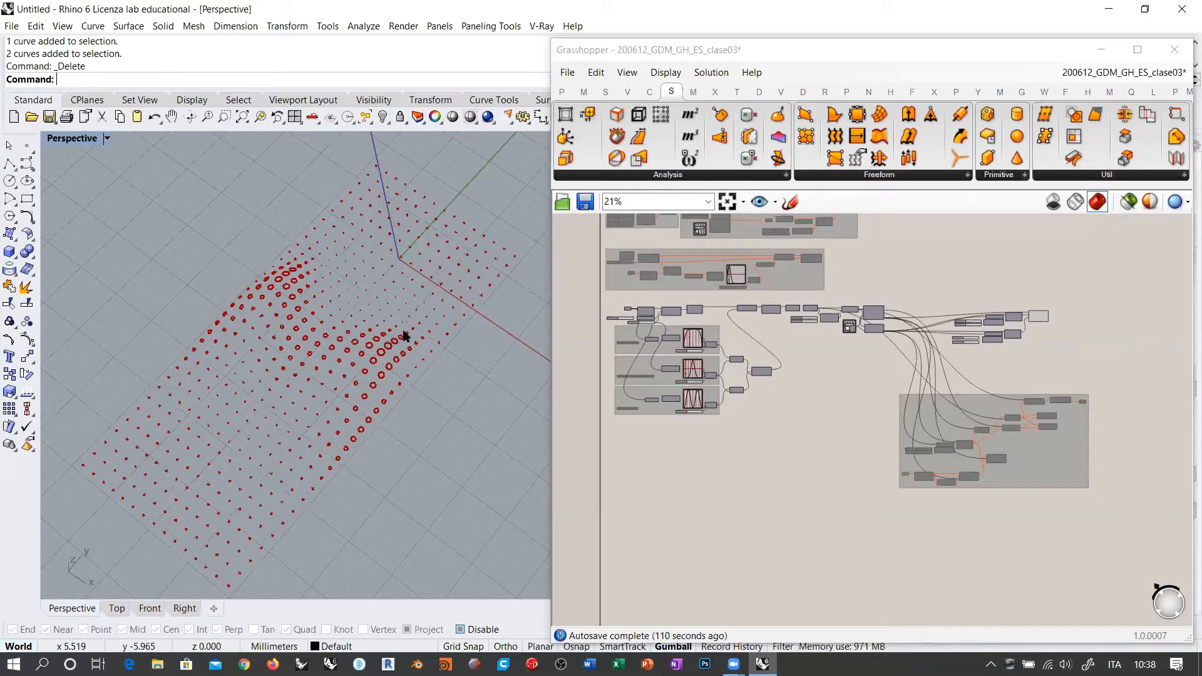
right_drag(920, 322, 696, 302)
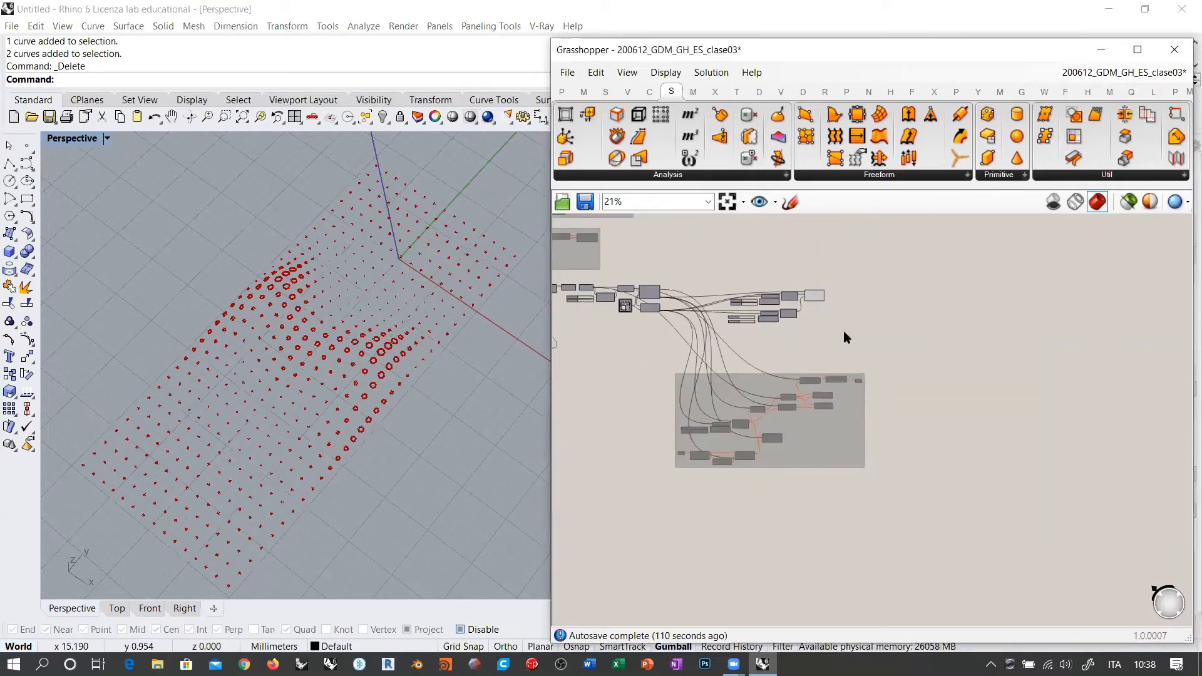
drag(843, 333, 708, 272)
key(ctrl+g)
key(ctrl+e)
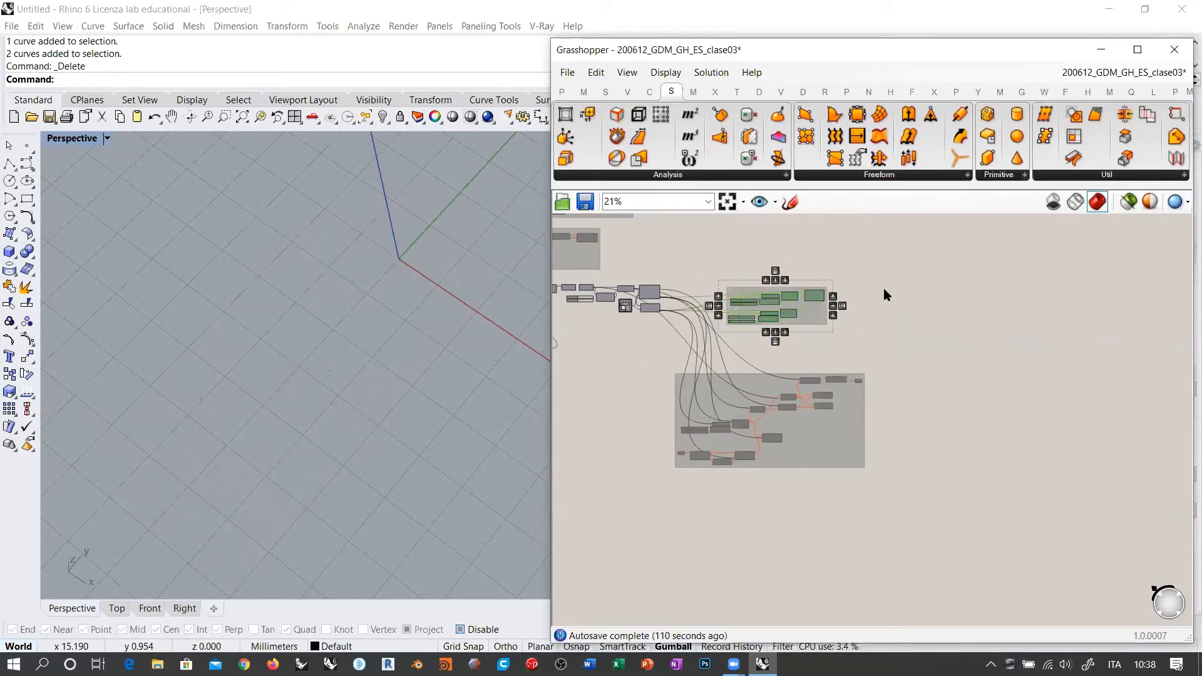
click(884, 289)
Move the polygon group down and across so it sits directly above the larger disabled group.
right_drag(766, 324, 804, 327)
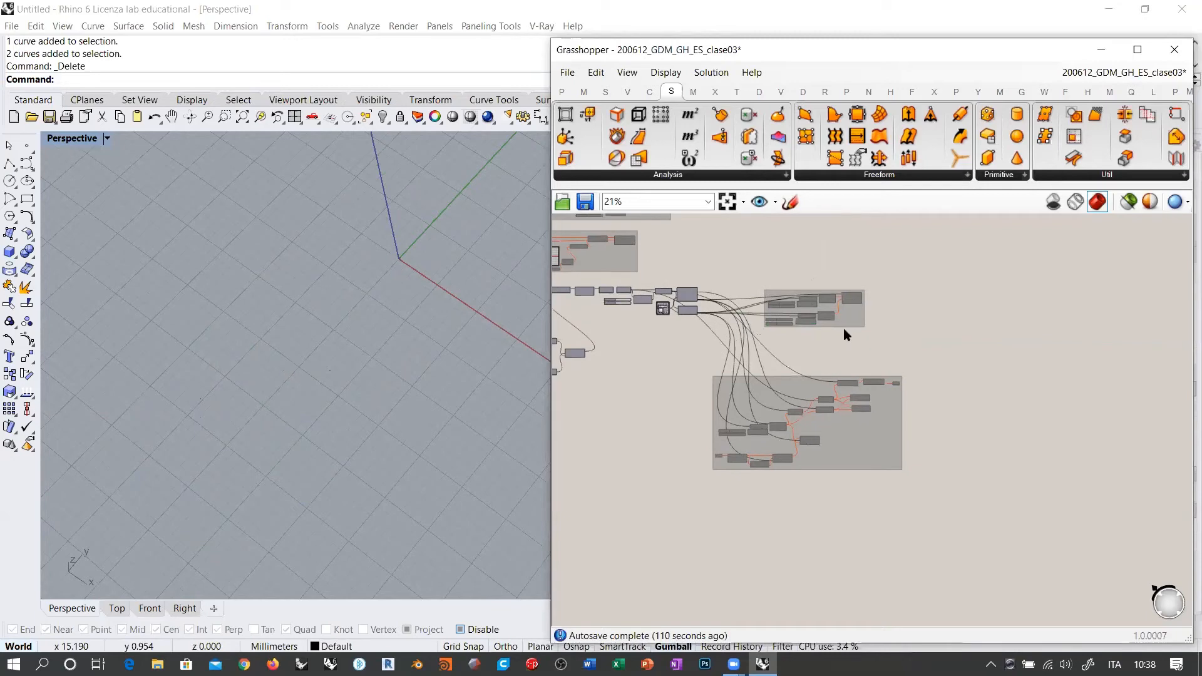
drag(852, 322, 888, 358)
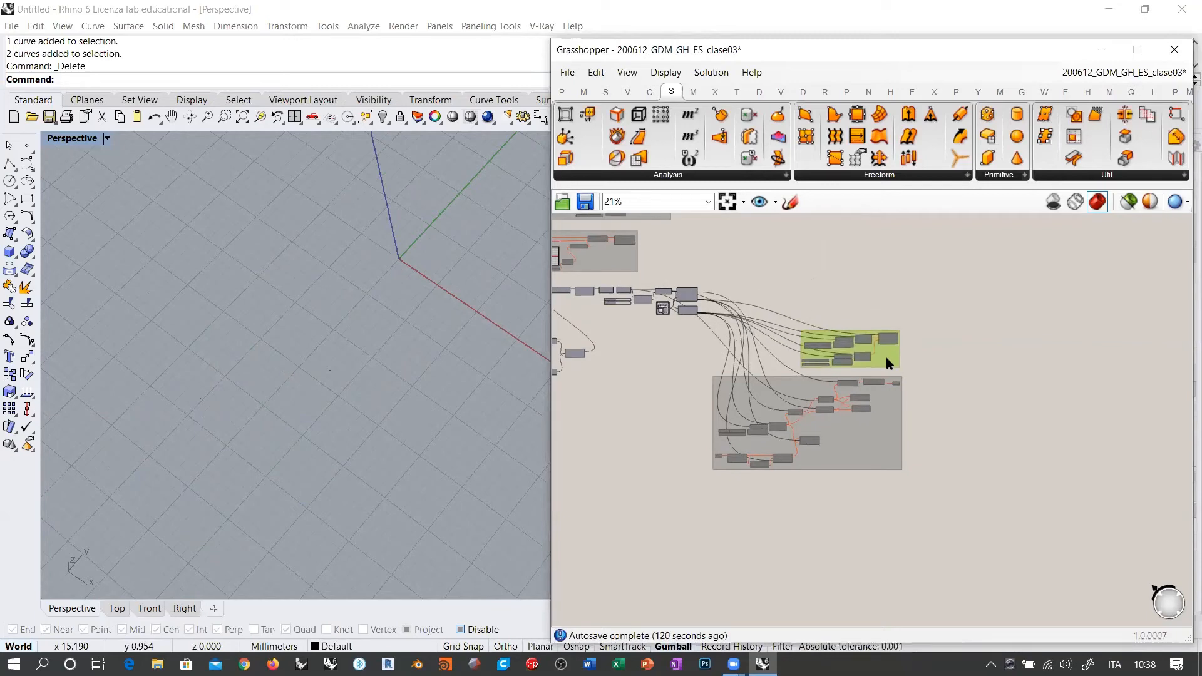
Widen the Grasshopper window so it covers most of the Rhino viewport.
scroll(610, 296, up, 8)
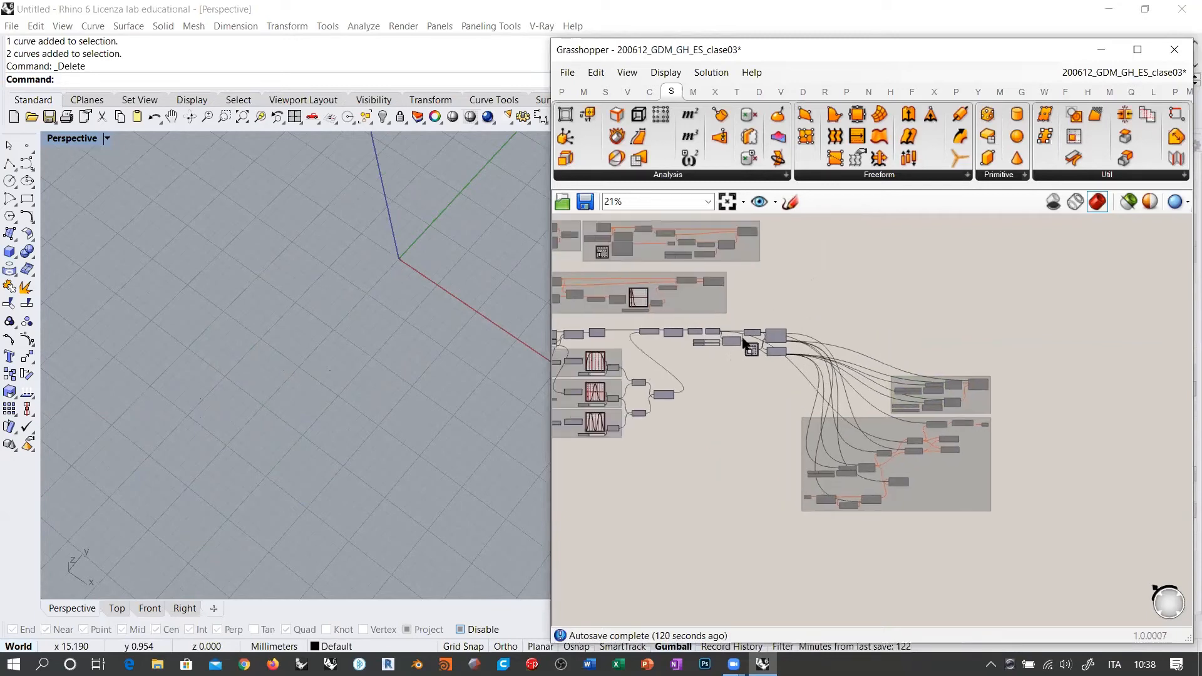
scroll(790, 294, up, 1)
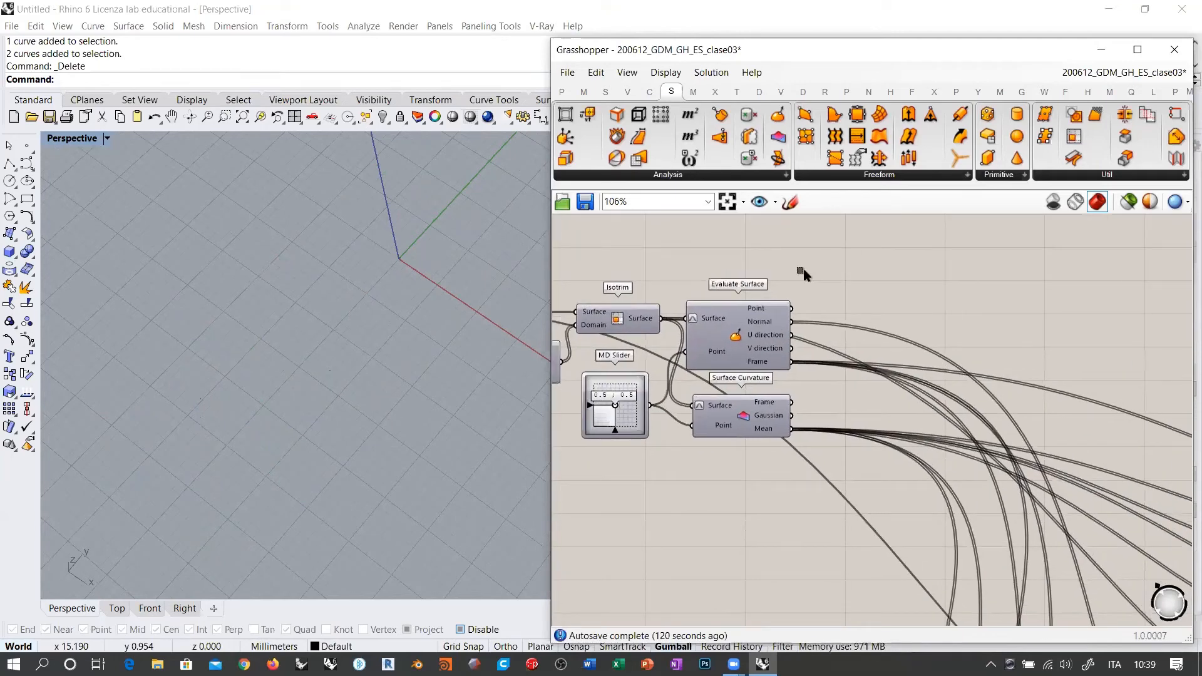
drag(804, 274, 700, 470)
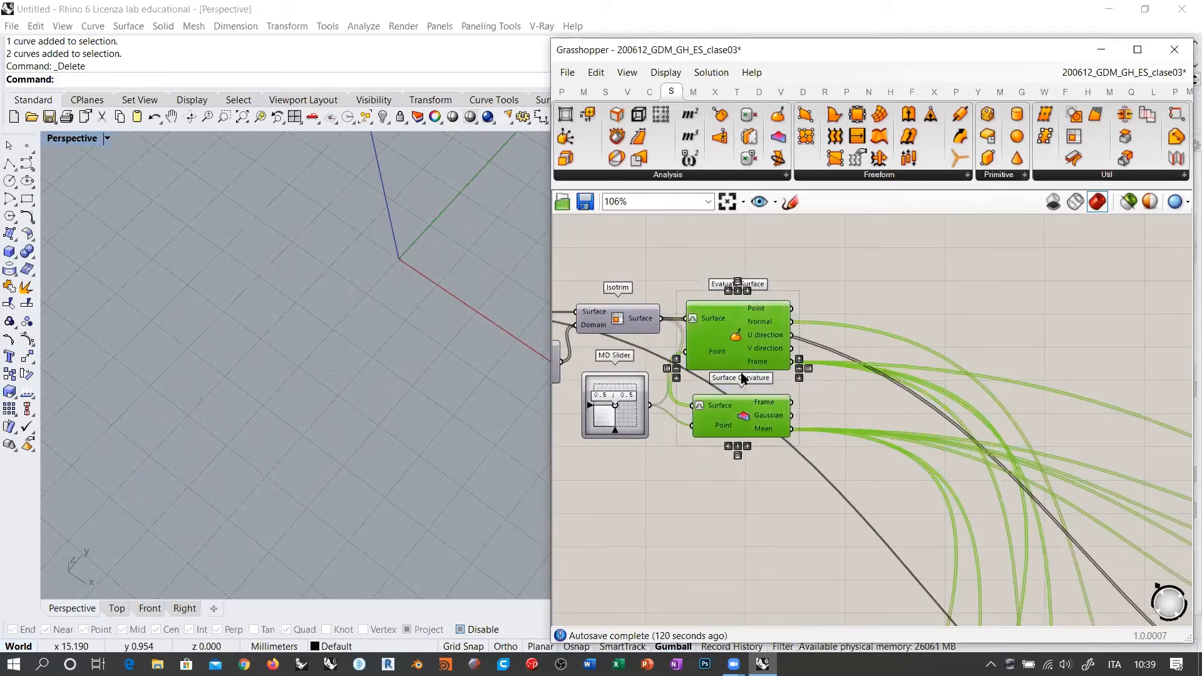
click(755, 492)
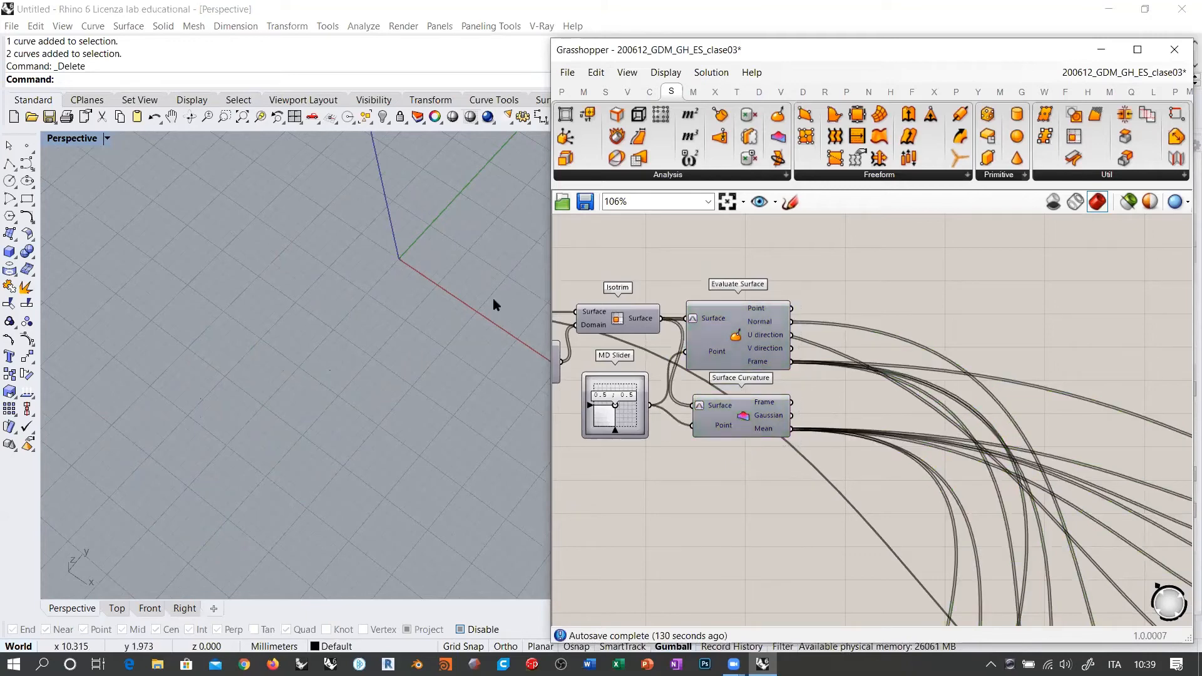
drag(548, 280, 73, 281)
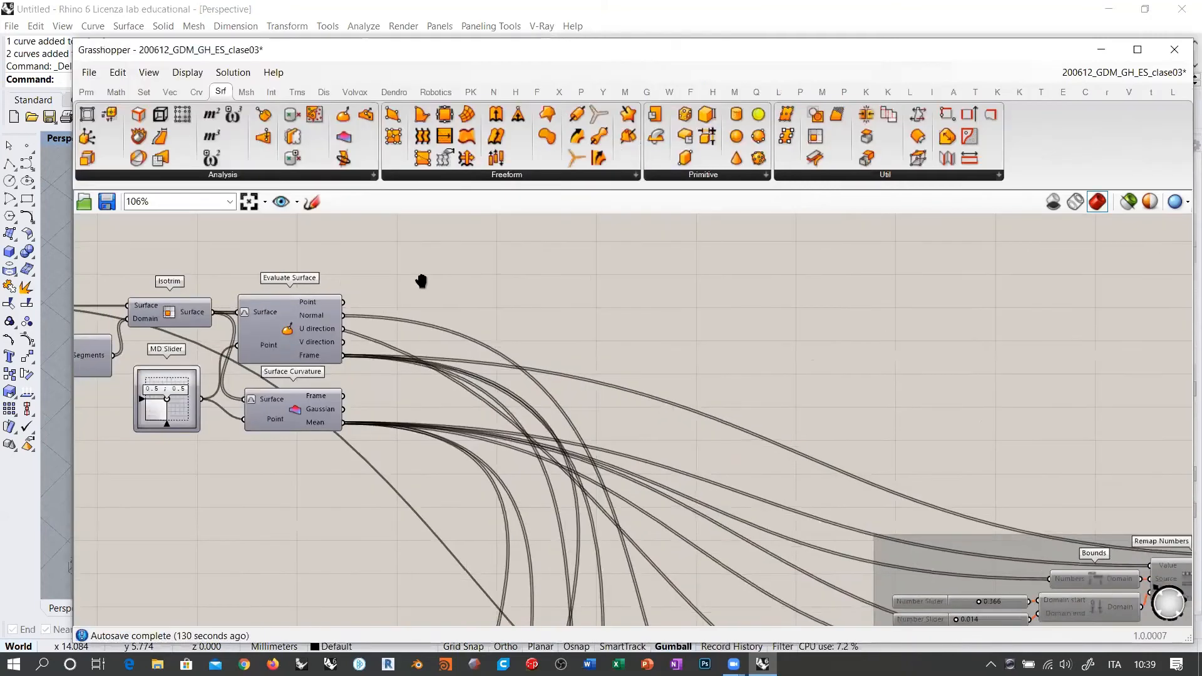
Add a Number parameter to the canvas and place it just below the Surface Curvature component.
scroll(568, 288, down, 5)
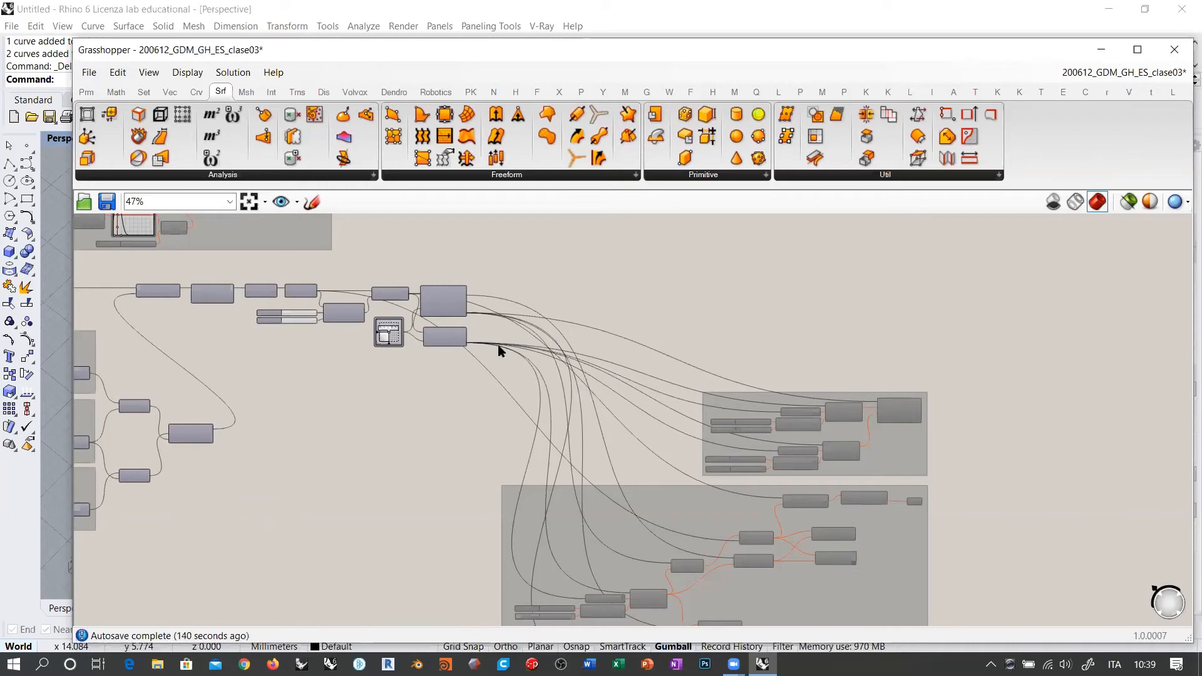
scroll(476, 348, up, 5)
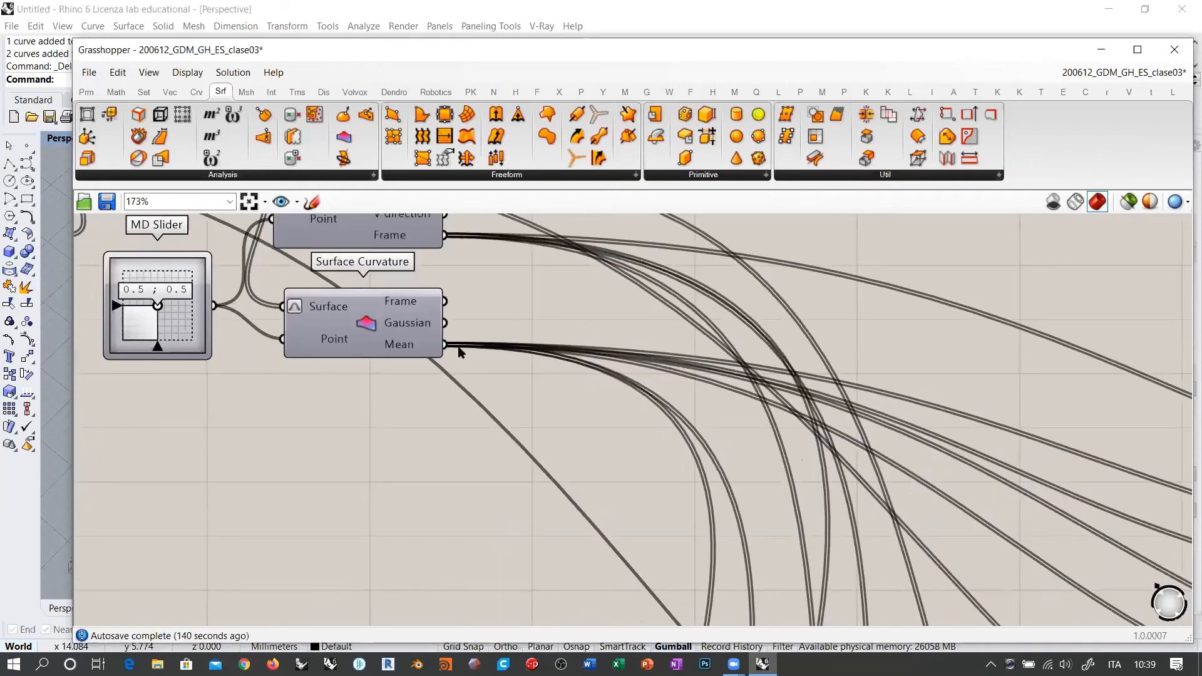
right_drag(565, 399, 615, 372)
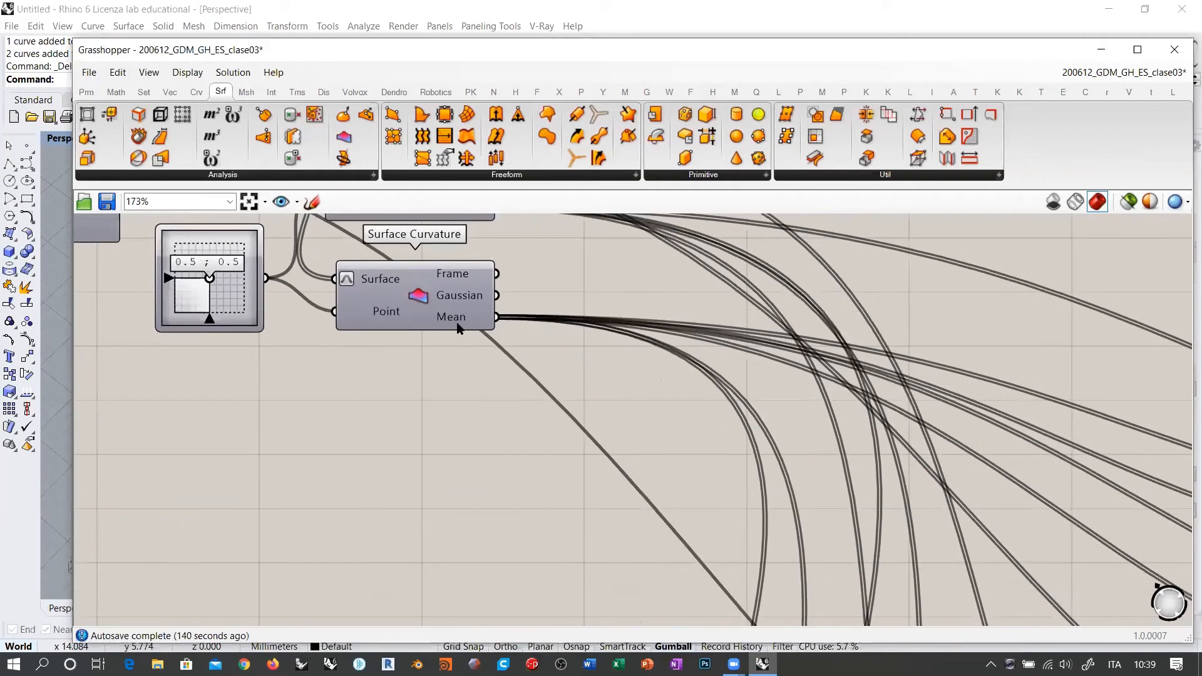
mouse_move(454, 323)
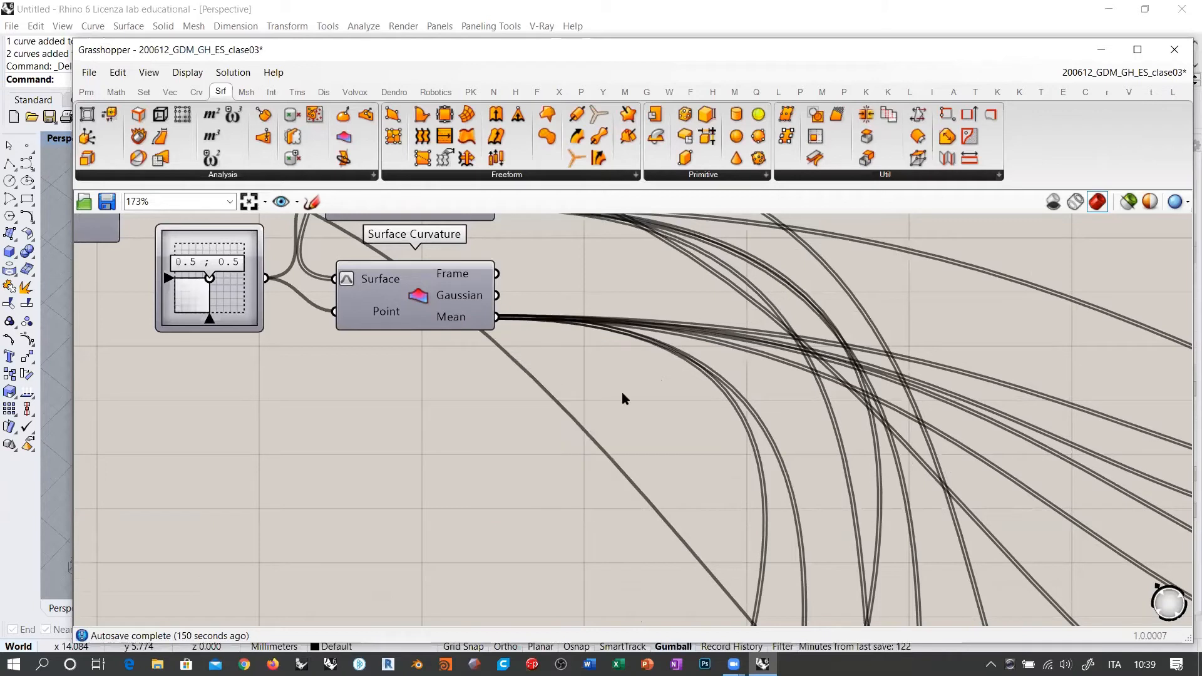
double_click(622, 396)
text(num)
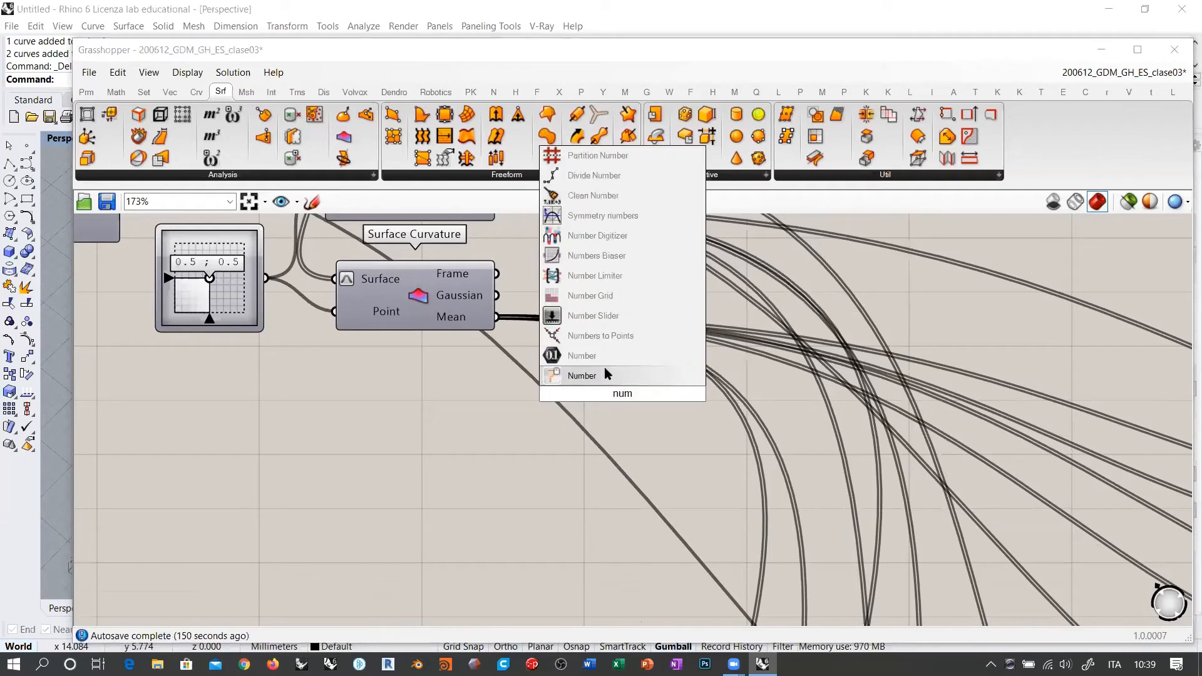
click(606, 375)
drag(604, 396, 440, 416)
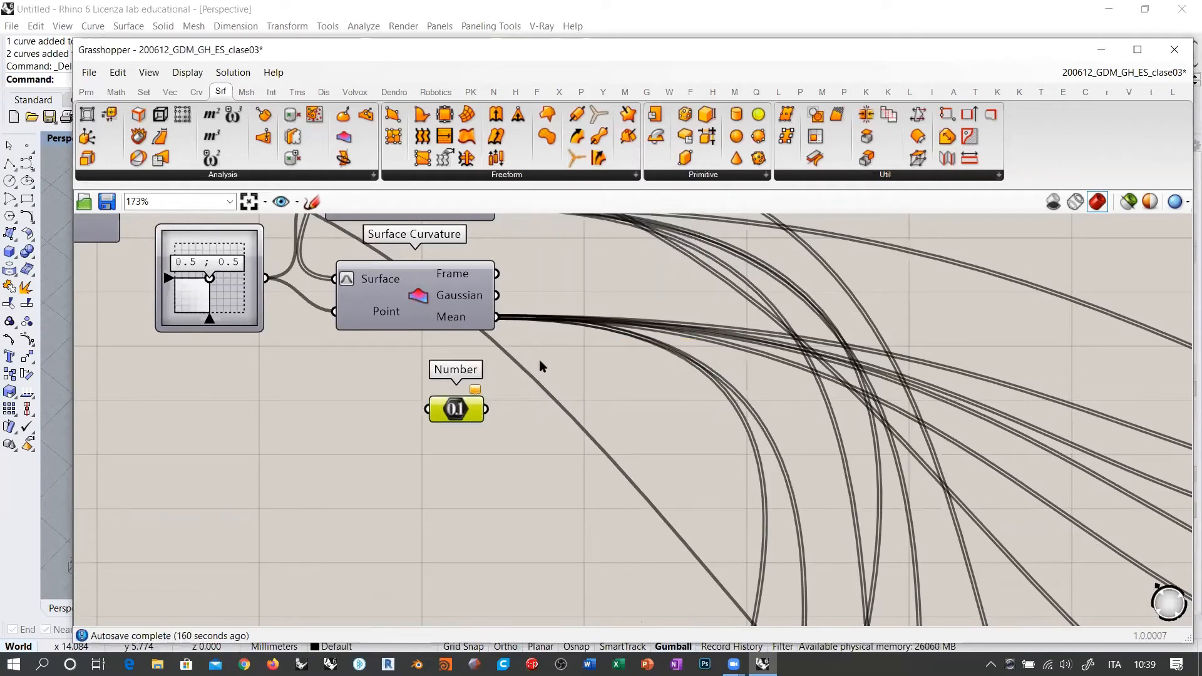
Transfer all wires from Surface Curvature's Mean output to the Number parameter's output, and feed Mean into the Number parameter.
scroll(540, 361, down, 5)
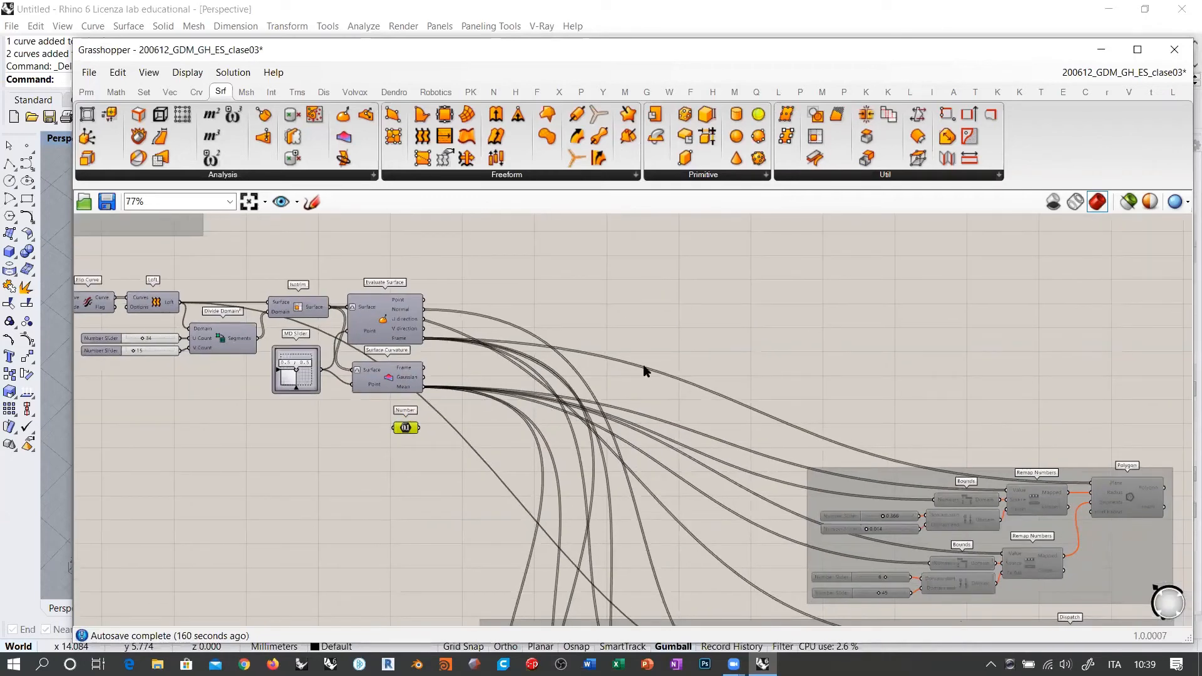
scroll(601, 333, up, 4)
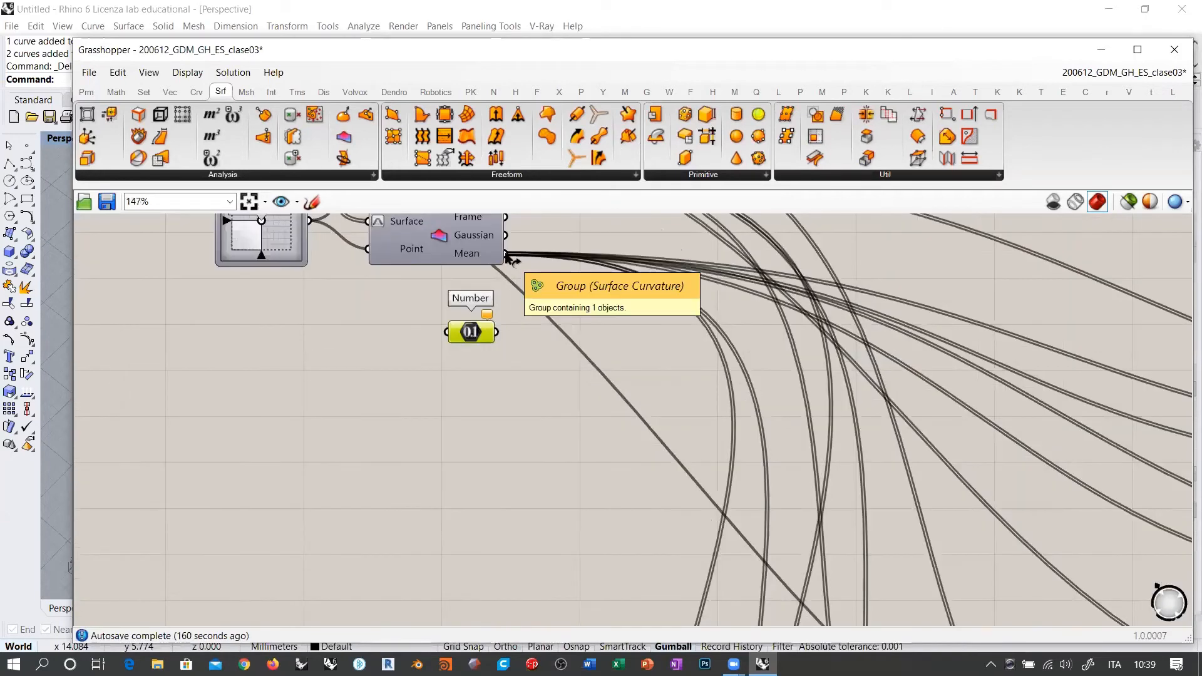
ctrl+shift+drag(506, 253, 526, 383)
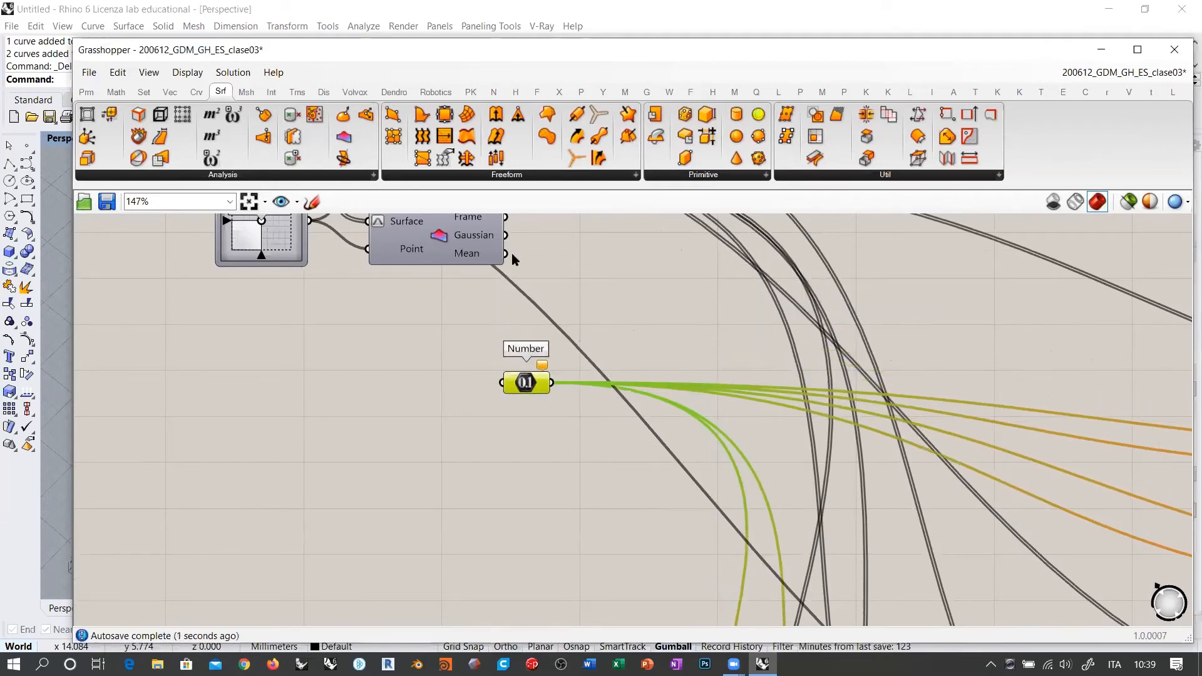
drag(506, 254, 499, 380)
click(453, 471)
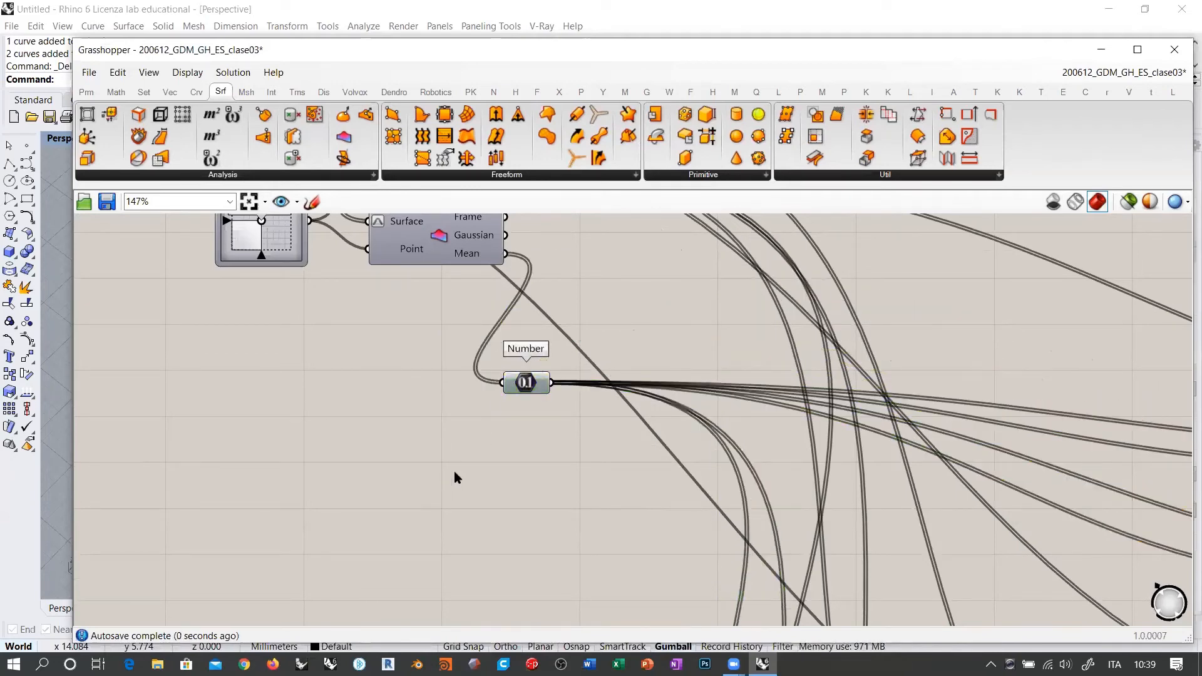
Move the Number parameter further down, closer to the two disabled groups.
scroll(406, 426, down, 4)
drag(352, 332, 366, 424)
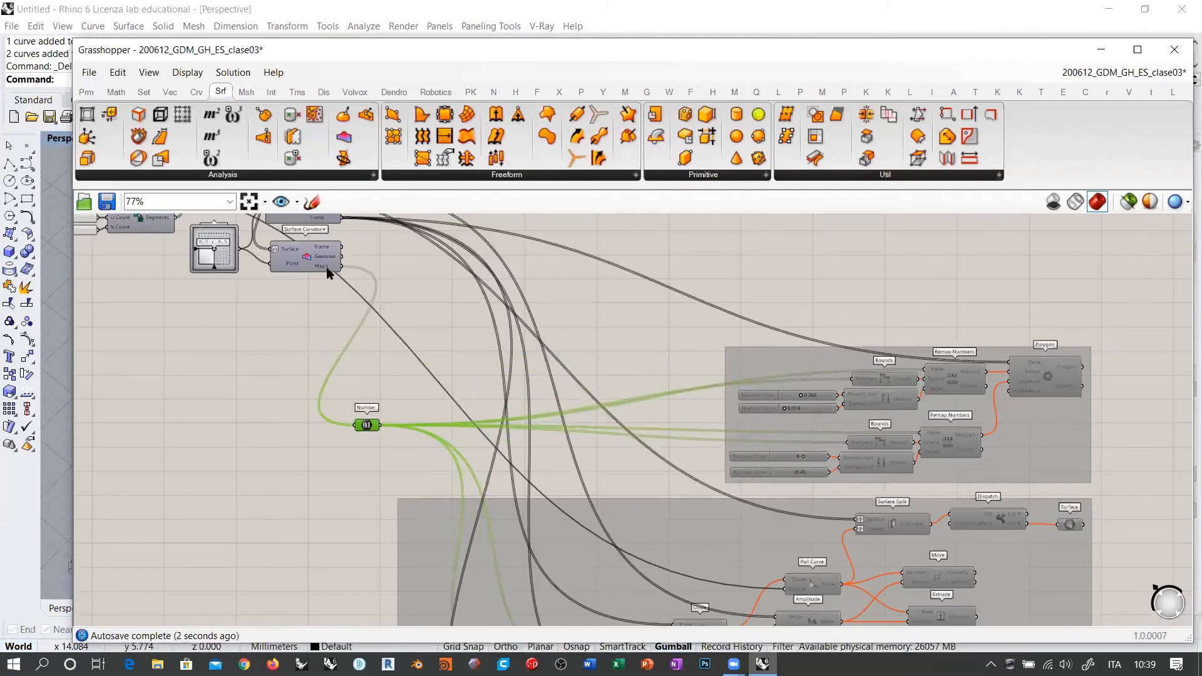
click(362, 472)
Set the Number parameter's wire display to Hidden.
scroll(413, 338, down, 4)
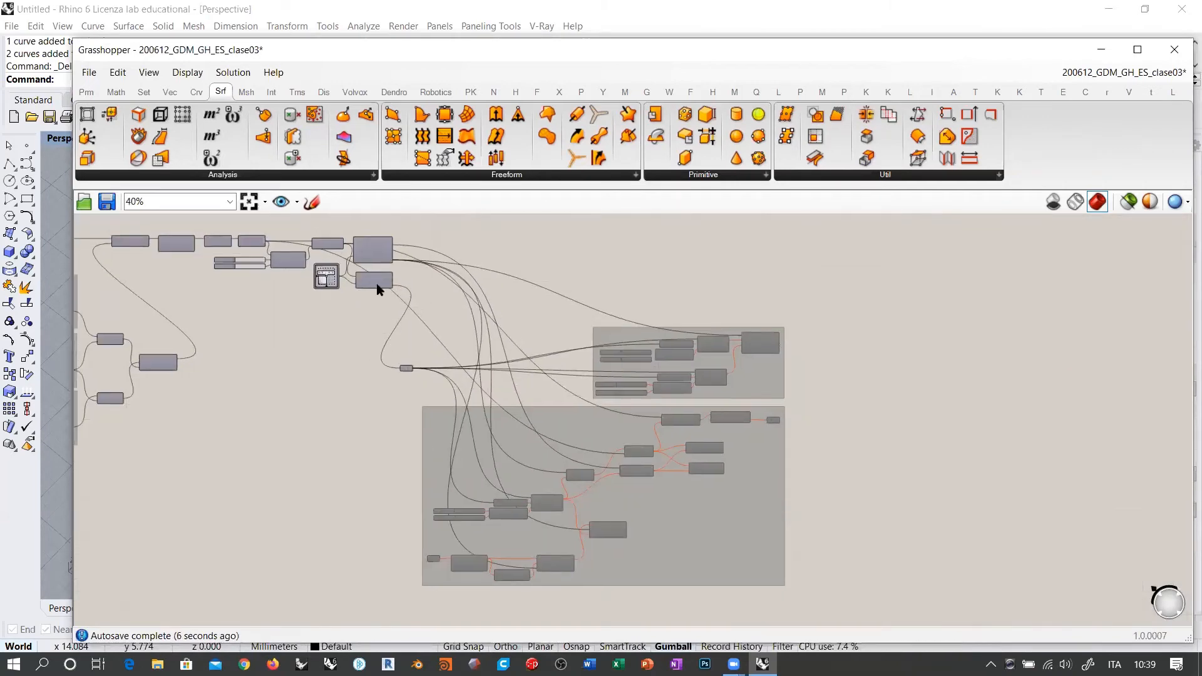
scroll(393, 388, up, 10)
right_click(453, 275)
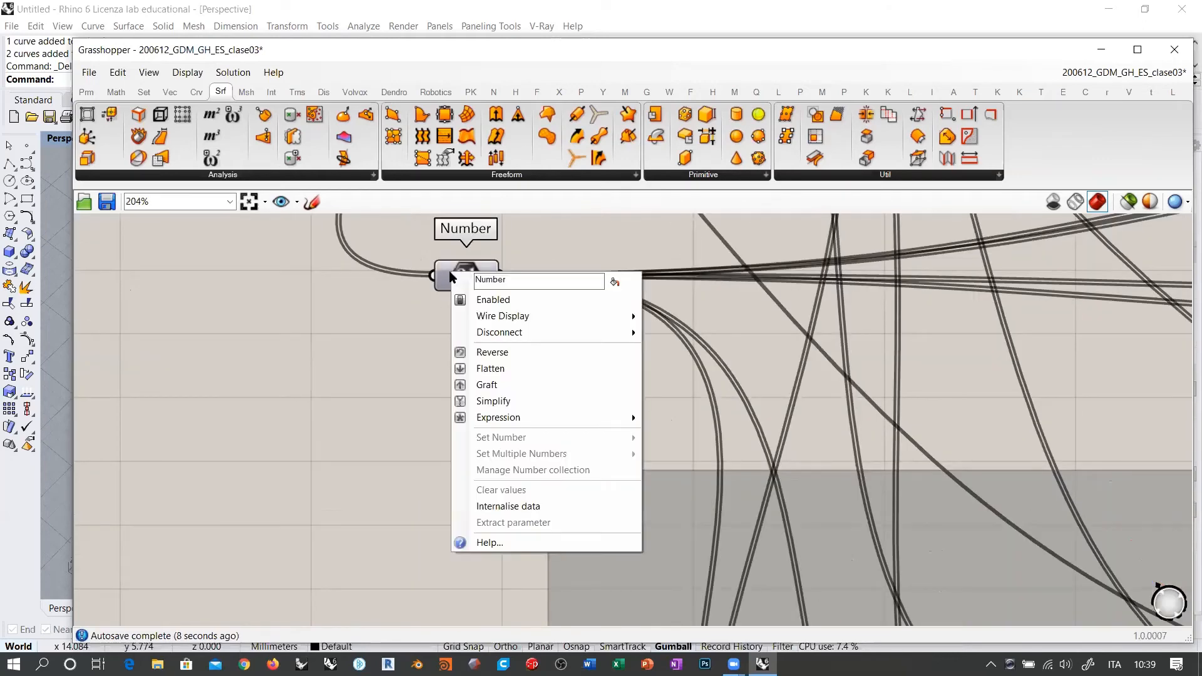
mouse_move(534, 319)
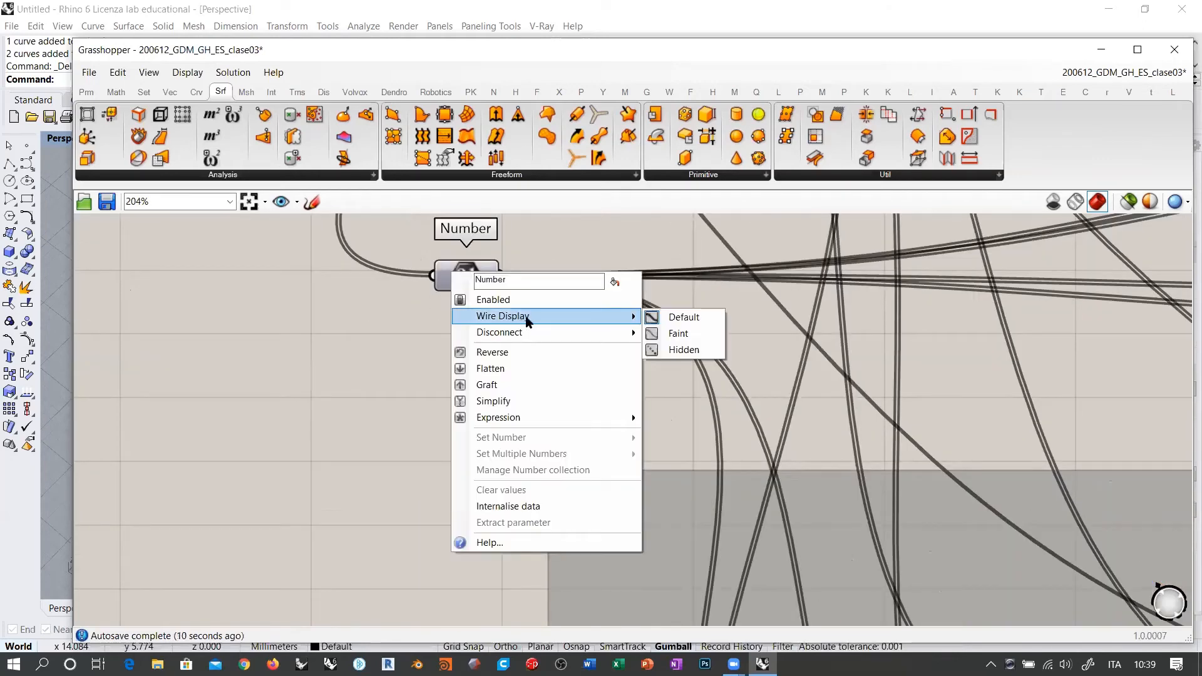
click(679, 350)
Examine the hidden link between Surface Curvature's Mean output and the Number parameter, selecting the parameter to reveal its wire.
right_drag(504, 405, 534, 502)
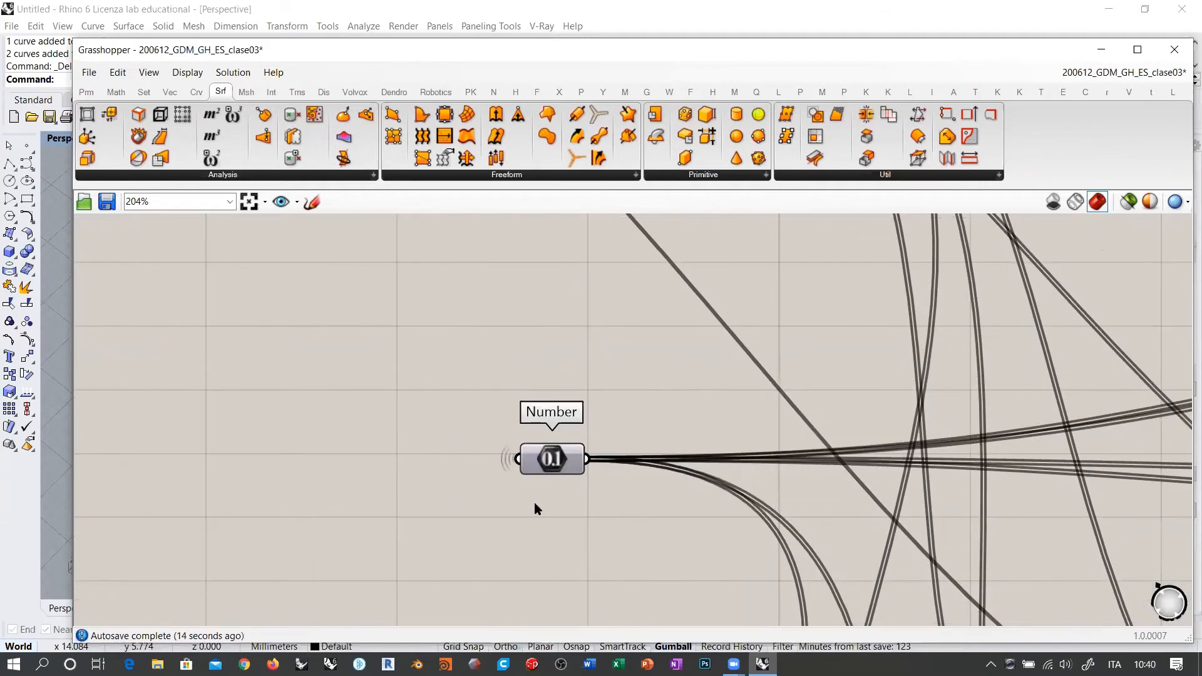
scroll(521, 491, down, 3)
right_drag(536, 389, 545, 466)
scroll(527, 321, up, 5)
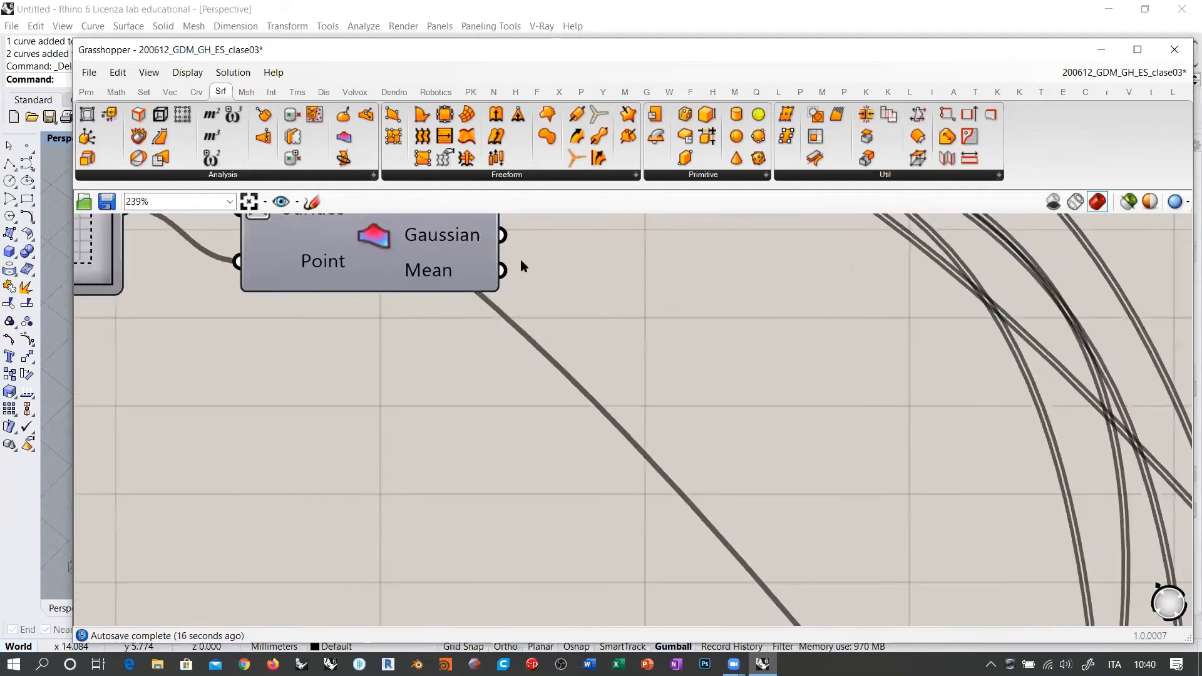
scroll(520, 259, down, 3)
scroll(468, 525, up, 6)
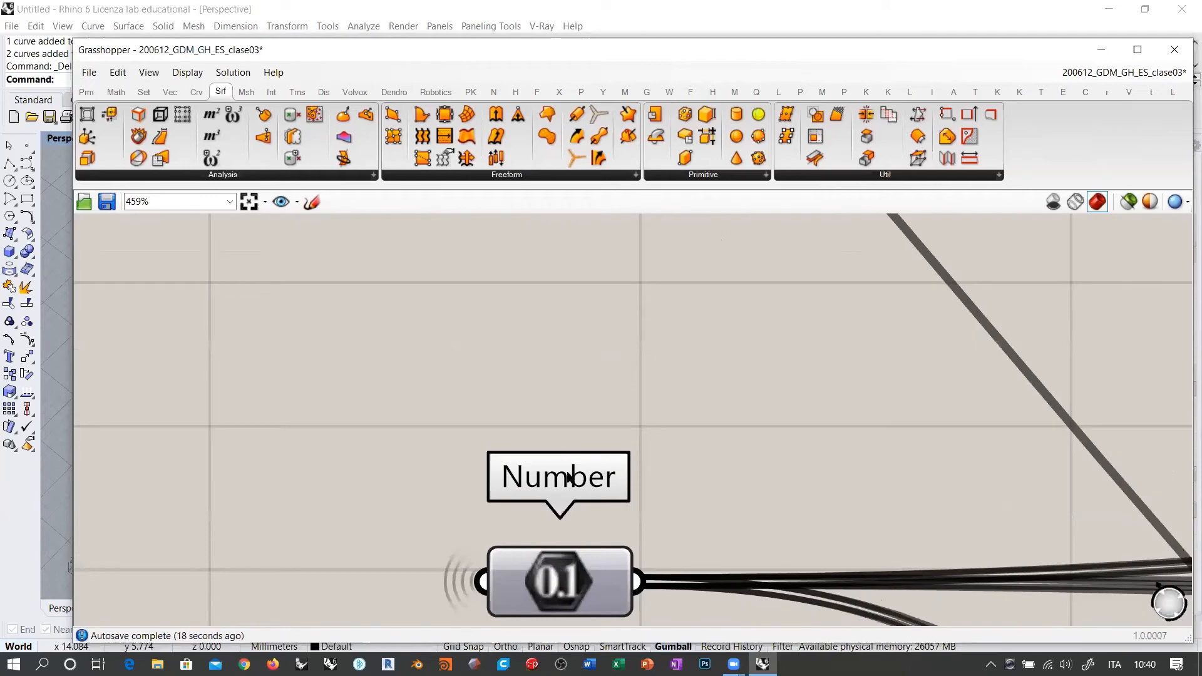
scroll(580, 445, down, 5)
click(565, 525)
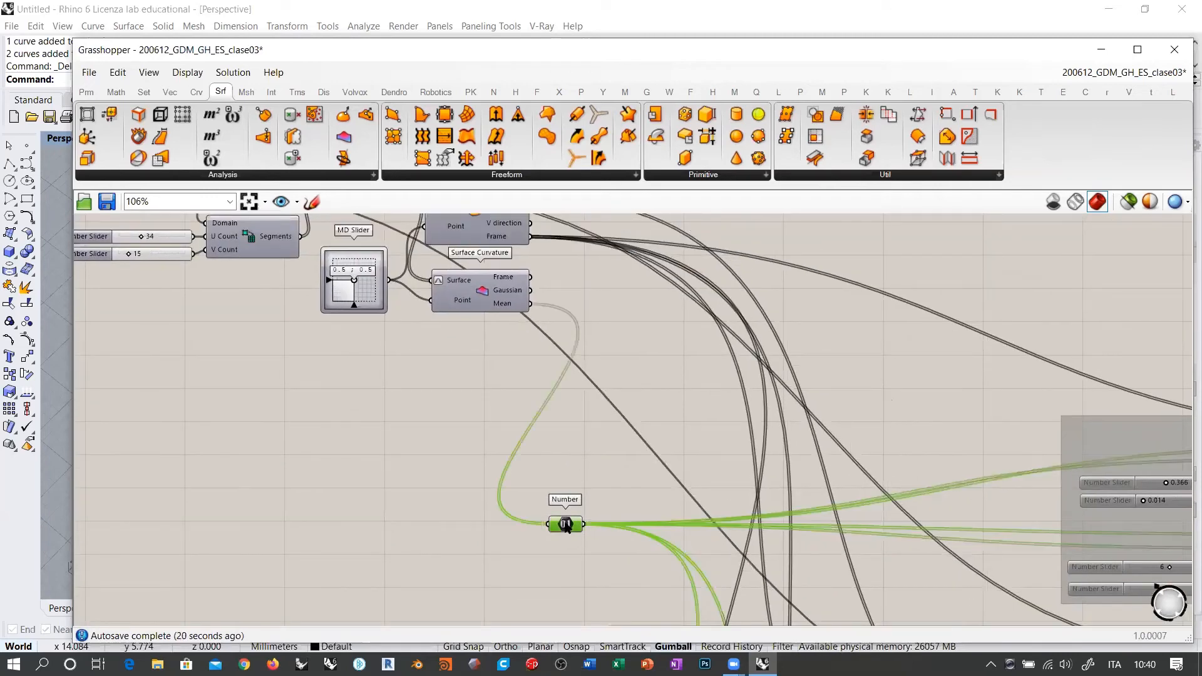
click(482, 573)
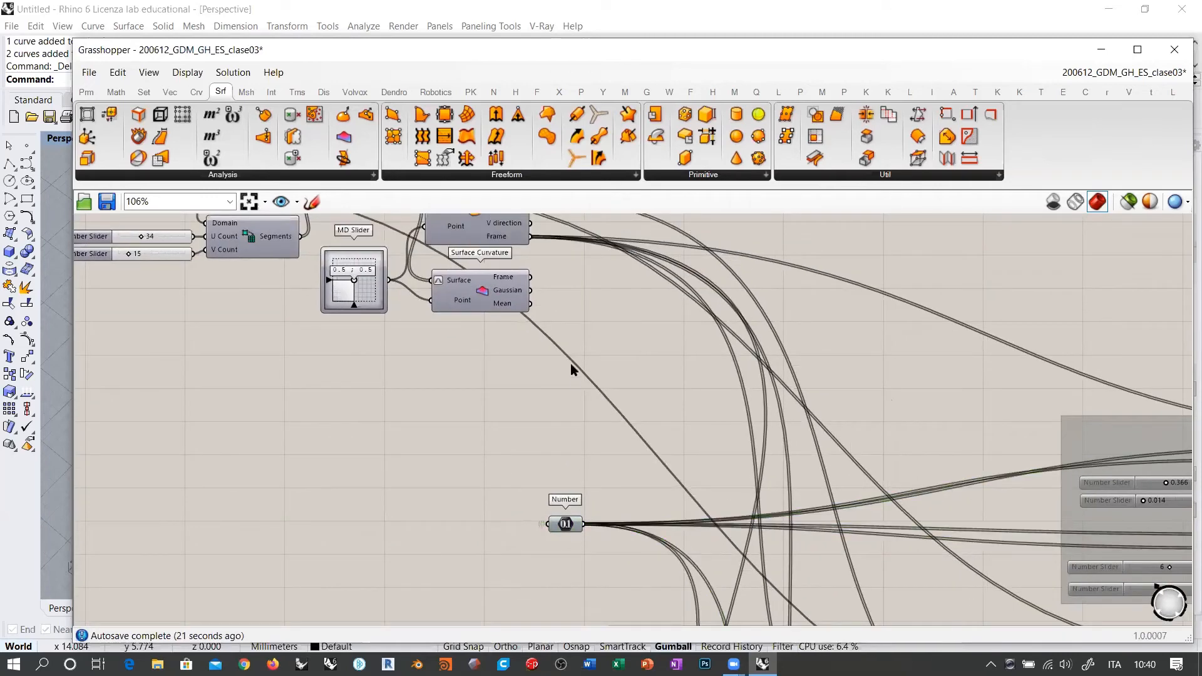
Add a Plane parameter beside Evaluate Surface and reroute all wires of its Frame output through it.
right_drag(554, 246, 520, 370)
scroll(520, 370, up, 1)
scroll(519, 375, up, 4)
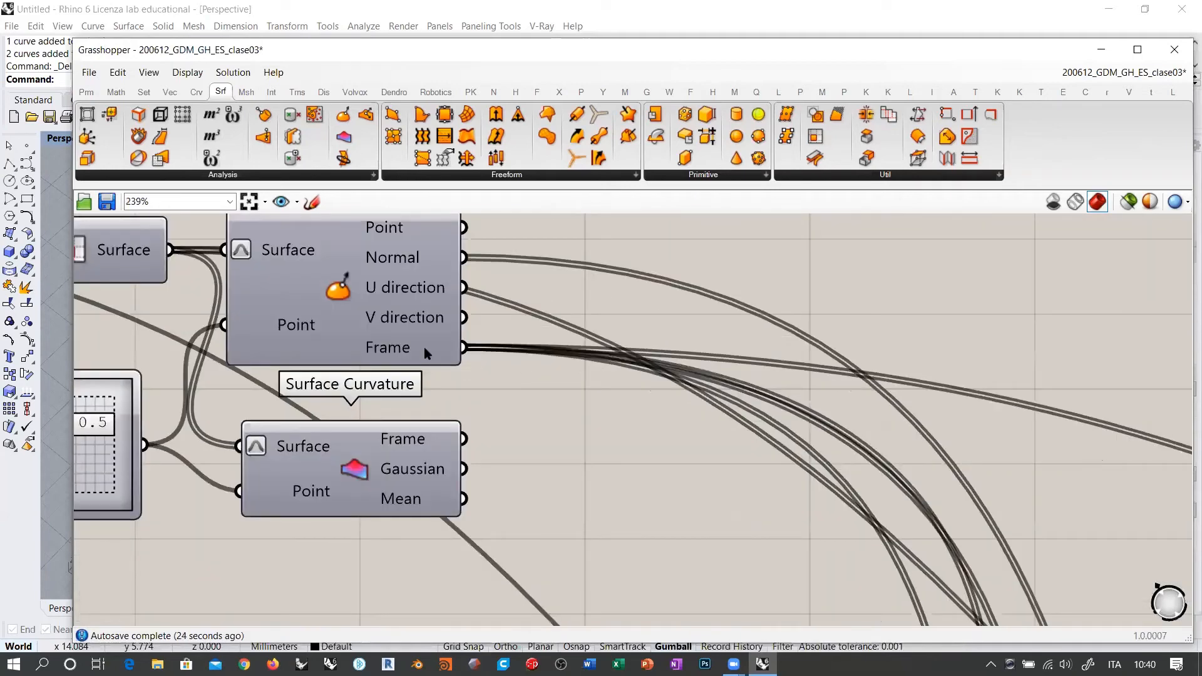
mouse_move(426, 353)
double_click(603, 443)
text(plane)
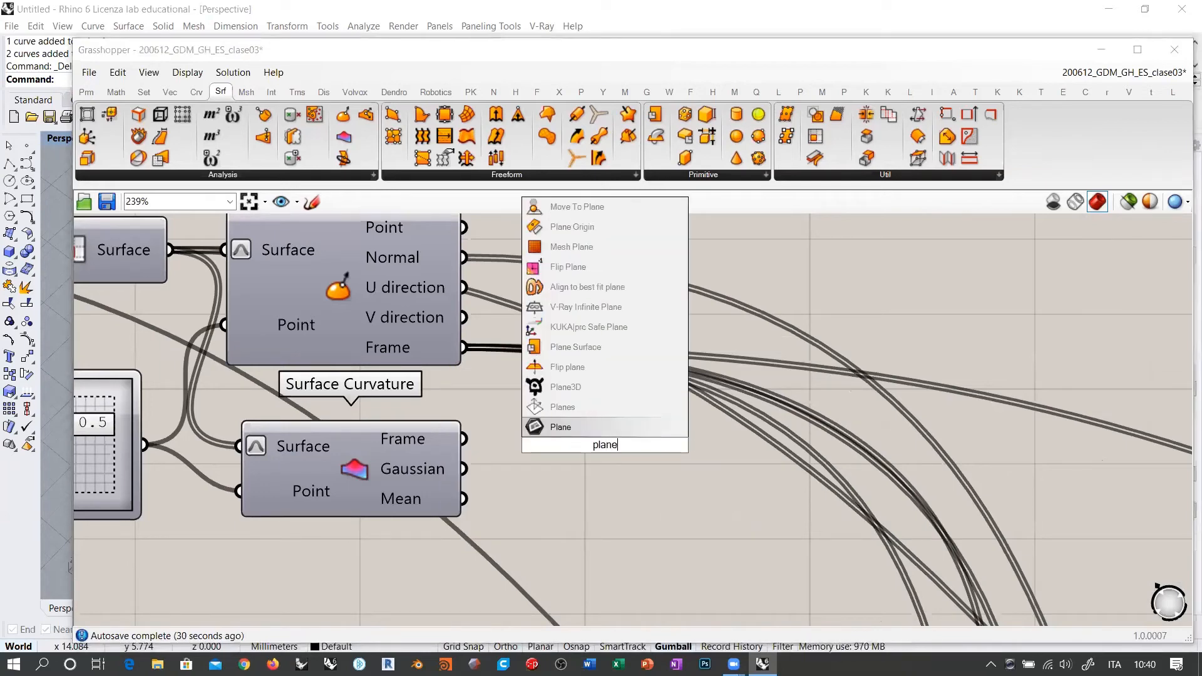
click(572, 432)
ctrl+shift+drag(462, 348, 562, 445)
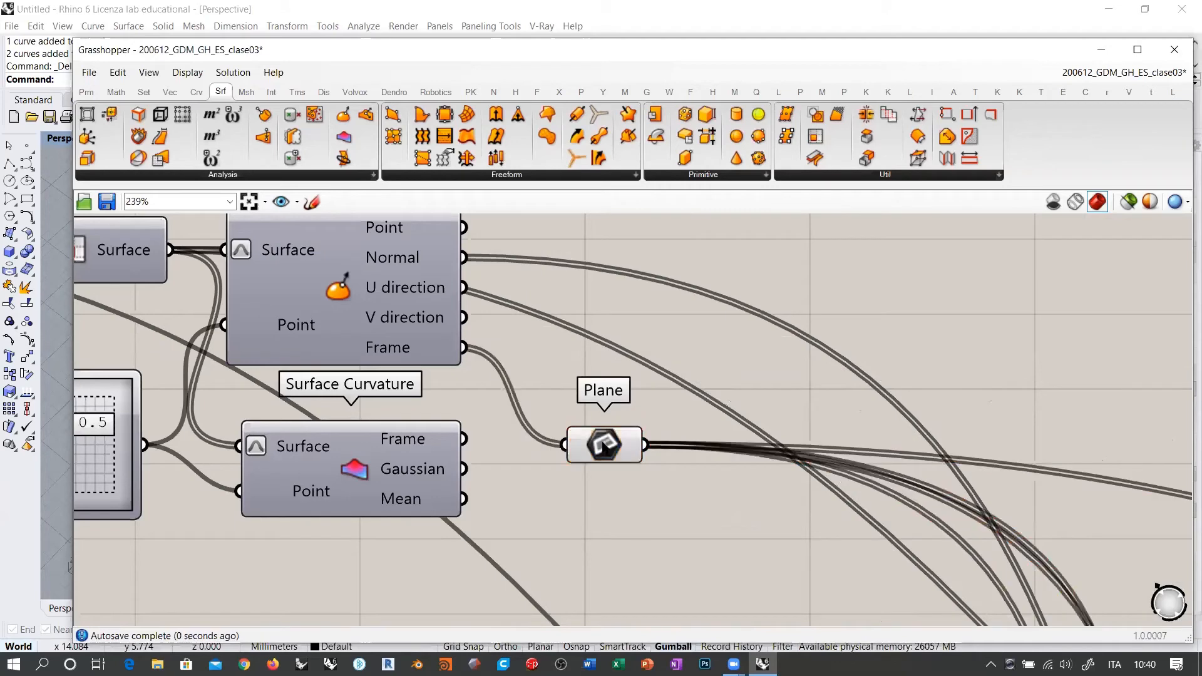
Set the Plane parameter's wire display to Hidden and move it down directly above the Number parameter.
right_click(600, 444)
mouse_move(674, 432)
click(832, 466)
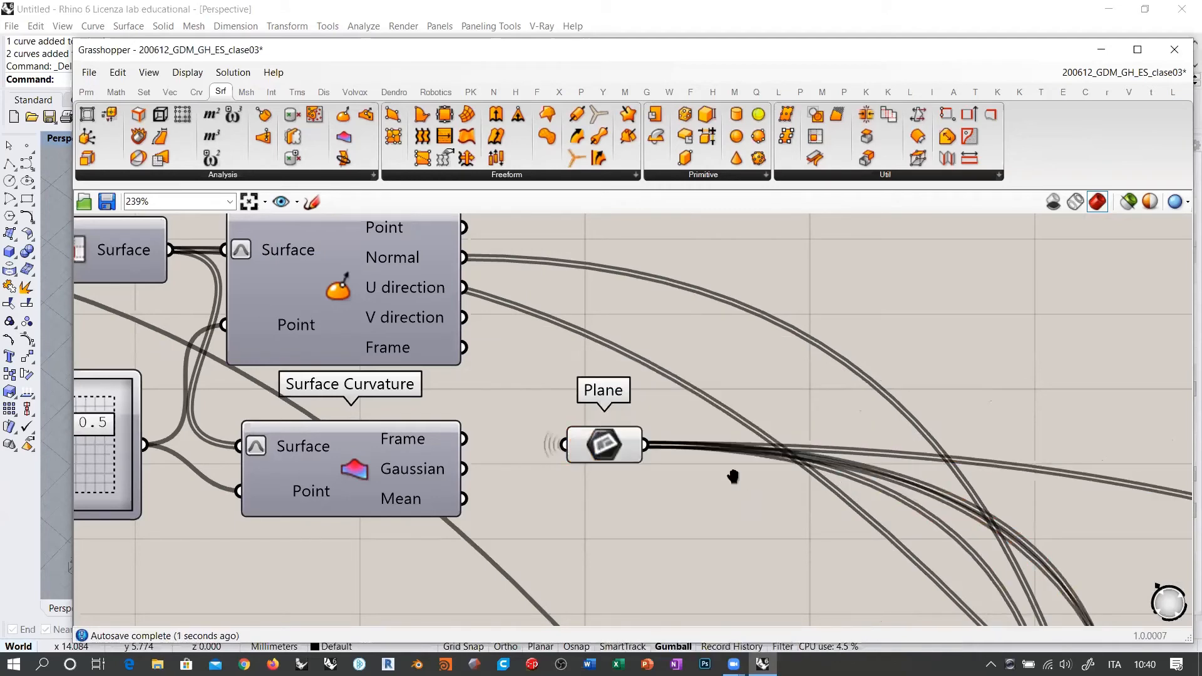
scroll(633, 348, down, 5)
drag(632, 332, 610, 502)
click(640, 428)
right_drag(624, 375, 496, 374)
scroll(498, 376, down, 4)
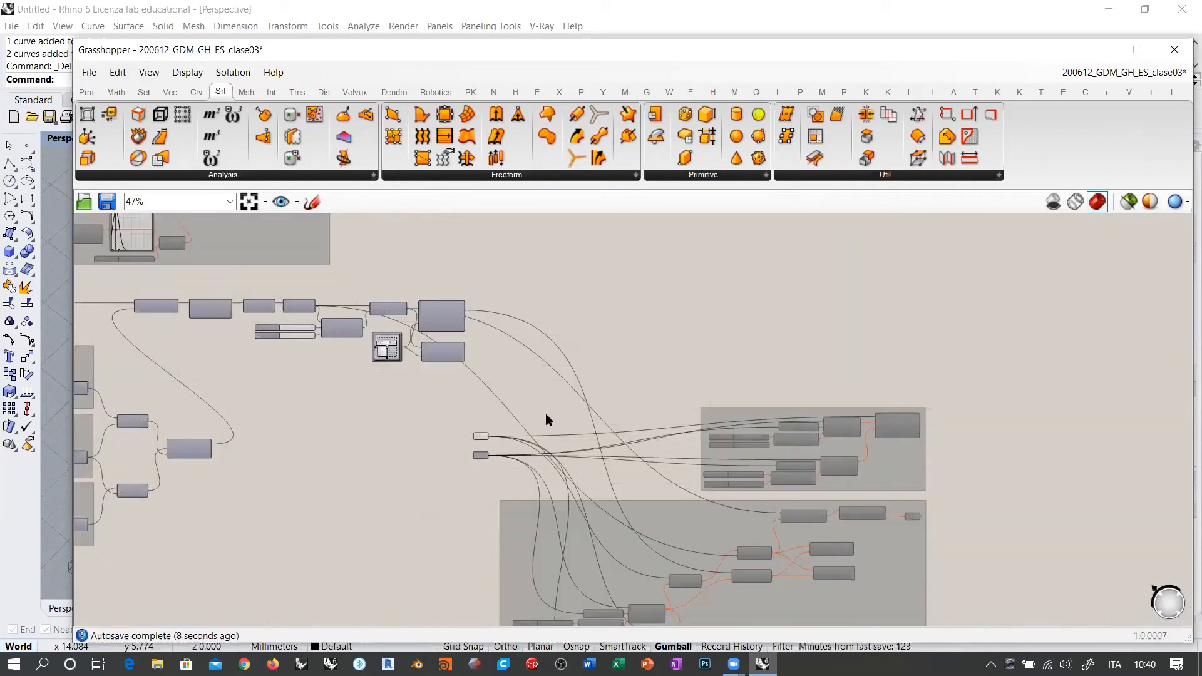
Examine the hidden links of the Plane and Number parameters back to their source components, selecting each parameter in turn.
scroll(483, 451, up, 5)
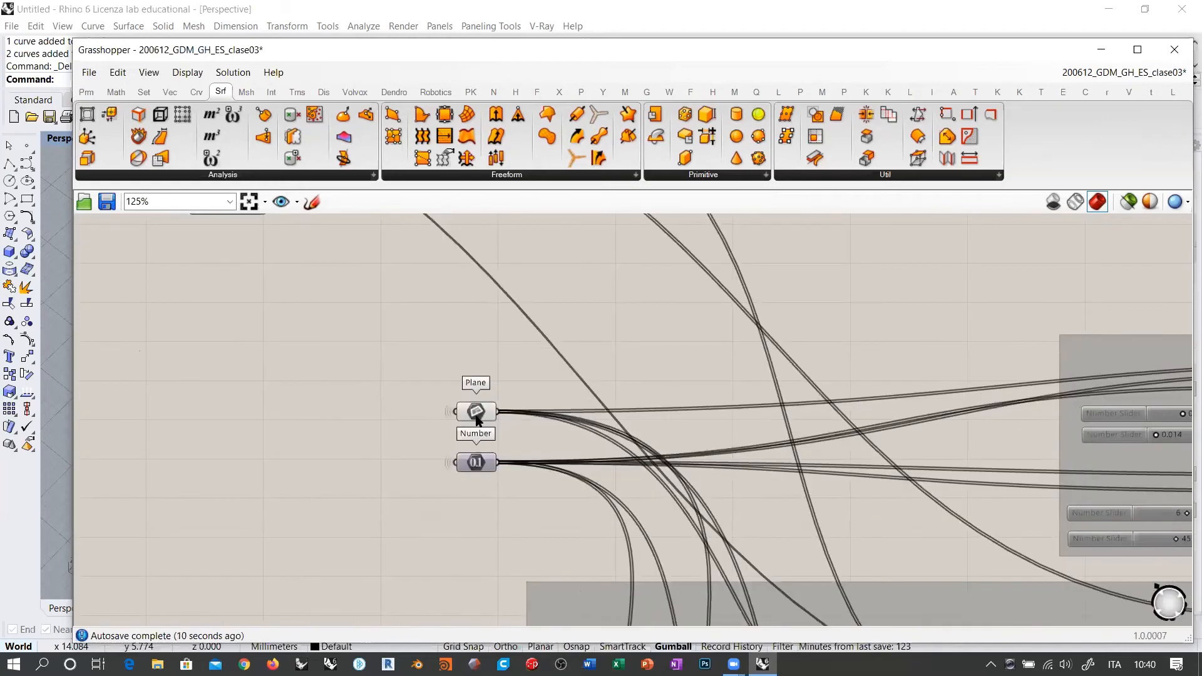
click(479, 412)
click(506, 370)
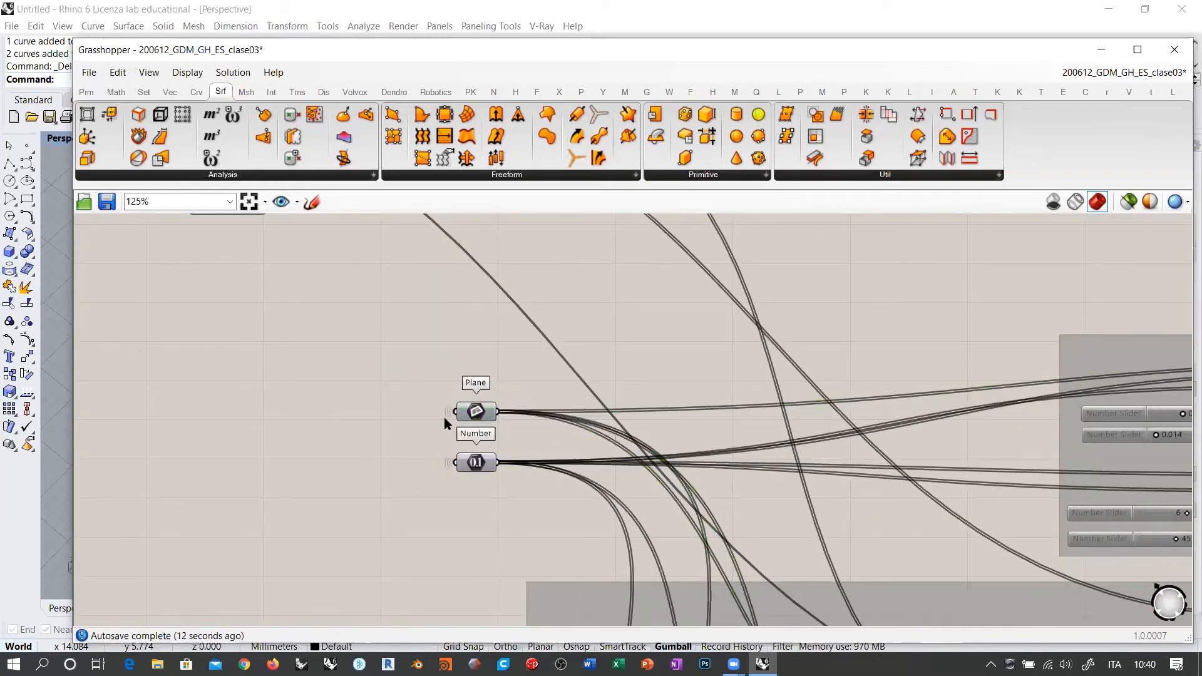
scroll(466, 462, down, 5)
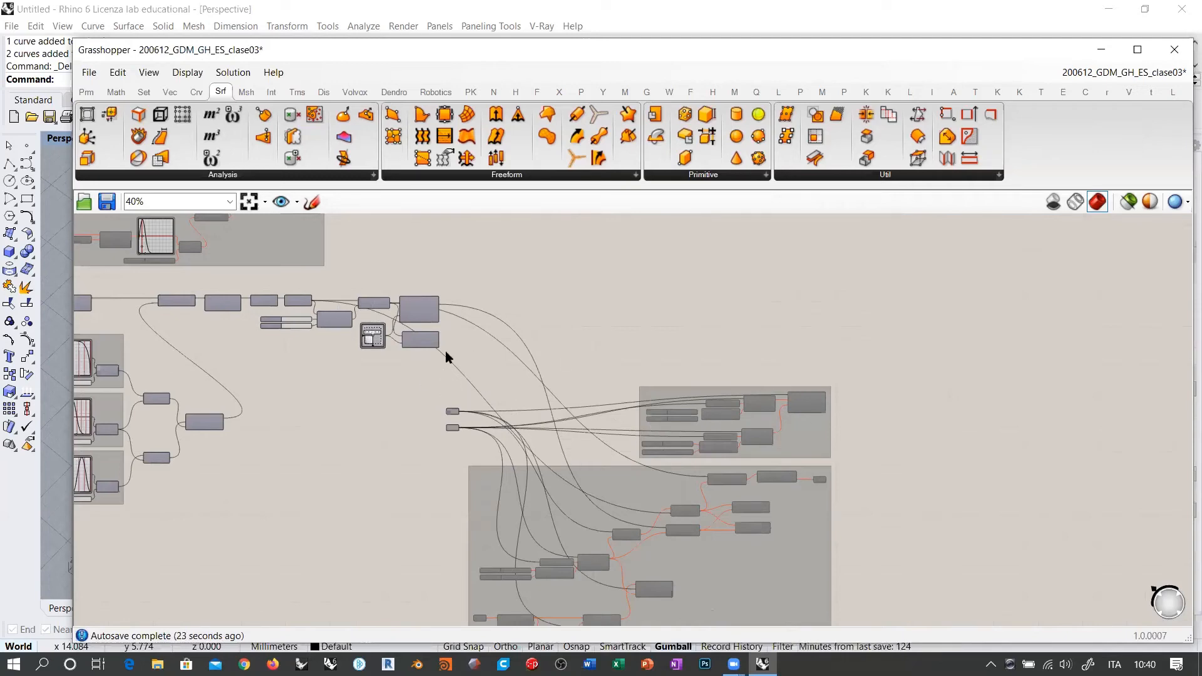
scroll(453, 435, up, 5)
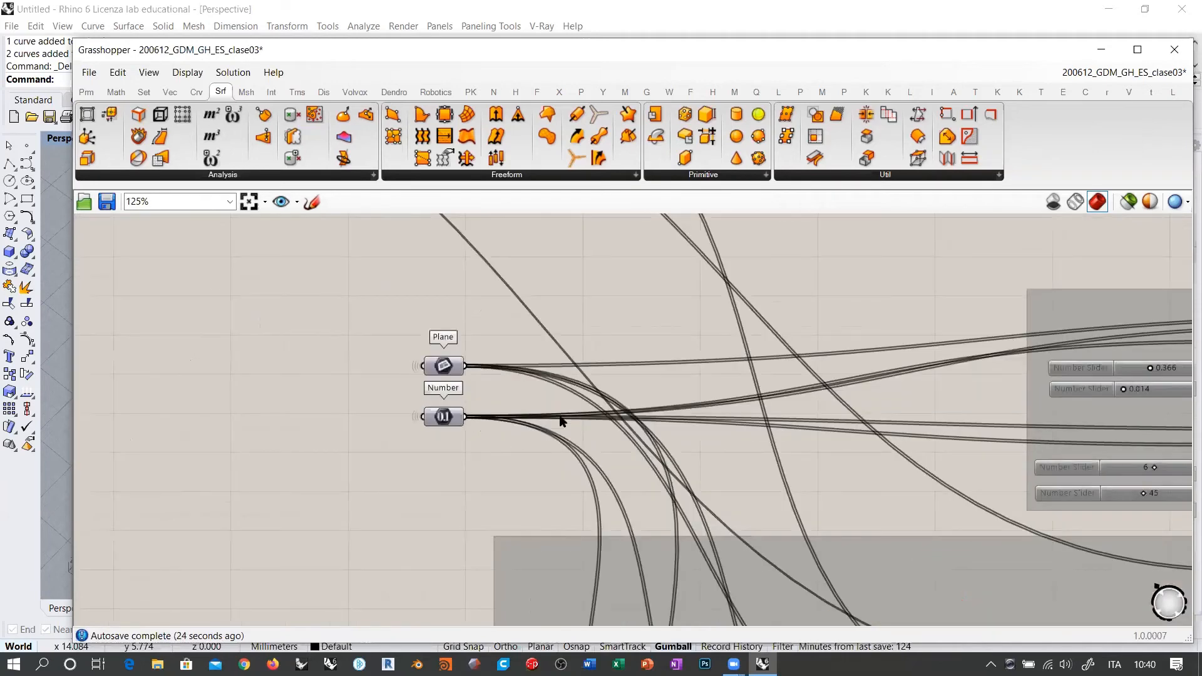
click(444, 418)
right_drag(510, 283, 593, 413)
click(630, 368)
scroll(450, 327, down, 4)
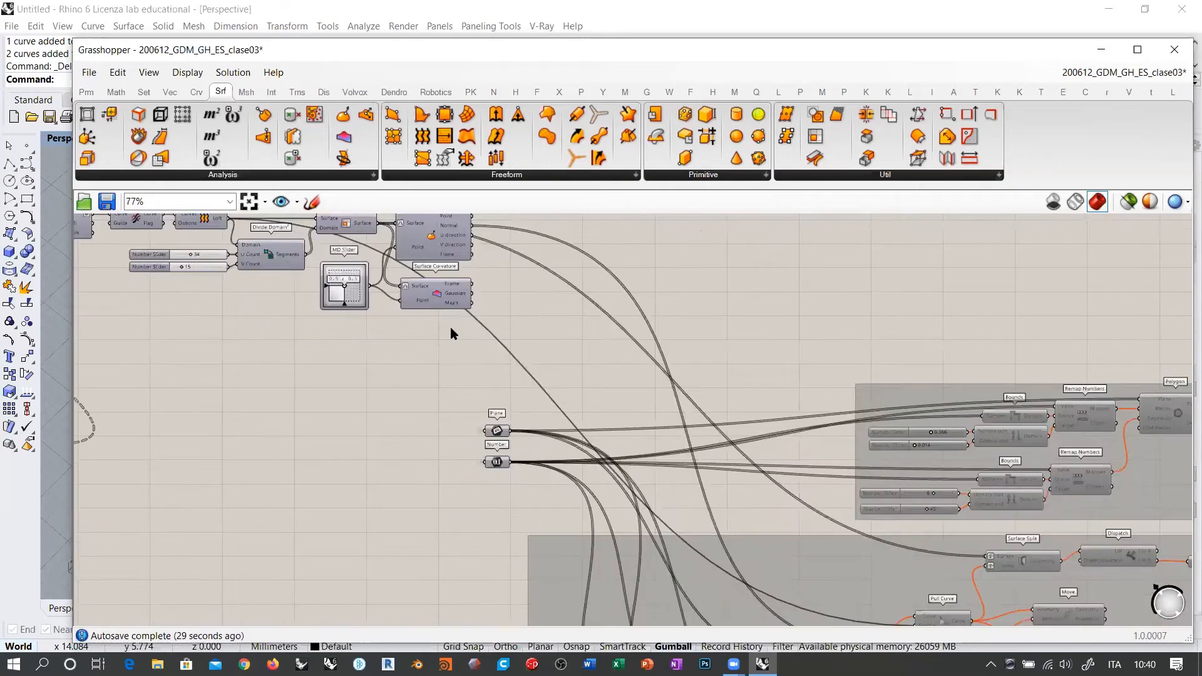
scroll(523, 366, up, 6)
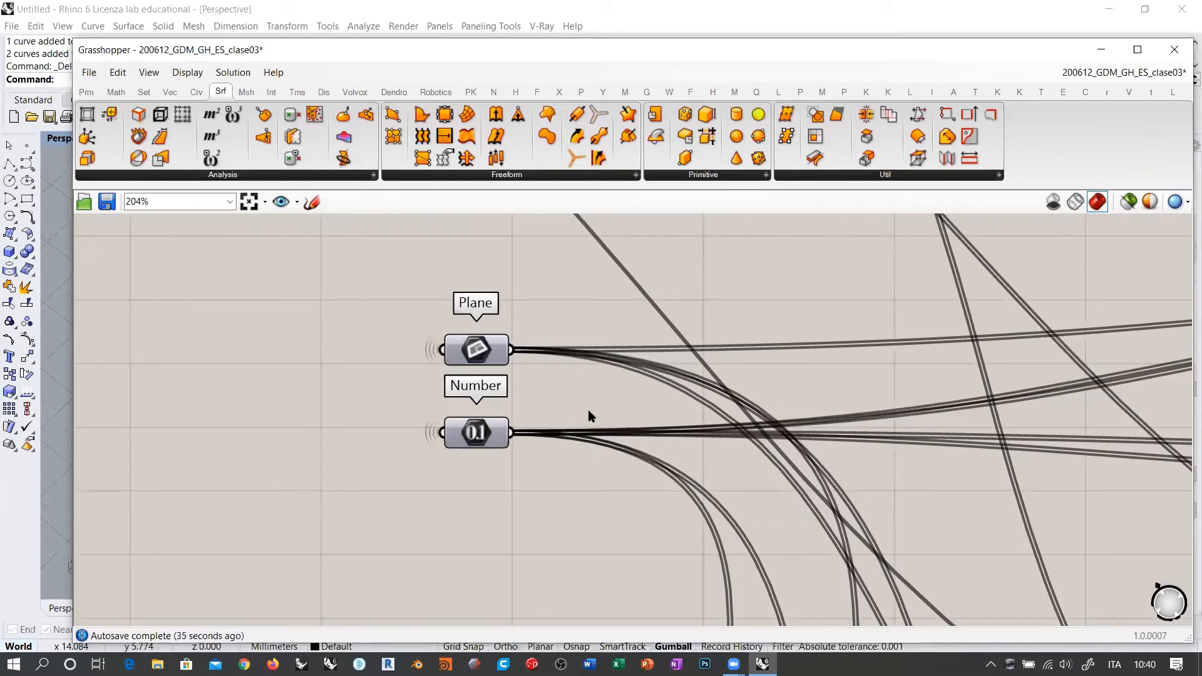
scroll(824, 387, down, 4)
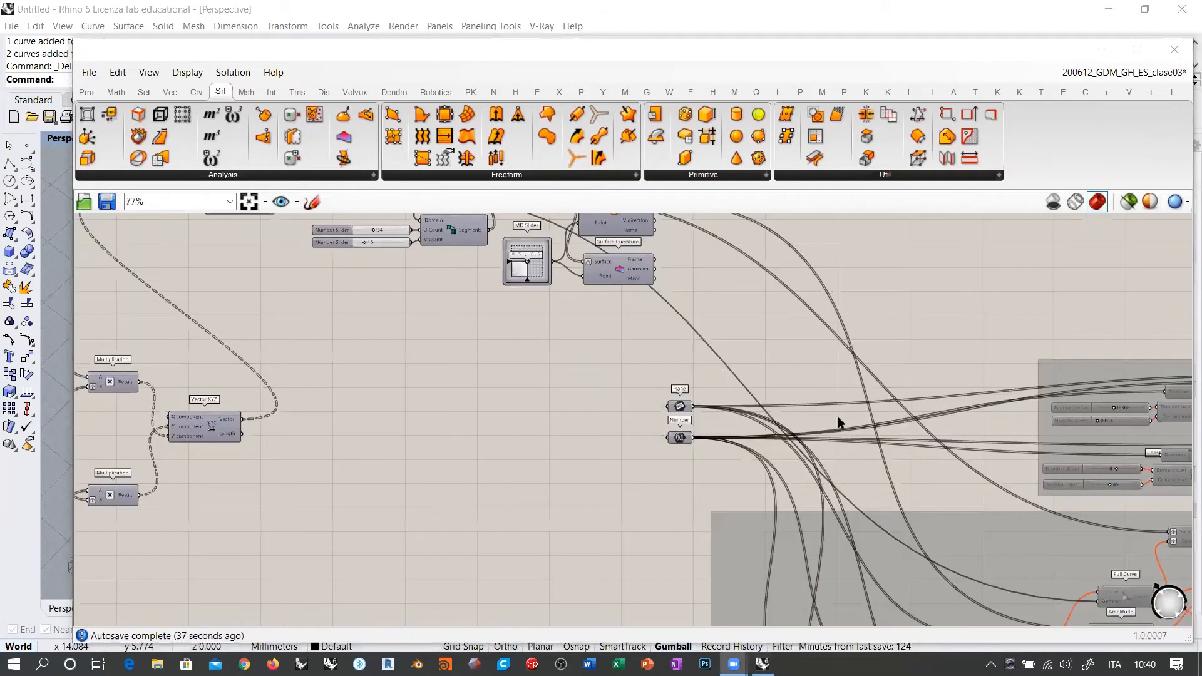
Narrow the Grasshopper window so that Rhino's Perspective viewport can be seen beside it.
right_drag(668, 338, 647, 436)
scroll(855, 268, up, 2)
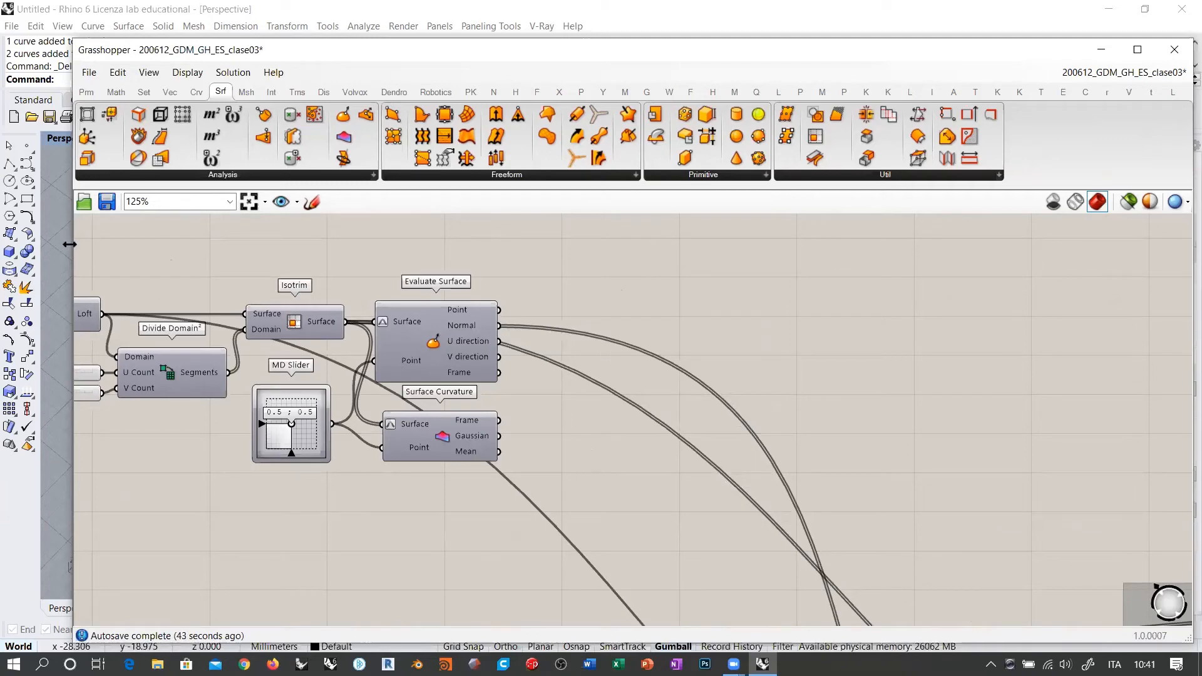
drag(69, 244, 505, 301)
click(369, 358)
Add a Scale component beside Evaluate Surface and feed Isotrim's Surface output into its Geometry input.
right_drag(1126, 306, 918, 307)
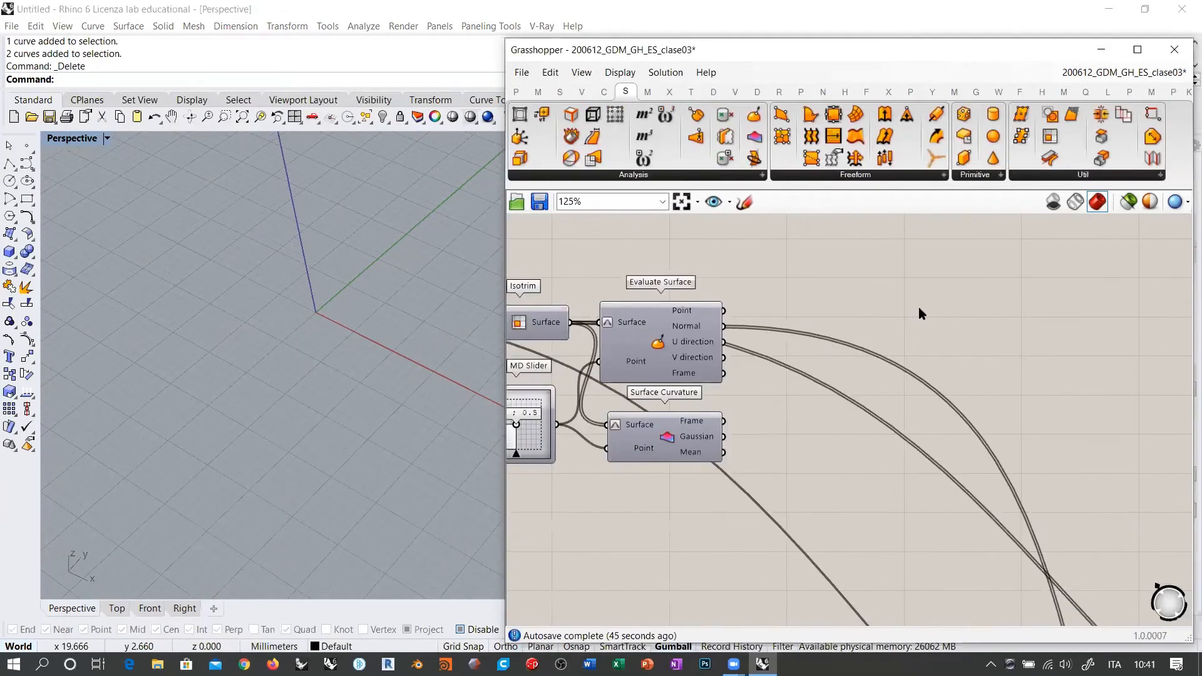
double_click(918, 307)
text(sc)
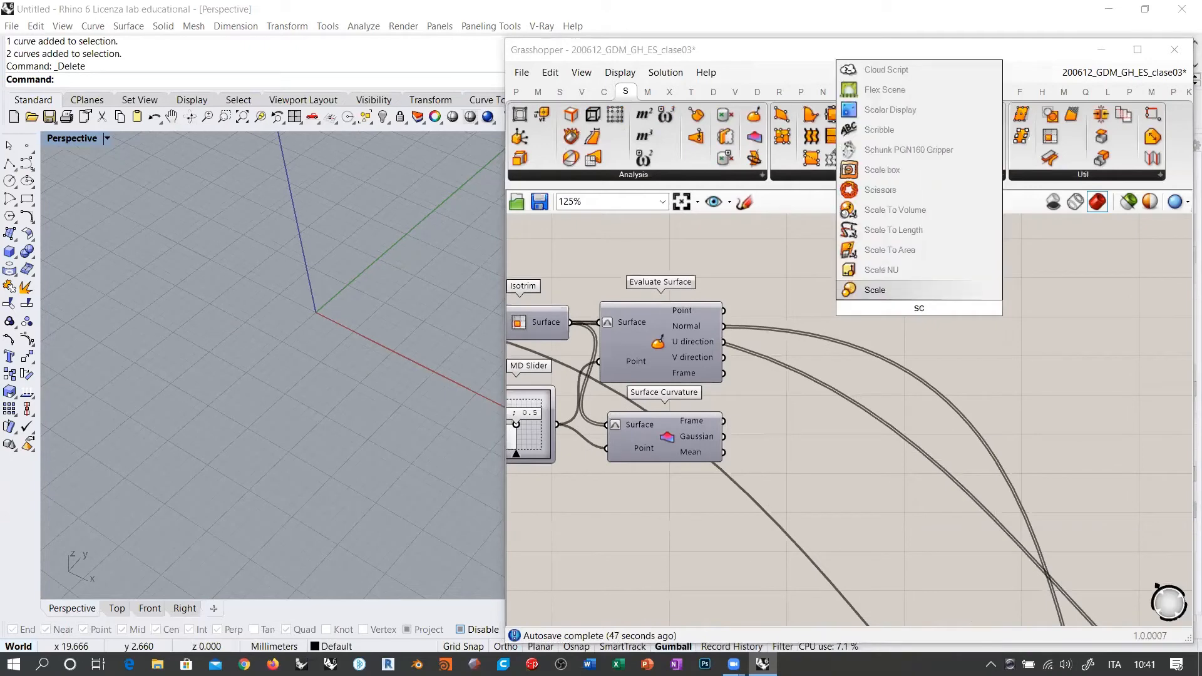
click(889, 288)
right_drag(847, 325, 902, 312)
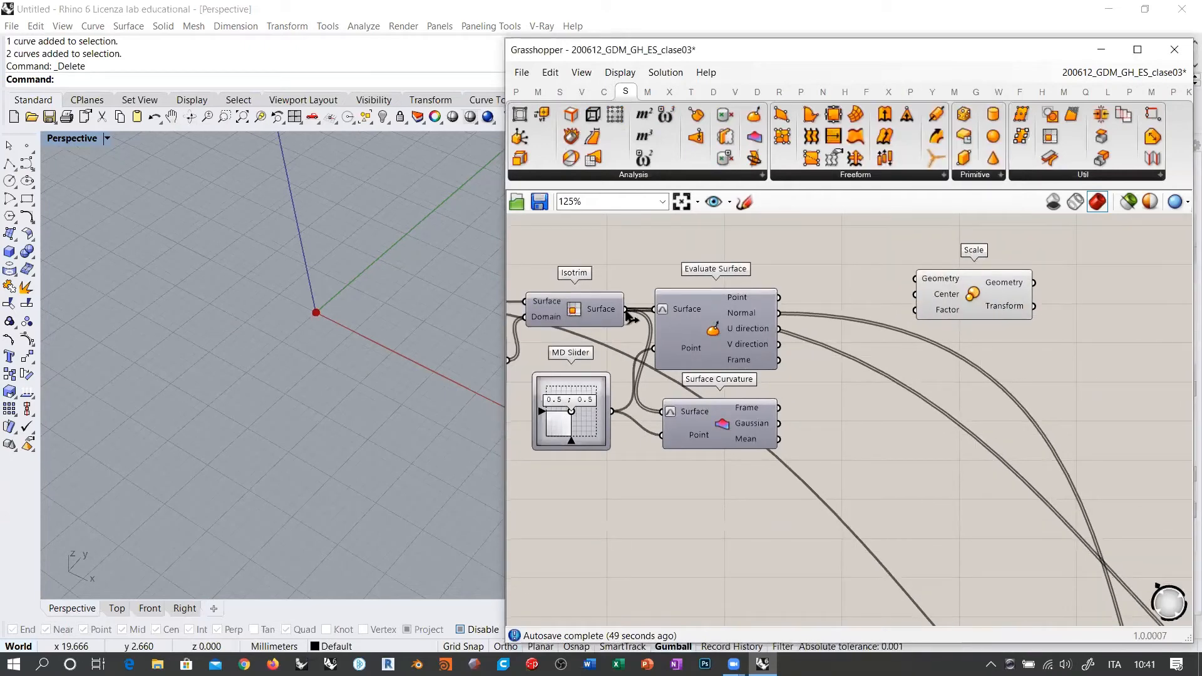
drag(626, 309, 915, 278)
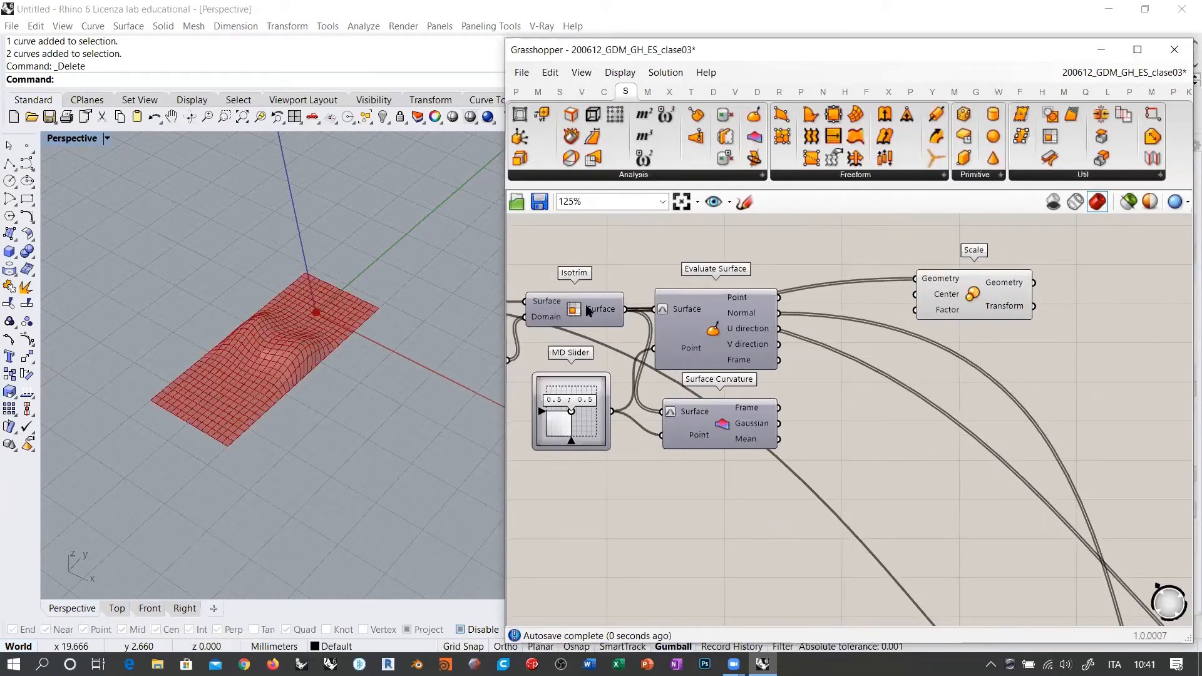
scroll(335, 389, up, 5)
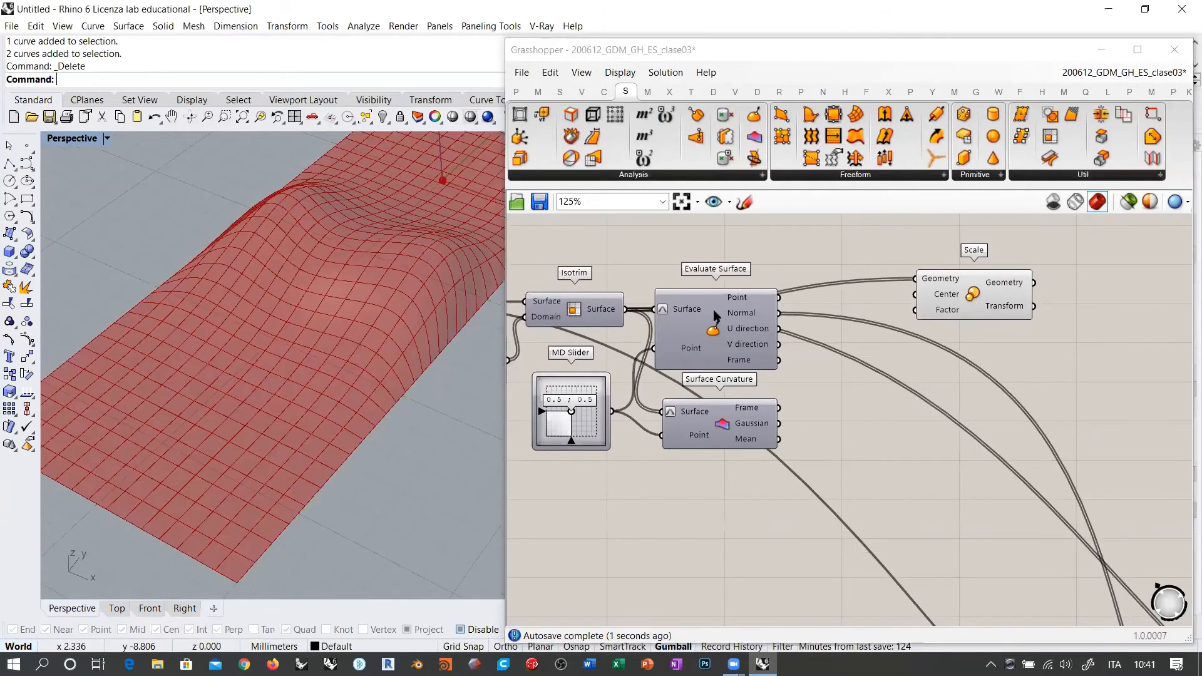
Connect Evaluate Surface's Frame output to Scale's Center and Surface Curvature's Mean output to its Factor, and inspect the scaled panels.
drag(778, 360, 915, 294)
drag(775, 446, 915, 309)
right_drag(227, 330, 299, 325)
right_drag(355, 374, 400, 307)
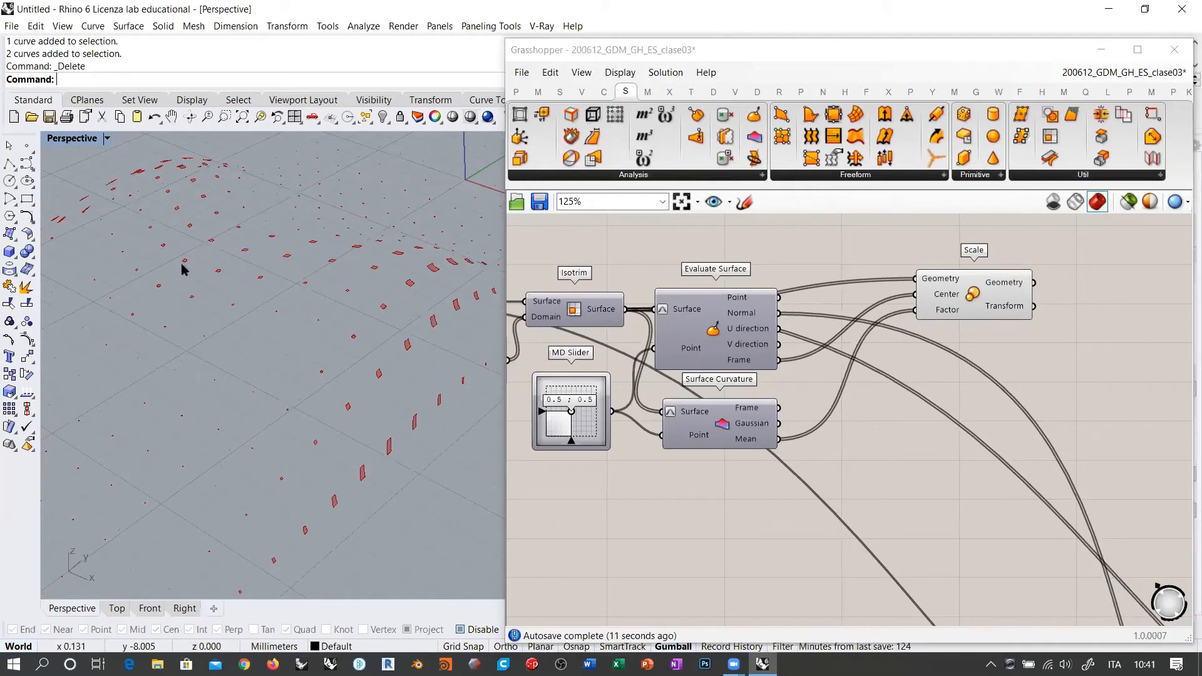
right_drag(182, 266, 291, 324)
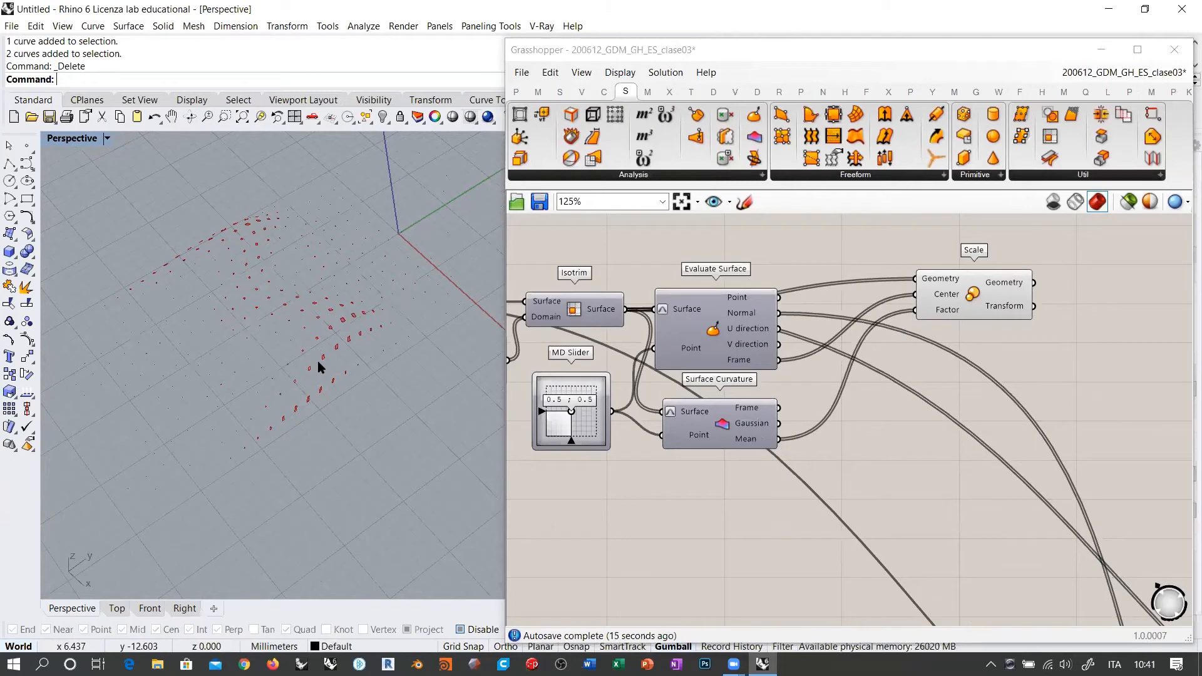
Copy the radius remapping components (0.366 and 0.014 sliders, Construct Domain, Bounds, Remap Numbers) from the polygon group and place them below Scale.
scroll(764, 403, down, 5)
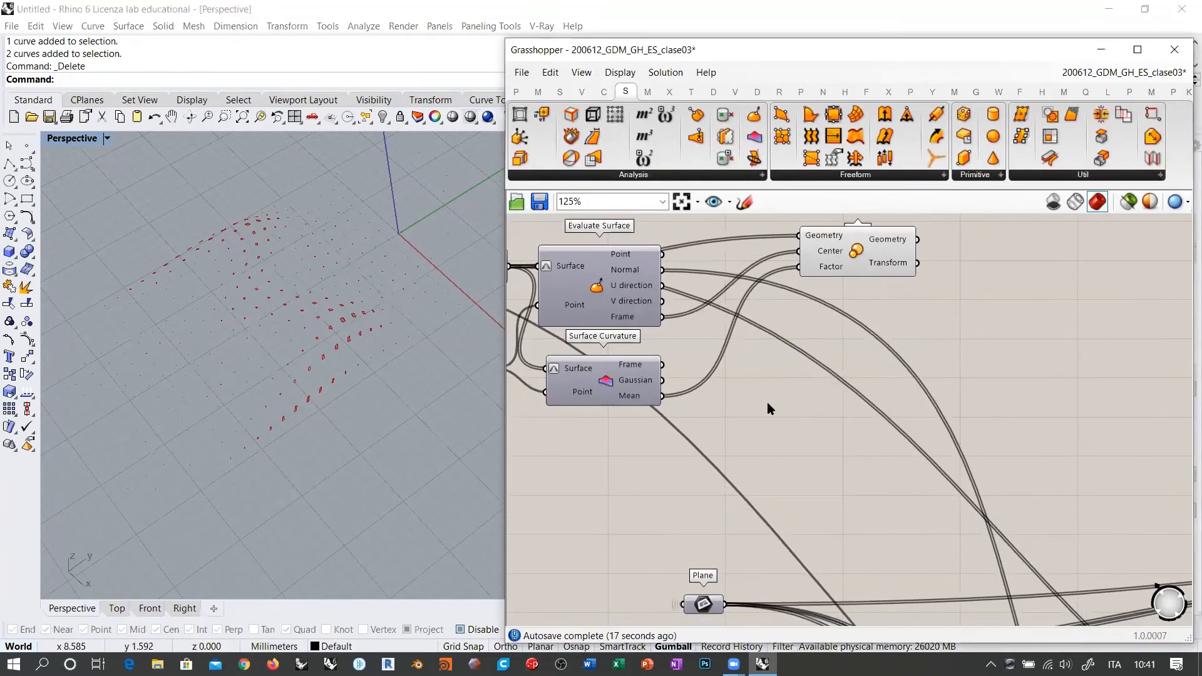
right_drag(948, 514, 628, 406)
scroll(919, 420, up, 5)
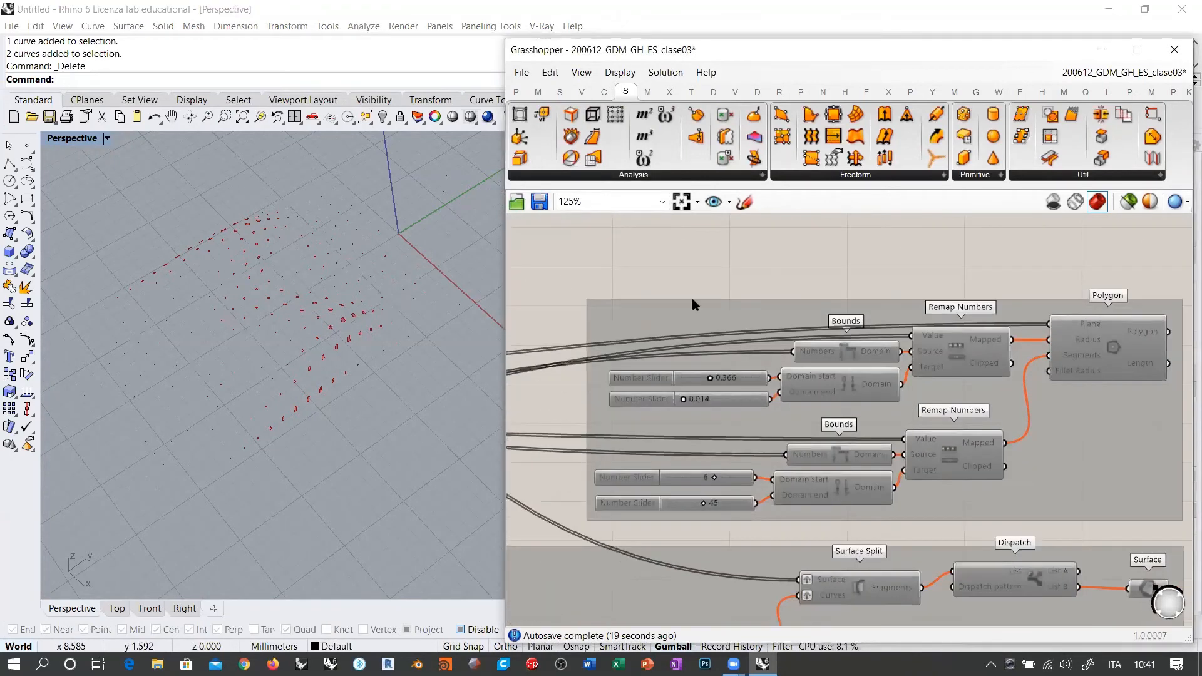
drag(572, 264, 1007, 425)
scroll(972, 448, down, 2)
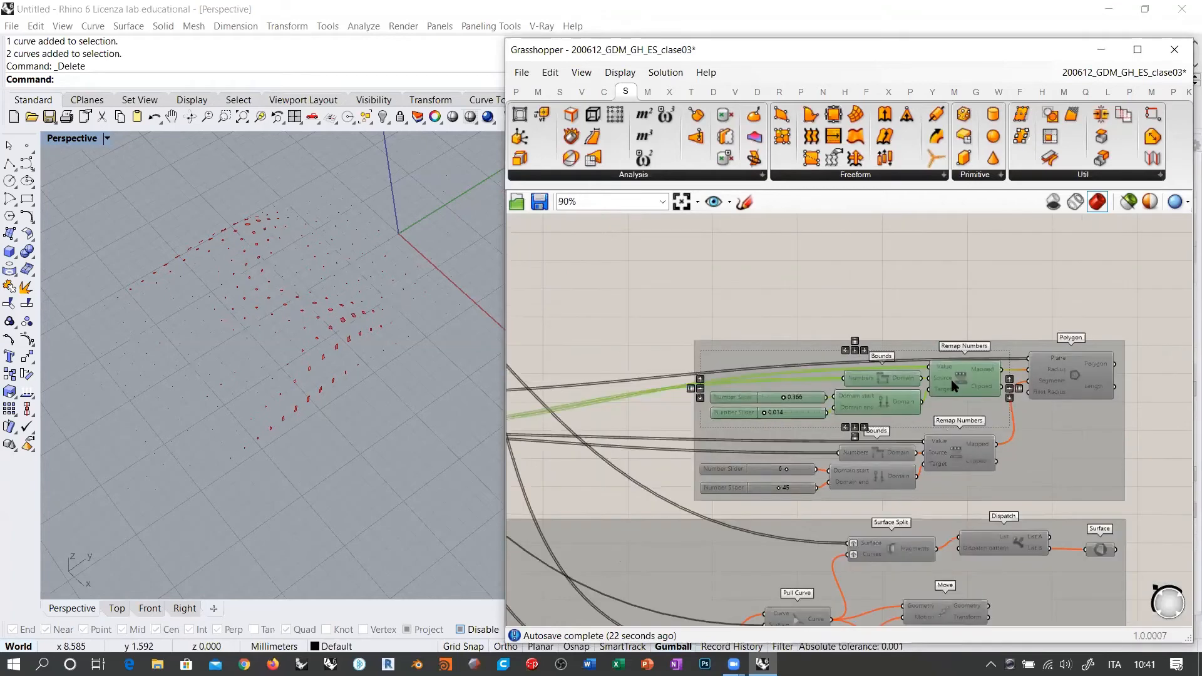
drag(974, 385, 918, 412)
scroll(918, 413, up, 2)
drag(796, 337, 1085, 345)
drag(1093, 516, 737, 428)
click(1001, 527)
right_drag(816, 454, 829, 408)
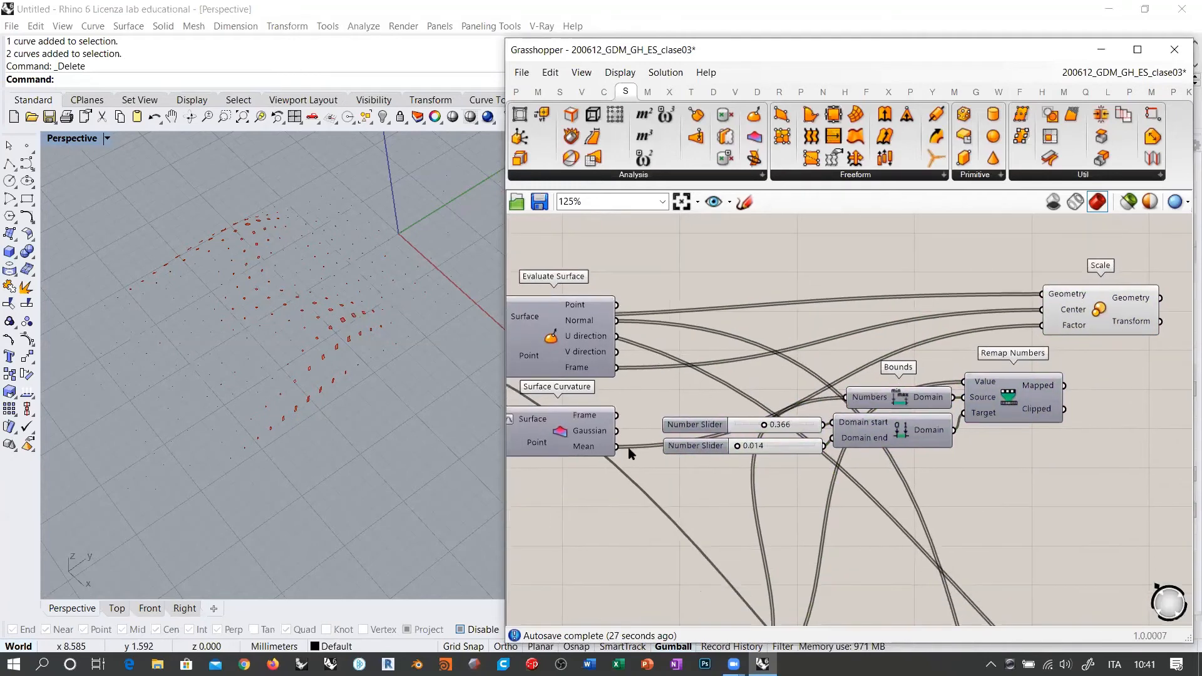
Feed Surface Curvature's Mean output into the copied Bounds and Remap Numbers, and connect the Mapped output to Scale's Factor.
drag(615, 446, 842, 402)
drag(959, 382, 616, 446)
right_drag(1091, 439, 1003, 421)
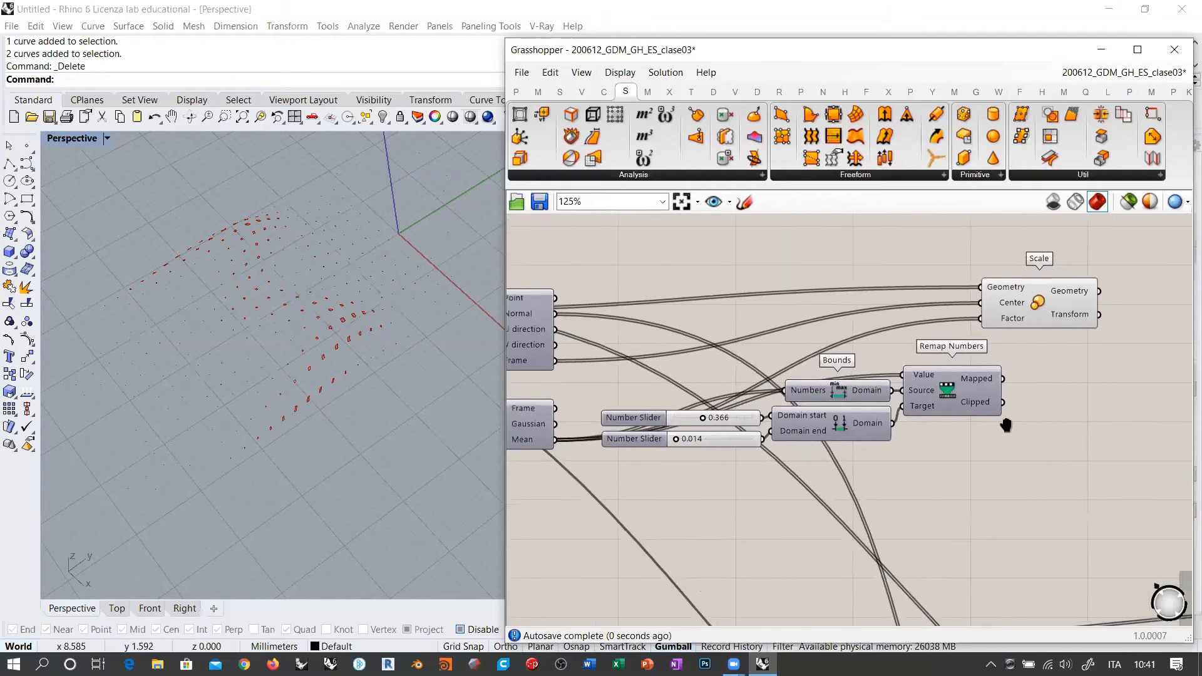
drag(1001, 327, 1040, 339)
drag(980, 376, 995, 330)
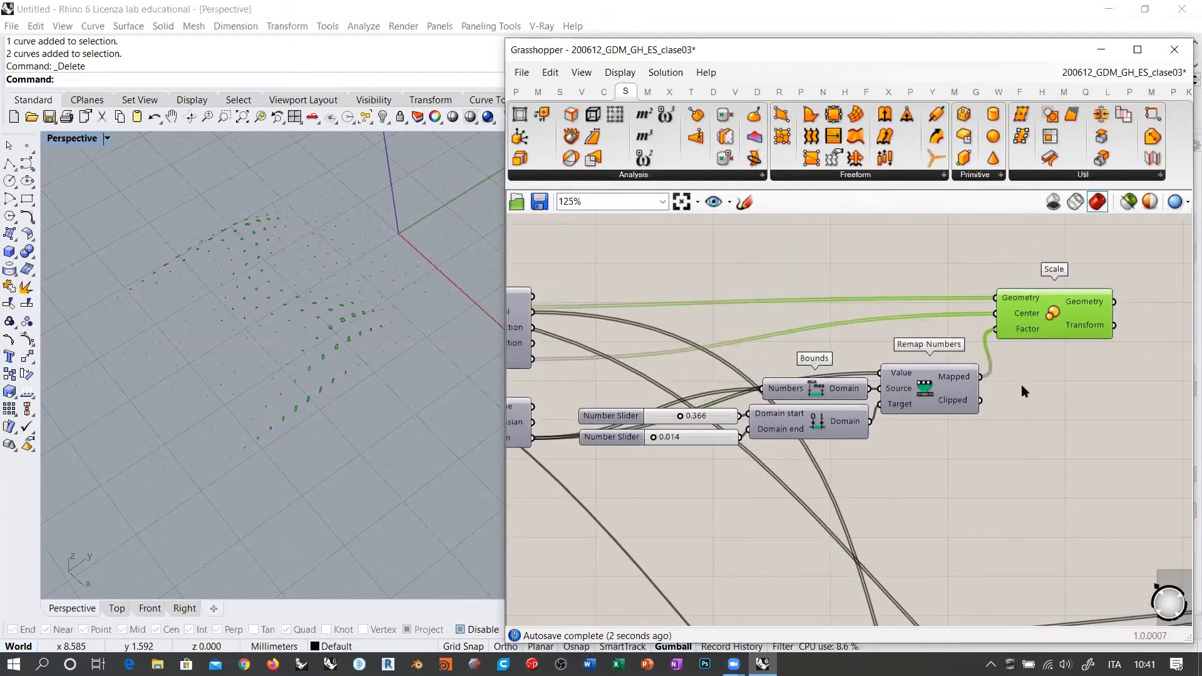
click(1020, 385)
Set the copied Domain end slider to 1.000 and inspect the scaled panels on the surface.
mouse_move(326, 336)
right_down()
mouse_move(318, 349)
mouse_move(346, 344)
mouse_move(330, 341)
right_up()
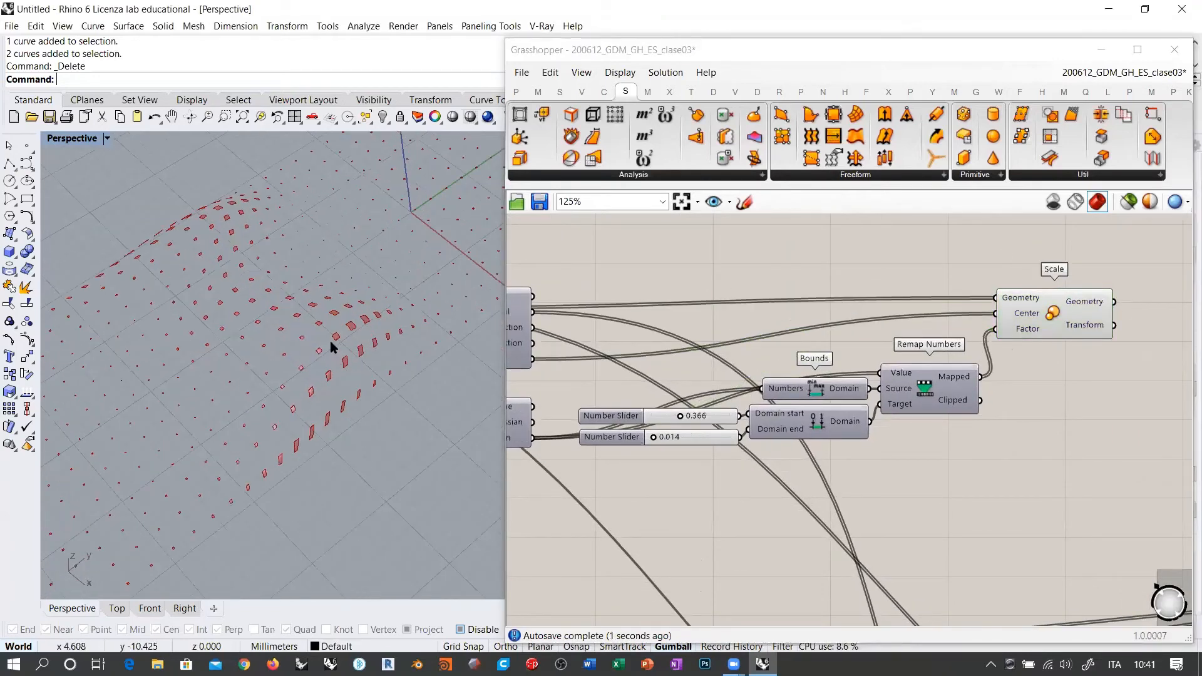
mouse_move(383, 284)
right_down()
mouse_move(378, 308)
mouse_move(400, 294)
right_up()
scroll(593, 468, up, 5)
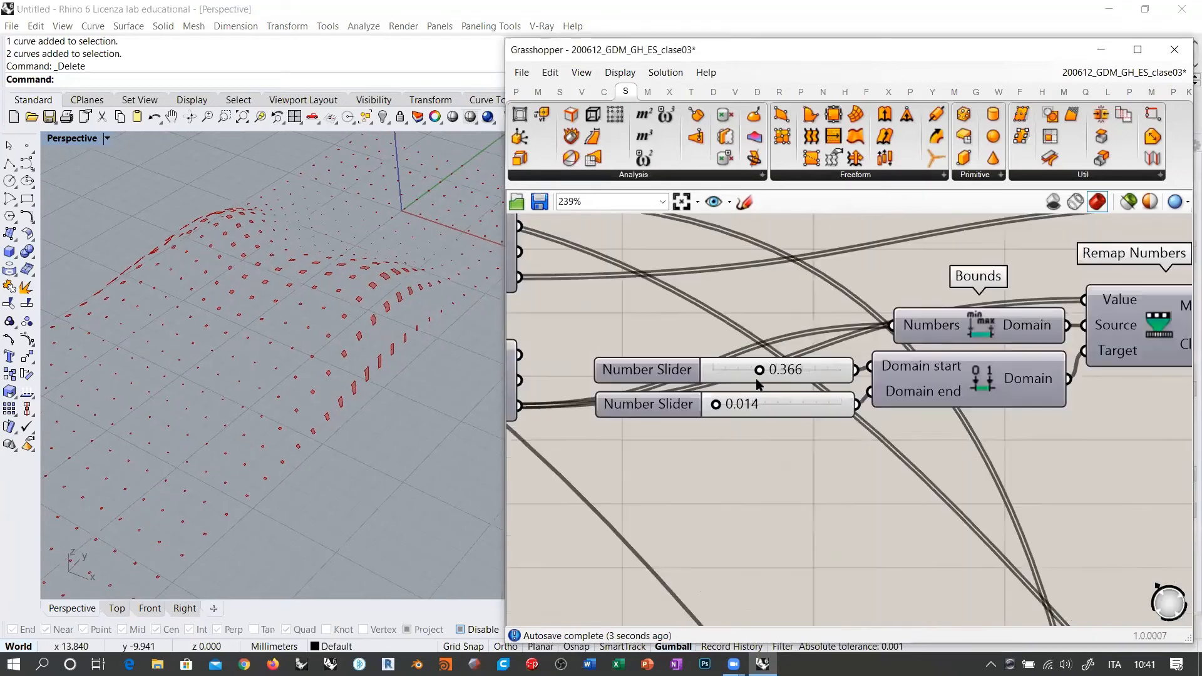
drag(706, 410, 854, 411)
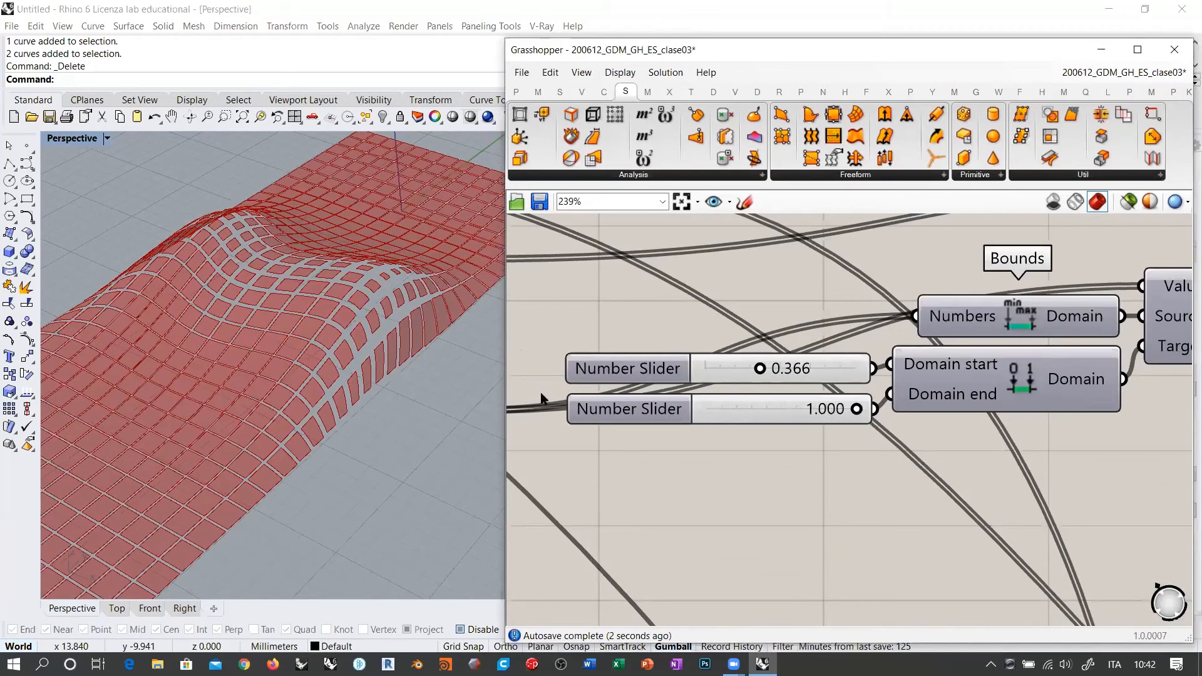
mouse_move(294, 306)
right_down()
mouse_move(332, 354)
mouse_move(348, 329)
mouse_move(392, 341)
mouse_move(454, 292)
mouse_move(415, 328)
mouse_move(367, 313)
mouse_move(341, 364)
mouse_move(351, 319)
mouse_move(288, 292)
right_up()
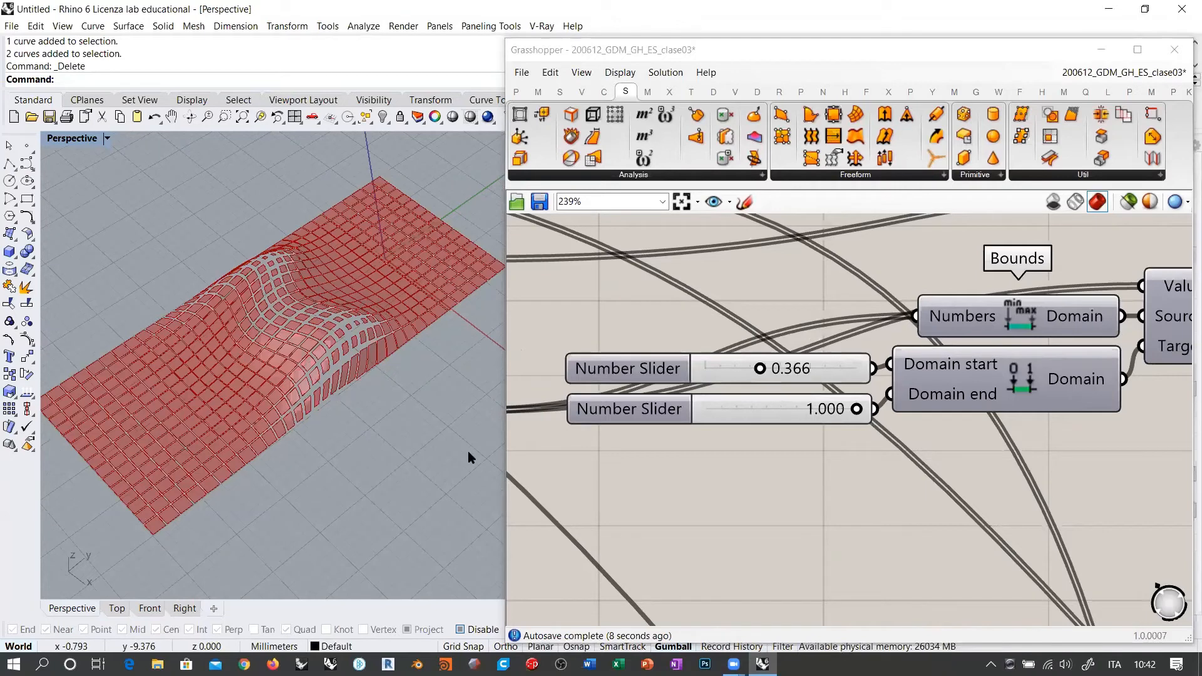
mouse_move(370, 332)
right_down()
mouse_move(370, 313)
mouse_move(328, 308)
mouse_move(383, 334)
right_up()
Set the Domain end slider to 0.724 and the Domain start slider to 0.253, and review the scaled panels.
drag(856, 408, 814, 410)
drag(761, 370, 743, 371)
right_drag(257, 375, 256, 321)
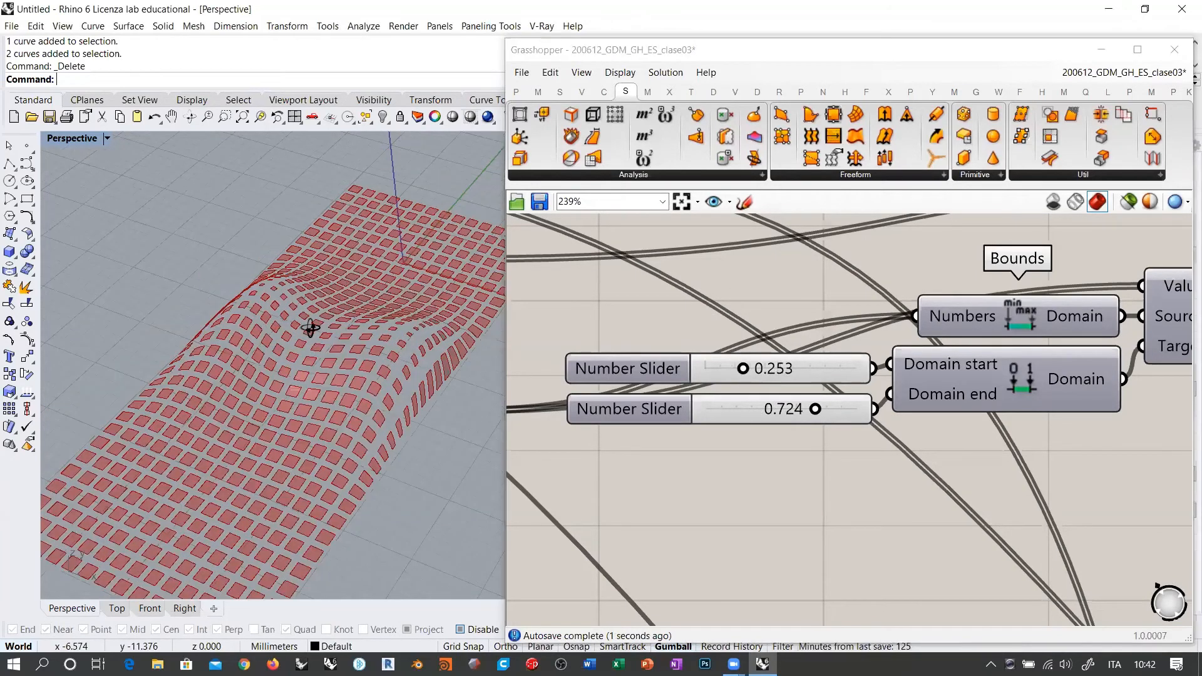
scroll(307, 351, down, 3)
scroll(325, 438, down, 1)
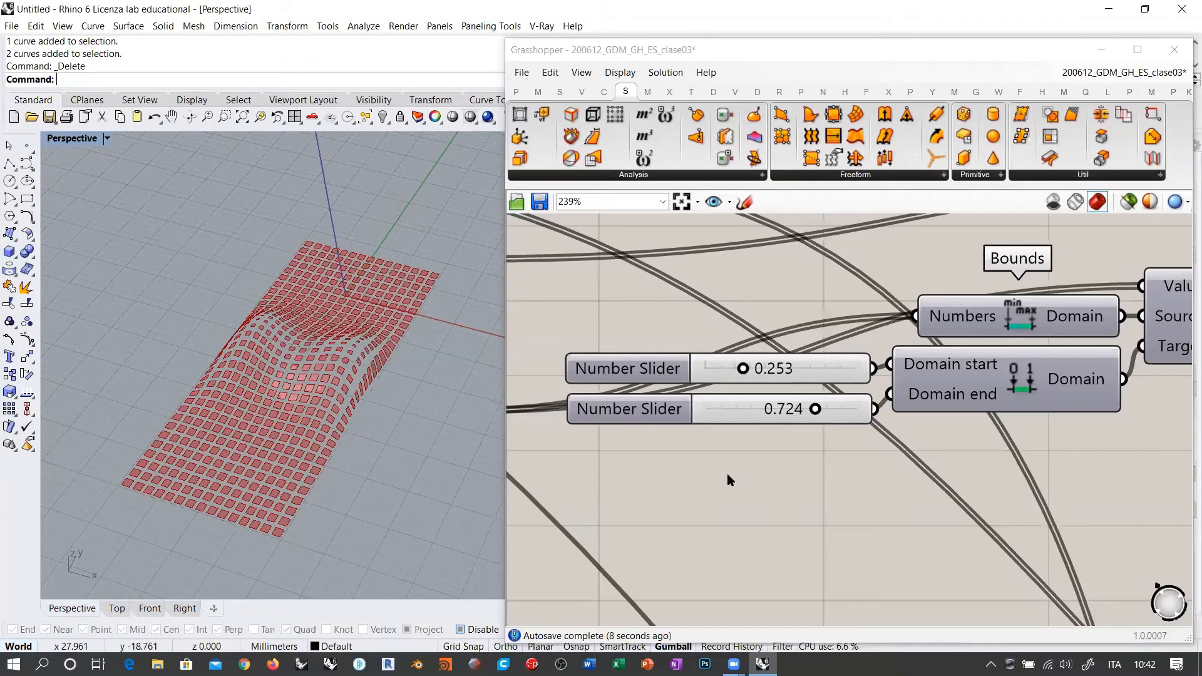
scroll(799, 475, down, 4)
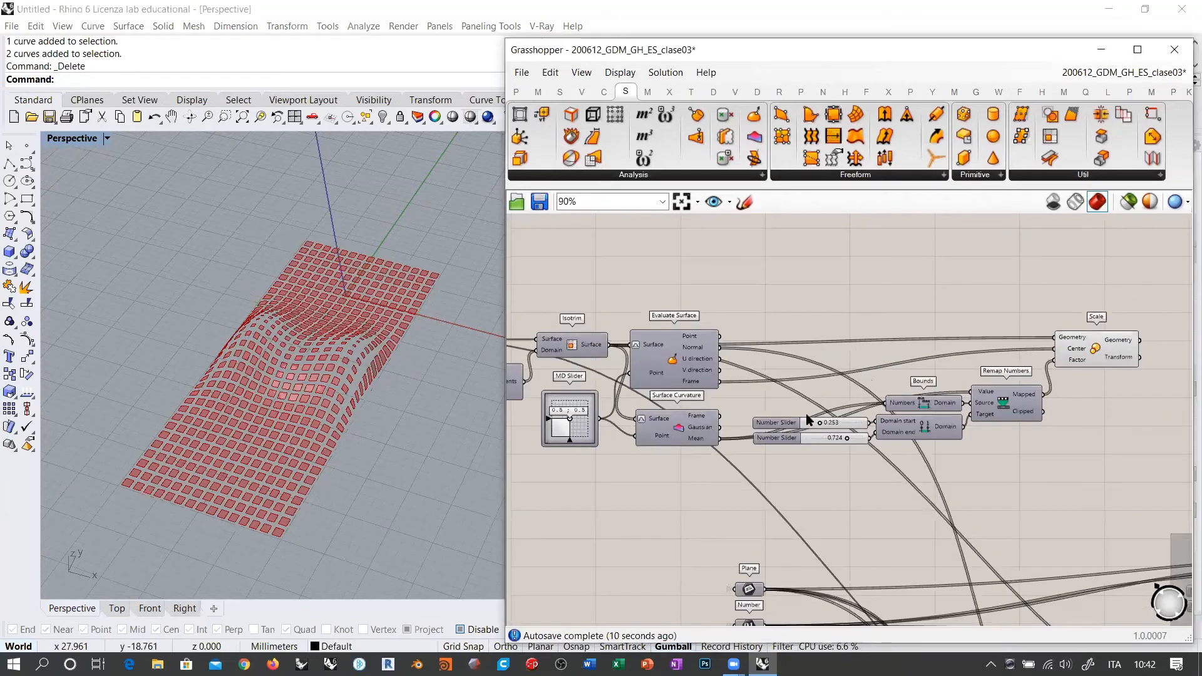
right_drag(707, 322, 734, 331)
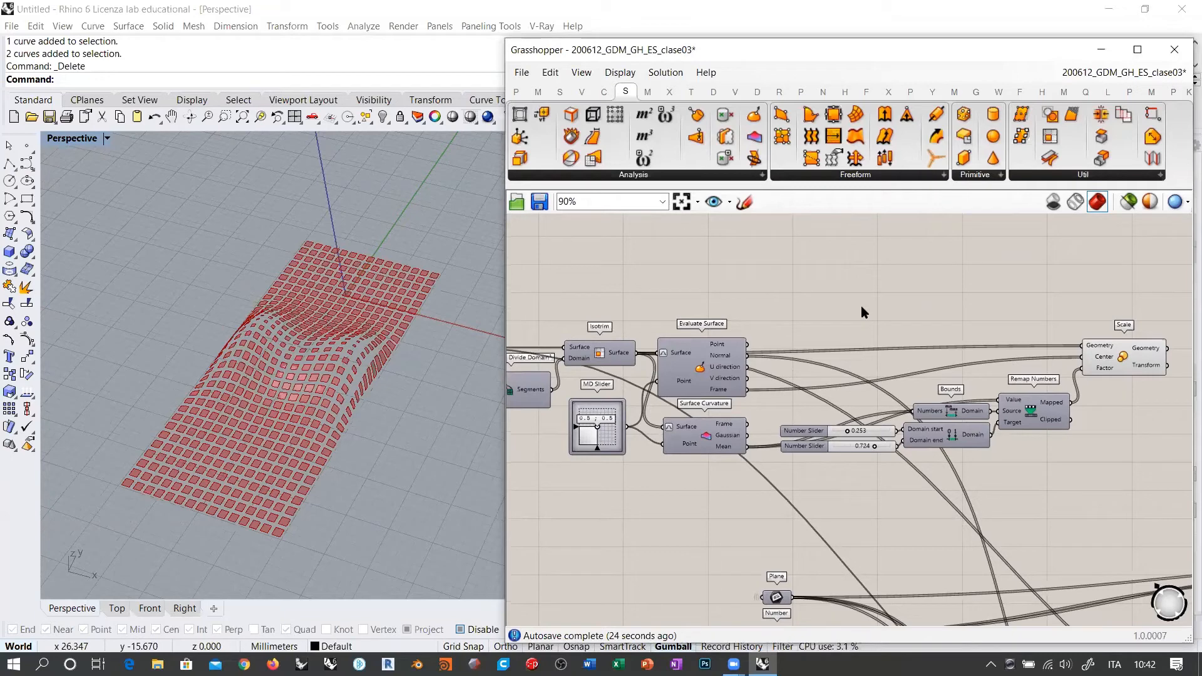
Compare the scaled panels with Isotrim's original panels by temporarily showing Isotrim's preview, finishing with Scale selected.
click(604, 360)
click(708, 295)
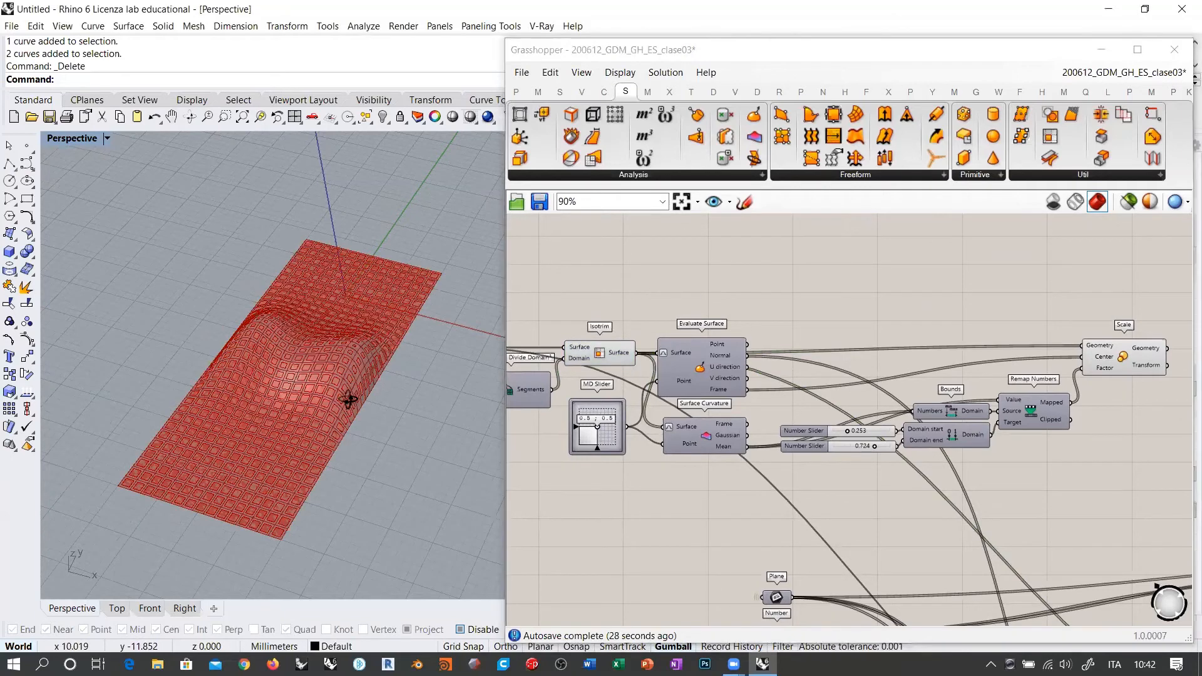
scroll(338, 369, up, 10)
scroll(375, 325, down, 10)
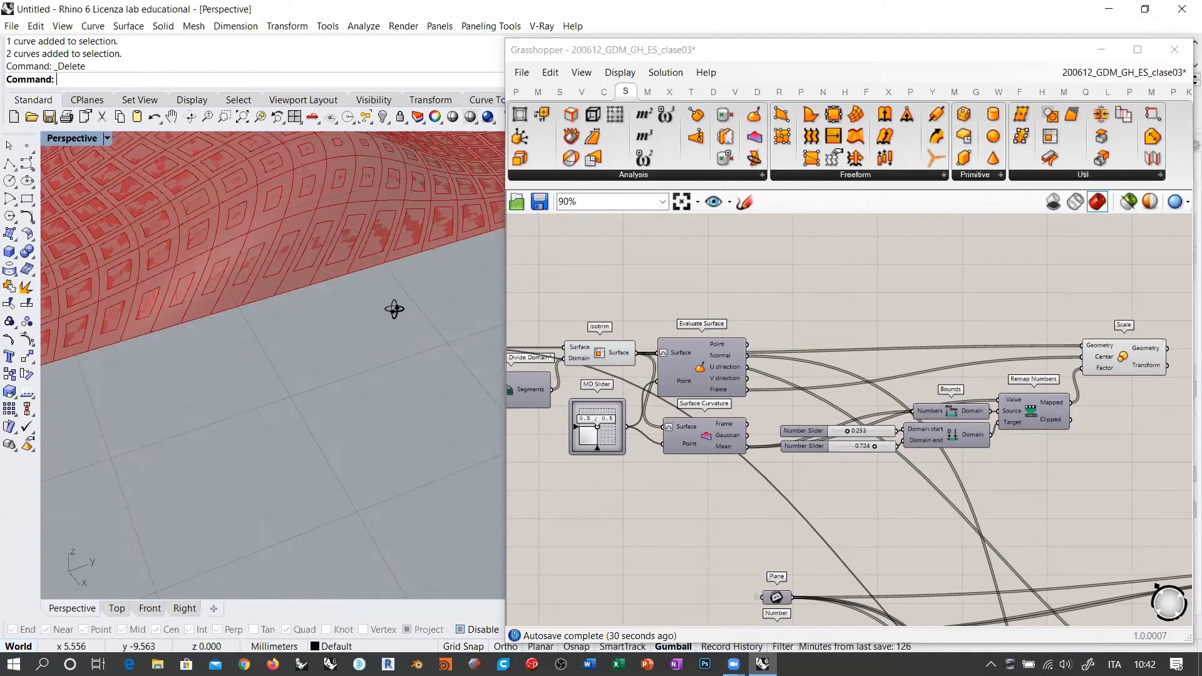
click(605, 347)
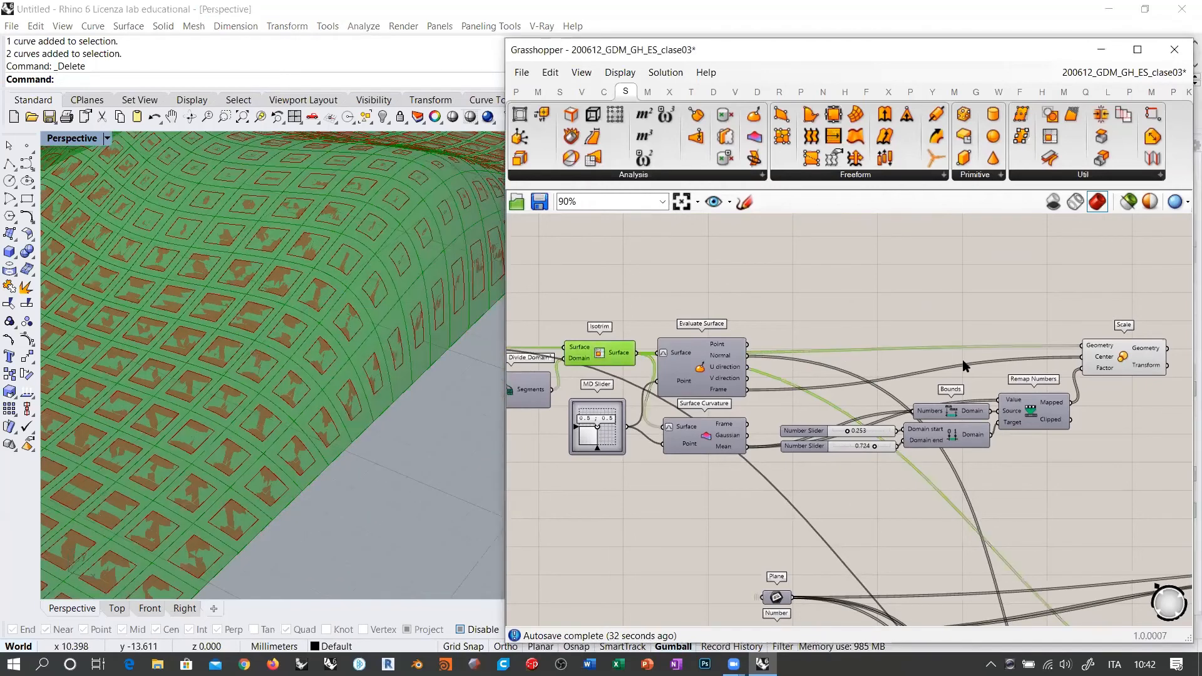
right_drag(965, 363, 865, 380)
click(1030, 380)
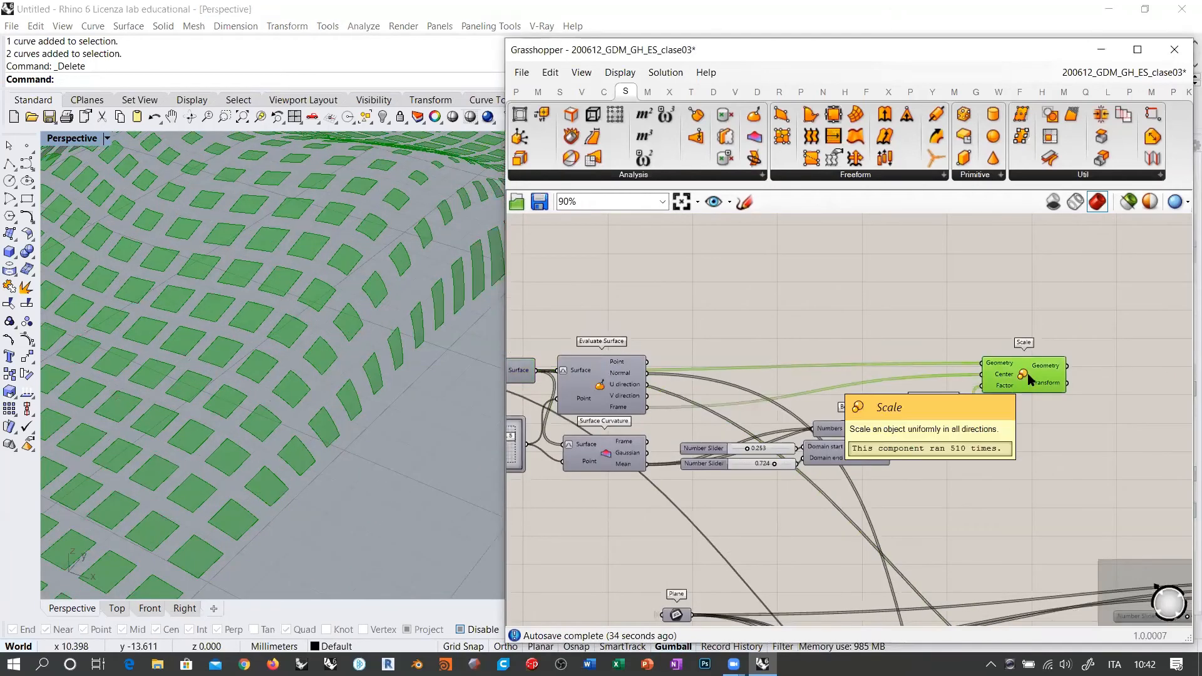
Turn off Scale's preview and add a Deconstruct Brep component above Evaluate Surface.
key(ctrl+q)
click(916, 314)
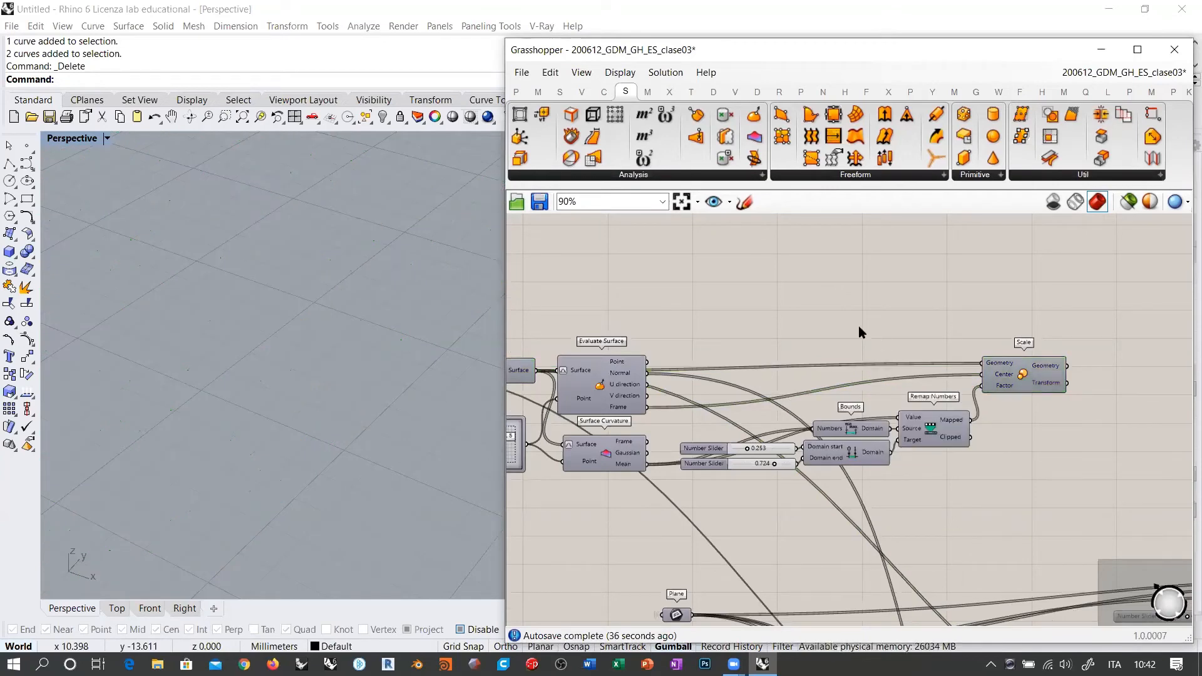
right_drag(683, 311, 814, 329)
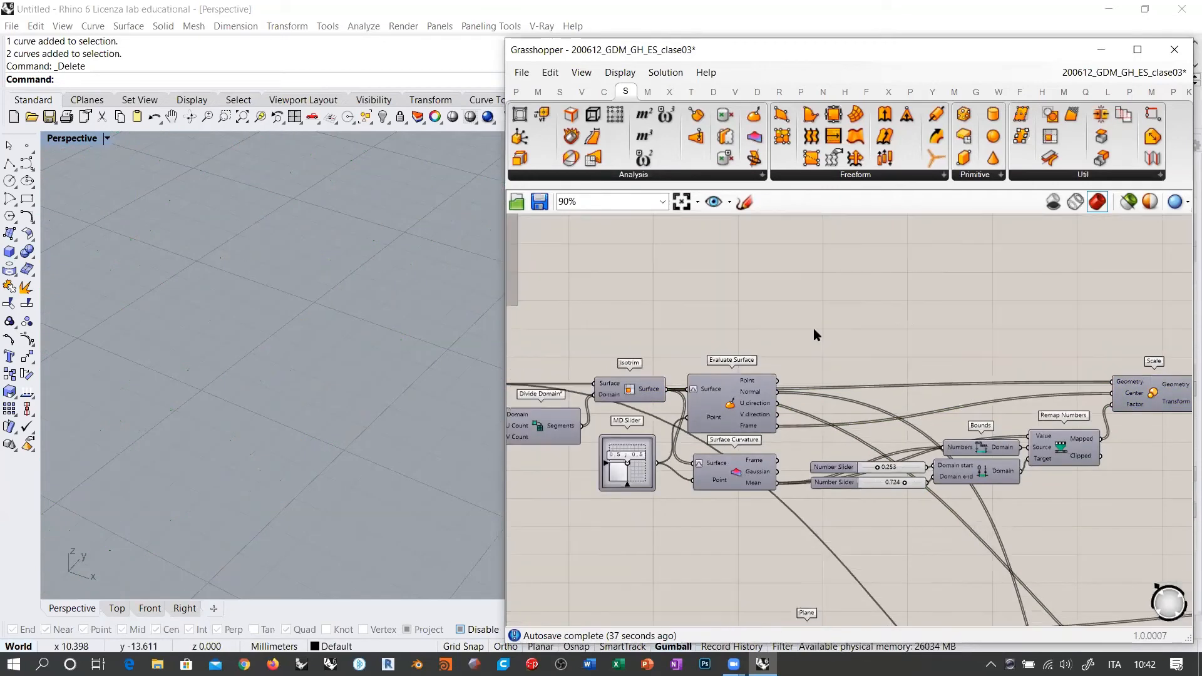
double_click(715, 306)
text(dec)
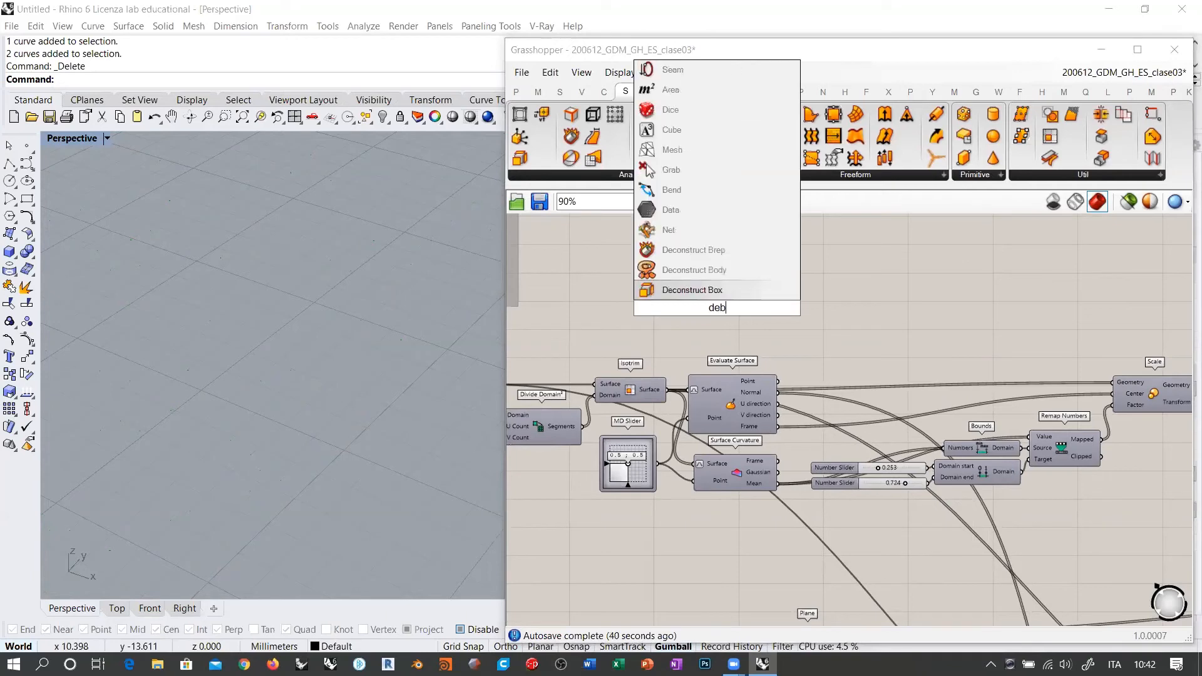
click(691, 247)
Feed Isotrim's Surface output into Deconstruct Brep, positioned above and beyond Scale, and check its Edges and Vertices outputs.
drag(667, 389, 1080, 272)
right_drag(1086, 316, 671, 381)
drag(673, 334, 858, 333)
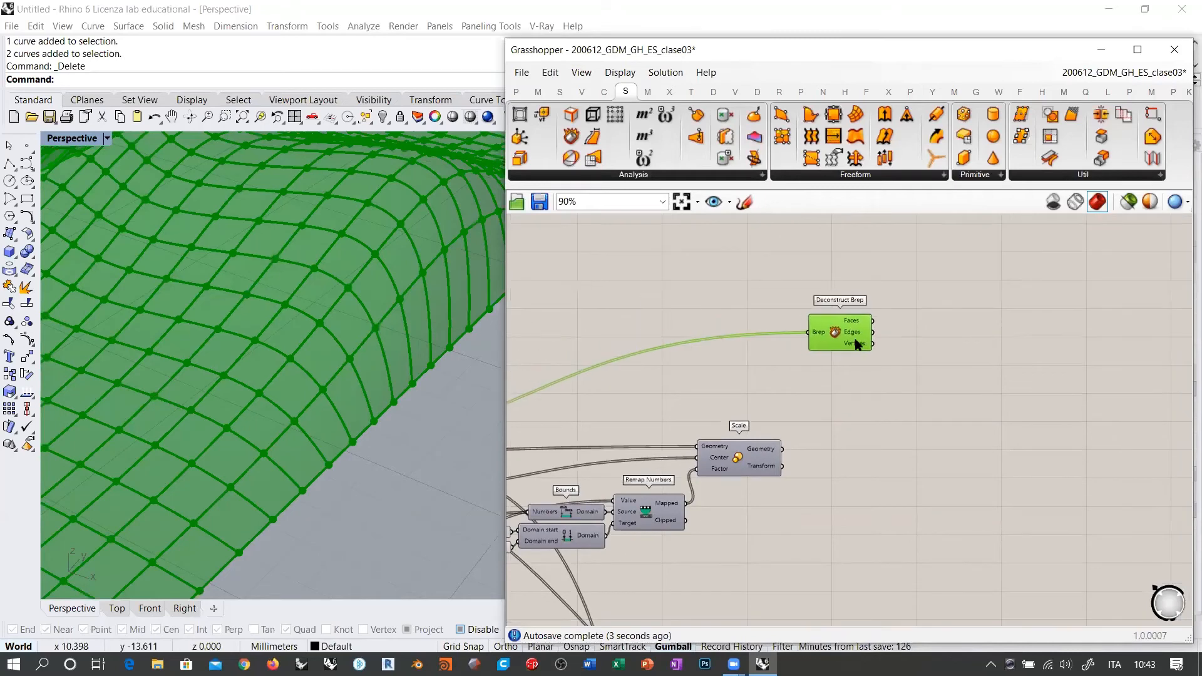
scroll(874, 373, up, 3)
click(828, 355)
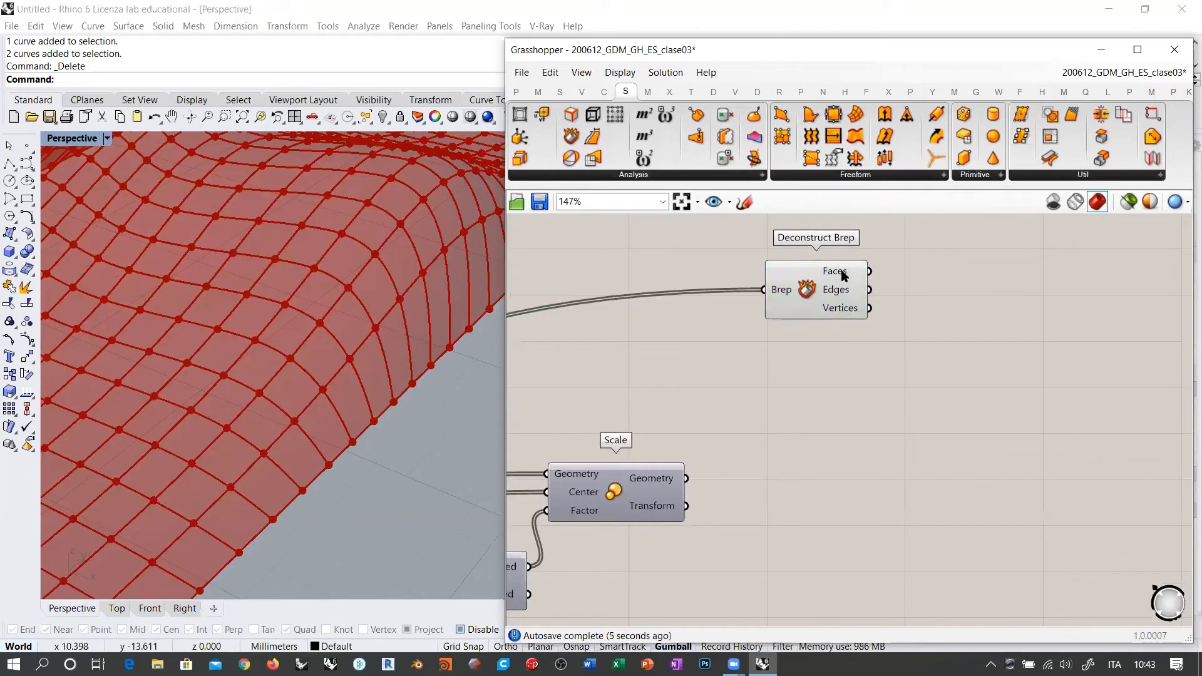
mouse_move(842, 276)
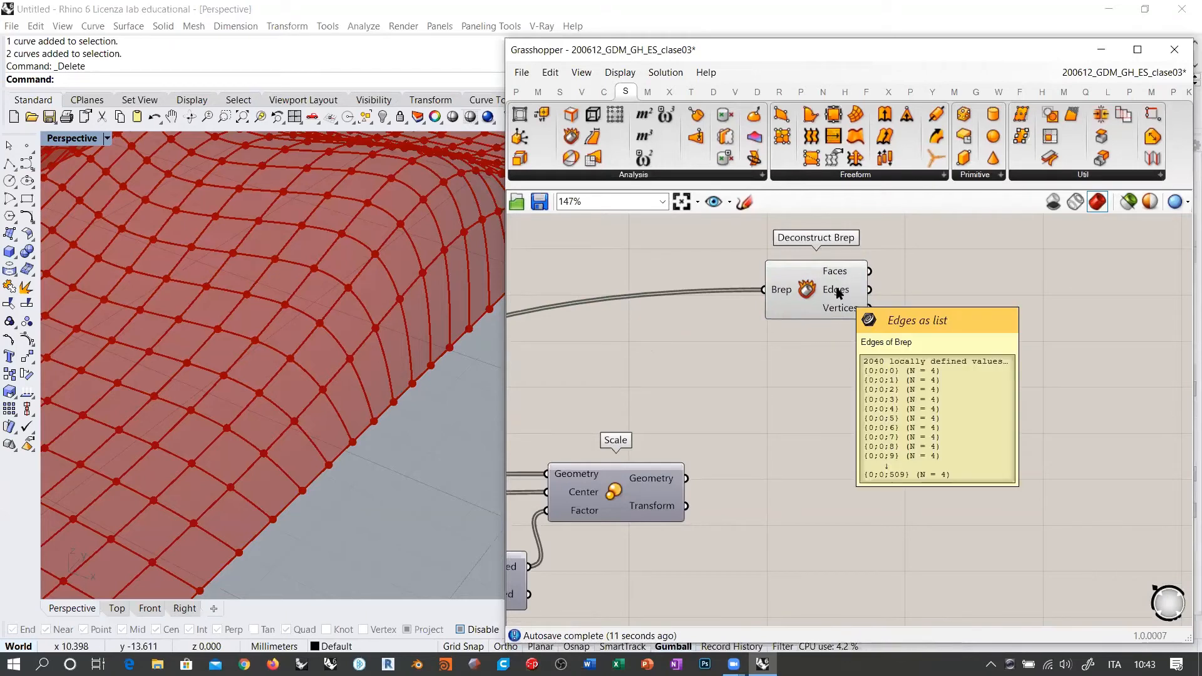
mouse_move(838, 311)
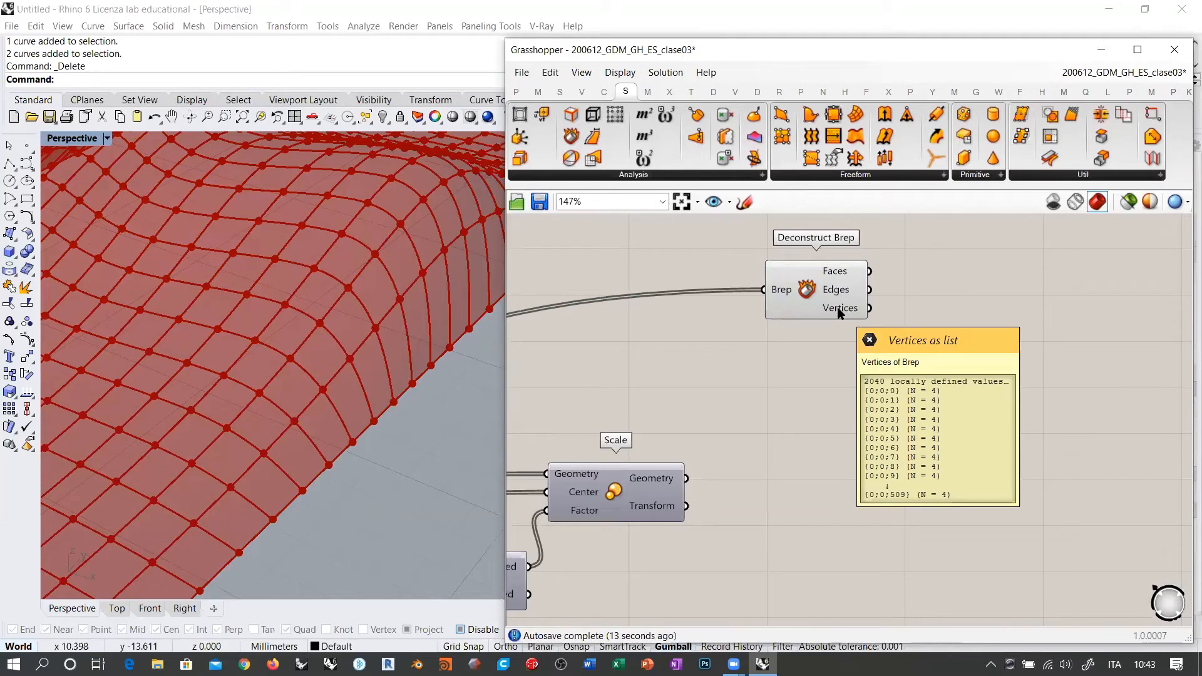
Duplicate Deconstruct Brep below the original and connect Scale's Geometry output to the copy's Brep input.
alt+drag(827, 308, 828, 411)
click(701, 482)
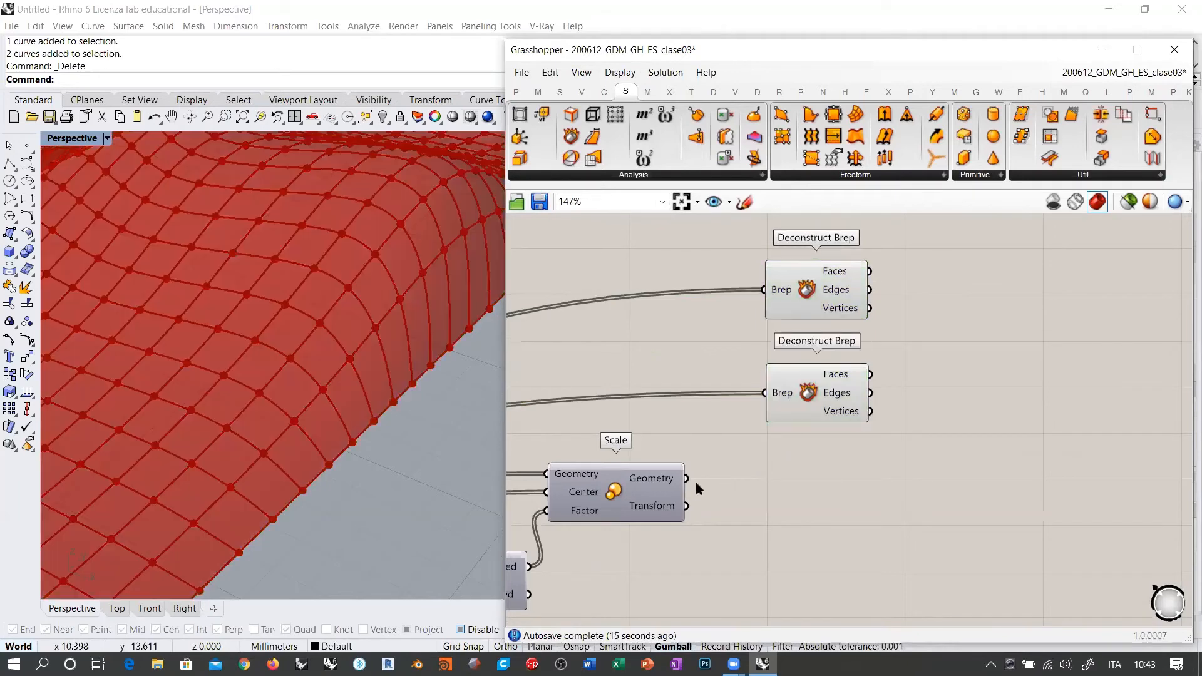
drag(688, 480, 764, 393)
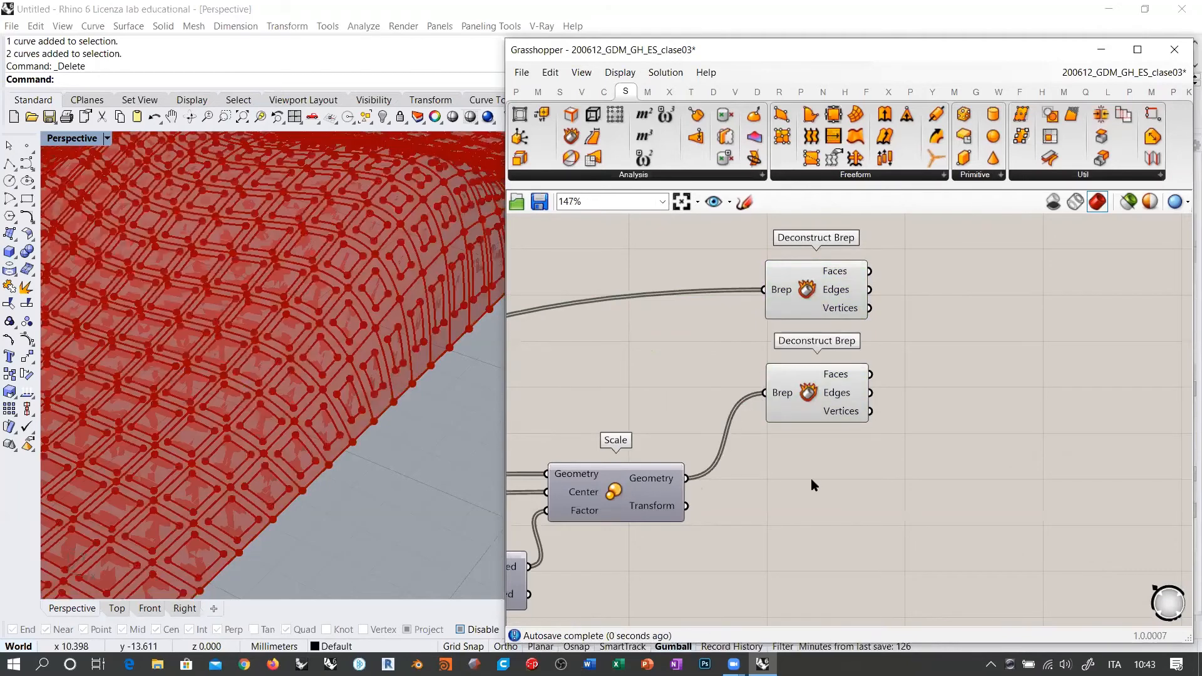
Space the copied Deconstruct Brep further below the original and inspect the scaled panels' edges and vertices against the original grid.
scroll(319, 310, up, 3)
right_drag(334, 280, 320, 316)
scroll(320, 316, down, 5)
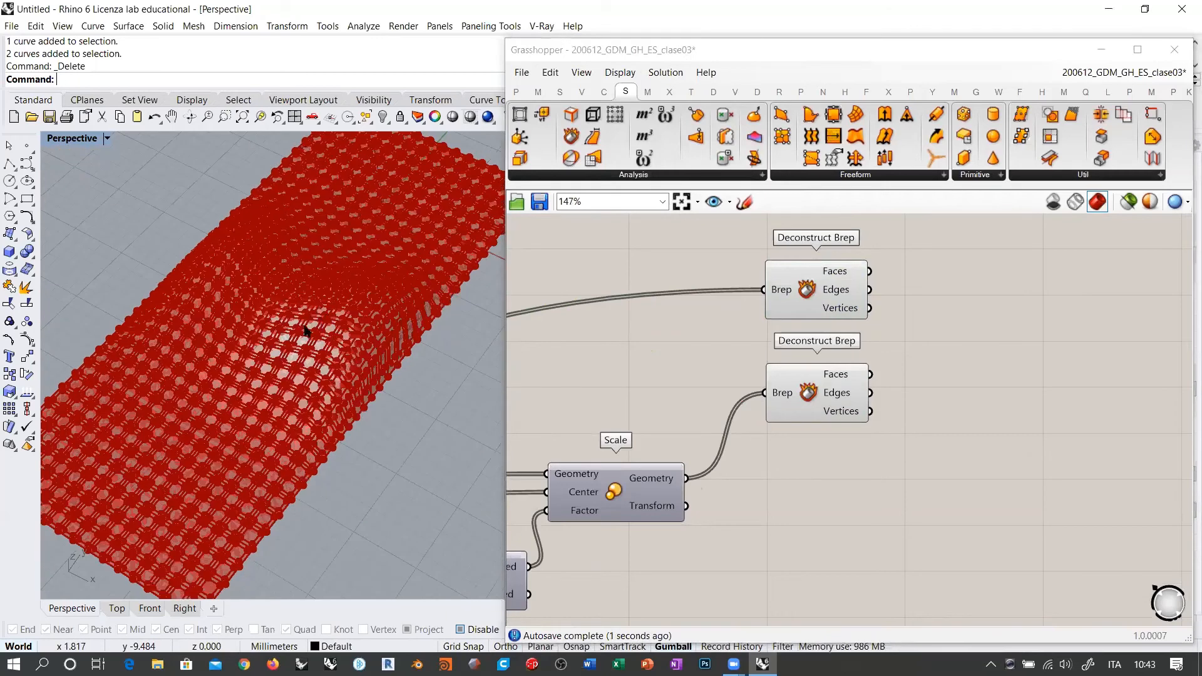
scroll(293, 352, up, 5)
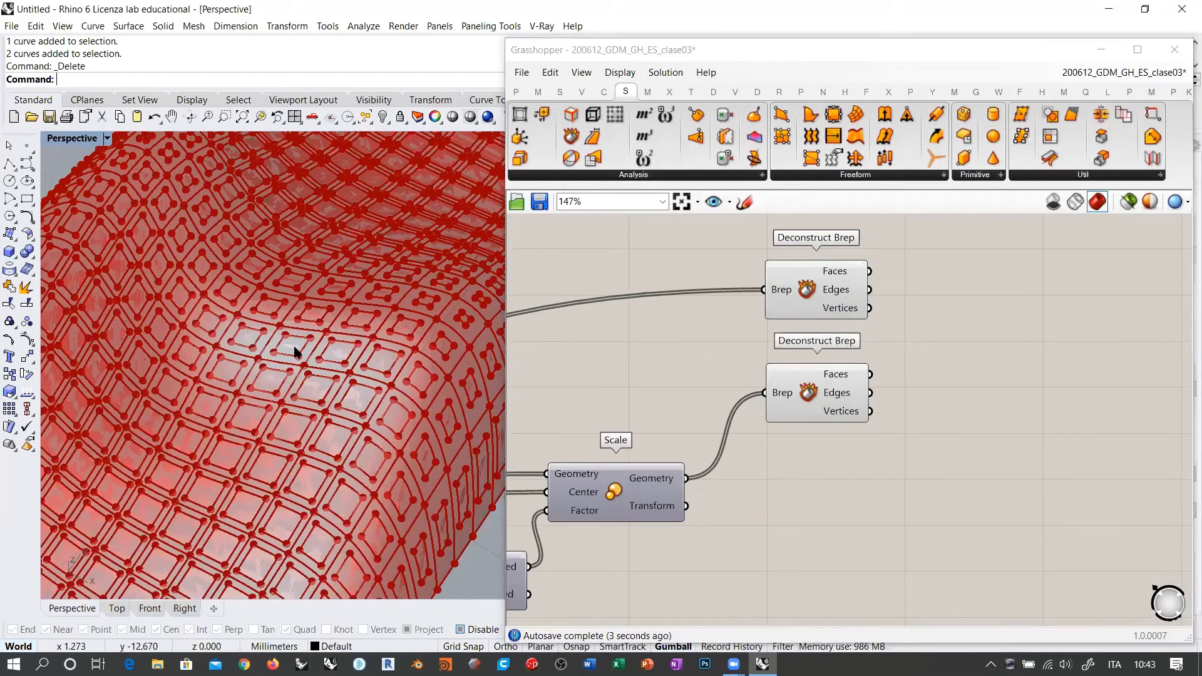
drag(808, 391, 811, 424)
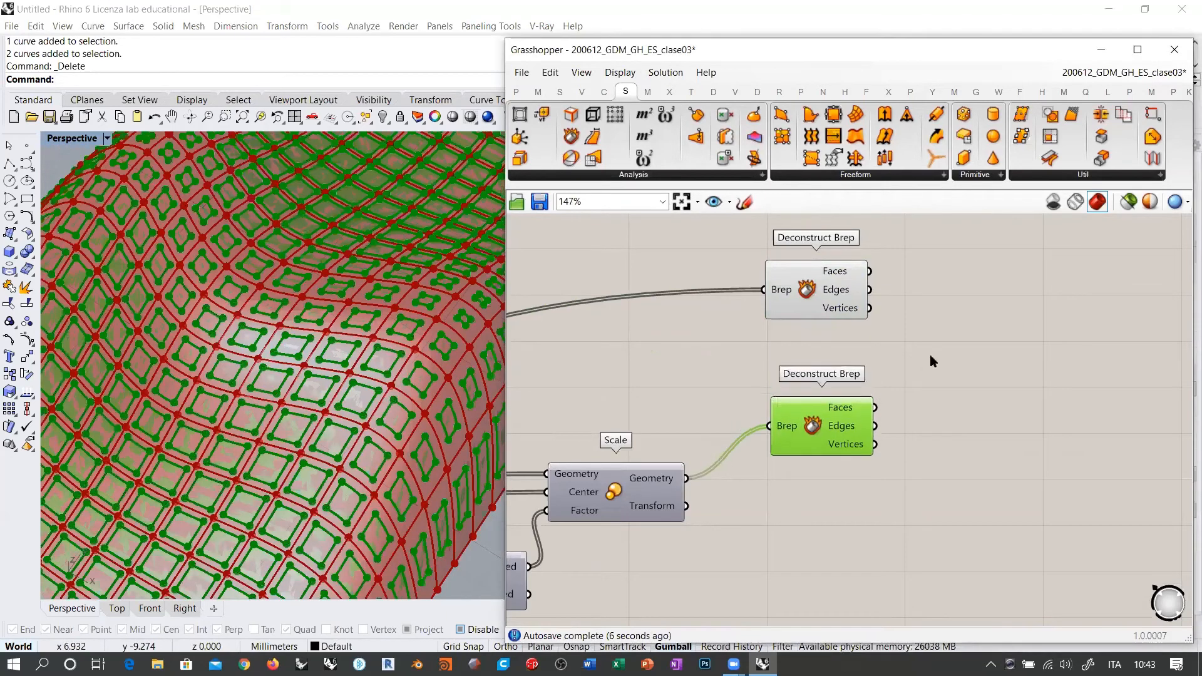
click(930, 357)
scroll(388, 356, up, 3)
scroll(388, 355, up, 4)
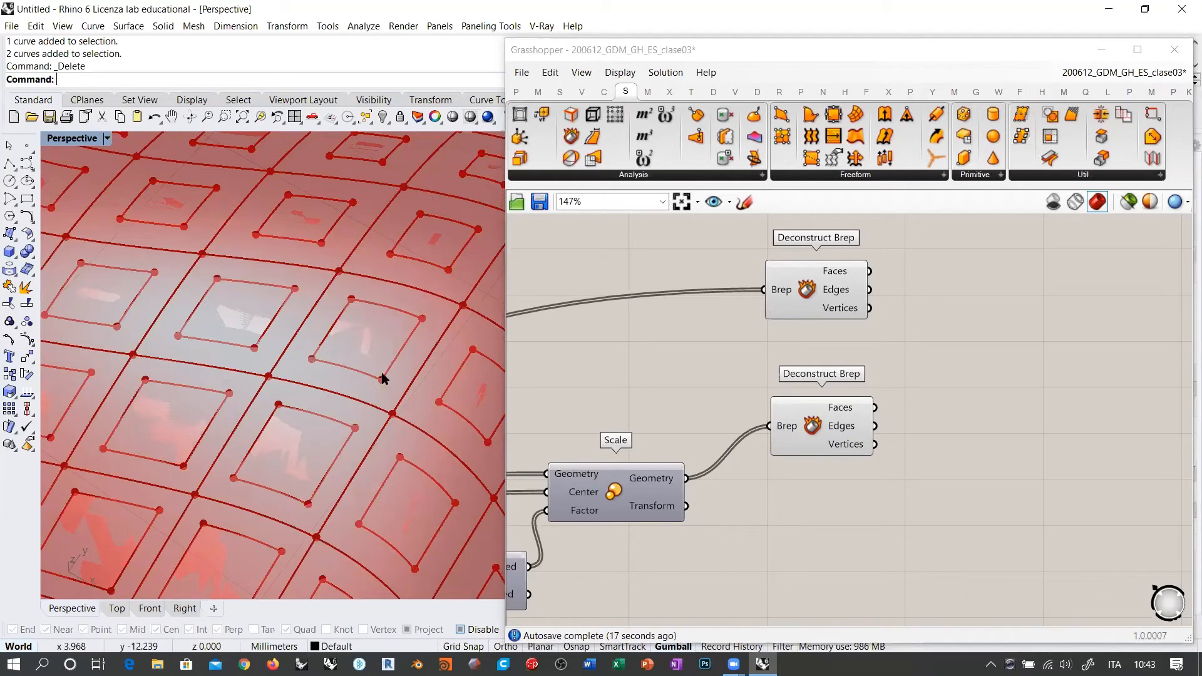
Align the lower Deconstruct Brep component directly beneath the upper Deconstruct Brep component.
click(791, 421)
drag(791, 426, 782, 418)
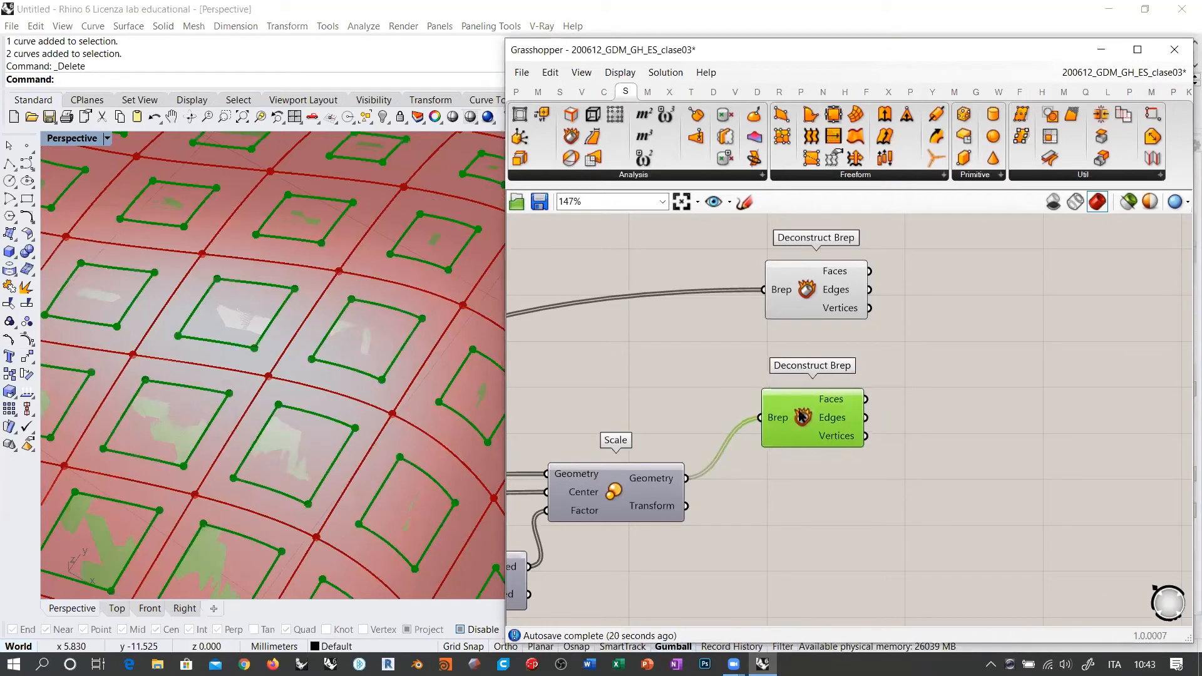
mouse_move(839, 309)
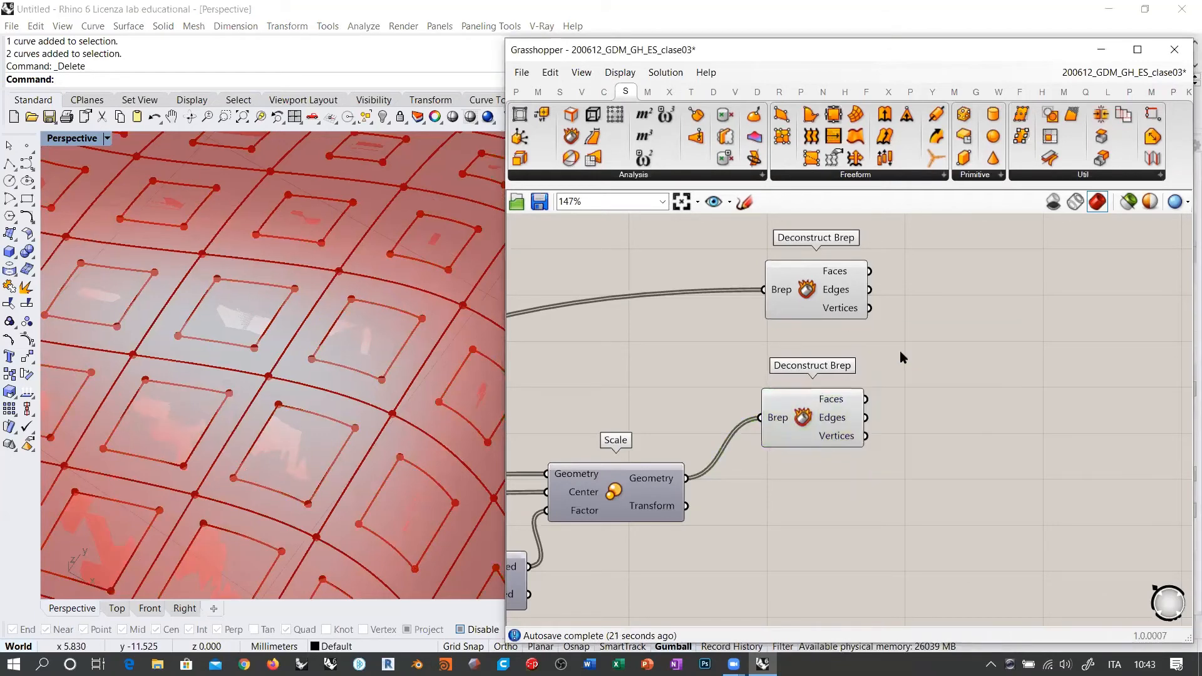
right_drag(871, 353, 781, 363)
drag(729, 415, 733, 414)
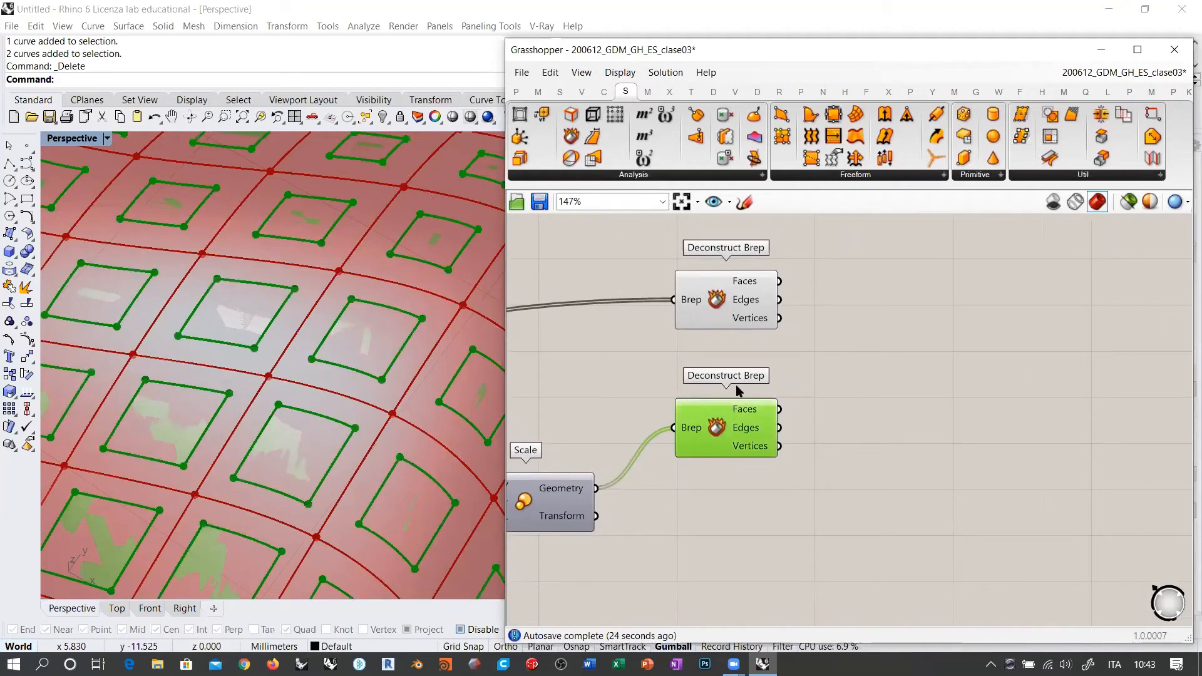
click(872, 340)
Add a Line component with the upper Deconstruct Brep's Vertices as Start Point and the lower one's Vertices as End Point.
mouse_move(758, 319)
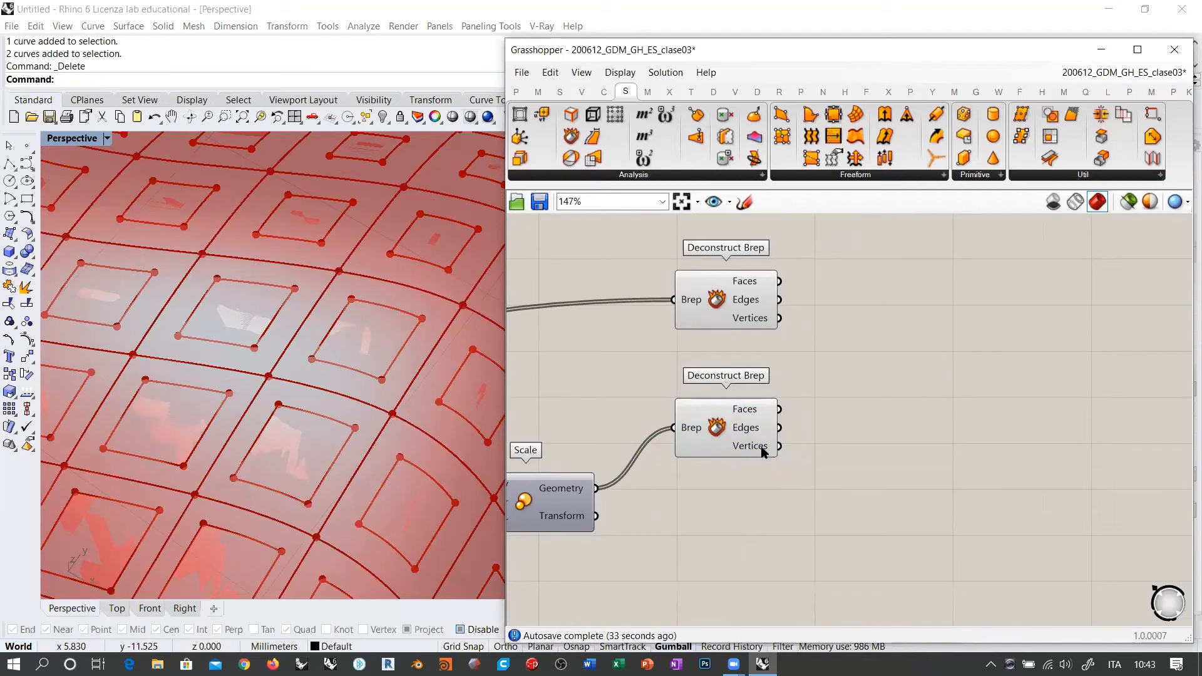
mouse_move(762, 450)
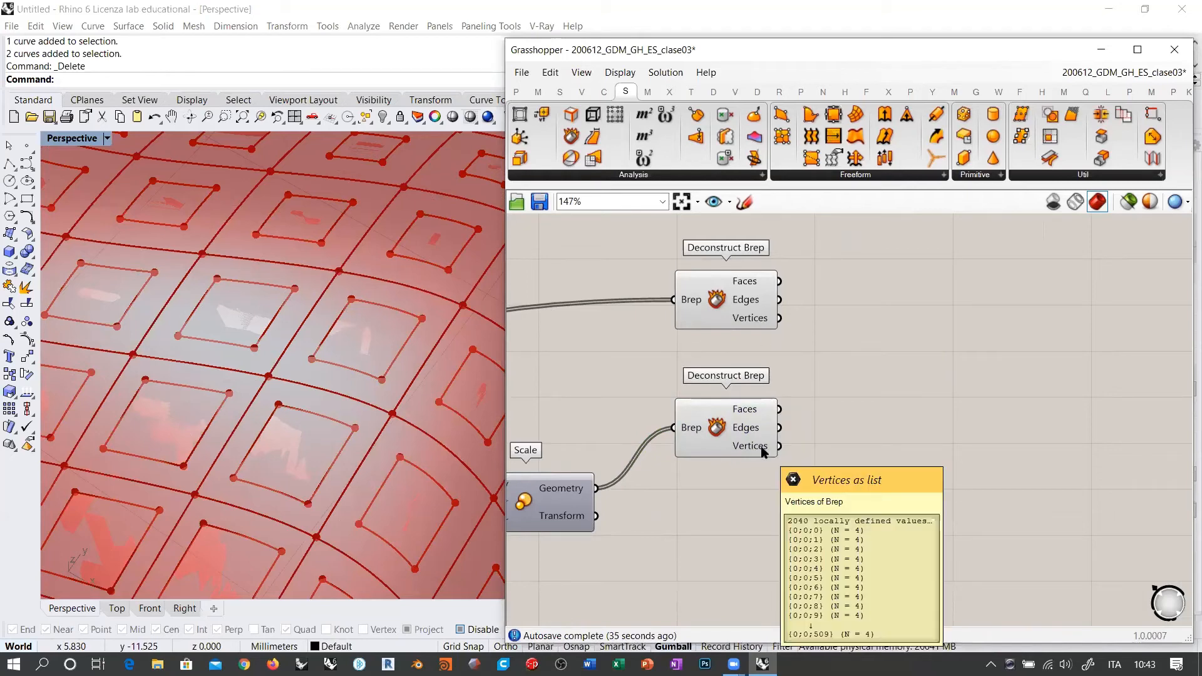
double_click(891, 375)
text(line)
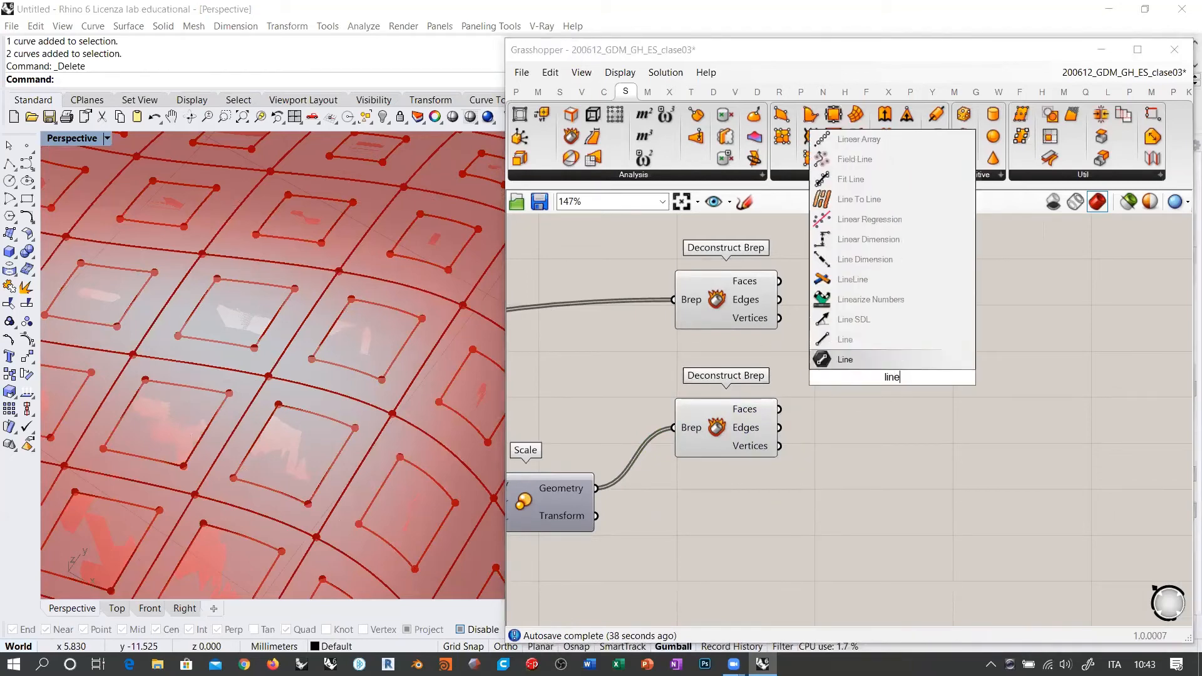
click(846, 341)
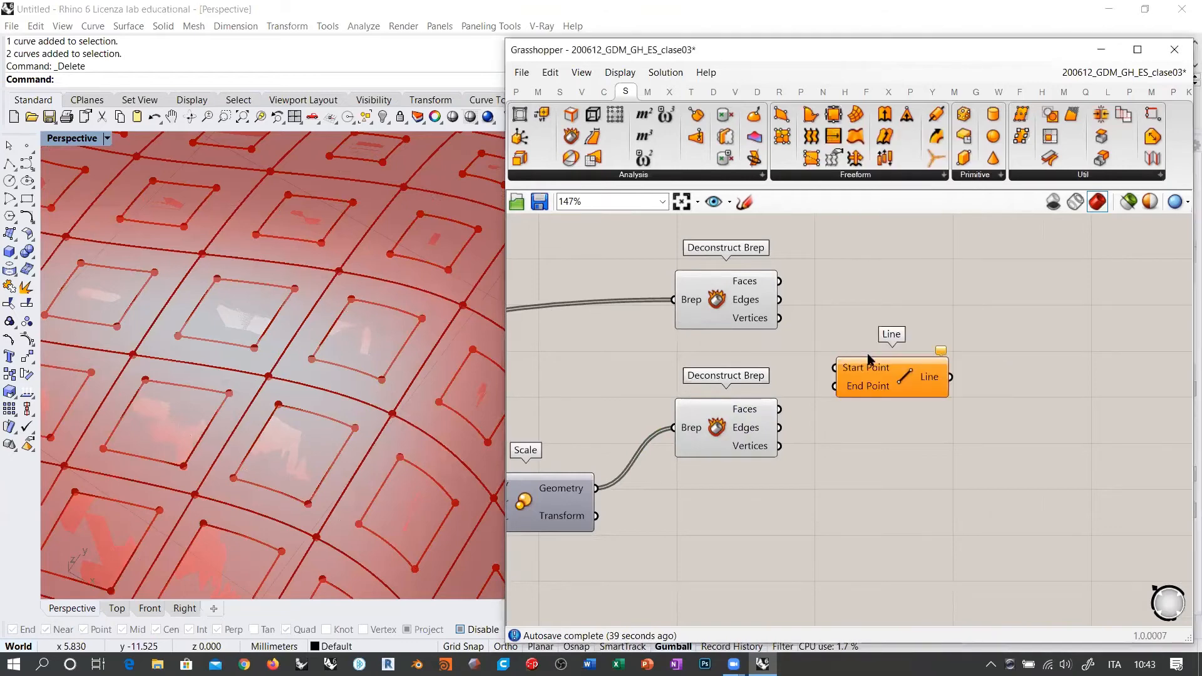
drag(779, 318, 835, 367)
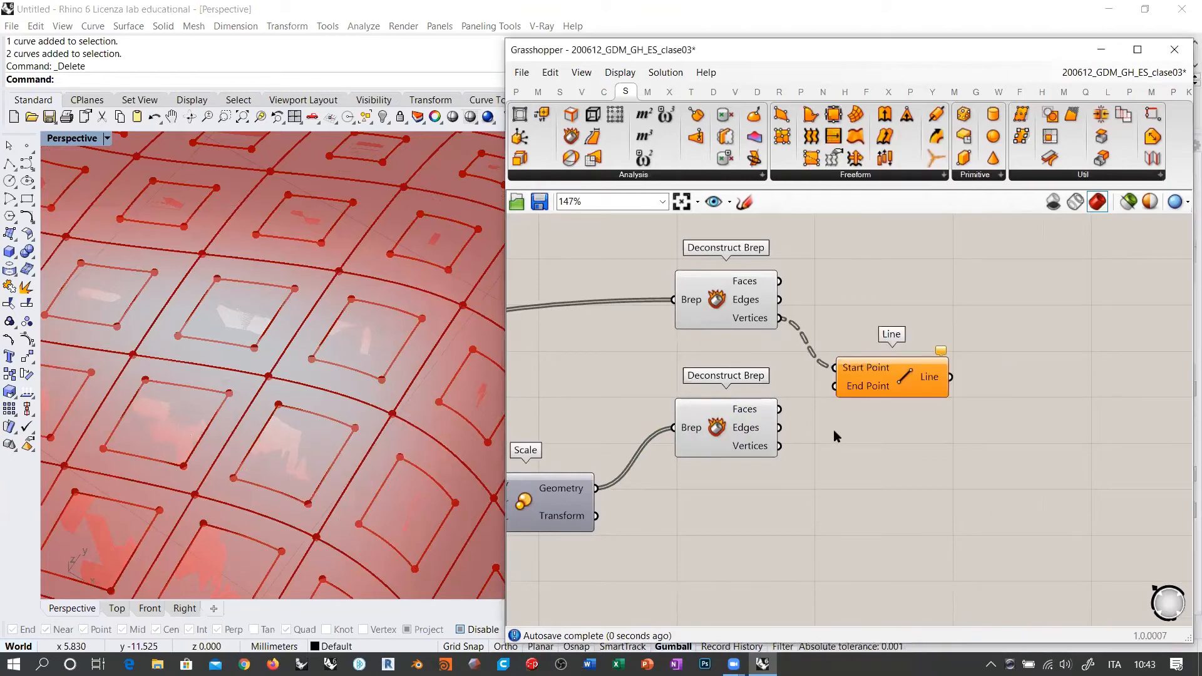
drag(779, 446, 872, 382)
click(883, 404)
click(869, 374)
click(854, 442)
Turn off the preview of both Deconstruct Brep components, leaving the connecting lines on display.
click(316, 323)
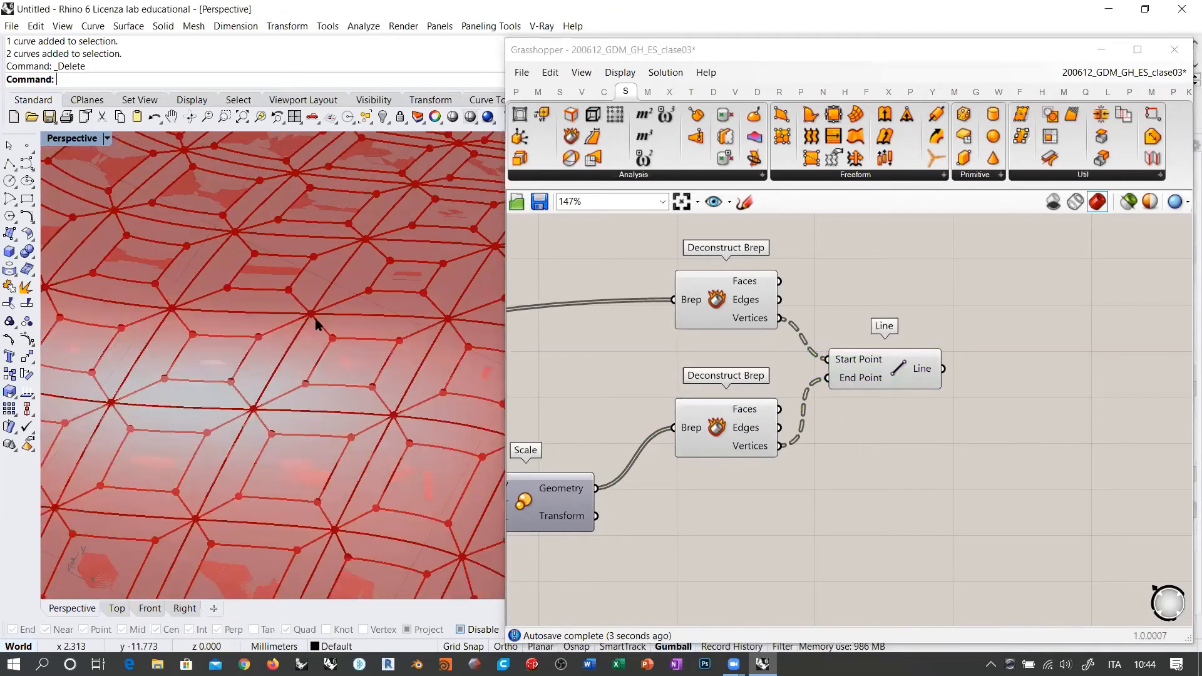
scroll(315, 324, down, 5)
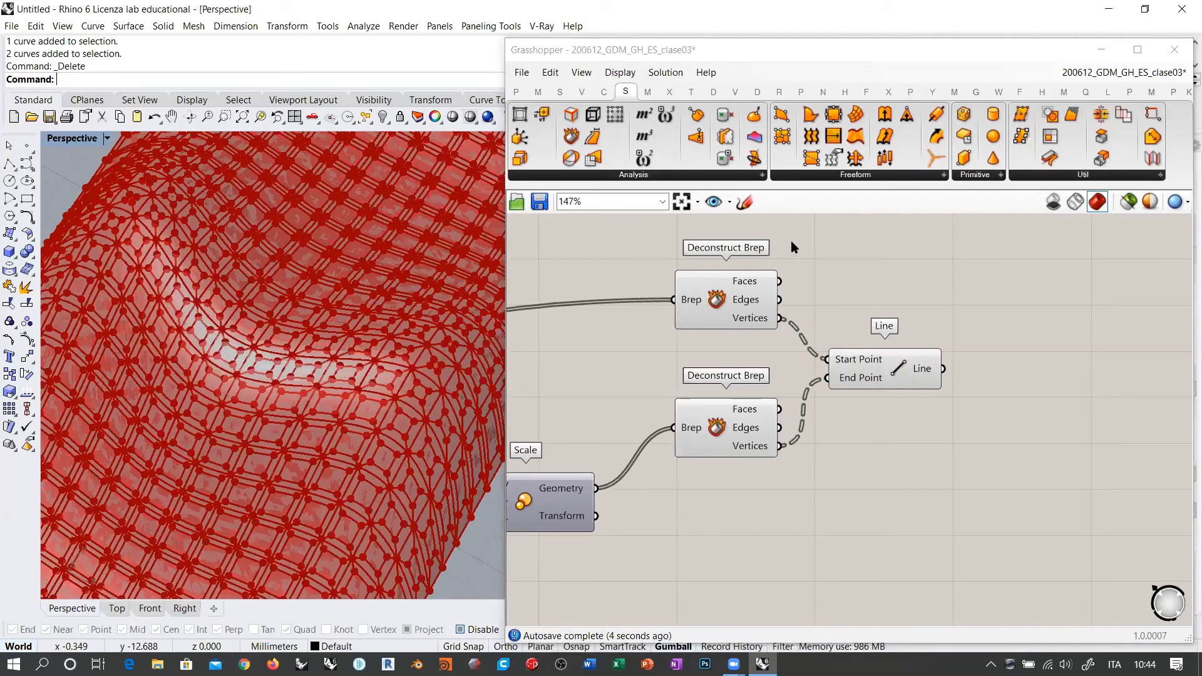
drag(792, 242, 775, 417)
key(ctrl+q)
click(922, 439)
scroll(283, 320, down, 4)
scroll(283, 320, down, 3)
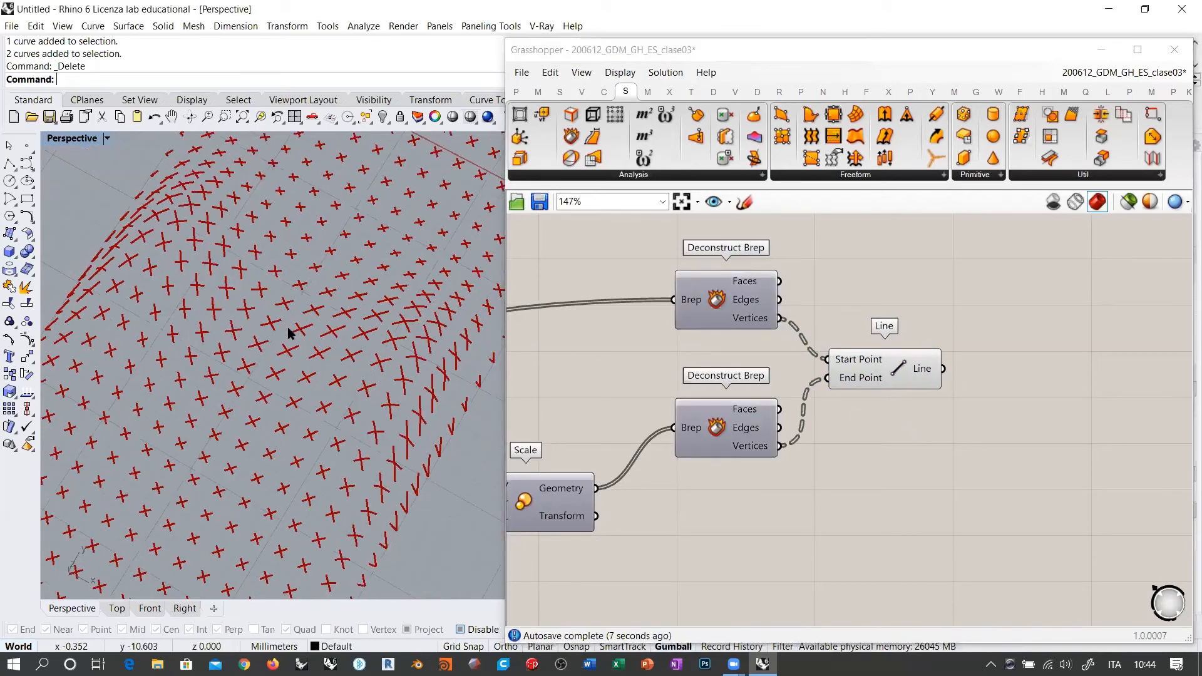
Turn on the preview of the Scale component that feeds the lower Deconstruct Brep.
scroll(288, 328, up, 3)
right_drag(745, 392, 930, 349)
click(723, 458)
key(ctrl+q)
click(813, 465)
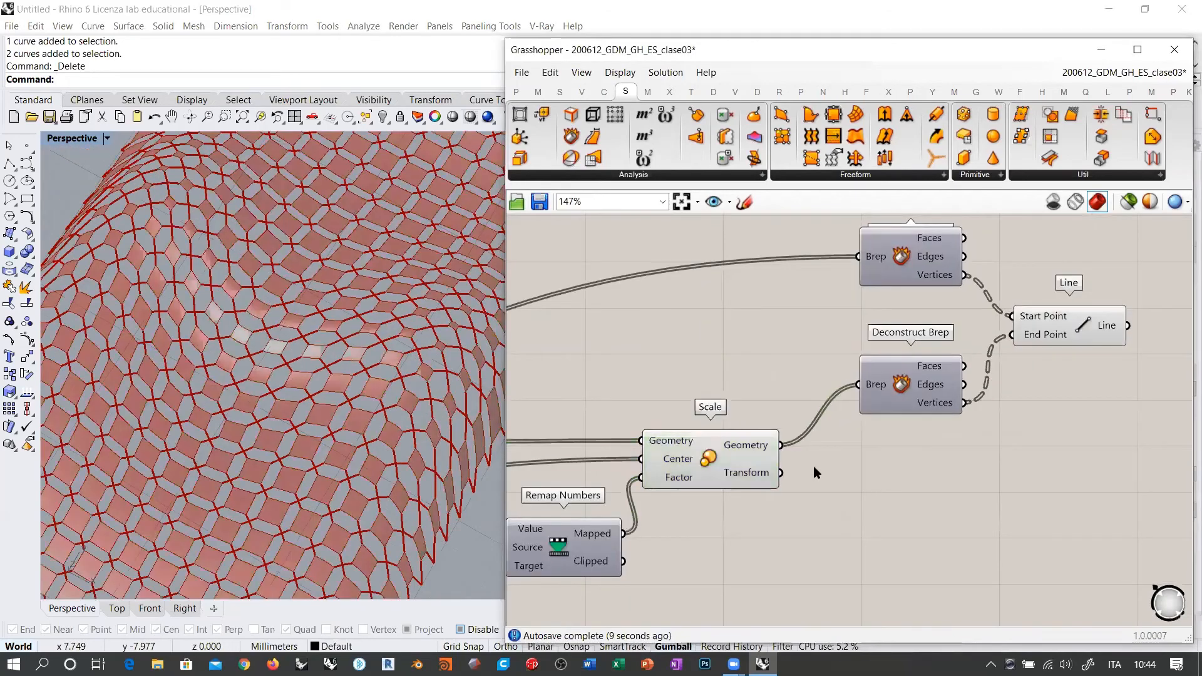
Examine the scaled panels and their connecting lines across the curved surface from several angles and distances.
right_drag(768, 409, 848, 400)
mouse_move(335, 316)
right_down()
mouse_move(365, 293)
mouse_move(343, 284)
mouse_move(296, 299)
mouse_move(337, 316)
mouse_move(332, 339)
right_up()
scroll(334, 292, down, 4)
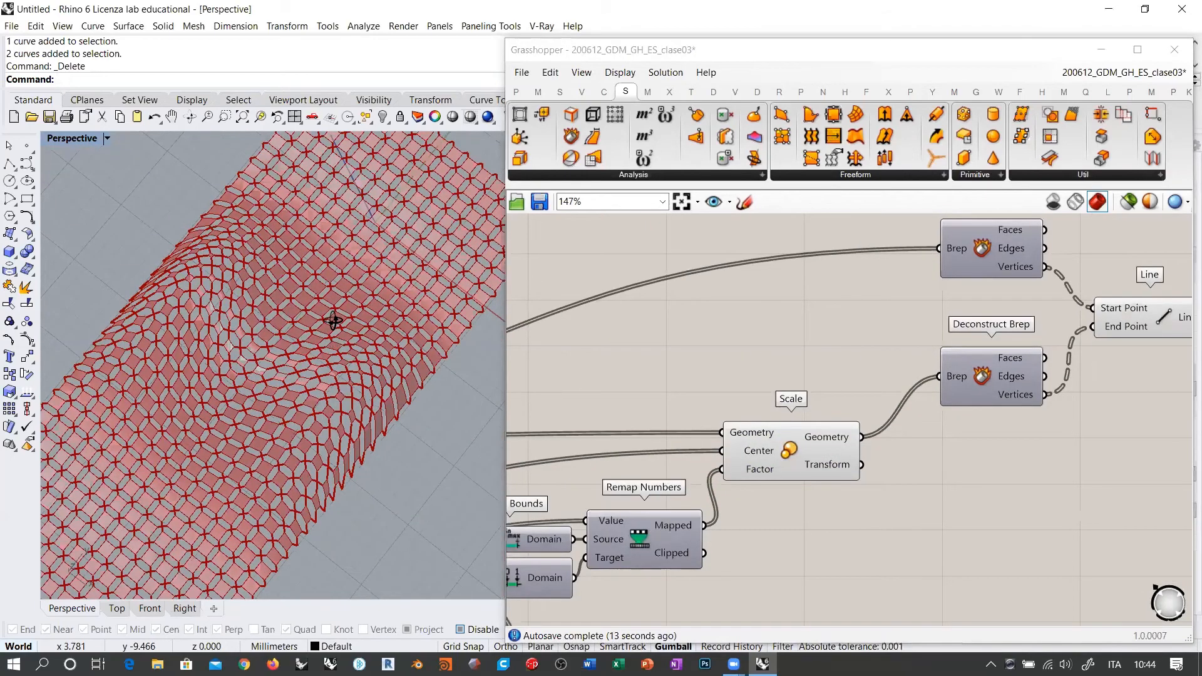
right_drag(338, 287, 360, 322)
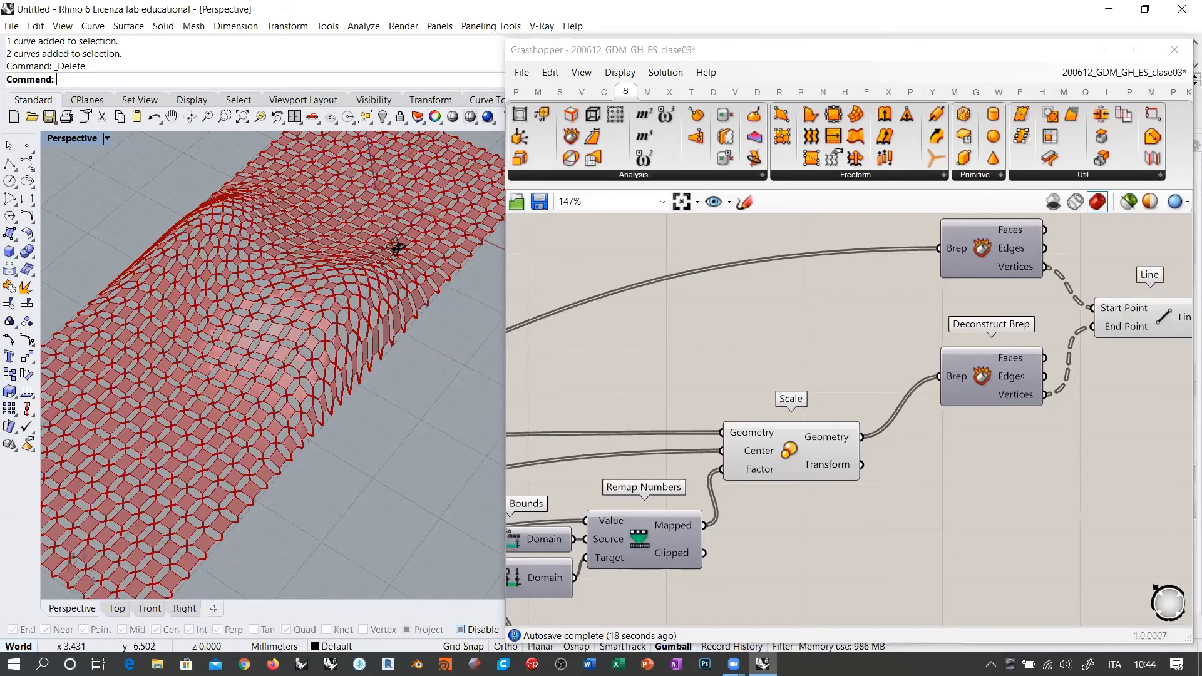
right_drag(395, 246, 362, 317)
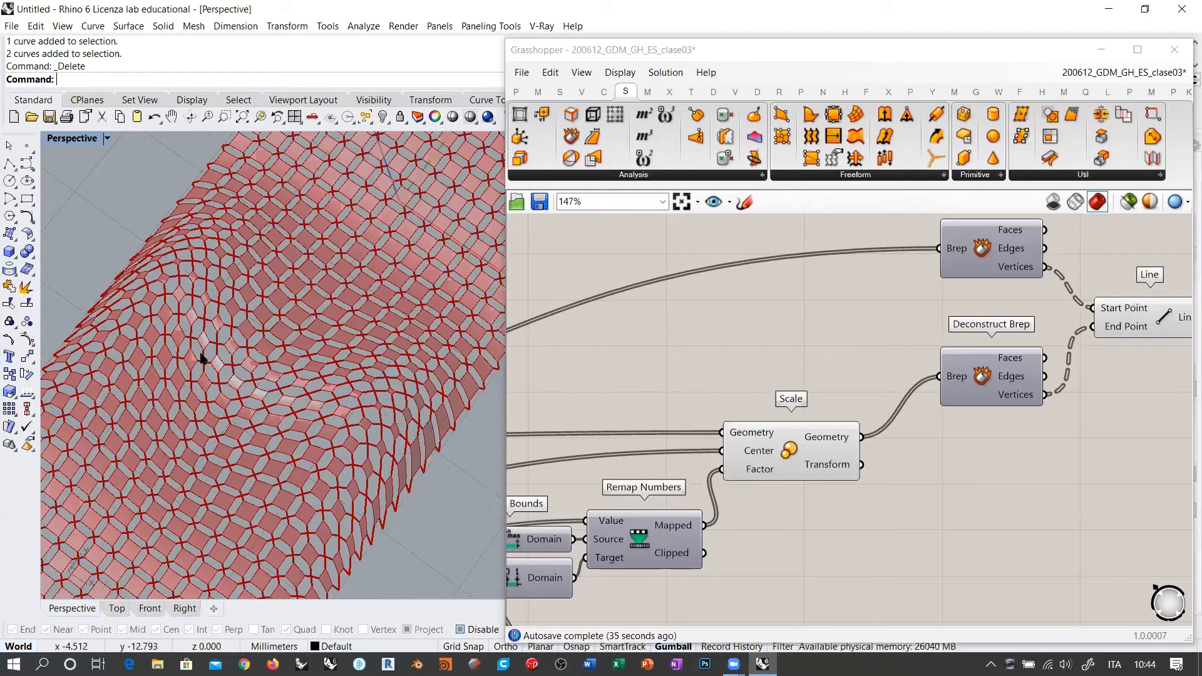
right_drag(442, 459, 241, 197)
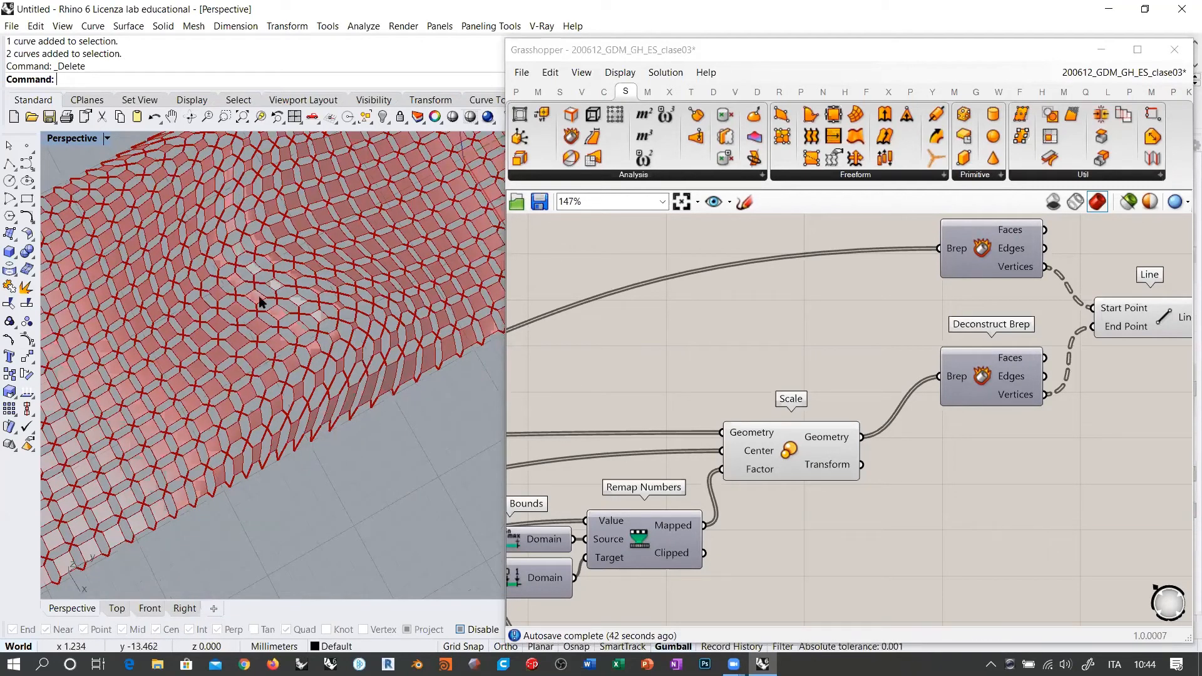
right_drag(350, 364, 378, 405)
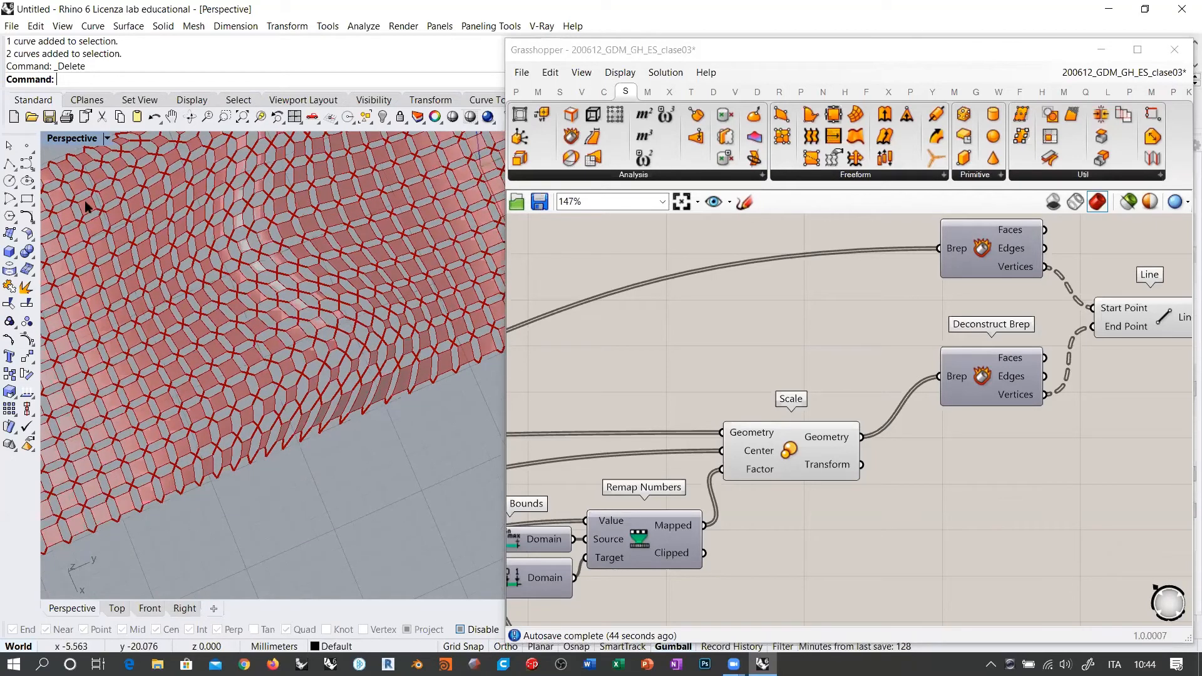
right_drag(362, 391, 478, 366)
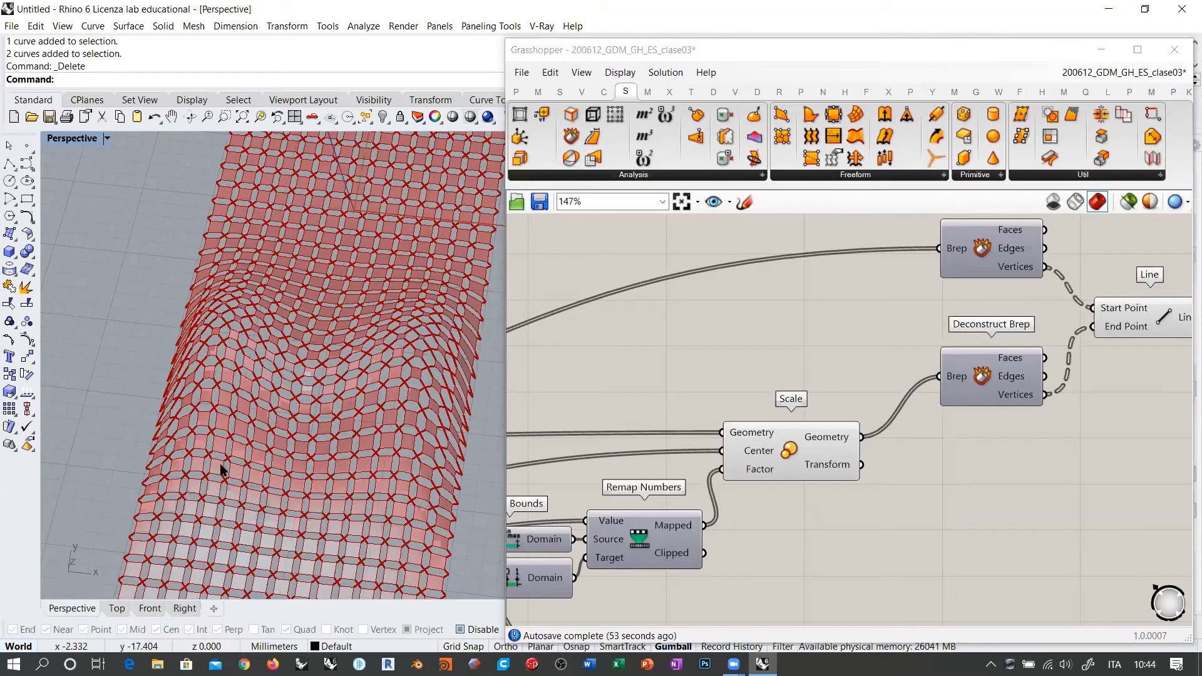
right_drag(455, 360, 325, 338)
scroll(366, 351, up, 5)
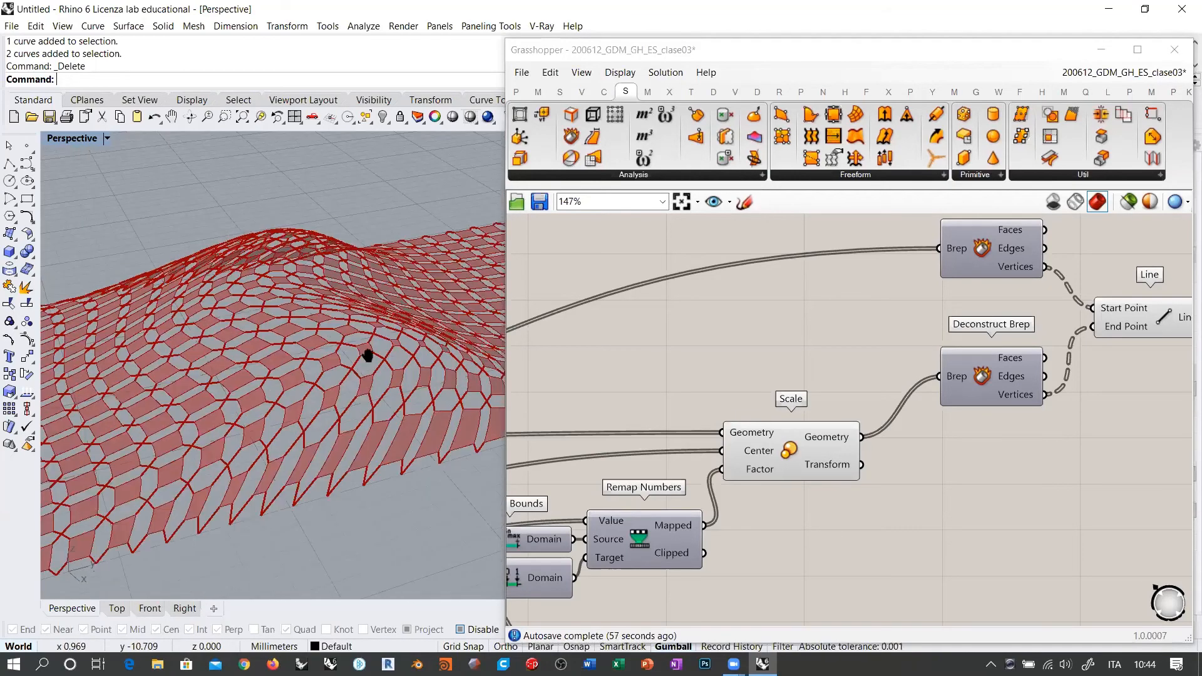
scroll(369, 332, down, 3)
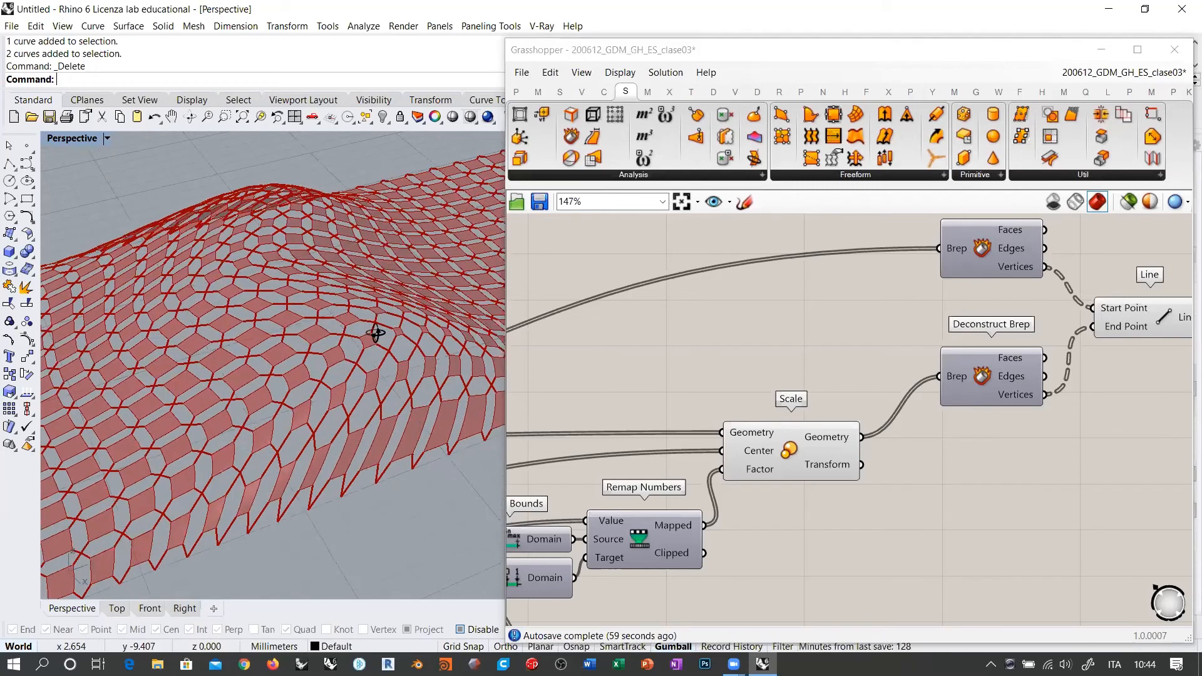
scroll(370, 307, up, 2)
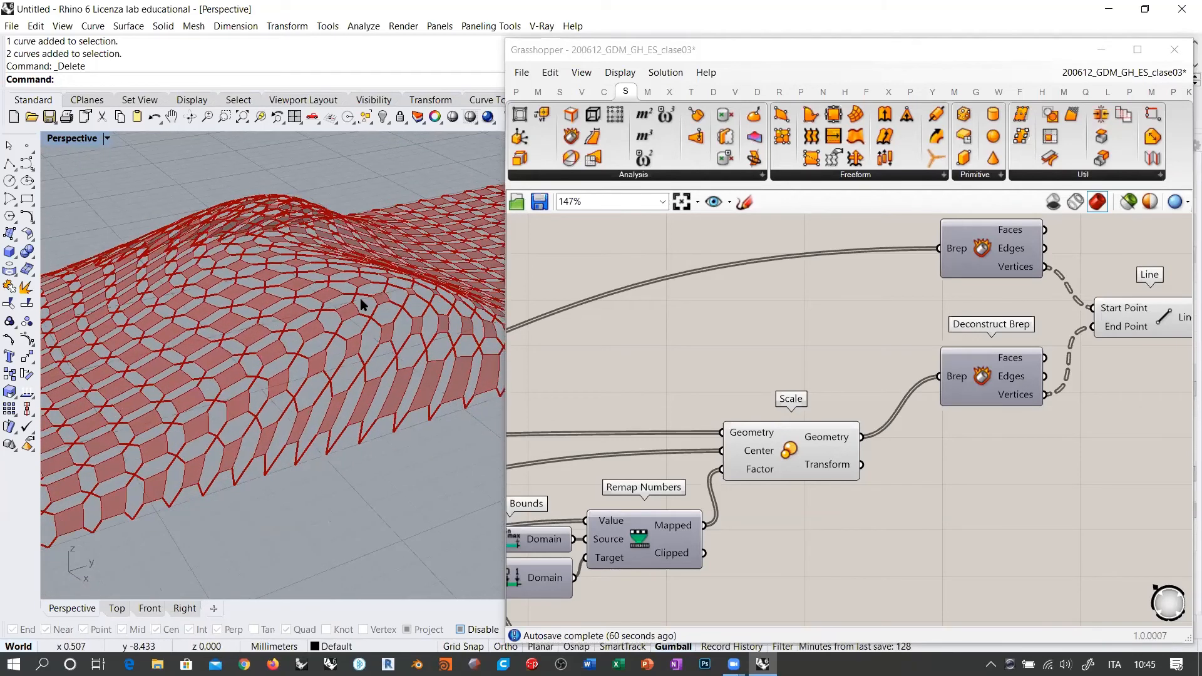
scroll(368, 295, up, 2)
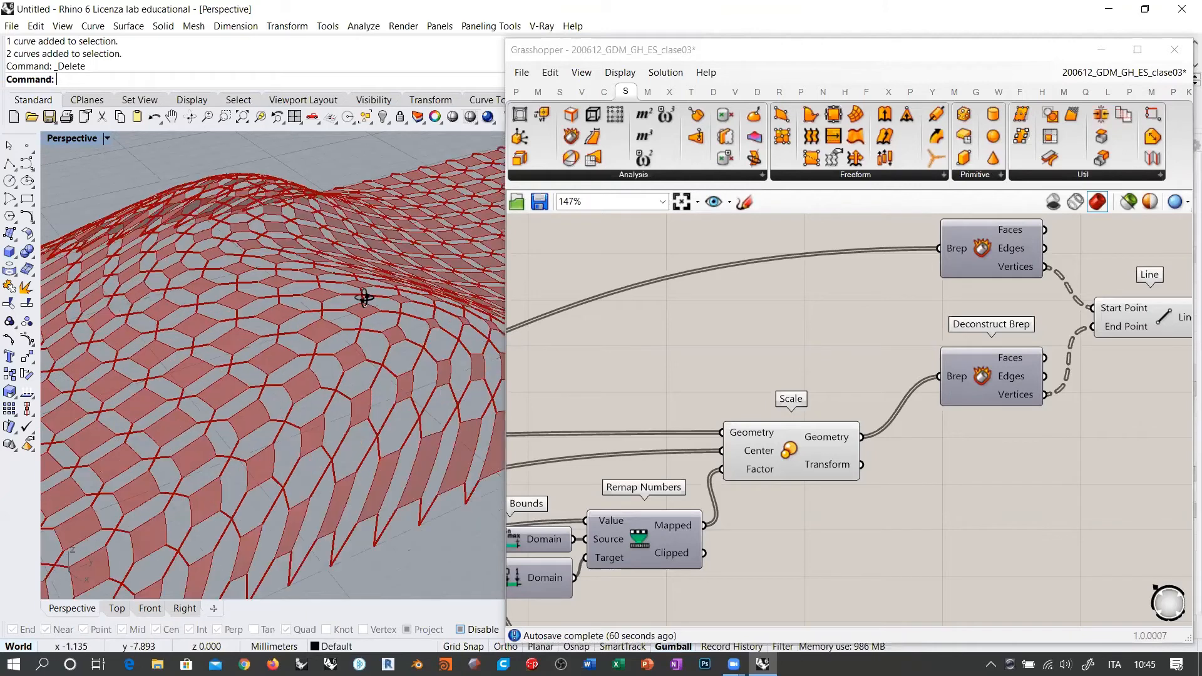
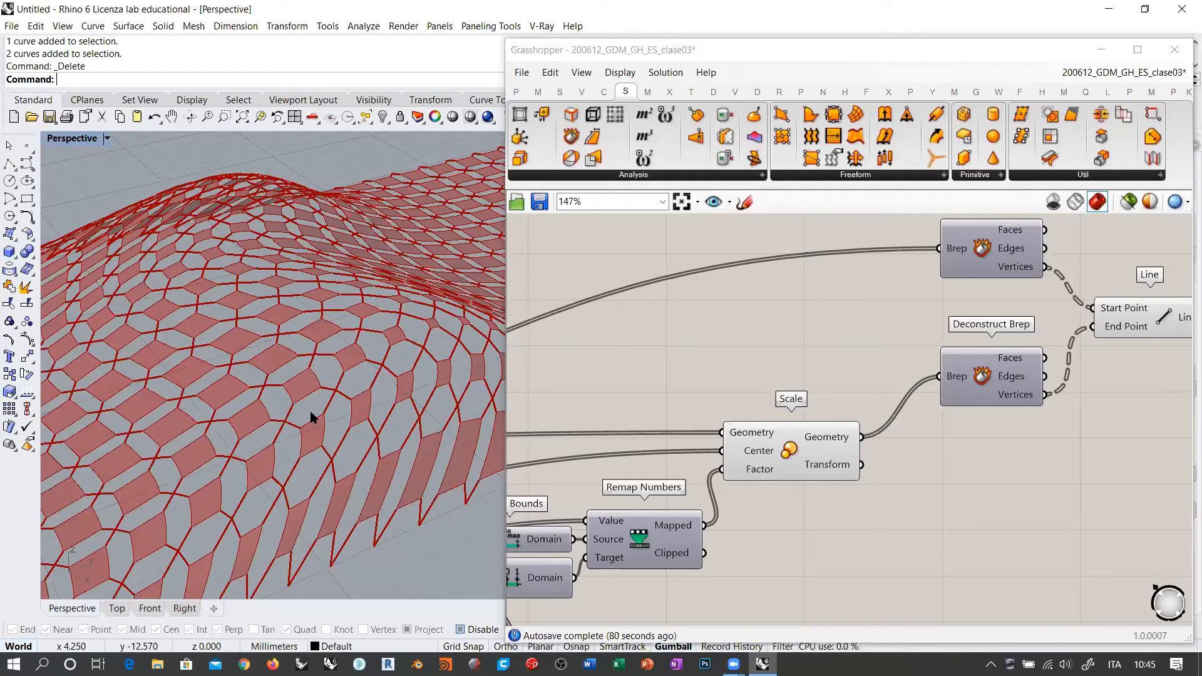
mouse_move(340, 363)
right_down()
mouse_move(322, 301)
mouse_move(287, 290)
mouse_move(303, 325)
mouse_move(349, 357)
right_up()
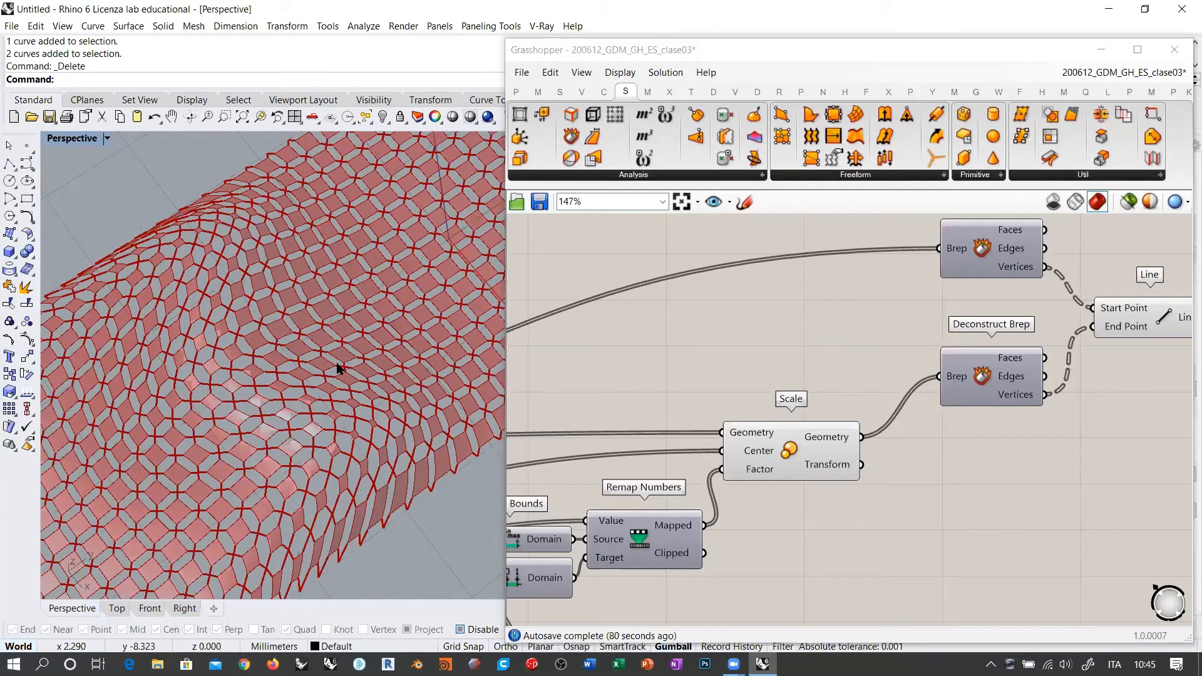
Move the Line component so its Start Point is level with the upper Deconstruct Brep's Vertices output.
right_drag(1055, 366, 735, 397)
drag(831, 338, 882, 297)
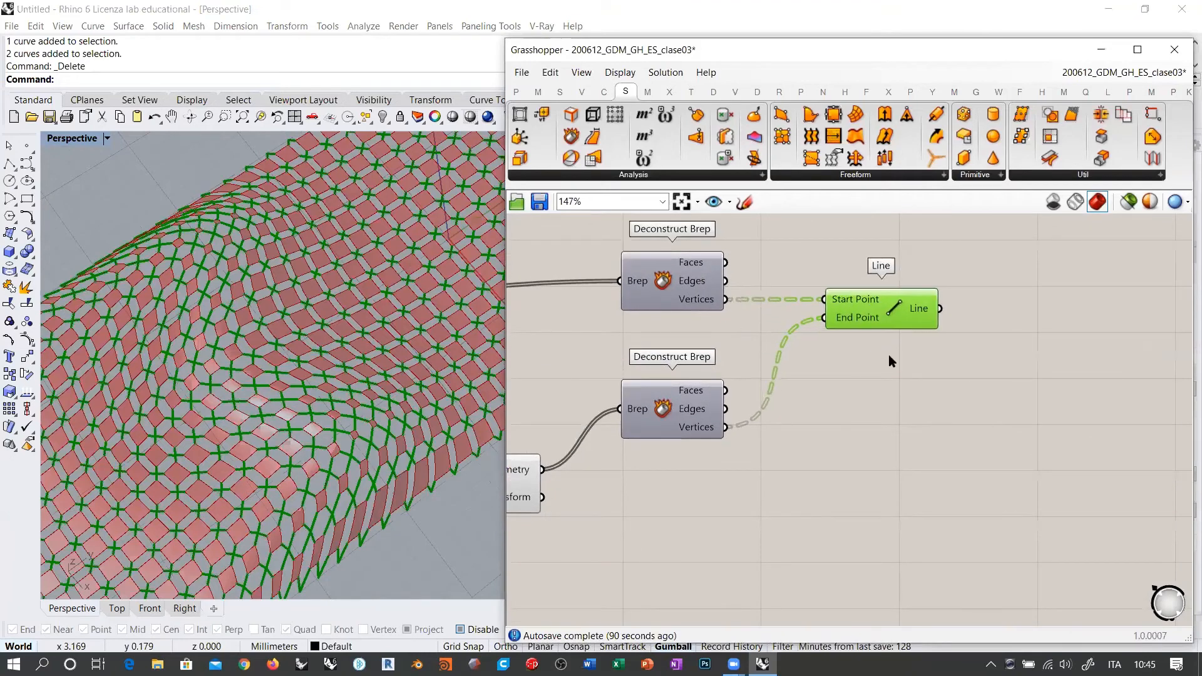
click(891, 357)
right_drag(421, 327, 327, 349)
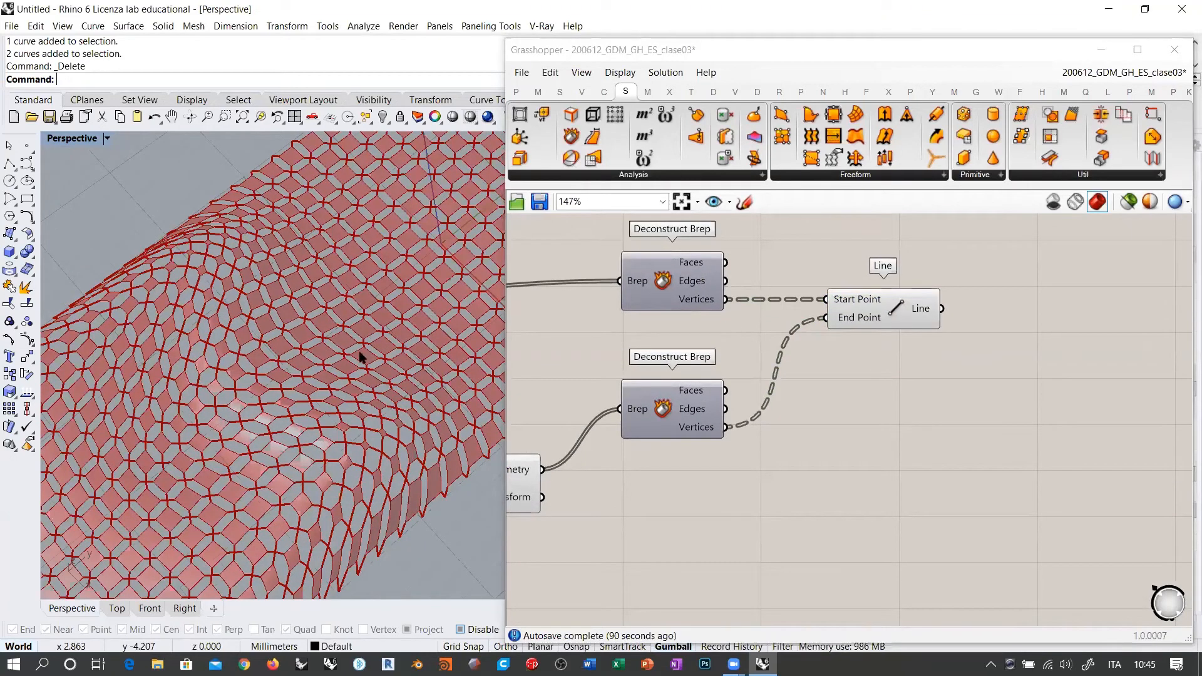
right_drag(384, 380, 355, 331)
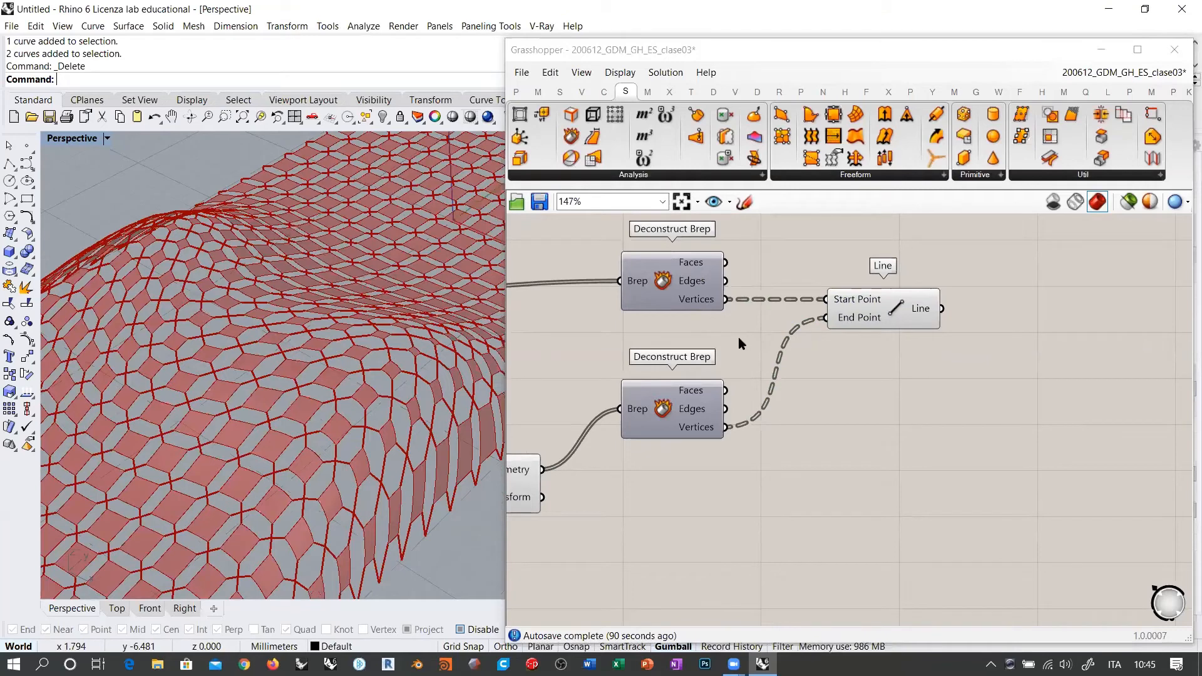
right_drag(761, 308, 843, 281)
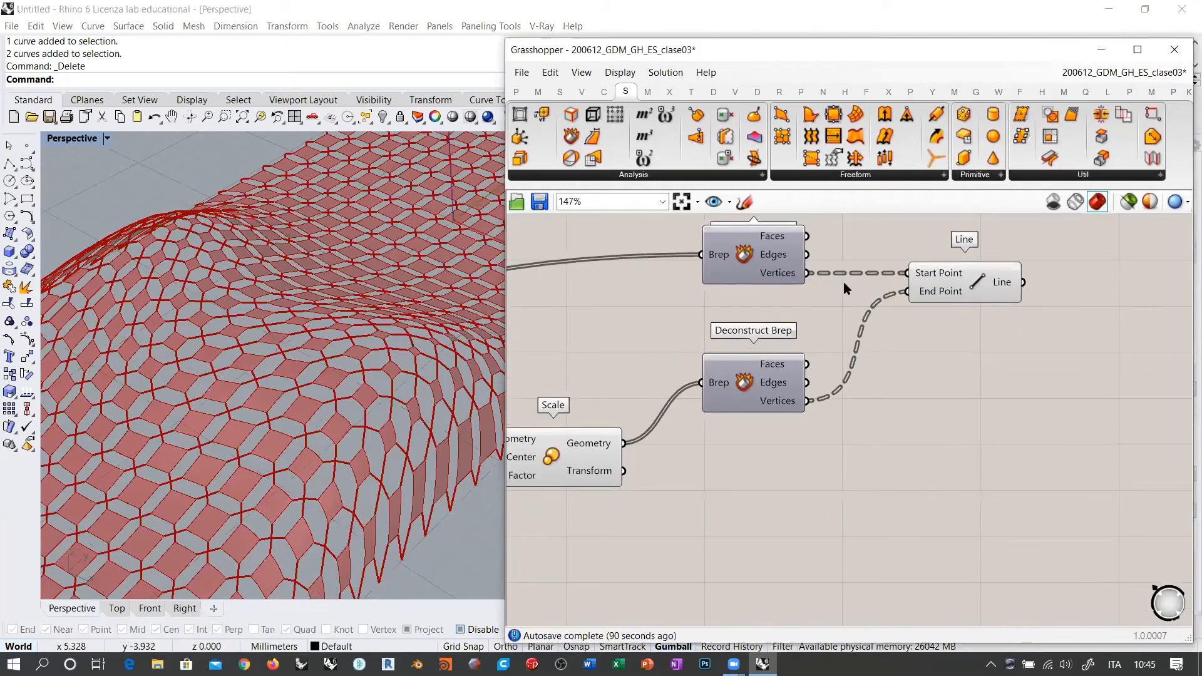
right_drag(696, 336, 877, 319)
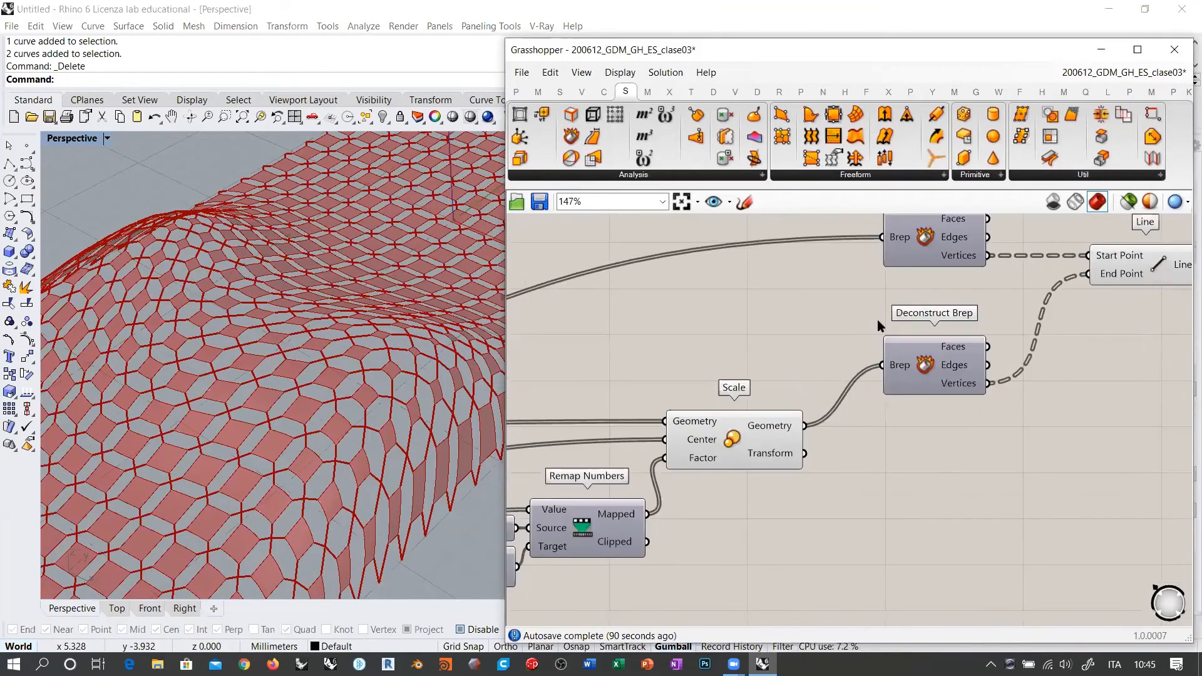
scroll(887, 314, down, 3)
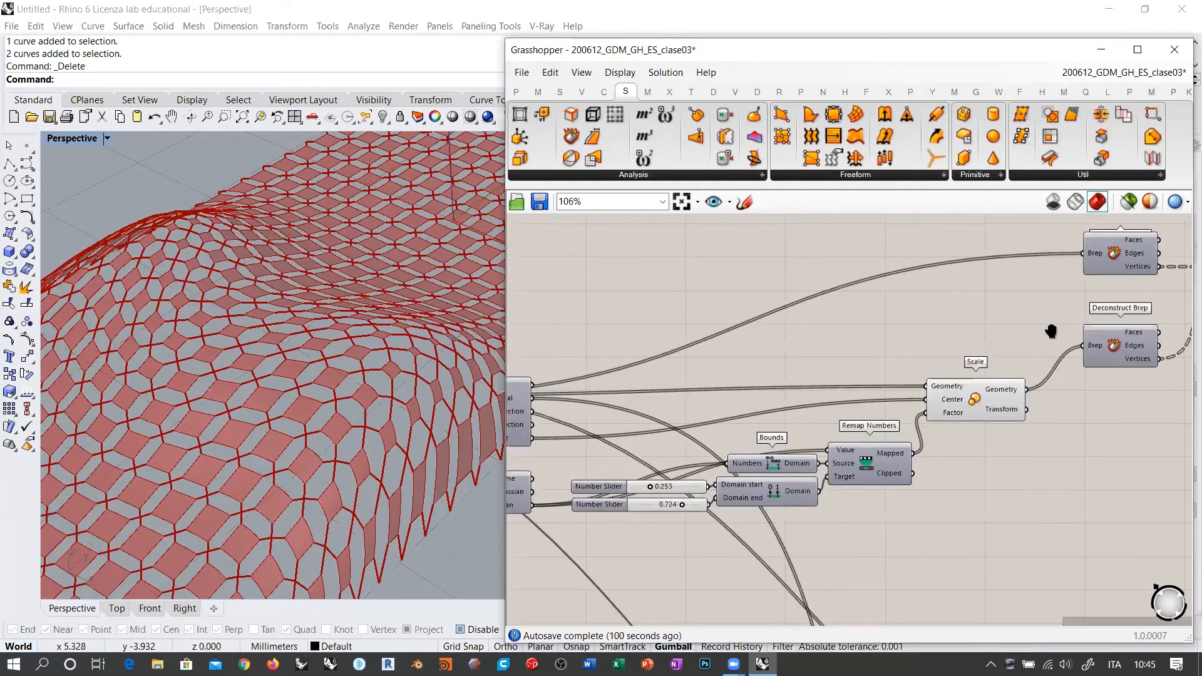
right_drag(1051, 331, 1074, 317)
right_drag(783, 370, 839, 358)
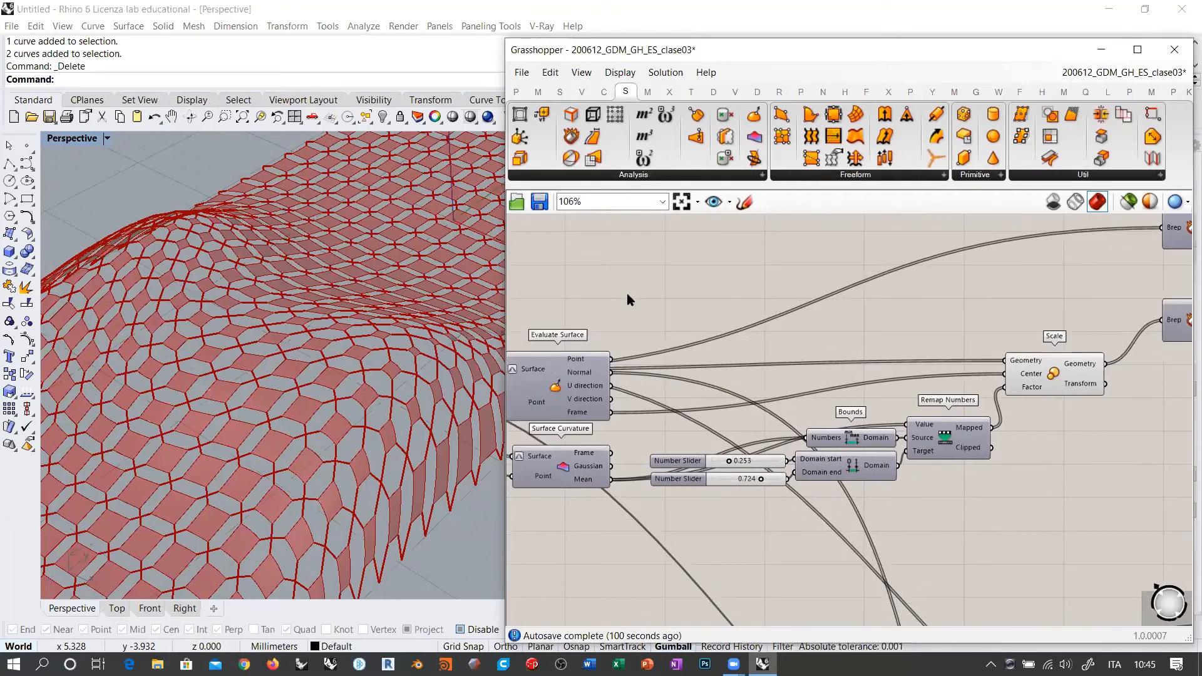
double_click(693, 304)
text(ex)
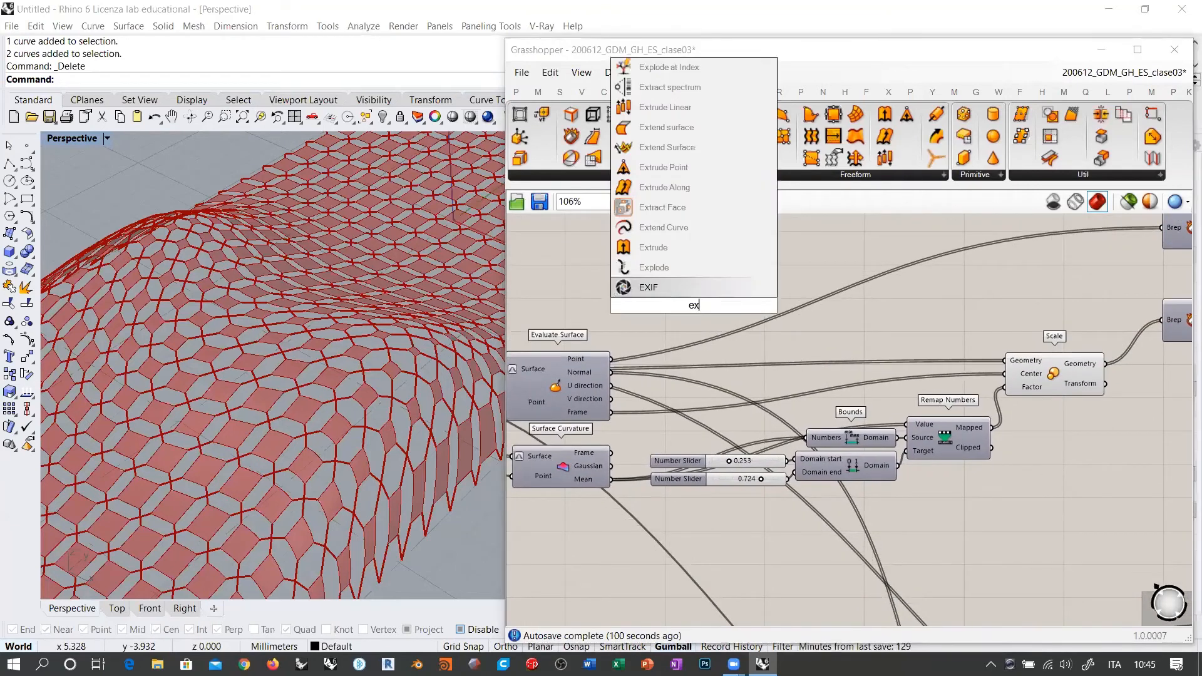
text(tr)
click(655, 289)
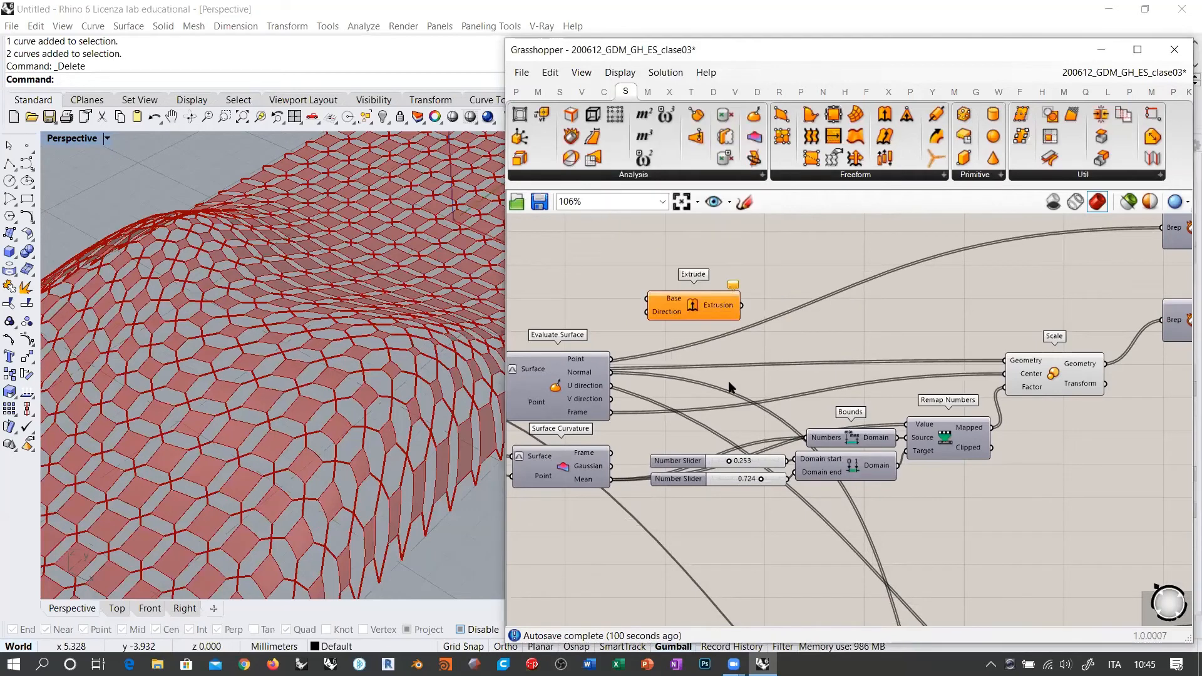
key(ctrl+z)
Replace the unconnected Extrude component with an Extrude Point component.
double_click(693, 285)
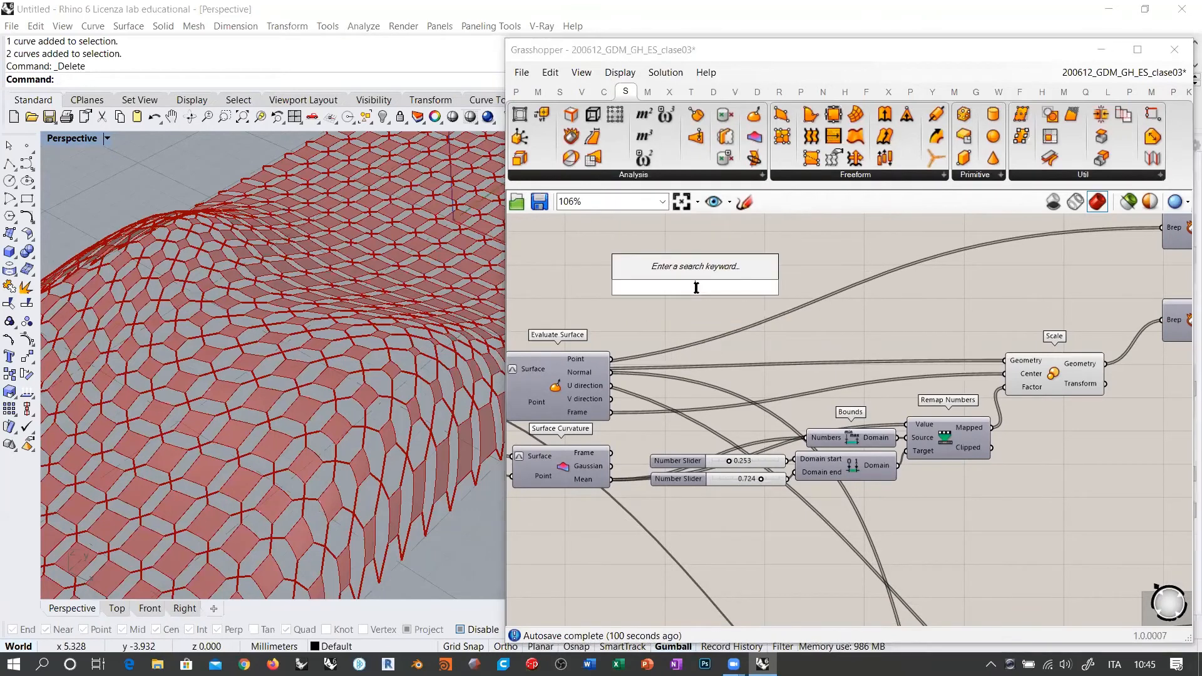
text(extr)
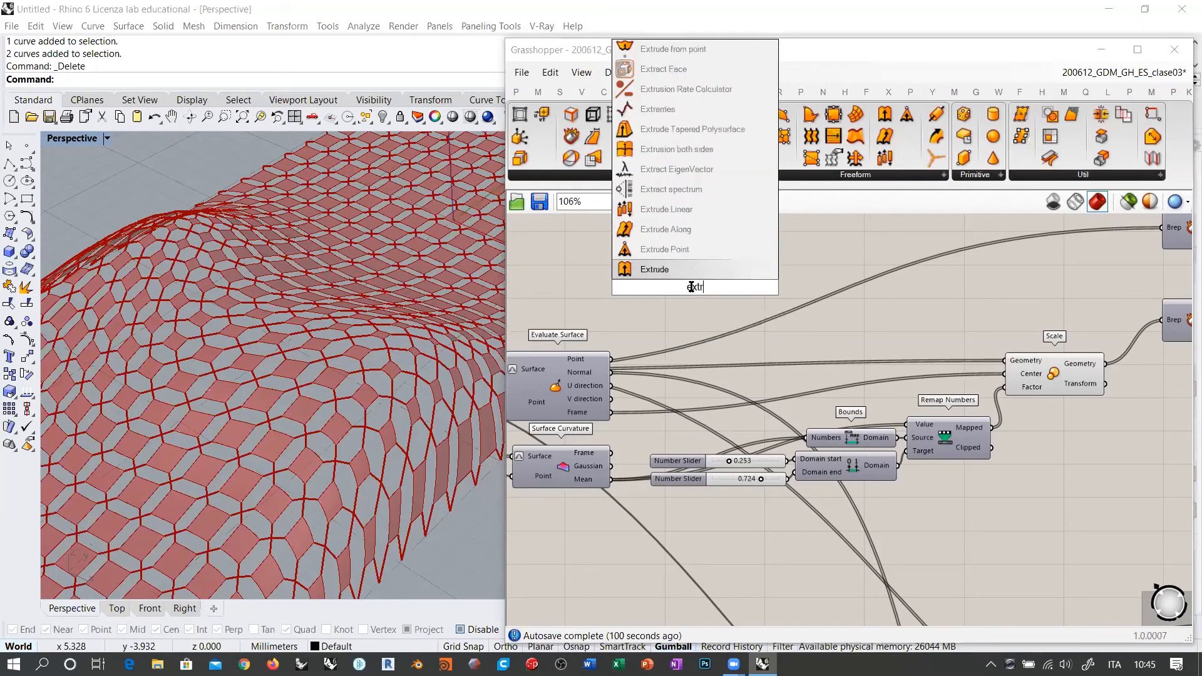
click(674, 250)
right_drag(750, 372, 683, 376)
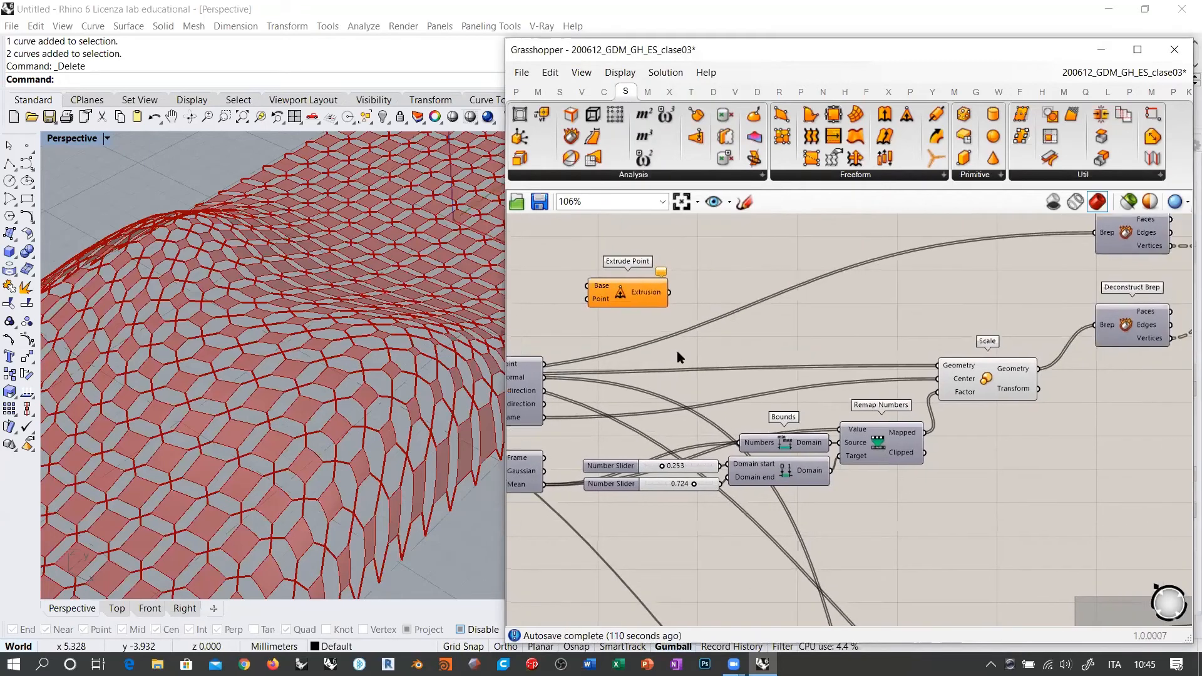
Place Extrude Point beyond the Deconstruct Brep components, with the Line component repositioned below it.
drag(646, 294, 957, 305)
right_drag(998, 325, 722, 347)
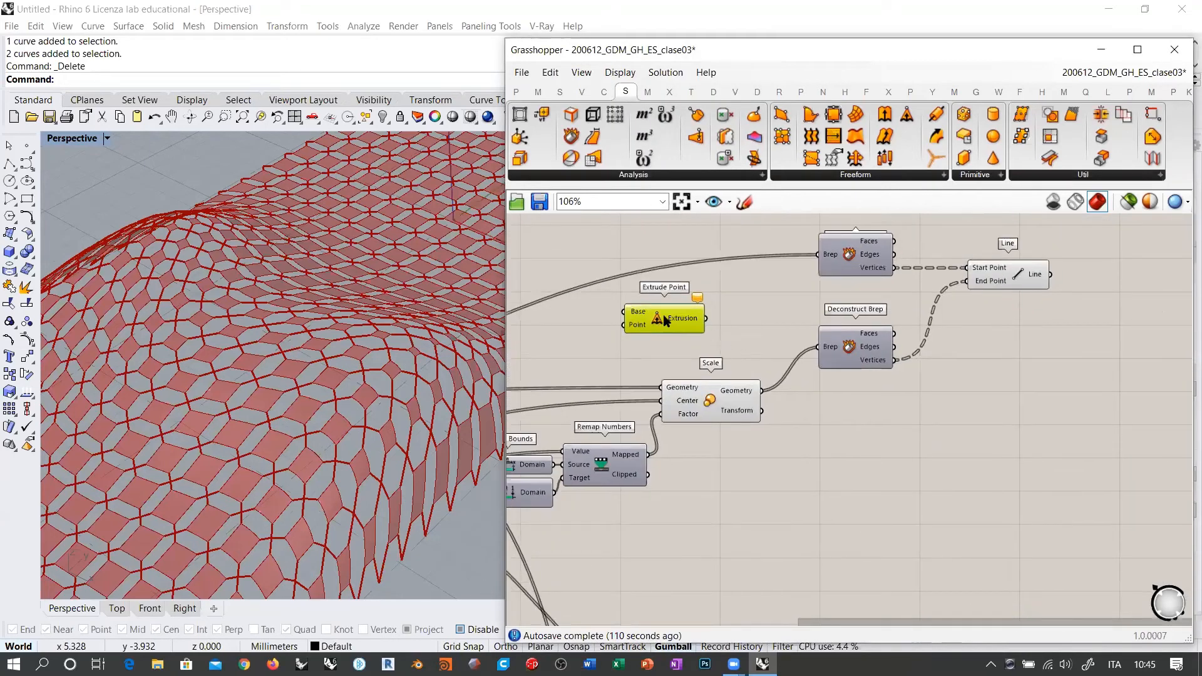
drag(664, 321, 1041, 244)
right_drag(1027, 295, 932, 408)
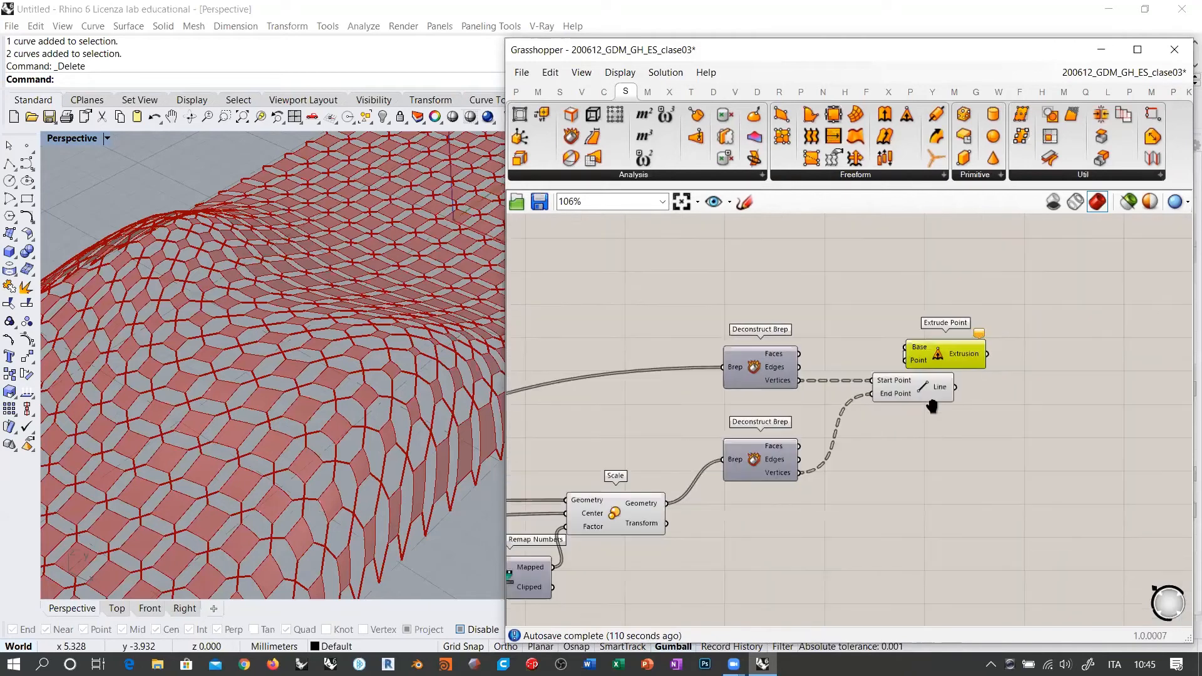
drag(932, 408, 949, 447)
drag(950, 360, 931, 335)
click(939, 365)
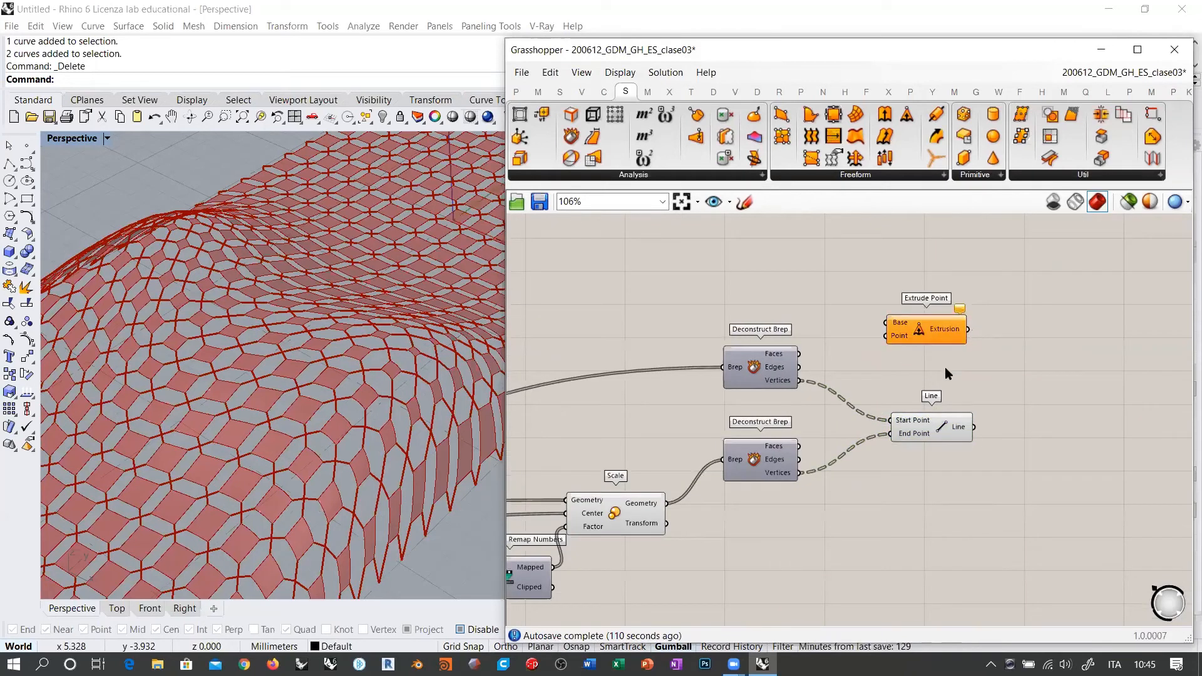
drag(921, 421, 911, 409)
click(901, 351)
right_drag(900, 348, 905, 342)
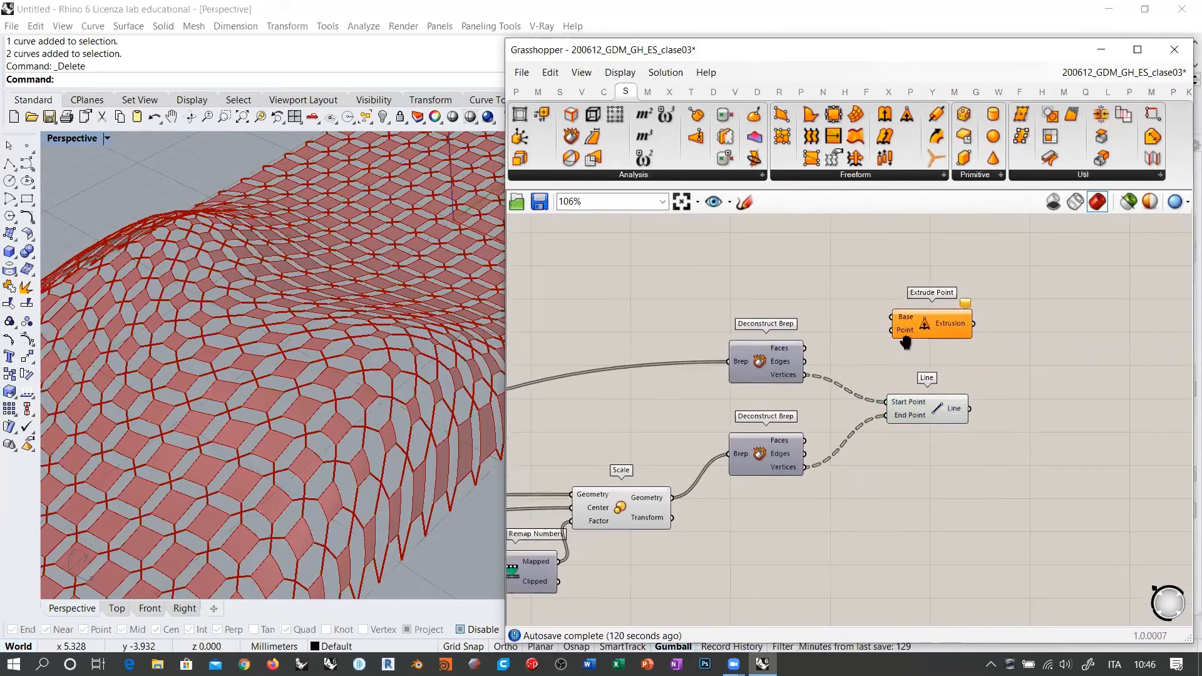
Move Extrude Point below the lower Deconstruct Brep and connect Scale's Geometry output to its Base input.
scroll(906, 337, up, 2)
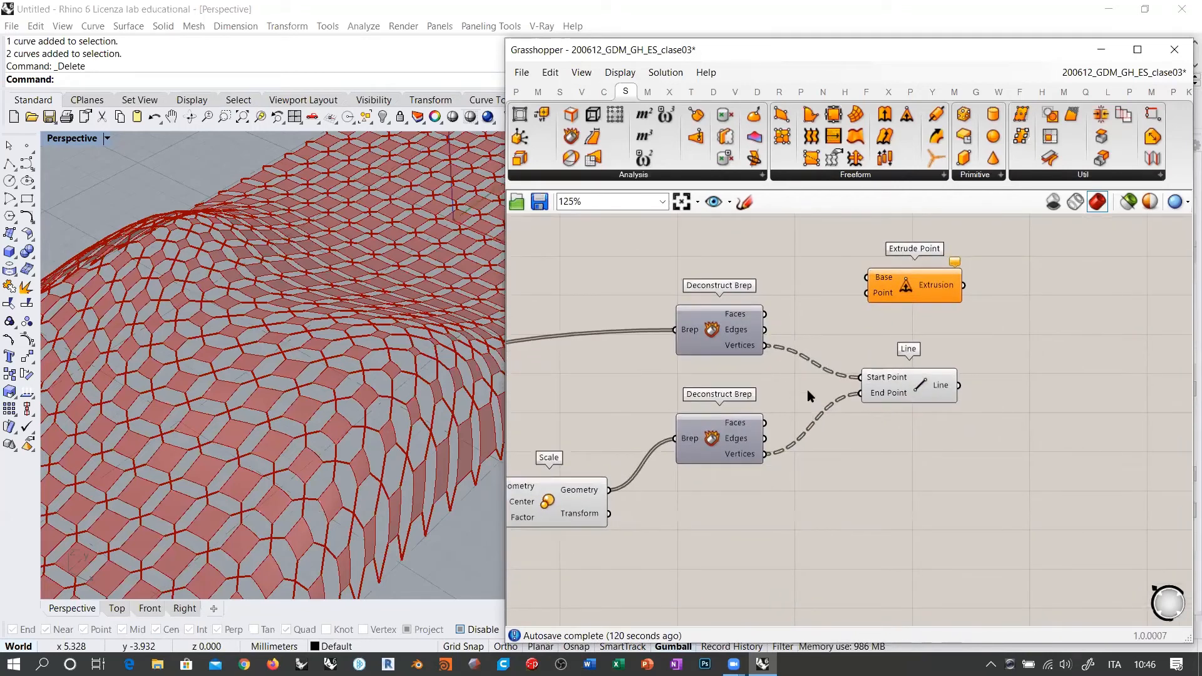
click(545, 507)
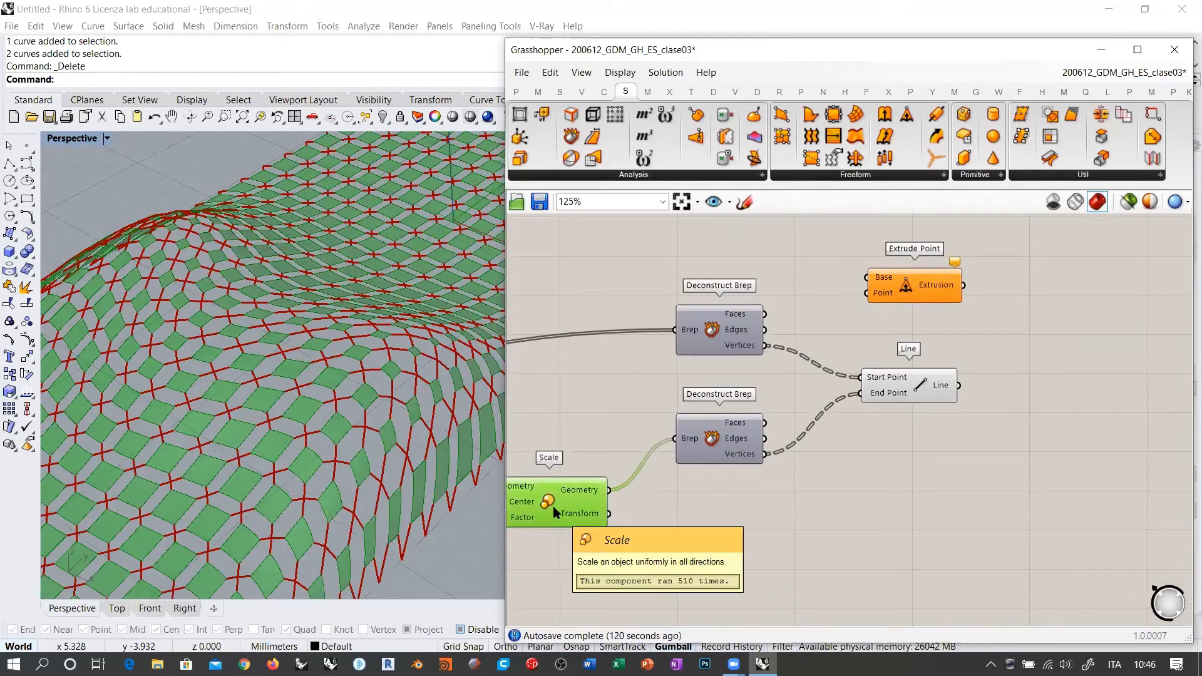
click(747, 423)
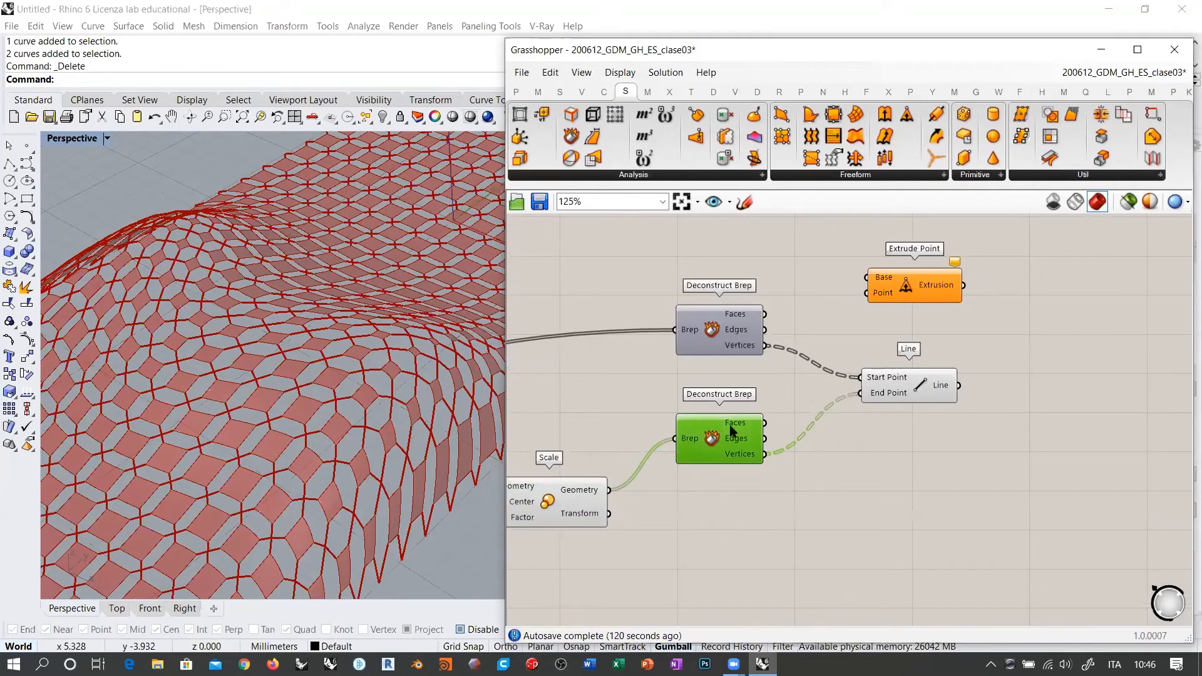
mouse_move(736, 426)
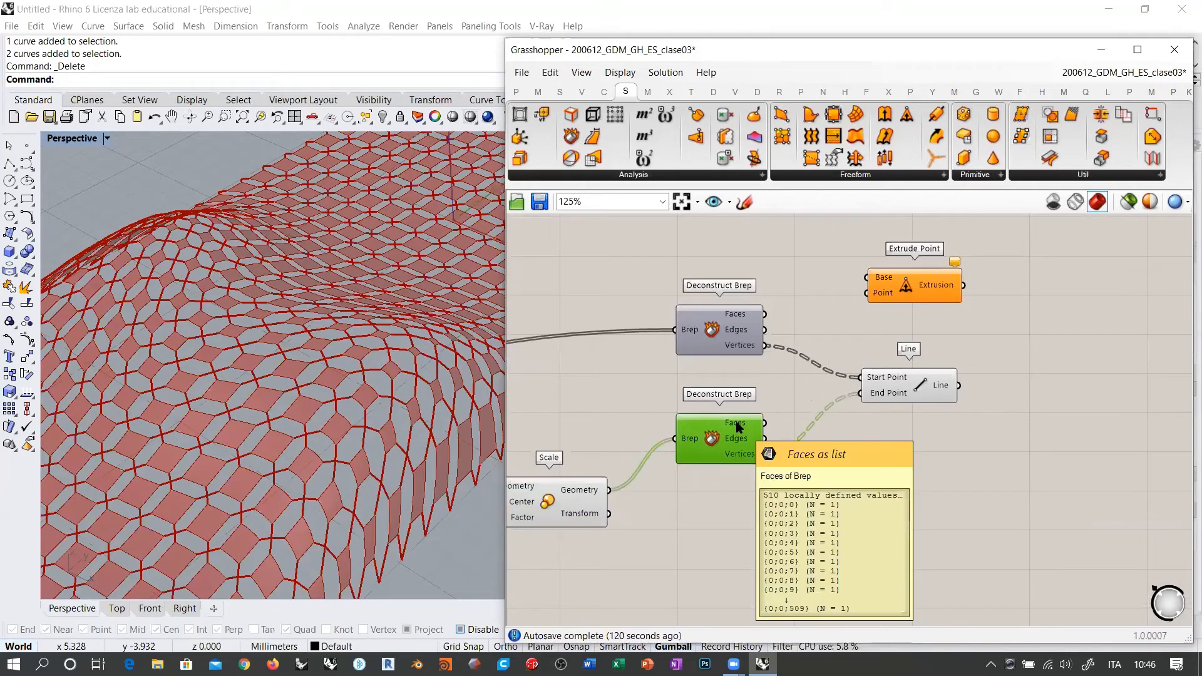
right_drag(737, 426, 819, 417)
drag(986, 271, 845, 518)
drag(692, 483, 808, 515)
right_drag(842, 503, 1113, 405)
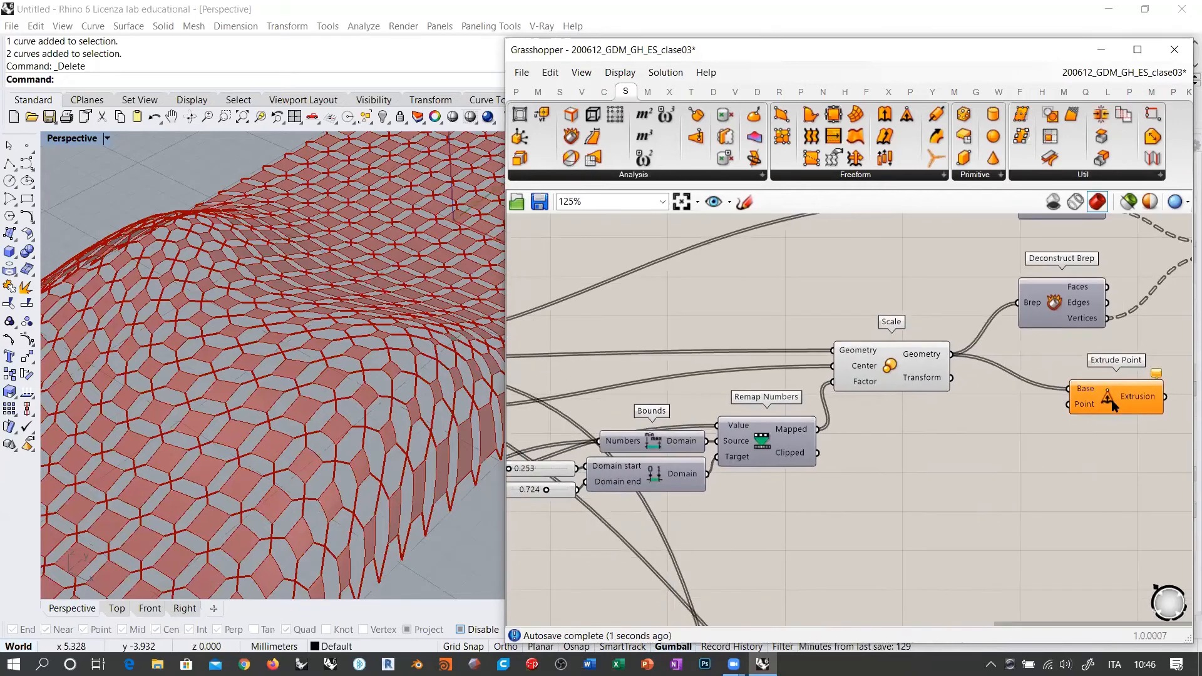
Add a Move component below the Scale component.
right_drag(814, 429, 906, 404)
double_click(1045, 445)
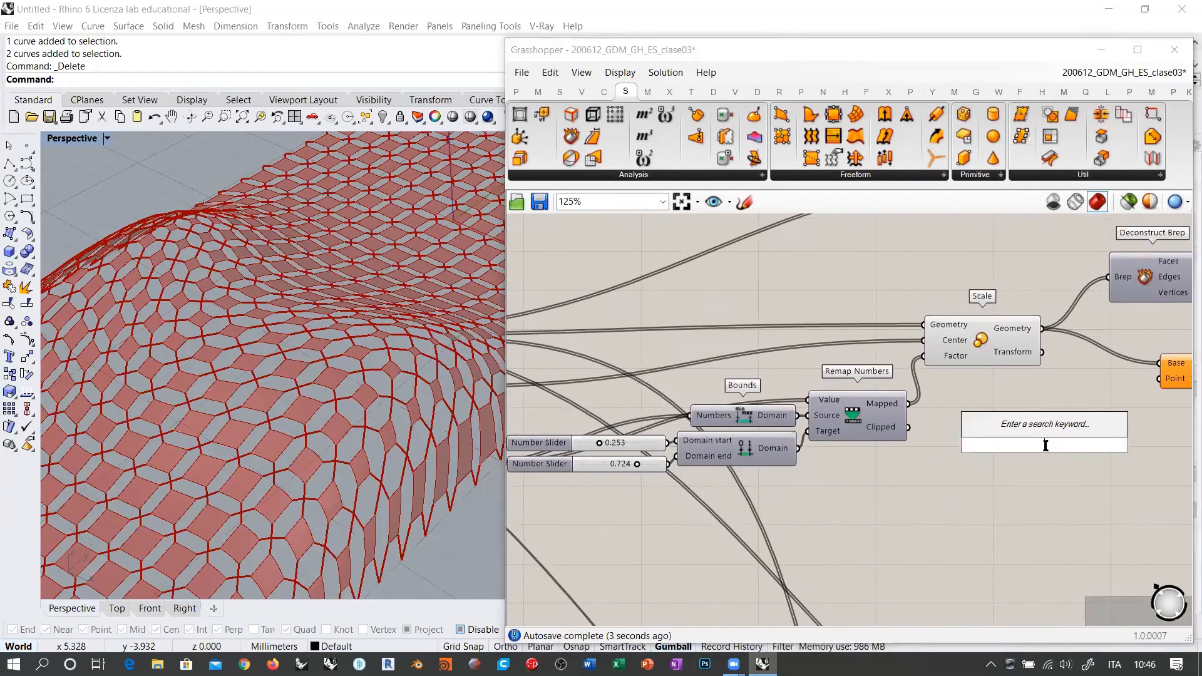
text(mov)
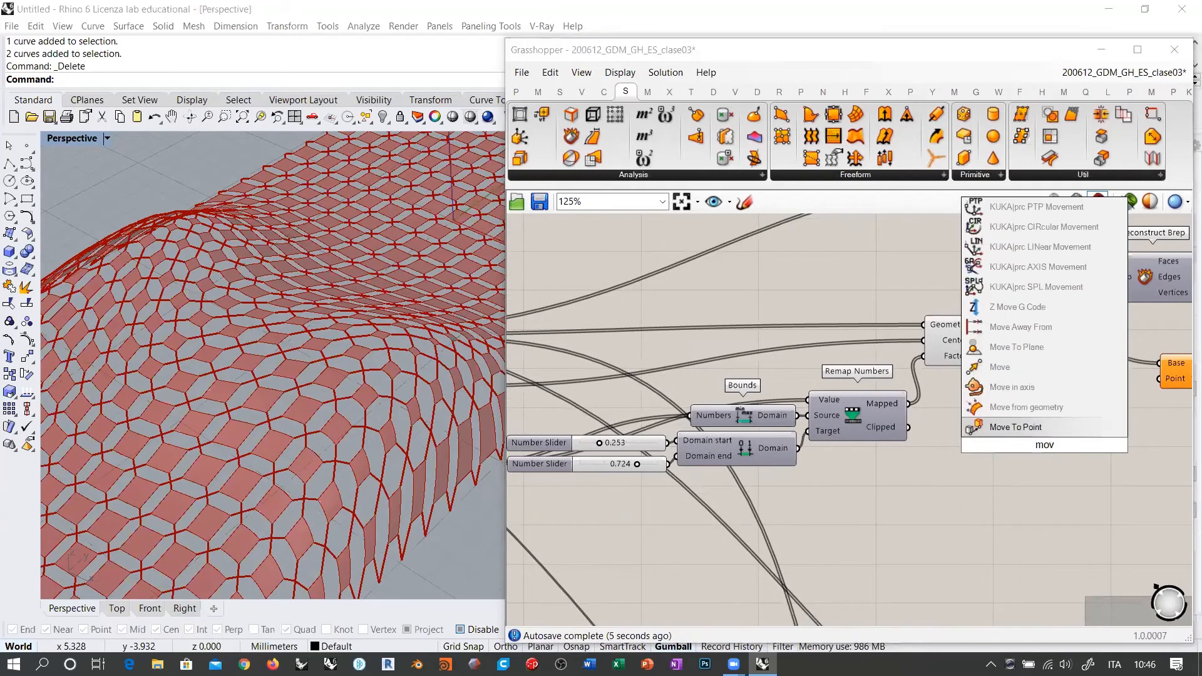
click(999, 367)
Connect Evaluate Surface's Point output to Move's Geometry input and its Normal output to Move's Motion input.
scroll(1064, 422, down, 3)
right_drag(770, 382, 911, 368)
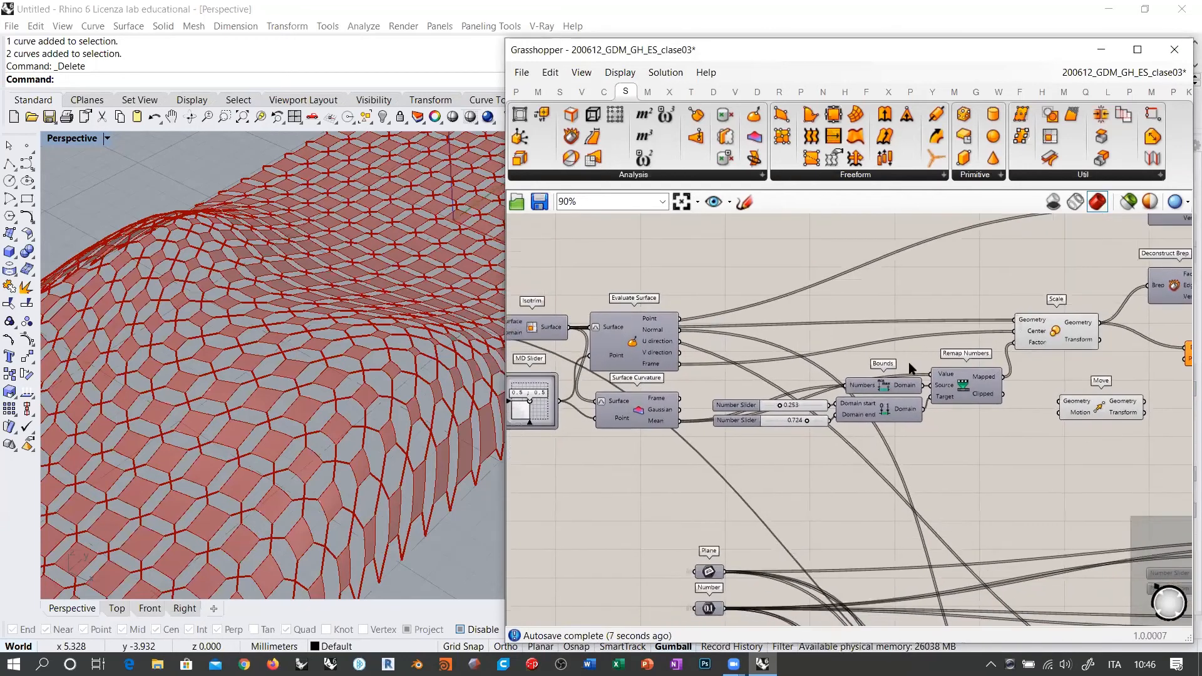
click(632, 327)
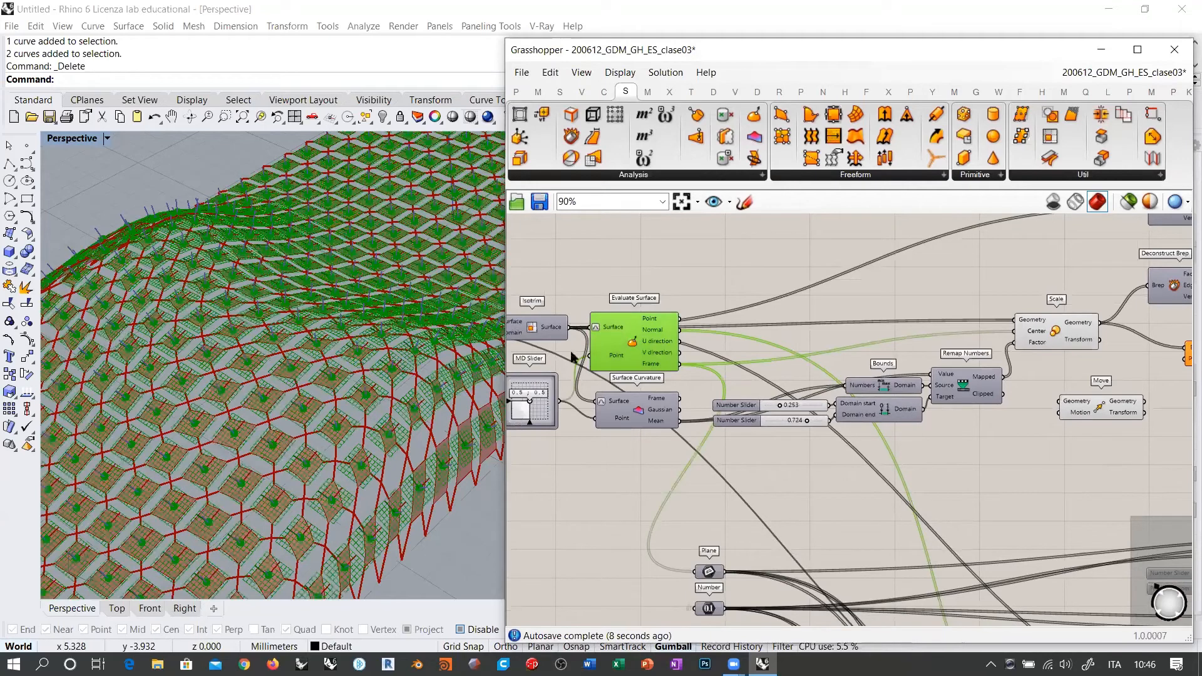
key(ctrl+q)
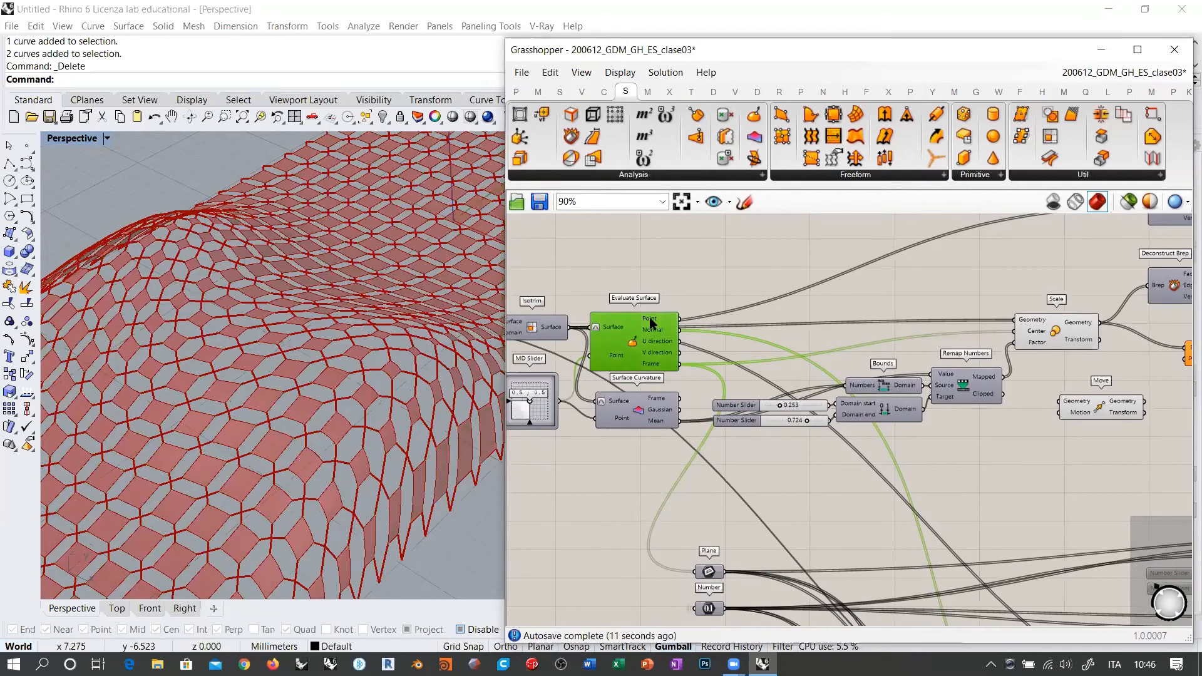
right_drag(684, 328, 582, 302)
drag(585, 295, 956, 374)
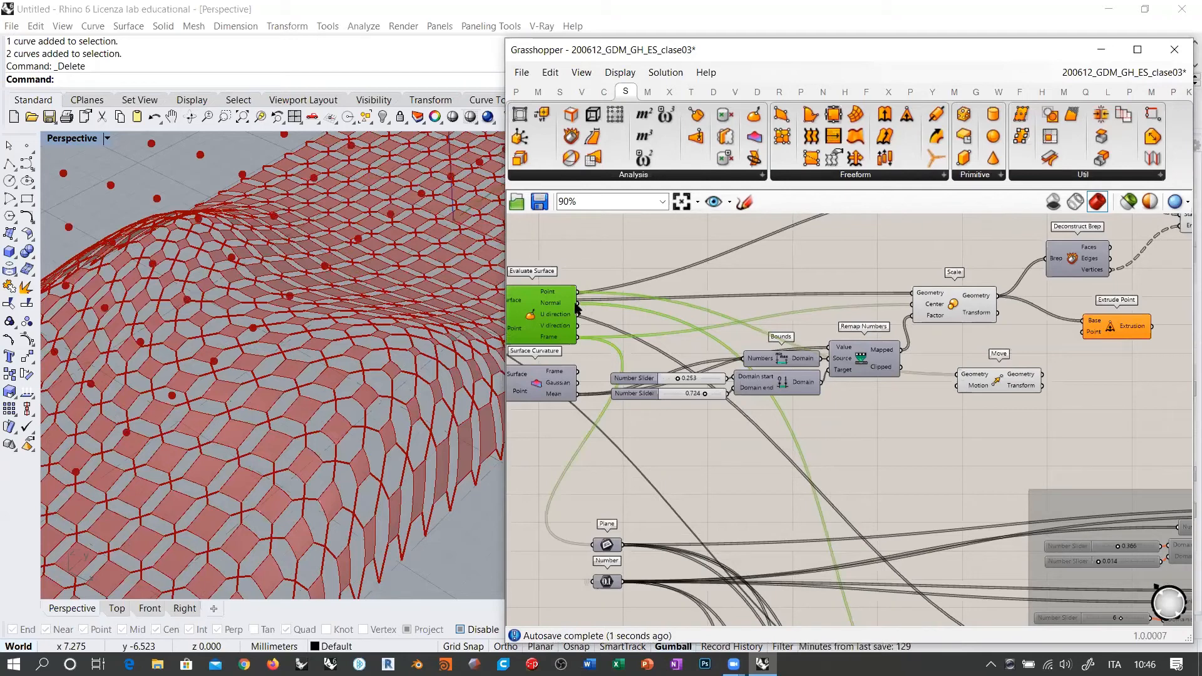
drag(576, 304, 953, 388)
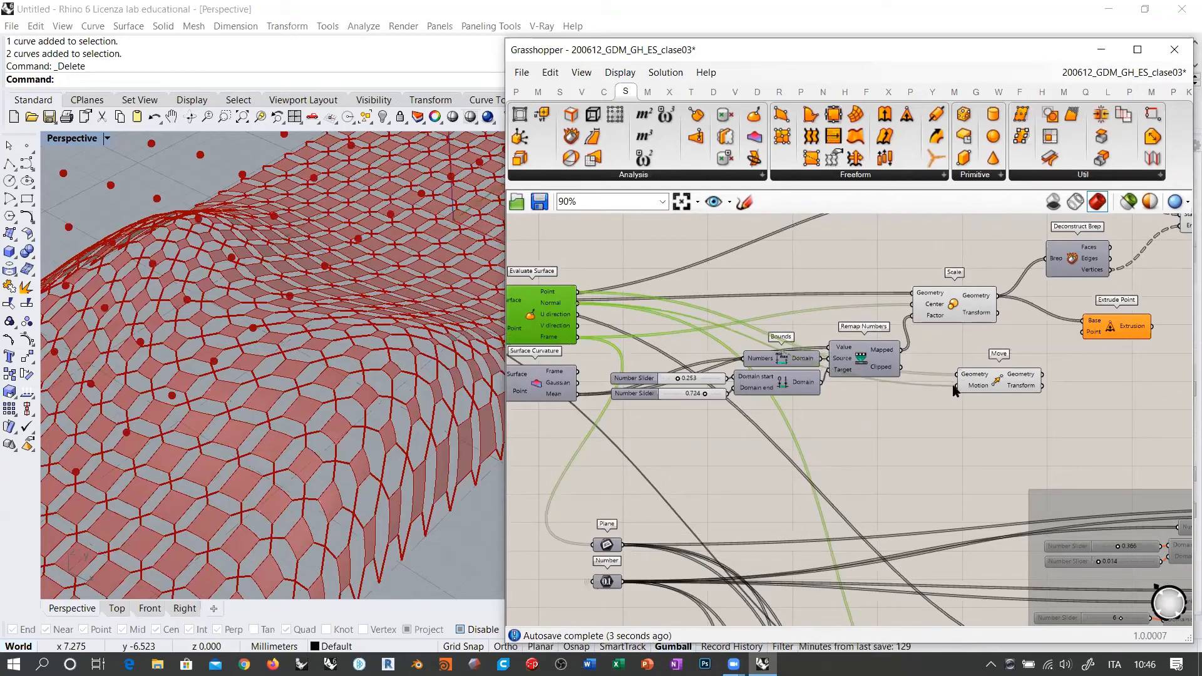
Check the moved points above the panels and connect Move's Geometry output to Extrude Point's Point input.
right_drag(266, 313, 231, 276)
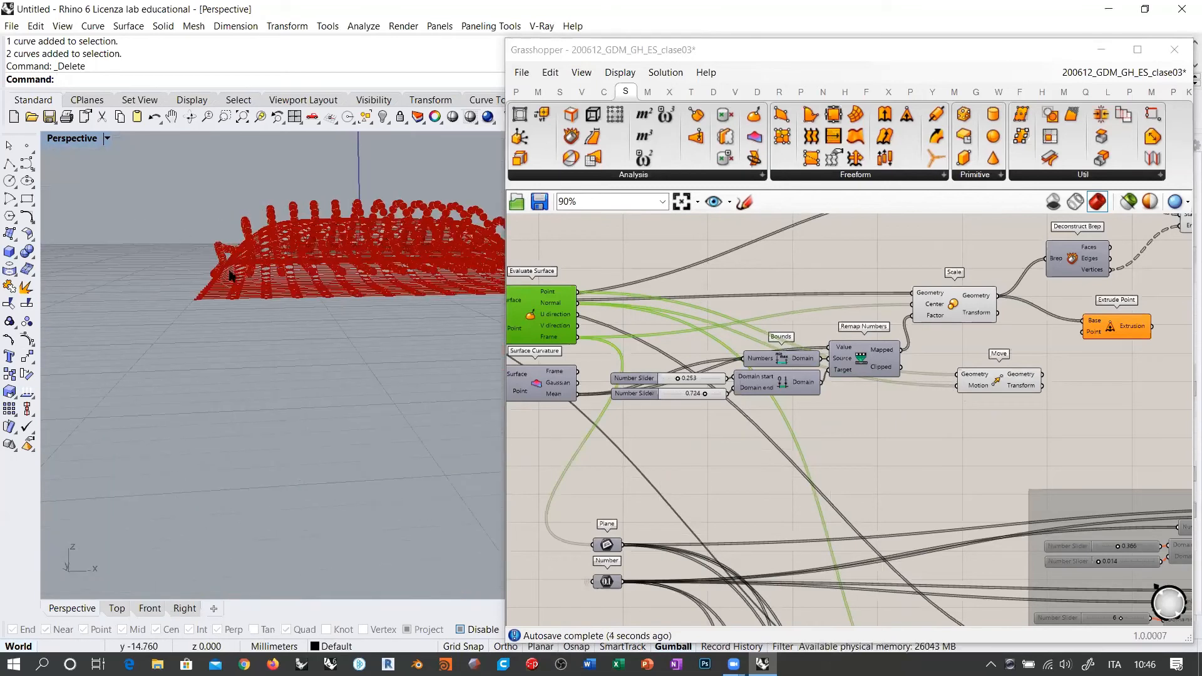
right_drag(252, 205, 442, 314)
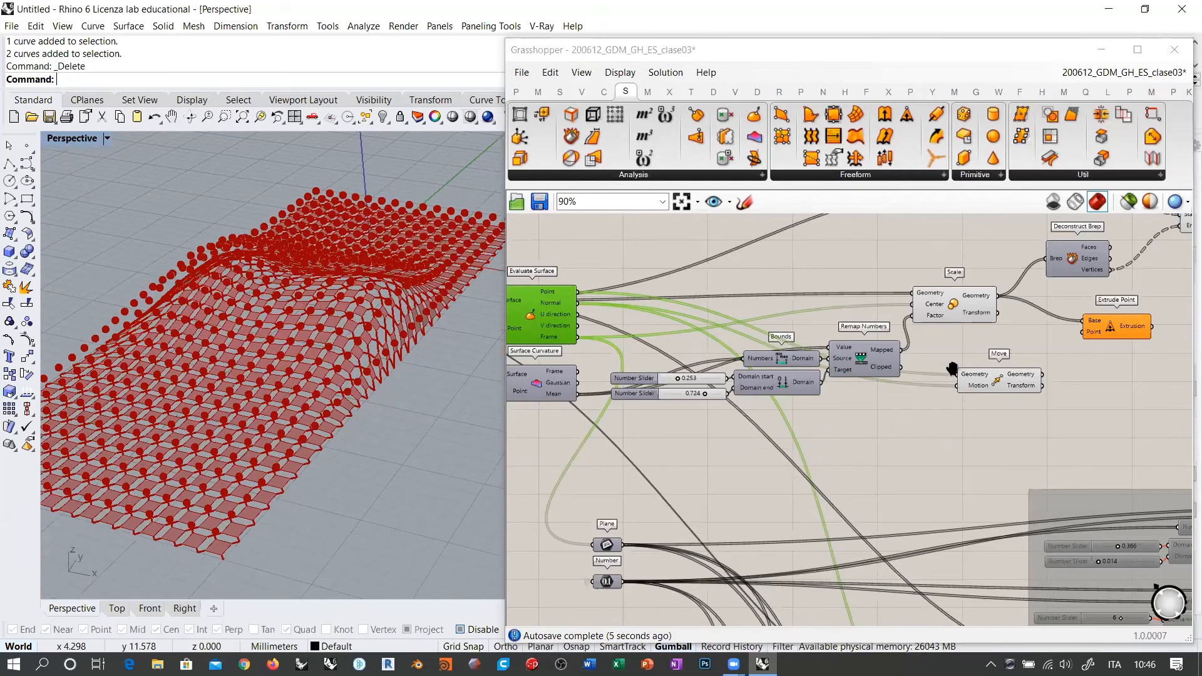
scroll(861, 378, up, 3)
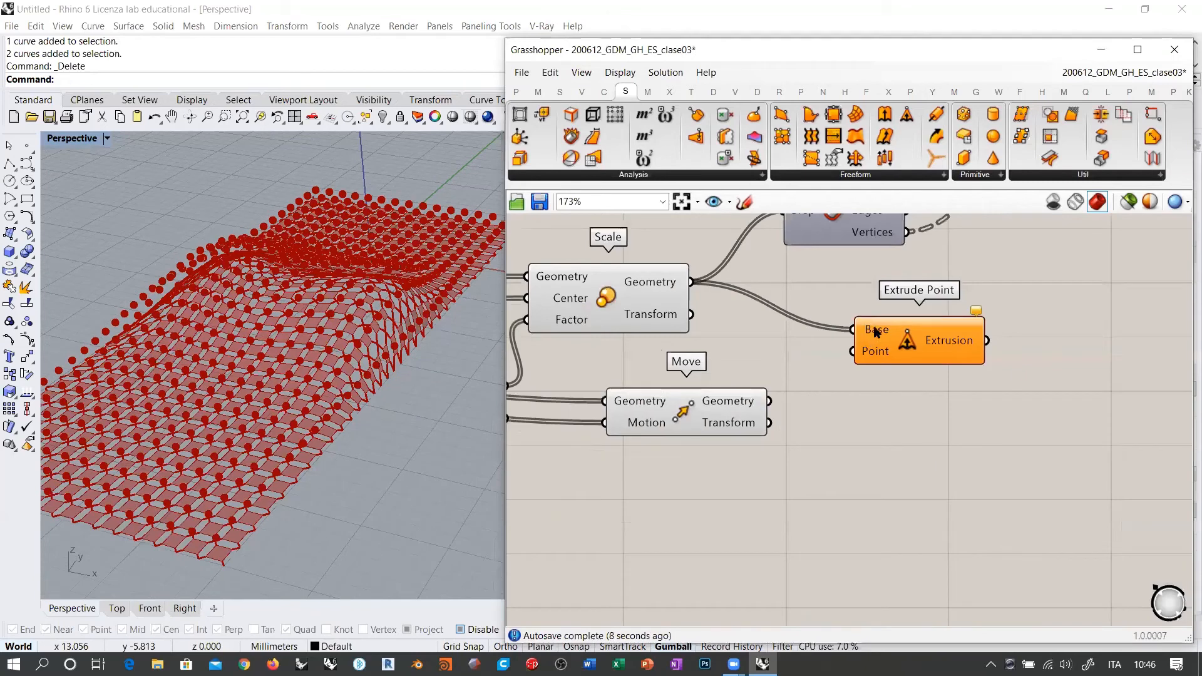
mouse_move(729, 407)
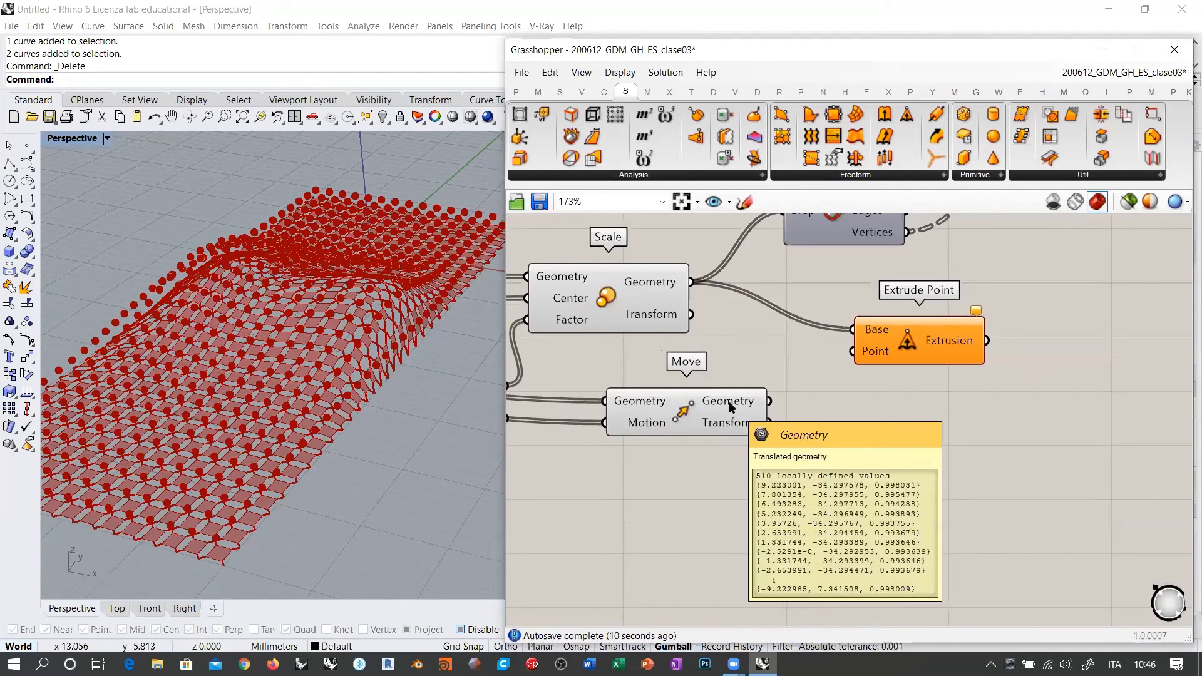
mouse_move(661, 284)
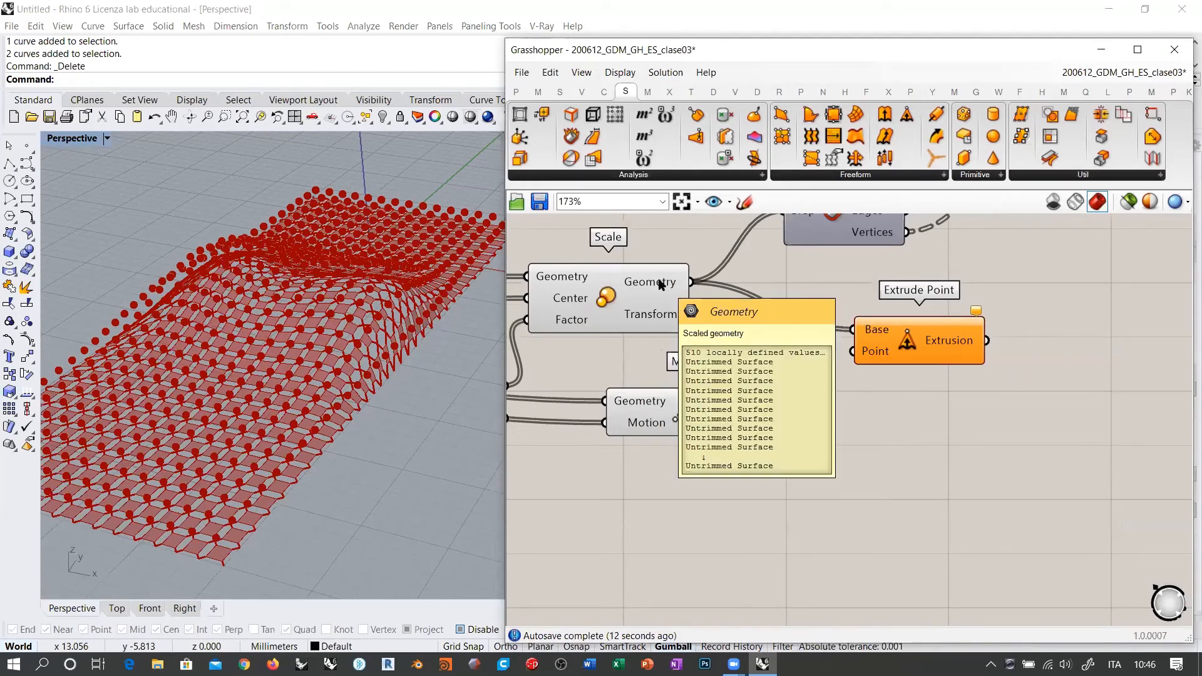
drag(769, 400, 853, 351)
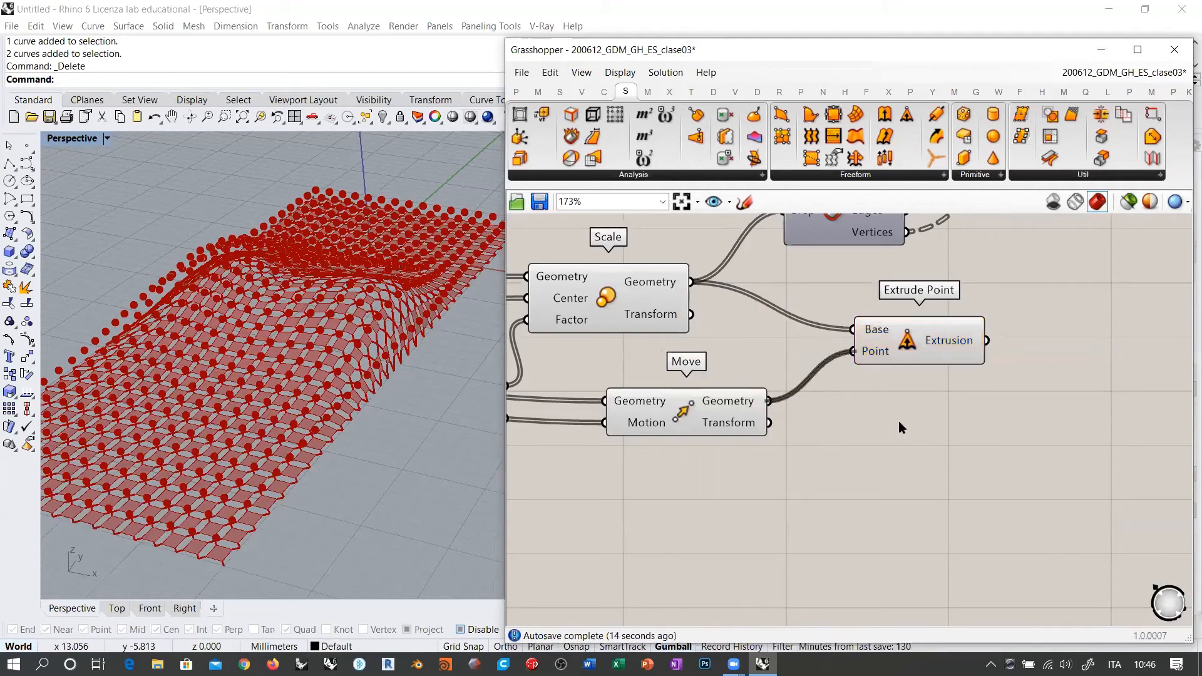
Inspect the pyramids on the surface and shift the Extrude Point and Move components further away from Scale.
right_drag(297, 287, 281, 317)
scroll(198, 307, up, 6)
right_drag(197, 306, 393, 270)
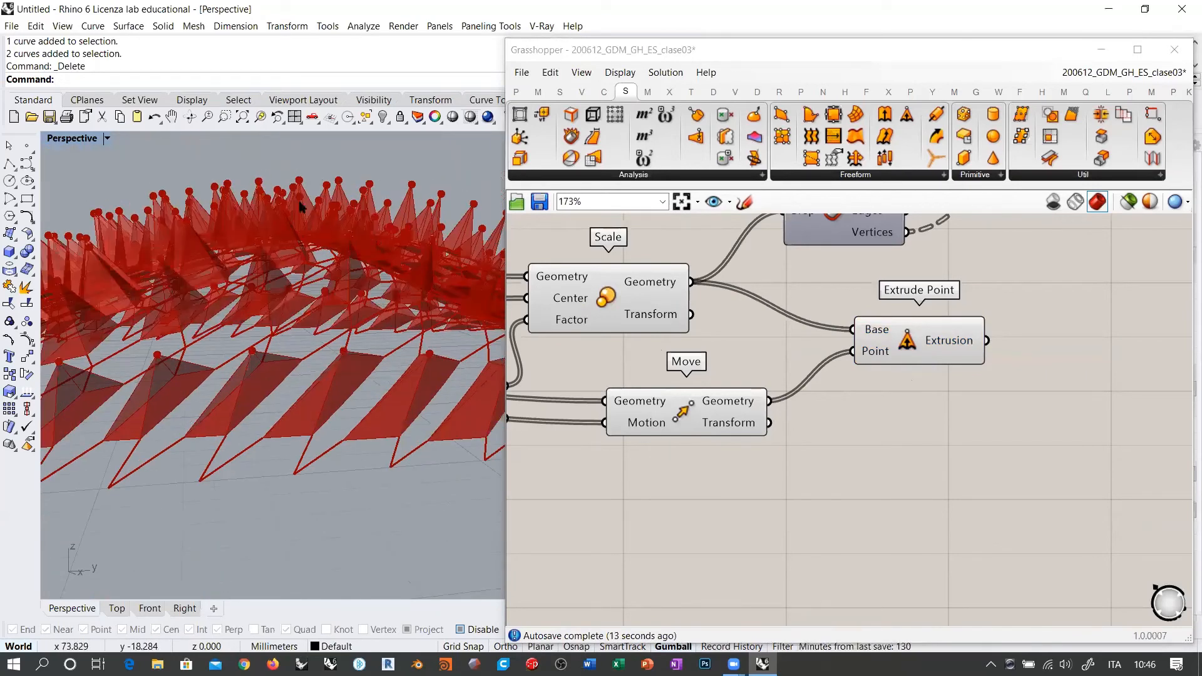
right_drag(455, 250, 358, 321)
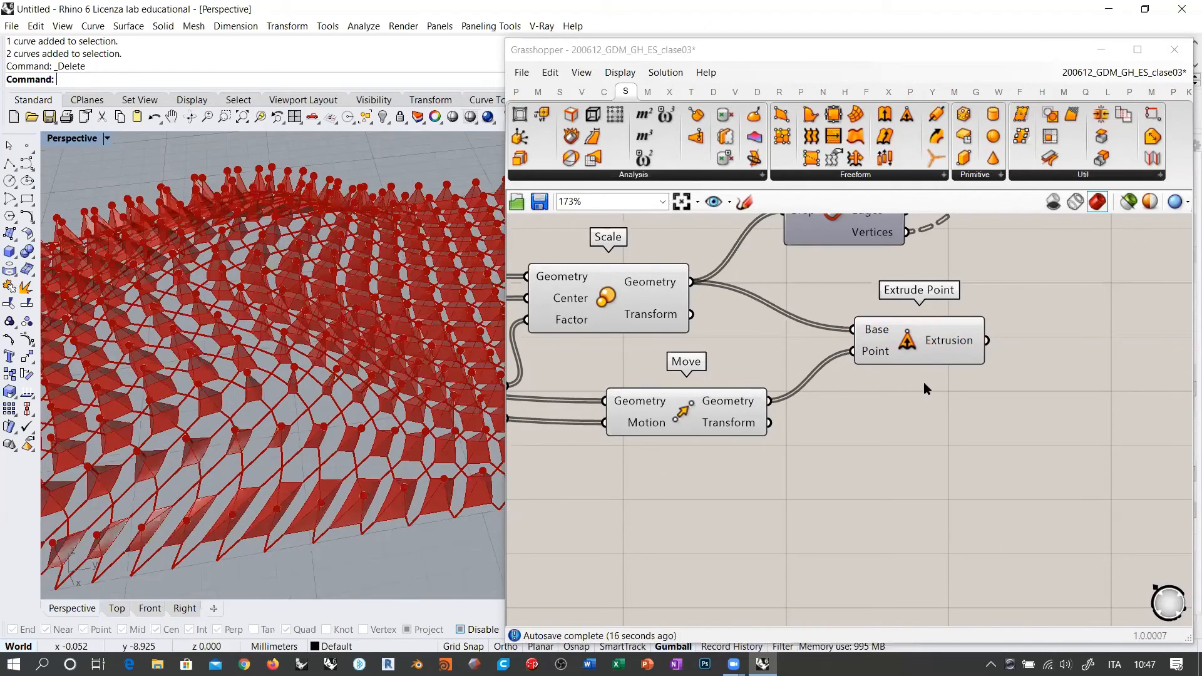
drag(908, 341, 1032, 337)
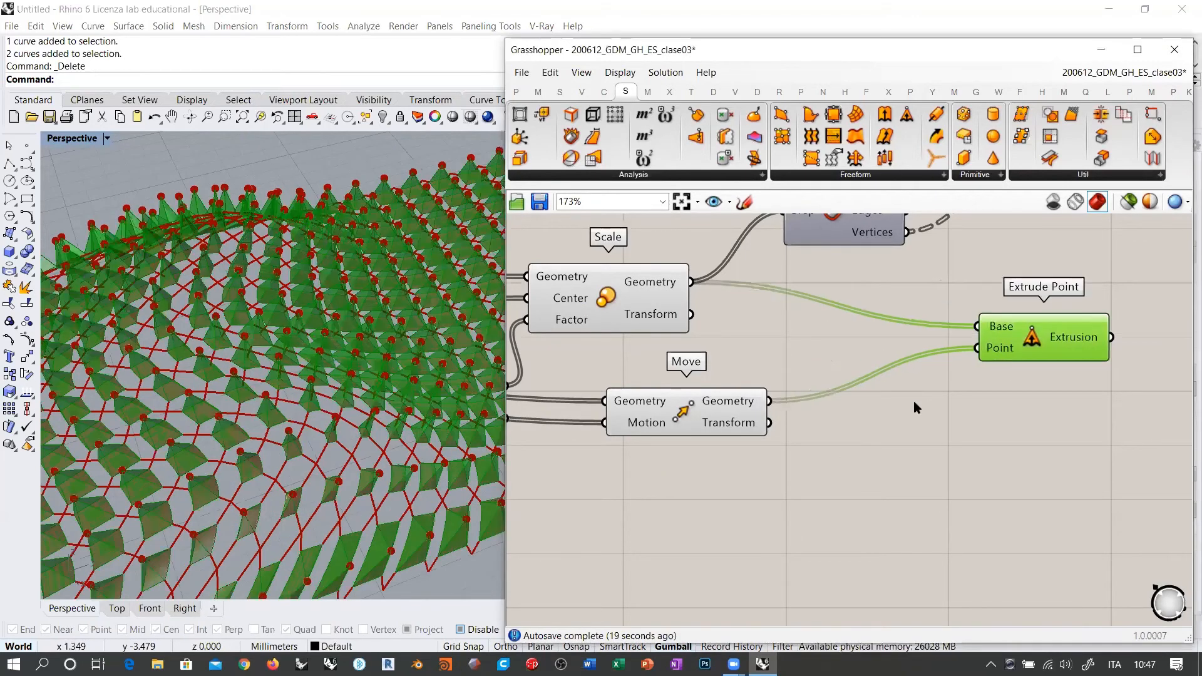
drag(736, 427, 883, 418)
click(1004, 405)
right_drag(1003, 405, 906, 430)
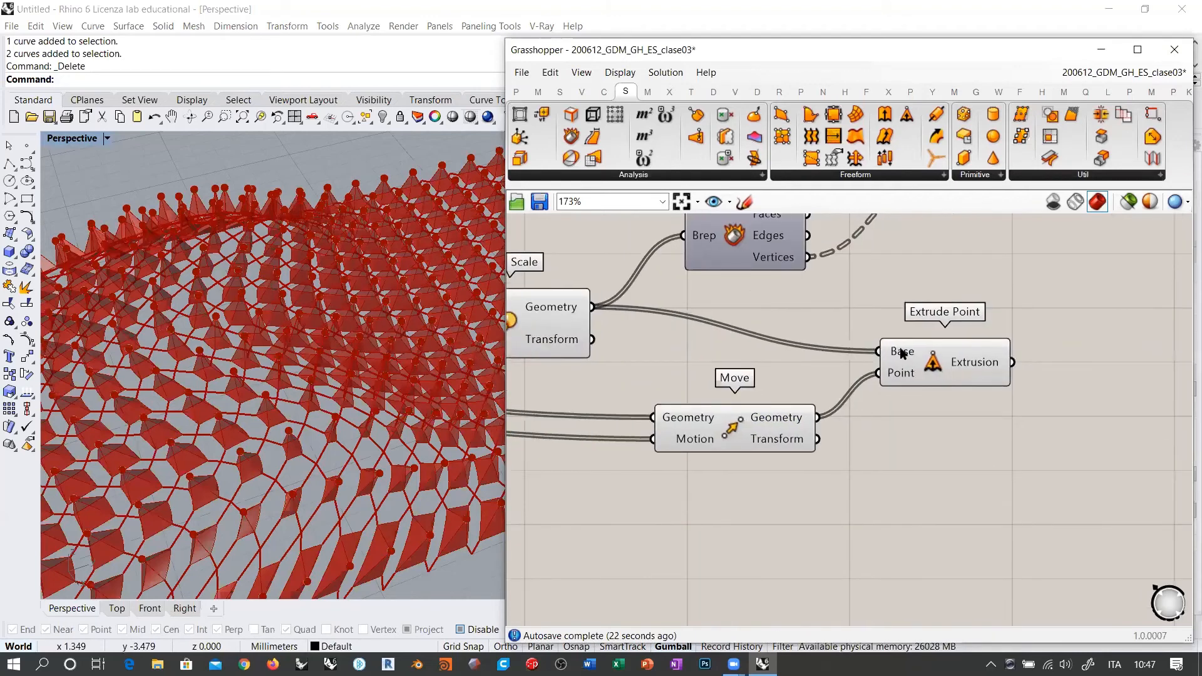
Check the Extrude Point, Scale and Deconstruct Brep outputs, move Extrude Point further away and add a Join Curves component.
mouse_move(901, 354)
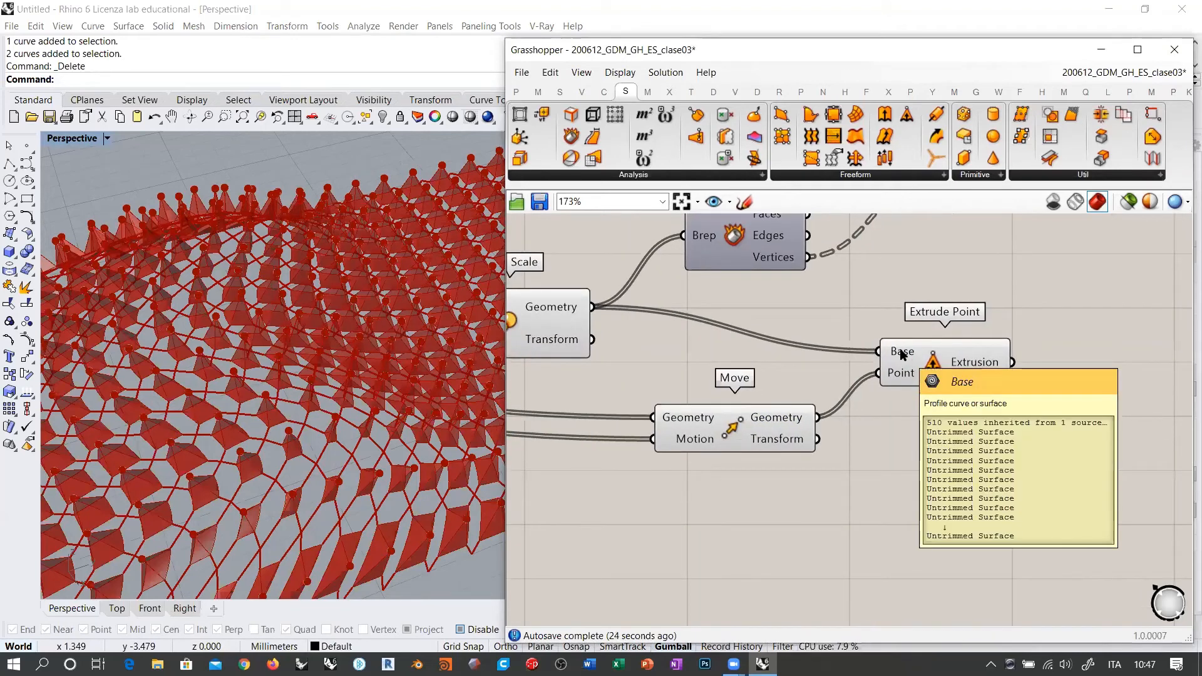
mouse_move(976, 366)
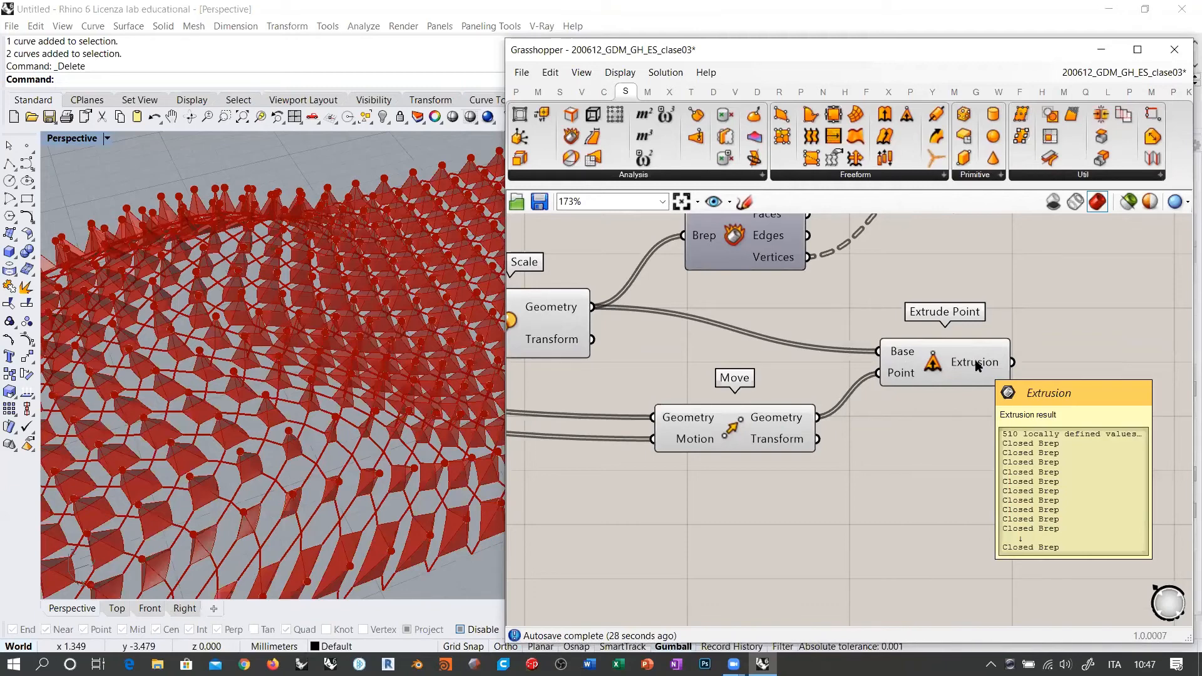
right_drag(807, 327, 782, 444)
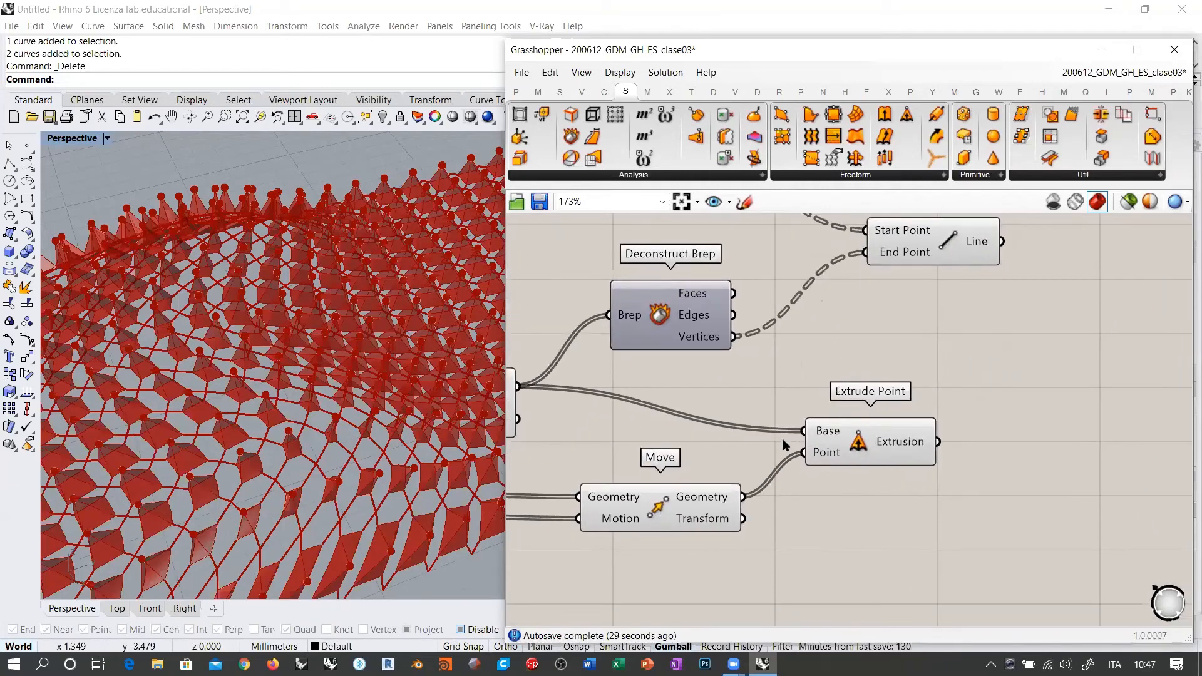
right_drag(641, 370, 806, 346)
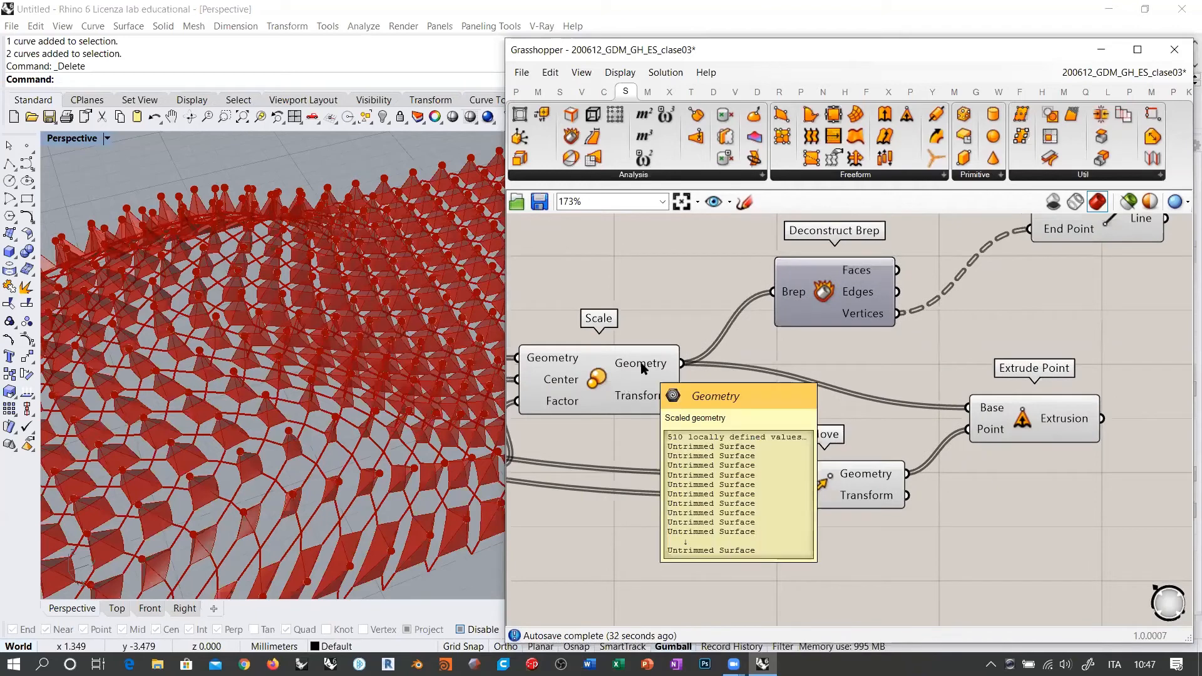
right_drag(794, 387, 609, 392)
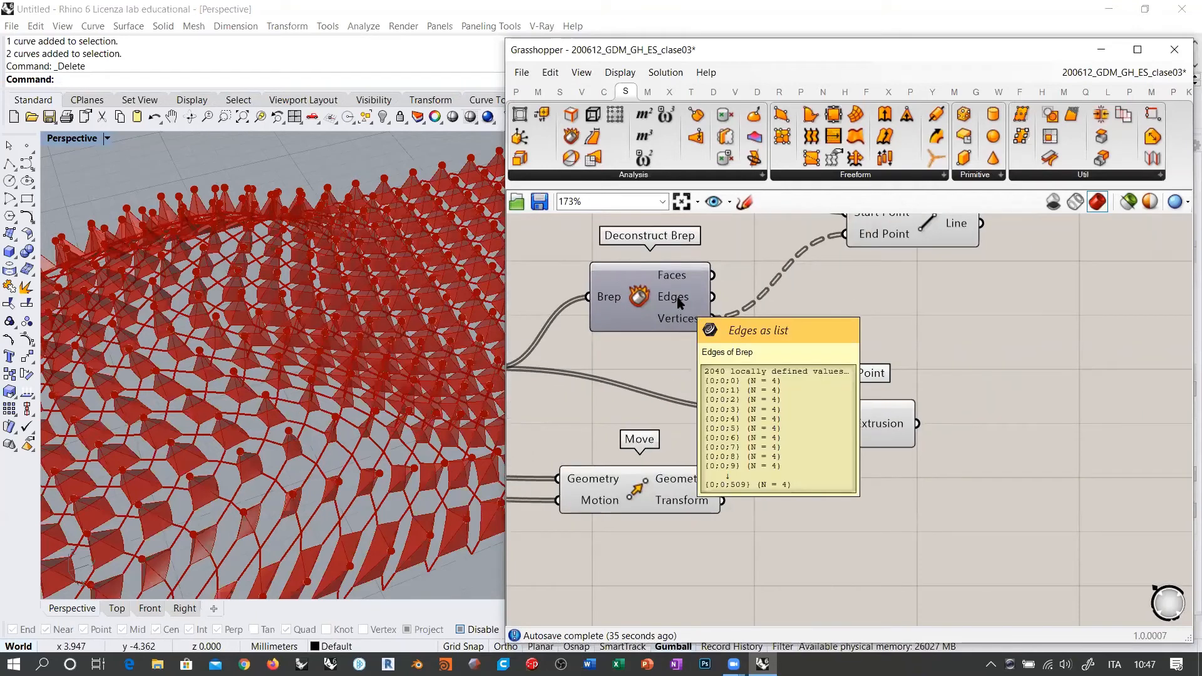
drag(838, 424, 949, 446)
double_click(879, 384)
text(join)
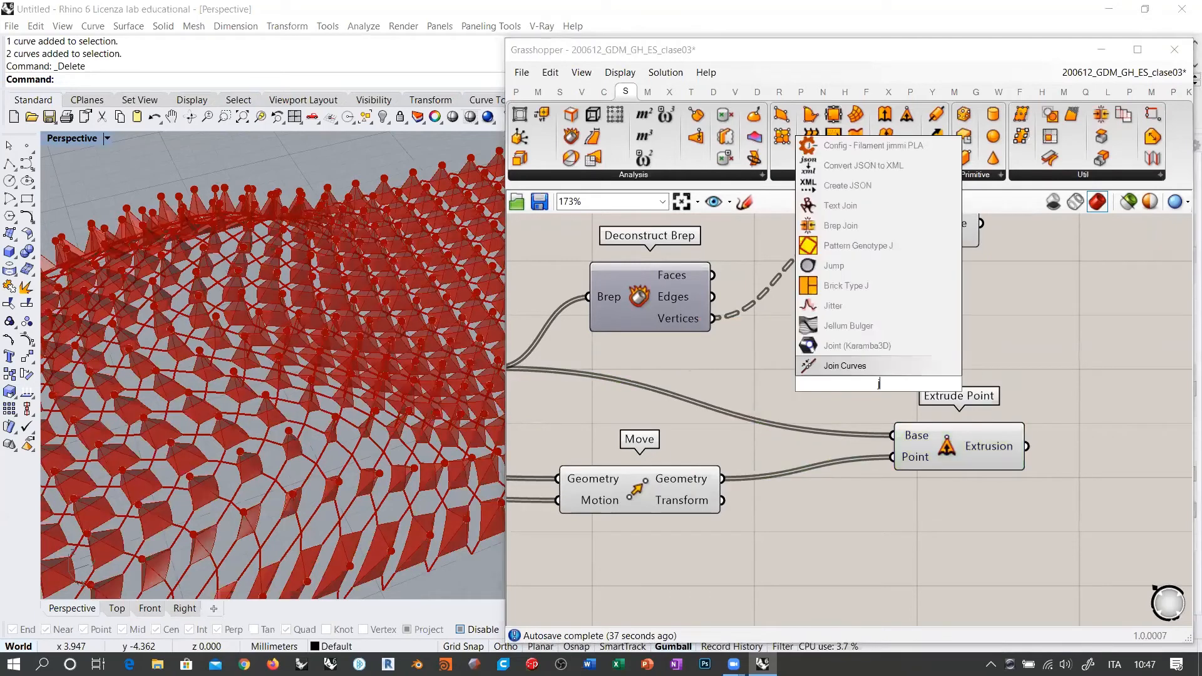
click(844, 326)
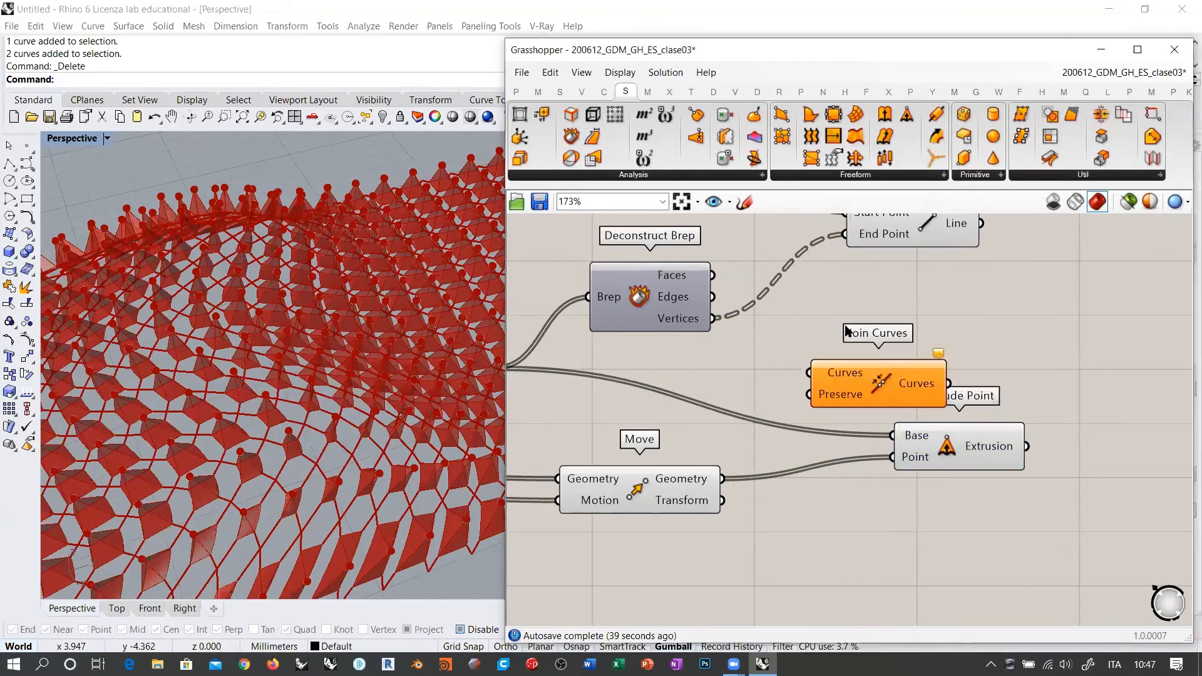
Connect the lower Deconstruct Brep's Edges output to Join Curves' Curves input and flatten the Join Curves output.
drag(790, 351, 808, 373)
drag(927, 383, 846, 376)
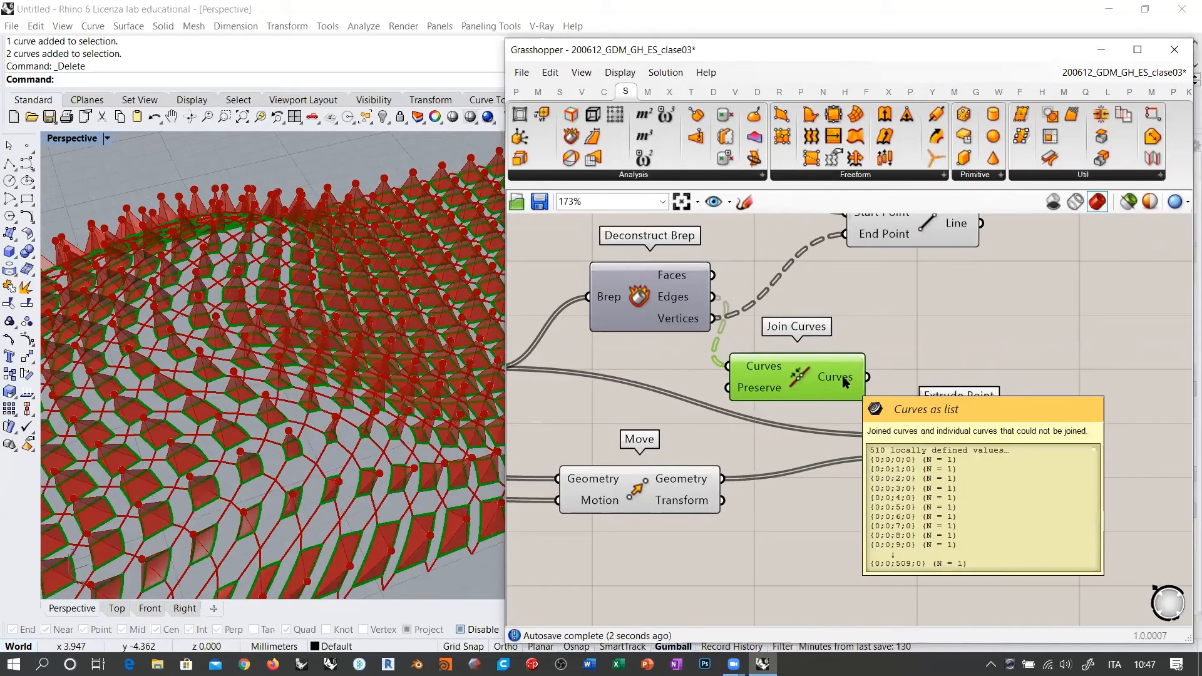
right_click(844, 380)
click(863, 437)
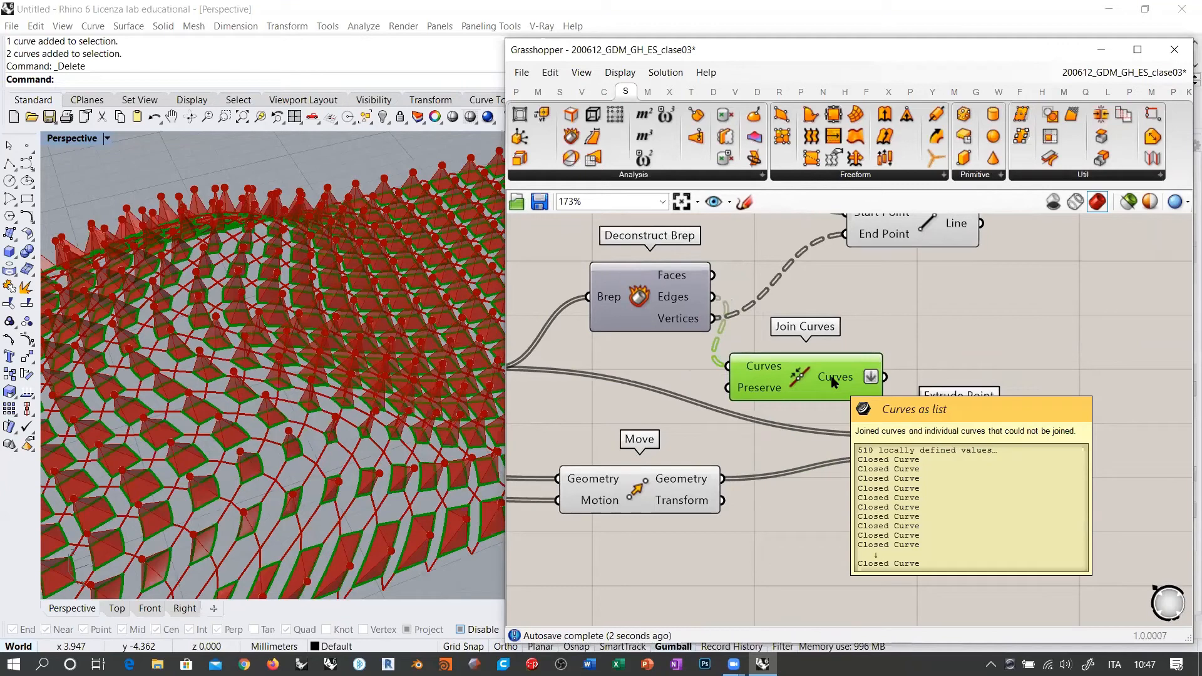
Shift Extrude Point further away and connect Join Curves' Curves output to its Base input.
drag(946, 441, 1016, 445)
click(939, 408)
drag(883, 377, 967, 440)
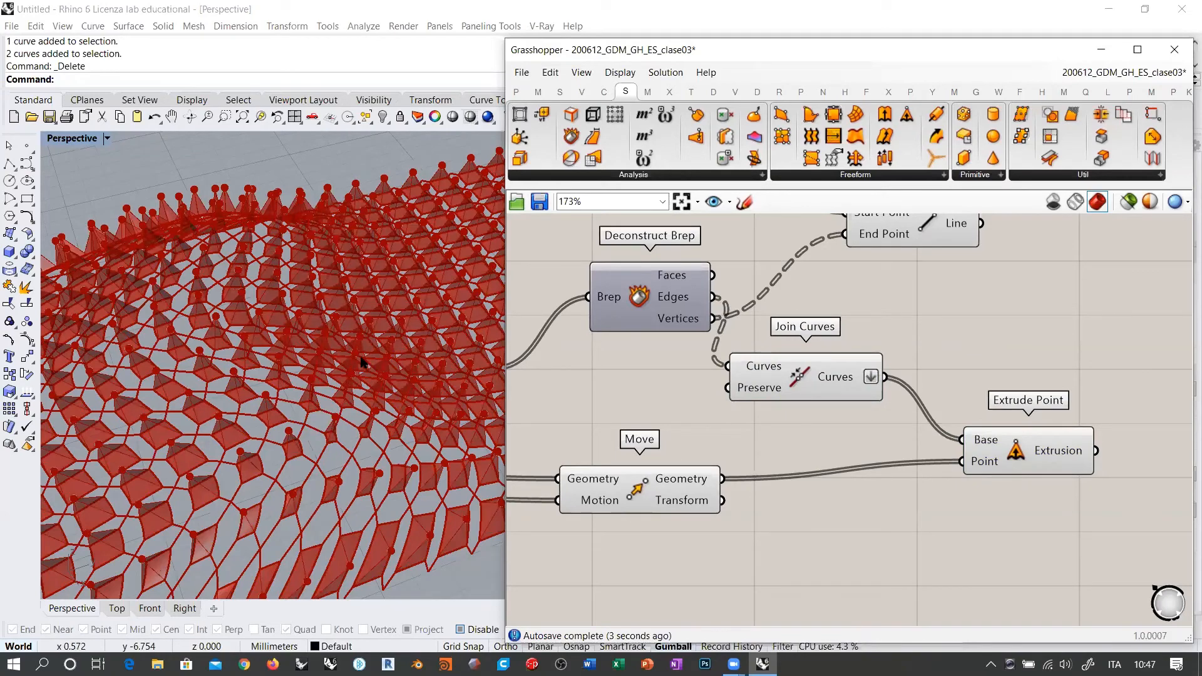
Compare the pyramids built from the joined curves with those from Scale's Geometry by swapping Extrude Point's Base connection and restoring it.
right_drag(332, 349, 319, 419)
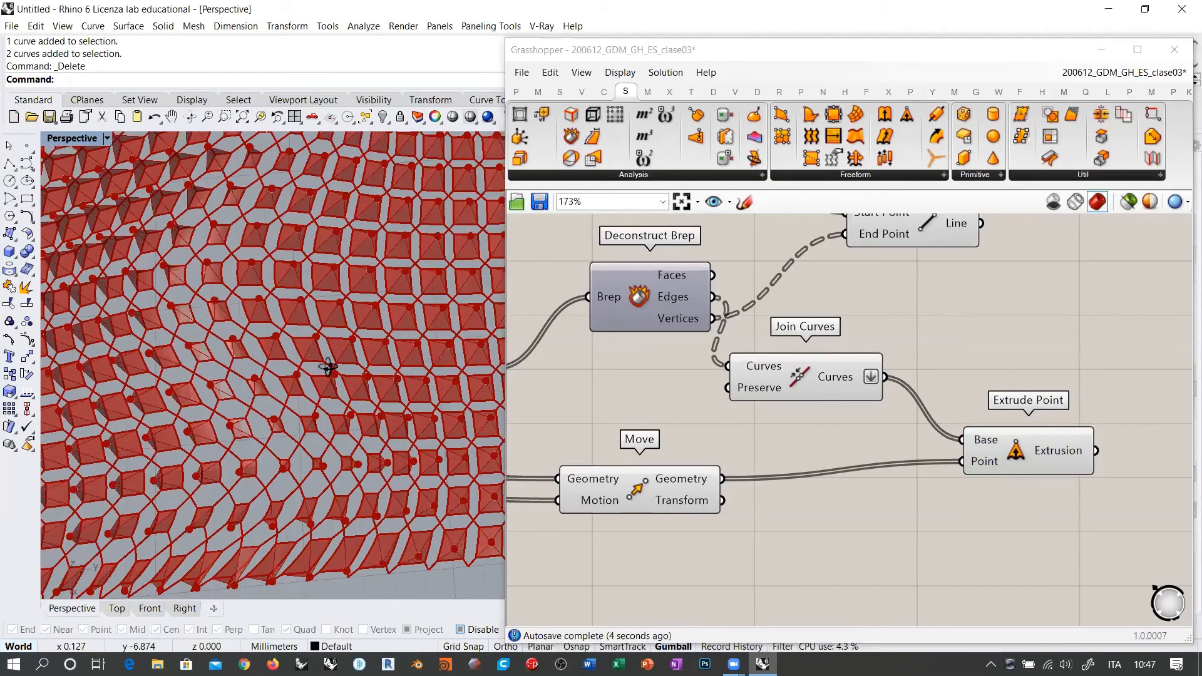
mouse_move(324, 367)
right_down()
mouse_move(301, 338)
mouse_move(336, 290)
mouse_move(338, 349)
right_up()
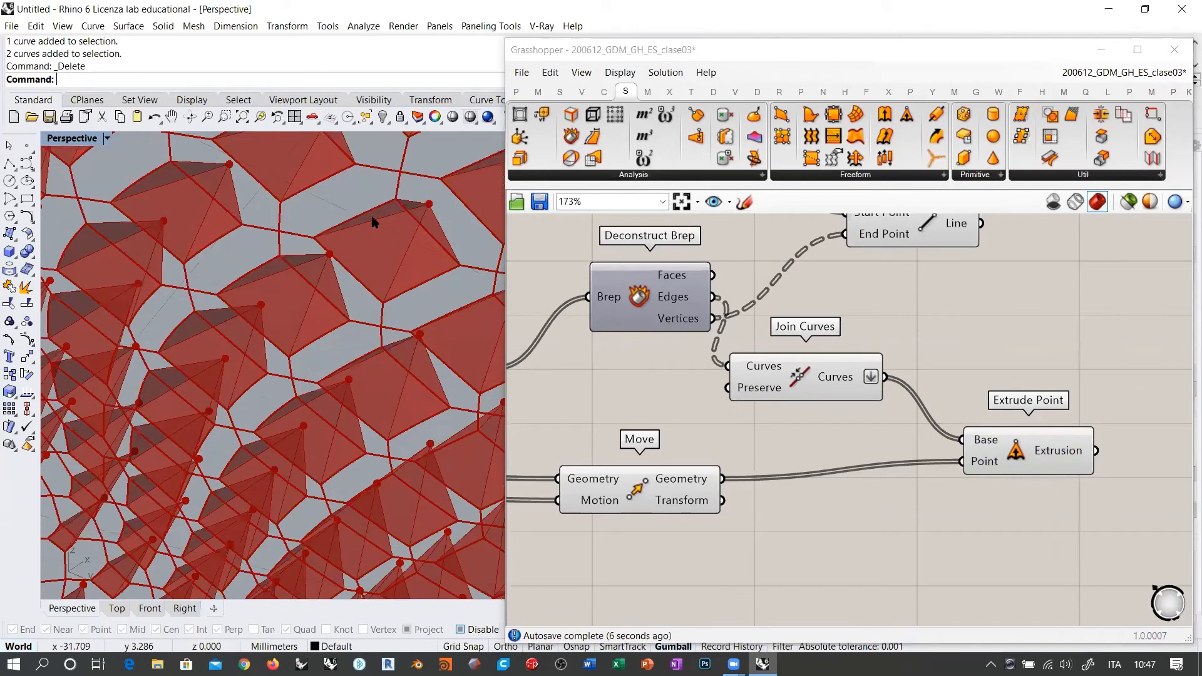
scroll(378, 206, up, 3)
mouse_move(1072, 456)
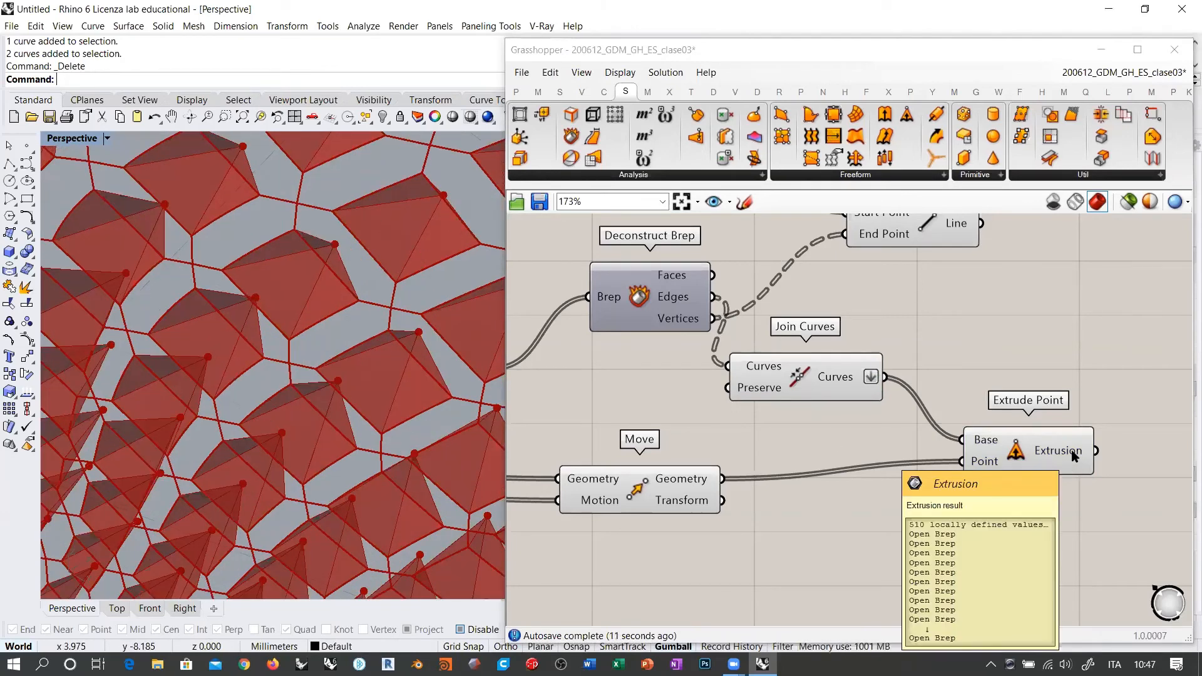
scroll(1073, 451, down, 2)
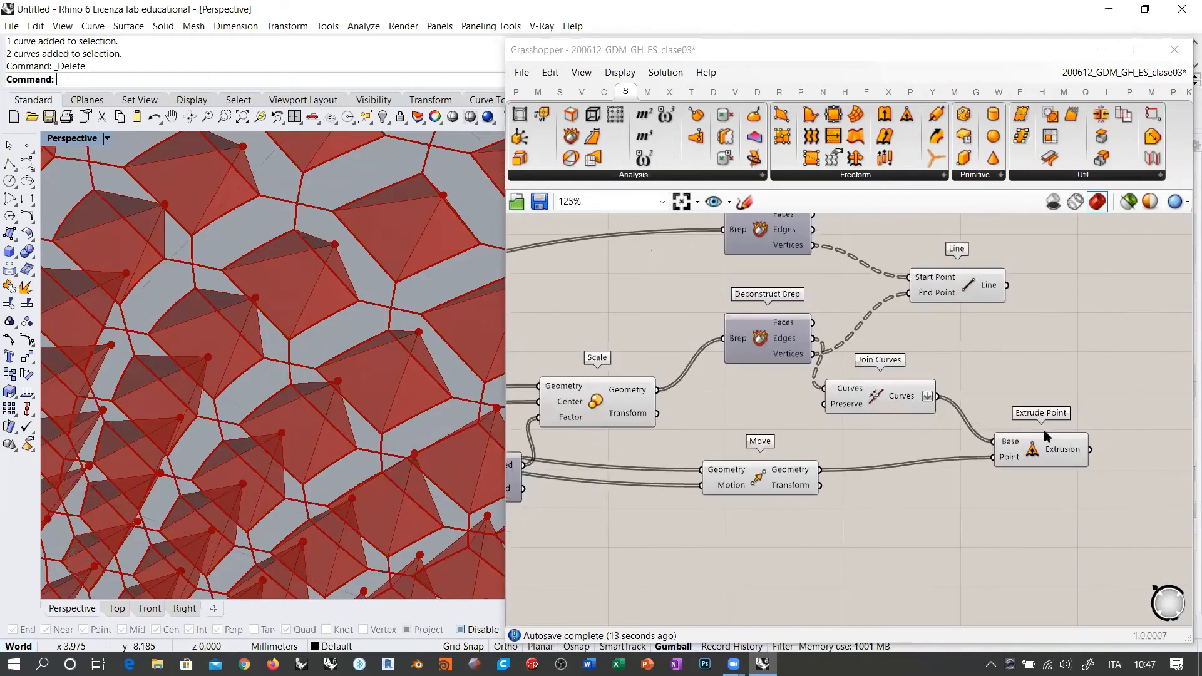
drag(673, 388, 1006, 430)
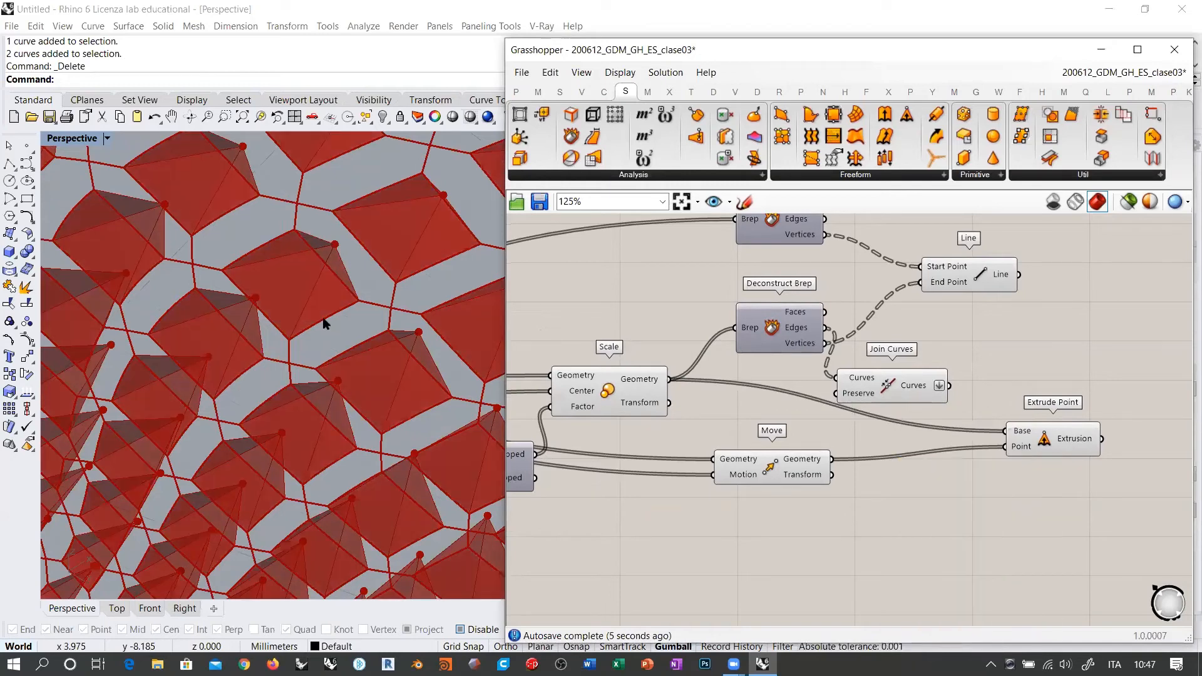
drag(949, 385, 1005, 431)
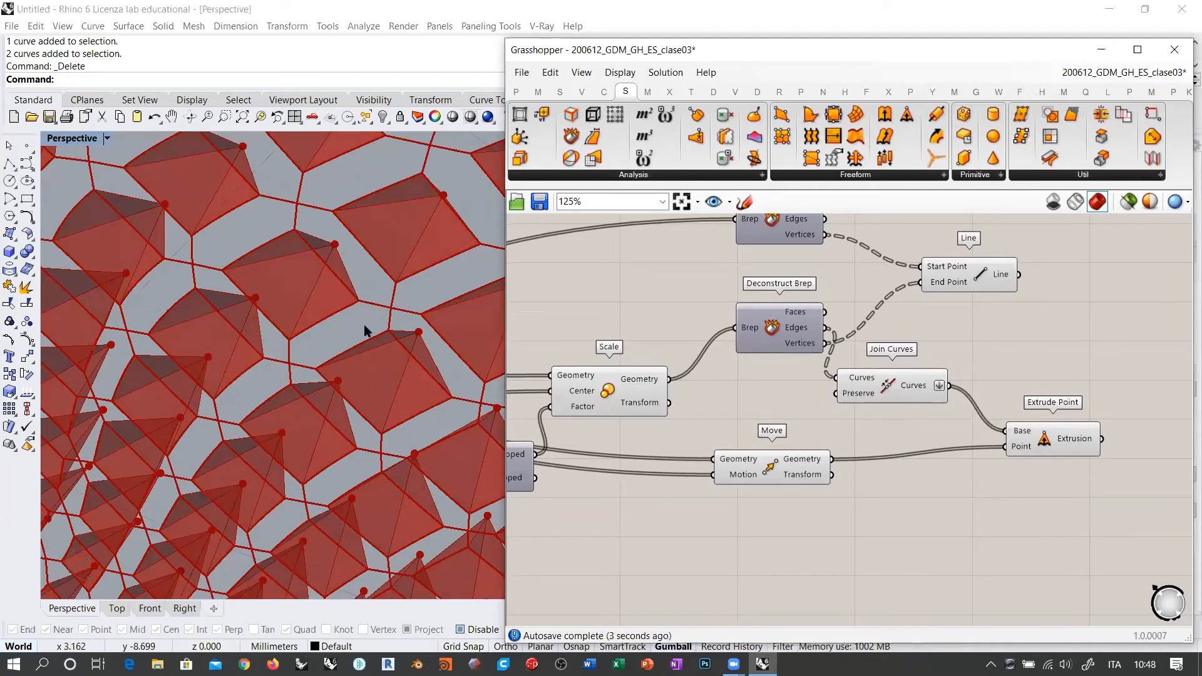
Examine the pyramids and connecting lines across the whole surface from several angles and distances.
right_drag(372, 339, 284, 468)
scroll(282, 410, down, 5)
right_drag(282, 412, 417, 448)
scroll(304, 383, up, 5)
scroll(299, 358, down, 5)
scroll(316, 358, down, 5)
right_drag(206, 348, 377, 350)
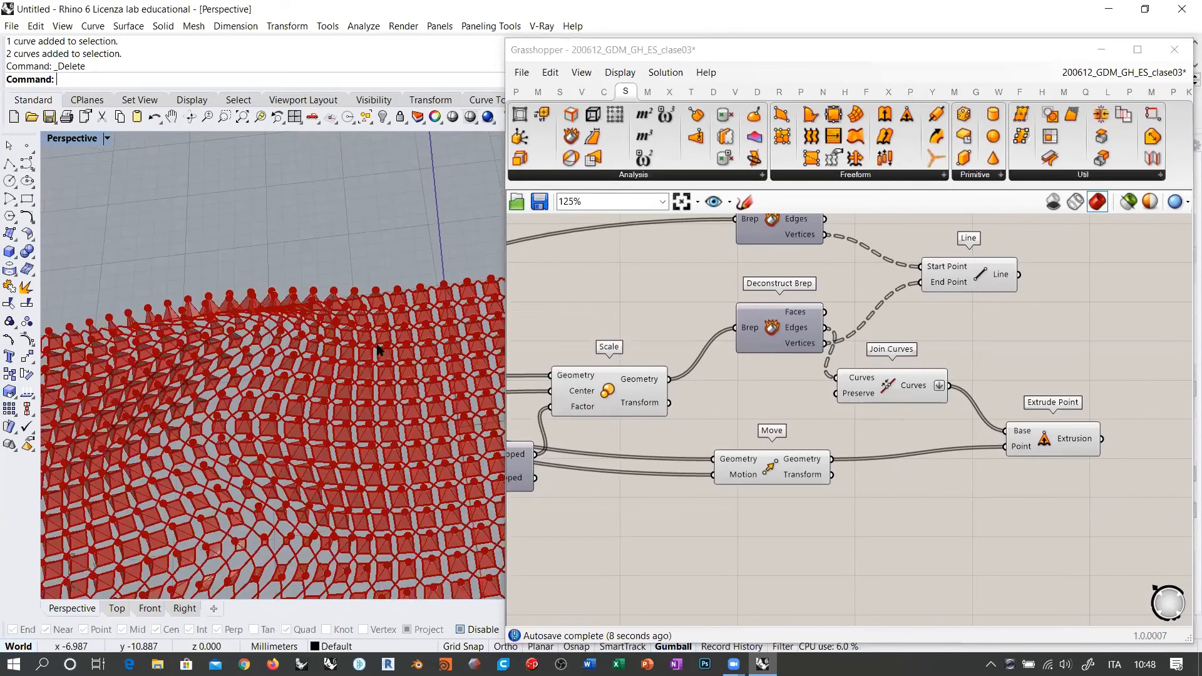
scroll(333, 410, down, 5)
right_drag(332, 415, 327, 434)
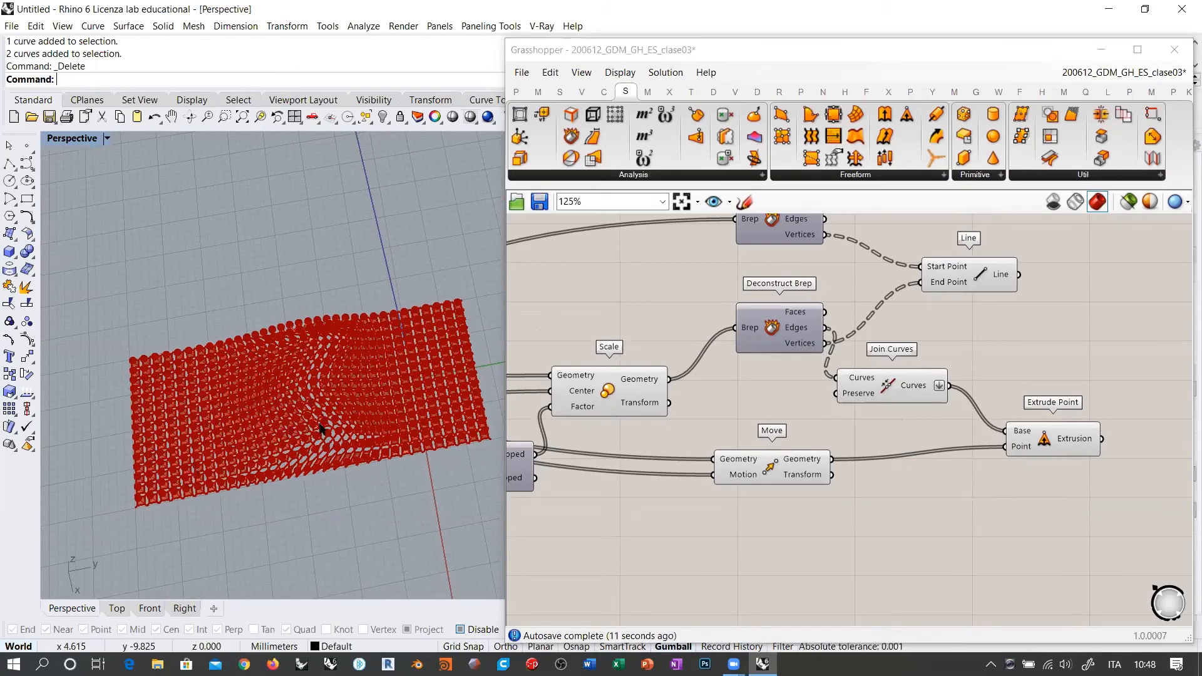
scroll(319, 429, up, 8)
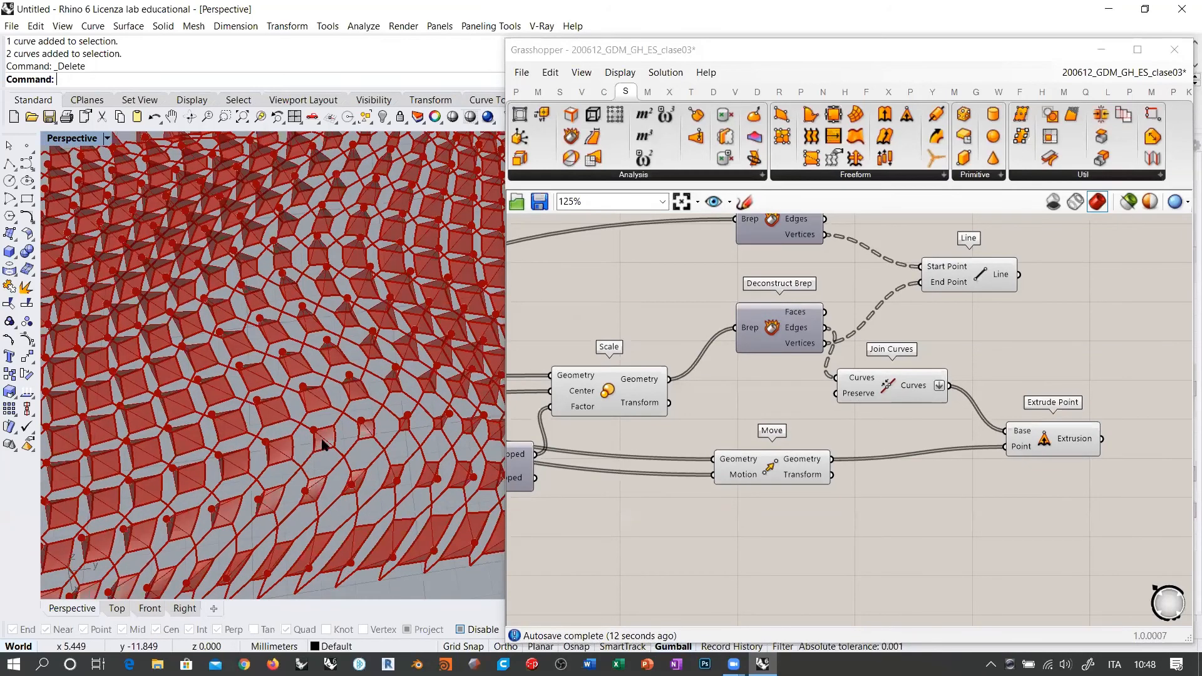
right_drag(322, 440, 331, 431)
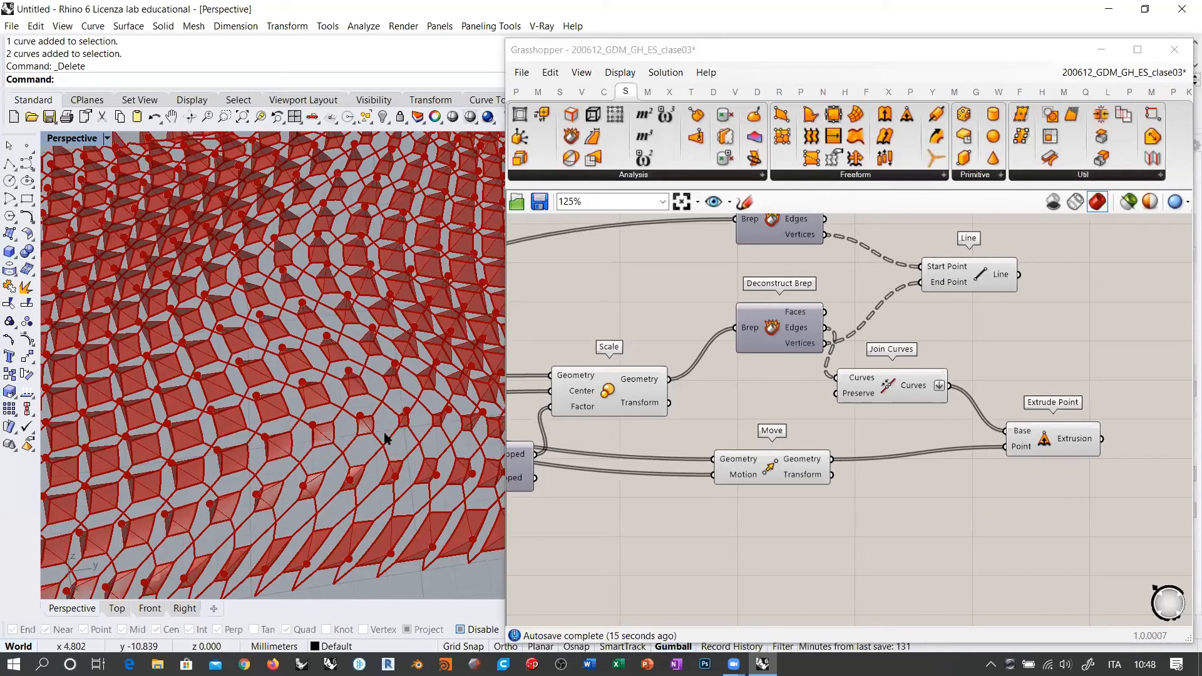
Duplicate Join Curves beneath the Line component and connect the upper Deconstruct Brep's Edges output to the copy's Curves input.
right_drag(948, 427, 816, 454)
click(784, 408)
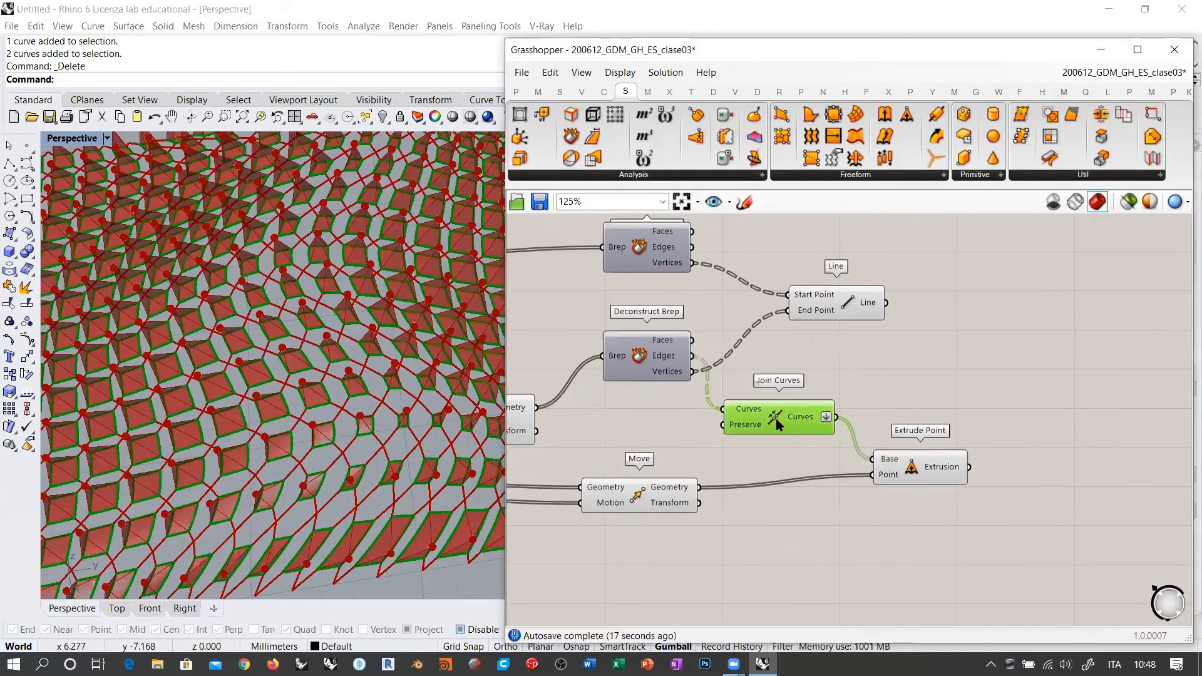
drag(784, 408, 783, 408)
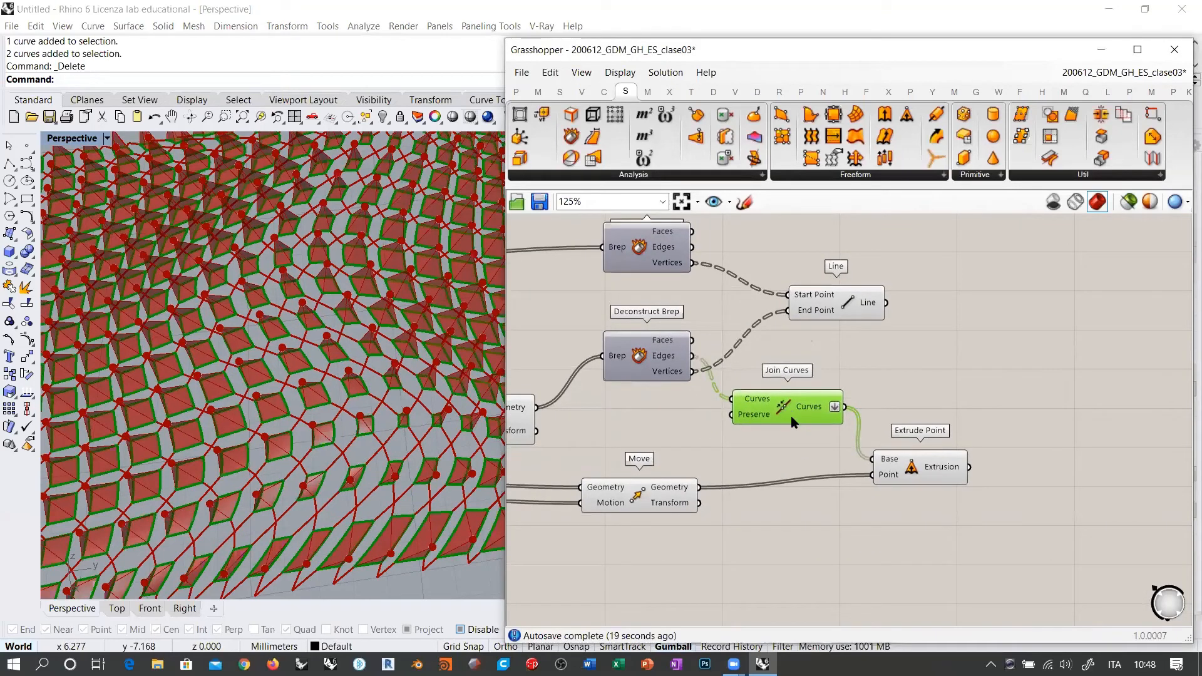
right_drag(820, 314, 789, 408)
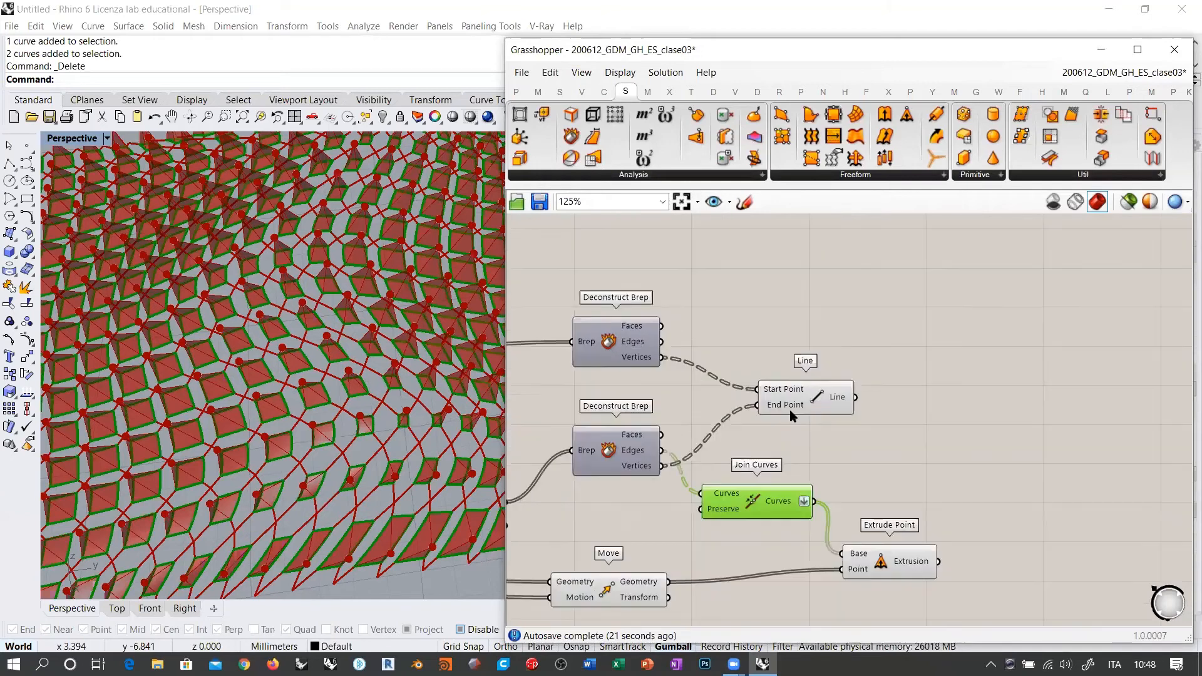
drag(806, 390, 825, 323)
drag(766, 487, 810, 391)
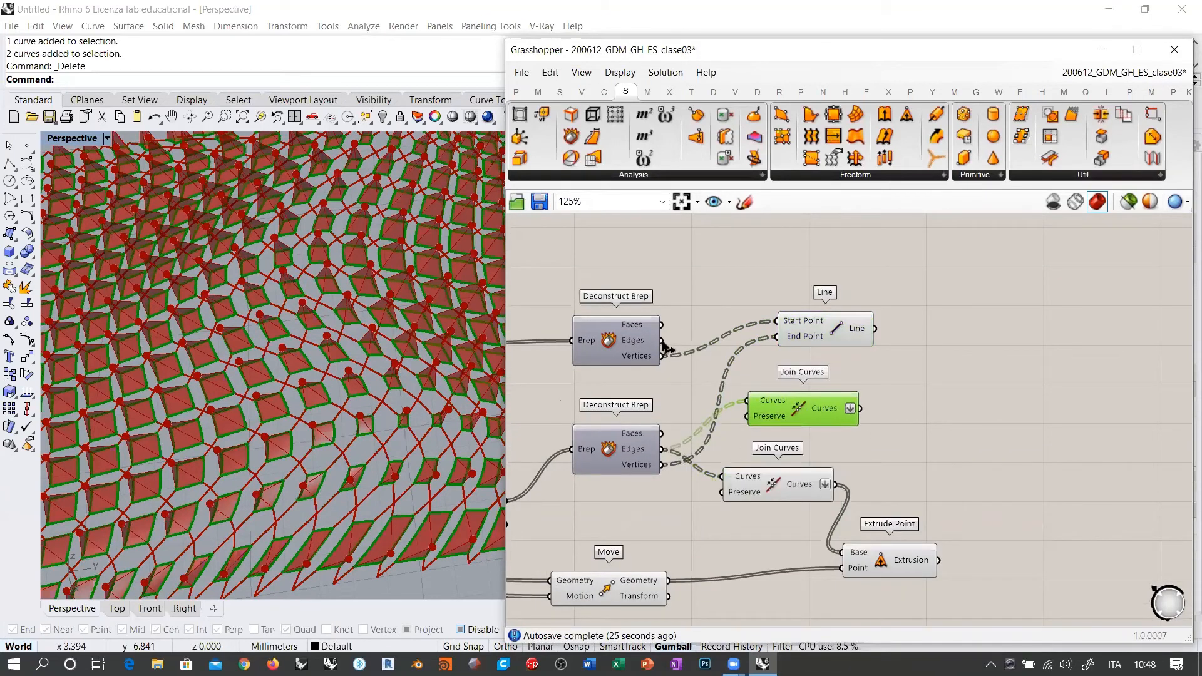
drag(661, 340, 753, 401)
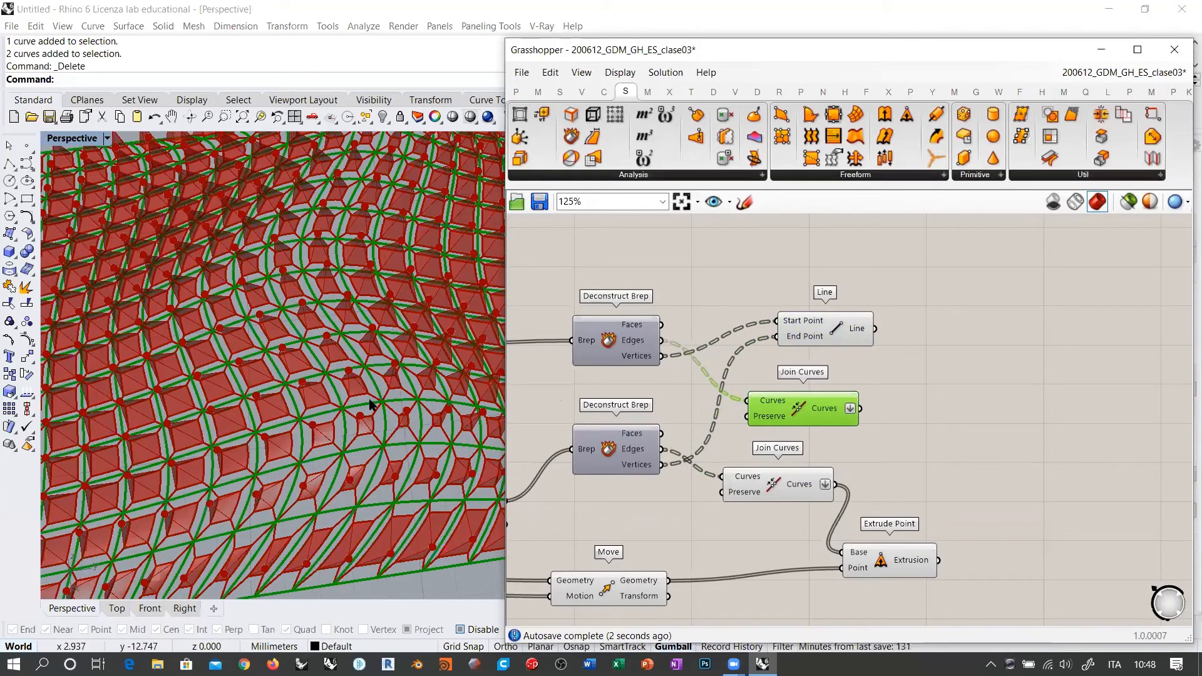
Move Extrude Point further away and align the lower Join Curves component beneath the upper one.
right_drag(811, 508, 713, 491)
drag(795, 533, 897, 532)
drag(671, 464, 709, 463)
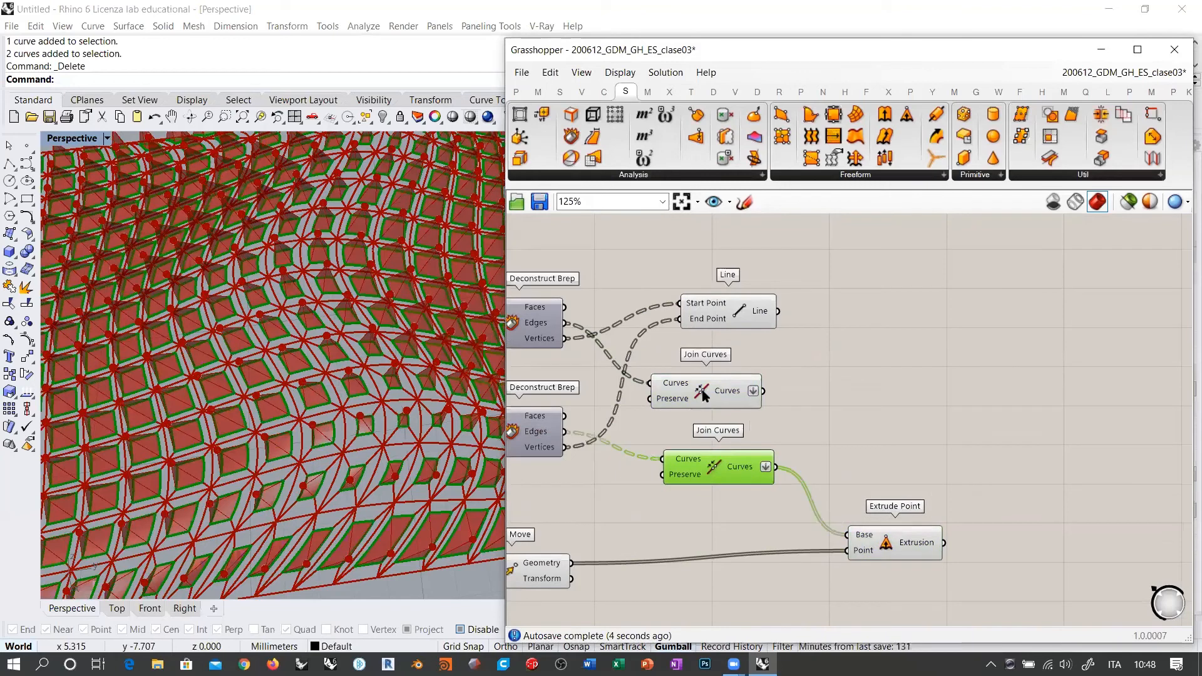
click(704, 394)
scroll(769, 423, up, 3)
click(705, 486)
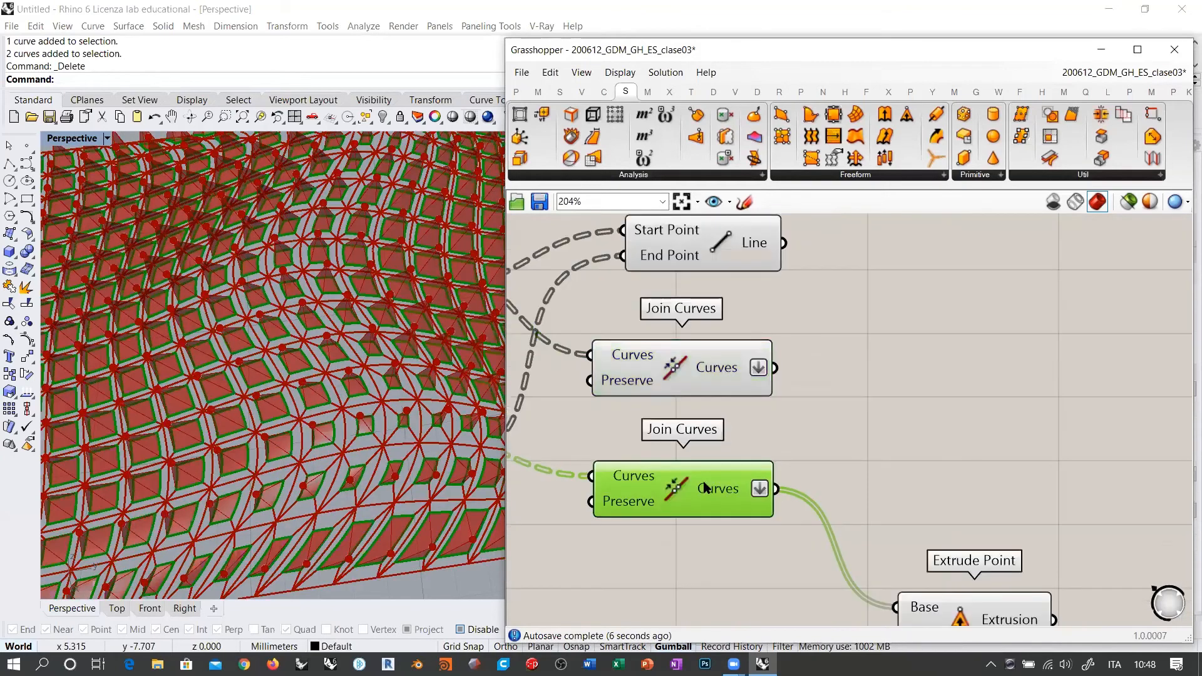
Add a Loft component and connect the upper Join Curves' Curves output to its Curves input.
double_click(918, 425)
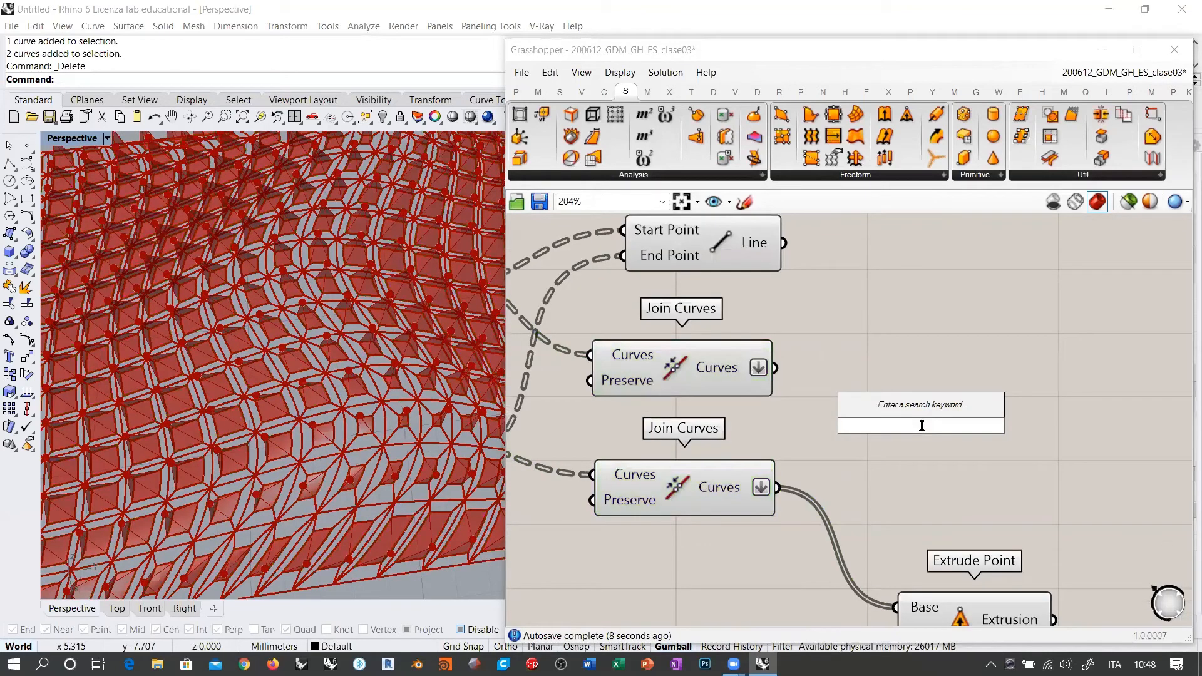
text(loft)
click(896, 405)
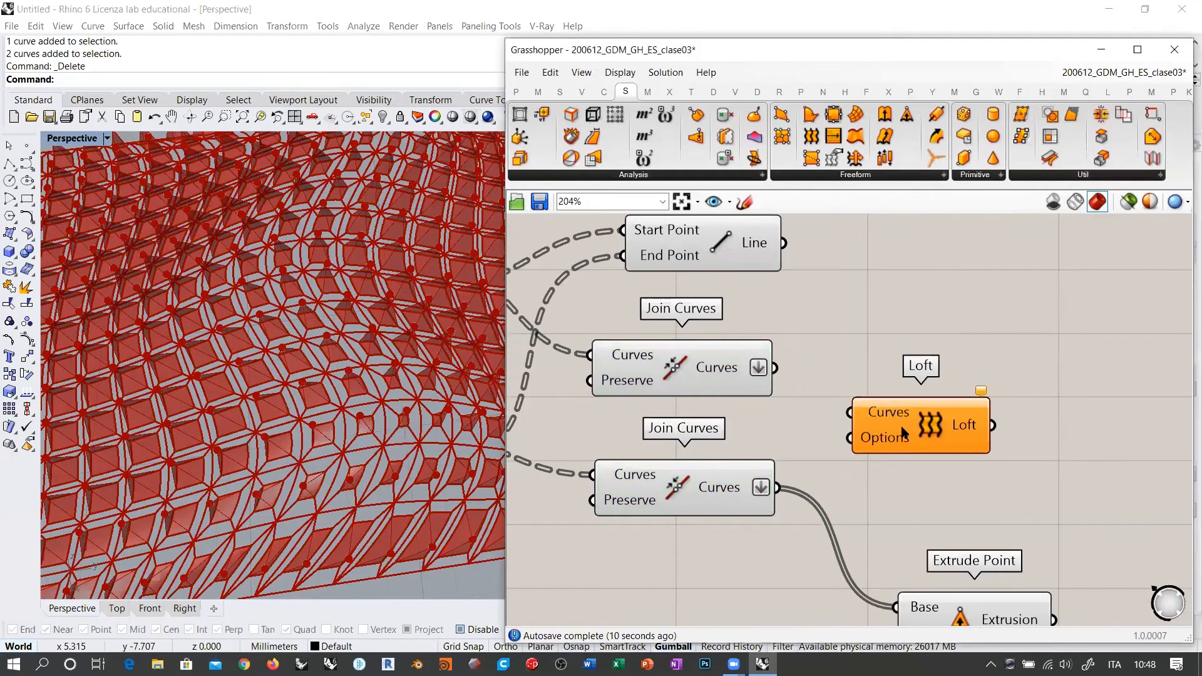
drag(903, 432, 922, 432)
drag(776, 367, 870, 412)
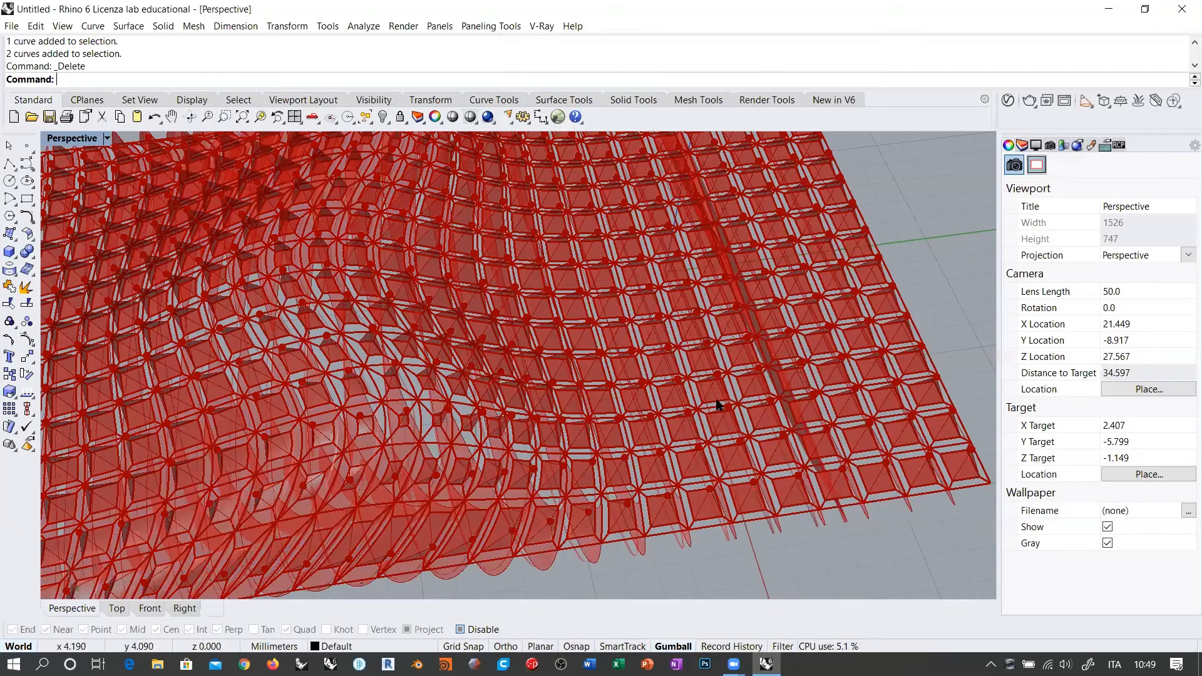
Inspect the loft result over the whole surface in Rhino and switch back to Grasshopper.
right_drag(470, 390, 645, 387)
scroll(618, 326, down, 8)
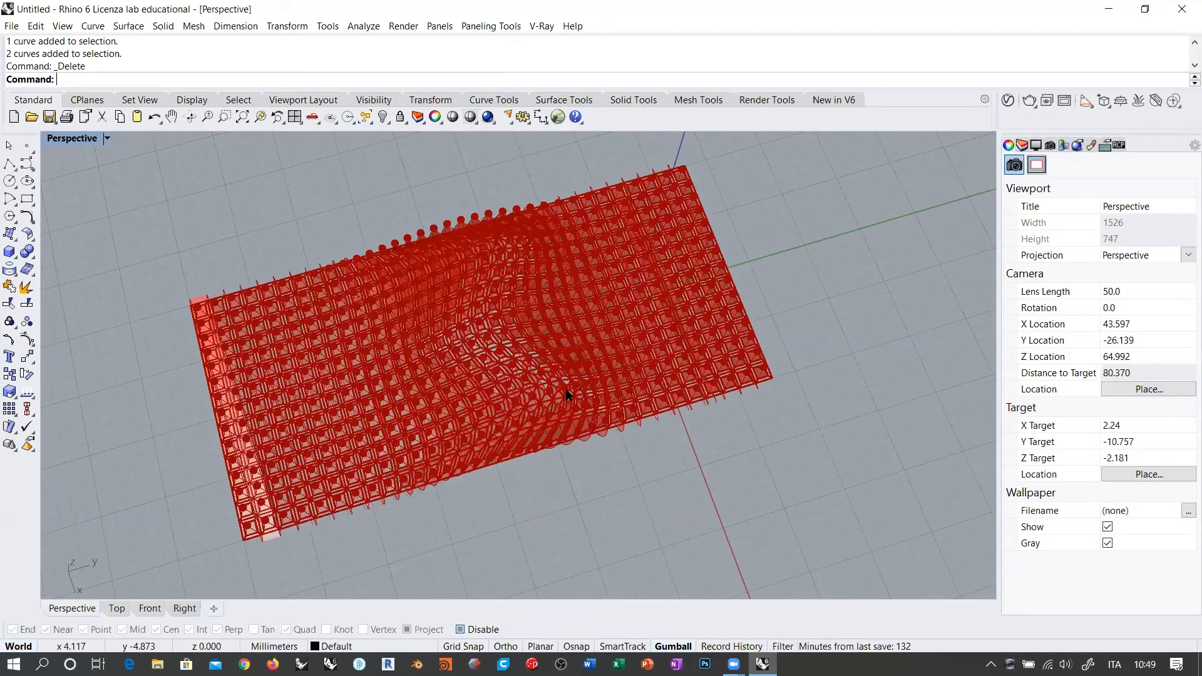
scroll(159, 491, up, 4)
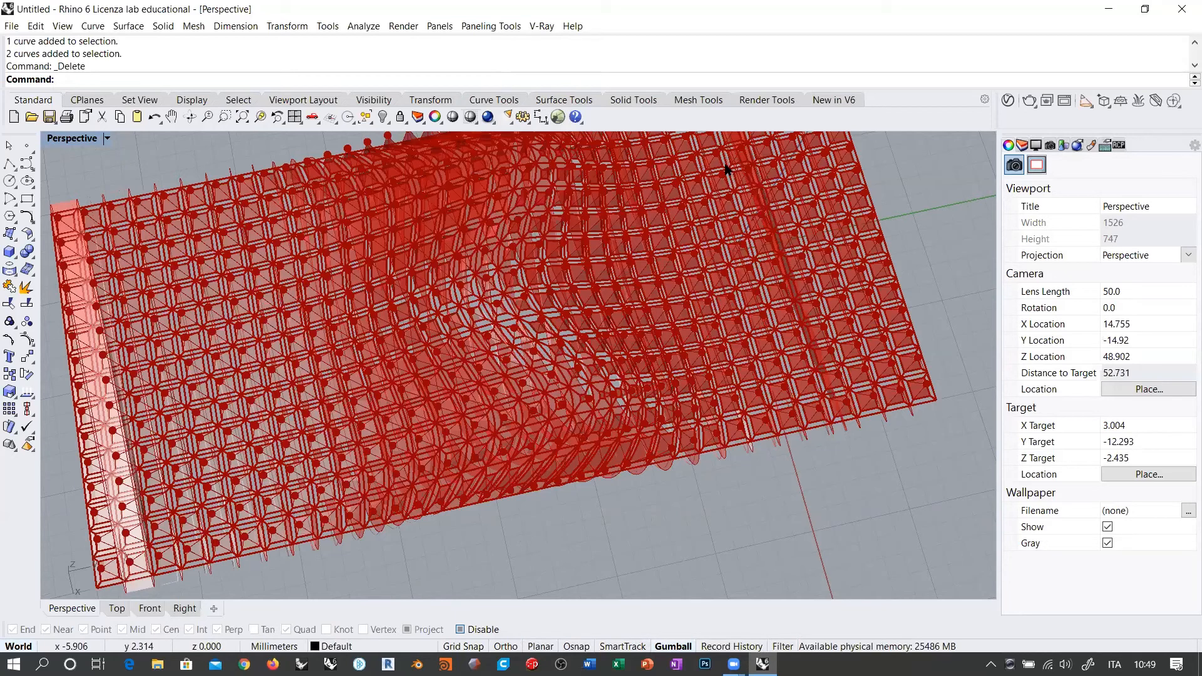
key(alt+Tab)
Add a Graft Tree component between the upper Join Curves and Loft, shifting Extrude Point slightly down.
right_drag(816, 338, 678, 253)
drag(782, 335, 984, 304)
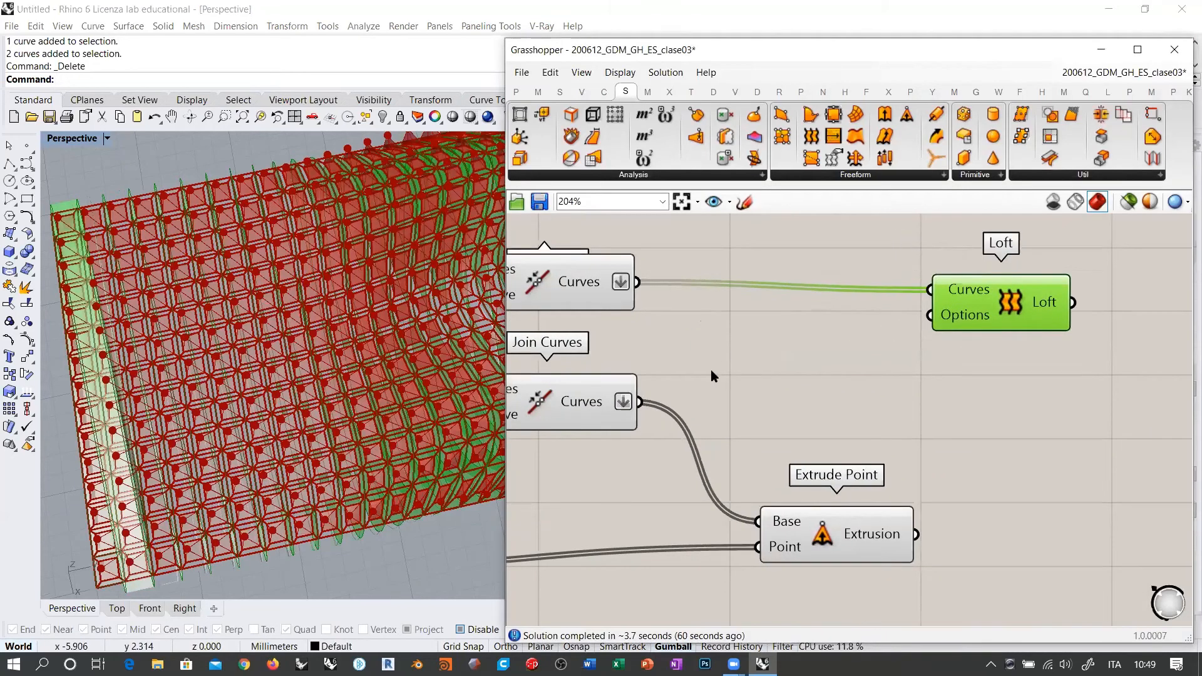
right_drag(711, 369, 752, 333)
scroll(752, 333, down, 2)
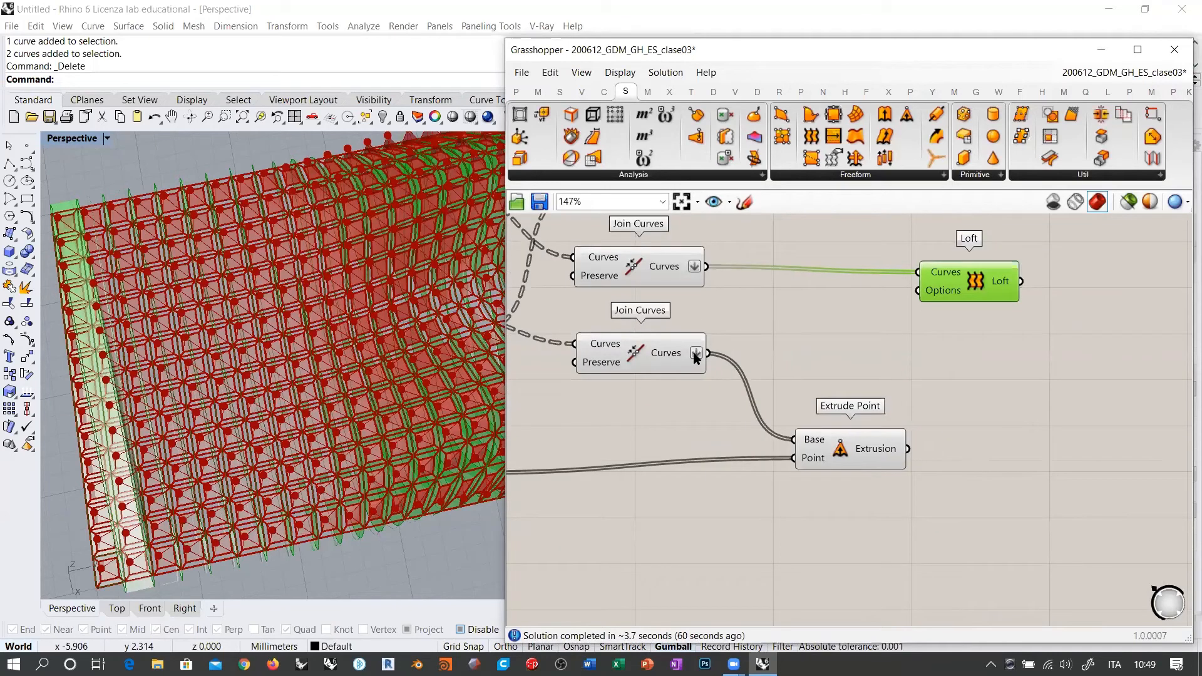
drag(839, 448, 832, 463)
click(805, 364)
right_drag(805, 364, 774, 379)
double_click(772, 378)
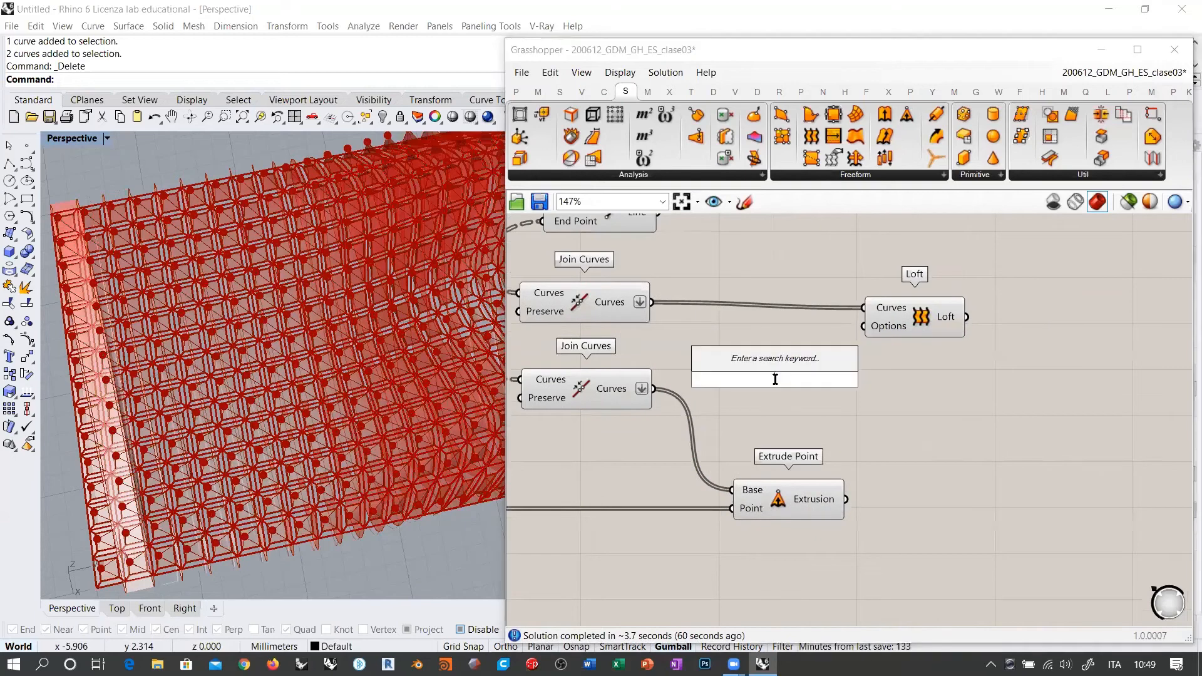
text(graft)
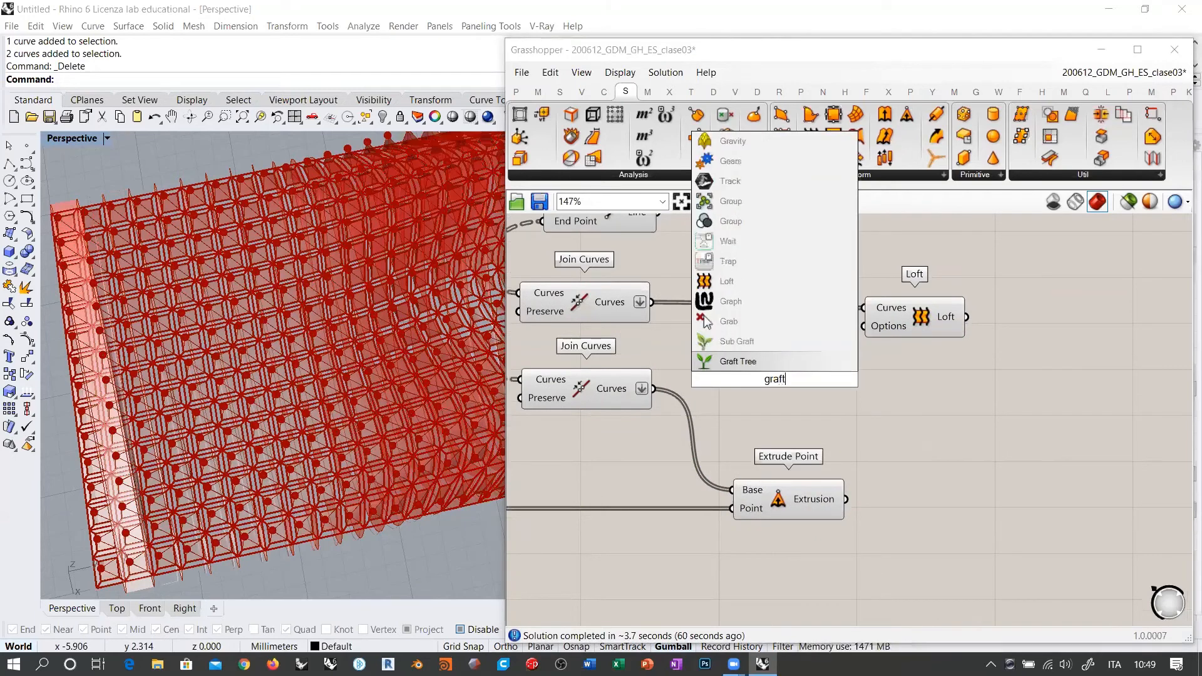
click(748, 362)
drag(770, 387, 751, 341)
Connect the upper Join Curves to Graft Tree, duplicate Graft Tree beneath it, and connect the lower Join Curves to the copy.
drag(652, 302, 760, 386)
drag(654, 390, 712, 387)
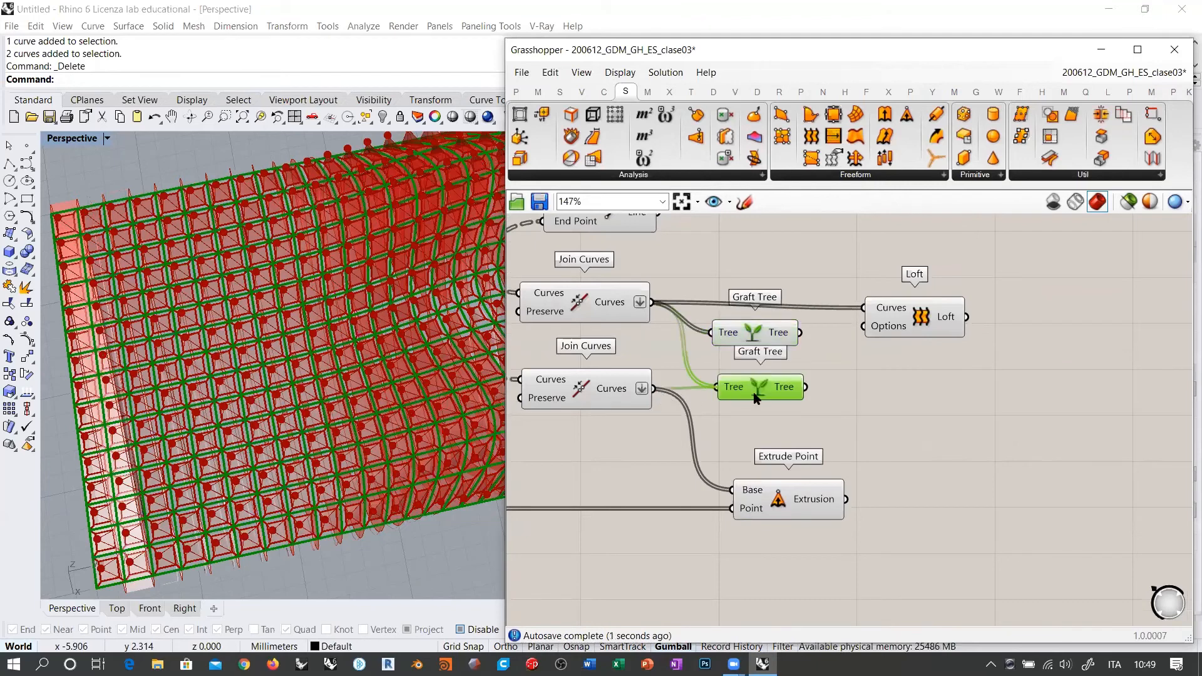
drag(786, 388, 778, 389)
Feed both Graft Tree outputs into Loft's Curves input in place of the direct Join Curves connection.
click(824, 348)
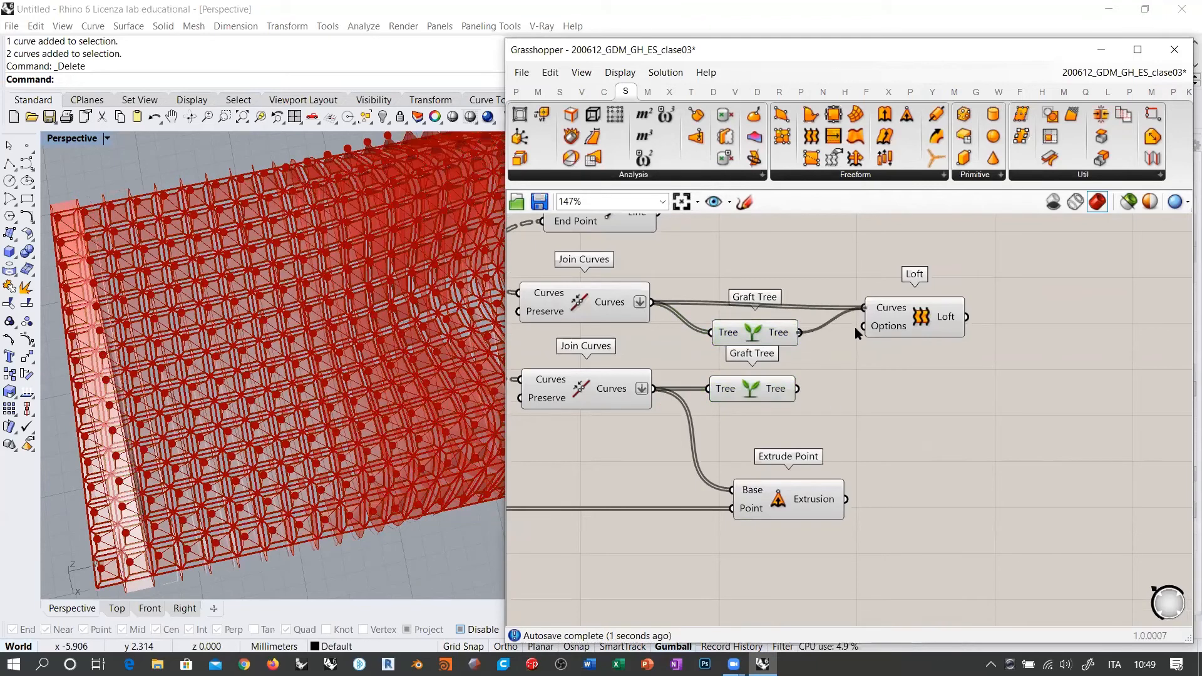
drag(854, 326, 856, 327)
shift+drag(799, 389, 859, 309)
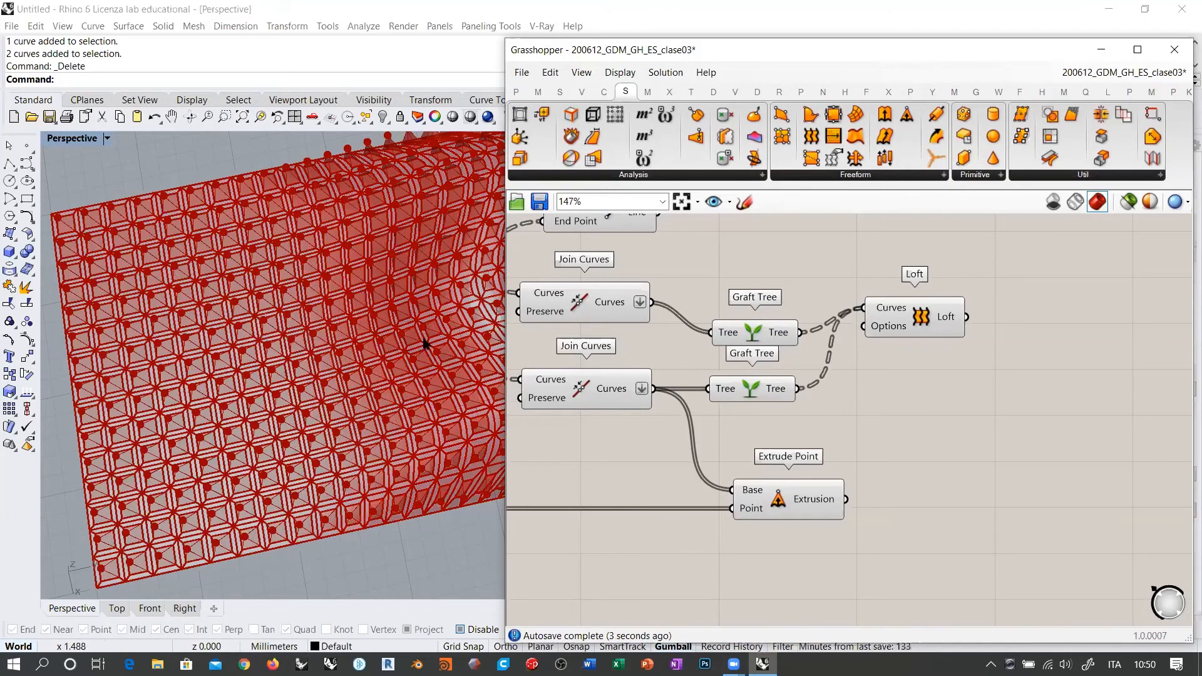
Inspect the grafted loft in Rhino, then move Loft closer to the Graft Trees and Extrude Point further right.
scroll(413, 343, up, 6)
right_drag(413, 343, 371, 334)
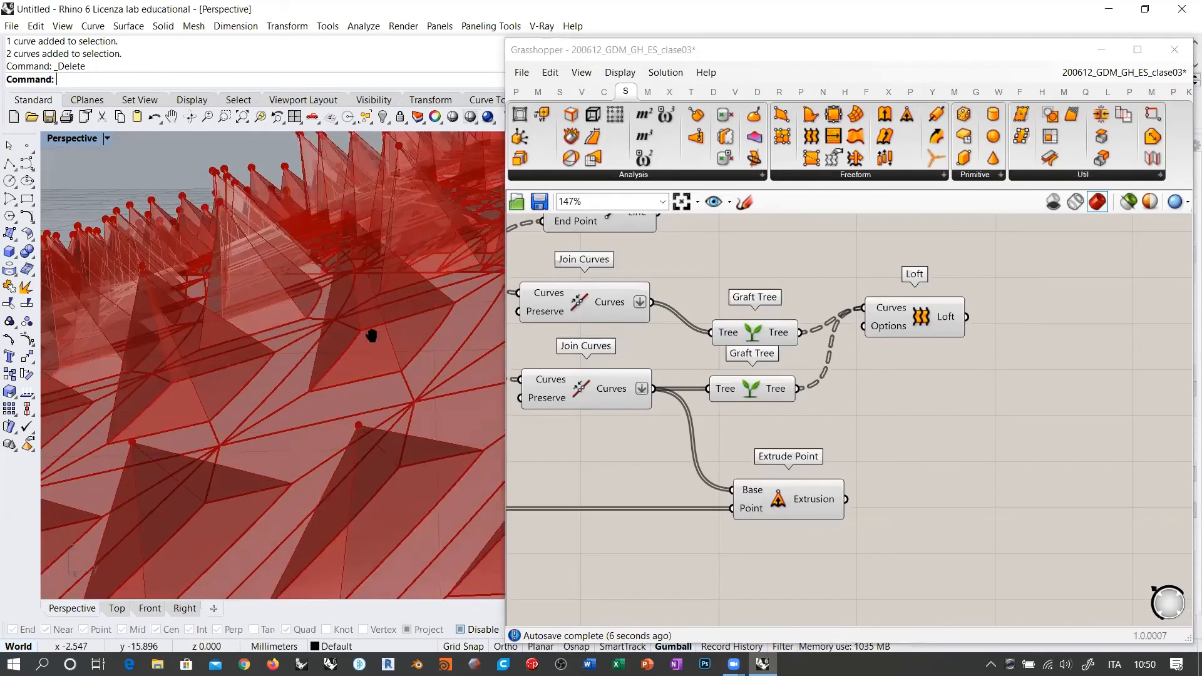
scroll(320, 292, down, 5)
right_drag(322, 292, 355, 402)
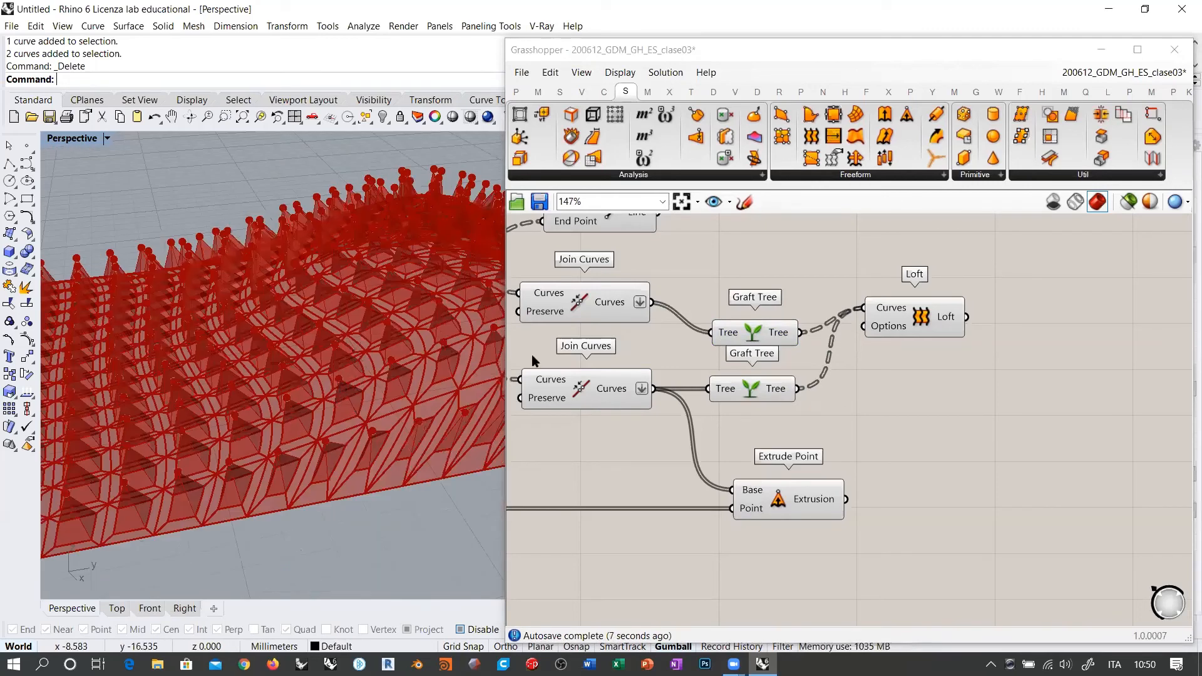
scroll(355, 402, up, 4)
click(917, 325)
drag(884, 319, 855, 363)
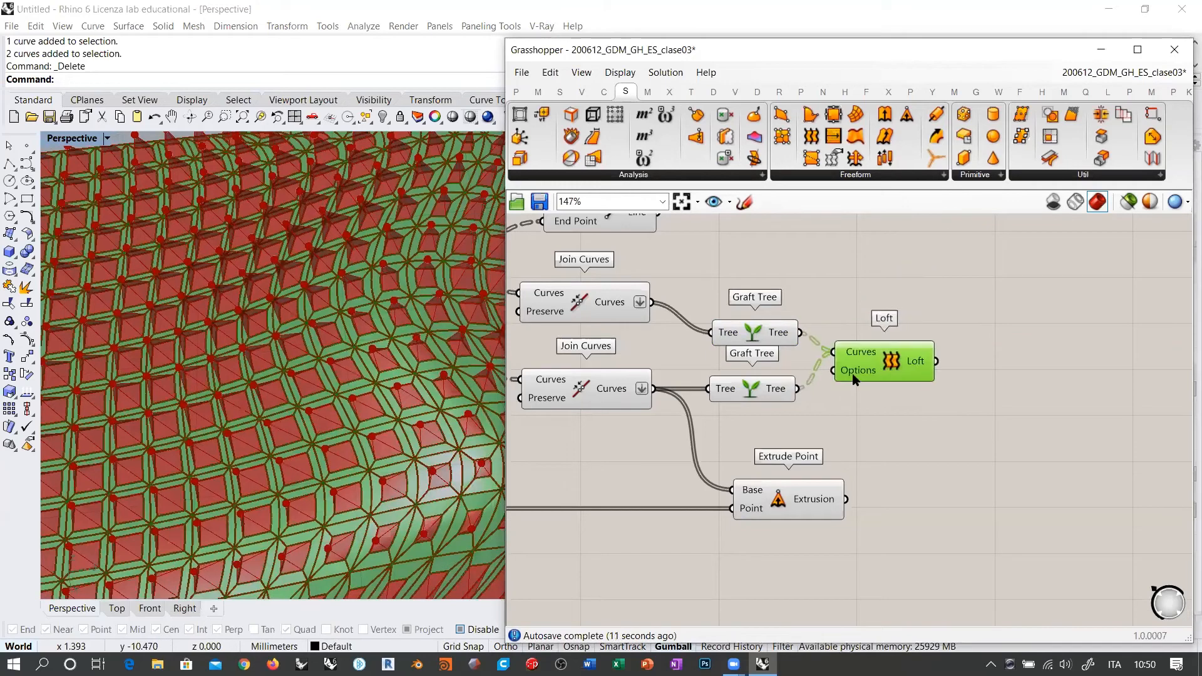
drag(793, 494, 868, 493)
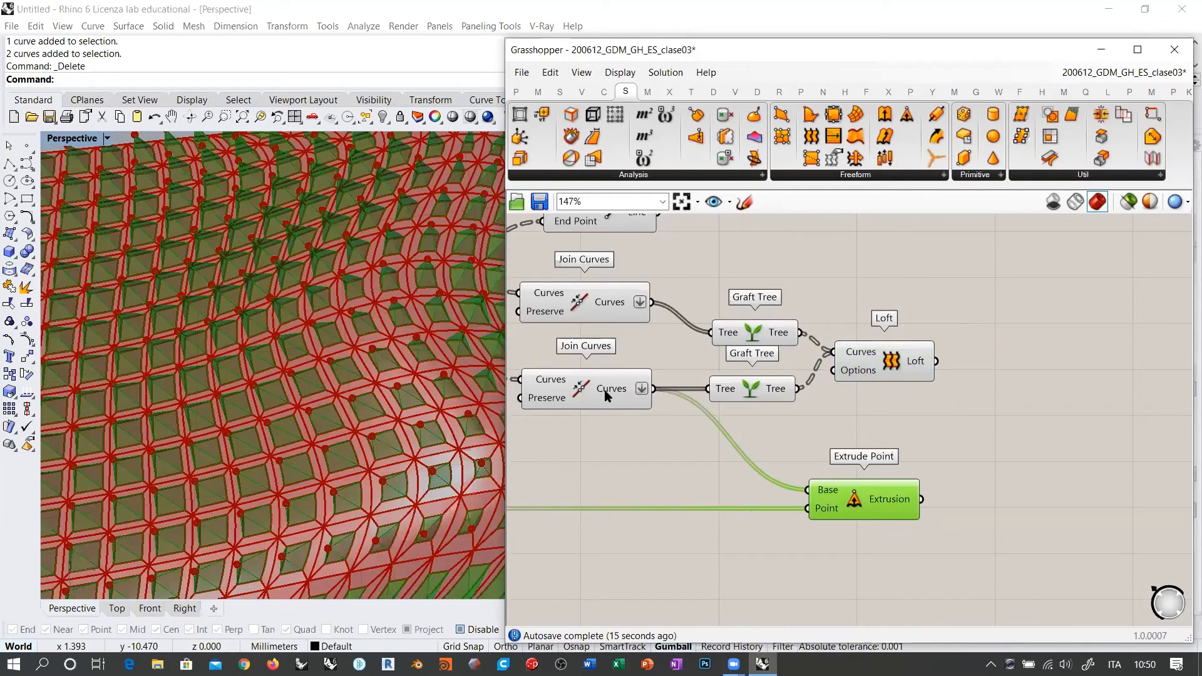
click(641, 456)
Highlight the Loft and Extrude Point results together and inspect them across the whole surface in Rhino.
right_drag(823, 404, 577, 383)
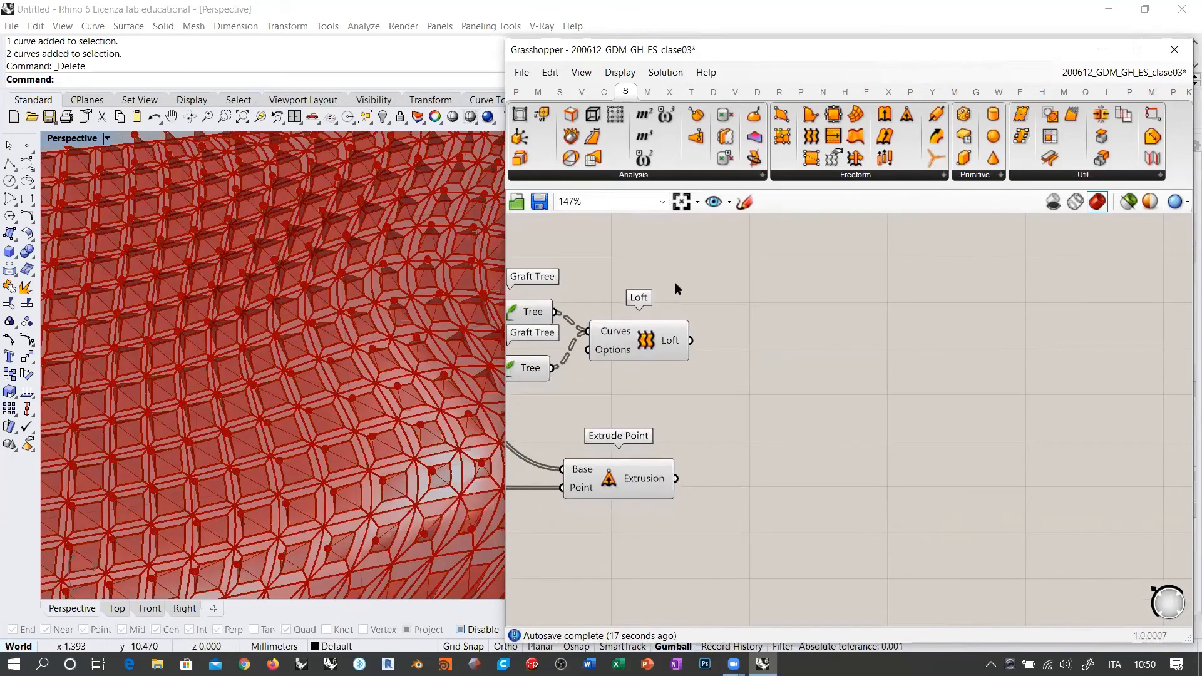
drag(718, 501, 625, 338)
right_drag(401, 372, 428, 341)
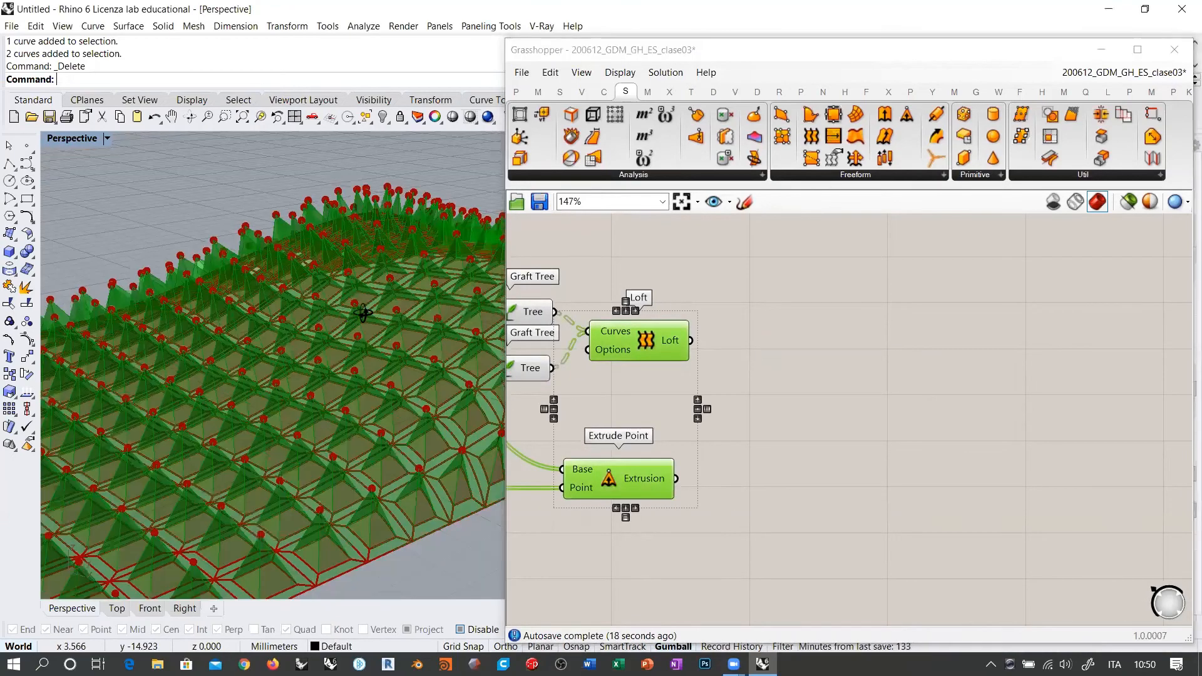
scroll(363, 312, down, 5)
right_drag(281, 407, 227, 515)
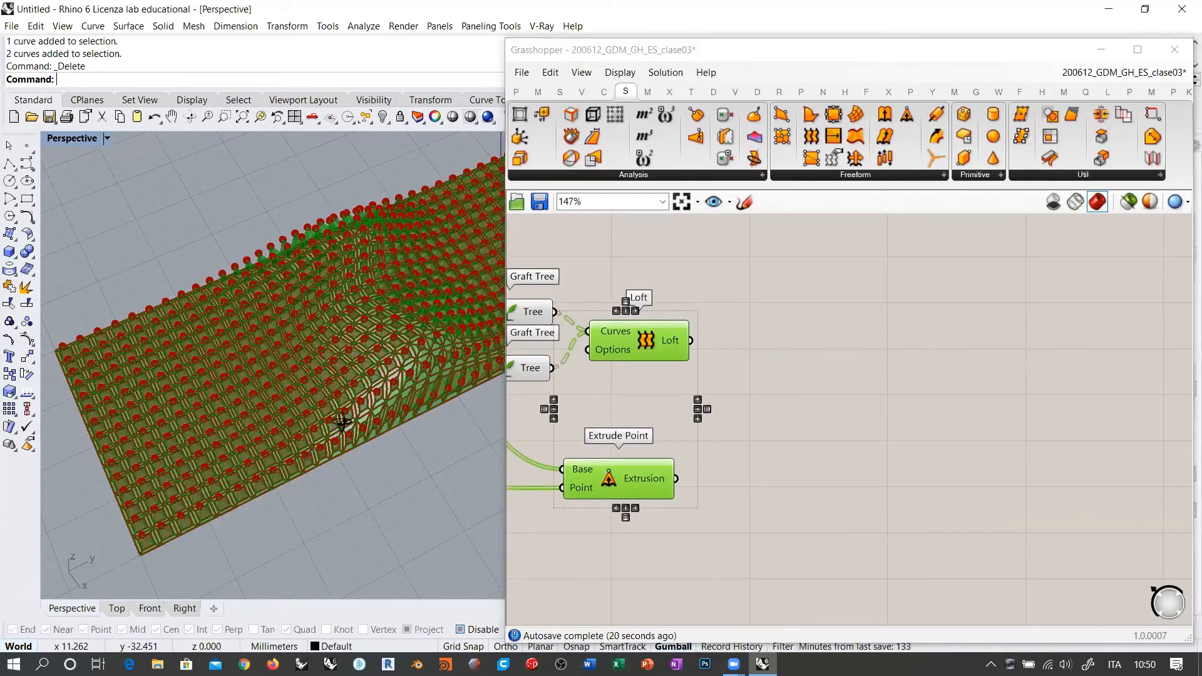
right_drag(280, 421, 266, 461)
right_drag(671, 426, 880, 412)
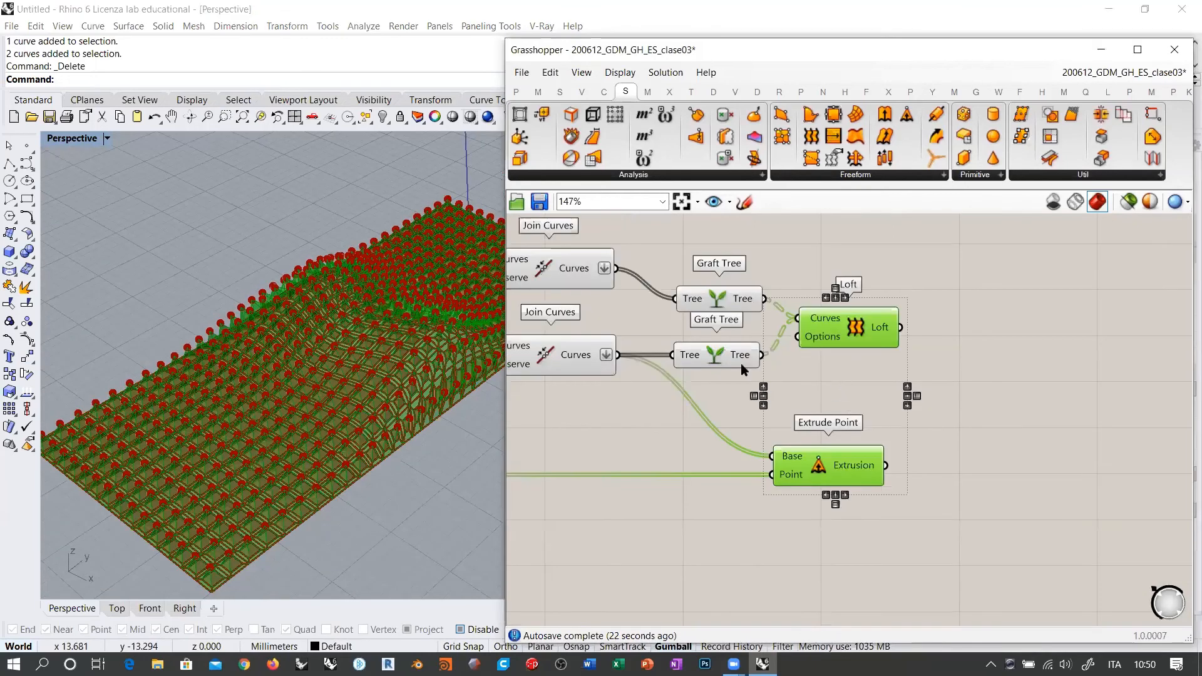
Turn off the preview of the Move component that feeds Extrude Point.
right_drag(588, 370, 796, 366)
scroll(796, 366, down, 2)
click(592, 447)
key(ctrl+q)
click(688, 399)
Inspect the pyramids and lofted frames in Rhino, then align Extrude Point beneath Loft.
right_drag(431, 368, 384, 316)
scroll(398, 372, up, 4)
mouse_move(311, 375)
right_down()
mouse_move(336, 336)
mouse_move(321, 364)
right_up()
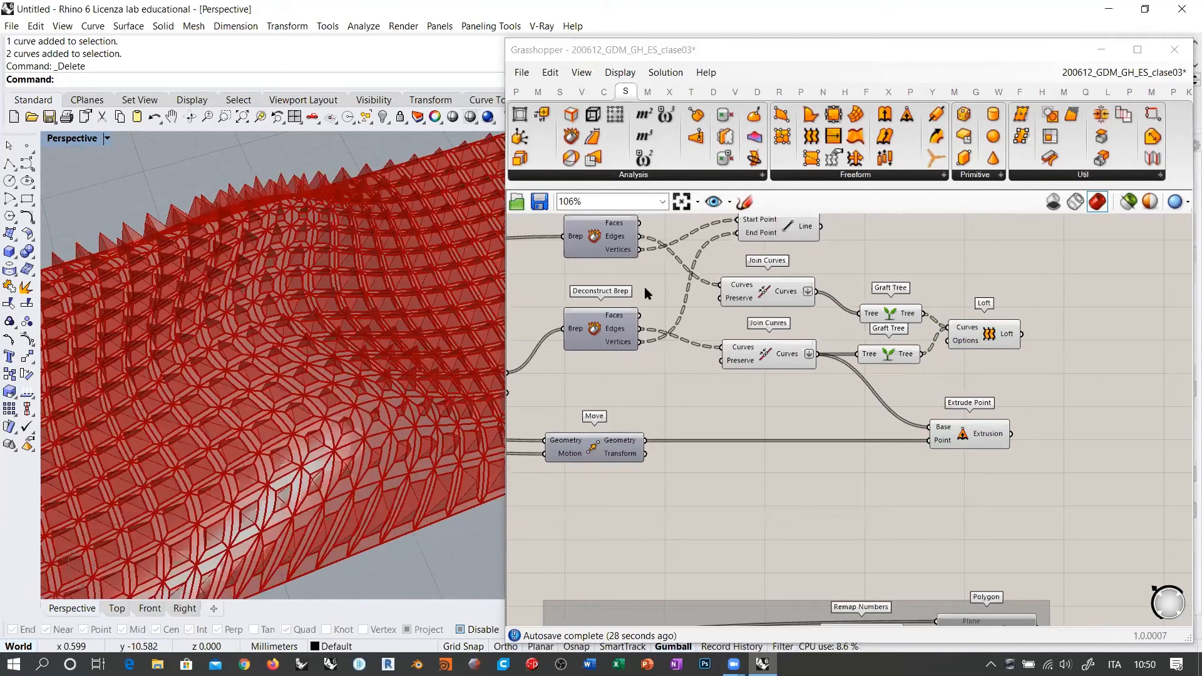
right_drag(905, 295, 712, 300)
right_drag(432, 392, 311, 311)
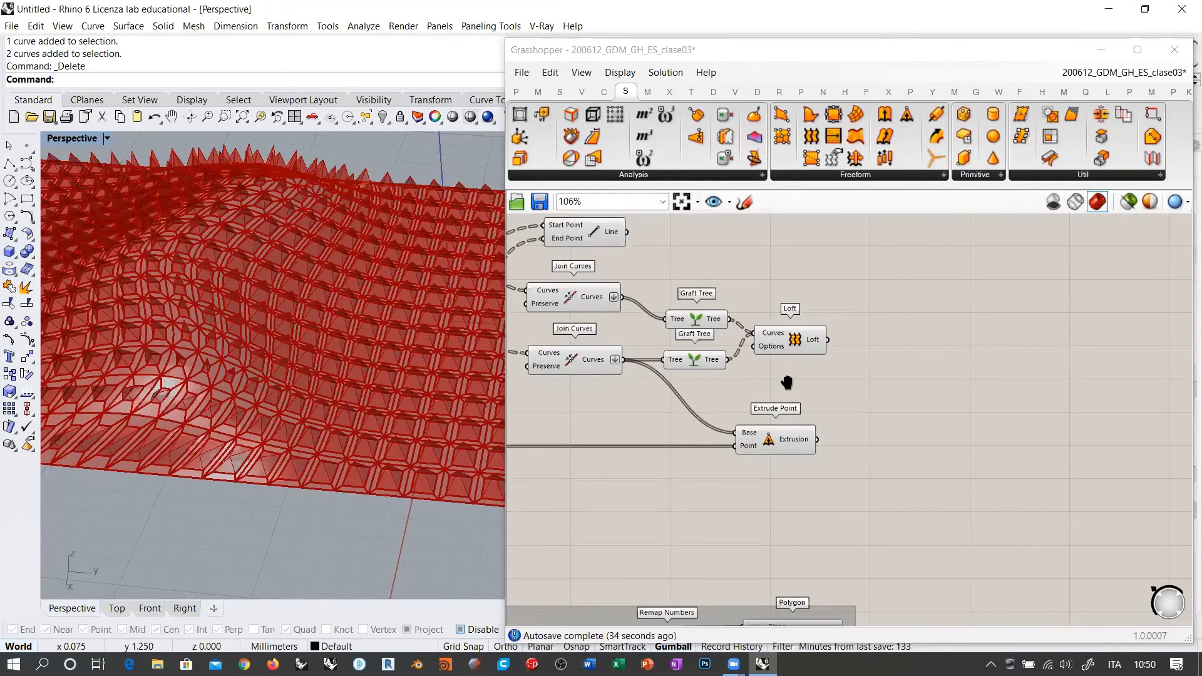
right_drag(787, 383, 729, 403)
drag(714, 459, 723, 440)
click(897, 358)
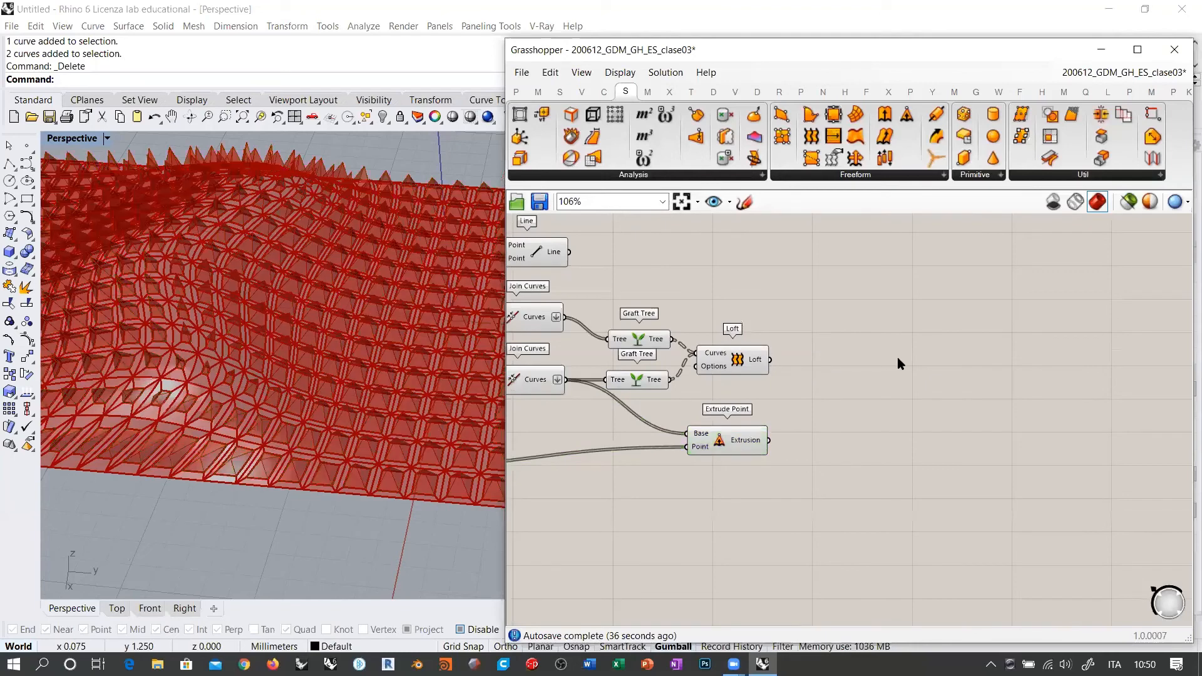
Arrange Line, both Join Curves, both Graft Trees, Loft, Extrude Point and Move into a compact cluster.
right_drag(811, 345, 1096, 334)
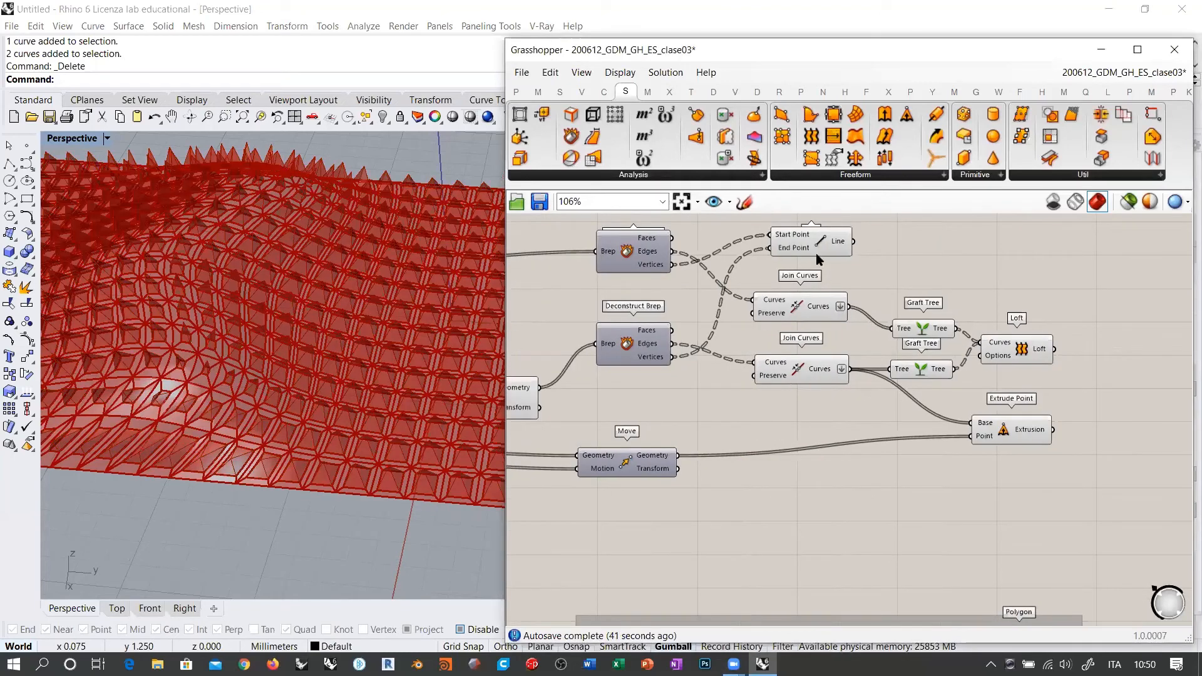
drag(811, 247, 806, 277)
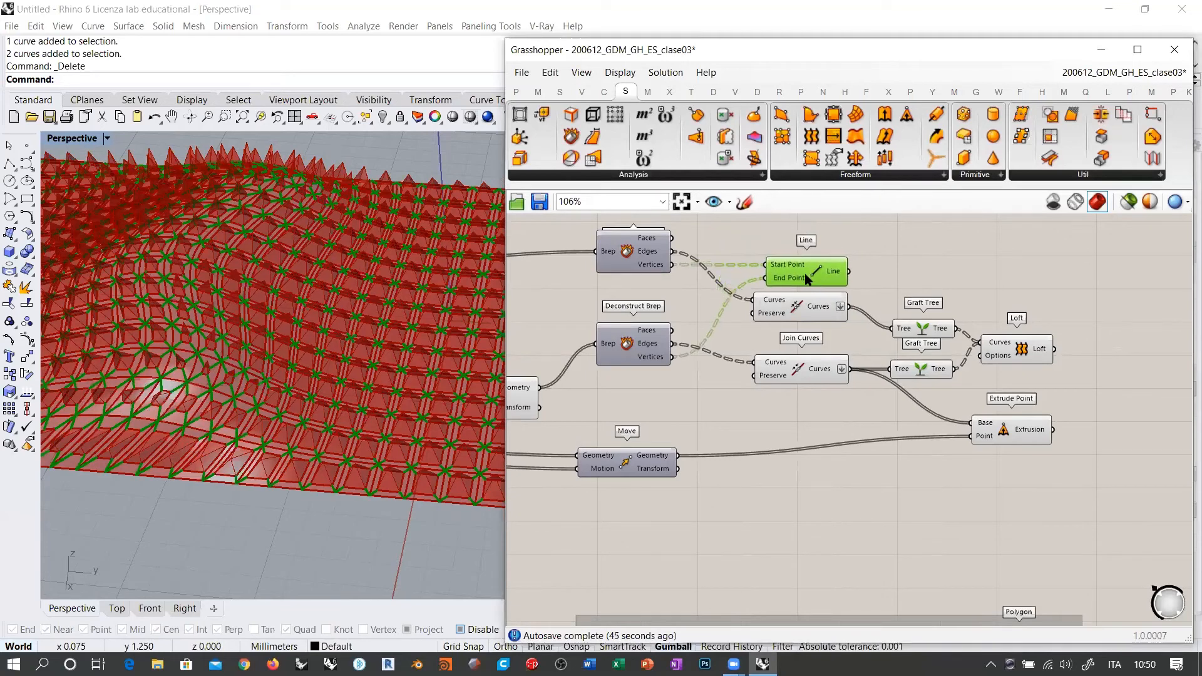
drag(811, 369, 811, 341)
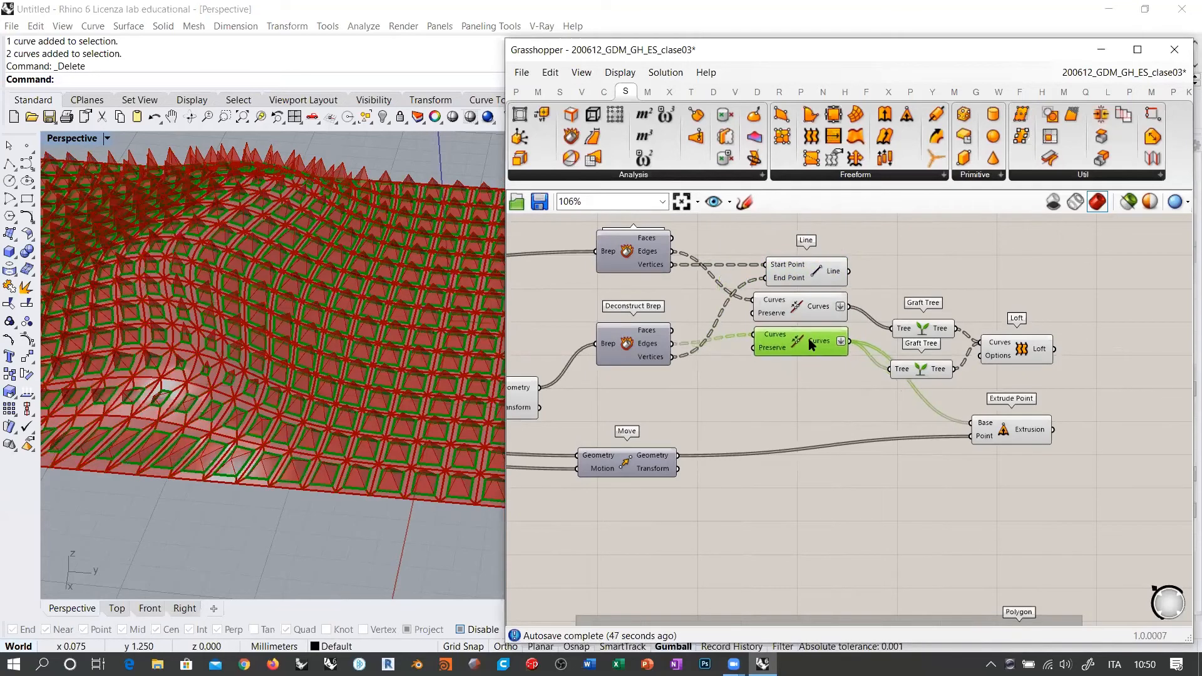
drag(908, 325, 890, 304)
drag(923, 376, 909, 349)
drag(1019, 348, 996, 331)
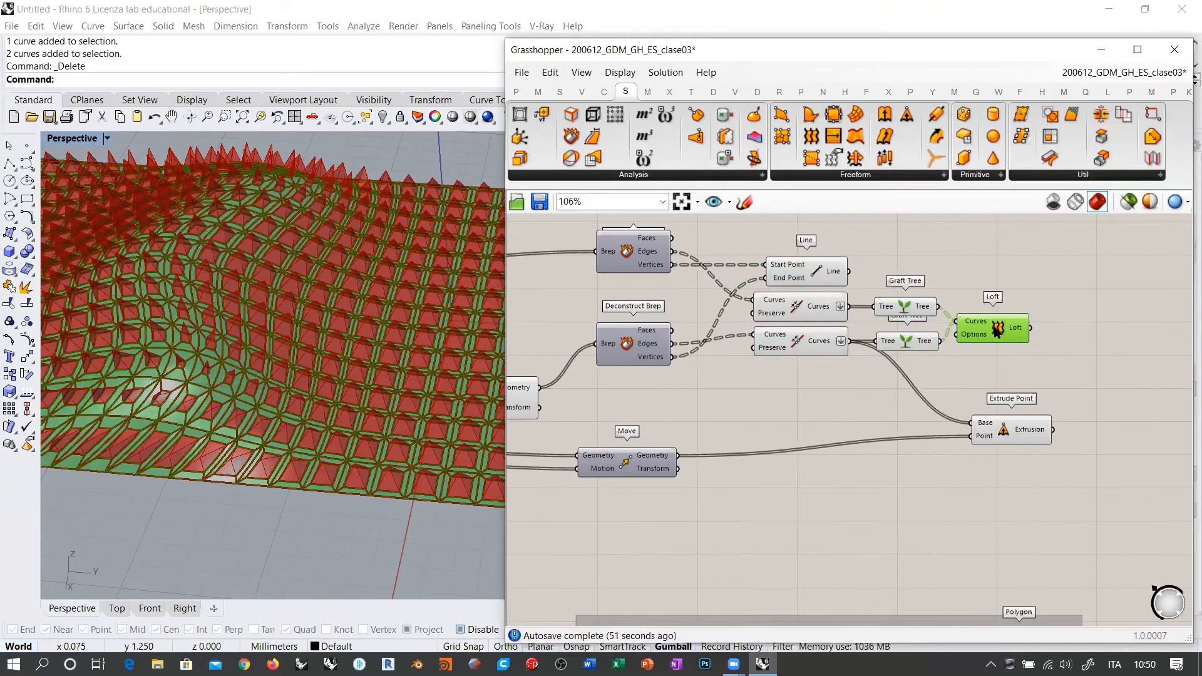
drag(999, 418, 984, 369)
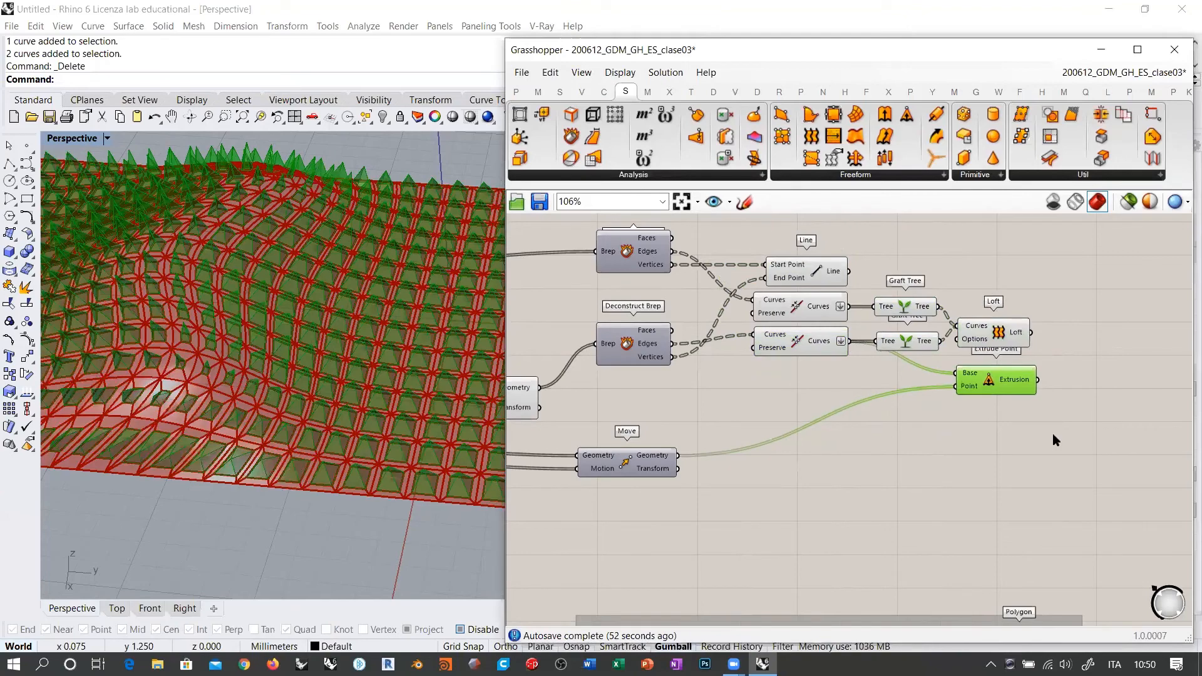
drag(767, 248, 1084, 436)
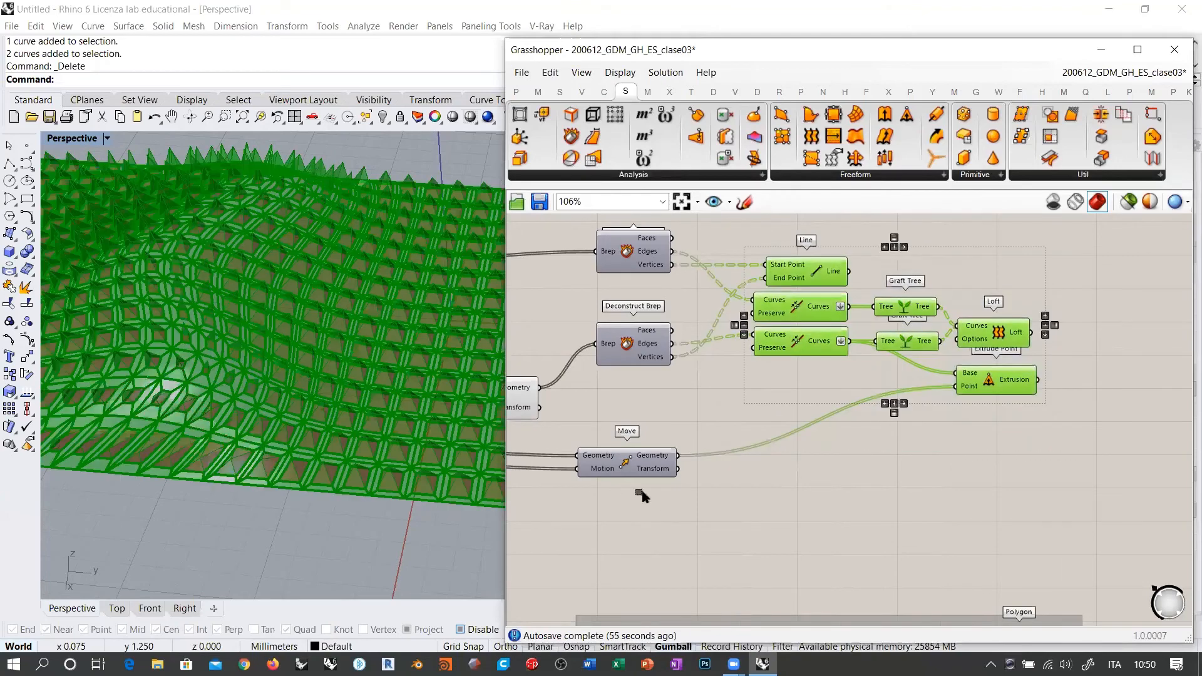
drag(629, 465, 869, 396)
Group and disable the cluster from Line to Extrude Point, and move it below the Deconstruct Brep components.
drag(1042, 447, 741, 238)
right_drag(743, 398, 909, 396)
scroll(908, 390, down, 3)
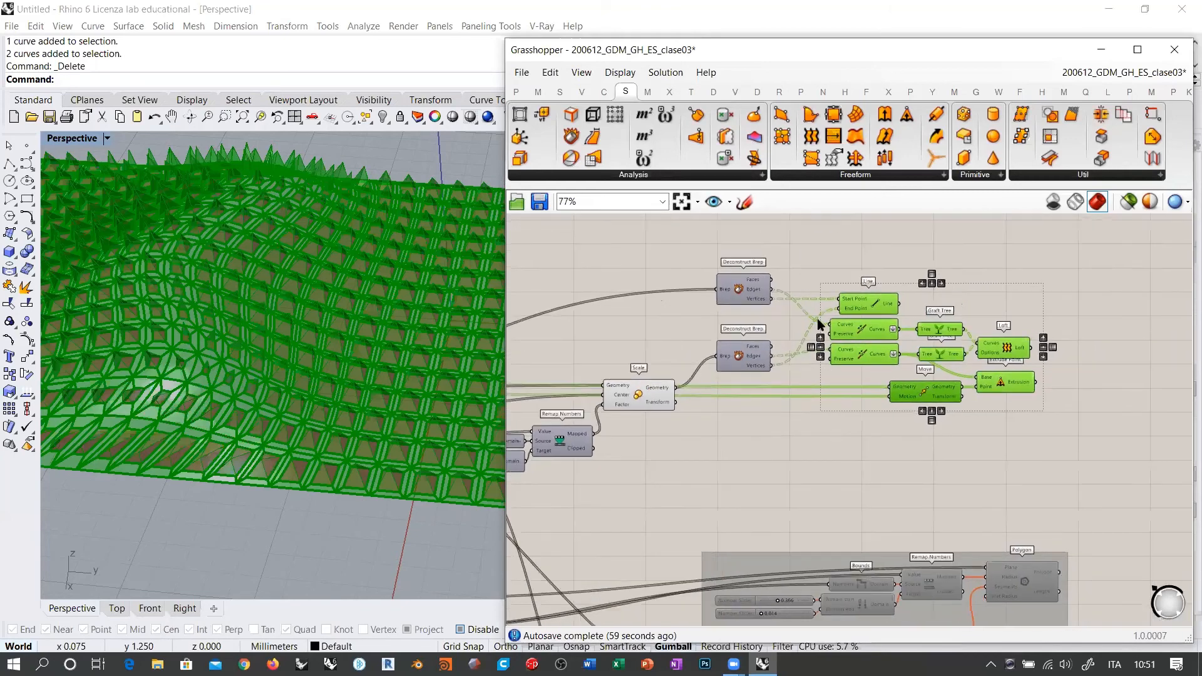
key(ctrl+g)
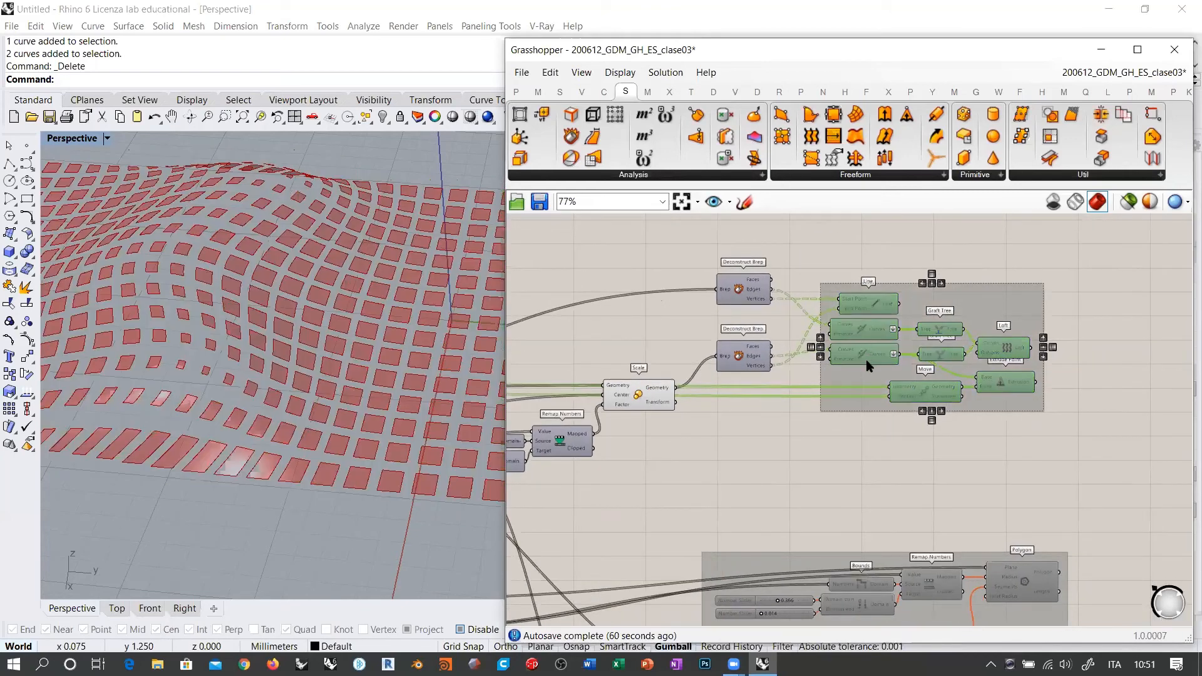
drag(870, 375, 748, 514)
click(835, 397)
Turn on the preview of both Deconstruct Brep components.
right_drag(789, 329, 741, 382)
scroll(741, 381, up, 3)
drag(756, 291, 617, 481)
key(ctrl+q)
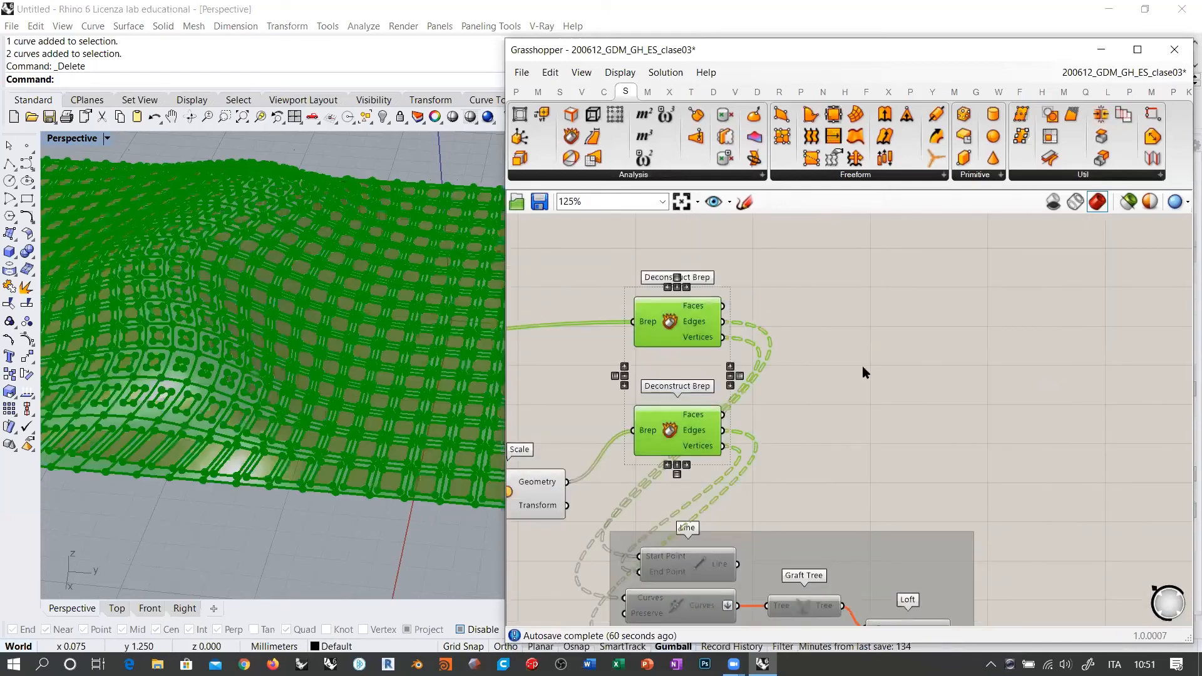
click(861, 366)
Turn off the preview of the Scale component.
right_drag(607, 478, 819, 400)
click(717, 416)
key(ctrl+q)
click(791, 358)
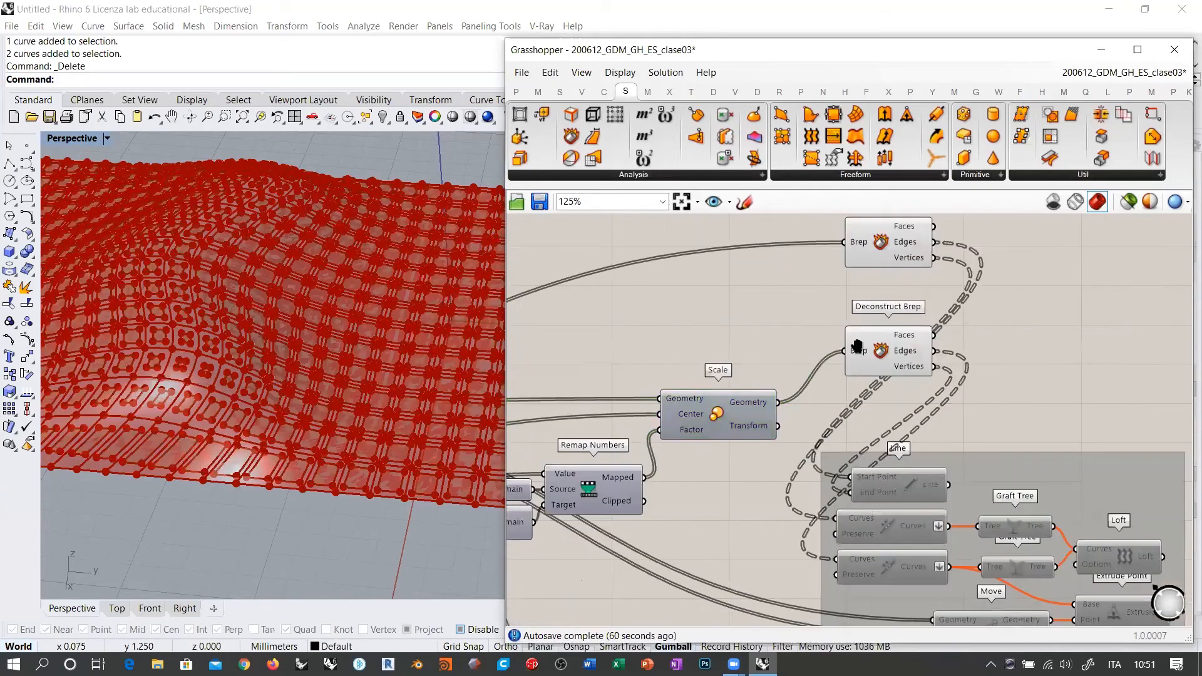
Look over the definition upstream from Scale through the surface evaluation and panel subdivision to the base Loft.
right_drag(794, 337, 753, 356)
scroll(995, 310, up, 3)
right_drag(995, 309, 899, 372)
scroll(926, 356, down, 5)
right_drag(731, 413, 1026, 325)
right_drag(657, 398, 872, 382)
right_drag(677, 362, 907, 348)
mouse_move(671, 333)
right_down()
mouse_move(931, 331)
mouse_move(691, 324)
right_up()
scroll(675, 324, down, 6)
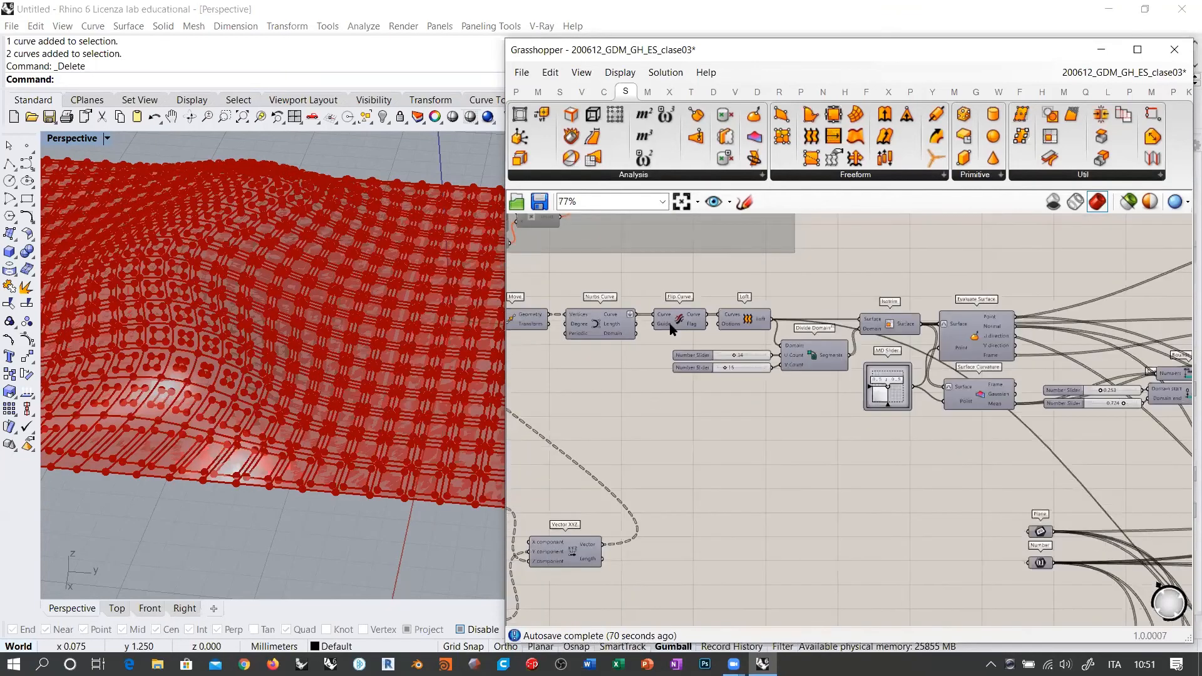
right_drag(898, 351, 793, 346)
scroll(884, 306, up, 1)
right_drag(883, 306, 840, 306)
scroll(840, 306, up, 4)
Highlight the Deconstruct Brep components and compare the edges and vertices of the original and scaled panels in Rhino.
click(921, 325)
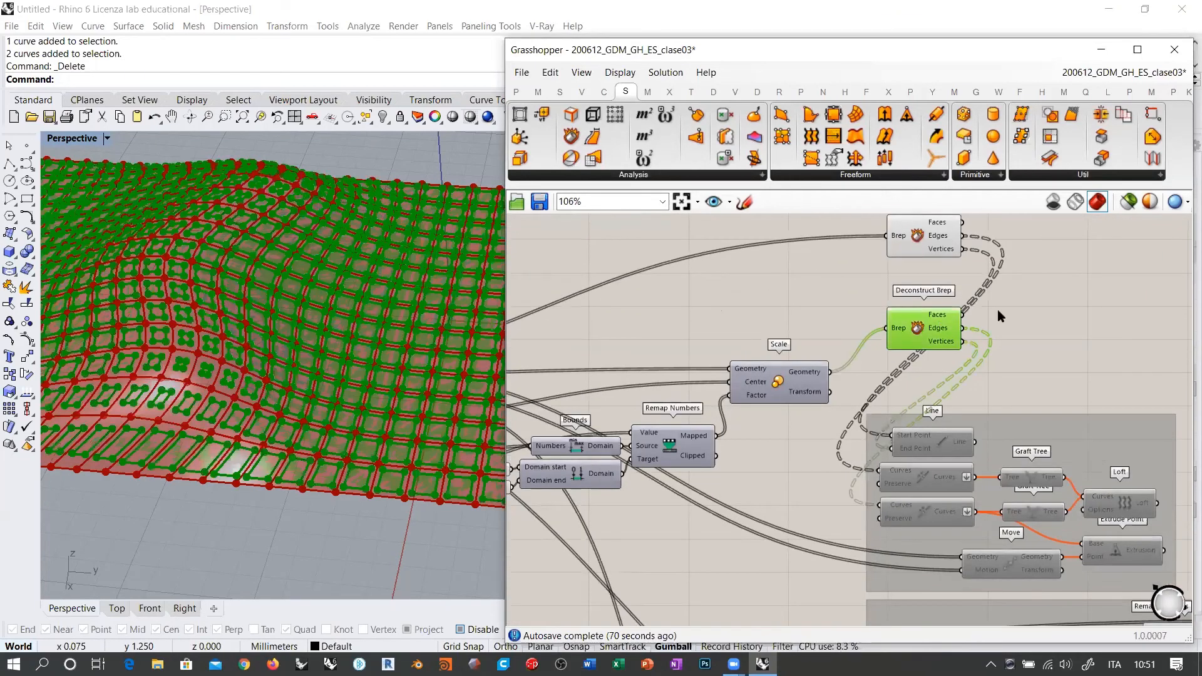
click(1004, 318)
right_drag(341, 372, 393, 424)
scroll(393, 424, up, 5)
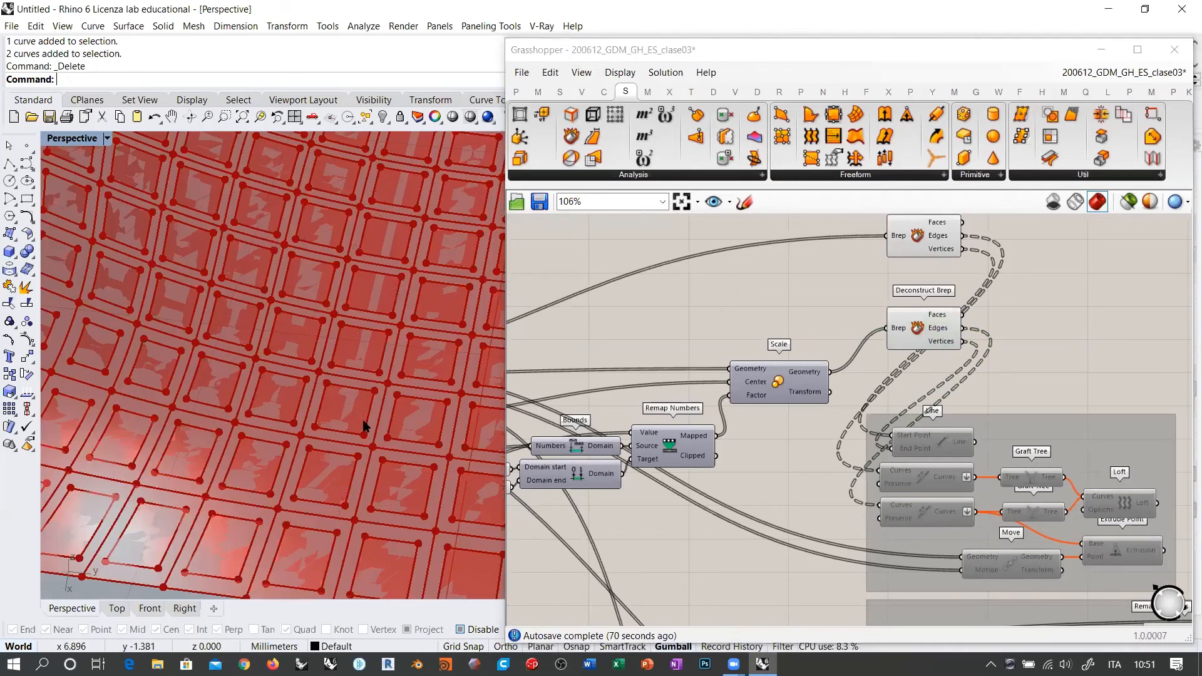
scroll(338, 407, up, 3)
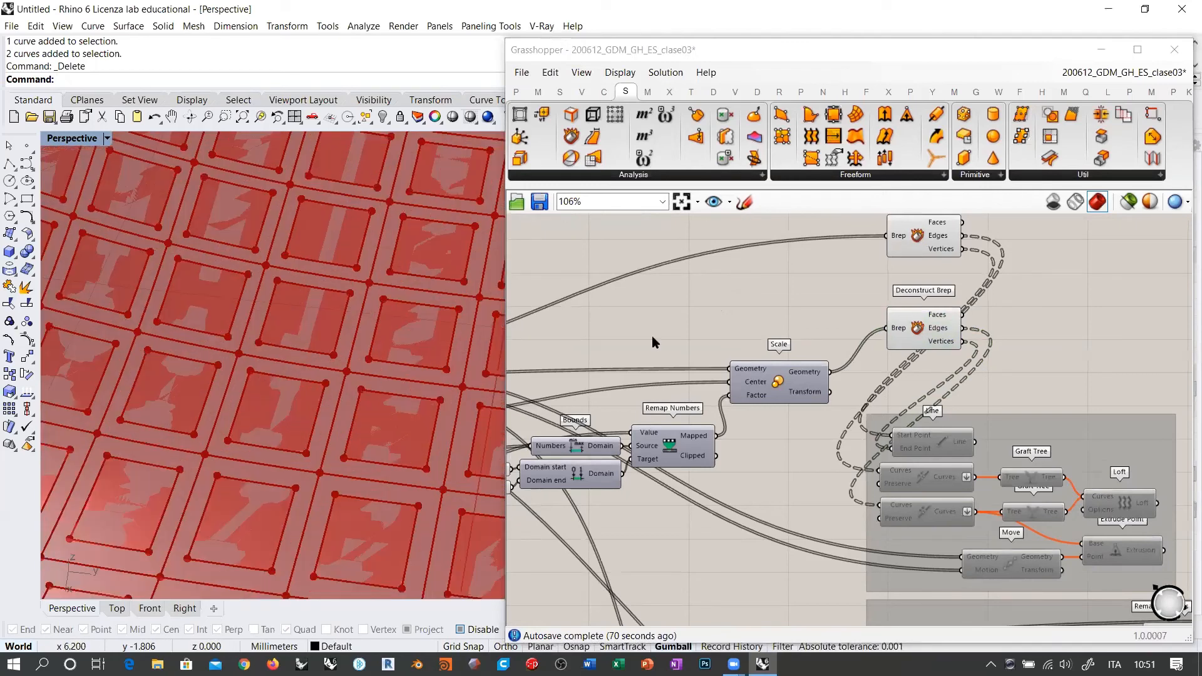
click(933, 238)
click(912, 331)
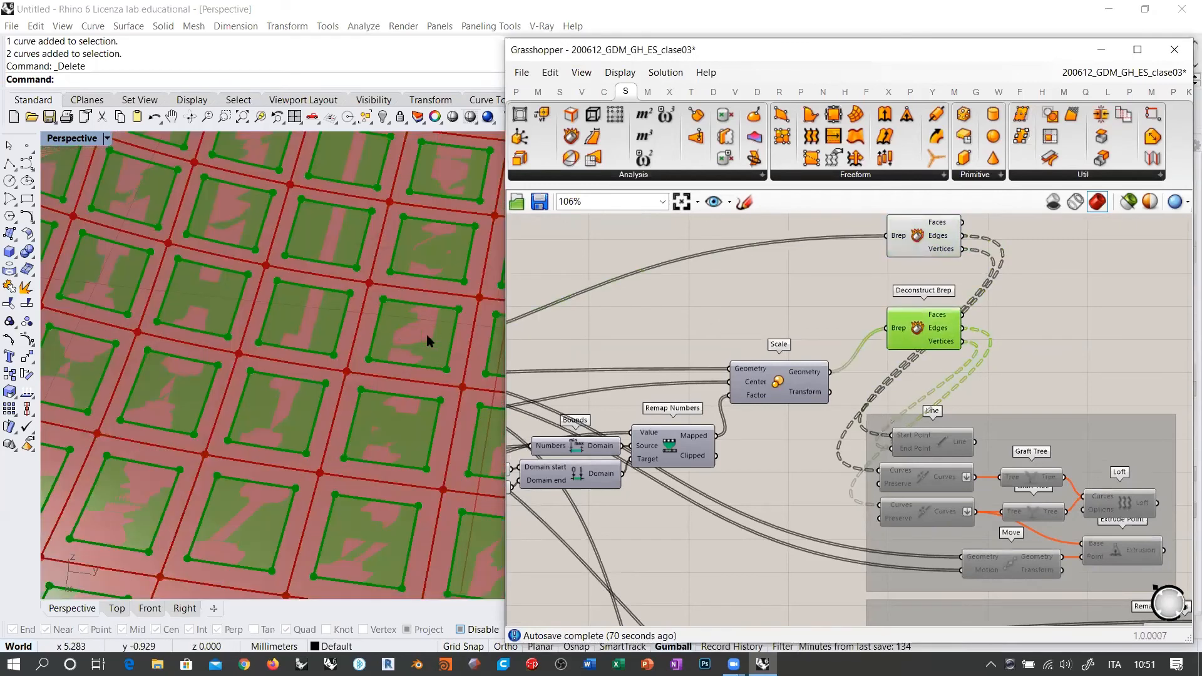
click(604, 324)
shift+right_drag(413, 319, 260, 370)
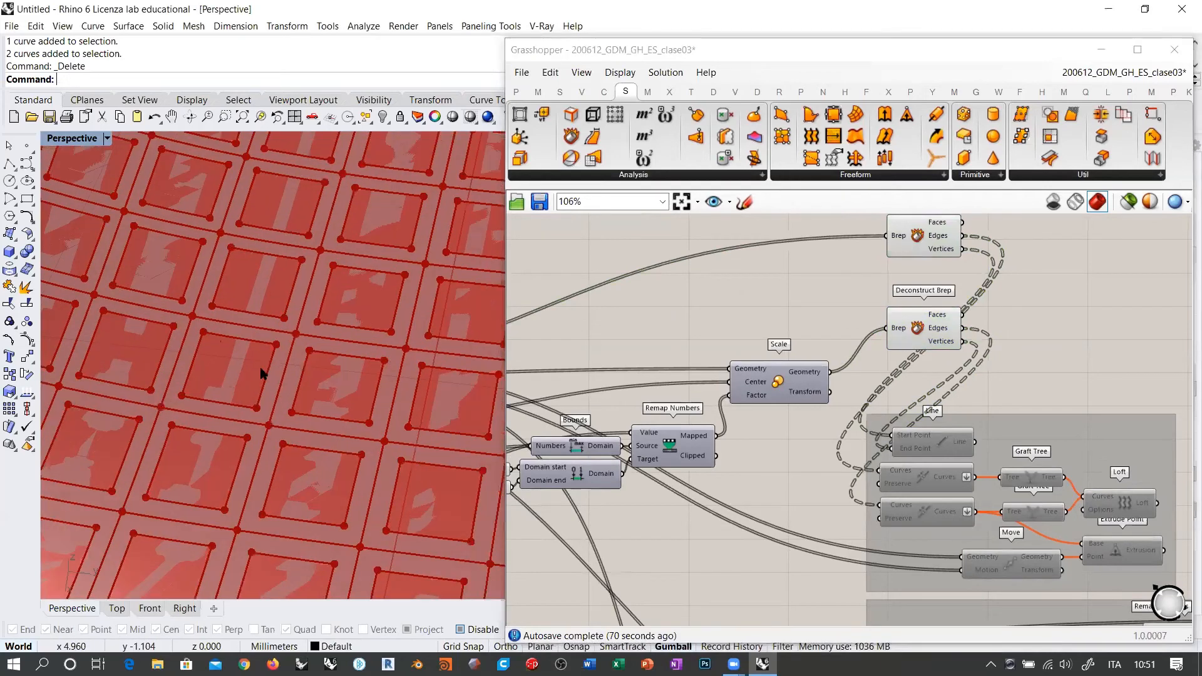
scroll(376, 370, down, 4)
right_drag(901, 317, 624, 378)
scroll(734, 316, up, 4)
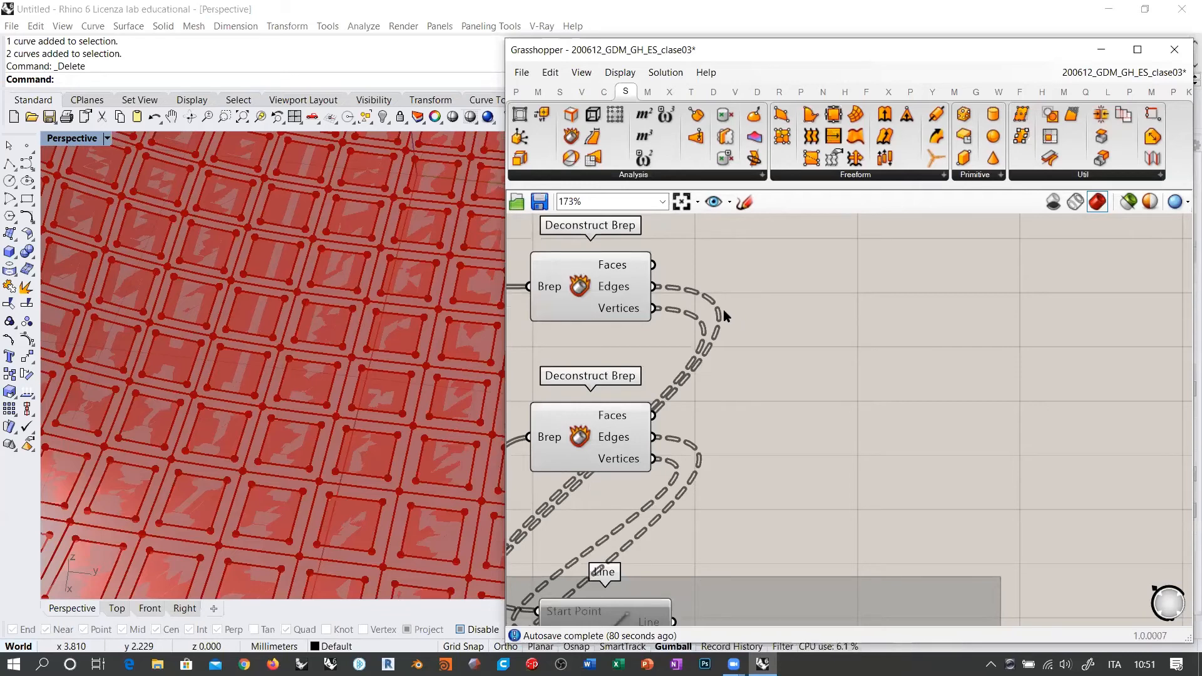
Turn off the preview of the Deconstruct Brep component that handles the scaled panels.
click(588, 446)
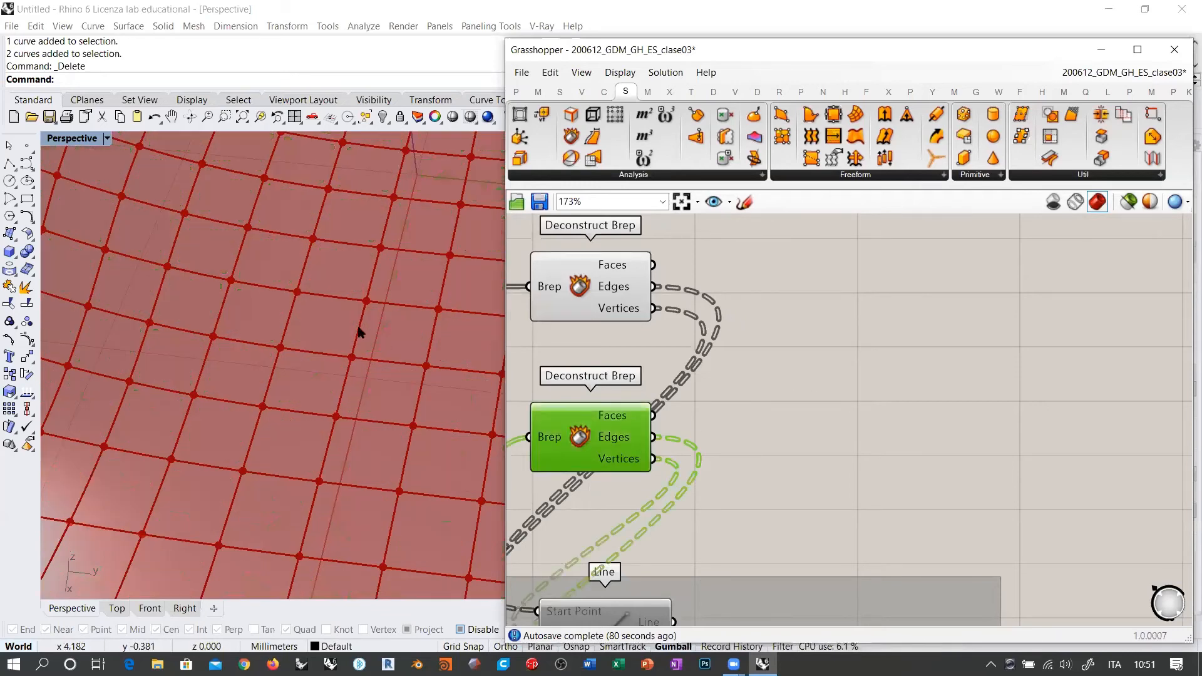
shift+right_drag(360, 332, 316, 378)
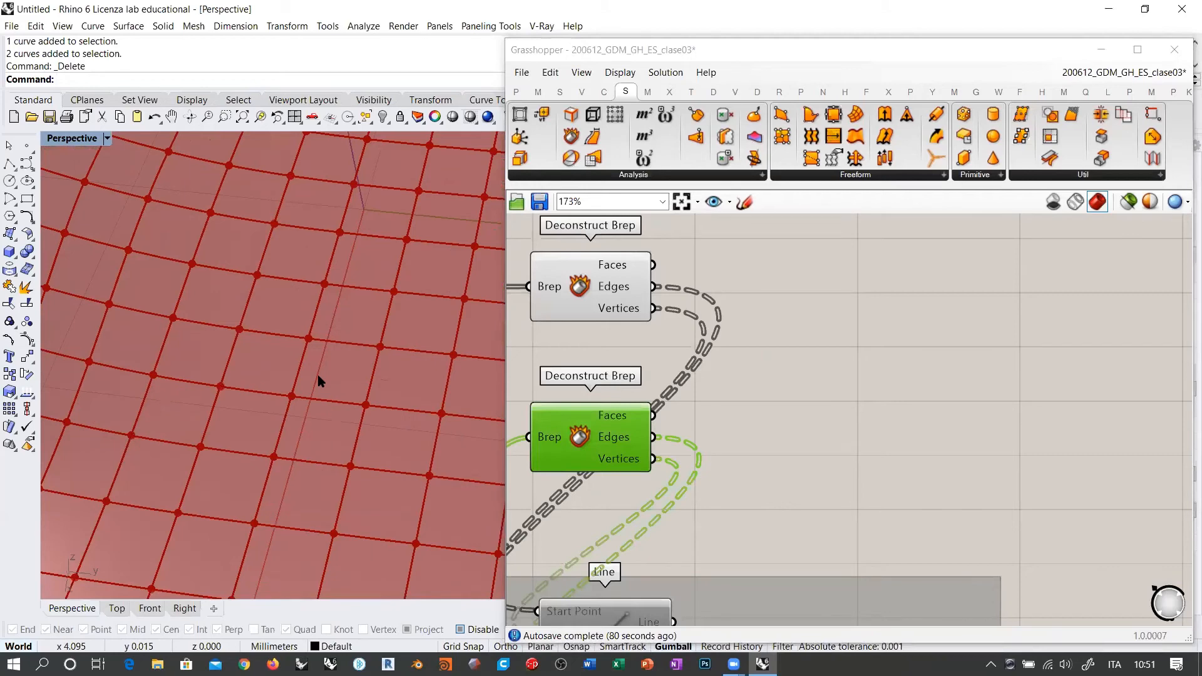
Add an Area component and feed its Geometry input from the Faces output of the original panels' Deconstruct Brep.
double_click(829, 298)
text(area)
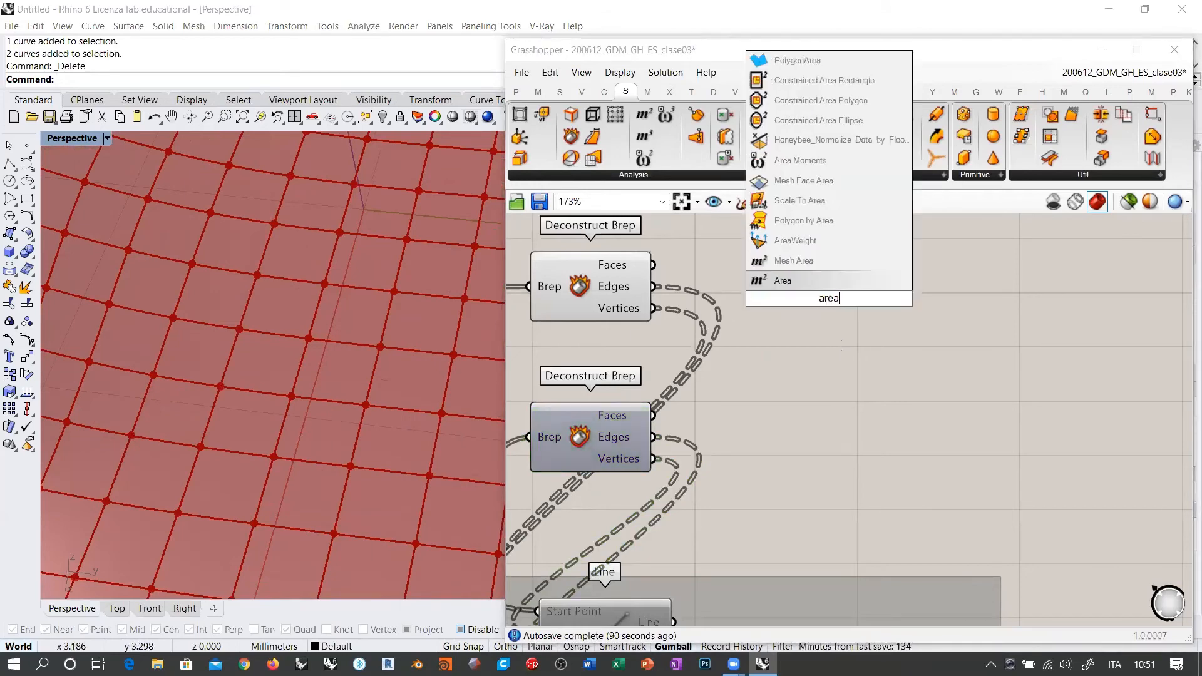
click(787, 282)
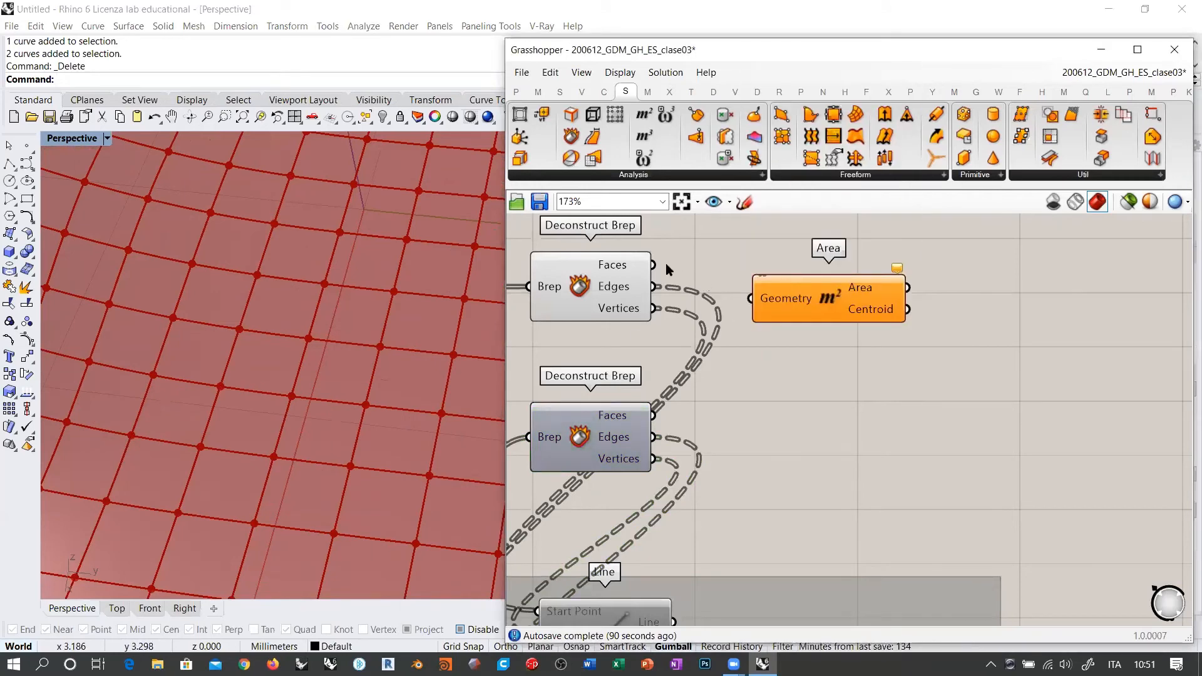
drag(652, 264, 776, 273)
click(821, 311)
right_drag(768, 388, 778, 513)
click(761, 399)
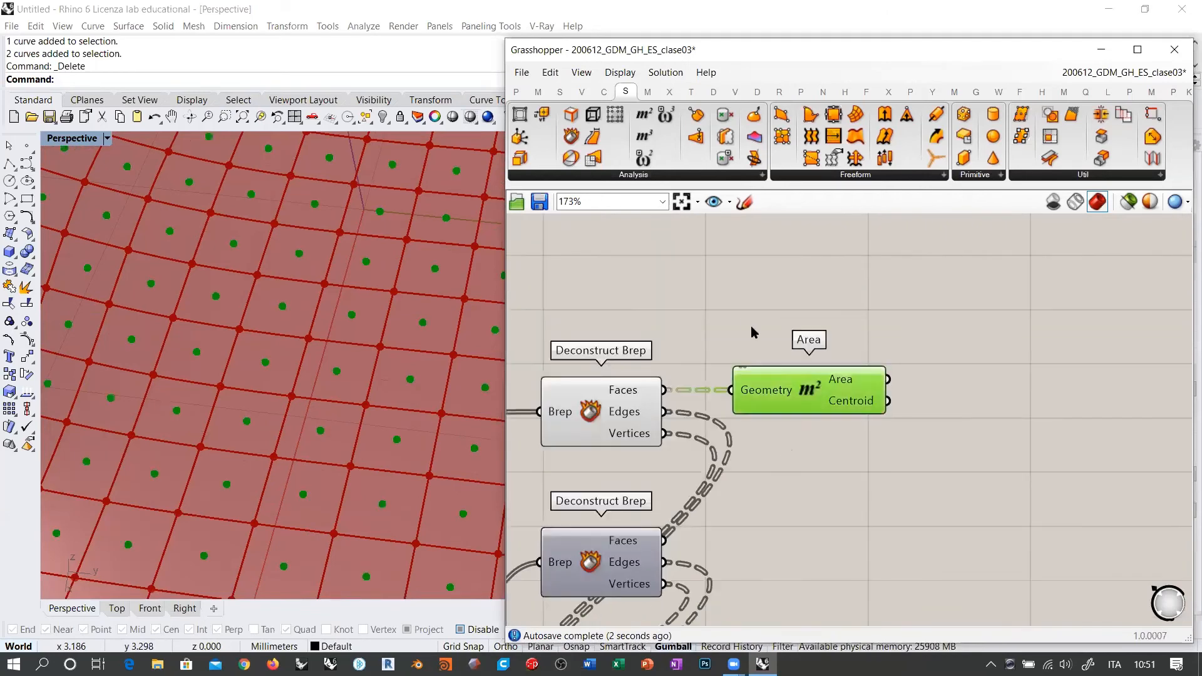
drag(750, 327, 743, 319)
click(746, 389)
Examine the Point output of Evaluate Surface upstream as another source of the panel centre points.
right_drag(710, 402, 1008, 350)
scroll(1008, 351, down, 5)
right_drag(872, 361, 1164, 307)
scroll(881, 379, up, 3)
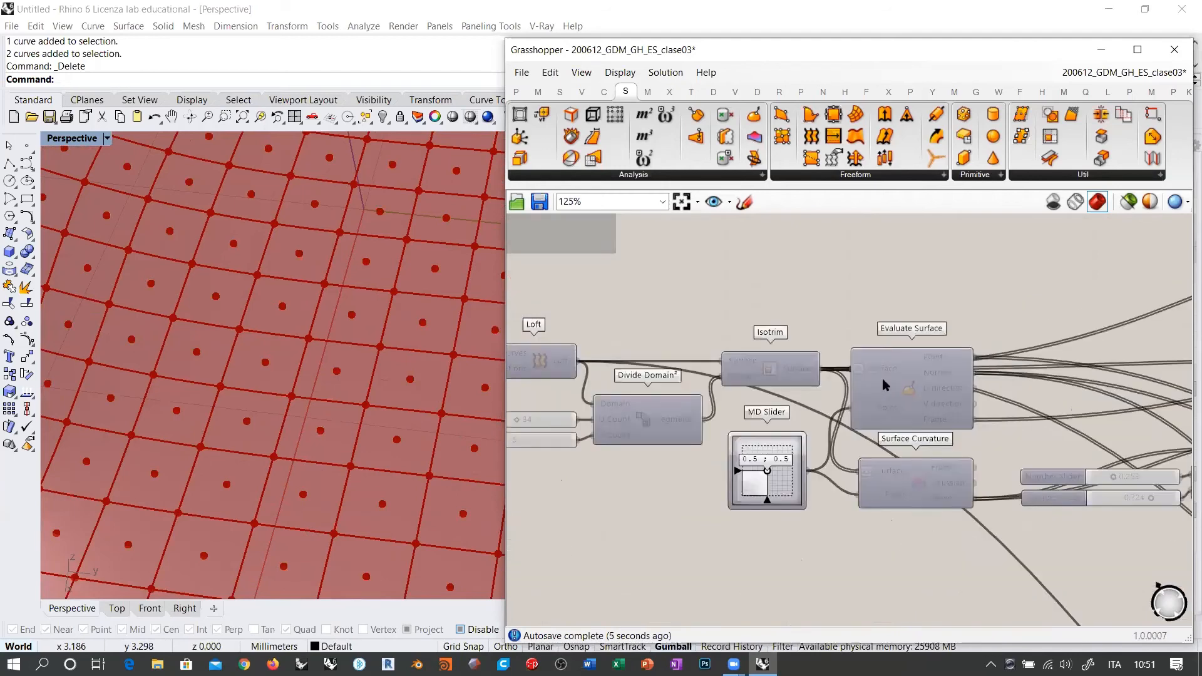
mouse_move(957, 355)
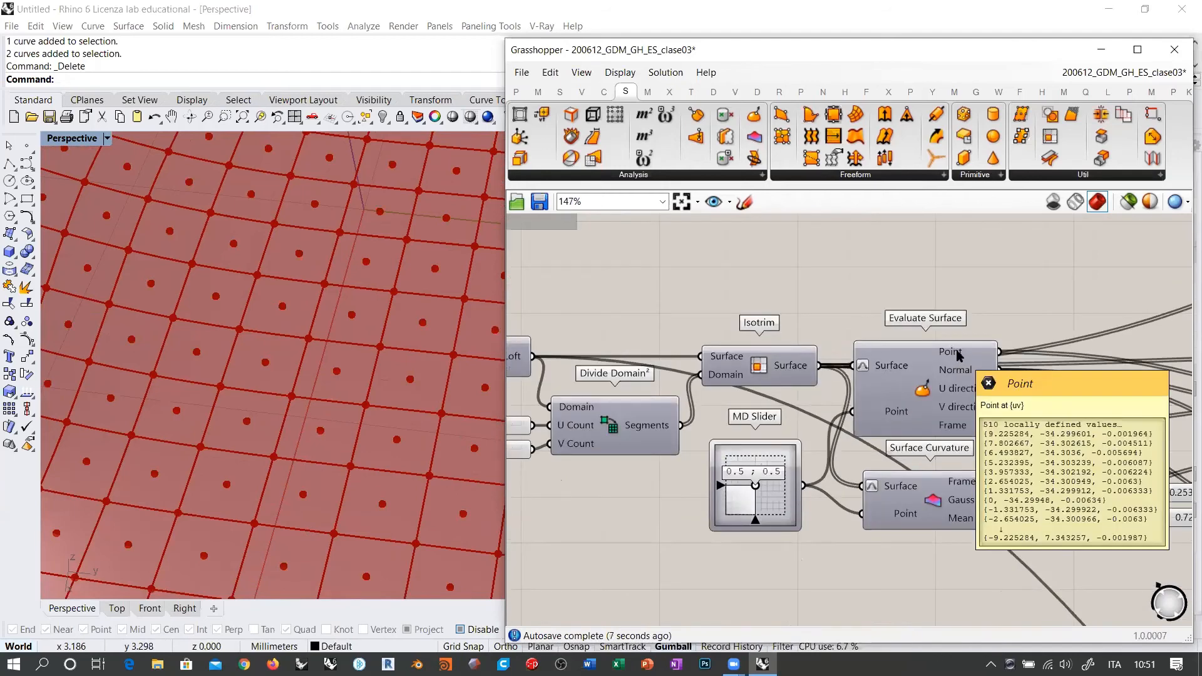
right_drag(1035, 349, 655, 394)
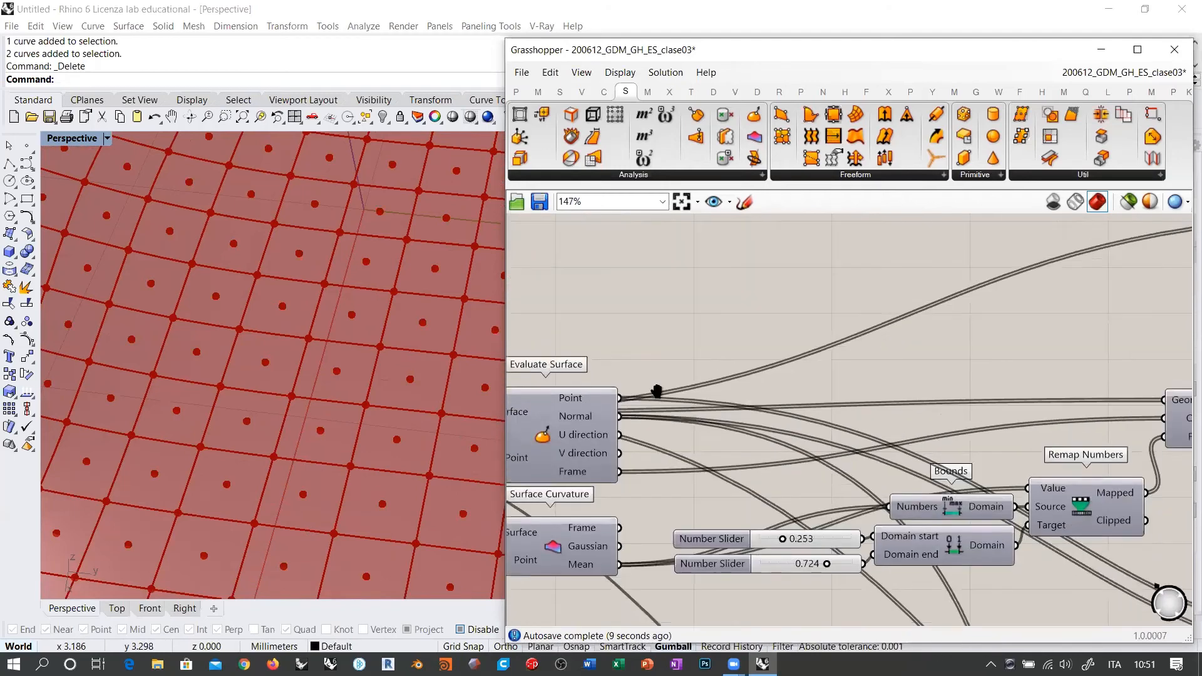
right_drag(1133, 240, 636, 382)
scroll(986, 338, up, 3)
right_drag(985, 338, 704, 365)
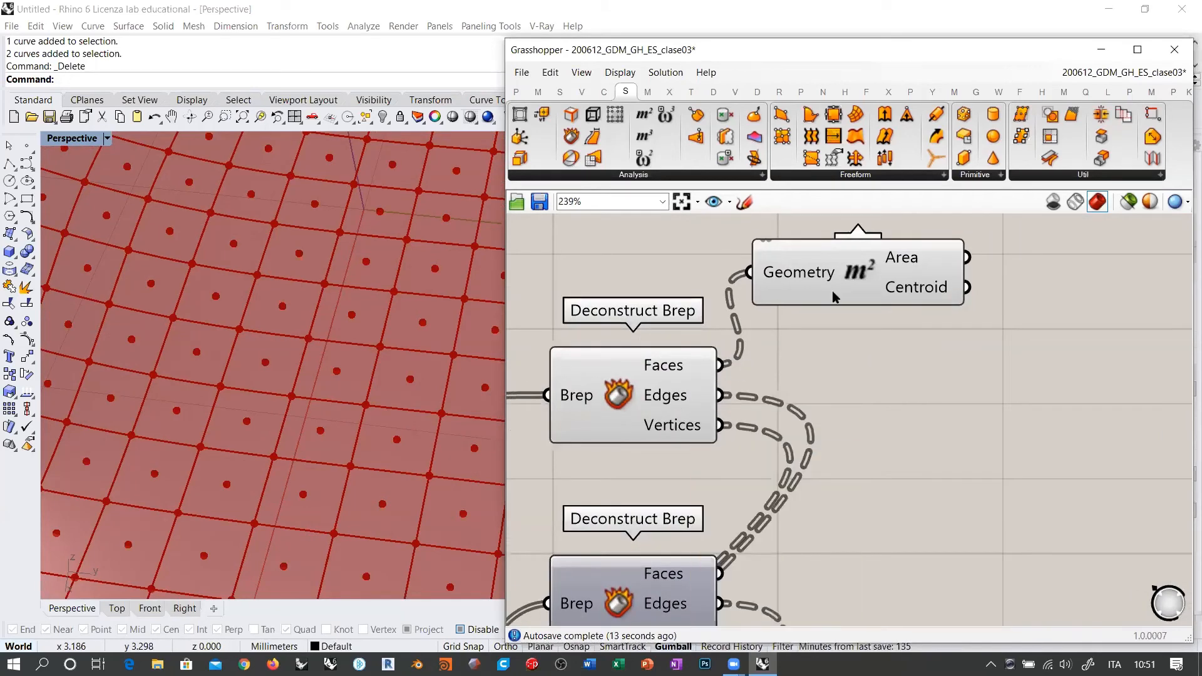
Move the Area component directly above the original panels' Deconstruct Brep.
drag(832, 270, 586, 254)
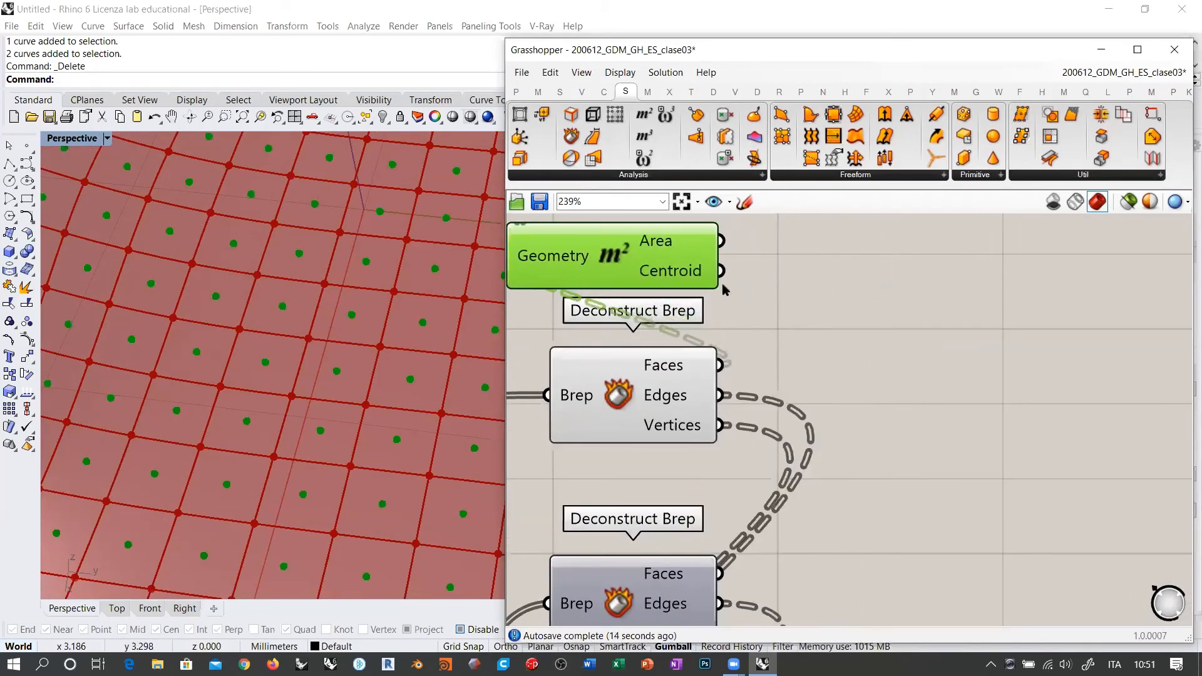
mouse_move(687, 270)
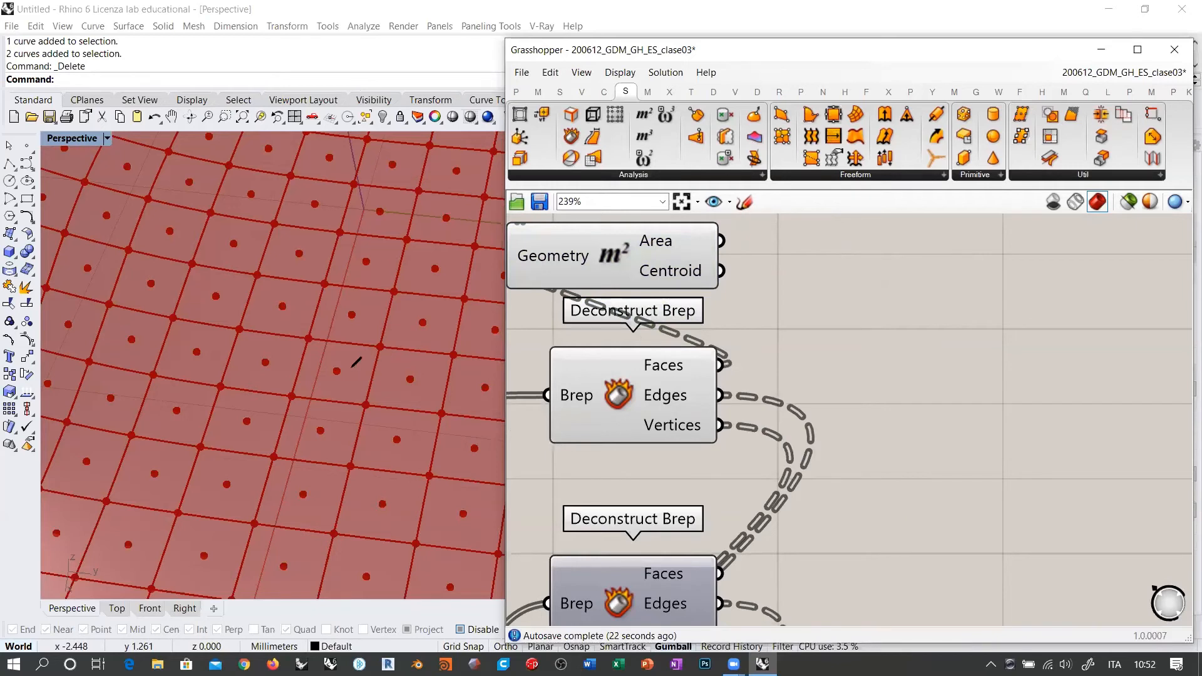
click(366, 404)
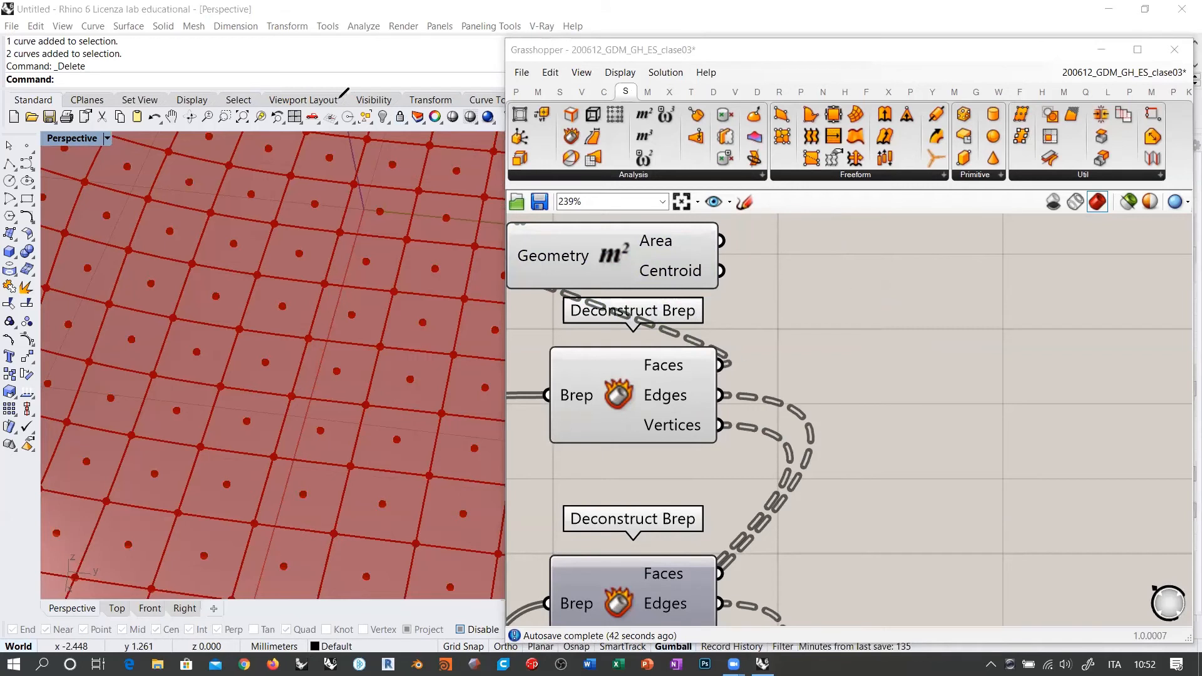
Simplify the Centroid output of Area and the Edges and Vertices outputs of the original panels' Deconstruct Brep.
right_drag(845, 377, 835, 389)
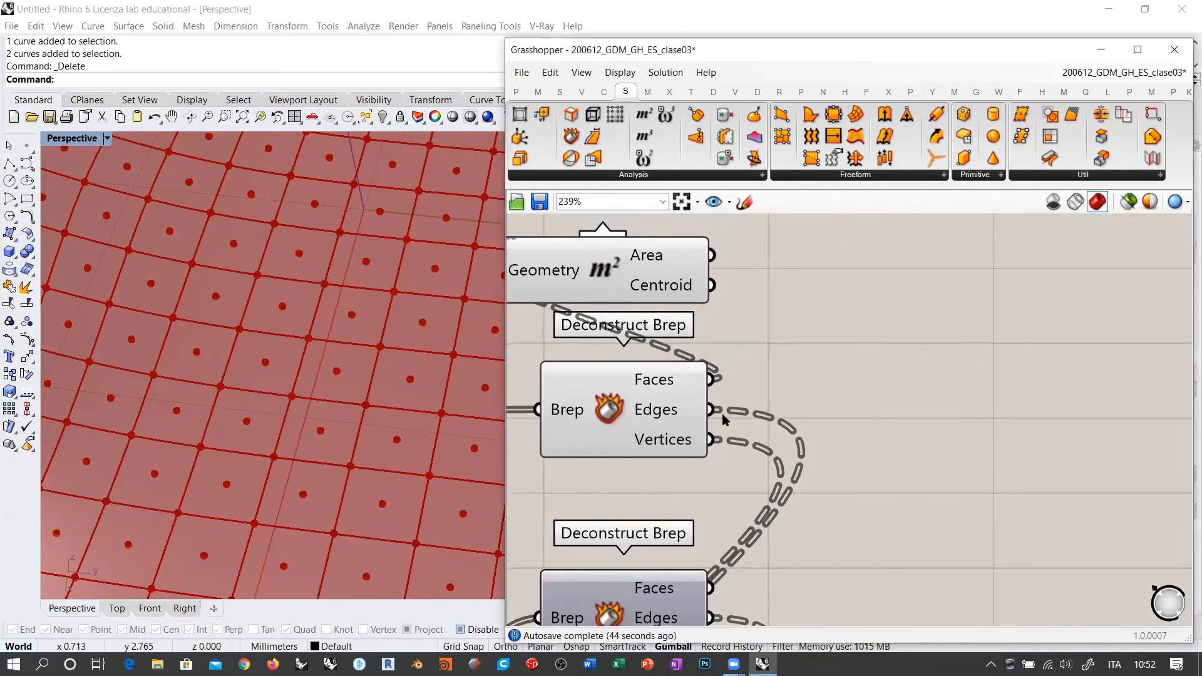
mouse_move(692, 443)
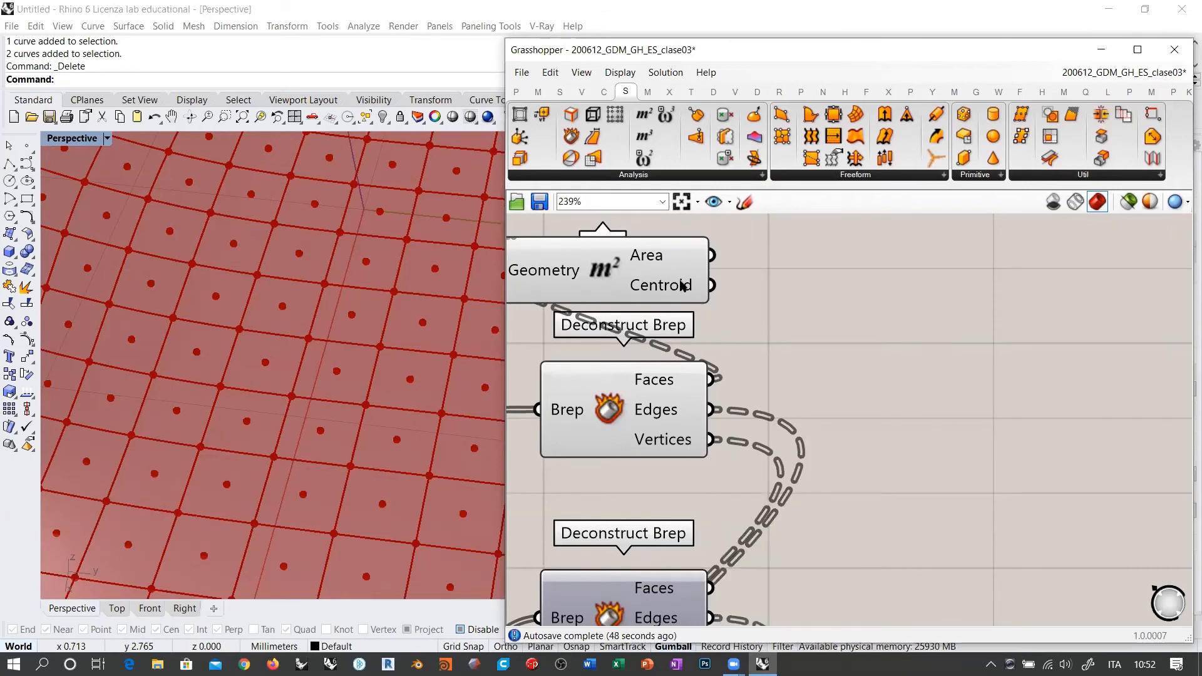
mouse_move(683, 291)
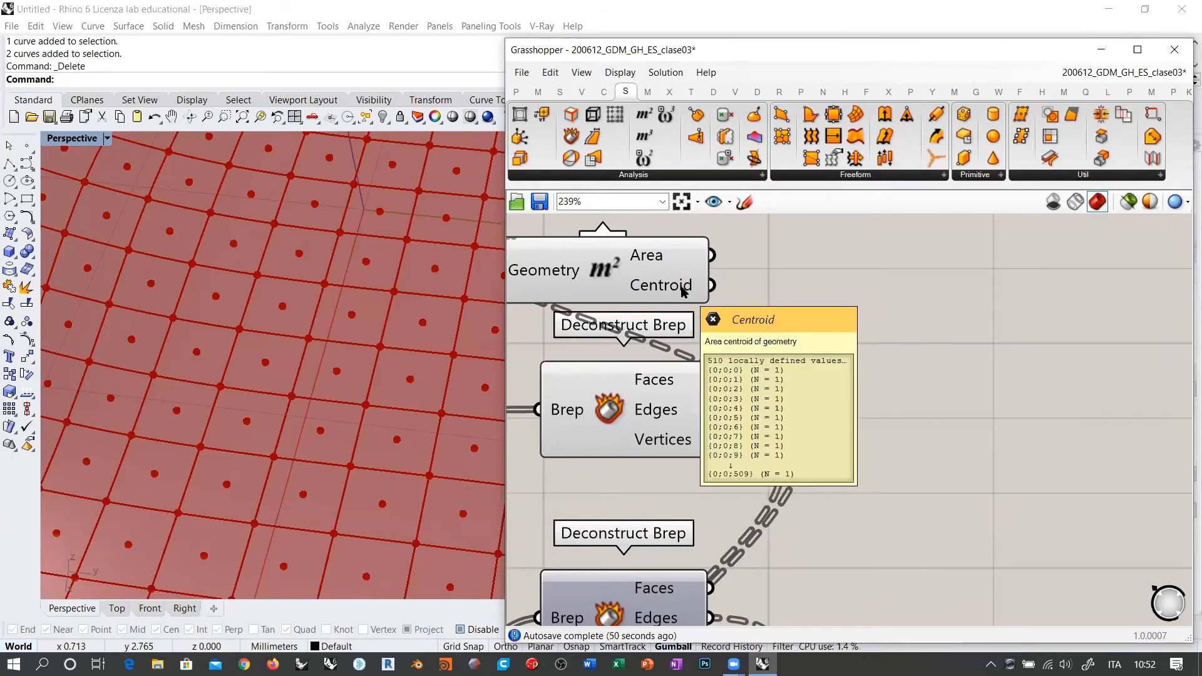
right_click(683, 292)
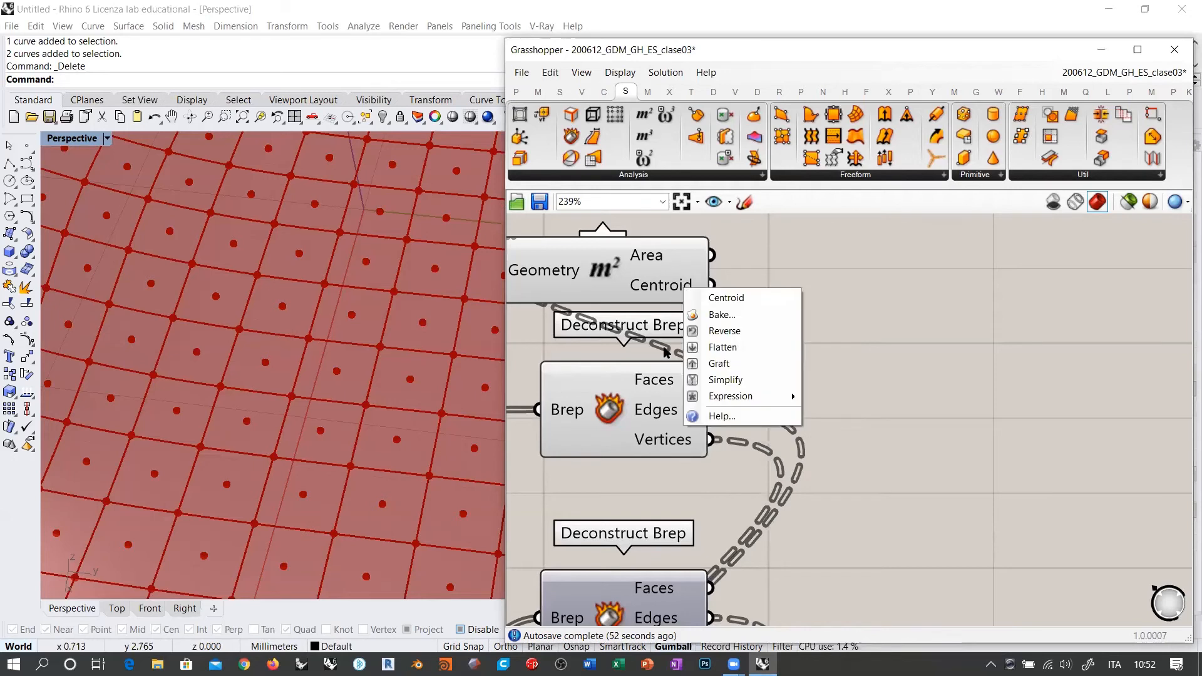
click(709, 380)
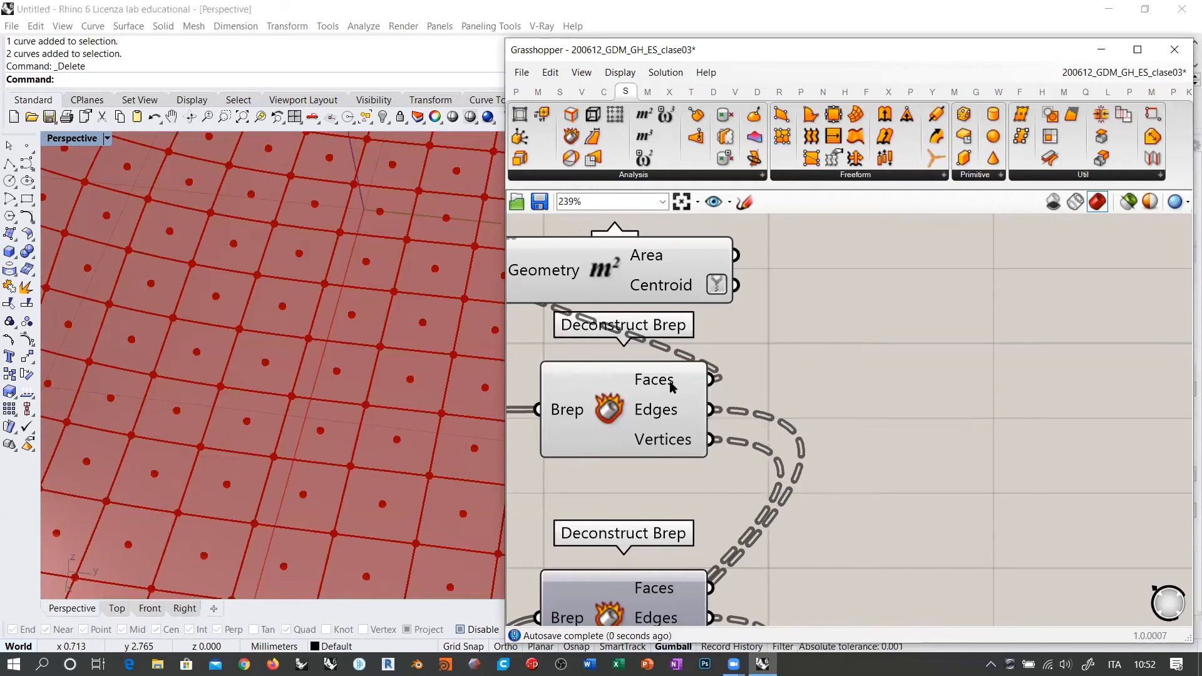
right_click(669, 408)
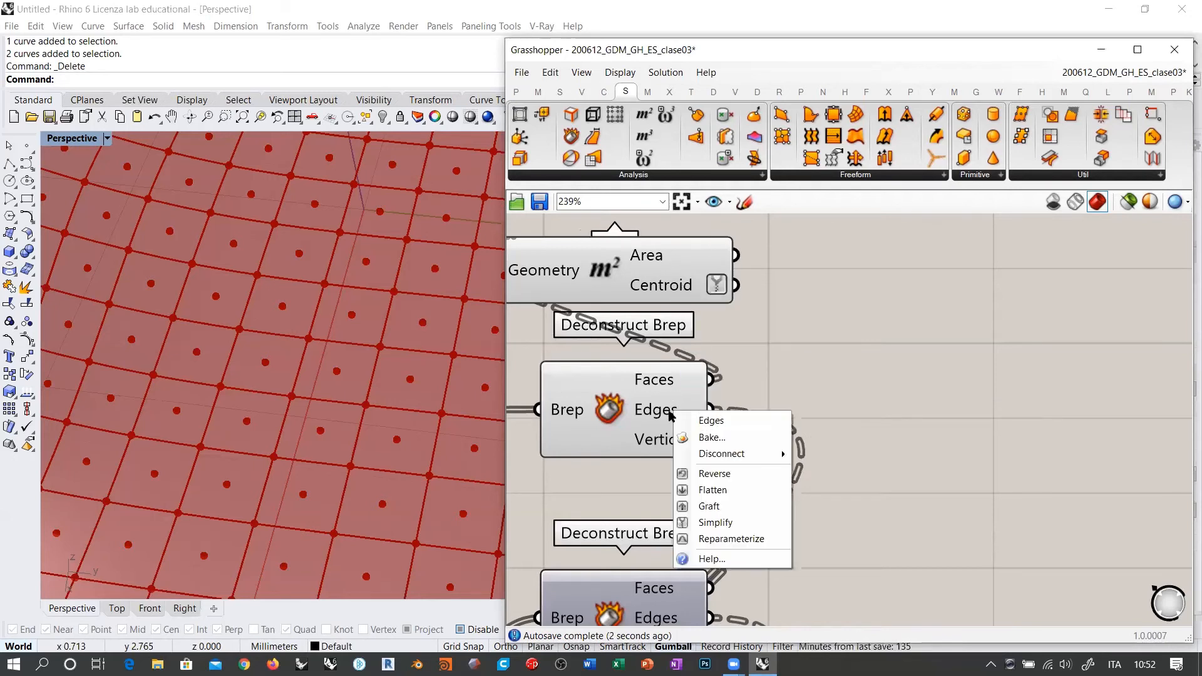
click(714, 506)
right_click(684, 442)
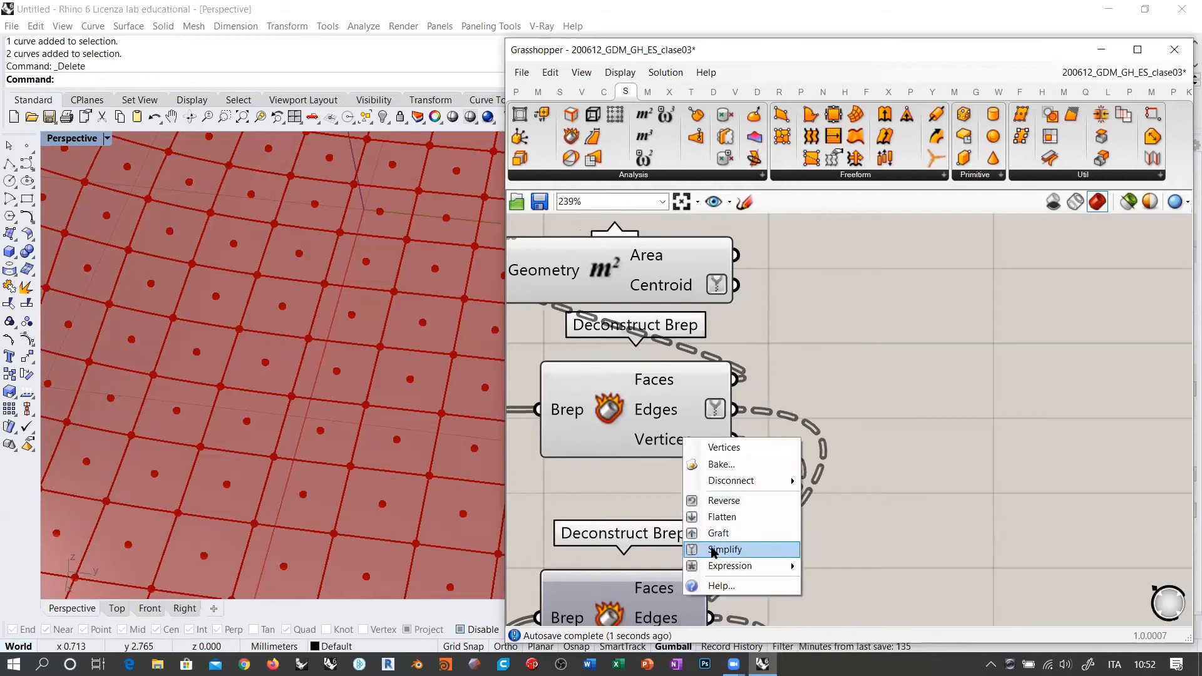
click(716, 550)
mouse_move(684, 445)
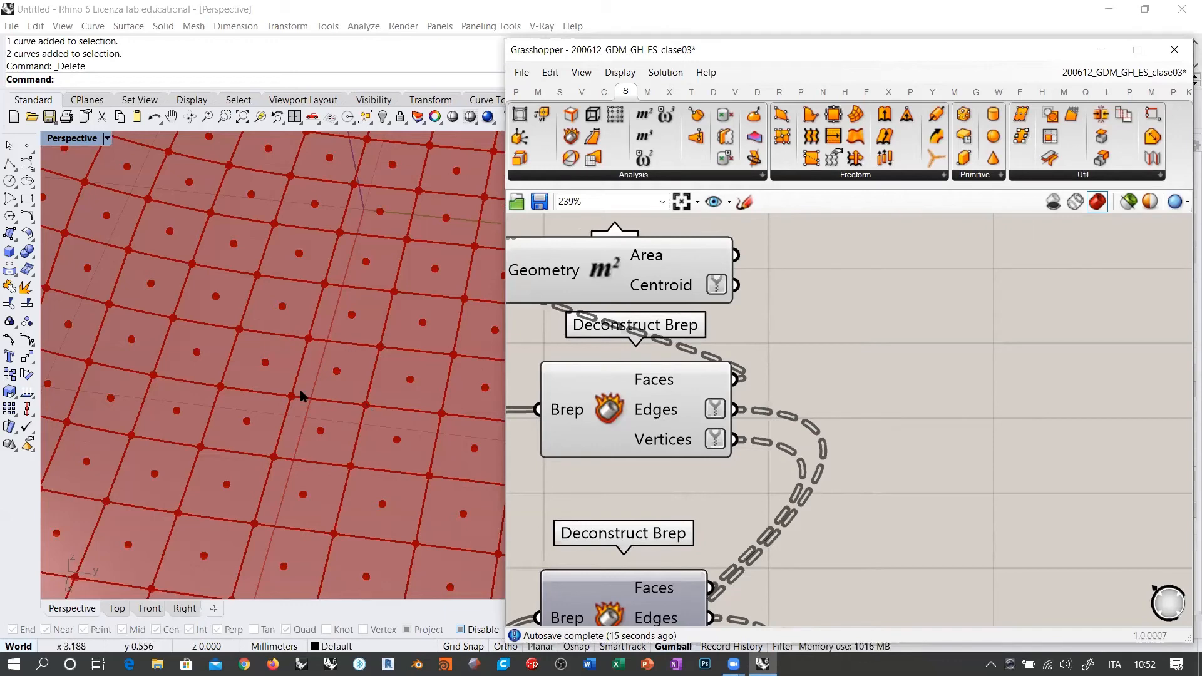
Add a List Item component and connect the simplified Vertices output of the original panels to its List input.
double_click(921, 453)
text(list ite)
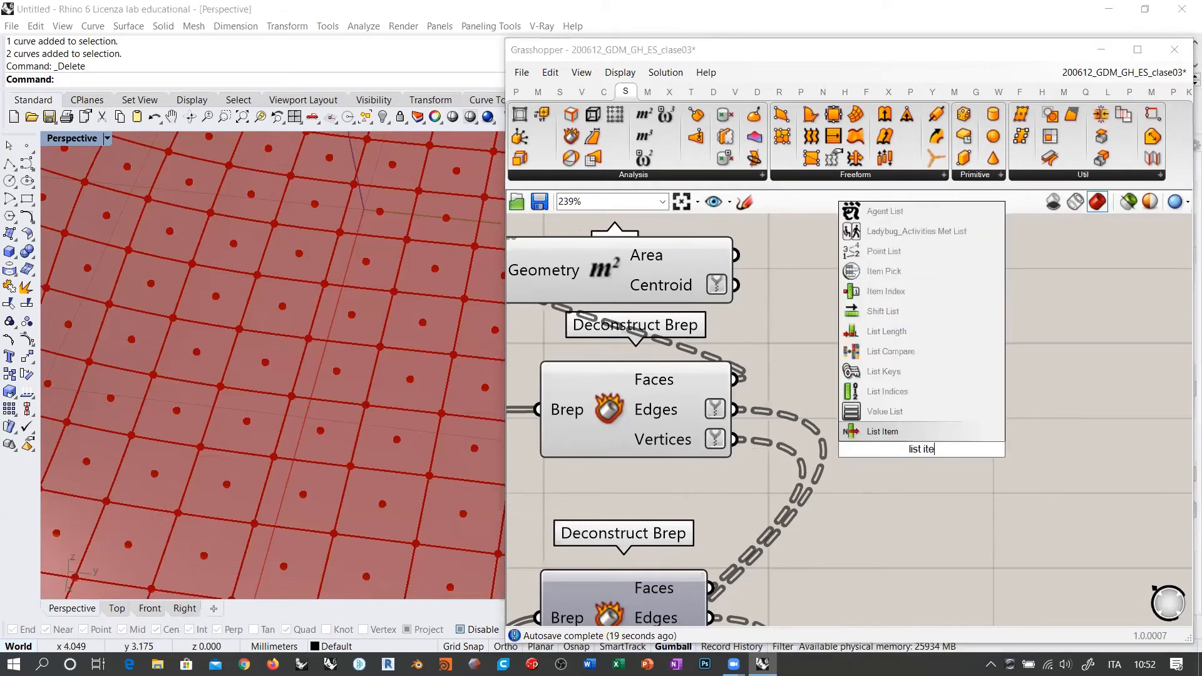
click(899, 431)
drag(739, 439, 843, 420)
scroll(1027, 476, up, 5)
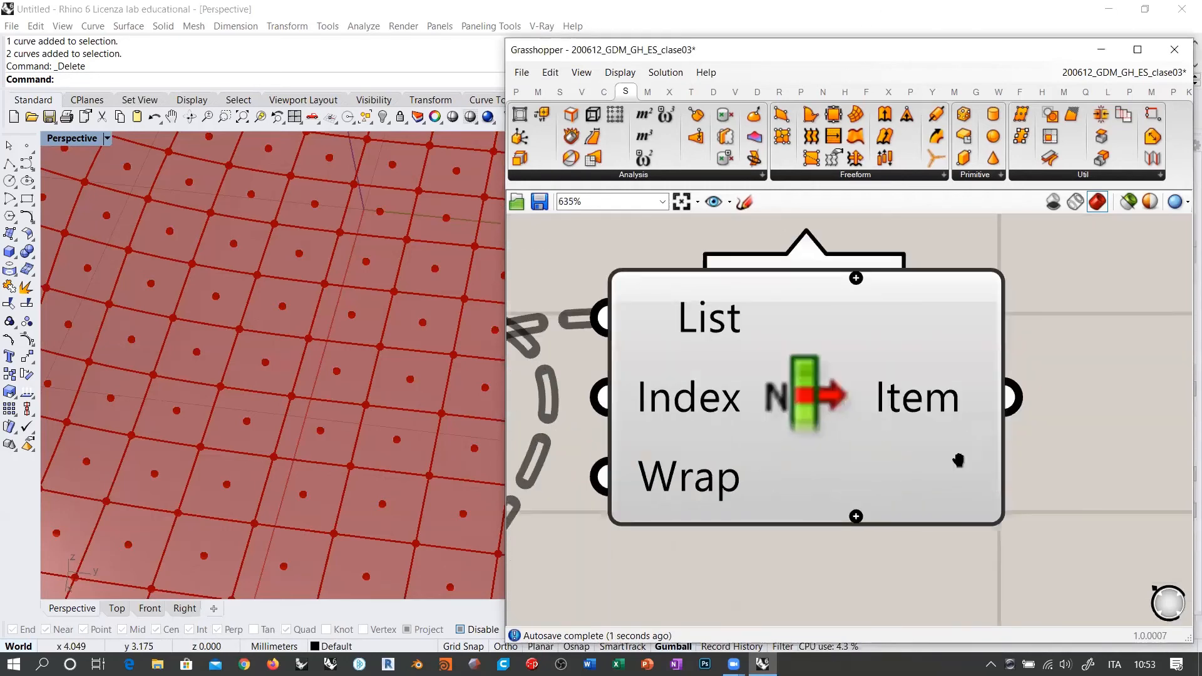
scroll(239, 418, down, 5)
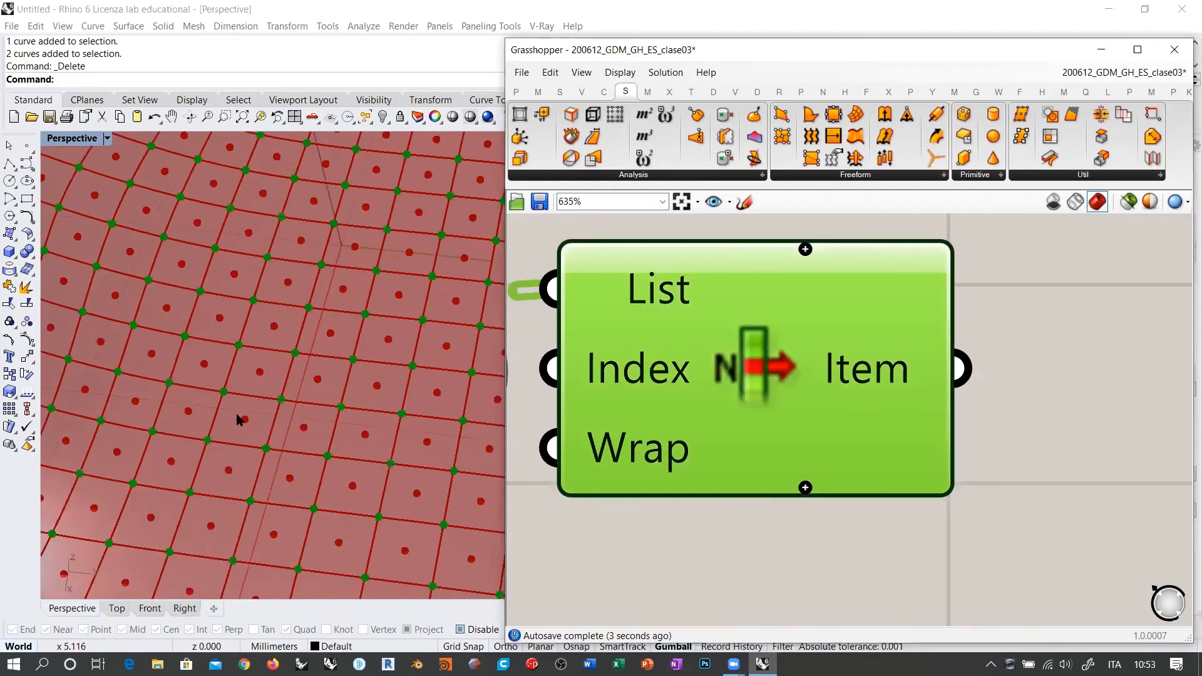
scroll(371, 323, up, 5)
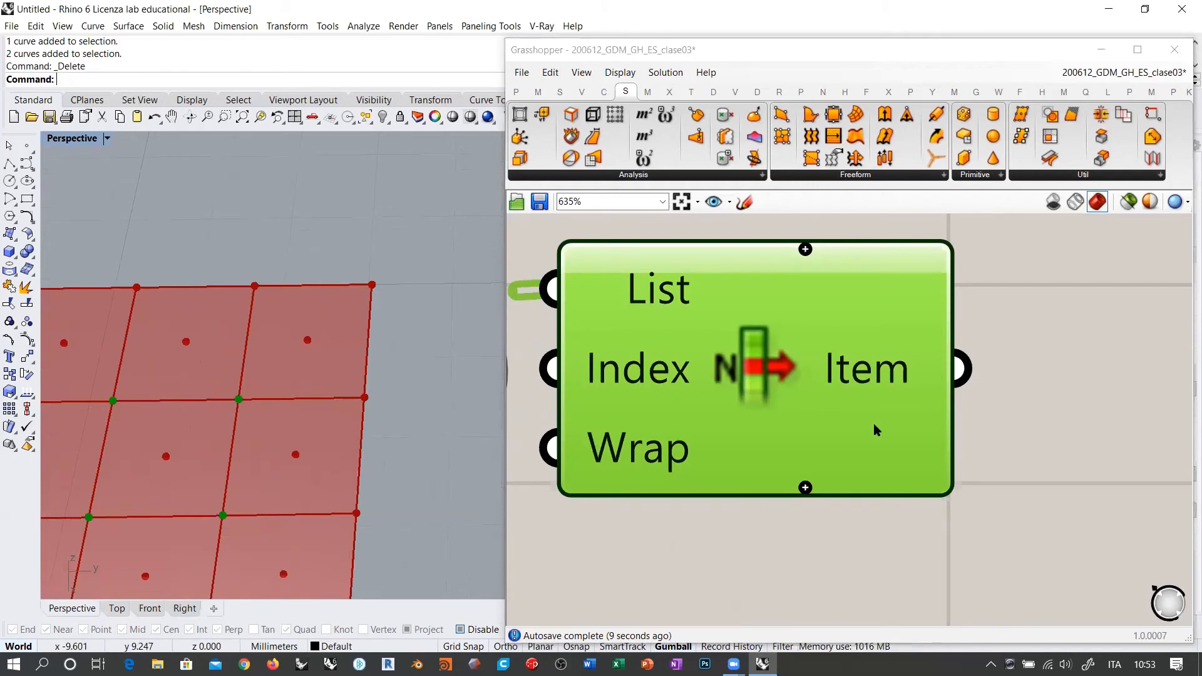
Extend the List Item component with the extra outputs +1, +2 and +3.
right_drag(894, 465, 882, 420)
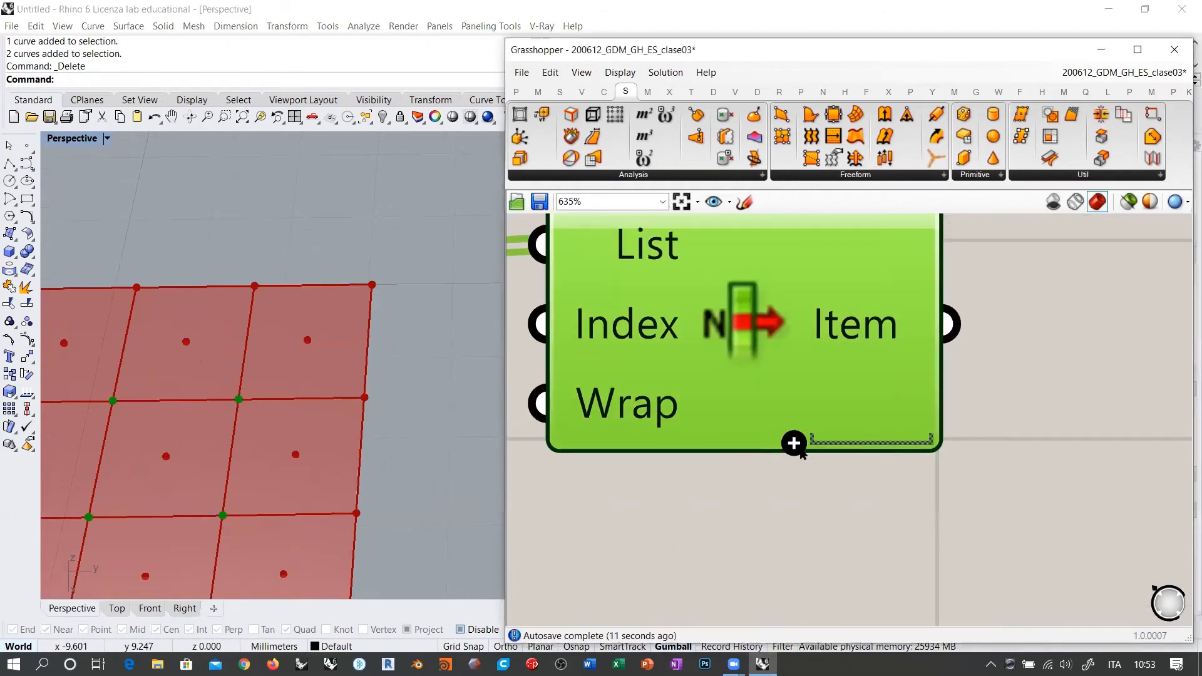
scroll(794, 443, up, 2)
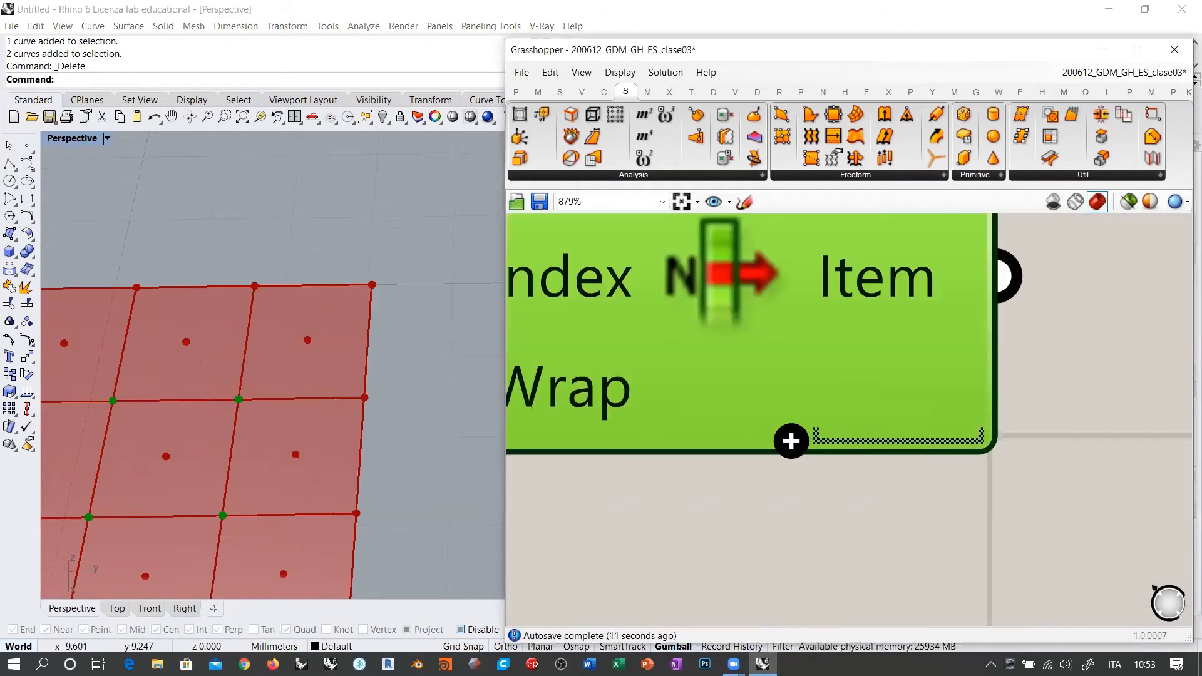
click(791, 441)
click(791, 438)
scroll(820, 454, down, 6)
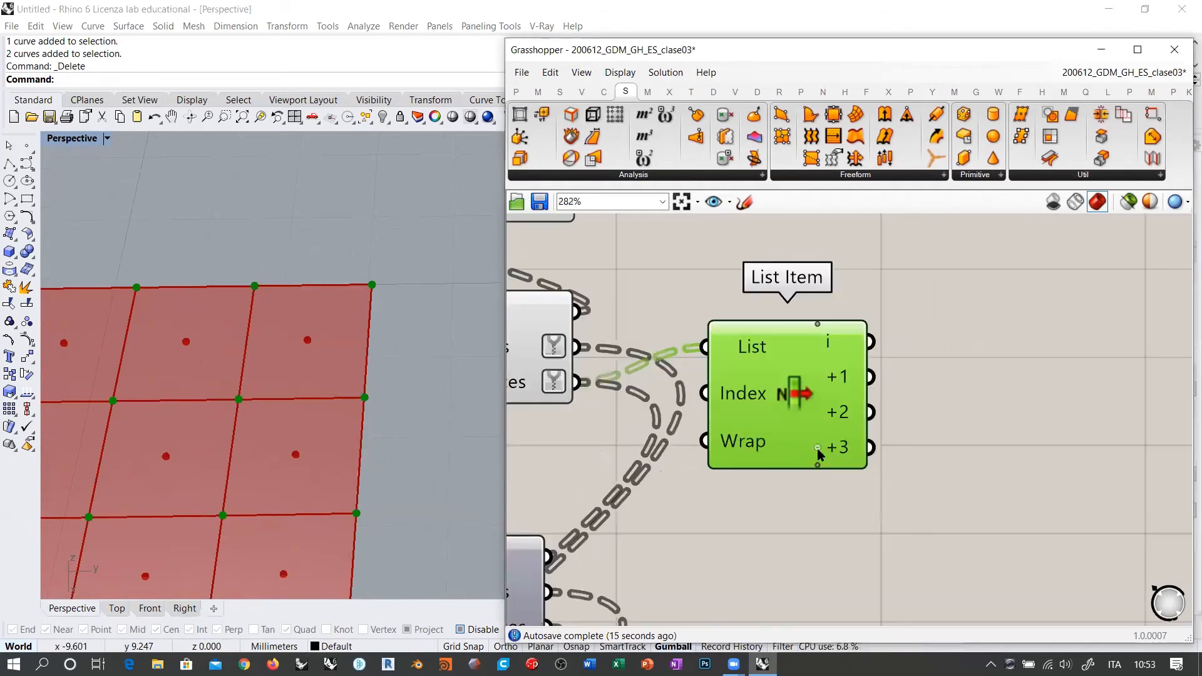
Shift List Item slightly down and place the Area component above it.
drag(776, 404, 778, 440)
click(826, 345)
mouse_move(834, 379)
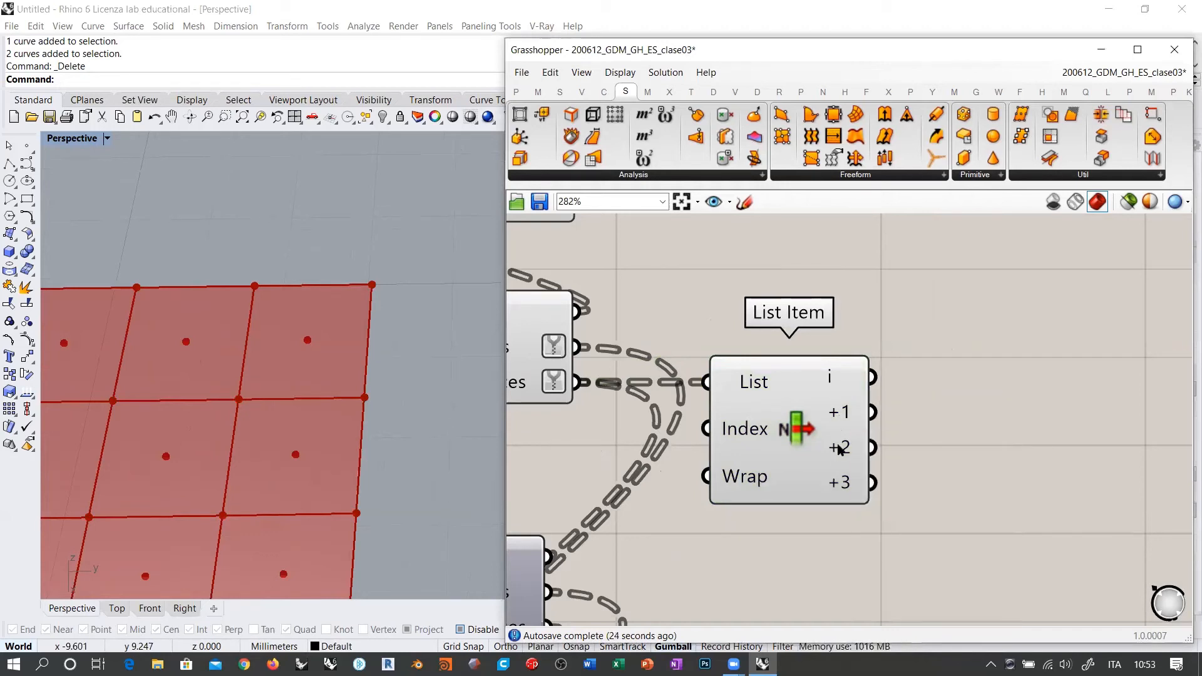
scroll(786, 393, down, 3)
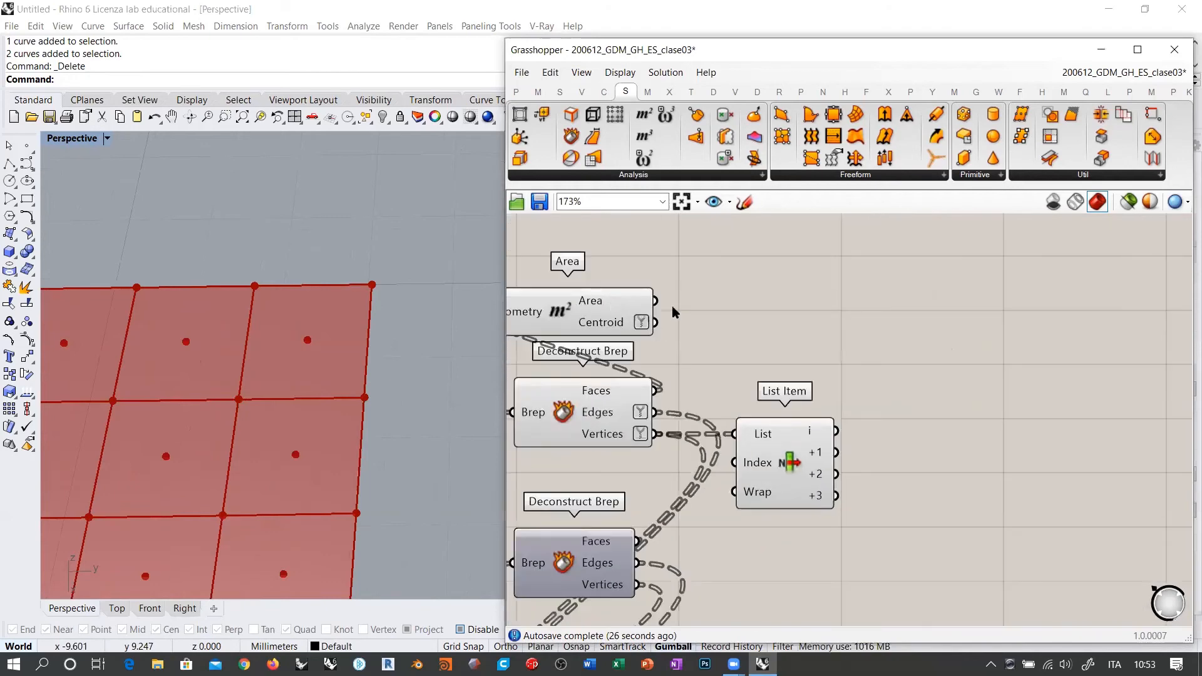
drag(588, 325, 769, 349)
right_drag(808, 361, 708, 365)
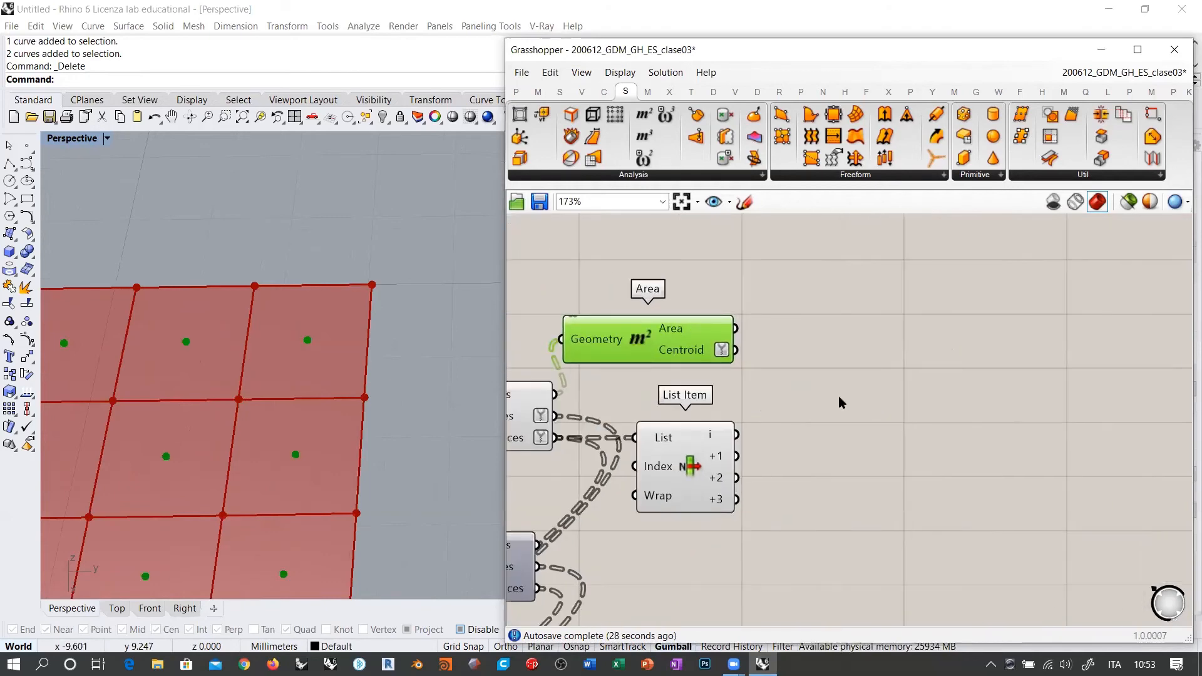
Add a Nurbs Curve whose Vertices input takes List Item's i output, the Area Centroid and List Item's +1 output, in that order.
double_click(839, 395)
text(nurbs)
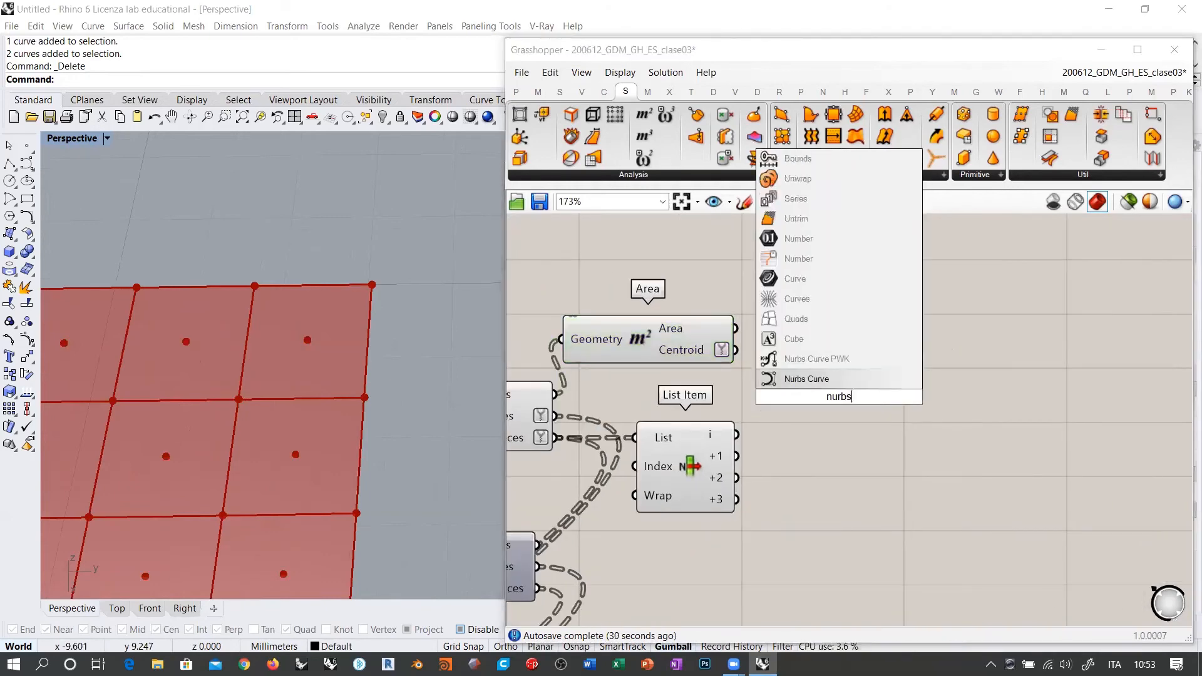
click(805, 379)
scroll(805, 399, up, 2)
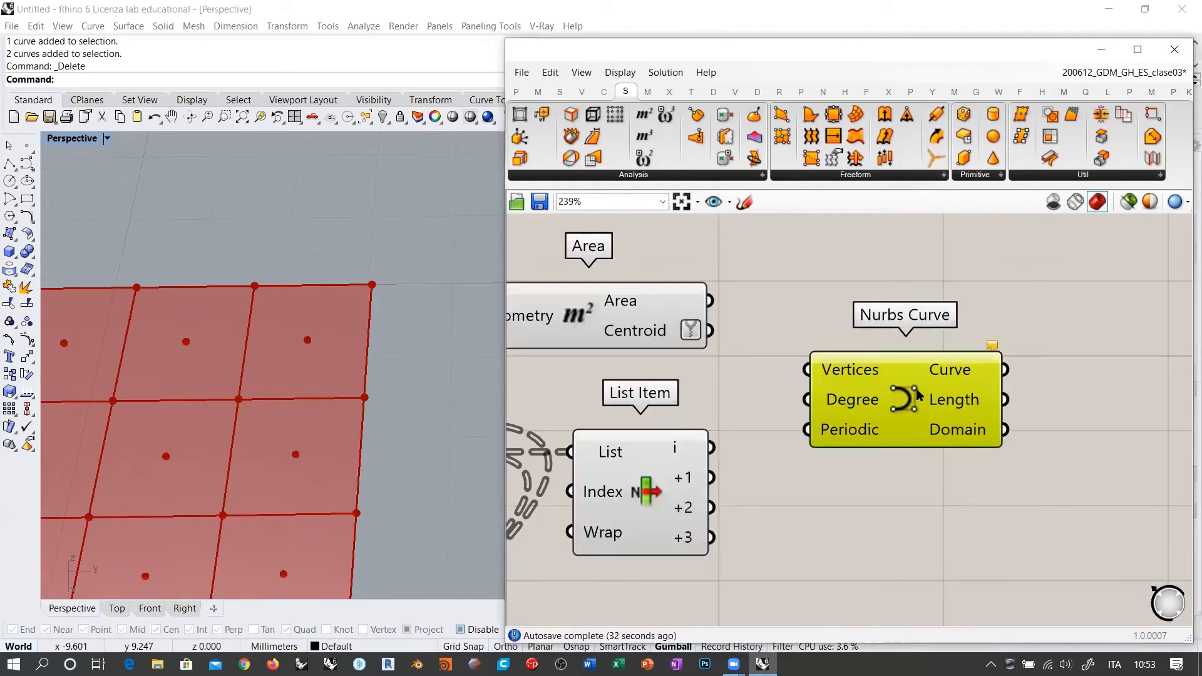
drag(712, 447, 807, 370)
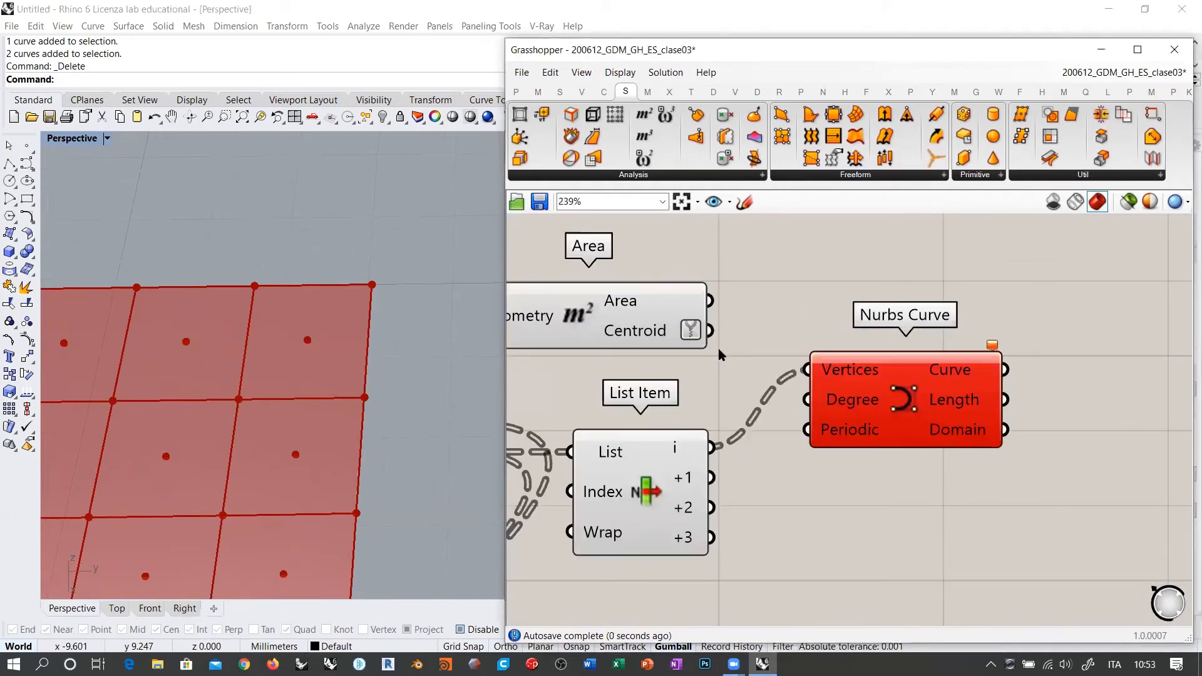
shift+drag(712, 331, 808, 370)
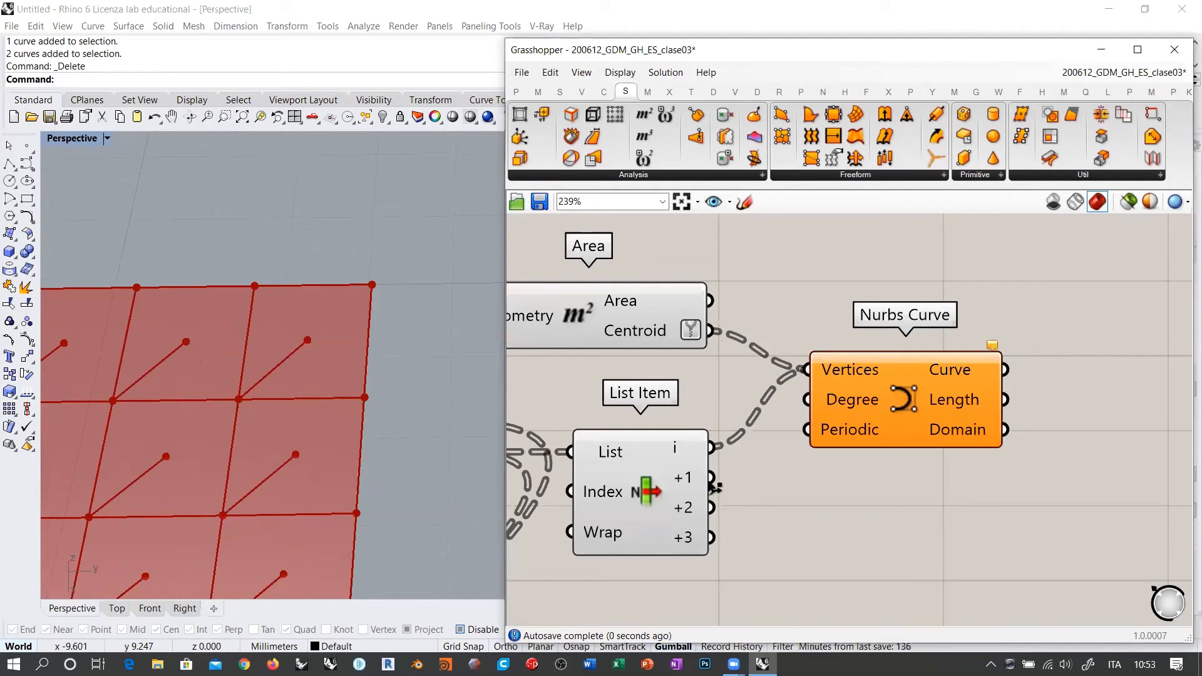
shift+drag(712, 477, 807, 369)
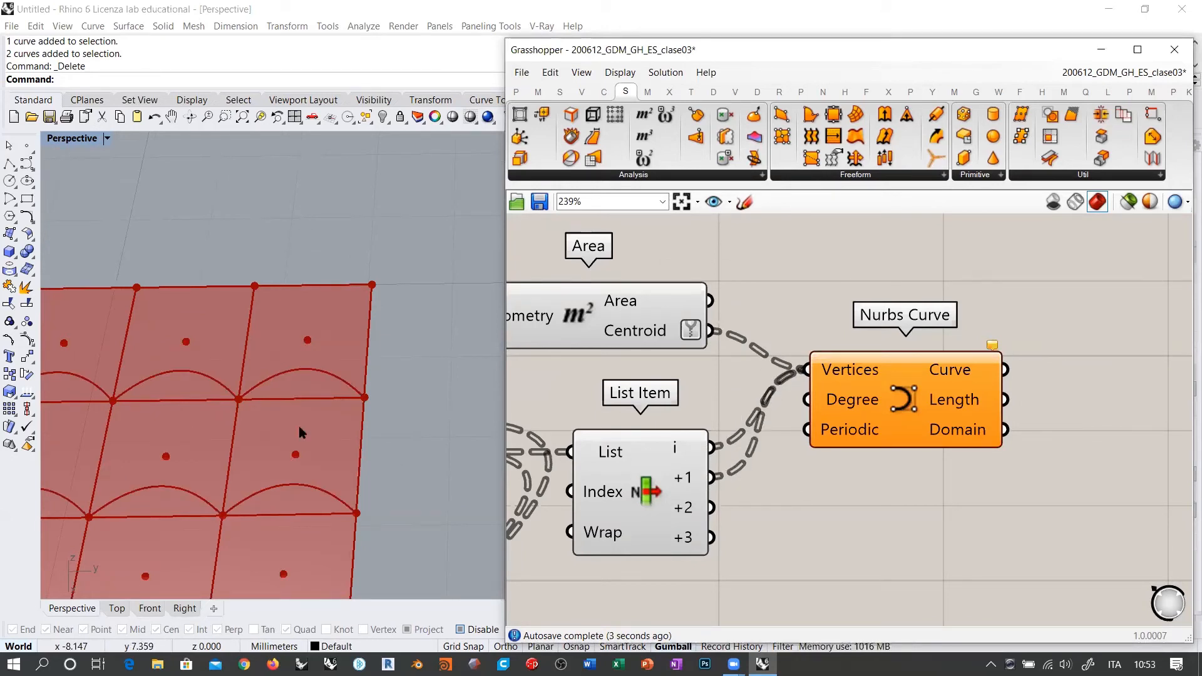
Duplicate the Nurbs Curve component and feed the copy's Vertices with List Item's +1 output, the Area Centroid and the +2 output, in that order.
drag(900, 393, 980, 477)
click(969, 419)
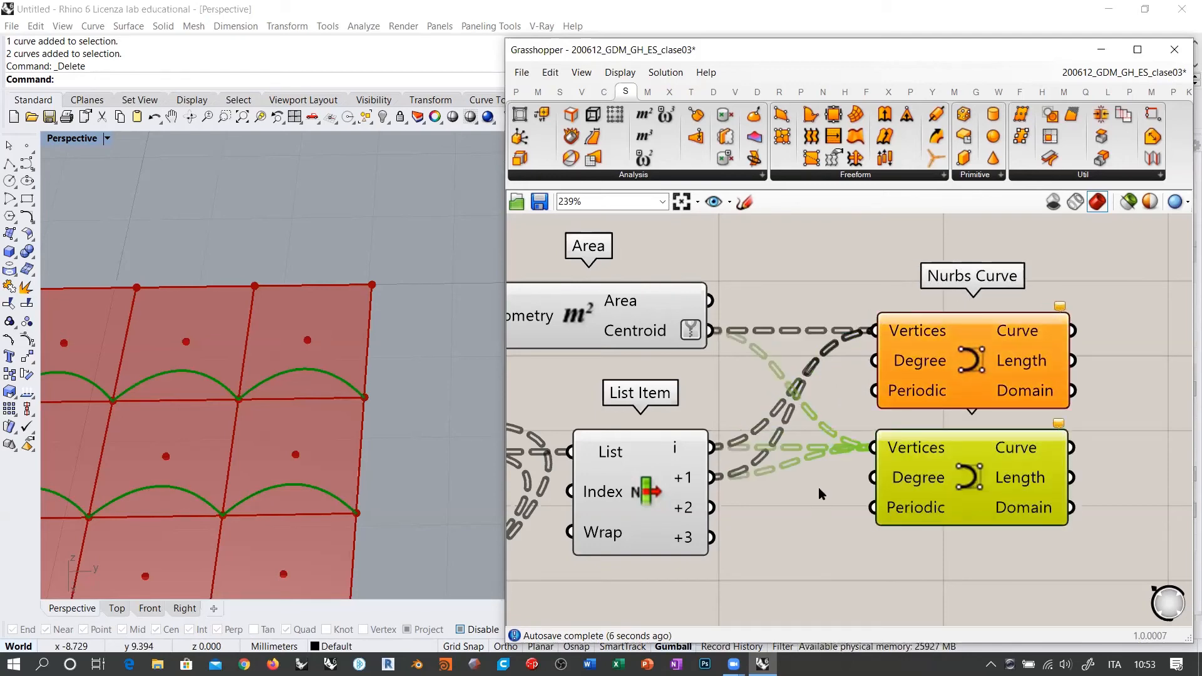
right_drag(797, 270, 789, 256)
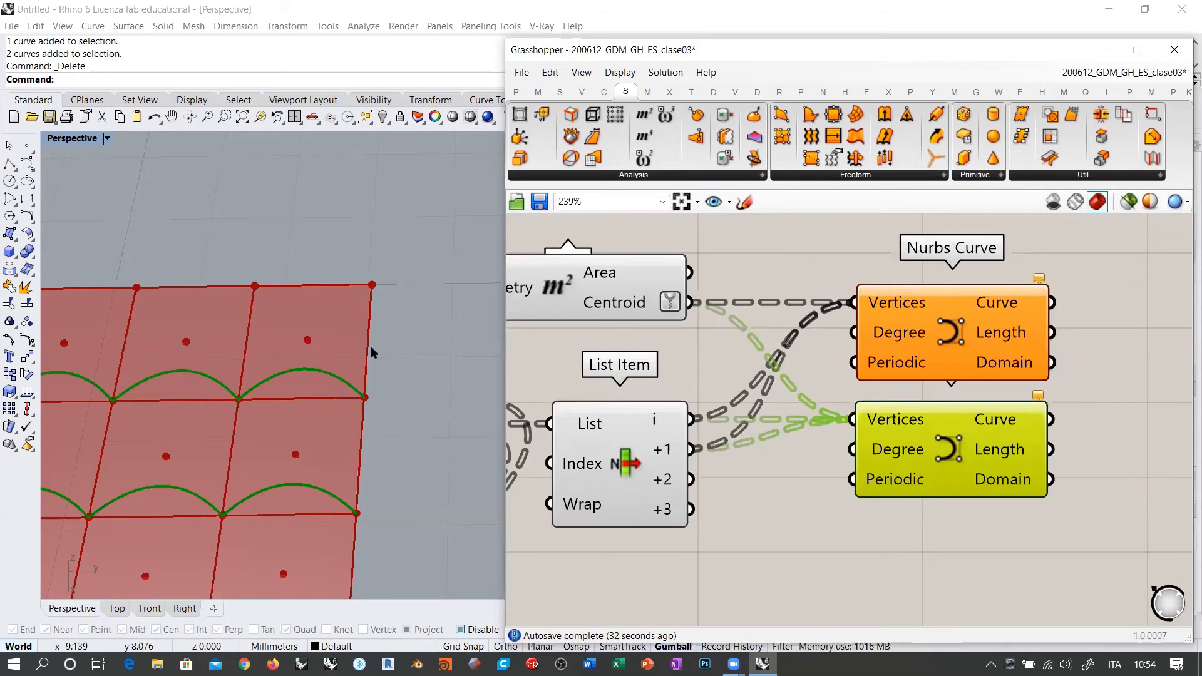
scroll(779, 377, down, 2)
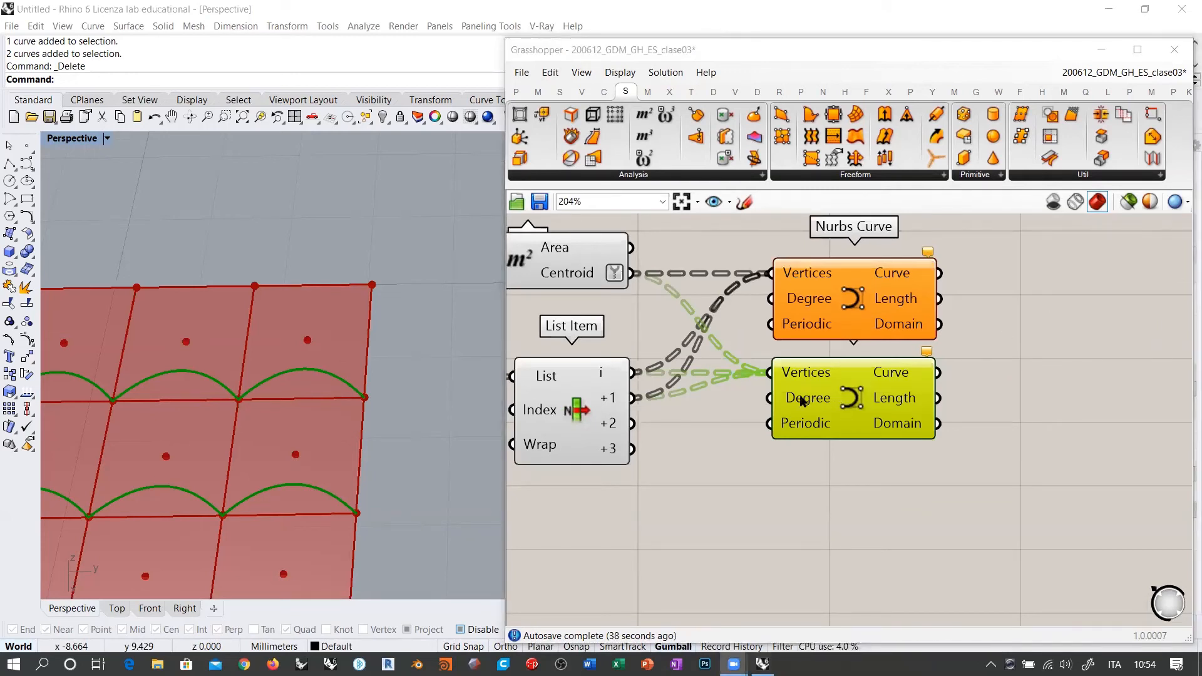
right_drag(710, 453, 753, 469)
click(752, 469)
drag(676, 415, 810, 390)
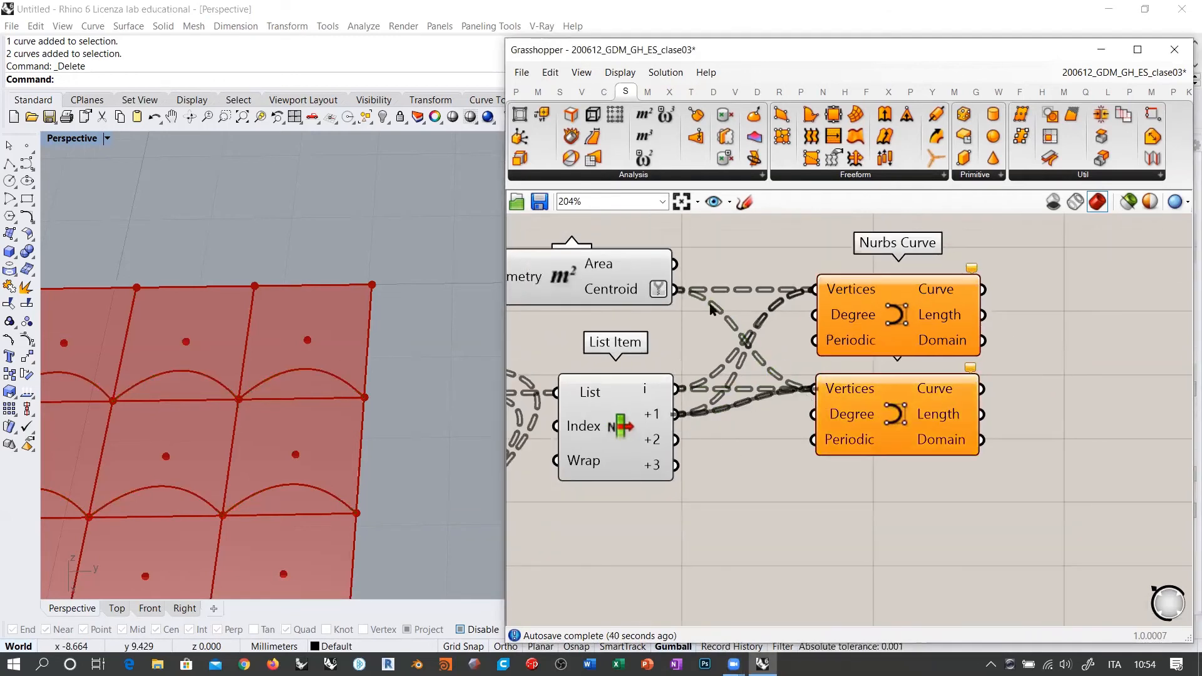
shift+drag(676, 290, 810, 391)
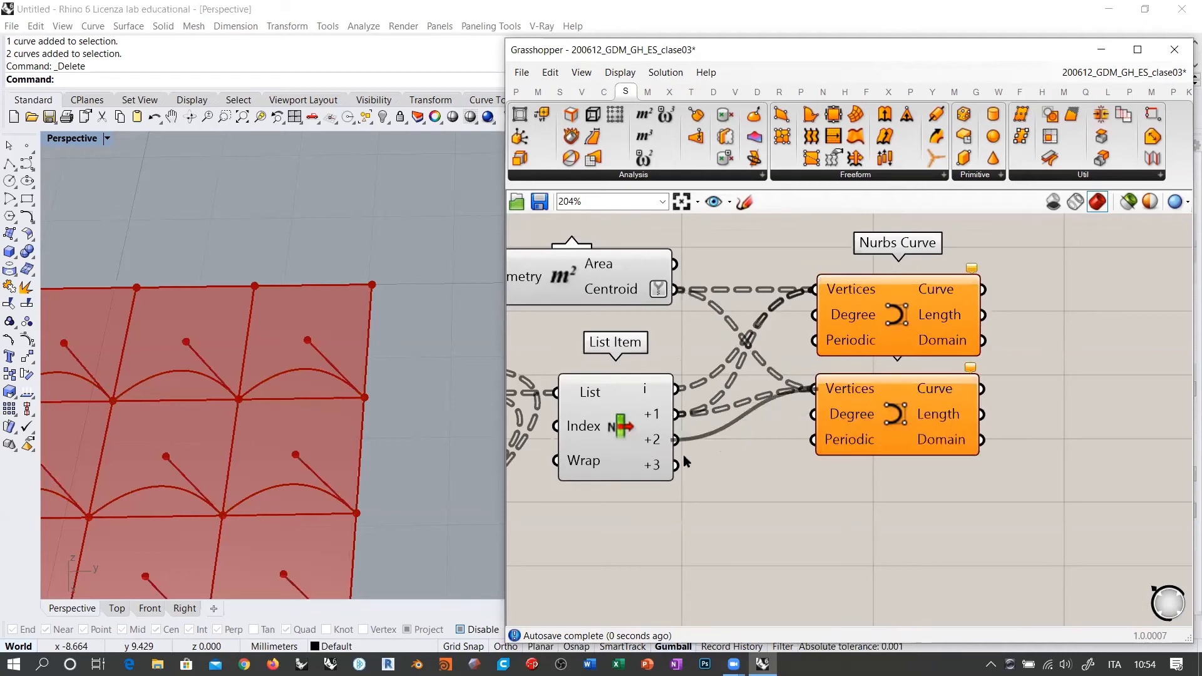
shift+drag(676, 439, 812, 388)
Add another Nurbs Curve copy whose Vertices input takes List Item's +2 output, the Area Centroid and the +3 output, in that order.
alt+drag(876, 416, 871, 525)
drag(677, 439, 803, 499)
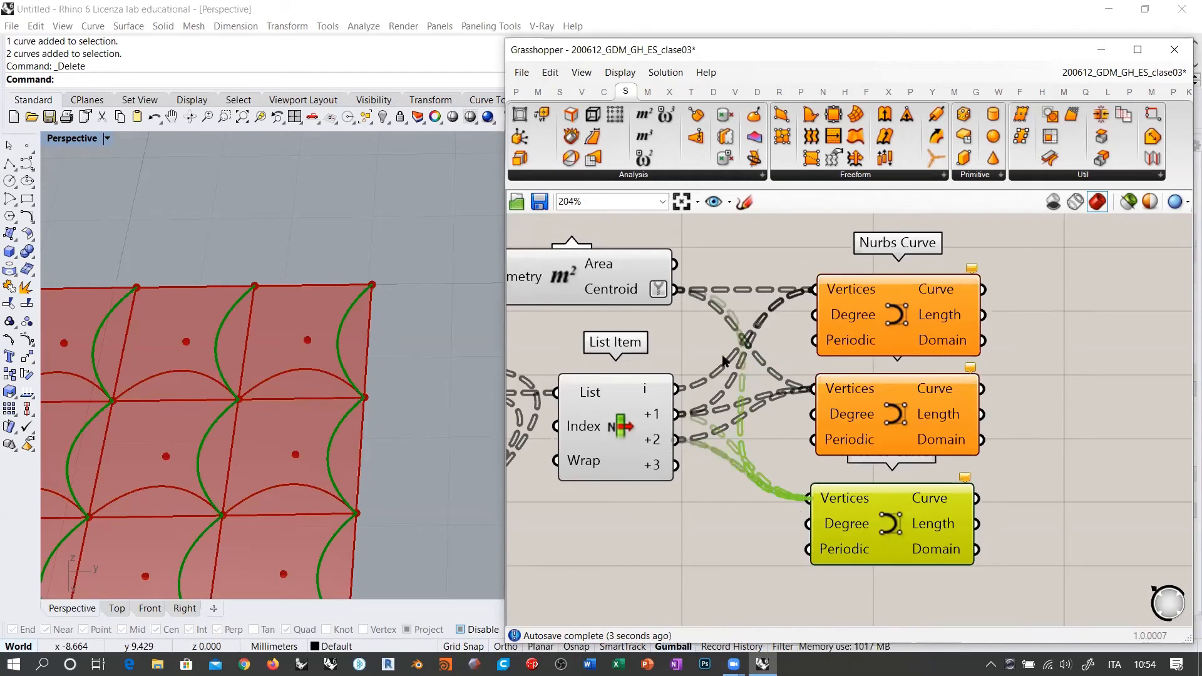
shift+drag(675, 290, 802, 498)
shift+drag(676, 466, 802, 500)
click(771, 529)
Add a fourth Nurbs Curve copy whose Vertices input takes List Item's +3 output, the Area Centroid and the i output, in that order.
right_drag(773, 532, 811, 446)
alt+drag(912, 450, 916, 555)
click(806, 414)
drag(712, 377, 848, 519)
scroll(785, 487, down, 1)
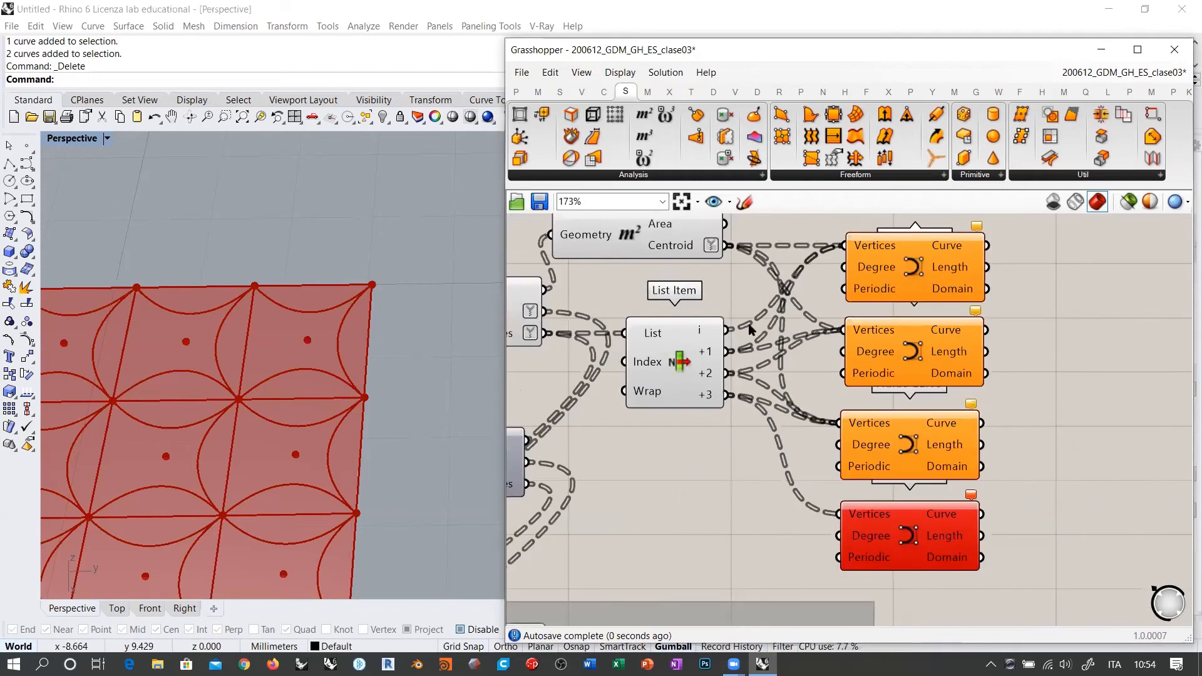
shift+drag(726, 245, 838, 514)
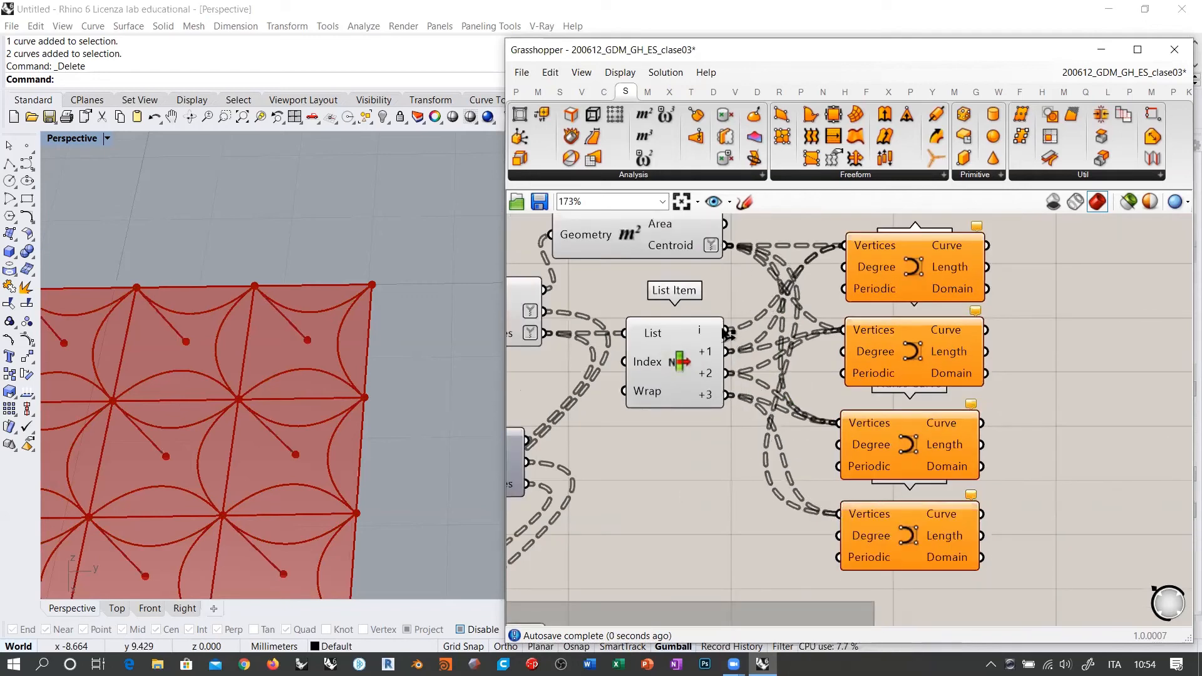
Examine the pattern formed by the four Nurbs Curves across the curved surface, both close up and as a whole.
scroll(337, 341, down, 10)
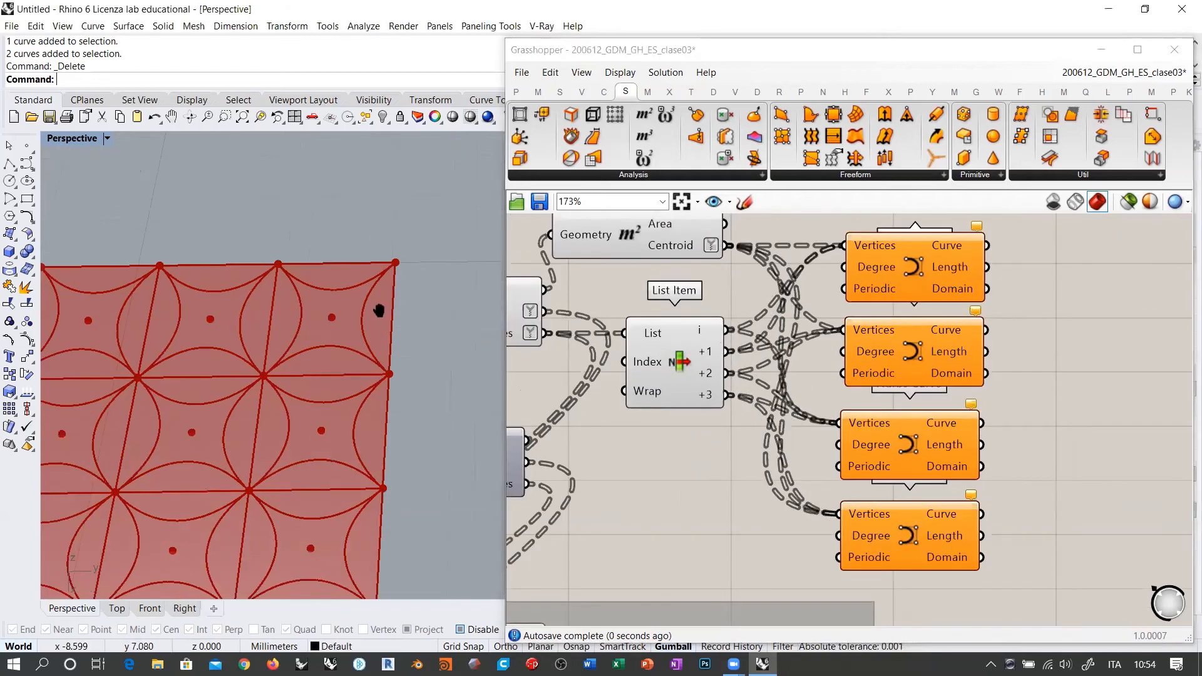
scroll(349, 368, up, 2)
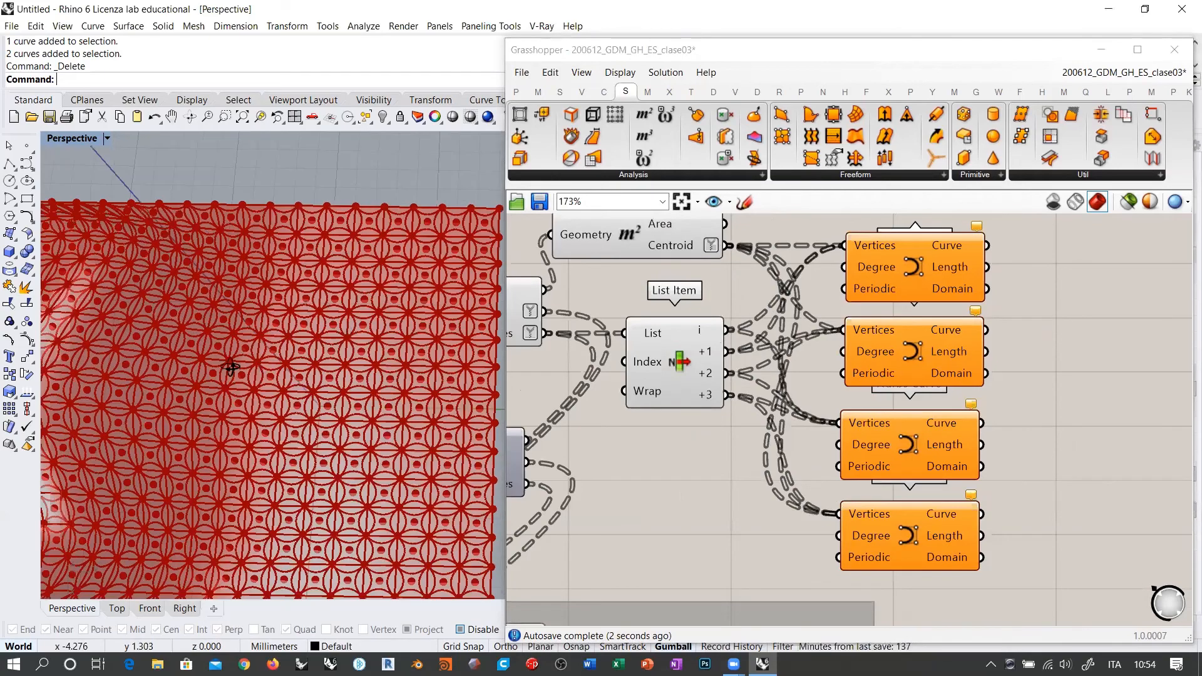
scroll(236, 368, up, 3)
shift+right_drag(236, 368, 296, 346)
mouse_move(295, 346)
right_down()
mouse_move(355, 288)
mouse_move(308, 329)
right_up()
shift+right_drag(245, 357, 303, 340)
scroll(306, 342, down, 4)
Hide the preview of the original panels' Deconstruct Brep component.
right_drag(658, 368, 776, 407)
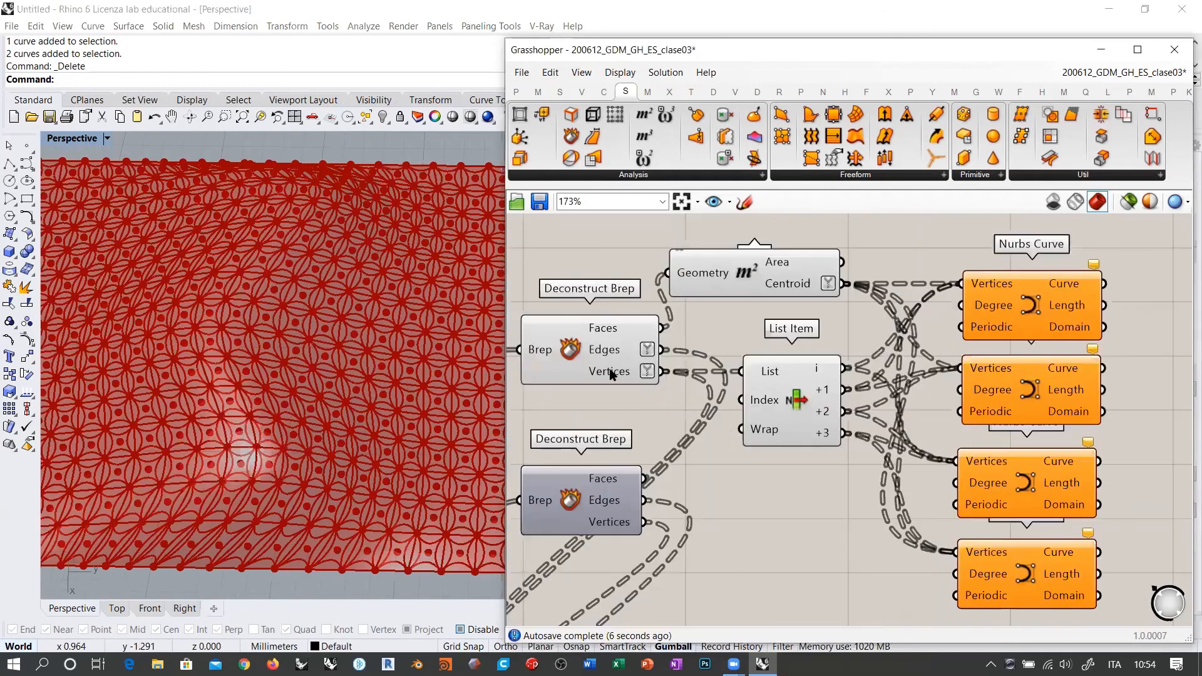
click(617, 368)
key(ctrl+q)
right_drag(686, 408, 707, 419)
click(709, 419)
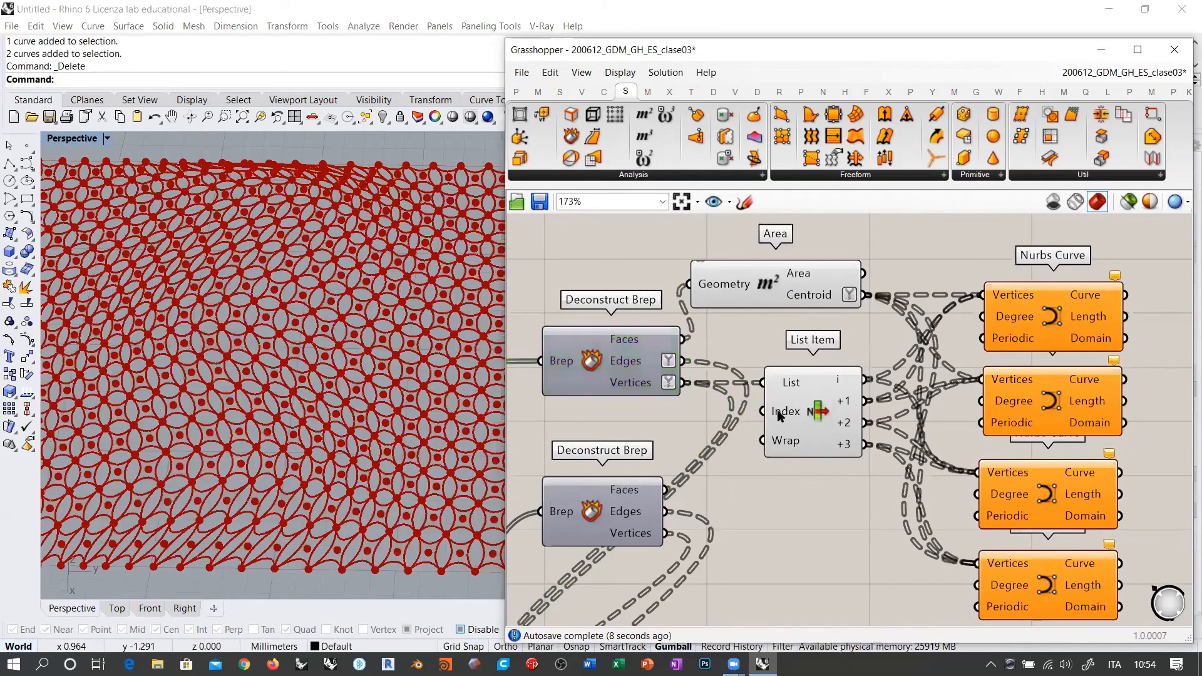
Hide the List Item and Area previews and inspect the bare curve pattern on the surface from several angles.
click(808, 423)
key(ctrl+q)
click(804, 285)
key(ctrl+q)
click(918, 258)
right_drag(267, 344, 326, 331)
scroll(344, 361, down, 3)
right_drag(346, 420, 466, 340)
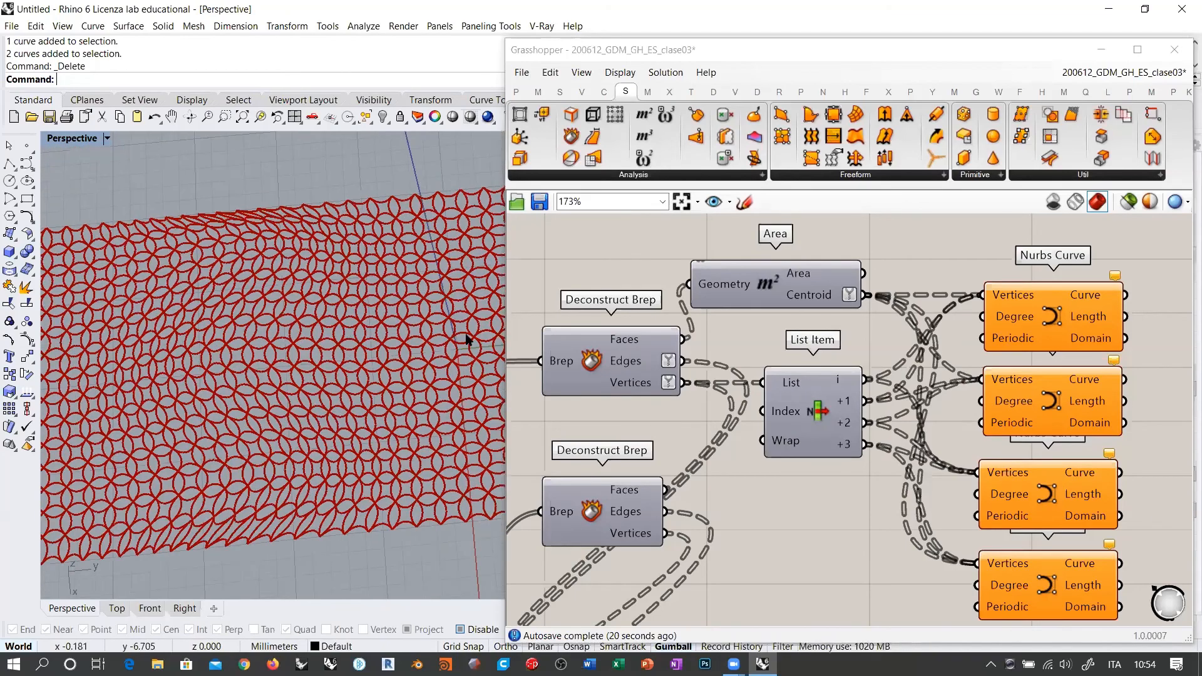
right_drag(294, 371, 335, 294)
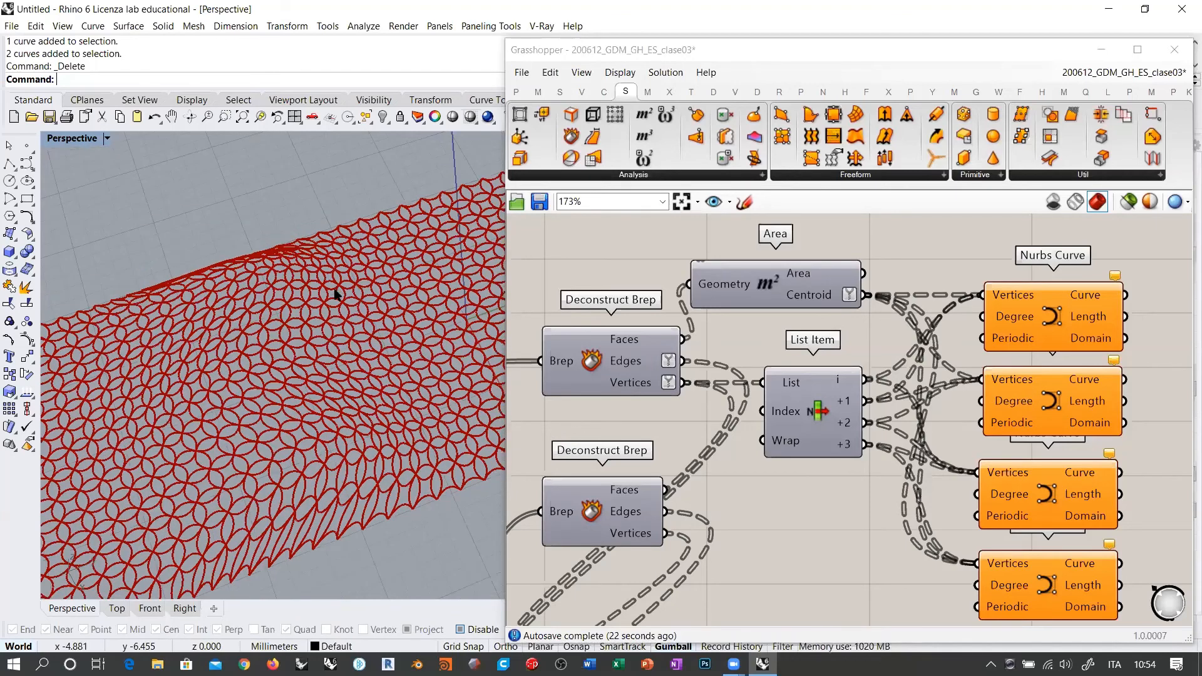
scroll(344, 313, down, 5)
right_drag(362, 356, 384, 375)
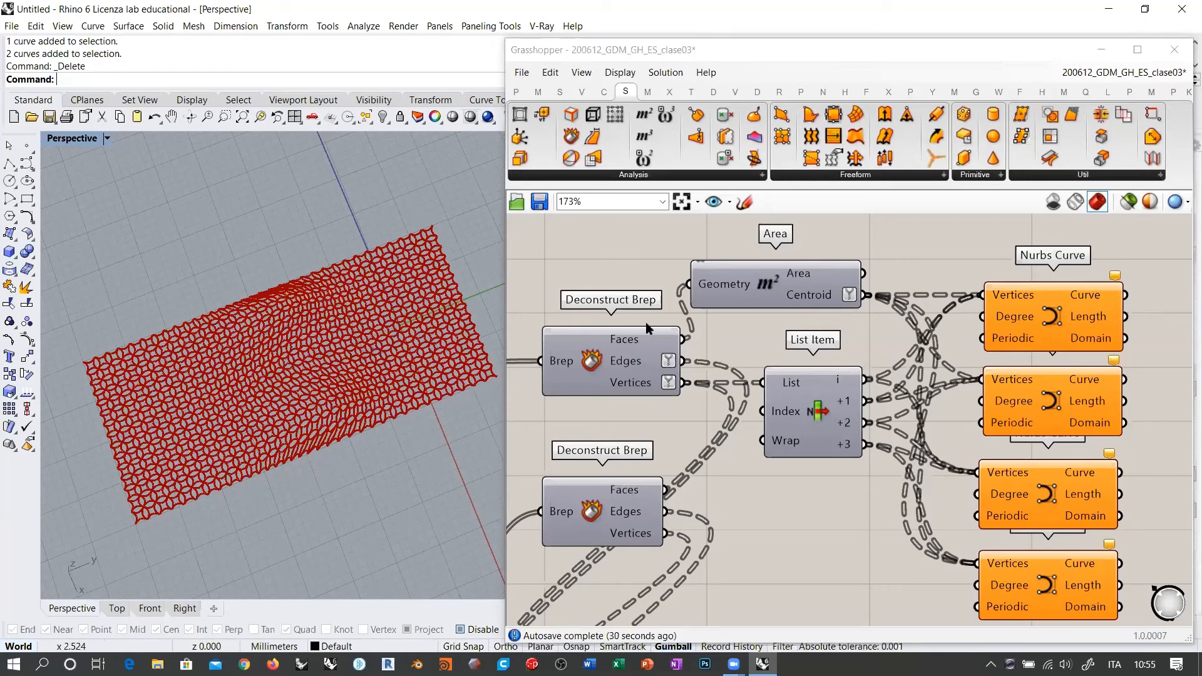
Turn the previews of the List Item and Area components back on and view the points among the curves at the surface edge.
click(804, 425)
key(ctrl+q)
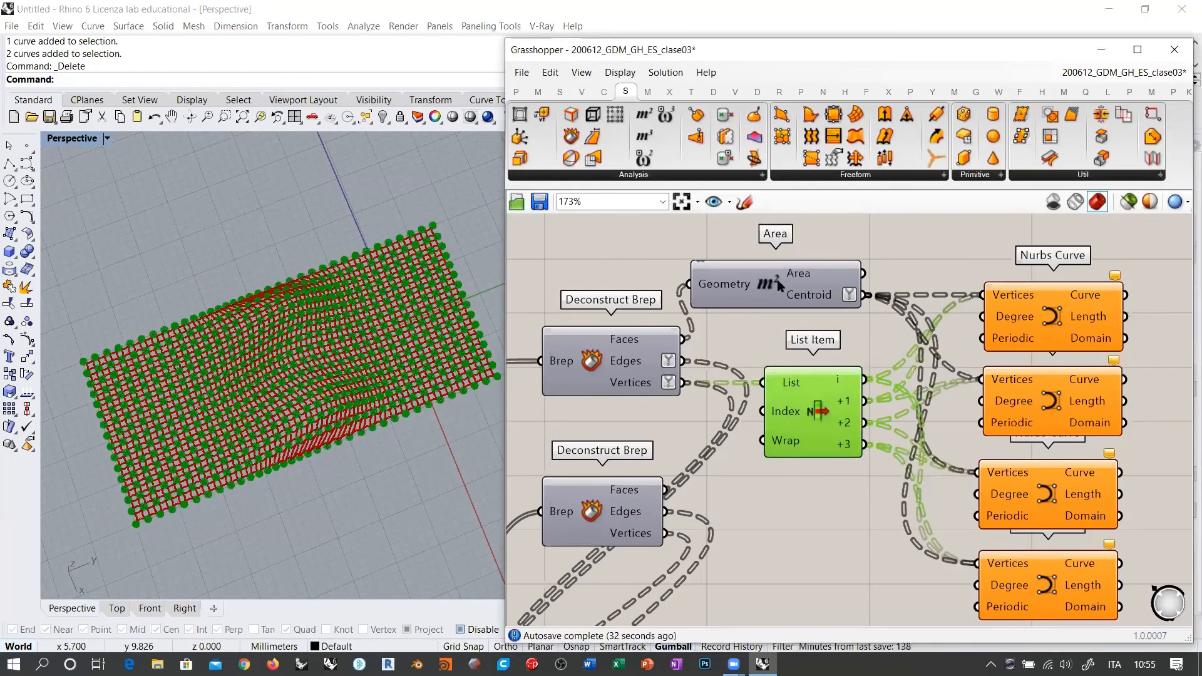
click(778, 280)
key(ctrl+q)
click(887, 244)
scroll(438, 268, up, 6)
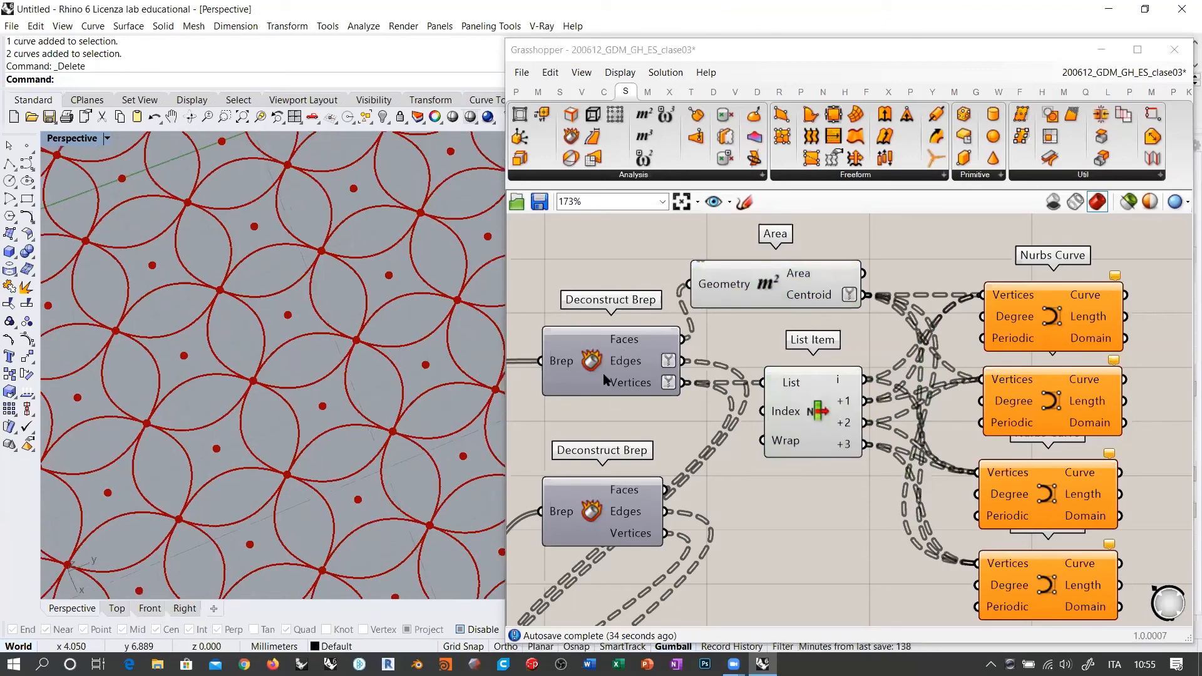
shift+right_drag(425, 365, 304, 383)
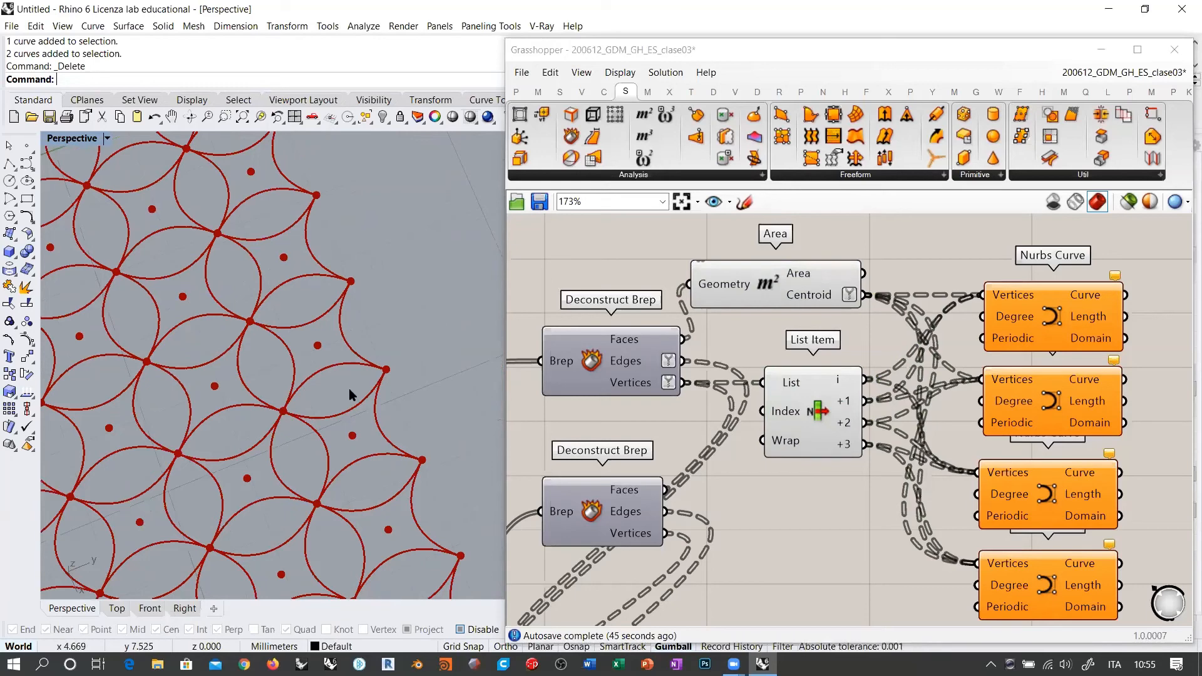
Move List Item and the four Nurbs Curves farther from Deconstruct Brep to free canvas space, and place Area above Deconstruct Brep.
scroll(979, 501, down, 3)
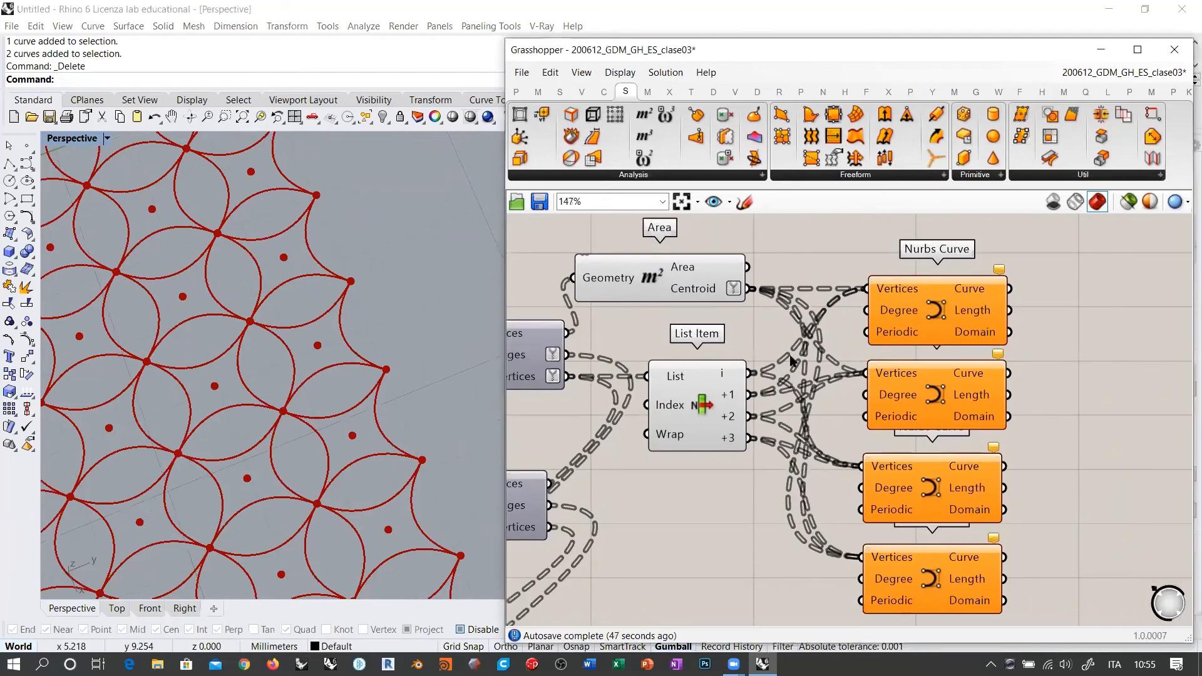
drag(1004, 522, 742, 328)
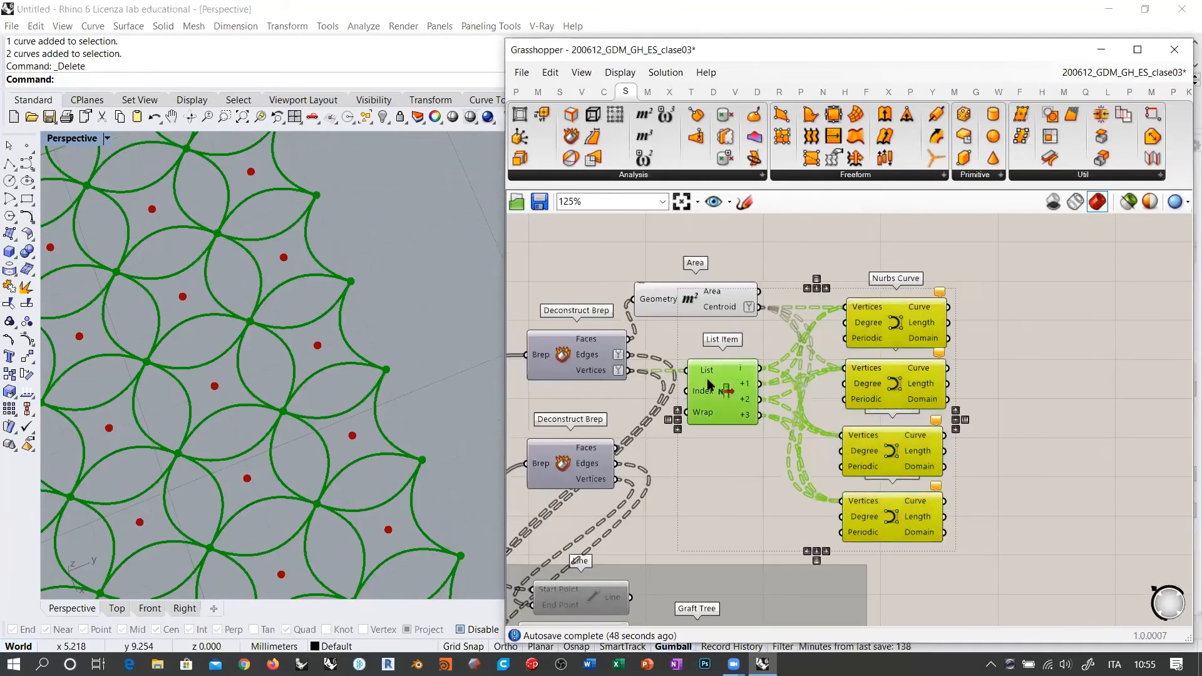
drag(755, 392, 1046, 392)
click(832, 345)
right_drag(683, 307, 762, 345)
drag(774, 332, 649, 289)
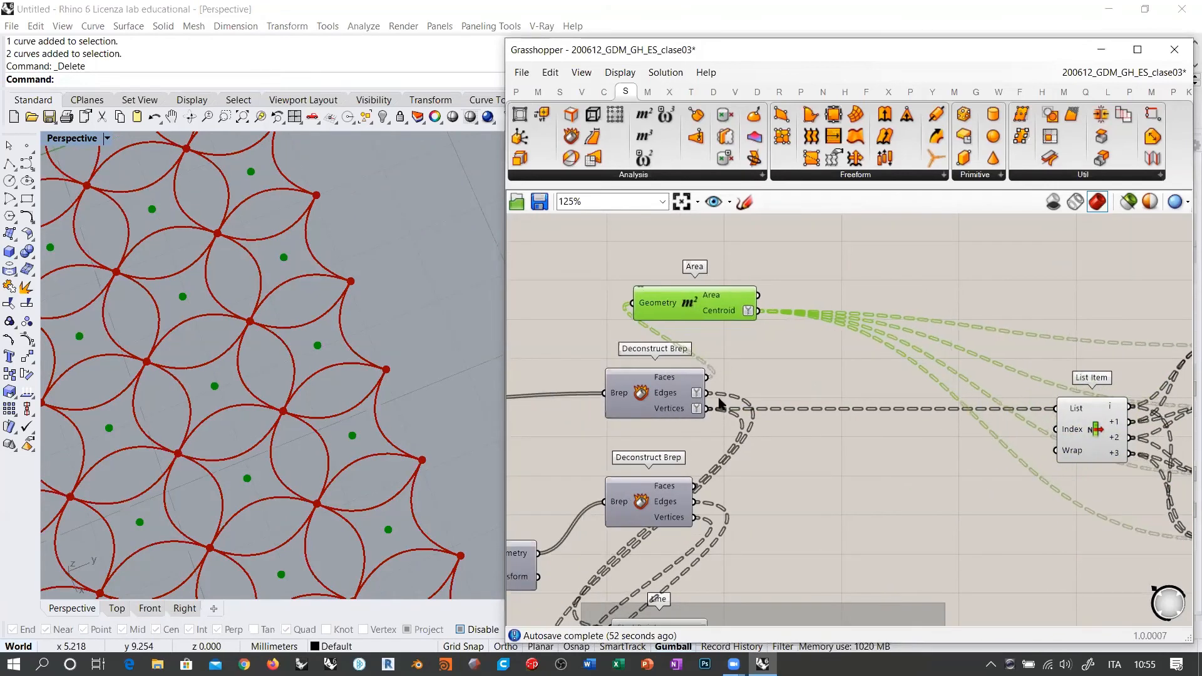
Add a Point On Curve component at 1/2 (mid), fed by the original panels' Edges output, and arrange it just below Area.
scroll(652, 390, up, 3)
mouse_move(649, 393)
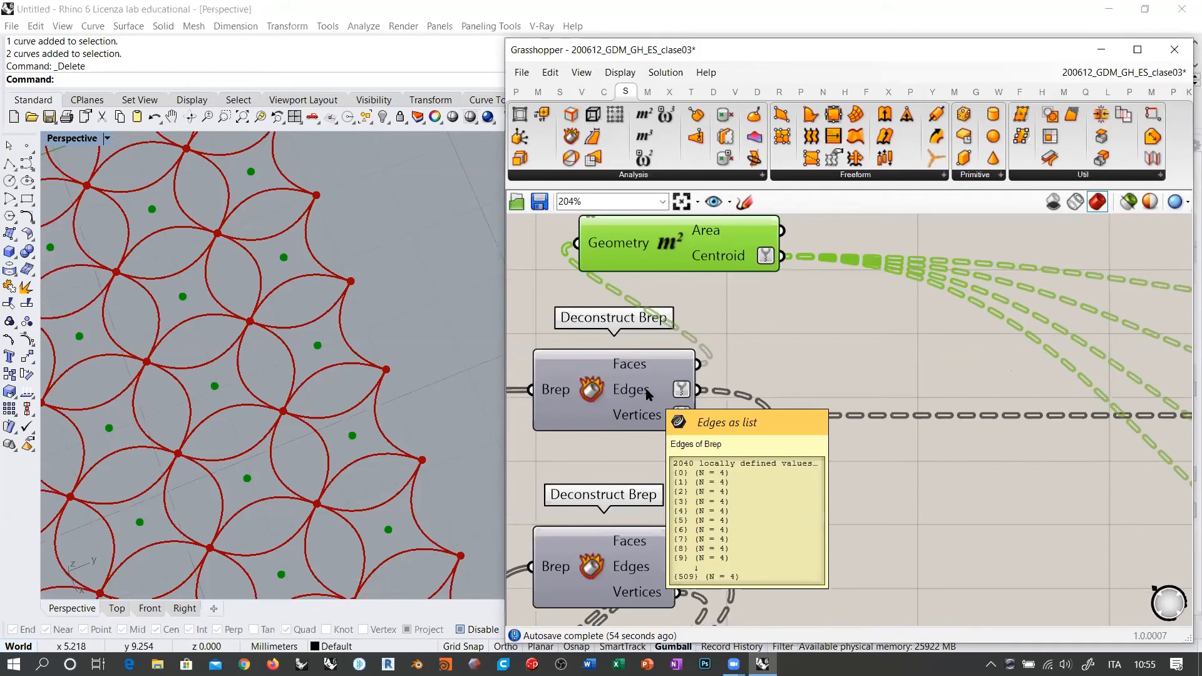
double_click(844, 369)
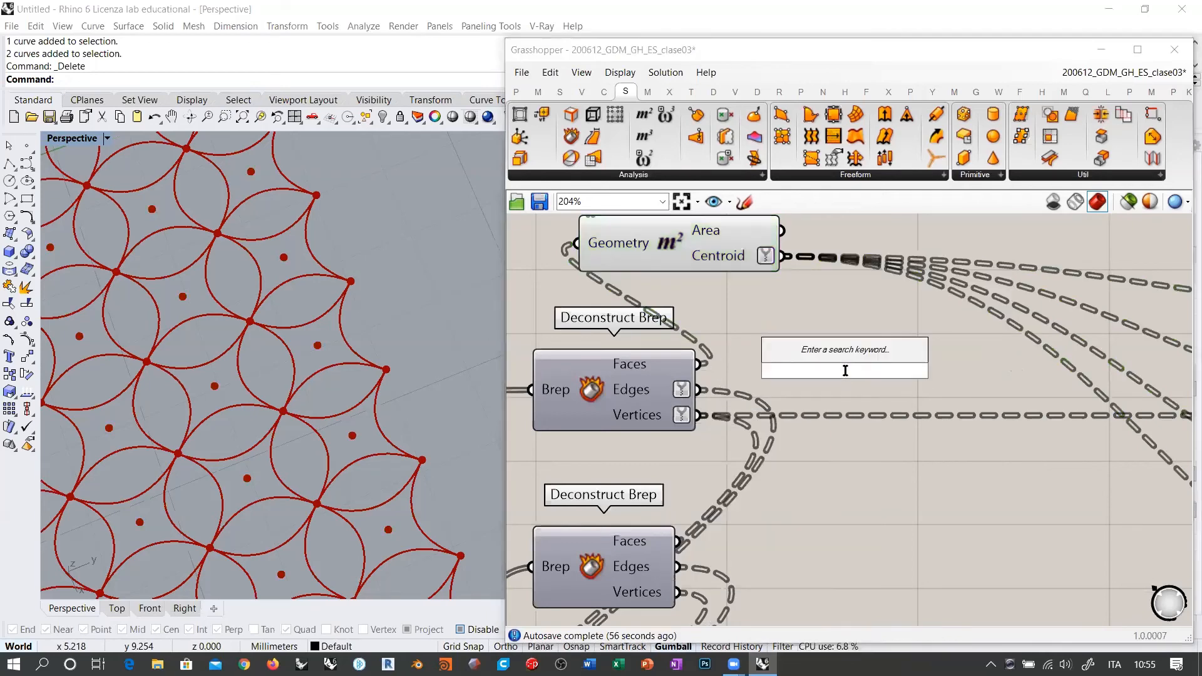
text(poc)
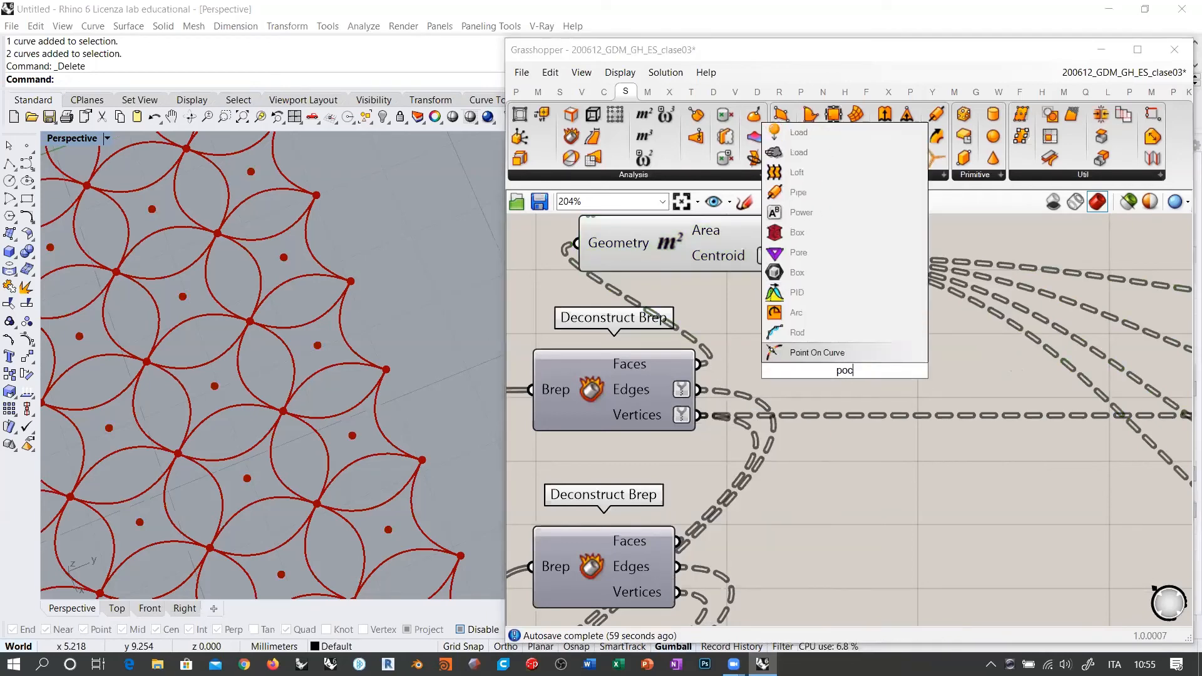
click(825, 353)
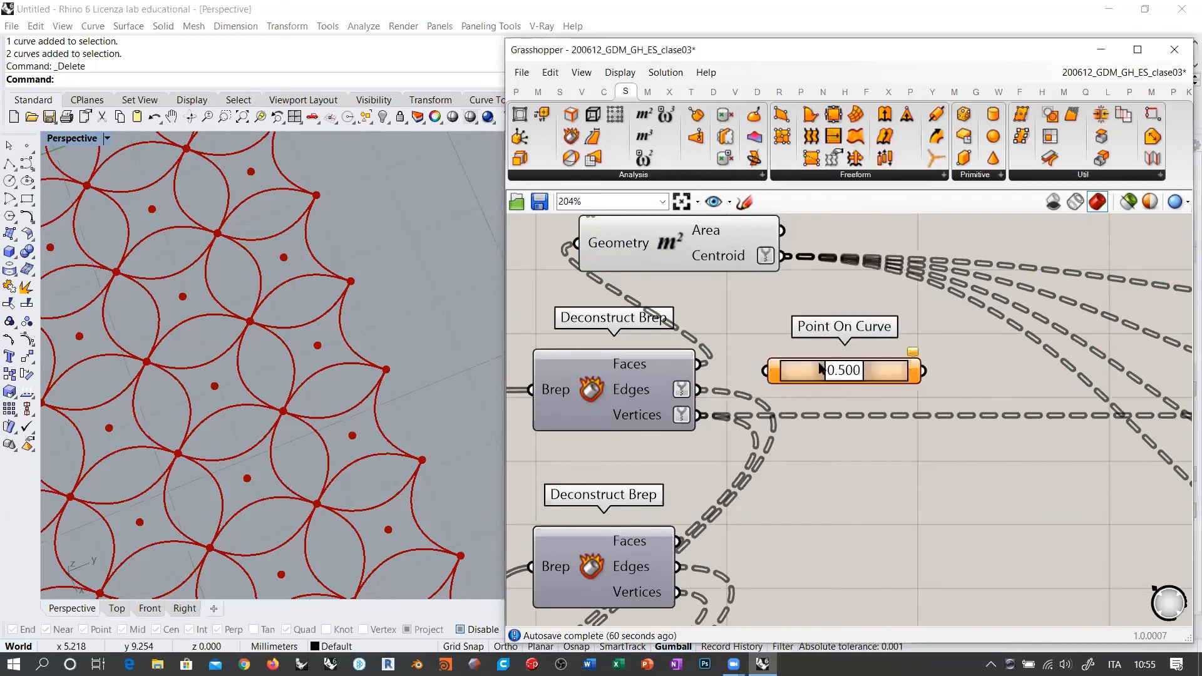
drag(768, 354, 804, 363)
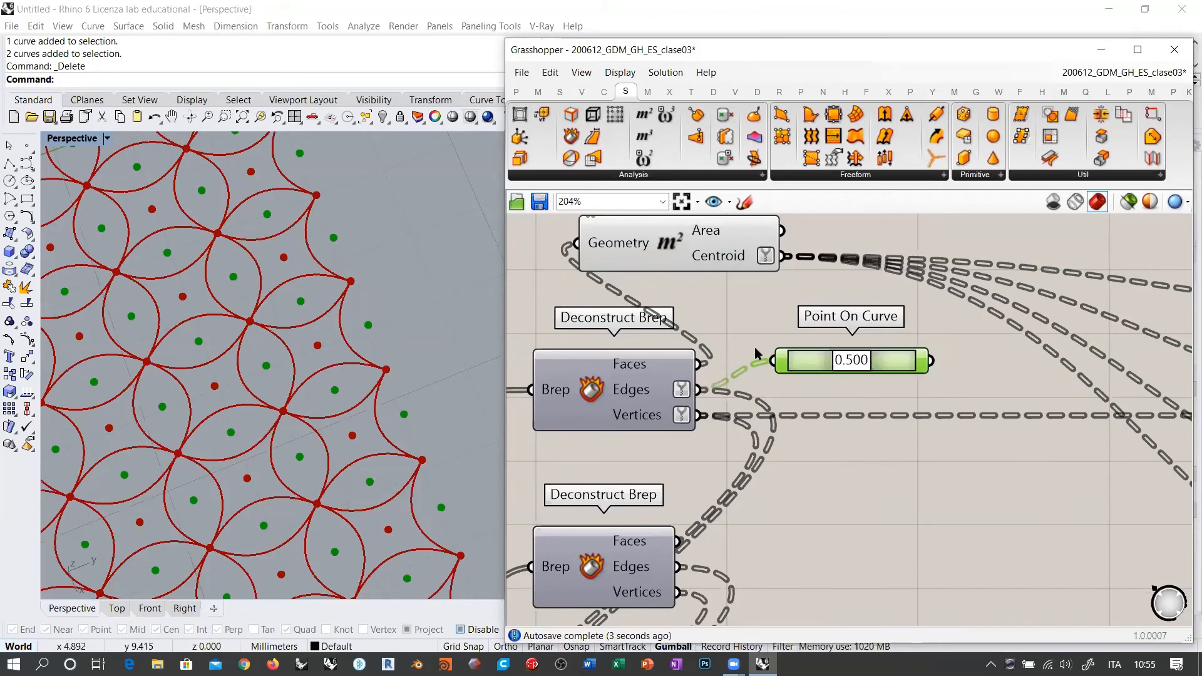
right_click(812, 363)
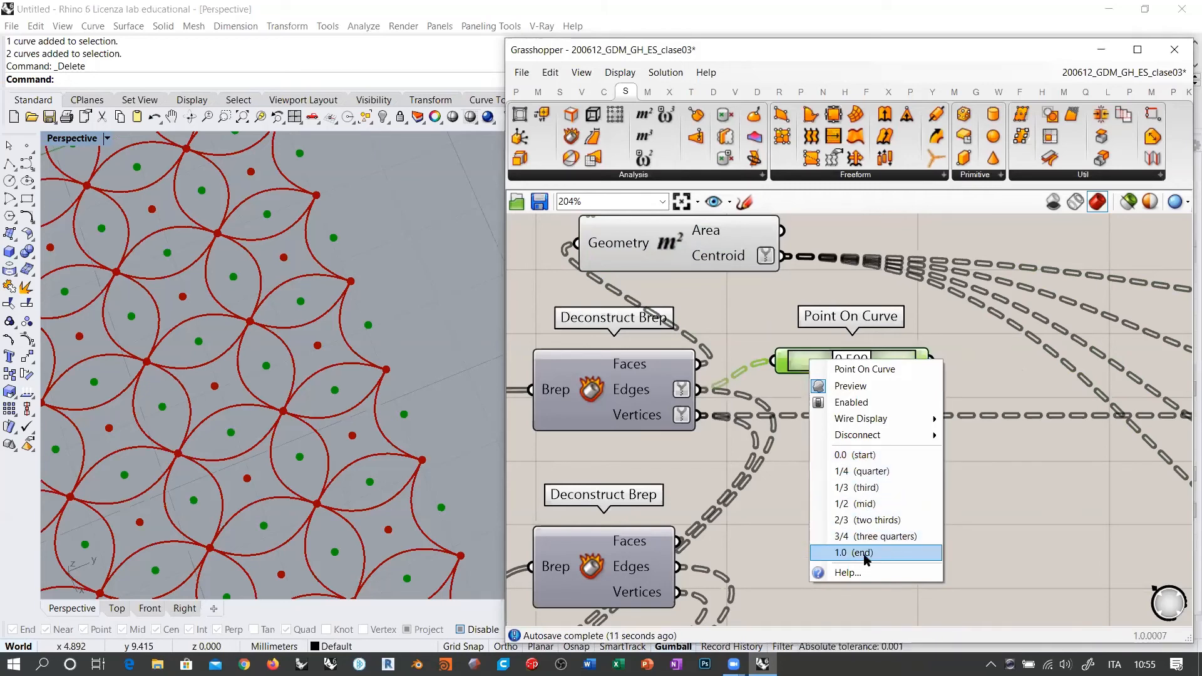
click(862, 504)
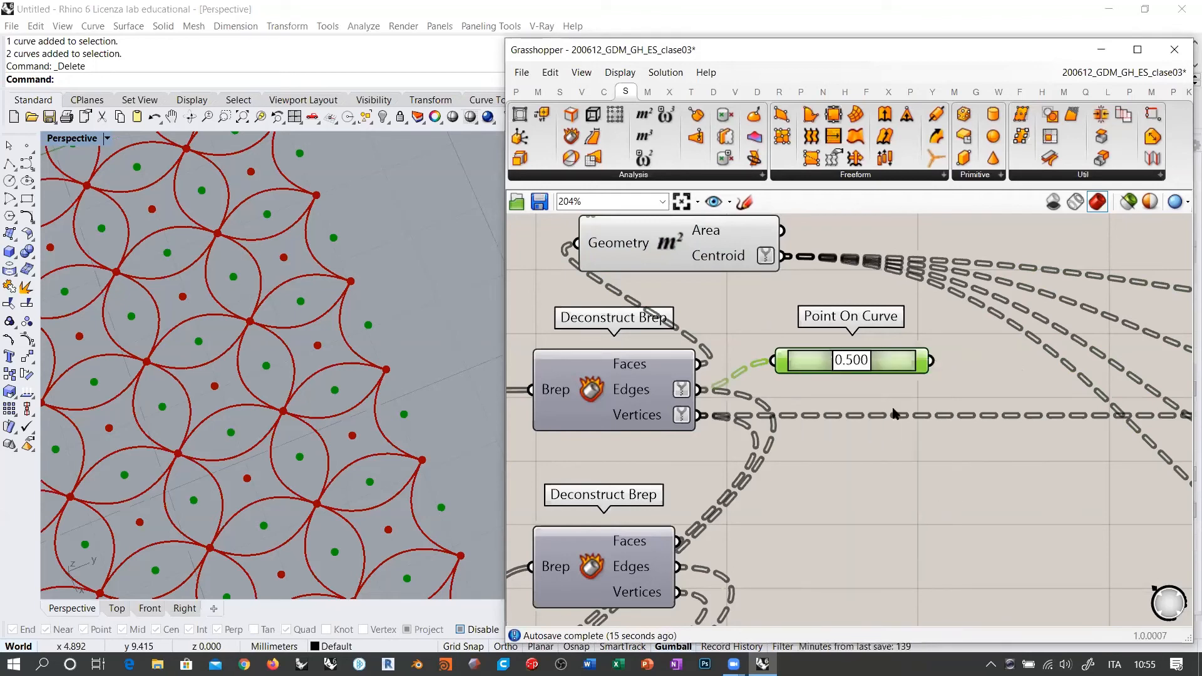
drag(706, 249, 854, 252)
drag(892, 364, 892, 346)
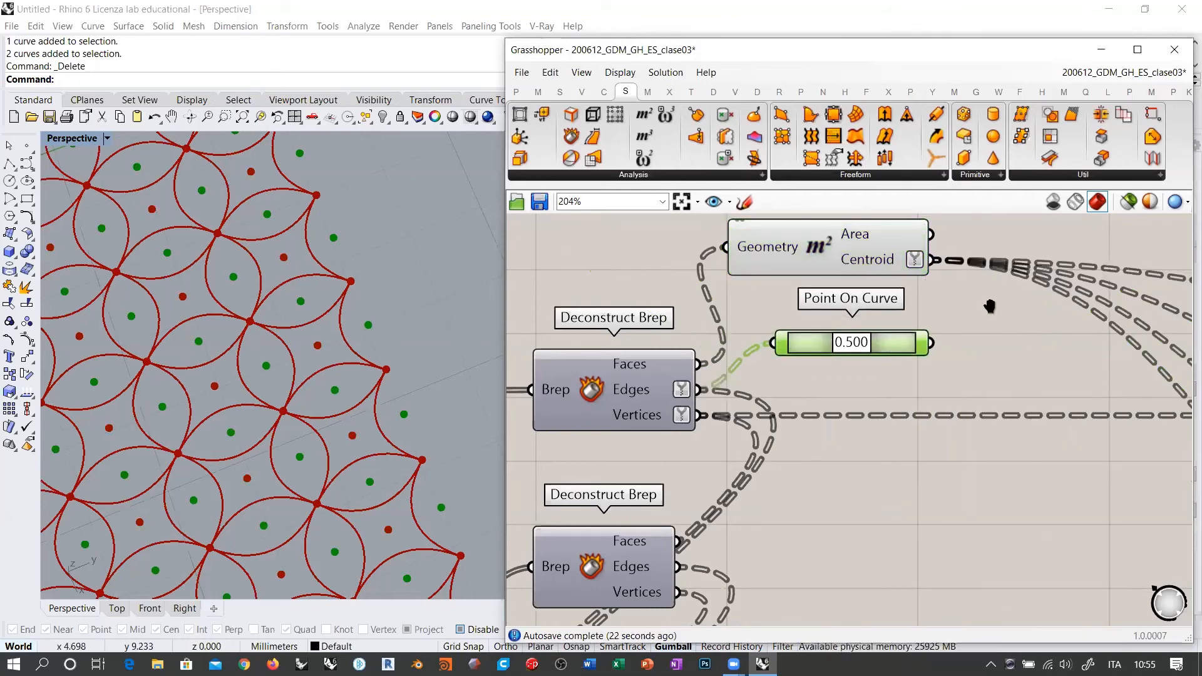
Add a Line component with the Area Centroid as Start Point and the Point On Curve output as End Point.
right_drag(986, 301, 798, 343)
click(797, 343)
double_click(798, 343)
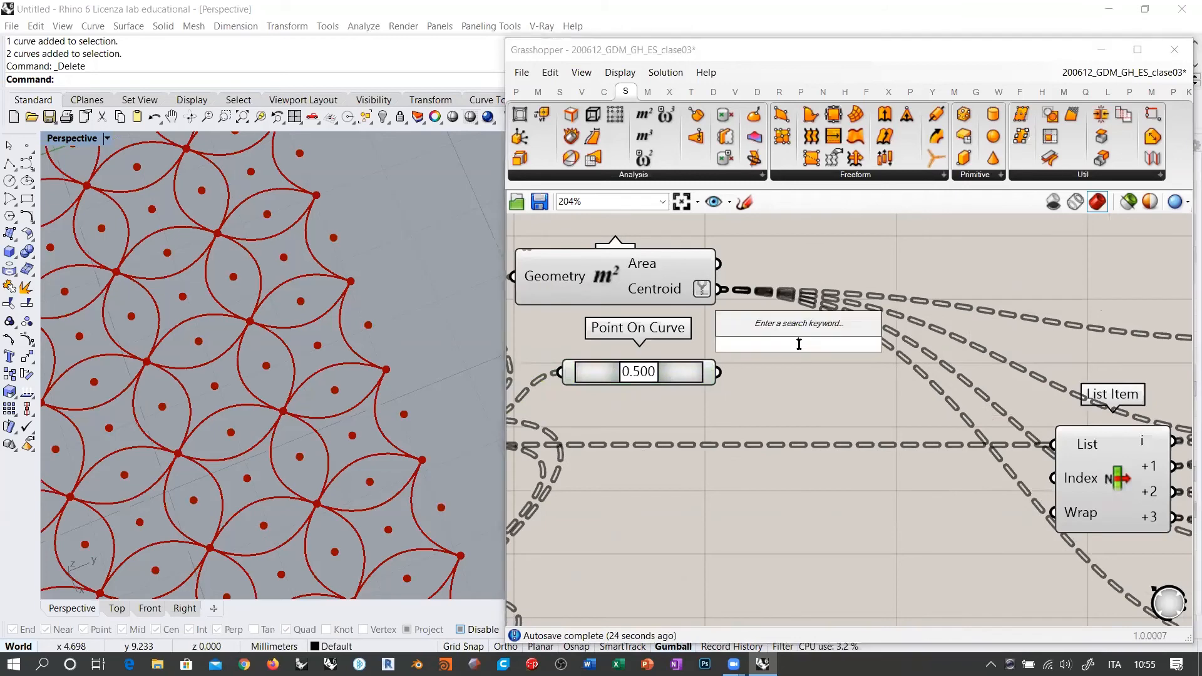
text(line)
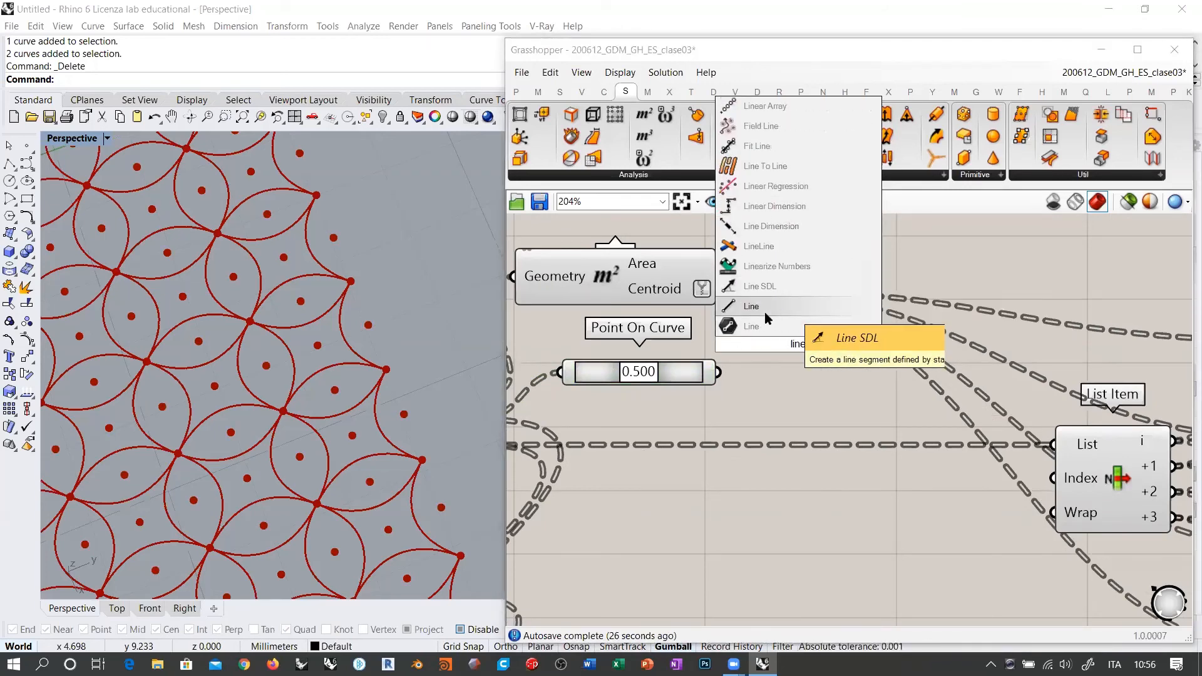
click(764, 306)
drag(760, 324, 787, 323)
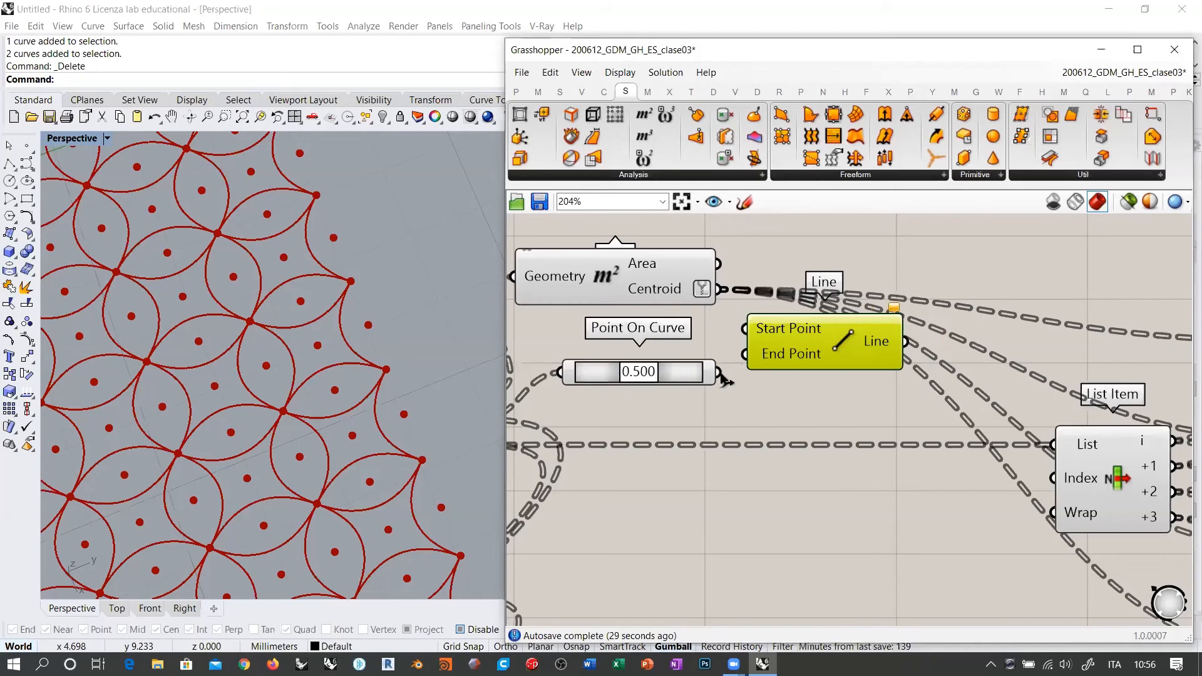
drag(722, 289, 745, 329)
drag(718, 372, 784, 343)
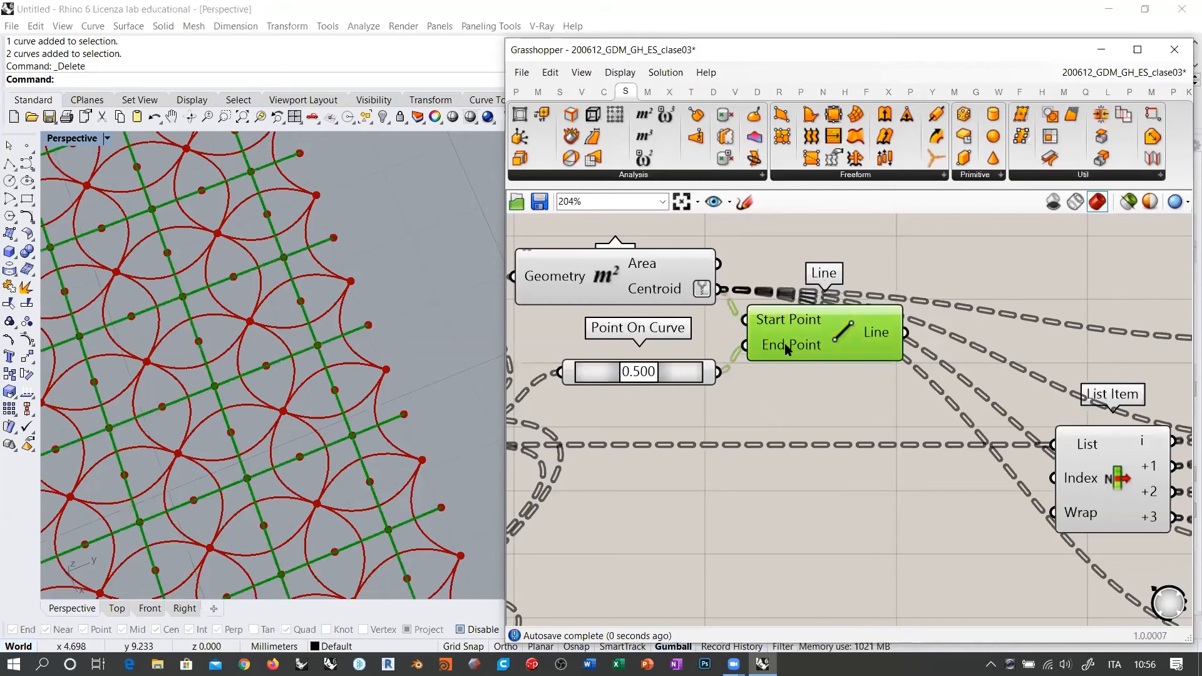
click(782, 387)
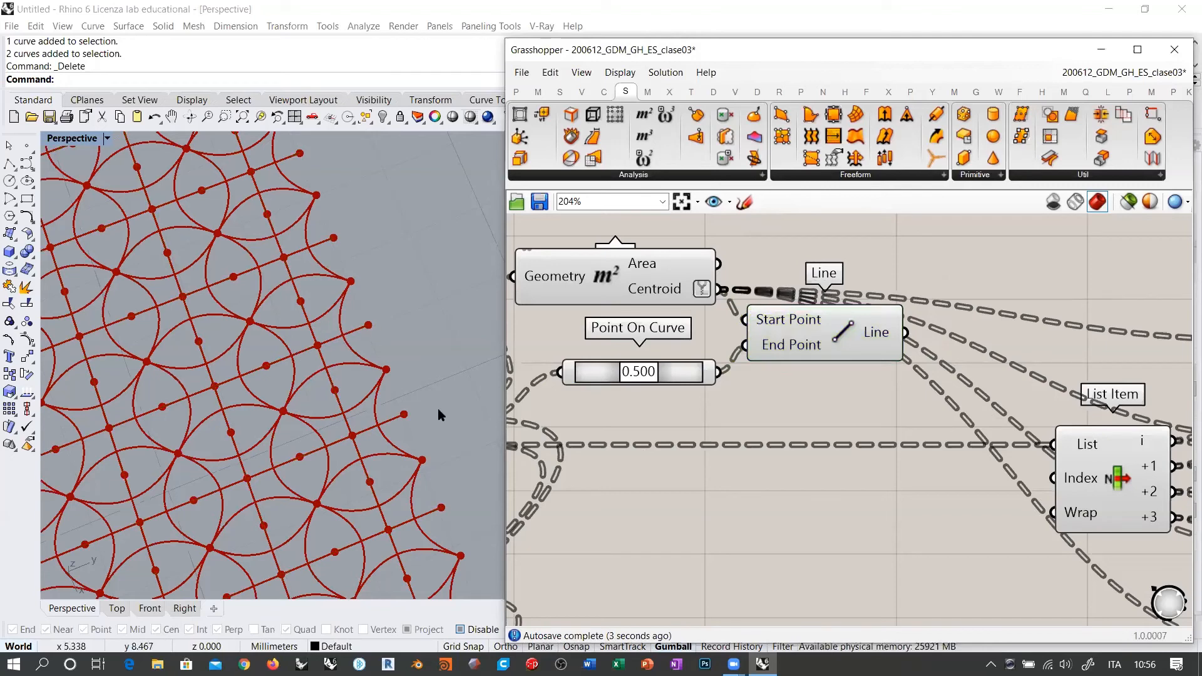
scroll(636, 338, down, 3)
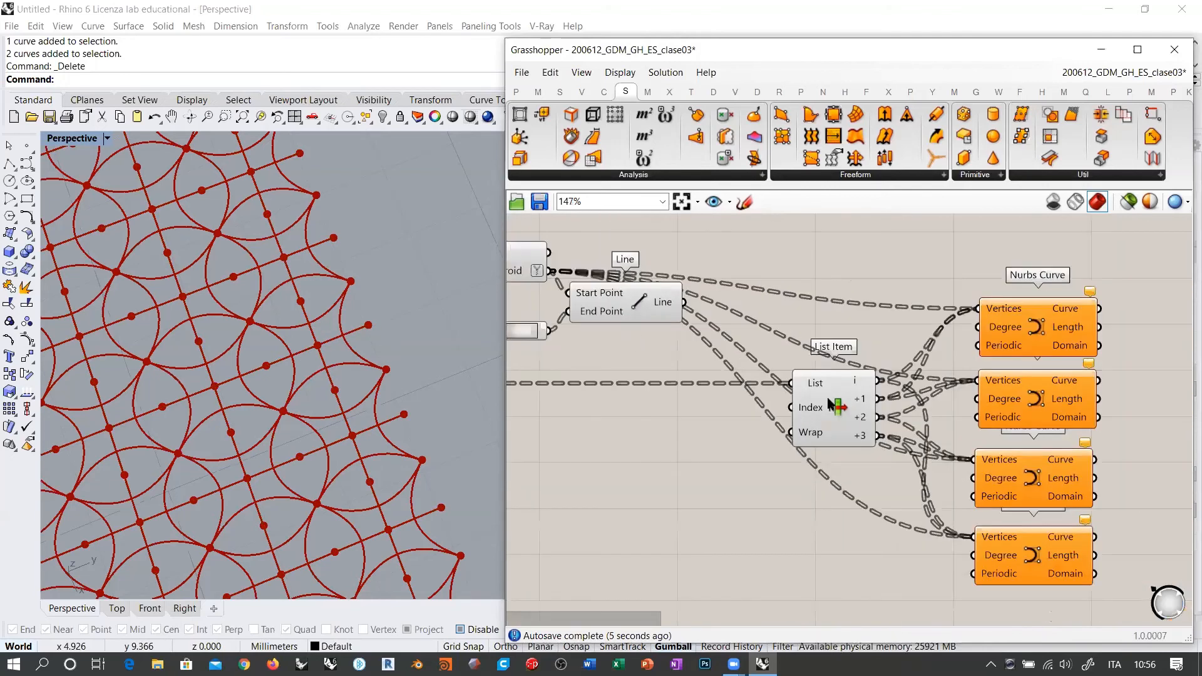
Move List Item closer to the Line component and highlight the curves of the first Nurbs Curve component.
click(839, 408)
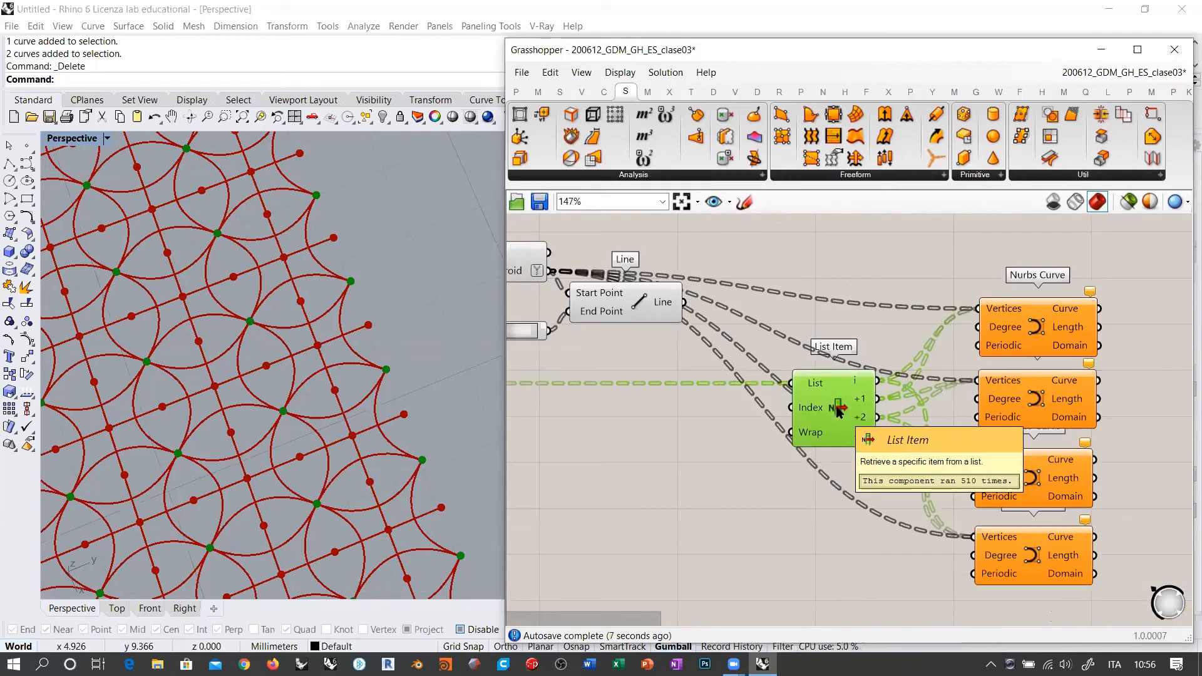
drag(837, 410, 793, 411)
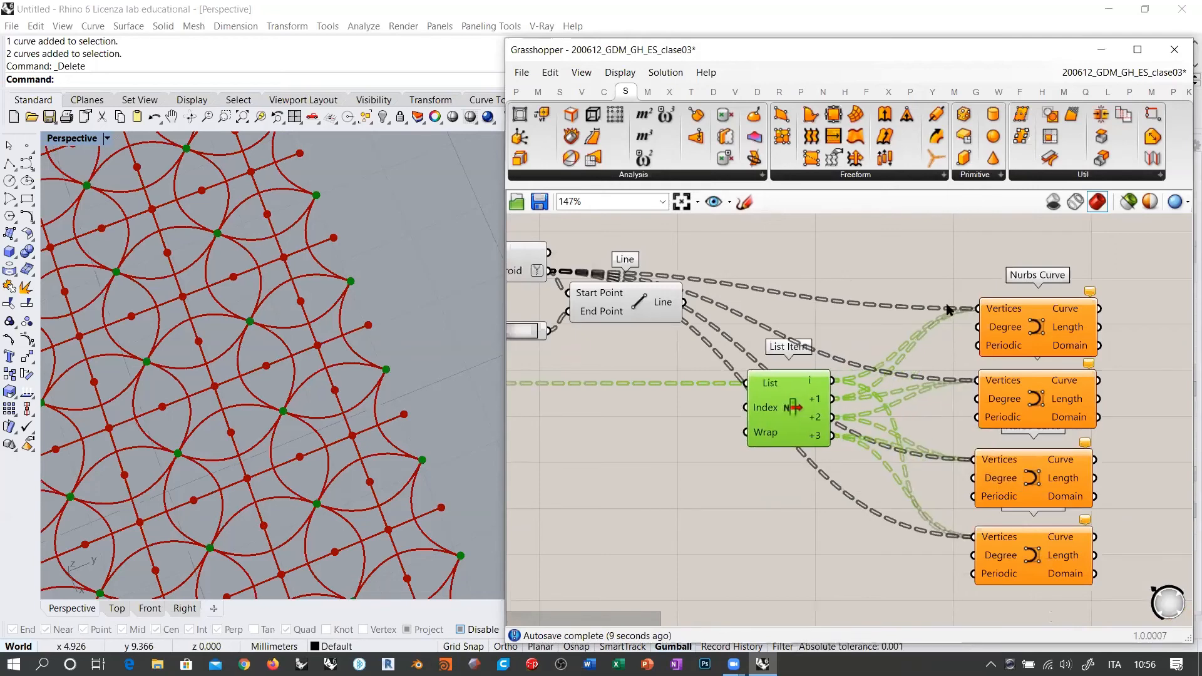
mouse_move(985, 306)
click(1020, 318)
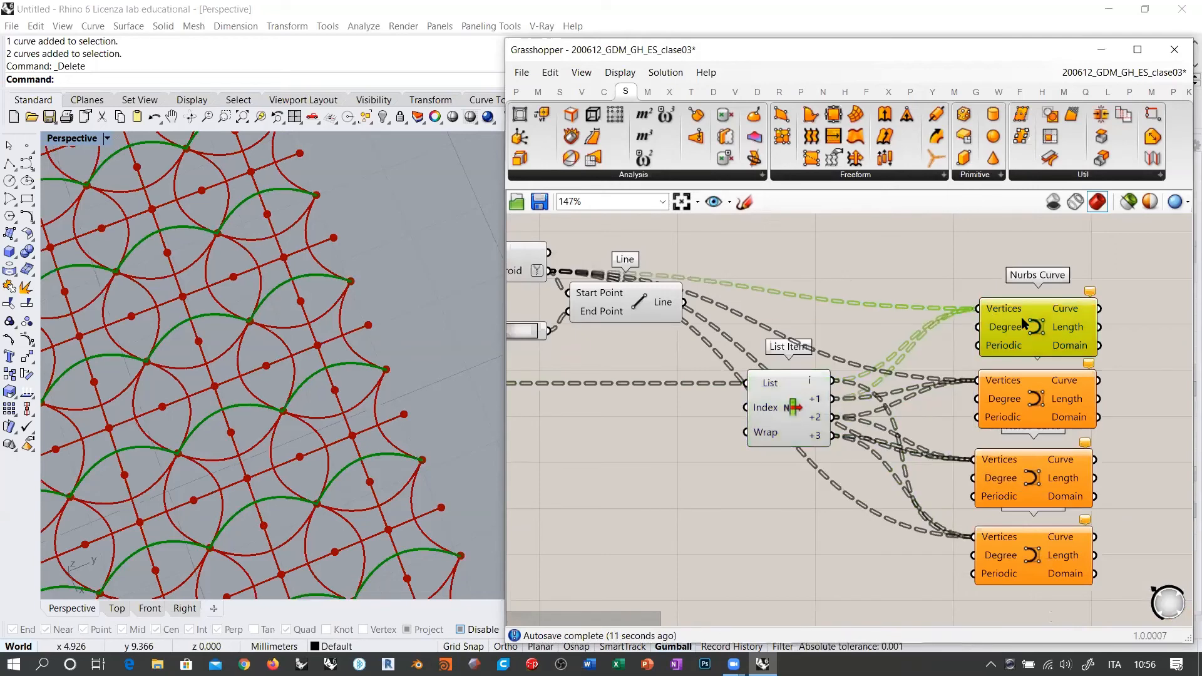
click(929, 352)
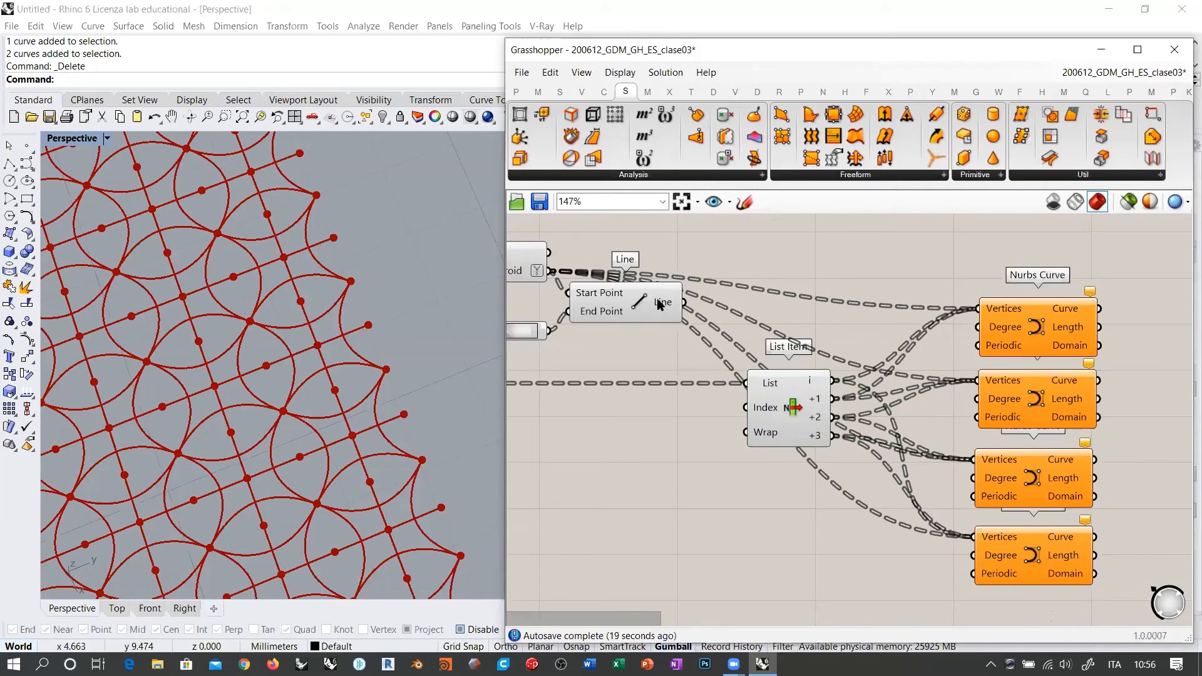
Duplicate the Point On Curve component, place the copy above the Line component, and feed it with the Line output.
right_drag(651, 308, 750, 368)
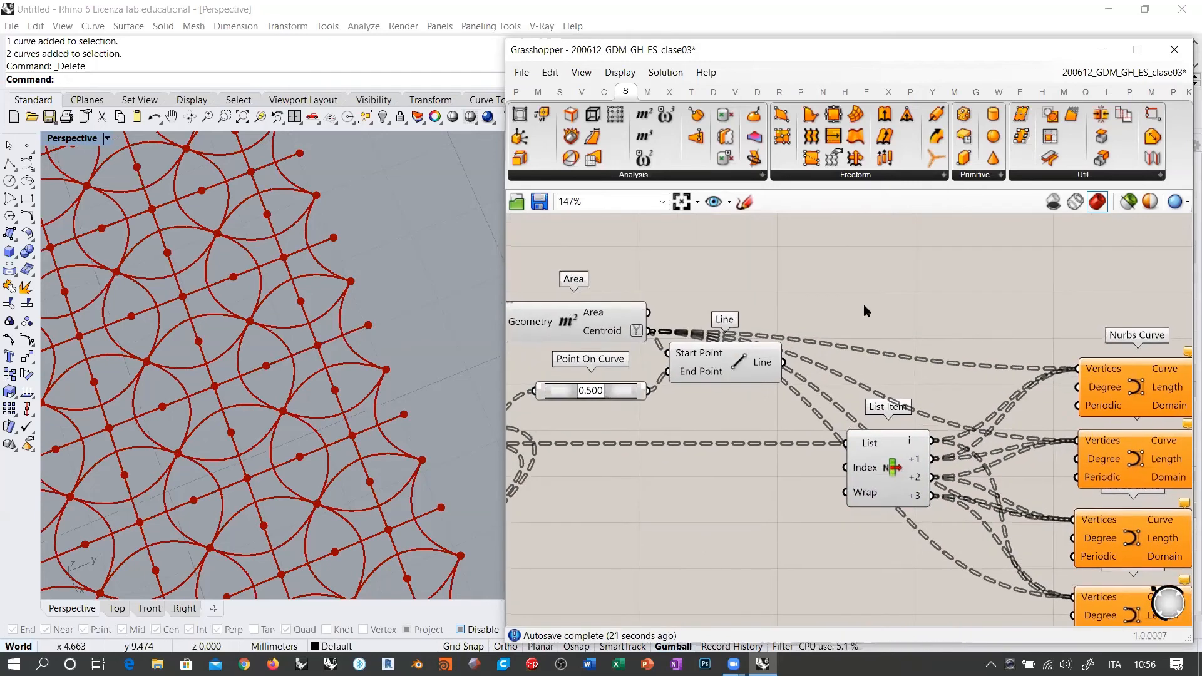
click(616, 393)
key(ctrl+c)
key(ctrl+v)
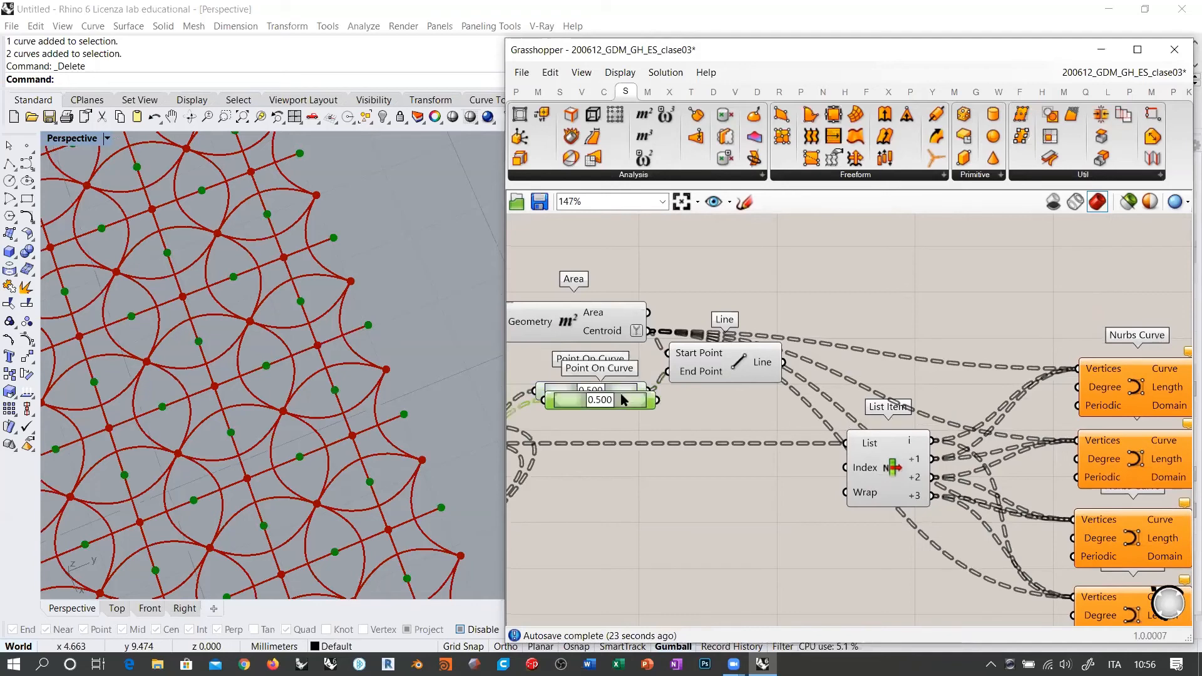
drag(618, 394, 905, 291)
drag(783, 361, 914, 298)
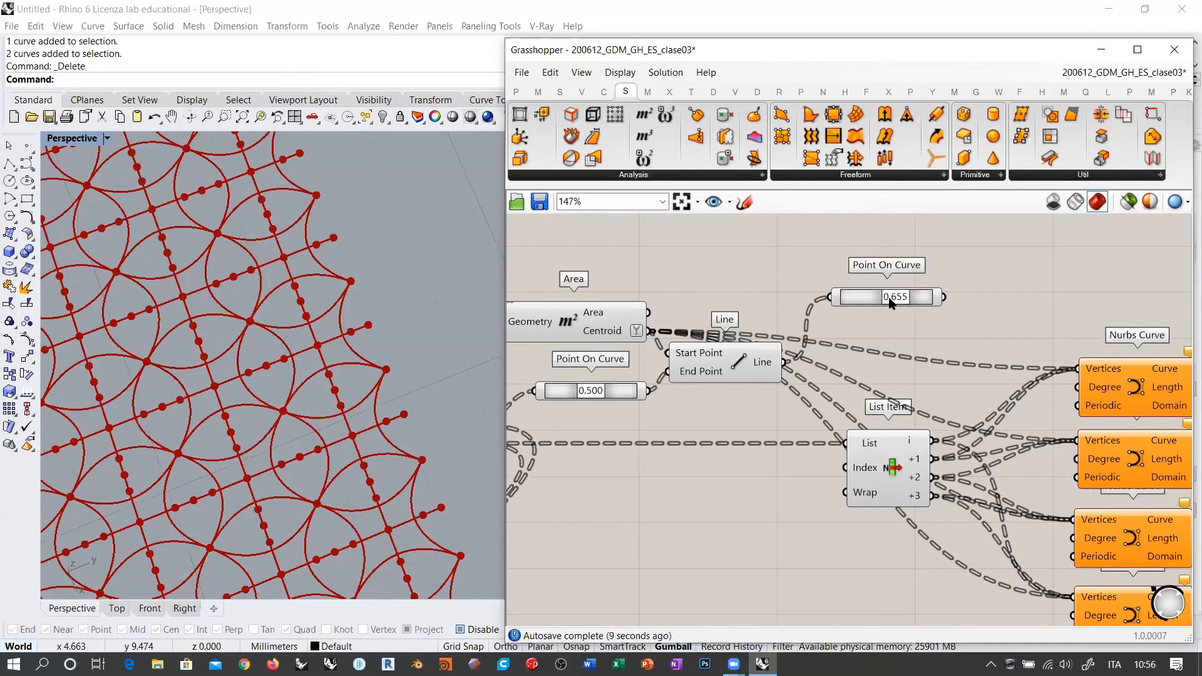
Try Point On Curve positions such as 0.432, 0.803 and 0.475 along the centroid lines, and delete the copied component.
scroll(394, 301, down, 5)
scroll(335, 351, up, 6)
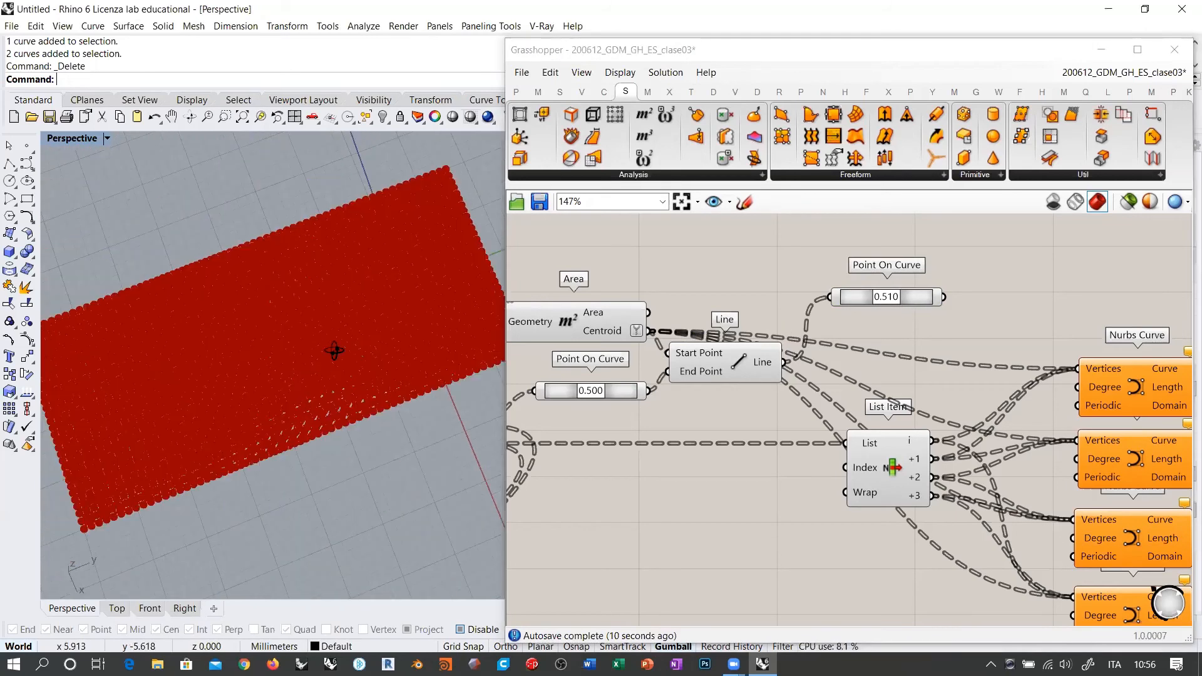
mouse_move(883, 302)
mouse_down()
mouse_move(867, 302)
mouse_move(901, 299)
mouse_move(887, 302)
mouse_move(884, 267)
mouse_move(895, 288)
mouse_up()
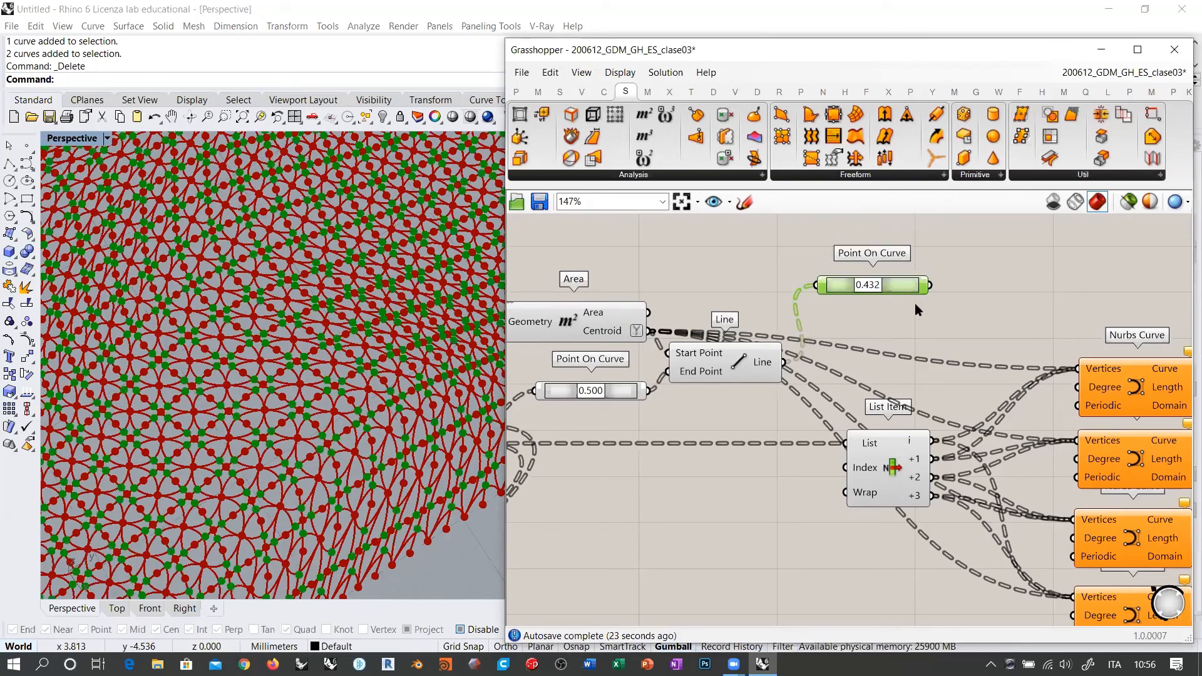
scroll(877, 275, up, 7)
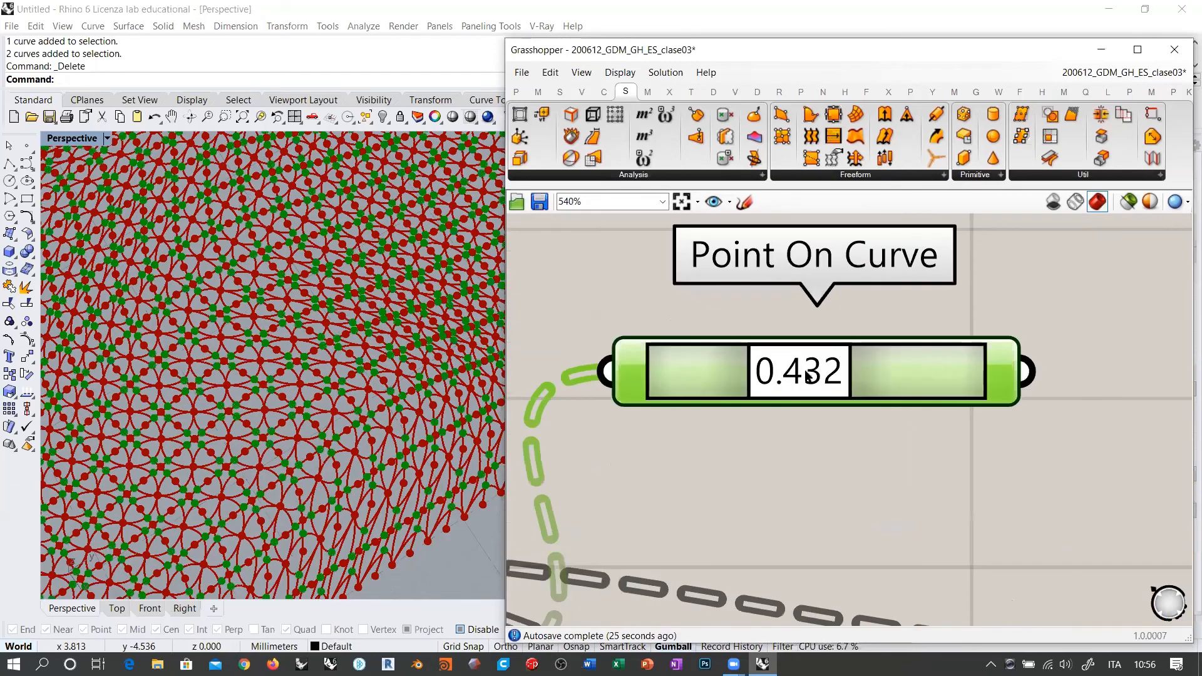
drag(805, 371, 893, 380)
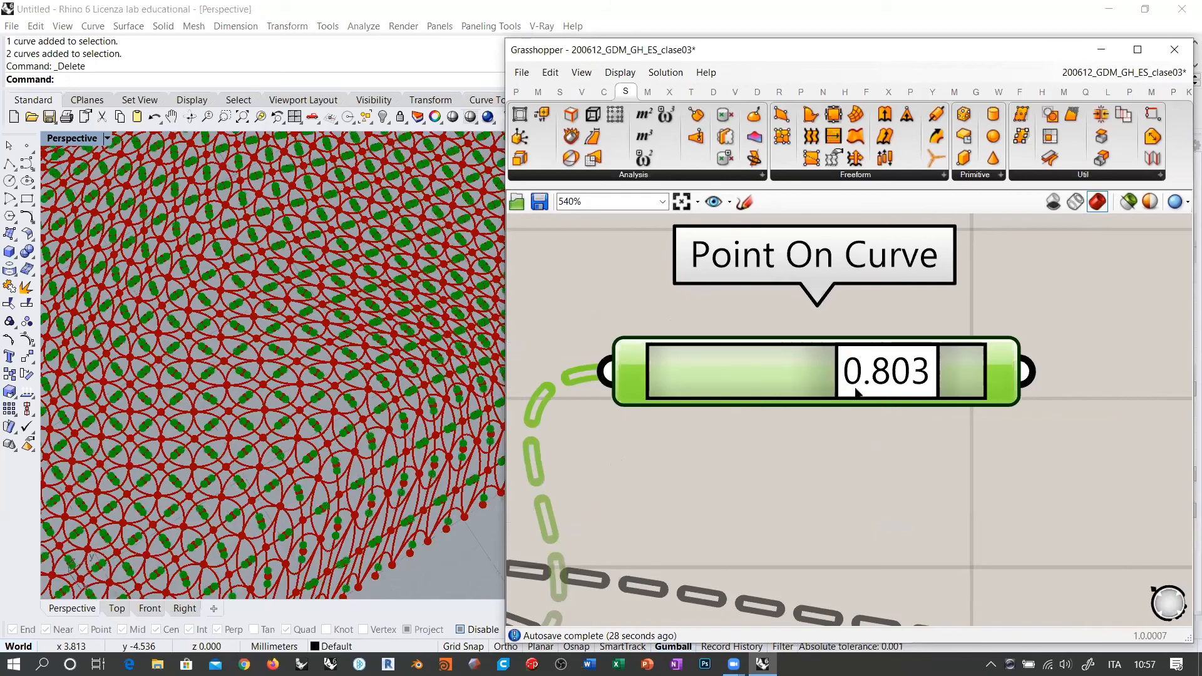
drag(780, 373, 807, 374)
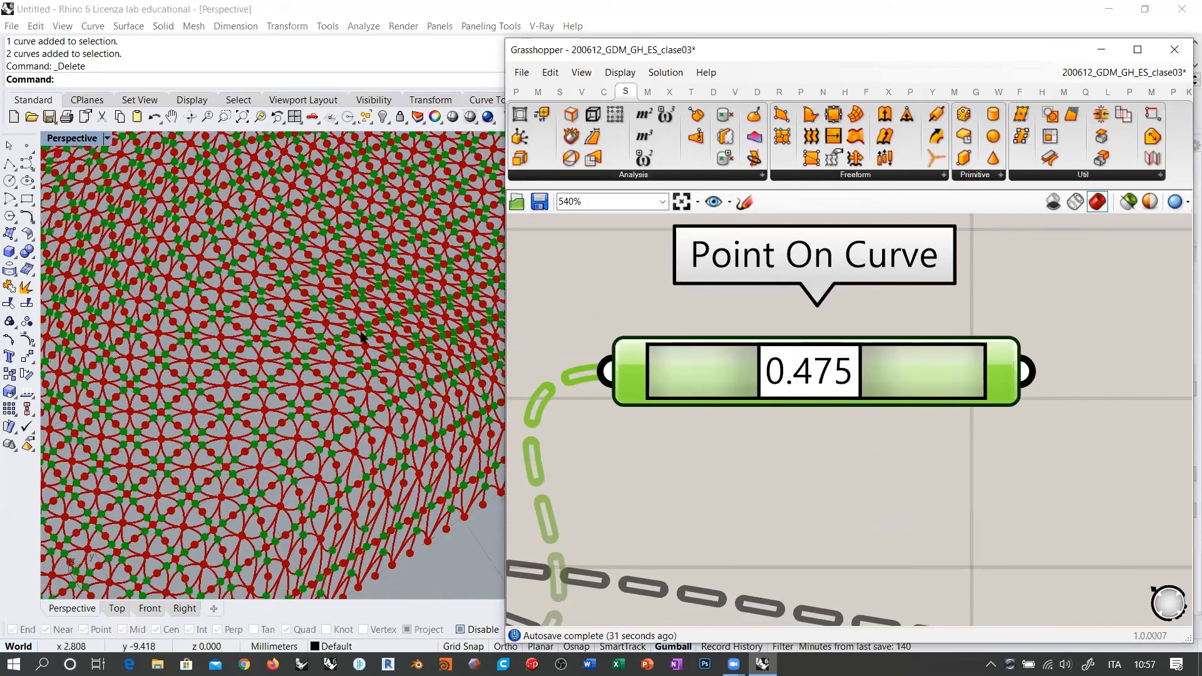
drag(683, 368, 712, 373)
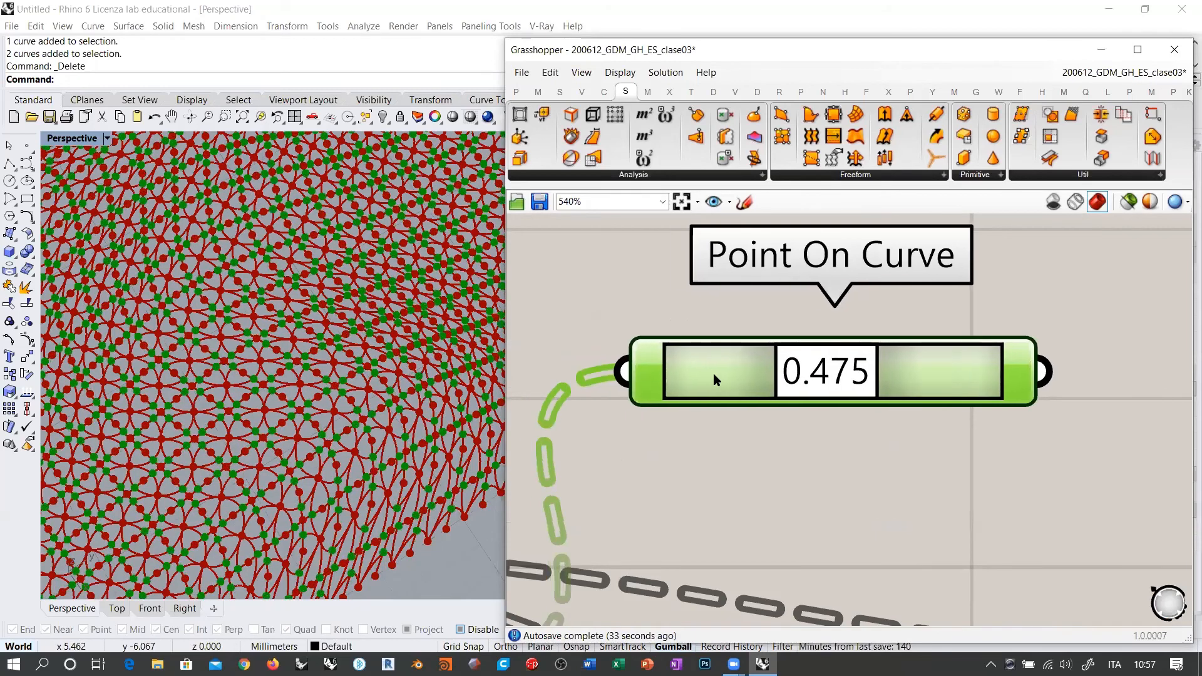
key(Delete)
Add an Evaluate Curve component in the free canvas space above the Line component.
scroll(808, 325, down, 5)
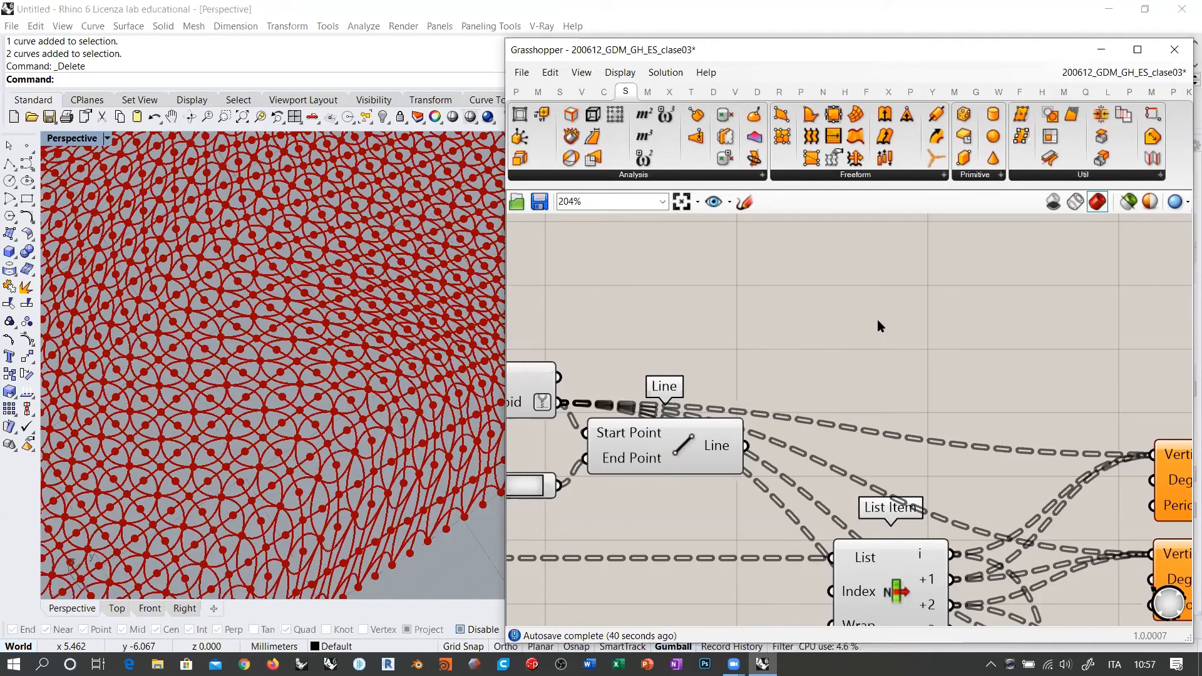
double_click(879, 325)
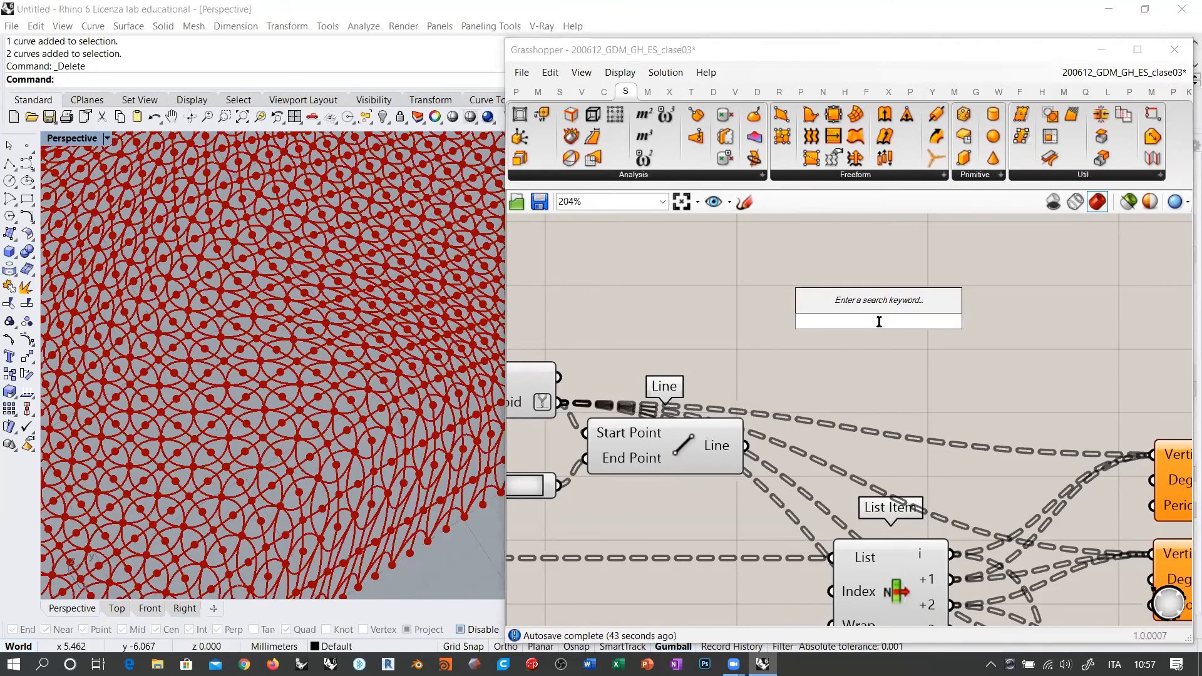
text(evalu)
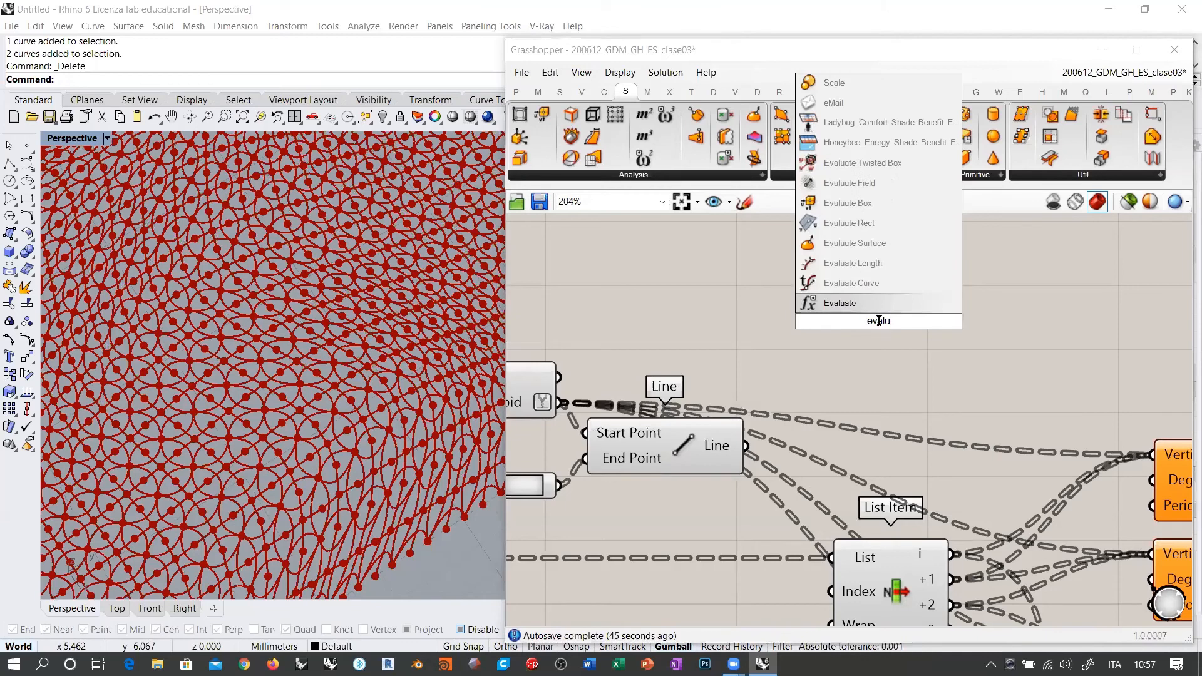
click(872, 284)
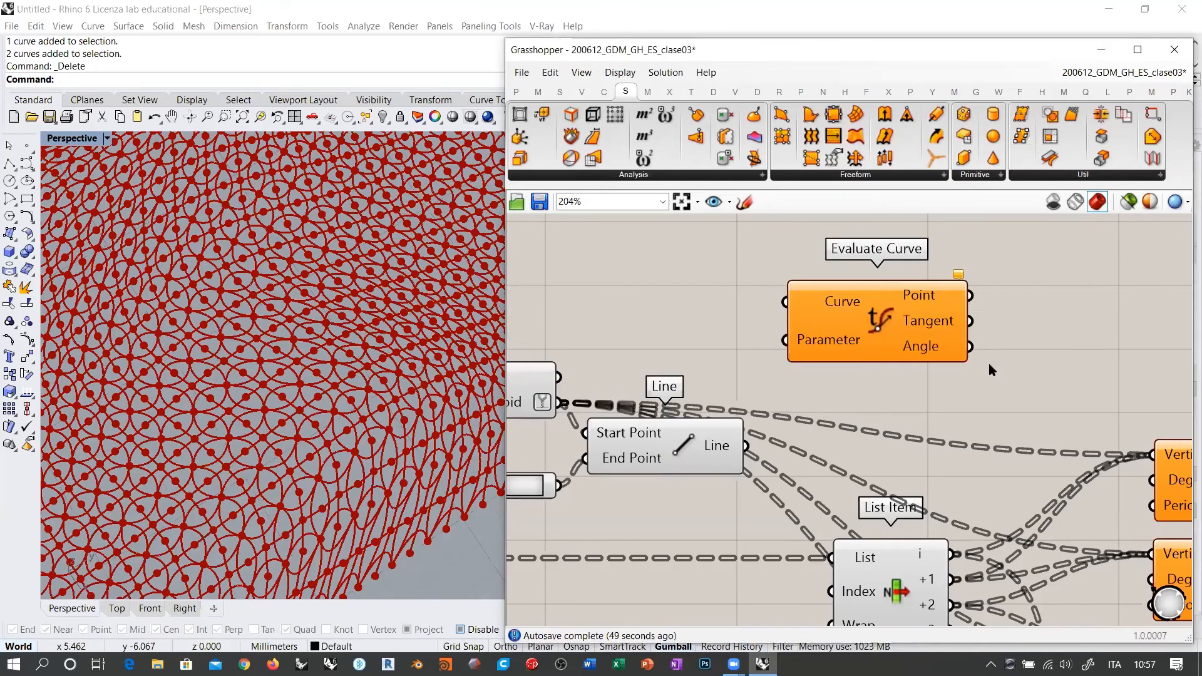
Examine the reparameterized Surface input of Evaluate Surface and the MD Slider that supplies its evaluation point.
scroll(994, 355, down, 8)
right_drag(561, 480, 668, 442)
scroll(641, 415, up, 8)
right_drag(613, 413, 780, 388)
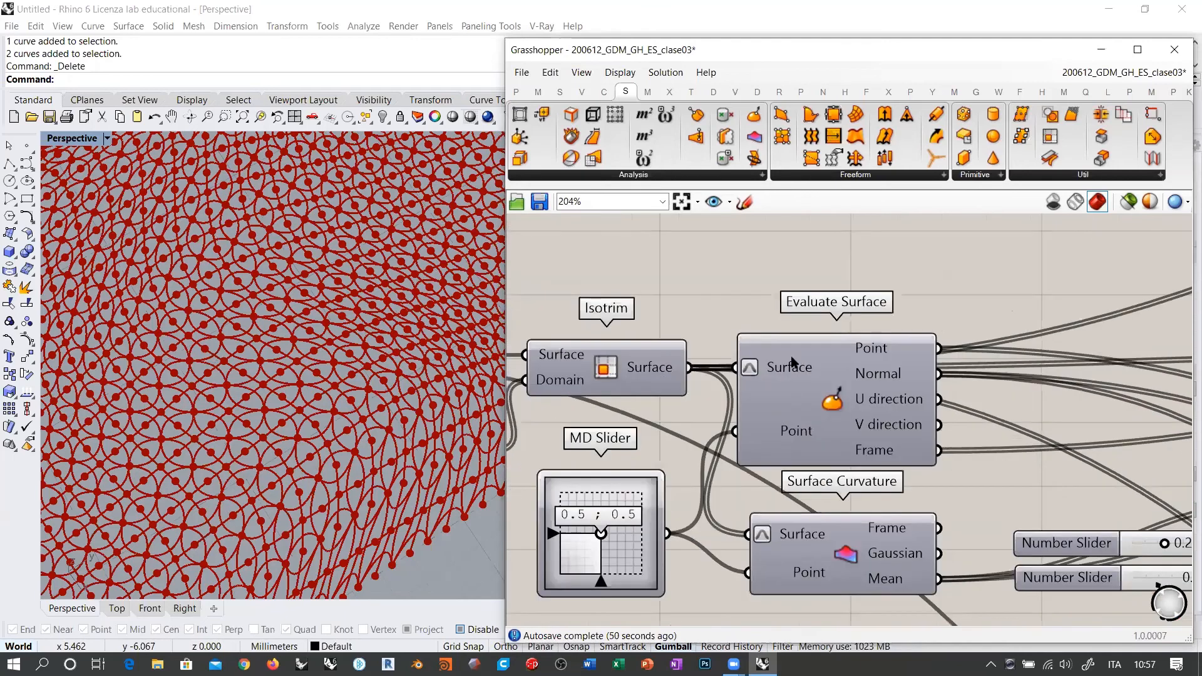
scroll(779, 388, up, 2)
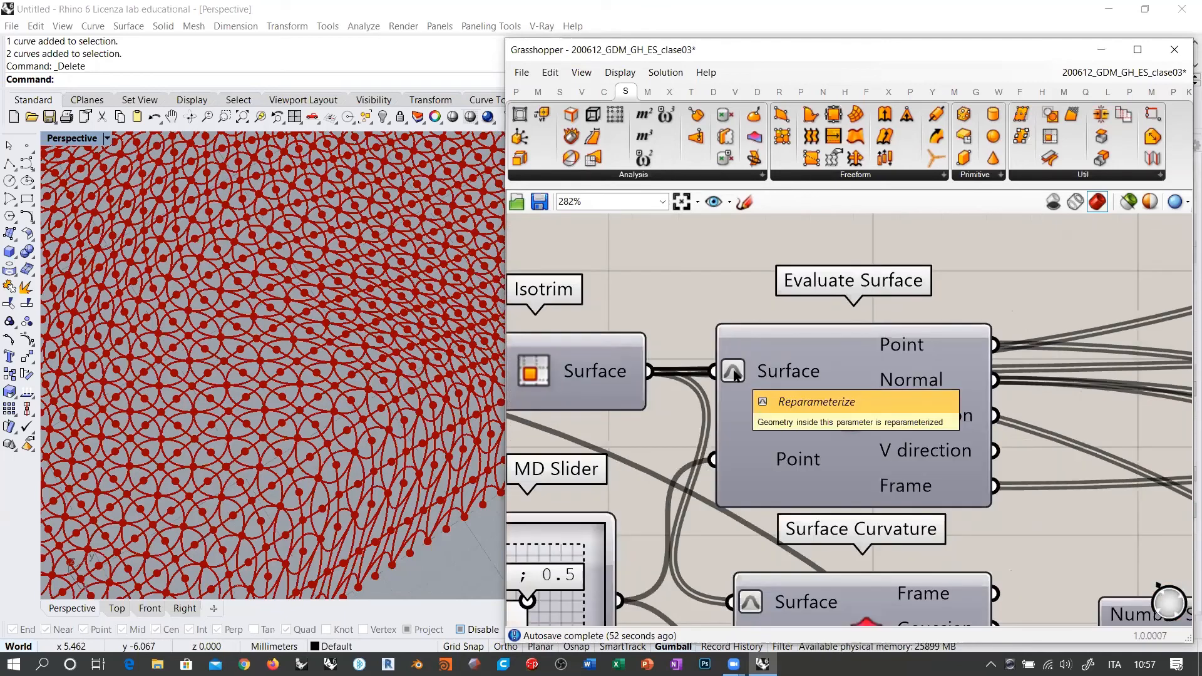
right_drag(734, 374, 921, 269)
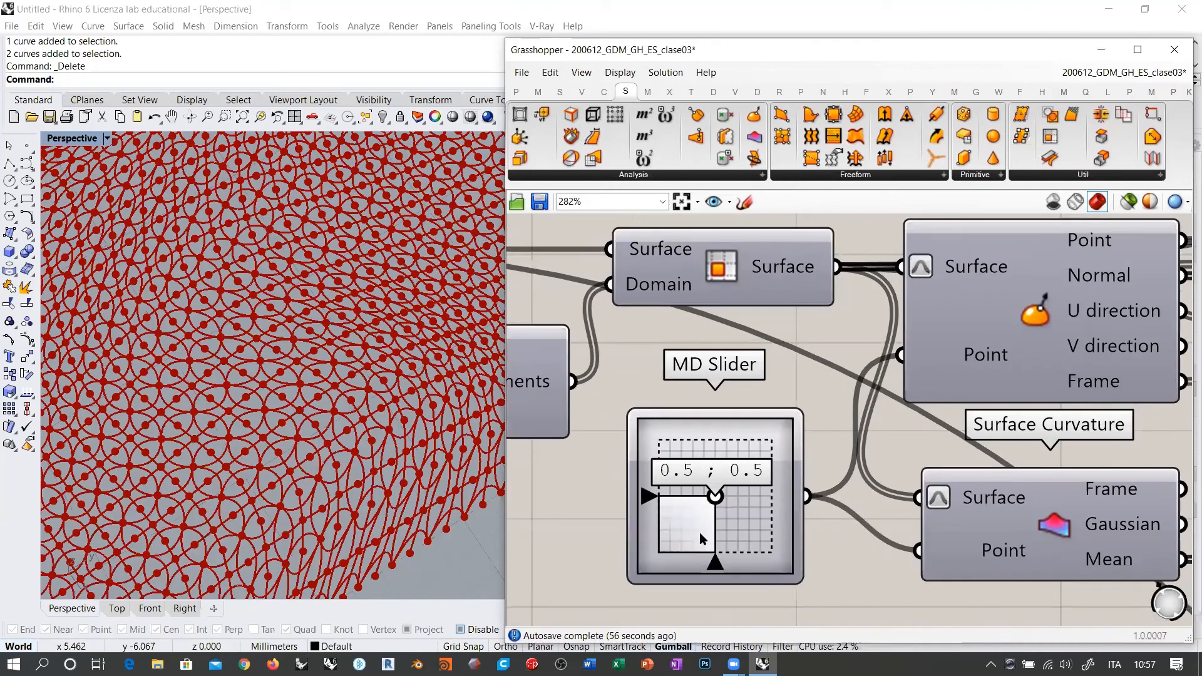
scroll(588, 458, down, 5)
right_drag(958, 330, 681, 423)
right_drag(949, 339, 914, 369)
scroll(987, 350, up, 5)
Feed the Line output into Evaluate Curve's Curve input, reparameterize that input, and move the component farther up from Line.
drag(901, 342, 934, 333)
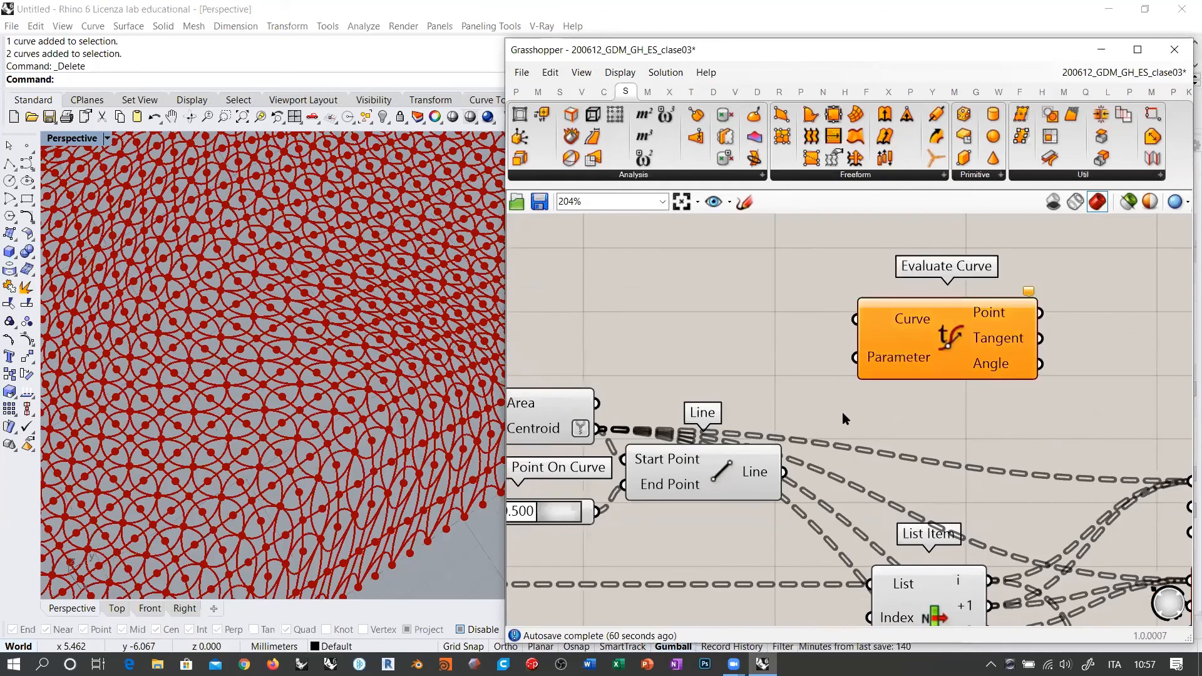
drag(783, 472, 854, 319)
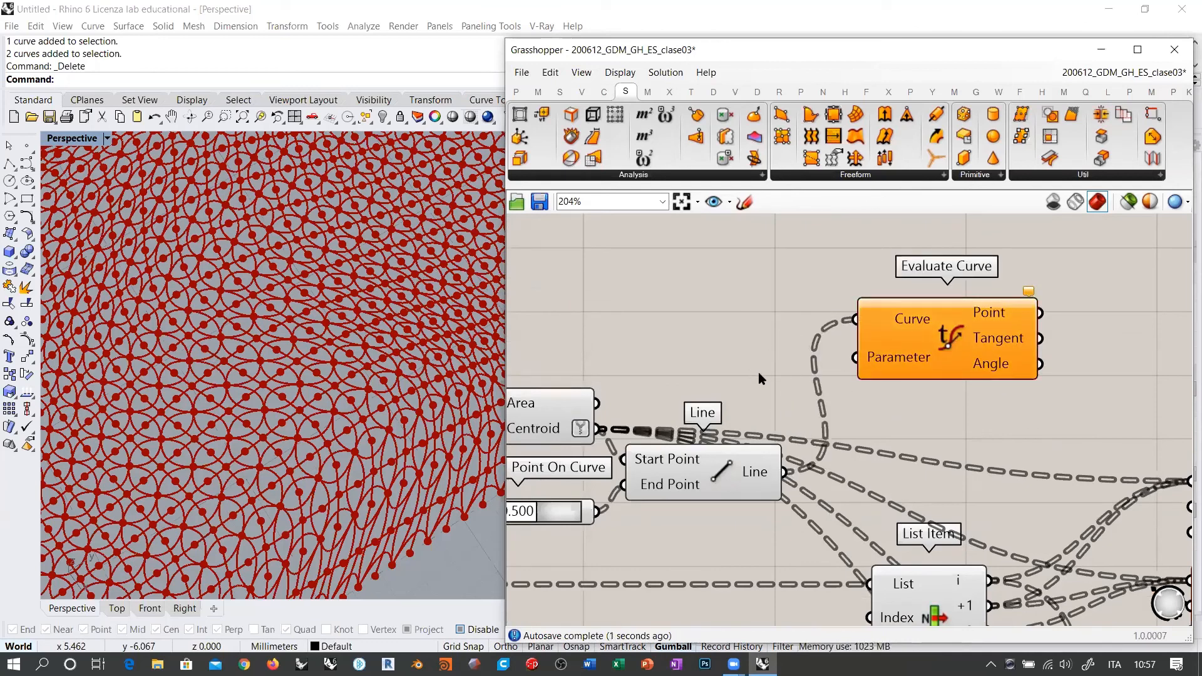
right_click(899, 320)
click(940, 482)
drag(929, 343, 970, 317)
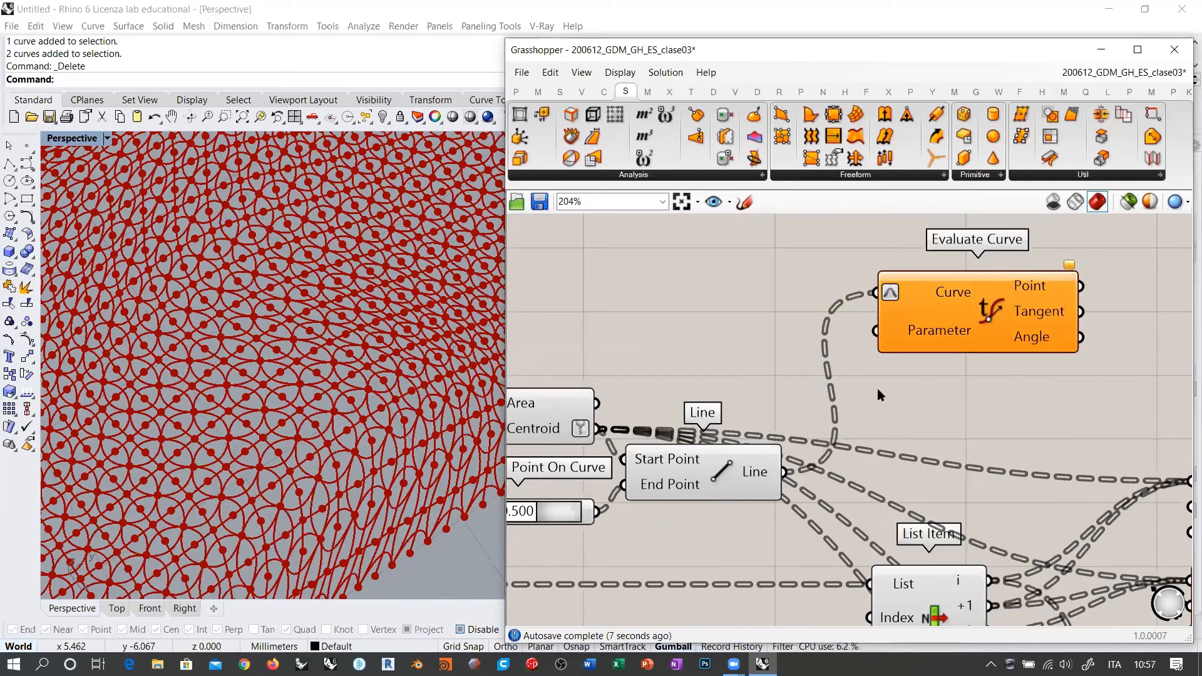
Add a Number Slider with the value 0.50 and connect it to the Parameter input of Evaluate Curve.
double_click(730, 343)
text(0.)
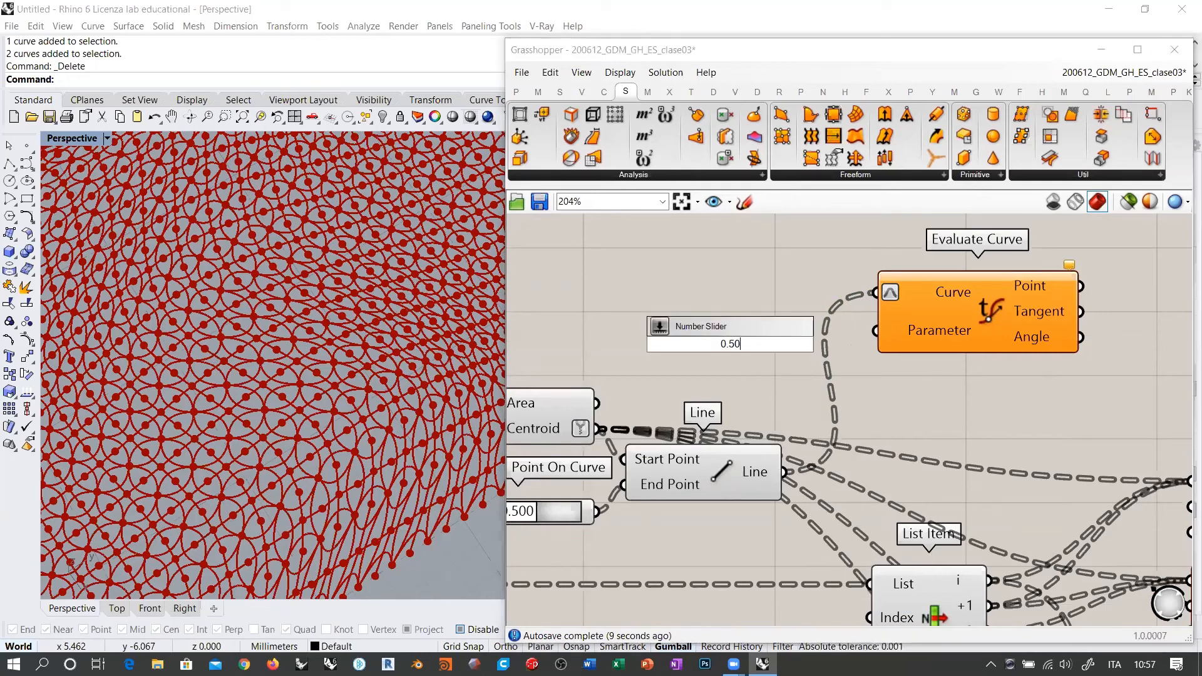
text(50)
key(Return)
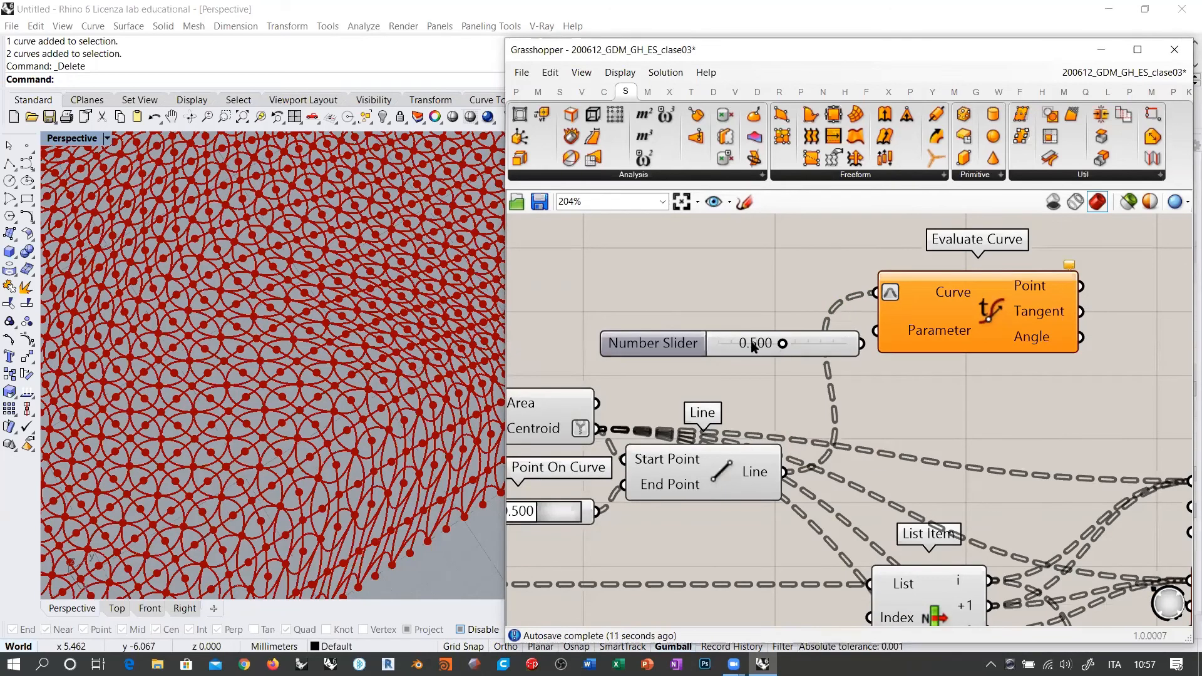
mouse_move(809, 346)
mouse_down()
mouse_move(792, 341)
mouse_move(874, 332)
mouse_move(818, 325)
mouse_up()
click(856, 364)
click(807, 331)
click(783, 377)
Set the Evaluate Curve parameter slider to 0.382 while viewing the points along the lines at the surface edge.
right_drag(308, 458, 298, 441)
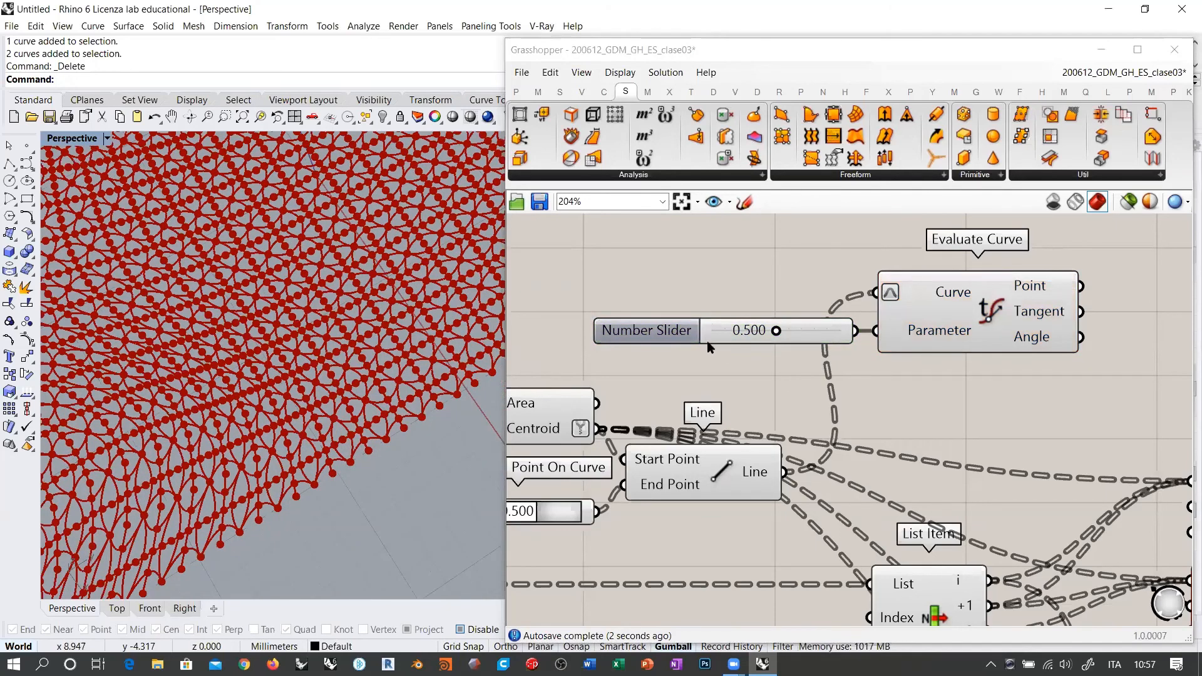
scroll(337, 432, up, 3)
mouse_move(775, 330)
mouse_down()
mouse_move(709, 336)
mouse_move(839, 342)
mouse_move(762, 348)
mouse_up()
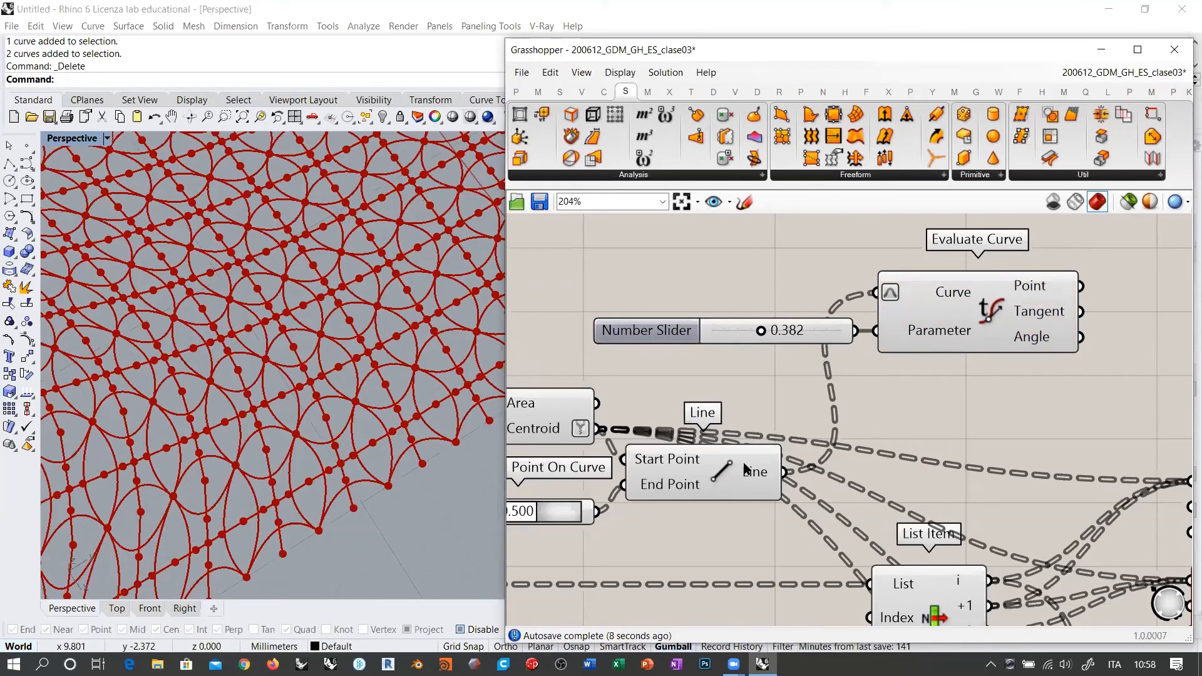
Duplicate the remapping group with its two sliders, Bounds, domain component and Remap Numbers, and place the copy above Area near Evaluate Curve.
mouse_move(744, 478)
scroll(726, 328, down, 3)
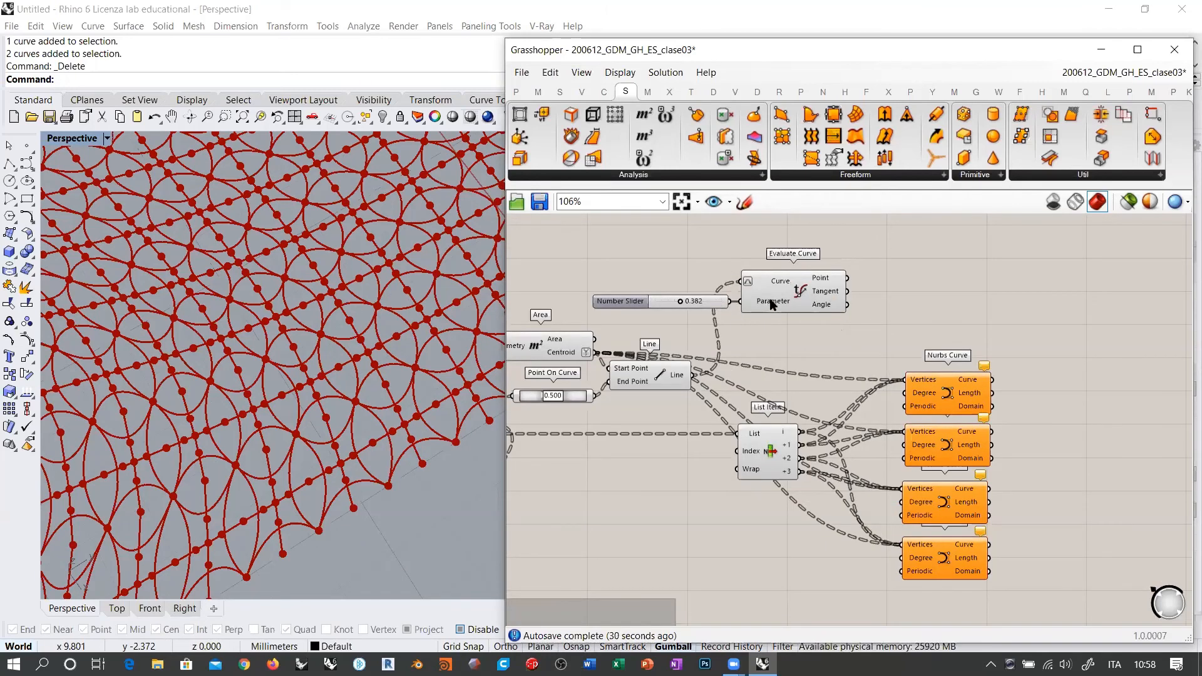
right_drag(958, 336, 1157, 303)
right_drag(726, 352, 1038, 267)
right_drag(739, 398, 1065, 299)
right_drag(747, 340, 788, 358)
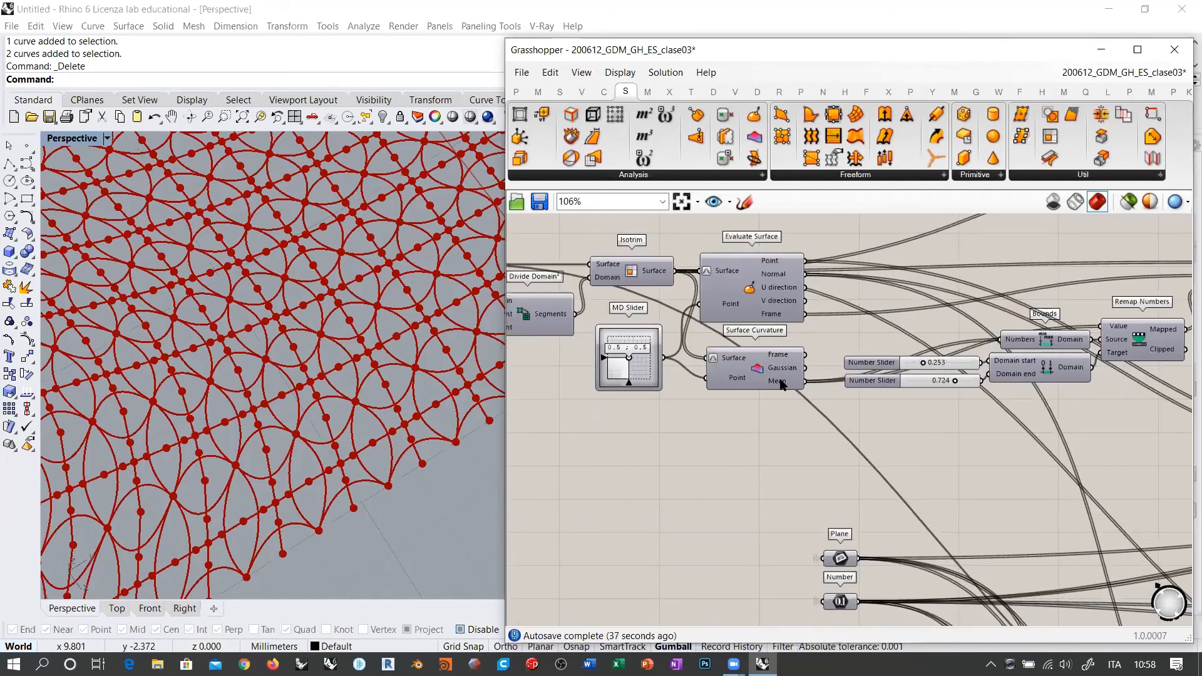
right_drag(1023, 328, 745, 362)
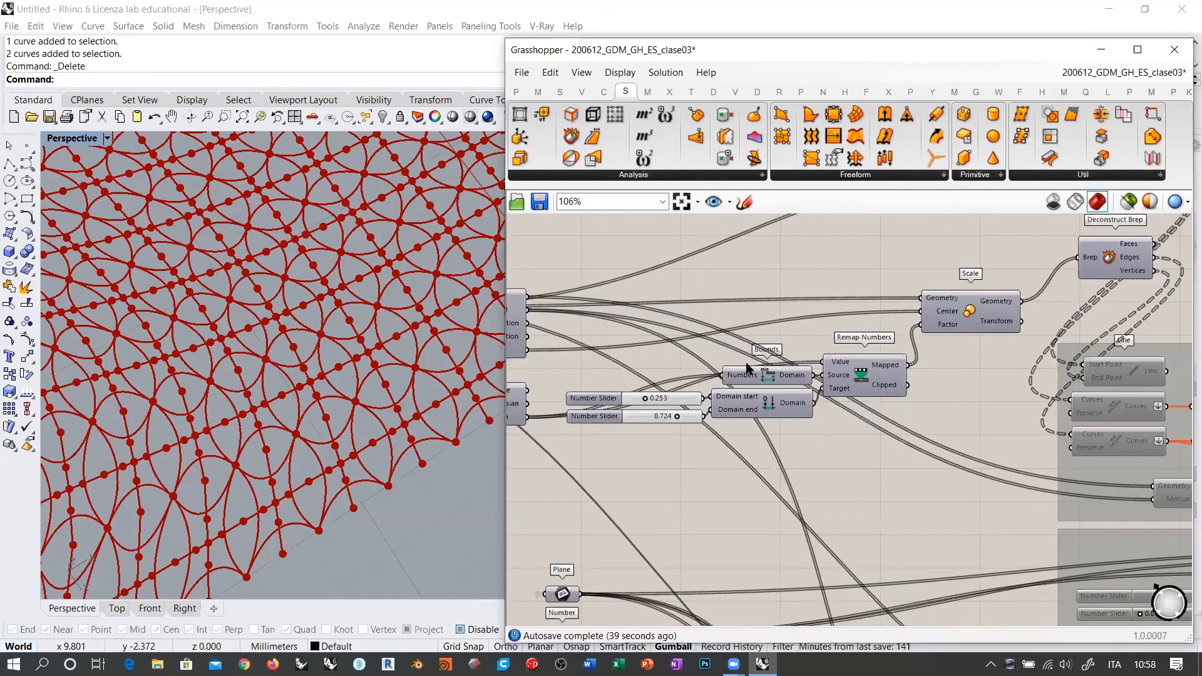
scroll(746, 362, down, 2)
right_drag(736, 432, 691, 498)
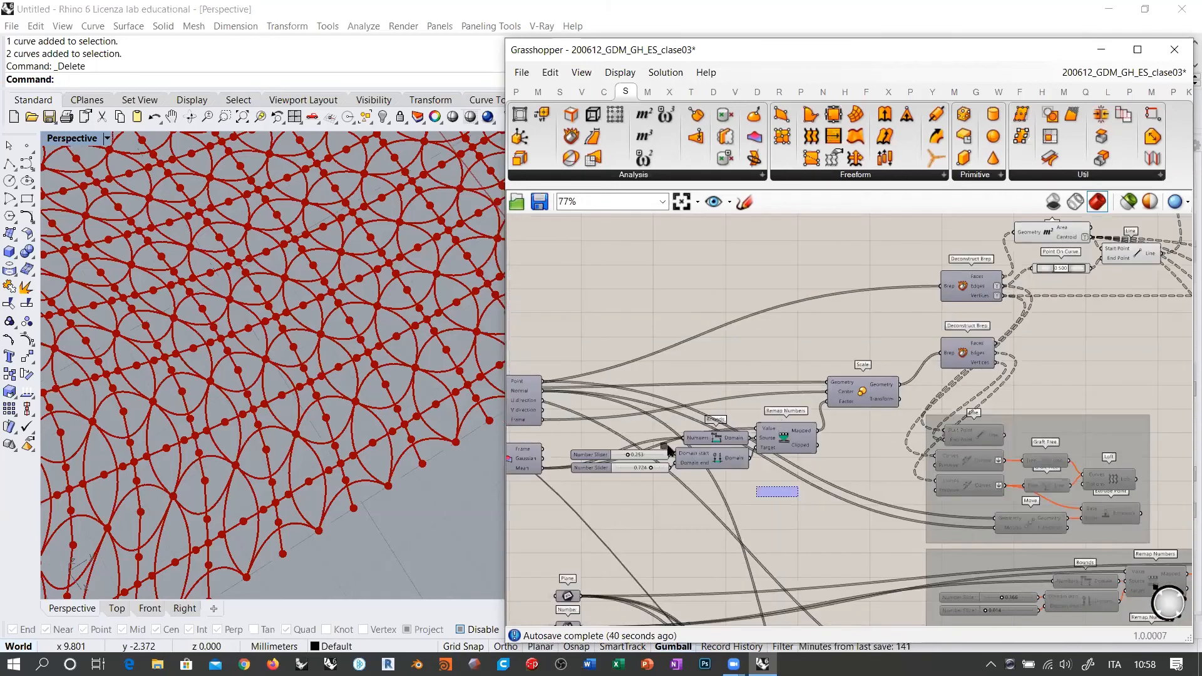
drag(669, 450, 566, 406)
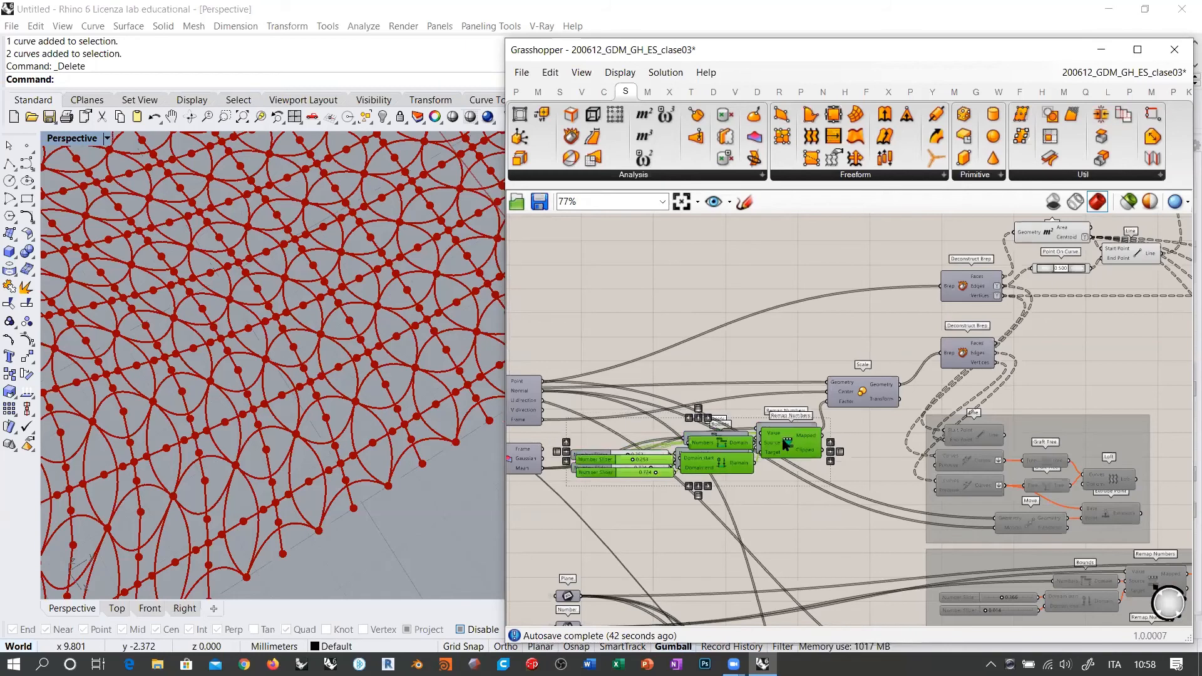
drag(793, 467, 872, 282)
right_drag(872, 283, 670, 346)
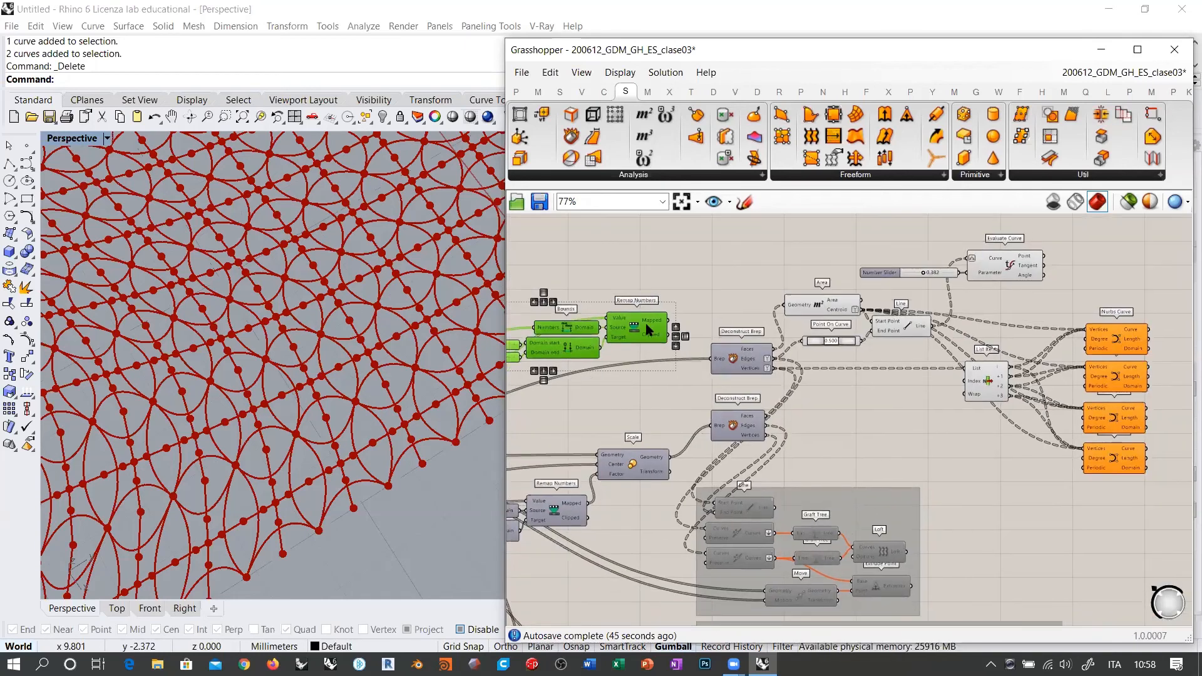
drag(648, 330, 881, 247)
Set the duplicated remapping group's two sliders to 0.000 for the domain start and 1.000 for the domain end.
scroll(817, 260, up, 4)
right_drag(777, 272, 843, 388)
drag(836, 412, 718, 350)
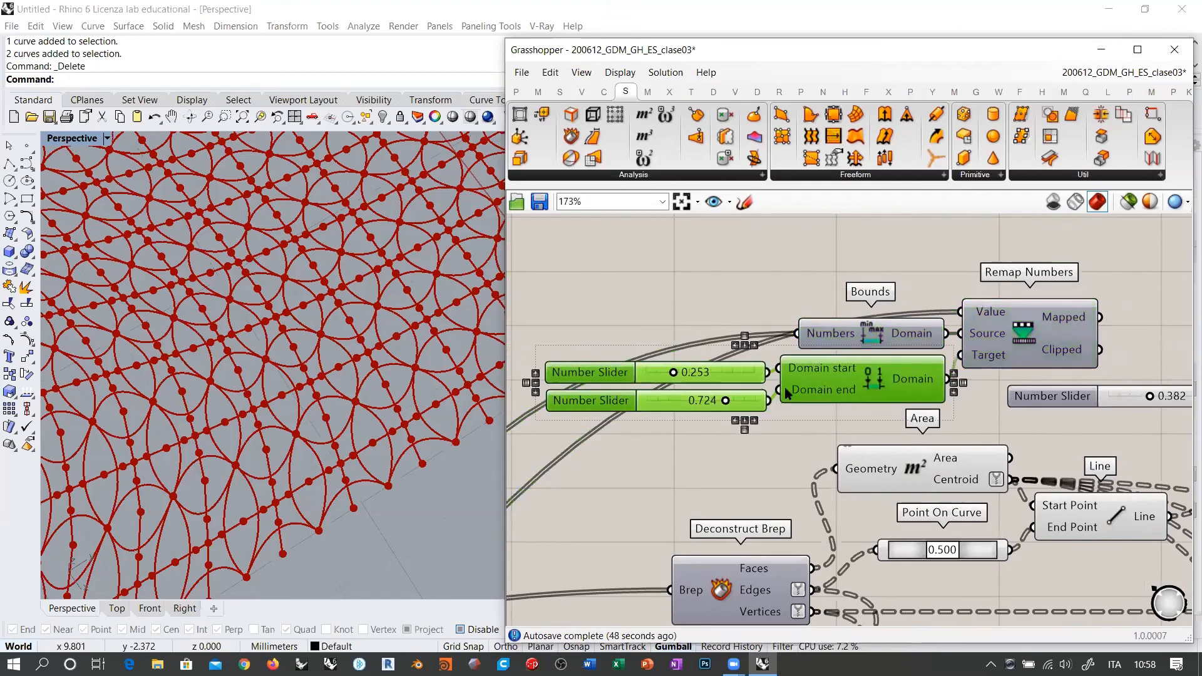
ctrl+click(825, 362)
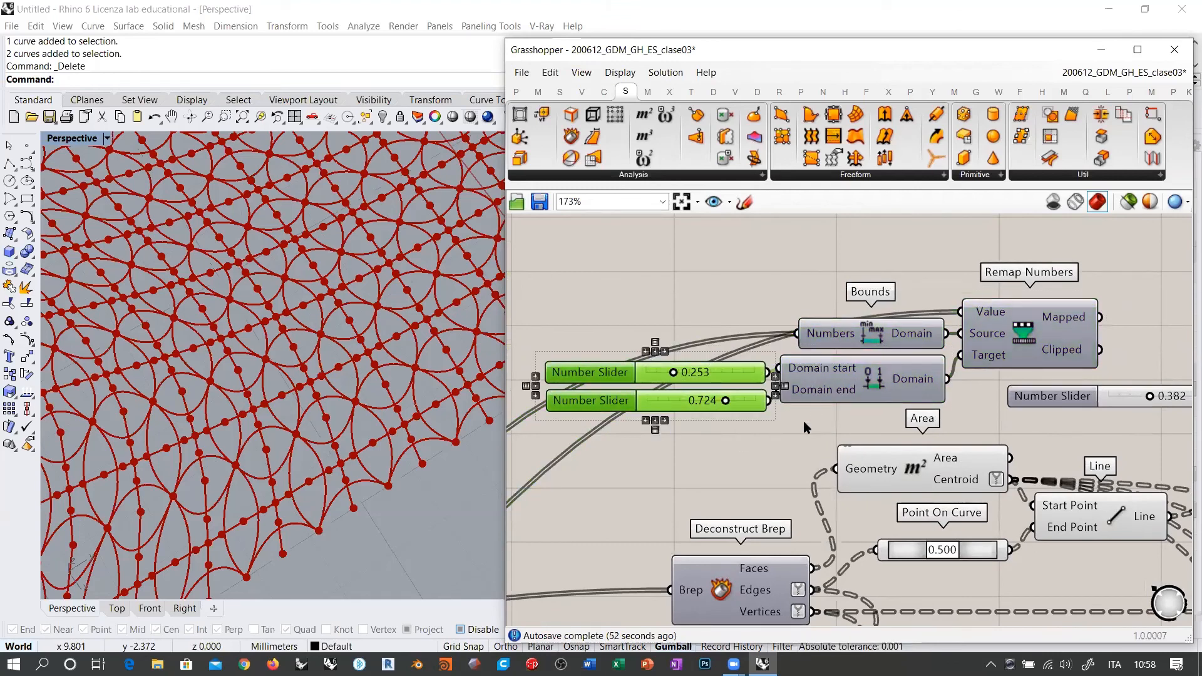
click(699, 424)
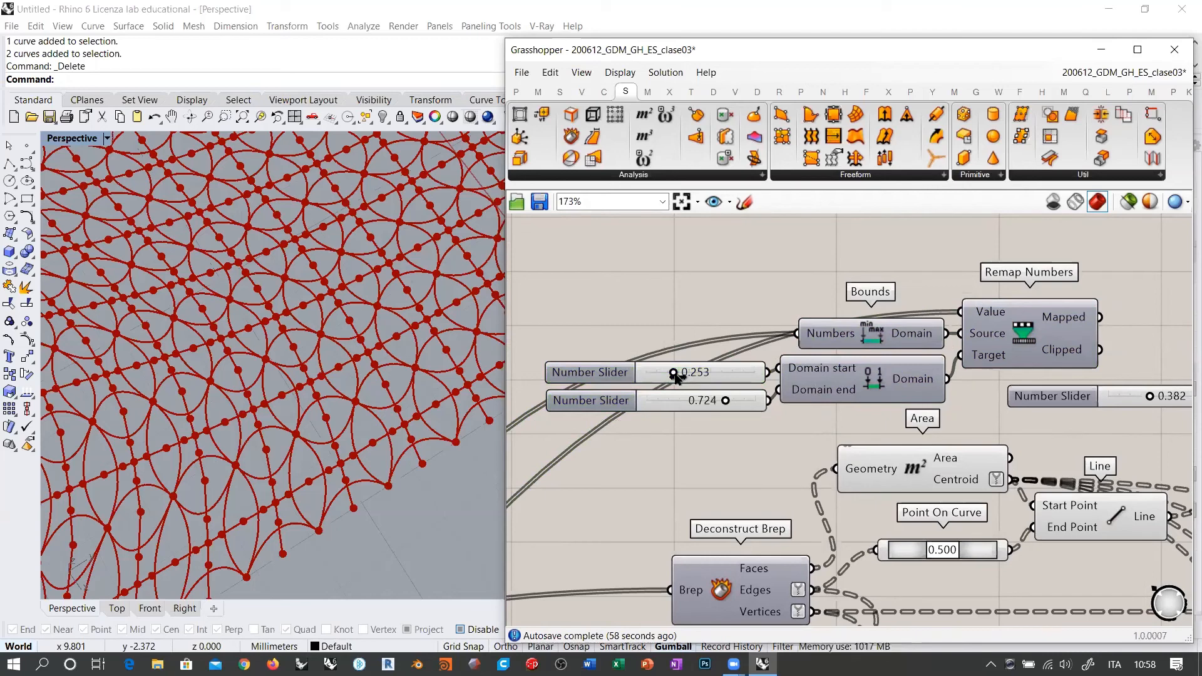
drag(675, 374, 644, 372)
drag(725, 401, 759, 401)
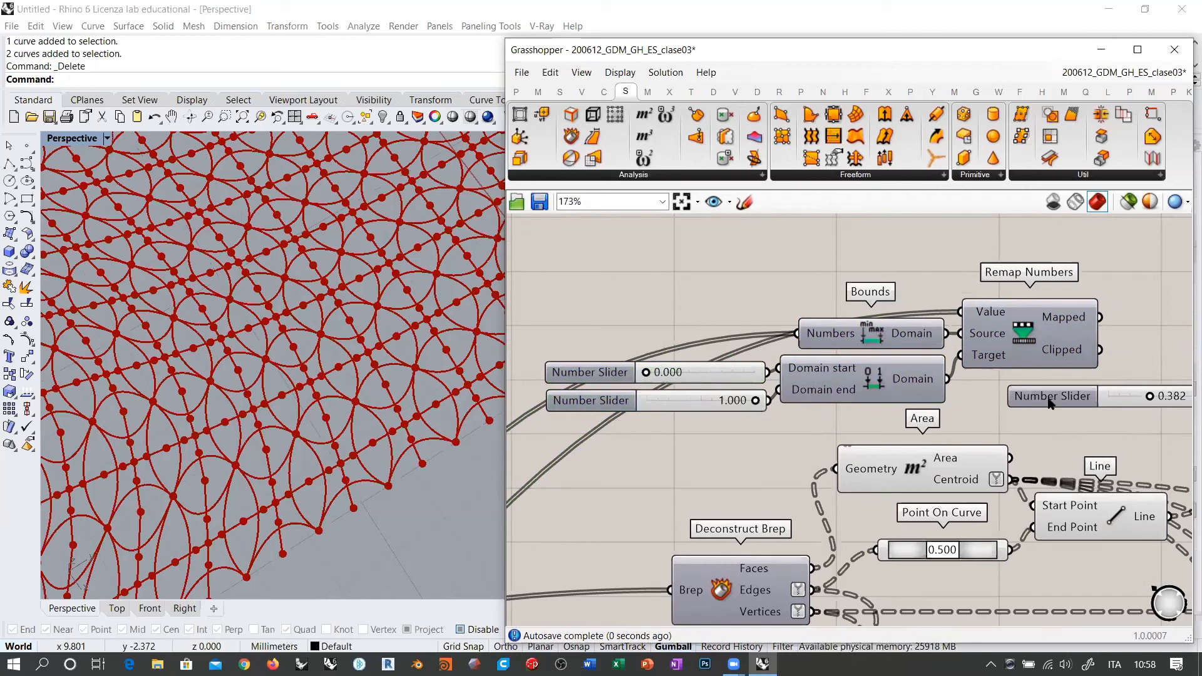
Delete the 0.382 Number Slider that feeds Evaluate Curve's Parameter input.
right_drag(1050, 403, 684, 376)
click(834, 374)
key(Delete)
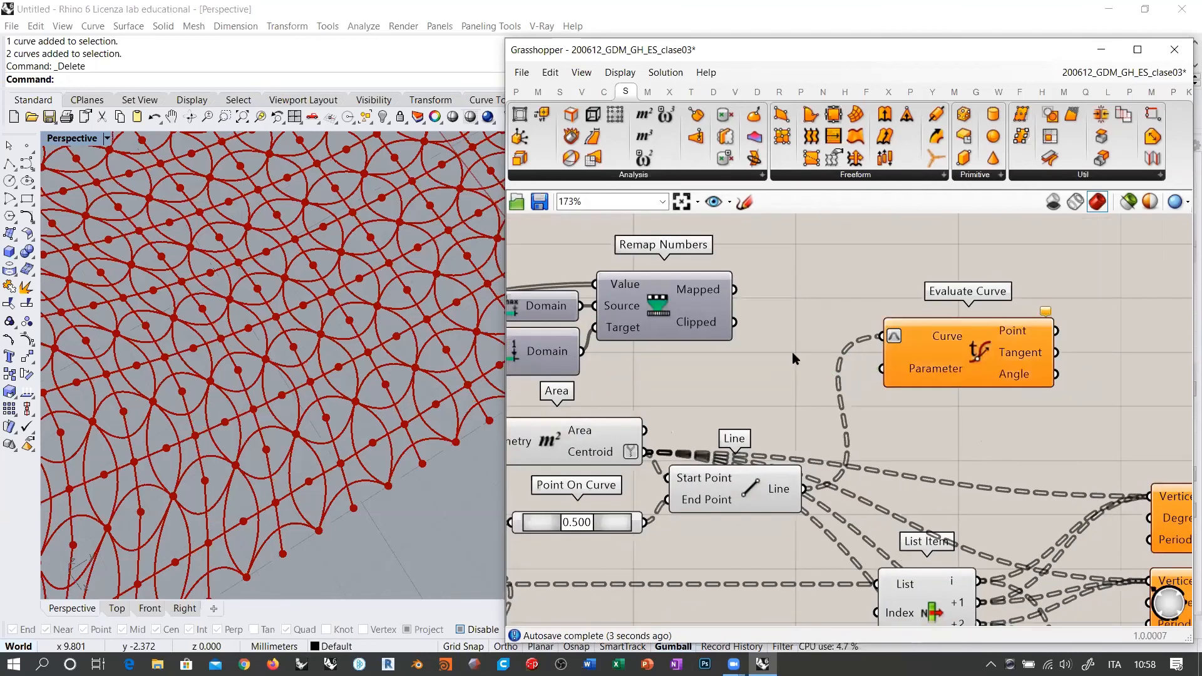
Graft the Mapped output of the duplicated Remap Numbers, connect it to Evaluate Curve's Parameter input, and inspect the points along the lines.
mouse_move(733, 287)
mouse_down()
mouse_move(874, 375)
mouse_move(711, 293)
mouse_up()
mouse_move(705, 294)
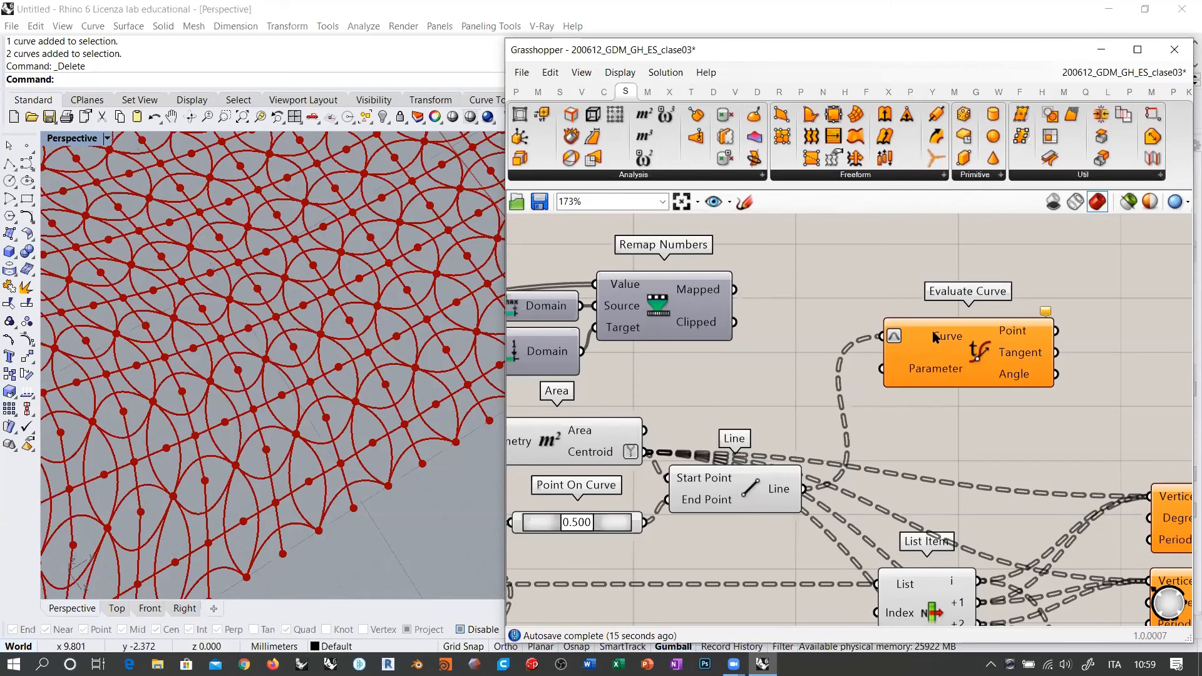
mouse_move(928, 343)
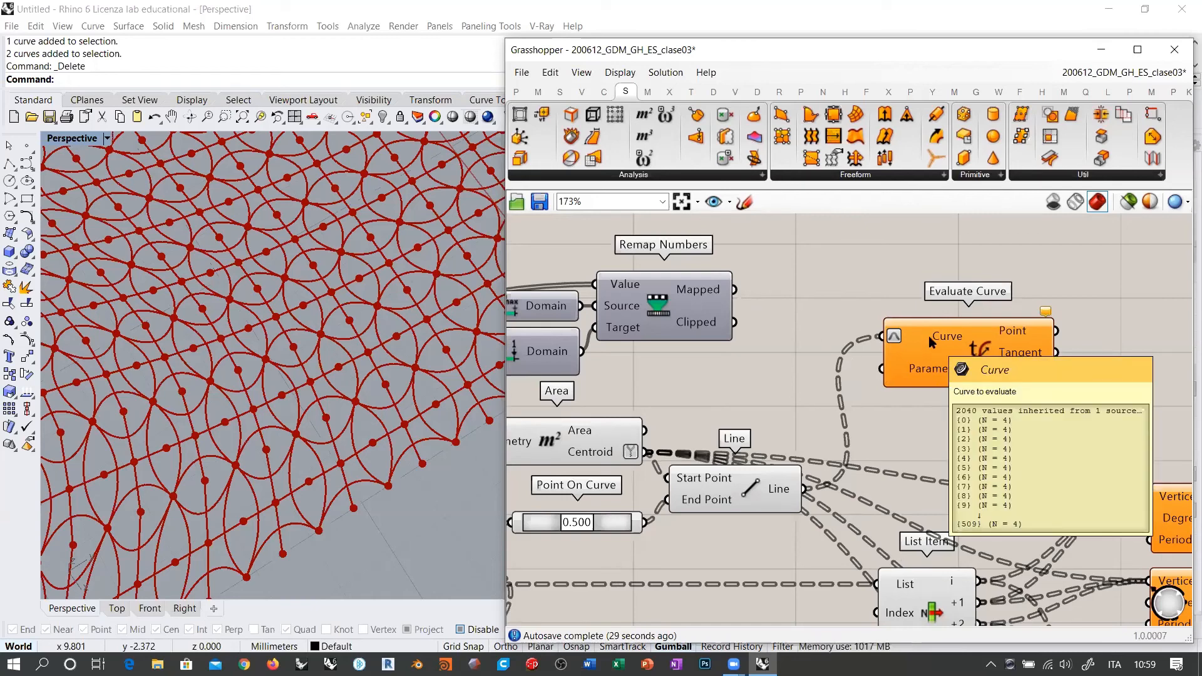
right_click(706, 295)
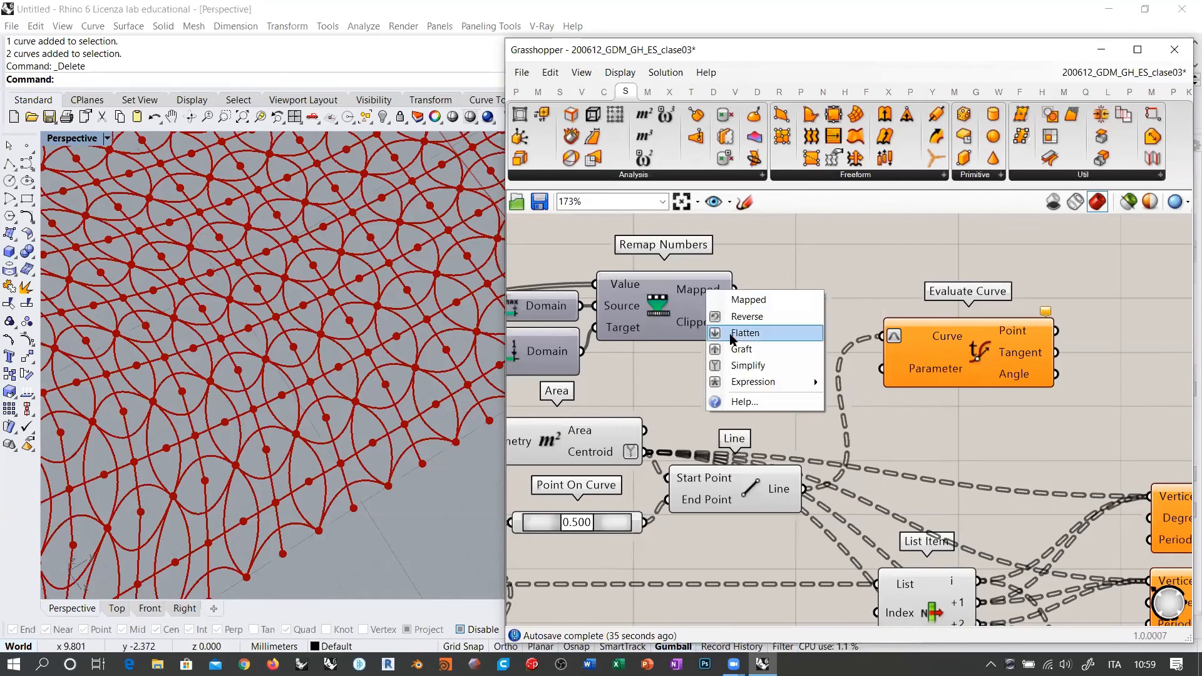
click(736, 353)
mouse_move(711, 294)
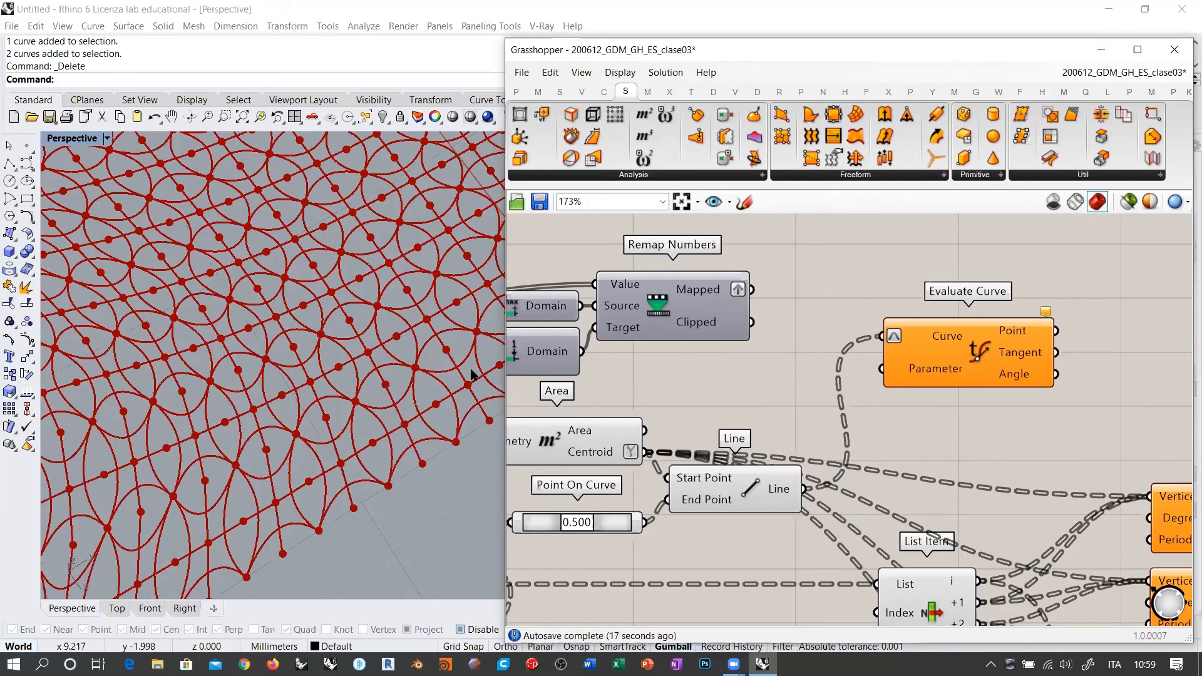
drag(751, 289, 881, 368)
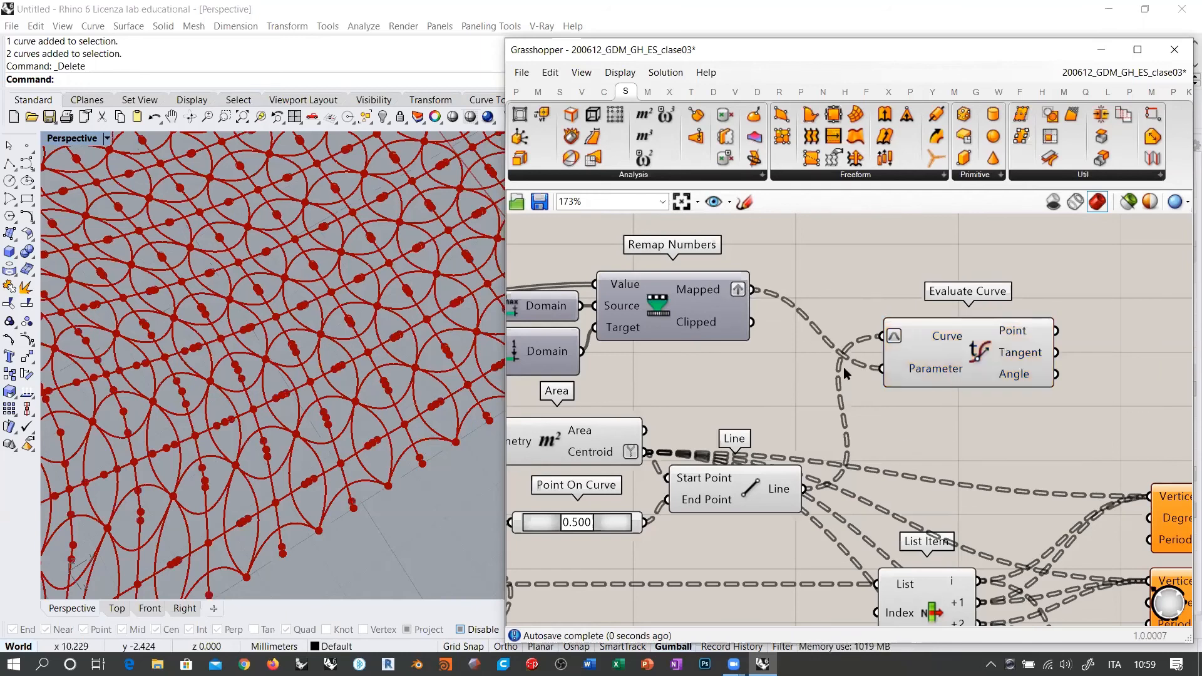
scroll(381, 344, down, 3)
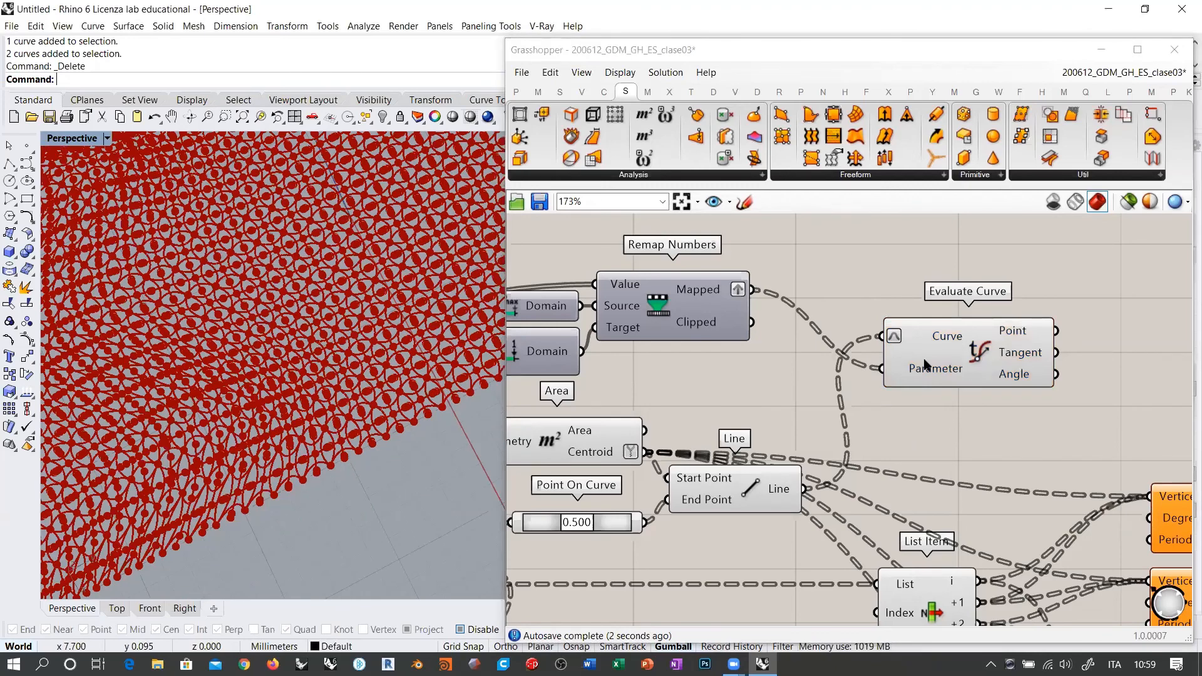
scroll(213, 376, up, 5)
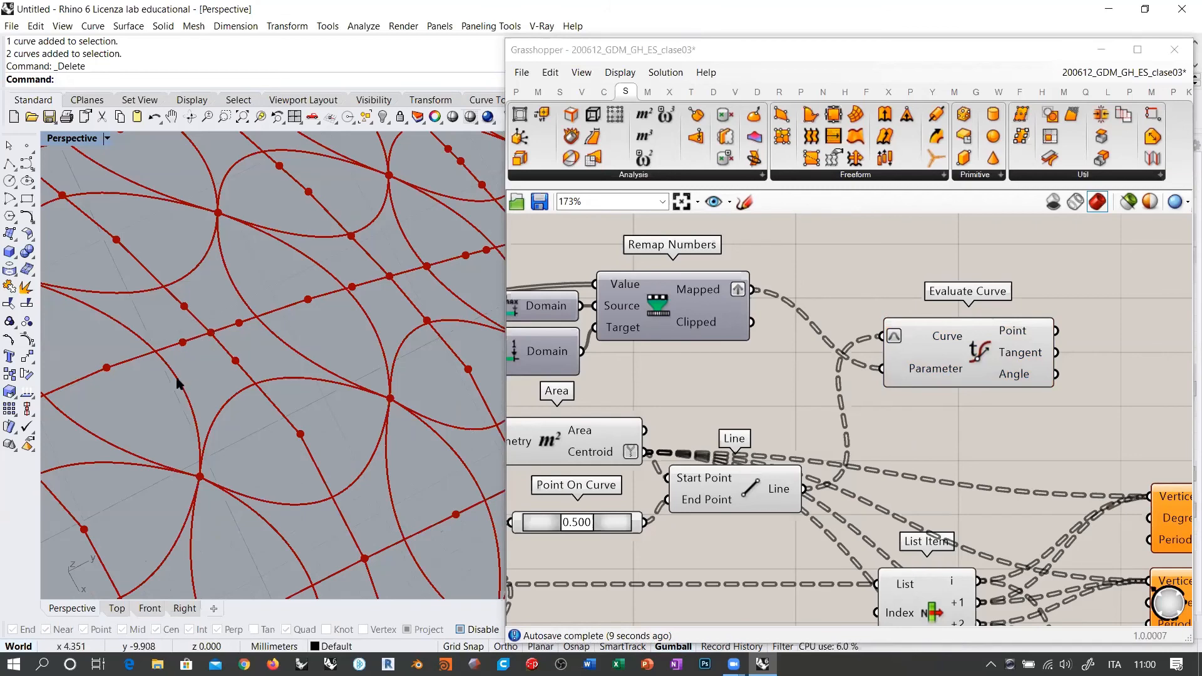
scroll(282, 363, down, 5)
scroll(418, 403, up, 5)
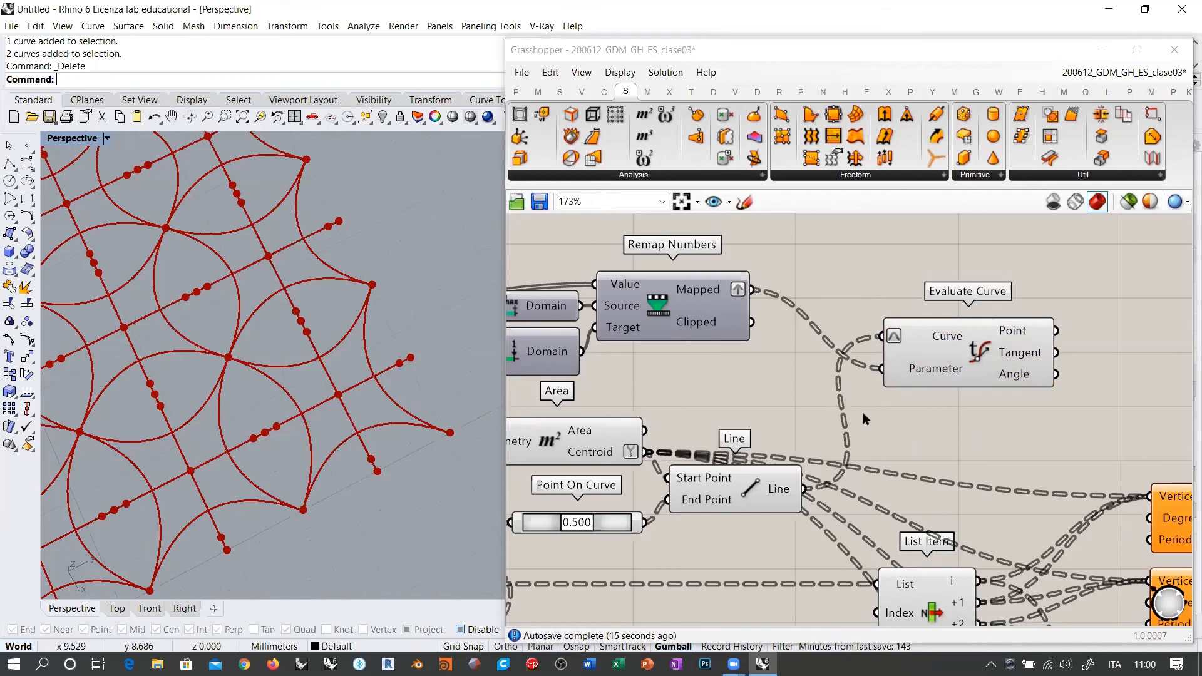
Move Evaluate Curve closer to the List Item and Nurbs Curve components.
right_drag(1038, 506, 797, 385)
scroll(926, 387, down, 1)
right_drag(950, 421, 920, 430)
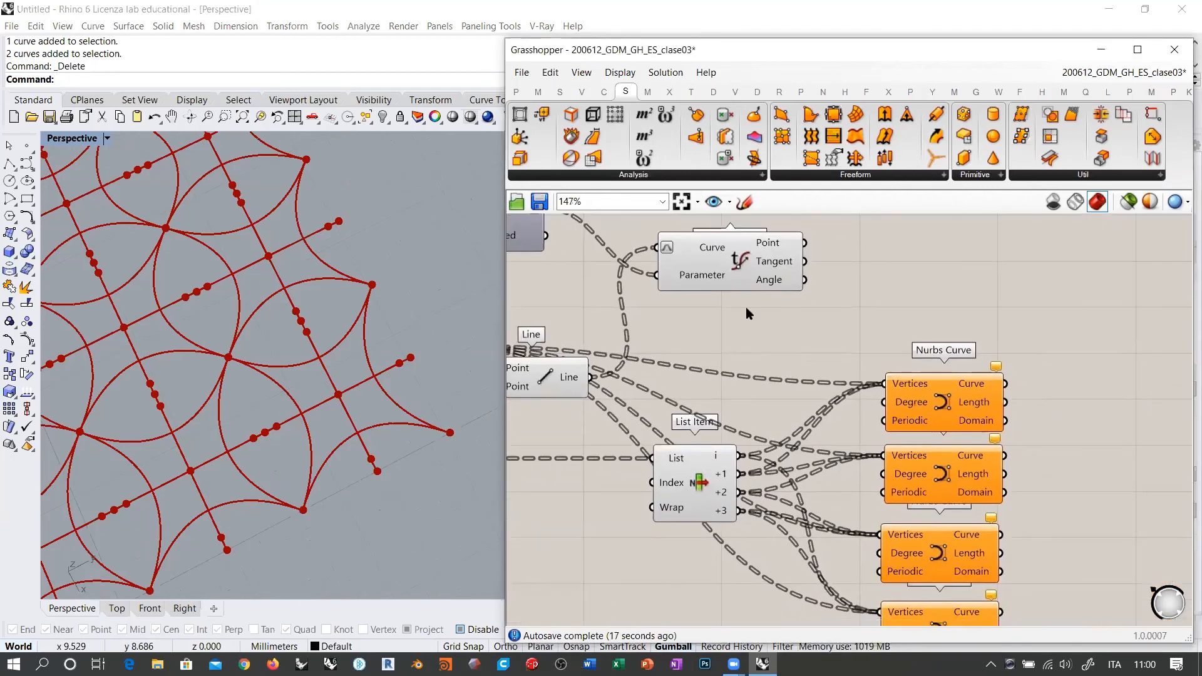
drag(733, 284, 709, 325)
right_drag(741, 371, 847, 342)
scroll(846, 342, down, 1)
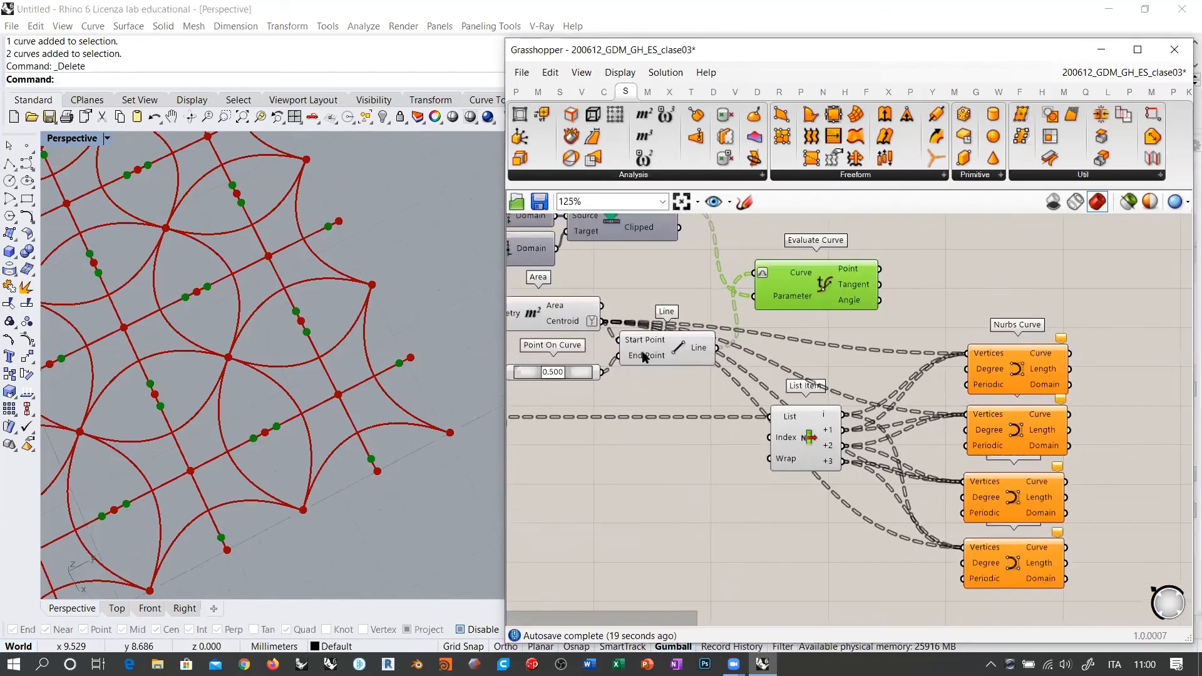
Rewire the first Nurbs Curve's Vertices input to List Item i, Evaluate Curve's Point and List Item +1, in that order.
right_drag(552, 324, 623, 304)
right_drag(992, 355, 761, 407)
scroll(804, 352, up, 1)
drag(719, 446, 862, 372)
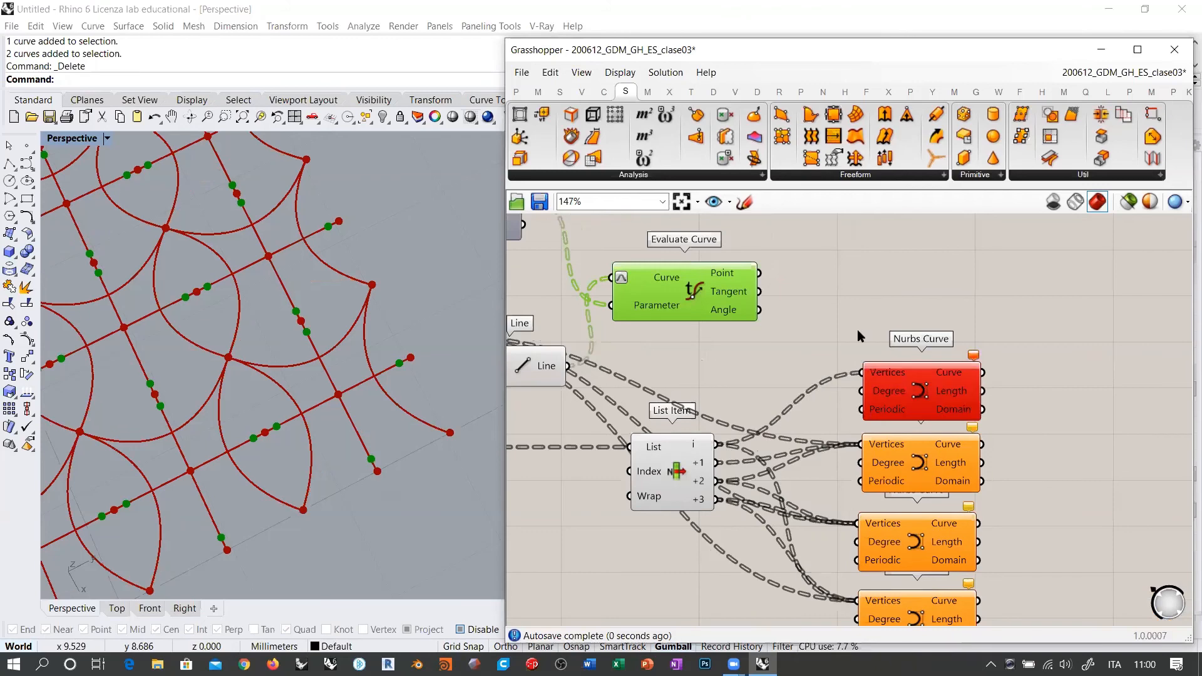
drag(720, 281, 862, 373)
shift+drag(715, 465, 852, 374)
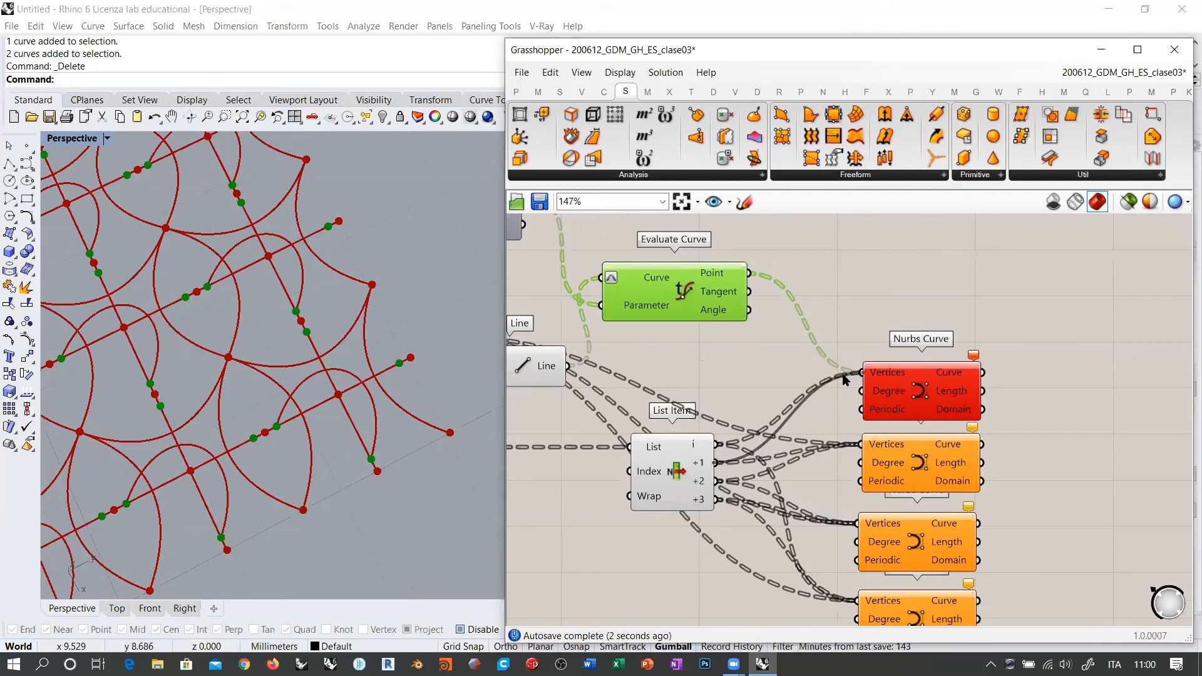
click(873, 322)
right_drag(816, 368, 931, 389)
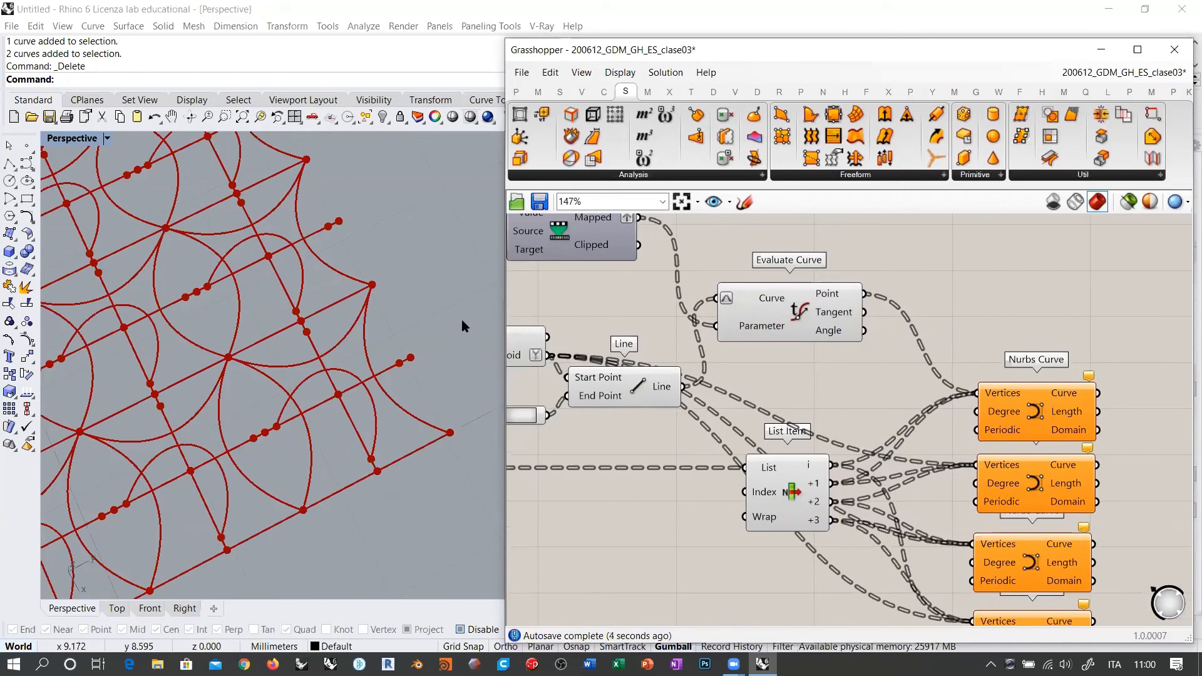
Inspect the resulting curves, nudge List Item and Evaluate Curve apart, and move the first Nurbs Curve up level with Evaluate Curve.
scroll(433, 393, down, 5)
scroll(343, 376, down, 5)
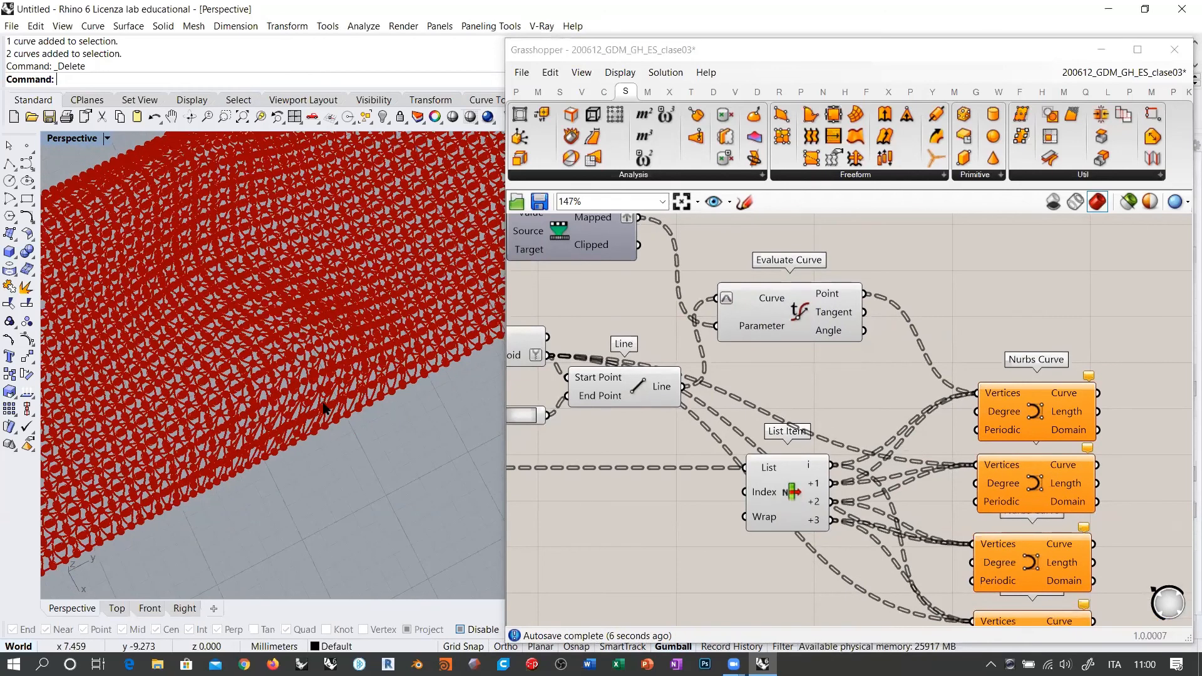
scroll(323, 408, up, 8)
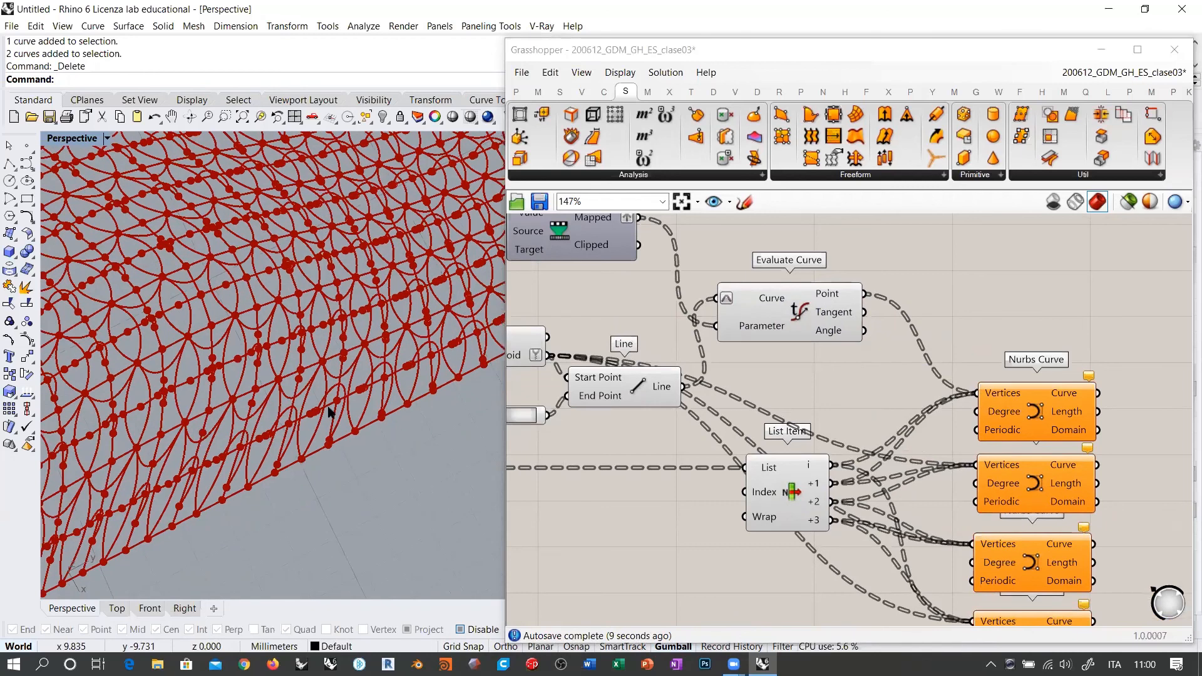
scroll(329, 409, up, 8)
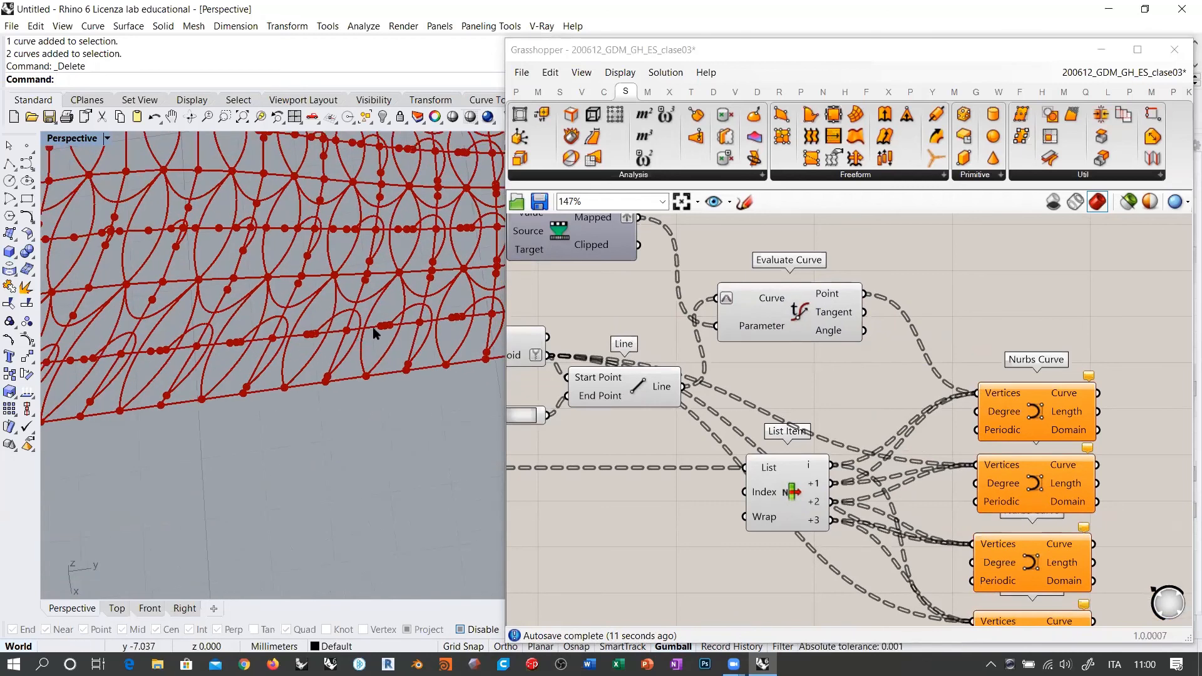
click(855, 389)
drag(785, 494, 805, 494)
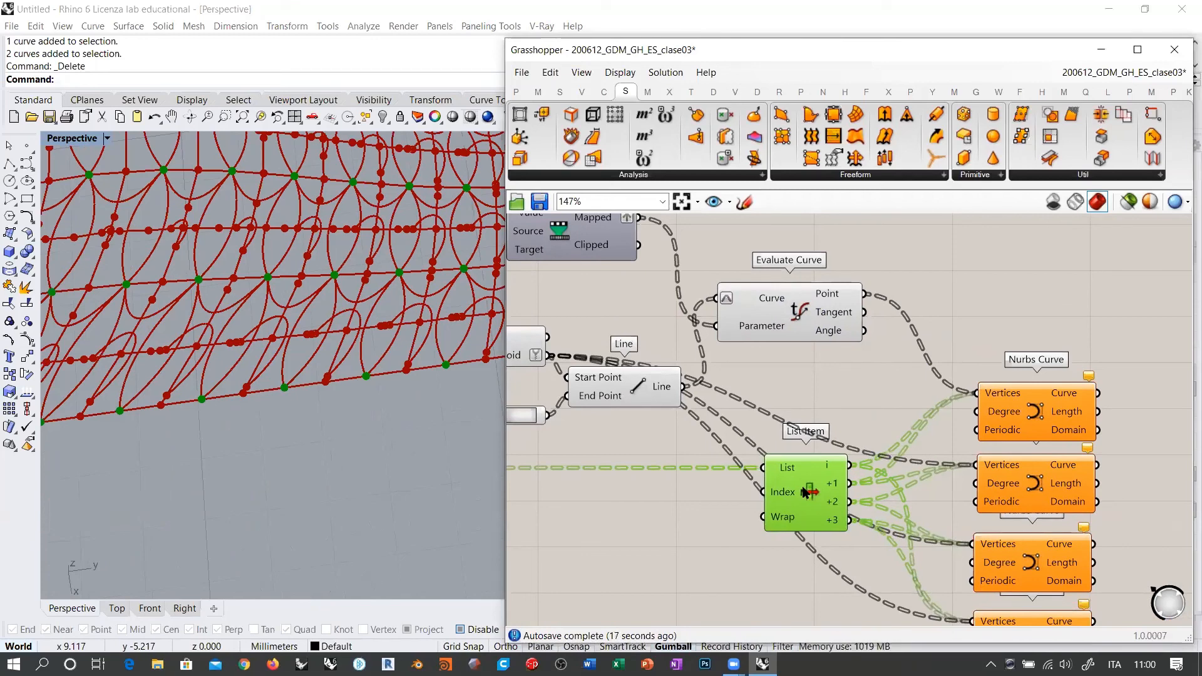
drag(800, 312, 789, 307)
click(938, 379)
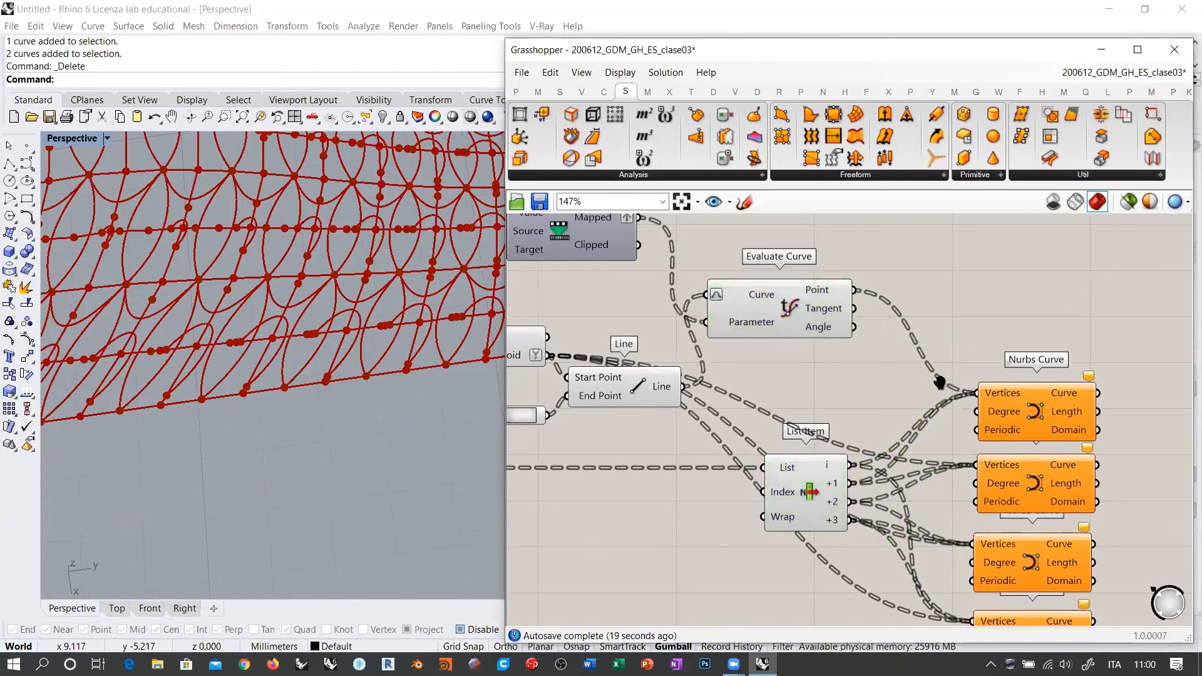
right_drag(951, 384, 806, 330)
drag(874, 352, 872, 246)
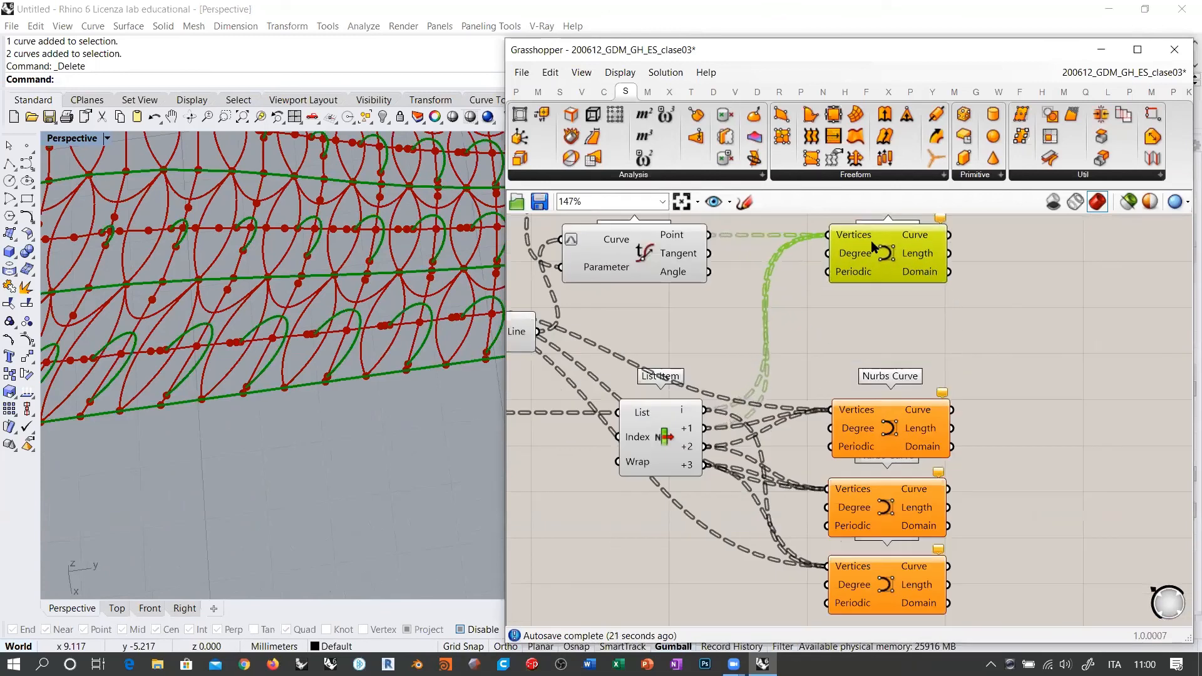
Move the second Nurbs Curve up and rewire its Vertices input to List Item +1, Evaluate Curve's Point and List Item +2.
drag(888, 425, 892, 359)
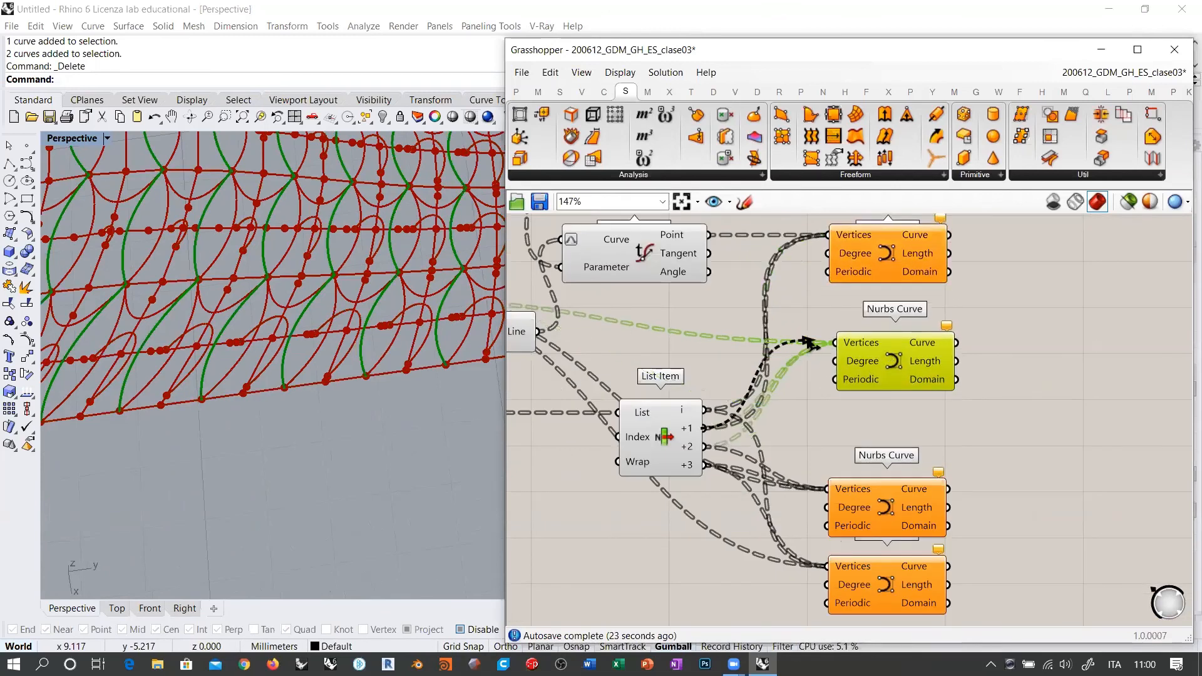
shift+drag(708, 235, 834, 341)
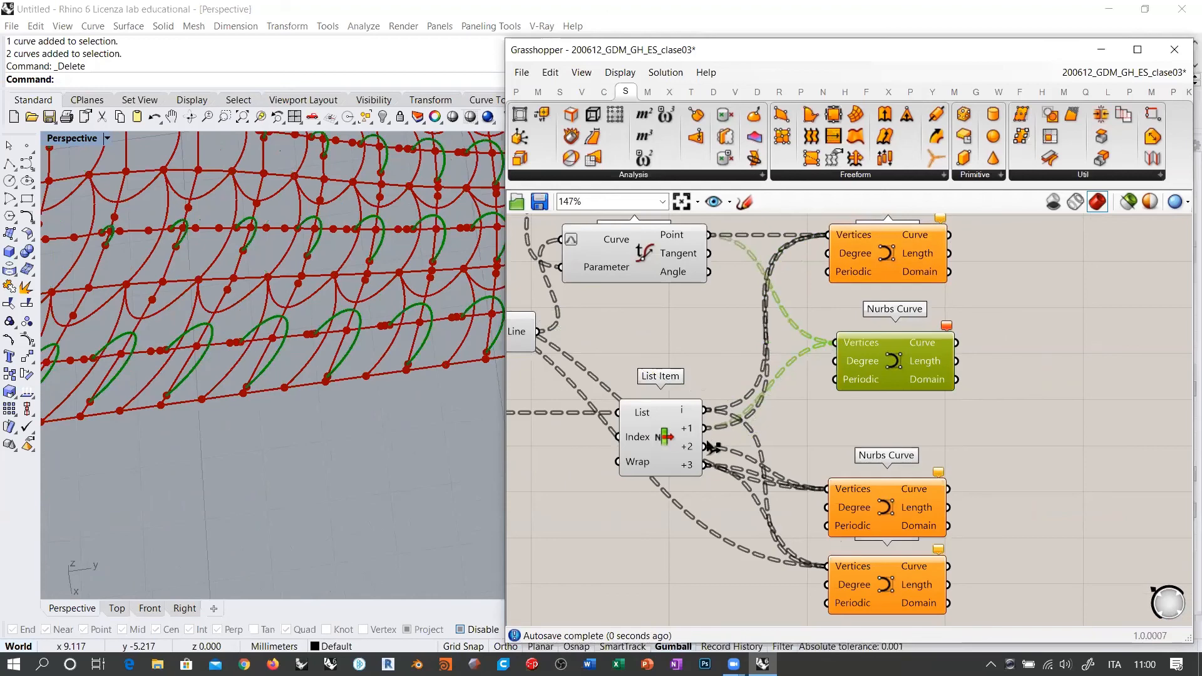
shift+drag(706, 447, 833, 343)
click(827, 424)
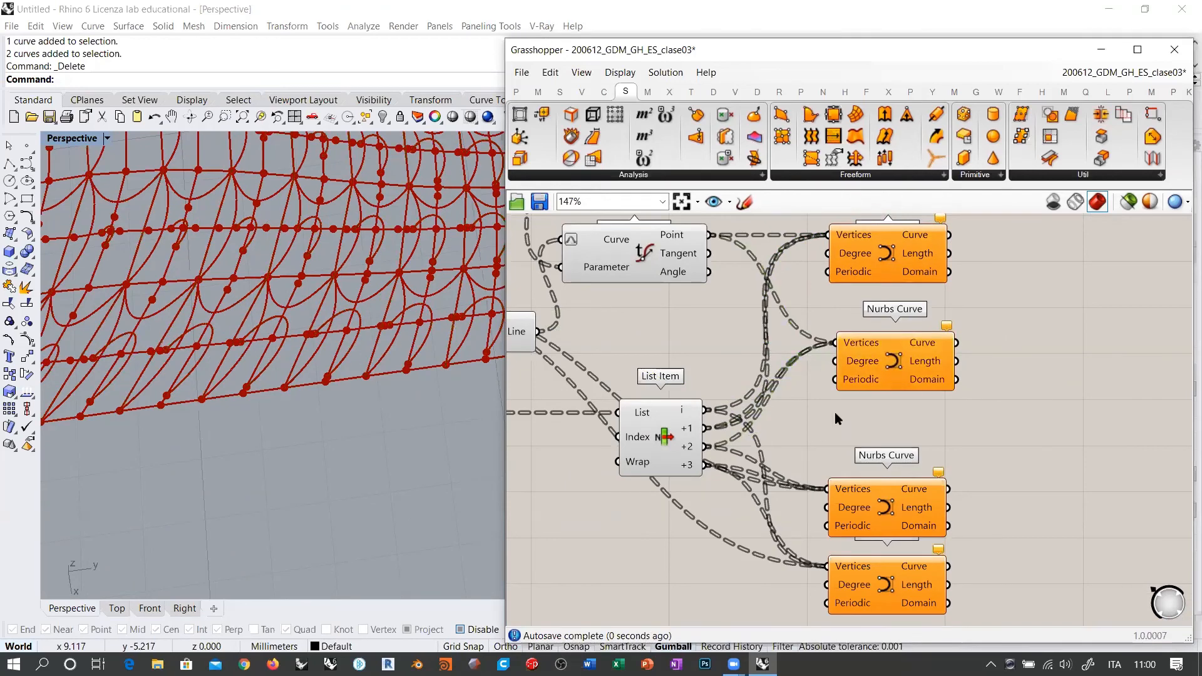
Move the third Nurbs Curve up and rewire its Vertices input to List Item +2, Evaluate Curve's Point and List Item +3.
drag(888, 494, 892, 451)
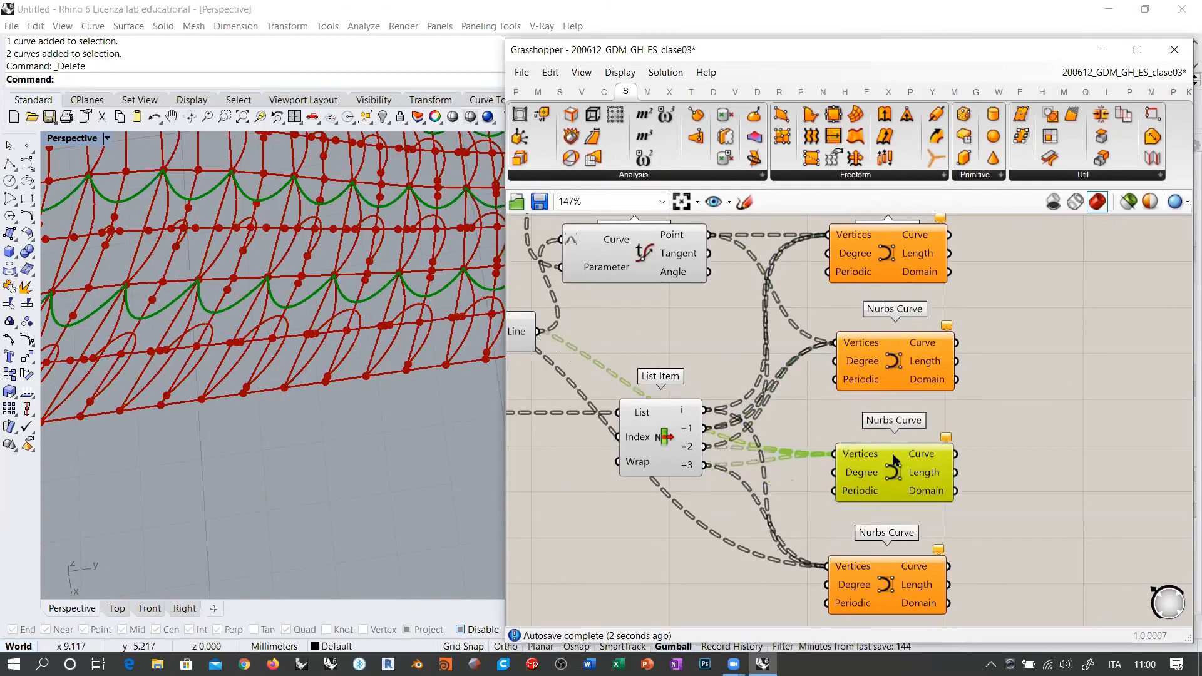
drag(705, 446, 831, 446)
shift+drag(714, 237, 831, 446)
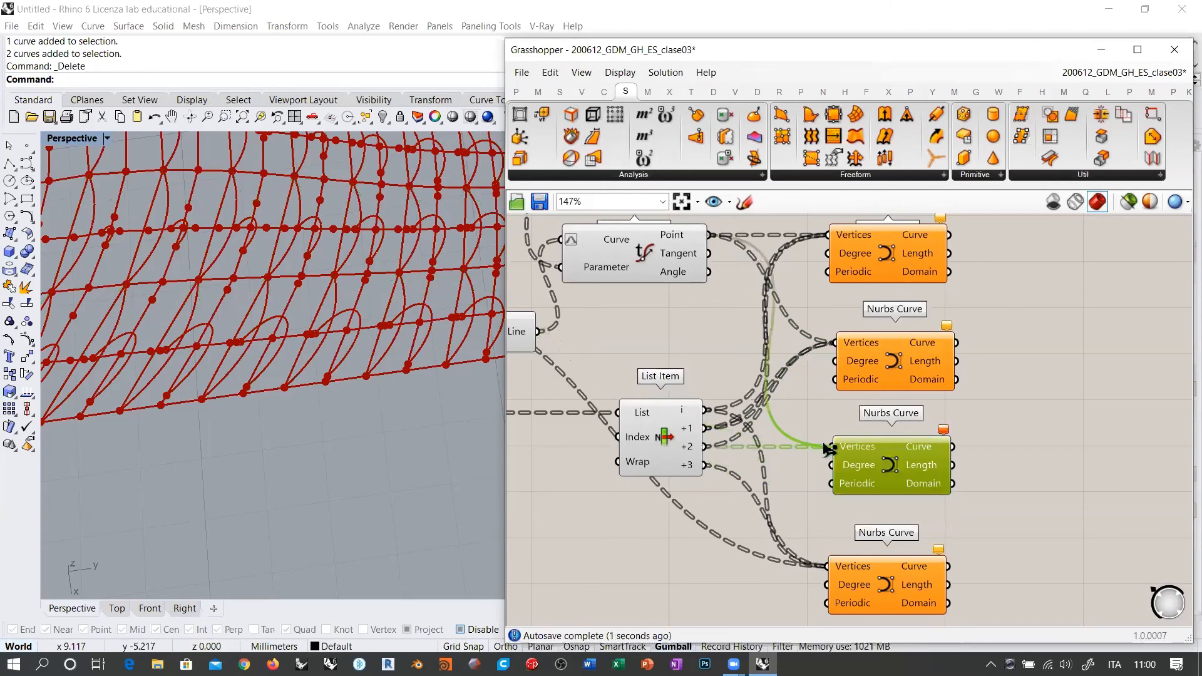
shift+drag(705, 465, 831, 446)
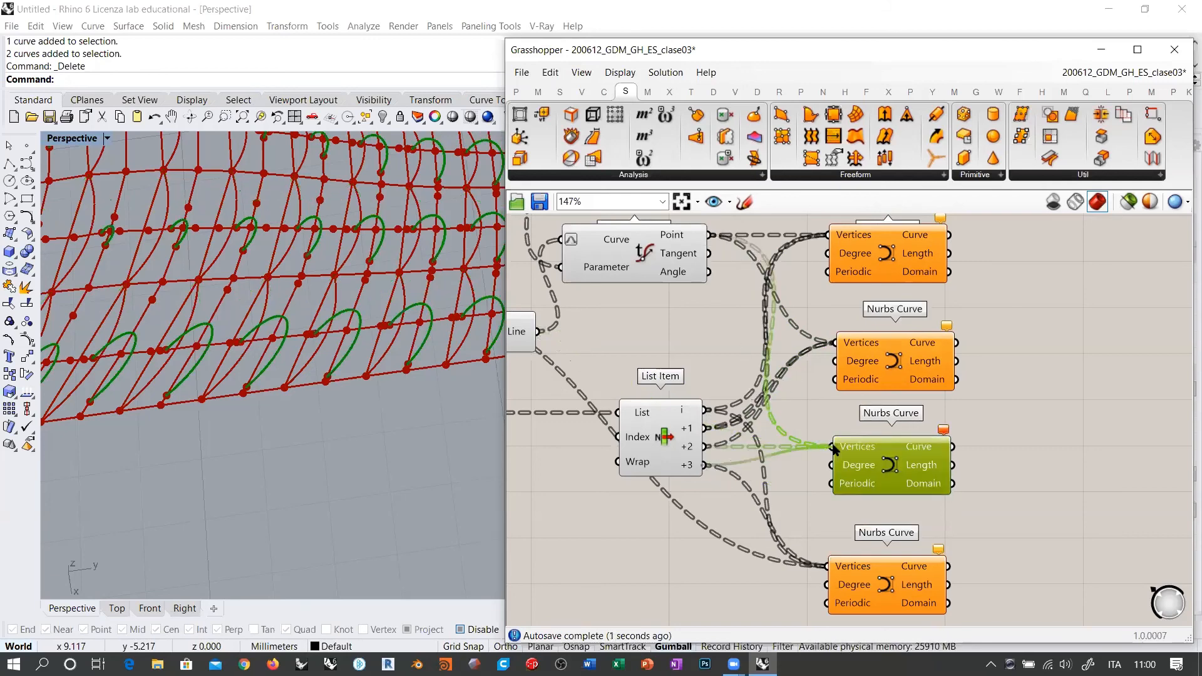
Rewire the fourth Nurbs Curve's Vertices input to List Item +3, Evaluate Curve's Point and List Item i, and inspect the pattern.
mouse_move(821, 538)
right_down()
mouse_move(865, 481)
mouse_move(837, 543)
right_up()
click(882, 499)
drag(835, 539, 834, 545)
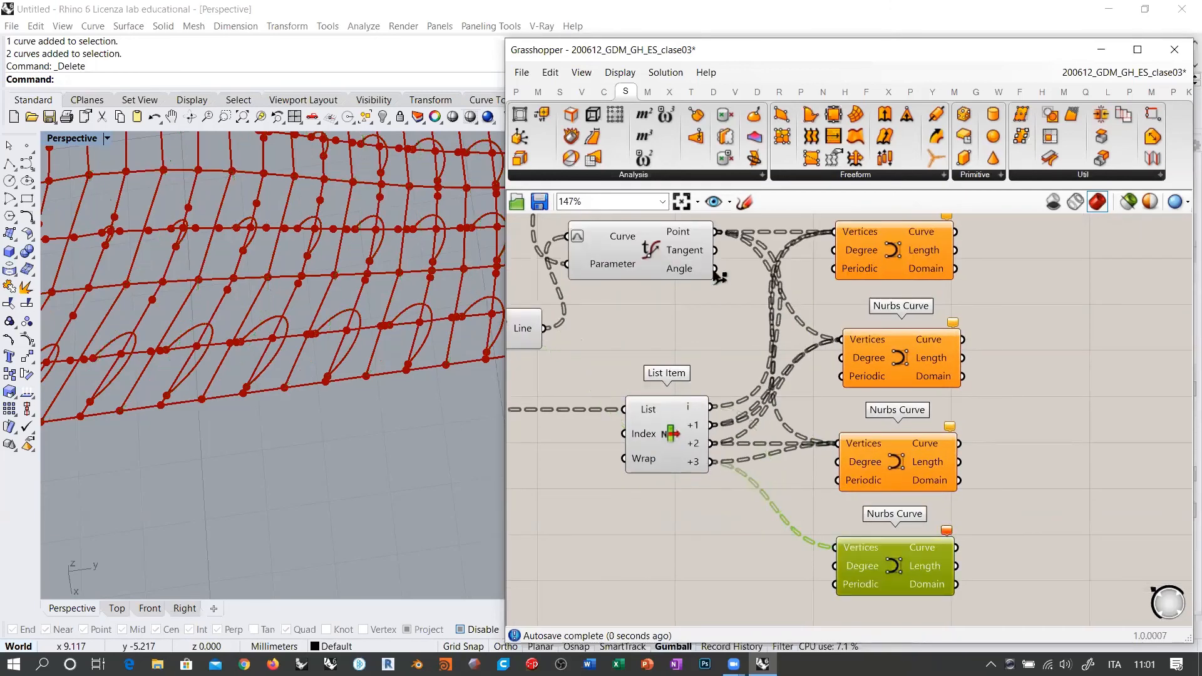
shift+drag(714, 232, 834, 546)
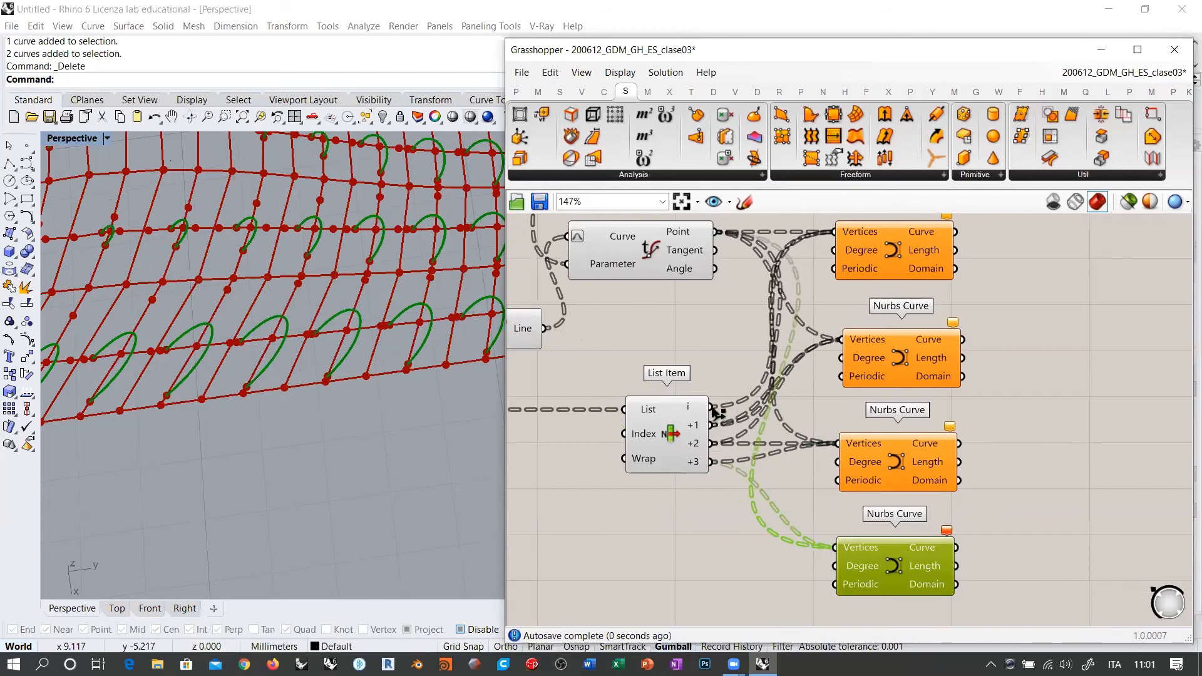
shift+drag(711, 407, 834, 547)
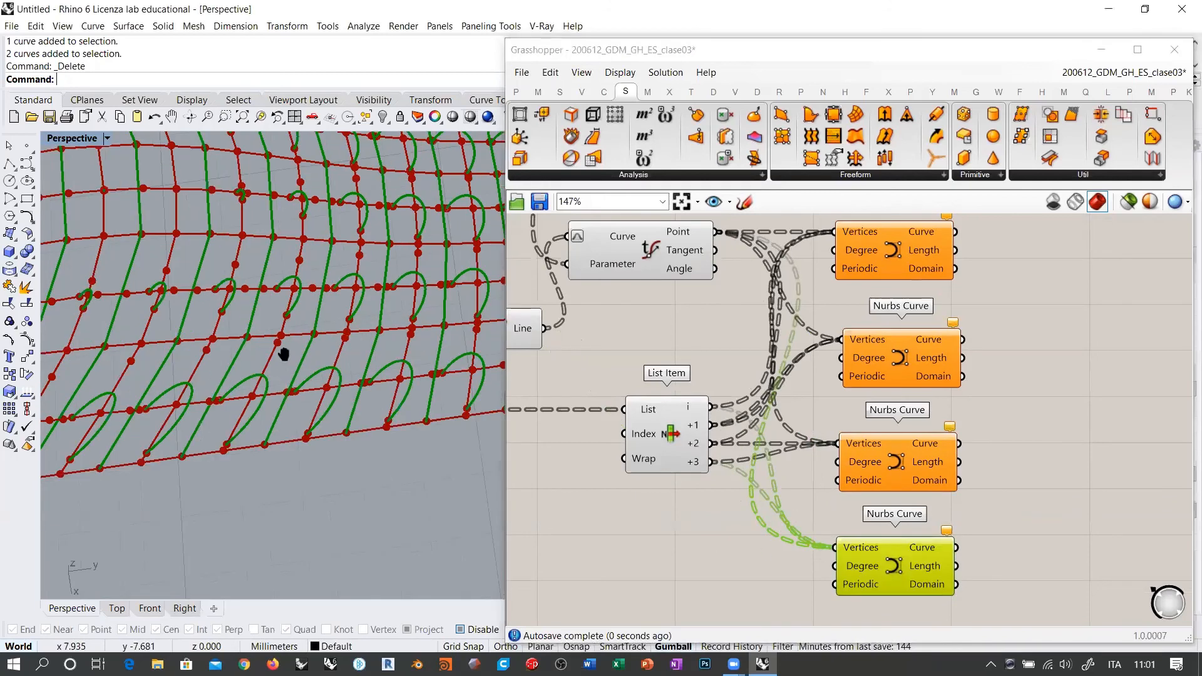
scroll(282, 349, down, 5)
scroll(288, 366, up, 7)
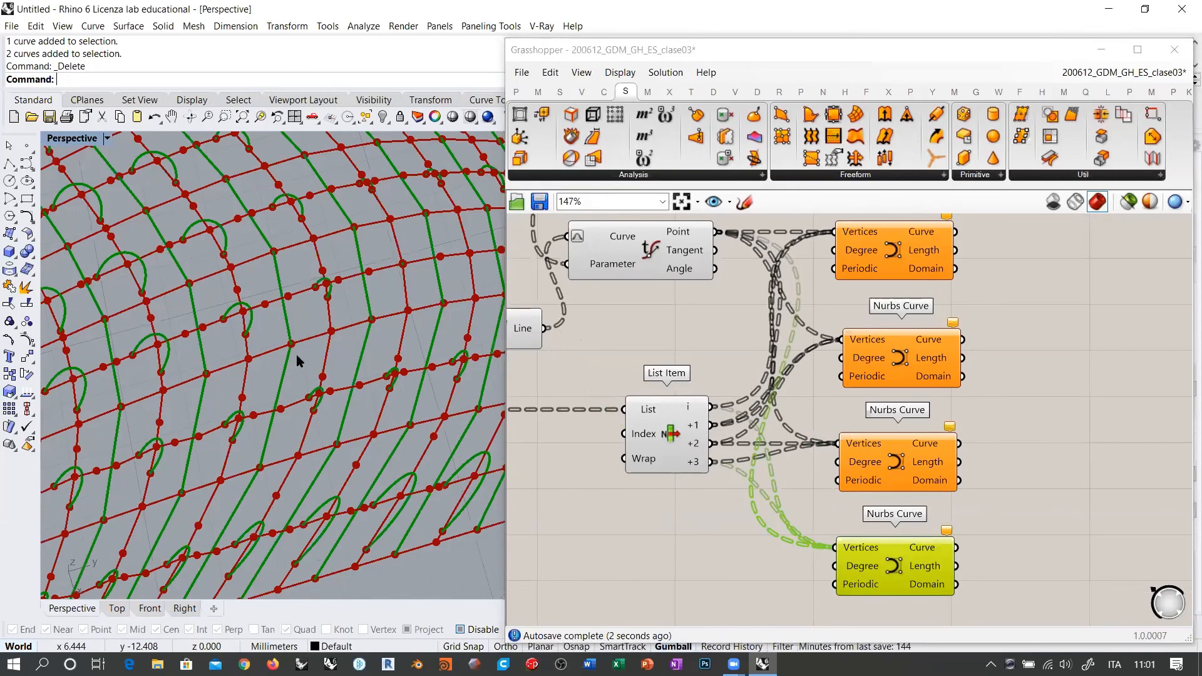
click(829, 364)
right_drag(830, 365, 810, 372)
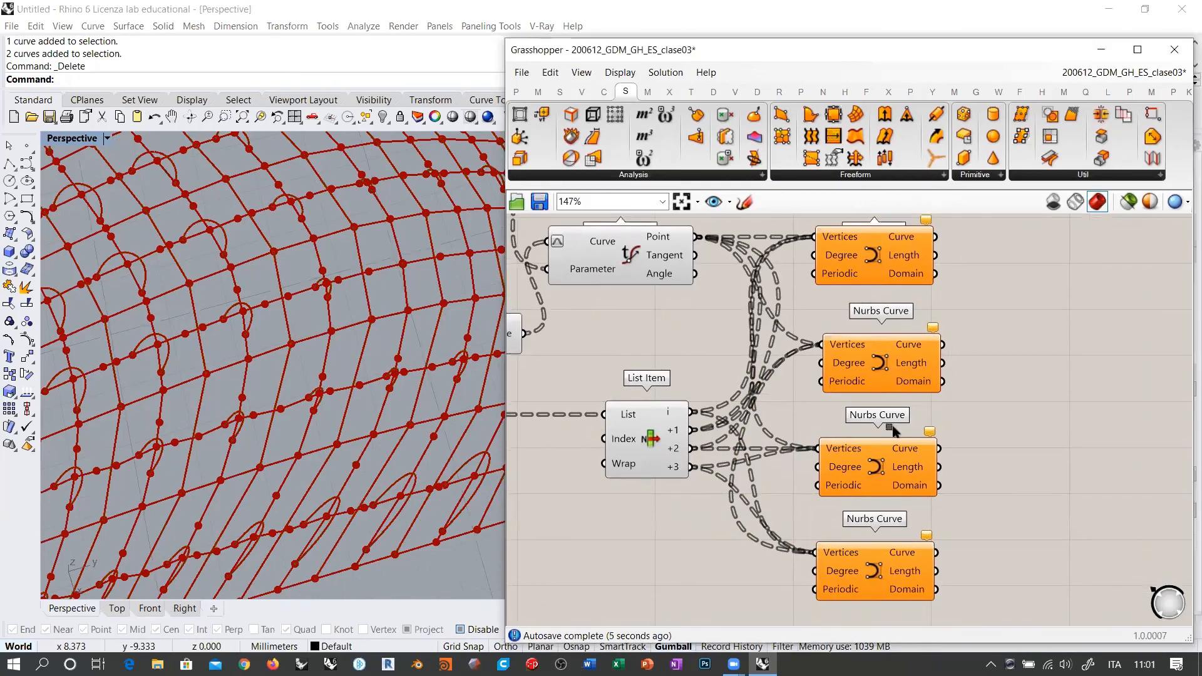
Delete the four Nurbs Curve components and bring the panel points near the surface's edge into close view.
drag(990, 232, 851, 595)
key(Delete)
right_drag(759, 412, 853, 474)
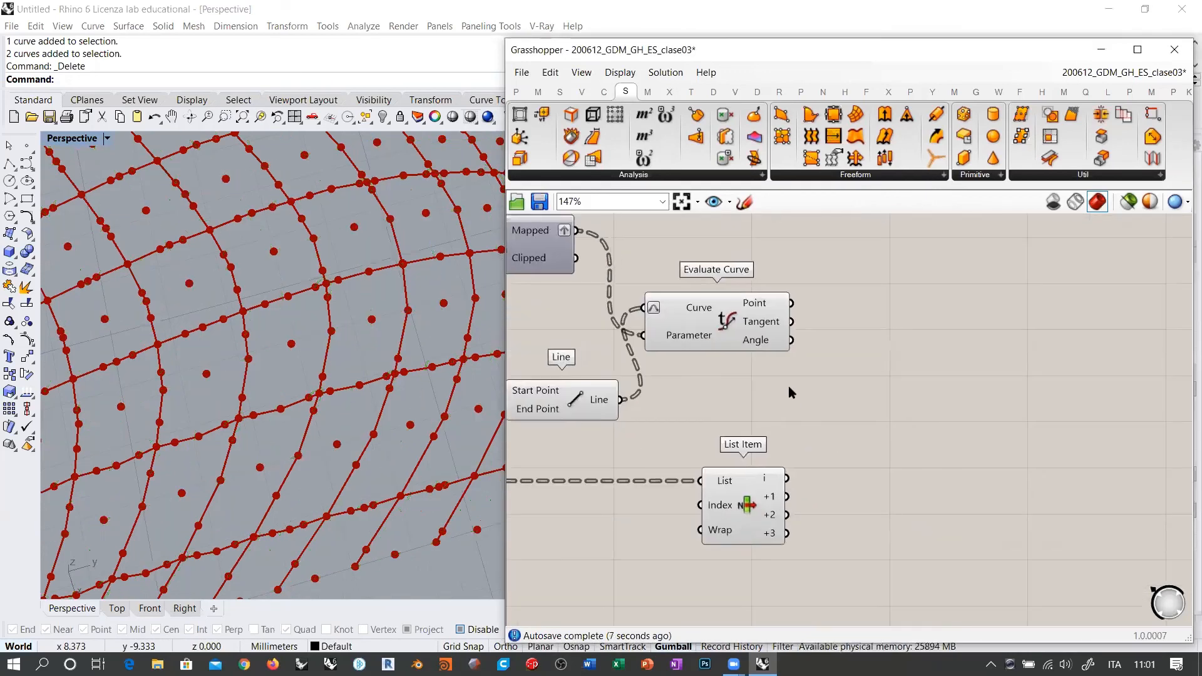
scroll(787, 385, up, 1)
shift+right_drag(391, 397, 219, 407)
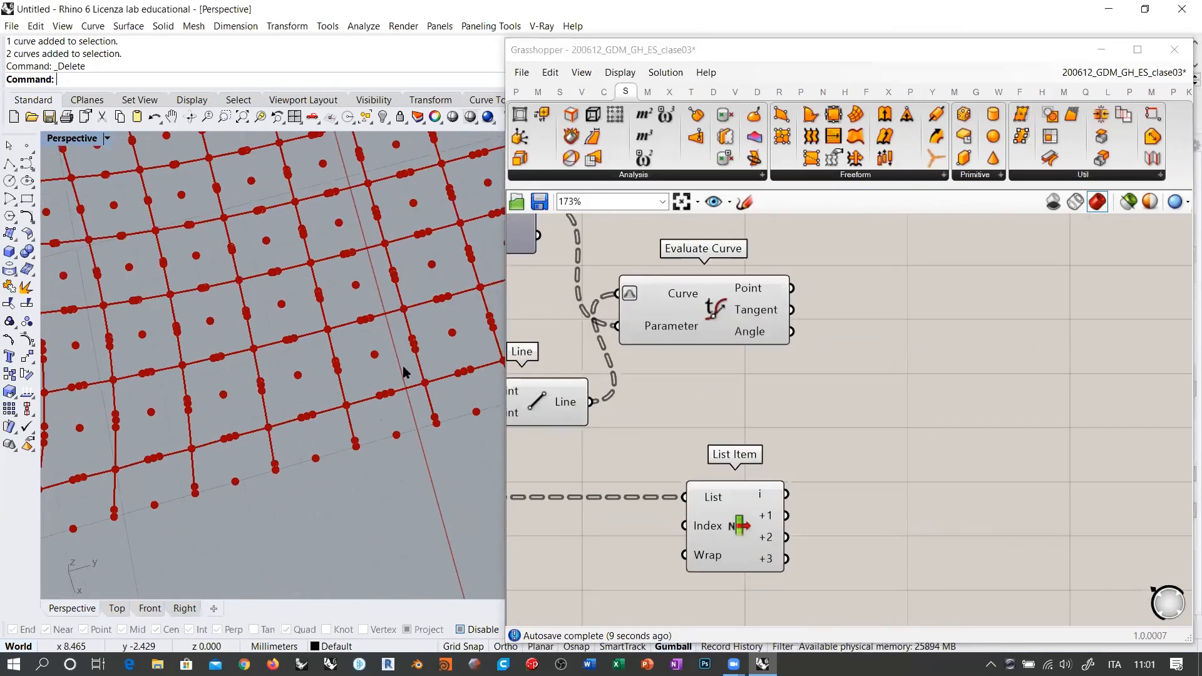
shift+right_drag(407, 375, 197, 417)
scroll(422, 361, up, 5)
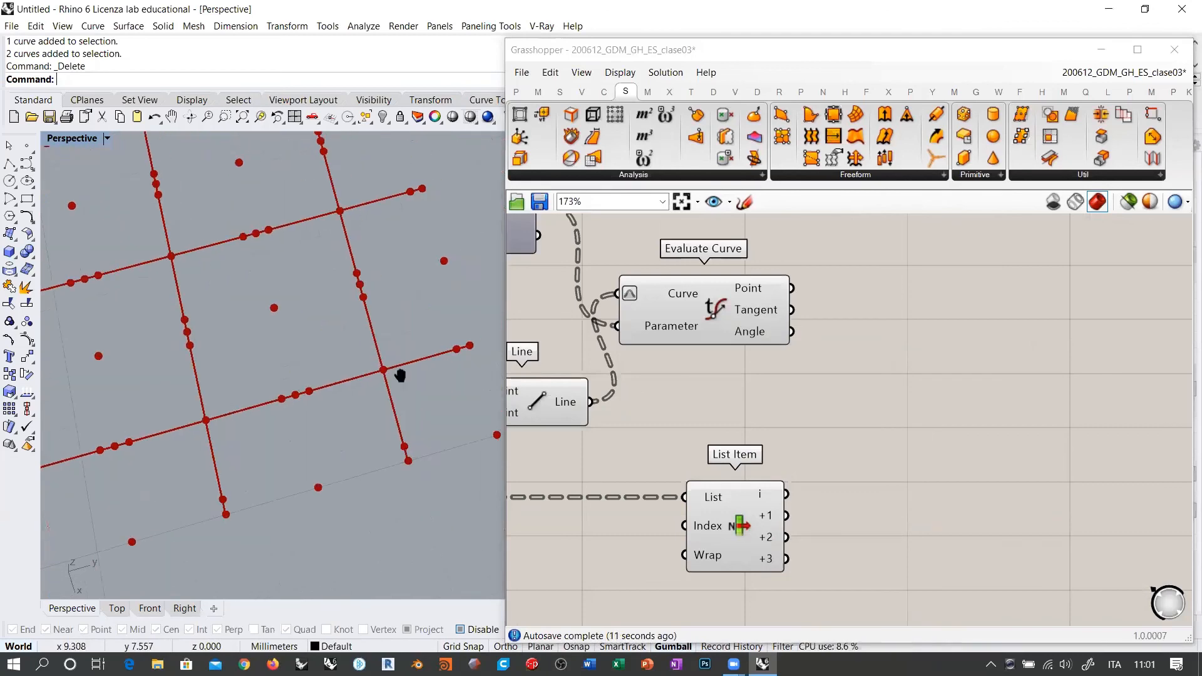
mouse_move(714, 527)
mouse_down()
mouse_move(719, 509)
mouse_move(720, 529)
mouse_up()
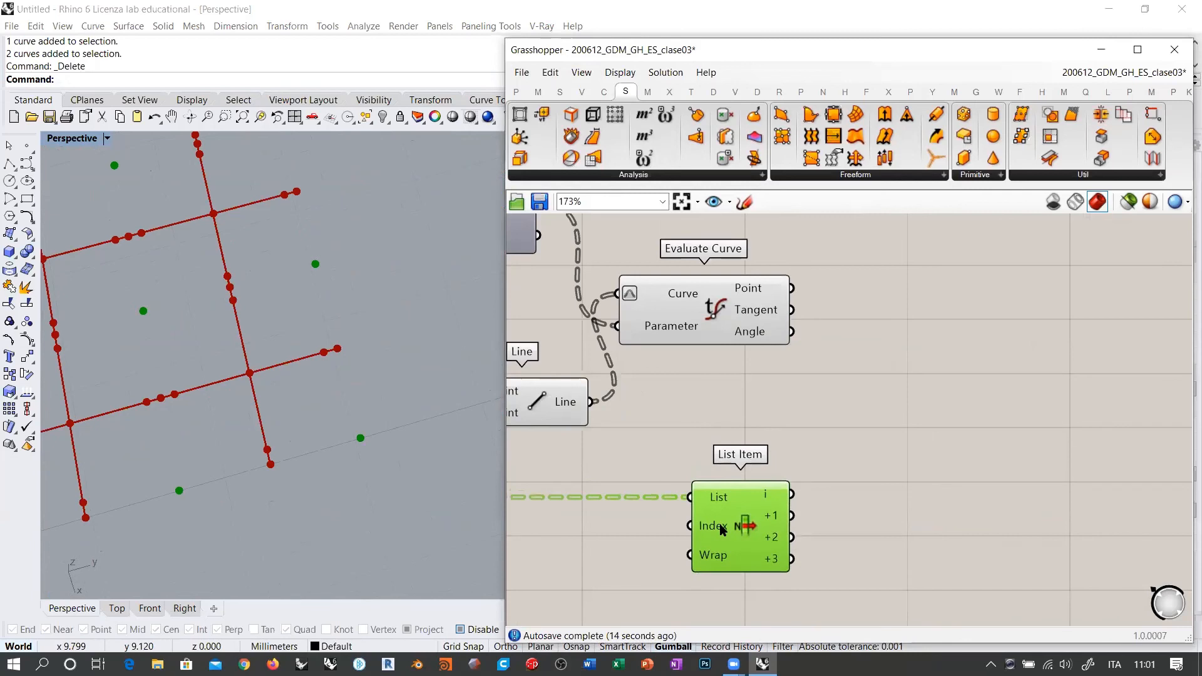
click(888, 404)
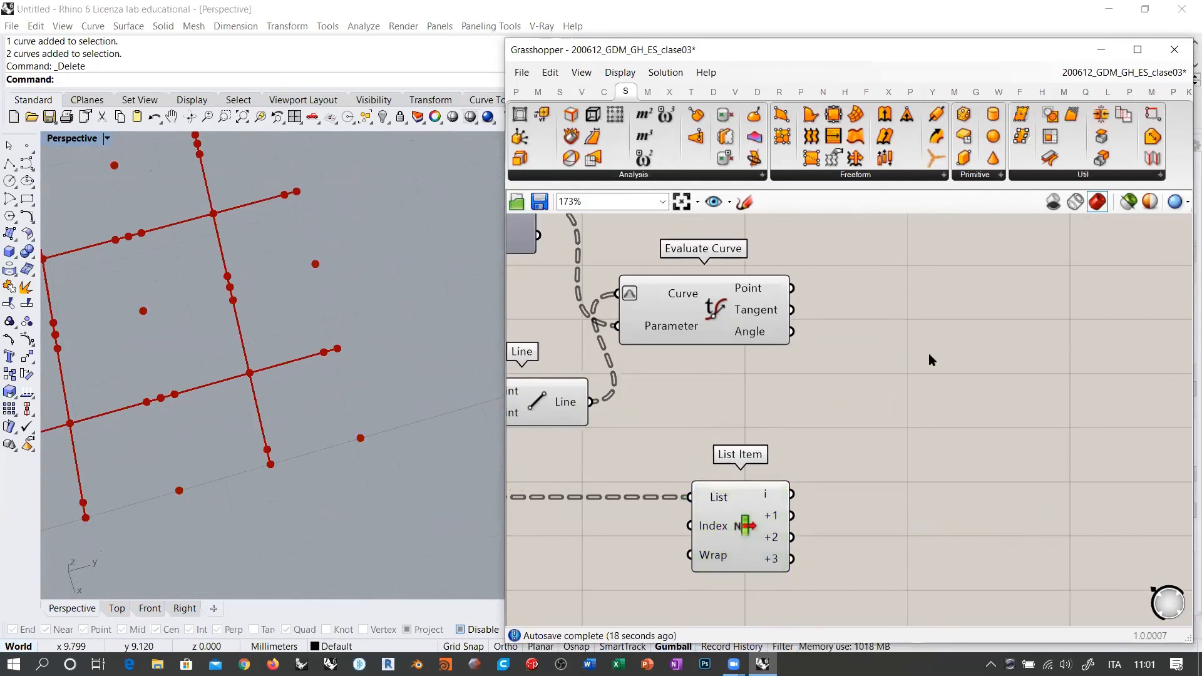
Add a Point List component and wire Evaluate Curve's Point output into its Points input.
double_click(960, 358)
text(point)
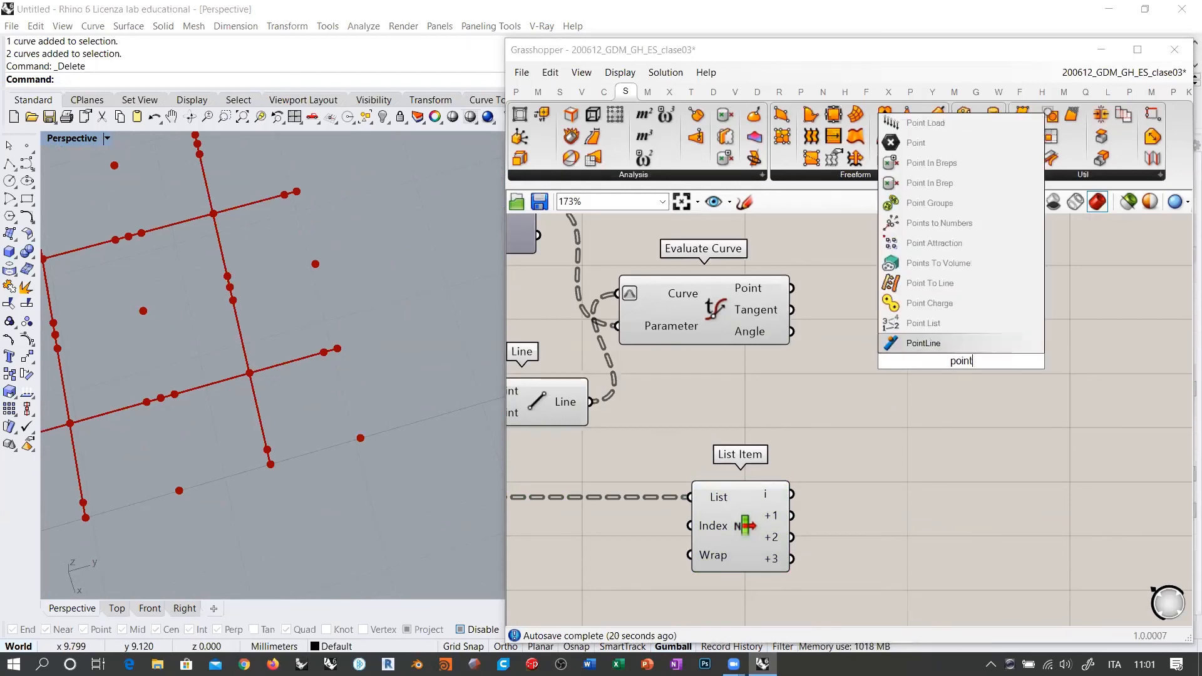
click(940, 284)
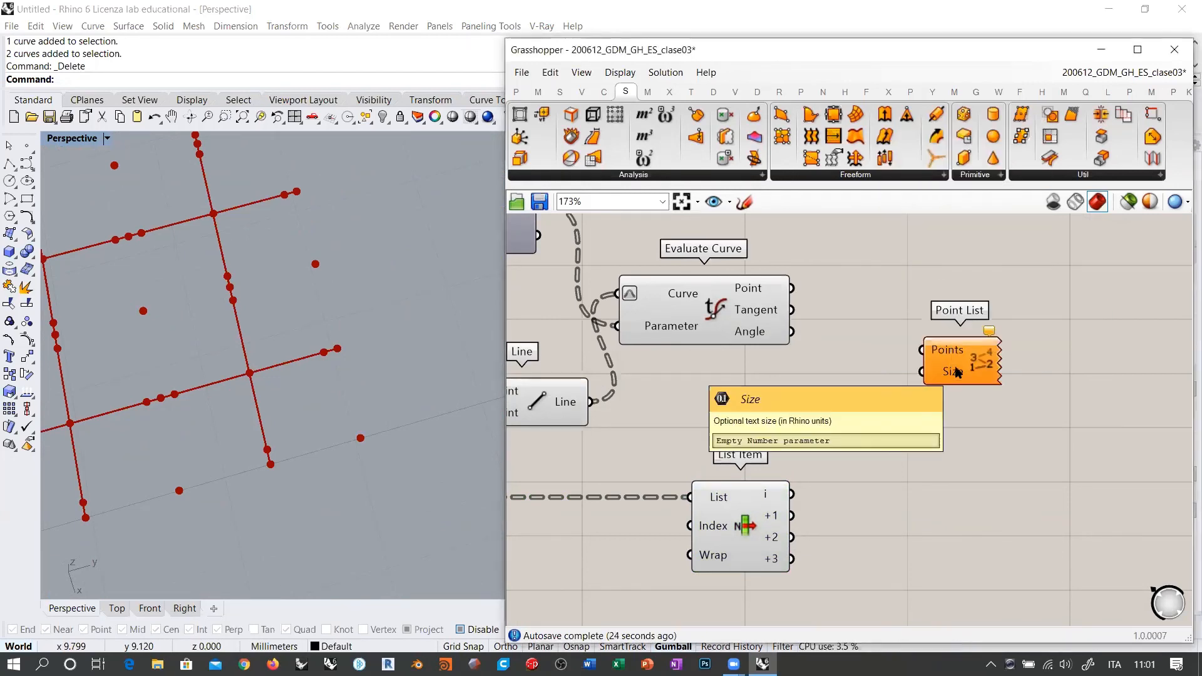
drag(960, 355, 926, 374)
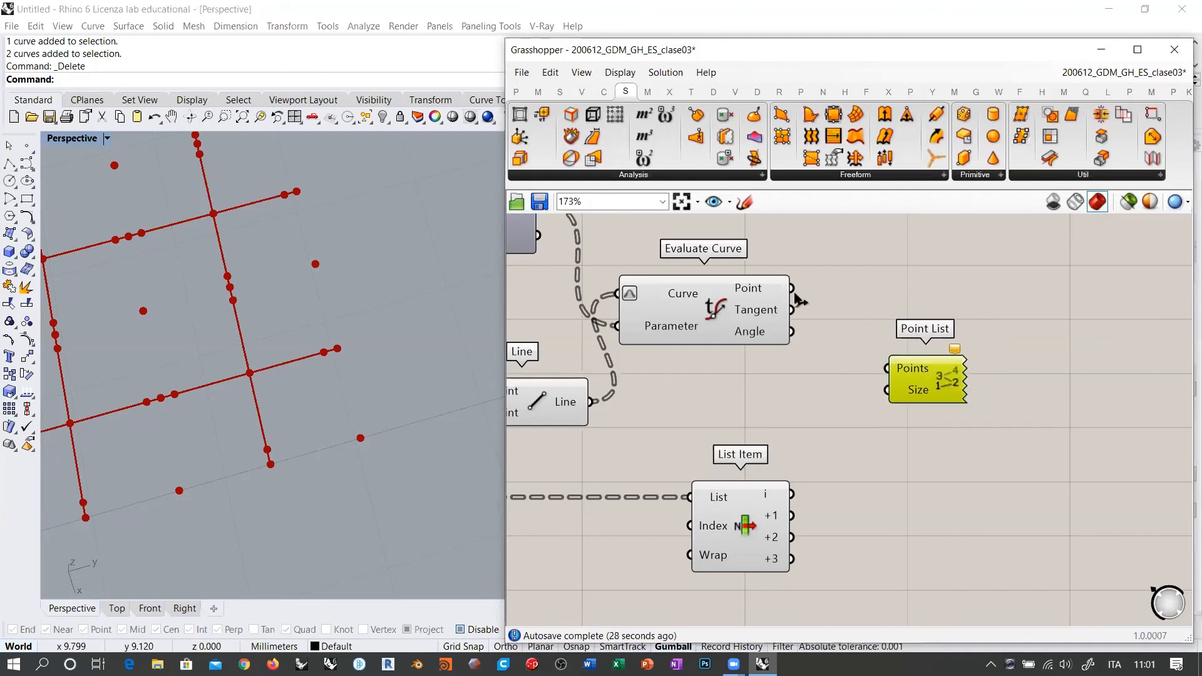
drag(791, 288, 977, 355)
click(824, 401)
Add a 0.25 number slider, wire it to the Point List's Size input, and inspect the numbering of the evaluated points.
double_click(871, 403)
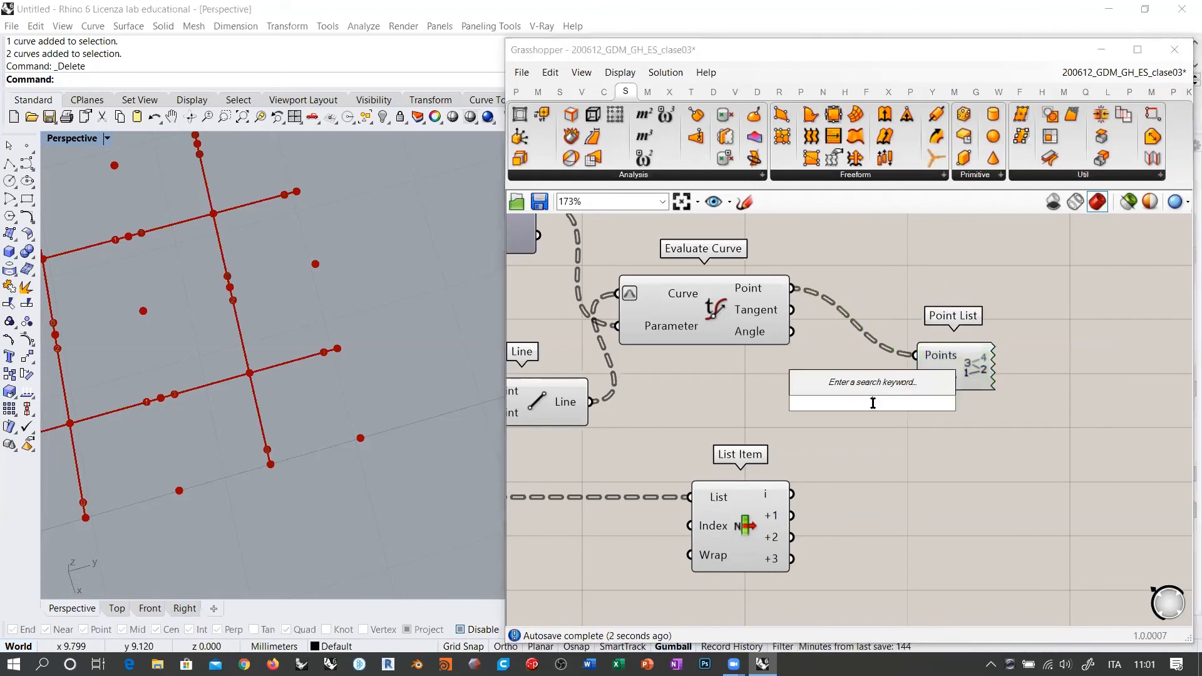
text(0.)
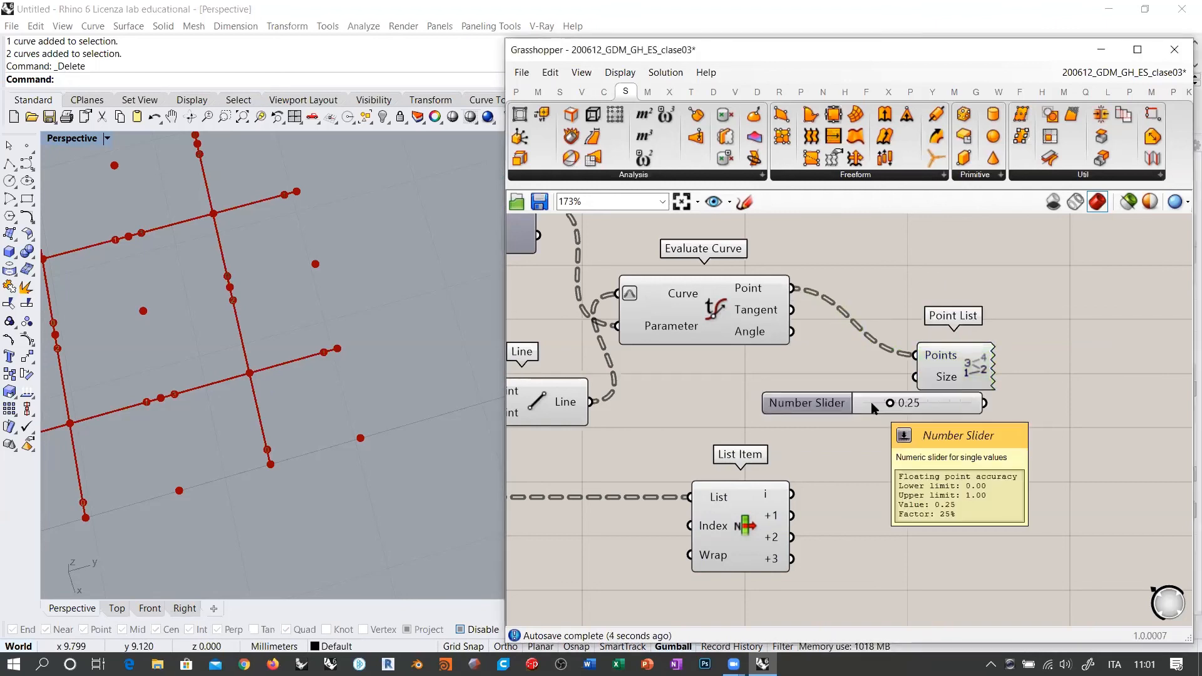
key(Return)
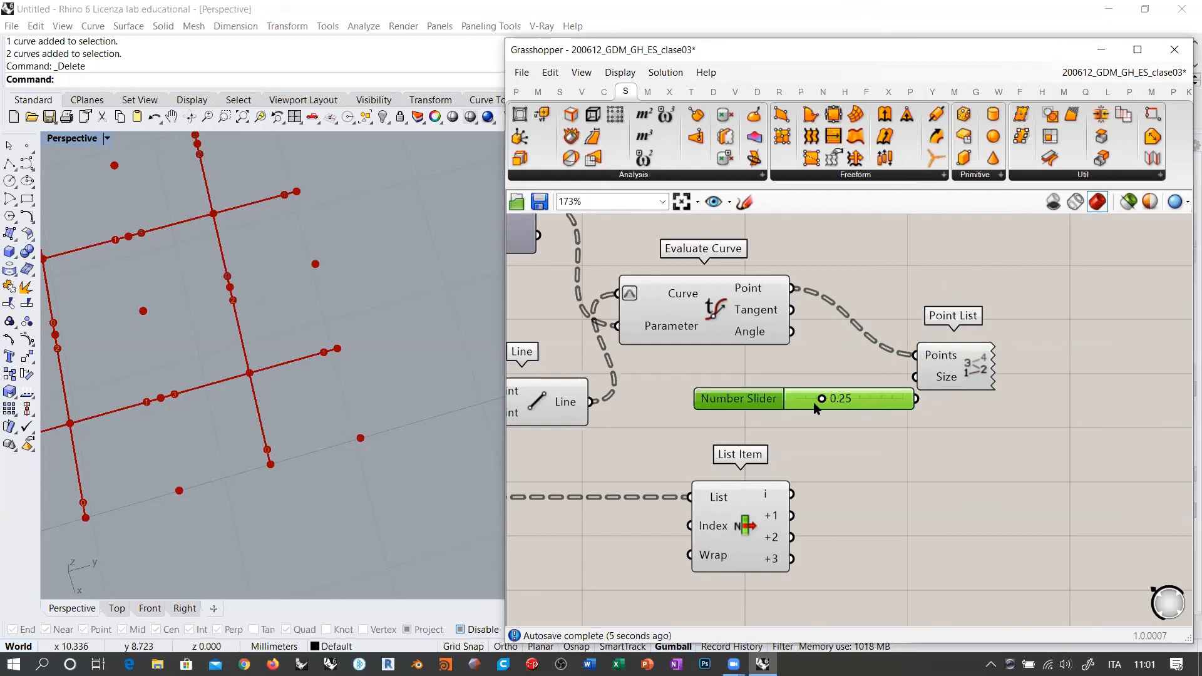
mouse_move(915, 398)
mouse_down()
mouse_move(926, 379)
mouse_move(915, 376)
mouse_up()
click(915, 457)
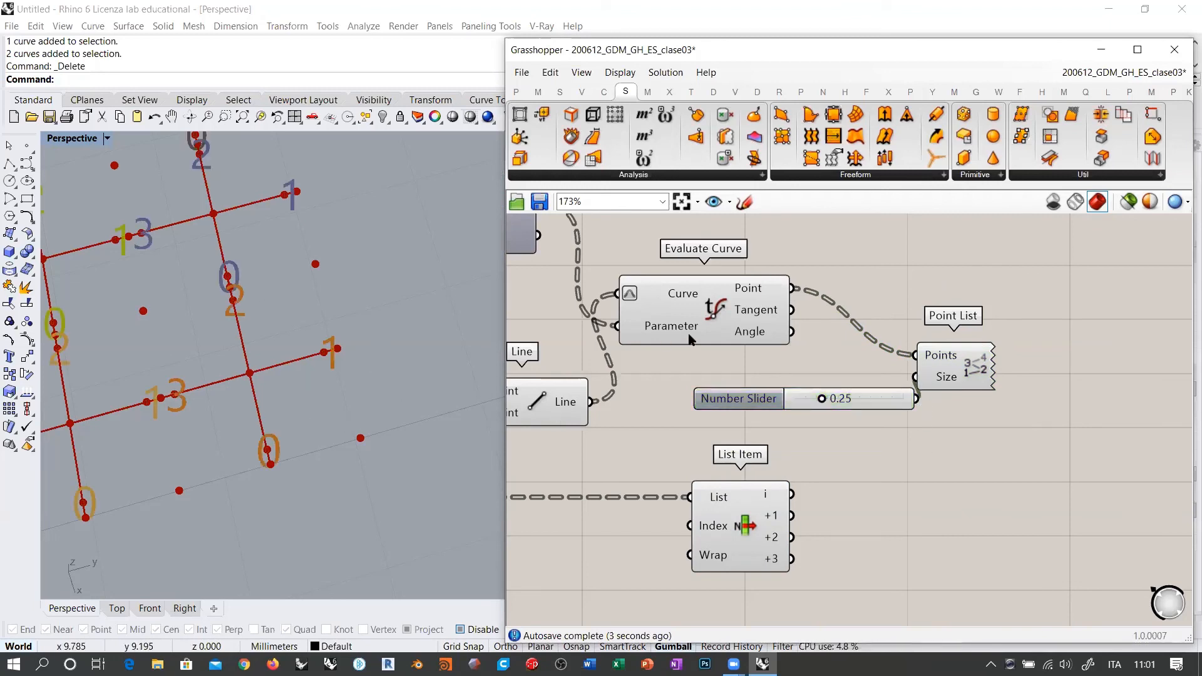
right_drag(677, 313, 816, 349)
click(817, 349)
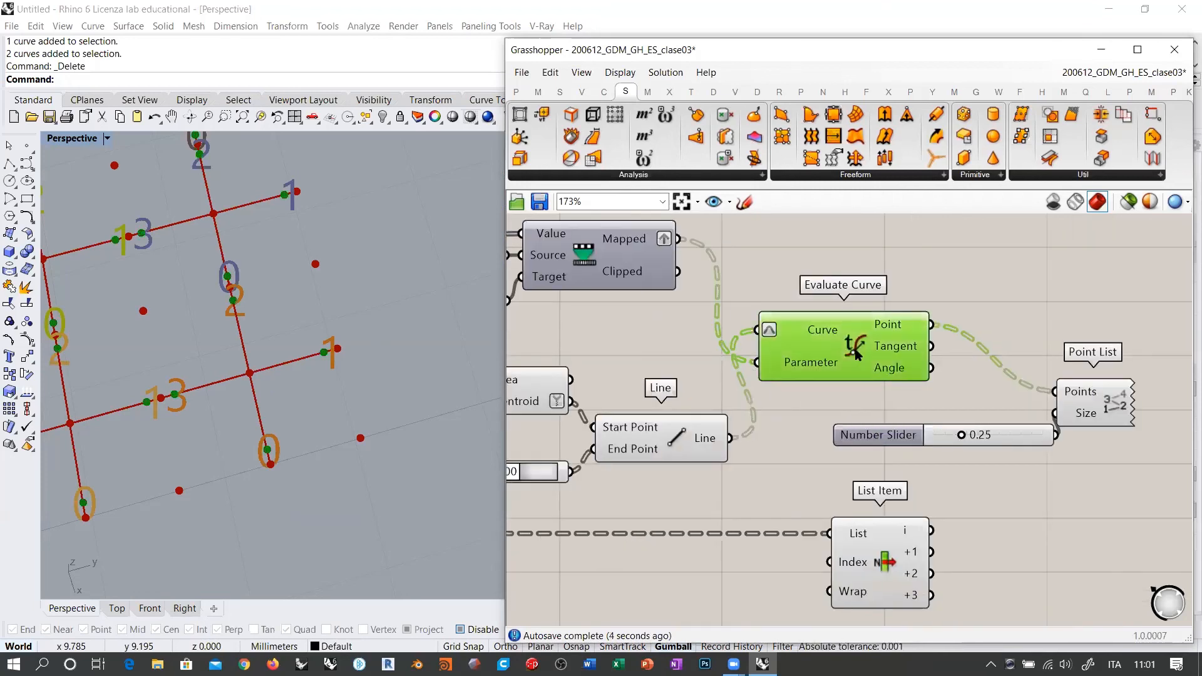
click(804, 407)
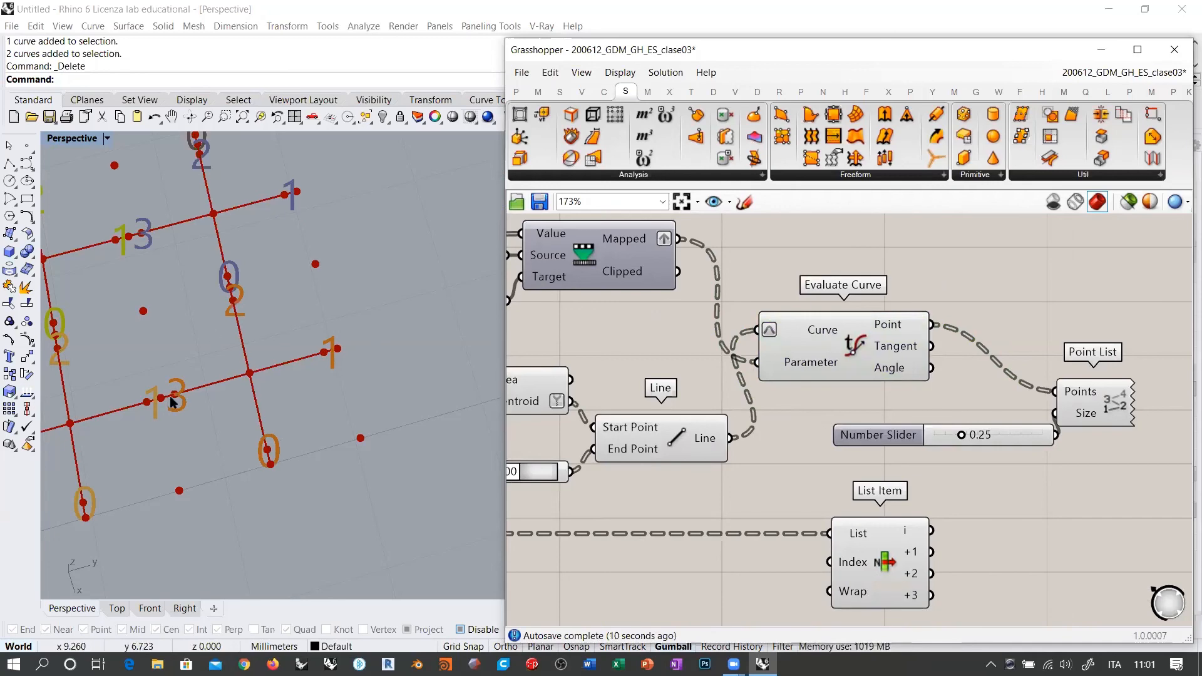
Duplicate the Point List, feed the copy's Points from Deconstruct Brep's Vertices, and compare the index order of both point sets.
right_drag(771, 381, 914, 308)
scroll(976, 351, down, 2)
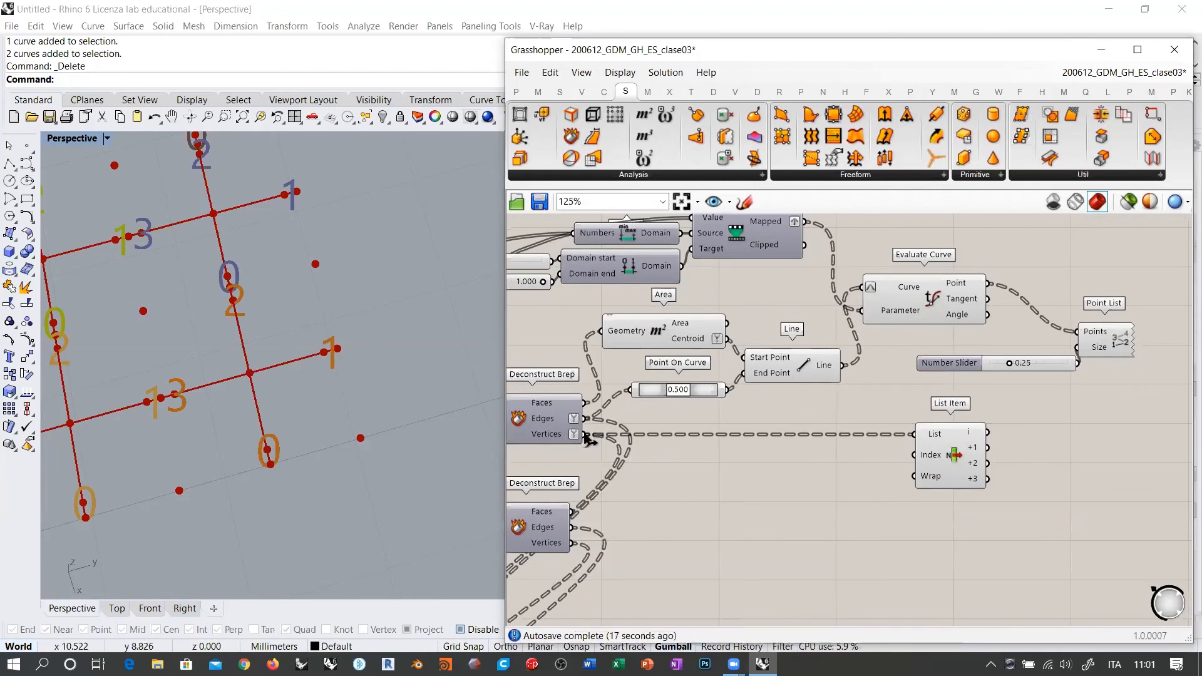
drag(585, 434, 871, 398)
click(1118, 342)
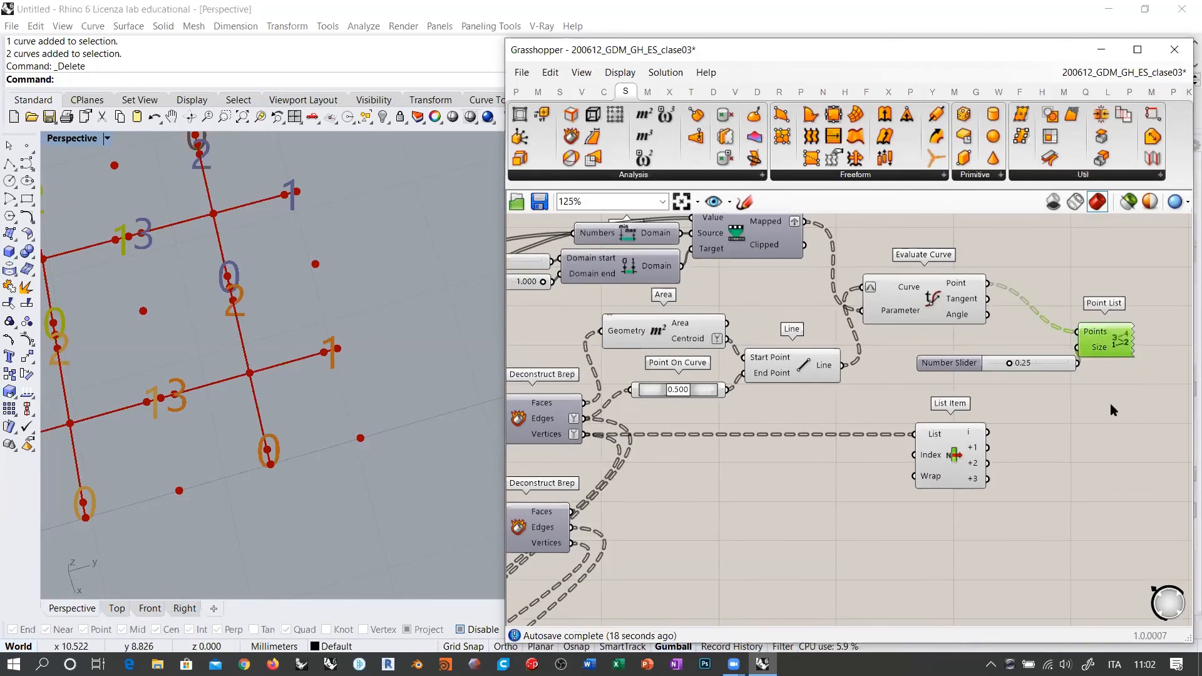
key(ctrl+c)
key(ctrl+v)
click(586, 434)
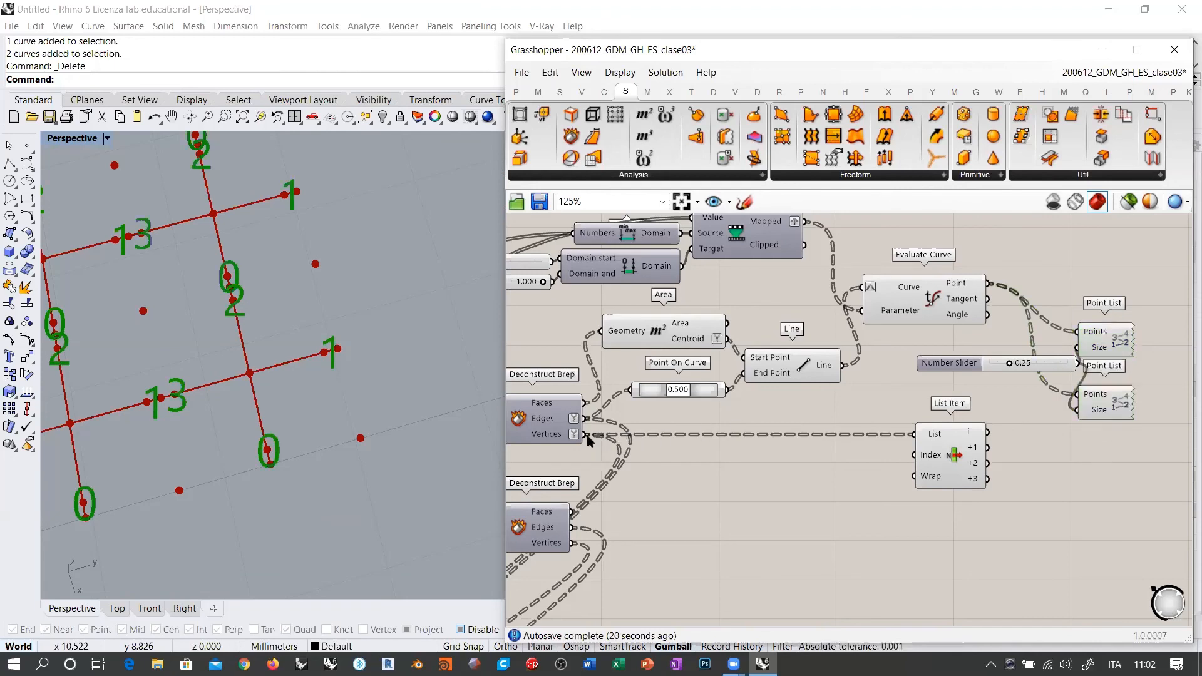
drag(1077, 396, 584, 434)
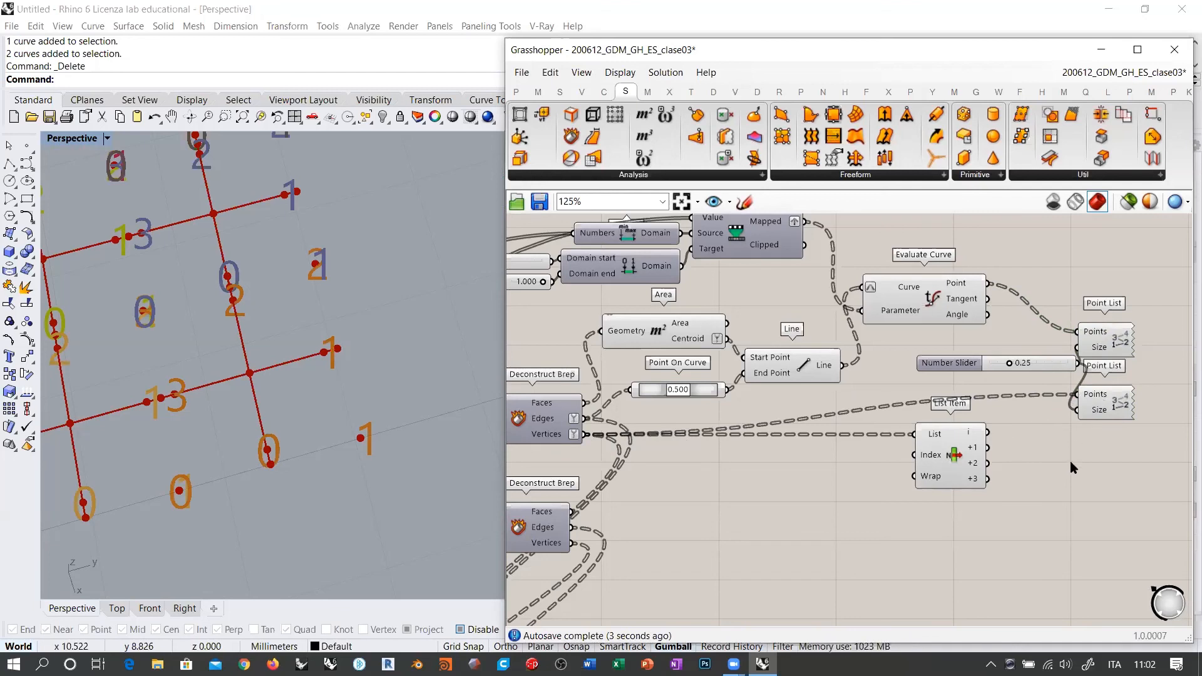
click(1077, 410)
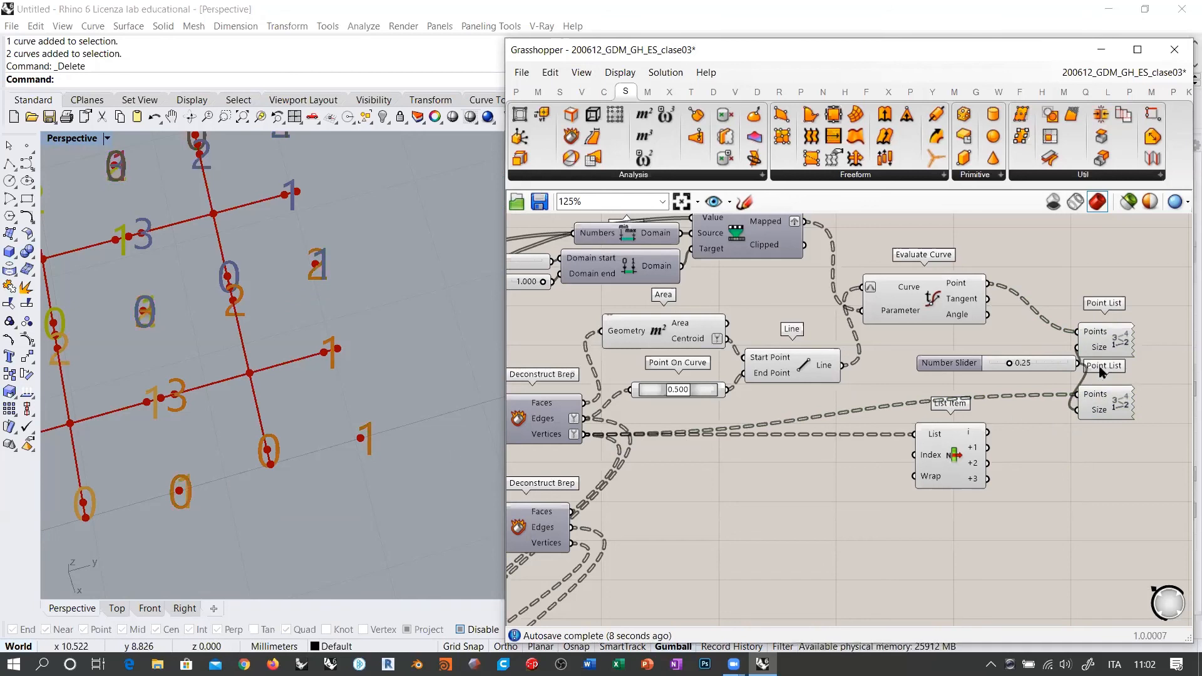
click(1107, 339)
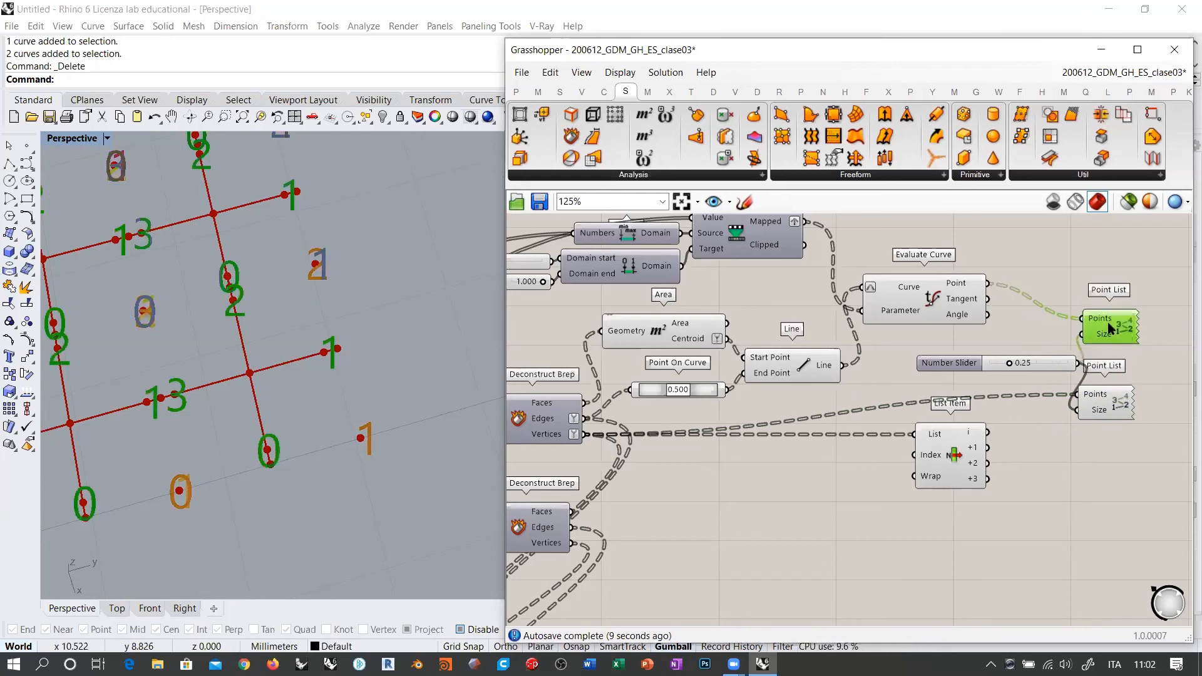
click(1045, 497)
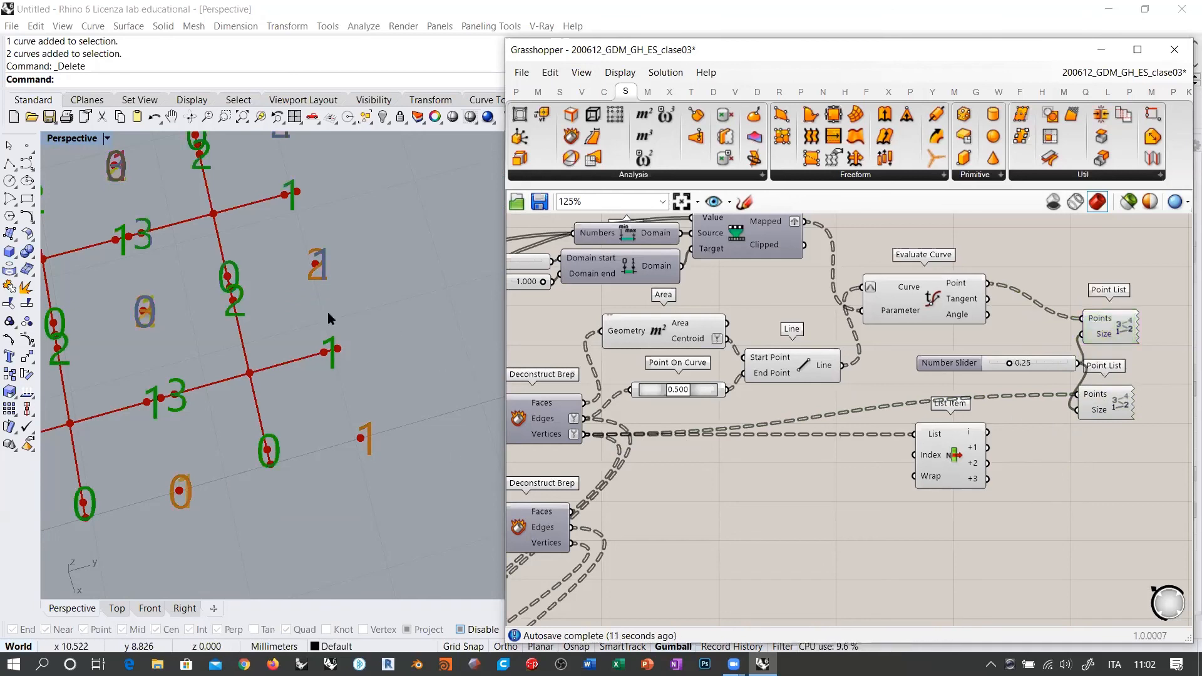
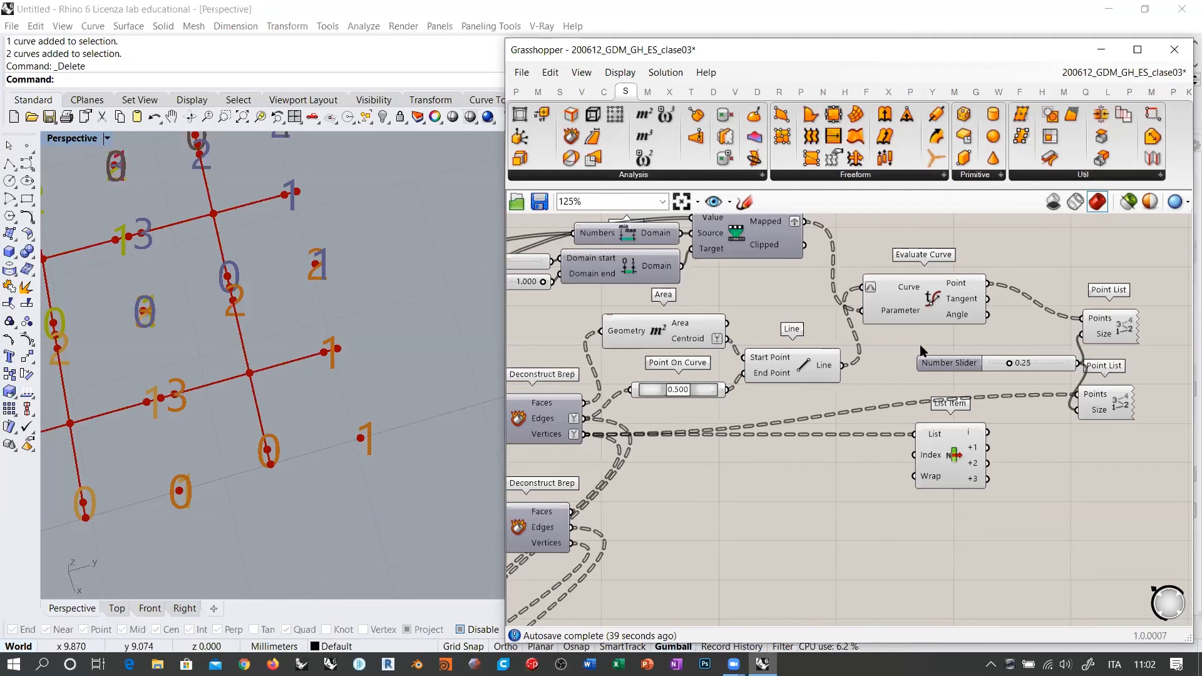
Delete both Point List components and the 0.25 size slider.
right_drag(920, 351, 822, 369)
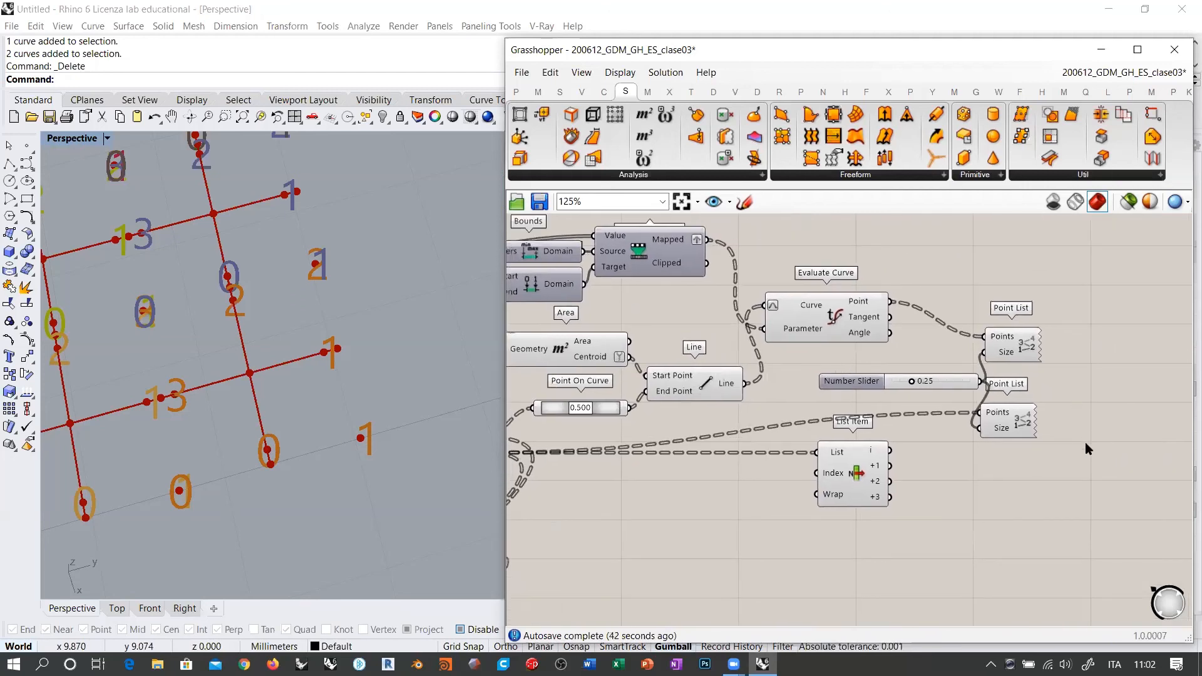
drag(1086, 444, 933, 328)
key(Delete)
Duplicate the List Item, wire Evaluate Curve's Point output into one copy's List input, and stack the two List Items.
right_drag(933, 329, 851, 346)
scroll(873, 343, up, 2)
mouse_move(732, 310)
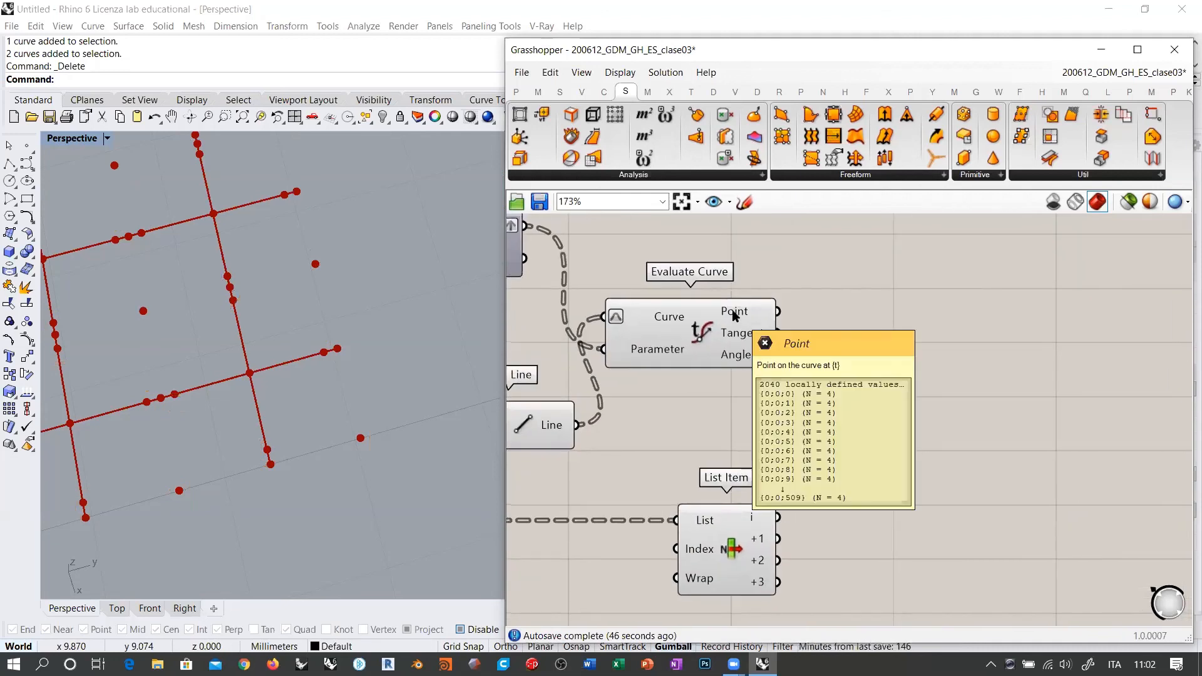
drag(732, 558, 858, 533)
alt+drag(847, 475, 842, 388)
key(ctrl+v)
drag(774, 311, 809, 361)
drag(888, 408, 877, 359)
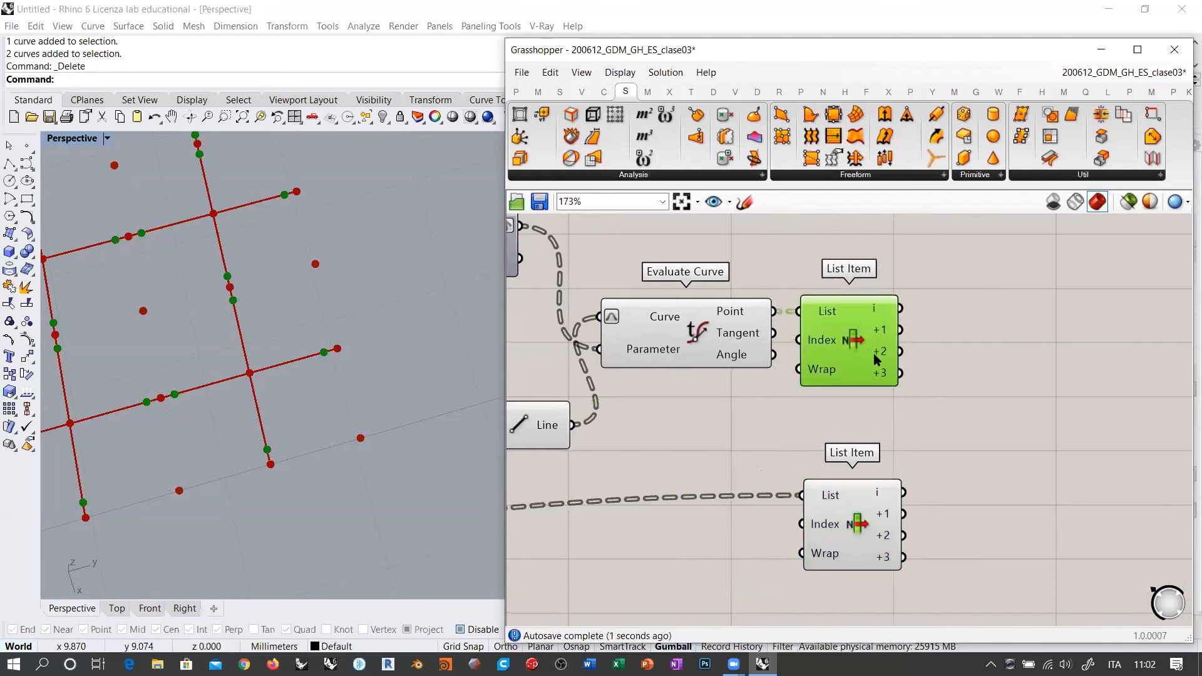
drag(862, 524, 856, 478)
click(931, 429)
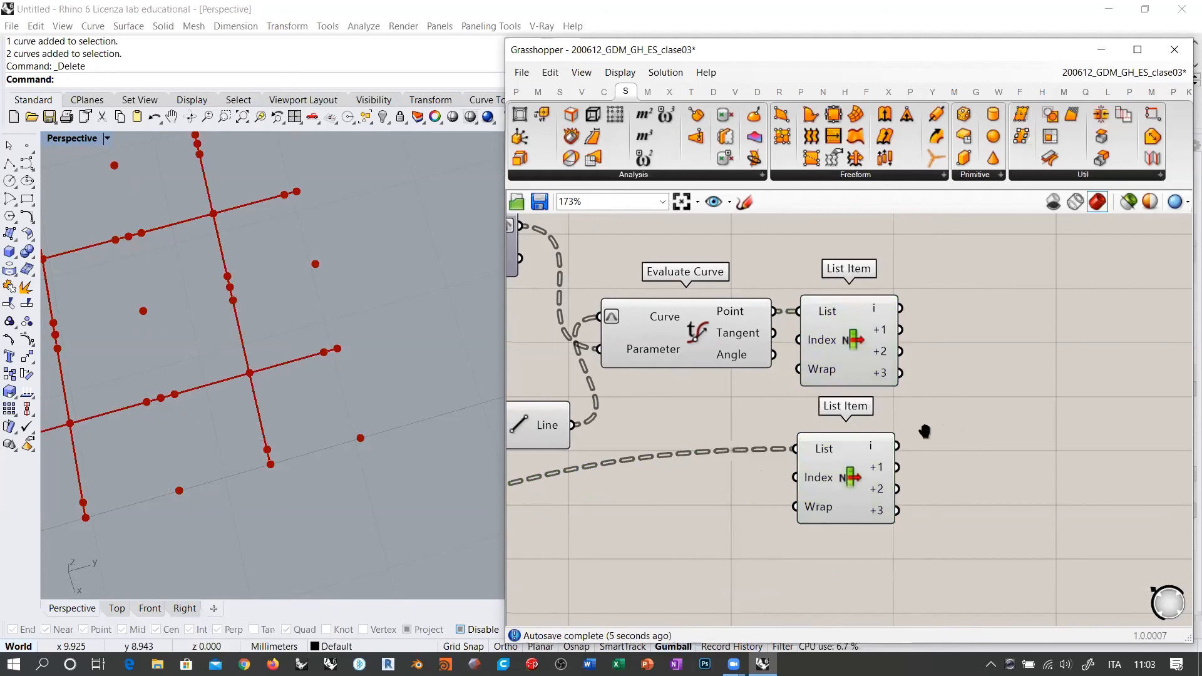
Add a Nurbs Curve component beside the two List Items.
right_drag(925, 429, 807, 402)
click(714, 447)
click(998, 377)
double_click(996, 372)
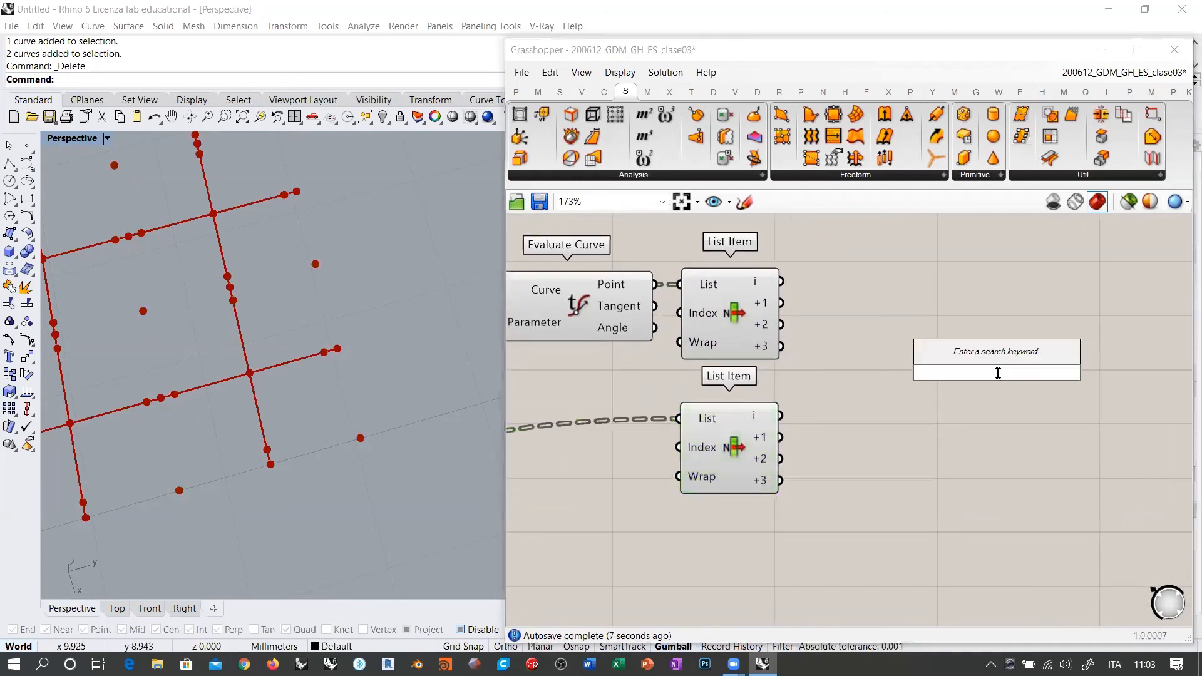
text(nurbs)
click(967, 353)
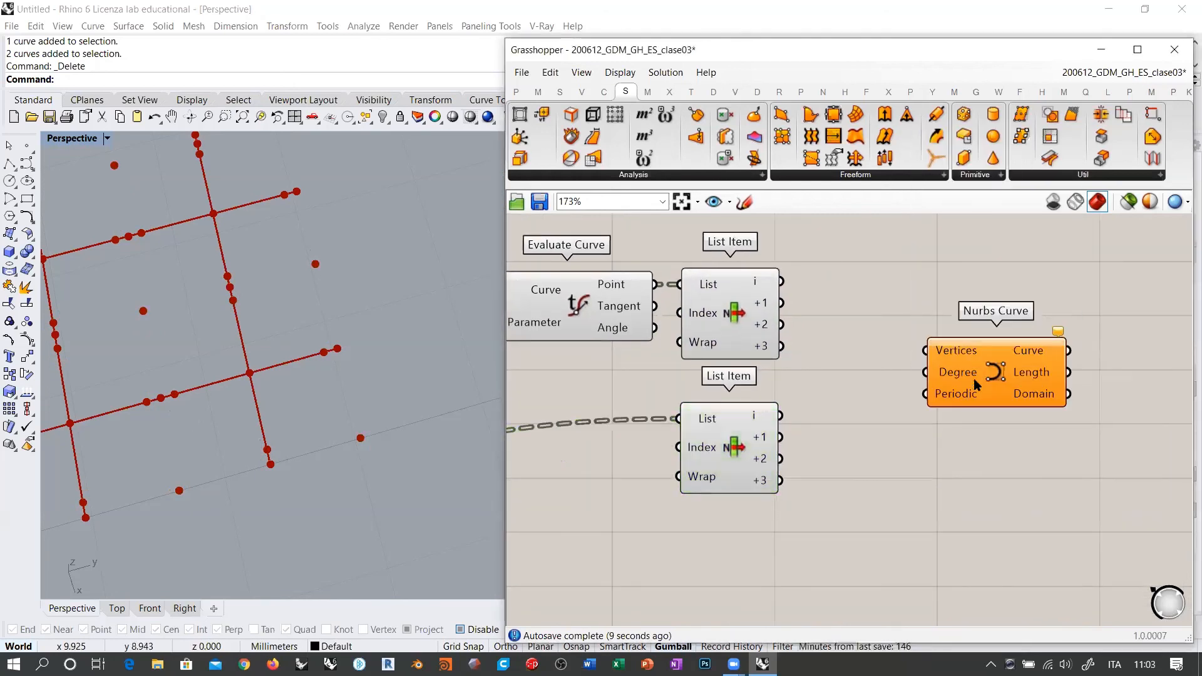
Wire the vertex List Item's i, the evaluated-point List Item's i and the vertex List Item's +1 into Nurbs Curve's Vertices input.
drag(781, 415, 910, 339)
shift+drag(780, 281, 911, 339)
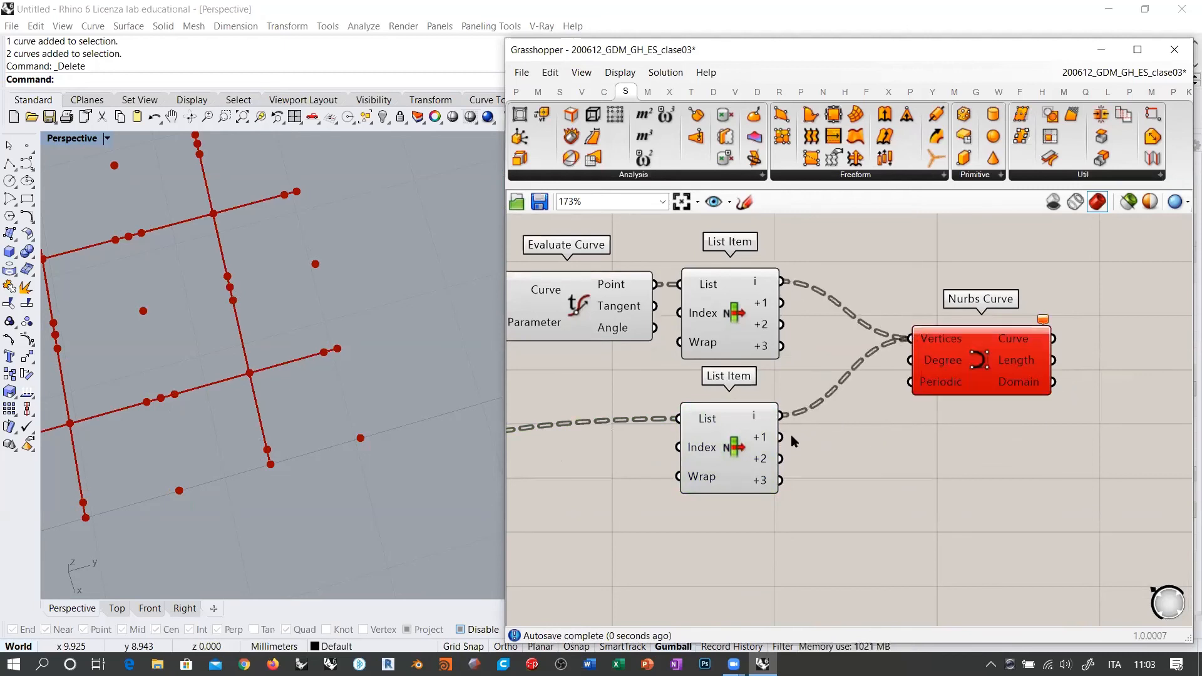
shift+drag(781, 437, 911, 338)
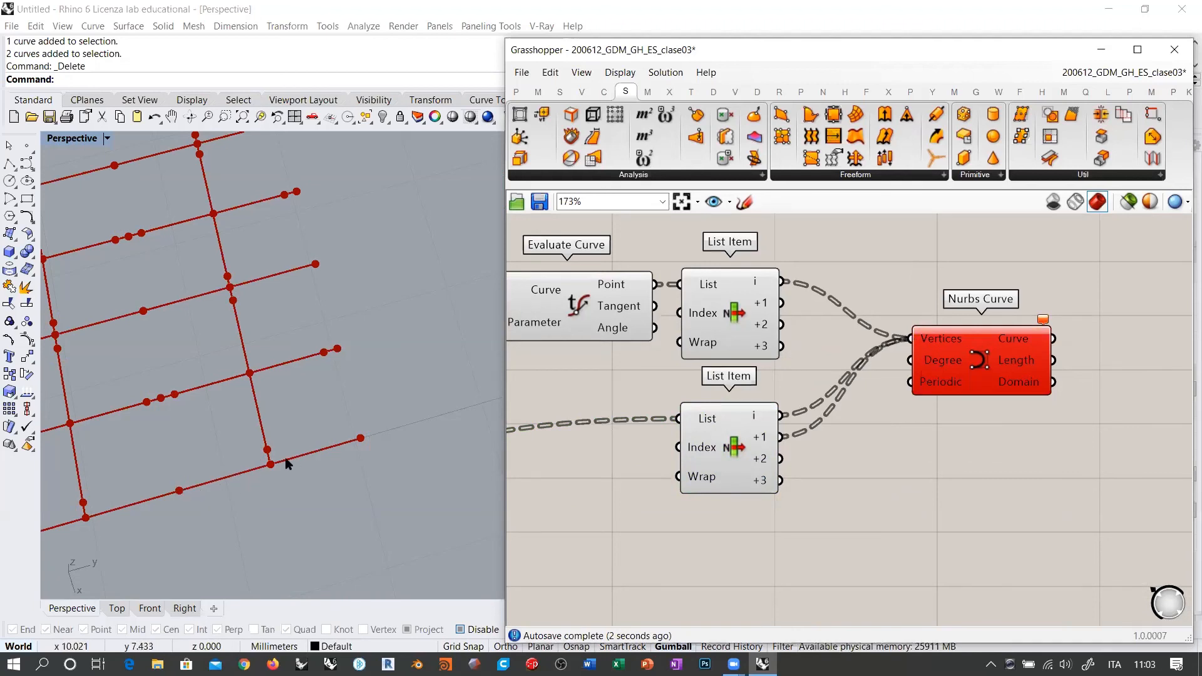
mouse_move(987, 337)
mouse_down()
mouse_move(991, 303)
mouse_move(997, 328)
mouse_up()
click(900, 291)
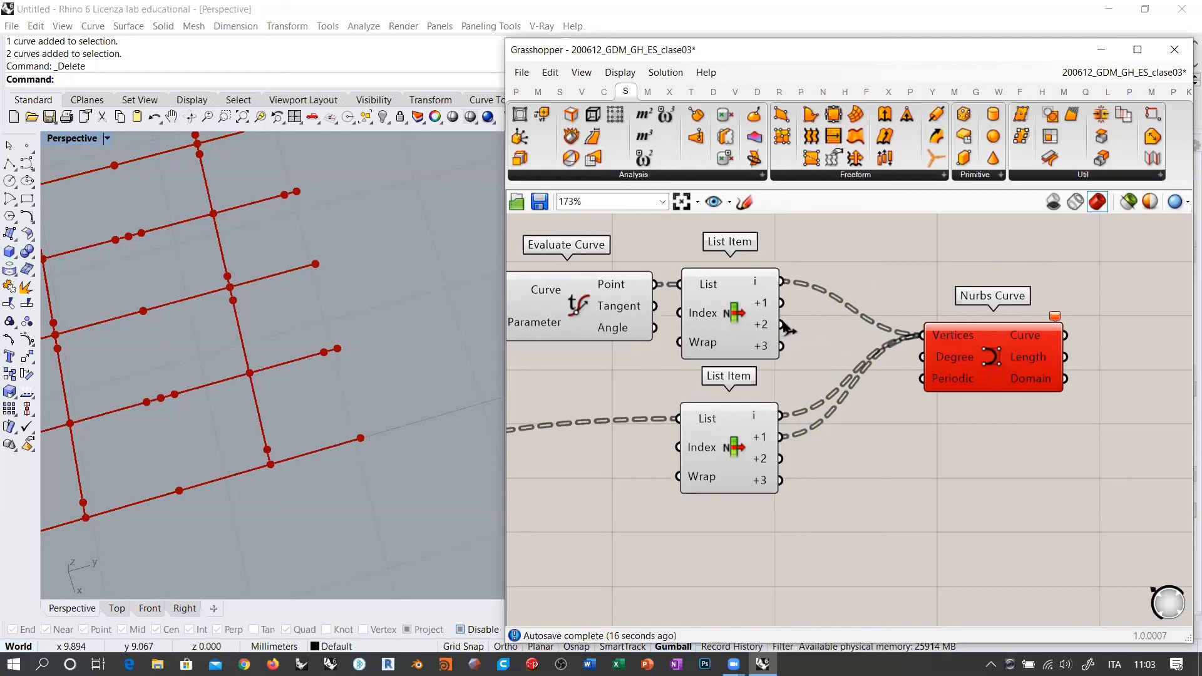
Move the Nurbs Curve farther from the List Items and add a Point parameter in the gap between them.
right_drag(878, 349, 781, 366)
drag(894, 370, 994, 392)
double_click(879, 306)
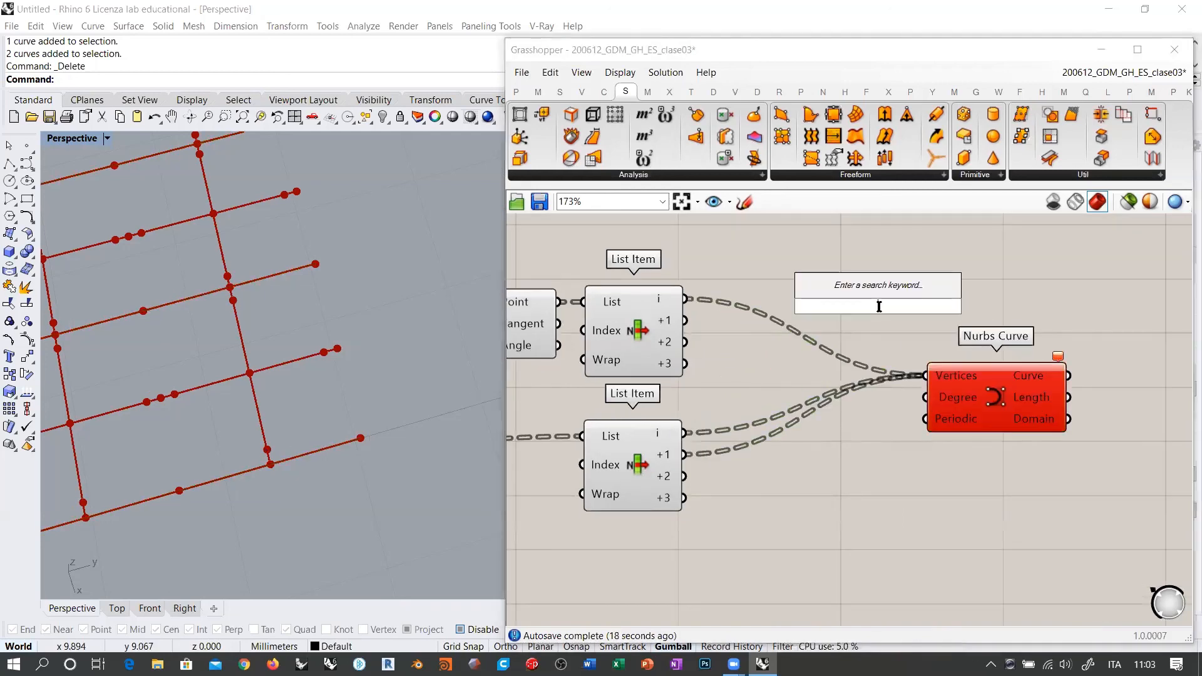
text(punt)
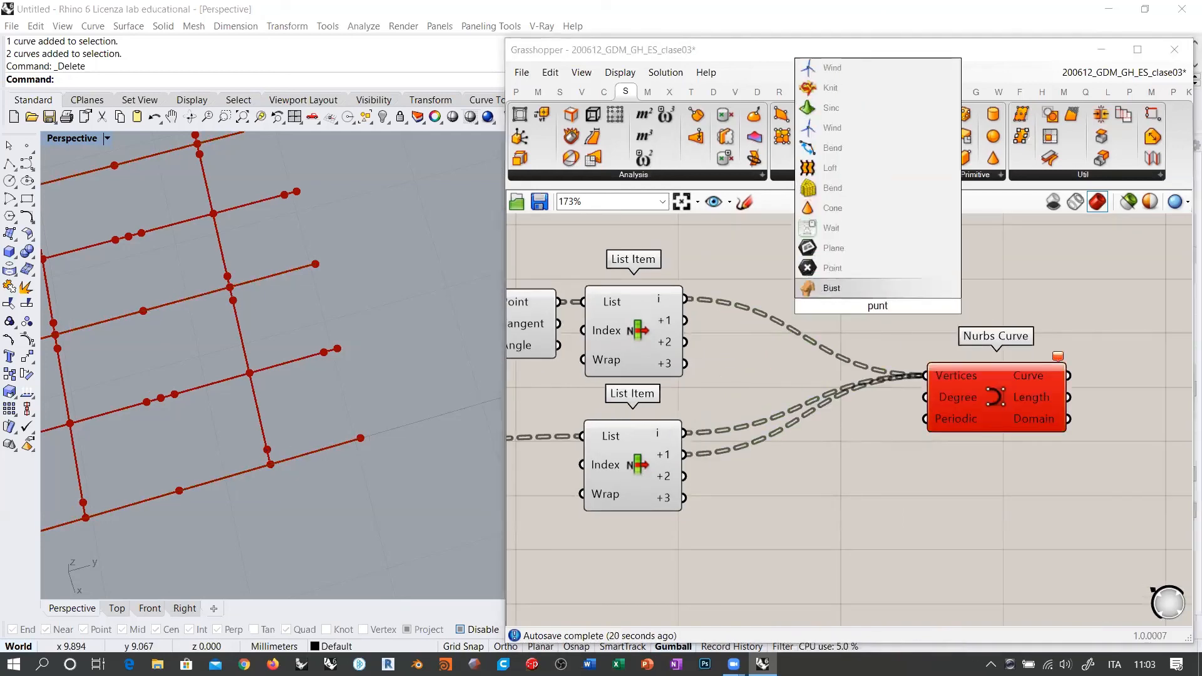
key(BackSpace)
key(BackSpace)
key(BackSpace)
text(oint)
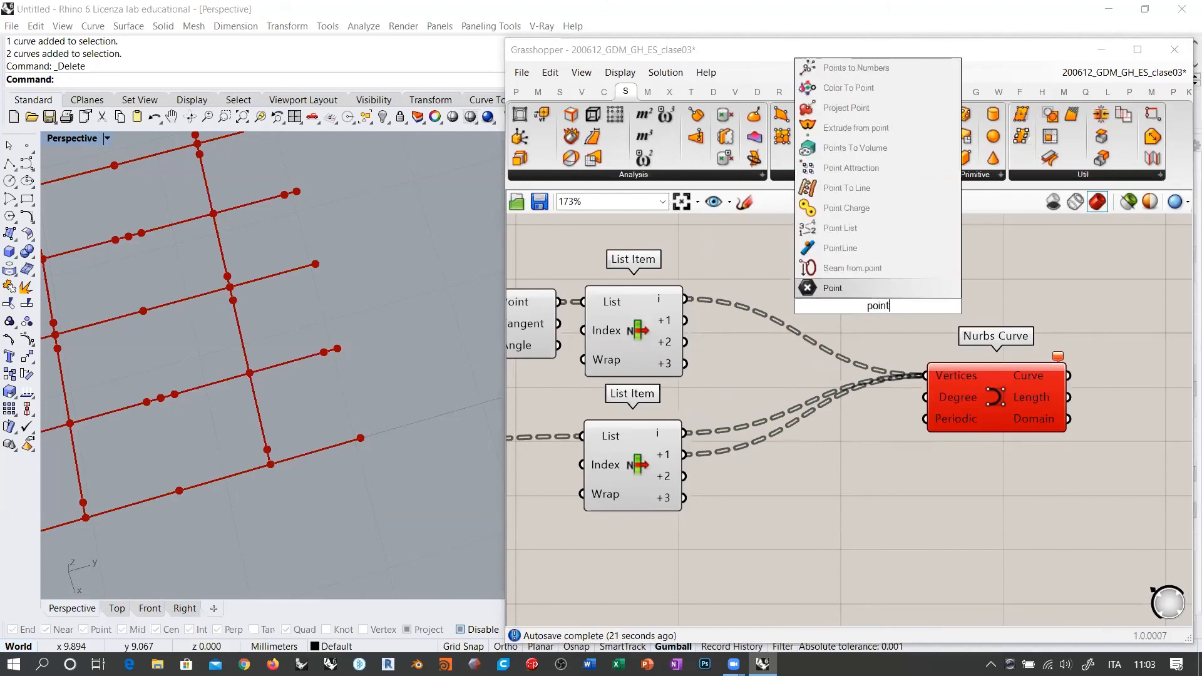
click(848, 289)
Wire the vertex List Item's i and +1 and the evaluated-point List Item's i into the Point parameter, and raise the parameter.
drag(687, 433, 848, 307)
shift+drag(686, 299, 847, 307)
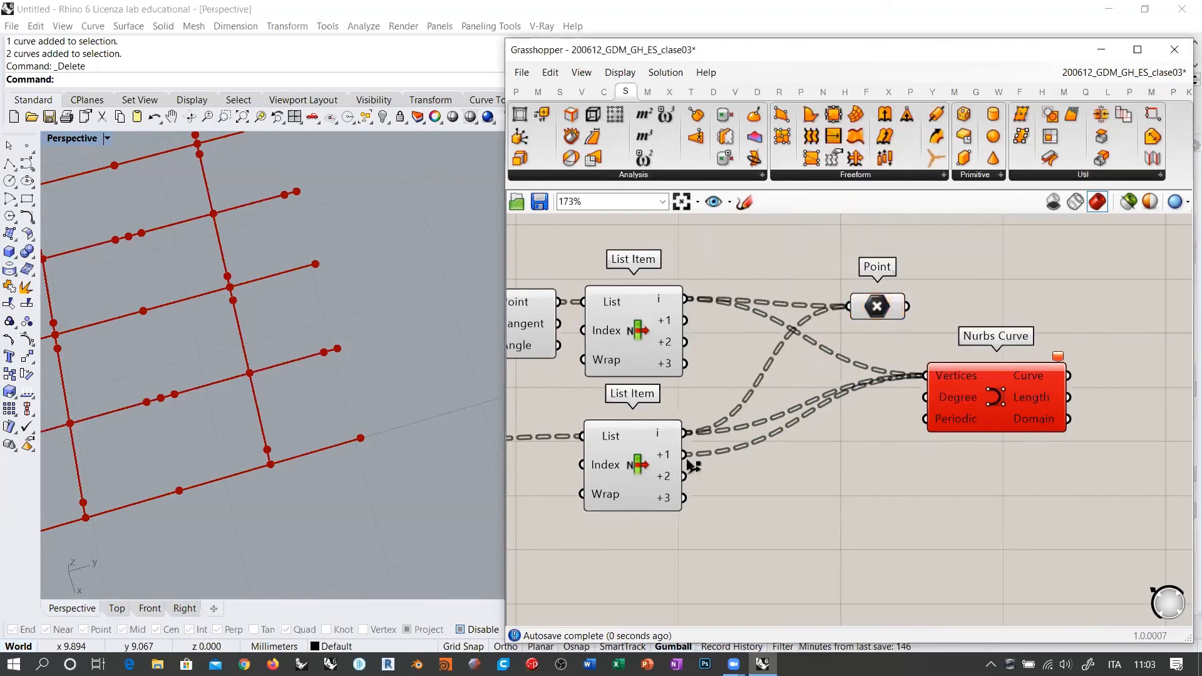
shift+drag(686, 456, 856, 287)
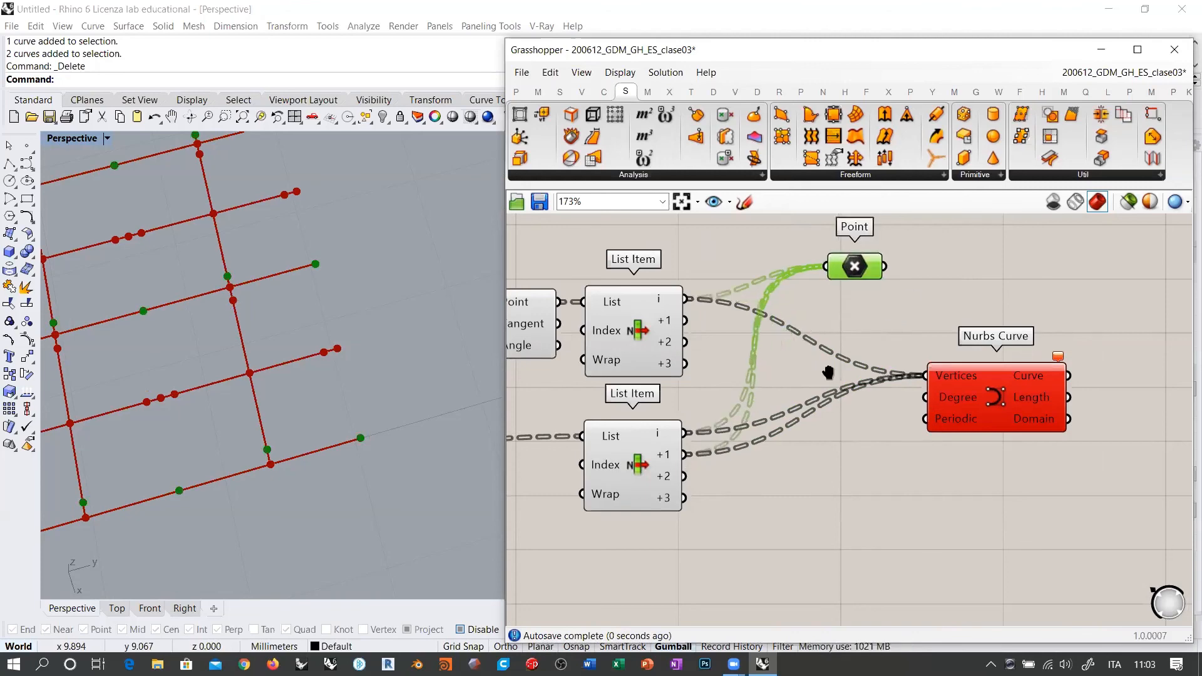
Add a Param Viewer beside the Point parameter and feed it from the Point output.
right_drag(1053, 275, 903, 357)
double_click(903, 357)
text(param)
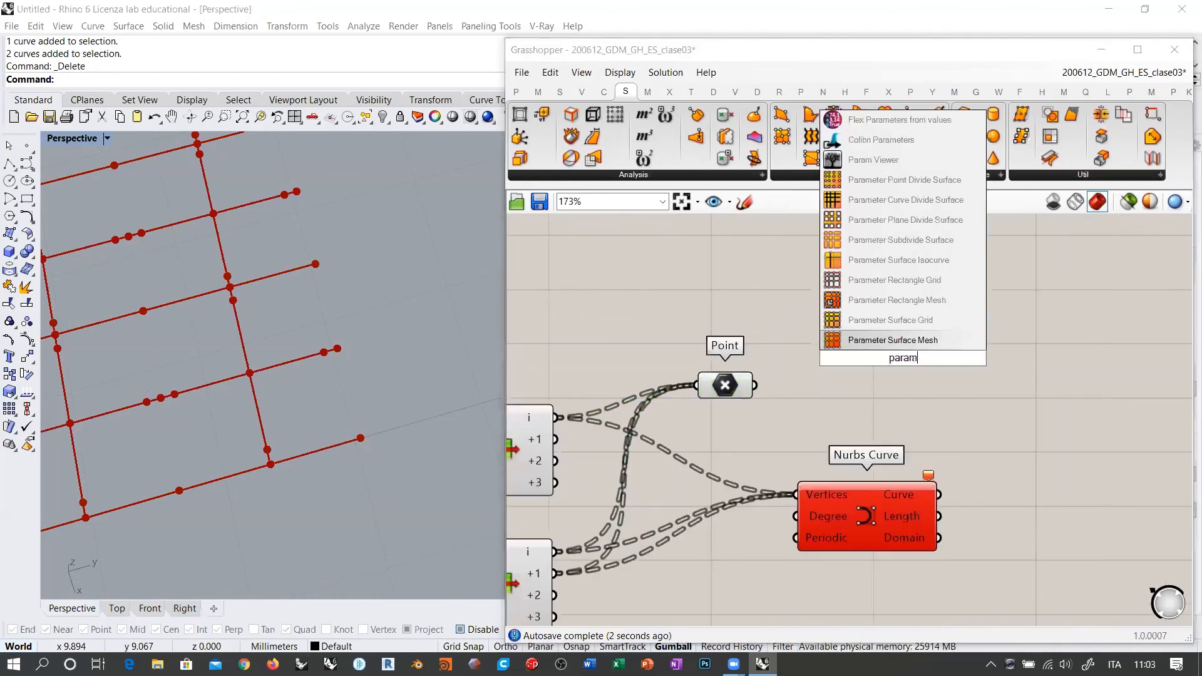
click(854, 159)
drag(754, 385, 793, 357)
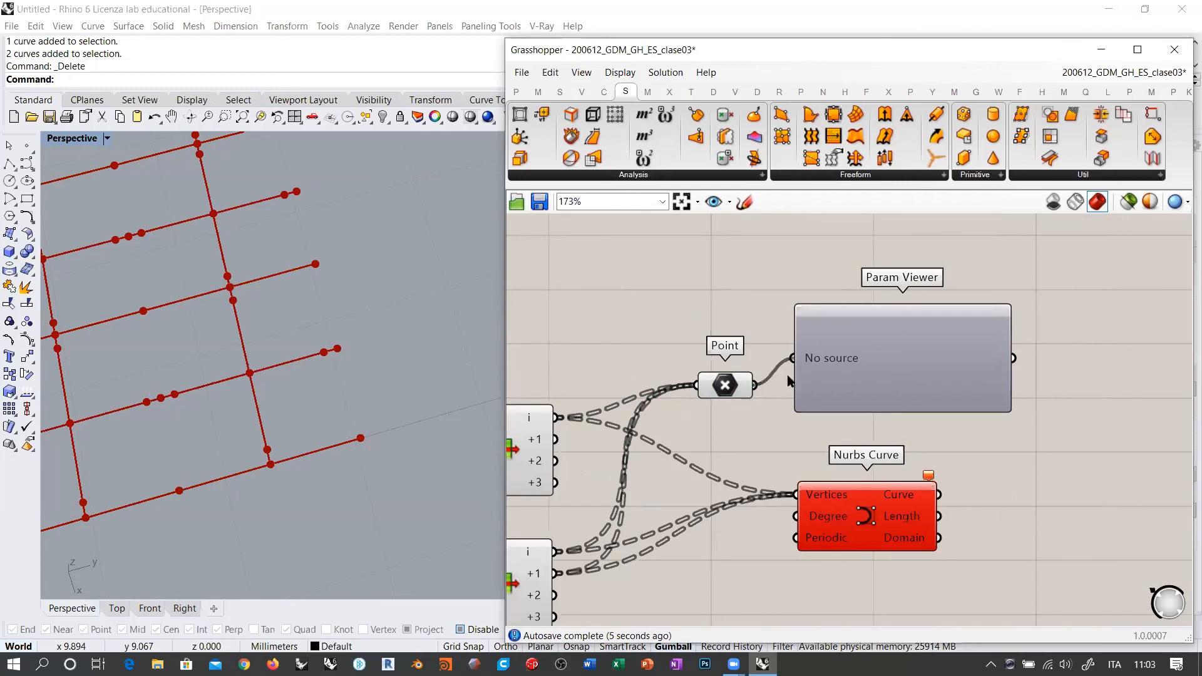
Read through the merged points' branch paths in the Param Viewer, and delete the viewer.
right_drag(834, 352, 783, 379)
scroll(783, 378, up, 2)
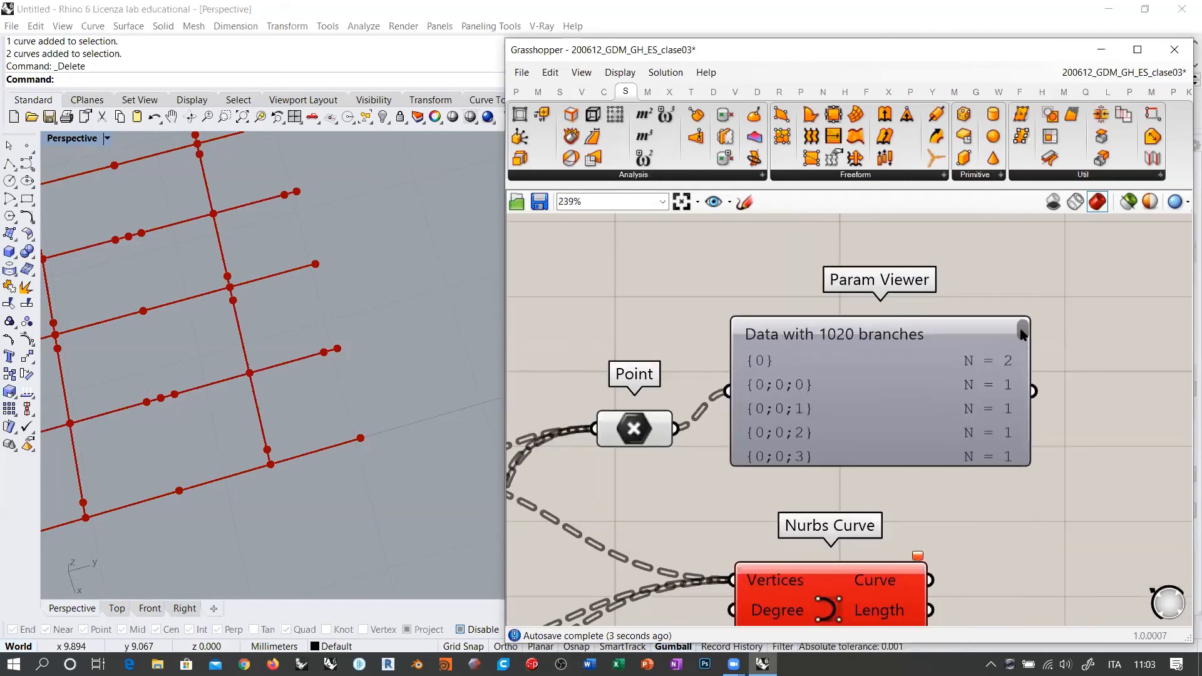
drag(1022, 329, 1025, 456)
drag(880, 416, 928, 409)
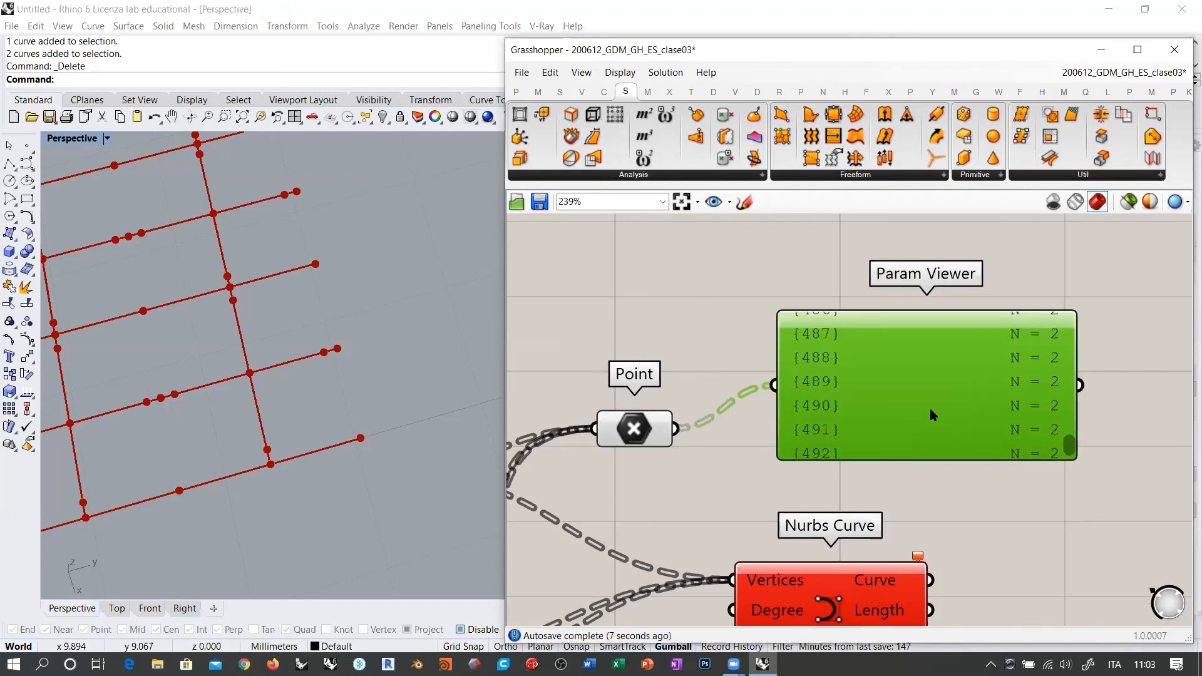
key(Delete)
Compare the paths of both List Items' i outputs and simplify Evaluate Curve's Point output, shifting that component slightly away from the List Item.
right_drag(806, 428, 1145, 322)
scroll(819, 374, down, 1)
right_drag(873, 385, 912, 324)
mouse_move(715, 331)
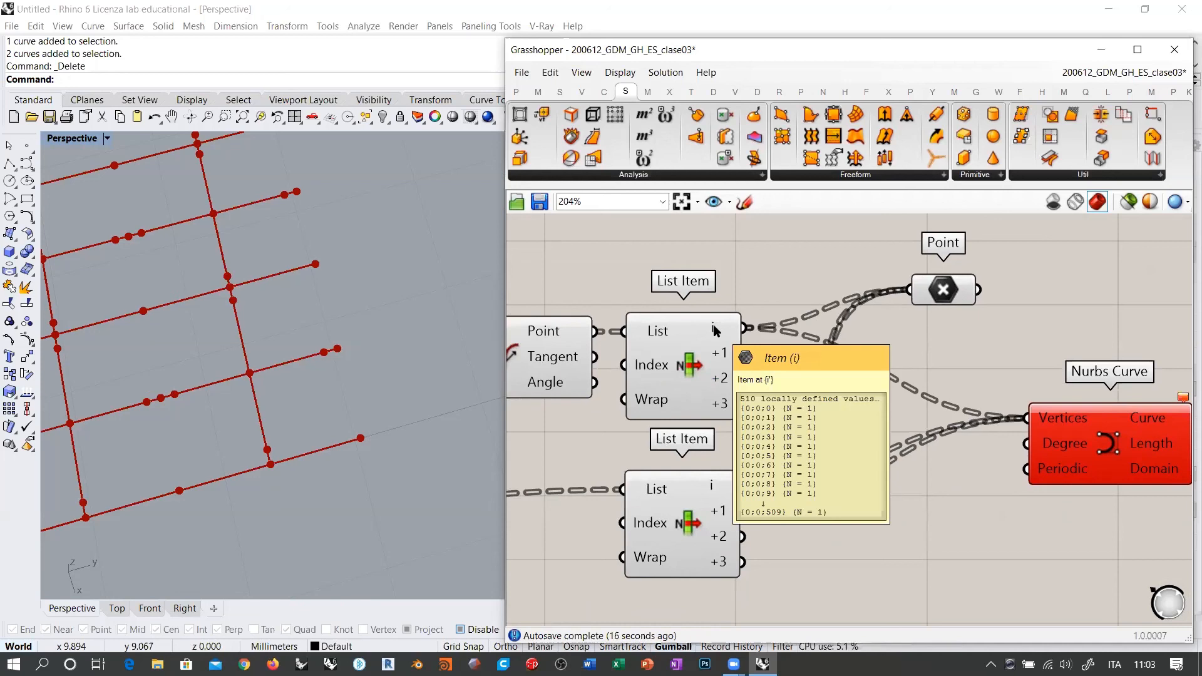
mouse_move(723, 486)
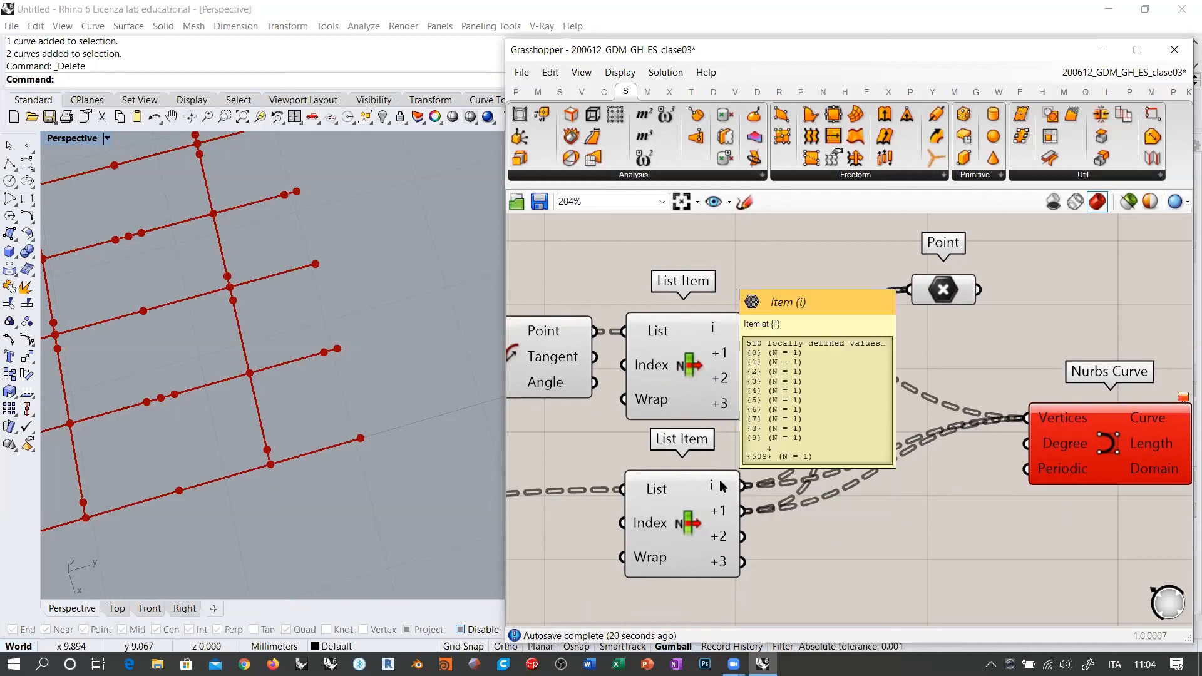
right_drag(646, 375, 850, 347)
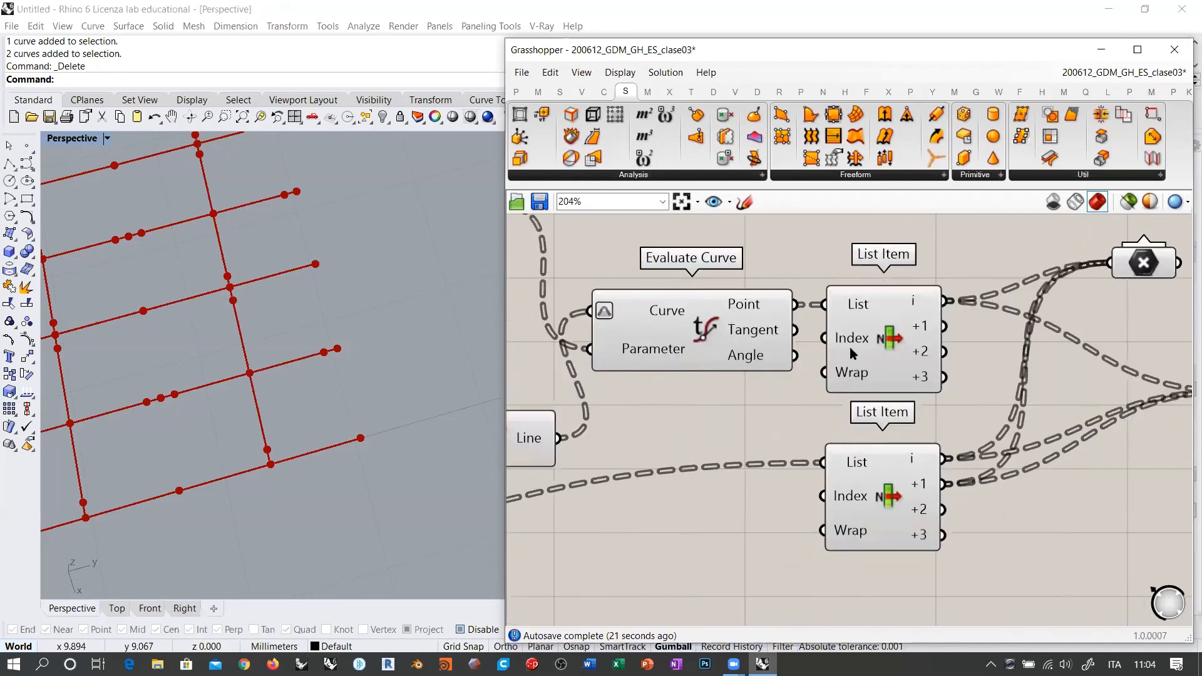
right_click(748, 305)
click(770, 414)
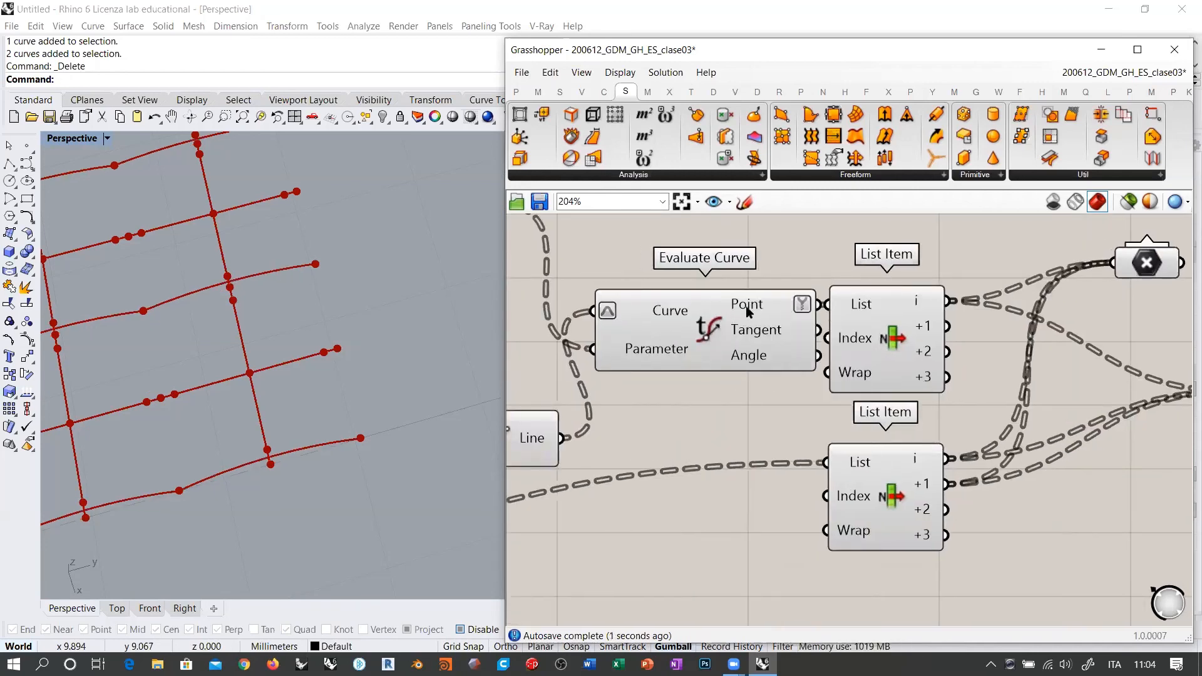
drag(731, 320, 720, 320)
click(775, 284)
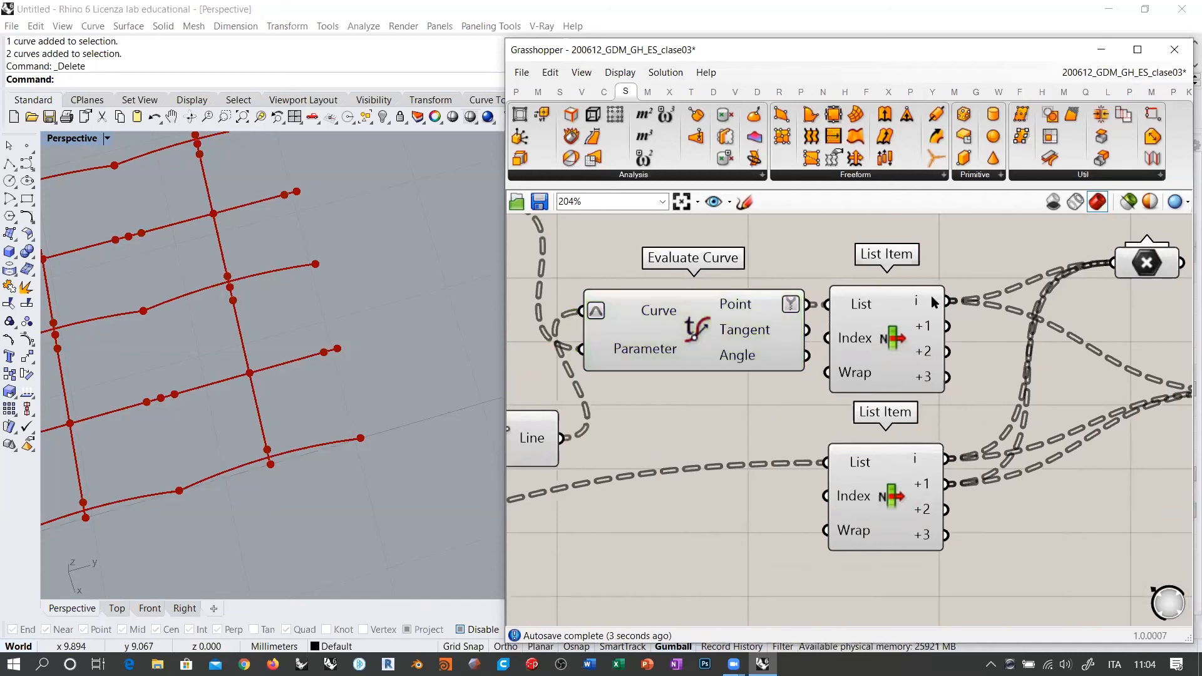
mouse_move(920, 305)
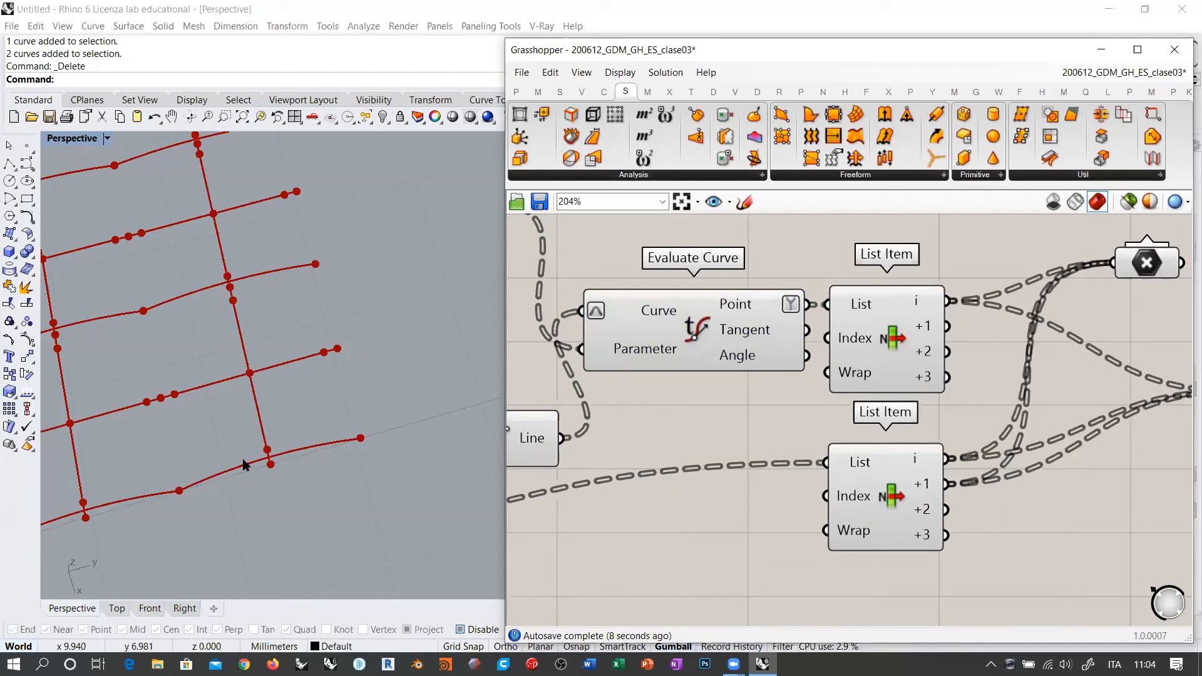
Delete the test Point parameter and move the Nurbs Curve level with the evaluated-point List Item.
right_drag(1146, 272, 898, 284)
click(898, 279)
key(Delete)
drag(1041, 431, 946, 336)
right_drag(961, 346, 983, 349)
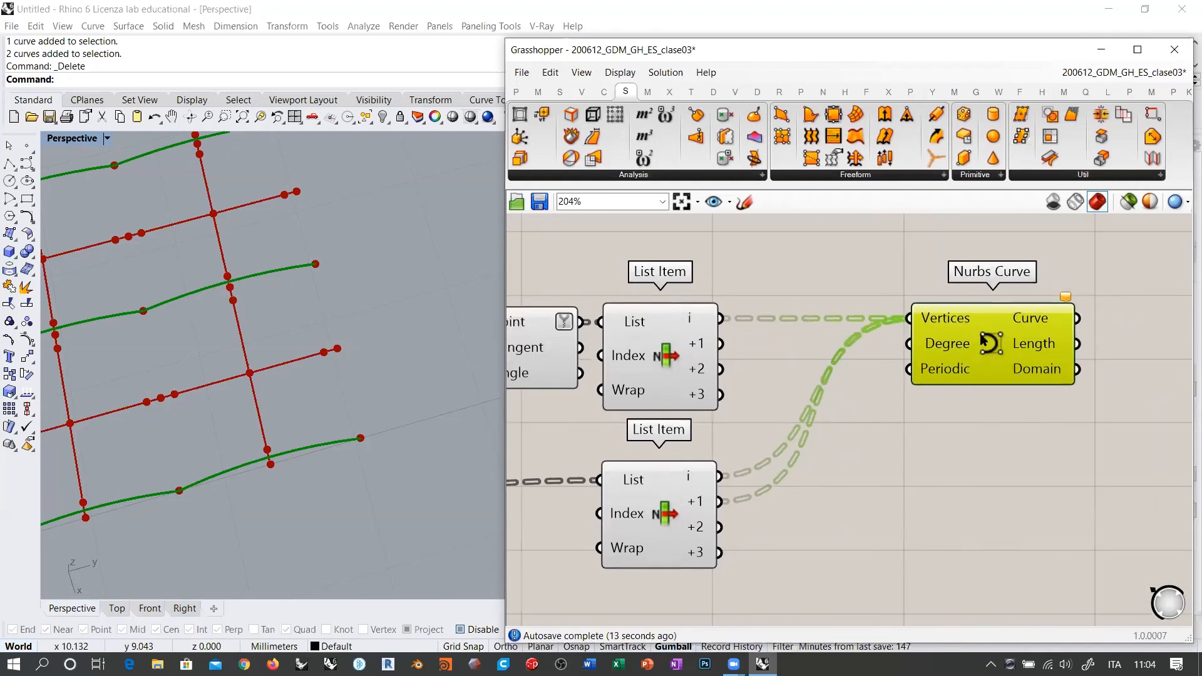
Duplicate the Nurbs Curve below and feed its Vertices with the vertex List Item's +1, evaluated-point +1 and vertex +2.
alt+drag(982, 336, 979, 450)
click(801, 544)
drag(720, 502, 904, 432)
shift+drag(720, 344, 904, 432)
shift+drag(719, 526, 905, 432)
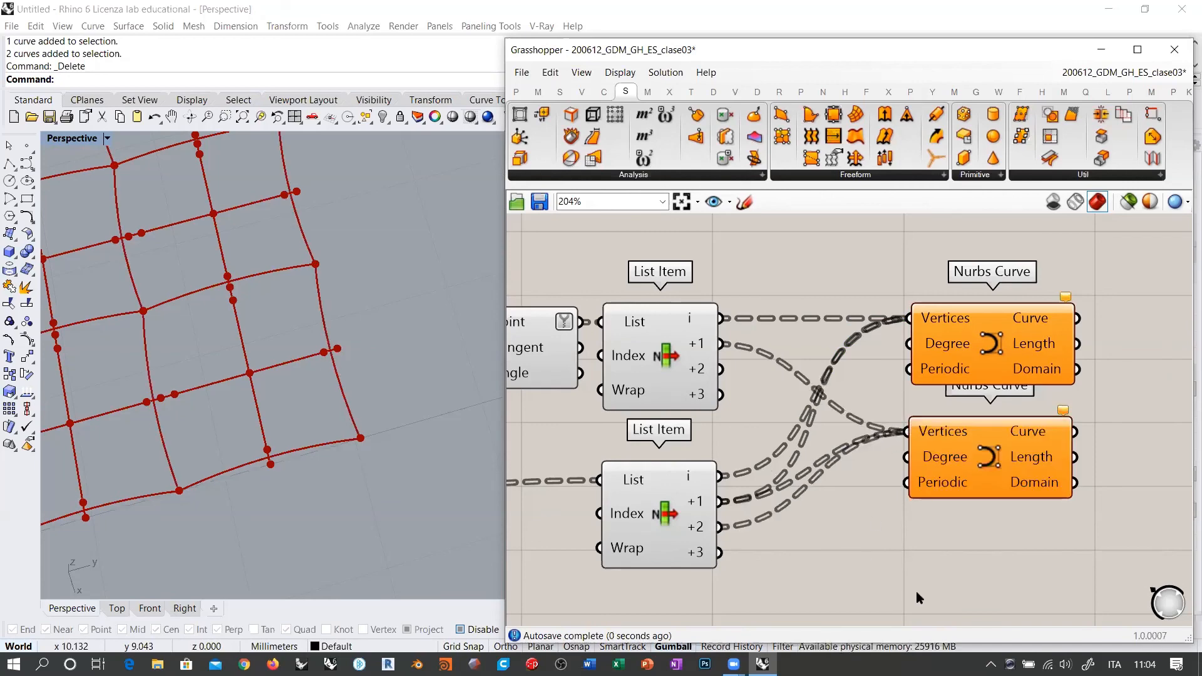
Add a third Nurbs Curve copy below, with Vertices from the vertex List Item's +2, evaluated-point +2 and vertex +3.
right_drag(973, 465, 973, 389)
alt+drag(972, 387, 970, 497)
click(799, 474)
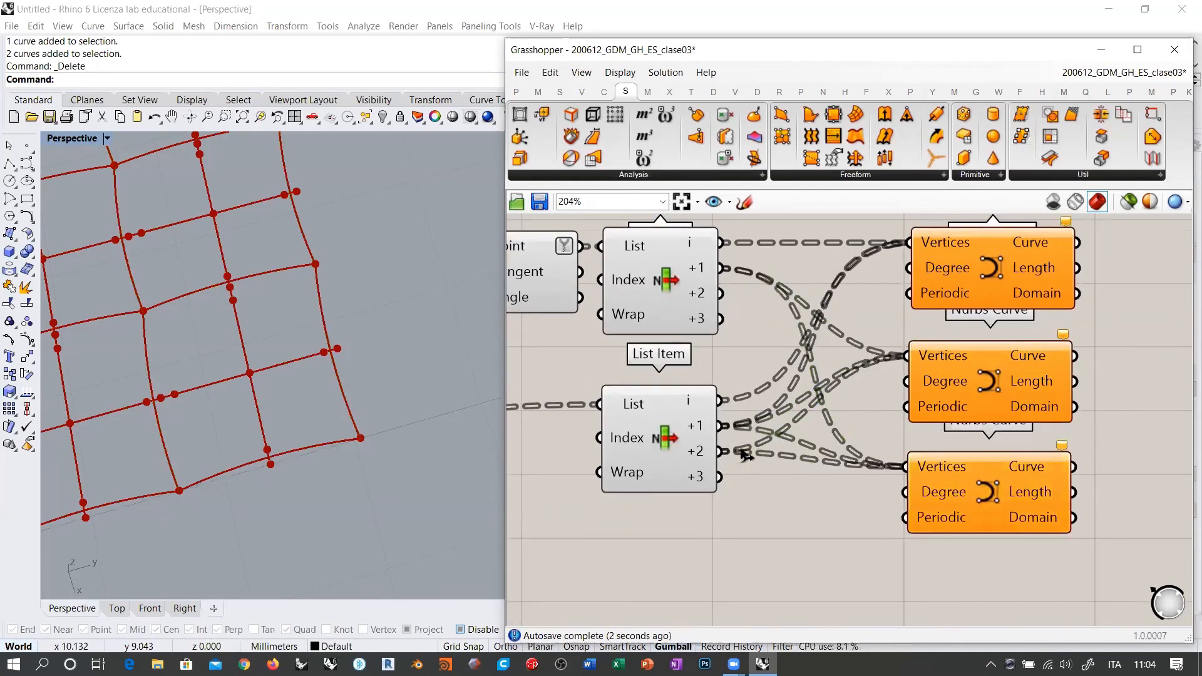
drag(722, 451, 911, 466)
shift+drag(723, 294, 907, 465)
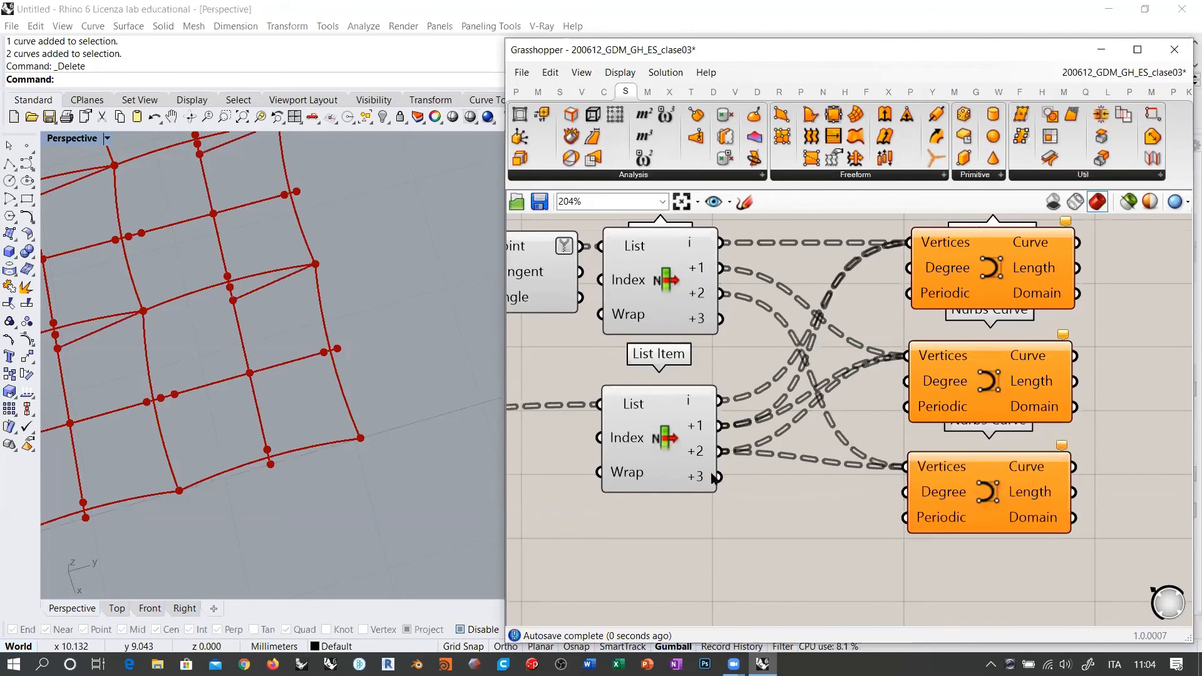
shift+drag(718, 476, 902, 473)
Add a fourth Nurbs Curve copy, with Vertices from the vertex List Item's +3, evaluated-point +3 and vertex i.
right_drag(967, 511, 940, 400)
alt+drag(961, 398, 958, 498)
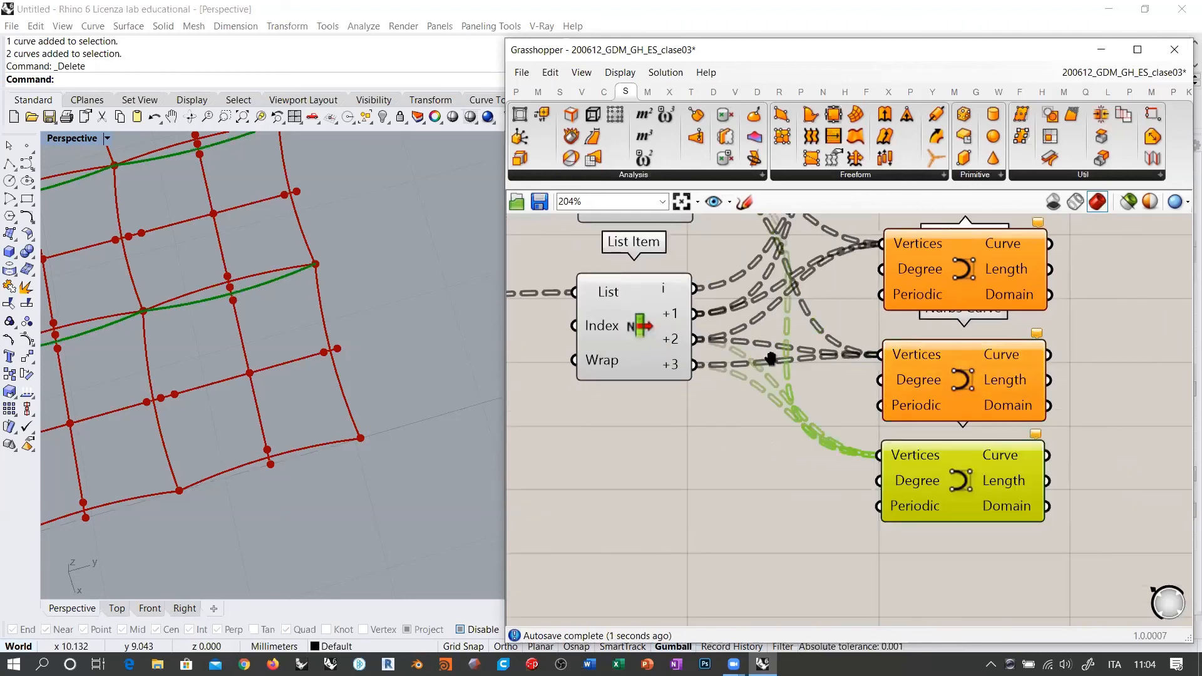
right_drag(804, 357, 804, 423)
drag(690, 434, 876, 521)
shift+drag(692, 274, 874, 521)
shift+drag(691, 357, 873, 521)
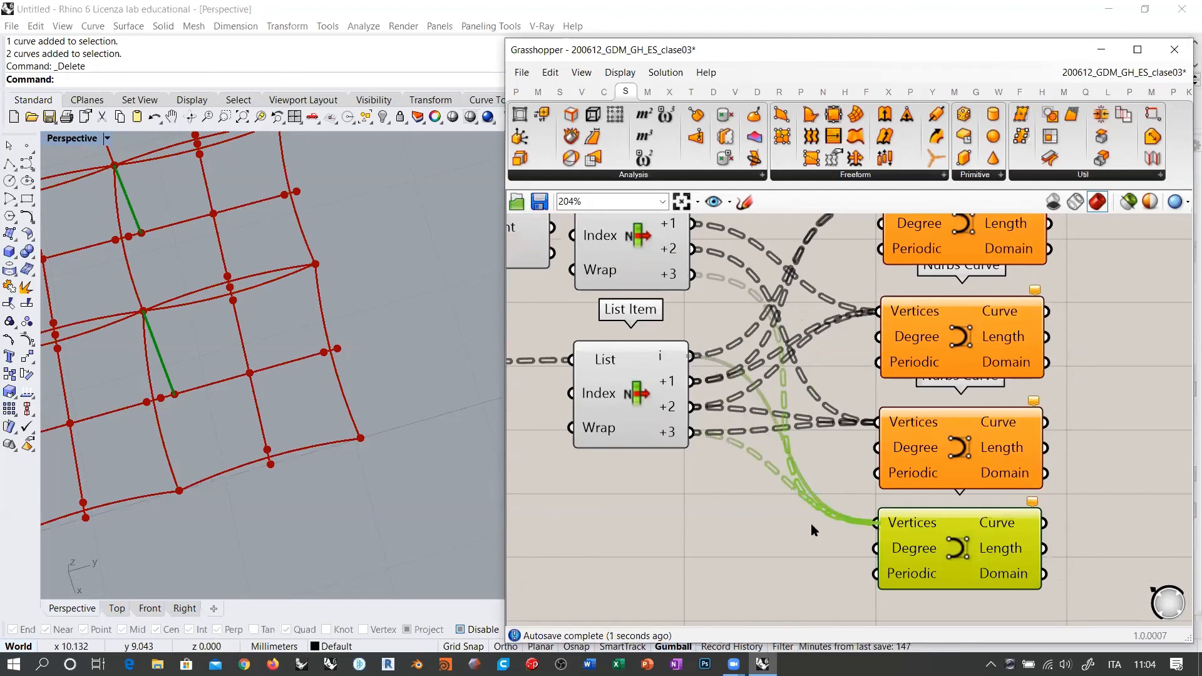
click(807, 524)
Turn off the preview of Remap Numbers, Line, Evaluate Curve and both List Items.
shift+right_drag(143, 356, 366, 377)
scroll(367, 359, down, 13)
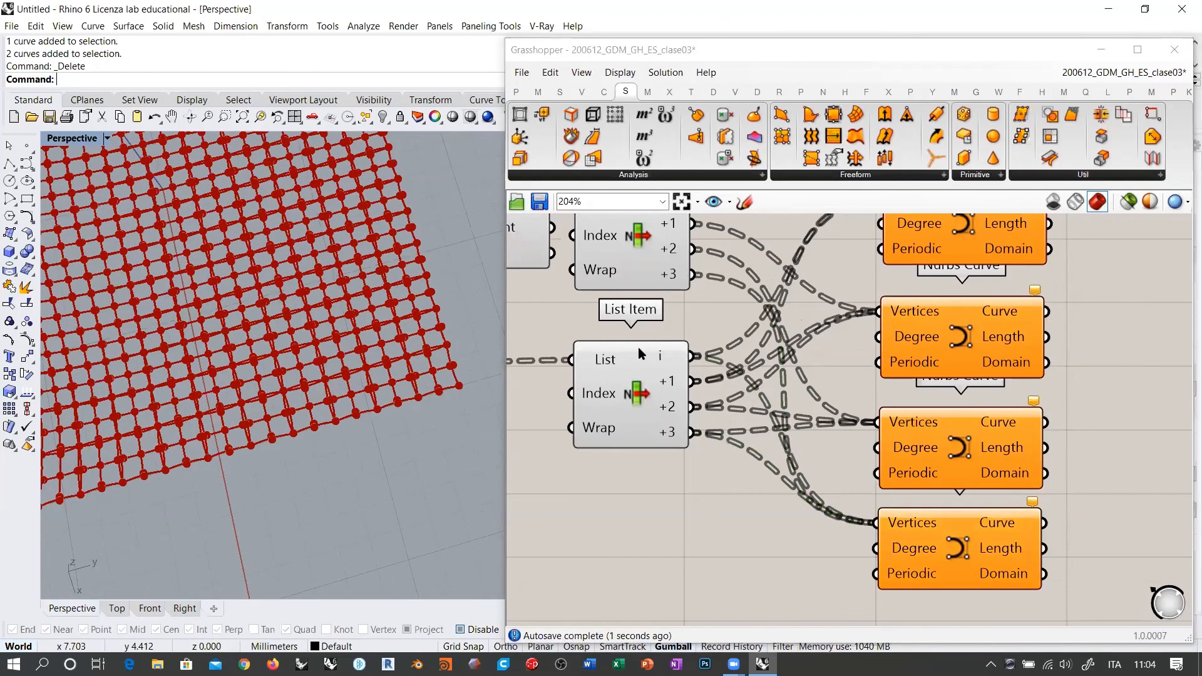
right_drag(695, 344, 897, 396)
scroll(897, 398, down, 3)
drag(925, 289, 632, 500)
key(ctrl+q)
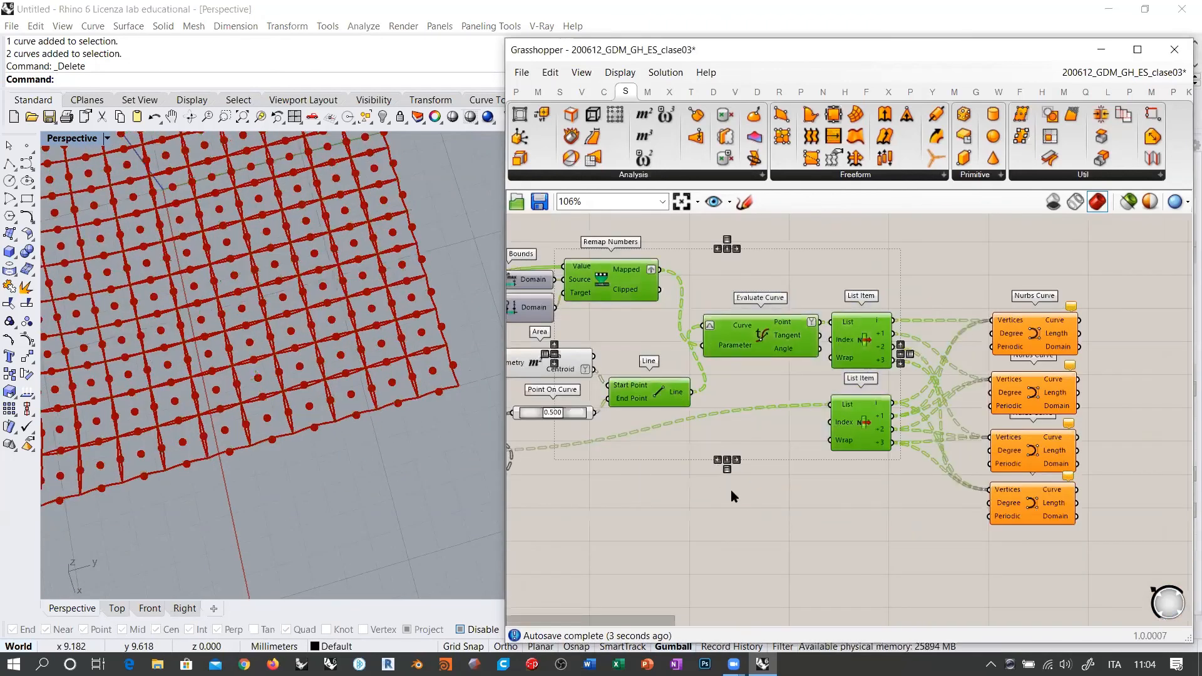
click(729, 488)
Hide the preview of Area and Point On Curve, keeping the Line component's preview off as well.
right_drag(652, 427, 899, 420)
drag(748, 346, 901, 446)
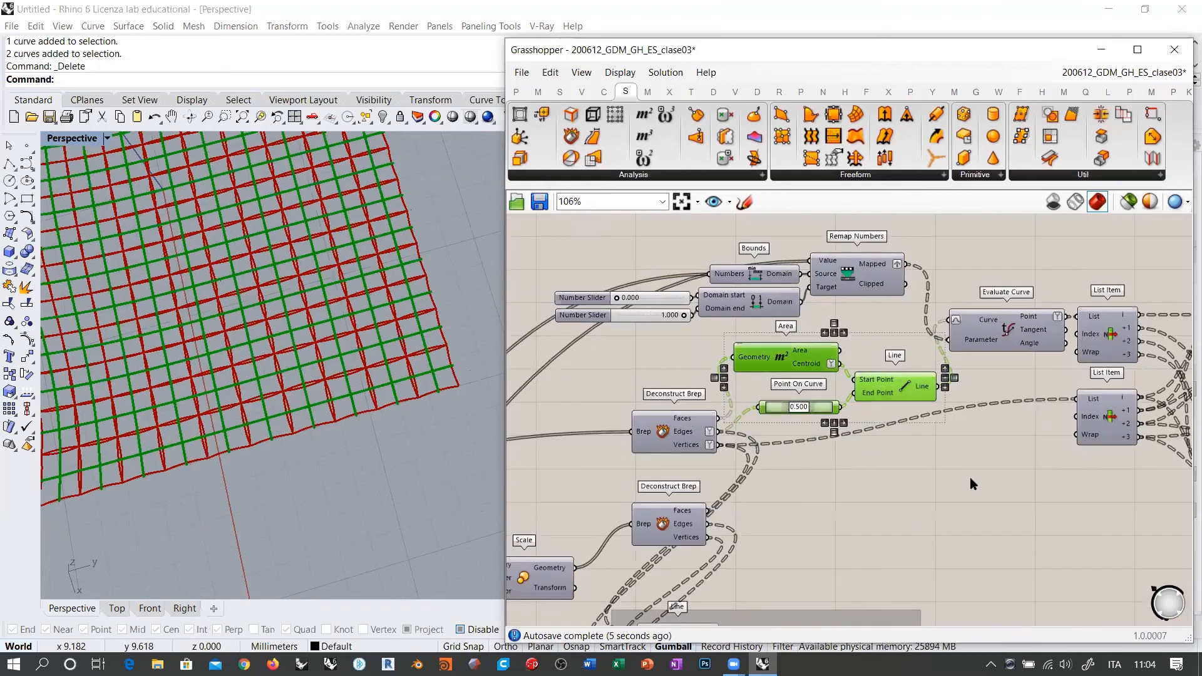
key(ctrl+q)
click(886, 420)
click(895, 384)
key(ctrl+q)
click(867, 418)
Examine the Nurbs Curve pattern over the whole surface in the Perspective view, from close up and from a distance.
right_drag(704, 416, 778, 374)
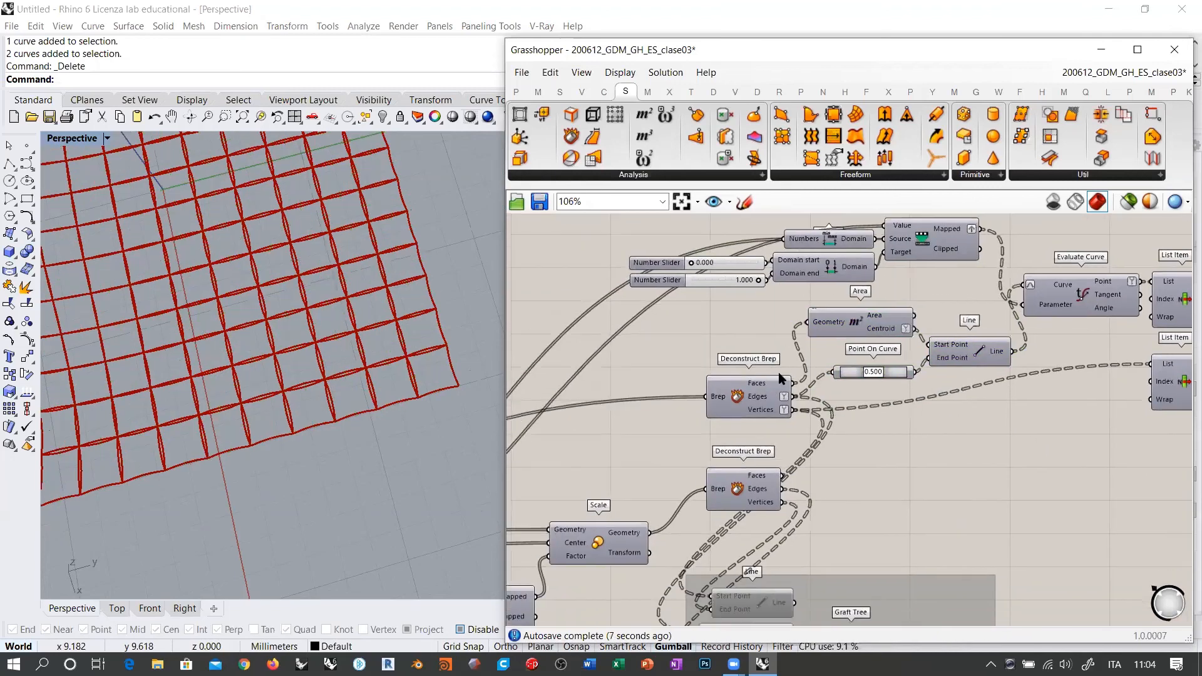
scroll(777, 374, down, 4)
shift+right_drag(269, 388, 385, 370)
scroll(376, 370, down, 3)
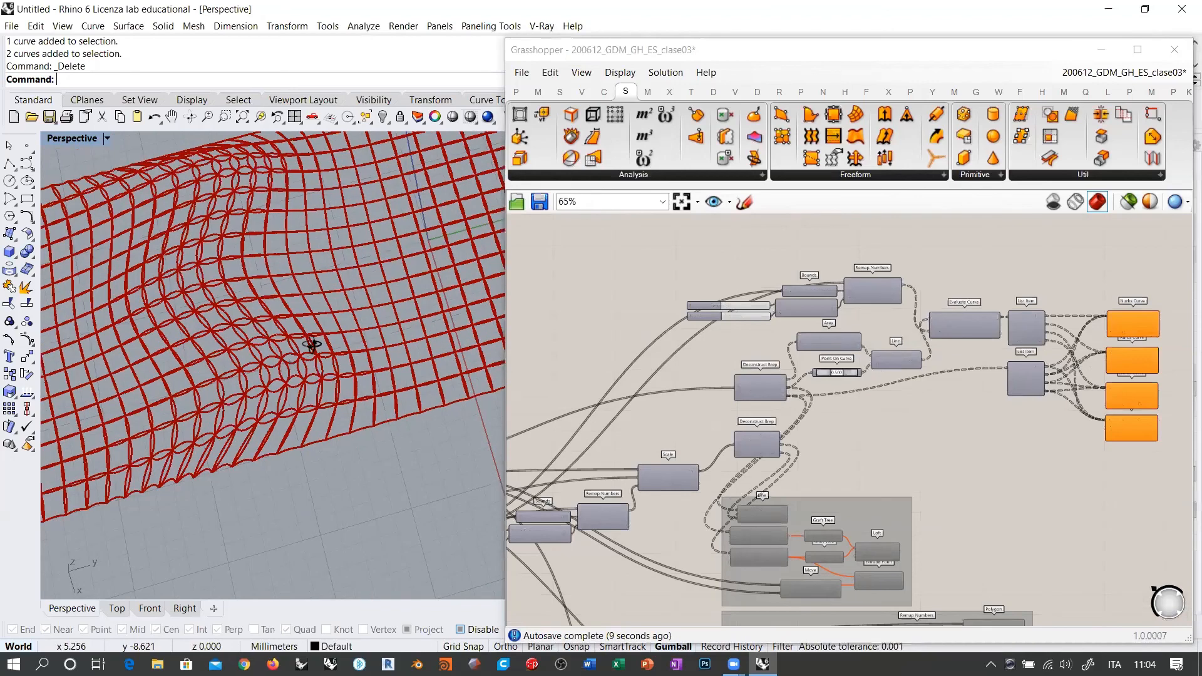
mouse_move(311, 344)
right_down()
mouse_move(332, 306)
mouse_move(341, 367)
mouse_move(374, 335)
mouse_move(317, 352)
right_up()
scroll(332, 306, down, 2)
scroll(342, 367, up, 2)
scroll(252, 335, down, 2)
scroll(284, 292, down, 2)
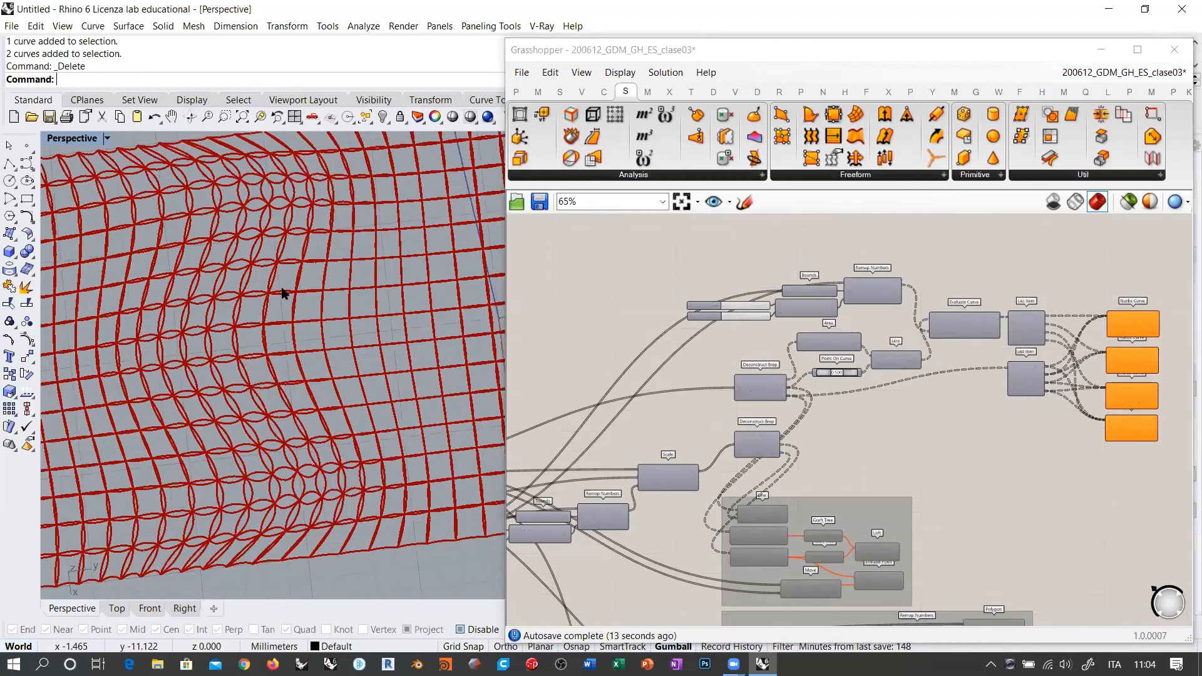
right_drag(284, 293, 301, 339)
right_drag(247, 308, 230, 257)
mouse_move(301, 326)
right_down()
mouse_move(338, 378)
mouse_move(325, 359)
mouse_move(369, 381)
mouse_move(303, 351)
mouse_move(228, 411)
mouse_move(402, 284)
mouse_move(332, 316)
mouse_move(332, 367)
mouse_move(322, 359)
right_up()
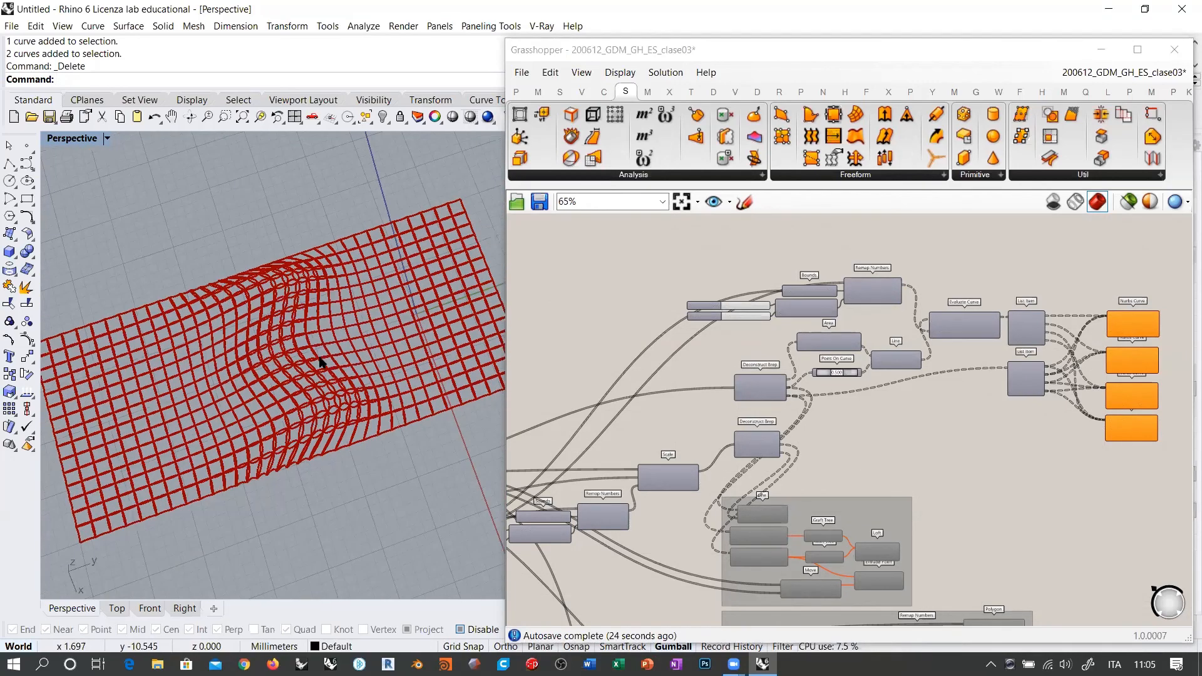